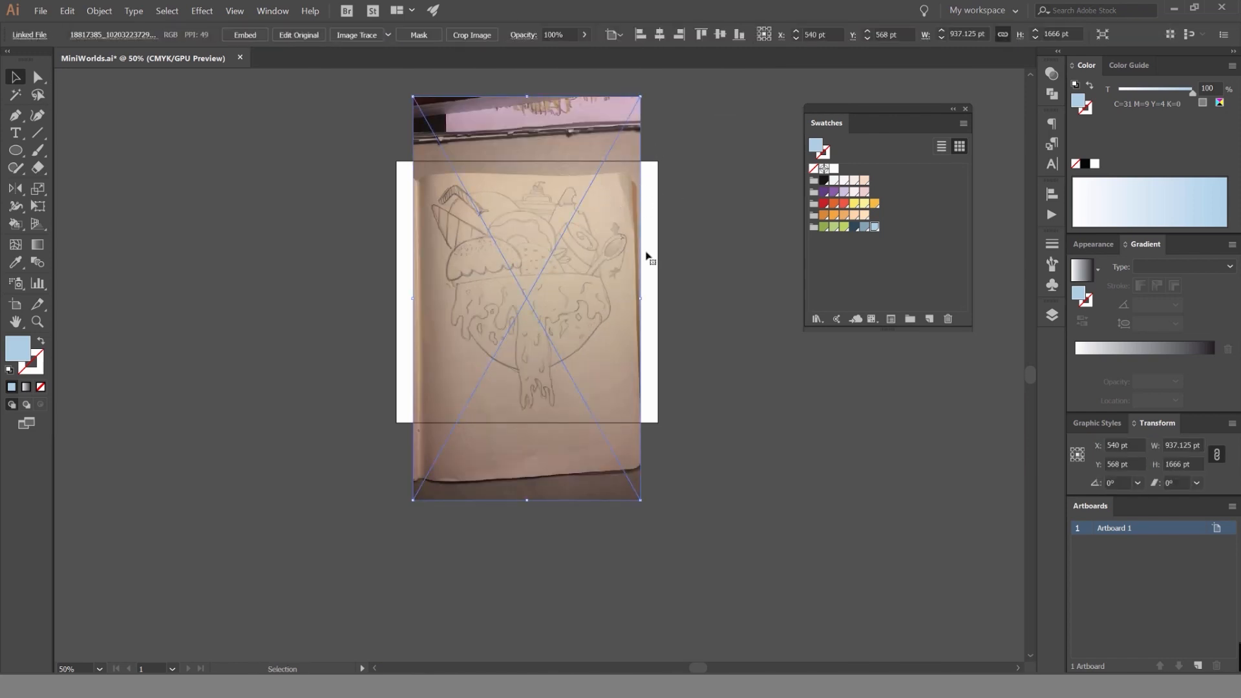
Check the width and height of Artboard 1 in its options and accept them.
{"action": "left_click", "coordinate": [651, 269]}
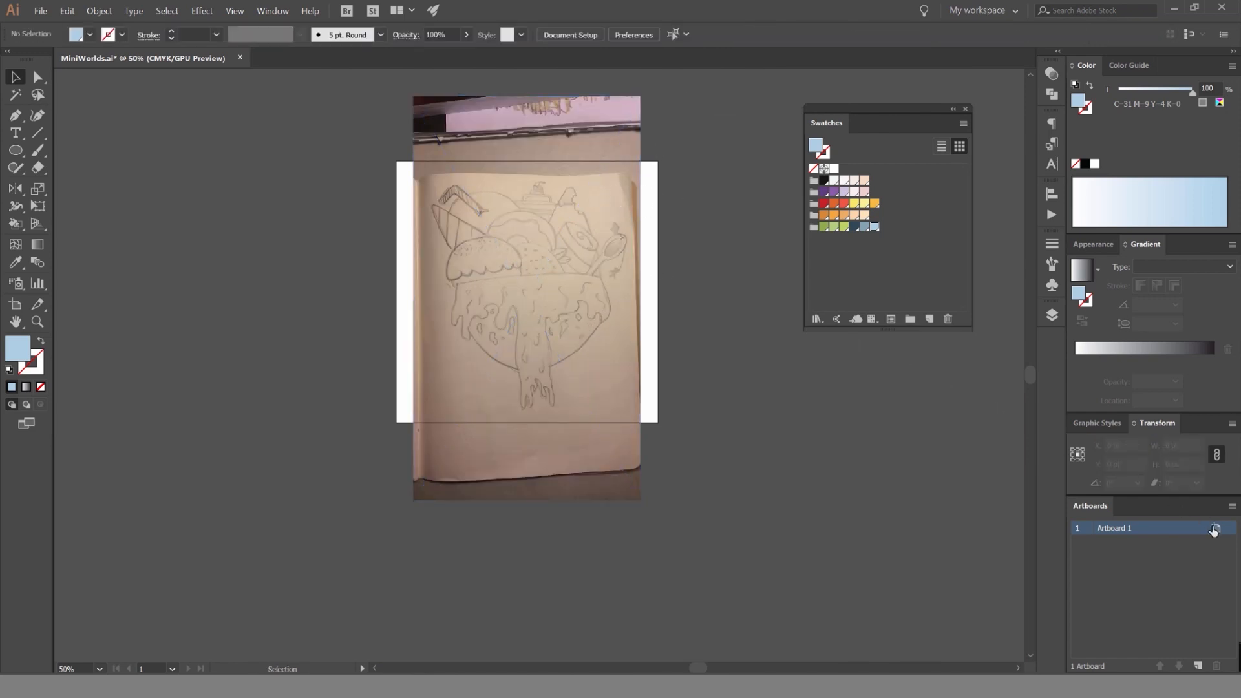
{"action": "left_click", "coordinate": [1214, 528]}
{"action": "left_click", "coordinate": [812, 173]}
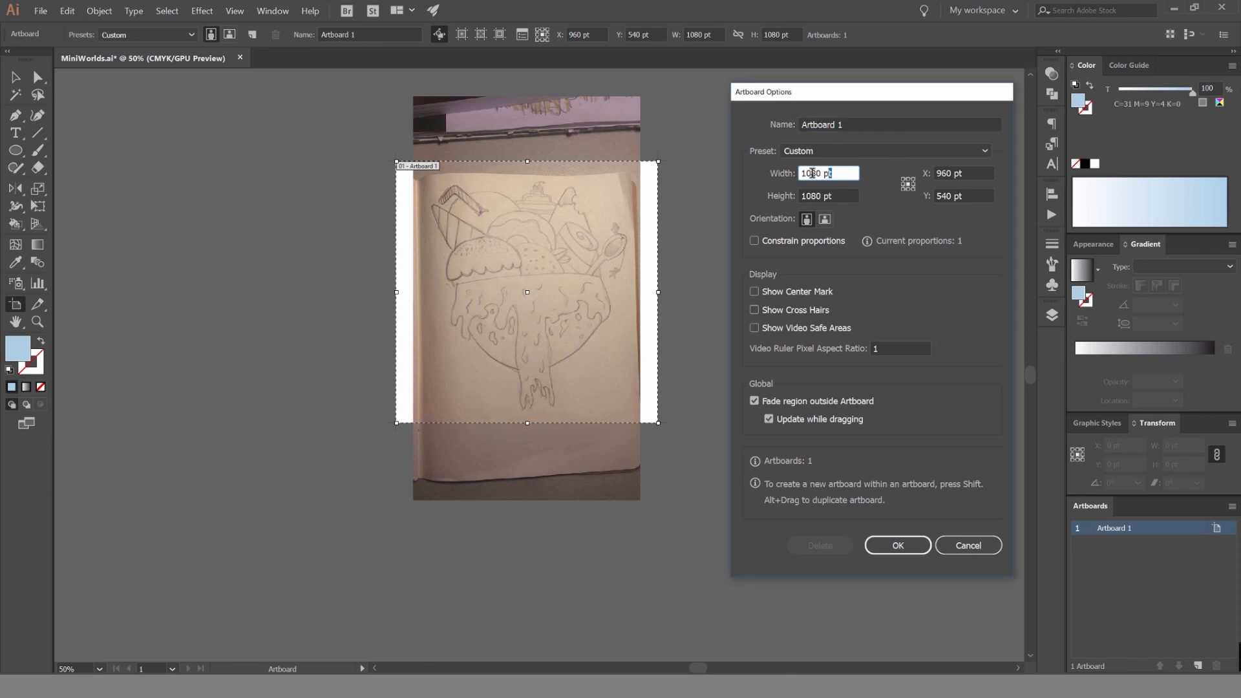
{"action": "left_click", "coordinate": [827, 194]}
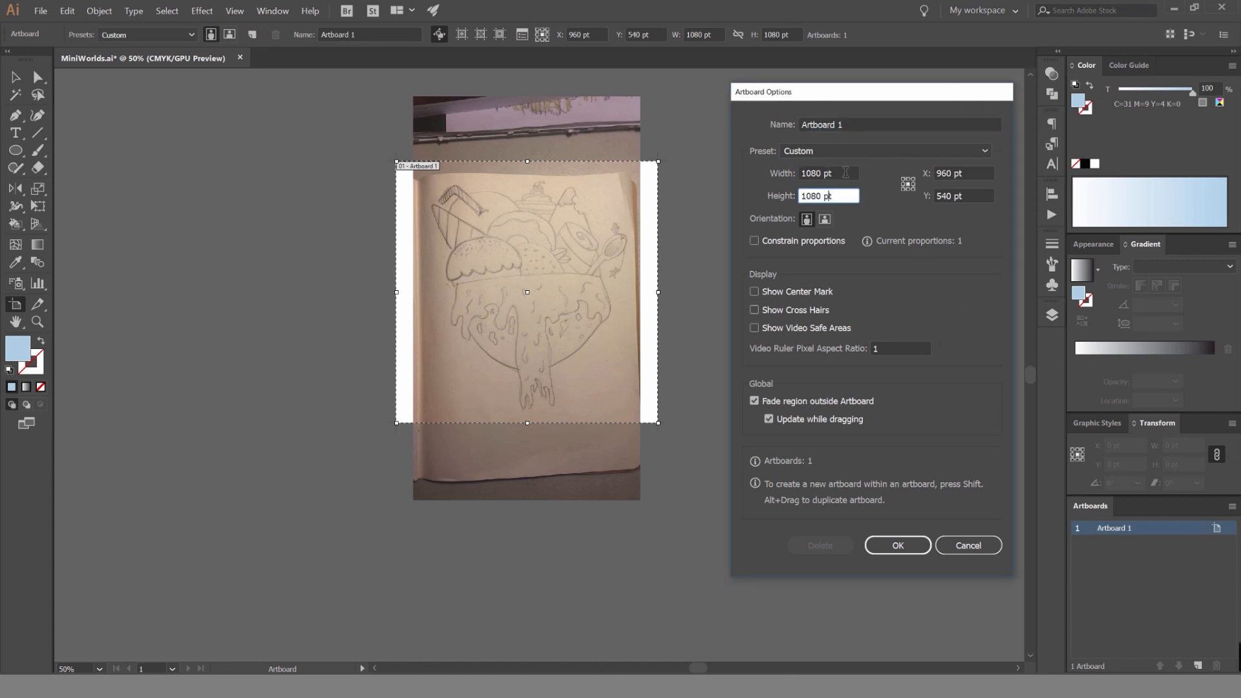
{"action": "left_click", "coordinate": [908, 547]}
Scale the sketch photo down to about 884 × 1572 pt and position it at about X 532 pt, Y 564 pt.
{"action": "left_click", "coordinate": [637, 161]}
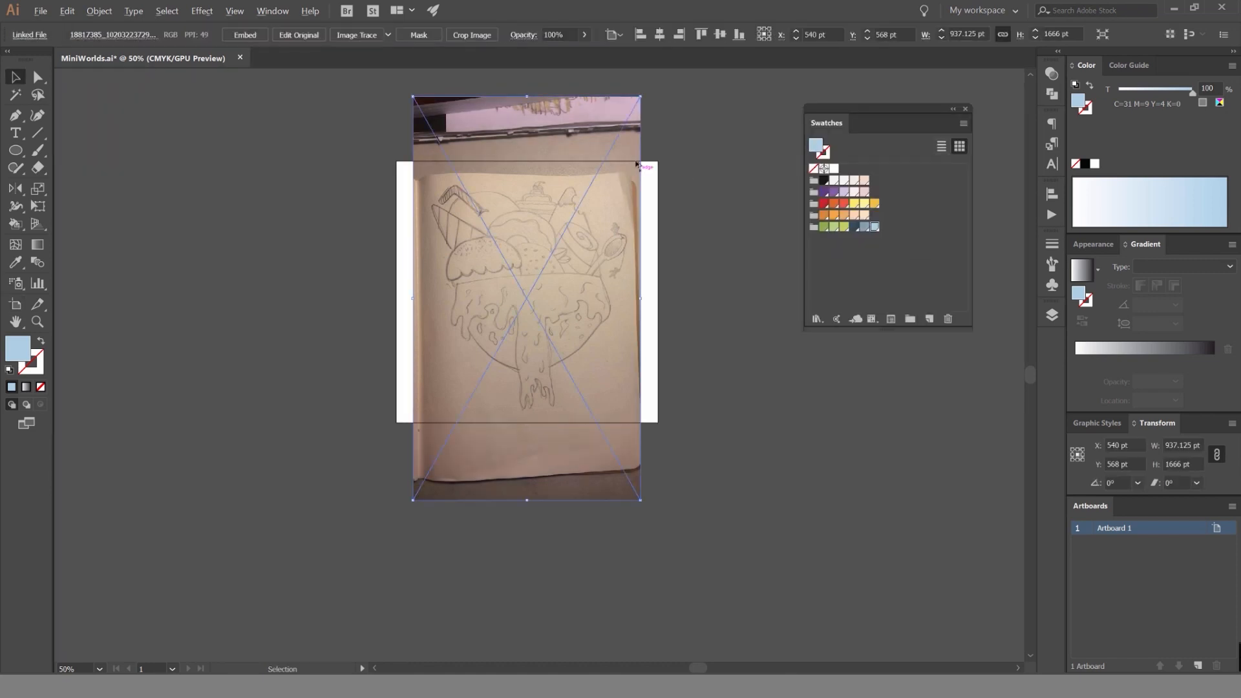
{"action": "scroll", "coordinate": [637, 162], "scroll_direction": "up", "scroll_amount": 1}
{"action": "mouse_move", "coordinate": [642, 344]}
{"action": "left_mouse_down"}
{"action": "mouse_move", "coordinate": [622, 341]}
{"action": "mouse_move", "coordinate": [632, 343]}
{"action": "left_mouse_up"}
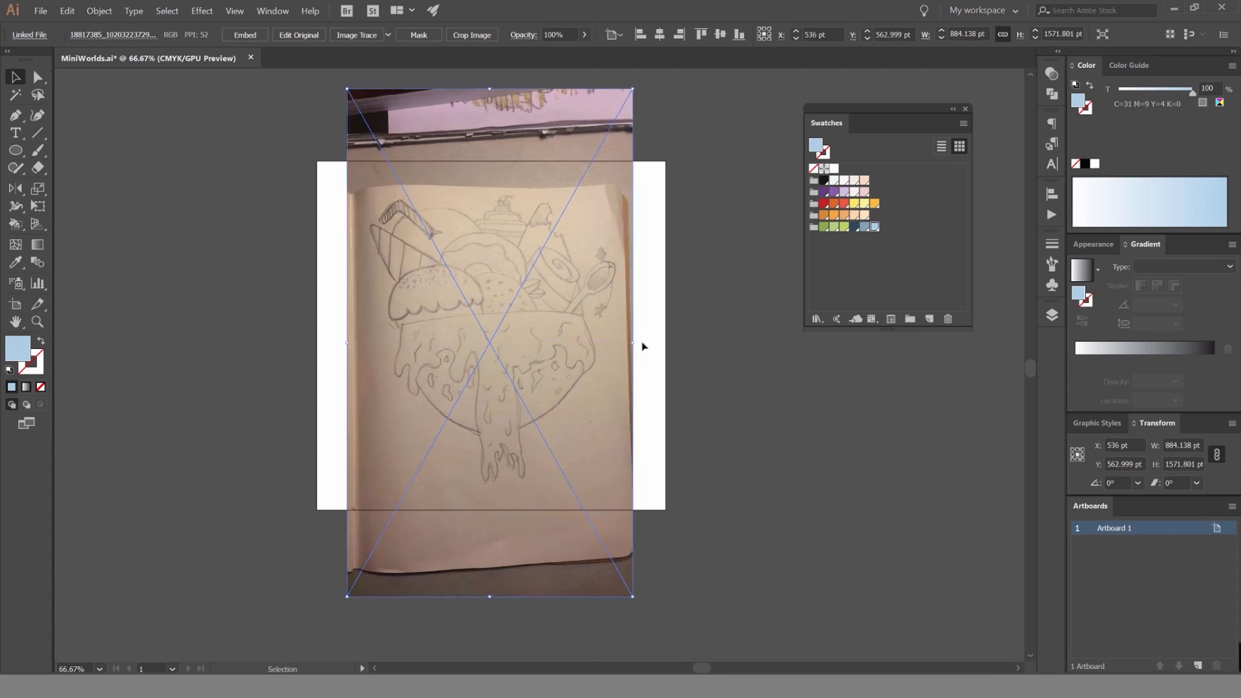
{"action": "left_click", "coordinate": [685, 278]}
{"action": "left_click", "coordinate": [596, 247]}
Show the Layers panel and dock the floating Swatches panel into the Color panel group.
{"action": "key", "text": "F7"}
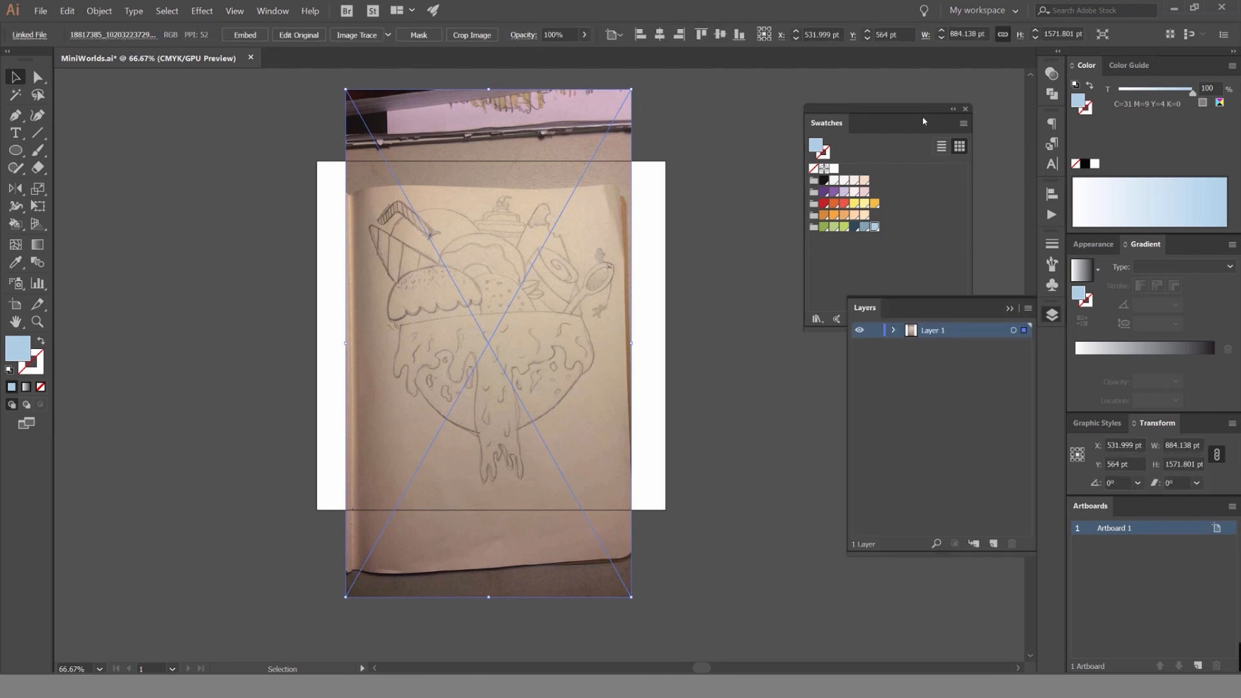
{"action": "left_click_drag", "start_coordinate": [923, 121], "coordinate": [865, 122]}
{"action": "left_click_drag", "start_coordinate": [853, 329], "coordinate": [854, 277]}
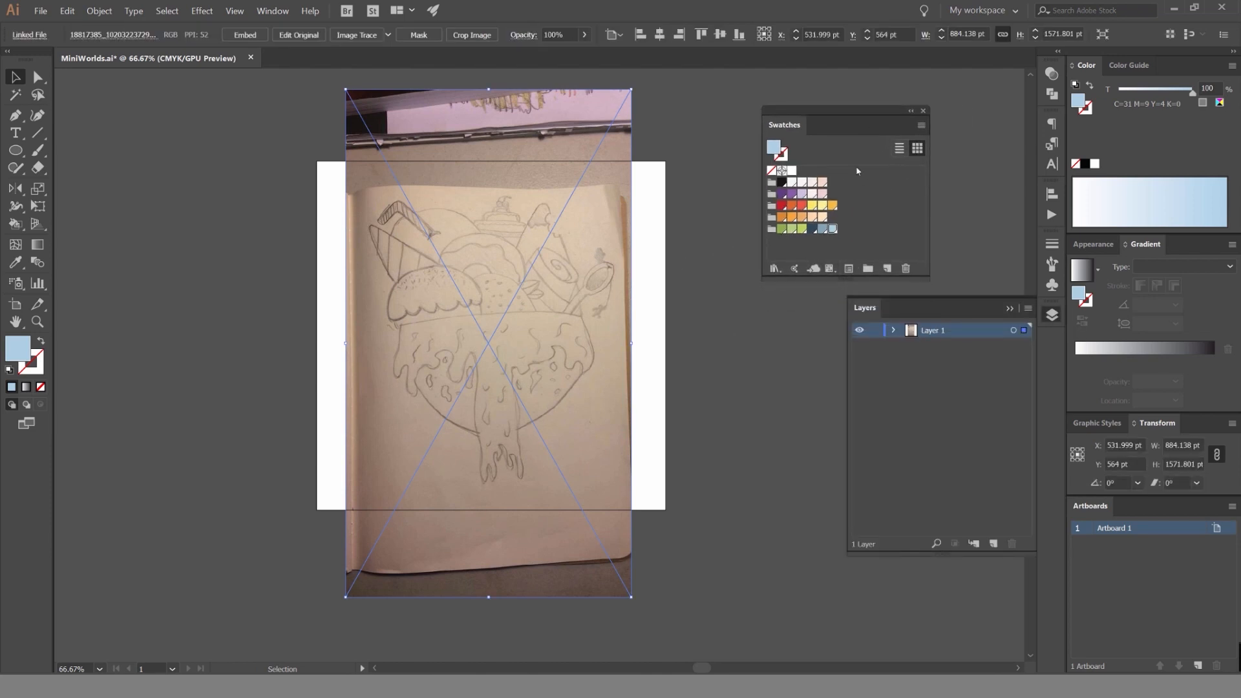
{"action": "left_click_drag", "start_coordinate": [844, 114], "coordinate": [1088, 65]}
{"action": "left_click", "coordinate": [1121, 65]}
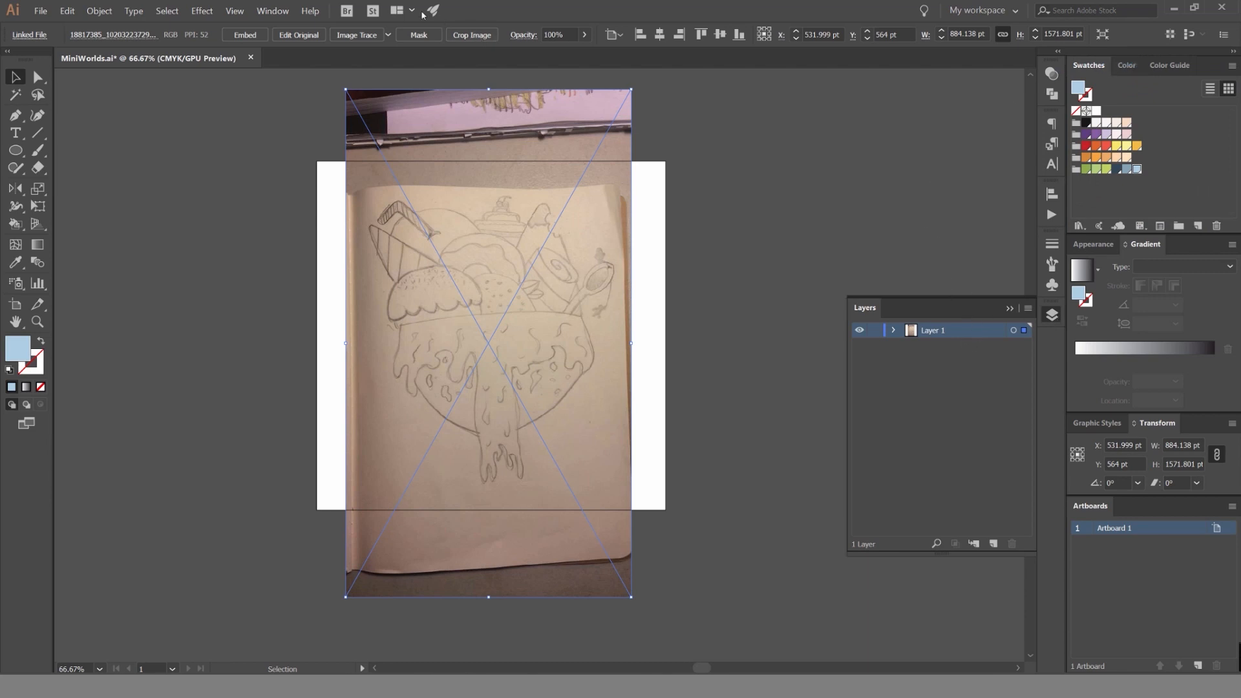
{"action": "left_click", "coordinate": [278, 11]}
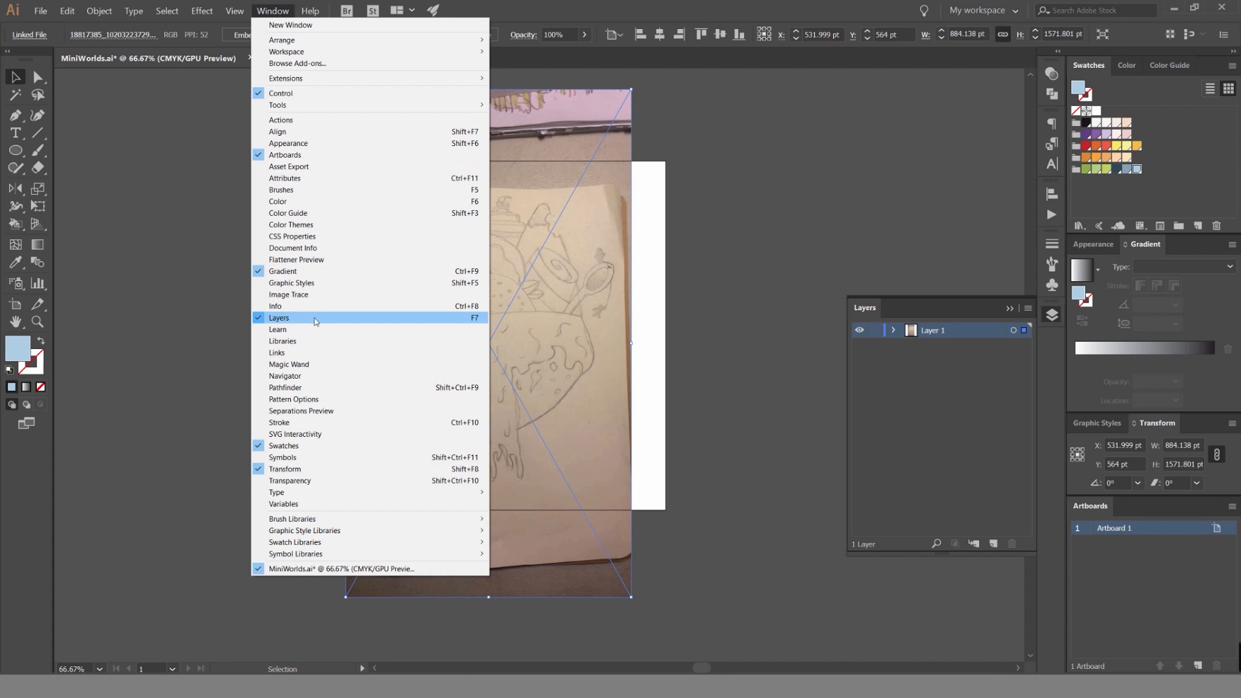
{"action": "left_click", "coordinate": [785, 246]}
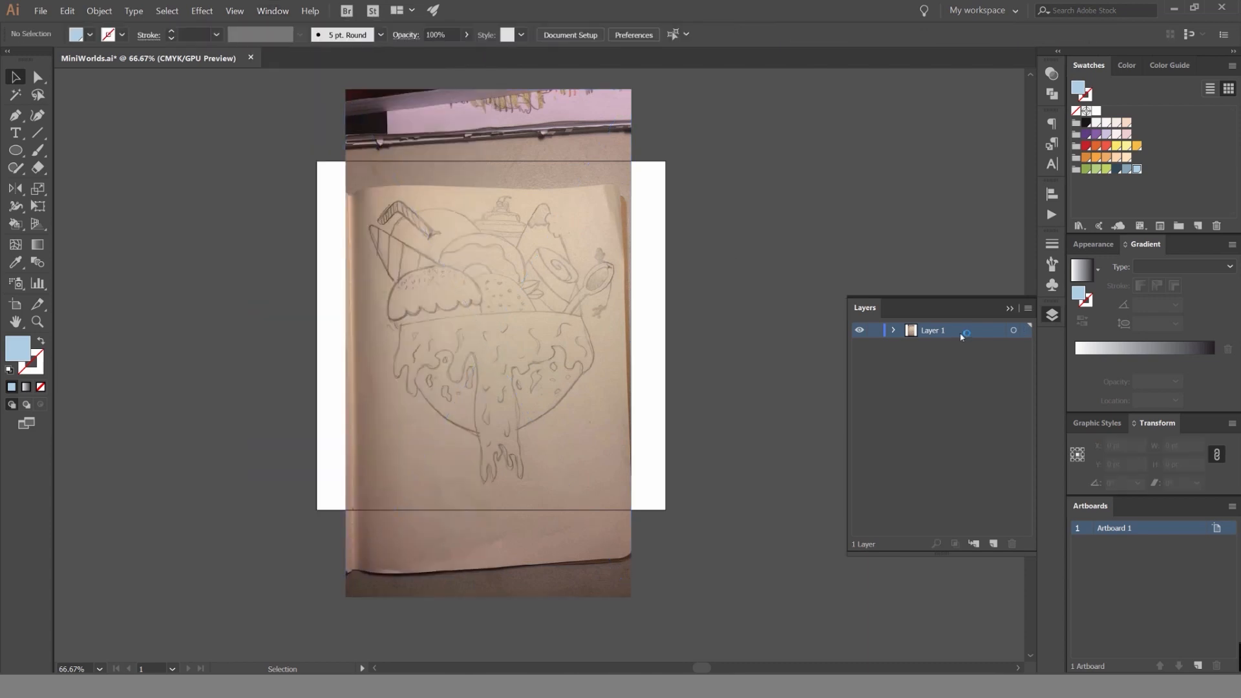
Rename Layer 1 as Image.
{"action": "double_click", "coordinate": [939, 333]}
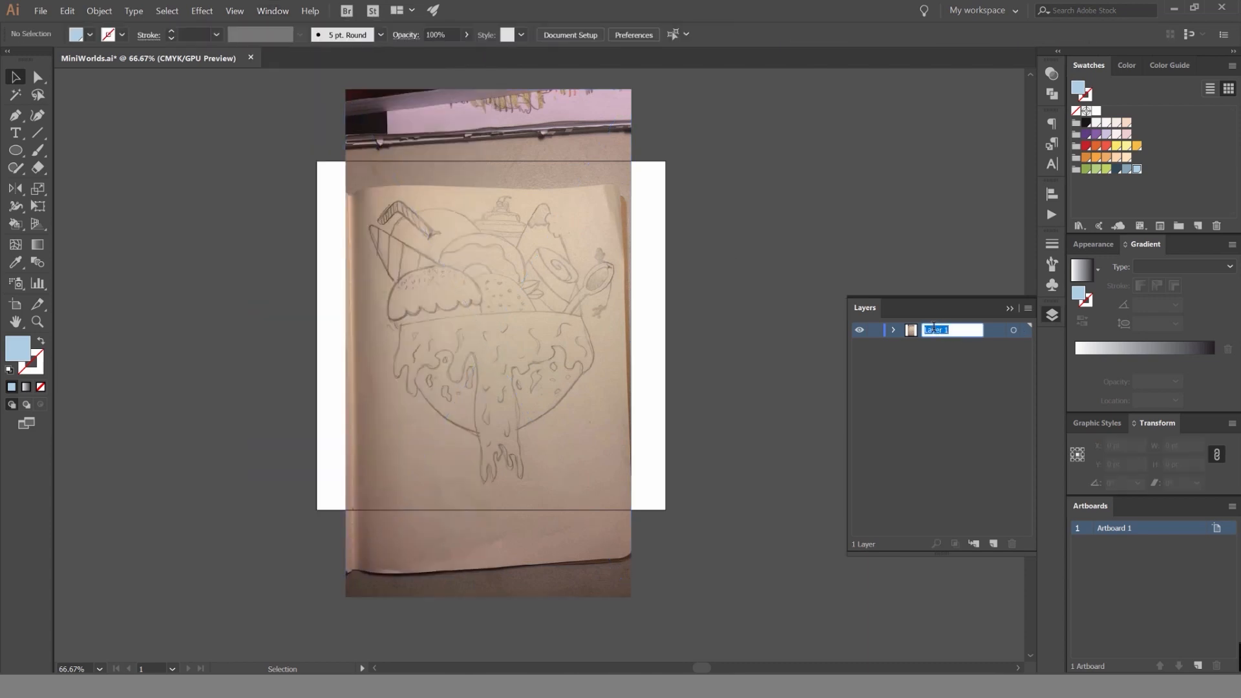
{"action": "type", "text": "In"}
{"action": "key", "text": "Return"}
Lower the sketch photo's opacity to 60% so it can serve as a faint tracing reference.
{"action": "left_click", "coordinate": [629, 143]}
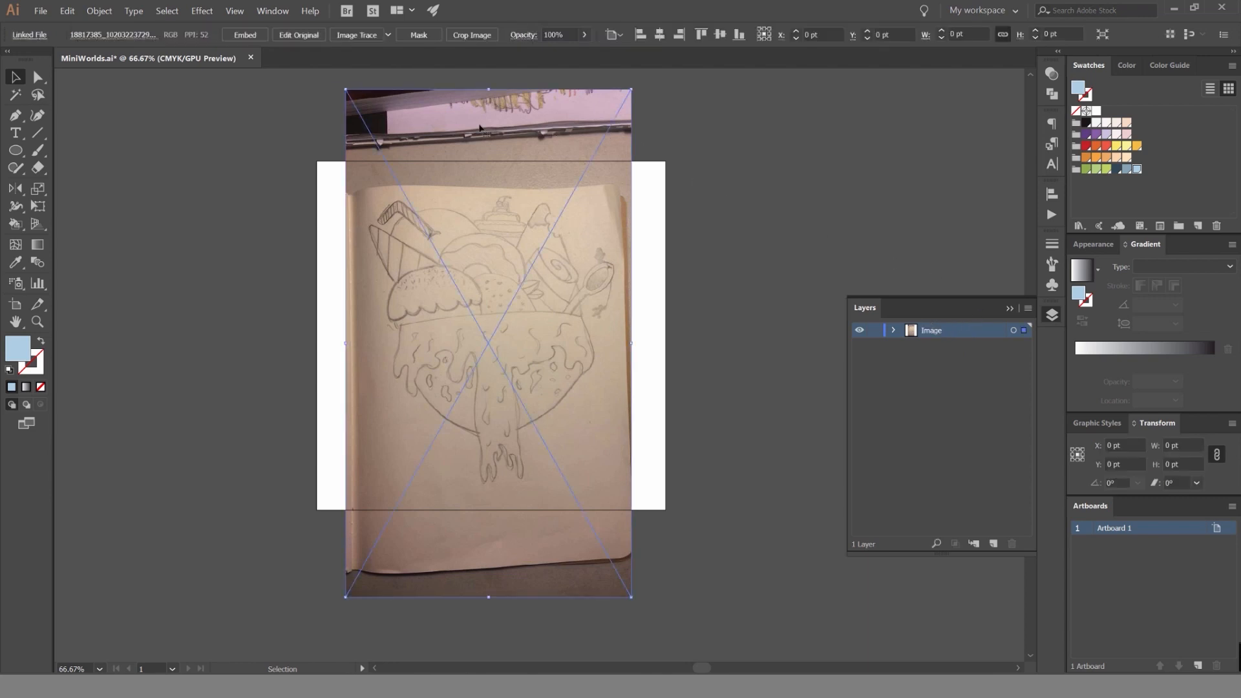
{"action": "left_click", "coordinate": [567, 35]}
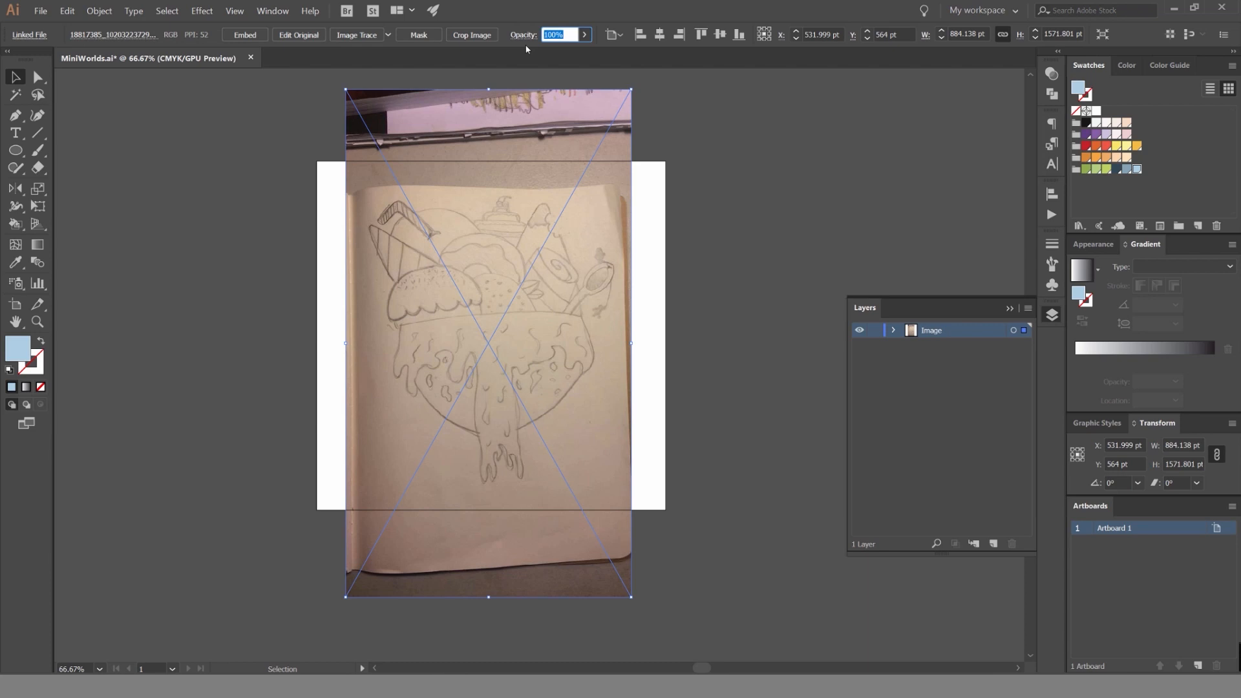
{"action": "type", "text": "70"}
{"action": "key", "text": "Return"}
{"action": "left_click_drag", "start_coordinate": [561, 35], "coordinate": [521, 40]}
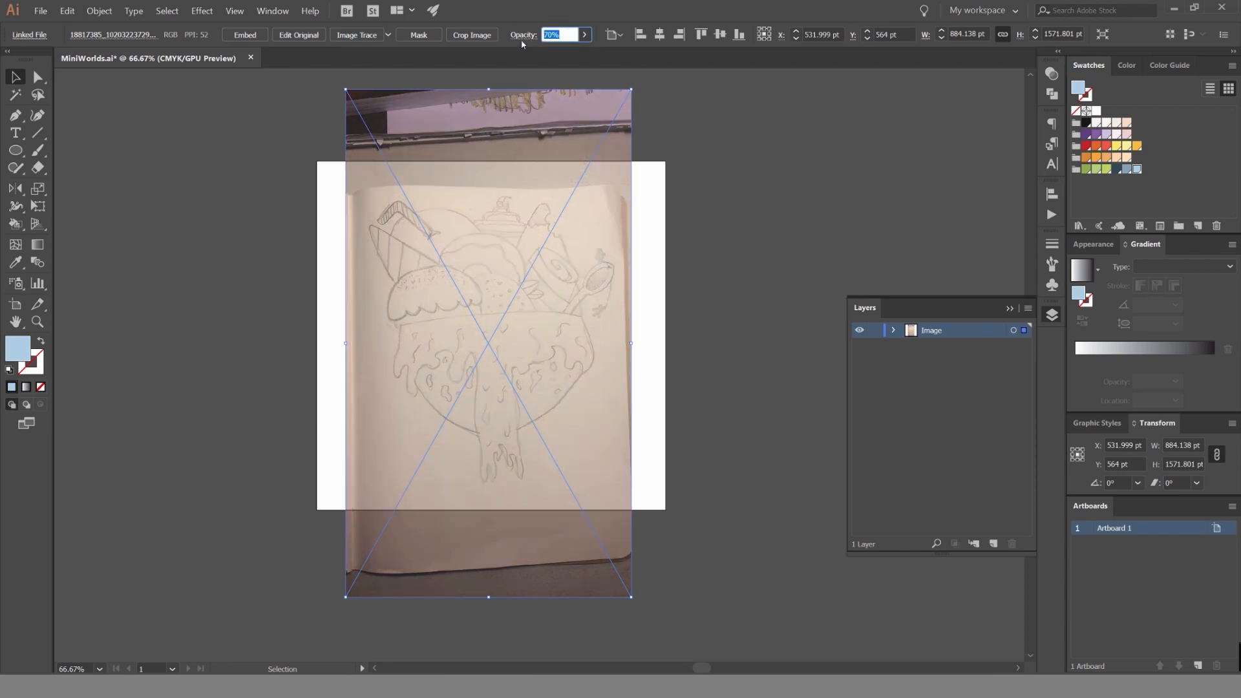
{"action": "type", "text": "60"}
{"action": "key", "text": "Return"}
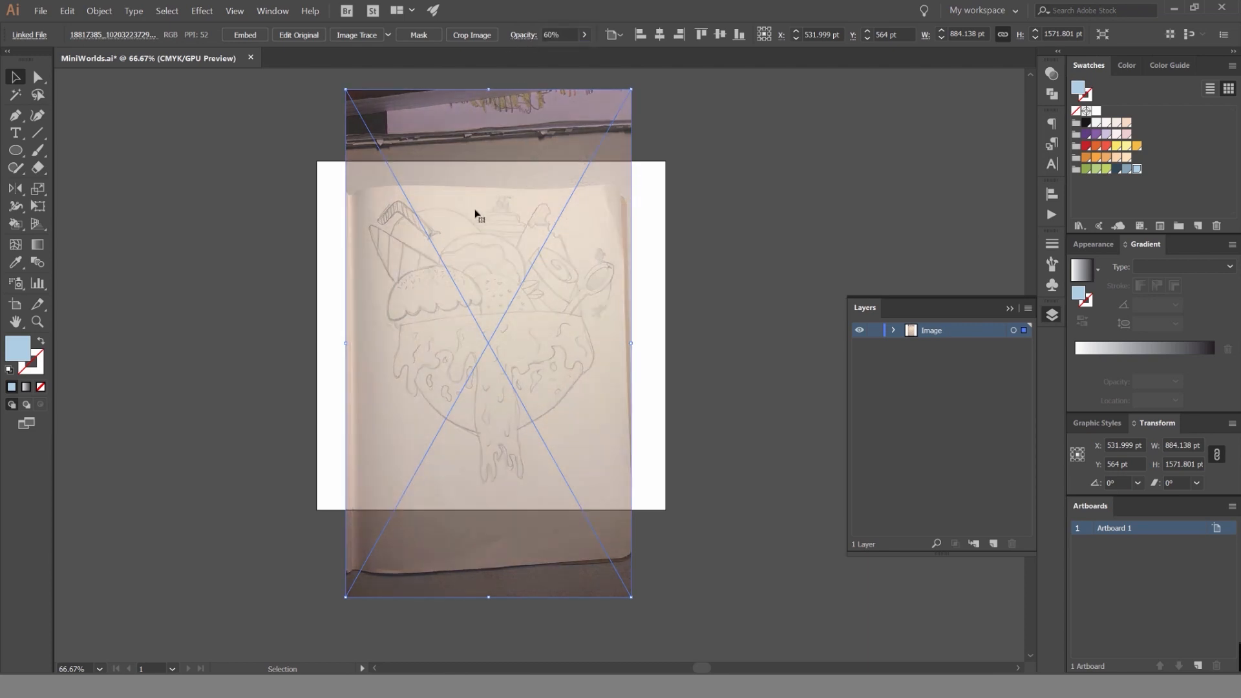
{"action": "scroll", "coordinate": [473, 229], "scroll_direction": "up", "scroll_amount": 2}
{"action": "scroll", "coordinate": [474, 229], "scroll_direction": "down", "scroll_amount": 2}
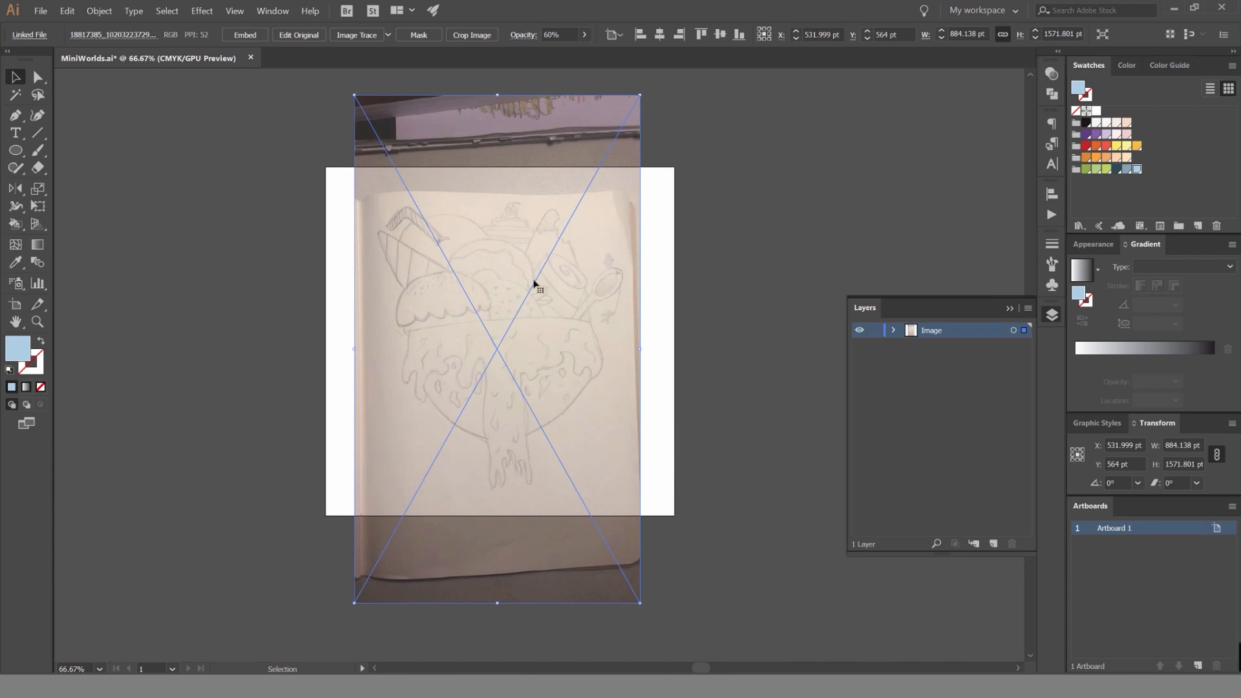
{"action": "left_click", "coordinate": [722, 236]}
{"action": "left_click_drag", "start_coordinate": [670, 261], "coordinate": [701, 246]}
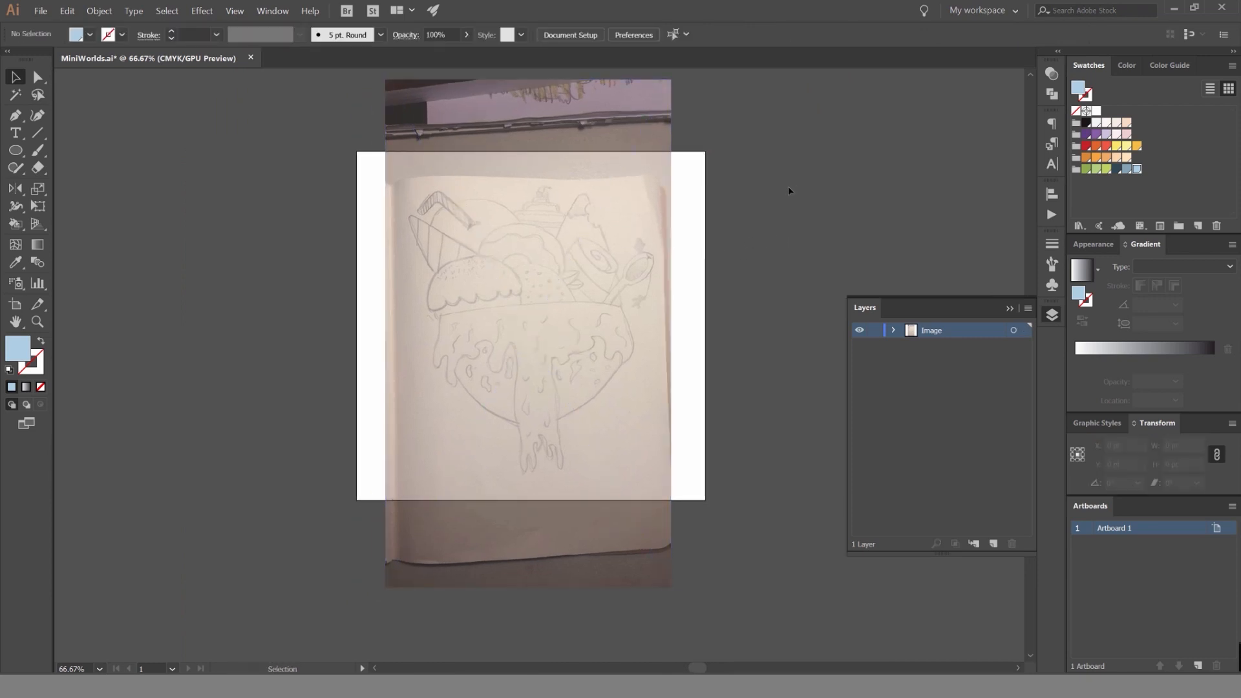
Draw a 1080 × 1080 pt rectangle that exactly covers the artboard.
{"action": "key", "text": "m"}
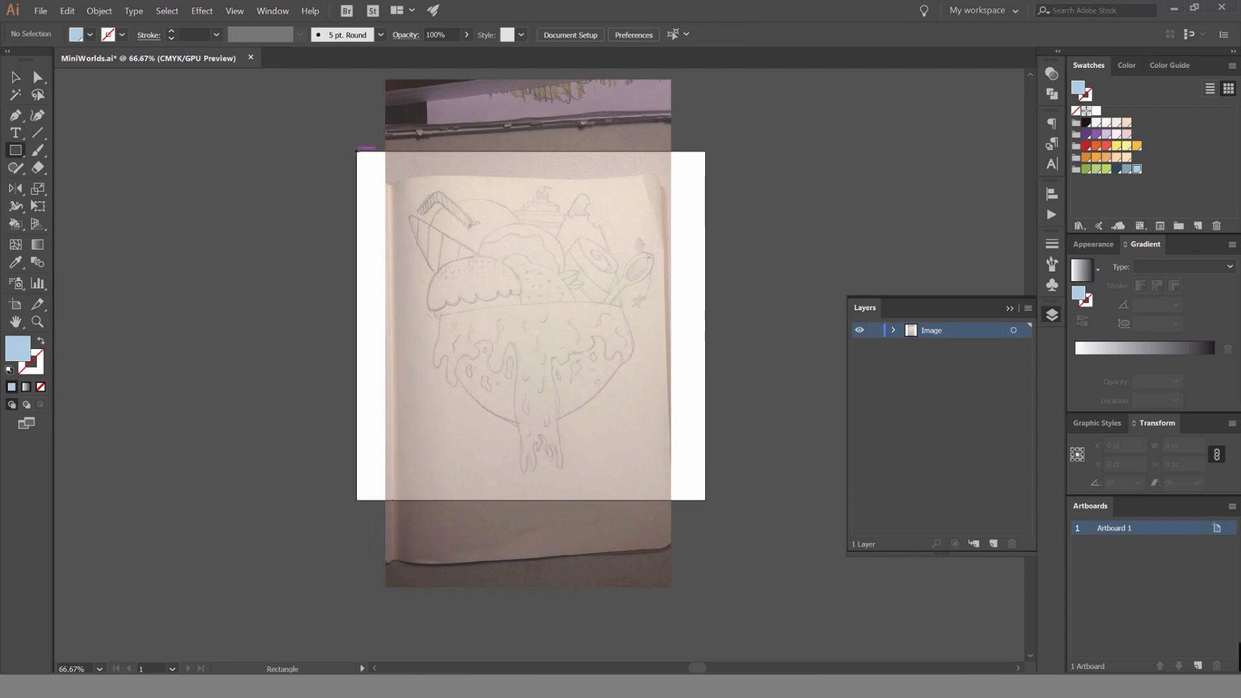
{"action": "left_click_drag", "start_coordinate": [356, 151], "coordinate": [705, 499]}
{"action": "key", "text": "v"}
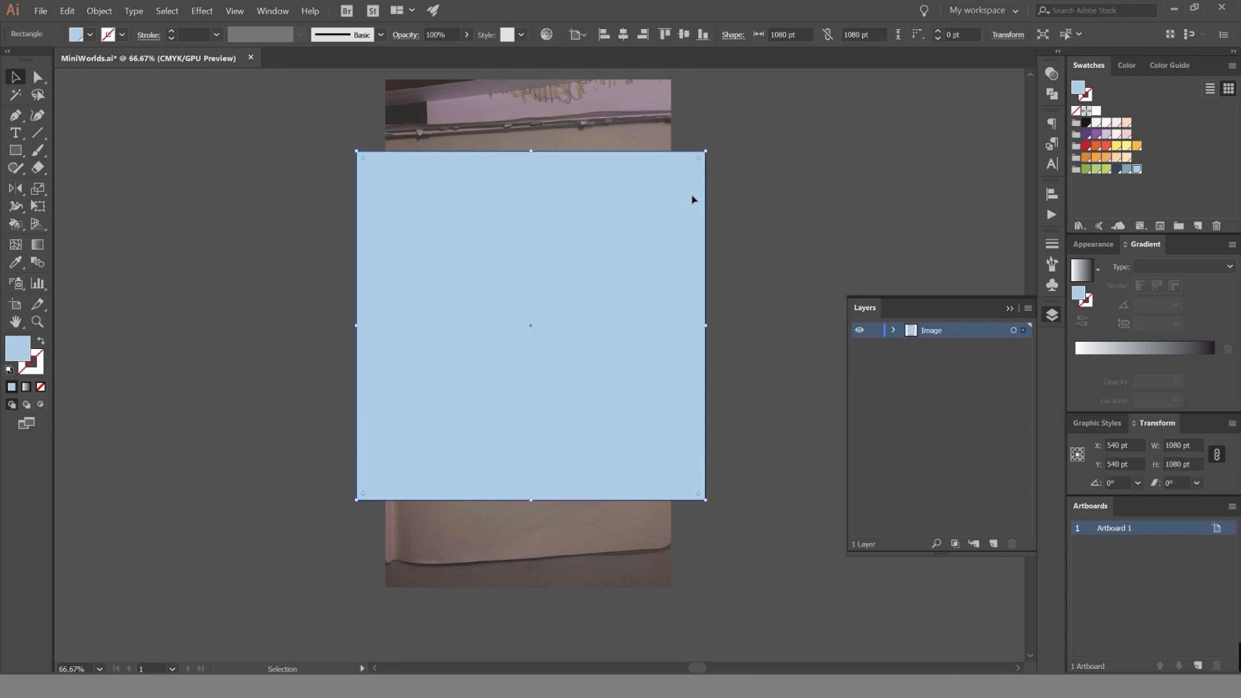
Make a clipping mask from the square and the sketch photo to hide the parts outside the artboard.
{"action": "left_click", "coordinate": [713, 146]}
{"action": "left_click", "coordinate": [695, 167]}
{"action": "scroll", "coordinate": [662, 114], "scroll_direction": "up", "scroll_amount": 1}
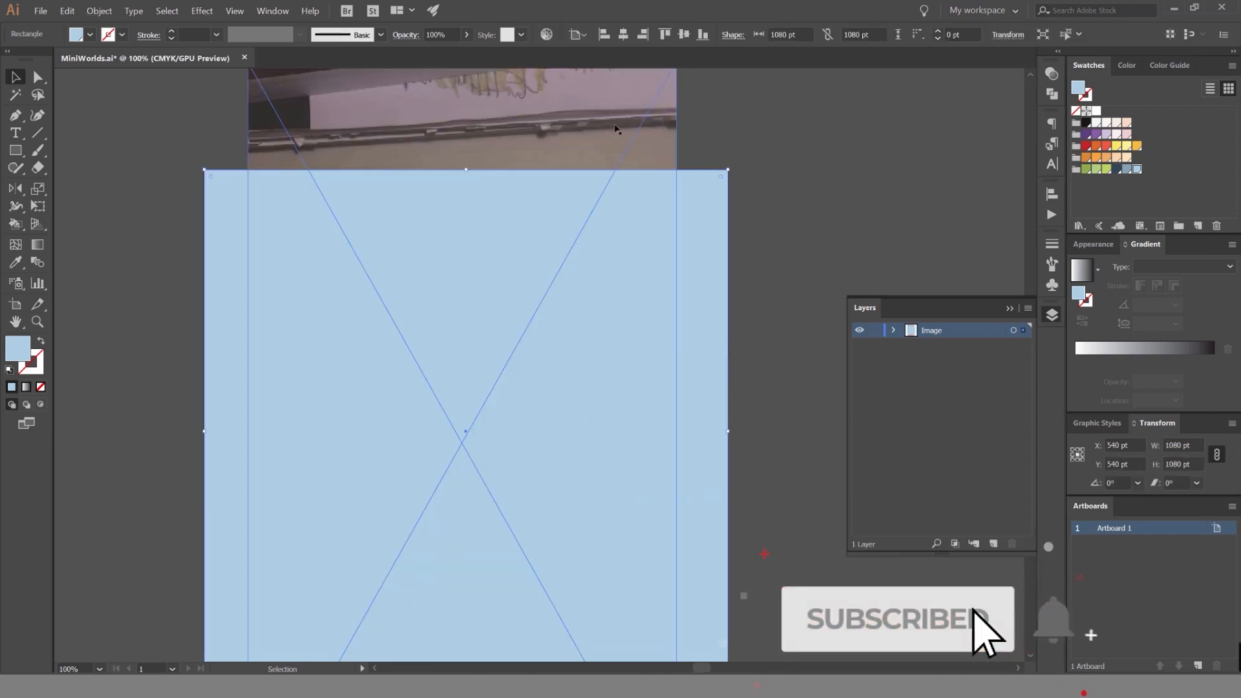
{"action": "left_click", "coordinate": [616, 129], "text": "shift"}
{"action": "left_click", "coordinate": [99, 11]}
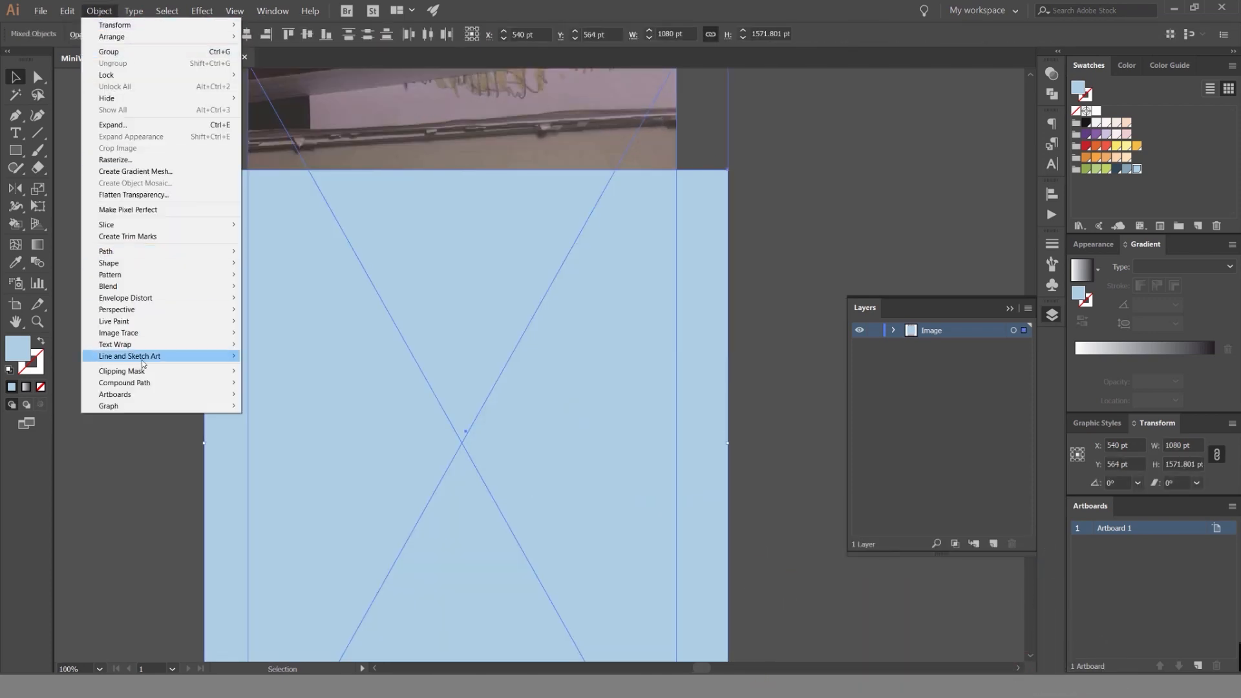
{"action": "mouse_move", "coordinate": [142, 371]}
{"action": "left_click", "coordinate": [284, 372]}
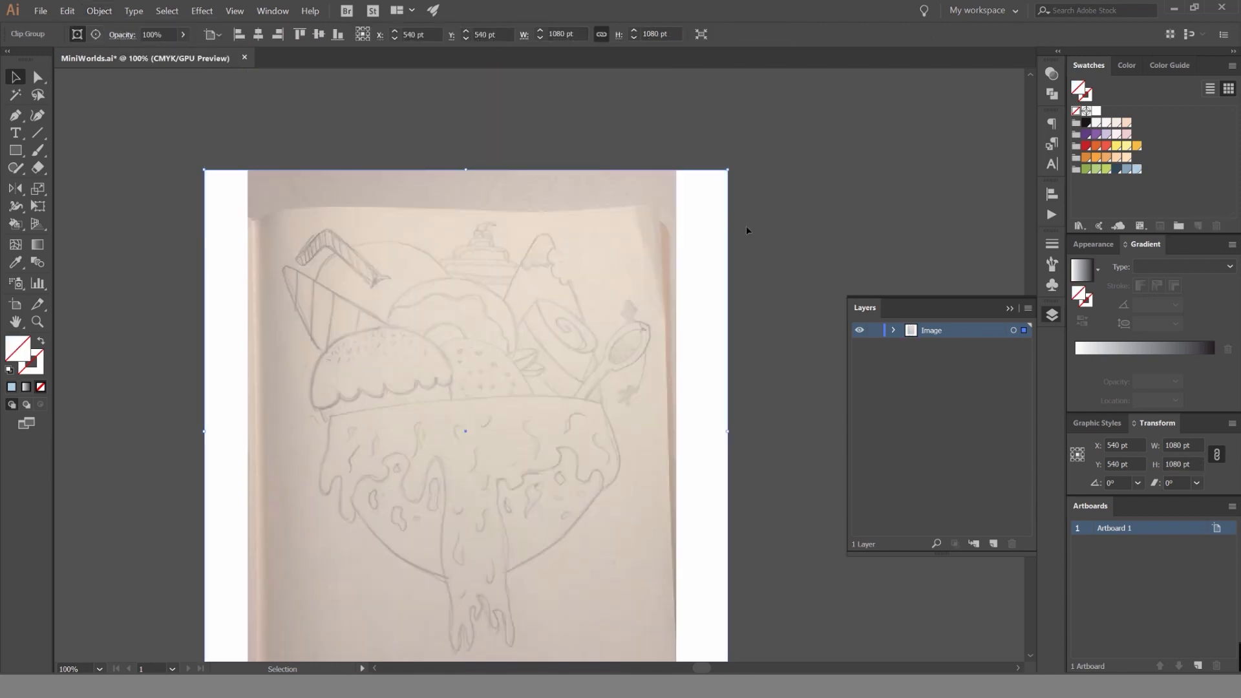
{"action": "left_click", "coordinate": [745, 227]}
{"action": "scroll", "coordinate": [665, 288], "scroll_direction": "down", "scroll_amount": 3}
{"action": "left_click_drag", "start_coordinate": [658, 286], "coordinate": [423, 301]}
{"action": "key", "text": "ctrl+z"}
{"action": "left_click", "coordinate": [682, 217]}
Nudge only the sketch photo inside the clipping mask down to about Y 575 pt.
{"action": "scroll", "coordinate": [621, 274], "scroll_direction": "up", "scroll_amount": 2}
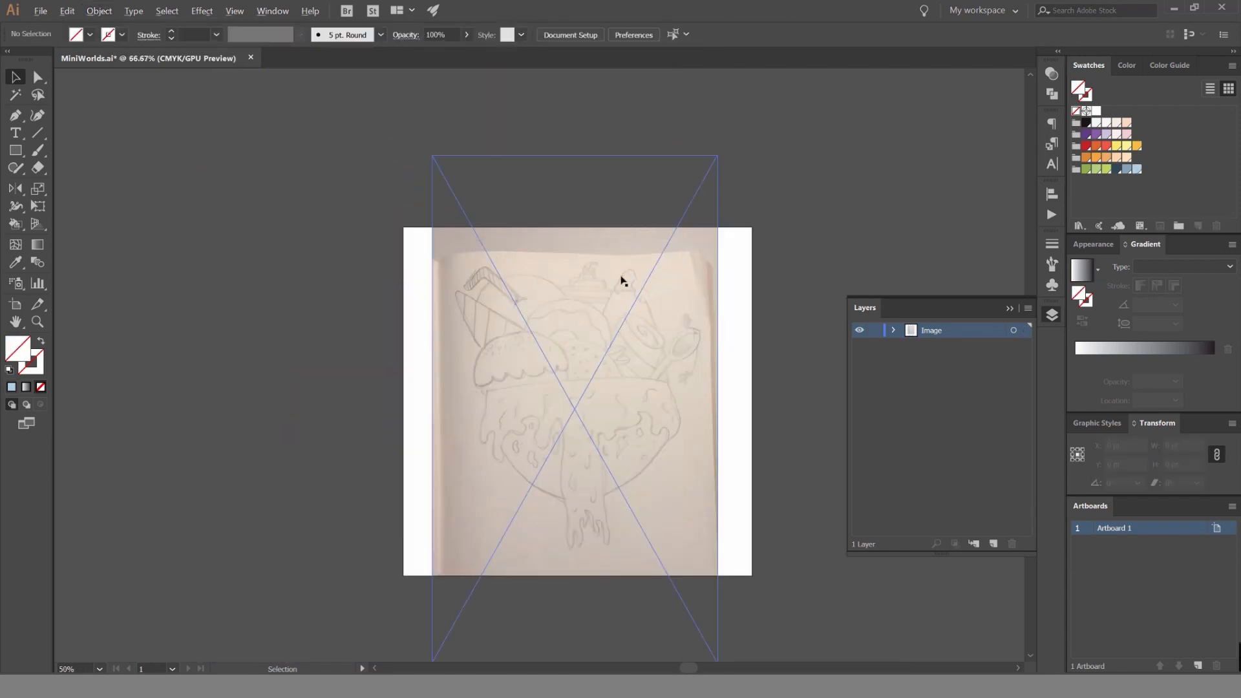
{"action": "scroll", "coordinate": [622, 280], "scroll_direction": "up", "scroll_amount": 1}
{"action": "scroll", "coordinate": [646, 221], "scroll_direction": "up", "scroll_amount": 3}
{"action": "scroll", "coordinate": [687, 166], "scroll_direction": "down", "scroll_amount": 4}
{"action": "left_click_drag", "start_coordinate": [692, 172], "coordinate": [631, 196]}
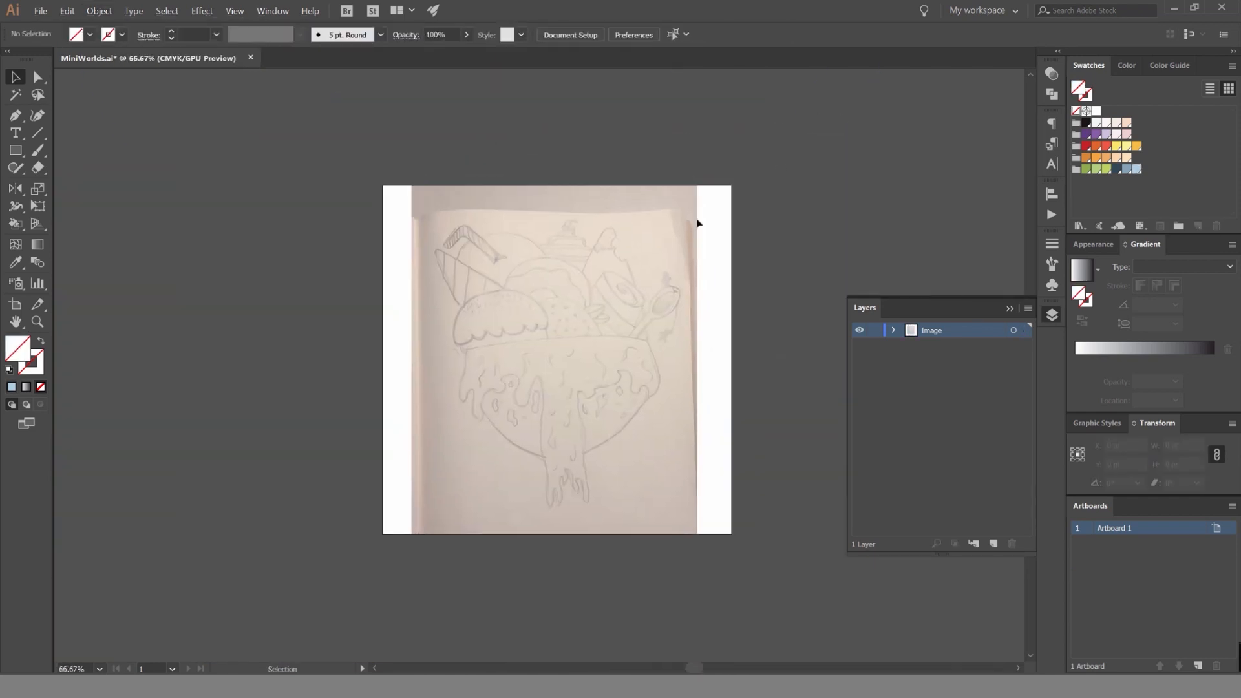
{"action": "left_click", "coordinate": [636, 255], "text": "ctrl"}
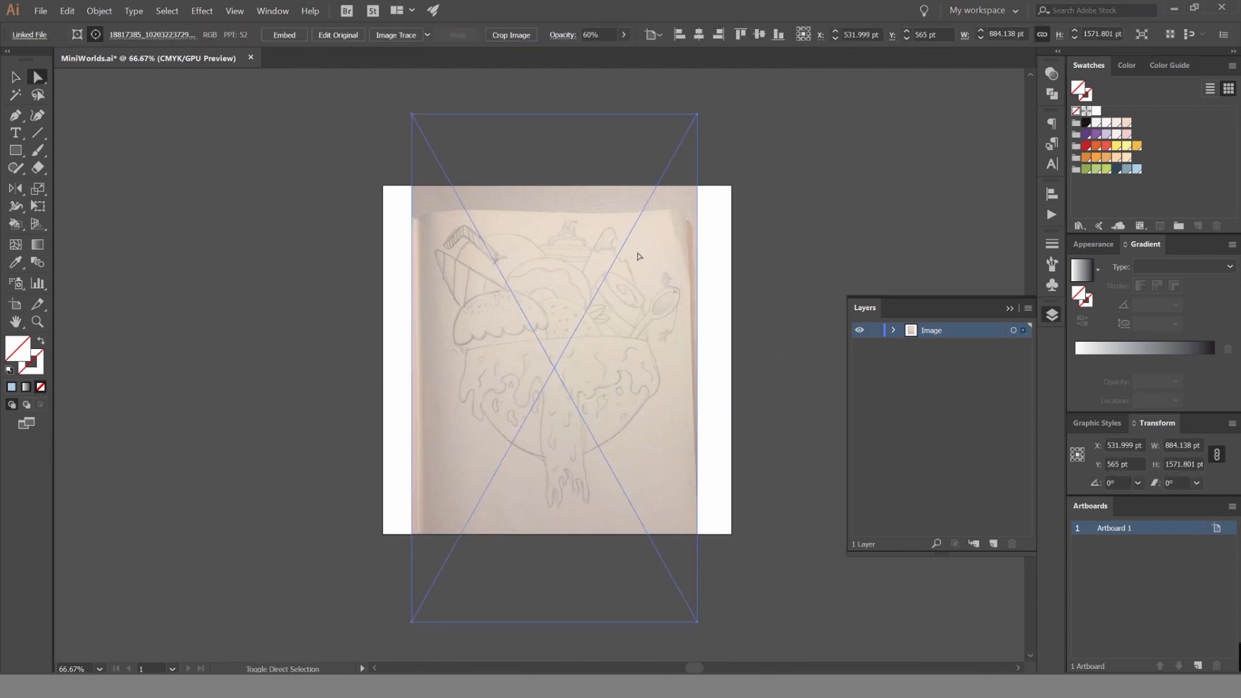
{"action": "key", "text": "shift+Down"}
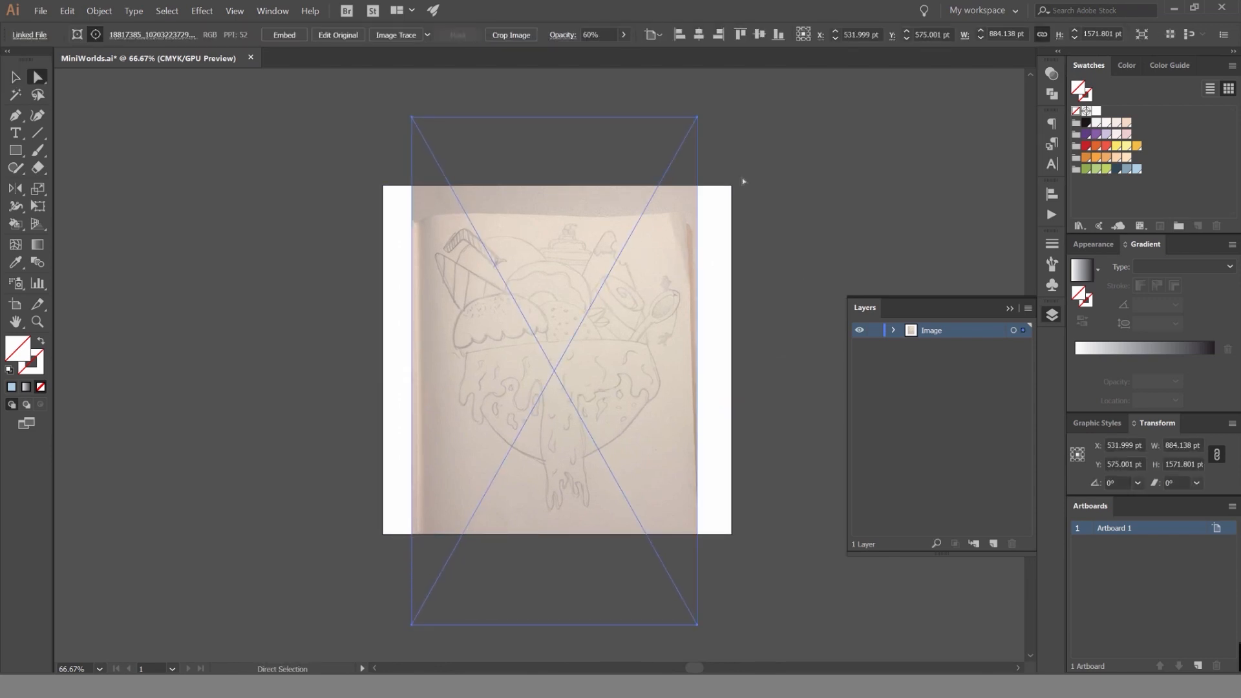
{"action": "left_click", "coordinate": [742, 181]}
{"action": "scroll", "coordinate": [685, 319], "scroll_direction": "up", "scroll_amount": 1}
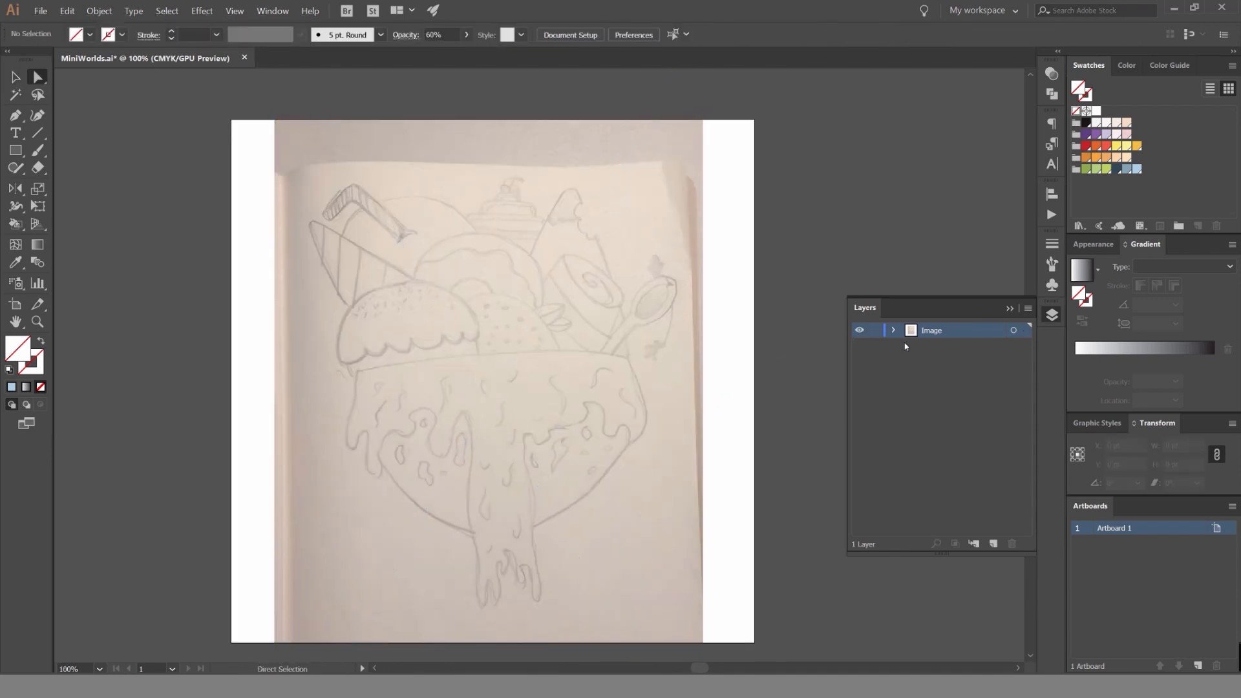
Lock the Image layer and add a new layer named Trace above it.
{"action": "left_click", "coordinate": [859, 331]}
{"action": "left_click", "coordinate": [859, 331]}
{"action": "left_click", "coordinate": [994, 544]}
{"action": "double_click", "coordinate": [938, 332]}
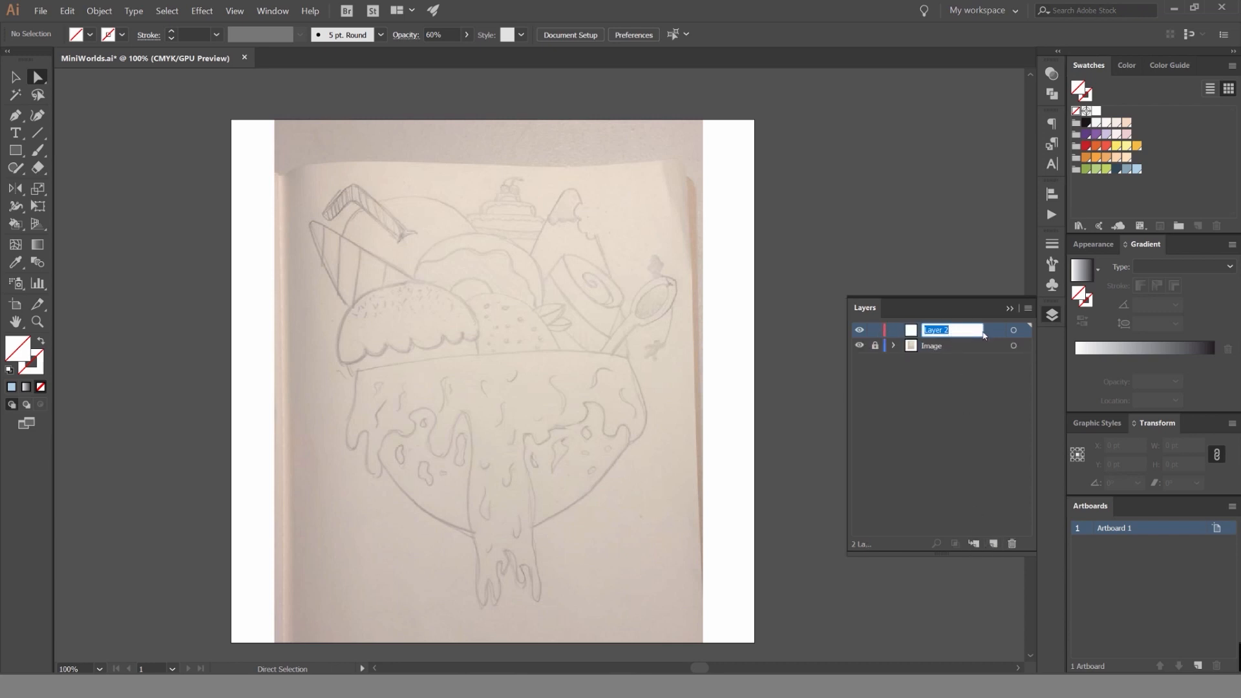
{"action": "type", "text": "Trace"}
{"action": "key", "text": "Return"}
Collapse the Layers panel to free up the canvas area.
{"action": "scroll", "coordinate": [460, 333], "scroll_direction": "up", "scroll_amount": 1}
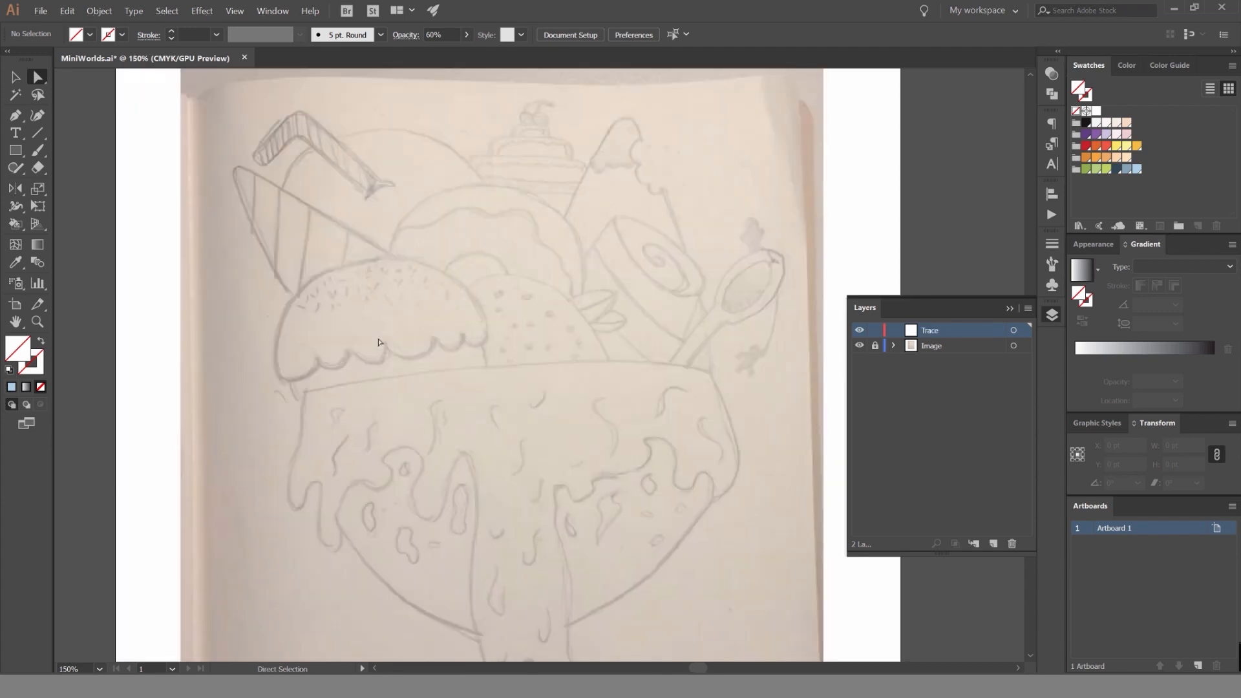
{"action": "scroll", "coordinate": [627, 233], "scroll_direction": "down", "scroll_amount": 2}
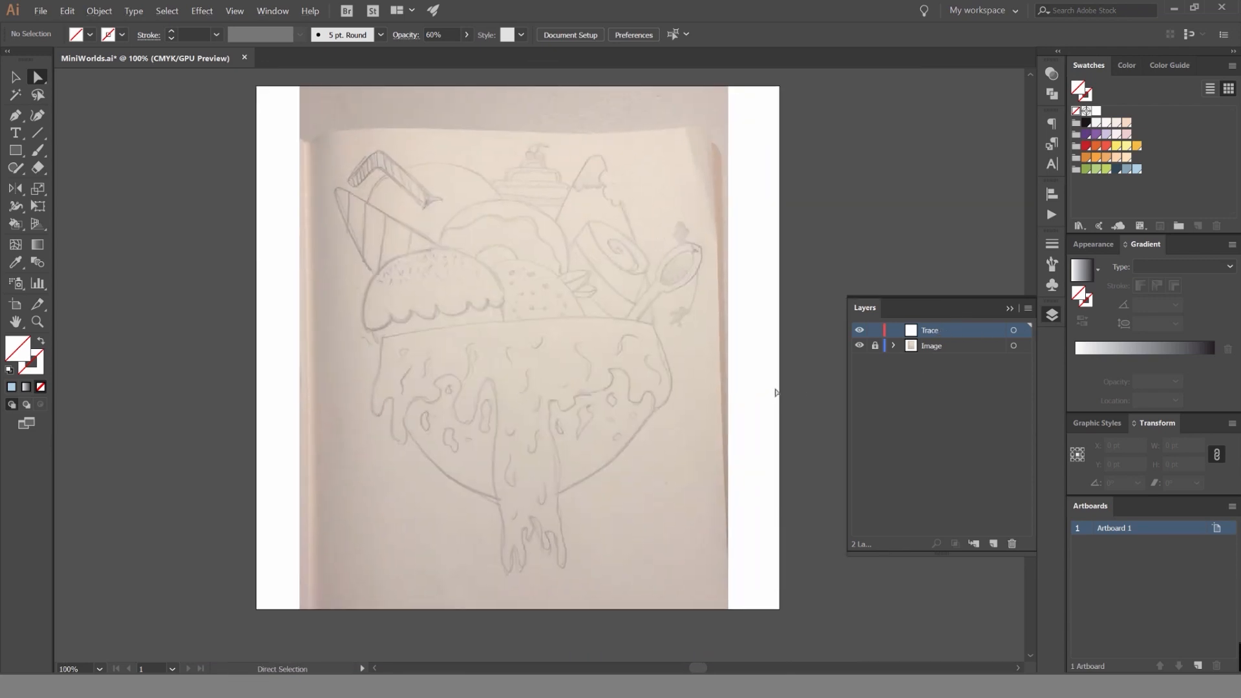
{"action": "left_click", "coordinate": [1053, 315]}
Examine the sketch up close, from the dripping bowl to the desserts and spoon above it.
{"action": "scroll", "coordinate": [694, 355], "scroll_direction": "left", "scroll_amount": 3}
{"action": "scroll", "coordinate": [694, 355], "scroll_direction": "up", "scroll_amount": 1}
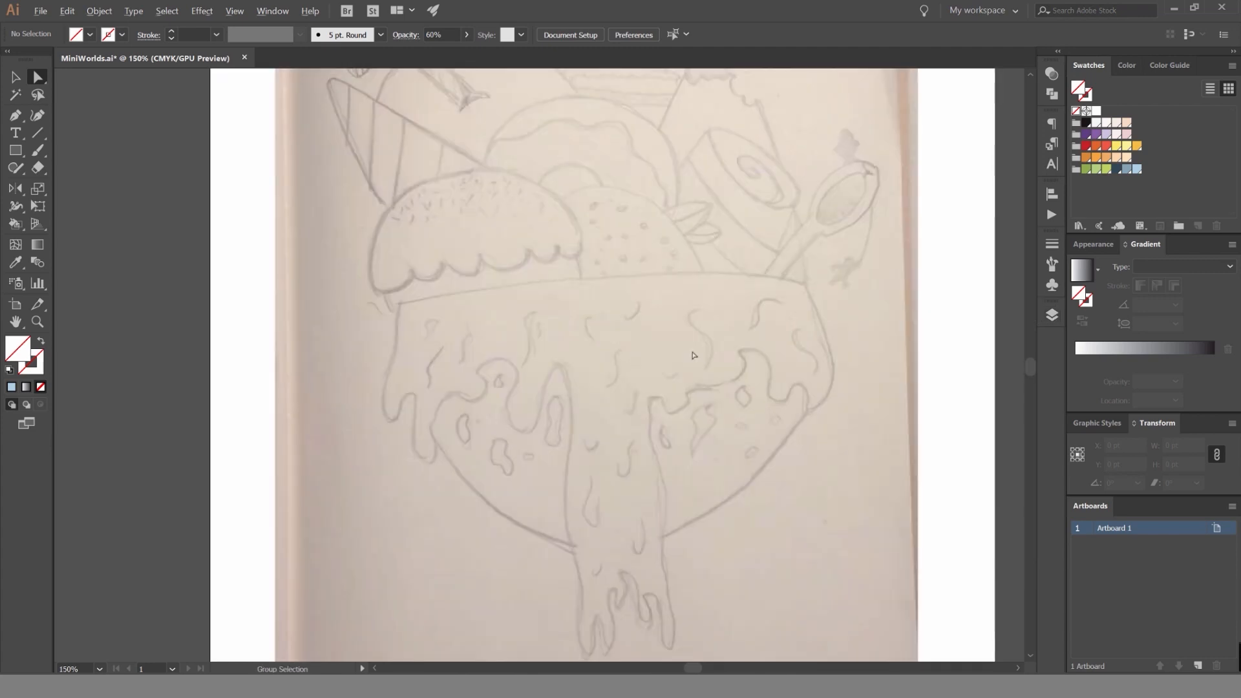
{"action": "left_click_drag", "start_coordinate": [693, 355], "coordinate": [664, 303]}
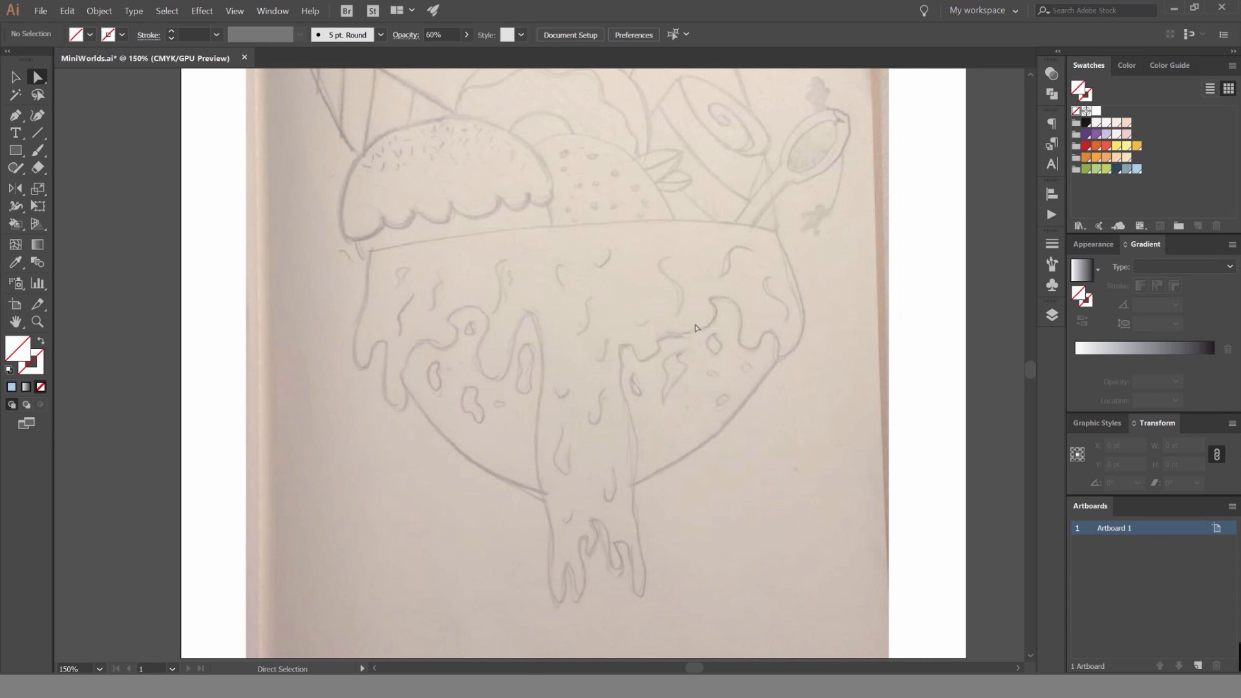
{"action": "scroll", "coordinate": [665, 375], "scroll_direction": "up", "scroll_amount": 3}
{"action": "scroll", "coordinate": [638, 388], "scroll_direction": "down", "scroll_amount": 1}
{"action": "scroll", "coordinate": [680, 289], "scroll_direction": "up", "scroll_amount": 3}
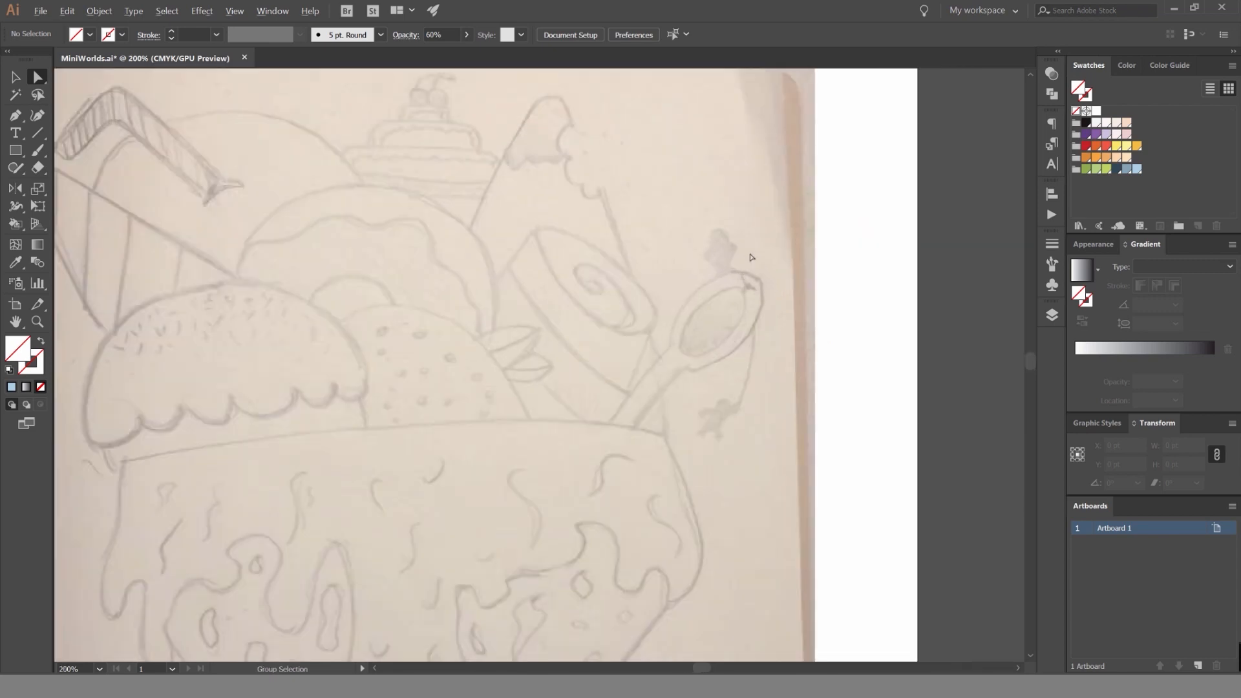
{"action": "scroll", "coordinate": [700, 268], "scroll_direction": "down", "scroll_amount": 2}
{"action": "left_click_drag", "start_coordinate": [830, 225], "coordinate": [731, 293]}
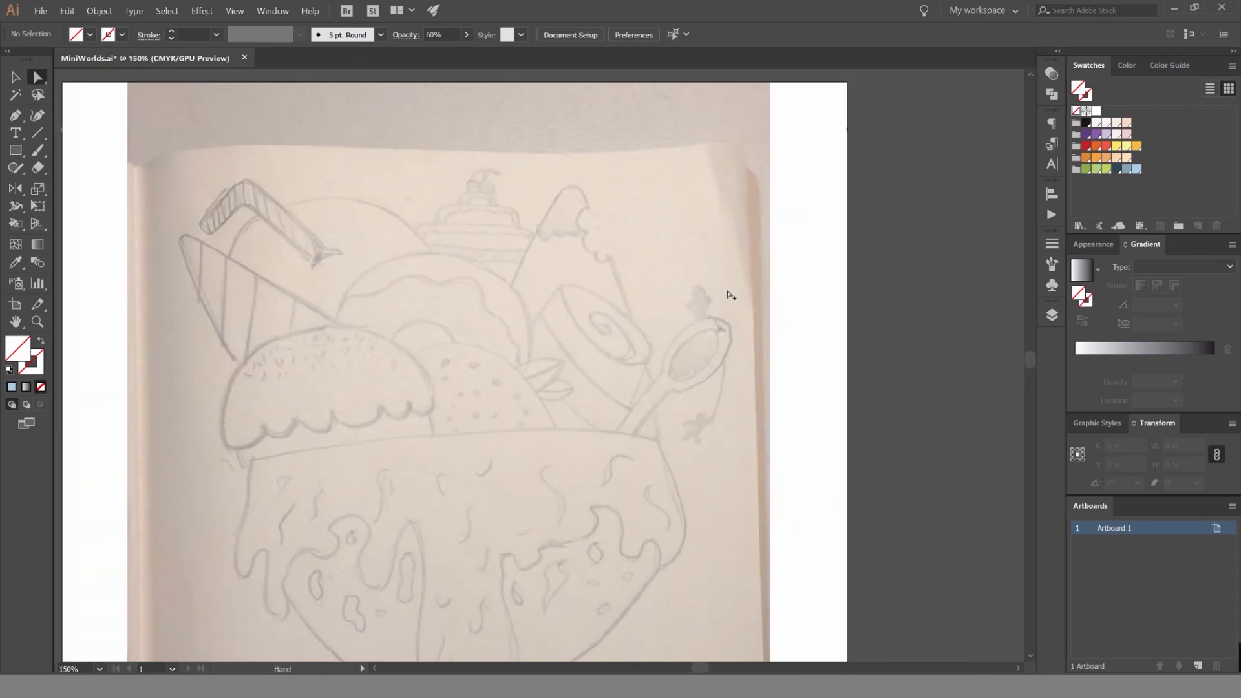
{"action": "scroll", "coordinate": [709, 311], "scroll_direction": "up", "scroll_amount": 2}
{"action": "key", "text": "alt+space"}
{"action": "left_click_drag", "start_coordinate": [286, 313], "coordinate": [608, 325]}
{"action": "scroll", "coordinate": [608, 324], "scroll_direction": "down", "scroll_amount": 1}
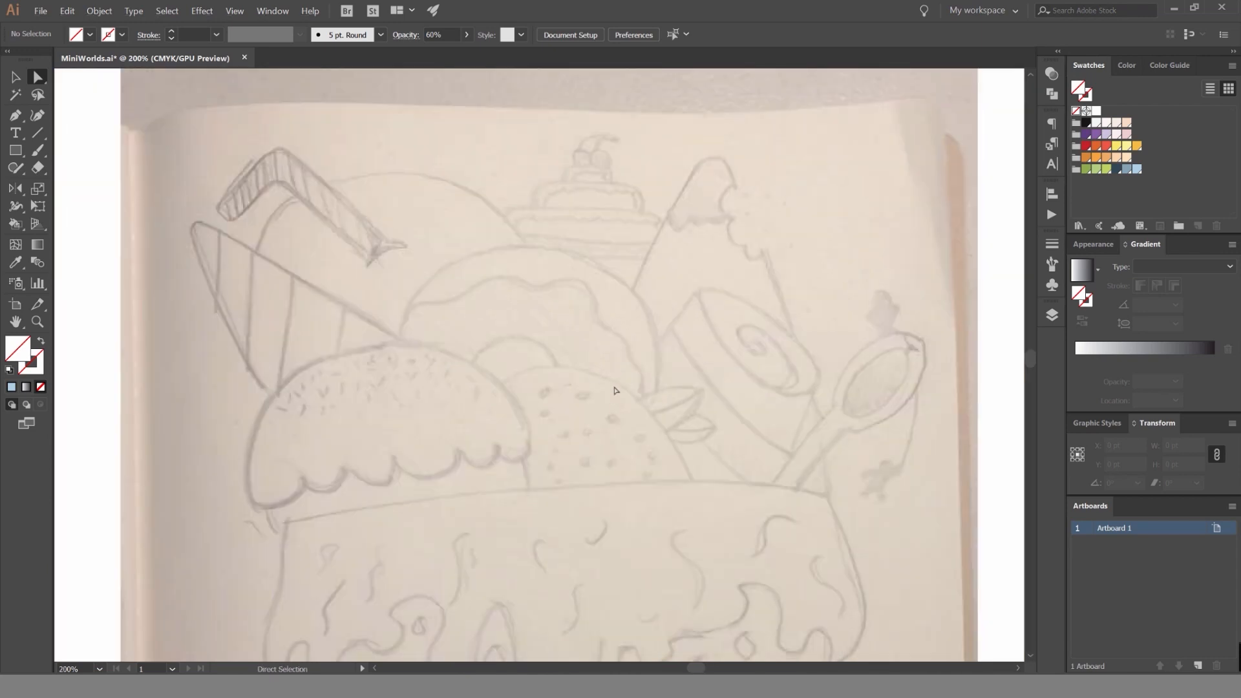
Examine the bowl's rim, drips and rounded underside in the sketch, both close up and in full view.
{"action": "scroll", "coordinate": [698, 277], "scroll_direction": "down", "scroll_amount": 2}
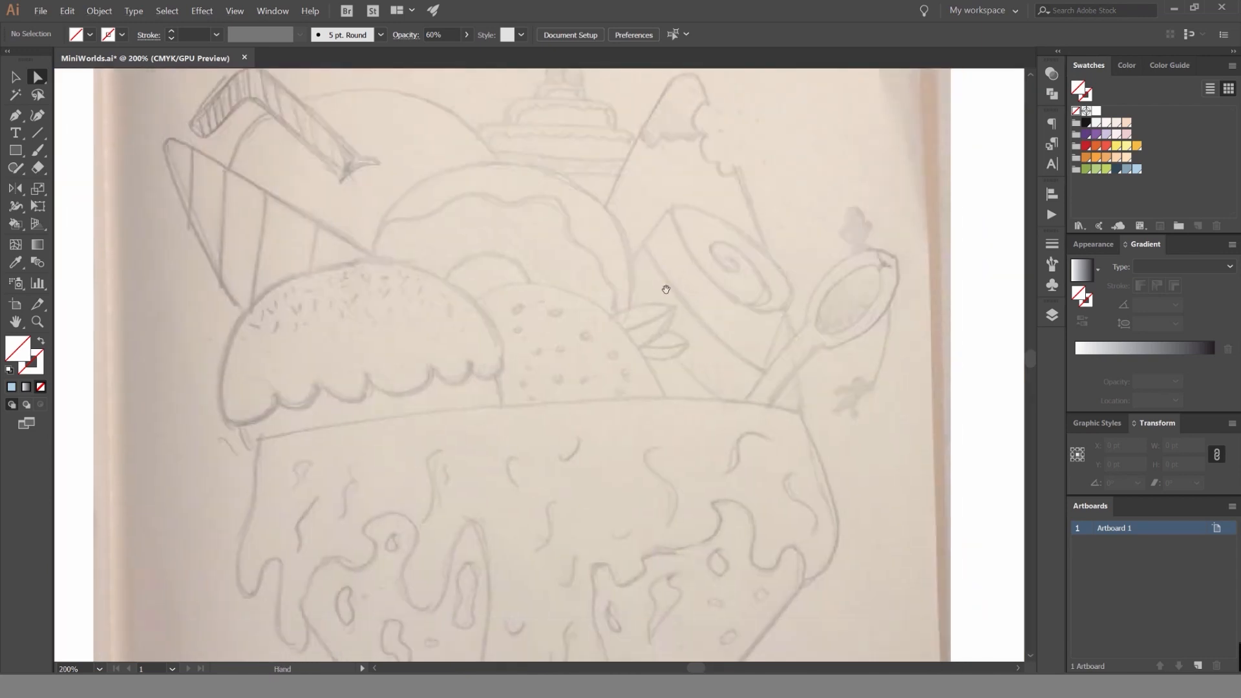
{"action": "scroll", "coordinate": [685, 335], "scroll_direction": "up", "scroll_amount": 4}
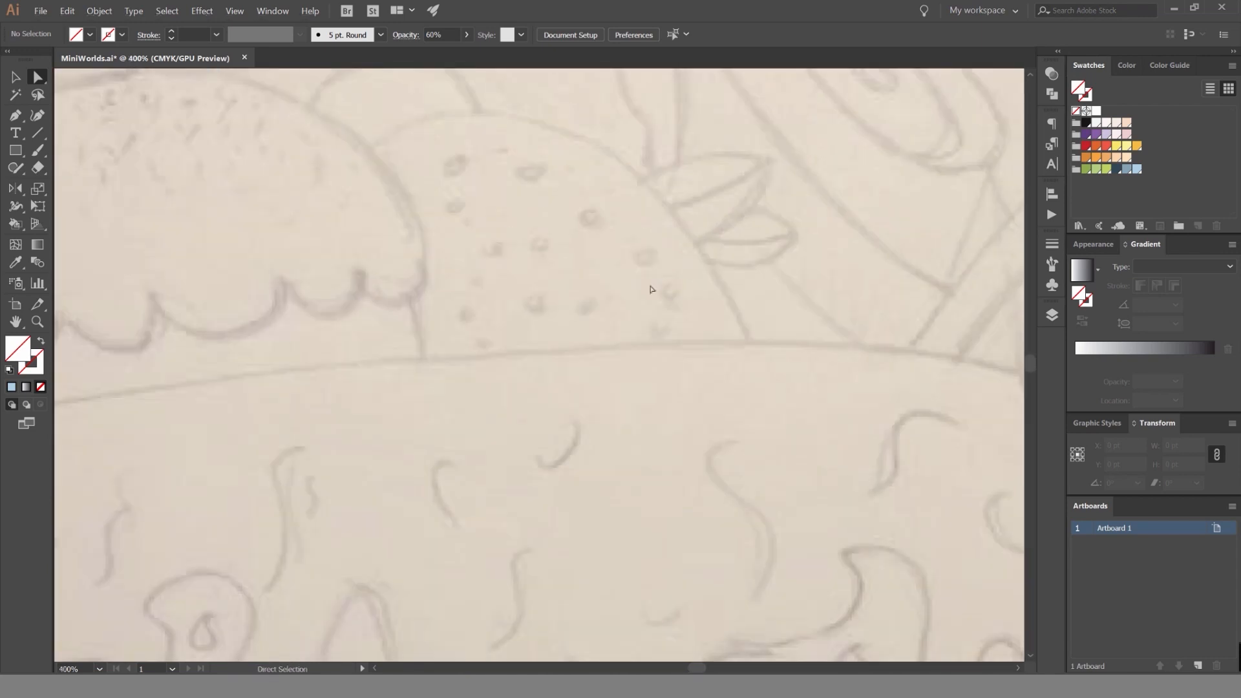
{"action": "scroll", "coordinate": [627, 289], "scroll_direction": "down", "scroll_amount": 4}
{"action": "left_click_drag", "start_coordinate": [606, 378], "coordinate": [558, 373]}
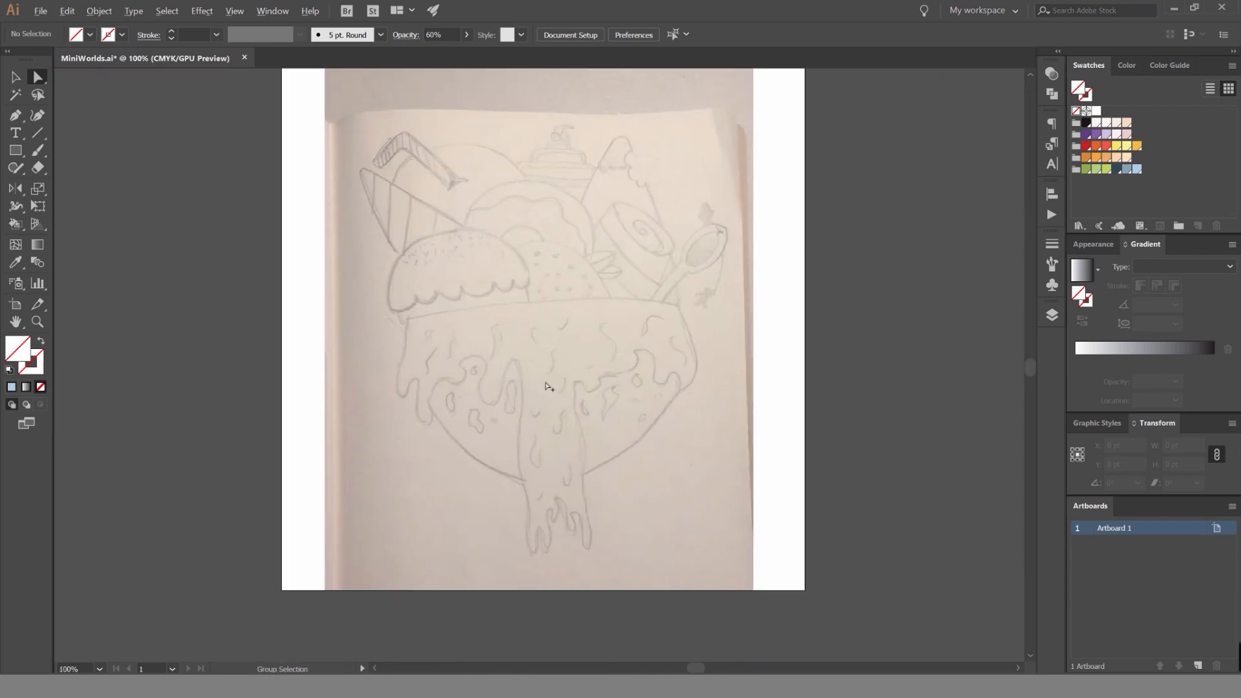
{"action": "scroll", "coordinate": [627, 331], "scroll_direction": "up", "scroll_amount": 3}
{"action": "scroll", "coordinate": [614, 414], "scroll_direction": "down", "scroll_amount": 2}
{"action": "left_click_drag", "start_coordinate": [644, 326], "coordinate": [613, 344]}
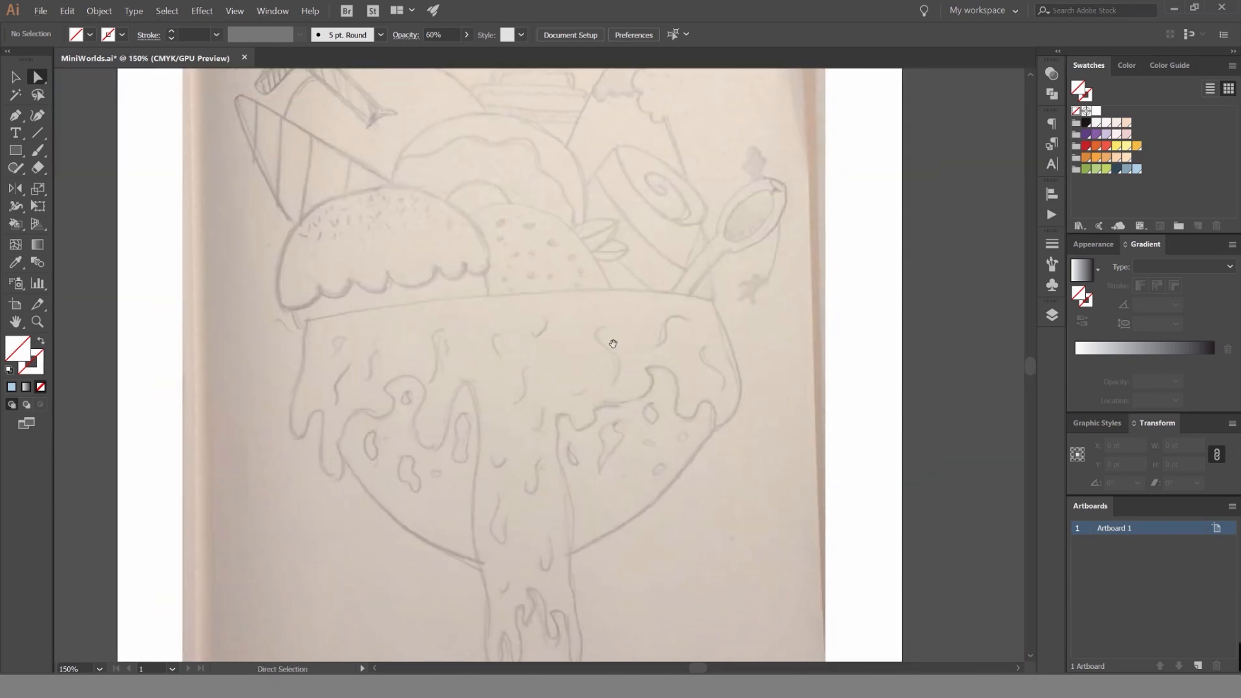
{"action": "scroll", "coordinate": [622, 362], "scroll_direction": "down", "scroll_amount": 1}
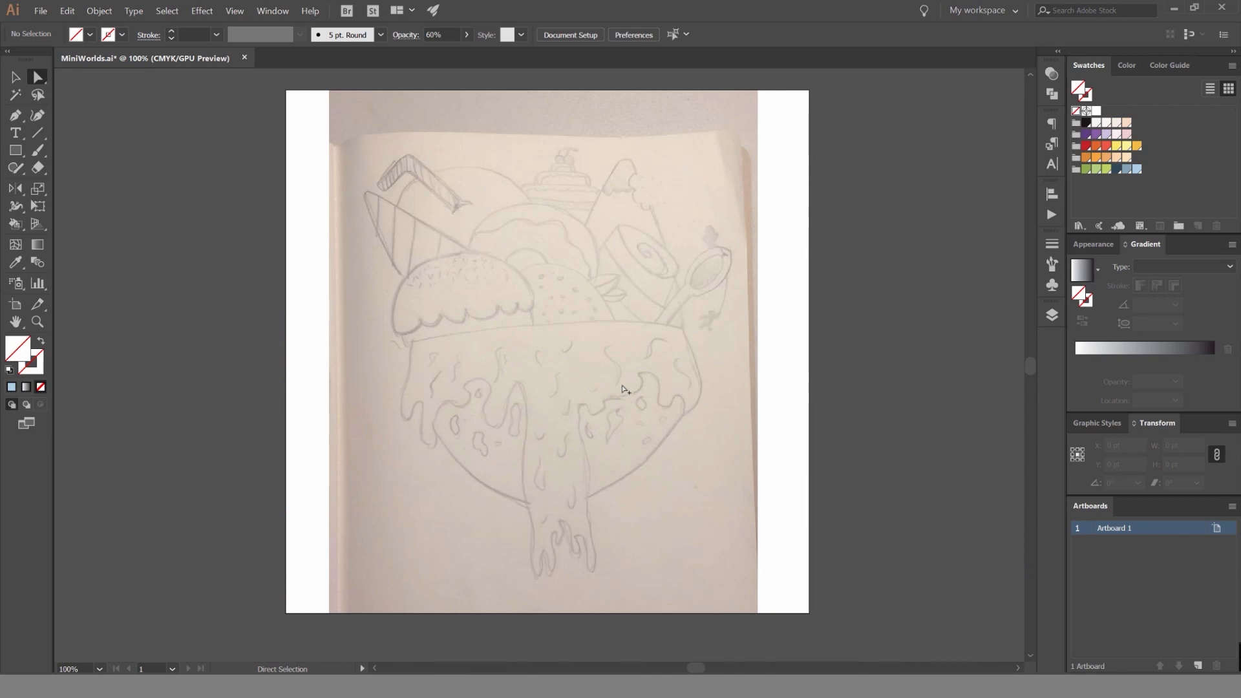
{"action": "scroll", "coordinate": [423, 369], "scroll_direction": "up", "scroll_amount": 2}
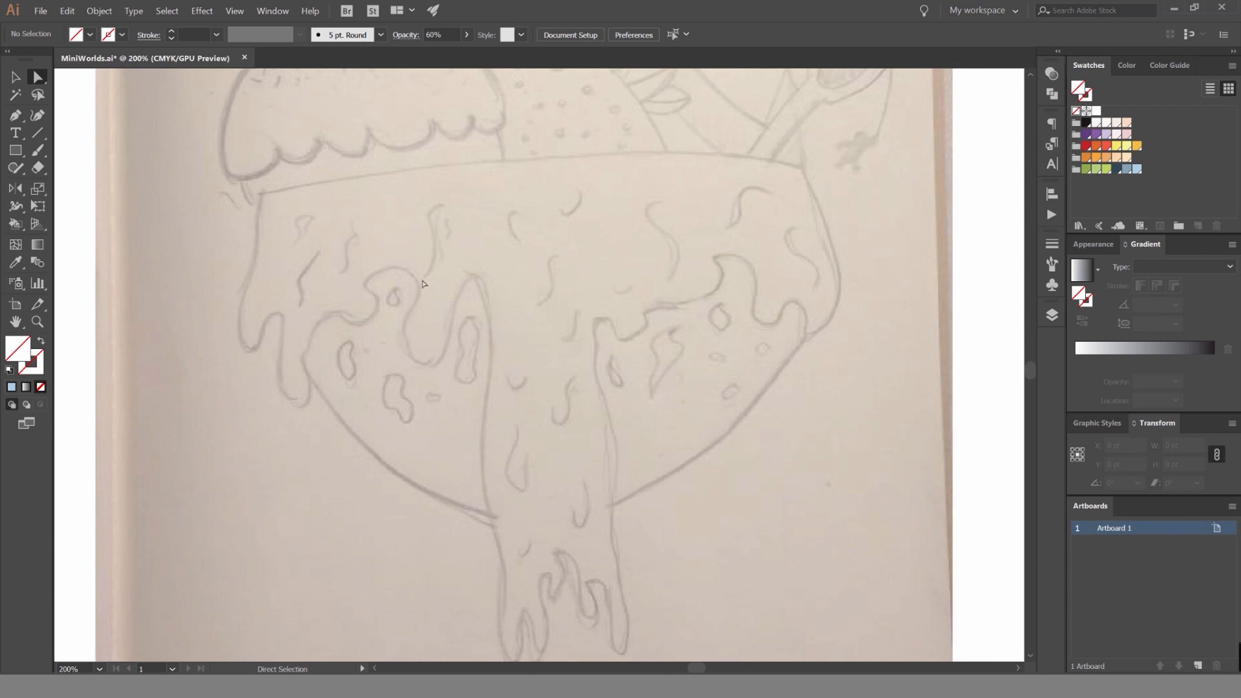
{"action": "scroll", "coordinate": [424, 284], "scroll_direction": "left", "scroll_amount": 3}
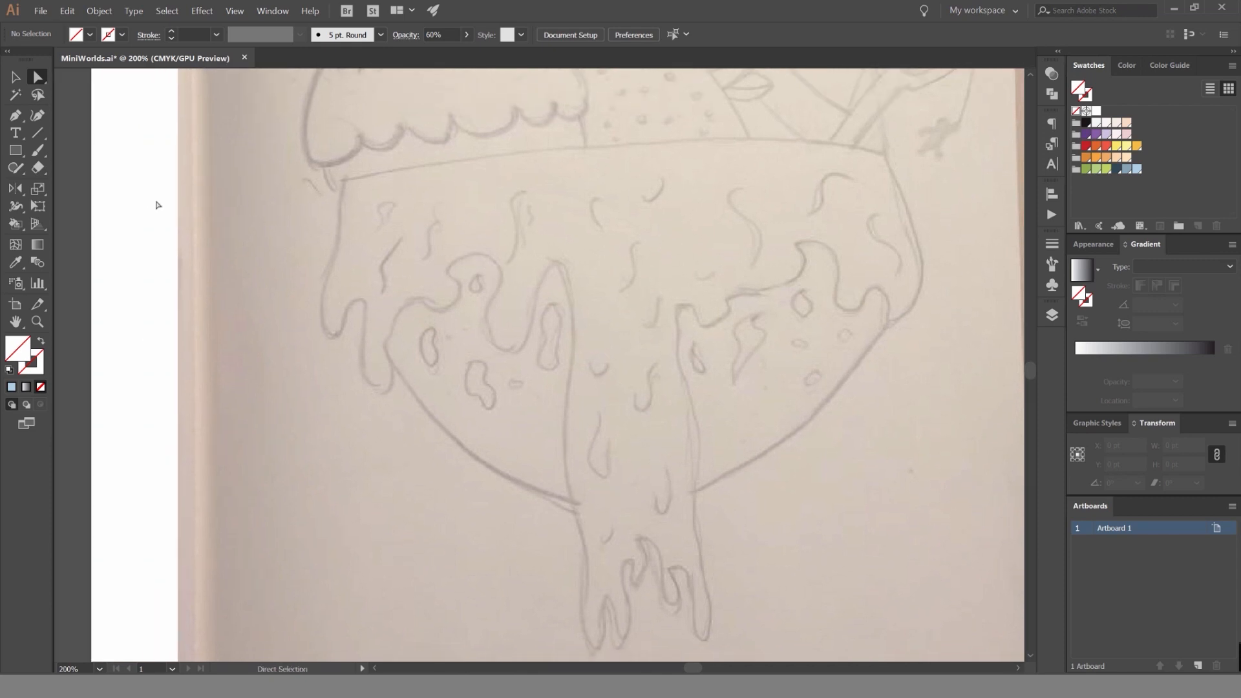
Tear off the shape tools and the Pen tool group as floating palettes and place them one below the other.
{"action": "left_click", "coordinate": [16, 152]}
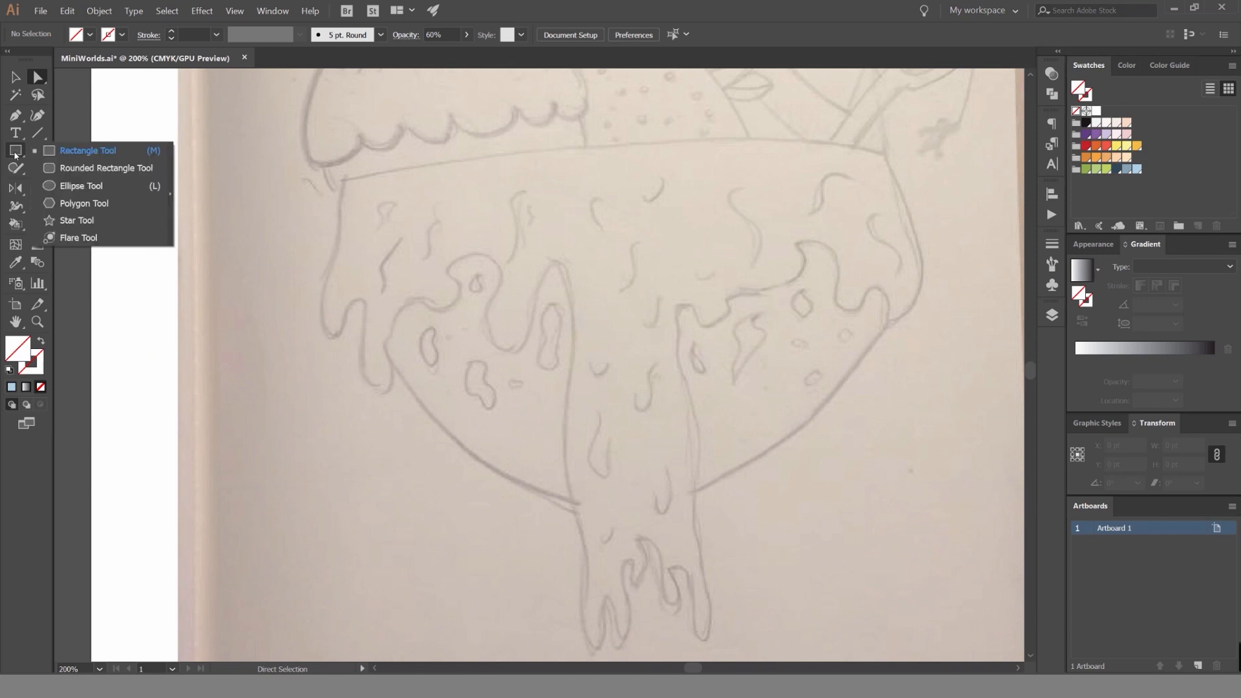
{"action": "left_click", "coordinate": [171, 195]}
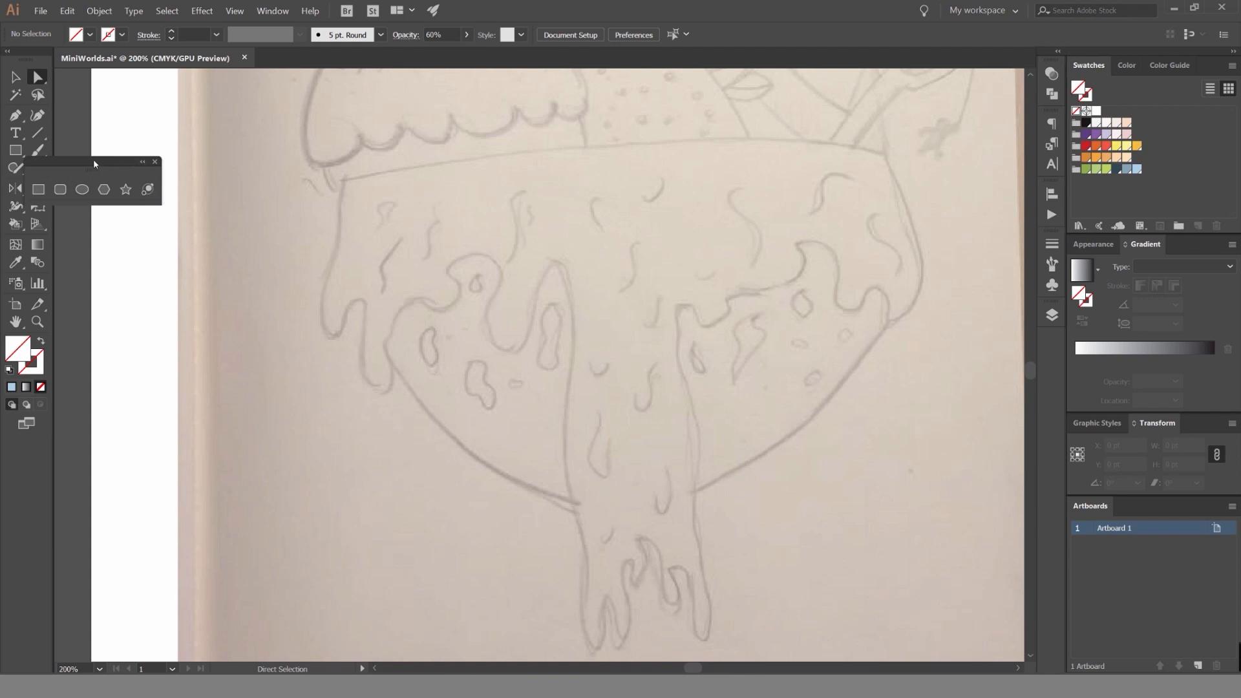
{"action": "left_click_drag", "start_coordinate": [94, 164], "coordinate": [181, 123]}
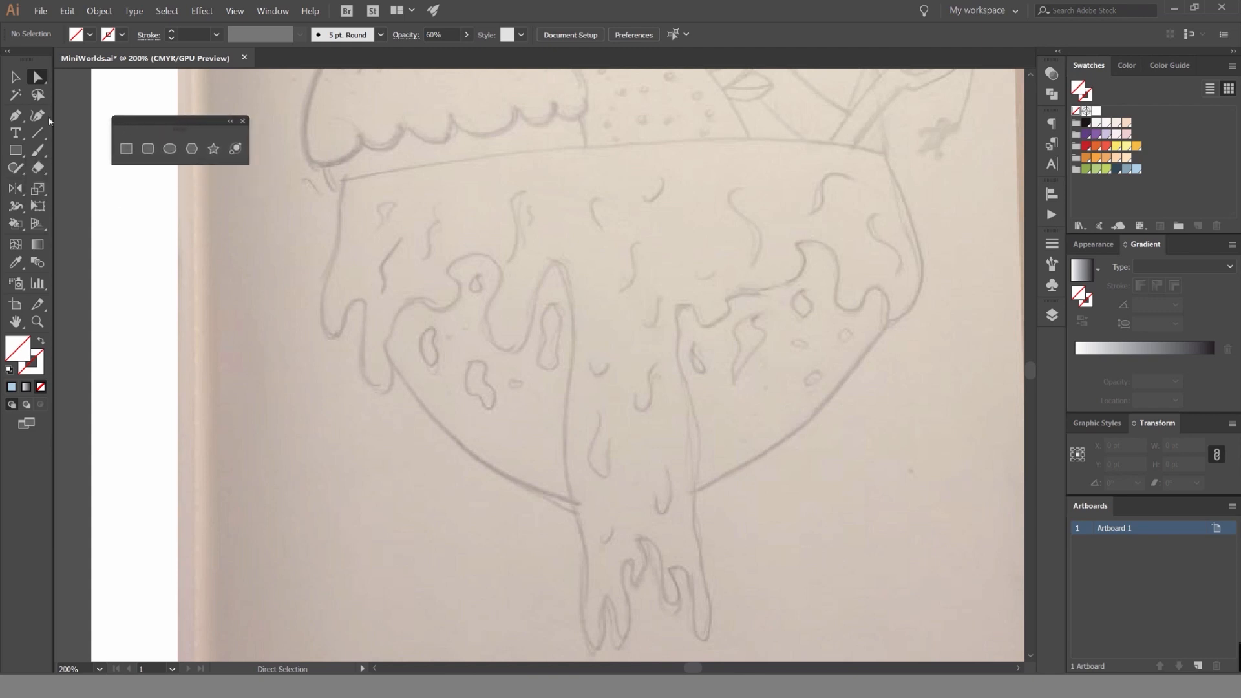
{"action": "left_click", "coordinate": [20, 120]}
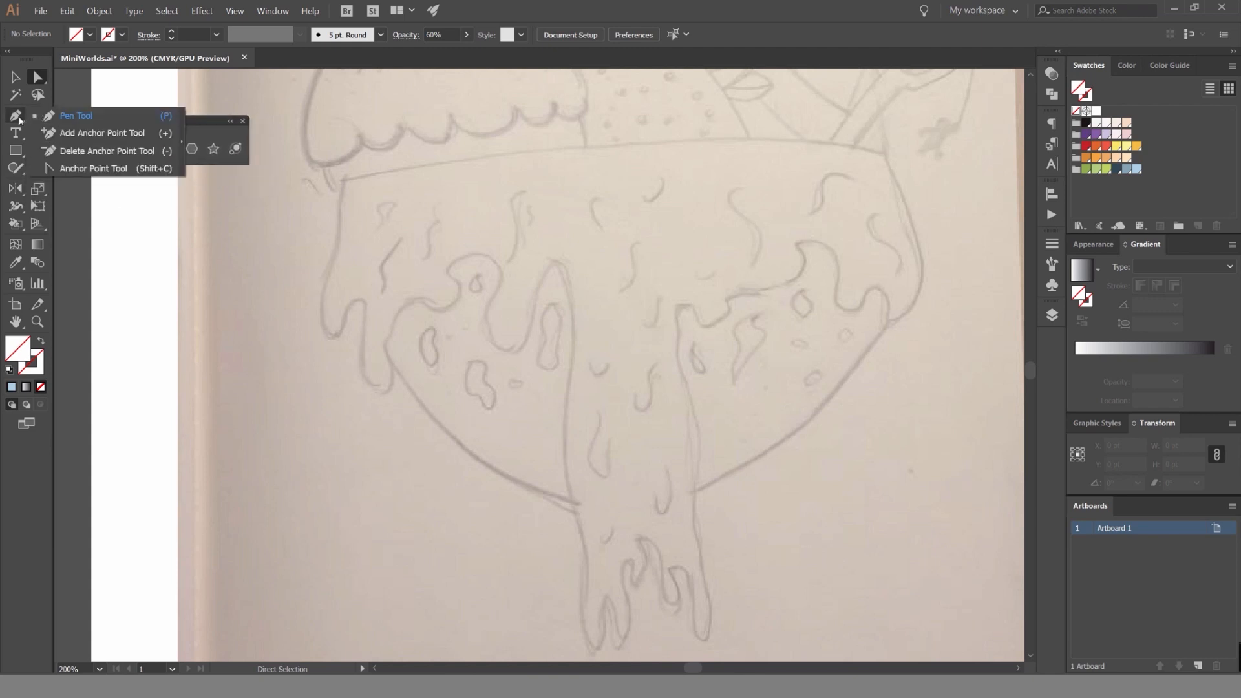
{"action": "left_click", "coordinate": [183, 141]}
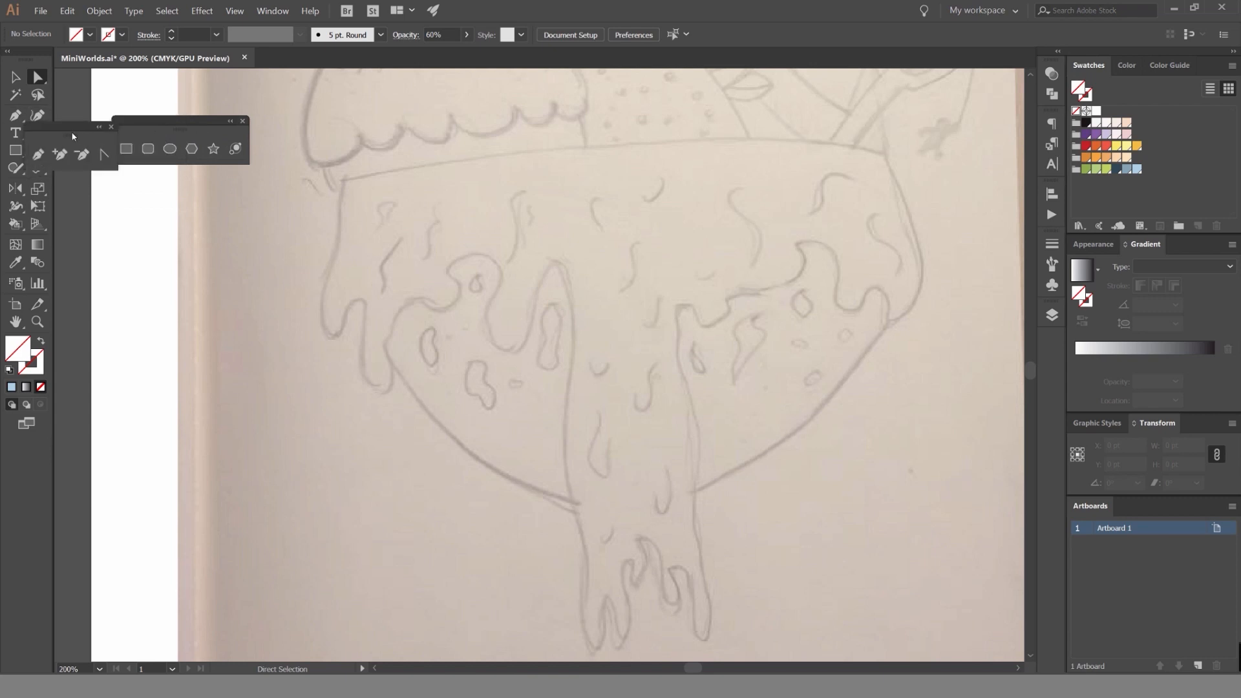
{"action": "left_click_drag", "start_coordinate": [72, 131], "coordinate": [164, 183]}
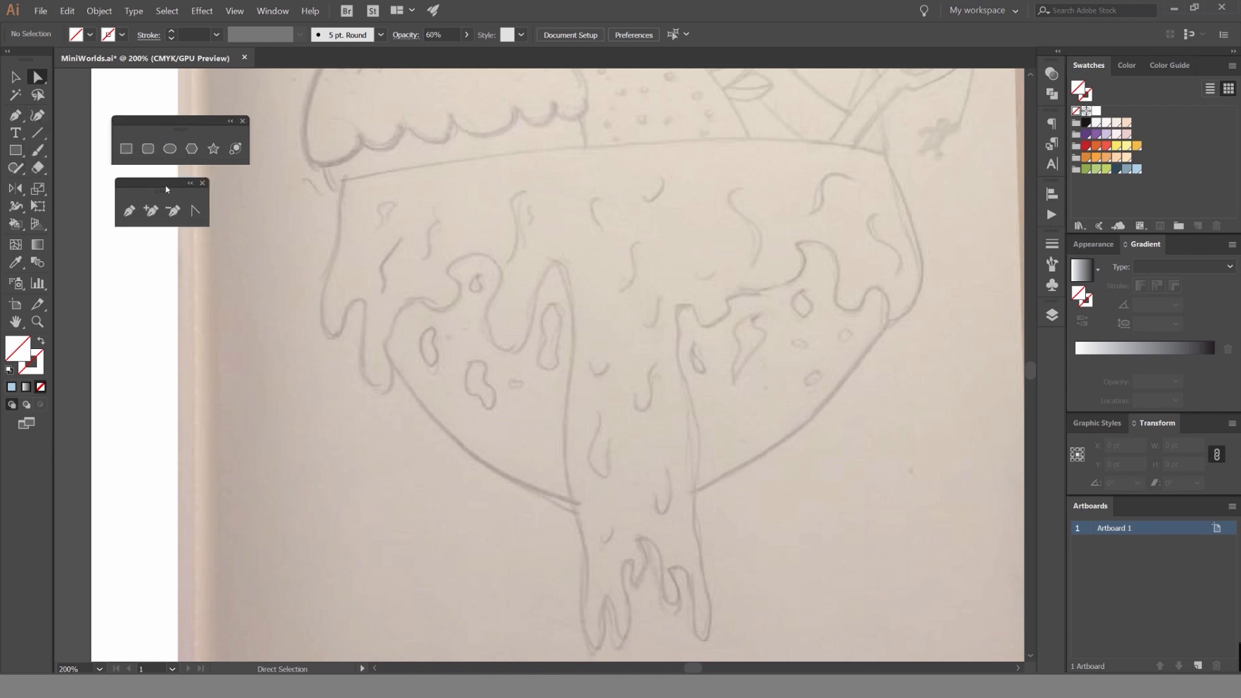
Draw a rectangle about 390.5 × 276 pt over the sketched bowl and give it a purple 5 pt stroke.
{"action": "left_click", "coordinate": [126, 149]}
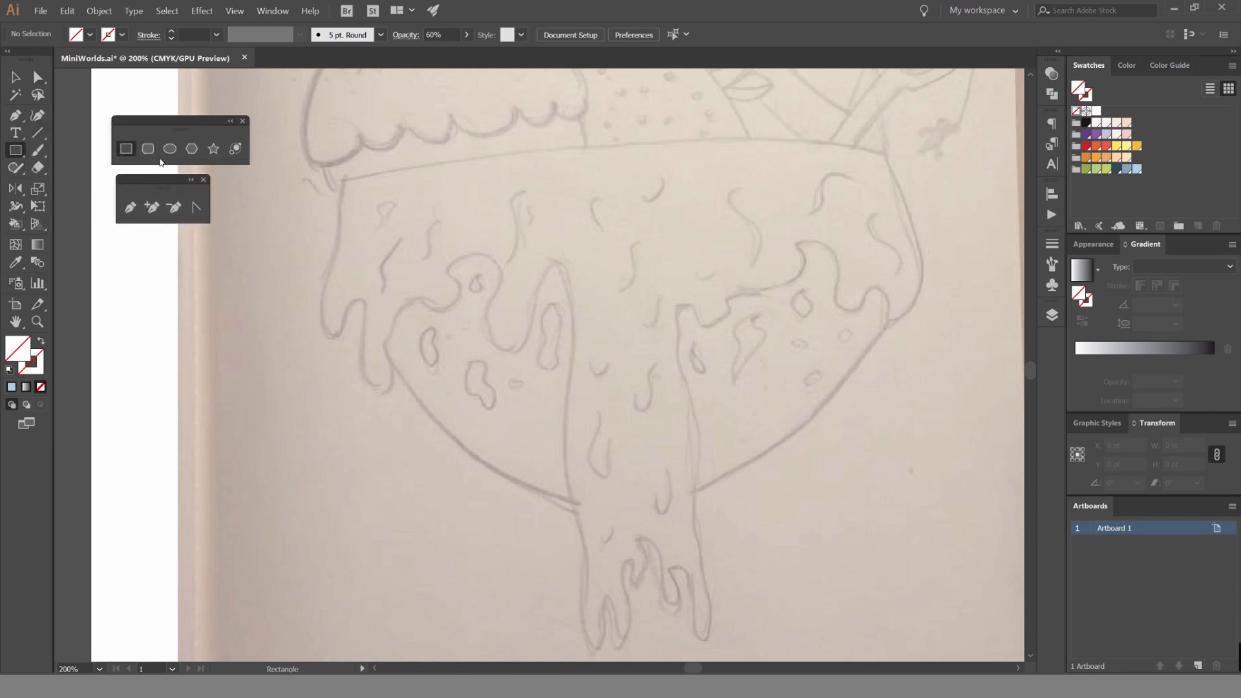
{"action": "mouse_move", "coordinate": [374, 178]}
{"action": "left_mouse_down"}
{"action": "mouse_move", "coordinate": [465, 262]}
{"action": "mouse_move", "coordinate": [752, 446]}
{"action": "left_mouse_up"}
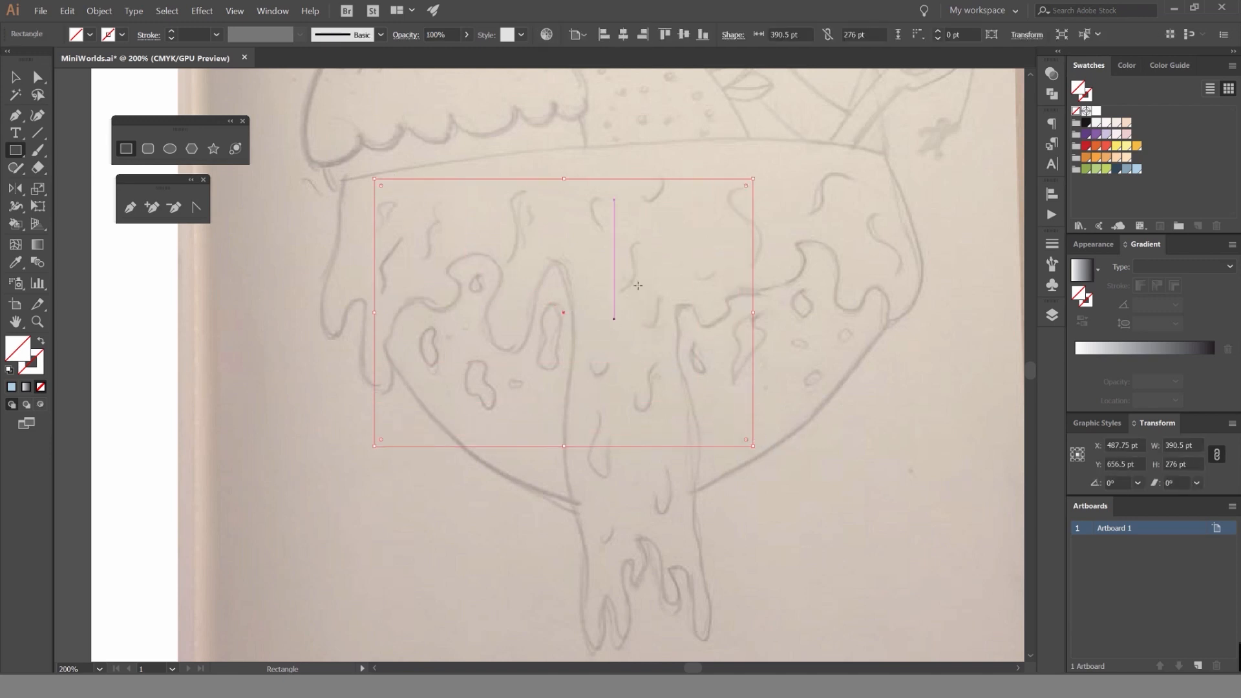
{"action": "key", "text": "x"}
{"action": "left_click", "coordinate": [1098, 136]}
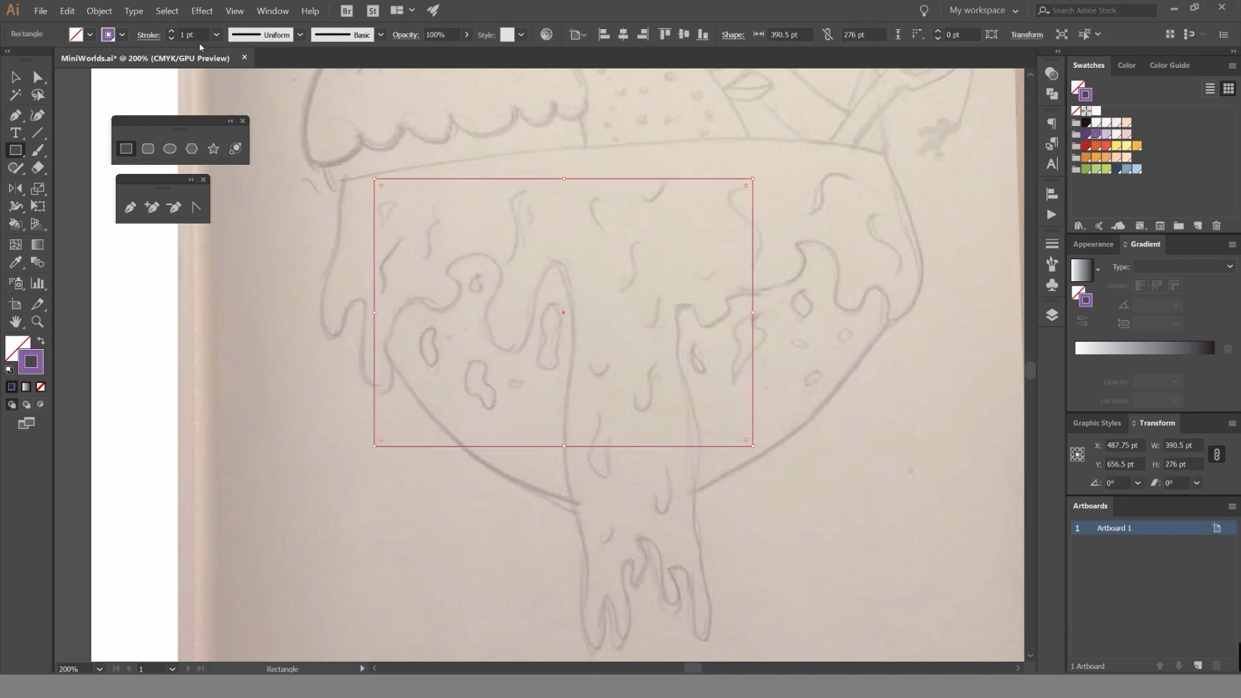
{"action": "key", "text": "v"}
{"action": "left_click", "coordinate": [171, 31]}
{"action": "left_click", "coordinate": [171, 31]}
{"action": "left_click", "coordinate": [171, 31]}
{"action": "left_click", "coordinate": [172, 31]}
Delete the purple test rectangle from the bowl area.
{"action": "left_click", "coordinate": [577, 131]}
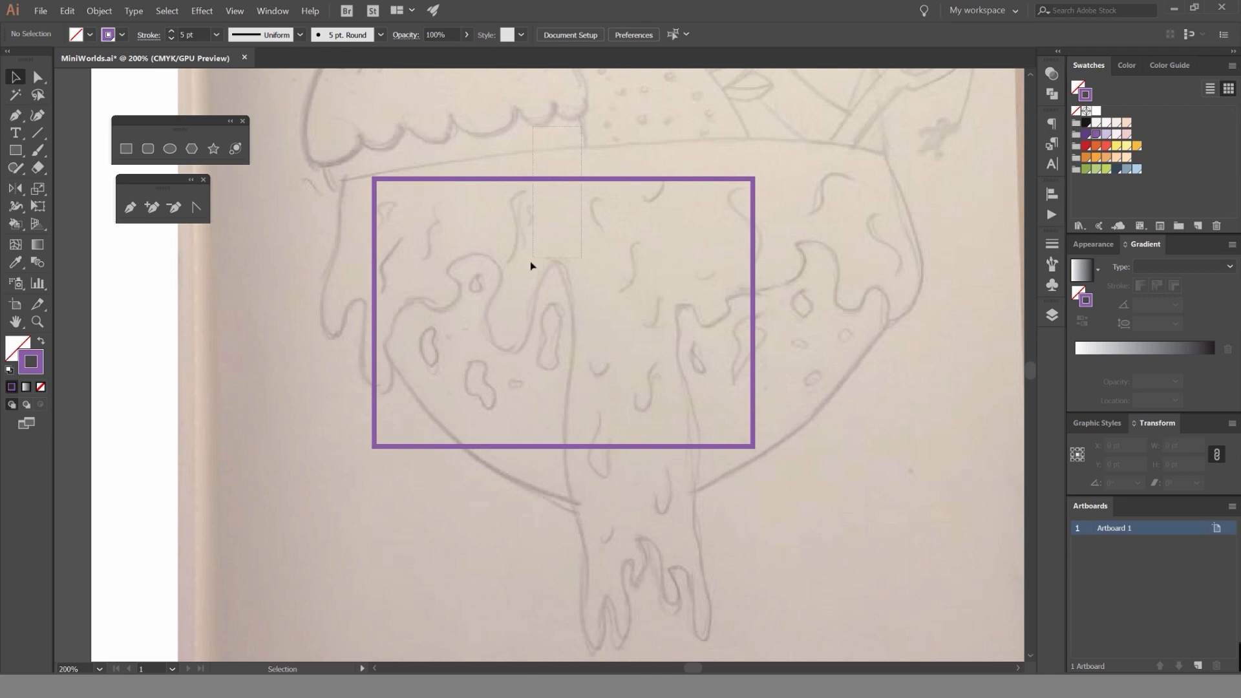
{"action": "left_click_drag", "start_coordinate": [531, 263], "coordinate": [530, 264]}
{"action": "key", "text": "Delete"}
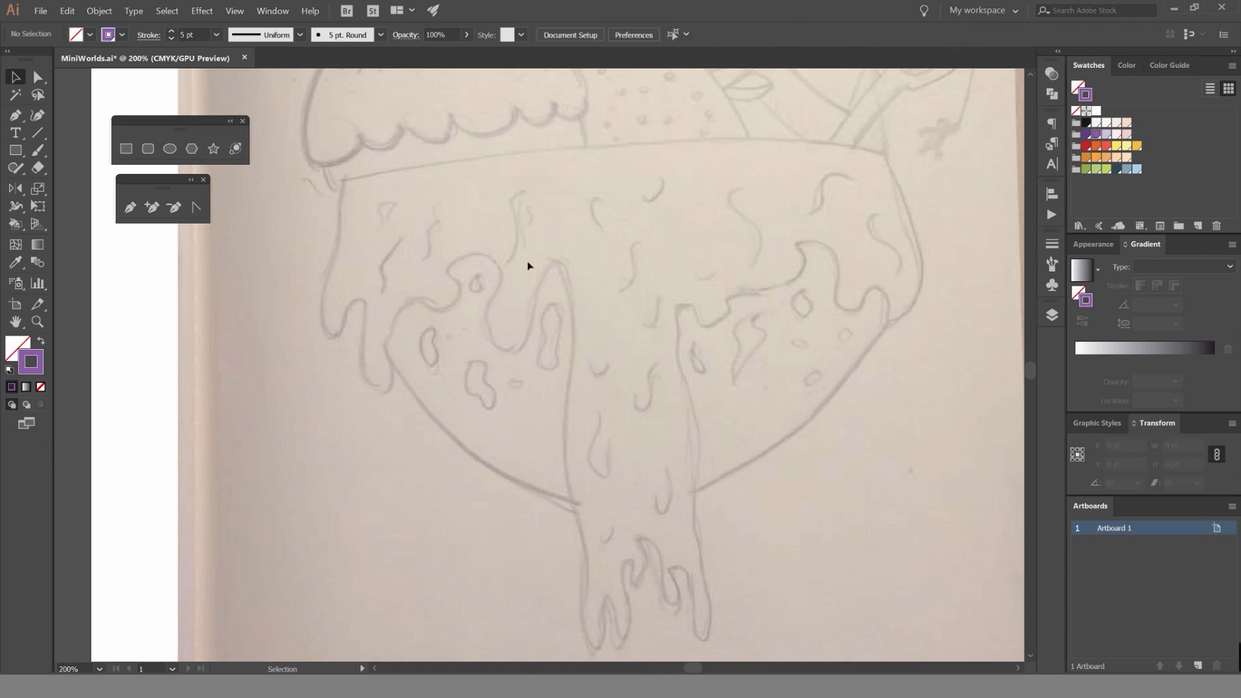
Trace the bowl's curved rim from its left to its right corner with the Pen tool, using a yellow-orange stroke.
{"action": "key", "text": "p"}
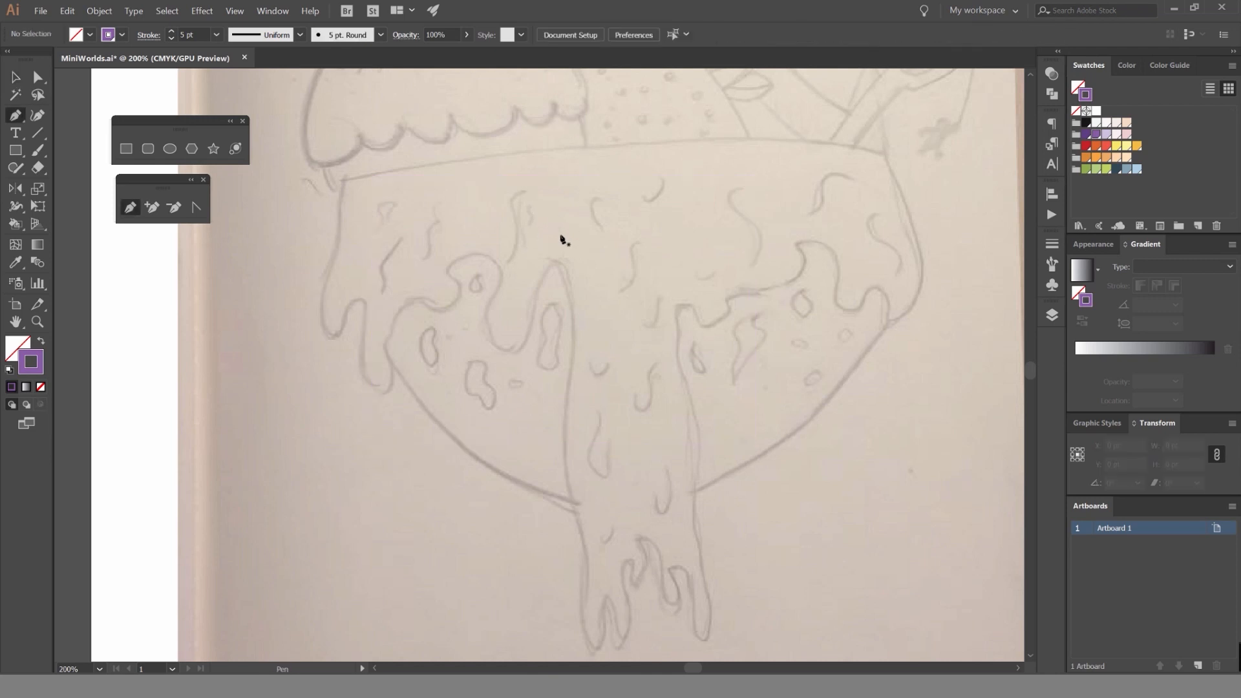
{"action": "left_click", "coordinate": [1137, 145]}
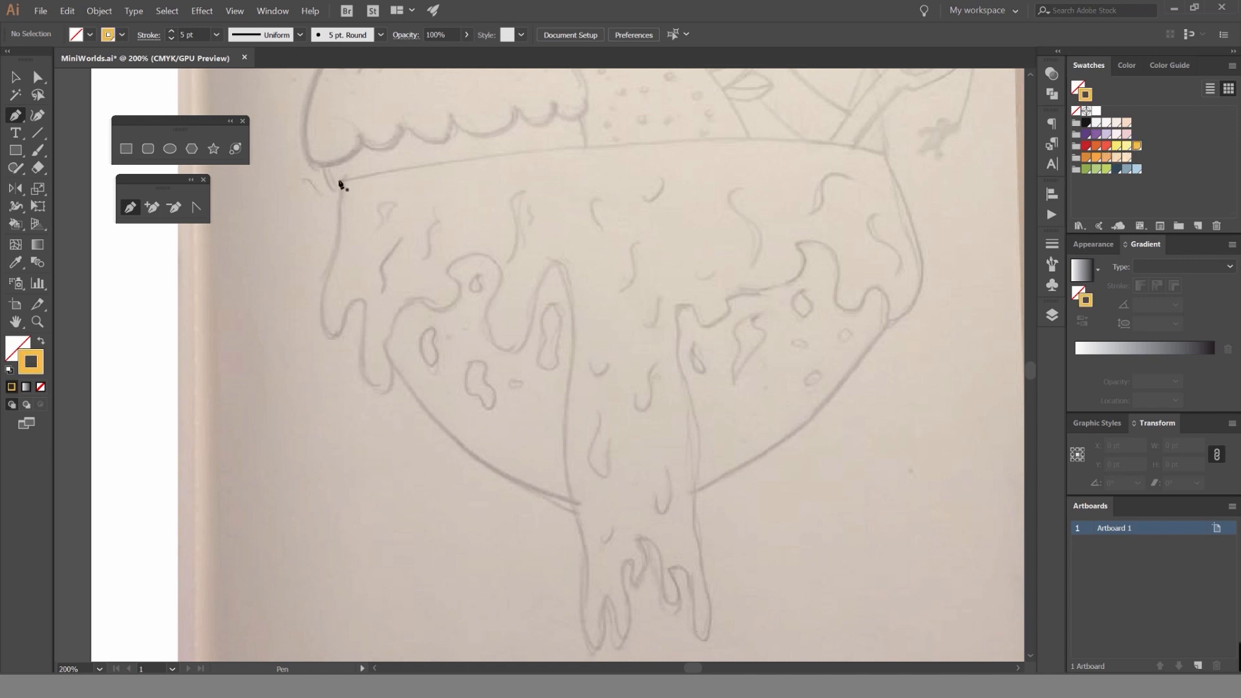
{"action": "scroll", "coordinate": [339, 184], "scroll_direction": "up", "scroll_amount": 2}
{"action": "left_click", "coordinate": [342, 185]}
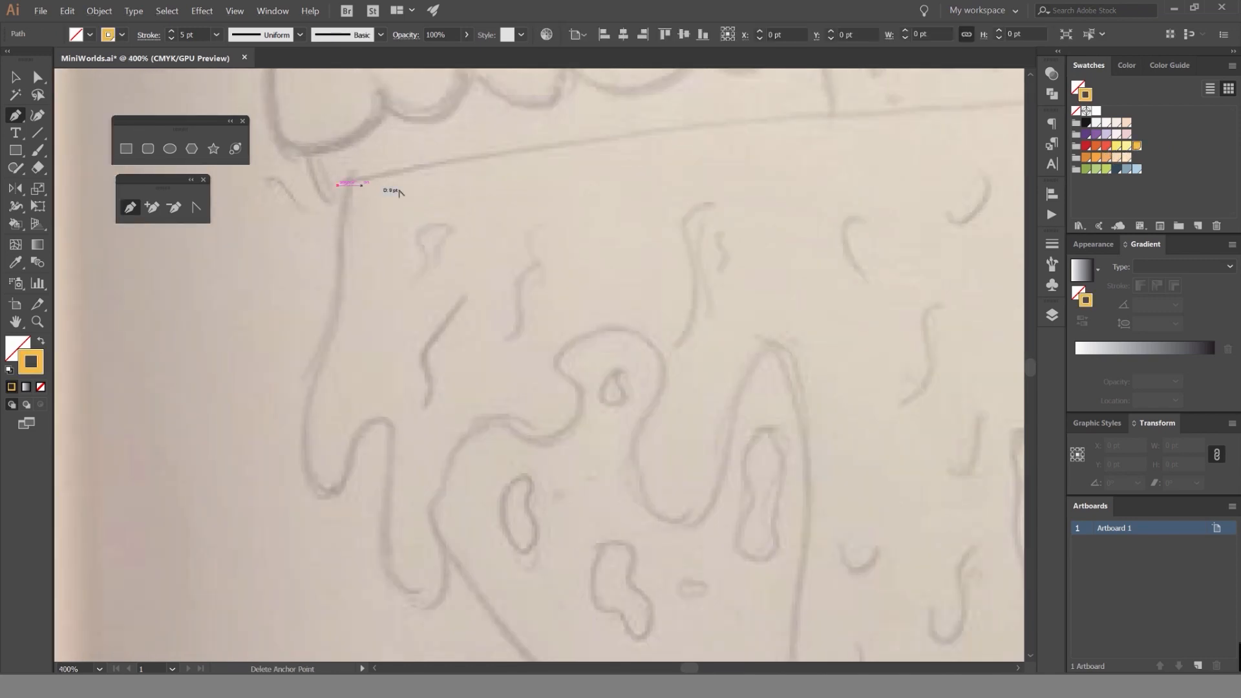
{"action": "scroll", "coordinate": [359, 188], "scroll_direction": "down", "scroll_amount": 3}
{"action": "left_click_drag", "start_coordinate": [698, 192], "coordinate": [587, 203]}
{"action": "left_click_drag", "start_coordinate": [650, 176], "coordinate": [812, 210]}
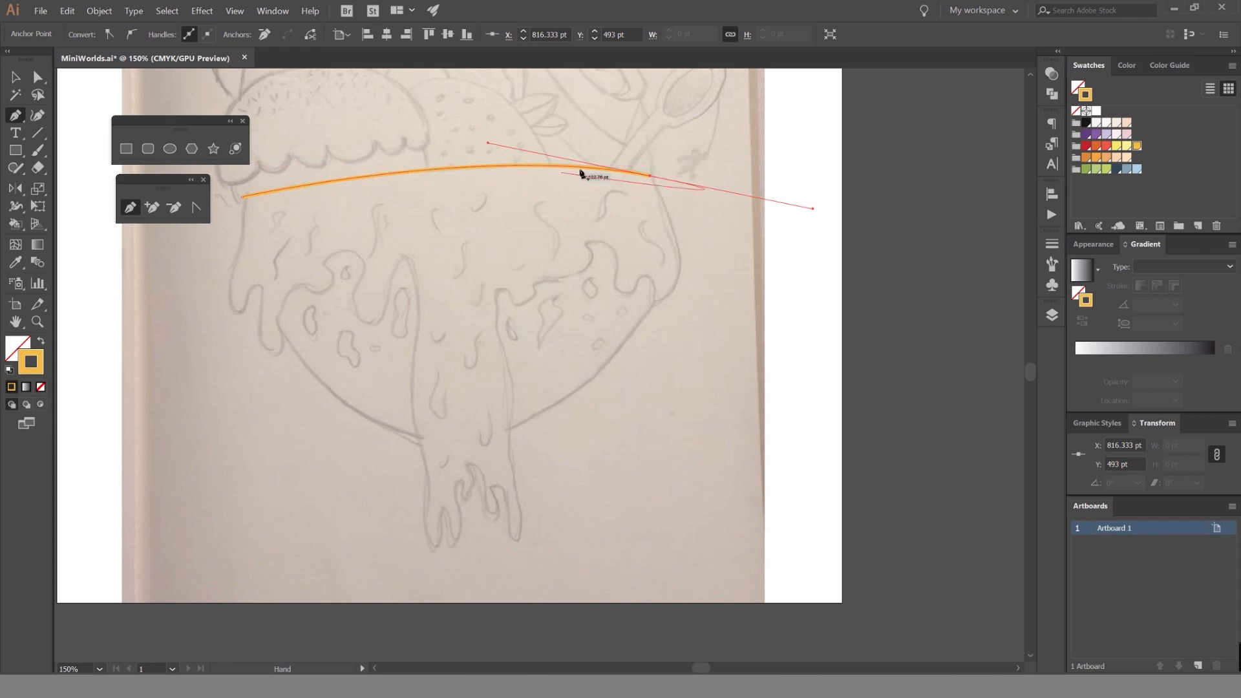
Try to reshape the rim curve by moving the incoming handle of its right end point.
{"action": "scroll", "coordinate": [534, 166], "scroll_direction": "up", "scroll_amount": 2}
{"action": "scroll", "coordinate": [659, 160], "scroll_direction": "up", "scroll_amount": 1}
{"action": "scroll", "coordinate": [504, 166], "scroll_direction": "up", "scroll_amount": 1}
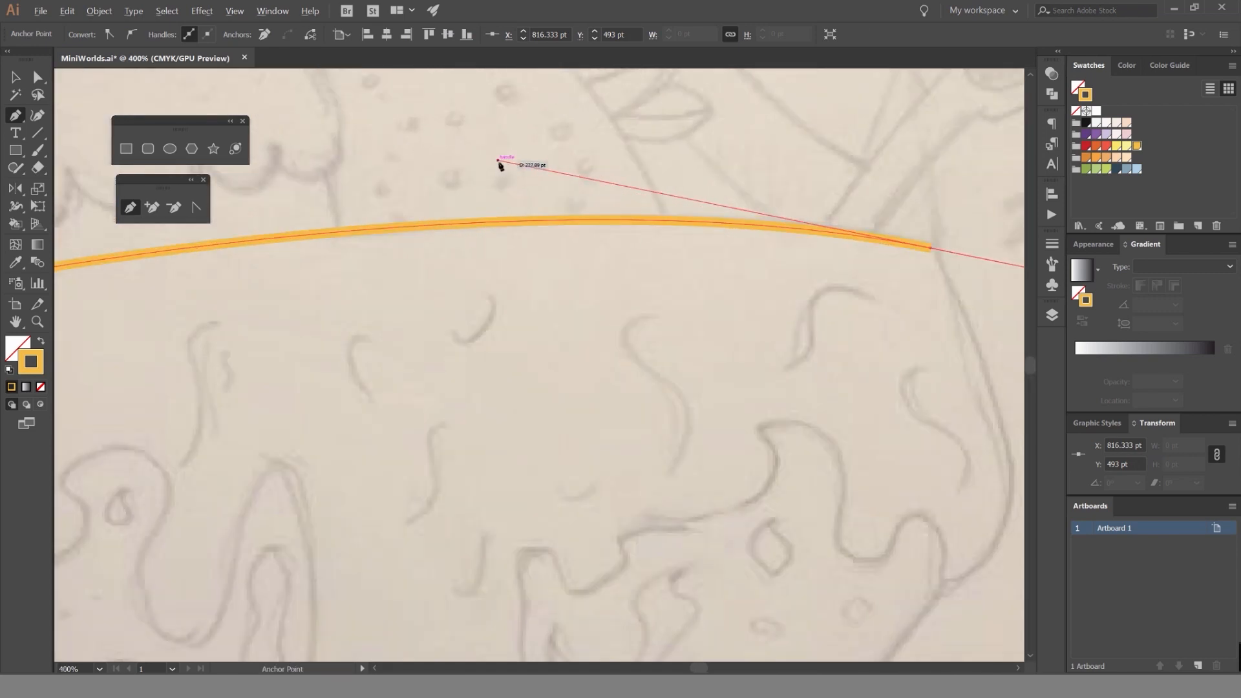
{"action": "left_click_drag", "start_coordinate": [500, 161], "coordinate": [524, 229]}
{"action": "scroll", "coordinate": [532, 504], "scroll_direction": "down", "scroll_amount": 2}
{"action": "scroll", "coordinate": [532, 466], "scroll_direction": "up", "scroll_amount": 2}
{"action": "scroll", "coordinate": [524, 229], "scroll_direction": "down", "scroll_amount": 2}
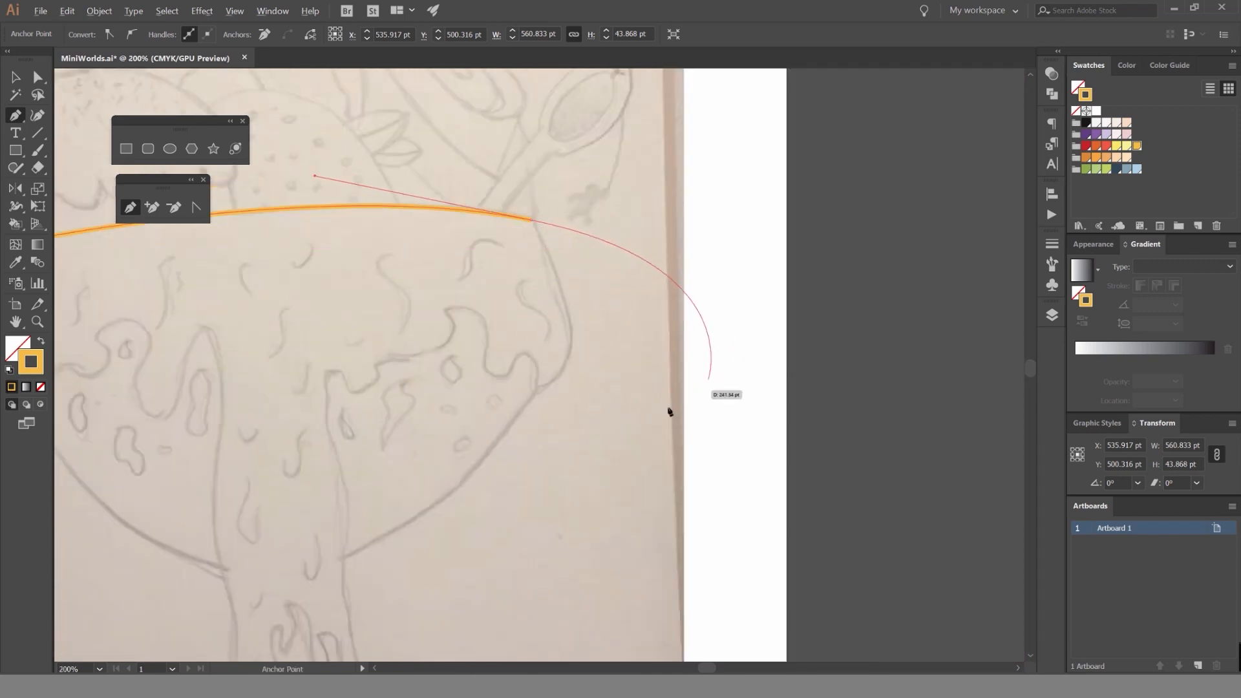
Turn the rim's right end point into a corner with a new outgoing handle aimed down the bowl's side.
{"action": "scroll", "coordinate": [548, 218], "scroll_direction": "up", "scroll_amount": 2}
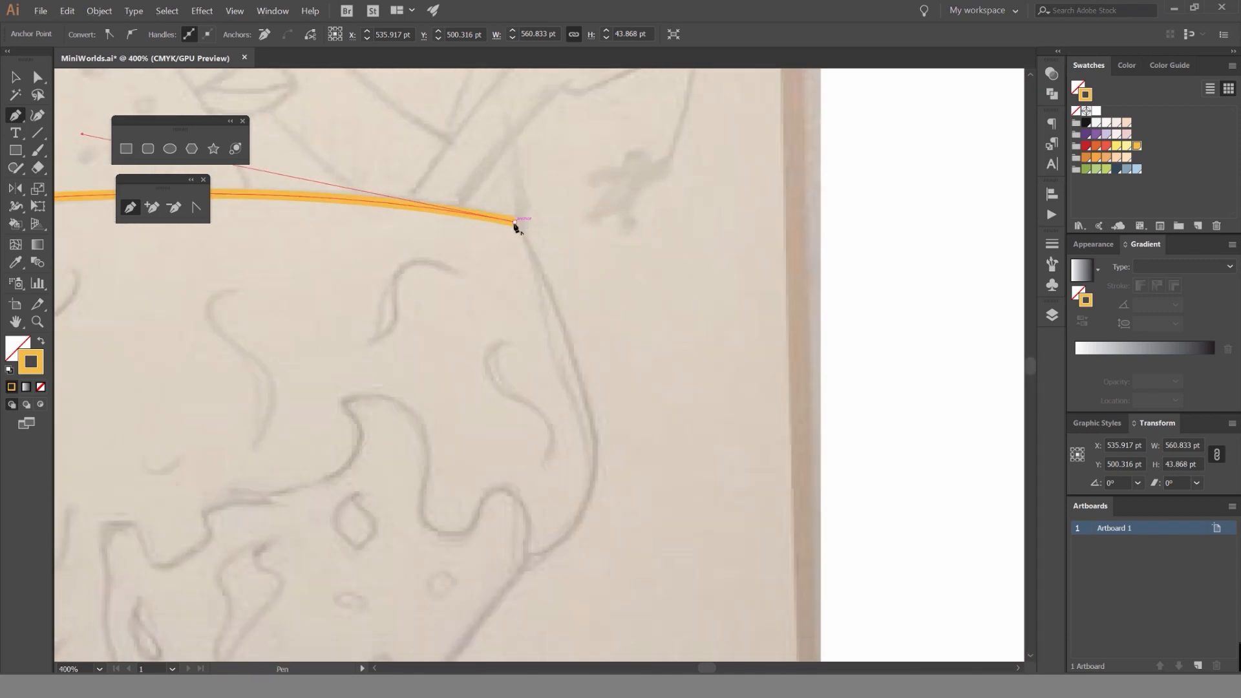
{"action": "left_click", "coordinate": [515, 223]}
{"action": "left_click_drag", "start_coordinate": [544, 383], "coordinate": [587, 166]}
Trace the bowl's rounded underside through one bottom anchor with horizontal handles and close the path at the rim's left corner.
{"action": "scroll", "coordinate": [582, 185], "scroll_direction": "down", "scroll_amount": 2}
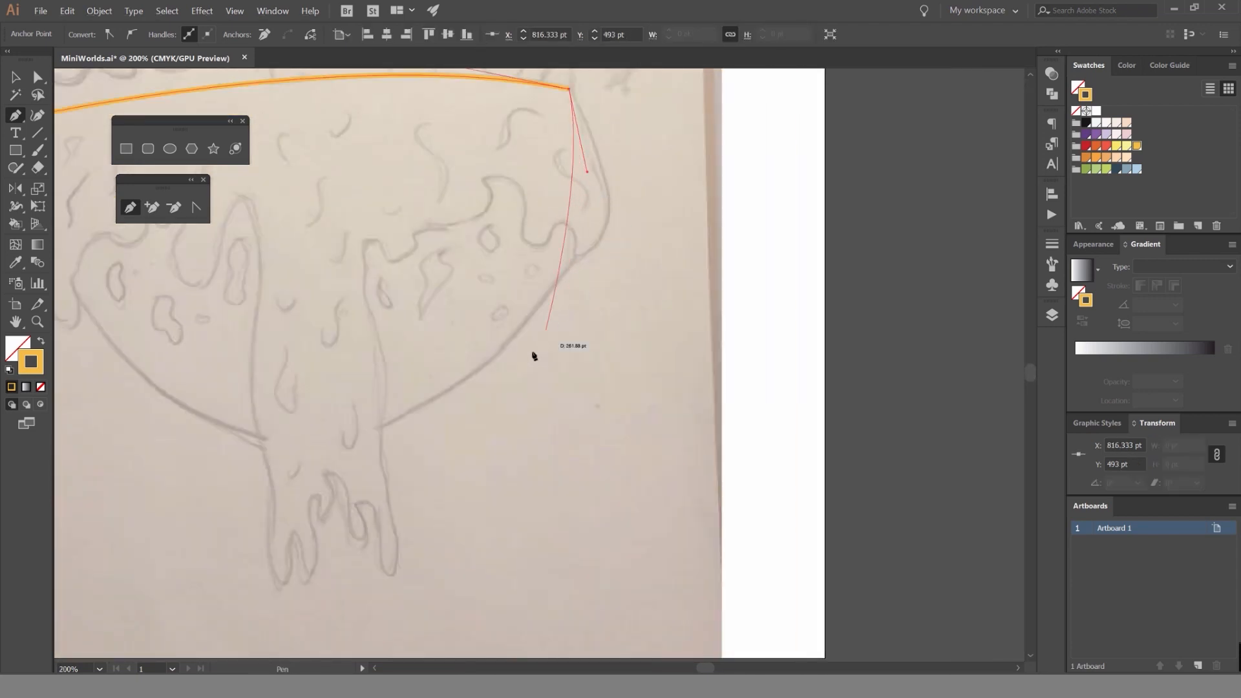
{"action": "left_click_drag", "start_coordinate": [569, 251], "coordinate": [695, 263]}
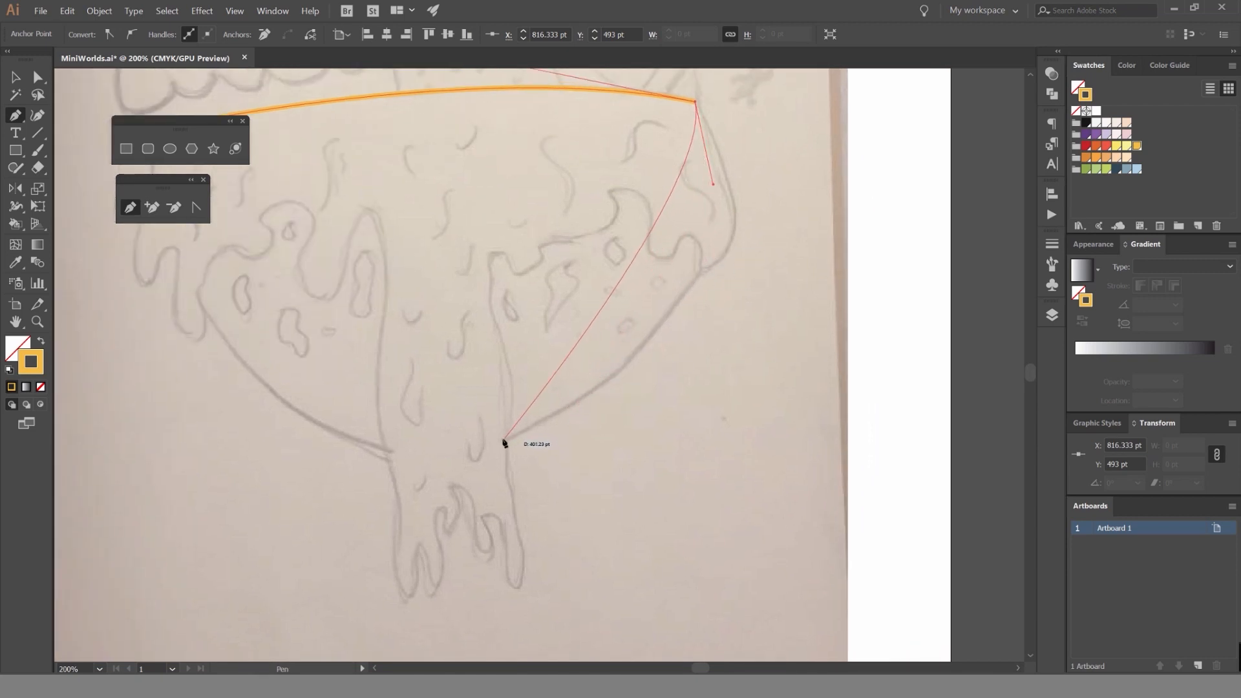
{"action": "left_click_drag", "start_coordinate": [442, 453], "coordinate": [196, 463]}
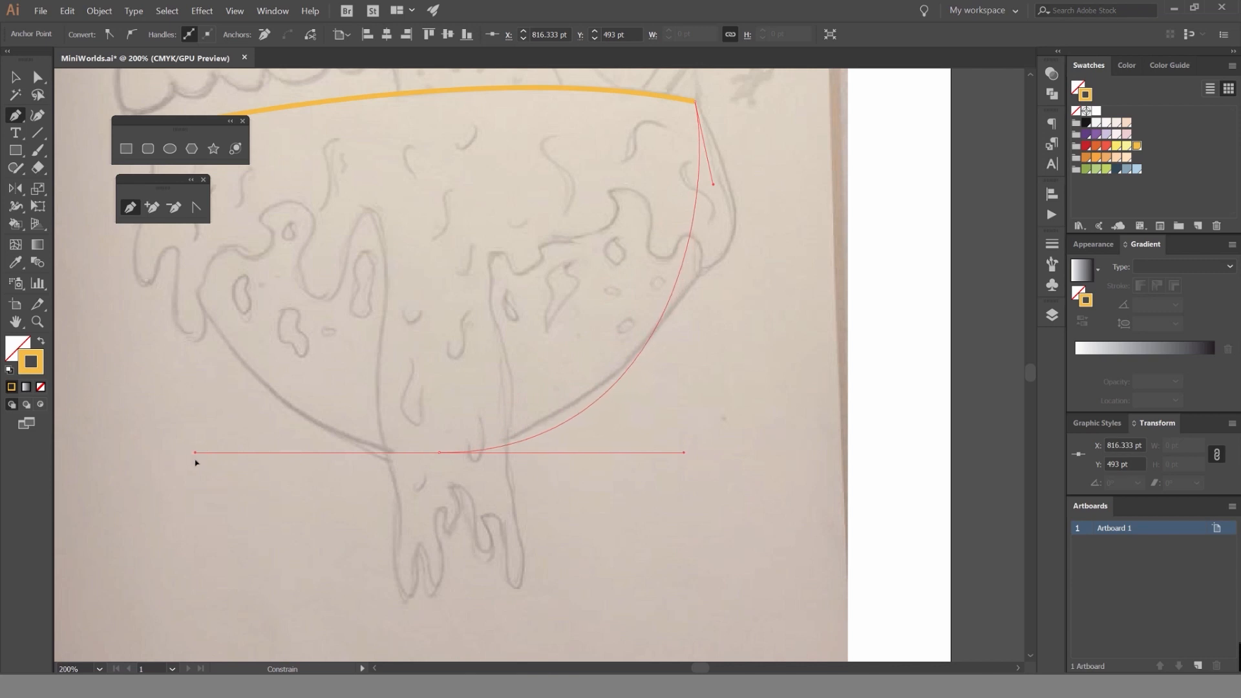
{"action": "left_click_drag", "start_coordinate": [412, 338], "coordinate": [643, 441]}
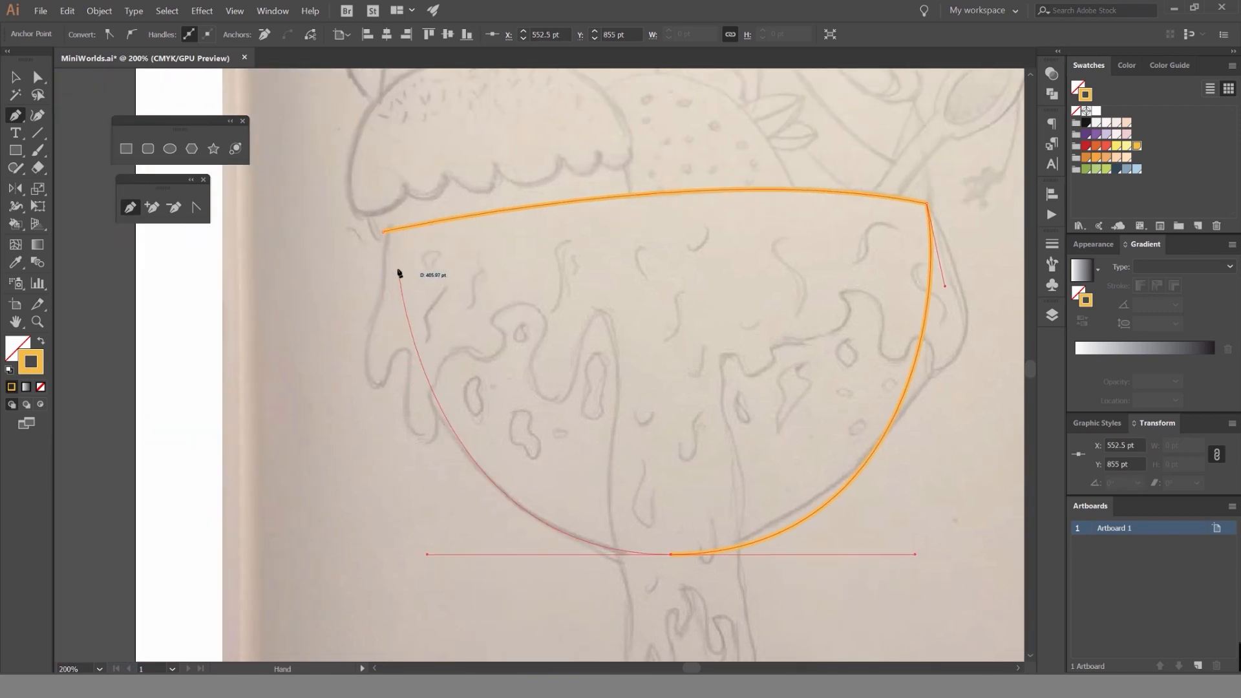
{"action": "left_click", "coordinate": [384, 231]}
{"action": "key", "text": "v"}
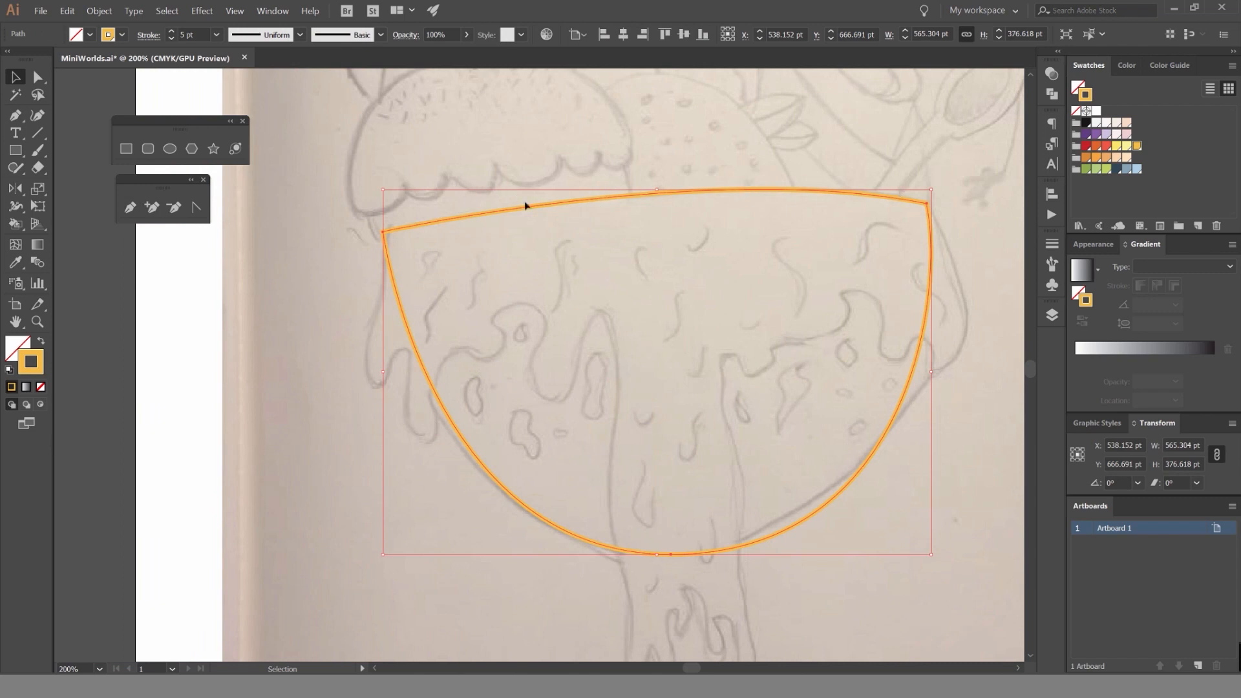
Swap the bowl's fill and stroke to preview it as a solid yellow-orange shape, and undo the swap.
{"action": "scroll", "coordinate": [605, 230], "scroll_direction": "down", "scroll_amount": 3}
{"action": "left_click", "coordinate": [673, 197]}
{"action": "left_click", "coordinate": [660, 220]}
{"action": "key", "text": "shift+x"}
{"action": "left_click", "coordinate": [880, 168]}
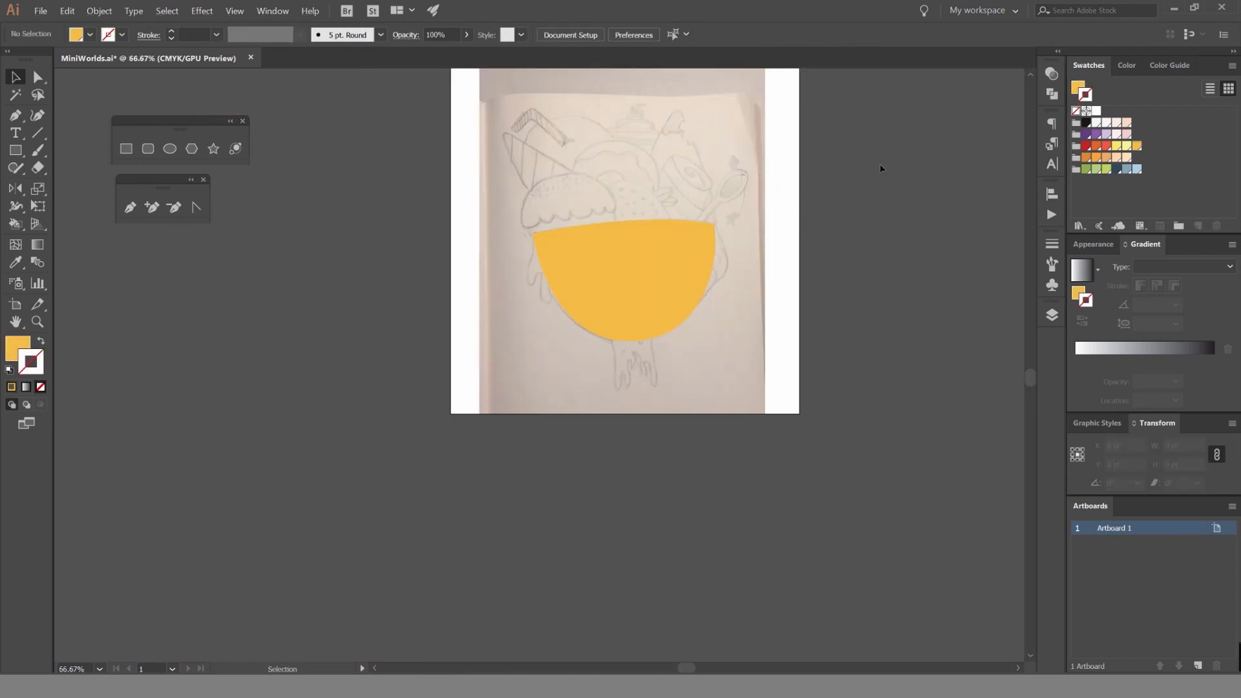
{"action": "key", "text": "ctrl+z"}
{"action": "left_click", "coordinate": [802, 150]}
{"action": "scroll", "coordinate": [676, 227], "scroll_direction": "up", "scroll_amount": 1}
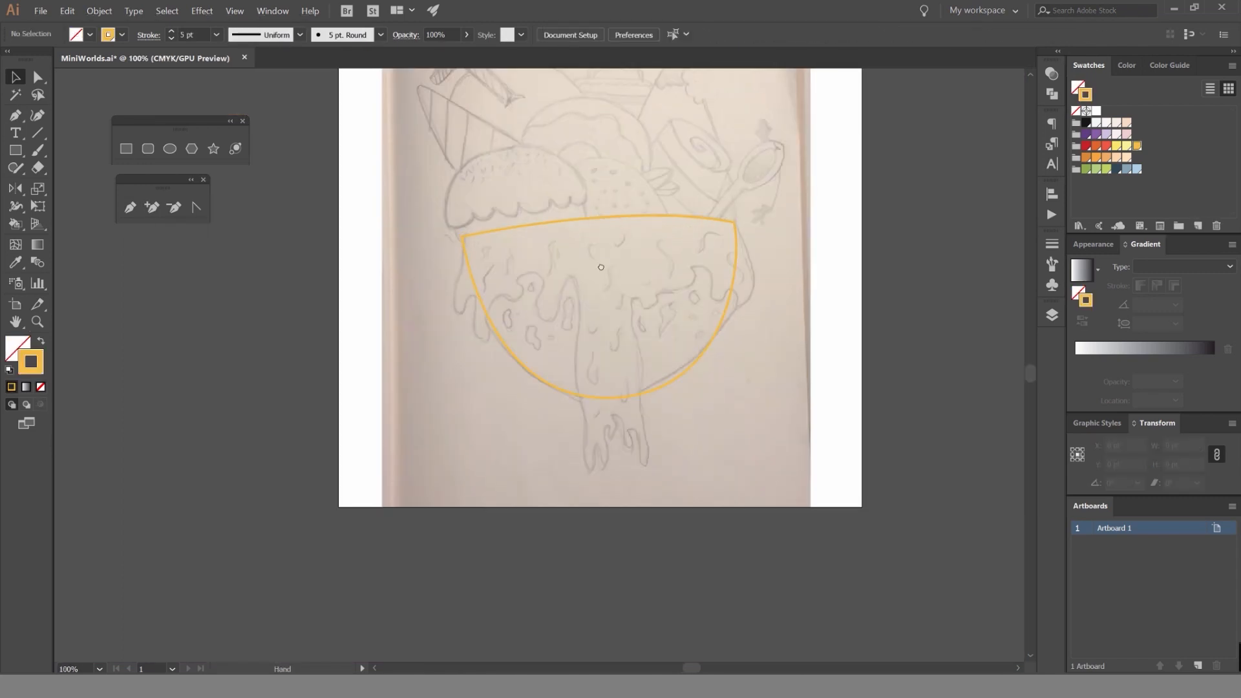
{"action": "left_click", "coordinate": [640, 212]}
{"action": "scroll", "coordinate": [659, 204], "scroll_direction": "up", "scroll_amount": 1}
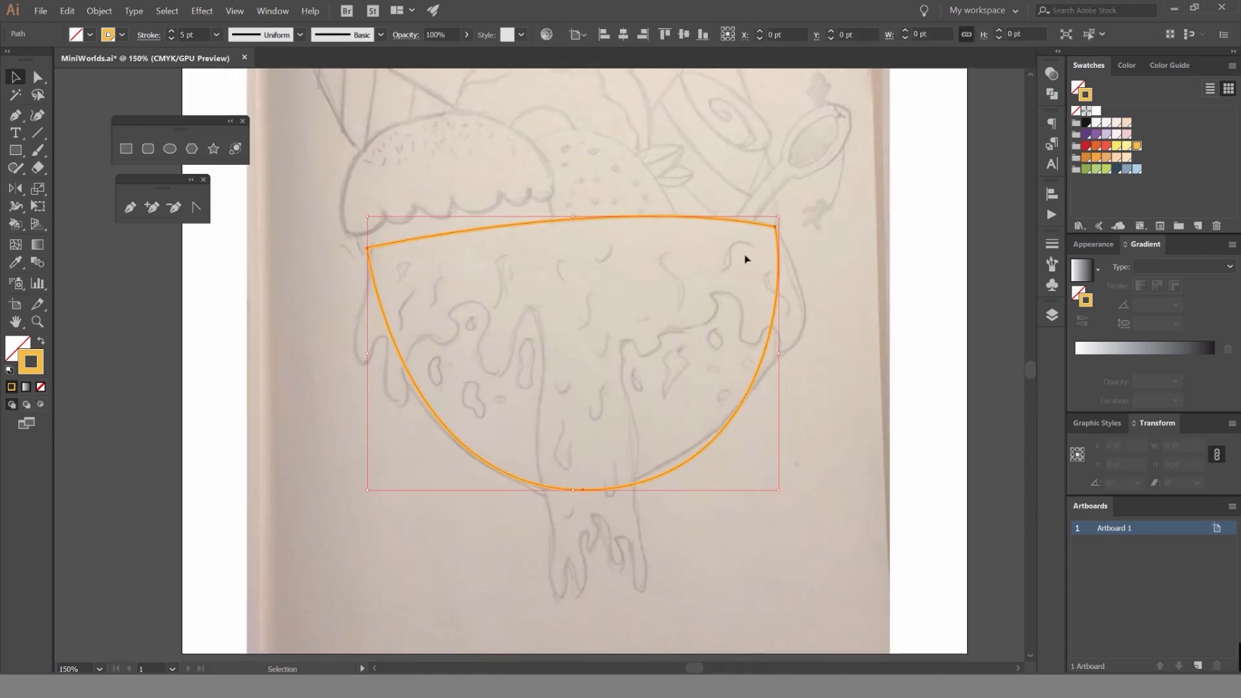
{"action": "left_click", "coordinate": [722, 196]}
{"action": "left_click_drag", "start_coordinate": [520, 254], "coordinate": [547, 196]}
{"action": "scroll", "coordinate": [414, 251], "scroll_direction": "up", "scroll_amount": 2}
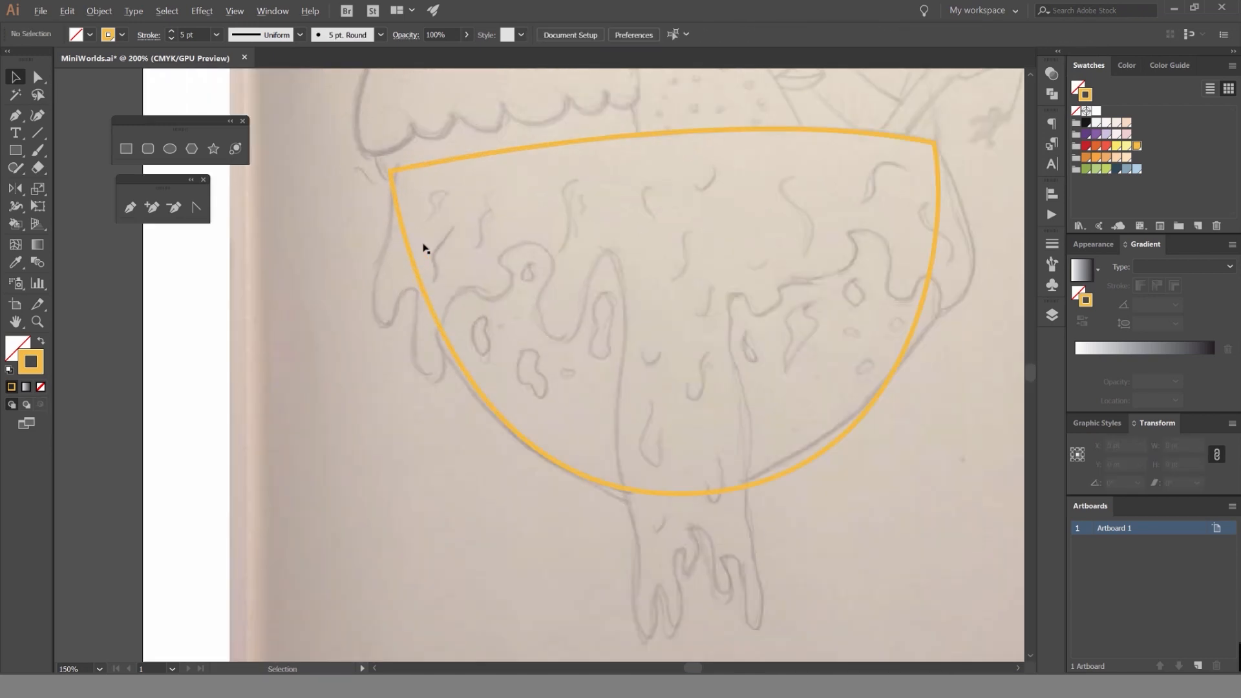
Try the yellow-orange as the bowl's fill once more and swap it back to the outline.
{"action": "left_click", "coordinate": [414, 263]}
{"action": "scroll", "coordinate": [548, 206], "scroll_direction": "down", "scroll_amount": 3}
{"action": "key", "text": "shift+x"}
{"action": "key", "text": "shift+x"}
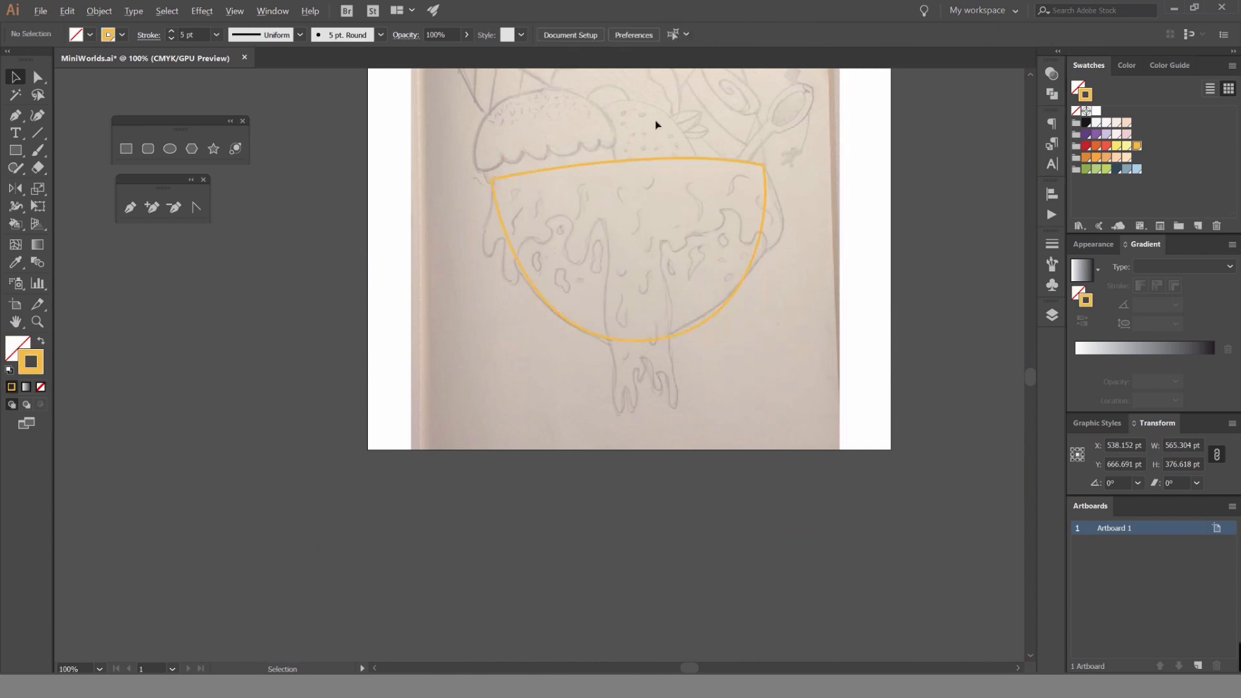
Select the bowl, view it as a solid yellow-orange shape, and restore its outline.
{"action": "scroll", "coordinate": [656, 122], "scroll_direction": "up", "scroll_amount": 2}
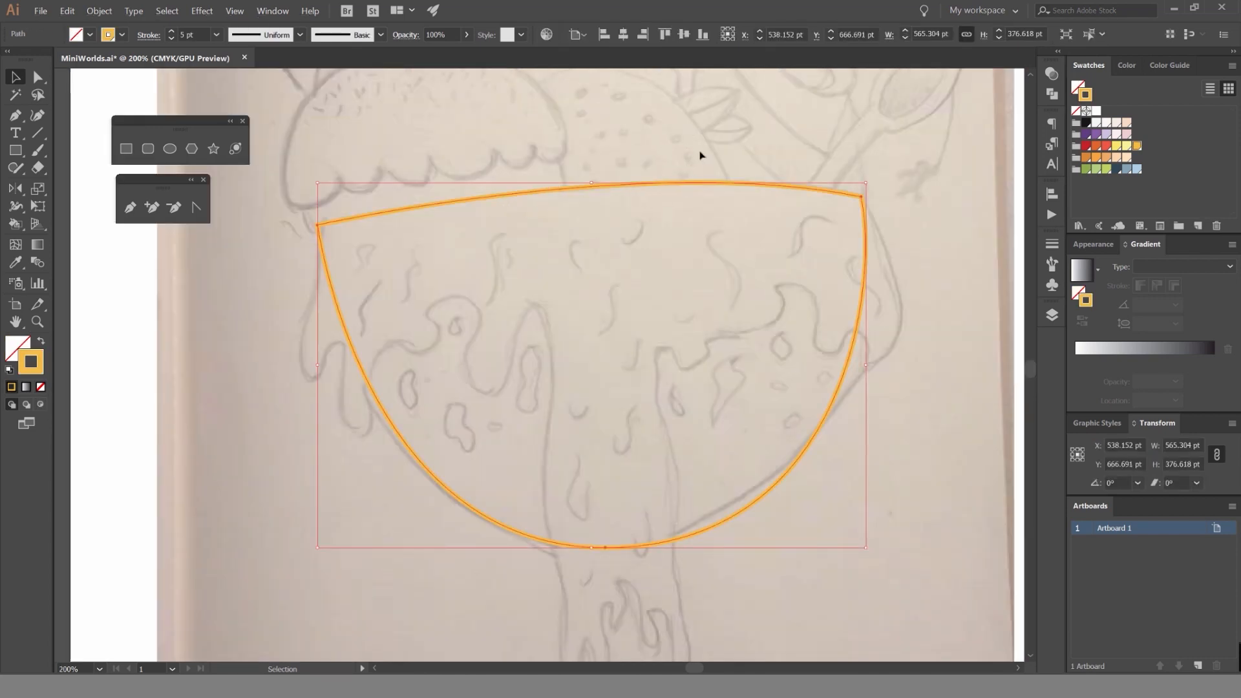
{"action": "key", "text": "shift+x"}
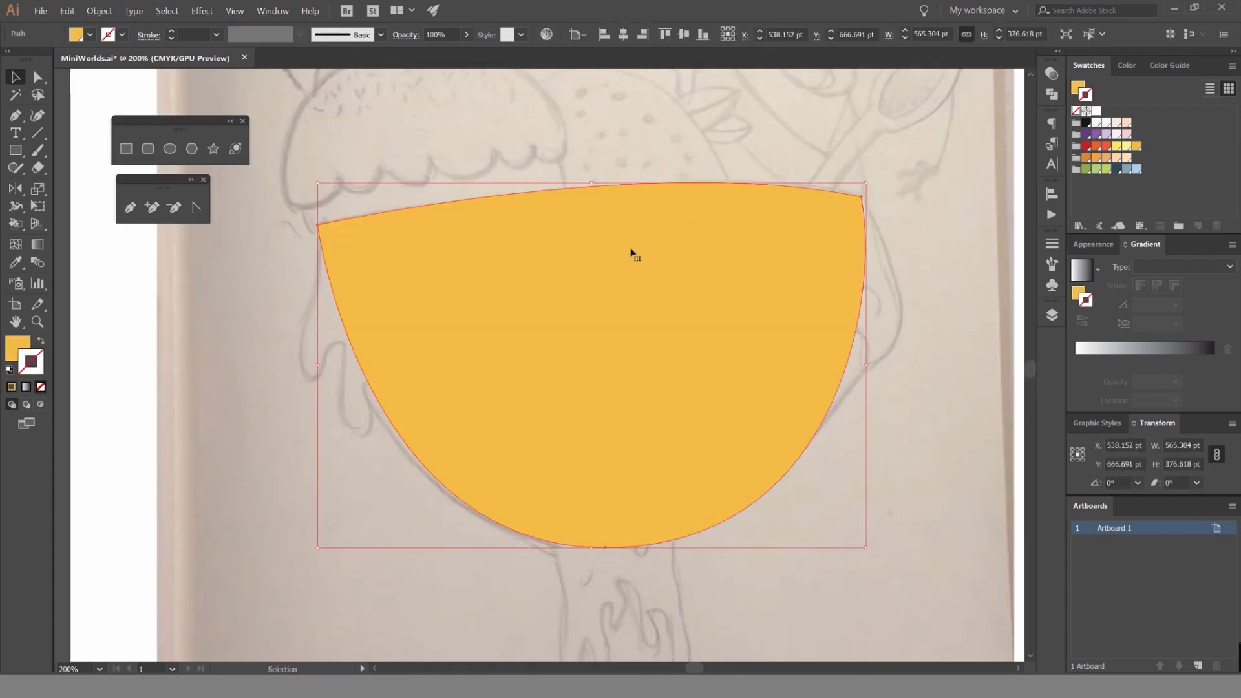
{"action": "key", "text": "shift+x"}
Set the bowl outline's stroke weight to 3 pt and deselect the path.
{"action": "left_click", "coordinate": [477, 208]}
{"action": "left_click_drag", "start_coordinate": [477, 208], "coordinate": [545, 172]}
{"action": "left_click", "coordinate": [613, 156]}
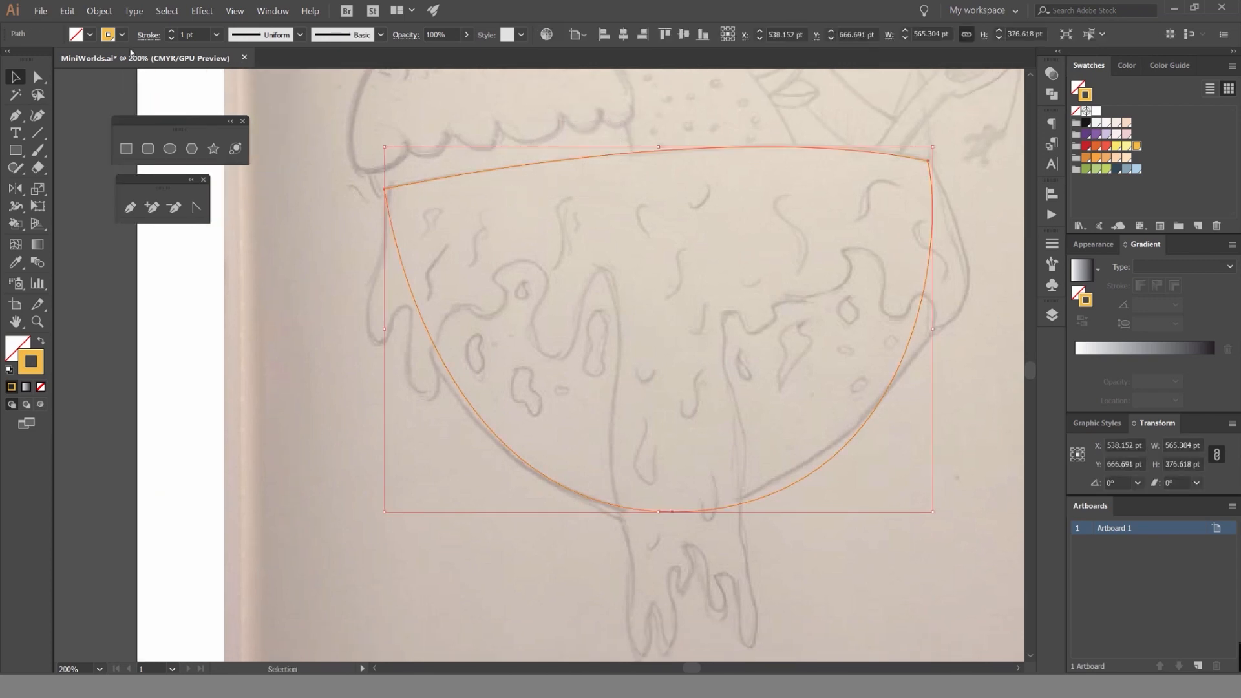
{"action": "left_click", "coordinate": [171, 32]}
{"action": "left_click", "coordinate": [171, 32]}
{"action": "left_click", "coordinate": [367, 101]}
{"action": "left_click_drag", "start_coordinate": [460, 199], "coordinate": [474, 204]}
{"action": "left_click", "coordinate": [468, 181]}
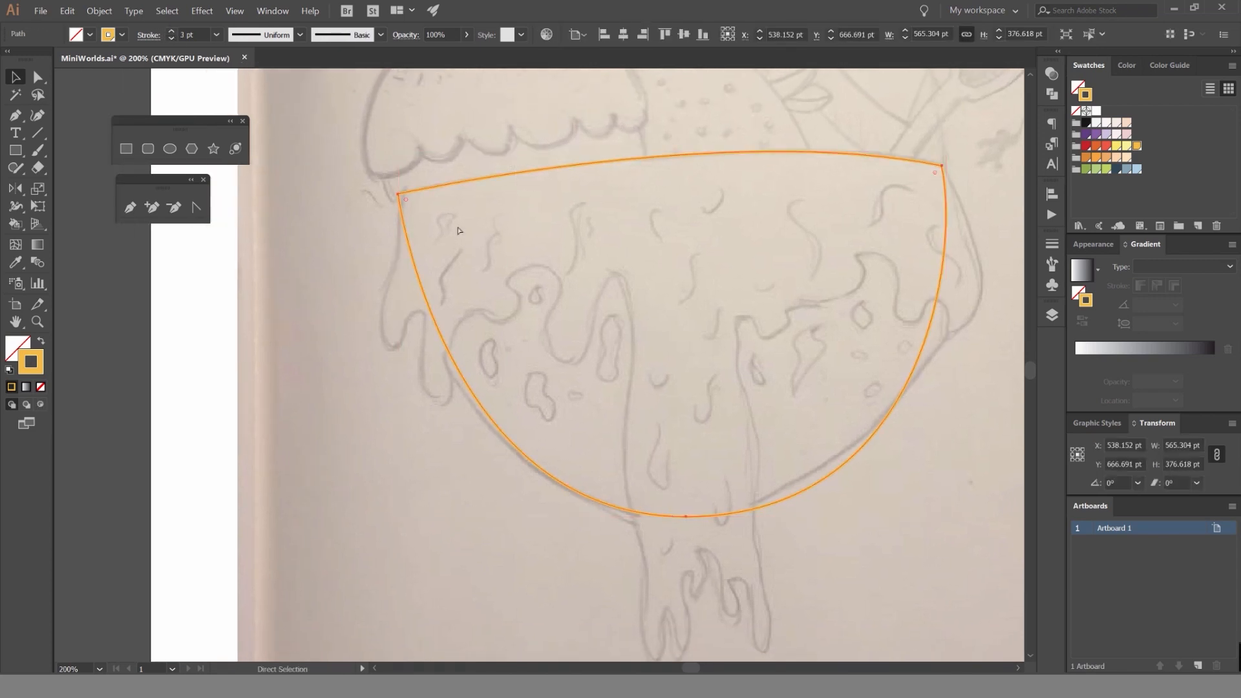
{"action": "left_click", "coordinate": [642, 174]}
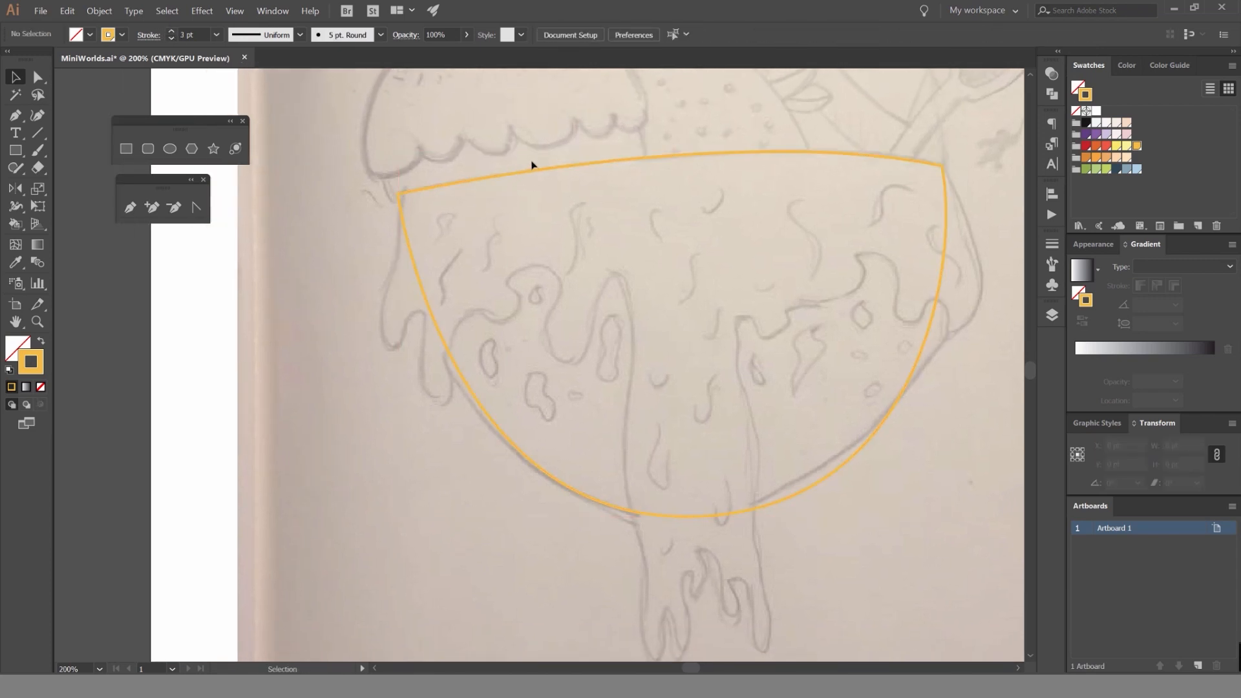
Ready the Pen tool with a coral red stroke for tracing the syrup around the bowl's left rim corner.
{"action": "left_click_drag", "start_coordinate": [412, 210], "coordinate": [497, 220]}
{"action": "scroll", "coordinate": [555, 209], "scroll_direction": "up", "scroll_amount": 1}
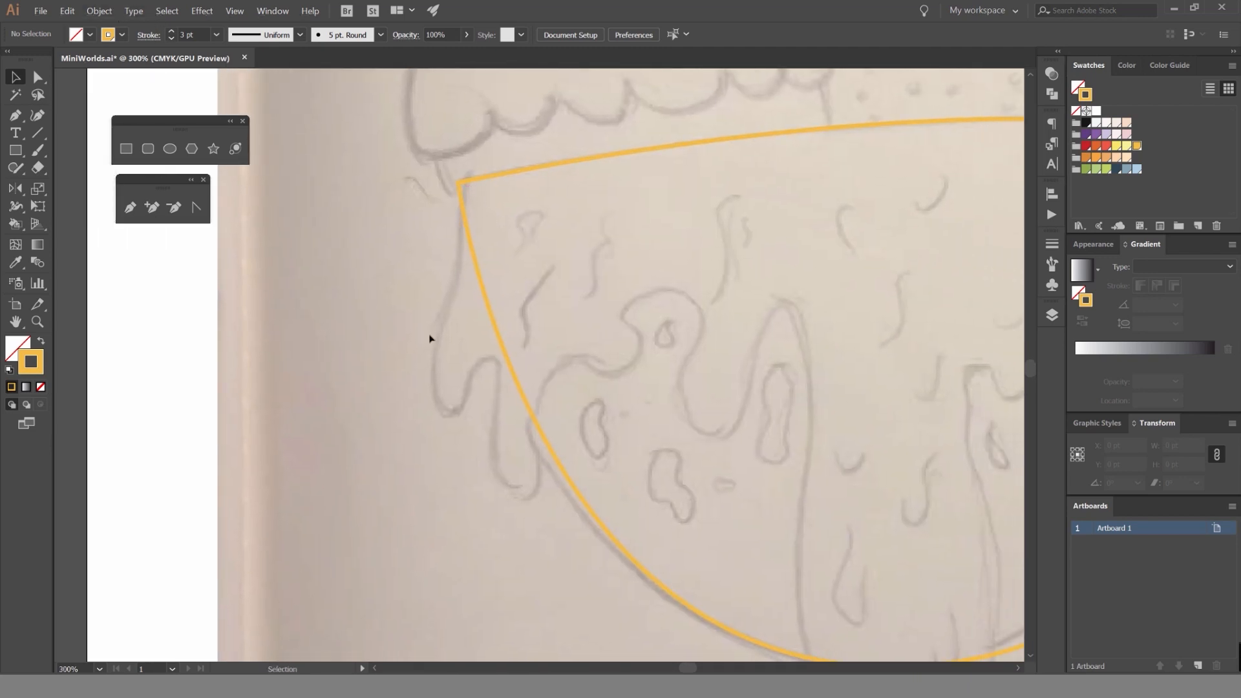
{"action": "key", "text": "p"}
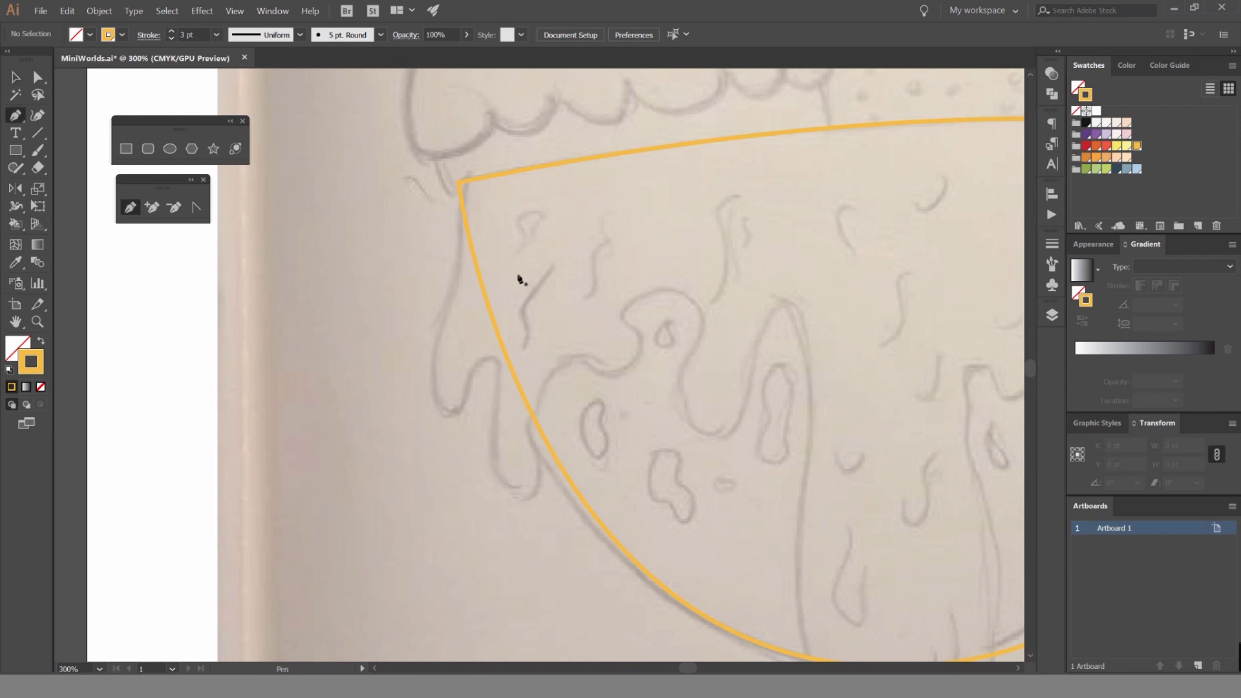
{"action": "left_click", "coordinate": [1128, 147]}
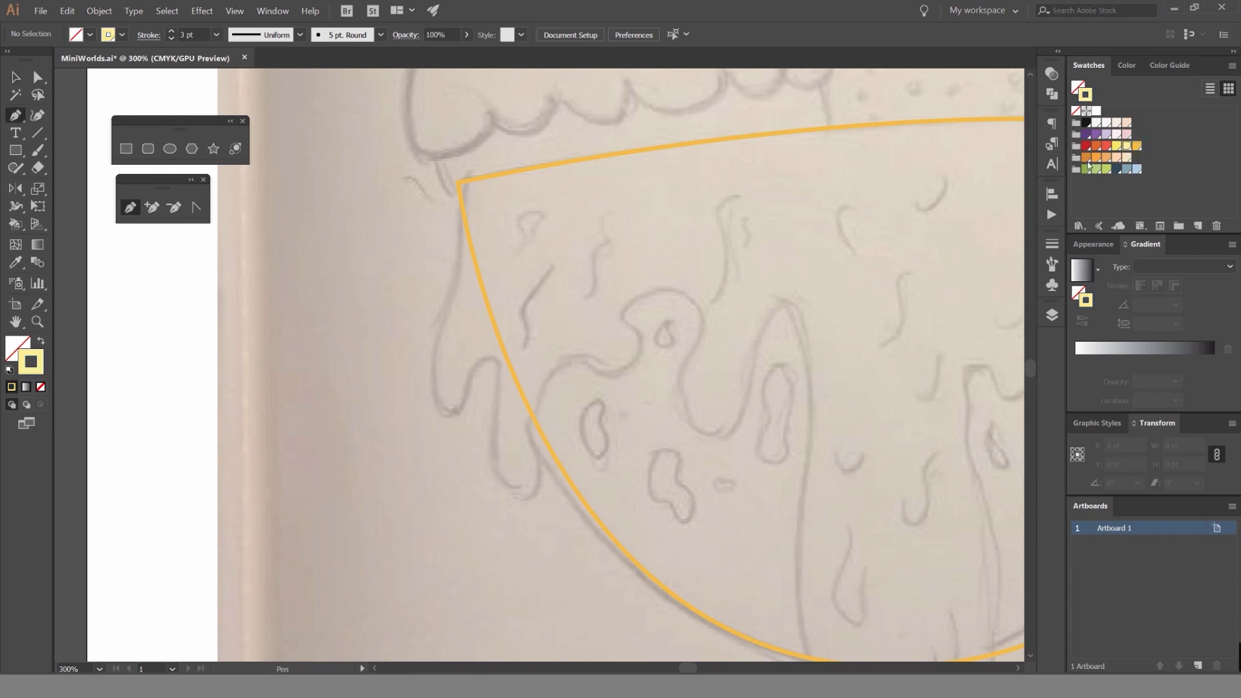
{"action": "left_click", "coordinate": [1106, 146]}
{"action": "scroll", "coordinate": [457, 243], "scroll_direction": "up", "scroll_amount": 1}
Start the syrup path at the rim's left corner and trace the first drip hanging outside the bowl up to the next notch.
{"action": "left_click_drag", "start_coordinate": [468, 219], "coordinate": [491, 179]}
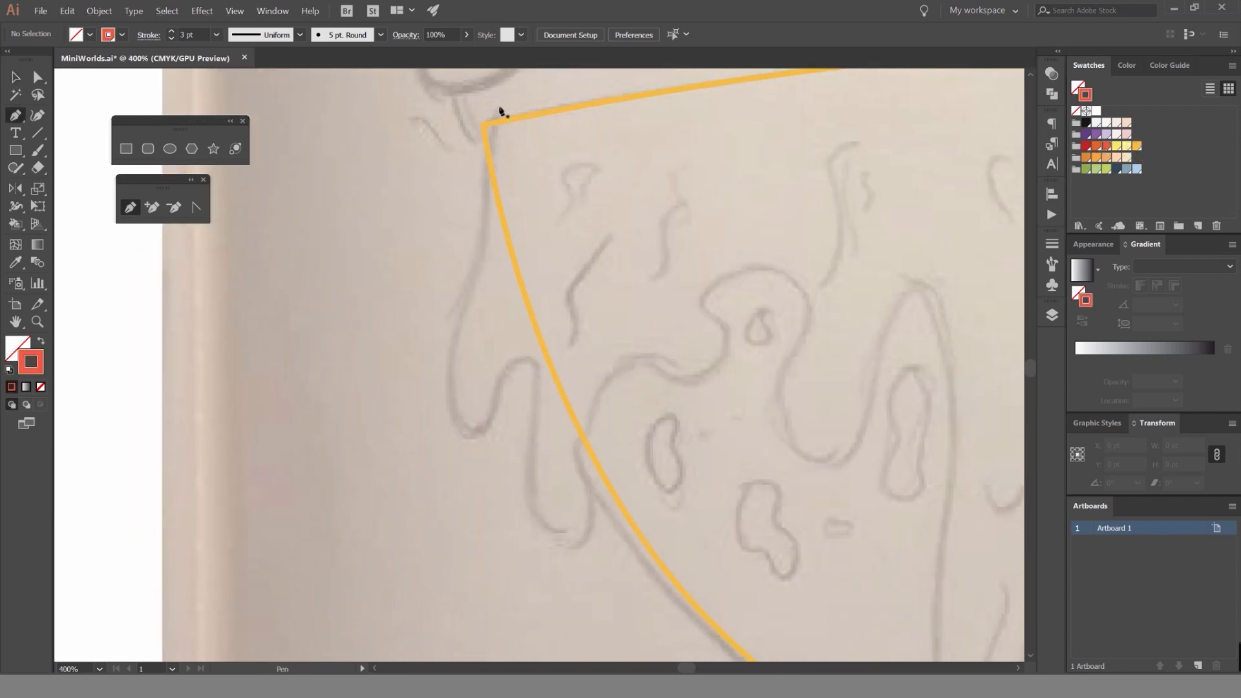
{"action": "left_click", "coordinate": [495, 113]}
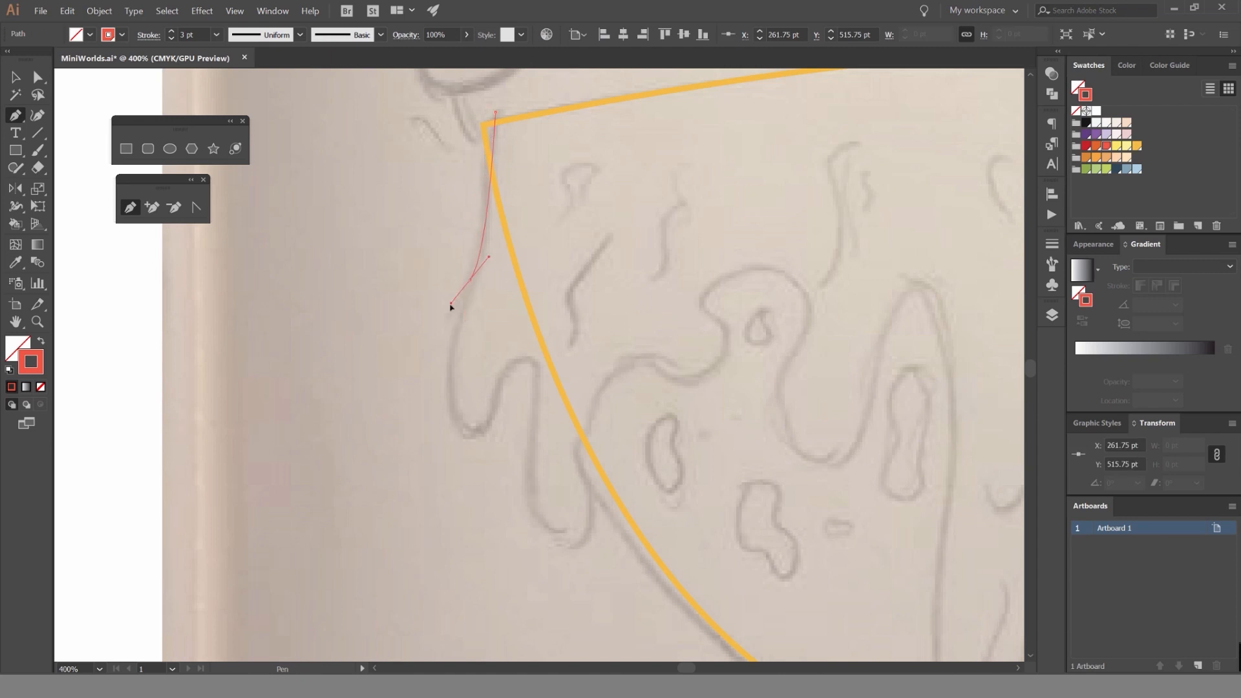
{"action": "left_click_drag", "start_coordinate": [445, 324], "coordinate": [445, 324]}
{"action": "left_click_drag", "start_coordinate": [471, 436], "coordinate": [510, 432]}
{"action": "scroll", "coordinate": [521, 366], "scroll_direction": "up", "scroll_amount": 2}
{"action": "left_click_drag", "start_coordinate": [538, 347], "coordinate": [615, 354]}
Trace the second, longer drip outside the bowl and bring the path back up to the bowl's left edge.
{"action": "scroll", "coordinate": [543, 608], "scroll_direction": "down", "scroll_amount": 2}
{"action": "mouse_move", "coordinate": [554, 493]}
{"action": "left_mouse_down"}
{"action": "mouse_move", "coordinate": [567, 258]}
{"action": "mouse_move", "coordinate": [566, 290]}
{"action": "left_mouse_up"}
{"action": "scroll", "coordinate": [562, 424], "scroll_direction": "up", "scroll_amount": 1}
{"action": "left_click_drag", "start_coordinate": [610, 448], "coordinate": [697, 498]}
{"action": "left_click_drag", "start_coordinate": [632, 317], "coordinate": [616, 287]}
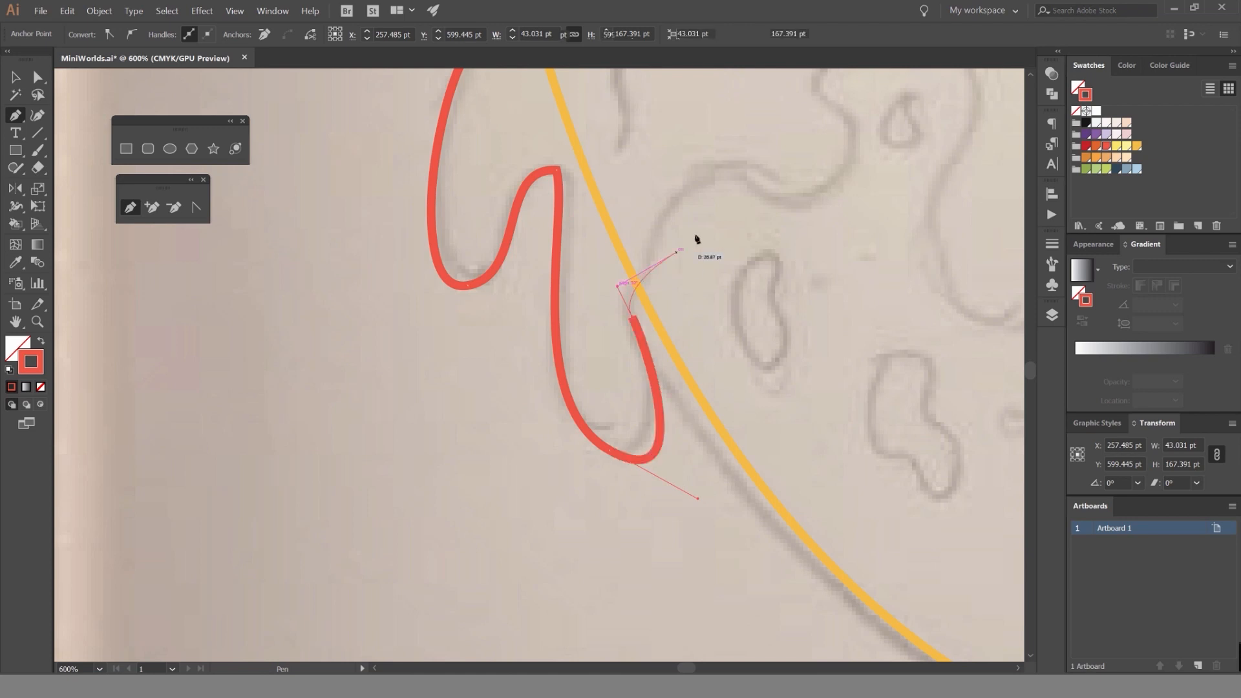
Trace the wavy syrup edge into the bowl and over the rounded bump above the small teardrop hole.
{"action": "left_click_drag", "start_coordinate": [714, 214], "coordinate": [633, 285]}
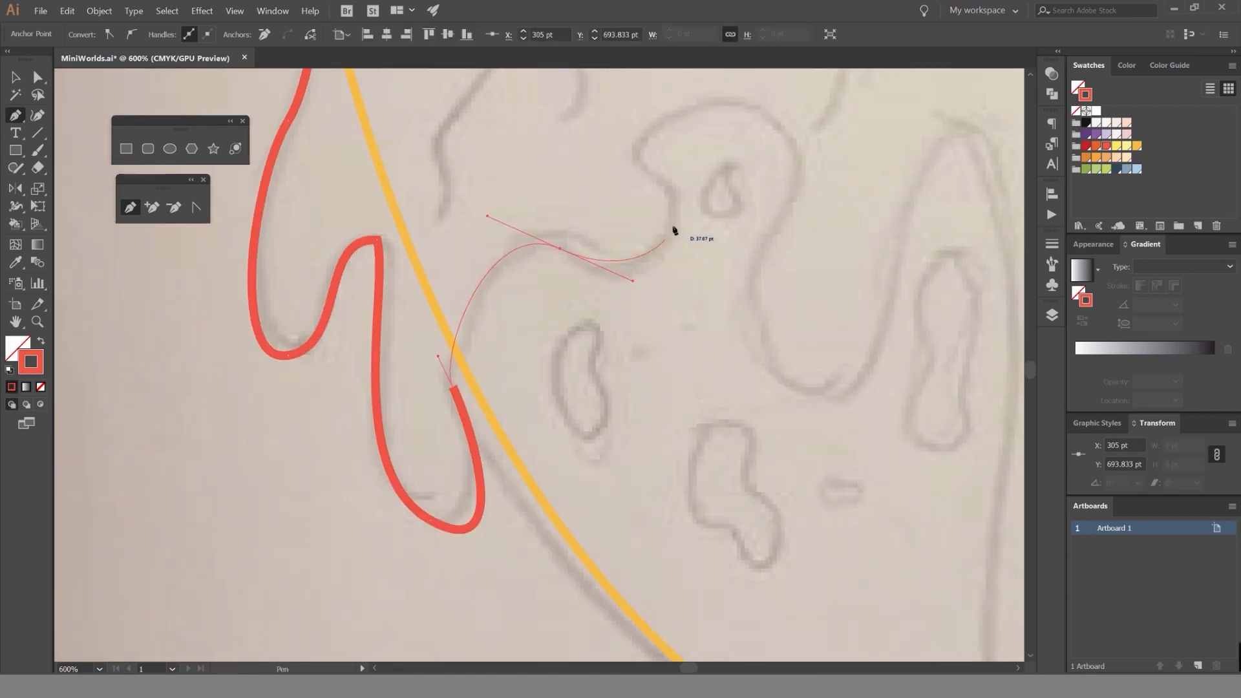
{"action": "left_click_drag", "start_coordinate": [678, 211], "coordinate": [637, 126]}
{"action": "key", "text": "space"}
{"action": "left_click_drag", "start_coordinate": [786, 181], "coordinate": [676, 312]}
{"action": "key", "text": "alt"}
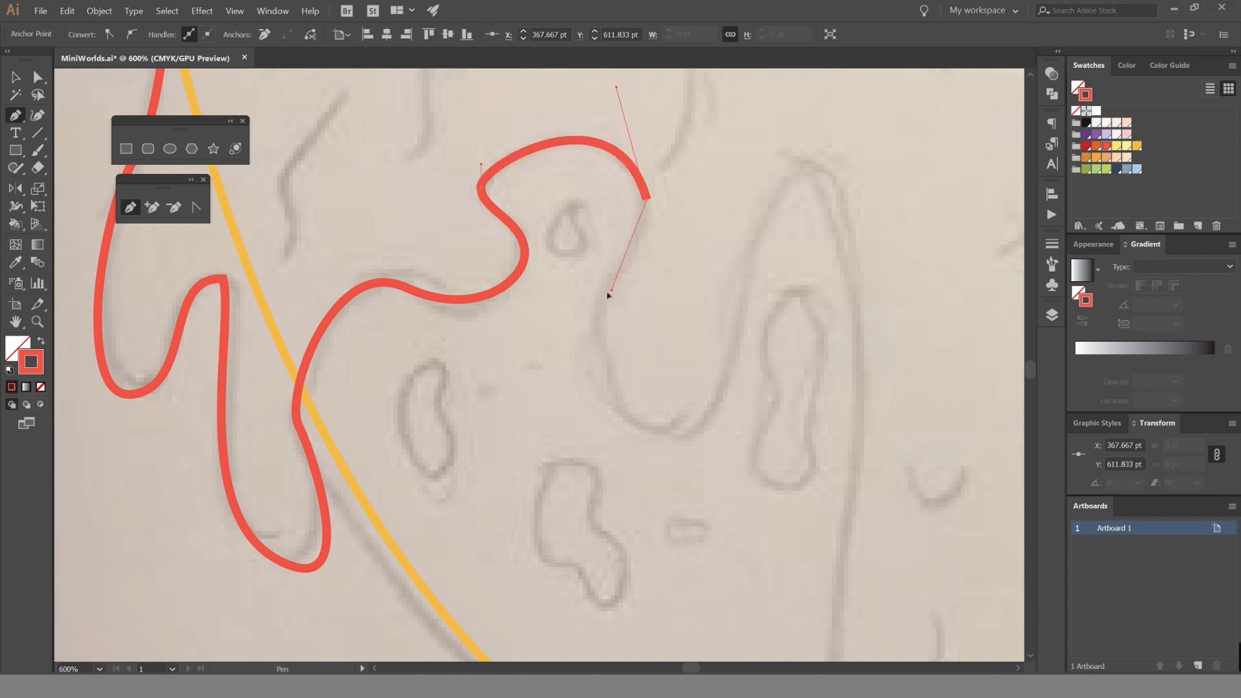
Trace the deep U-shaped drip after the bump and rise to the tall peak with a smooth horizontal-handled anchor.
{"action": "left_click_drag", "start_coordinate": [595, 344], "coordinate": [753, 417]}
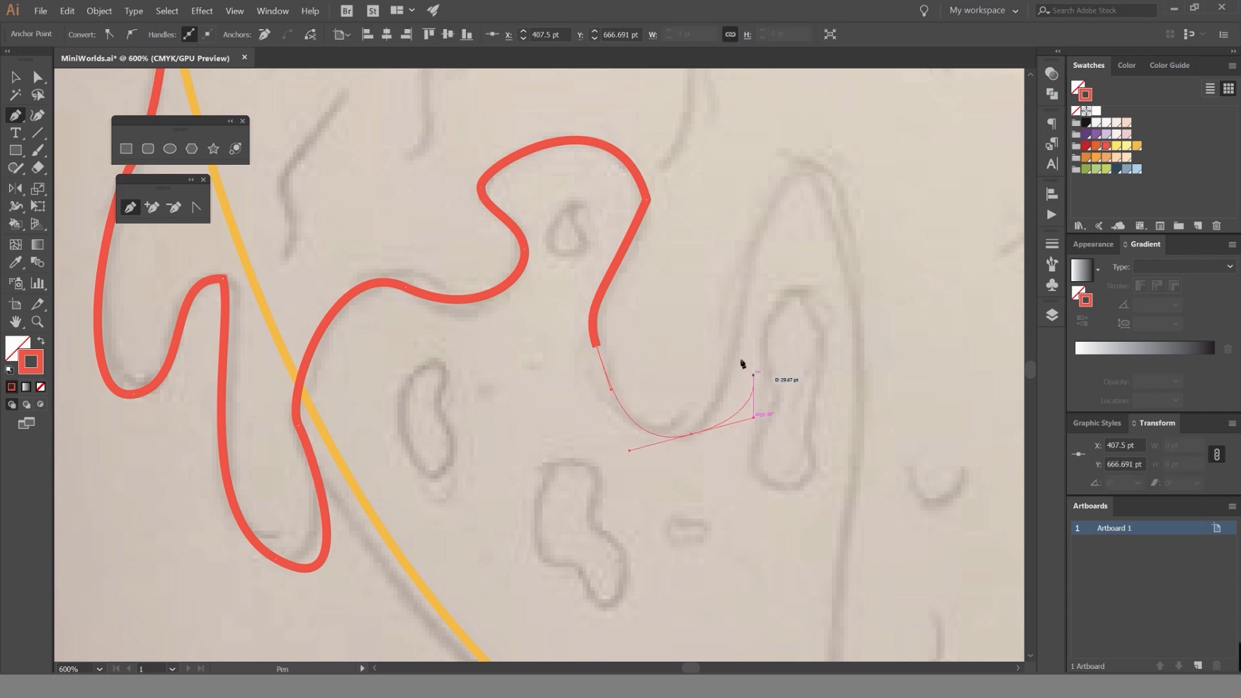
{"action": "left_click_drag", "start_coordinate": [735, 271], "coordinate": [580, 257]}
{"action": "scroll", "coordinate": [591, 209], "scroll_direction": "up", "scroll_amount": 1}
{"action": "left_click_drag", "start_coordinate": [660, 141], "coordinate": [762, 128]}
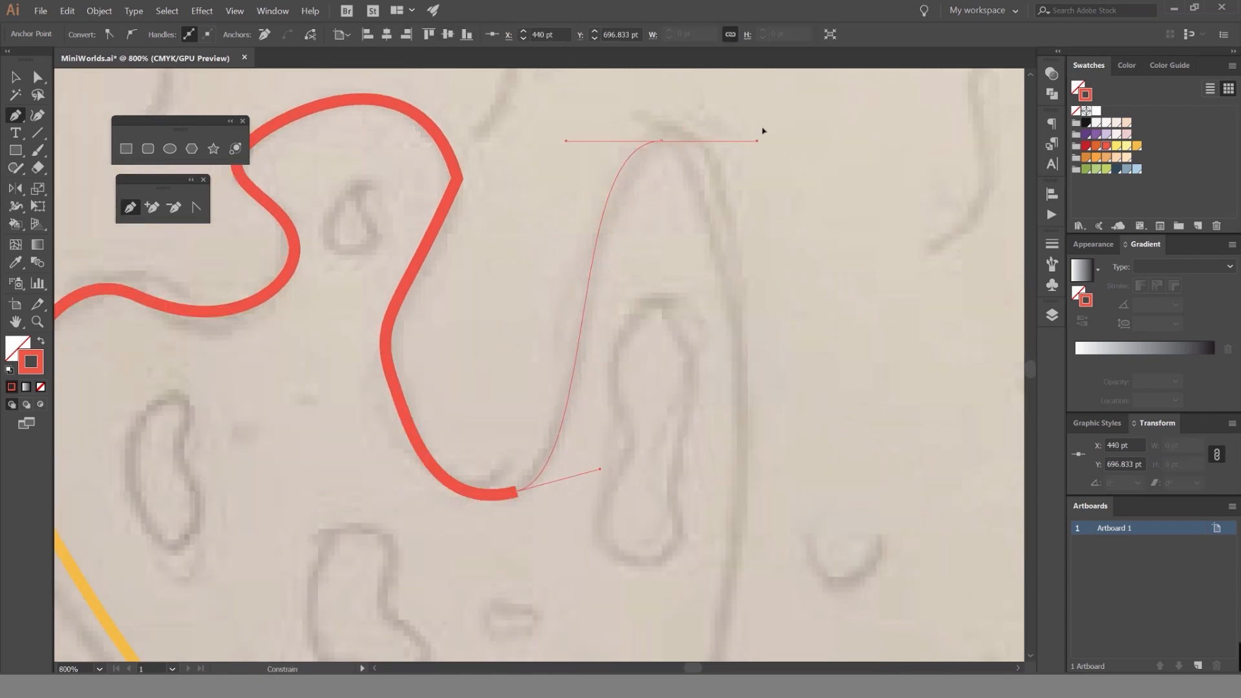
Trace from the tall peak down the left side of the long central stream to above the bowl's base.
{"action": "scroll", "coordinate": [571, 336], "scroll_direction": "down", "scroll_amount": 2}
{"action": "scroll", "coordinate": [581, 452], "scroll_direction": "down", "scroll_amount": 2}
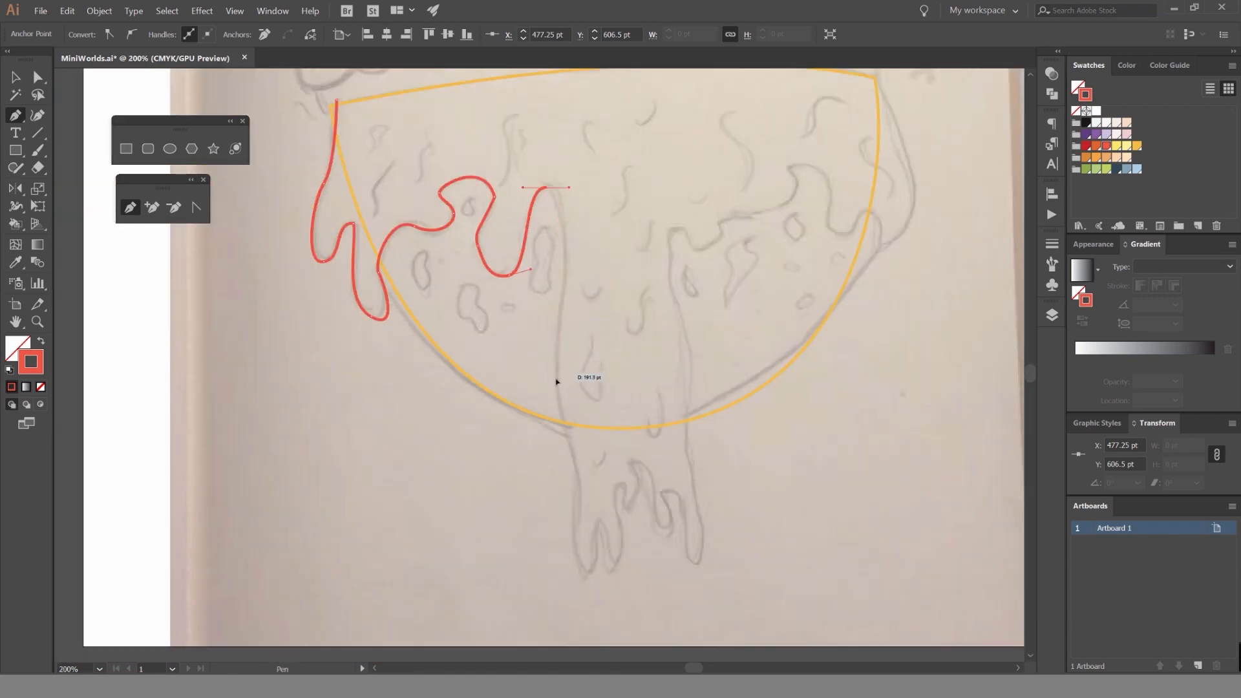
{"action": "left_click_drag", "start_coordinate": [544, 452], "coordinate": [549, 451]}
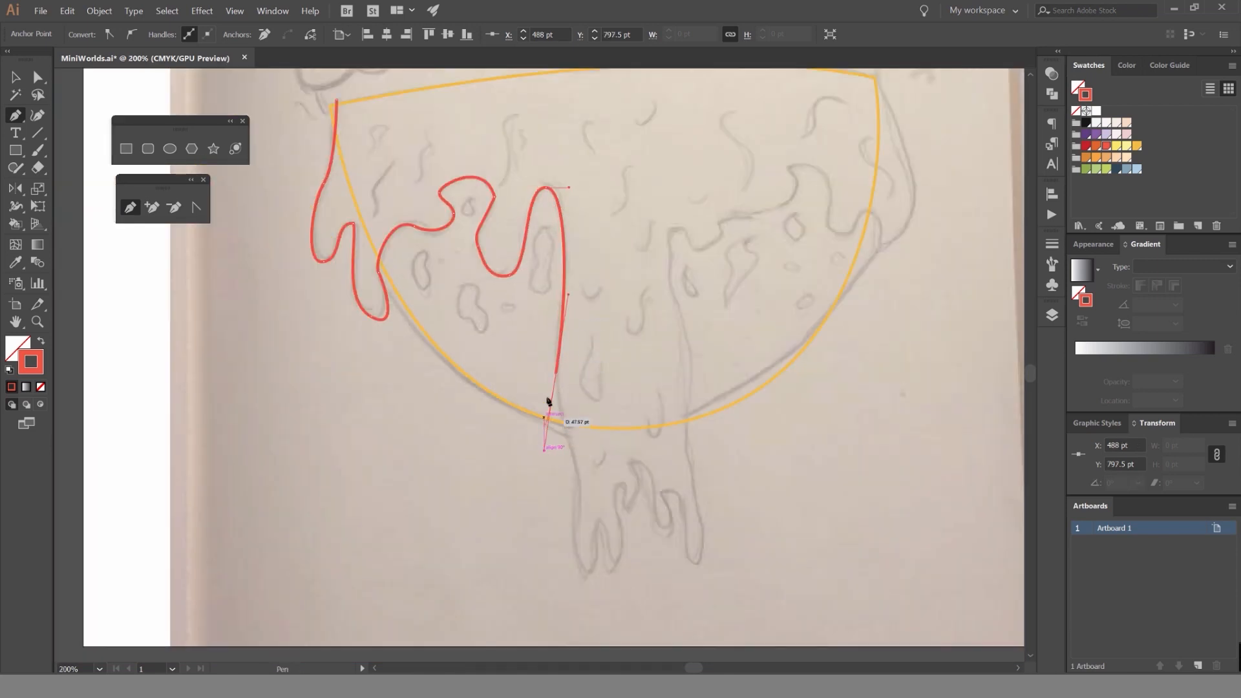
{"action": "scroll", "coordinate": [564, 201], "scroll_direction": "up", "scroll_amount": 2}
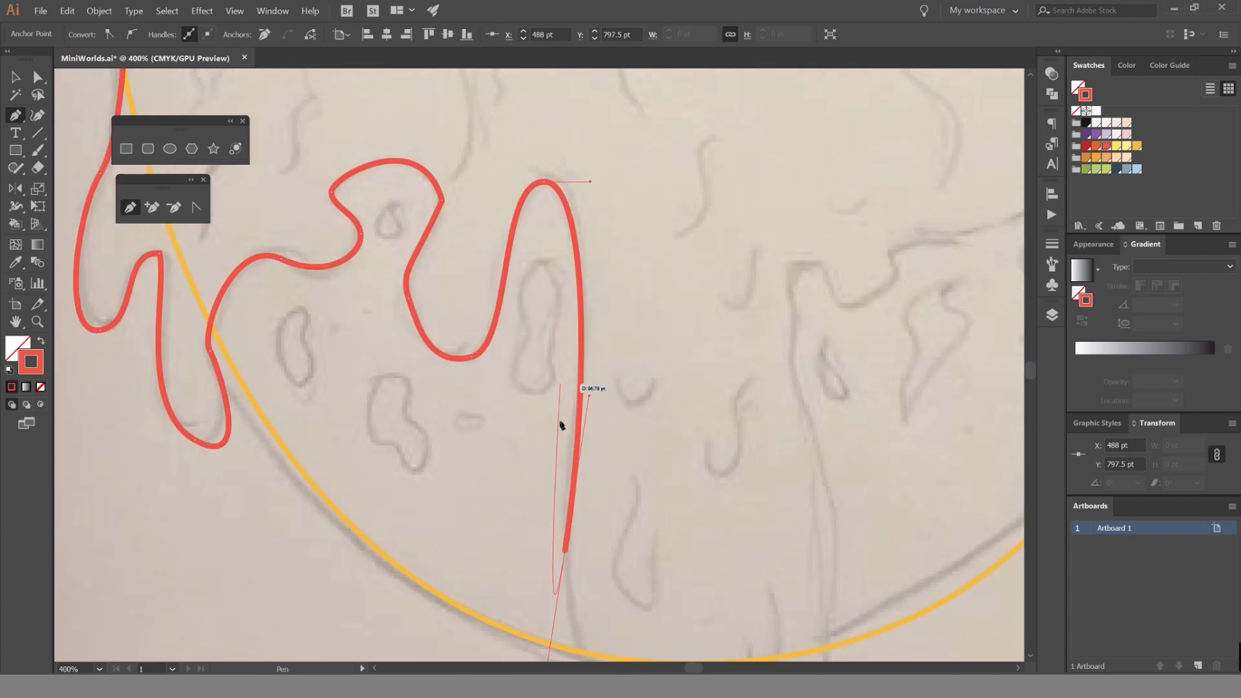
{"action": "scroll", "coordinate": [582, 362], "scroll_direction": "up", "scroll_amount": 2}
Continue the stream's left side across the bowl's bottom edge and shape the curve with its anchor handles.
{"action": "scroll", "coordinate": [592, 300], "scroll_direction": "down", "scroll_amount": 4}
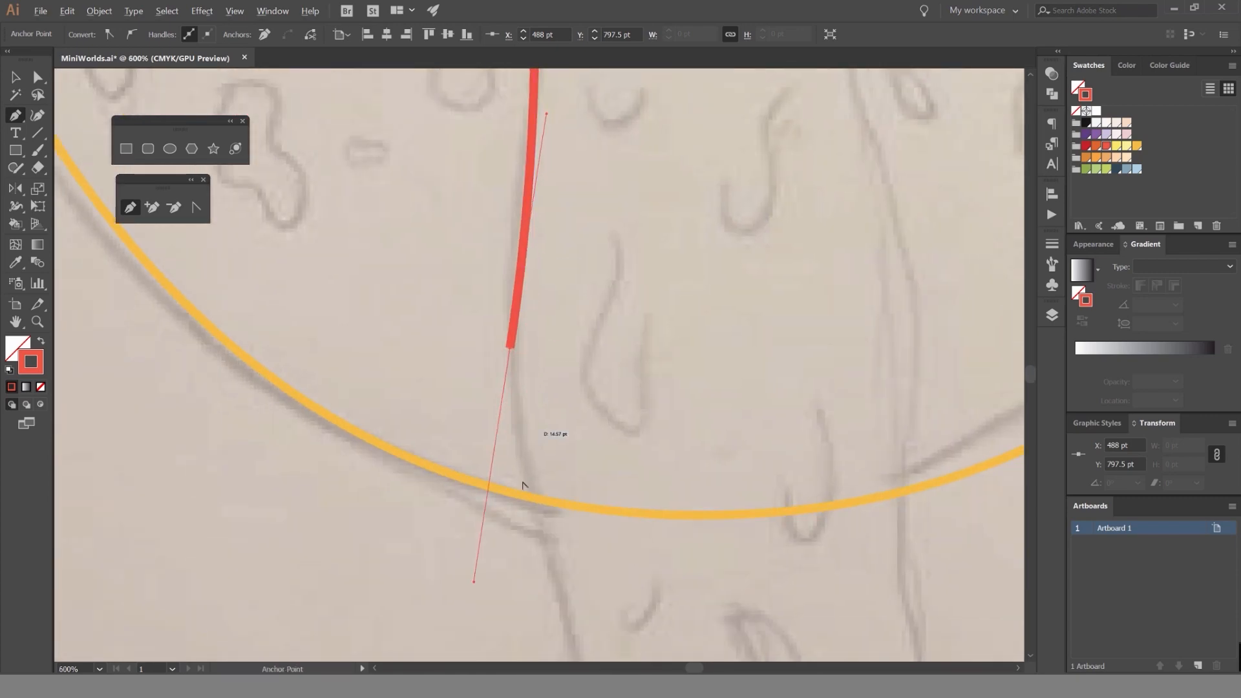
{"action": "left_click_drag", "start_coordinate": [519, 441], "coordinate": [494, 226]}
{"action": "scroll", "coordinate": [521, 349], "scroll_direction": "up", "scroll_amount": 2}
{"action": "left_click_drag", "start_coordinate": [540, 453], "coordinate": [548, 591]}
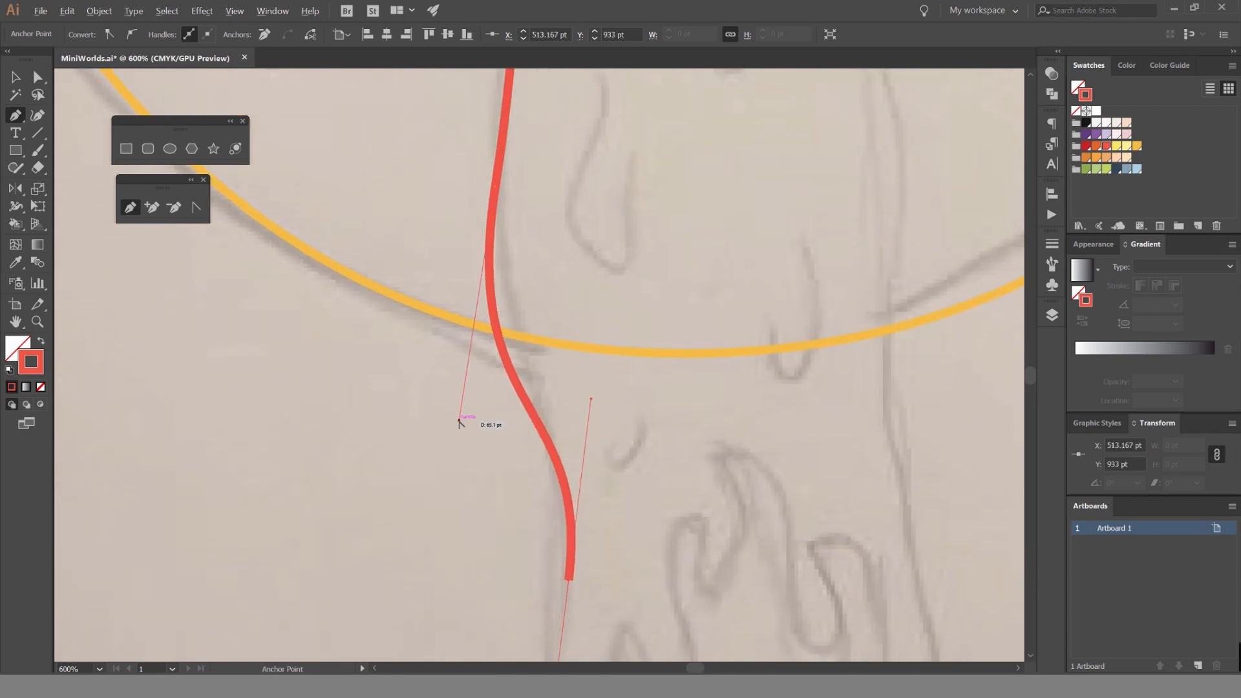
{"action": "left_click_drag", "start_coordinate": [458, 420], "coordinate": [473, 359]}
{"action": "scroll", "coordinate": [466, 489], "scroll_direction": "down", "scroll_amount": 2}
{"action": "left_click_drag", "start_coordinate": [490, 541], "coordinate": [525, 393]}
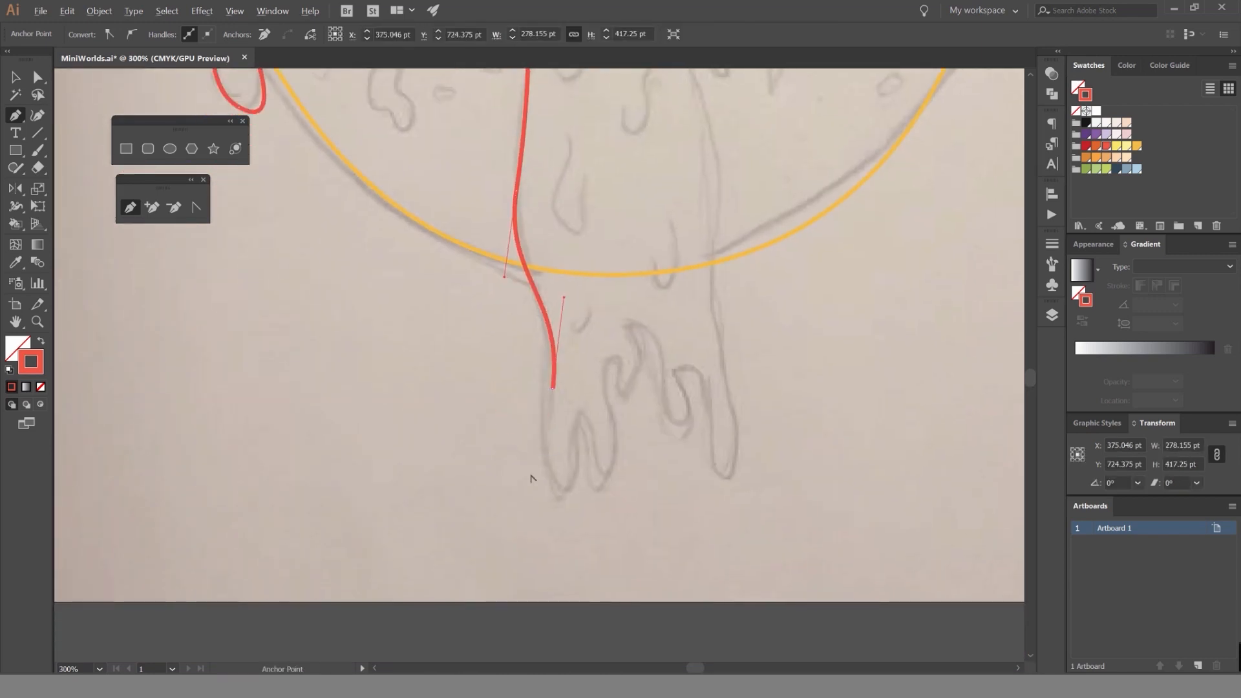
Trace the two leftmost drips at the central stream's lower end and the narrow gap between them.
{"action": "left_click_drag", "start_coordinate": [527, 485], "coordinate": [544, 523]}
{"action": "scroll", "coordinate": [537, 479], "scroll_direction": "up", "scroll_amount": 3}
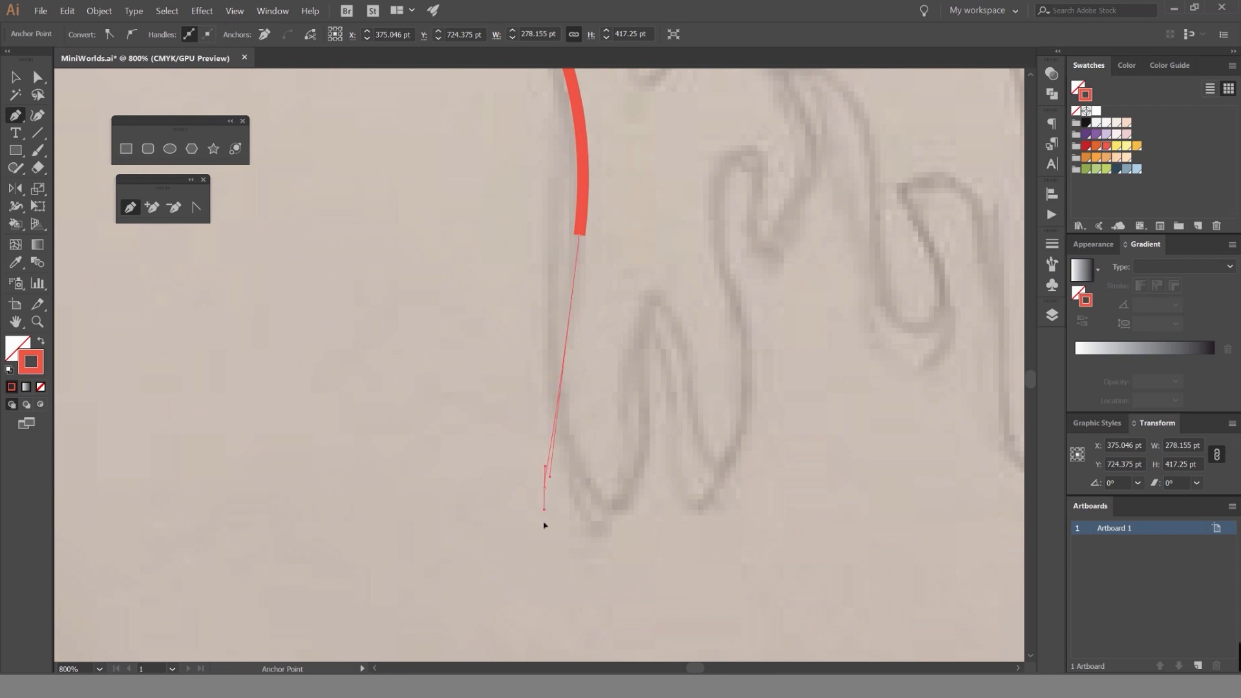
{"action": "left_click_drag", "start_coordinate": [561, 593], "coordinate": [581, 591]}
{"action": "left_click_drag", "start_coordinate": [650, 430], "coordinate": [634, 344]}
{"action": "mouse_move", "coordinate": [699, 390]}
{"action": "left_mouse_down"}
{"action": "mouse_move", "coordinate": [721, 461]}
{"action": "mouse_move", "coordinate": [756, 455]}
{"action": "left_mouse_up"}
{"action": "left_click_drag", "start_coordinate": [742, 276], "coordinate": [670, 351]}
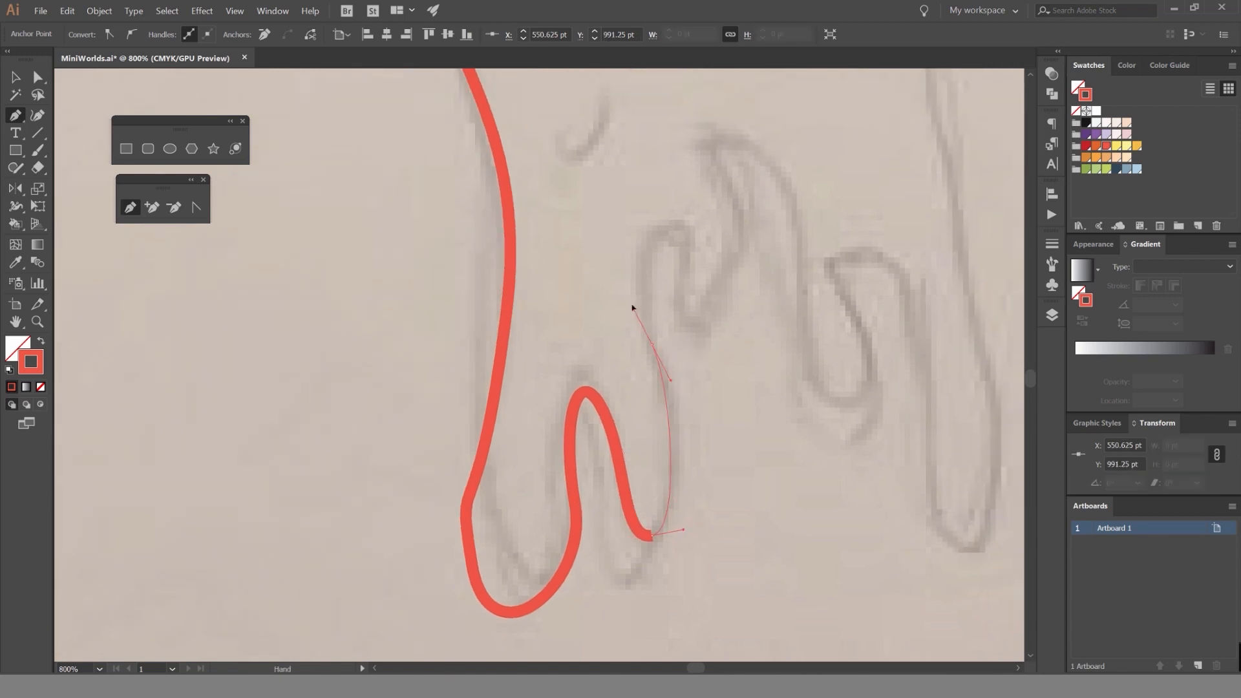
Trace the rounded gap, the short drip beside it and the highest arch at the stream's lower end.
{"action": "left_click_drag", "start_coordinate": [678, 236], "coordinate": [708, 242]}
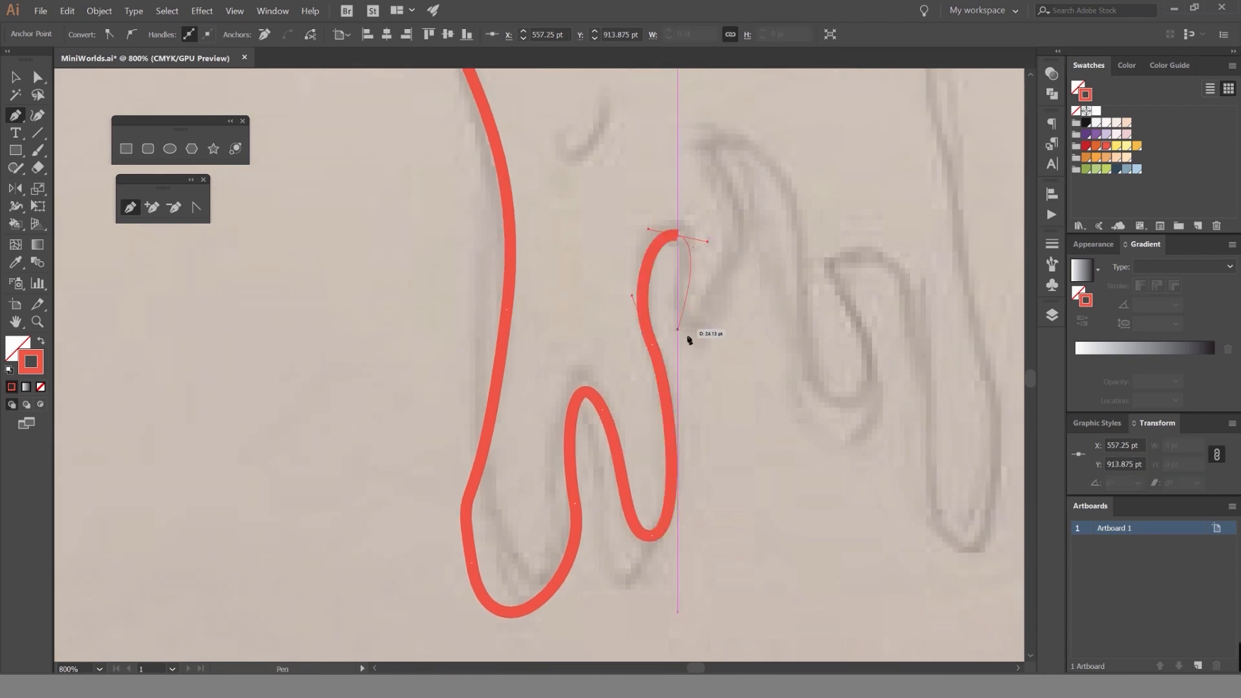
{"action": "left_click_drag", "start_coordinate": [708, 337], "coordinate": [763, 337]}
{"action": "left_click_drag", "start_coordinate": [716, 163], "coordinate": [697, 142]}
{"action": "mouse_move", "coordinate": [768, 195]}
{"action": "left_mouse_down"}
{"action": "mouse_move", "coordinate": [594, 216]}
{"action": "mouse_move", "coordinate": [601, 191]}
{"action": "left_mouse_up"}
{"action": "left_click_drag", "start_coordinate": [600, 188], "coordinate": [641, 239]}
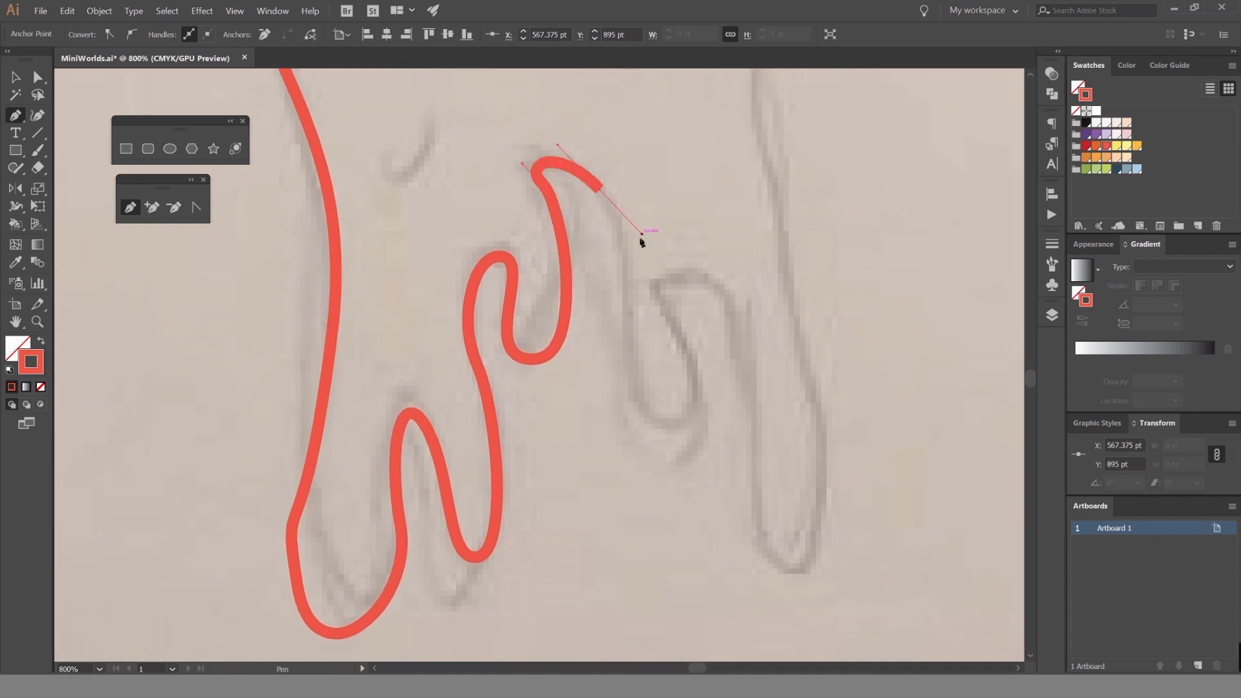
Trace the next short drip with a horizontal-handled bottom anchor and curve over the hooked gap beside it.
{"action": "left_click_drag", "start_coordinate": [665, 425], "coordinate": [726, 424]}
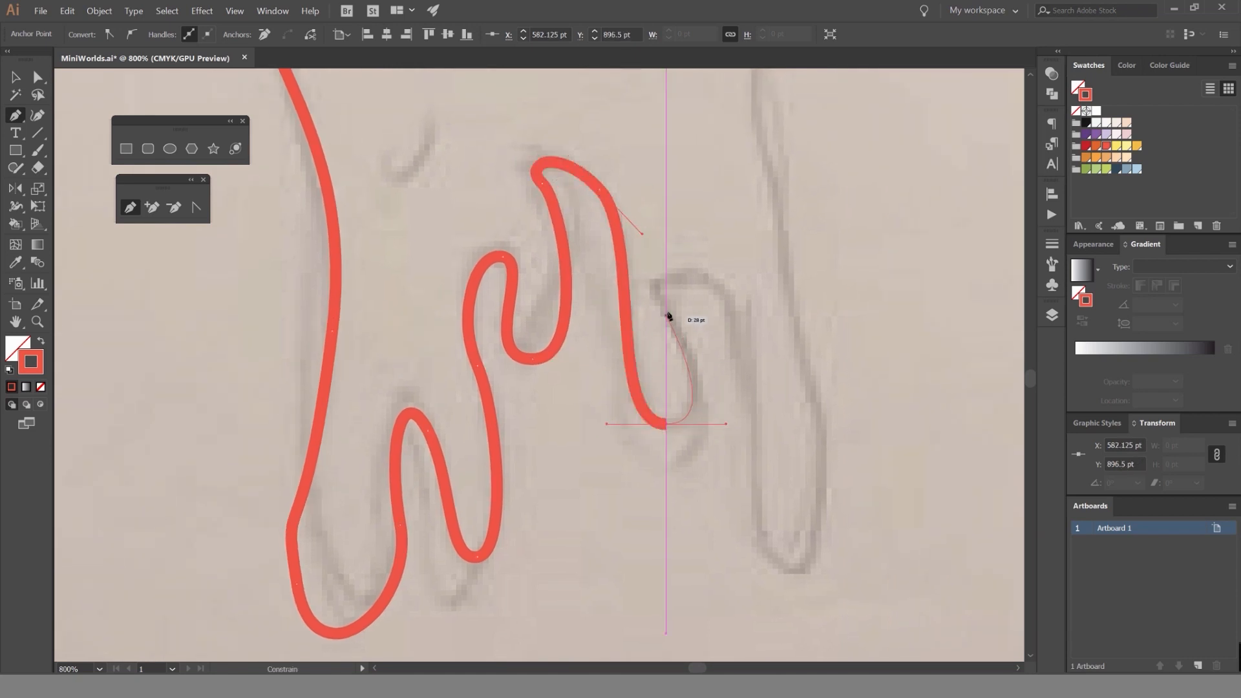
{"action": "mouse_move", "coordinate": [659, 289]}
{"action": "left_mouse_down"}
{"action": "mouse_move", "coordinate": [734, 327]}
{"action": "mouse_move", "coordinate": [743, 319]}
{"action": "left_mouse_up"}
{"action": "left_click_drag", "start_coordinate": [753, 369], "coordinate": [753, 369]}
{"action": "left_click_drag", "start_coordinate": [753, 369], "coordinate": [632, 235]}
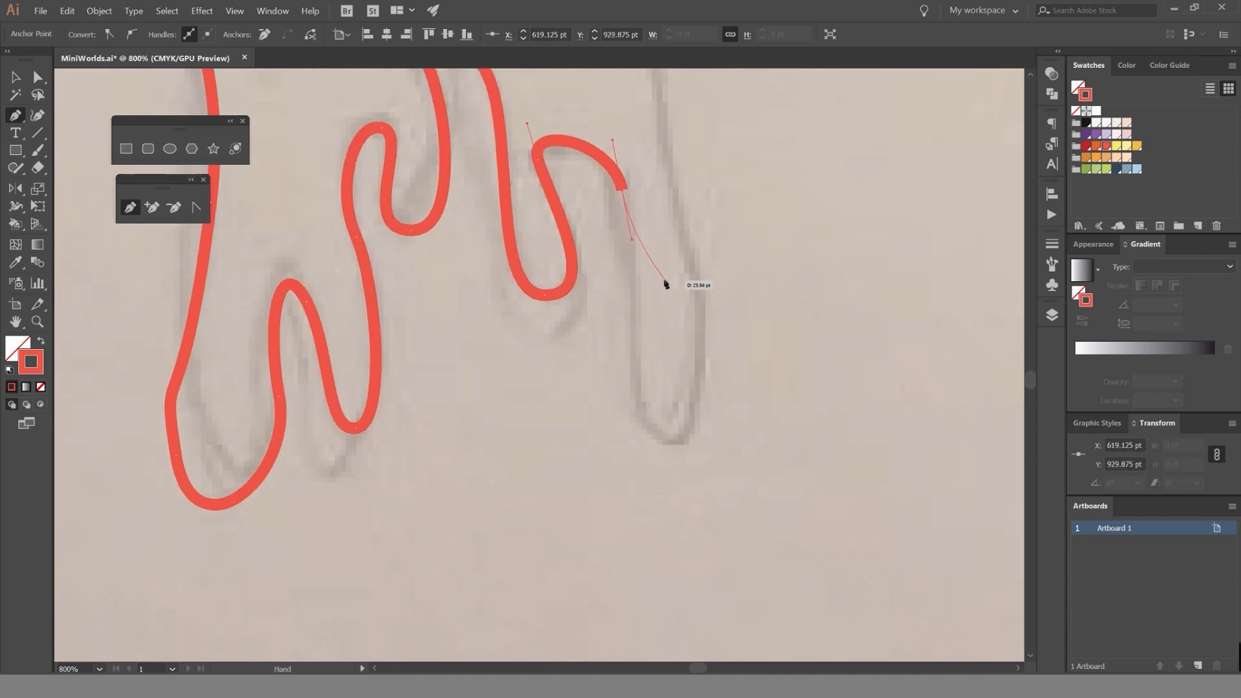
Trace the long rightmost drip around its rounded bottom and start up the stream's right side.
{"action": "scroll", "coordinate": [640, 329], "scroll_direction": "down", "scroll_amount": 1}
{"action": "scroll", "coordinate": [640, 344], "scroll_direction": "up", "scroll_amount": 1}
{"action": "left_click_drag", "start_coordinate": [668, 437], "coordinate": [721, 437]}
{"action": "scroll", "coordinate": [698, 277], "scroll_direction": "down", "scroll_amount": 1}
{"action": "left_click_drag", "start_coordinate": [695, 268], "coordinate": [654, 515]}
{"action": "mouse_move", "coordinate": [637, 362]}
{"action": "left_mouse_down"}
{"action": "mouse_move", "coordinate": [614, 338]}
{"action": "mouse_move", "coordinate": [608, 250]}
{"action": "left_mouse_up"}
Trace the central stream's right side up across the bowl's bottom edge to just below its upper corner.
{"action": "scroll", "coordinate": [585, 482], "scroll_direction": "down", "scroll_amount": 3}
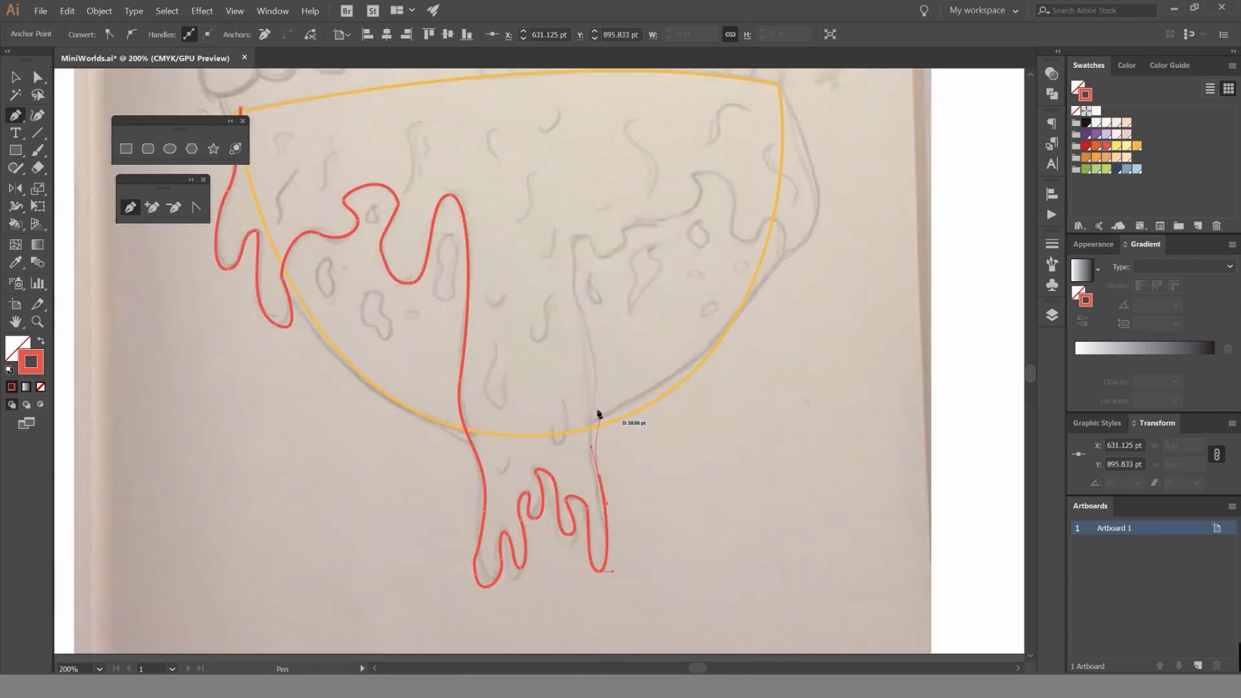
{"action": "scroll", "coordinate": [591, 395], "scroll_direction": "up", "scroll_amount": 5}
{"action": "left_click_drag", "start_coordinate": [606, 336], "coordinate": [572, 478]}
{"action": "scroll", "coordinate": [611, 281], "scroll_direction": "down", "scroll_amount": 2}
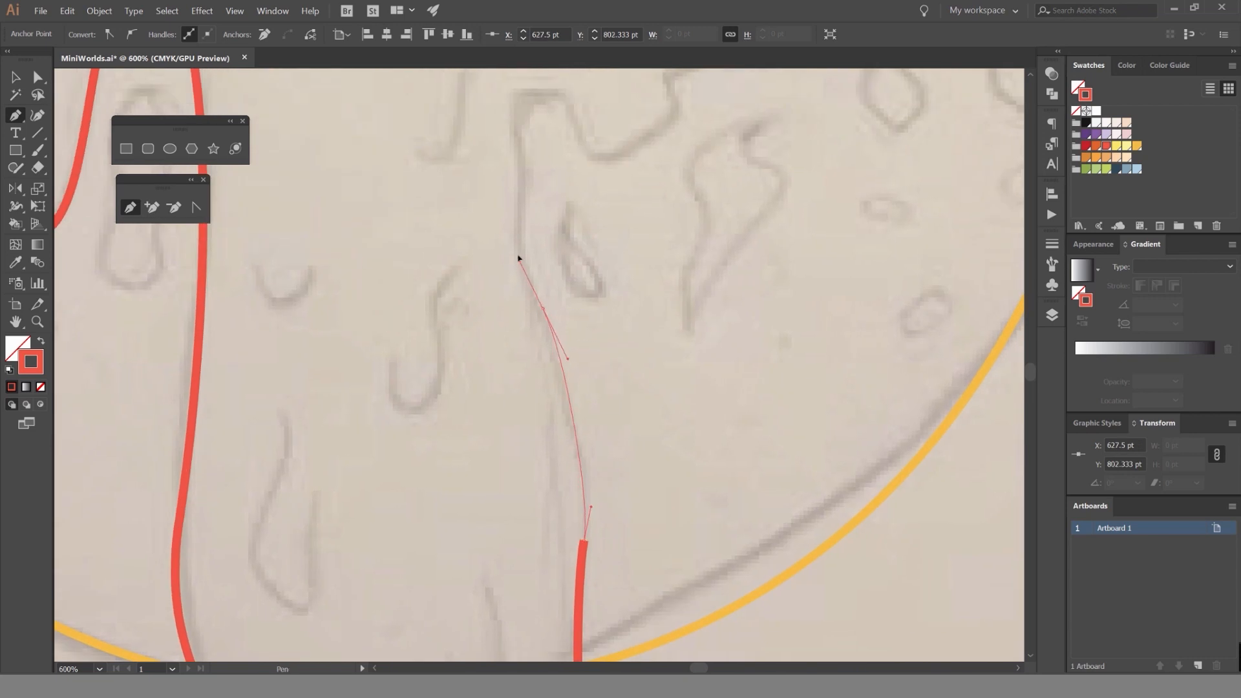
{"action": "left_click_drag", "start_coordinate": [518, 259], "coordinate": [539, 347]}
{"action": "scroll", "coordinate": [551, 292], "scroll_direction": "up", "scroll_amount": 2}
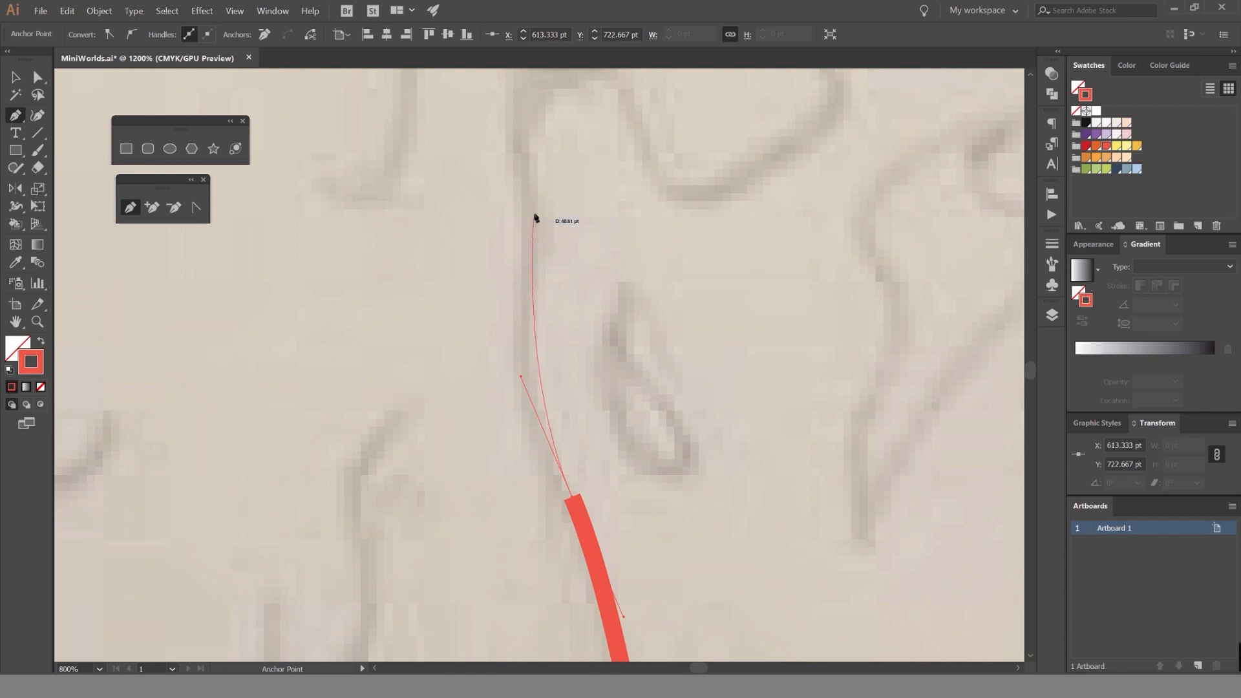
{"action": "mouse_move", "coordinate": [525, 188]}
{"action": "left_mouse_down"}
{"action": "mouse_move", "coordinate": [539, 122]}
{"action": "mouse_move", "coordinate": [526, 211]}
{"action": "left_mouse_up"}
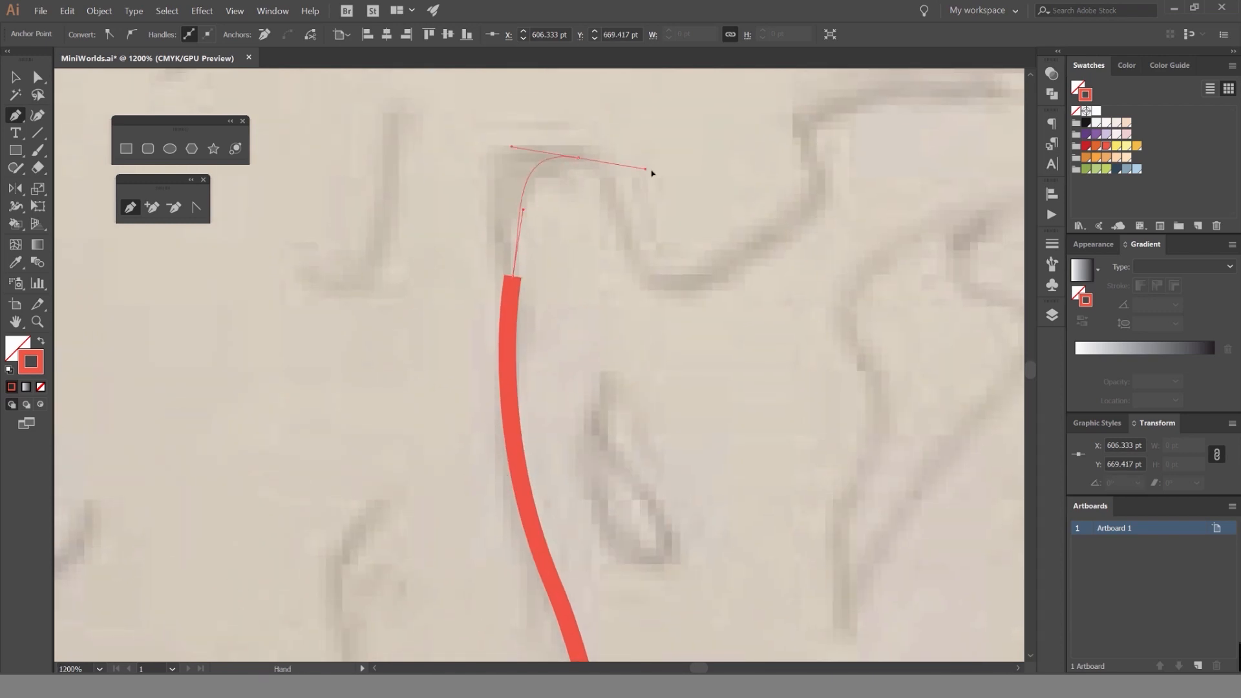
Round the upper corner of the stream's right side and trace the small dip up to the ledge.
{"action": "left_click_drag", "start_coordinate": [652, 173], "coordinate": [653, 170]}
{"action": "left_click_drag", "start_coordinate": [729, 284], "coordinate": [527, 323]}
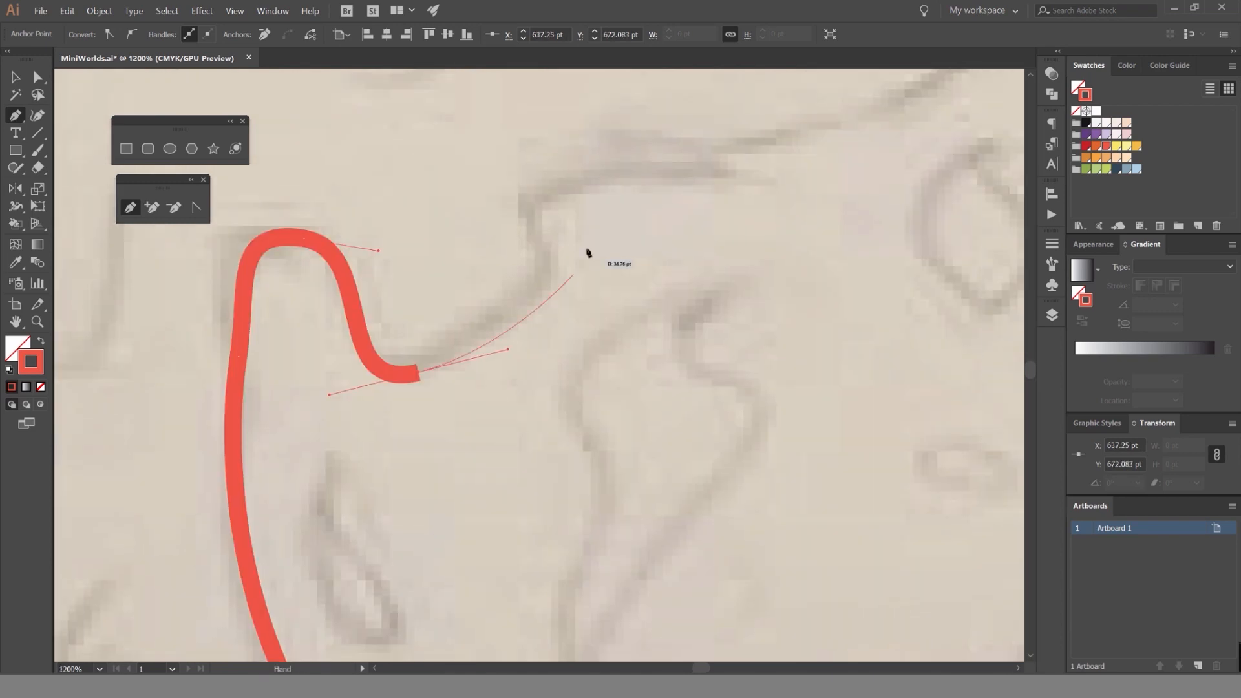
{"action": "left_click_drag", "start_coordinate": [546, 224], "coordinate": [521, 190]}
{"action": "scroll", "coordinate": [548, 195], "scroll_direction": "down", "scroll_amount": 3}
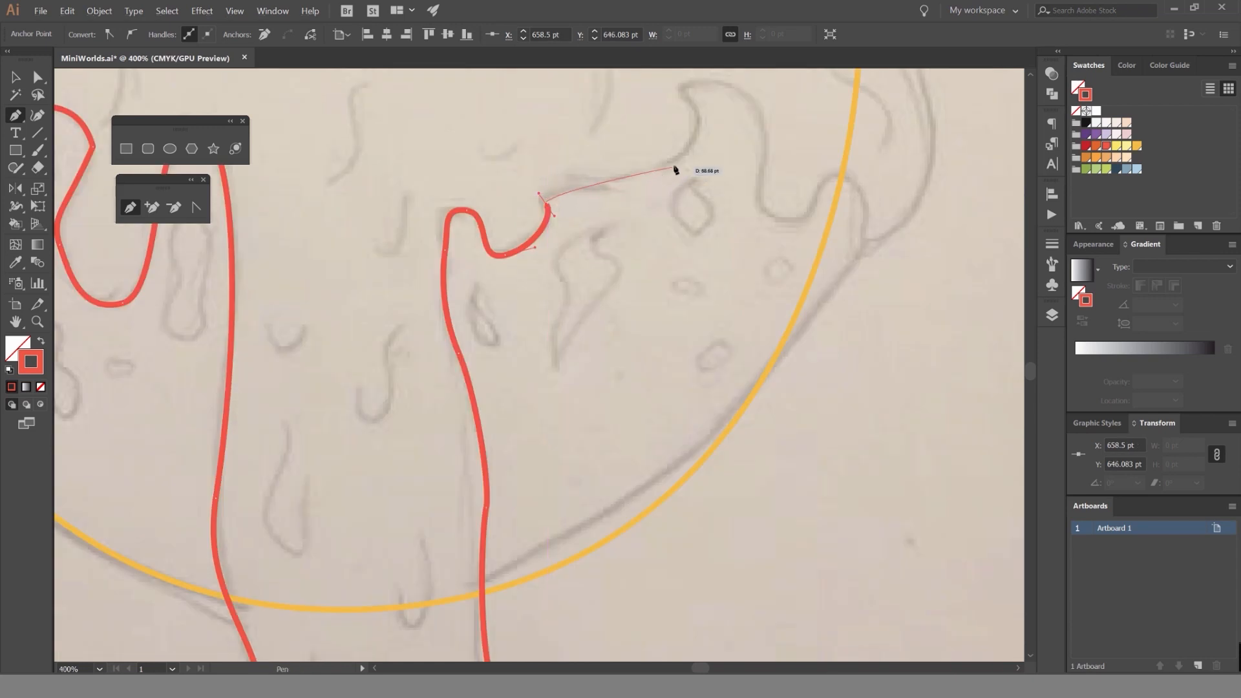
Trace the ledge rightwards, up to the hooked tip and over the rounded hump to its right side.
{"action": "mouse_move", "coordinate": [679, 163]}
{"action": "left_mouse_down"}
{"action": "mouse_move", "coordinate": [688, 152]}
{"action": "mouse_move", "coordinate": [642, 224]}
{"action": "left_mouse_up"}
{"action": "scroll", "coordinate": [647, 220], "scroll_direction": "up", "scroll_amount": 3}
{"action": "left_click_drag", "start_coordinate": [572, 152], "coordinate": [532, 115]}
{"action": "left_click_drag", "start_coordinate": [797, 222], "coordinate": [817, 341]}
{"action": "scroll", "coordinate": [818, 341], "scroll_direction": "down", "scroll_amount": 5}
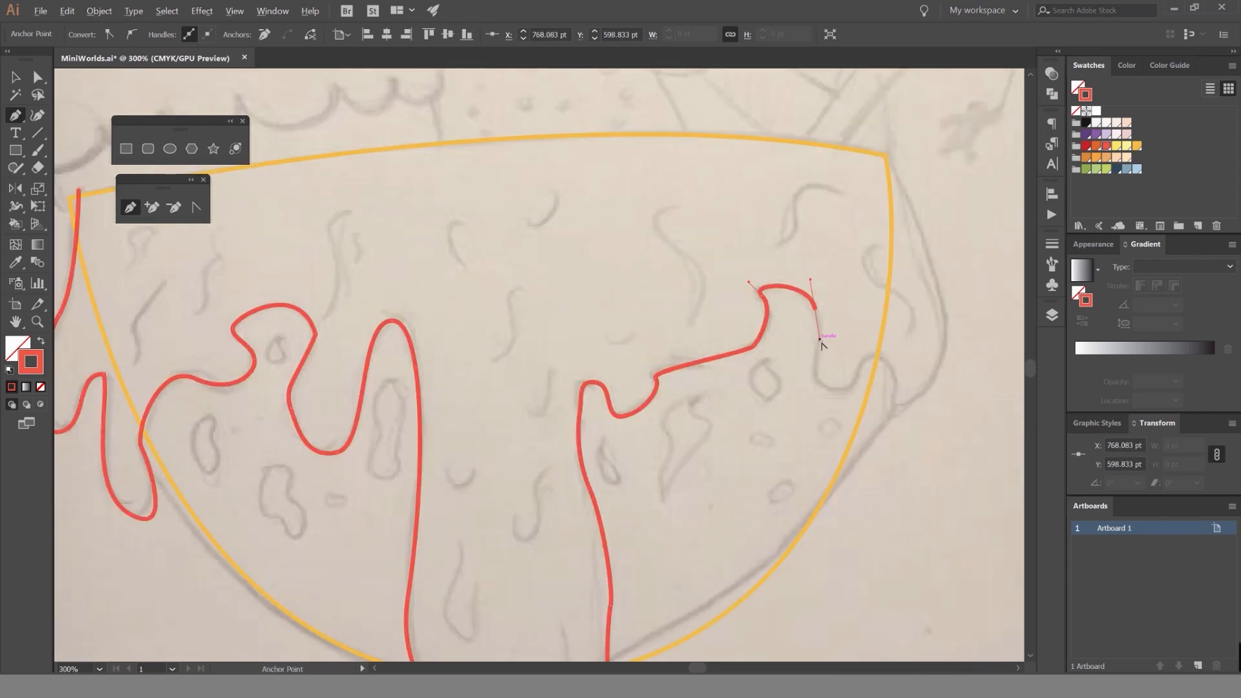
Trace the dip beside the hump, the small bump across the bowl's right edge, and down to the outer drip's tip.
{"action": "scroll", "coordinate": [776, 338], "scroll_direction": "up", "scroll_amount": 4}
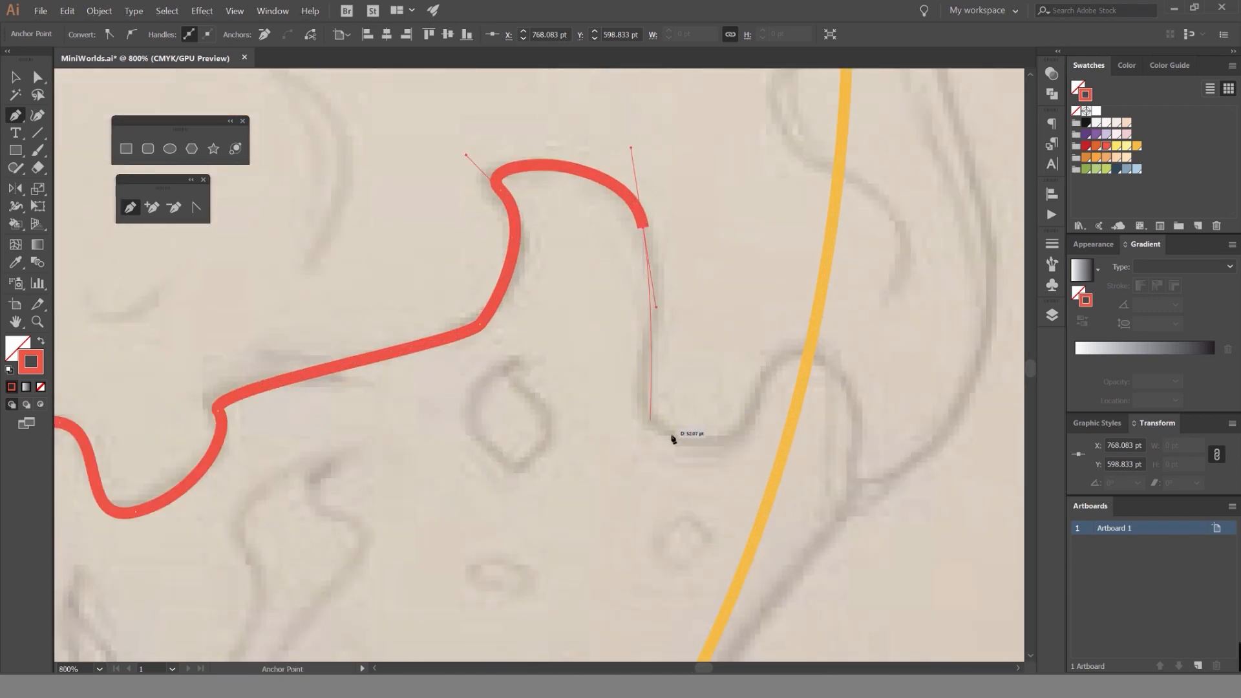
{"action": "left_click_drag", "start_coordinate": [673, 439], "coordinate": [742, 452]}
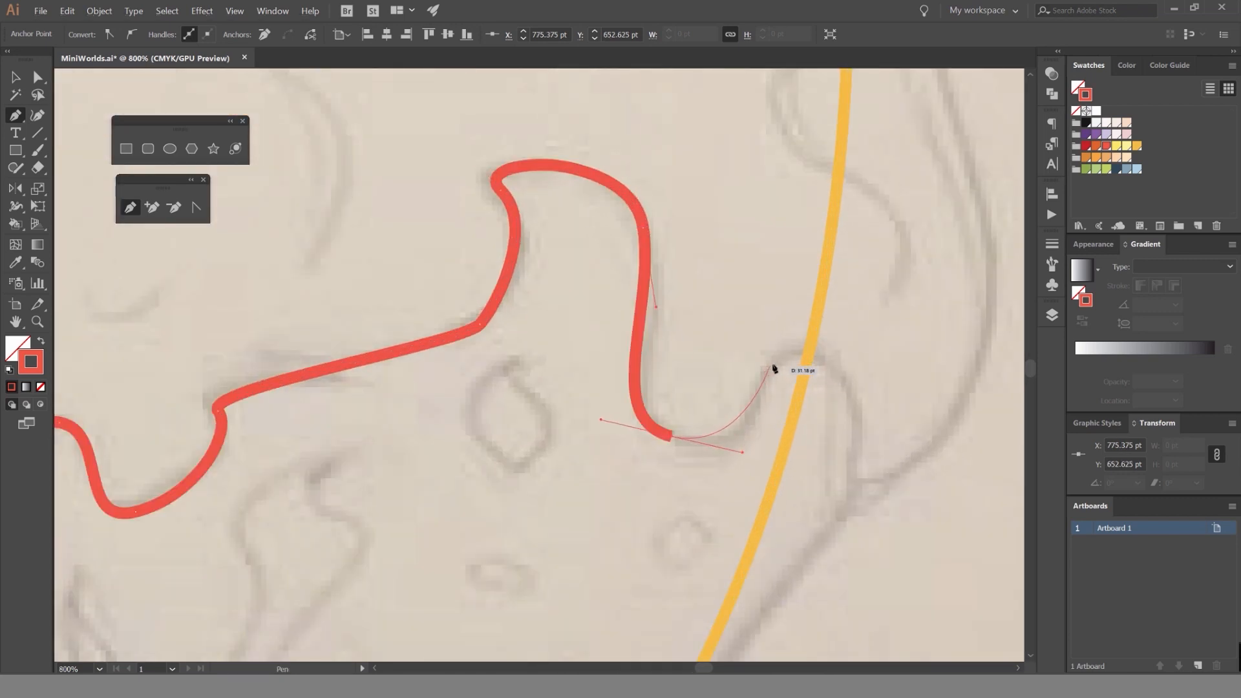
{"action": "left_click_drag", "start_coordinate": [816, 357], "coordinate": [882, 357]}
{"action": "left_click_drag", "start_coordinate": [865, 509], "coordinate": [779, 515]}
Curve up the outer side of the rightmost drip and end at the bowl's upper-right corner.
{"action": "scroll", "coordinate": [866, 488], "scroll_direction": "down", "scroll_amount": 2}
{"action": "left_click_drag", "start_coordinate": [830, 349], "coordinate": [787, 246]}
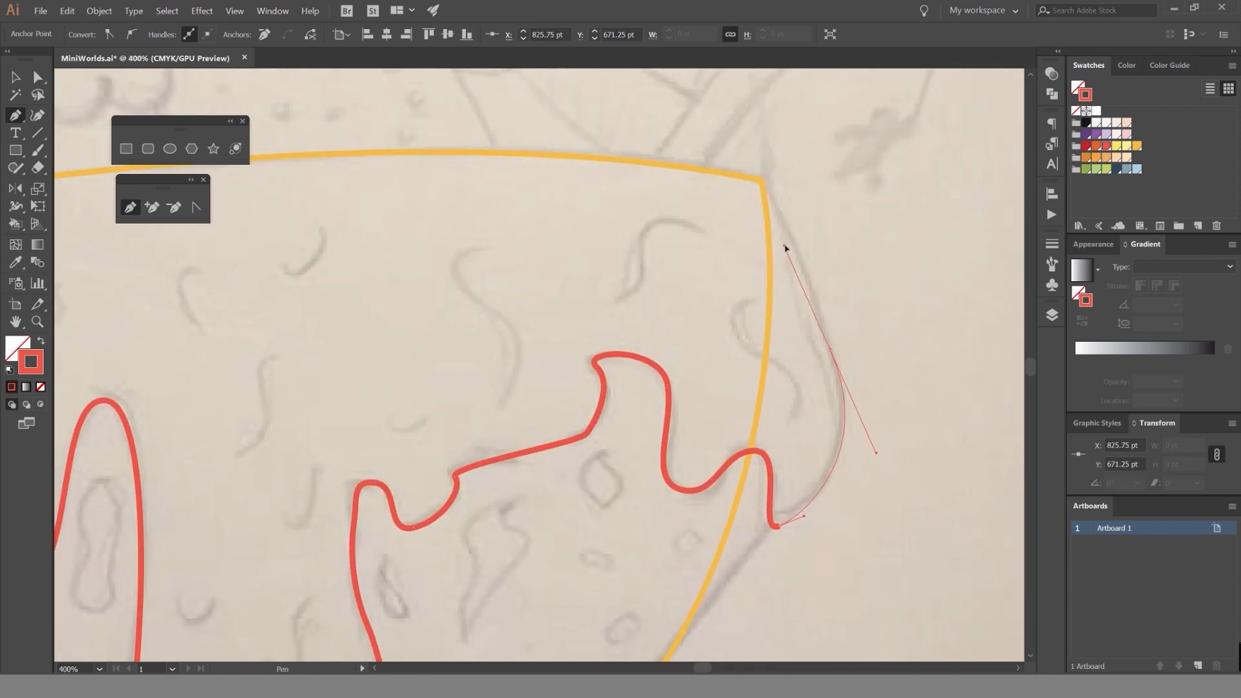
{"action": "scroll", "coordinate": [768, 183], "scroll_direction": "down", "scroll_amount": 3}
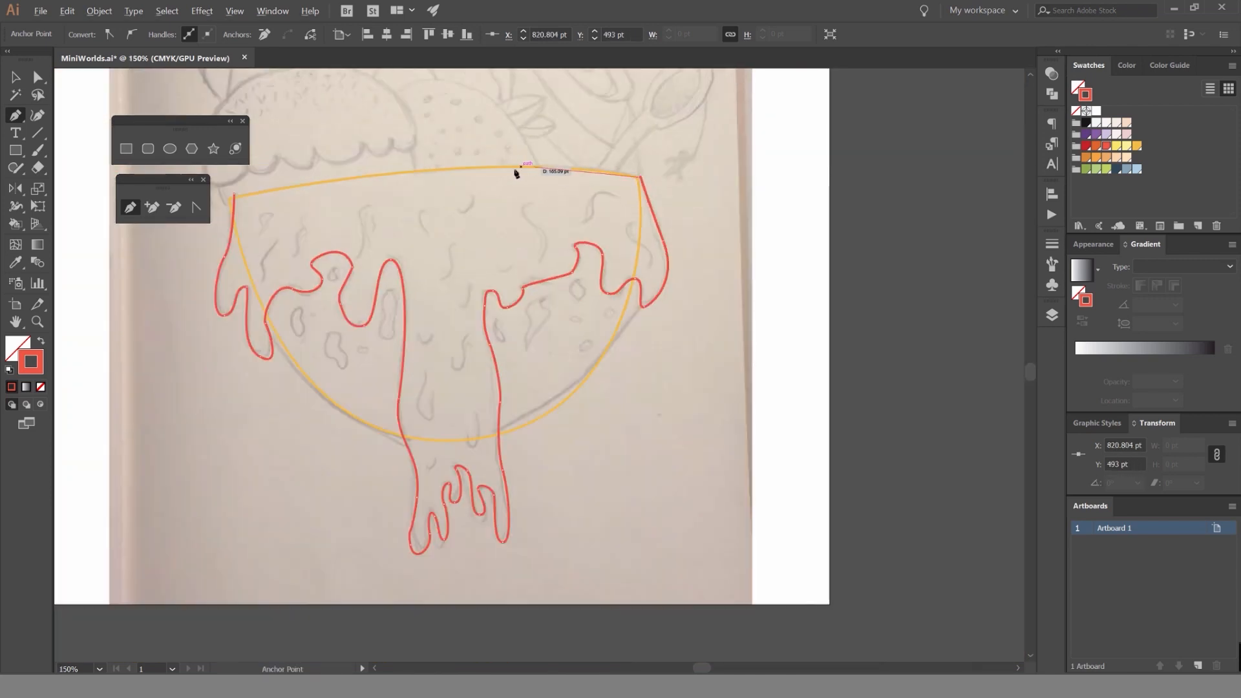
{"action": "scroll", "coordinate": [715, 194], "scroll_direction": "up", "scroll_amount": 3}
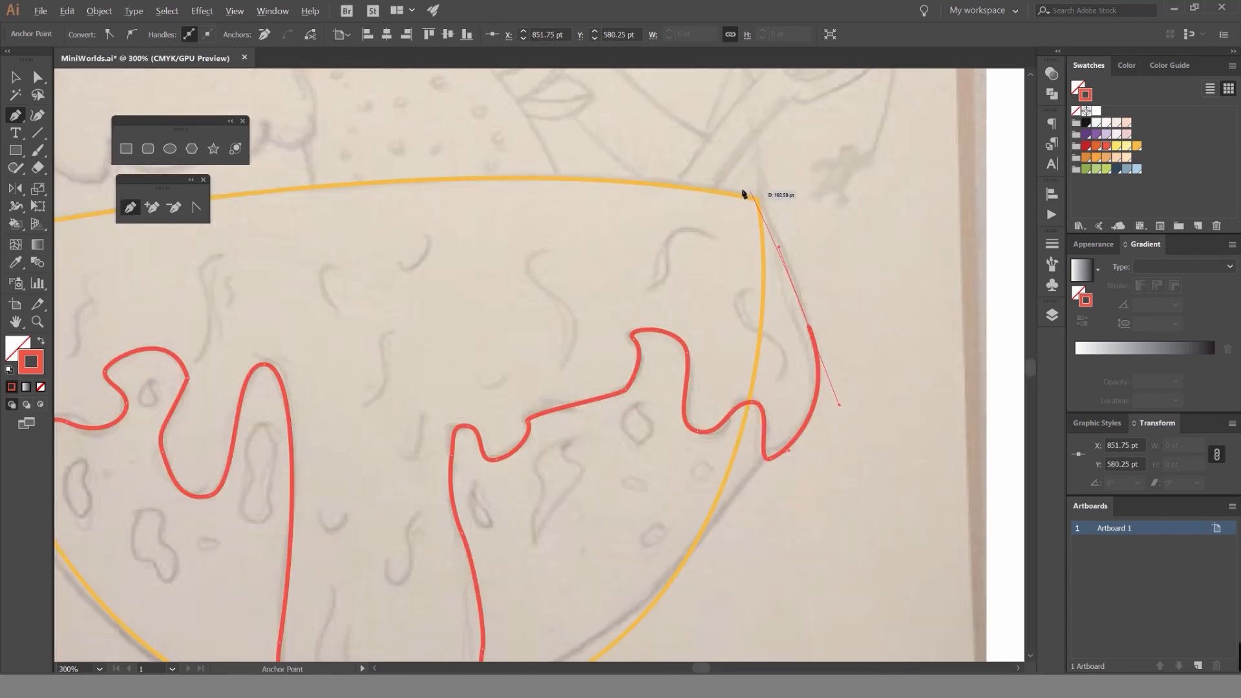
{"action": "left_click", "coordinate": [763, 195]}
Close the syrup outline at its starting point with a curved segment following the bowl's rim, and deselect it.
{"action": "scroll", "coordinate": [312, 188], "scroll_direction": "down", "scroll_amount": 2}
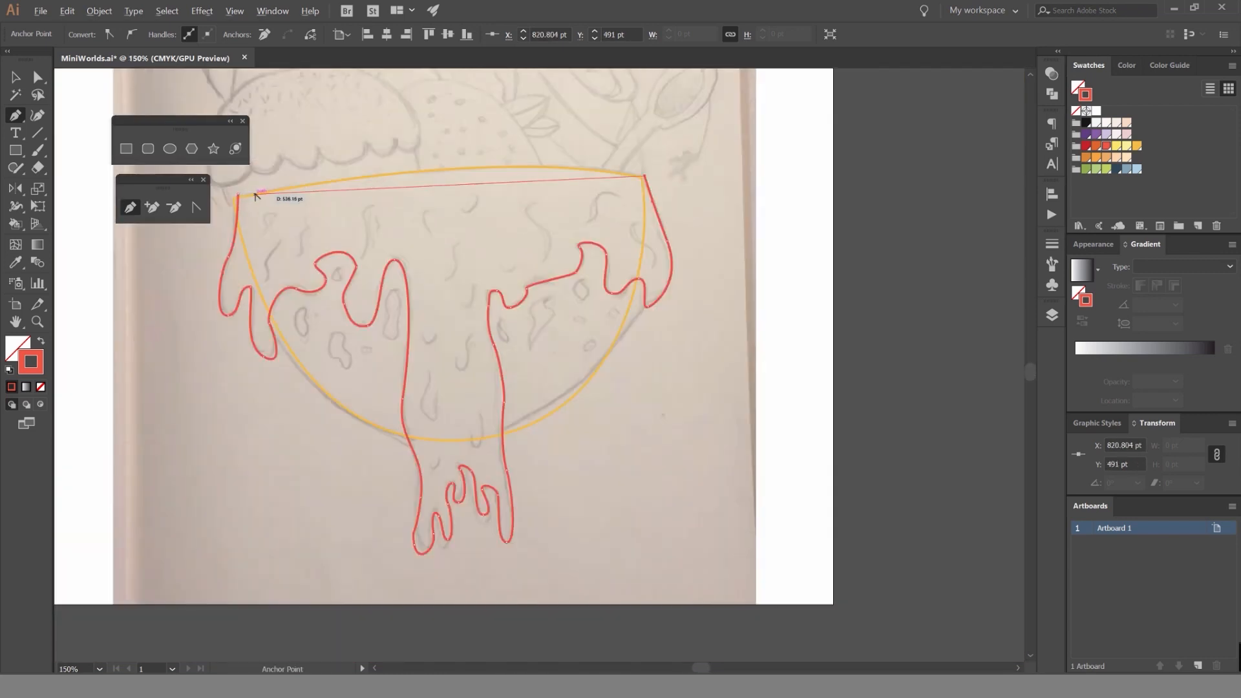
{"action": "left_click_drag", "start_coordinate": [238, 195], "coordinate": [211, 243]}
{"action": "key", "text": "v"}
{"action": "left_click", "coordinate": [492, 147]}
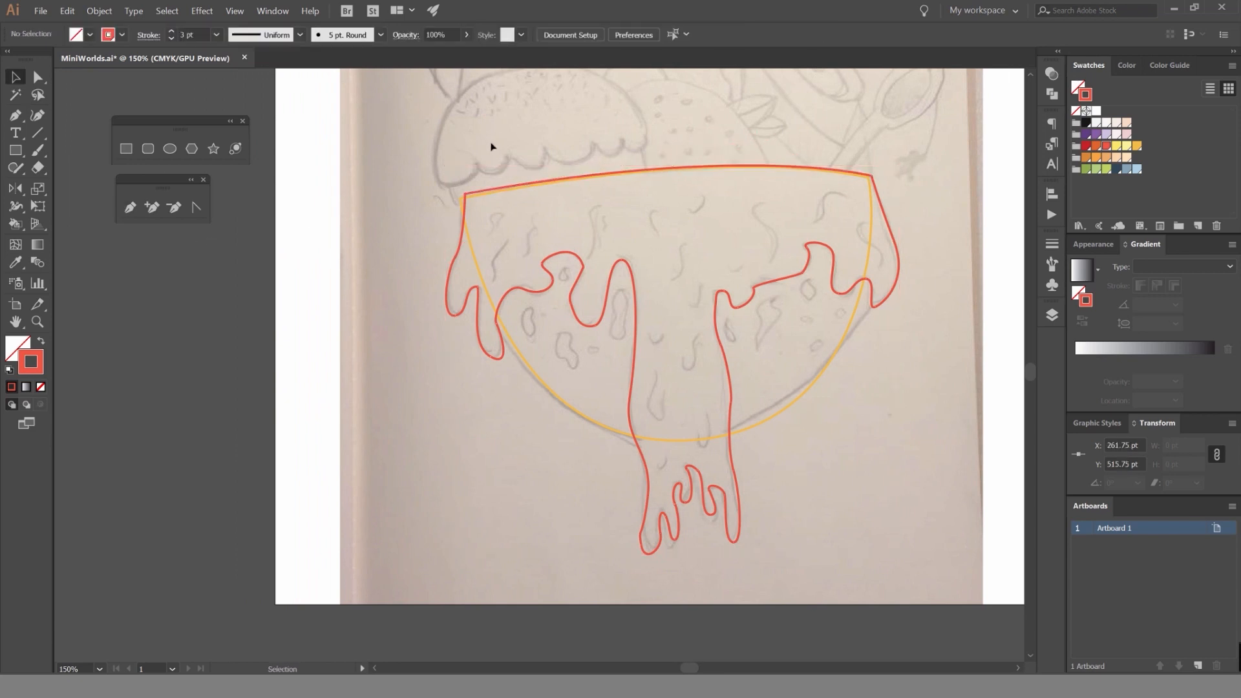
Preview the syrup shape as a solid coral red fill and swap it back to an outline.
{"action": "left_click", "coordinate": [748, 302]}
{"action": "key", "text": "shift+x"}
{"action": "scroll", "coordinate": [746, 235], "scroll_direction": "down", "scroll_amount": 2}
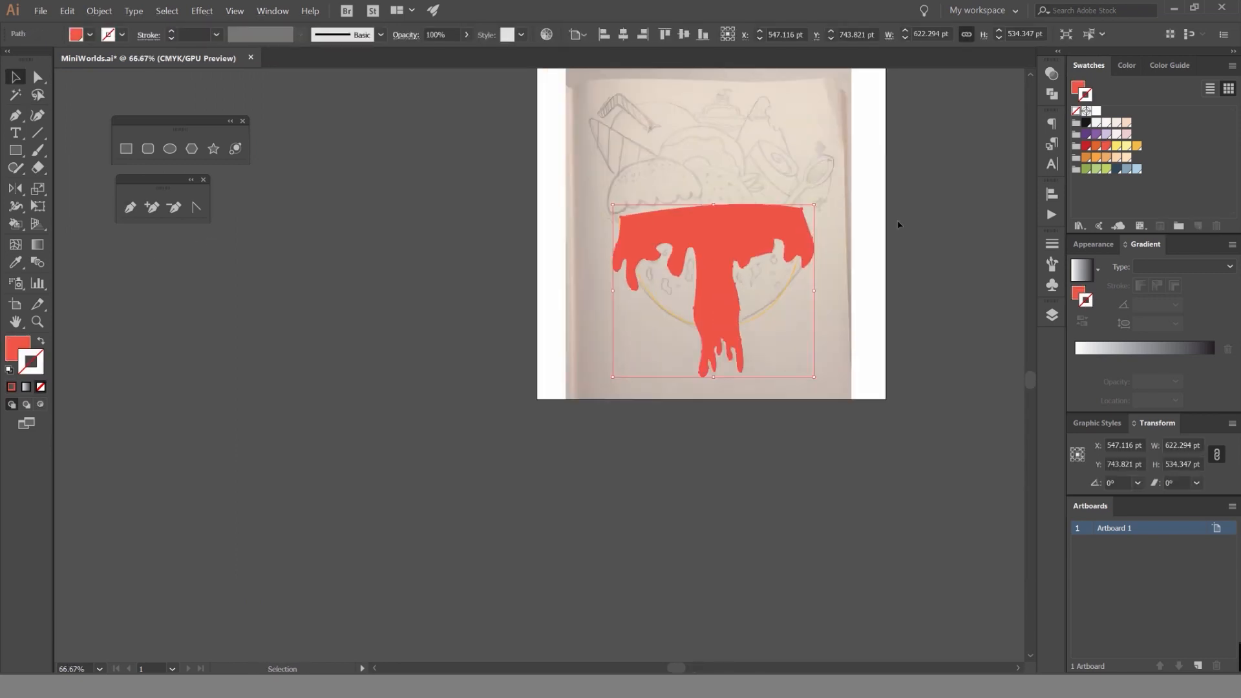
{"action": "left_click", "coordinate": [930, 222]}
{"action": "scroll", "coordinate": [784, 244], "scroll_direction": "up", "scroll_amount": 3}
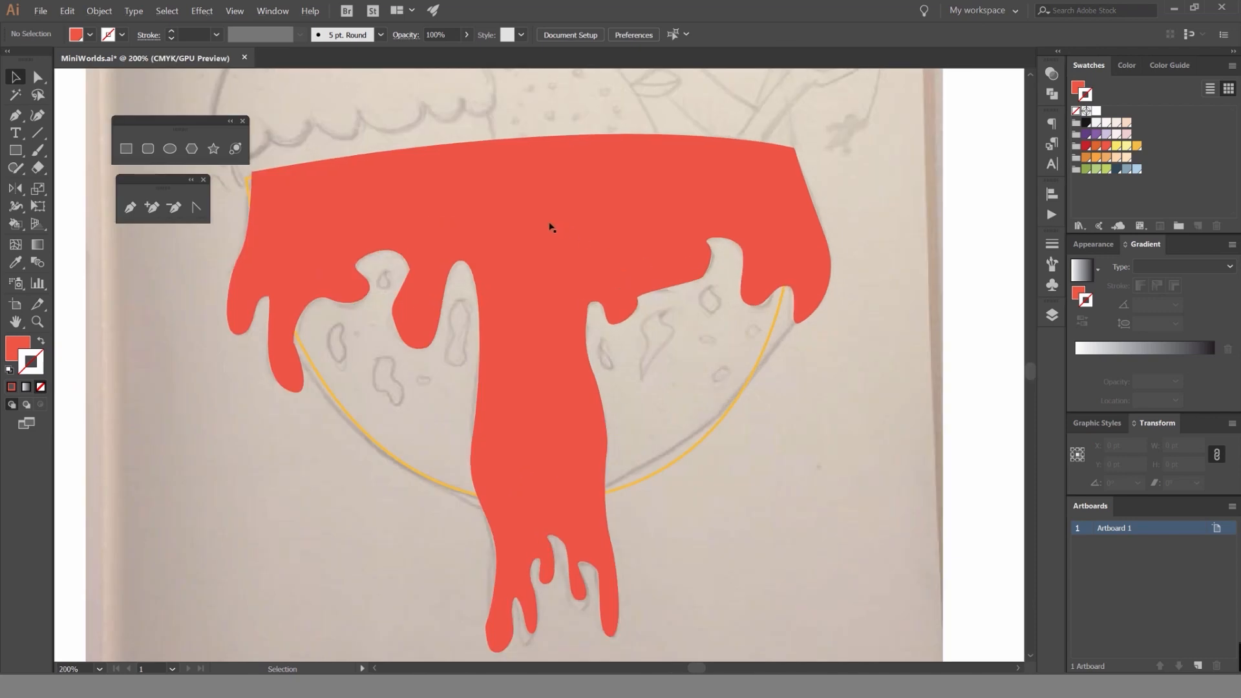
{"action": "left_click", "coordinate": [518, 269]}
{"action": "key", "text": "shift+x"}
{"action": "left_click", "coordinate": [387, 278]}
Select the sharp anchor on the right side of the hooked gap left of the central stream.
{"action": "scroll", "coordinate": [360, 277], "scroll_direction": "up", "scroll_amount": 8}
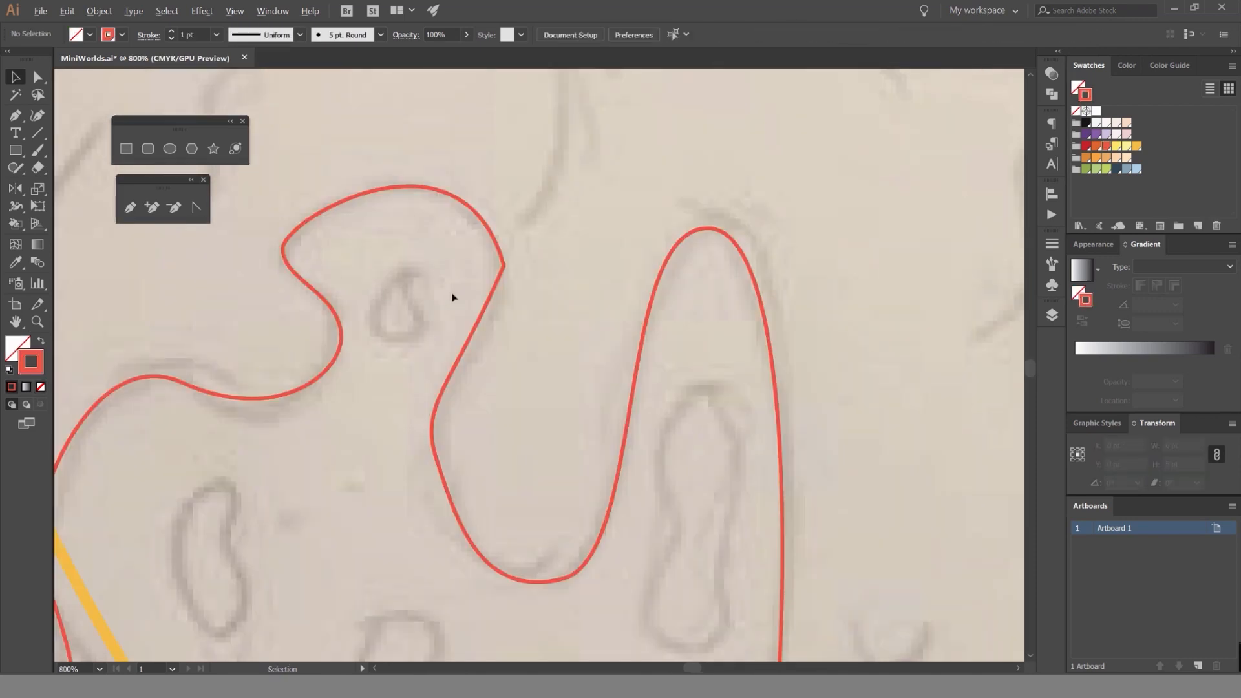
{"action": "key", "text": "a"}
{"action": "left_click", "coordinate": [508, 244]}
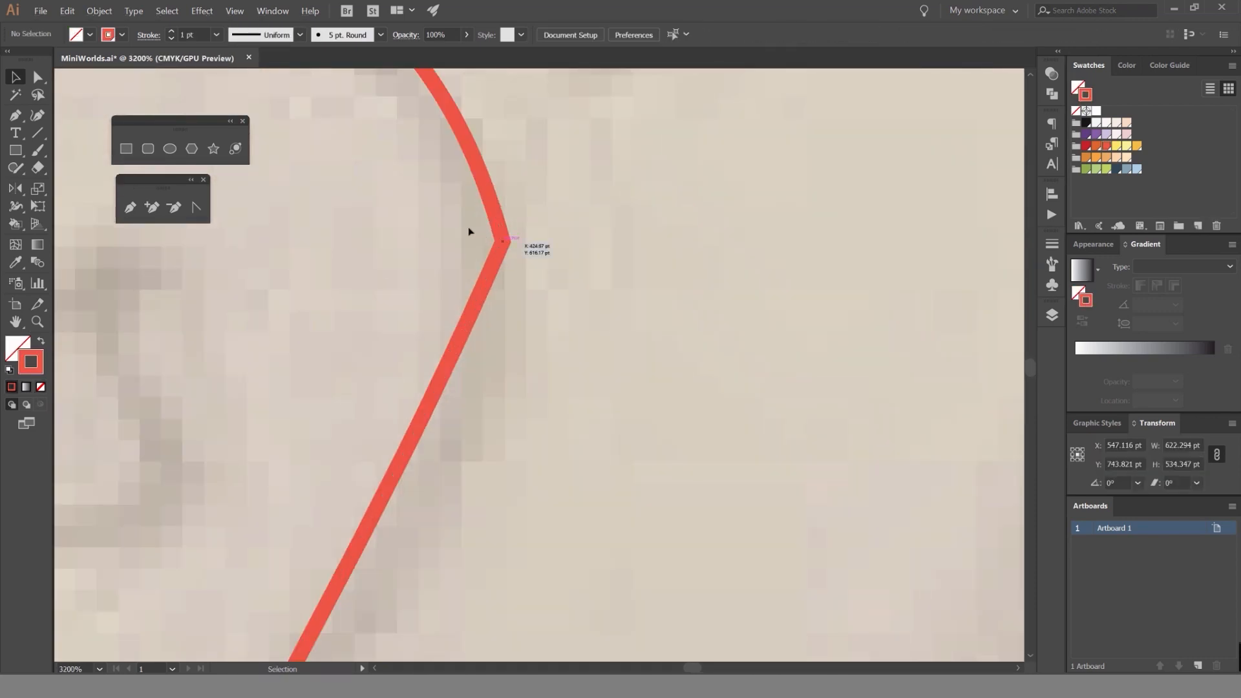
{"action": "left_click_drag", "start_coordinate": [523, 266], "coordinate": [548, 278]}
{"action": "left_click", "coordinate": [543, 271]}
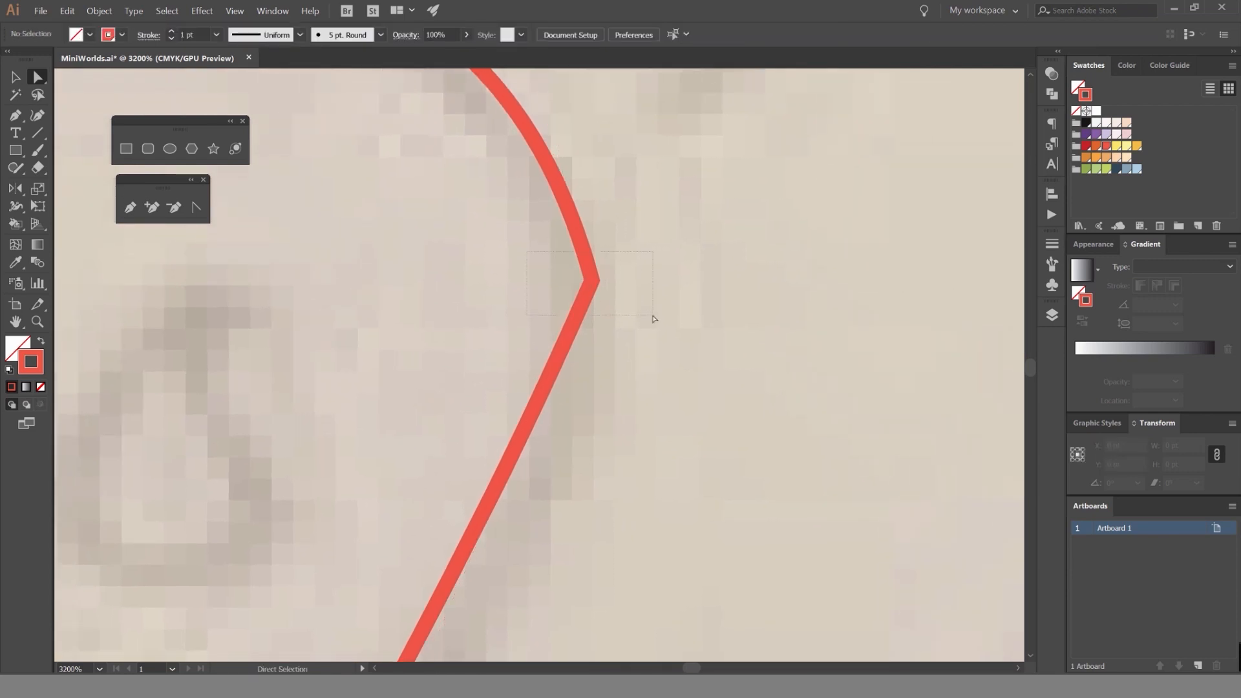
{"action": "left_click_drag", "start_coordinate": [654, 319], "coordinate": [653, 317]}
{"action": "scroll", "coordinate": [591, 284], "scroll_direction": "up", "scroll_amount": 5}
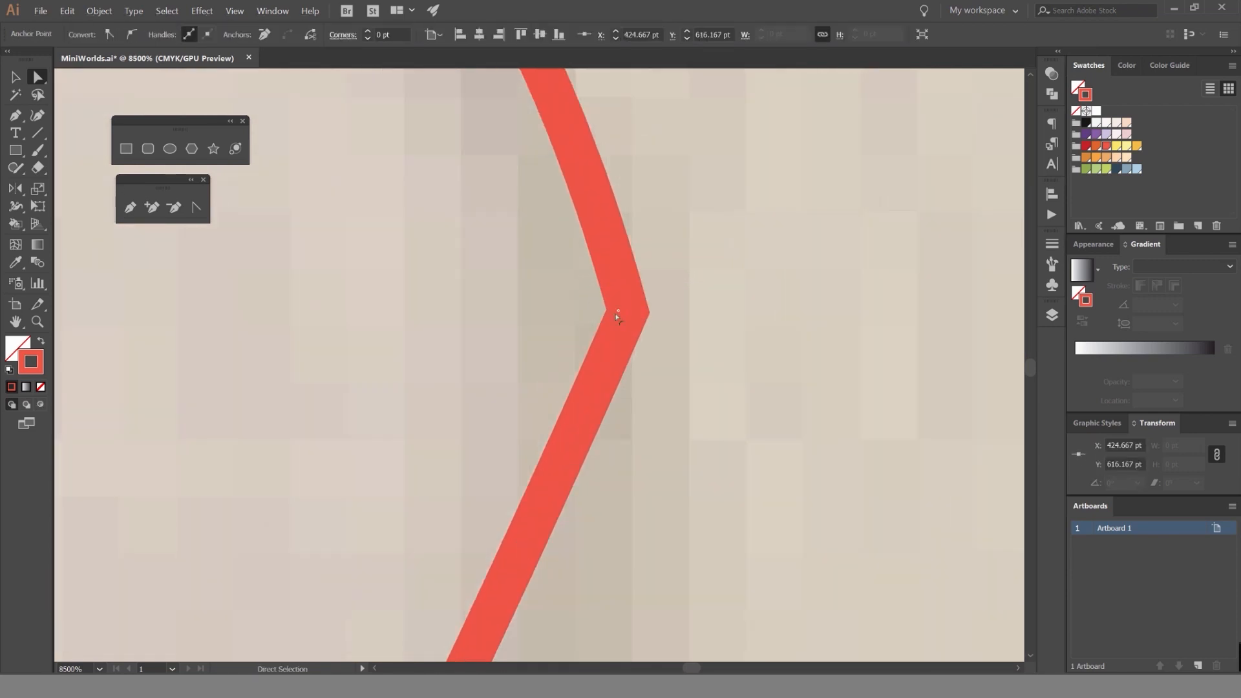
{"action": "scroll", "coordinate": [598, 292], "scroll_direction": "down", "scroll_amount": 5}
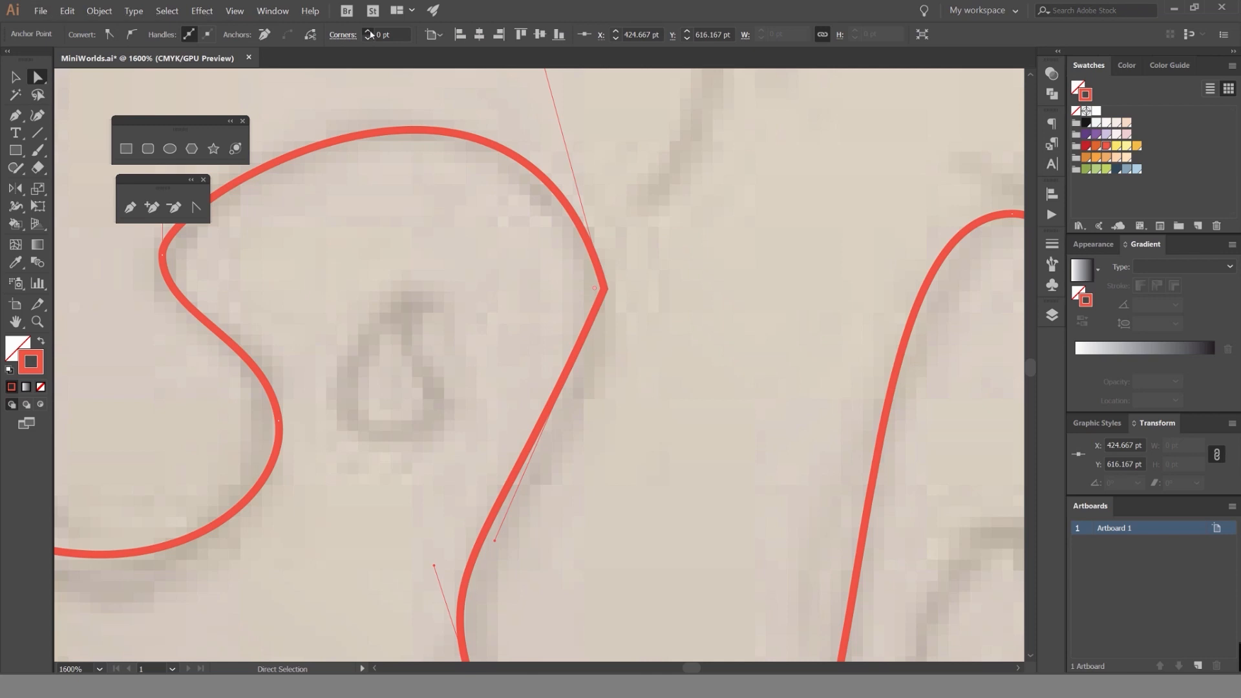
Try corner radii of 10, 20 and 25 pt on the sharp anchor and reset the radius to 0 pt.
{"action": "left_click", "coordinate": [367, 31]}
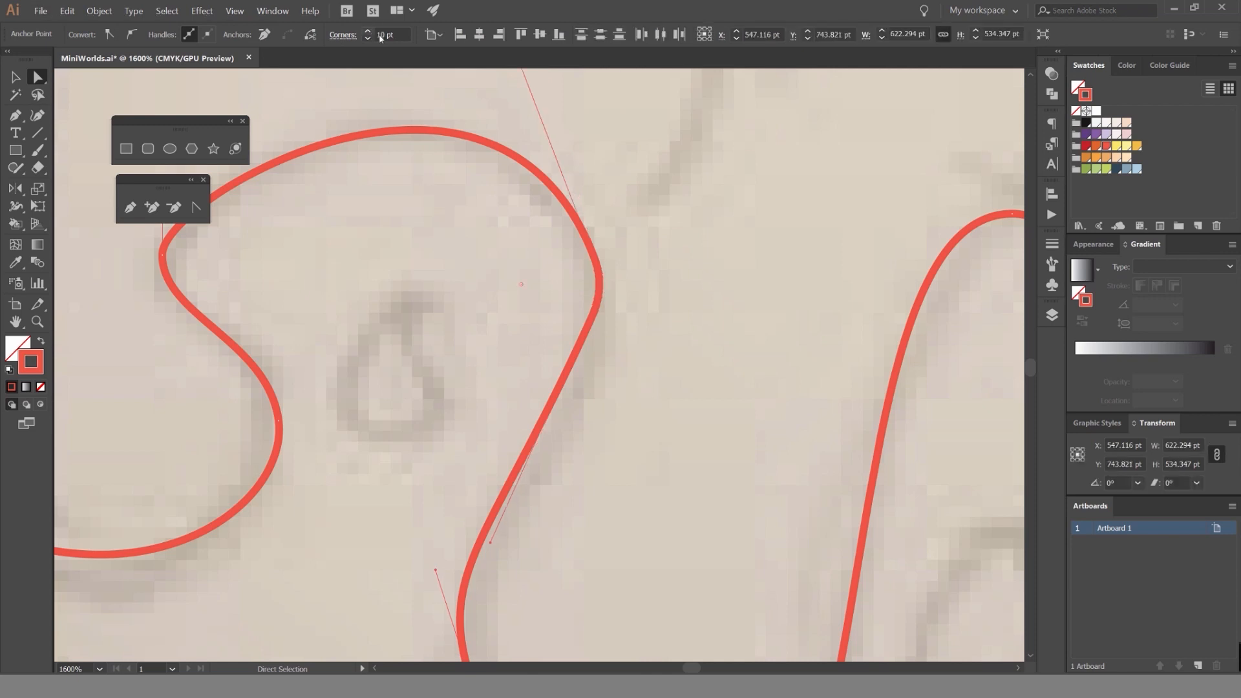
{"action": "left_click", "coordinate": [367, 31]}
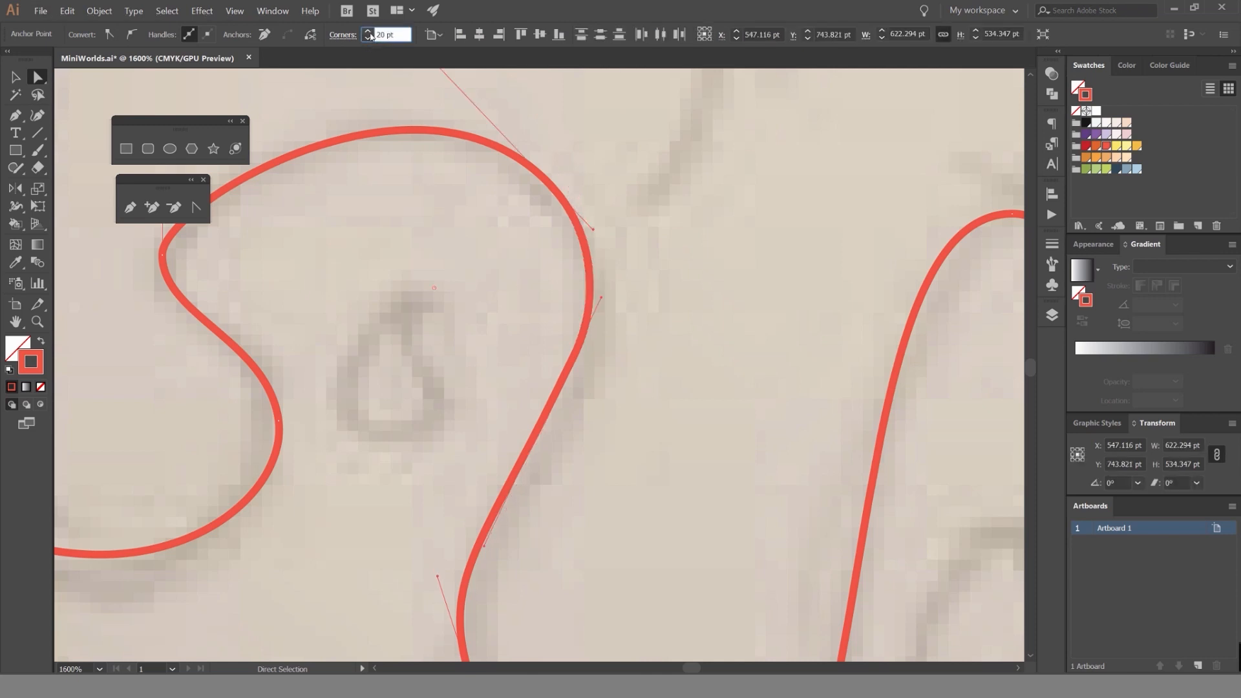
{"action": "left_click", "coordinate": [368, 32]}
{"action": "left_click", "coordinate": [367, 39]}
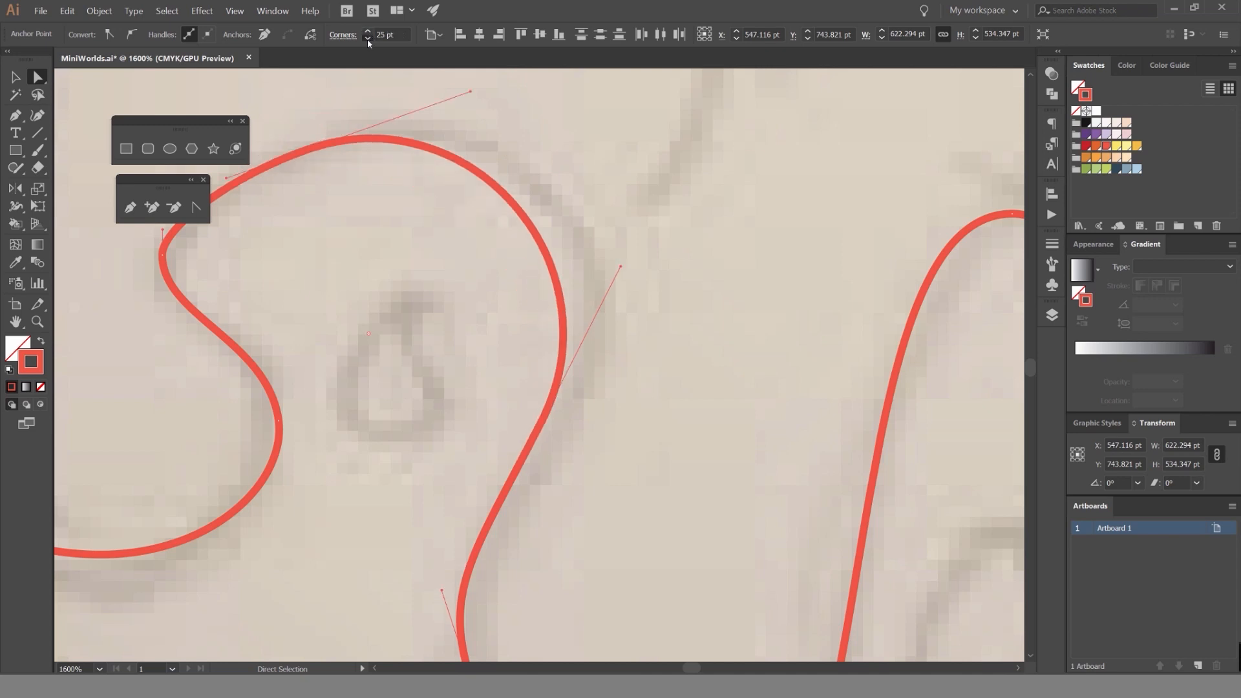
{"action": "left_click", "coordinate": [368, 38]}
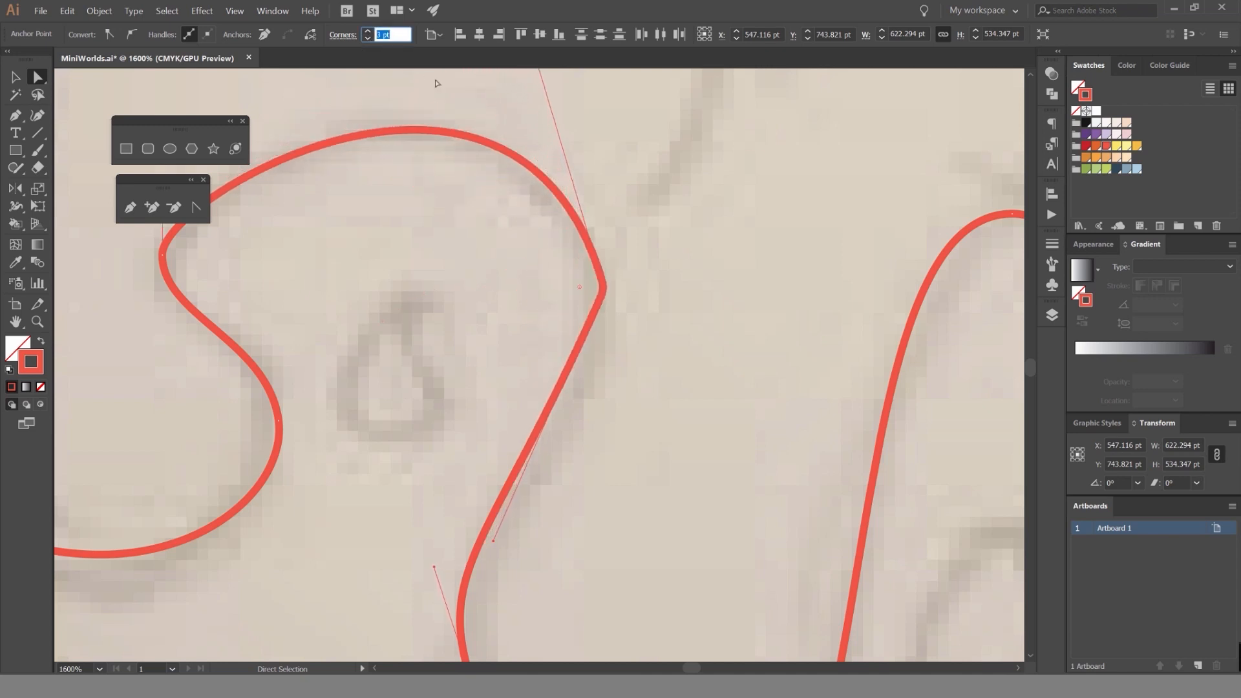
{"action": "key", "text": "Return"}
Round the sharp corner on the hooked gap directly on the path and deselect it.
{"action": "scroll", "coordinate": [618, 281], "scroll_direction": "up", "scroll_amount": 1}
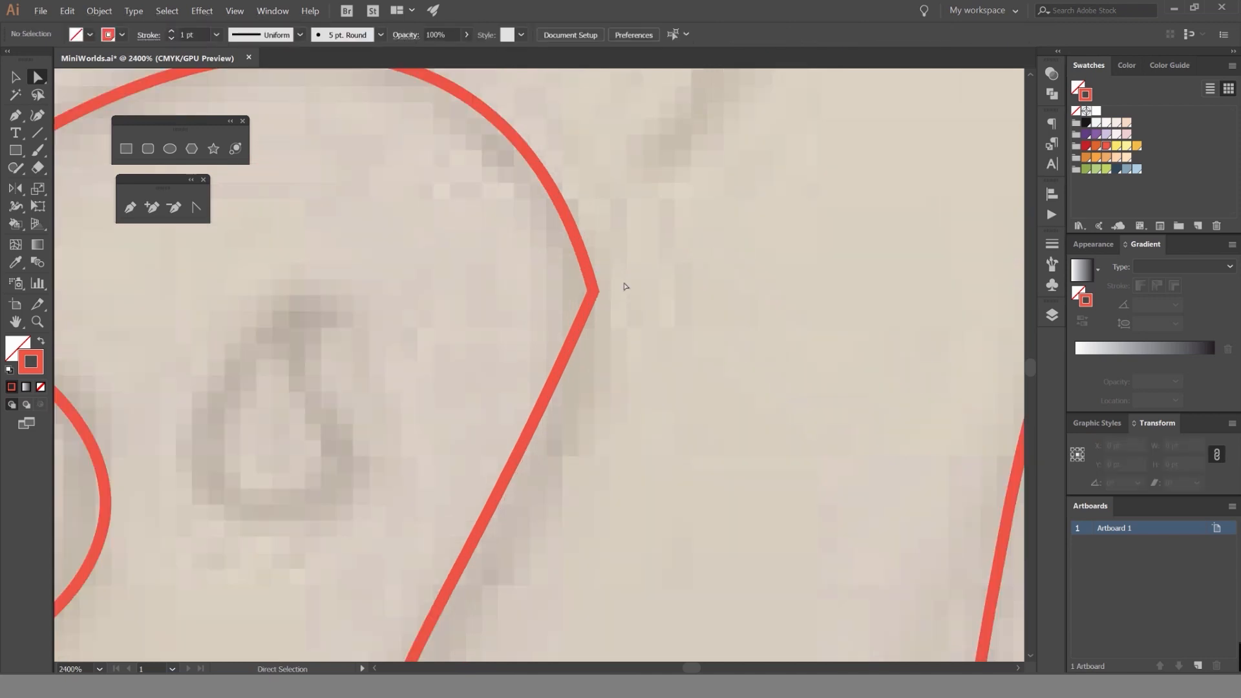
{"action": "left_click", "coordinate": [585, 294]}
{"action": "left_click_drag", "start_coordinate": [585, 294], "coordinate": [557, 297]}
{"action": "left_click_drag", "start_coordinate": [341, 289], "coordinate": [309, 291]}
{"action": "left_click", "coordinate": [690, 275]}
Round the sharp corner at the top of the narrow gap between the two leftmost drips.
{"action": "scroll", "coordinate": [690, 276], "scroll_direction": "down", "scroll_amount": 3}
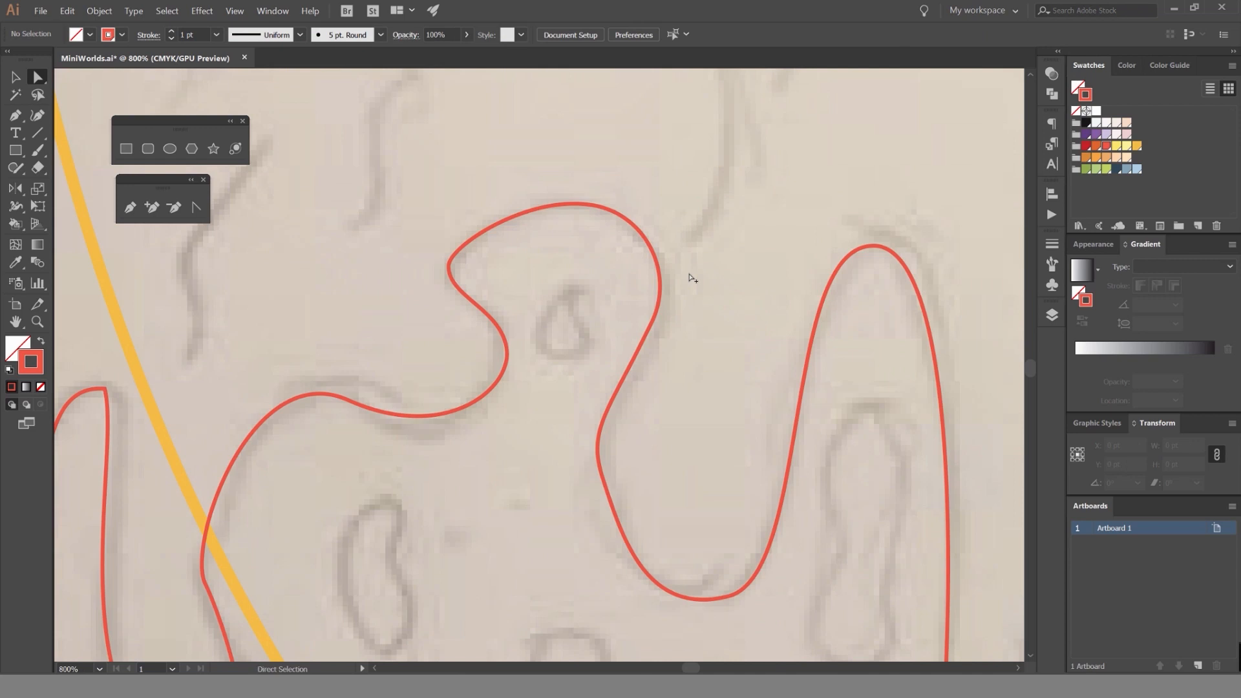
{"action": "left_click_drag", "start_coordinate": [475, 302], "coordinate": [701, 130]}
{"action": "scroll", "coordinate": [572, 184], "scroll_direction": "up", "scroll_amount": 1}
{"action": "left_click_drag", "start_coordinate": [450, 227], "coordinate": [584, 213]}
{"action": "scroll", "coordinate": [584, 213], "scroll_direction": "up", "scroll_amount": 2}
{"action": "left_click_drag", "start_coordinate": [359, 208], "coordinate": [657, 227]}
{"action": "left_click", "coordinate": [678, 159]}
{"action": "left_click", "coordinate": [807, 198]}
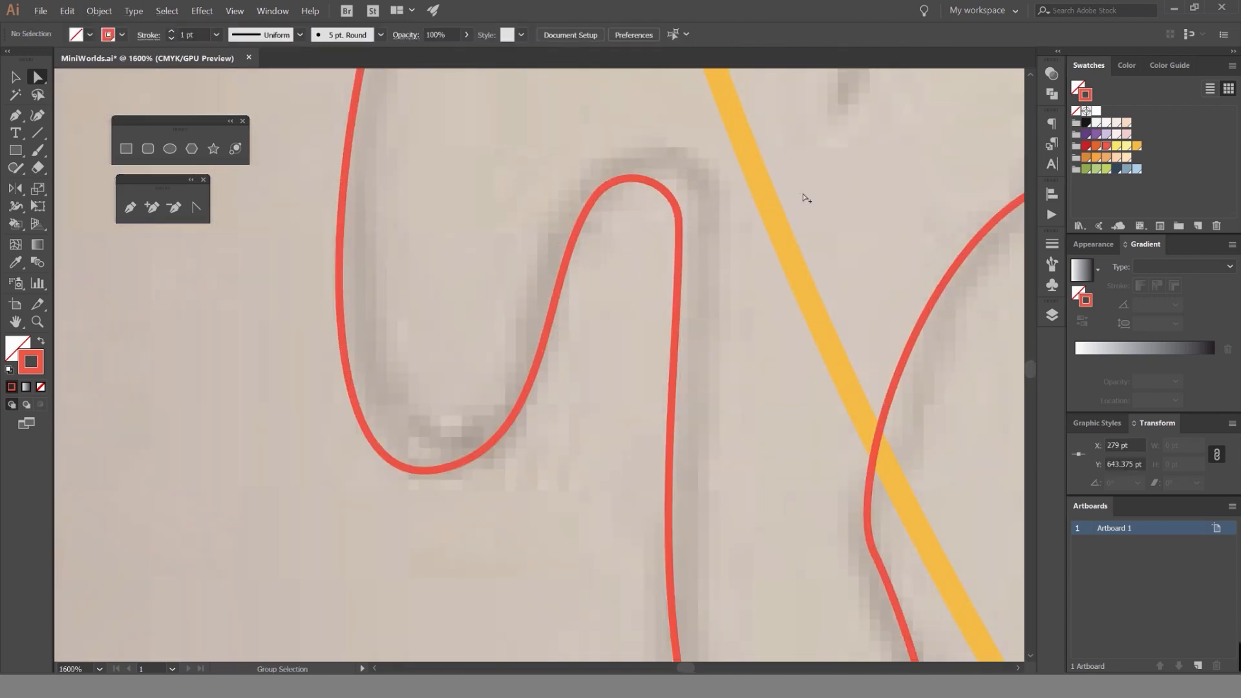
{"action": "scroll", "coordinate": [806, 198], "scroll_direction": "down", "scroll_amount": 3}
Inspect the anchor where the syrup outline crosses the bowl's left edge.
{"action": "left_click_drag", "start_coordinate": [806, 199], "coordinate": [572, 216]}
{"action": "left_click_drag", "start_coordinate": [757, 284], "coordinate": [602, 235]}
{"action": "left_click", "coordinate": [443, 288]}
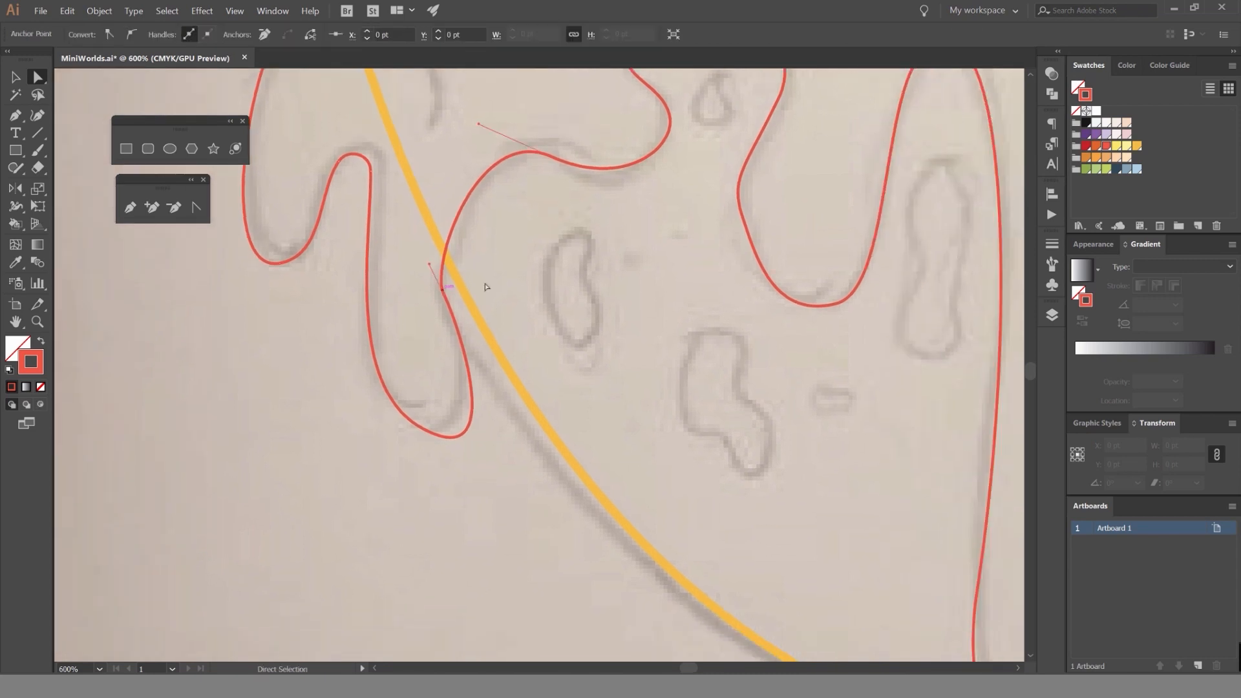
{"action": "left_click_drag", "start_coordinate": [719, 231], "coordinate": [413, 283]}
{"action": "left_click", "coordinate": [659, 271]}
{"action": "scroll", "coordinate": [659, 270], "scroll_direction": "down", "scroll_amount": 2}
Check the drips at the central stream's lower end and the anchor on its leftmost drip.
{"action": "left_click_drag", "start_coordinate": [750, 344], "coordinate": [604, 167]}
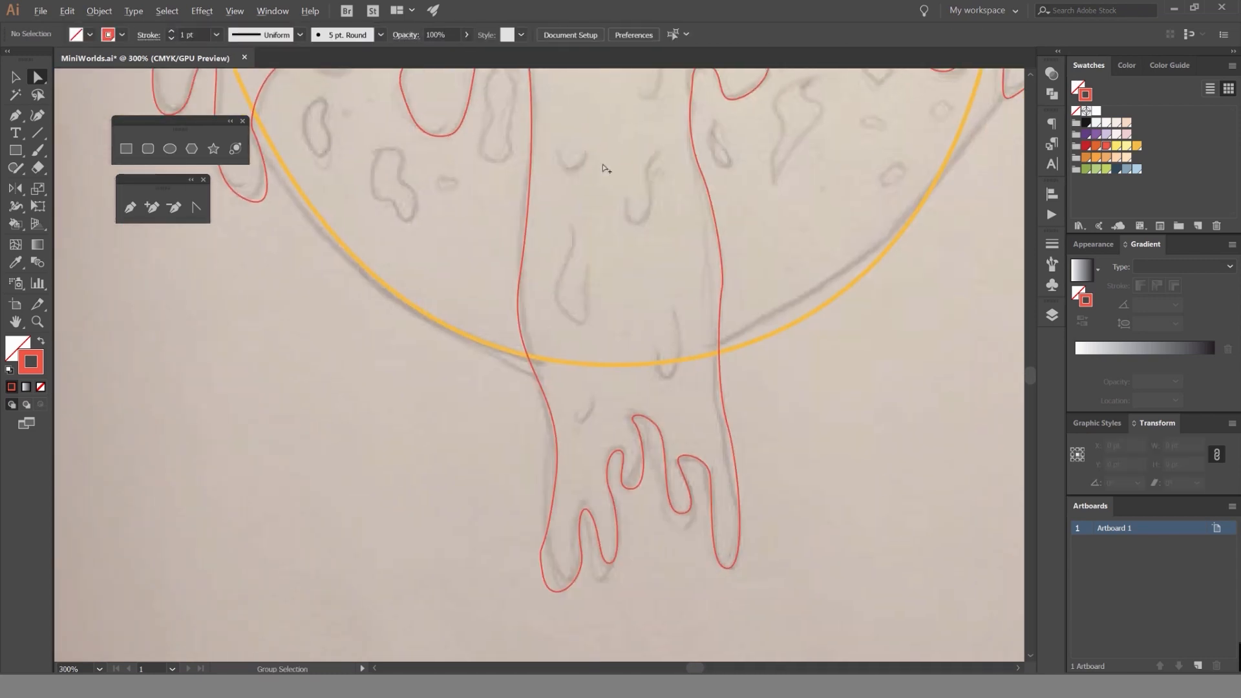
{"action": "scroll", "coordinate": [619, 151], "scroll_direction": "down", "scroll_amount": 1}
{"action": "scroll", "coordinate": [568, 391], "scroll_direction": "up", "scroll_amount": 3}
{"action": "left_click", "coordinate": [573, 456]}
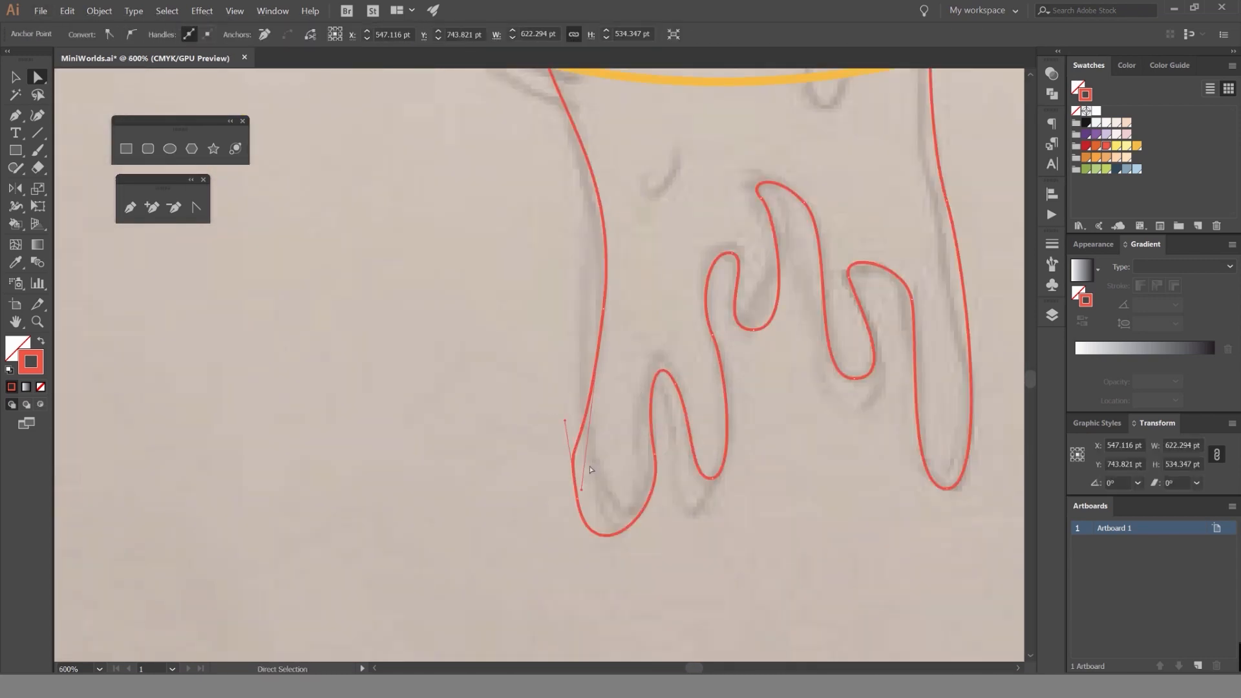
{"action": "scroll", "coordinate": [657, 347], "scroll_direction": "down", "scroll_amount": 3}
Adjust the direction handle of the anchor at the ledge's left end so the ledge starts with a softer curve.
{"action": "left_click_drag", "start_coordinate": [811, 73], "coordinate": [683, 255]}
{"action": "scroll", "coordinate": [683, 255], "scroll_direction": "up", "scroll_amount": 4}
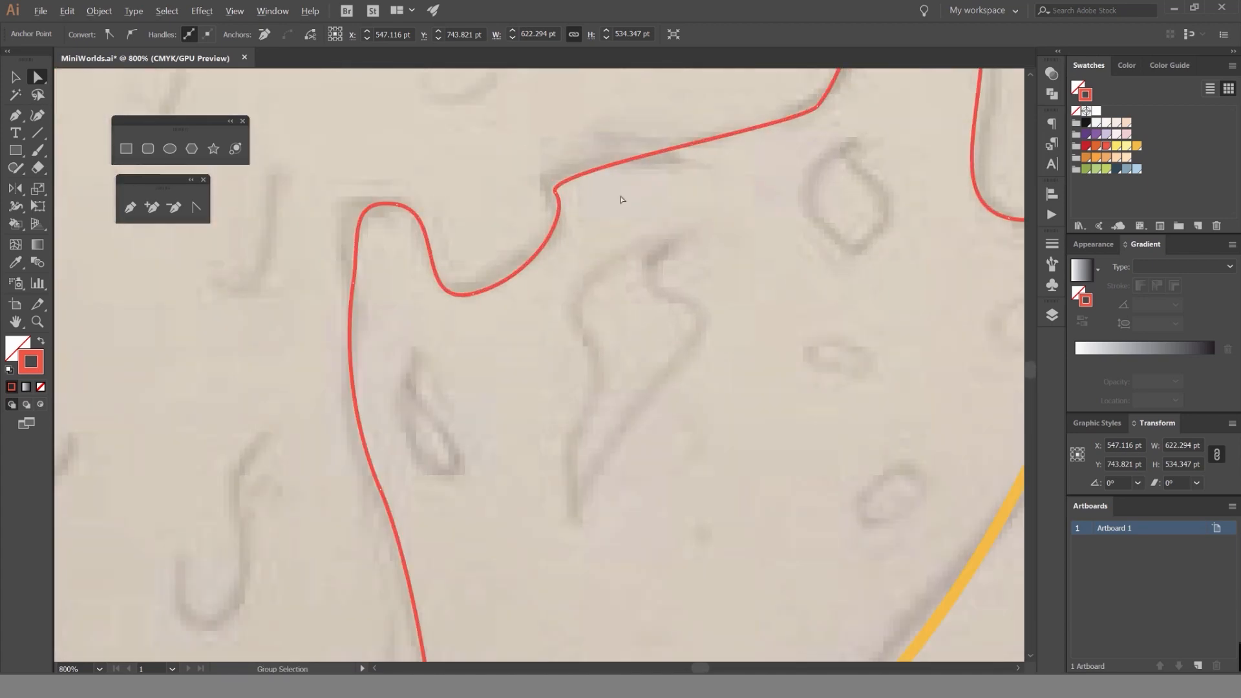
{"action": "left_click", "coordinate": [560, 205]}
{"action": "left_click", "coordinate": [571, 215]}
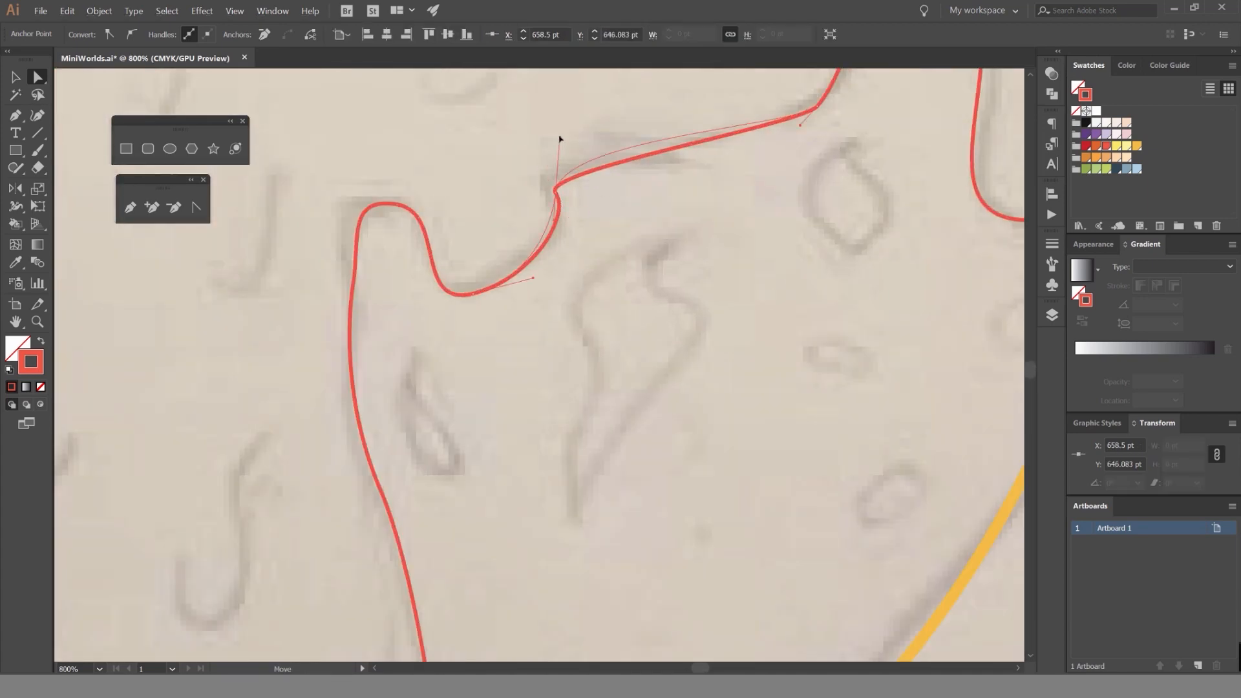
{"action": "left_click_drag", "start_coordinate": [560, 139], "coordinate": [561, 128]}
{"action": "left_click", "coordinate": [676, 196]}
Swap the syrup outline's stroke and fill to make it a solid coral red shape.
{"action": "left_click_drag", "start_coordinate": [734, 152], "coordinate": [637, 292]}
{"action": "scroll", "coordinate": [709, 212], "scroll_direction": "up", "scroll_amount": 2}
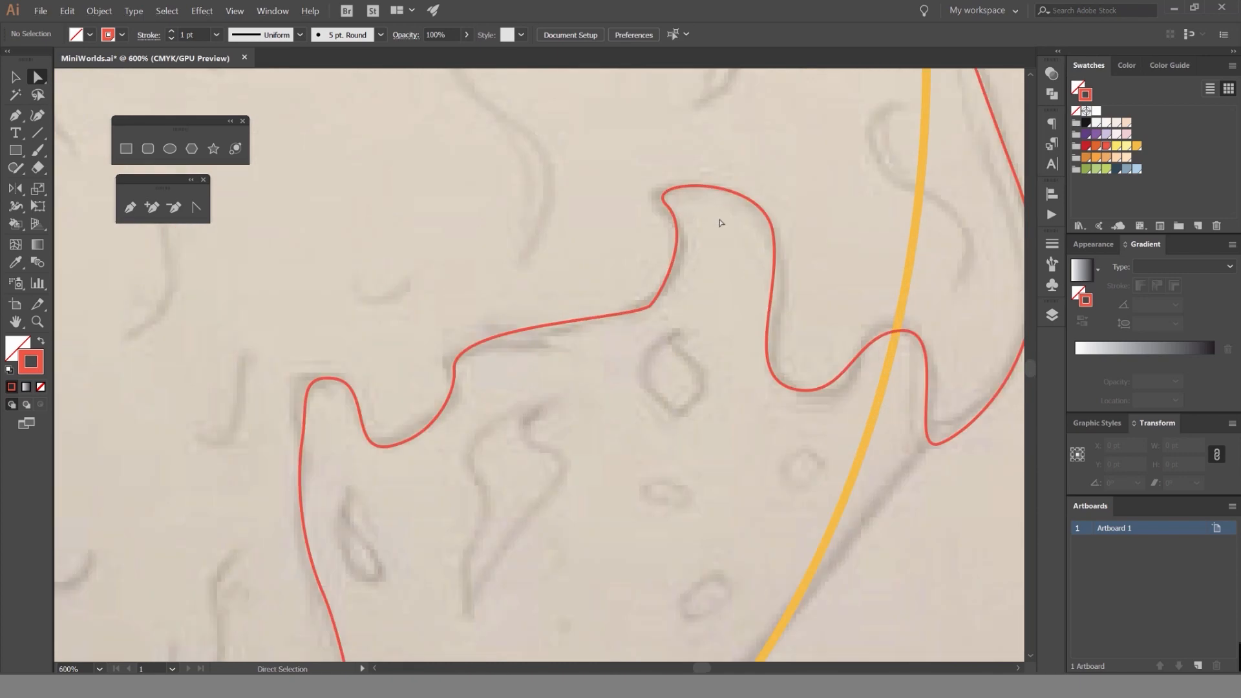
{"action": "left_click_drag", "start_coordinate": [825, 235], "coordinate": [667, 203]}
{"action": "scroll", "coordinate": [741, 284], "scroll_direction": "down", "scroll_amount": 4}
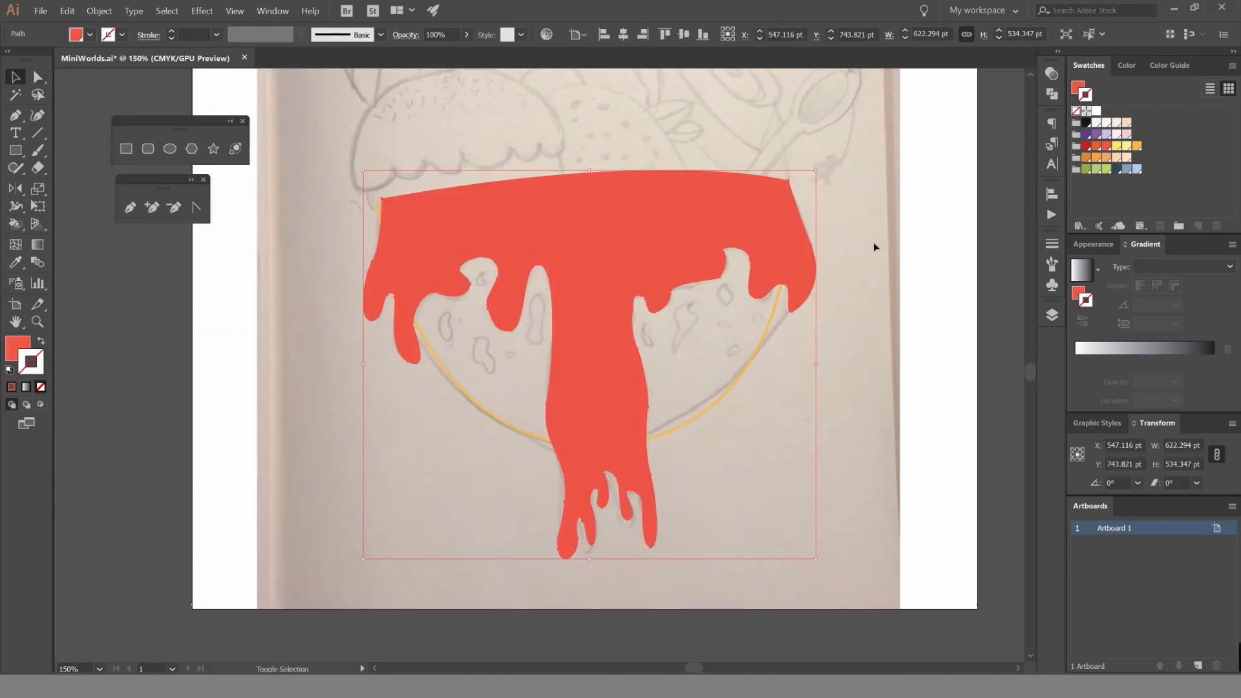
{"action": "scroll", "coordinate": [876, 249], "scroll_direction": "down", "scroll_amount": 3}
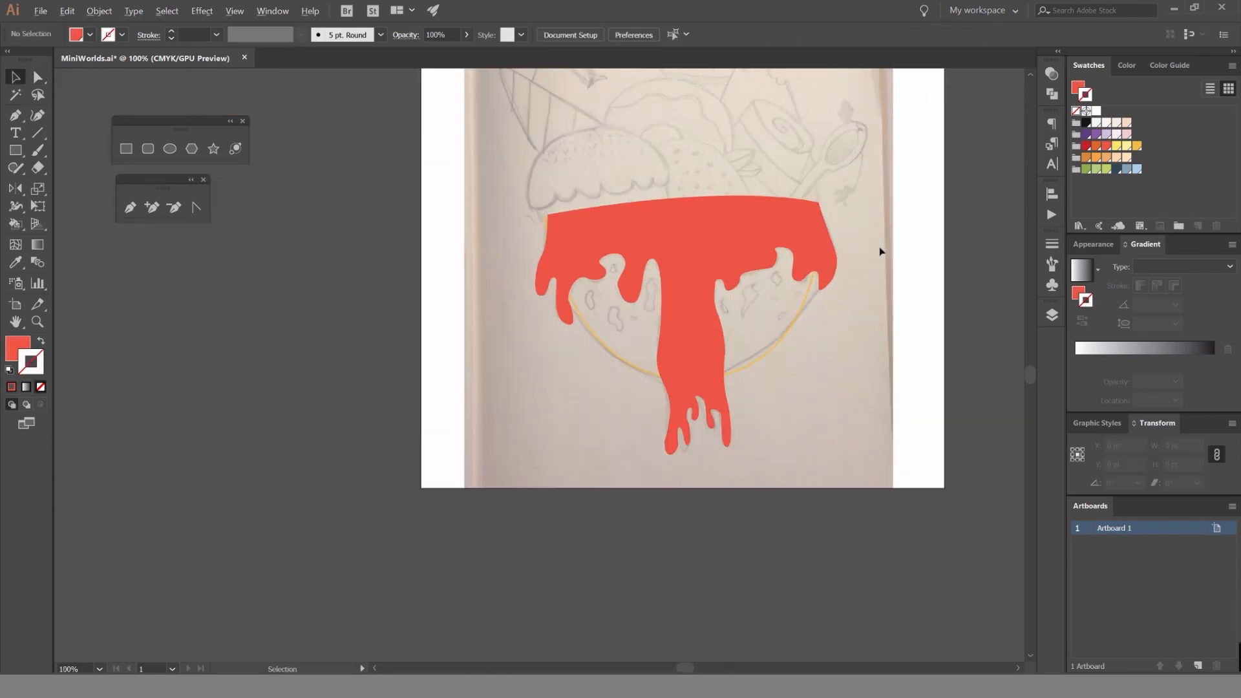
Adjust the anchor at the ledge's right end below the hooked hump and deselect the path.
{"action": "scroll", "coordinate": [879, 250], "scroll_direction": "up", "scroll_amount": 3}
{"action": "key", "text": "a"}
{"action": "scroll", "coordinate": [715, 276], "scroll_direction": "up", "scroll_amount": 4}
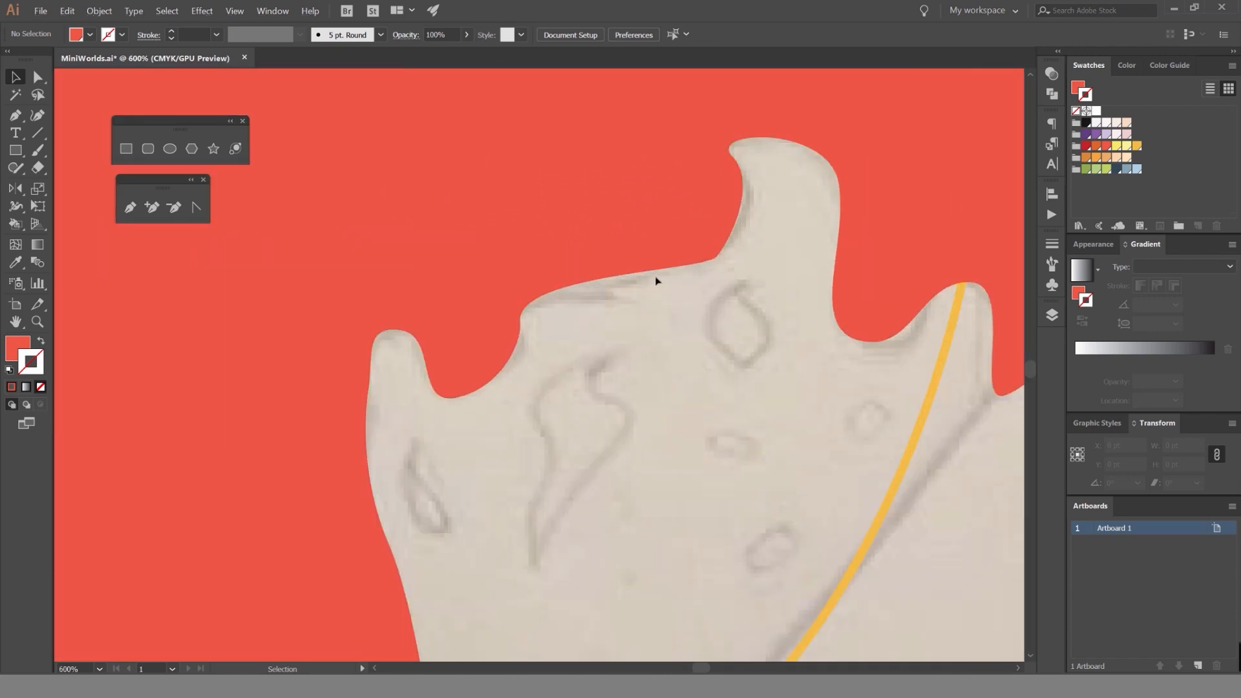
{"action": "left_click", "coordinate": [714, 265]}
{"action": "left_click_drag", "start_coordinate": [718, 263], "coordinate": [745, 268]}
{"action": "key", "text": "ctrl+shift+a"}
Swap the solid syrup shape's fill and stroke to turn it back into a coral red outline.
{"action": "scroll", "coordinate": [745, 268], "scroll_direction": "down", "scroll_amount": 7}
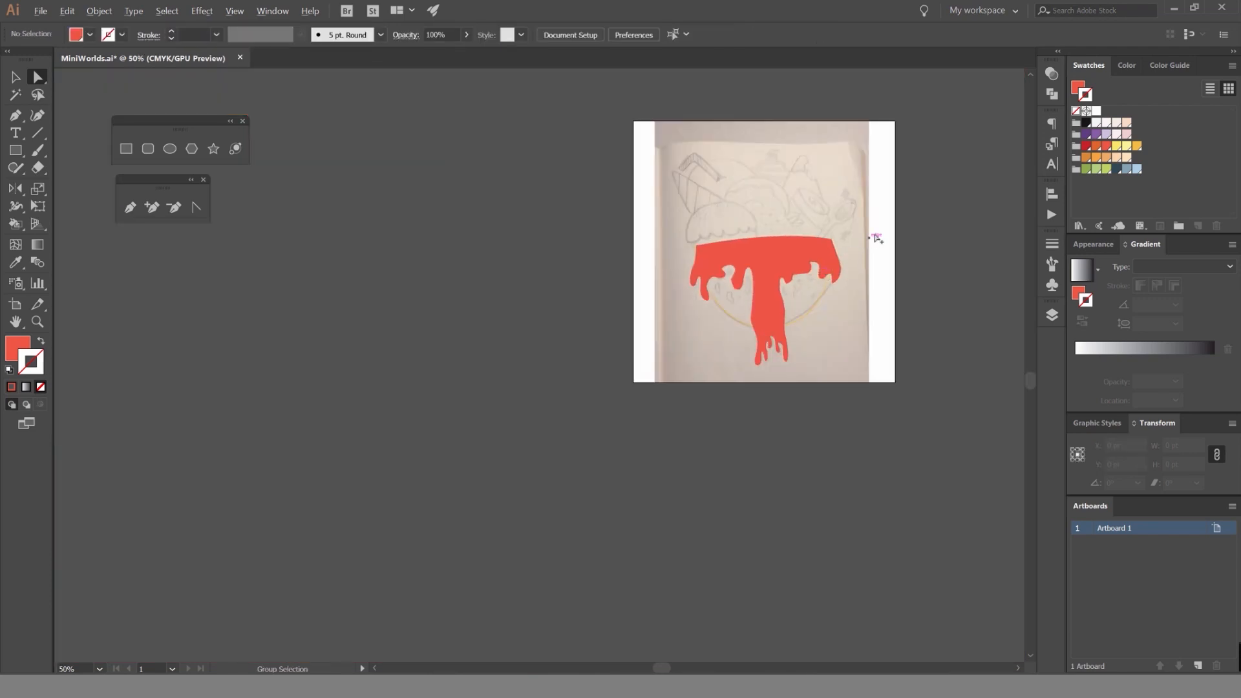
{"action": "left_click_drag", "start_coordinate": [876, 238], "coordinate": [780, 223]}
{"action": "key", "text": "v"}
{"action": "scroll", "coordinate": [792, 246], "scroll_direction": "up", "scroll_amount": 2}
{"action": "scroll", "coordinate": [794, 248], "scroll_direction": "down", "scroll_amount": 2}
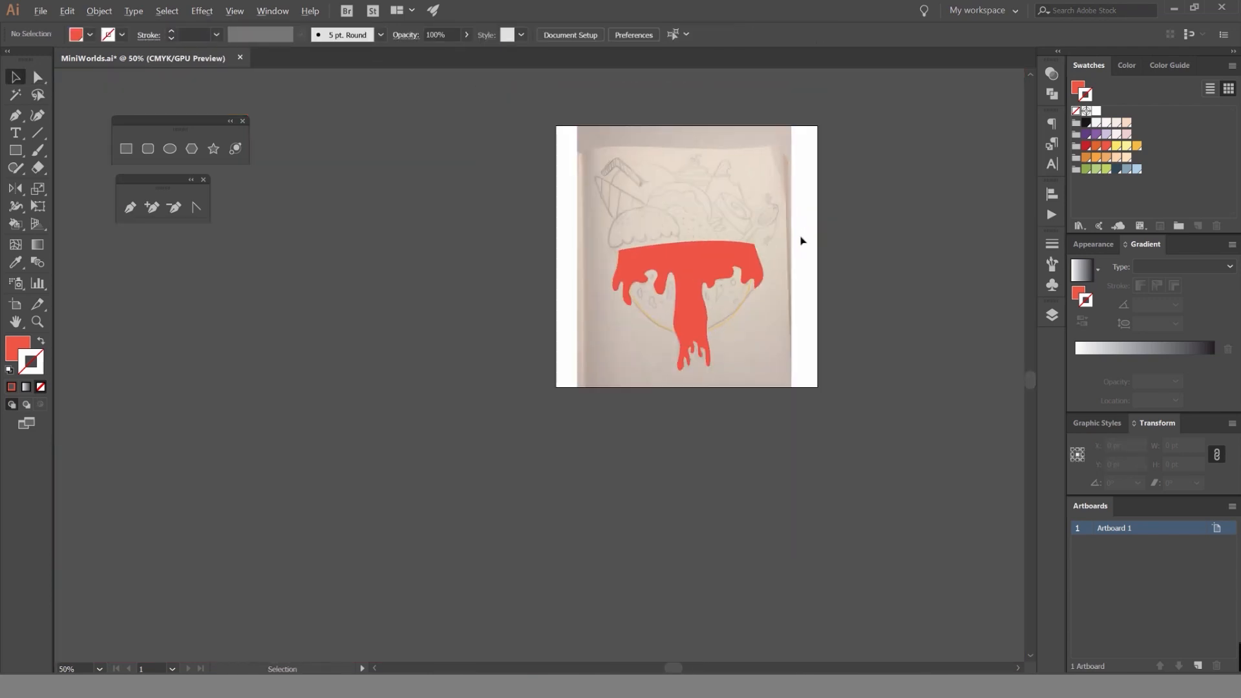
{"action": "scroll", "coordinate": [800, 240], "scroll_direction": "up", "scroll_amount": 3}
{"action": "left_click", "coordinate": [659, 269]}
{"action": "key", "text": "shift+x"}
{"action": "left_click", "coordinate": [740, 266]}
{"action": "left_click_drag", "start_coordinate": [644, 336], "coordinate": [778, 216]}
Set the syrup outline's stroke weight to 4 pt and deselect it.
{"action": "left_click", "coordinate": [536, 243]}
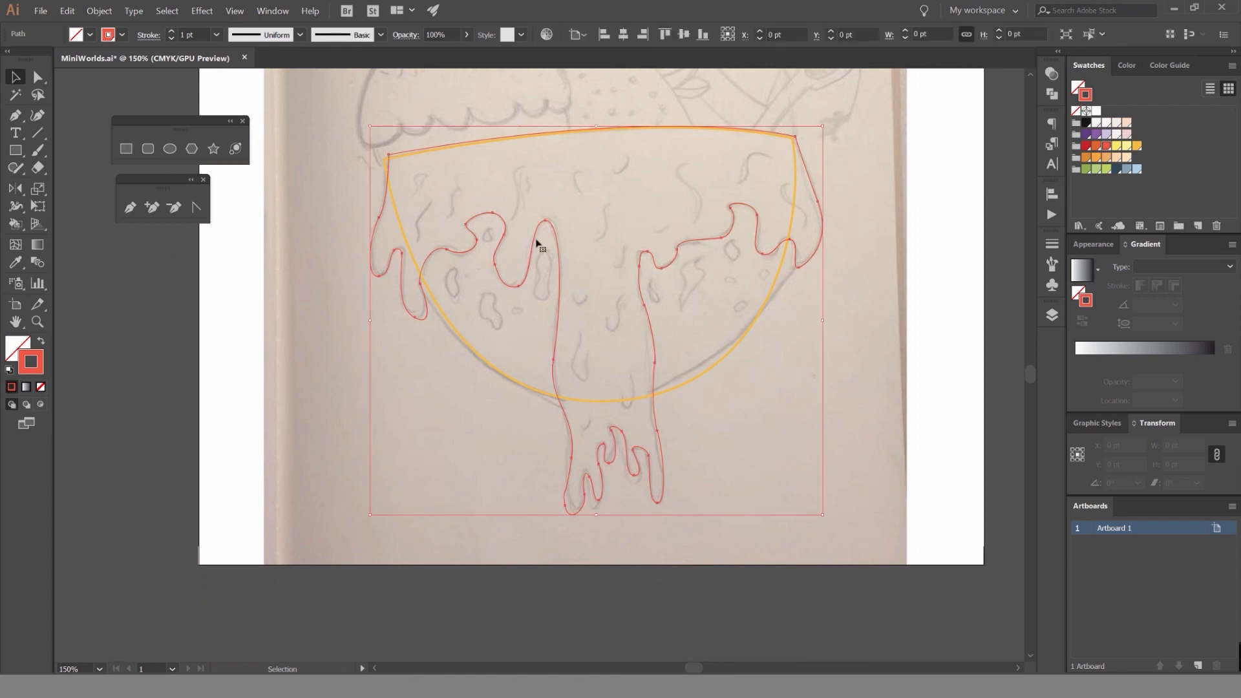
{"action": "scroll", "coordinate": [201, 31], "scroll_direction": "up", "scroll_amount": 3}
{"action": "left_click", "coordinate": [597, 136]}
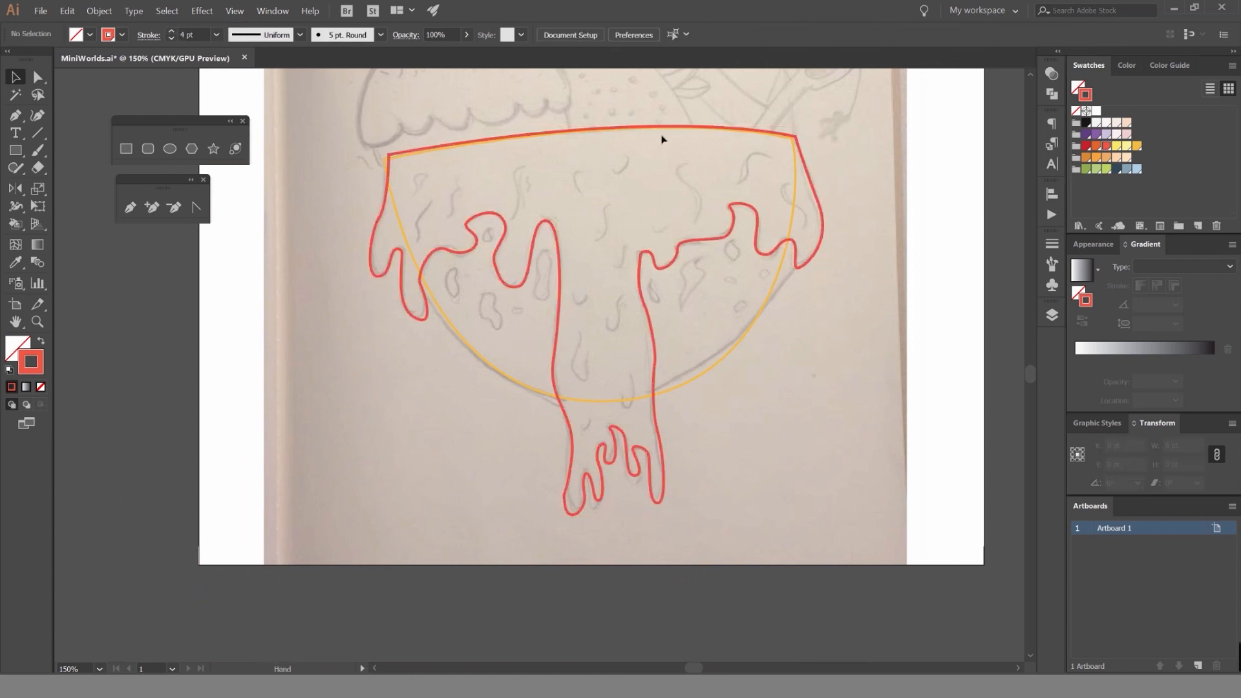
Try an 8 pt stroke weight on the syrup outline, return it to 4 pt and deselect it.
{"action": "scroll", "coordinate": [633, 166], "scroll_direction": "up", "scroll_amount": 1}
{"action": "left_click", "coordinate": [591, 297]}
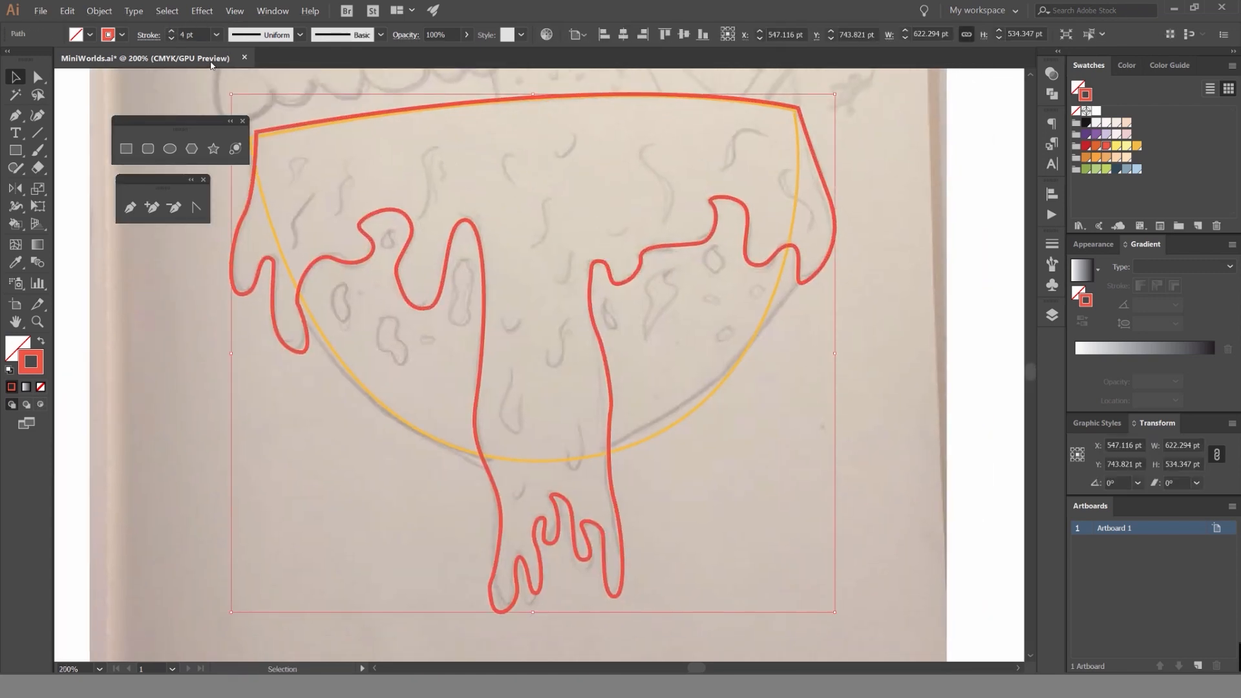
{"action": "scroll", "coordinate": [173, 34], "scroll_direction": "up", "scroll_amount": 3}
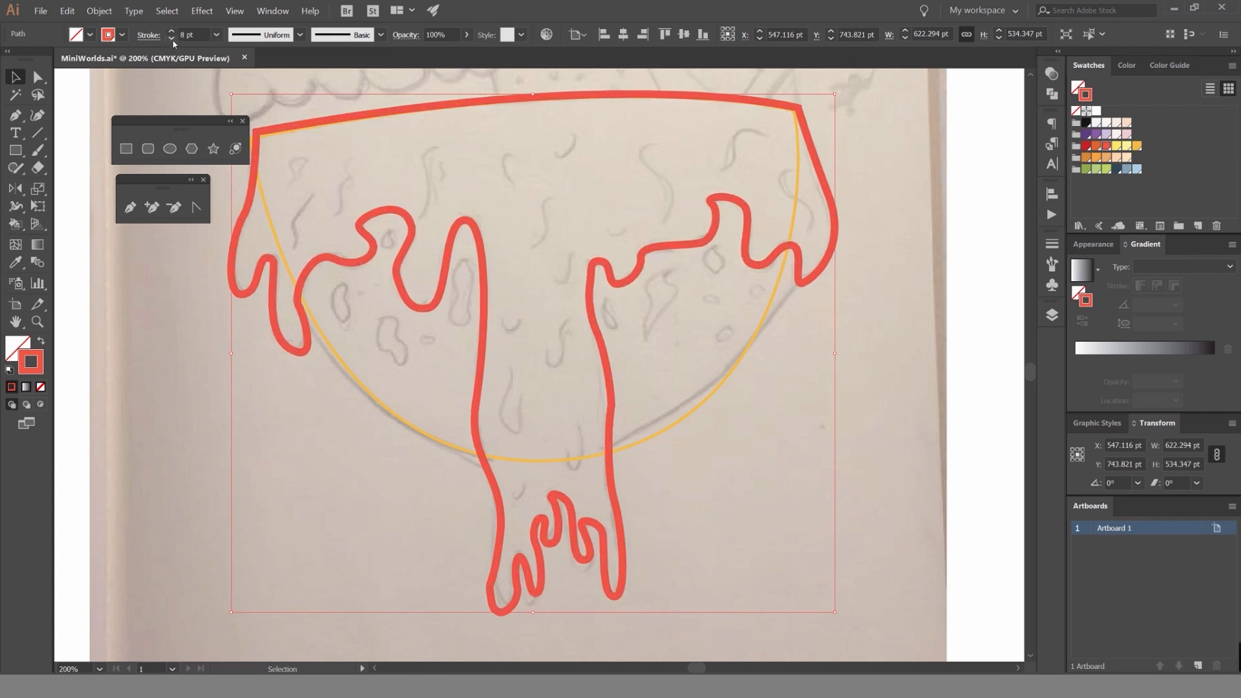
{"action": "scroll", "coordinate": [174, 43], "scroll_direction": "down", "scroll_amount": 3}
{"action": "left_click", "coordinate": [595, 200]}
{"action": "left_click_drag", "start_coordinate": [601, 201], "coordinate": [670, 212]}
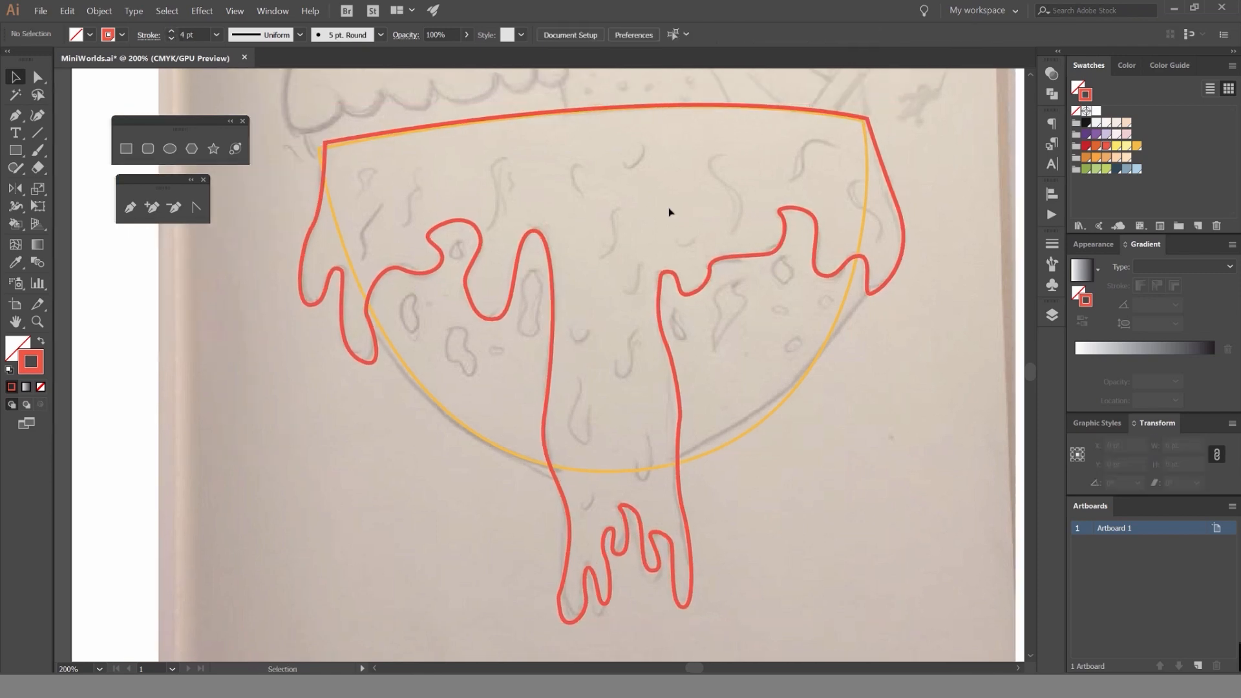
Trace the small teardrop spot under the left hooked syrup hump as a closed coral red outline with the Pen tool.
{"action": "scroll", "coordinate": [432, 275], "scroll_direction": "up", "scroll_amount": 4}
{"action": "left_click_drag", "start_coordinate": [576, 187], "coordinate": [606, 220]}
{"action": "key", "text": "p"}
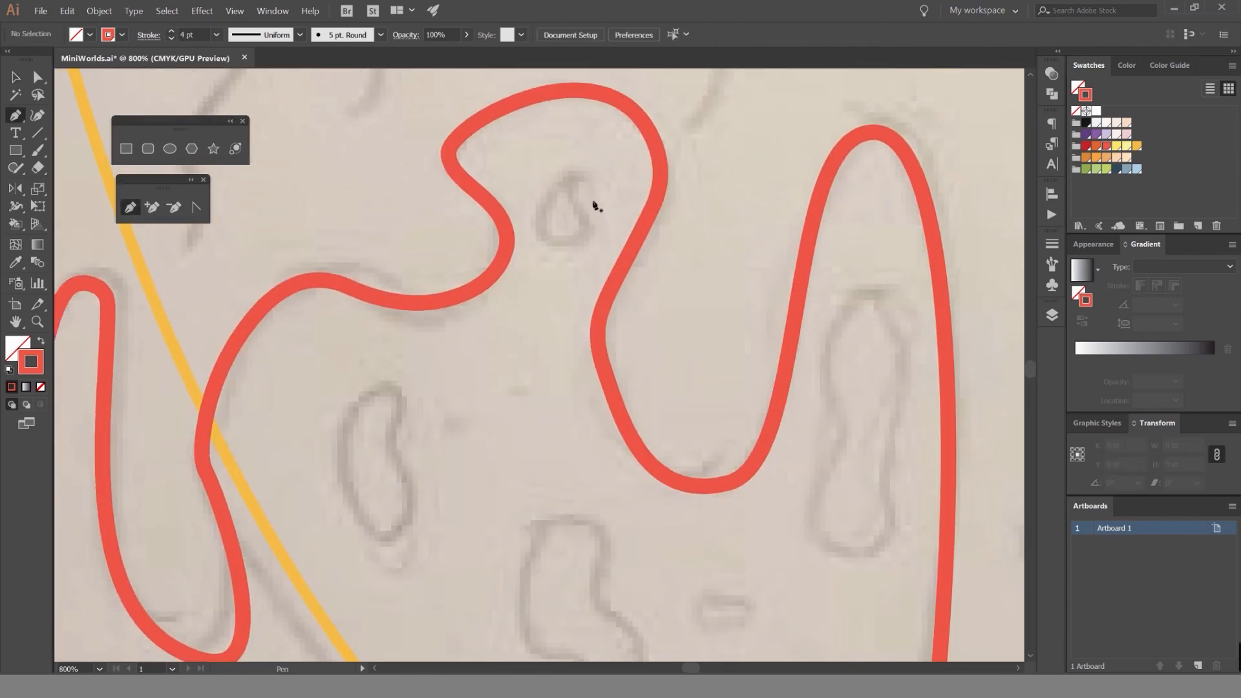
{"action": "scroll", "coordinate": [577, 179], "scroll_direction": "up", "scroll_amount": 2}
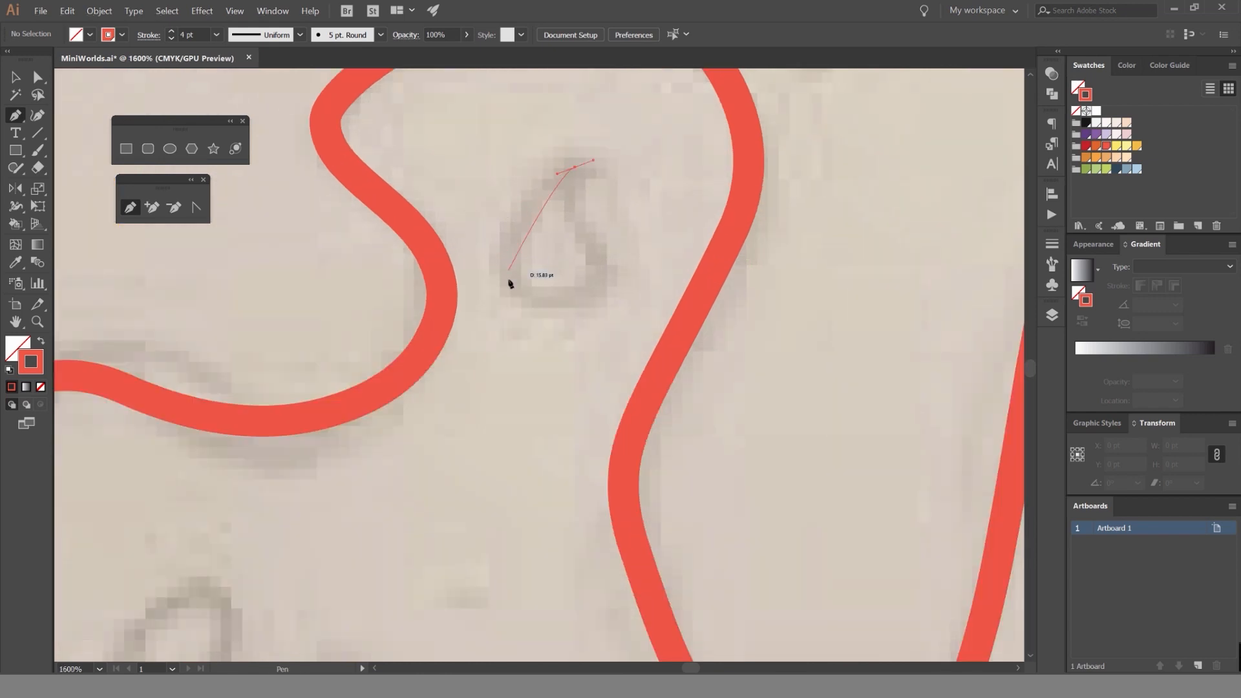
{"action": "left_click", "coordinate": [570, 208]}
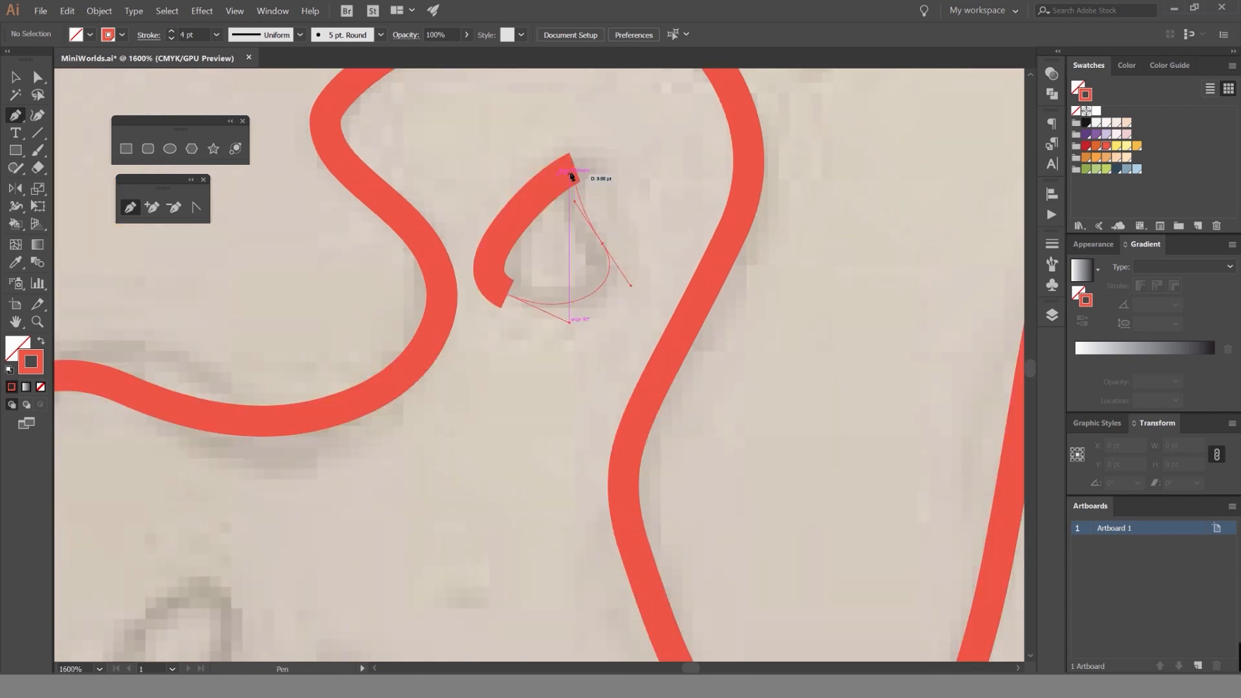
{"action": "left_click", "coordinate": [571, 175]}
{"action": "scroll", "coordinate": [573, 246], "scroll_direction": "down", "scroll_amount": 3}
{"action": "key", "text": "v"}
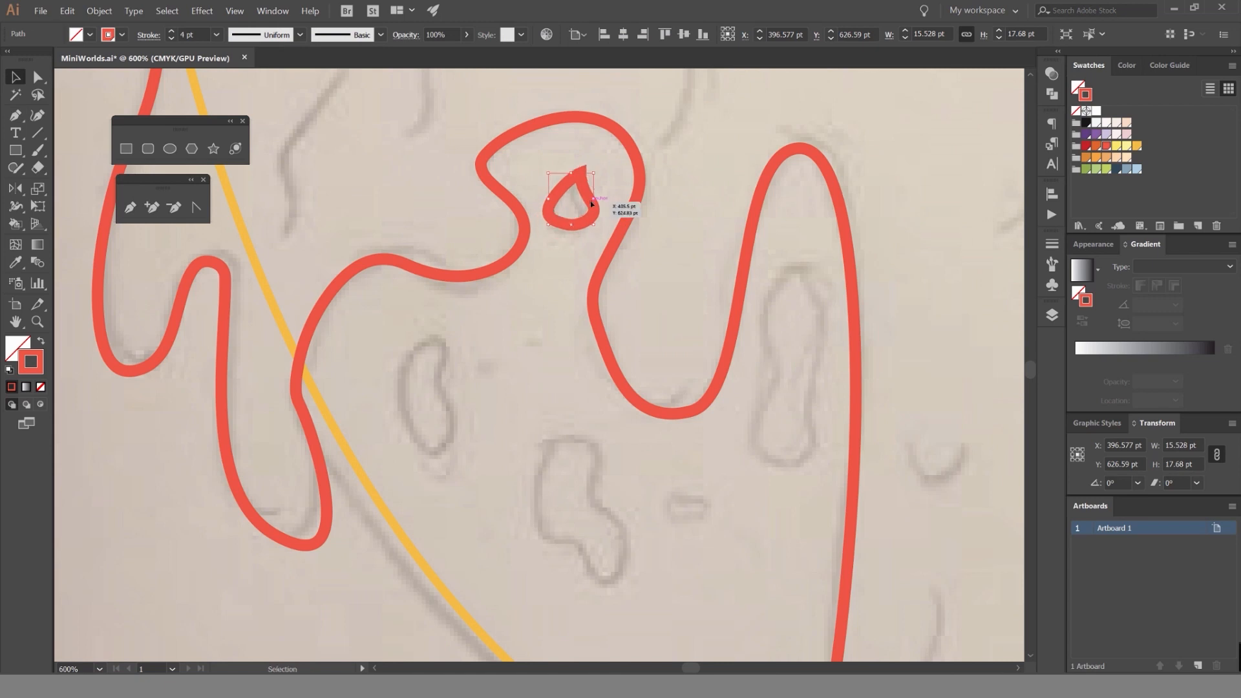
Round the pointed top corner of the teardrop spot and deselect it.
{"action": "key", "text": "a"}
{"action": "left_click", "coordinate": [580, 174]}
{"action": "left_click_drag", "start_coordinate": [577, 185], "coordinate": [581, 205]}
{"action": "left_click_drag", "start_coordinate": [536, 362], "coordinate": [583, 236]}
{"action": "key", "text": "v"}
{"action": "left_click", "coordinate": [515, 280]}
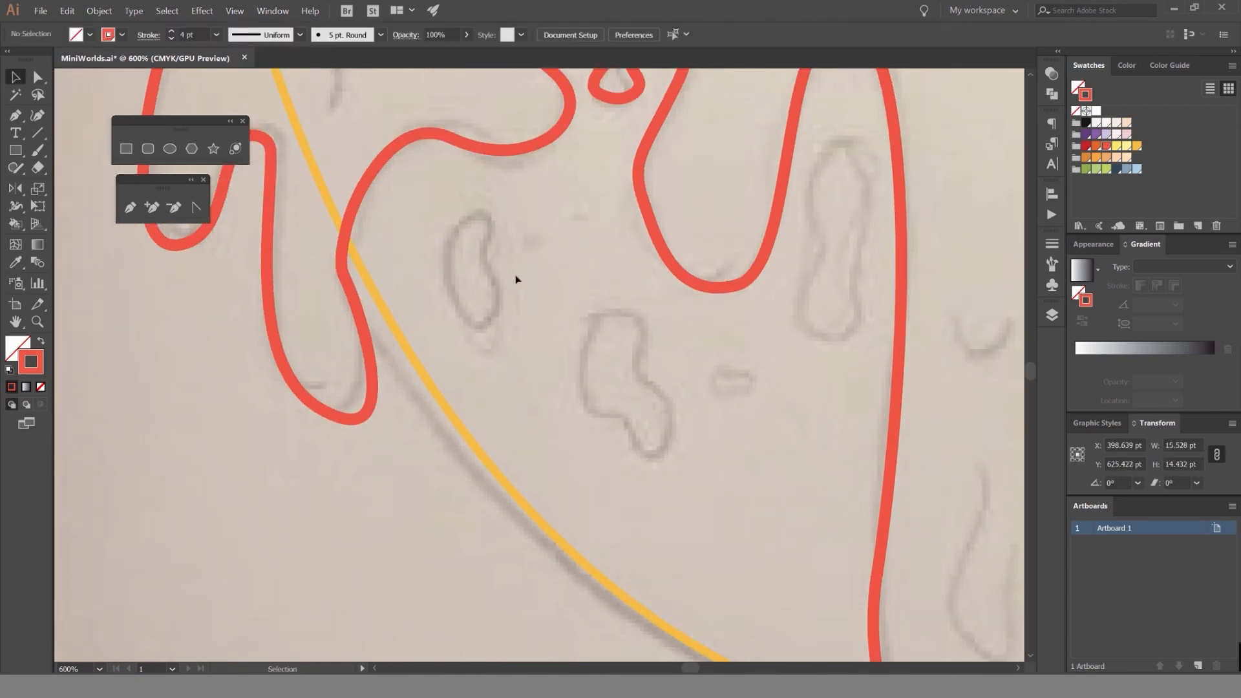
Trace the narrow bean-shaped spot below the left syrup ledge as a closed path.
{"action": "key", "text": "p"}
{"action": "scroll", "coordinate": [471, 249], "scroll_direction": "up", "scroll_amount": 2}
{"action": "left_click_drag", "start_coordinate": [431, 240], "coordinate": [422, 263]}
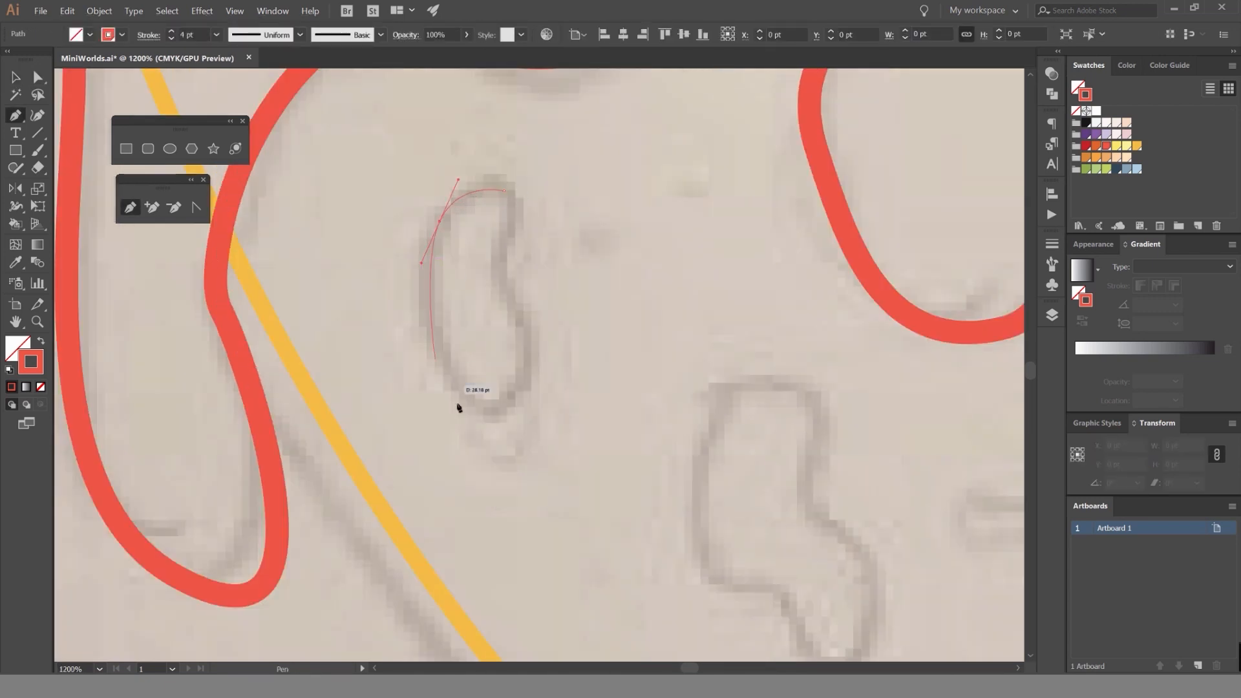
{"action": "left_click_drag", "start_coordinate": [504, 414], "coordinate": [558, 408]}
{"action": "left_click_drag", "start_coordinate": [505, 293], "coordinate": [493, 266]}
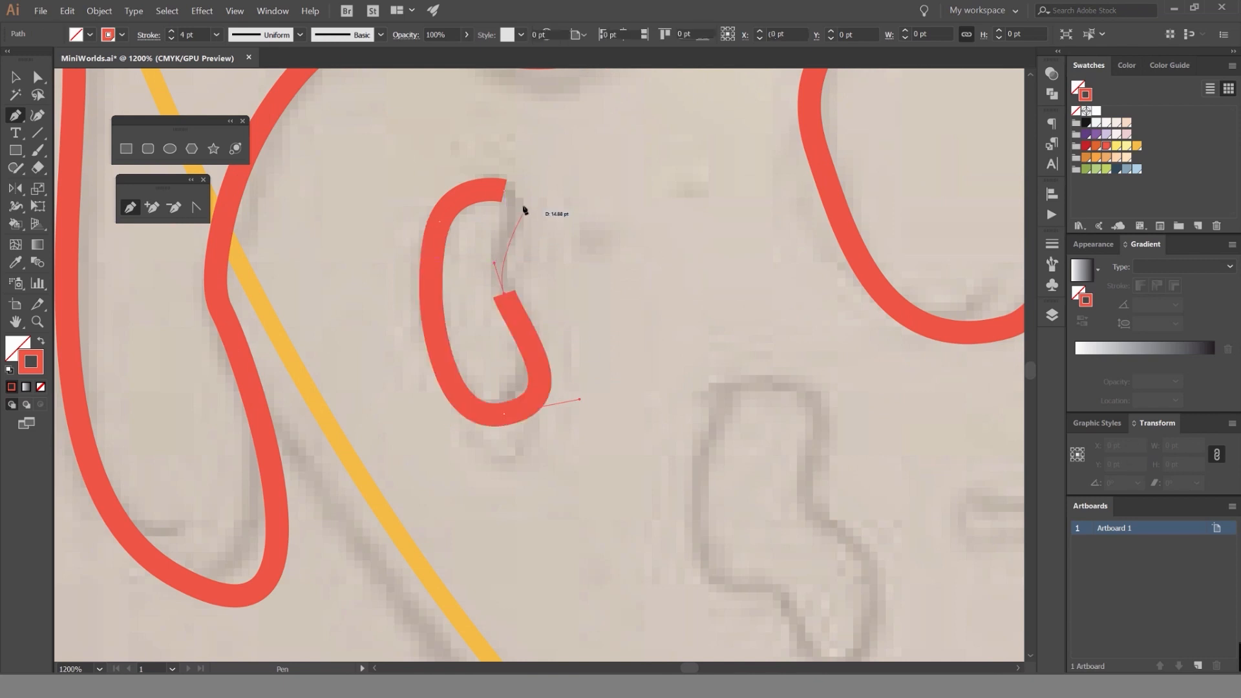
{"action": "left_click_drag", "start_coordinate": [504, 191], "coordinate": [478, 169]}
Trace the larger bent blob beside the bean-shaped spot as a closed path.
{"action": "left_click_drag", "start_coordinate": [704, 364], "coordinate": [494, 187]}
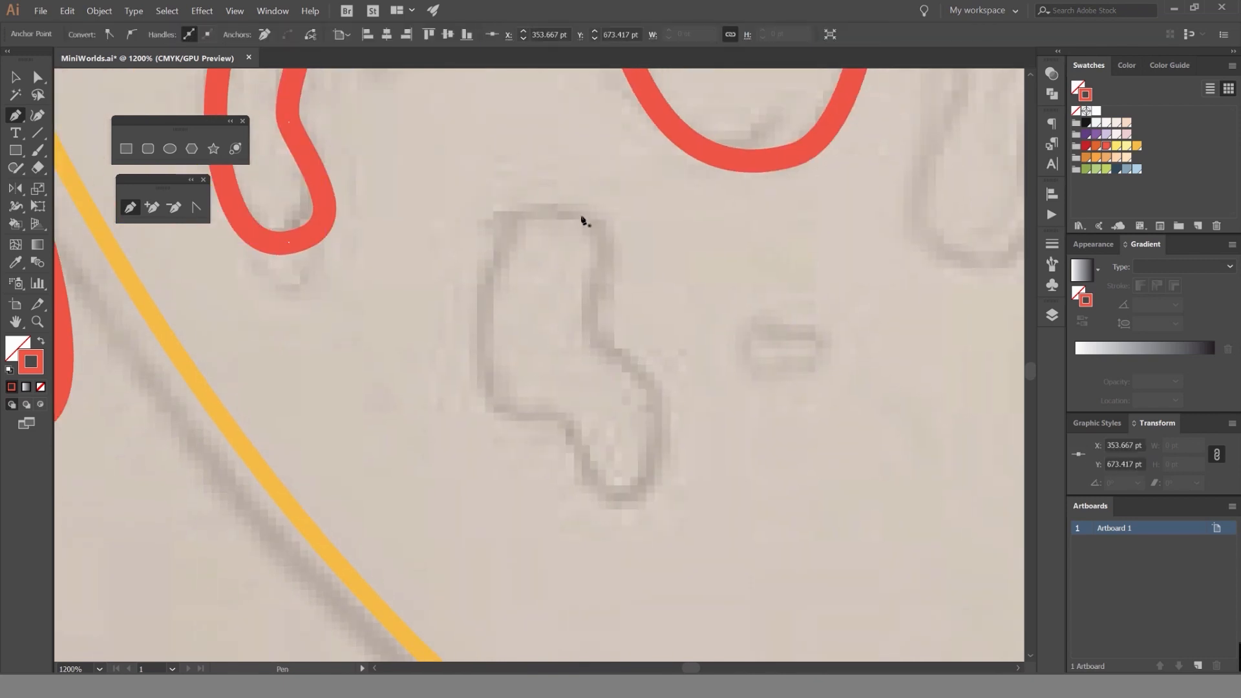
{"action": "left_click_drag", "start_coordinate": [531, 412], "coordinate": [603, 411]}
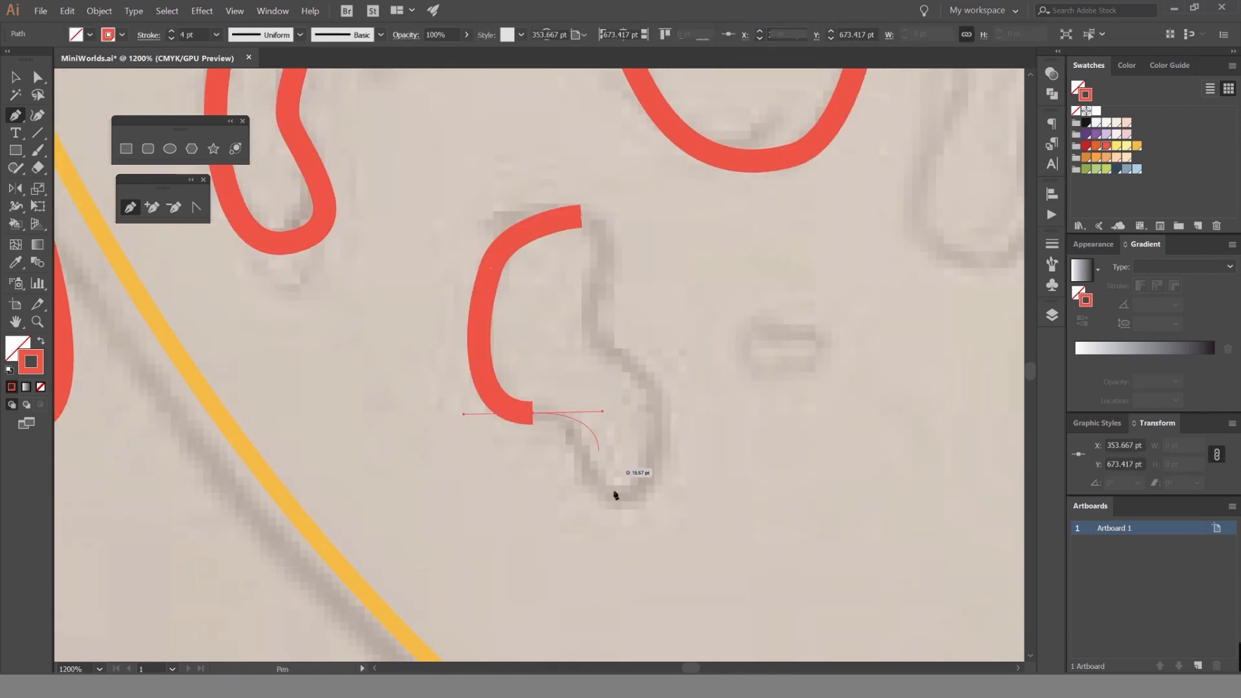
{"action": "left_click_drag", "start_coordinate": [605, 344], "coordinate": [569, 316]}
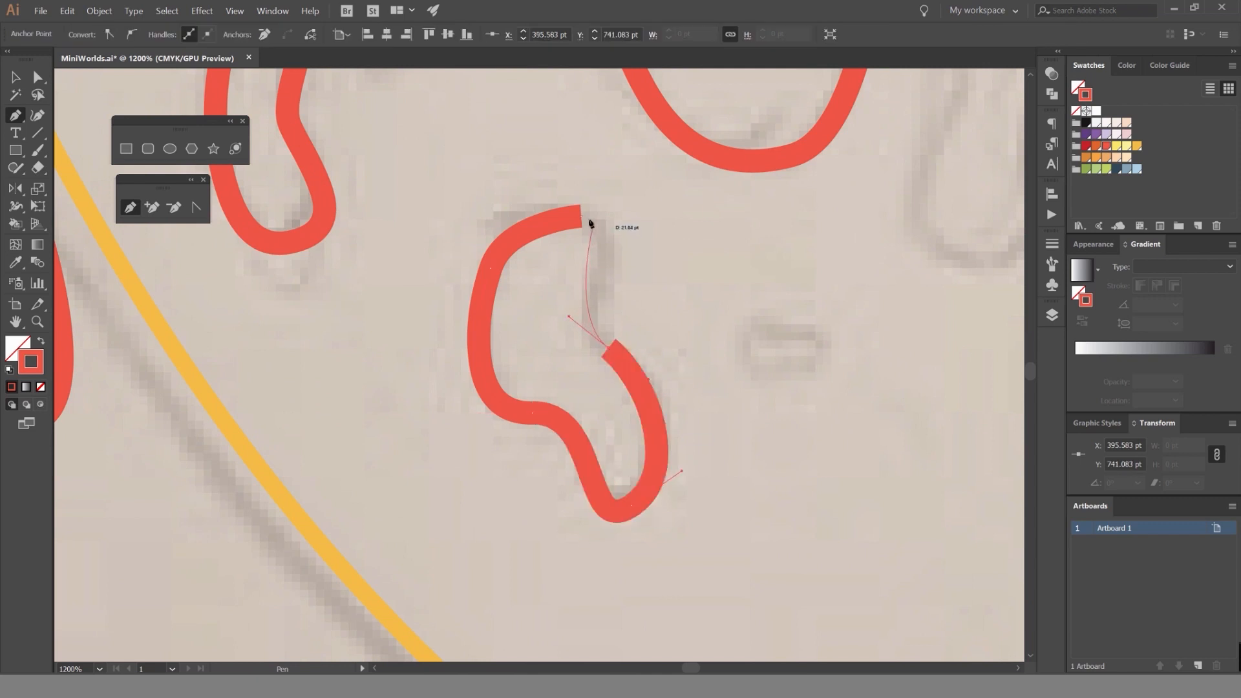
{"action": "left_click_drag", "start_coordinate": [513, 188], "coordinate": [509, 185]}
Trace the upper and right sides of the small oblong spot beside the bent blob, undoing its last two segments.
{"action": "left_click_drag", "start_coordinate": [683, 310], "coordinate": [520, 271]}
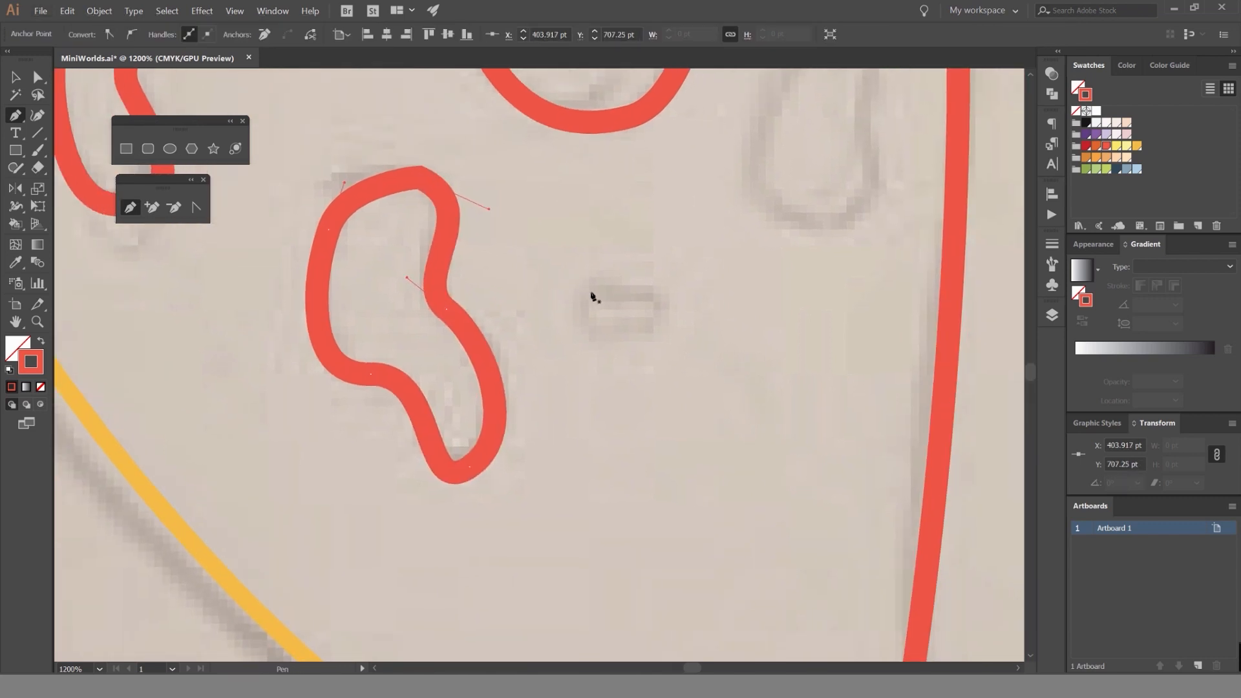
{"action": "left_click_drag", "start_coordinate": [653, 344], "coordinate": [632, 335]}
{"action": "left_click", "coordinate": [565, 317]}
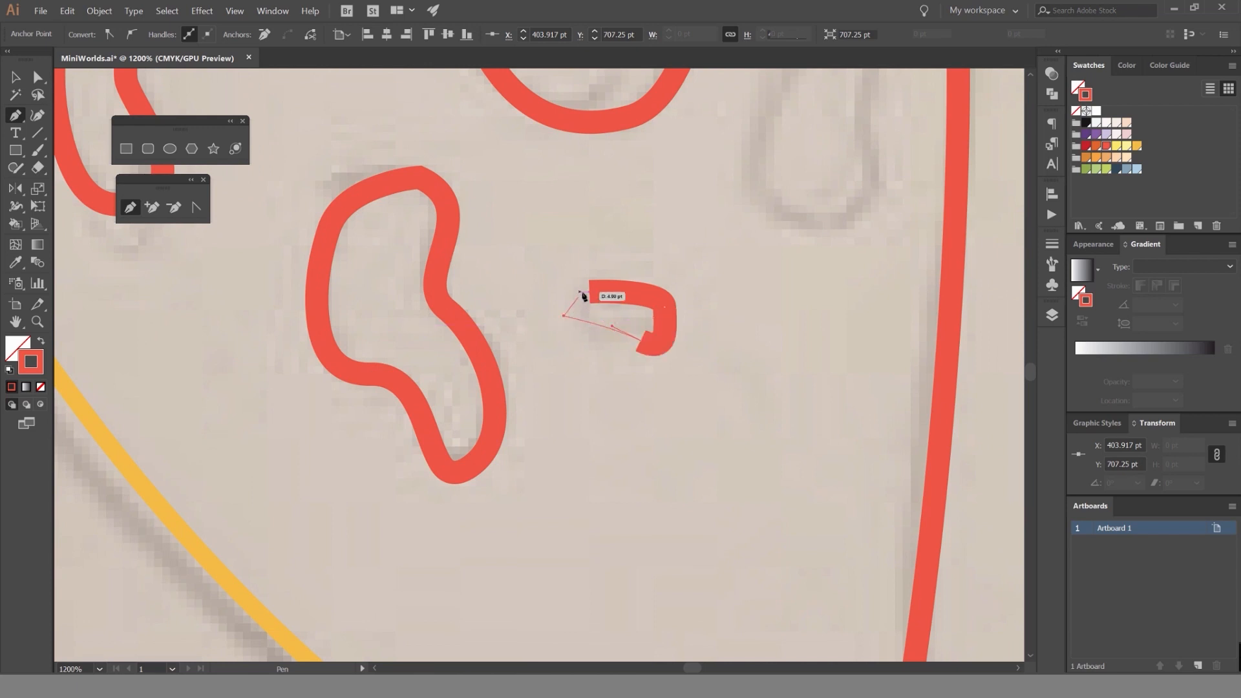
{"action": "left_click", "coordinate": [588, 292]}
{"action": "key", "text": "v"}
{"action": "left_click", "coordinate": [668, 271]}
{"action": "key", "text": "a"}
{"action": "key", "text": "ctrl+z"}
{"action": "key", "text": "ctrl+z"}
{"action": "left_click", "coordinate": [615, 369]}
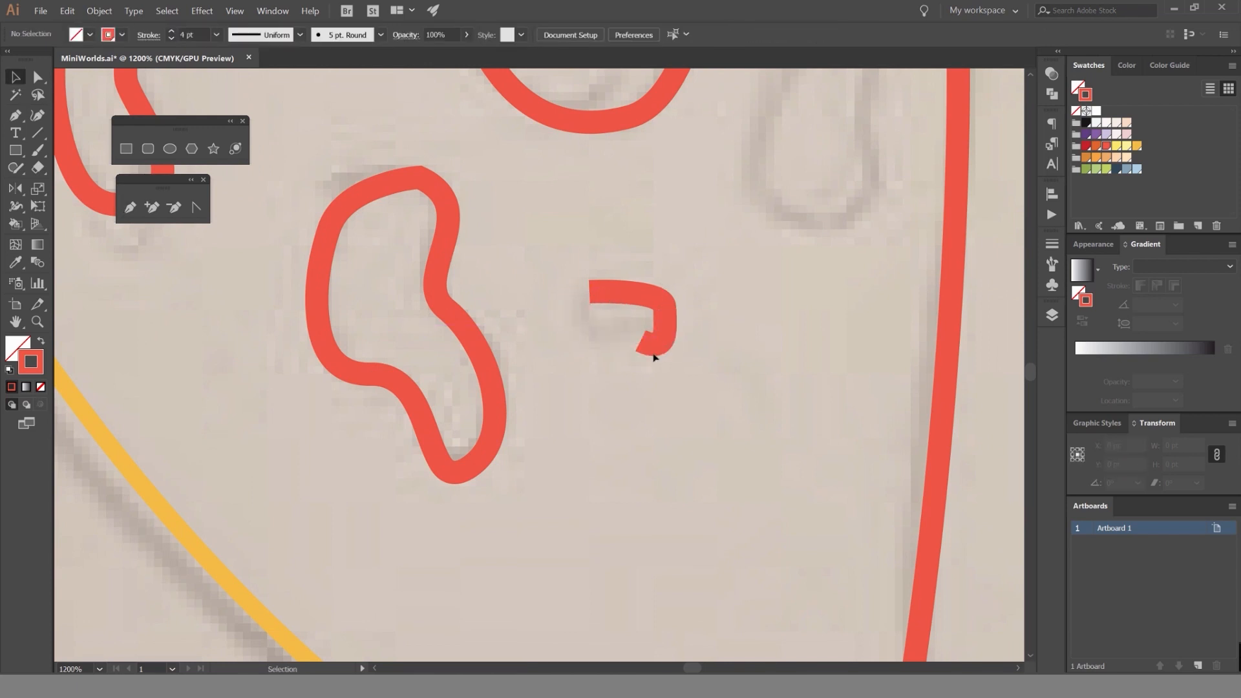
Continue the open oblong spot outline around its left side and close the path.
{"action": "key", "text": "p"}
{"action": "left_click", "coordinate": [642, 341]}
{"action": "mouse_move", "coordinate": [576, 333]}
{"action": "left_mouse_down"}
{"action": "mouse_move", "coordinate": [584, 316]}
{"action": "mouse_move", "coordinate": [568, 286]}
{"action": "left_mouse_up"}
{"action": "key", "text": "ctrl+z"}
{"action": "left_click", "coordinate": [589, 292]}
Smooth the lower corner of the small oblong spot and deselect it.
{"action": "key", "text": "a"}
{"action": "left_click", "coordinate": [690, 307]}
{"action": "left_click", "coordinate": [640, 340]}
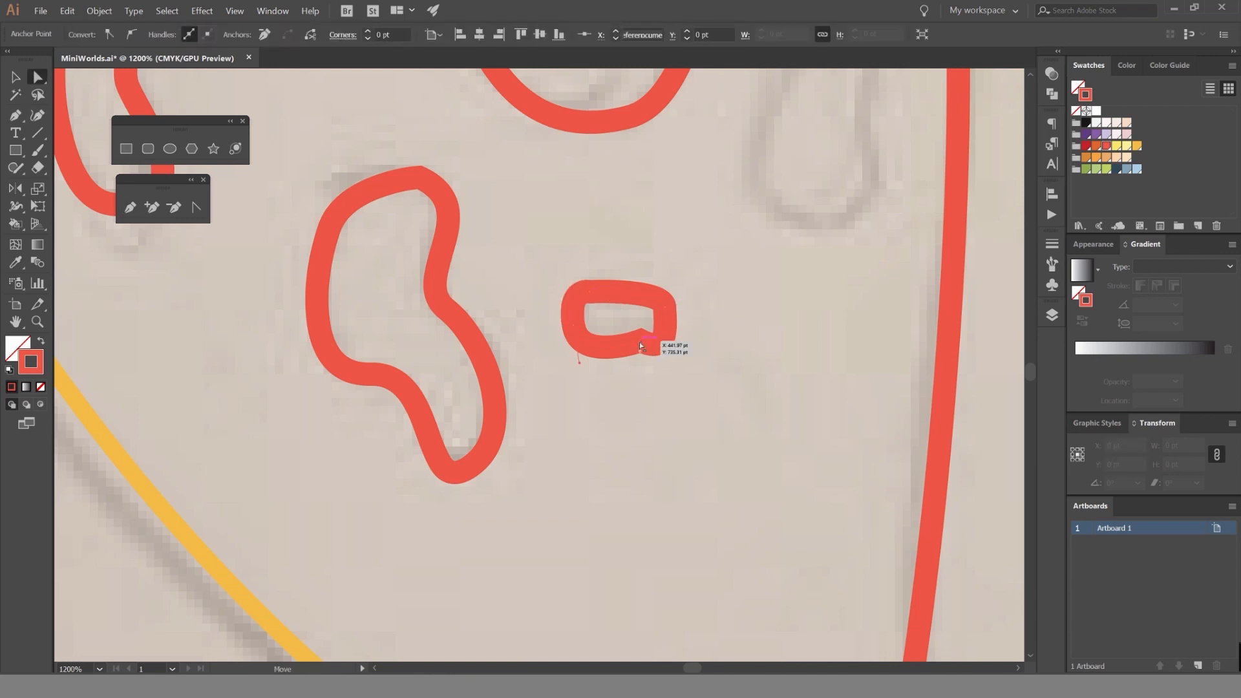
{"action": "left_click_drag", "start_coordinate": [640, 377], "coordinate": [679, 548]}
{"action": "scroll", "coordinate": [744, 434], "scroll_direction": "down", "scroll_amount": 1}
{"action": "left_click", "coordinate": [760, 427]}
{"action": "scroll", "coordinate": [760, 427], "scroll_direction": "down", "scroll_amount": 4}
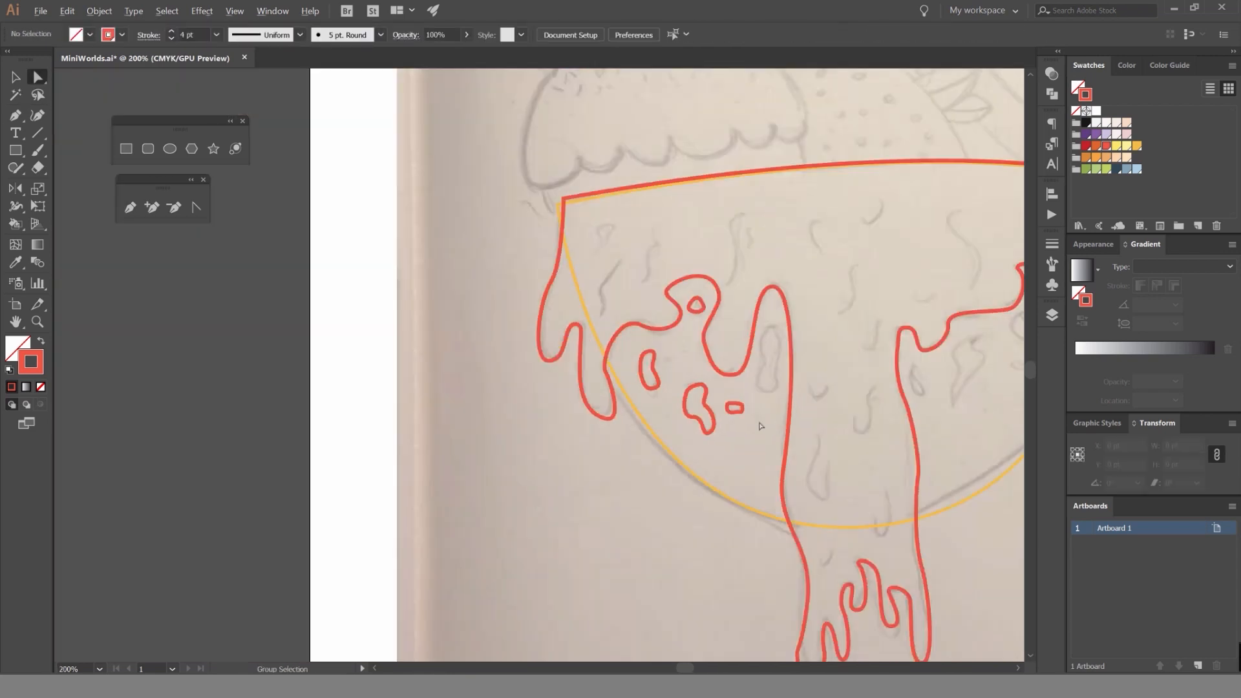
Trace the tall peanut-shaped spot beneath the narrow syrup hump, just left of the central drip, as a closed path.
{"action": "scroll", "coordinate": [626, 306], "scroll_direction": "up", "scroll_amount": 2}
{"action": "left_click_drag", "start_coordinate": [759, 336], "coordinate": [569, 207]}
{"action": "scroll", "coordinate": [624, 305], "scroll_direction": "up", "scroll_amount": 1}
{"action": "key", "text": "p"}
{"action": "left_click", "coordinate": [674, 283]}
{"action": "scroll", "coordinate": [663, 303], "scroll_direction": "up", "scroll_amount": 2}
{"action": "mouse_move", "coordinate": [561, 277]}
{"action": "left_mouse_down"}
{"action": "mouse_move", "coordinate": [573, 353]}
{"action": "mouse_move", "coordinate": [591, 373]}
{"action": "left_mouse_up"}
{"action": "left_click_drag", "start_coordinate": [548, 441], "coordinate": [515, 489]}
{"action": "left_click_drag", "start_coordinate": [597, 536], "coordinate": [649, 524]}
{"action": "left_click_drag", "start_coordinate": [648, 448], "coordinate": [638, 402]}
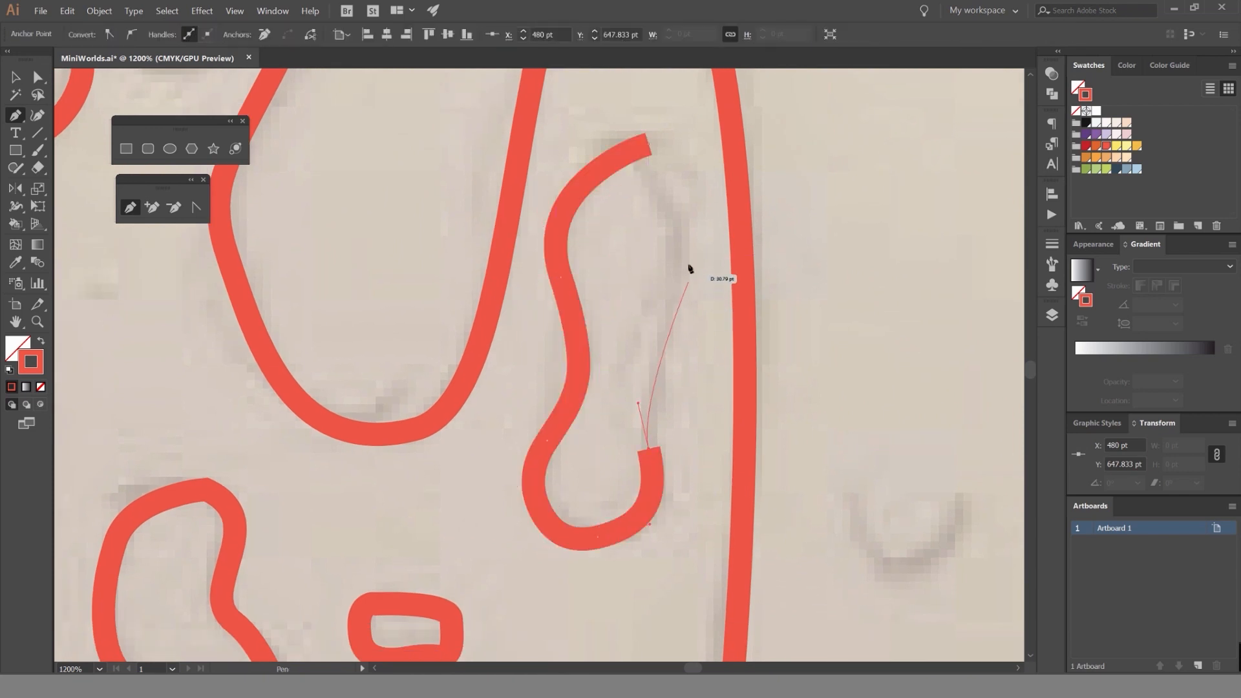
{"action": "left_click_drag", "start_coordinate": [690, 239], "coordinate": [660, 159]}
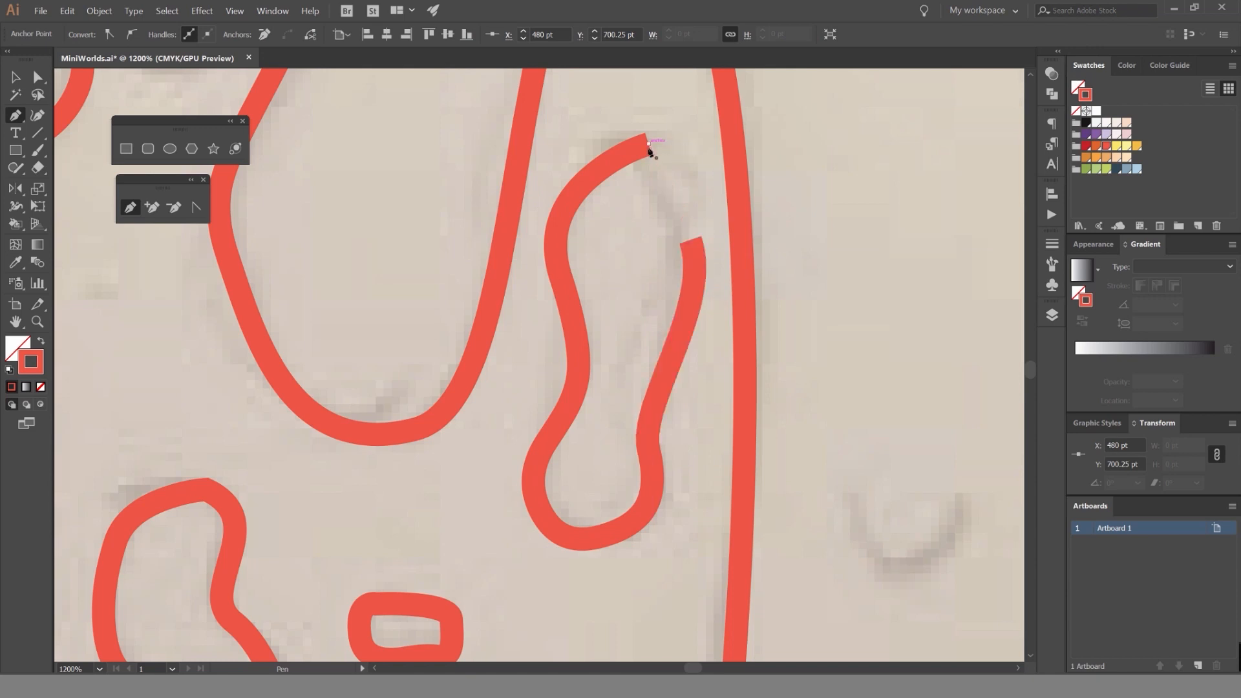
{"action": "left_click", "coordinate": [648, 145]}
Round the sharp top corner of the peanut-shaped spot and deselect it.
{"action": "scroll", "coordinate": [658, 194], "scroll_direction": "down", "scroll_amount": 2}
{"action": "key", "text": "a"}
{"action": "left_click_drag", "start_coordinate": [696, 225], "coordinate": [702, 228]}
{"action": "left_click", "coordinate": [717, 241]}
Trace the small slanted oval spot just right of the central drip as a closed path and deselect it.
{"action": "left_click_drag", "start_coordinate": [713, 247], "coordinate": [598, 285]}
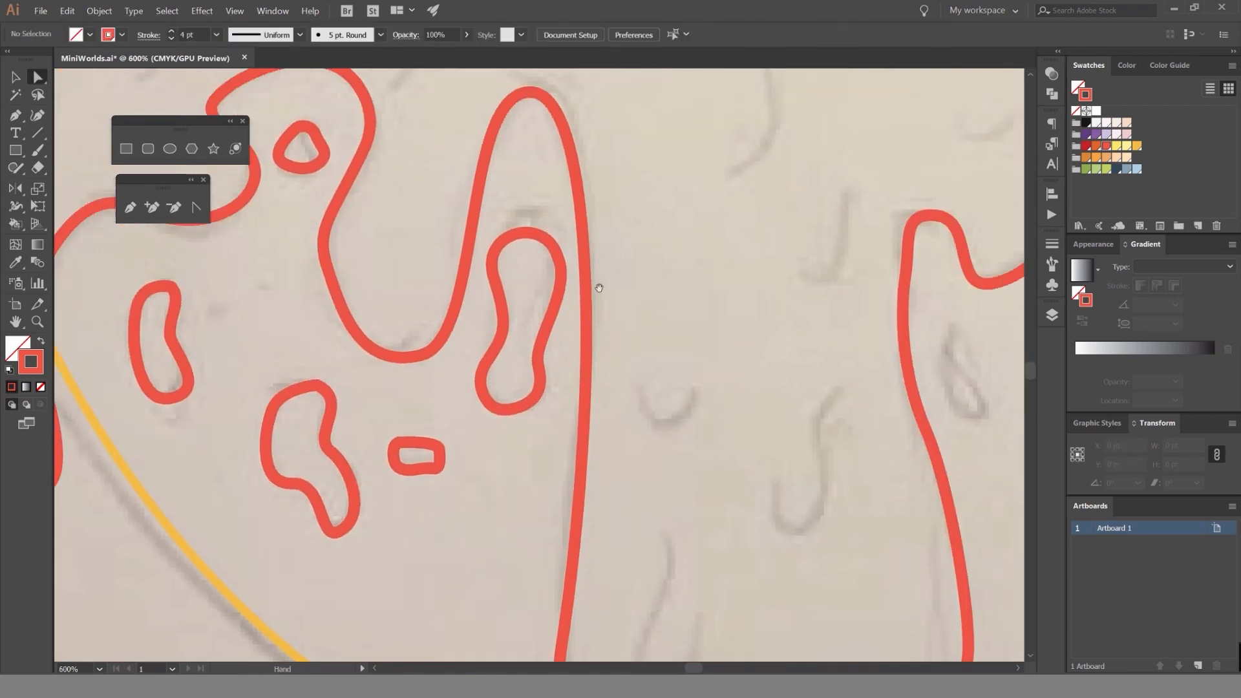
{"action": "scroll", "coordinate": [599, 285], "scroll_direction": "down", "scroll_amount": 3}
{"action": "key", "text": "v"}
{"action": "scroll", "coordinate": [627, 288], "scroll_direction": "up", "scroll_amount": 1}
{"action": "scroll", "coordinate": [561, 286], "scroll_direction": "up", "scroll_amount": 2}
{"action": "mouse_move", "coordinate": [768, 338]}
{"action": "left_mouse_down"}
{"action": "mouse_move", "coordinate": [561, 287]}
{"action": "mouse_move", "coordinate": [571, 257]}
{"action": "left_mouse_up"}
{"action": "scroll", "coordinate": [561, 285], "scroll_direction": "up", "scroll_amount": 2}
{"action": "left_click", "coordinate": [552, 333]}
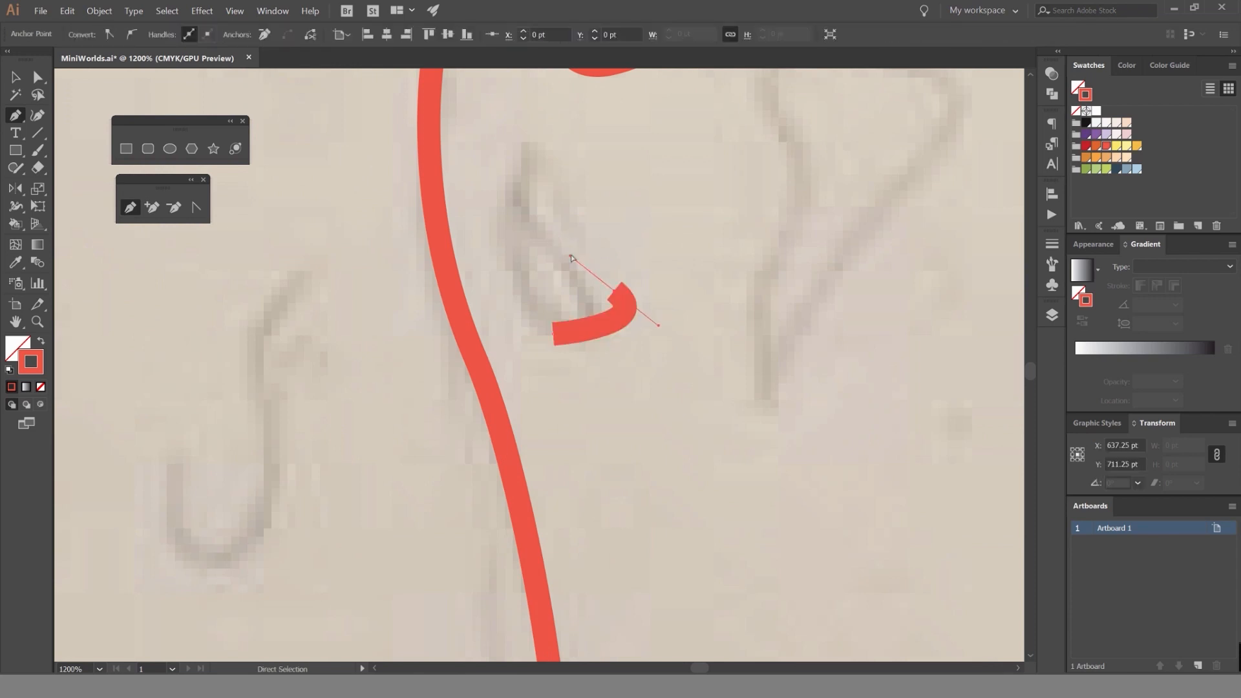
{"action": "key", "text": "ctrl+z"}
{"action": "left_click_drag", "start_coordinate": [598, 307], "coordinate": [593, 261]}
{"action": "left_click_drag", "start_coordinate": [524, 194], "coordinate": [506, 295]}
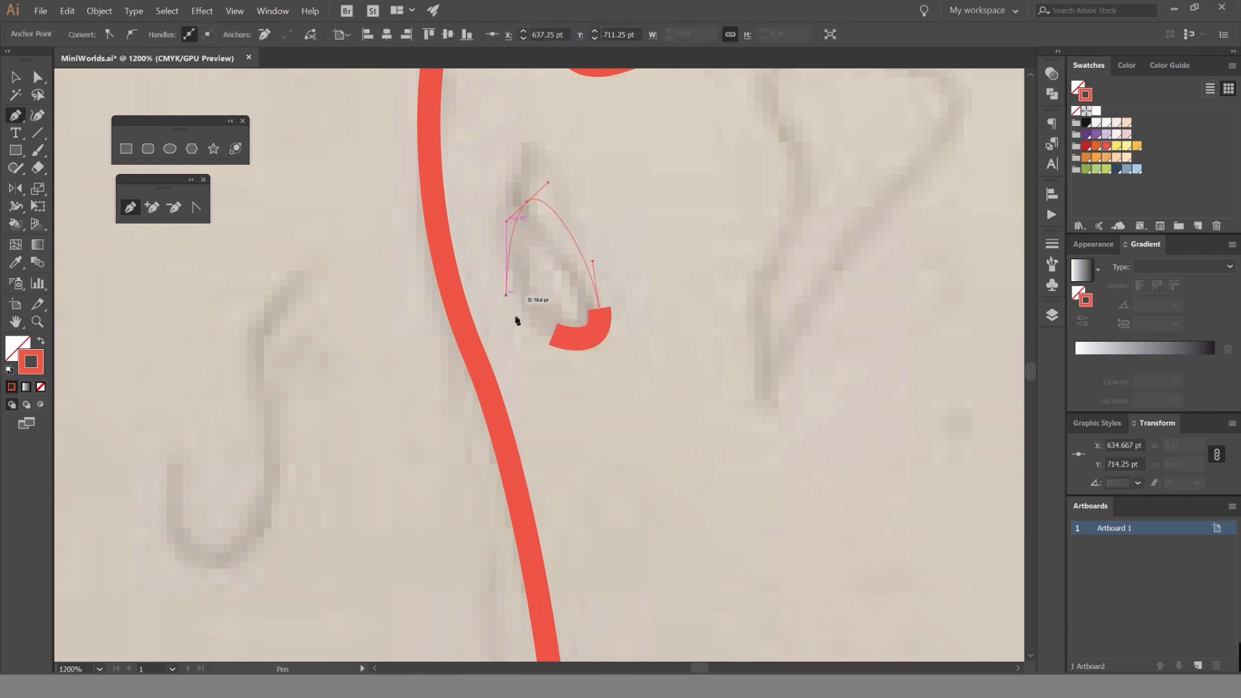
{"action": "left_click", "coordinate": [554, 334]}
{"action": "key", "text": "v"}
{"action": "left_click", "coordinate": [698, 331]}
Trace the large pointed blob to the right of the slanted oval as a closed path and deselect it.
{"action": "scroll", "coordinate": [666, 328], "scroll_direction": "down", "scroll_amount": 4}
{"action": "scroll", "coordinate": [665, 327], "scroll_direction": "up", "scroll_amount": 3}
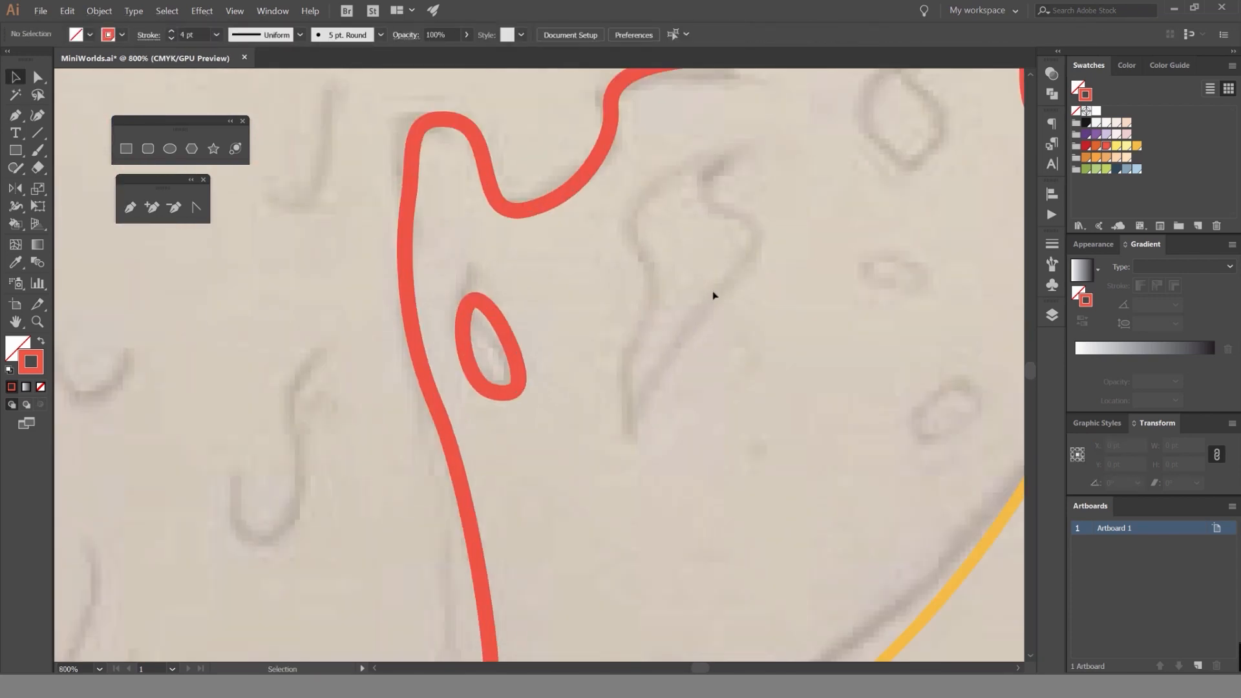
{"action": "left_click_drag", "start_coordinate": [570, 224], "coordinate": [596, 276]}
{"action": "mouse_move", "coordinate": [574, 350]}
{"action": "left_mouse_down"}
{"action": "mouse_move", "coordinate": [552, 423]}
{"action": "mouse_move", "coordinate": [648, 333]}
{"action": "left_mouse_up"}
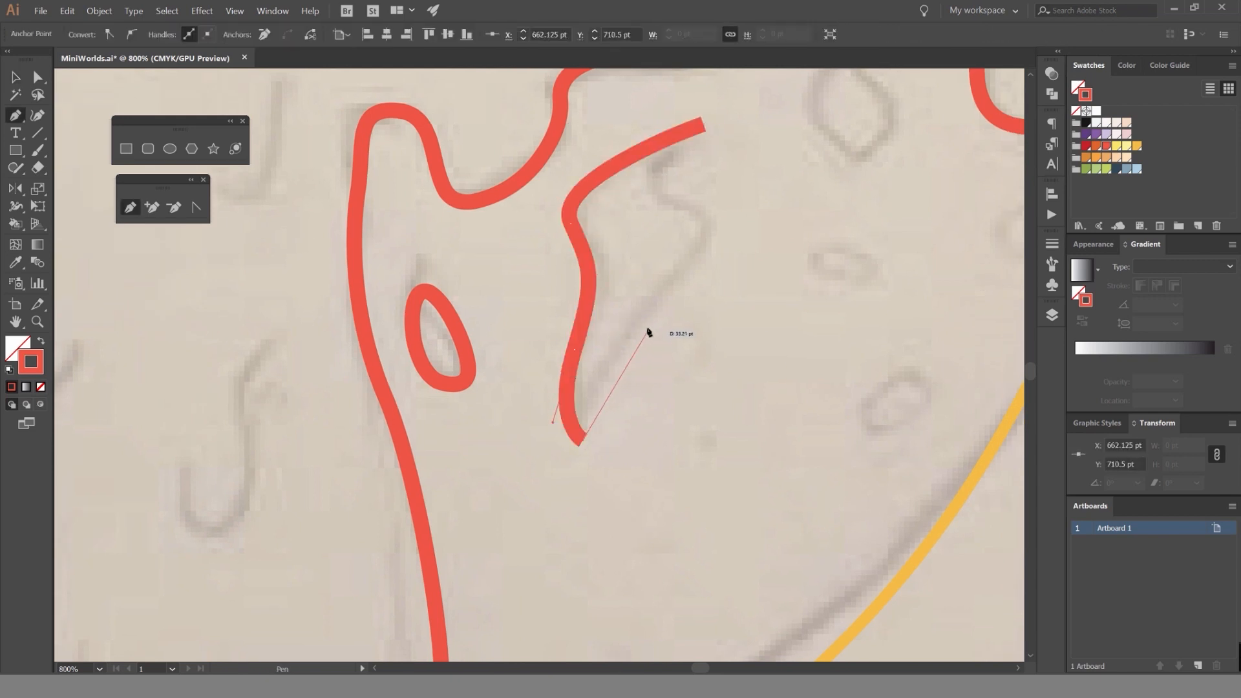
{"action": "left_click_drag", "start_coordinate": [698, 293], "coordinate": [699, 289]}
{"action": "left_click_drag", "start_coordinate": [695, 210], "coordinate": [652, 190]}
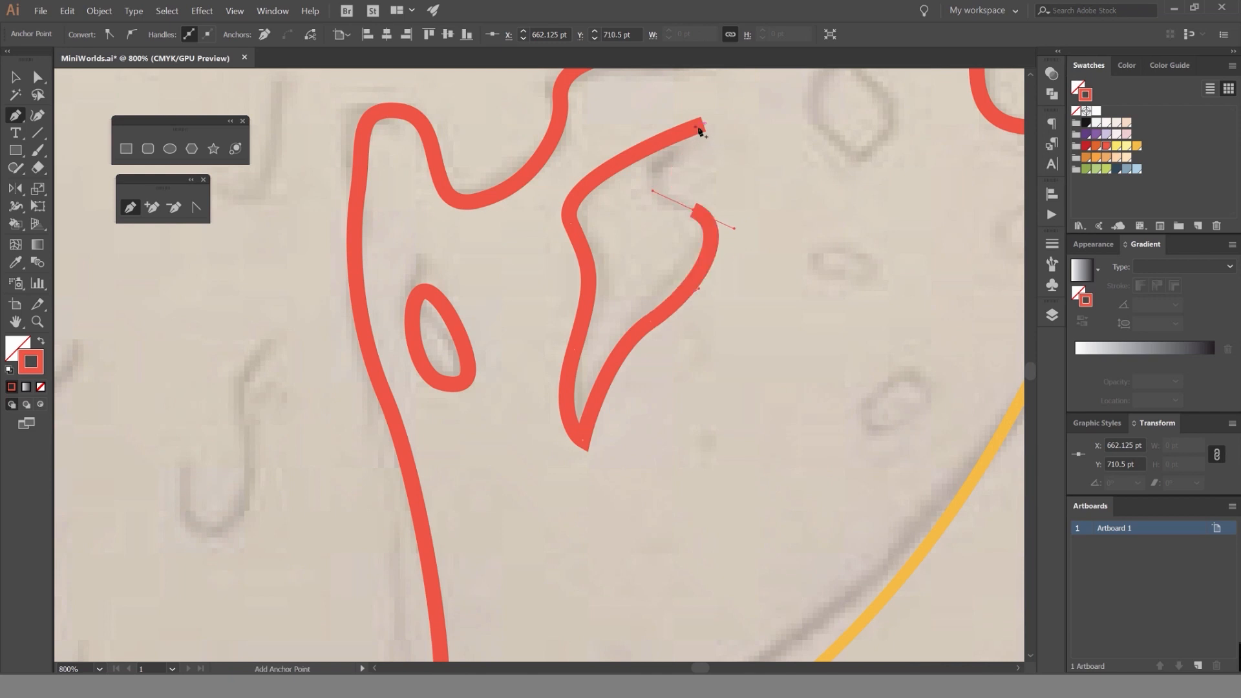
{"action": "left_click", "coordinate": [724, 119]}
{"action": "left_click", "coordinate": [753, 188], "text": "ctrl"}
Round the sharp upper and lower tips of the large pointed blob and deselect it.
{"action": "key", "text": "a"}
{"action": "left_click", "coordinate": [701, 125]}
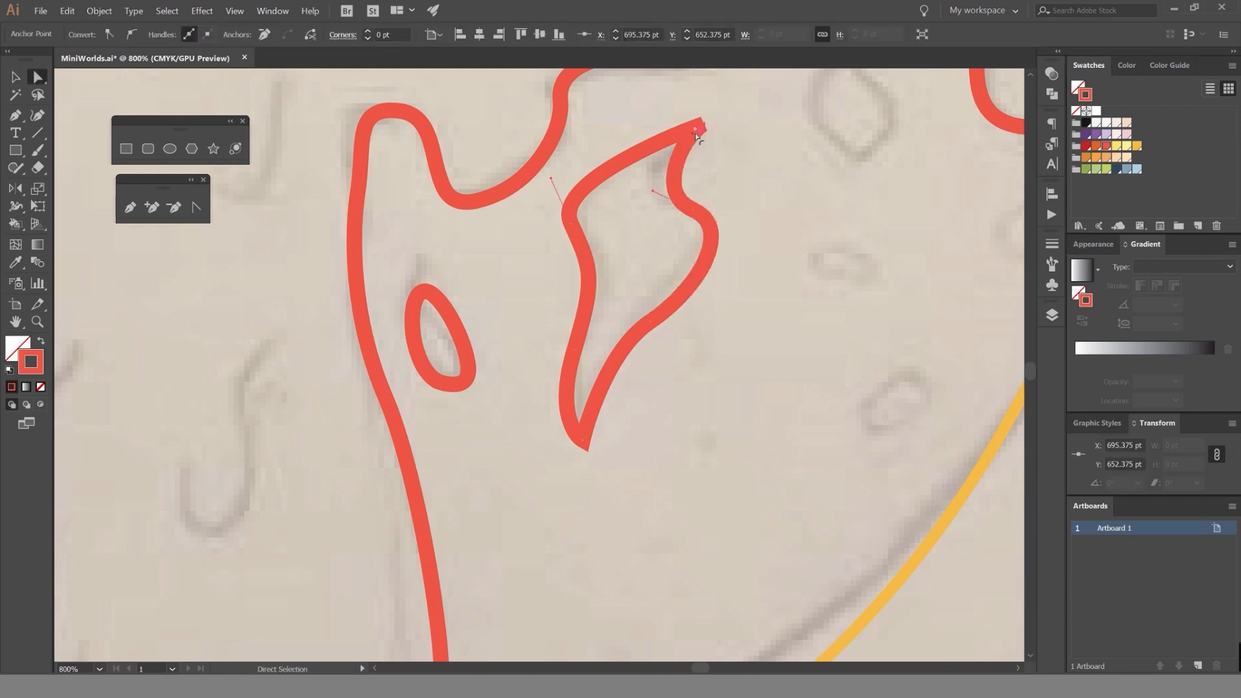
{"action": "left_click_drag", "start_coordinate": [692, 134], "coordinate": [680, 146]}
{"action": "left_click", "coordinate": [586, 441]}
{"action": "left_click_drag", "start_coordinate": [584, 430], "coordinate": [587, 412]}
{"action": "key", "text": "v"}
{"action": "left_click", "coordinate": [769, 271]}
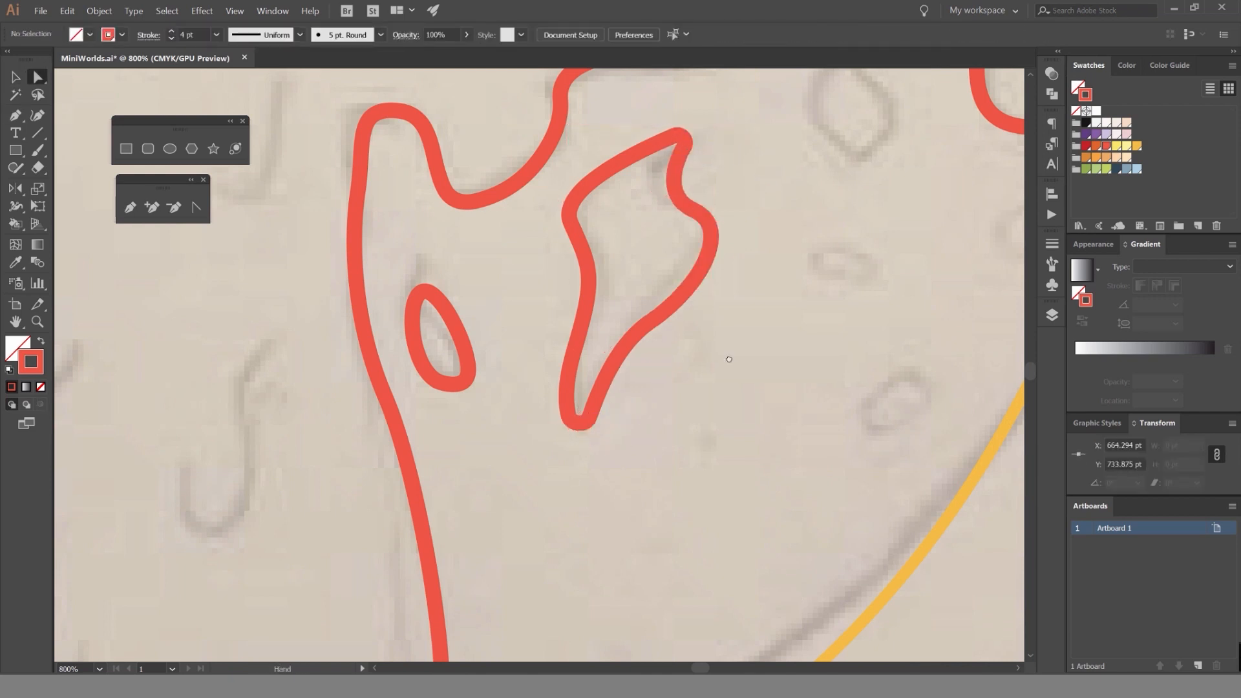
Trace the oval spot right of the pointed blob, under the syrup ledge, as a closed path and deselect it.
{"action": "left_click_drag", "start_coordinate": [839, 213], "coordinate": [621, 302]}
{"action": "scroll", "coordinate": [638, 164], "scroll_direction": "up", "scroll_amount": 1}
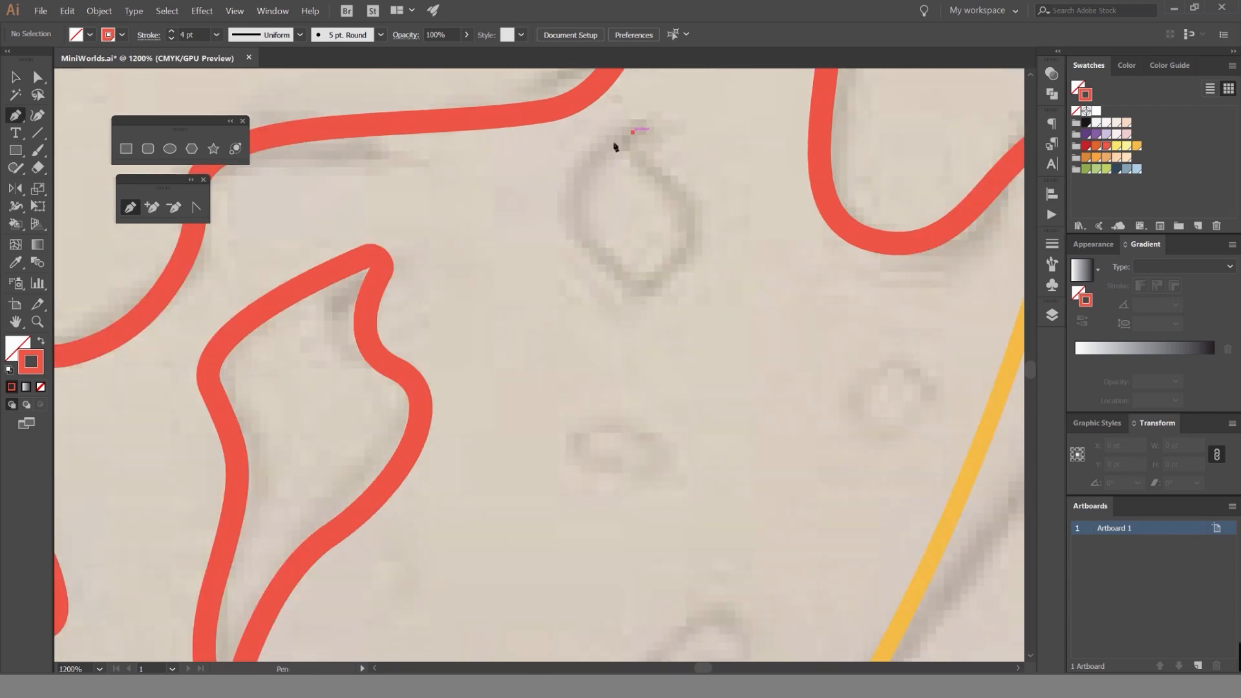
{"action": "left_click_drag", "start_coordinate": [573, 225], "coordinate": [592, 280]}
{"action": "left_click_drag", "start_coordinate": [696, 249], "coordinate": [705, 241]}
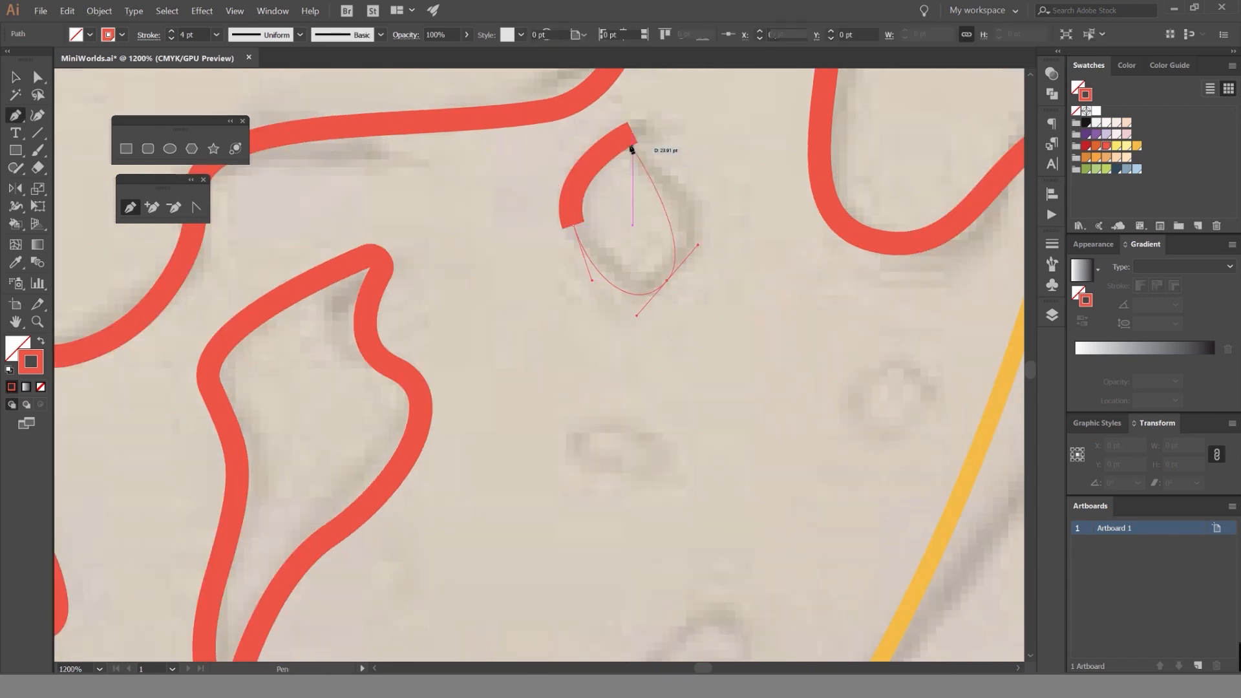
{"action": "left_click", "coordinate": [630, 125]}
{"action": "key", "text": "v"}
{"action": "left_click", "coordinate": [723, 327]}
Trace the small flat spot below the right oval as a closed path and deselect it.
{"action": "left_click_drag", "start_coordinate": [723, 327], "coordinate": [697, 191]}
{"action": "key", "text": "p"}
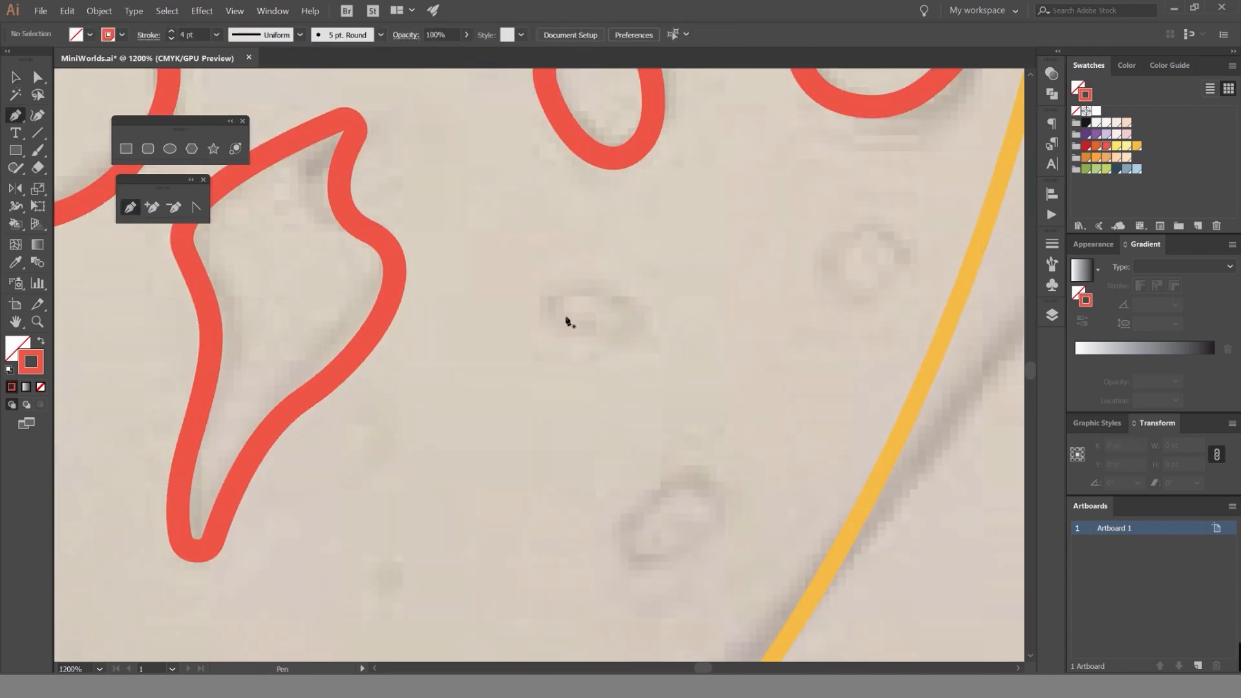
{"action": "left_click_drag", "start_coordinate": [645, 315], "coordinate": [655, 353]}
{"action": "left_click_drag", "start_coordinate": [570, 337], "coordinate": [545, 319]}
{"action": "left_click", "coordinate": [545, 300]}
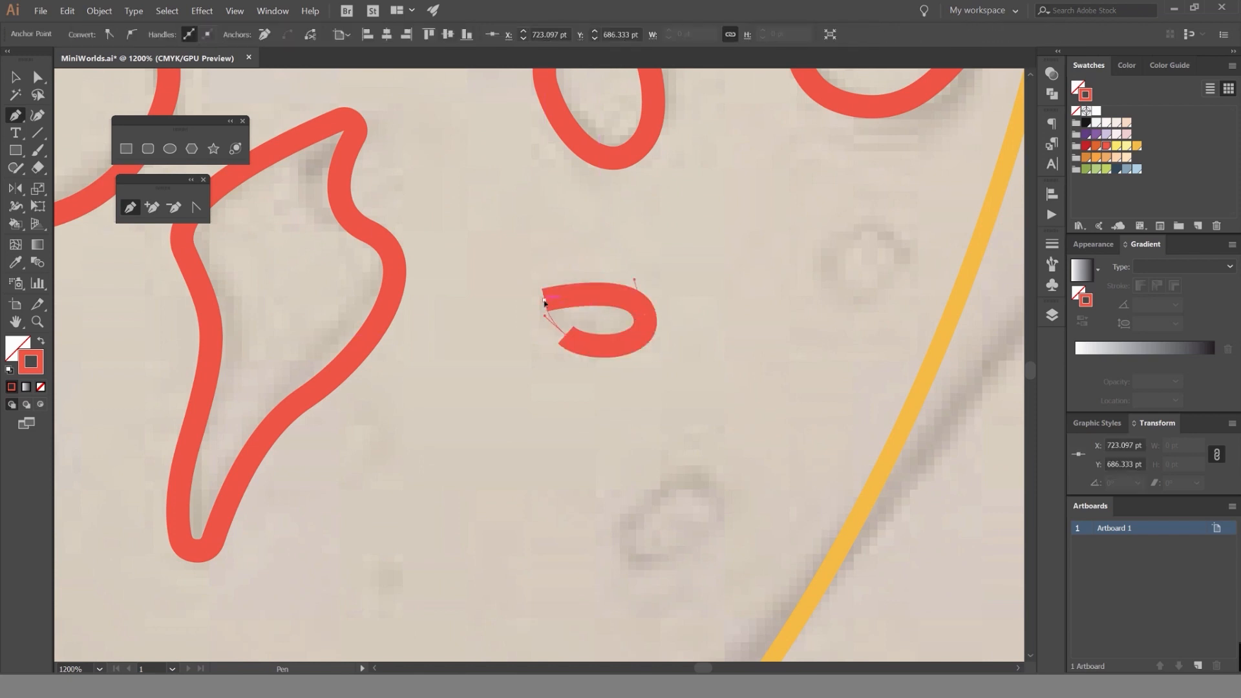
{"action": "key", "text": "v"}
{"action": "left_click", "coordinate": [754, 269]}
Trace the small round spot near the bowl's right edge as a closed path.
{"action": "left_click_drag", "start_coordinate": [754, 269], "coordinate": [558, 254]}
{"action": "key", "text": "p"}
{"action": "left_click_drag", "start_coordinate": [709, 224], "coordinate": [723, 249]}
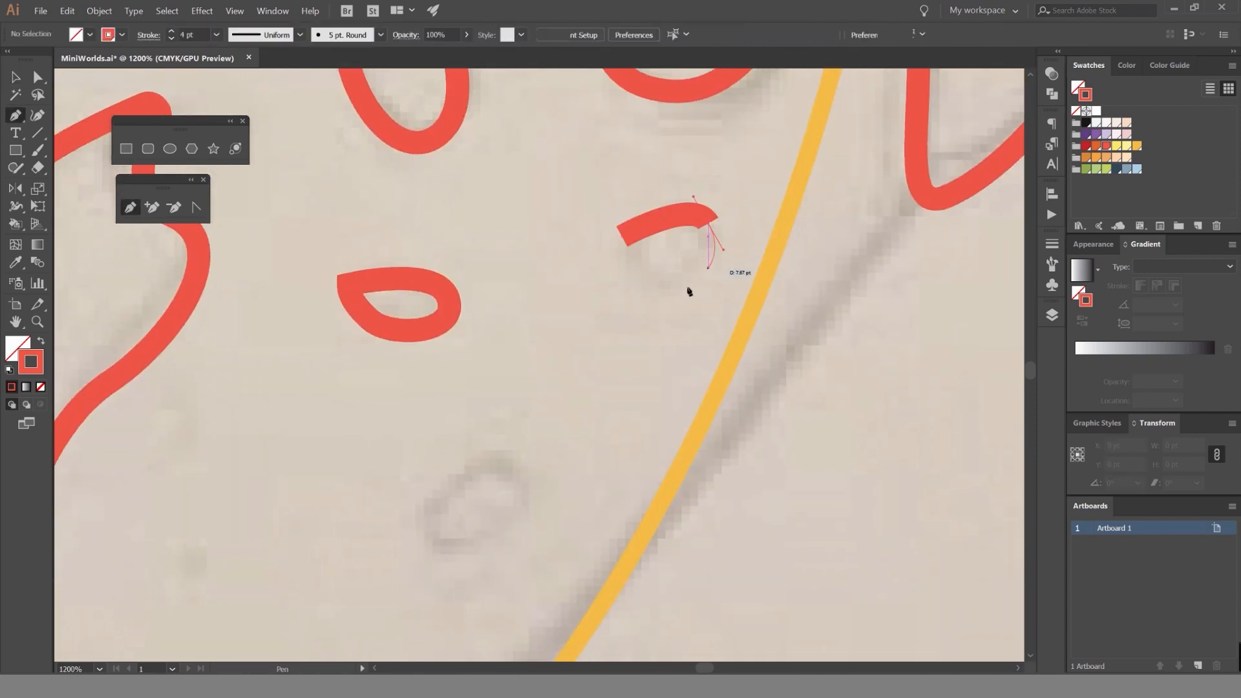
{"action": "left_click", "coordinate": [623, 236]}
Trace the lowest small slanted spot near the bowl's lower right edge as a closed path.
{"action": "scroll", "coordinate": [615, 244], "scroll_direction": "down", "scroll_amount": 3}
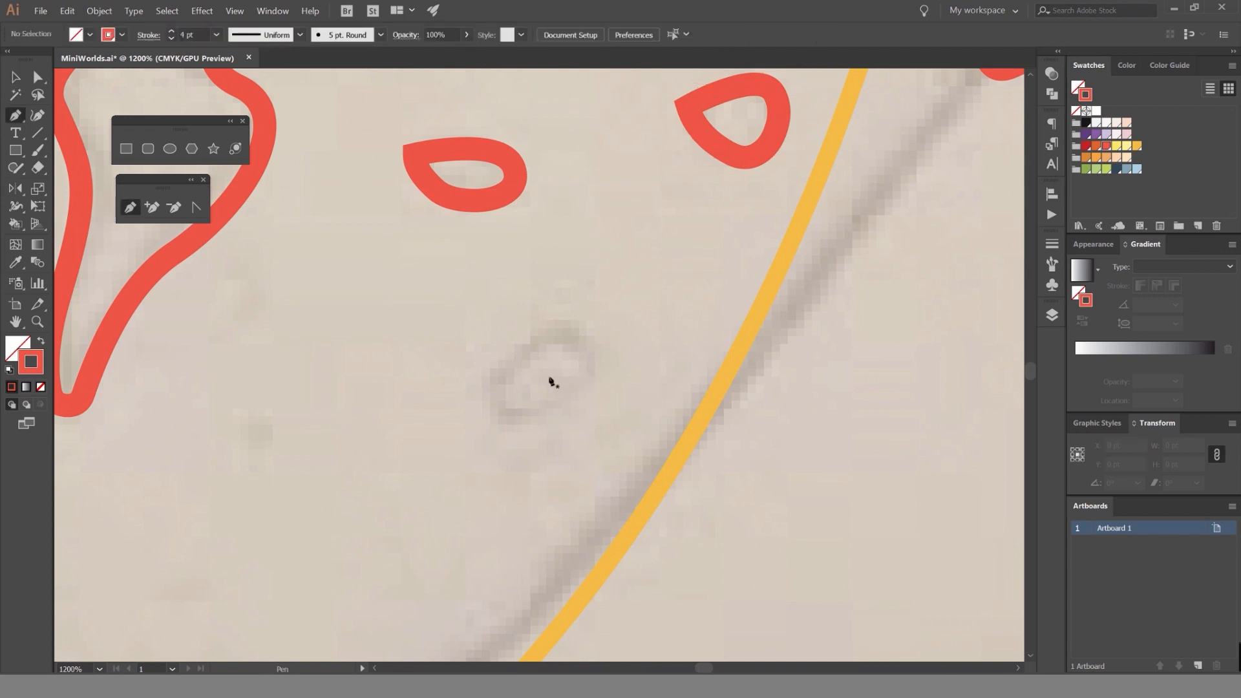
{"action": "left_click_drag", "start_coordinate": [538, 423], "coordinate": [498, 411]}
{"action": "left_click", "coordinate": [489, 377]}
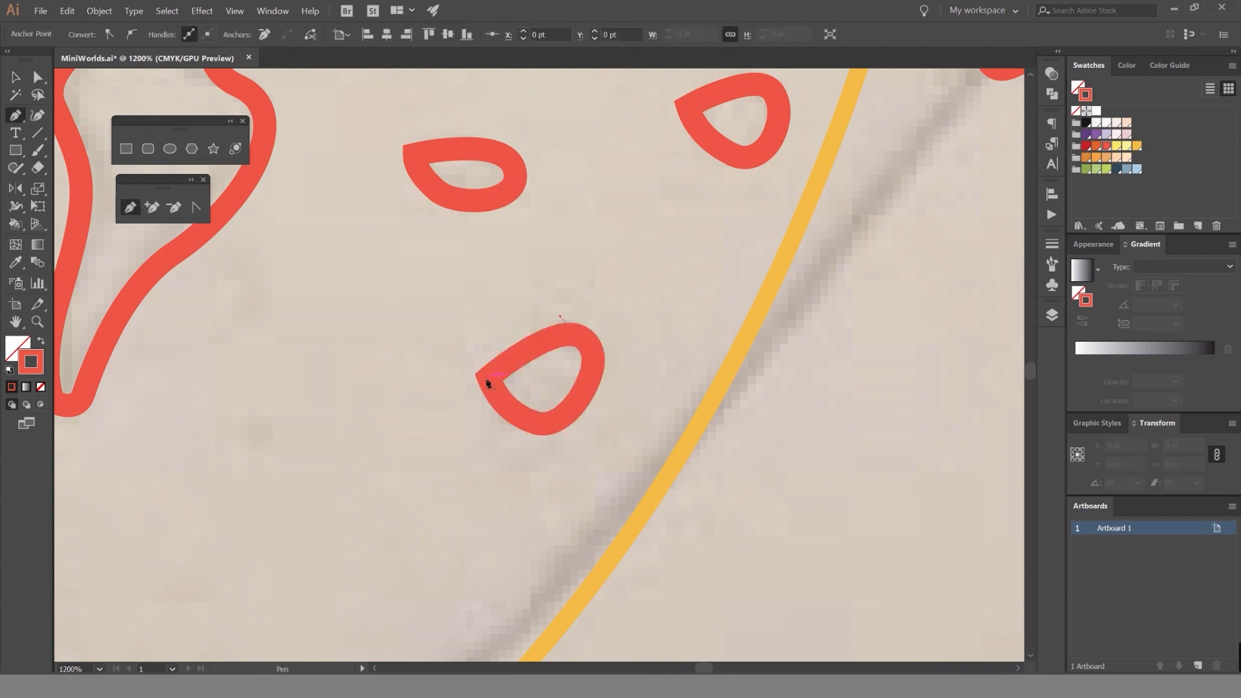
Delete the lowest slanted spot near the bowl's lower right edge.
{"action": "key", "text": "v"}
{"action": "scroll", "coordinate": [493, 327], "scroll_direction": "down", "scroll_amount": 6}
{"action": "scroll", "coordinate": [490, 325], "scroll_direction": "up", "scroll_amount": 1}
{"action": "left_click", "coordinate": [488, 323]}
{"action": "scroll", "coordinate": [488, 323], "scroll_direction": "up", "scroll_amount": 5}
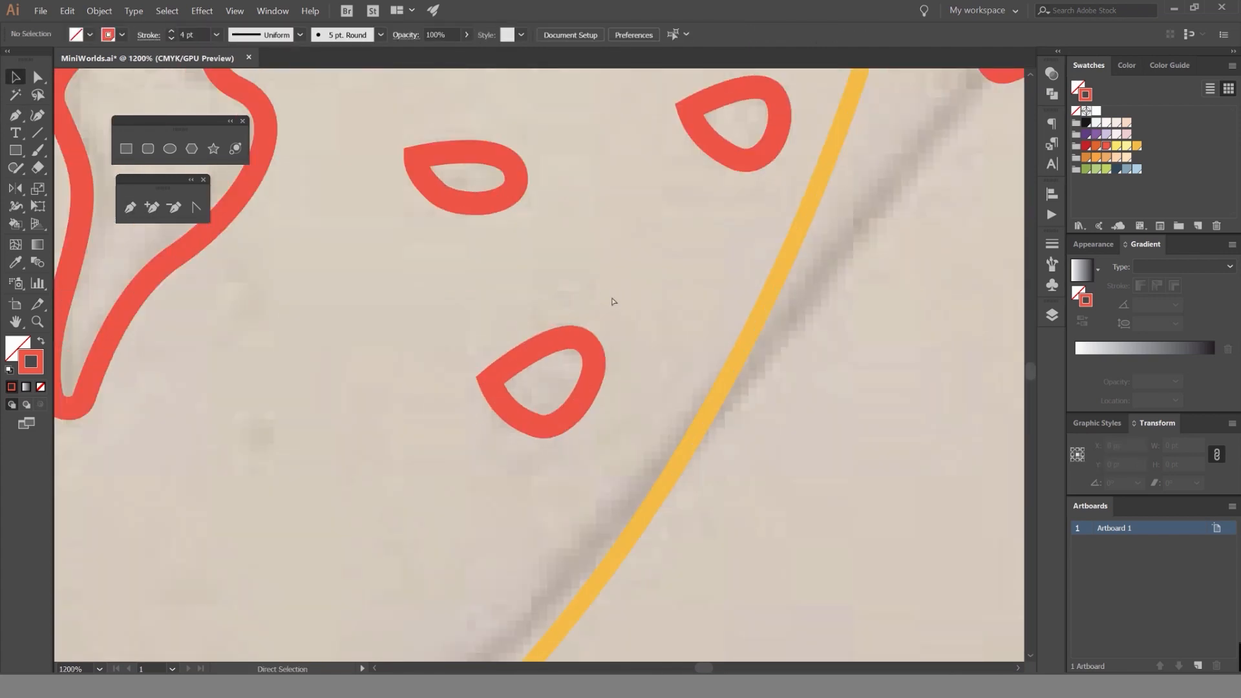
{"action": "left_click_drag", "start_coordinate": [612, 294], "coordinate": [446, 413]}
{"action": "key", "text": "Delete"}
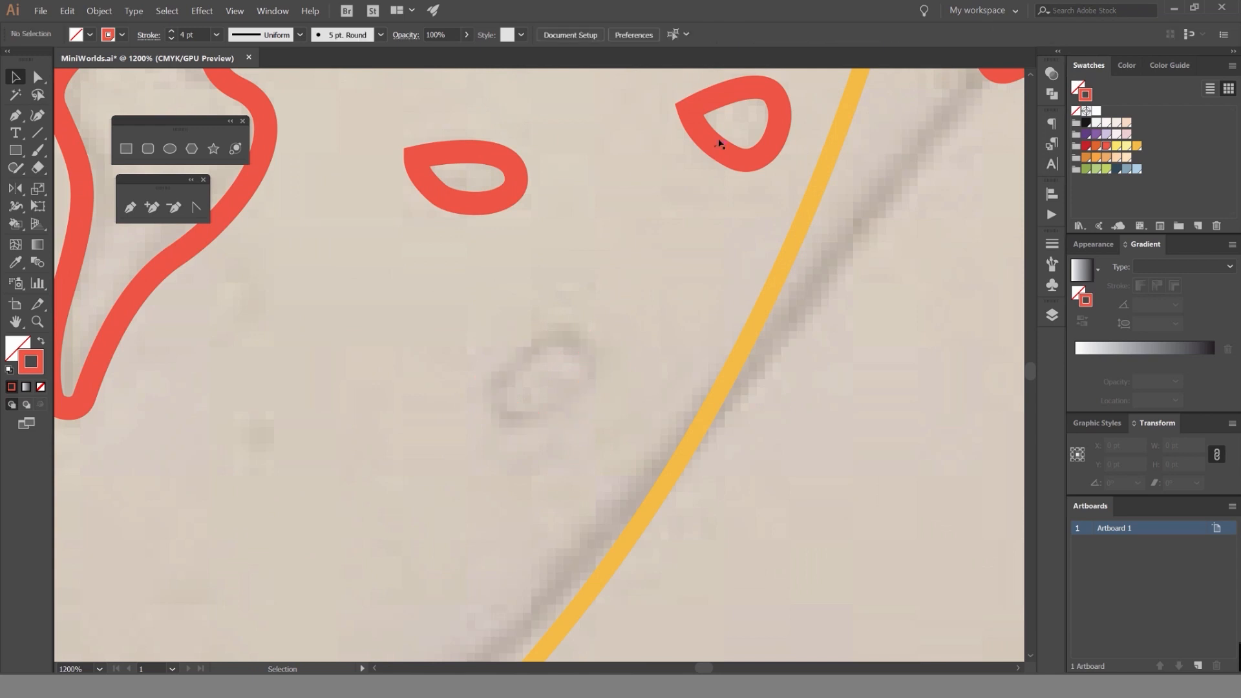
Reshape the small round spot and the flat spot beside it by moving their pointed left corners inward.
{"action": "left_click", "coordinate": [697, 109]}
{"action": "key", "text": "a"}
{"action": "left_click_drag", "start_coordinate": [719, 116], "coordinate": [751, 124]}
{"action": "left_click", "coordinate": [607, 138]}
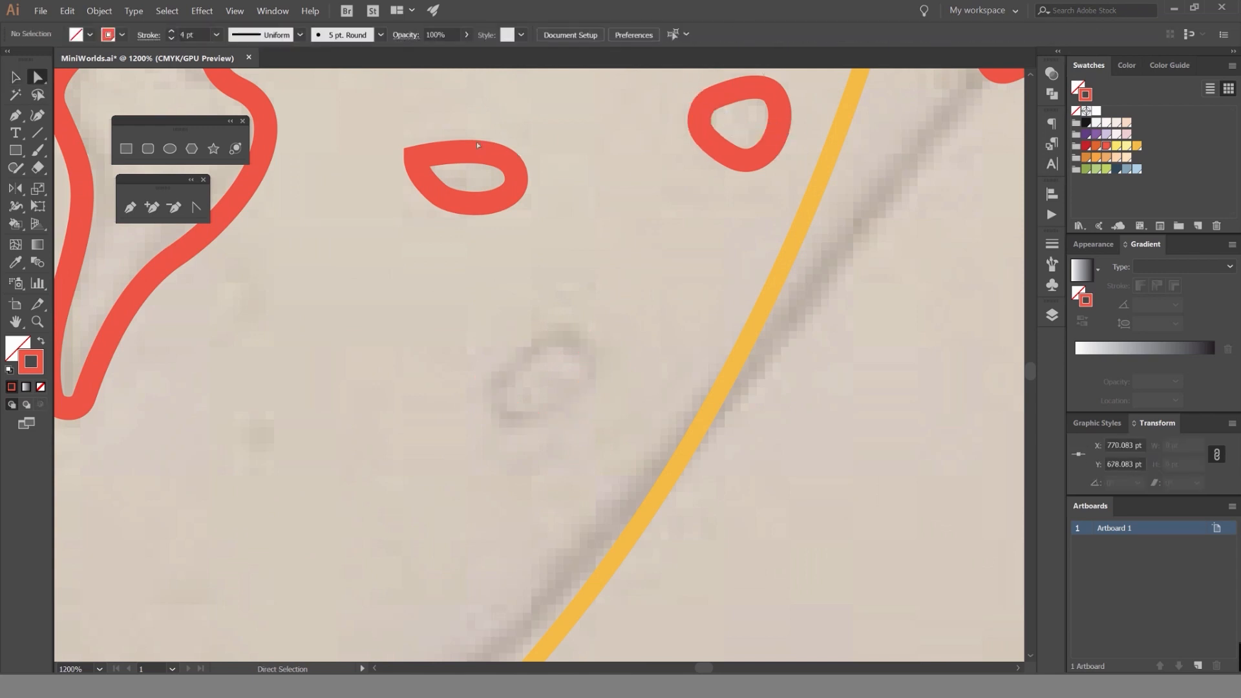
{"action": "left_click", "coordinate": [455, 158]}
{"action": "left_click_drag", "start_coordinate": [433, 166], "coordinate": [453, 176]}
{"action": "left_click", "coordinate": [558, 295]}
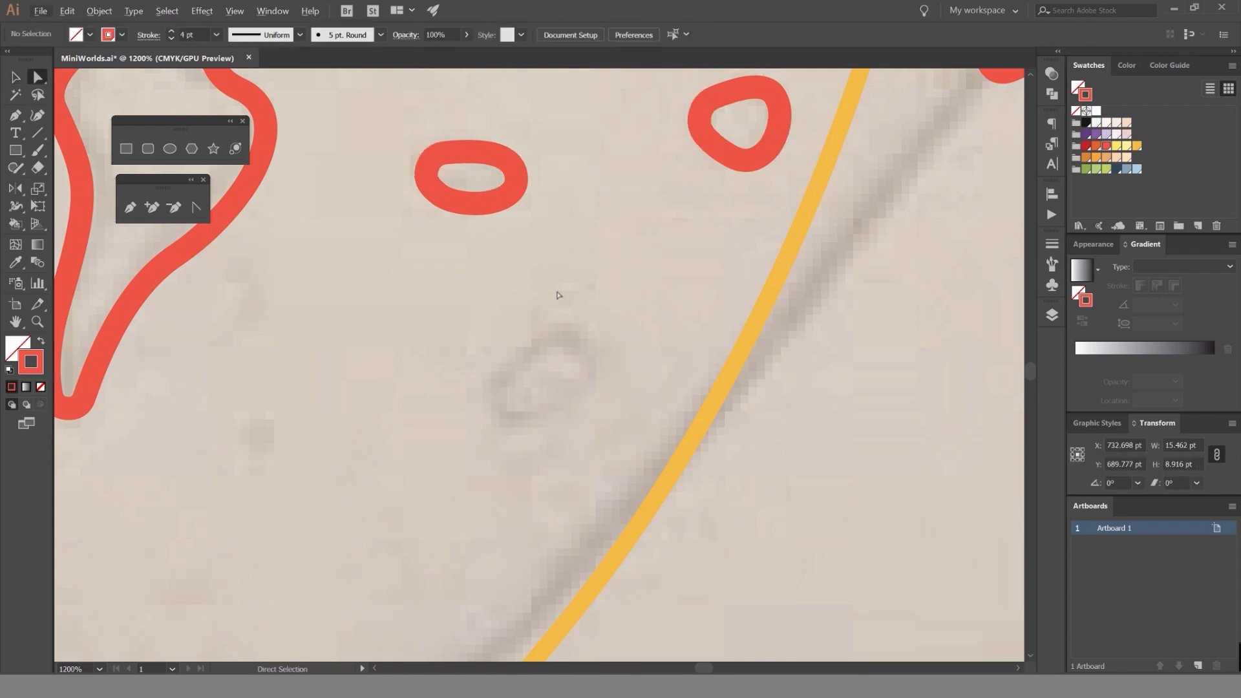
Retrace the lowest slanted spot near the bowl's lower right edge as a closed curved path and deselect it.
{"action": "key", "text": "p"}
{"action": "left_click_drag", "start_coordinate": [612, 340], "coordinate": [582, 416]}
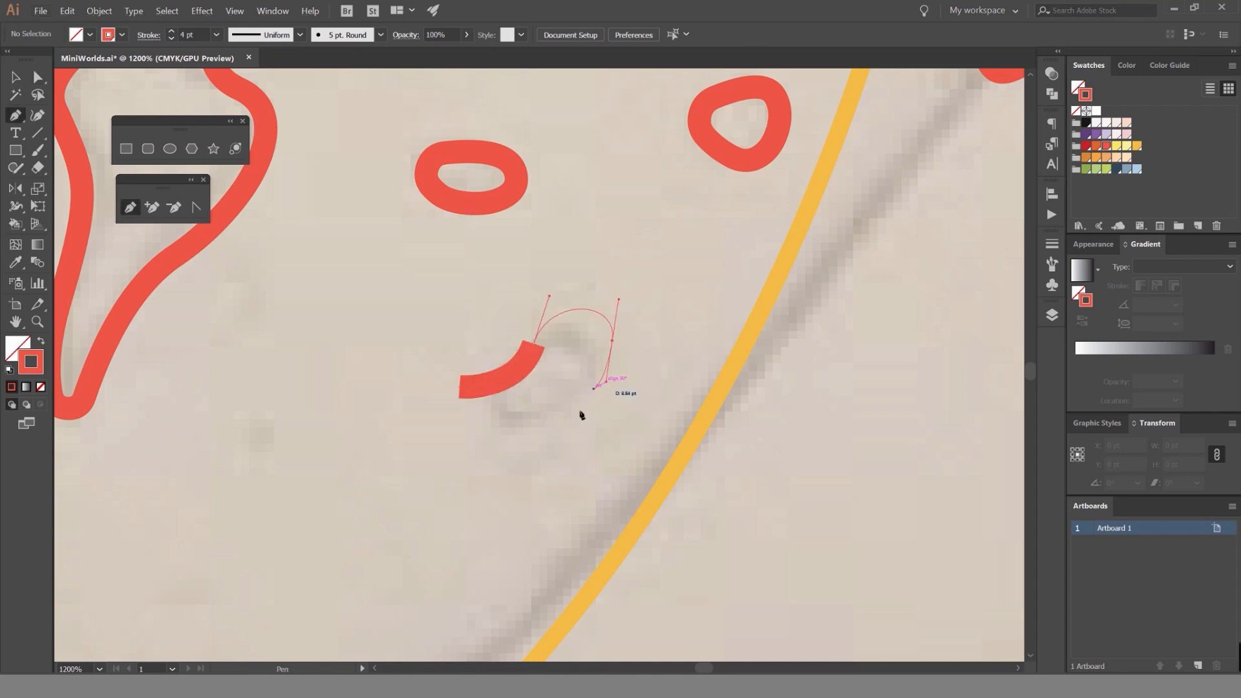
{"action": "left_click_drag", "start_coordinate": [479, 447], "coordinate": [451, 419]}
{"action": "left_click", "coordinate": [459, 388]}
{"action": "key", "text": "v"}
{"action": "left_click", "coordinate": [402, 347]}
{"action": "scroll", "coordinate": [401, 346], "scroll_direction": "down", "scroll_amount": 7}
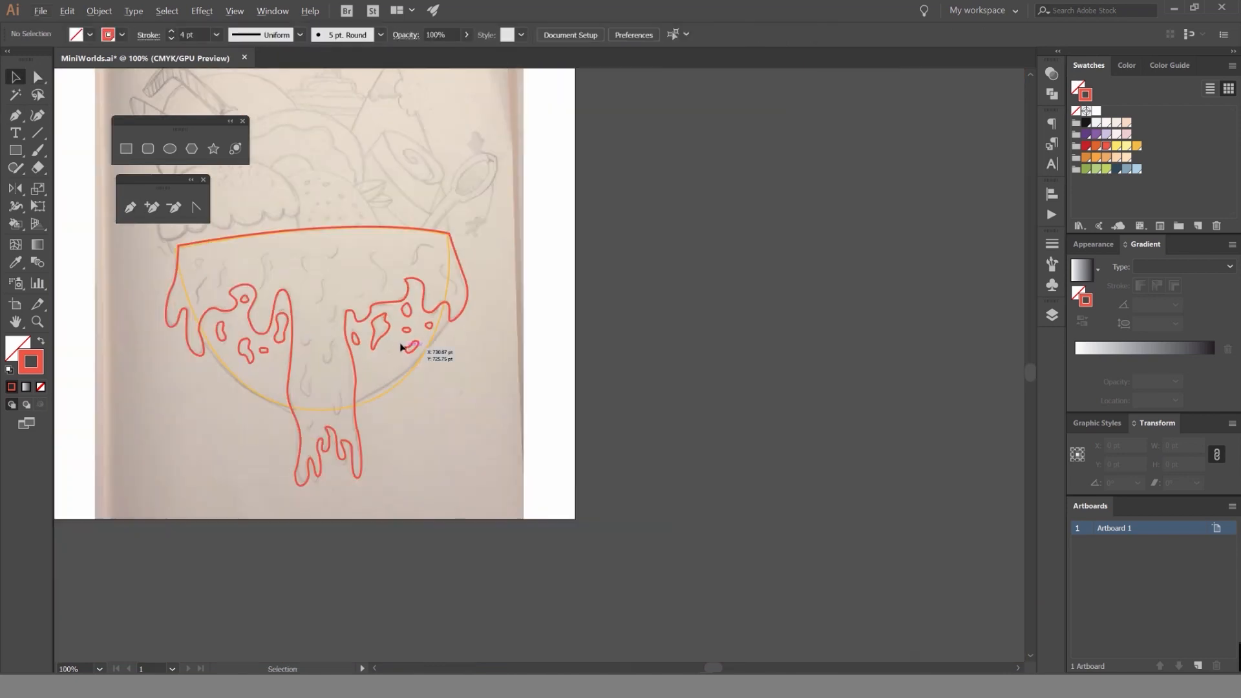
Shrink the tall spot beside the left syrup strand and shift the small rectangular spot to the right.
{"action": "left_click_drag", "start_coordinate": [401, 347], "coordinate": [650, 329]}
{"action": "scroll", "coordinate": [660, 301], "scroll_direction": "up", "scroll_amount": 4}
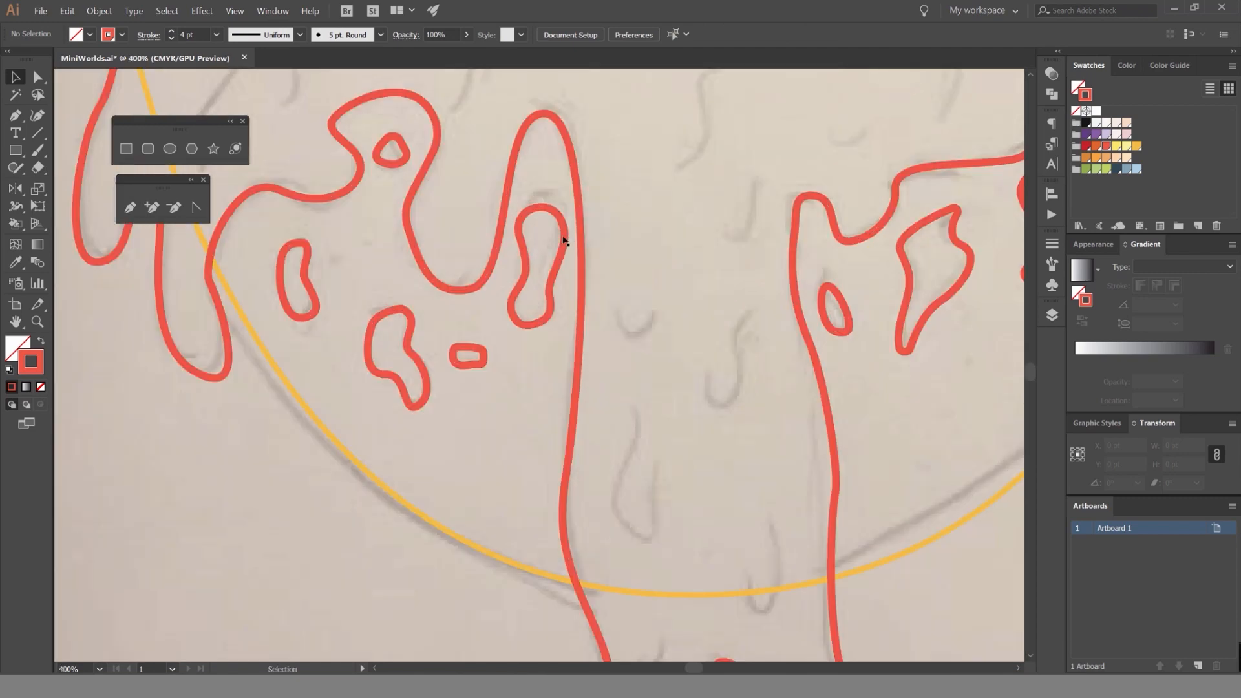
{"action": "left_click", "coordinate": [563, 207]}
{"action": "mouse_move", "coordinate": [563, 207]}
{"action": "left_mouse_down"}
{"action": "mouse_move", "coordinate": [579, 213]}
{"action": "mouse_move", "coordinate": [546, 243]}
{"action": "mouse_move", "coordinate": [572, 266]}
{"action": "mouse_move", "coordinate": [553, 250]}
{"action": "left_mouse_up"}
{"action": "left_click_drag", "start_coordinate": [481, 355], "coordinate": [482, 355]}
{"action": "left_click", "coordinate": [460, 324]}
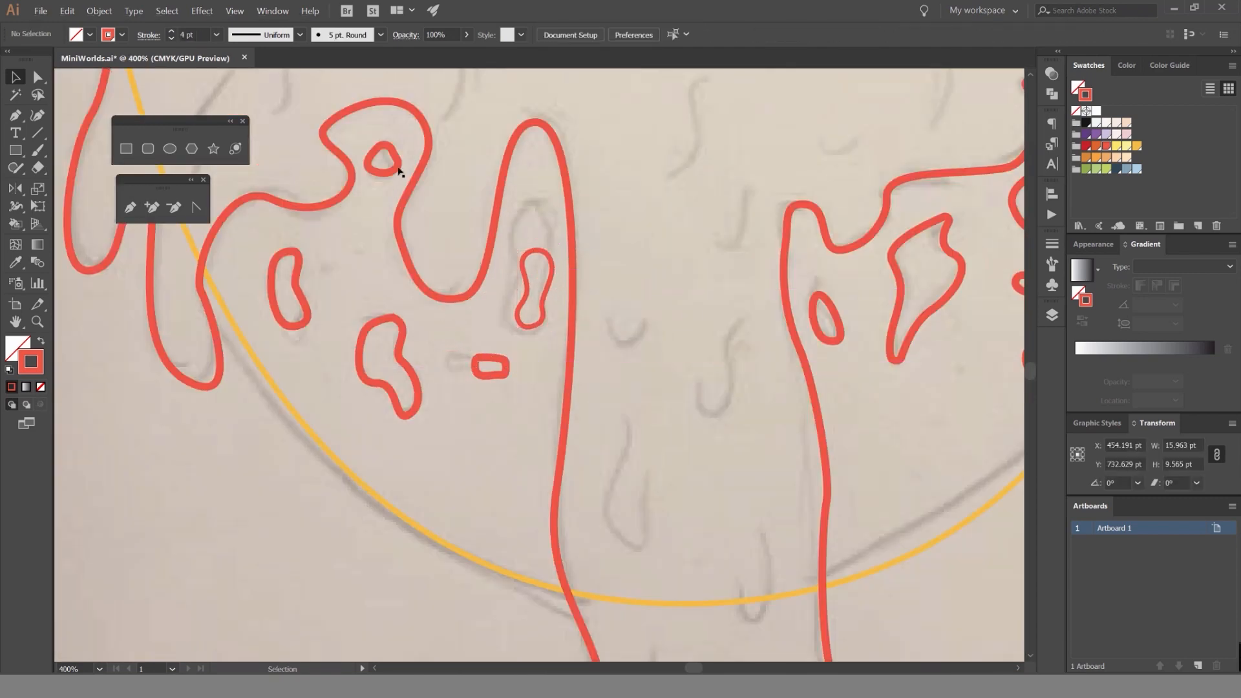
Adjust the other left-side spots, moving the top round one up slightly and tilting the lower blob and the leftmost oval.
{"action": "left_click_drag", "start_coordinate": [394, 167], "coordinate": [398, 154]}
{"action": "left_click", "coordinate": [382, 219]}
{"action": "mouse_move", "coordinate": [388, 324]}
{"action": "left_mouse_down"}
{"action": "mouse_move", "coordinate": [402, 314]}
{"action": "mouse_move", "coordinate": [395, 329]}
{"action": "left_mouse_up"}
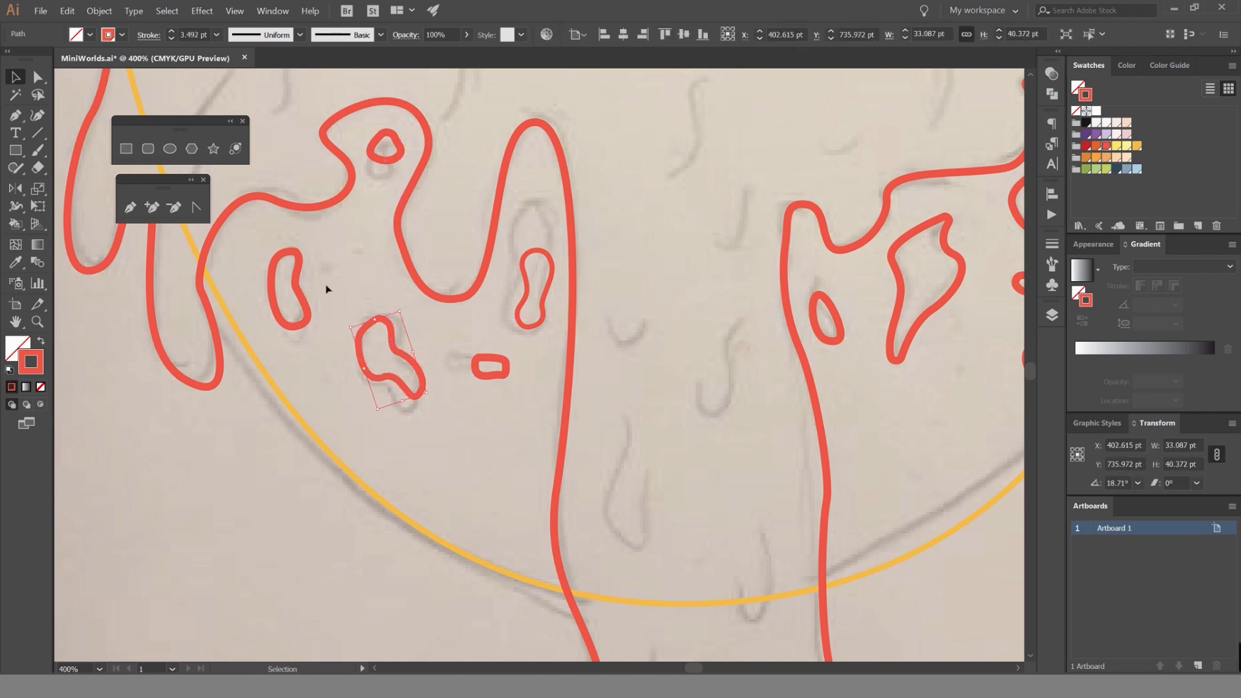
{"action": "left_click_drag", "start_coordinate": [299, 258], "coordinate": [291, 245]}
{"action": "left_click", "coordinate": [326, 244]}
Match the shrunken tall left spot's stroke to the other spots with the Eyedropper.
{"action": "scroll", "coordinate": [410, 263], "scroll_direction": "down", "scroll_amount": 4}
{"action": "scroll", "coordinate": [494, 271], "scroll_direction": "up", "scroll_amount": 3}
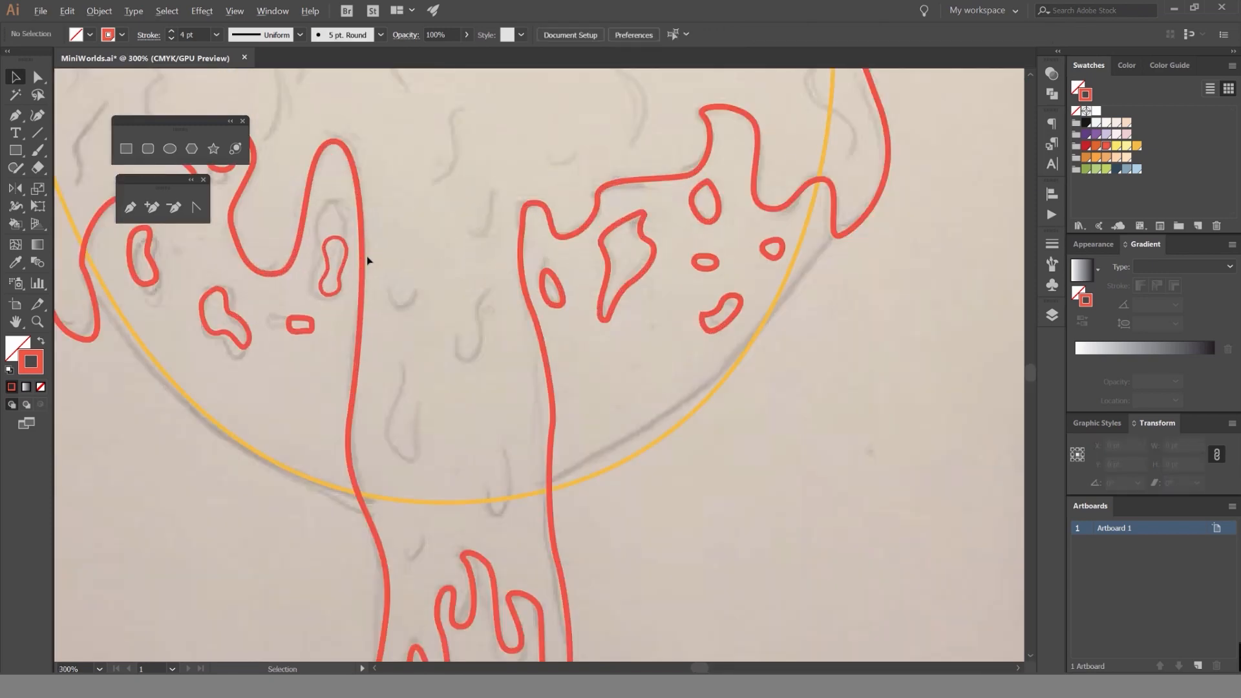
{"action": "left_click", "coordinate": [331, 260]}
{"action": "key", "text": "i"}
{"action": "left_click", "coordinate": [701, 347]}
Scale down the flat spot and the small round spot near the bowl's right edge.
{"action": "scroll", "coordinate": [756, 258], "scroll_direction": "up", "scroll_amount": 4}
{"action": "left_click", "coordinate": [637, 272]}
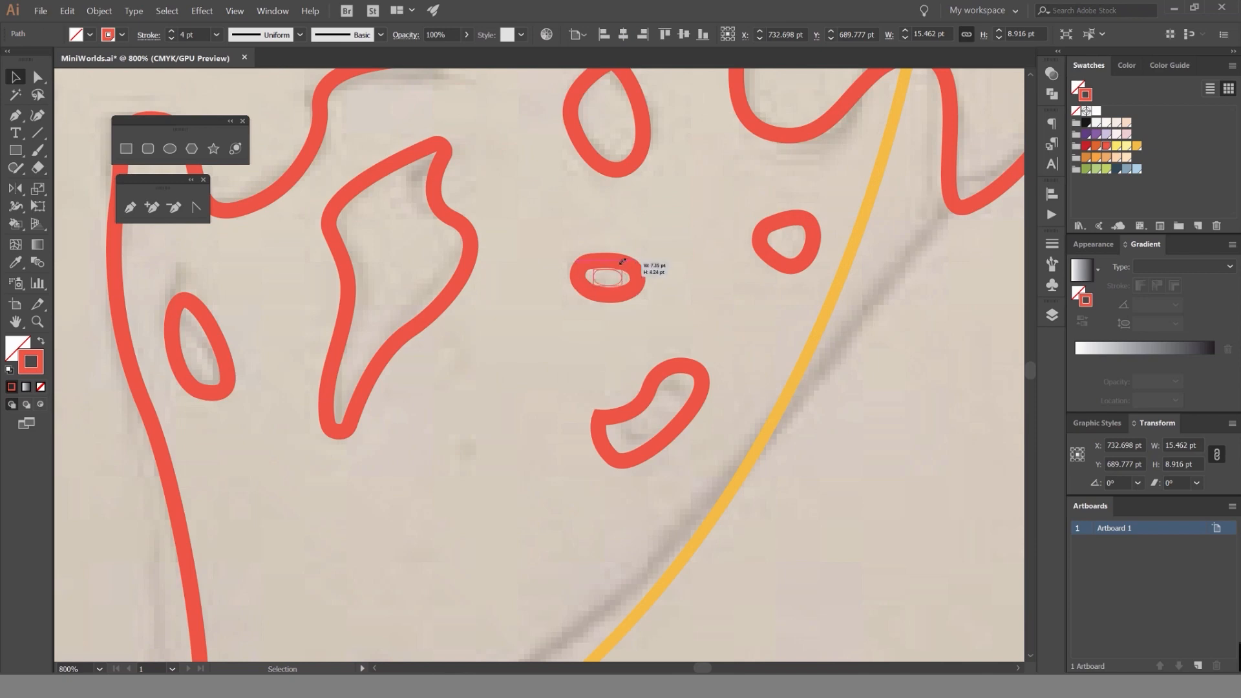
{"action": "left_click_drag", "start_coordinate": [622, 261], "coordinate": [621, 260]}
{"action": "left_click_drag", "start_coordinate": [815, 218], "coordinate": [803, 226]}
{"action": "left_click", "coordinate": [710, 225]}
{"action": "scroll", "coordinate": [703, 227], "scroll_direction": "down", "scroll_amount": 7}
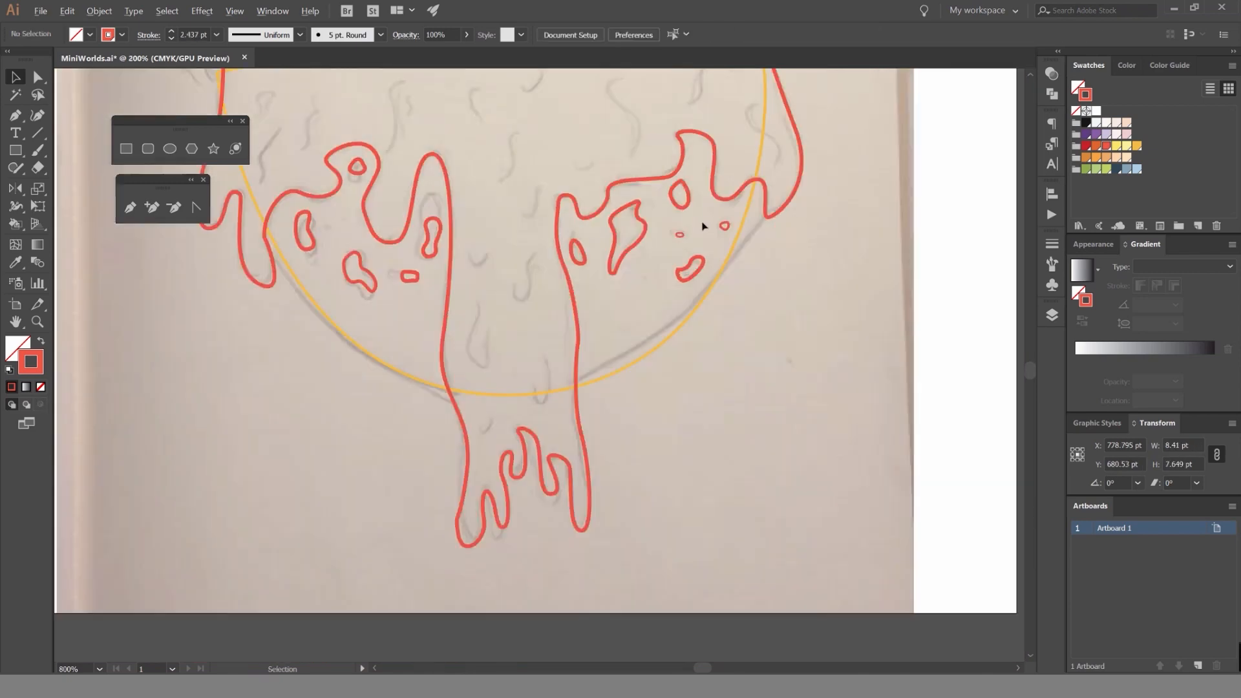
Enlarge the tiny flat spot on the bowl's right side slightly and deselect it.
{"action": "scroll", "coordinate": [703, 219], "scroll_direction": "up", "scroll_amount": 6}
{"action": "left_click", "coordinate": [637, 273]}
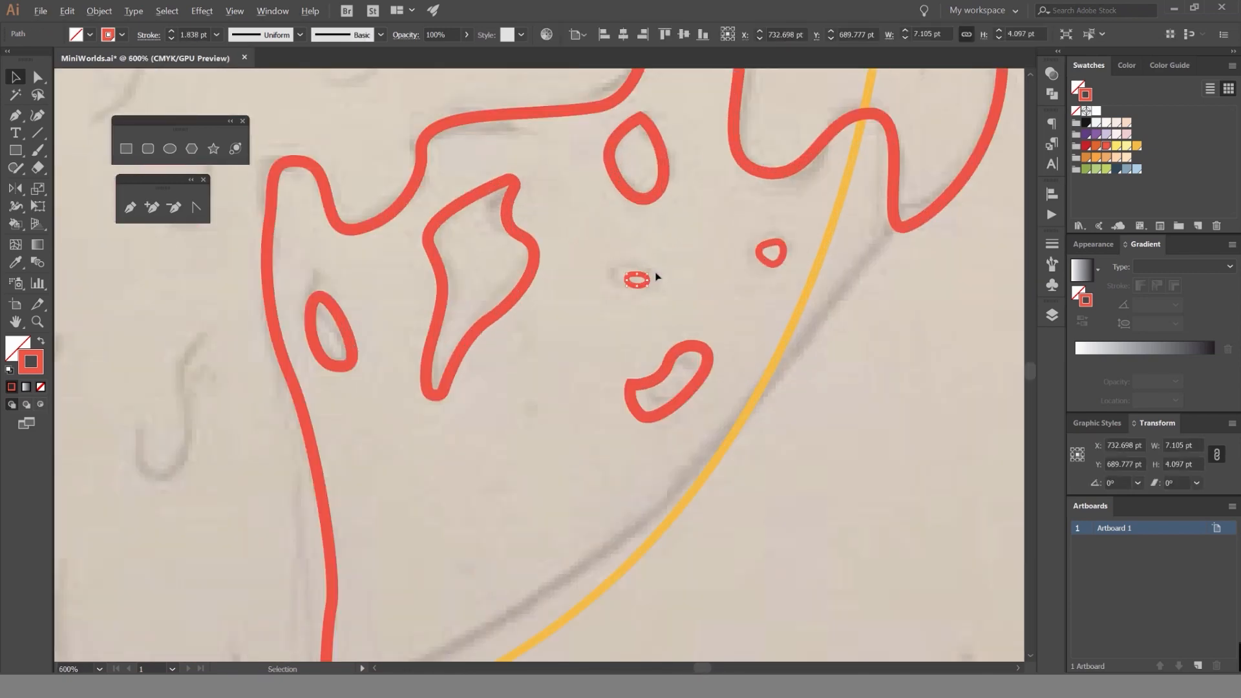
{"action": "scroll", "coordinate": [657, 275], "scroll_direction": "up", "scroll_amount": 3}
{"action": "left_click_drag", "start_coordinate": [630, 267], "coordinate": [637, 263]}
{"action": "left_click", "coordinate": [708, 244]}
{"action": "scroll", "coordinate": [709, 247], "scroll_direction": "down", "scroll_amount": 7}
{"action": "scroll", "coordinate": [685, 316], "scroll_direction": "up", "scroll_amount": 2}
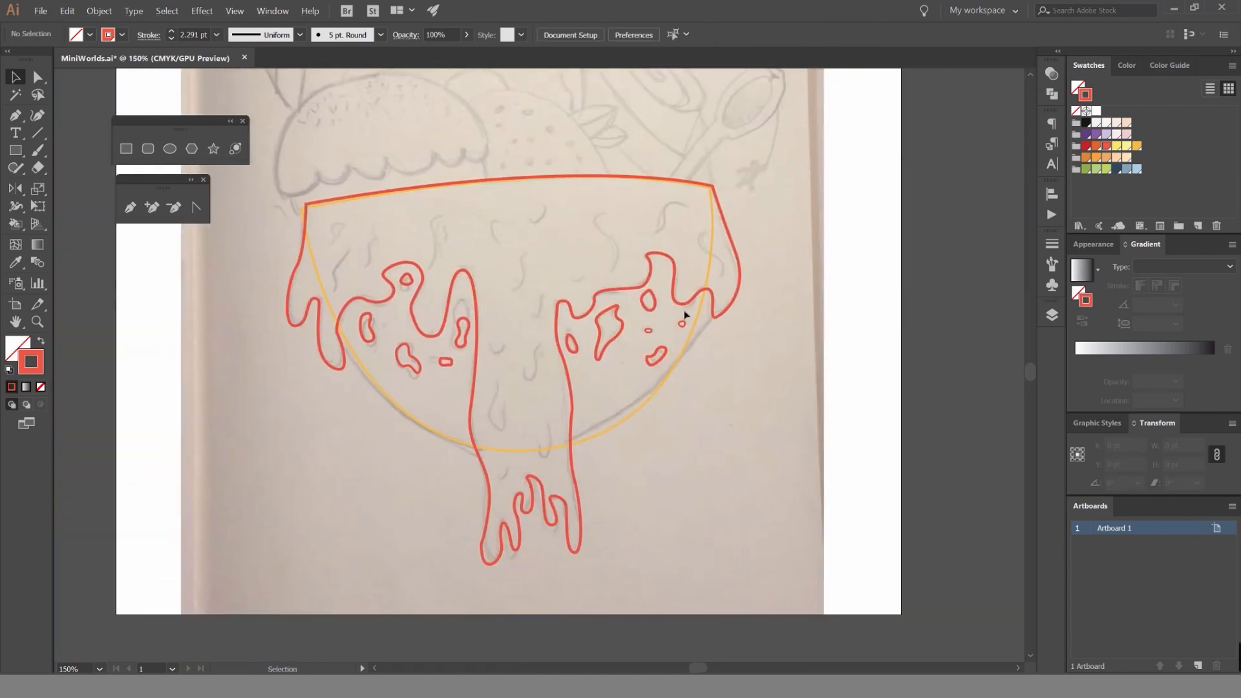
Match the strokes of the two small right-side spots to the syrup outline with the Eyedropper.
{"action": "left_click_drag", "start_coordinate": [612, 341], "coordinate": [611, 342]}
{"action": "key", "text": "i"}
{"action": "left_click", "coordinate": [625, 292]}
{"action": "key", "text": "v"}
{"action": "left_click", "coordinate": [573, 372]}
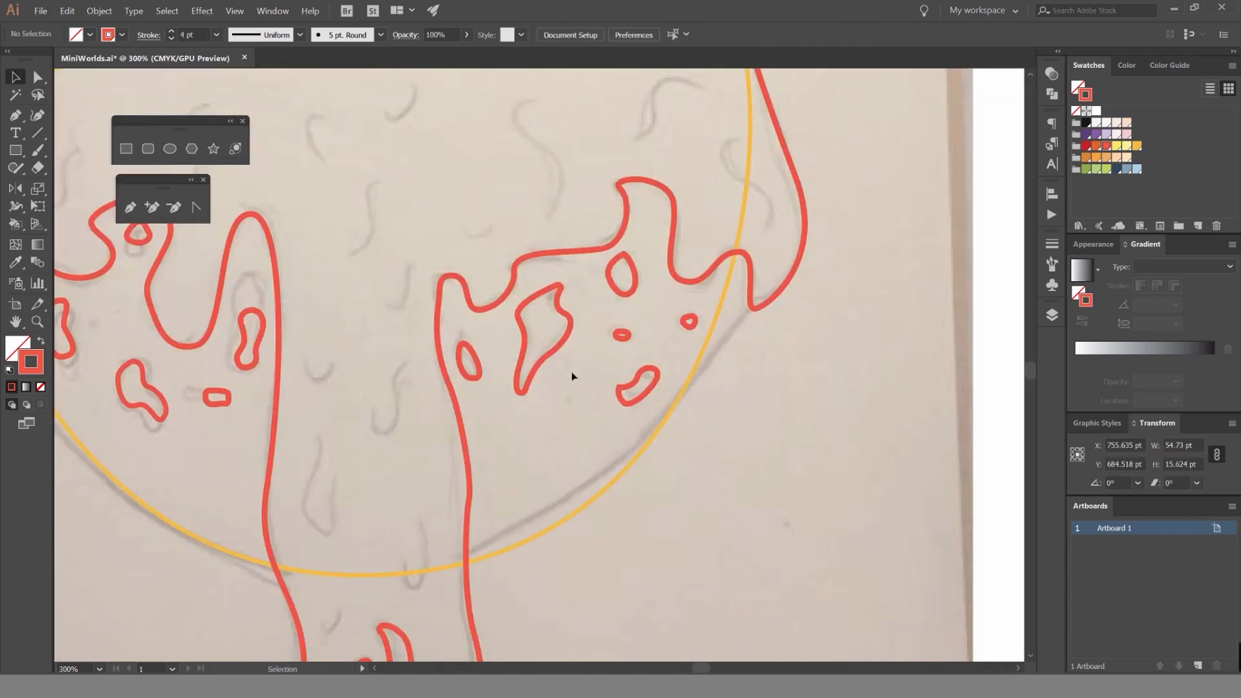
Set the stroke weight of all traced syrup and spot paths to 4 pt and deselect them.
{"action": "scroll", "coordinate": [571, 380], "scroll_direction": "down", "scroll_amount": 3}
{"action": "scroll", "coordinate": [394, 374], "scroll_direction": "up", "scroll_amount": 3}
{"action": "scroll", "coordinate": [537, 333], "scroll_direction": "up", "scroll_amount": 1}
{"action": "left_click", "coordinate": [561, 424]}
{"action": "scroll", "coordinate": [557, 419], "scroll_direction": "down", "scroll_amount": 3}
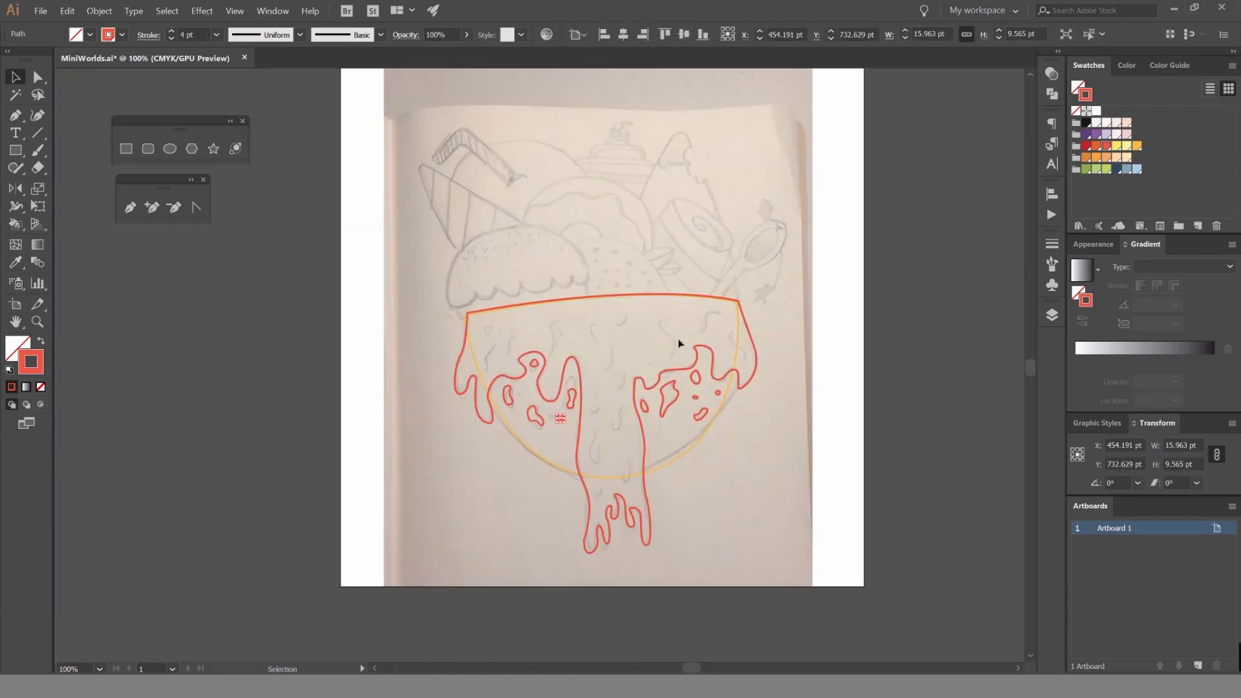
{"action": "left_click", "coordinate": [711, 326]}
{"action": "key", "text": "ctrl+a"}
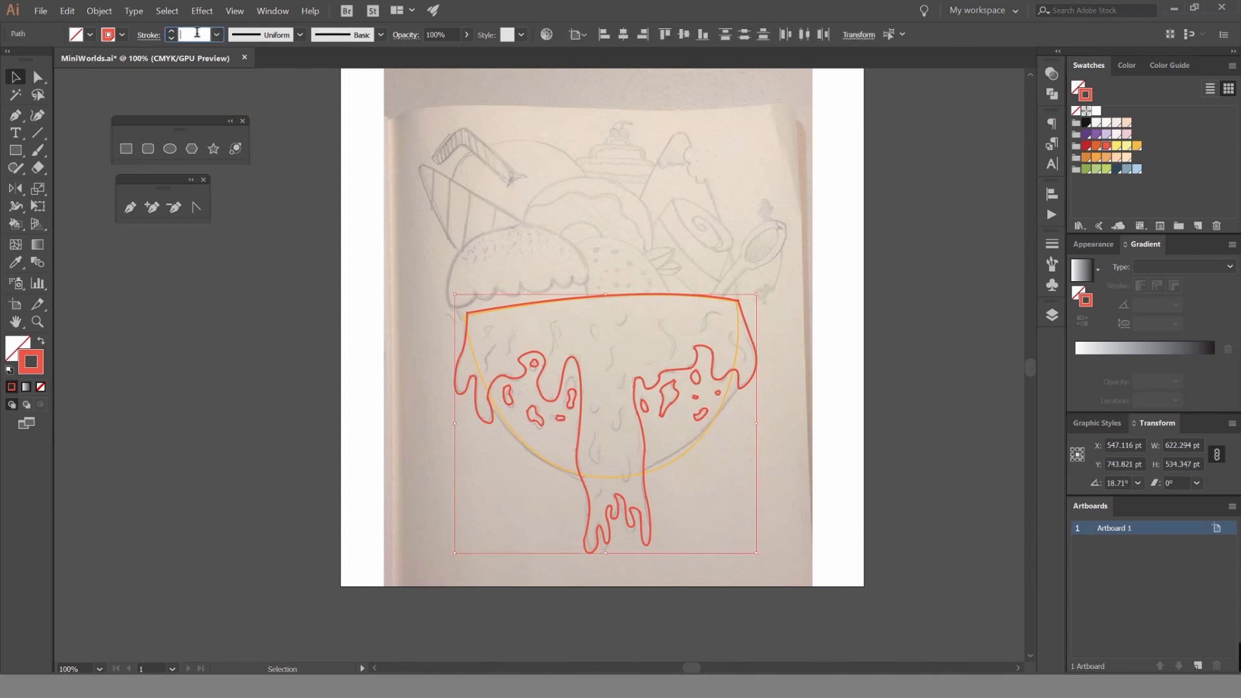
{"action": "left_click", "coordinate": [556, 102]}
Trace the short hooked detail line near the syrup's upper left corner as an open path and deselect it.
{"action": "left_click_drag", "start_coordinate": [576, 342], "coordinate": [464, 210]}
{"action": "scroll", "coordinate": [561, 296], "scroll_direction": "up", "scroll_amount": 1}
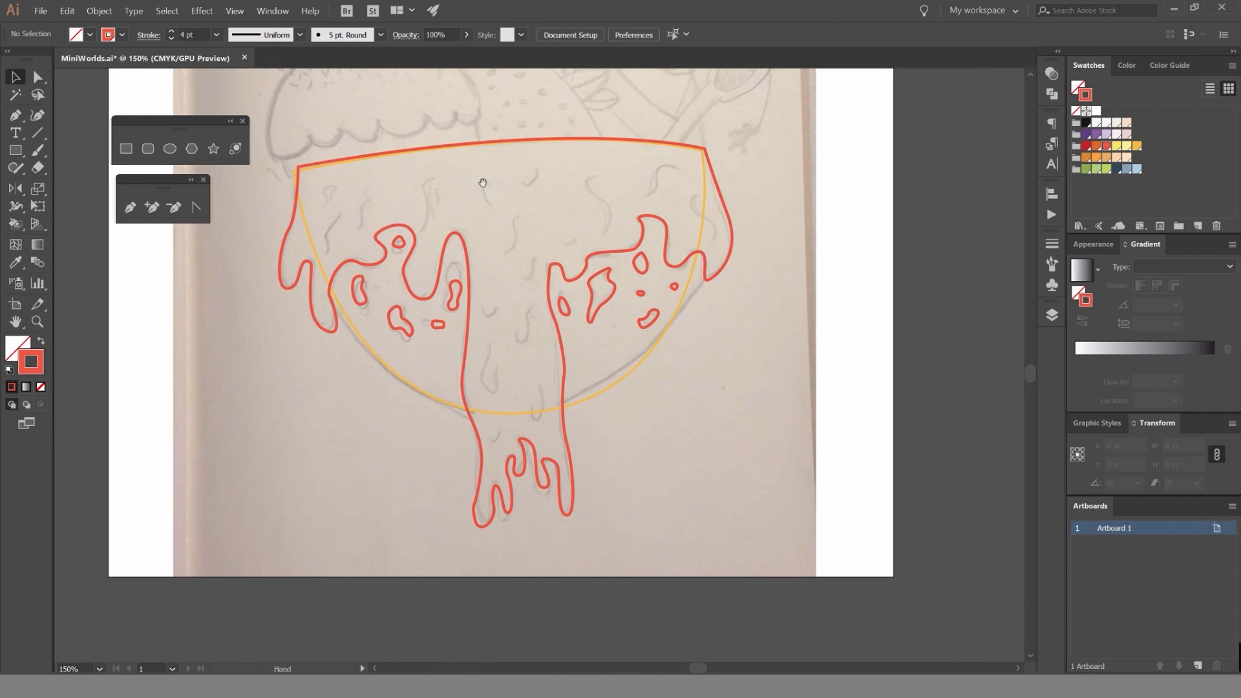
{"action": "left_click_drag", "start_coordinate": [483, 183], "coordinate": [617, 184]}
{"action": "scroll", "coordinate": [497, 190], "scroll_direction": "up", "scroll_amount": 2}
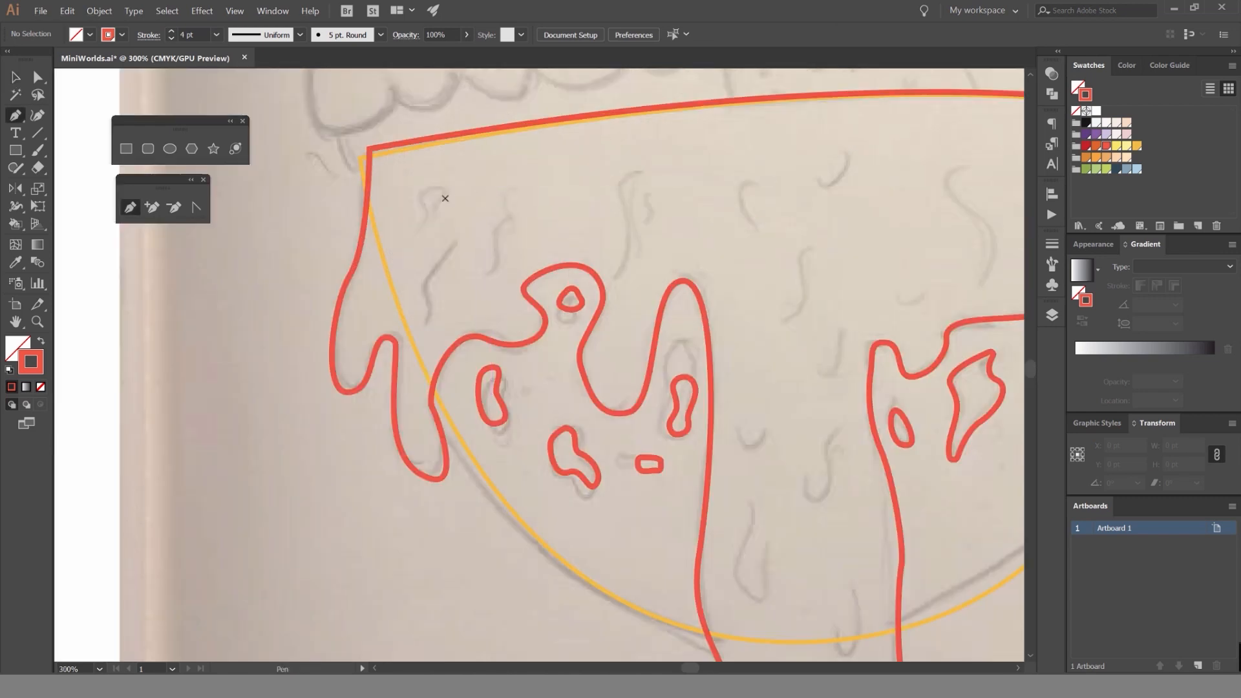
{"action": "scroll", "coordinate": [455, 202], "scroll_direction": "up", "scroll_amount": 2}
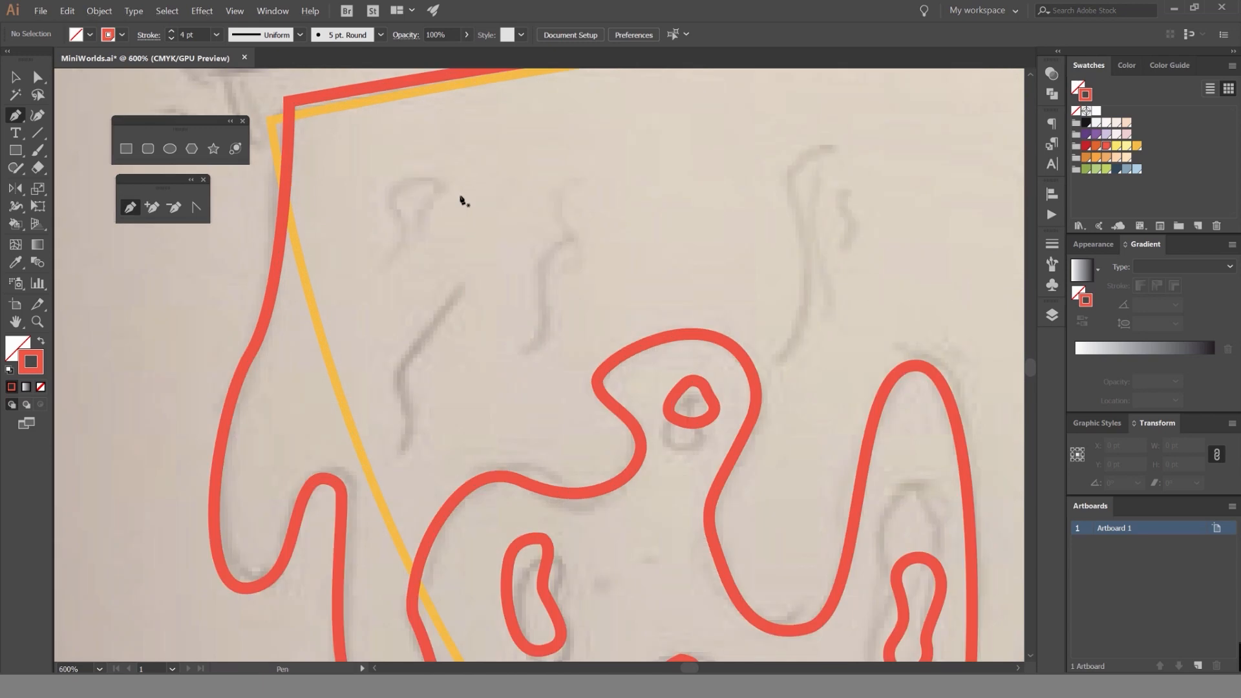
{"action": "left_click", "coordinate": [440, 189]}
{"action": "scroll", "coordinate": [420, 194], "scroll_direction": "up", "scroll_amount": 2}
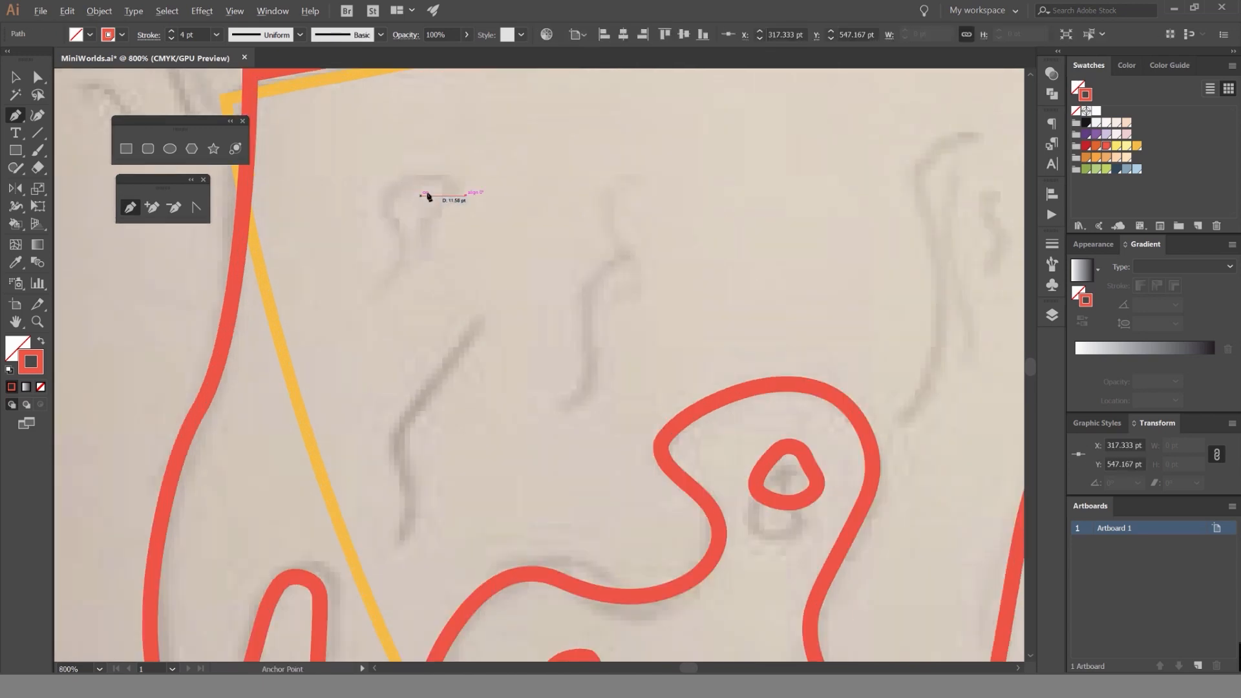
{"action": "mouse_move", "coordinate": [370, 196]}
{"action": "left_mouse_down"}
{"action": "mouse_move", "coordinate": [366, 269]}
{"action": "mouse_move", "coordinate": [345, 266]}
{"action": "left_mouse_up"}
{"action": "mouse_move", "coordinate": [363, 338]}
{"action": "left_mouse_down"}
{"action": "mouse_move", "coordinate": [302, 429]}
{"action": "mouse_move", "coordinate": [560, 287]}
{"action": "mouse_move", "coordinate": [545, 291]}
{"action": "left_mouse_up"}
{"action": "scroll", "coordinate": [393, 406], "scroll_direction": "down", "scroll_amount": 2}
{"action": "key", "text": "v"}
{"action": "left_click", "coordinate": [457, 380]}
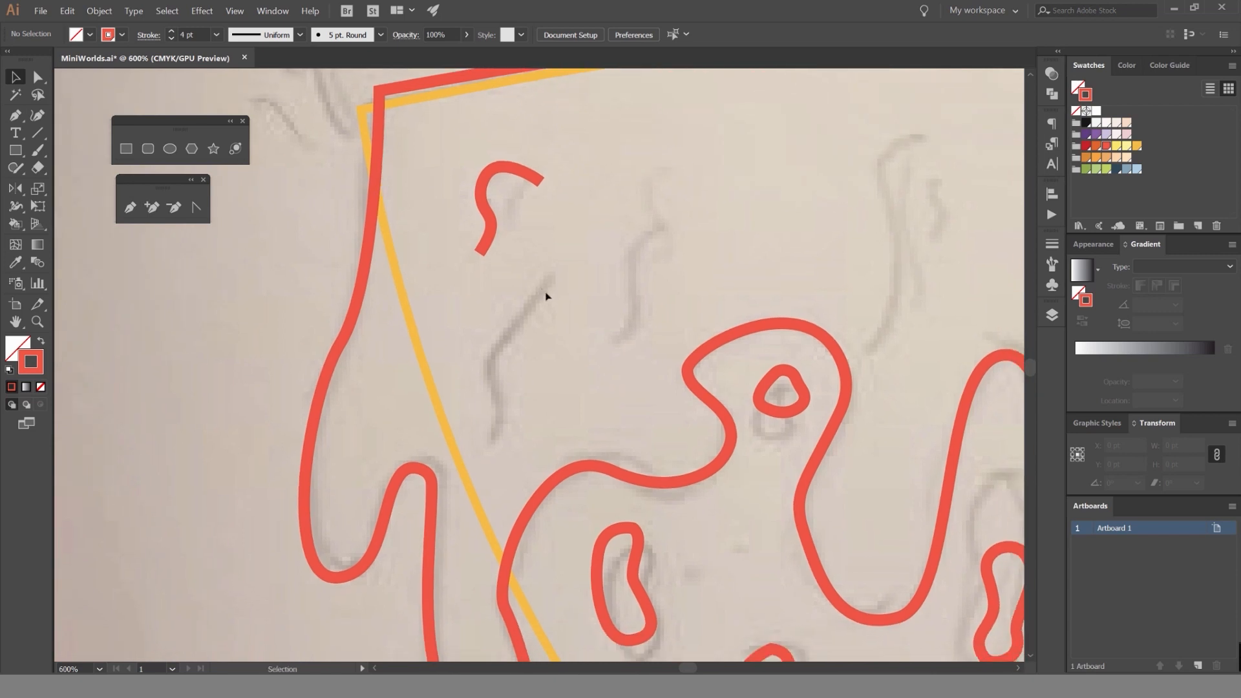
Trace the slanted detail line below the first hooked line as an open path and deselect it.
{"action": "key", "text": "p"}
{"action": "left_click", "coordinate": [484, 370]}
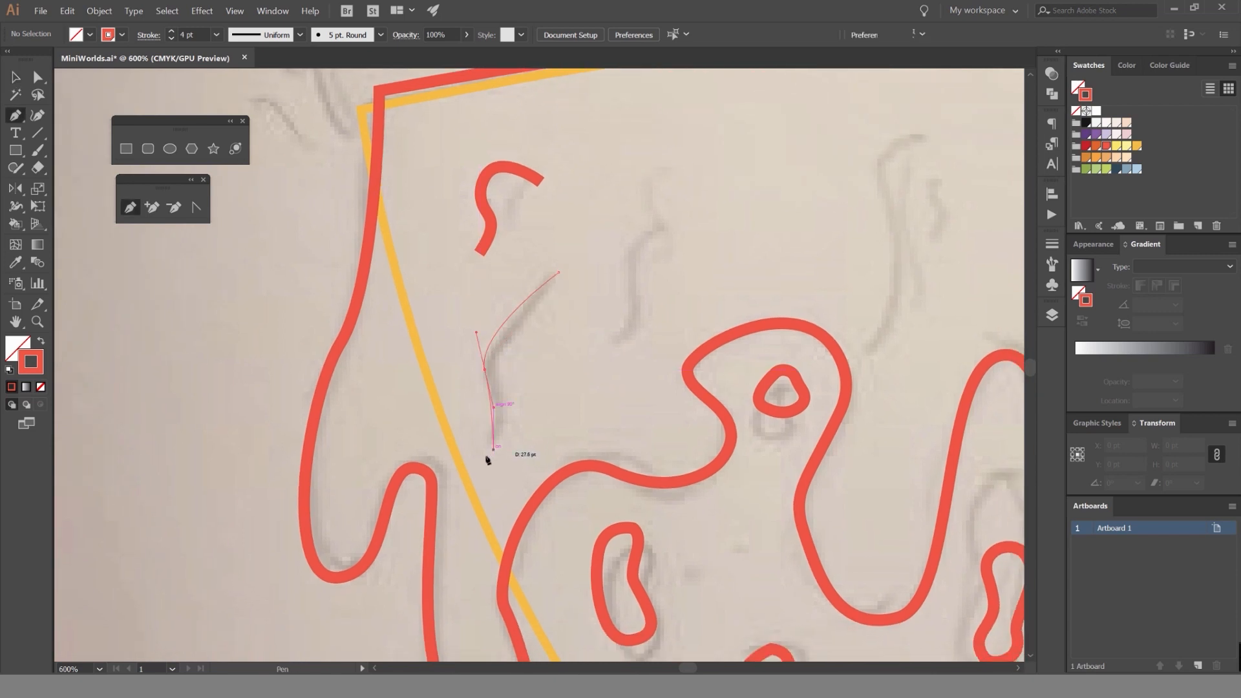
{"action": "left_click", "coordinate": [493, 449]}
{"action": "key", "text": "v"}
{"action": "left_click", "coordinate": [588, 390]}
Undo the accidental shift of the artwork and give all traced paths round stroke caps.
{"action": "left_click_drag", "start_coordinate": [519, 304], "coordinate": [532, 299]}
{"action": "scroll", "coordinate": [597, 279], "scroll_direction": "down", "scroll_amount": 3}
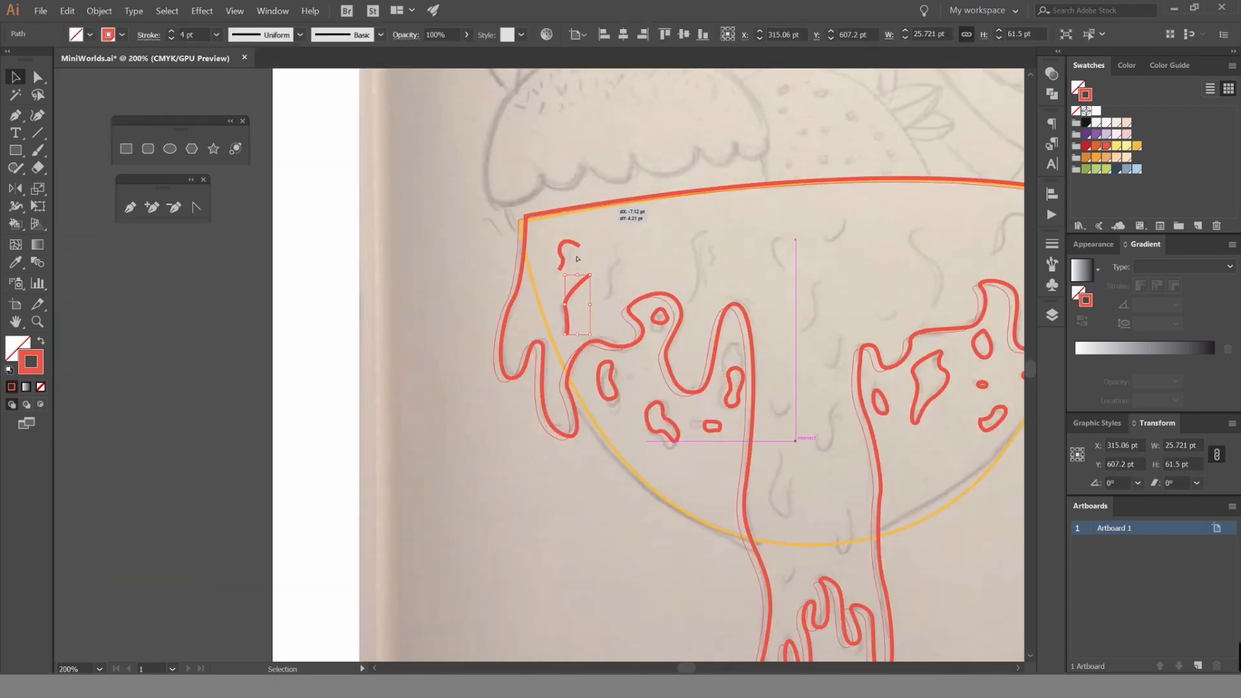
{"action": "left_click_drag", "start_coordinate": [578, 258], "coordinate": [572, 284]}
{"action": "key", "text": "ctrl+z"}
{"action": "left_click", "coordinate": [1052, 244]}
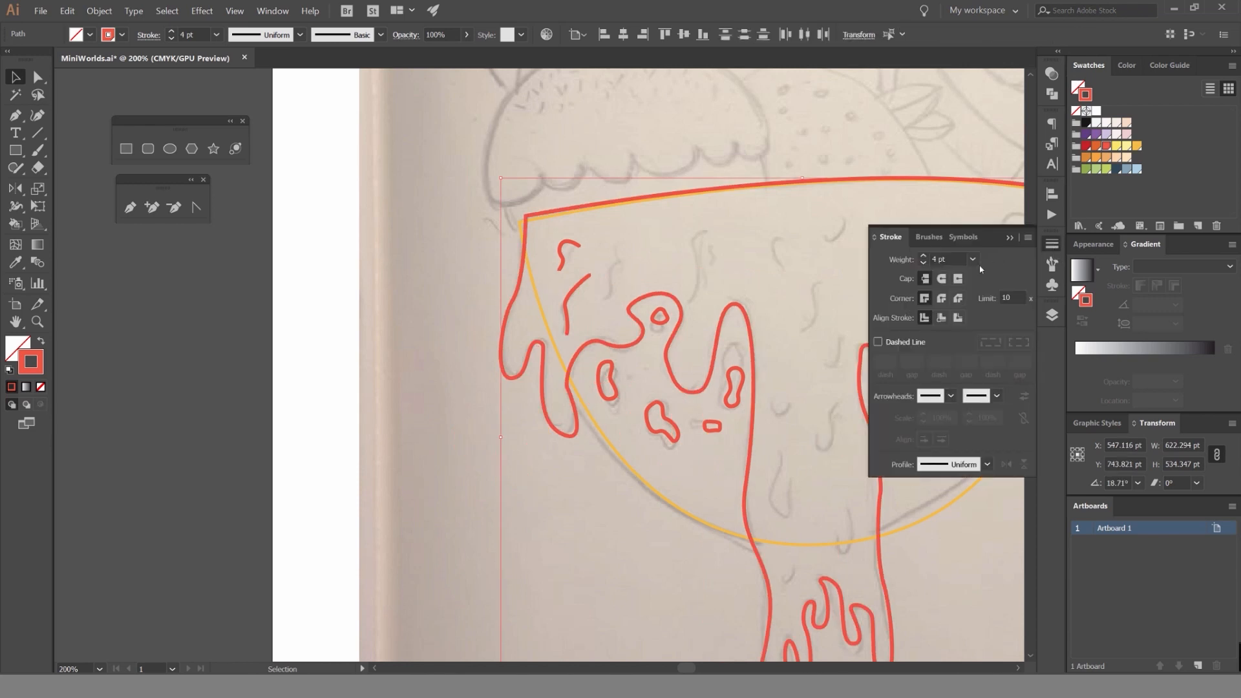
{"action": "left_click", "coordinate": [722, 274]}
Trace the curved detail line to the right of the first two lines as an open path and deselect it.
{"action": "scroll", "coordinate": [573, 263], "scroll_direction": "up", "scroll_amount": 3}
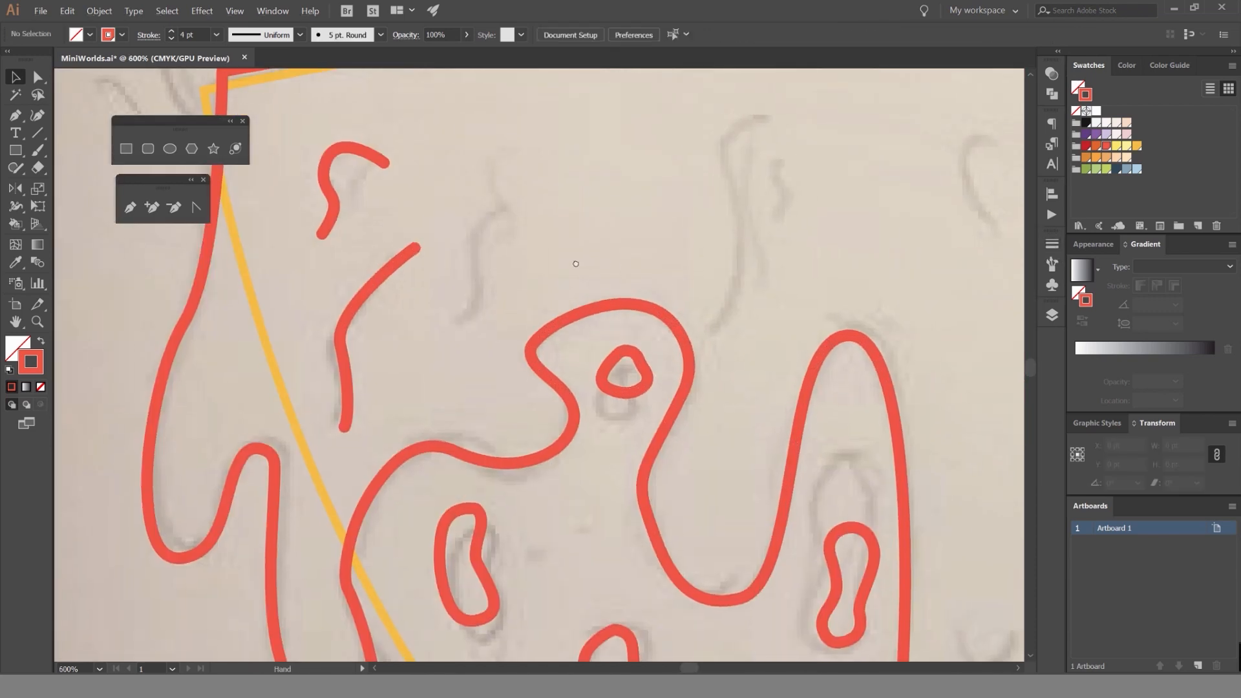
{"action": "key", "text": "p"}
{"action": "left_click", "coordinate": [503, 204]}
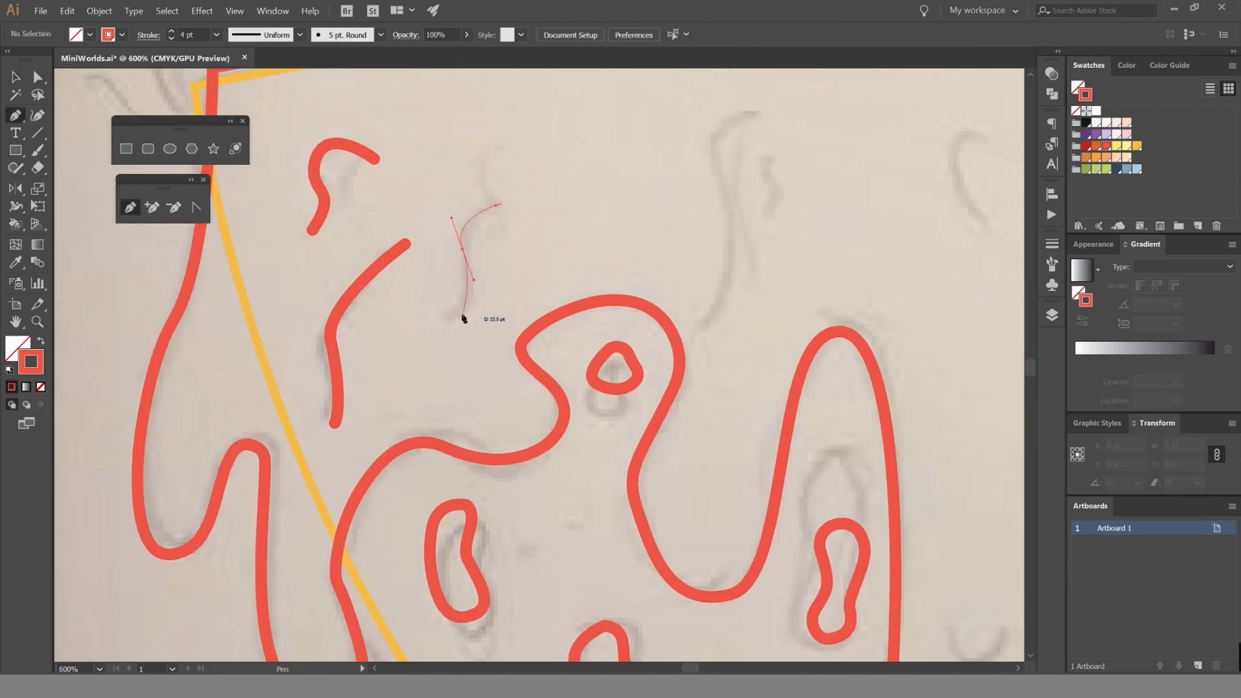
{"action": "left_click_drag", "start_coordinate": [459, 315], "coordinate": [449, 331]}
{"action": "left_click_drag", "start_coordinate": [605, 238], "coordinate": [460, 285]}
{"action": "key", "text": "v"}
{"action": "left_click", "coordinate": [614, 199]}
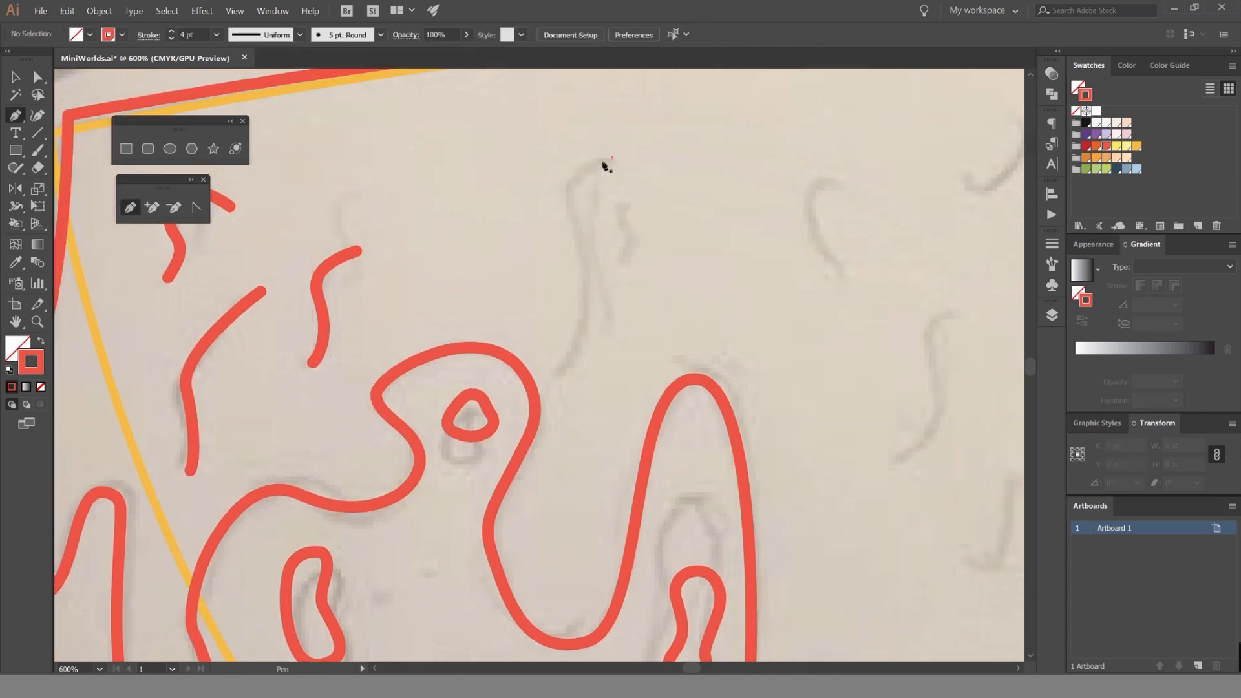
Trace the tall hooked detail line above the syrup's left round notch as an open path and deselect it.
{"action": "left_click_drag", "start_coordinate": [570, 193], "coordinate": [601, 247]}
{"action": "left_click", "coordinate": [587, 352]}
{"action": "key", "text": "v"}
{"action": "left_click", "coordinate": [732, 263]}
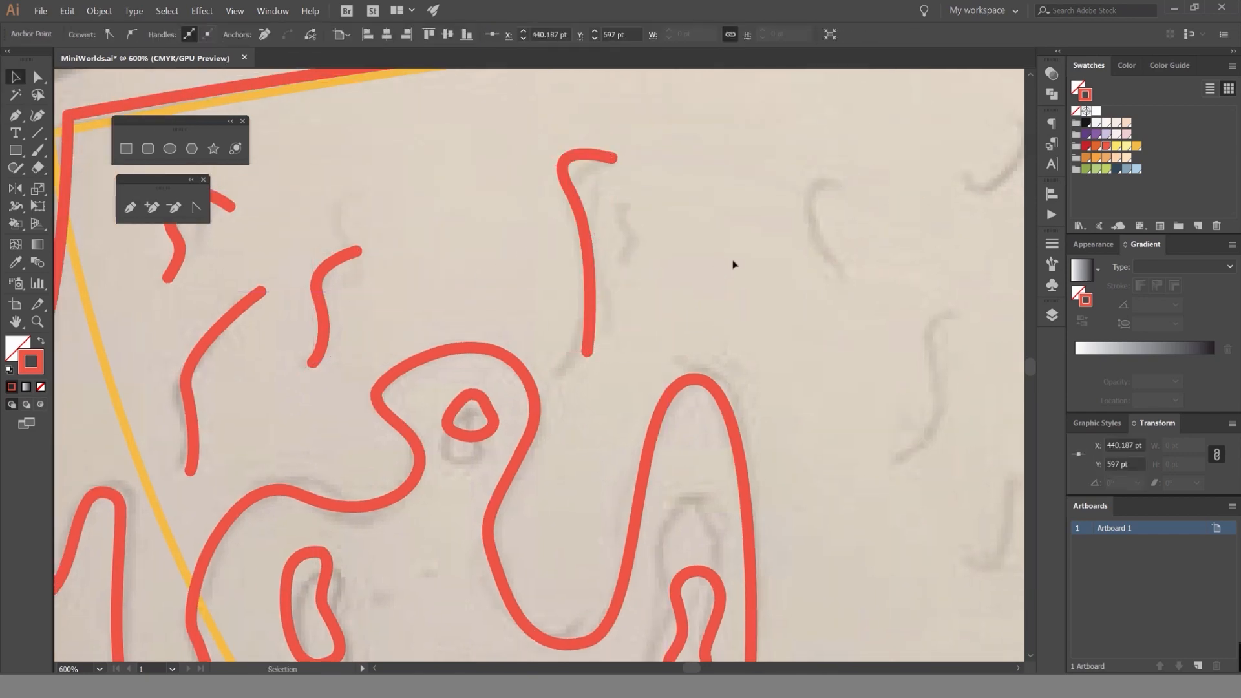
Trace the short hooked detail line to the right of the tall one as an open path.
{"action": "scroll", "coordinate": [636, 276], "scroll_direction": "down", "scroll_amount": 3}
{"action": "mouse_move", "coordinate": [733, 261]}
{"action": "left_mouse_down"}
{"action": "mouse_move", "coordinate": [550, 275]}
{"action": "mouse_move", "coordinate": [495, 355]}
{"action": "left_mouse_up"}
{"action": "scroll", "coordinate": [663, 272], "scroll_direction": "up", "scroll_amount": 2}
{"action": "key", "text": "p"}
{"action": "scroll", "coordinate": [551, 274], "scroll_direction": "up", "scroll_amount": 3}
{"action": "left_click", "coordinate": [582, 289]}
{"action": "left_click", "coordinate": [571, 470]}
Trace the upturned curved detail line near the middle of the bowl's rim as an open path and deselect it.
{"action": "scroll", "coordinate": [600, 561], "scroll_direction": "down", "scroll_amount": 2}
{"action": "mouse_move", "coordinate": [572, 451]}
{"action": "left_mouse_down"}
{"action": "mouse_move", "coordinate": [487, 301]}
{"action": "mouse_move", "coordinate": [445, 259]}
{"action": "left_mouse_up"}
{"action": "left_click", "coordinate": [570, 229]}
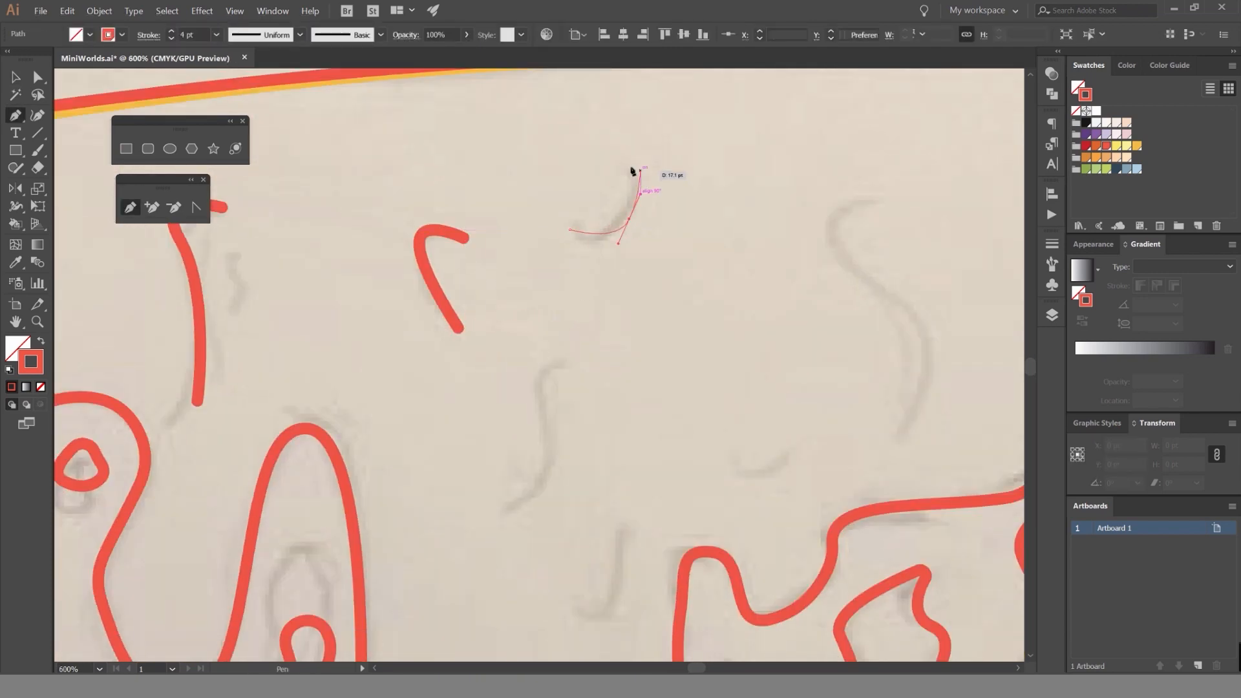
{"action": "left_click_drag", "start_coordinate": [640, 170], "coordinate": [630, 161]}
{"action": "left_click_drag", "start_coordinate": [670, 229], "coordinate": [686, 120]}
{"action": "key", "text": "v"}
{"action": "left_click", "coordinate": [612, 309]}
Trace the S-shaped detail line above the central syrup strand as an open path and deselect it.
{"action": "key", "text": "p"}
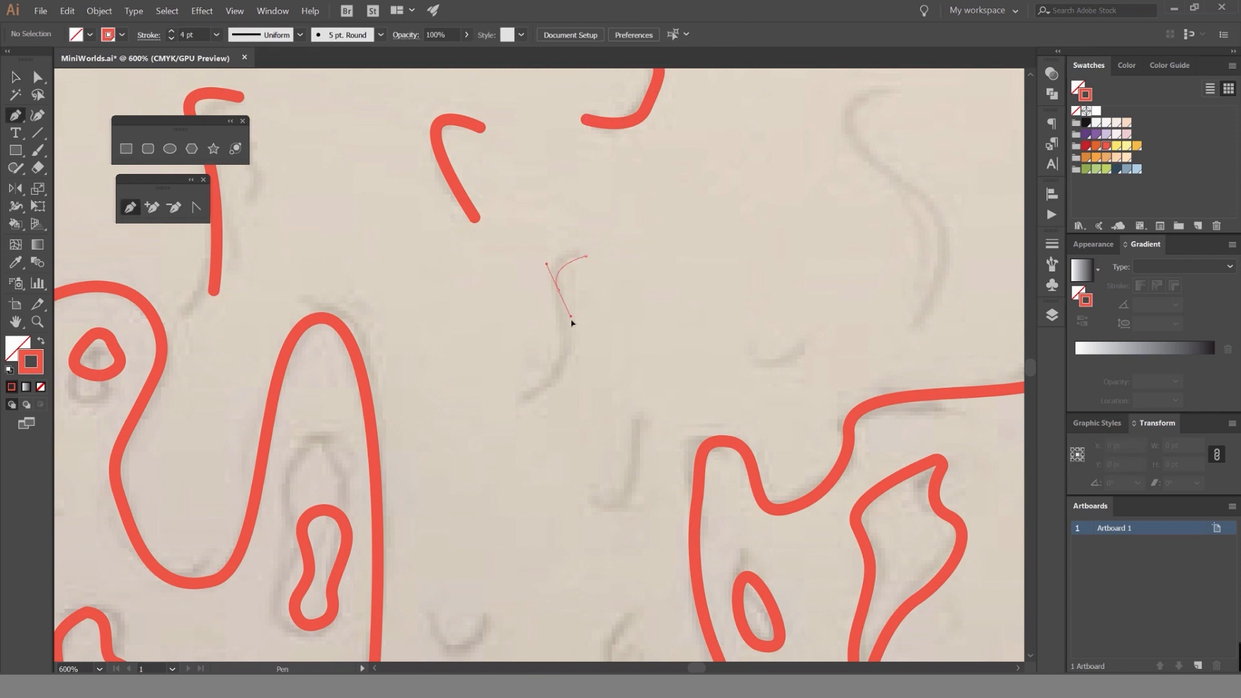
{"action": "left_click_drag", "start_coordinate": [572, 320], "coordinate": [571, 322]}
{"action": "left_click_drag", "start_coordinate": [524, 399], "coordinate": [472, 408]}
{"action": "left_click_drag", "start_coordinate": [586, 487], "coordinate": [565, 343]}
{"action": "key", "text": "v"}
{"action": "left_click", "coordinate": [566, 343]}
Trace the small J-shaped detail line below and right of the S-shaped line as an open path and deselect it.
{"action": "key", "text": "o"}
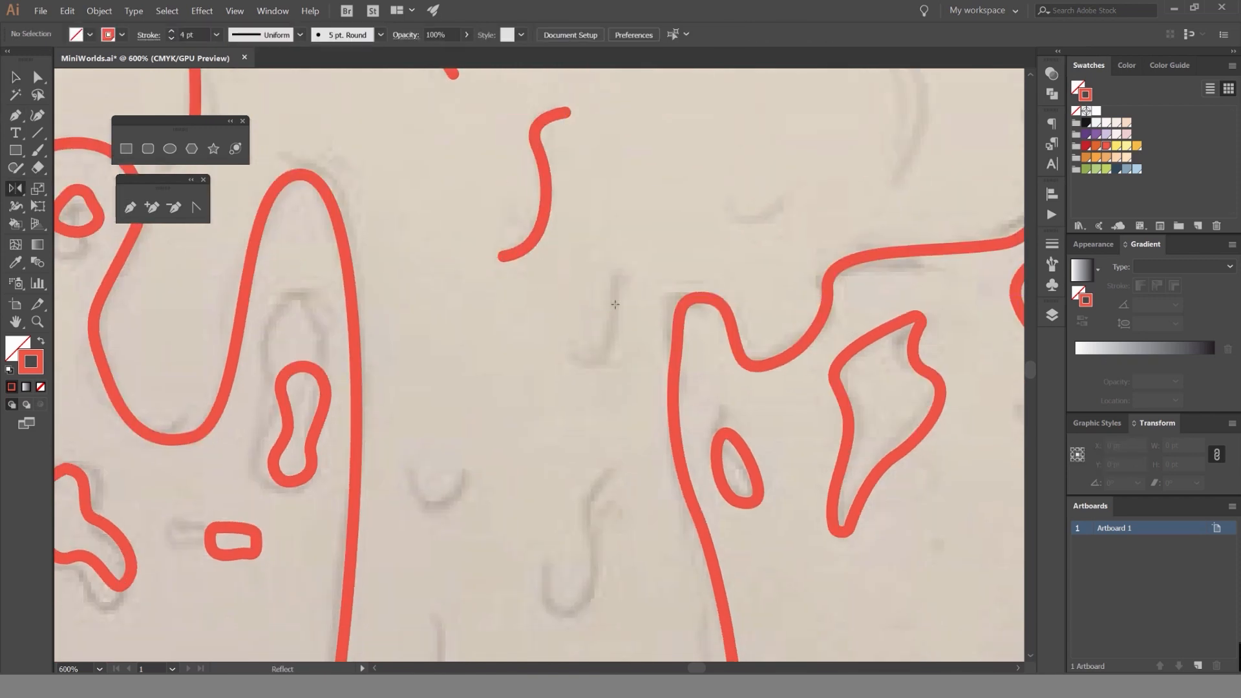
{"action": "key", "text": "p"}
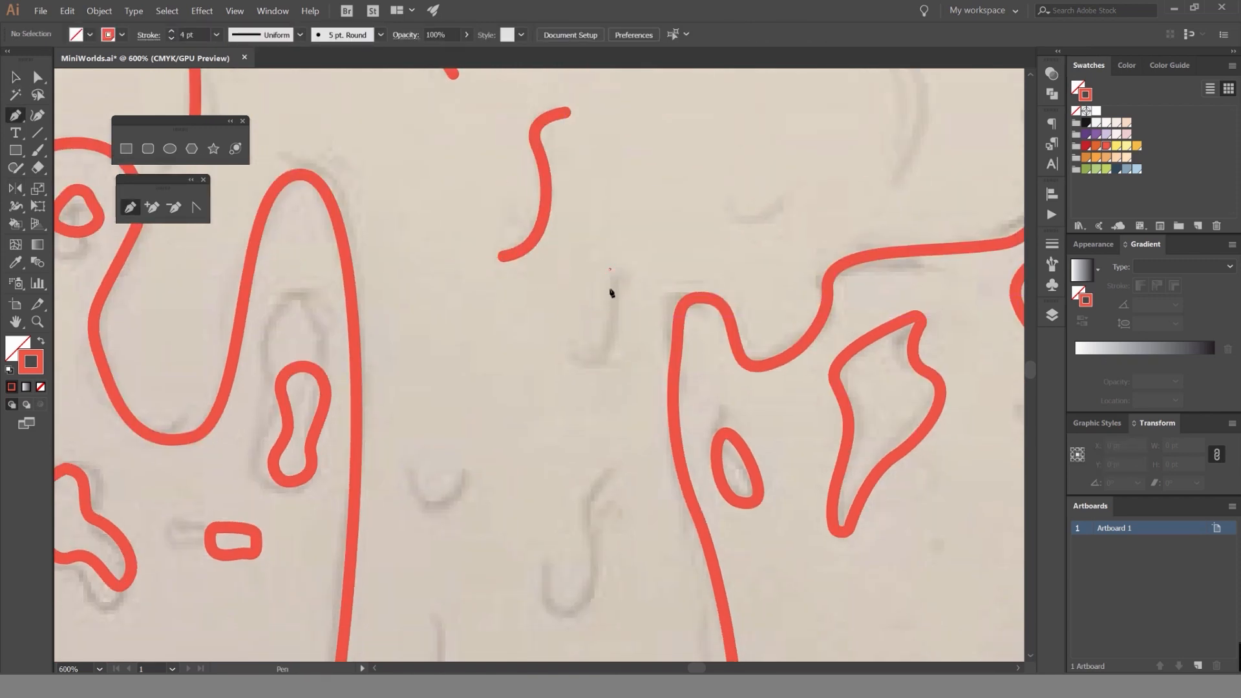
{"action": "left_click", "coordinate": [610, 268]}
{"action": "left_click", "coordinate": [585, 366]}
{"action": "left_click_drag", "start_coordinate": [581, 366], "coordinate": [536, 336]}
{"action": "scroll", "coordinate": [530, 405], "scroll_direction": "down", "scroll_amount": 1}
{"action": "left_click_drag", "start_coordinate": [507, 429], "coordinate": [568, 331]}
{"action": "scroll", "coordinate": [543, 390], "scroll_direction": "up", "scroll_amount": 2}
{"action": "left_click", "coordinate": [540, 400], "text": "ctrl"}
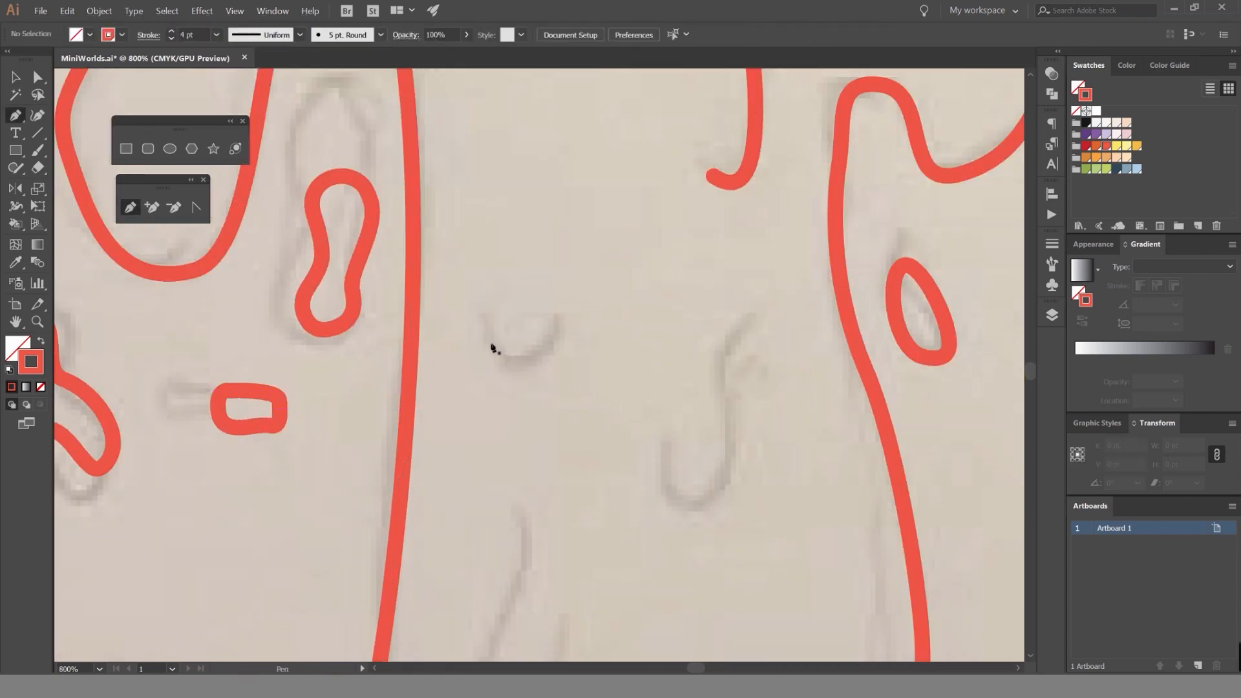
Finish tracing the small U-shaped detail line on the central syrup strand as an open path and deselect it.
{"action": "left_click", "coordinate": [562, 311]}
{"action": "key", "text": "v"}
{"action": "left_click", "coordinate": [592, 355]}
{"action": "left_click_drag", "start_coordinate": [597, 365], "coordinate": [530, 219]}
Trace the hook-shaped detail line near the central strand's right side as an open path and deselect it.
{"action": "key", "text": "p"}
{"action": "left_click", "coordinate": [698, 166]}
{"action": "left_click_drag", "start_coordinate": [658, 253], "coordinate": [663, 352]}
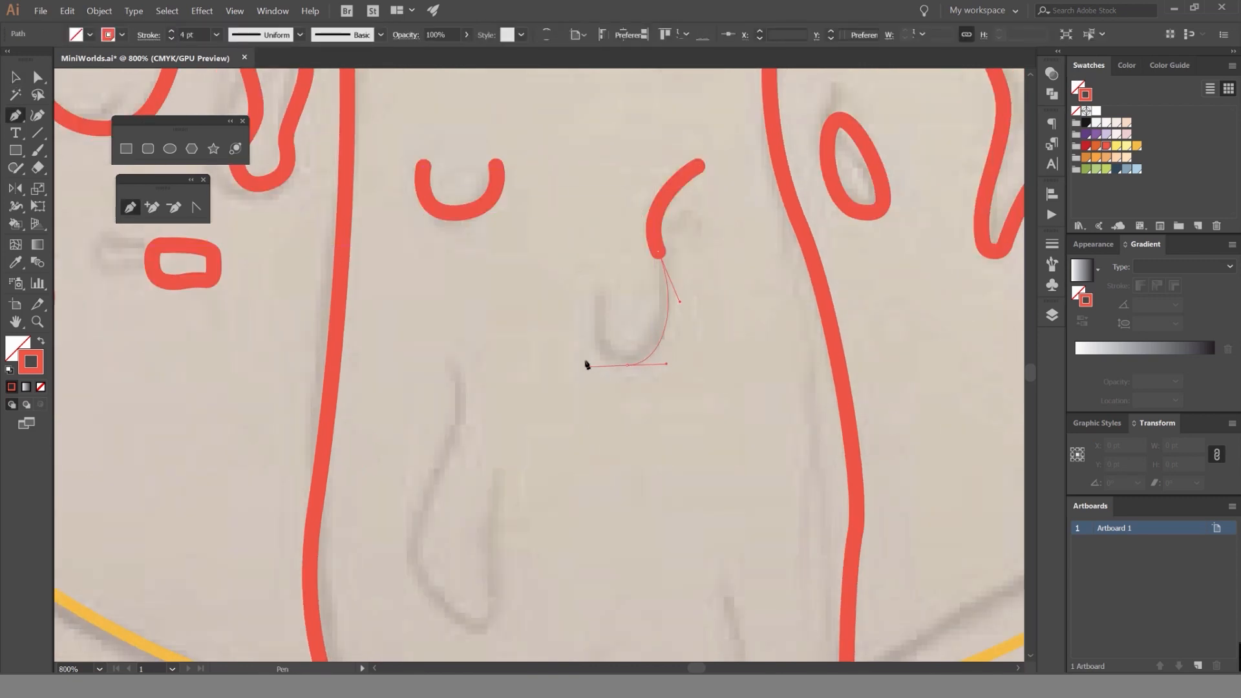
{"action": "left_click", "coordinate": [604, 290]}
{"action": "left_click_drag", "start_coordinate": [555, 296], "coordinate": [601, 180]}
{"action": "key", "text": "v"}
{"action": "left_click", "coordinate": [536, 263]}
Trace the long teardrop-like detail line above the bowl's bottom curve as an open path and deselect it.
{"action": "key", "text": "p"}
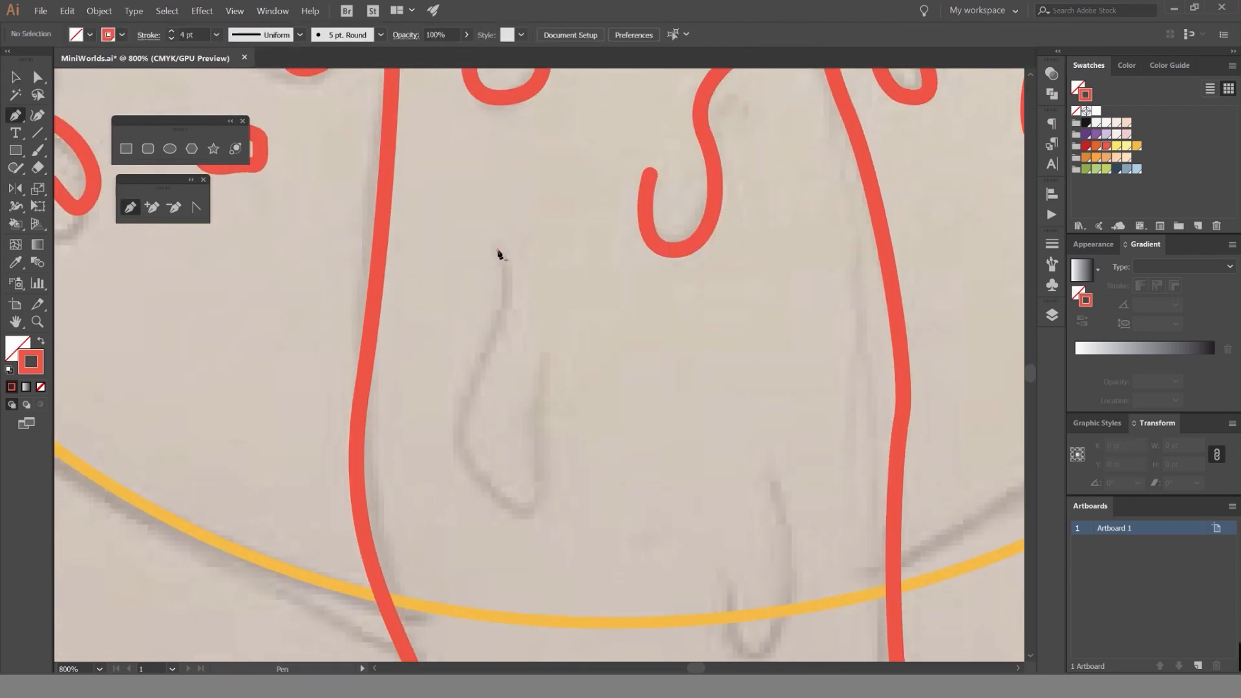
{"action": "left_click", "coordinate": [497, 250]}
{"action": "left_click_drag", "start_coordinate": [488, 355], "coordinate": [455, 421]}
{"action": "left_click_drag", "start_coordinate": [518, 513], "coordinate": [588, 530]}
{"action": "left_click_drag", "start_coordinate": [543, 369], "coordinate": [569, 307]}
{"action": "left_click_drag", "start_coordinate": [575, 330], "coordinate": [420, 195]}
{"action": "key", "text": "v"}
{"action": "left_click", "coordinate": [549, 317]}
Trace the U-shaped detail line crossing the bowl's yellow bottom curve as an open path and deselect it.
{"action": "key", "text": "ctrl+minus"}
{"action": "scroll", "coordinate": [569, 383], "scroll_direction": "down", "scroll_amount": 1}
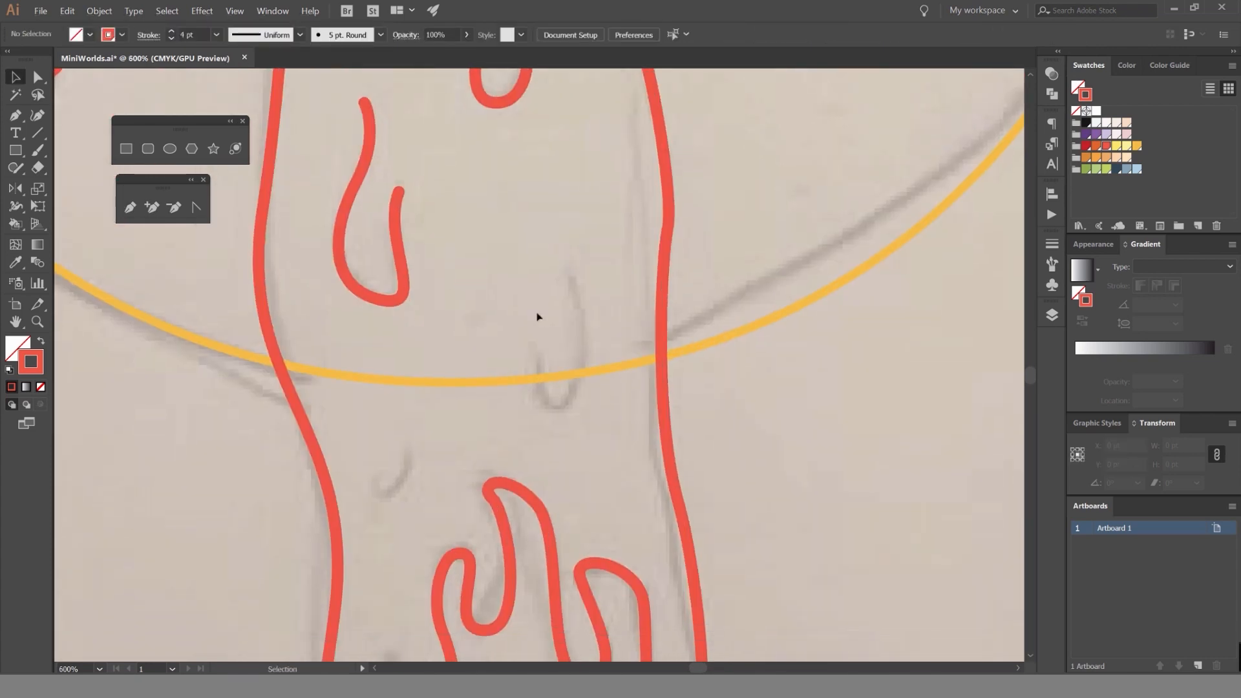
{"action": "key", "text": "p"}
{"action": "left_click_drag", "start_coordinate": [559, 415], "coordinate": [593, 413]}
{"action": "left_click_drag", "start_coordinate": [574, 283], "coordinate": [568, 271]}
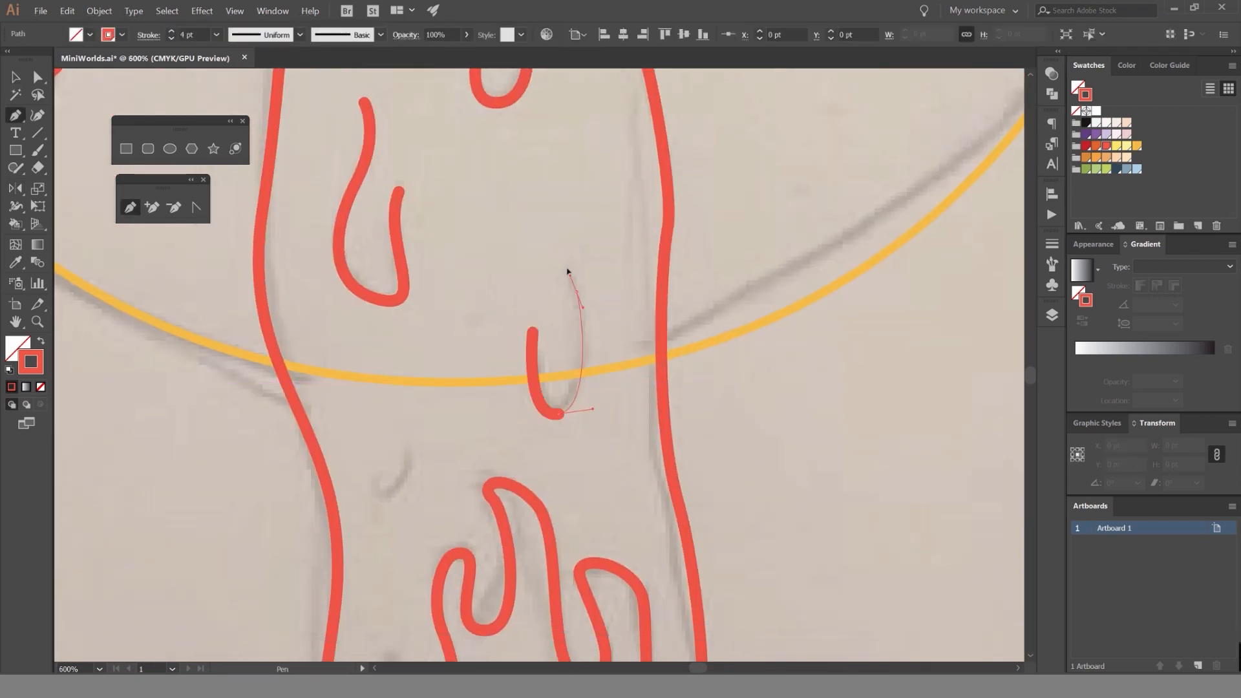
{"action": "key", "text": "v"}
{"action": "left_click", "coordinate": [395, 480]}
Trace the small hooked detail line just below the bowl's bottom curve as an open path and deselect it.
{"action": "left_click_drag", "start_coordinate": [396, 480], "coordinate": [513, 323]}
{"action": "key", "text": "p"}
{"action": "key", "text": "ctrl+z"}
{"action": "key", "text": "ctrl+z"}
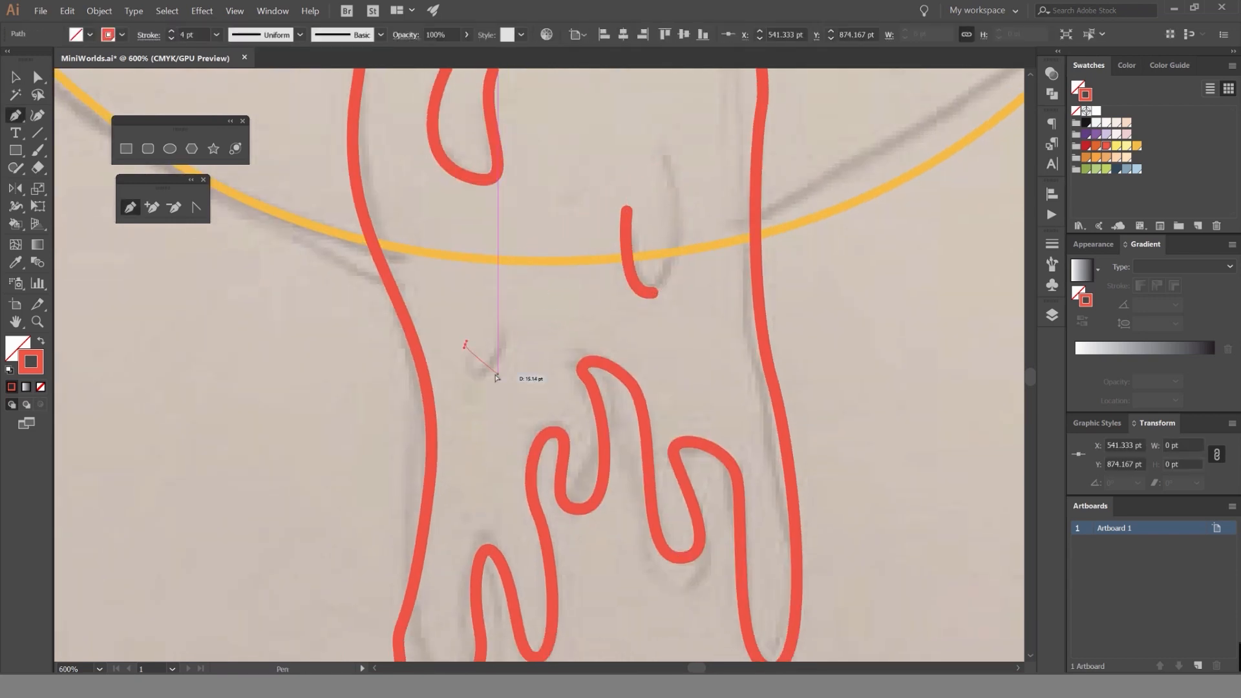
{"action": "left_click_drag", "start_coordinate": [486, 376], "coordinate": [515, 346]}
{"action": "left_click", "coordinate": [507, 305]}
{"action": "left_click", "coordinate": [528, 316]}
{"action": "key", "text": "v"}
{"action": "scroll", "coordinate": [540, 328], "scroll_direction": "down", "scroll_amount": 3}
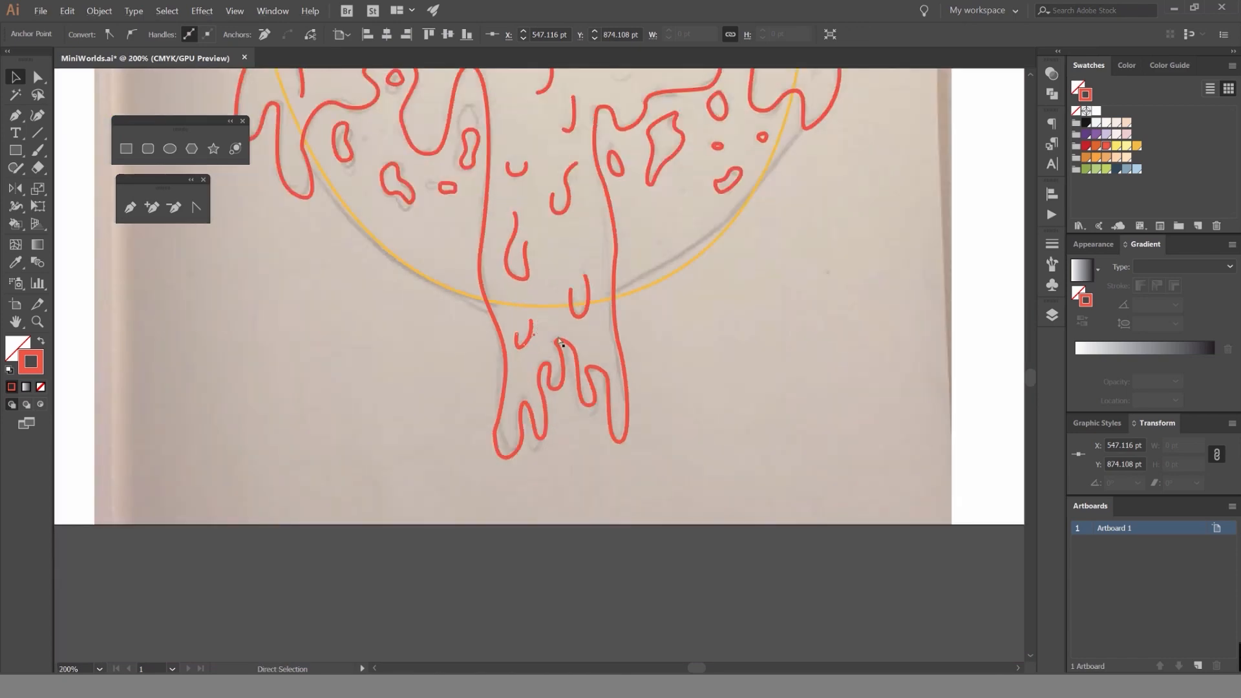
{"action": "left_click", "coordinate": [591, 332]}
Smooth the side of the strand's lower-left drip by adjusting the direction handles of its anchor point.
{"action": "scroll", "coordinate": [591, 332], "scroll_direction": "up", "scroll_amount": 3}
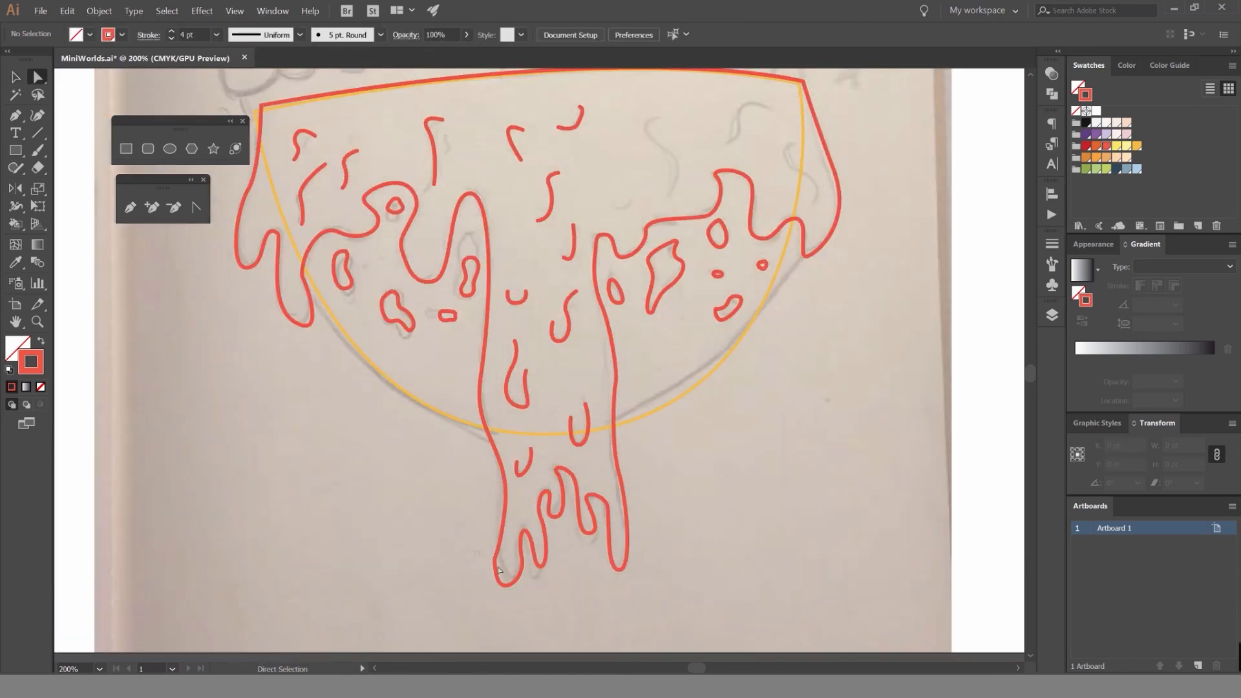
{"action": "left_click", "coordinate": [499, 570]}
{"action": "scroll", "coordinate": [499, 570], "scroll_direction": "up", "scroll_amount": 7}
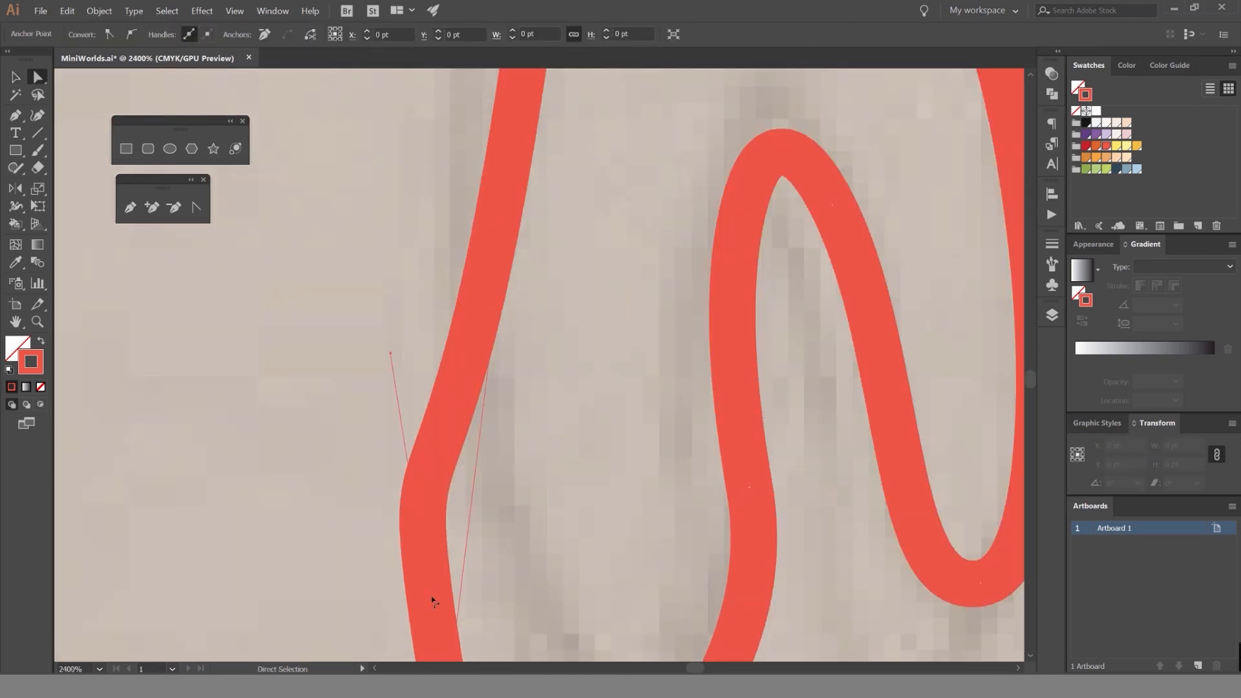
{"action": "left_click_drag", "start_coordinate": [432, 597], "coordinate": [496, 438]}
{"action": "left_click_drag", "start_coordinate": [453, 197], "coordinate": [503, 267]}
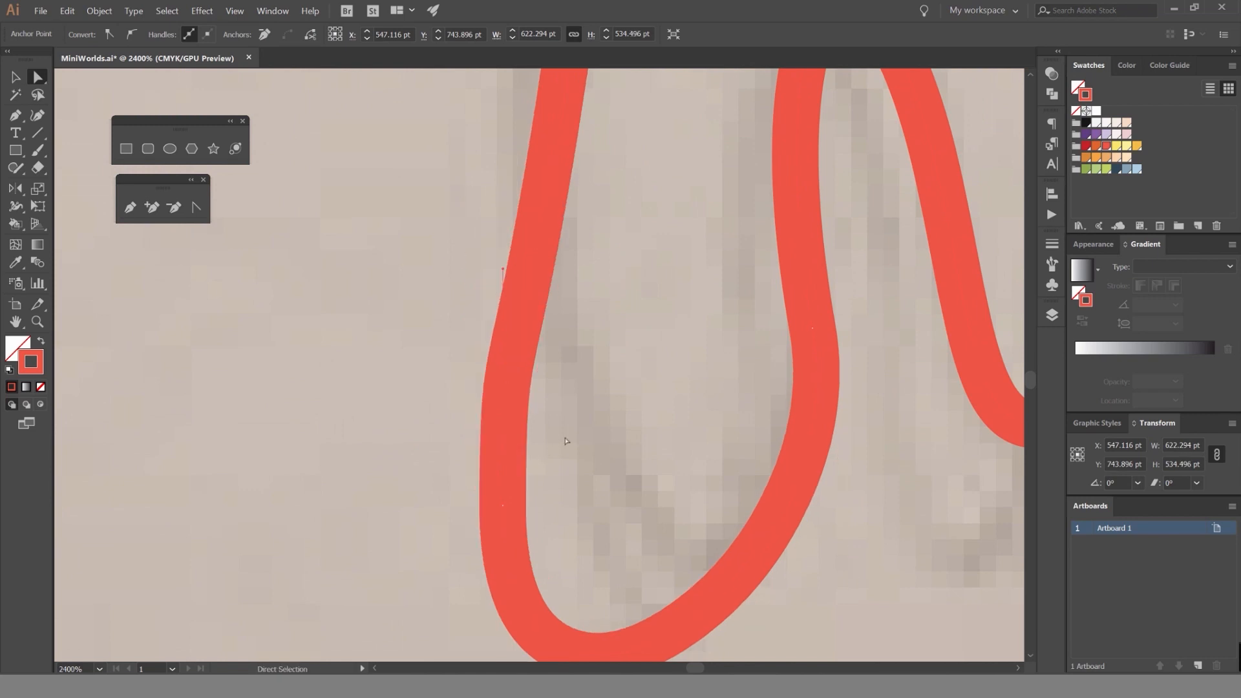
{"action": "scroll", "coordinate": [566, 441], "scroll_direction": "down", "scroll_amount": 6}
{"action": "left_click", "coordinate": [503, 393]}
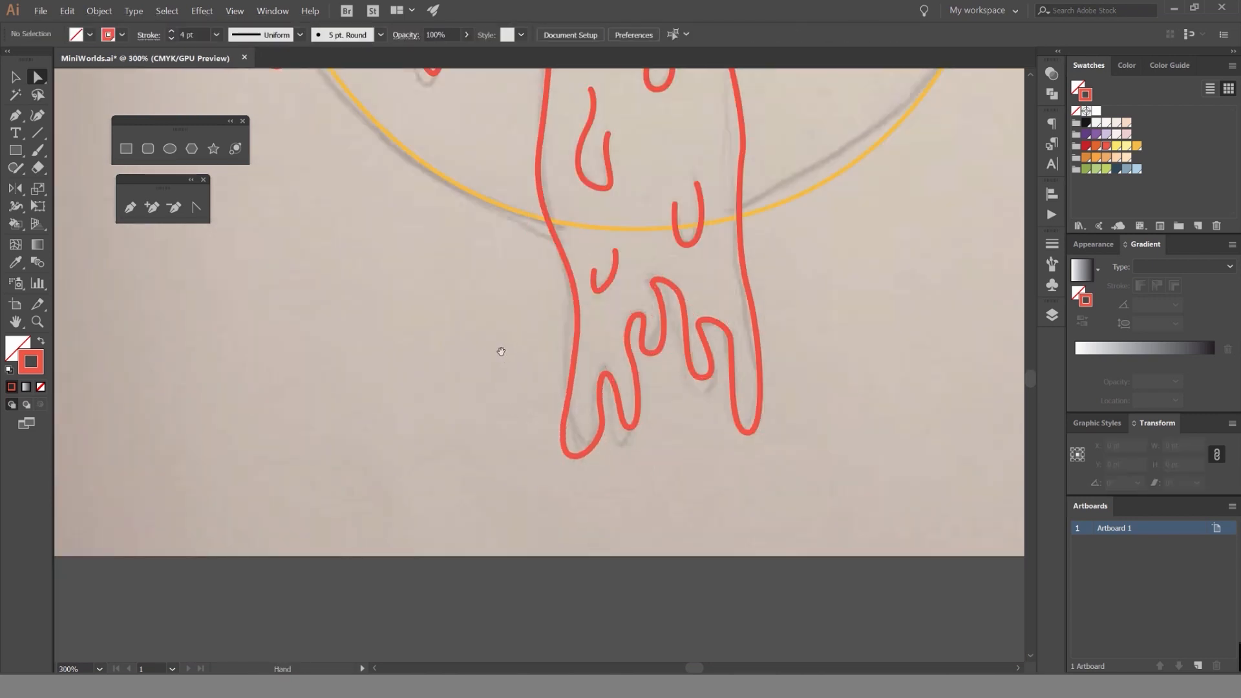
Draw a closed teardrop with a pointed top beneath the middle drips of the syrup strand and deselect it.
{"action": "scroll", "coordinate": [501, 351], "scroll_direction": "down", "scroll_amount": 5}
{"action": "scroll", "coordinate": [478, 362], "scroll_direction": "up", "scroll_amount": 5}
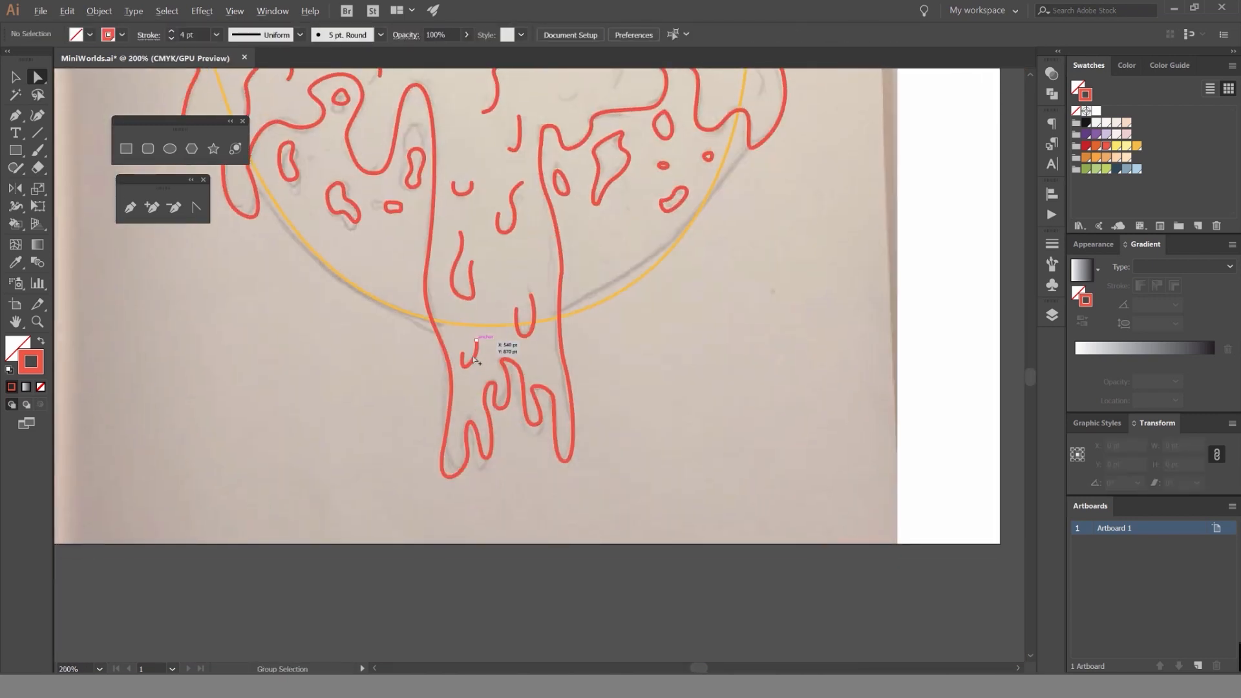
{"action": "scroll", "coordinate": [475, 357], "scroll_direction": "up", "scroll_amount": 5}
{"action": "key", "text": "p"}
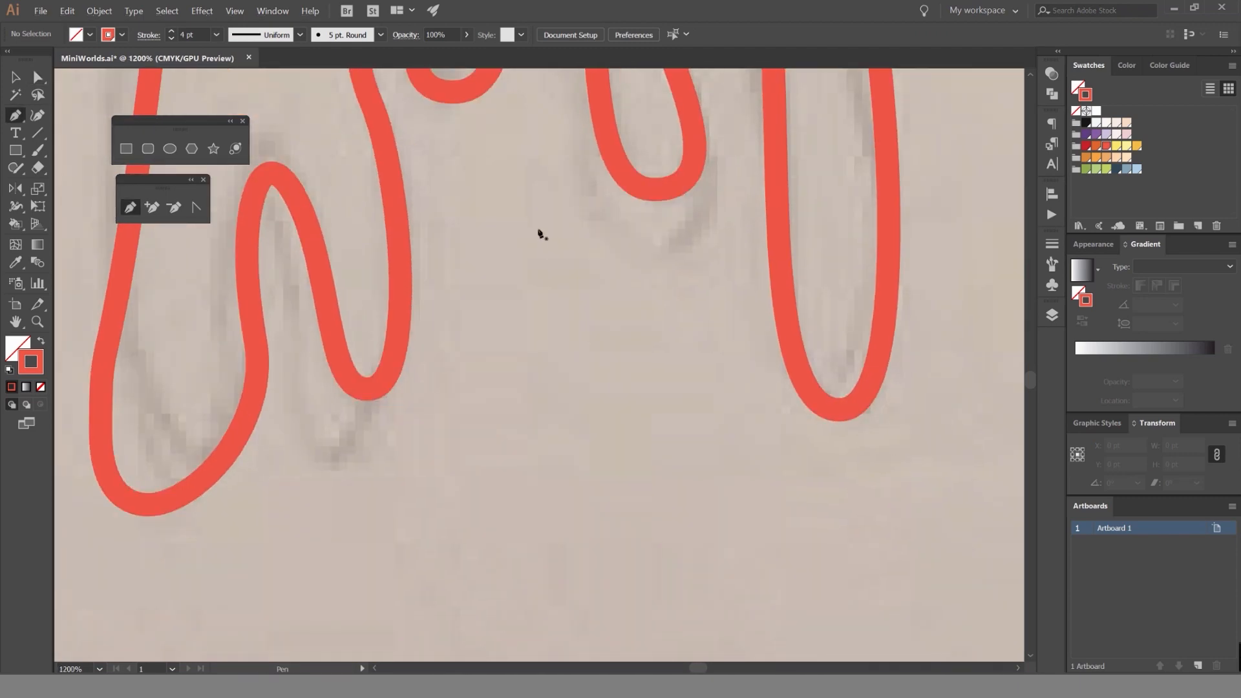
{"action": "left_click_drag", "start_coordinate": [523, 316], "coordinate": [564, 370]}
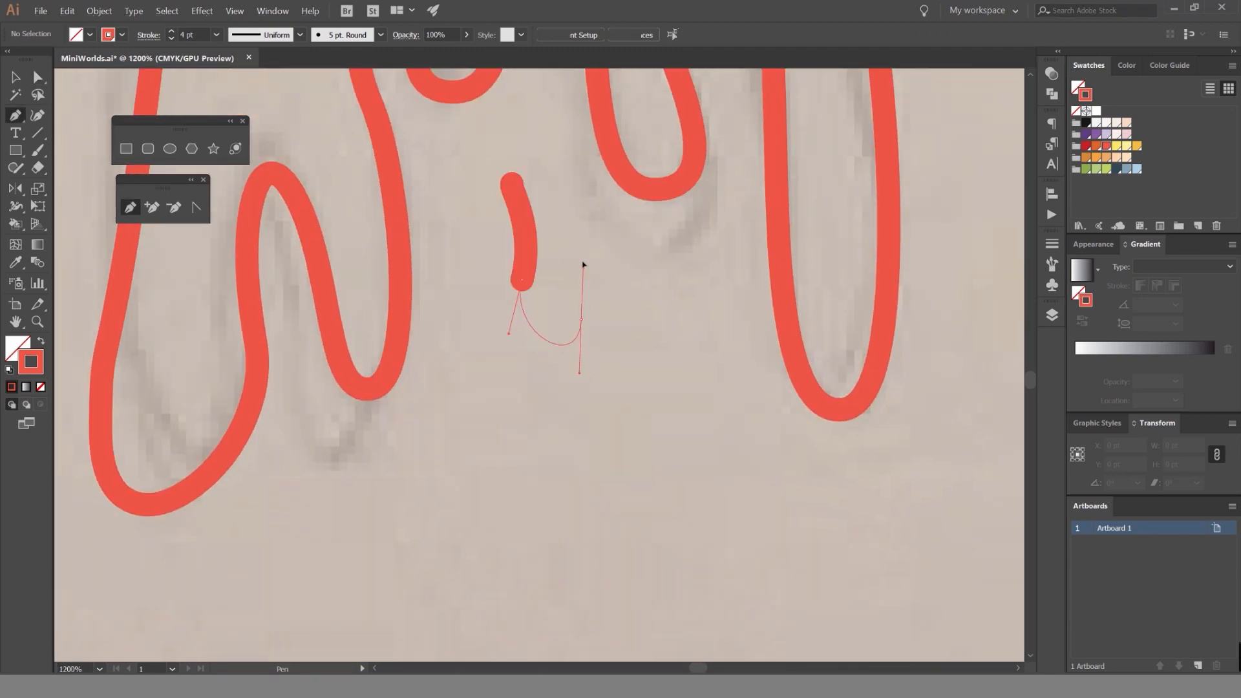
{"action": "left_click_drag", "start_coordinate": [547, 213], "coordinate": [559, 168]}
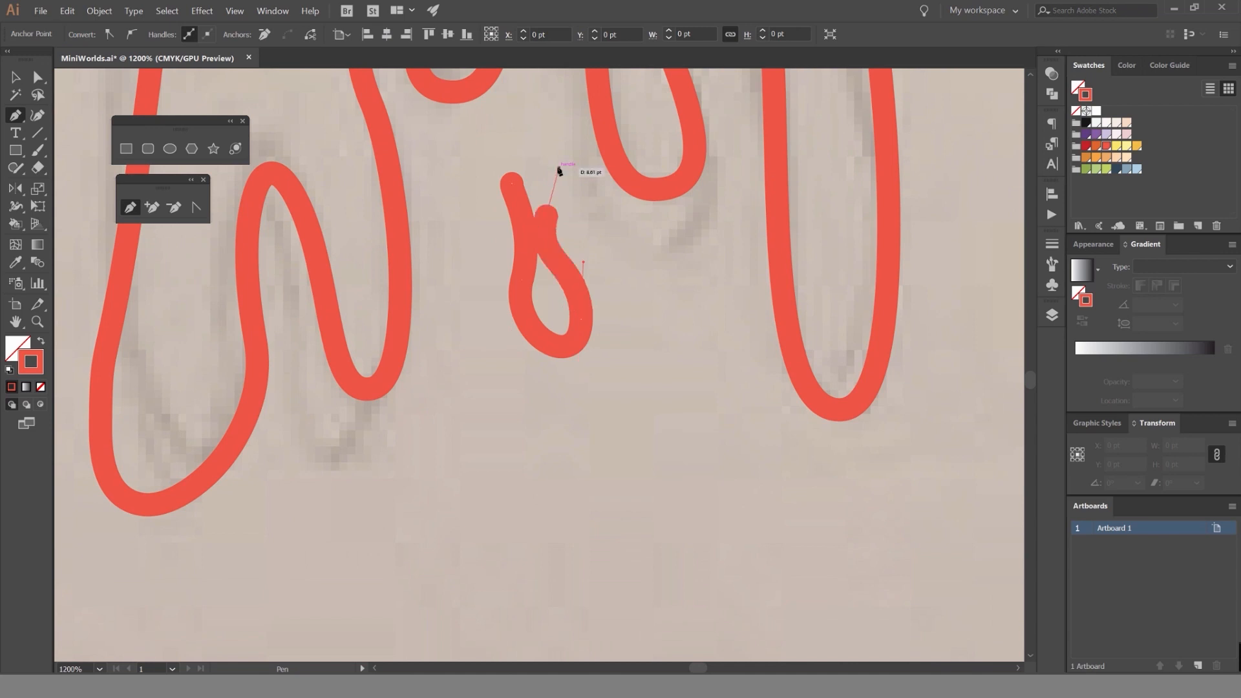
{"action": "key", "text": "ctrl+z"}
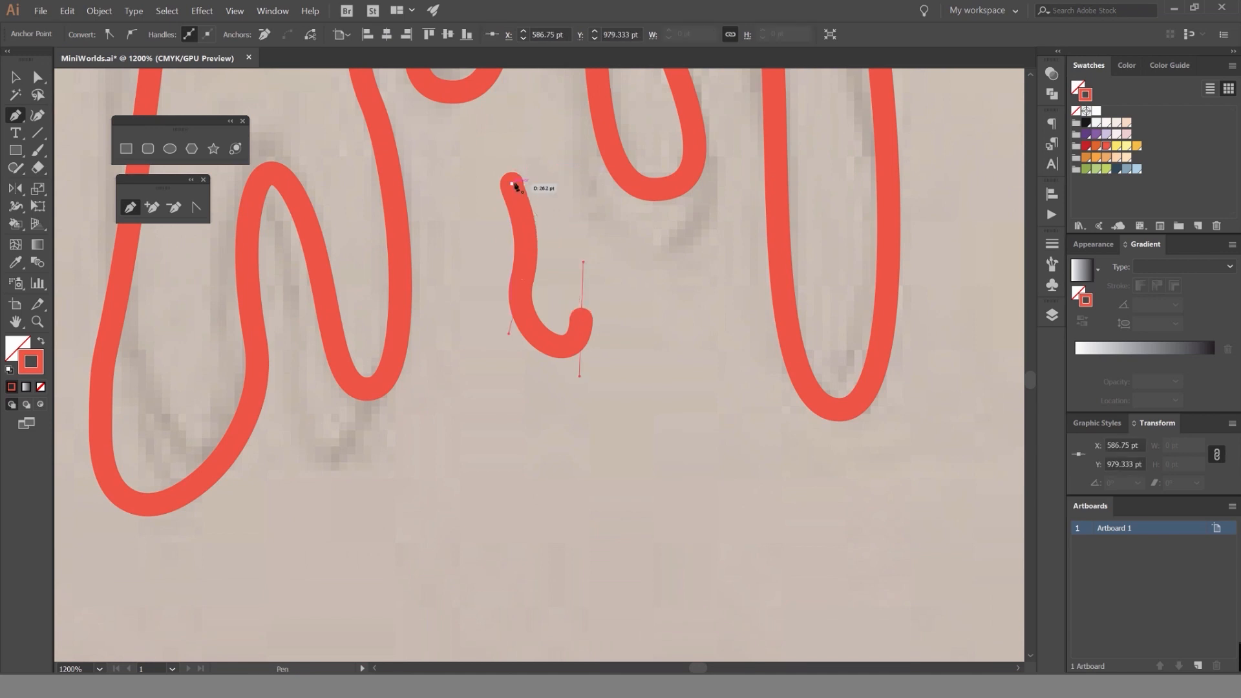
{"action": "left_click_drag", "start_coordinate": [461, 117], "coordinate": [461, 113]}
{"action": "key", "text": "v"}
{"action": "left_click", "coordinate": [539, 169]}
Draw a narrow closed oval droplet below and right of the teardrop and deselect it.
{"action": "scroll", "coordinate": [538, 168], "scroll_direction": "down", "scroll_amount": 7}
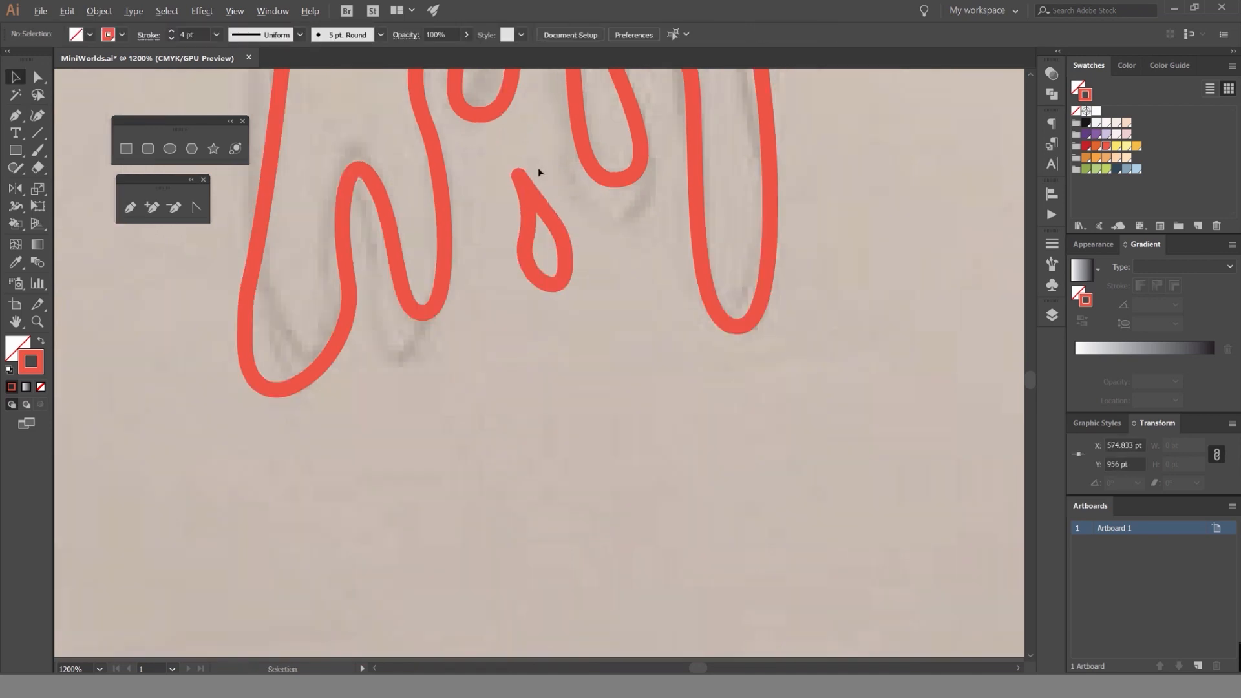
{"action": "scroll", "coordinate": [585, 180], "scroll_direction": "up", "scroll_amount": 7}
{"action": "key", "text": "p"}
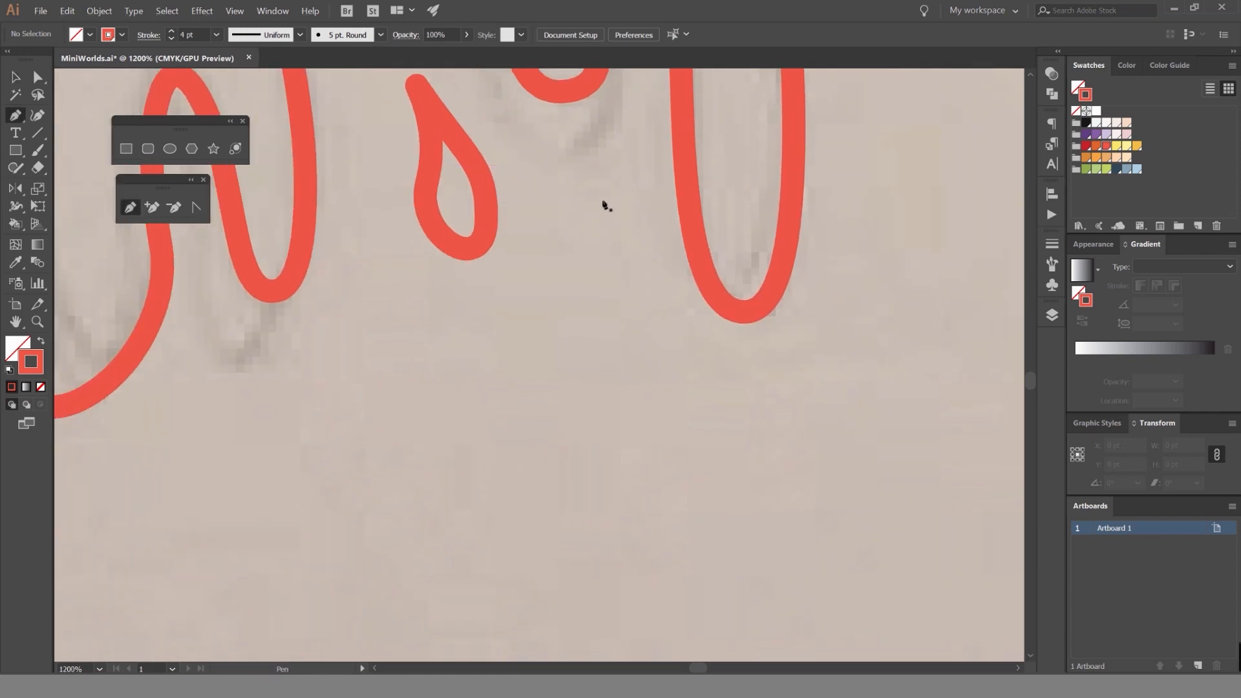
{"action": "left_click_drag", "start_coordinate": [622, 413], "coordinate": [622, 410]}
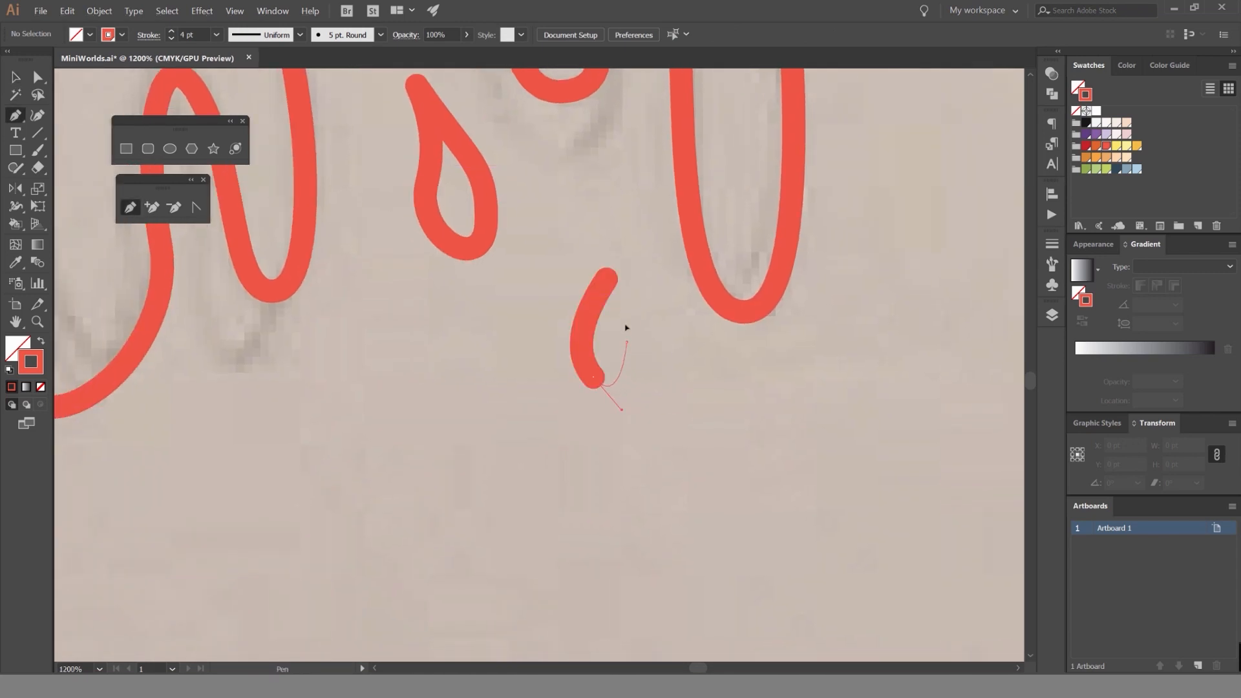
{"action": "key", "text": "ctrl+z"}
{"action": "left_click_drag", "start_coordinate": [606, 278], "coordinate": [596, 262]}
{"action": "key", "text": "v"}
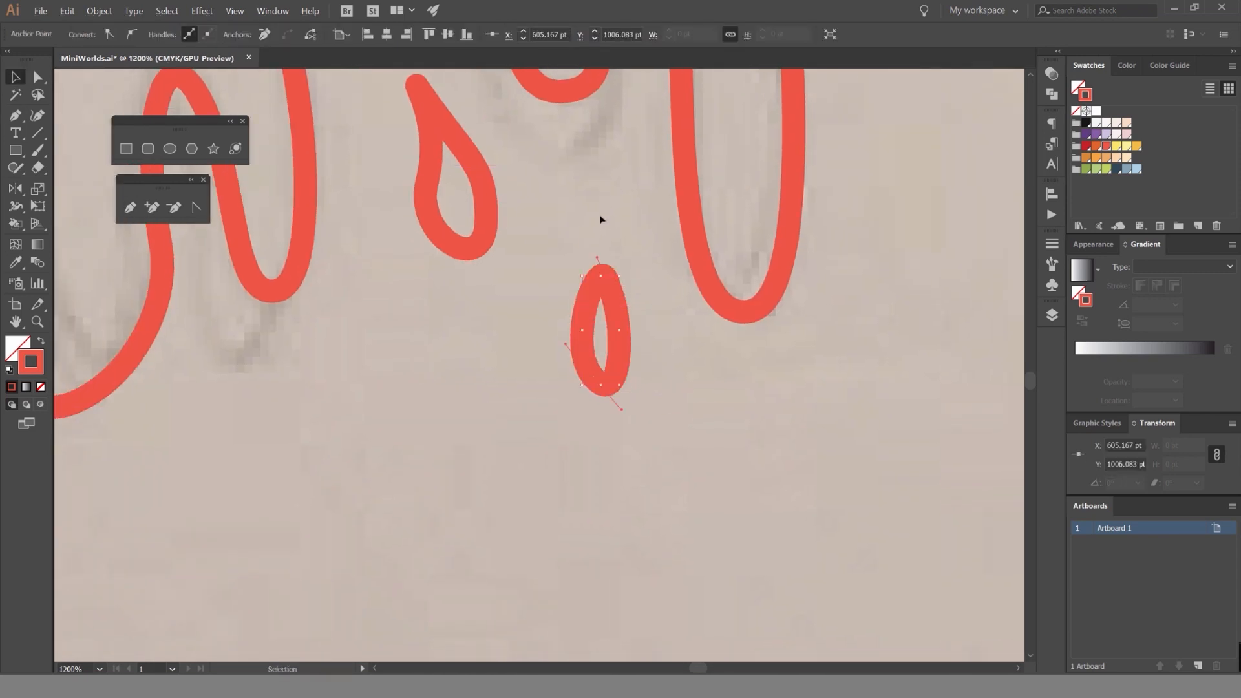
{"action": "left_click", "coordinate": [600, 216]}
Draw a small closed droplet about 5.3 pt wide and 9.6 pt tall above the narrow oval droplet and deselect it.
{"action": "scroll", "coordinate": [599, 215], "scroll_direction": "down", "scroll_amount": 5}
{"action": "scroll", "coordinate": [600, 215], "scroll_direction": "up", "scroll_amount": 5}
{"action": "key", "text": "p"}
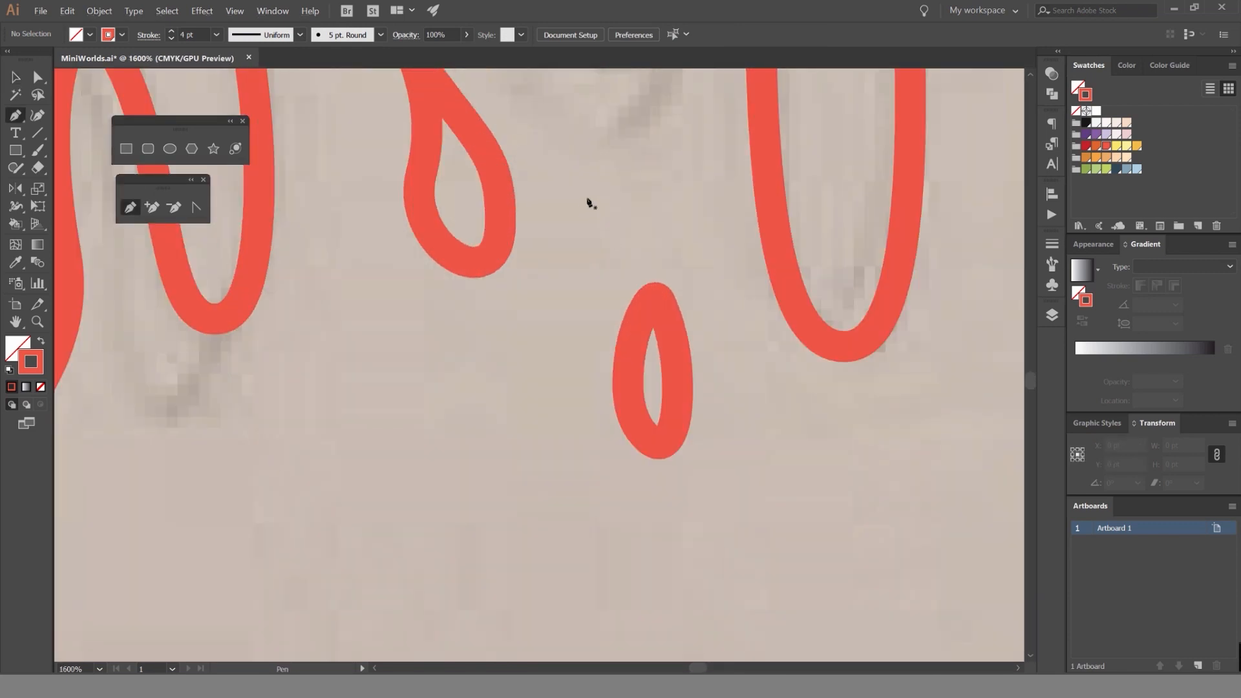
{"action": "left_click_drag", "start_coordinate": [613, 222], "coordinate": [614, 220]}
{"action": "left_click_drag", "start_coordinate": [620, 190], "coordinate": [609, 167]}
{"action": "left_click_drag", "start_coordinate": [581, 198], "coordinate": [580, 178]}
{"action": "key", "text": "v"}
{"action": "left_click", "coordinate": [638, 148]}
Duplicate the small droplet twice, placing the copies beneath the strand's left drips.
{"action": "scroll", "coordinate": [638, 147], "scroll_direction": "down", "scroll_amount": 7}
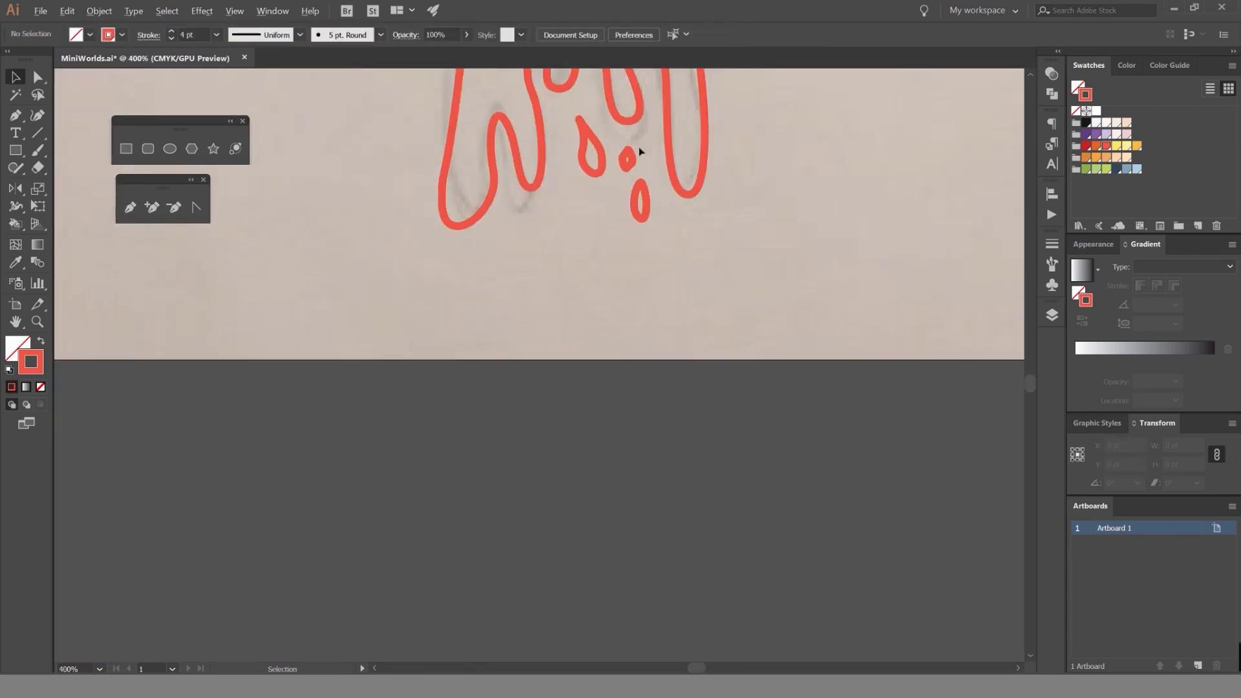
{"action": "scroll", "coordinate": [641, 155], "scroll_direction": "up", "scroll_amount": 4}
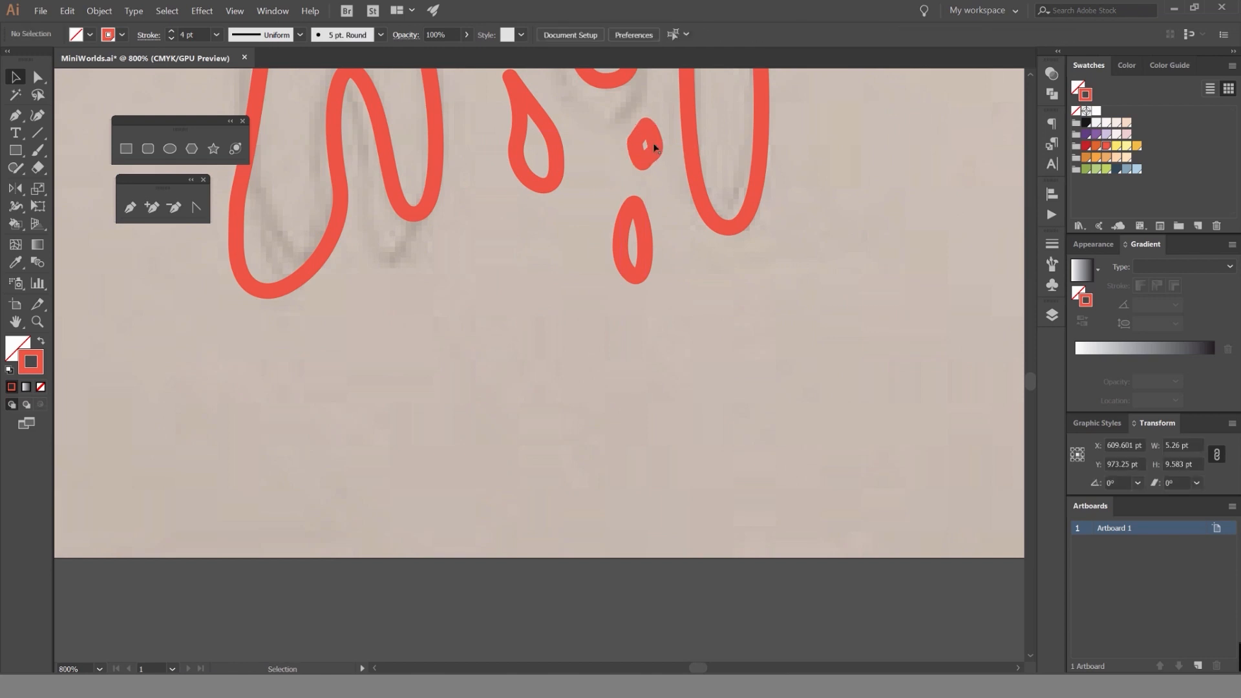
{"action": "left_click_drag", "start_coordinate": [646, 140], "coordinate": [496, 242]}
{"action": "scroll", "coordinate": [446, 290], "scroll_direction": "down", "scroll_amount": 3}
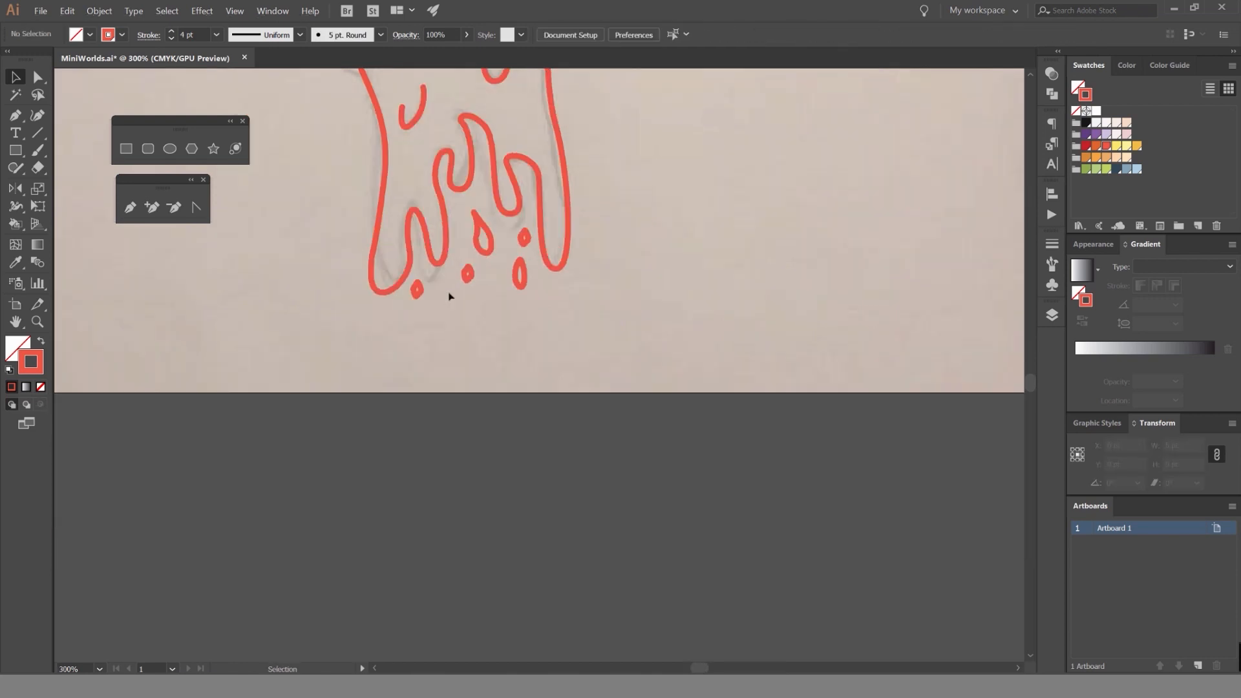
Reshape the copied droplet below and left of the teardrop by moving its anchor points, and deselect it.
{"action": "scroll", "coordinate": [461, 285], "scroll_direction": "up", "scroll_amount": 4}
{"action": "left_click", "coordinate": [491, 264]}
{"action": "key", "text": "a"}
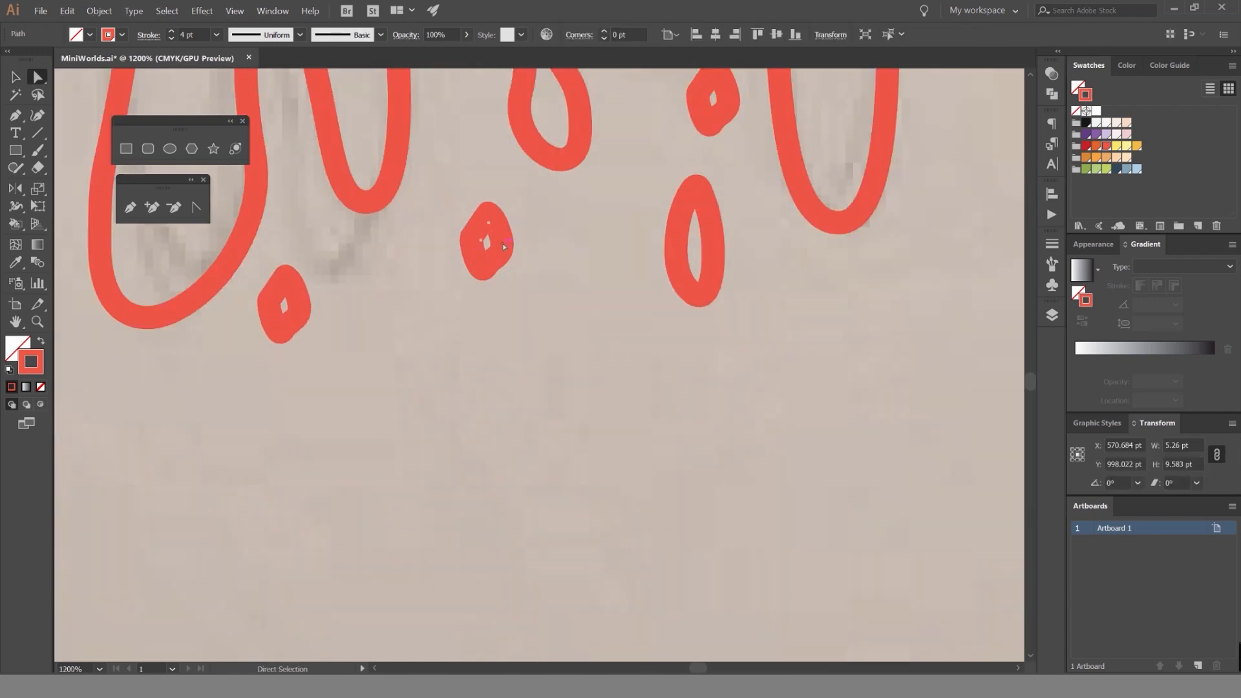
{"action": "mouse_move", "coordinate": [487, 244]}
{"action": "left_mouse_down"}
{"action": "mouse_move", "coordinate": [471, 245]}
{"action": "mouse_move", "coordinate": [485, 278]}
{"action": "mouse_move", "coordinate": [511, 248]}
{"action": "left_mouse_up"}
{"action": "left_click", "coordinate": [513, 227]}
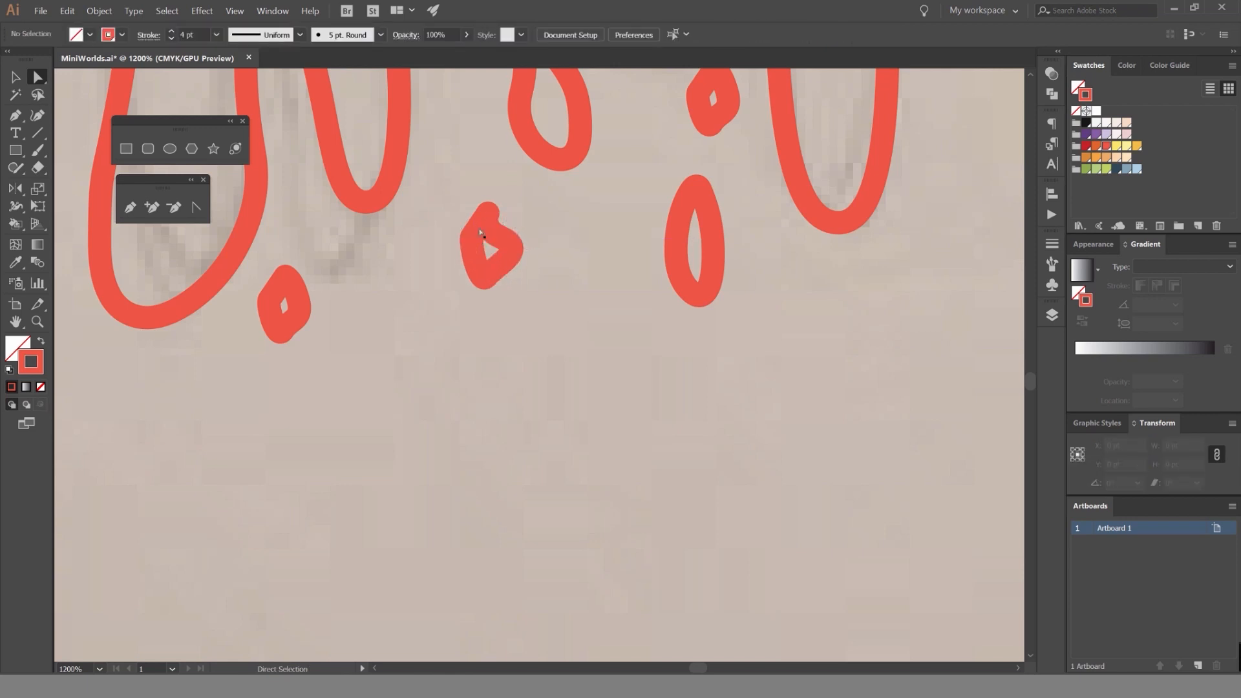
{"action": "mouse_move", "coordinate": [298, 300]}
{"action": "left_mouse_down"}
{"action": "mouse_move", "coordinate": [331, 255]}
{"action": "mouse_move", "coordinate": [303, 285]}
{"action": "left_mouse_up"}
{"action": "key", "text": "ctrl+z"}
{"action": "key", "text": "v"}
{"action": "left_click", "coordinate": [389, 266]}
Trace the small upturned curve and the long S-shaped line above the right-hand drips as open paths.
{"action": "scroll", "coordinate": [389, 266], "scroll_direction": "down", "scroll_amount": 8}
{"action": "left_click_drag", "start_coordinate": [473, 224], "coordinate": [620, 284]}
{"action": "scroll", "coordinate": [653, 282], "scroll_direction": "up", "scroll_amount": 5}
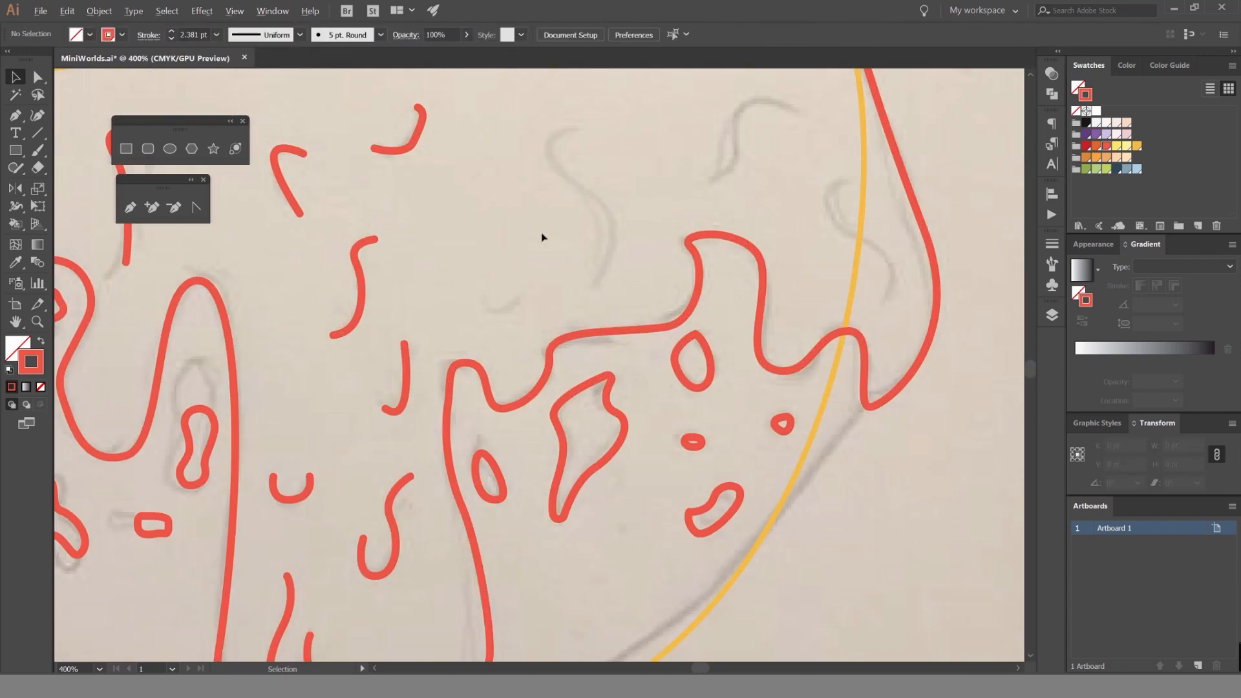
{"action": "key", "text": "p"}
{"action": "left_click", "coordinate": [479, 298]}
{"action": "mouse_move", "coordinate": [524, 298]}
{"action": "left_mouse_down"}
{"action": "mouse_move", "coordinate": [566, 266]}
{"action": "mouse_move", "coordinate": [599, 287]}
{"action": "mouse_move", "coordinate": [647, 203]}
{"action": "left_mouse_up"}
{"action": "left_click", "coordinate": [525, 243], "text": "ctrl"}
{"action": "key", "text": "ctrl"}
{"action": "left_click", "coordinate": [649, 212], "text": "ctrl"}
{"action": "left_click_drag", "start_coordinate": [742, 159], "coordinate": [595, 220]}
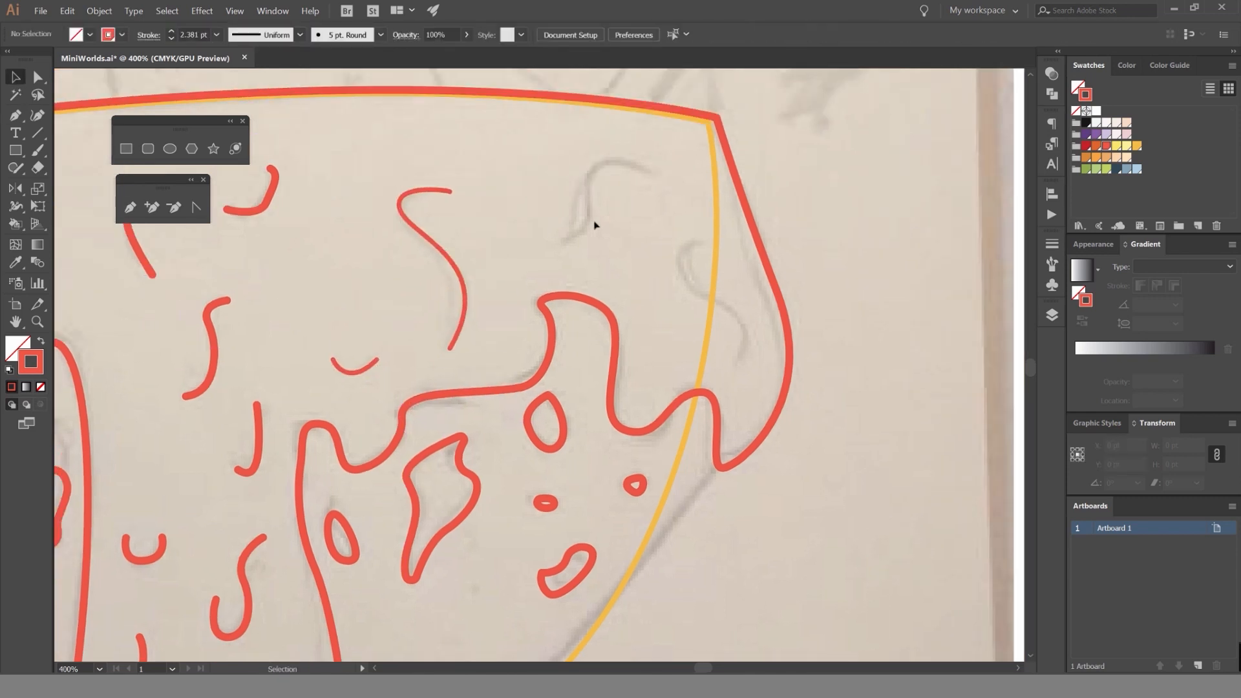
Trace the arched detail line near the bowl's upper-right corner as an open path.
{"action": "left_click", "coordinate": [656, 173]}
{"action": "left_click_drag", "start_coordinate": [588, 173], "coordinate": [586, 227]}
{"action": "left_click", "coordinate": [557, 243]}
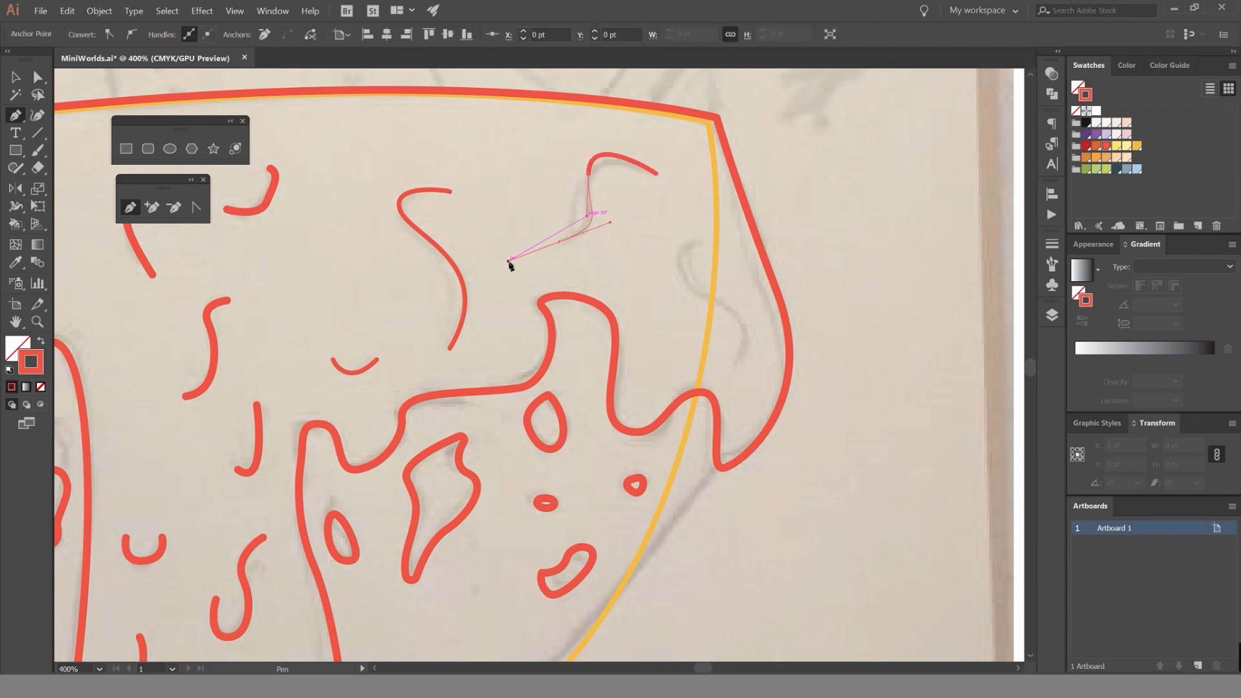
{"action": "left_click", "coordinate": [509, 263], "text": "ctrl"}
Trace the S-shaped detail line across the bowl's right edge as an open path and deselect it.
{"action": "left_click", "coordinate": [734, 242]}
{"action": "left_click_drag", "start_coordinate": [679, 269], "coordinate": [690, 291]}
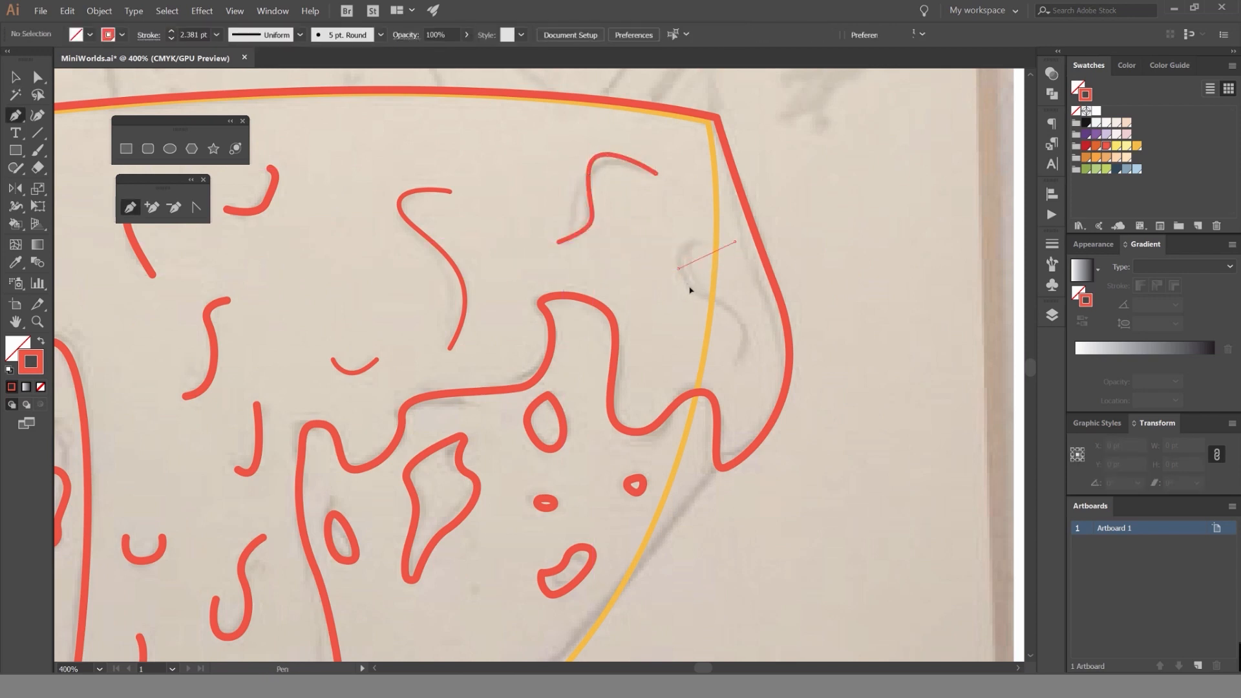
{"action": "left_click_drag", "start_coordinate": [741, 366], "coordinate": [738, 388]}
{"action": "key", "text": "v"}
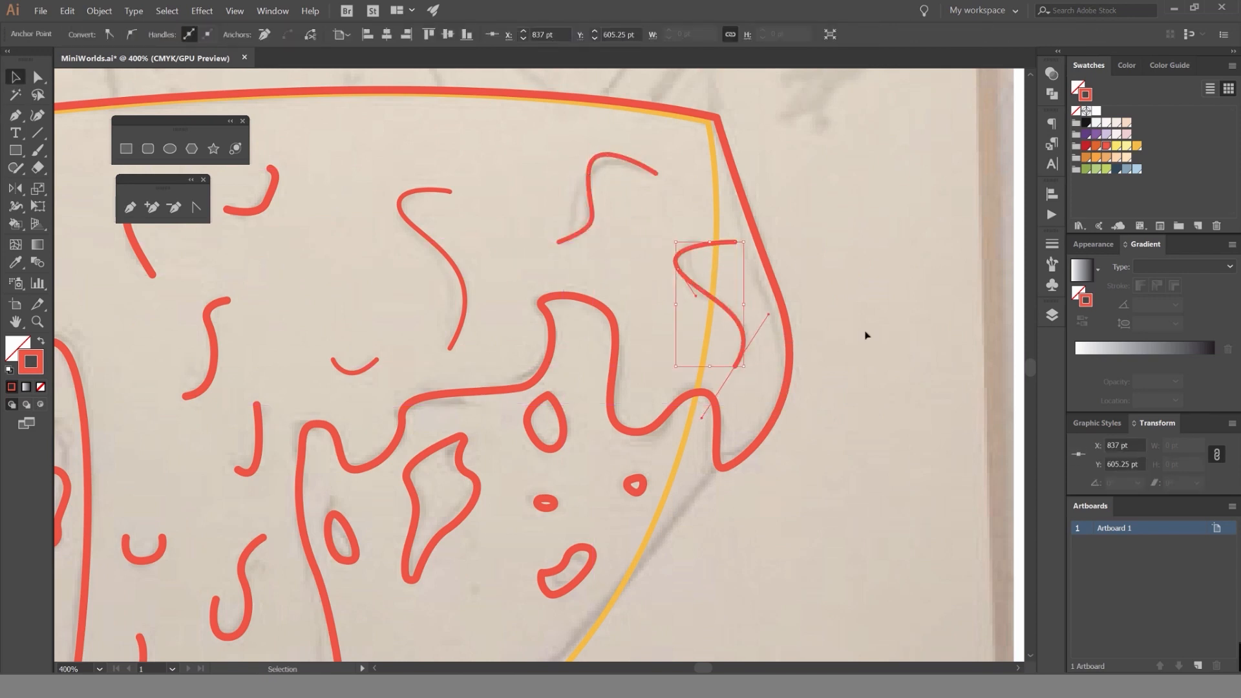
{"action": "left_click", "coordinate": [869, 332]}
Select all the traced artwork and set its stroke weight to 4 pt.
{"action": "scroll", "coordinate": [873, 325], "scroll_direction": "down", "scroll_amount": 3}
{"action": "left_click_drag", "start_coordinate": [873, 304], "coordinate": [789, 280]}
{"action": "scroll", "coordinate": [772, 224], "scroll_direction": "down", "scroll_amount": 1}
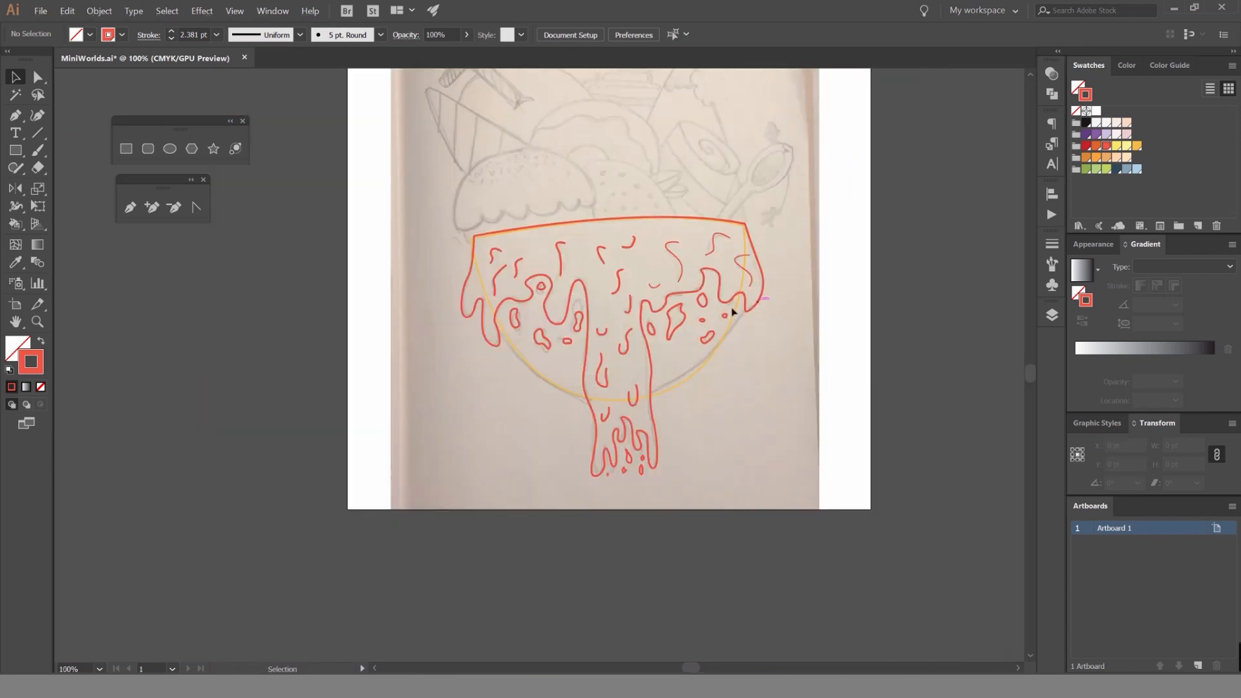
{"action": "key", "text": "ctrl+a"}
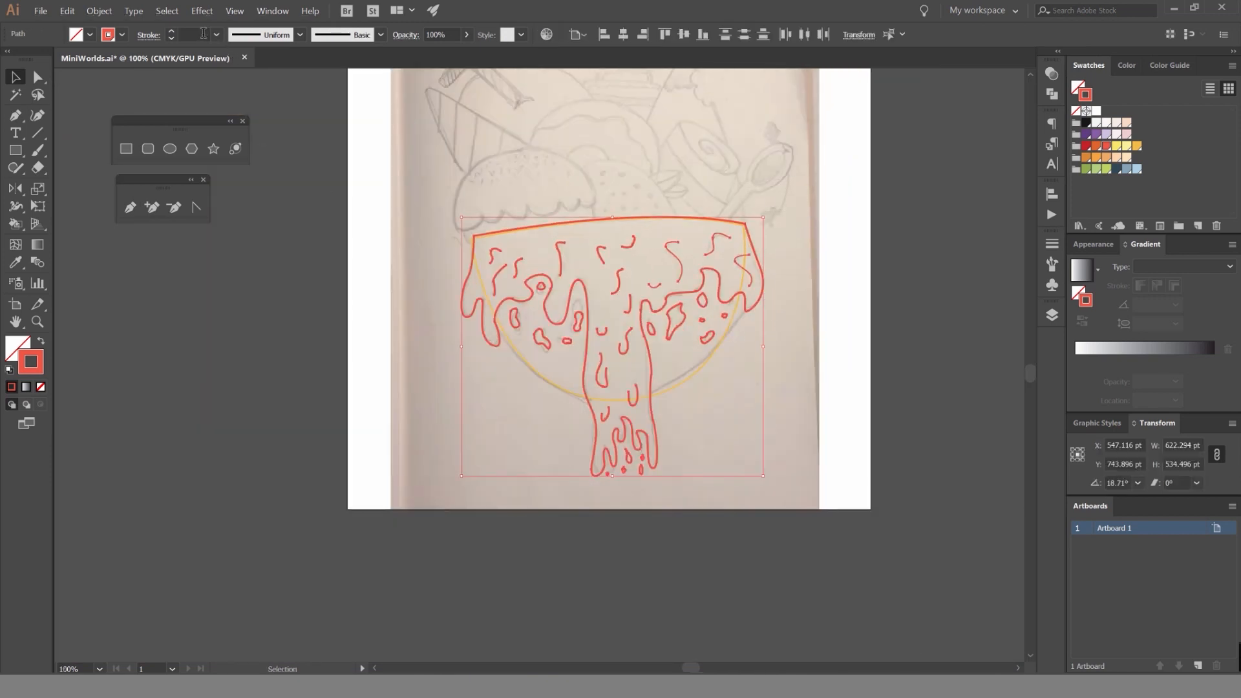
{"action": "scroll", "coordinate": [680, 166], "scroll_direction": "down", "scroll_amount": 5}
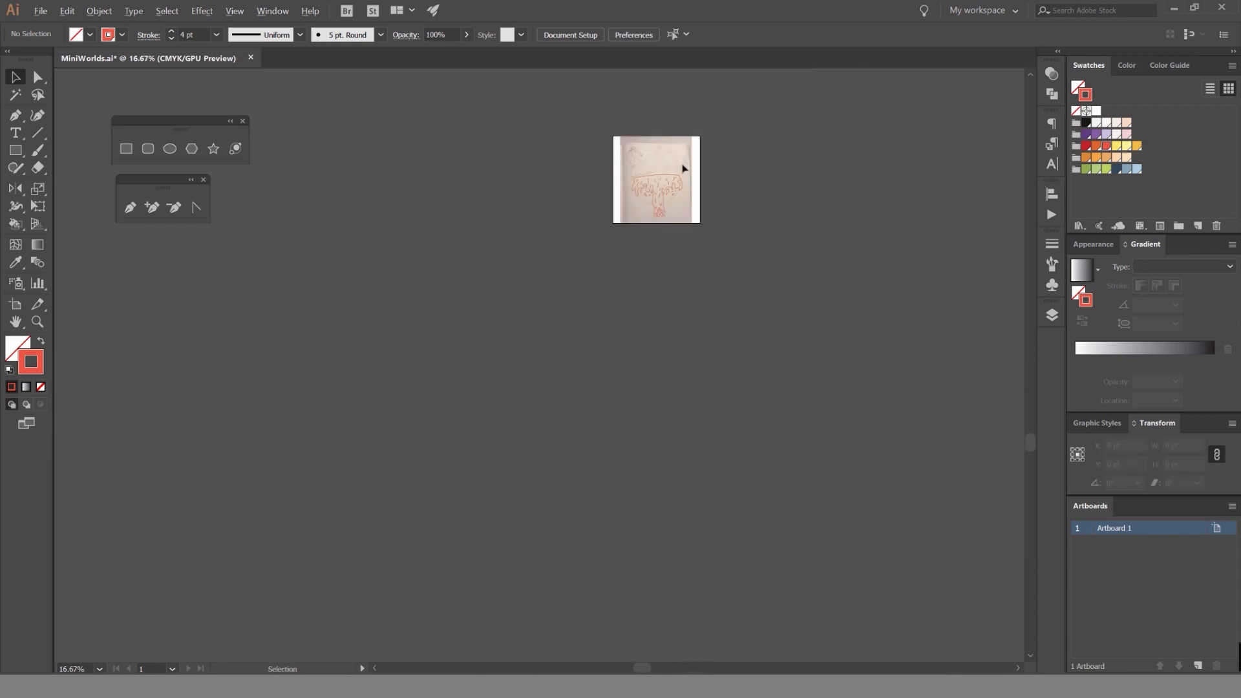
Swap fill and stroke on all the artwork to preview it as solid shapes, and swap them back to outlines.
{"action": "scroll", "coordinate": [681, 166], "scroll_direction": "up", "scroll_amount": 4}
{"action": "key", "text": "shift+x"}
{"action": "left_click", "coordinate": [716, 169]}
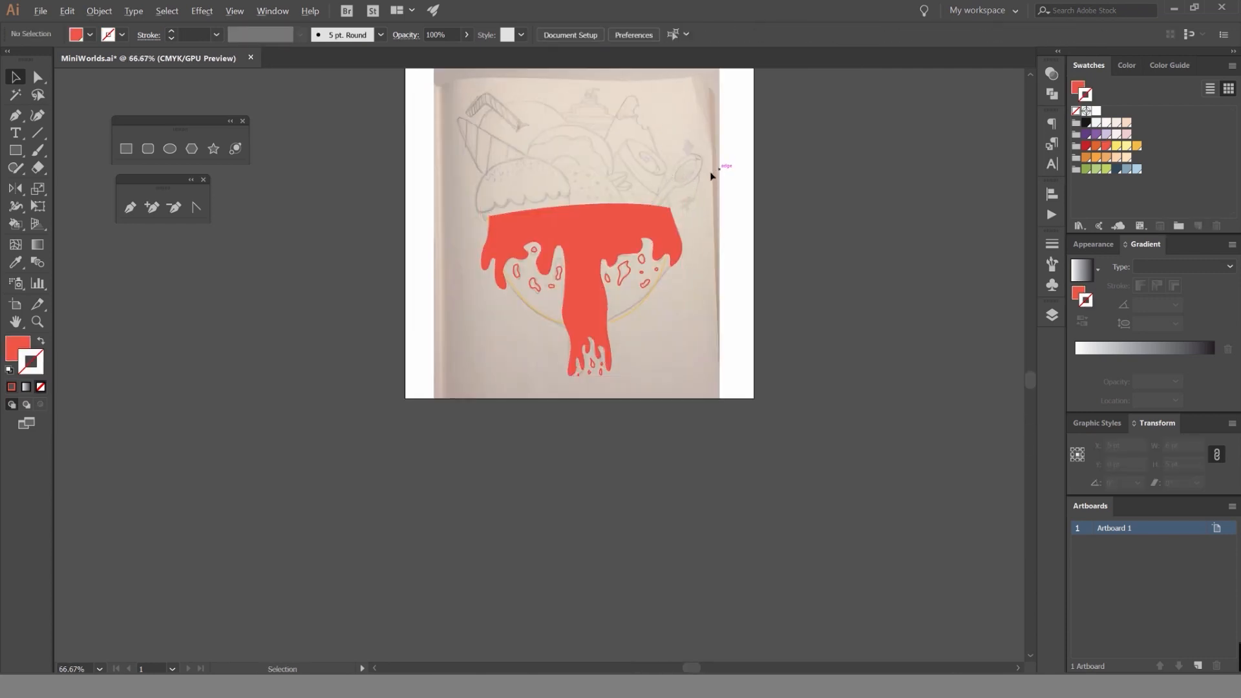
{"action": "scroll", "coordinate": [711, 171], "scroll_direction": "up", "scroll_amount": 2}
{"action": "key", "text": "ctrl+a"}
{"action": "key", "text": "shift+x"}
{"action": "left_click", "coordinate": [191, 528]}
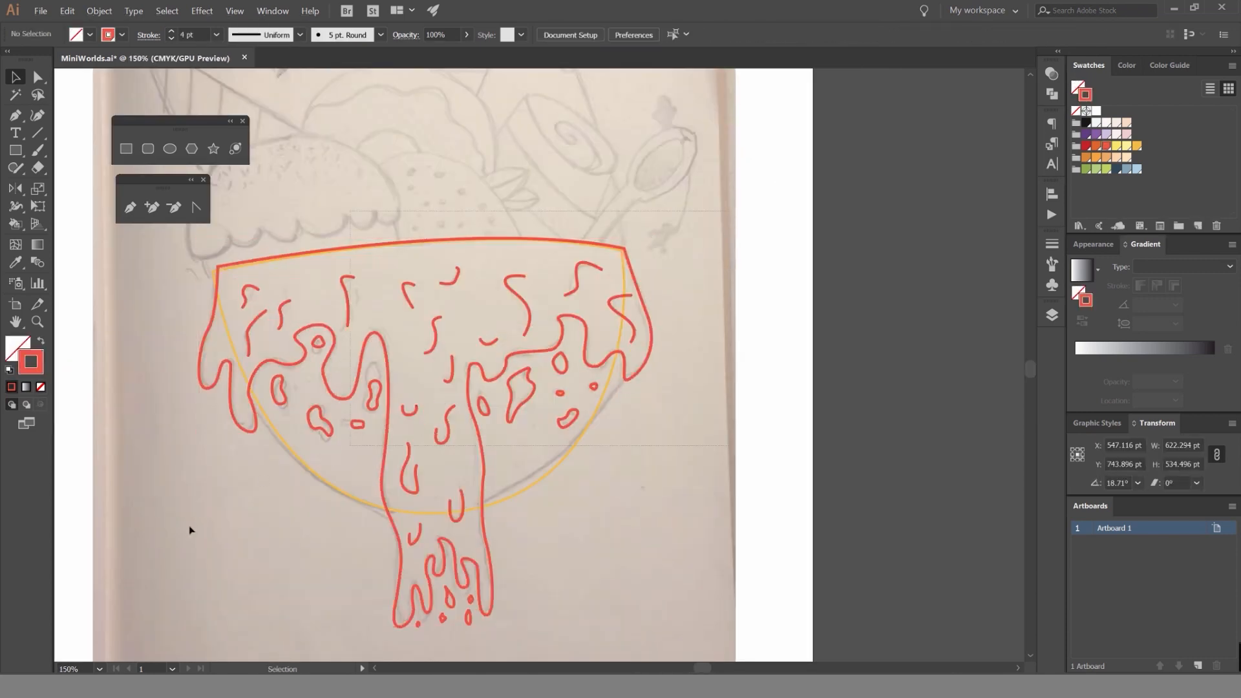
Preview the filled silhouette of all the artwork once more at a reduced size and restore the stroked outlines.
{"action": "key", "text": "ctrl+a"}
{"action": "key", "text": "shift+x"}
{"action": "left_click", "coordinate": [789, 288]}
{"action": "scroll", "coordinate": [787, 293], "scroll_direction": "down", "scroll_amount": 4}
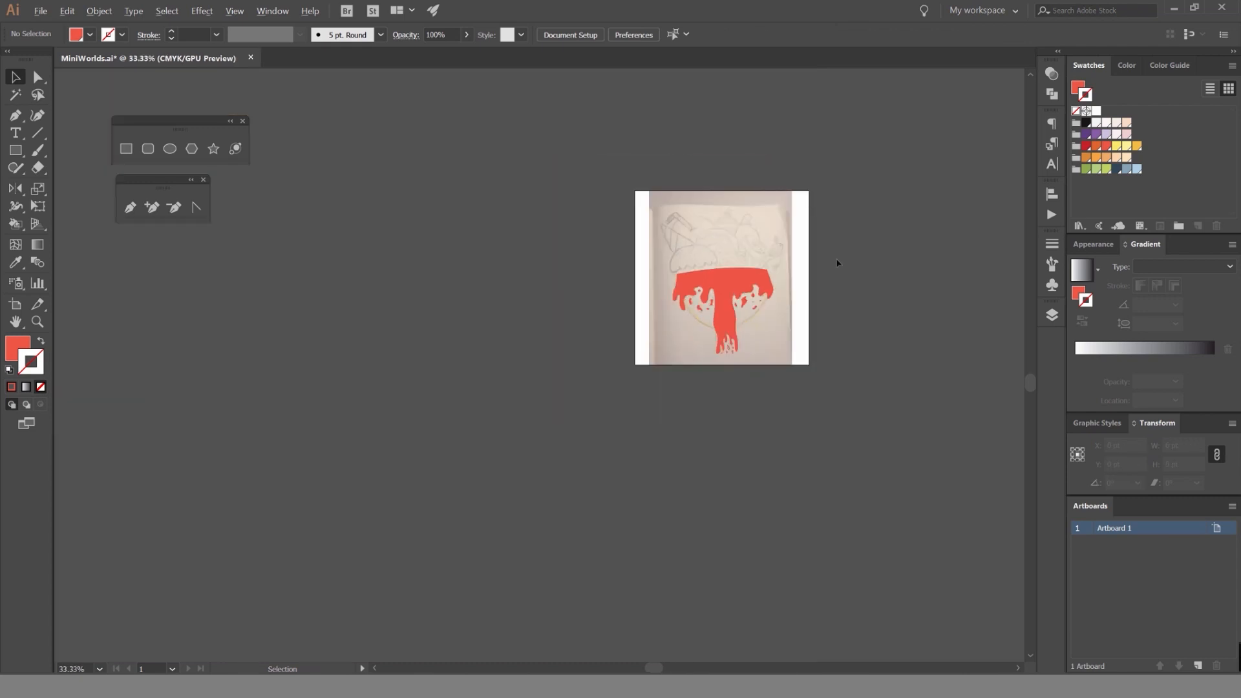
{"action": "scroll", "coordinate": [822, 266], "scroll_direction": "up", "scroll_amount": 3}
{"action": "key", "text": "ctrl+a"}
{"action": "key", "text": "shift+x"}
{"action": "left_click", "coordinate": [769, 261]}
{"action": "scroll", "coordinate": [699, 133], "scroll_direction": "up", "scroll_amount": 1}
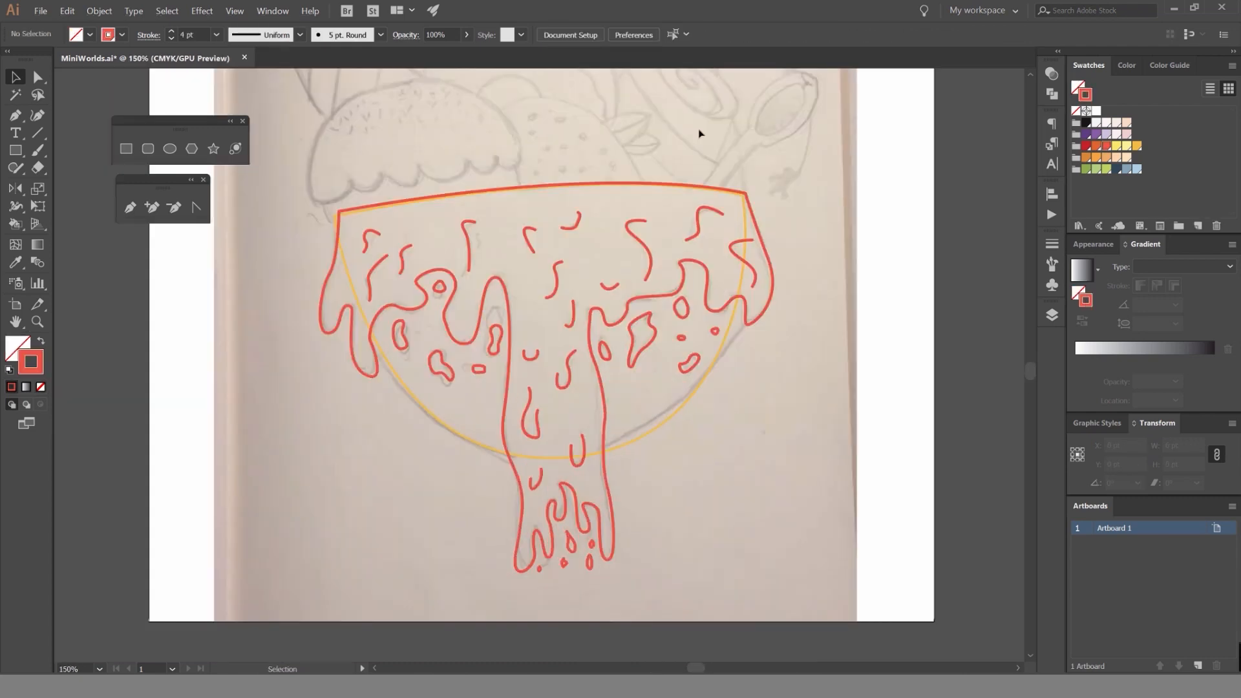
{"action": "scroll", "coordinate": [470, 257], "scroll_direction": "up", "scroll_amount": 1}
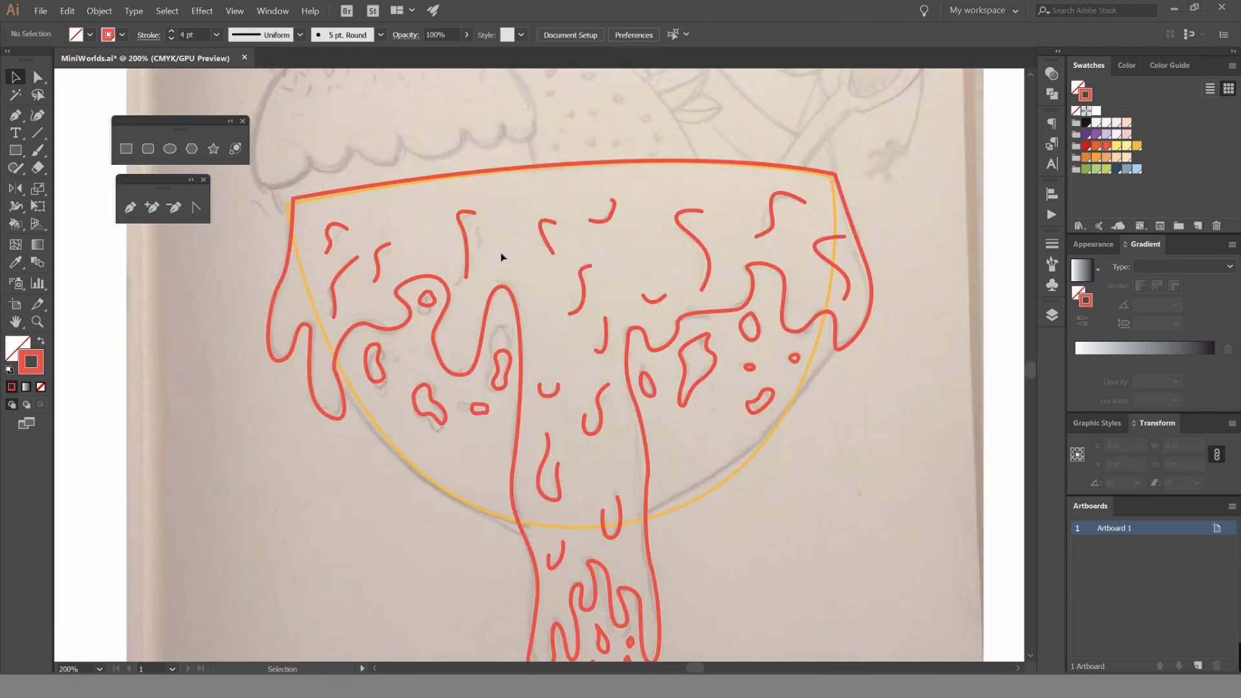
{"action": "mouse_move", "coordinate": [886, 208]}
{"action": "left_mouse_down"}
{"action": "mouse_move", "coordinate": [887, 196]}
{"action": "mouse_move", "coordinate": [864, 198]}
{"action": "left_mouse_up"}
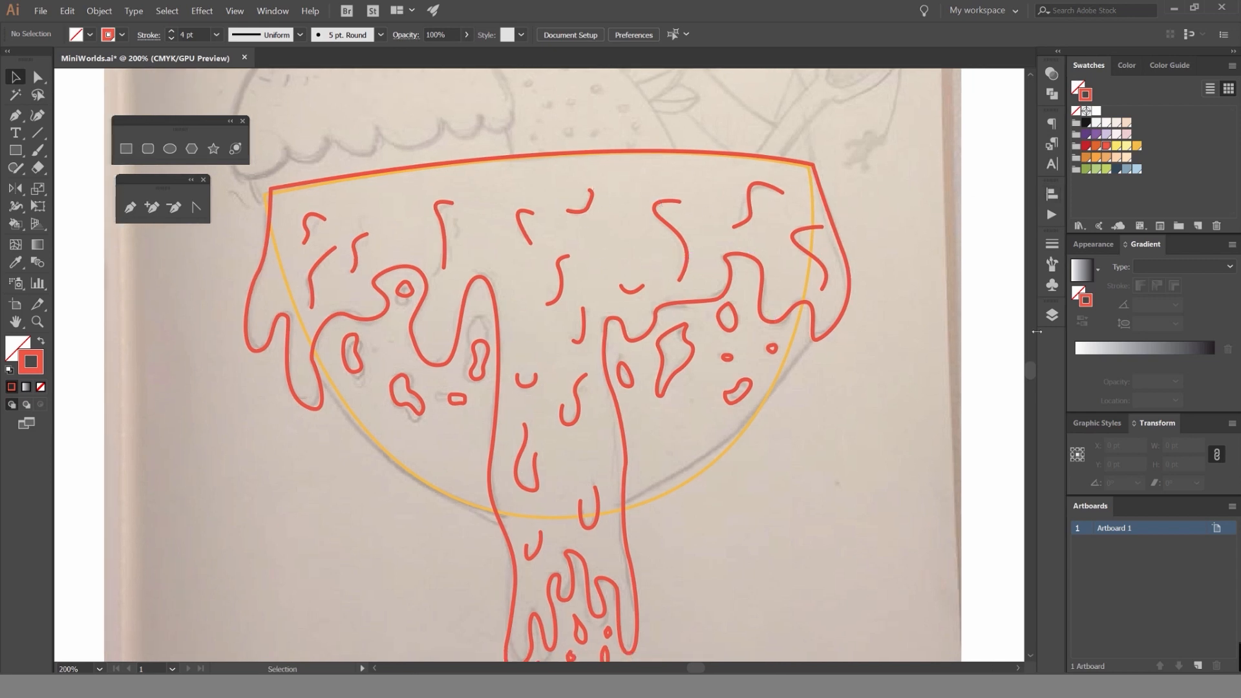
Rename the traced artwork's layer as Bowl and close the layer list.
{"action": "key", "text": "F7"}
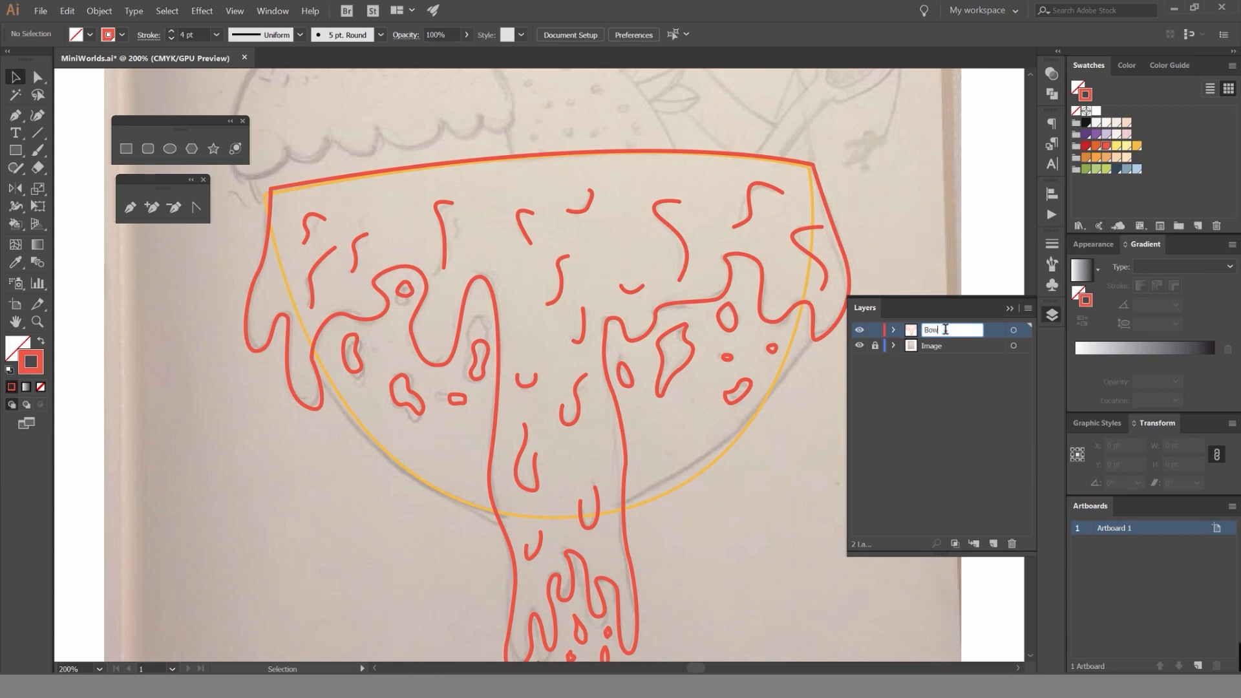
{"action": "left_click", "coordinate": [1058, 314]}
Look over the dessert sketch and the traced syrup bowl at different magnifications.
{"action": "scroll", "coordinate": [828, 200], "scroll_direction": "down", "scroll_amount": 2}
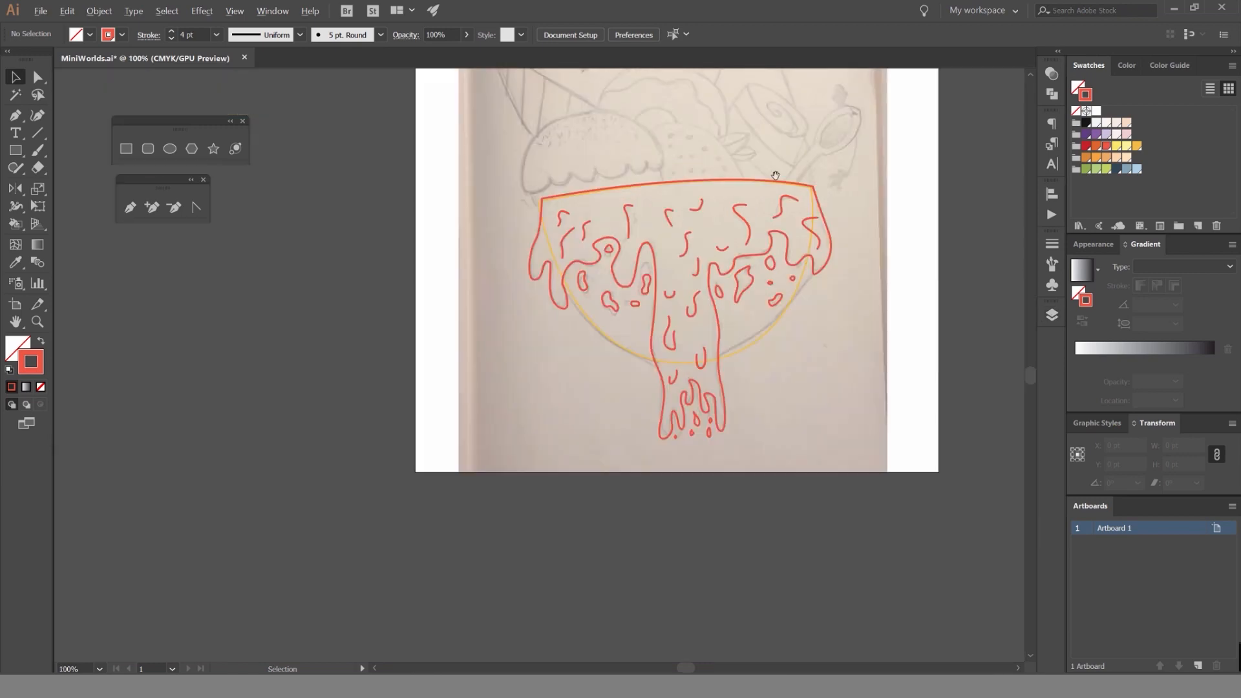
{"action": "left_click_drag", "start_coordinate": [643, 114], "coordinate": [607, 261]}
{"action": "scroll", "coordinate": [607, 252], "scroll_direction": "up", "scroll_amount": 2}
{"action": "scroll", "coordinate": [569, 298], "scroll_direction": "down", "scroll_amount": 2}
{"action": "scroll", "coordinate": [765, 335], "scroll_direction": "up", "scroll_amount": 2}
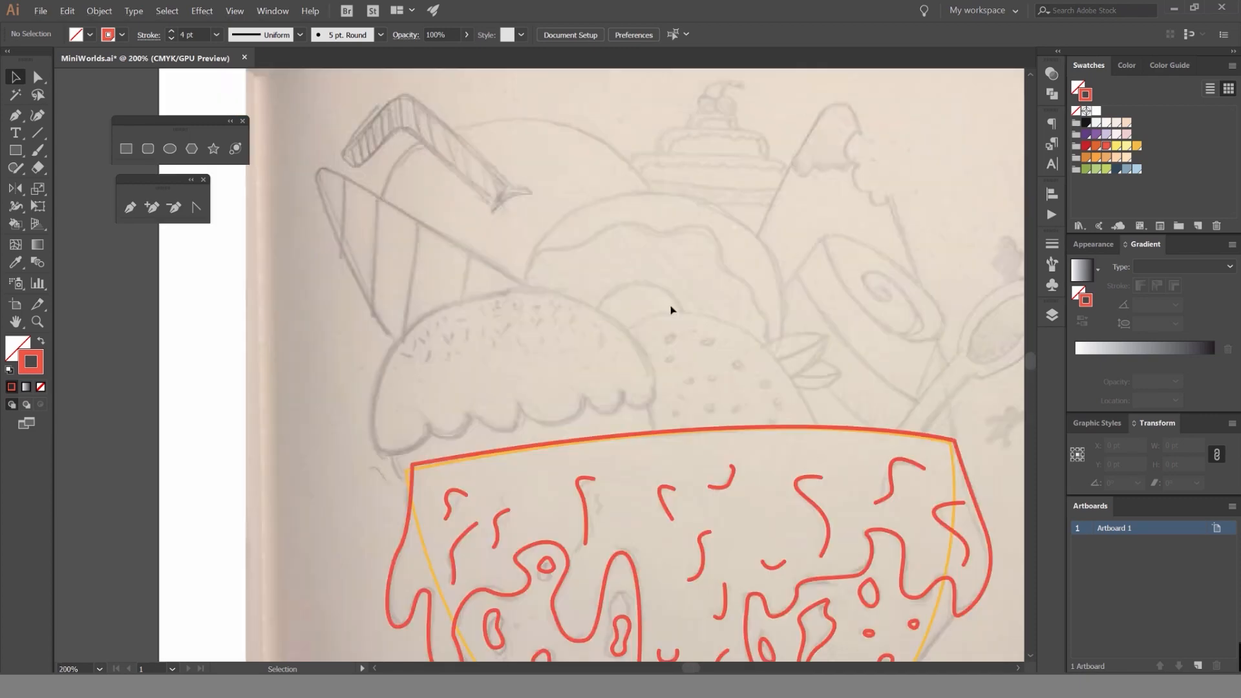
{"action": "left_click_drag", "start_coordinate": [660, 370], "coordinate": [627, 220]}
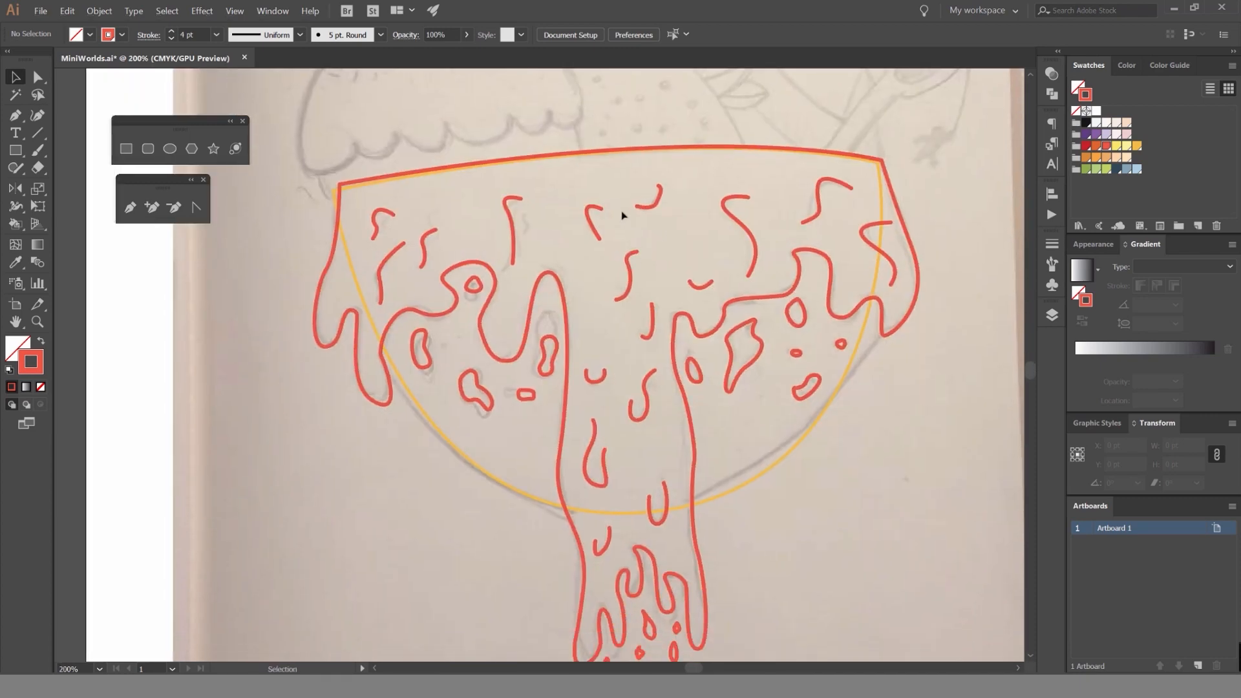
{"action": "scroll", "coordinate": [641, 195], "scroll_direction": "down", "scroll_amount": 1}
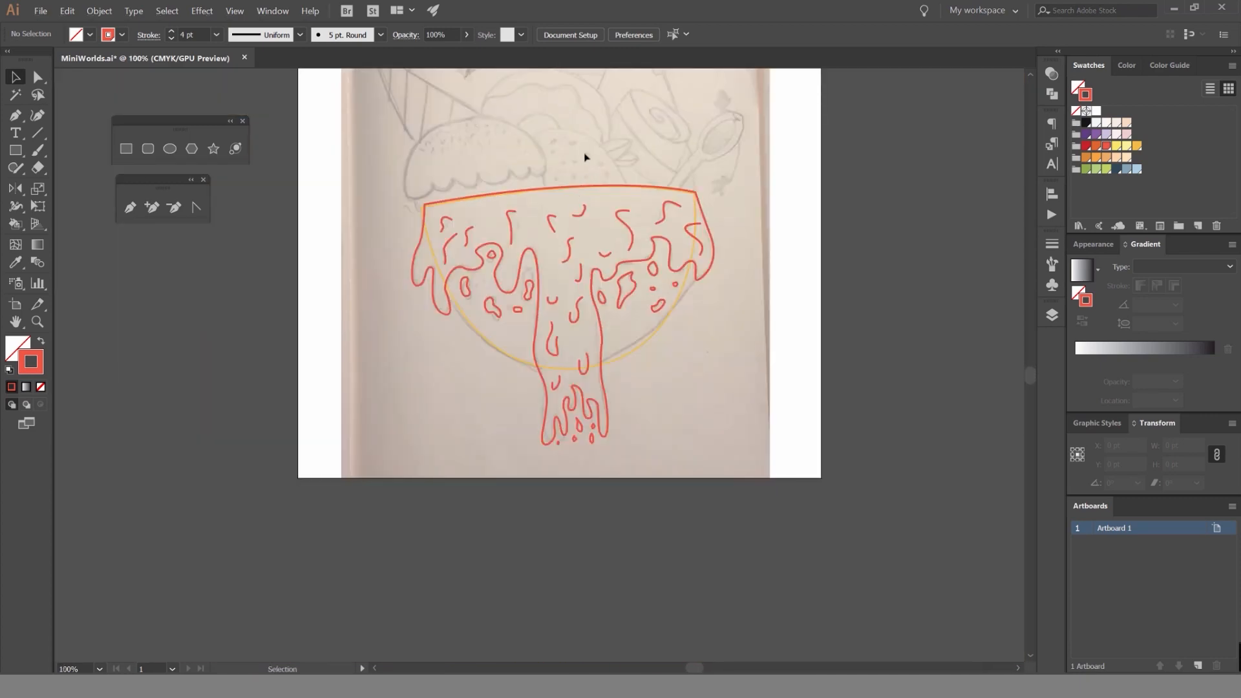
{"action": "scroll", "coordinate": [584, 157], "scroll_direction": "up", "scroll_amount": 2}
Turn the syrup outline into a solid shape and fill it with the pale peach swatch, without a stroke.
{"action": "left_click_drag", "start_coordinate": [627, 220], "coordinate": [628, 220]}
{"action": "left_click_drag", "start_coordinate": [835, 193], "coordinate": [762, 144]}
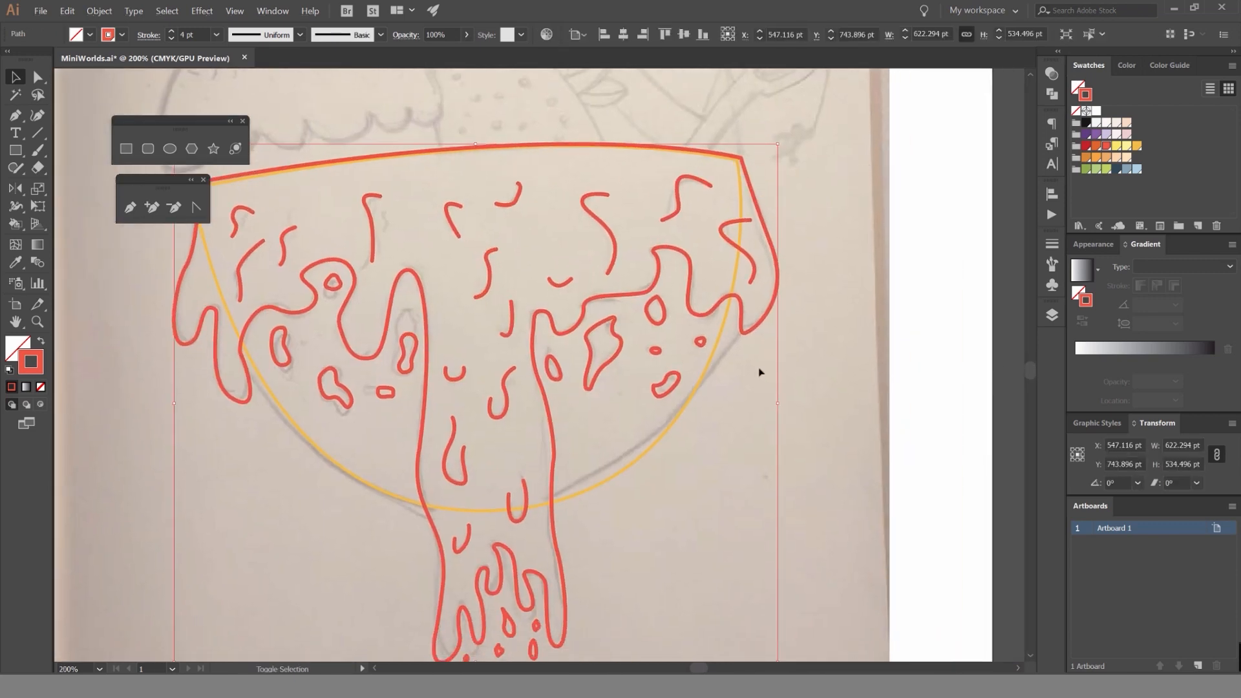
{"action": "key", "text": "shift+x"}
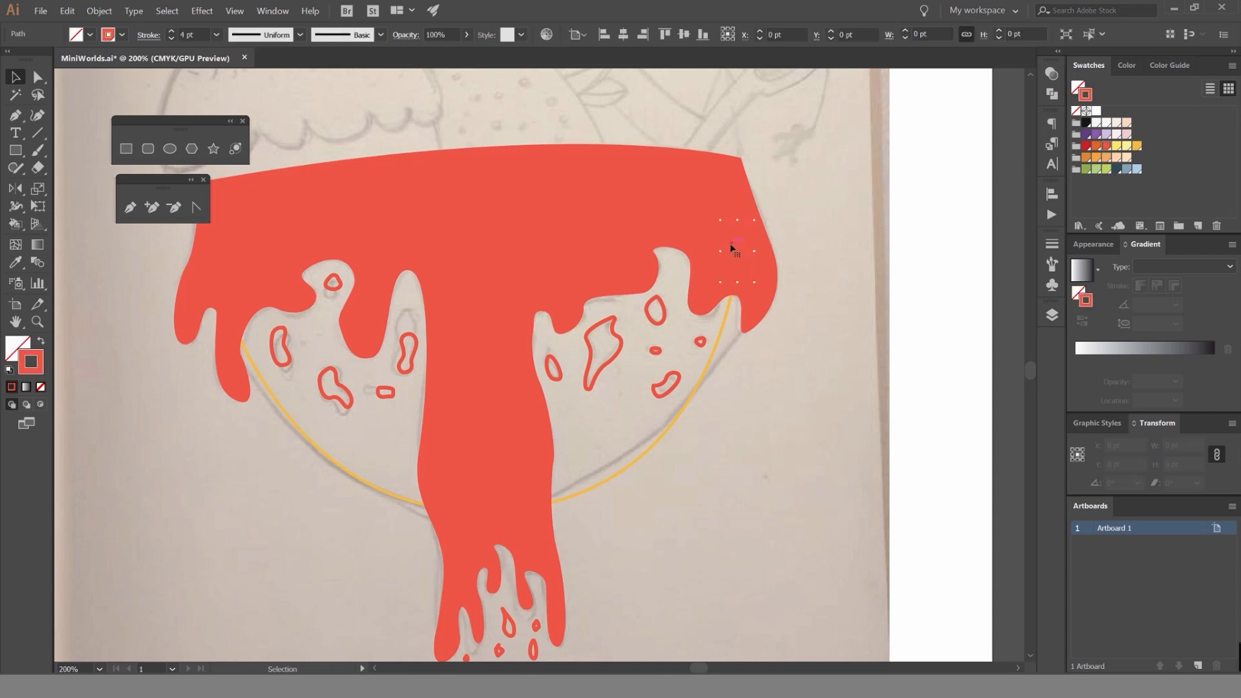
{"action": "left_click", "coordinate": [1116, 125]}
{"action": "left_click", "coordinate": [1128, 124]}
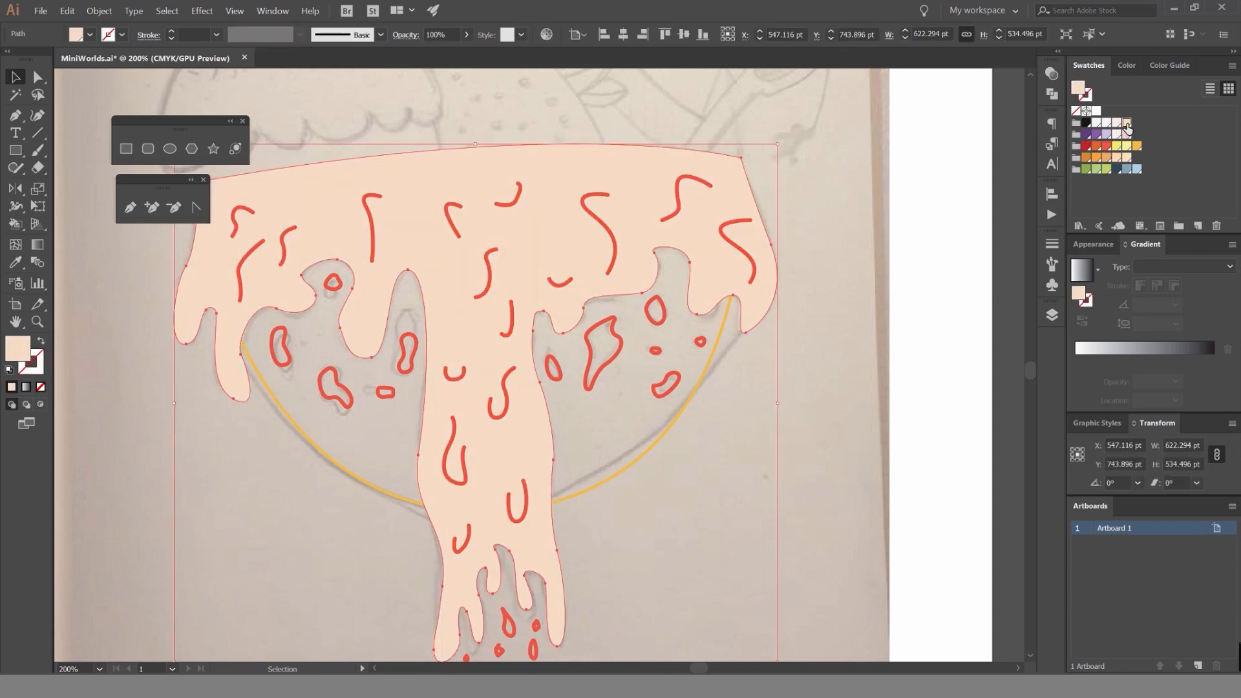
{"action": "left_click", "coordinate": [855, 134]}
Swap fill and stroke on the yellow bowl outline behind the syrup to make it a solid shape.
{"action": "scroll", "coordinate": [730, 410], "scroll_direction": "up", "scroll_amount": 1}
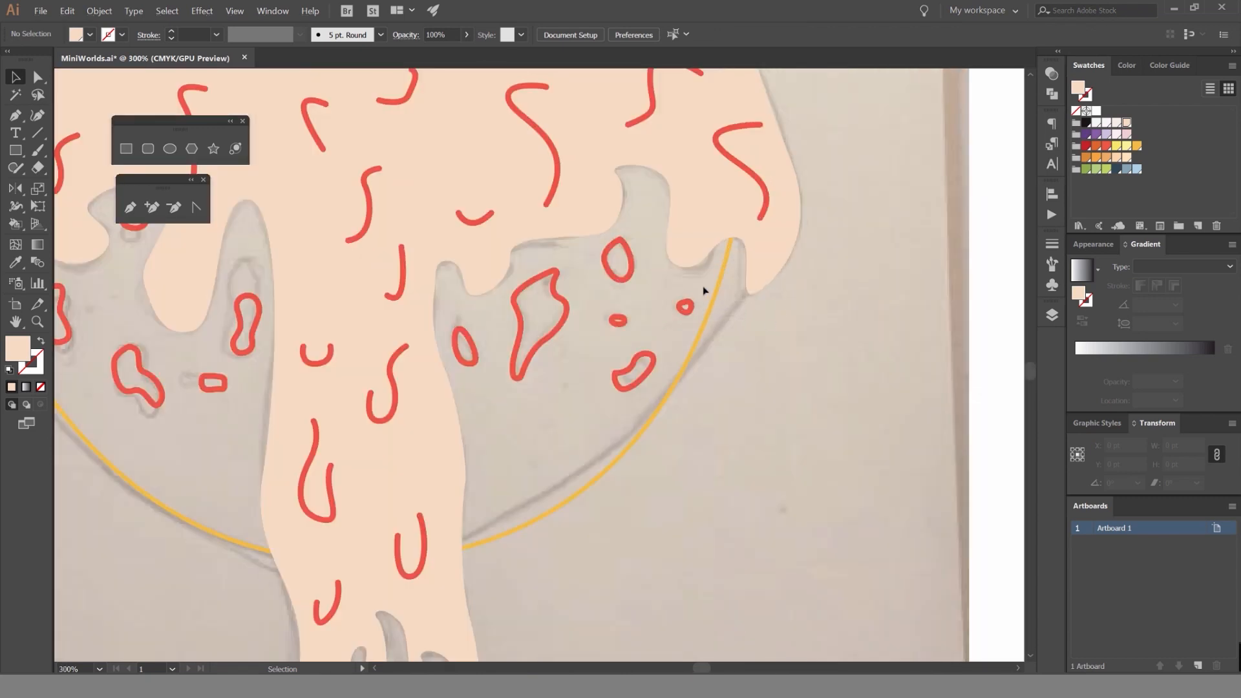
{"action": "left_click", "coordinate": [721, 282]}
{"action": "left_click", "coordinate": [888, 300]}
{"action": "left_click", "coordinate": [718, 298]}
{"action": "key", "text": "shift+x"}
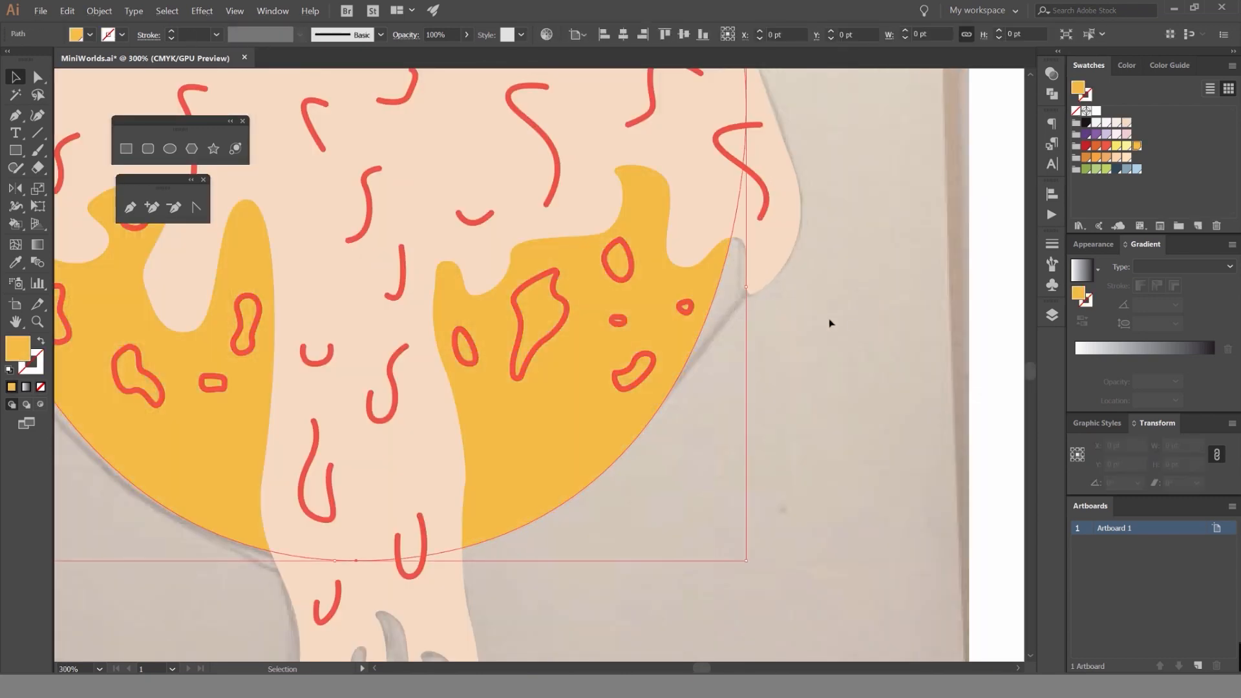
{"action": "left_click", "coordinate": [840, 322]}
Try several light swatches on the bowl shape, including pale orange, and fill it with warm off-white.
{"action": "scroll", "coordinate": [851, 321], "scroll_direction": "down", "scroll_amount": 2}
{"action": "left_click", "coordinate": [753, 359]}
{"action": "left_click", "coordinate": [1108, 124]}
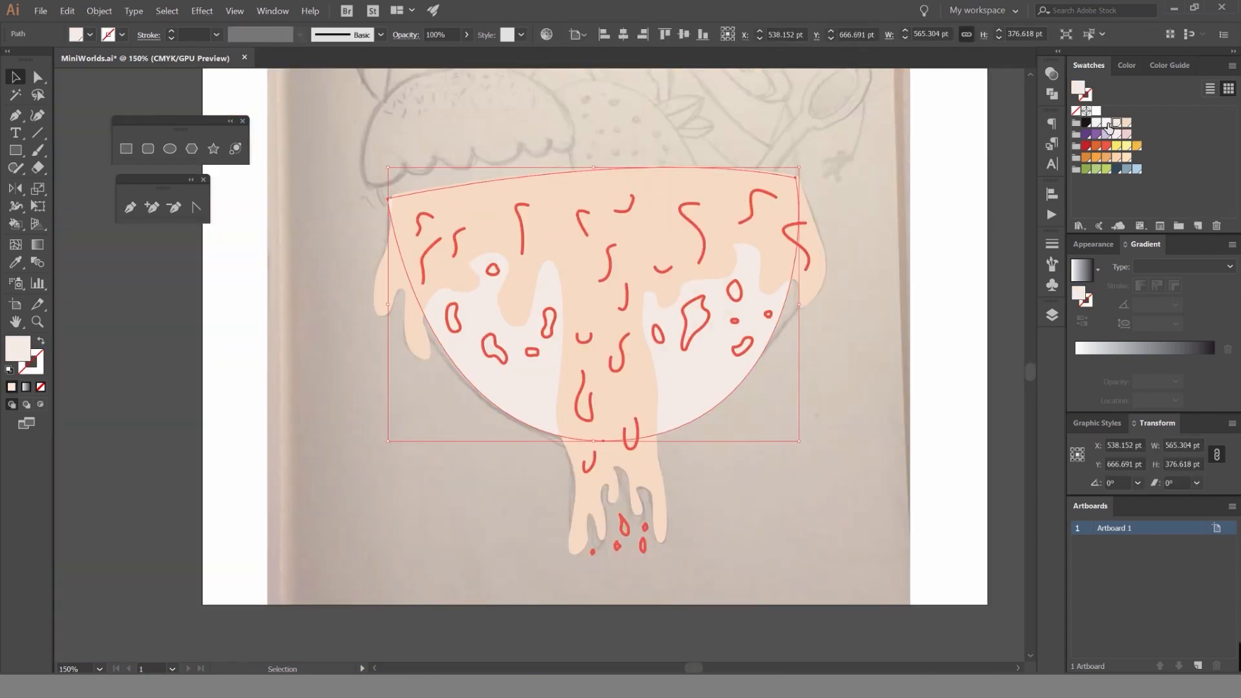
{"action": "left_click", "coordinate": [1107, 123]}
{"action": "left_click", "coordinate": [898, 193]}
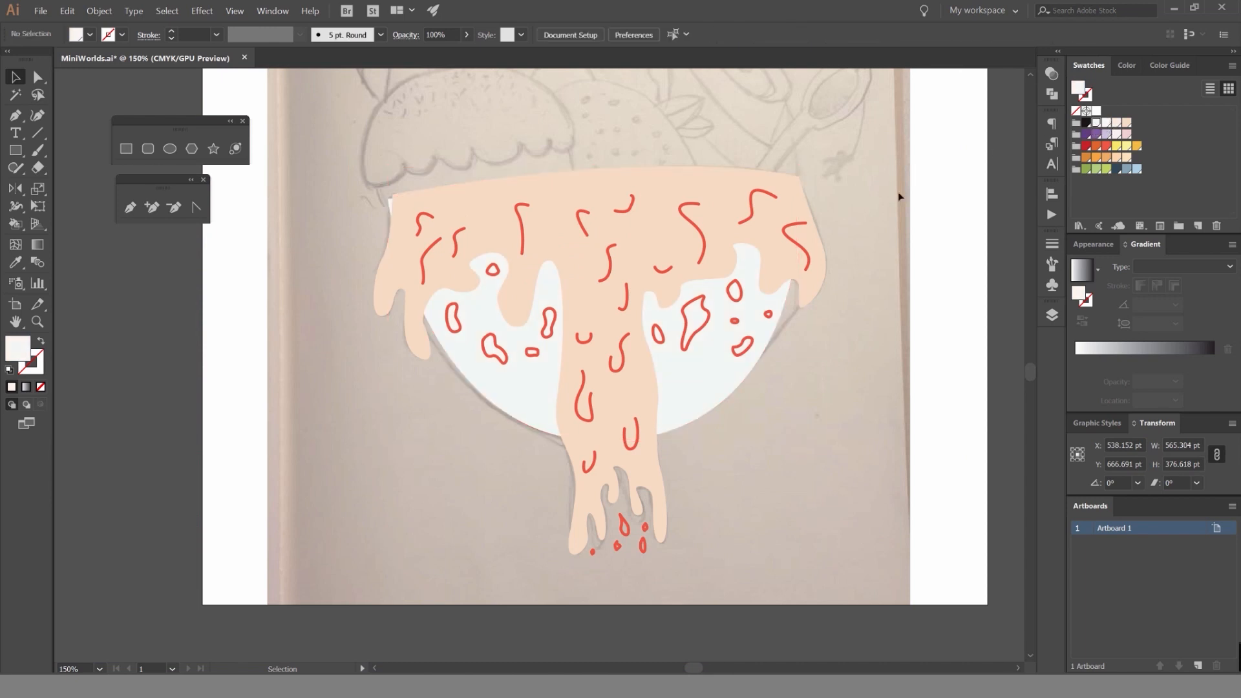
{"action": "left_click", "coordinate": [800, 310]}
{"action": "left_click", "coordinate": [1126, 160]}
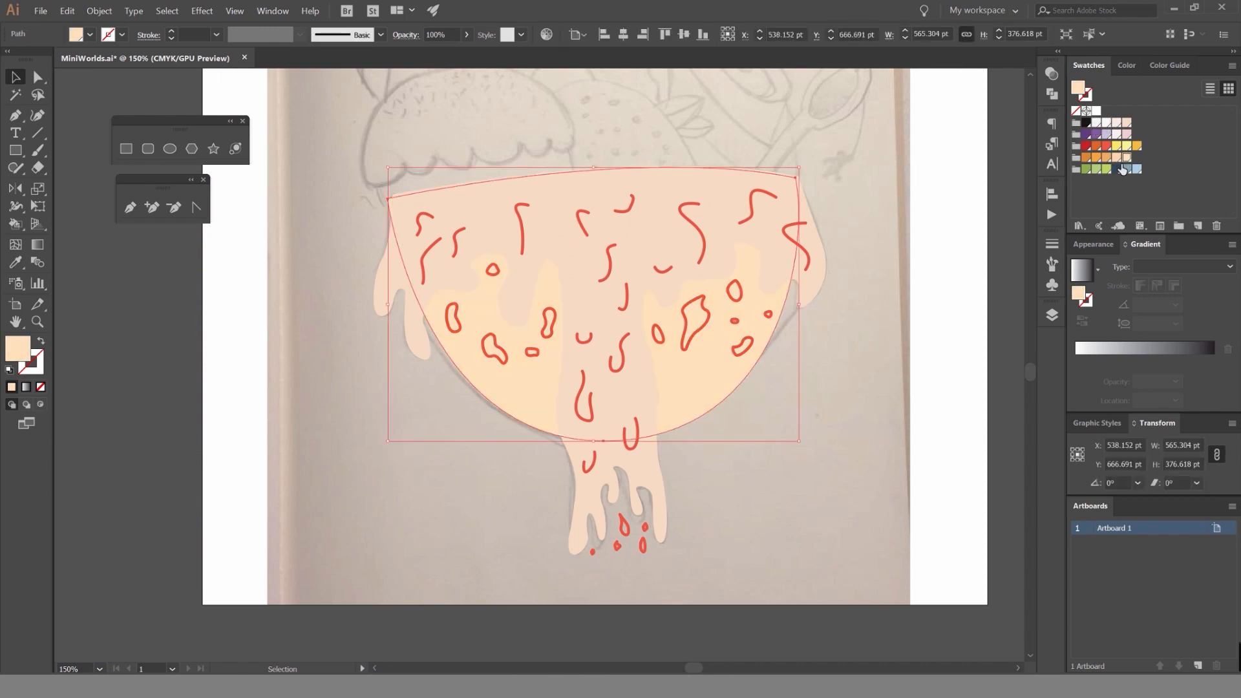
{"action": "left_click", "coordinate": [1117, 123]}
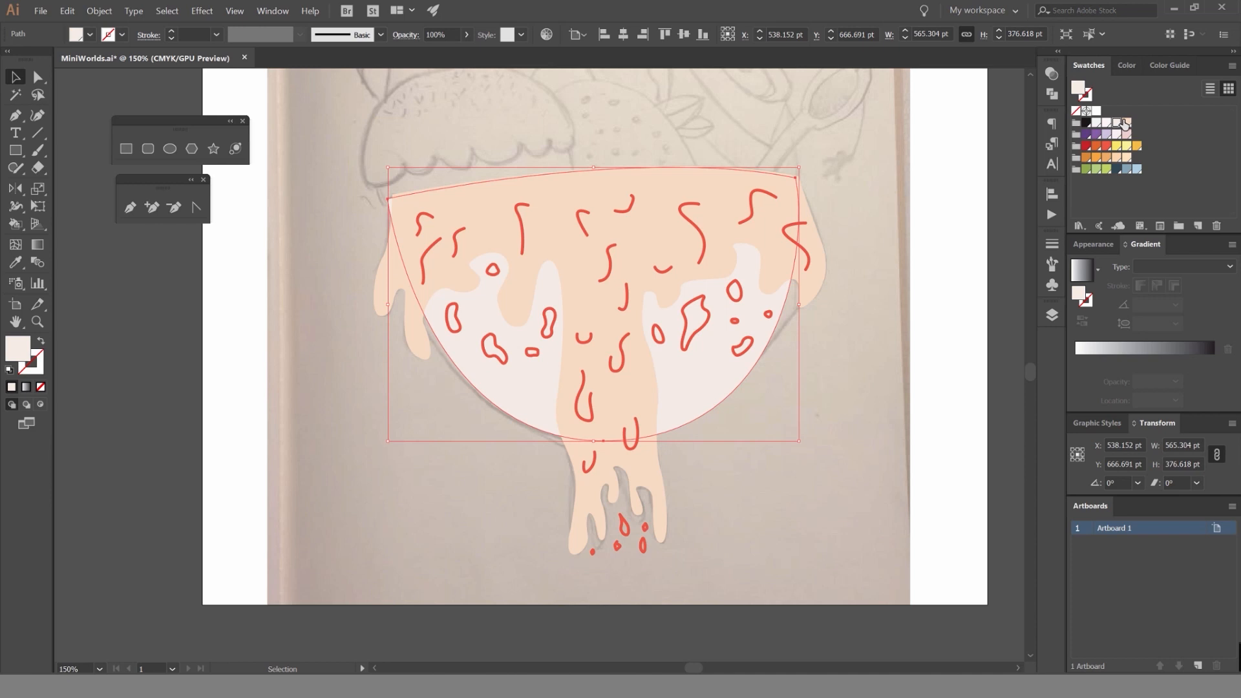
{"action": "left_click", "coordinate": [928, 183]}
{"action": "scroll", "coordinate": [928, 186], "scroll_direction": "down", "scroll_amount": 3}
{"action": "left_click_drag", "start_coordinate": [928, 188], "coordinate": [865, 211]}
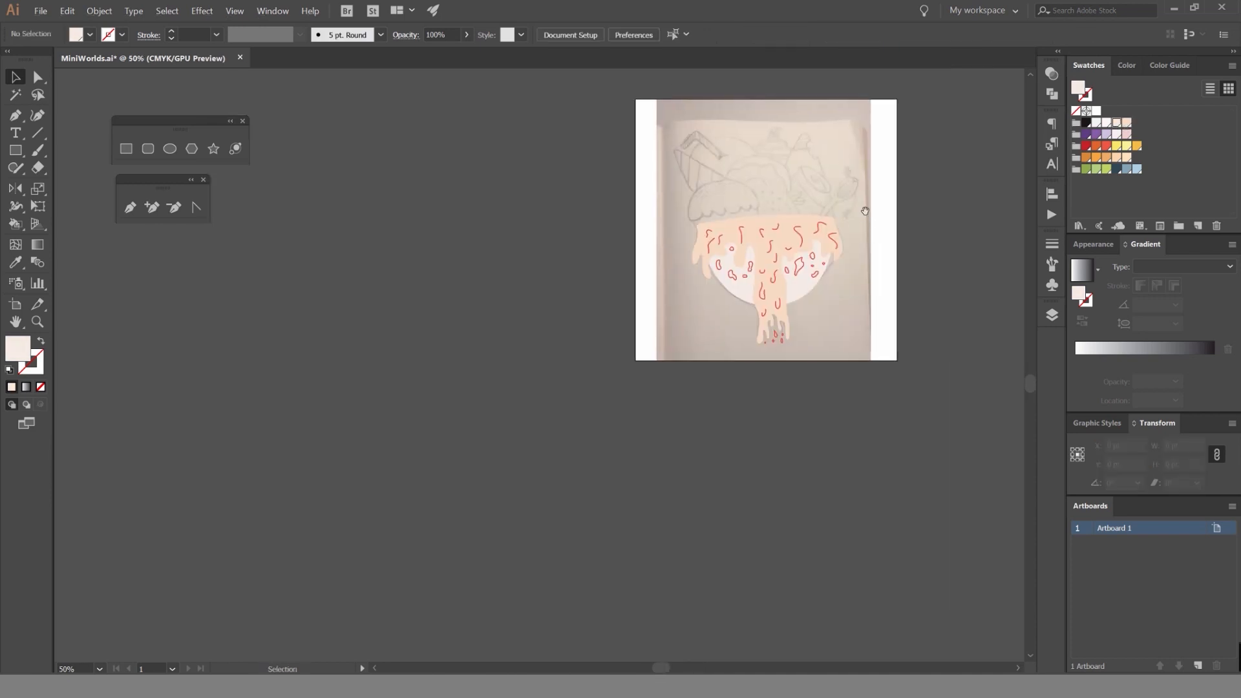
{"action": "scroll", "coordinate": [799, 257], "scroll_direction": "up", "scroll_amount": 3}
{"action": "scroll", "coordinate": [698, 366], "scroll_direction": "up", "scroll_amount": 3}
{"action": "left_click", "coordinate": [659, 387]}
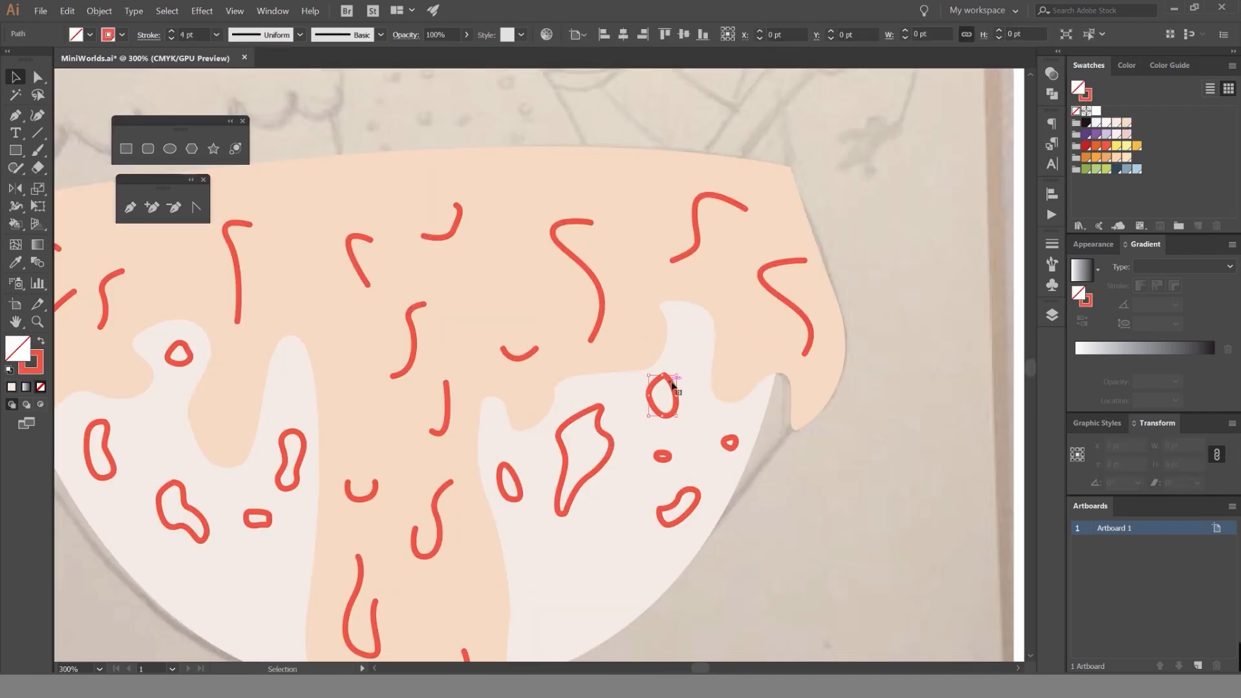
{"action": "left_click", "coordinate": [724, 448], "text": "shift"}
{"action": "left_click", "coordinate": [689, 493], "text": "shift"}
{"action": "left_click", "coordinate": [665, 458], "text": "shift"}
{"action": "left_click", "coordinate": [612, 443], "text": "shift"}
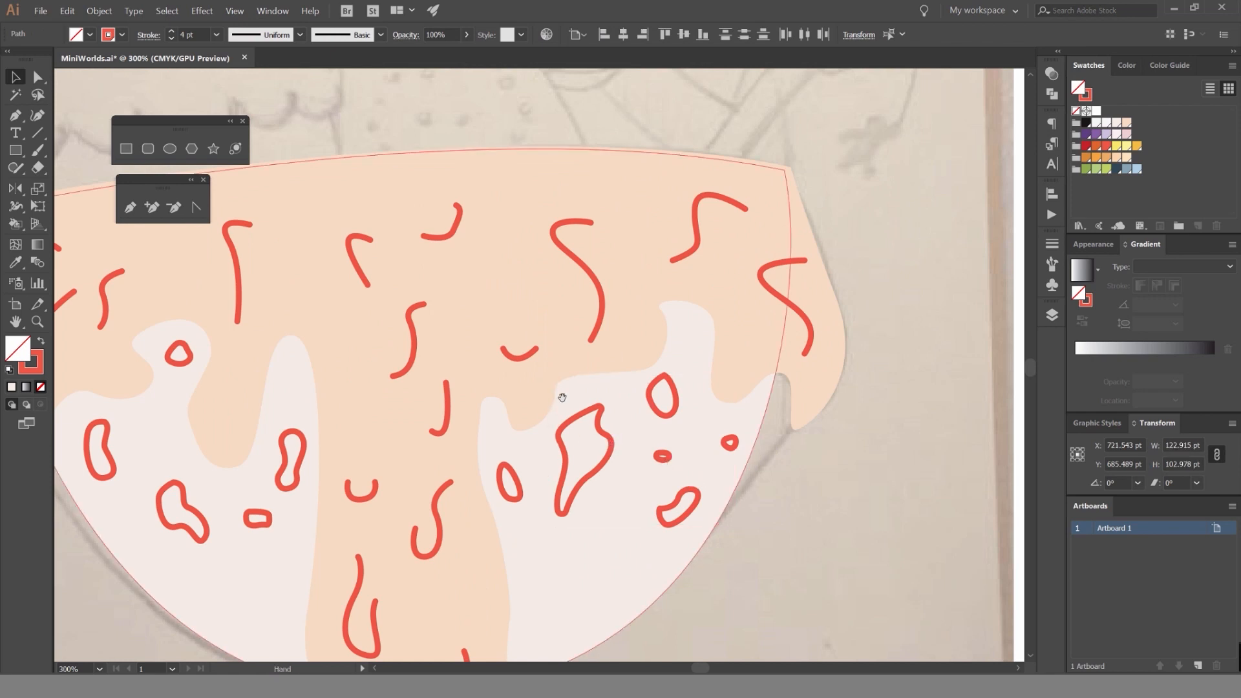
{"action": "left_click_drag", "start_coordinate": [563, 398], "coordinate": [765, 269]}
{"action": "left_click", "coordinate": [716, 350], "text": "shift"}
{"action": "left_click", "coordinate": [485, 362], "text": "shift"}
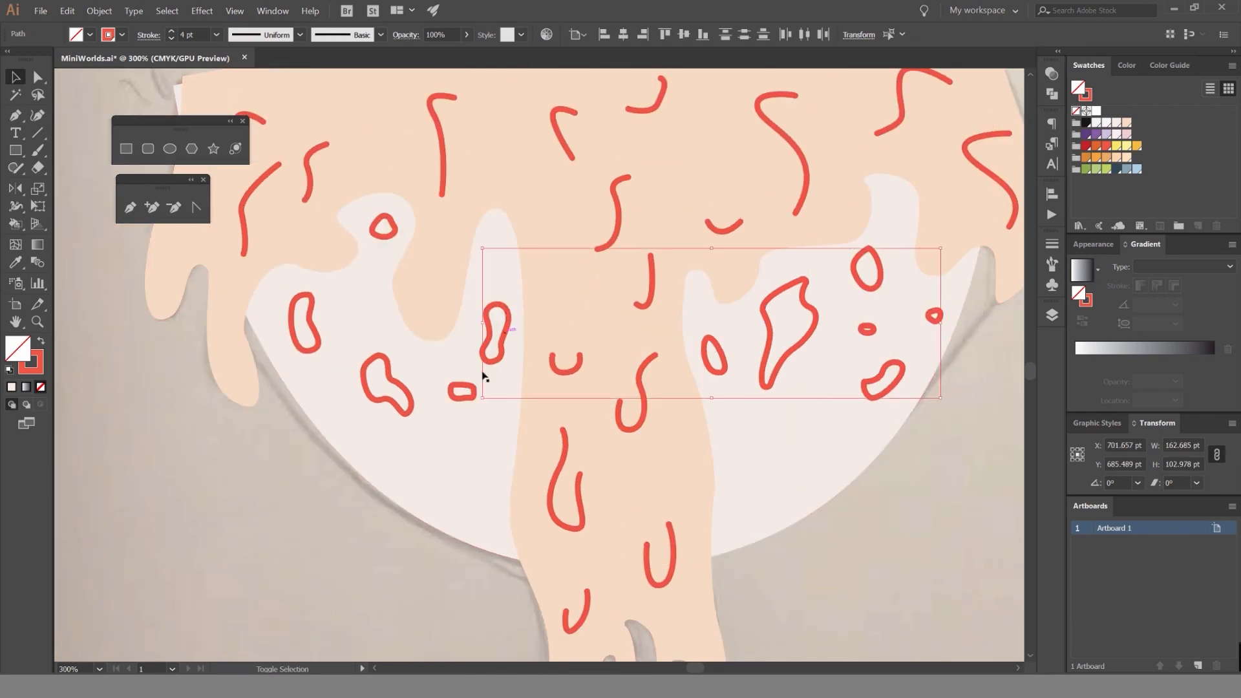
{"action": "left_click", "coordinate": [470, 390], "text": "shift"}
{"action": "left_click", "coordinate": [365, 381], "text": "shift"}
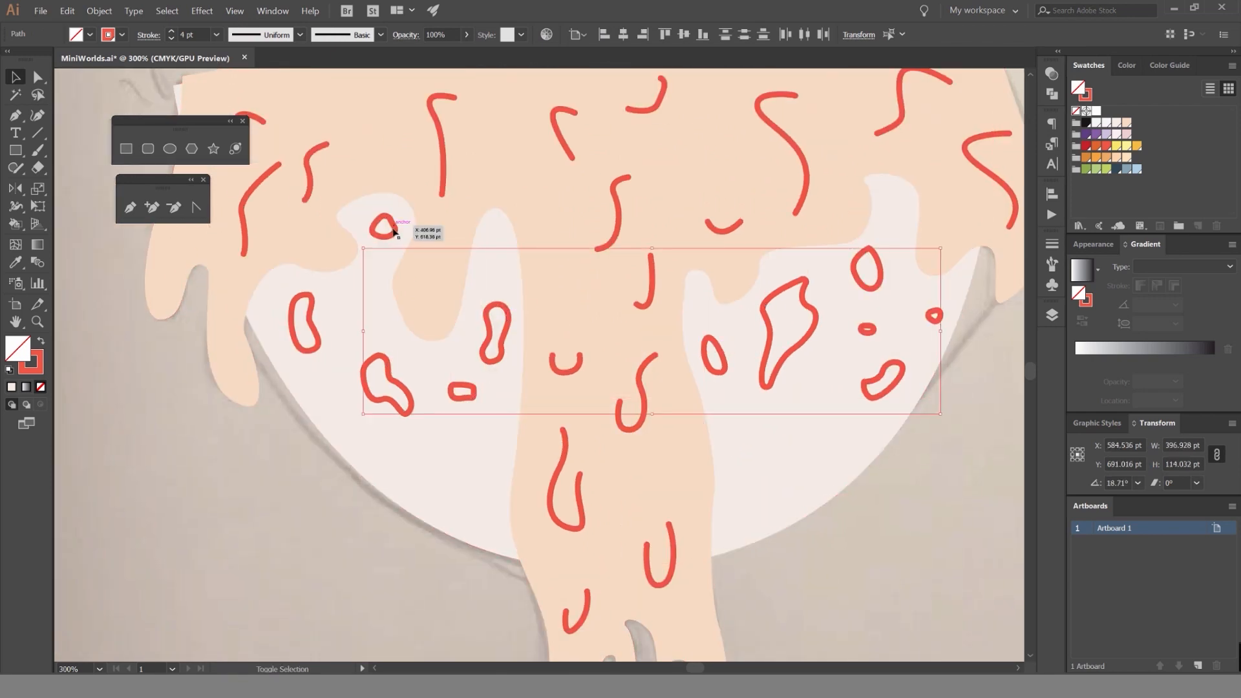
{"action": "left_click", "coordinate": [394, 231], "text": "shift"}
{"action": "left_click", "coordinate": [316, 313], "text": "shift"}
{"action": "key", "text": "super"}
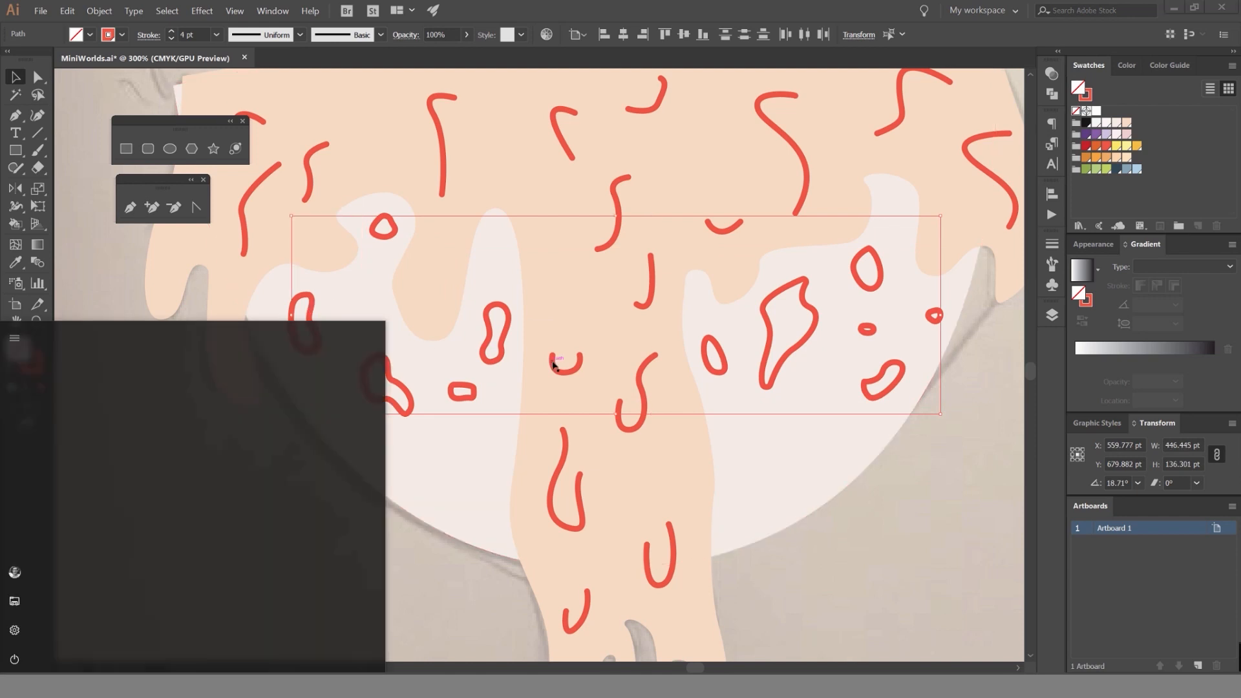
{"action": "key", "text": "super"}
{"action": "left_click_drag", "start_coordinate": [582, 366], "coordinate": [569, 419]}
{"action": "key", "text": "ctrl+z"}
{"action": "left_click", "coordinate": [516, 358]}
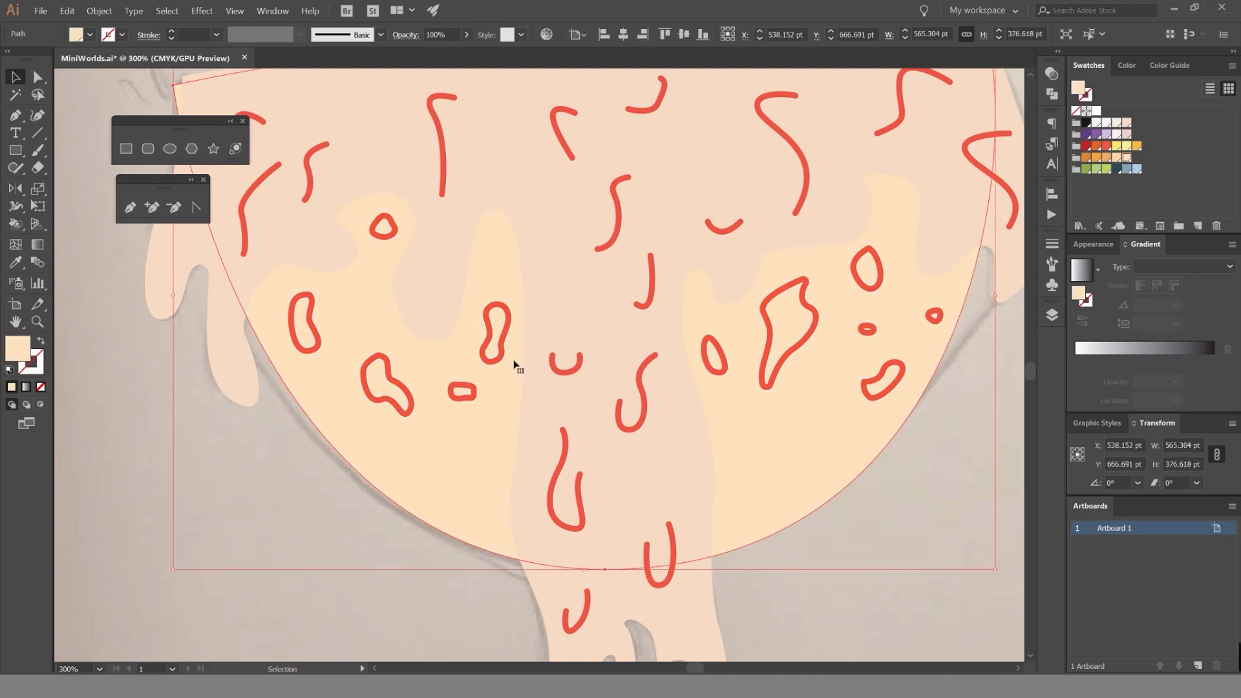
{"action": "key", "text": "ctrl+shift+z"}
Select the outlined spots on the bowl to the right of the syrup stream and swap their stroke to a solid red fill.
{"action": "left_click", "coordinate": [768, 349]}
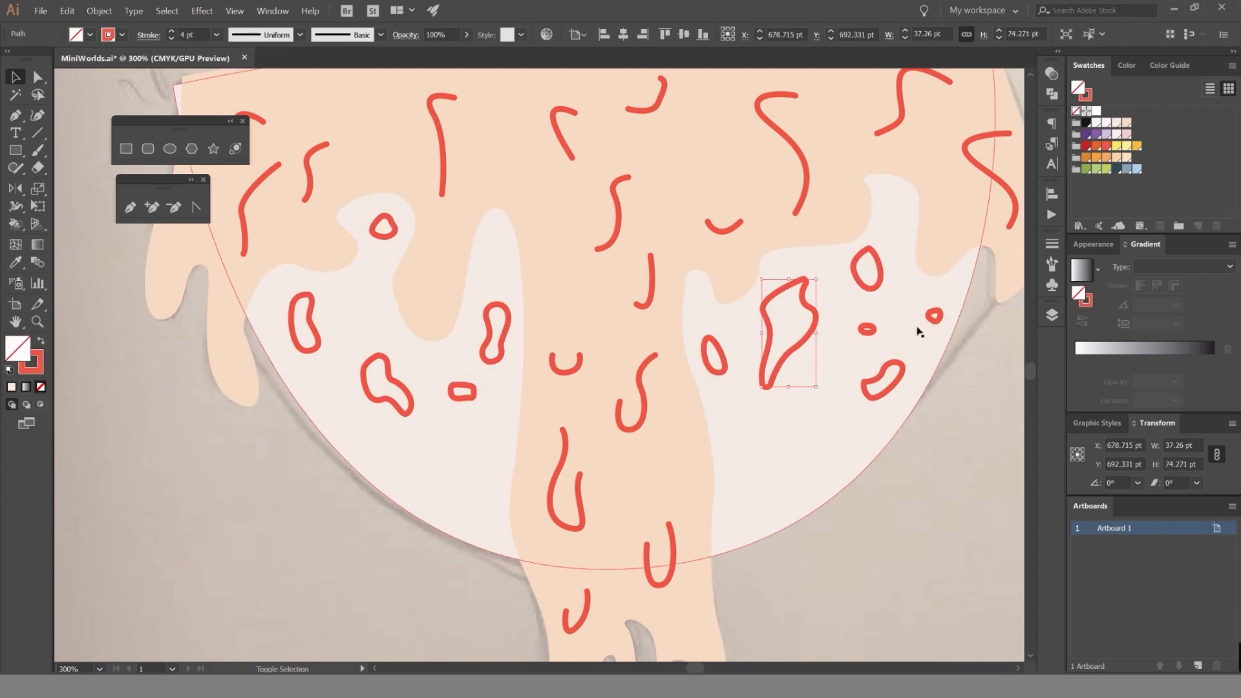
{"action": "left_click", "coordinate": [931, 318], "text": "shift"}
{"action": "left_click", "coordinate": [890, 367], "text": "shift"}
{"action": "left_click", "coordinate": [866, 269], "text": "shift"}
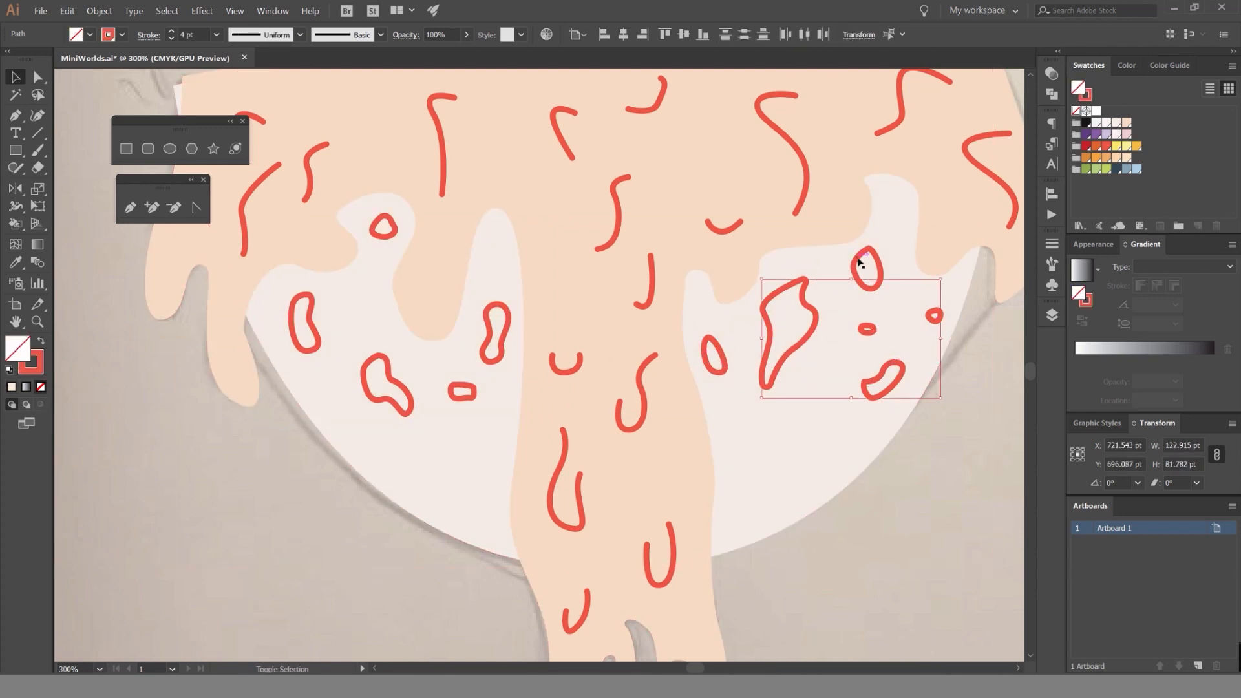
{"action": "left_click", "coordinate": [713, 353], "text": "shift"}
{"action": "key", "text": "shift+x"}
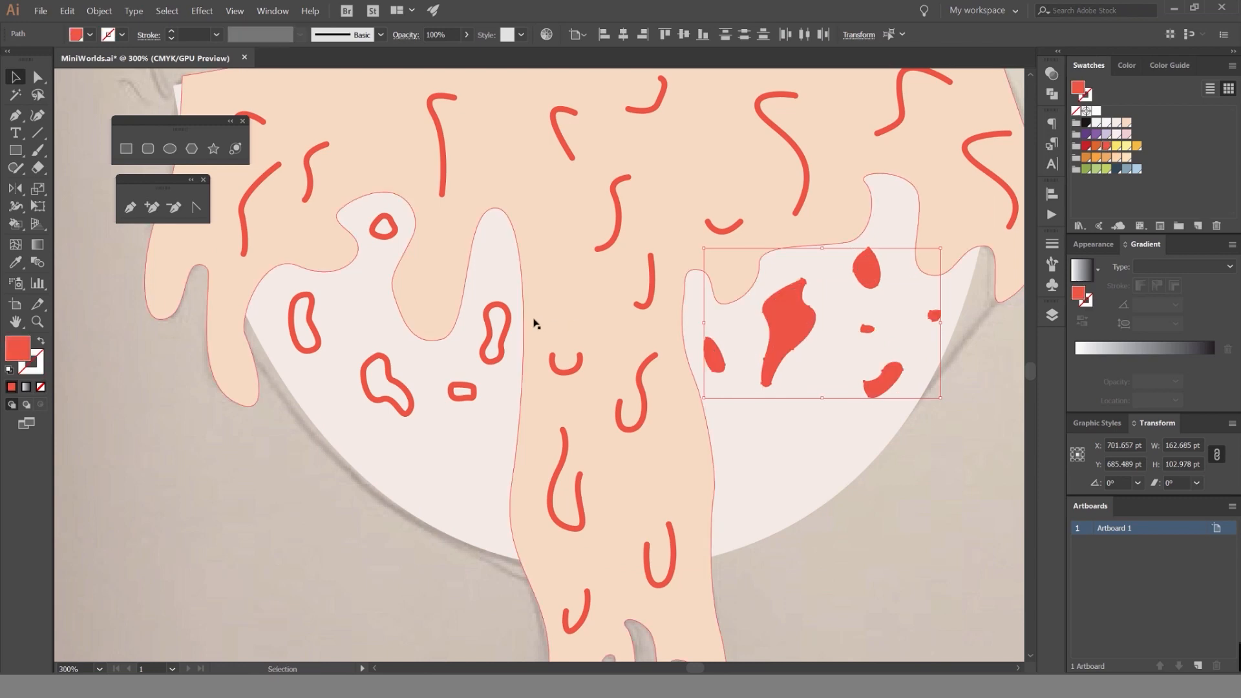
Convert the outlined spots on the bowl to the left of the syrup stream into solid red shapes.
{"action": "left_click", "coordinate": [494, 343]}
{"action": "left_click", "coordinate": [467, 387], "text": "shift"}
{"action": "left_click", "coordinate": [389, 371], "text": "shift"}
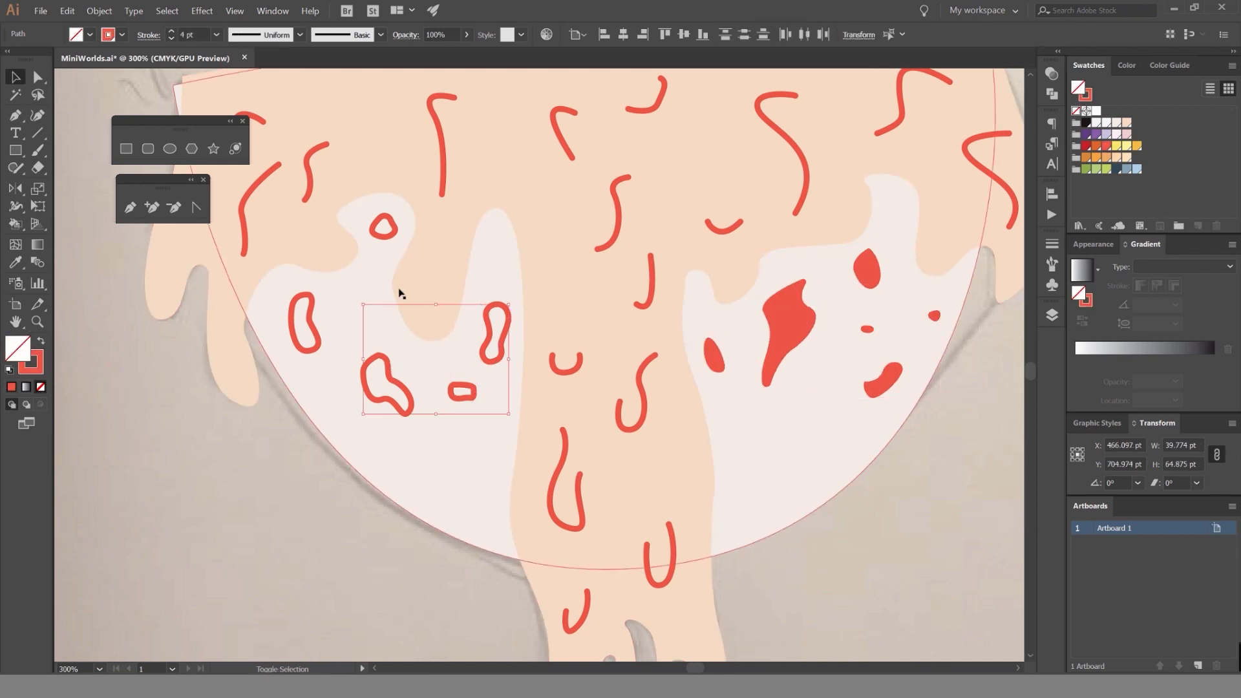
{"action": "left_click", "coordinate": [389, 236], "text": "shift"}
{"action": "left_click", "coordinate": [313, 301], "text": "shift"}
{"action": "key", "text": "shift+x"}
{"action": "left_click", "coordinate": [323, 498]}
Select all the red spots on both sides of the bowl and sample the syrup's peach fill onto them with the Eyedropper.
{"action": "scroll", "coordinate": [352, 494], "scroll_direction": "down", "scroll_amount": 3}
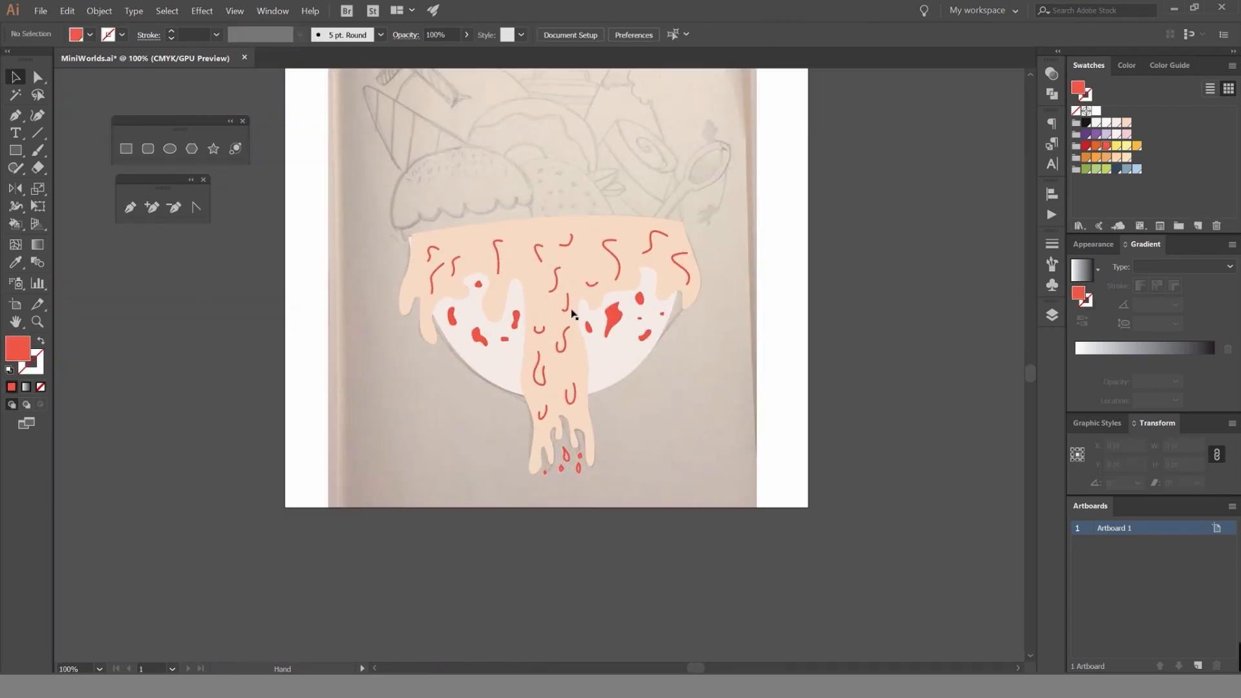
{"action": "scroll", "coordinate": [569, 320], "scroll_direction": "up", "scroll_amount": 2}
{"action": "left_click", "coordinate": [643, 329]}
{"action": "left_click", "coordinate": [696, 329], "text": "shift"}
{"action": "left_click", "coordinate": [740, 320], "text": "shift"}
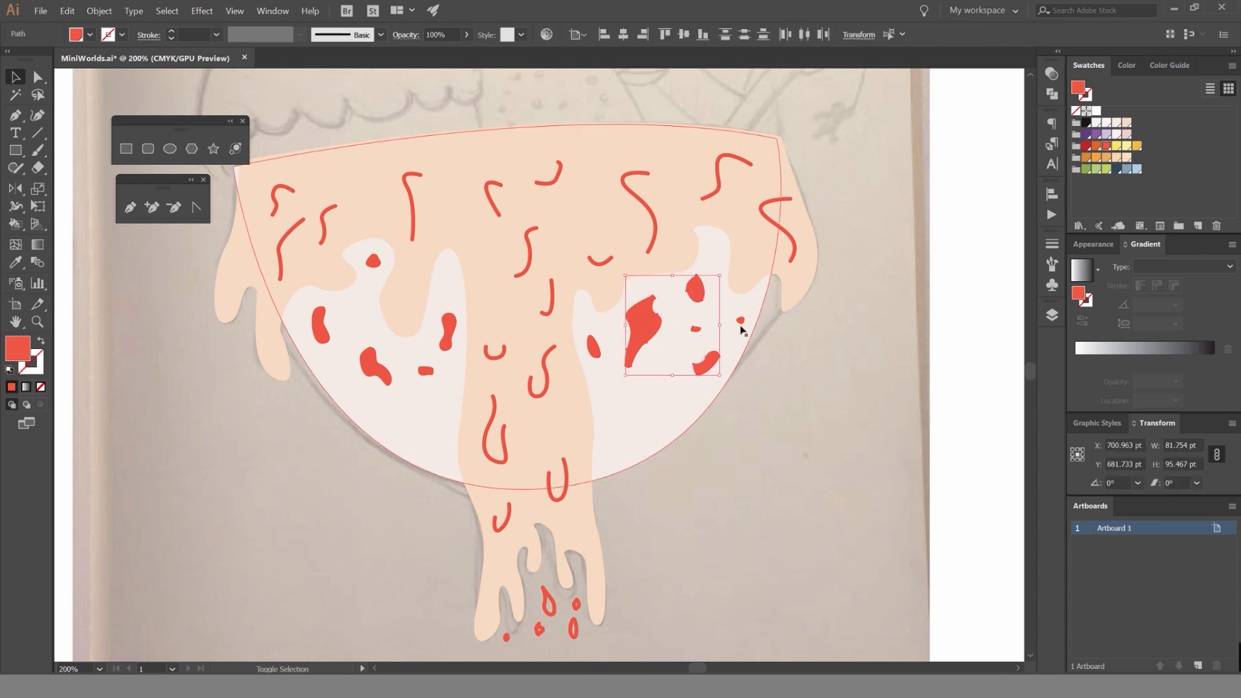
{"action": "left_click", "coordinate": [447, 331], "text": "shift"}
{"action": "scroll", "coordinate": [441, 341], "scroll_direction": "up", "scroll_amount": 2}
{"action": "left_click", "coordinate": [417, 397], "text": "shift"}
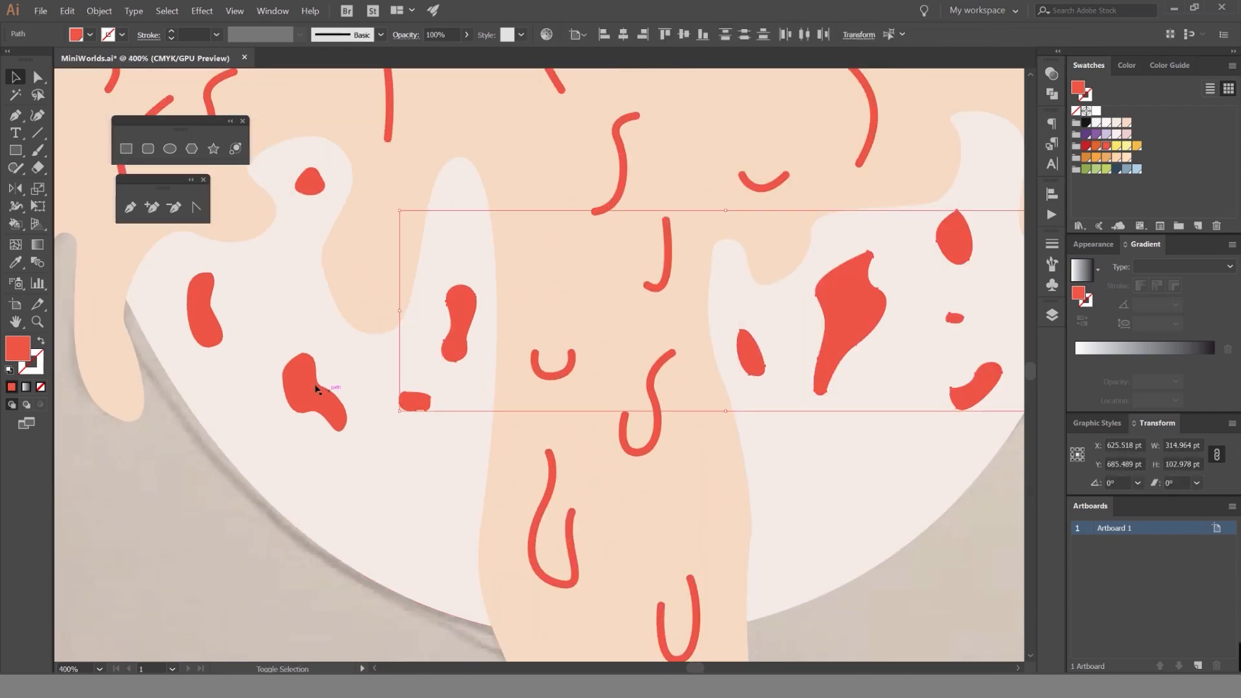
{"action": "left_click", "coordinate": [315, 389], "text": "shift"}
{"action": "left_click", "coordinate": [206, 310], "text": "shift"}
{"action": "left_click", "coordinate": [310, 182], "text": "shift"}
{"action": "key", "text": "i"}
{"action": "left_click", "coordinate": [398, 309]}
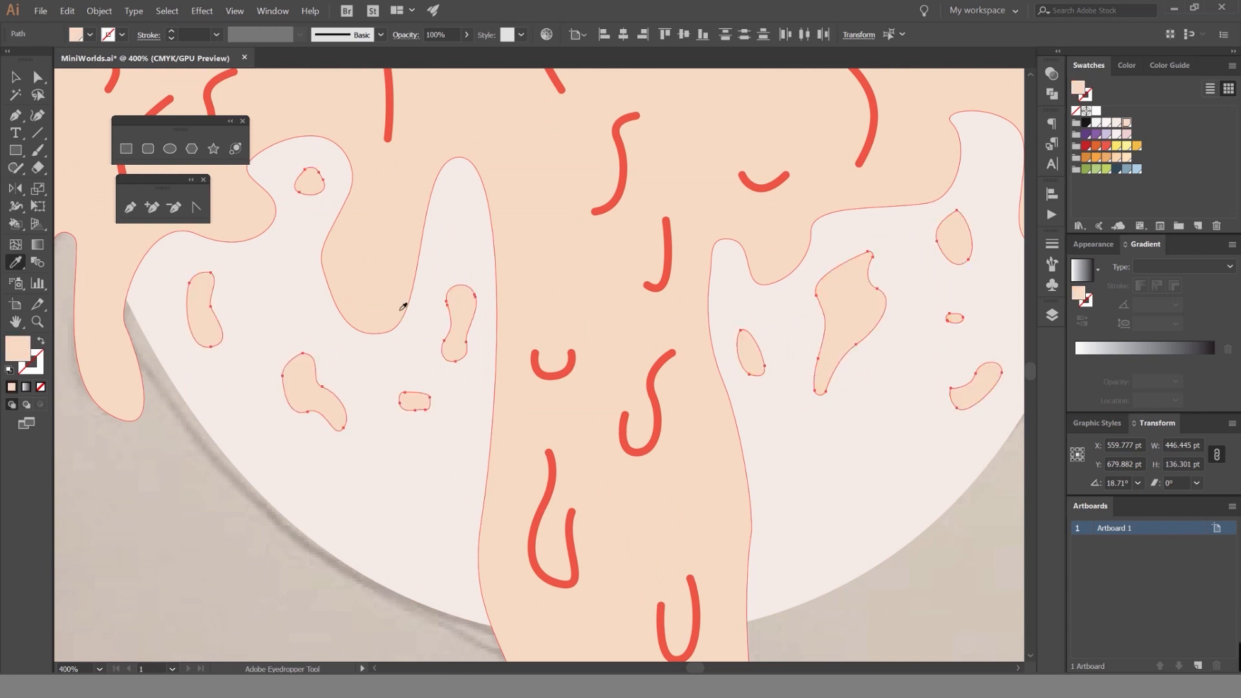
{"action": "key", "text": "v"}
{"action": "scroll", "coordinate": [470, 353], "scroll_direction": "down", "scroll_amount": 1}
{"action": "left_click", "coordinate": [874, 482]}
Fill the bowl shape with black as a trial color.
{"action": "scroll", "coordinate": [874, 482], "scroll_direction": "down", "scroll_amount": 3}
{"action": "left_click_drag", "start_coordinate": [809, 444], "coordinate": [661, 340]}
{"action": "scroll", "coordinate": [661, 341], "scroll_direction": "down", "scroll_amount": 2}
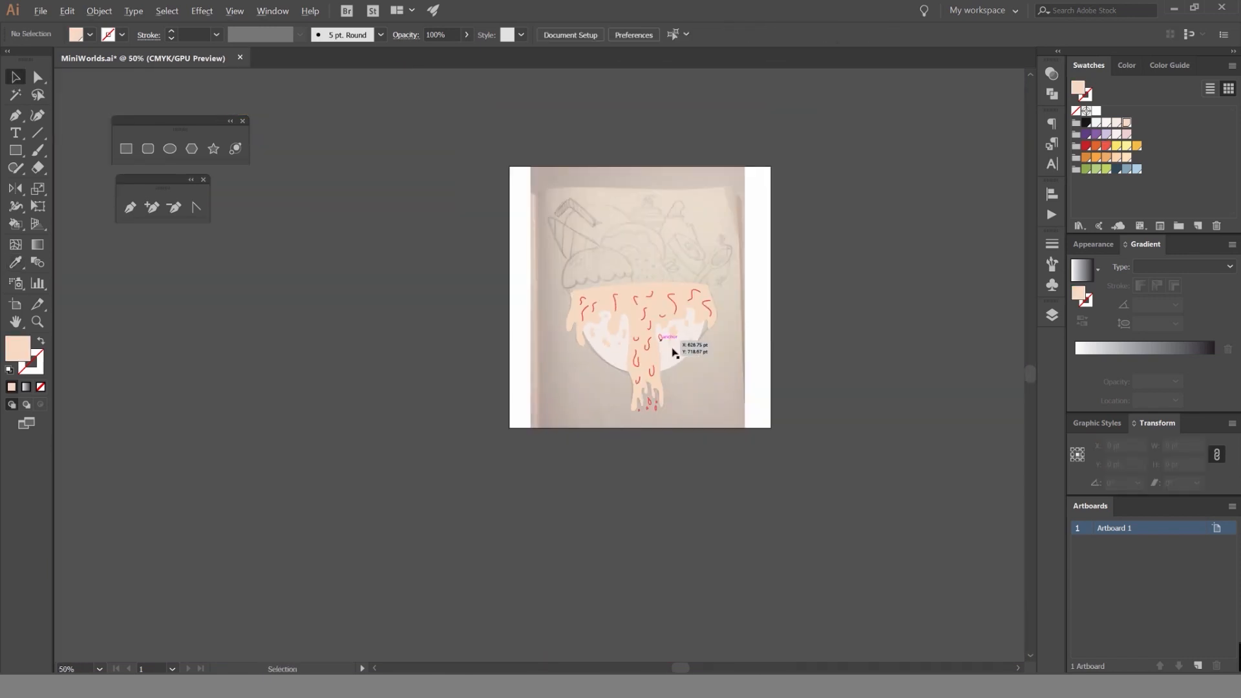
{"action": "scroll", "coordinate": [675, 352], "scroll_direction": "up", "scroll_amount": 4}
{"action": "key", "text": "a"}
{"action": "left_click", "coordinate": [702, 363]}
{"action": "left_click", "coordinate": [1086, 123]}
{"action": "scroll", "coordinate": [940, 221], "scroll_direction": "down", "scroll_amount": 2}
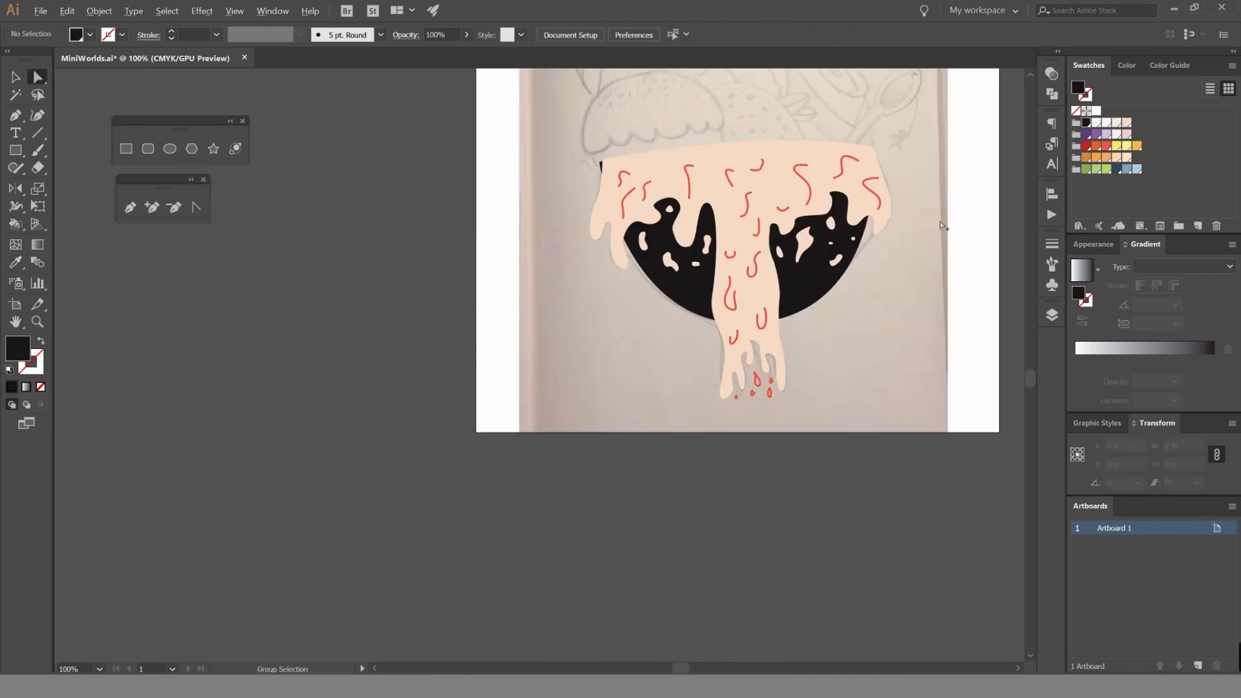
Try pale orange, yellow and pink swatches on the bowl shape, and settle on the warm off-white fill.
{"action": "left_click", "coordinate": [1128, 158]}
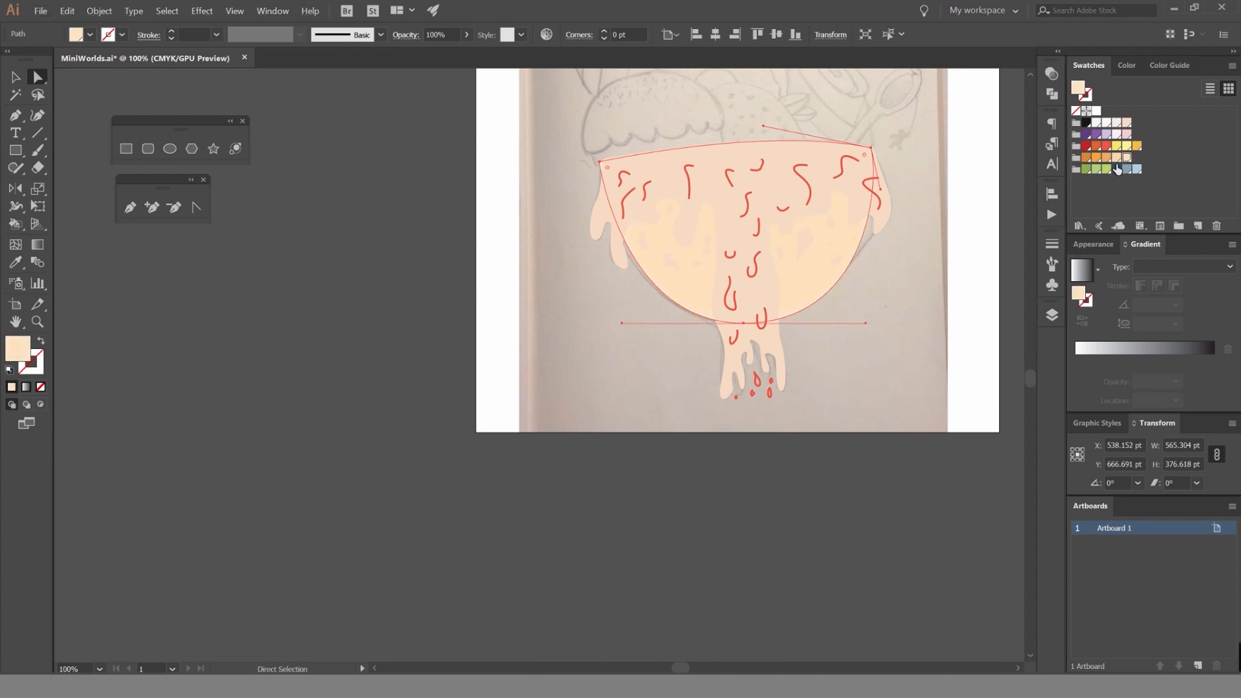
{"action": "left_click", "coordinate": [1116, 159]}
{"action": "left_click", "coordinate": [1126, 148]}
{"action": "left_click", "coordinate": [1117, 147]}
{"action": "left_click", "coordinate": [1117, 135]}
{"action": "left_click", "coordinate": [1127, 136]}
{"action": "left_click", "coordinate": [1117, 135]}
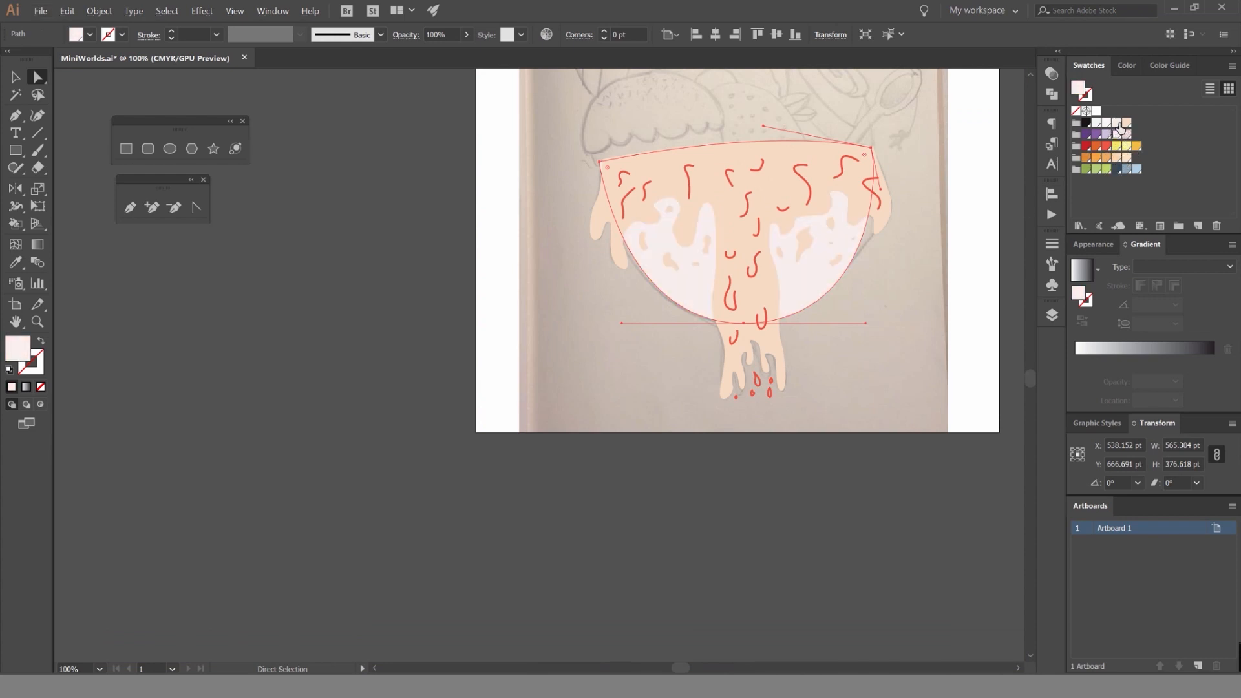
{"action": "key", "text": "v"}
{"action": "left_click", "coordinate": [973, 152]}
Lock the peach syrup shape and the off-white bowl shape.
{"action": "left_click_drag", "start_coordinate": [829, 168], "coordinate": [693, 219]}
{"action": "scroll", "coordinate": [674, 225], "scroll_direction": "up", "scroll_amount": 2}
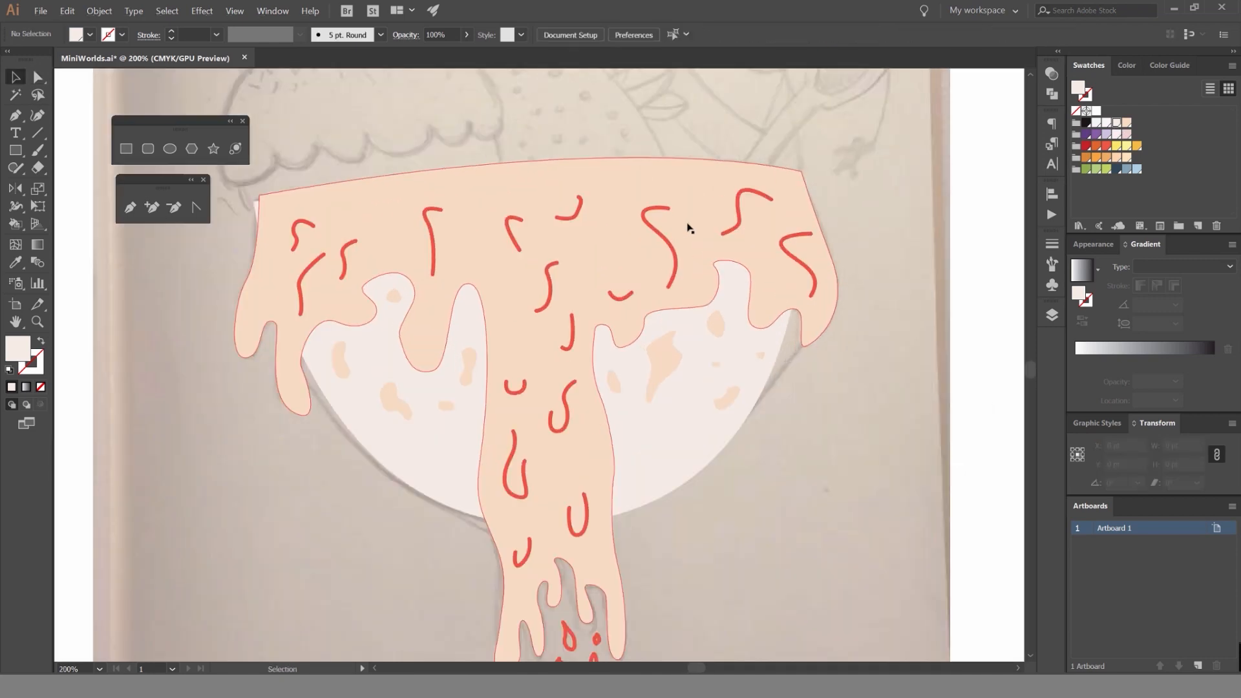
{"action": "left_click", "coordinate": [677, 171]}
{"action": "key", "text": "ctrl+2"}
{"action": "left_click", "coordinate": [680, 418]}
{"action": "key", "text": "ctrl+2"}
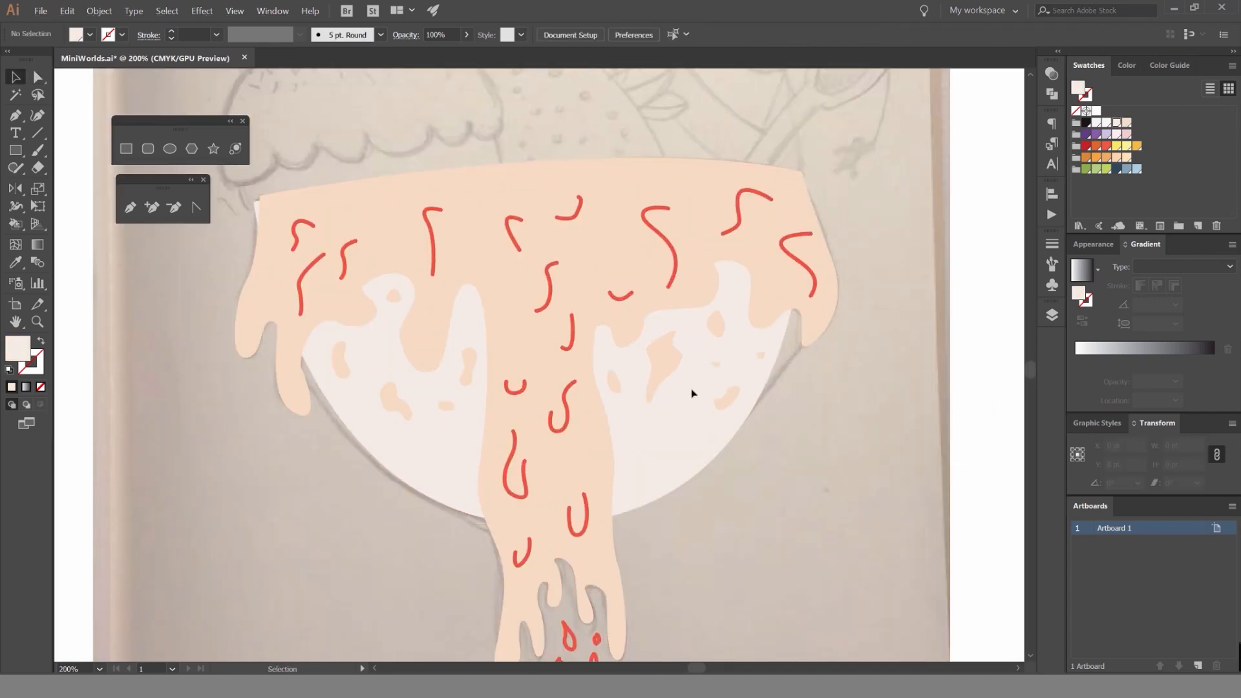
Select all the red squiggle strokes across the syrup band and down its central drip.
{"action": "scroll", "coordinate": [753, 214], "scroll_direction": "down", "scroll_amount": 2}
{"action": "left_click_drag", "start_coordinate": [803, 183], "coordinate": [475, 227]}
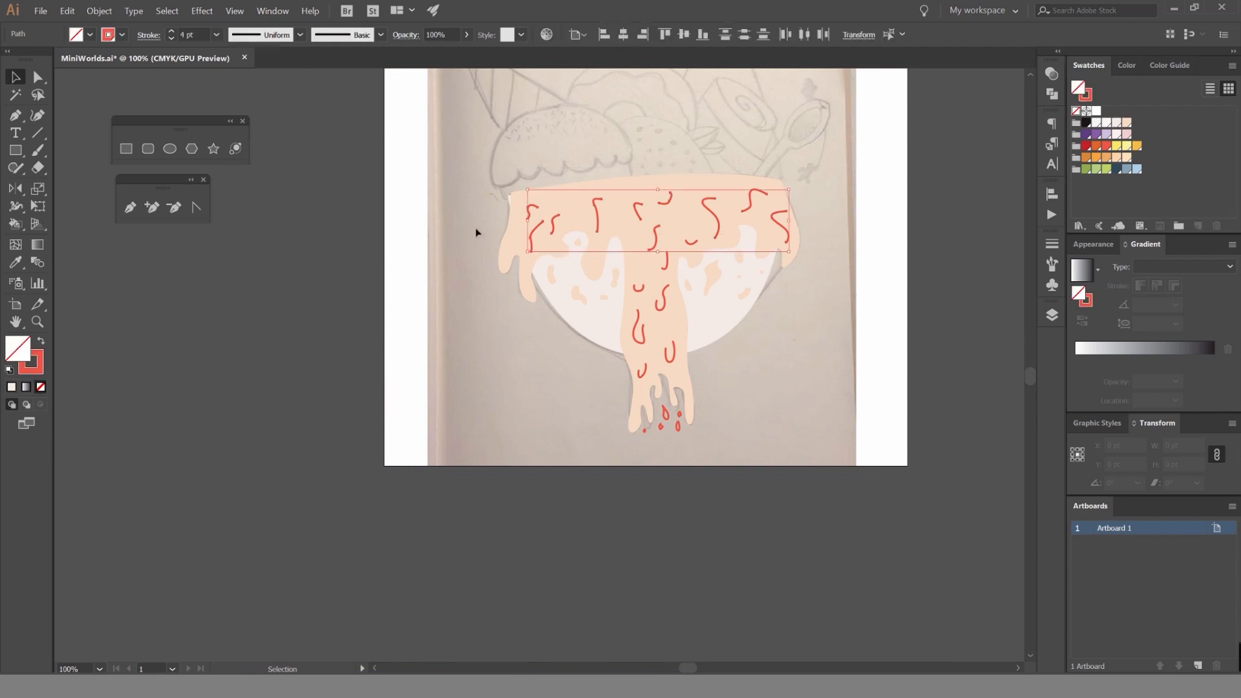
{"action": "scroll", "coordinate": [698, 257], "scroll_direction": "up", "scroll_amount": 2}
{"action": "left_click_drag", "start_coordinate": [641, 288], "coordinate": [583, 343]}
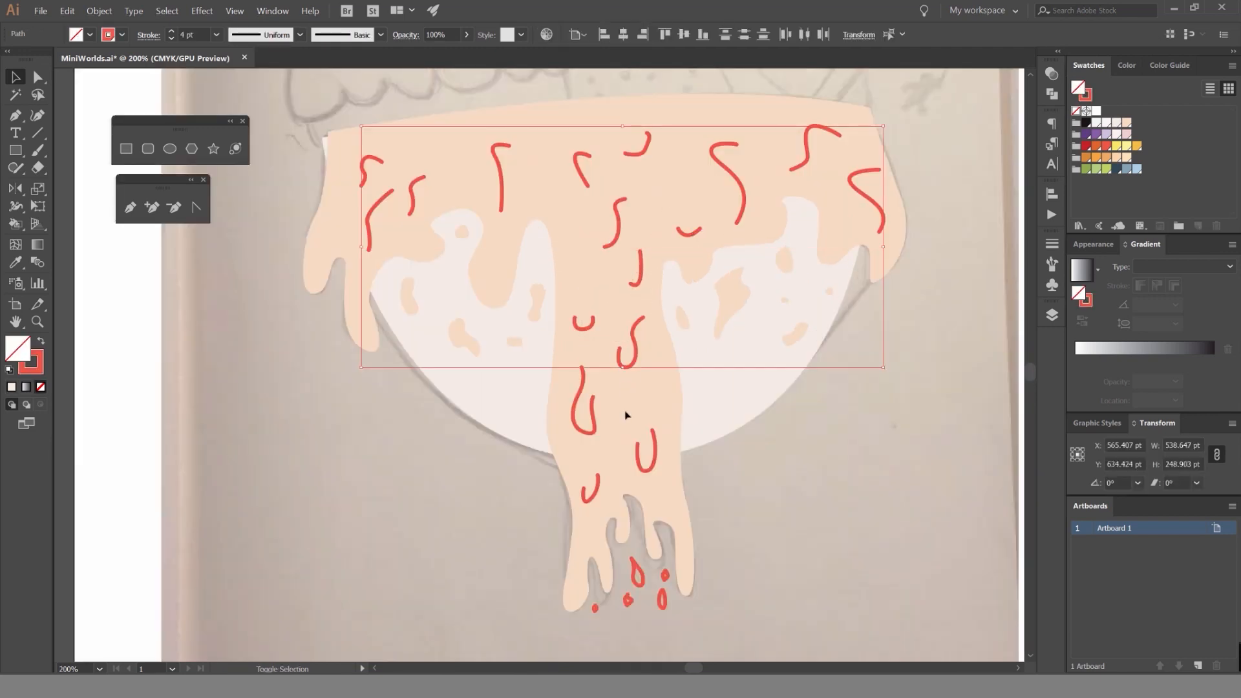
{"action": "left_click", "coordinate": [595, 422], "text": "shift"}
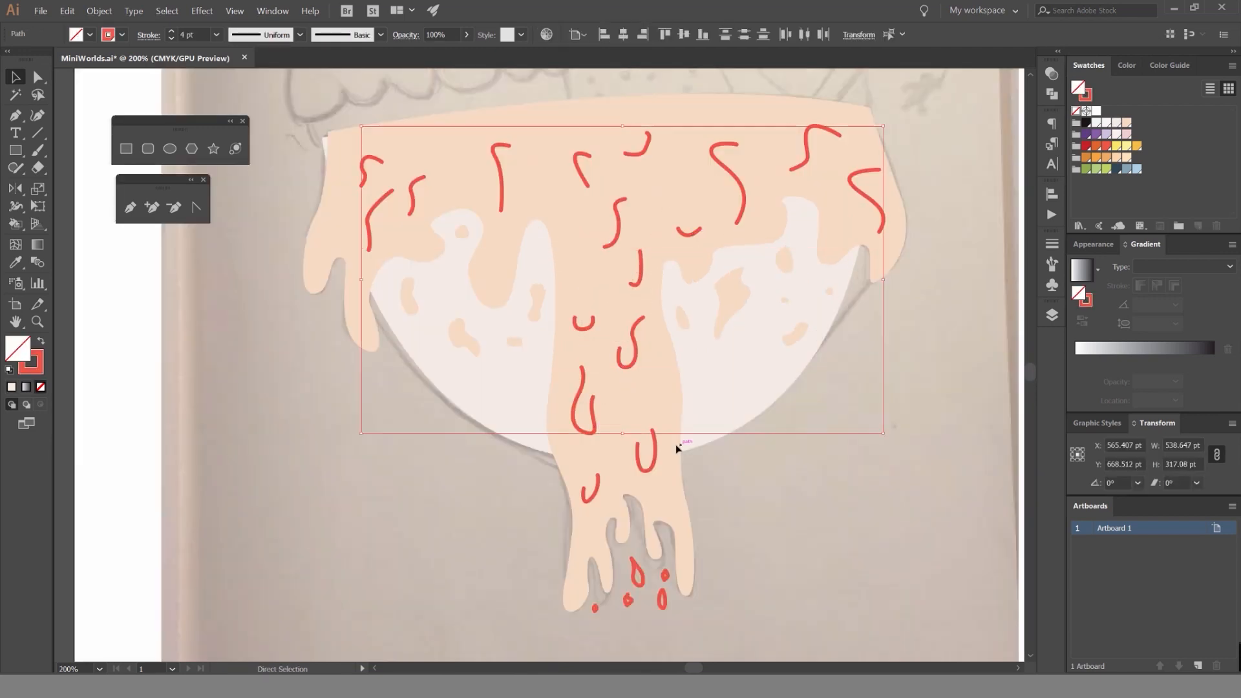
{"action": "left_click", "coordinate": [645, 470], "text": "shift"}
{"action": "left_click", "coordinate": [591, 486], "text": "shift"}
{"action": "scroll", "coordinate": [656, 435], "scroll_direction": "up", "scroll_amount": 2}
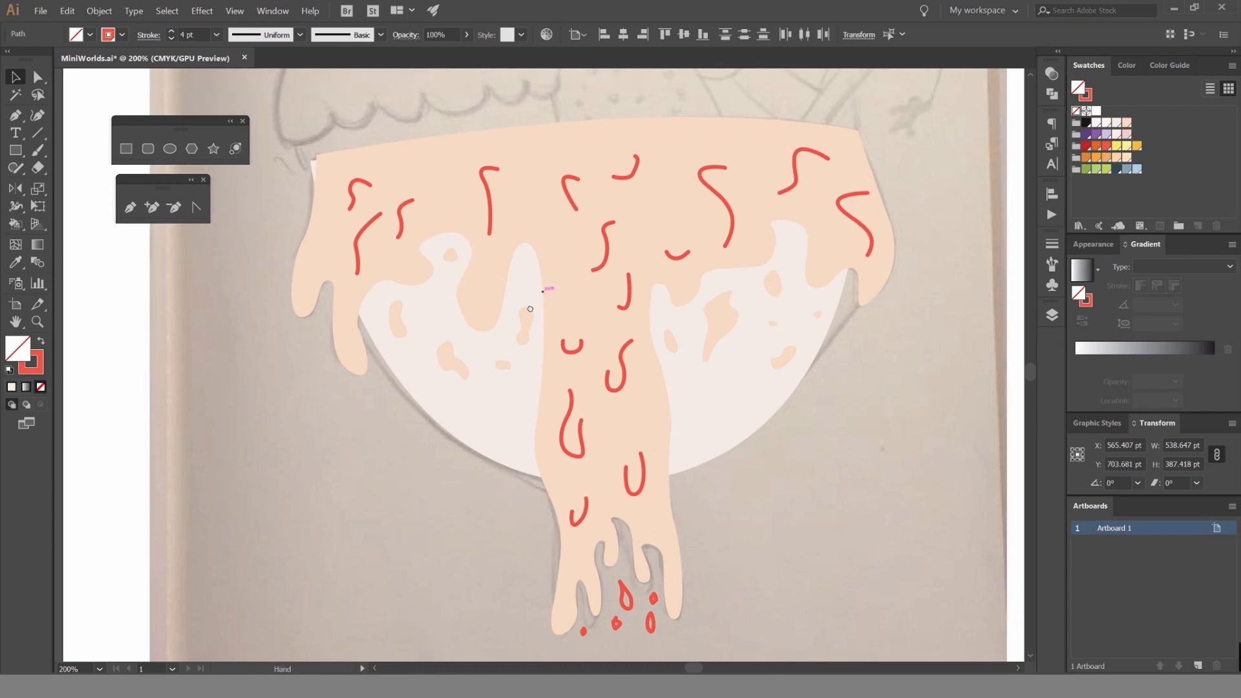
Try peach and pale pink swatches on the squiggles' stroke, and settle on the near-white one.
{"action": "left_click", "coordinate": [1126, 158]}
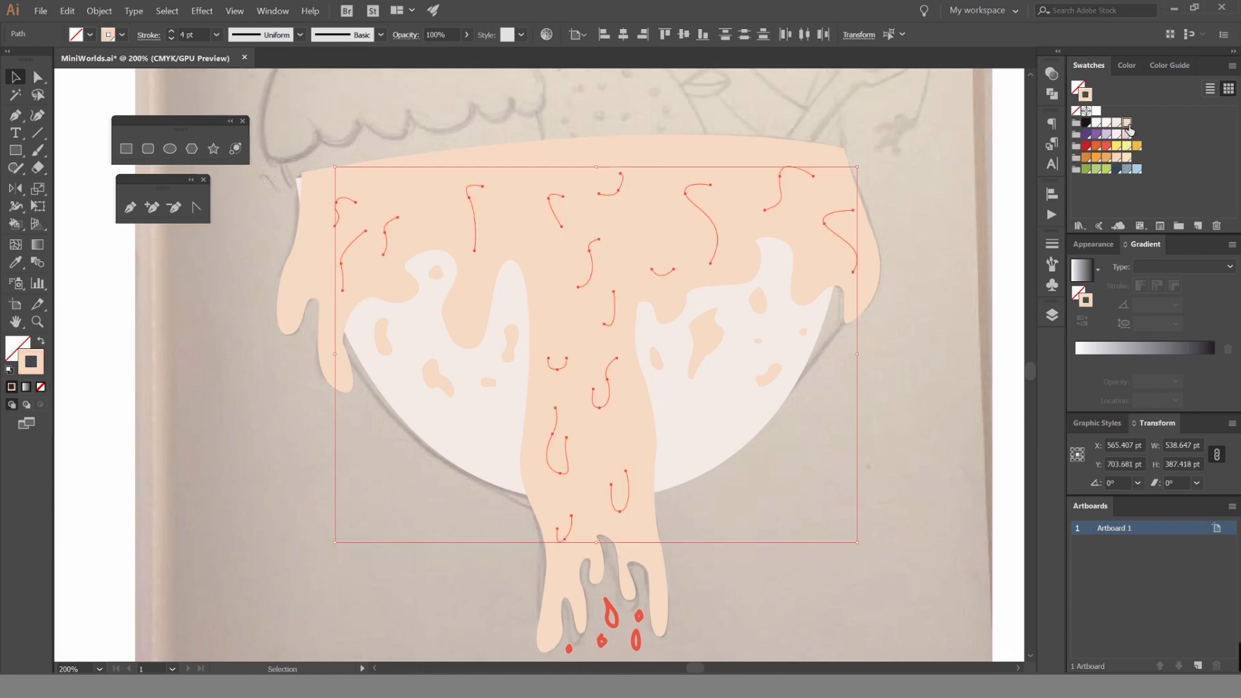
{"action": "key", "text": "ctrl+h"}
{"action": "left_click", "coordinate": [1126, 135]}
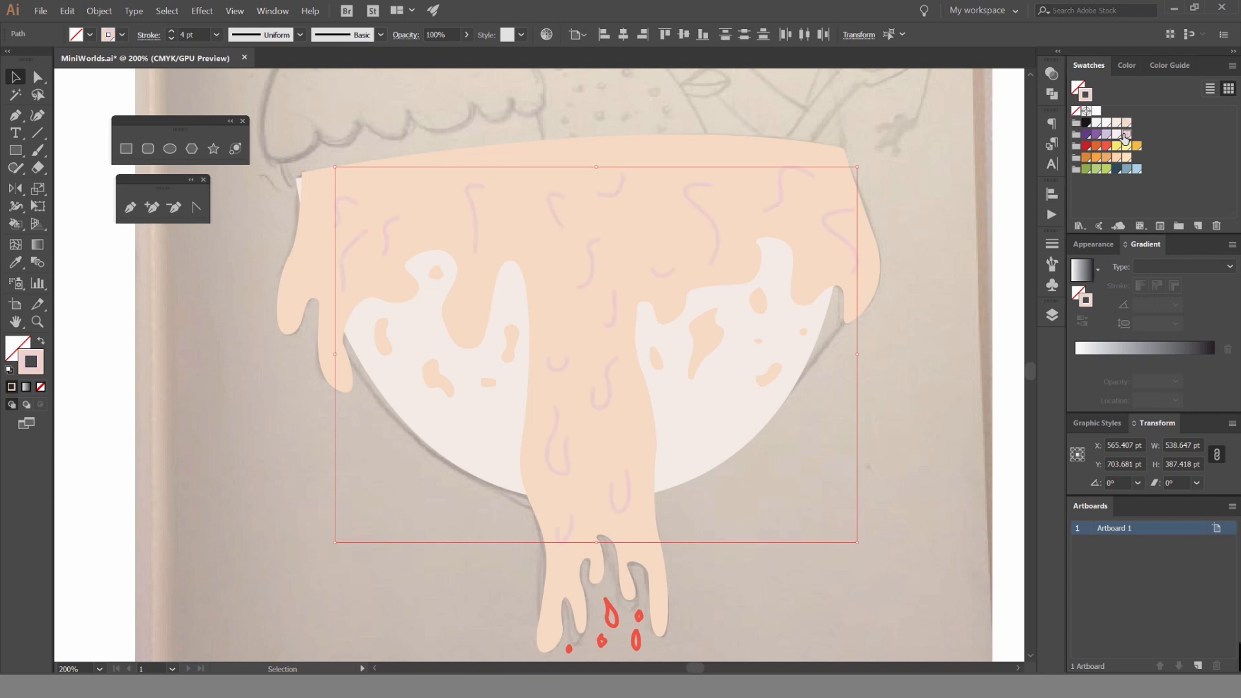
{"action": "left_click", "coordinate": [1116, 135]}
{"action": "scroll", "coordinate": [885, 188], "scroll_direction": "down", "scroll_amount": 2}
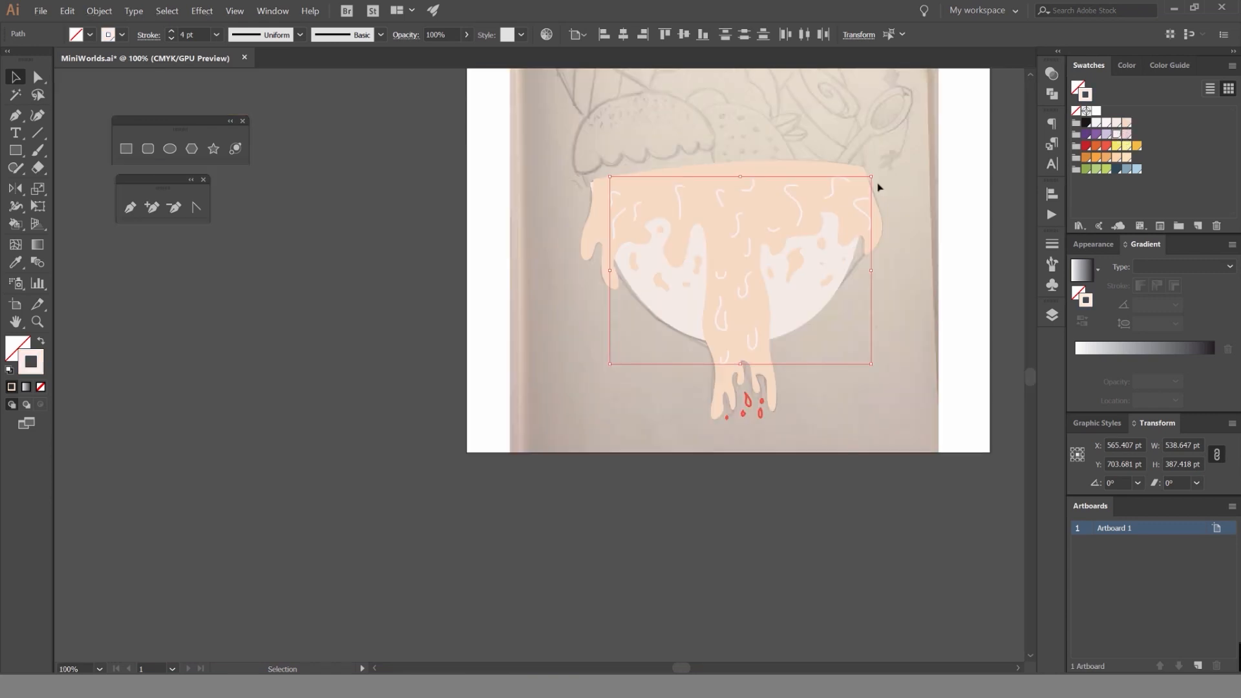
{"action": "scroll", "coordinate": [828, 244], "scroll_direction": "up", "scroll_amount": 2}
{"action": "left_click_drag", "start_coordinate": [789, 237], "coordinate": [591, 221]}
{"action": "left_click_drag", "start_coordinate": [938, 163], "coordinate": [1008, 202]}
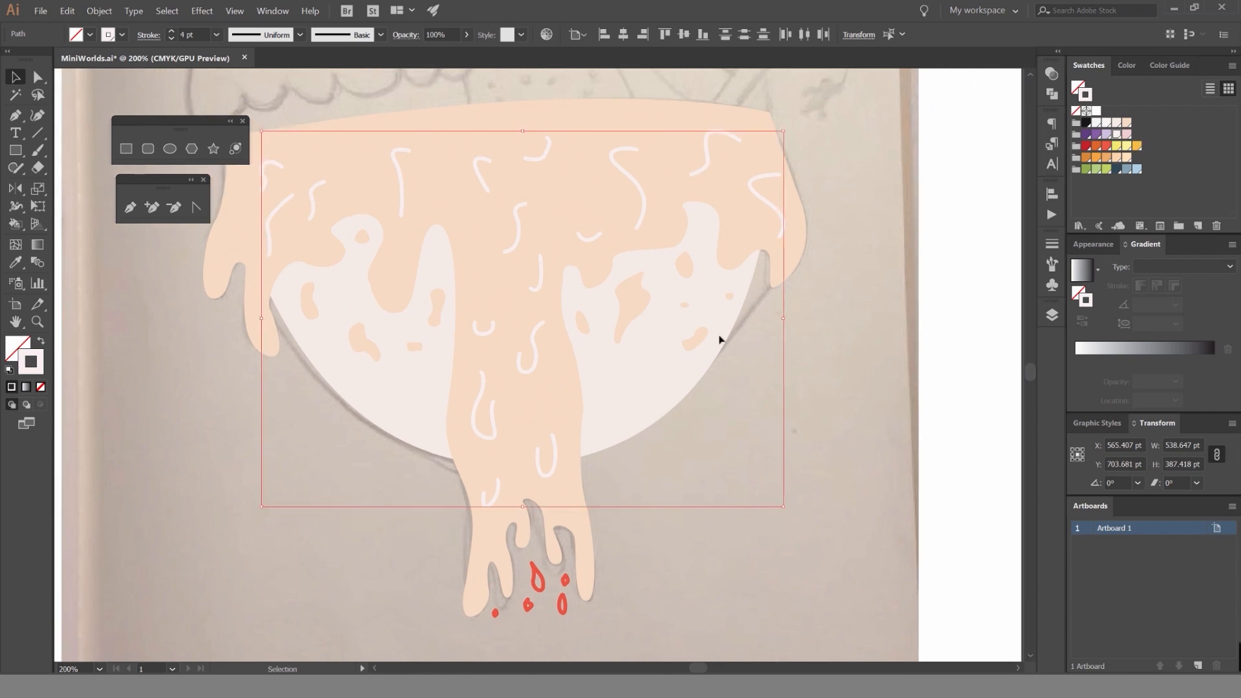
Select the small red drops below the central drip and sample the syrup's peach fill onto them with the Eyedropper.
{"action": "left_click_drag", "start_coordinate": [600, 458], "coordinate": [640, 322]}
{"action": "scroll", "coordinate": [651, 398], "scroll_direction": "up", "scroll_amount": 2}
{"action": "left_click", "coordinate": [555, 420]}
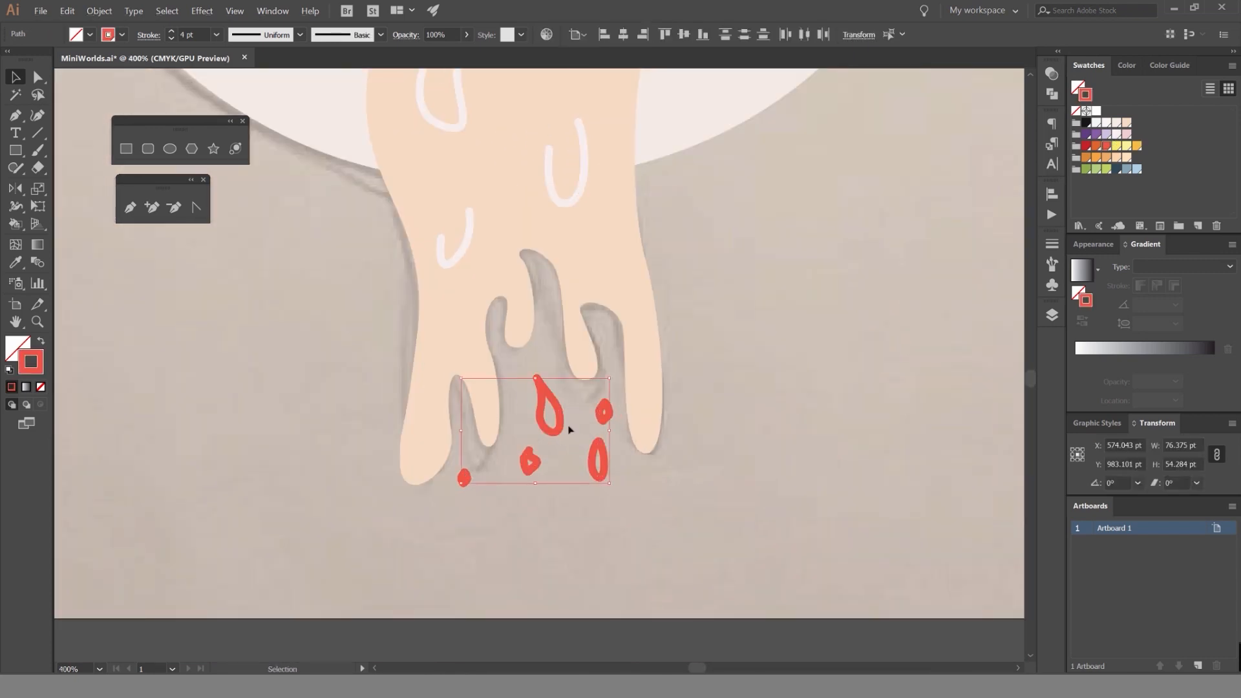
{"action": "left_click", "coordinate": [641, 478]}
{"action": "left_click", "coordinate": [598, 455]}
{"action": "key", "text": "i"}
{"action": "left_click", "coordinate": [615, 274]}
{"action": "key", "text": "v"}
{"action": "left_click", "coordinate": [732, 337]}
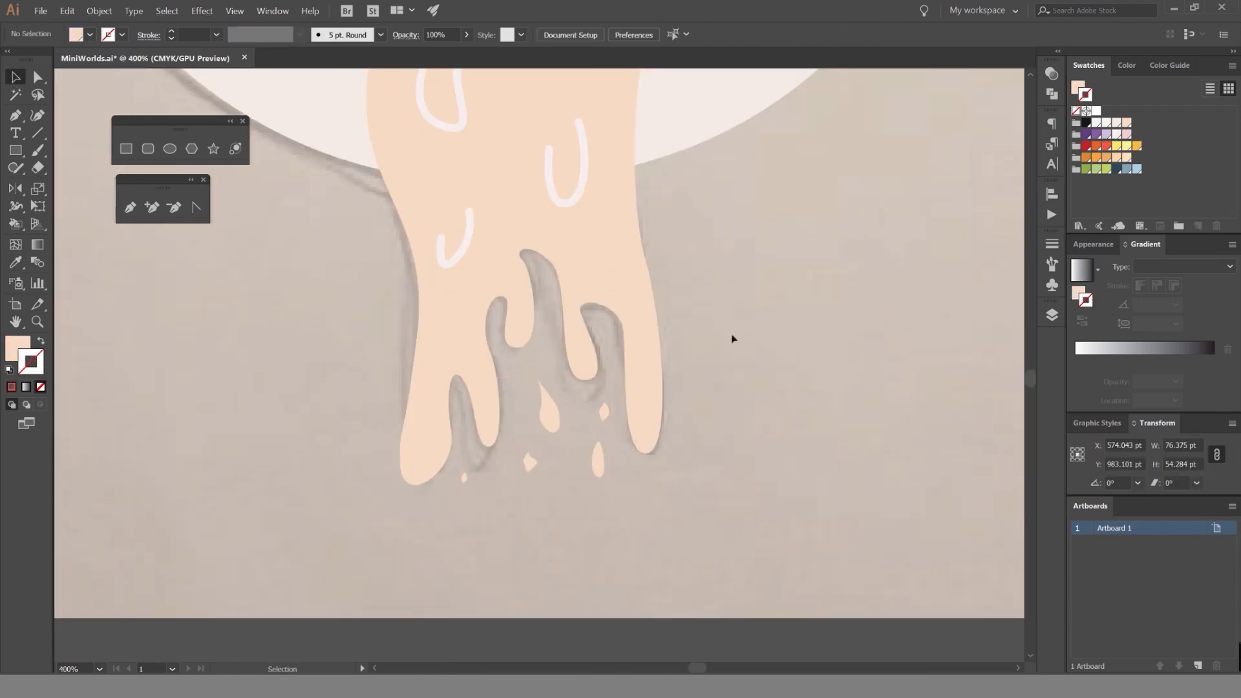
Lock the Bowl layer and toggle its visibility to compare the colored bowl with the sketch.
{"action": "scroll", "coordinate": [680, 355], "scroll_direction": "down", "scroll_amount": 3}
{"action": "scroll", "coordinate": [681, 360], "scroll_direction": "down", "scroll_amount": 2}
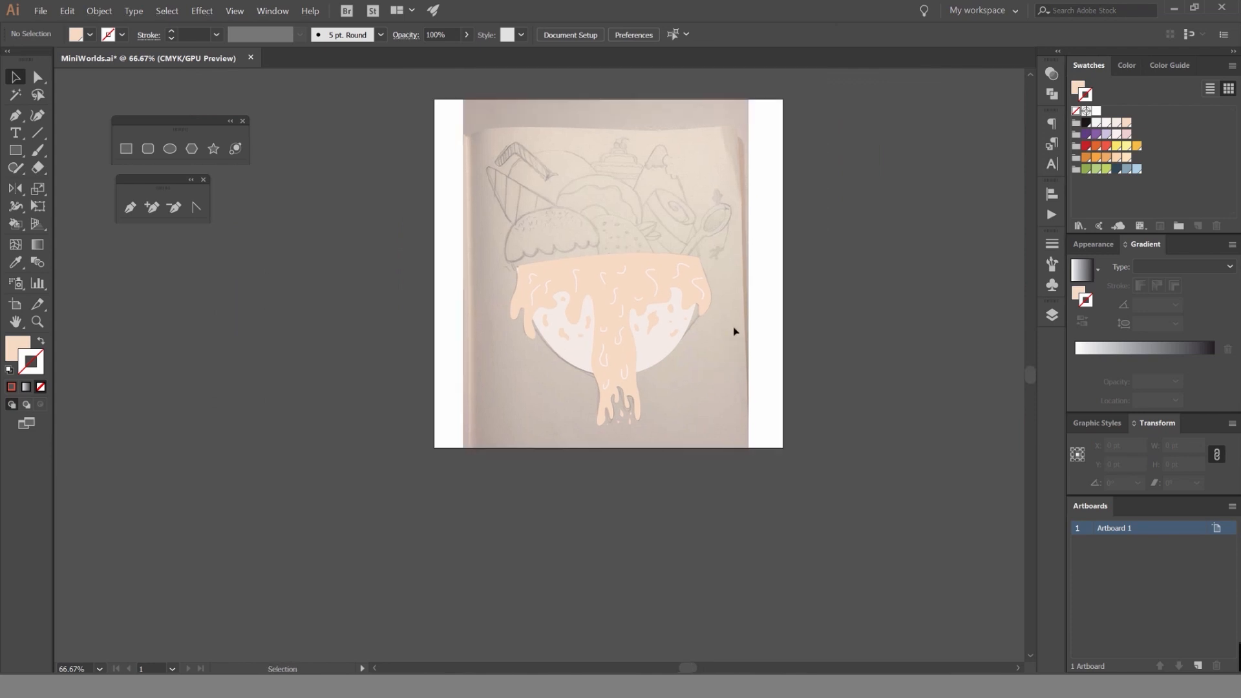
{"action": "scroll", "coordinate": [743, 277], "scroll_direction": "up", "scroll_amount": 2}
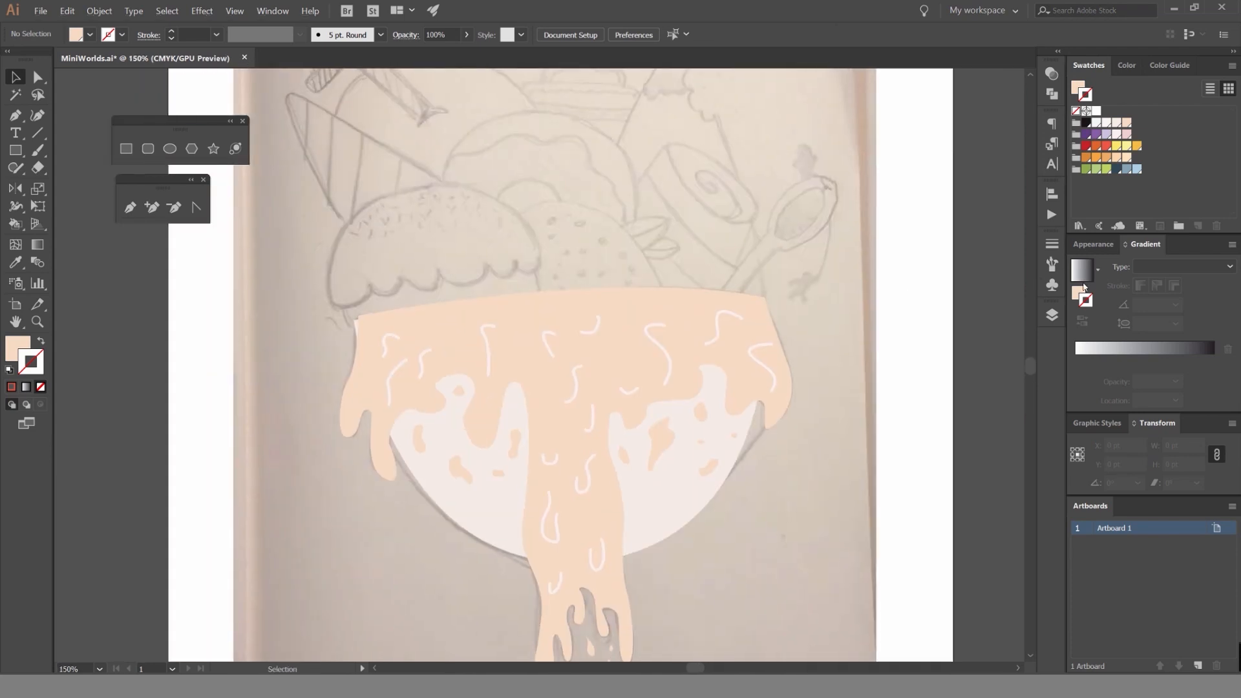
{"action": "left_click", "coordinate": [1051, 314]}
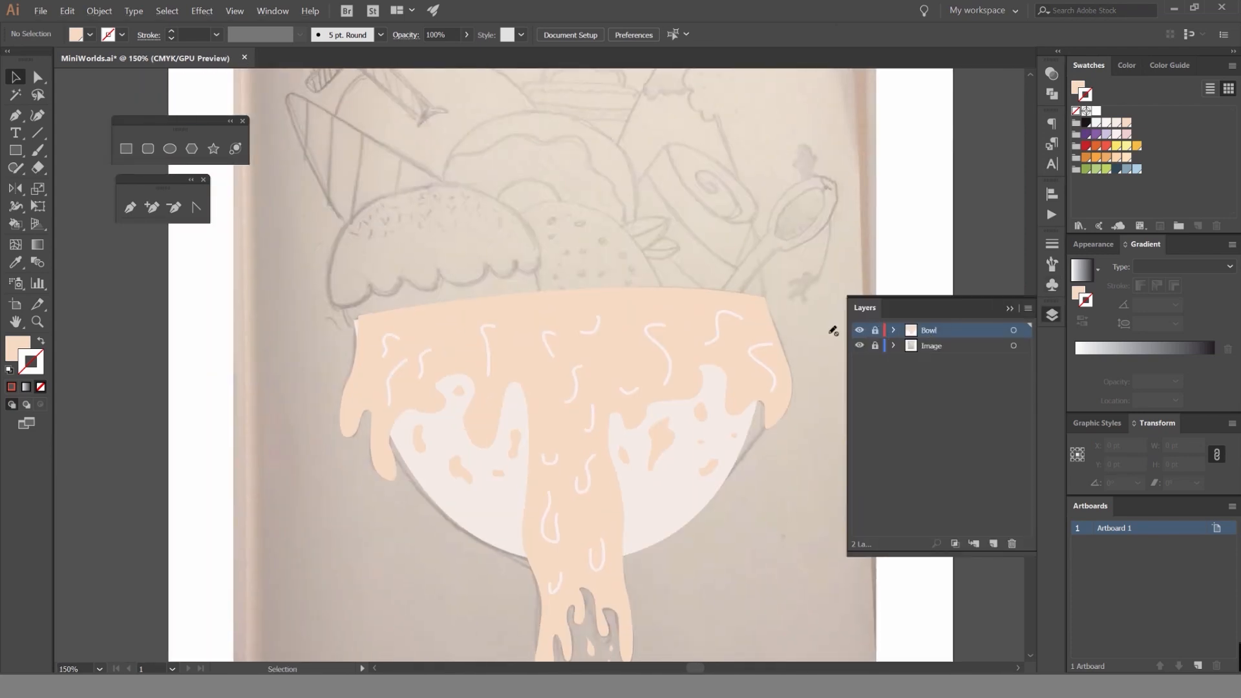
{"action": "left_click", "coordinate": [859, 330]}
{"action": "left_click", "coordinate": [859, 331]}
{"action": "left_click", "coordinate": [859, 330]}
{"action": "scroll", "coordinate": [770, 324], "scroll_direction": "down", "scroll_amount": 2}
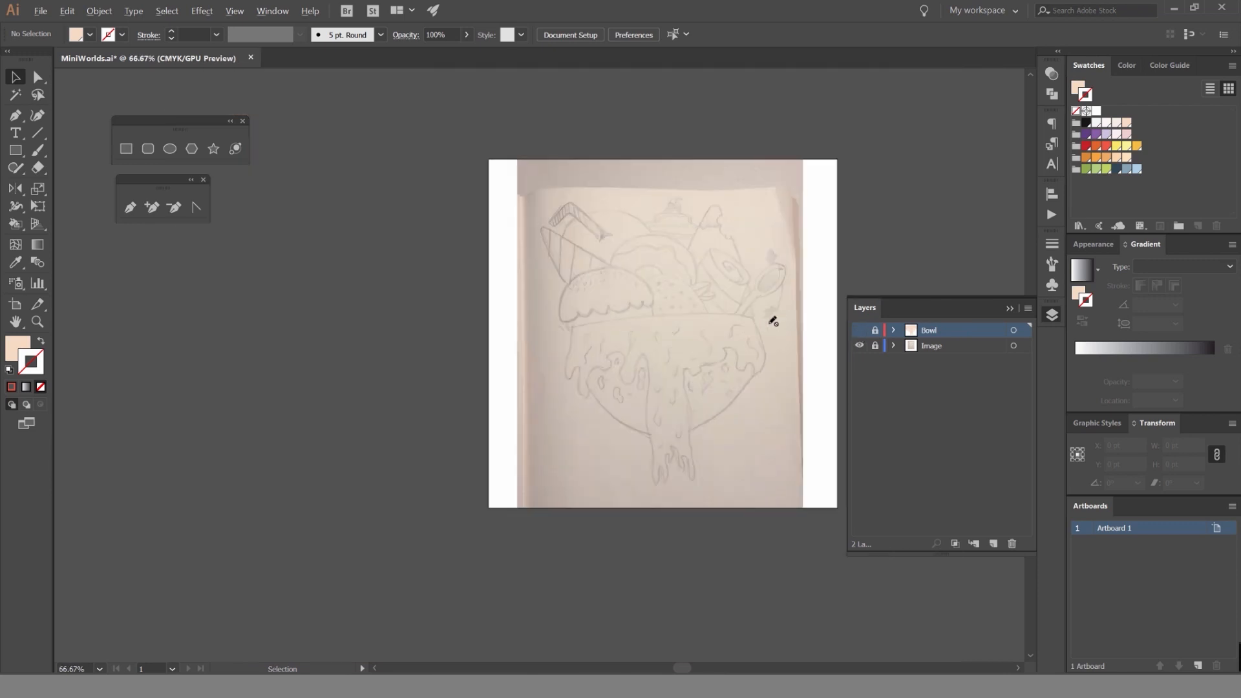
{"action": "scroll", "coordinate": [704, 322], "scroll_direction": "up", "scroll_amount": 1}
{"action": "left_click", "coordinate": [859, 330]}
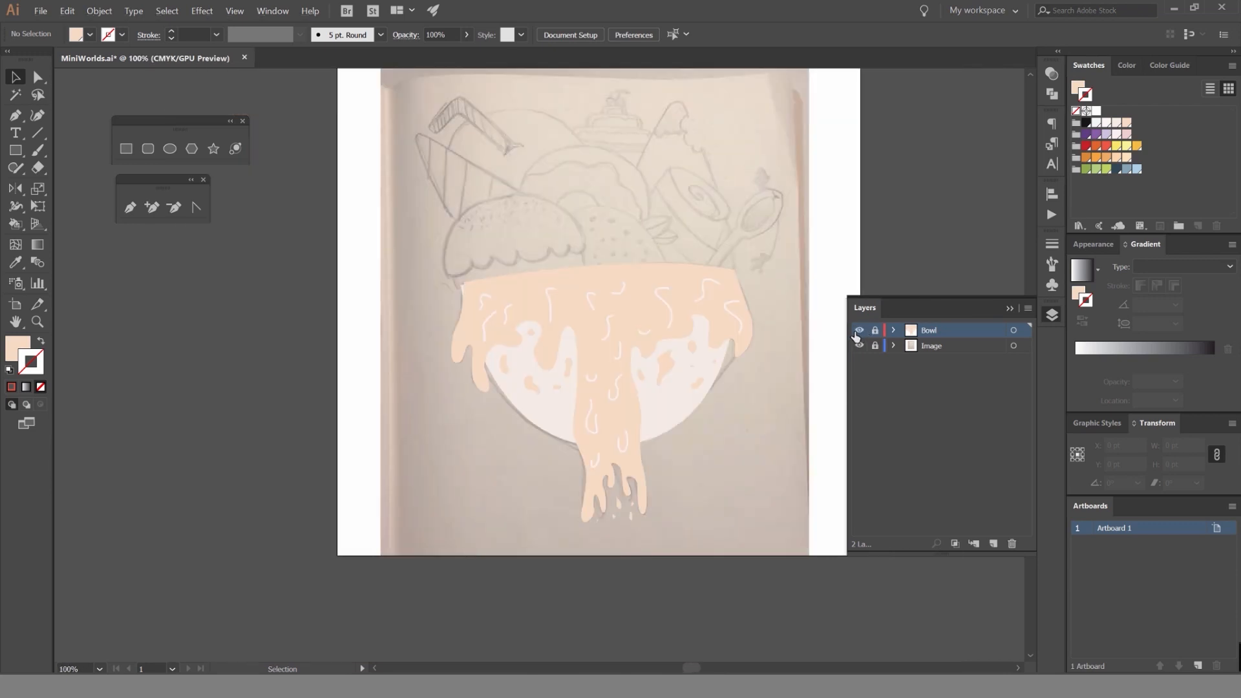
{"action": "left_click", "coordinate": [858, 330]}
Create a new layer above the Bowl layer and rename it for the ice cream.
{"action": "left_click_drag", "start_coordinate": [614, 210], "coordinate": [634, 277]}
{"action": "scroll", "coordinate": [627, 277], "scroll_direction": "up", "scroll_amount": 2}
{"action": "left_click", "coordinate": [994, 544]}
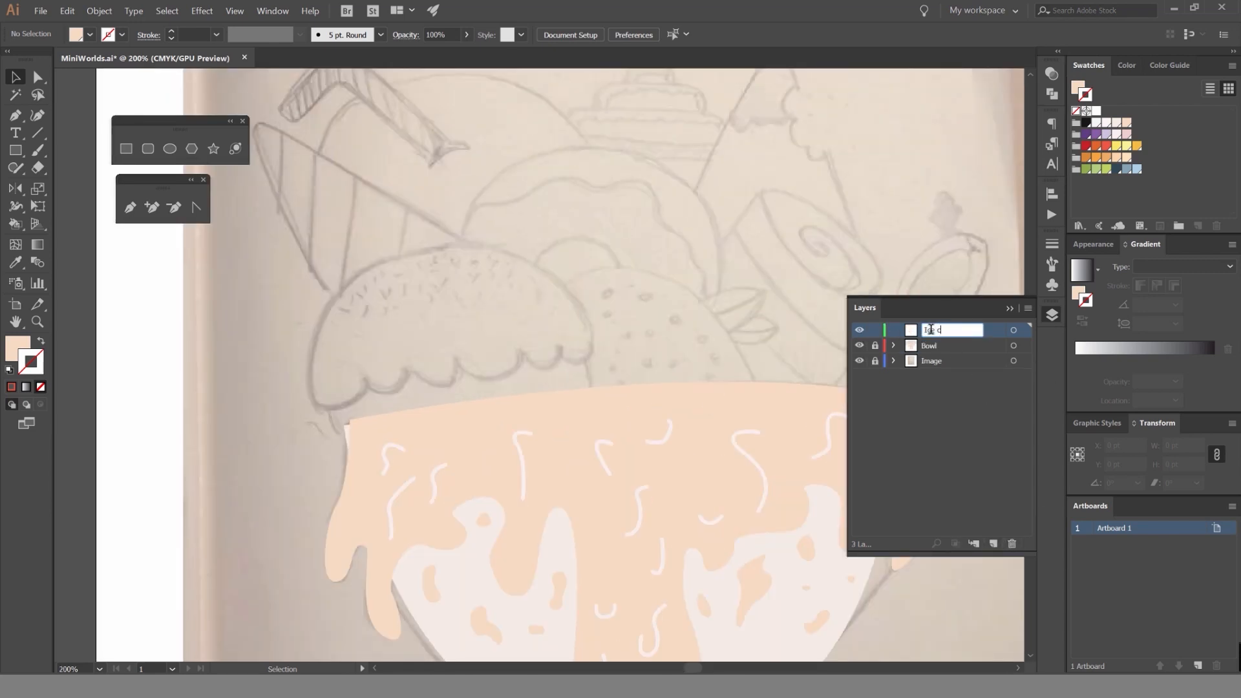
{"action": "left_click", "coordinate": [1060, 316]}
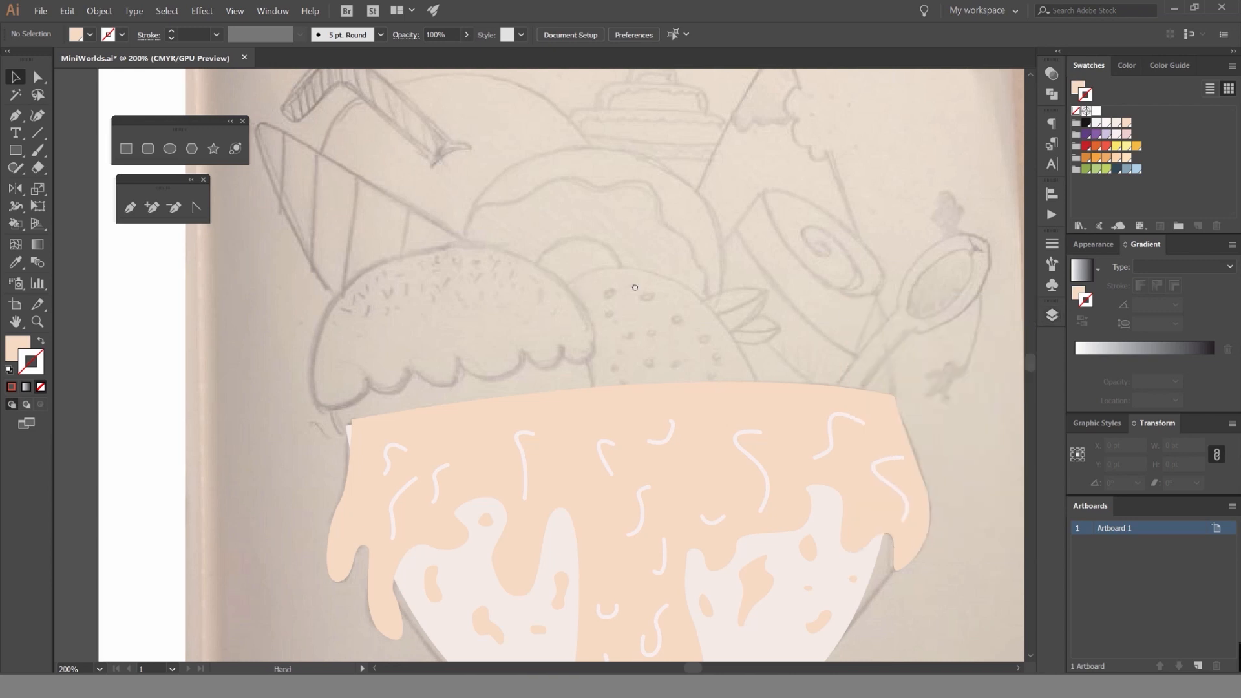
Set the fill to red and draw a circle about 334 pt across over the sprinkled ice cream scoop in the sketch.
{"action": "left_click_drag", "start_coordinate": [583, 305], "coordinate": [621, 276]}
{"action": "scroll", "coordinate": [620, 277], "scroll_direction": "up", "scroll_amount": 1}
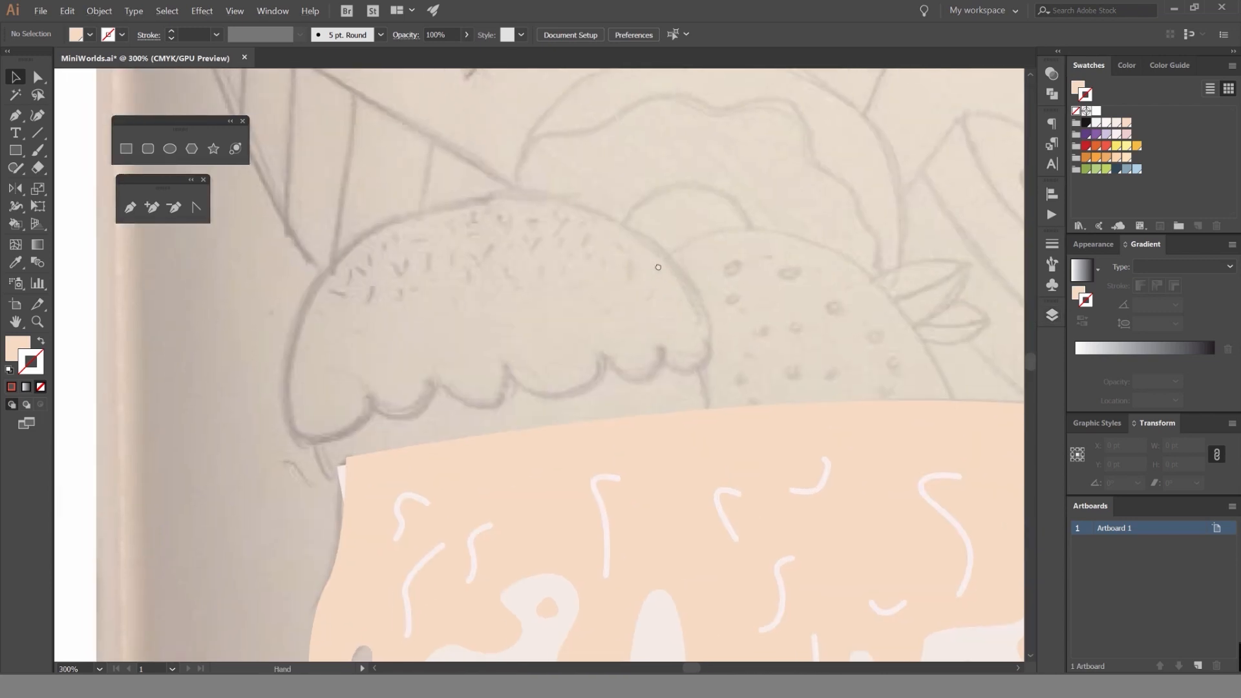
{"action": "left_click_drag", "start_coordinate": [435, 407], "coordinate": [424, 295]}
{"action": "scroll", "coordinate": [487, 207], "scroll_direction": "up", "scroll_amount": 1}
{"action": "mouse_move", "coordinate": [486, 229]}
{"action": "left_mouse_down"}
{"action": "mouse_move", "coordinate": [501, 270]}
{"action": "mouse_move", "coordinate": [545, 254]}
{"action": "mouse_move", "coordinate": [615, 347]}
{"action": "mouse_move", "coordinate": [692, 355]}
{"action": "mouse_move", "coordinate": [610, 338]}
{"action": "mouse_move", "coordinate": [611, 353]}
{"action": "left_mouse_up"}
{"action": "scroll", "coordinate": [503, 270], "scroll_direction": "down", "scroll_amount": 1}
{"action": "key", "text": "l"}
{"action": "scroll", "coordinate": [557, 296], "scroll_direction": "down", "scroll_amount": 1}
{"action": "key", "text": "ctrl+z"}
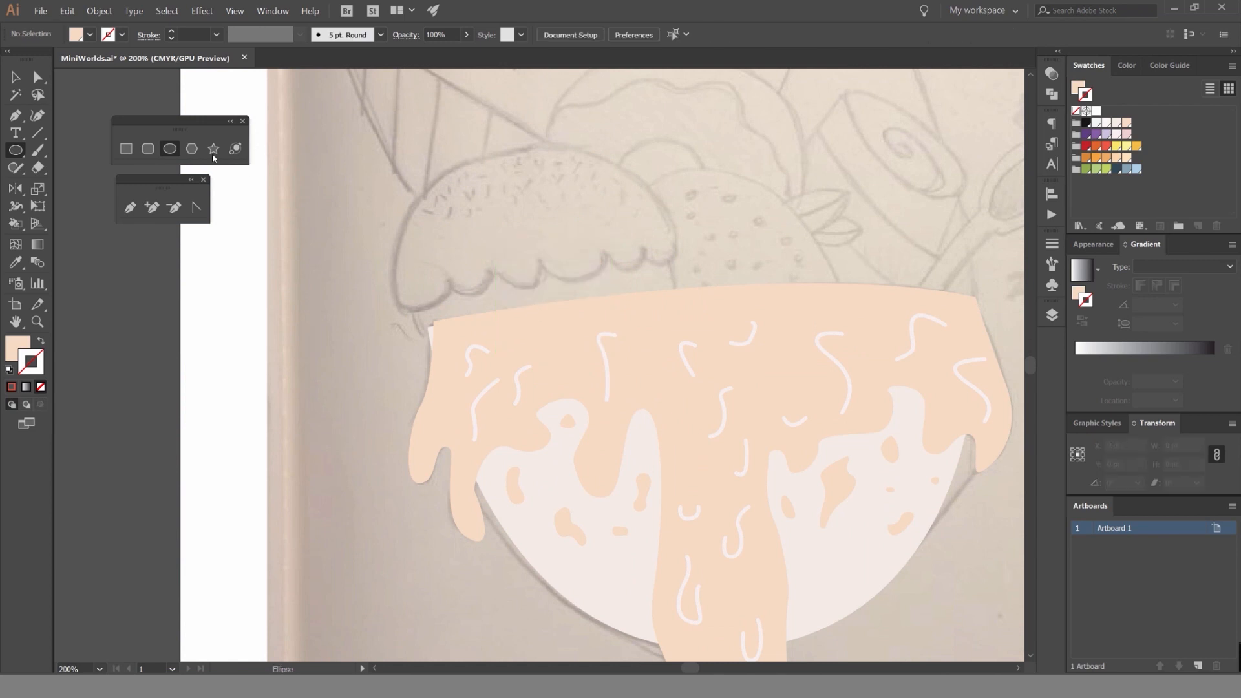
{"action": "left_click", "coordinate": [1107, 148]}
{"action": "left_click", "coordinate": [1076, 112]}
{"action": "left_click", "coordinate": [1076, 87]}
{"action": "left_click", "coordinate": [1107, 146]}
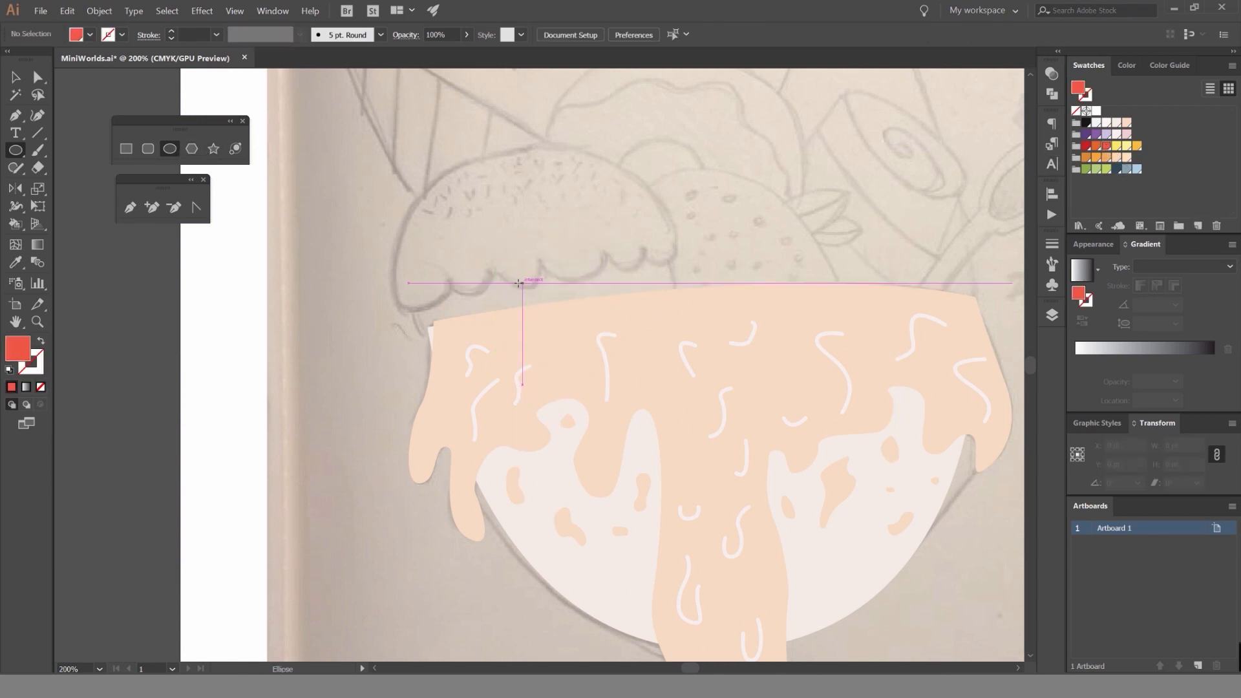
{"action": "mouse_move", "coordinate": [545, 293]}
{"action": "left_mouse_down"}
{"action": "mouse_move", "coordinate": [569, 352]}
{"action": "mouse_move", "coordinate": [737, 398]}
{"action": "mouse_move", "coordinate": [710, 388]}
{"action": "left_mouse_up"}
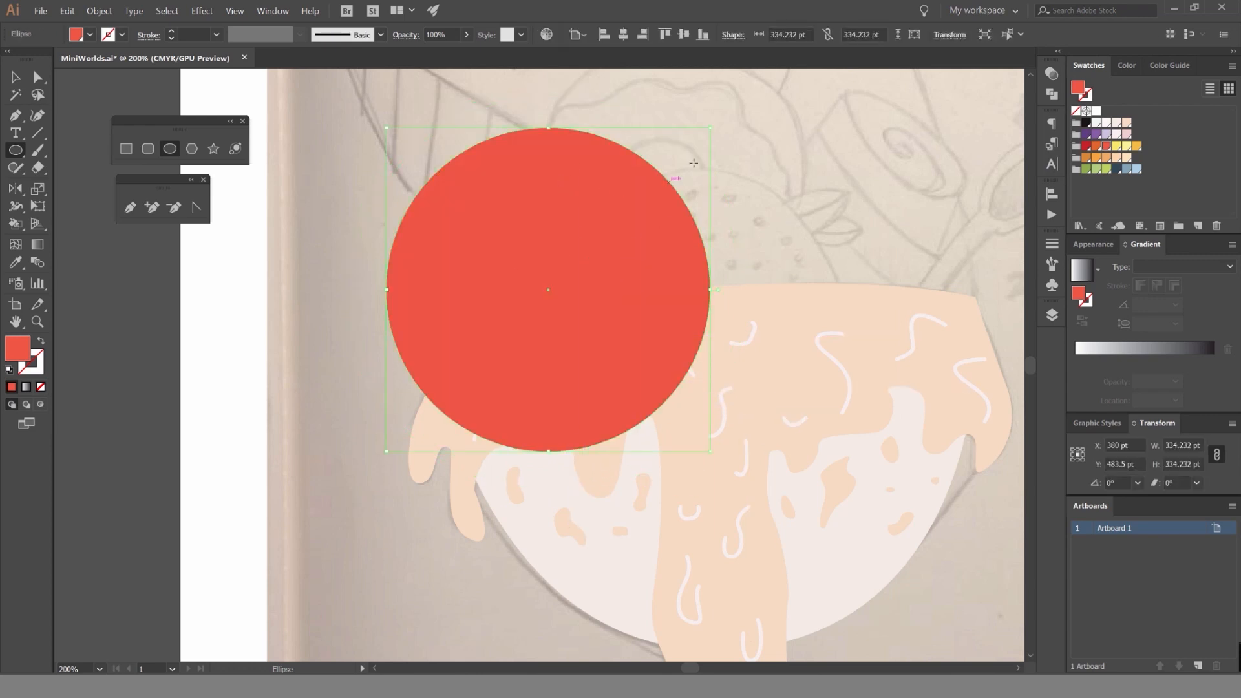
Scale the circle down toward the scoop's size and swap its red fill to a red outline.
{"action": "key", "text": "v"}
{"action": "scroll", "coordinate": [711, 126], "scroll_direction": "up", "scroll_amount": 1}
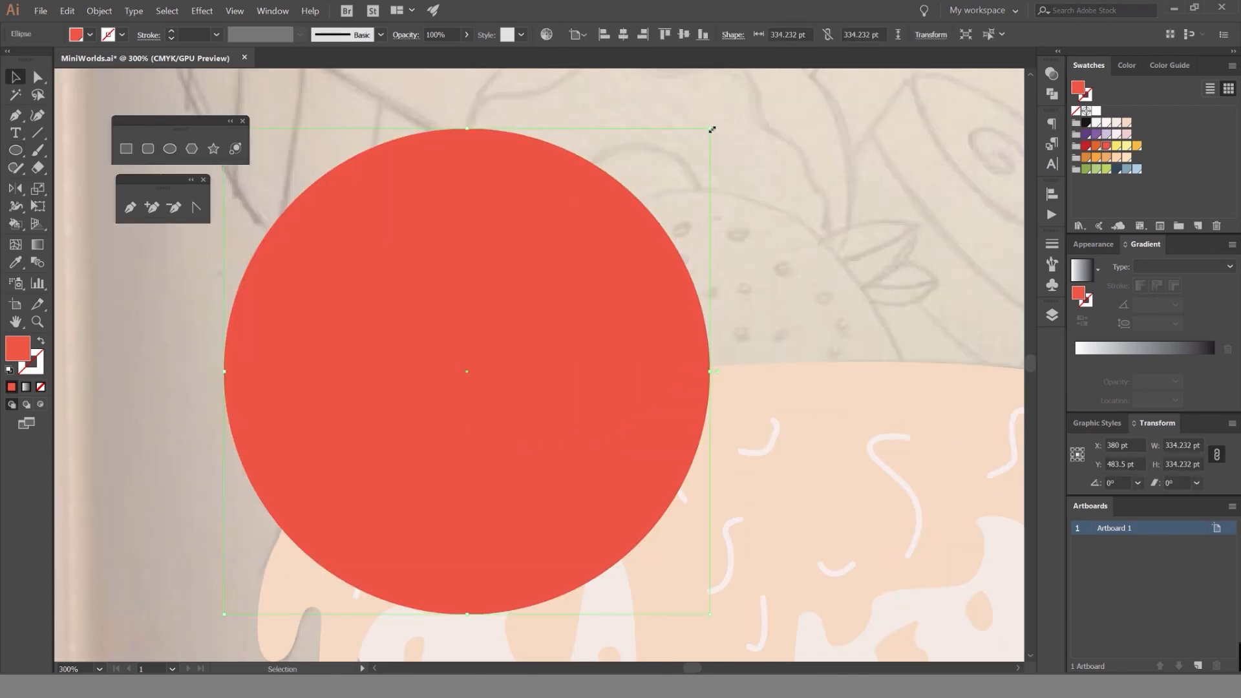
{"action": "mouse_move", "coordinate": [710, 127]}
{"action": "left_mouse_down"}
{"action": "mouse_move", "coordinate": [590, 174]}
{"action": "mouse_move", "coordinate": [554, 222]}
{"action": "mouse_move", "coordinate": [554, 280]}
{"action": "mouse_move", "coordinate": [728, 133]}
{"action": "mouse_move", "coordinate": [701, 137]}
{"action": "left_mouse_up"}
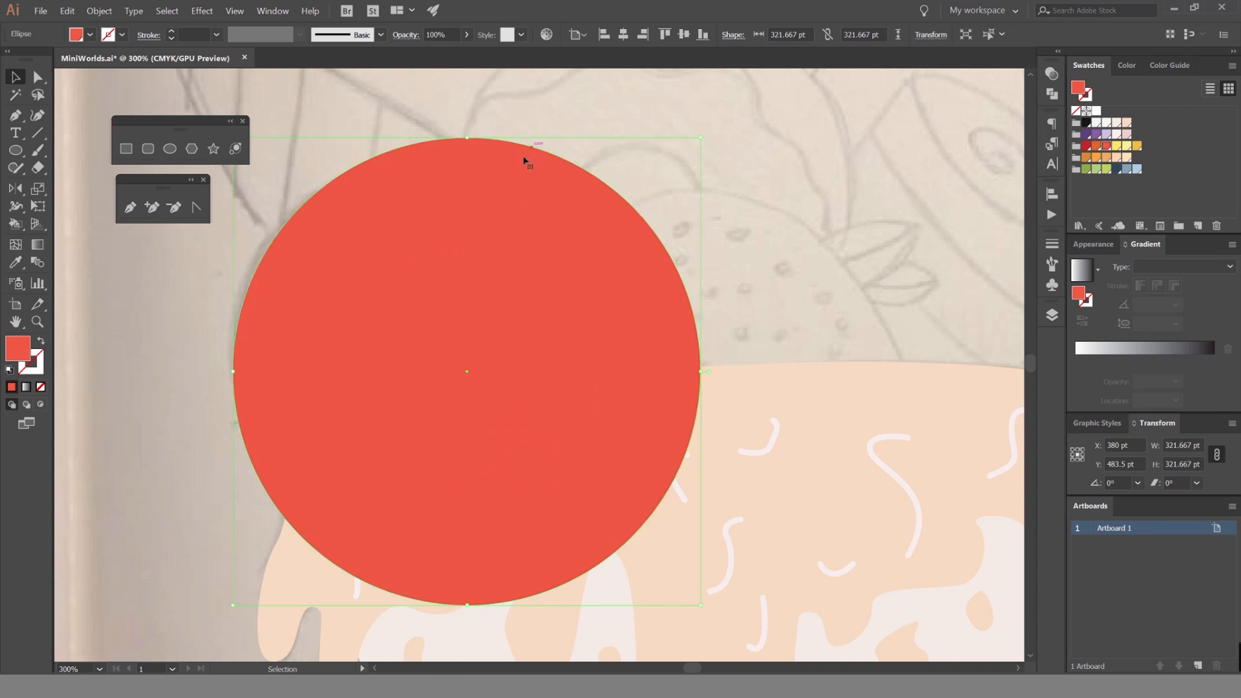
{"action": "key", "text": "a"}
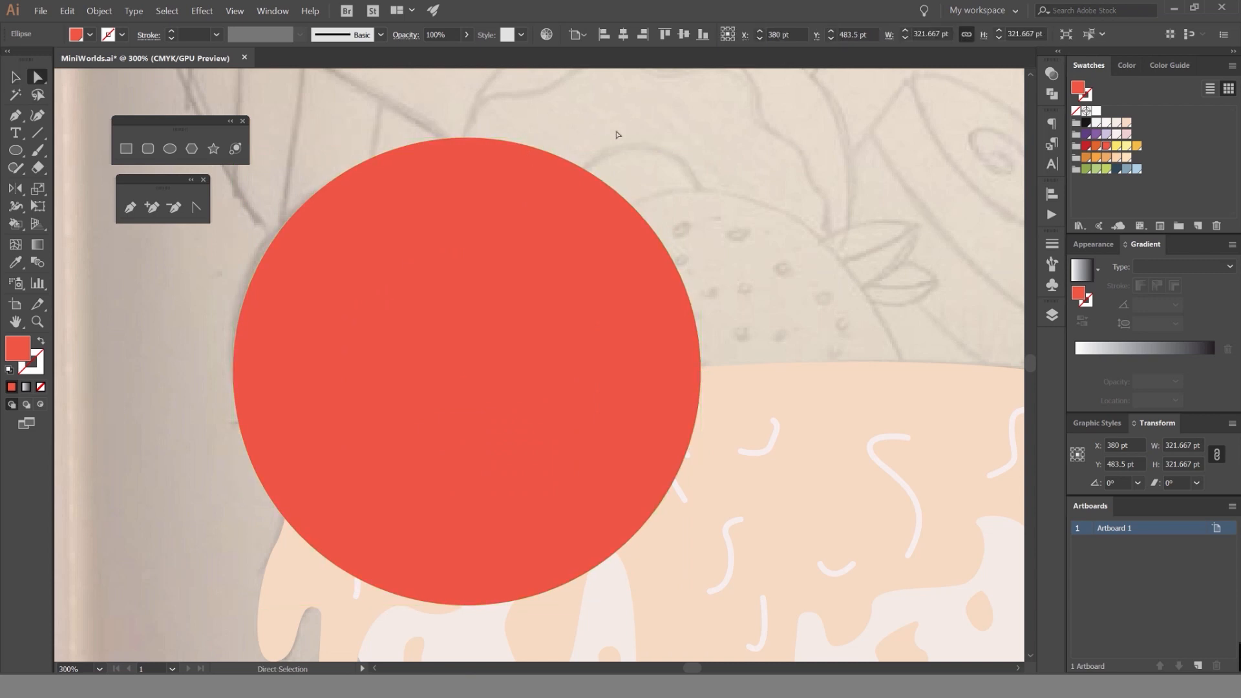
{"action": "key", "text": "v"}
{"action": "left_click_drag", "start_coordinate": [701, 138], "coordinate": [659, 151]}
{"action": "key", "text": "shift+x"}
Fit the outlined ellipse to the scoop's dome, about 298 by 263 pt, with a slight tilt of about 1.57°.
{"action": "left_click_drag", "start_coordinate": [534, 188], "coordinate": [517, 179]}
{"action": "scroll", "coordinate": [640, 352], "scroll_direction": "up", "scroll_amount": 1}
{"action": "left_click_drag", "start_coordinate": [628, 359], "coordinate": [714, 342]}
{"action": "scroll", "coordinate": [692, 349], "scroll_direction": "up", "scroll_amount": 1}
{"action": "scroll", "coordinate": [689, 347], "scroll_direction": "down", "scroll_amount": 2}
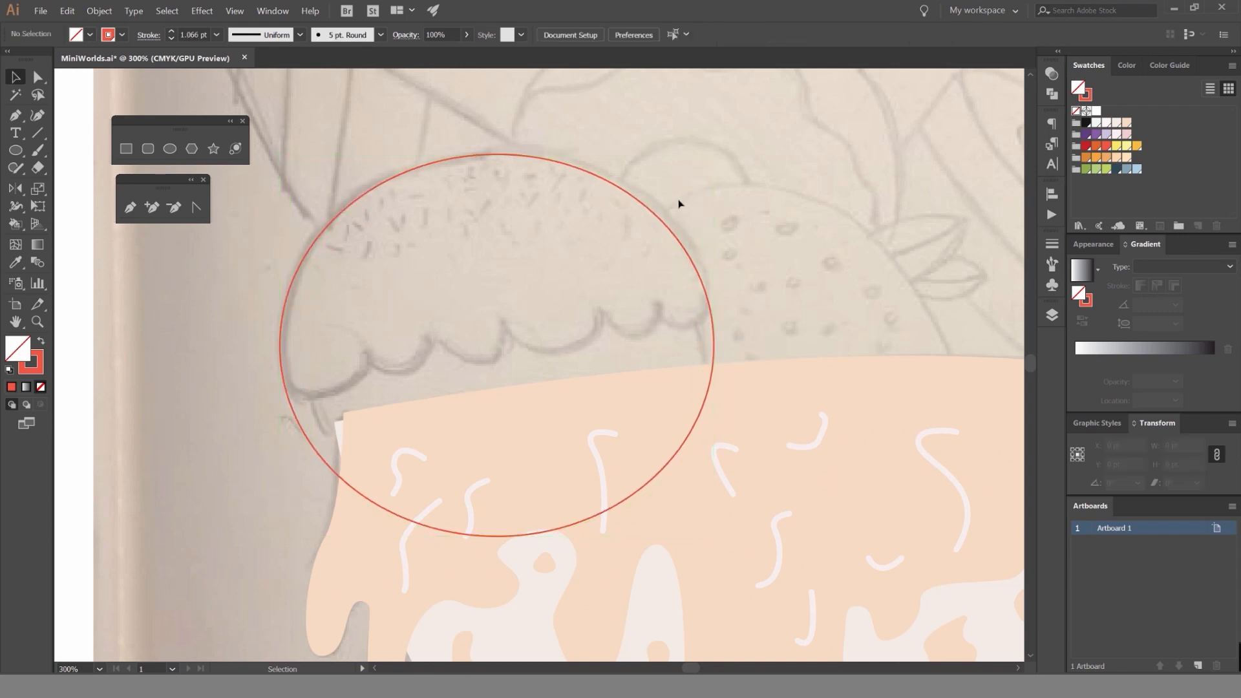
{"action": "left_click_drag", "start_coordinate": [717, 148], "coordinate": [737, 141]}
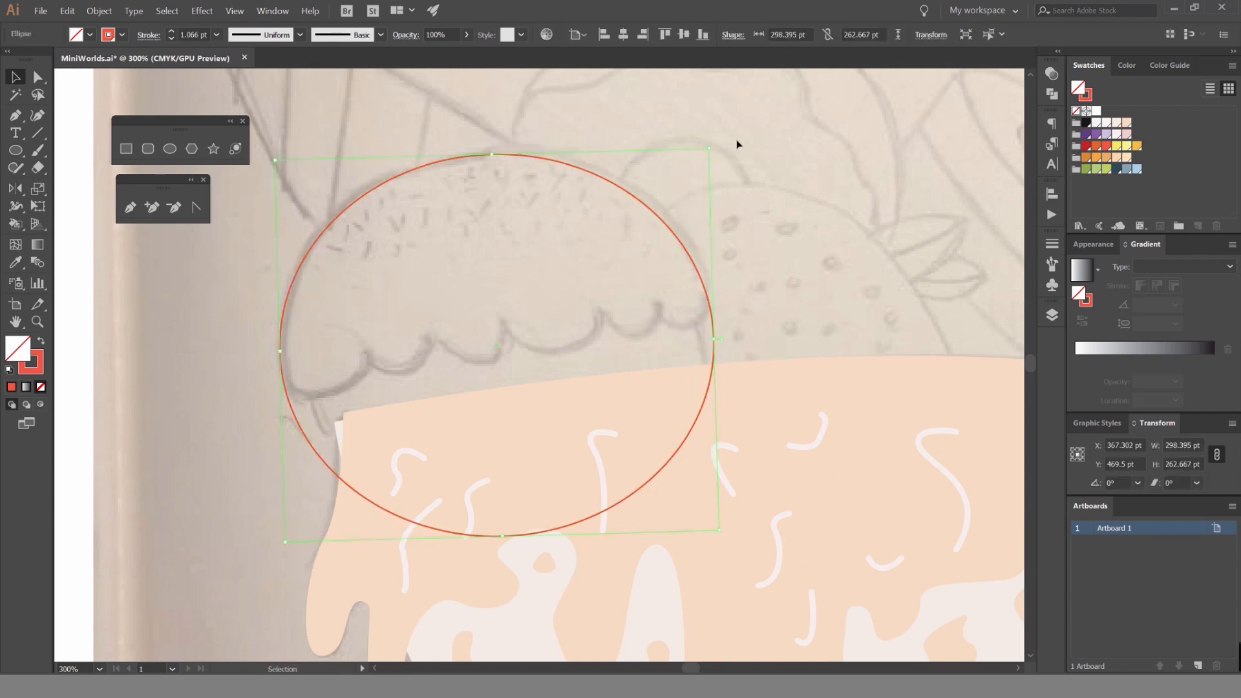
{"action": "left_click", "coordinate": [700, 239]}
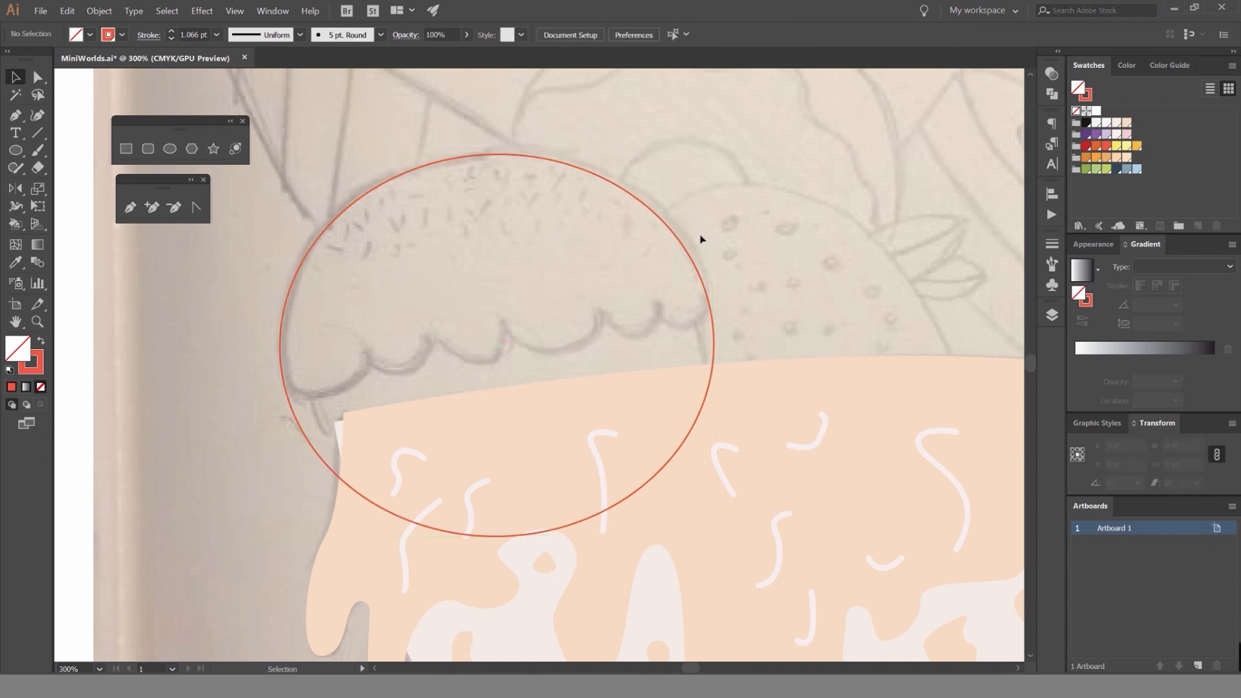
Stretch the ellipse's lower anchor downward to make it about 285 pt tall and fine-tune its width to the scoop's sides.
{"action": "key", "text": "a"}
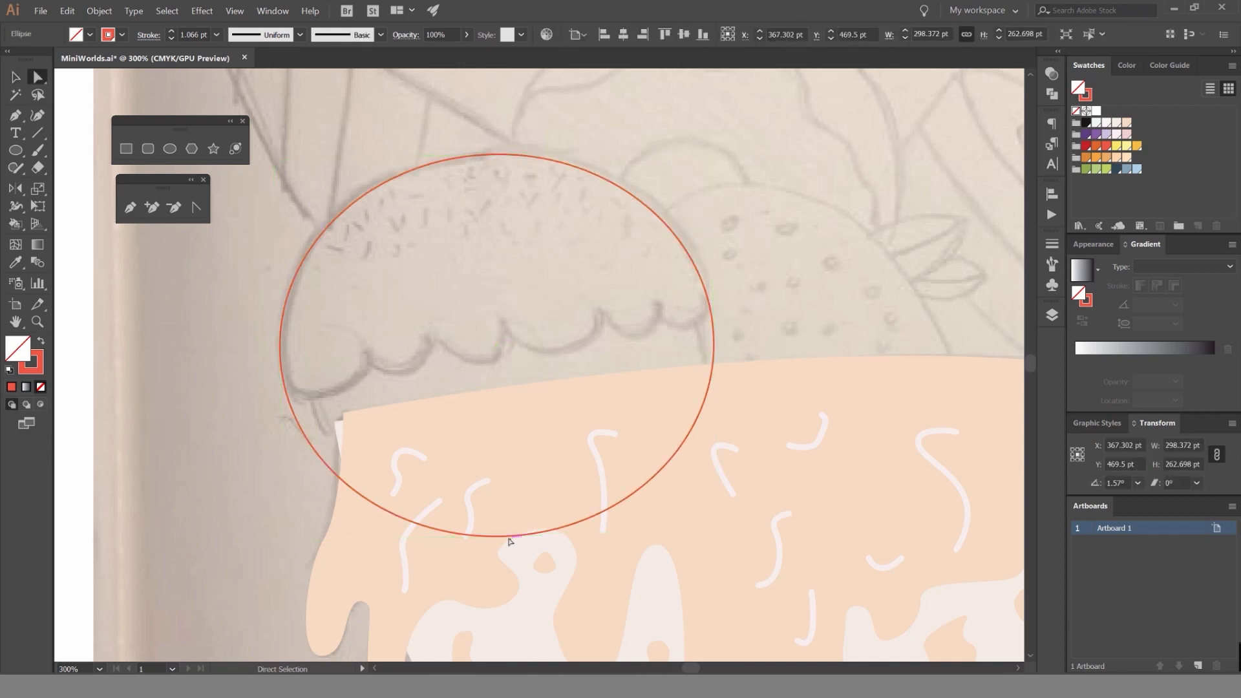
{"action": "left_click_drag", "start_coordinate": [505, 536], "coordinate": [507, 568]}
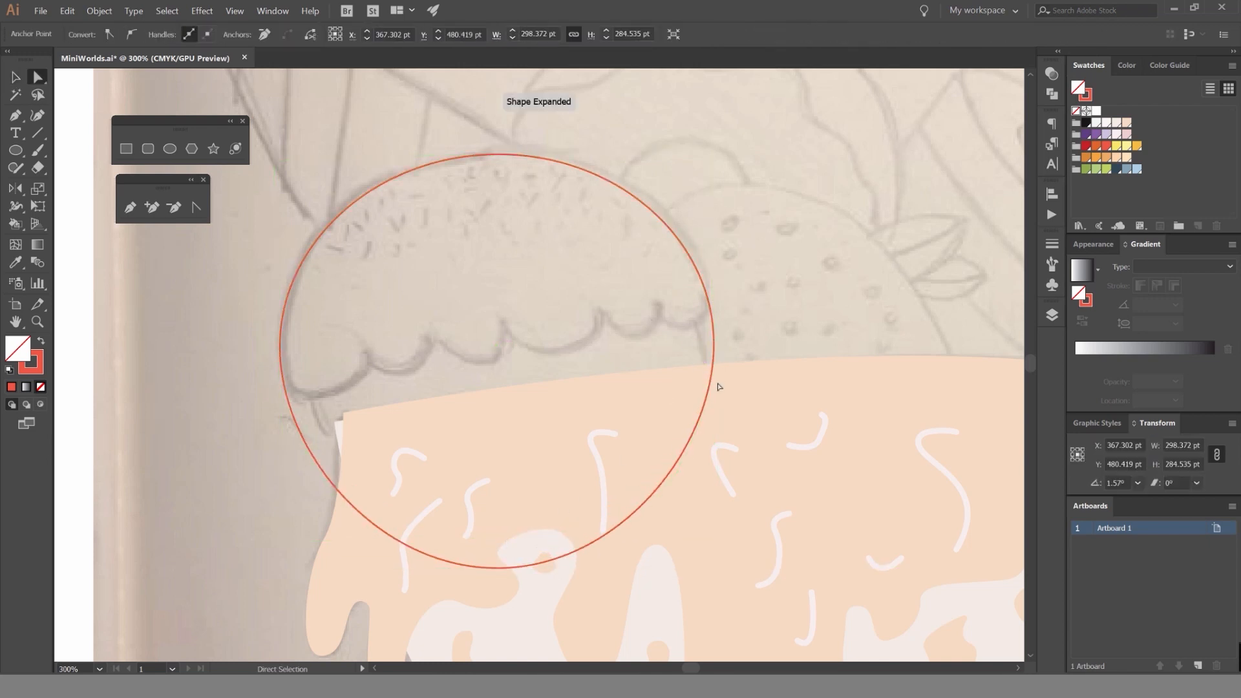
{"action": "key", "text": "v"}
{"action": "mouse_move", "coordinate": [714, 355]}
{"action": "left_mouse_down"}
{"action": "mouse_move", "coordinate": [725, 354]}
{"action": "mouse_move", "coordinate": [714, 355]}
{"action": "left_mouse_up"}
{"action": "left_click", "coordinate": [672, 166]}
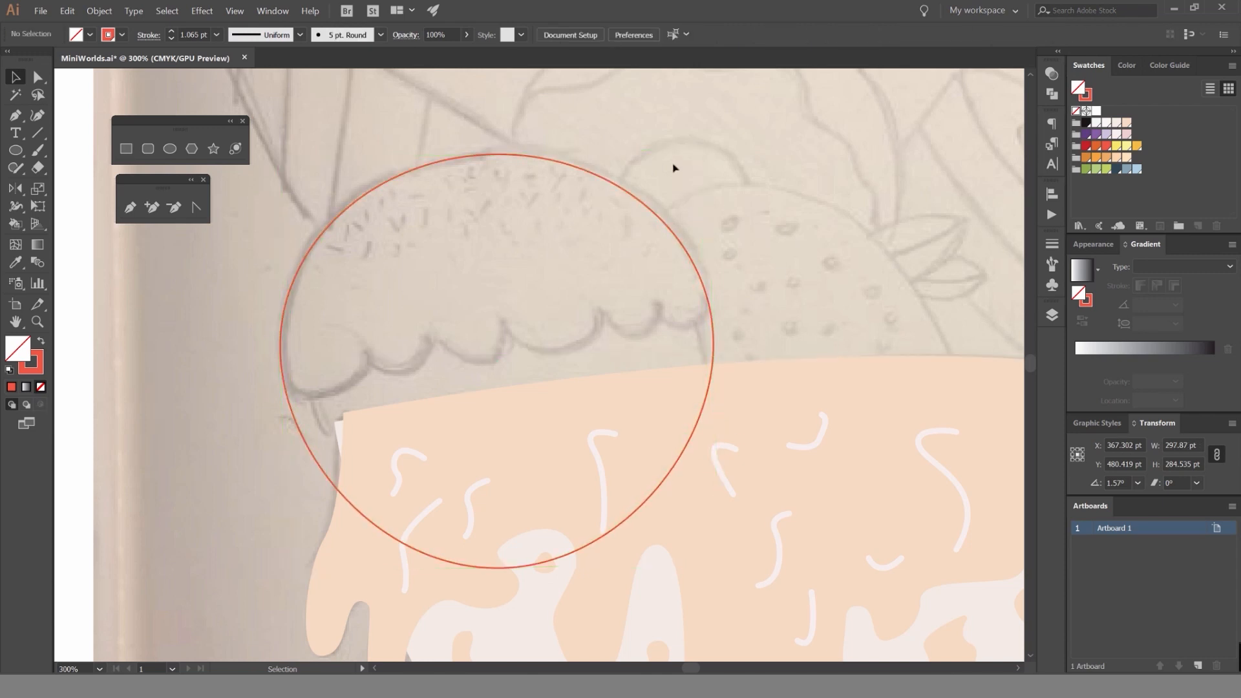
{"action": "left_click_drag", "start_coordinate": [623, 188], "coordinate": [629, 184]}
{"action": "left_click", "coordinate": [715, 167]}
{"action": "scroll", "coordinate": [698, 190], "scroll_direction": "down", "scroll_amount": 1}
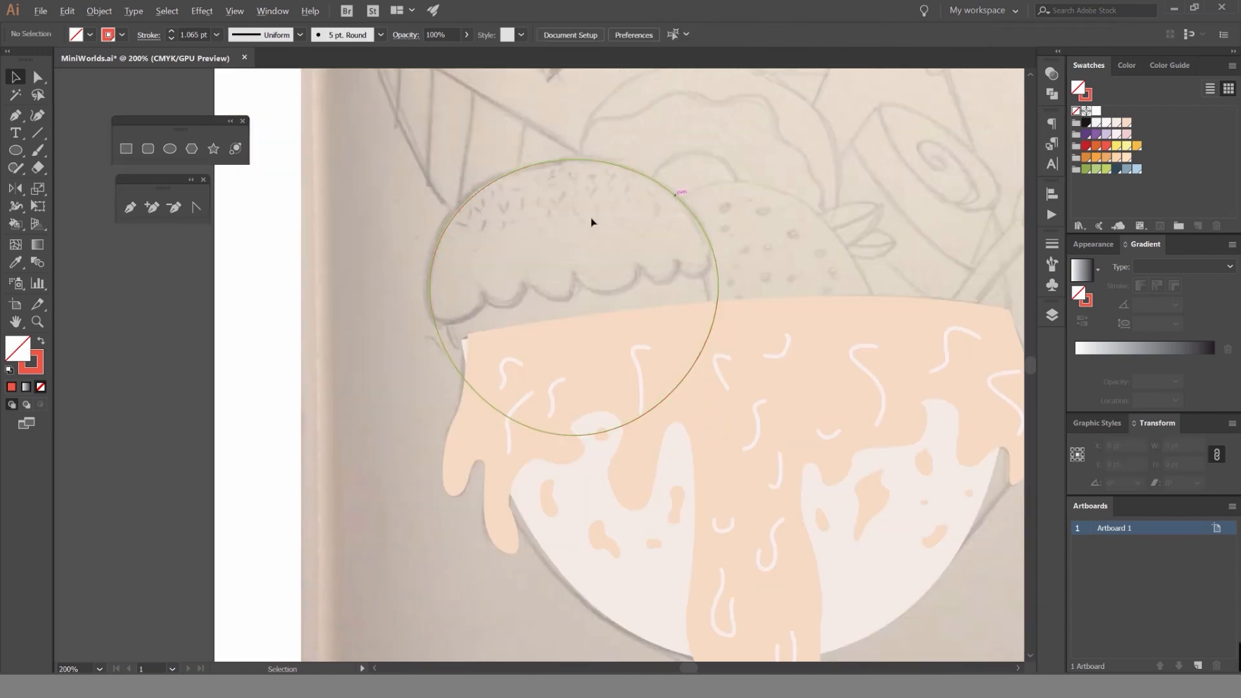
Trace the first two scallops of the icing edge with the Pen tool, starting just outside the ellipse's left side.
{"action": "scroll", "coordinate": [452, 294], "scroll_direction": "up", "scroll_amount": 1}
{"action": "scroll", "coordinate": [469, 293], "scroll_direction": "down", "scroll_amount": 1}
{"action": "scroll", "coordinate": [466, 295], "scroll_direction": "up", "scroll_amount": 2}
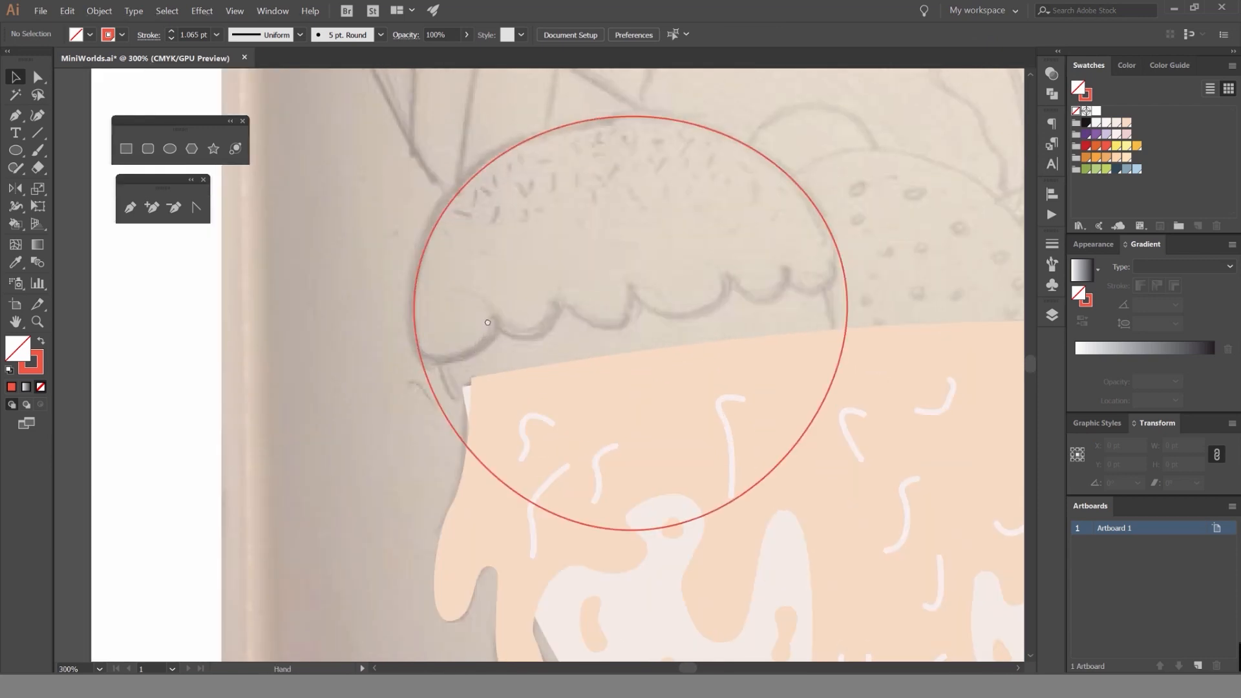
{"action": "key", "text": "p"}
{"action": "scroll", "coordinate": [366, 345], "scroll_direction": "up", "scroll_amount": 1}
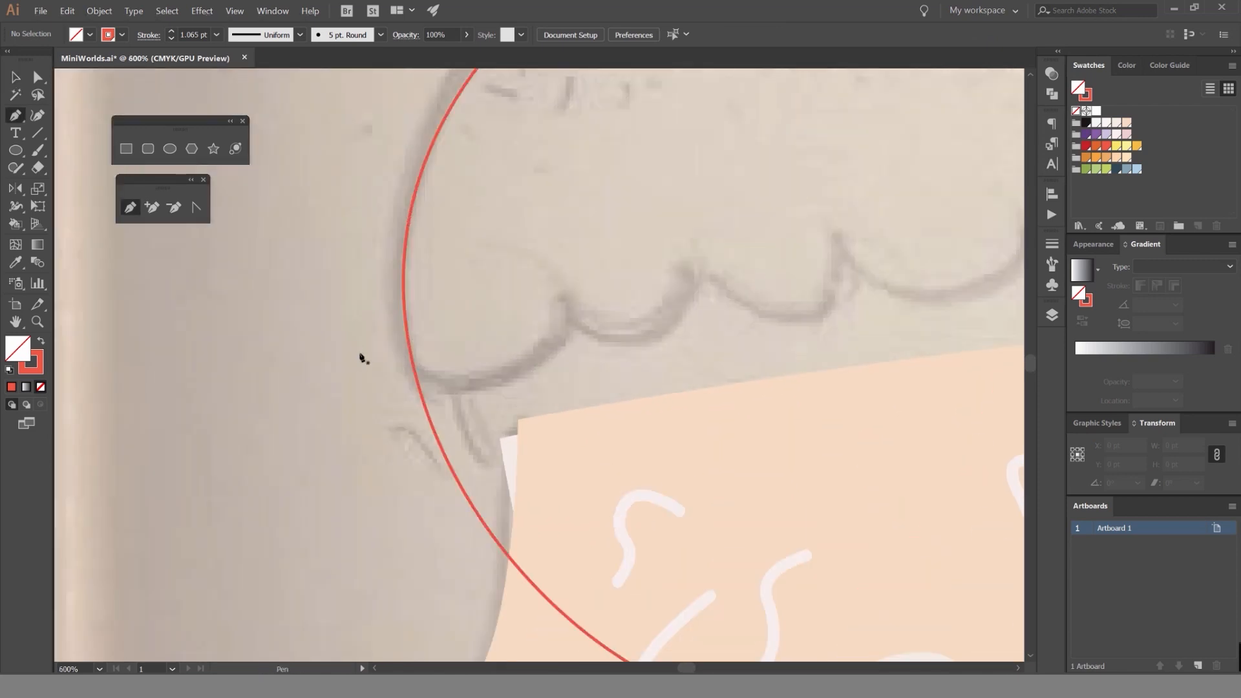
{"action": "left_click", "coordinate": [360, 355]}
{"action": "left_click_drag", "start_coordinate": [572, 305], "coordinate": [622, 167]}
{"action": "left_click_drag", "start_coordinate": [580, 245], "coordinate": [365, 217]}
{"action": "left_click", "coordinate": [357, 278]}
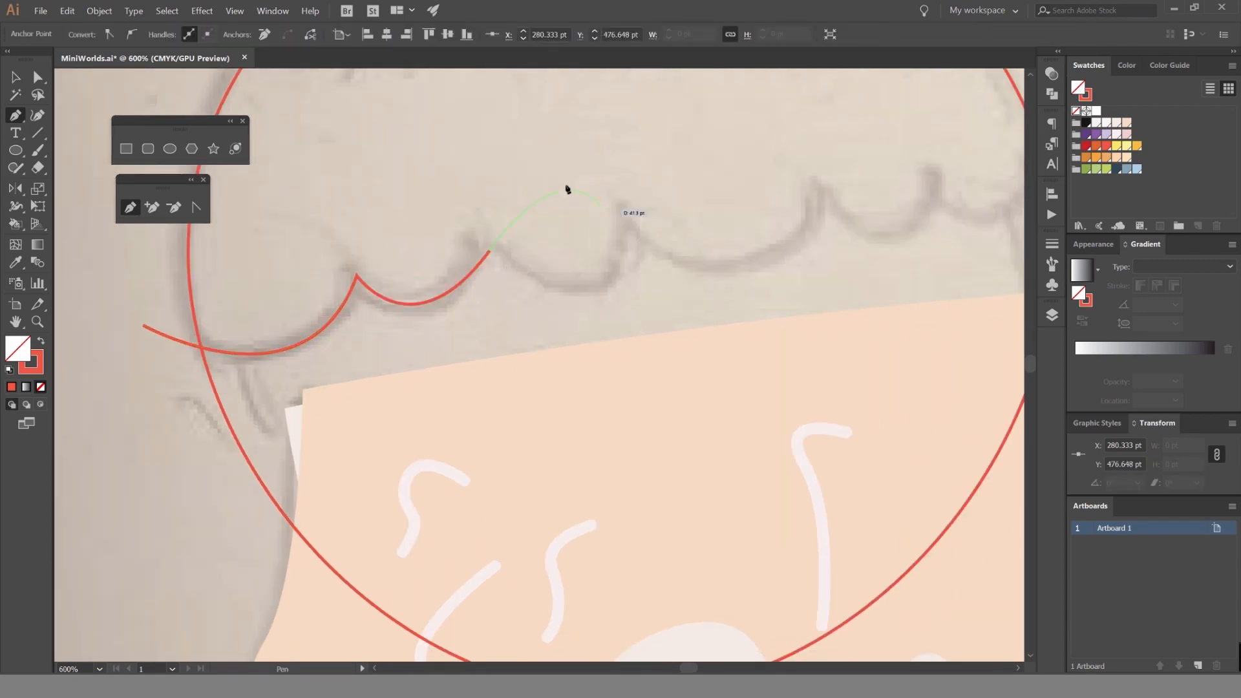
Continue the open pen path along the sketch through the third and fourth scallops, with a sharp corner between them.
{"action": "scroll", "coordinate": [478, 258], "scroll_direction": "up", "scroll_amount": 3}
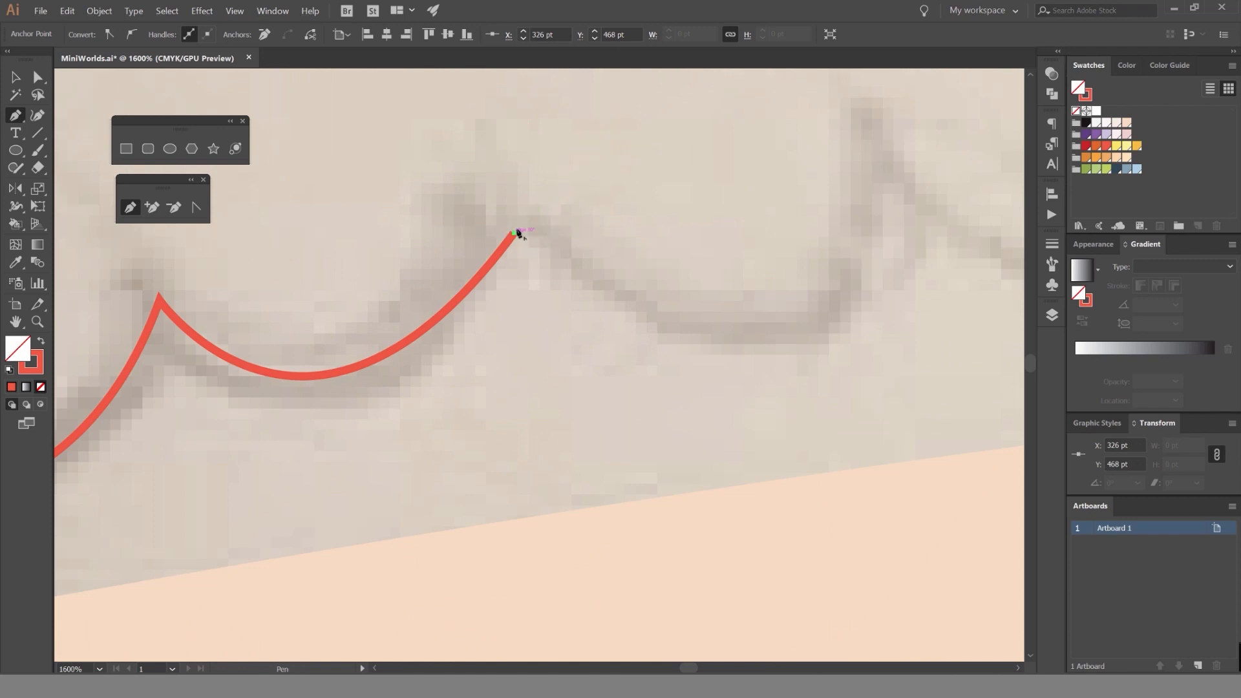
{"action": "scroll", "coordinate": [715, 396], "scroll_direction": "down", "scroll_amount": 3}
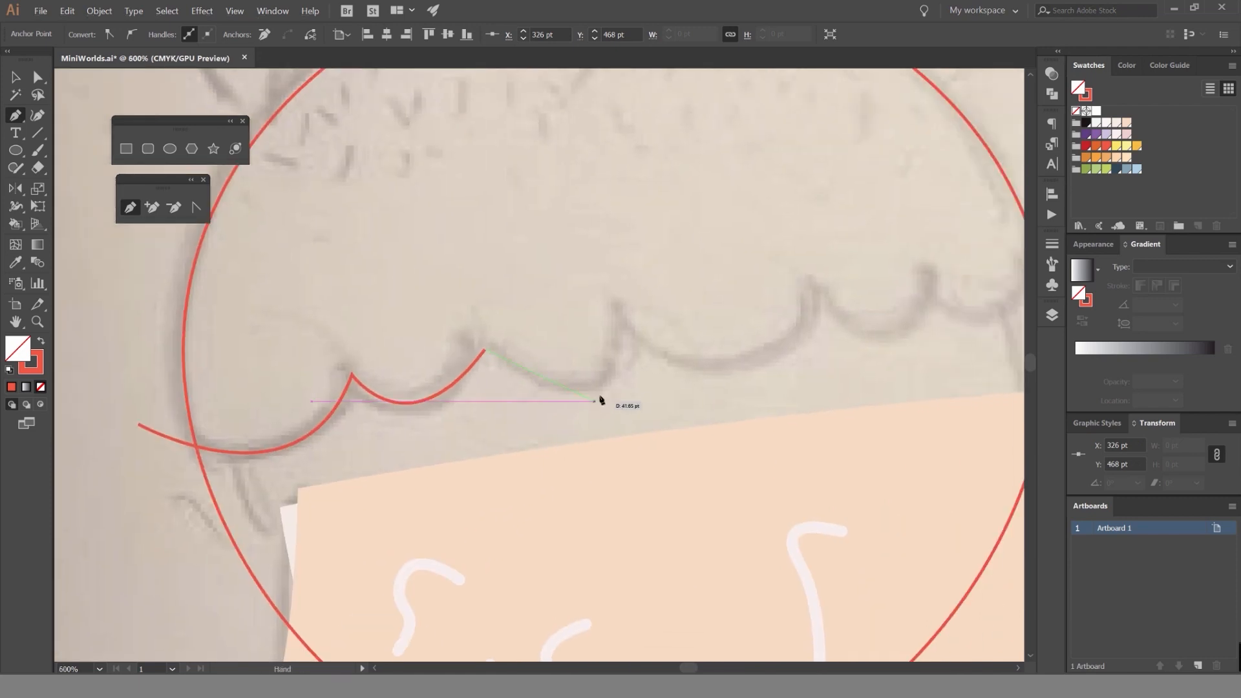
{"action": "left_click_drag", "start_coordinate": [607, 381], "coordinate": [662, 349]}
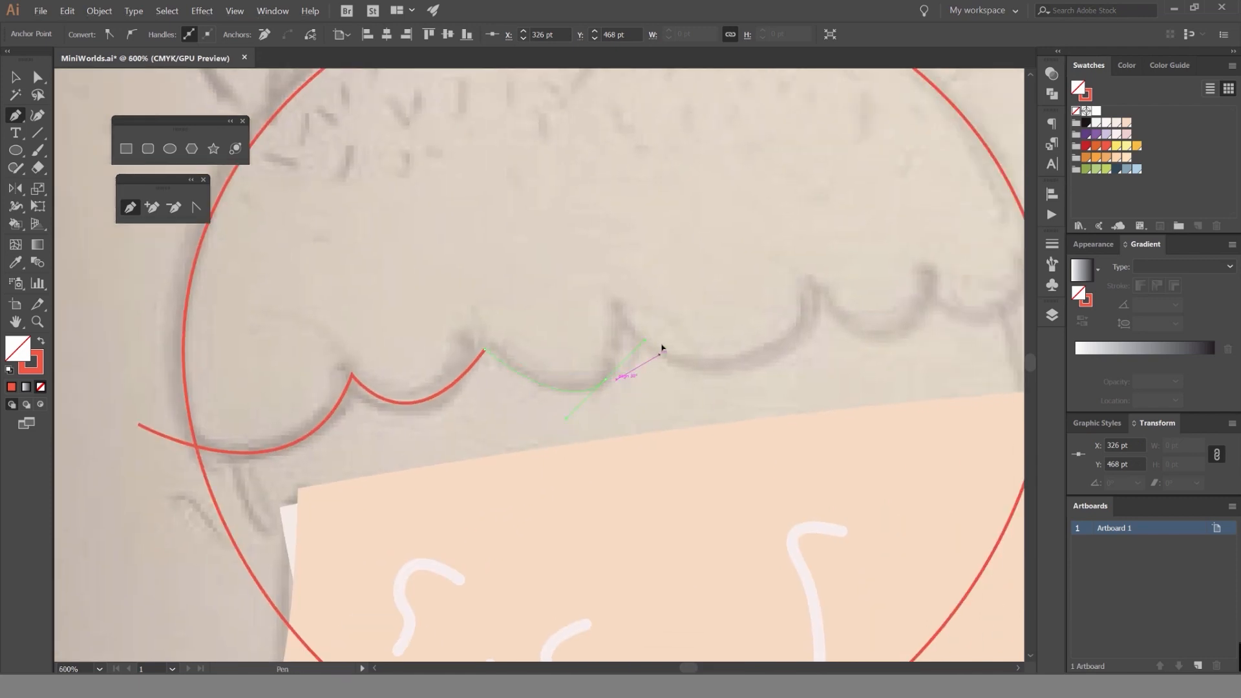
{"action": "left_click", "coordinate": [618, 306]}
{"action": "left_click_drag", "start_coordinate": [749, 360], "coordinate": [862, 315]}
{"action": "left_click", "coordinate": [815, 280]}
{"action": "left_click_drag", "start_coordinate": [815, 280], "coordinate": [544, 212]}
{"action": "key", "text": "ctrl+z"}
{"action": "key", "text": "ctrl+z"}
{"action": "left_click_drag", "start_coordinate": [348, 238], "coordinate": [522, 284]}
{"action": "left_click_drag", "start_coordinate": [615, 183], "coordinate": [614, 184]}
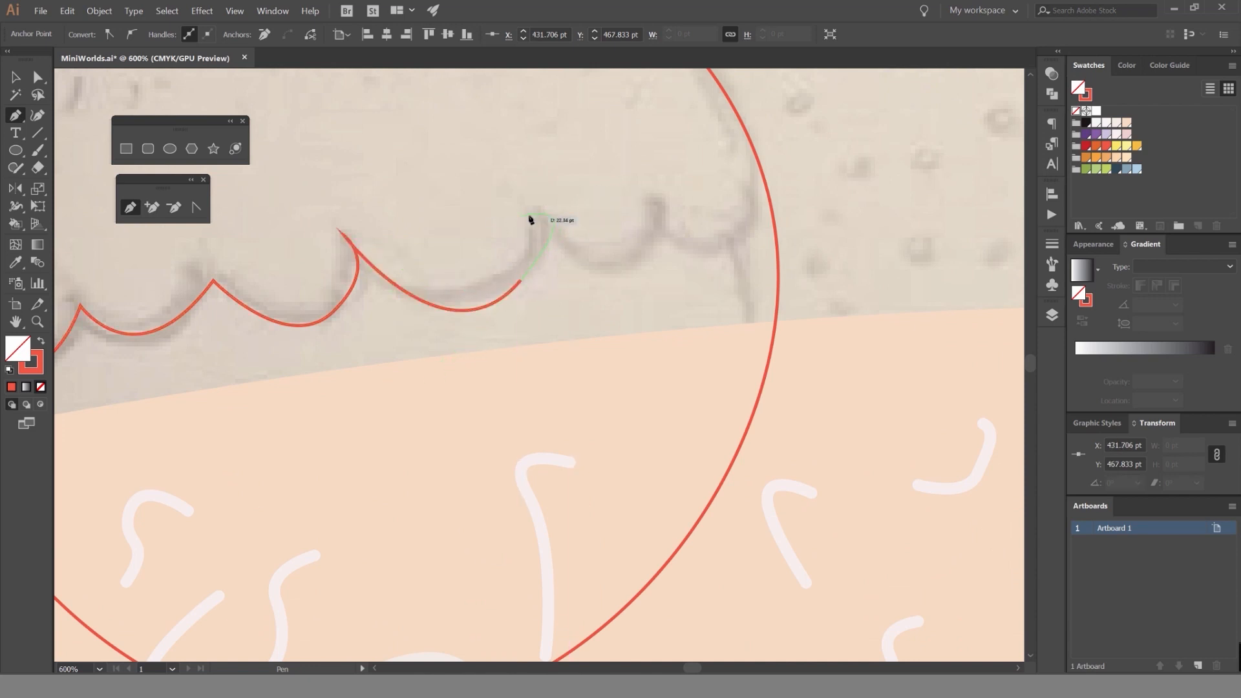
Move the peak anchor between the third and fourth scallops slightly to the right.
{"action": "scroll", "coordinate": [357, 236], "scroll_direction": "up", "scroll_amount": 3}
{"action": "key", "text": "a"}
{"action": "left_click", "coordinate": [318, 238]}
{"action": "left_click_drag", "start_coordinate": [330, 237], "coordinate": [375, 244]}
{"action": "left_click", "coordinate": [226, 477]}
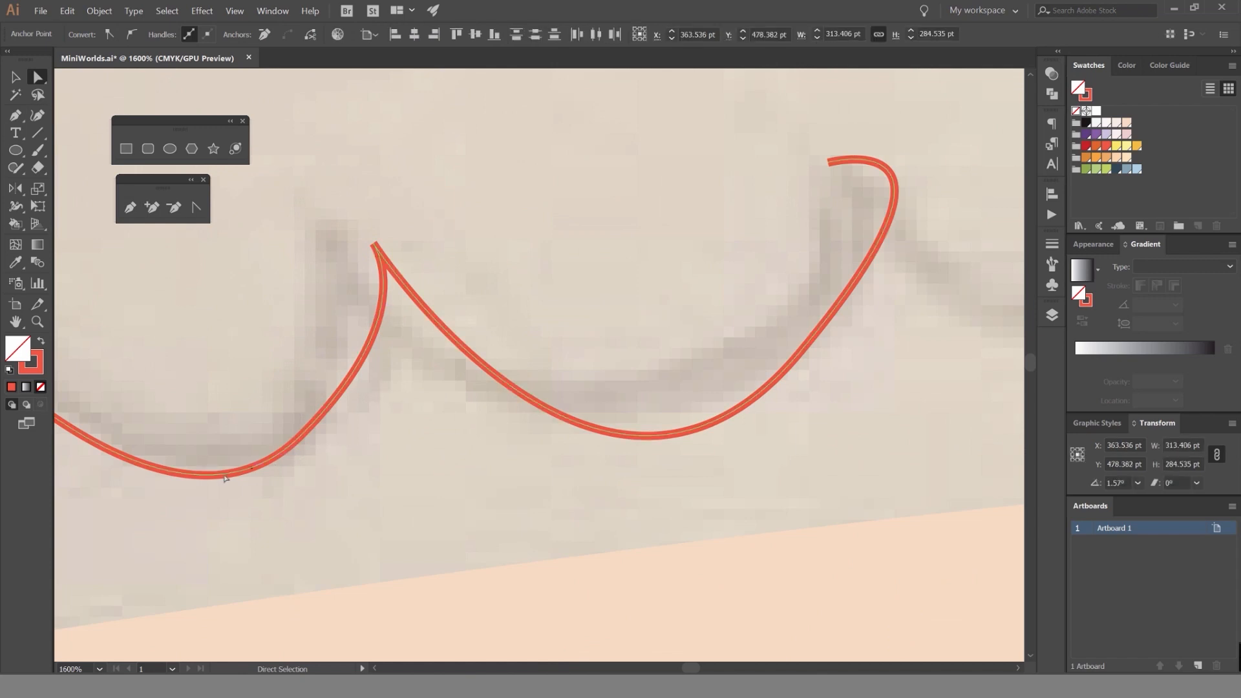
{"action": "left_click_drag", "start_coordinate": [245, 472], "coordinate": [301, 457]}
Try converting the peak between the third and fourth scallops to a smooth anchor point, and undo it.
{"action": "left_click", "coordinate": [432, 230]}
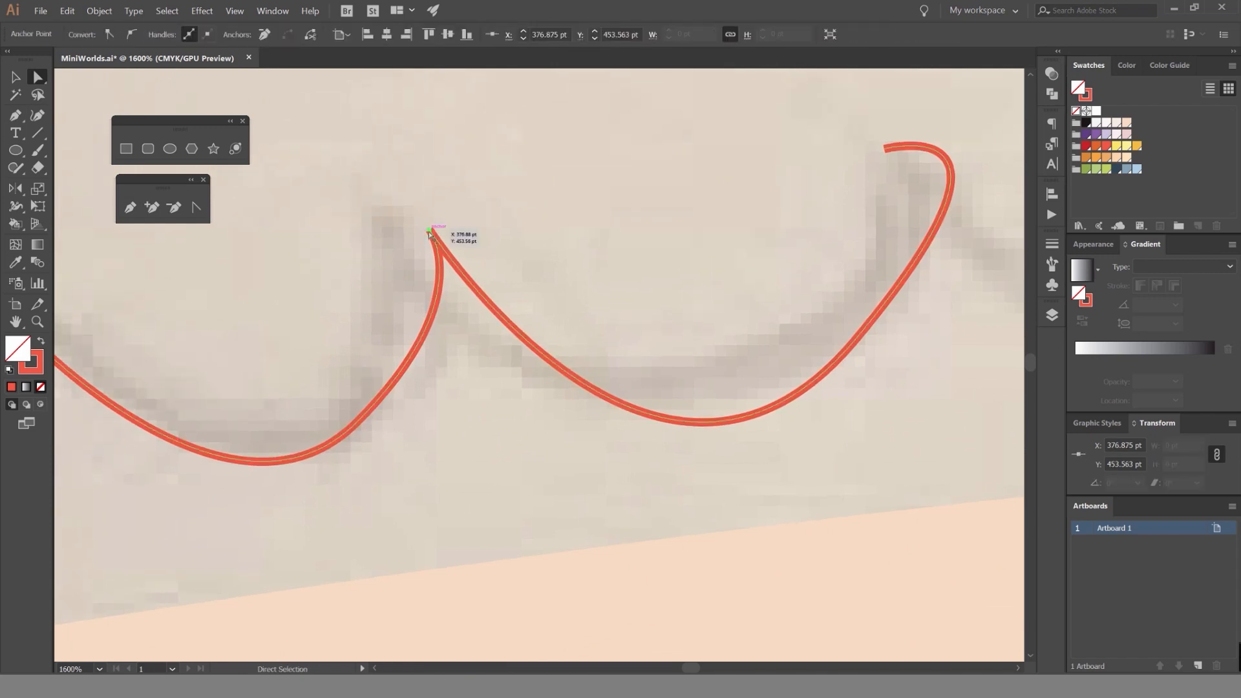
{"action": "left_click", "coordinate": [132, 35]}
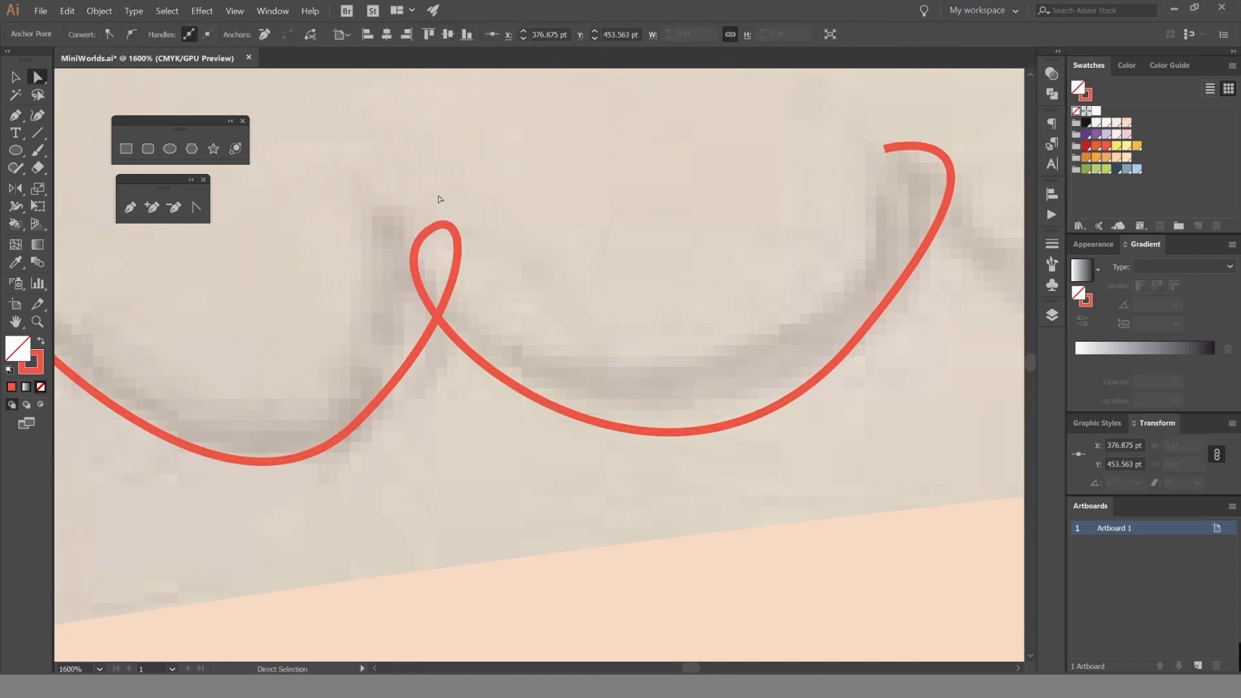
{"action": "key", "text": "ctrl+z"}
{"action": "left_click", "coordinate": [510, 222]}
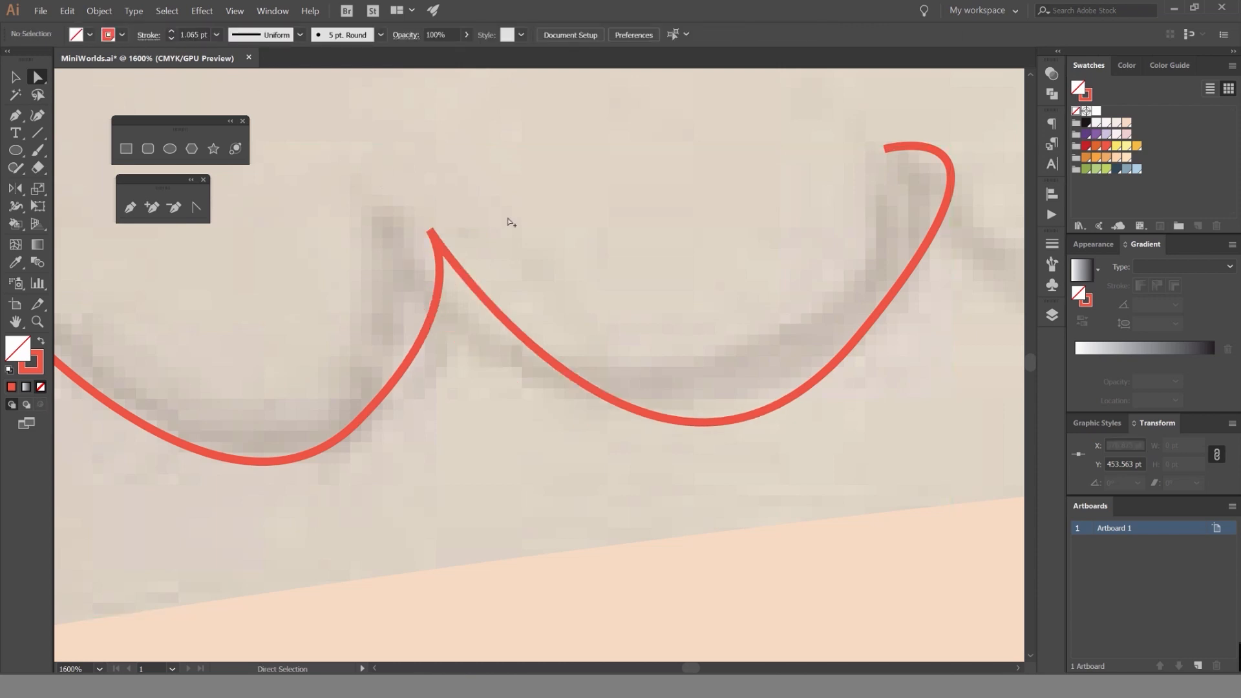
Delete the curled end segment of the scallop path after the fourth scallop.
{"action": "key", "text": "ctrl+minus"}
{"action": "key", "text": "ctrl+minus"}
{"action": "left_click_drag", "start_coordinate": [684, 248], "coordinate": [459, 219]}
{"action": "left_click", "coordinate": [488, 225]}
{"action": "scroll", "coordinate": [488, 226], "scroll_direction": "up", "scroll_amount": 1}
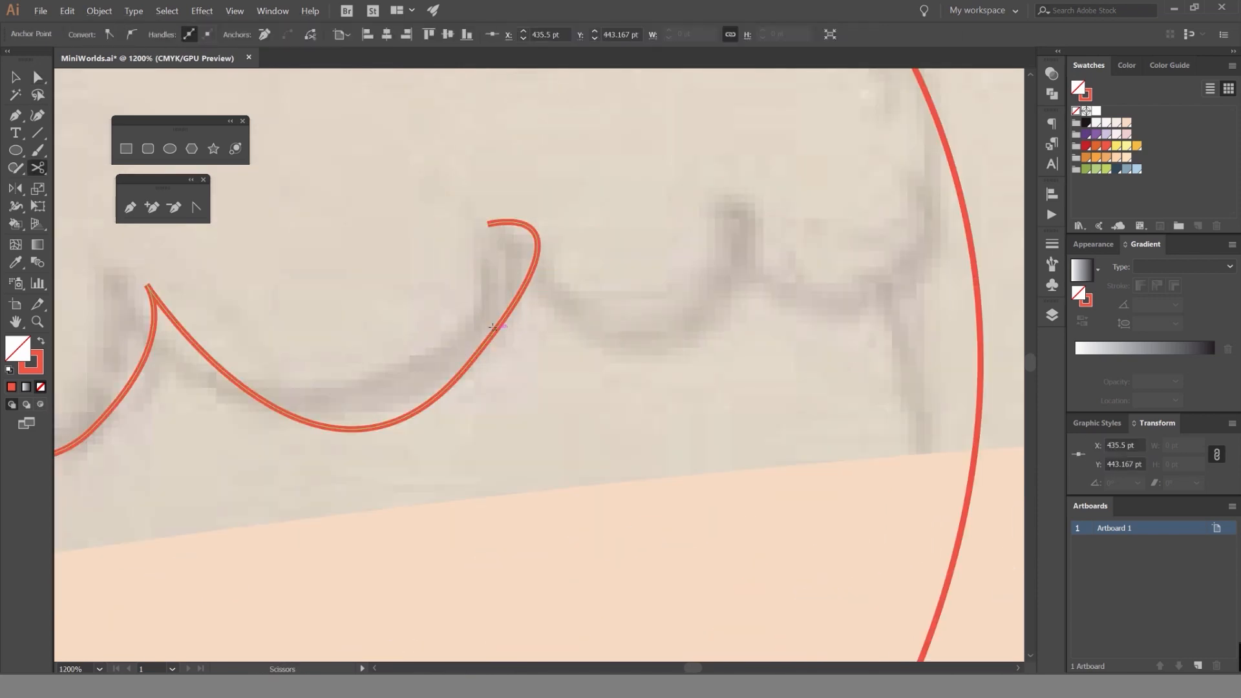
{"action": "key", "text": "v"}
{"action": "key", "text": "ctrl+shift+a"}
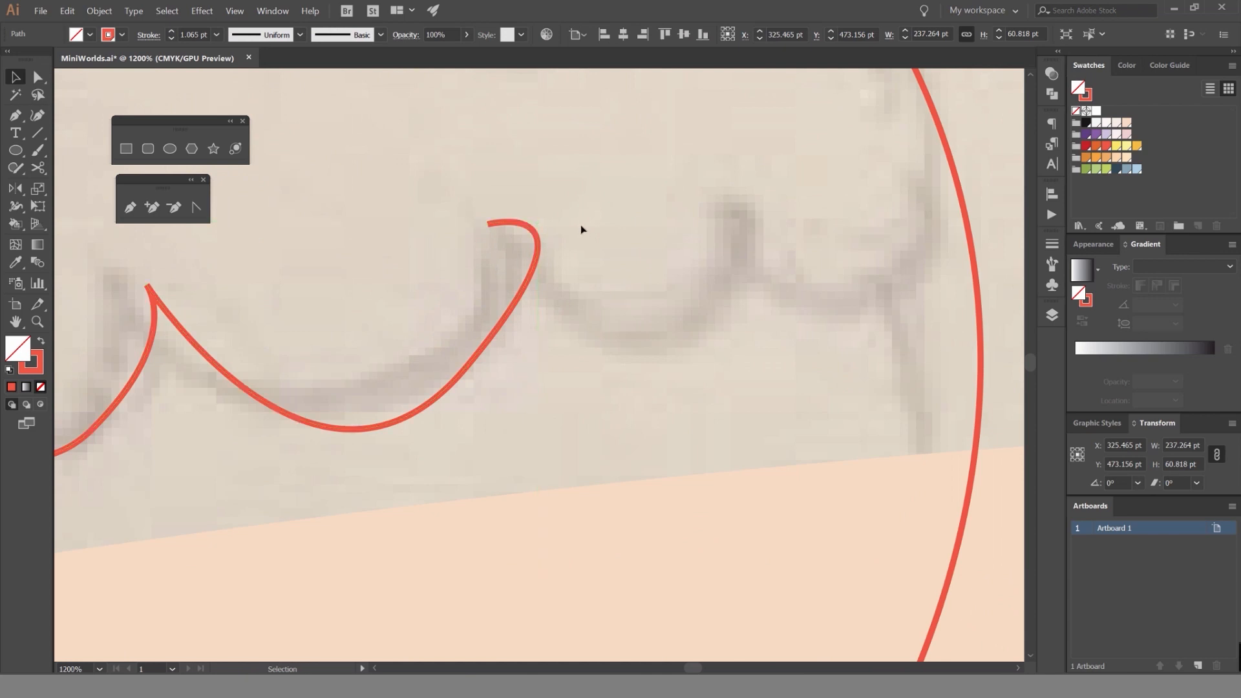
{"action": "key", "text": "a"}
{"action": "left_click", "coordinate": [521, 310]}
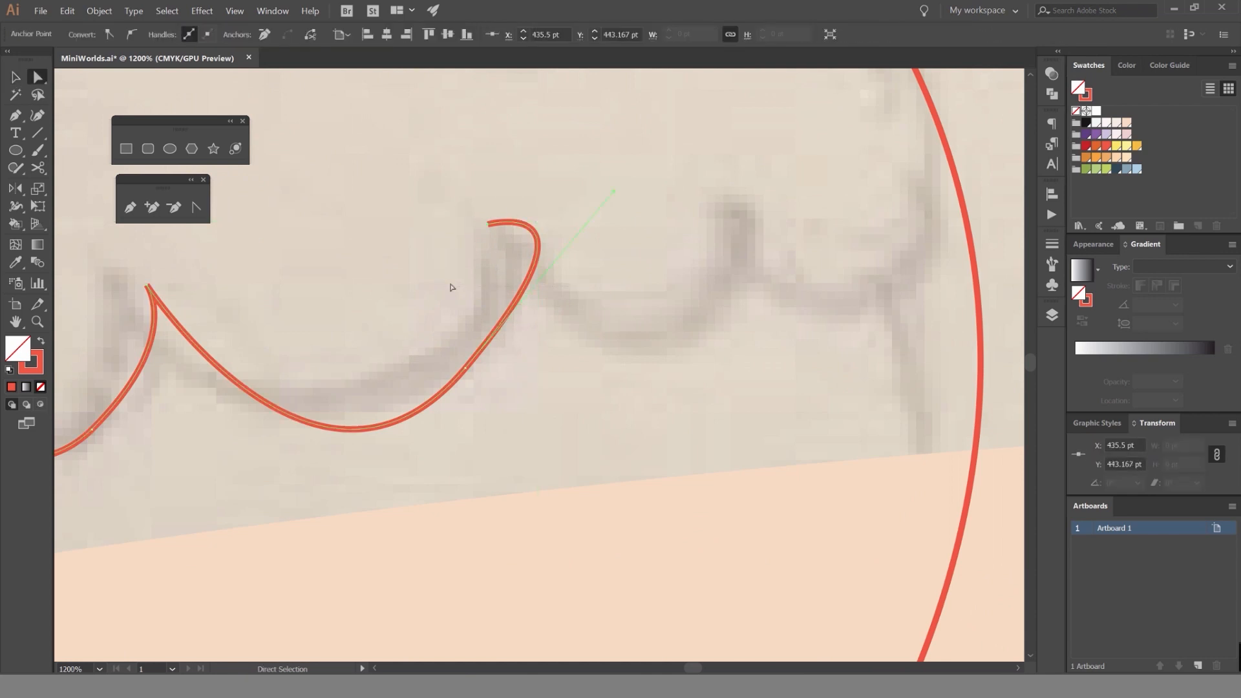
{"action": "key", "text": "Delete"}
Resume the path from its open end, redraw the fourth peak, and trace the last two scallops past the ellipse's right side.
{"action": "key", "text": "p"}
{"action": "mouse_move", "coordinate": [465, 369]}
{"action": "left_mouse_down"}
{"action": "mouse_move", "coordinate": [509, 244]}
{"action": "mouse_move", "coordinate": [493, 152]}
{"action": "left_mouse_up"}
{"action": "left_click_drag", "start_coordinate": [670, 352], "coordinate": [769, 305]}
{"action": "left_click", "coordinate": [739, 208]}
{"action": "left_click_drag", "start_coordinate": [718, 252], "coordinate": [546, 253]}
{"action": "left_click_drag", "start_coordinate": [567, 208], "coordinate": [759, 295]}
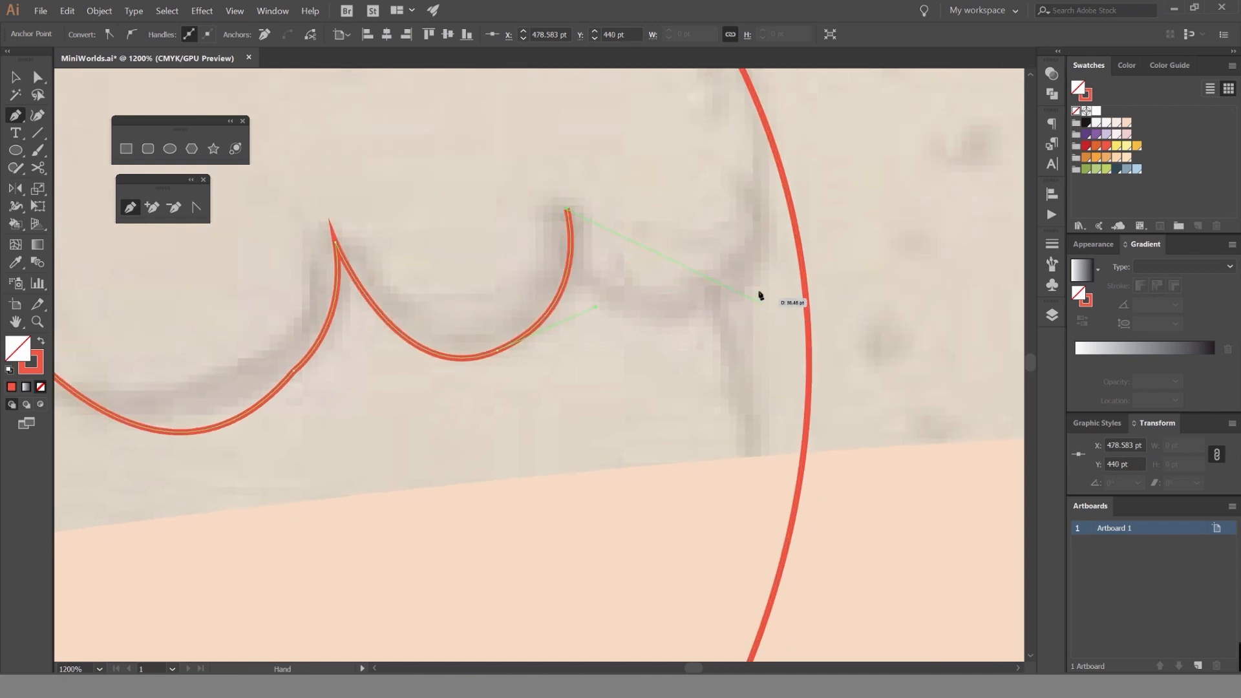
{"action": "left_click_drag", "start_coordinate": [843, 243], "coordinate": [901, 164]}
{"action": "left_click_drag", "start_coordinate": [1004, 82], "coordinate": [966, 106]}
{"action": "scroll", "coordinate": [897, 210], "scroll_direction": "down", "scroll_amount": 4}
{"action": "left_click_drag", "start_coordinate": [830, 218], "coordinate": [710, 368]}
Select the ellipse and scallop path and remove the two path ends overhanging the ellipse with Shape Builder.
{"action": "key", "text": "v"}
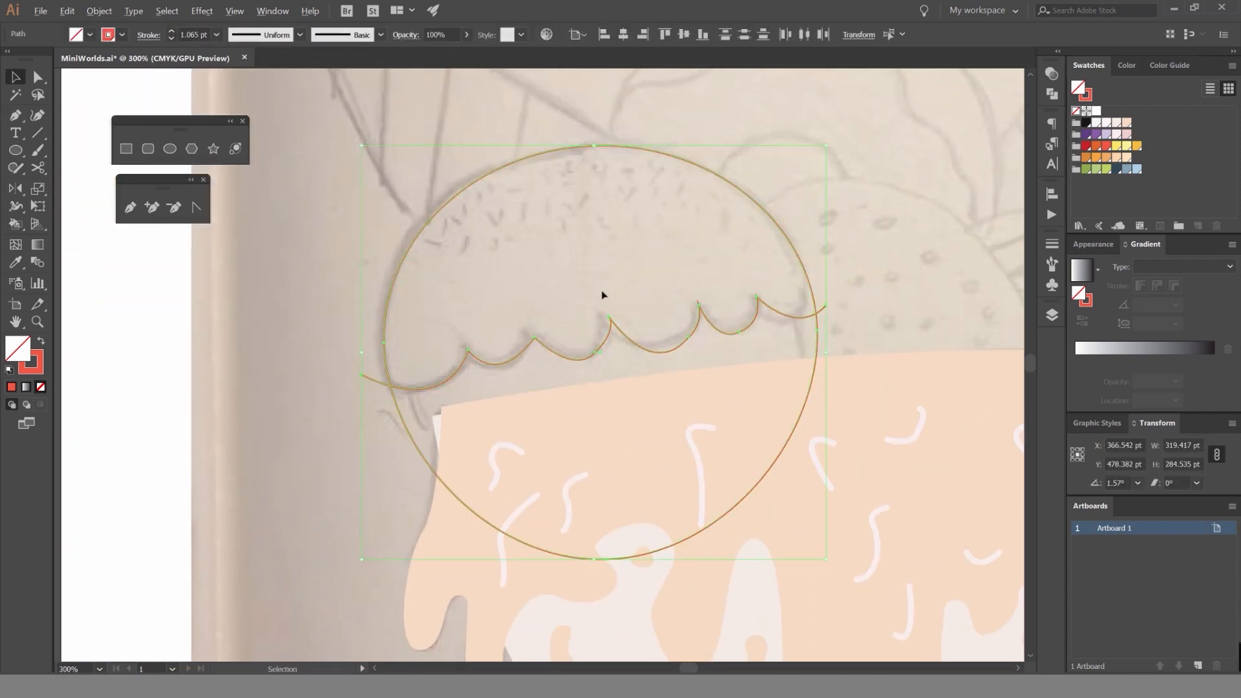
{"action": "scroll", "coordinate": [799, 256], "scroll_direction": "up", "scroll_amount": 1}
{"action": "left_click_drag", "start_coordinate": [832, 222], "coordinate": [765, 233]}
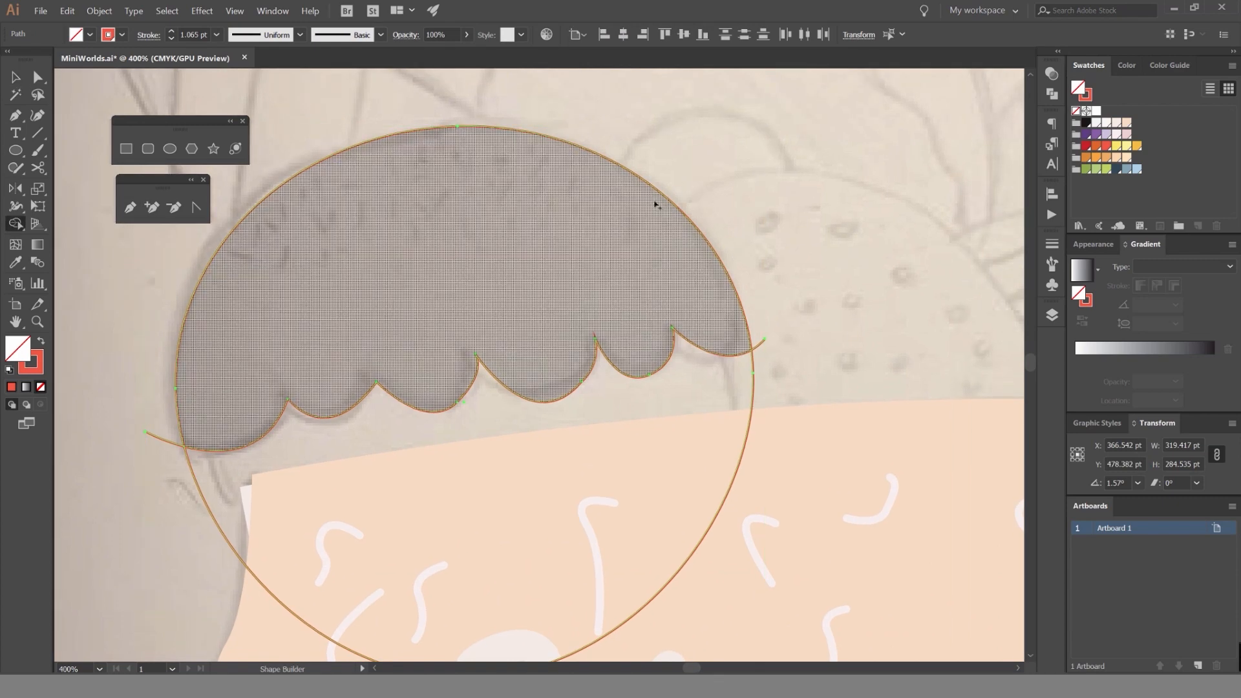
{"action": "scroll", "coordinate": [766, 347], "scroll_direction": "up", "scroll_amount": 5}
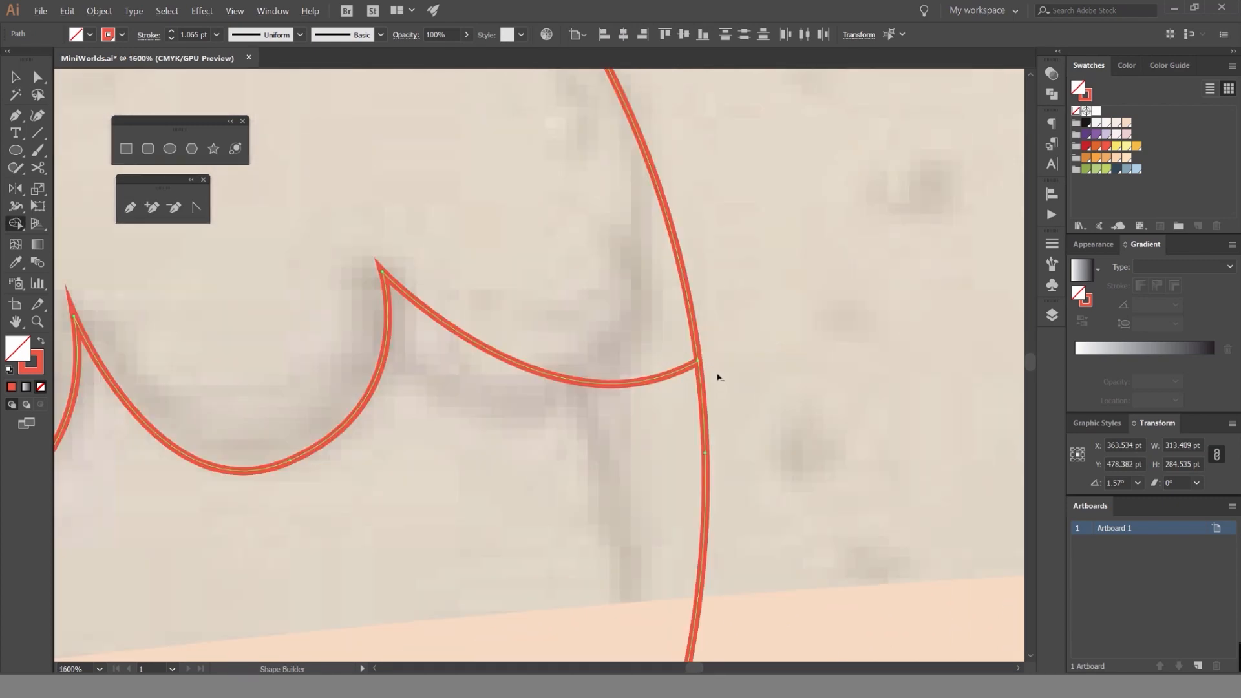
{"action": "scroll", "coordinate": [722, 353], "scroll_direction": "down", "scroll_amount": 5}
{"action": "left_click_drag", "start_coordinate": [140, 418], "coordinate": [468, 283]}
{"action": "scroll", "coordinate": [463, 289], "scroll_direction": "up", "scroll_amount": 5}
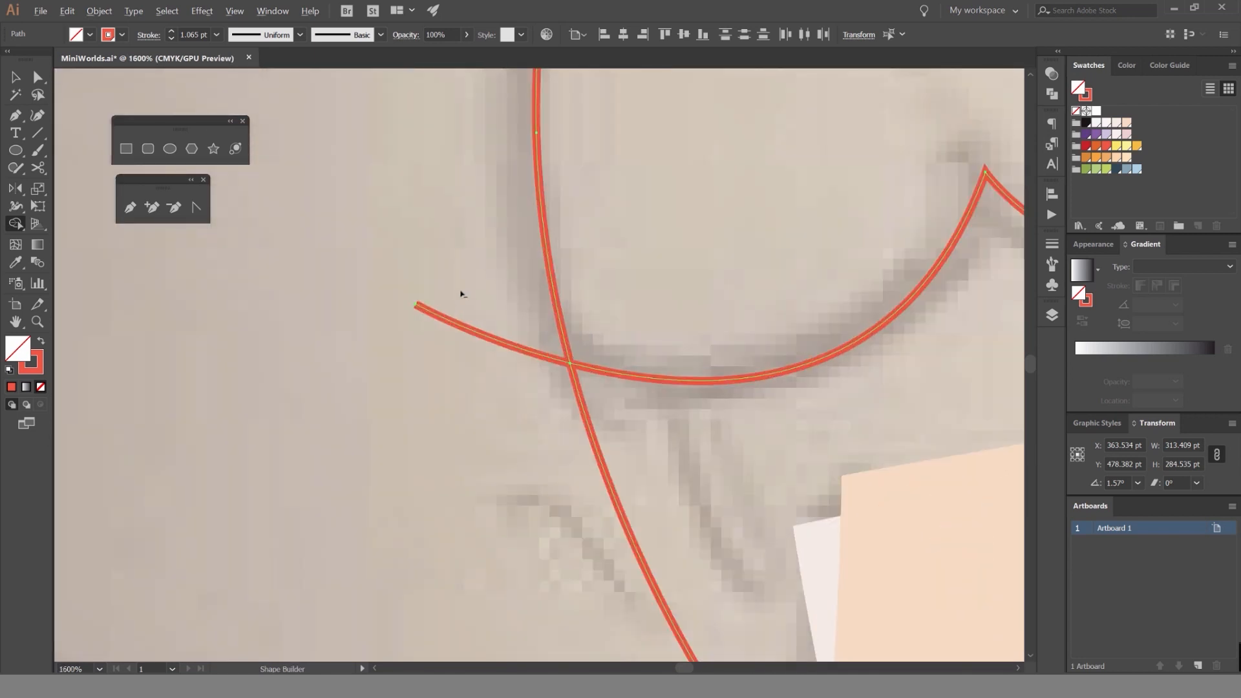
{"action": "left_click", "coordinate": [461, 321], "text": "alt"}
{"action": "scroll", "coordinate": [460, 378], "scroll_direction": "down", "scroll_amount": 6}
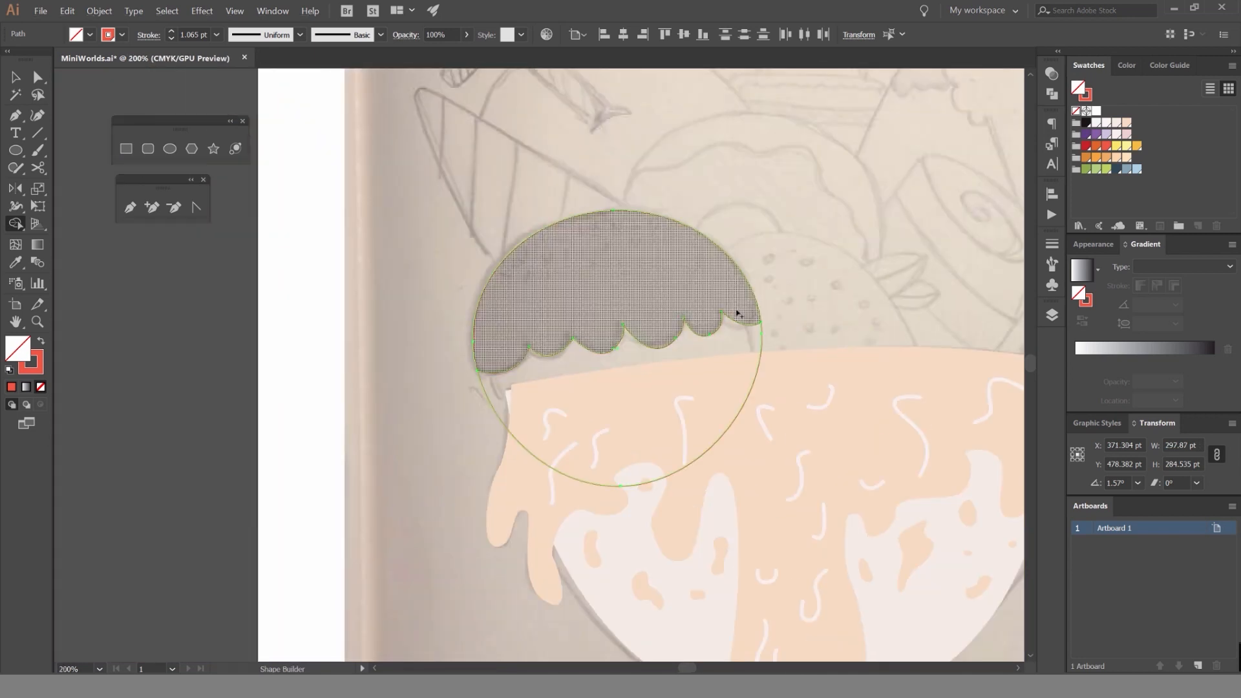
Create the dome area above the scallops as its own shape with Shape Builder, and deselect everything.
{"action": "left_click", "coordinate": [697, 296]}
{"action": "key", "text": "v"}
{"action": "left_click", "coordinate": [774, 228]}
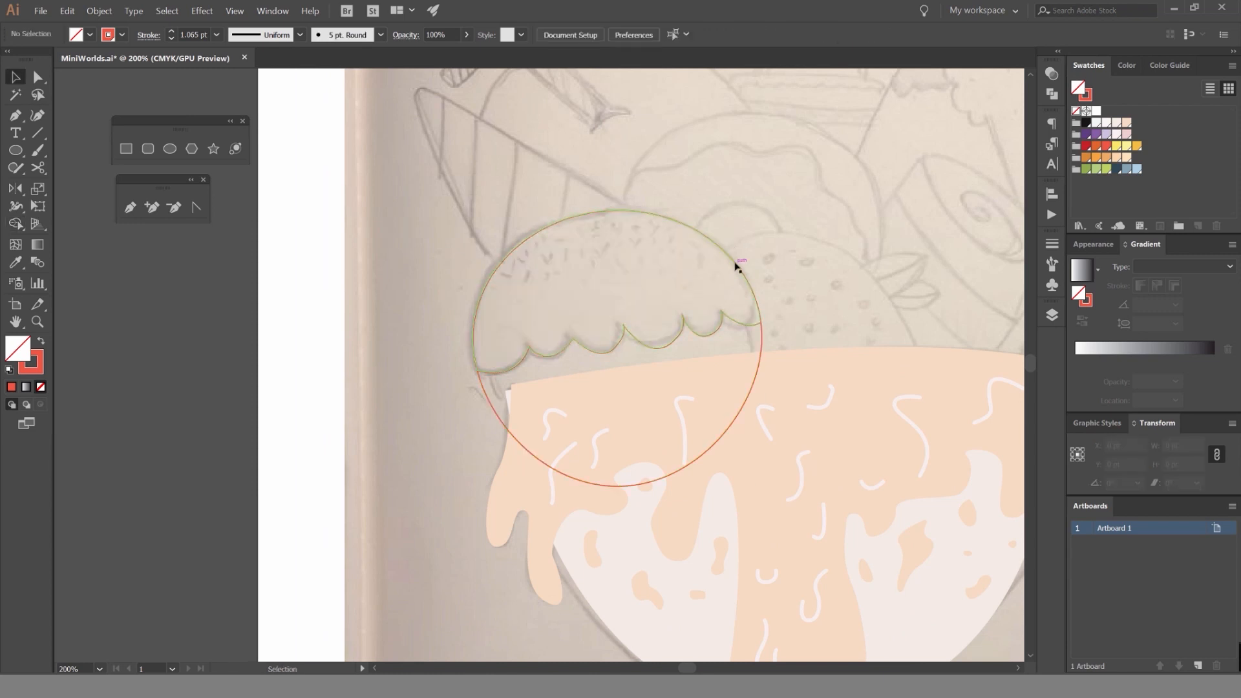
Move the scalloped dome aside to check that it separates from the ellipse, and undo the move.
{"action": "left_click_drag", "start_coordinate": [737, 265], "coordinate": [811, 194]}
{"action": "left_click", "coordinate": [886, 222]}
{"action": "scroll", "coordinate": [832, 254], "scroll_direction": "down", "scroll_amount": 2}
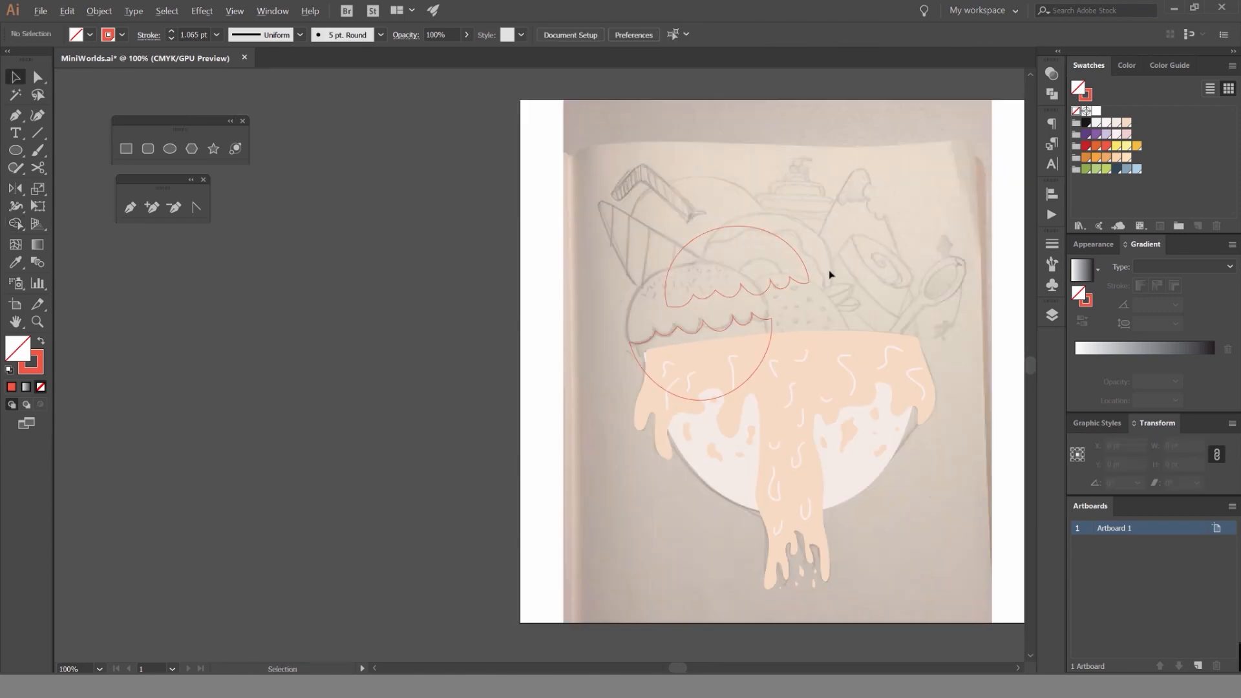
{"action": "scroll", "coordinate": [831, 274], "scroll_direction": "up", "scroll_amount": 3}
{"action": "key", "text": "ctrl+z"}
Swap the scalloped dome's red outline for a solid red fill.
{"action": "left_click", "coordinate": [543, 283]}
{"action": "key", "text": "shift+x"}
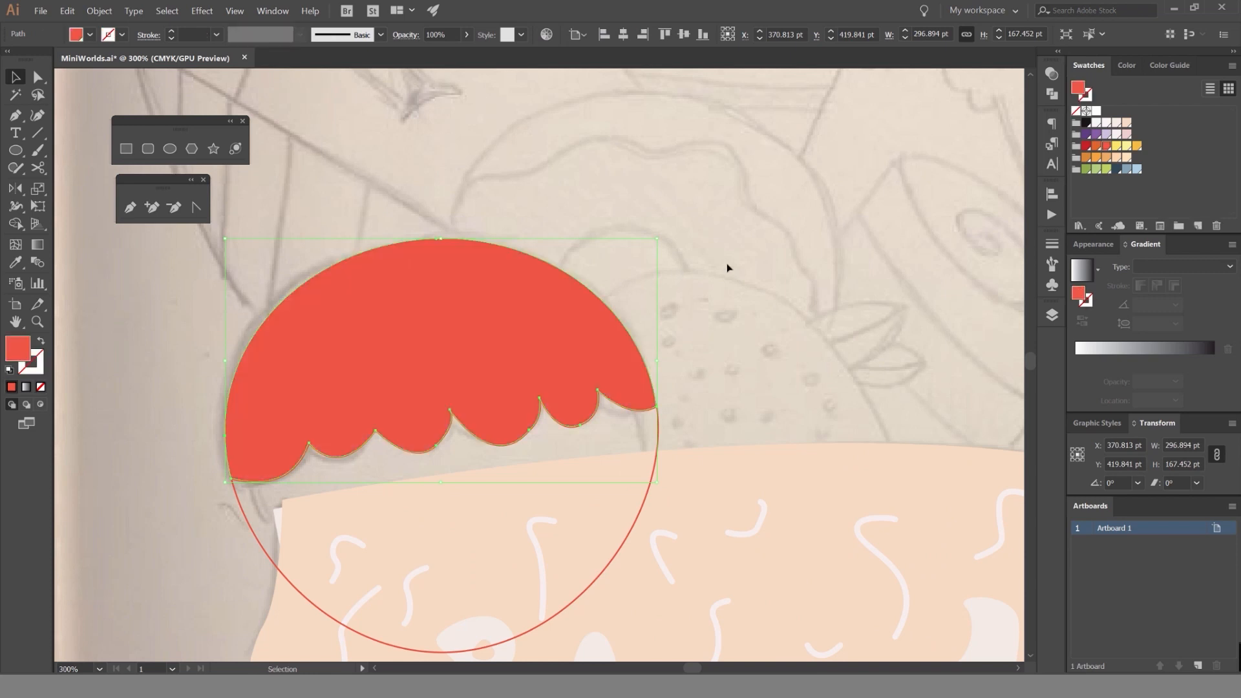
{"action": "left_click", "coordinate": [728, 268]}
Change the scoop's lower part from an outline to a fill and color it pale peach.
{"action": "left_click", "coordinate": [657, 439]}
{"action": "key", "text": "shift+x"}
{"action": "left_click", "coordinate": [1096, 147]}
{"action": "left_click", "coordinate": [767, 308]}
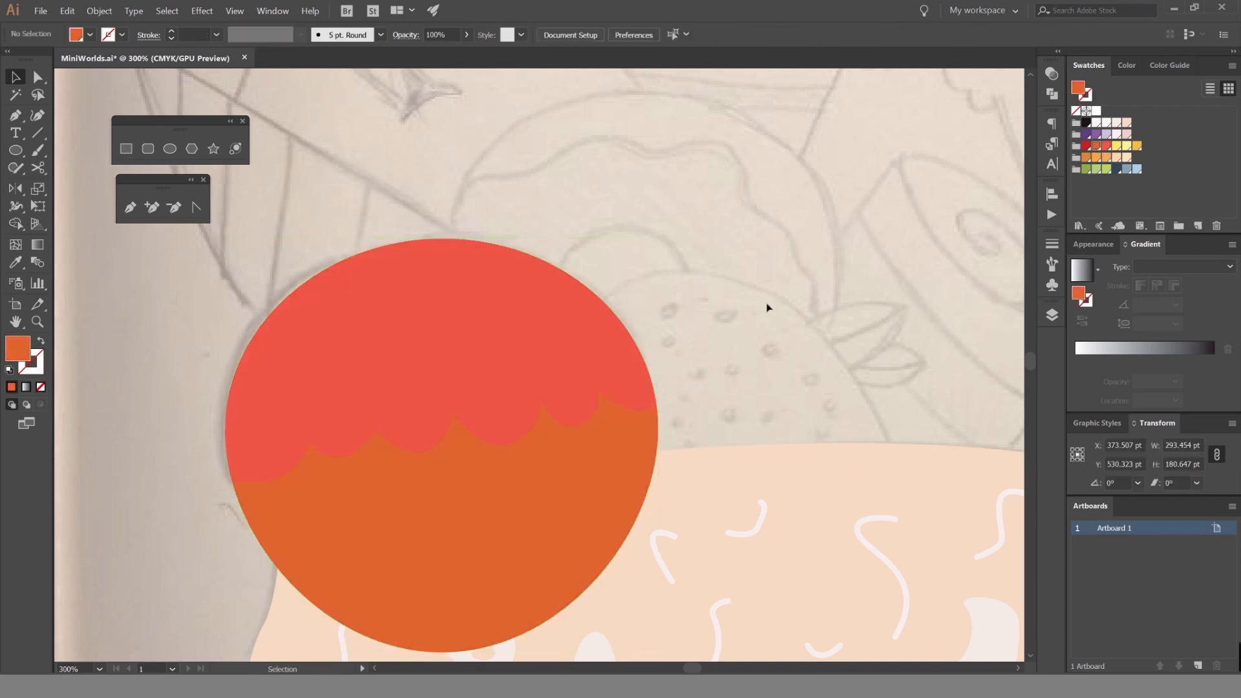
{"action": "scroll", "coordinate": [705, 410], "scroll_direction": "down", "scroll_amount": 3}
{"action": "scroll", "coordinate": [698, 412], "scroll_direction": "up", "scroll_amount": 2}
{"action": "left_click", "coordinate": [676, 406]}
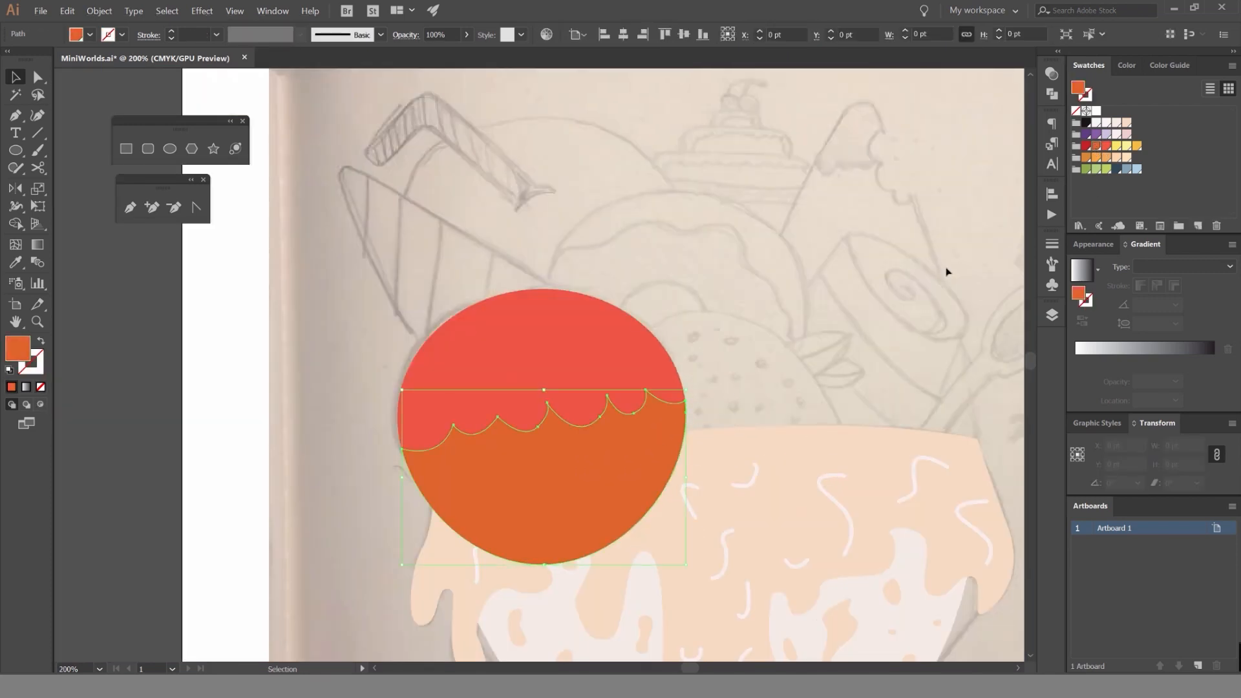
{"action": "left_click", "coordinate": [1126, 157]}
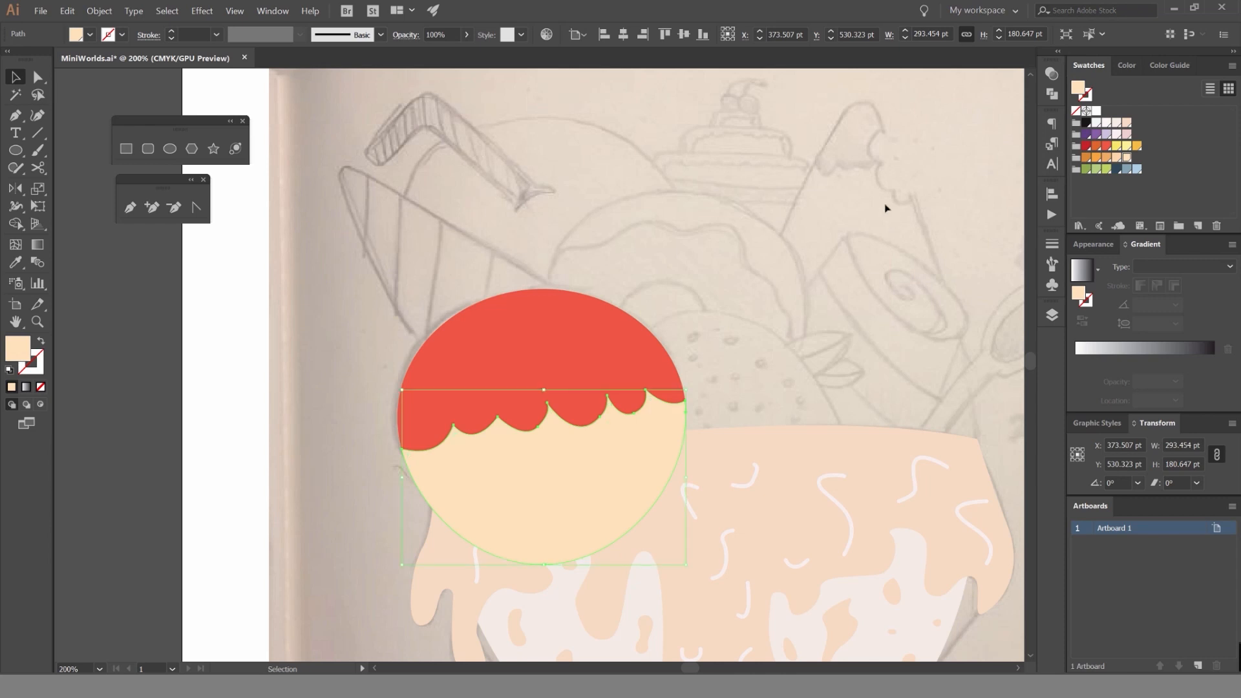
Send the pale peach lower part of the scoop to the back of its layer.
{"action": "left_click_drag", "start_coordinate": [795, 239], "coordinate": [739, 87]}
{"action": "left_click", "coordinate": [107, 12]}
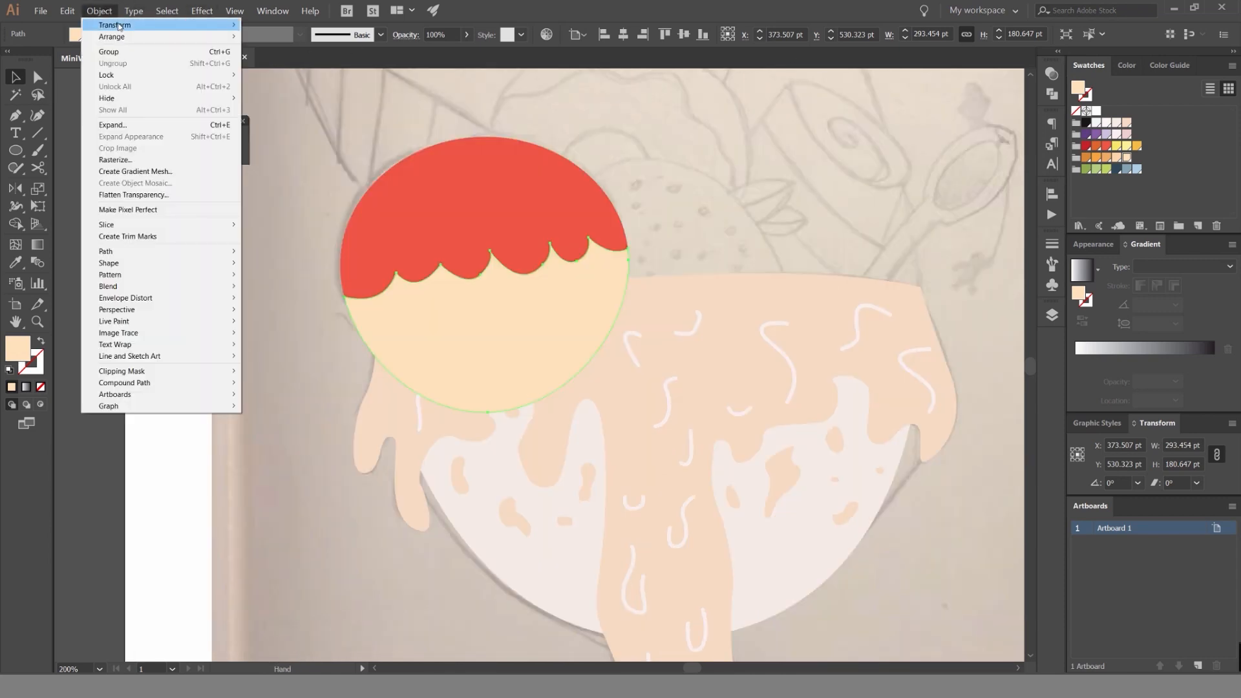
{"action": "mouse_move", "coordinate": [123, 38]}
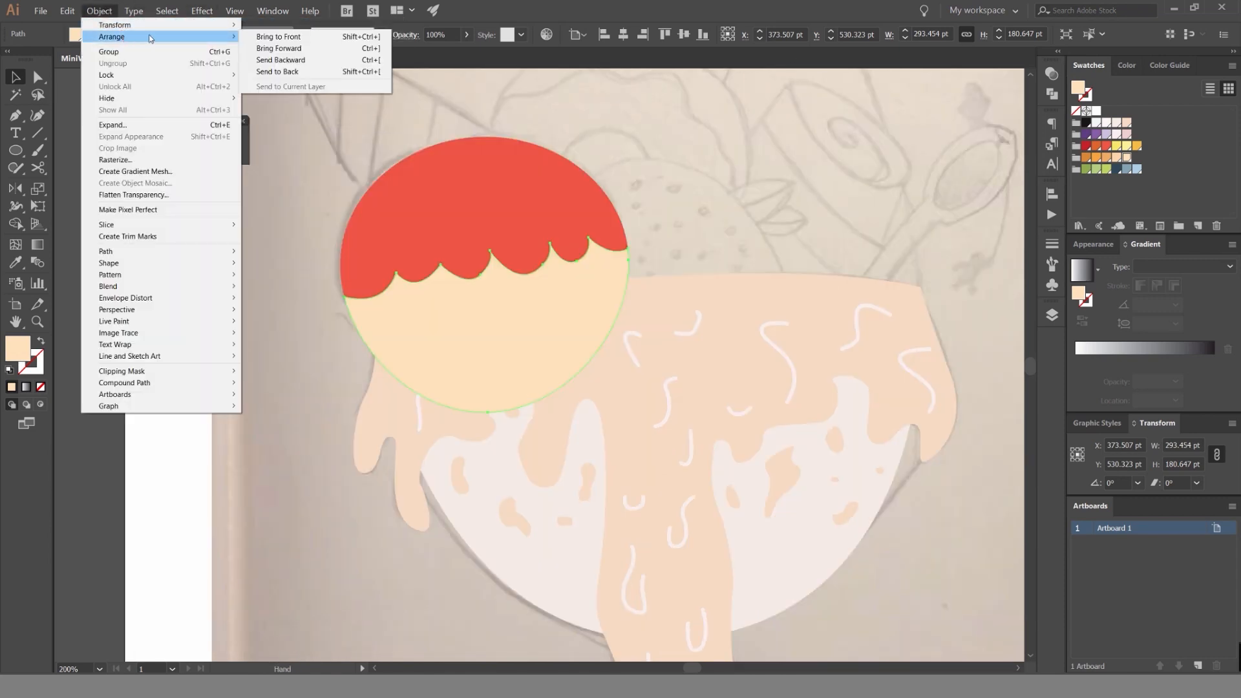
{"action": "left_click", "coordinate": [277, 72]}
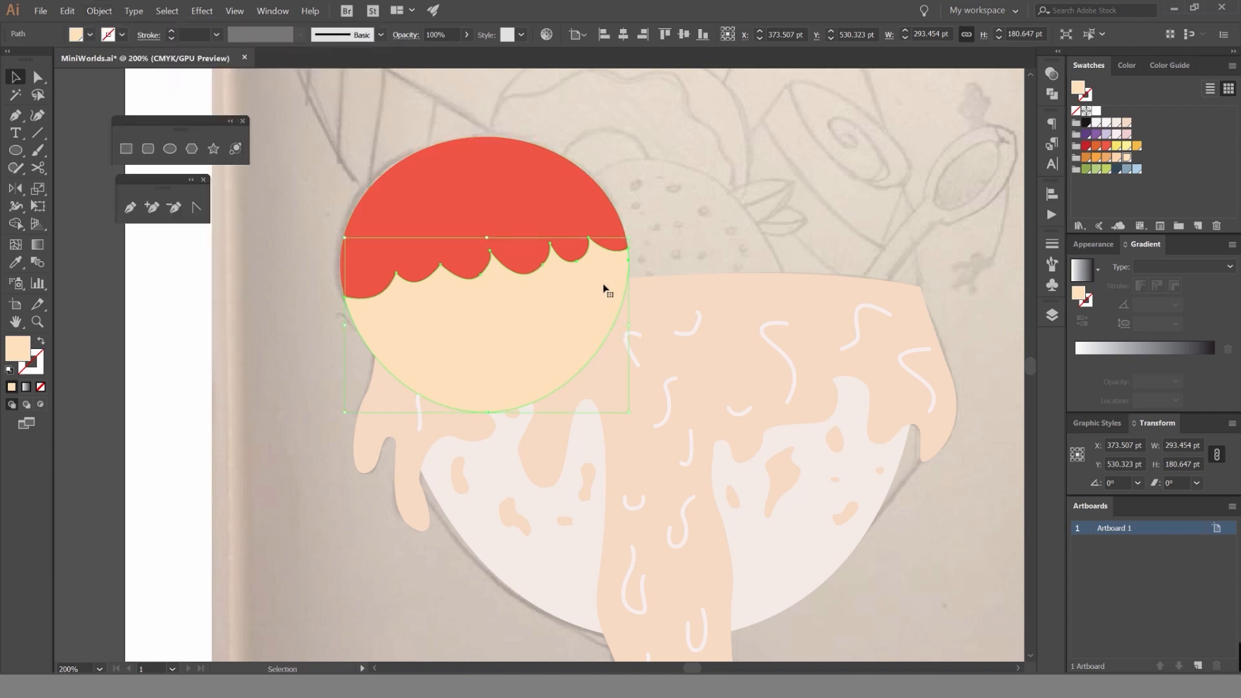
{"action": "scroll", "coordinate": [621, 275], "scroll_direction": "up", "scroll_amount": 3}
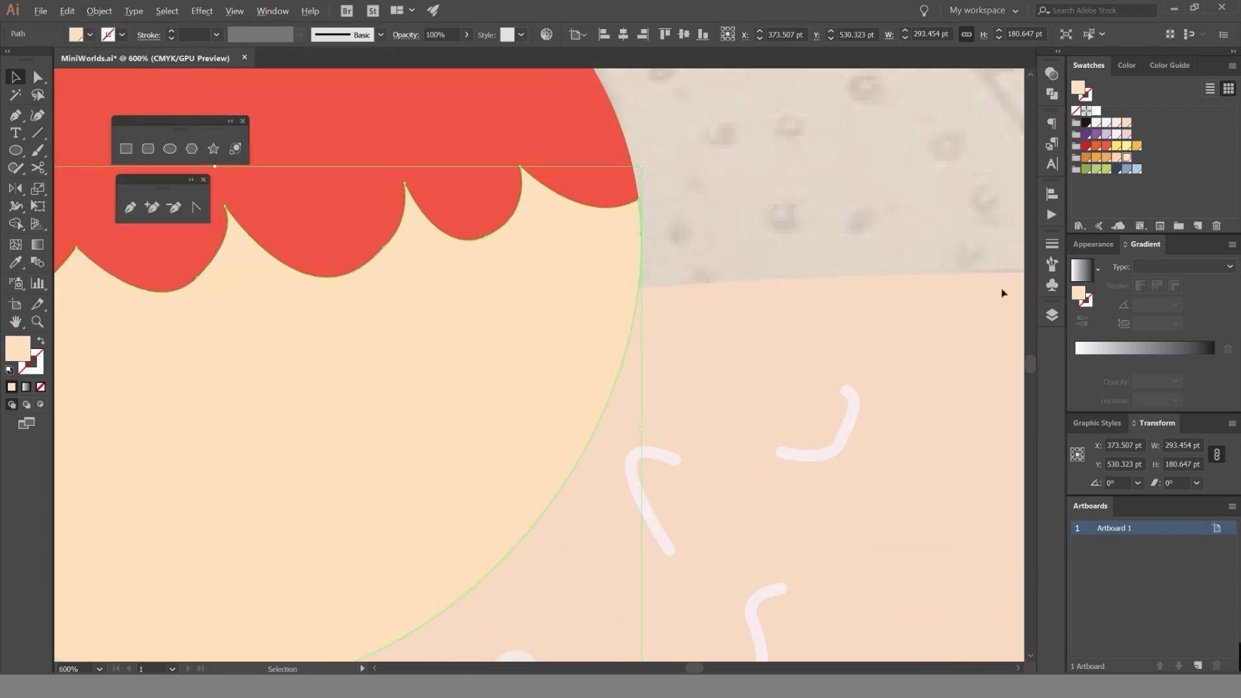
{"action": "scroll", "coordinate": [1002, 294], "scroll_direction": "down", "scroll_amount": 2}
Move the Ice cream layer below the Bowl layer so the scoop sits behind the bowl.
{"action": "left_click", "coordinate": [1052, 315]}
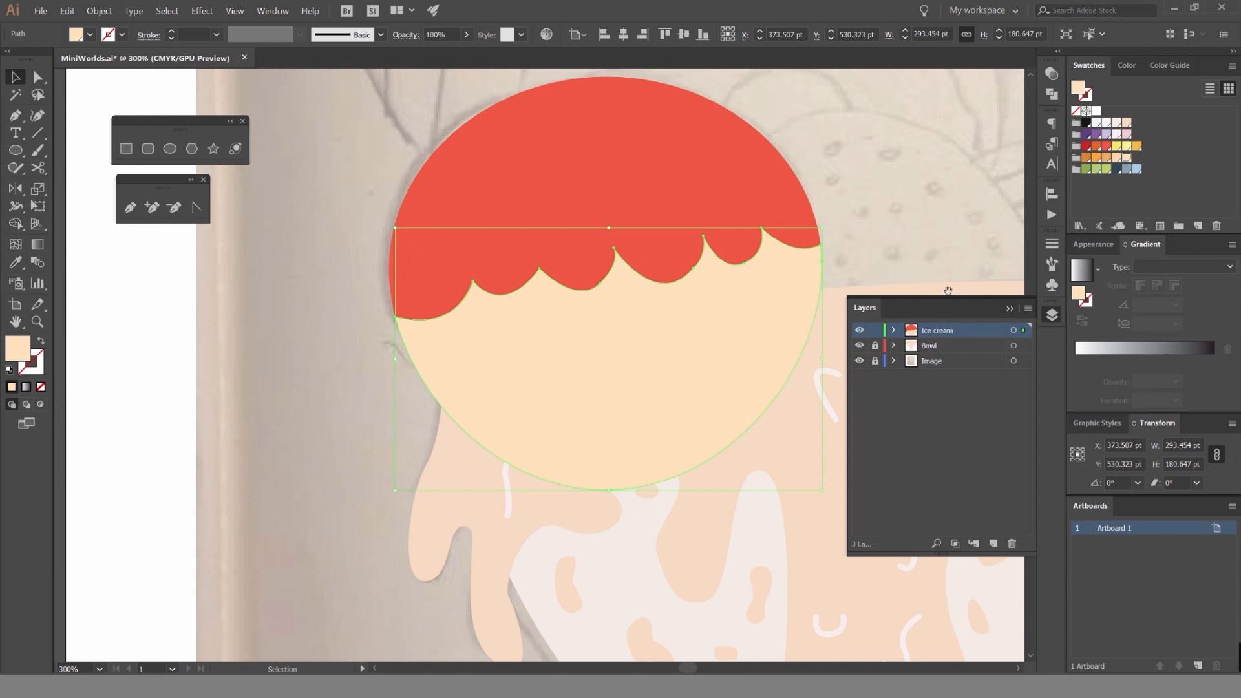
{"action": "left_click_drag", "start_coordinate": [947, 291], "coordinate": [801, 265]}
{"action": "left_click_drag", "start_coordinate": [964, 335], "coordinate": [961, 353]}
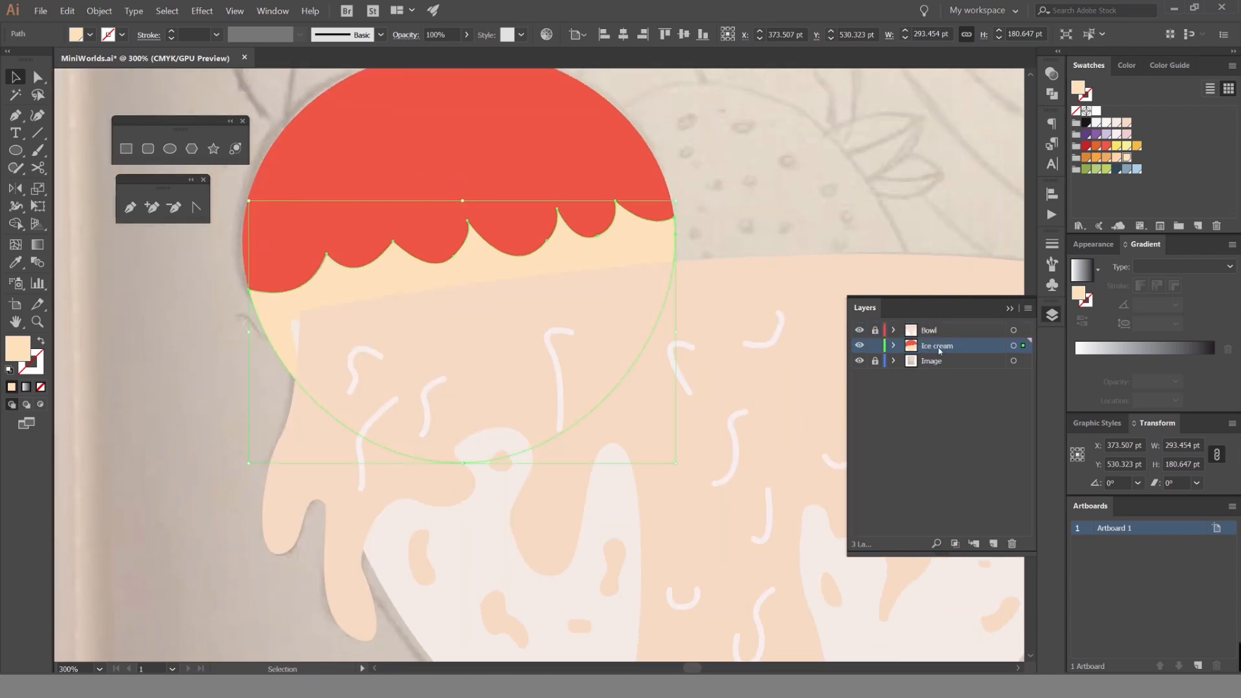
{"action": "left_click", "coordinate": [865, 211]}
Select the red dome and the peach lower part together and nudge the scoop to the right.
{"action": "scroll", "coordinate": [808, 223], "scroll_direction": "down", "scroll_amount": 3}
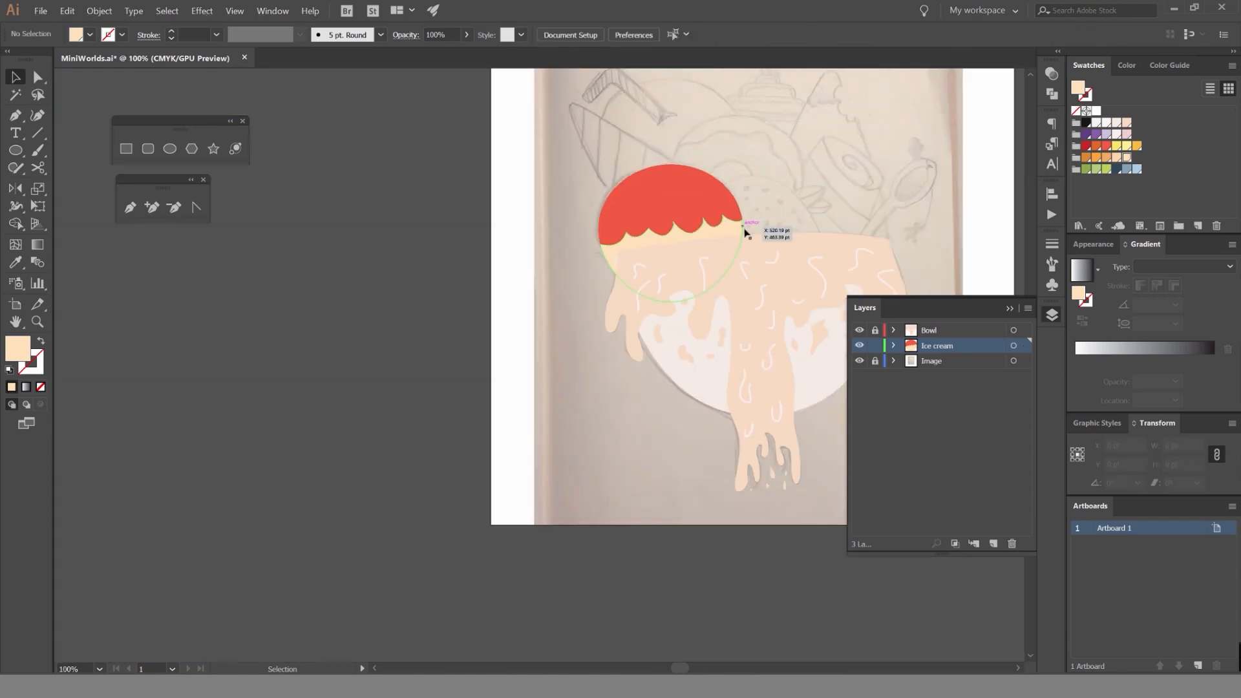
{"action": "left_click", "coordinate": [746, 232]}
{"action": "scroll", "coordinate": [747, 232], "scroll_direction": "up", "scroll_amount": 3}
{"action": "left_click_drag", "start_coordinate": [775, 227], "coordinate": [756, 238]}
{"action": "left_click", "coordinate": [740, 123]}
{"action": "scroll", "coordinate": [738, 170], "scroll_direction": "down", "scroll_amount": 1}
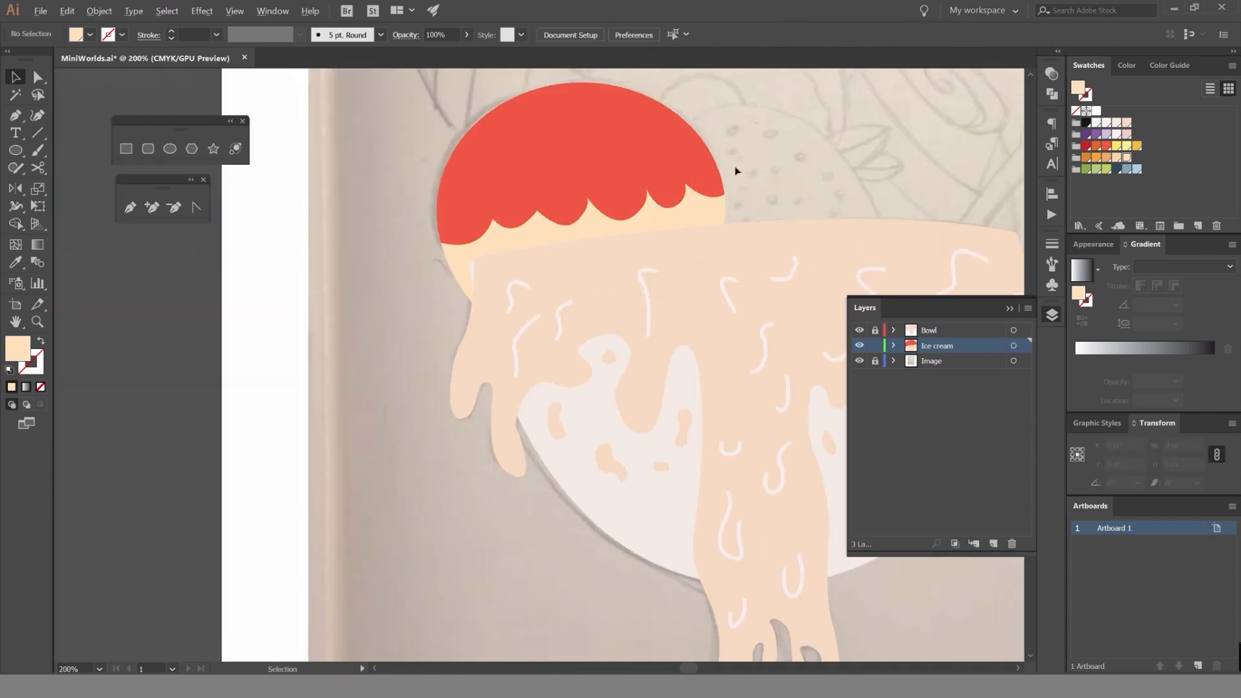
{"action": "left_click_drag", "start_coordinate": [749, 159], "coordinate": [698, 200]}
{"action": "scroll", "coordinate": [743, 159], "scroll_direction": "up", "scroll_amount": 1}
{"action": "key", "text": "Right"}
{"action": "key", "text": "Right"}
{"action": "key", "text": "Right"}
{"action": "key", "text": "shift+Right"}
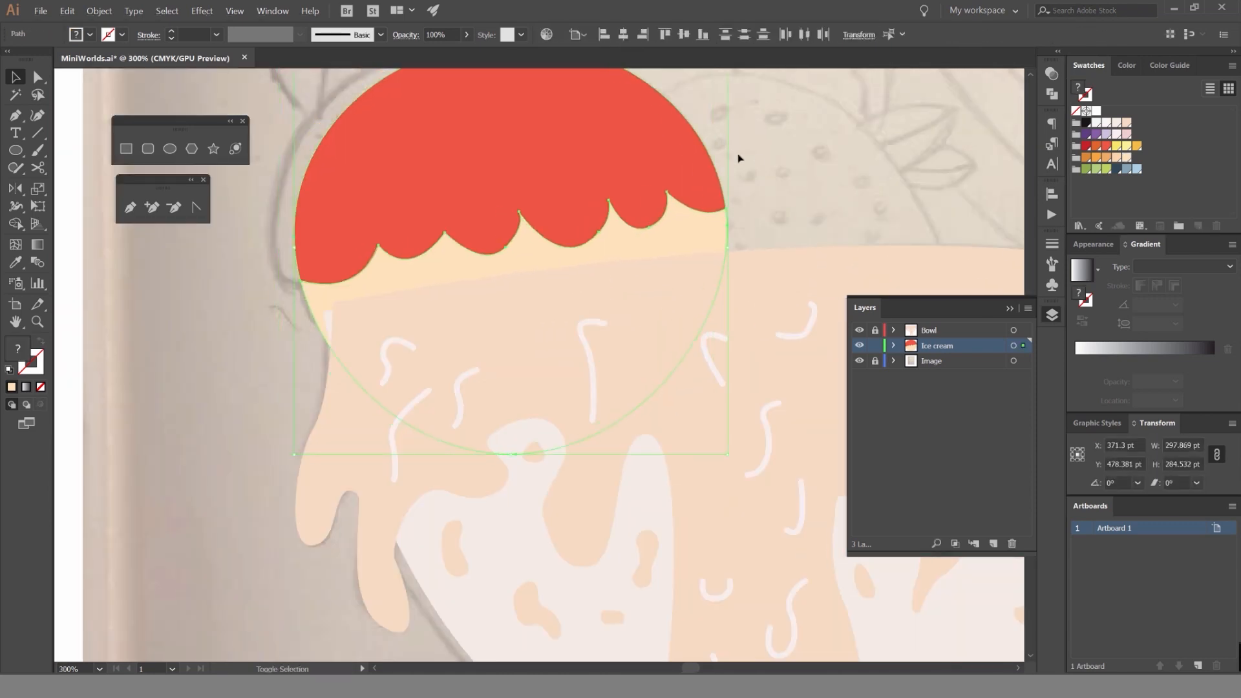
Nudge the selected scoop right and up until it sits at the bowl's left rim, and deselect it.
{"action": "key", "text": "shift+Right"}
{"action": "key", "text": "shift+Right"}
{"action": "key", "text": "shift+Up"}
{"action": "key", "text": "shift+Left"}
{"action": "key", "text": "shift+Left"}
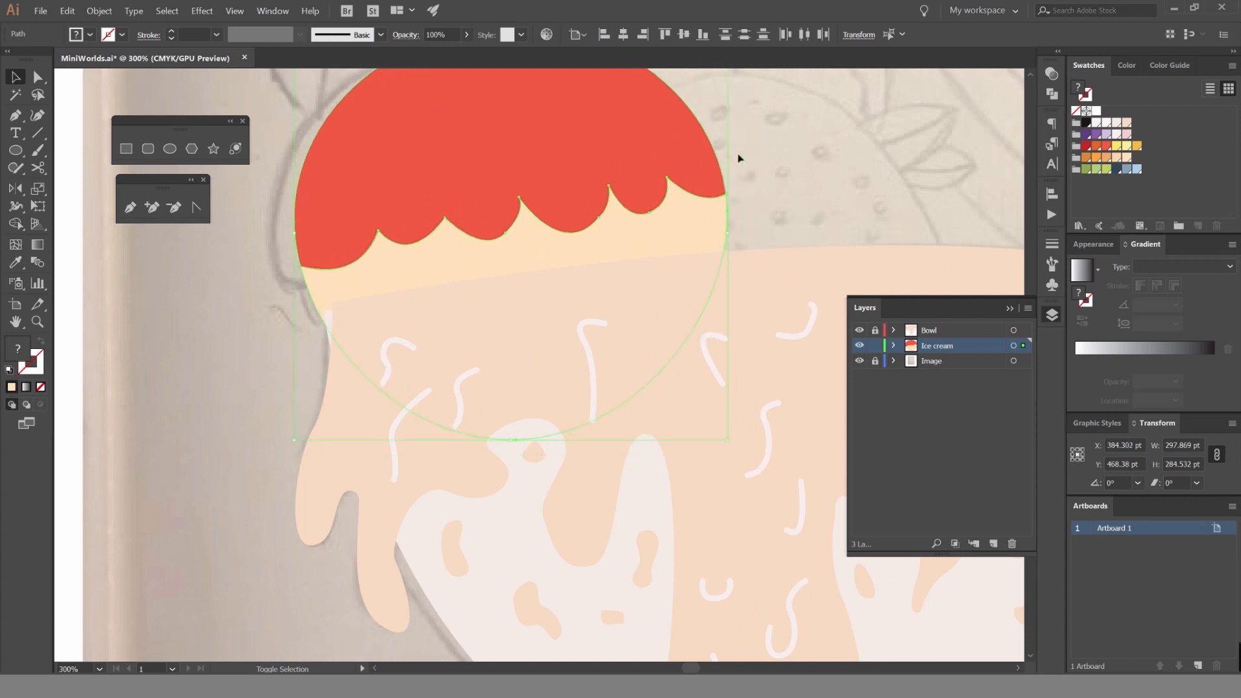
{"action": "key", "text": "shift+Right"}
{"action": "key", "text": "Left"}
{"action": "key", "text": "Left"}
{"action": "key", "text": "Left"}
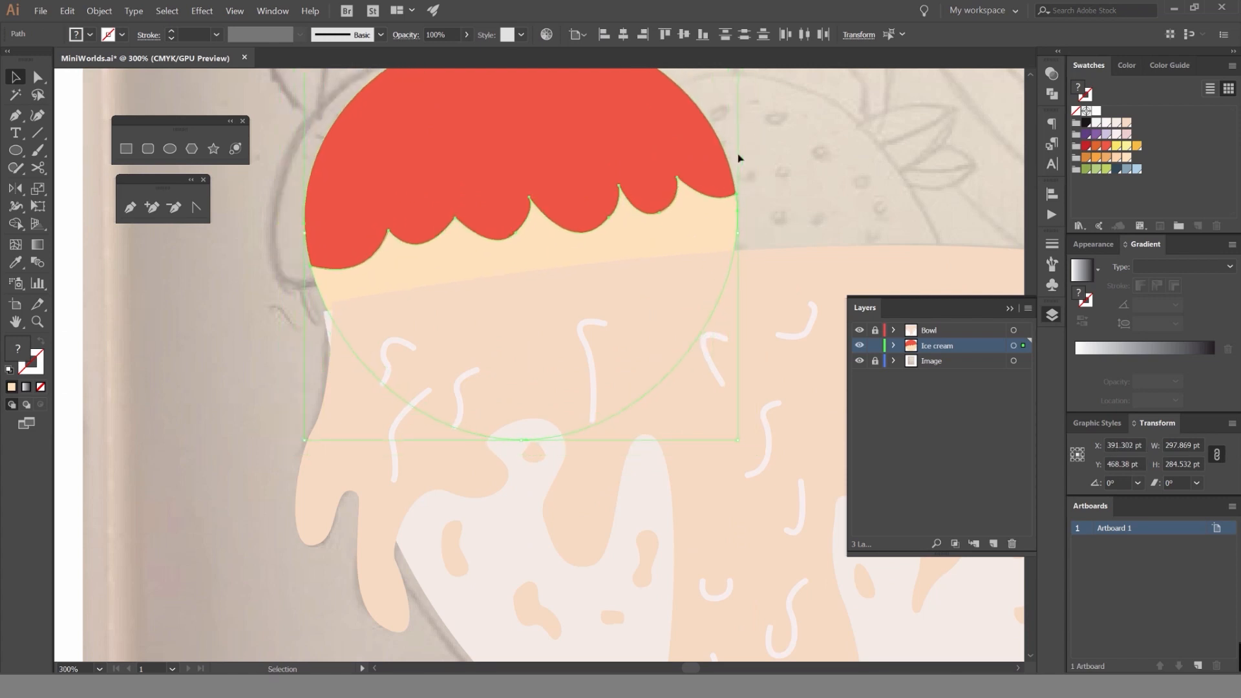
{"action": "key", "text": "Left"}
{"action": "left_click", "coordinate": [784, 133]}
{"action": "key", "text": "ctrl+1"}
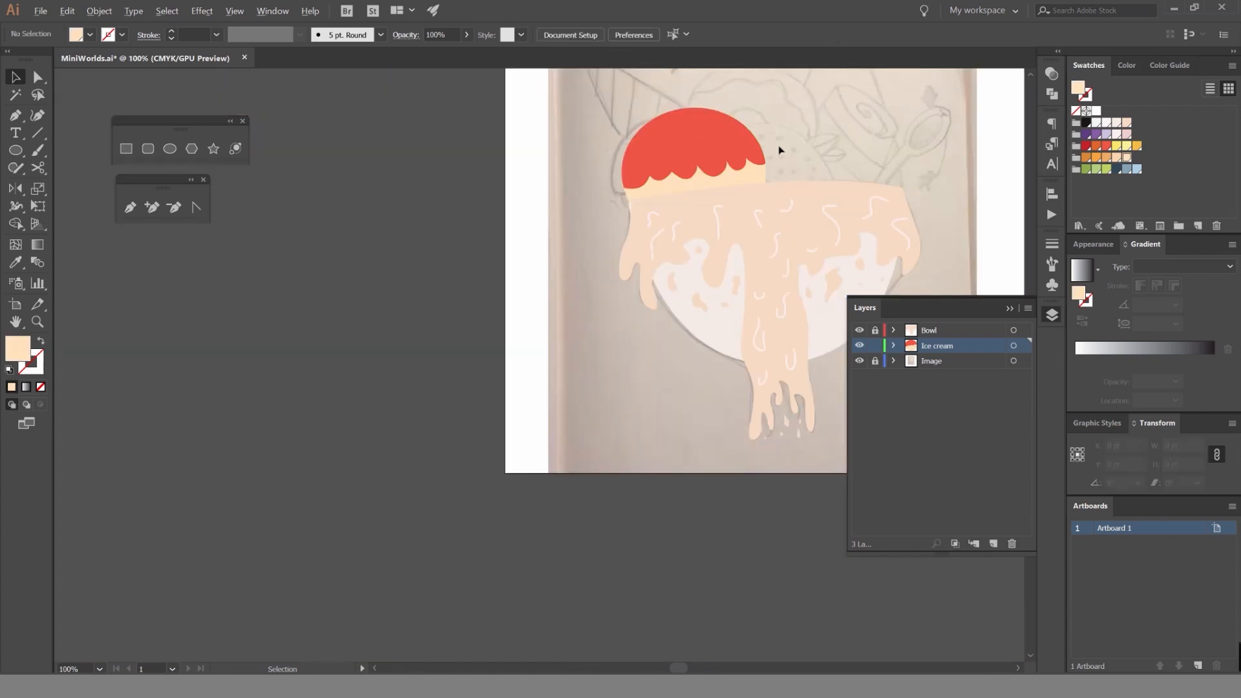
With the Bowl layer unlocked and Ice cream locked, move the melted topping's upper-left corner point onto the bowl's corner.
{"action": "left_click", "coordinate": [876, 332]}
{"action": "scroll", "coordinate": [686, 177], "scroll_direction": "up", "scroll_amount": 3}
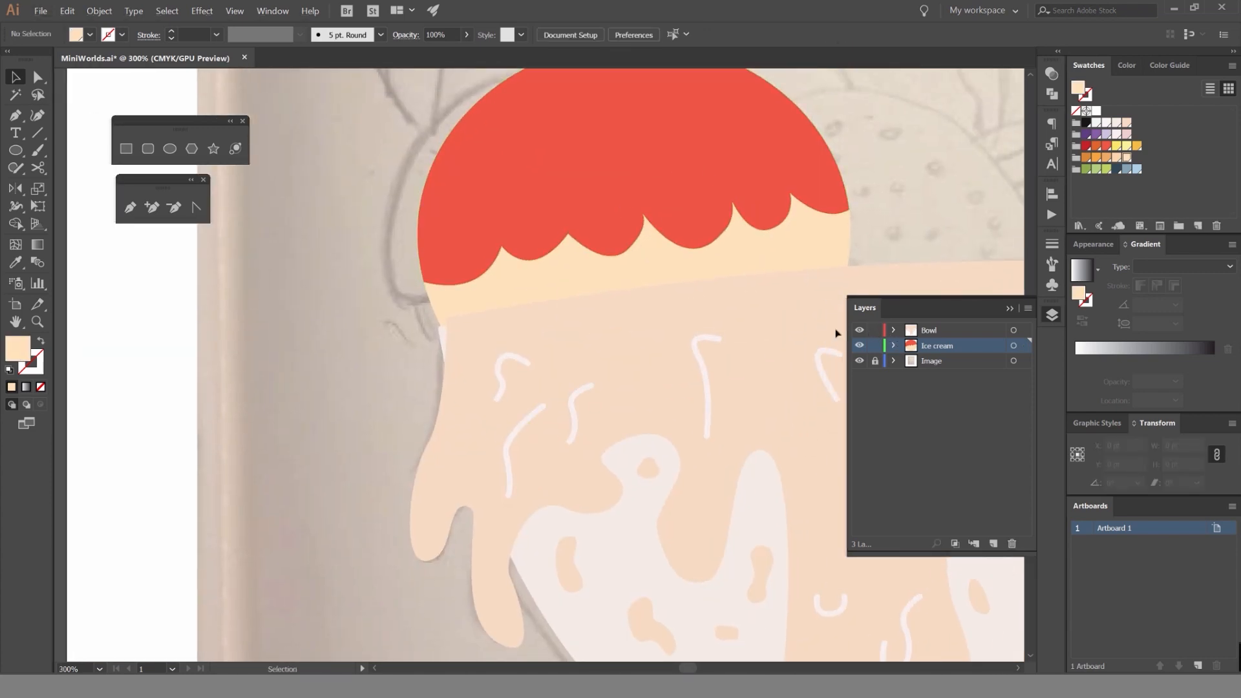
{"action": "scroll", "coordinate": [432, 336], "scroll_direction": "up", "scroll_amount": 4}
{"action": "key", "text": "a"}
{"action": "left_click", "coordinate": [501, 280]}
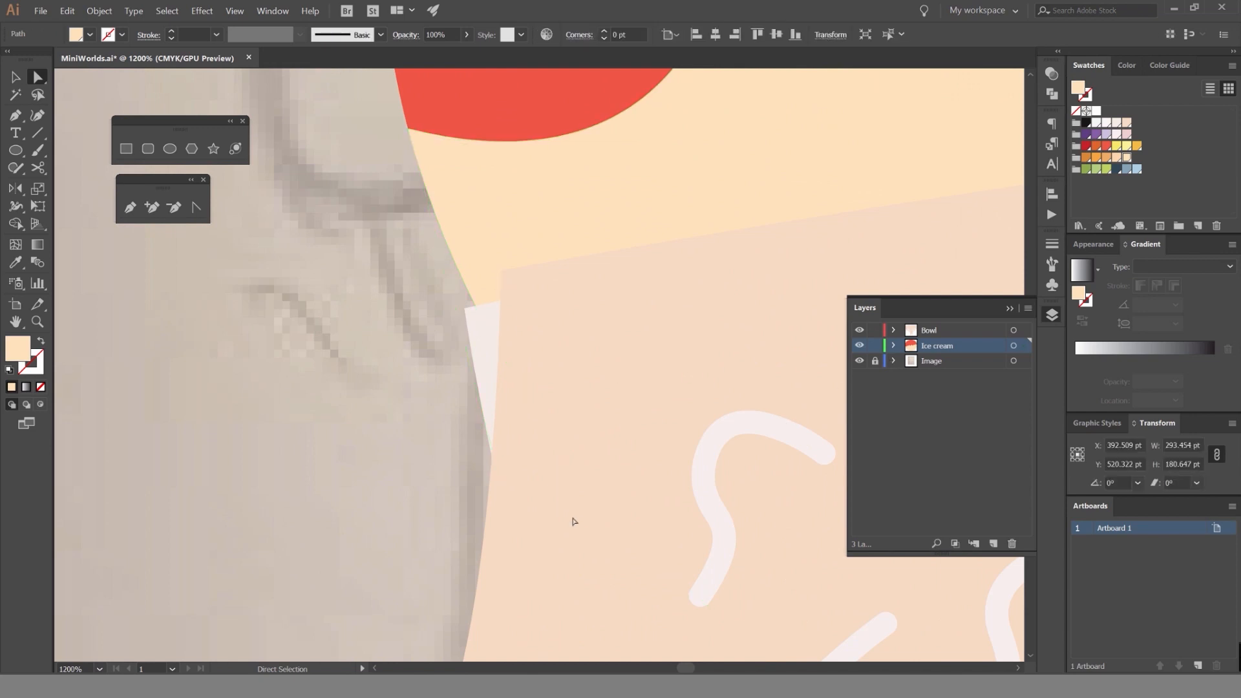
{"action": "key", "text": "ctrl+shift+a"}
{"action": "left_click", "coordinate": [931, 331]}
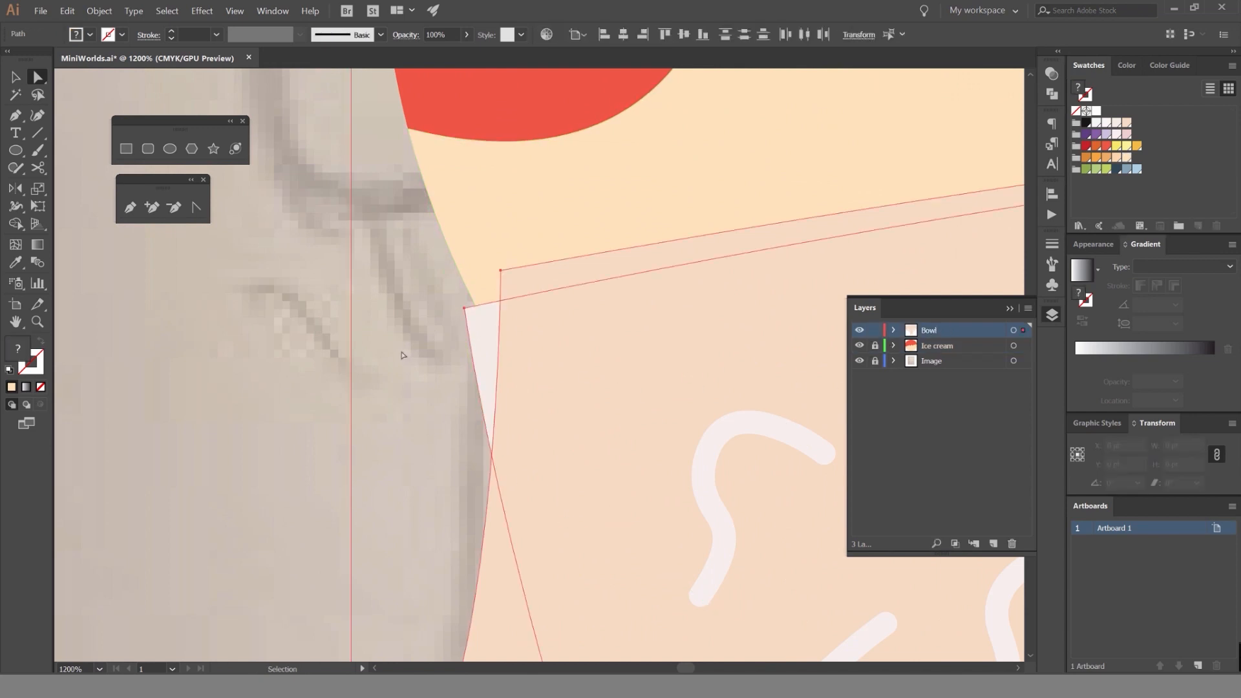
{"action": "left_click", "coordinate": [501, 271]}
{"action": "left_click_drag", "start_coordinate": [499, 279], "coordinate": [466, 312]}
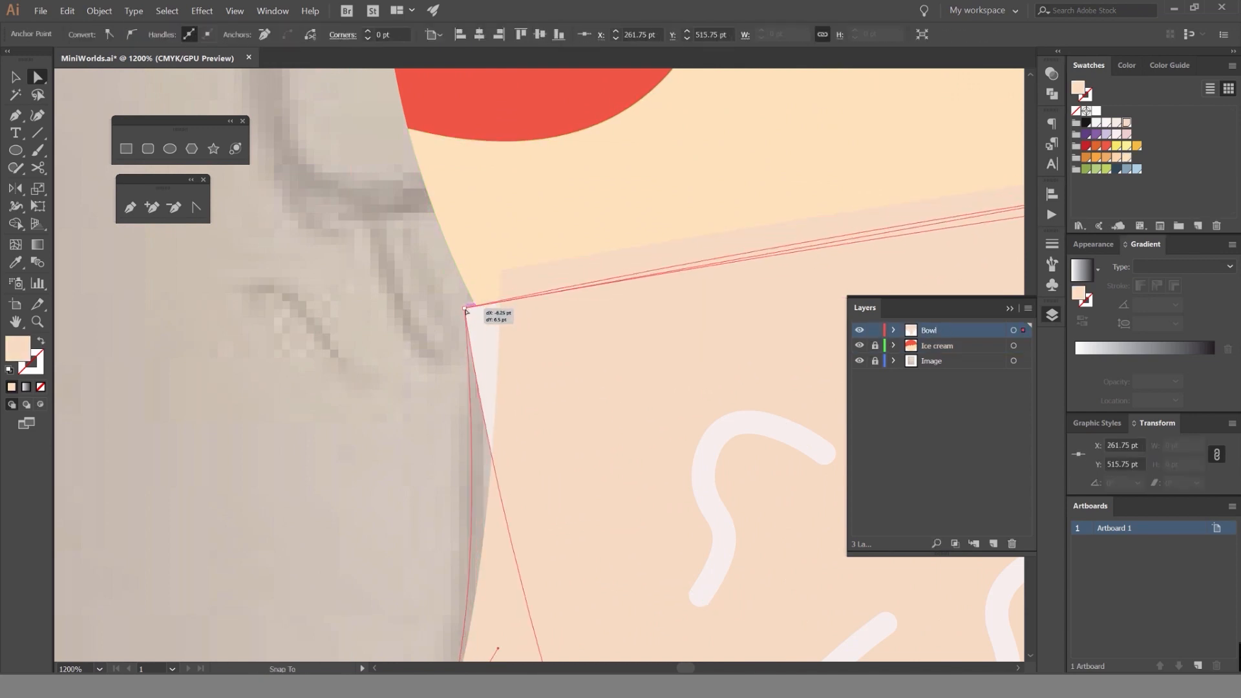
{"action": "left_click", "coordinate": [387, 315]}
Adjust the curve handle of the topping's upper-left corner so its top edge covers the bowl's rim.
{"action": "scroll", "coordinate": [379, 314], "scroll_direction": "down", "scroll_amount": 8}
{"action": "scroll", "coordinate": [560, 310], "scroll_direction": "up", "scroll_amount": 6}
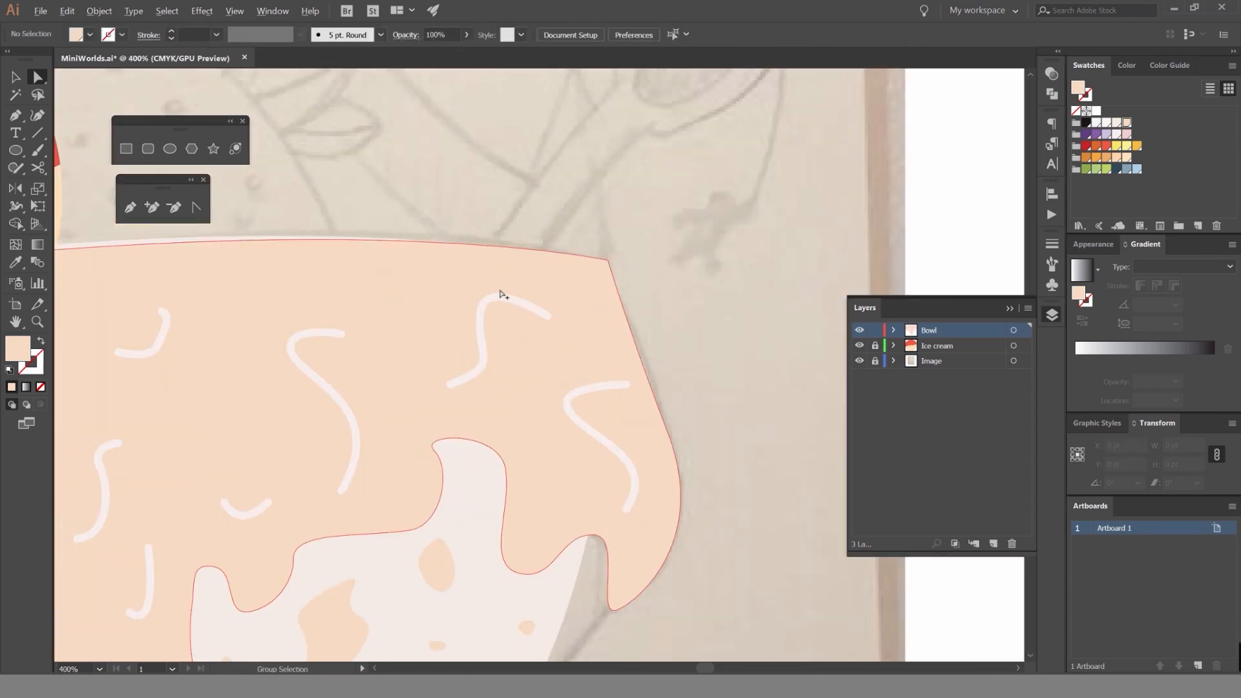
{"action": "scroll", "coordinate": [706, 250], "scroll_direction": "down", "scroll_amount": 2}
{"action": "scroll", "coordinate": [922, 216], "scroll_direction": "down", "scroll_amount": 3}
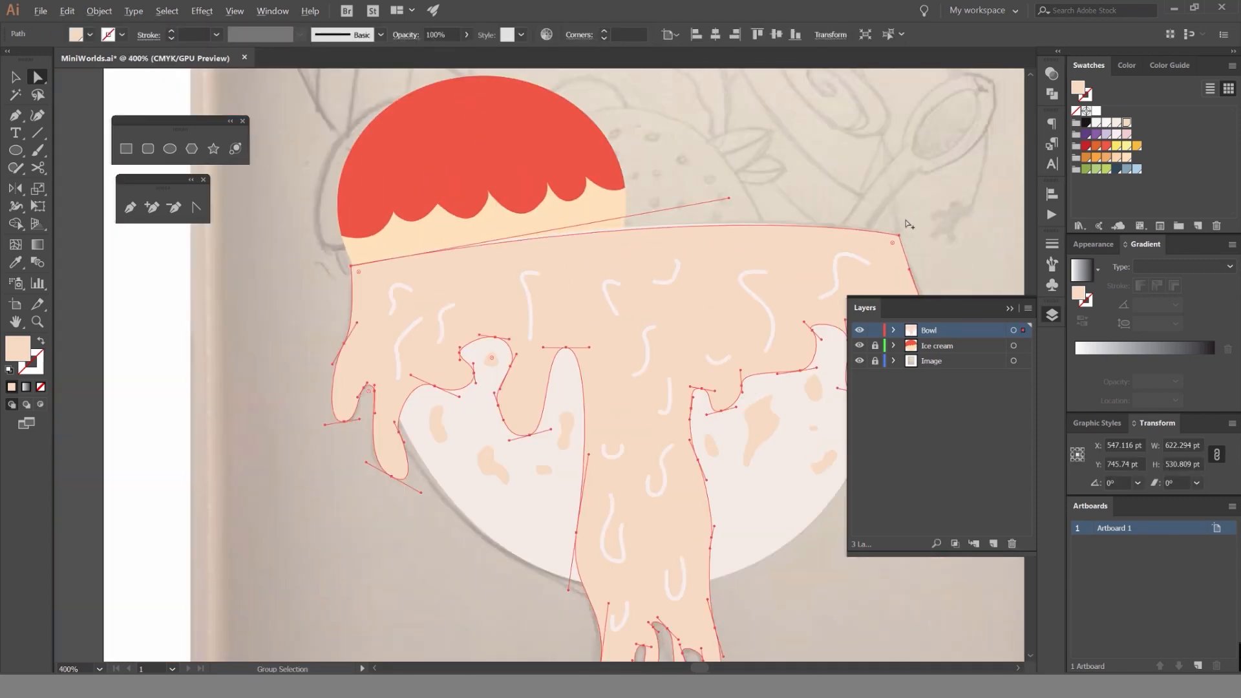
{"action": "left_click_drag", "start_coordinate": [669, 226], "coordinate": [729, 193]}
{"action": "left_click", "coordinate": [758, 179]}
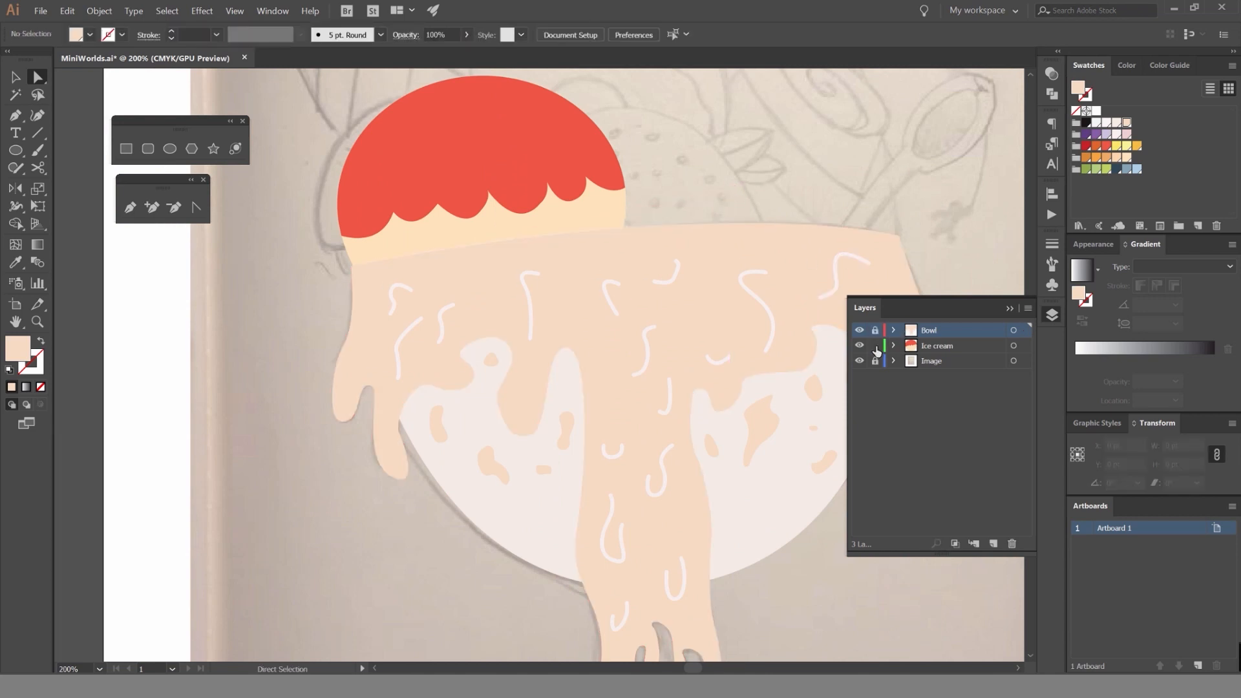
Switch the scoop's red dome and peach lower part from fills to outlines to check the sketch beneath.
{"action": "left_click_drag", "start_coordinate": [498, 244], "coordinate": [580, 349]}
{"action": "key", "text": "v"}
{"action": "scroll", "coordinate": [580, 349], "scroll_direction": "up", "scroll_amount": 1}
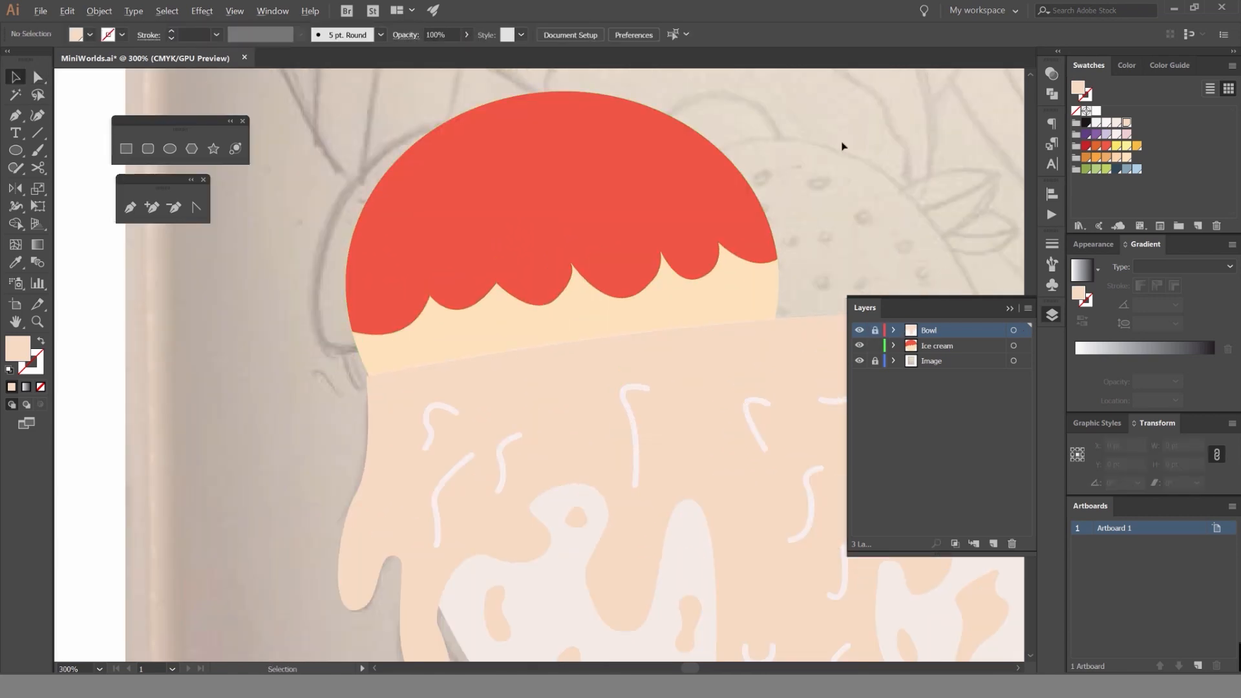
{"action": "scroll", "coordinate": [824, 164], "scroll_direction": "down", "scroll_amount": 3}
{"action": "left_click", "coordinate": [768, 178]}
{"action": "key", "text": "ctrl+equal"}
{"action": "key", "text": "ctrl+equal"}
{"action": "key", "text": "ctrl+equal"}
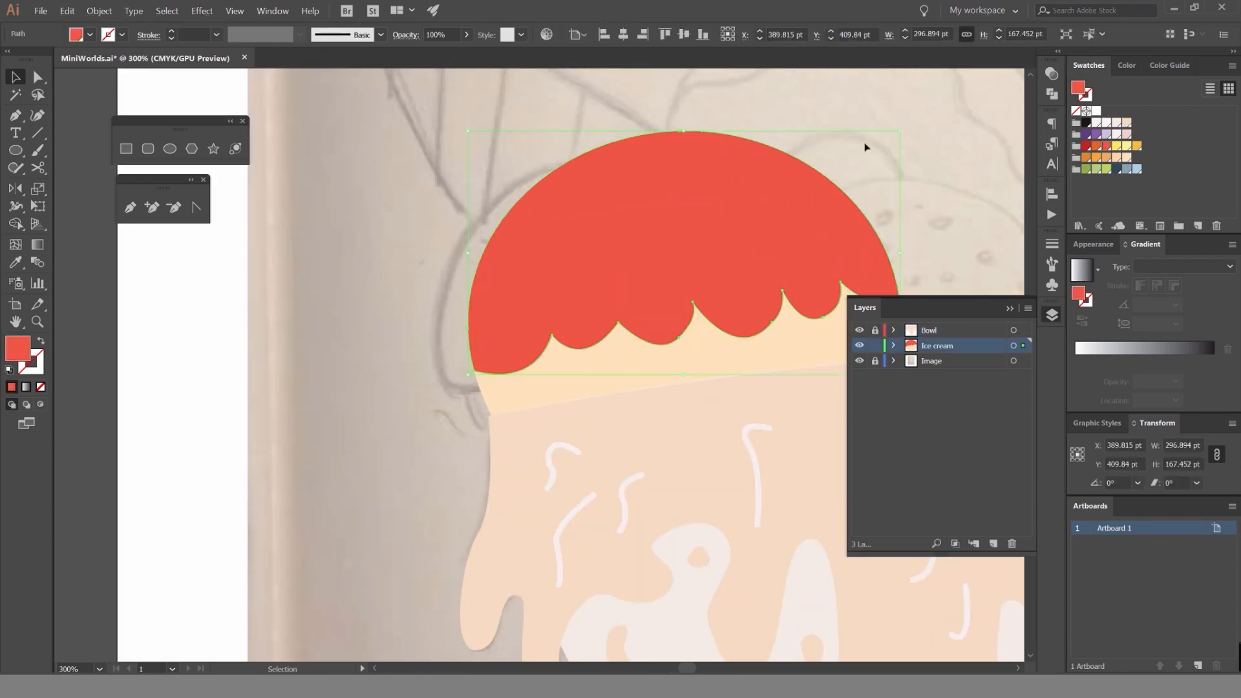
{"action": "left_click", "coordinate": [866, 180]}
{"action": "left_click_drag", "start_coordinate": [866, 179], "coordinate": [709, 191]}
{"action": "left_click", "coordinate": [672, 273]}
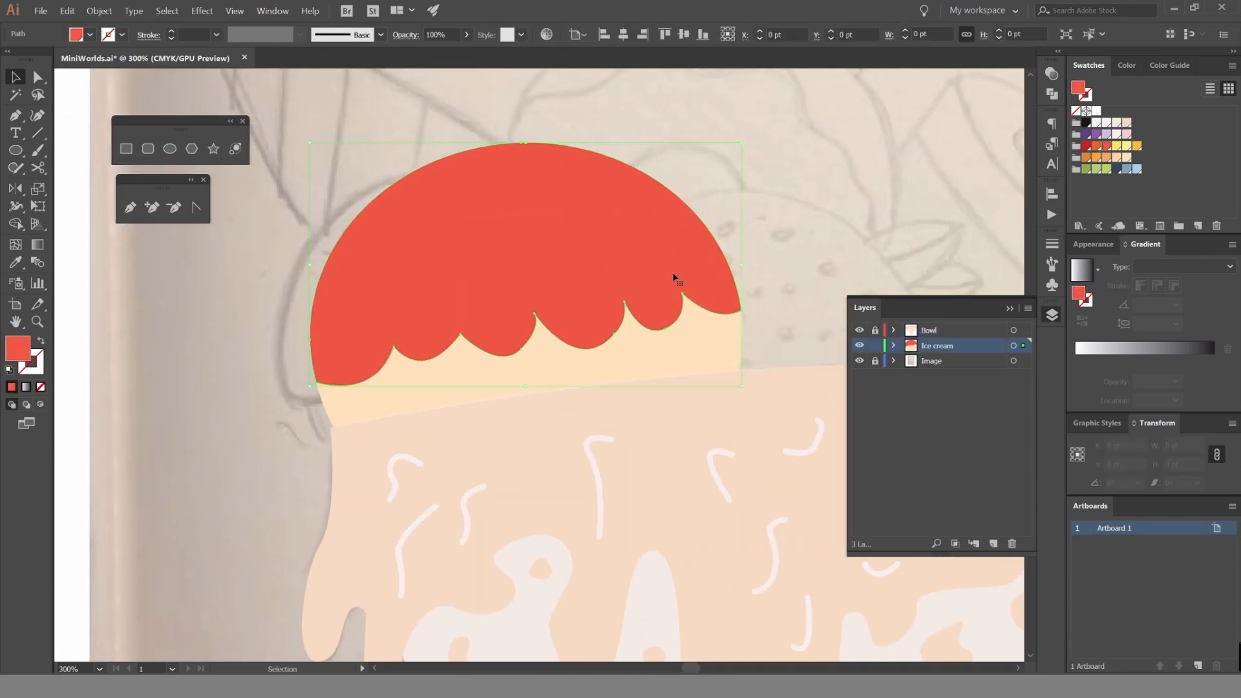
{"action": "key", "text": "shift+x"}
{"action": "left_click", "coordinate": [698, 350]}
{"action": "key", "text": "shift+x"}
{"action": "left_click", "coordinate": [815, 265]}
Turn the outlines of the scoop's lower part and dome back into fills.
{"action": "left_click", "coordinate": [742, 337]}
{"action": "key", "text": "shift+x"}
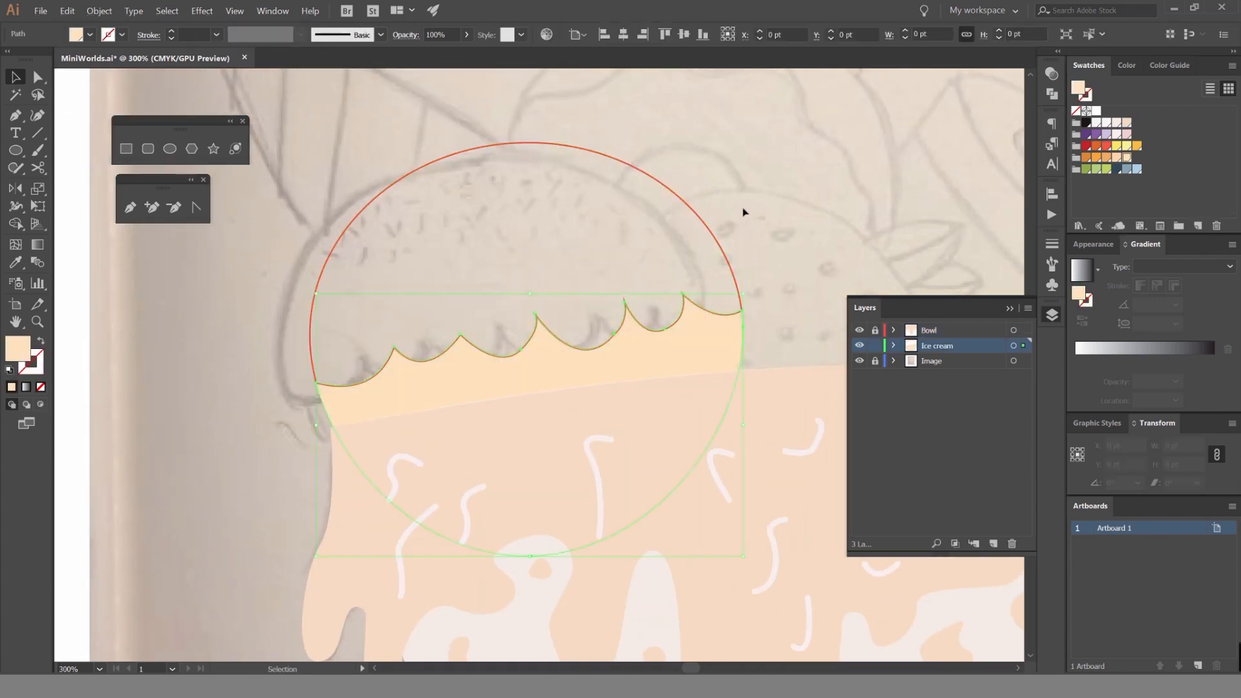
{"action": "left_click", "coordinate": [707, 220]}
{"action": "key", "text": "shift+x"}
{"action": "left_click", "coordinate": [743, 209]}
Shorten the curve handle beside the middle peak of the dome's scalloped edge to smooth that scallop, and deselect it.
{"action": "scroll", "coordinate": [517, 325], "scroll_direction": "up", "scroll_amount": 4}
{"action": "key", "text": "a"}
{"action": "left_click", "coordinate": [634, 299]}
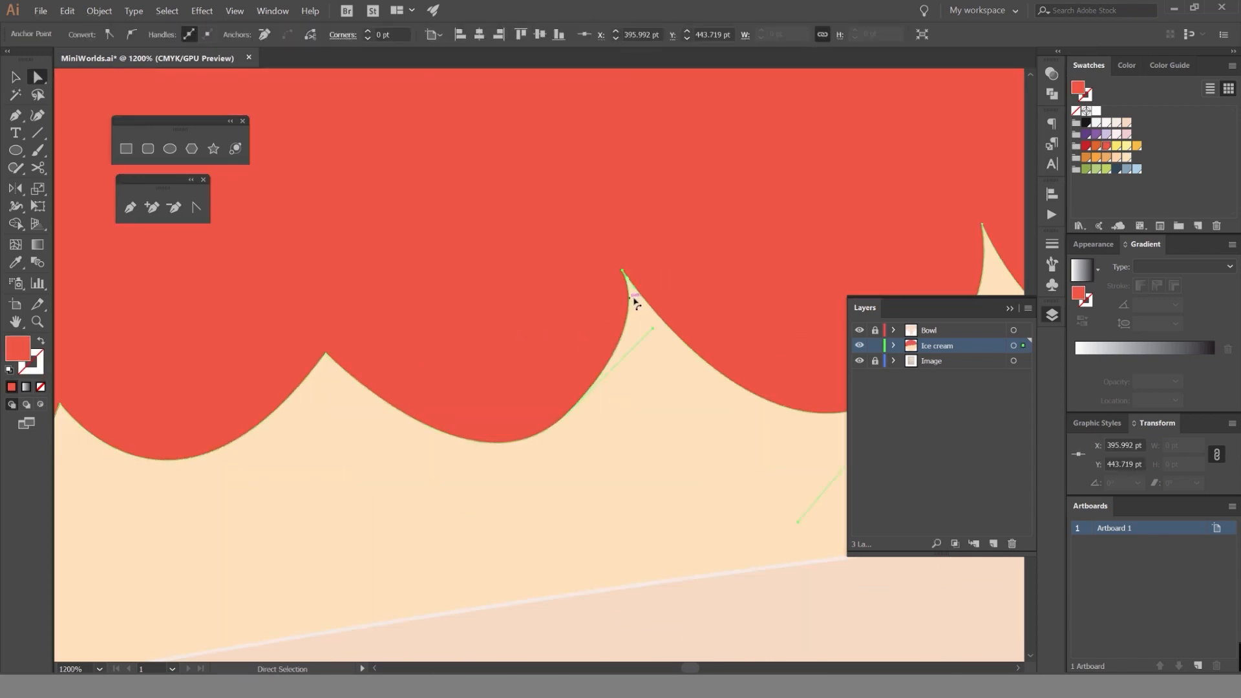
{"action": "left_click_drag", "start_coordinate": [653, 331], "coordinate": [634, 351]}
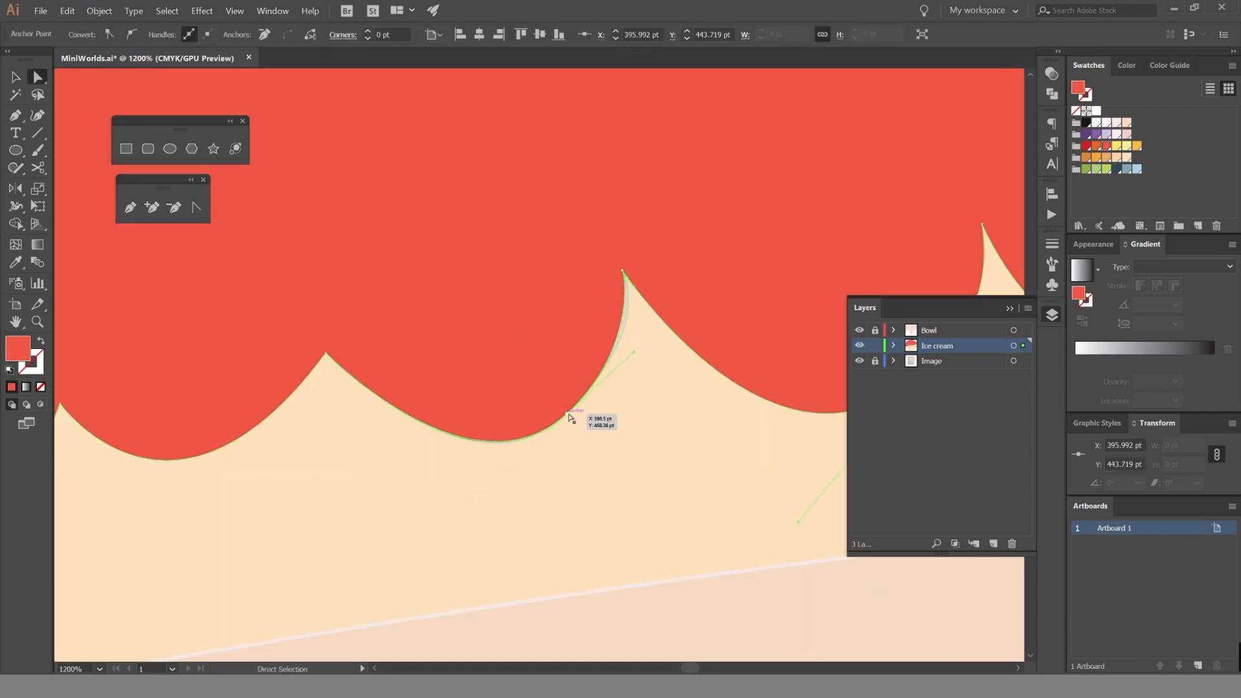
{"action": "key", "text": "ctrl+shift+a"}
{"action": "key", "text": "ctrl+1"}
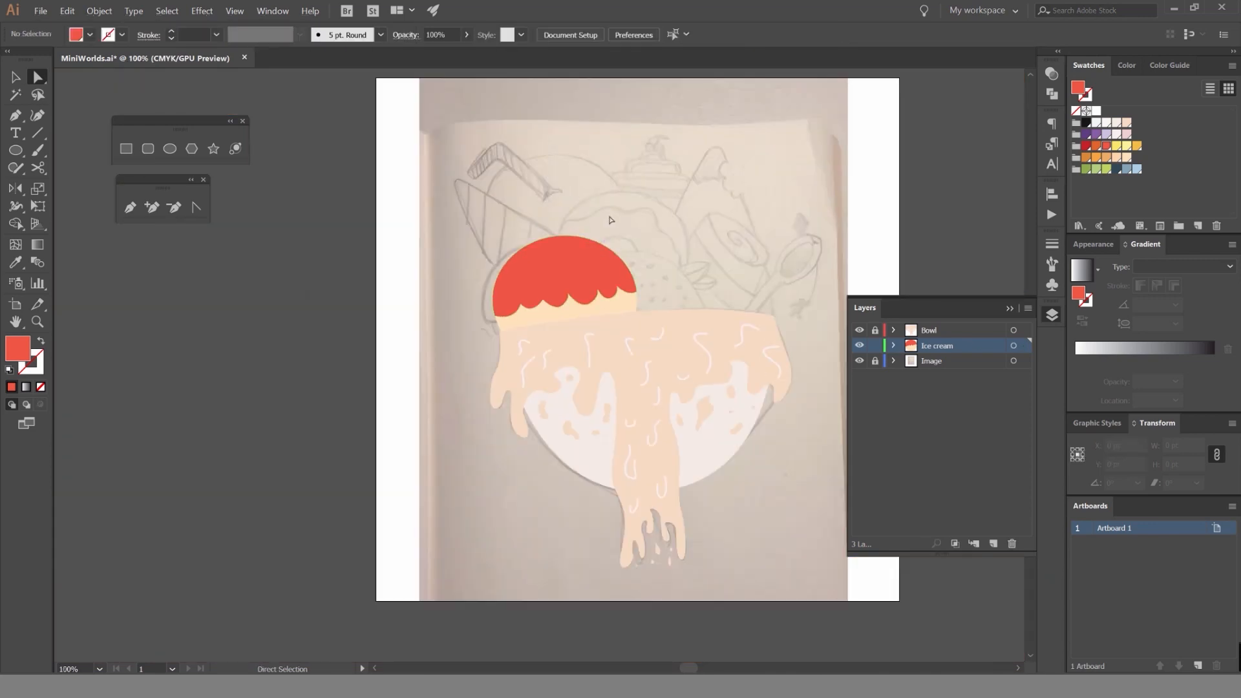
{"action": "left_click_drag", "start_coordinate": [609, 220], "coordinate": [671, 189]}
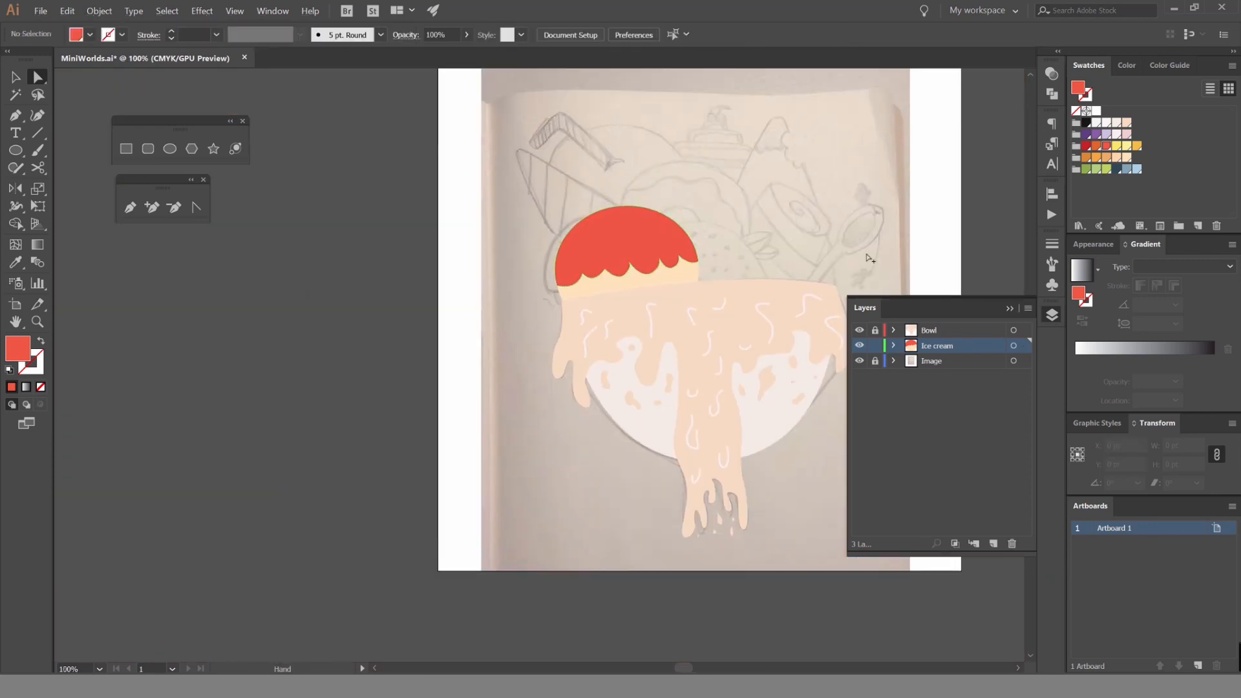
Swap fill and stroke on the red dome and the peach lower part so both show as outlines over the sketch.
{"action": "scroll", "coordinate": [755, 211], "scroll_direction": "up", "scroll_amount": 1}
{"action": "left_click", "coordinate": [1052, 315]}
{"action": "left_click_drag", "start_coordinate": [613, 238], "coordinate": [701, 284]}
{"action": "left_click", "coordinate": [702, 284]}
{"action": "key", "text": "shift+x"}
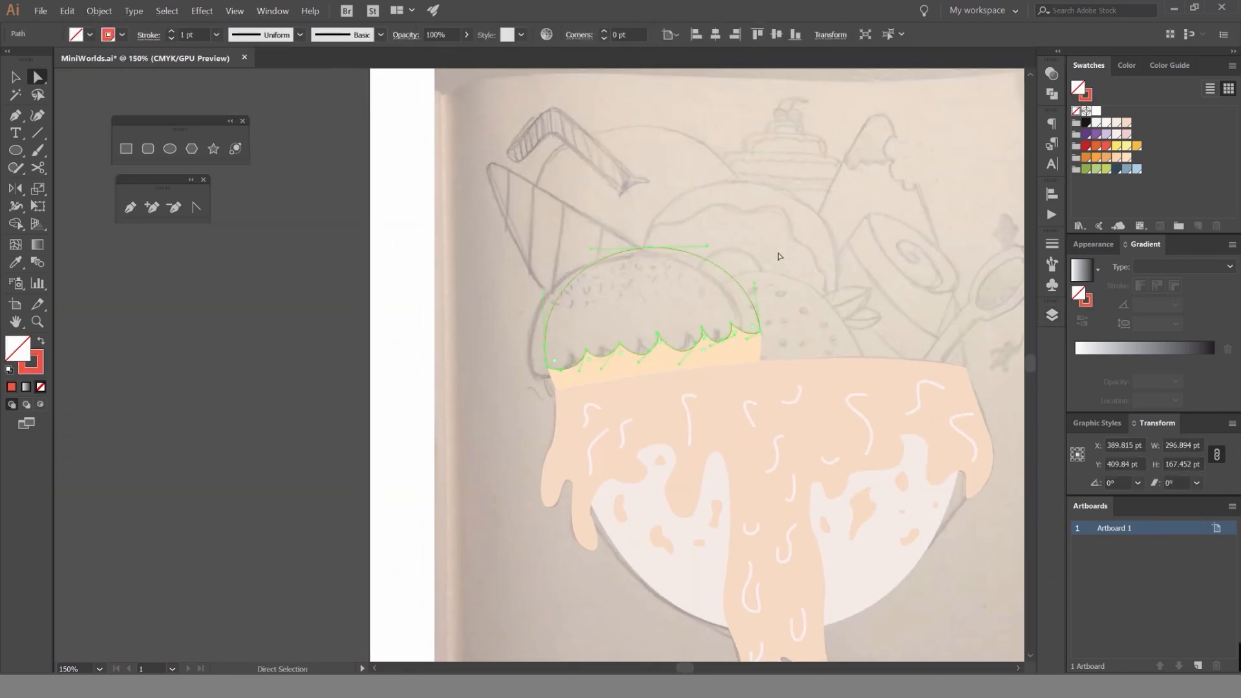
{"action": "left_click", "coordinate": [754, 347]}
{"action": "key", "text": "shift+x"}
{"action": "left_click", "coordinate": [803, 246]}
{"action": "key", "text": "alt"}
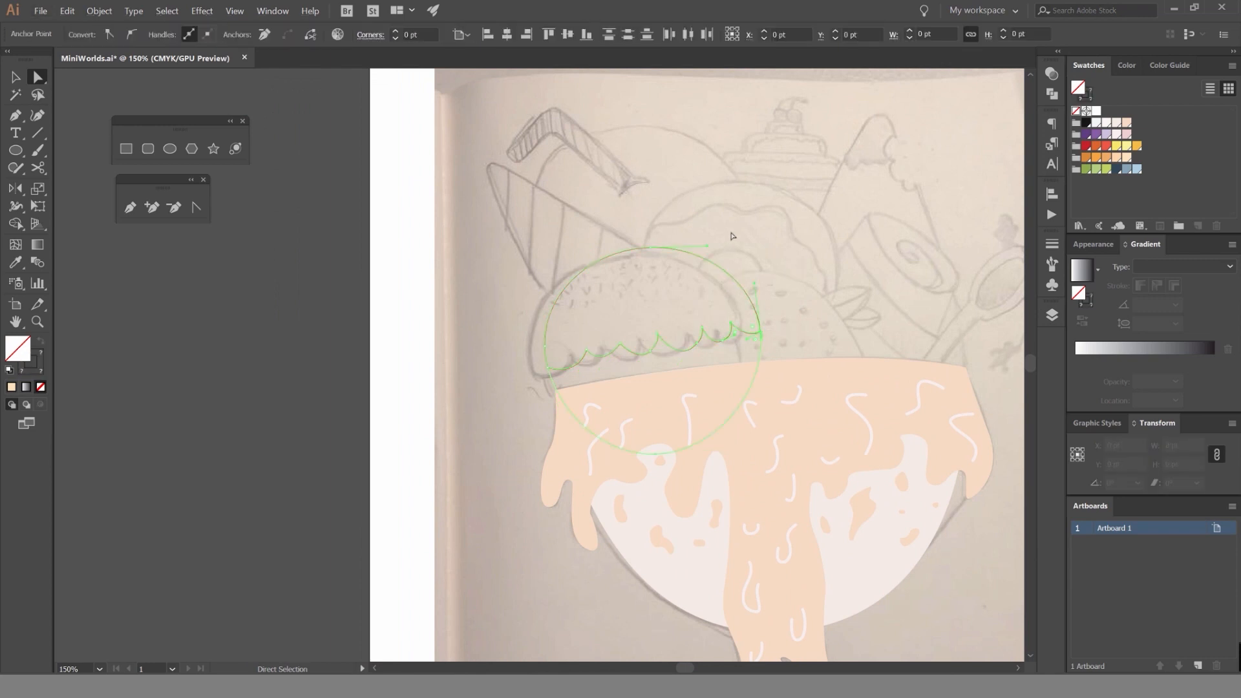
Try a short straight sprinkle on the dome with the Pen tool and a 3 pt stroke, and delete it.
{"action": "scroll", "coordinate": [644, 307], "scroll_direction": "up", "scroll_amount": 2}
{"action": "left_click_drag", "start_coordinate": [561, 299], "coordinate": [562, 276]}
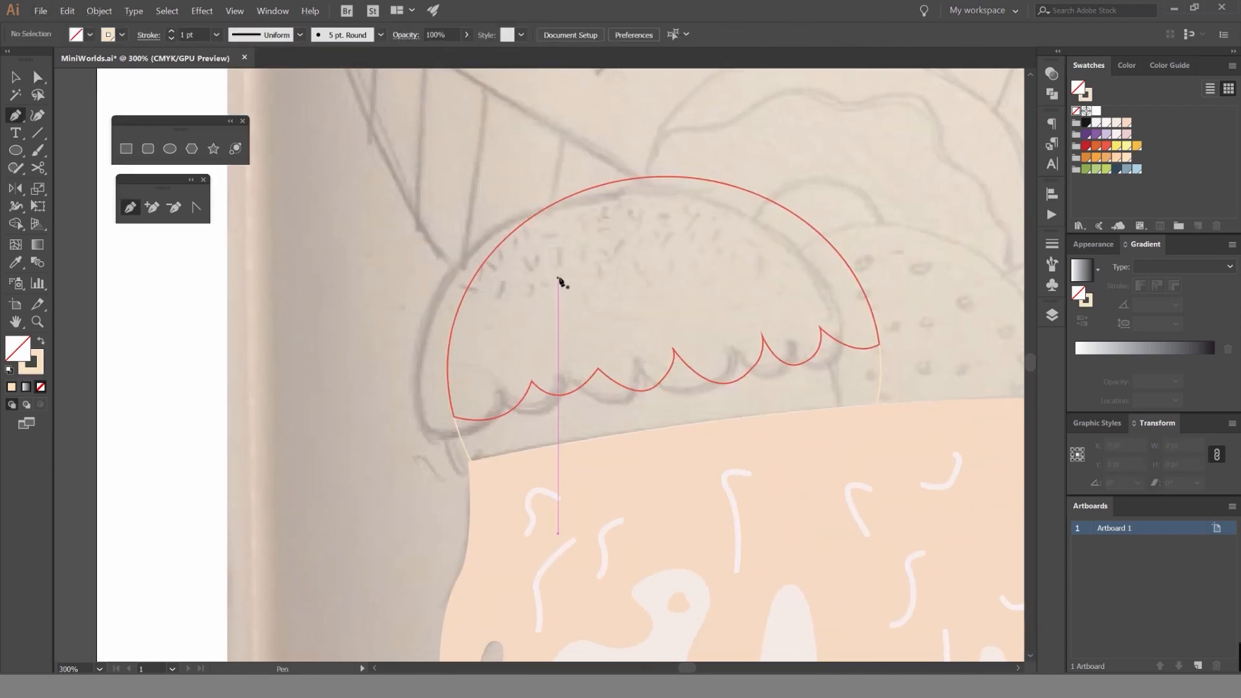
{"action": "scroll", "coordinate": [588, 243], "scroll_direction": "up", "scroll_amount": 2}
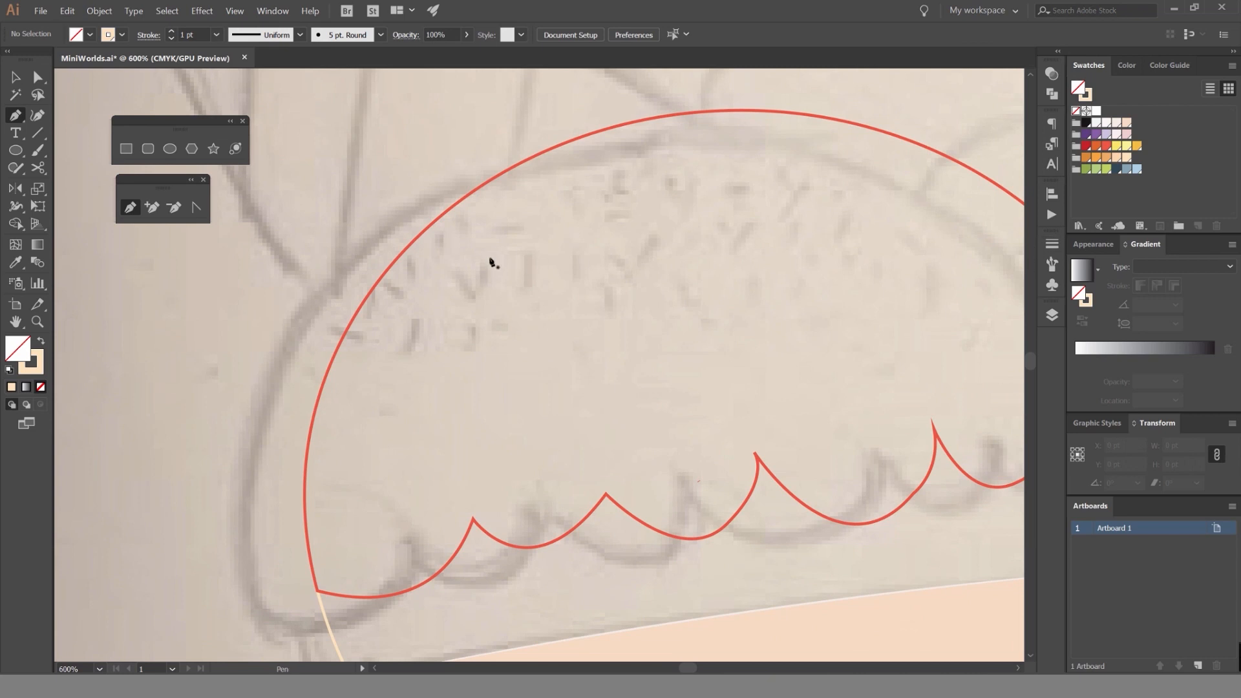
{"action": "scroll", "coordinate": [469, 298], "scroll_direction": "up", "scroll_amount": 2}
{"action": "left_click", "coordinate": [447, 269]}
{"action": "left_click", "coordinate": [490, 330]}
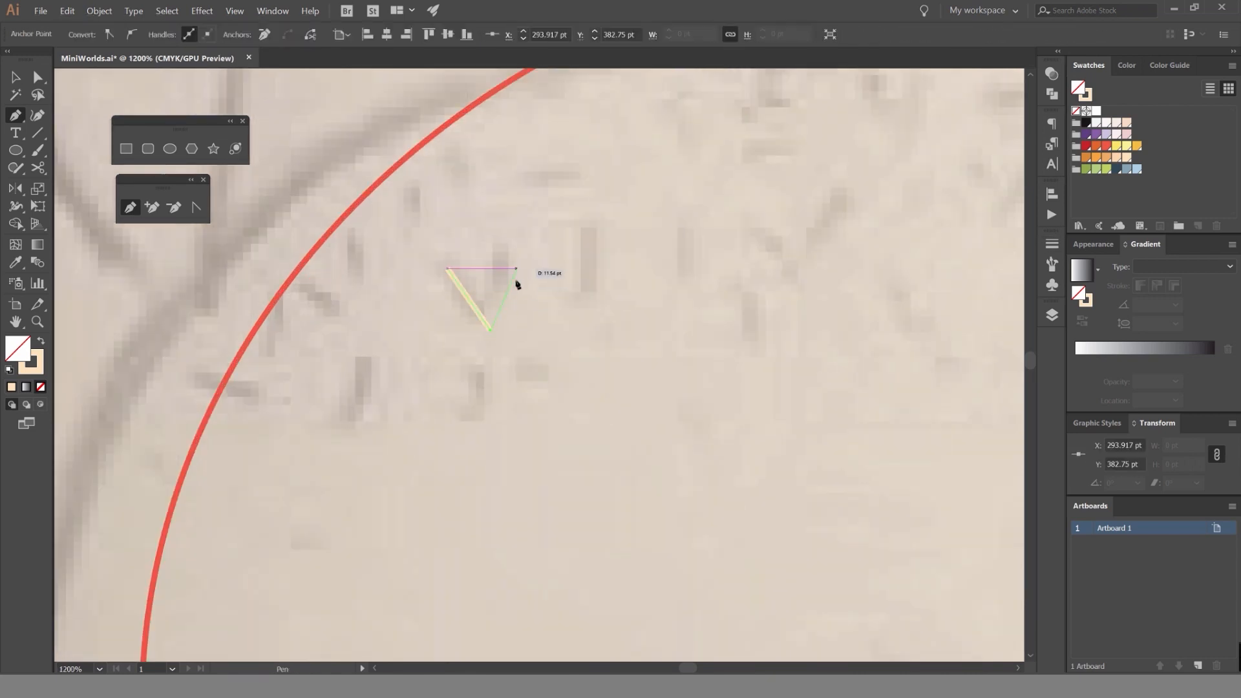
{"action": "key", "text": "v"}
{"action": "left_click", "coordinate": [523, 291]}
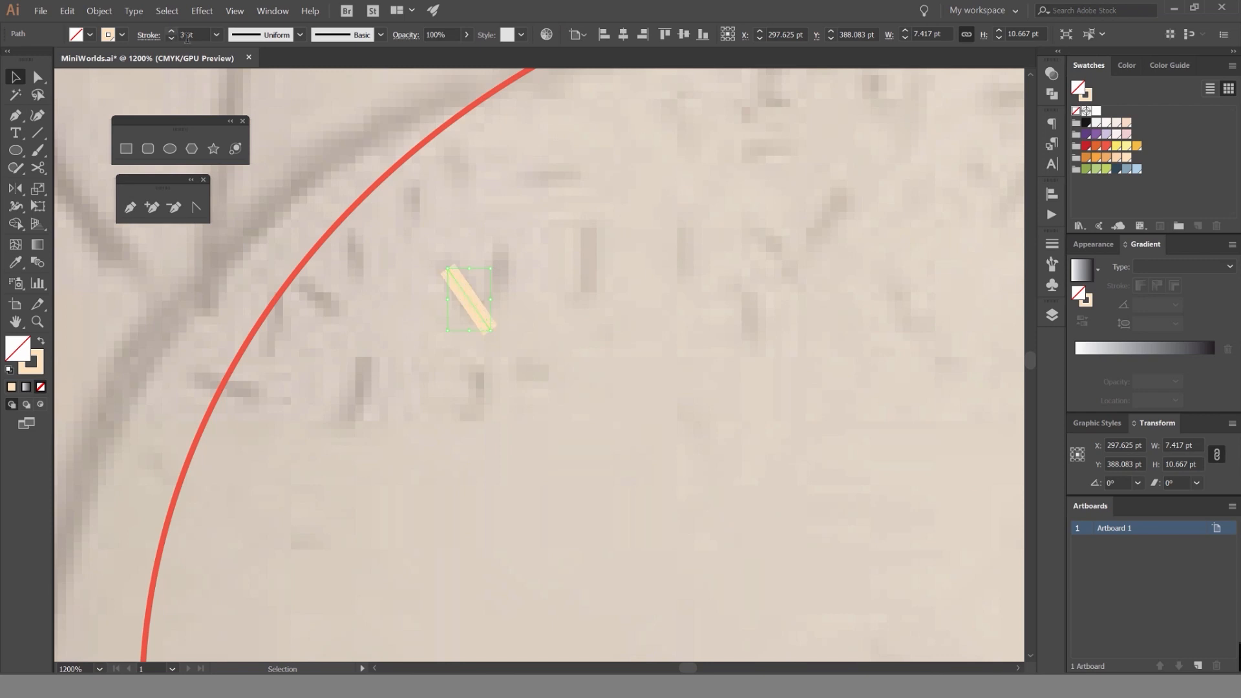
{"action": "left_click", "coordinate": [483, 301]}
{"action": "key", "text": "Delete"}
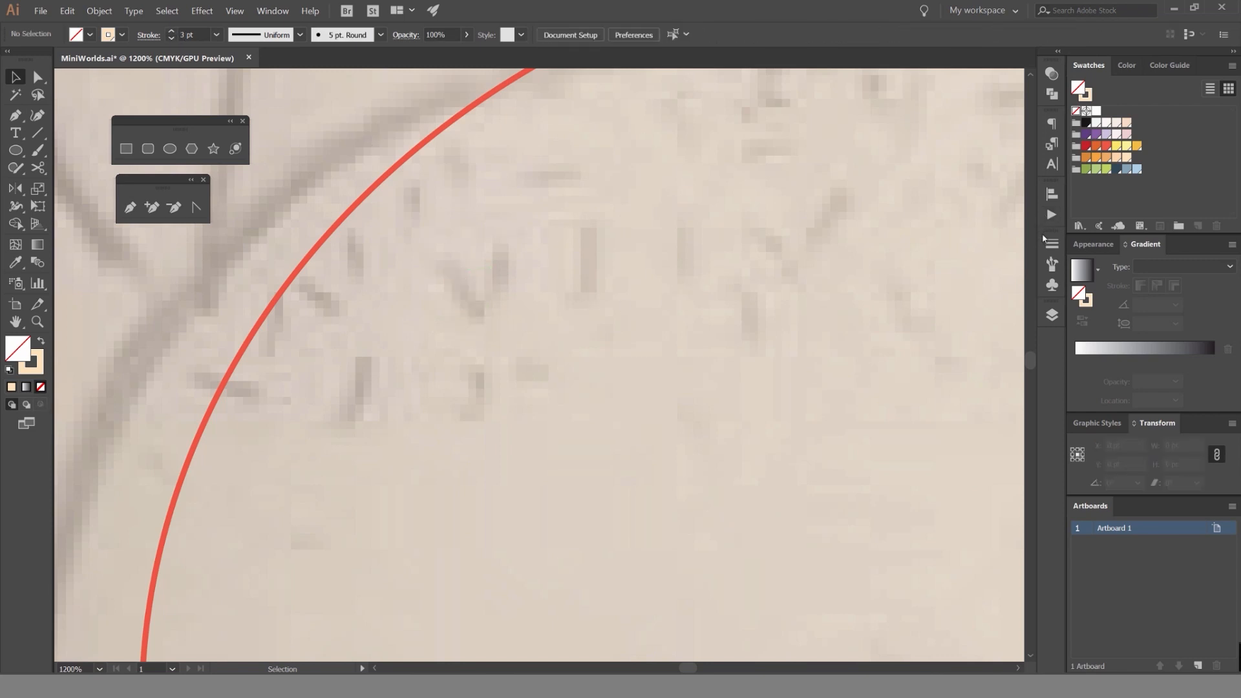
Paint four short peach sprinkles in the dome's upper-left area with the Paintbrush and the 5 pt. Round brush.
{"action": "left_click", "coordinate": [1052, 260]}
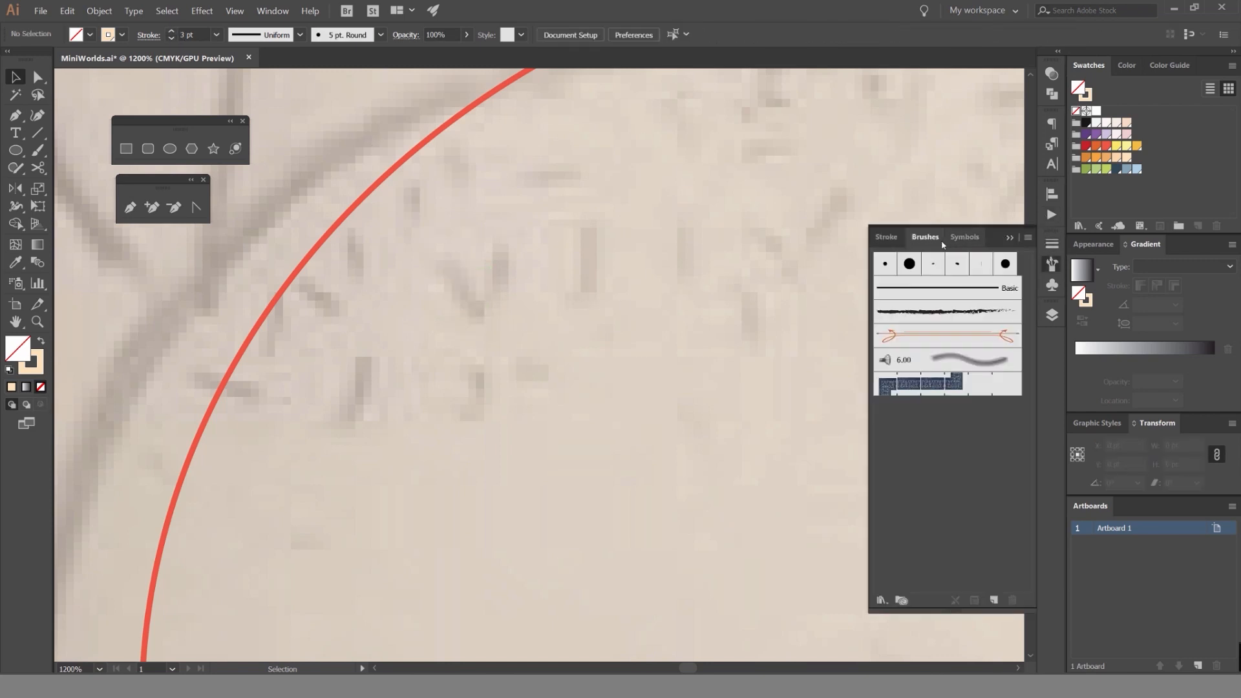
{"action": "left_click", "coordinate": [956, 294]}
{"action": "key", "text": "b"}
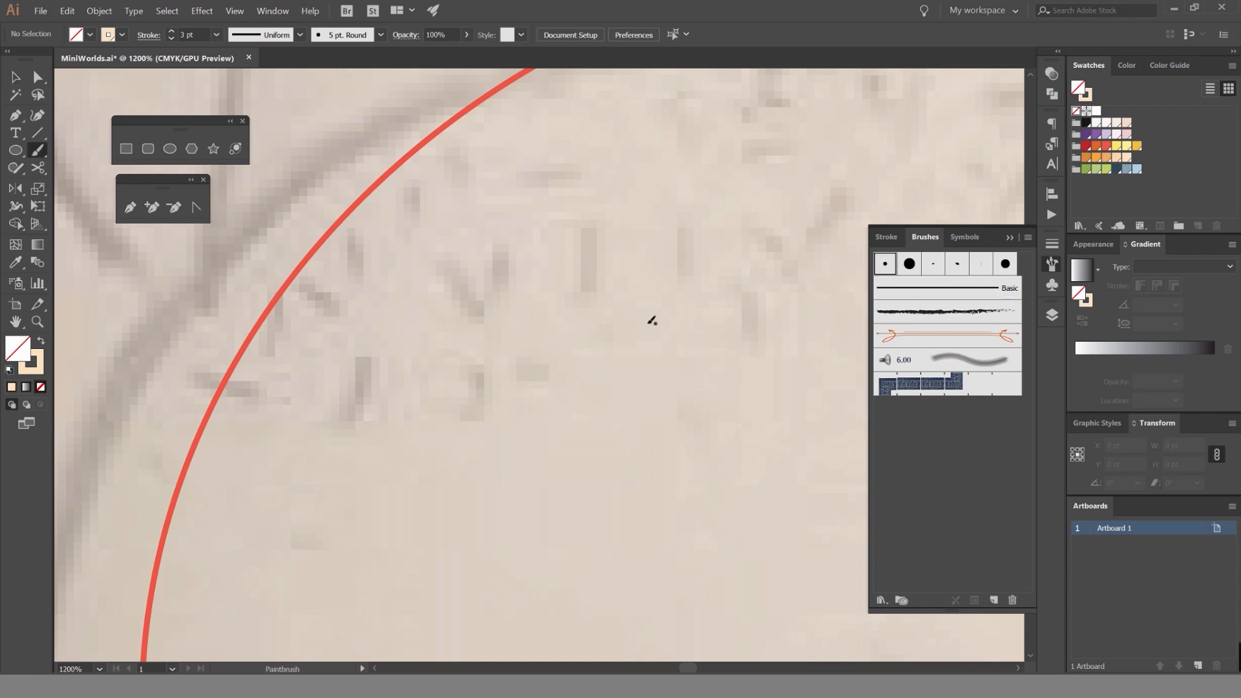
{"action": "left_click_drag", "start_coordinate": [586, 213], "coordinate": [599, 322]}
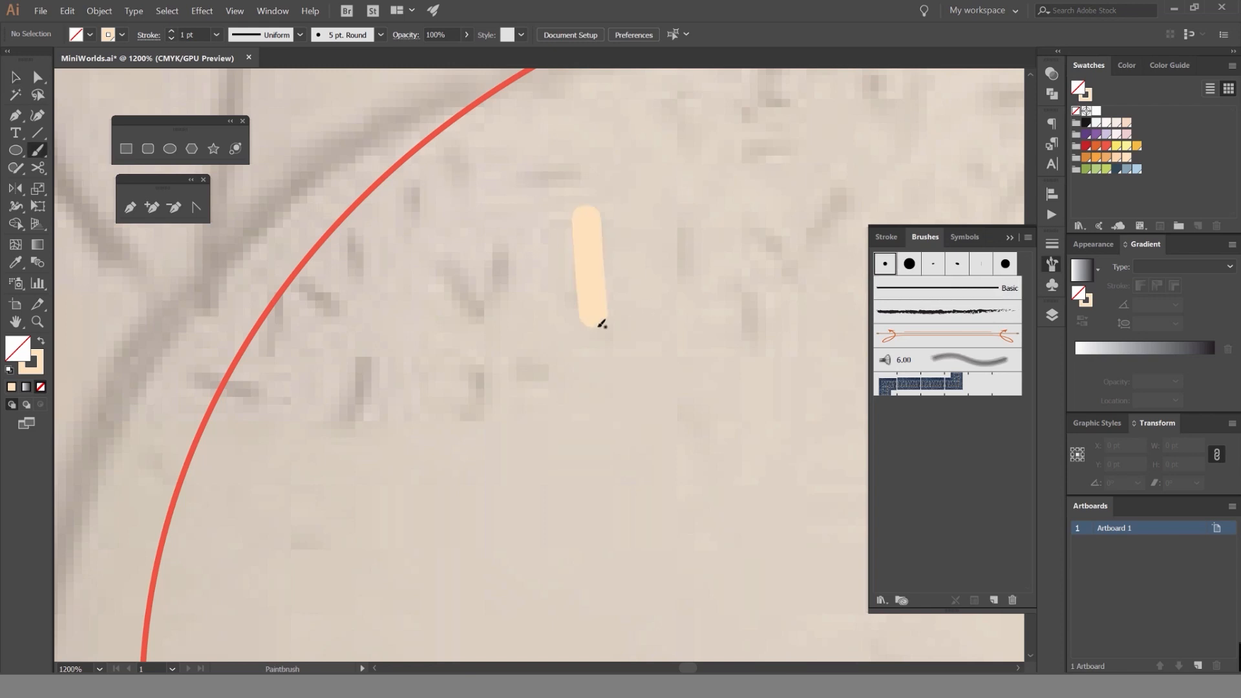
{"action": "key", "text": "ctrl+z"}
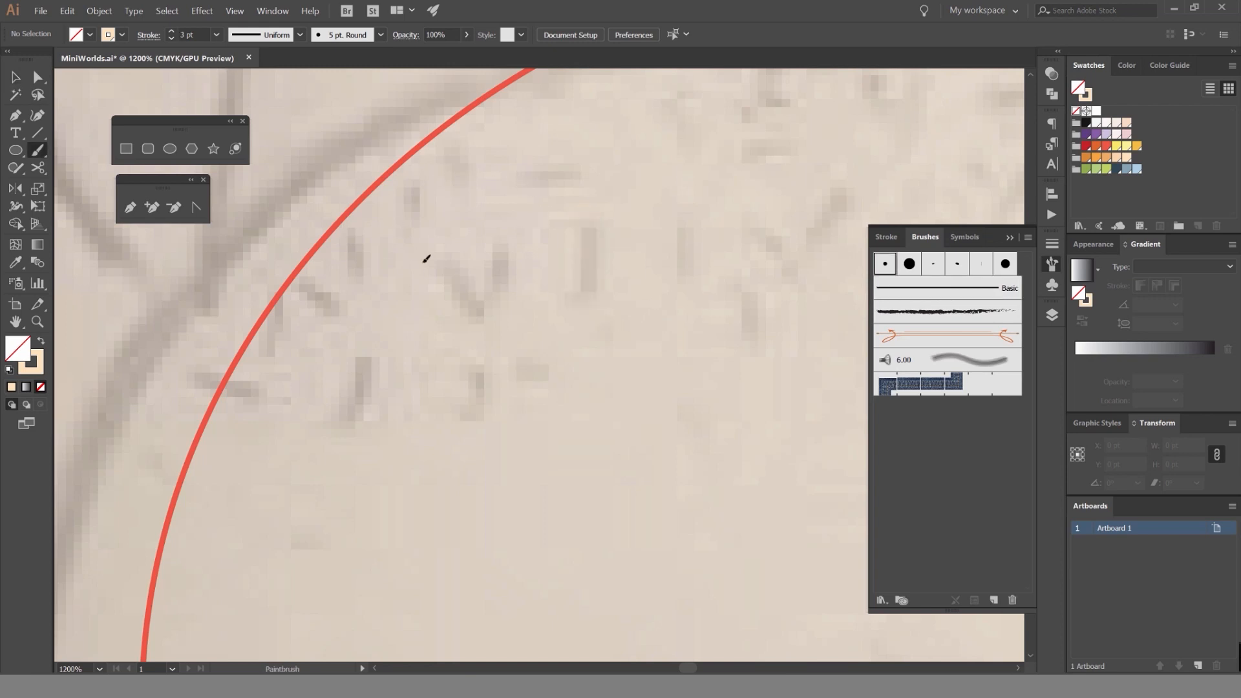
{"action": "mouse_move", "coordinate": [421, 257]}
{"action": "left_mouse_down"}
{"action": "mouse_move", "coordinate": [499, 335]}
{"action": "mouse_move", "coordinate": [472, 433]}
{"action": "left_mouse_up"}
{"action": "left_click_drag", "start_coordinate": [369, 402], "coordinate": [386, 366]}
{"action": "left_click_drag", "start_coordinate": [560, 218], "coordinate": [587, 301]}
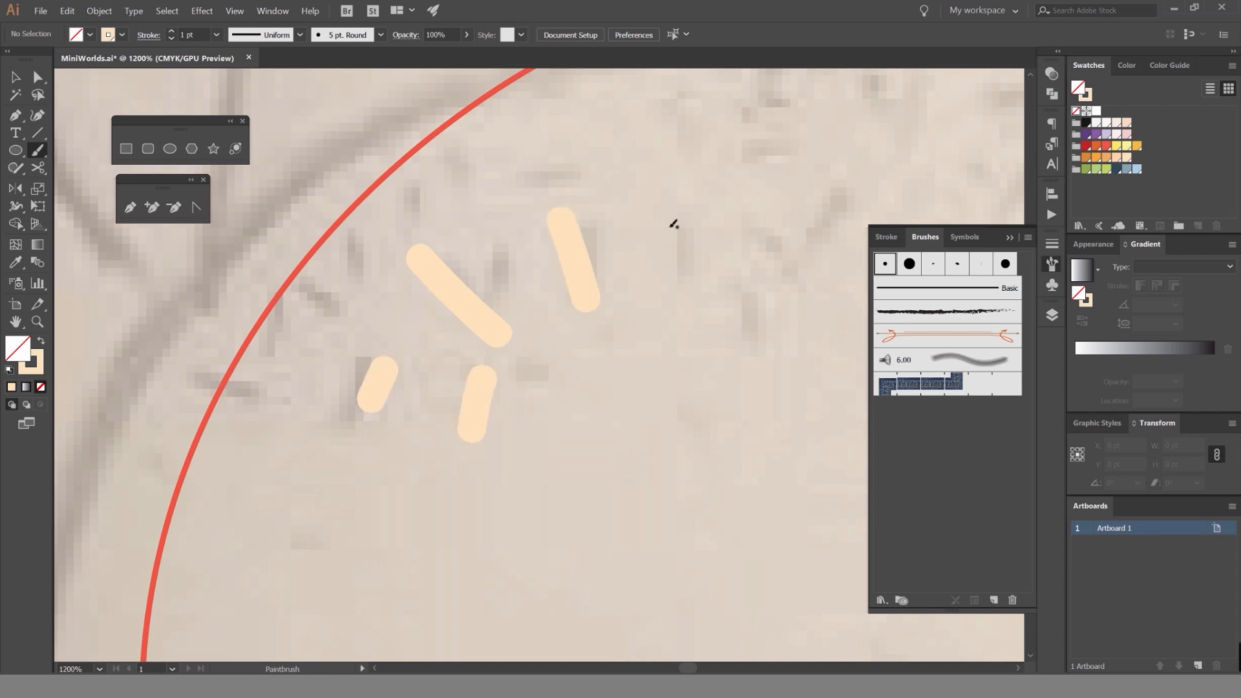
Compare other brushes on the four sprinkles, keep the 5 pt. Round brush, and set their stroke weight to 0.5 pt.
{"action": "scroll", "coordinate": [673, 224], "scroll_direction": "down", "scroll_amount": 3}
{"action": "left_click_drag", "start_coordinate": [624, 259], "coordinate": [537, 295]}
{"action": "scroll", "coordinate": [534, 296], "scroll_direction": "up", "scroll_amount": 2}
{"action": "key", "text": "v"}
{"action": "key", "text": "ctrl+a"}
{"action": "left_click", "coordinate": [910, 265]}
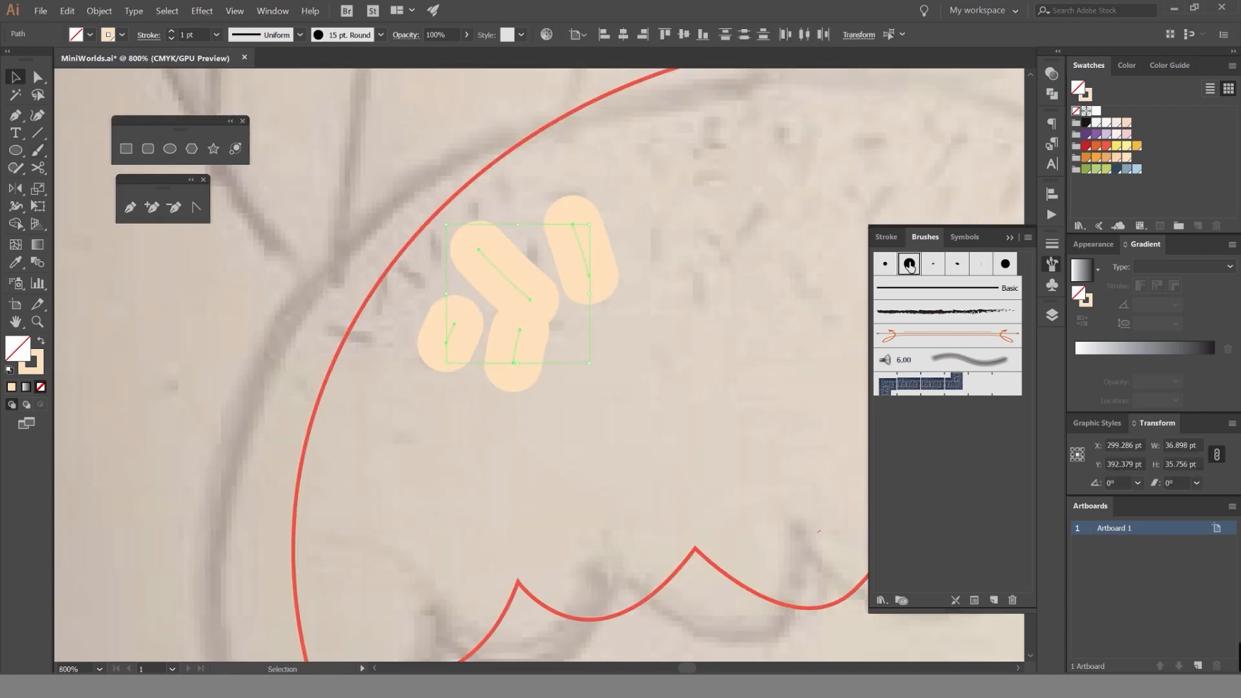
{"action": "left_click", "coordinate": [957, 264]}
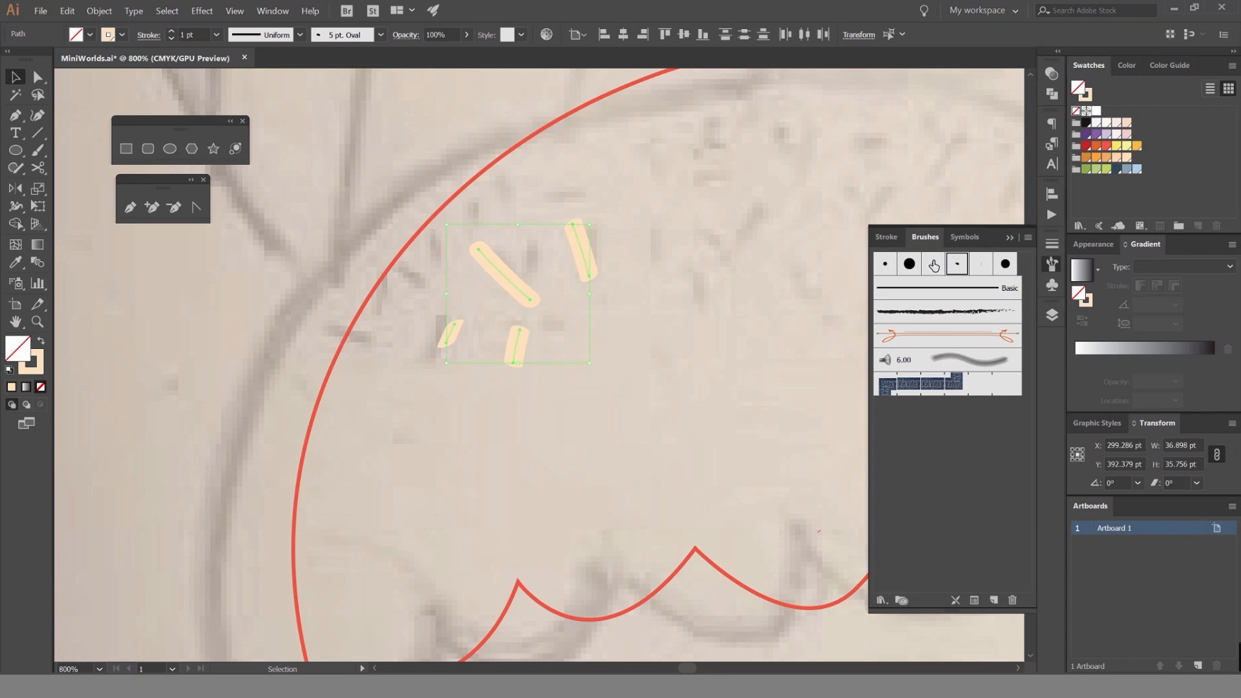
{"action": "left_click", "coordinate": [885, 263]}
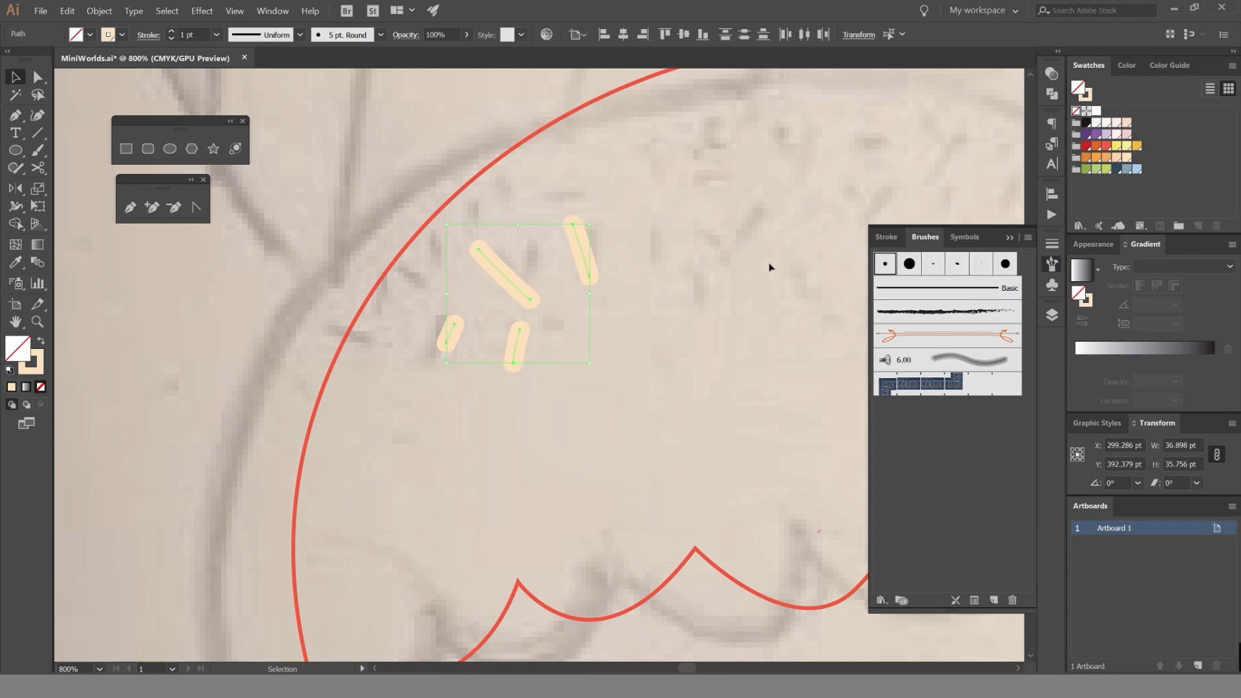
{"action": "left_click", "coordinate": [216, 35]}
{"action": "left_click", "coordinate": [238, 66]}
{"action": "left_click", "coordinate": [634, 221]}
{"action": "scroll", "coordinate": [634, 220], "scroll_direction": "down", "scroll_amount": 4}
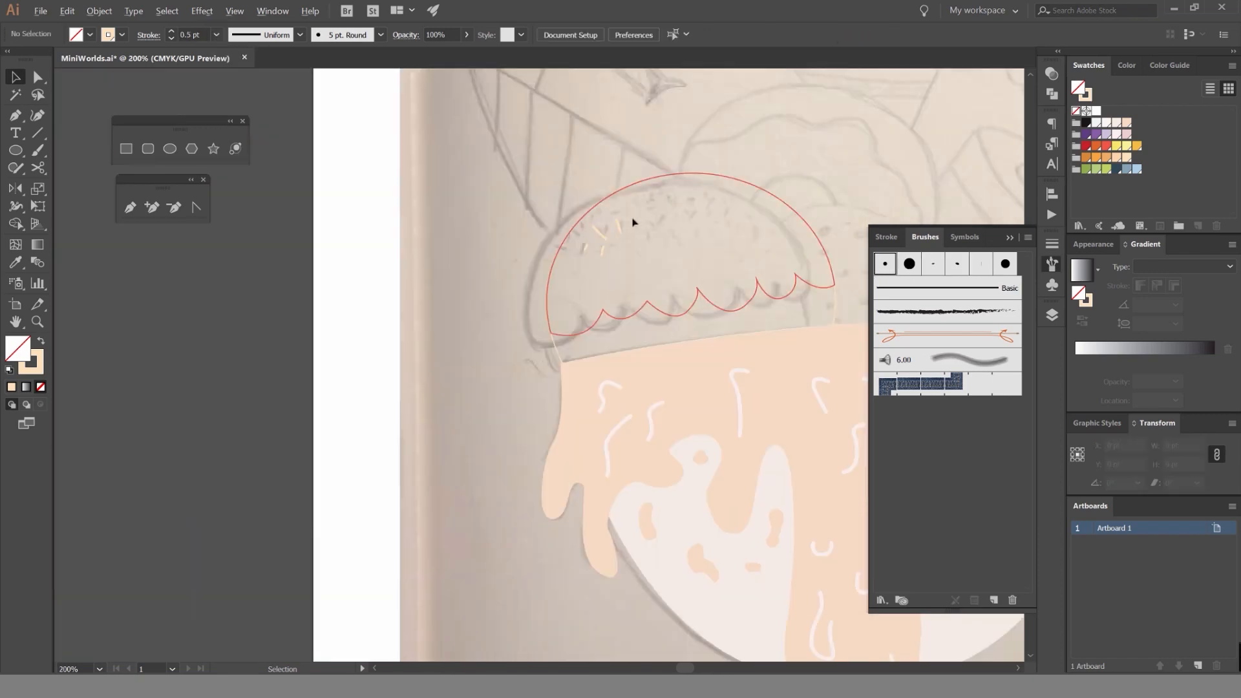
Paint two more short peach sprinkles beside the existing ones in the dome's upper-left area with the Paintbrush.
{"action": "scroll", "coordinate": [633, 222], "scroll_direction": "up", "scroll_amount": 5}
{"action": "key", "text": "b"}
{"action": "left_click_drag", "start_coordinate": [483, 170], "coordinate": [510, 199]}
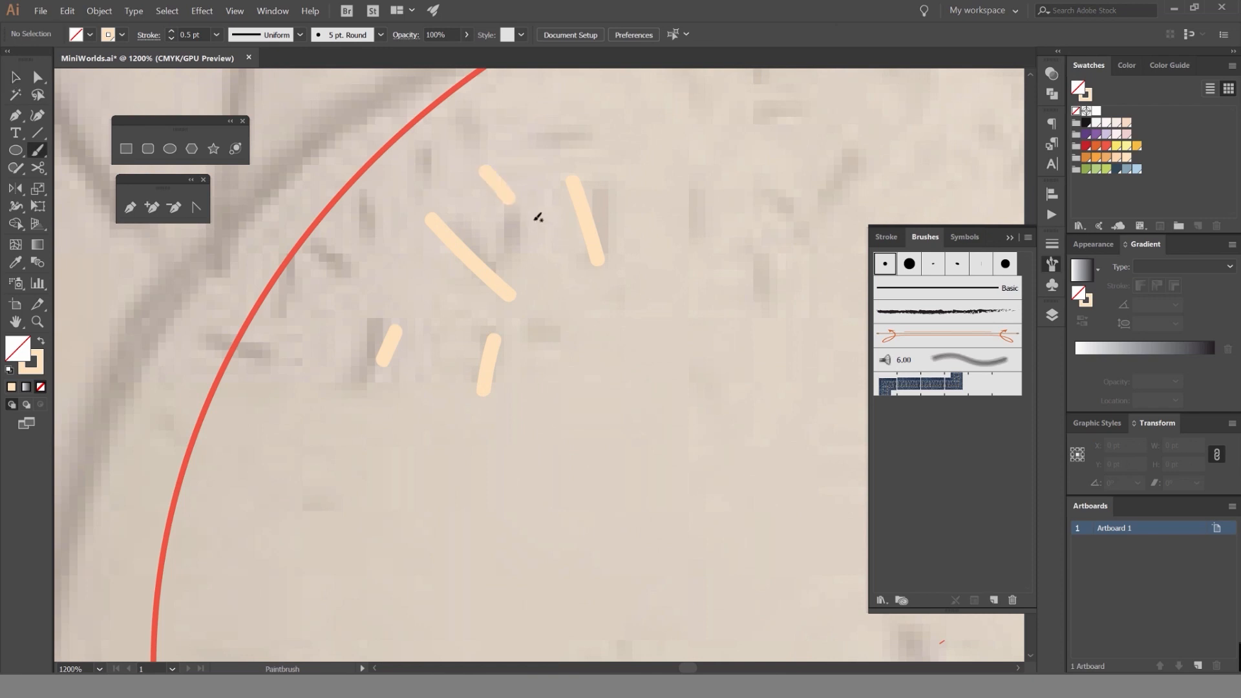
{"action": "left_click_drag", "start_coordinate": [384, 263], "coordinate": [337, 305]}
{"action": "left_click_drag", "start_coordinate": [467, 314], "coordinate": [366, 366]}
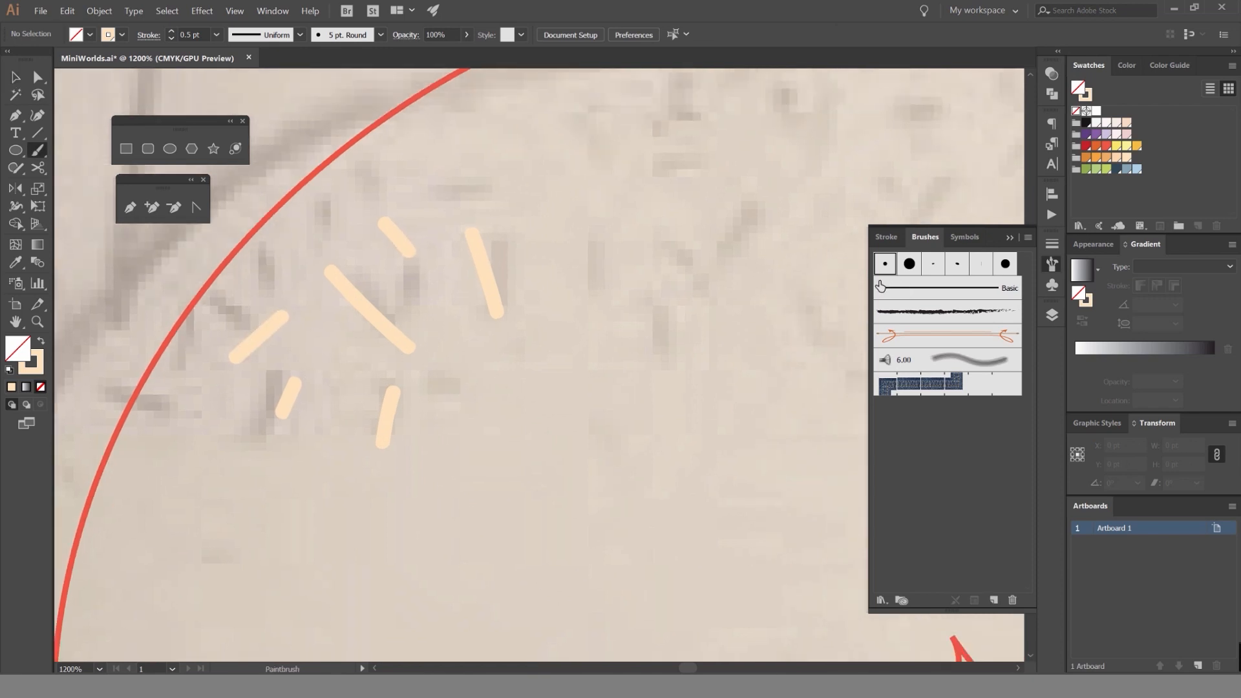
Undo the oversized 1 pt sprinkle and pick up the existing sprinkles' 0.5 pt stroke for the Paintbrush.
{"action": "left_click_drag", "start_coordinate": [515, 167], "coordinate": [584, 254]}
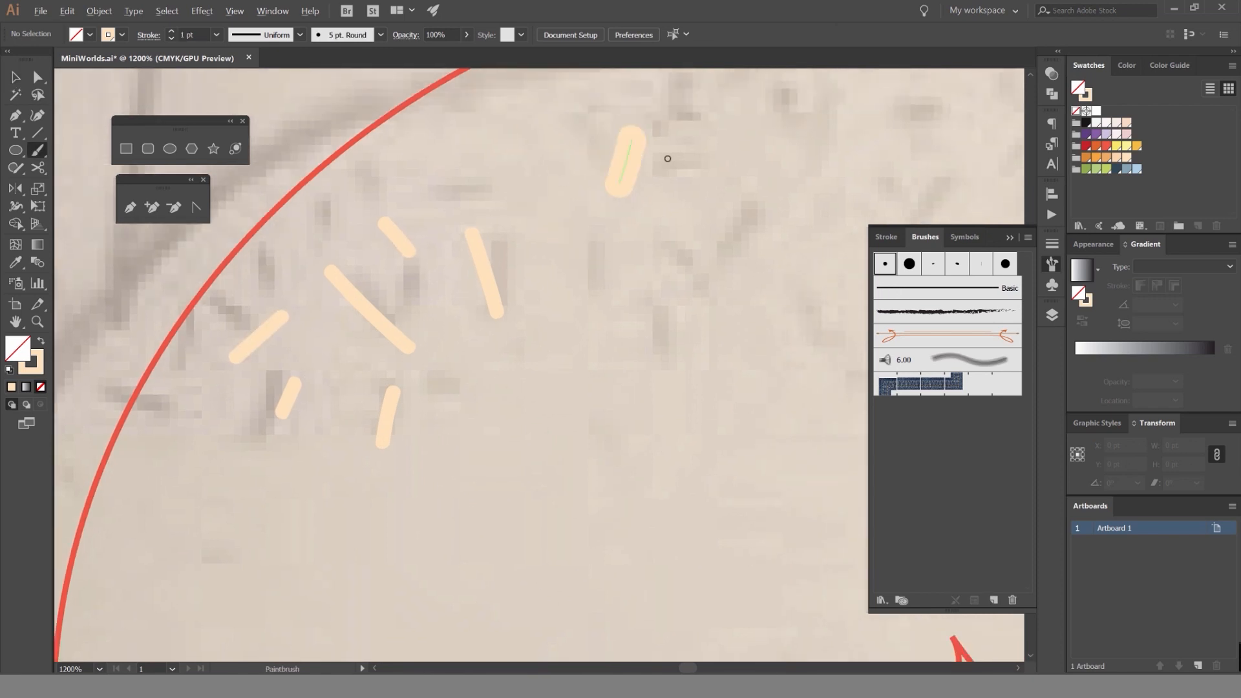
{"action": "key", "text": "ctrl+minus"}
{"action": "key", "text": "ctrl+z"}
{"action": "key", "text": "v"}
{"action": "left_click_drag", "start_coordinate": [557, 265], "coordinate": [376, 406]}
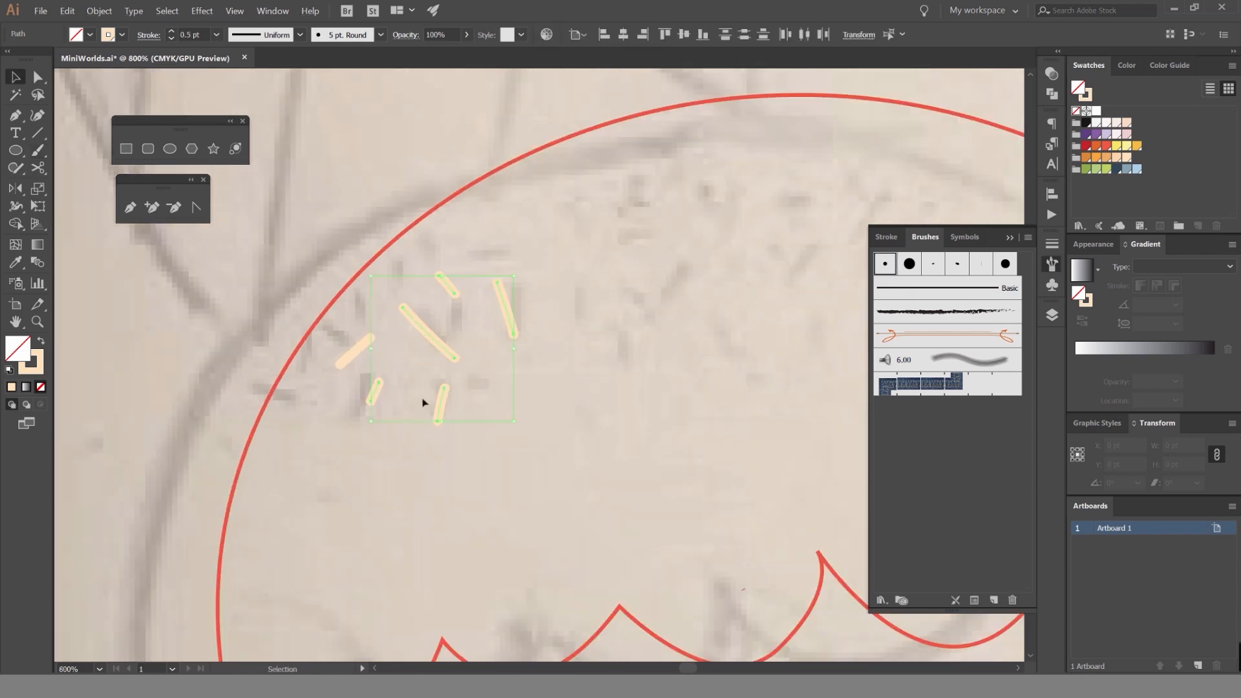
{"action": "key", "text": "i"}
{"action": "key", "text": "v"}
{"action": "left_click", "coordinate": [555, 321]}
{"action": "key", "text": "b"}
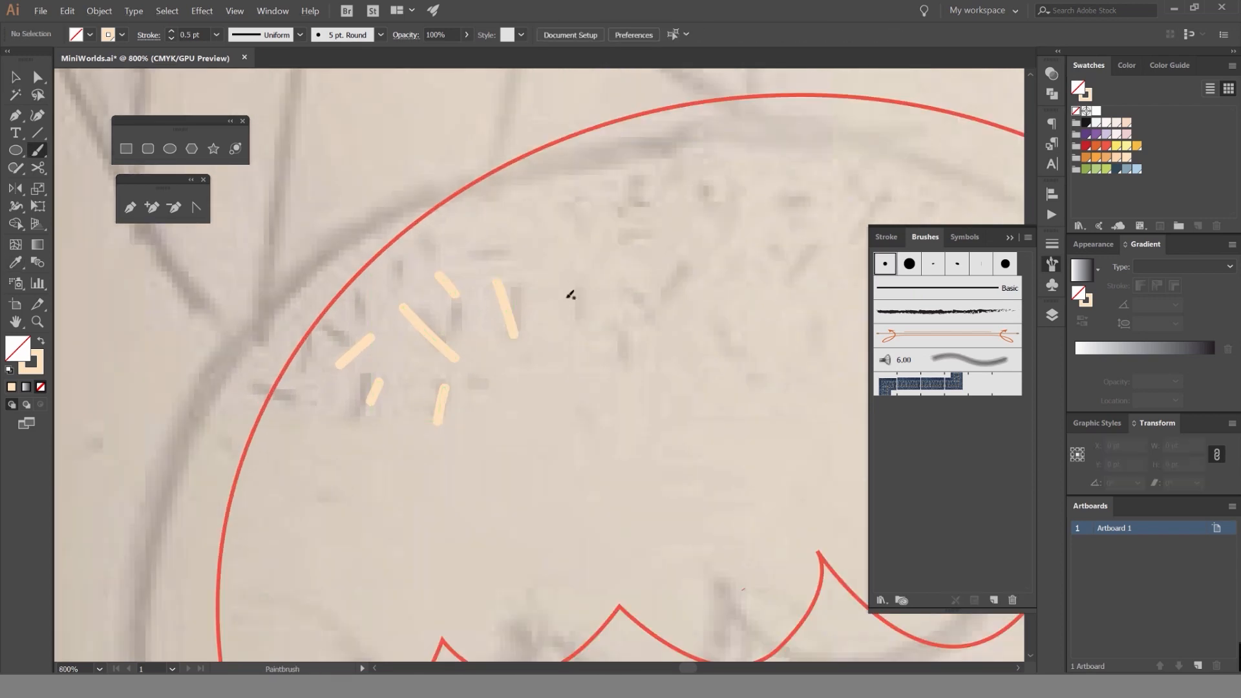
Paint six more short peach sprinkles along the dome's upper part, right of the existing ones.
{"action": "left_click_drag", "start_coordinate": [562, 204], "coordinate": [605, 202]}
{"action": "mouse_move", "coordinate": [504, 238]}
{"action": "left_mouse_down"}
{"action": "mouse_move", "coordinate": [546, 253]}
{"action": "mouse_move", "coordinate": [575, 331]}
{"action": "left_mouse_up"}
{"action": "left_click_drag", "start_coordinate": [629, 340], "coordinate": [623, 359]}
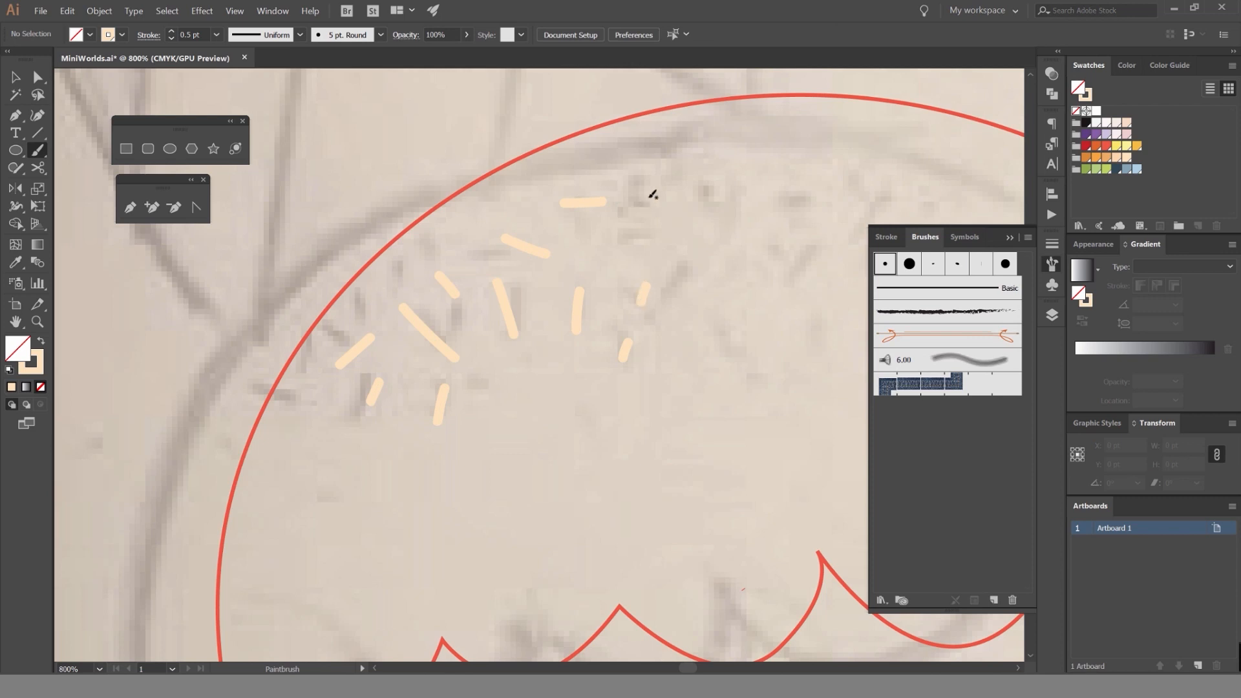
{"action": "left_click_drag", "start_coordinate": [651, 193], "coordinate": [681, 205]}
Select all the peach sprinkles and change their stroke color to purple.
{"action": "key", "text": "space"}
{"action": "left_click_drag", "start_coordinate": [662, 221], "coordinate": [508, 262]}
{"action": "key", "text": "v"}
{"action": "mouse_move", "coordinate": [513, 236]}
{"action": "left_mouse_down"}
{"action": "mouse_move", "coordinate": [402, 336]}
{"action": "mouse_move", "coordinate": [378, 376]}
{"action": "mouse_move", "coordinate": [464, 346]}
{"action": "left_mouse_up"}
{"action": "key", "text": "ctrl+z"}
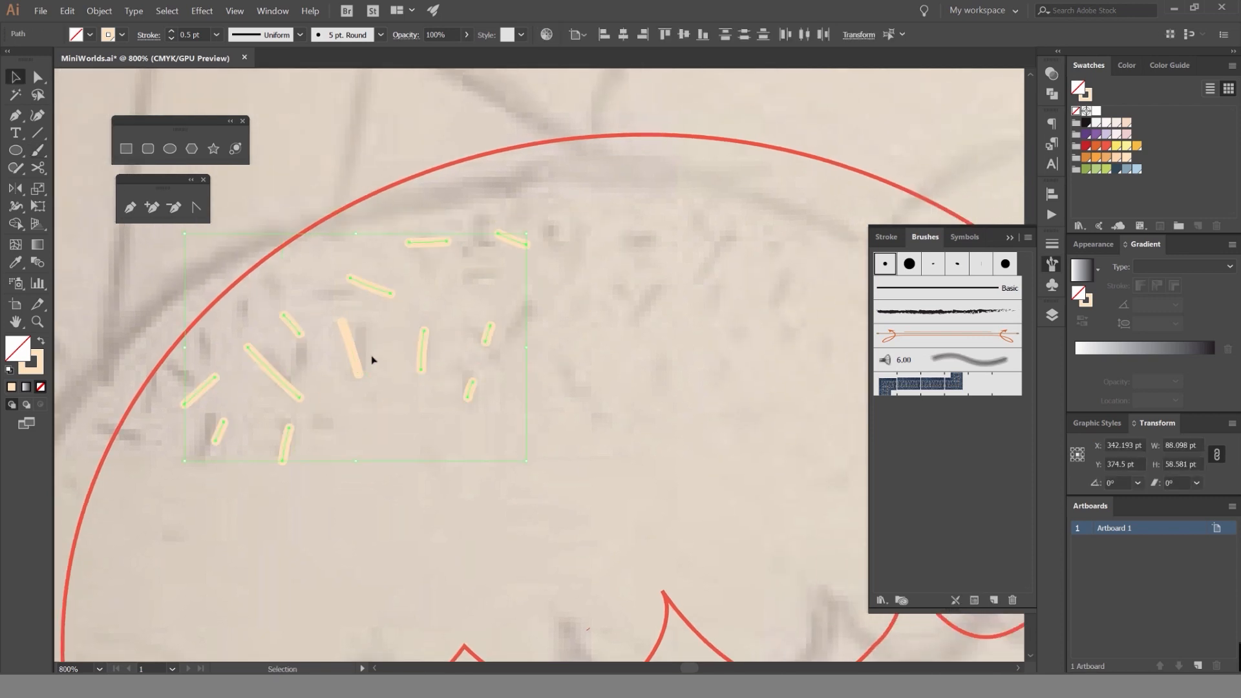
{"action": "left_click", "coordinate": [1096, 133]}
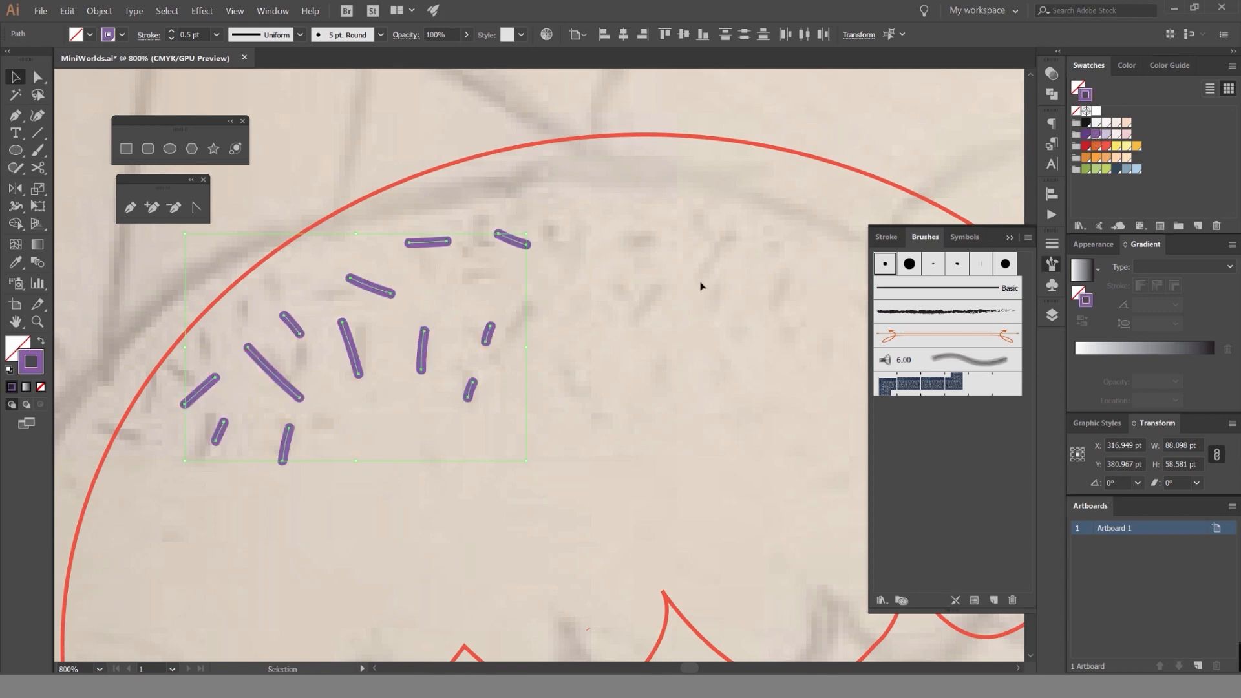
{"action": "left_click", "coordinate": [595, 230]}
Paint short purple sprinkles at varied angles across the dome's upper middle with the Paintbrush.
{"action": "key", "text": "b"}
{"action": "left_click_drag", "start_coordinate": [480, 283], "coordinate": [515, 299]}
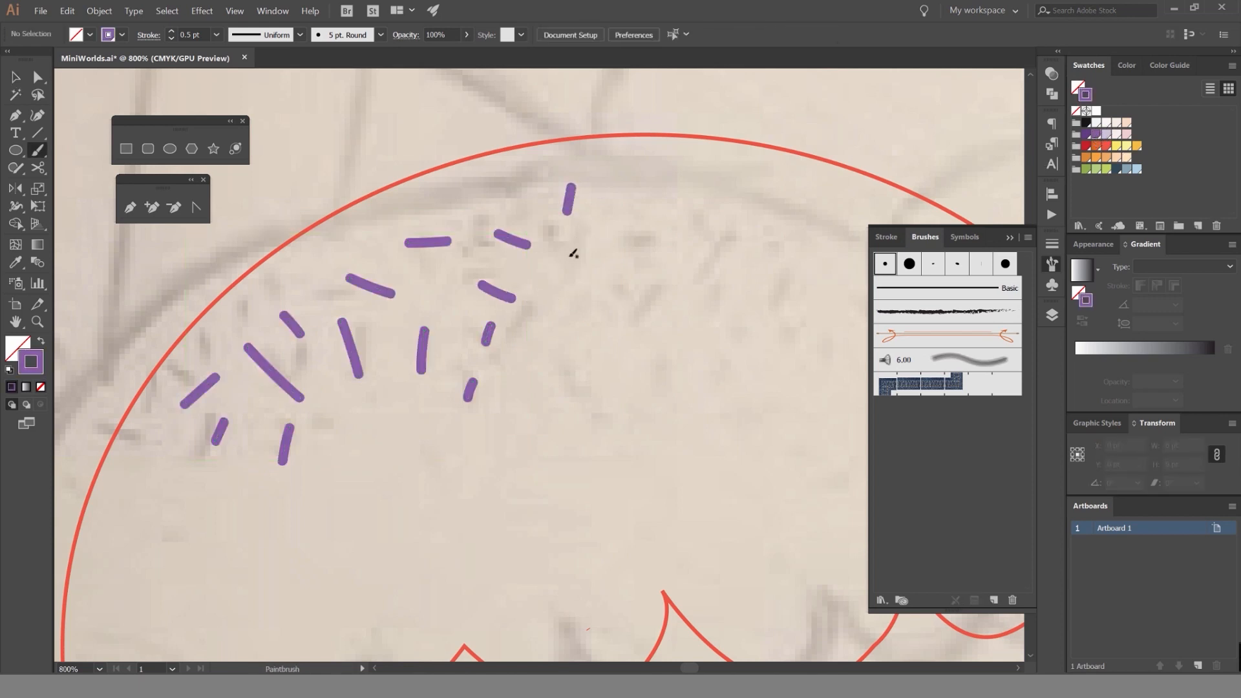
{"action": "left_click_drag", "start_coordinate": [601, 270], "coordinate": [579, 317]}
{"action": "left_click_drag", "start_coordinate": [516, 198], "coordinate": [489, 199]}
{"action": "left_click_drag", "start_coordinate": [683, 192], "coordinate": [649, 217]}
{"action": "left_click_drag", "start_coordinate": [717, 274], "coordinate": [688, 327]}
{"action": "left_click_drag", "start_coordinate": [569, 358], "coordinate": [584, 394]}
{"action": "left_click_drag", "start_coordinate": [643, 280], "coordinate": [643, 294]}
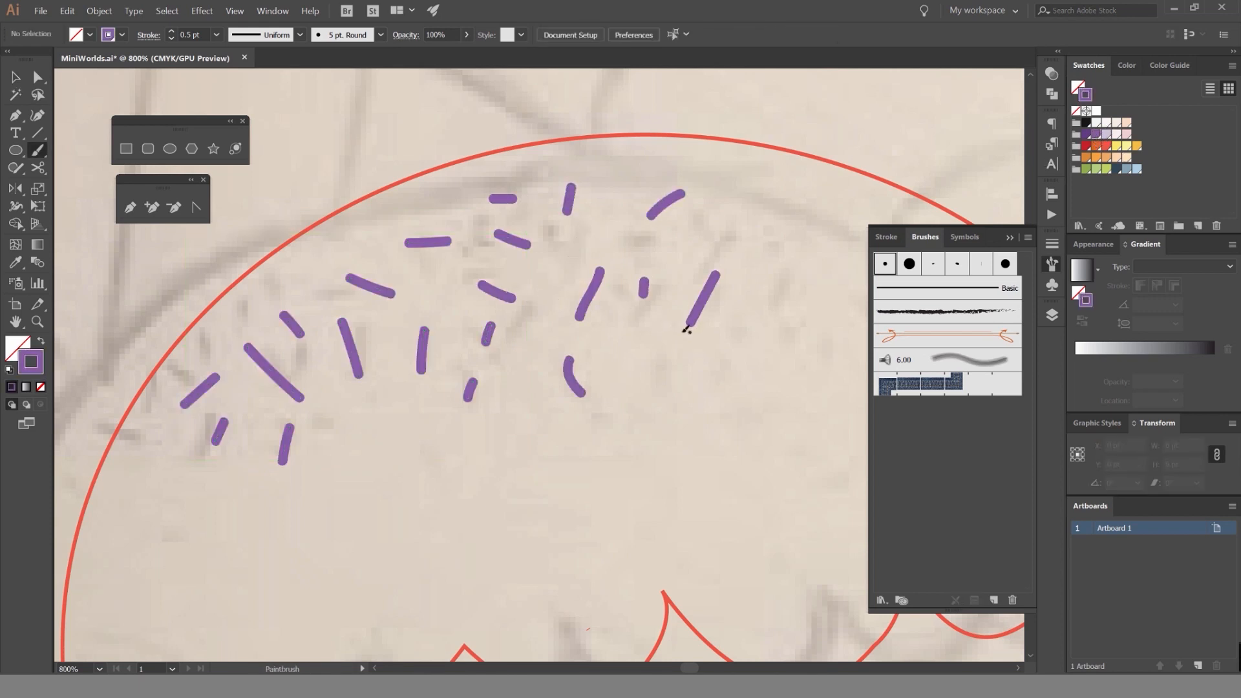
Redo the last sprinkles in the dome's middle and paint more purple ones across its right side.
{"action": "mouse_move", "coordinate": [707, 359]}
{"action": "left_mouse_down"}
{"action": "mouse_move", "coordinate": [535, 330]}
{"action": "mouse_move", "coordinate": [468, 354]}
{"action": "left_mouse_up"}
{"action": "key", "text": "ctrl+z"}
{"action": "key", "text": "ctrl+z"}
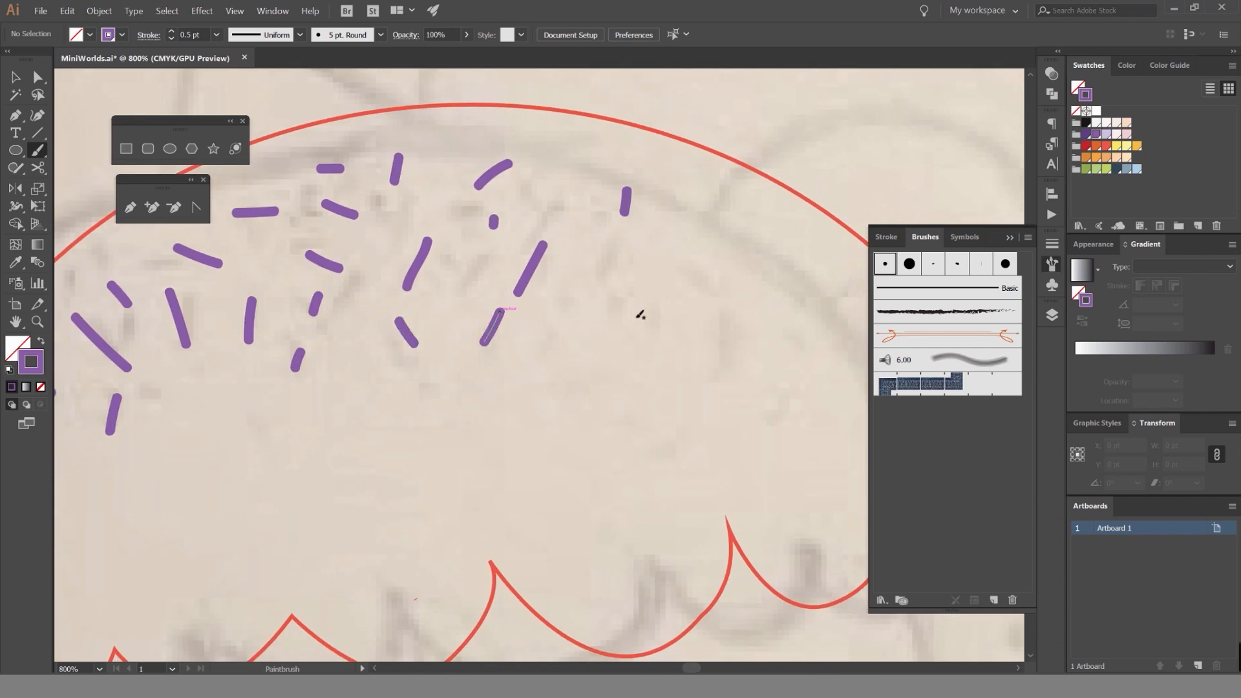
{"action": "left_click_drag", "start_coordinate": [640, 313], "coordinate": [618, 354]}
{"action": "left_click_drag", "start_coordinate": [739, 303], "coordinate": [722, 335]}
{"action": "left_click_drag", "start_coordinate": [614, 260], "coordinate": [636, 270]}
{"action": "left_click_drag", "start_coordinate": [763, 206], "coordinate": [631, 223]}
{"action": "left_click_drag", "start_coordinate": [619, 225], "coordinate": [584, 239]}
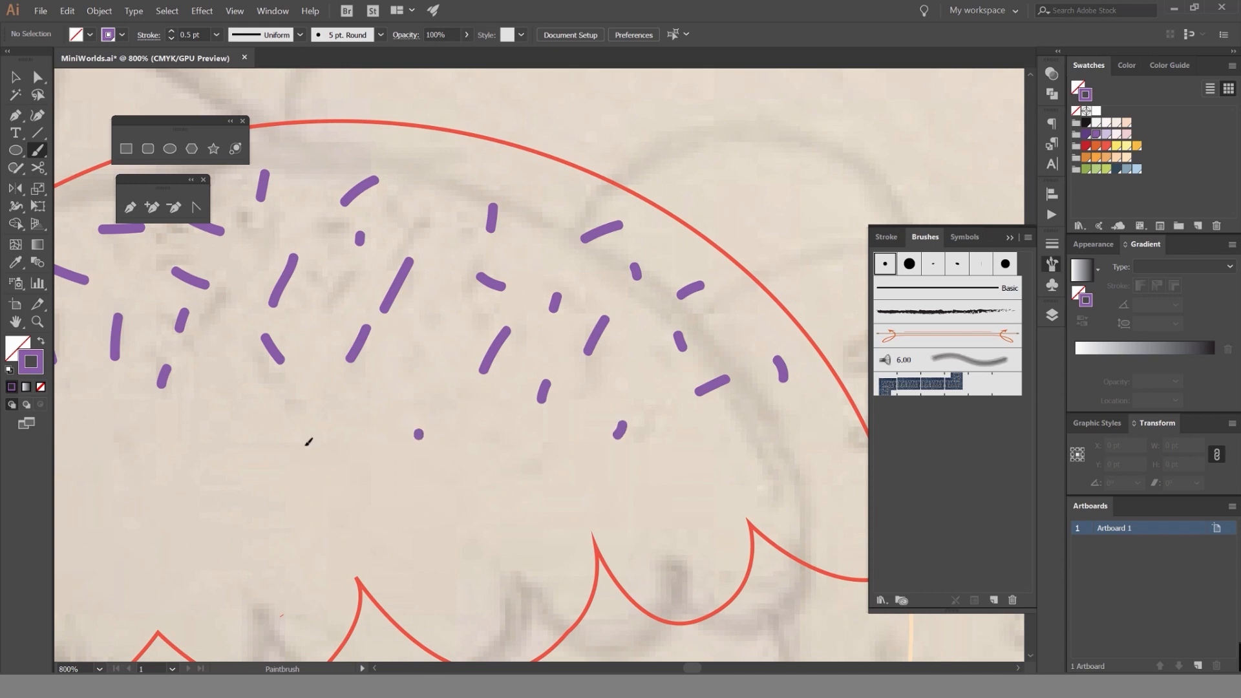
Paint scattered short purple sprinkles along the lower edge of the sprinkled area, from the dome's left side to its middle.
{"action": "left_click_drag", "start_coordinate": [364, 404], "coordinate": [645, 353]}
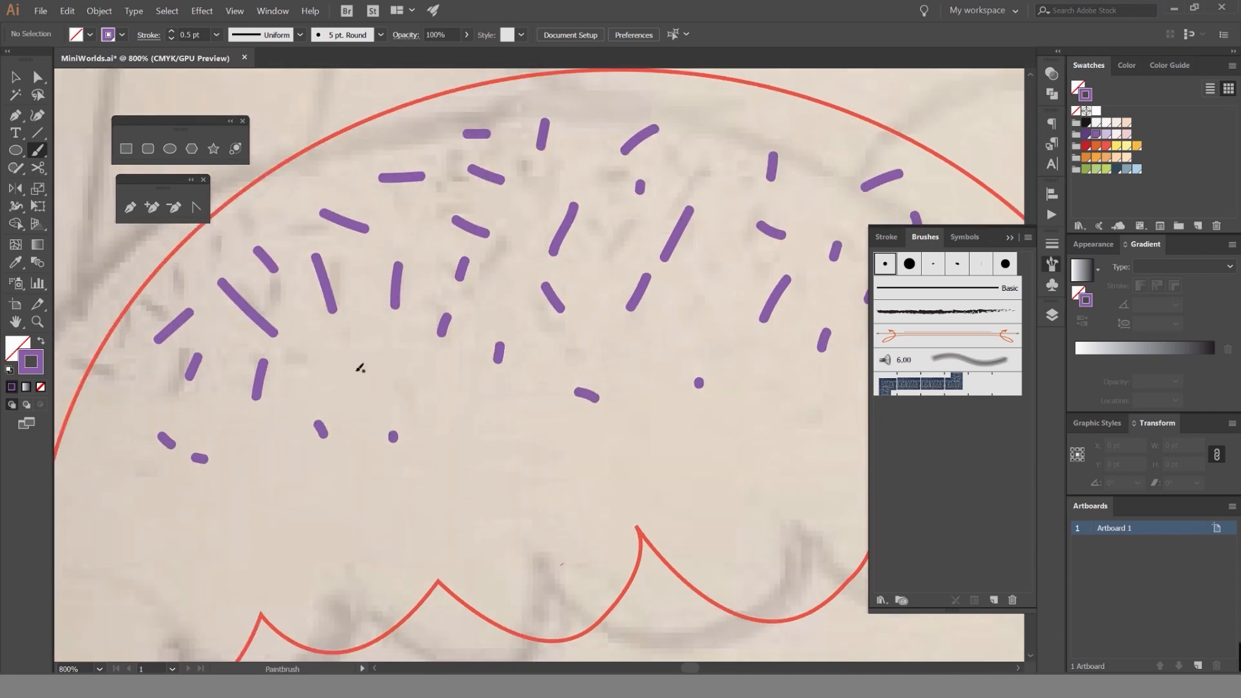
{"action": "left_click_drag", "start_coordinate": [389, 460], "coordinate": [408, 427]}
{"action": "left_click_drag", "start_coordinate": [318, 361], "coordinate": [342, 379]}
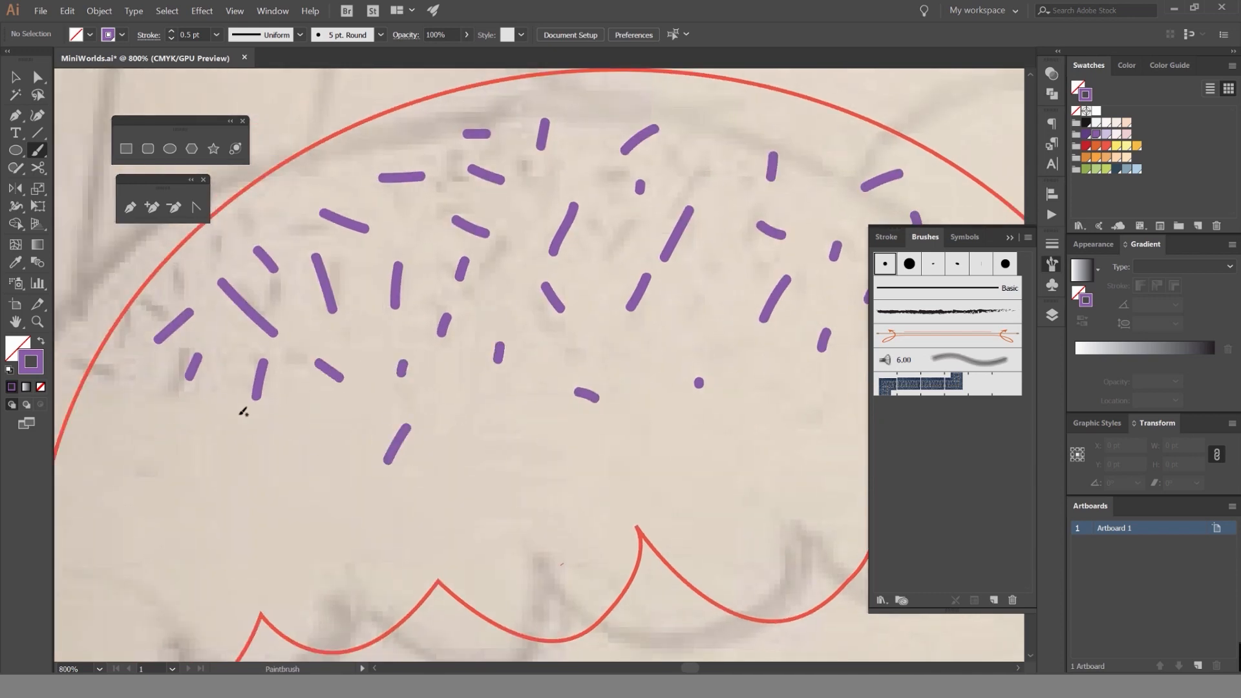
{"action": "left_click_drag", "start_coordinate": [724, 305], "coordinate": [697, 336]}
Fill the gaps near the dome's top with small purple sprinkles and dots, and check the overall spread.
{"action": "left_click_drag", "start_coordinate": [719, 184], "coordinate": [679, 268]}
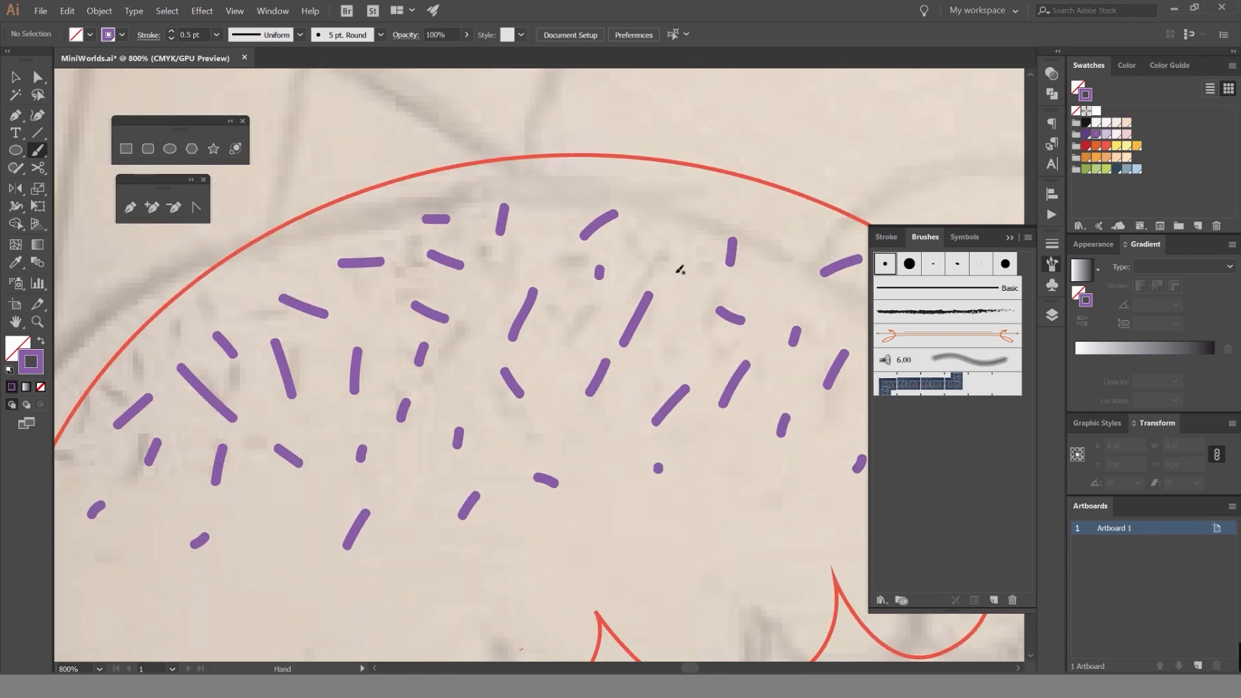
{"action": "left_click_drag", "start_coordinate": [521, 220], "coordinate": [525, 223]}
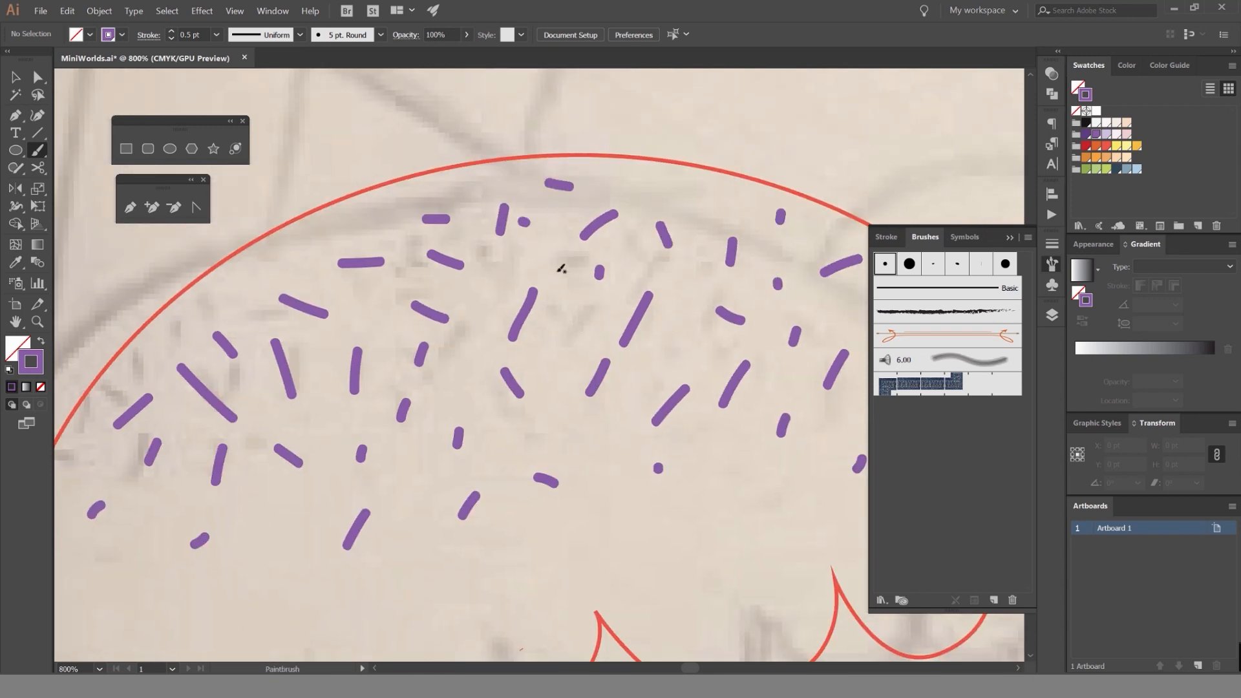
{"action": "scroll", "coordinate": [379, 299], "scroll_direction": "down", "scroll_amount": 2}
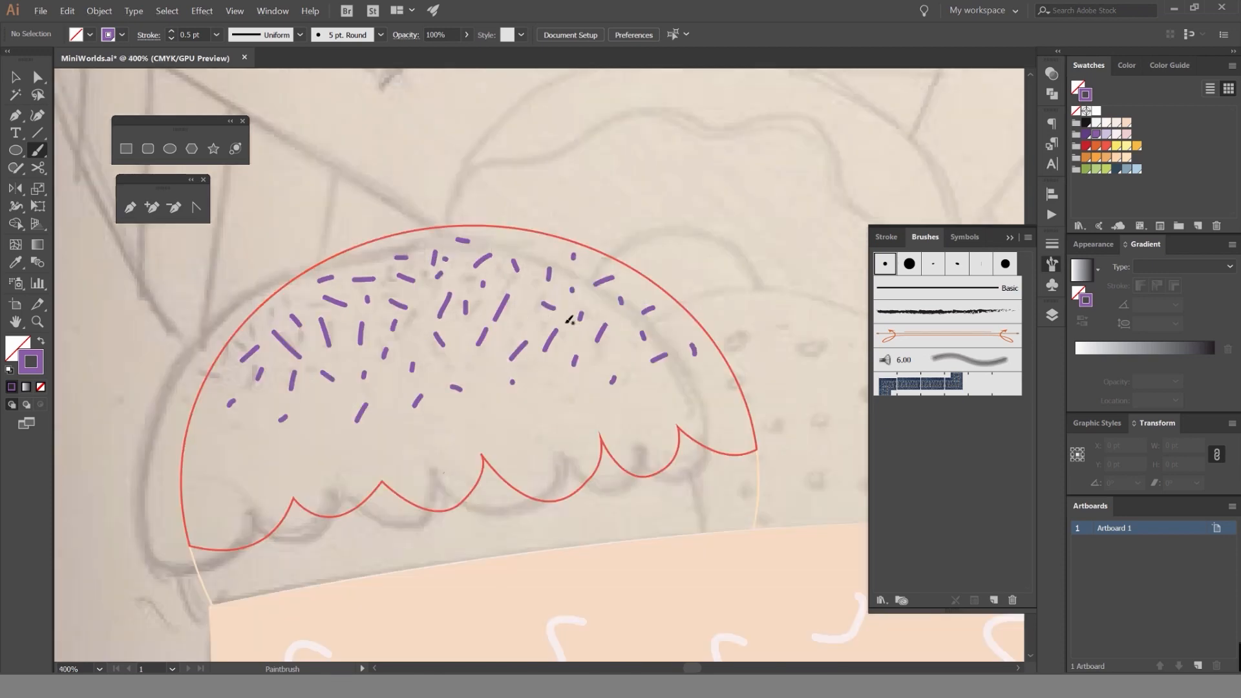
{"action": "scroll", "coordinate": [635, 411], "scroll_direction": "down", "scroll_amount": 3}
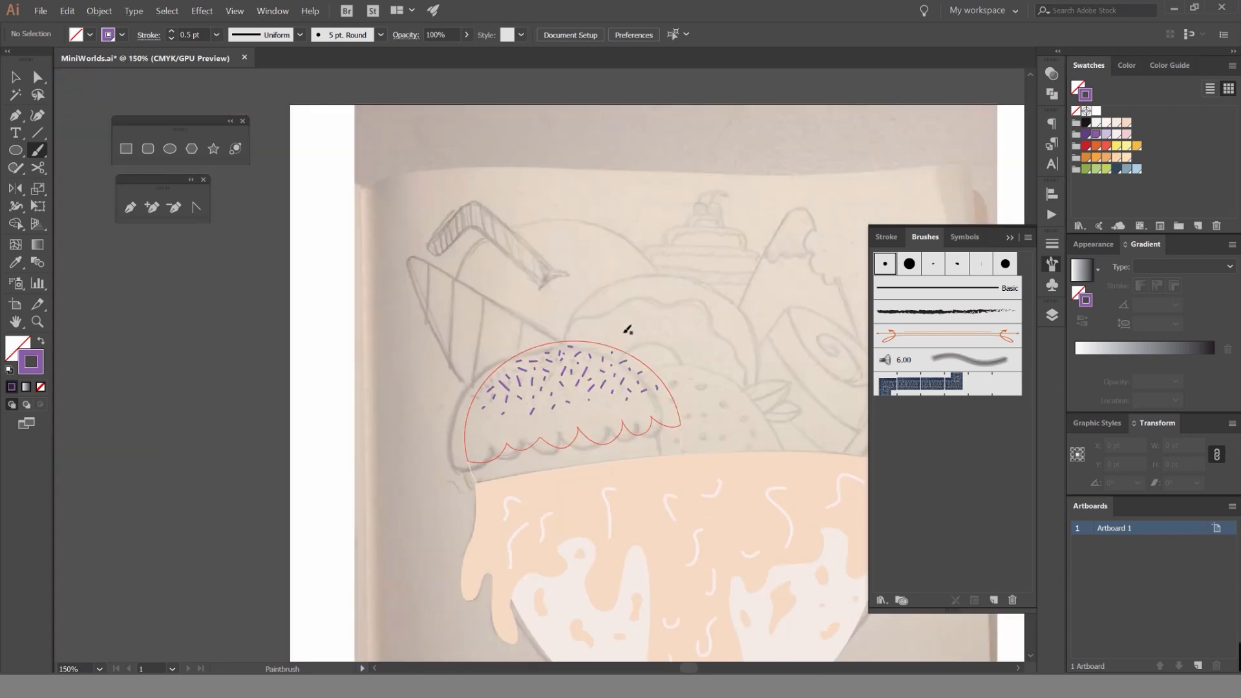
Move the floating shape and pen tool palettes off the dome and select all purple sprinkles by their matching stroke color.
{"action": "key", "text": "v"}
{"action": "scroll", "coordinate": [571, 404], "scroll_direction": "up", "scroll_amount": 5}
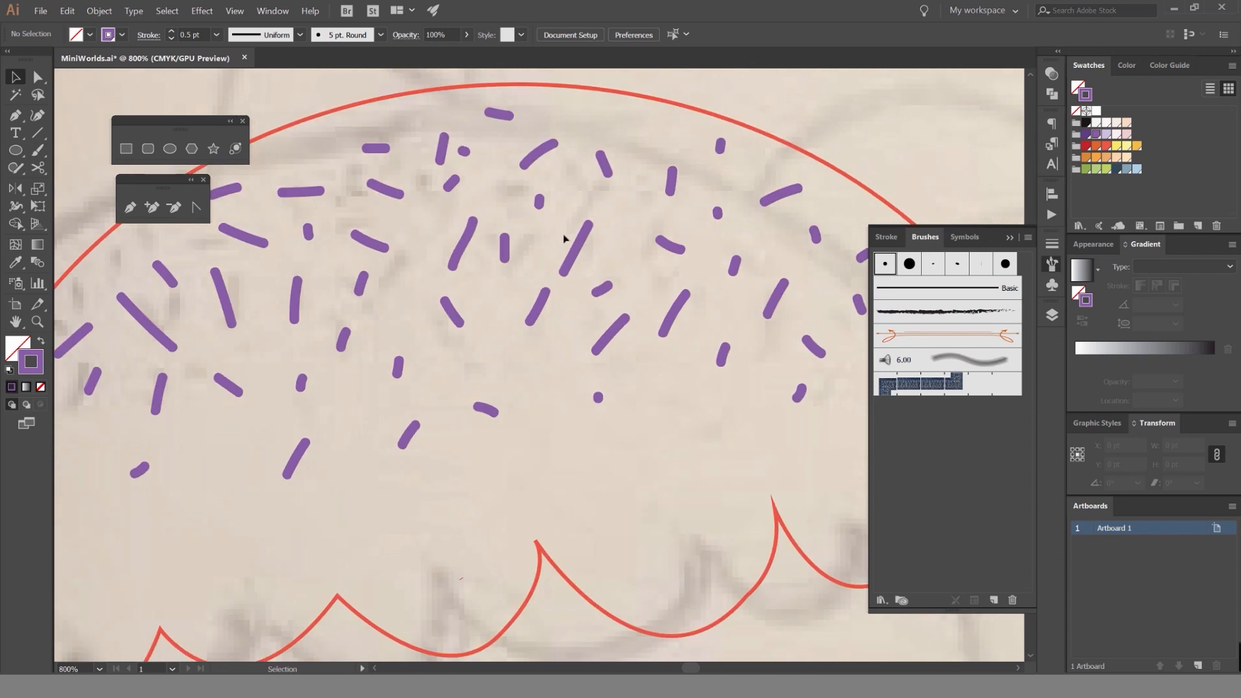
{"action": "left_click", "coordinate": [635, 241]}
{"action": "left_click", "coordinate": [578, 247]}
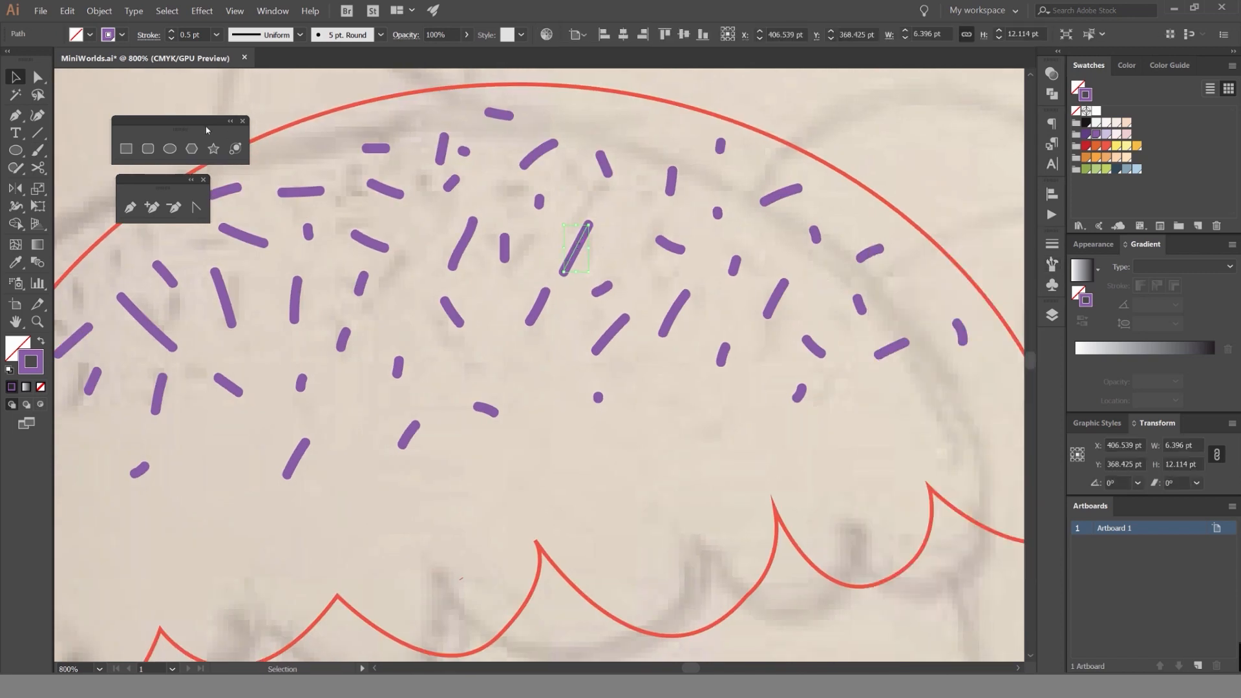
{"action": "left_click_drag", "start_coordinate": [183, 120], "coordinate": [149, 104]}
{"action": "left_click_drag", "start_coordinate": [163, 179], "coordinate": [132, 164]}
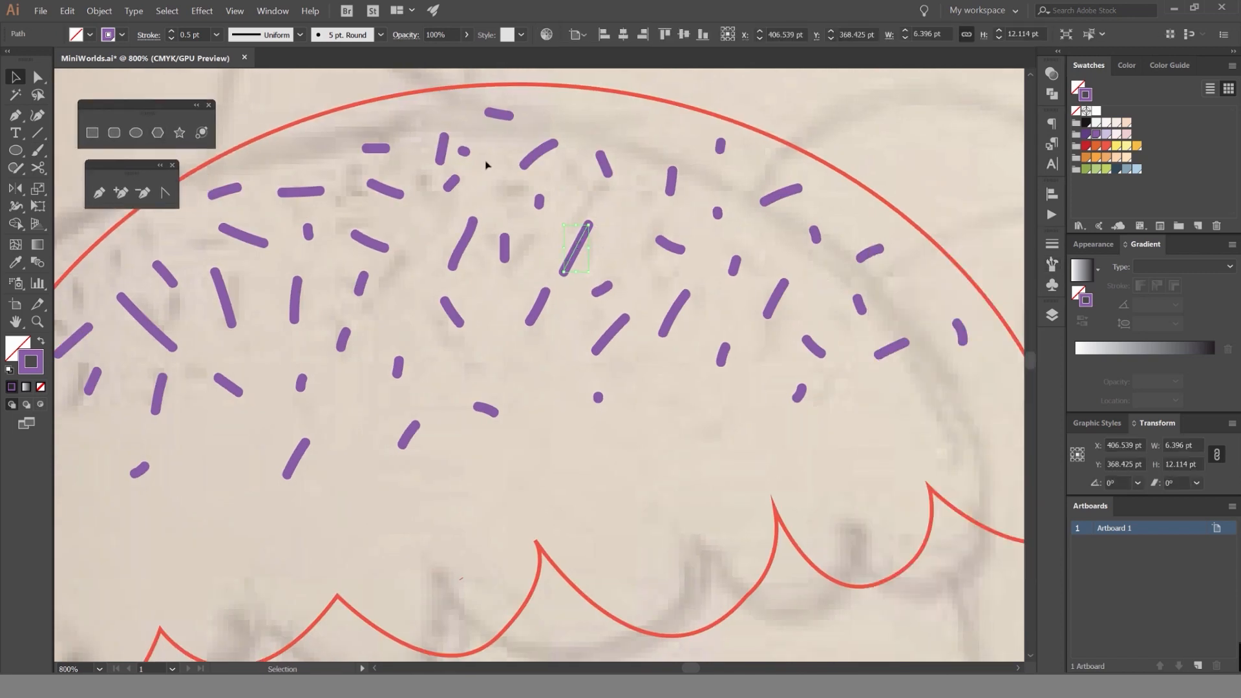
{"action": "left_click", "coordinate": [167, 11]}
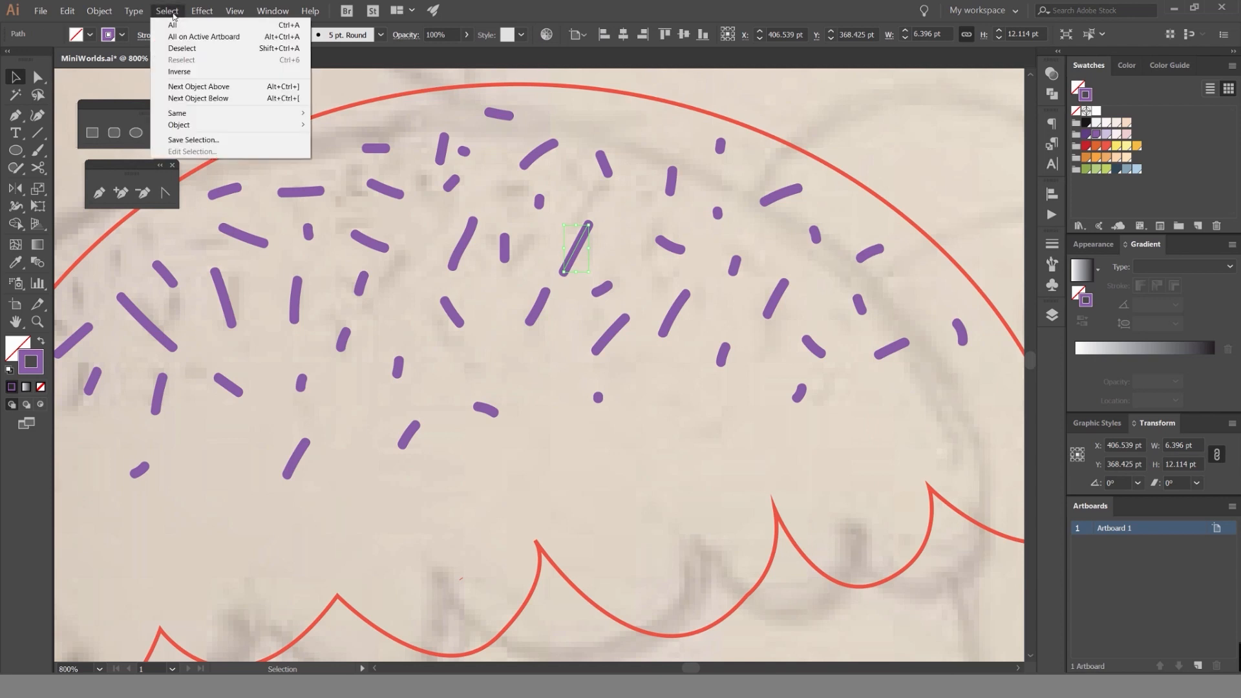
{"action": "mouse_move", "coordinate": [202, 118]}
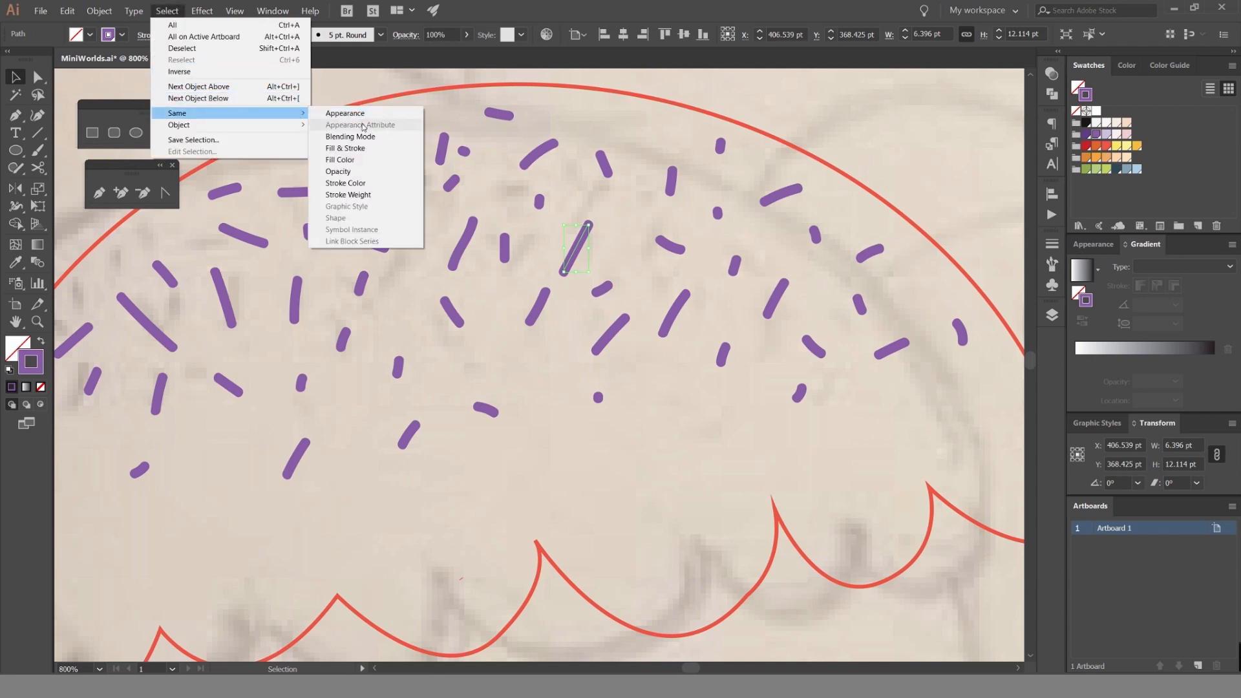
{"action": "left_click", "coordinate": [355, 186]}
Group all the selected purple sprinkles into one object, keeping them in place on the dome.
{"action": "scroll", "coordinate": [577, 238], "scroll_direction": "down", "scroll_amount": 5}
{"action": "scroll", "coordinate": [550, 262], "scroll_direction": "up", "scroll_amount": 3}
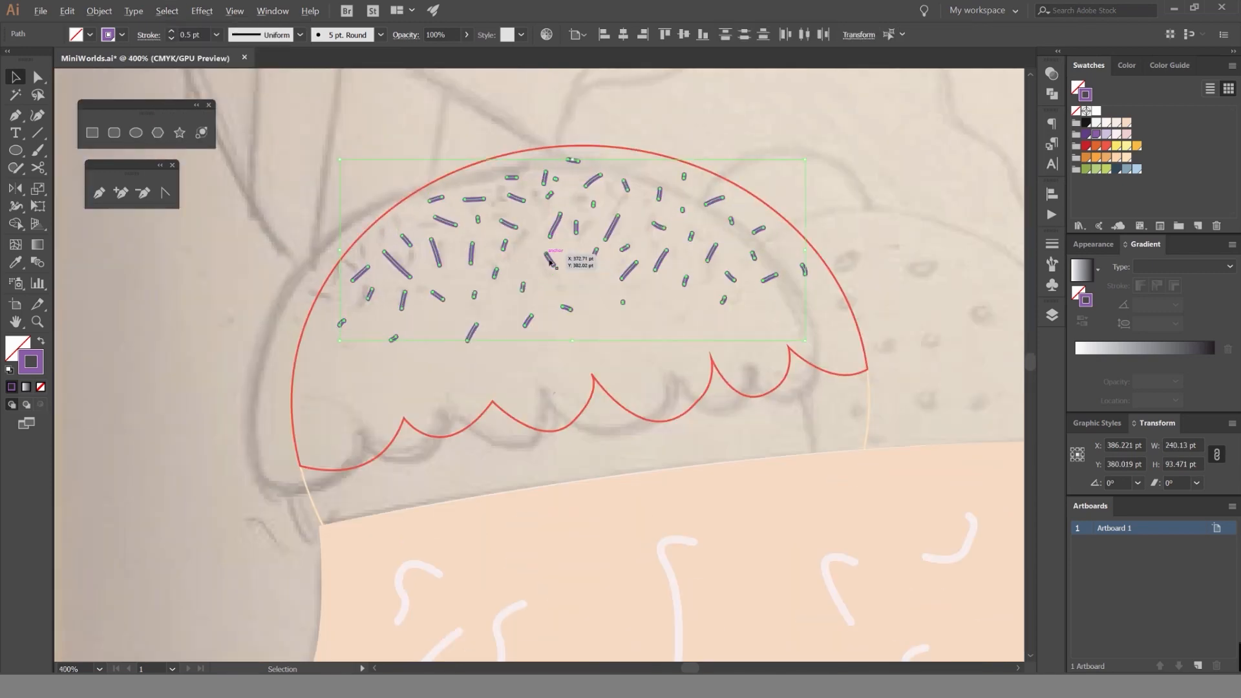
{"action": "scroll", "coordinate": [606, 245], "scroll_direction": "up", "scroll_amount": 3}
{"action": "scroll", "coordinate": [602, 238], "scroll_direction": "down", "scroll_amount": 5}
{"action": "left_click_drag", "start_coordinate": [601, 239], "coordinate": [419, 144]}
{"action": "key", "text": "ctrl+z"}
{"action": "scroll", "coordinate": [579, 281], "scroll_direction": "up", "scroll_amount": 3}
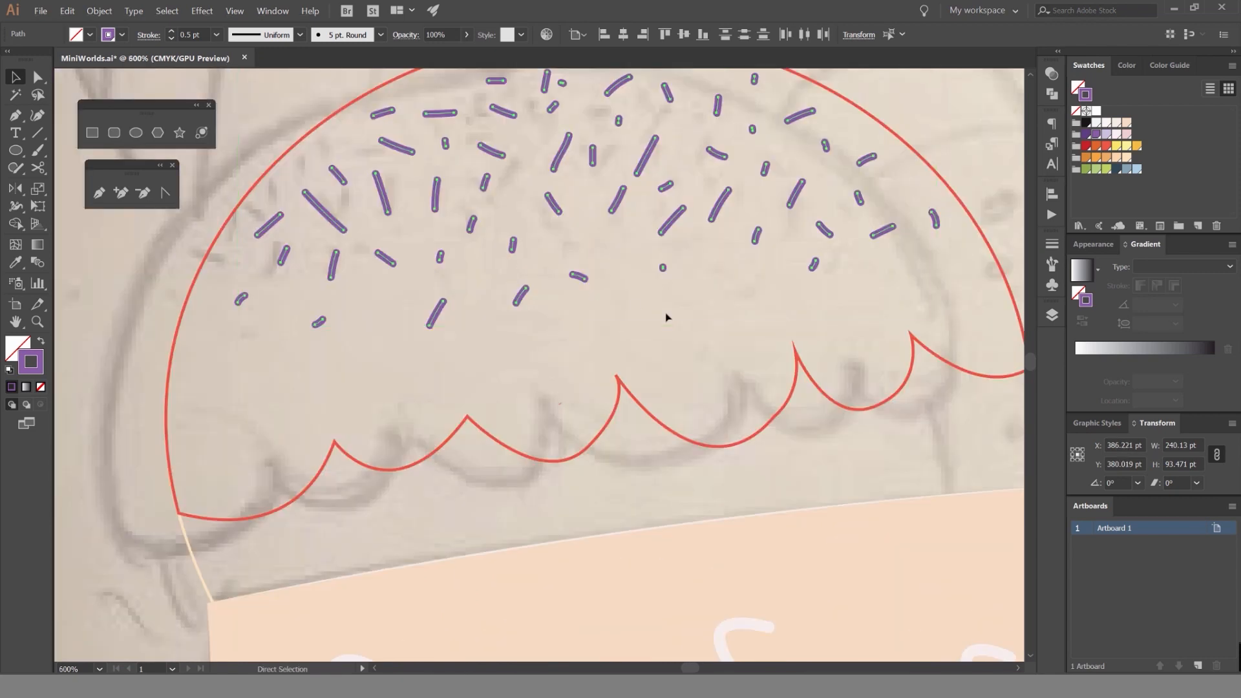
{"action": "key", "text": "v"}
{"action": "scroll", "coordinate": [667, 202], "scroll_direction": "down", "scroll_amount": 5}
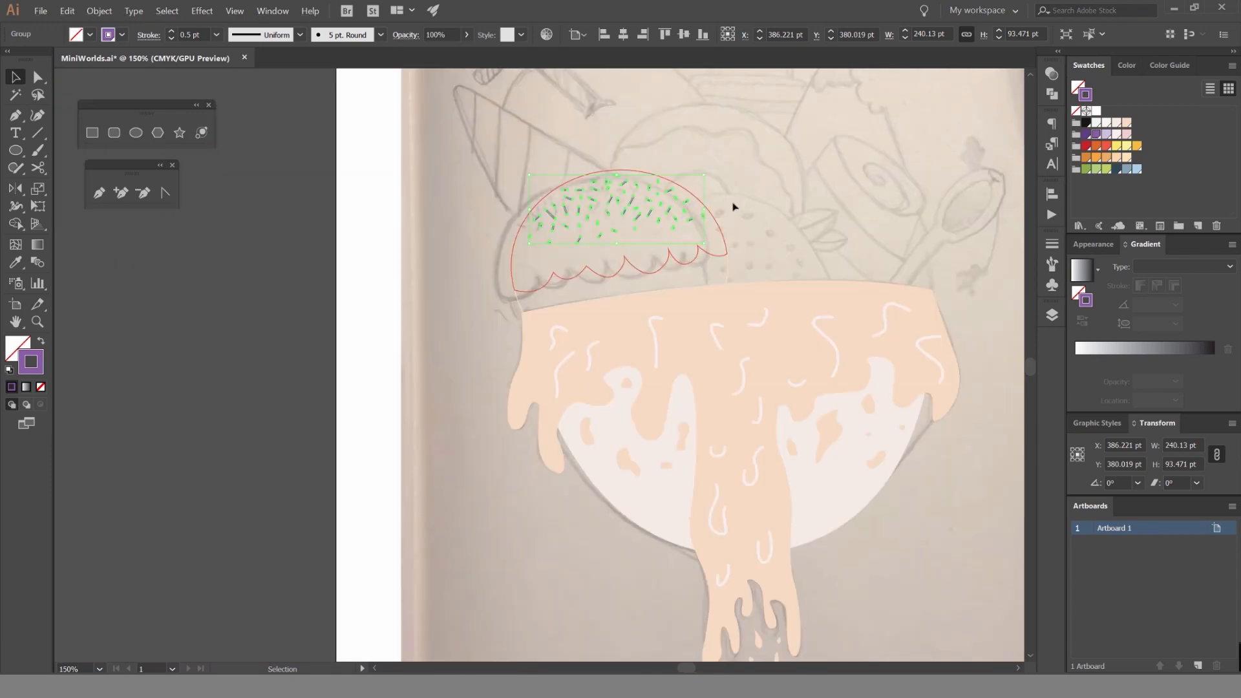
Try moving the sprinkle group off the dome over the sketch's upper right, and undo the move.
{"action": "left_click", "coordinate": [733, 207]}
{"action": "left_click", "coordinate": [690, 223]}
{"action": "scroll", "coordinate": [667, 205], "scroll_direction": "up", "scroll_amount": 2}
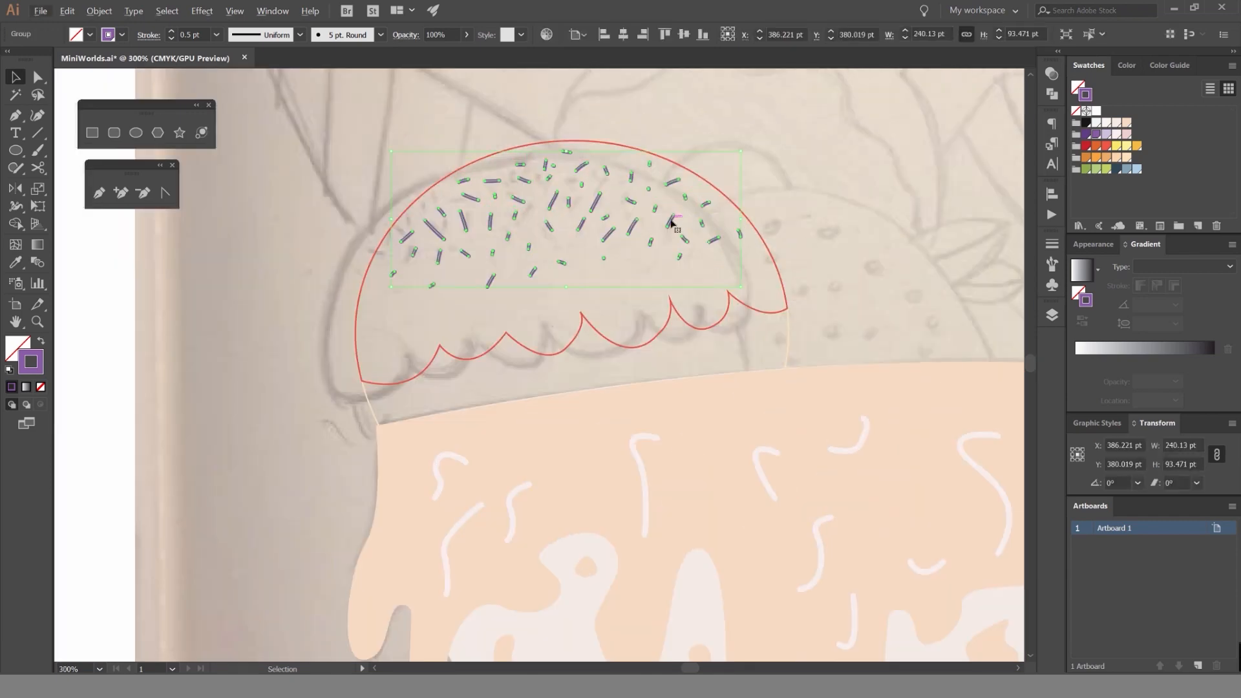
{"action": "left_click_drag", "start_coordinate": [673, 224], "coordinate": [590, 238]}
{"action": "scroll", "coordinate": [852, 167], "scroll_direction": "down", "scroll_amount": 3}
{"action": "left_click_drag", "start_coordinate": [548, 278], "coordinate": [643, 237]}
{"action": "left_click", "coordinate": [813, 149]}
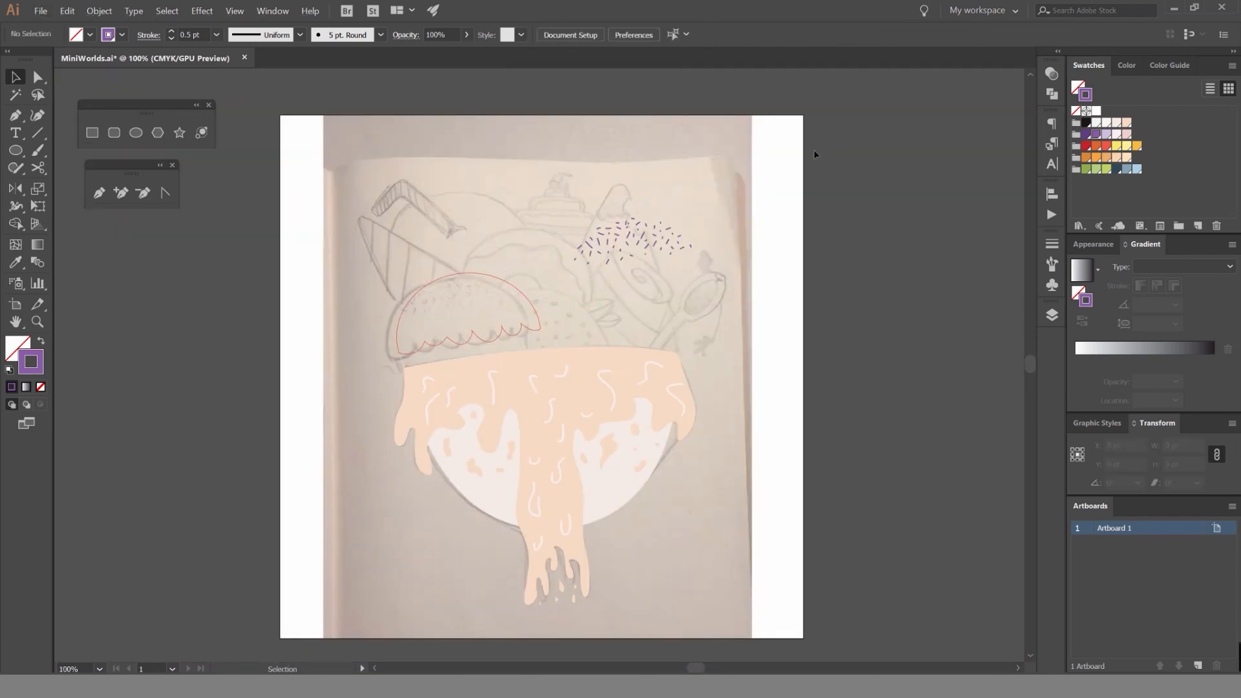
{"action": "key", "text": "ctrl+z"}
{"action": "key", "text": "ctrl+z"}
Preview the dome filled with red behind the sprinkles by swapping its fill and stroke, and undo the swap.
{"action": "left_click", "coordinate": [425, 274]}
{"action": "scroll", "coordinate": [427, 274], "scroll_direction": "up", "scroll_amount": 3}
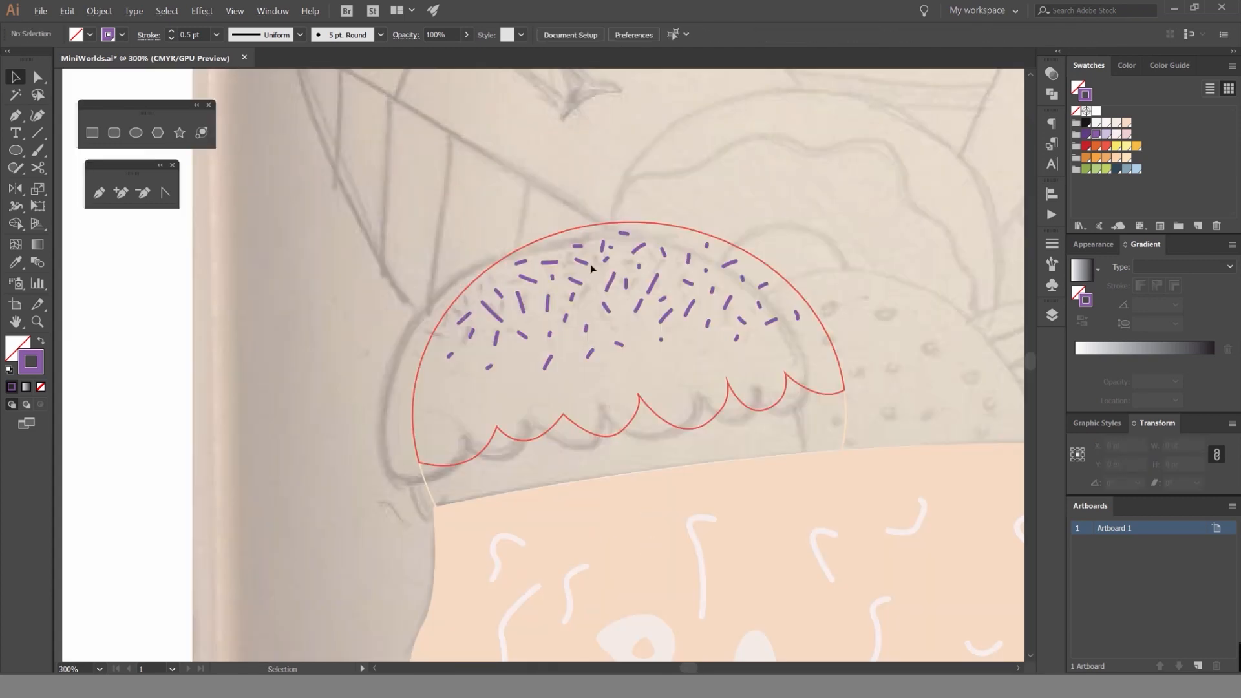
{"action": "left_click", "coordinate": [667, 227]}
{"action": "key", "text": "shift+x"}
{"action": "left_click", "coordinate": [762, 214]}
{"action": "scroll", "coordinate": [844, 194], "scroll_direction": "down", "scroll_amount": 3}
{"action": "scroll", "coordinate": [839, 199], "scroll_direction": "up", "scroll_amount": 3}
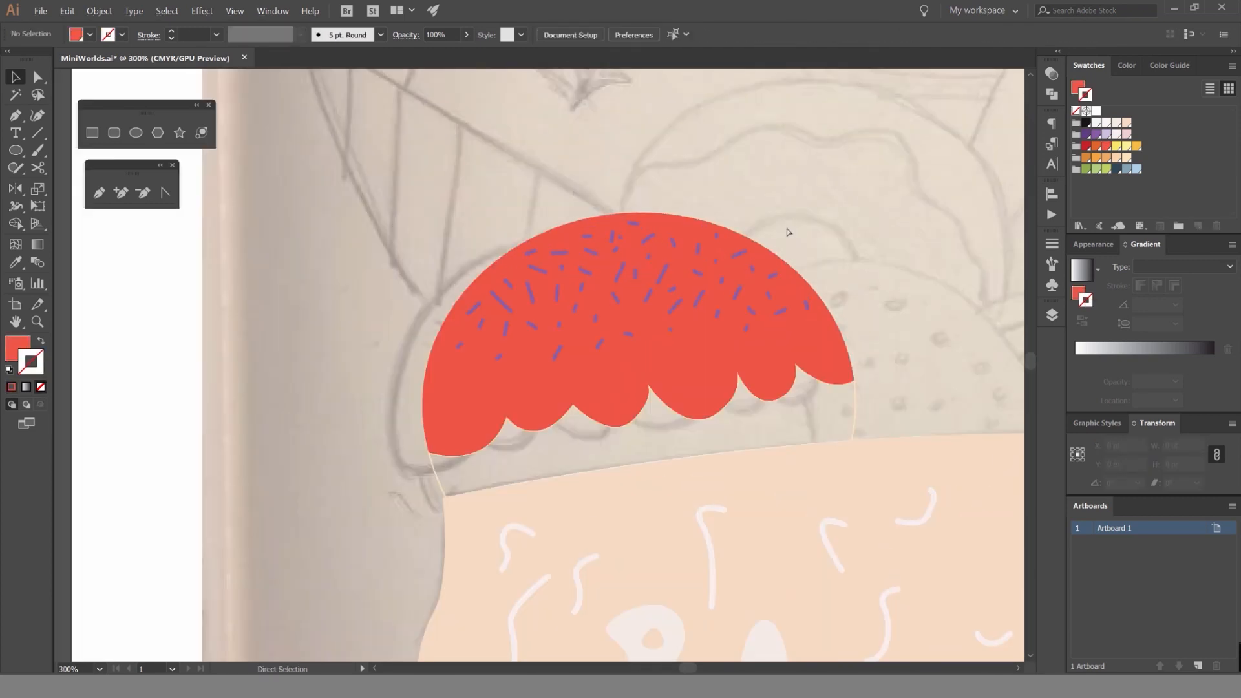
{"action": "key", "text": "ctrl+z"}
Start the cone outline with the Pen tool, tracing its upper edge from the dome to the curved tip, about 209 by 122 pt.
{"action": "left_click_drag", "start_coordinate": [673, 190], "coordinate": [666, 249]}
{"action": "left_click_drag", "start_coordinate": [370, 229], "coordinate": [484, 244]}
{"action": "left_click_drag", "start_coordinate": [631, 230], "coordinate": [677, 288]}
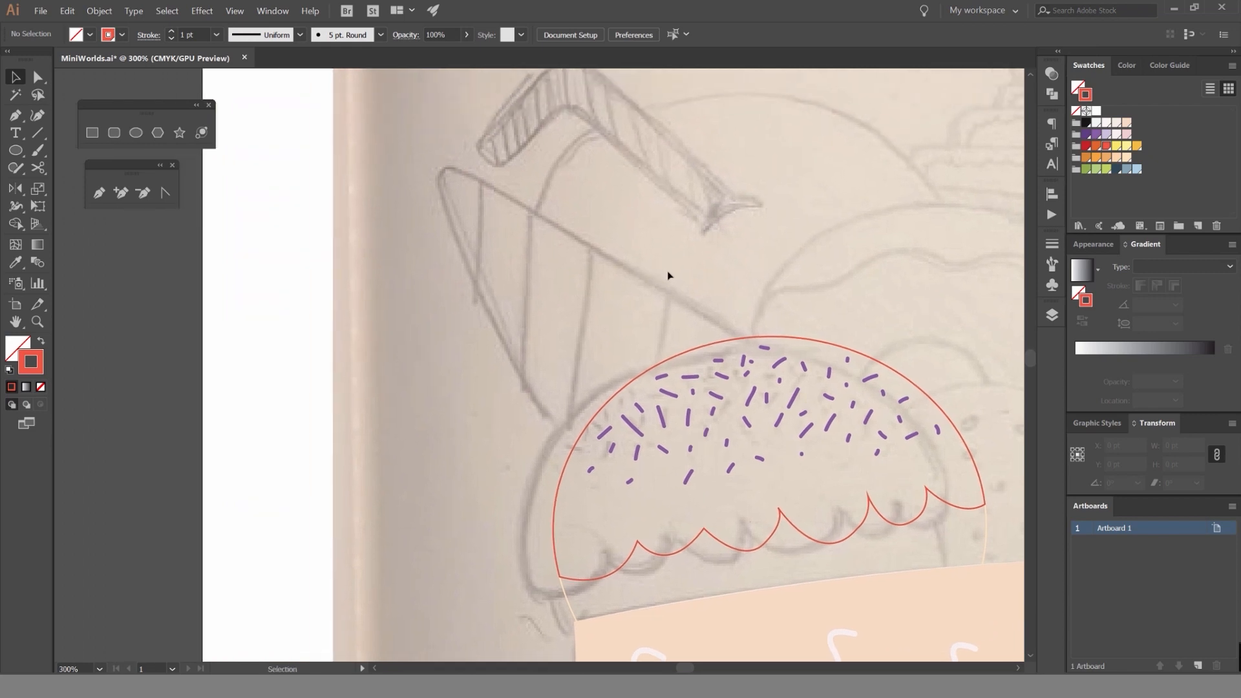
{"action": "key", "text": "p"}
{"action": "scroll", "coordinate": [751, 346], "scroll_direction": "up", "scroll_amount": 1}
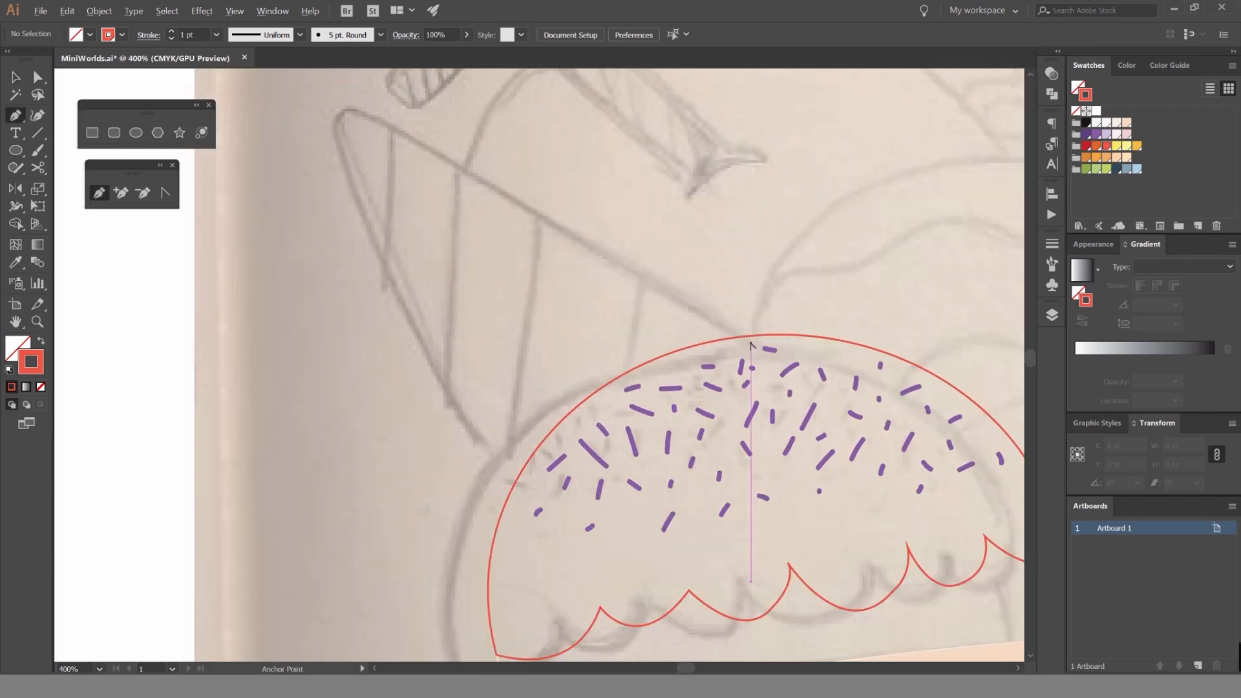
{"action": "left_click", "coordinate": [752, 347]}
{"action": "scroll", "coordinate": [377, 120], "scroll_direction": "up", "scroll_amount": 3}
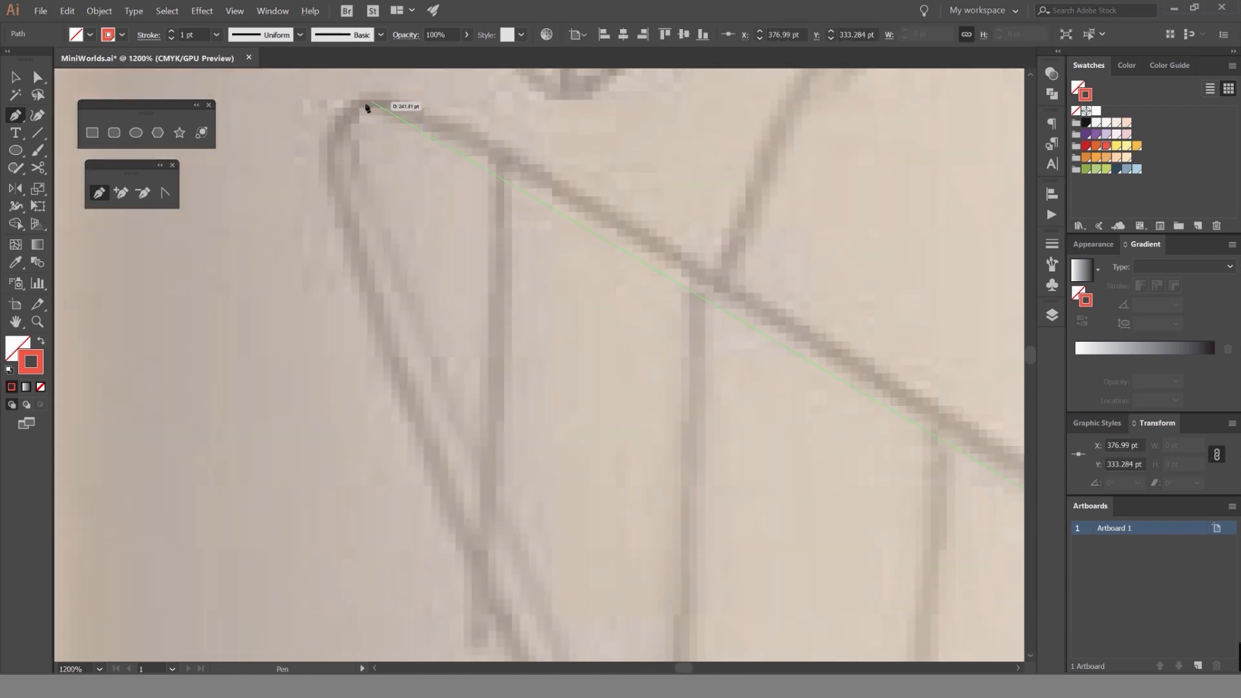
{"action": "left_click_drag", "start_coordinate": [362, 106], "coordinate": [310, 109]}
{"action": "mouse_move", "coordinate": [228, 122]}
{"action": "left_mouse_down"}
{"action": "mouse_move", "coordinate": [258, 144]}
{"action": "mouse_move", "coordinate": [304, 119]}
{"action": "left_mouse_up"}
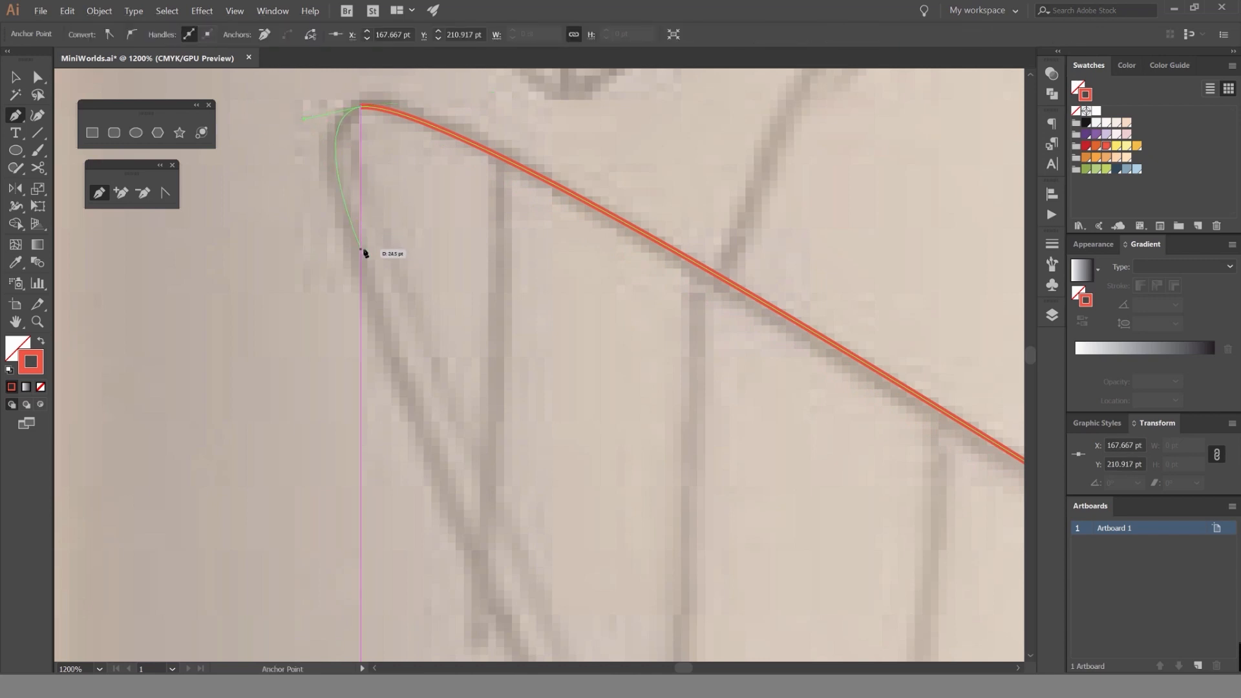
Trace around the cone's rounded tip and down its outer side, closing the outline over the dome at about 215 by 222 pt.
{"action": "scroll", "coordinate": [415, 392], "scroll_direction": "down", "scroll_amount": 2}
{"action": "scroll", "coordinate": [399, 360], "scroll_direction": "down", "scroll_amount": 3}
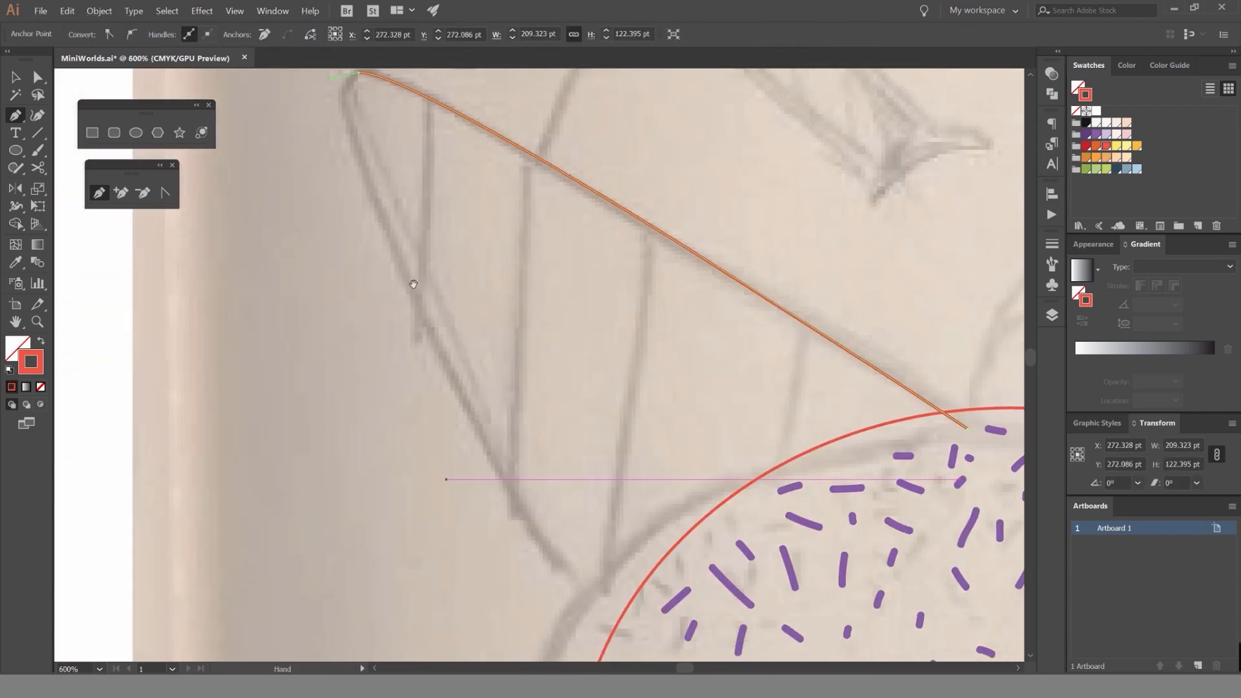
{"action": "scroll", "coordinate": [410, 276], "scroll_direction": "down", "scroll_amount": 2}
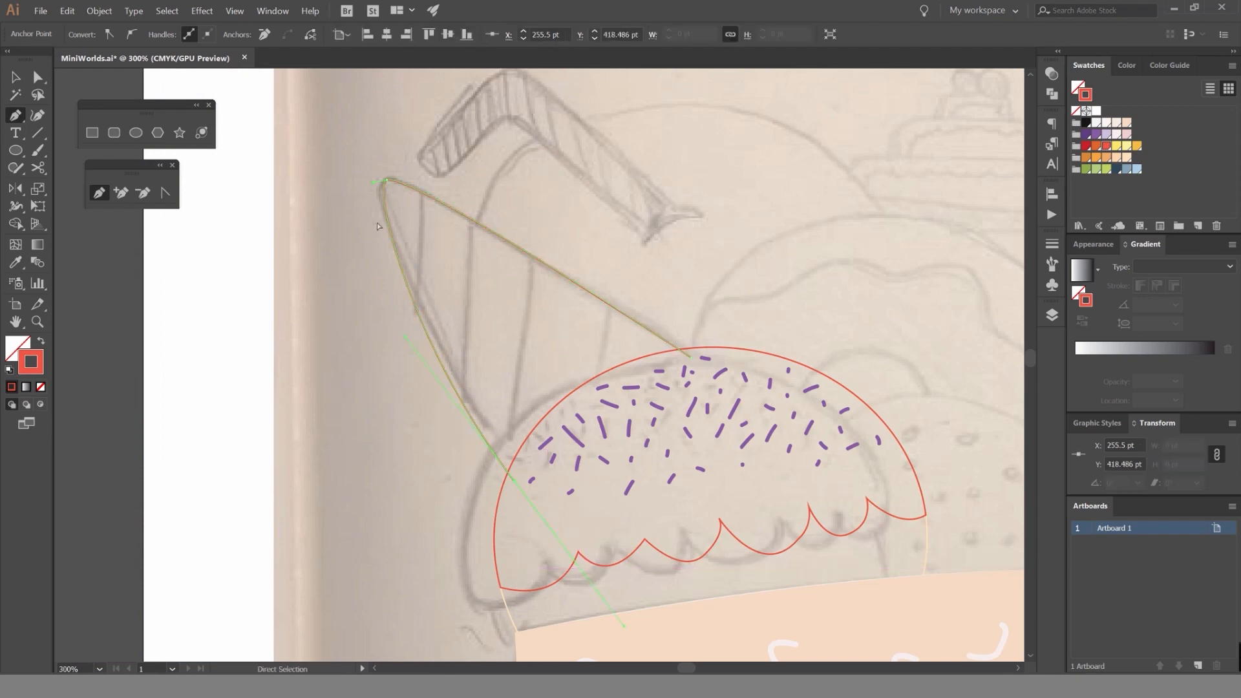
{"action": "scroll", "coordinate": [375, 186], "scroll_direction": "up", "scroll_amount": 5}
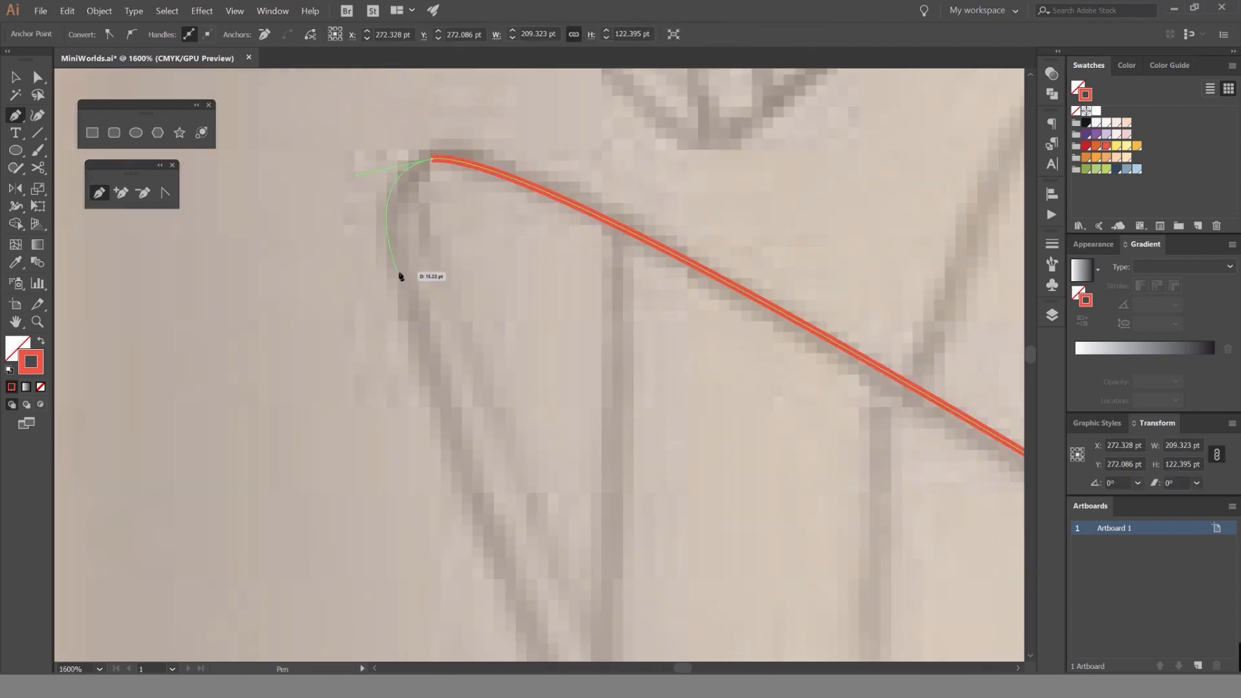
{"action": "scroll", "coordinate": [401, 277], "scroll_direction": "down", "scroll_amount": 3}
{"action": "scroll", "coordinate": [471, 456], "scroll_direction": "down", "scroll_amount": 6}
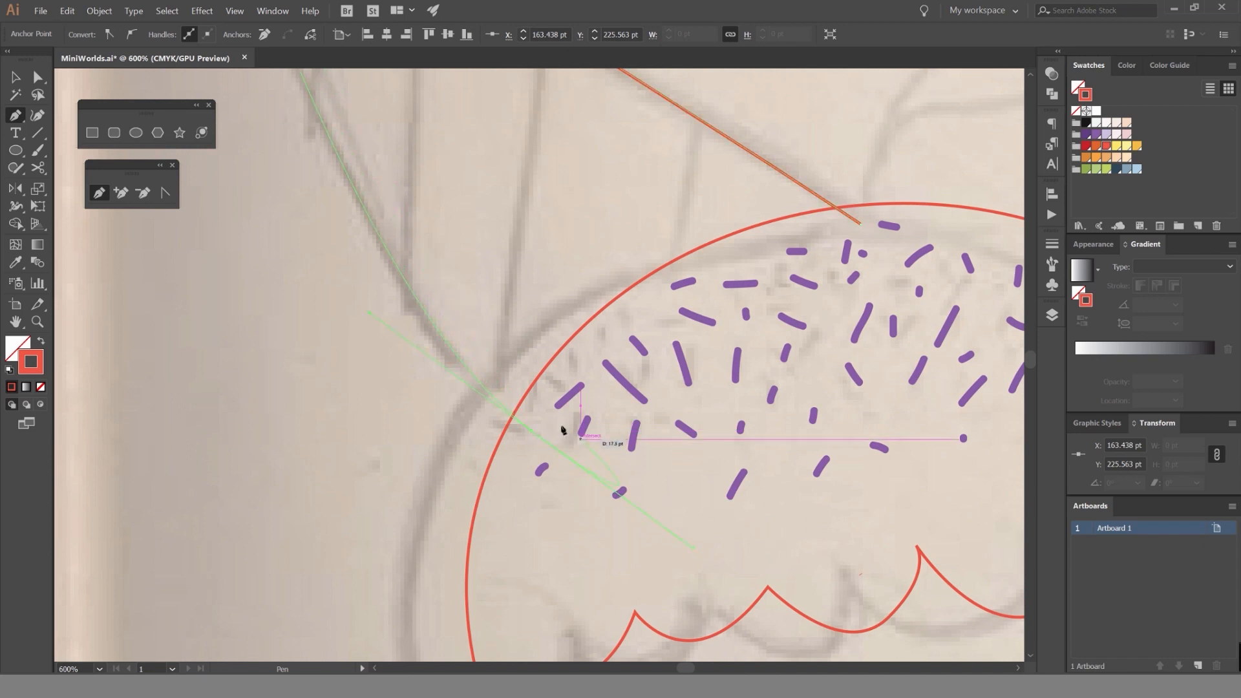
{"action": "scroll", "coordinate": [527, 467], "scroll_direction": "down", "scroll_amount": 2}
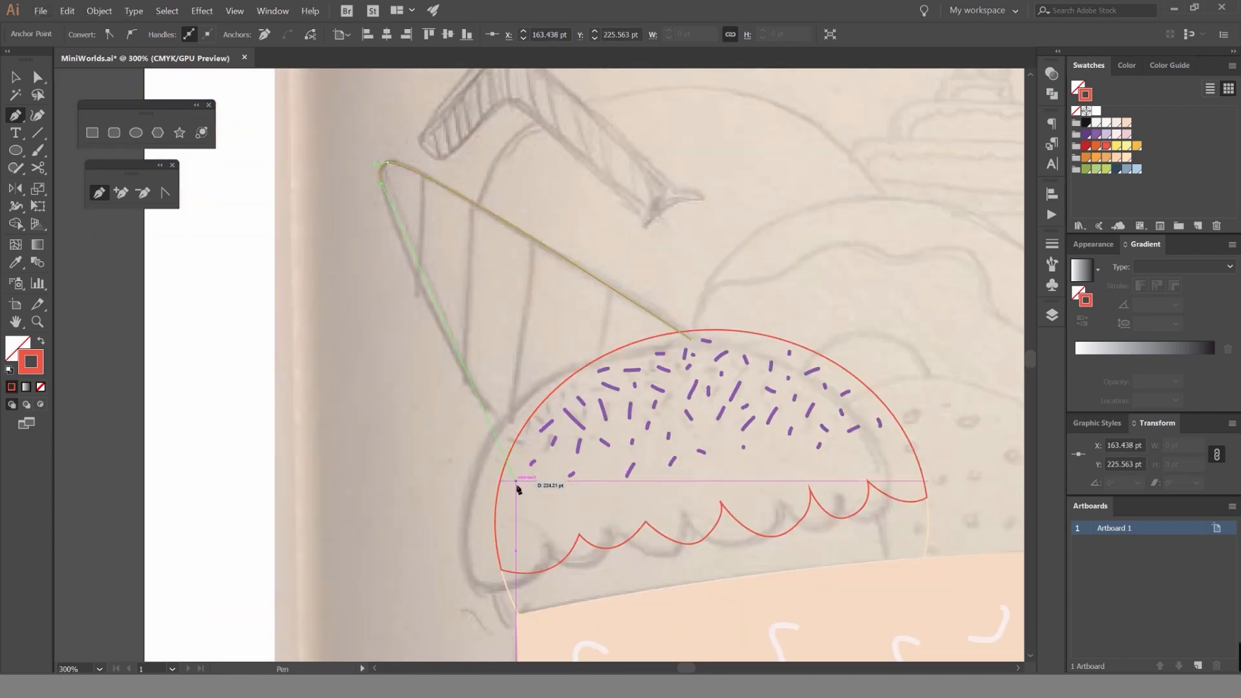
{"action": "left_click", "coordinate": [517, 483]}
{"action": "left_click", "coordinate": [692, 339]}
{"action": "key", "text": "v"}
{"action": "left_click", "coordinate": [701, 282]}
Fill the cone and the dome with their red stroke color and send the cone behind the dome.
{"action": "scroll", "coordinate": [698, 278], "scroll_direction": "down", "scroll_amount": 3}
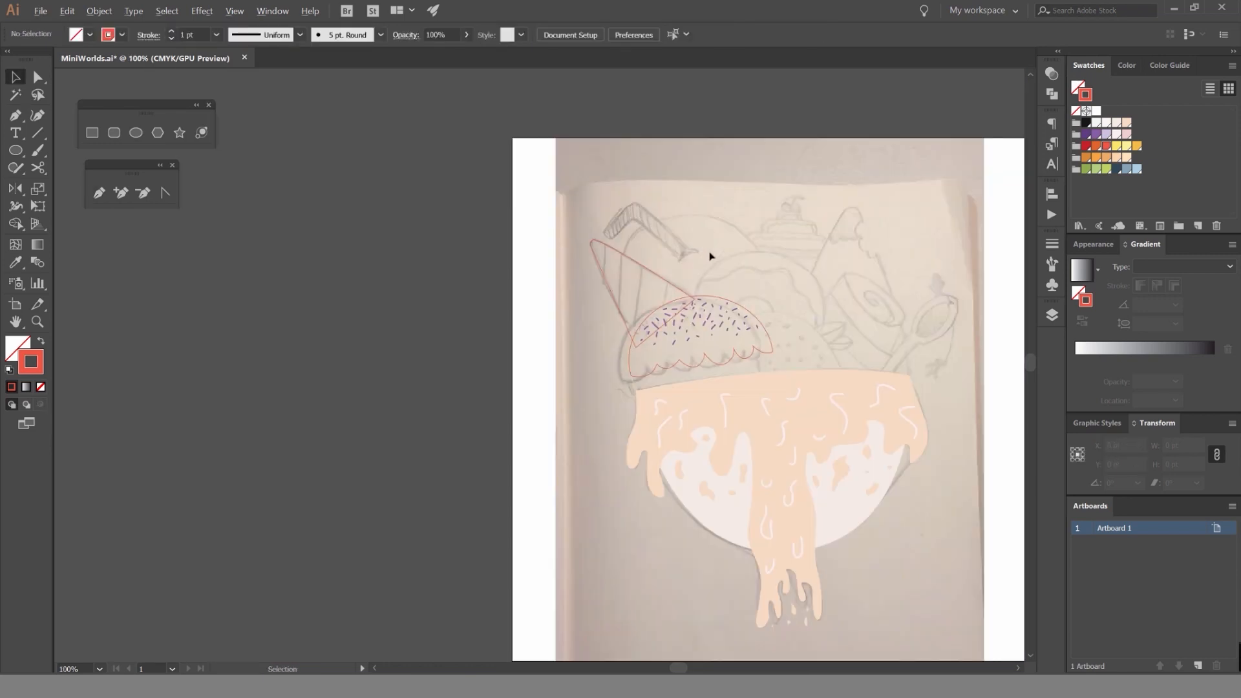
{"action": "scroll", "coordinate": [710, 256], "scroll_direction": "up", "scroll_amount": 3}
{"action": "left_click", "coordinate": [610, 299]}
{"action": "key", "text": "shift+x"}
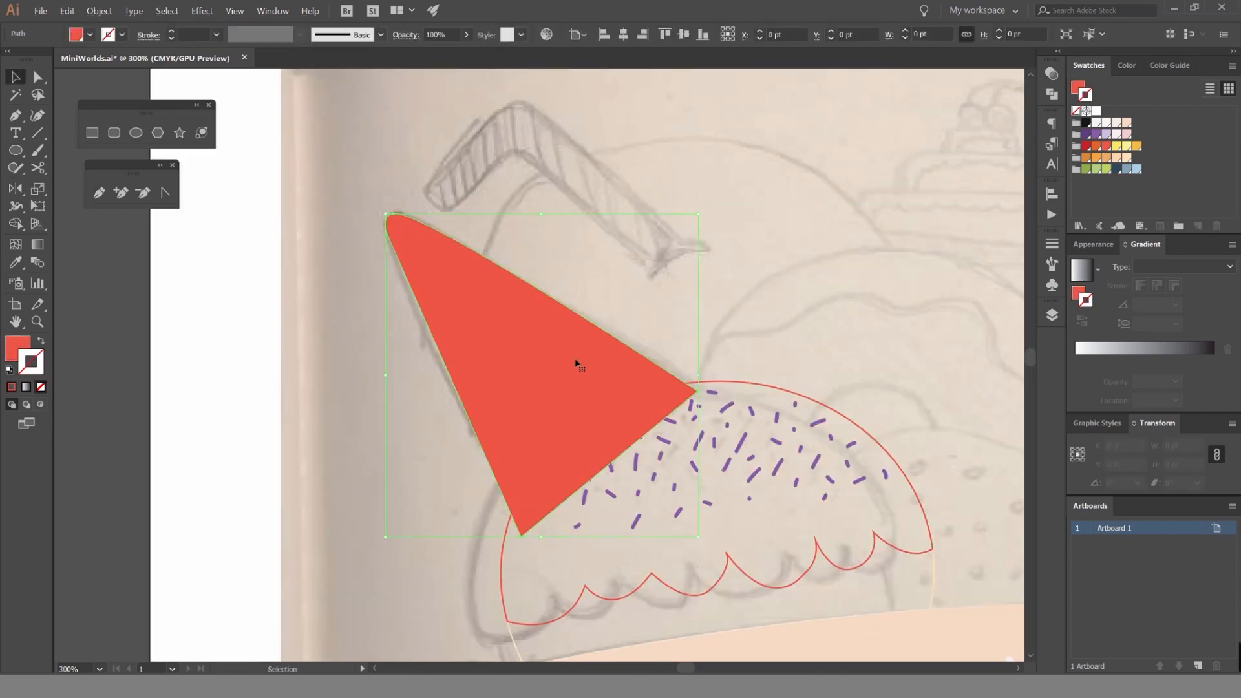
{"action": "key", "text": "ctrl"}
{"action": "left_click", "coordinate": [780, 387]}
{"action": "key", "text": "shift+x"}
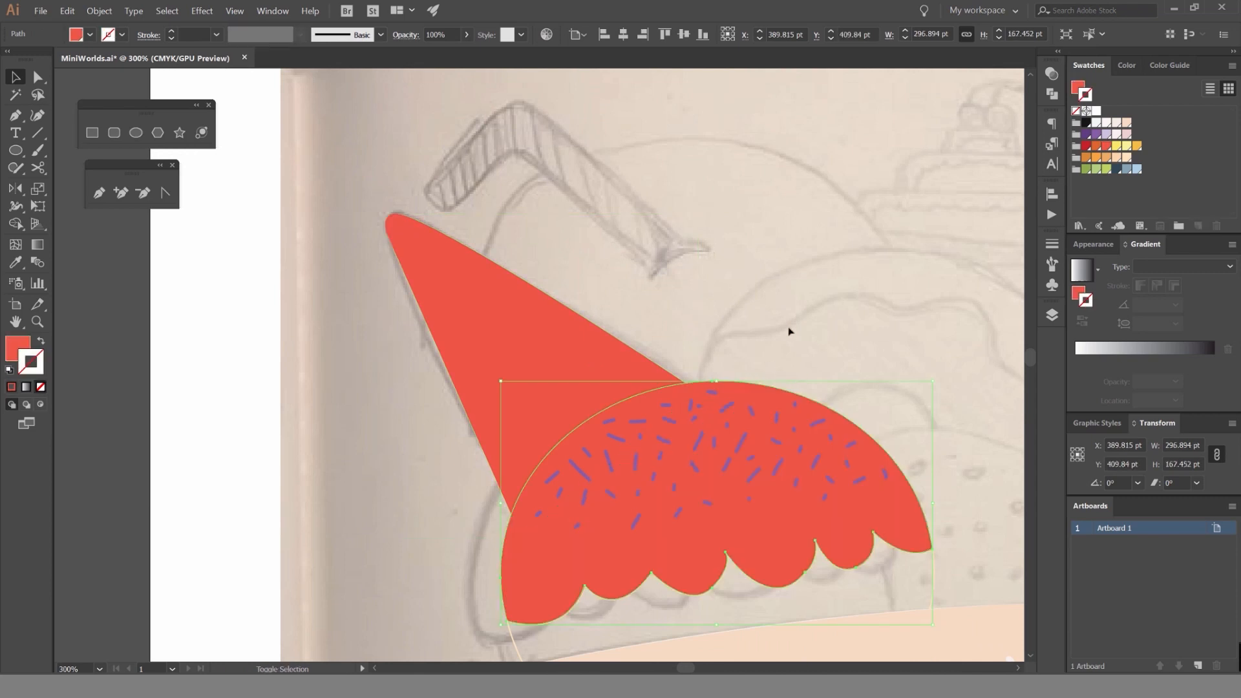
Recolor the cone with a pale orange fill and no stroke.
{"action": "left_click", "coordinate": [636, 371]}
{"action": "left_click", "coordinate": [1127, 158]}
{"action": "left_click", "coordinate": [799, 238]}
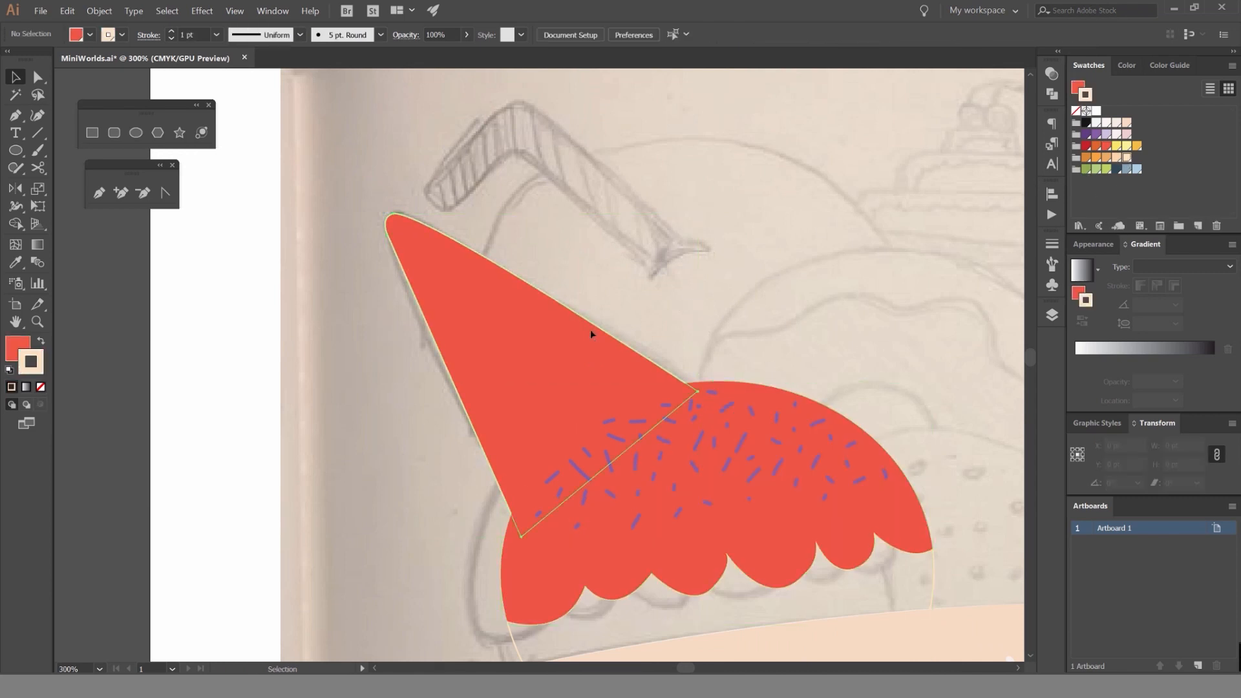
{"action": "left_click", "coordinate": [591, 328]}
{"action": "key", "text": "slash"}
{"action": "key", "text": "x"}
{"action": "left_click", "coordinate": [1117, 158]}
{"action": "left_click", "coordinate": [799, 311]}
{"action": "key", "text": "space"}
{"action": "left_click_drag", "start_coordinate": [794, 316], "coordinate": [644, 122]}
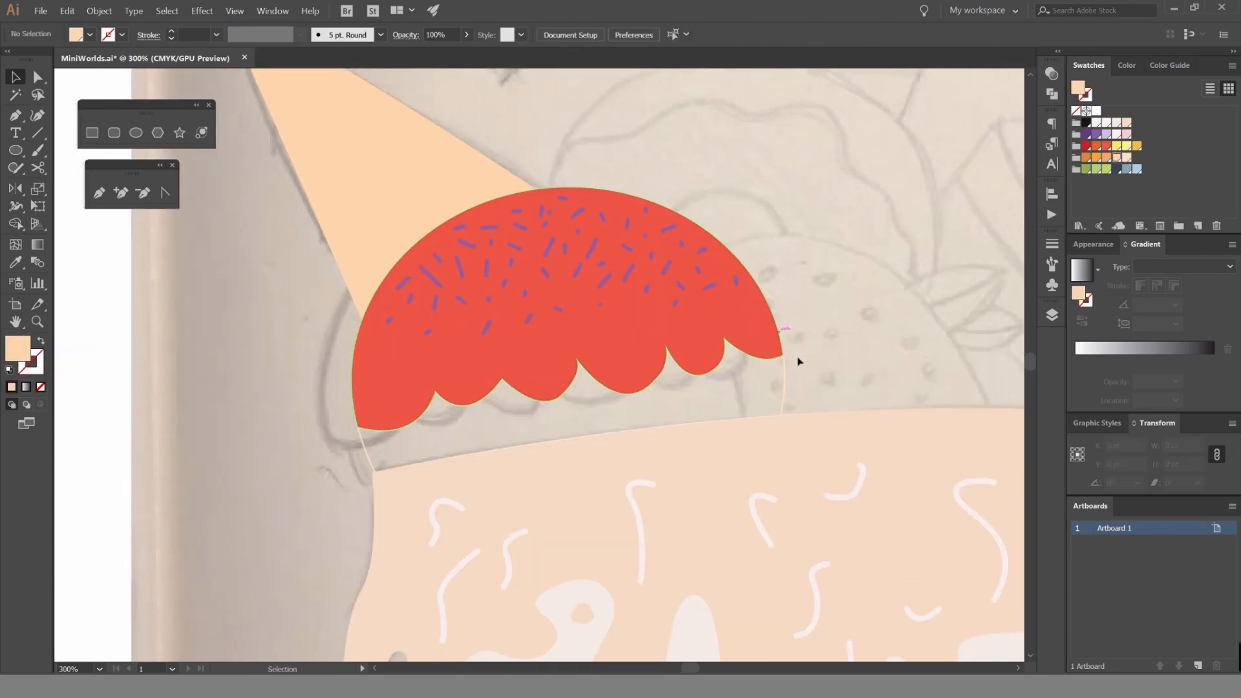
Turn the scoop base's cream outline into a fill and change the scalloped dome's fill to orange.
{"action": "left_click", "coordinate": [783, 363]}
{"action": "key", "text": "shift+x"}
{"action": "left_click", "coordinate": [761, 329]}
{"action": "left_click", "coordinate": [1095, 158]}
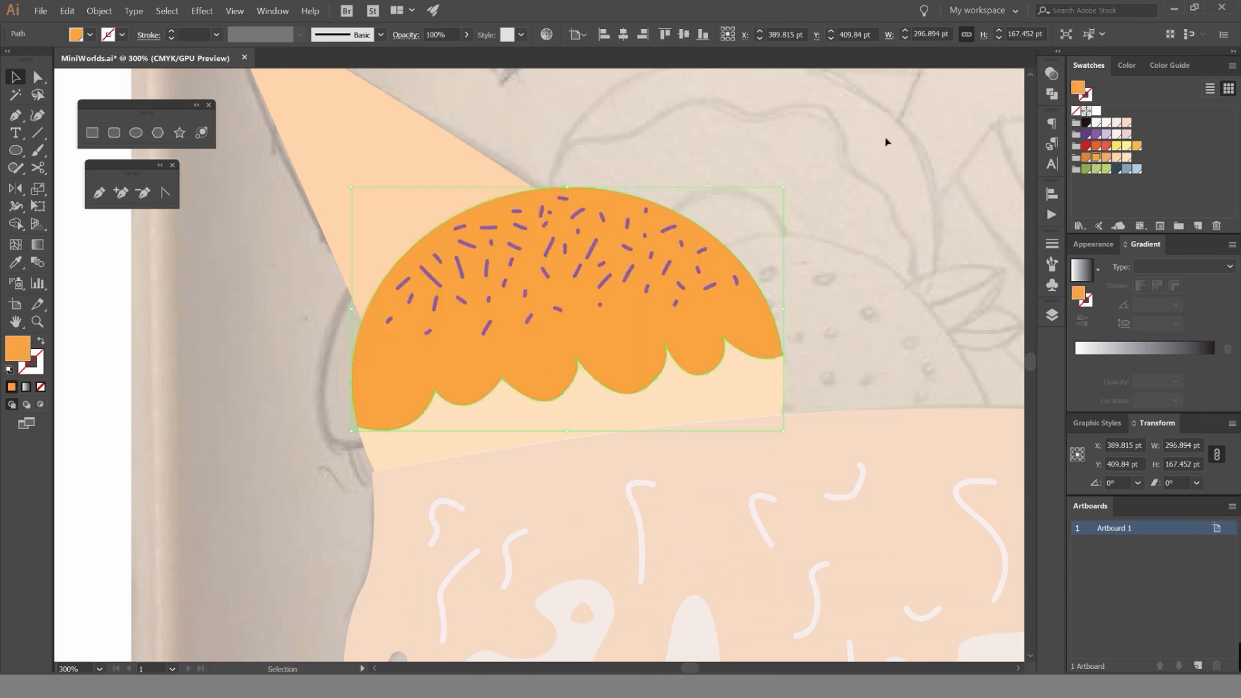
{"action": "left_click", "coordinate": [886, 143]}
{"action": "scroll", "coordinate": [777, 206], "scroll_direction": "down", "scroll_amount": 3}
{"action": "key", "text": "space"}
{"action": "left_click_drag", "start_coordinate": [777, 207], "coordinate": [714, 227]}
{"action": "scroll", "coordinate": [703, 226], "scroll_direction": "down", "scroll_amount": 2}
{"action": "scroll", "coordinate": [683, 216], "scroll_direction": "up", "scroll_amount": 3}
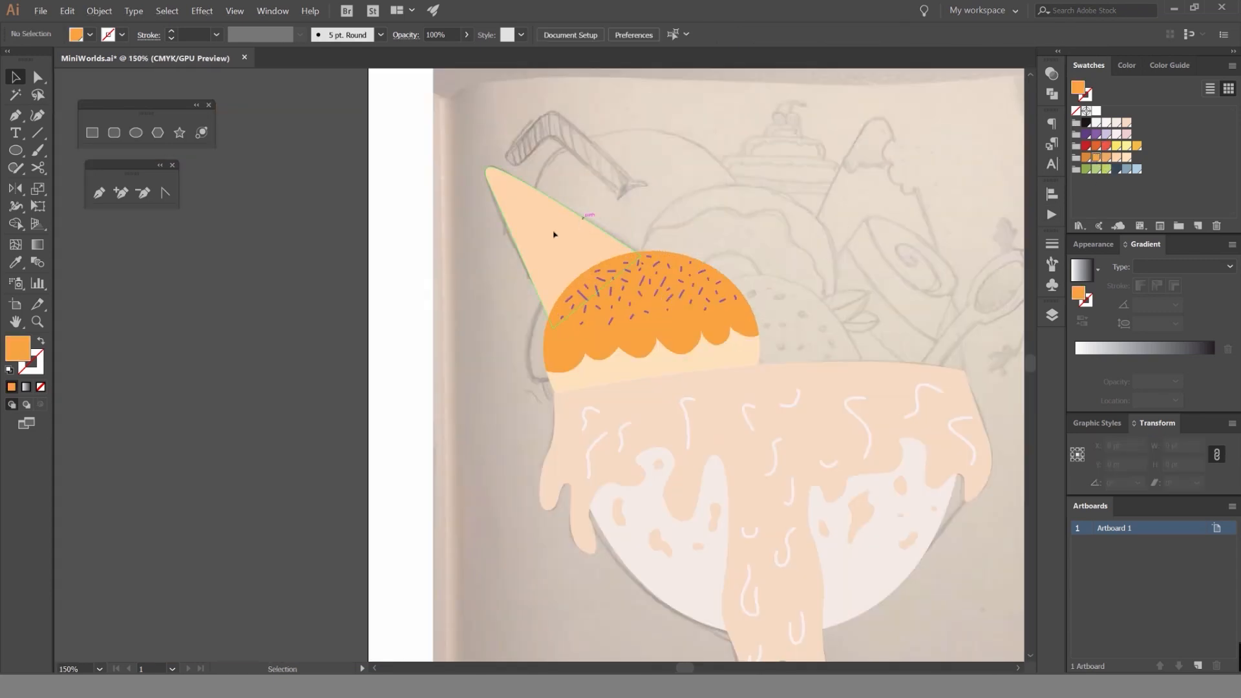
Swap the cone's fill and stroke so it is only a pale orange outline over the sketched stripes.
{"action": "left_click", "coordinate": [554, 233]}
{"action": "left_click", "coordinate": [568, 187]}
{"action": "scroll", "coordinate": [528, 202], "scroll_direction": "up", "scroll_amount": 3}
{"action": "left_click", "coordinate": [530, 198]}
{"action": "key", "text": "shift+x"}
{"action": "left_click", "coordinate": [564, 153]}
{"action": "key", "text": "space"}
{"action": "scroll", "coordinate": [507, 172], "scroll_direction": "up", "scroll_amount": 3}
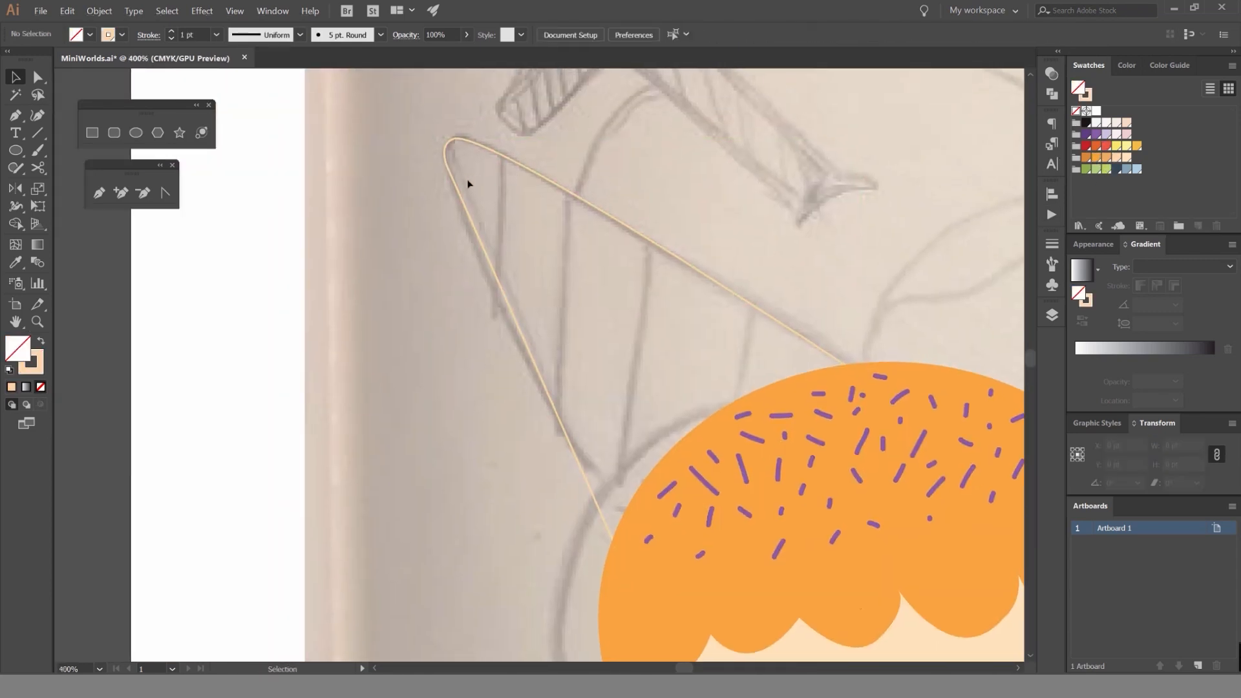
Draw the two straight stripe lines nearest the cone's tip with the Pen tool, extending them past both edges of the outline.
{"action": "key", "text": "p"}
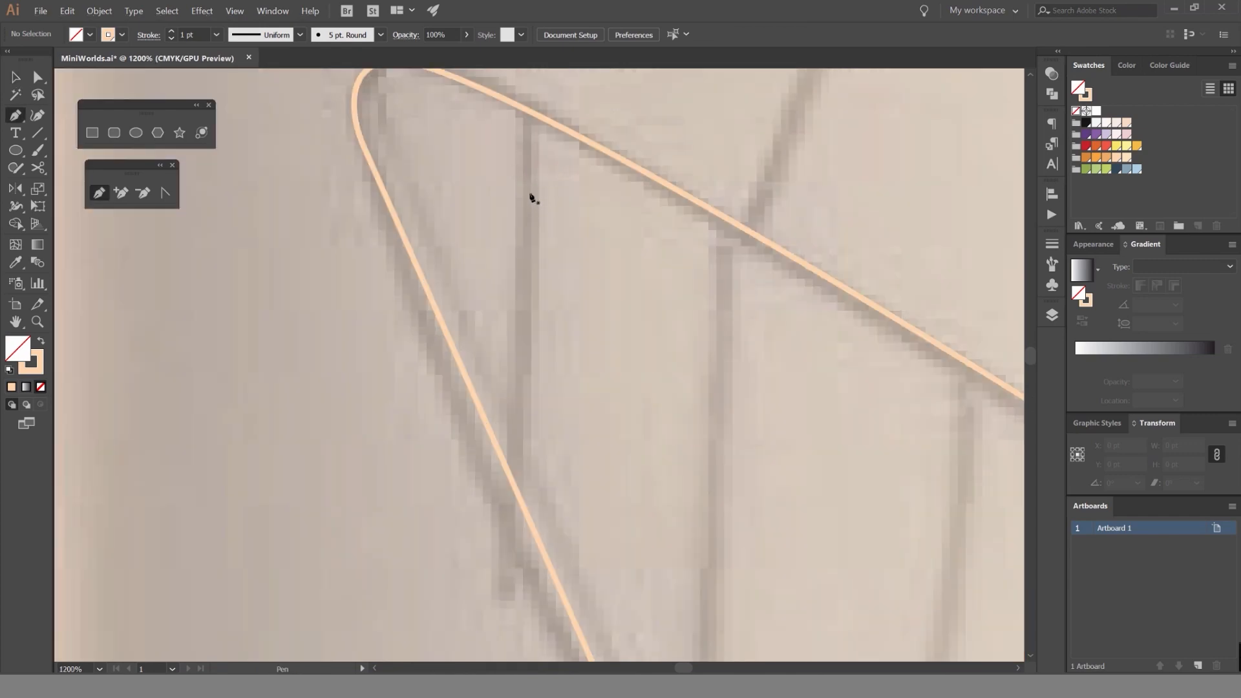
{"action": "scroll", "coordinate": [529, 193], "scroll_direction": "down", "scroll_amount": 3}
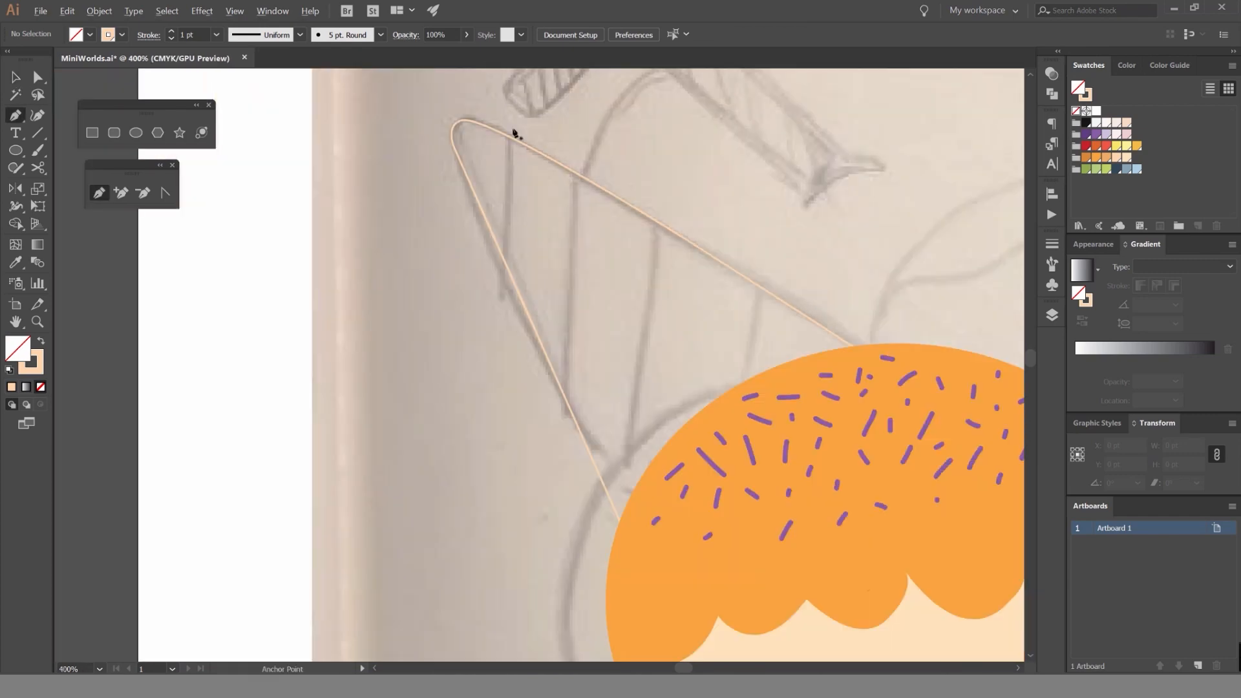
{"action": "left_click", "coordinate": [508, 104]}
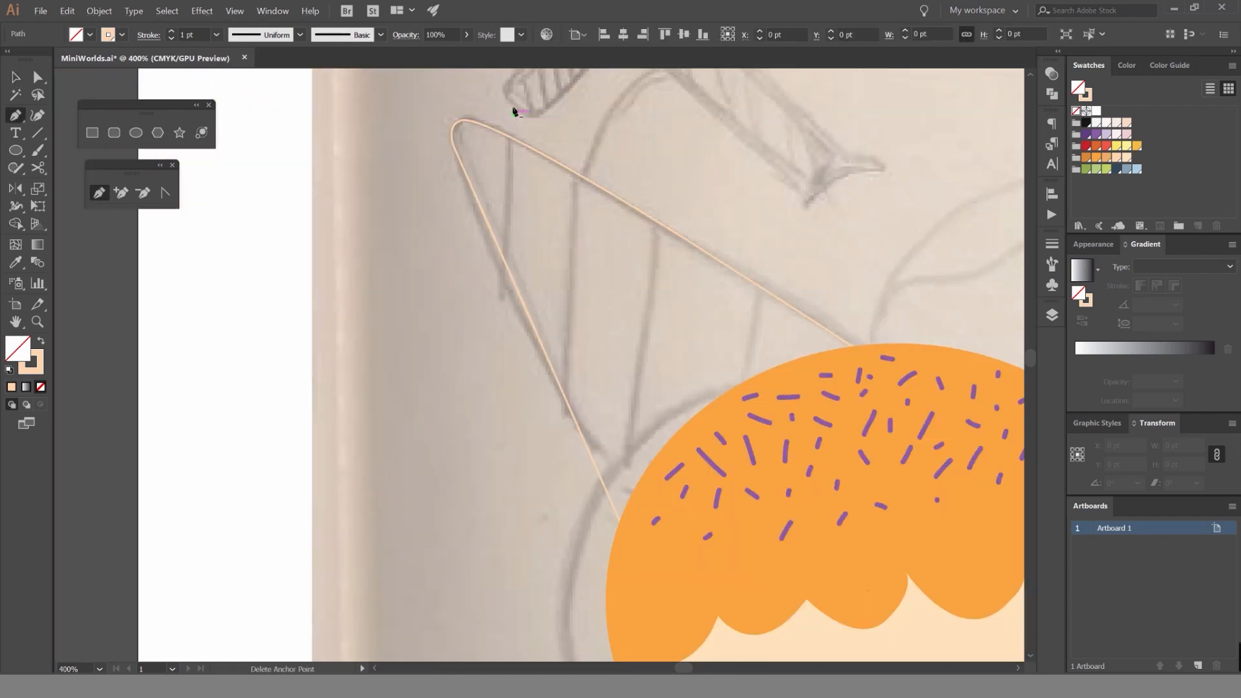
{"action": "left_click", "coordinate": [507, 385]}
{"action": "key", "text": "v"}
{"action": "left_click", "coordinate": [573, 144]}
{"action": "left_click_drag", "start_coordinate": [591, 155], "coordinate": [580, 132]}
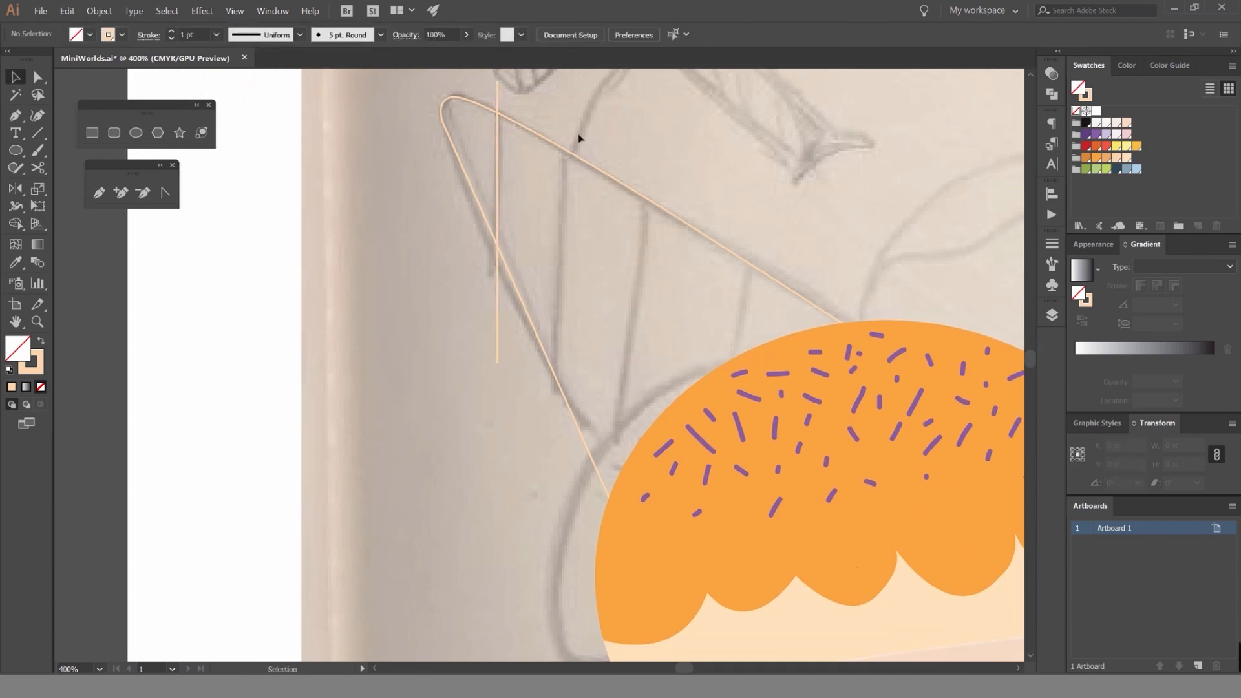
{"action": "key", "text": "p"}
{"action": "left_click", "coordinate": [553, 482]}
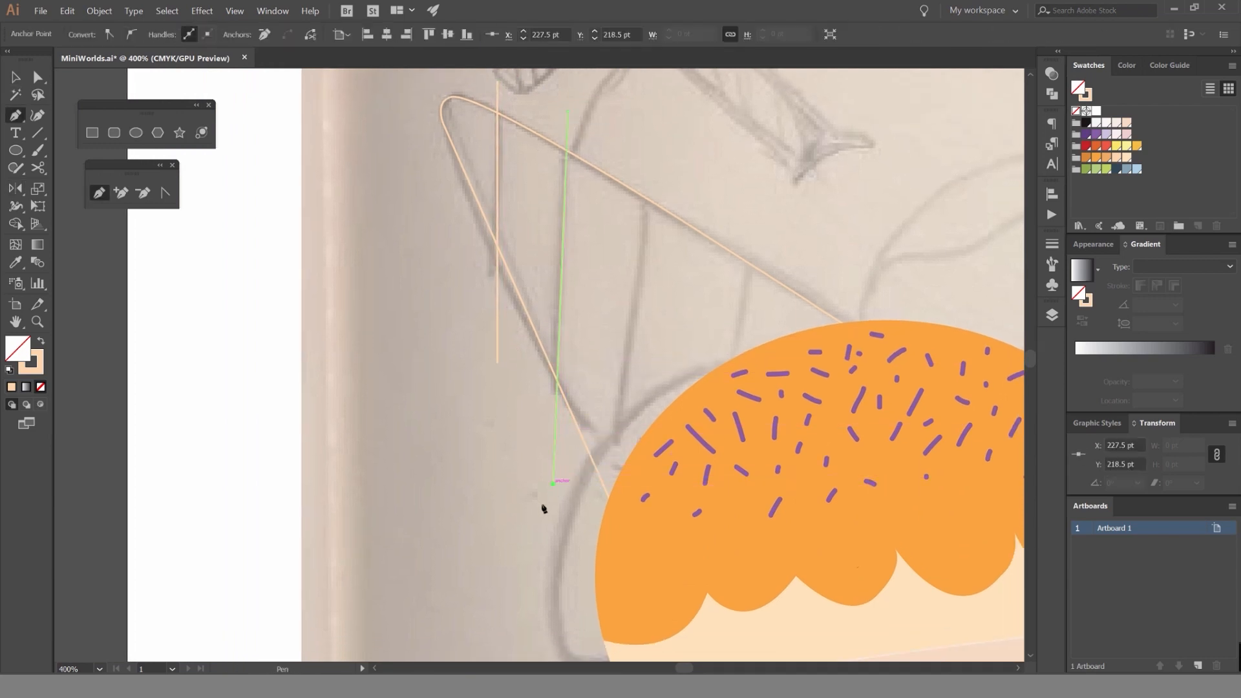
{"action": "key", "text": "v"}
{"action": "left_click", "coordinate": [690, 274]}
Draw the remaining two slanted stripe lines across the cone near the dome, extending them past the outline.
{"action": "key", "text": "p"}
{"action": "left_click", "coordinate": [650, 158]}
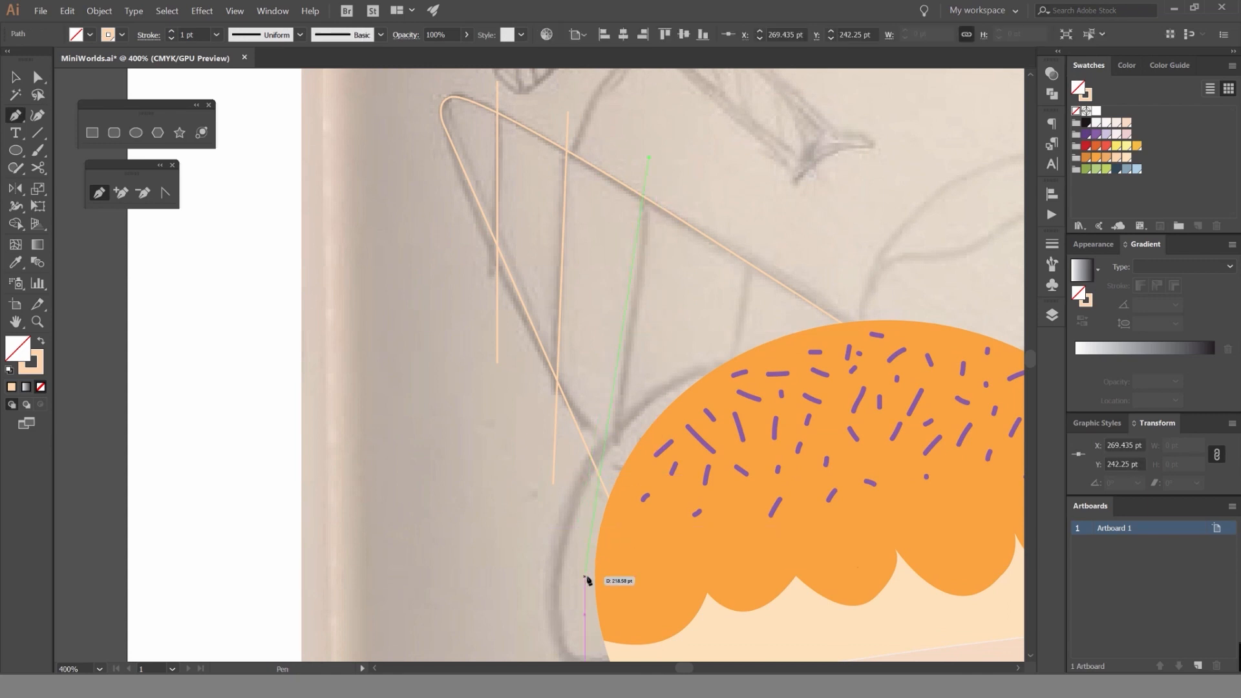
{"action": "left_click", "coordinate": [593, 595]}
{"action": "left_click", "coordinate": [565, 566], "text": "ctrl"}
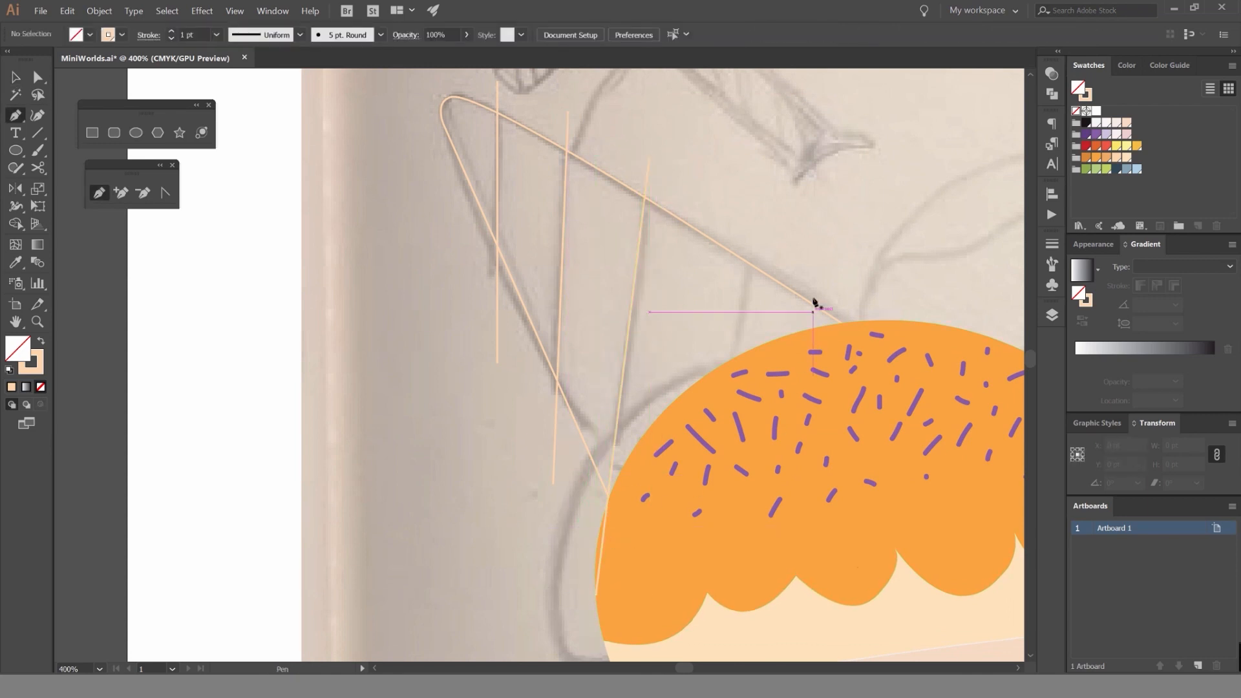
{"action": "left_click", "coordinate": [768, 204]}
{"action": "left_click", "coordinate": [688, 562]}
{"action": "key", "text": "v"}
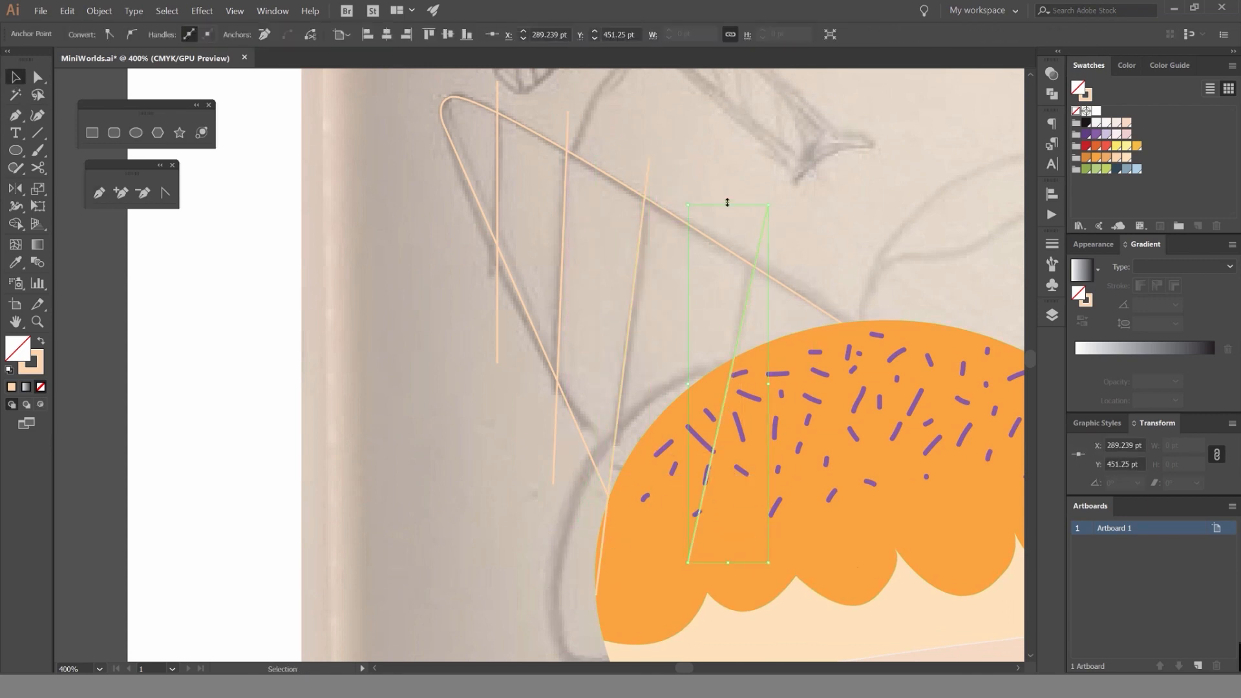
{"action": "left_click", "coordinate": [748, 173]}
Select the cone outline with its four stripe lines and trim the line ends outside the cone using Shape Builder.
{"action": "left_click_drag", "start_coordinate": [748, 173], "coordinate": [638, 190]}
{"action": "scroll", "coordinate": [638, 189], "scroll_direction": "down", "scroll_amount": 1}
{"action": "scroll", "coordinate": [639, 190], "scroll_direction": "down", "scroll_amount": 1}
{"action": "left_click_drag", "start_coordinate": [460, 230], "coordinate": [463, 192]}
{"action": "scroll", "coordinate": [543, 174], "scroll_direction": "up", "scroll_amount": 3}
{"action": "key", "text": "shift+m"}
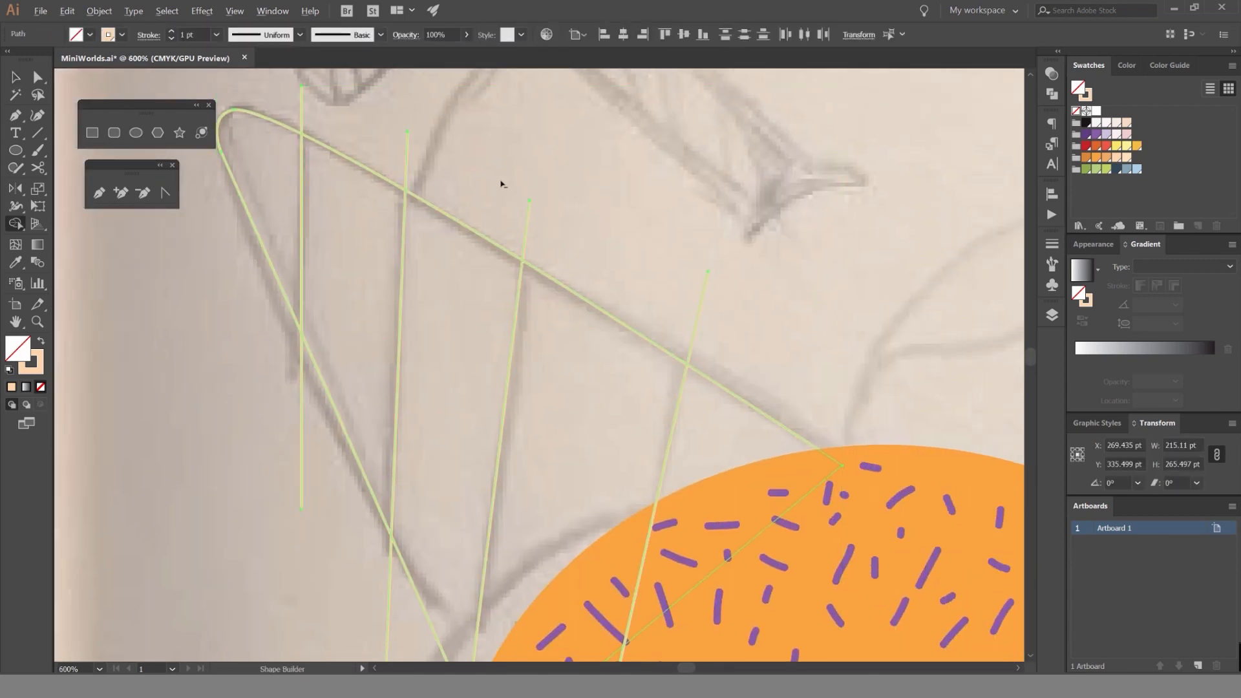
{"action": "left_click_drag", "start_coordinate": [418, 153], "coordinate": [387, 138]}
{"action": "left_click", "coordinate": [301, 106], "text": "alt"}
{"action": "left_click_drag", "start_coordinate": [317, 362], "coordinate": [382, 184]}
{"action": "mouse_move", "coordinate": [355, 266]}
{"action": "left_mouse_down"}
{"action": "mouse_move", "coordinate": [433, 360]}
{"action": "mouse_move", "coordinate": [467, 452]}
{"action": "left_mouse_up"}
{"action": "left_click_drag", "start_coordinate": [554, 619], "coordinate": [643, 643]}
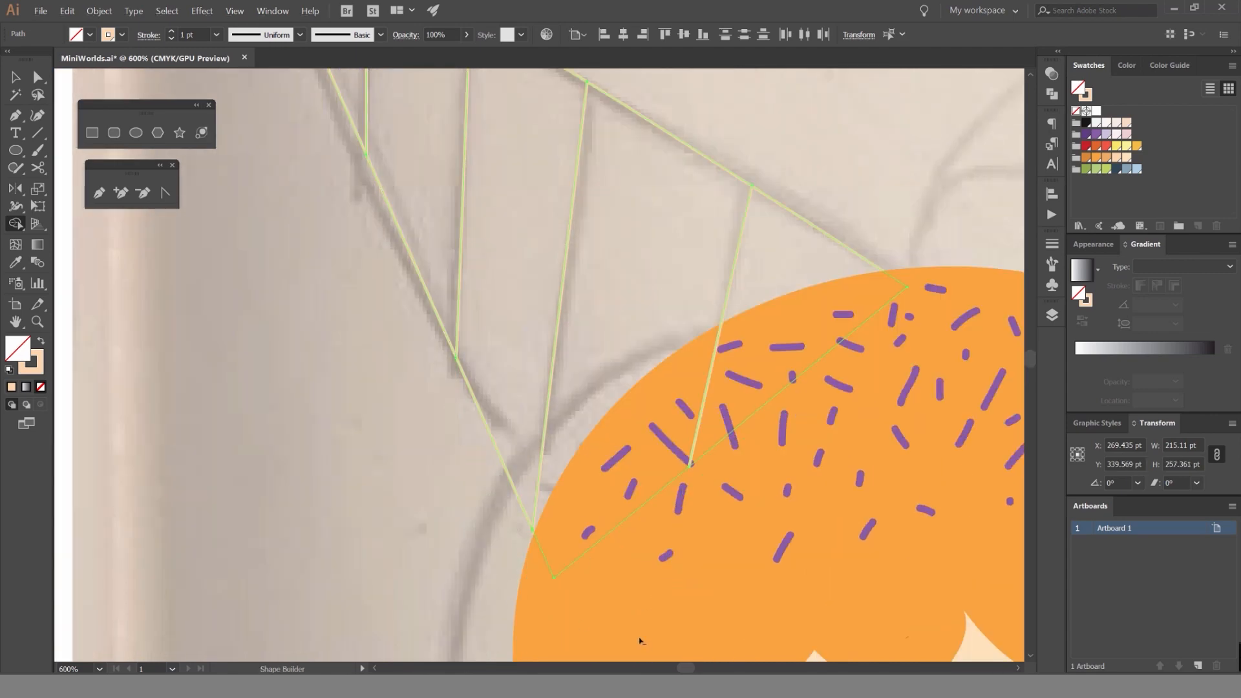
{"action": "scroll", "coordinate": [488, 241], "scroll_direction": "down", "scroll_amount": 2}
{"action": "left_click_drag", "start_coordinate": [530, 228], "coordinate": [555, 313]}
Try moving the cone outline away from its stripe lines, and undo the move.
{"action": "key", "text": "v"}
{"action": "left_click", "coordinate": [552, 304]}
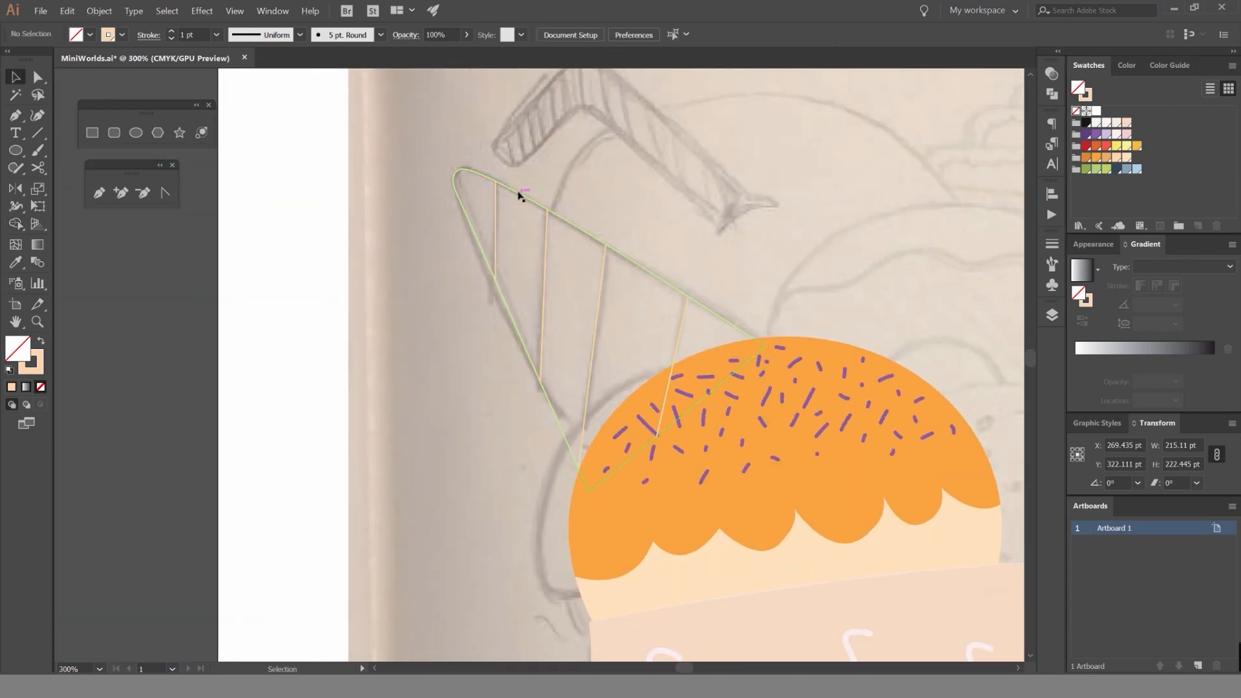
{"action": "left_click_drag", "start_coordinate": [518, 195], "coordinate": [535, 179]}
{"action": "key", "text": "ctrl+z"}
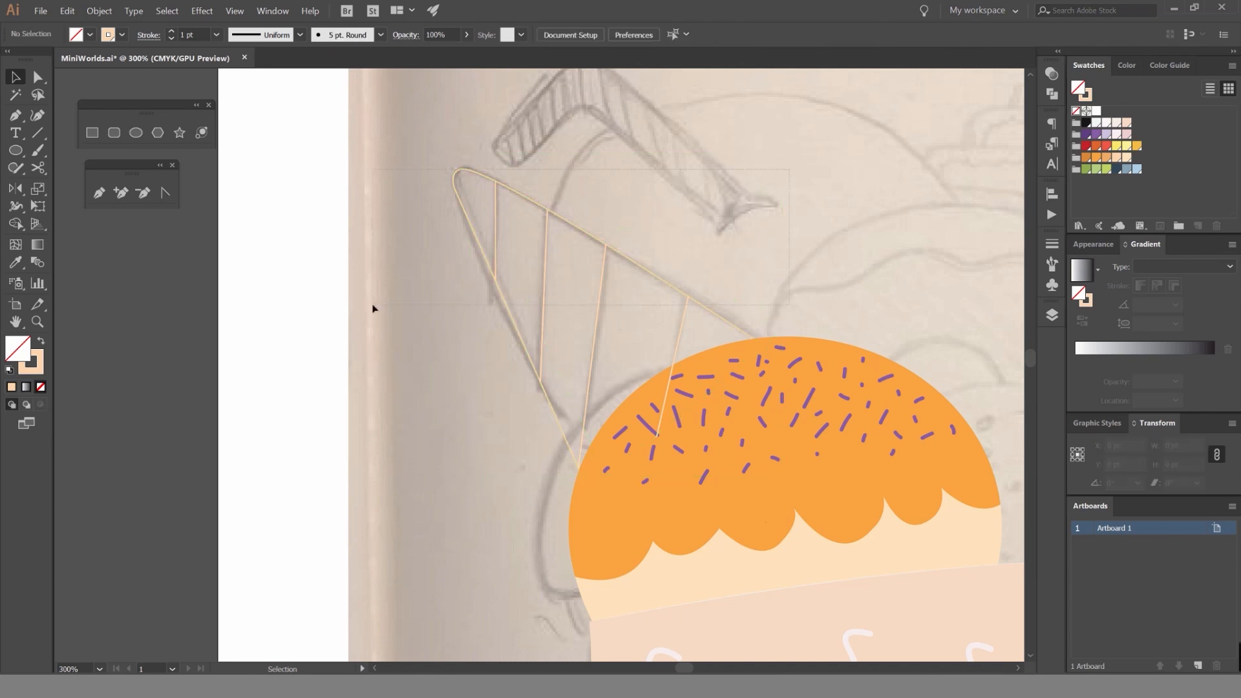
Split the cone into separate closed sections along its stripe lines using Shape Builder.
{"action": "left_click_drag", "start_coordinate": [374, 310], "coordinate": [543, 252]}
{"action": "scroll", "coordinate": [534, 252], "scroll_direction": "up", "scroll_amount": 2}
{"action": "key", "text": "shift+m"}
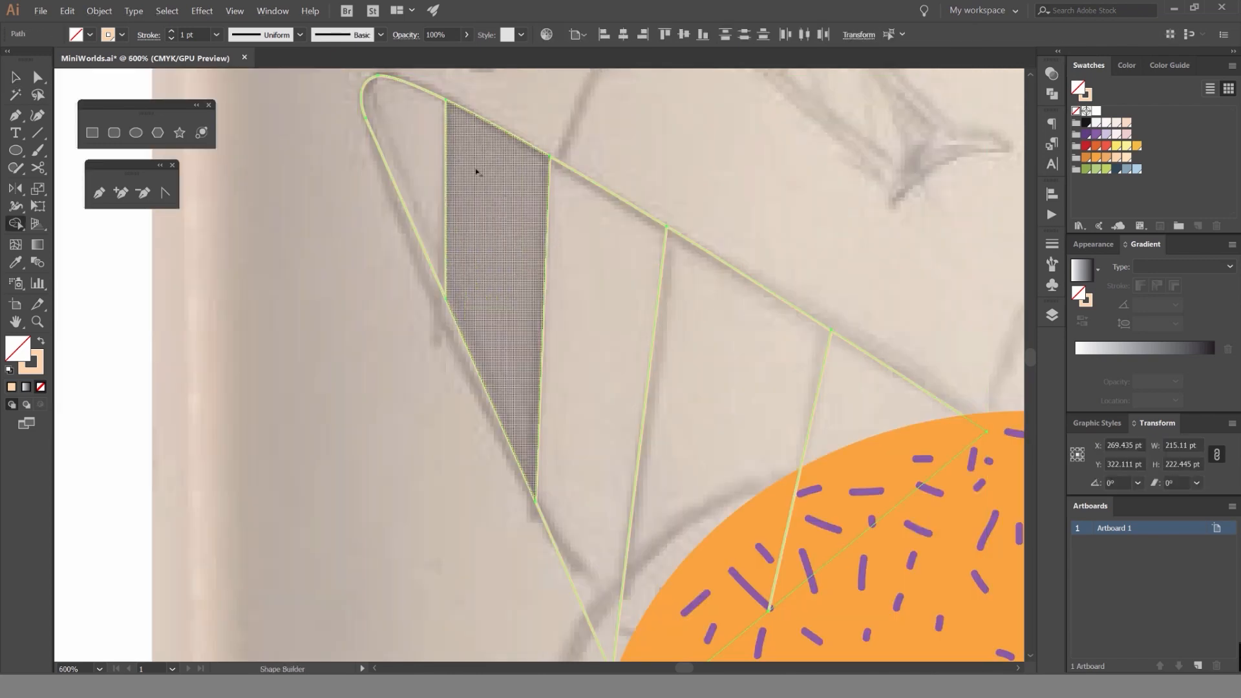
{"action": "left_click", "coordinate": [434, 141]}
{"action": "left_click", "coordinate": [588, 255]}
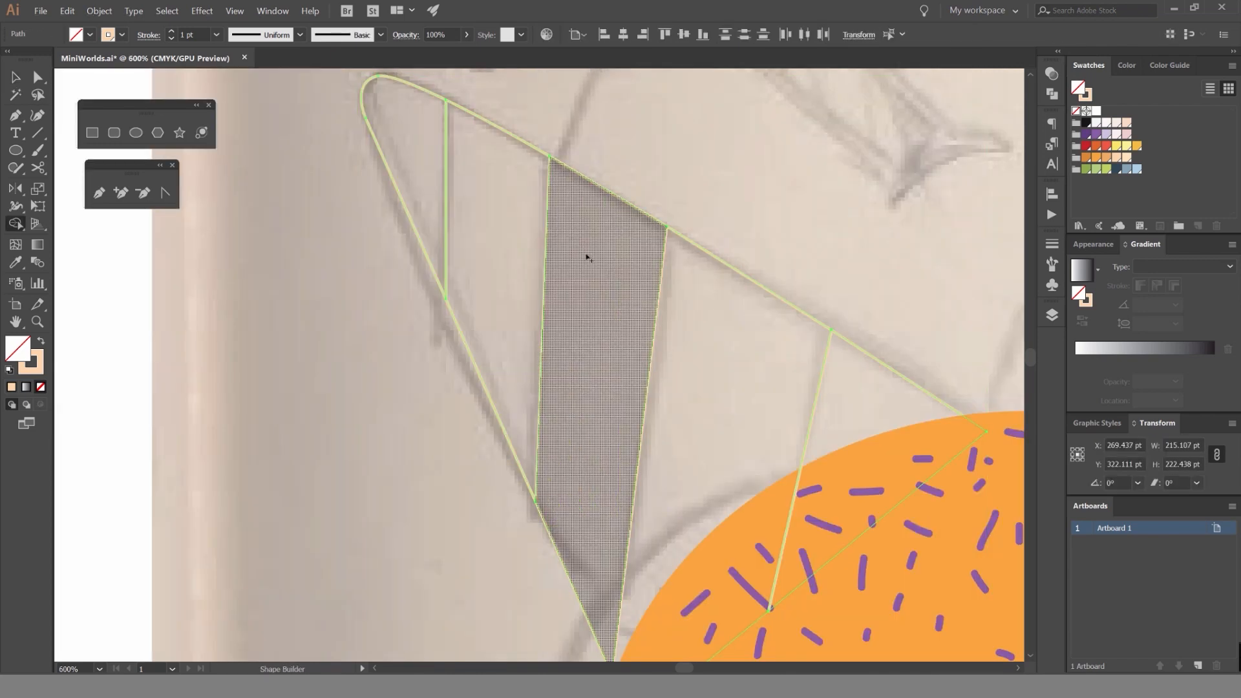
{"action": "left_click", "coordinate": [760, 389]}
{"action": "left_click", "coordinate": [849, 393]}
{"action": "key", "text": "v"}
{"action": "left_click", "coordinate": [790, 284]}
Pull the cone's sections apart to check their separation, and undo all the moves.
{"action": "scroll", "coordinate": [554, 231], "scroll_direction": "down", "scroll_amount": 2}
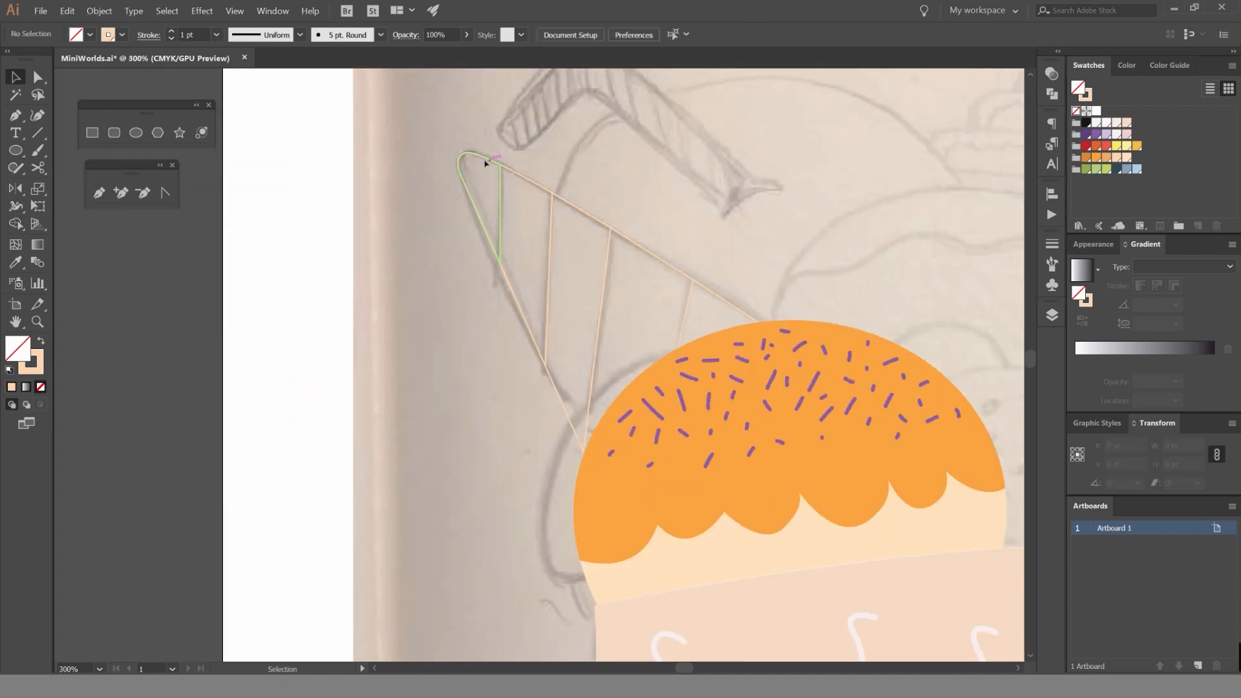
{"action": "left_click_drag", "start_coordinate": [485, 160], "coordinate": [349, 137]}
{"action": "left_click_drag", "start_coordinate": [527, 180], "coordinate": [425, 143]}
{"action": "left_click_drag", "start_coordinate": [584, 213], "coordinate": [488, 170]}
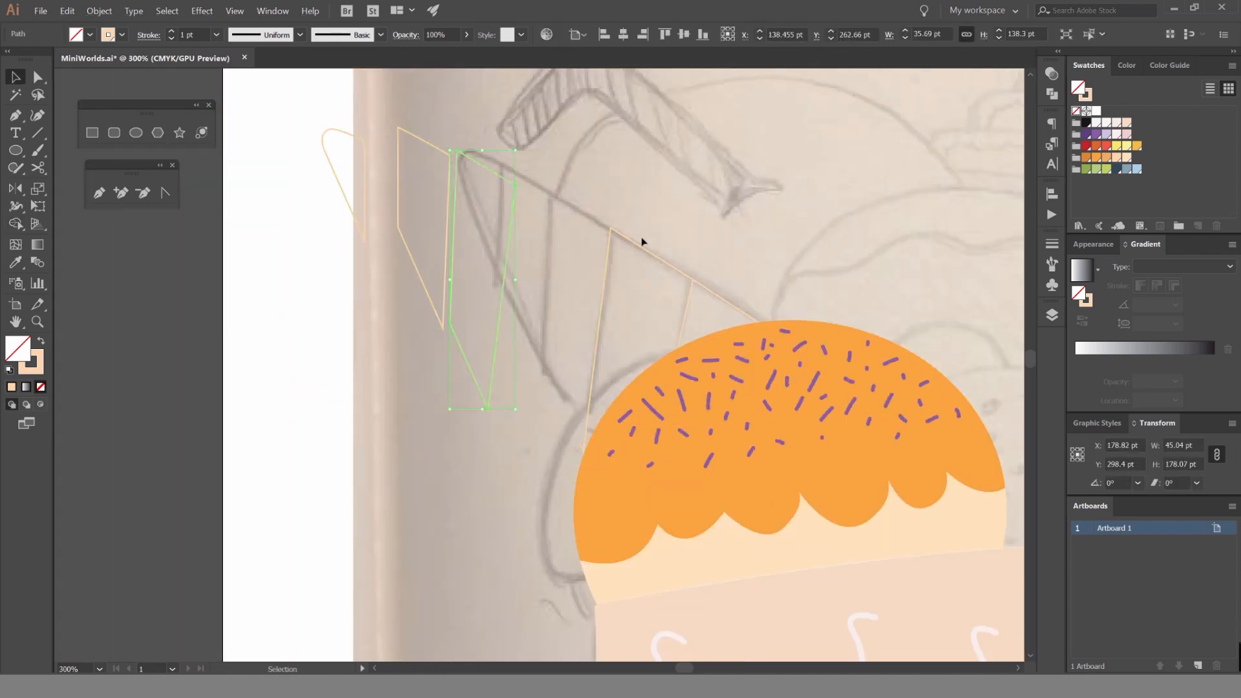
{"action": "left_click_drag", "start_coordinate": [645, 249], "coordinate": [557, 197]}
{"action": "left_click_drag", "start_coordinate": [711, 291], "coordinate": [705, 245]}
{"action": "key", "text": "ctrl+z"}
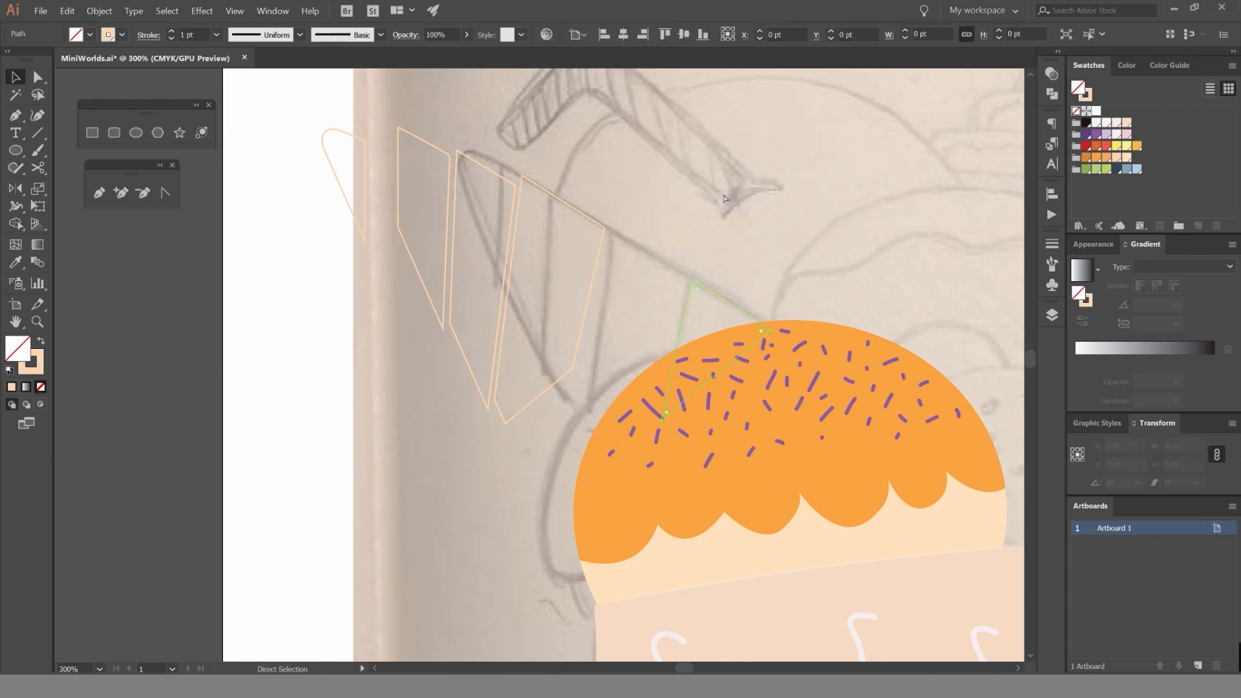
{"action": "key", "text": "ctrl+z"}
{"action": "key", "text": "ctrl+z"}
{"action": "key", "text": "ctrl+z"}
{"action": "key", "text": "ctrl+z"}
{"action": "key", "text": "ctrl+z"}
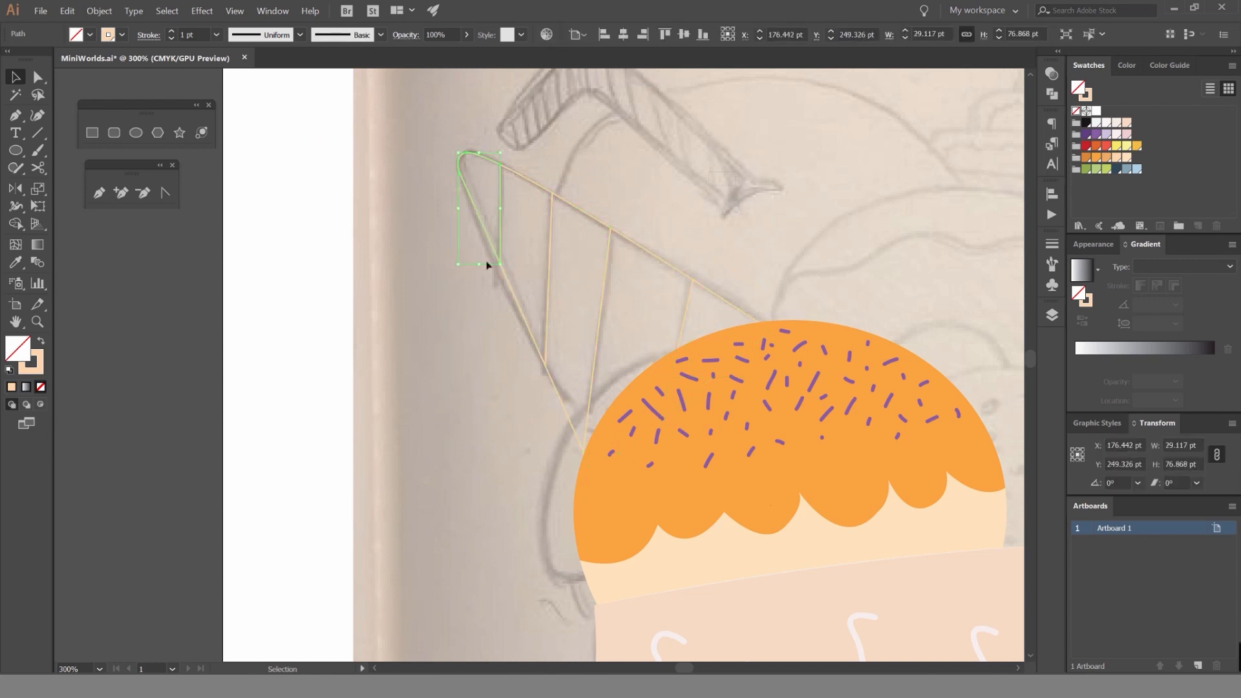
{"action": "key", "text": "ctrl+z"}
Fill the cone's separate sections with pale orange and leave them without a stroke.
{"action": "left_click", "coordinate": [606, 215]}
{"action": "left_click", "coordinate": [544, 242]}
{"action": "left_click", "coordinate": [618, 188]}
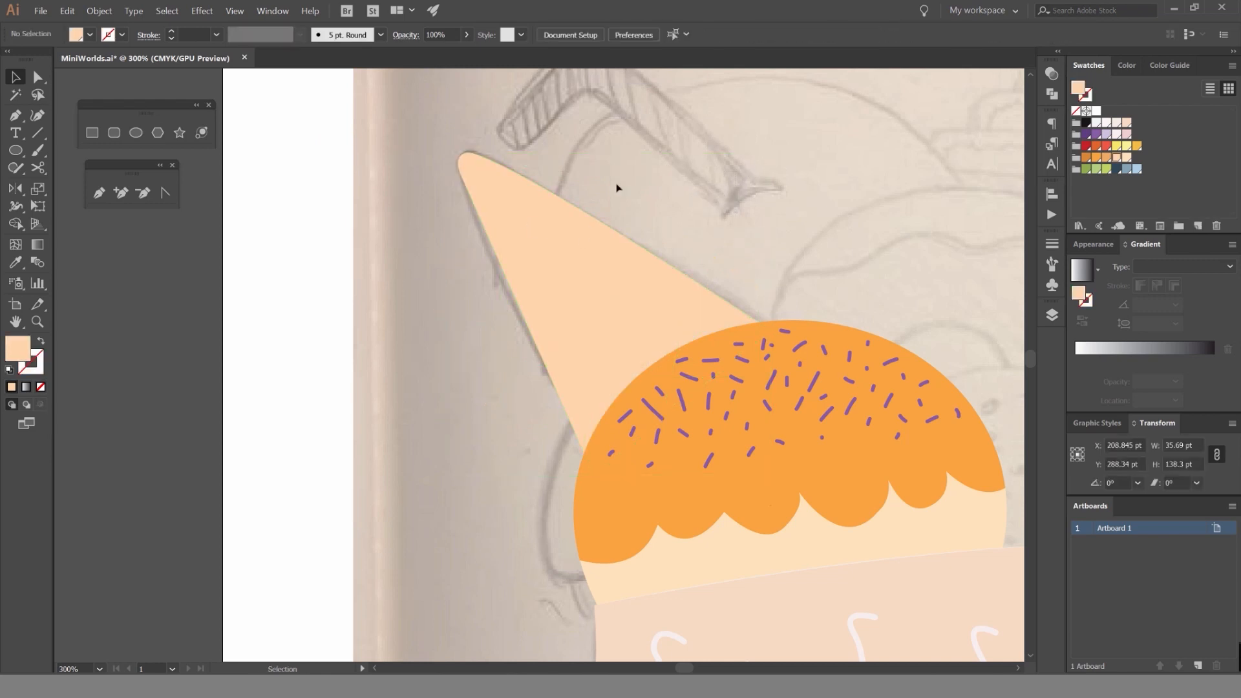
{"action": "left_click", "coordinate": [620, 291]}
{"action": "left_click", "coordinate": [689, 202]}
{"action": "scroll", "coordinate": [538, 238], "scroll_direction": "down", "scroll_amount": 2}
{"action": "scroll", "coordinate": [627, 255], "scroll_direction": "up", "scroll_amount": 2}
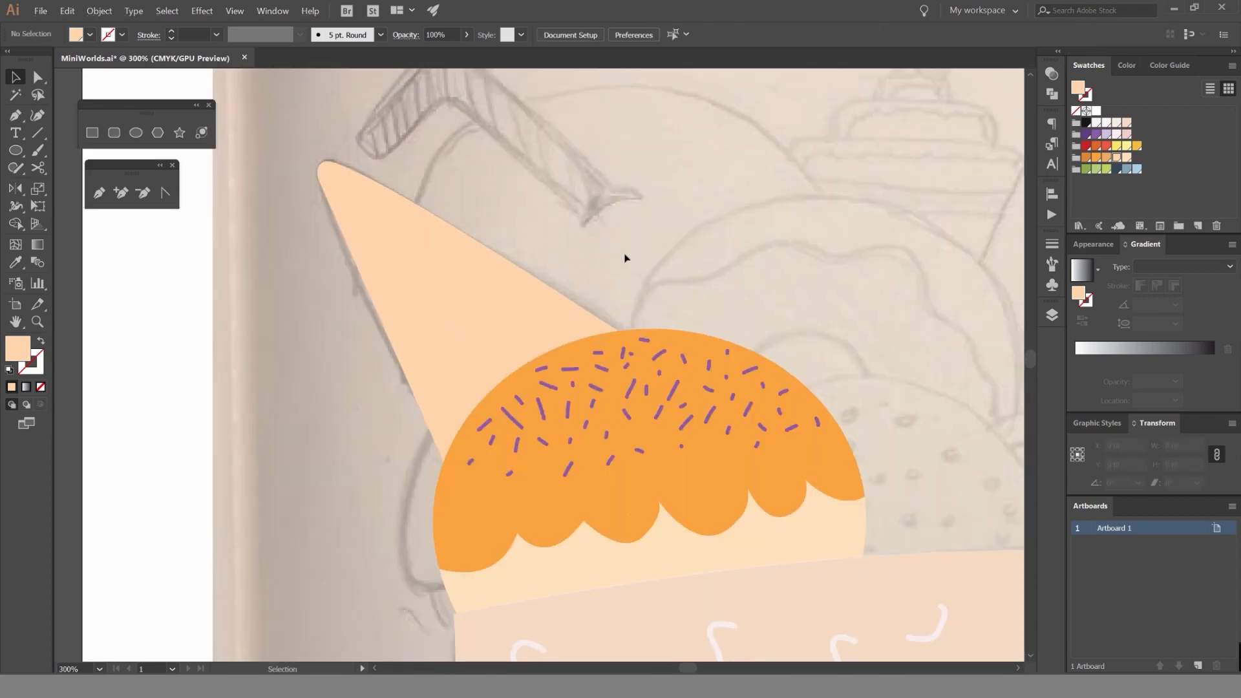
{"action": "scroll", "coordinate": [617, 249], "scroll_direction": "down", "scroll_amount": 3}
Try swapping the fill and stroke of the cone's sections, and undo the swap.
{"action": "left_click", "coordinate": [570, 243]}
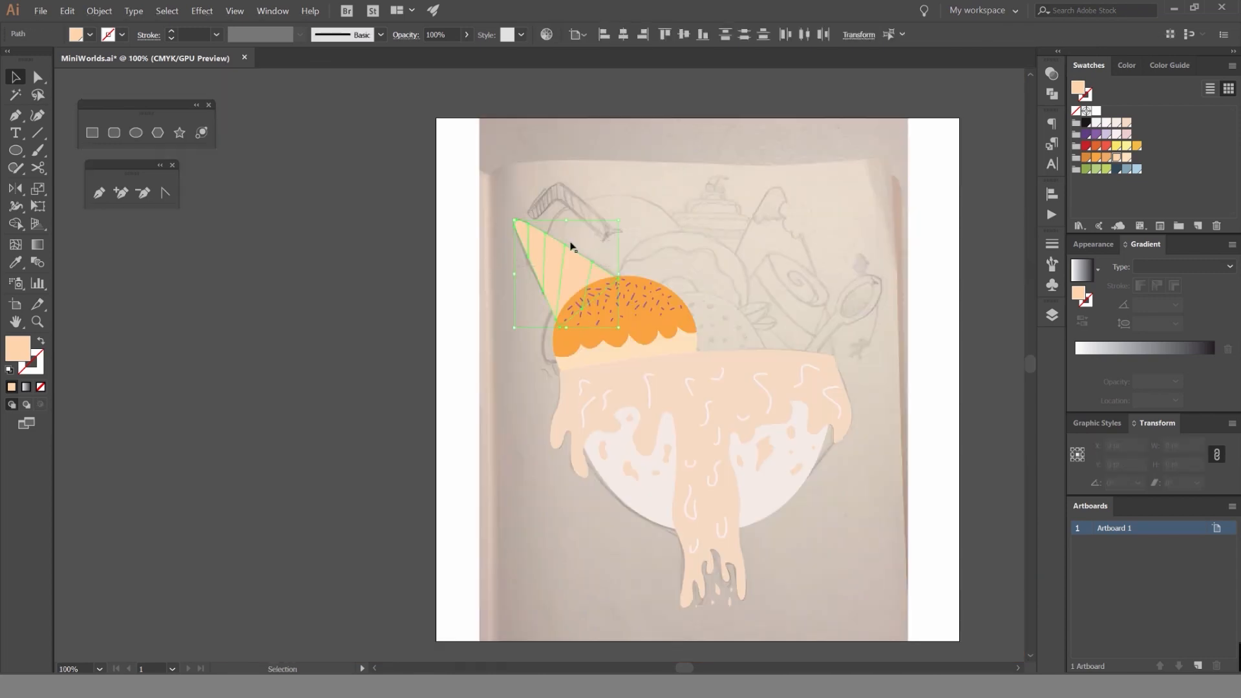
{"action": "key", "text": "shift+x"}
{"action": "left_click", "coordinate": [645, 235]}
{"action": "scroll", "coordinate": [677, 260], "scroll_direction": "up", "scroll_amount": 2}
{"action": "key", "text": "ctrl+z"}
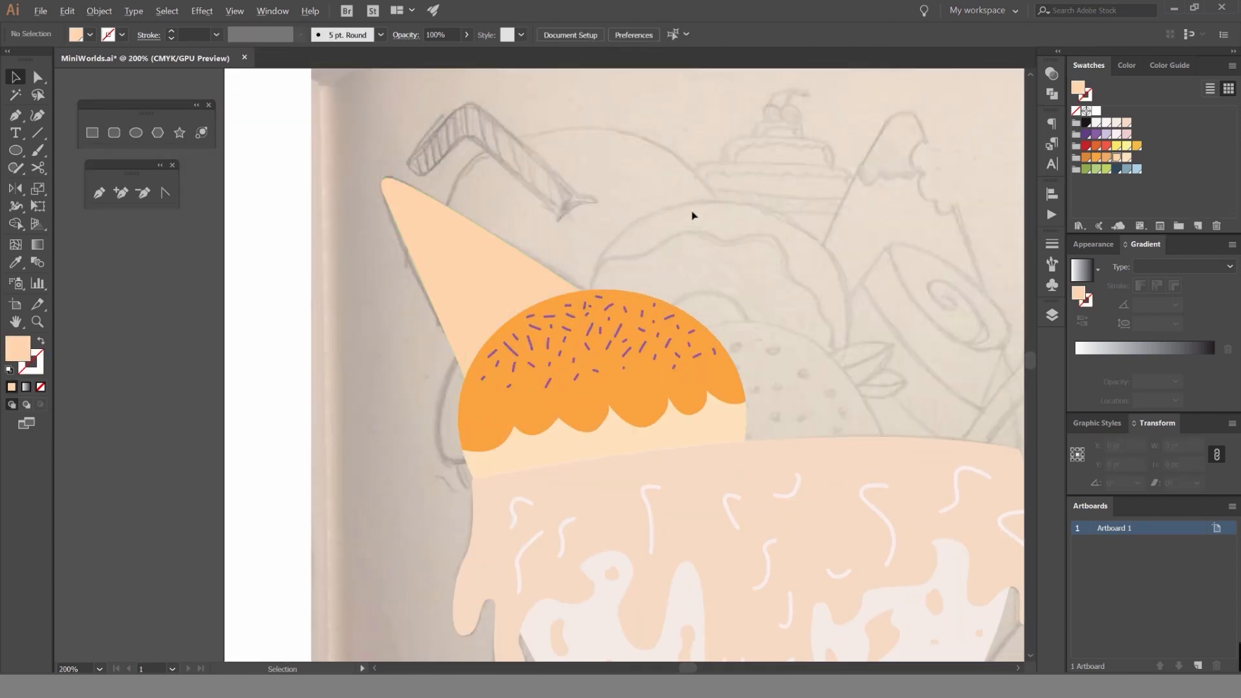
{"action": "scroll", "coordinate": [692, 215], "scroll_direction": "down", "scroll_amount": 3}
{"action": "scroll", "coordinate": [670, 222], "scroll_direction": "up", "scroll_amount": 3}
{"action": "left_click_drag", "start_coordinate": [693, 214], "coordinate": [626, 232]}
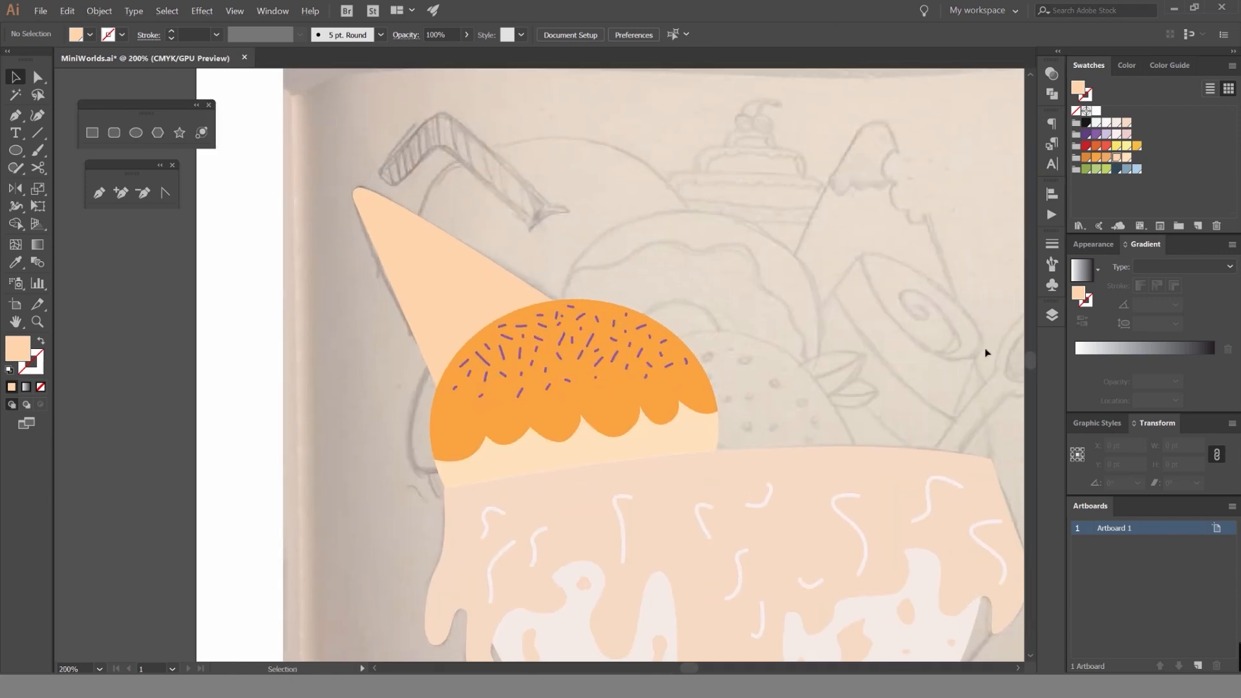
Add a new layer above the Ice cream layer and name it Strawberry.
{"action": "left_click", "coordinate": [1051, 315]}
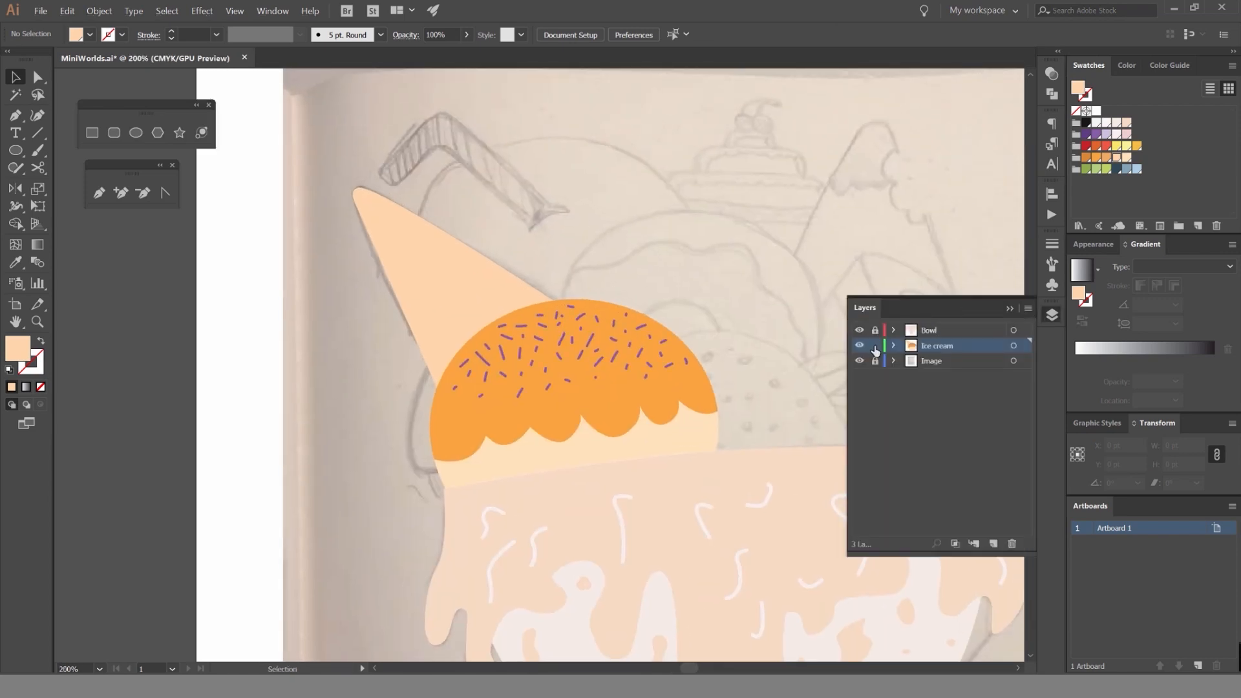
{"action": "left_click", "coordinate": [992, 543]}
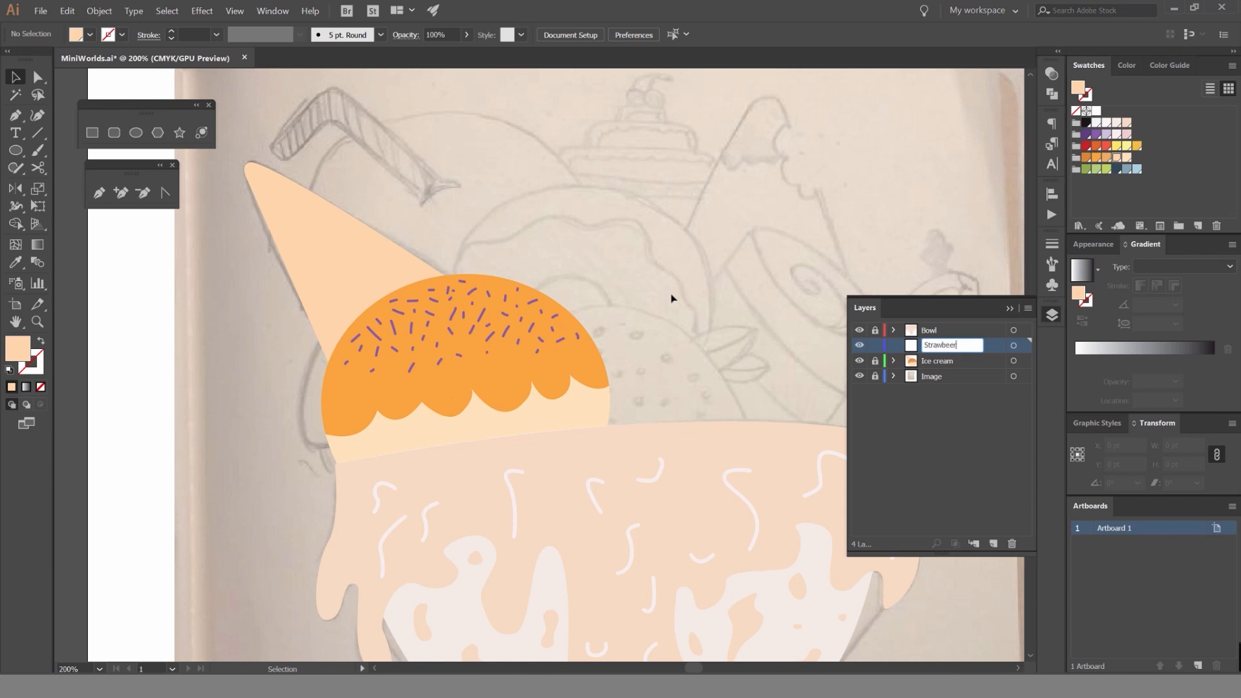
{"action": "left_click", "coordinate": [1052, 314]}
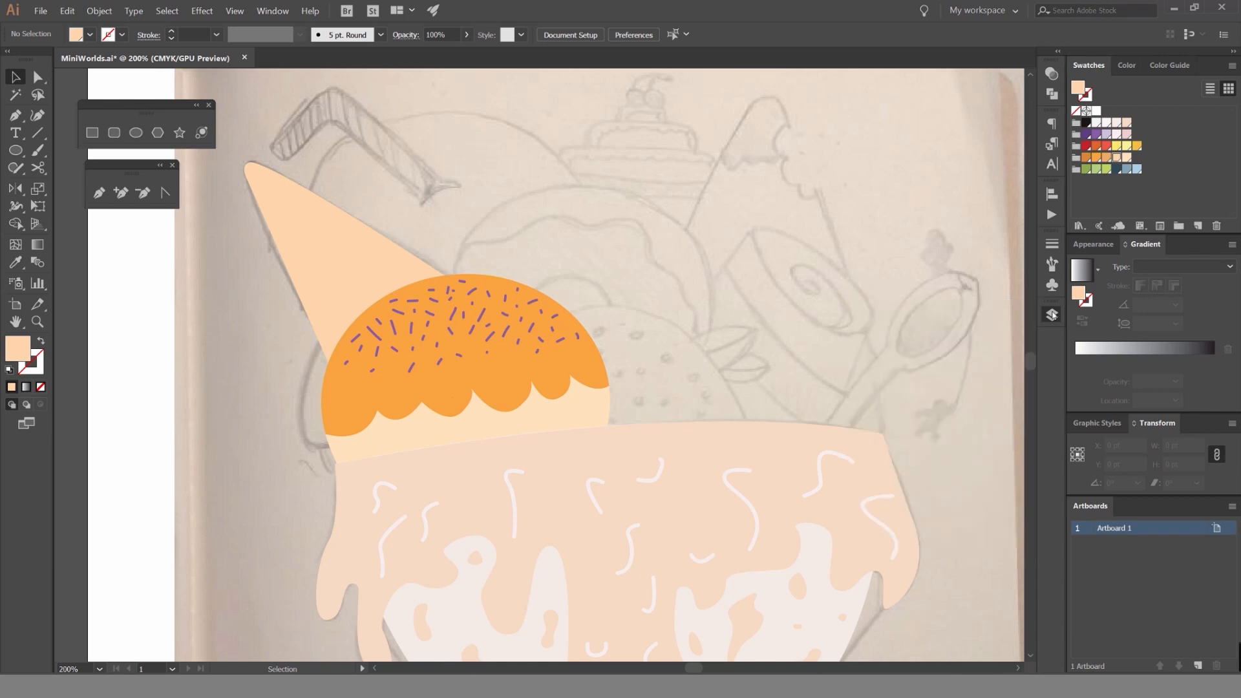
Trace the strawberry's rounded body as a closed Pen tool shape extending behind the scoop and bowl, and fill it with light red.
{"action": "left_click_drag", "start_coordinate": [710, 324], "coordinate": [705, 288]}
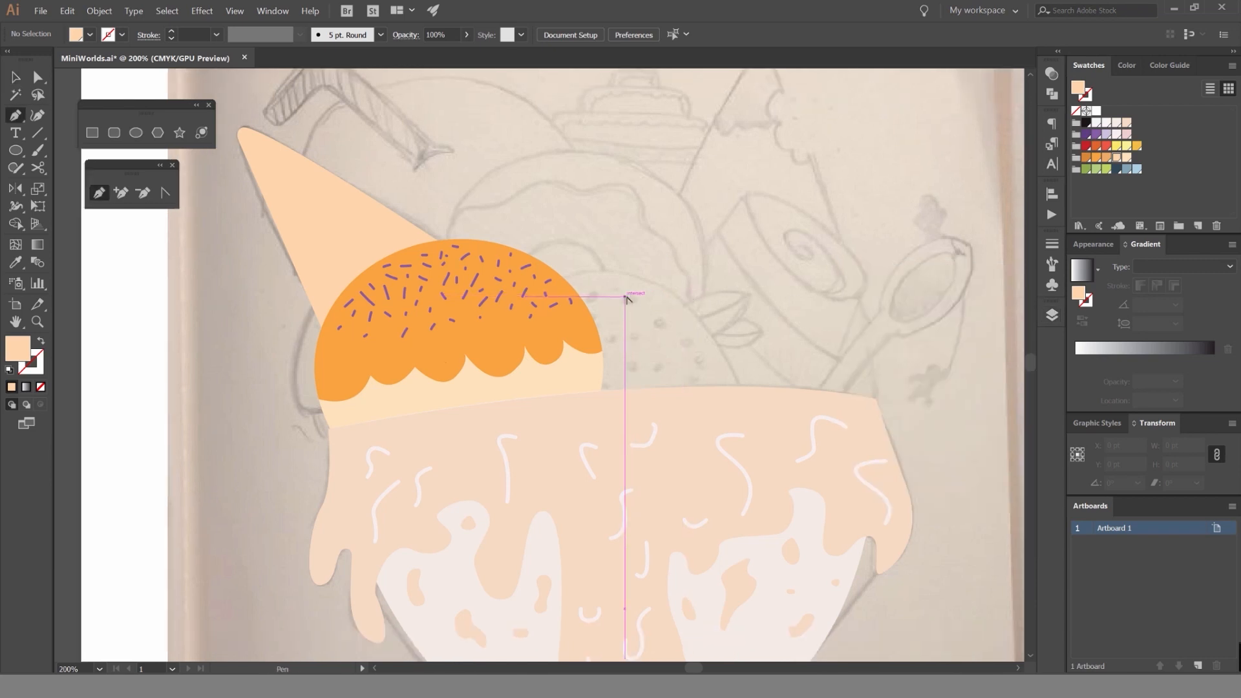
{"action": "scroll", "coordinate": [632, 294], "scroll_direction": "up", "scroll_amount": 3}
{"action": "left_click", "coordinate": [379, 294]}
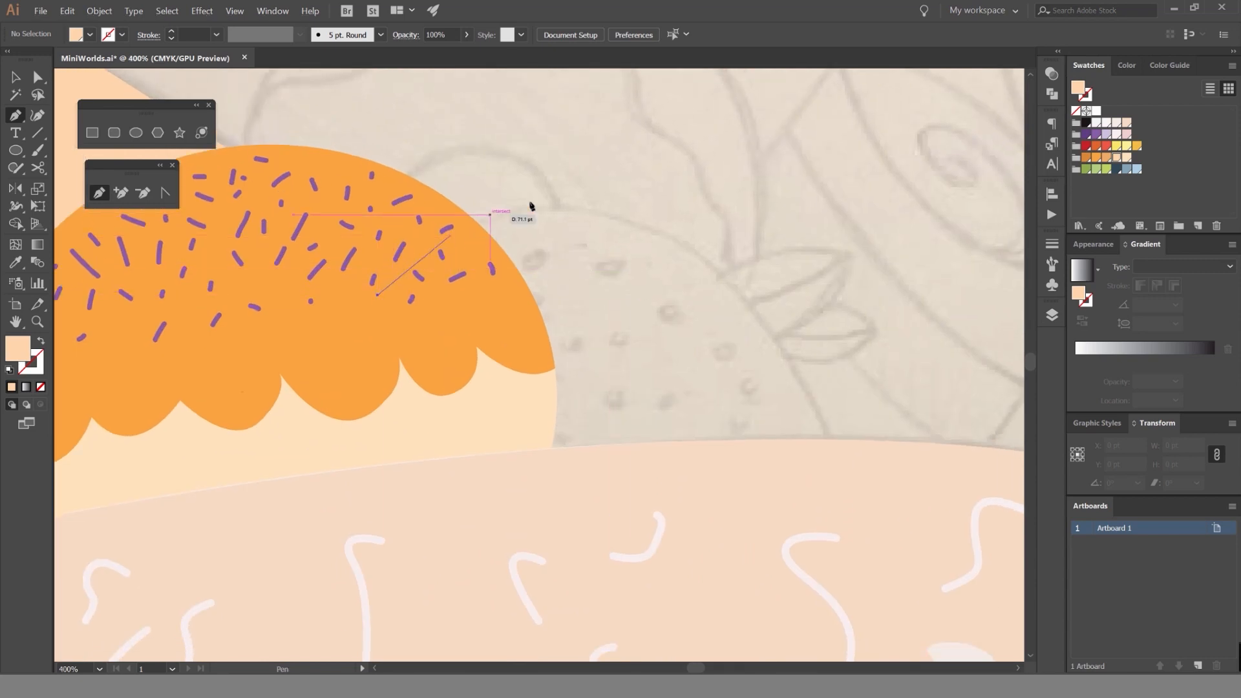
{"action": "left_click_drag", "start_coordinate": [645, 230], "coordinate": [816, 309]}
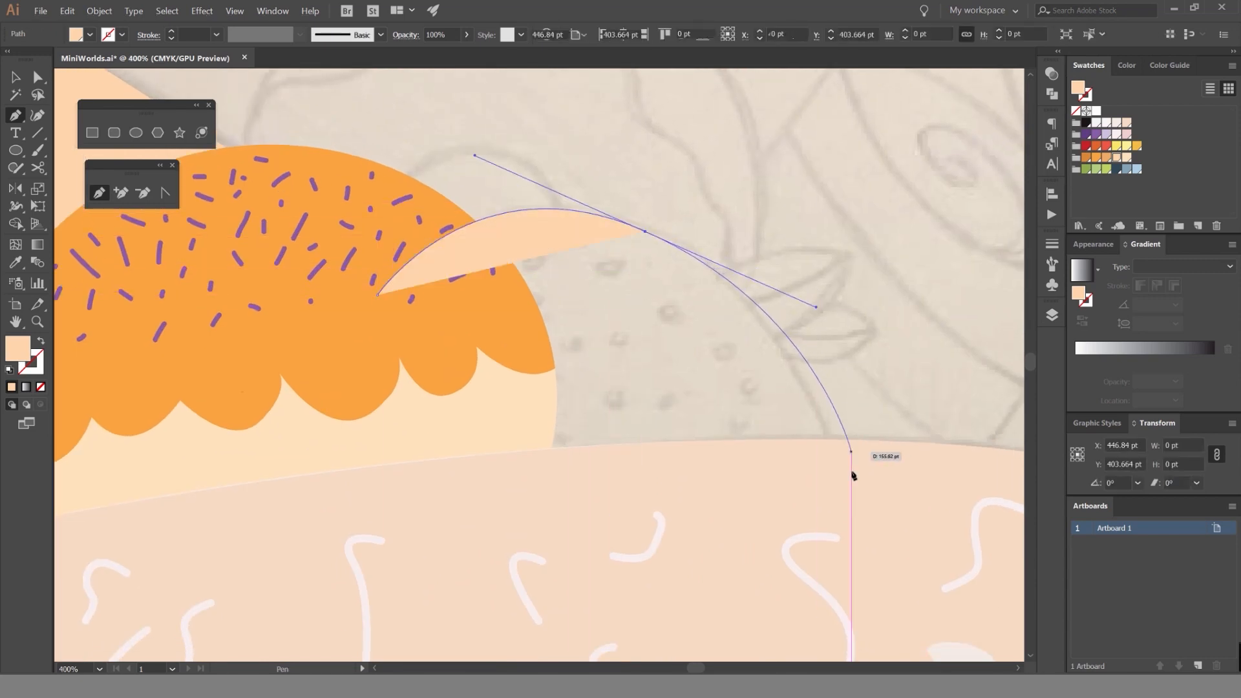
{"action": "left_click", "coordinate": [858, 520]}
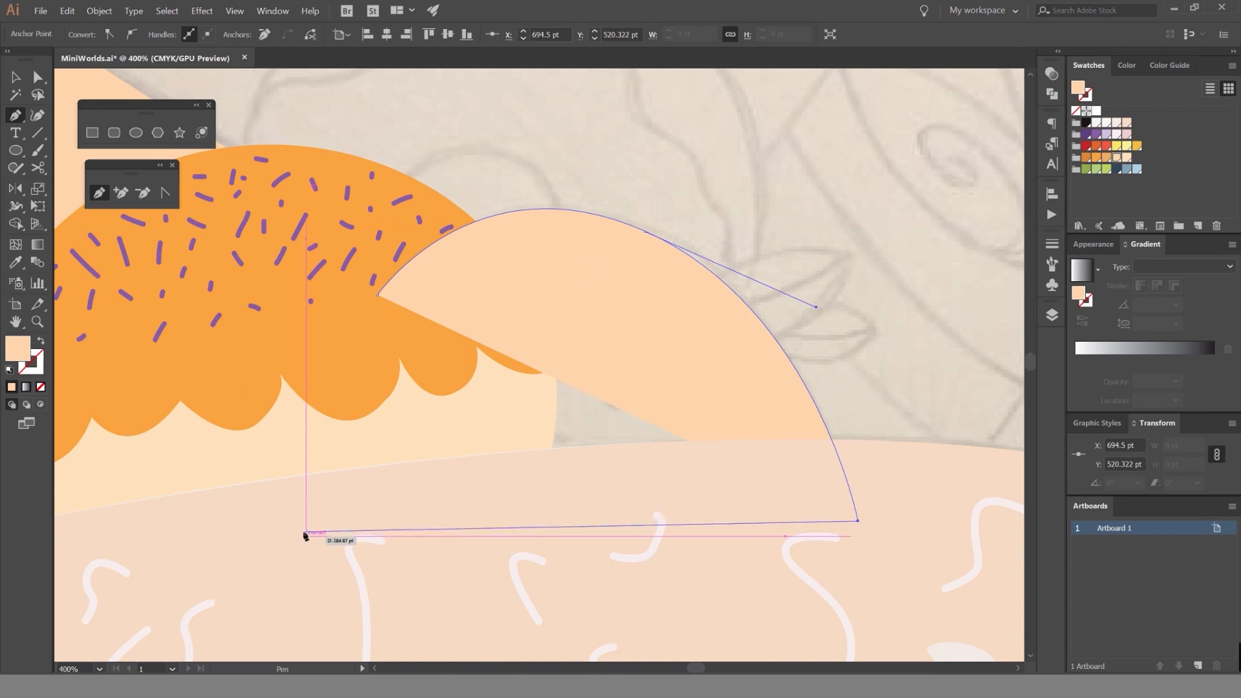
{"action": "left_click_drag", "start_coordinate": [349, 501], "coordinate": [155, 536]}
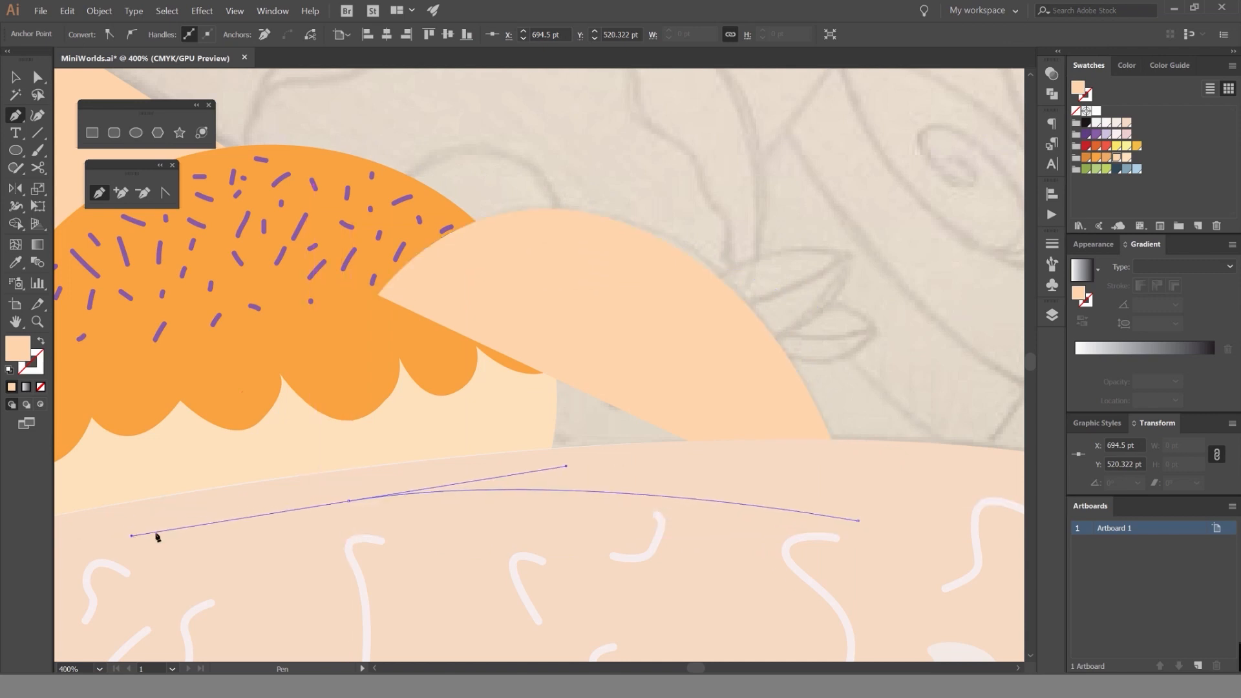
{"action": "left_click", "coordinate": [379, 296]}
{"action": "key", "text": "v"}
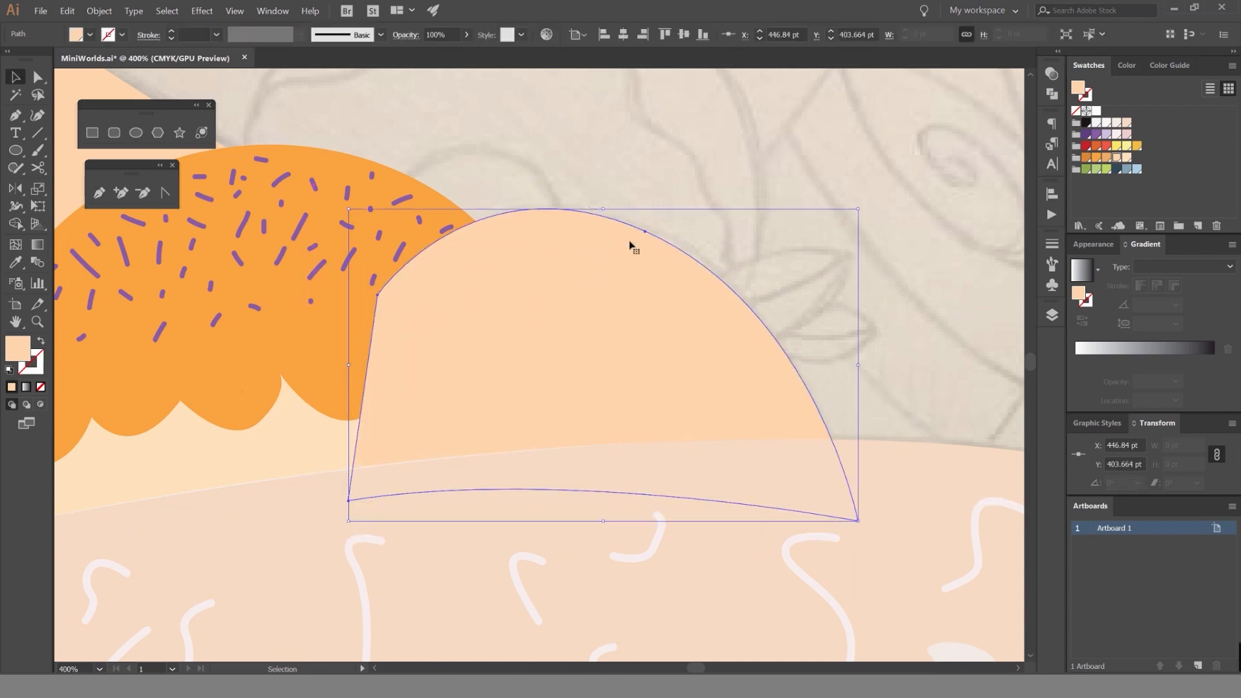
{"action": "left_click", "coordinate": [1106, 147]}
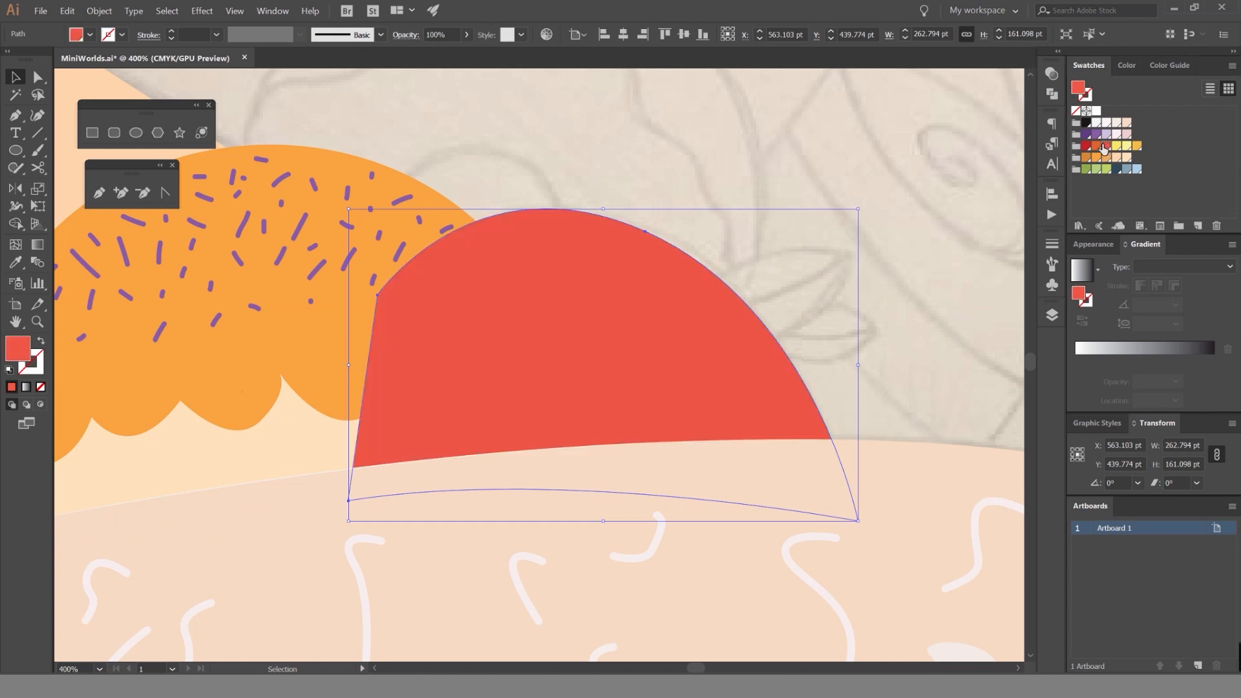
{"action": "key", "text": "ctrl"}
Move the Strawberry layer below the Ice cream layer and deselect the strawberry shape.
{"action": "left_click", "coordinate": [1052, 315]}
{"action": "left_click_drag", "start_coordinate": [966, 348], "coordinate": [959, 367]}
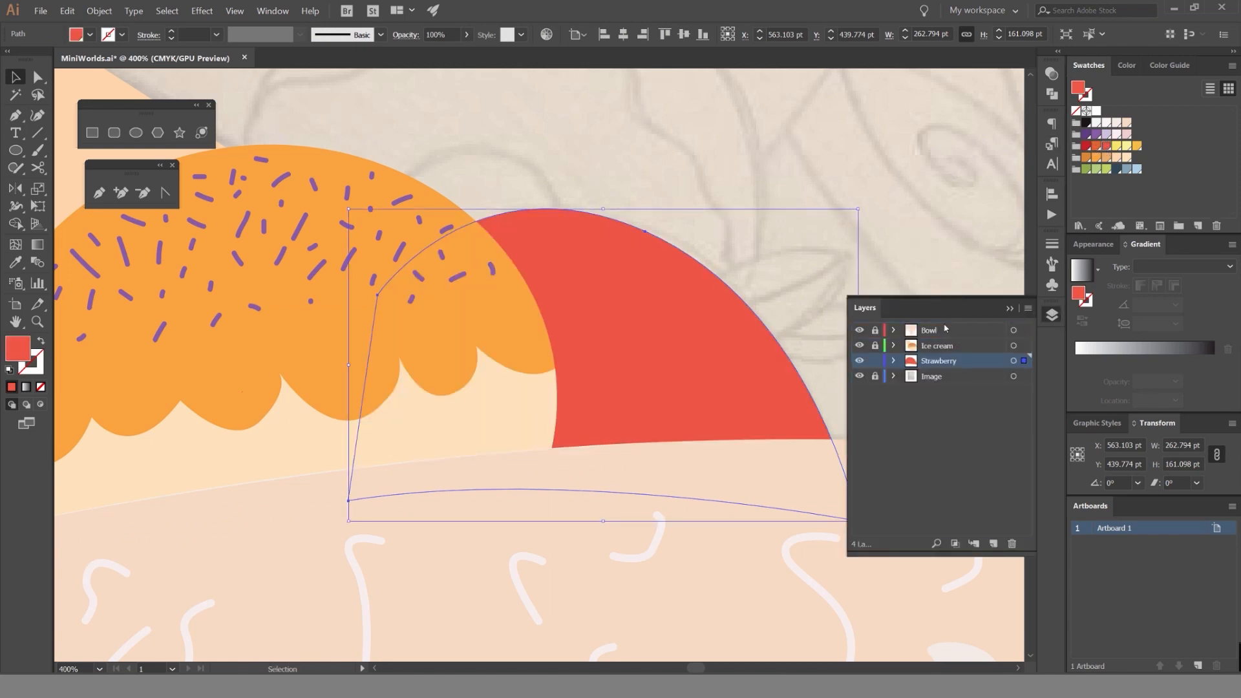
{"action": "left_click", "coordinate": [790, 271]}
Trace the strawberry's upper leaf with the Pen tool as a closed shape whose base overlaps the red body.
{"action": "scroll", "coordinate": [790, 271], "scroll_direction": "down", "scroll_amount": 4}
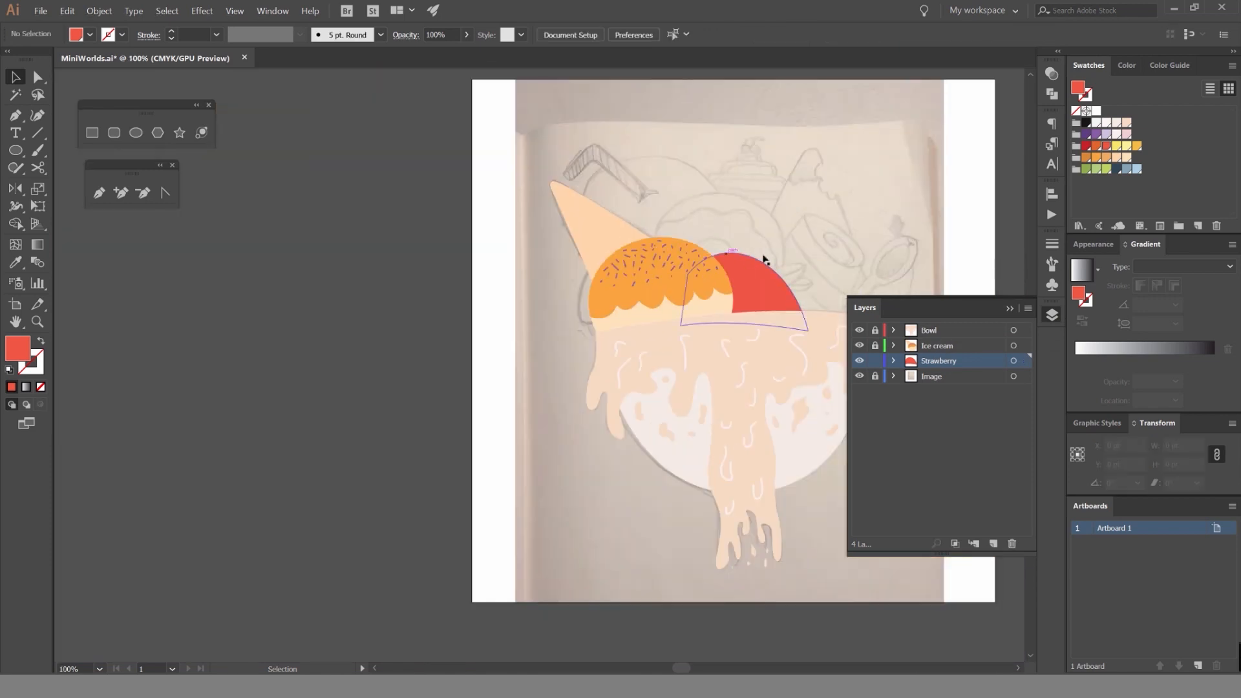
{"action": "left_click_drag", "start_coordinate": [762, 268], "coordinate": [633, 290]}
{"action": "scroll", "coordinate": [631, 296], "scroll_direction": "up", "scroll_amount": 3}
{"action": "left_click", "coordinate": [675, 292]}
{"action": "left_click", "coordinate": [736, 253]}
{"action": "scroll", "coordinate": [735, 261], "scroll_direction": "up", "scroll_amount": 2}
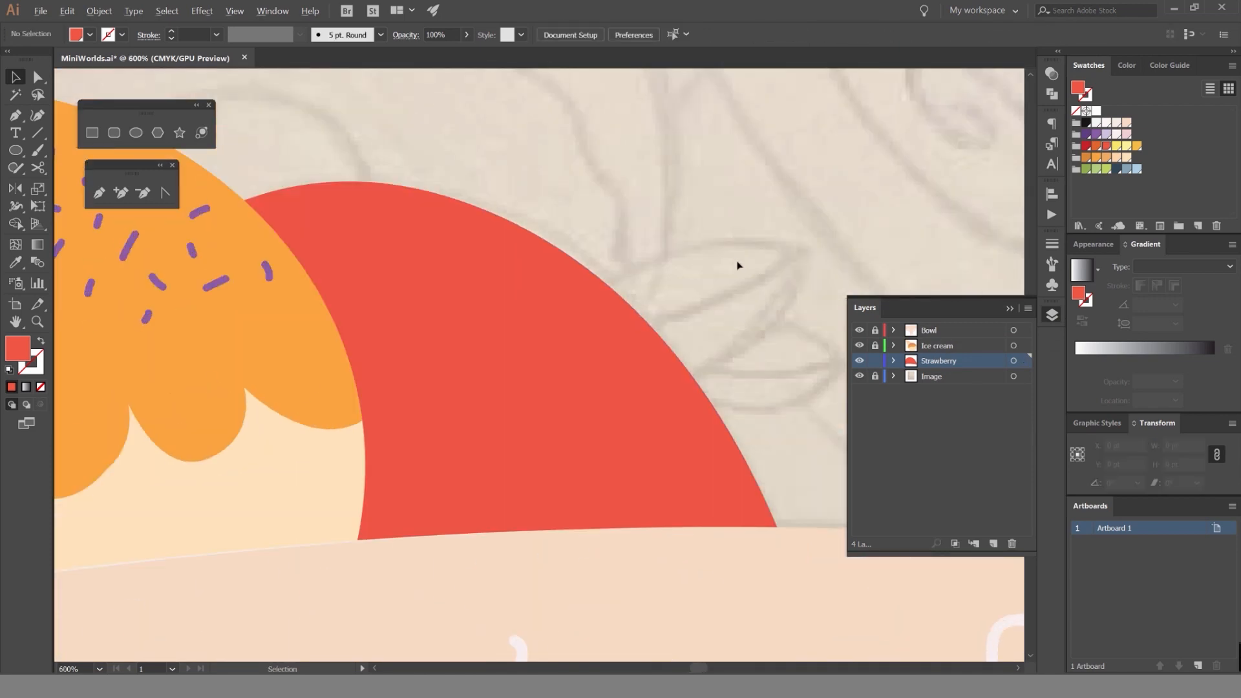
{"action": "mouse_move", "coordinate": [787, 291]}
{"action": "left_mouse_down"}
{"action": "mouse_move", "coordinate": [711, 297]}
{"action": "mouse_move", "coordinate": [806, 277]}
{"action": "left_mouse_up"}
{"action": "key", "text": "p"}
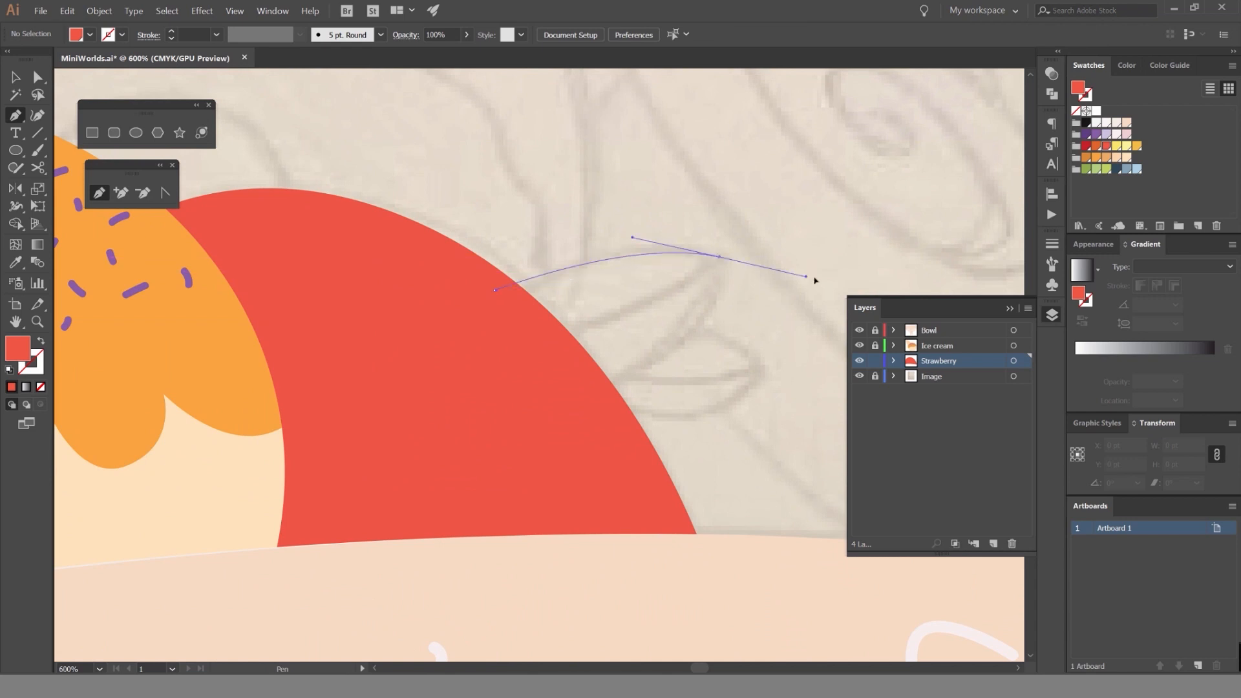
{"action": "left_click", "coordinate": [719, 257]}
{"action": "left_click_drag", "start_coordinate": [584, 386], "coordinate": [411, 439]}
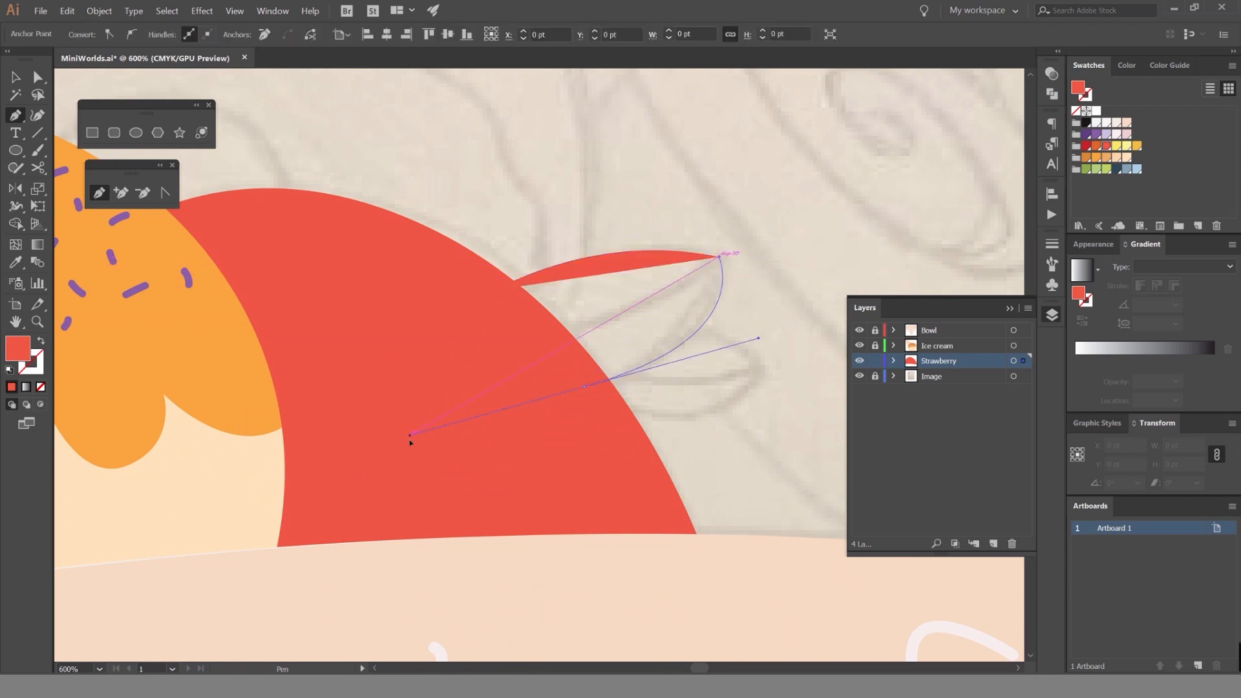
{"action": "left_click", "coordinate": [497, 293]}
{"action": "key", "text": "v"}
{"action": "left_click", "coordinate": [654, 230]}
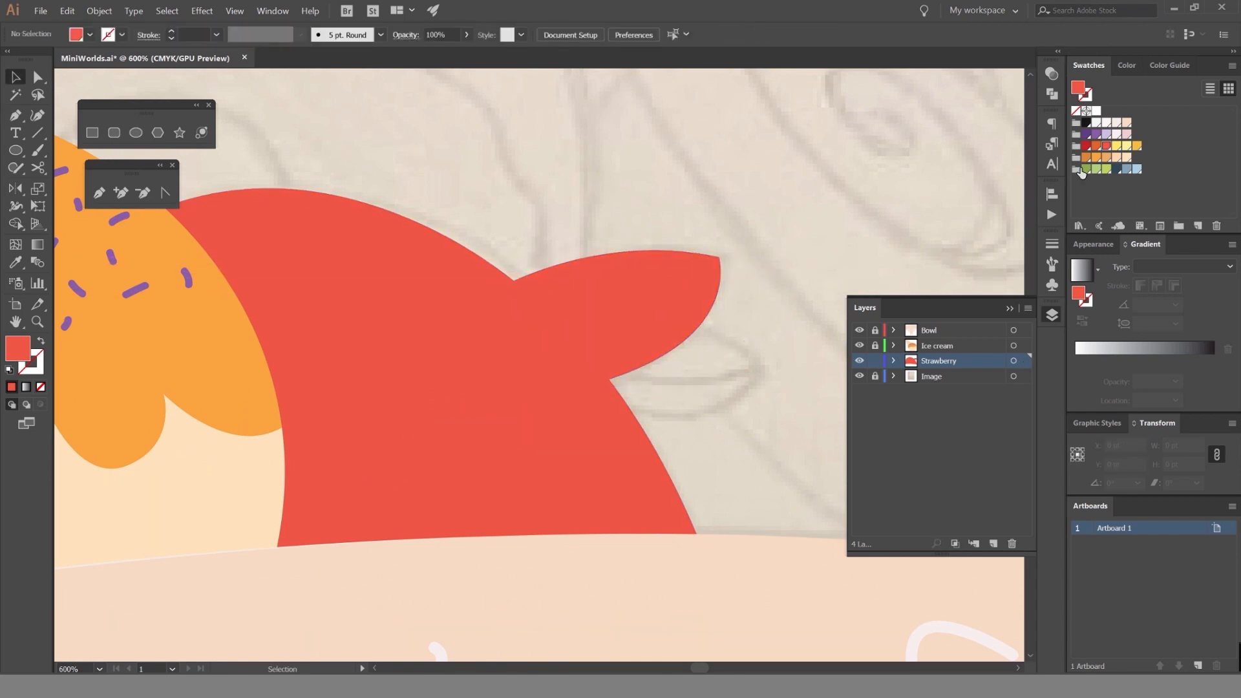
Fill the upper leaf with light green and send it behind the strawberry body.
{"action": "left_click", "coordinate": [1113, 170]}
{"action": "left_click", "coordinate": [647, 291]}
{"action": "left_click", "coordinate": [1088, 172]}
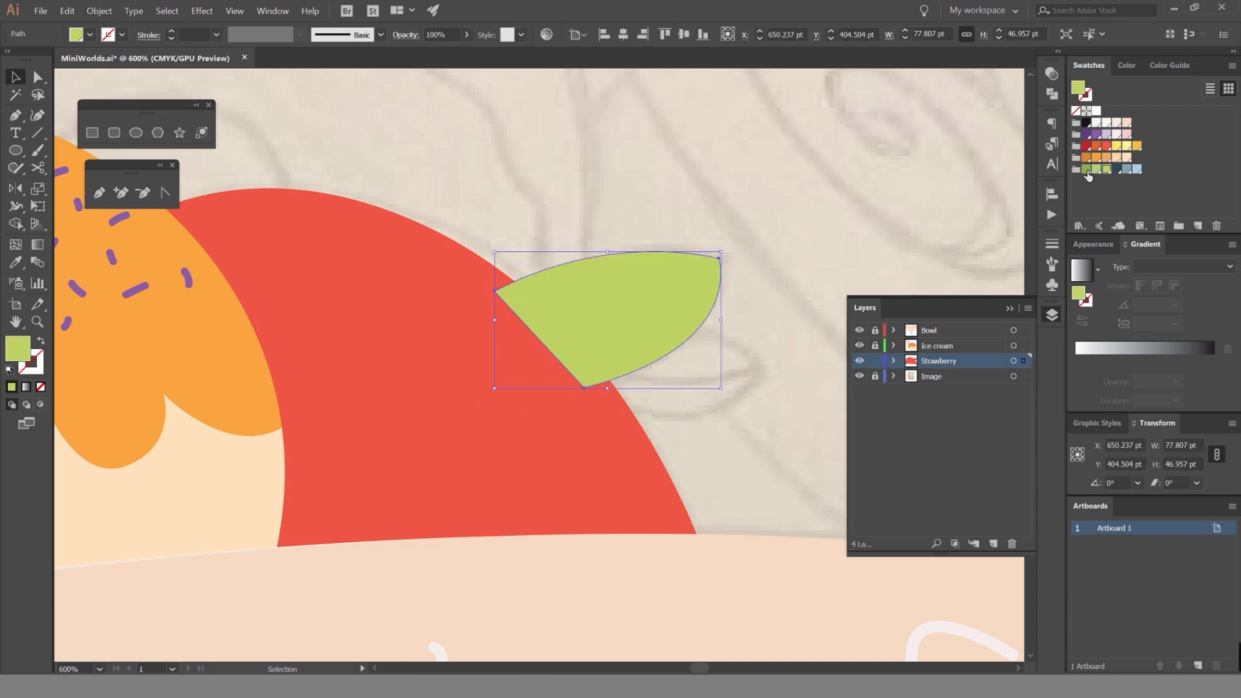
{"action": "key", "text": "ctrl+shift+bracketleft"}
{"action": "left_click", "coordinate": [789, 249]}
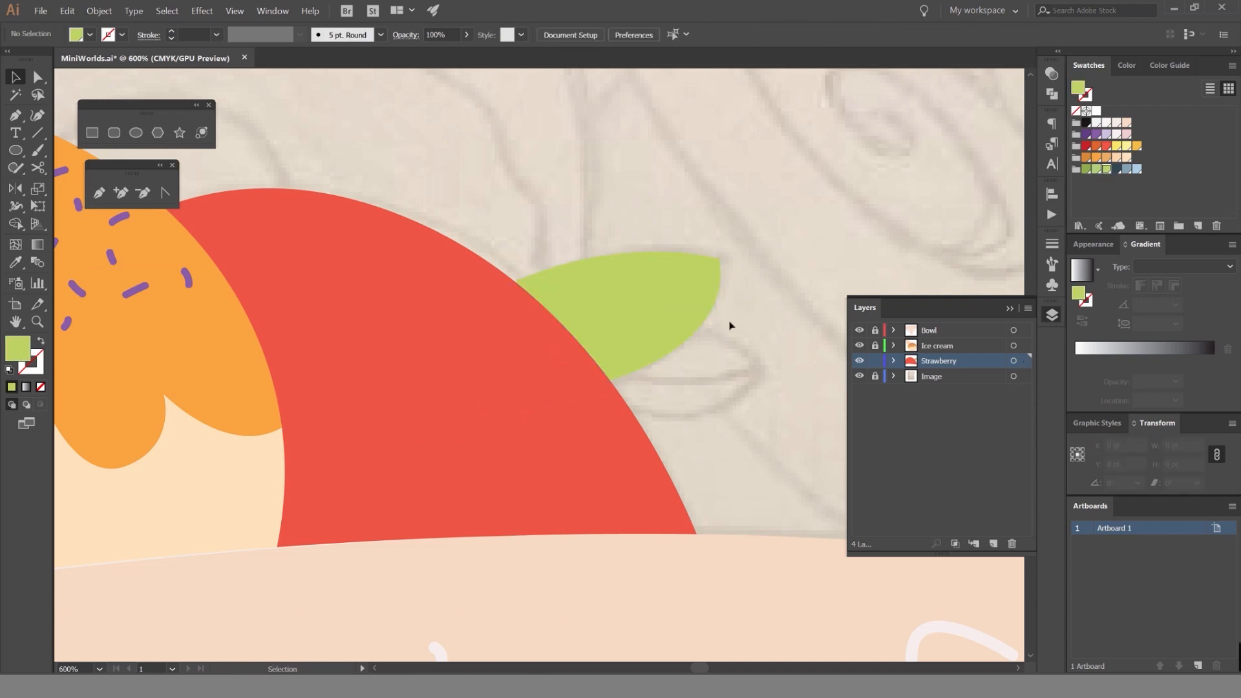
Trace the strawberry's lower leaf with the Pen tool as a closed shape overlapping the body and the upper leaf.
{"action": "key", "text": "p"}
{"action": "left_click_drag", "start_coordinate": [786, 424], "coordinate": [785, 420]}
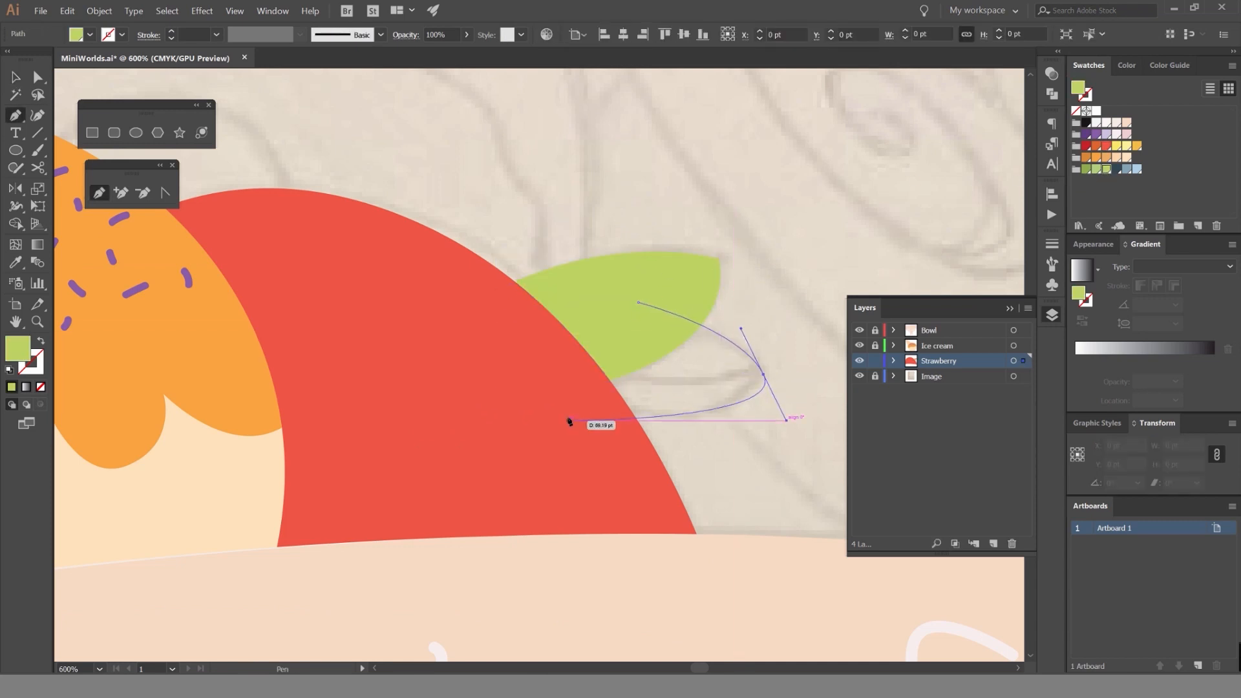
{"action": "left_click_drag", "start_coordinate": [543, 378], "coordinate": [489, 330]}
{"action": "left_click", "coordinate": [639, 307]}
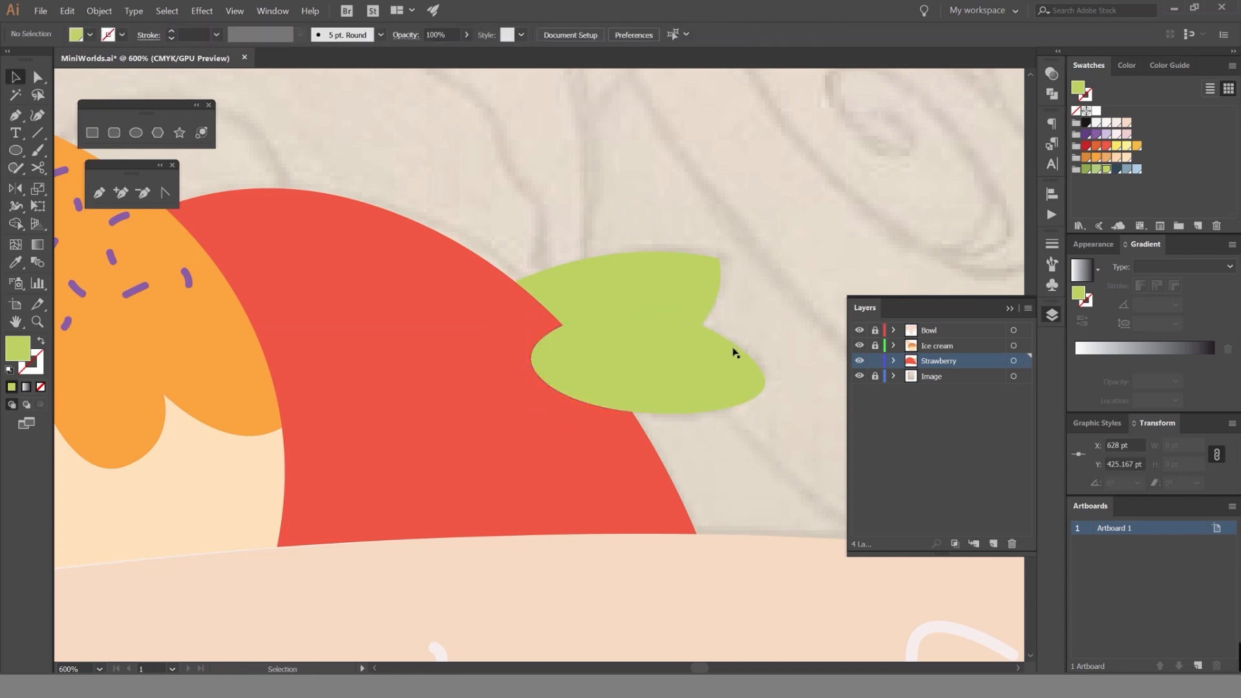
{"action": "key", "text": "v"}
Fill the lower leaf with darker green and send it behind the strawberry body and the upper leaf.
{"action": "left_click", "coordinate": [1085, 169]}
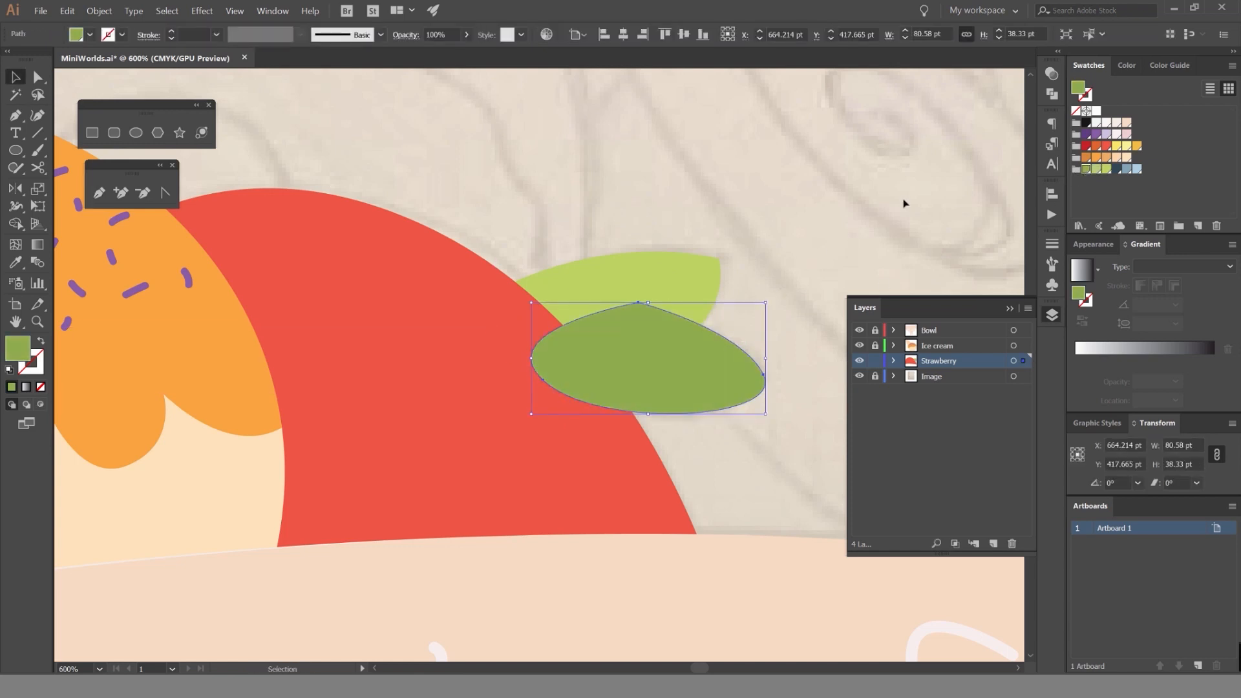
{"action": "key", "text": "ctrl+bracketleft"}
{"action": "key", "text": "ctrl+bracketleft"}
{"action": "left_click", "coordinate": [808, 272]}
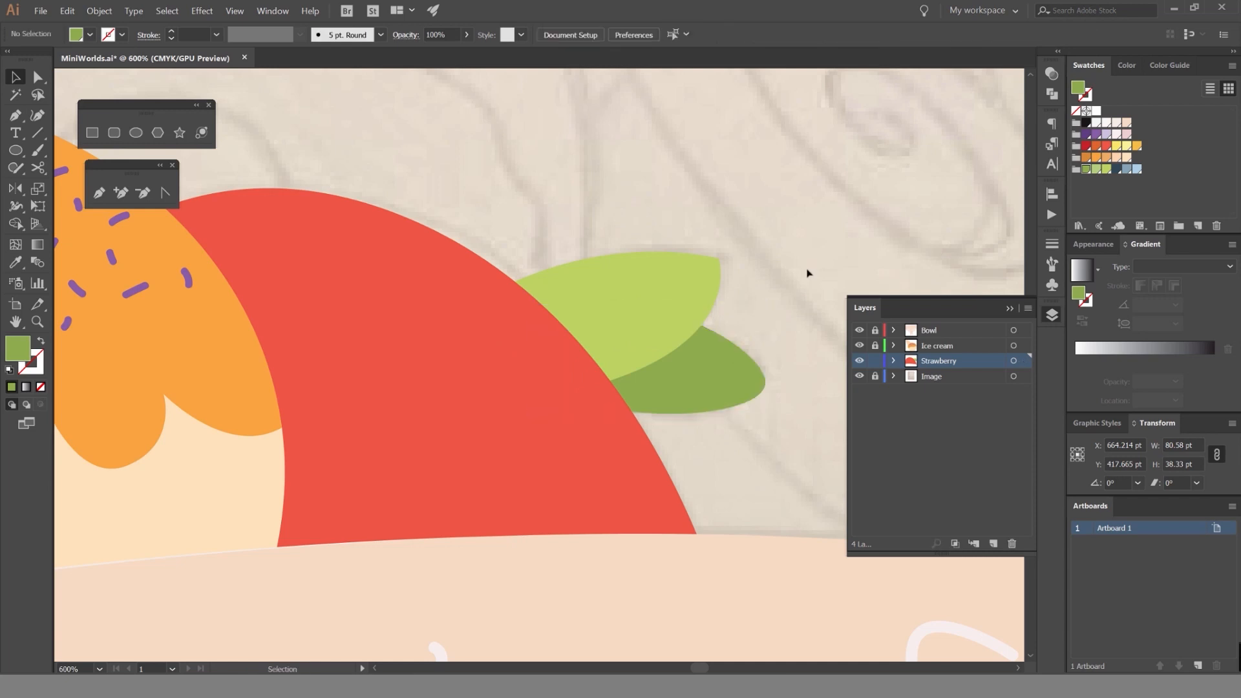
Swap the strawberry body's red fill to its stroke, leaving an unfilled 1 pt outline over the sketched seeds.
{"action": "scroll", "coordinate": [736, 278], "scroll_direction": "up", "scroll_amount": 2}
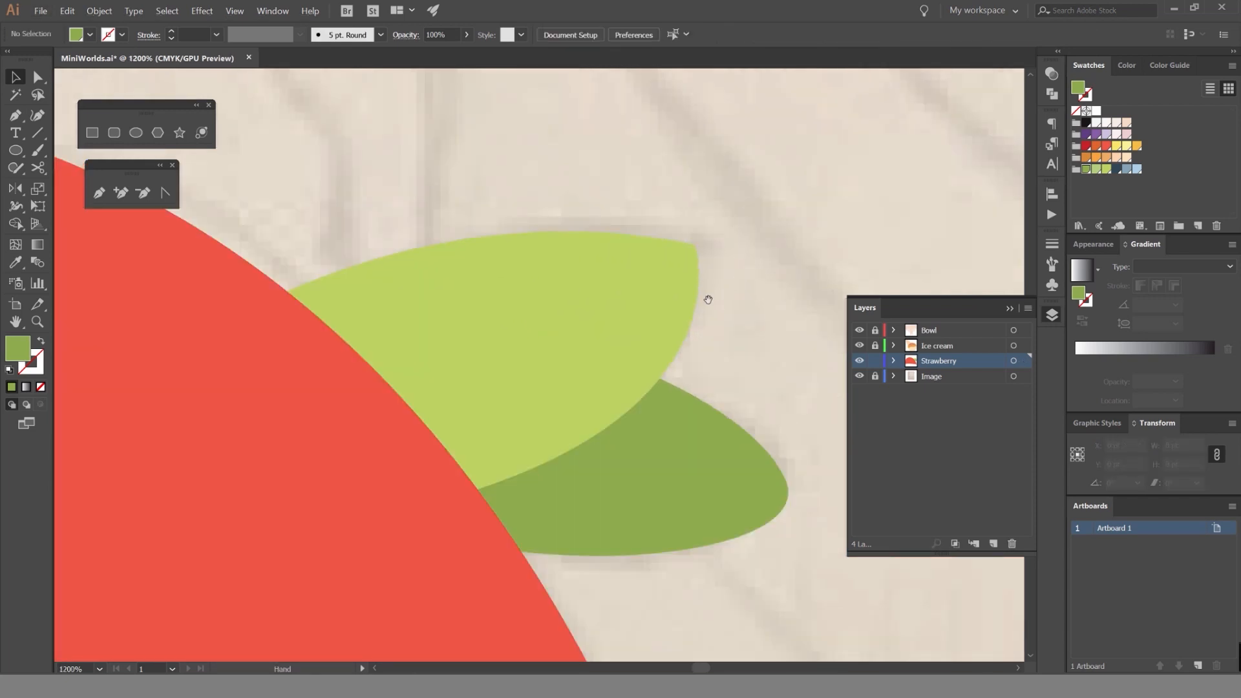
{"action": "scroll", "coordinate": [704, 297], "scroll_direction": "down", "scroll_amount": 3}
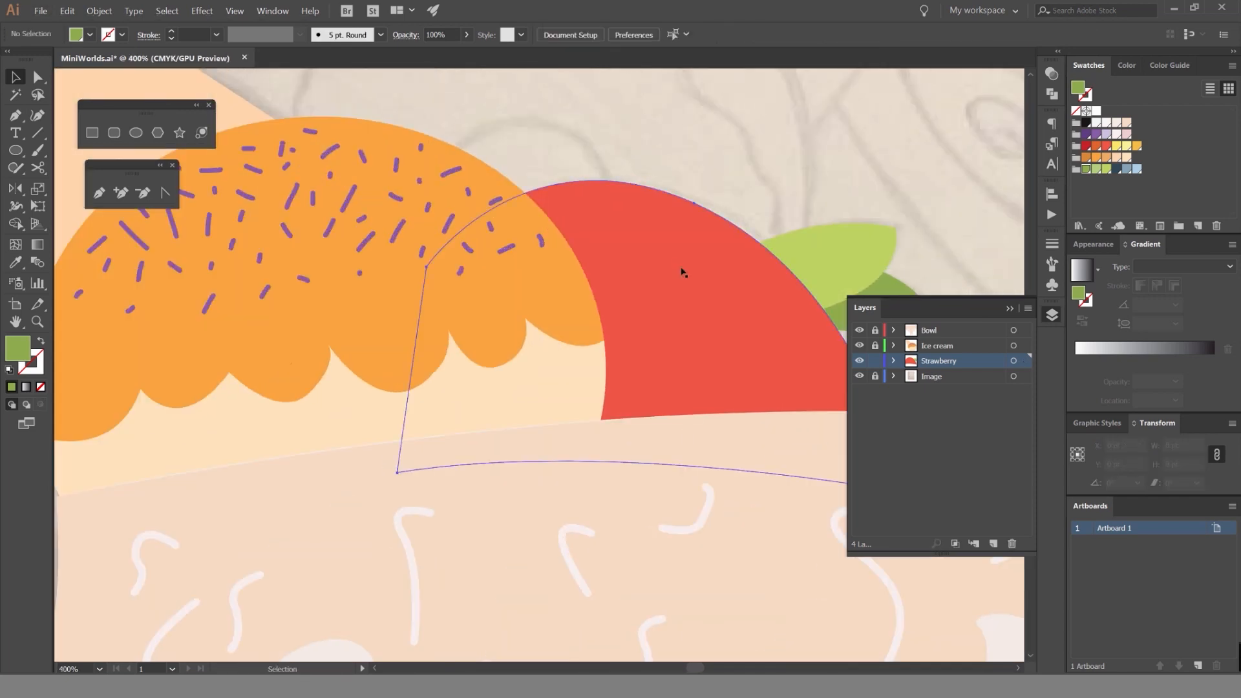
{"action": "scroll", "coordinate": [550, 269], "scroll_direction": "up", "scroll_amount": 1}
{"action": "left_click_drag", "start_coordinate": [516, 285], "coordinate": [472, 296]}
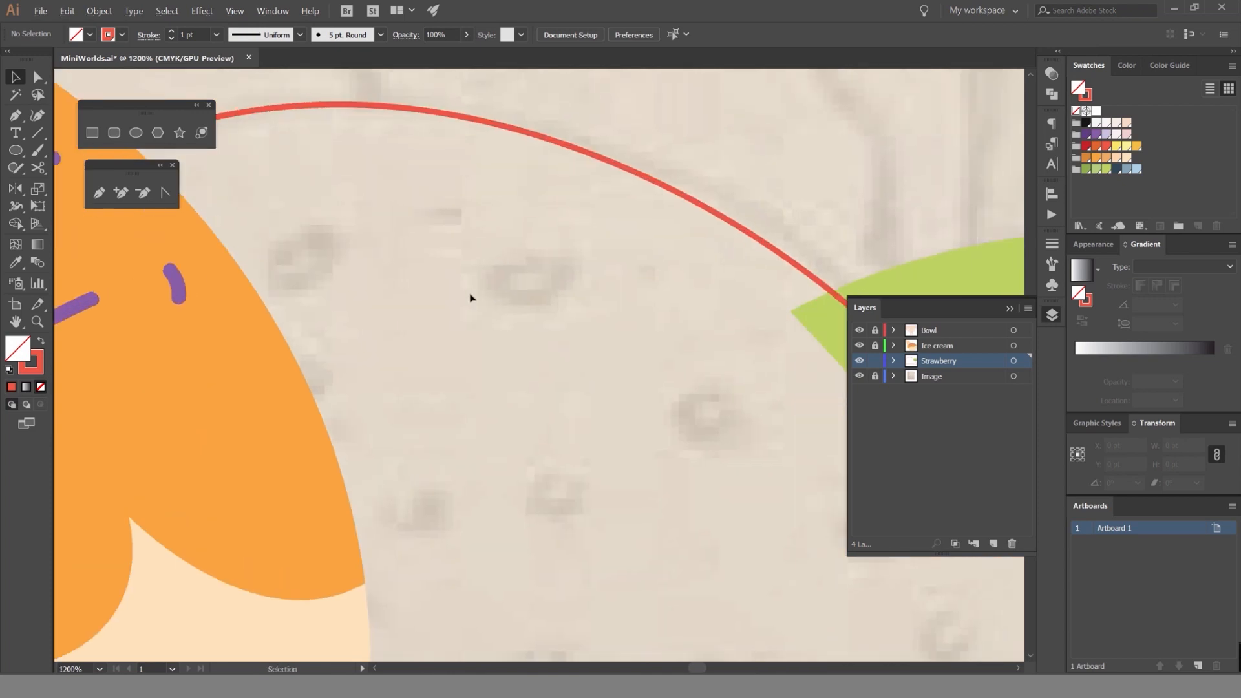
Draw half of a teardrop-shaped seed about 5 by 18.4 pt with the Pen tool inside the strawberry, and join its ends.
{"action": "key", "text": "p"}
{"action": "left_click_drag", "start_coordinate": [512, 335], "coordinate": [543, 248]}
{"action": "left_click", "coordinate": [549, 240]}
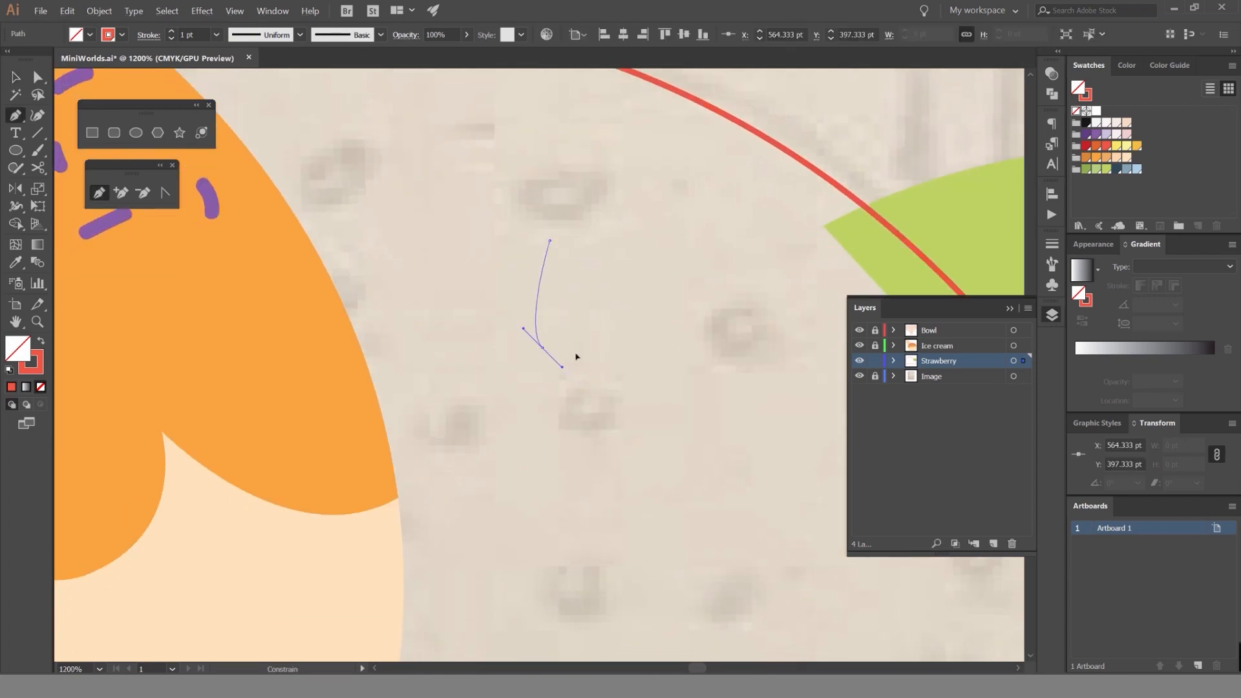
{"action": "left_click_drag", "start_coordinate": [594, 351], "coordinate": [596, 350]}
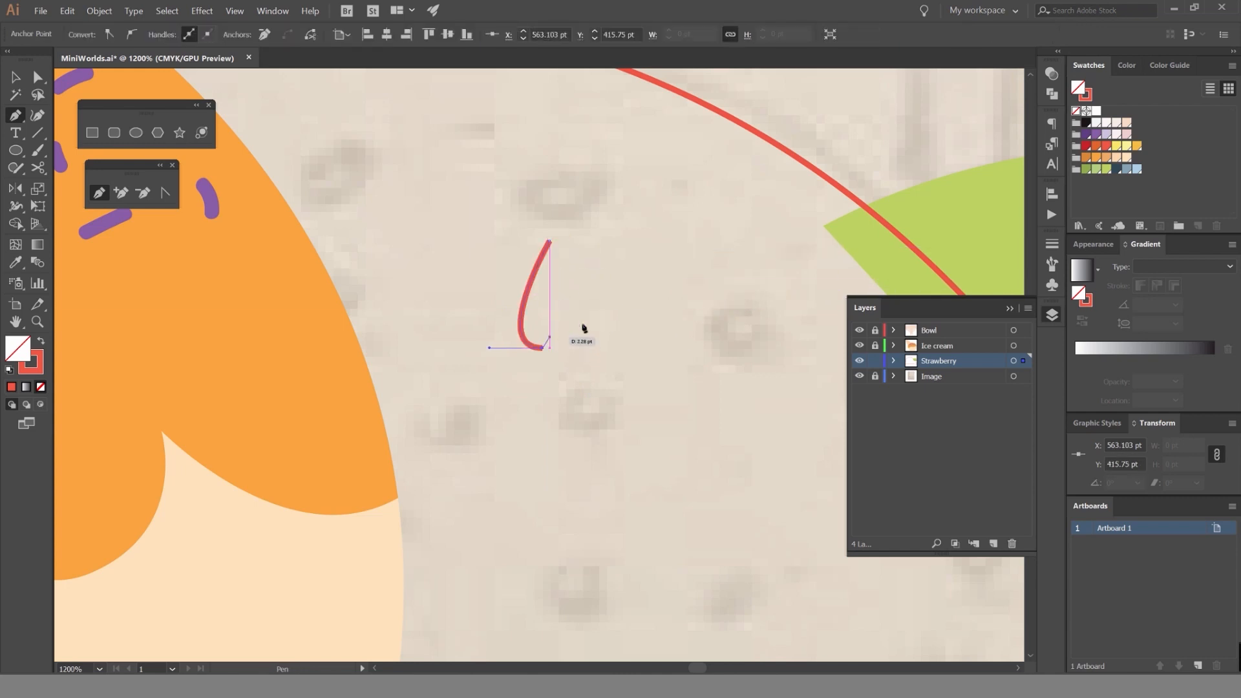
{"action": "key", "text": "v"}
{"action": "scroll", "coordinate": [517, 355], "scroll_direction": "up", "scroll_amount": 1}
{"action": "key", "text": "ctrl+j"}
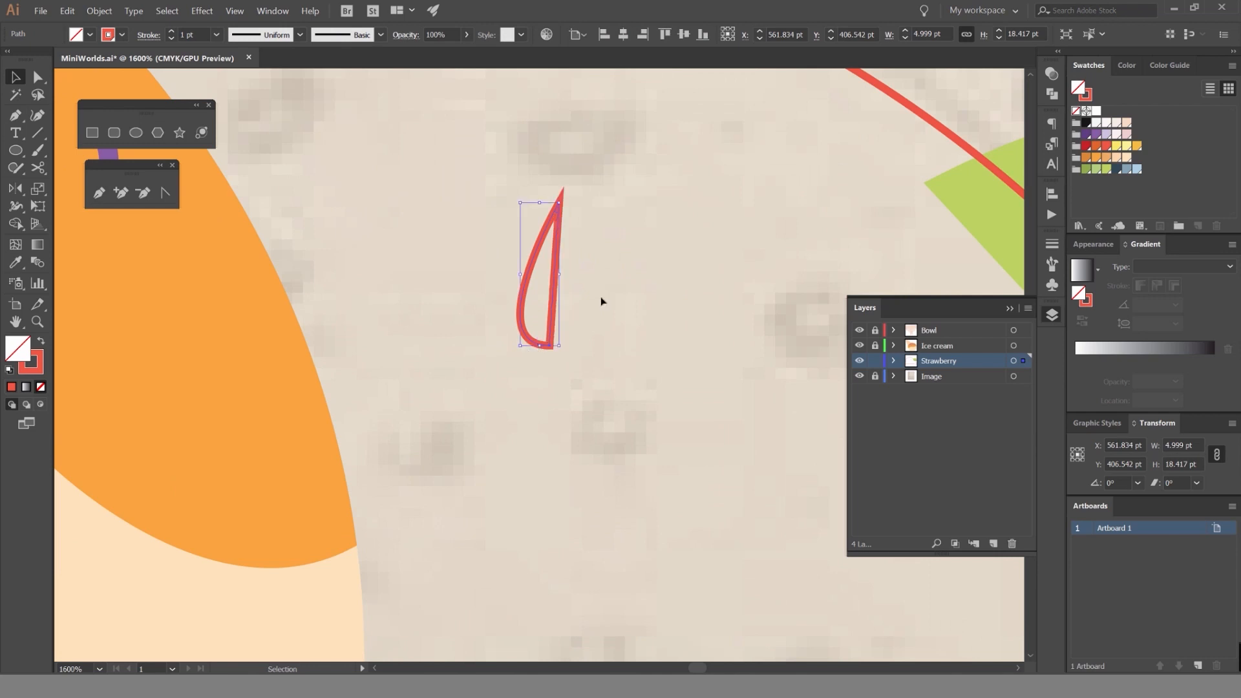
Align the half seed's bottom anchor vertically with its tip, and lower the tip to shorten the shape to about 14.9 pt.
{"action": "key", "text": "a"}
{"action": "left_click", "coordinate": [551, 345]}
{"action": "left_click_drag", "start_coordinate": [557, 349], "coordinate": [559, 349]}
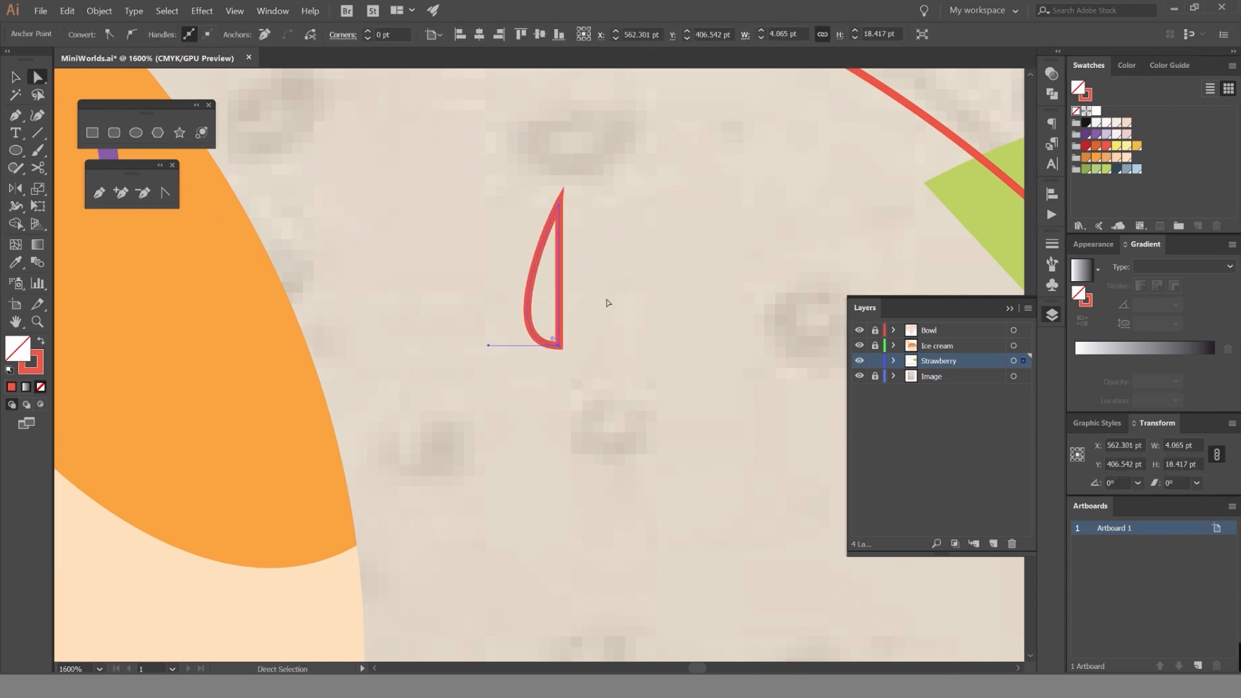
{"action": "left_click", "coordinate": [608, 302]}
{"action": "scroll", "coordinate": [564, 207], "scroll_direction": "up", "scroll_amount": 1}
{"action": "left_click", "coordinate": [552, 203]}
{"action": "left_click_drag", "start_coordinate": [552, 203], "coordinate": [553, 252]}
{"action": "left_click", "coordinate": [600, 225]}
{"action": "scroll", "coordinate": [612, 240], "scroll_direction": "down", "scroll_amount": 1}
{"action": "left_click", "coordinate": [544, 304]}
{"action": "scroll", "coordinate": [580, 271], "scroll_direction": "up", "scroll_amount": 1}
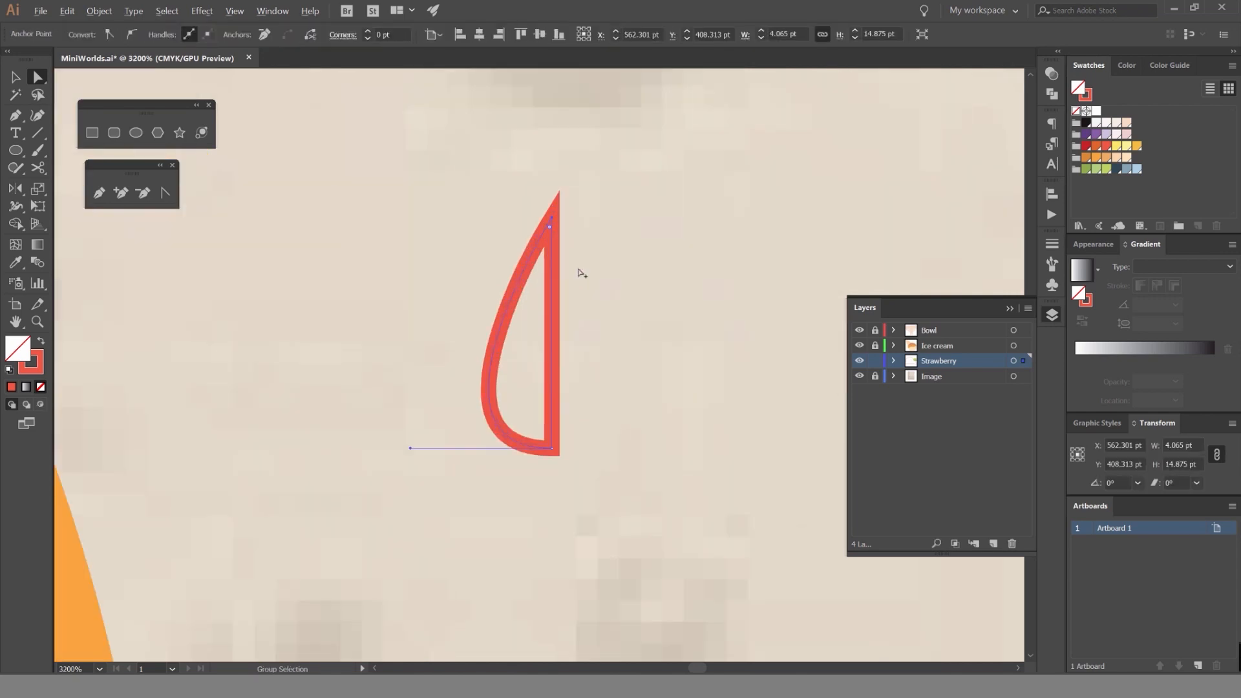
{"action": "key", "text": "o"}
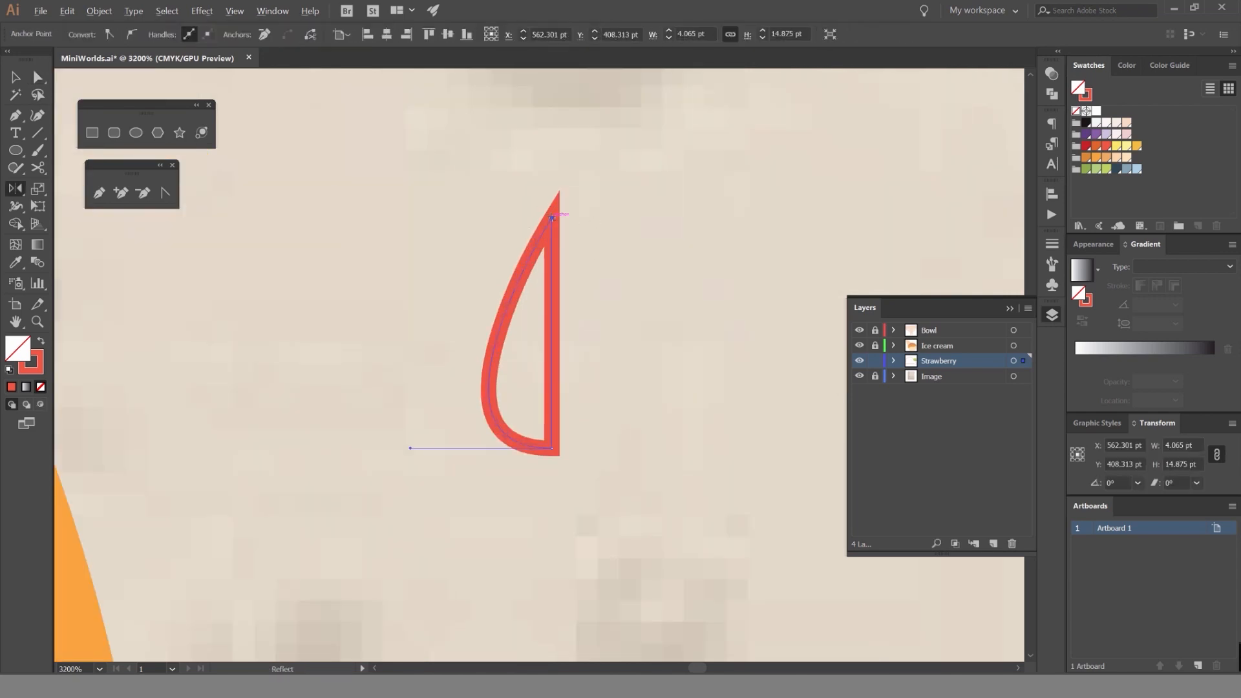
{"action": "left_click", "coordinate": [553, 220], "text": "alt"}
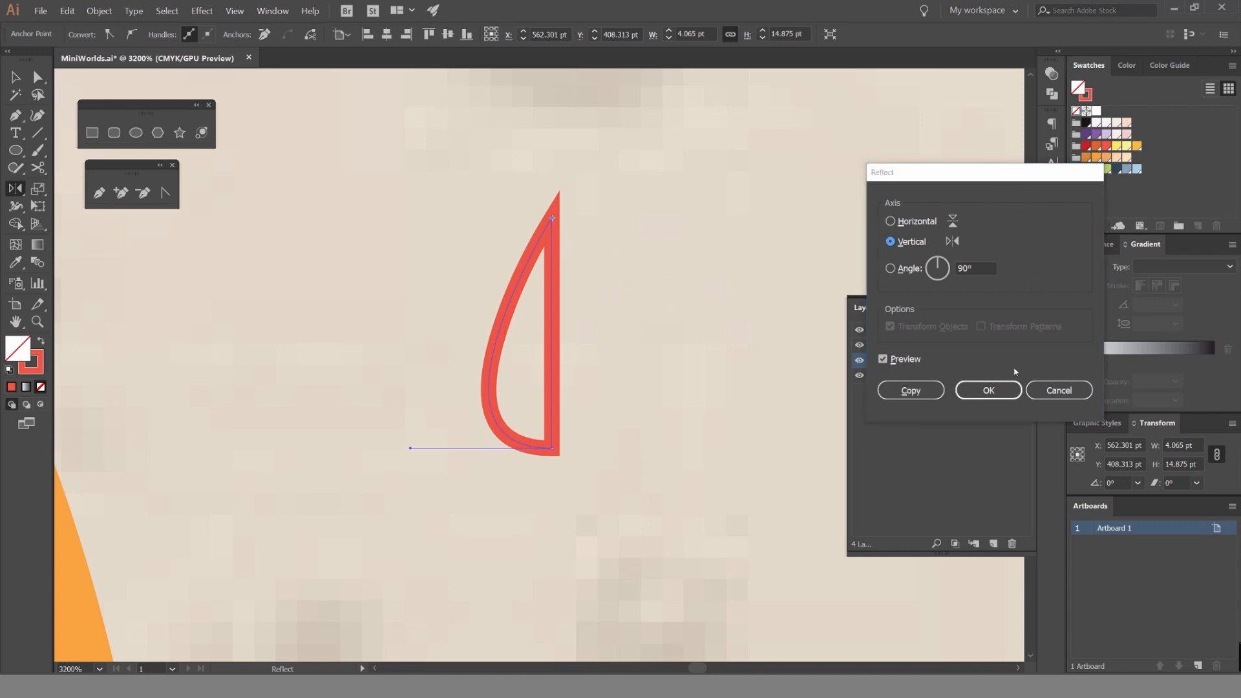
{"action": "key", "text": "Return"}
Select the whole half seed and reflect a copy of it across the vertical axis through its tip.
{"action": "key", "text": "v"}
{"action": "left_click", "coordinate": [550, 268]}
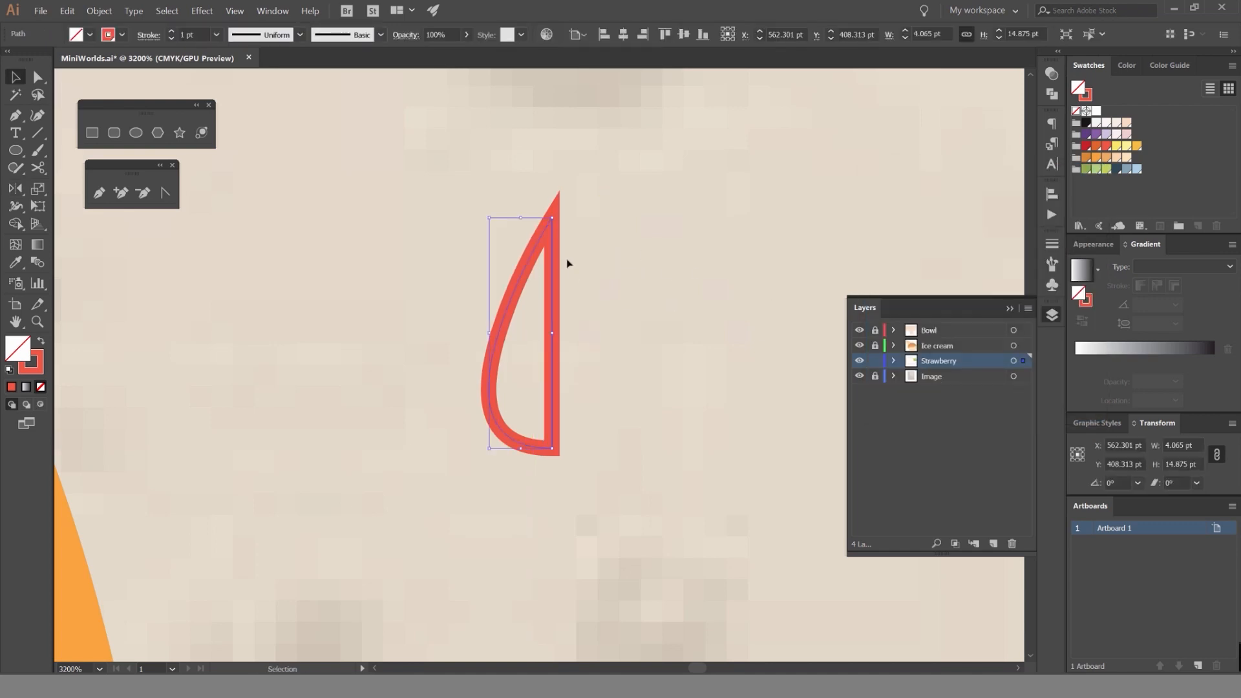
{"action": "key", "text": "o"}
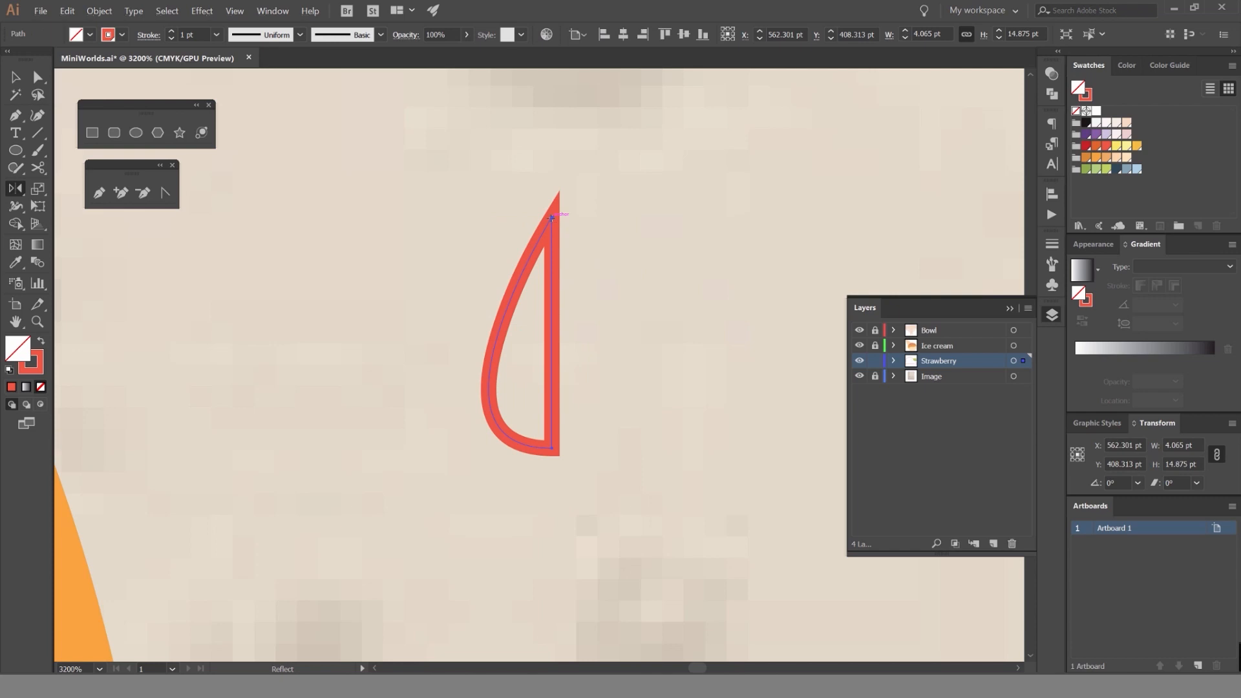
{"action": "left_click", "coordinate": [551, 218], "text": "alt"}
{"action": "left_click", "coordinate": [898, 359]}
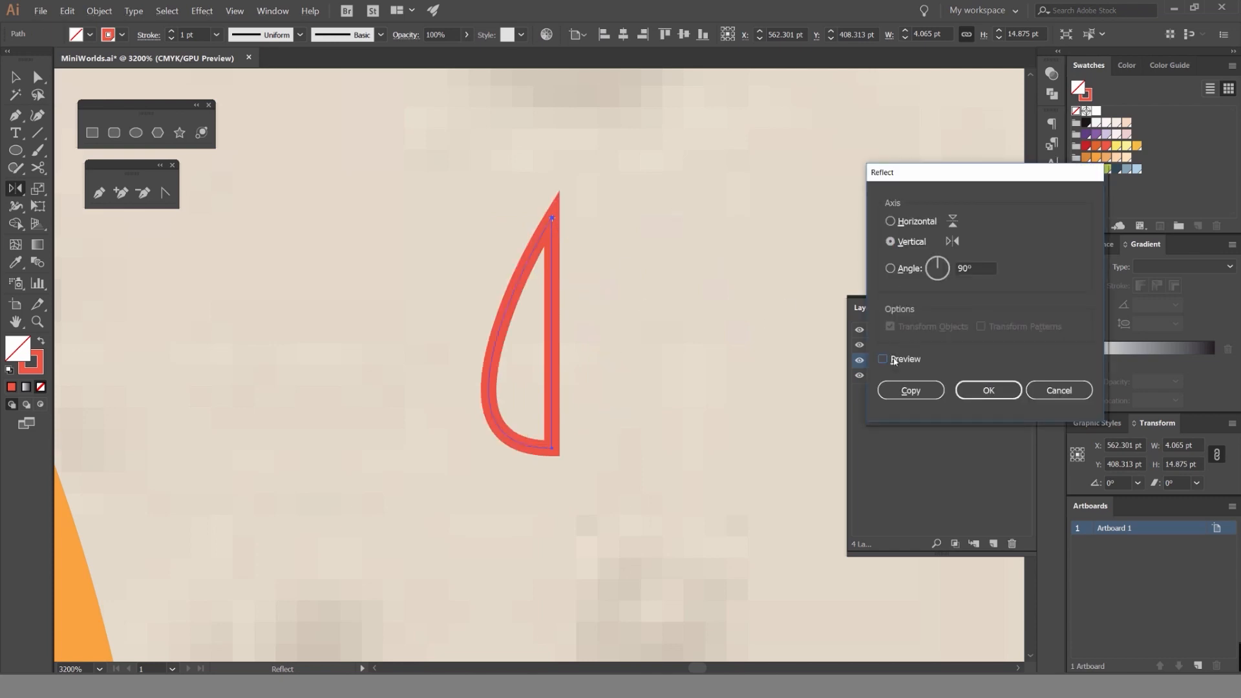
{"action": "left_click", "coordinate": [897, 358]}
{"action": "left_click", "coordinate": [898, 359]}
{"action": "left_click", "coordinate": [898, 359]}
{"action": "left_click", "coordinate": [915, 222]}
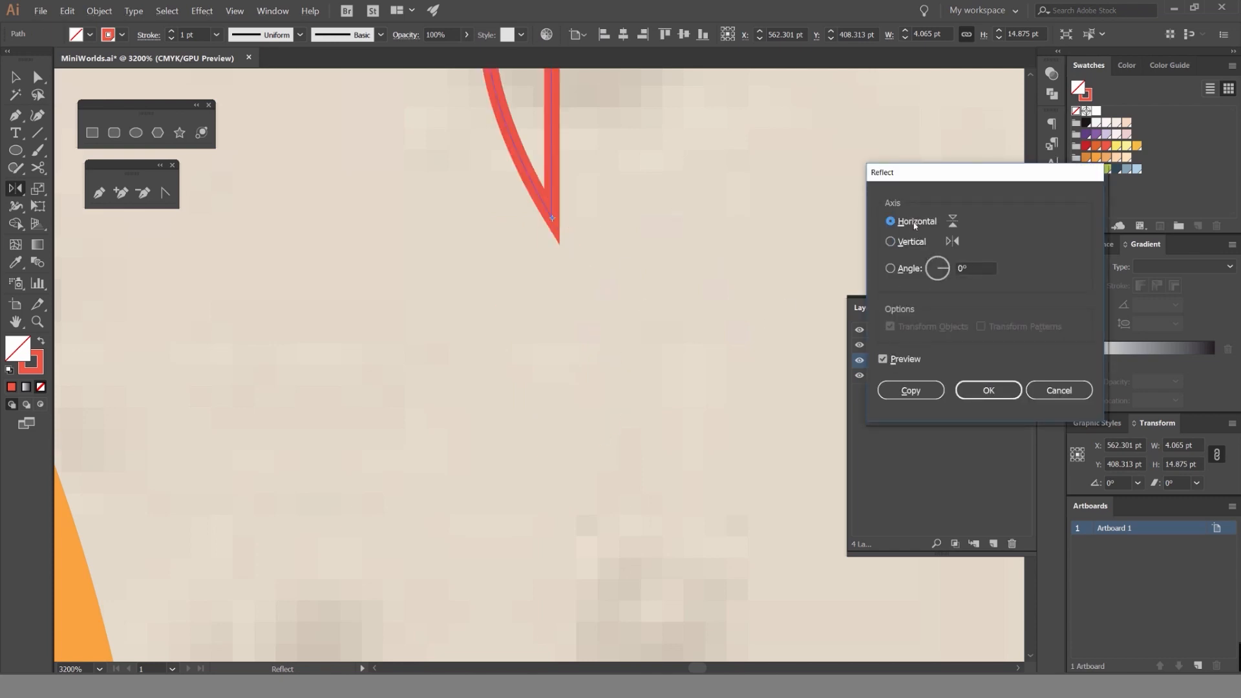
{"action": "left_click", "coordinate": [915, 242]}
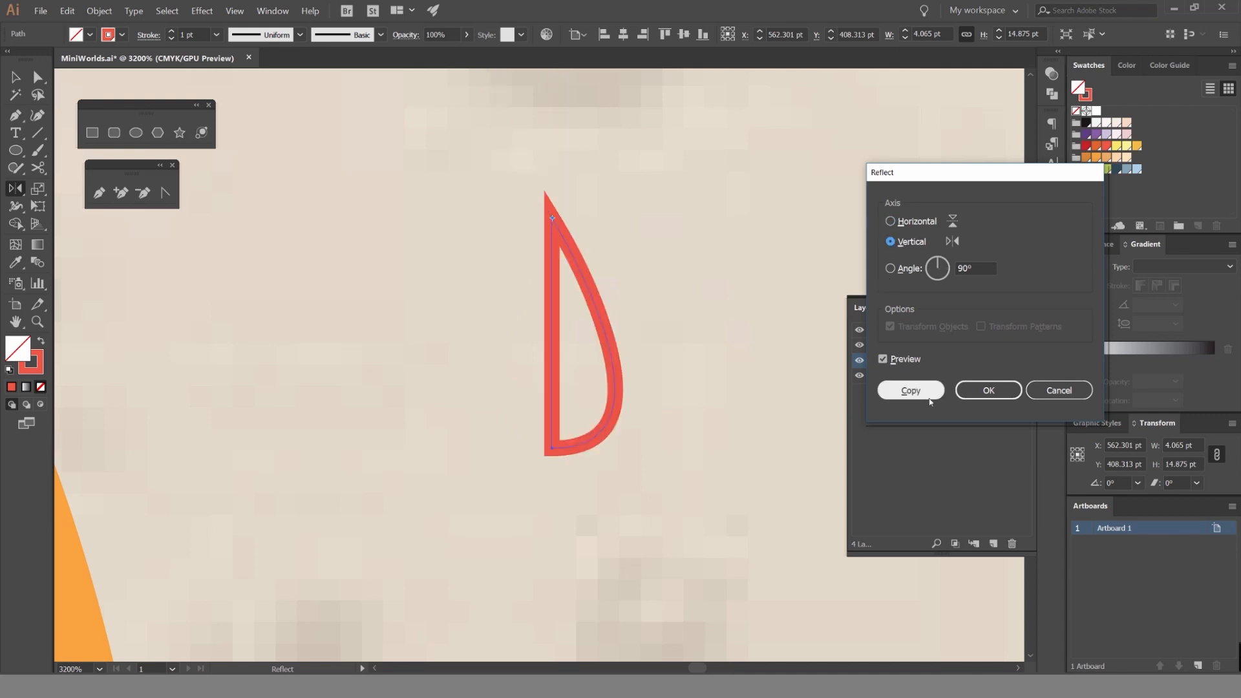
{"action": "left_click", "coordinate": [907, 396]}
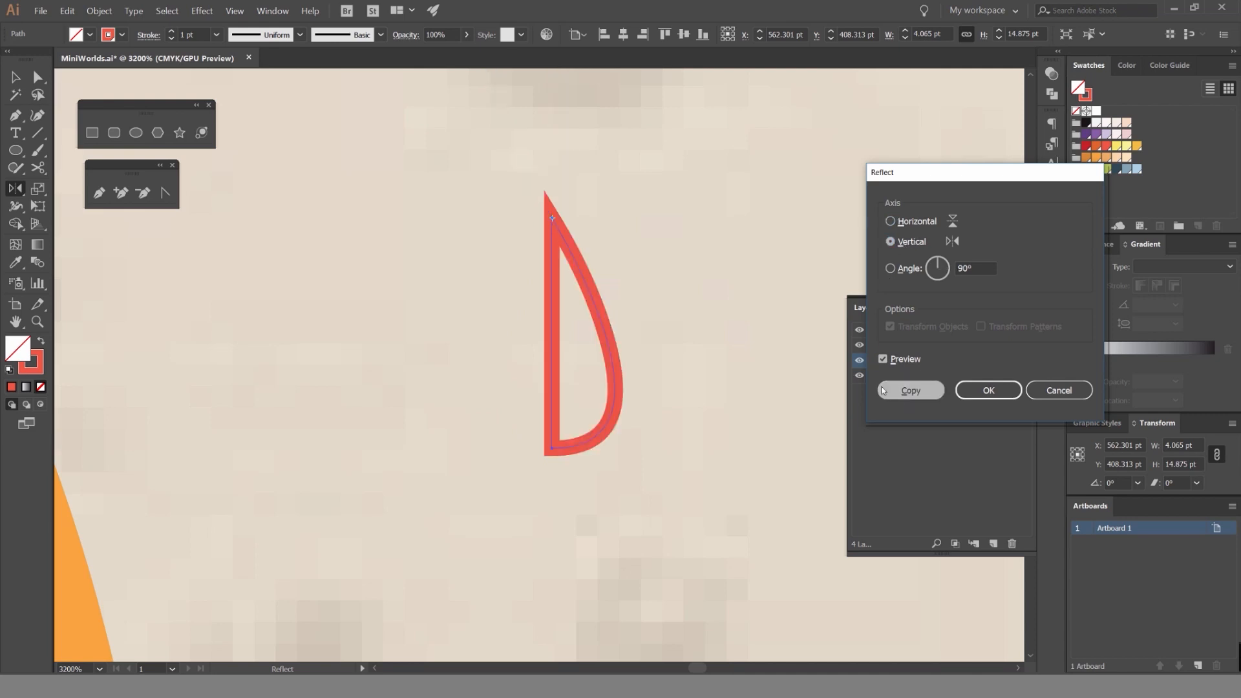
Pull the mirrored half away from the seed, and undo the move.
{"action": "key", "text": "v"}
{"action": "left_click", "coordinate": [648, 259]}
{"action": "left_click_drag", "start_coordinate": [584, 292], "coordinate": [697, 292]}
{"action": "key", "text": "ctrl+z"}
{"action": "left_click", "coordinate": [707, 281]}
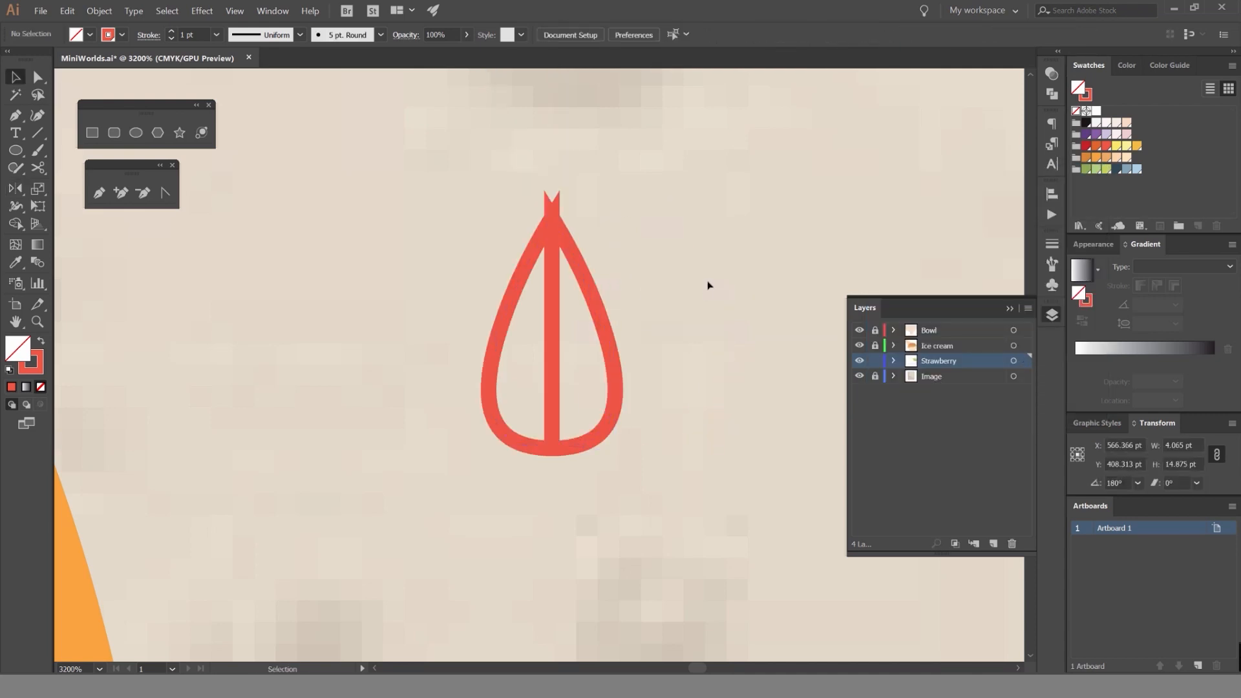
Select both seed halves and merge them into one teardrop with the Shape Builder tool.
{"action": "scroll", "coordinate": [704, 283], "scroll_direction": "down", "scroll_amount": 4}
{"action": "scroll", "coordinate": [697, 288], "scroll_direction": "up", "scroll_amount": 4}
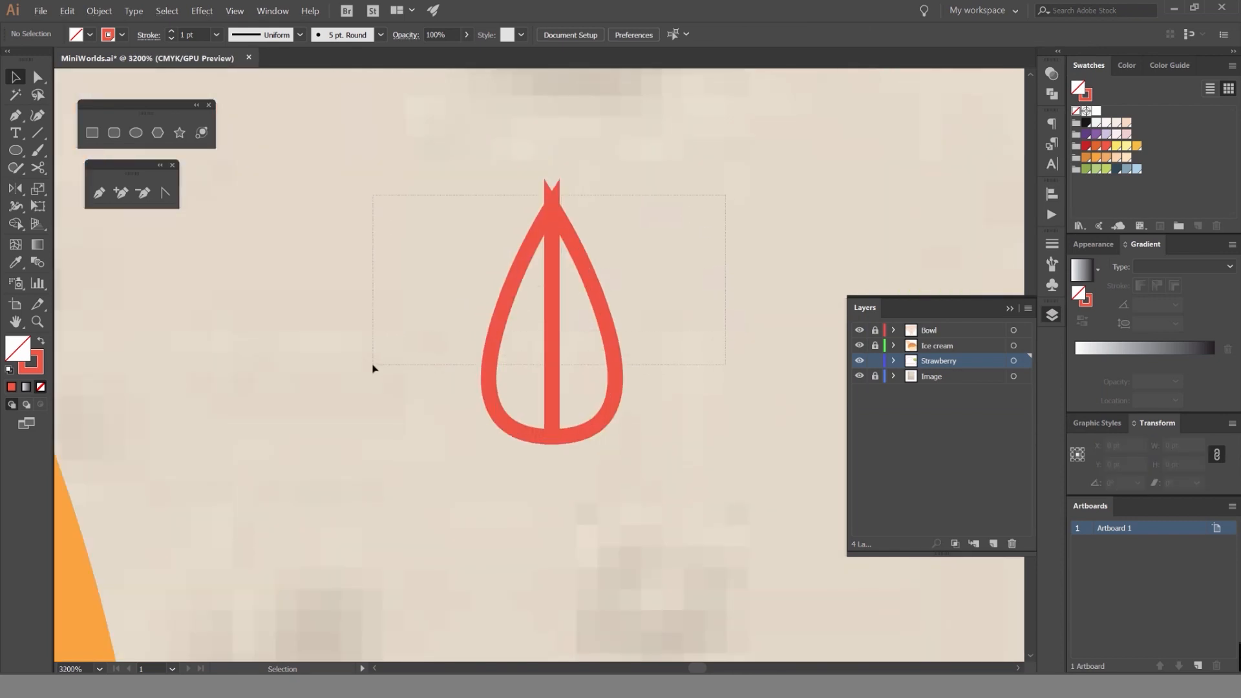
{"action": "left_click_drag", "start_coordinate": [373, 369], "coordinate": [374, 365]}
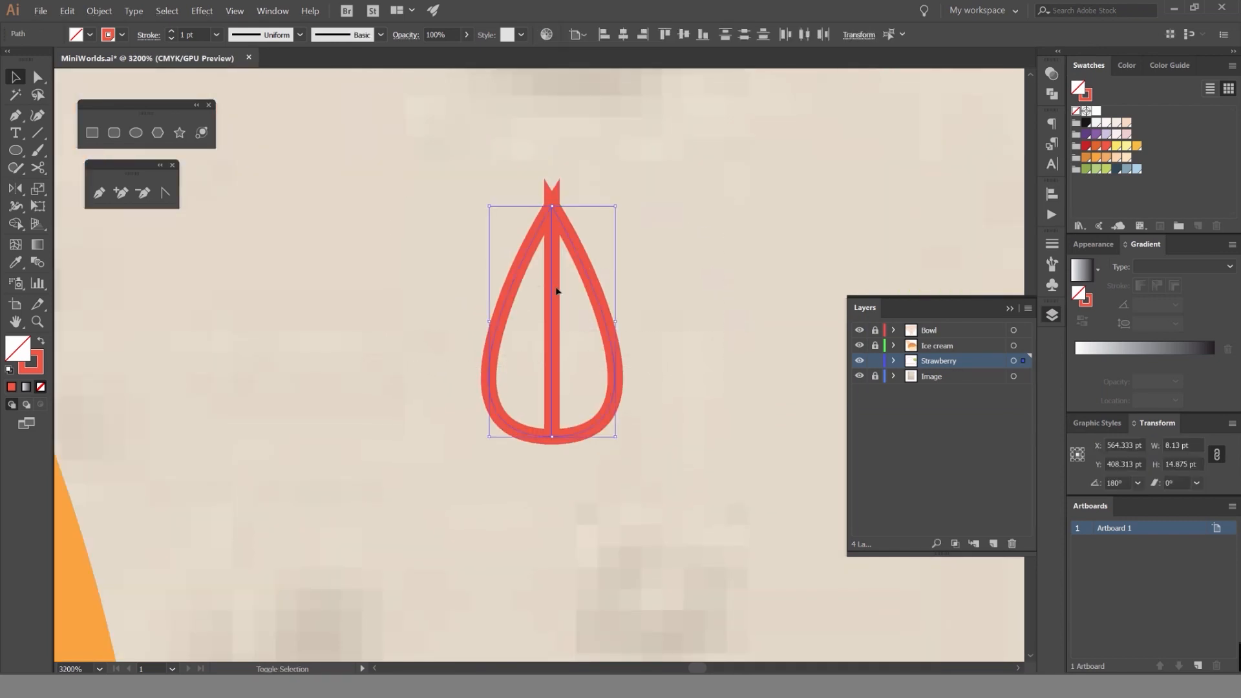
{"action": "key", "text": "shift+m"}
{"action": "left_click_drag", "start_coordinate": [571, 278], "coordinate": [517, 296]}
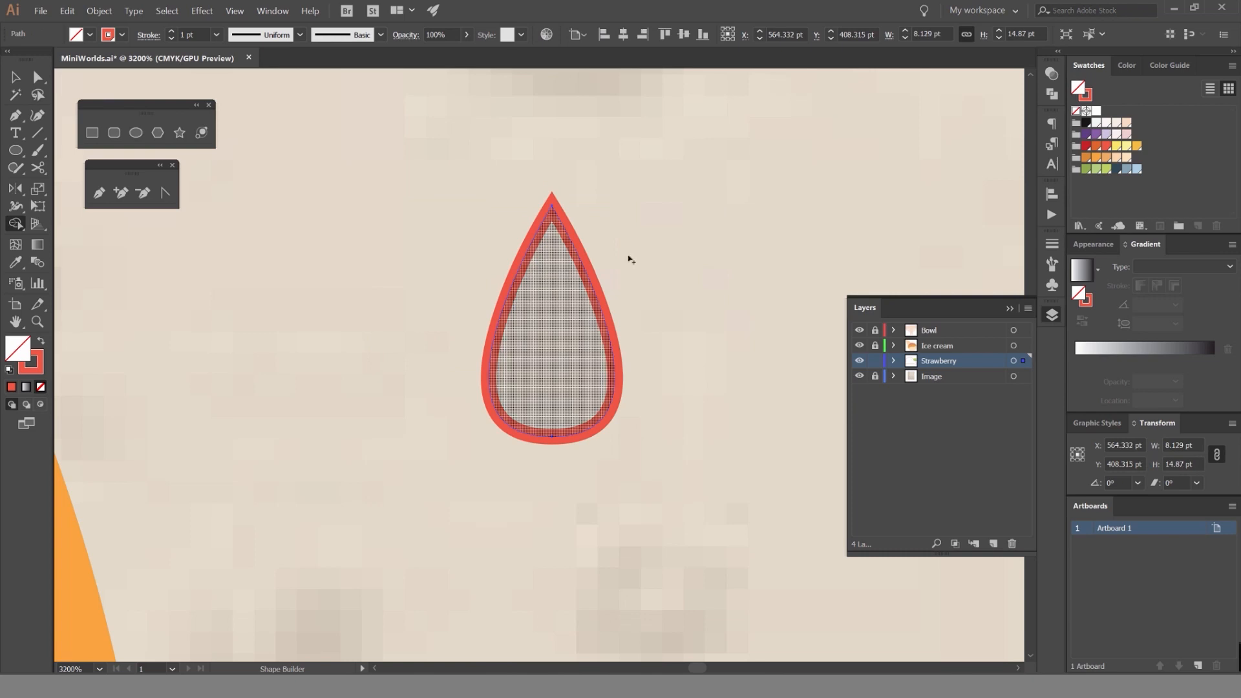
Swap the teardrop's red stroke to its fill so the seed is solid red without an outline.
{"action": "key", "text": "v"}
{"action": "left_click", "coordinate": [628, 260]}
{"action": "left_click", "coordinate": [580, 262]}
{"action": "key", "text": "shift+x"}
{"action": "left_click", "coordinate": [698, 235]}
{"action": "scroll", "coordinate": [698, 235], "scroll_direction": "down", "scroll_amount": 3}
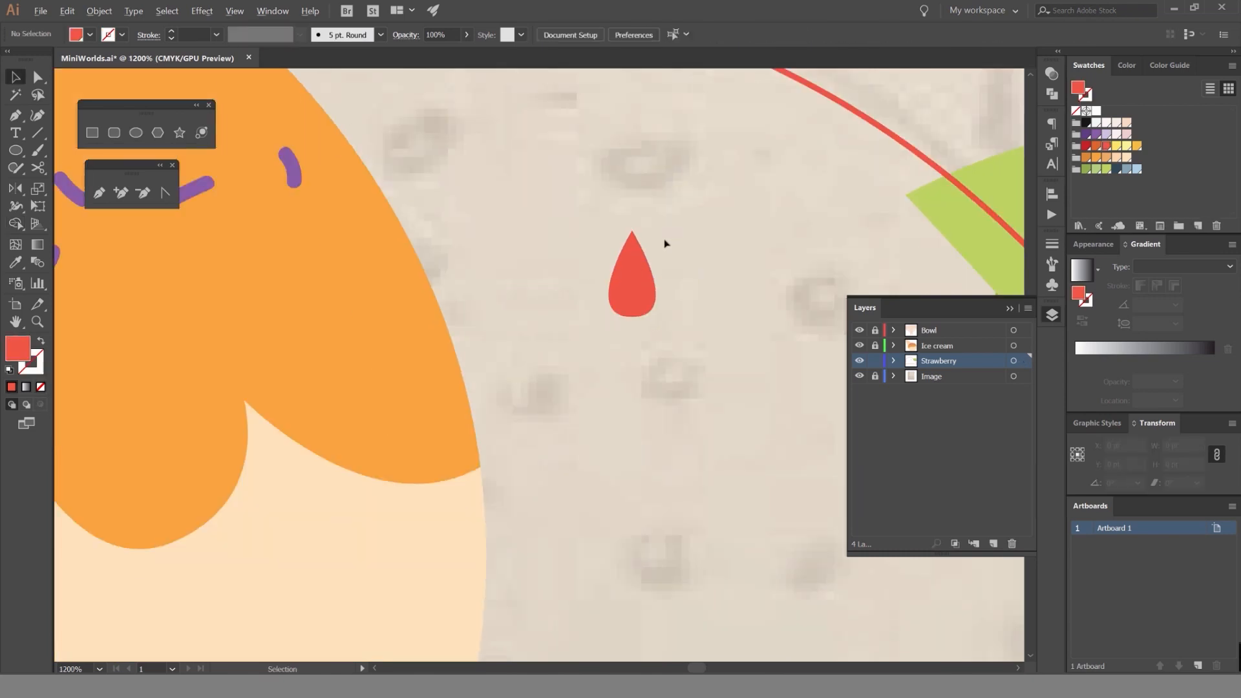
Rotate the seed to 135° so its tip points down and left, and move it near the upper sketched seed.
{"action": "left_click", "coordinate": [640, 267]}
{"action": "left_click_drag", "start_coordinate": [652, 228], "coordinate": [542, 258]}
{"action": "left_click_drag", "start_coordinate": [659, 257], "coordinate": [675, 214]}
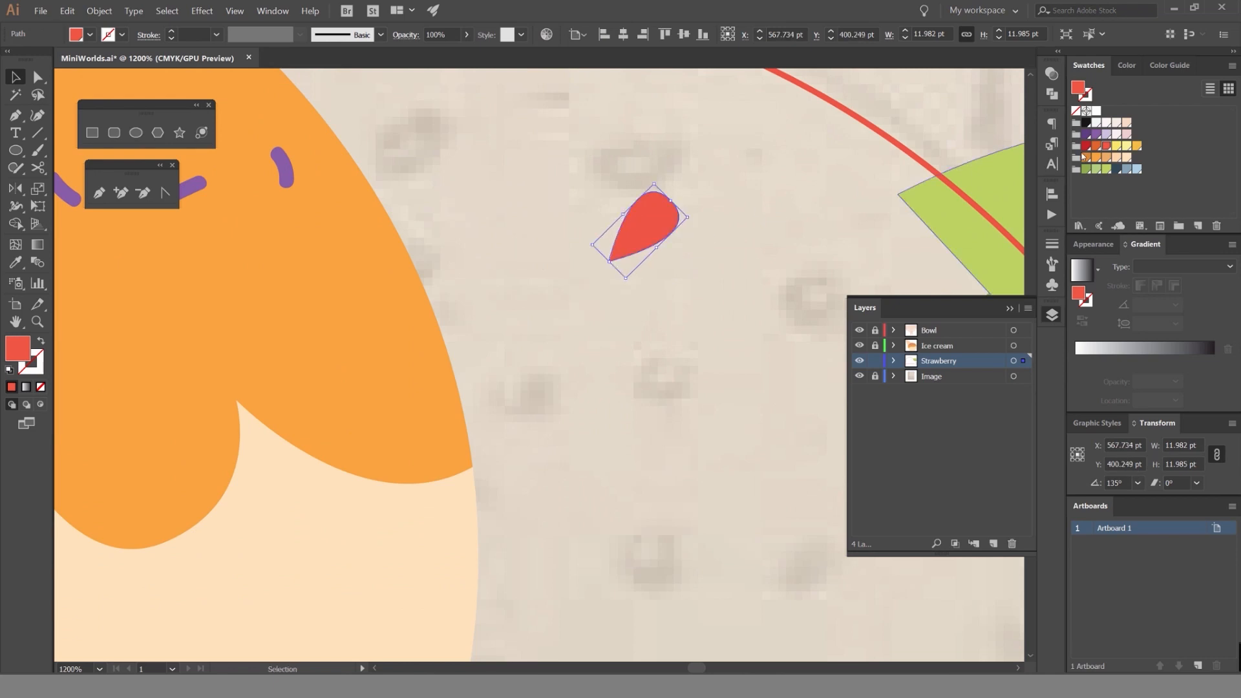
{"action": "left_click", "coordinate": [867, 178]}
Recolor the seed with the darkest red swatch from the red color group.
{"action": "scroll", "coordinate": [738, 218], "scroll_direction": "down", "scroll_amount": 2}
{"action": "left_click", "coordinate": [694, 222]}
{"action": "left_click", "coordinate": [1106, 146]}
{"action": "left_click", "coordinate": [1086, 146]}
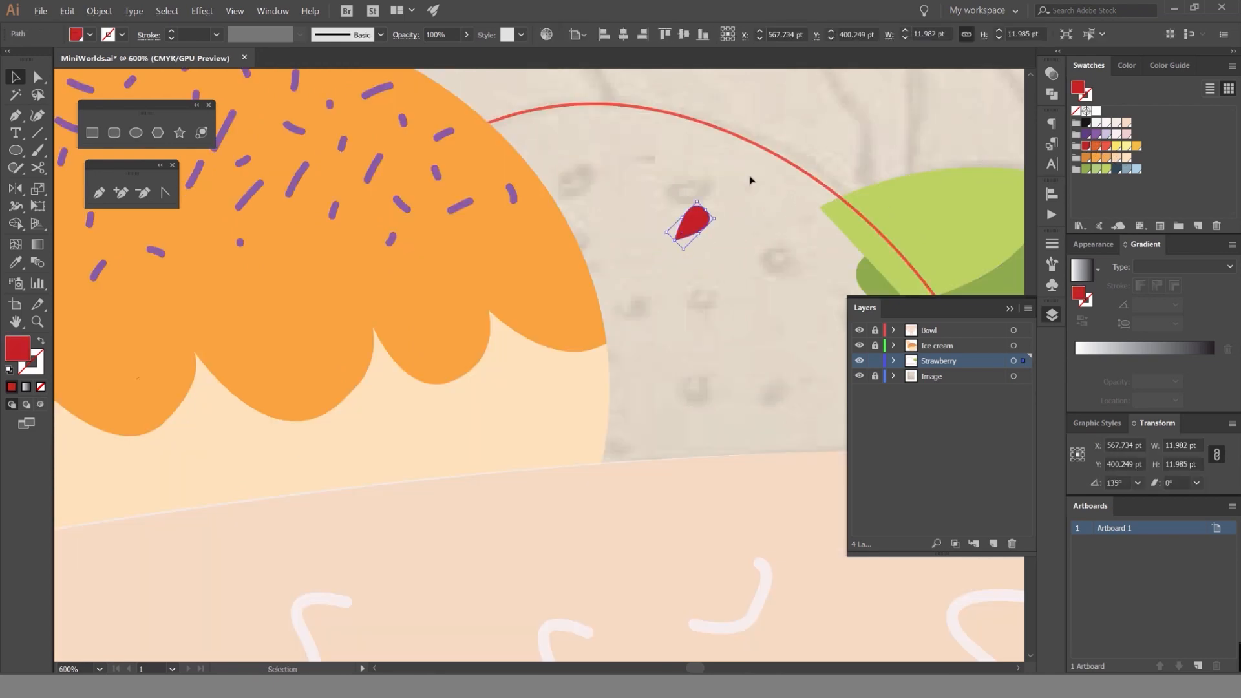
{"action": "left_click", "coordinate": [729, 208]}
Try placing a copy of the seed on the sketched mark to its lower right, and undo it.
{"action": "left_click_drag", "start_coordinate": [698, 223], "coordinate": [750, 292]}
{"action": "scroll", "coordinate": [734, 214], "scroll_direction": "up", "scroll_amount": 1}
{"action": "left_click", "coordinate": [672, 222]}
{"action": "left_click", "coordinate": [630, 221]}
{"action": "key", "text": "ctrl+z"}
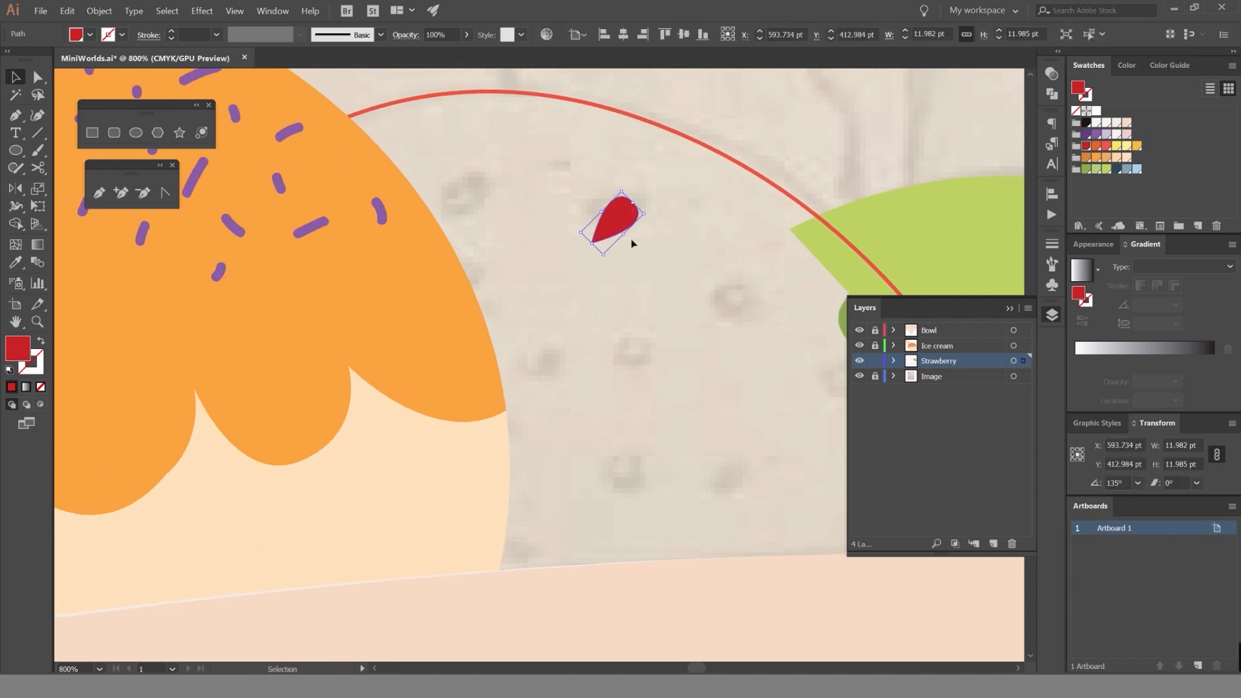
Round off the seed's pointed tip by adjusting its corner with the Direct Selection tool.
{"action": "scroll", "coordinate": [632, 244], "scroll_direction": "up", "scroll_amount": 3}
{"action": "key", "text": "a"}
{"action": "left_click", "coordinate": [517, 228]}
{"action": "left_click_drag", "start_coordinate": [548, 217], "coordinate": [548, 217]}
{"action": "scroll", "coordinate": [662, 227], "scroll_direction": "down", "scroll_amount": 4}
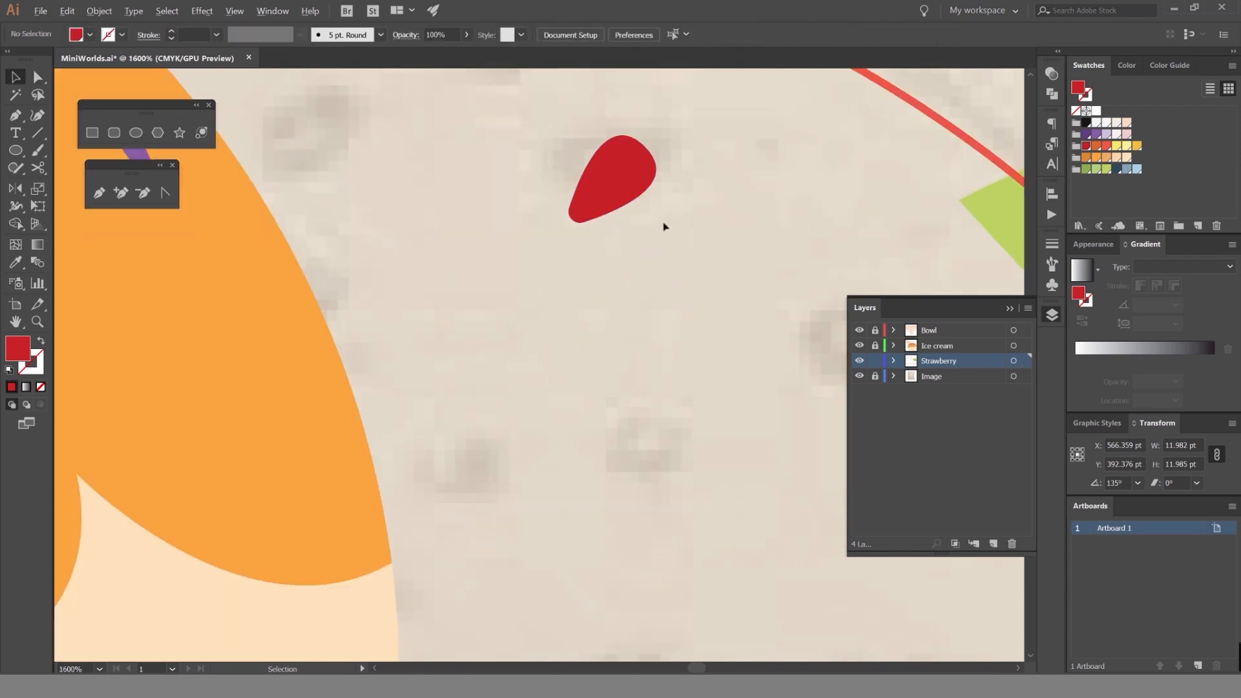
Copy the rounded seed beside the ice cream scoop, and rotate both seeds to about 111°.
{"action": "key", "text": "v"}
{"action": "left_click_drag", "start_coordinate": [651, 184], "coordinate": [483, 179]}
{"action": "left_click", "coordinate": [676, 210]}
{"action": "scroll", "coordinate": [680, 209], "scroll_direction": "up", "scroll_amount": 1}
{"action": "left_click", "coordinate": [648, 206]}
{"action": "left_click", "coordinate": [661, 211]}
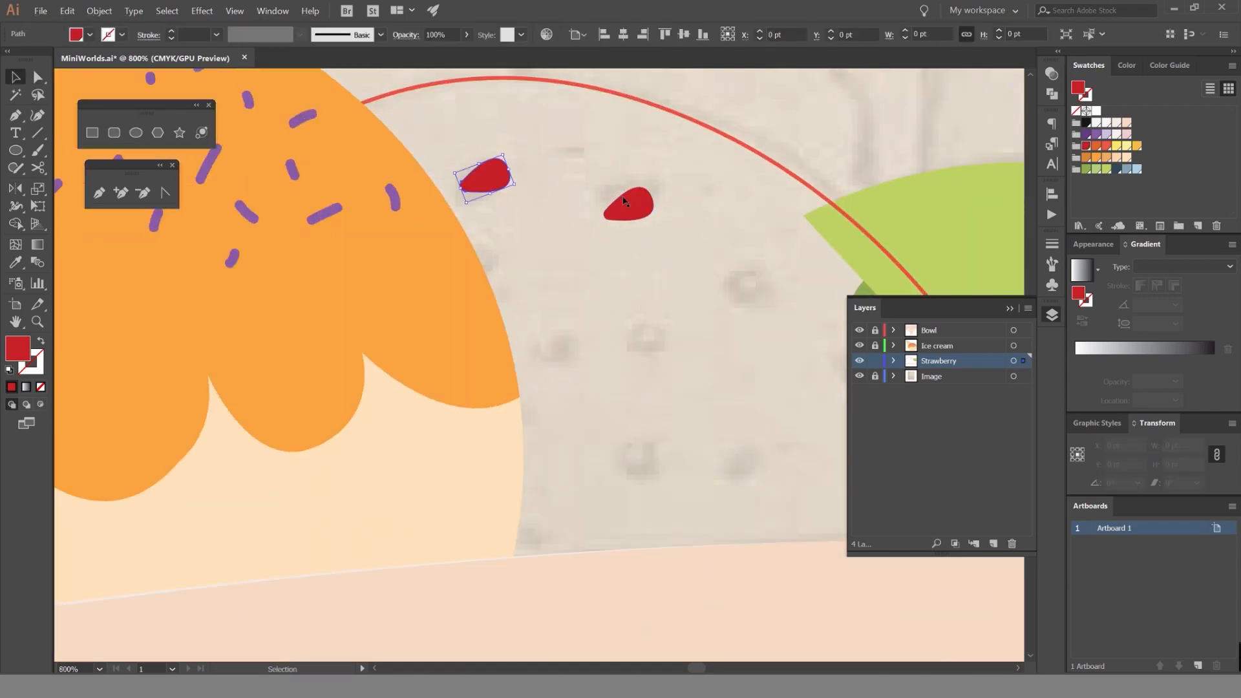
Copy seeds onto the sketched marks near the leaf and mid-strawberry, scaling the middle one to about 10 by 6.8 pt.
{"action": "left_click_drag", "start_coordinate": [626, 202], "coordinate": [748, 288]}
{"action": "left_click_drag", "start_coordinate": [489, 183], "coordinate": [657, 339]}
{"action": "left_click_drag", "start_coordinate": [657, 336], "coordinate": [651, 296]}
{"action": "scroll", "coordinate": [682, 302], "scroll_direction": "up", "scroll_amount": 2}
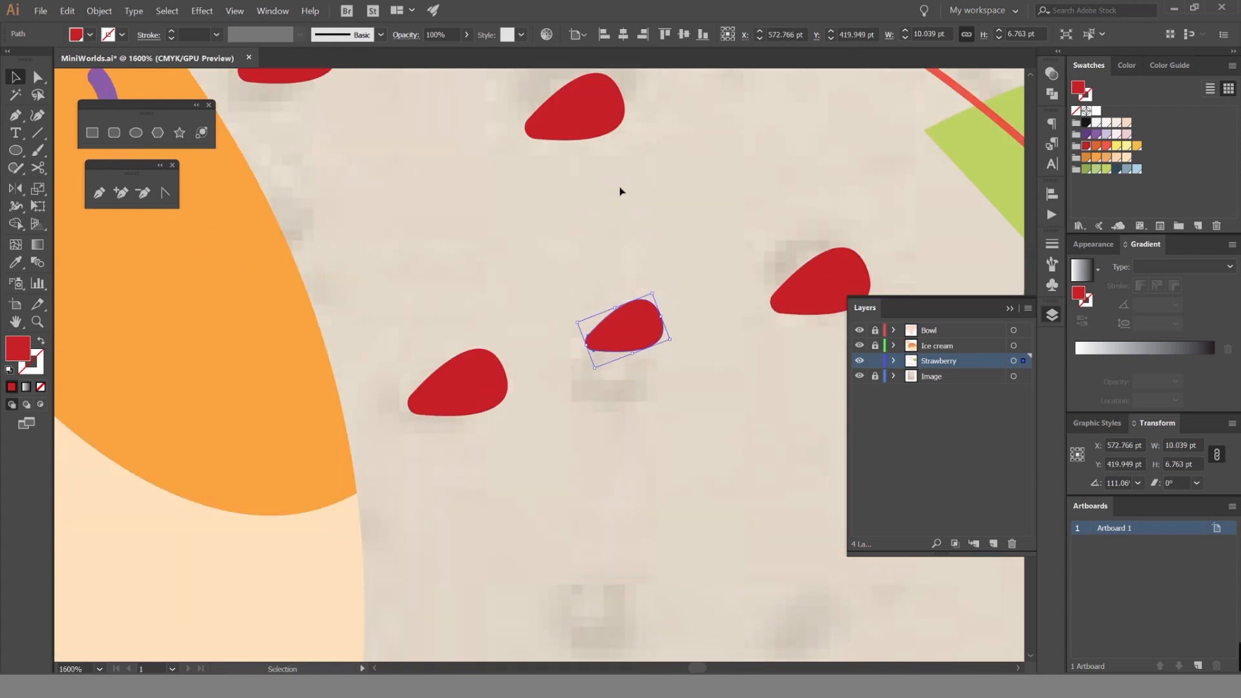
Scale the seed left of the middle one down to about 7.4 by 5 pt.
{"action": "left_click", "coordinate": [486, 377]}
{"action": "left_click_drag", "start_coordinate": [495, 343], "coordinate": [478, 362]}
{"action": "left_click", "coordinate": [523, 309]}
{"action": "scroll", "coordinate": [523, 308], "scroll_direction": "down", "scroll_amount": 2}
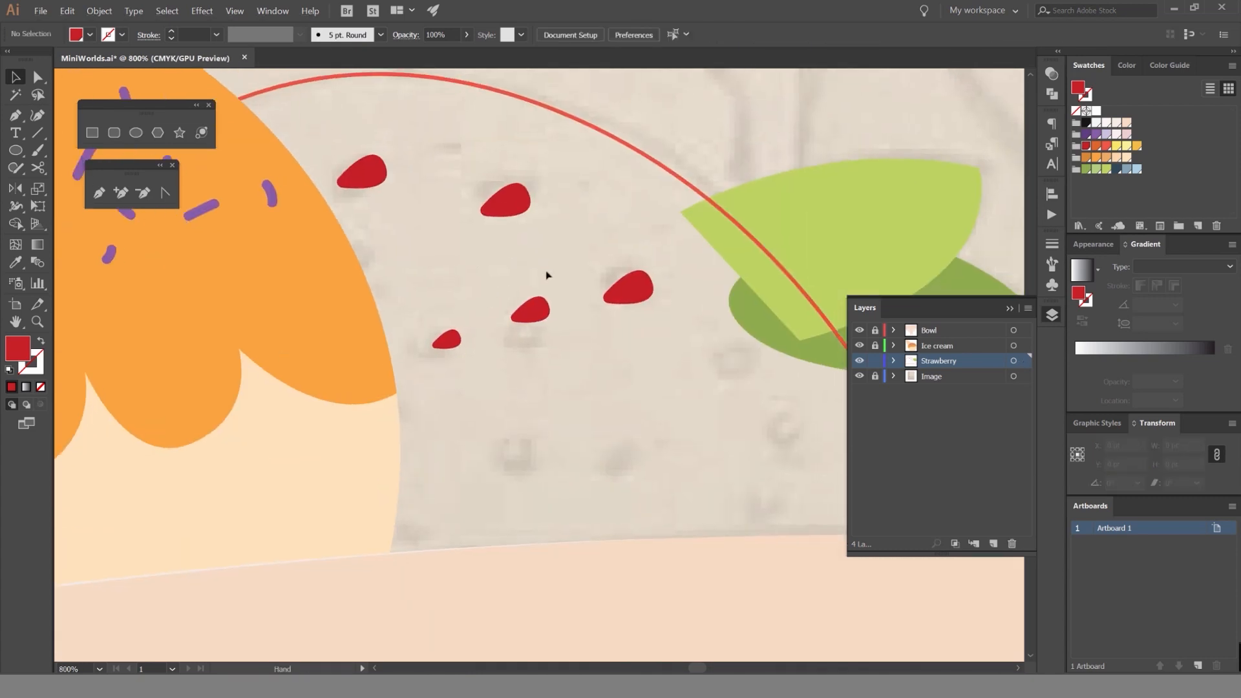
Place copies of the medium and small seeds across the lower strawberry and beside the leaves.
{"action": "left_click_drag", "start_coordinate": [530, 310], "coordinate": [596, 453]}
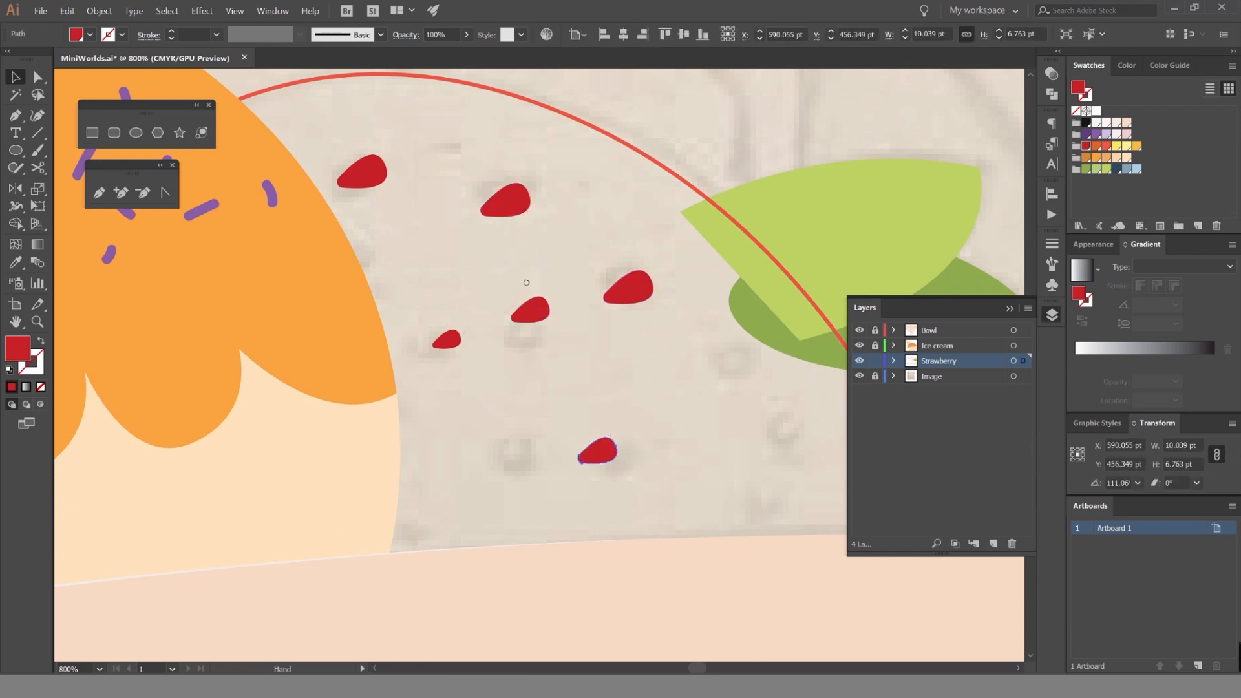
{"action": "left_click_drag", "start_coordinate": [526, 282], "coordinate": [456, 230]}
{"action": "left_click_drag", "start_coordinate": [461, 258], "coordinate": [635, 296]}
{"action": "left_click_drag", "start_coordinate": [375, 286], "coordinate": [713, 439]}
{"action": "left_click", "coordinate": [414, 343]}
{"action": "left_click_drag", "start_coordinate": [458, 259], "coordinate": [462, 258]}
{"action": "left_click", "coordinate": [509, 176]}
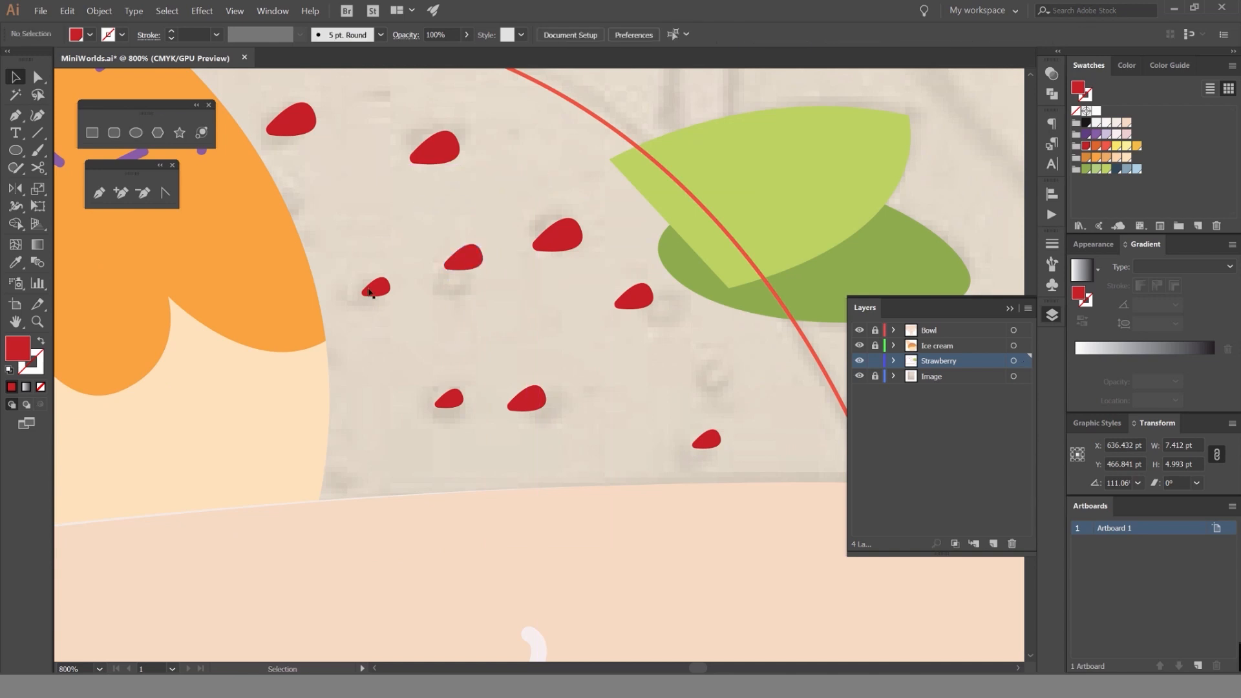
Place two more small seed copies around the upper-left seed, one above it and one below.
{"action": "left_click_drag", "start_coordinate": [370, 291], "coordinate": [393, 94]}
{"action": "left_click", "coordinate": [383, 222]}
{"action": "left_click", "coordinate": [416, 114]}
Rearrange the lower seeds with wider spacing, and add small seeds at the lower center and below the leaves.
{"action": "left_click_drag", "start_coordinate": [463, 258], "coordinate": [474, 357]}
{"action": "left_click", "coordinate": [435, 377]}
{"action": "left_click_drag", "start_coordinate": [528, 399], "coordinate": [559, 440]}
{"action": "left_click_drag", "start_coordinate": [382, 382], "coordinate": [400, 410]}
{"action": "left_click_drag", "start_coordinate": [477, 361], "coordinate": [487, 354]}
{"action": "left_click_drag", "start_coordinate": [488, 354], "coordinate": [656, 373]}
{"action": "left_click", "coordinate": [701, 351]}
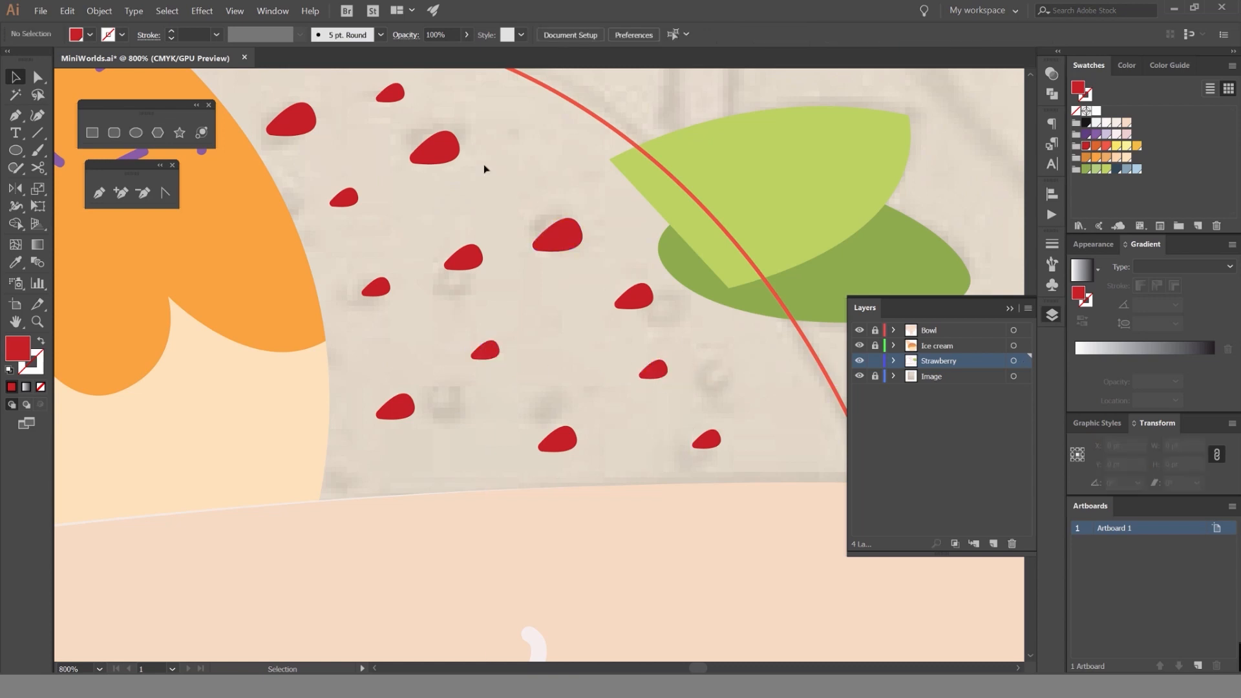
Add another small seed in the gap at the strawberry's upper right, and check the overall seed pattern.
{"action": "left_click_drag", "start_coordinate": [446, 234], "coordinate": [565, 198]}
{"action": "left_click", "coordinate": [607, 202]}
{"action": "scroll", "coordinate": [588, 186], "scroll_direction": "down", "scroll_amount": 2}
{"action": "left_click", "coordinate": [658, 260]}
{"action": "scroll", "coordinate": [661, 264], "scroll_direction": "down", "scroll_amount": 1}
{"action": "scroll", "coordinate": [652, 264], "scroll_direction": "up", "scroll_amount": 2}
{"action": "left_click", "coordinate": [605, 236]}
{"action": "left_click", "coordinate": [593, 172]}
{"action": "scroll", "coordinate": [591, 170], "scroll_direction": "down", "scroll_amount": 2}
{"action": "scroll", "coordinate": [560, 169], "scroll_direction": "up", "scroll_amount": 1}
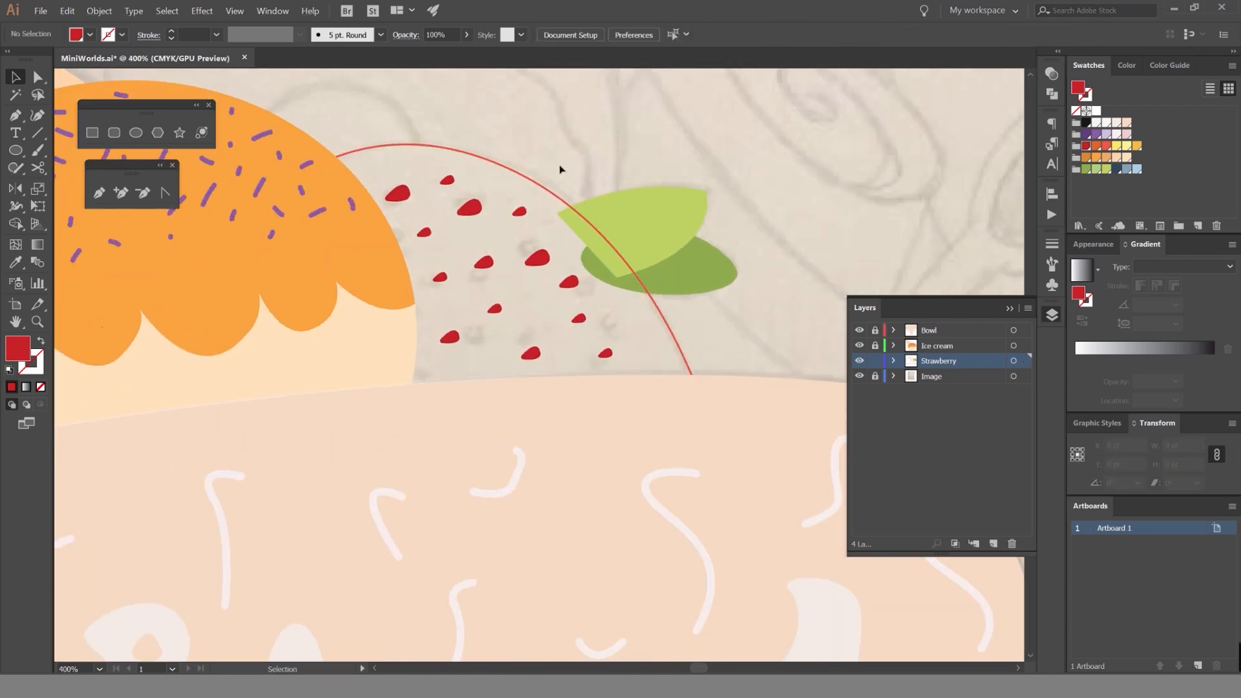
Swap the strawberry body's red stroke back to its fill behind the dark red seeds.
{"action": "left_click", "coordinate": [555, 188]}
{"action": "key", "text": "shift+x"}
{"action": "left_click", "coordinate": [585, 172]}
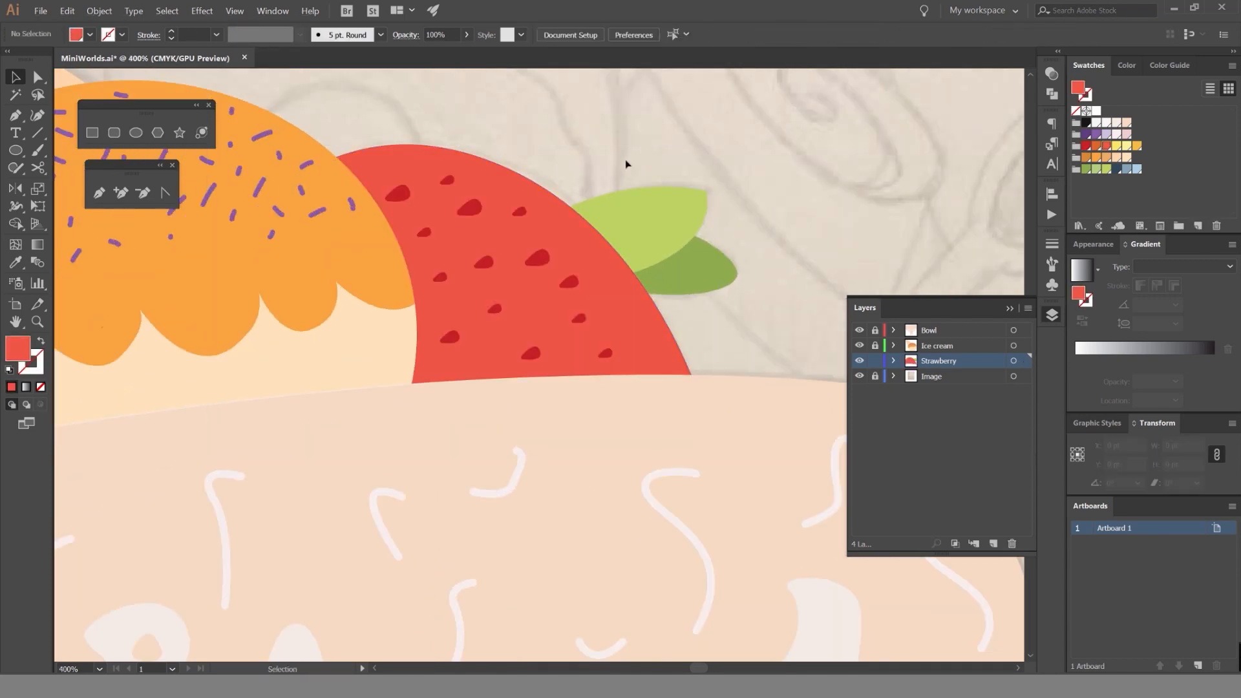
Try reshaping the light green leaf by moving its outer tip, and undo the changes.
{"action": "scroll", "coordinate": [621, 171], "scroll_direction": "down", "scroll_amount": 6}
{"action": "scroll", "coordinate": [649, 153], "scroll_direction": "up", "scroll_amount": 6}
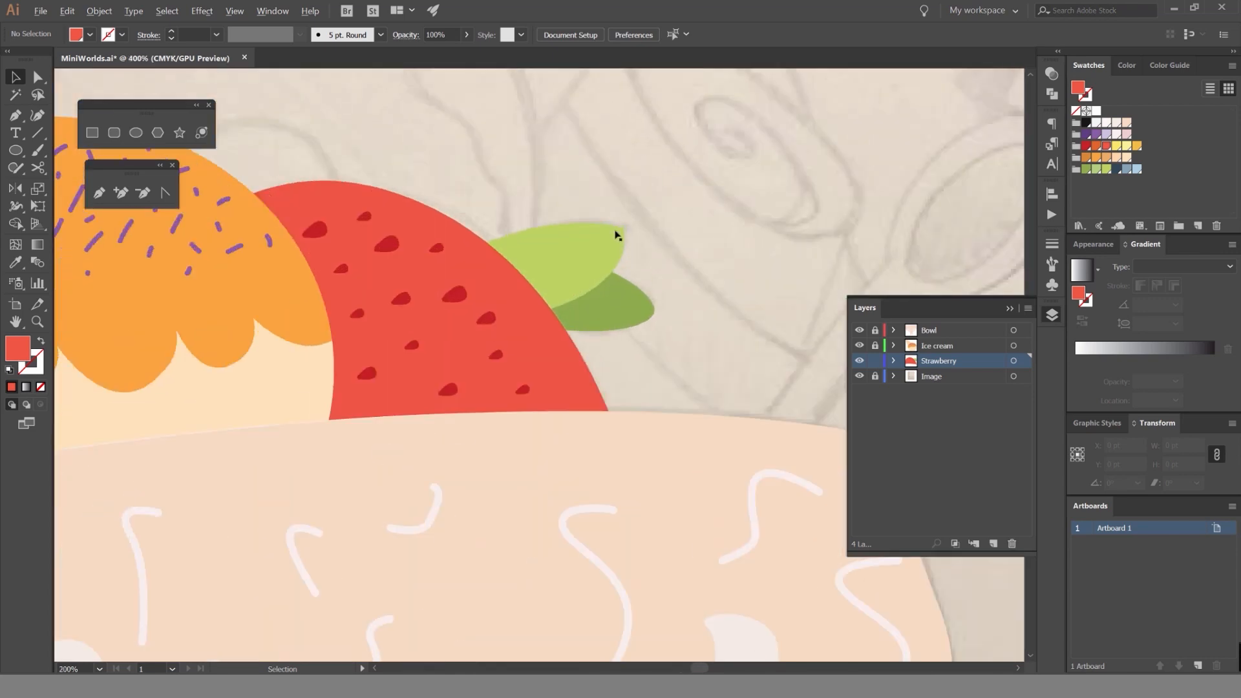
{"action": "left_click_drag", "start_coordinate": [617, 232], "coordinate": [618, 140]}
{"action": "left_click_drag", "start_coordinate": [618, 293], "coordinate": [732, 265]}
{"action": "key", "text": "ctrl+z"}
{"action": "key", "text": "ctrl+z"}
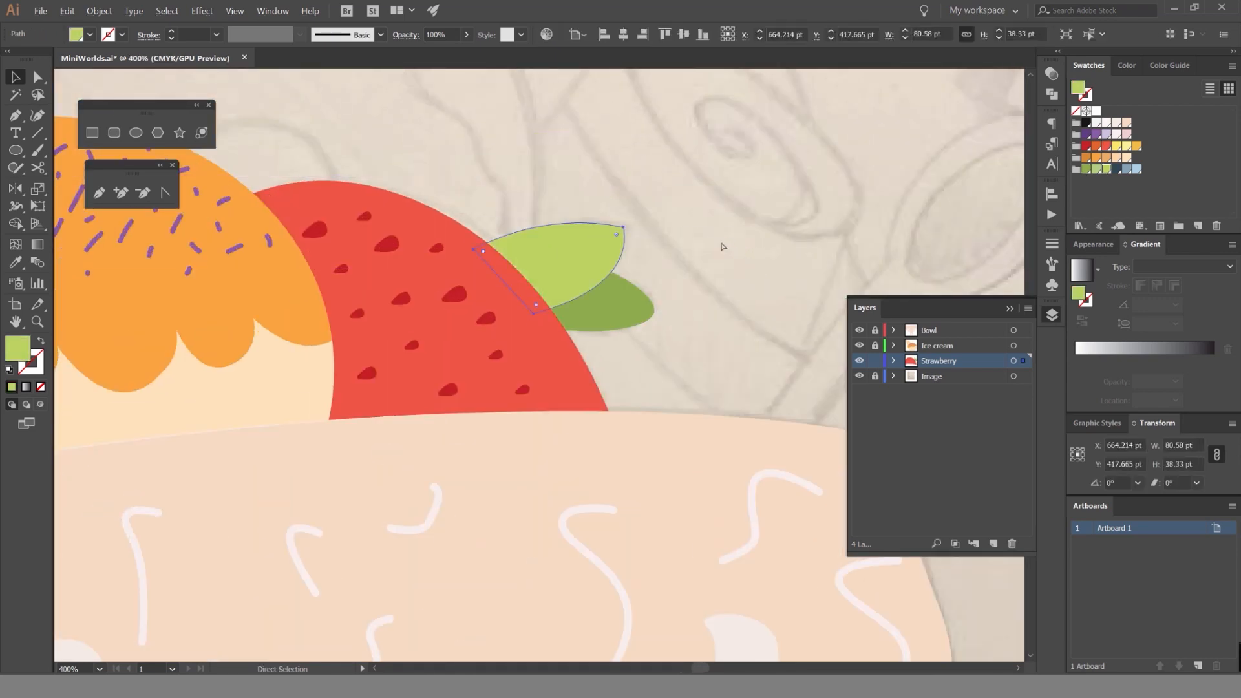
{"action": "left_click", "coordinate": [726, 248]}
{"action": "scroll", "coordinate": [610, 226], "scroll_direction": "up", "scroll_amount": 1}
{"action": "scroll", "coordinate": [621, 227], "scroll_direction": "down", "scroll_amount": 5}
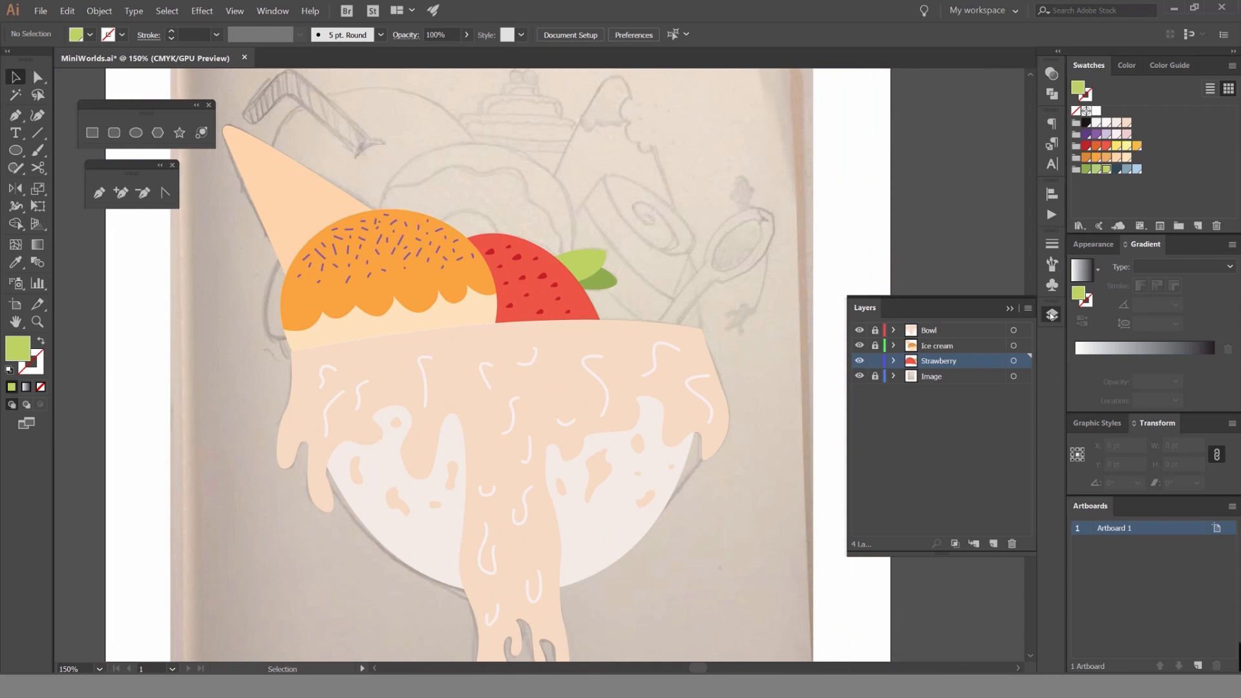
{"action": "left_click", "coordinate": [1052, 315]}
{"action": "scroll", "coordinate": [626, 221], "scroll_direction": "down", "scroll_amount": 2}
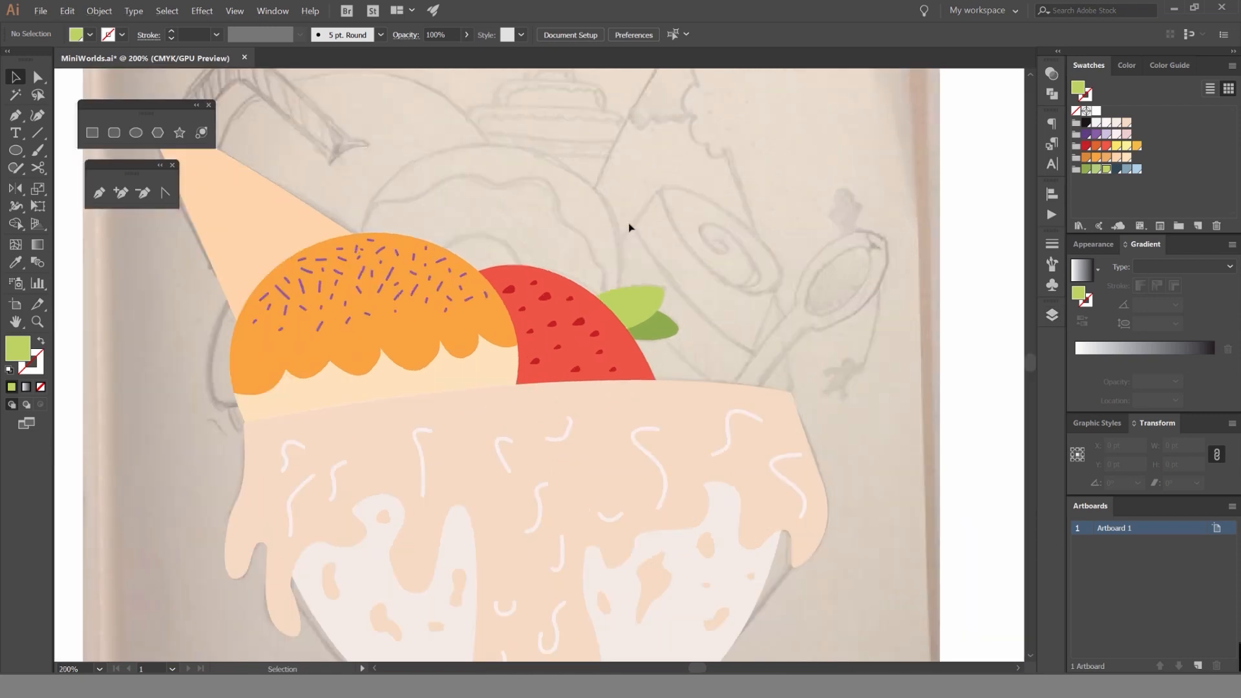
{"action": "scroll", "coordinate": [617, 217], "scroll_direction": "up", "scroll_amount": 2}
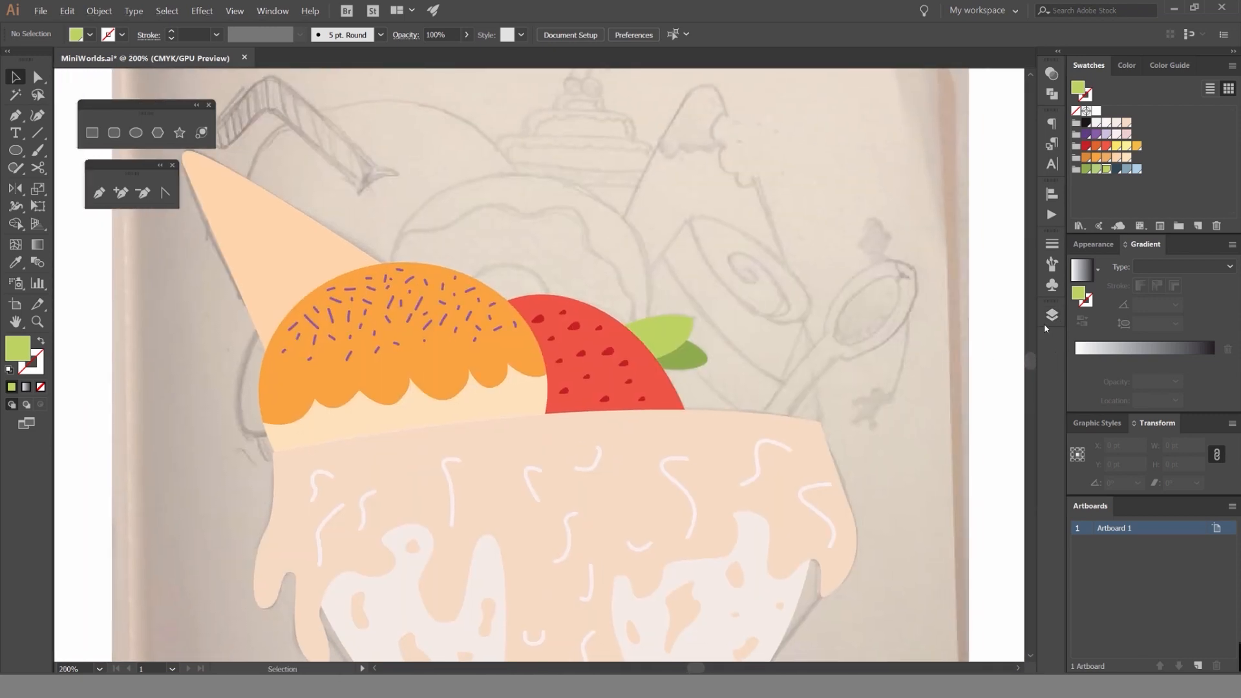
Add a new layer beneath the Strawberry layer, with Strawberry locked, and open the new layer's name for editing.
{"action": "left_click", "coordinate": [1051, 316]}
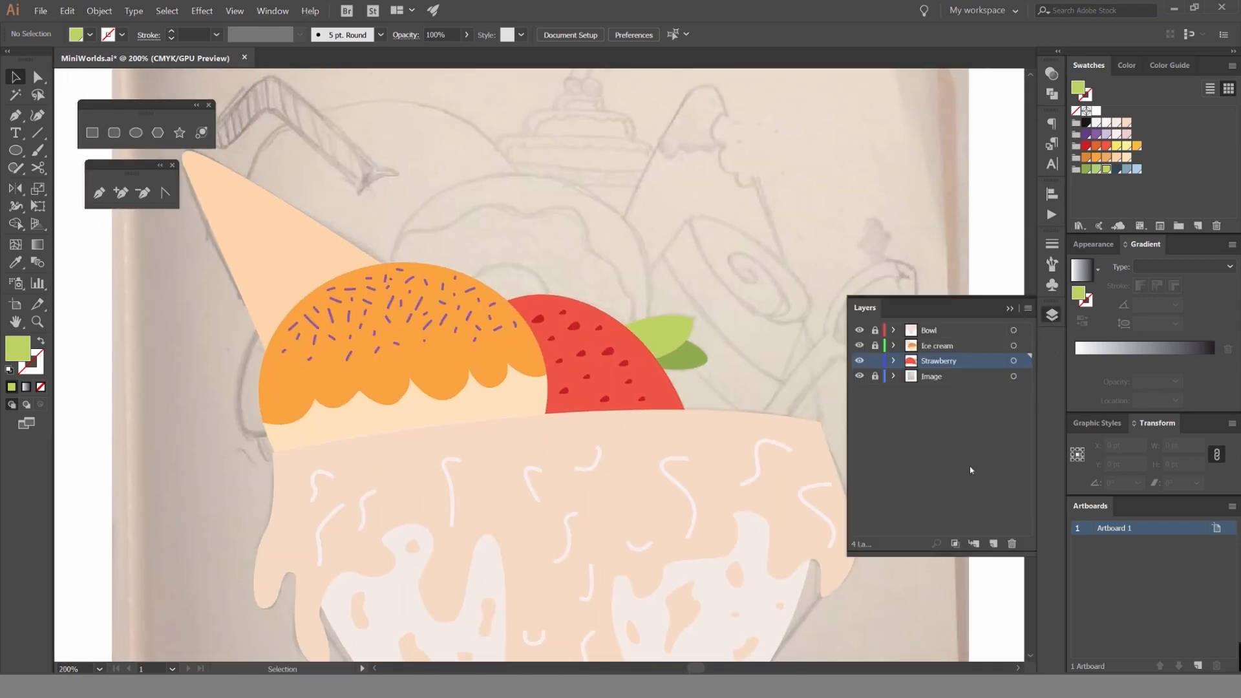
{"action": "left_click", "coordinate": [996, 542]}
{"action": "left_click_drag", "start_coordinate": [936, 379], "coordinate": [917, 354]}
{"action": "double_click", "coordinate": [935, 375]}
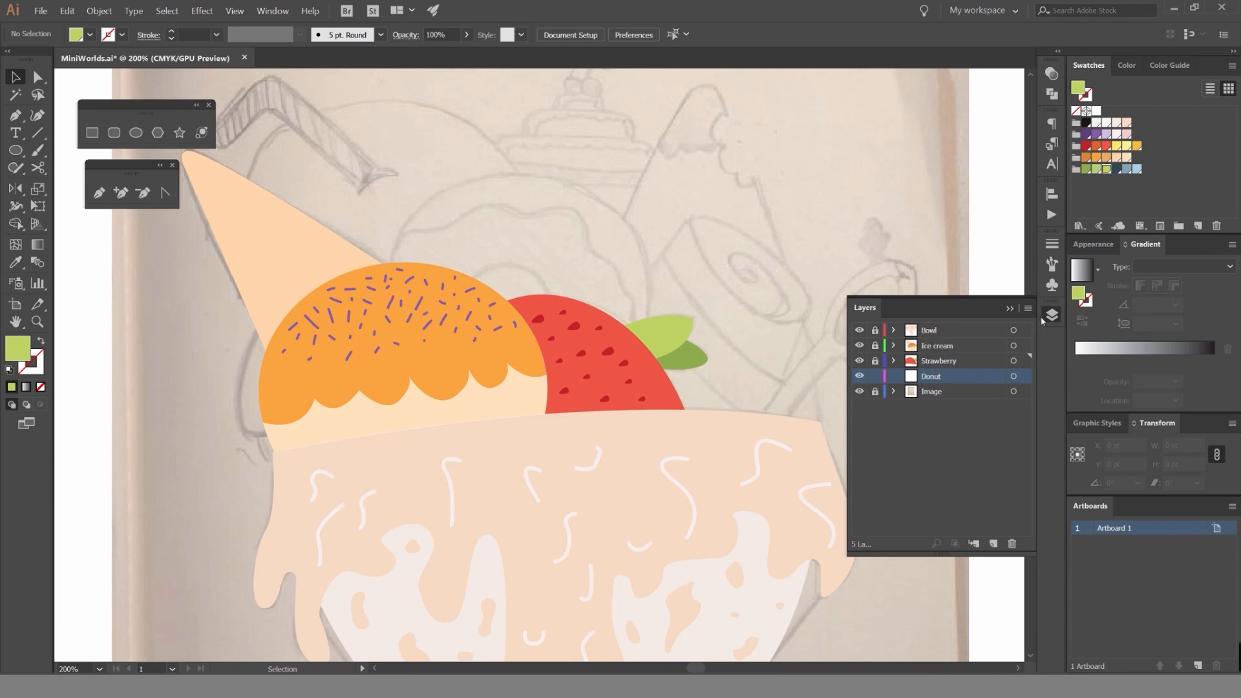
Name the new layer Donut and draw a circle about 97 pt wide over the sketched donut's hole.
{"action": "left_click", "coordinate": [941, 357]}
{"action": "left_click", "coordinate": [1059, 314]}
{"action": "left_click_drag", "start_coordinate": [617, 225], "coordinate": [638, 261]}
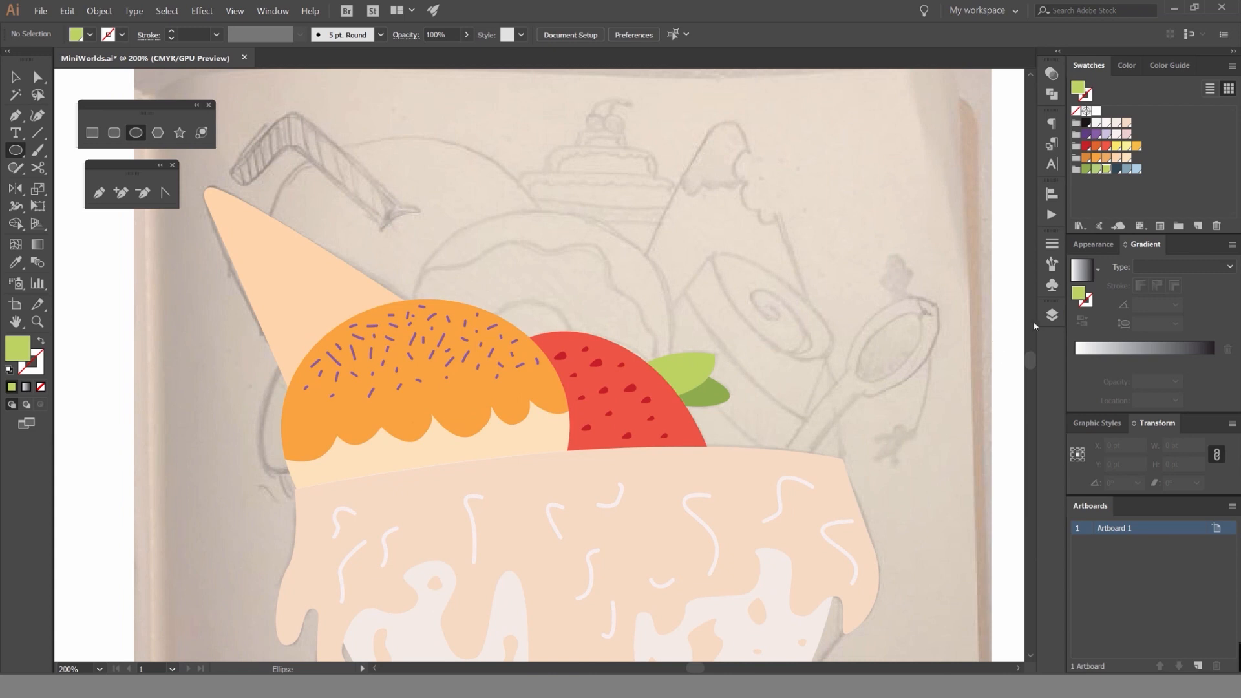
{"action": "left_click", "coordinate": [1052, 315]}
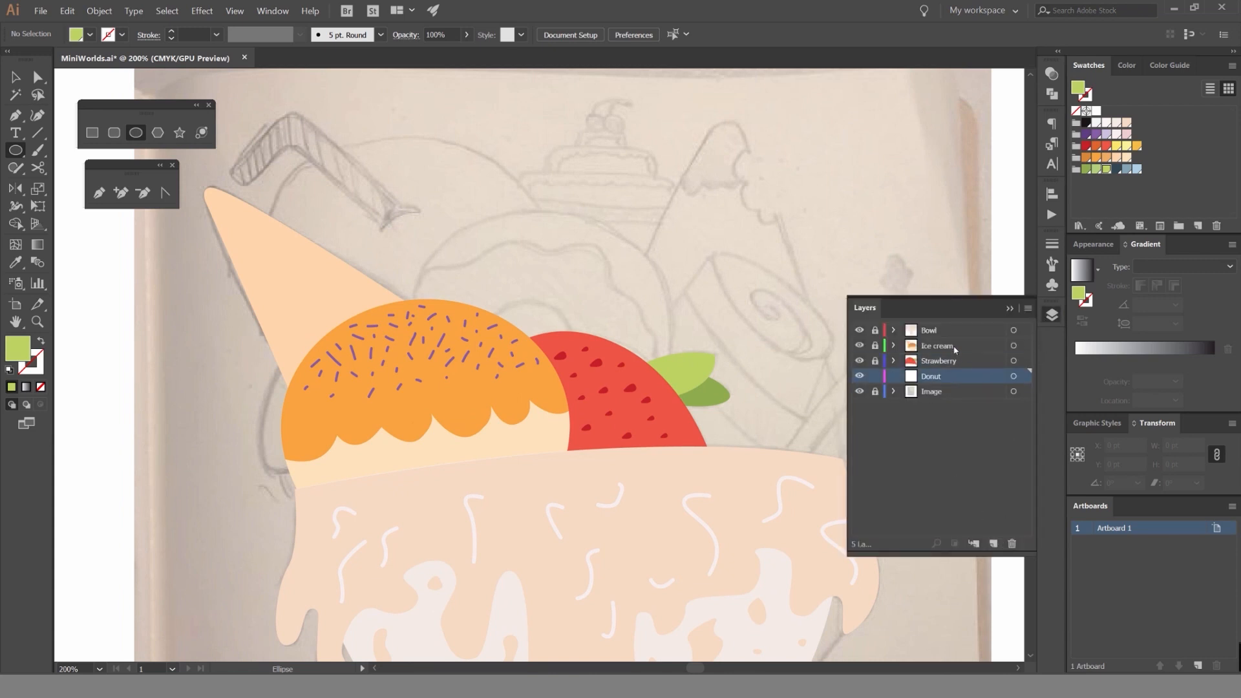
{"action": "left_click", "coordinate": [1052, 314]}
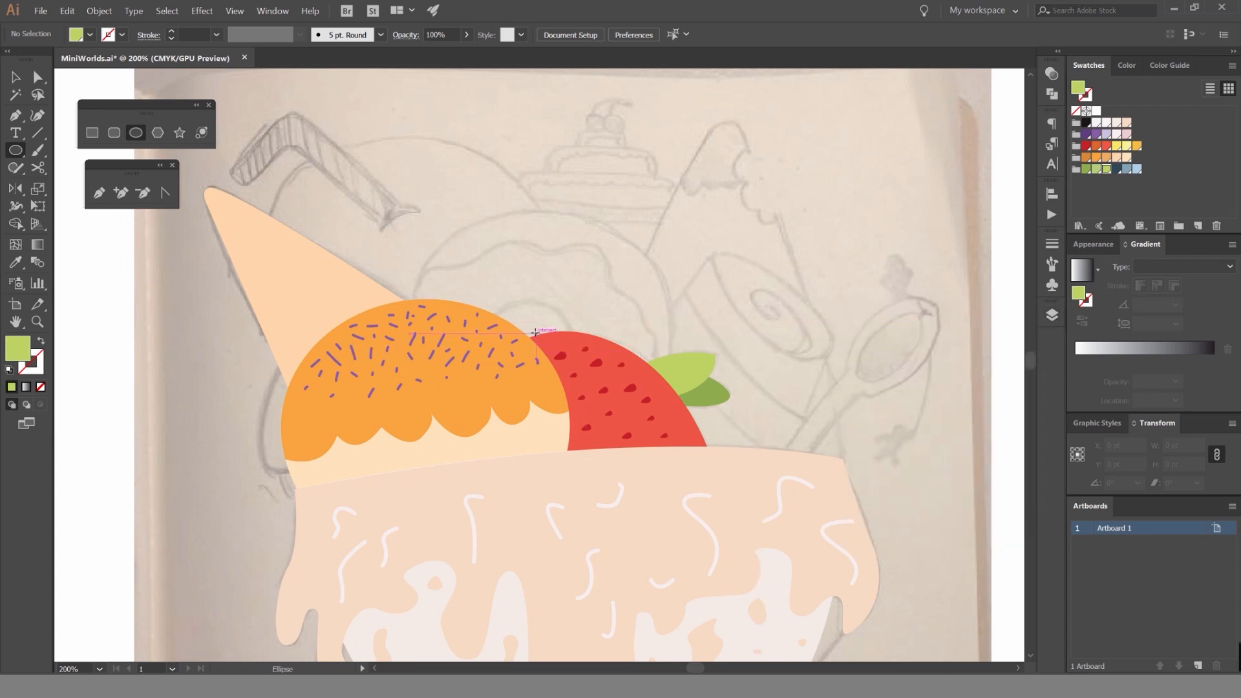
{"action": "left_click_drag", "start_coordinate": [542, 354], "coordinate": [593, 356]}
{"action": "key", "text": "ctrl+z"}
{"action": "scroll", "coordinate": [305, 257], "scroll_direction": "up", "scroll_amount": 1}
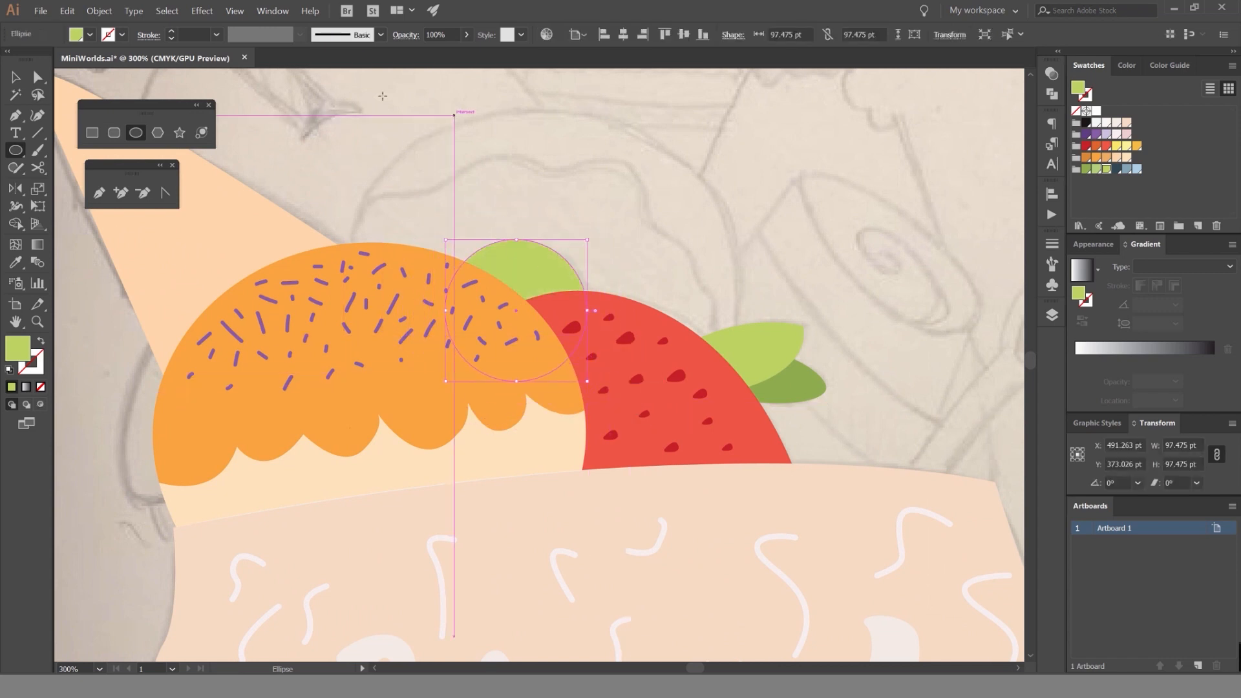
Switch the document view to Overprint Preview and deselect the circle.
{"action": "left_click", "coordinate": [234, 11]}
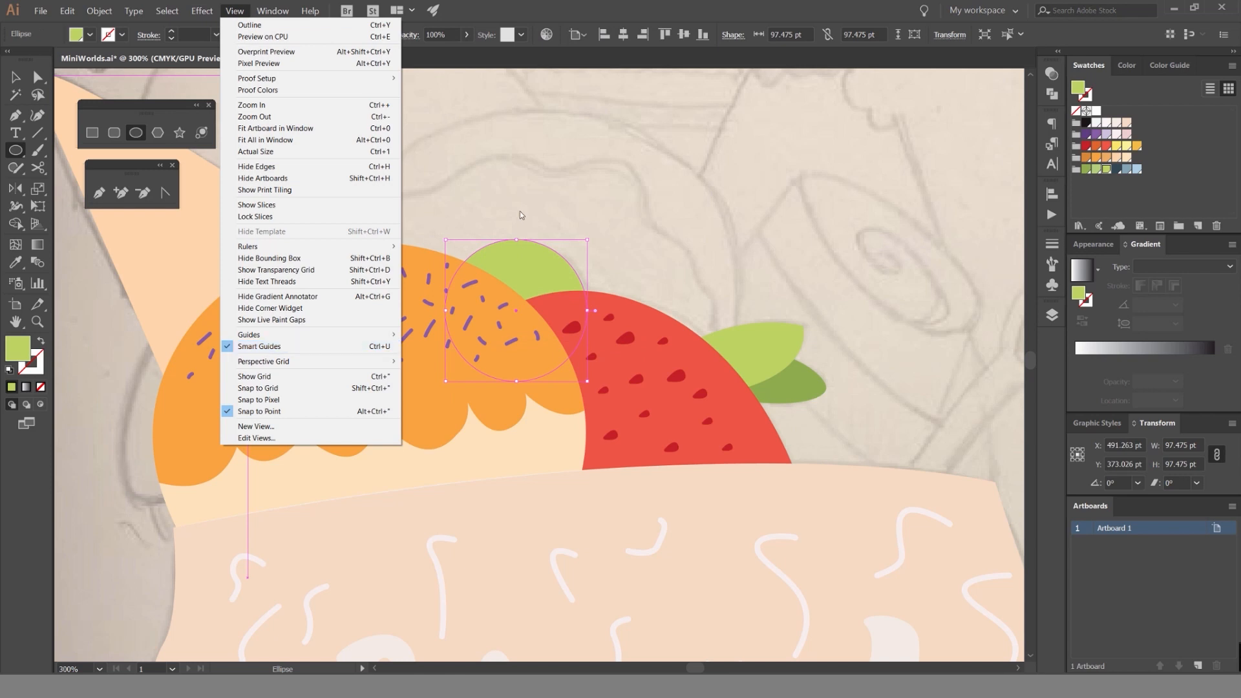
{"action": "left_click", "coordinate": [525, 236]}
{"action": "left_click", "coordinate": [525, 235]}
{"action": "left_click", "coordinate": [834, 366]}
{"action": "key", "text": "v"}
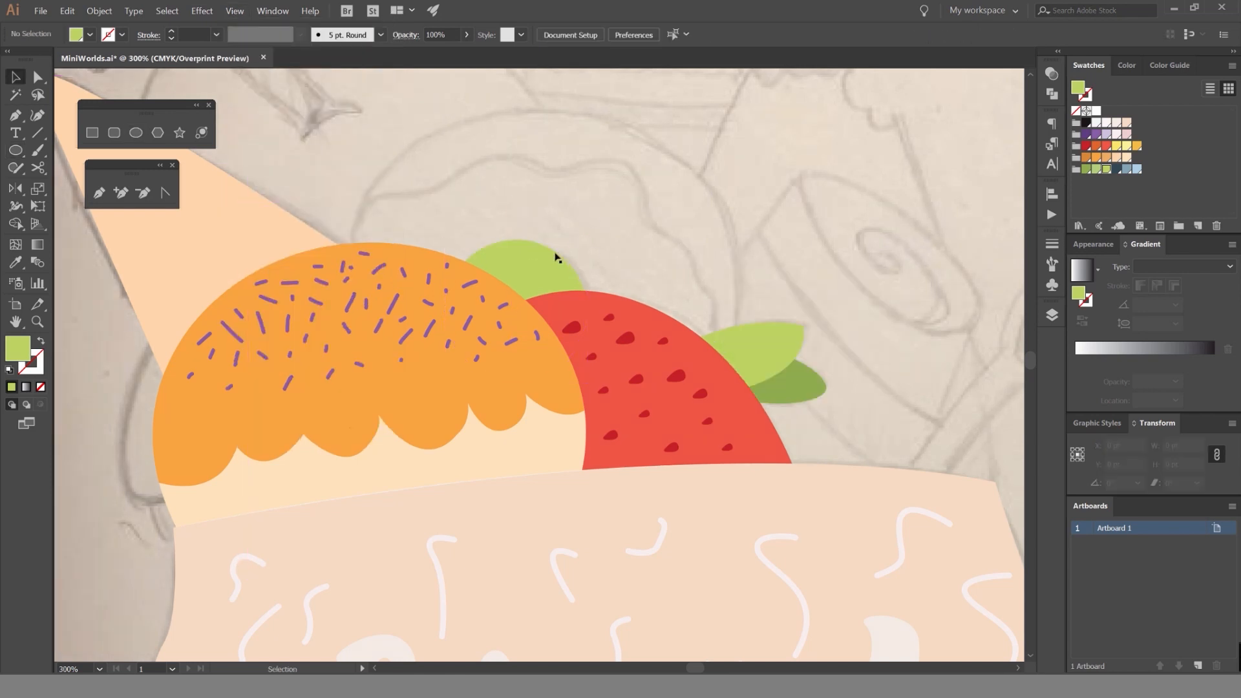
{"action": "left_click", "coordinate": [636, 200]}
Recolor the donut hole circle with a medium purple outline and no fill.
{"action": "left_click", "coordinate": [560, 269]}
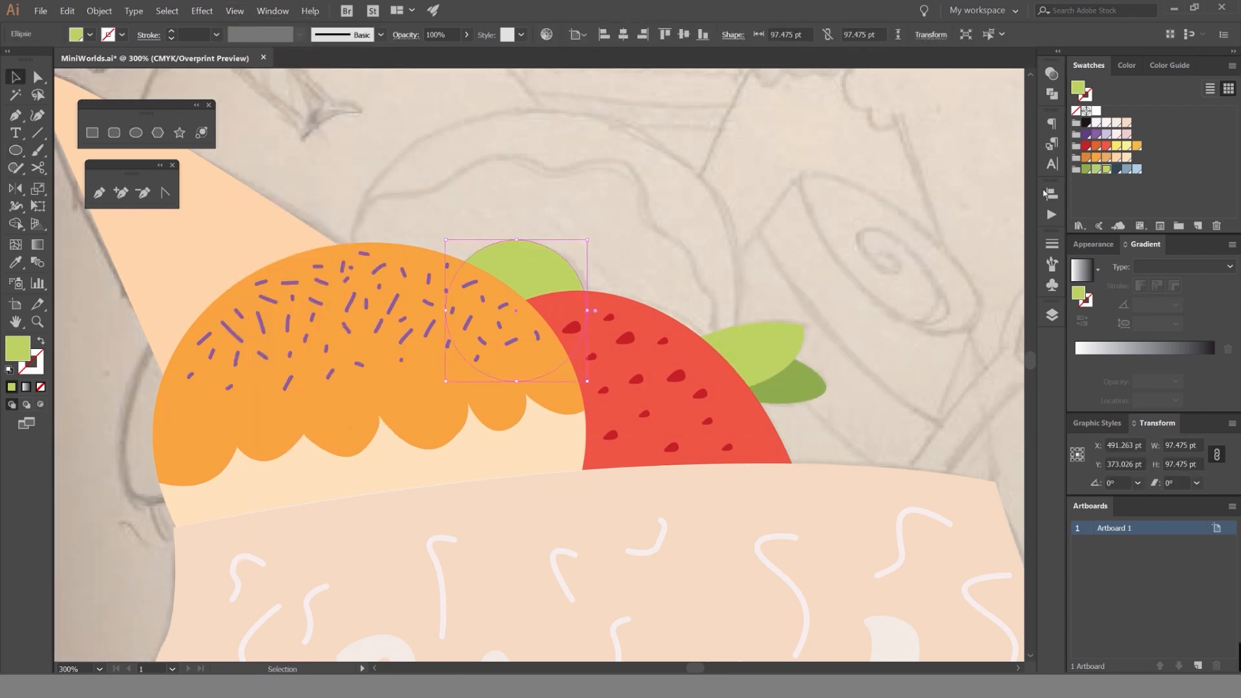
{"action": "left_click", "coordinate": [1116, 158]}
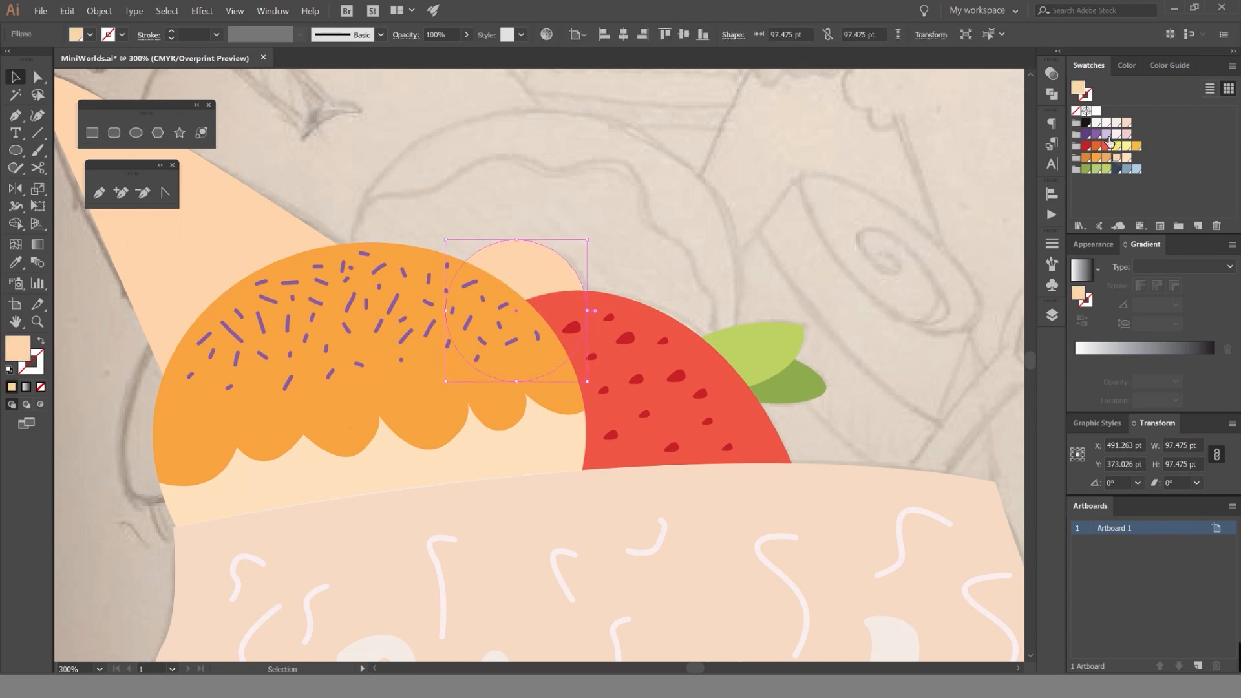
{"action": "left_click", "coordinate": [1096, 134]}
{"action": "left_click", "coordinate": [572, 203]}
{"action": "left_click", "coordinate": [537, 254]}
{"action": "key", "text": "shift+x"}
{"action": "left_click", "coordinate": [512, 219]}
{"action": "scroll", "coordinate": [511, 219], "scroll_direction": "up", "scroll_amount": 2}
{"action": "left_click_drag", "start_coordinate": [626, 219], "coordinate": [576, 296]}
{"action": "left_click", "coordinate": [483, 169]}
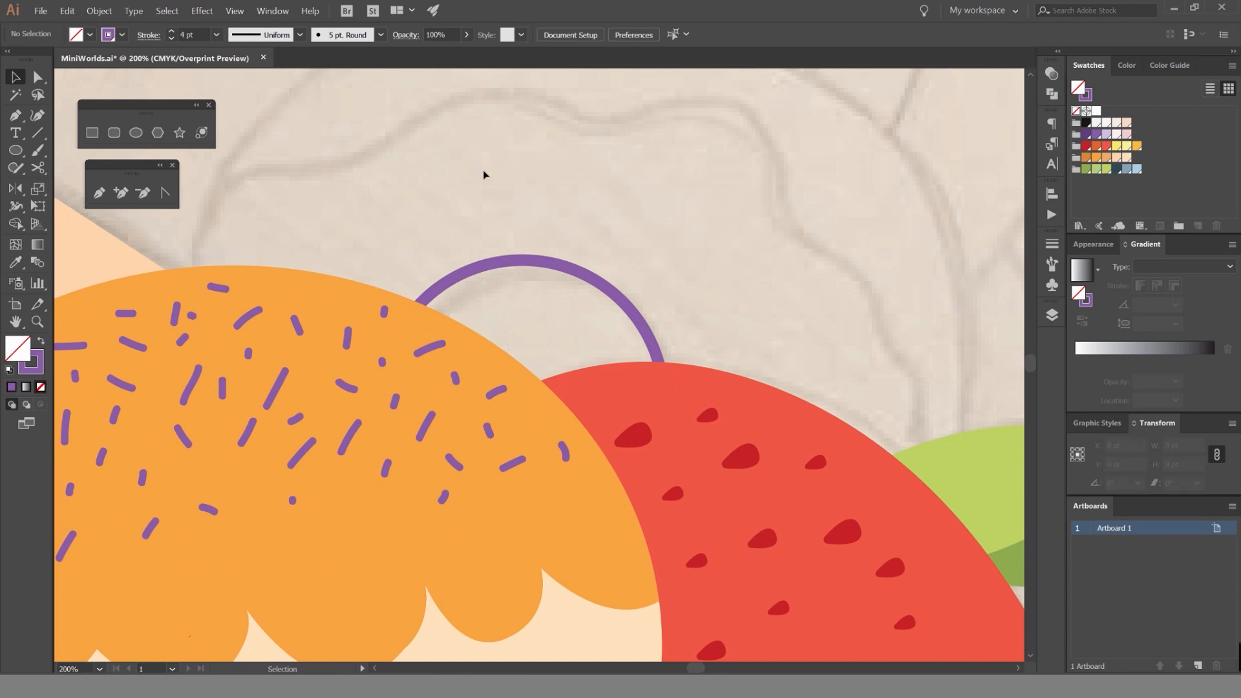
Draw an ellipse about 271 by 246 pt over the sketched donut and nudge it onto the outer outline.
{"action": "scroll", "coordinate": [534, 257], "scroll_direction": "down", "scroll_amount": 3}
{"action": "key", "text": "l"}
{"action": "left_click_drag", "start_coordinate": [527, 307], "coordinate": [659, 427]}
{"action": "key", "text": "v"}
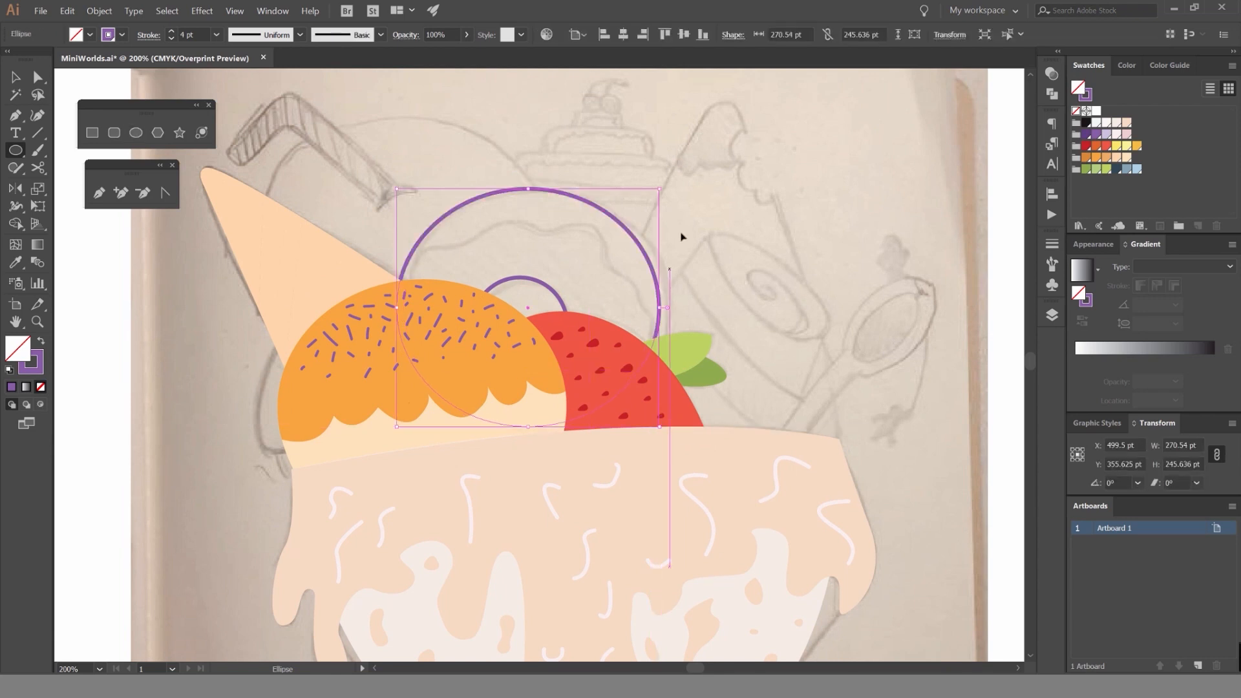
{"action": "left_click", "coordinate": [683, 234]}
{"action": "left_click_drag", "start_coordinate": [643, 253], "coordinate": [650, 254]}
{"action": "left_click_drag", "start_coordinate": [677, 247], "coordinate": [678, 247]}
{"action": "left_click", "coordinate": [618, 244]}
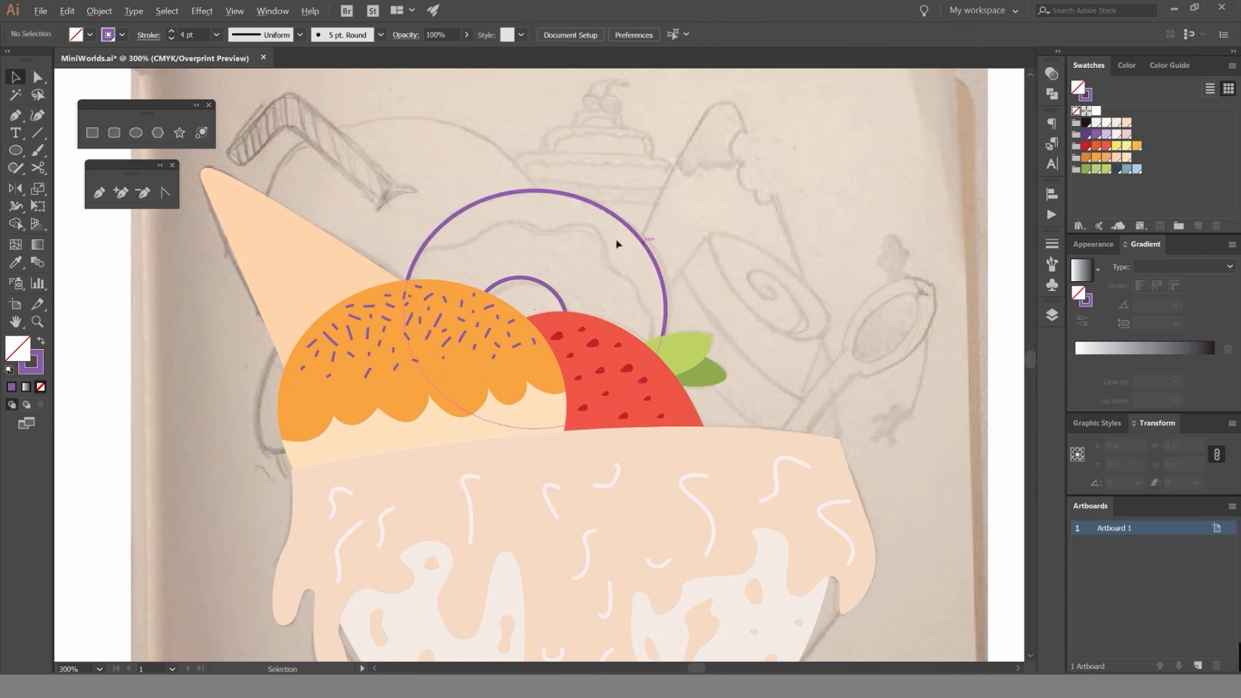
{"action": "scroll", "coordinate": [634, 245], "scroll_direction": "up", "scroll_amount": 2}
{"action": "left_click_drag", "start_coordinate": [608, 194], "coordinate": [611, 194]}
{"action": "left_click_drag", "start_coordinate": [357, 299], "coordinate": [567, 348]}
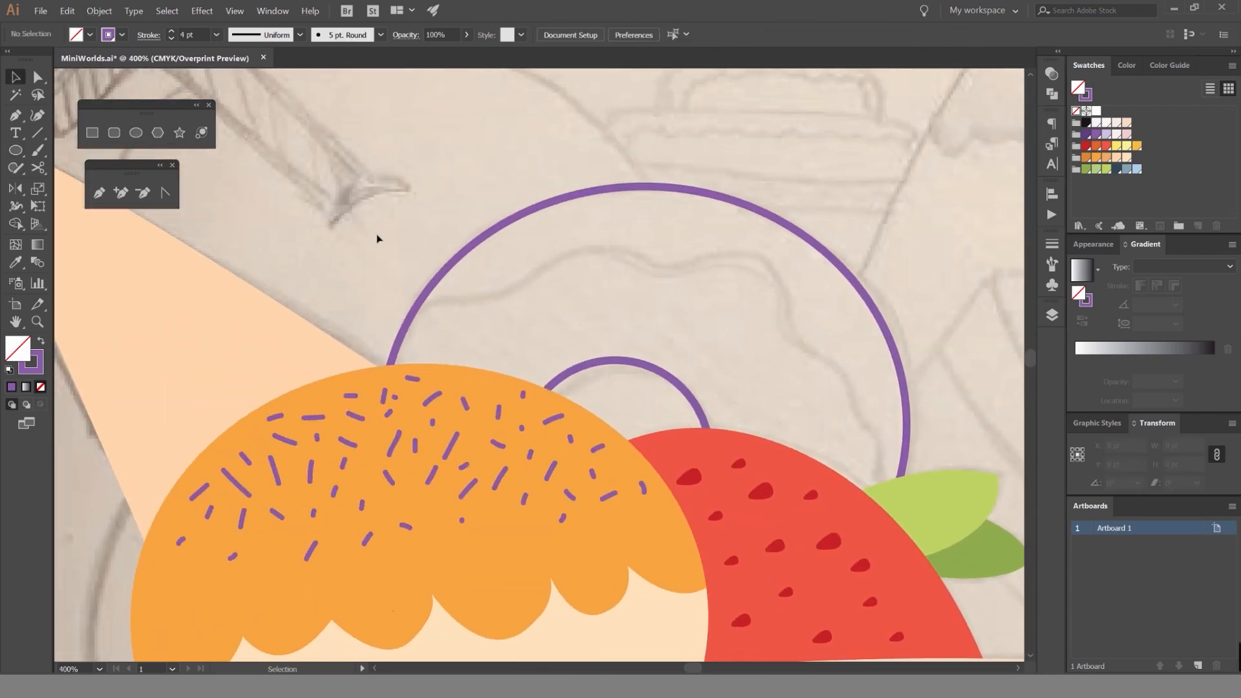
Trace the sketched wavy edge across the donut with the Pen tool, using a dark purple 4 pt stroke and no fill.
{"action": "key", "text": "p"}
{"action": "left_click", "coordinate": [1086, 135]}
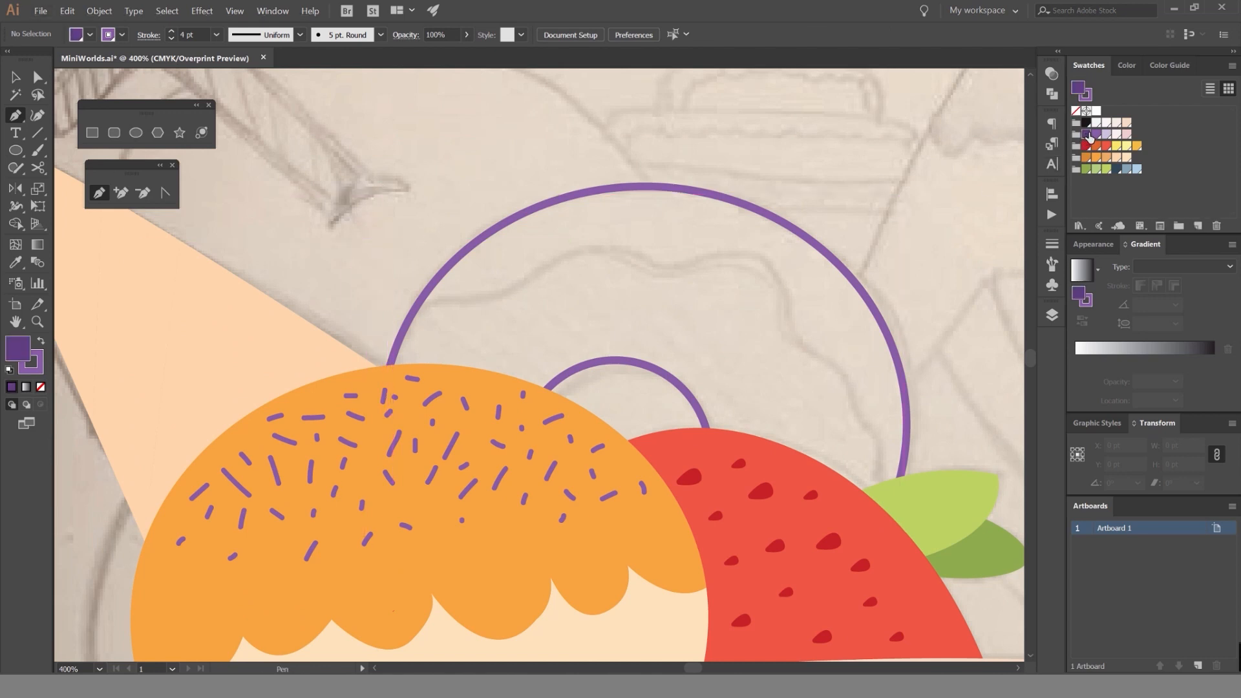
{"action": "key", "text": "slash"}
{"action": "key", "text": "x"}
{"action": "left_click", "coordinate": [1086, 135]}
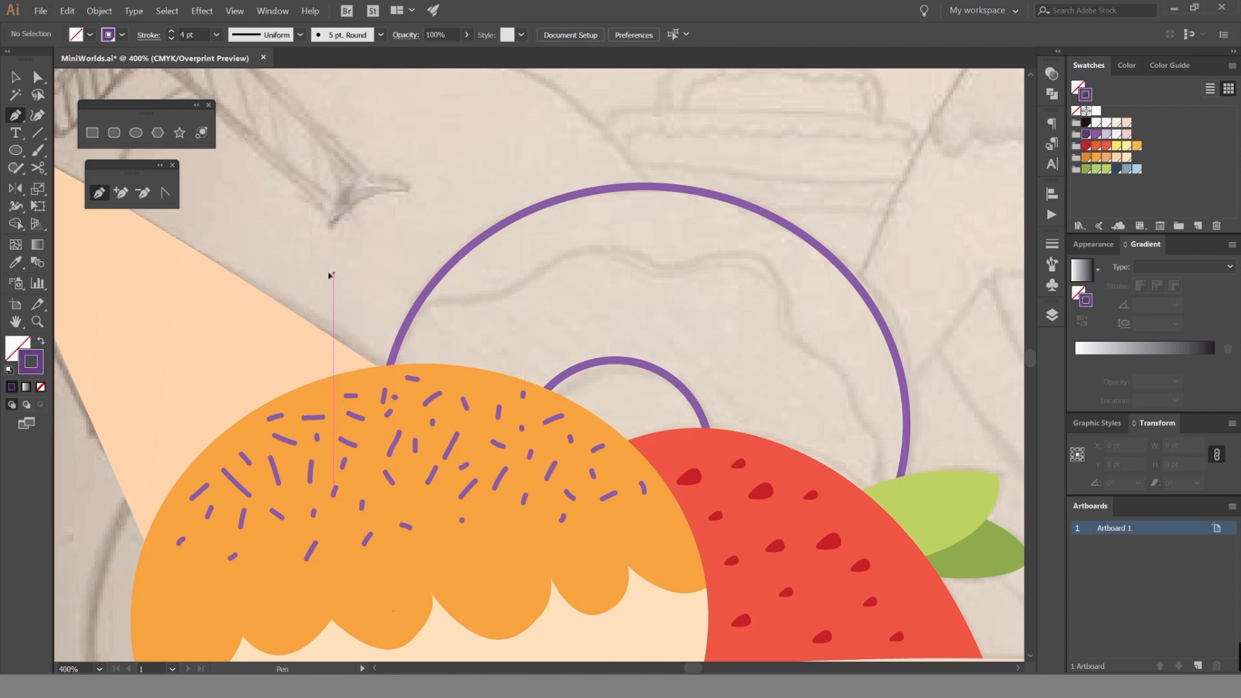
{"action": "left_click", "coordinate": [333, 273]}
{"action": "left_click_drag", "start_coordinate": [476, 299], "coordinate": [574, 274]}
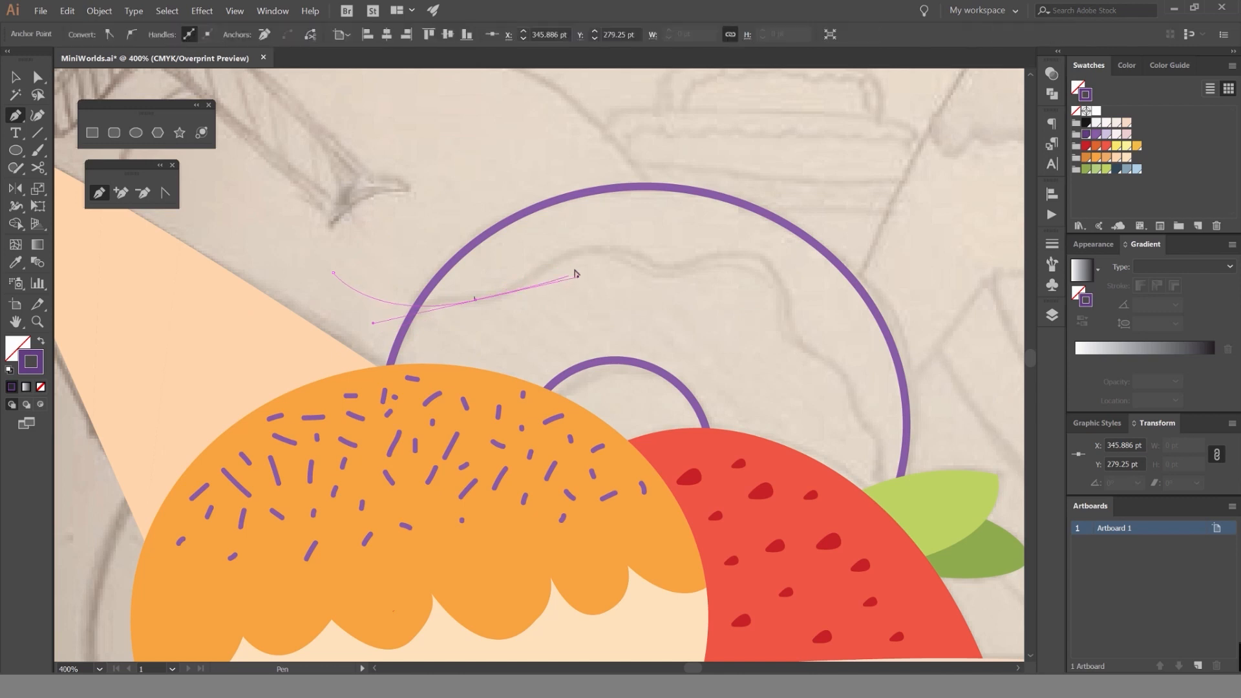
{"action": "scroll", "coordinate": [573, 275], "scroll_direction": "up", "scroll_amount": 2}
{"action": "left_click_drag", "start_coordinate": [673, 239], "coordinate": [806, 280]}
{"action": "left_click_drag", "start_coordinate": [879, 251], "coordinate": [961, 222]}
{"action": "left_click_drag", "start_coordinate": [960, 264], "coordinate": [418, 181]}
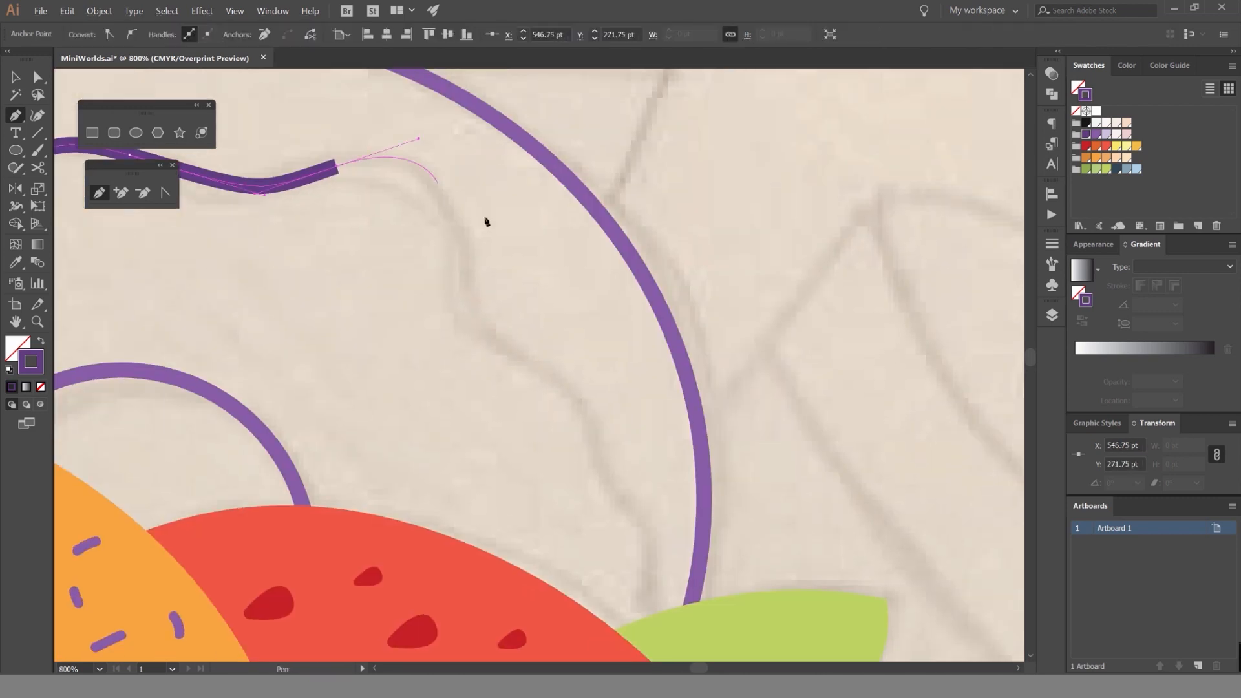
{"action": "left_click_drag", "start_coordinate": [475, 331], "coordinate": [468, 407]}
{"action": "left_click_drag", "start_coordinate": [595, 428], "coordinate": [670, 596]}
{"action": "key", "text": "space"}
{"action": "scroll", "coordinate": [613, 502], "scroll_direction": "down", "scroll_amount": 3}
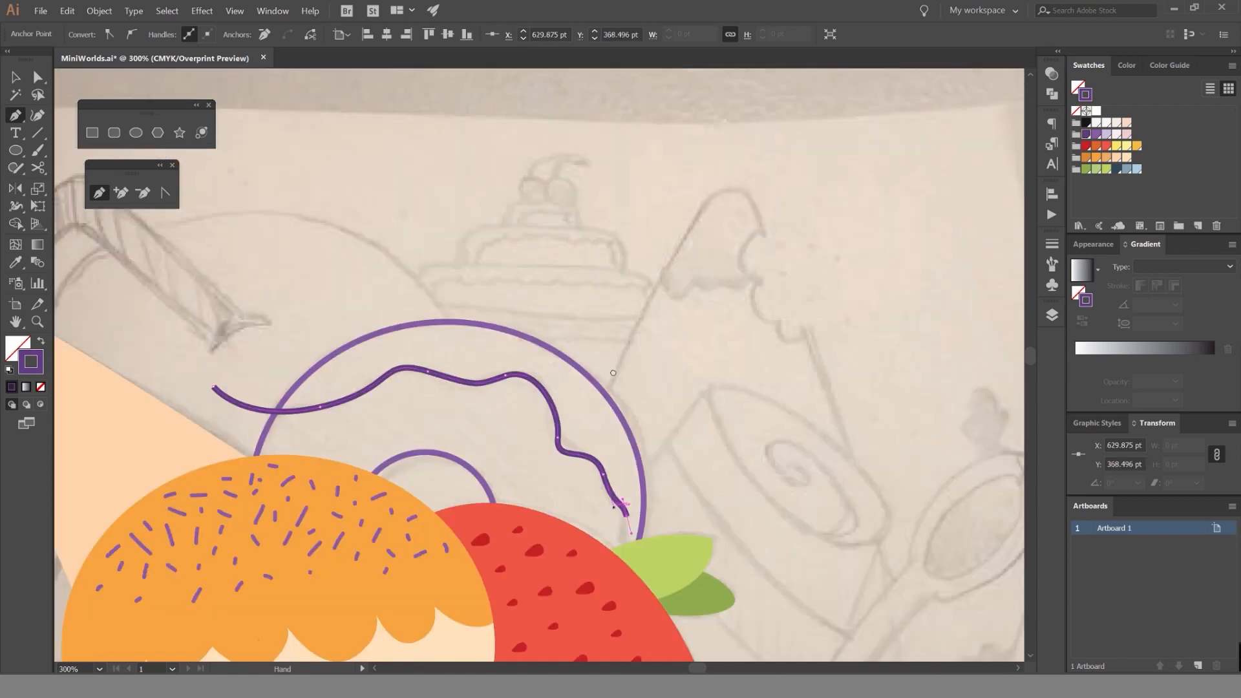
Continue the wavy path loosely around the outside of the donut and close it at its starting point.
{"action": "left_click_drag", "start_coordinate": [617, 512], "coordinate": [626, 374]}
{"action": "left_click_drag", "start_coordinate": [674, 486], "coordinate": [684, 475]}
{"action": "left_click_drag", "start_coordinate": [806, 342], "coordinate": [801, 310]}
{"action": "left_click_drag", "start_coordinate": [674, 174], "coordinate": [621, 157]}
{"action": "left_click_drag", "start_coordinate": [479, 129], "coordinate": [445, 126]}
{"action": "left_click_drag", "start_coordinate": [359, 135], "coordinate": [244, 186]}
{"action": "left_click_drag", "start_coordinate": [231, 206], "coordinate": [228, 214]}
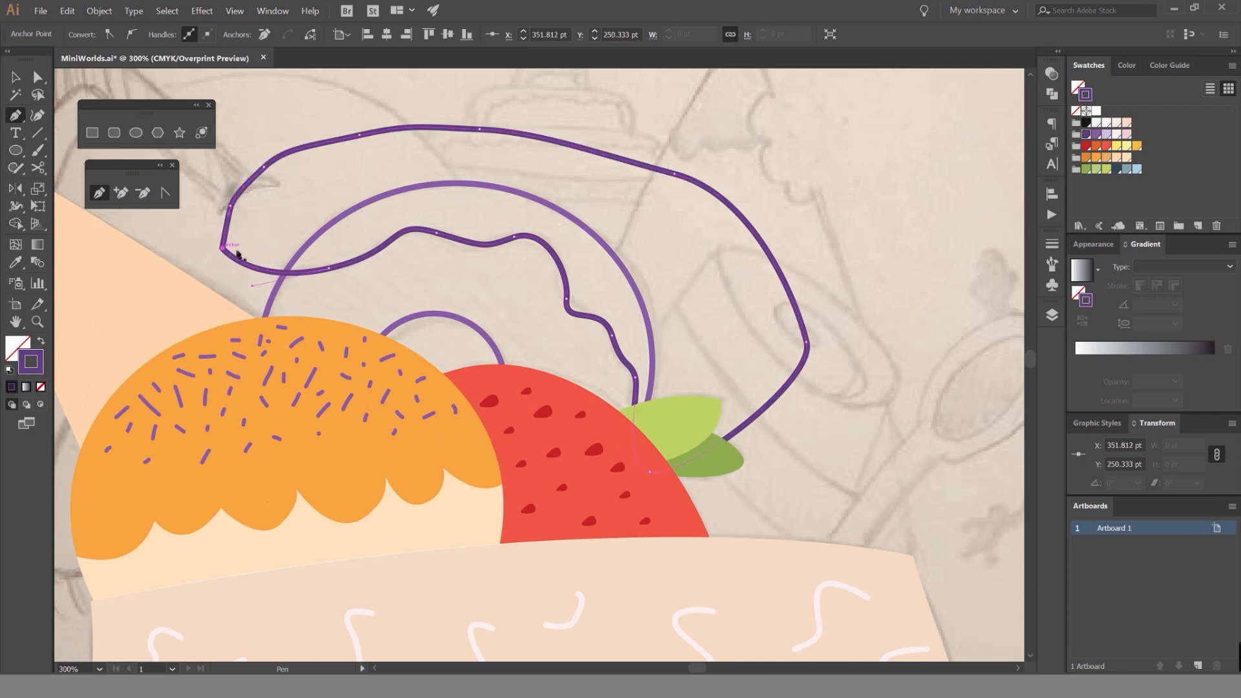
Remove the traced path's area outside the donut ellipse with the Shape Builder.
{"action": "key", "text": "v"}
{"action": "left_click_drag", "start_coordinate": [733, 148], "coordinate": [555, 239]}
{"action": "key", "text": "shift+m"}
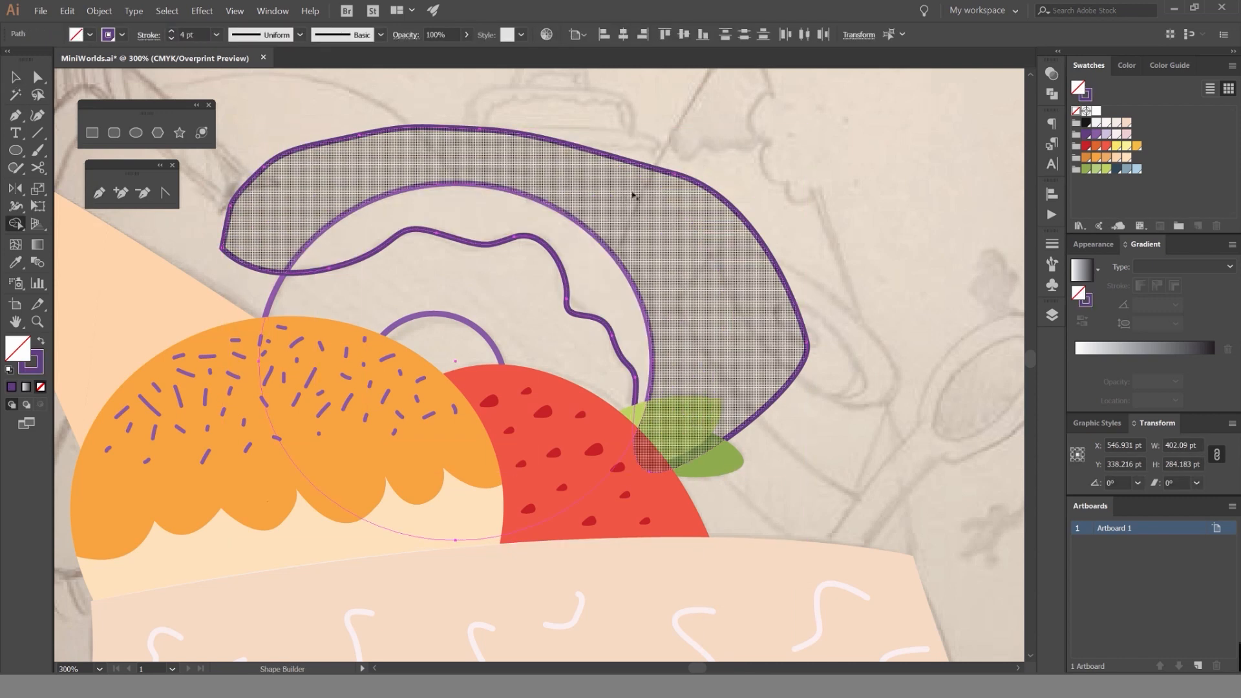
{"action": "left_click", "coordinate": [634, 185], "text": "alt"}
{"action": "key", "text": "v"}
{"action": "key", "text": "ctrl+shift+a"}
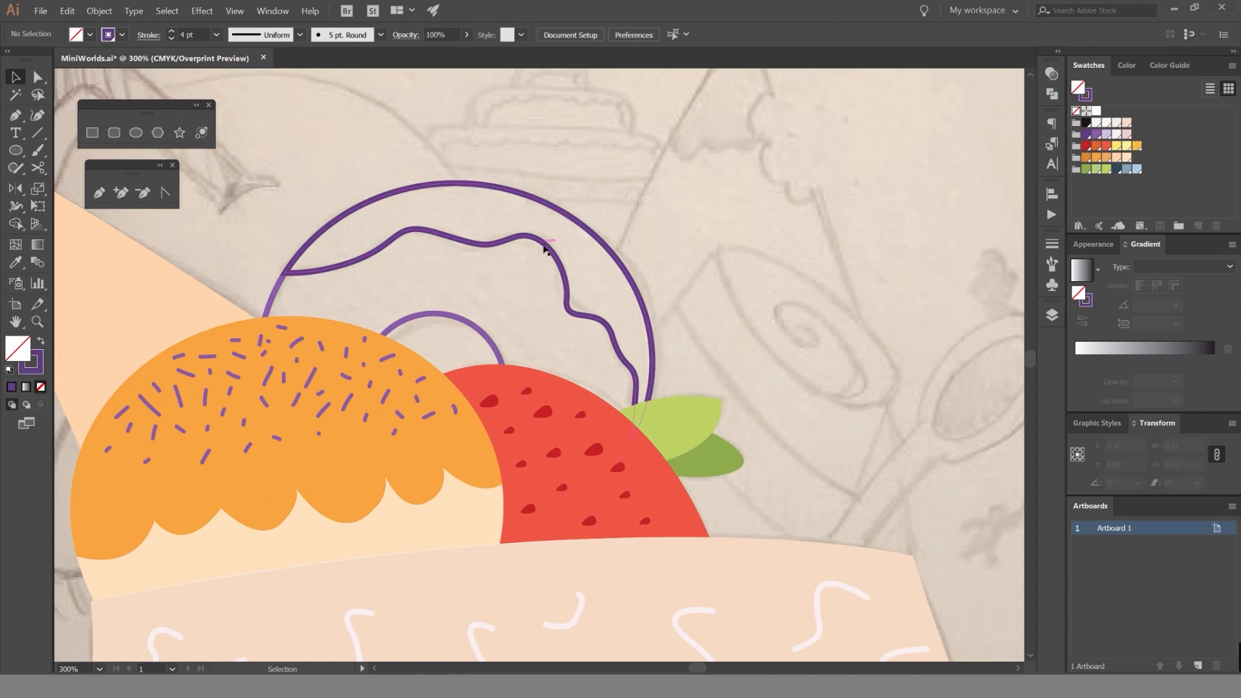
Try moving the wavy-edged crescent off the donut, and undo the move.
{"action": "mouse_move", "coordinate": [544, 249]}
{"action": "left_mouse_down"}
{"action": "mouse_move", "coordinate": [637, 203]}
{"action": "mouse_move", "coordinate": [476, 282]}
{"action": "mouse_move", "coordinate": [462, 319]}
{"action": "mouse_move", "coordinate": [553, 258]}
{"action": "left_mouse_up"}
{"action": "key", "text": "ctrl+z"}
{"action": "left_click", "coordinate": [678, 178]}
{"action": "key", "text": "ctrl+z"}
Build the donut area inside the wavy edge as its own shape with the Shape Builder, leaving out the hole.
{"action": "key", "text": "shift+m"}
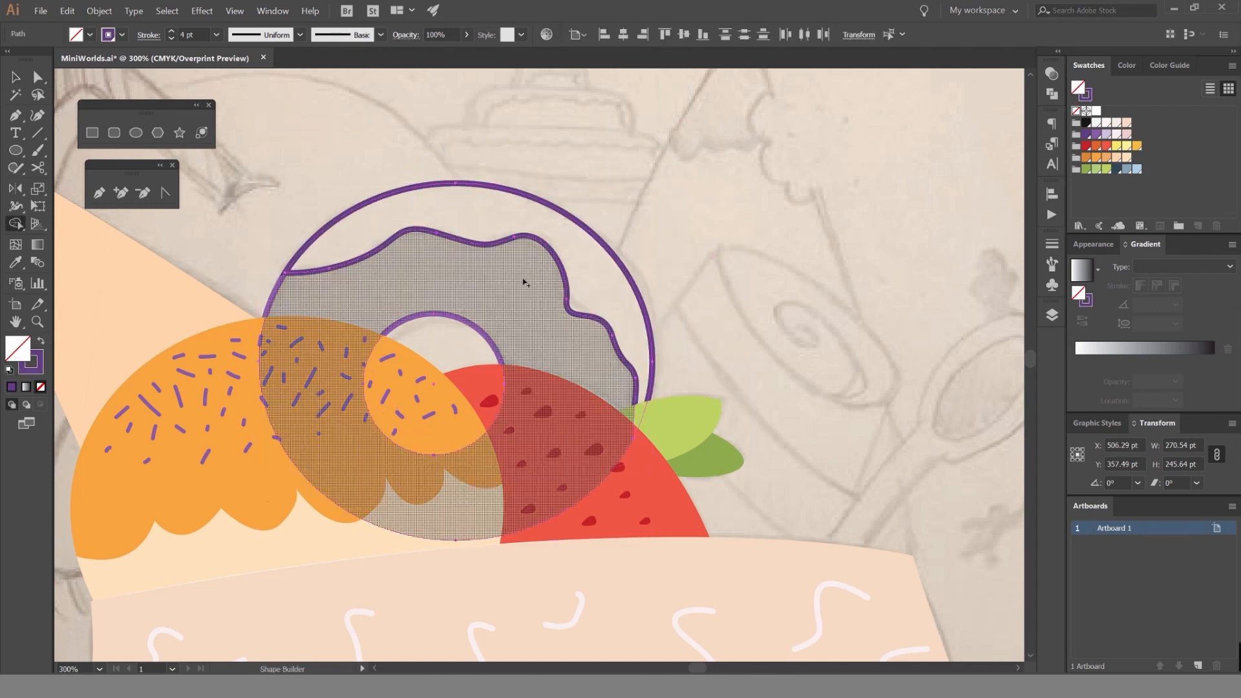
{"action": "left_click", "coordinate": [421, 277]}
{"action": "key", "text": "v"}
{"action": "left_click", "coordinate": [674, 213]}
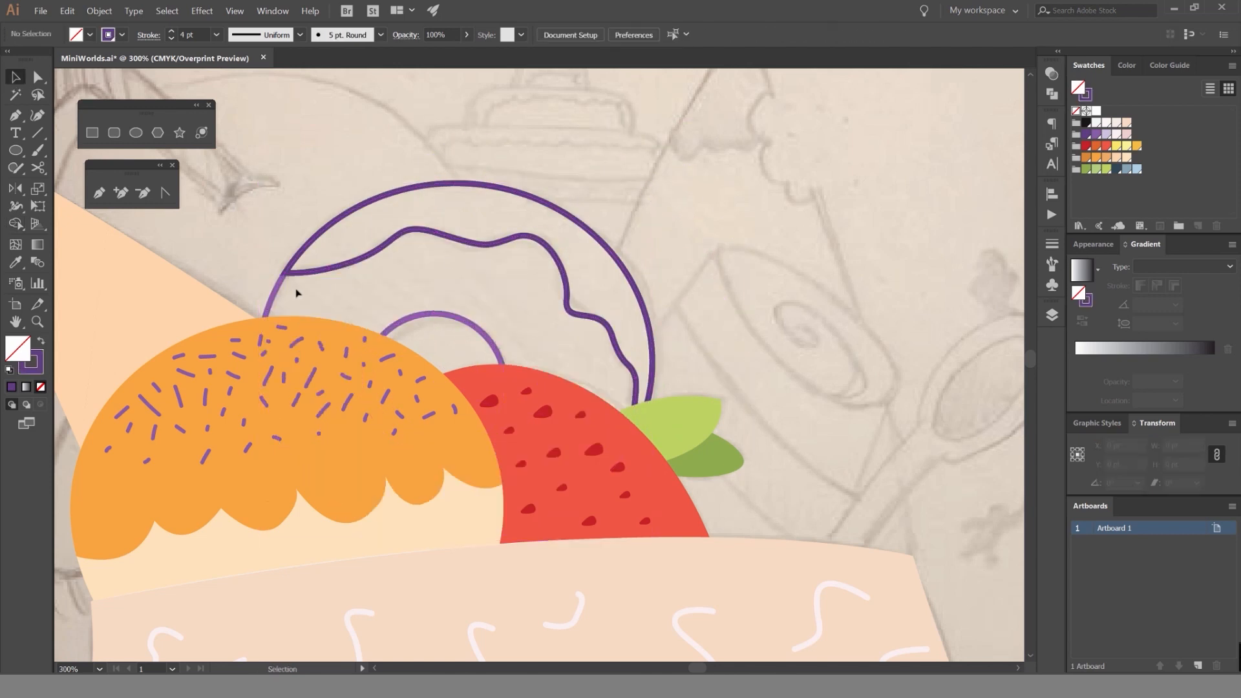
Swap the inner donut ring's medium purple outline to a fill.
{"action": "left_click", "coordinate": [276, 288]}
{"action": "left_click", "coordinate": [307, 300]}
{"action": "left_click_drag", "start_coordinate": [278, 288], "coordinate": [451, 293]}
{"action": "key", "text": "ctrl+z"}
{"action": "key", "text": "shift+x"}
Swap the outer crescent's dark purple outline to a fill, and do the same for the lighter purple duplicate behind it.
{"action": "left_click", "coordinate": [562, 199]}
{"action": "left_click", "coordinate": [570, 211]}
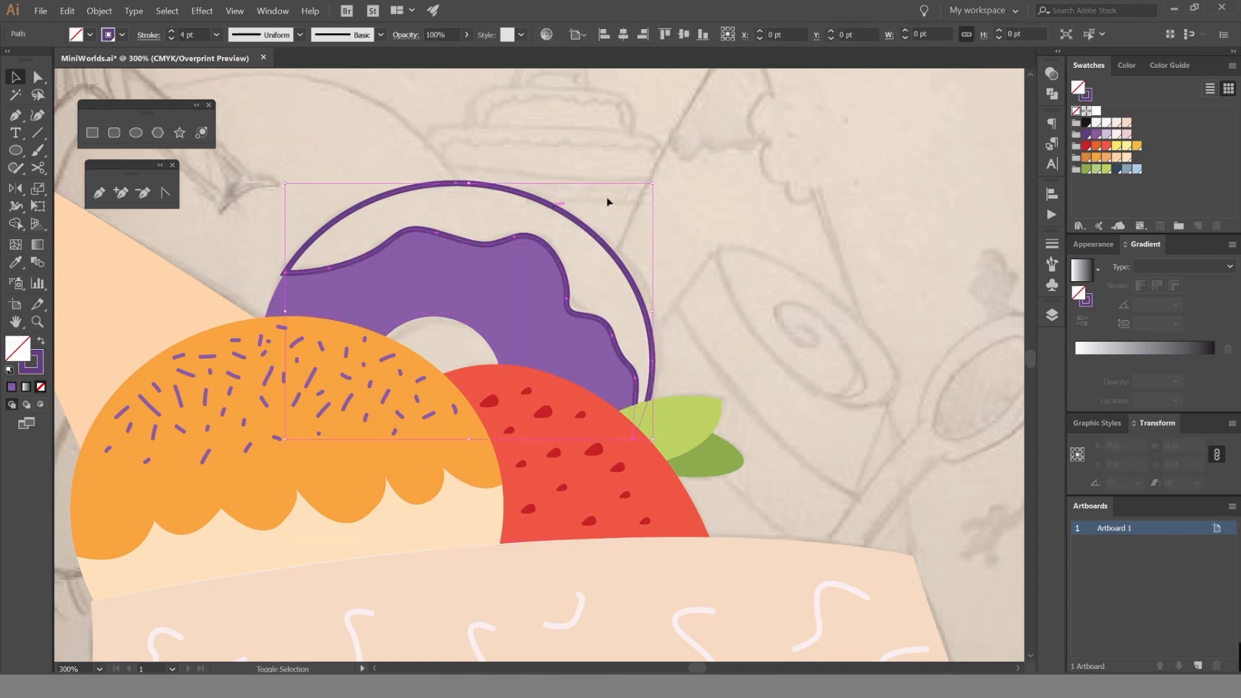
{"action": "key", "text": "shift+x"}
{"action": "left_click", "coordinate": [606, 203]}
{"action": "left_click_drag", "start_coordinate": [527, 235], "coordinate": [648, 179]}
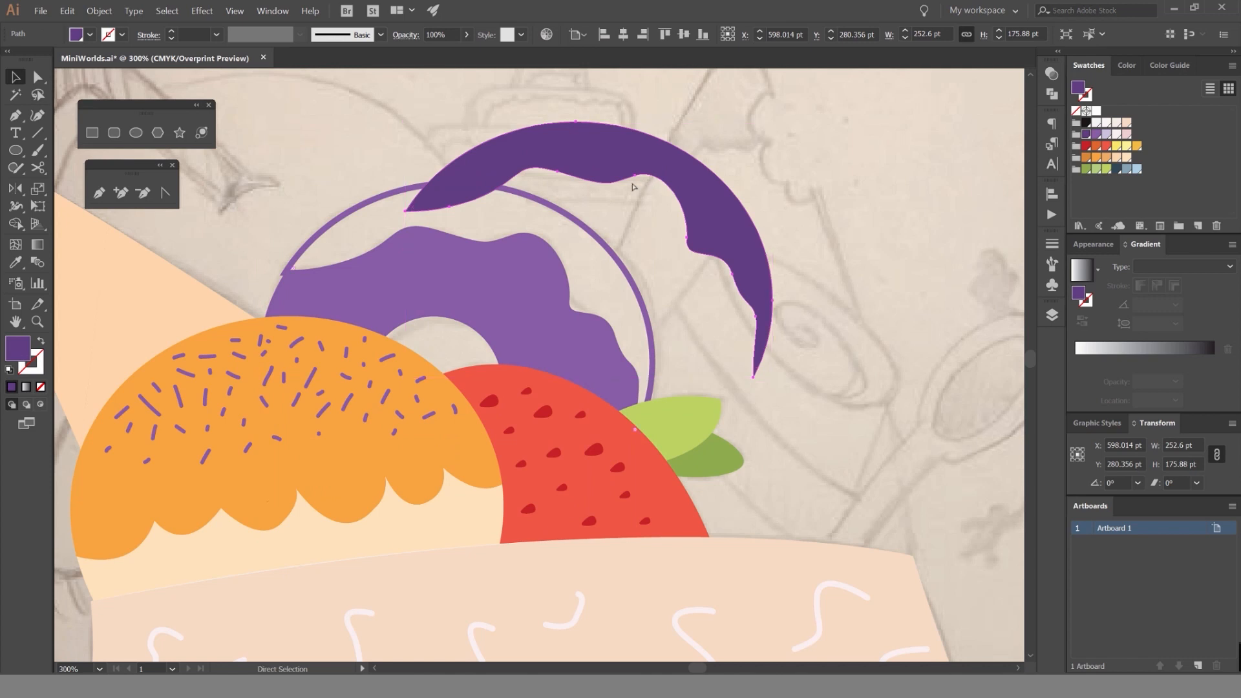
{"action": "key", "text": "ctrl+z"}
{"action": "scroll", "coordinate": [541, 206], "scroll_direction": "up", "scroll_amount": 1}
{"action": "left_click", "coordinate": [569, 225]}
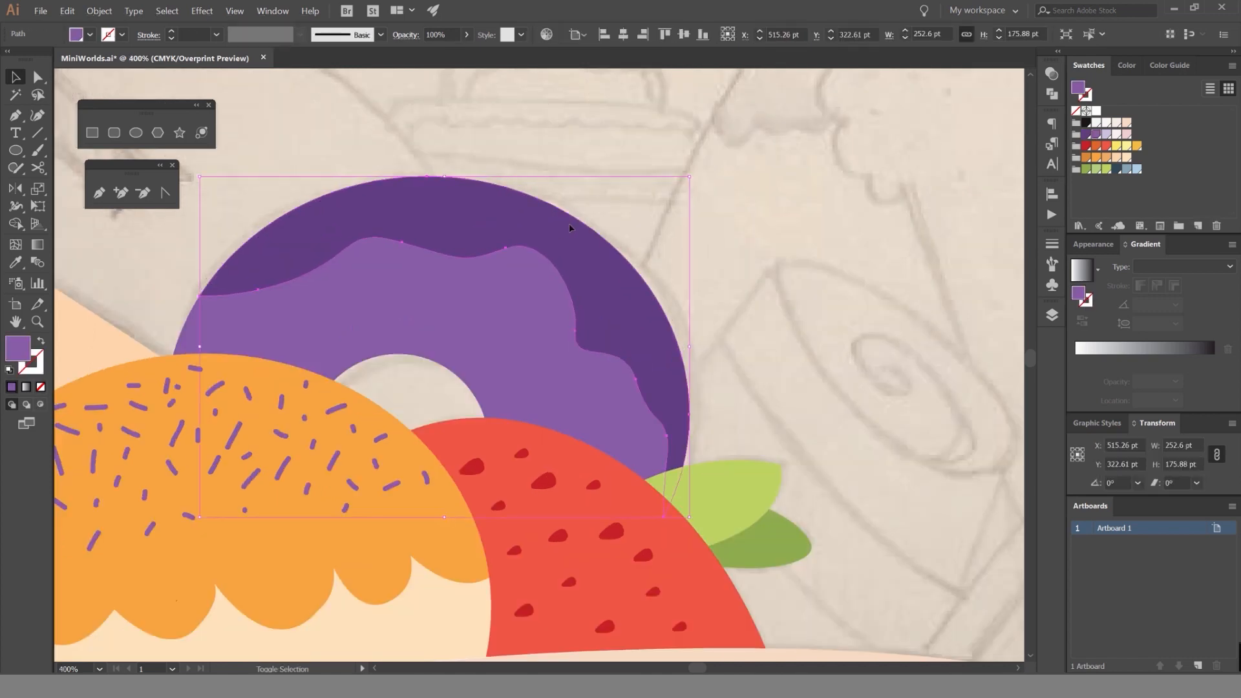
Try moving the overlapping light and dark purple crescents off the donut, and undo the moves.
{"action": "left_click_drag", "start_coordinate": [587, 239], "coordinate": [718, 162]}
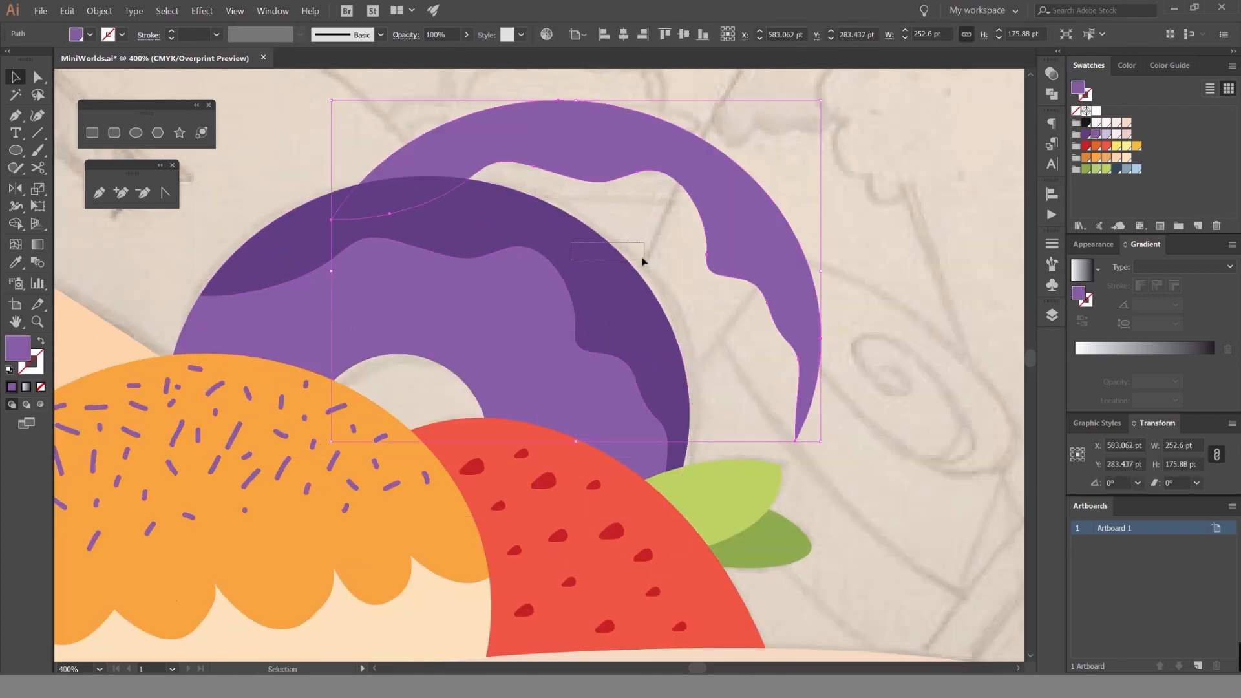
{"action": "key", "text": "ctrl+z"}
{"action": "key", "text": "a"}
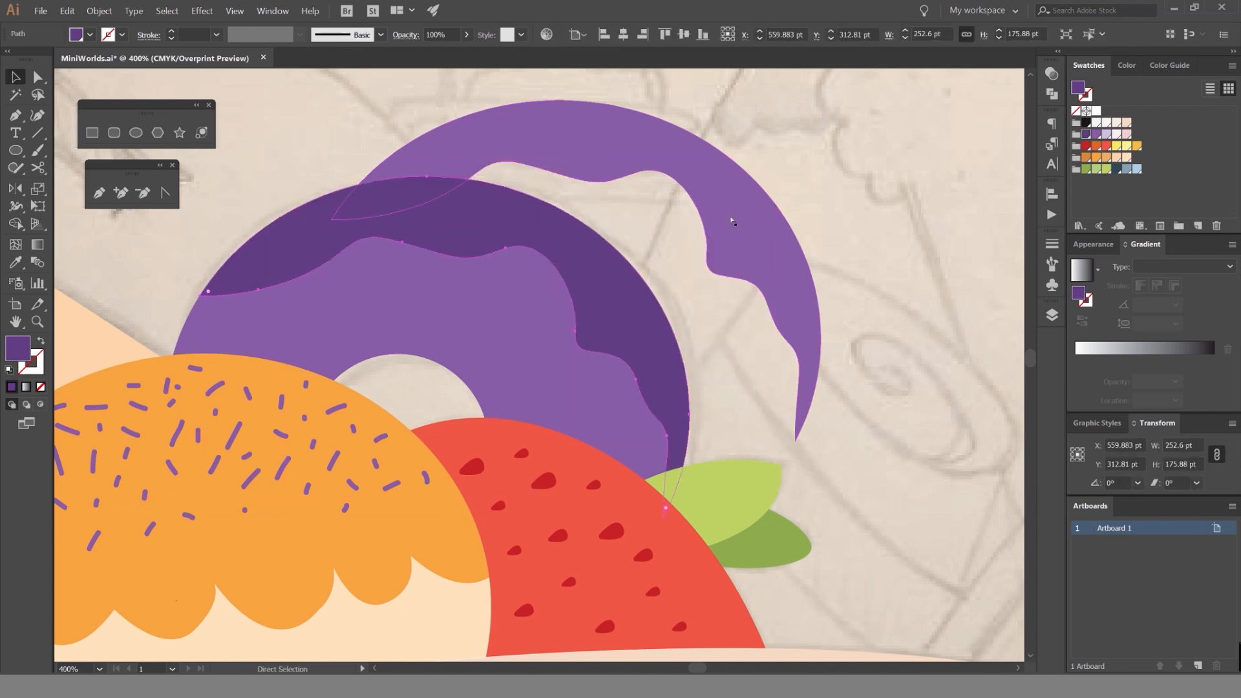
{"action": "key", "text": "ctrl+z"}
{"action": "key", "text": "ctrl+z"}
Move the lighter purple duplicate crescent away from the donut and delete it.
{"action": "left_click_drag", "start_coordinate": [570, 235], "coordinate": [700, 187]}
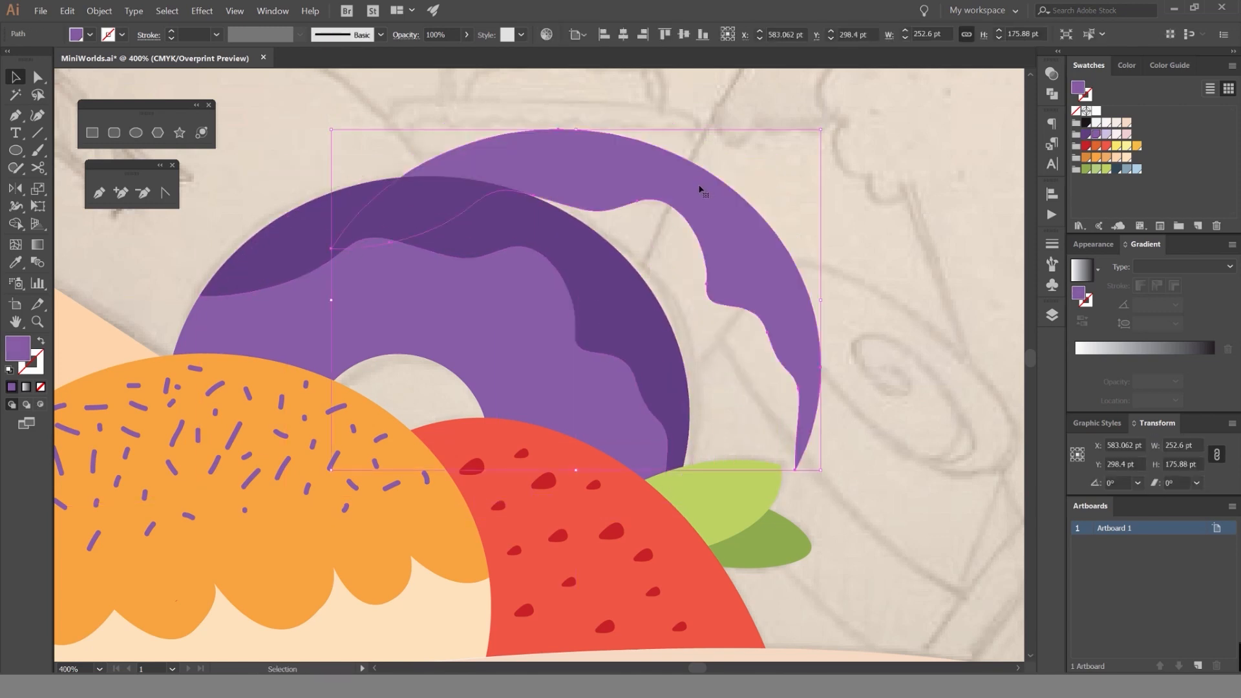
{"action": "left_click_drag", "start_coordinate": [493, 315], "coordinate": [429, 402]}
{"action": "key", "text": "ctrl+z"}
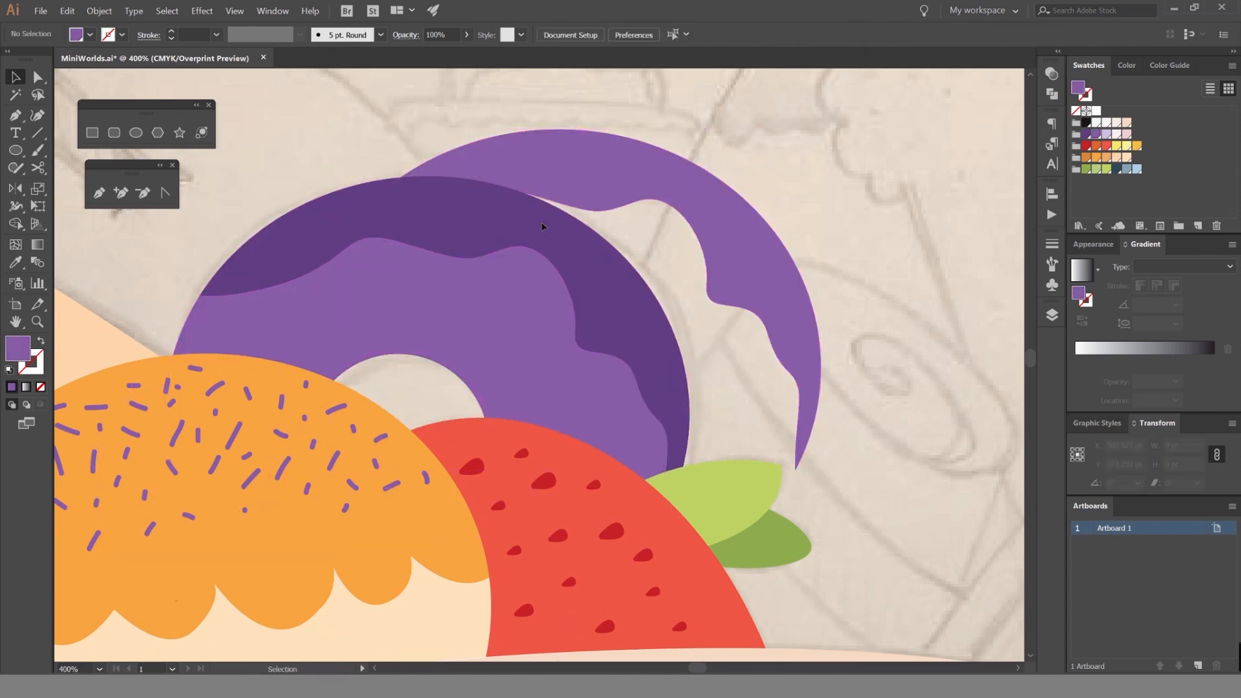
{"action": "left_click", "coordinate": [665, 175]}
{"action": "key", "text": "Delete"}
Try moving the donut's crescent and inner ring apart to check the pieces, and undo the moves.
{"action": "left_click", "coordinate": [525, 207]}
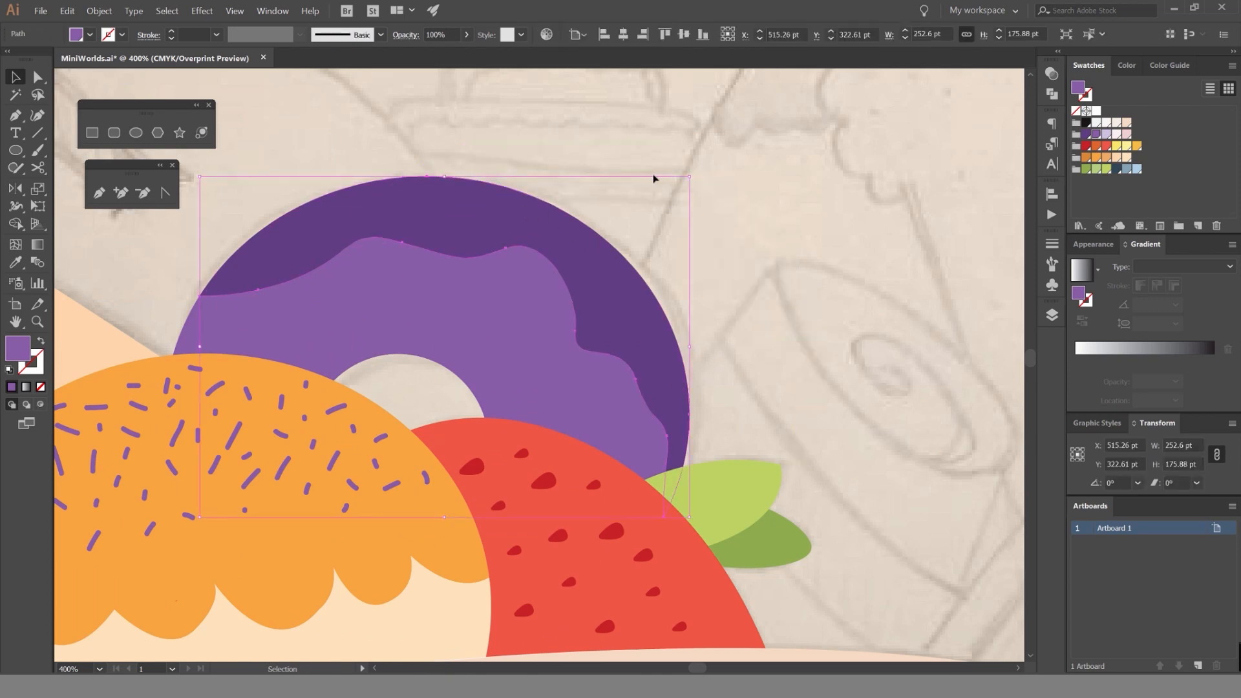
{"action": "left_click", "coordinate": [654, 179]}
{"action": "left_click_drag", "start_coordinate": [520, 209], "coordinate": [590, 144]}
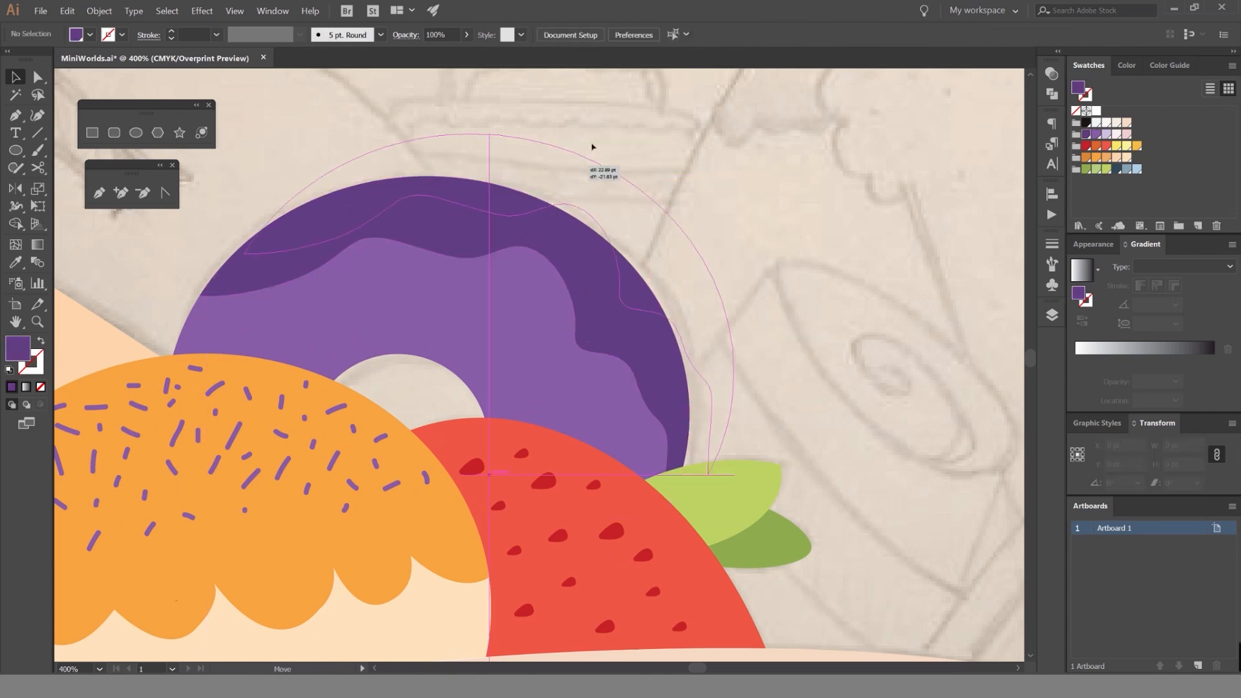
{"action": "left_click_drag", "start_coordinate": [508, 274], "coordinate": [521, 231]}
{"action": "scroll", "coordinate": [562, 328], "scroll_direction": "down", "scroll_amount": 2}
{"action": "key", "text": "ctrl+z"}
{"action": "key", "text": "ctrl+z"}
{"action": "key", "text": "ctrl+z"}
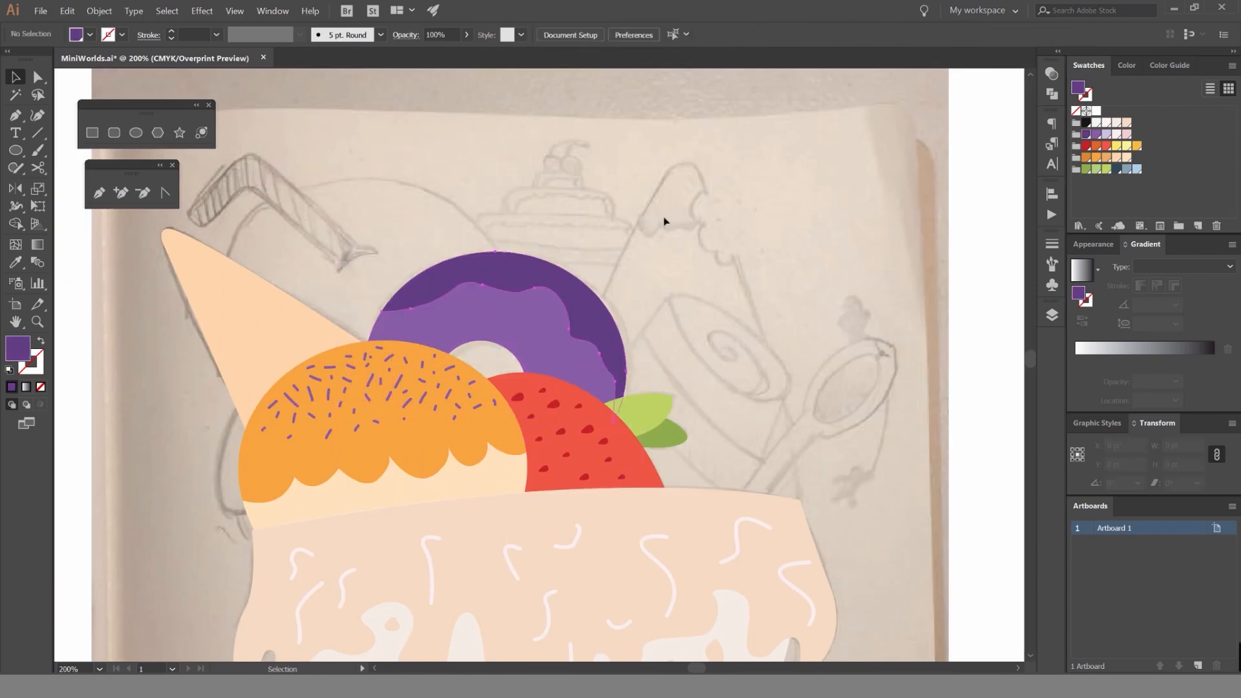
Fill the wavy inner donut ring with dark purple and the outer crescent with medium purple.
{"action": "scroll", "coordinate": [656, 222], "scroll_direction": "down", "scroll_amount": 1}
{"action": "scroll", "coordinate": [646, 239], "scroll_direction": "up", "scroll_amount": 2}
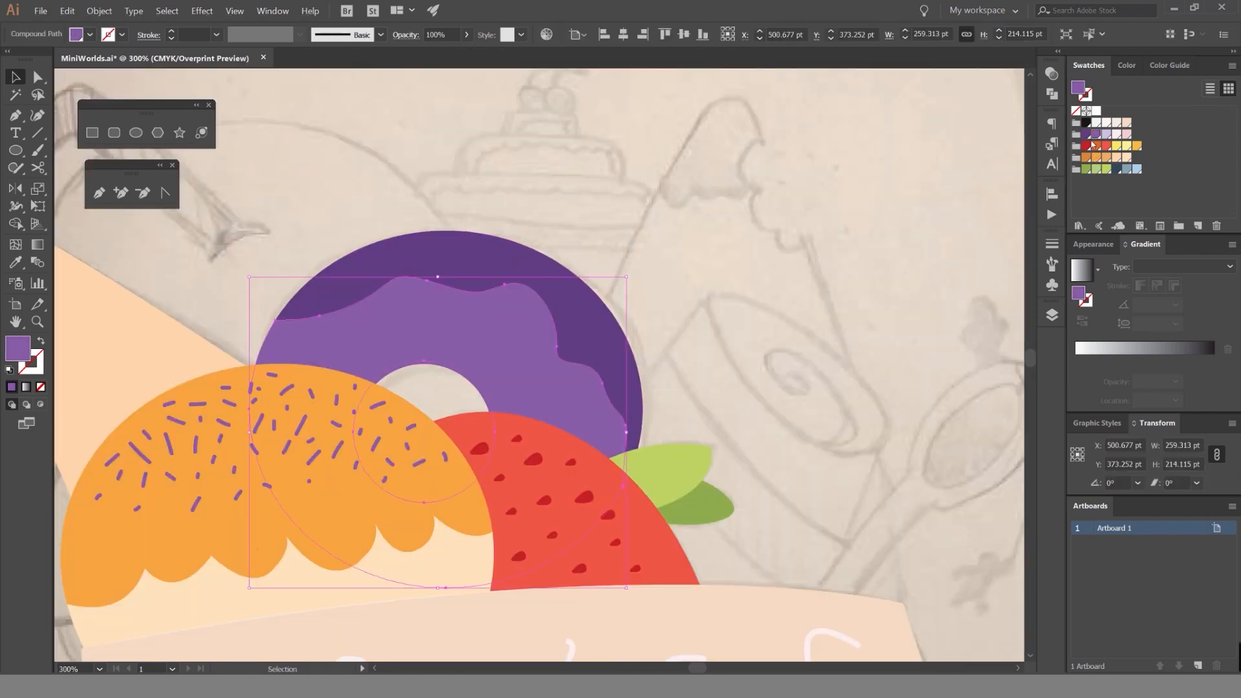
{"action": "left_click", "coordinate": [1086, 134]}
{"action": "left_click", "coordinate": [555, 254]}
{"action": "left_click", "coordinate": [1106, 136]}
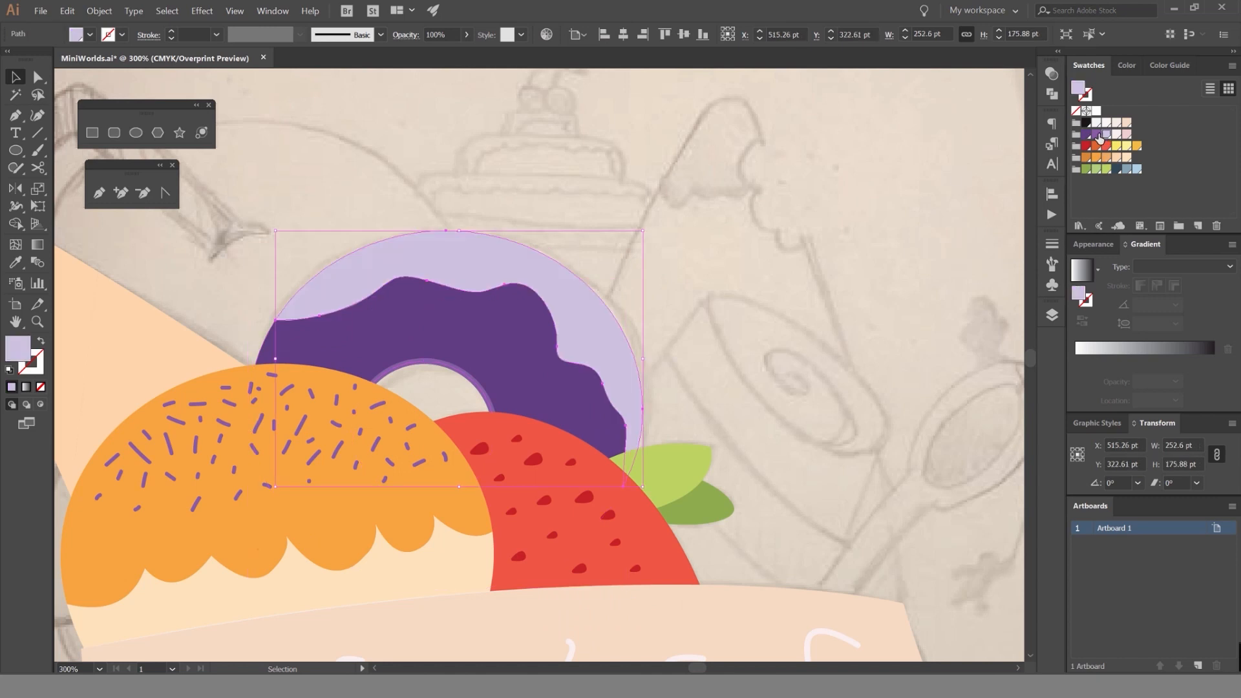
{"action": "left_click", "coordinate": [1097, 135]}
{"action": "left_click", "coordinate": [761, 161]}
{"action": "scroll", "coordinate": [596, 241], "scroll_direction": "down", "scroll_amount": 6}
{"action": "scroll", "coordinate": [598, 241], "scroll_direction": "up", "scroll_amount": 8}
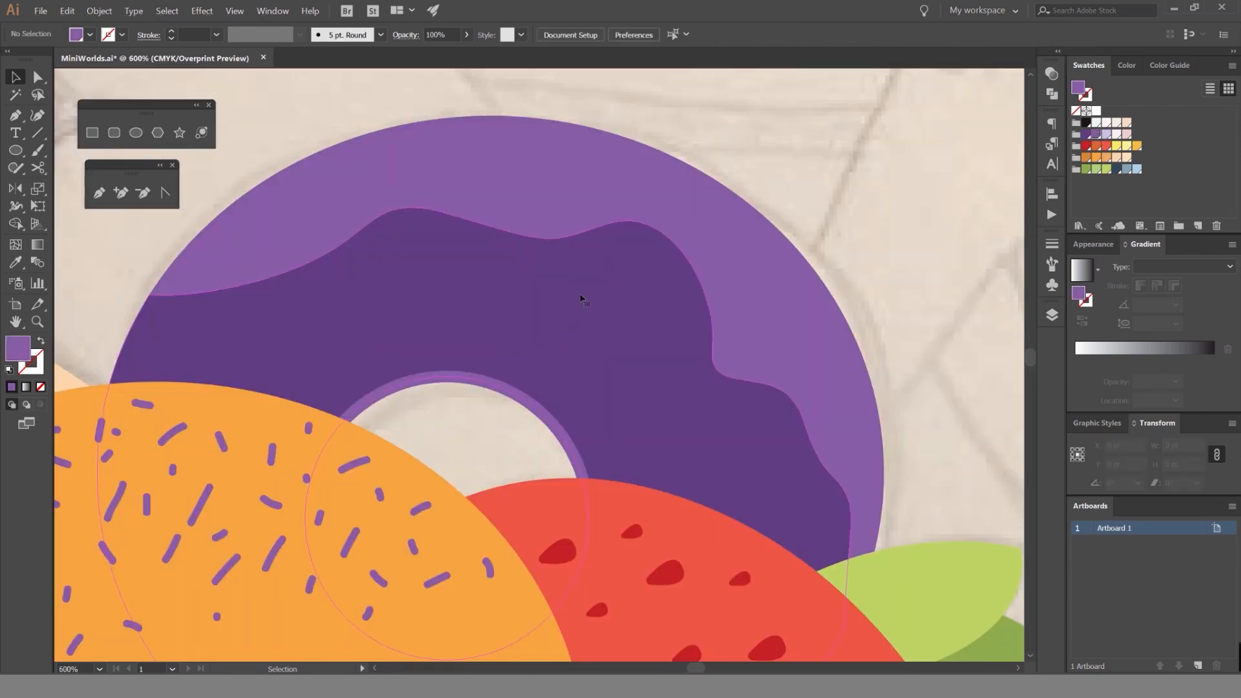
Try moving the purple ring around the hole and the dark donut body out of place, and undo the moves.
{"action": "left_click", "coordinate": [580, 298]}
{"action": "left_click", "coordinate": [549, 181]}
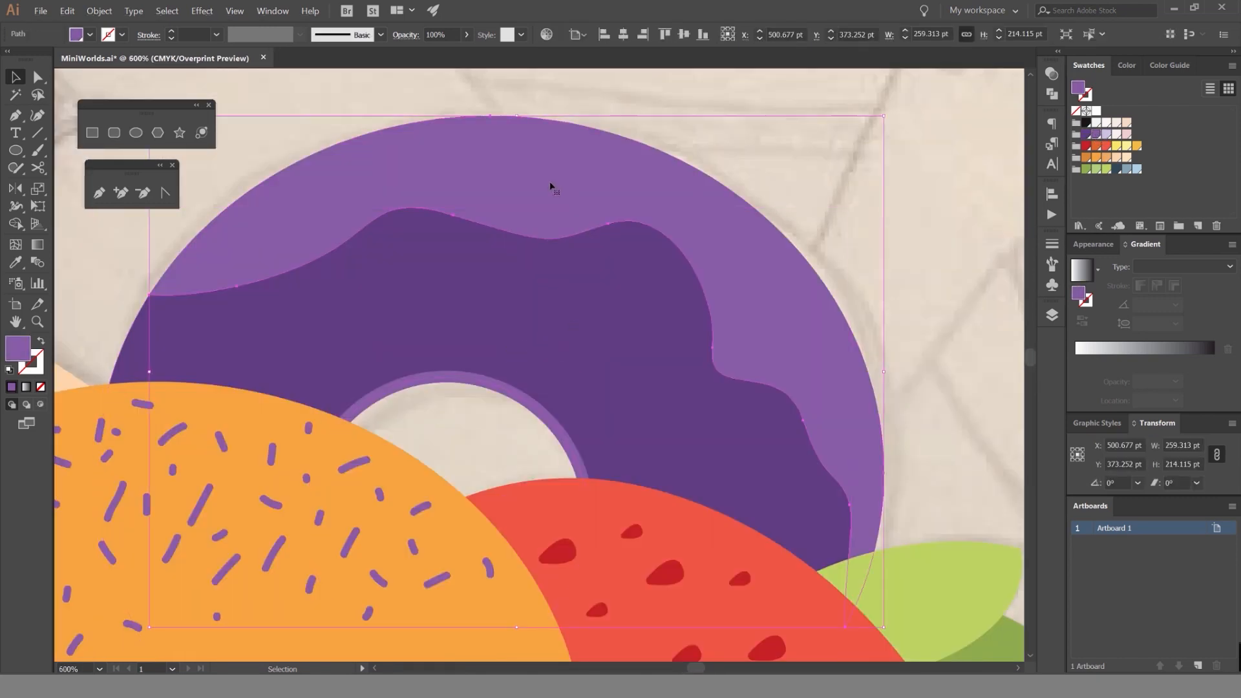
{"action": "left_click", "coordinate": [487, 311]}
{"action": "left_click_drag", "start_coordinate": [528, 318], "coordinate": [527, 448]}
{"action": "key", "text": "ctrl+z"}
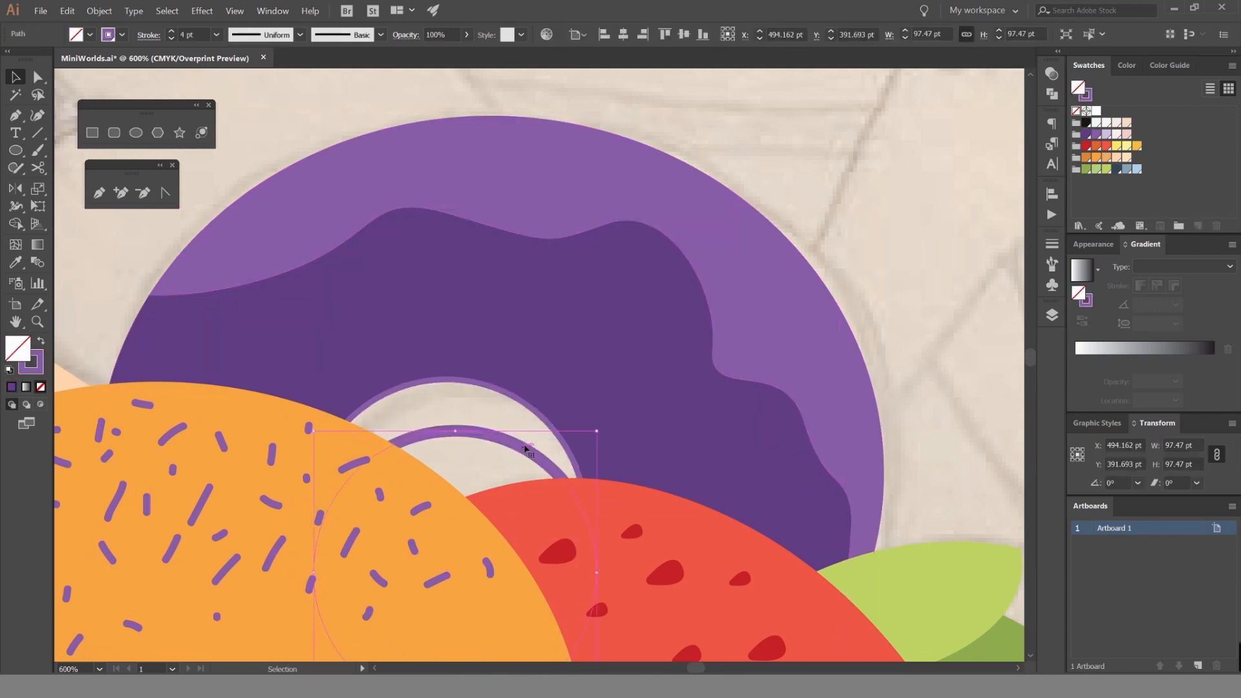
{"action": "key", "text": "ctrl+z"}
{"action": "key", "text": "ctrl+z"}
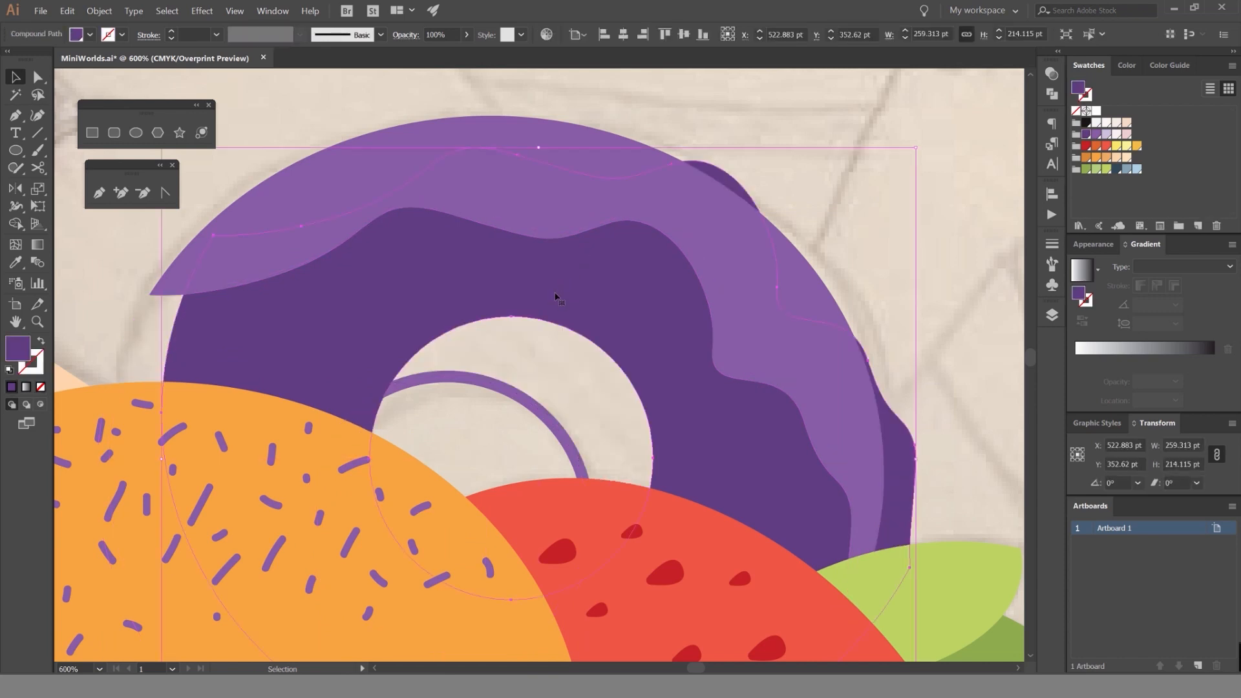
{"action": "key", "text": "ctrl+z"}
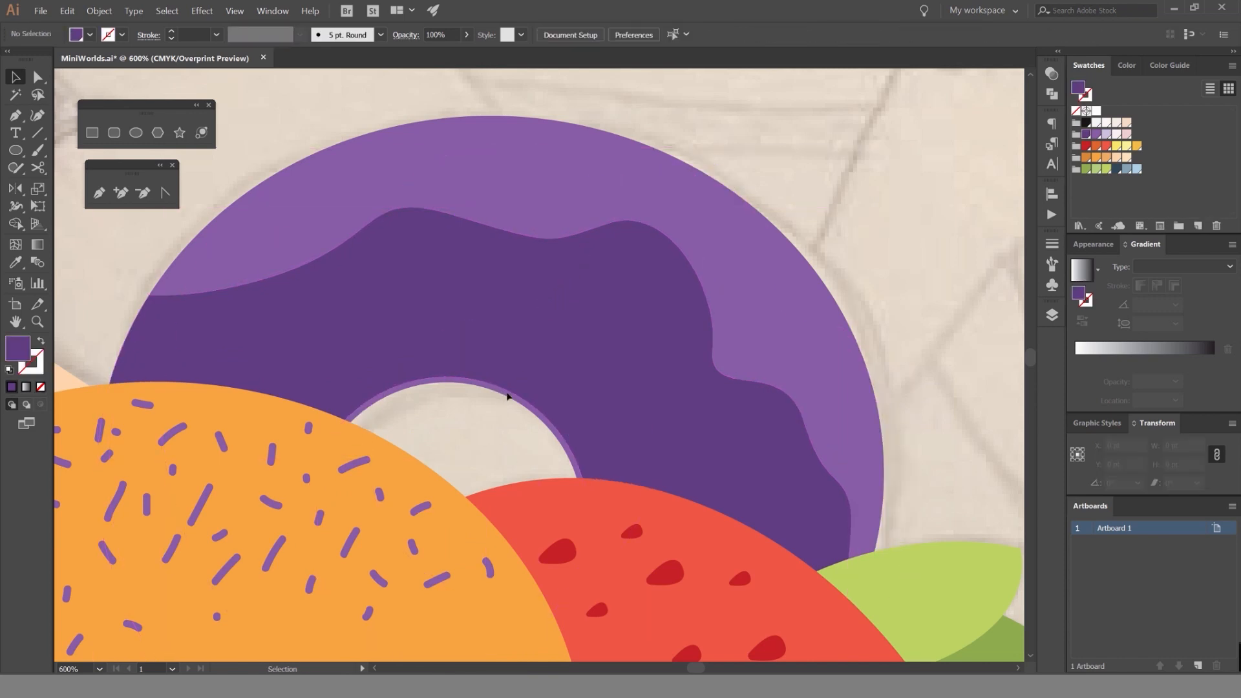
Try shifting the donut's inner ring and its lighter purple outer crescent, and undo both moves.
{"action": "left_click_drag", "start_coordinate": [508, 394], "coordinate": [490, 418]}
{"action": "key", "text": "ctrl+z"}
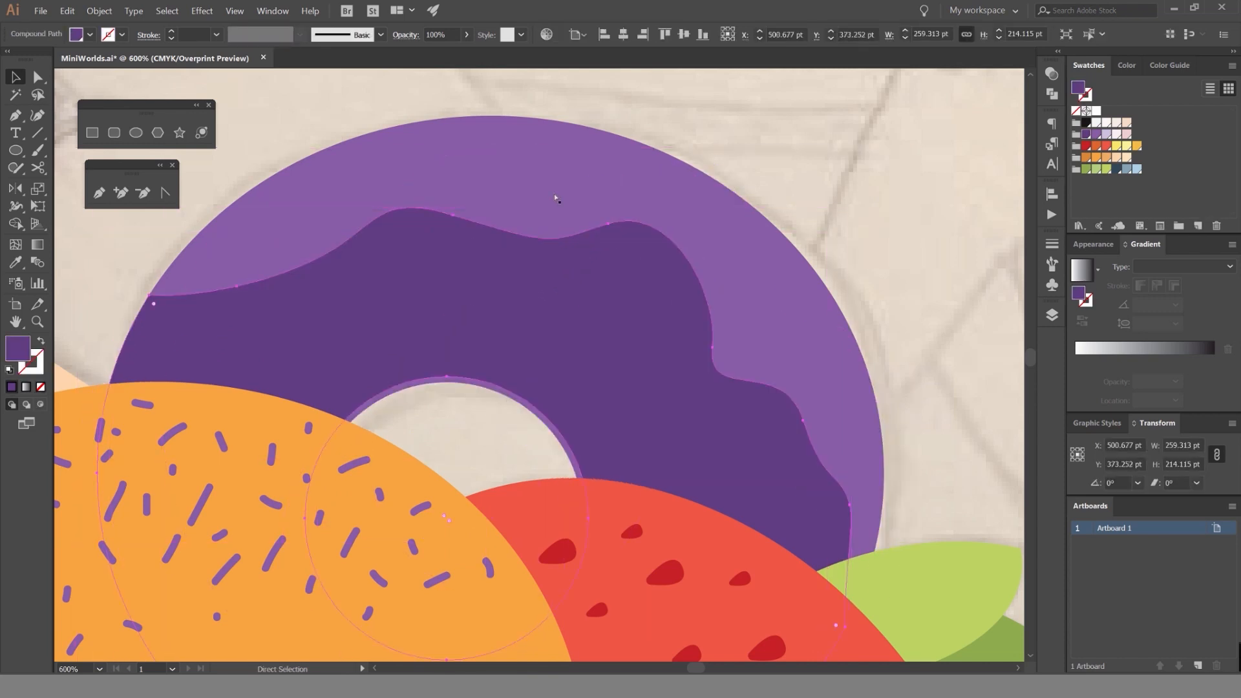
{"action": "left_click_drag", "start_coordinate": [555, 197], "coordinate": [586, 151]}
{"action": "key", "text": "ctrl+z"}
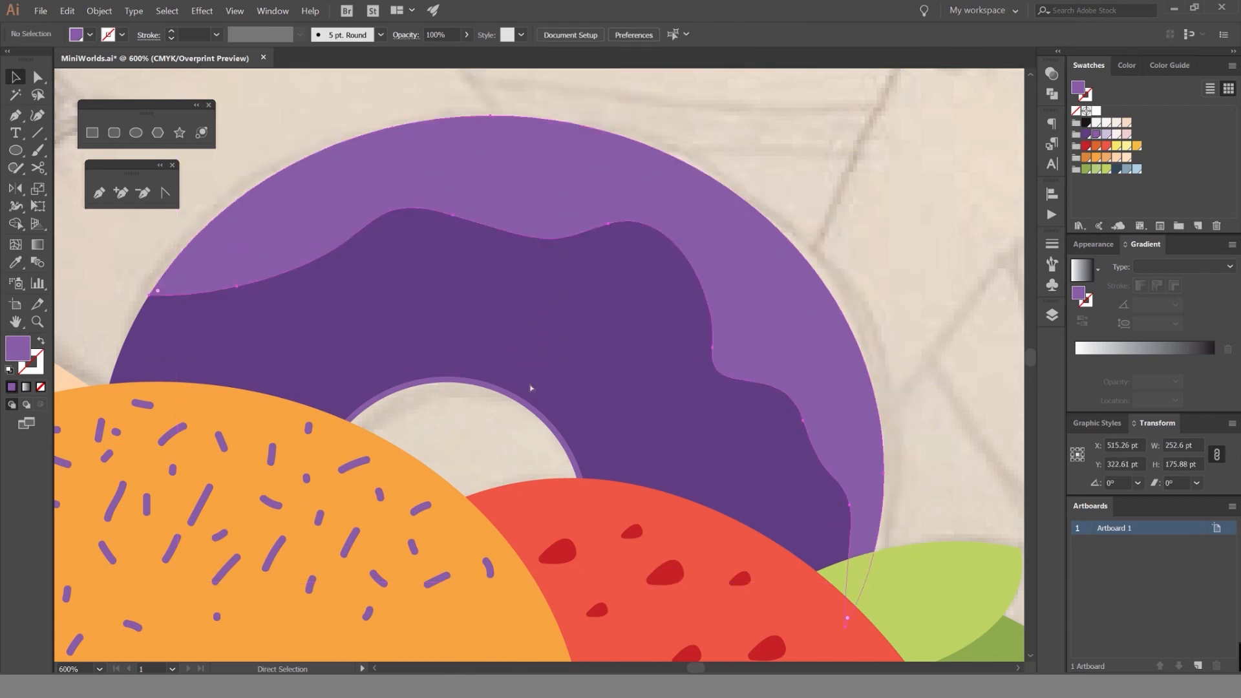
Delete the medium purple ring outline around the donut's hole.
{"action": "left_click", "coordinate": [507, 396]}
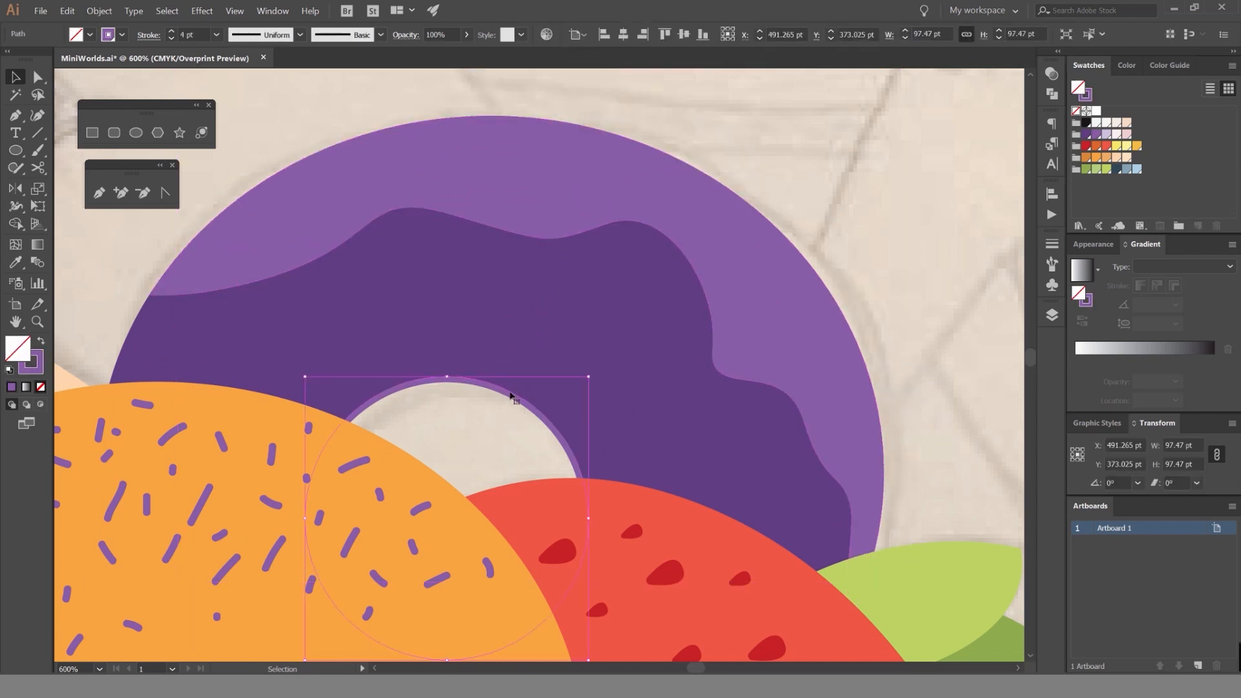
{"action": "double_click", "coordinate": [508, 396]}
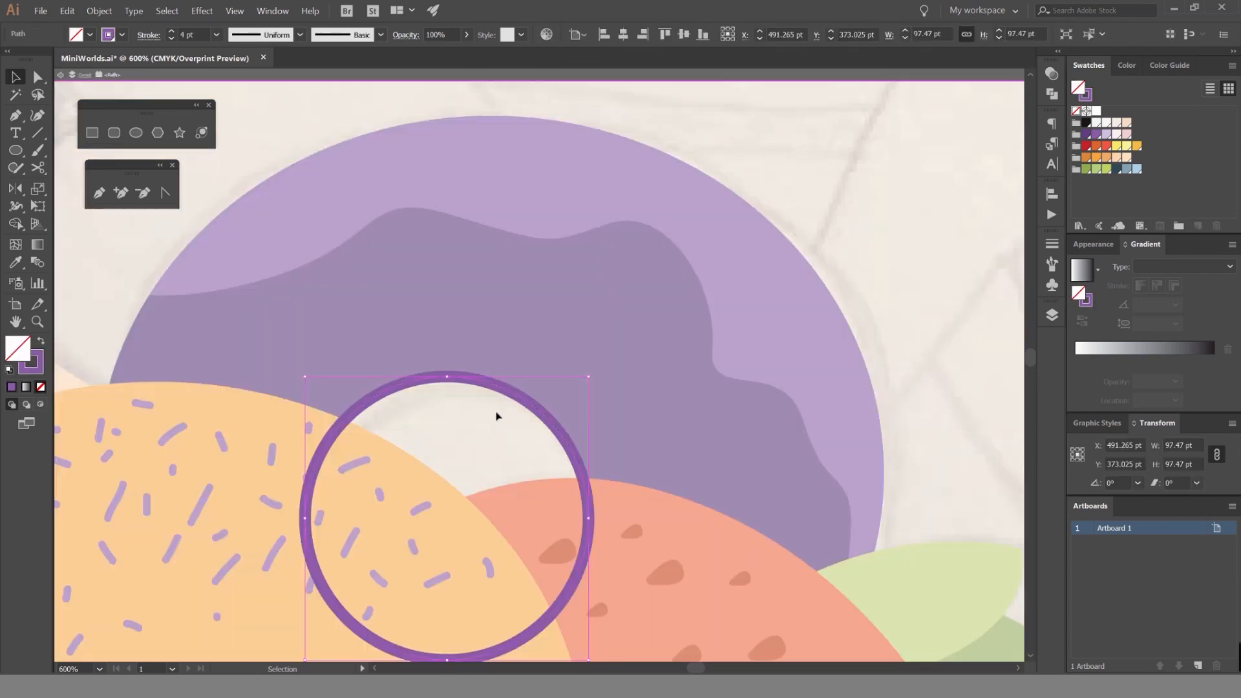
{"action": "key", "text": "Delete"}
{"action": "scroll", "coordinate": [576, 343], "scroll_direction": "down", "scroll_amount": 1}
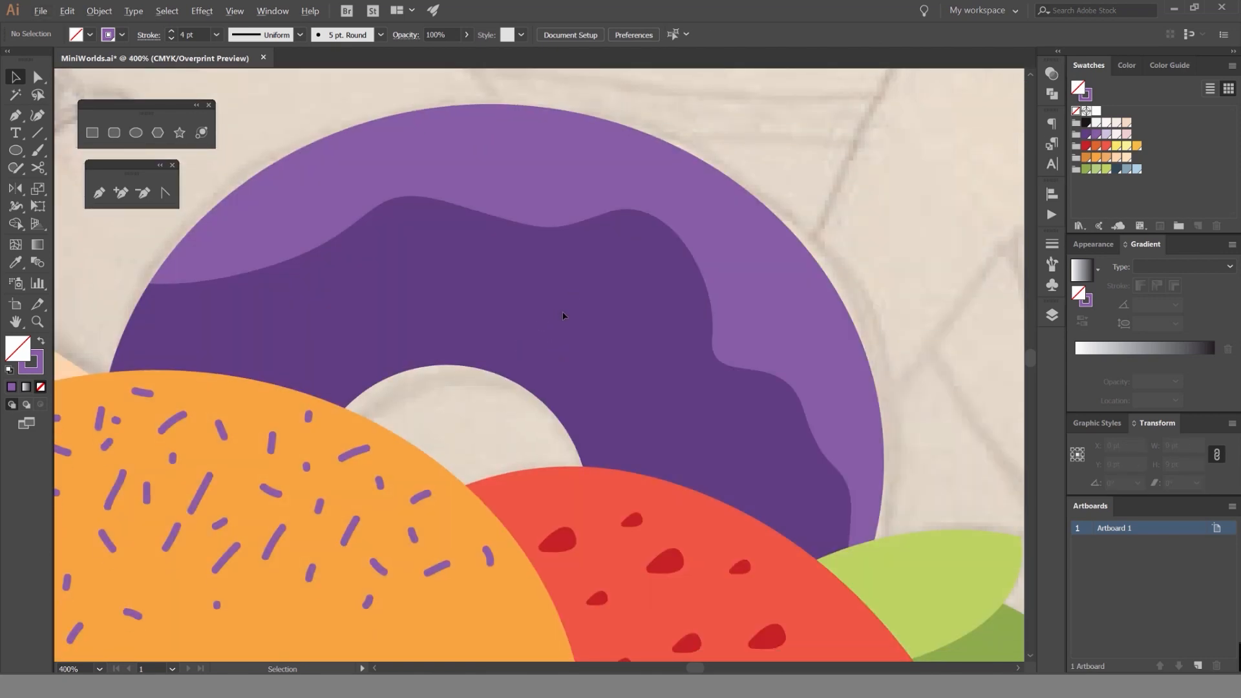
Try moving the donut's two remaining purple pieces, and undo the moves.
{"action": "scroll", "coordinate": [562, 316], "scroll_direction": "down", "scroll_amount": 2}
{"action": "left_click_drag", "start_coordinate": [652, 321], "coordinate": [688, 274]}
{"action": "left_click_drag", "start_coordinate": [585, 312], "coordinate": [565, 209]}
{"action": "key", "text": "ctrl+z"}
{"action": "key", "text": "ctrl+z"}
{"action": "left_click", "coordinate": [725, 250]}
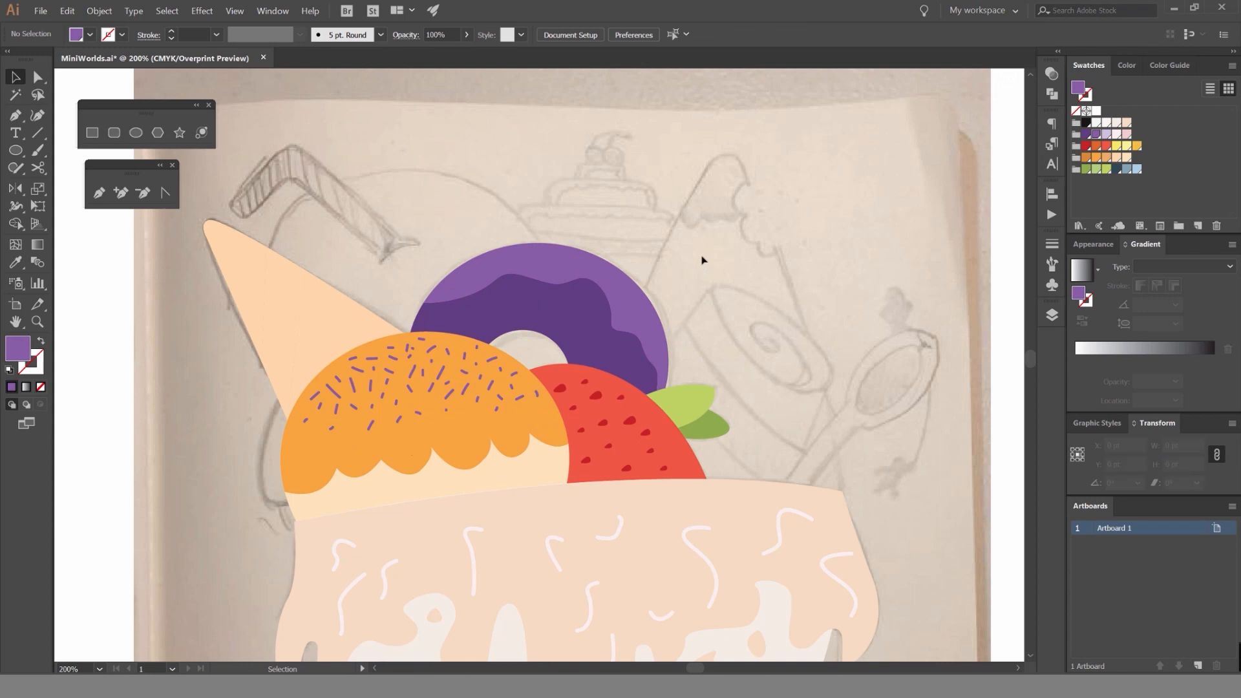
{"action": "left_click", "coordinate": [639, 296]}
{"action": "left_click", "coordinate": [703, 267]}
{"action": "scroll", "coordinate": [690, 276], "scroll_direction": "down", "scroll_amount": 2}
{"action": "left_click_drag", "start_coordinate": [685, 278], "coordinate": [672, 307]}
{"action": "scroll", "coordinate": [648, 313], "scroll_direction": "up", "scroll_amount": 2}
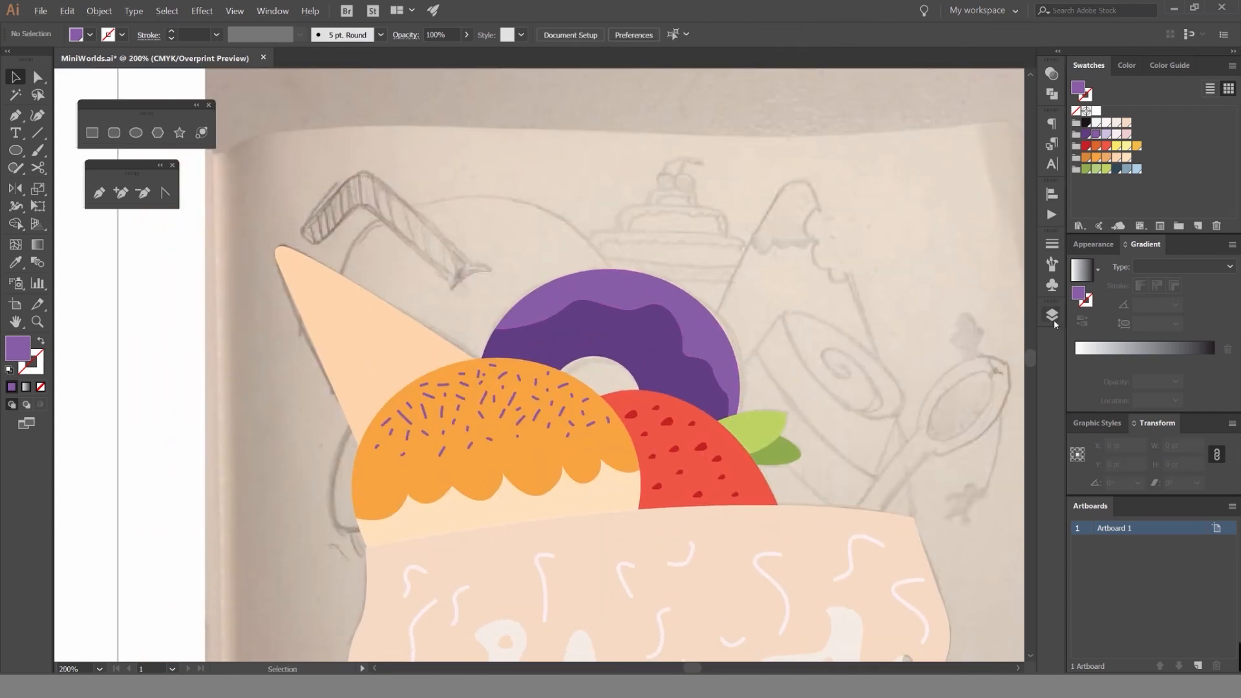
Lock the Donut layer and create a new layer named Orange placed beneath it.
{"action": "left_click", "coordinate": [1051, 315]}
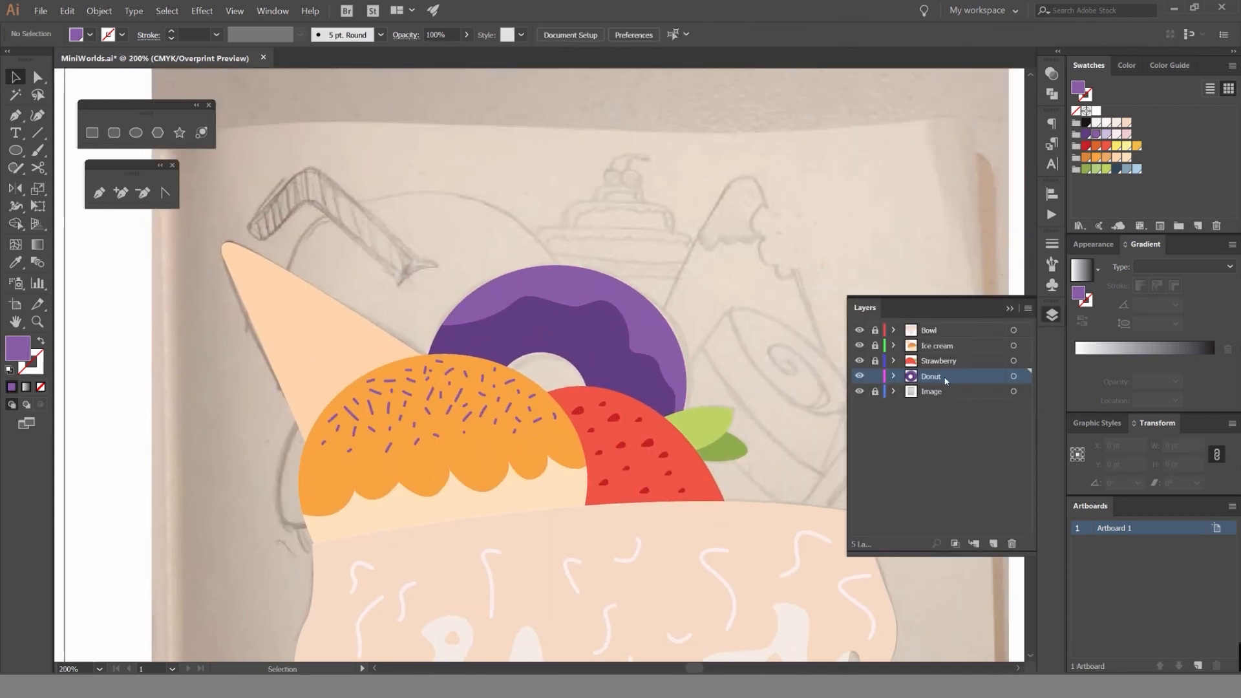
{"action": "left_click", "coordinate": [874, 378]}
{"action": "left_click_drag", "start_coordinate": [627, 277], "coordinate": [695, 286]}
{"action": "left_click", "coordinate": [993, 543]}
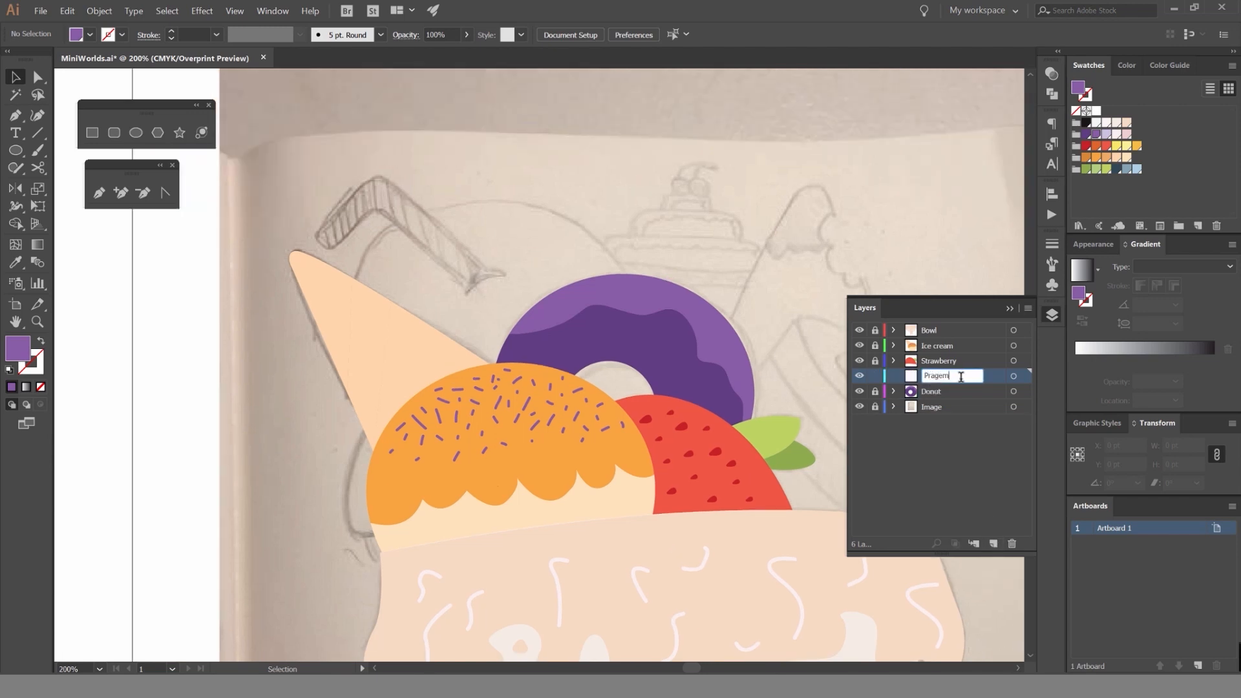
{"action": "type", "text": "Orange"}
{"action": "left_click_drag", "start_coordinate": [945, 381], "coordinate": [928, 398]}
{"action": "left_click", "coordinate": [1010, 309]}
Draw a circle about 304 pt wide over the sketched orange behind the cone and donut, and fill it with orange.
{"action": "scroll", "coordinate": [477, 240], "scroll_direction": "up", "scroll_amount": 2}
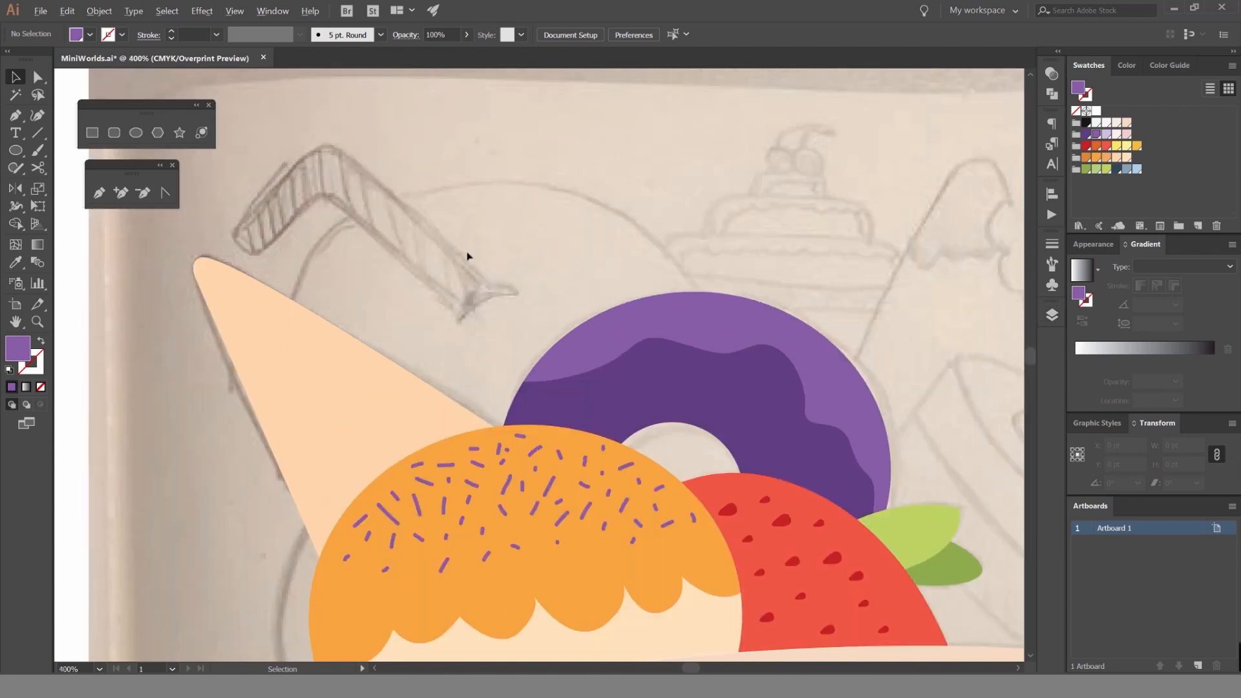
{"action": "key", "text": "l"}
{"action": "scroll", "coordinate": [573, 249], "scroll_direction": "down", "scroll_amount": 2}
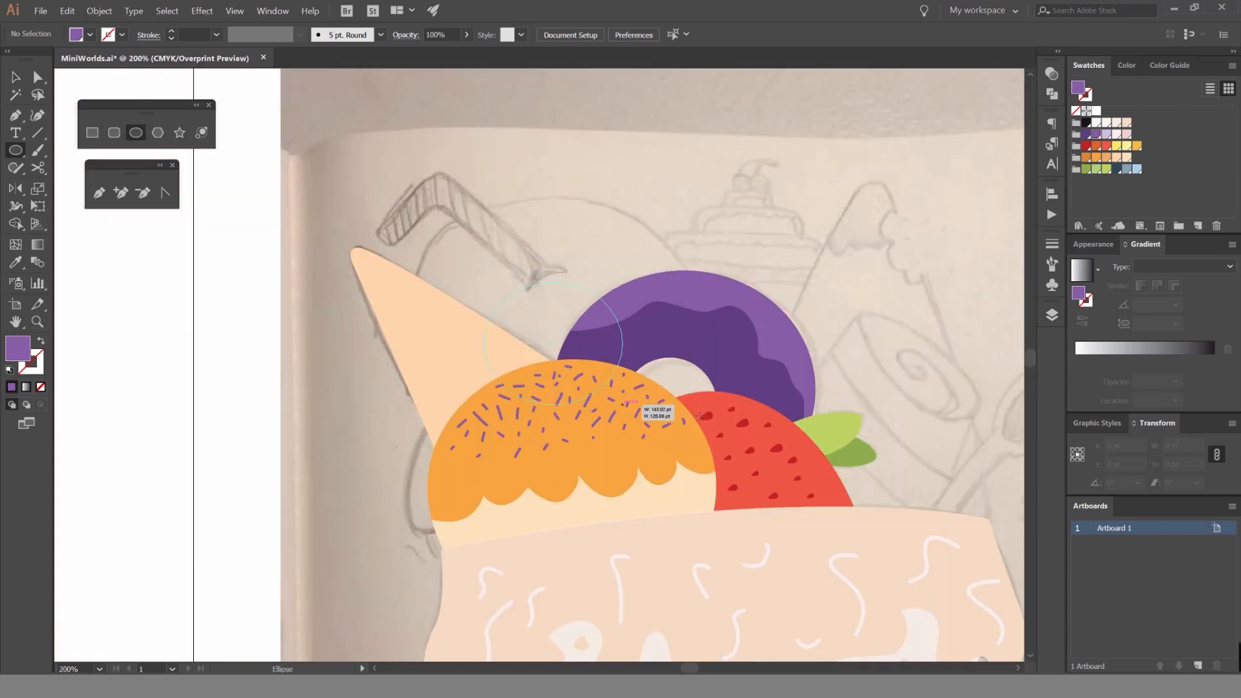
{"action": "left_click_drag", "start_coordinate": [623, 404], "coordinate": [704, 415]}
{"action": "key", "text": "v"}
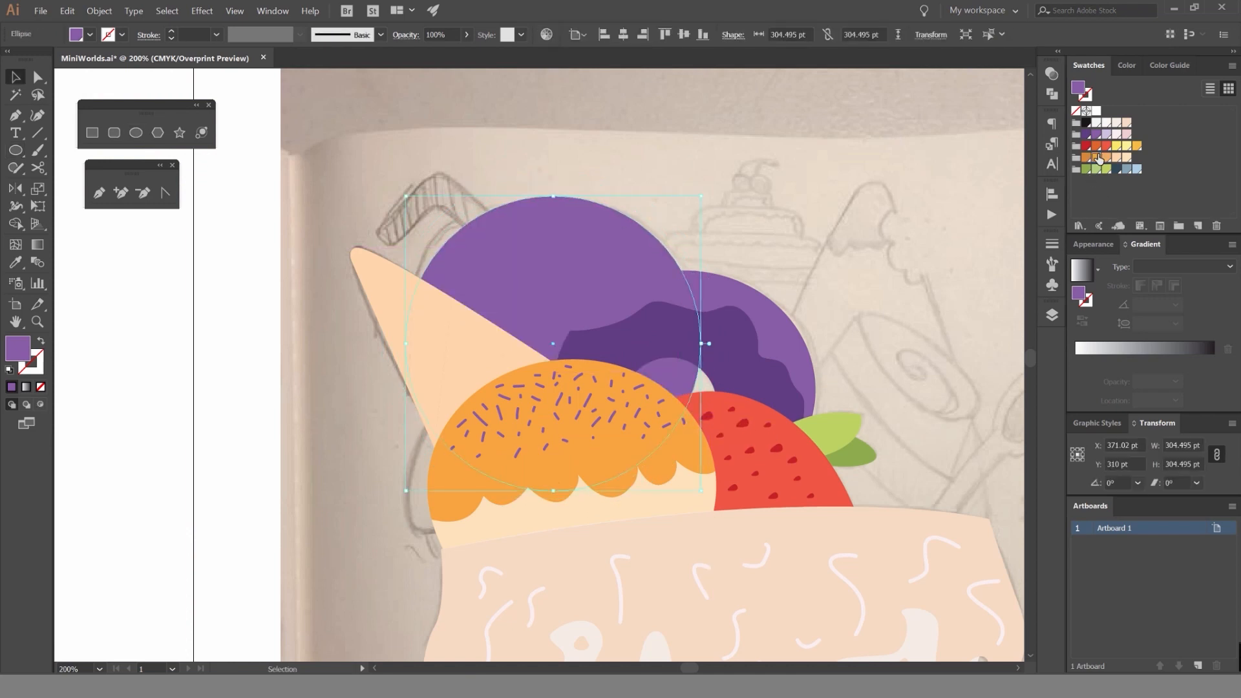
{"action": "left_click", "coordinate": [1099, 158]}
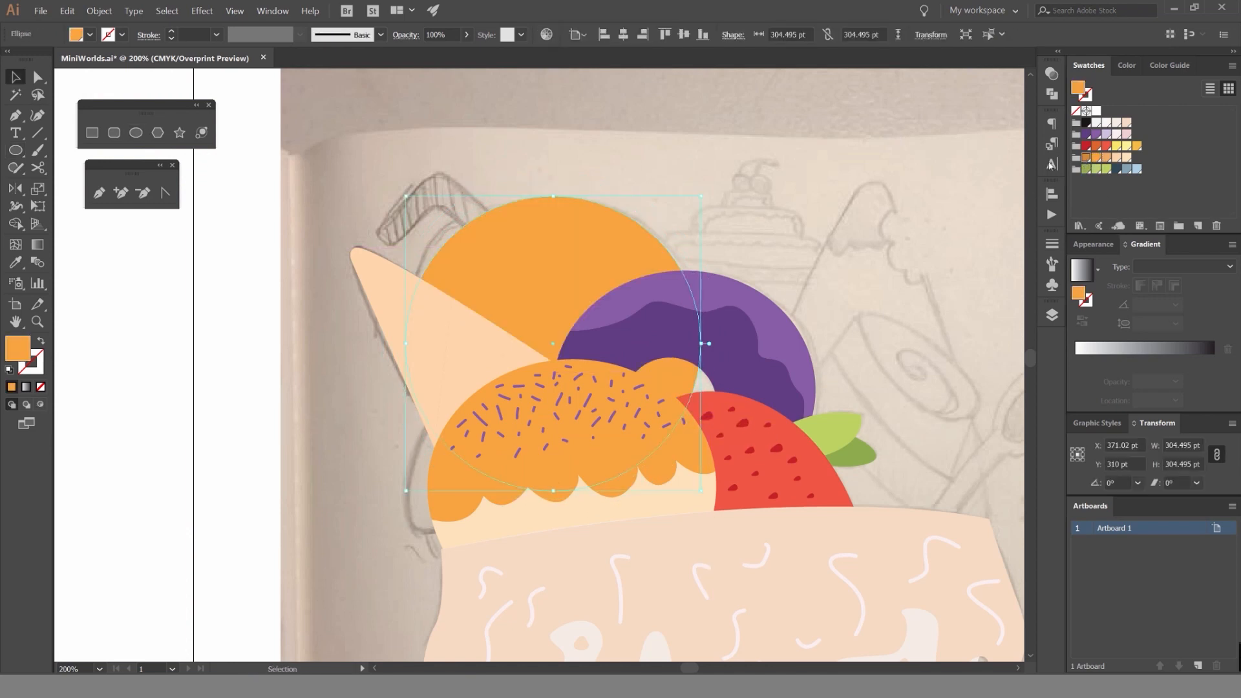
{"action": "left_click", "coordinate": [709, 172]}
Recolor the circle a darker orange and swap its fill to an outline to reveal the straw sketch.
{"action": "scroll", "coordinate": [581, 203], "scroll_direction": "up", "scroll_amount": 1}
{"action": "left_click_drag", "start_coordinate": [687, 241], "coordinate": [383, 243]}
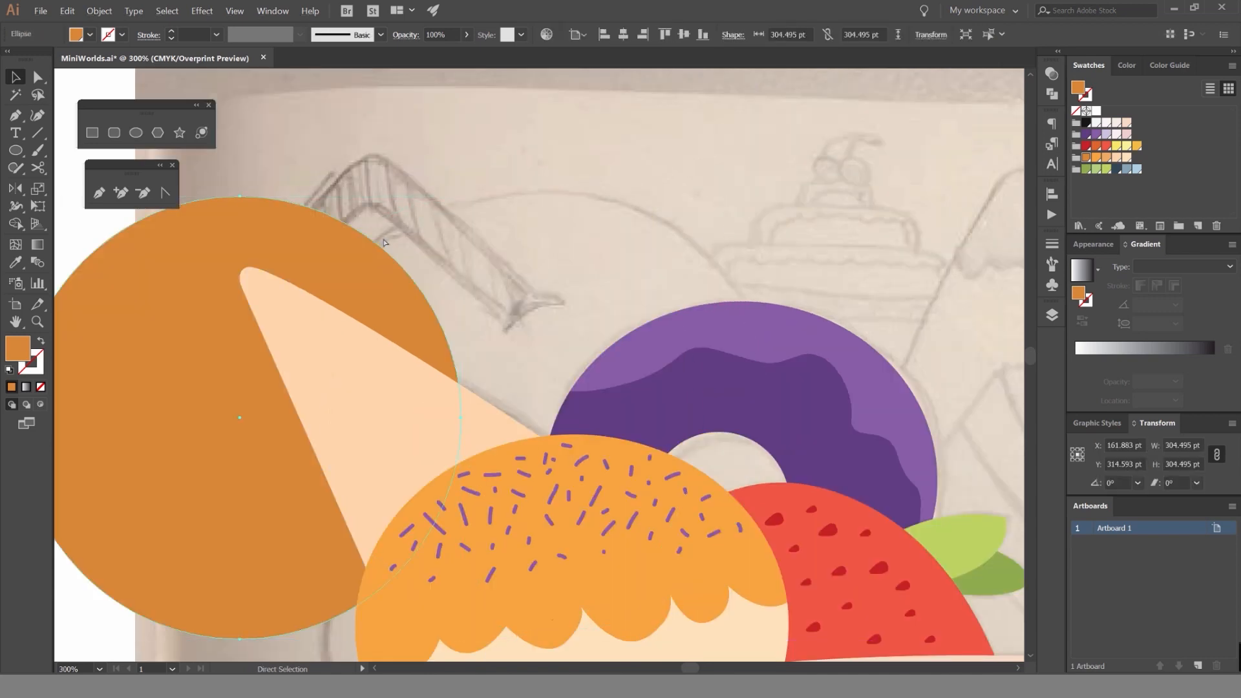
{"action": "key", "text": "ctrl+z"}
{"action": "left_click_drag", "start_coordinate": [366, 170], "coordinate": [413, 184]}
{"action": "scroll", "coordinate": [413, 184], "scroll_direction": "up", "scroll_amount": 2}
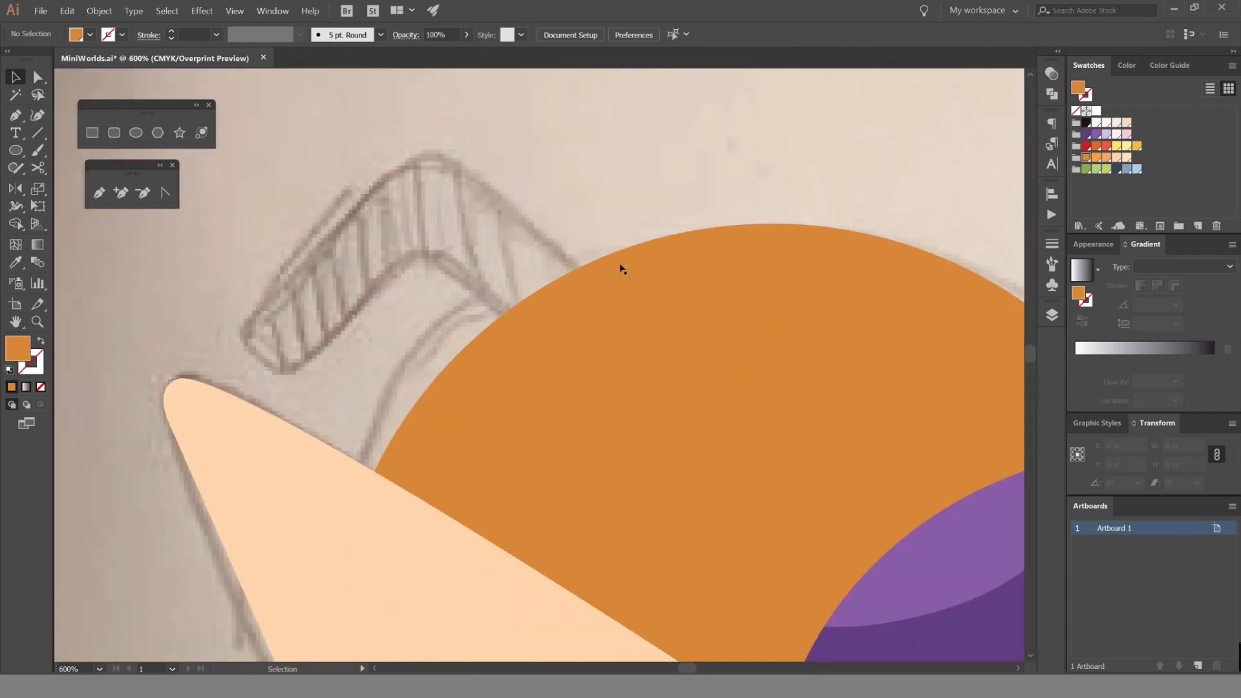
{"action": "left_click", "coordinate": [622, 269]}
{"action": "key", "text": "shift+x"}
{"action": "left_click", "coordinate": [683, 169]}
{"action": "left_click_drag", "start_coordinate": [689, 259], "coordinate": [632, 225]}
Draw a closed crescent with the Pen tool where the sketched straw enters the orange.
{"action": "key", "text": "p"}
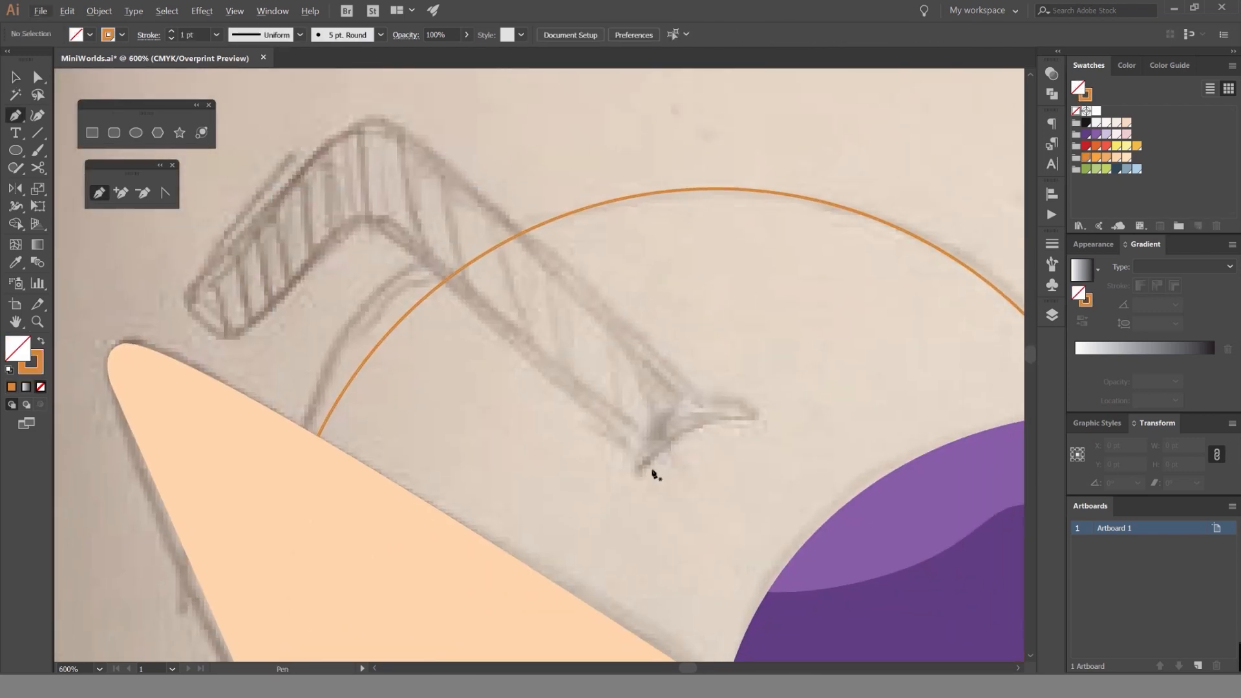
{"action": "left_click", "coordinate": [640, 495]}
{"action": "left_click_drag", "start_coordinate": [769, 426], "coordinate": [842, 438]}
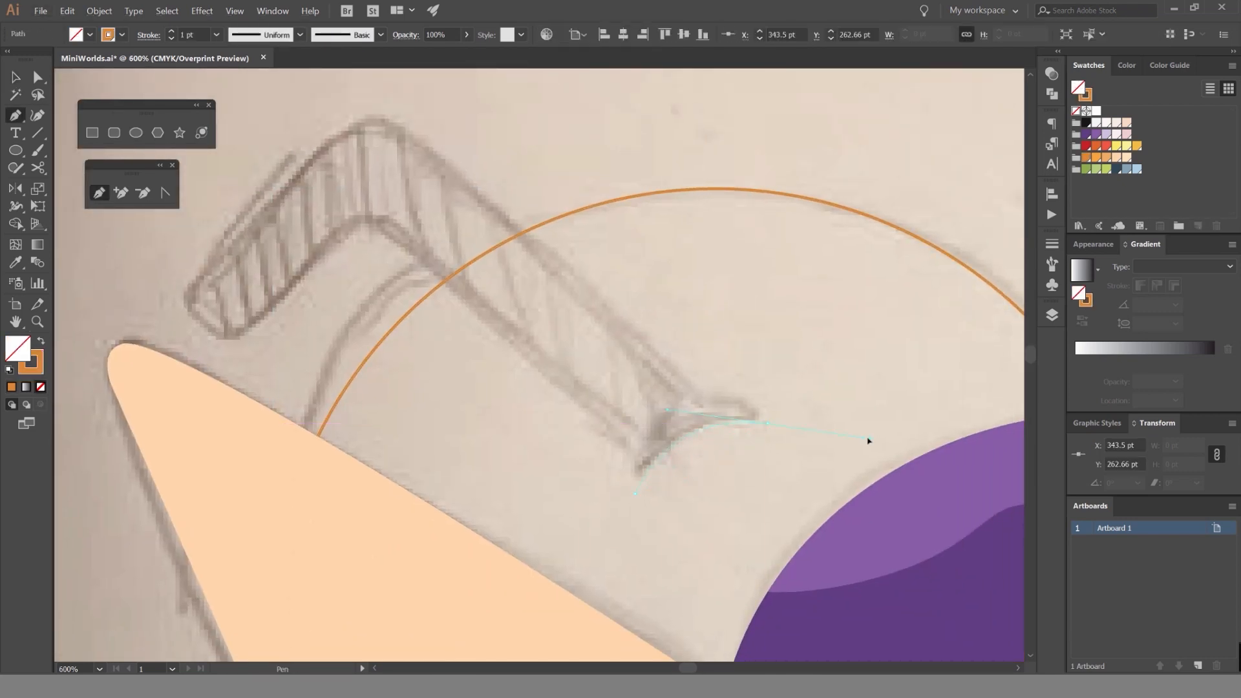
{"action": "left_click", "coordinate": [767, 422]}
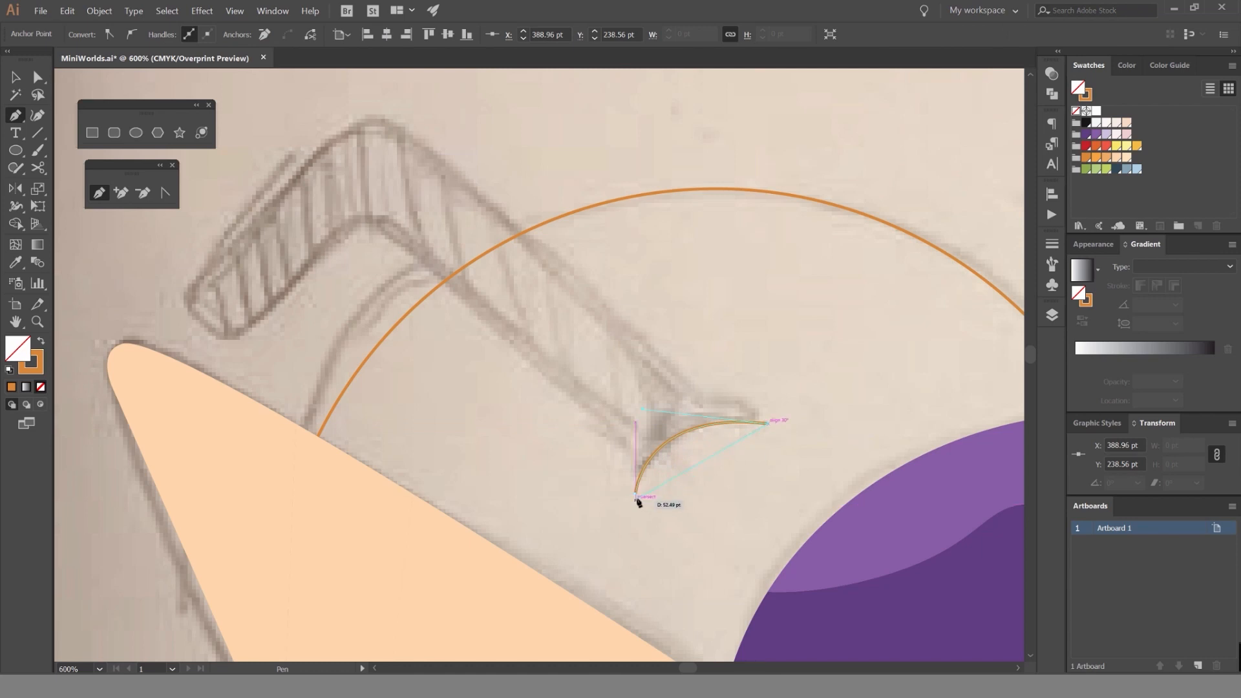
Try swapping the crescent's outline to a solid fill, and undo the change.
{"action": "key", "text": "v"}
{"action": "left_click", "coordinate": [740, 371]}
{"action": "left_click_drag", "start_coordinate": [779, 367], "coordinate": [699, 451]}
{"action": "key", "text": "shift+x"}
{"action": "left_click", "coordinate": [822, 175]}
{"action": "key", "text": "ctrl+z"}
{"action": "left_click", "coordinate": [763, 154]}
Trace the bent straw's short end and lower edge with the Pen tool, ending across the crescent.
{"action": "mouse_move", "coordinate": [540, 245]}
{"action": "left_mouse_down"}
{"action": "mouse_move", "coordinate": [466, 154]}
{"action": "mouse_move", "coordinate": [590, 234]}
{"action": "left_mouse_up"}
{"action": "key", "text": "p"}
{"action": "left_click", "coordinate": [231, 284]}
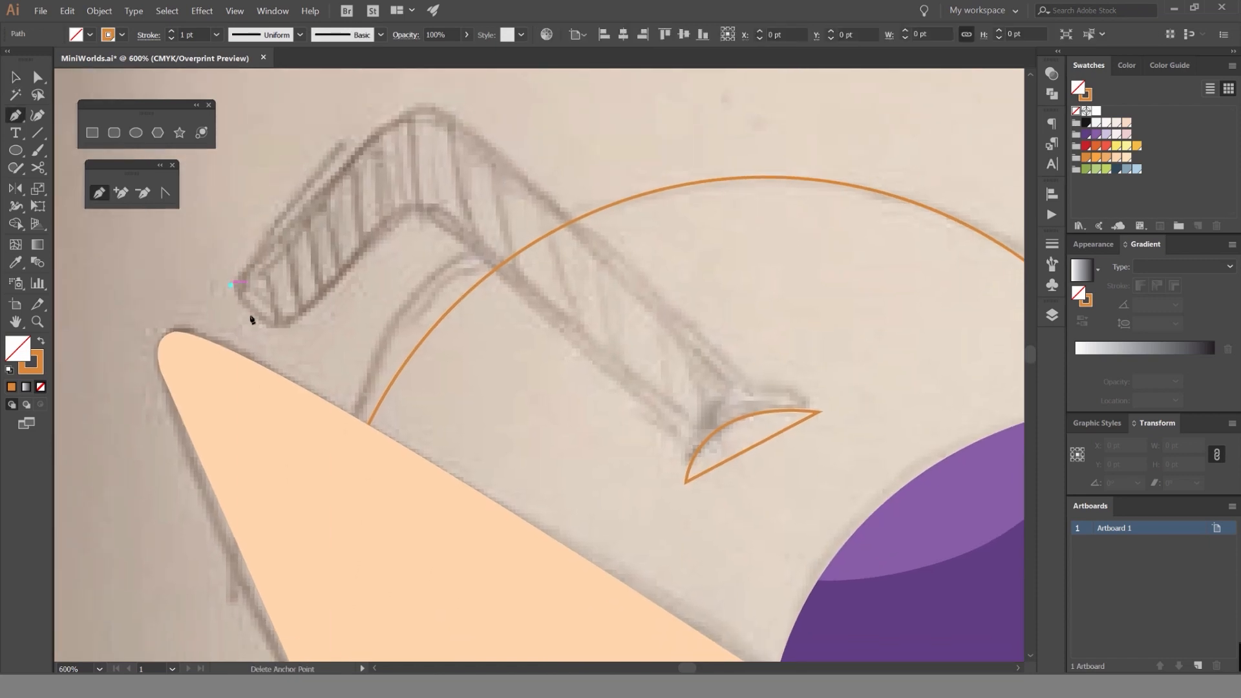
{"action": "left_click", "coordinate": [288, 331]}
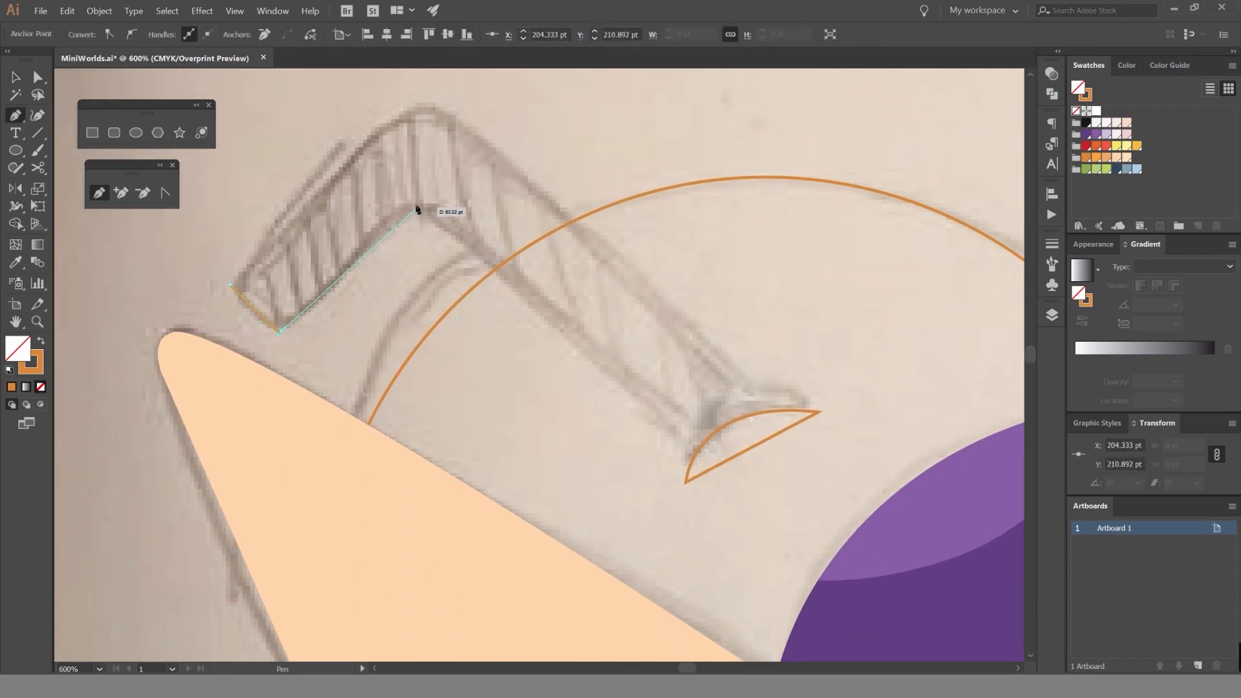
{"action": "scroll", "coordinate": [429, 208], "scroll_direction": "up", "scroll_amount": 2}
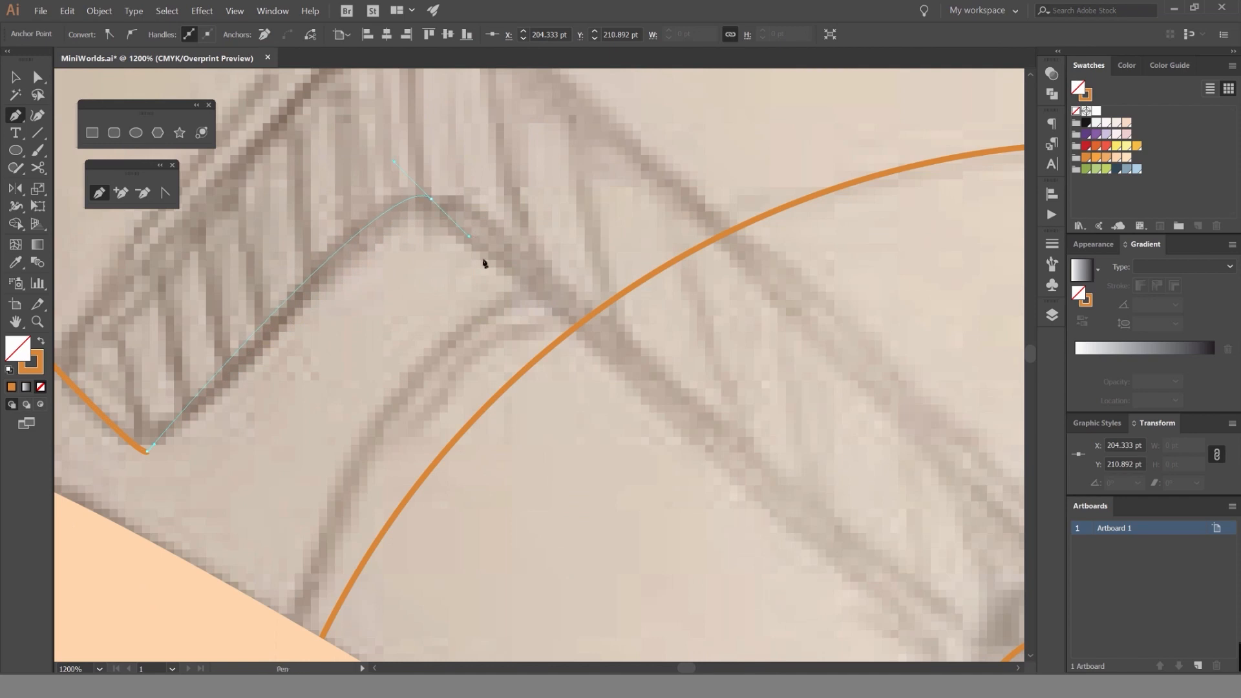
{"action": "scroll", "coordinate": [484, 263], "scroll_direction": "down", "scroll_amount": 3}
{"action": "scroll", "coordinate": [462, 310], "scroll_direction": "up", "scroll_amount": 3}
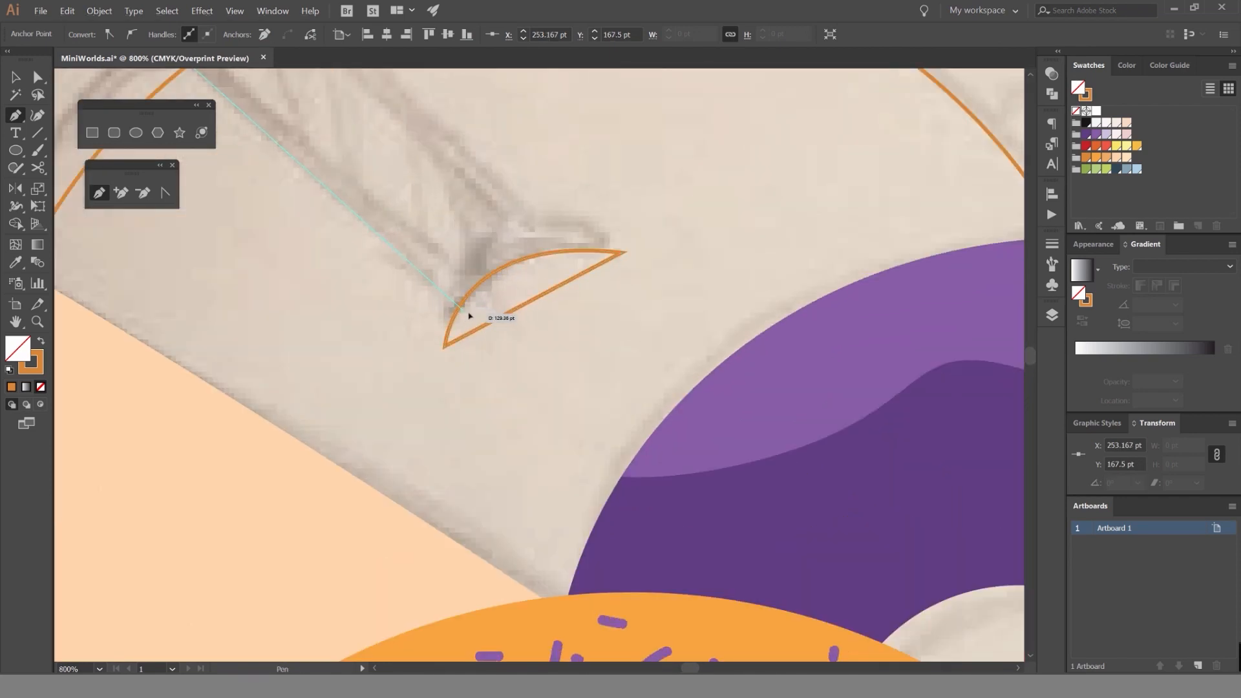
{"action": "left_click", "coordinate": [466, 313]}
{"action": "left_click", "coordinate": [576, 261]}
Trace the straw's upper edge around the bend and close the shape at its starting point.
{"action": "left_click_drag", "start_coordinate": [388, 90], "coordinate": [640, 371]}
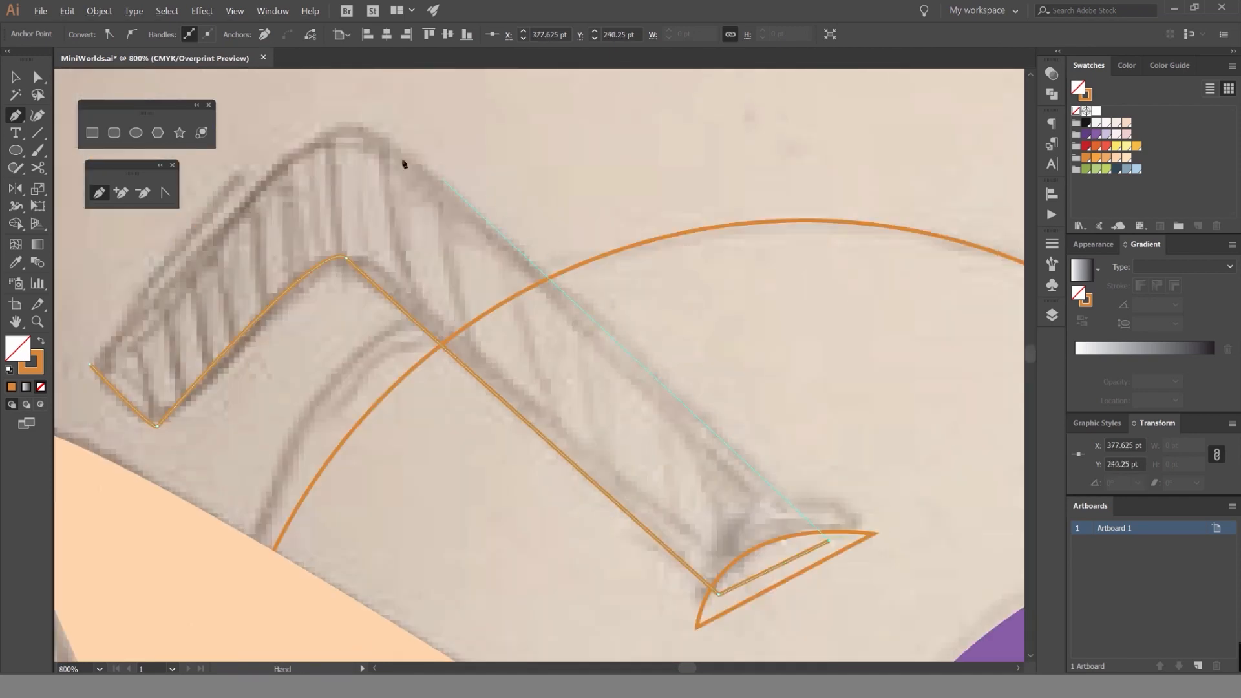
{"action": "left_click_drag", "start_coordinate": [284, 137], "coordinate": [270, 137]}
{"action": "left_click_drag", "start_coordinate": [168, 316], "coordinate": [285, 276]}
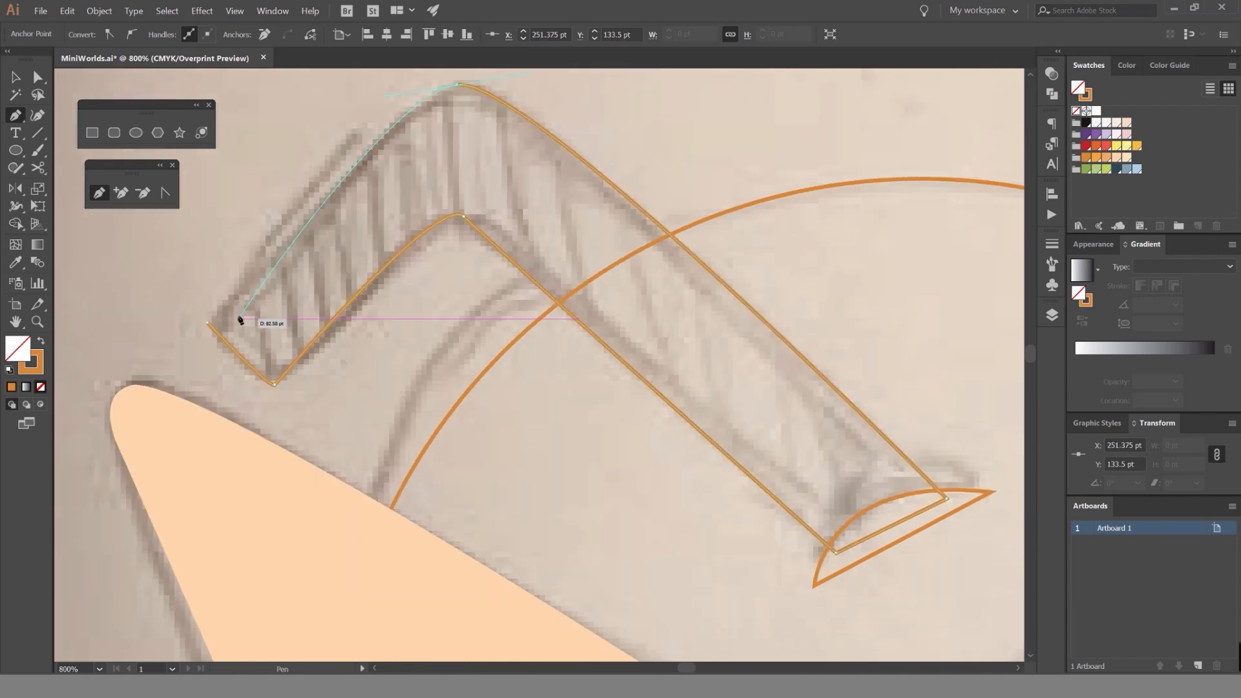
{"action": "left_click", "coordinate": [209, 323]}
Try the traced straw with a solid dark orange fill, and swap it back to an outline.
{"action": "key", "text": "v"}
{"action": "key", "text": "shift+x"}
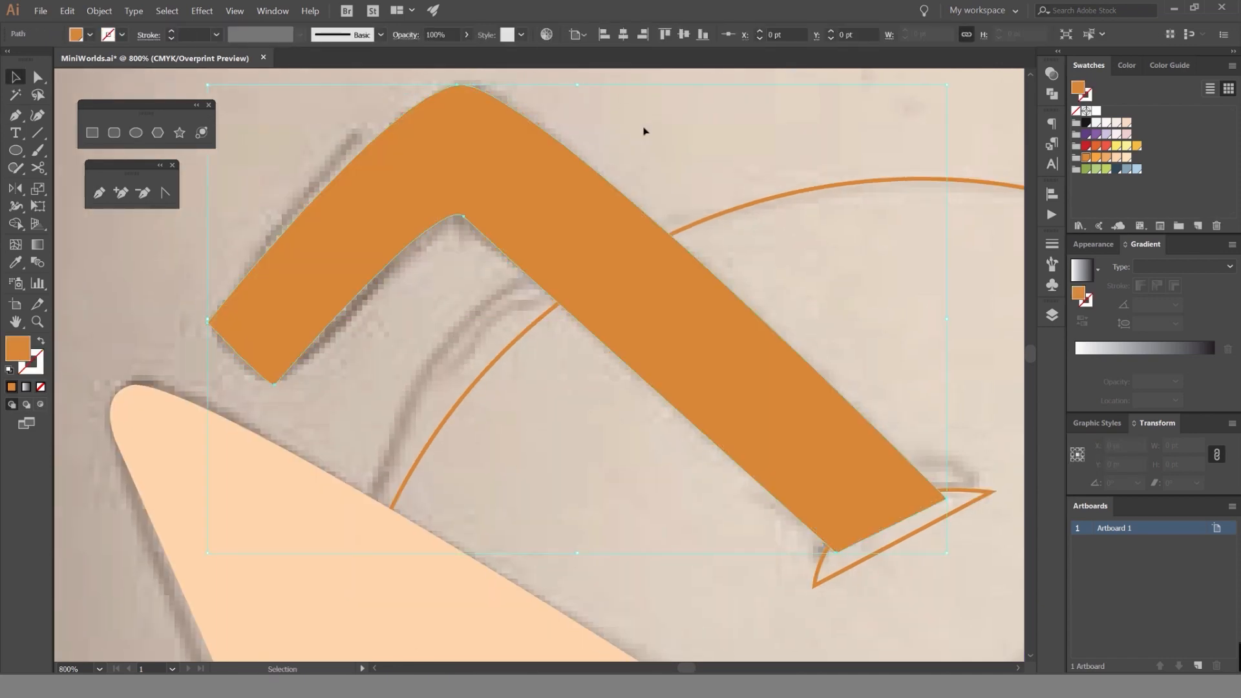
{"action": "scroll", "coordinate": [638, 125], "scroll_direction": "down", "scroll_amount": 2}
{"action": "key", "text": "shift+x"}
{"action": "left_click", "coordinate": [678, 128]}
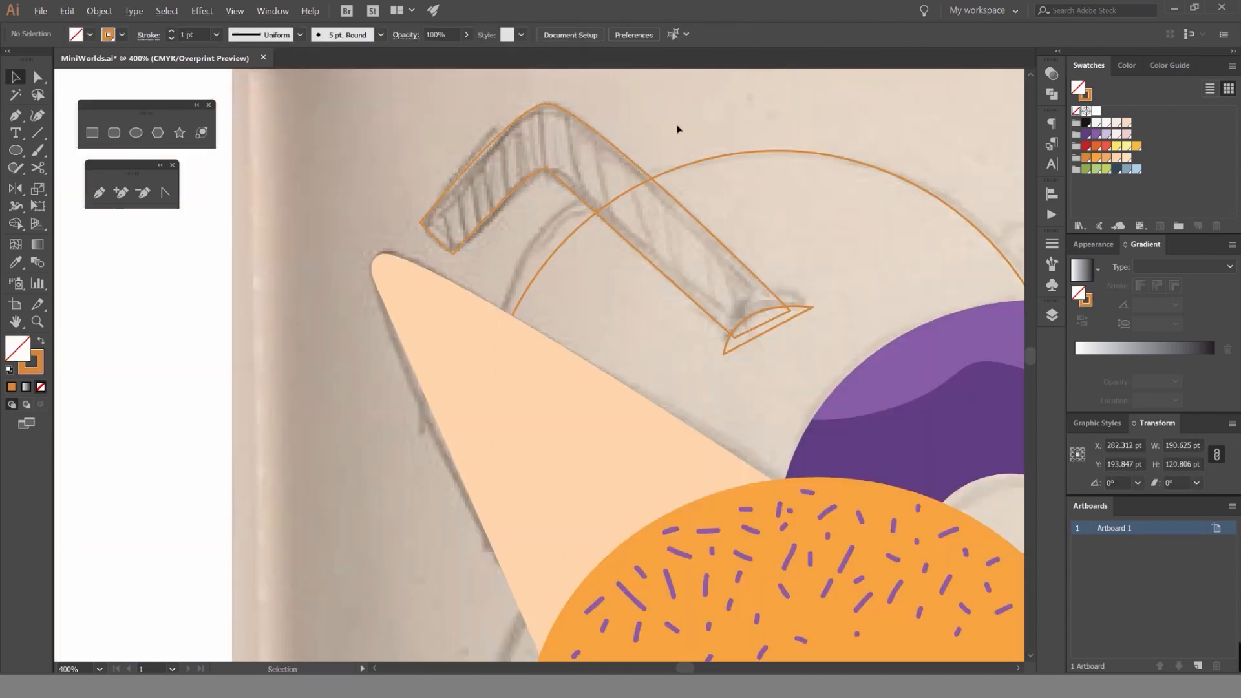
Swap the bent straw's outline to a solid dark orange fill.
{"action": "scroll", "coordinate": [673, 129], "scroll_direction": "down", "scroll_amount": 2}
{"action": "scroll", "coordinate": [636, 131], "scroll_direction": "up", "scroll_amount": 1}
{"action": "left_click", "coordinate": [638, 126]}
{"action": "key", "text": "shift+x"}
{"action": "left_click", "coordinate": [737, 107]}
{"action": "scroll", "coordinate": [760, 113], "scroll_direction": "down", "scroll_amount": 2}
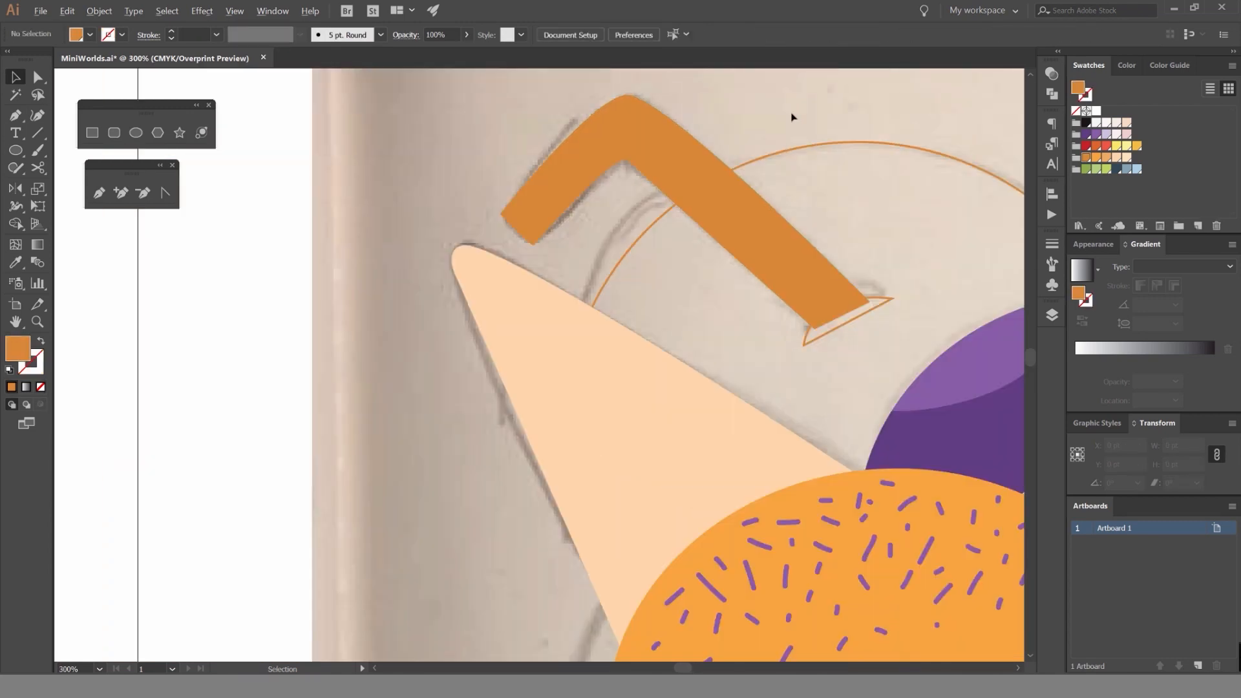
Swap the large circle's outline to a solid dark orange fill.
{"action": "left_click", "coordinate": [865, 135]}
{"action": "key", "text": "shift+x"}
{"action": "left_click", "coordinate": [887, 123]}
Fill the crescent at the straw's base with the lighter orange and no stroke.
{"action": "left_click", "coordinate": [843, 256]}
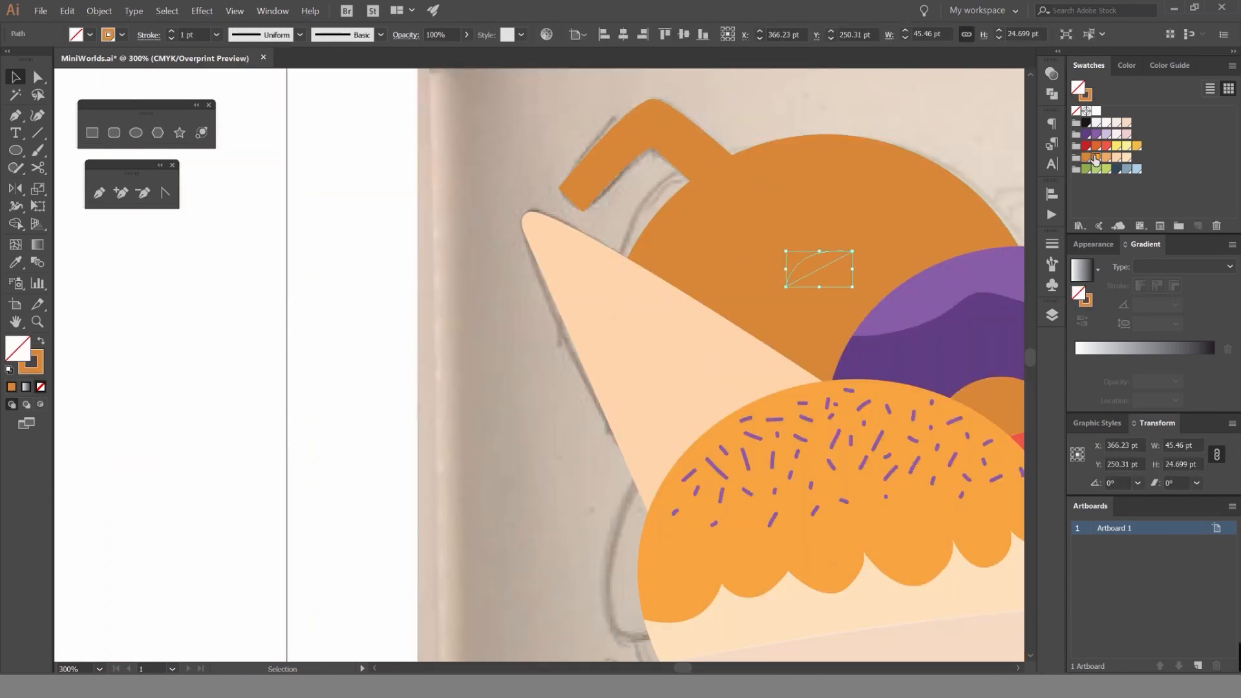
{"action": "key", "text": "x"}
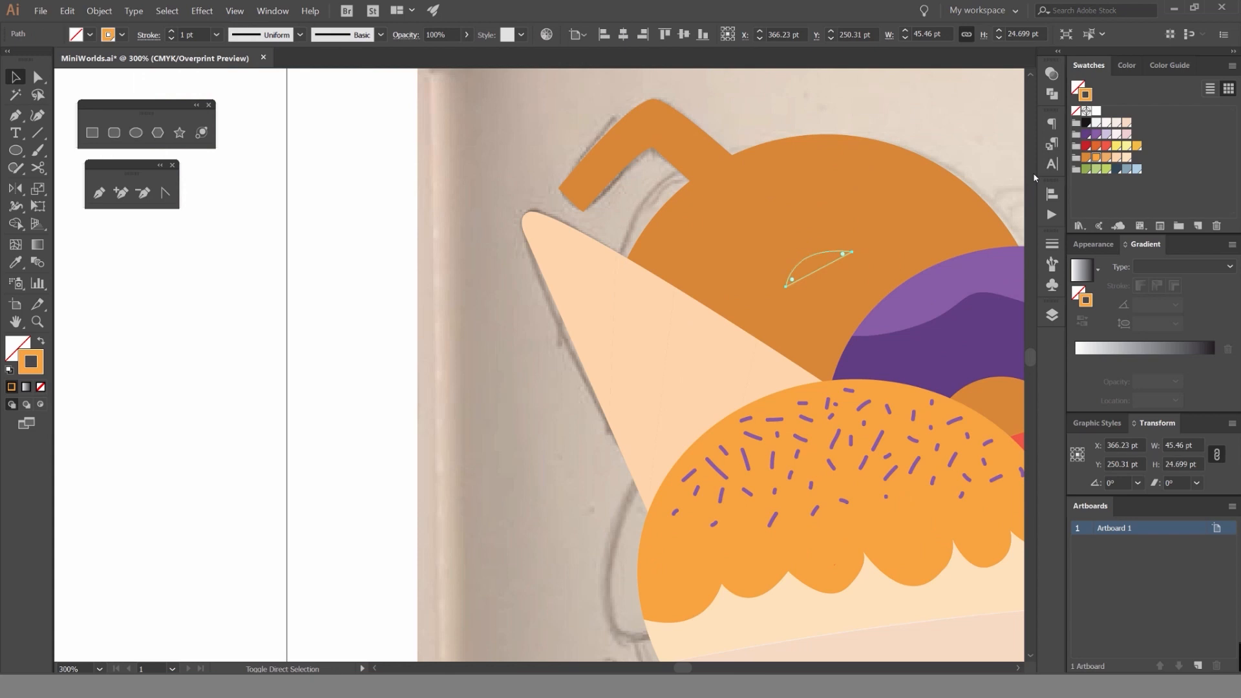
{"action": "key", "text": "shift+x"}
{"action": "left_click", "coordinate": [928, 104]}
{"action": "left_click_drag", "start_coordinate": [925, 102], "coordinate": [768, 167]}
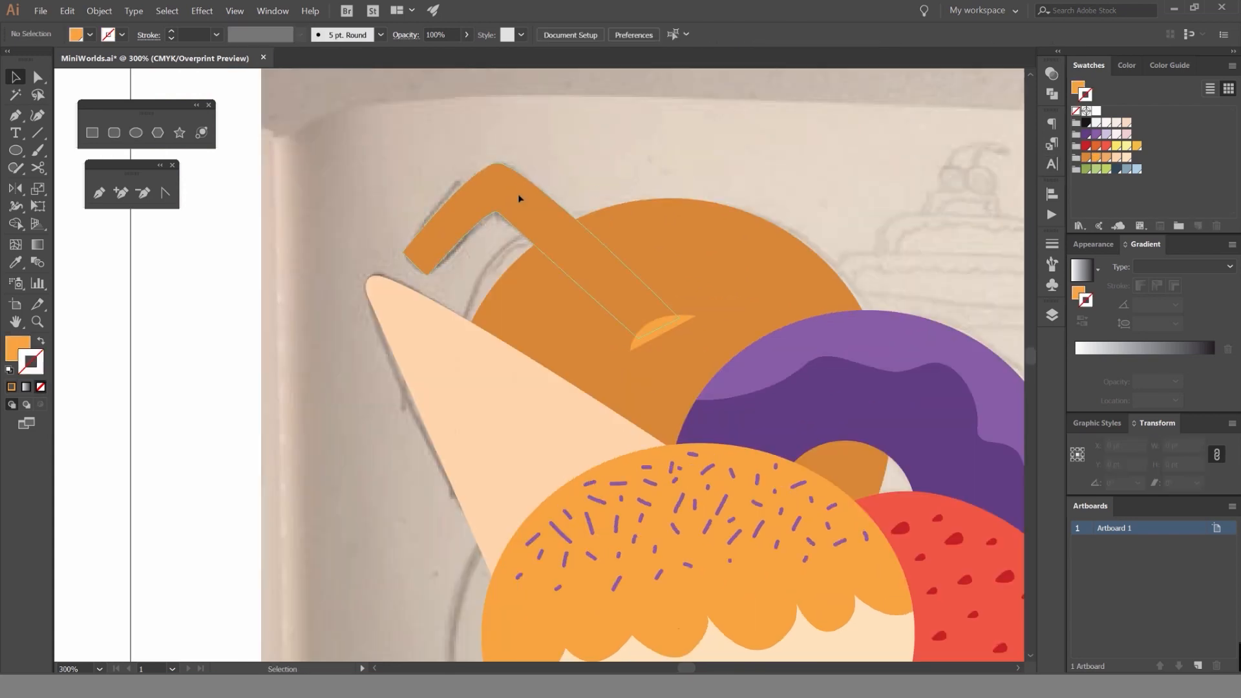
Change the bent straw's fill to a muted light orange, lighter than the circle behind it.
{"action": "left_click", "coordinate": [518, 197]}
{"action": "left_click", "coordinate": [1095, 158]}
{"action": "key", "text": "ctrl+z"}
{"action": "key", "text": "x"}
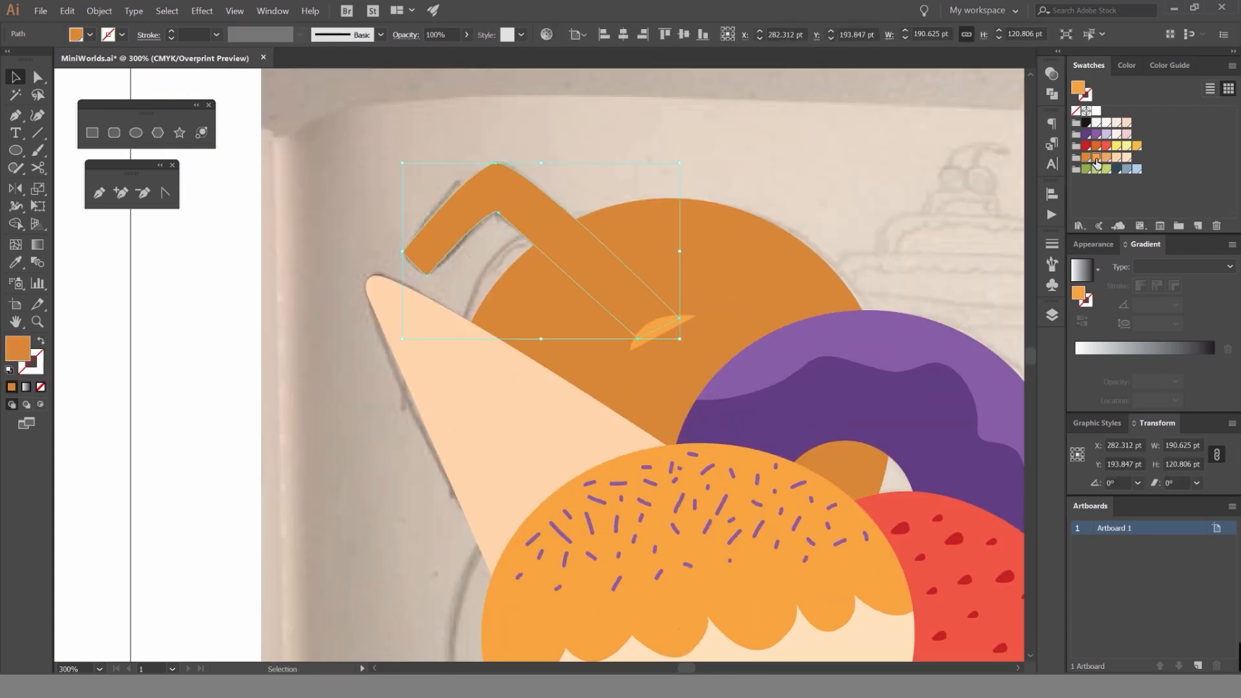
{"action": "left_click", "coordinate": [1097, 158]}
{"action": "left_click", "coordinate": [1116, 159]}
{"action": "left_click", "coordinate": [1105, 158]}
{"action": "left_click", "coordinate": [866, 155]}
Draw a closed rounded bump with the Pen tool, protruding from the upper-right edge of the orange circle.
{"action": "scroll", "coordinate": [807, 185], "scroll_direction": "down", "scroll_amount": 3}
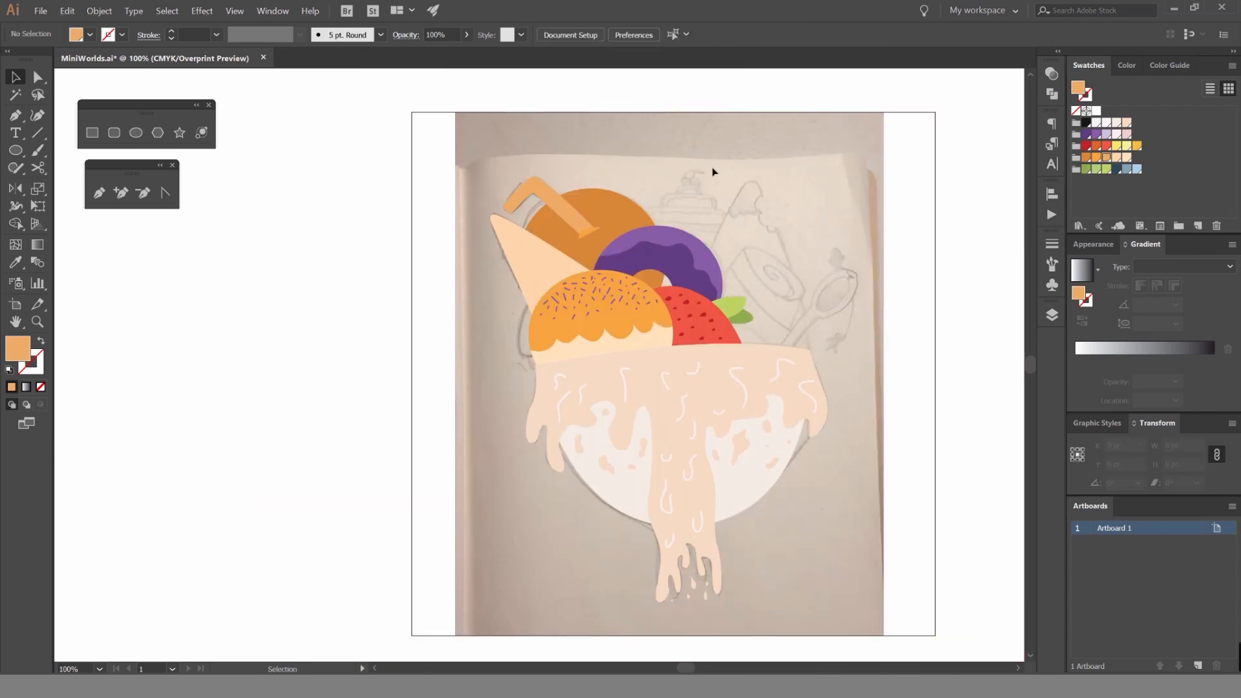
{"action": "left_click_drag", "start_coordinate": [713, 171], "coordinate": [604, 213]}
{"action": "scroll", "coordinate": [585, 259], "scroll_direction": "up", "scroll_amount": 2}
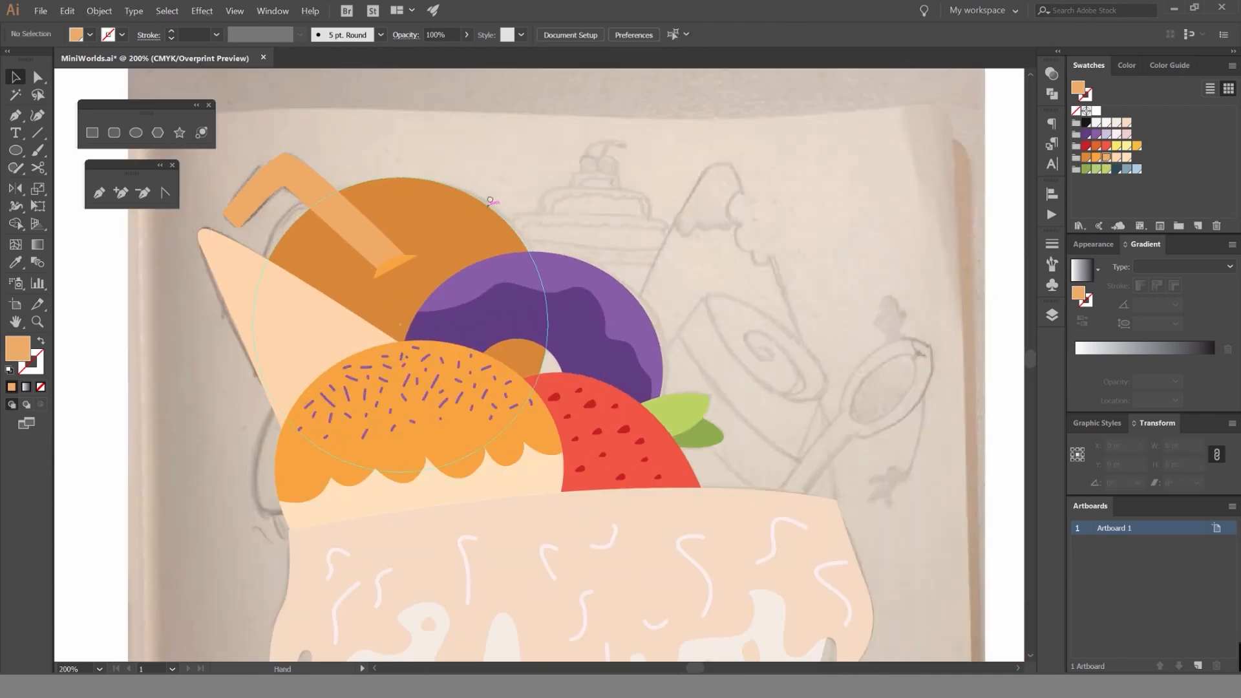
{"action": "scroll", "coordinate": [517, 213], "scroll_direction": "up", "scroll_amount": 2}
{"action": "key", "text": "p"}
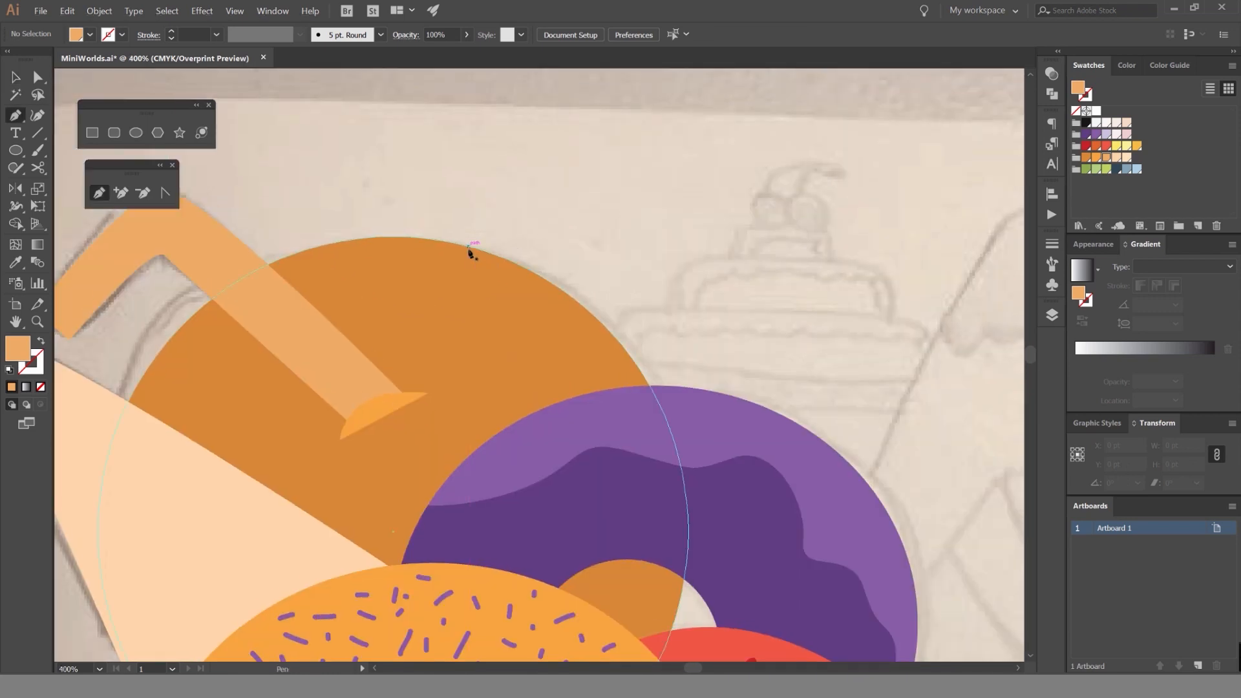
{"action": "left_click", "coordinate": [469, 247]}
{"action": "scroll", "coordinate": [547, 265], "scroll_direction": "up", "scroll_amount": 2}
{"action": "left_click_drag", "start_coordinate": [572, 237], "coordinate": [665, 306]}
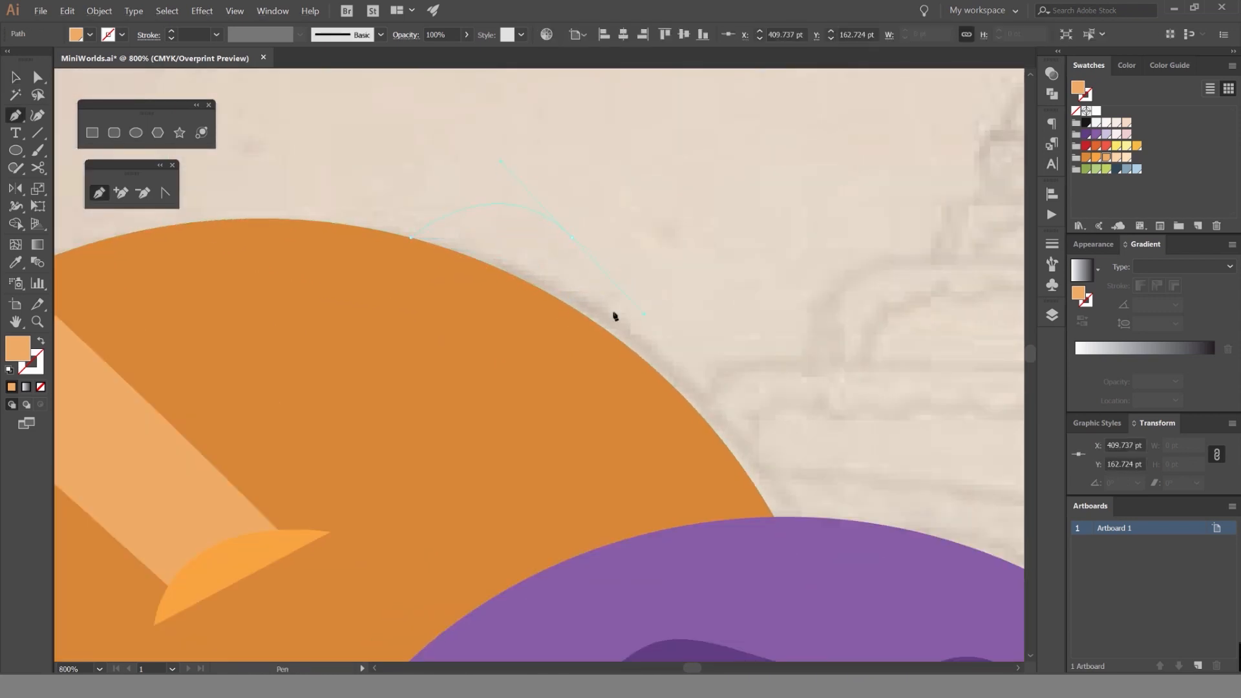
{"action": "left_click", "coordinate": [595, 379]}
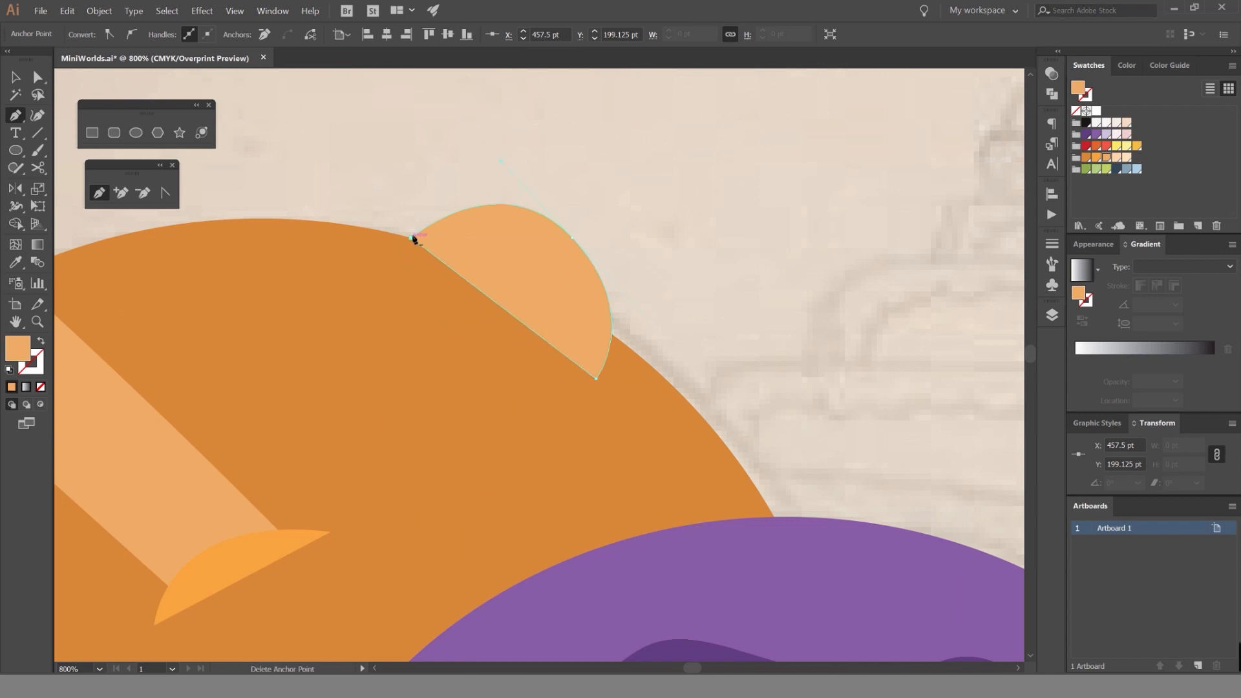
{"action": "left_click", "coordinate": [411, 238]}
{"action": "key", "text": "v"}
{"action": "left_click", "coordinate": [701, 202]}
Match the rounded bump's fill to the dark orange circle by sampling the circle's color.
{"action": "scroll", "coordinate": [711, 317], "scroll_direction": "down", "scroll_amount": 5}
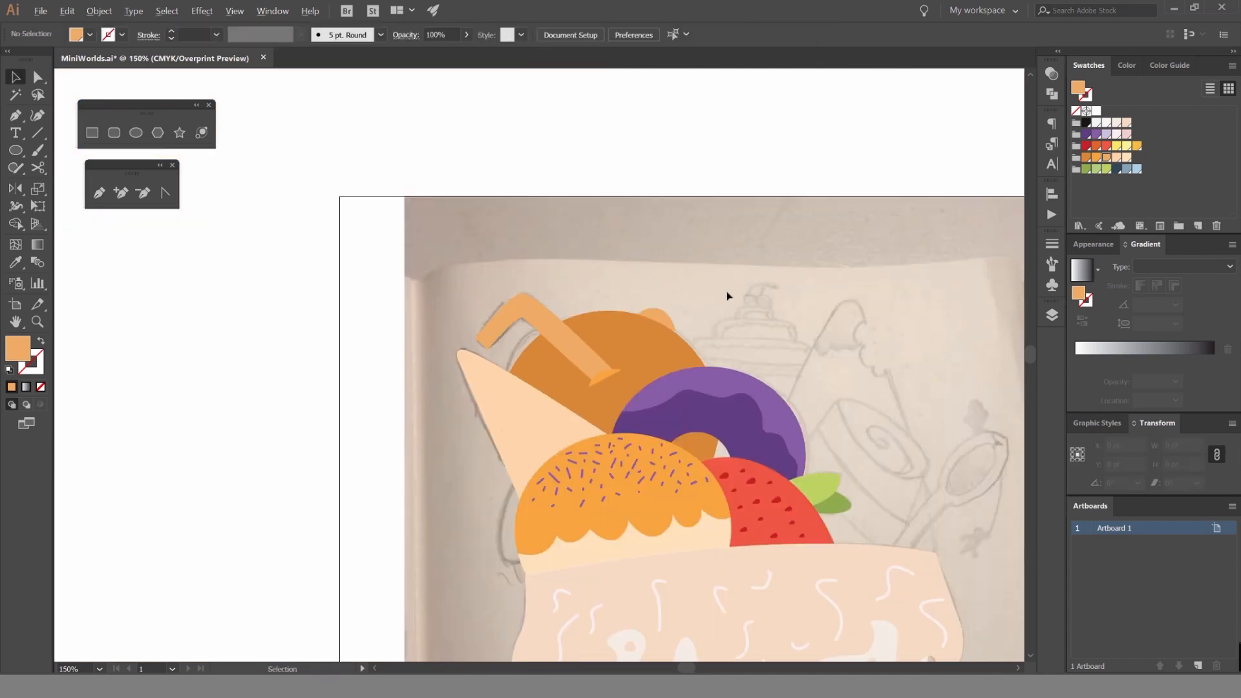
{"action": "left_click", "coordinate": [658, 323]}
{"action": "key", "text": "i"}
{"action": "left_click", "coordinate": [654, 338]}
{"action": "key", "text": "v"}
{"action": "left_click", "coordinate": [762, 245]}
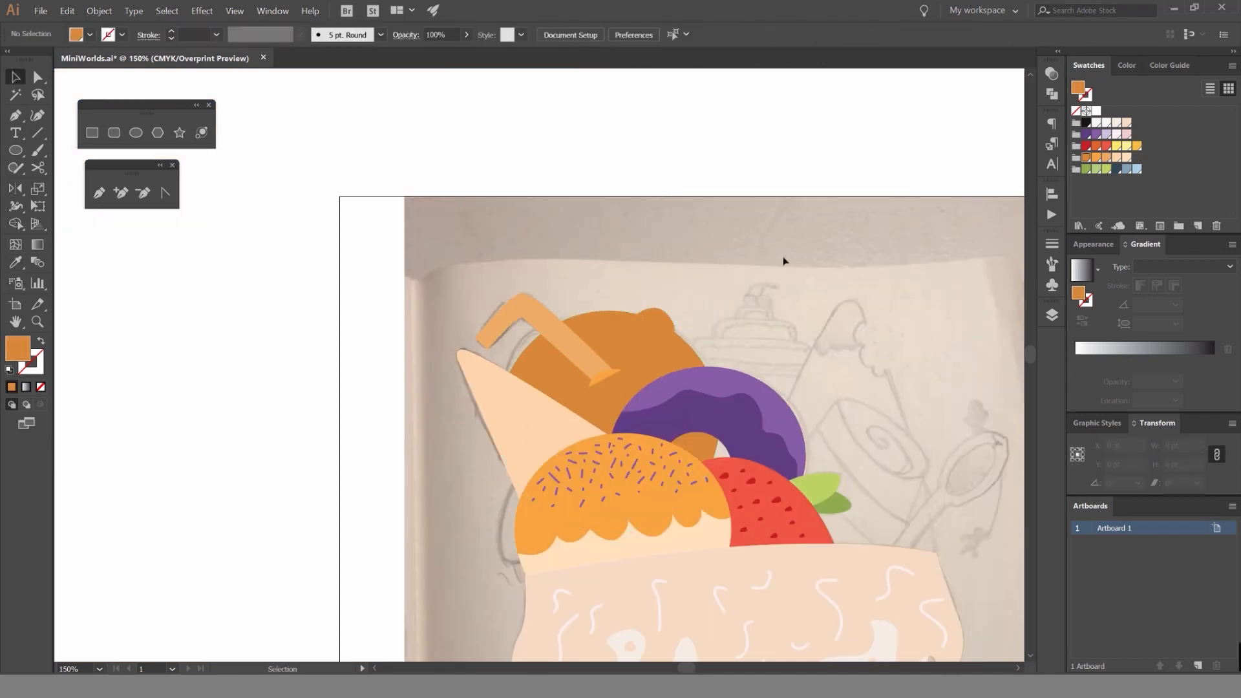
Add a new layer named Ice cream between the Orange and Image layers.
{"action": "key", "text": "space"}
{"action": "left_click_drag", "start_coordinate": [715, 254], "coordinate": [634, 249]}
{"action": "scroll", "coordinate": [634, 250], "scroll_direction": "down", "scroll_amount": 1}
{"action": "scroll", "coordinate": [638, 288], "scroll_direction": "up", "scroll_amount": 2}
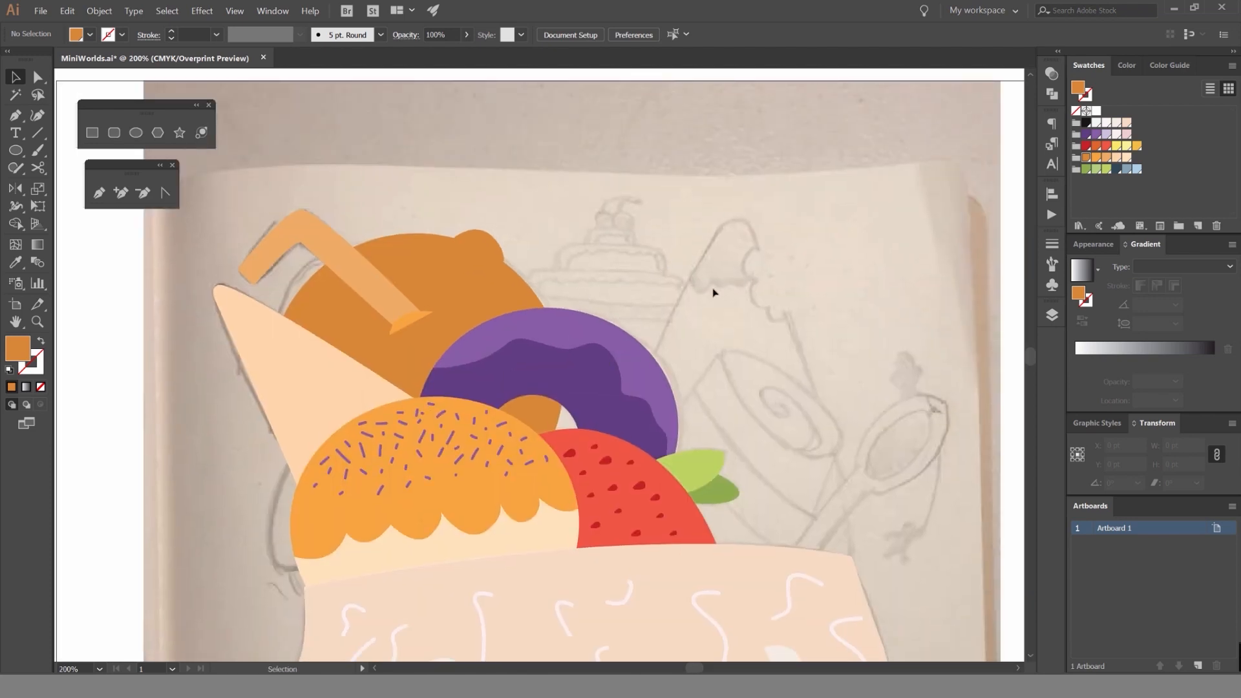
{"action": "key", "text": "space"}
{"action": "left_click_drag", "start_coordinate": [732, 282], "coordinate": [681, 313]}
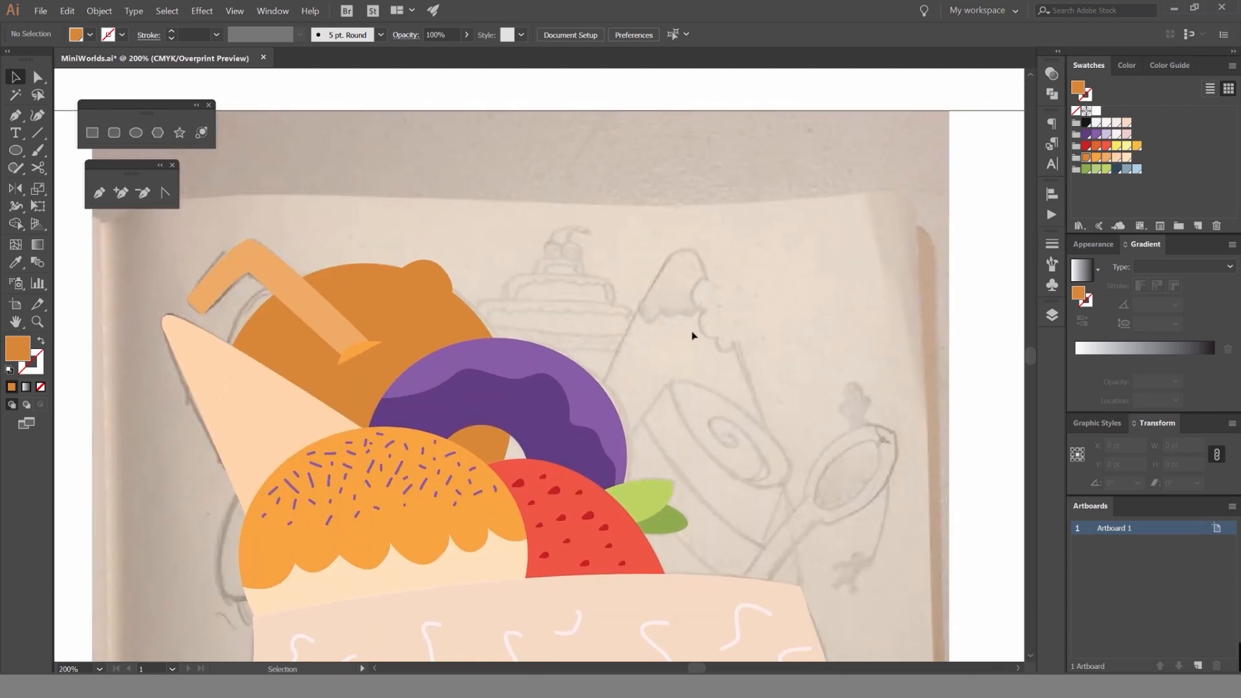
{"action": "left_click", "coordinate": [1051, 315]}
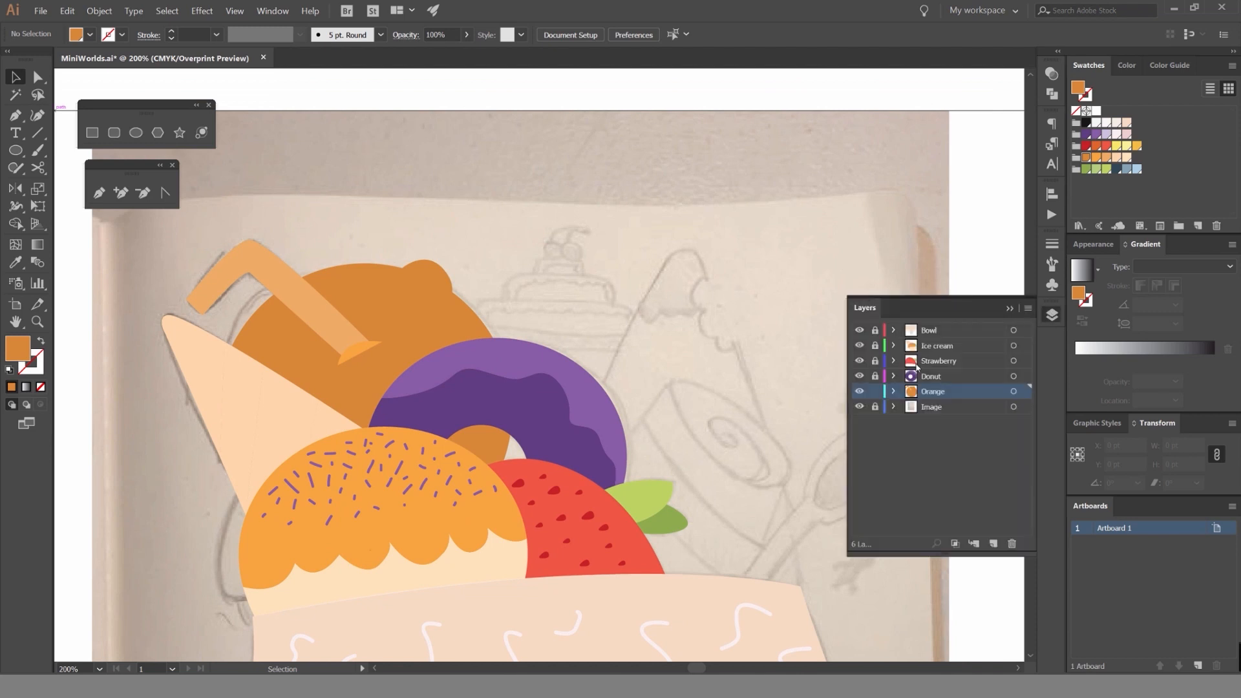
{"action": "left_click", "coordinate": [994, 543]}
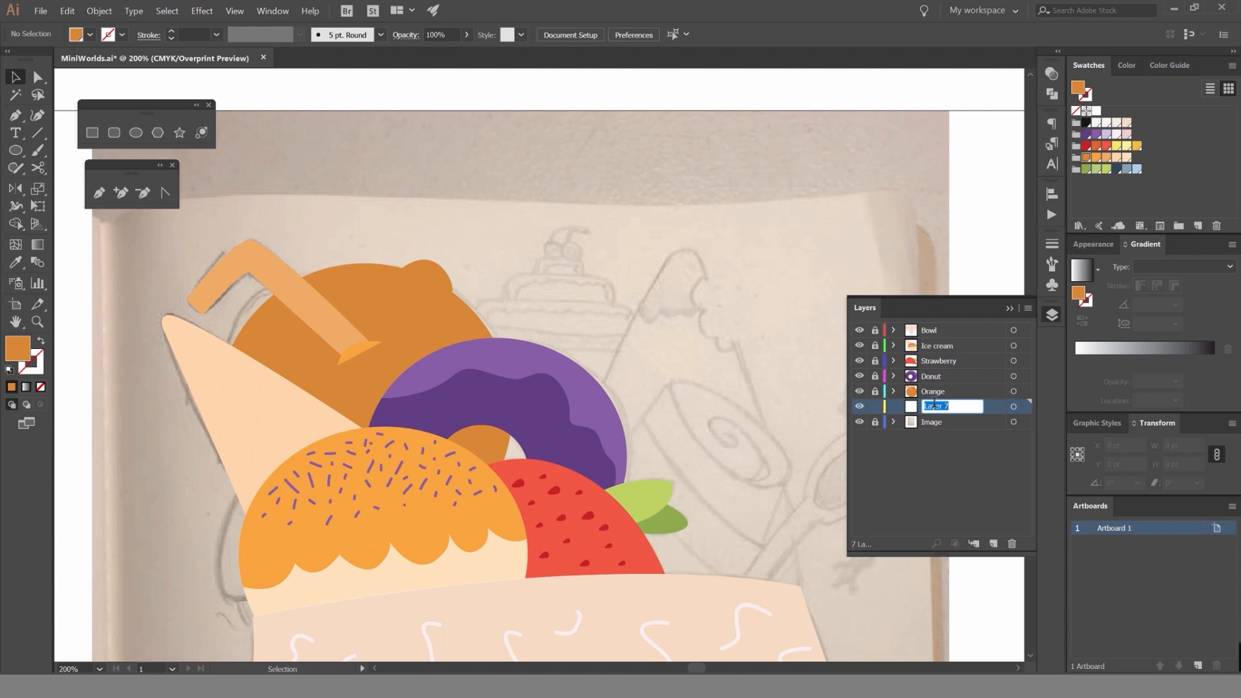
{"action": "key", "text": "space"}
{"action": "left_click_drag", "start_coordinate": [595, 305], "coordinate": [463, 228]}
{"action": "key", "text": "space"}
{"action": "left_click_drag", "start_coordinate": [404, 159], "coordinate": [515, 262]}
{"action": "left_click", "coordinate": [1046, 315]}
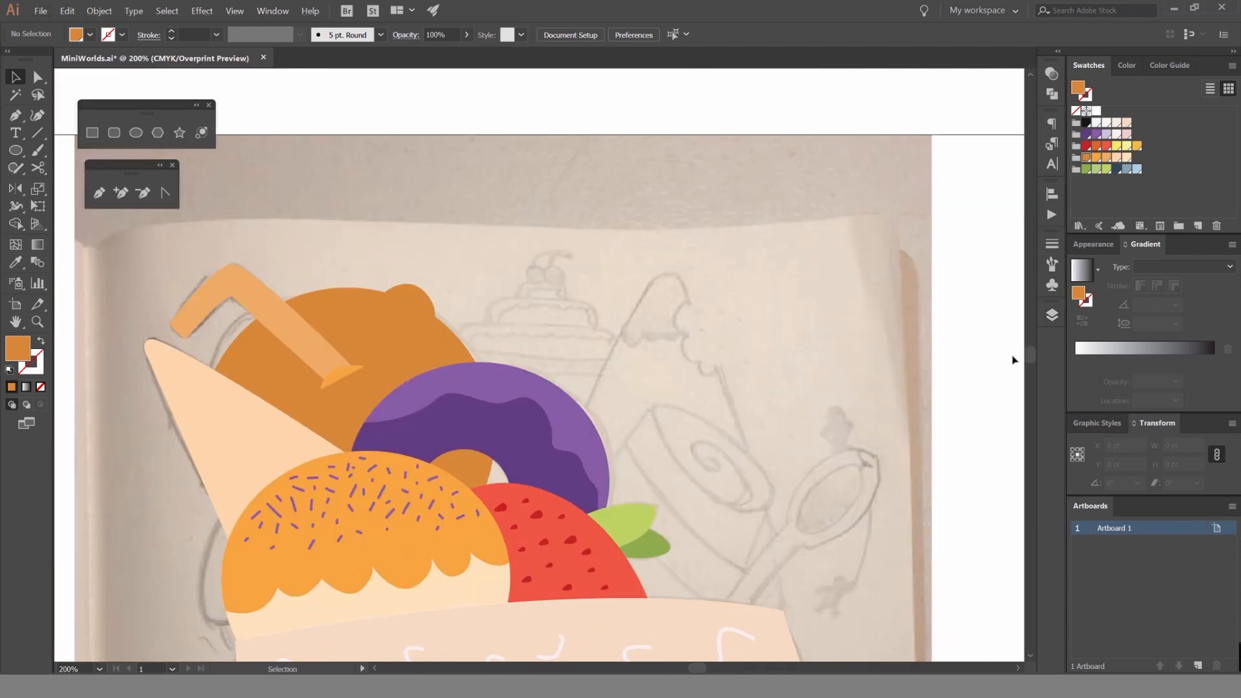
Hide the Bowl, upper Ice cream, Strawberry, Donut and Orange layers one by one and show them all again to inspect the sketch.
{"action": "left_click", "coordinate": [1050, 316]}
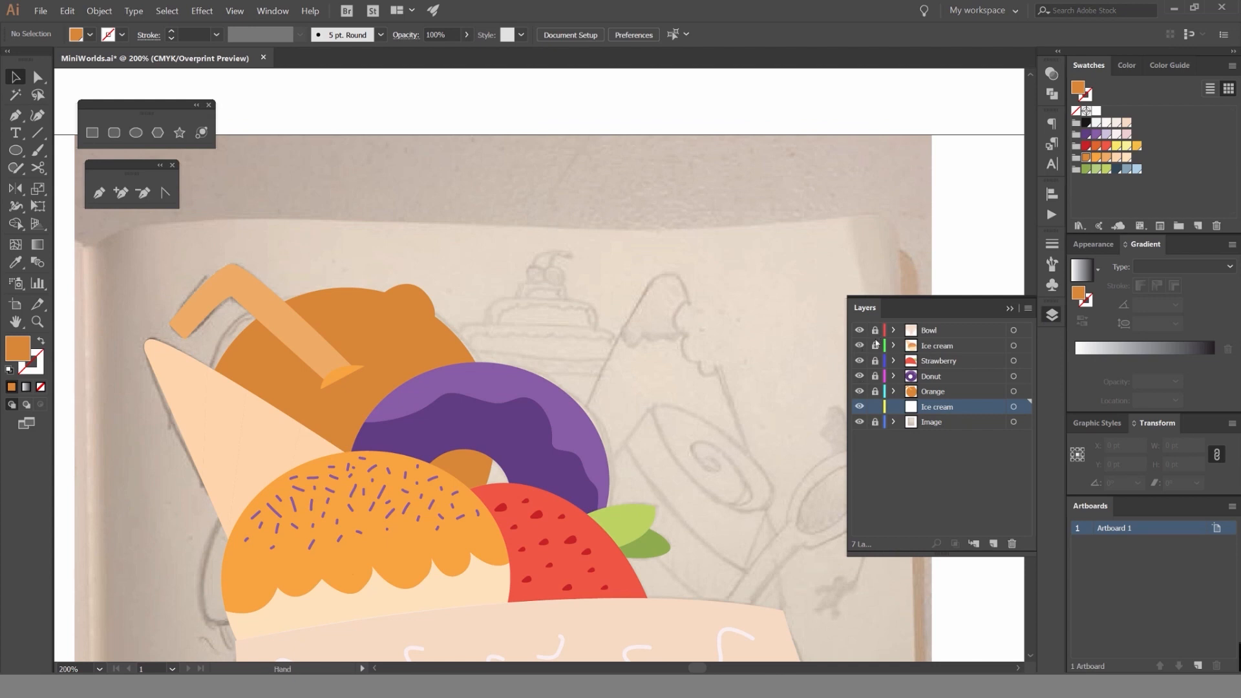
{"action": "key", "text": "space"}
{"action": "left_click_drag", "start_coordinate": [754, 268], "coordinate": [826, 146]}
{"action": "left_click", "coordinate": [859, 330]}
{"action": "left_click", "coordinate": [859, 346]}
{"action": "key", "text": "ctrl+minus"}
{"action": "key", "text": "ctrl+minus"}
{"action": "key", "text": "space"}
{"action": "left_click_drag", "start_coordinate": [730, 414], "coordinate": [837, 361]}
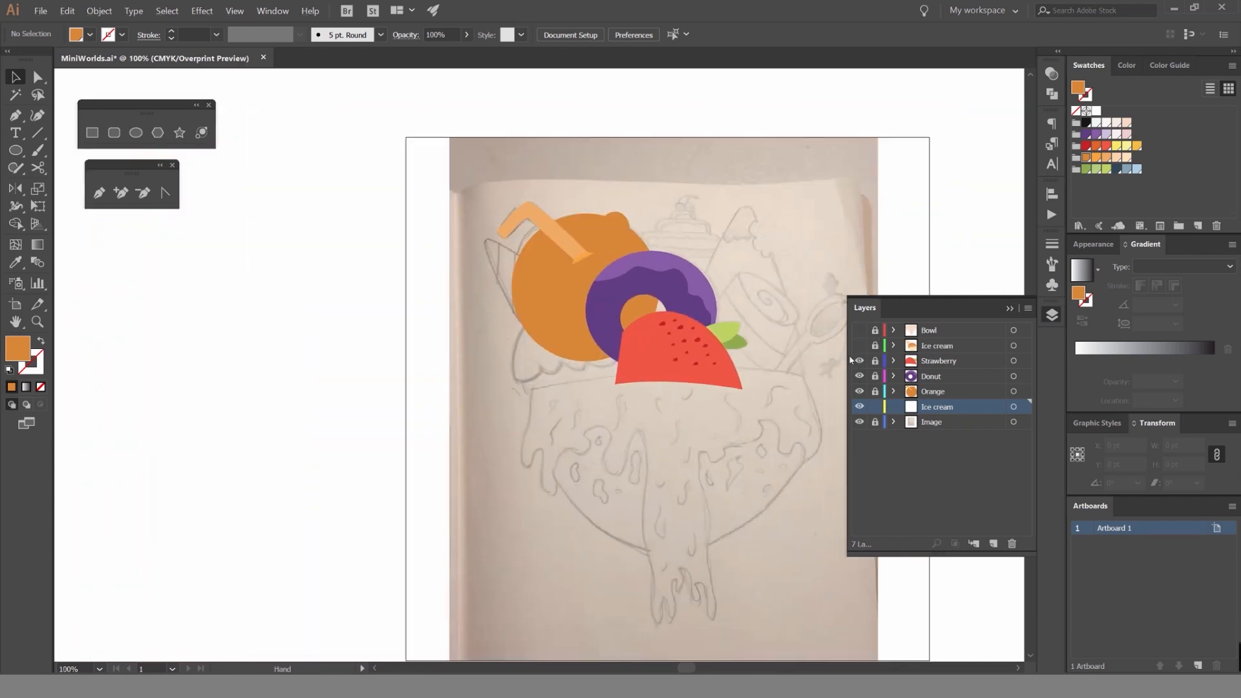
{"action": "left_click", "coordinate": [859, 361]}
{"action": "left_click", "coordinate": [859, 376]}
{"action": "left_click", "coordinate": [859, 391]}
{"action": "left_click", "coordinate": [859, 391]}
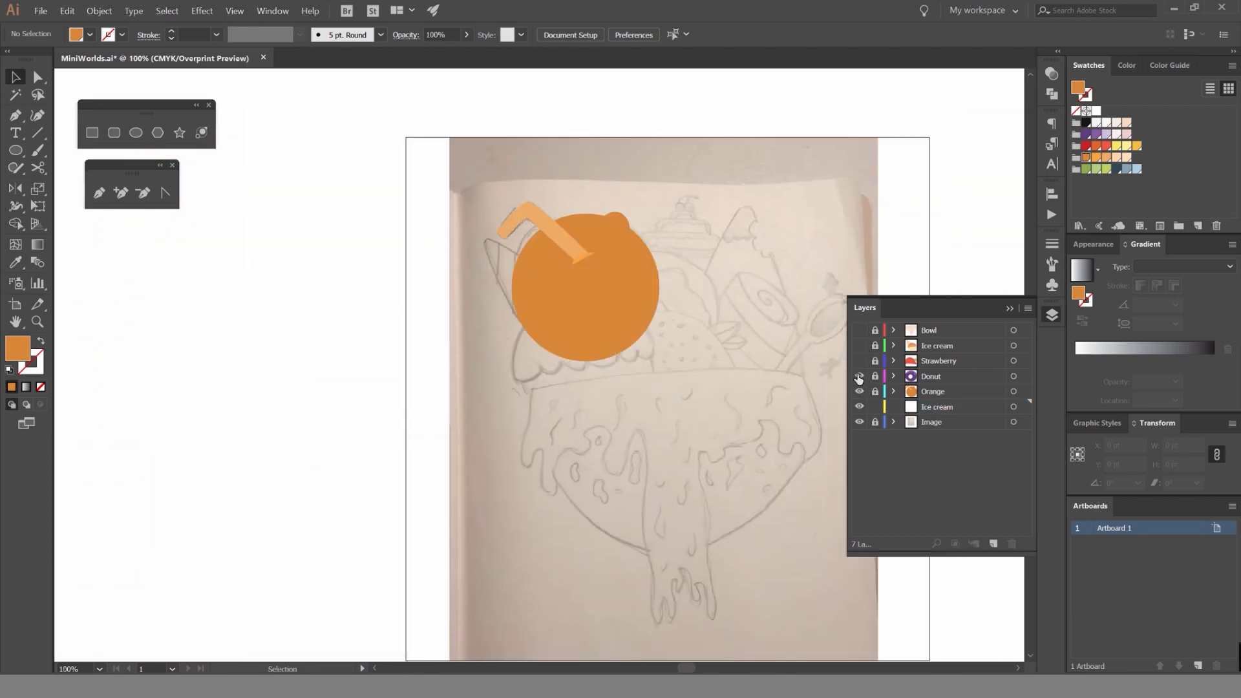
{"action": "left_click_drag", "start_coordinate": [854, 332], "coordinate": [853, 329]}
Draw a rectangle about 157 × 101 pt over the sketched cake's wide lower tier, extending down behind the donut.
{"action": "key", "text": "space"}
{"action": "left_click_drag", "start_coordinate": [630, 293], "coordinate": [472, 293]}
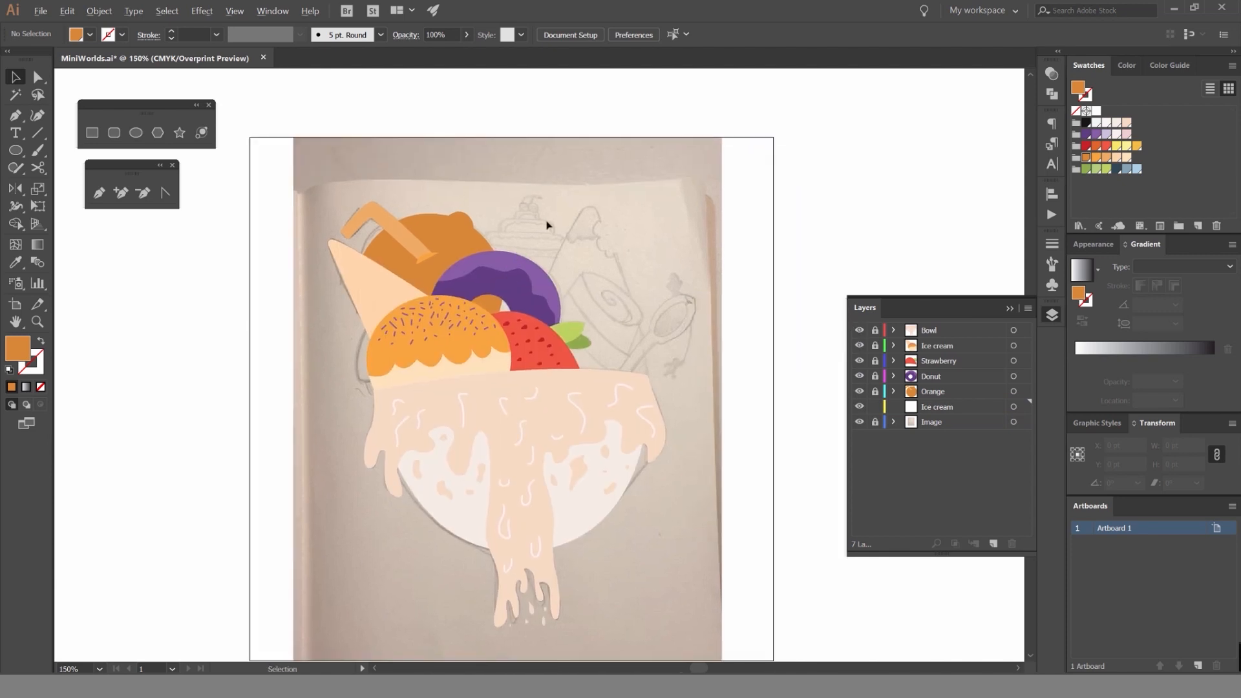
{"action": "scroll", "coordinate": [548, 224], "scroll_direction": "up", "scroll_amount": 4}
{"action": "scroll", "coordinate": [502, 243], "scroll_direction": "up", "scroll_amount": 1}
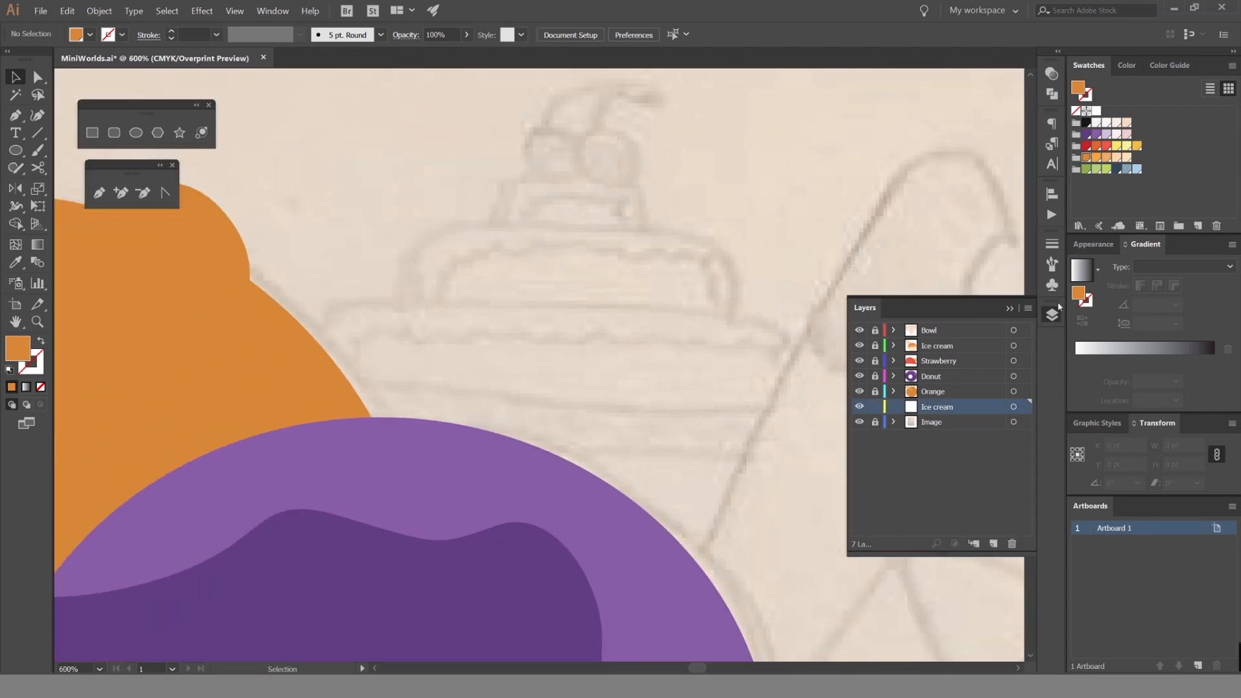
{"action": "left_click", "coordinate": [1052, 315]}
{"action": "left_click_drag", "start_coordinate": [646, 308], "coordinate": [652, 283]}
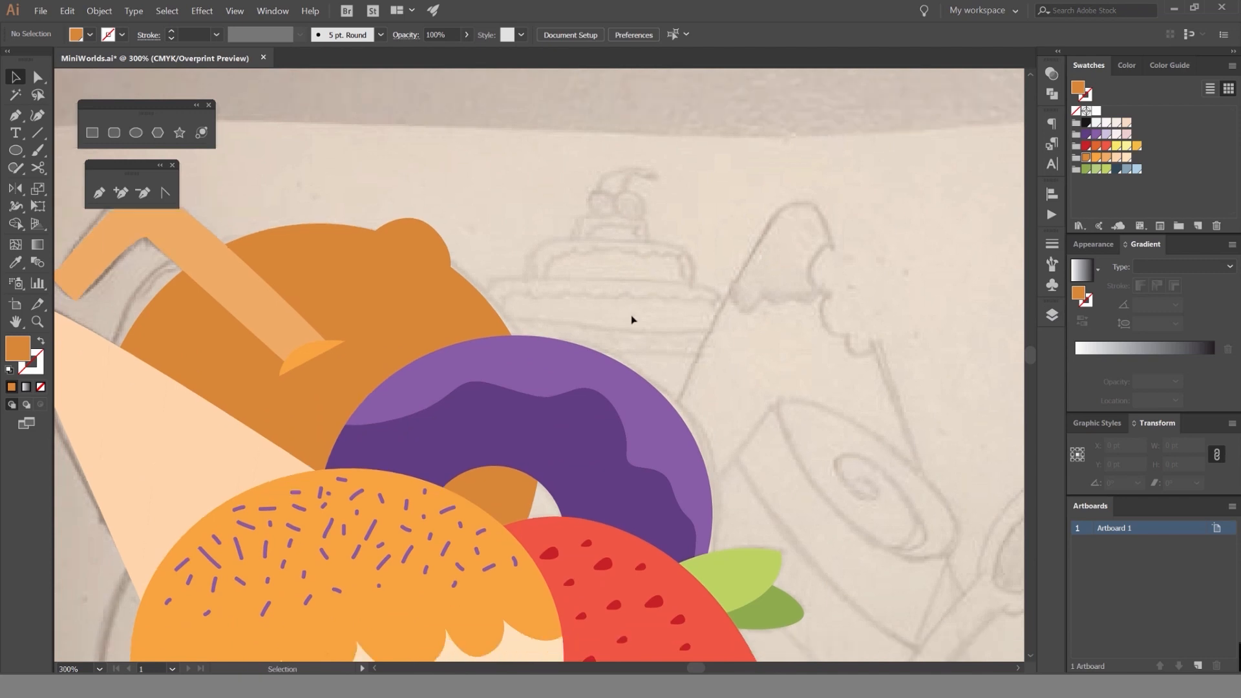
{"action": "scroll", "coordinate": [630, 327], "scroll_direction": "up", "scroll_amount": 1}
{"action": "scroll", "coordinate": [673, 313], "scroll_direction": "up", "scroll_amount": 1}
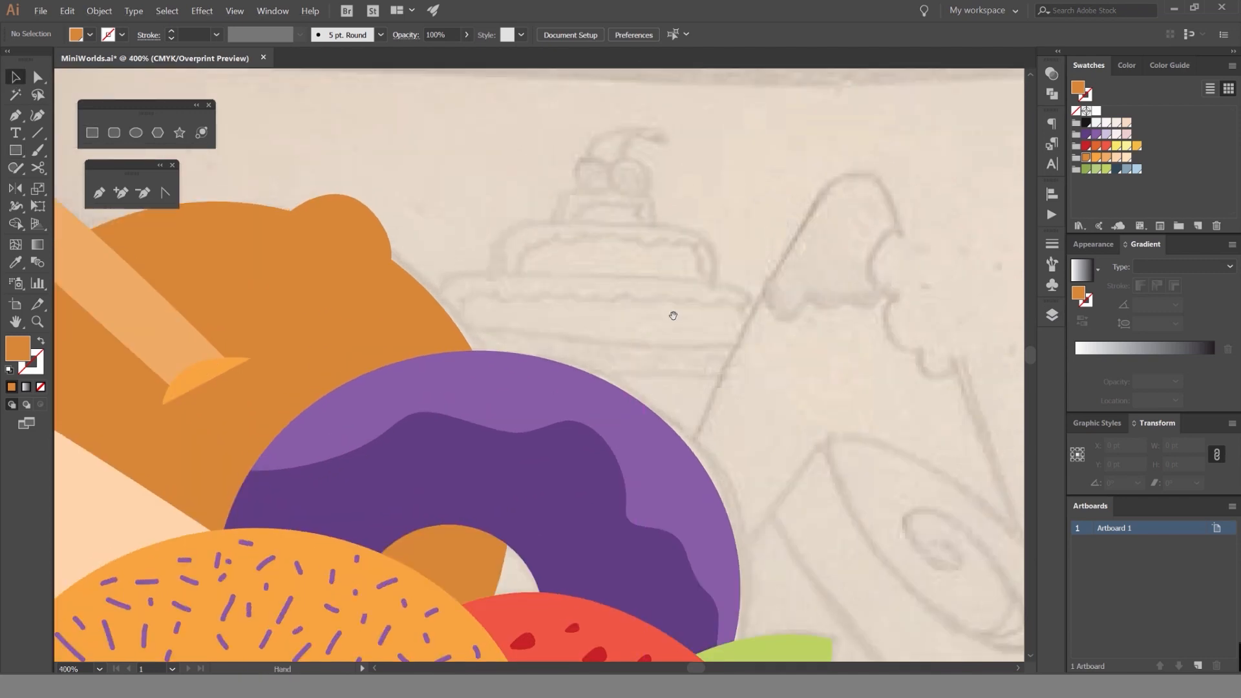
{"action": "scroll", "coordinate": [659, 317], "scroll_direction": "up", "scroll_amount": 1}
{"action": "scroll", "coordinate": [641, 317], "scroll_direction": "down", "scroll_amount": 1}
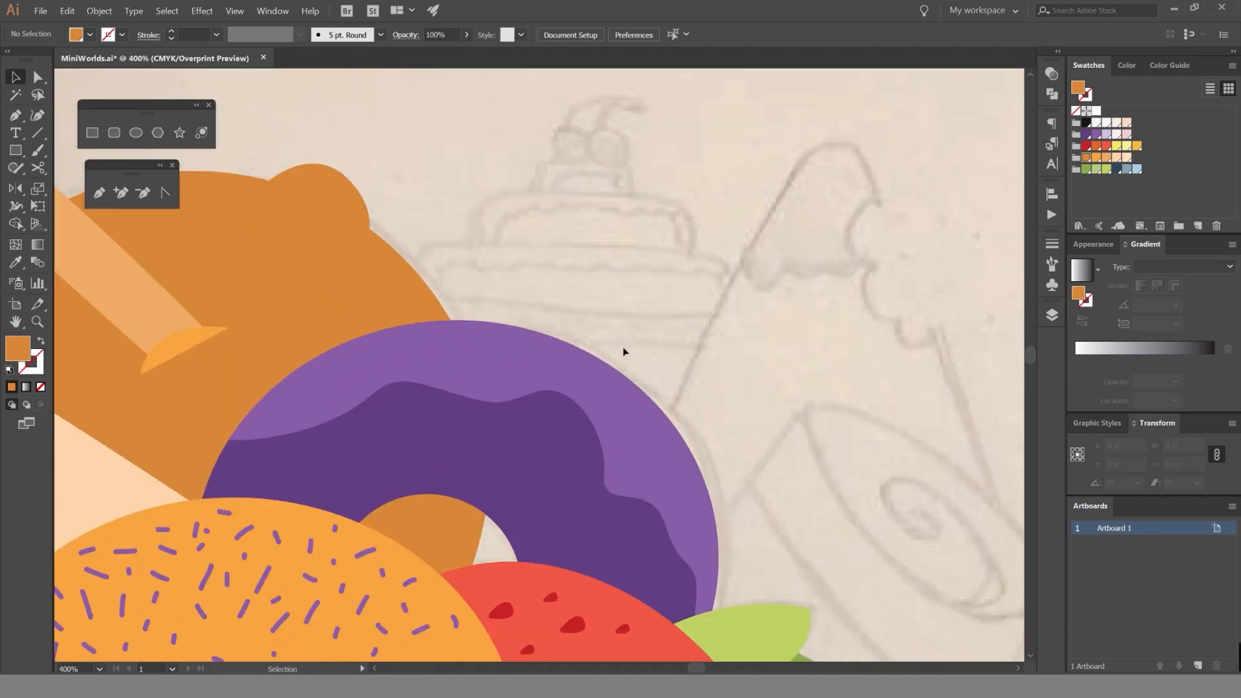
{"action": "key", "text": "m"}
{"action": "mouse_move", "coordinate": [562, 353]}
{"action": "left_mouse_down"}
{"action": "mouse_move", "coordinate": [606, 417]}
{"action": "mouse_move", "coordinate": [687, 463]}
{"action": "mouse_move", "coordinate": [668, 462]}
{"action": "left_mouse_up"}
{"action": "key", "text": "ctrl+z"}
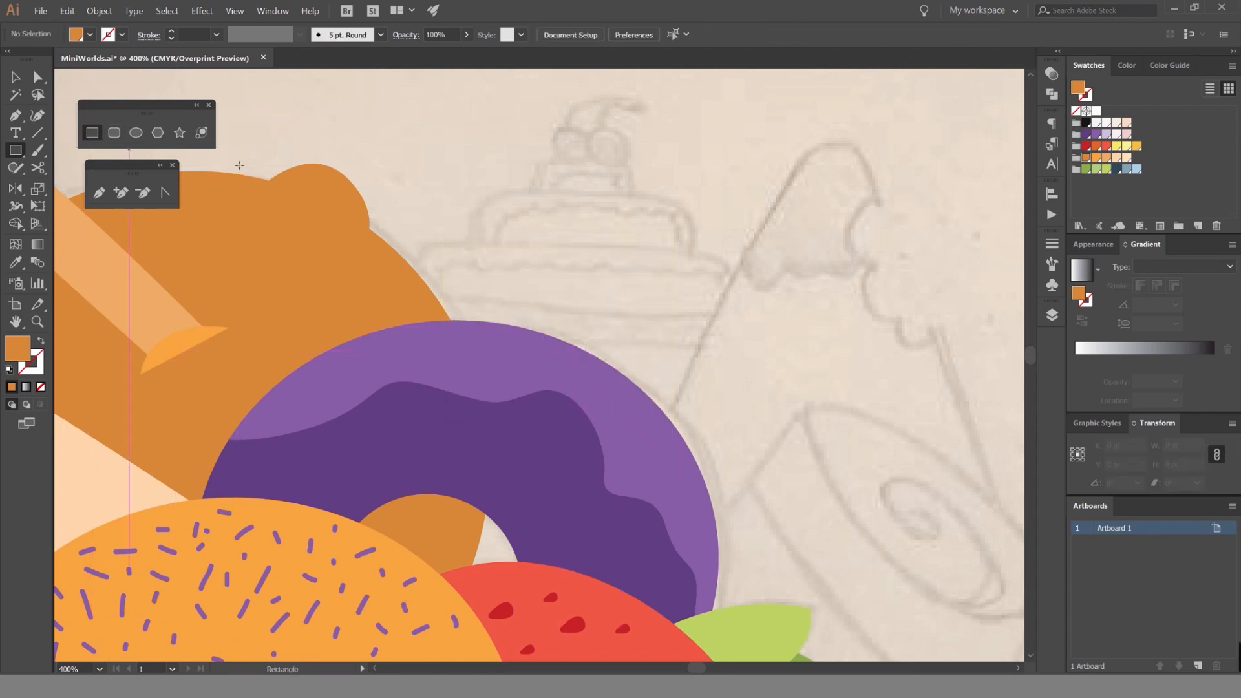
{"action": "left_click_drag", "start_coordinate": [571, 351], "coordinate": [725, 448]}
{"action": "key", "text": "v"}
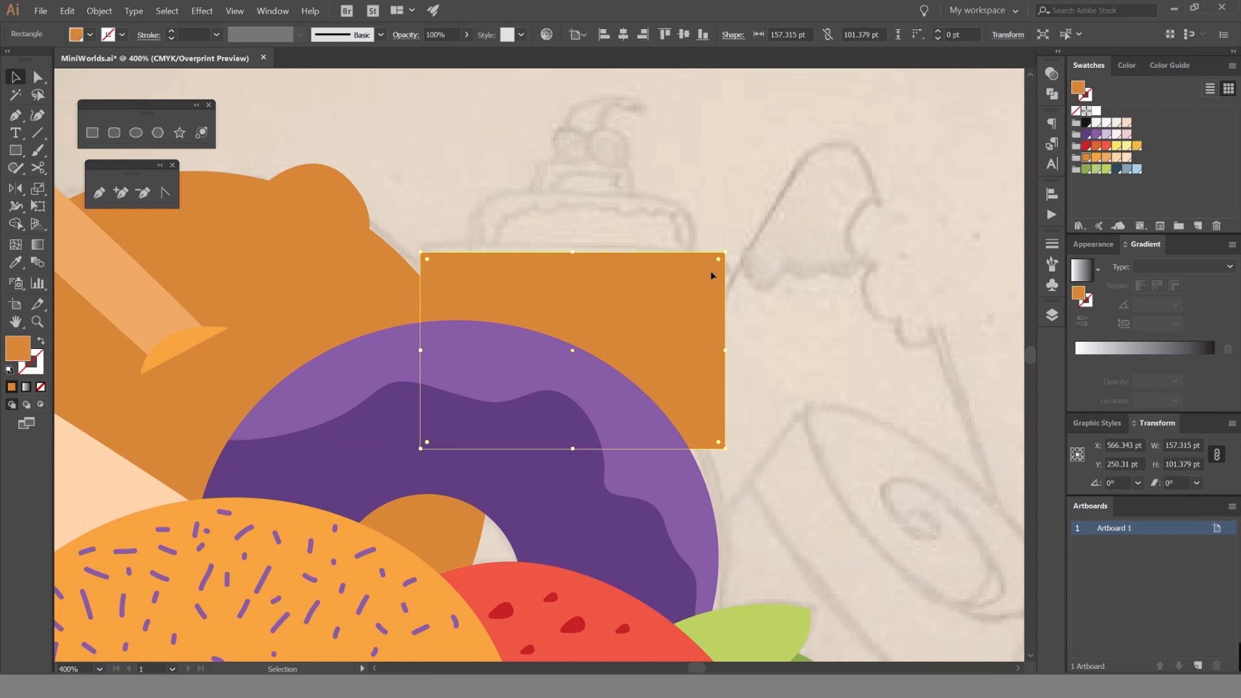
Try yellow and light blue fills on the cake rectangle and settle on the gray-blue swatch.
{"action": "left_click", "coordinate": [1127, 147]}
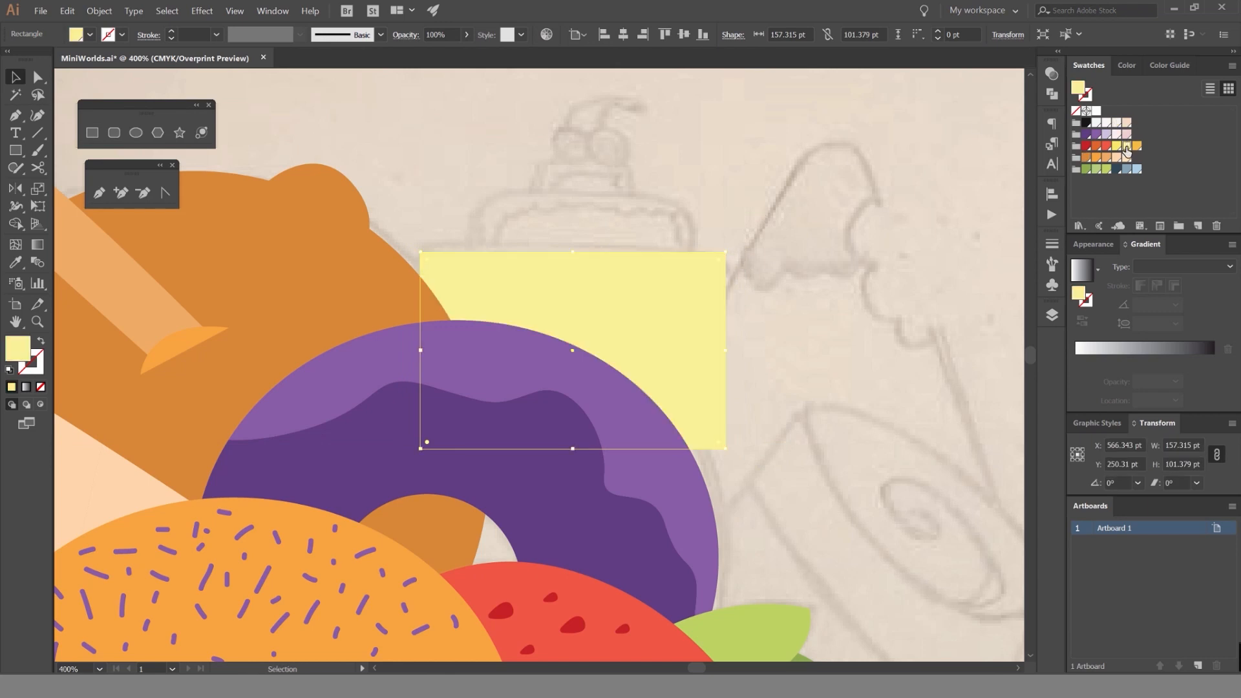
{"action": "left_click", "coordinate": [1117, 169]}
{"action": "left_click", "coordinate": [1127, 169]}
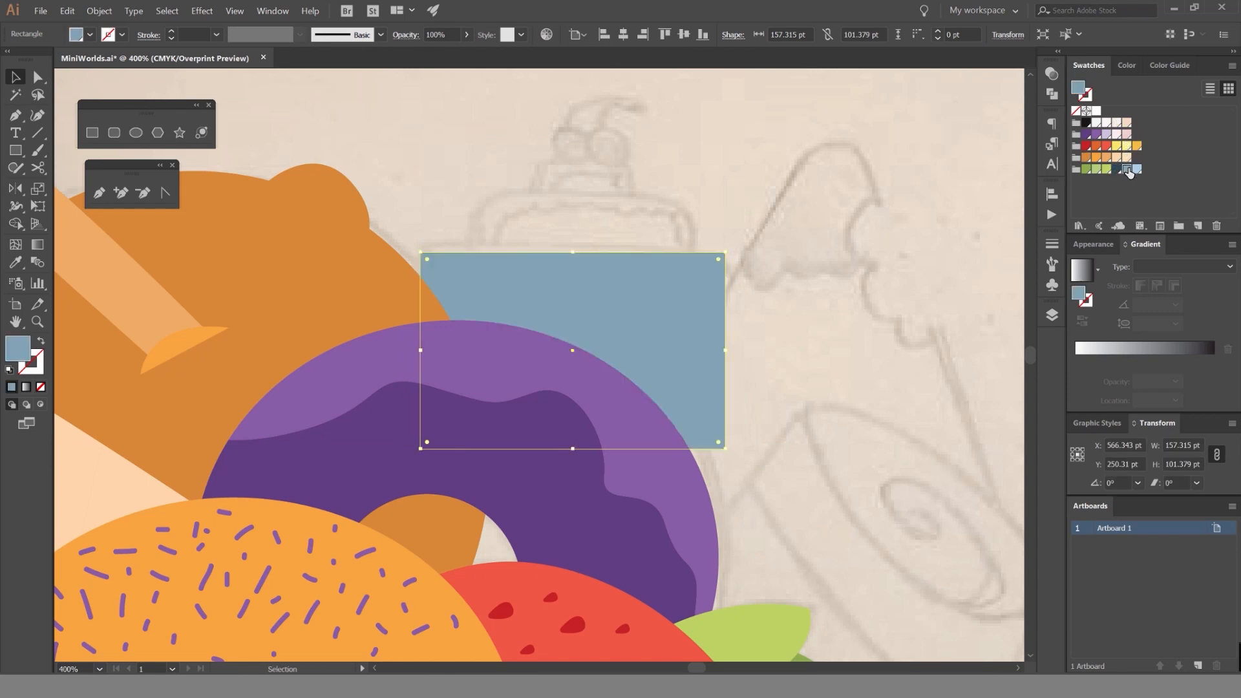
{"action": "left_click", "coordinate": [1136, 170]}
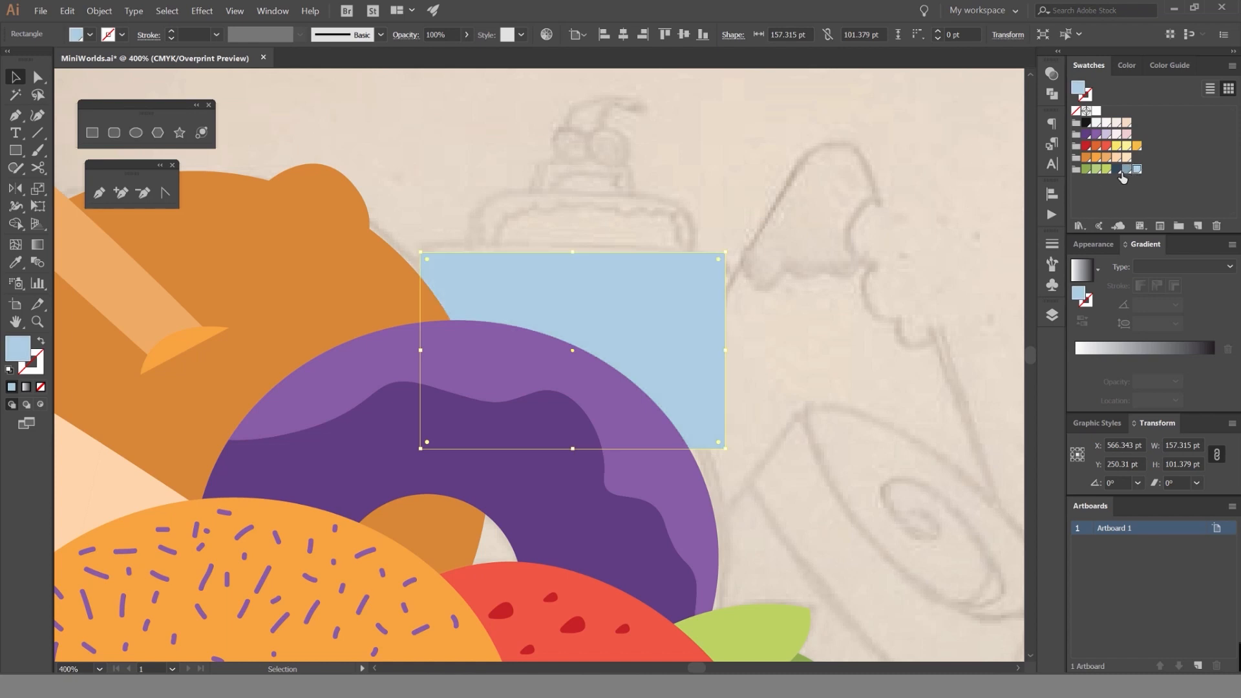
{"action": "left_click", "coordinate": [1127, 169]}
{"action": "left_click", "coordinate": [744, 242]}
Round only the two upper corners of the gray-blue cake rectangle to follow the sketched tier.
{"action": "key", "text": "a"}
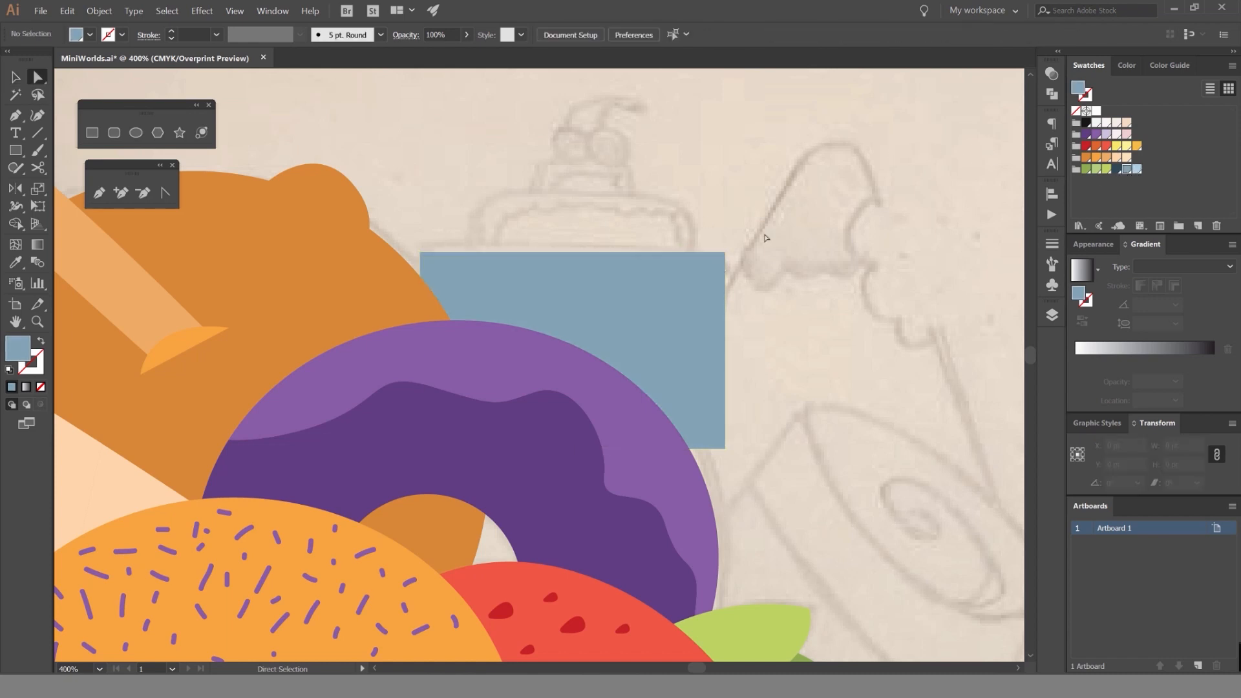
{"action": "scroll", "coordinate": [745, 244], "scroll_direction": "up", "scroll_amount": 1}
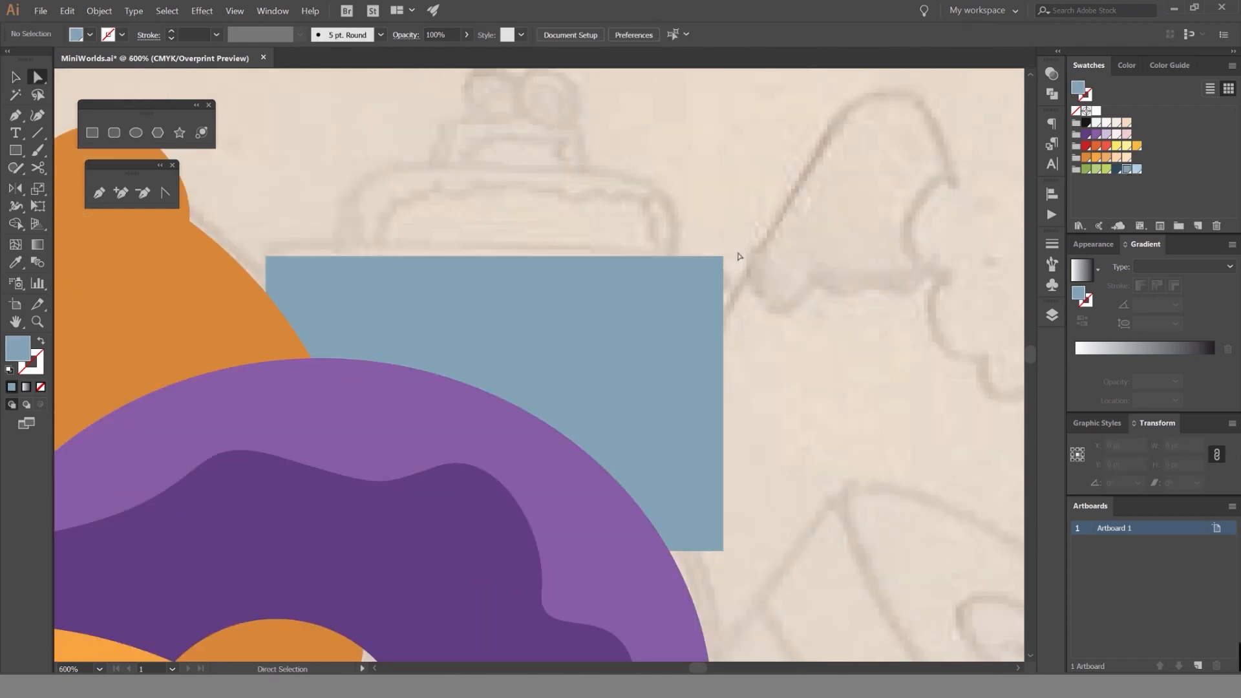
{"action": "left_click_drag", "start_coordinate": [279, 260], "coordinate": [302, 302]}
{"action": "key", "text": "v"}
{"action": "left_click", "coordinate": [384, 233]}
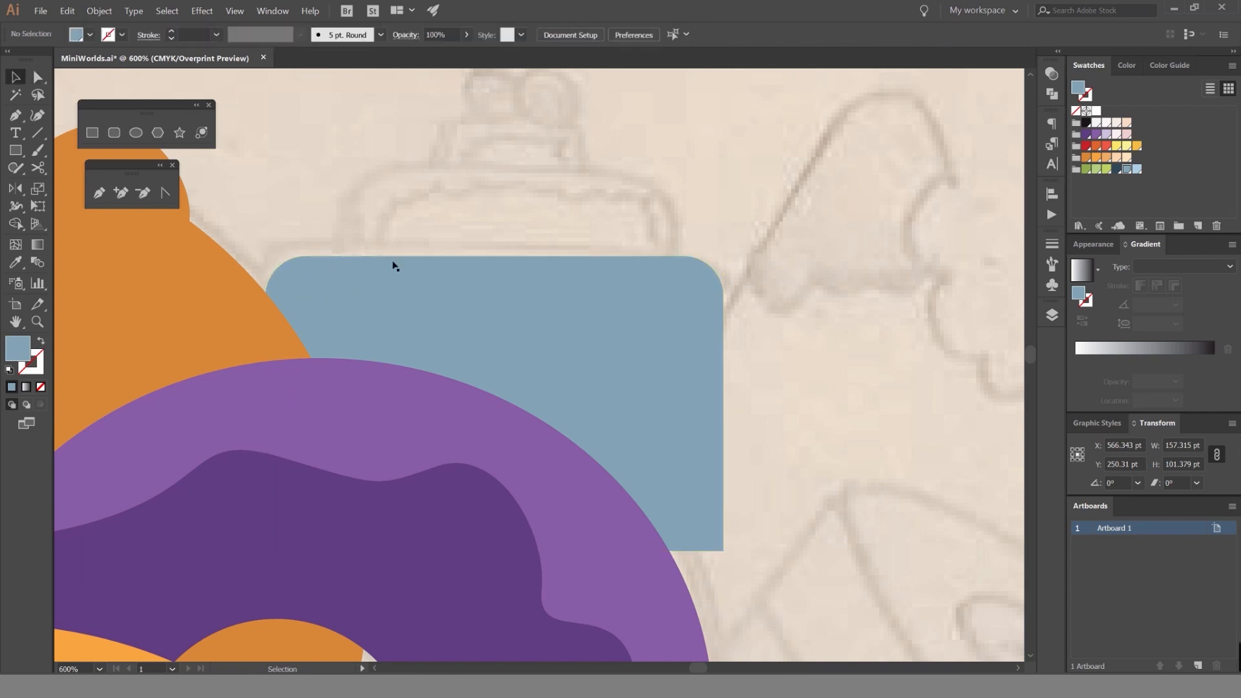
Move the rounded rectangle up about 3 pt and swap its gray-blue fill to an outline.
{"action": "left_click_drag", "start_coordinate": [415, 325], "coordinate": [416, 314]}
{"action": "left_click", "coordinate": [568, 214]}
{"action": "left_click_drag", "start_coordinate": [573, 277], "coordinate": [545, 447]}
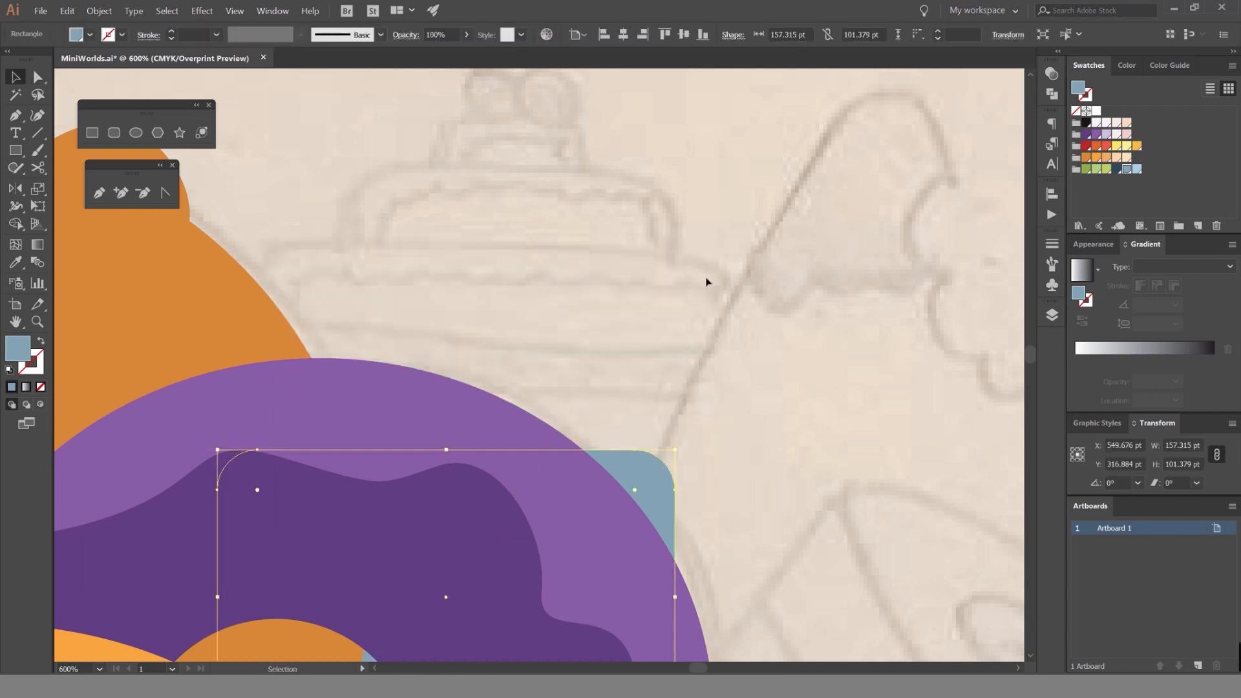
{"action": "key", "text": "ctrl+z"}
{"action": "key", "text": "shift+x"}
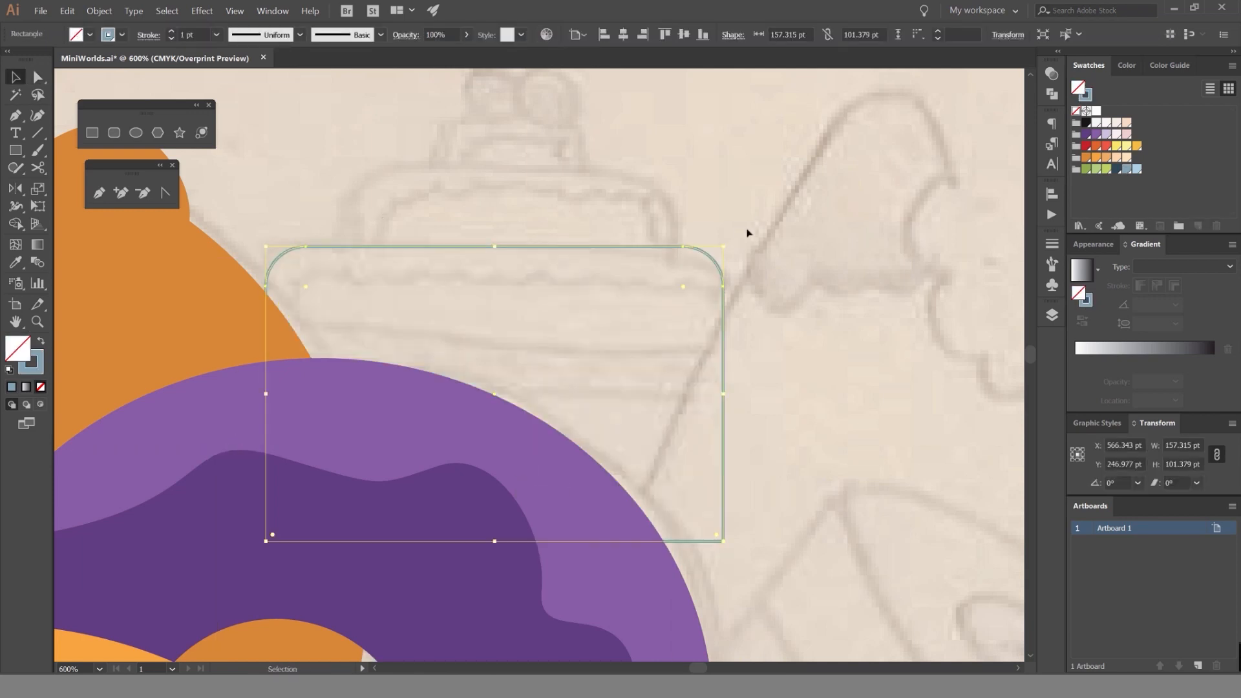
{"action": "left_click", "coordinate": [764, 306]}
Draw a horizontal outlined band about 177 × 28 pt across the cake tier, extending past the tier's right side.
{"action": "scroll", "coordinate": [764, 305], "scroll_direction": "up", "scroll_amount": 1}
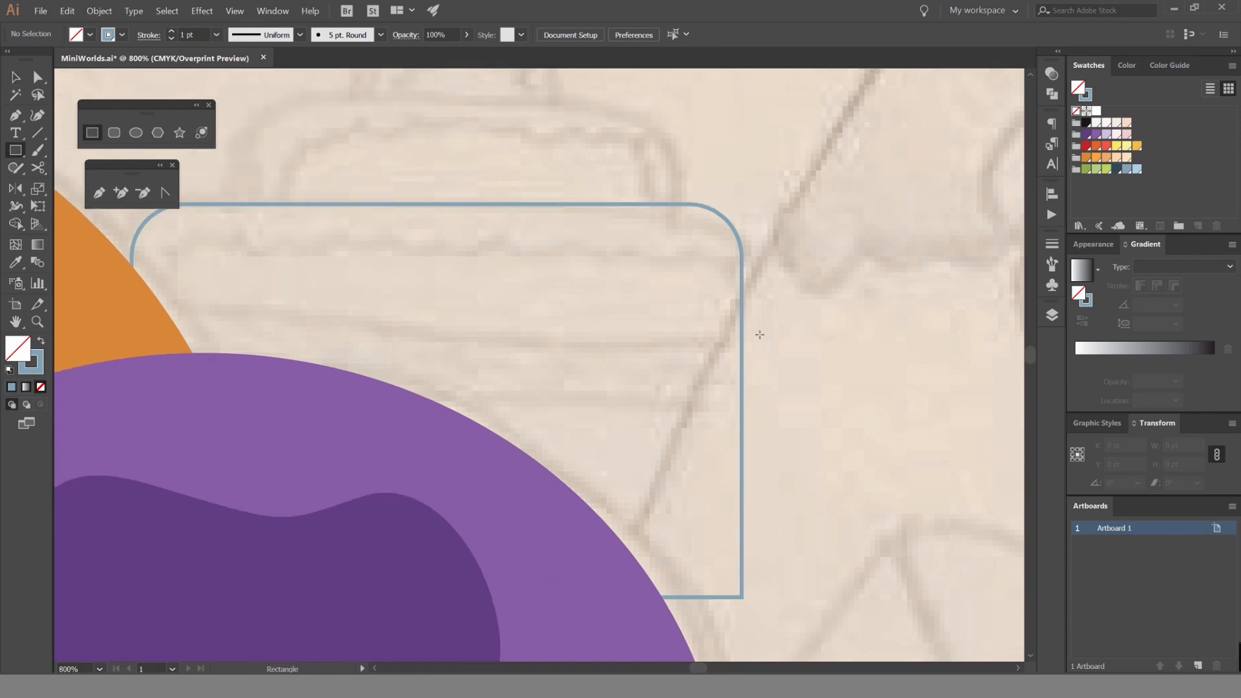
{"action": "scroll", "coordinate": [759, 334], "scroll_direction": "down", "scroll_amount": 2}
{"action": "left_click_drag", "start_coordinate": [786, 317], "coordinate": [374, 371]}
{"action": "key", "text": "v"}
{"action": "left_click", "coordinate": [829, 278]}
Remove the band's overhang beyond the rounded rectangle with Shape Builder, and move the trimmed band about 44 pt to the right.
{"action": "scroll", "coordinate": [831, 276], "scroll_direction": "up", "scroll_amount": 1}
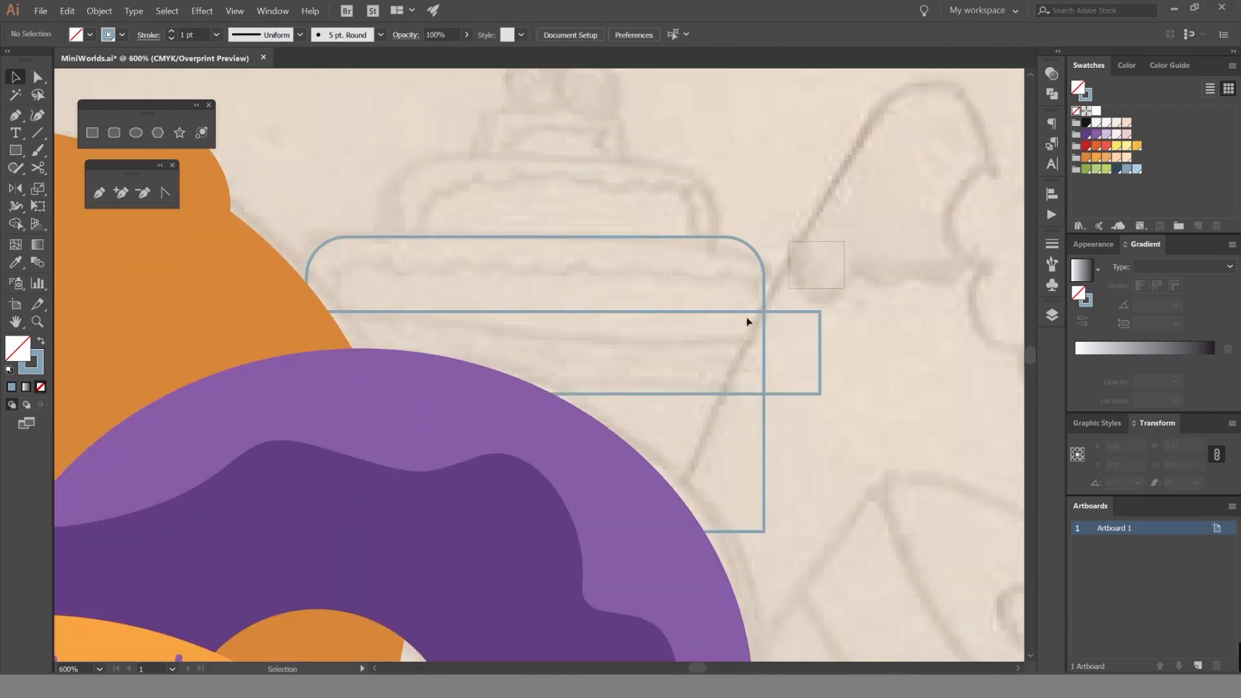
{"action": "key", "text": "ctrl+a"}
{"action": "key", "text": "shift+m"}
{"action": "left_click", "coordinate": [269, 320], "text": "alt"}
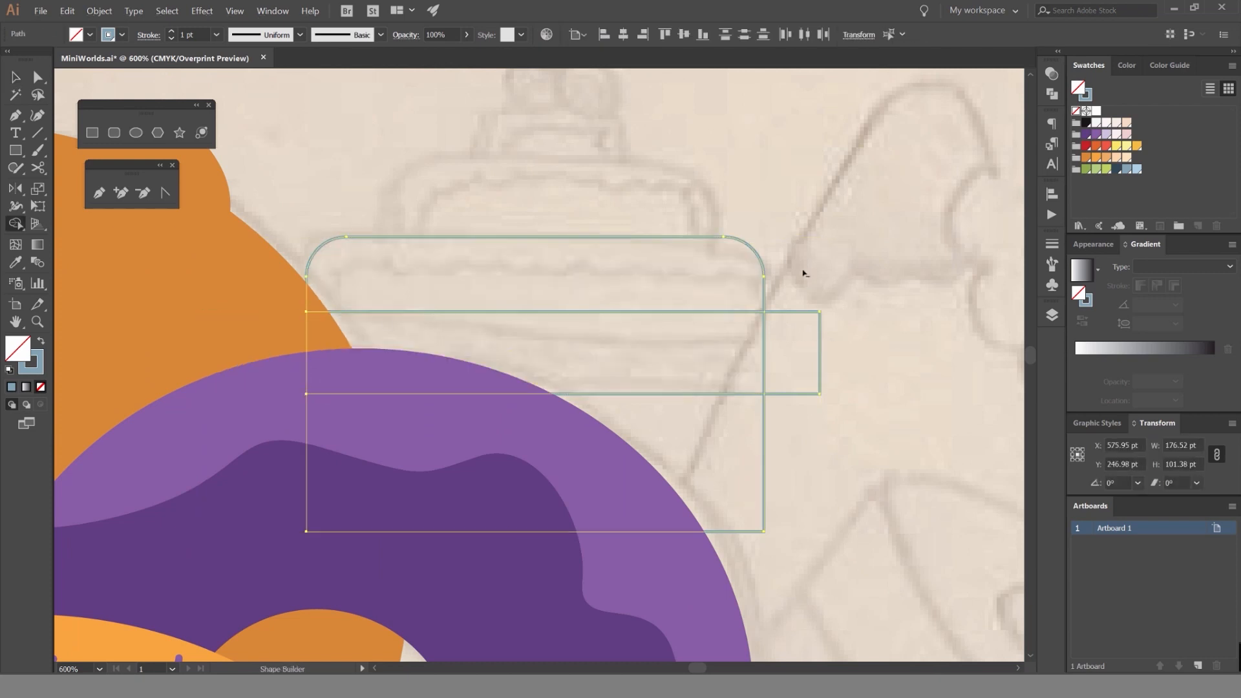
{"action": "left_click", "coordinate": [796, 329], "text": "alt"}
{"action": "key", "text": "v"}
{"action": "left_click", "coordinate": [846, 280]}
{"action": "left_click_drag", "start_coordinate": [735, 313], "coordinate": [860, 336]}
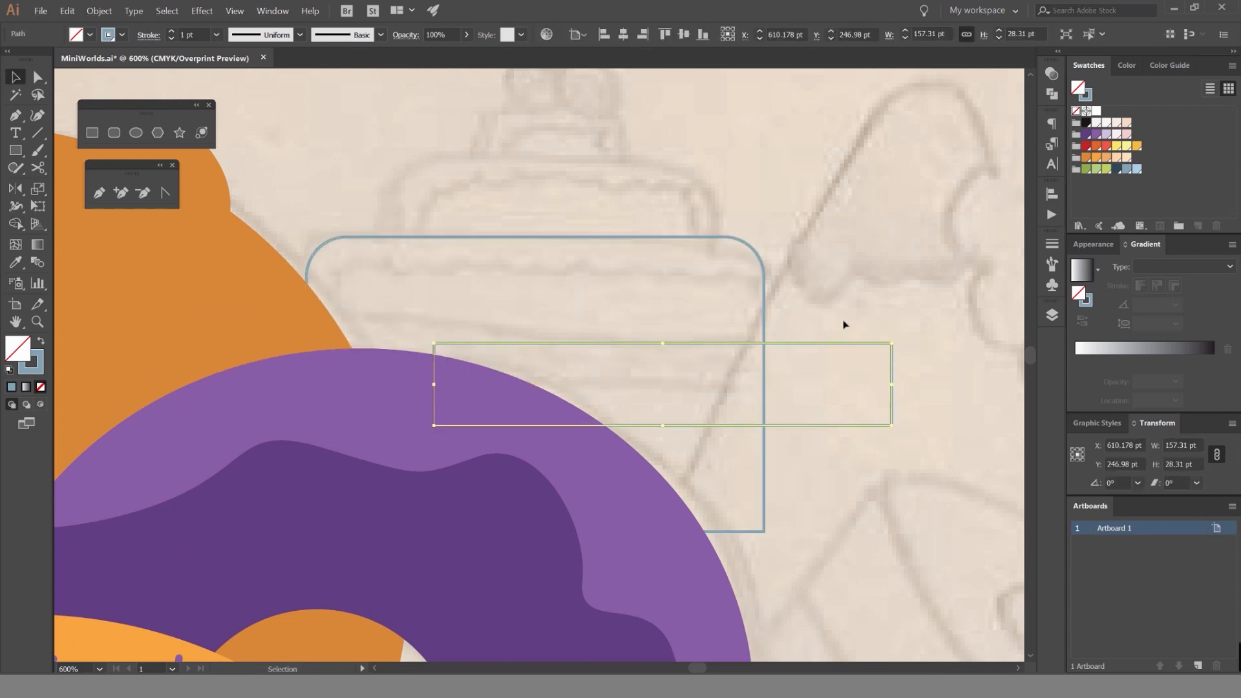
Undo the band's move to the right and swap its gray-blue outline to a fill.
{"action": "key", "text": "ctrl+z"}
{"action": "key", "text": "shift+x"}
{"action": "left_click_drag", "start_coordinate": [794, 237], "coordinate": [741, 263]}
{"action": "key", "text": "shift+x"}
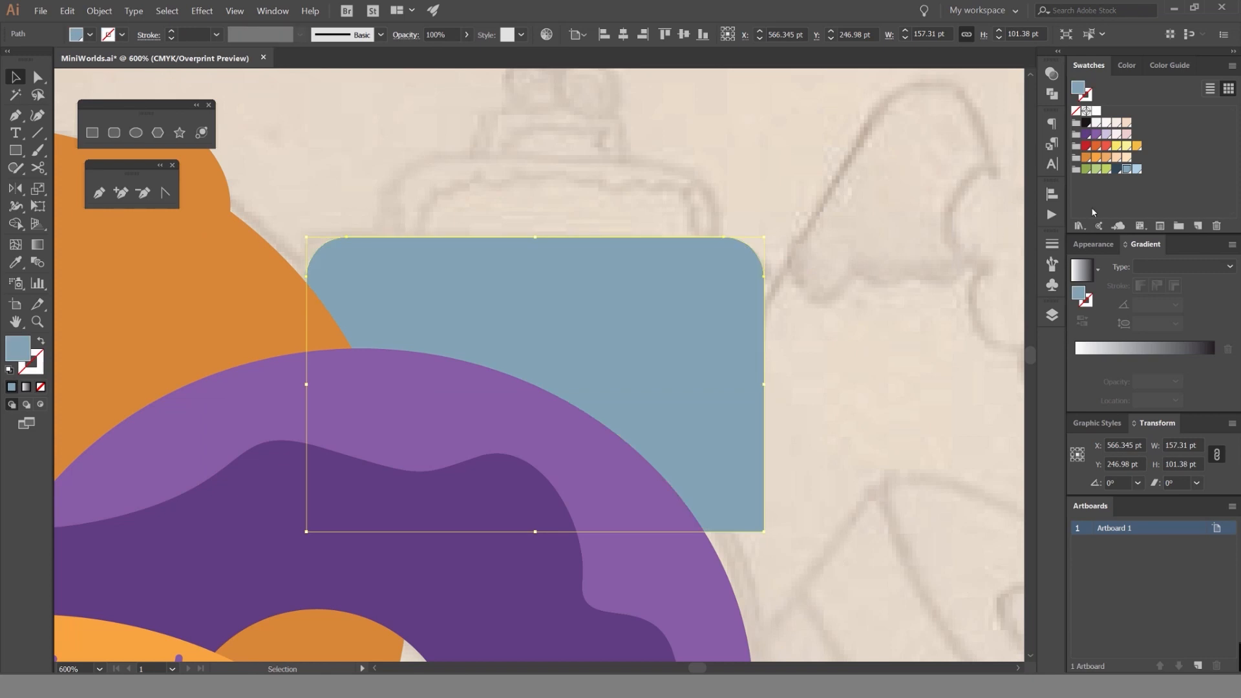
{"action": "left_click", "coordinate": [1116, 169]}
{"action": "key", "text": "ctrl+z"}
{"action": "key", "text": "shift+x"}
{"action": "left_click", "coordinate": [798, 208]}
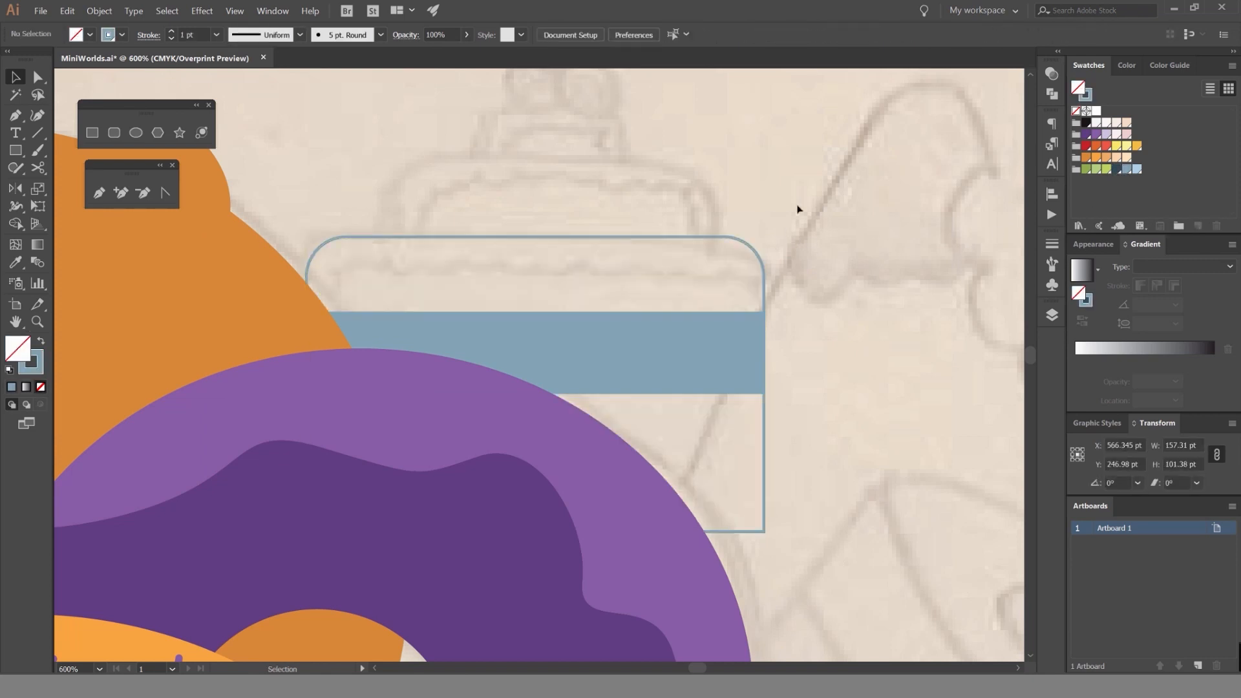
Duplicate the rounded tier outline upward and scale the copy down to about 88 × 57 pt for the second cake tier.
{"action": "left_click_drag", "start_coordinate": [754, 302], "coordinate": [643, 225]}
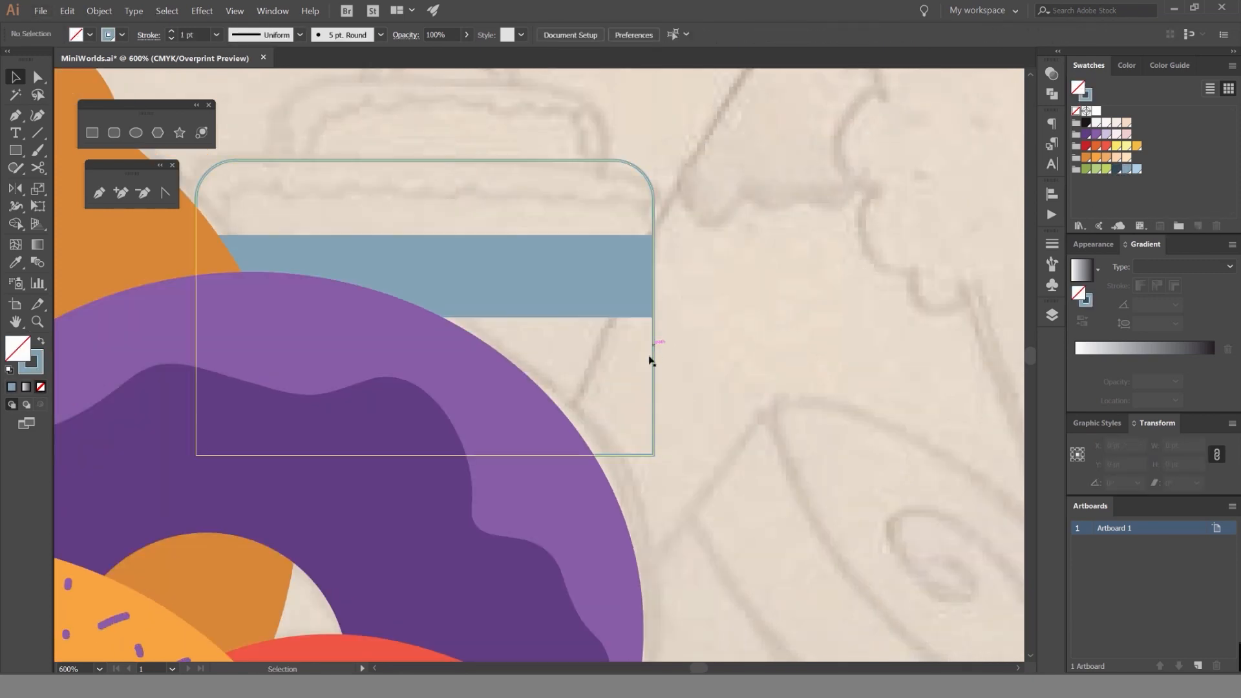
{"action": "left_click_drag", "start_coordinate": [718, 216], "coordinate": [692, 304]}
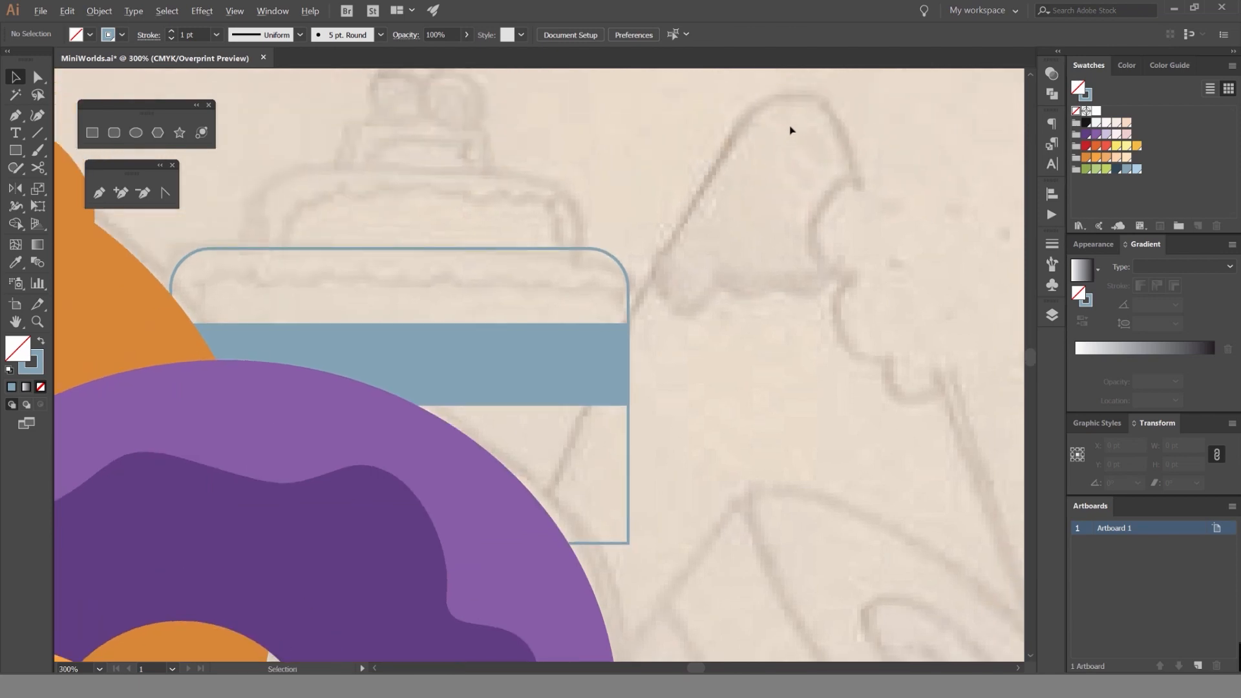
{"action": "scroll", "coordinate": [791, 131], "scroll_direction": "down", "scroll_amount": 2}
{"action": "scroll", "coordinate": [766, 169], "scroll_direction": "up", "scroll_amount": 3}
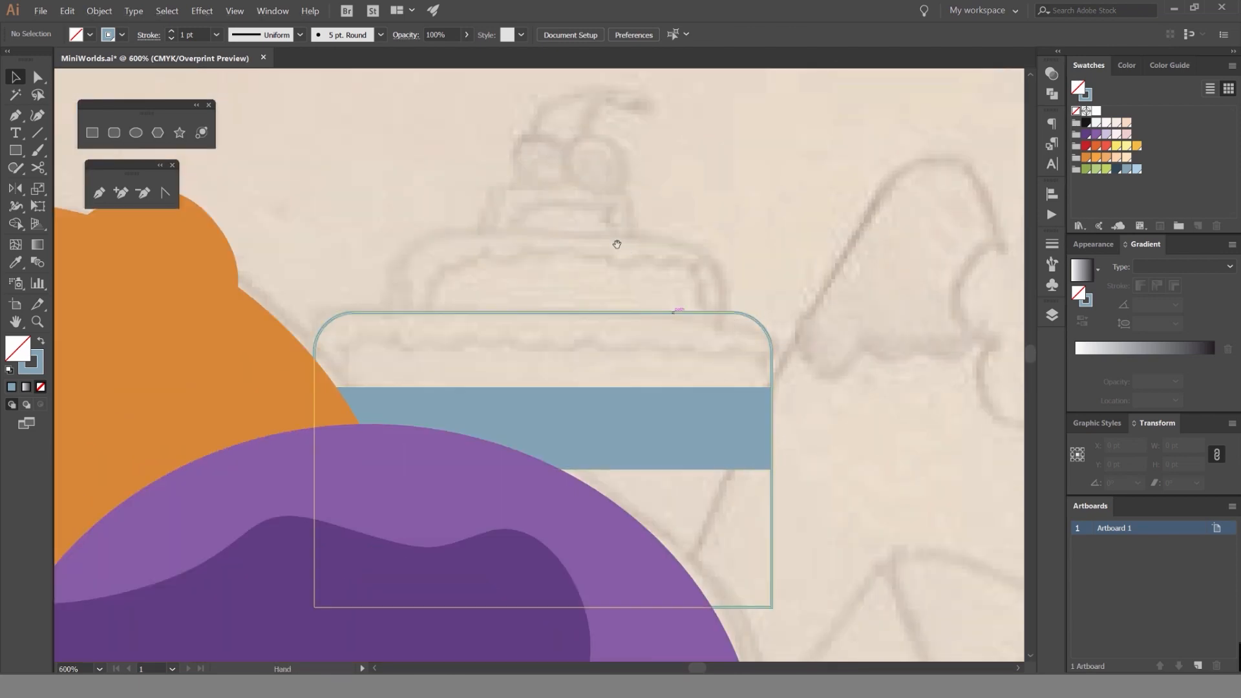
{"action": "left_click_drag", "start_coordinate": [570, 260], "coordinate": [525, 296]}
{"action": "scroll", "coordinate": [581, 352], "scroll_direction": "up", "scroll_amount": 2}
{"action": "scroll", "coordinate": [525, 296], "scroll_direction": "down", "scroll_amount": 1}
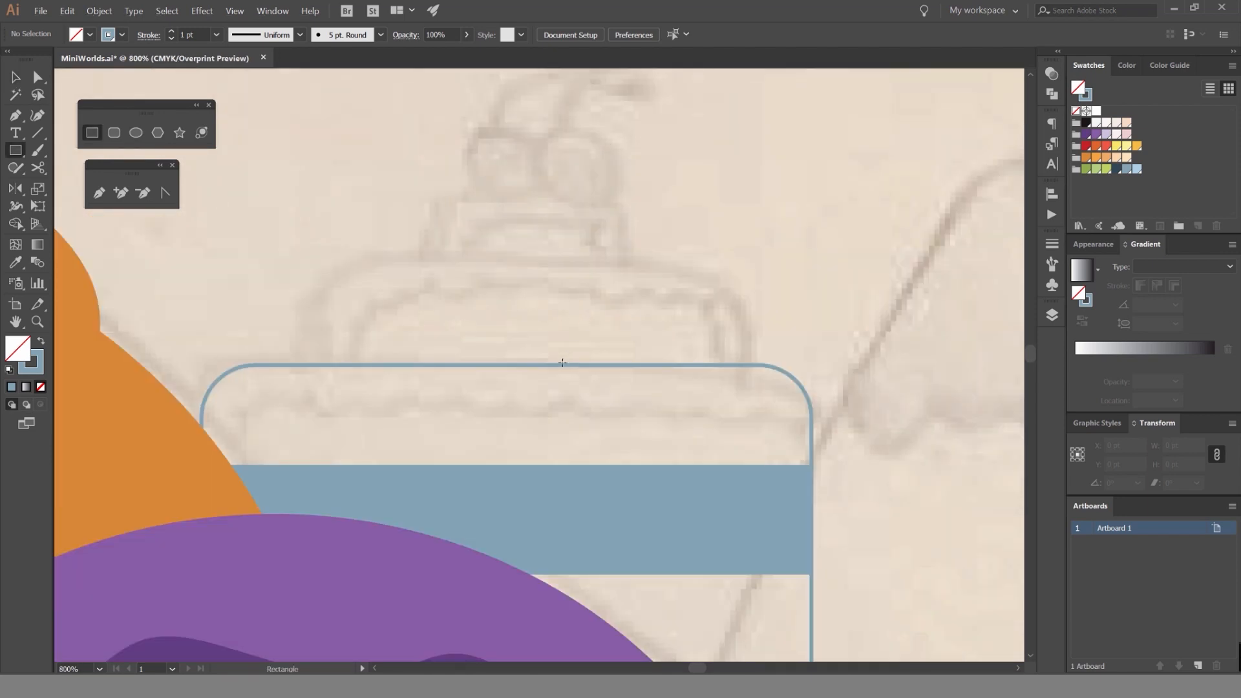
{"action": "scroll", "coordinate": [562, 363], "scroll_direction": "down", "scroll_amount": 2}
{"action": "key", "text": "v"}
{"action": "left_click_drag", "start_coordinate": [557, 363], "coordinate": [558, 217]}
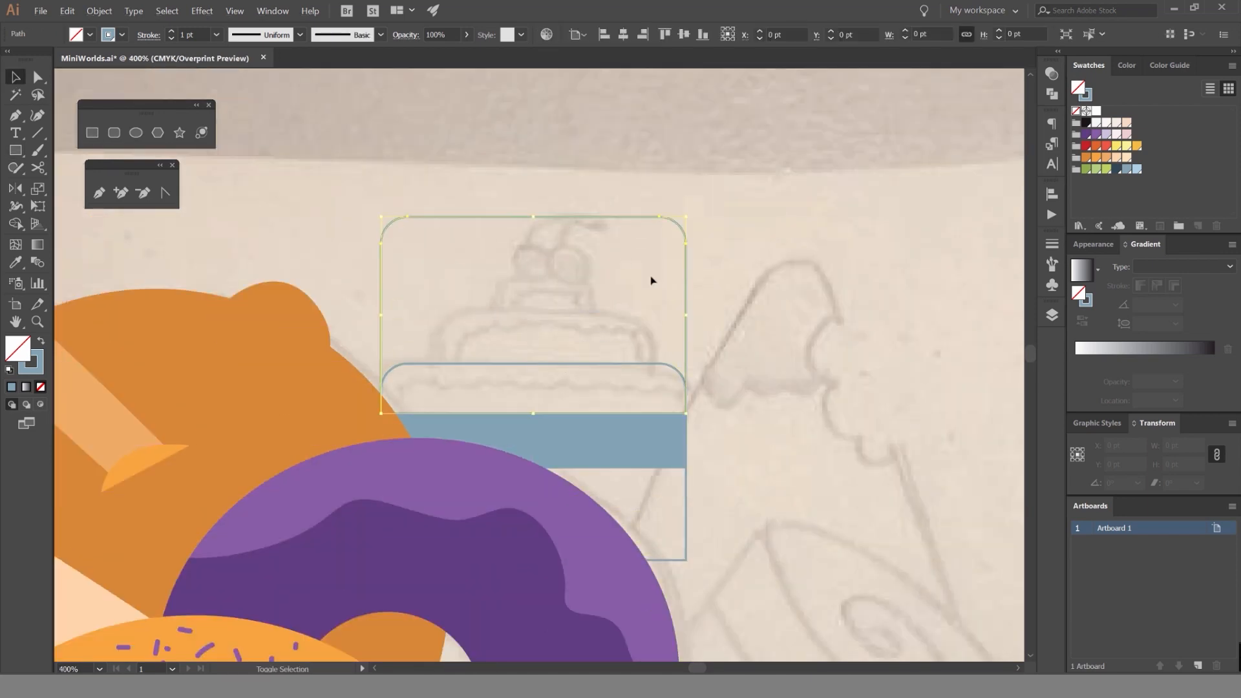
{"action": "left_click_drag", "start_coordinate": [684, 220], "coordinate": [618, 259]}
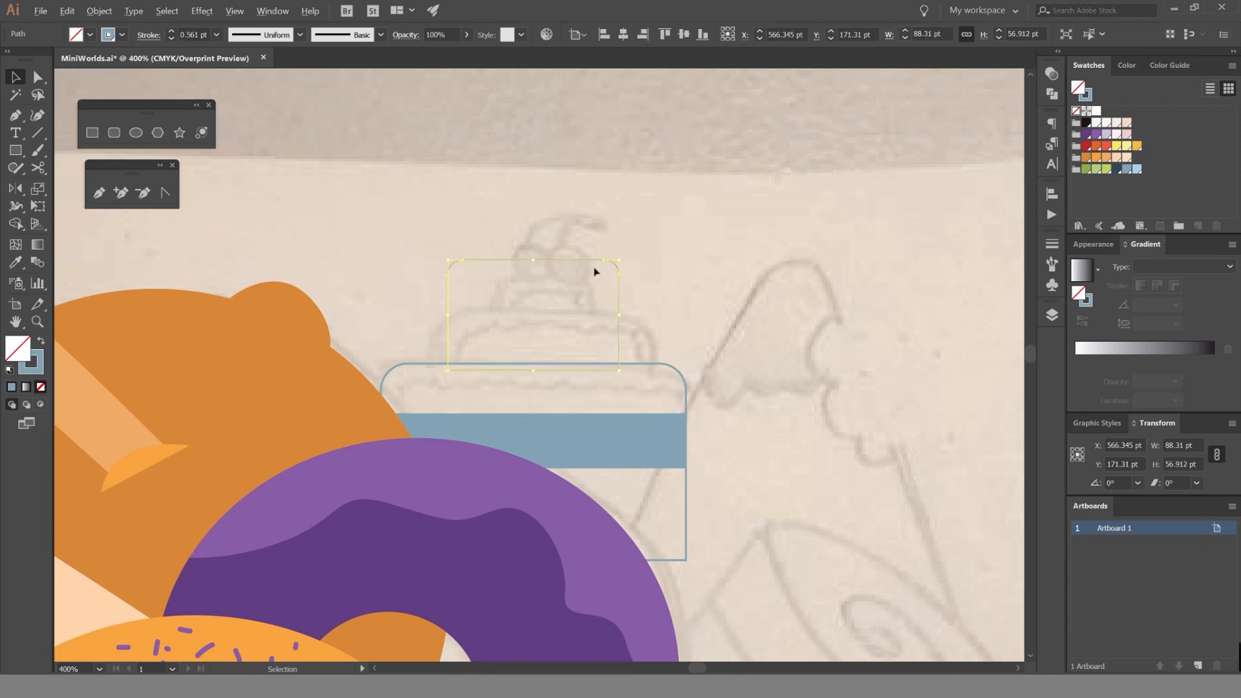
Move the smaller tier outline down about 31 pt to match the sketch and widen it to about 113 pt.
{"action": "left_click_drag", "start_coordinate": [569, 290], "coordinate": [680, 371]}
{"action": "scroll", "coordinate": [612, 363], "scroll_direction": "up", "scroll_amount": 2}
{"action": "left_click_drag", "start_coordinate": [603, 268], "coordinate": [624, 268]}
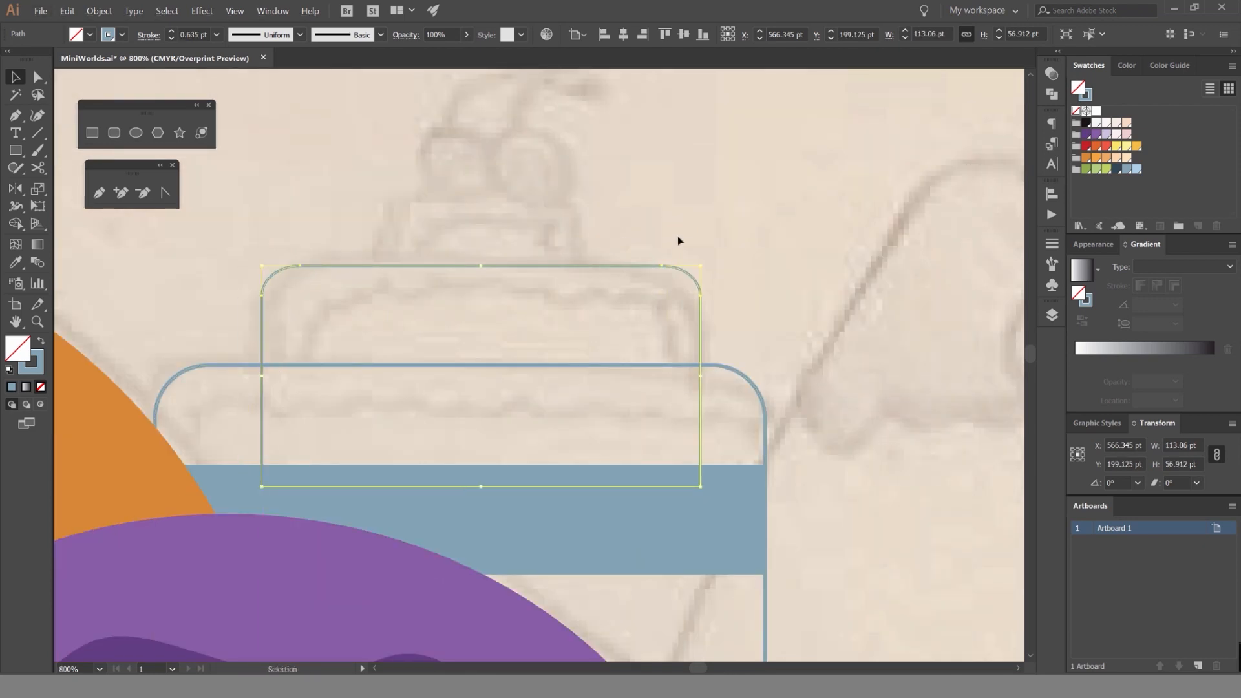
{"action": "left_click", "coordinate": [772, 248]}
{"action": "key", "text": "a"}
{"action": "left_click", "coordinate": [396, 266]}
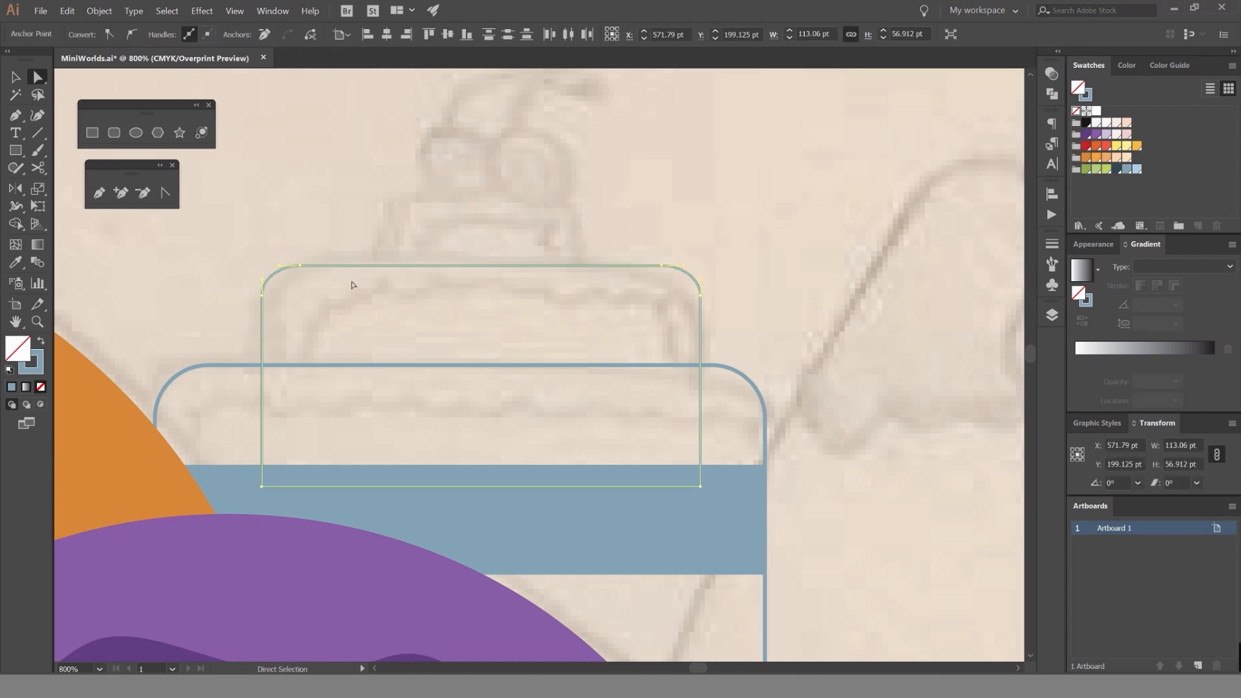
{"action": "key", "text": "v"}
{"action": "left_click_drag", "start_coordinate": [606, 266], "coordinate": [605, 280]}
{"action": "left_click", "coordinate": [742, 251]}
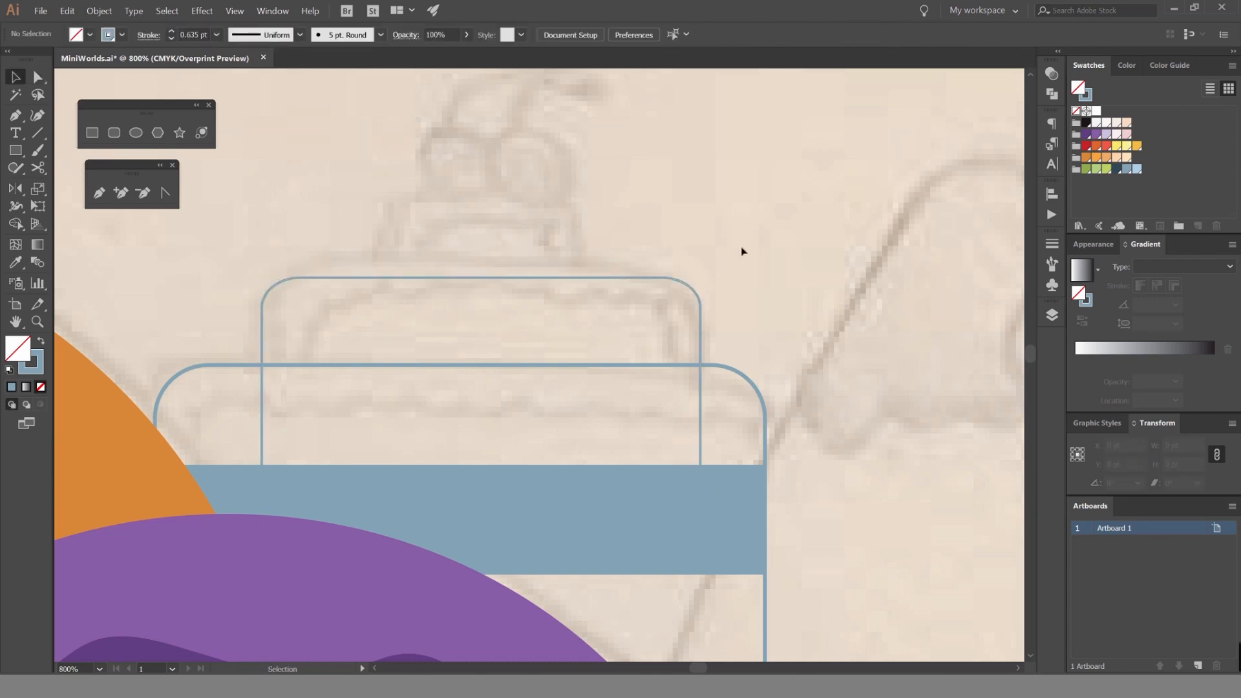
Narrow the second tier outline evenly from both sides to about 99 pt.
{"action": "scroll", "coordinate": [736, 291], "scroll_direction": "up", "scroll_amount": 1}
{"action": "scroll", "coordinate": [692, 300], "scroll_direction": "up", "scroll_amount": 2}
{"action": "scroll", "coordinate": [685, 284], "scroll_direction": "up", "scroll_amount": 1}
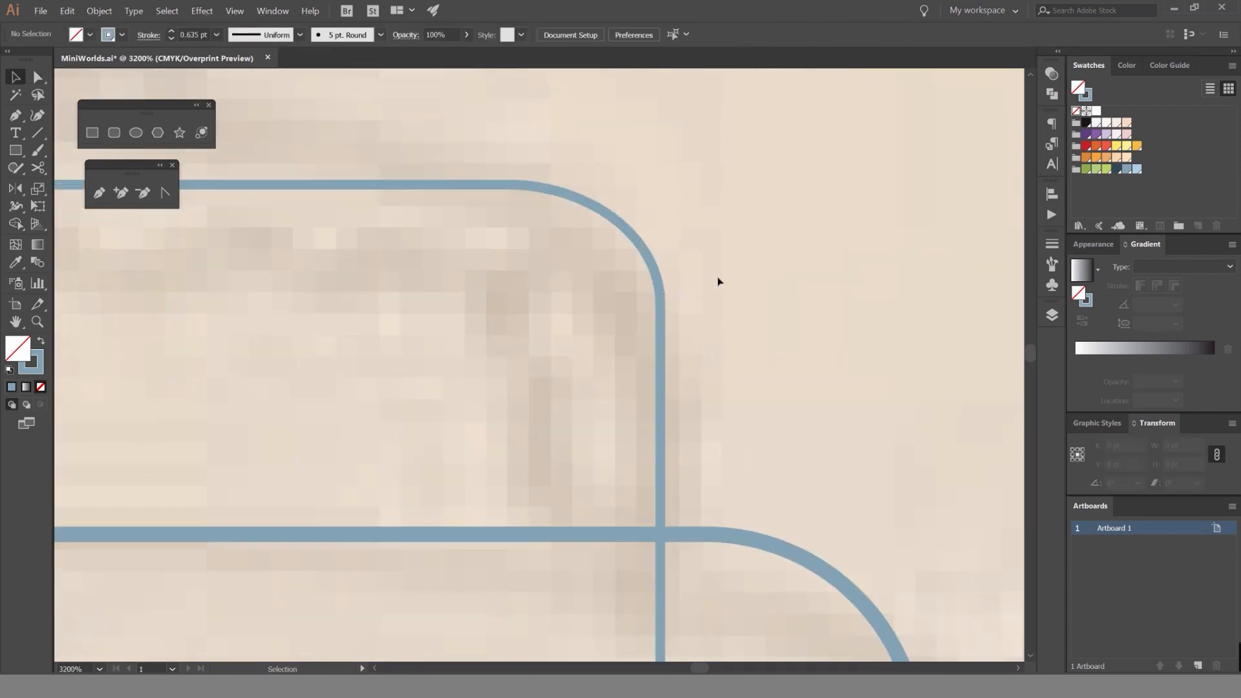
{"action": "left_click", "coordinate": [644, 261]}
{"action": "key", "text": "a"}
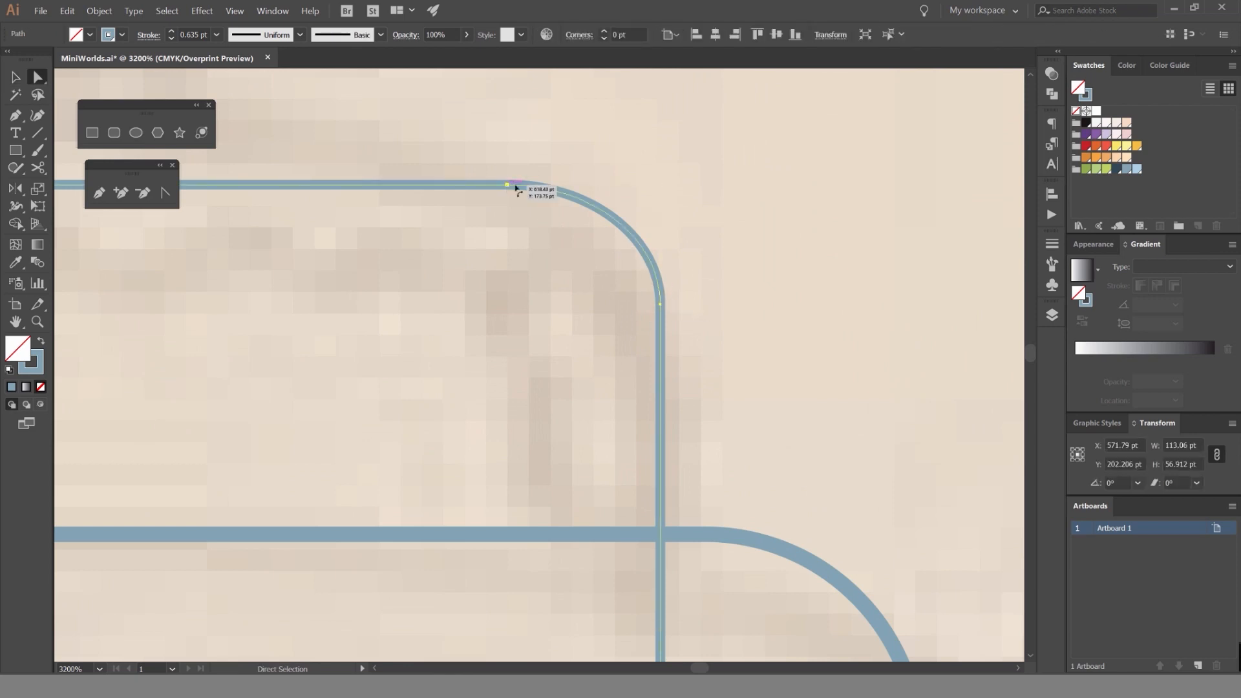
{"action": "scroll", "coordinate": [666, 214], "scroll_direction": "down", "scroll_amount": 4}
{"action": "key", "text": "v"}
{"action": "left_click_drag", "start_coordinate": [656, 312], "coordinate": [636, 311]}
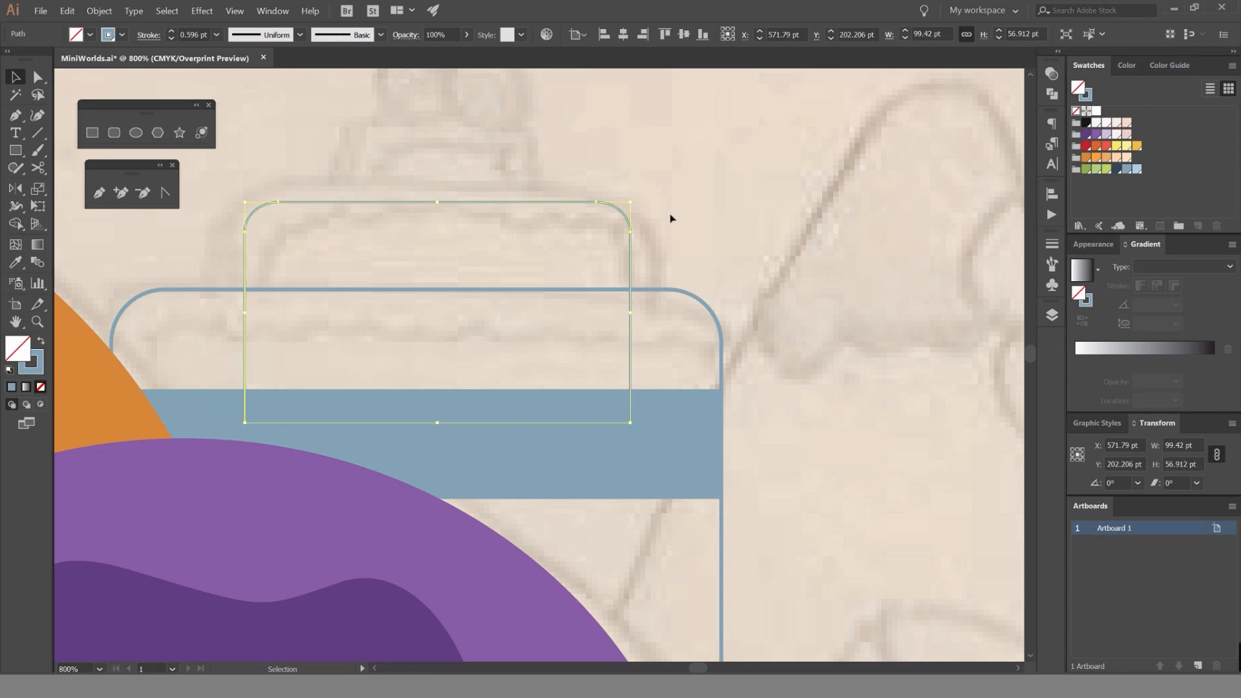
Match the second tier's stroke to the lower tier's 1 pt outline by sampling it with the Eyedropper.
{"action": "left_click", "coordinate": [171, 31]}
{"action": "left_click", "coordinate": [171, 31]}
{"action": "left_click", "coordinate": [171, 31]}
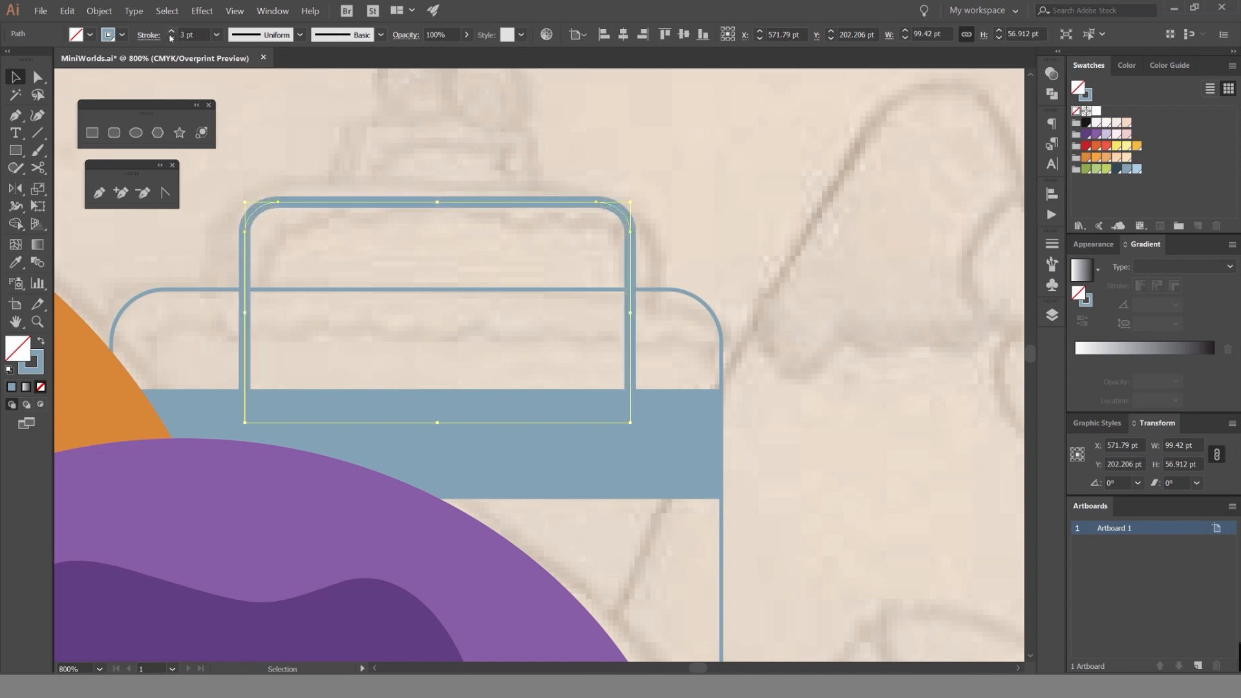
{"action": "key", "text": "i"}
{"action": "left_click", "coordinate": [696, 298]}
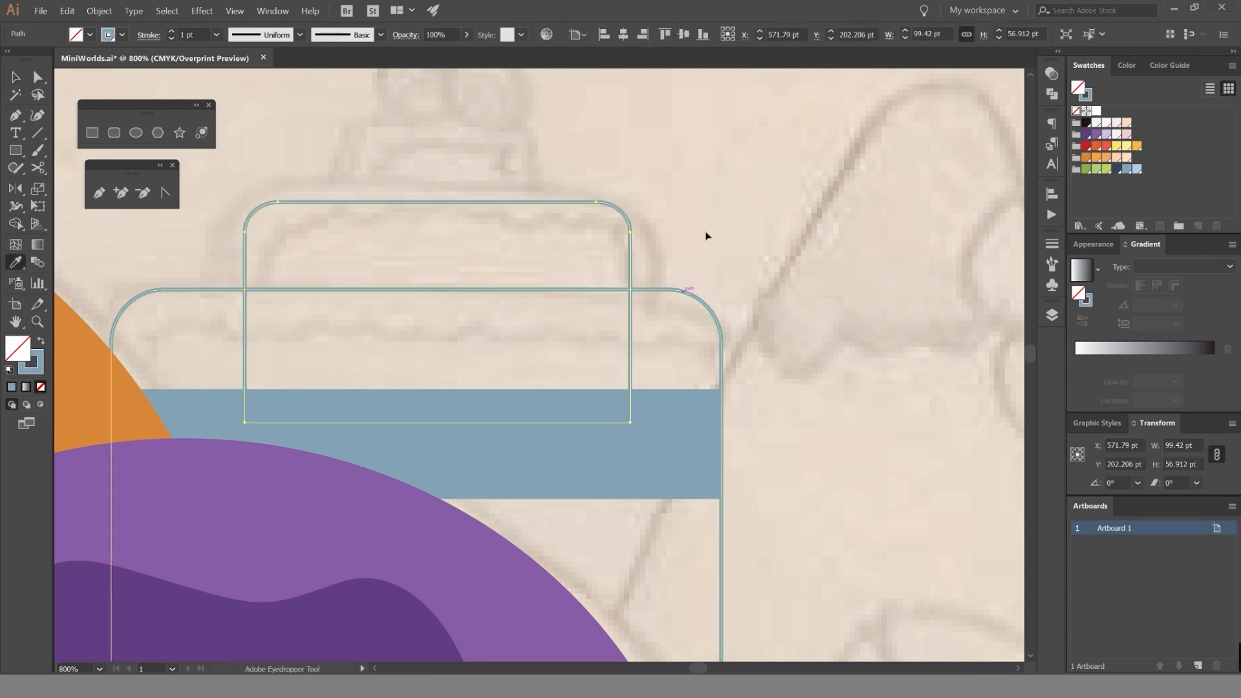
{"action": "key", "text": "v"}
{"action": "left_click", "coordinate": [704, 235]}
{"action": "left_click", "coordinate": [553, 202]}
{"action": "left_click_drag", "start_coordinate": [554, 202], "coordinate": [554, 218]}
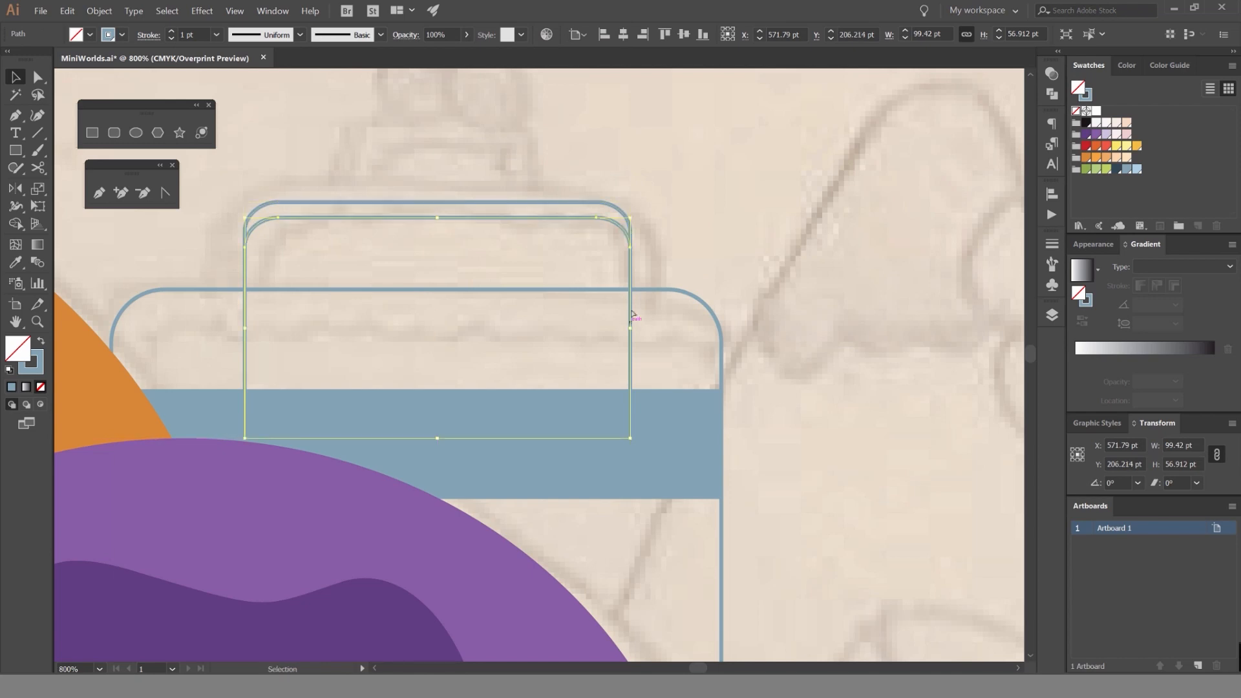
{"action": "key", "text": "ctrl+z"}
{"action": "key", "text": "ctrl+z"}
{"action": "key", "text": "ctrl+shift+z"}
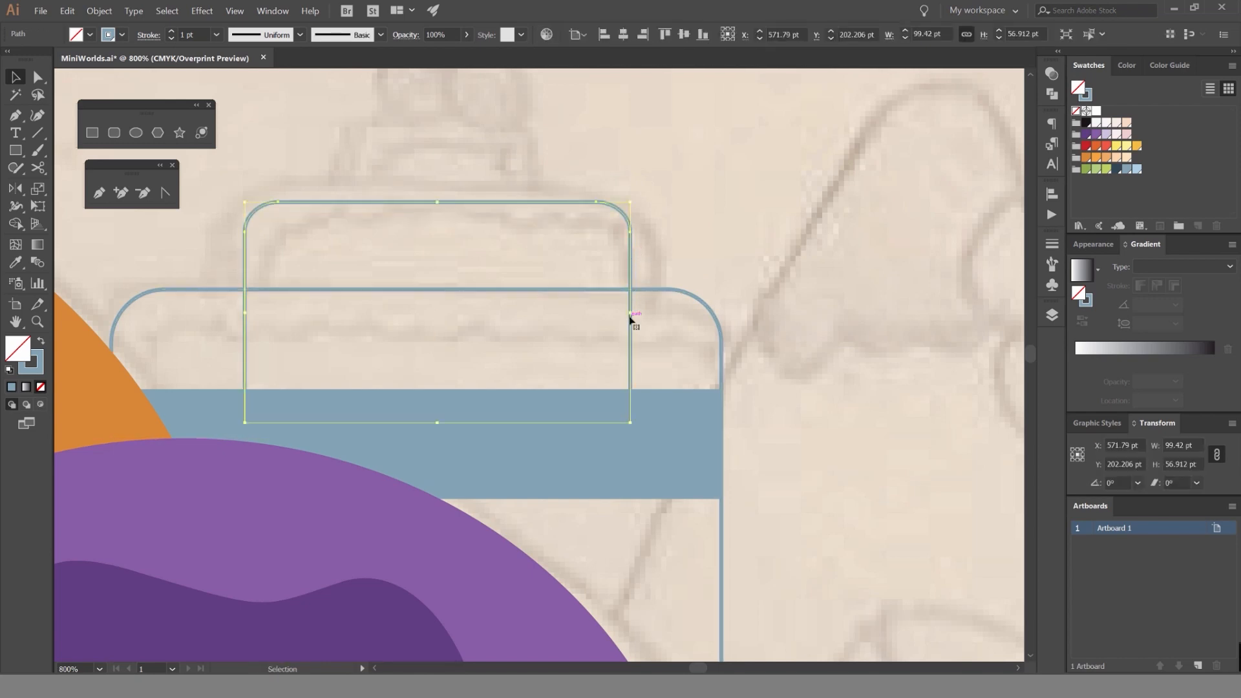
Widen the second tier outline evenly on both sides to about 104 pt.
{"action": "left_click_drag", "start_coordinate": [631, 316], "coordinate": [640, 310]}
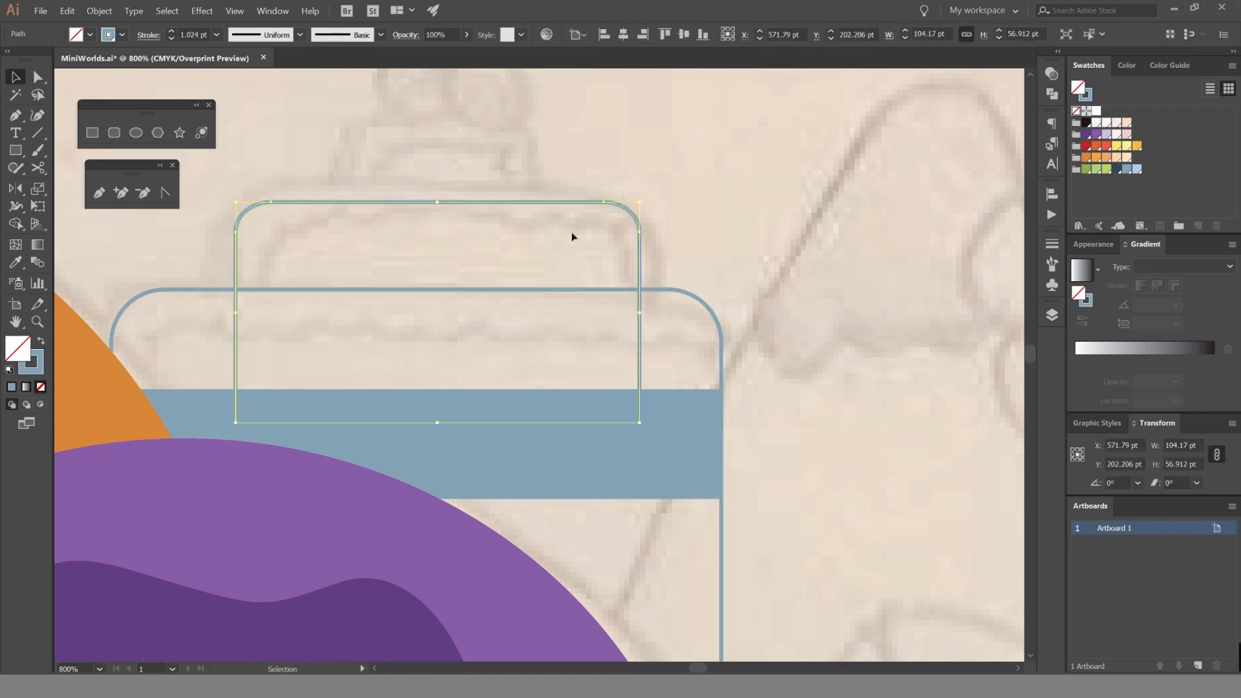
{"action": "left_click", "coordinate": [634, 149]}
Duplicate the second tier outline upward and scale the copy down to about 58 × 32 pt for the top cake tier.
{"action": "left_click_drag", "start_coordinate": [634, 149], "coordinate": [670, 276]}
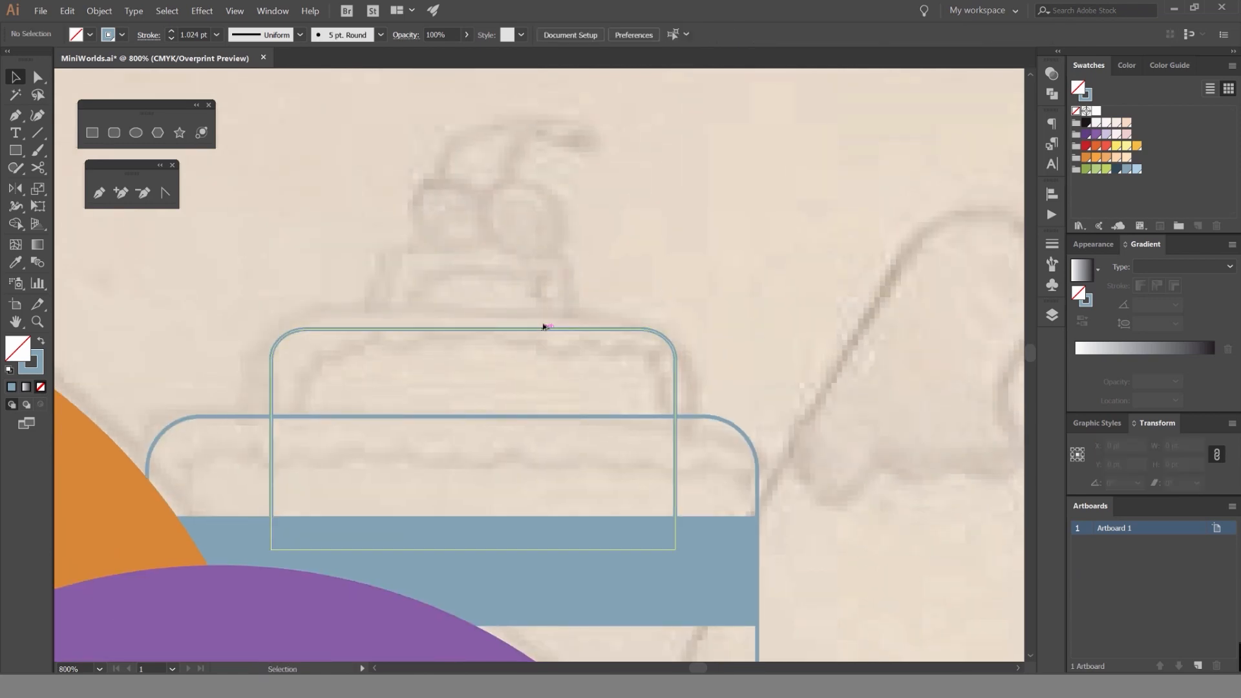
{"action": "left_click_drag", "start_coordinate": [546, 329], "coordinate": [556, 240]}
{"action": "left_click_drag", "start_coordinate": [673, 241], "coordinate": [534, 260]}
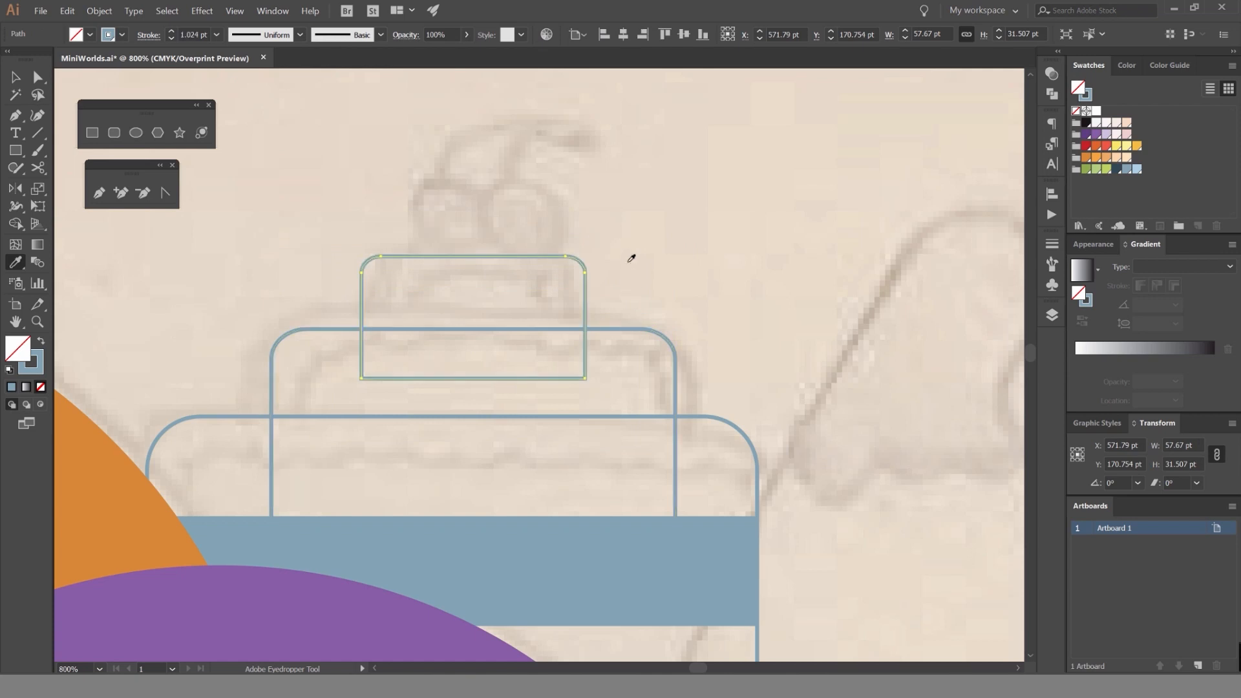
{"action": "left_click", "coordinate": [633, 266]}
Narrow the top tier outline slightly from both sides and move it down a little.
{"action": "left_click", "coordinate": [584, 316]}
{"action": "left_click_drag", "start_coordinate": [574, 318], "coordinate": [575, 318]}
{"action": "left_click", "coordinate": [638, 283]}
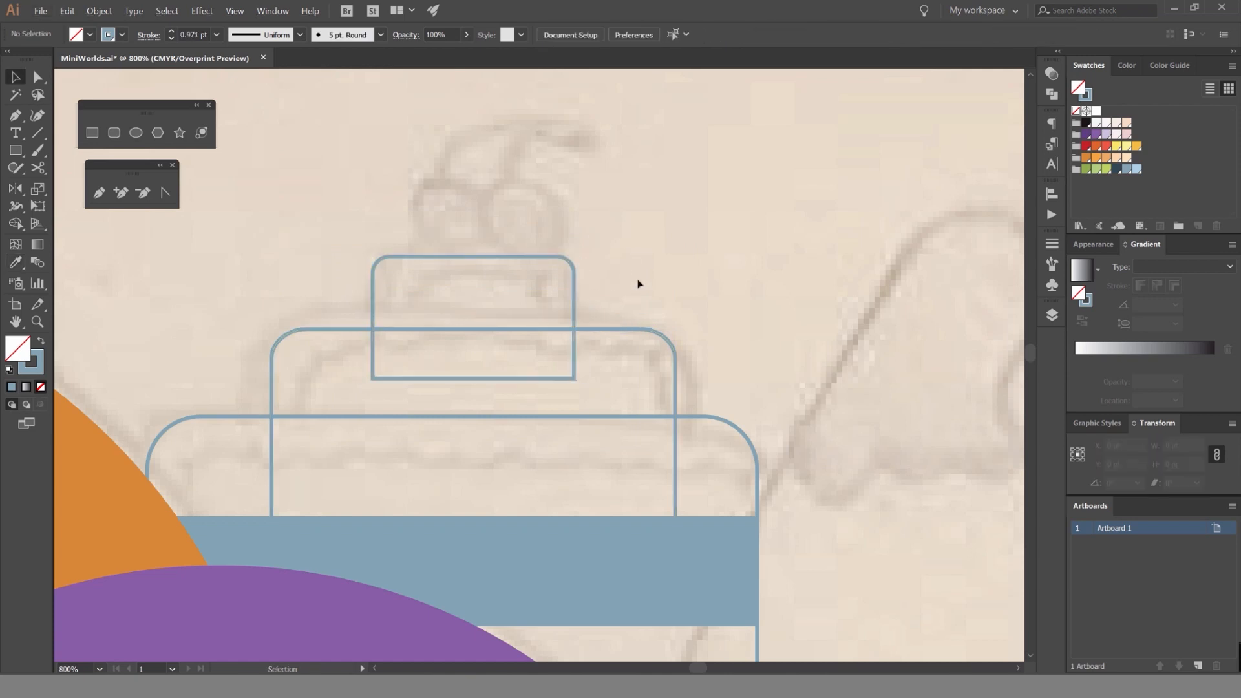
{"action": "left_click_drag", "start_coordinate": [515, 273], "coordinate": [515, 273]}
{"action": "left_click_drag", "start_coordinate": [513, 257], "coordinate": [512, 269]}
{"action": "left_click", "coordinate": [596, 250]}
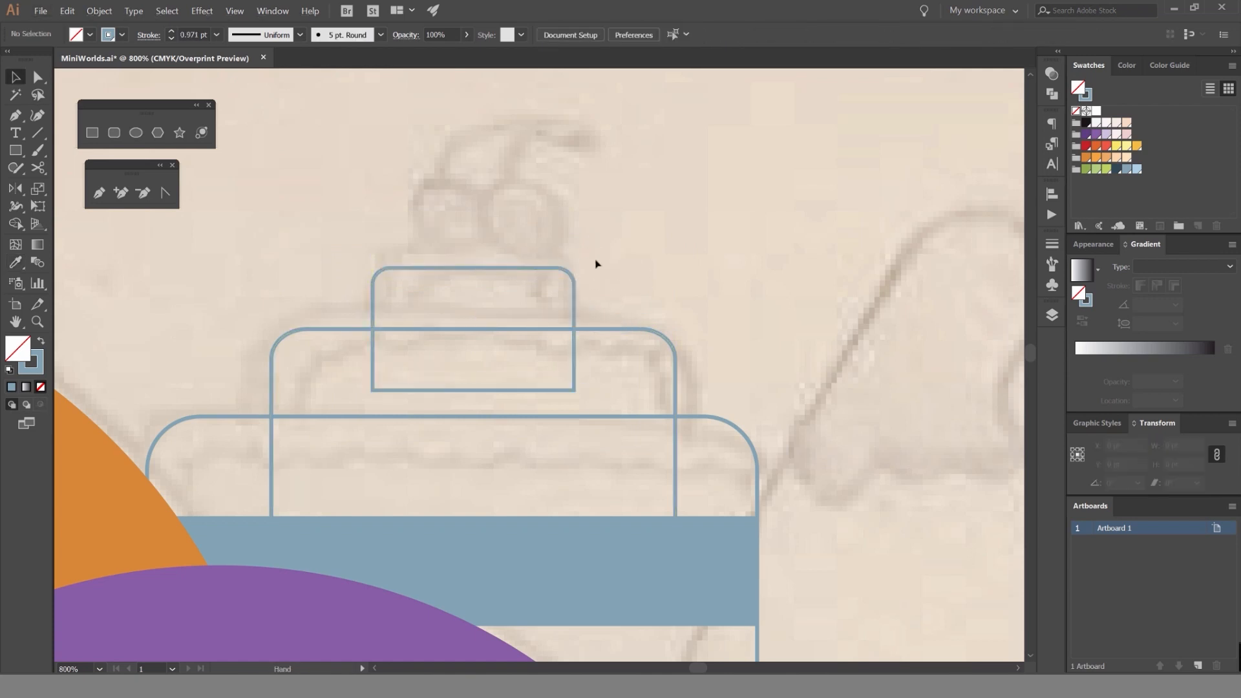
Draw a red-outlined circle 19.75 pt wide above the top tier and duplicate it directly to the right as a pair of cherries.
{"action": "mouse_move", "coordinate": [449, 225]}
{"action": "left_mouse_down"}
{"action": "mouse_move", "coordinate": [526, 239]}
{"action": "mouse_move", "coordinate": [564, 261]}
{"action": "left_mouse_up"}
{"action": "key", "text": "l"}
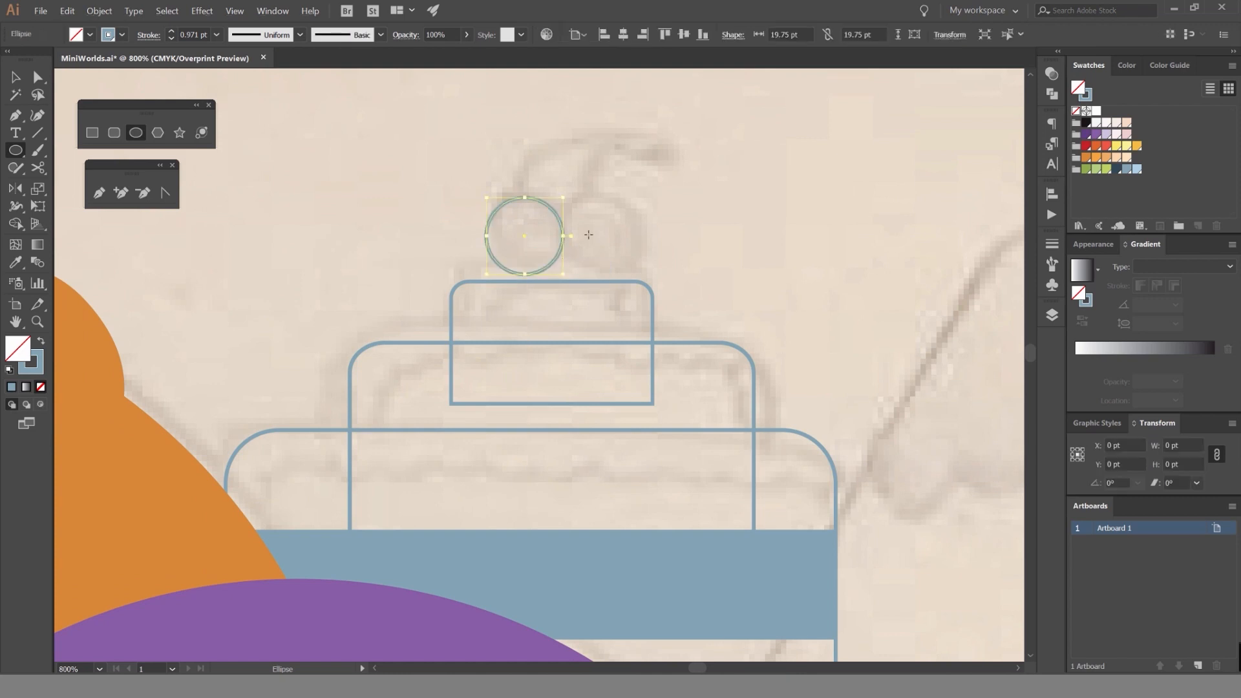
{"action": "key", "text": "v"}
{"action": "left_click", "coordinate": [594, 210]}
{"action": "key", "text": "ctrl+plus"}
{"action": "scroll", "coordinate": [596, 206], "scroll_direction": "up", "scroll_amount": 1}
{"action": "left_click", "coordinate": [514, 231]}
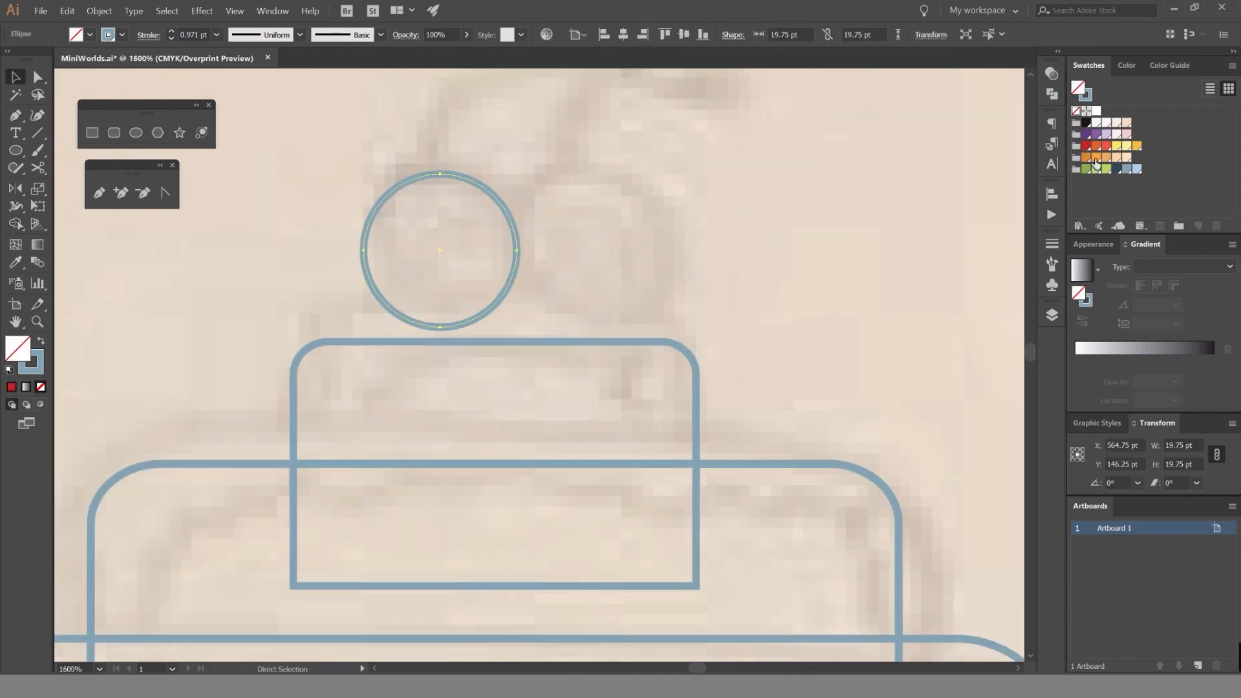
{"action": "left_click", "coordinate": [1086, 145]}
{"action": "left_click_drag", "start_coordinate": [509, 215], "coordinate": [671, 214]}
{"action": "left_click", "coordinate": [747, 223]}
Draw a curved stem with the Pen tool from inside the left cherry up to a peak and down into the right cherry.
{"action": "scroll", "coordinate": [748, 224], "scroll_direction": "down", "scroll_amount": 3}
{"action": "scroll", "coordinate": [674, 231], "scroll_direction": "down", "scroll_amount": 3}
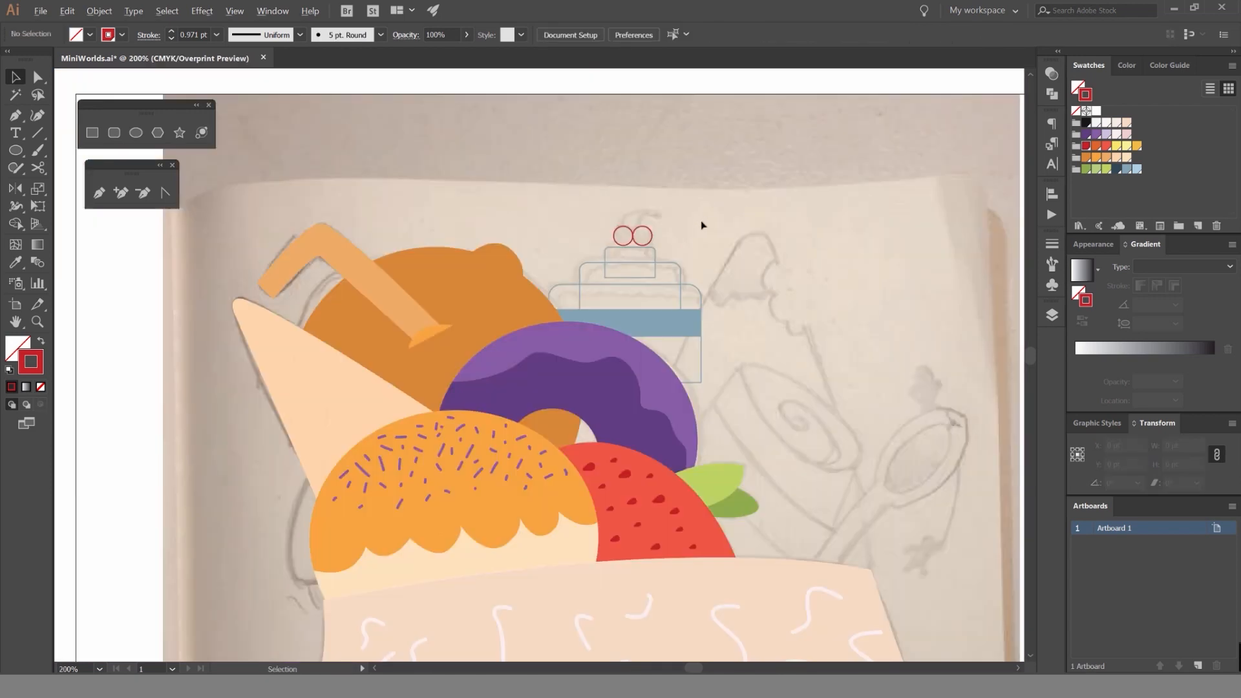
{"action": "left_click_drag", "start_coordinate": [548, 335], "coordinate": [499, 265]}
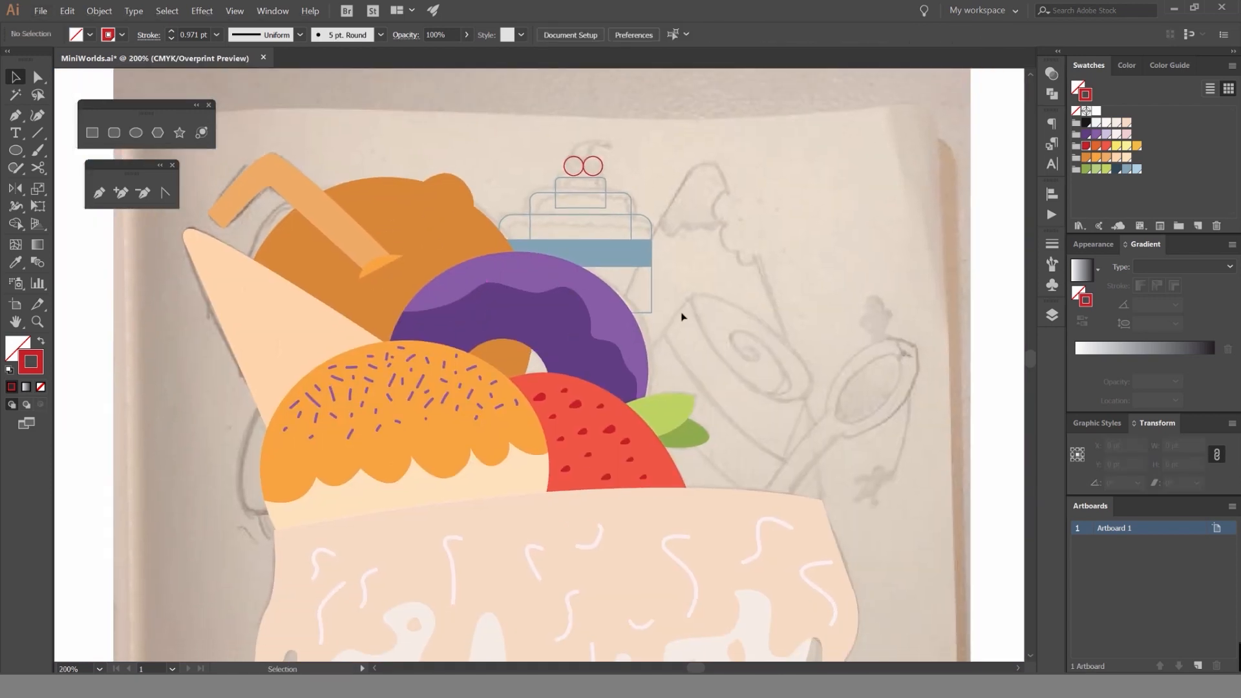
{"action": "scroll", "coordinate": [588, 173], "scroll_direction": "up", "scroll_amount": 3}
{"action": "scroll", "coordinate": [637, 174], "scroll_direction": "down", "scroll_amount": 2}
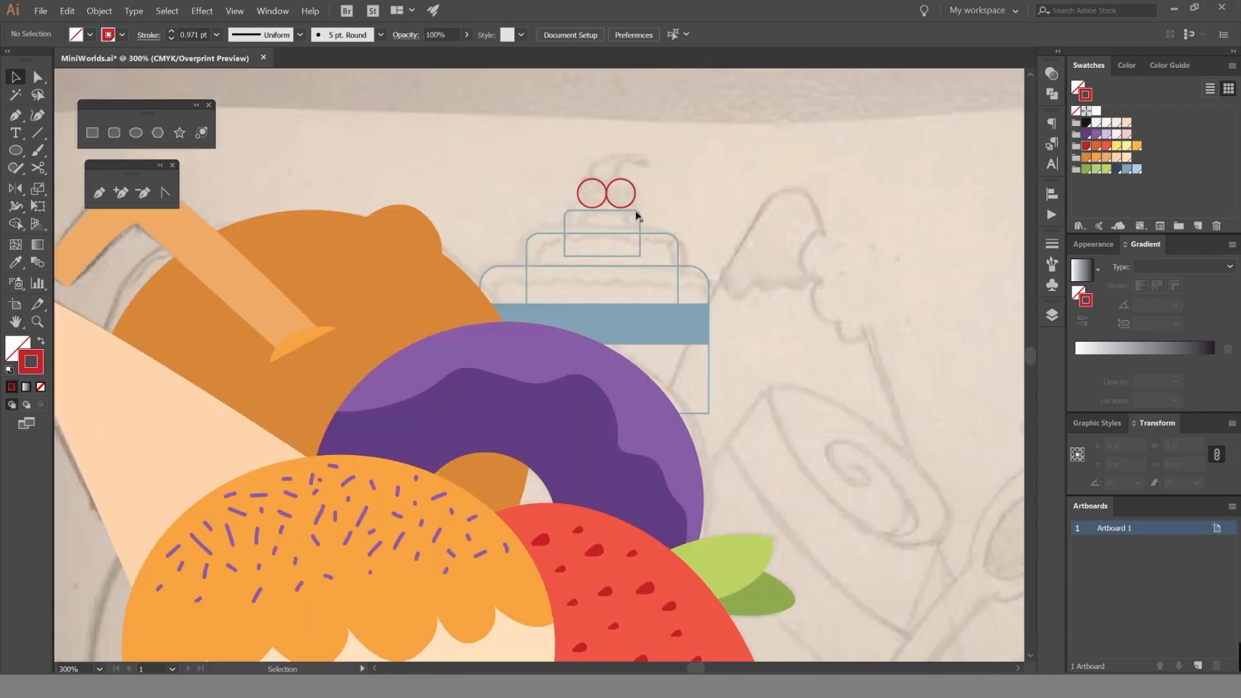
{"action": "left_click_drag", "start_coordinate": [516, 384], "coordinate": [568, 473]}
{"action": "scroll", "coordinate": [614, 285], "scroll_direction": "up", "scroll_amount": 5}
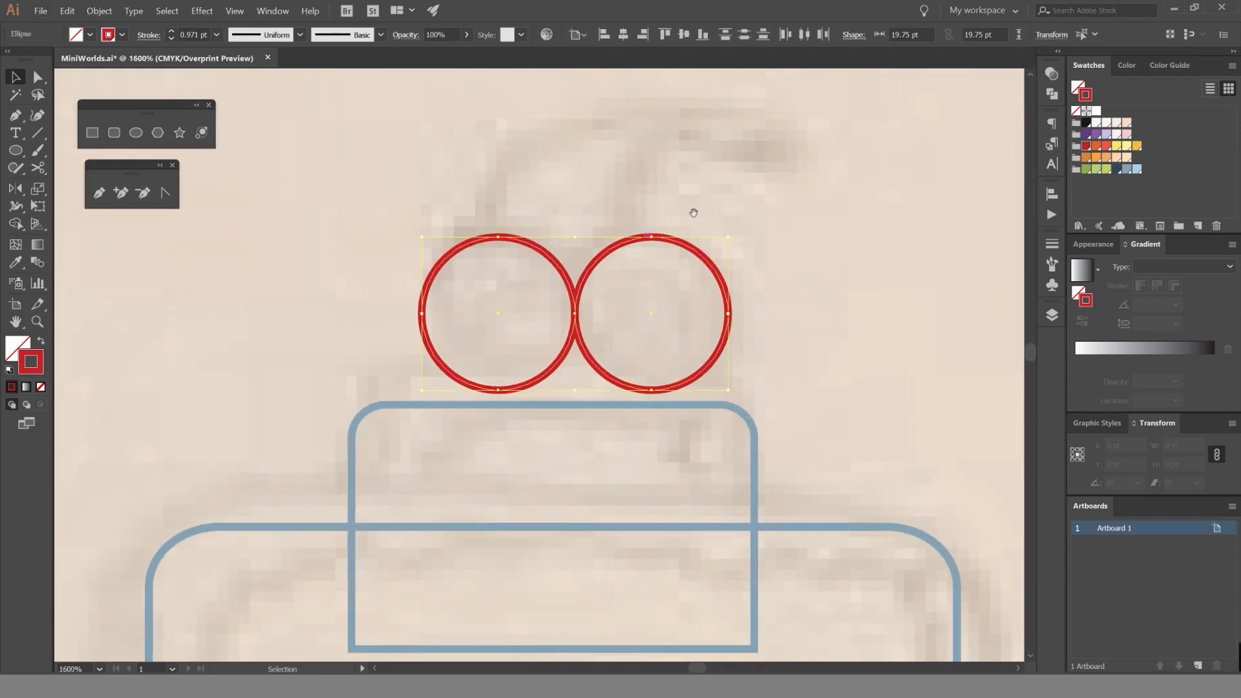
{"action": "key", "text": "p"}
{"action": "left_click", "coordinate": [440, 420]}
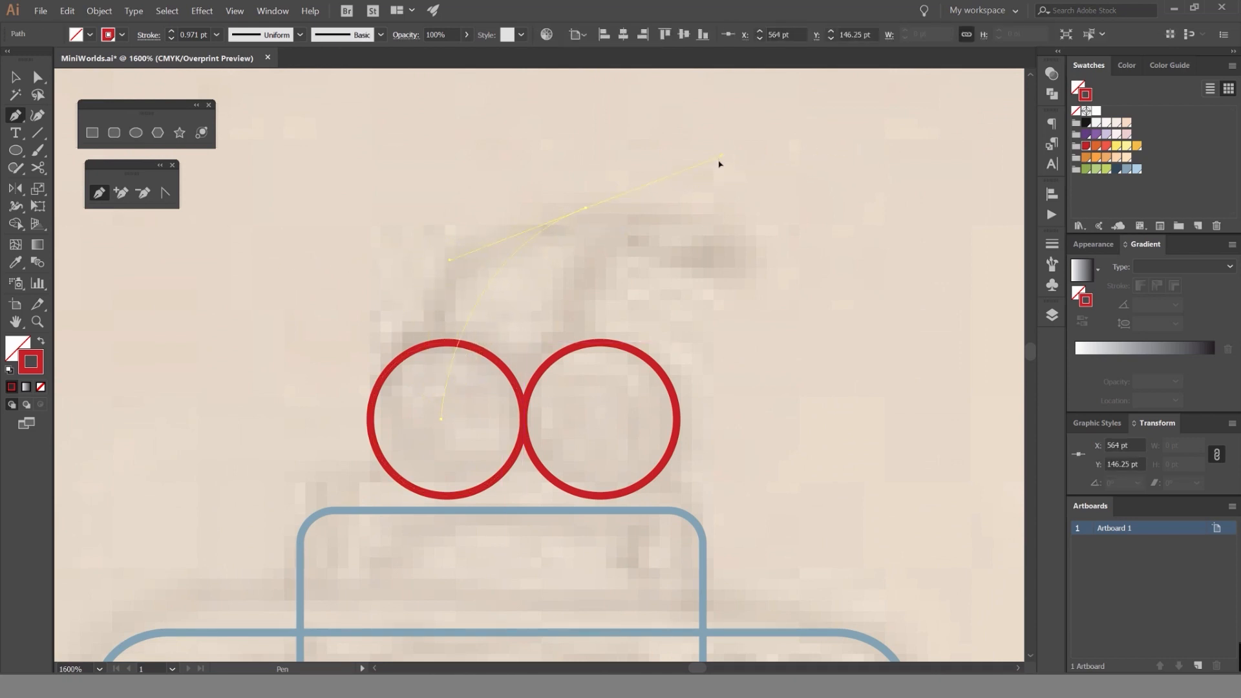
{"action": "left_click", "coordinate": [585, 208]}
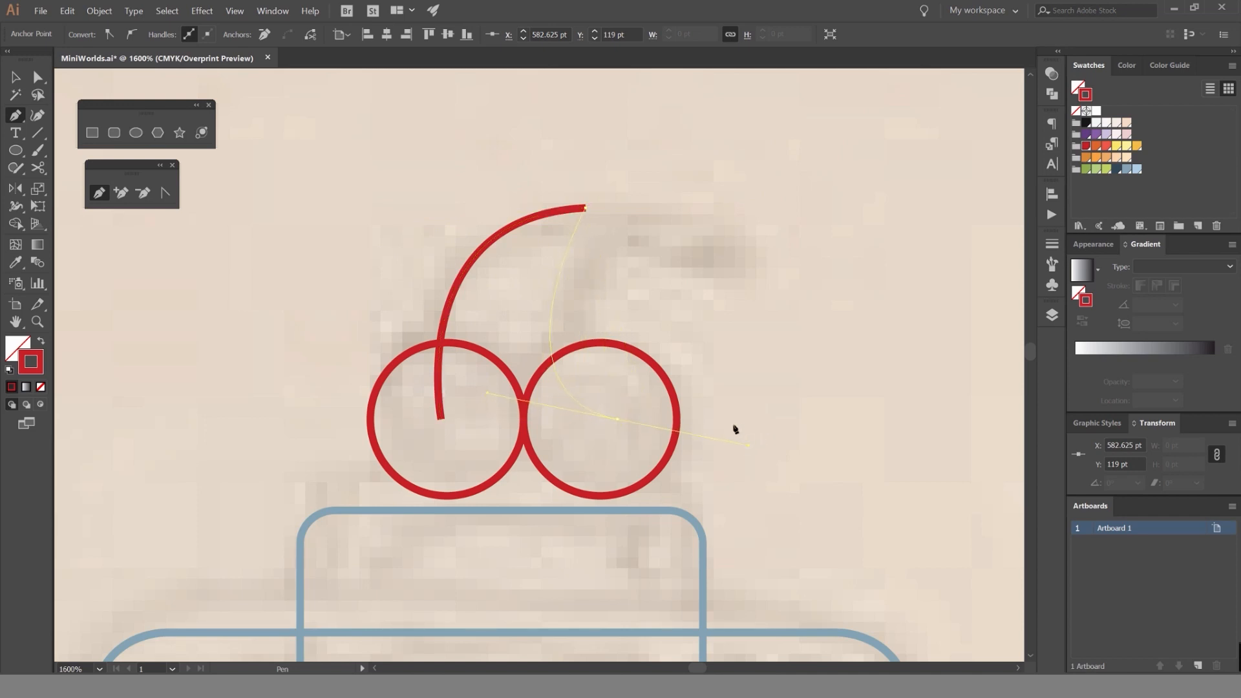
{"action": "key", "text": "v"}
{"action": "left_click", "coordinate": [612, 216]}
Shift the stem's peak slightly to the right and recolor the stem's stroke green.
{"action": "key", "text": "a"}
{"action": "left_click_drag", "start_coordinate": [585, 208], "coordinate": [640, 147]}
{"action": "key", "text": "v"}
{"action": "left_click", "coordinate": [620, 238]}
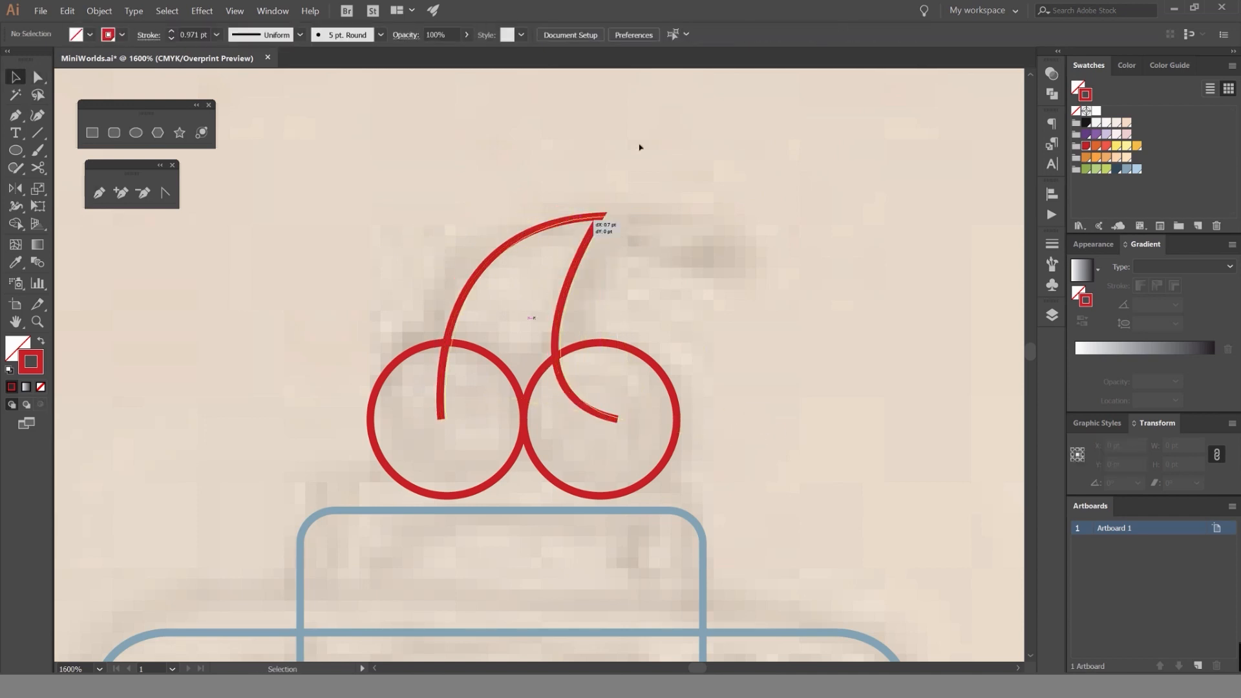
{"action": "key", "text": "a"}
{"action": "left_click", "coordinate": [1087, 171]}
{"action": "left_click", "coordinate": [773, 164]}
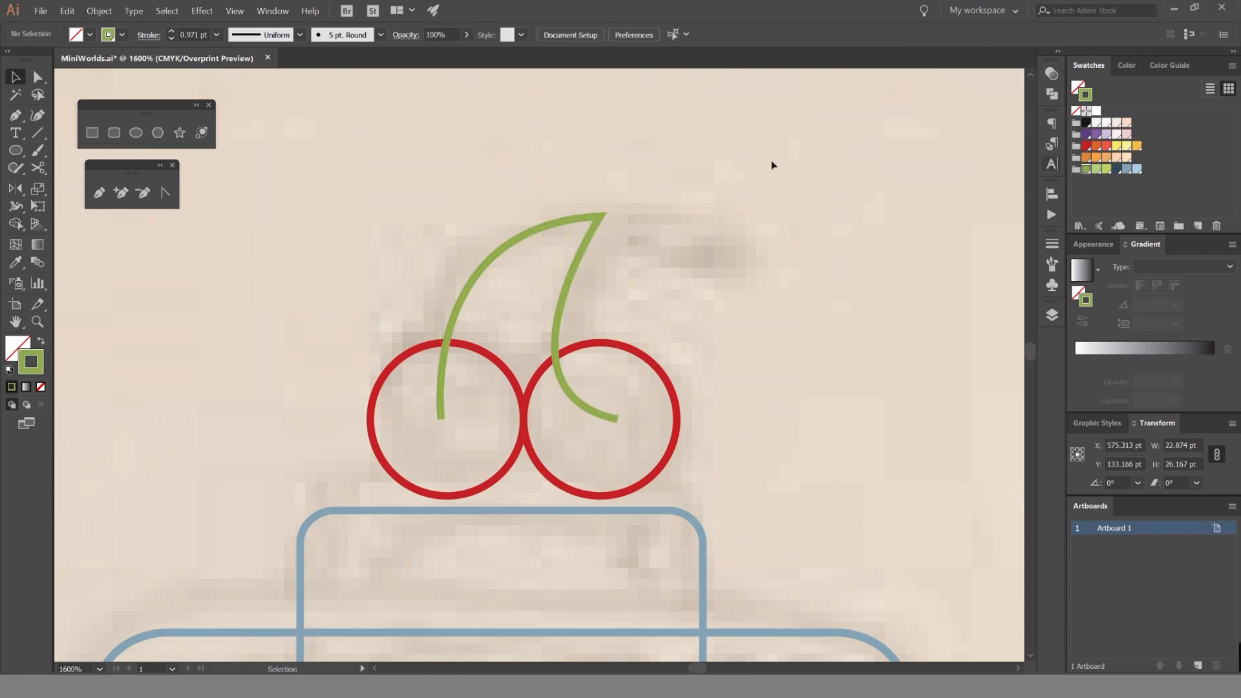
Swap both cherries' red outlines to fills and send the green stem behind them.
{"action": "left_click", "coordinate": [629, 349]}
{"action": "key", "text": "shift+x"}
{"action": "left_click", "coordinate": [396, 362]}
{"action": "key", "text": "shift+x"}
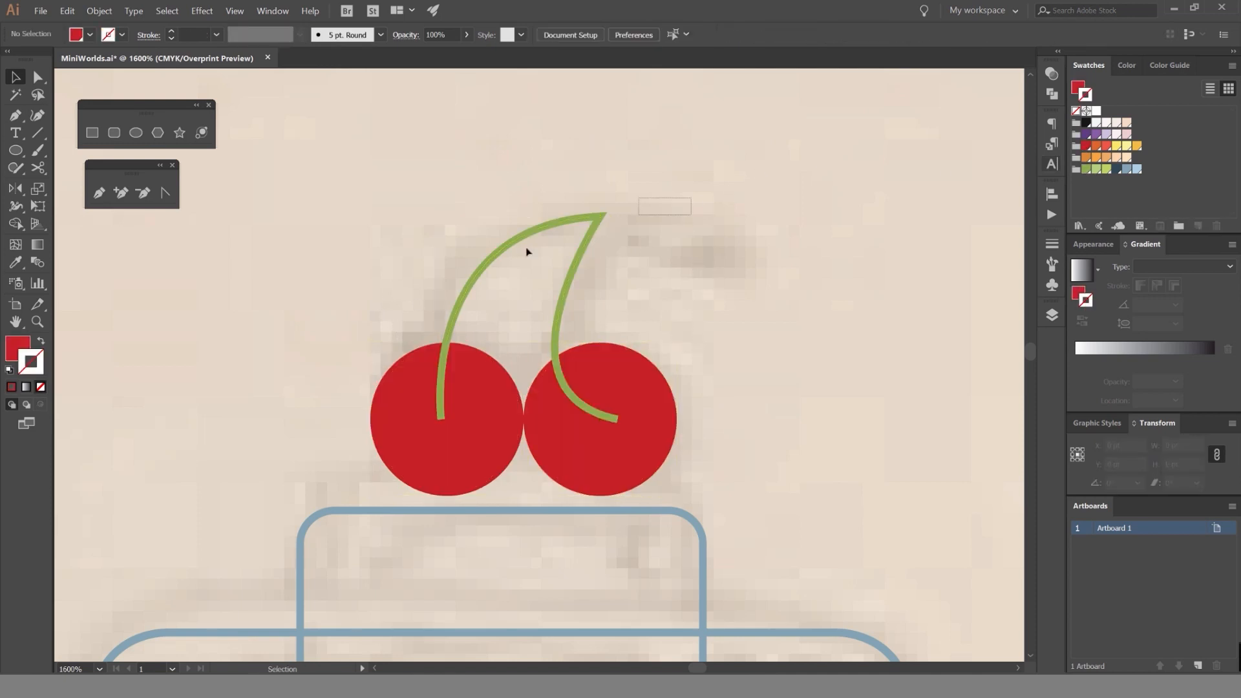
{"action": "left_click", "coordinate": [479, 269]}
{"action": "key", "text": "a"}
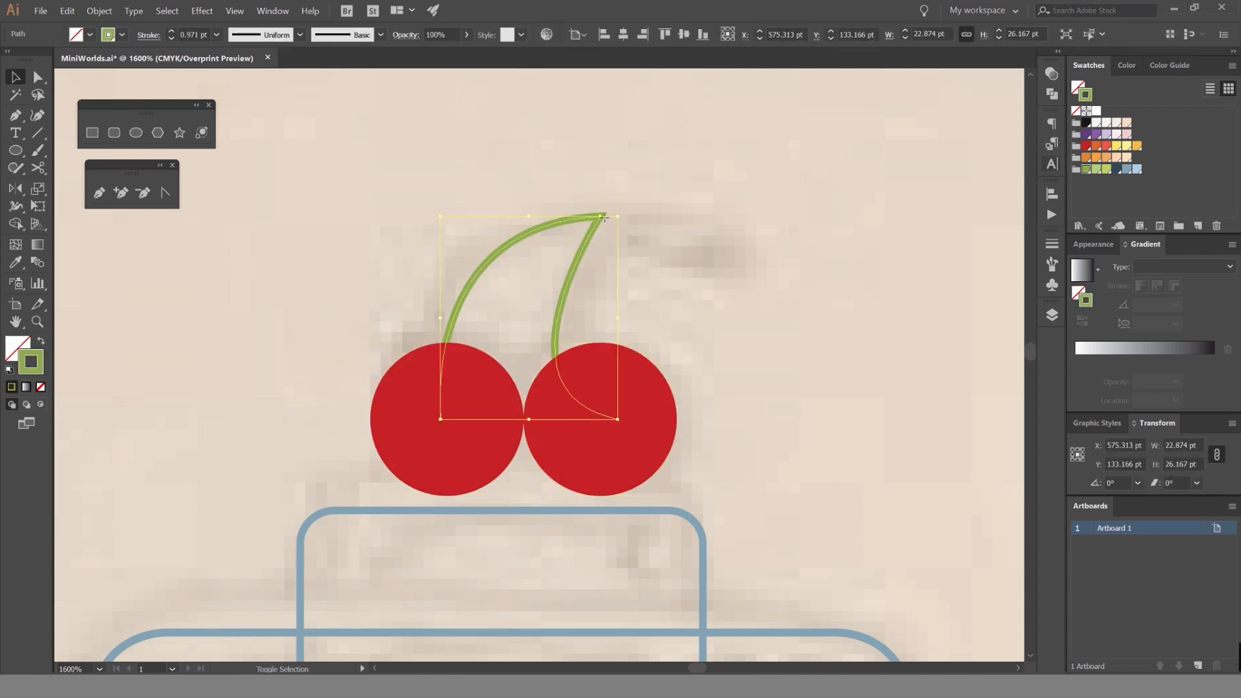
Draw a circle 4.5 pt wide centered on the cherry stem's peak and swap its green outline to a fill.
{"action": "key", "text": "shift+w"}
{"action": "key", "text": "v"}
{"action": "left_click", "coordinate": [708, 197]}
{"action": "left_click_drag", "start_coordinate": [706, 198], "coordinate": [632, 241]}
{"action": "scroll", "coordinate": [534, 258], "scroll_direction": "up", "scroll_amount": 1}
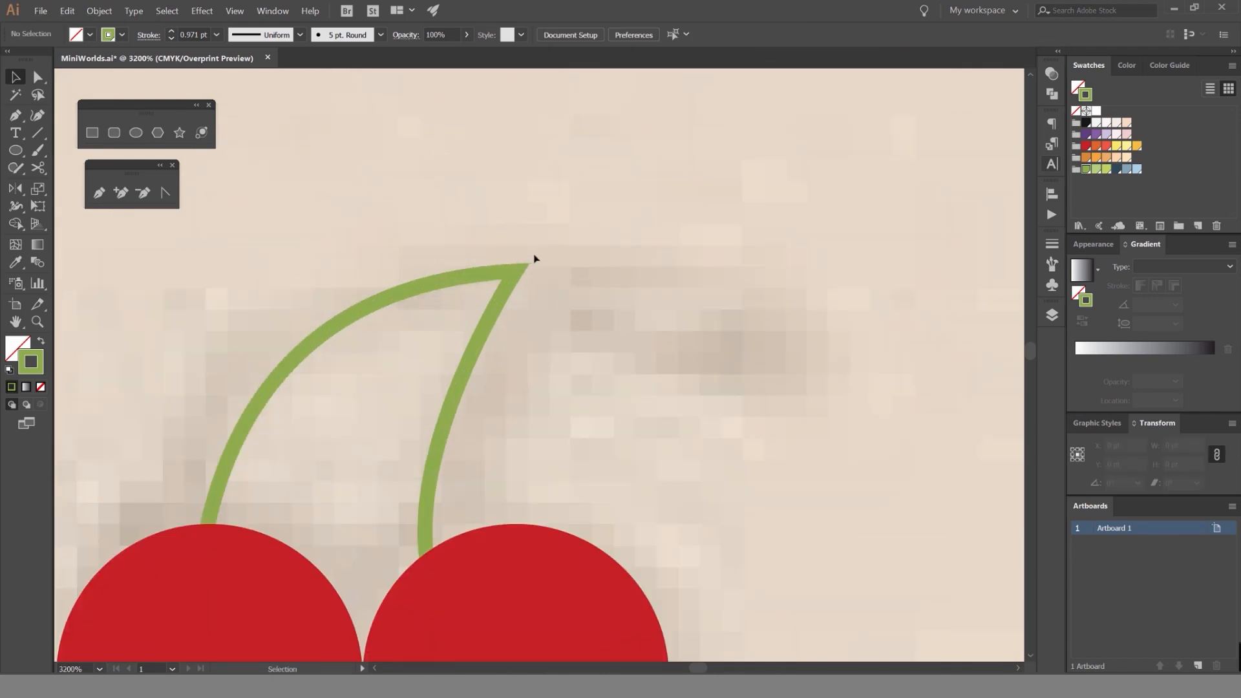
{"action": "key", "text": "l"}
{"action": "left_click_drag", "start_coordinate": [516, 271], "coordinate": [551, 276]}
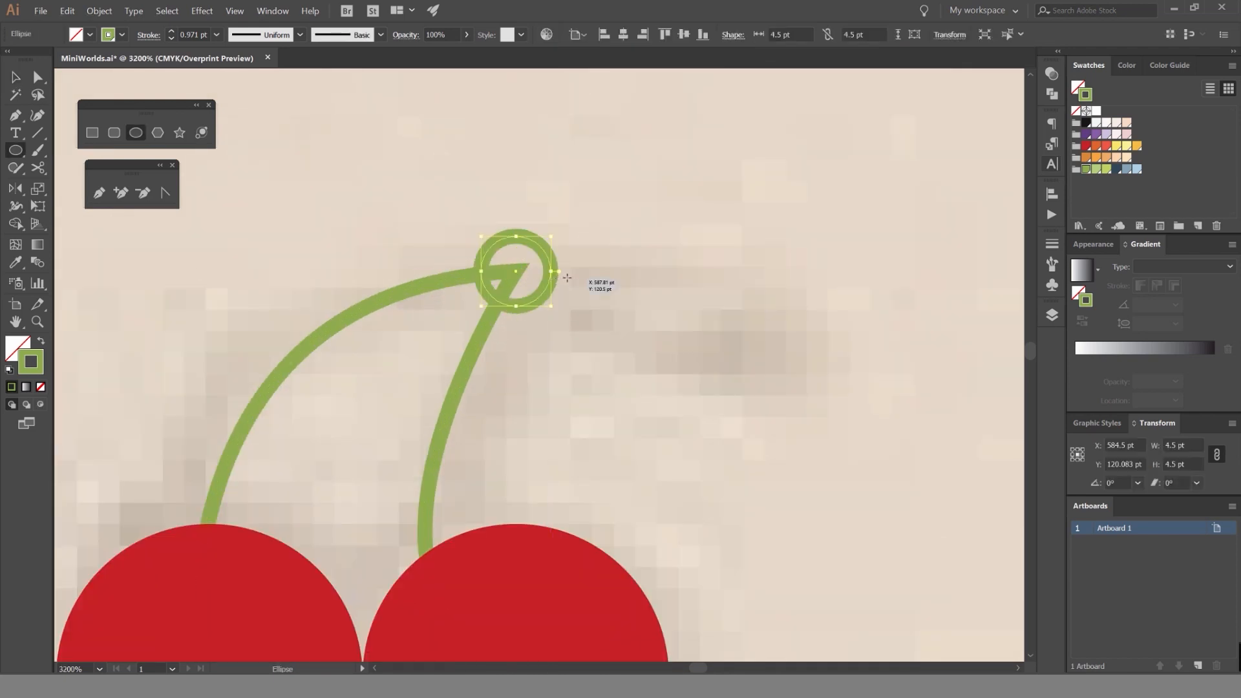
{"action": "key", "text": "shift+x"}
{"action": "key", "text": "v"}
{"action": "left_click", "coordinate": [629, 257]}
{"action": "scroll", "coordinate": [630, 256], "scroll_direction": "down", "scroll_amount": 7}
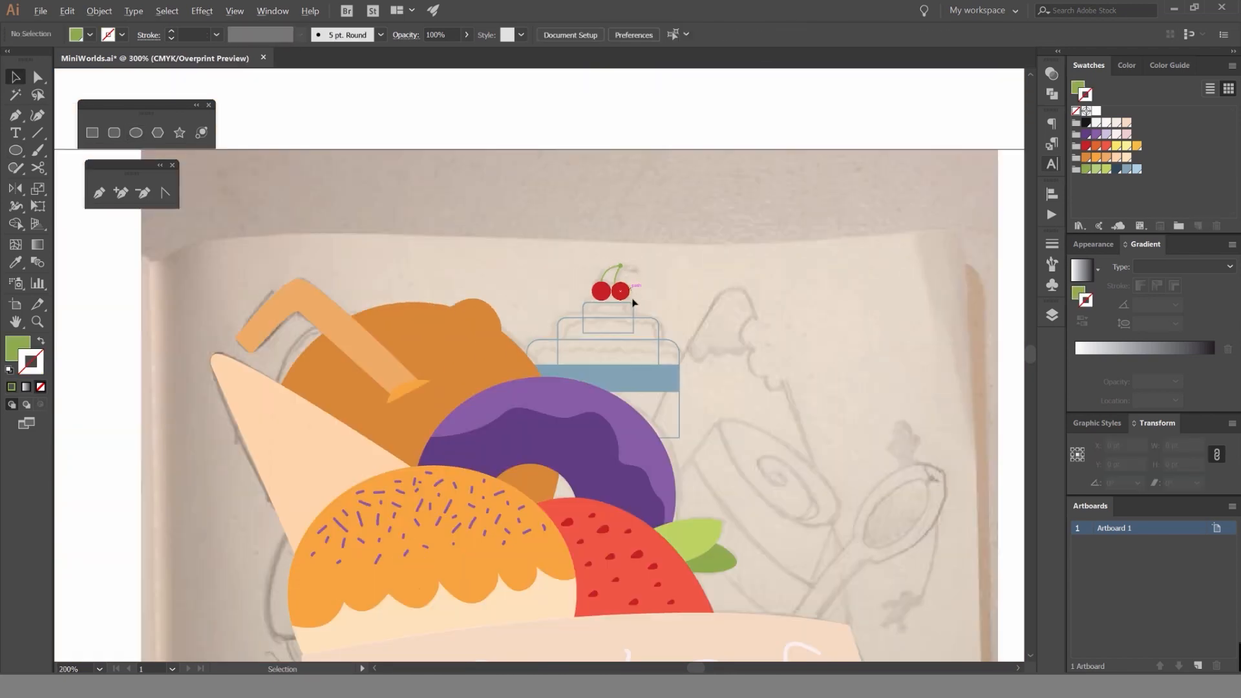
Draw a circle about 17.8 pt wide on the bottom tier's left edge, just below the rounded corner, with a dark blue outline.
{"action": "scroll", "coordinate": [617, 320], "scroll_direction": "up", "scroll_amount": 3}
{"action": "scroll", "coordinate": [617, 320], "scroll_direction": "up", "scroll_amount": 1}
{"action": "scroll", "coordinate": [674, 351], "scroll_direction": "down", "scroll_amount": 3}
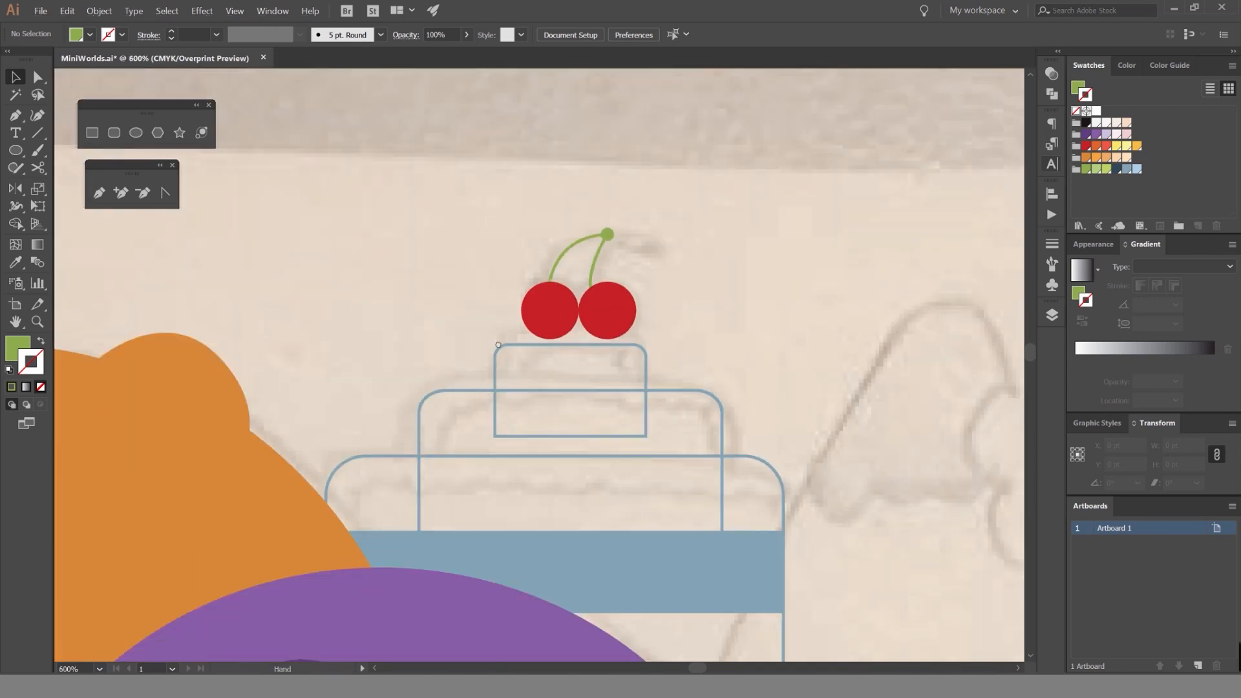
{"action": "scroll", "coordinate": [748, 299], "scroll_direction": "up", "scroll_amount": 2}
{"action": "left_click", "coordinate": [596, 304]}
{"action": "mouse_move", "coordinate": [664, 252]}
{"action": "left_mouse_down"}
{"action": "mouse_move", "coordinate": [598, 302]}
{"action": "mouse_move", "coordinate": [597, 289]}
{"action": "left_mouse_up"}
{"action": "mouse_move", "coordinate": [227, 319]}
{"action": "left_mouse_down"}
{"action": "mouse_move", "coordinate": [345, 282]}
{"action": "mouse_move", "coordinate": [457, 314]}
{"action": "left_mouse_up"}
{"action": "scroll", "coordinate": [349, 280], "scroll_direction": "up", "scroll_amount": 2}
{"action": "left_click", "coordinate": [391, 337]}
{"action": "scroll", "coordinate": [390, 337], "scroll_direction": "down", "scroll_amount": 1}
{"action": "left_click", "coordinate": [399, 290]}
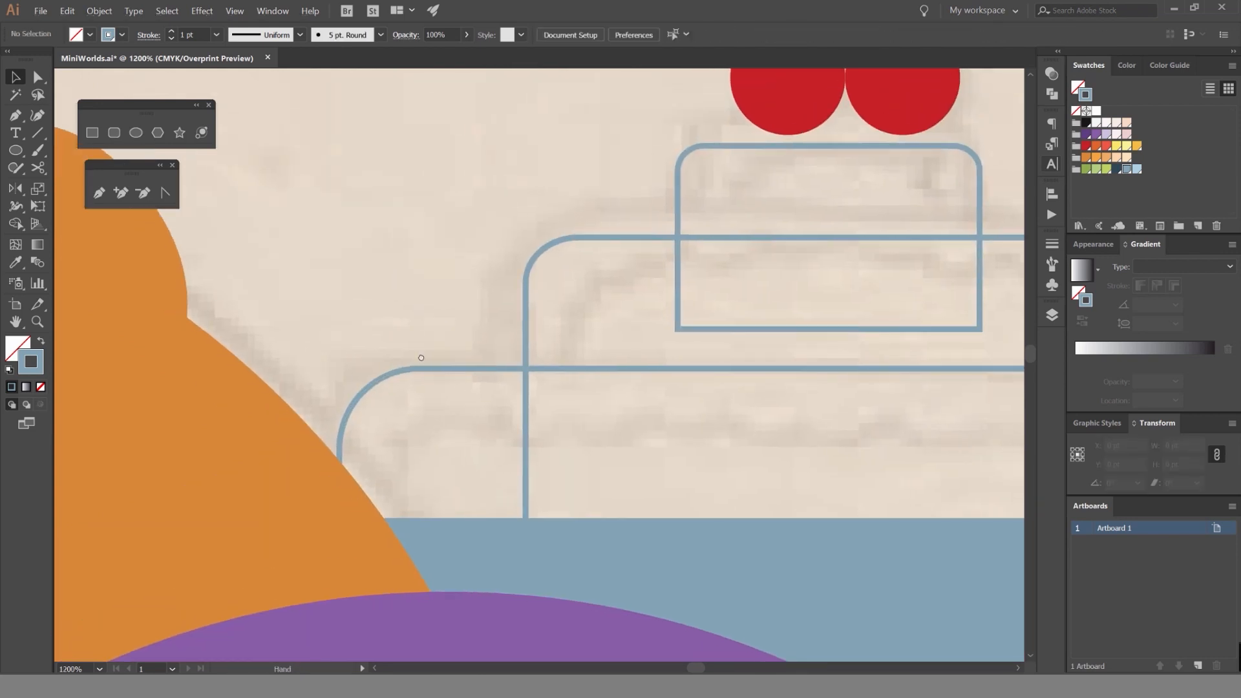
{"action": "left_click_drag", "start_coordinate": [420, 358], "coordinate": [454, 331]}
{"action": "scroll", "coordinate": [413, 304], "scroll_direction": "down", "scroll_amount": 1}
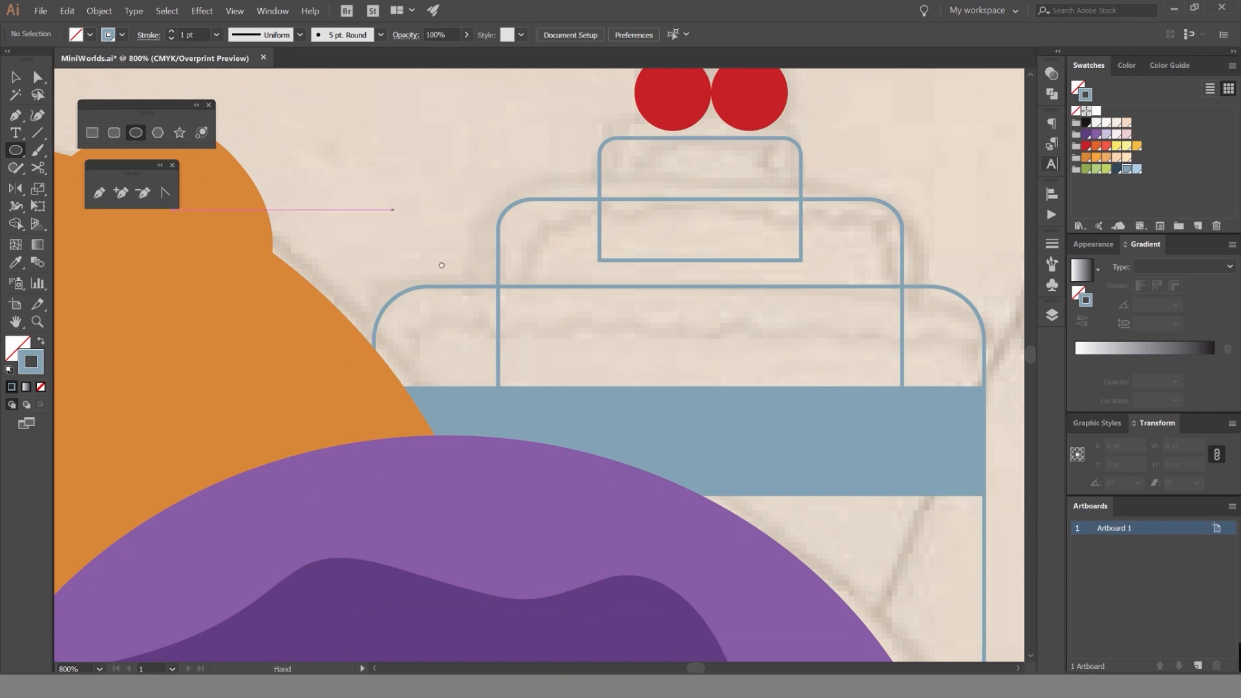
{"action": "left_click_drag", "start_coordinate": [441, 265], "coordinate": [420, 169]}
{"action": "scroll", "coordinate": [444, 331], "scroll_direction": "up", "scroll_amount": 1}
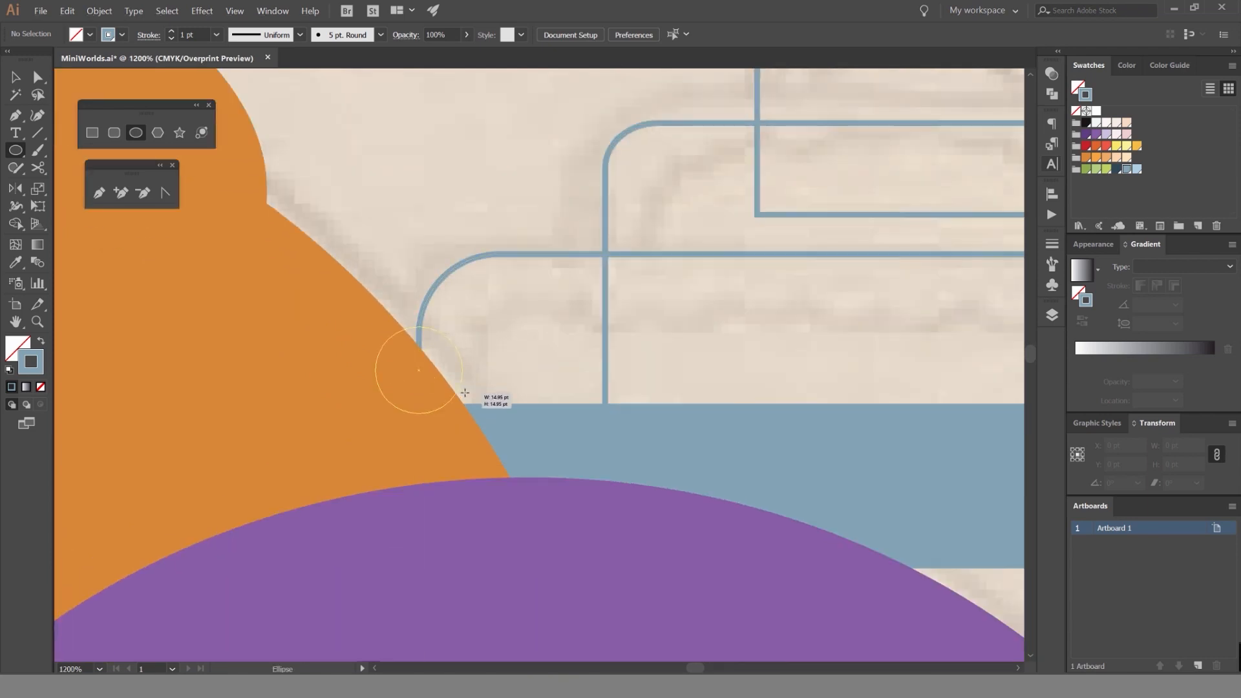
{"action": "mouse_move", "coordinate": [473, 393]}
{"action": "left_mouse_down"}
{"action": "mouse_move", "coordinate": [490, 379]}
{"action": "mouse_move", "coordinate": [459, 333]}
{"action": "left_mouse_up"}
{"action": "key", "text": "v"}
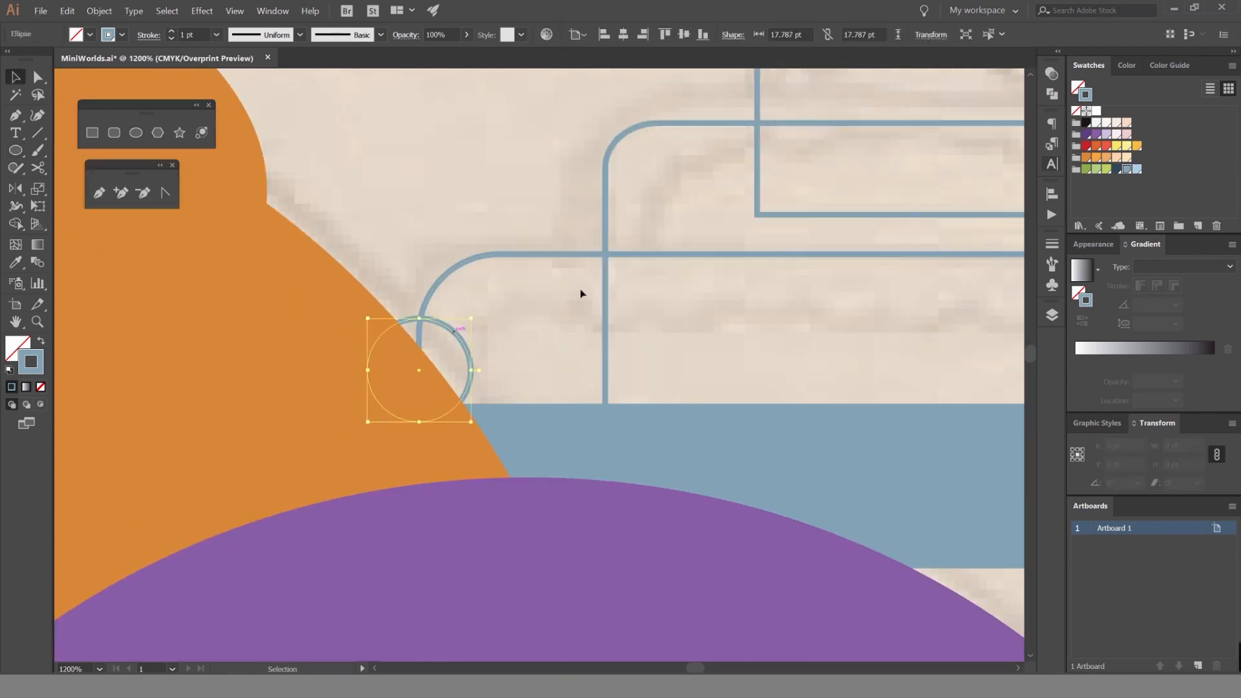
{"action": "left_click", "coordinate": [1116, 170]}
Swap the bottom tier's light blue outline and the new circle's dark blue outline to fills.
{"action": "left_click", "coordinate": [560, 247]}
{"action": "left_click", "coordinate": [561, 254]}
{"action": "key", "text": "shift+x"}
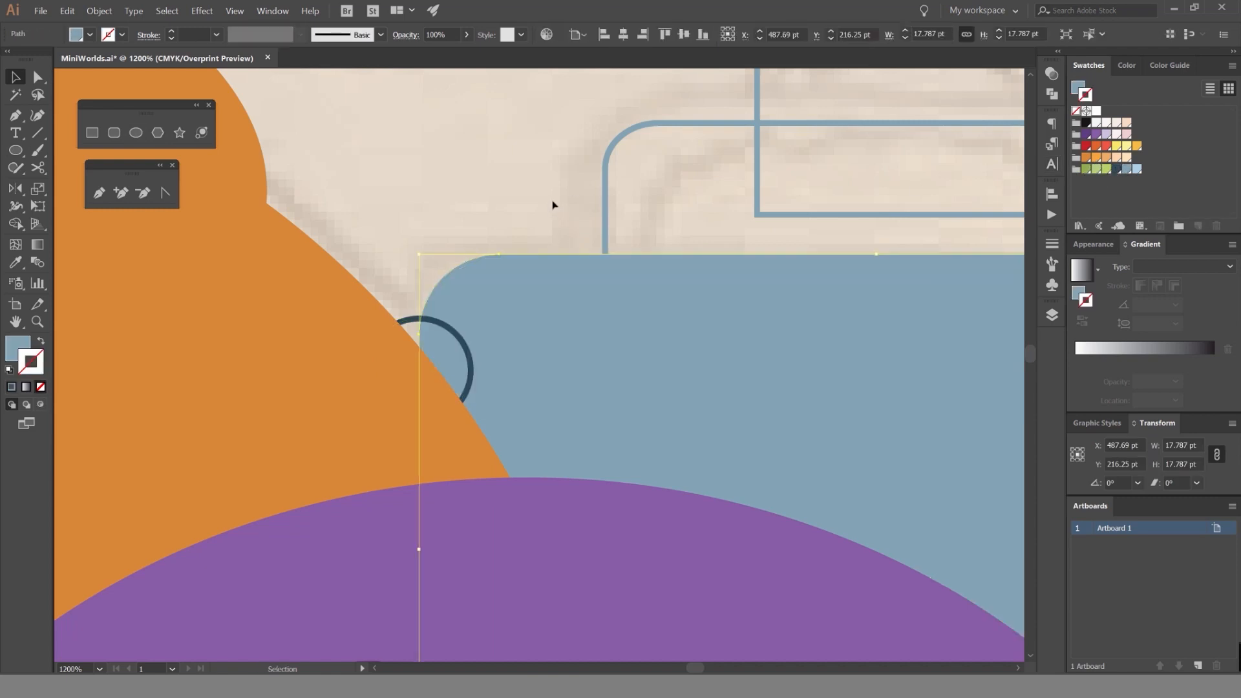
{"action": "left_click", "coordinate": [552, 203]}
{"action": "left_click", "coordinate": [412, 320]}
{"action": "key", "text": "shift+x"}
{"action": "left_click", "coordinate": [455, 244]}
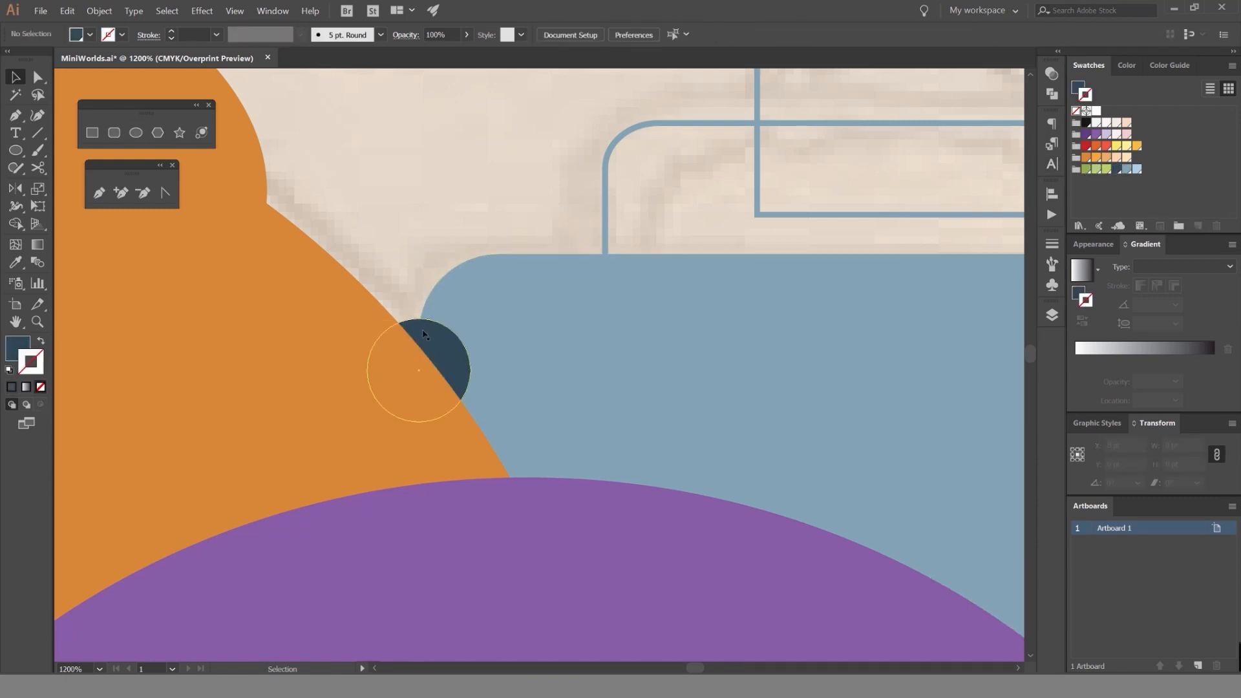
Duplicate the dark blue circle up the tier's left edge and repeat overlapping copies rightward along the entire top edge.
{"action": "left_click_drag", "start_coordinate": [436, 343], "coordinate": [484, 239]}
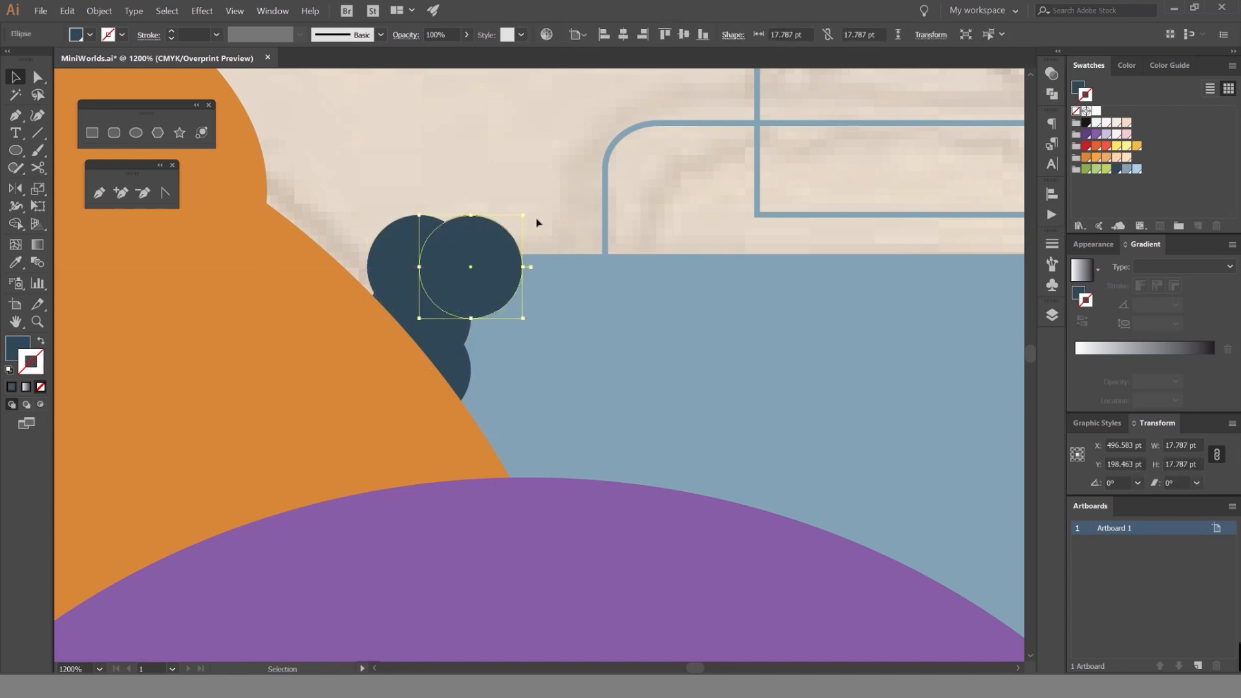
{"action": "key", "text": "ctrl+d"}
{"action": "key", "text": "ctrl+d"}
{"action": "scroll", "coordinate": [540, 211], "scroll_direction": "right", "scroll_amount": 5}
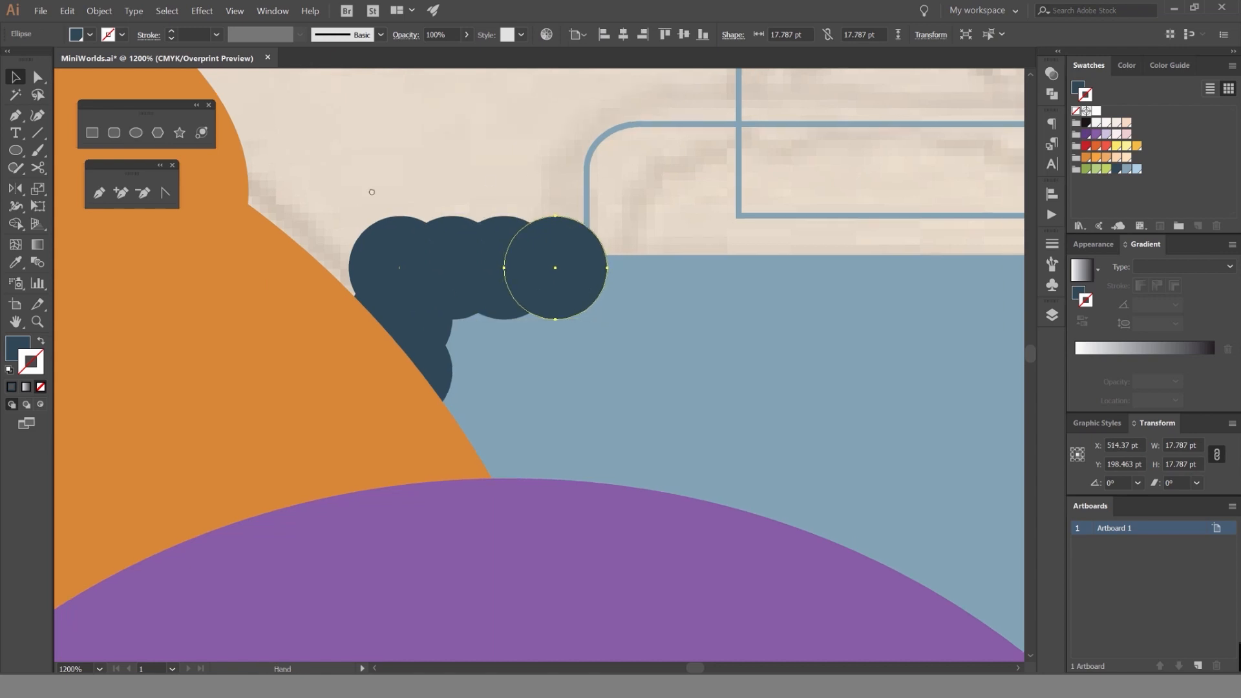
{"action": "key", "text": "ctrl+d"}
{"action": "key", "text": "ctrl+d"}
{"action": "key", "text": "ctrl+d"}
{"action": "key", "text": "ctrl+d"}
{"action": "key", "text": "ctrl+d"}
{"action": "key", "text": "ctrl+d"}
{"action": "key", "text": "ctrl+d"}
{"action": "key", "text": "ctrl+d"}
{"action": "key", "text": "ctrl+d"}
{"action": "key", "text": "ctrl+d"}
{"action": "key", "text": "ctrl+d"}
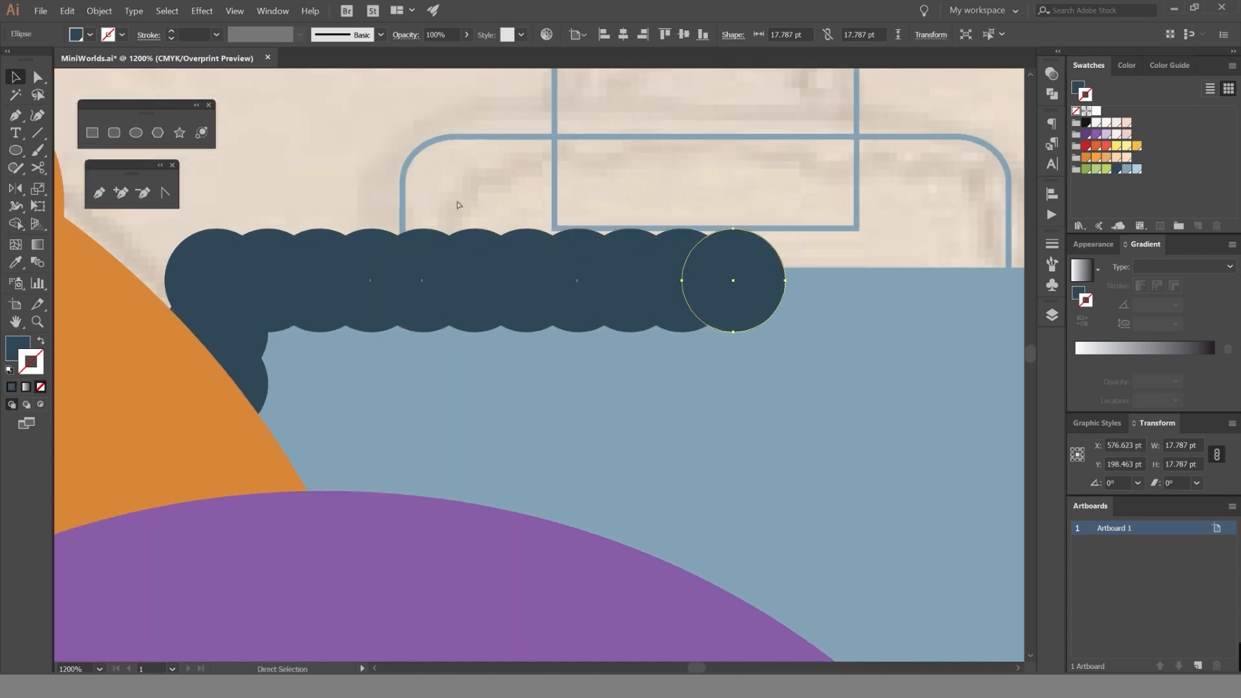
{"action": "left_click_drag", "start_coordinate": [598, 213], "coordinate": [343, 224]}
{"action": "key", "text": "ctrl+d"}
{"action": "key", "text": "ctrl+d"}
{"action": "key", "text": "ctrl+d"}
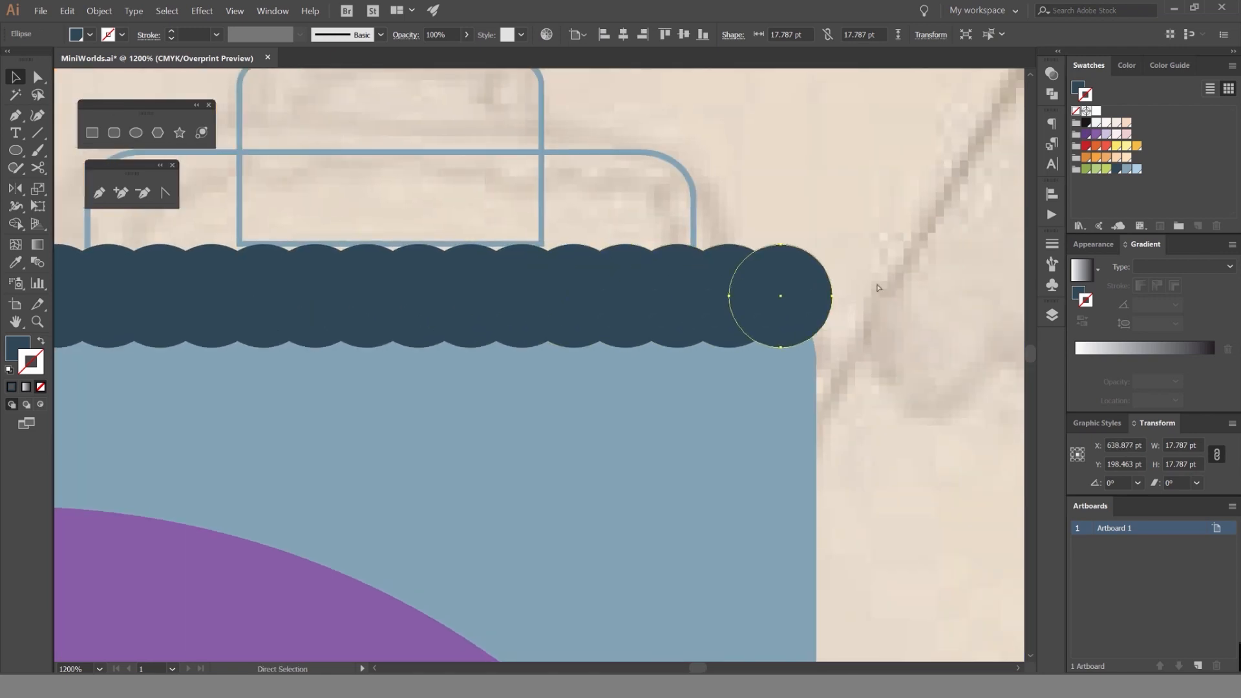
{"action": "key", "text": "ctrl+d"}
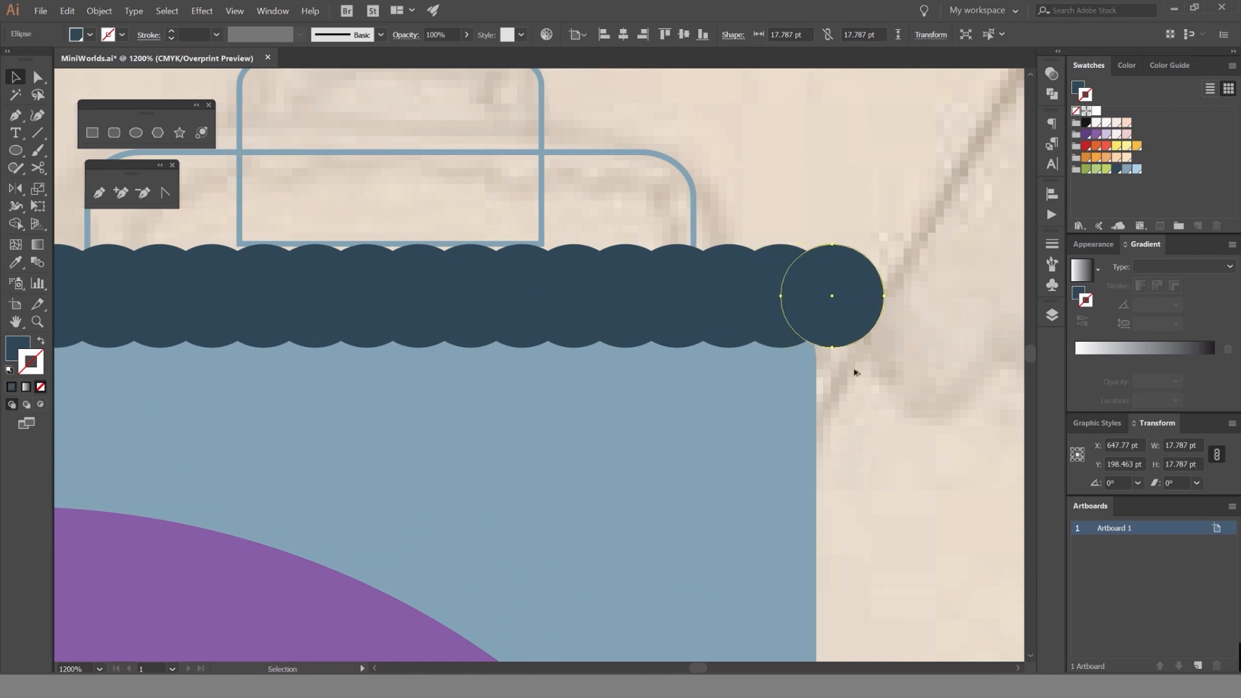
Shift the last circle left over the tier's upper-right corner and repeat overlapping copies of it down the entire right edge.
{"action": "left_click_drag", "start_coordinate": [854, 317], "coordinate": [846, 347]}
{"action": "scroll", "coordinate": [867, 332], "scroll_direction": "down", "scroll_amount": 2}
{"action": "key", "text": "ctrl+d"}
{"action": "key", "text": "ctrl+d"}
{"action": "key", "text": "ctrl+d"}
{"action": "key", "text": "ctrl+d"}
{"action": "key", "text": "ctrl+d"}
{"action": "key", "text": "ctrl+d"}
{"action": "key", "text": "ctrl+d"}
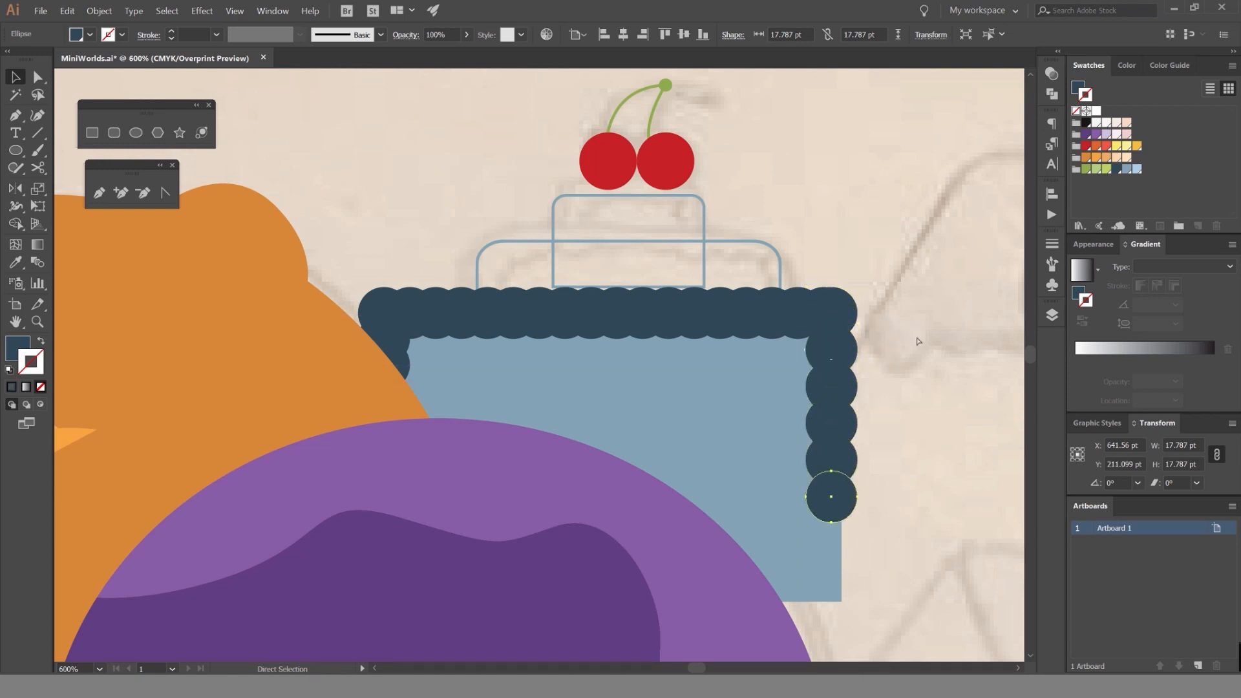
{"action": "left_click_drag", "start_coordinate": [916, 383], "coordinate": [769, 274]}
{"action": "left_click", "coordinate": [778, 276]}
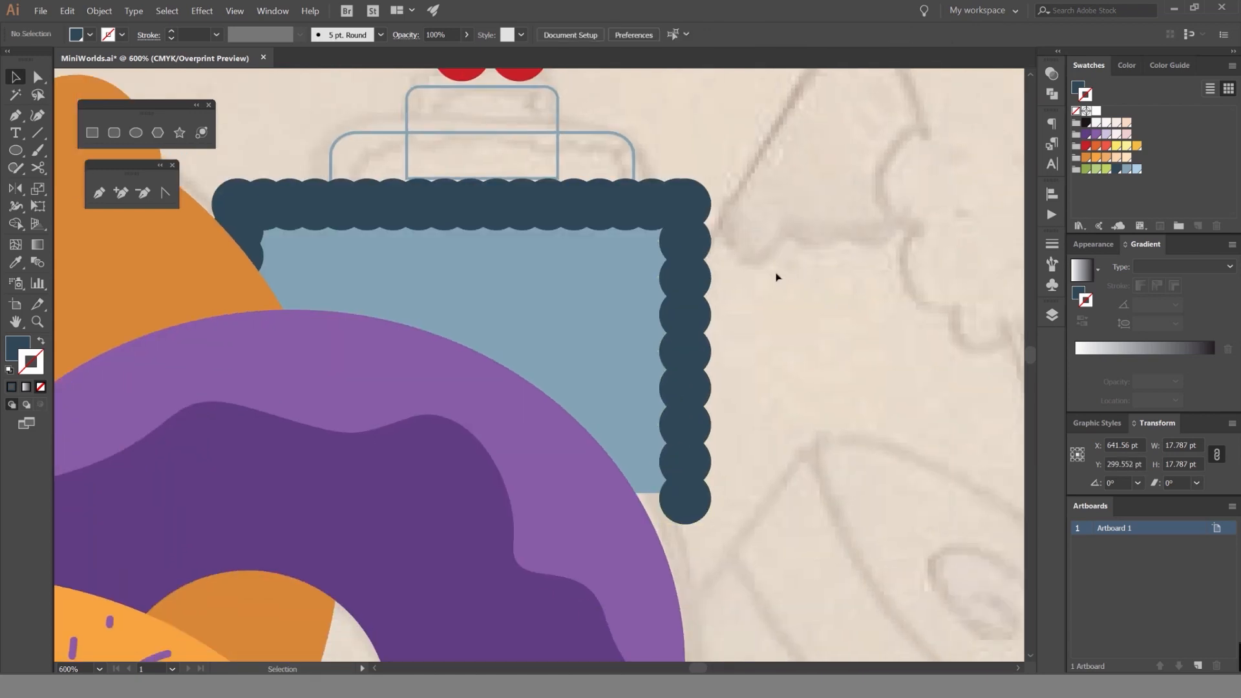
{"action": "left_click", "coordinate": [693, 243]}
{"action": "left_click", "coordinate": [623, 368]}
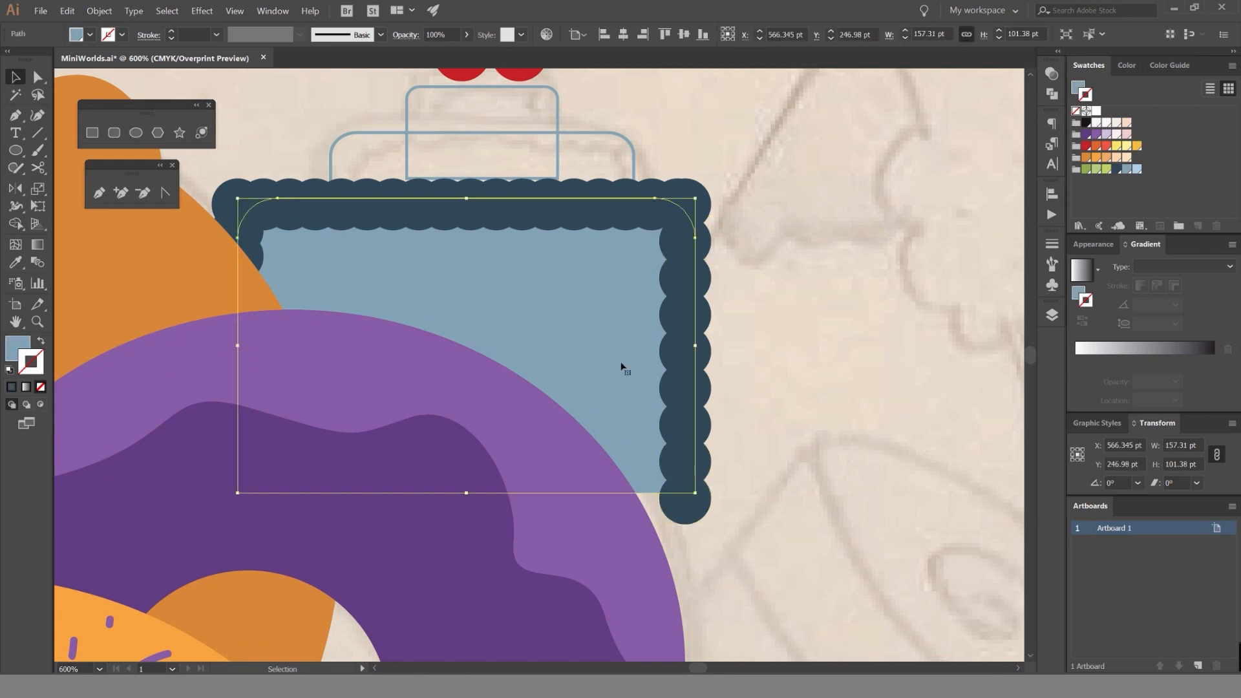
{"action": "left_click", "coordinate": [782, 196]}
{"action": "left_click_drag", "start_coordinate": [689, 97], "coordinate": [502, 147]}
{"action": "left_click_drag", "start_coordinate": [675, 70], "coordinate": [681, 171]}
{"action": "left_click_drag", "start_coordinate": [681, 170], "coordinate": [441, 242]}
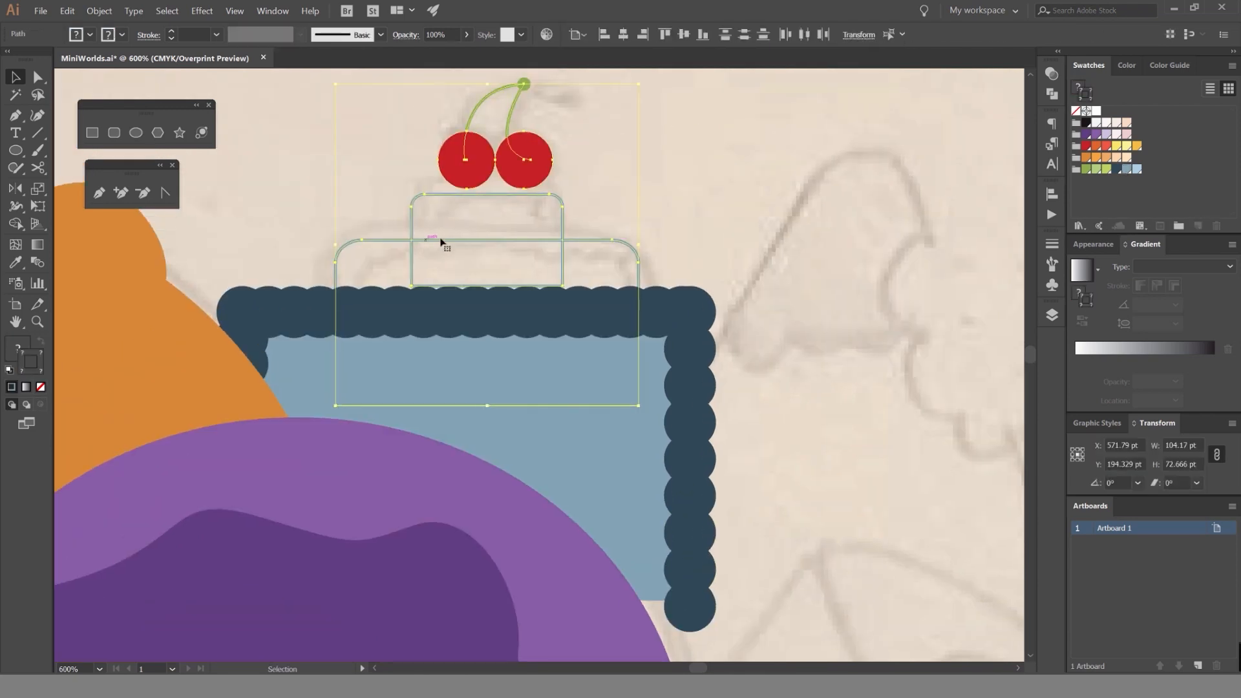
{"action": "left_click", "coordinate": [736, 244]}
{"action": "scroll", "coordinate": [737, 244], "scroll_direction": "down", "scroll_amount": 1}
{"action": "left_click", "coordinate": [595, 378]}
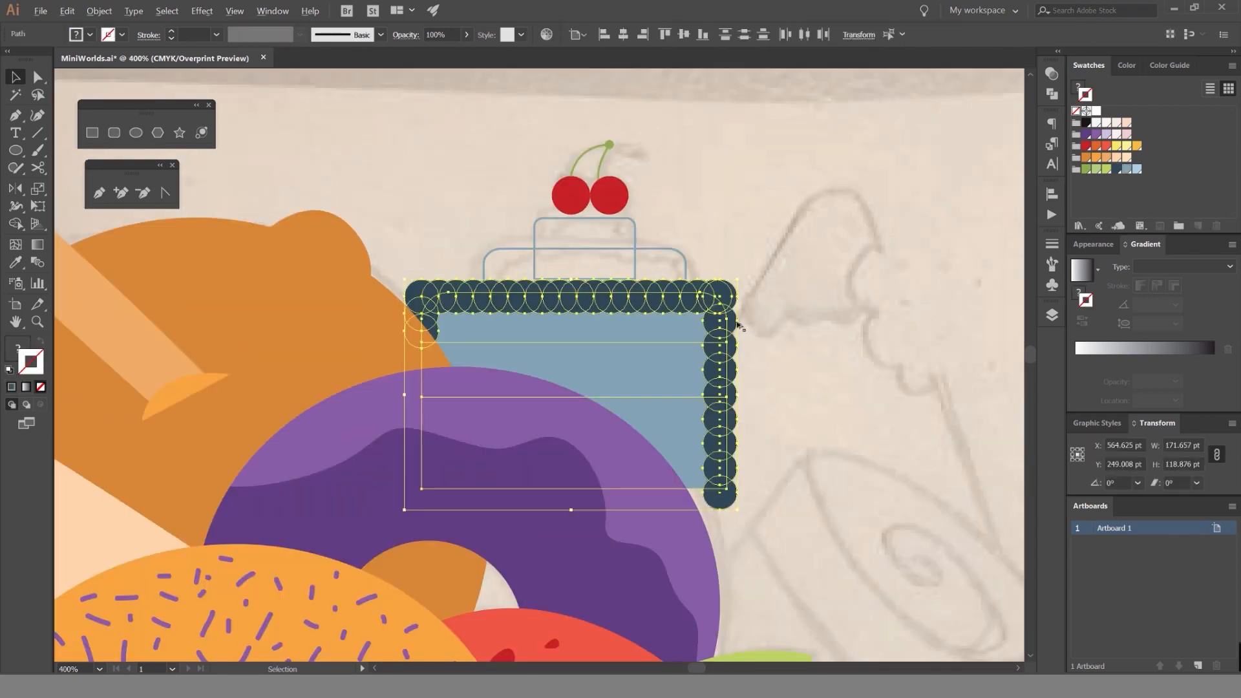
{"action": "scroll", "coordinate": [738, 327], "scroll_direction": "up", "scroll_amount": 2}
Select all the dark blue border circles by their shared fill color.
{"action": "left_click", "coordinate": [711, 275]}
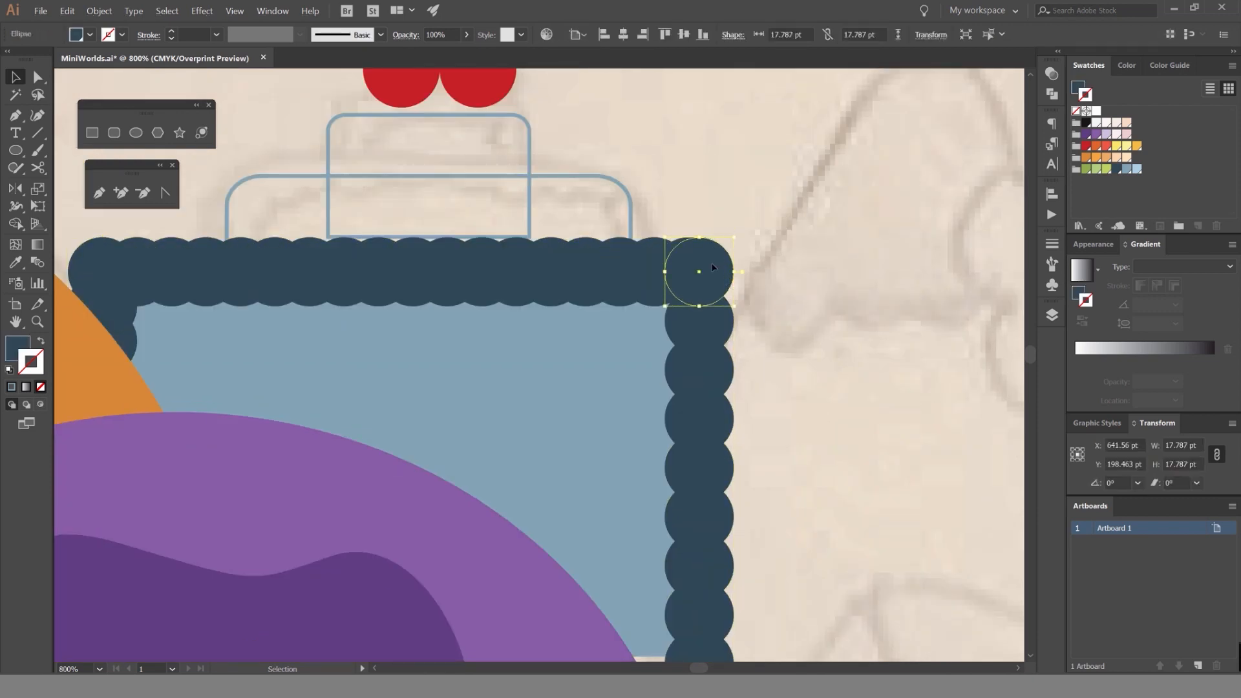
{"action": "left_click", "coordinate": [166, 11]}
{"action": "mouse_move", "coordinate": [194, 113]}
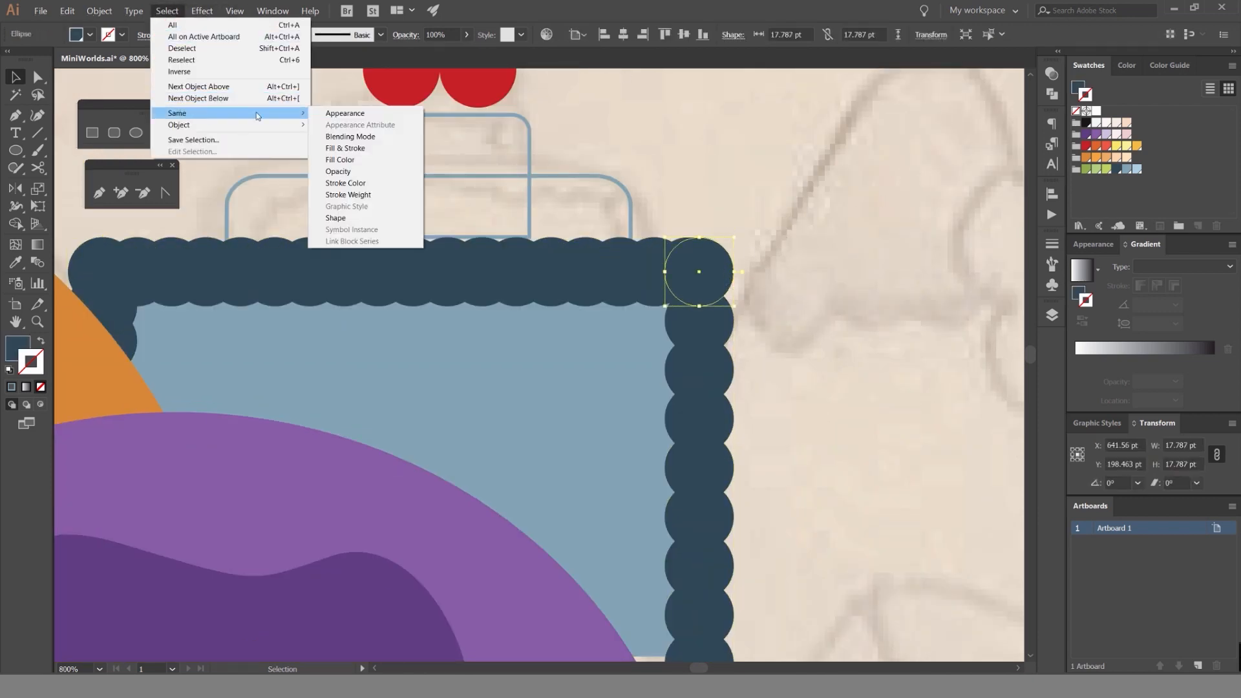
{"action": "left_click", "coordinate": [349, 159]}
Try moving all the selected border circles upward together, and undo the move.
{"action": "left_click_drag", "start_coordinate": [698, 274], "coordinate": [710, 192]}
{"action": "scroll", "coordinate": [710, 193], "scroll_direction": "down", "scroll_amount": 2}
{"action": "key", "text": "ctrl+z"}
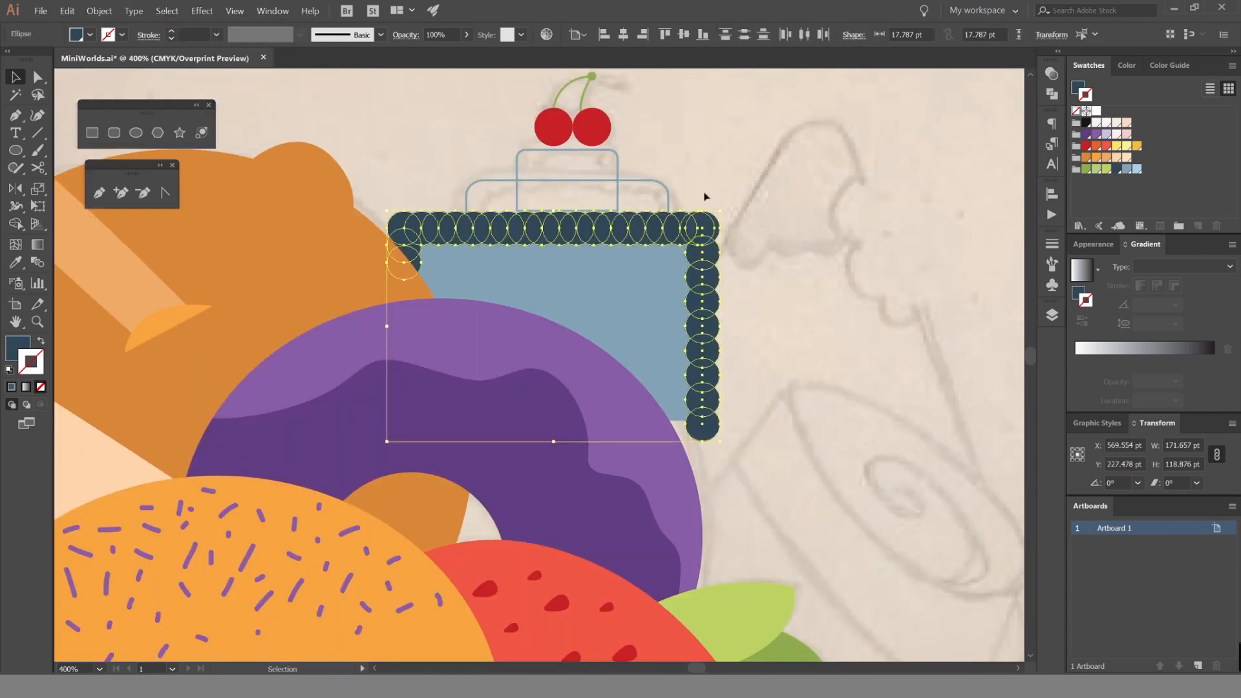
Unite the selected dark blue circles into a single scalloped border shape with Pathfinder.
{"action": "scroll", "coordinate": [743, 184], "scroll_direction": "up", "scroll_amount": 2}
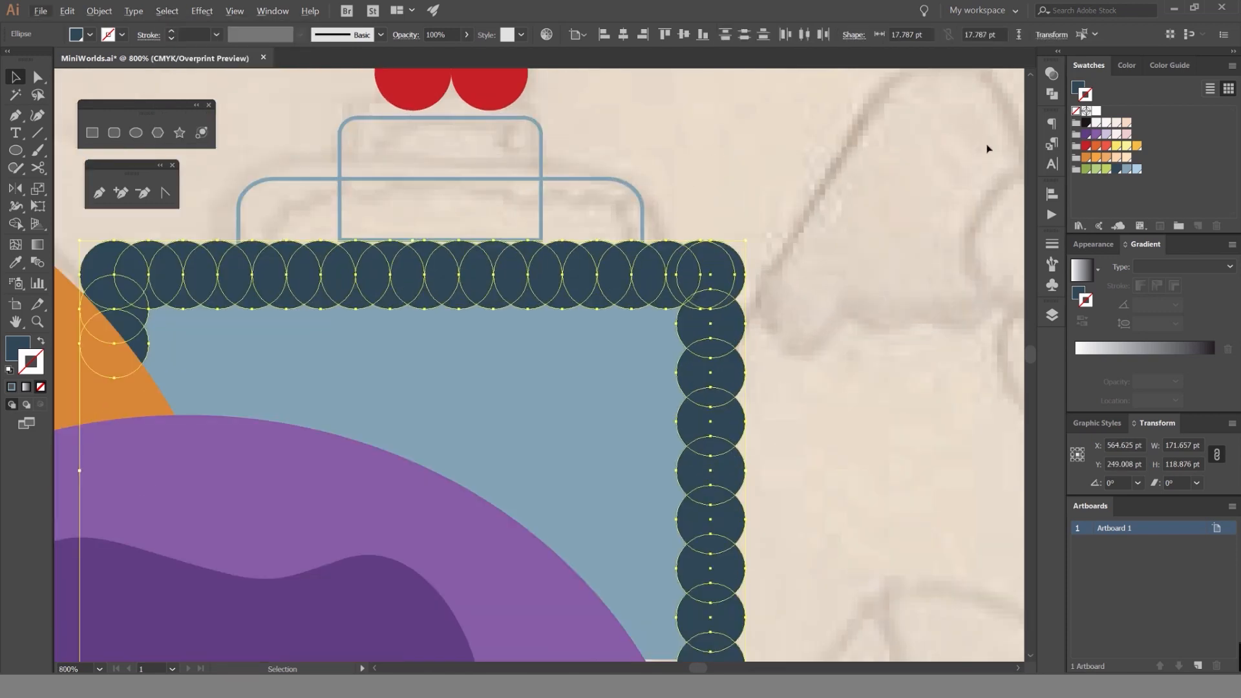
{"action": "left_click", "coordinate": [1054, 122]}
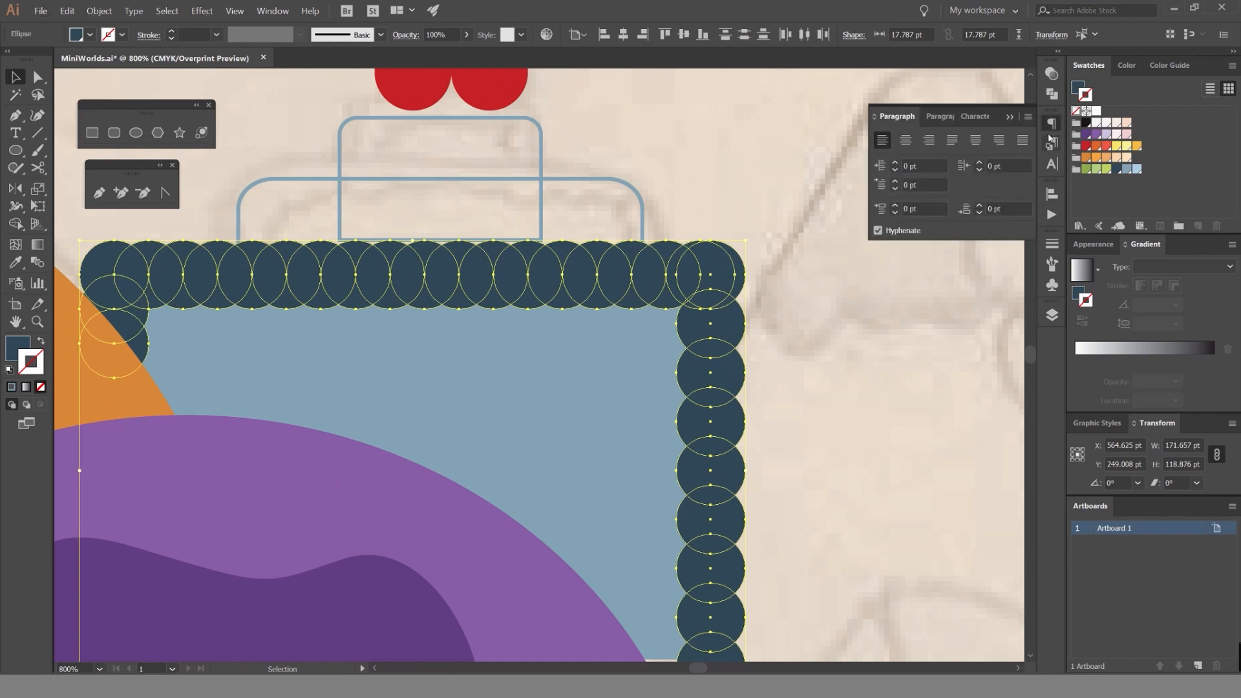
{"action": "left_click", "coordinate": [1052, 94]}
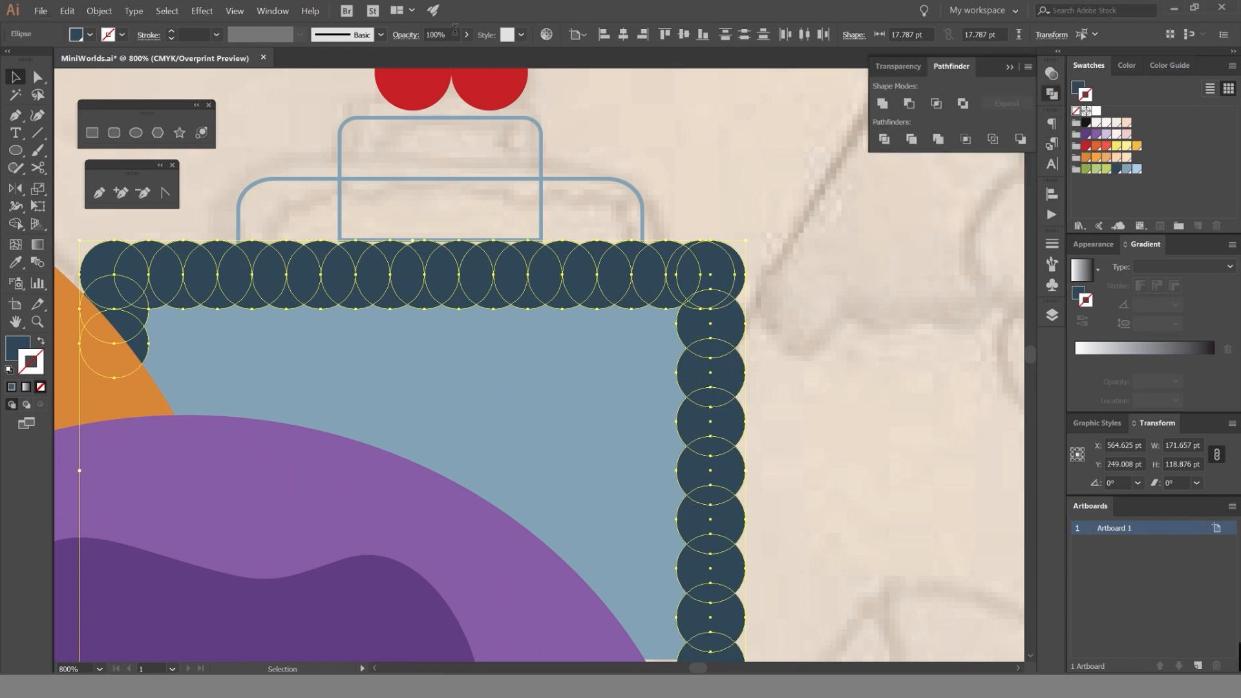
{"action": "left_click", "coordinate": [272, 11]}
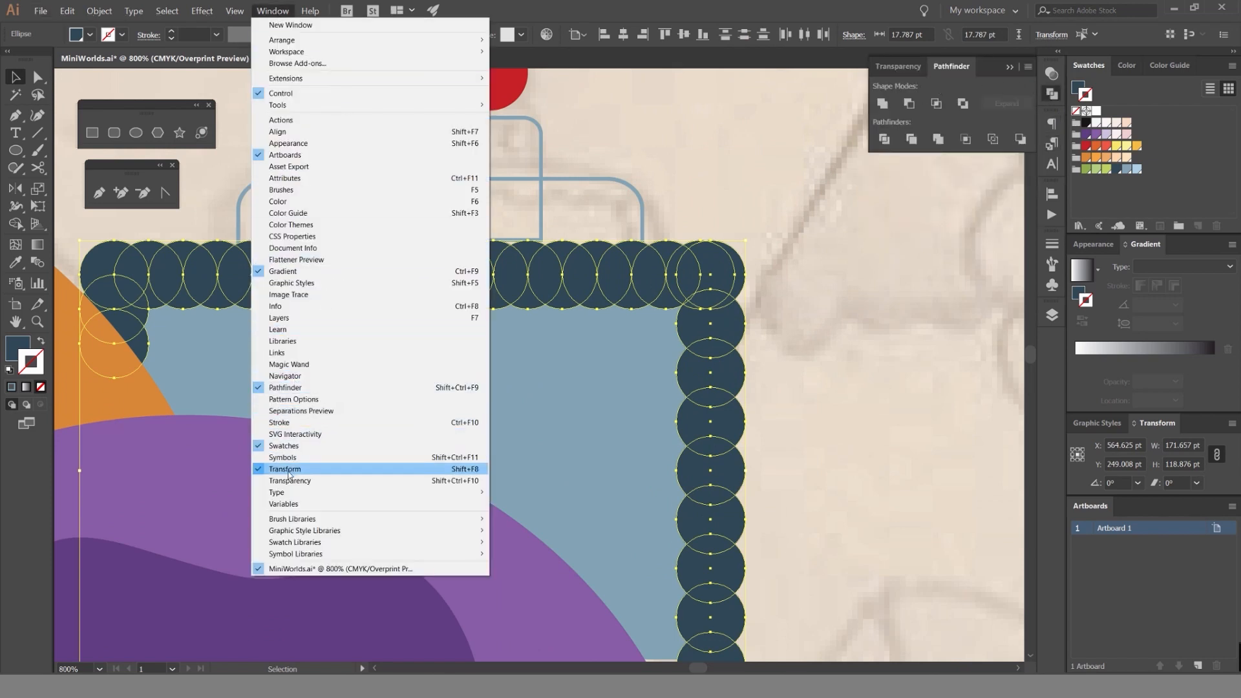
{"action": "left_click", "coordinate": [309, 390]}
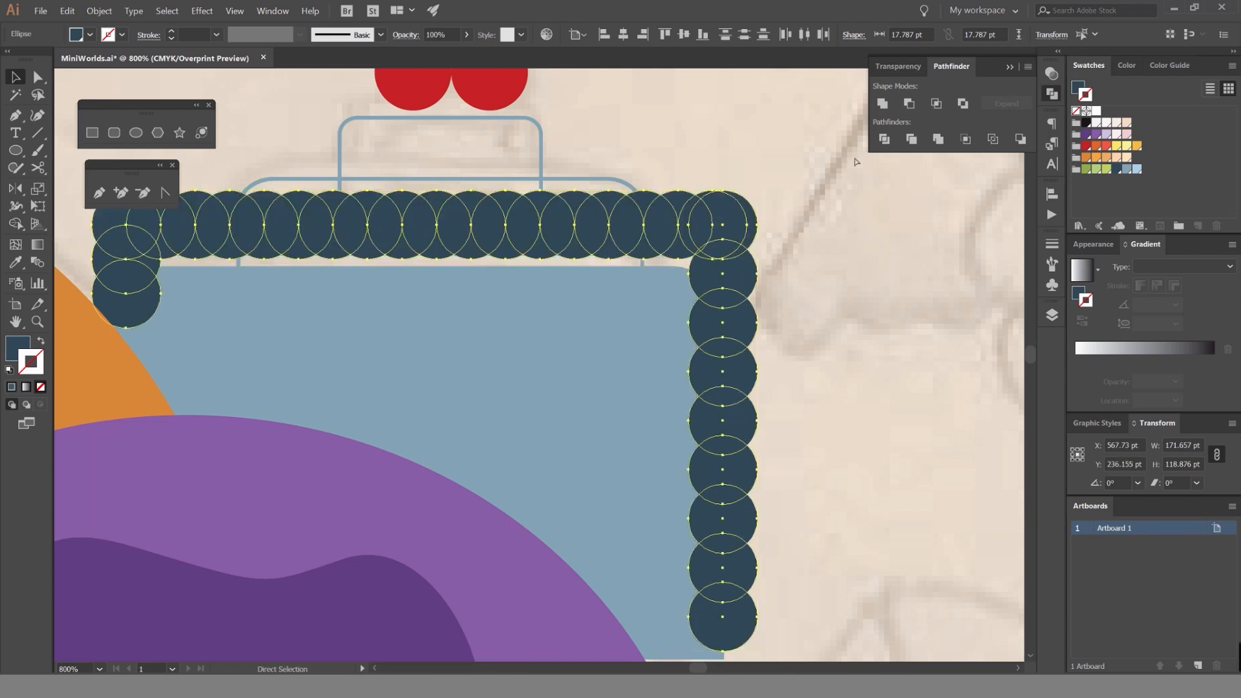
{"action": "left_click", "coordinate": [881, 104]}
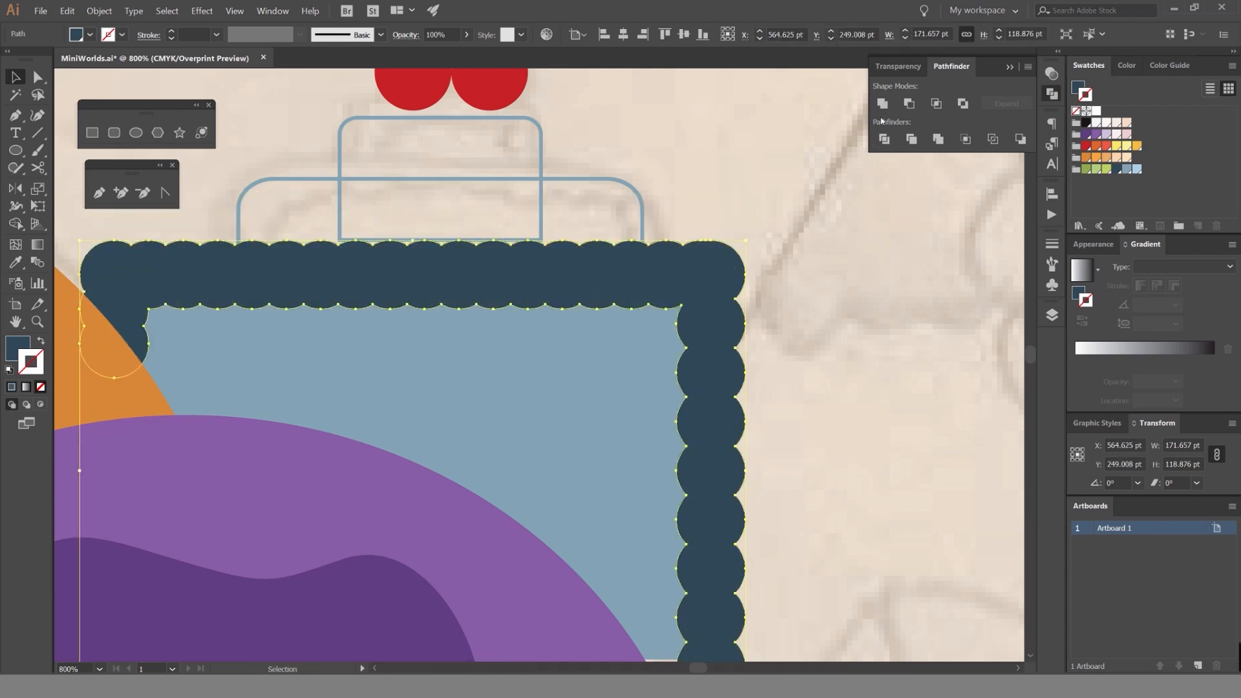
Try moving the united scalloped border upward off the tier, and undo the move.
{"action": "left_click_drag", "start_coordinate": [722, 264], "coordinate": [738, 159]}
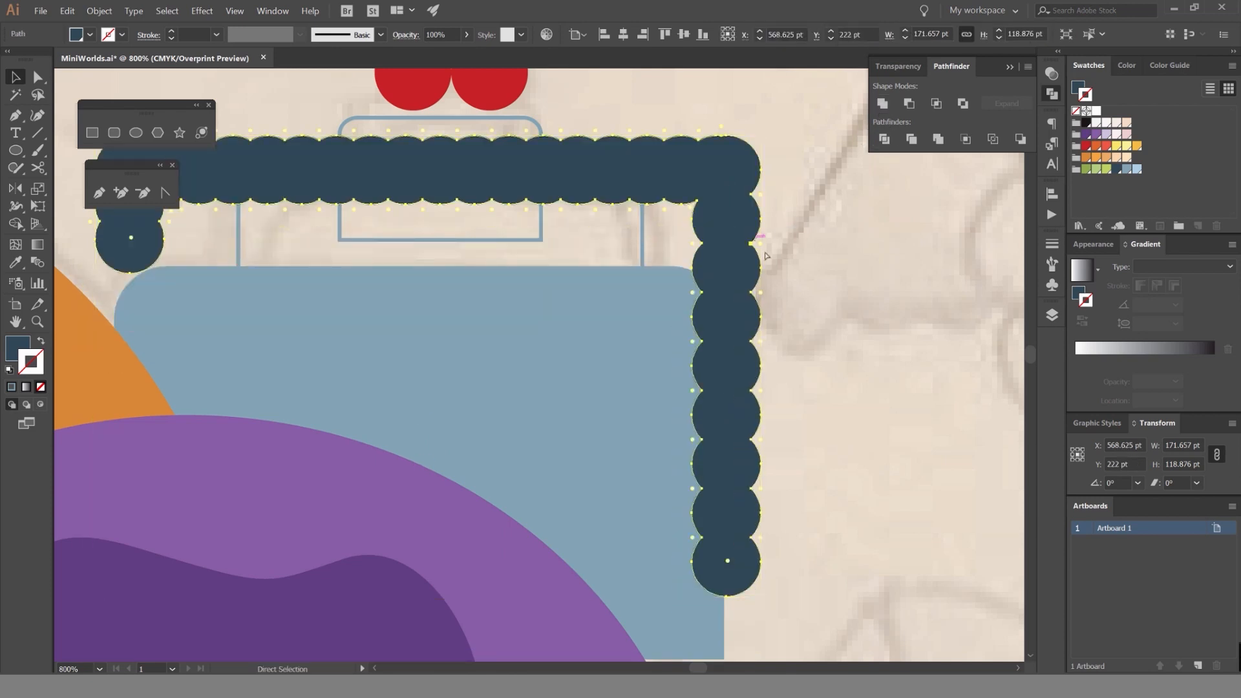
{"action": "key", "text": "ctrl+z"}
{"action": "left_click", "coordinate": [724, 278]}
{"action": "left_click", "coordinate": [749, 274]}
Trim away the scalloped border's parts outside the bottom tier with the Shape Builder, keeping only the inner scallops.
{"action": "left_click", "coordinate": [721, 275]}
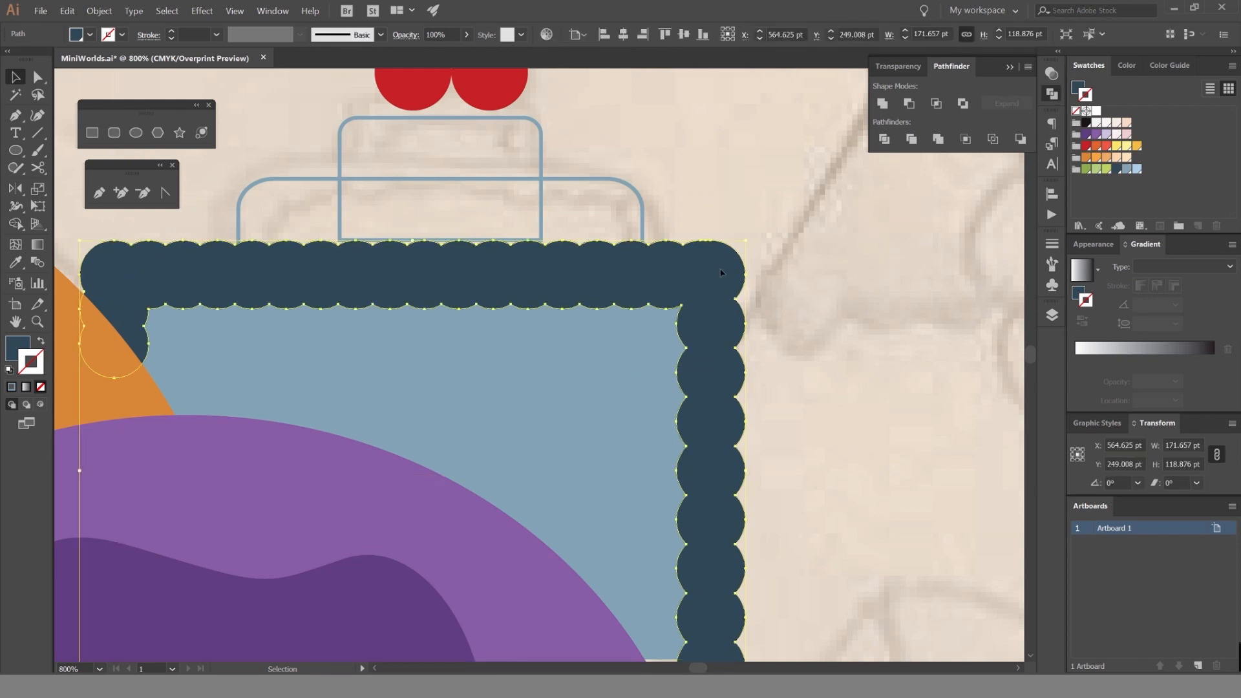
{"action": "left_click", "coordinate": [619, 395], "text": "shift"}
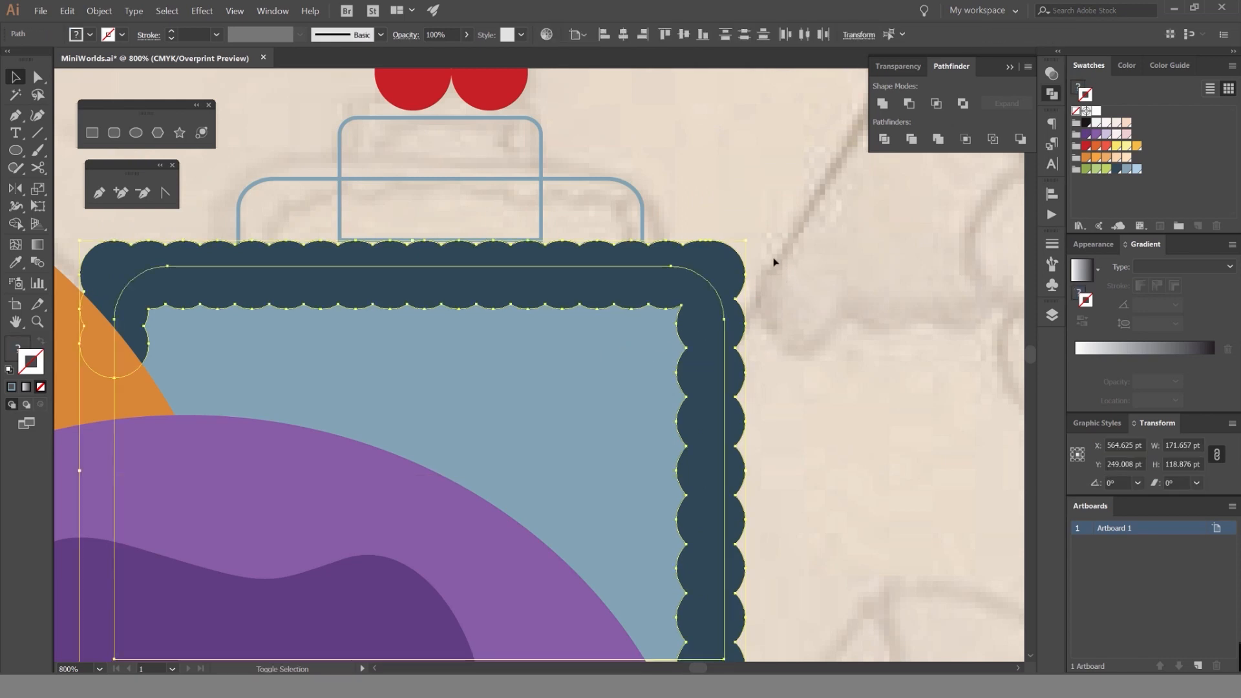
{"action": "scroll", "coordinate": [722, 259], "scroll_direction": "down", "scroll_amount": 1}
{"action": "key", "text": "shift+m"}
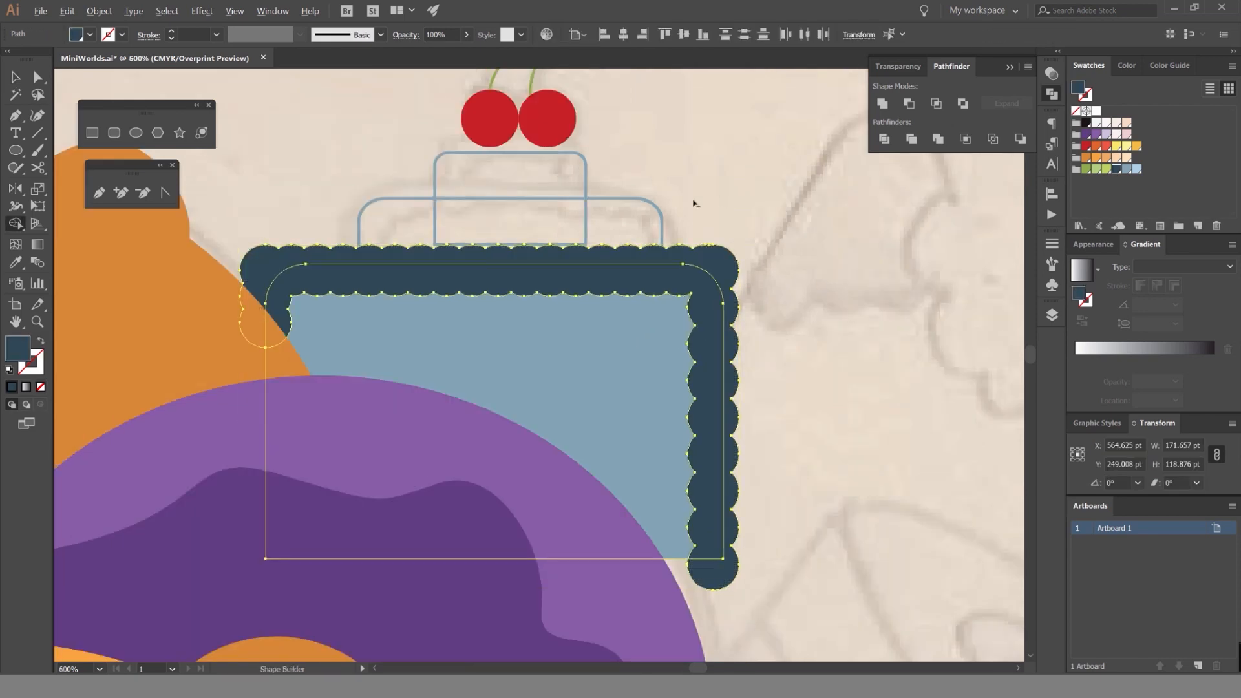
{"action": "left_click", "coordinate": [739, 257], "text": "alt"}
{"action": "key", "text": "v"}
{"action": "left_click", "coordinate": [785, 228]}
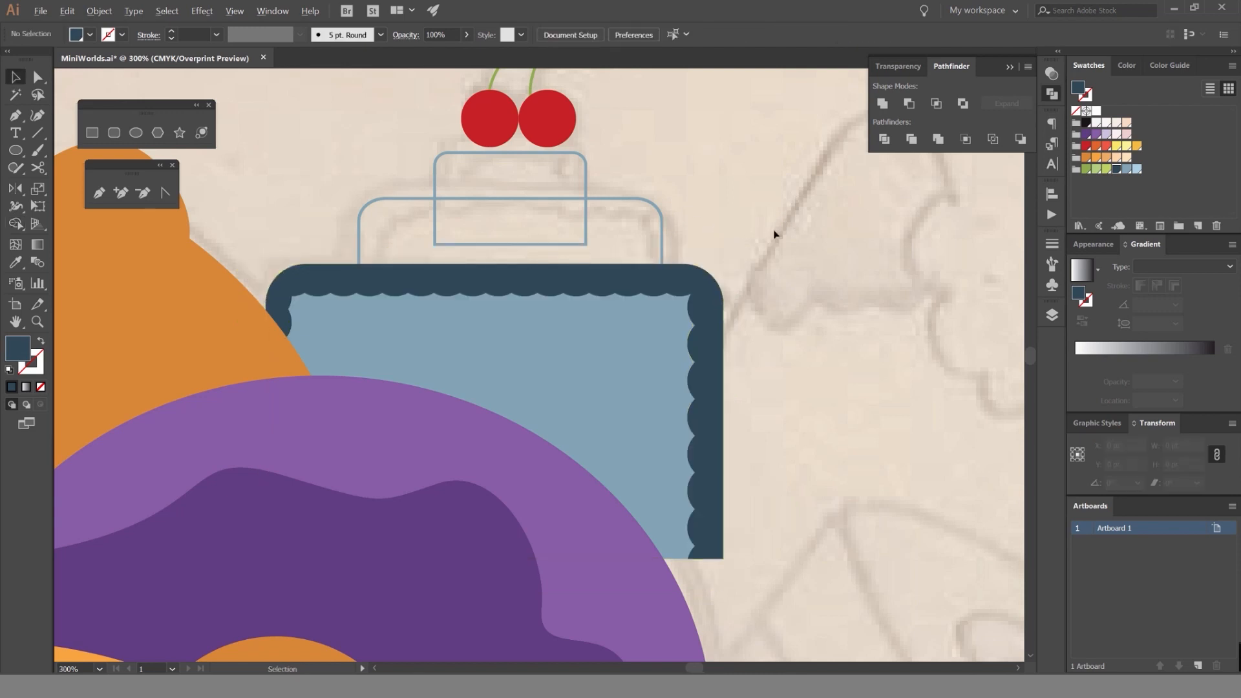
{"action": "scroll", "coordinate": [776, 231], "scroll_direction": "down", "scroll_amount": 2}
{"action": "scroll", "coordinate": [737, 279], "scroll_direction": "up", "scroll_amount": 1}
{"action": "scroll", "coordinate": [732, 280], "scroll_direction": "up", "scroll_amount": 2}
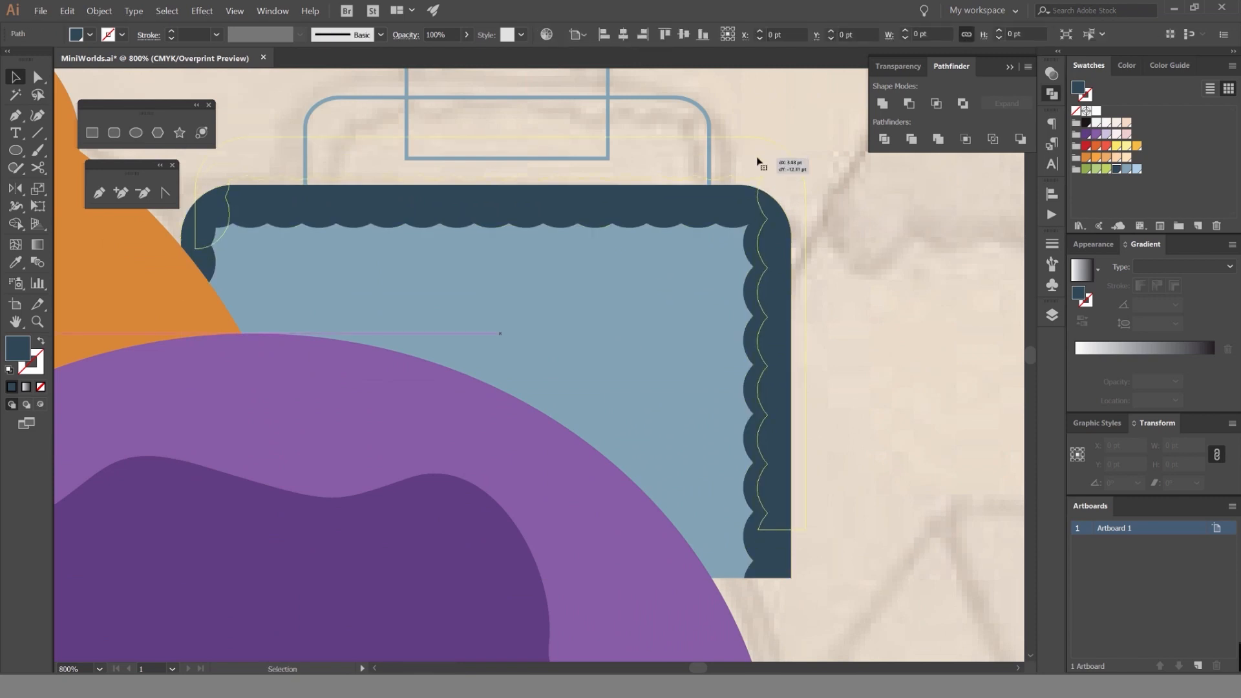
Recolor the horizontal band across the bottom cake tier with the light blue swatch.
{"action": "left_click", "coordinate": [713, 265]}
{"action": "left_click", "coordinate": [679, 289]}
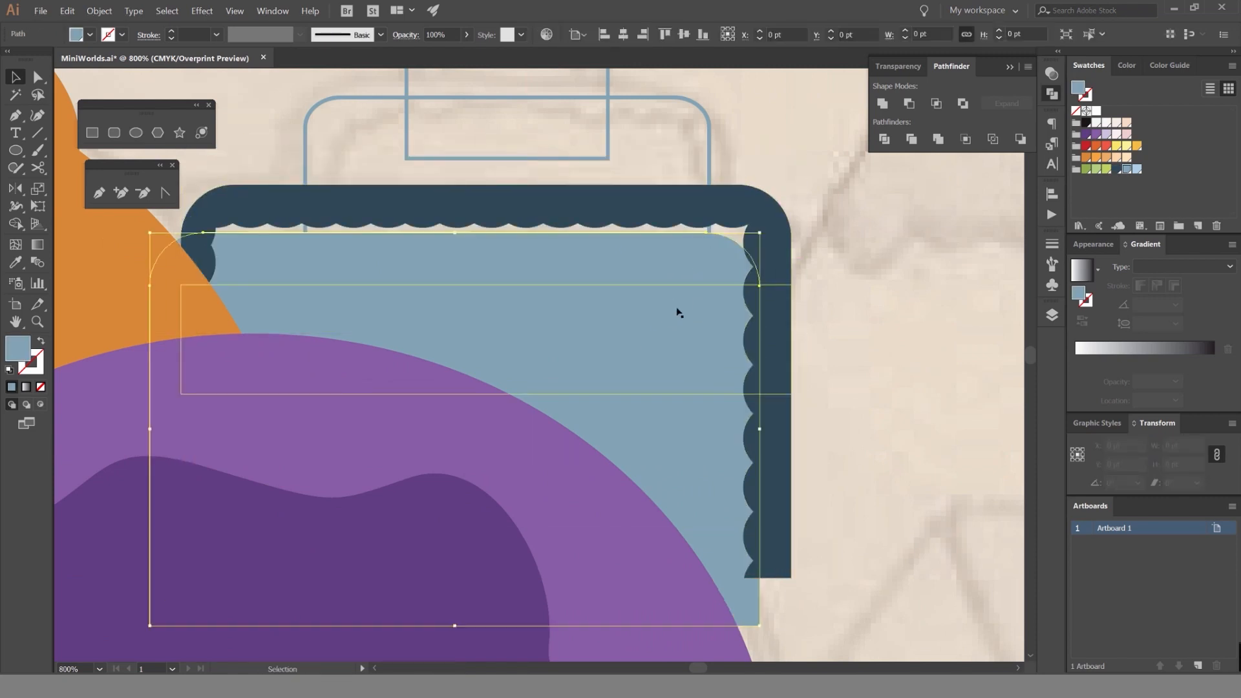
{"action": "left_click", "coordinate": [1137, 168]}
{"action": "left_click", "coordinate": [856, 213]}
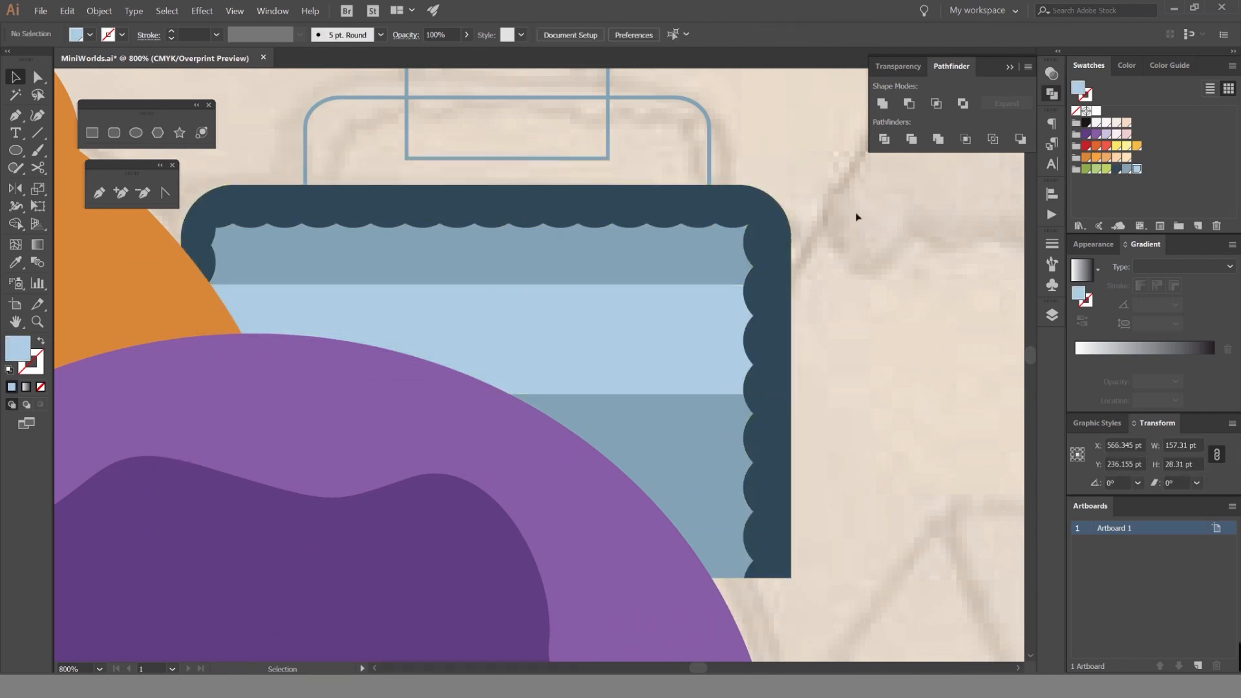
{"action": "scroll", "coordinate": [768, 228], "scroll_direction": "down", "scroll_amount": 2}
{"action": "scroll", "coordinate": [702, 221], "scroll_direction": "up", "scroll_amount": 1}
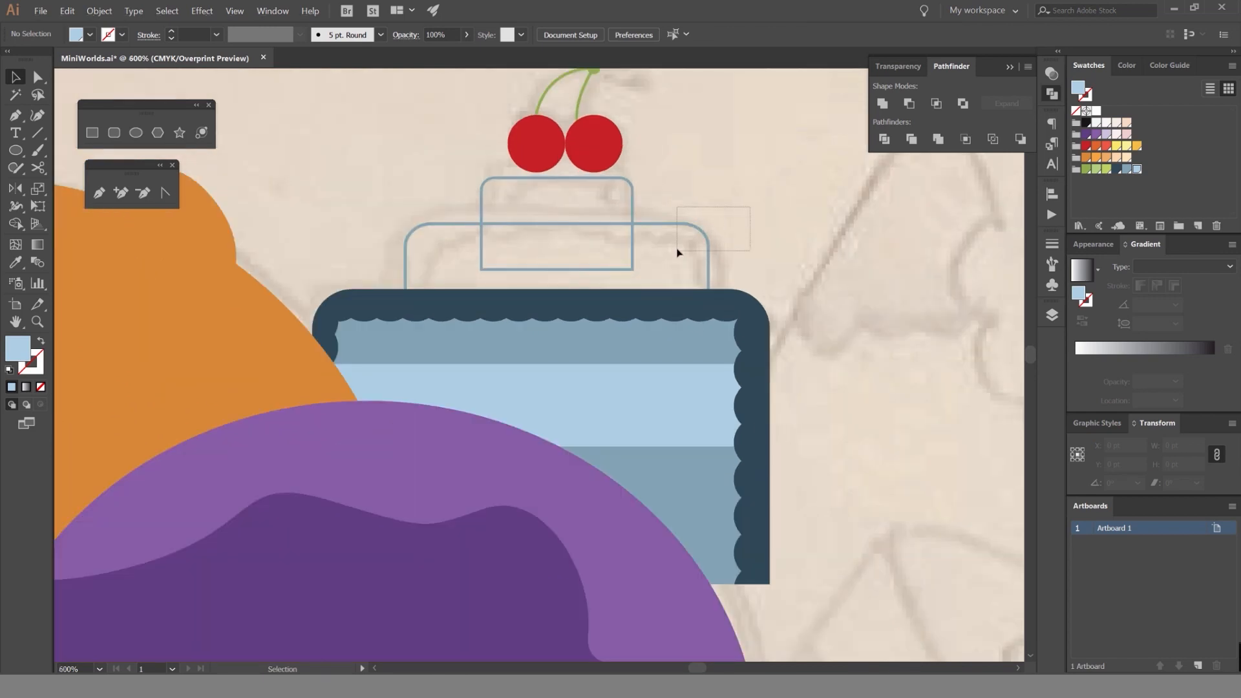
Try fitting a copy of the bottom tier and its border, scaled to about 110 pt wide, onto the middle tier, and undo it.
{"action": "left_click_drag", "start_coordinate": [676, 250], "coordinate": [676, 251]}
{"action": "key", "text": "ctrl+2"}
{"action": "left_click", "coordinate": [752, 307]}
{"action": "left_click_drag", "start_coordinate": [805, 291], "coordinate": [723, 334]}
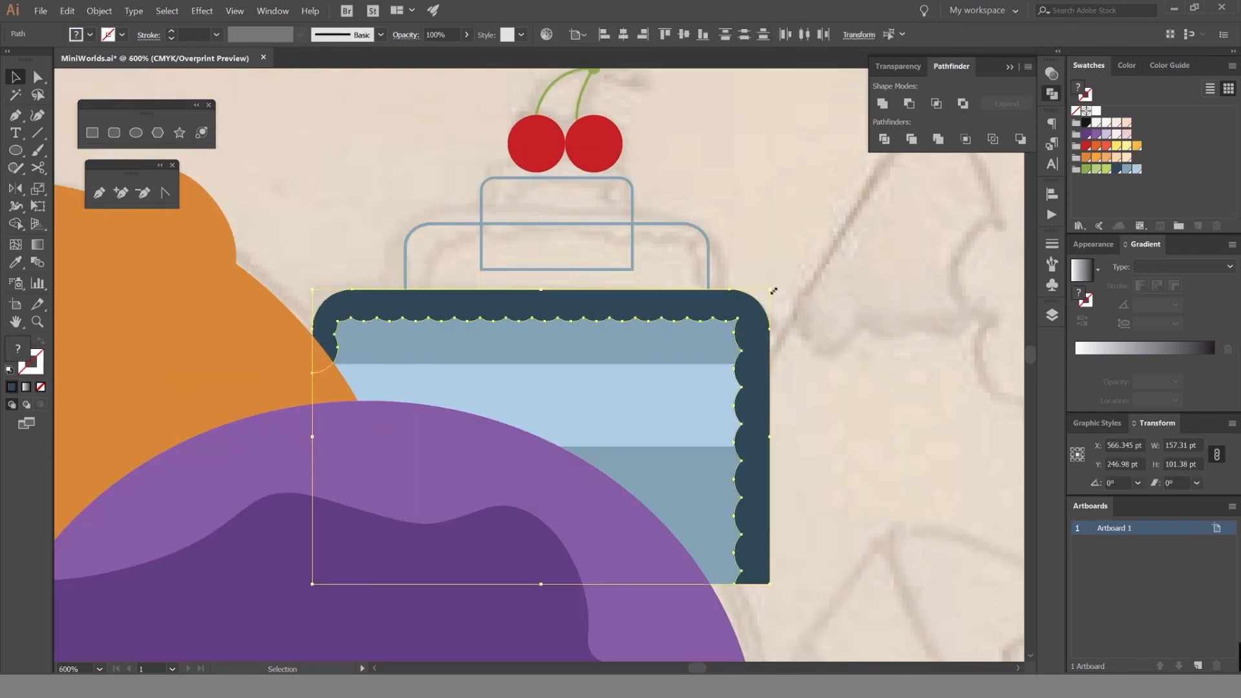
{"action": "key", "text": "ctrl+c"}
{"action": "key", "text": "ctrl+f"}
{"action": "left_click_drag", "start_coordinate": [770, 290], "coordinate": [701, 305]}
{"action": "left_click_drag", "start_coordinate": [638, 373], "coordinate": [637, 268]}
{"action": "left_click", "coordinate": [770, 193]}
{"action": "key", "text": "ctrl+z"}
{"action": "key", "text": "ctrl+z"}
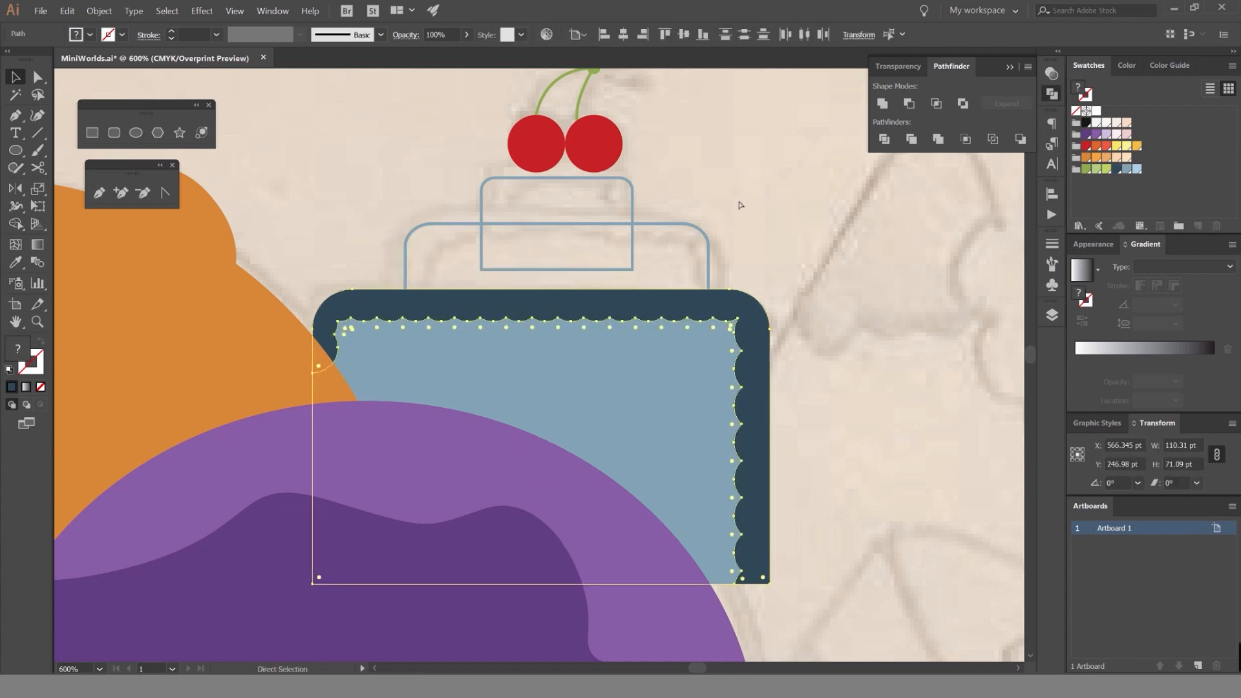
Swap fill and stroke on the top and middle cake tiers so their outlines become solid blue shapes.
{"action": "left_click", "coordinate": [741, 205]}
{"action": "scroll", "coordinate": [485, 243], "scroll_direction": "up", "scroll_amount": 2}
{"action": "key", "text": "shift+x"}
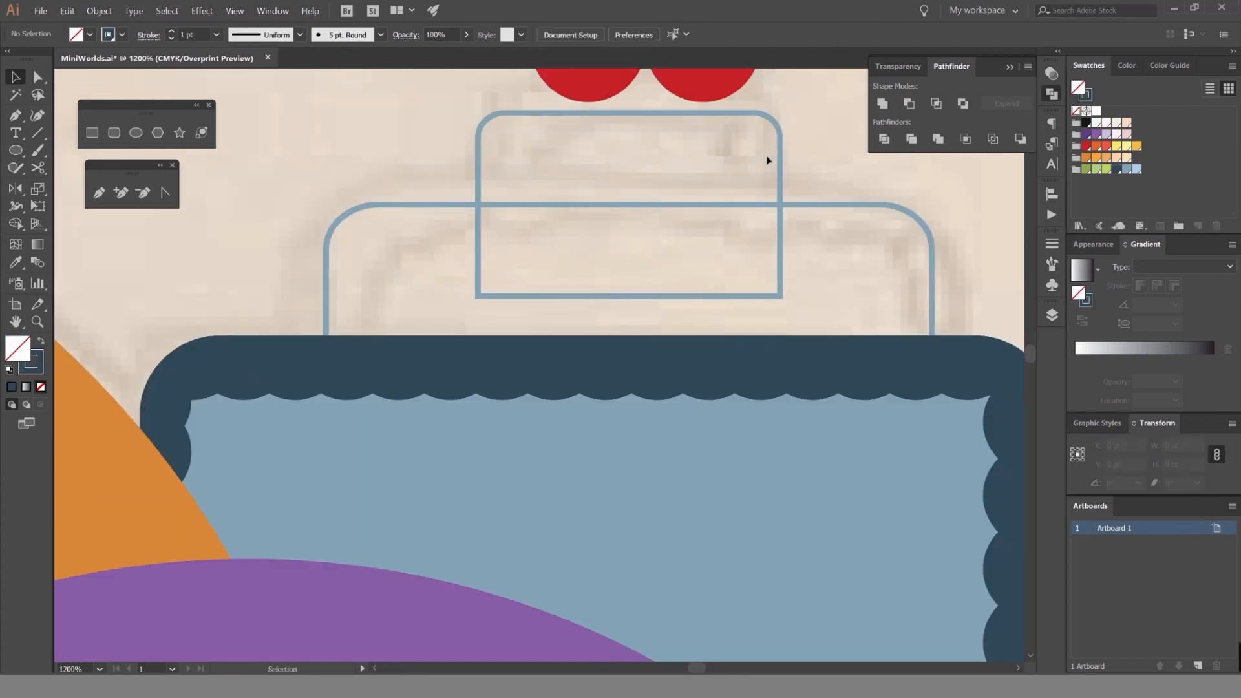
{"action": "left_click_drag", "start_coordinate": [794, 183], "coordinate": [648, 255]}
{"action": "mouse_move", "coordinate": [711, 219]}
{"action": "left_mouse_down"}
{"action": "mouse_move", "coordinate": [601, 291]}
{"action": "mouse_move", "coordinate": [601, 242]}
{"action": "left_mouse_up"}
{"action": "left_click", "coordinate": [750, 211]}
{"action": "key", "text": "shift+x"}
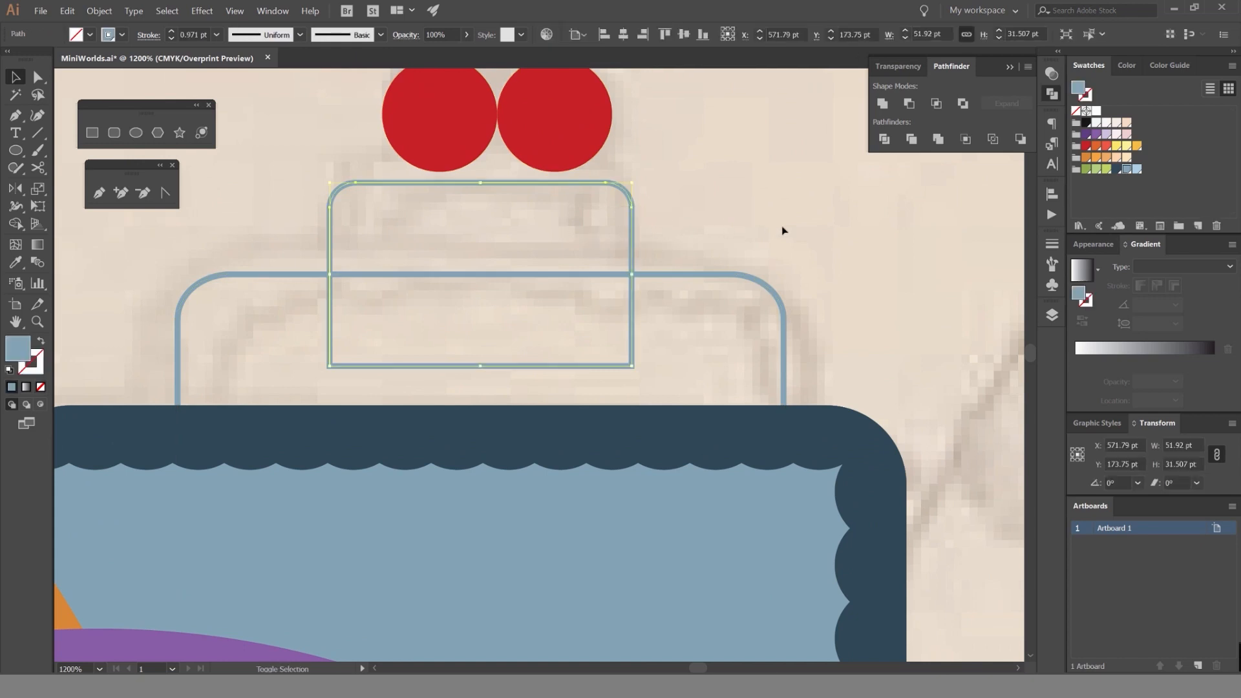
{"action": "left_click_drag", "start_coordinate": [800, 253], "coordinate": [753, 297]}
{"action": "key", "text": "shift+x"}
{"action": "left_click", "coordinate": [769, 240]}
{"action": "scroll", "coordinate": [717, 216], "scroll_direction": "down", "scroll_amount": 2}
{"action": "scroll", "coordinate": [464, 234], "scroll_direction": "up", "scroll_amount": 2}
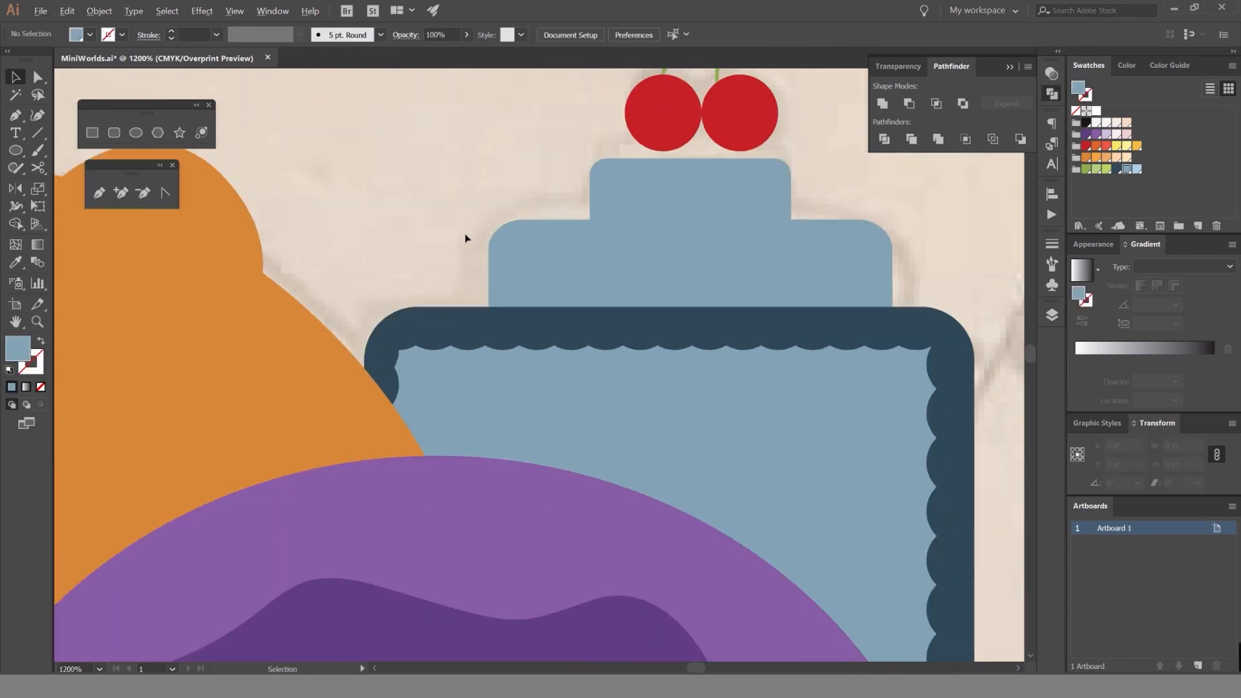
{"action": "key", "text": "l"}
{"action": "key", "text": "v"}
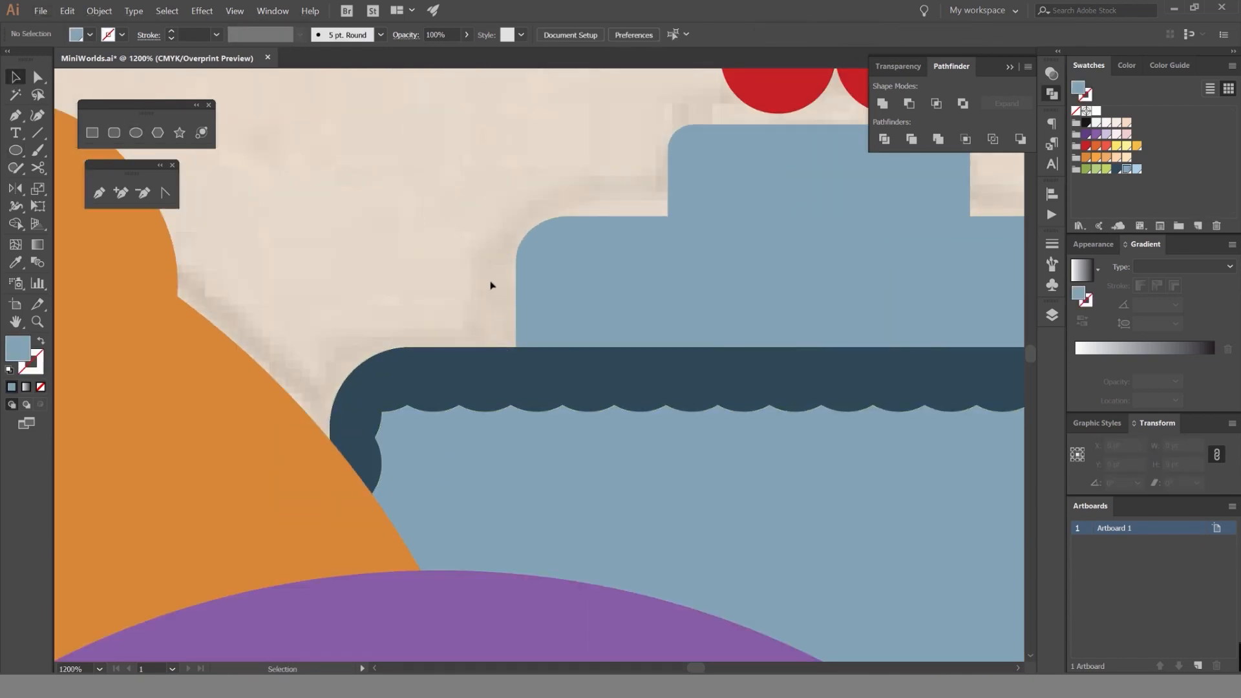
{"action": "left_click_drag", "start_coordinate": [432, 280], "coordinate": [373, 261]}
{"action": "key", "text": "l"}
{"action": "left_click_drag", "start_coordinate": [456, 345], "coordinate": [497, 386]}
{"action": "key", "text": "Delete"}
{"action": "key", "text": "v"}
{"action": "scroll", "coordinate": [397, 247], "scroll_direction": "down", "scroll_amount": 1}
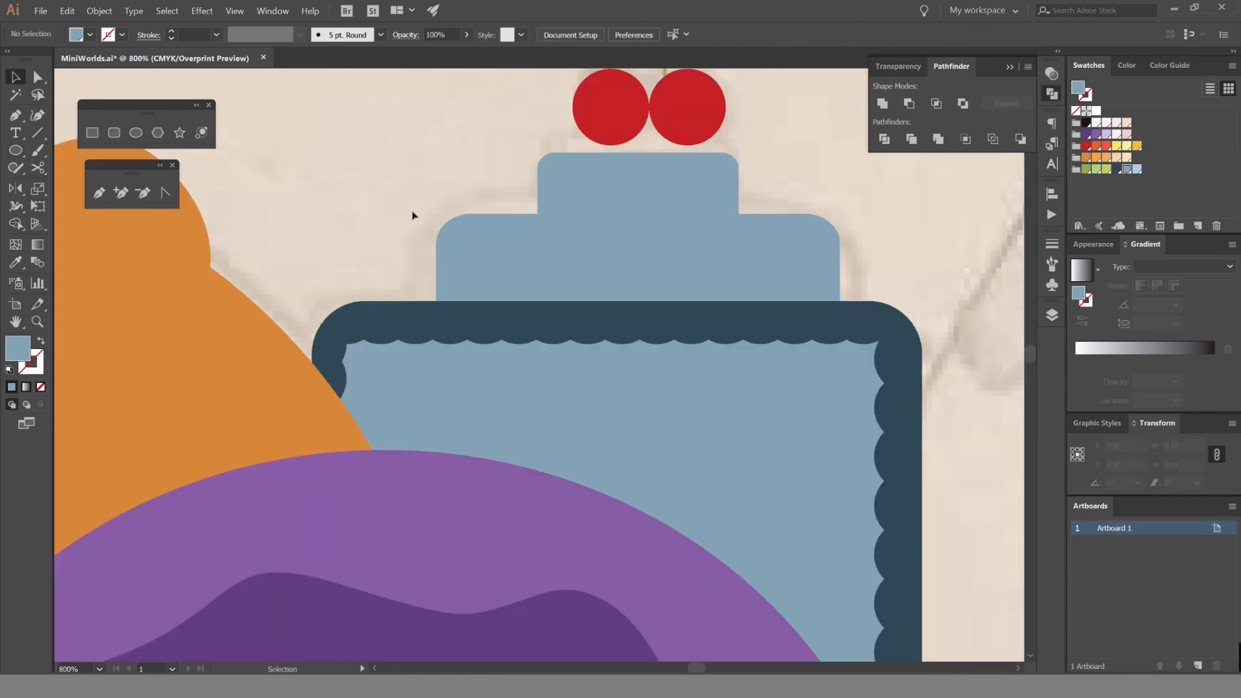
Try deleting the two upper cake tiers, and undo the deletion.
{"action": "left_click_drag", "start_coordinate": [443, 199], "coordinate": [648, 234]}
{"action": "key", "text": "Delete"}
{"action": "scroll", "coordinate": [714, 220], "scroll_direction": "down", "scroll_amount": 1}
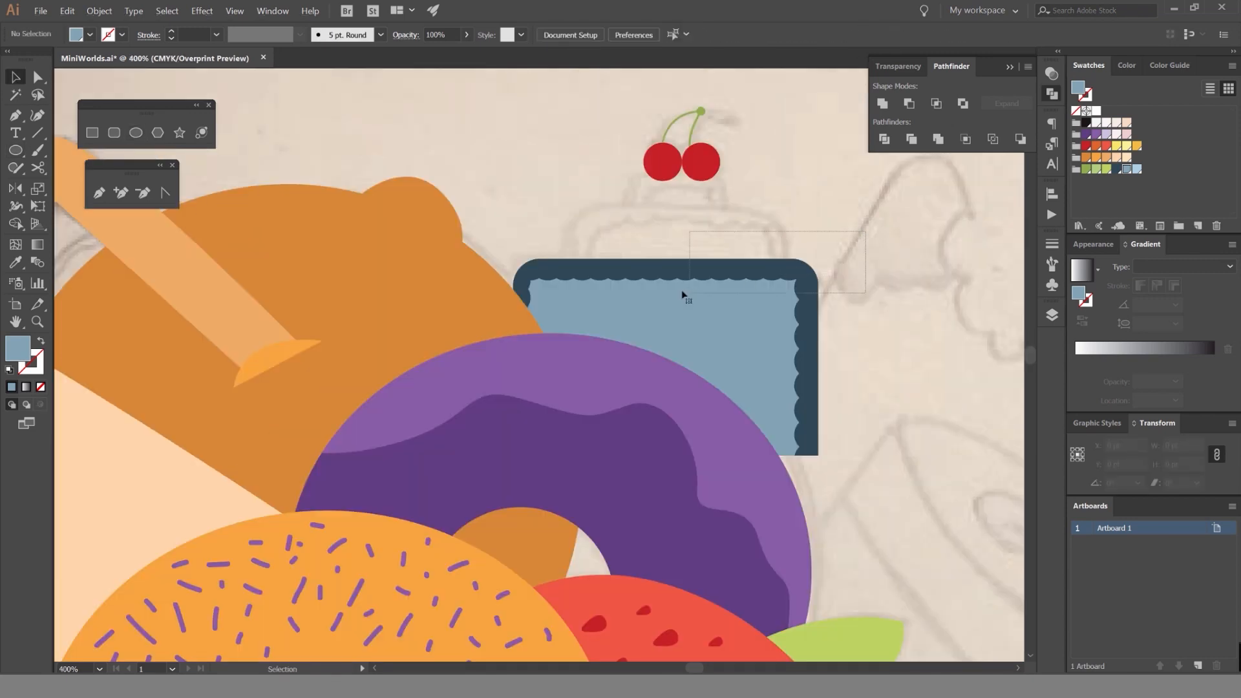
{"action": "left_click", "coordinate": [686, 292]}
{"action": "key", "text": "ctrl+z"}
Draw a circle about 9.2 pt wide at the middle tier's lower-left corner and fill it with the border's dark blue.
{"action": "scroll", "coordinate": [637, 233], "scroll_direction": "up", "scroll_amount": 2}
{"action": "left_click", "coordinate": [482, 208]}
{"action": "scroll", "coordinate": [504, 250], "scroll_direction": "up", "scroll_amount": 1}
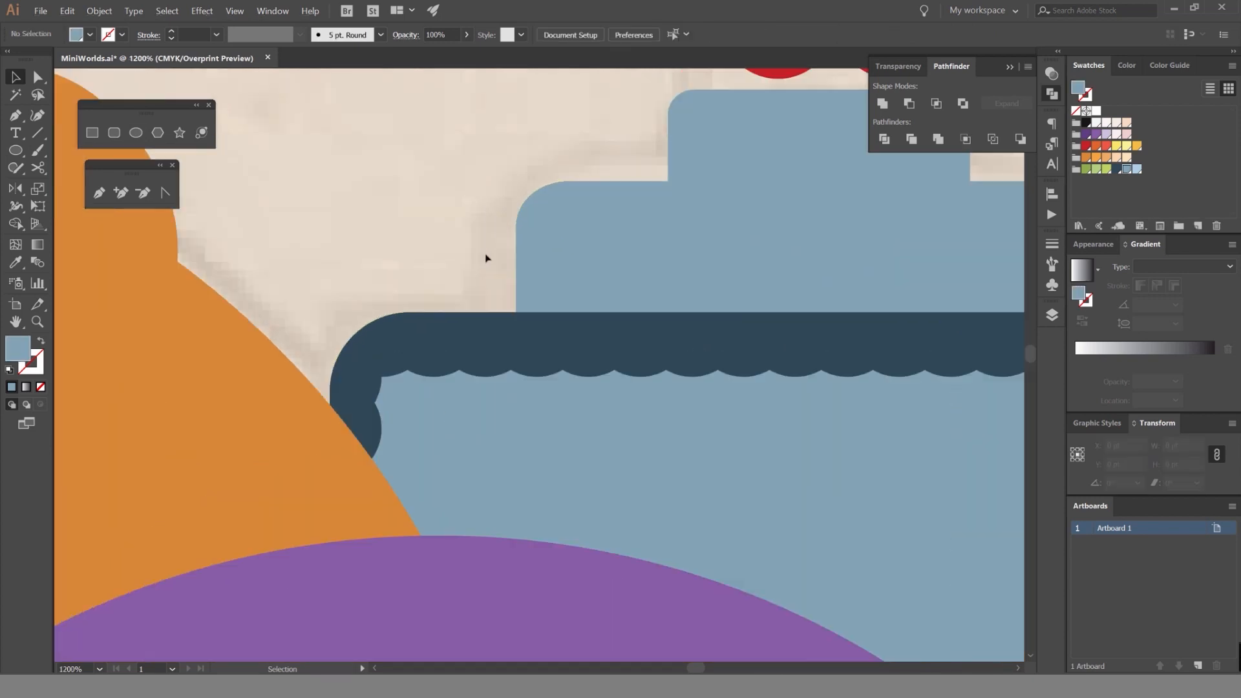
{"action": "key", "text": "l"}
{"action": "left_click_drag", "start_coordinate": [517, 311], "coordinate": [542, 338]}
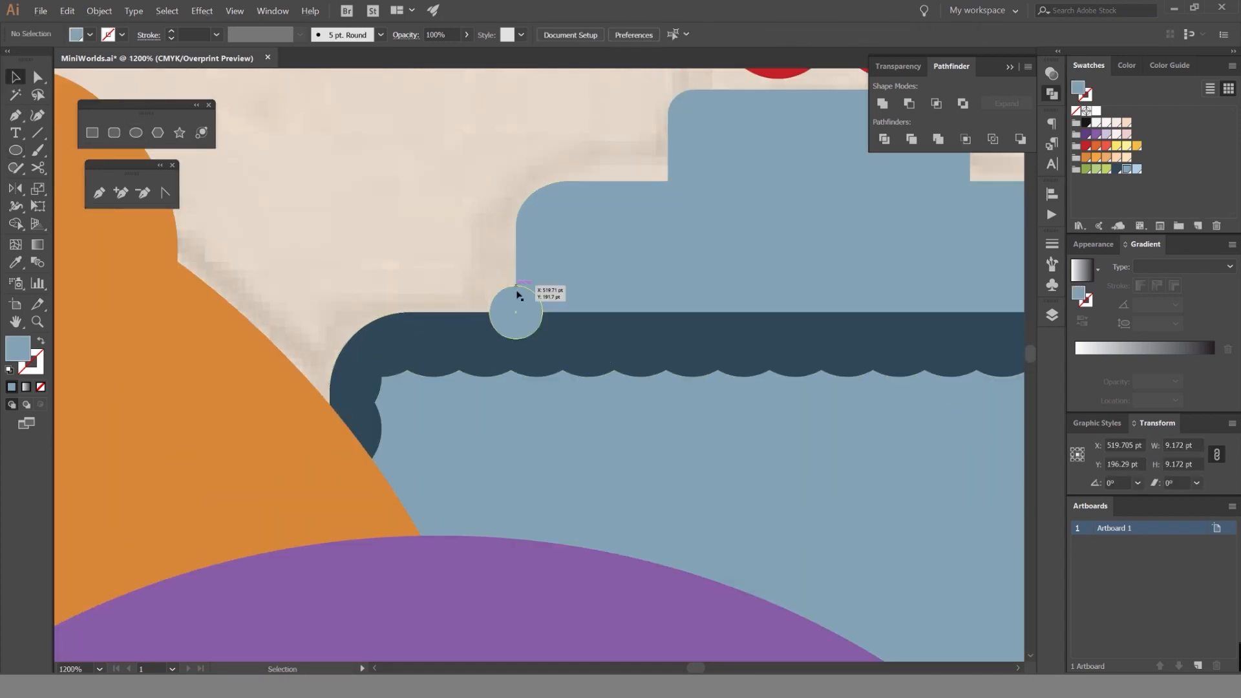
{"action": "key", "text": "i"}
{"action": "left_click", "coordinate": [585, 339]}
{"action": "key", "text": "ctrl+shift+a"}
{"action": "key", "text": "v"}
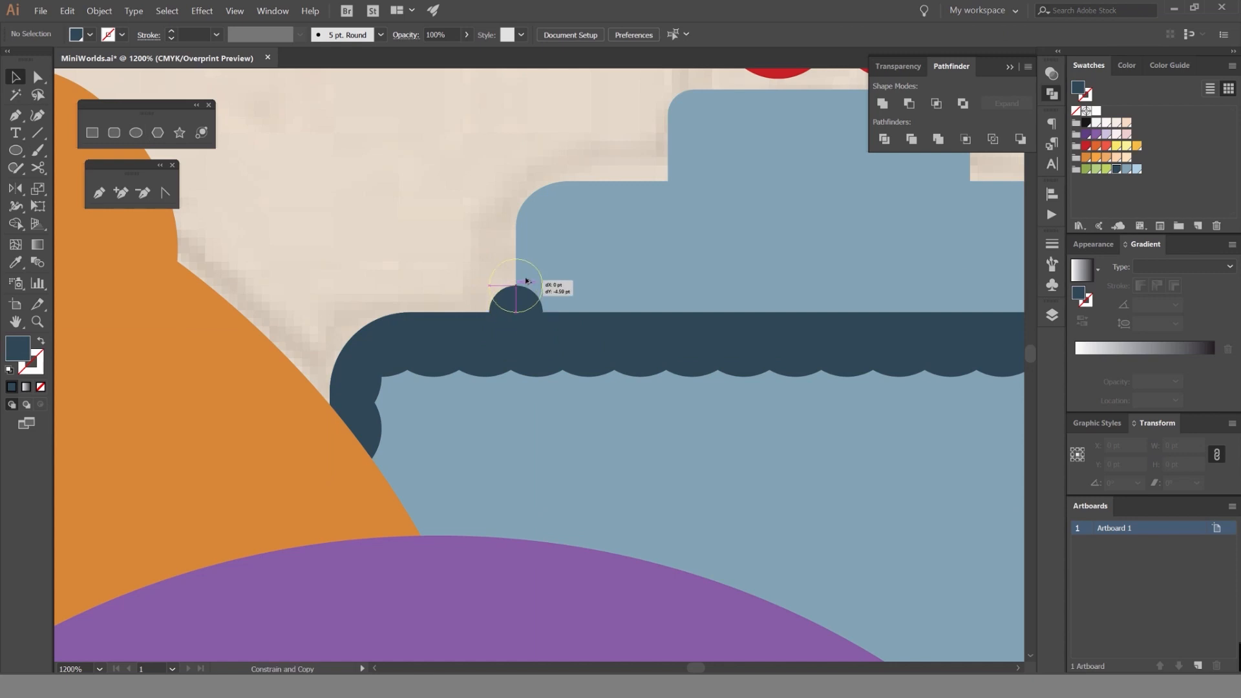
Try stacking evenly spaced copies of the dark blue circle up the middle tier's left edge, and undo them.
{"action": "left_click_drag", "start_coordinate": [525, 283], "coordinate": [525, 283]}
{"action": "key", "text": "ctrl+d"}
{"action": "key", "text": "ctrl+d"}
{"action": "key", "text": "ctrl+d"}
{"action": "key", "text": "ctrl+z"}
{"action": "key", "text": "ctrl+z"}
{"action": "key", "text": "ctrl+z"}
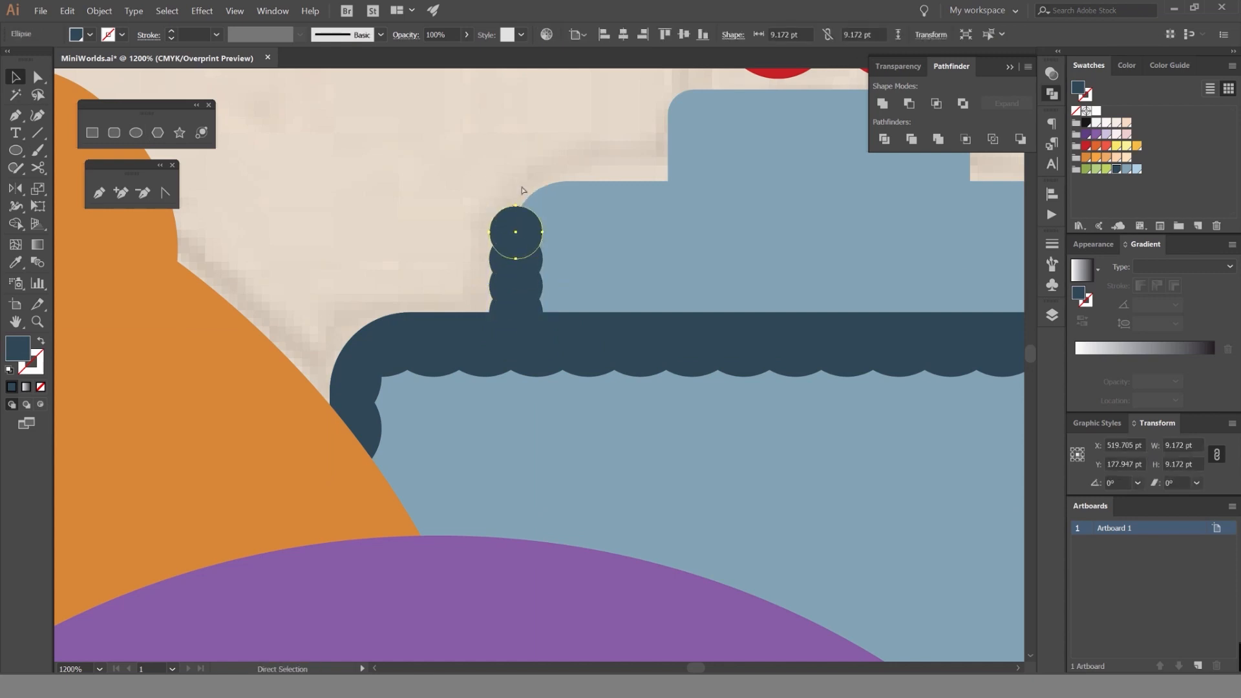
{"action": "key", "text": "ctrl+z"}
Enlarge the dark blue circle to about 11.2 pt and stack overlapping copies up the middle tier's left edge.
{"action": "left_click_drag", "start_coordinate": [543, 285], "coordinate": [517, 238]}
{"action": "scroll", "coordinate": [519, 301], "scroll_direction": "up", "scroll_amount": 2}
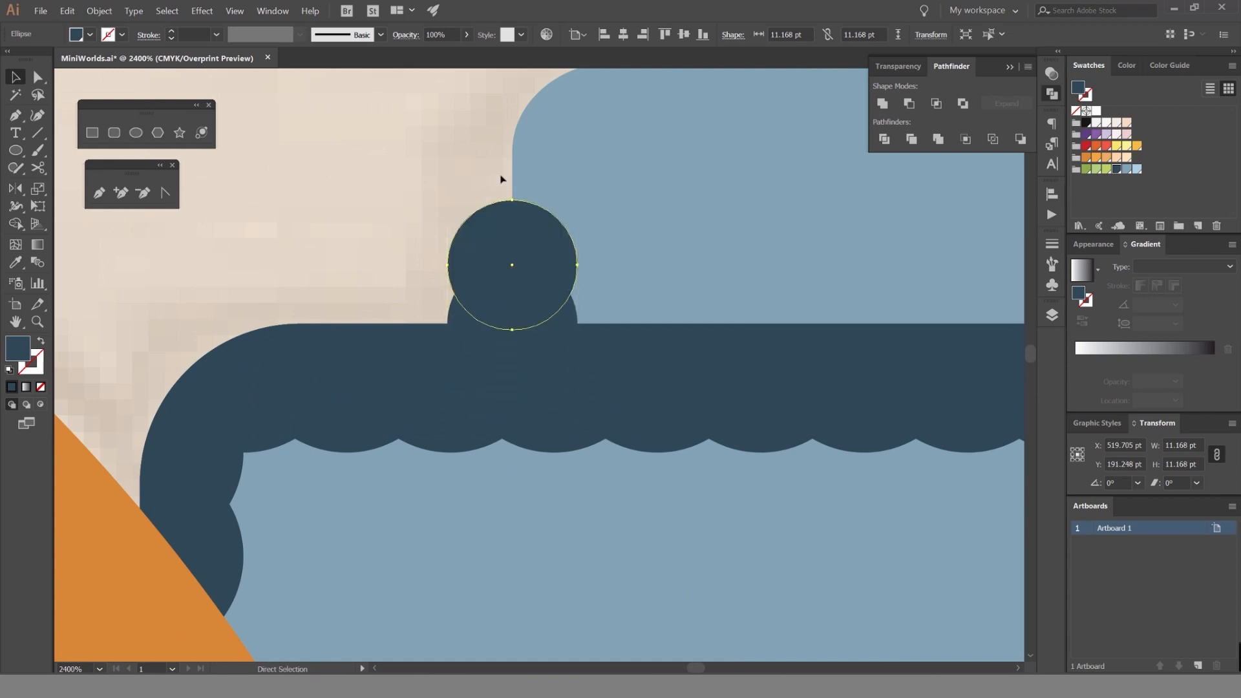
{"action": "key", "text": "ctrl+d"}
{"action": "key", "text": "ctrl+d"}
Copy the dark blue circle to the middle tier's upper-left corner and repeat it in an overlapping row along the top edge.
{"action": "left_click_drag", "start_coordinate": [502, 161], "coordinate": [514, 215]}
{"action": "left_click_drag", "start_coordinate": [529, 213], "coordinate": [398, 227]}
{"action": "scroll", "coordinate": [549, 221], "scroll_direction": "down", "scroll_amount": 2}
{"action": "key", "text": "ctrl+d"}
{"action": "key", "text": "ctrl+d"}
{"action": "key", "text": "ctrl+d"}
{"action": "key", "text": "ctrl+d"}
{"action": "key", "text": "ctrl+d"}
{"action": "key", "text": "ctrl+d"}
{"action": "key", "text": "ctrl+d"}
{"action": "key", "text": "ctrl+d"}
{"action": "key", "text": "ctrl+d"}
{"action": "key", "text": "ctrl+d"}
{"action": "key", "text": "ctrl+d"}
{"action": "key", "text": "ctrl+d"}
{"action": "key", "text": "ctrl+d"}
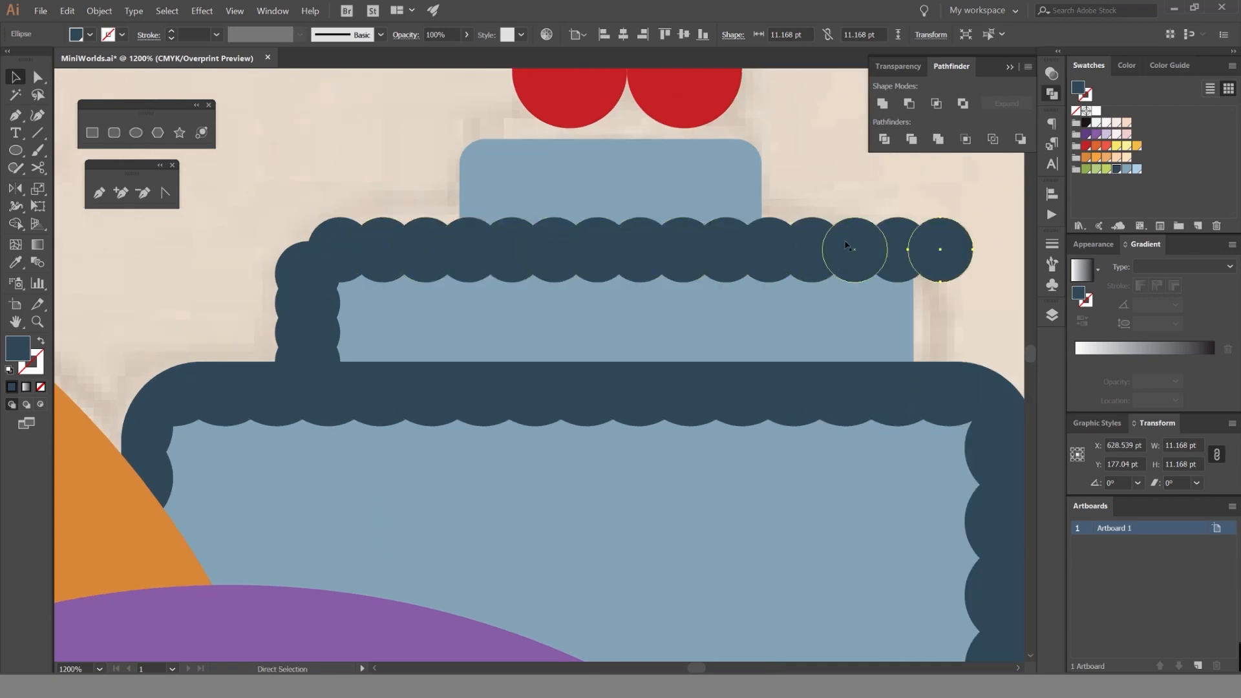
Remove the surplus circle past the middle tier's top-right corner and repeat overlapping circles down the tier's right edge.
{"action": "scroll", "coordinate": [847, 246], "scroll_direction": "right", "scroll_amount": 3}
{"action": "left_click_drag", "start_coordinate": [738, 240], "coordinate": [707, 240]}
{"action": "left_click_drag", "start_coordinate": [708, 238], "coordinate": [694, 294]}
{"action": "key", "text": "ctrl+z"}
{"action": "key", "text": "ctrl+z"}
{"action": "key", "text": "Delete"}
{"action": "key", "text": "ctrl+d"}
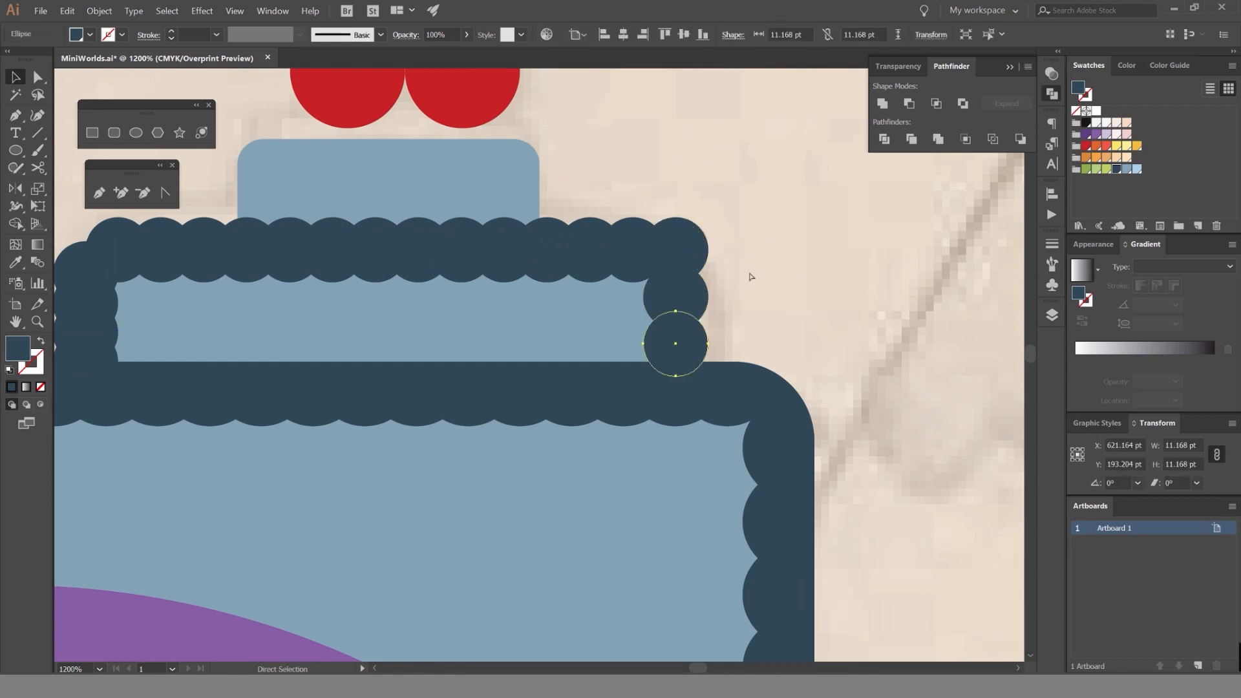
Lock the bottom cake tier together with its scalloped border.
{"action": "left_click", "coordinate": [766, 318]}
{"action": "left_click", "coordinate": [691, 383]}
{"action": "left_click", "coordinate": [773, 386]}
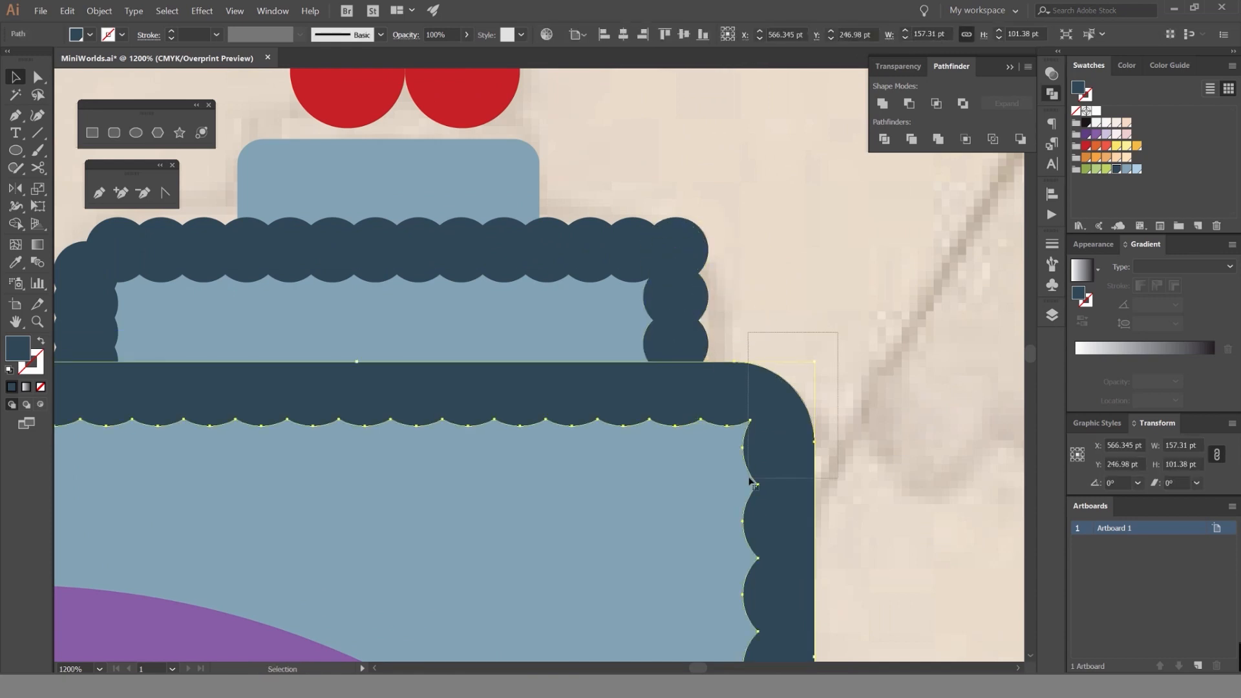
{"action": "key", "text": "ctrl+shift+a"}
Select all the dark blue circles around the middle tier by matching fill color and unite them into one shape.
{"action": "left_click", "coordinate": [675, 296]}
{"action": "left_click", "coordinate": [166, 10]}
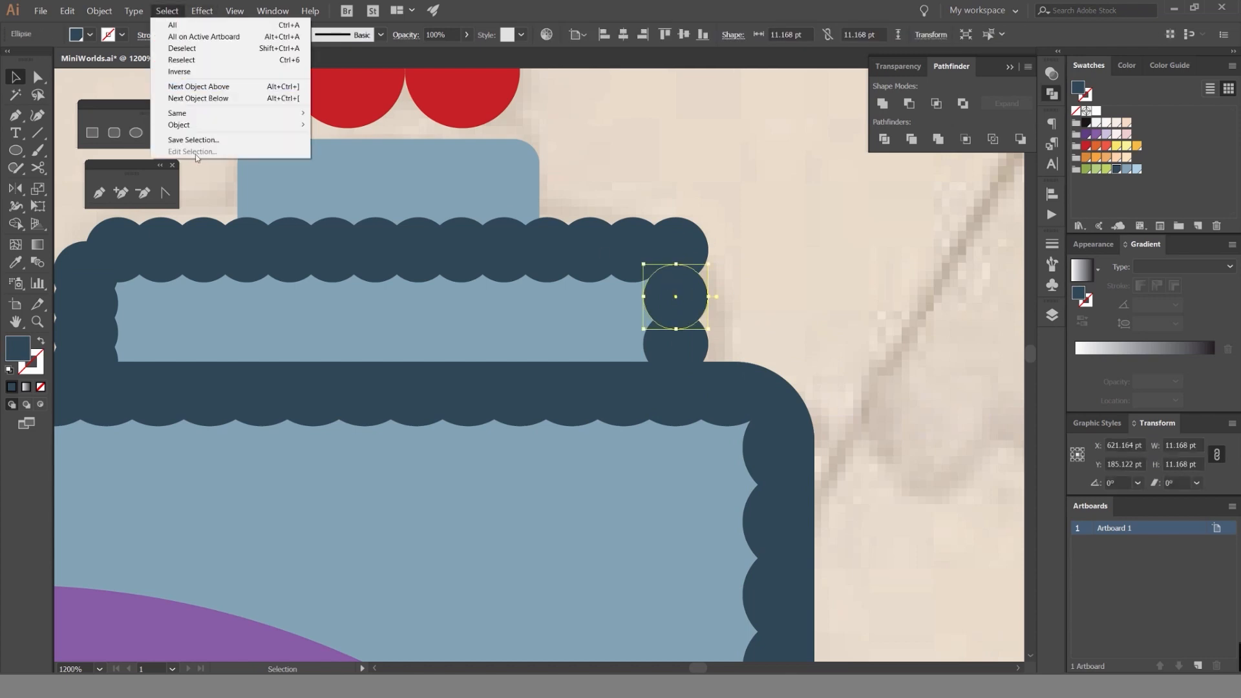
{"action": "mouse_move", "coordinate": [194, 113]}
{"action": "left_click", "coordinate": [362, 159]}
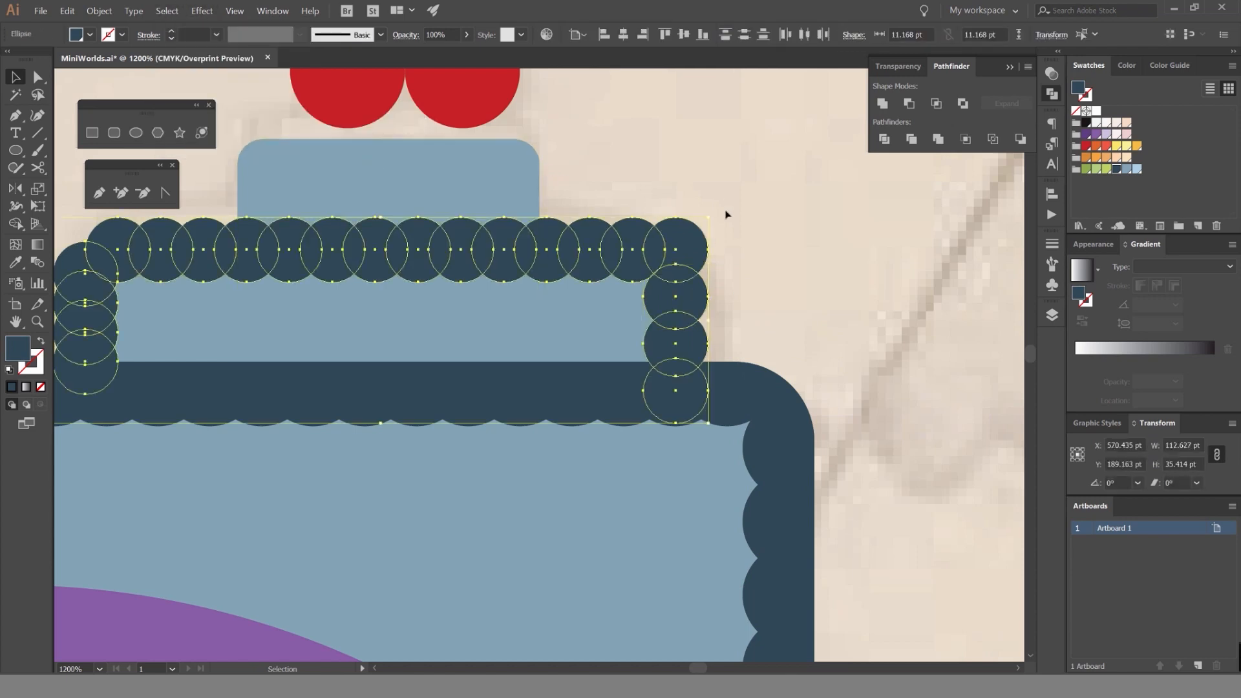
{"action": "left_click", "coordinate": [882, 103]}
Trim away the united border's parts outside the middle tier with the Shape Builder, keeping the inner scallops.
{"action": "left_click", "coordinate": [671, 237]}
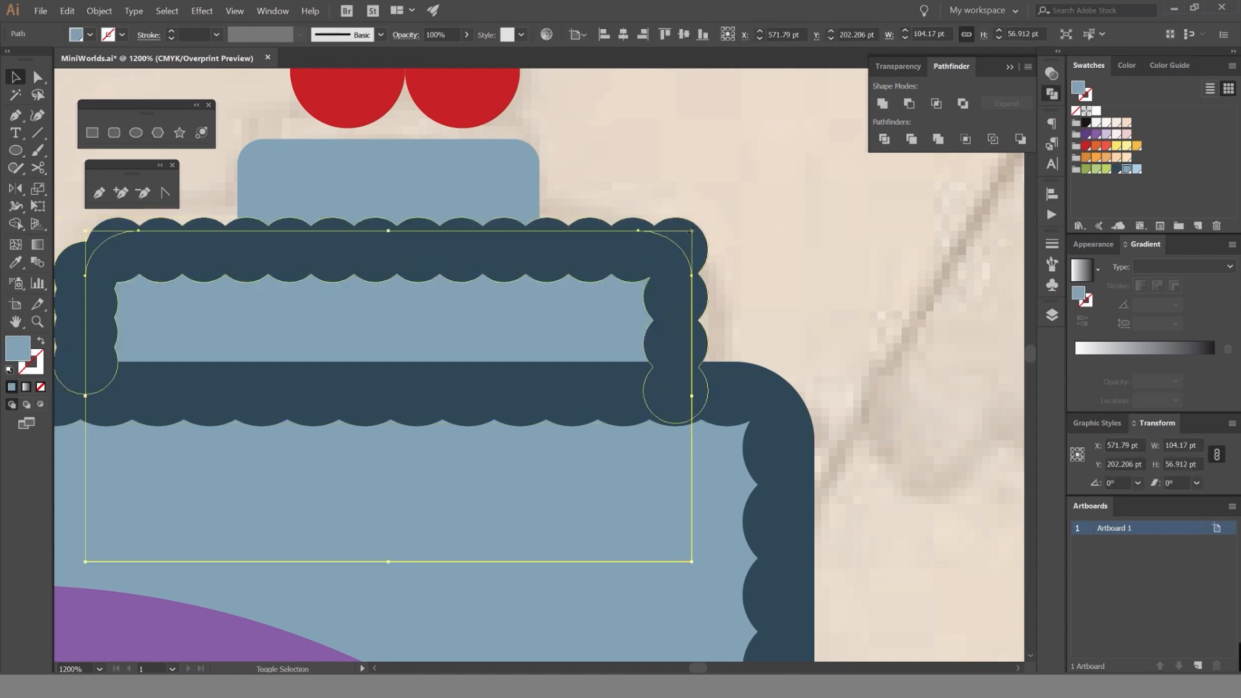
{"action": "left_click", "coordinate": [702, 243], "text": "shift"}
{"action": "key", "text": "shift+m"}
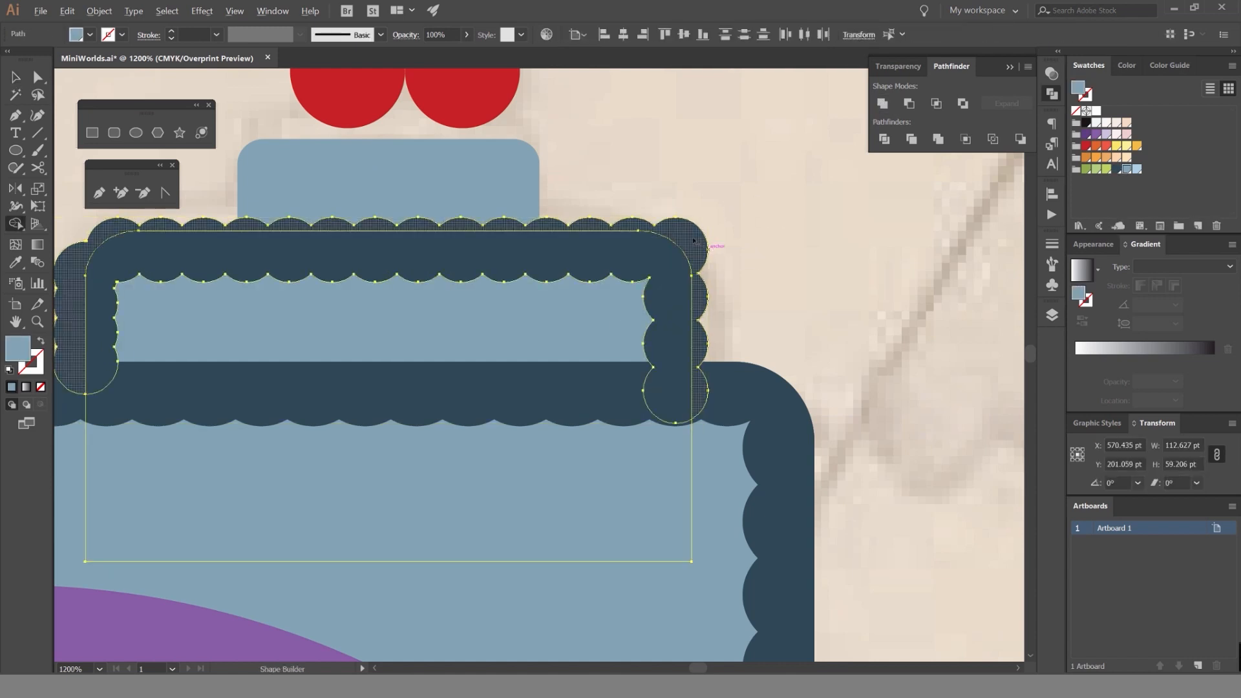
{"action": "left_click", "coordinate": [694, 241], "text": "alt"}
{"action": "key", "text": "v"}
{"action": "left_click", "coordinate": [768, 196]}
{"action": "left_click_drag", "start_coordinate": [623, 216], "coordinate": [794, 259]}
{"action": "scroll", "coordinate": [794, 200], "scroll_direction": "down", "scroll_amount": 2}
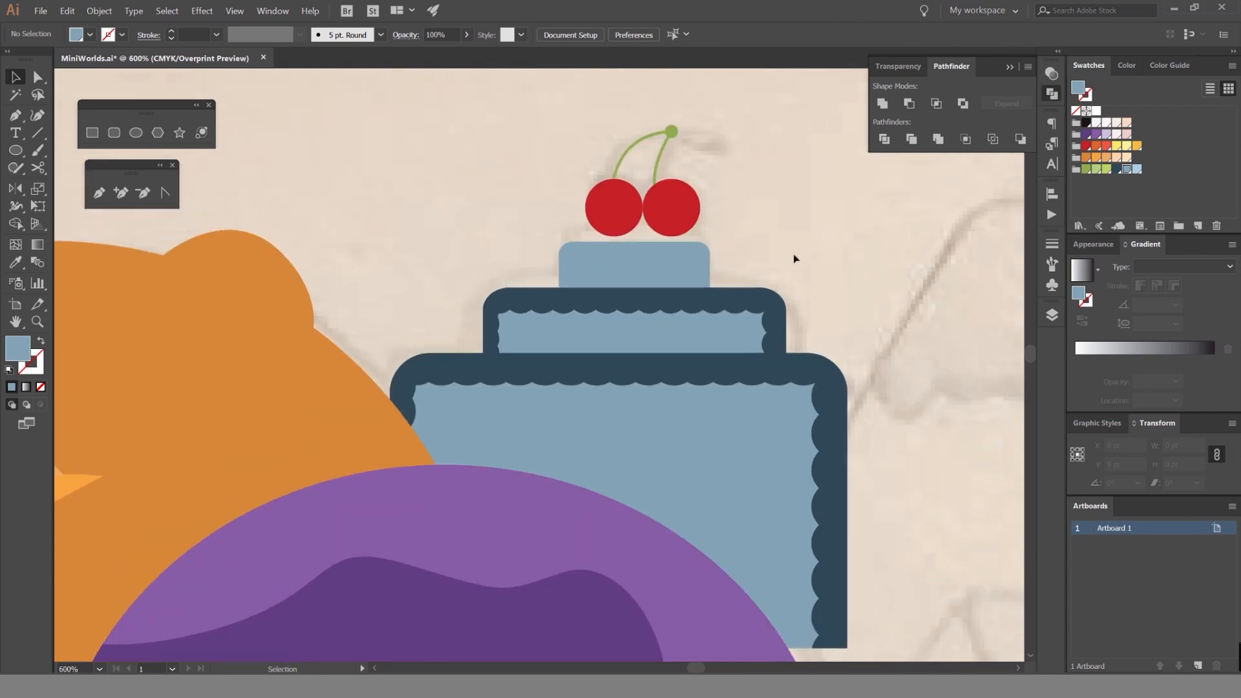
Draw a circle at the top tier's lower-left corner, reduce it to about 5.3 pt, and fill it with the border's dark blue.
{"action": "scroll", "coordinate": [794, 259], "scroll_direction": "up", "scroll_amount": 4}
{"action": "key", "text": "l"}
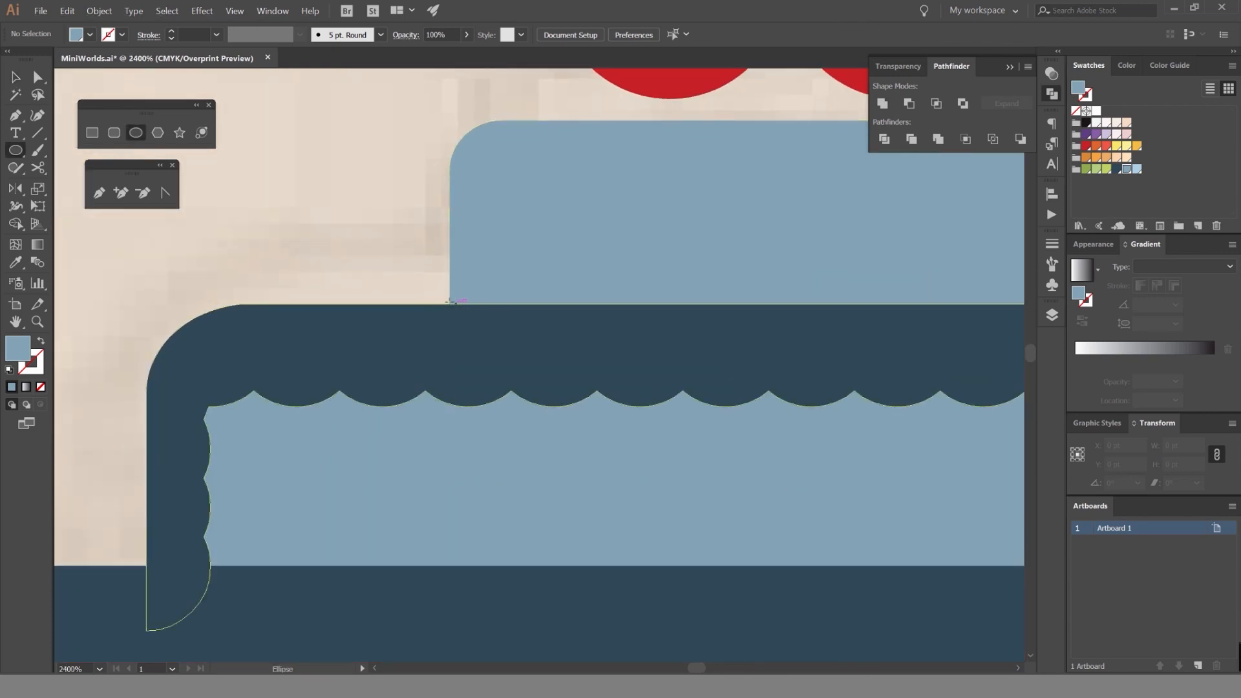
{"action": "left_click_drag", "start_coordinate": [451, 302], "coordinate": [497, 344]}
{"action": "key", "text": "v"}
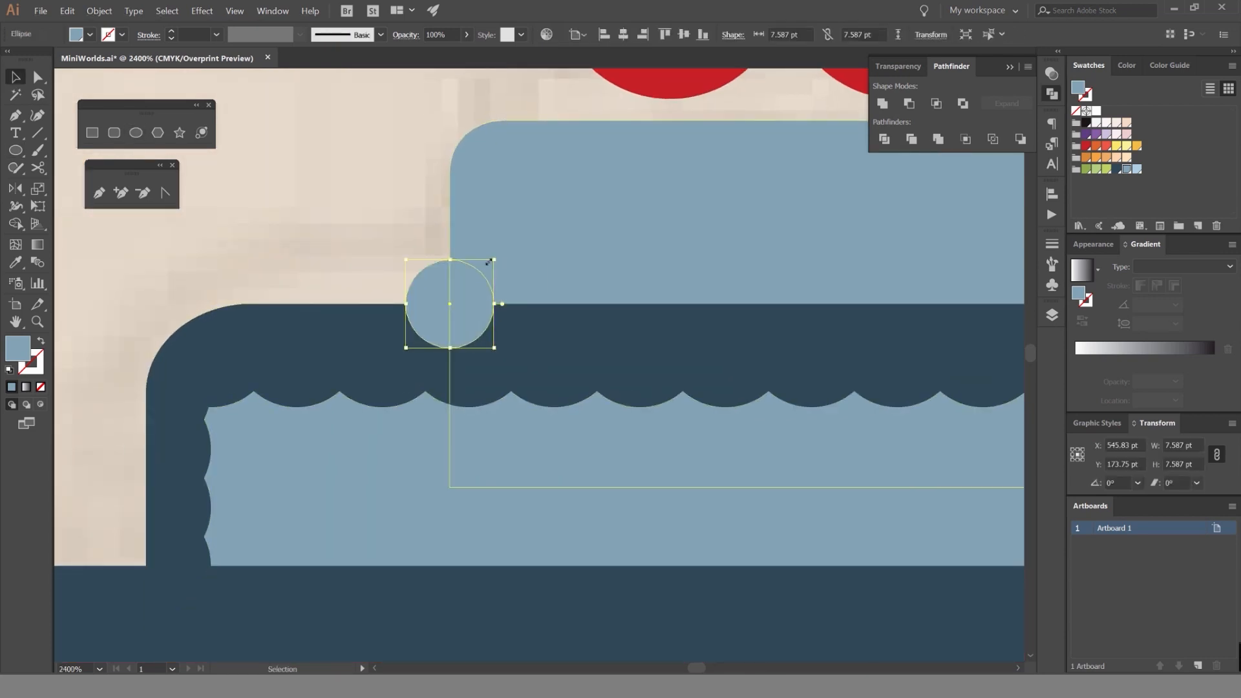
{"action": "left_click_drag", "start_coordinate": [489, 262], "coordinate": [467, 266]}
{"action": "key", "text": "ctrl+shift+a"}
{"action": "left_click", "coordinate": [452, 290]}
{"action": "key", "text": "i"}
{"action": "left_click", "coordinate": [532, 327]}
{"action": "key", "text": "v"}
{"action": "key", "text": "ctrl+shift+a"}
Stack overlapping copies of the small dark blue circle up the top tier's left edge.
{"action": "key", "text": "ctrl+d"}
{"action": "key", "text": "ctrl+d"}
{"action": "key", "text": "ctrl+d"}
{"action": "key", "text": "ctrl+d"}
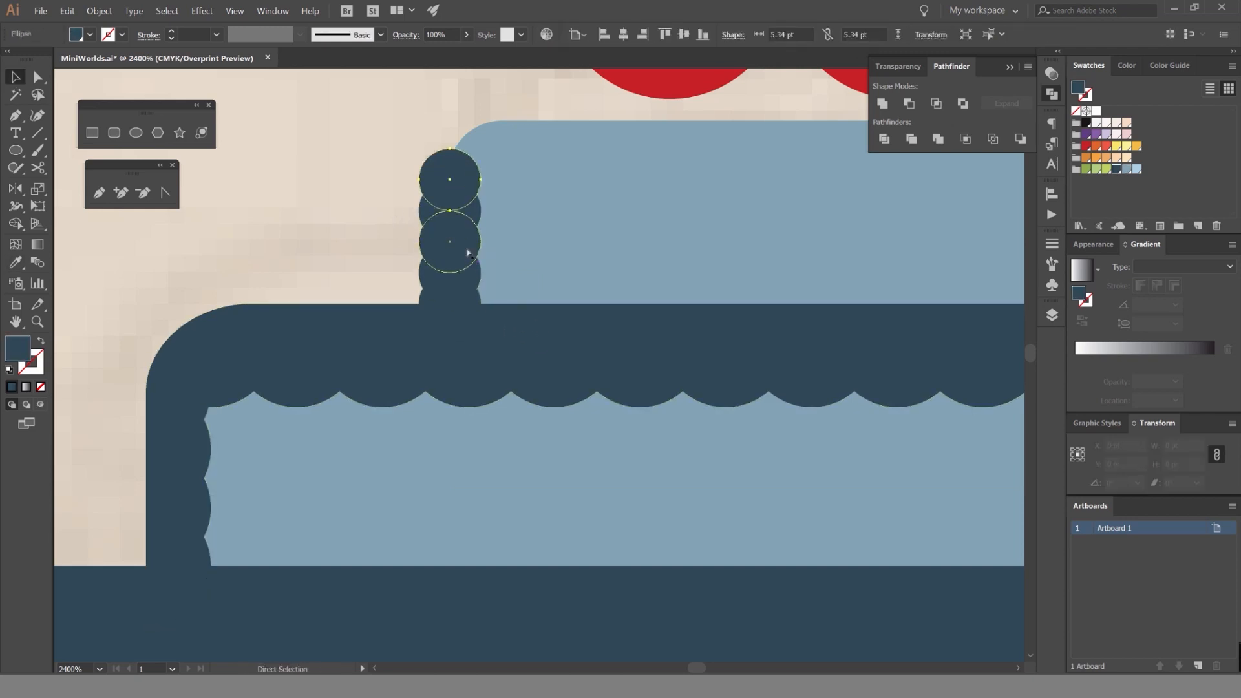
Copy the small circle to the top tier's upper-left corner and repeat it in an overlapping row along the top edge.
{"action": "left_click_drag", "start_coordinate": [503, 128], "coordinate": [532, 137]}
{"action": "key", "text": "ctrl+d"}
{"action": "key", "text": "ctrl+d"}
{"action": "key", "text": "ctrl+d"}
{"action": "key", "text": "ctrl+d"}
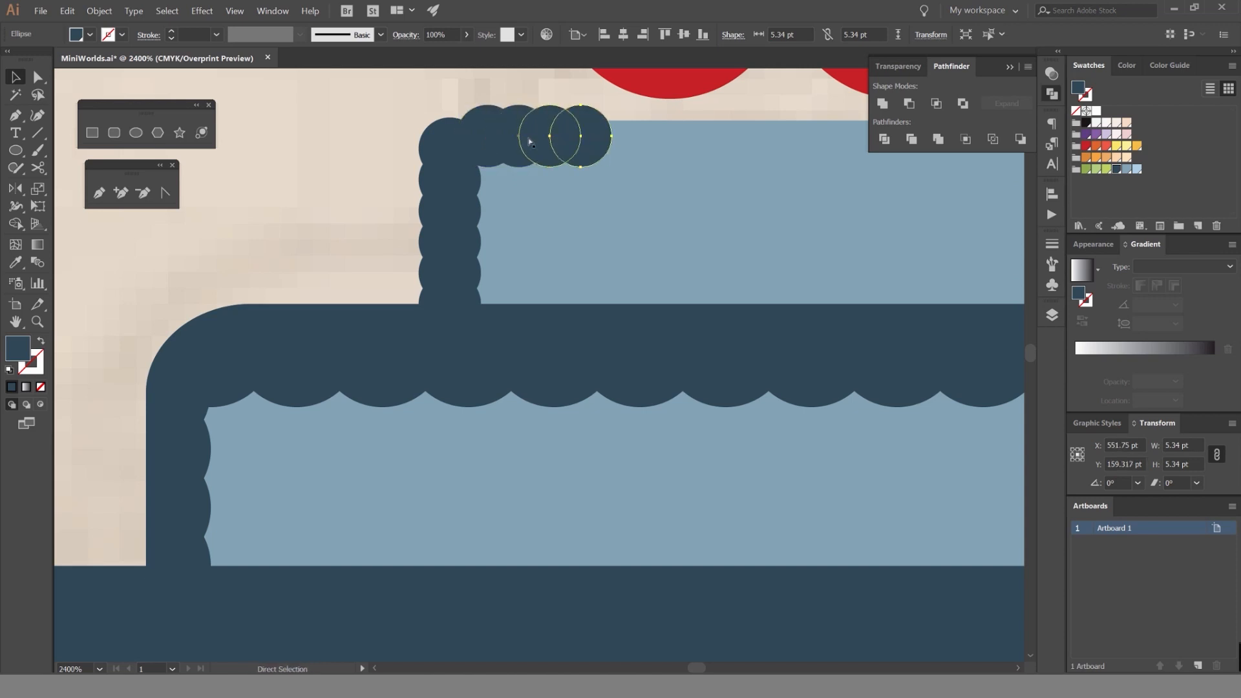
{"action": "left_click_drag", "start_coordinate": [693, 148], "coordinate": [379, 157]}
{"action": "key", "text": "ctrl+d"}
Repeat overlapping copies of the small dark blue circle down the top tier's right edge.
{"action": "key", "text": "ctrl+d"}
{"action": "key", "text": "ctrl+d"}
{"action": "key", "text": "ctrl+d"}
{"action": "key", "text": "ctrl+d"}
{"action": "key", "text": "ctrl+d"}
{"action": "key", "text": "ctrl+d"}
{"action": "key", "text": "ctrl+d"}
{"action": "key", "text": "ctrl+d"}
{"action": "key", "text": "ctrl+d"}
{"action": "key", "text": "ctrl+d"}
{"action": "key", "text": "ctrl+d"}
{"action": "key", "text": "ctrl+d"}
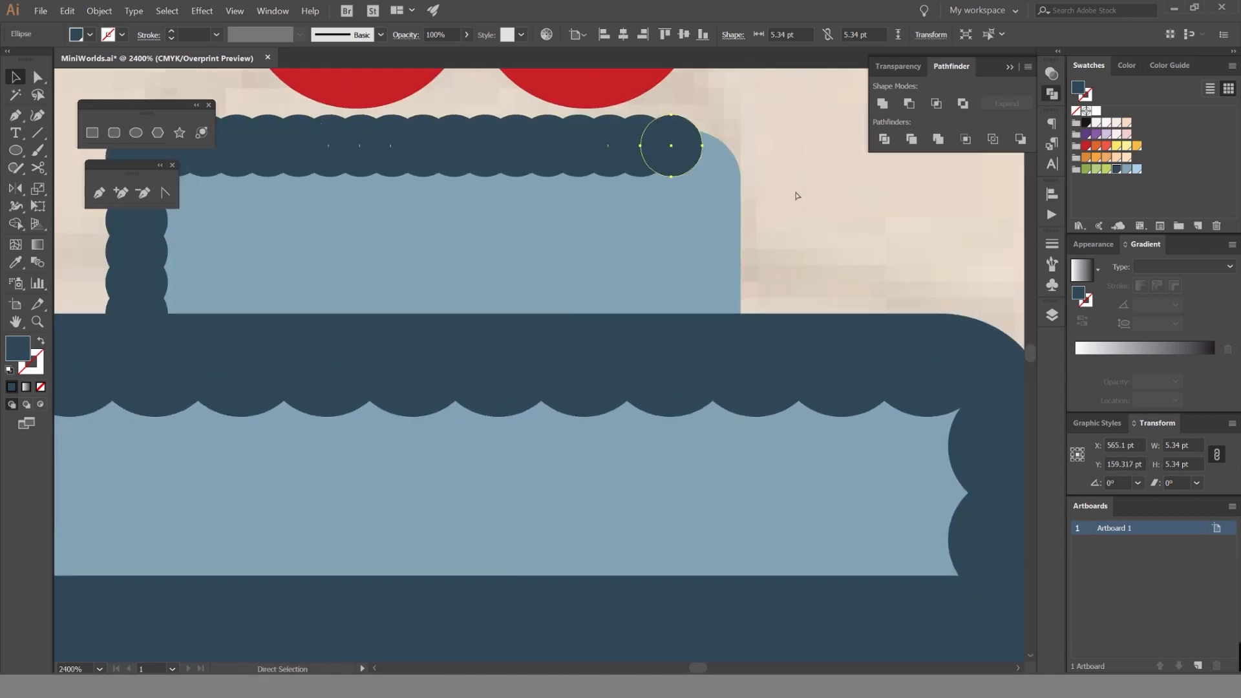
{"action": "left_click_drag", "start_coordinate": [753, 167], "coordinate": [755, 196]}
{"action": "key", "text": "ctrl+d"}
{"action": "key", "text": "ctrl+d"}
{"action": "key", "text": "ctrl+d"}
{"action": "key", "text": "ctrl+d"}
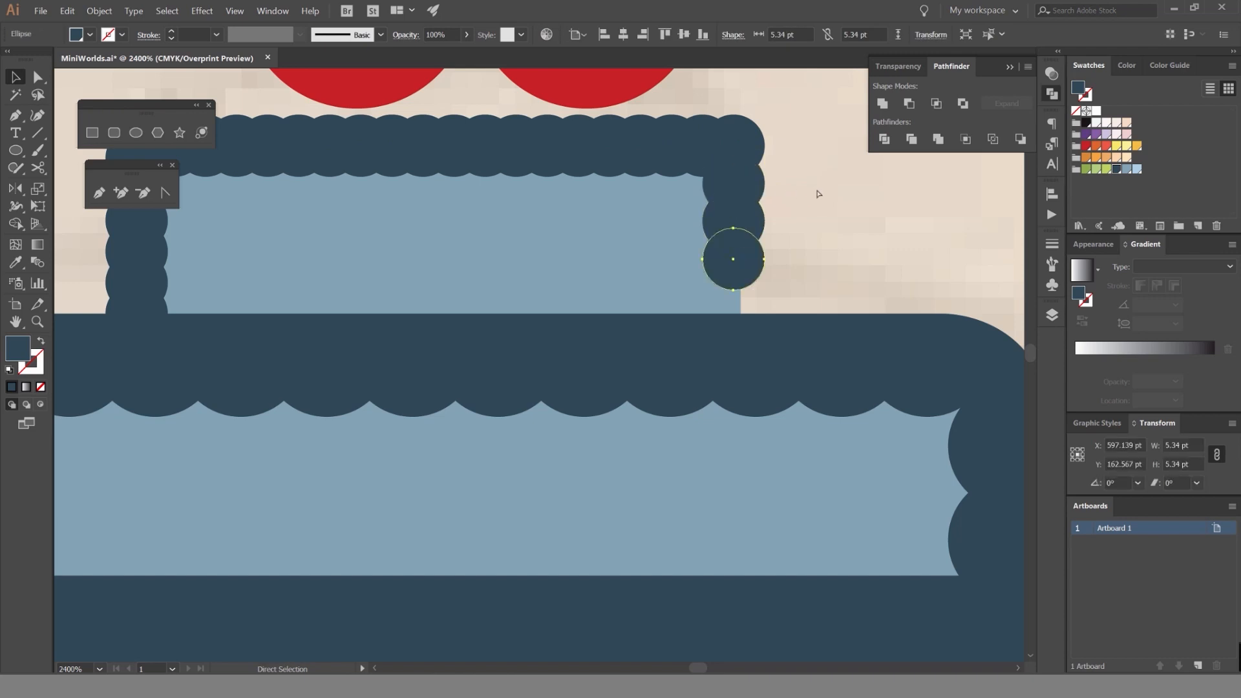
{"action": "left_click", "coordinate": [838, 212]}
Try selecting every object with the same fill color as a top-tier border circle, and clear the selection.
{"action": "scroll", "coordinate": [828, 204], "scroll_direction": "down", "scroll_amount": 2}
{"action": "left_click", "coordinate": [791, 194]}
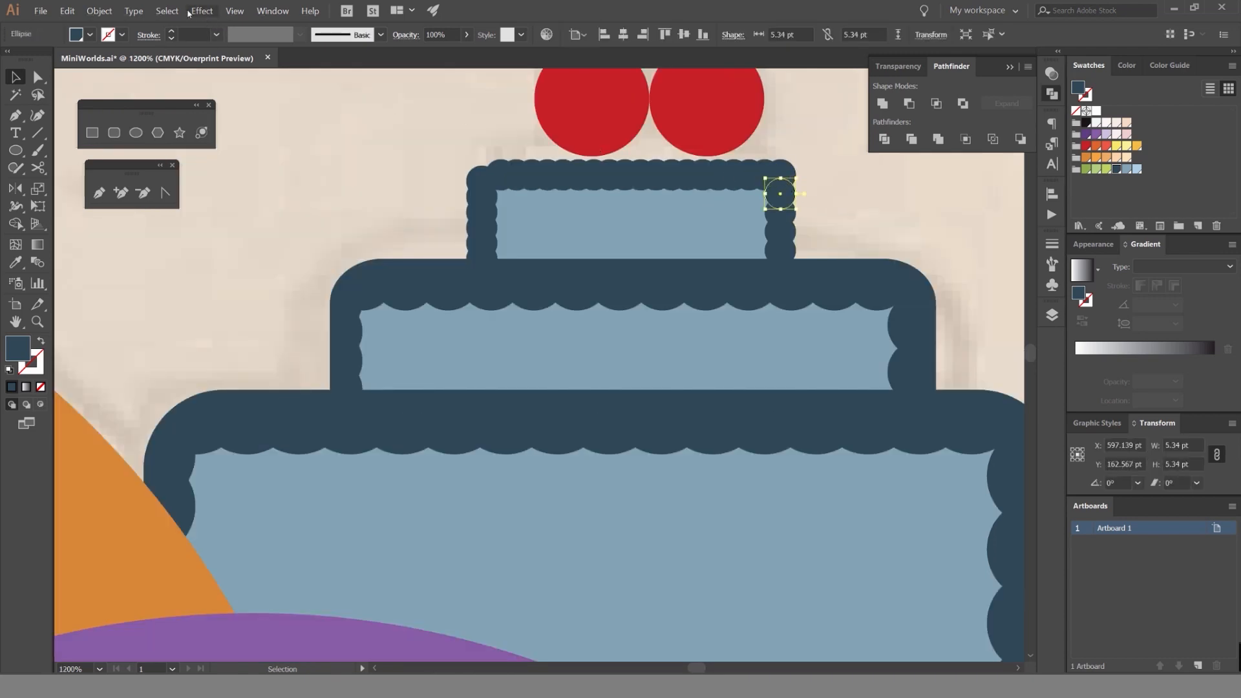
{"action": "left_click", "coordinate": [134, 11]}
{"action": "mouse_move", "coordinate": [167, 11]}
{"action": "mouse_move", "coordinate": [193, 113]}
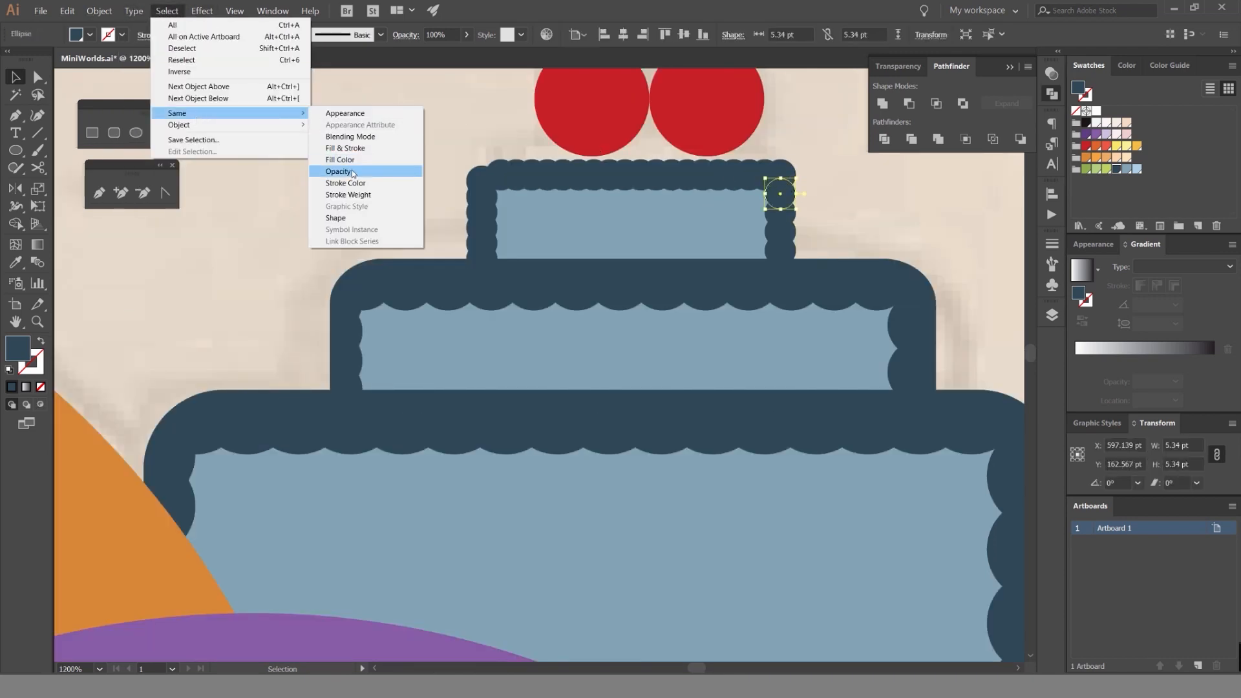
{"action": "left_click", "coordinate": [348, 162]}
{"action": "left_click", "coordinate": [844, 212]}
Lock the middle cake tier together with its scalloped border.
{"action": "left_click", "coordinate": [895, 327]}
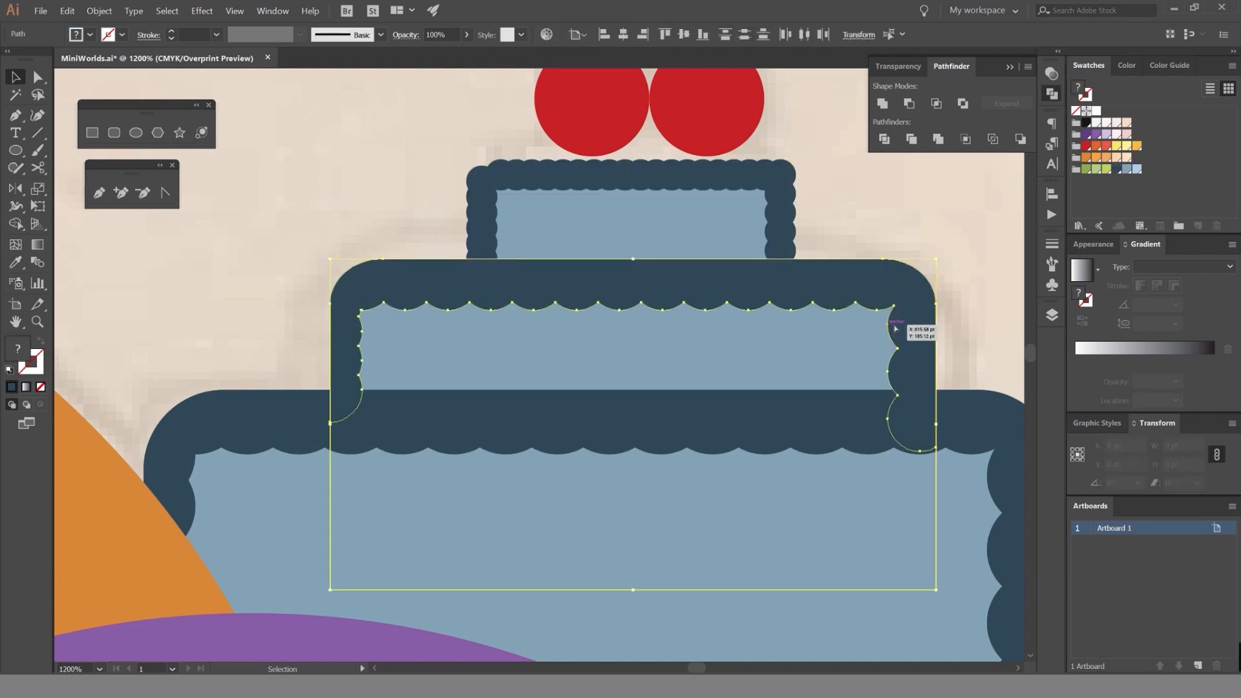
{"action": "left_click", "coordinate": [831, 219]}
{"action": "left_click_drag", "start_coordinate": [832, 219], "coordinate": [755, 250]}
Select all the small top-tier border circles by matching fill color and unite them into one shape.
{"action": "left_click", "coordinate": [713, 219]}
{"action": "left_click", "coordinate": [103, 11]}
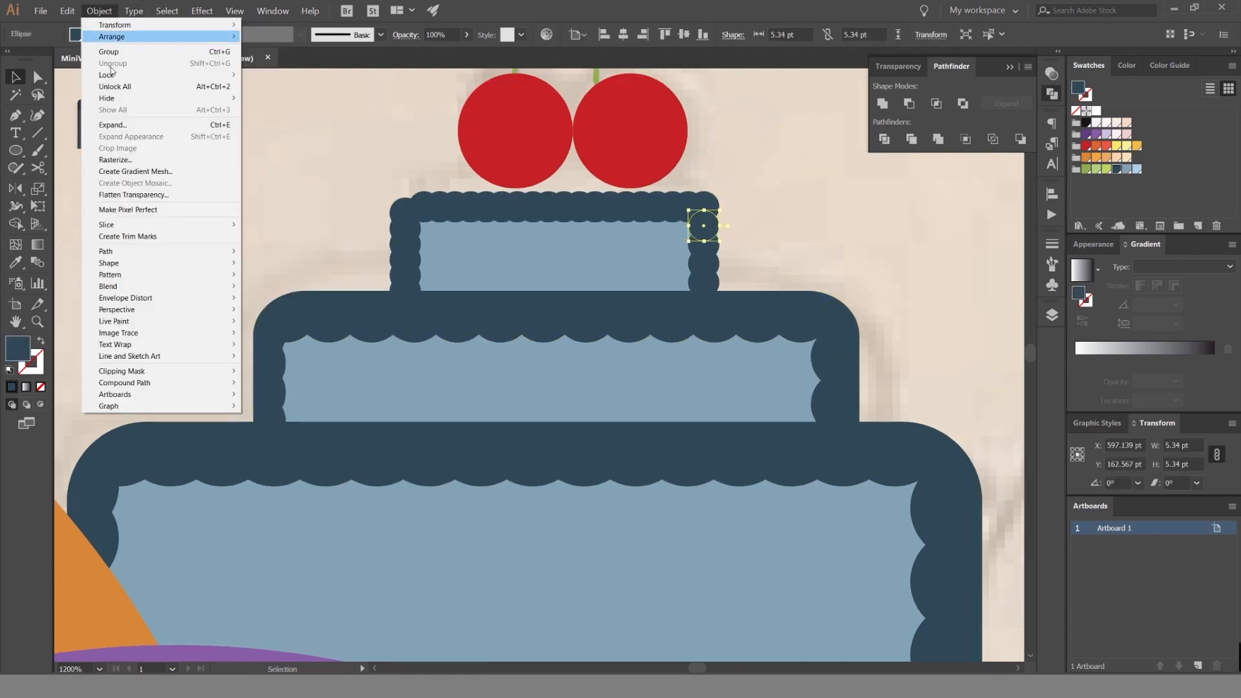
{"action": "mouse_move", "coordinate": [166, 11]}
{"action": "mouse_move", "coordinate": [194, 113]}
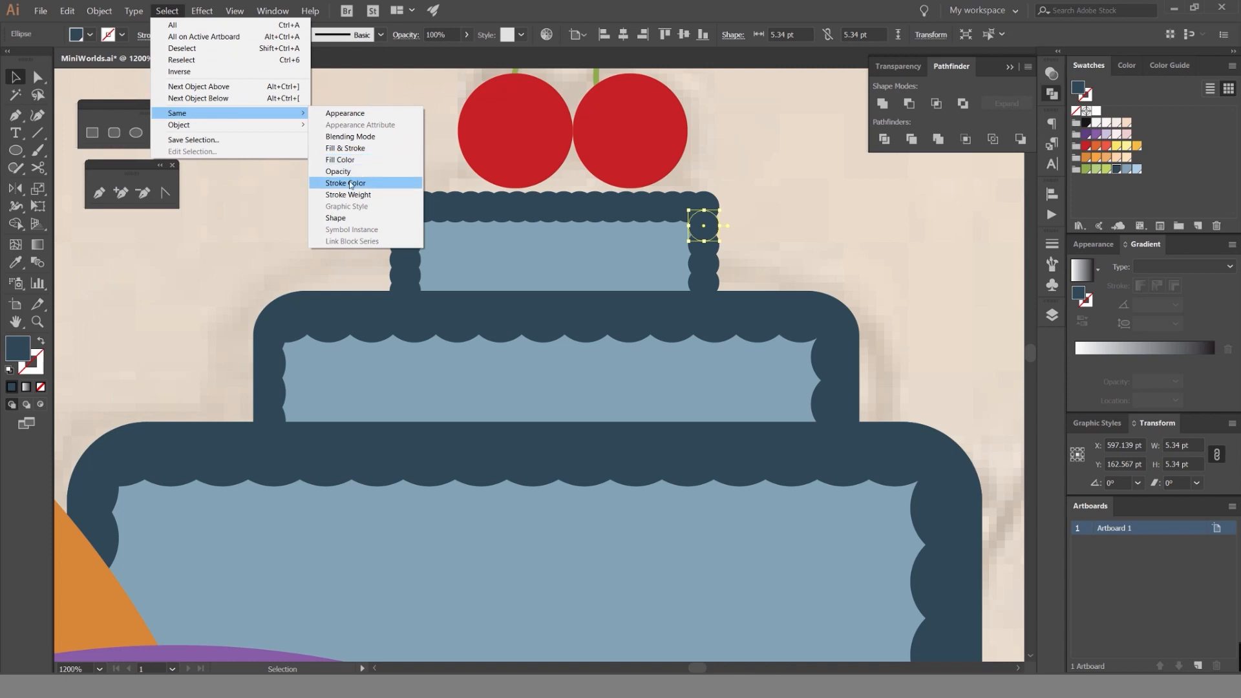
{"action": "left_click", "coordinate": [349, 161]}
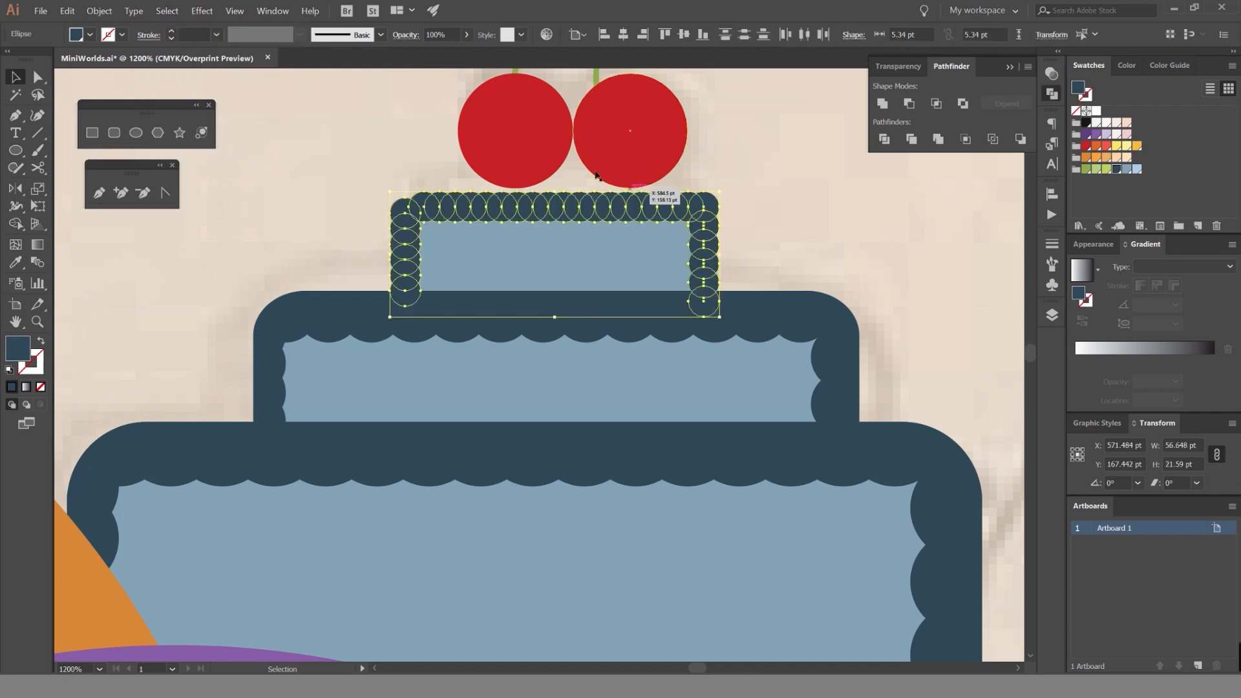
{"action": "left_click", "coordinate": [882, 103]}
Trim the united scalloped border to the top tier's rounded outline with Shape Builder, removing the outer bumps.
{"action": "left_click", "coordinate": [653, 241]}
{"action": "left_click", "coordinate": [715, 203], "text": "shift"}
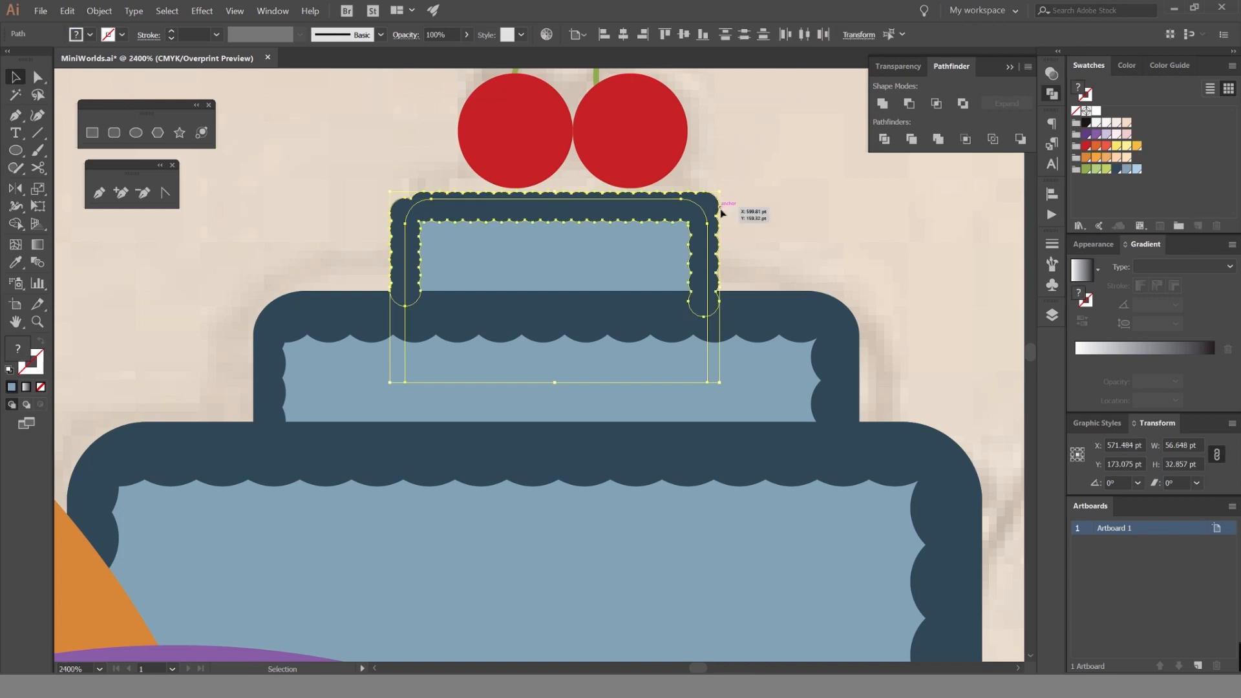
{"action": "scroll", "coordinate": [722, 213], "scroll_direction": "up", "scroll_amount": 2}
{"action": "key", "text": "shift+m"}
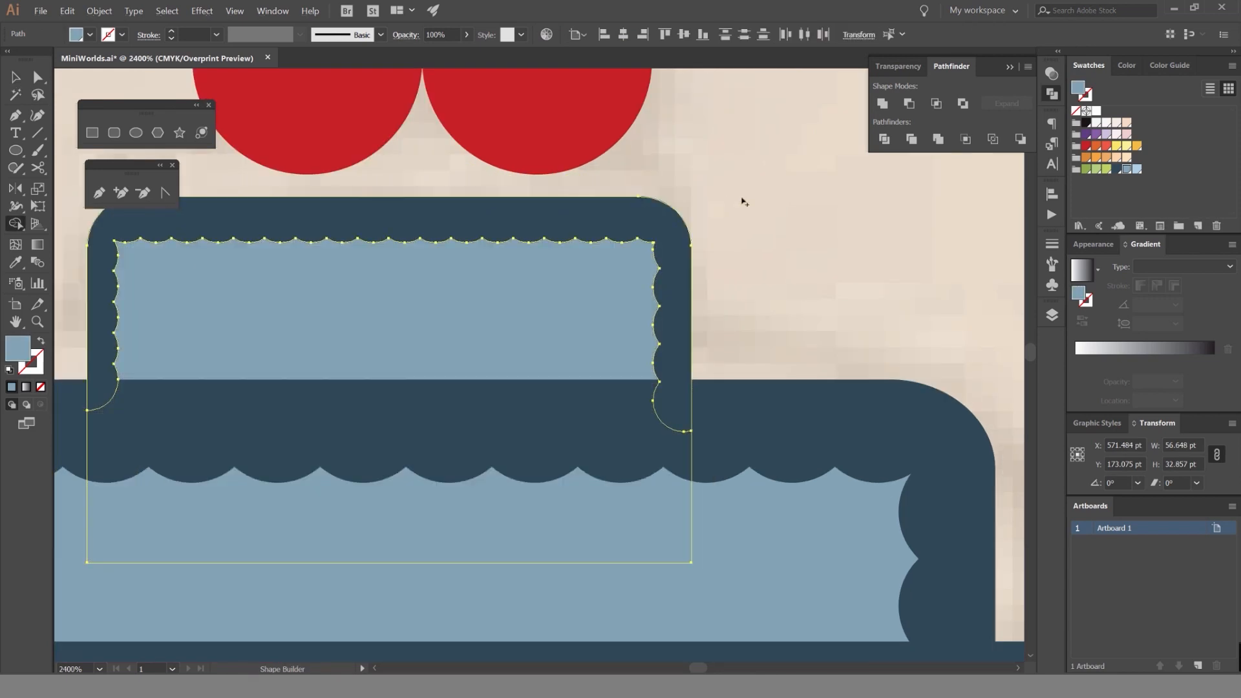
{"action": "key", "text": "v"}
{"action": "left_click", "coordinate": [775, 213]}
{"action": "scroll", "coordinate": [776, 212], "scroll_direction": "down", "scroll_amount": 6}
{"action": "scroll", "coordinate": [775, 194], "scroll_direction": "down", "scroll_amount": 3}
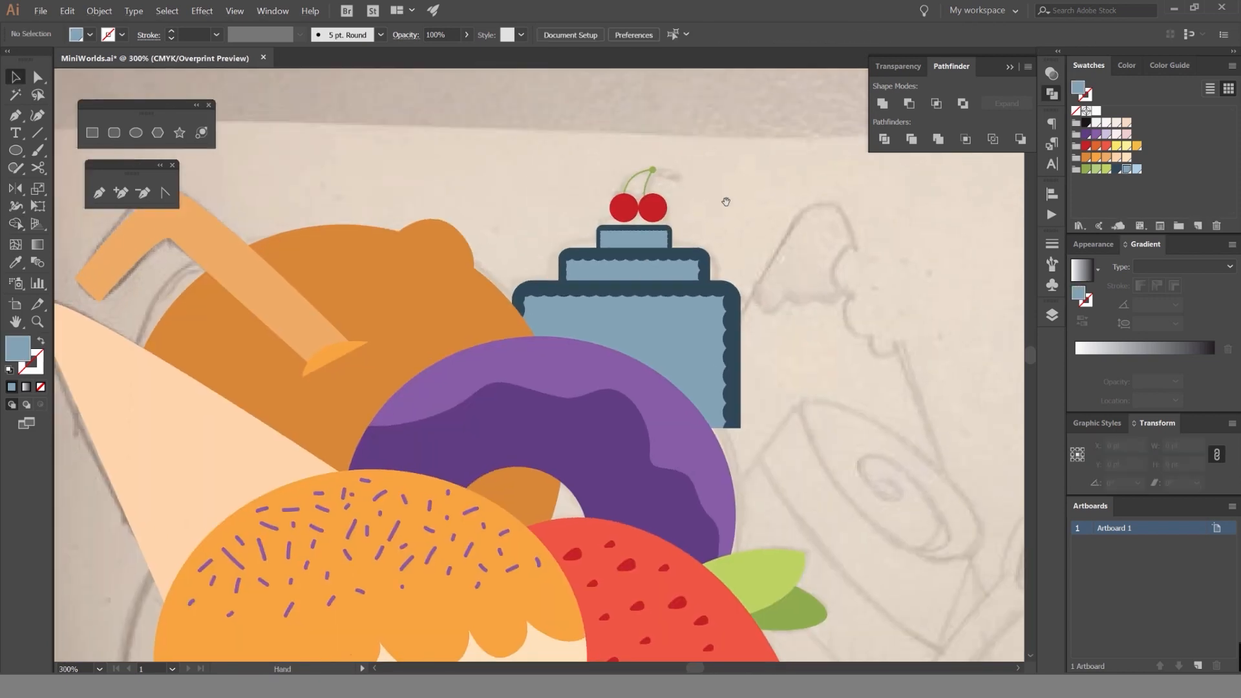
Nudge the cherries and their stems down and slightly left so they rest on the cake's top tier.
{"action": "scroll", "coordinate": [682, 221], "scroll_direction": "up", "scroll_amount": 6}
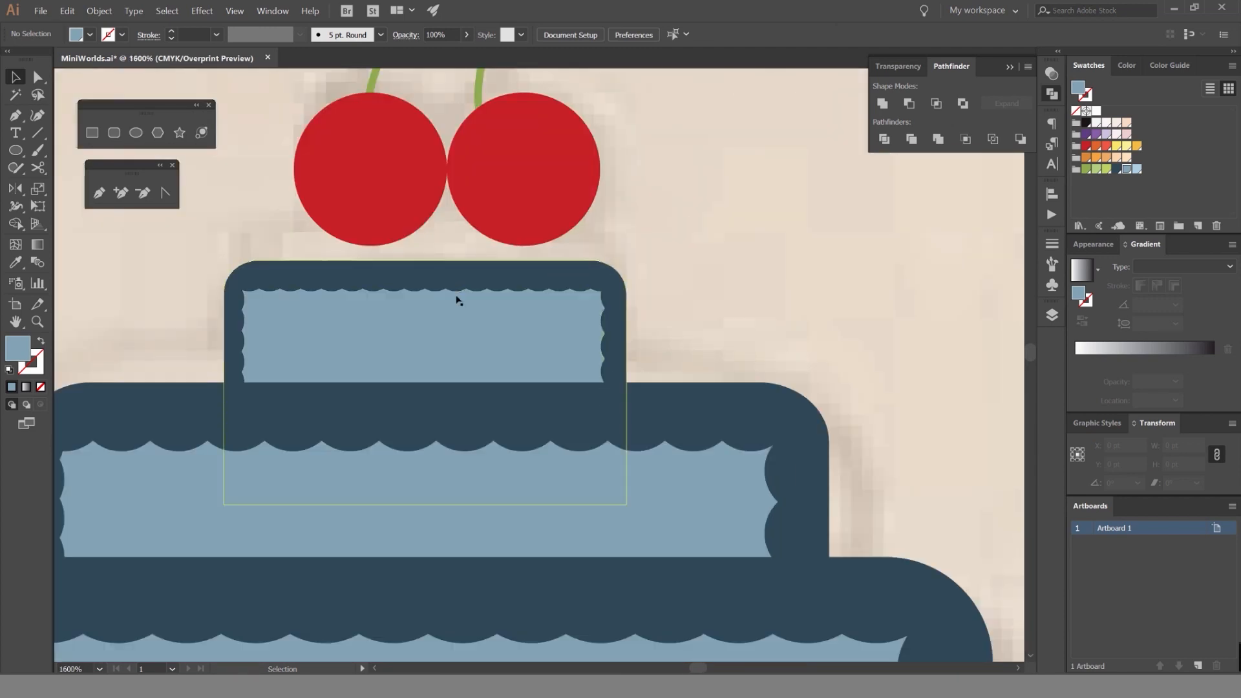
{"action": "scroll", "coordinate": [674, 230], "scroll_direction": "down", "scroll_amount": 5}
{"action": "scroll", "coordinate": [656, 201], "scroll_direction": "up", "scroll_amount": 3}
{"action": "left_click", "coordinate": [551, 282]}
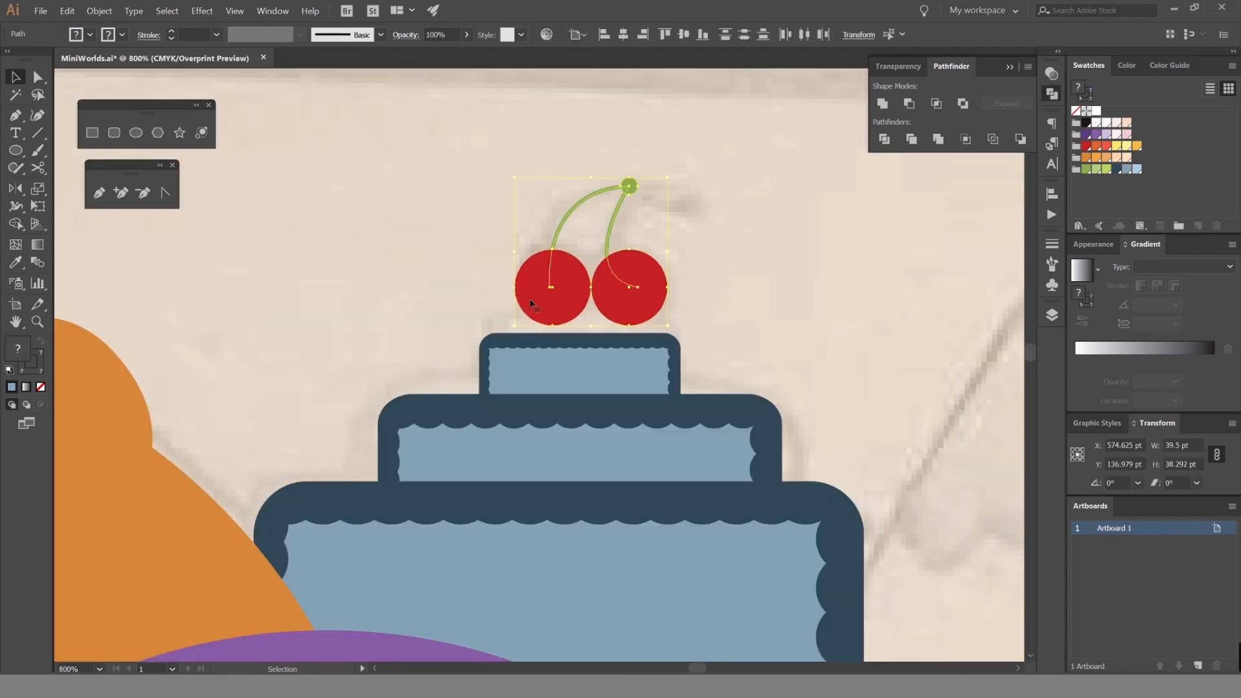
{"action": "key", "text": "Left"}
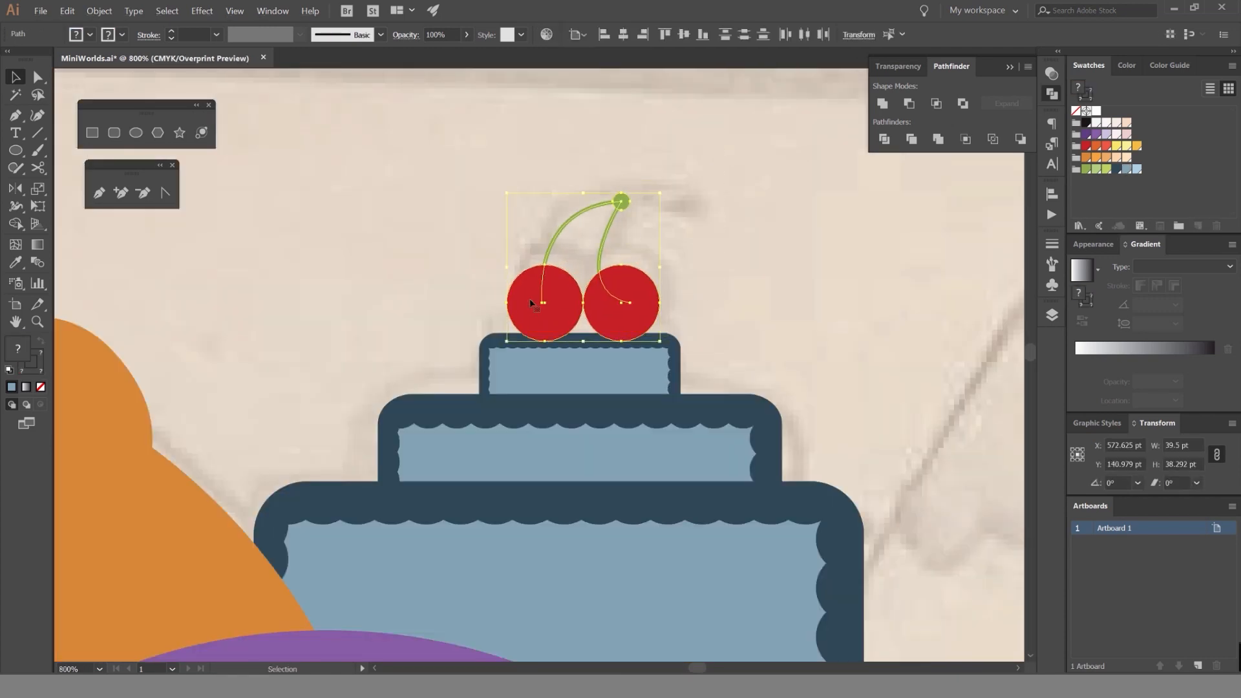
{"action": "left_click", "coordinate": [761, 304]}
{"action": "scroll", "coordinate": [762, 305], "scroll_direction": "down", "scroll_amount": 5}
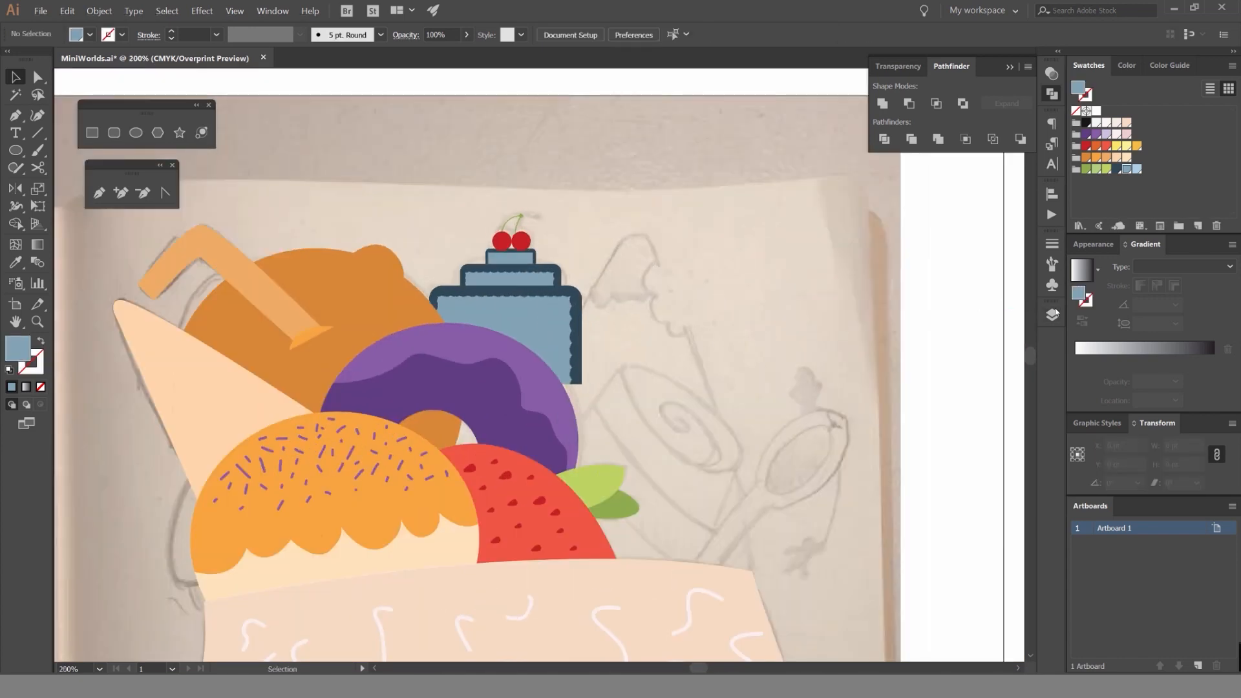
Lock the blue cake's Ice cream layer and add a layer named Candy between it and the Image layer.
{"action": "left_click", "coordinate": [1053, 314]}
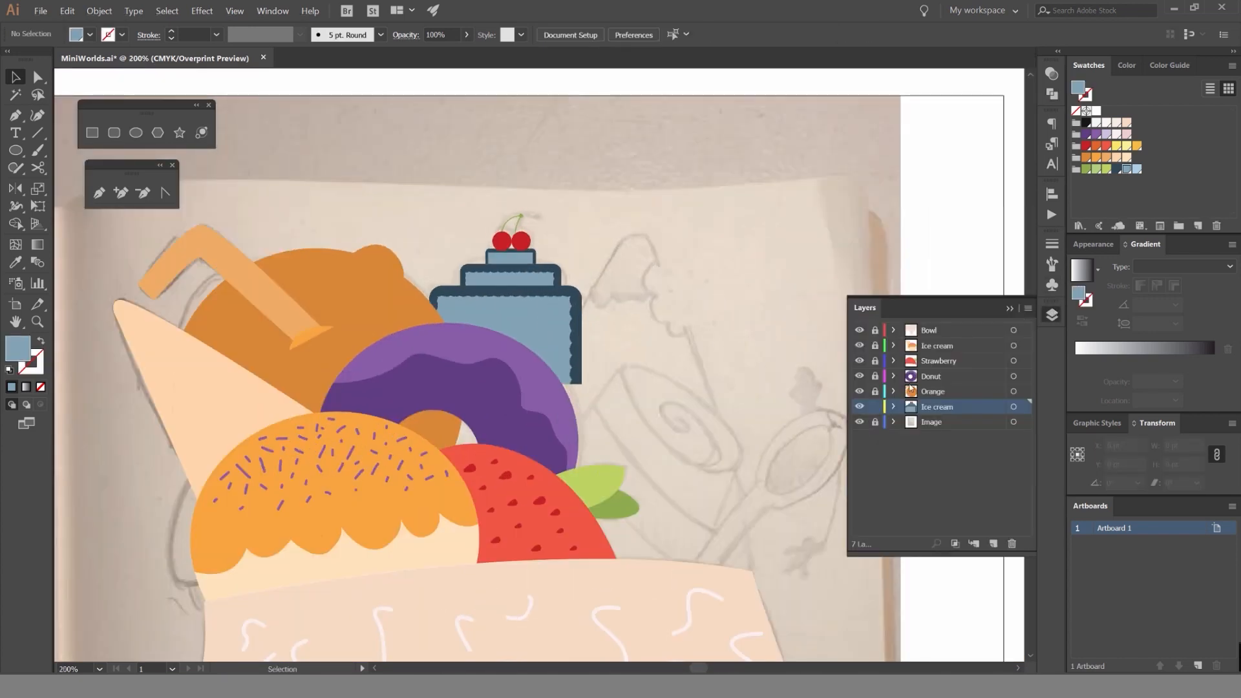
{"action": "mouse_move", "coordinate": [938, 412]}
{"action": "left_mouse_down"}
{"action": "mouse_move", "coordinate": [964, 429]}
{"action": "mouse_move", "coordinate": [949, 414]}
{"action": "left_mouse_up"}
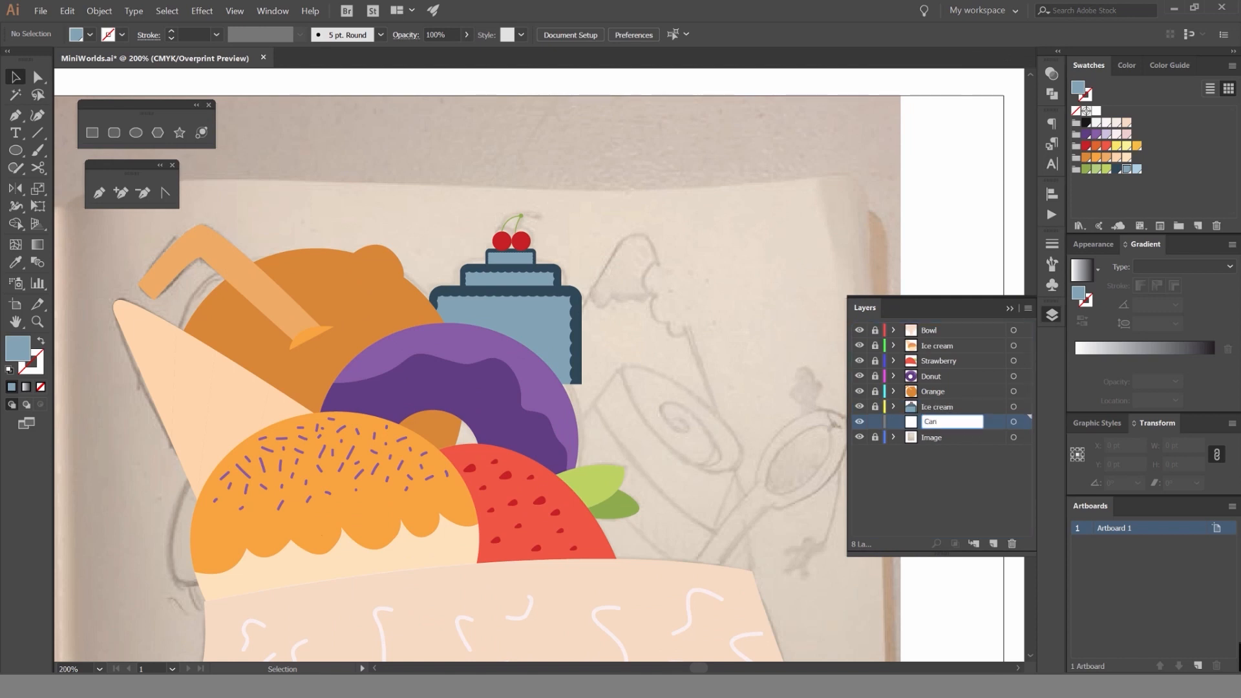
{"action": "scroll", "coordinate": [644, 315], "scroll_direction": "up", "scroll_amount": 1}
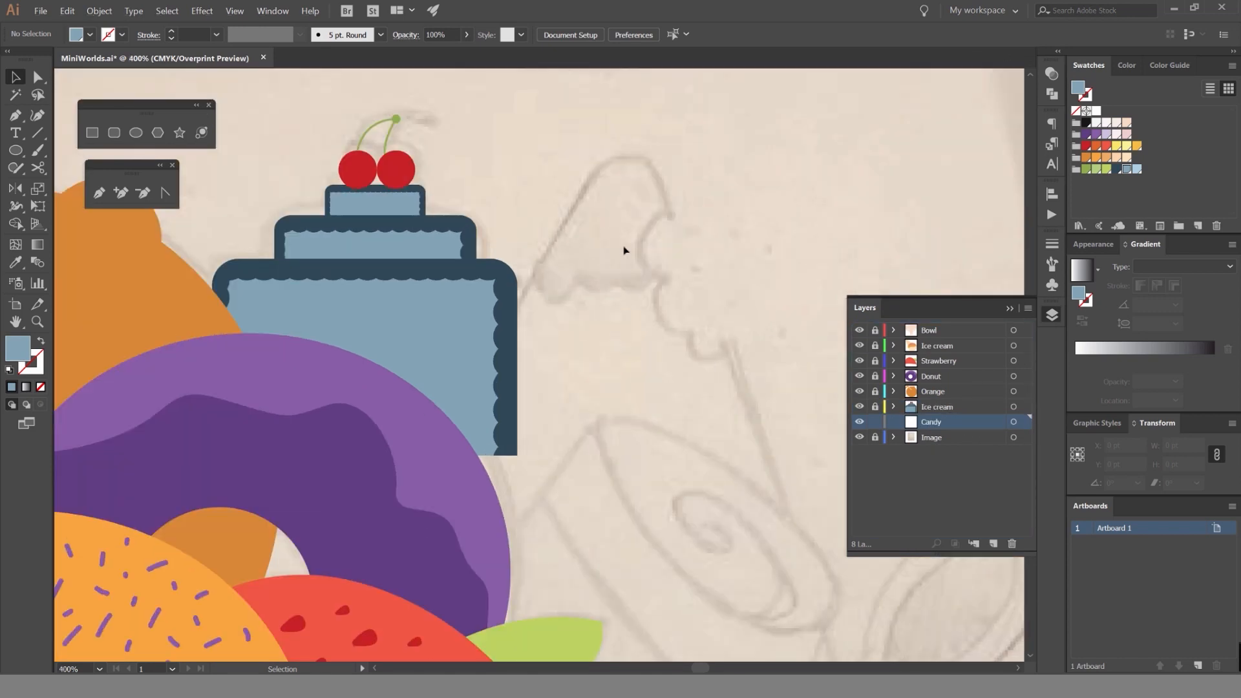
{"action": "left_click", "coordinate": [1049, 313]}
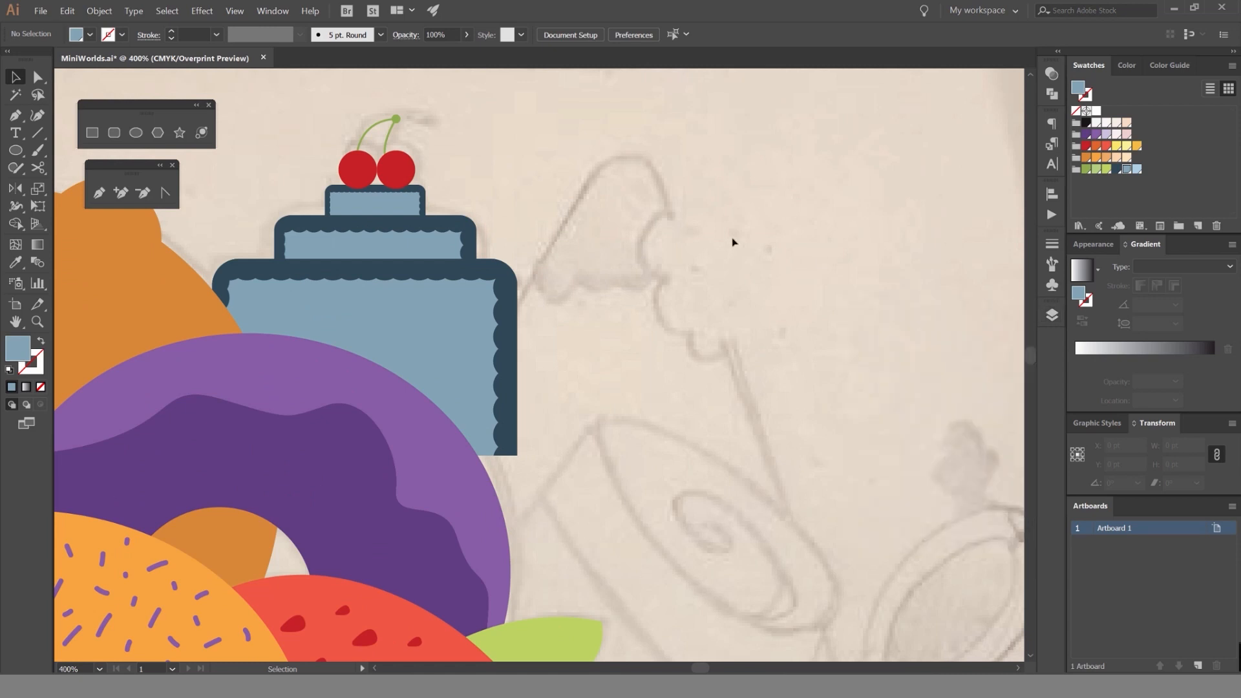
Draw a curved Pen path from the donut area over the sketched candy's rounded top, with a blue stroke and no fill.
{"action": "scroll", "coordinate": [457, 477], "scroll_direction": "down", "scroll_amount": 3}
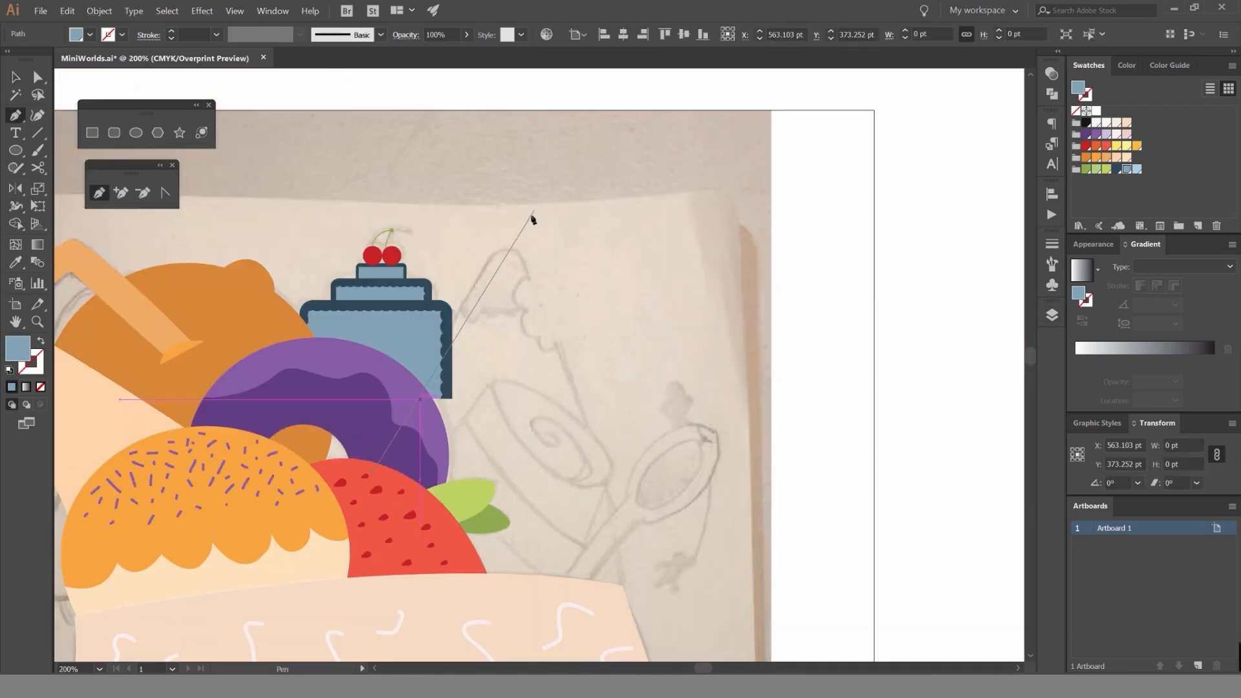
{"action": "scroll", "coordinate": [510, 248], "scroll_direction": "up", "scroll_amount": 2}
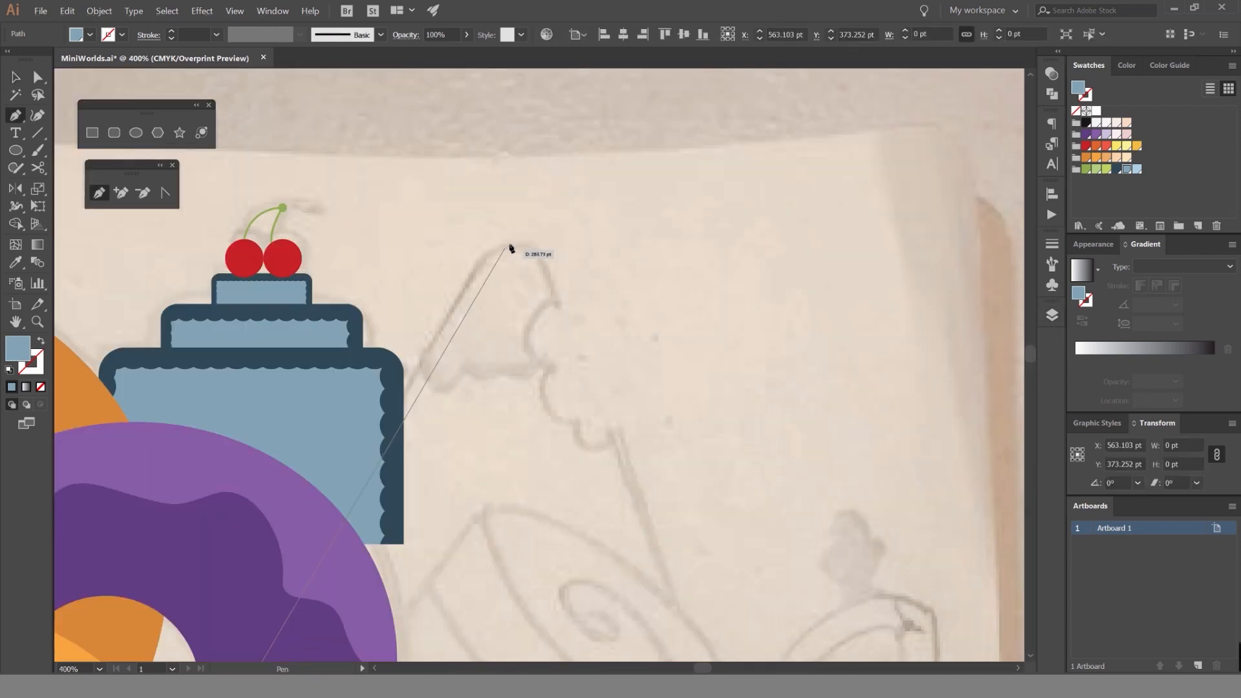
{"action": "left_click_drag", "start_coordinate": [563, 239], "coordinate": [569, 239]}
{"action": "mouse_move", "coordinate": [563, 302]}
{"action": "left_mouse_down"}
{"action": "mouse_move", "coordinate": [590, 300]}
{"action": "mouse_move", "coordinate": [590, 241]}
{"action": "mouse_move", "coordinate": [554, 240]}
{"action": "left_mouse_up"}
{"action": "key", "text": "v"}
{"action": "key", "text": "shift+x"}
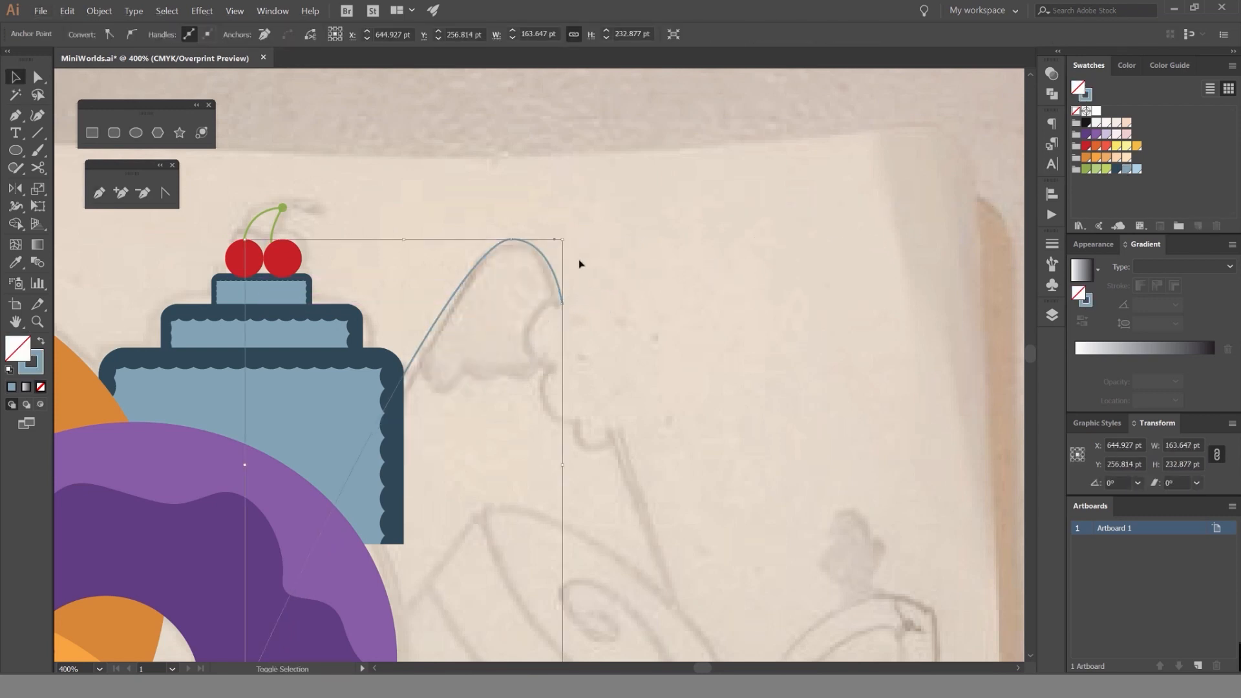
Try red and light green stroke colors on the candy path and set its stroke weight to 5 pt.
{"action": "left_click", "coordinate": [1086, 147]}
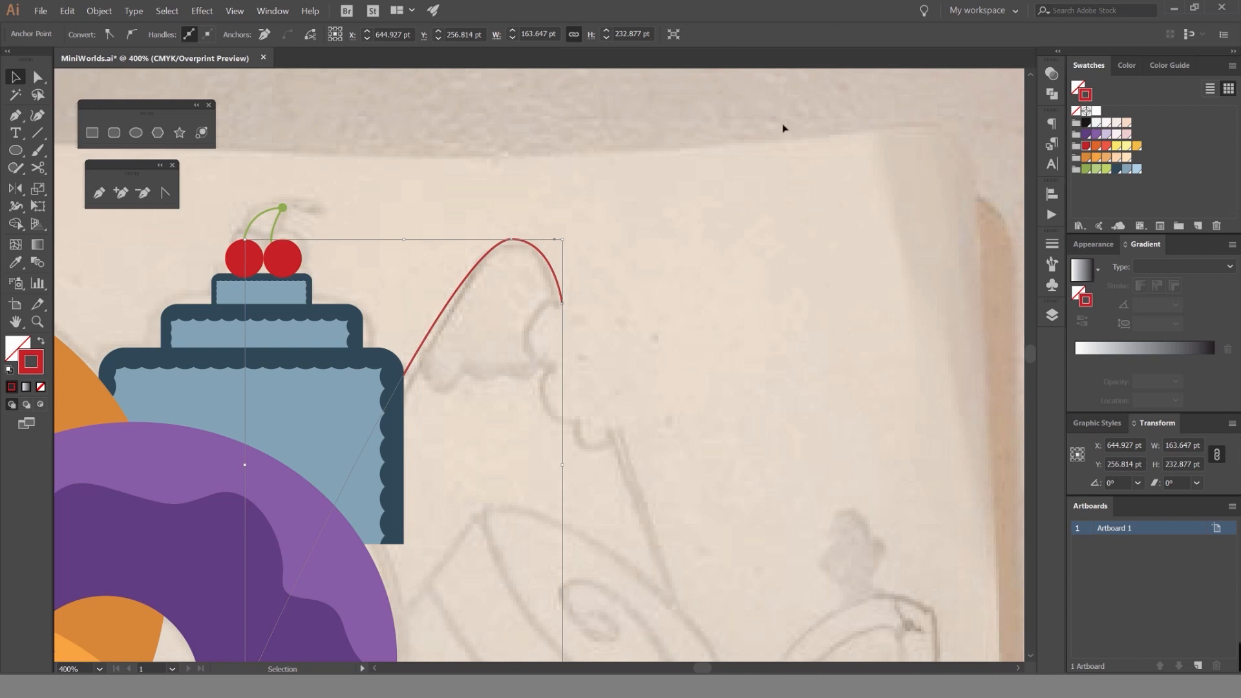
{"action": "left_click", "coordinate": [1106, 170]}
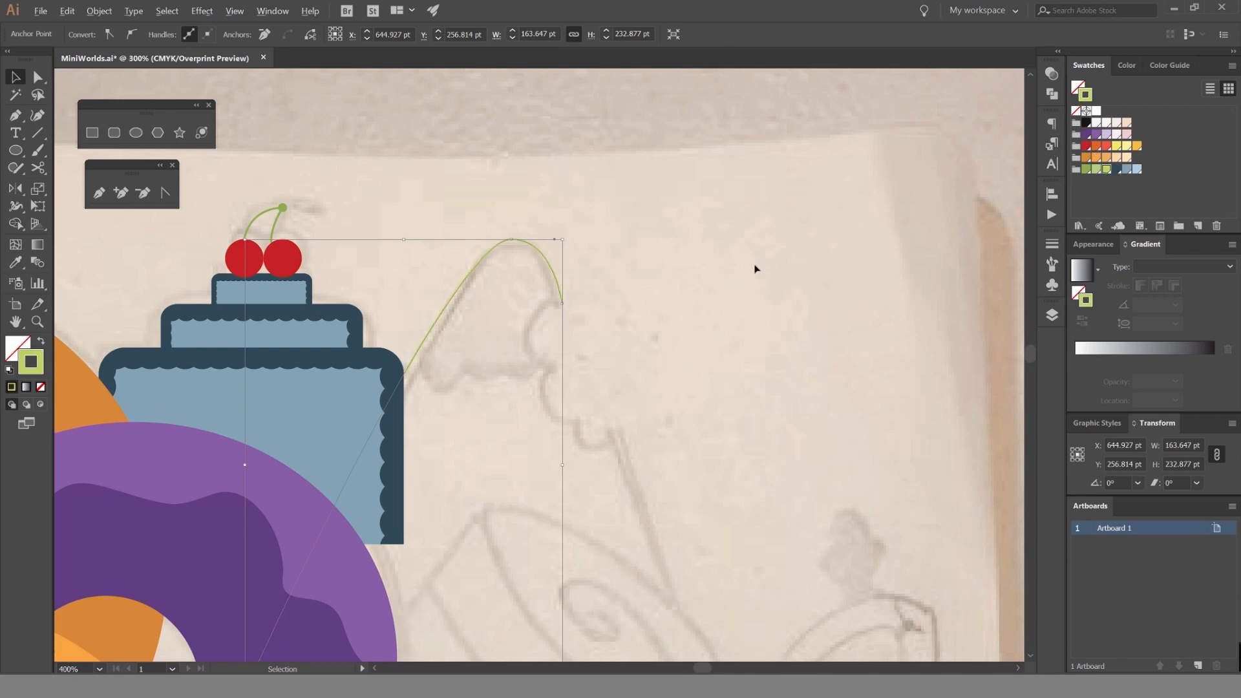
{"action": "scroll", "coordinate": [756, 269], "scroll_direction": "down", "scroll_amount": 3}
{"action": "scroll", "coordinate": [739, 258], "scroll_direction": "up", "scroll_amount": 2}
{"action": "left_click", "coordinate": [1052, 244]}
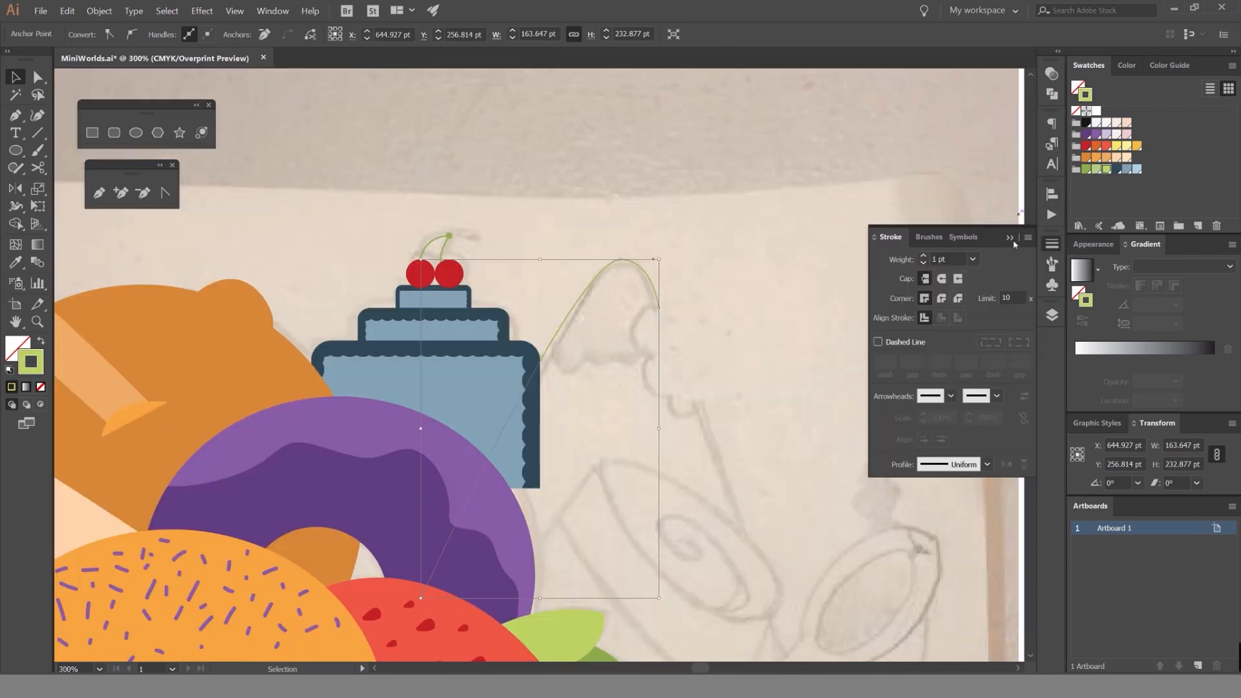
Try a coral red stroke on the candy path, and change it to the light pink swatch.
{"action": "left_click", "coordinate": [1126, 65]}
{"action": "left_click", "coordinate": [1163, 65]}
{"action": "left_click", "coordinate": [1126, 65]}
{"action": "left_click", "coordinate": [1088, 66]}
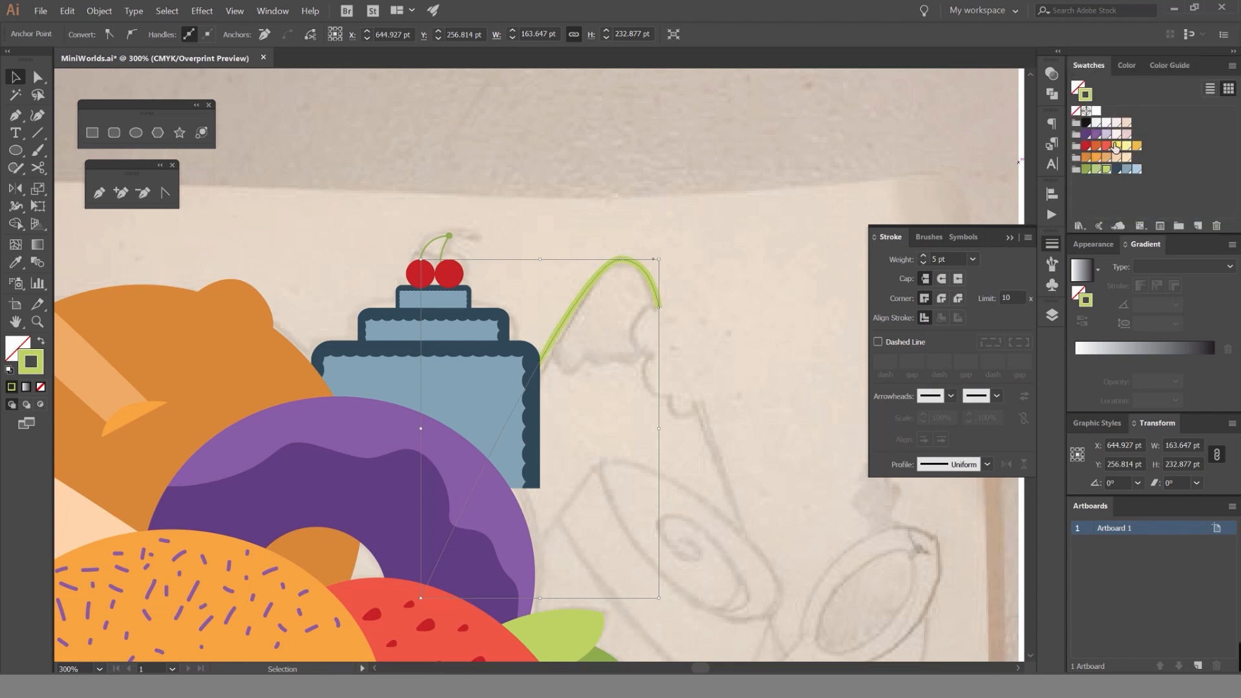
{"action": "left_click", "coordinate": [1109, 145]}
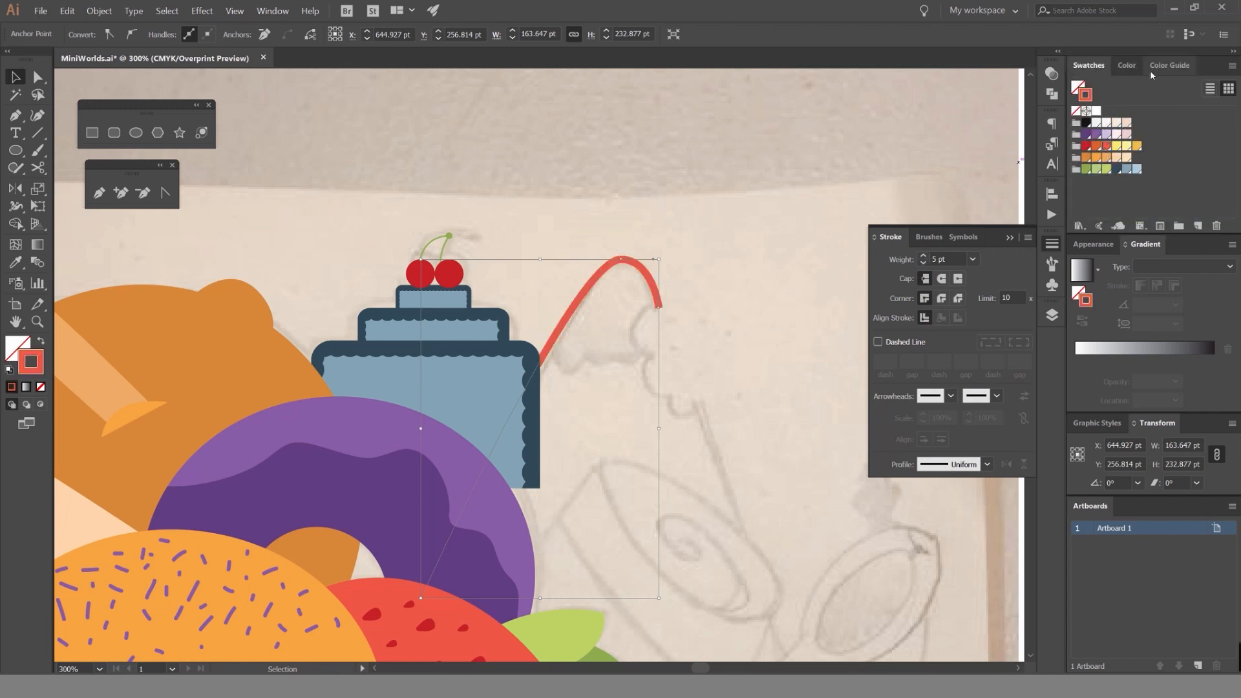
{"action": "left_click", "coordinate": [1128, 135]}
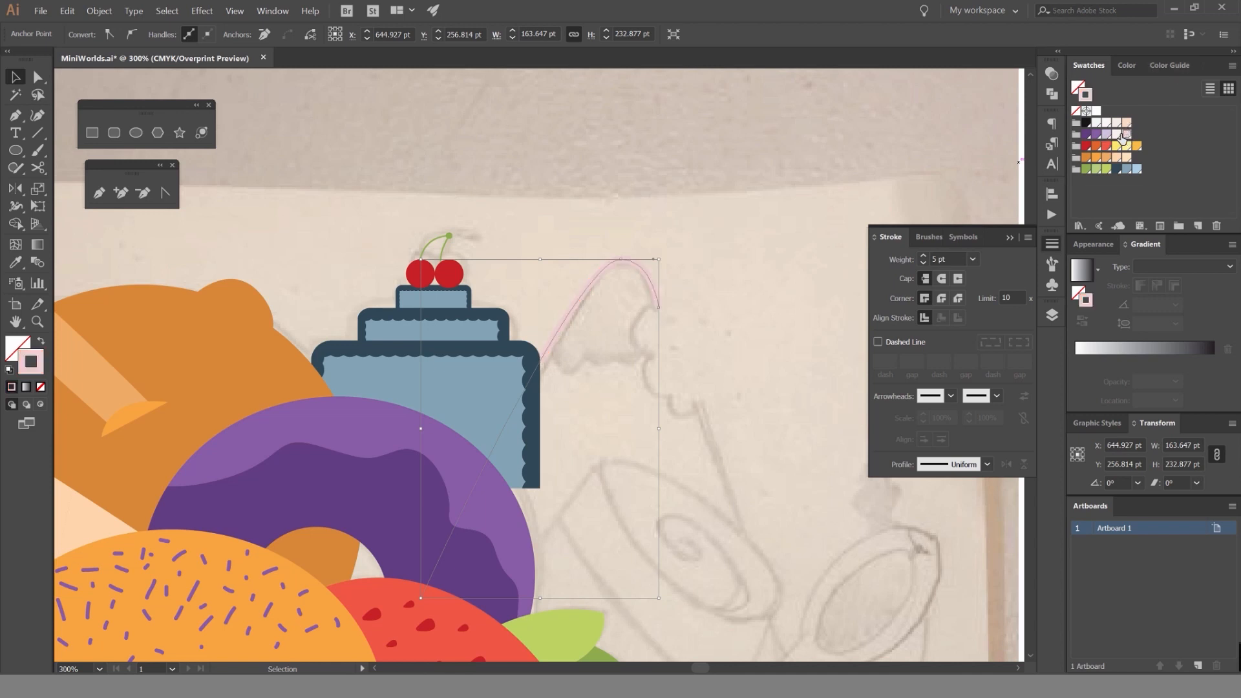
Show the stroke color as CMYK values, raise magenta to 62% for a stronger pink, and deselect the path.
{"action": "left_click", "coordinate": [1168, 66]}
{"action": "left_click", "coordinate": [1132, 65]}
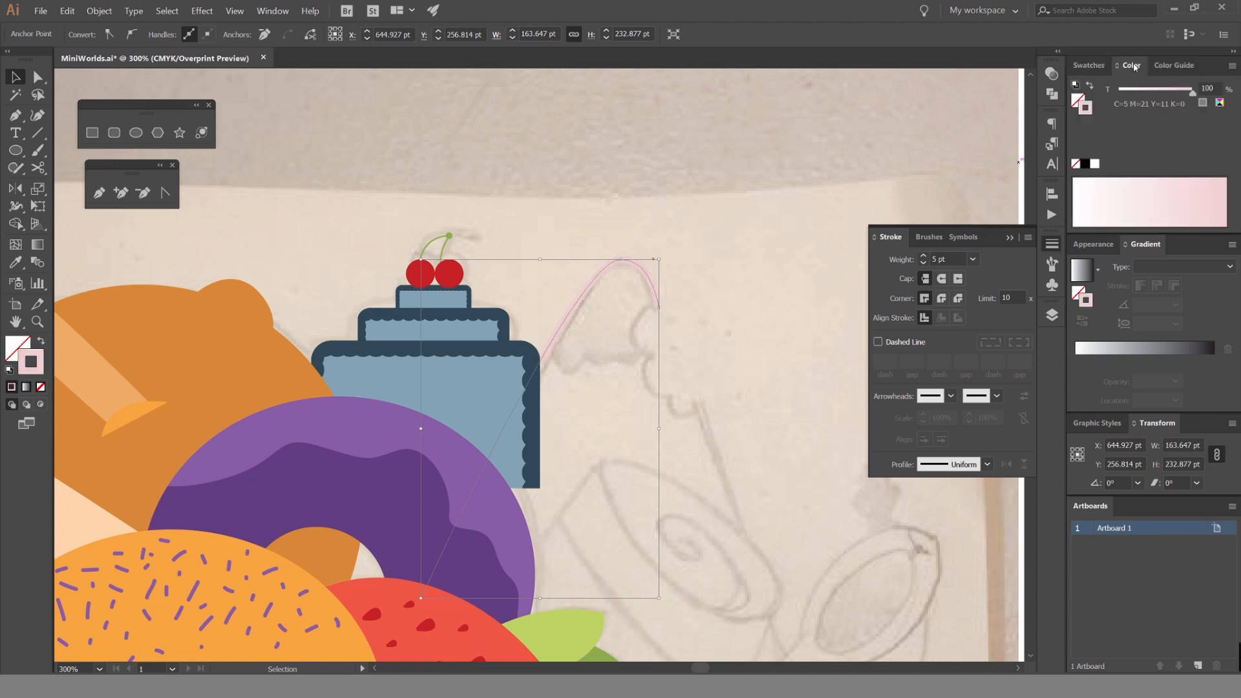
{"action": "left_click", "coordinate": [1197, 67]}
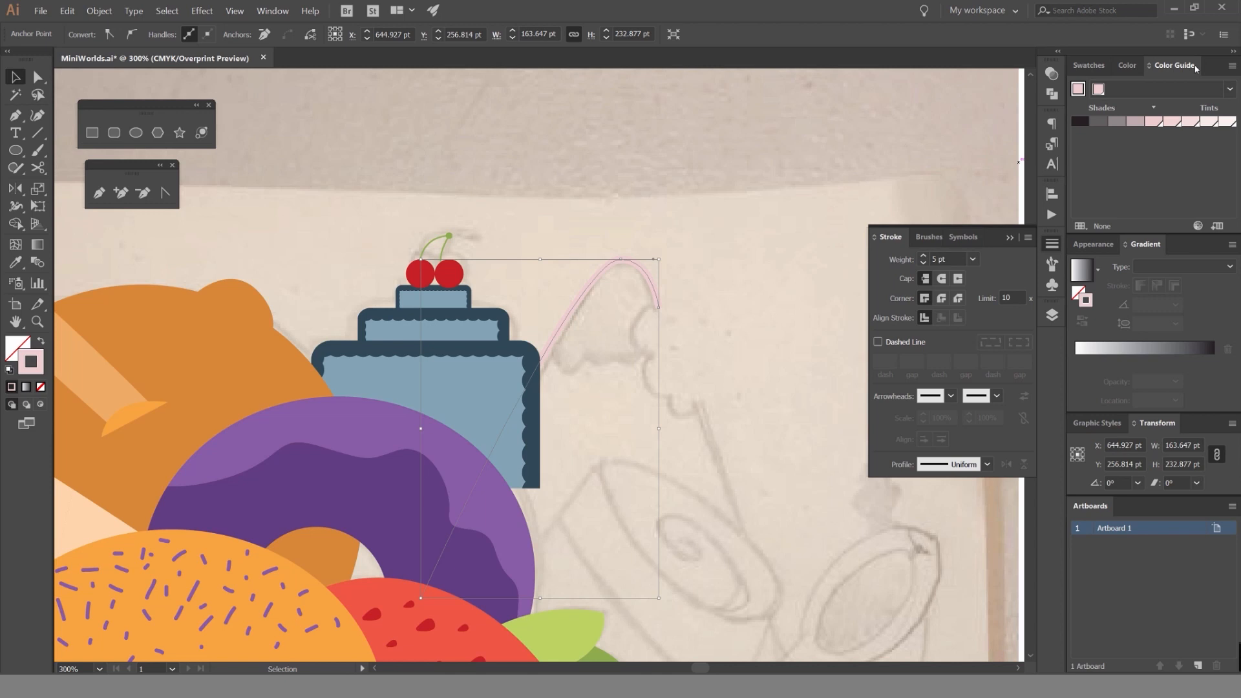
{"action": "left_click", "coordinate": [1138, 65]}
{"action": "left_click", "coordinate": [1232, 65]}
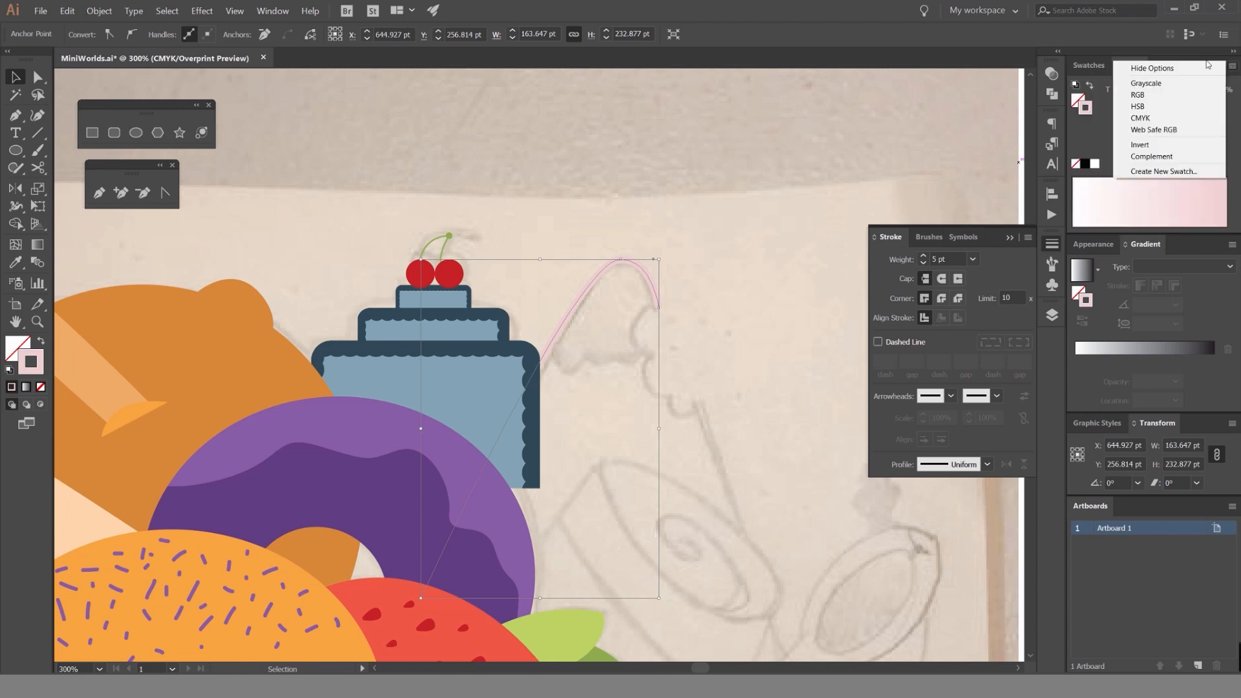
{"action": "left_click", "coordinate": [1163, 111]}
{"action": "left_click", "coordinate": [1232, 66]}
{"action": "left_click", "coordinate": [1132, 119]}
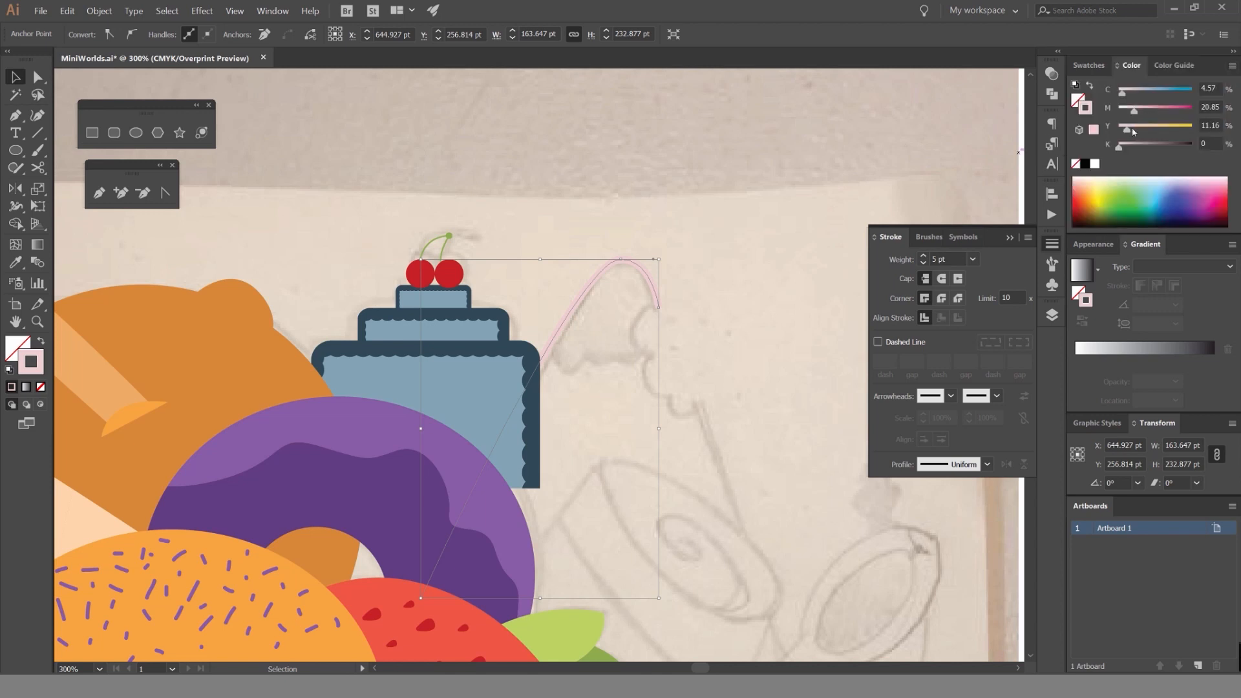
{"action": "left_click_drag", "start_coordinate": [1135, 112], "coordinate": [1167, 110]}
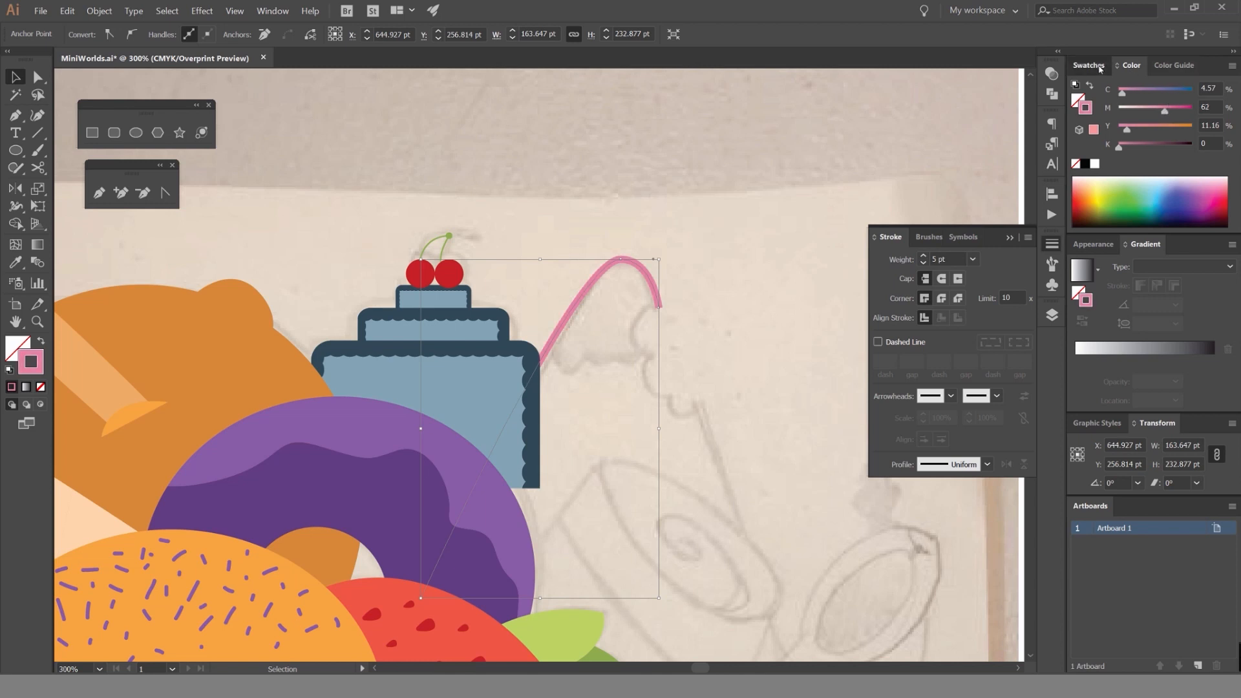
{"action": "left_click", "coordinate": [1088, 65]}
{"action": "left_click", "coordinate": [756, 175]}
Try to continue the pink outline from its upper end along the sketched scalloped bite marks.
{"action": "scroll", "coordinate": [696, 330], "scroll_direction": "up", "scroll_amount": 2}
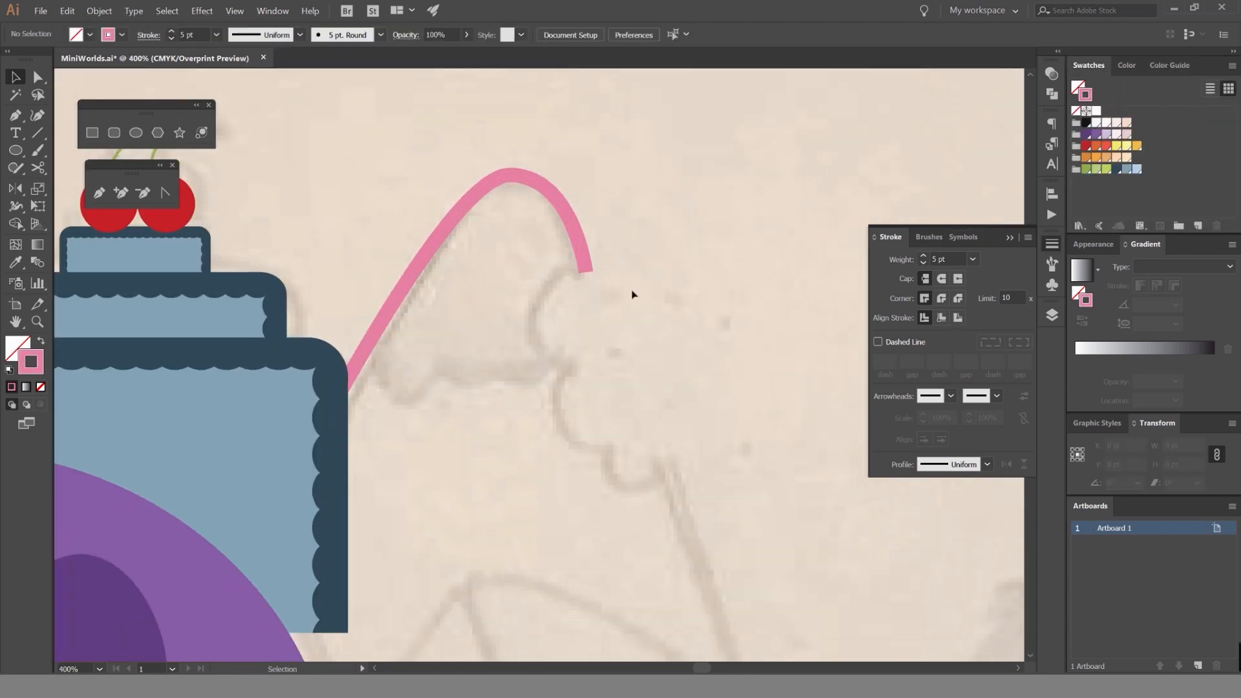
{"action": "scroll", "coordinate": [632, 294], "scroll_direction": "down", "scroll_amount": 2}
{"action": "key", "text": "p"}
{"action": "left_click", "coordinate": [603, 276]}
{"action": "scroll", "coordinate": [551, 327], "scroll_direction": "up", "scroll_amount": 4}
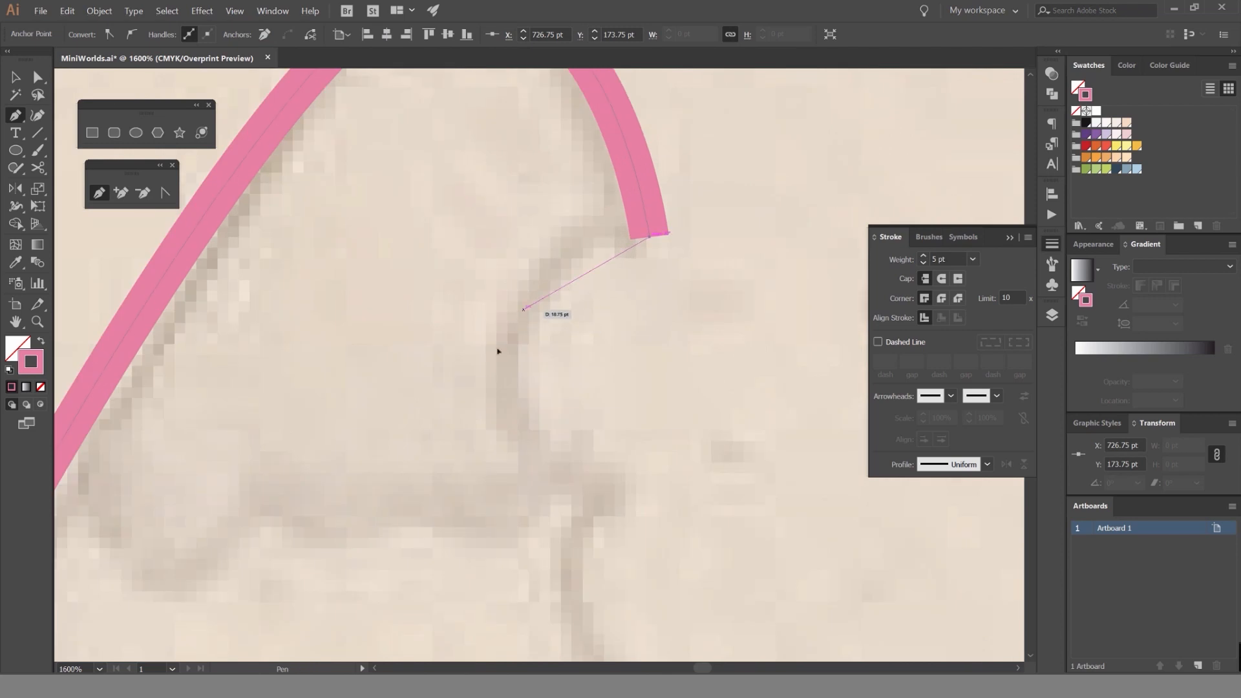
{"action": "left_click_drag", "start_coordinate": [497, 424], "coordinate": [496, 422]}
{"action": "left_click_drag", "start_coordinate": [633, 493], "coordinate": [606, 353]}
{"action": "scroll", "coordinate": [670, 498], "scroll_direction": "down", "scroll_amount": 2}
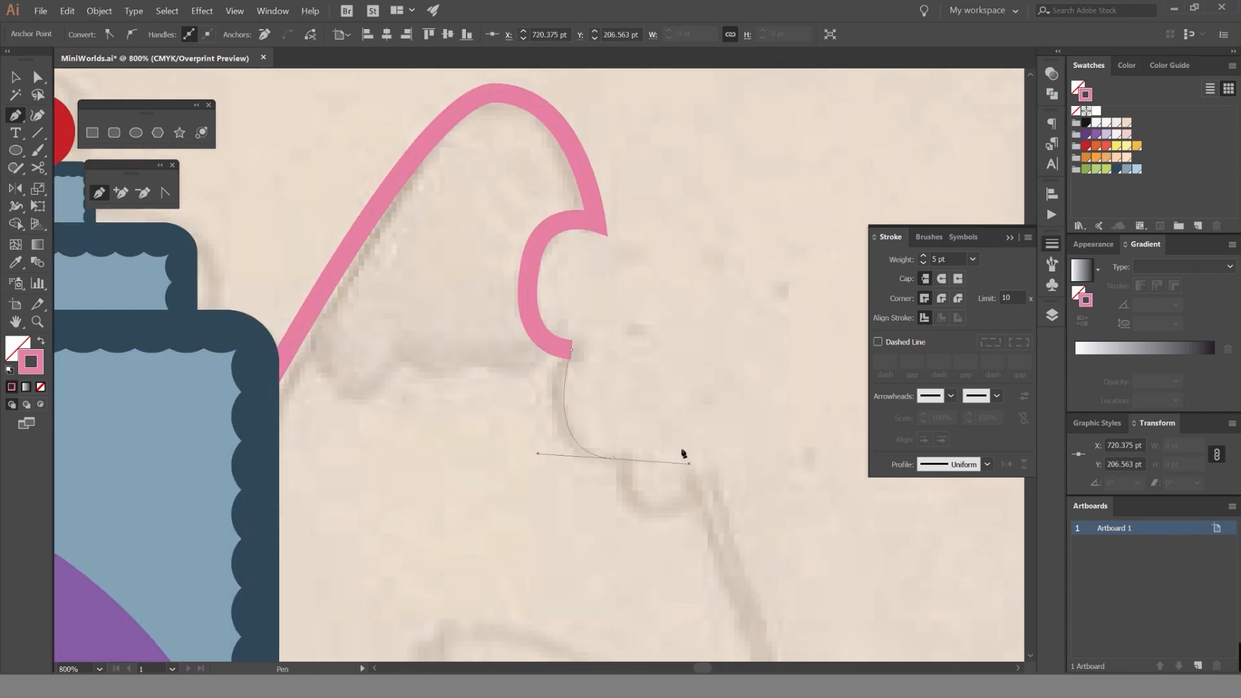
Undo the bite-mark segments added to the pink outline and clear the selection.
{"action": "key", "text": "ctrl+z"}
{"action": "key", "text": "ctrl+z"}
{"action": "key", "text": "ctrl+z"}
{"action": "key", "text": "ctrl+z"}
{"action": "key", "text": "v"}
{"action": "left_click", "coordinate": [646, 244]}
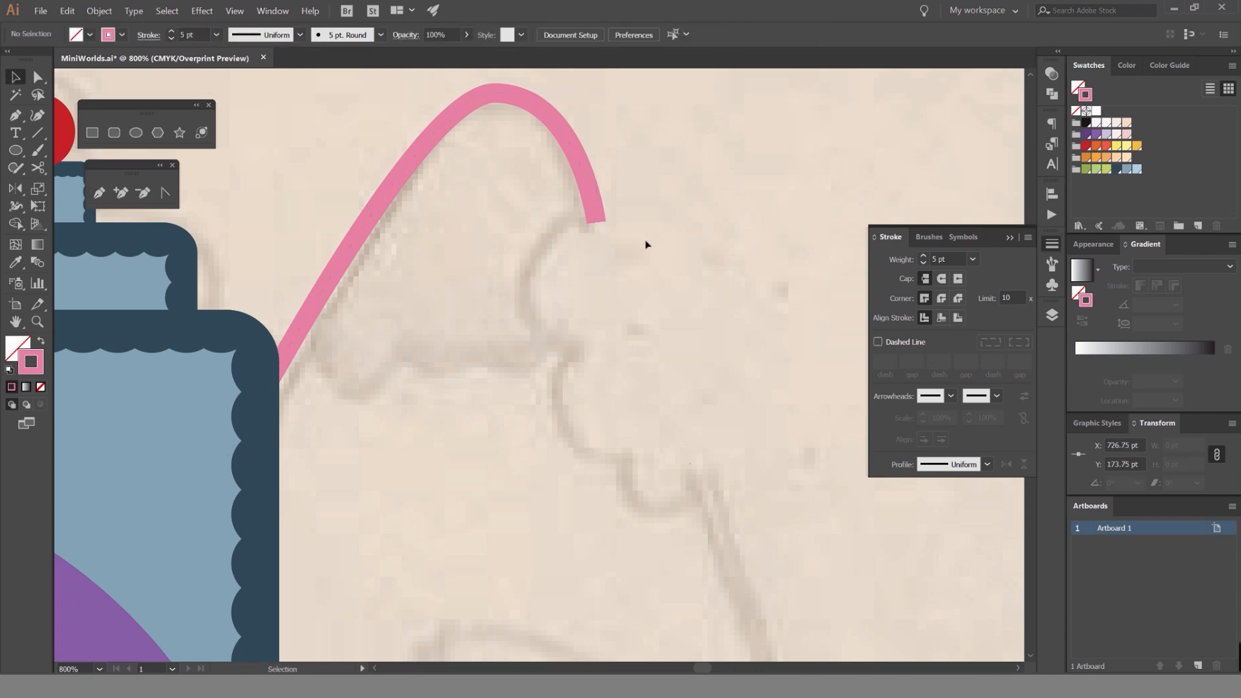
Extend the pink outline straight down the candy's right side into the bowl, and back left behind the strawberry.
{"action": "key", "text": "p"}
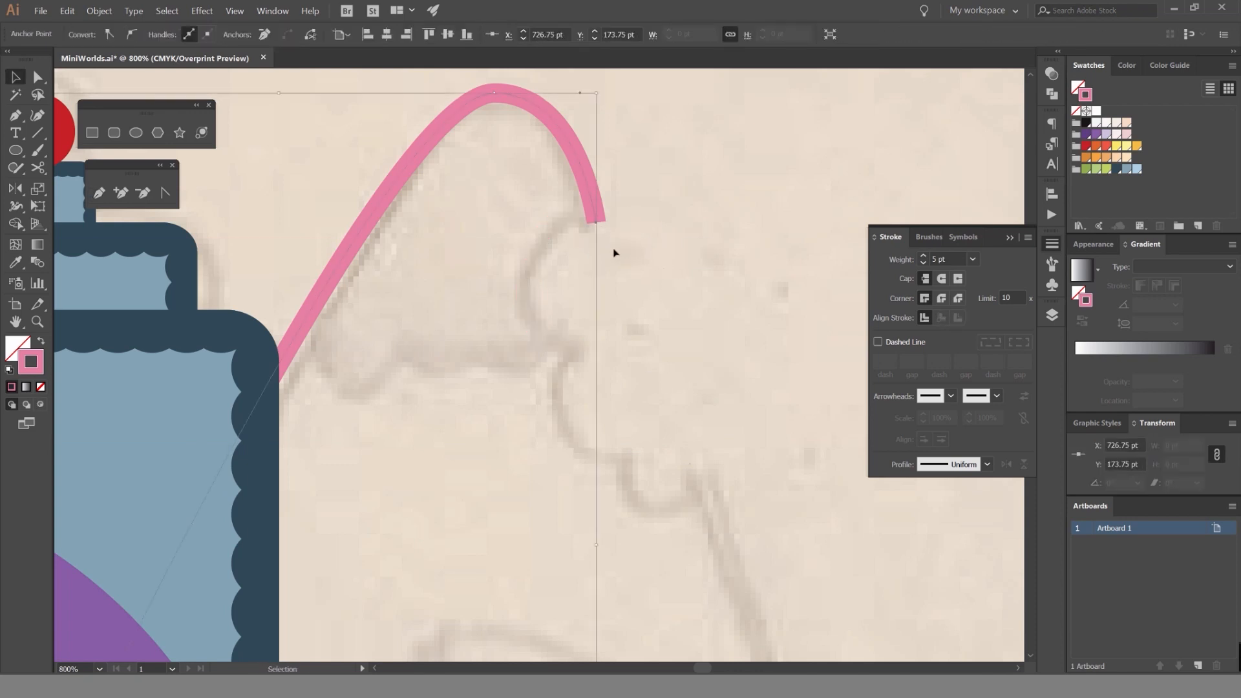
{"action": "left_click", "coordinate": [598, 223]}
{"action": "key", "text": "ctrl+minus"}
{"action": "key", "text": "ctrl+minus"}
{"action": "key", "text": "ctrl+minus"}
{"action": "key", "text": "ctrl+minus"}
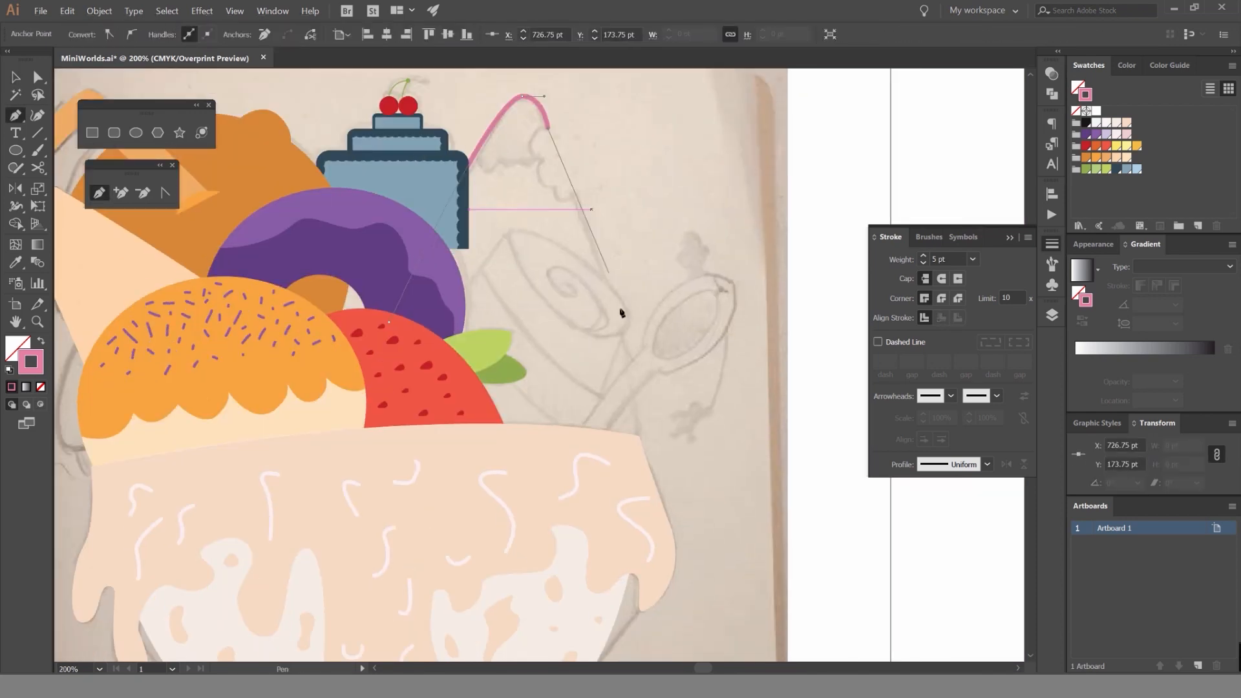
{"action": "left_click", "coordinate": [647, 462]}
{"action": "left_click", "coordinate": [298, 464]}
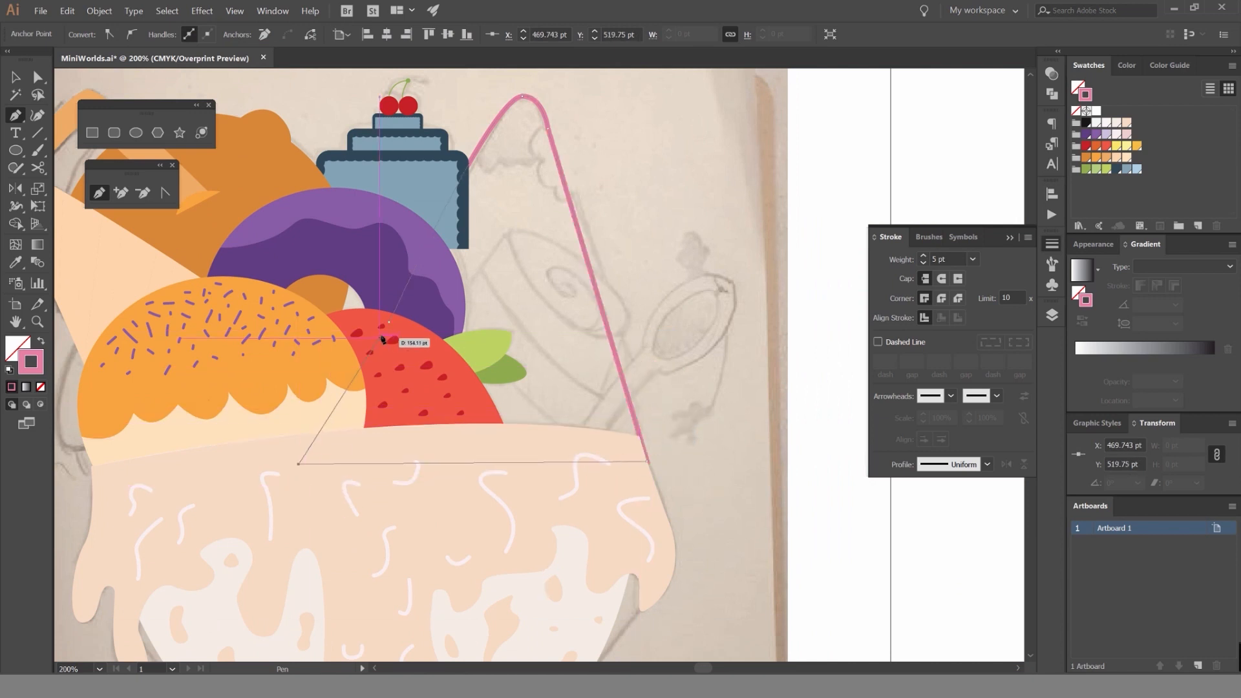
{"action": "left_click", "coordinate": [553, 231], "text": "ctrl"}
{"action": "left_click_drag", "start_coordinate": [295, 464], "coordinate": [366, 399]}
{"action": "key", "text": "v"}
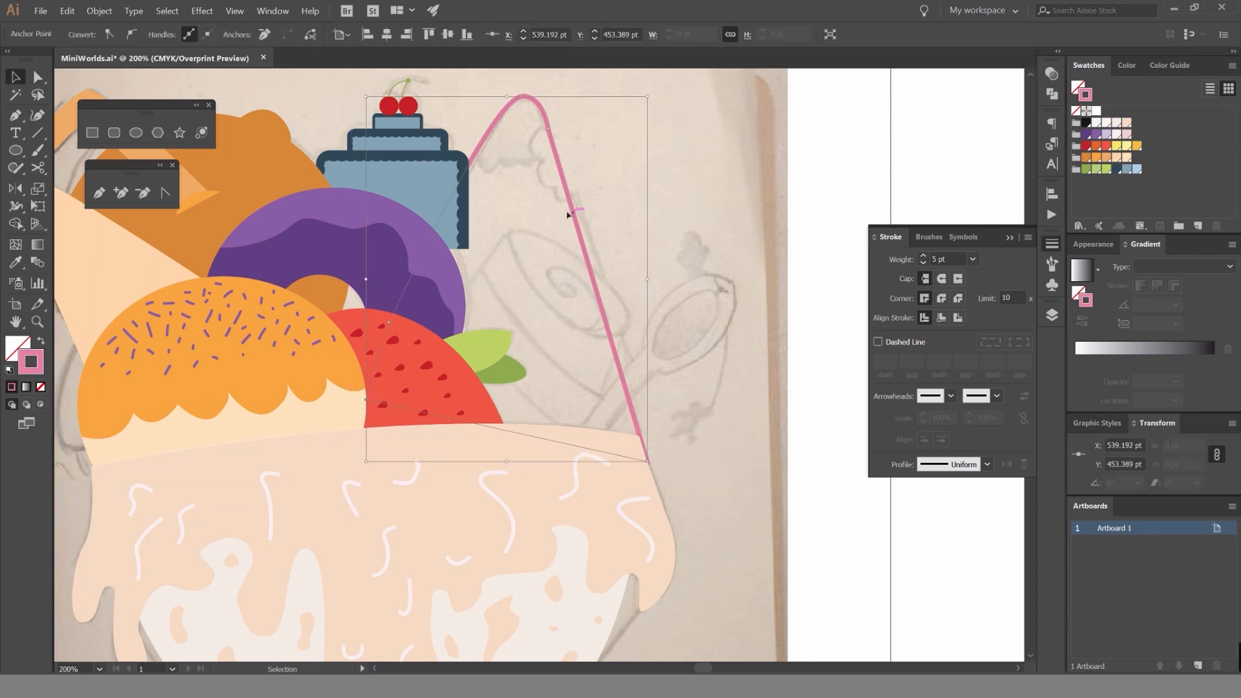
Preview the candy shape with a solid pink fill, restore its outline, and deselect it.
{"action": "key", "text": "shift+x"}
{"action": "left_click", "coordinate": [582, 139]}
{"action": "key", "text": "ctrl+z"}
{"action": "left_click", "coordinate": [561, 143]}
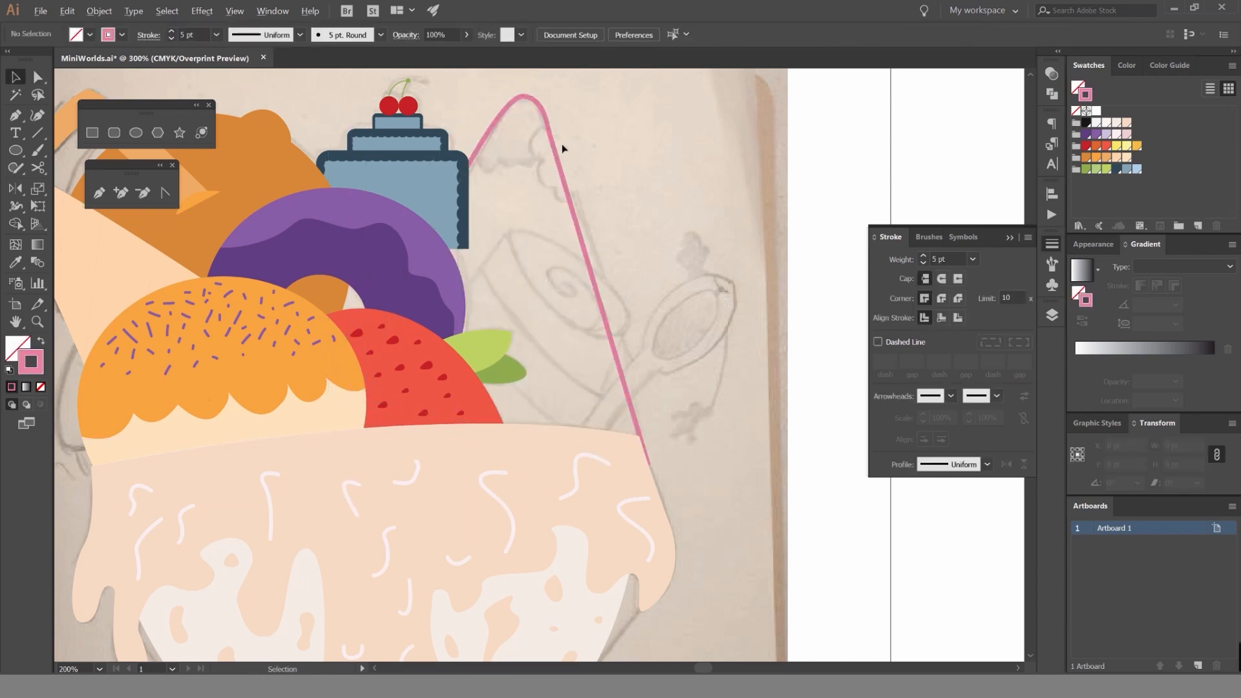
Place three overlapping pink circles over the sketched bite marks on the candy's right edge and select them with the outline.
{"action": "scroll", "coordinate": [572, 137], "scroll_direction": "up", "scroll_amount": 2}
{"action": "mouse_move", "coordinate": [571, 137]}
{"action": "left_mouse_down"}
{"action": "mouse_move", "coordinate": [665, 192]}
{"action": "mouse_move", "coordinate": [667, 210]}
{"action": "left_mouse_up"}
{"action": "scroll", "coordinate": [667, 210], "scroll_direction": "up", "scroll_amount": 1}
{"action": "key", "text": "l"}
{"action": "mouse_move", "coordinate": [594, 271]}
{"action": "left_mouse_down"}
{"action": "mouse_move", "coordinate": [653, 285]}
{"action": "mouse_move", "coordinate": [650, 271]}
{"action": "mouse_move", "coordinate": [665, 338]}
{"action": "mouse_move", "coordinate": [709, 384]}
{"action": "mouse_move", "coordinate": [717, 372]}
{"action": "left_mouse_up"}
{"action": "key", "text": "v"}
{"action": "key", "text": "shift+x"}
{"action": "left_click_drag", "start_coordinate": [754, 221], "coordinate": [630, 359]}
Cut the three circles out of the candy with the Shape Builder to form the scalloped bite, and deselect.
{"action": "key", "text": "shift+m"}
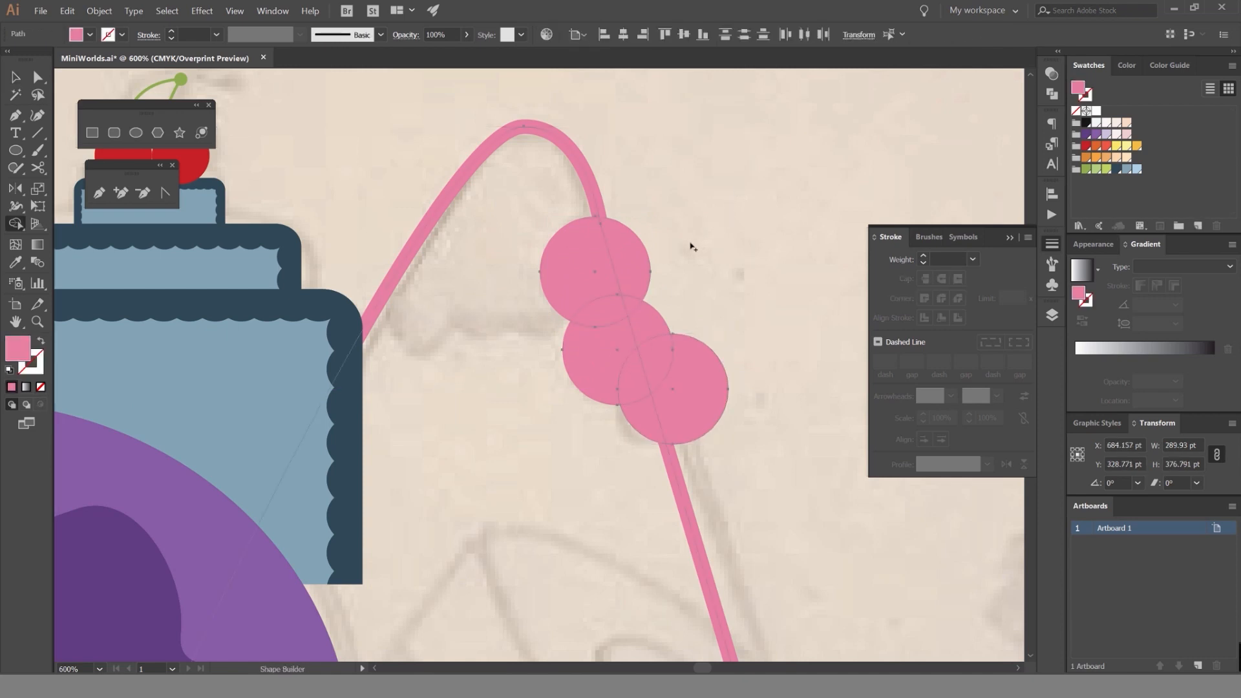
{"action": "left_click_drag", "start_coordinate": [691, 244], "coordinate": [569, 288]}
{"action": "left_click_drag", "start_coordinate": [692, 293], "coordinate": [589, 352]}
{"action": "left_click_drag", "start_coordinate": [638, 300], "coordinate": [619, 352]}
{"action": "mouse_move", "coordinate": [620, 357]}
{"action": "left_mouse_down"}
{"action": "mouse_move", "coordinate": [649, 331]}
{"action": "mouse_move", "coordinate": [665, 400]}
{"action": "mouse_move", "coordinate": [643, 419]}
{"action": "left_mouse_up"}
{"action": "key", "text": "v"}
{"action": "left_click", "coordinate": [706, 301]}
{"action": "scroll", "coordinate": [702, 291], "scroll_direction": "down", "scroll_amount": 3}
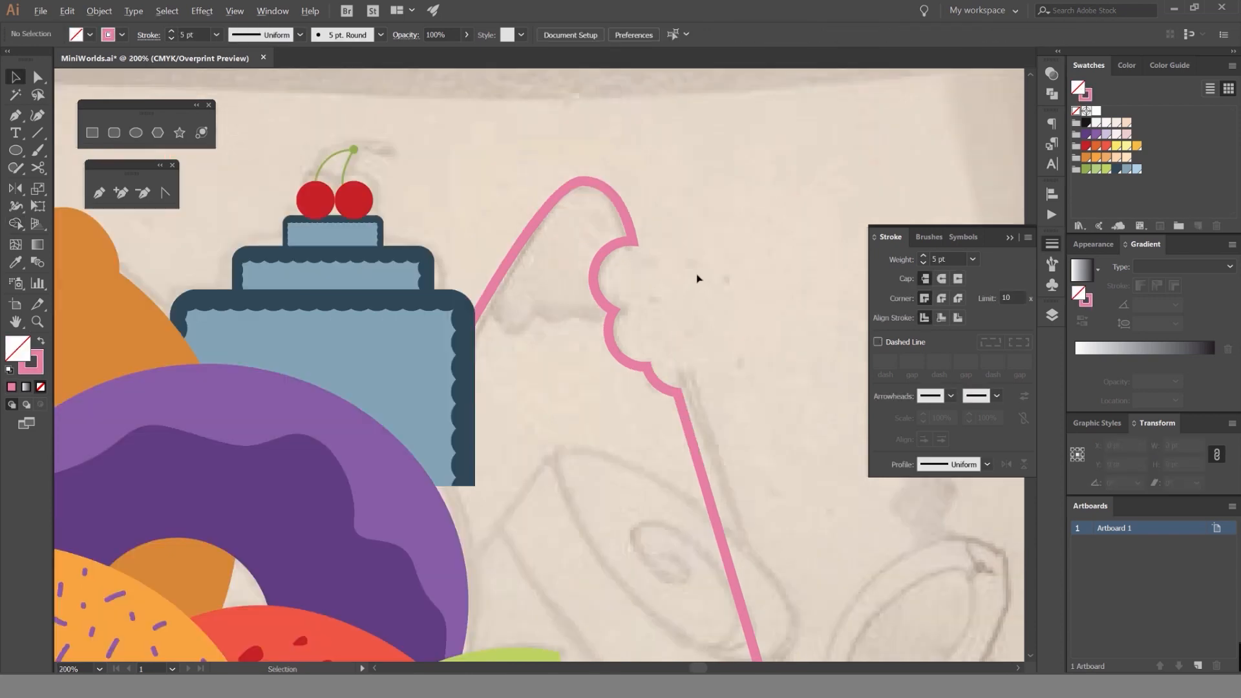
Preview the bitten candy with a solid pink fill and return it to an outline.
{"action": "left_click", "coordinate": [663, 262]}
{"action": "key", "text": "shift+x"}
{"action": "left_click", "coordinate": [754, 225]}
{"action": "scroll", "coordinate": [754, 225], "scroll_direction": "down", "scroll_amount": 2}
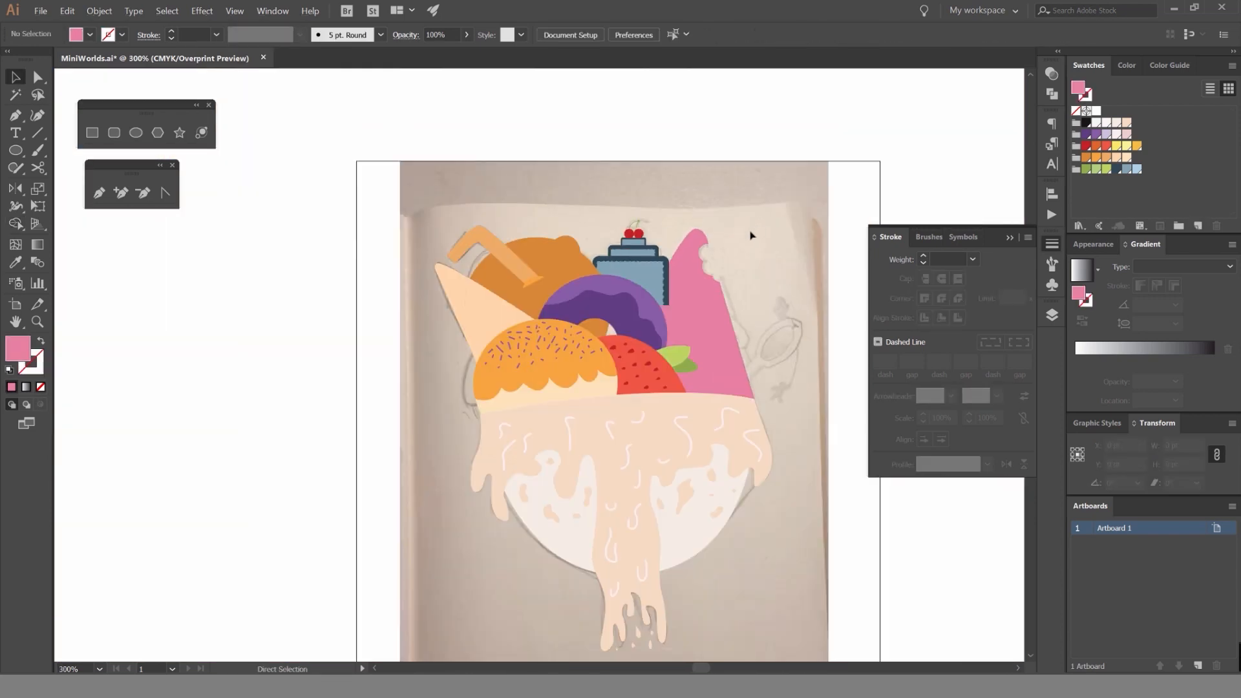
{"action": "scroll", "coordinate": [751, 234], "scroll_direction": "up", "scroll_amount": 3}
{"action": "key", "text": "ctrl+z"}
{"action": "left_click", "coordinate": [629, 276]}
Start a Pen path just outside the candy's left slope, above the sketched icing edge.
{"action": "scroll", "coordinate": [585, 280], "scroll_direction": "up", "scroll_amount": 1}
{"action": "scroll", "coordinate": [515, 359], "scroll_direction": "up", "scroll_amount": 2}
{"action": "key", "text": "p"}
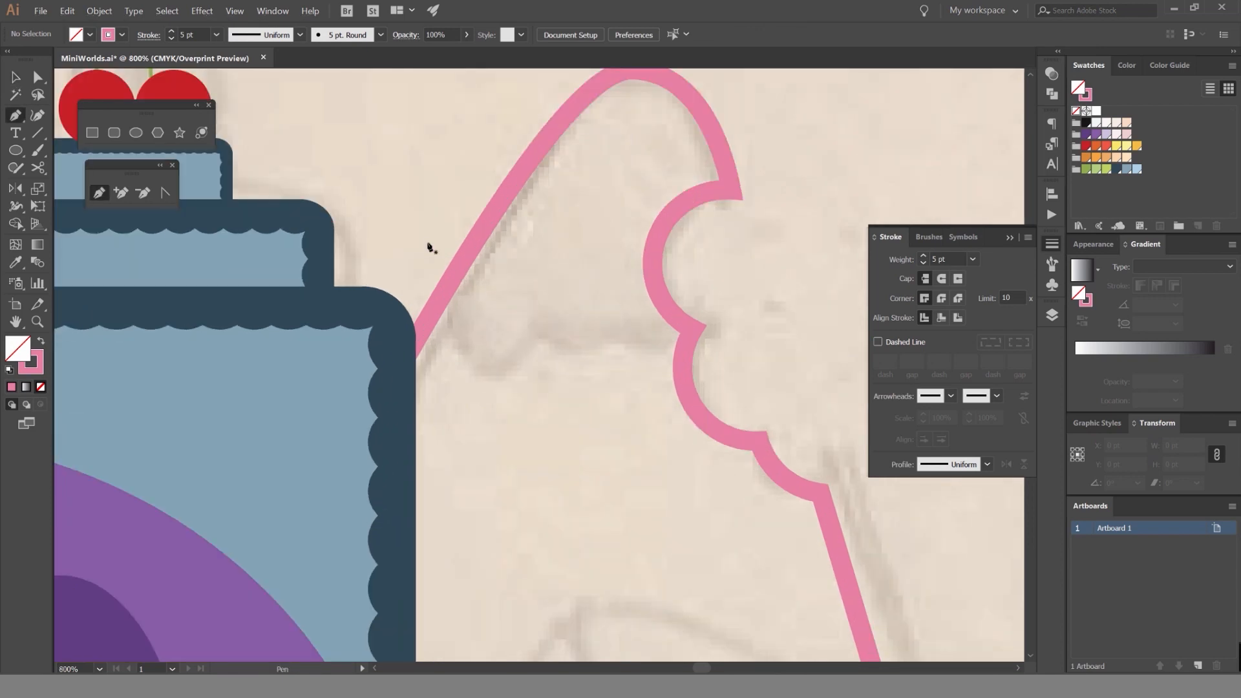
{"action": "left_click", "coordinate": [430, 237]}
{"action": "left_click_drag", "start_coordinate": [504, 370], "coordinate": [591, 353]}
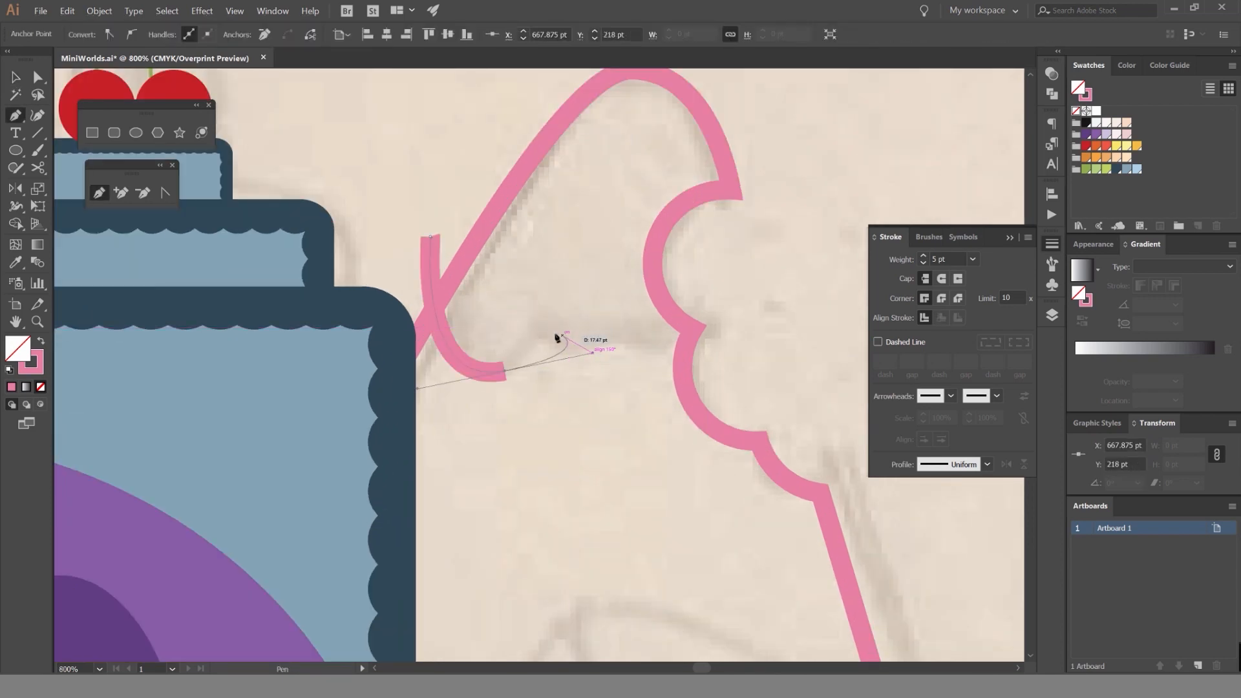
{"action": "left_click_drag", "start_coordinate": [703, 327], "coordinate": [718, 272]}
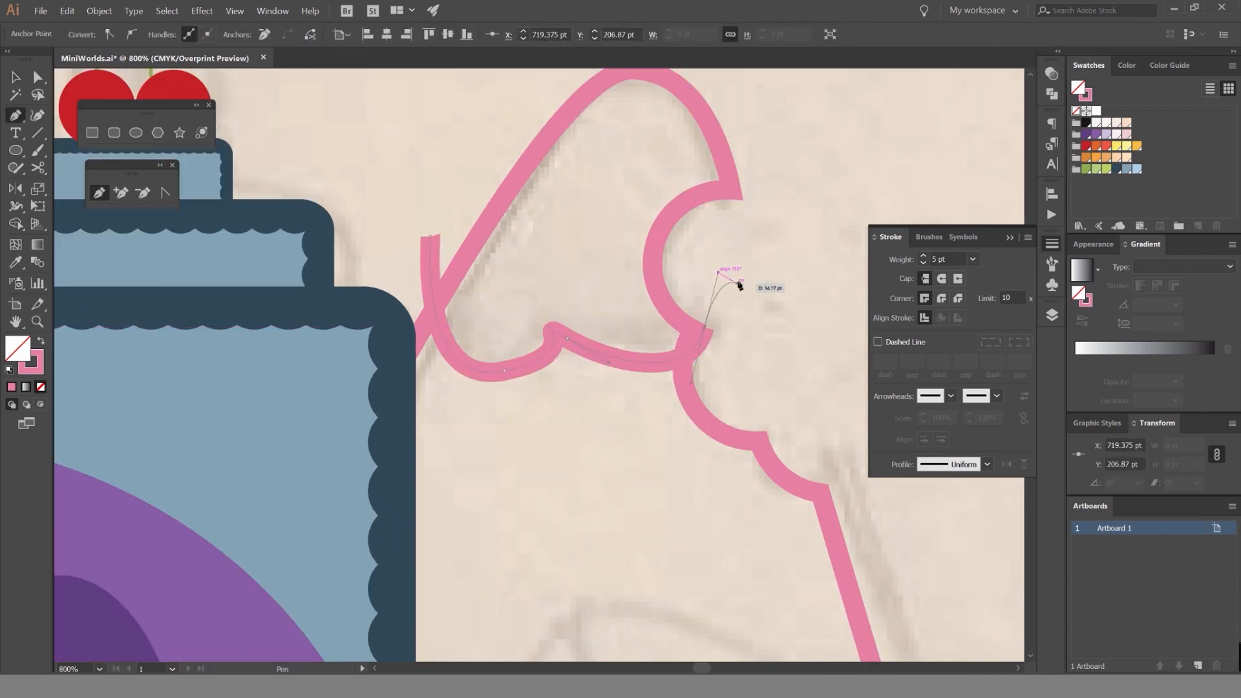
{"action": "key", "text": "ctrl+z"}
{"action": "key", "text": "ctrl+z"}
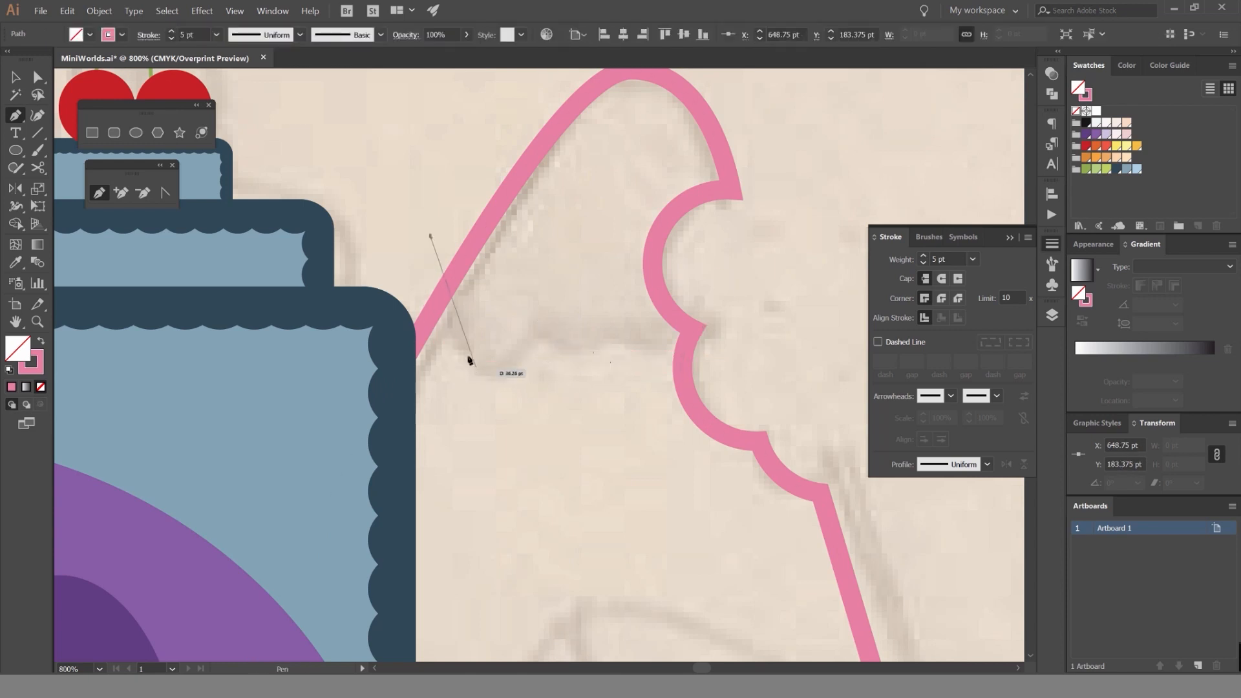
Trace the wavy icing edge across the upper candy, from its left slope toward the bite.
{"action": "left_click_drag", "start_coordinate": [492, 401], "coordinate": [497, 388]}
{"action": "left_click_drag", "start_coordinate": [522, 333], "coordinate": [547, 327]}
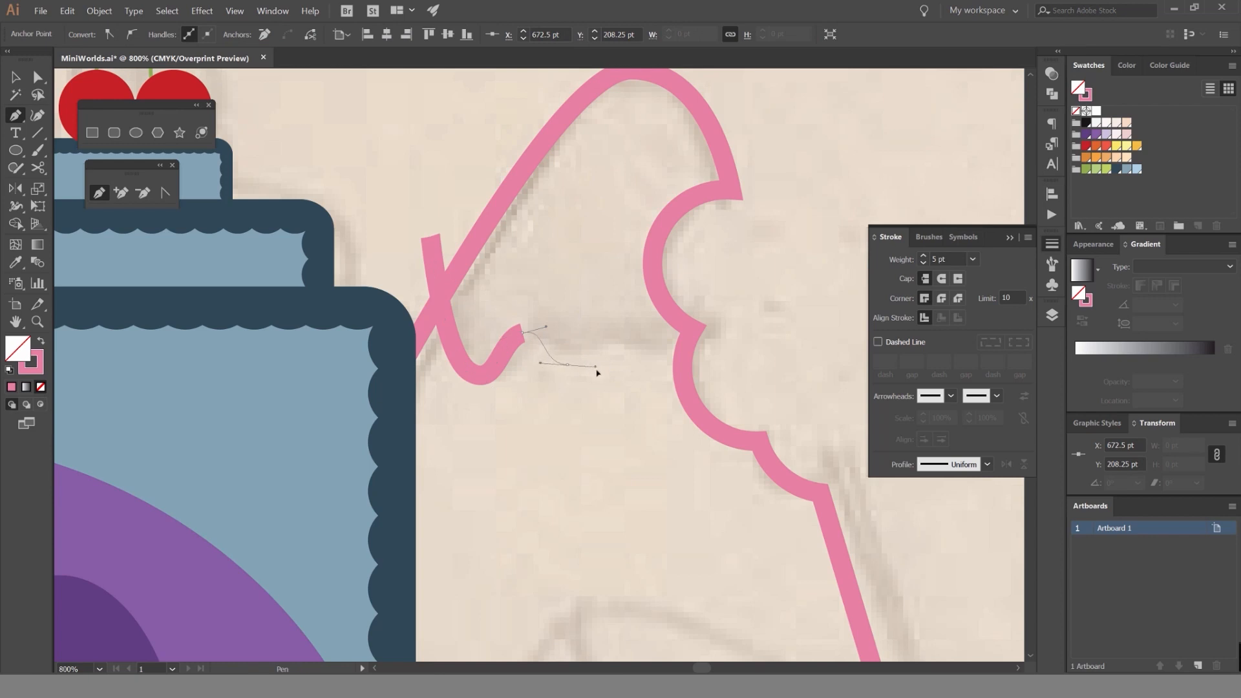
{"action": "left_click_drag", "start_coordinate": [596, 368], "coordinate": [638, 347]}
{"action": "left_click_drag", "start_coordinate": [648, 365], "coordinate": [665, 362]}
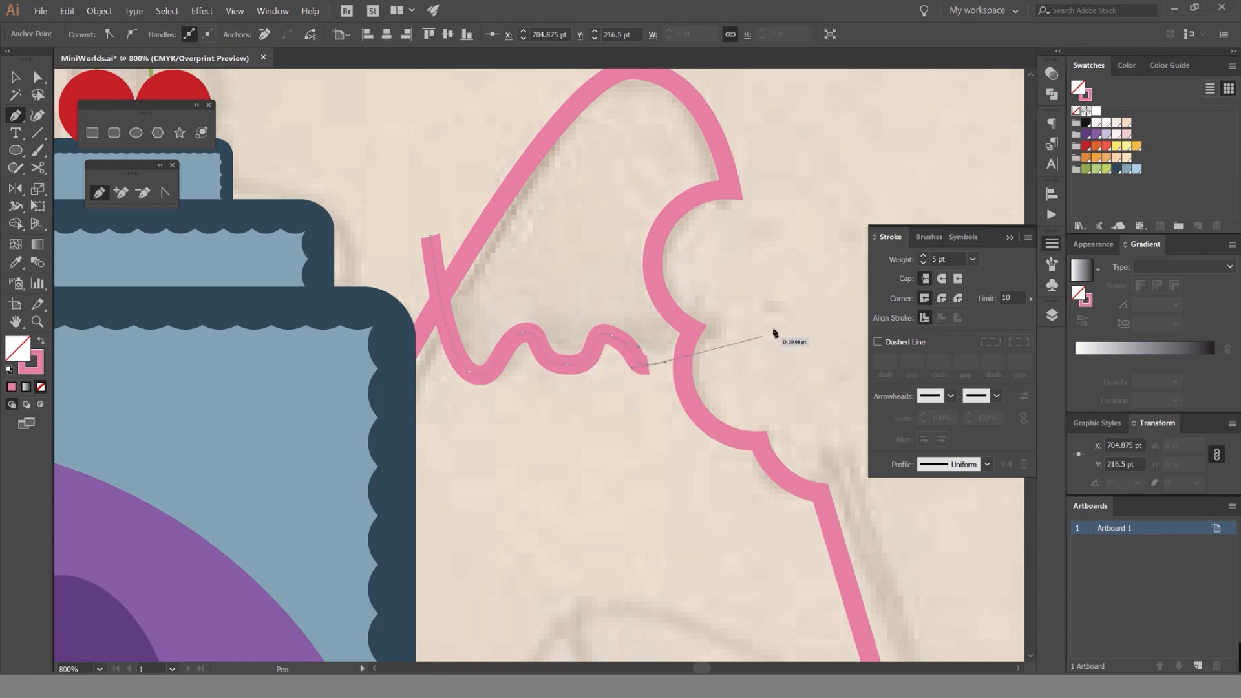
{"action": "left_click_drag", "start_coordinate": [784, 324], "coordinate": [825, 268]}
{"action": "key", "text": "ctrl+z"}
{"action": "left_click_drag", "start_coordinate": [795, 213], "coordinate": [848, 198]}
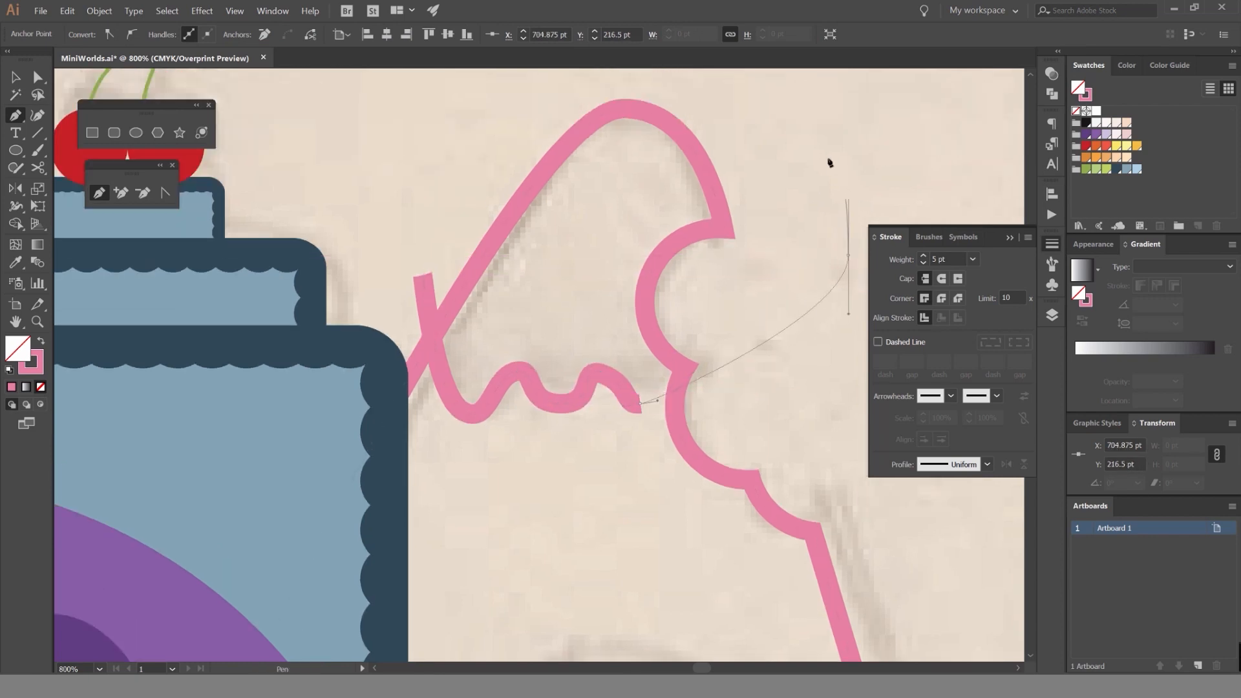
{"action": "key", "text": "ctrl+z"}
Loop the icing path around the outside of the bite and the candy's tip, and close it at its start.
{"action": "left_click_drag", "start_coordinate": [803, 302], "coordinate": [803, 202]}
{"action": "left_click_drag", "start_coordinate": [802, 176], "coordinate": [798, 155]}
{"action": "left_click_drag", "start_coordinate": [773, 129], "coordinate": [672, 84]}
{"action": "left_click_drag", "start_coordinate": [640, 81], "coordinate": [619, 78]}
{"action": "left_click_drag", "start_coordinate": [535, 90], "coordinate": [487, 108]}
{"action": "left_click_drag", "start_coordinate": [394, 201], "coordinate": [395, 232]}
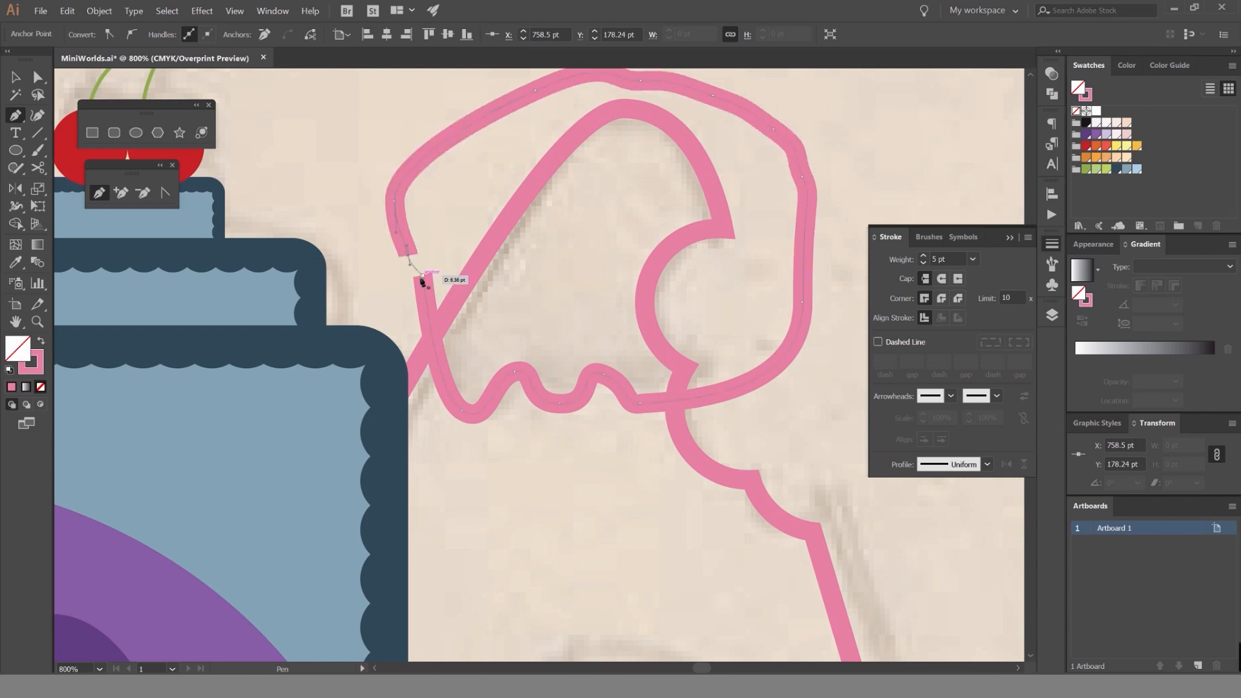
{"action": "left_click", "coordinate": [421, 280]}
Trim away the icing areas lying outside the candy outline with the Shape Builder, and deselect.
{"action": "key", "text": "ctrl+minus"}
{"action": "key", "text": "shift+m"}
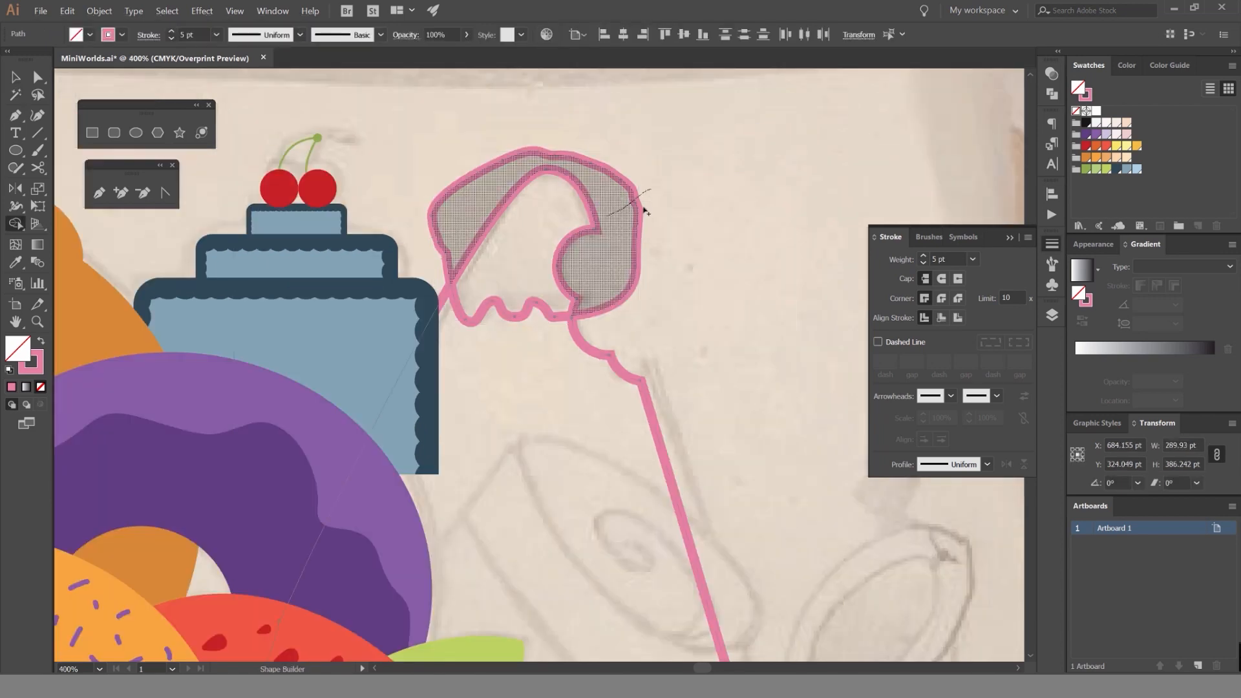
{"action": "left_click_drag", "start_coordinate": [608, 215], "coordinate": [651, 189]}
{"action": "key", "text": "c"}
{"action": "left_click", "coordinate": [702, 189]}
{"action": "left_click", "coordinate": [760, 362]}
{"action": "key", "text": "v"}
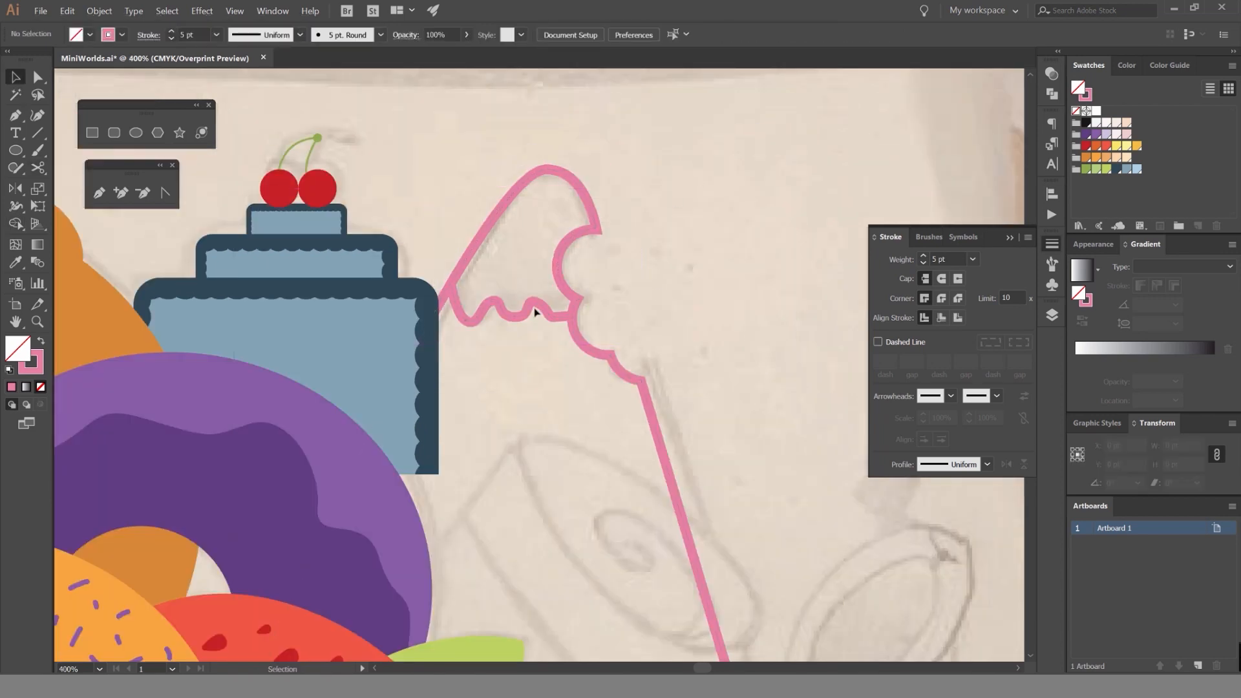
Turn the pink outlines of the icing tip and the candy body into solid pink fills.
{"action": "left_click", "coordinate": [535, 313]}
{"action": "key", "text": "shift+x"}
{"action": "left_click", "coordinate": [661, 245]}
{"action": "left_click", "coordinate": [624, 377]}
{"action": "key", "text": "shift+x"}
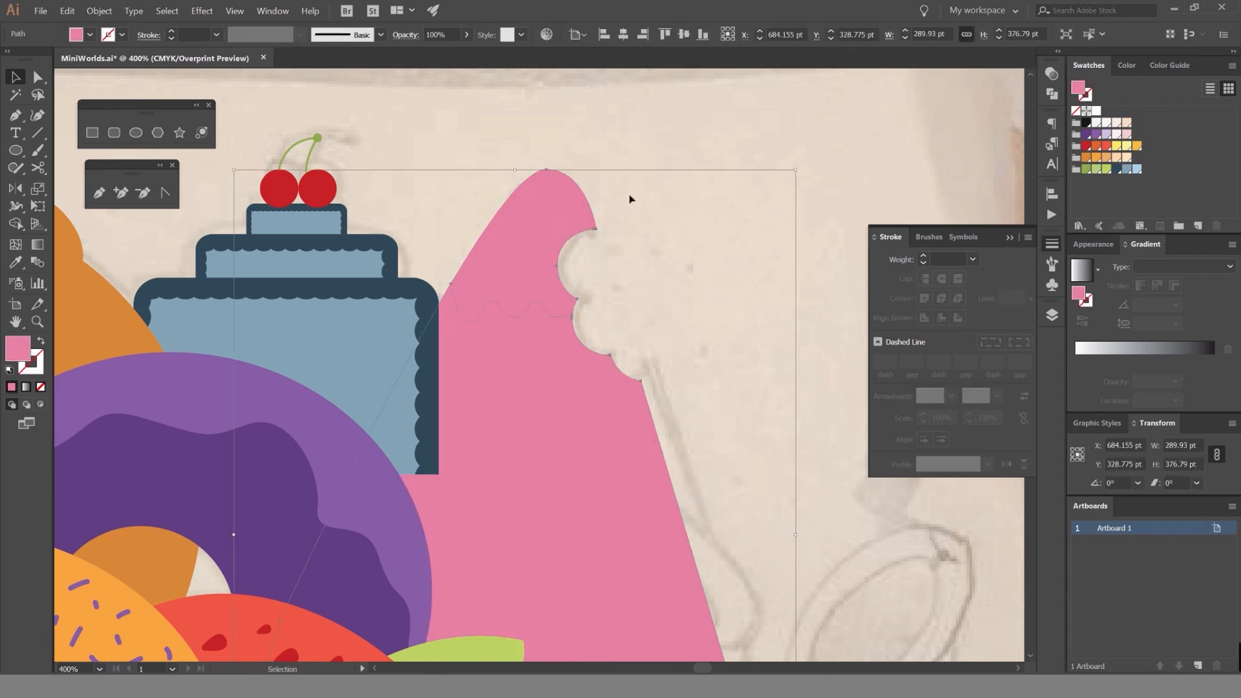
{"action": "left_click", "coordinate": [629, 194]}
Fill the candy's icing tip with the pale pink swatch and deselect it.
{"action": "left_click", "coordinate": [570, 208]}
{"action": "left_click", "coordinate": [1126, 134]}
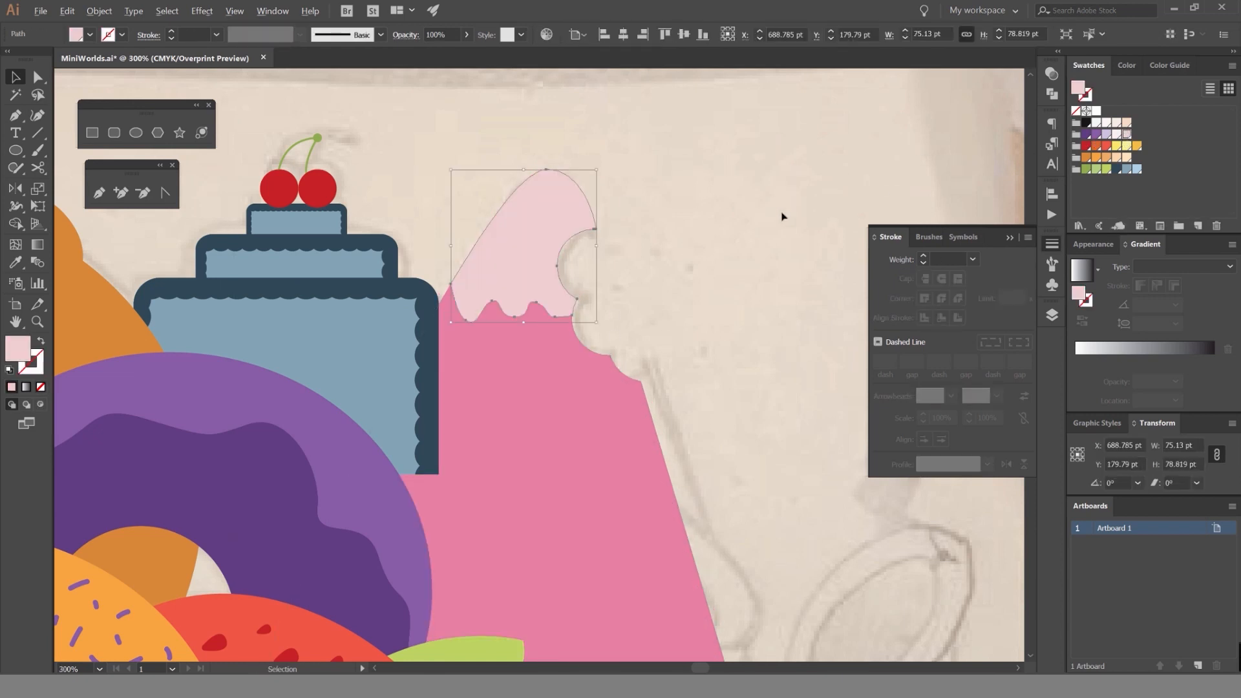
{"action": "scroll", "coordinate": [817, 199], "scroll_direction": "down", "scroll_amount": 3}
{"action": "left_click", "coordinate": [818, 196]}
{"action": "scroll", "coordinate": [748, 213], "scroll_direction": "up", "scroll_amount": 2}
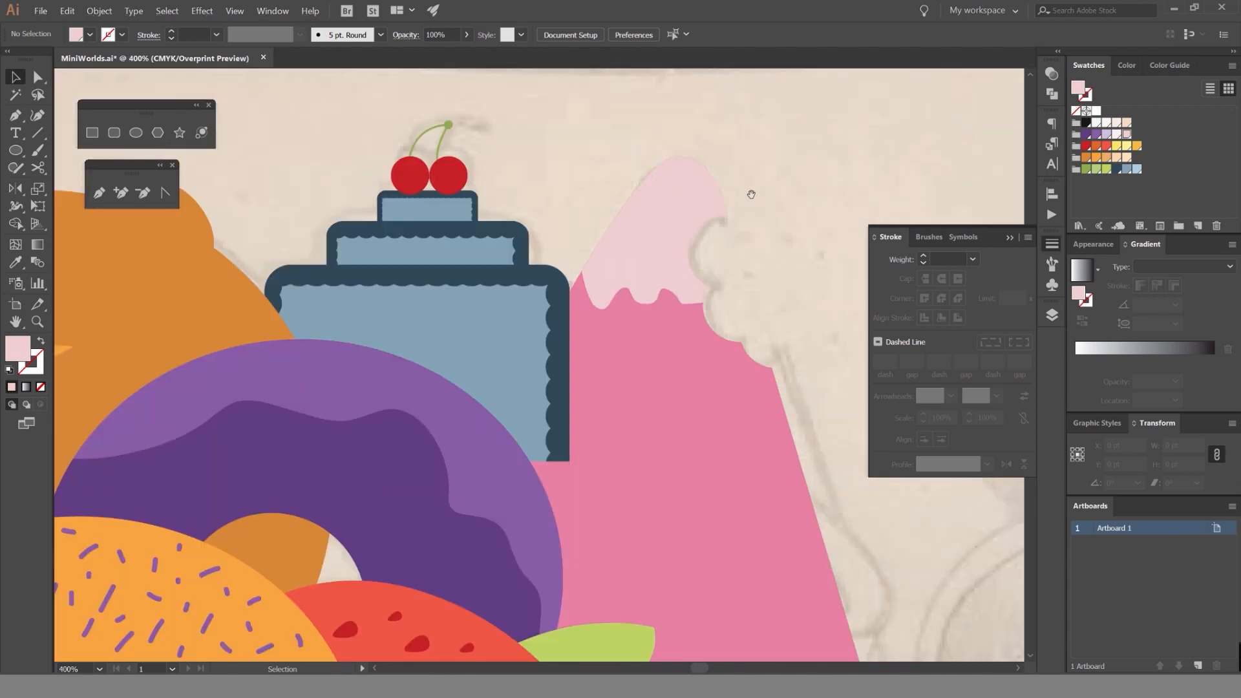
{"action": "left_click", "coordinate": [670, 176]}
{"action": "left_click_drag", "start_coordinate": [669, 176], "coordinate": [720, 155]}
{"action": "left_click", "coordinate": [831, 196]}
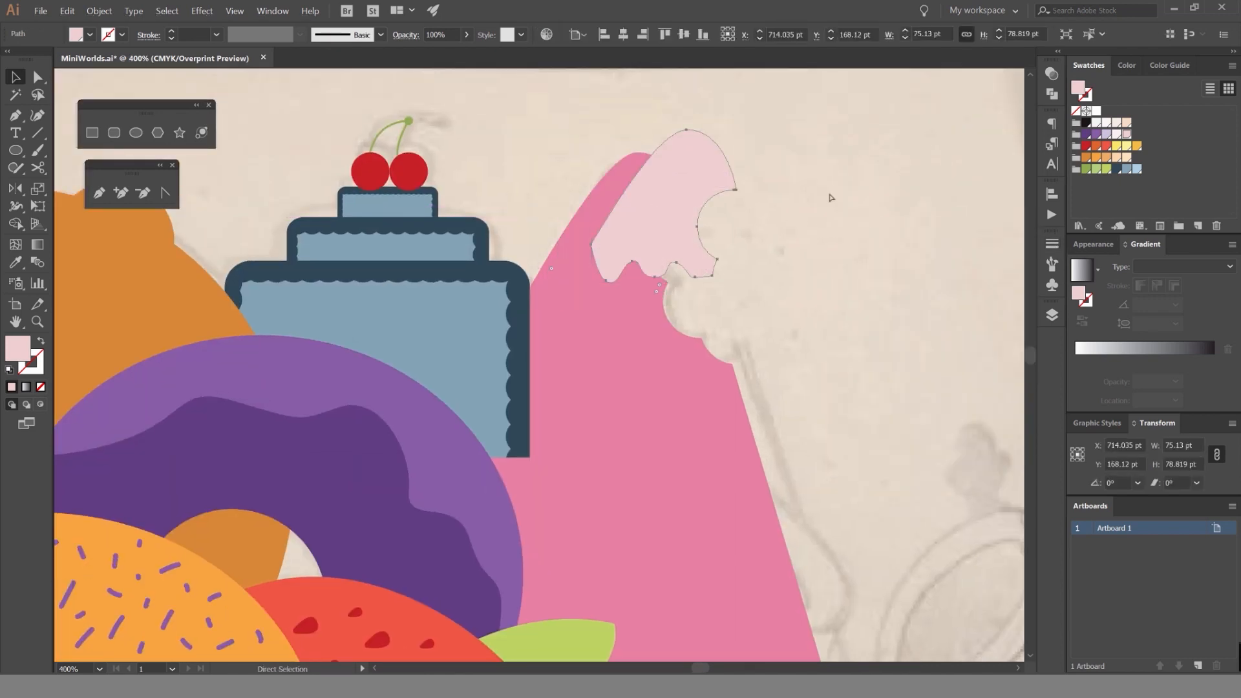
{"action": "key", "text": "ctrl+z"}
Switch the candy body to an outline to check the sketch beneath it, and restore its solid pink fill.
{"action": "left_click_drag", "start_coordinate": [675, 407], "coordinate": [617, 363]}
{"action": "left_click", "coordinate": [618, 362]}
{"action": "key", "text": "shift+x"}
{"action": "left_click", "coordinate": [724, 251]}
{"action": "left_click", "coordinate": [575, 200]}
{"action": "left_click", "coordinate": [664, 234]}
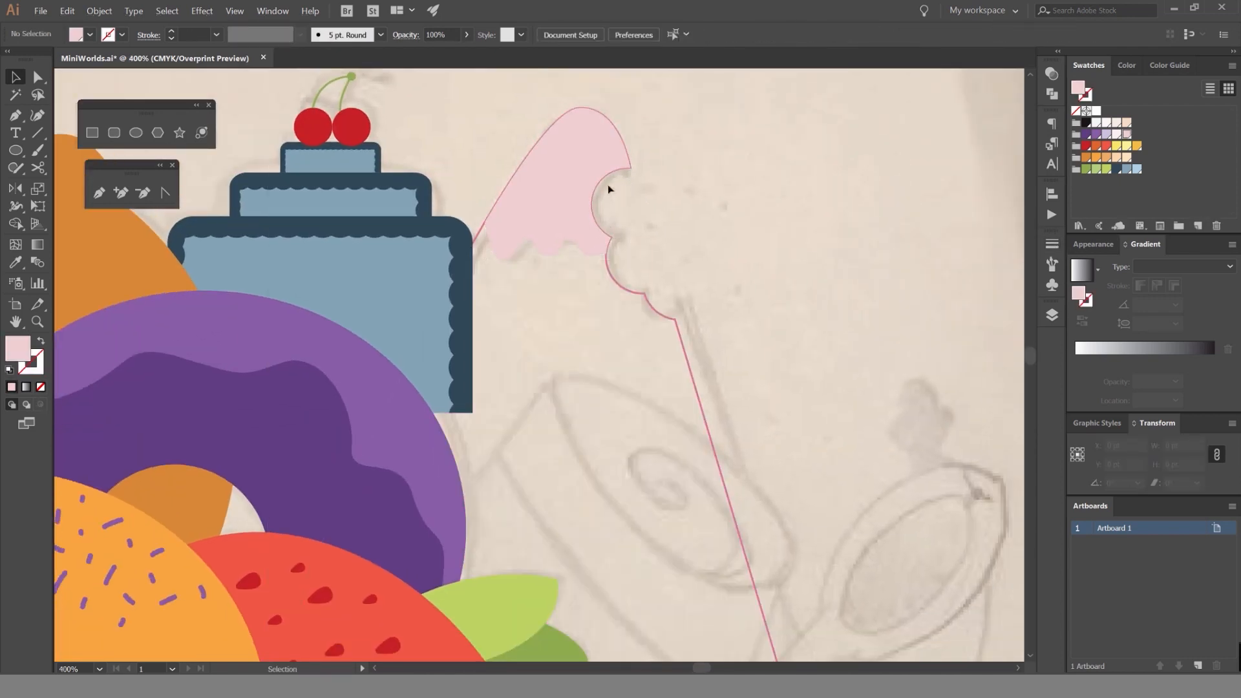
{"action": "scroll", "coordinate": [711, 285], "scroll_direction": "down", "scroll_amount": 1}
{"action": "left_click", "coordinate": [705, 298]}
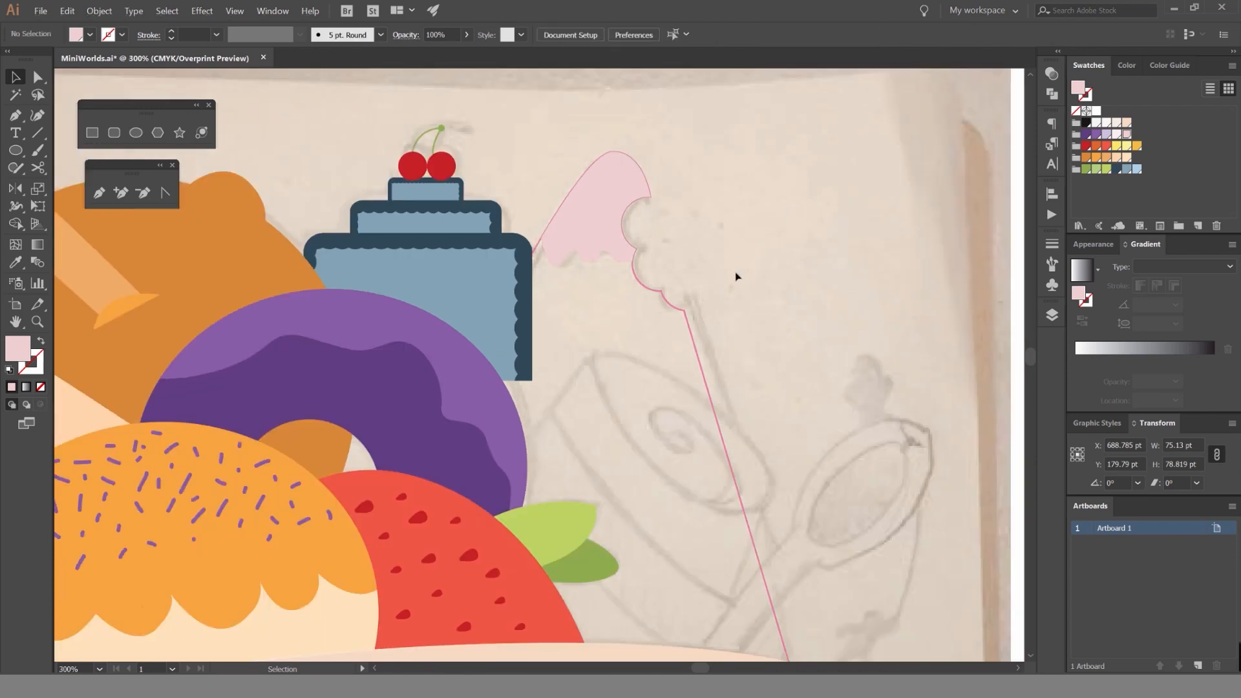
{"action": "left_click", "coordinate": [686, 316]}
{"action": "key", "text": "shift+x"}
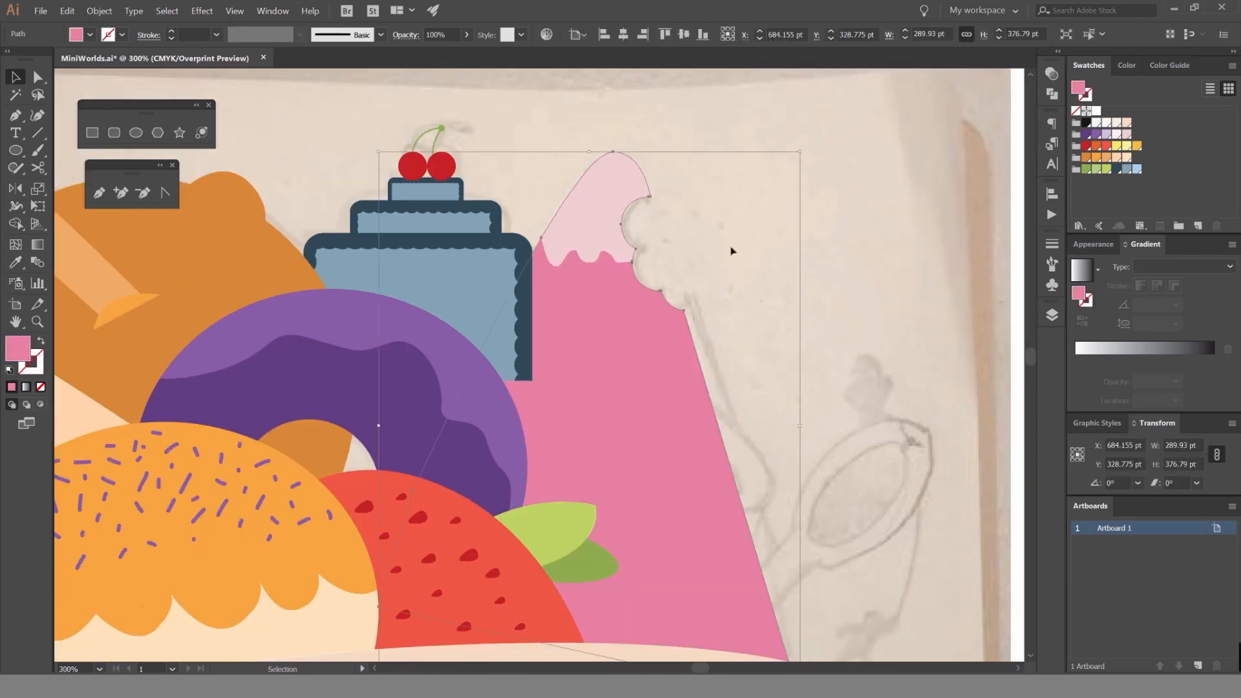
Move the blue cake's Ice cream layer below the Candy layer.
{"action": "left_click", "coordinate": [1050, 314]}
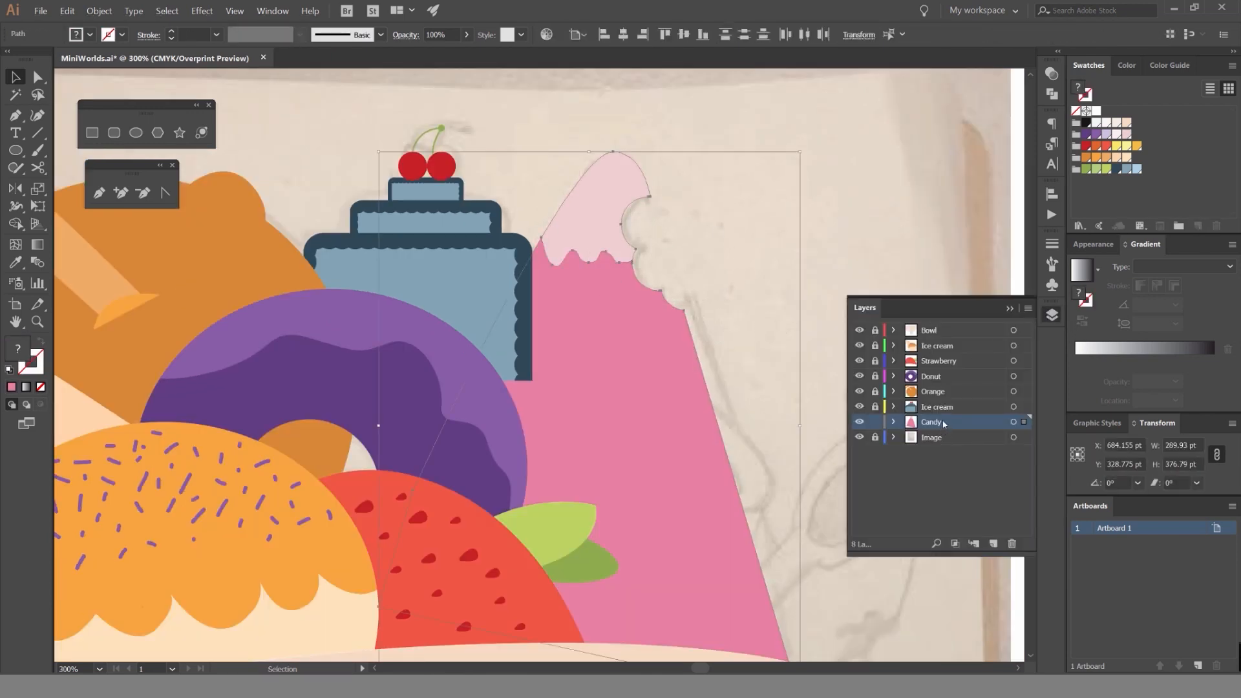
{"action": "left_click", "coordinate": [764, 269]}
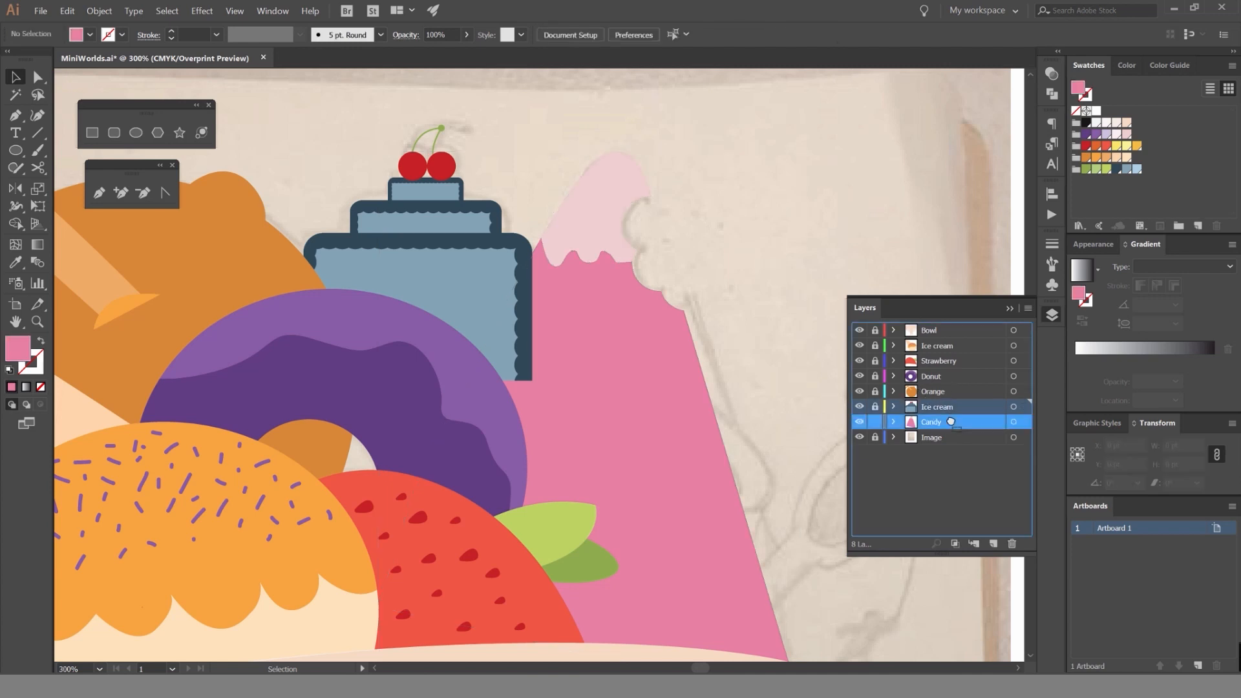
{"action": "left_click_drag", "start_coordinate": [938, 407], "coordinate": [940, 429]}
{"action": "scroll", "coordinate": [651, 280], "scroll_direction": "down", "scroll_amount": 1}
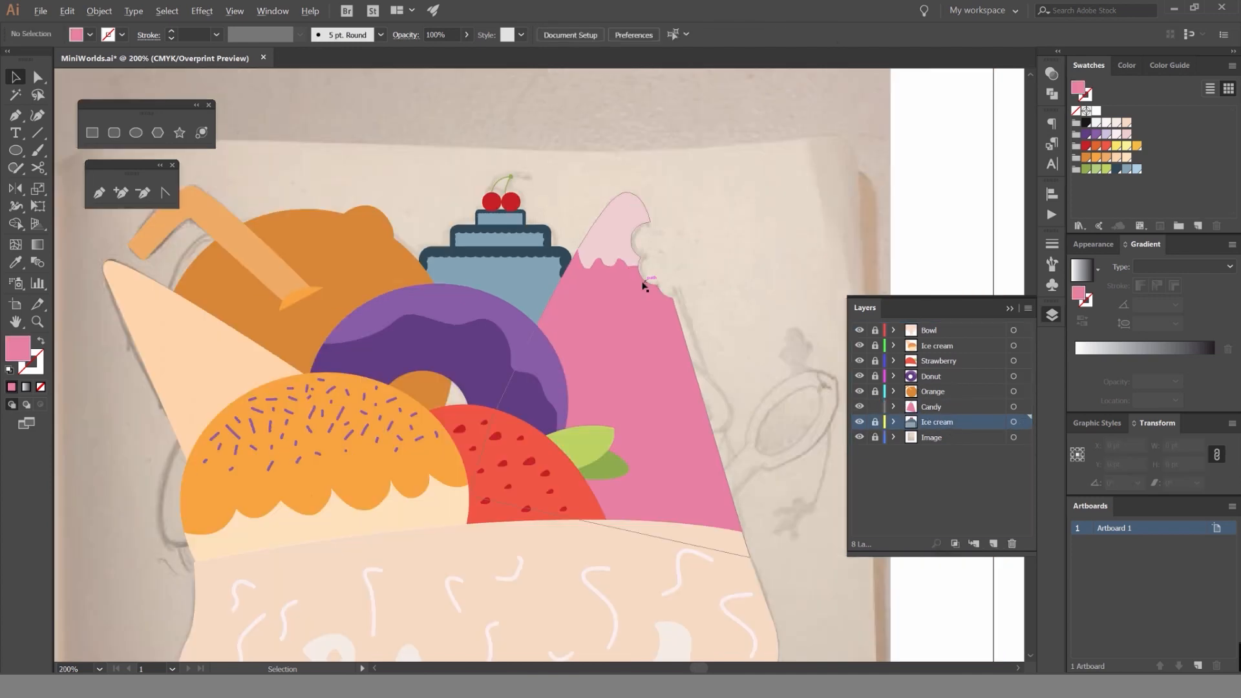
{"action": "scroll", "coordinate": [580, 231], "scroll_direction": "up", "scroll_amount": 1}
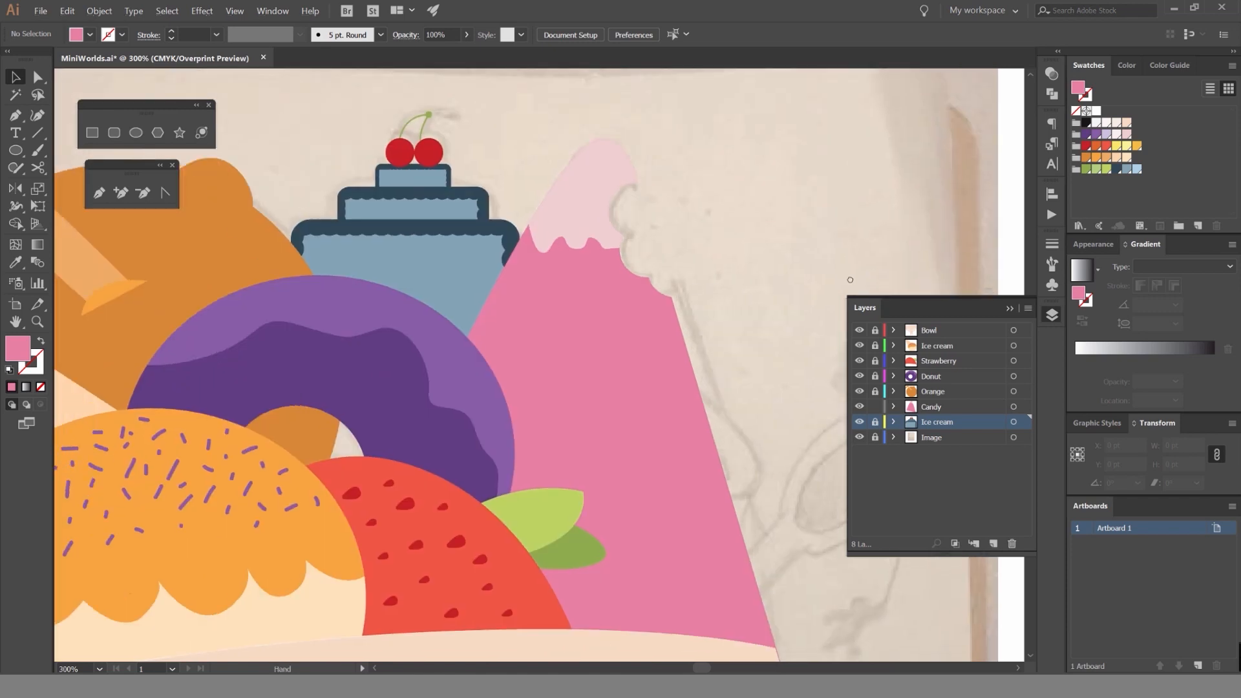
Unlock the blue cake's layer and restack its light blue band above the cake body but behind the dark scalloped icing.
{"action": "left_click", "coordinate": [875, 422]}
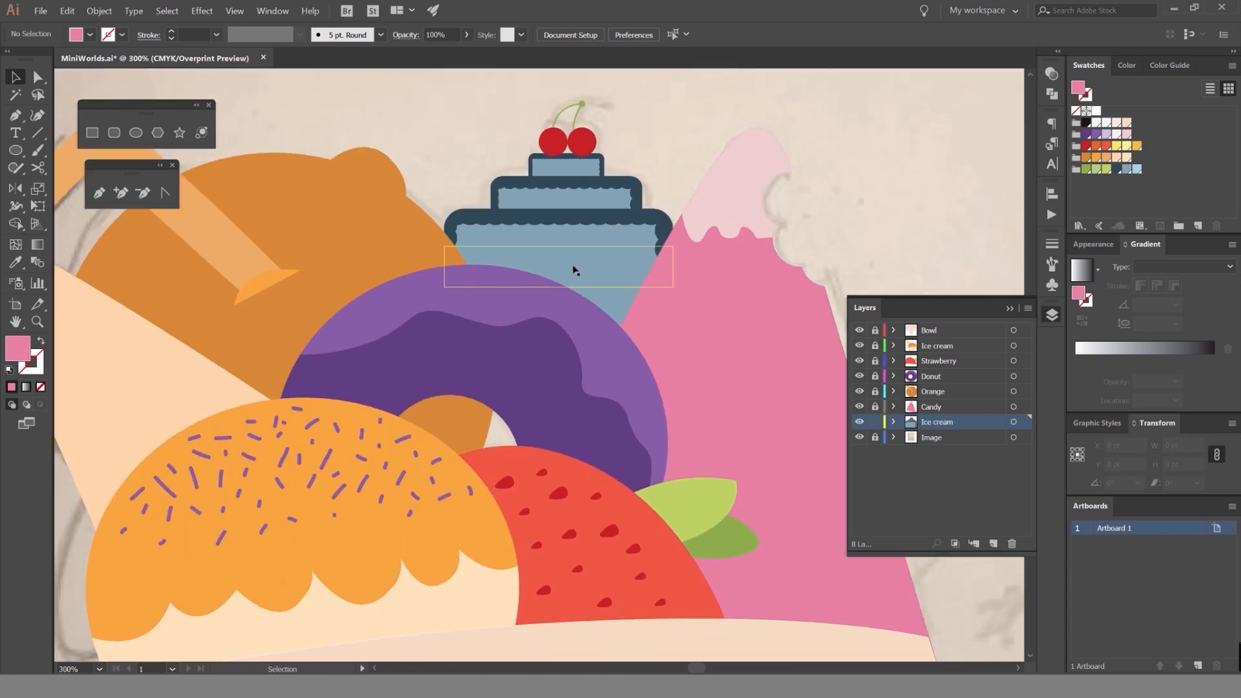
{"action": "left_click", "coordinate": [618, 259]}
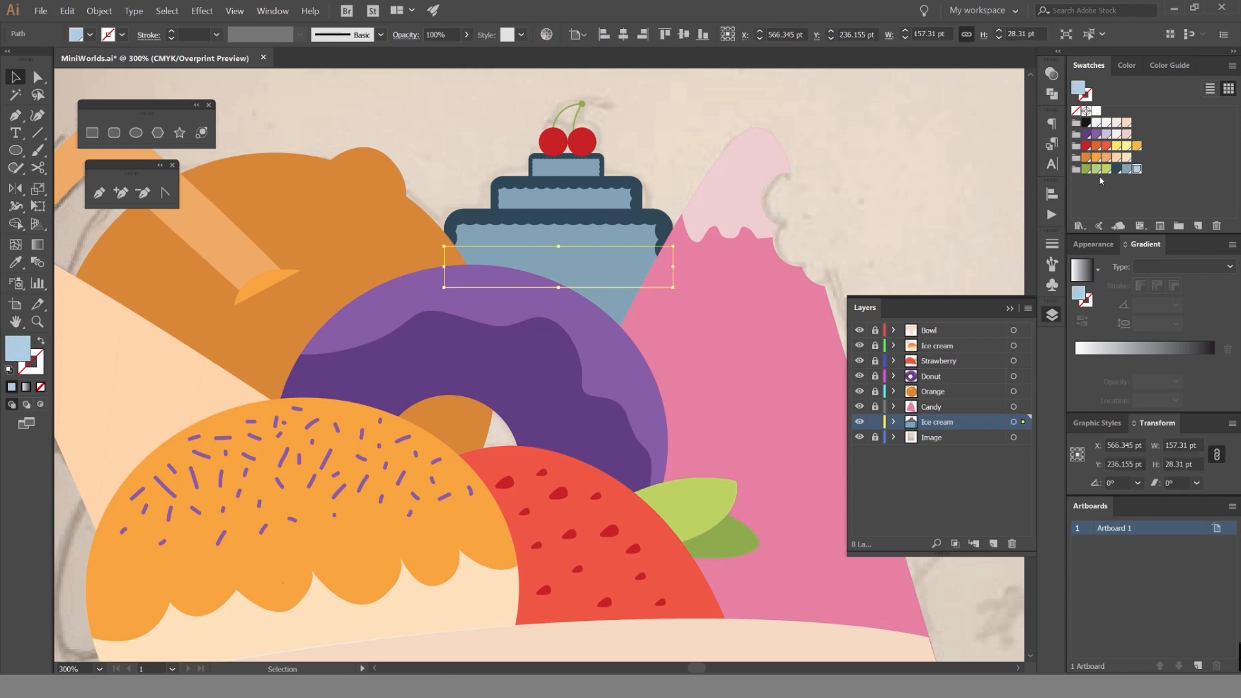
{"action": "key", "text": "ctrl+shift+]"}
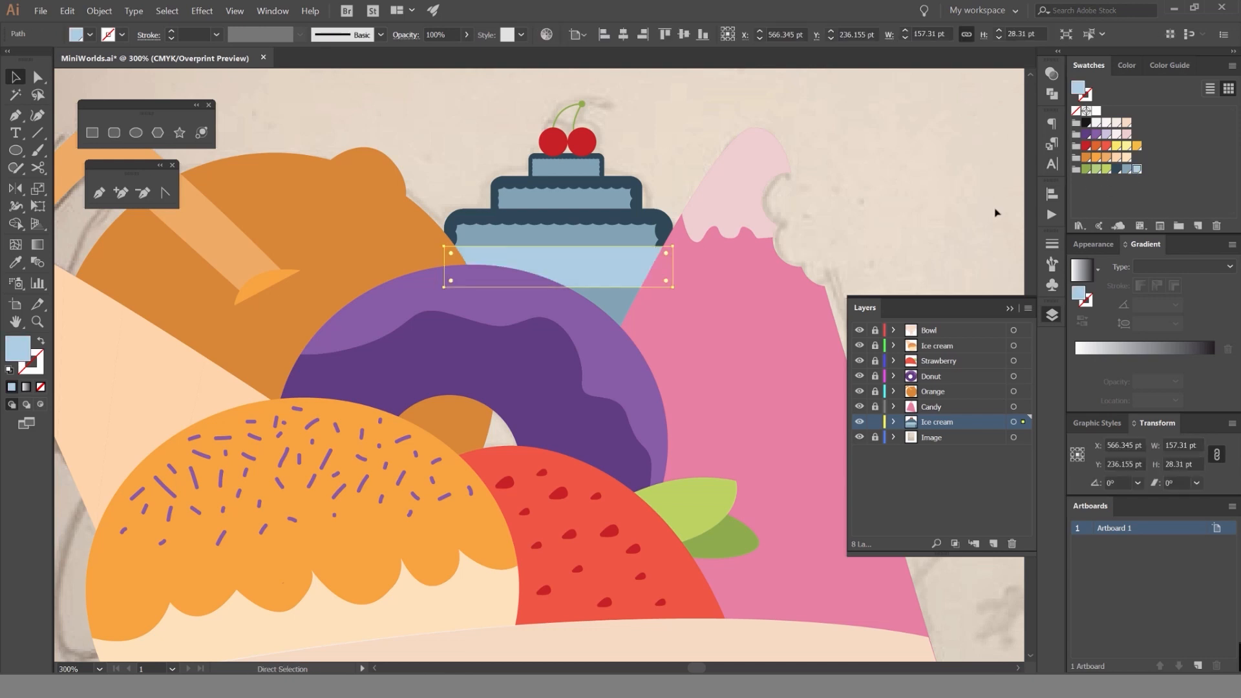
{"action": "key", "text": "ctrl+shift+["}
{"action": "key", "text": "ctrl+]"}
{"action": "key", "text": "ctrl+]"}
{"action": "key", "text": "ctrl+shift+a"}
Stretch the blue cake's bottom tier downward to about 178 pt tall, filling the gap in the donut hole.
{"action": "scroll", "coordinate": [604, 269], "scroll_direction": "up", "scroll_amount": 1}
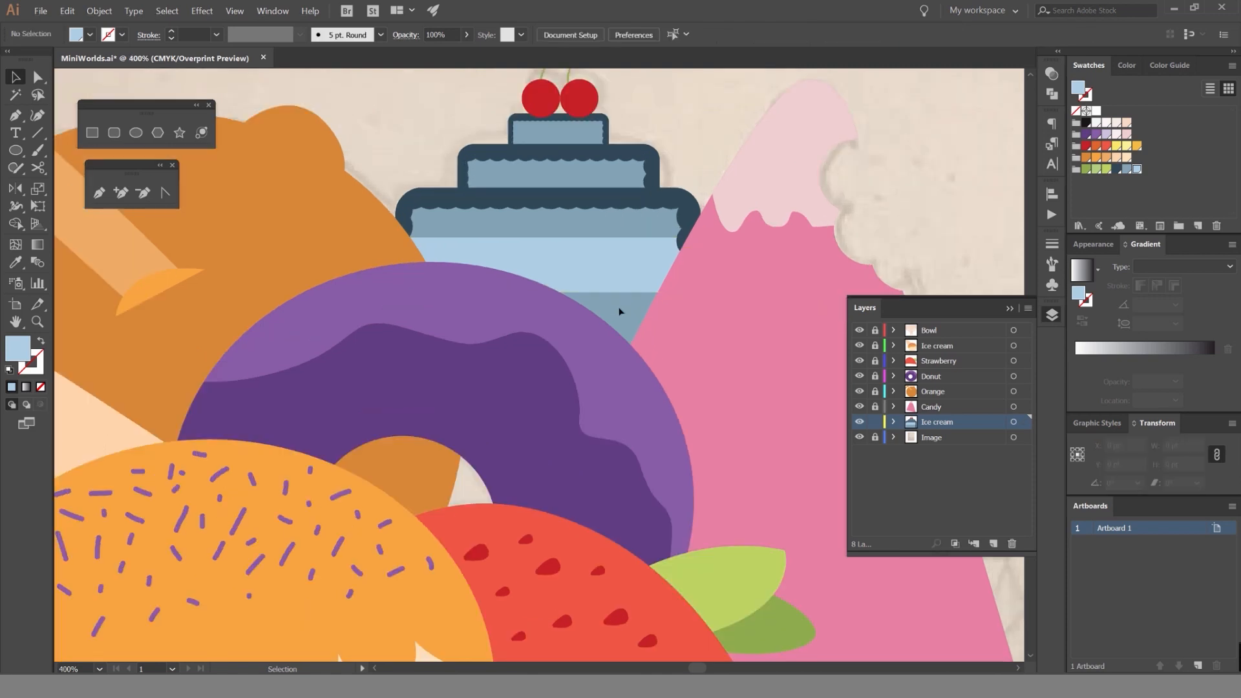
{"action": "left_click", "coordinate": [685, 196]}
{"action": "left_click", "coordinate": [691, 181]}
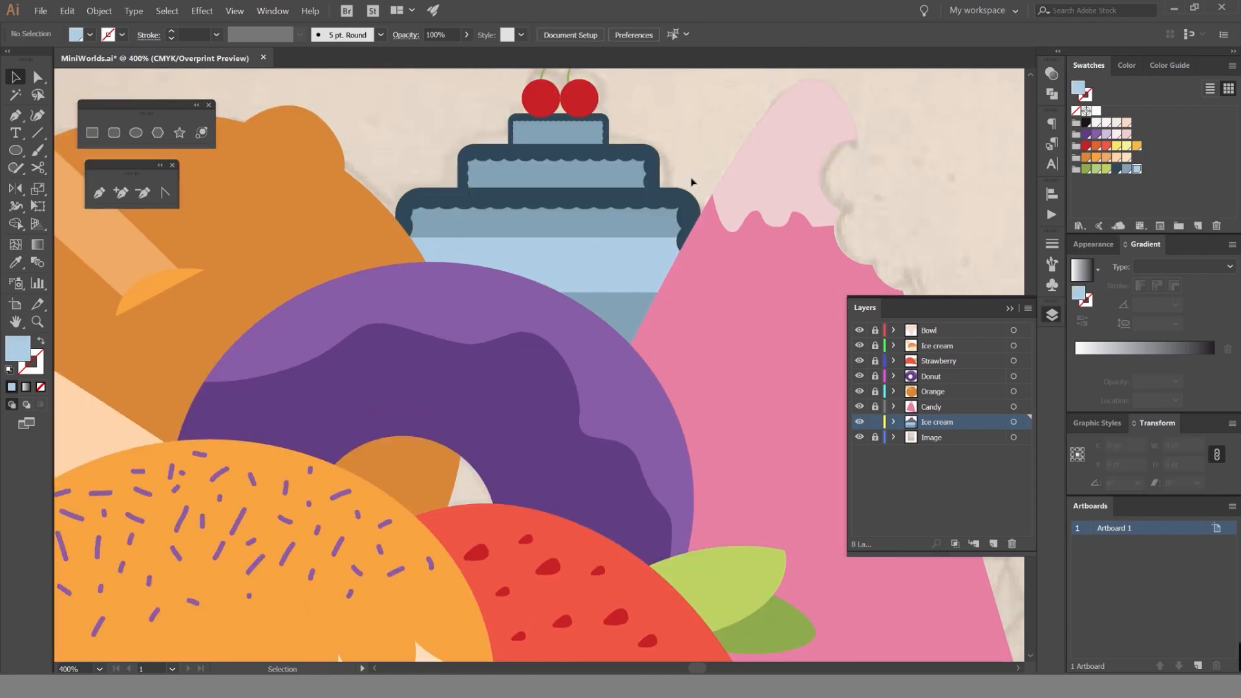
{"action": "left_click", "coordinate": [617, 309]}
{"action": "left_click_drag", "start_coordinate": [548, 384], "coordinate": [511, 536]}
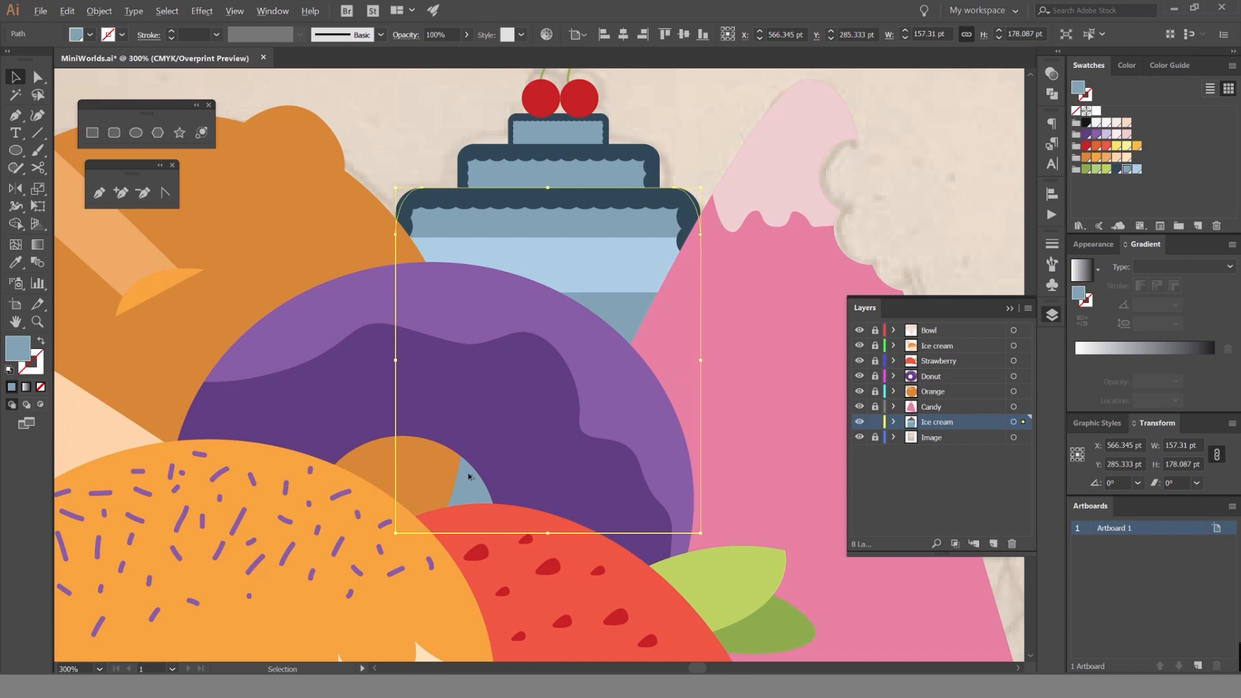
{"action": "scroll", "coordinate": [469, 477], "scroll_direction": "down", "scroll_amount": 3}
{"action": "left_click", "coordinate": [599, 317]}
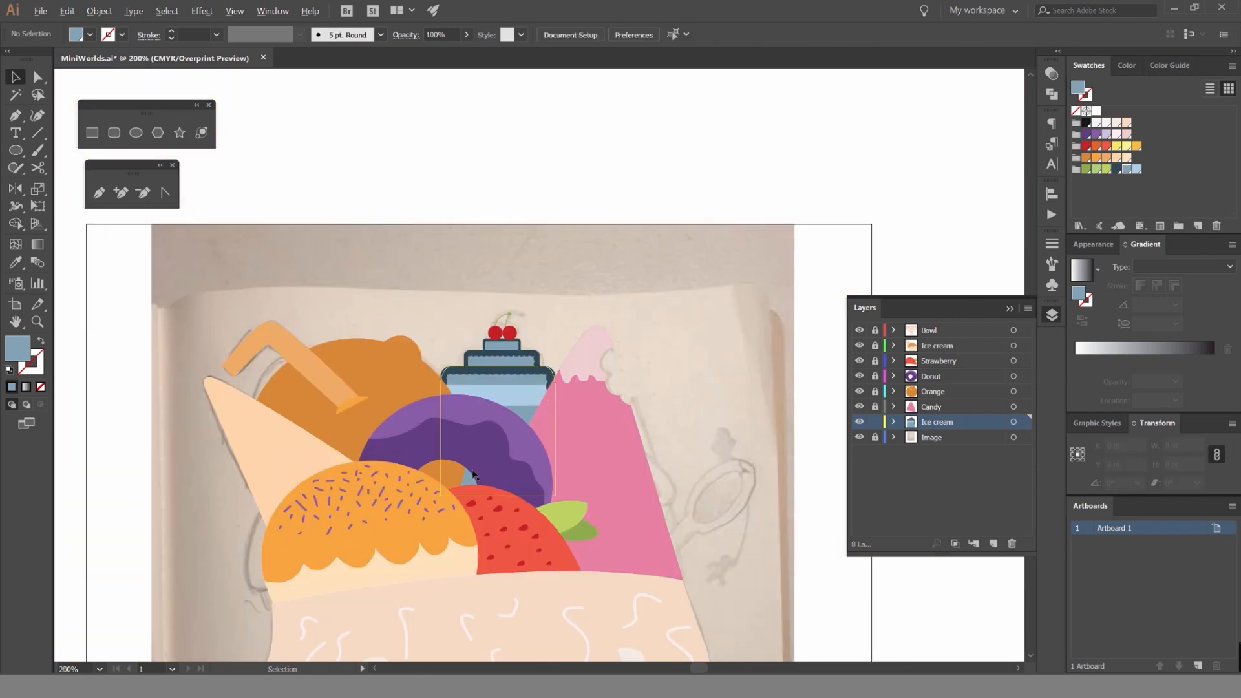
Lock the blue cake's Ice cream layer and hide the Candy layer to expose the remaining sketch.
{"action": "scroll", "coordinate": [471, 476], "scroll_direction": "up", "scroll_amount": 1}
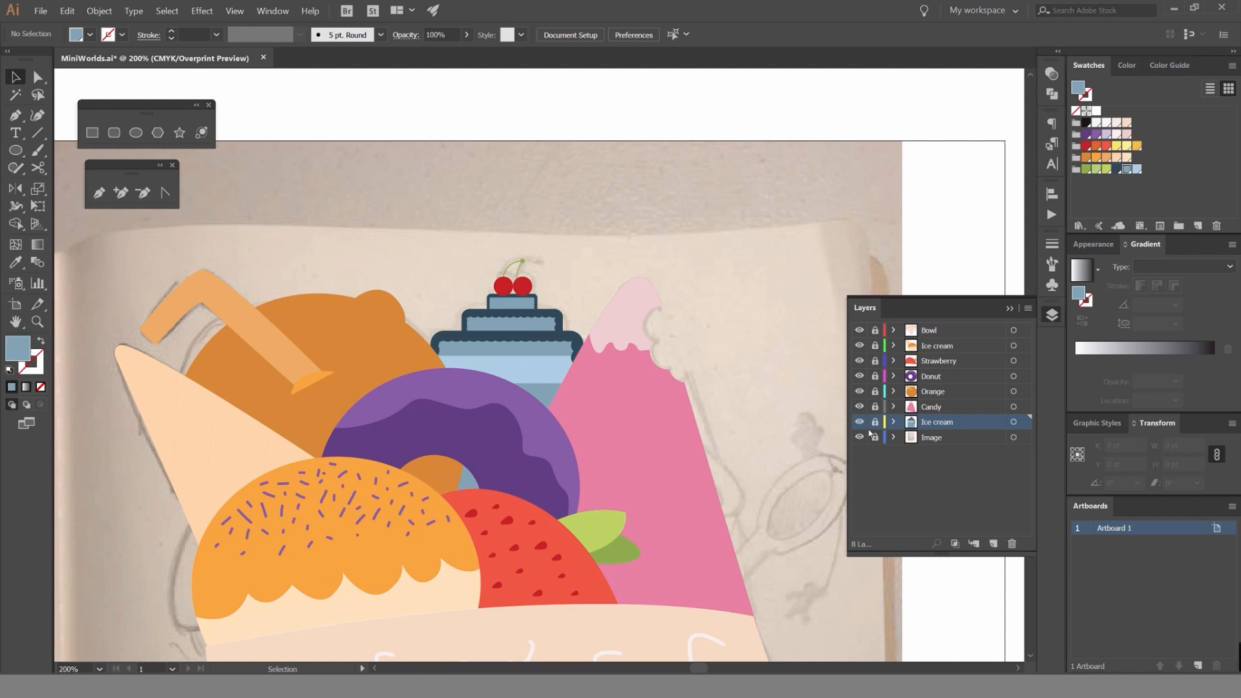
{"action": "left_click_drag", "start_coordinate": [793, 423], "coordinate": [755, 288]}
{"action": "left_click", "coordinate": [859, 408]}
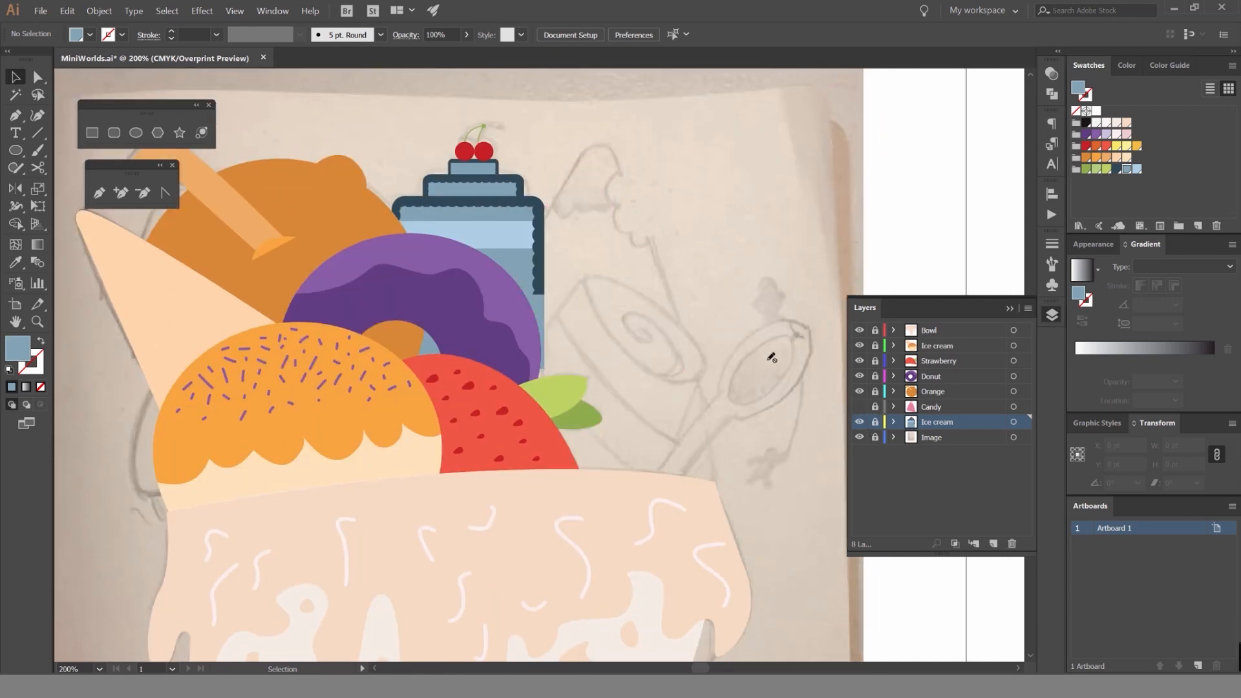
{"action": "left_click_drag", "start_coordinate": [770, 359], "coordinate": [766, 336]}
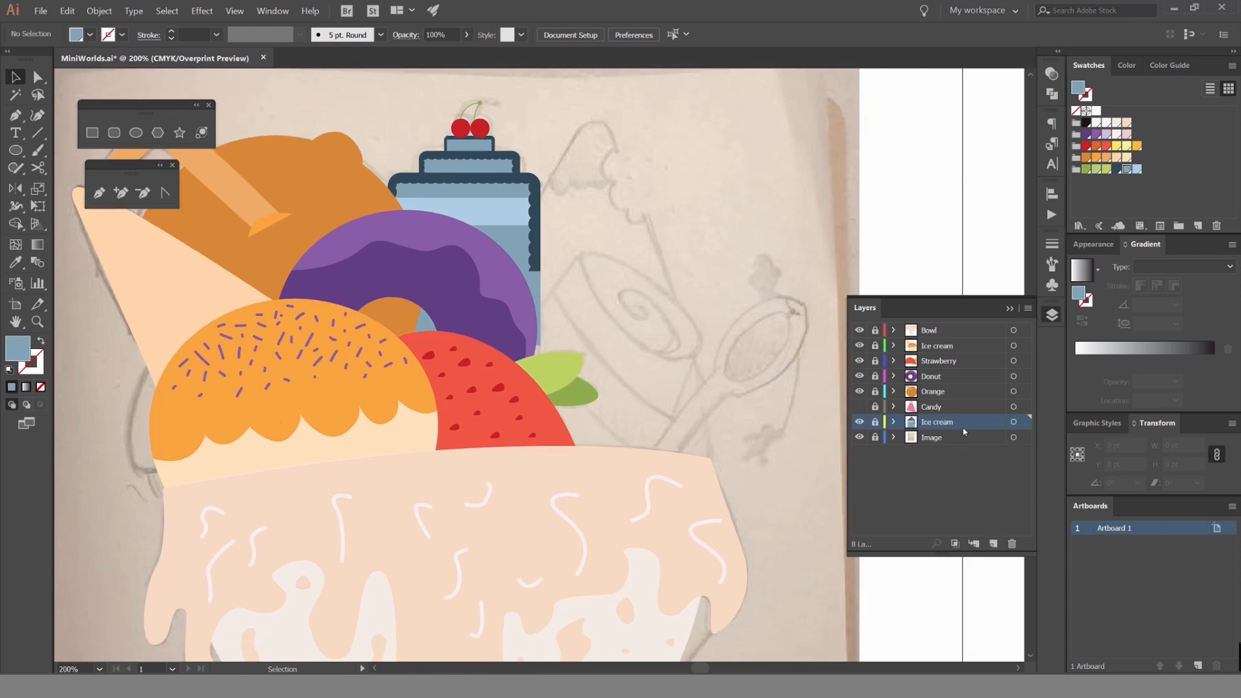
Add a new layer between the blue cake's layer and the Image layer, and open its name for editing.
{"action": "key", "text": "ctrl+l"}
{"action": "double_click", "coordinate": [937, 437]}
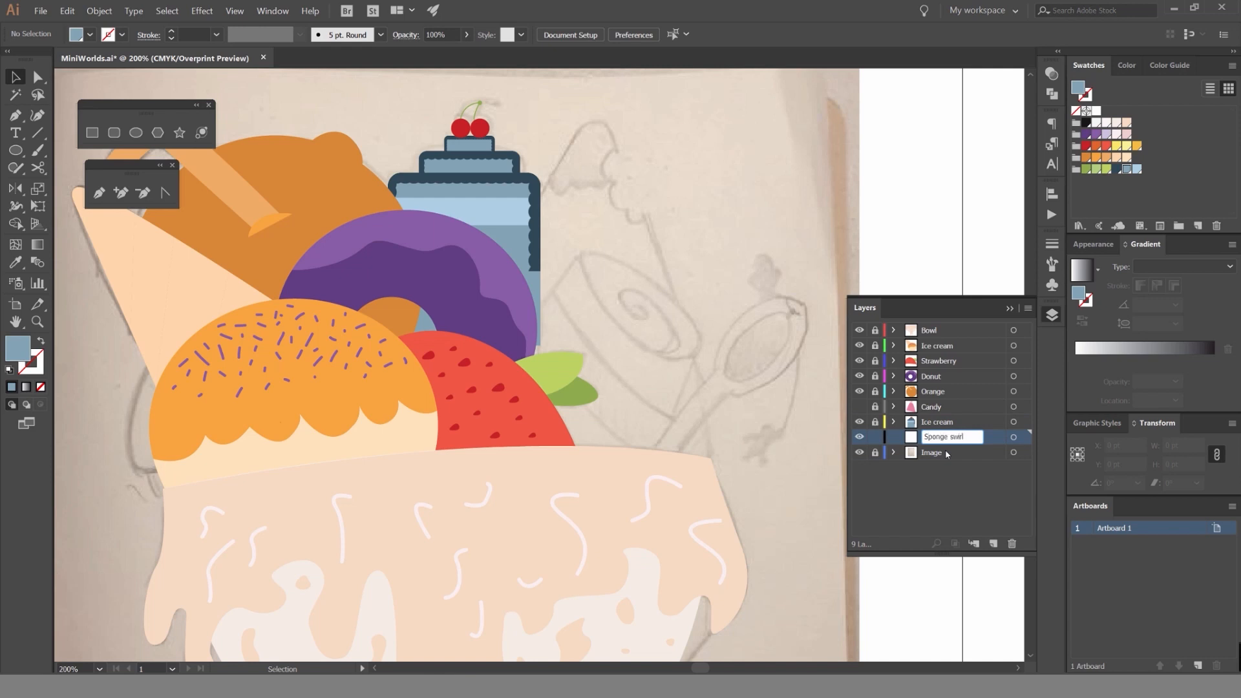
Name the new layer Sponge swirl and draw an ellipse about 115 by 47 pt from the center of the sketched swirl.
{"action": "left_click", "coordinate": [1051, 315]}
{"action": "left_click_drag", "start_coordinate": [627, 260], "coordinate": [645, 307]}
{"action": "scroll", "coordinate": [653, 328], "scroll_direction": "up", "scroll_amount": 2}
{"action": "key", "text": "p"}
{"action": "left_click", "coordinate": [637, 325]}
{"action": "key", "text": "l"}
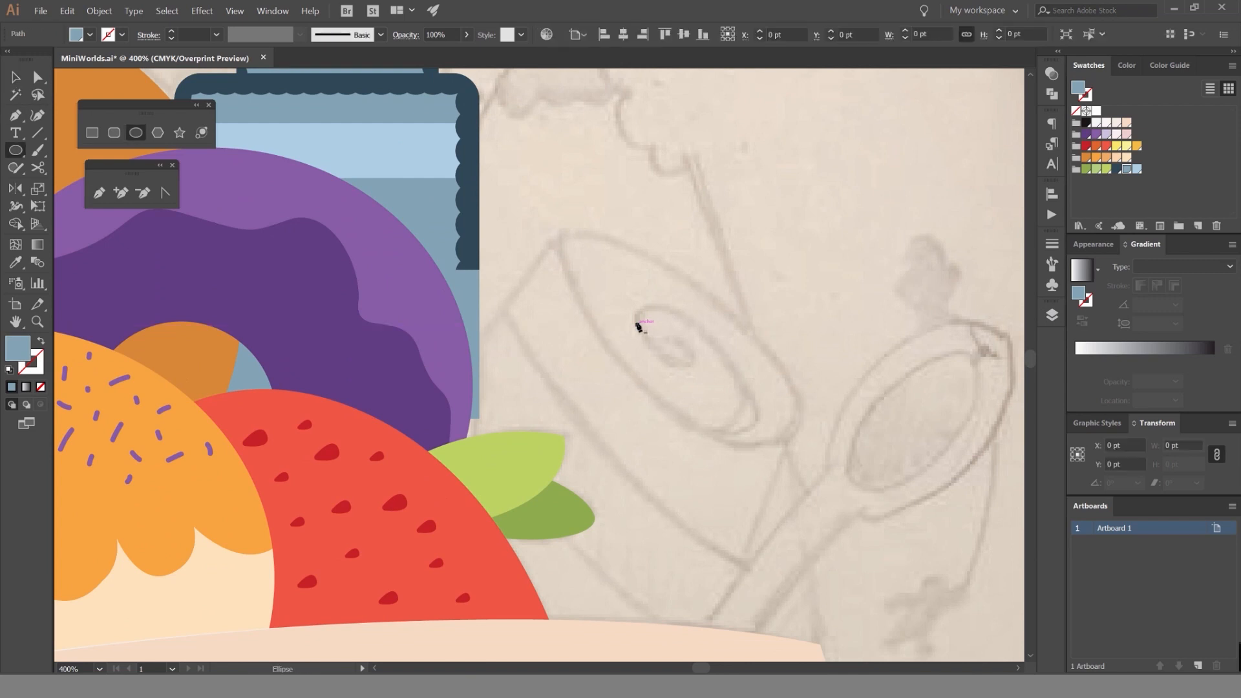
{"action": "key", "text": "ctrl+z"}
{"action": "left_click_drag", "start_coordinate": [673, 354], "coordinate": [787, 399]}
Tilt and enlarge the ellipse to about 162 by 67 pt to fit the sketched rim, and swap its fill with its stroke.
{"action": "key", "text": "v"}
{"action": "left_click_drag", "start_coordinate": [787, 305], "coordinate": [885, 394]}
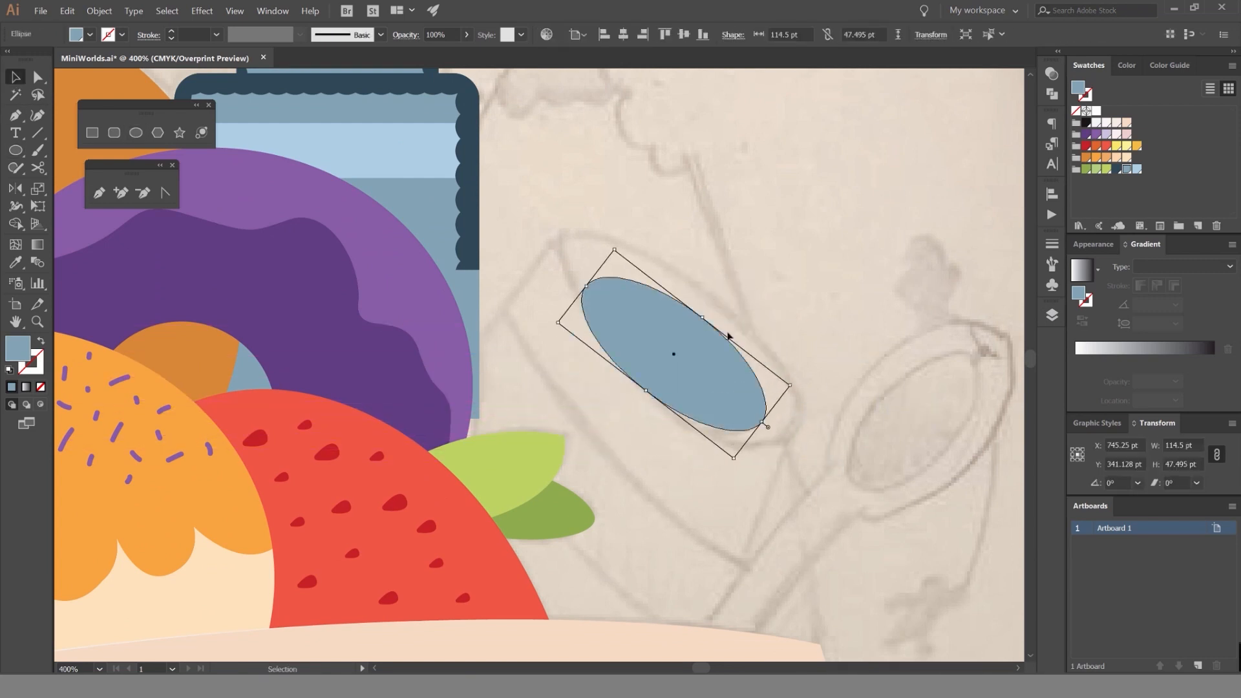
{"action": "mouse_move", "coordinate": [703, 318]}
{"action": "left_mouse_down"}
{"action": "mouse_move", "coordinate": [717, 295]}
{"action": "mouse_move", "coordinate": [693, 328]}
{"action": "left_mouse_up"}
{"action": "key", "text": "shift+x"}
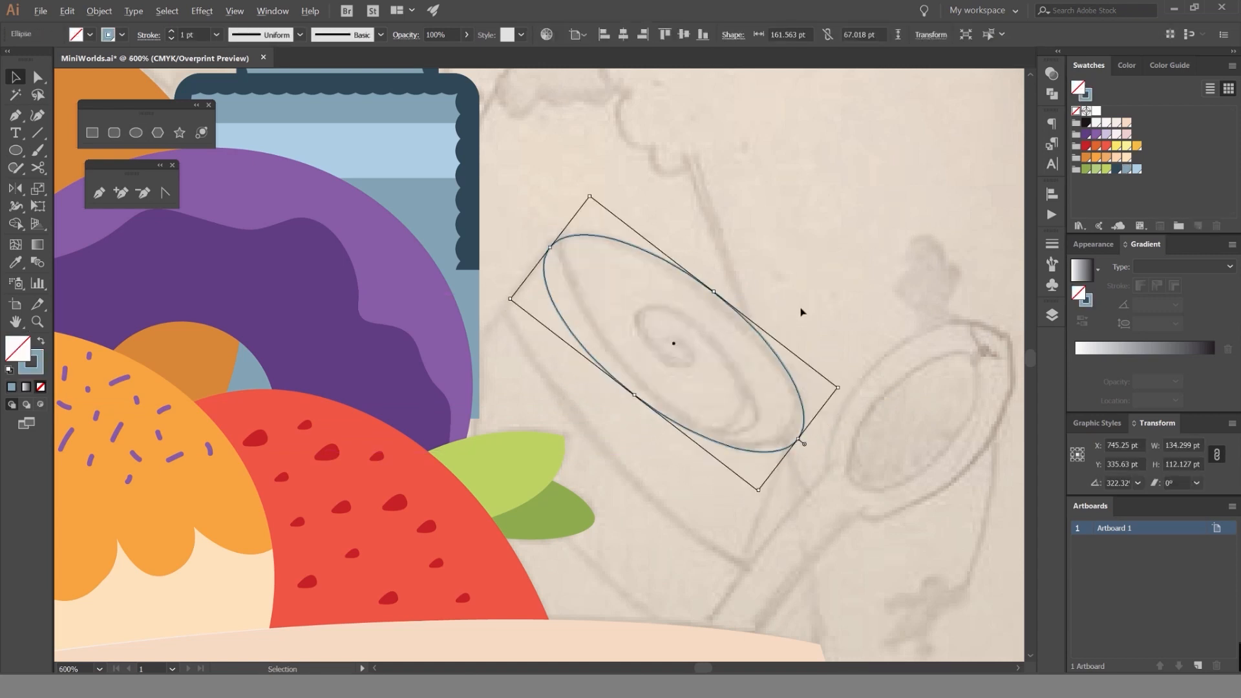
Try out orange and peach fill and stroke colors on the tilted ellipse.
{"action": "scroll", "coordinate": [801, 311], "scroll_direction": "up", "scroll_amount": 1}
{"action": "left_click", "coordinate": [1106, 157]}
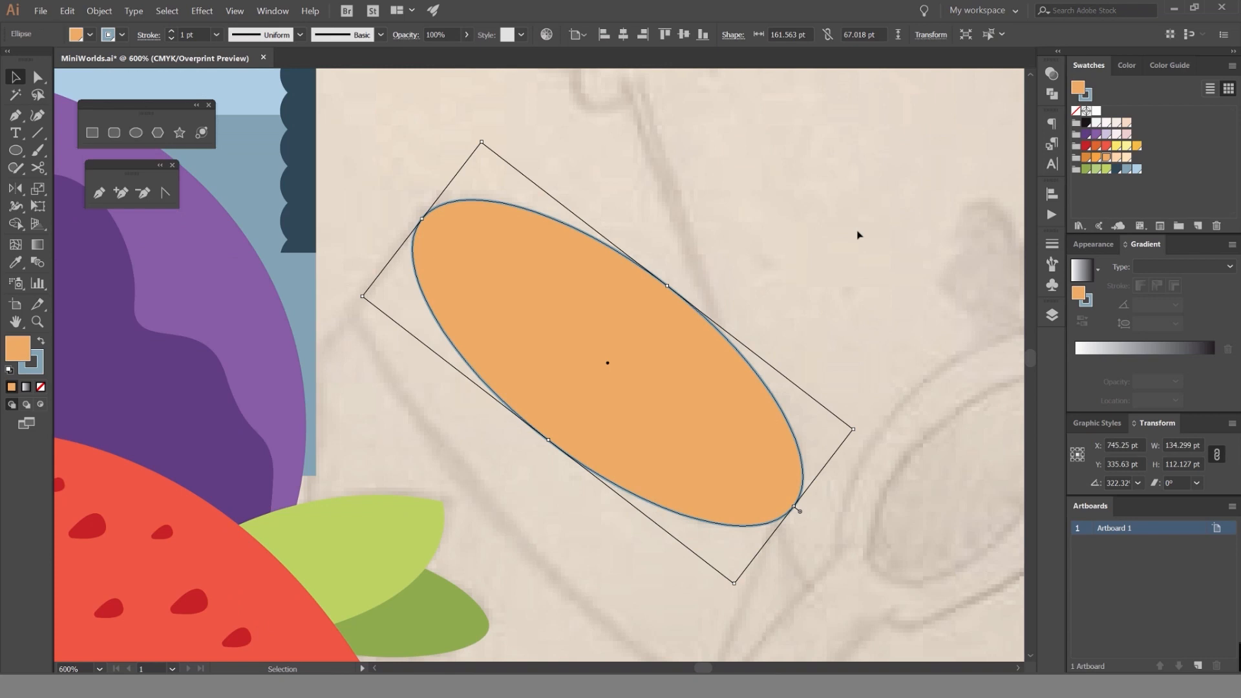
{"action": "left_click", "coordinate": [1118, 157]}
{"action": "scroll", "coordinate": [871, 193], "scroll_direction": "down", "scroll_amount": 2}
{"action": "key", "text": "shift+x"}
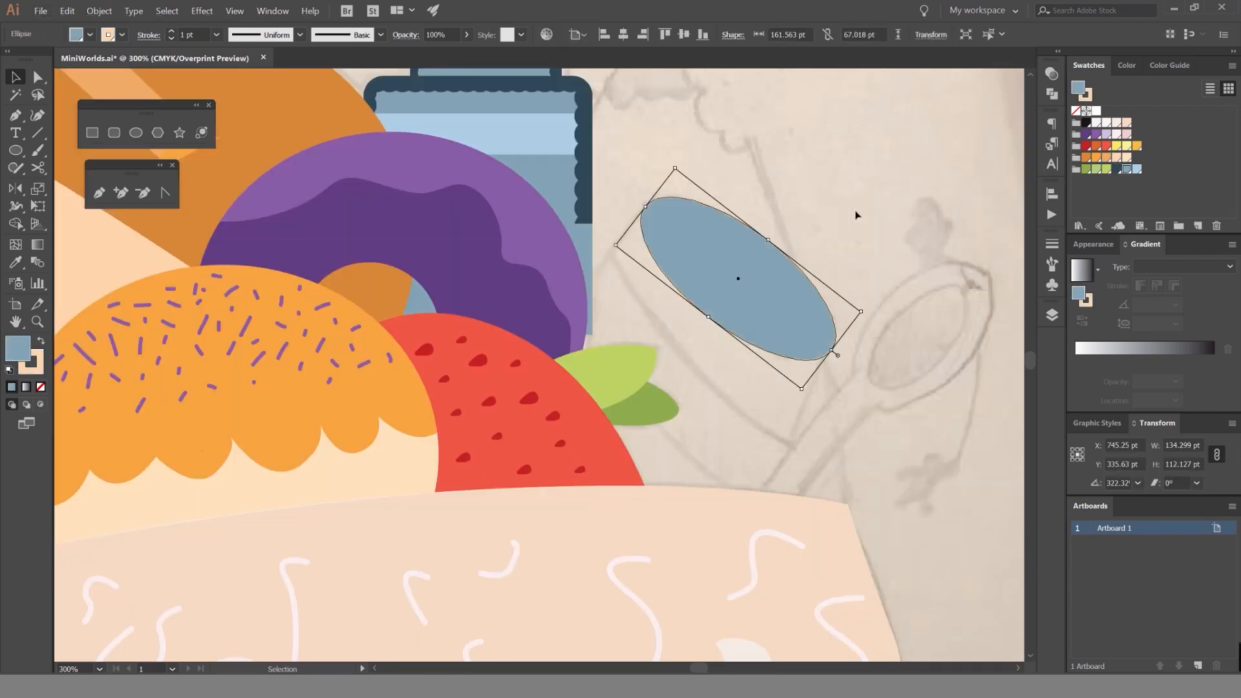
{"action": "left_click", "coordinate": [854, 214]}
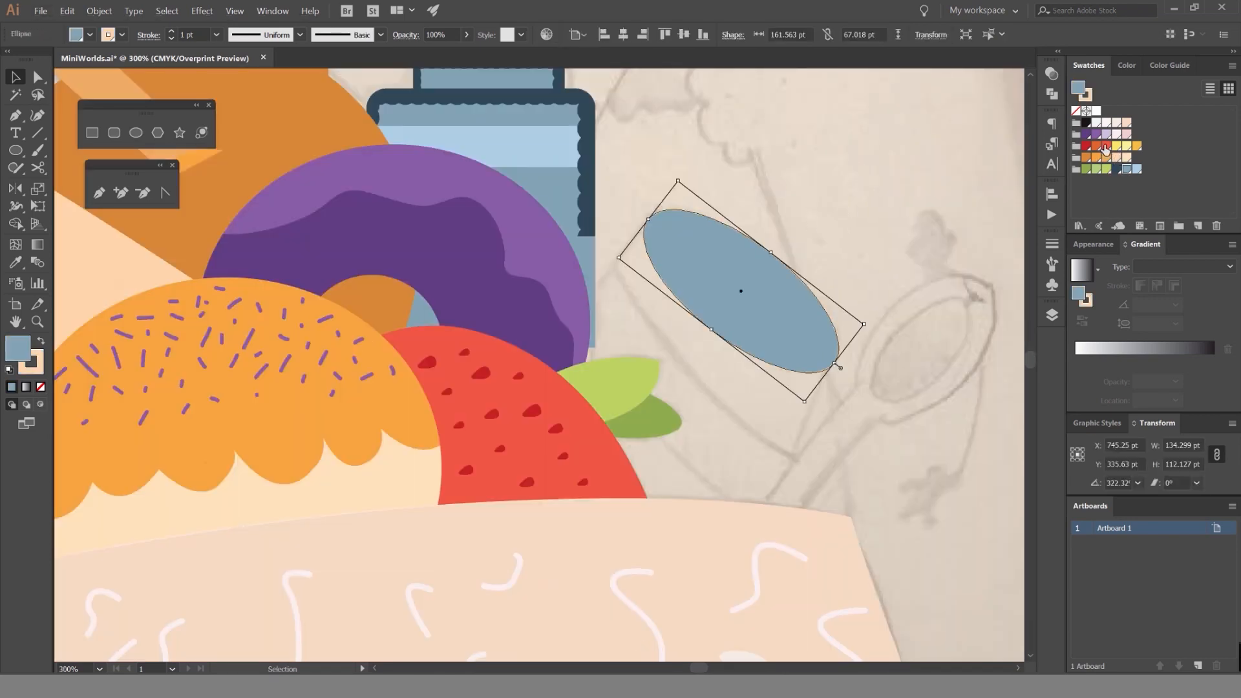
{"action": "left_click", "coordinate": [1104, 146]}
{"action": "left_click", "coordinate": [1096, 158]}
{"action": "left_click", "coordinate": [834, 149]}
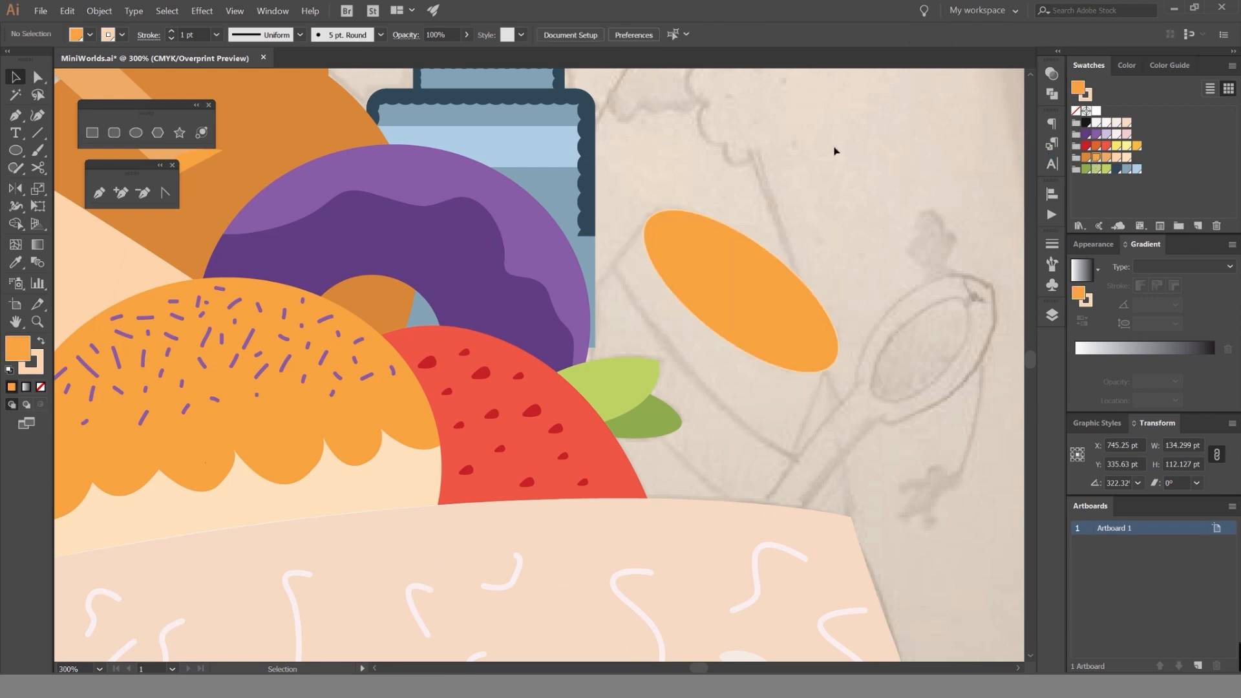
{"action": "left_click_drag", "start_coordinate": [746, 214], "coordinate": [673, 273]}
{"action": "left_click_drag", "start_coordinate": [749, 240], "coordinate": [625, 344]}
{"action": "left_click_drag", "start_coordinate": [709, 288], "coordinate": [711, 291]}
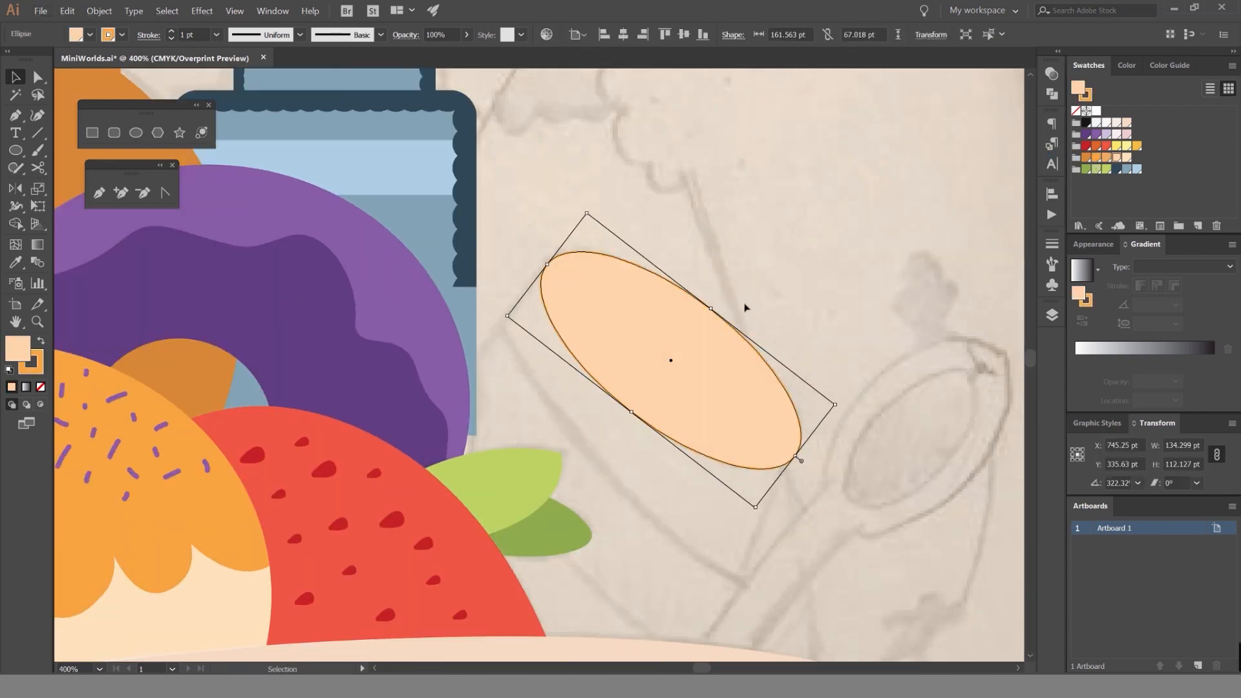
Reduce the tilted ellipse to an outline with no fill and a yellow stroke.
{"action": "key", "text": "x"}
{"action": "key", "text": "slash"}
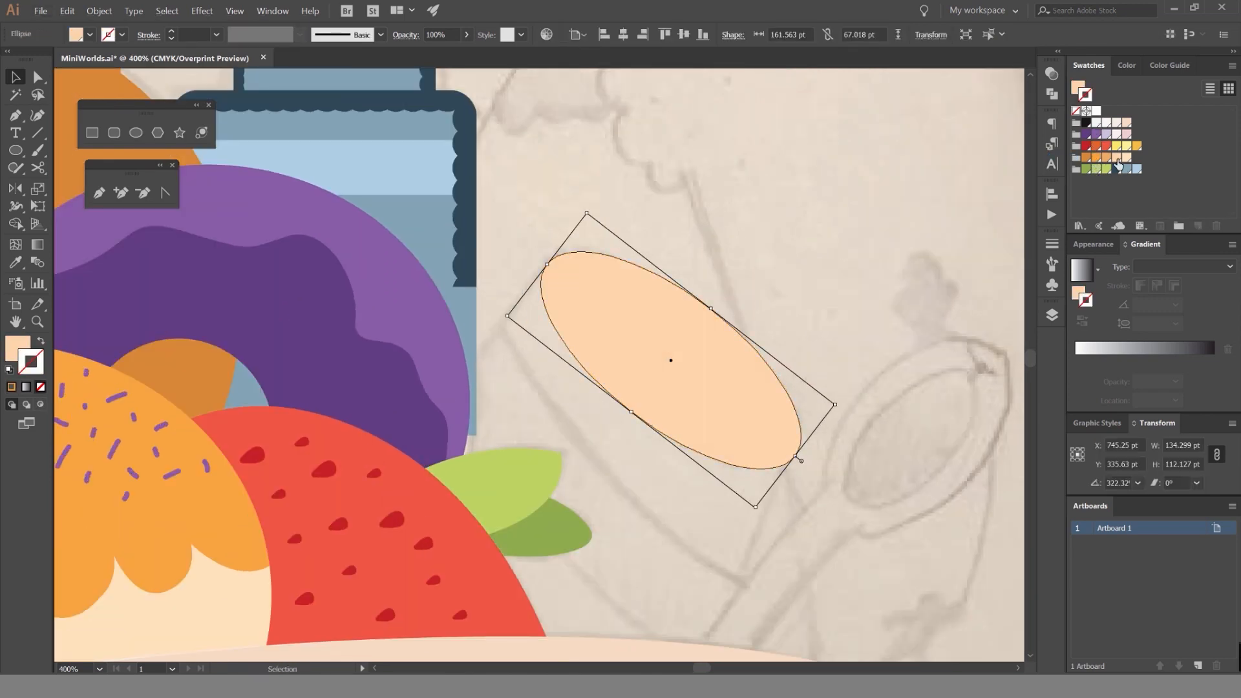
{"action": "left_click", "coordinate": [1117, 159]}
{"action": "key", "text": "slash"}
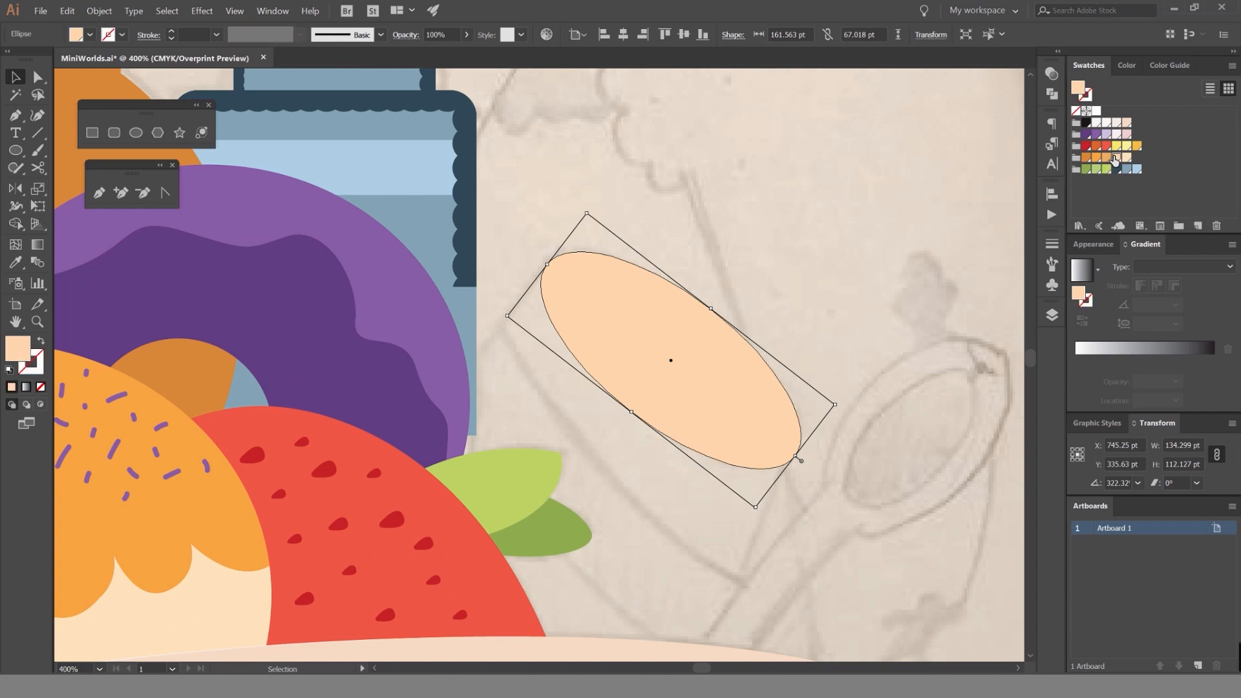
{"action": "key", "text": "shift+x"}
{"action": "scroll", "coordinate": [753, 291], "scroll_direction": "up", "scroll_amount": 1}
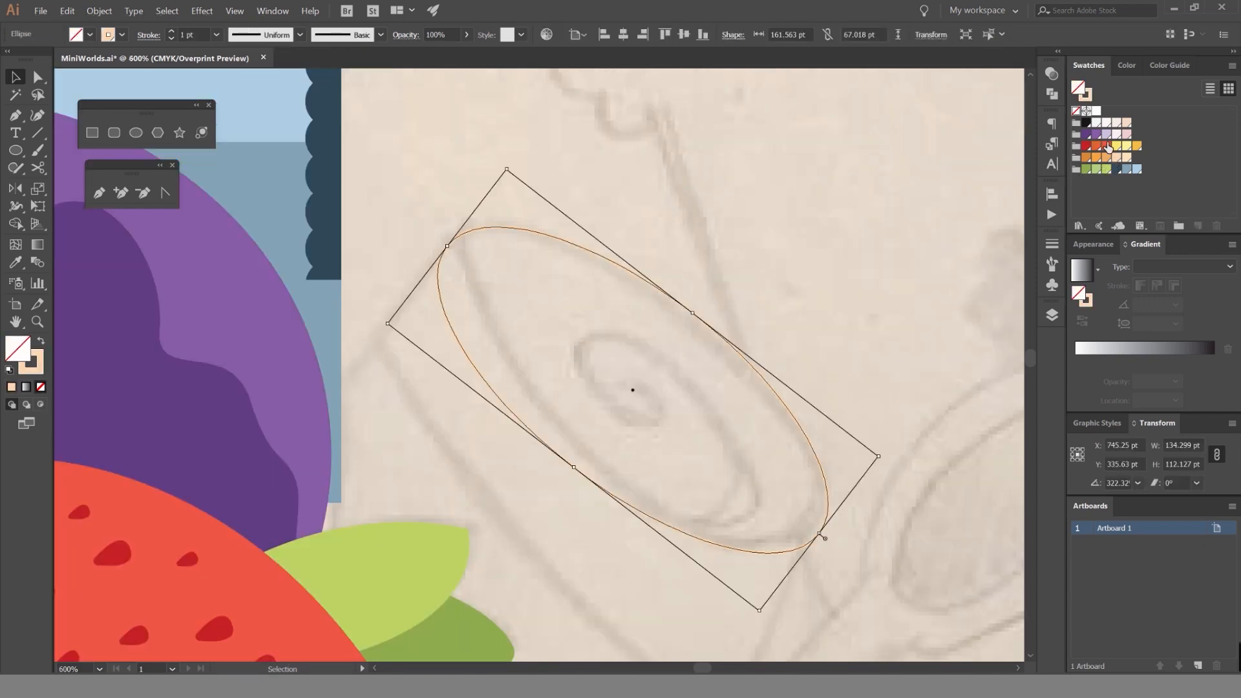
{"action": "key", "text": "a"}
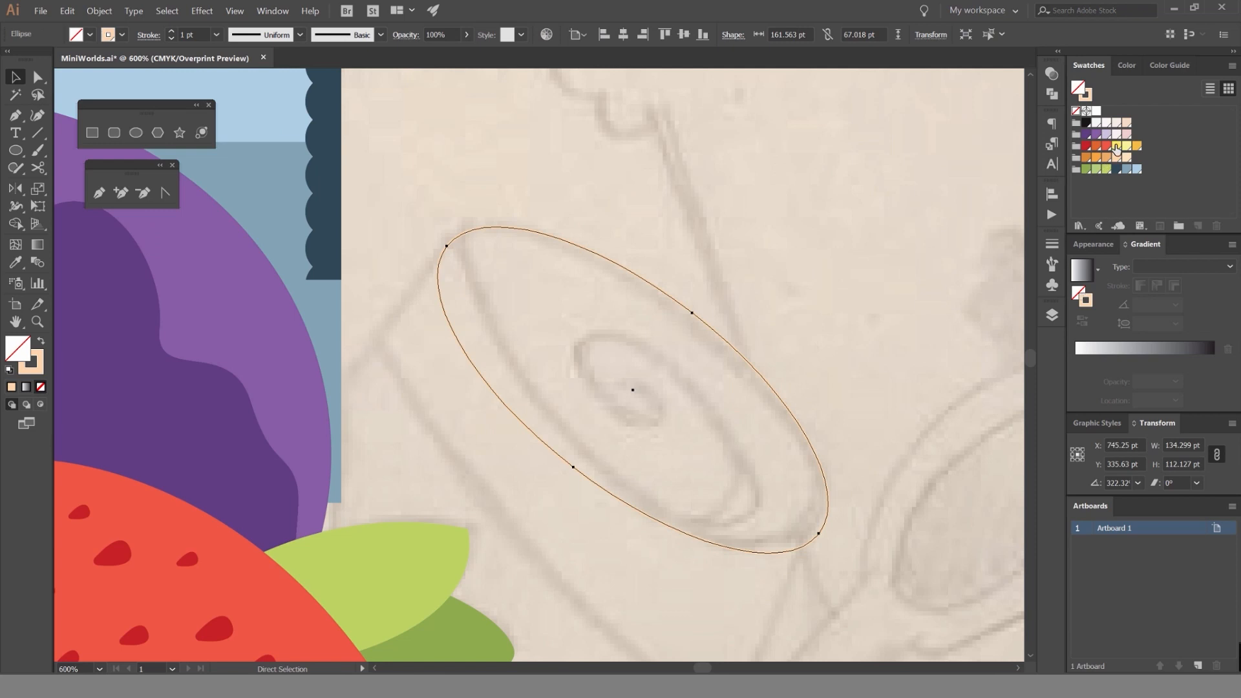
{"action": "left_click", "coordinate": [1116, 147]}
{"action": "key", "text": "v"}
{"action": "left_click", "coordinate": [604, 351]}
Draw a spiral about 77 by 64 pt above the sketched spoon with the Spiral tool, adjusting its number of turns.
{"action": "scroll", "coordinate": [474, 269], "scroll_direction": "up", "scroll_amount": 1}
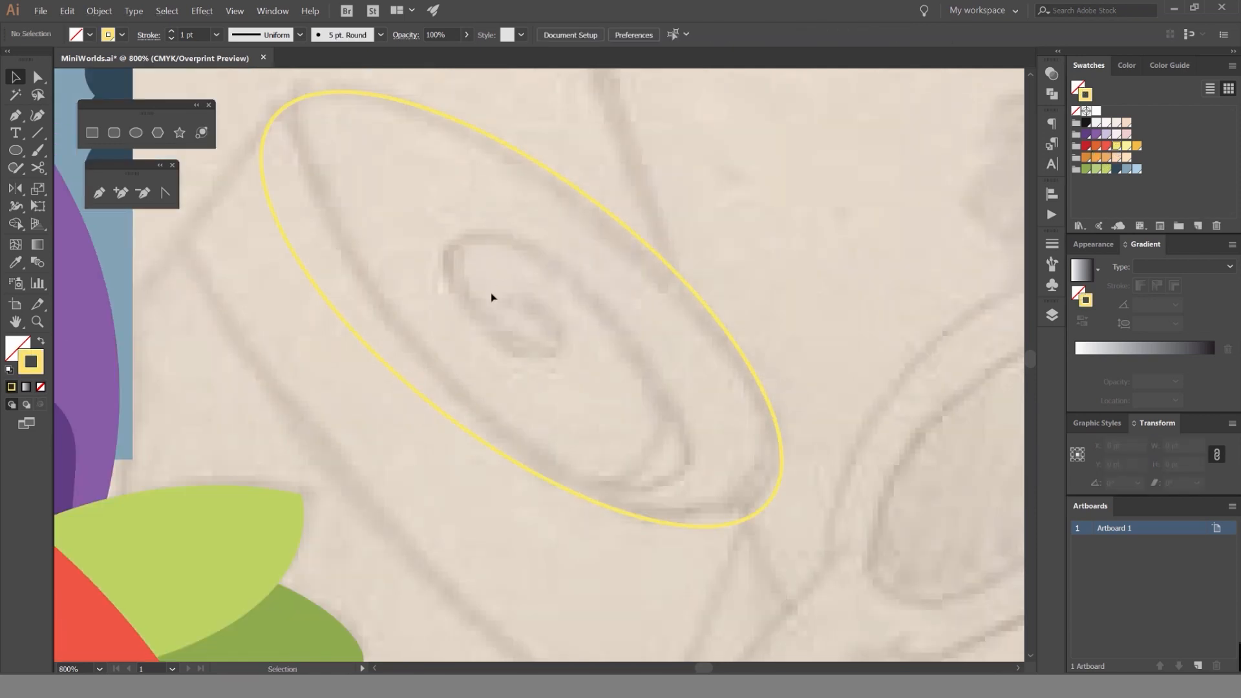
{"action": "left_click_drag", "start_coordinate": [531, 370], "coordinate": [540, 378]}
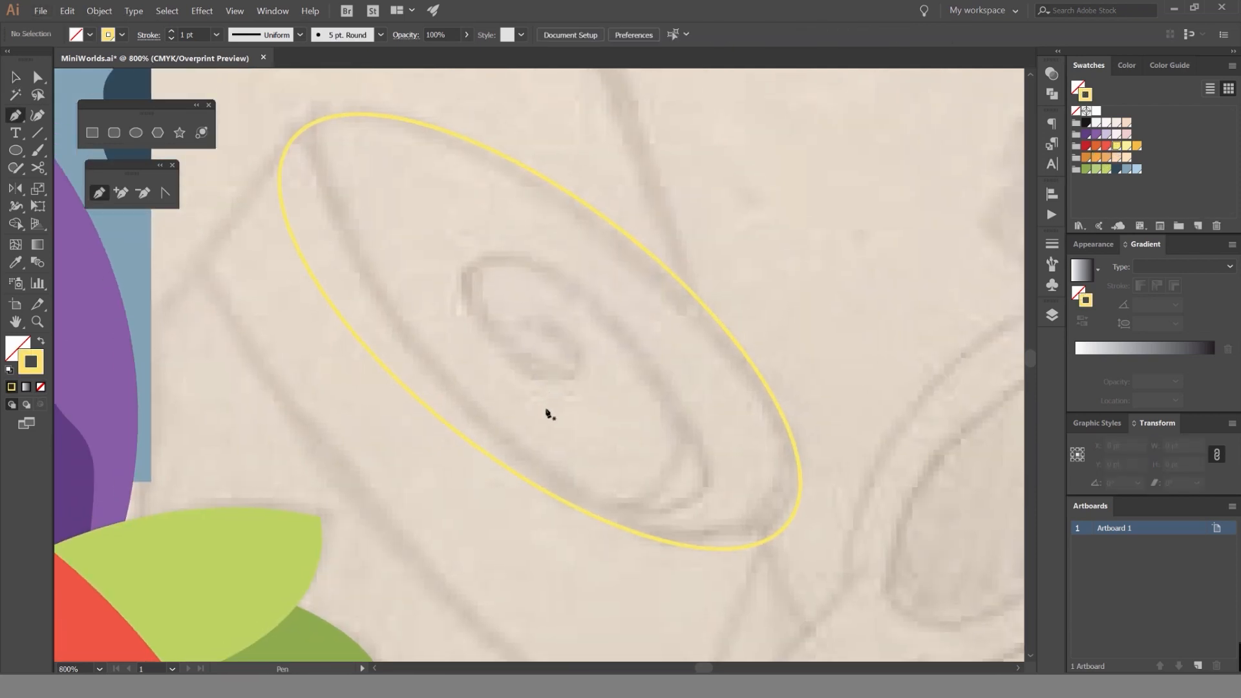
{"action": "scroll", "coordinate": [561, 375], "scroll_direction": "down", "scroll_amount": 1}
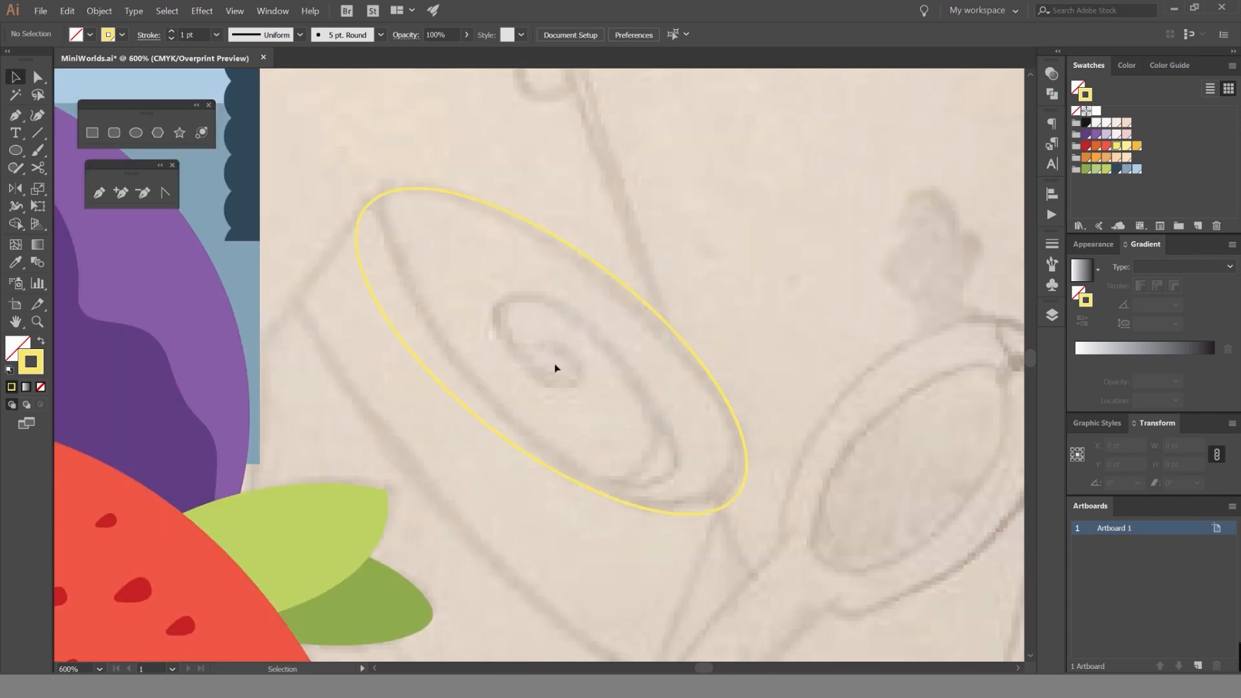
{"action": "key", "text": "p"}
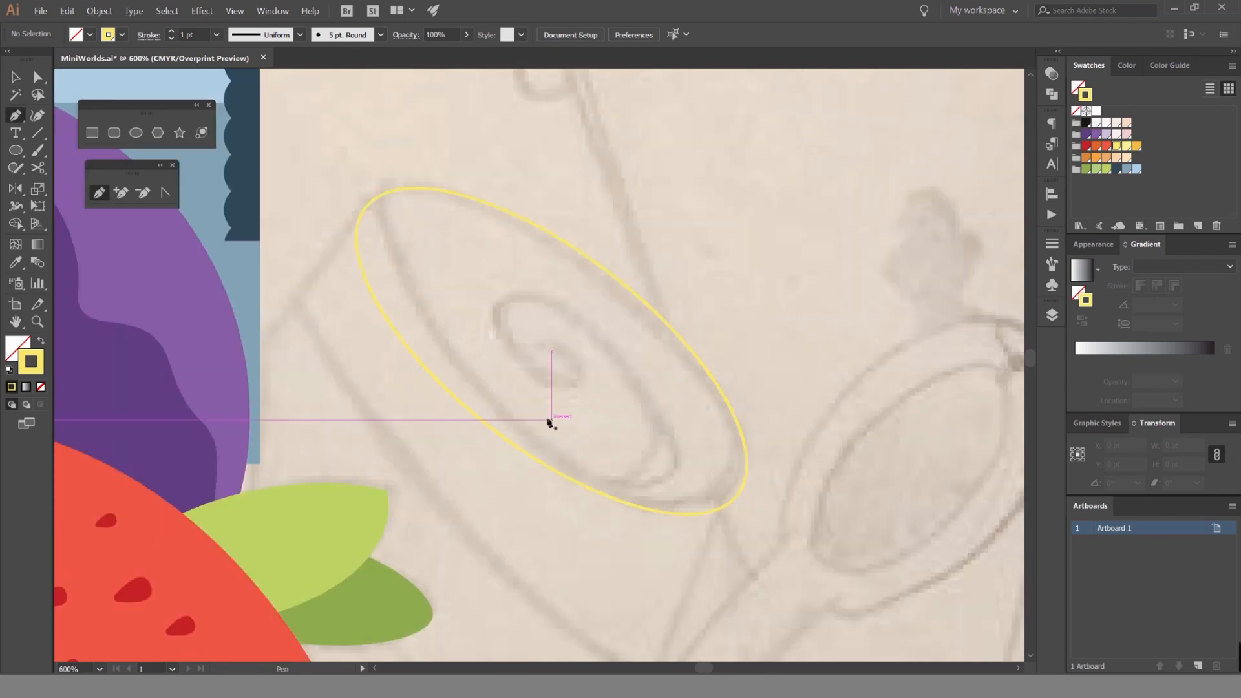
{"action": "right_click", "coordinate": [39, 134]}
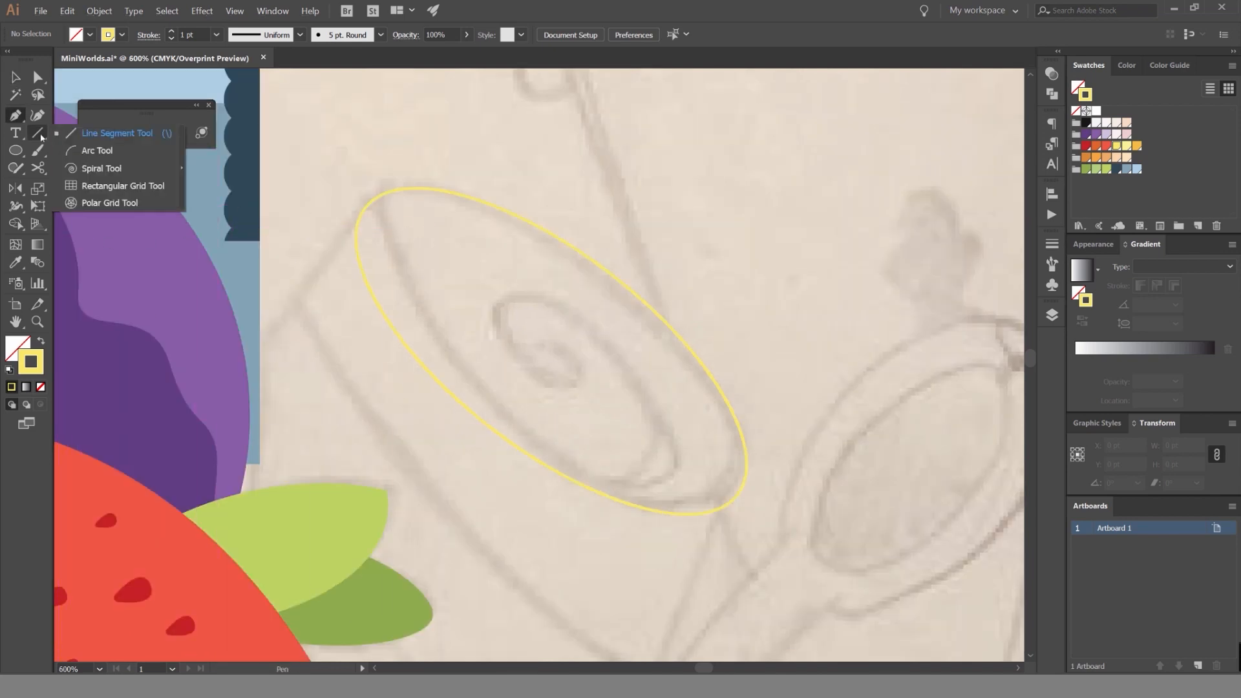
{"action": "left_click", "coordinate": [103, 169]}
{"action": "scroll", "coordinate": [554, 278], "scroll_direction": "down", "scroll_amount": 2}
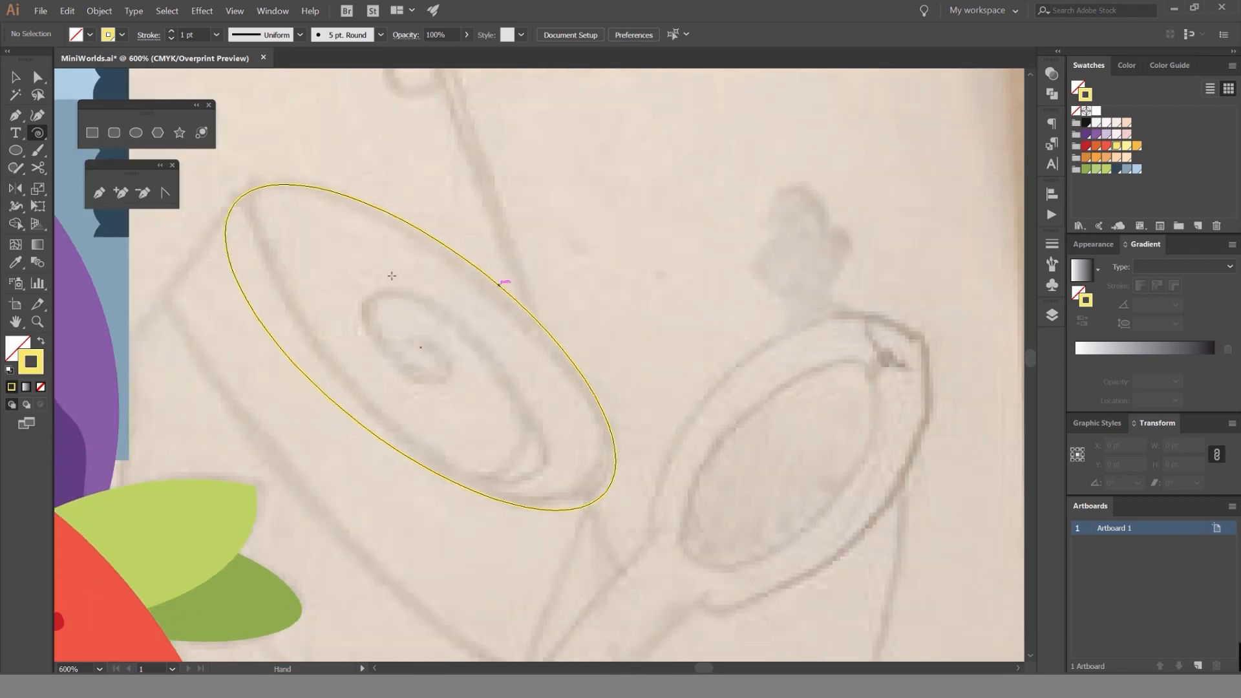
{"action": "left_click_drag", "start_coordinate": [554, 279], "coordinate": [613, 271]}
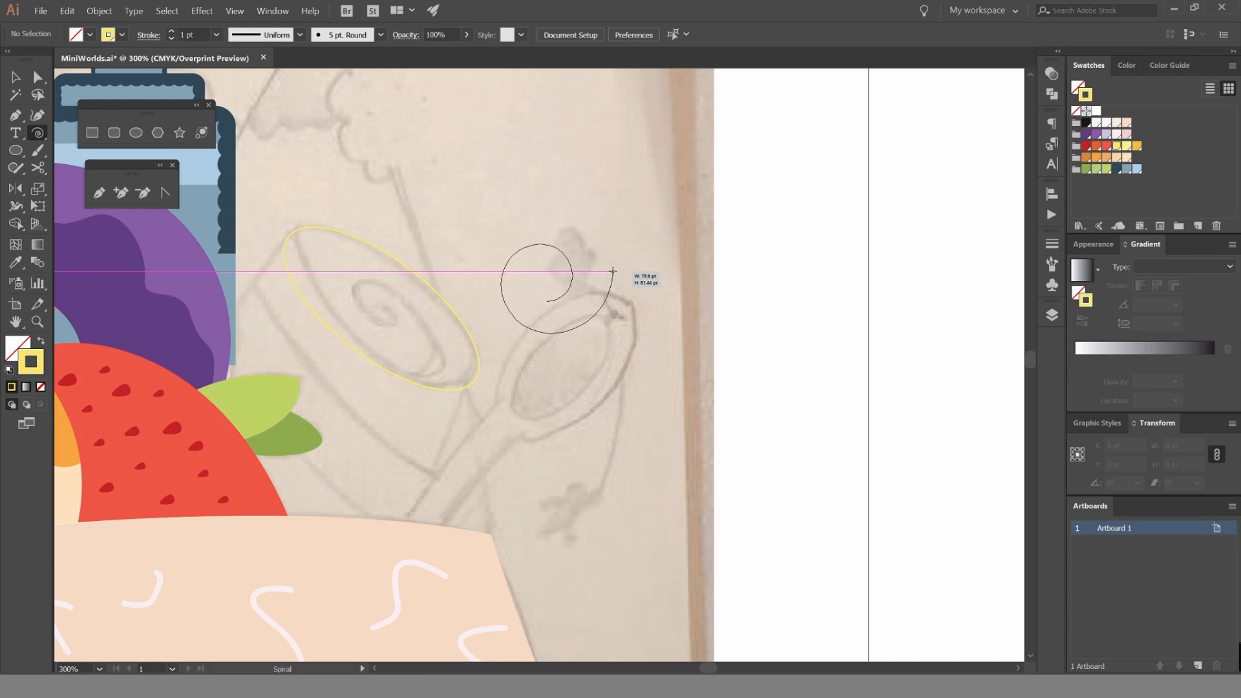
{"action": "key", "text": "Up"}
{"action": "key", "text": "Up"}
{"action": "left_click_drag", "start_coordinate": [612, 272], "coordinate": [603, 273]}
{"action": "key", "text": "Down"}
{"action": "key", "text": "Down"}
{"action": "key", "text": "Down"}
{"action": "key", "text": "Down"}
{"action": "key", "text": "Down"}
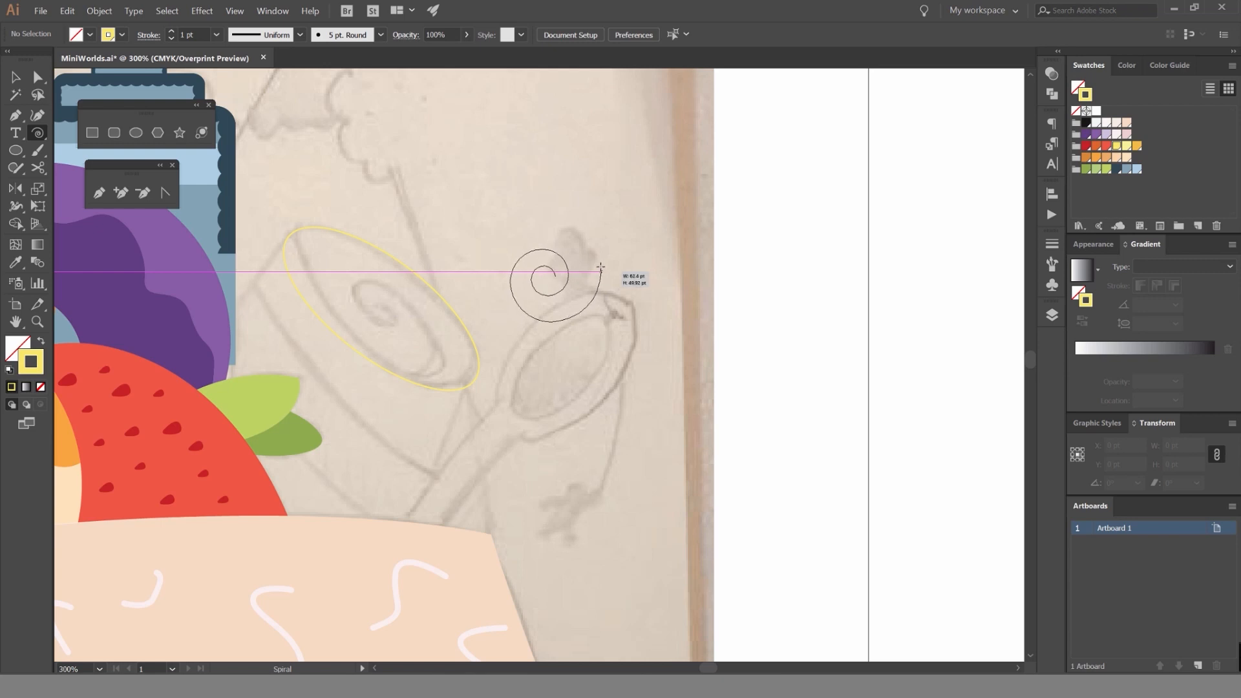
{"action": "left_click_drag", "start_coordinate": [601, 267], "coordinate": [608, 294]}
{"action": "key", "text": "v"}
Rotate and flatten the spiral to match the ellipse's tilt, and place it inside the ellipse.
{"action": "scroll", "coordinate": [533, 281], "scroll_direction": "up", "scroll_amount": 2}
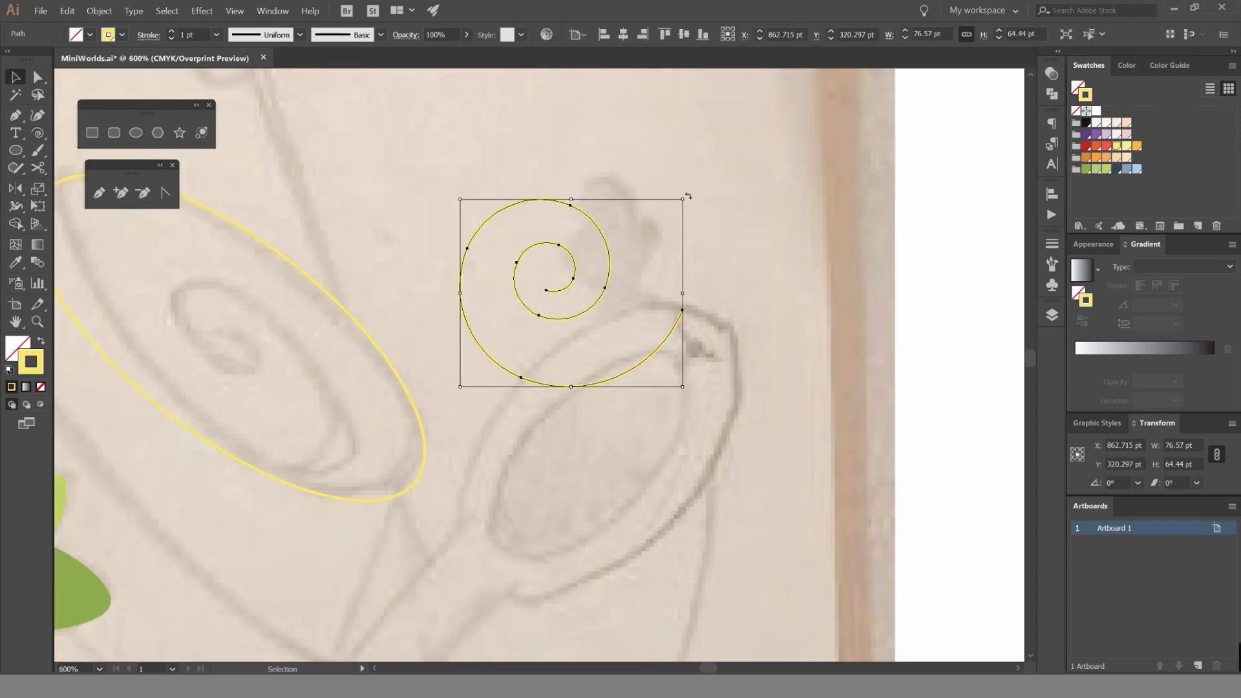
{"action": "left_click_drag", "start_coordinate": [688, 195], "coordinate": [762, 323]}
{"action": "left_click_drag", "start_coordinate": [506, 354], "coordinate": [249, 343]}
{"action": "left_click", "coordinate": [610, 252]}
{"action": "mouse_move", "coordinate": [245, 271]}
{"action": "left_mouse_down"}
{"action": "mouse_move", "coordinate": [488, 281]}
{"action": "mouse_move", "coordinate": [466, 213]}
{"action": "mouse_move", "coordinate": [449, 230]}
{"action": "mouse_move", "coordinate": [413, 219]}
{"action": "left_mouse_up"}
{"action": "left_click_drag", "start_coordinate": [476, 291], "coordinate": [385, 226]}
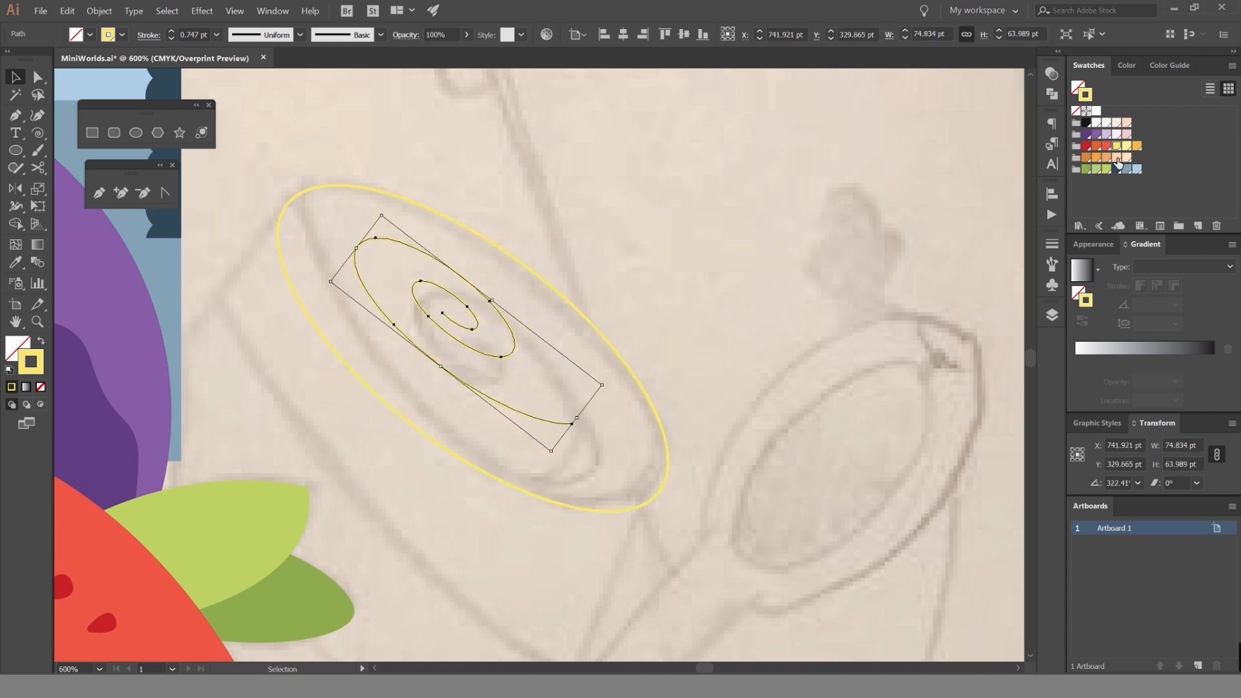
Give the spiral a golden yellow stroke and enlarge it to about 105 by 90 pt inside the ellipse.
{"action": "left_click", "coordinate": [1138, 149]}
{"action": "mouse_move", "coordinate": [491, 299]}
{"action": "left_mouse_down"}
{"action": "mouse_move", "coordinate": [510, 270]}
{"action": "mouse_move", "coordinate": [500, 276]}
{"action": "left_mouse_up"}
{"action": "left_click", "coordinate": [565, 271]}
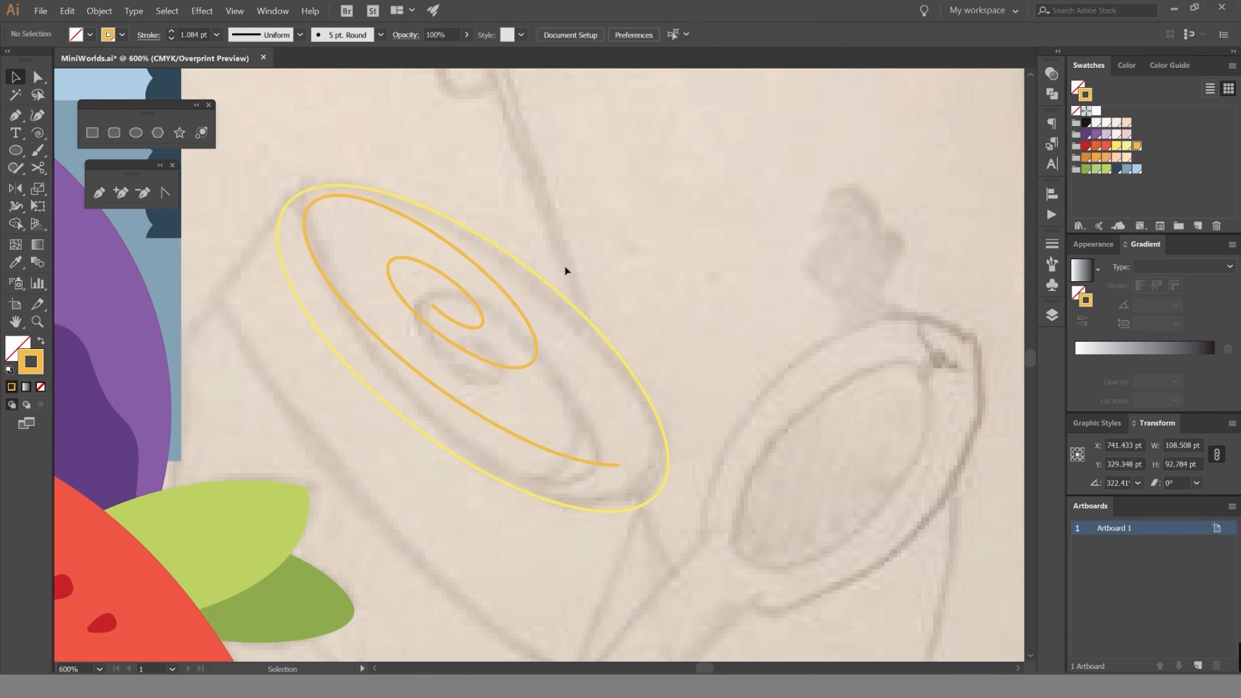
{"action": "left_click", "coordinate": [516, 300]}
{"action": "left_click_drag", "start_coordinate": [671, 407], "coordinate": [665, 405]}
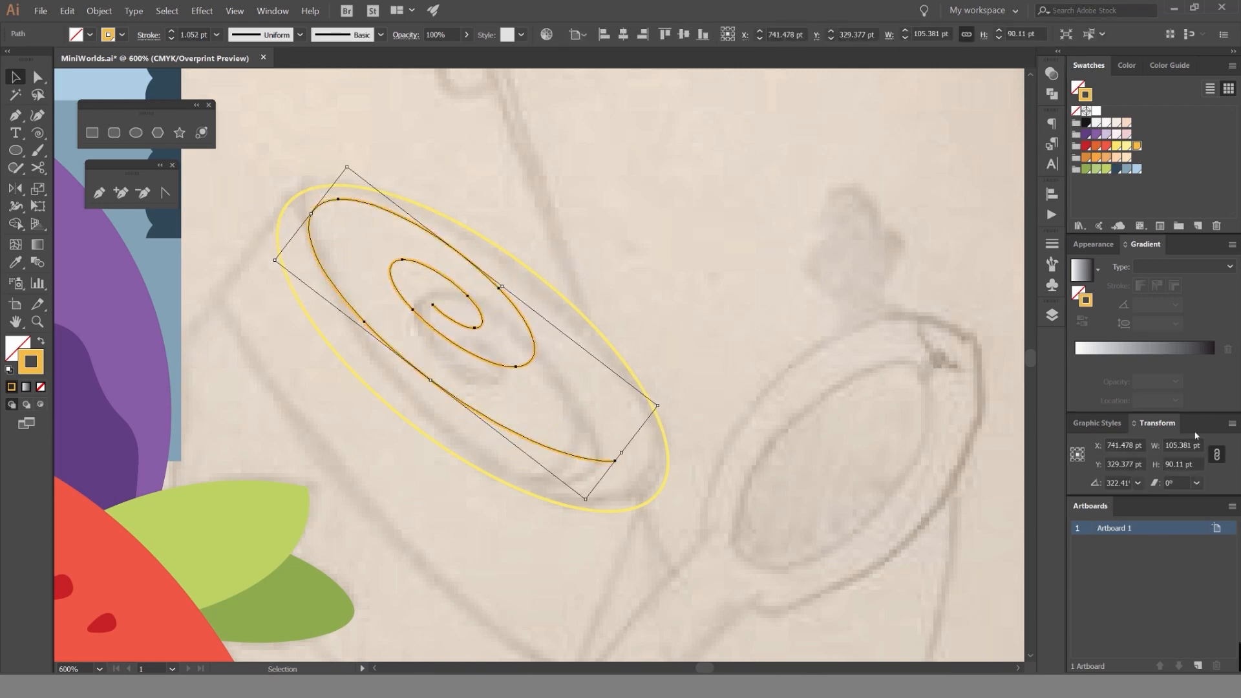
Try flipping the spiral horizontally and vertically, rotating the flipped version to follow the sketch.
{"action": "left_click", "coordinate": [1229, 424]}
{"action": "left_click", "coordinate": [1140, 455]}
{"action": "key", "text": "ctrl+z"}
{"action": "left_click", "coordinate": [1230, 423]}
{"action": "left_click", "coordinate": [1140, 469]}
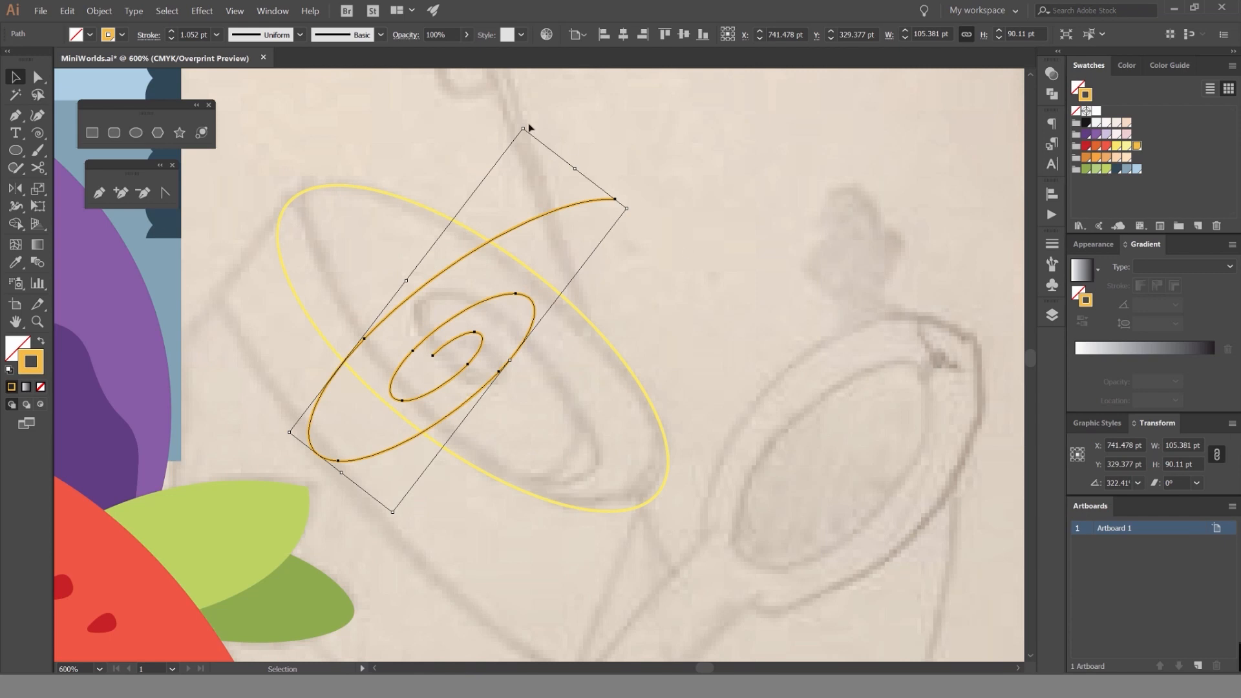
{"action": "left_click_drag", "start_coordinate": [538, 131], "coordinate": [816, 419]}
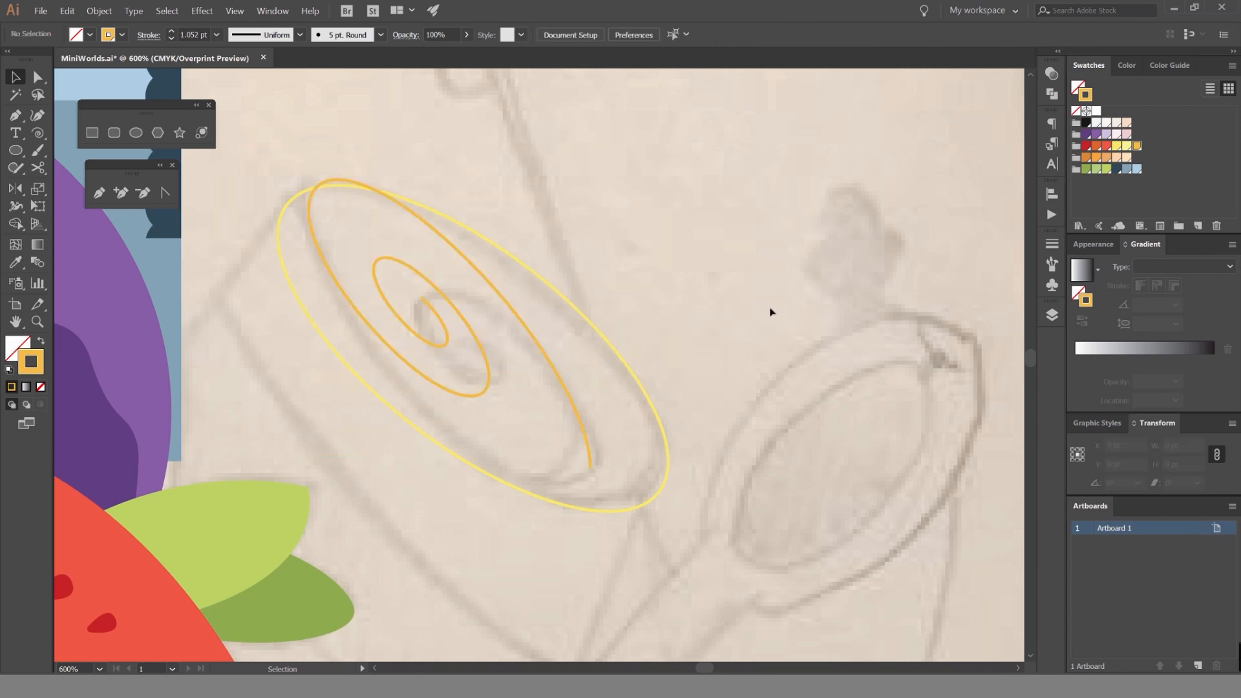
{"action": "key", "text": "ctrl+z"}
{"action": "key", "text": "ctrl+z"}
{"action": "left_click", "coordinate": [737, 278]}
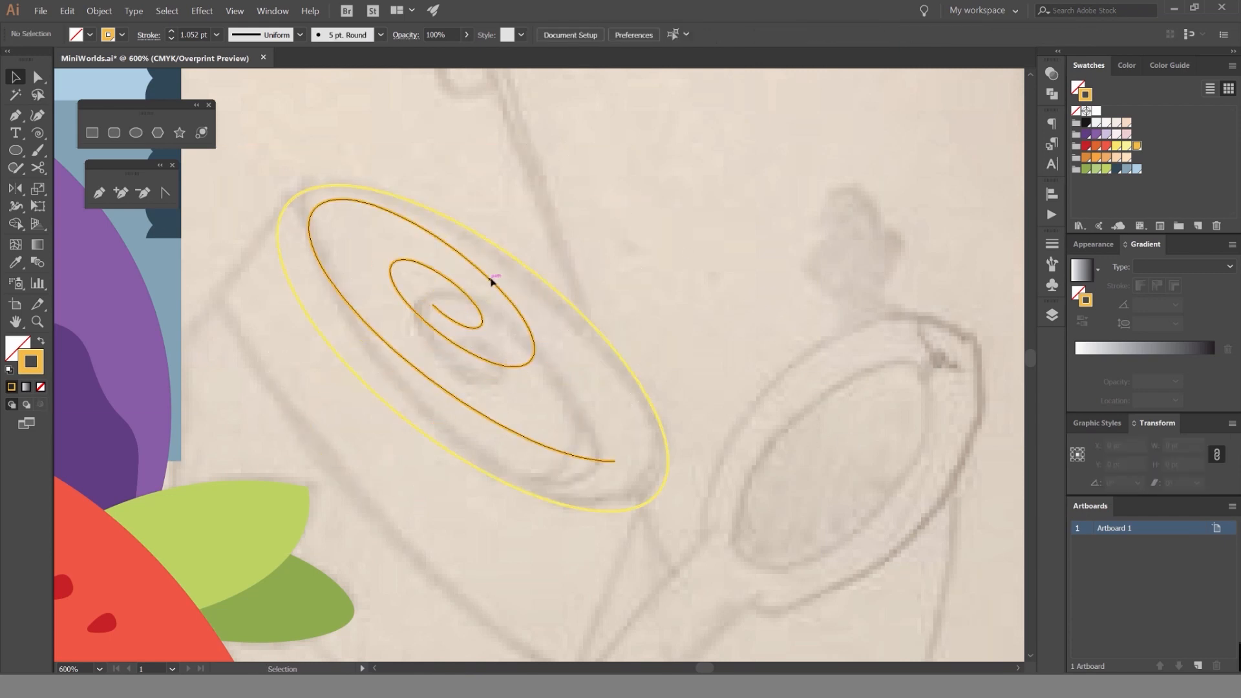
Shift the spiral toward the ellipse's lower end and resize it slightly so its outer end meets the ellipse.
{"action": "left_click_drag", "start_coordinate": [492, 278], "coordinate": [534, 323]}
{"action": "left_click", "coordinate": [760, 236]}
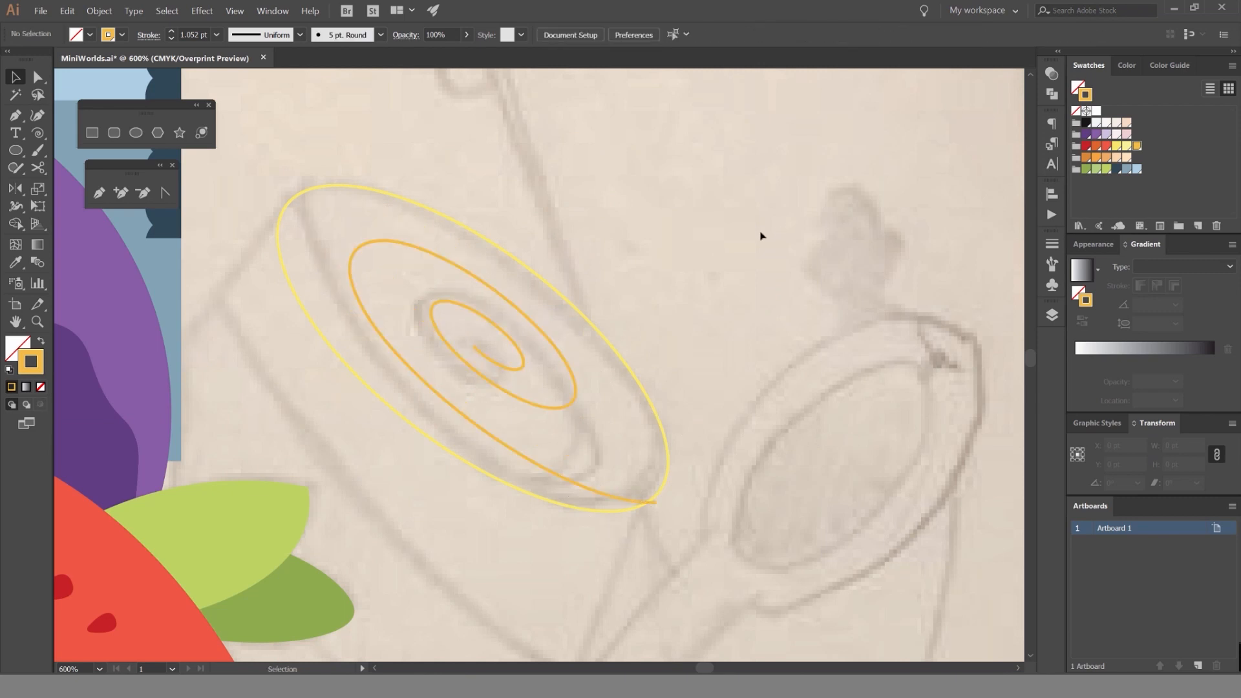
{"action": "left_click", "coordinate": [406, 253]}
{"action": "mouse_move", "coordinate": [387, 211]}
{"action": "left_mouse_down"}
{"action": "mouse_move", "coordinate": [415, 207]}
{"action": "mouse_move", "coordinate": [397, 195]}
{"action": "left_mouse_up"}
{"action": "left_click", "coordinate": [626, 229]}
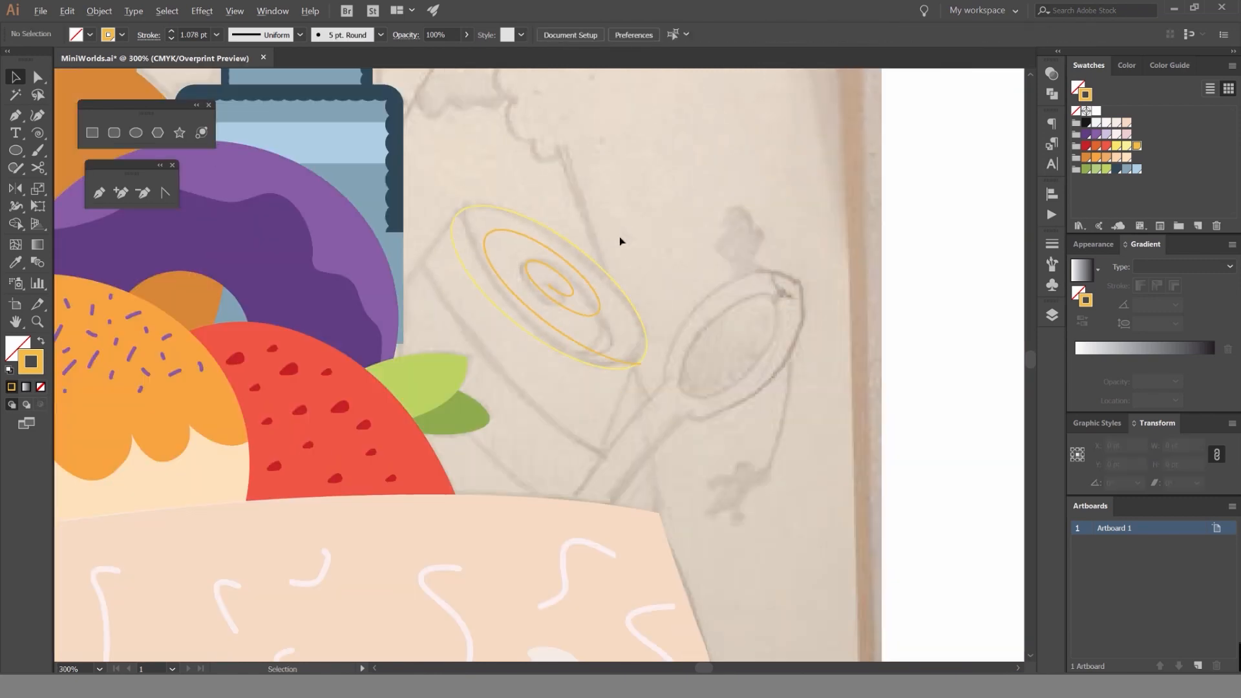
Change the ellipse's stroke to the same golden yellow as the spiral.
{"action": "scroll", "coordinate": [620, 241], "scroll_direction": "up", "scroll_amount": 2}
{"action": "left_click", "coordinate": [598, 319]}
{"action": "left_click", "coordinate": [1138, 148]}
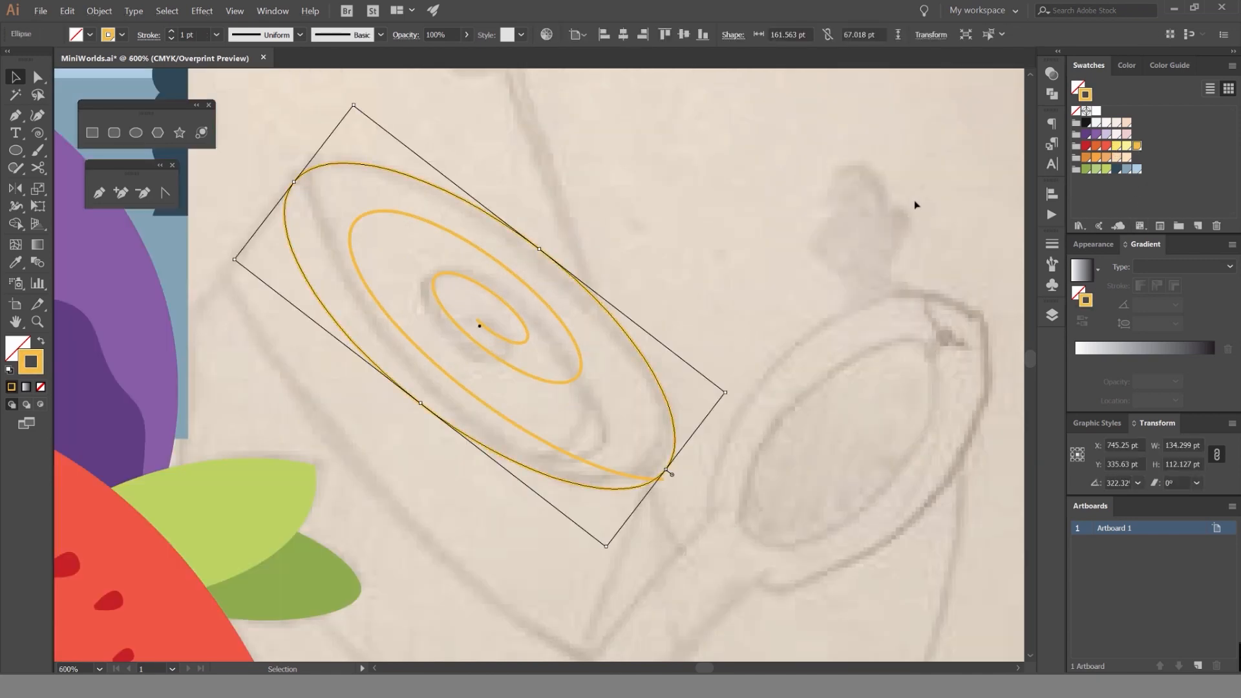
Try the Shape Builder tool on the area enclosed by the ellipse and the spiral.
{"action": "mouse_move", "coordinate": [819, 266]}
{"action": "left_mouse_down"}
{"action": "mouse_move", "coordinate": [662, 425]}
{"action": "mouse_move", "coordinate": [632, 486]}
{"action": "left_mouse_up"}
{"action": "scroll", "coordinate": [636, 514], "scroll_direction": "up", "scroll_amount": 6}
{"action": "mouse_move", "coordinate": [742, 430]}
{"action": "left_mouse_down"}
{"action": "mouse_move", "coordinate": [704, 498]}
{"action": "mouse_move", "coordinate": [675, 472]}
{"action": "left_mouse_up"}
{"action": "key", "text": "shift+m"}
{"action": "left_click", "coordinate": [633, 344], "text": "alt"}
{"action": "key", "text": "v"}
{"action": "left_click", "coordinate": [755, 327]}
Try swapping the fill and stroke of the outer ellipse.
{"action": "scroll", "coordinate": [765, 325], "scroll_direction": "down", "scroll_amount": 6}
{"action": "scroll", "coordinate": [766, 325], "scroll_direction": "down", "scroll_amount": 3}
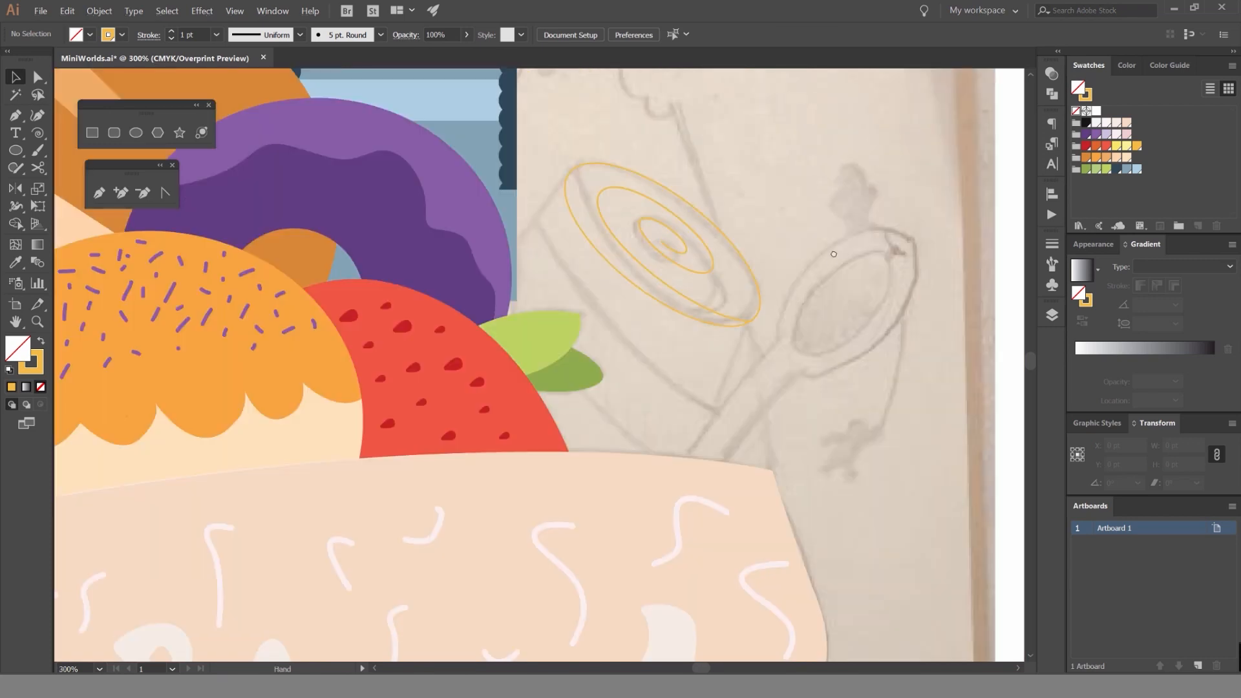
{"action": "scroll", "coordinate": [702, 257], "scroll_direction": "down", "scroll_amount": 2}
{"action": "scroll", "coordinate": [639, 252], "scroll_direction": "up", "scroll_amount": 2}
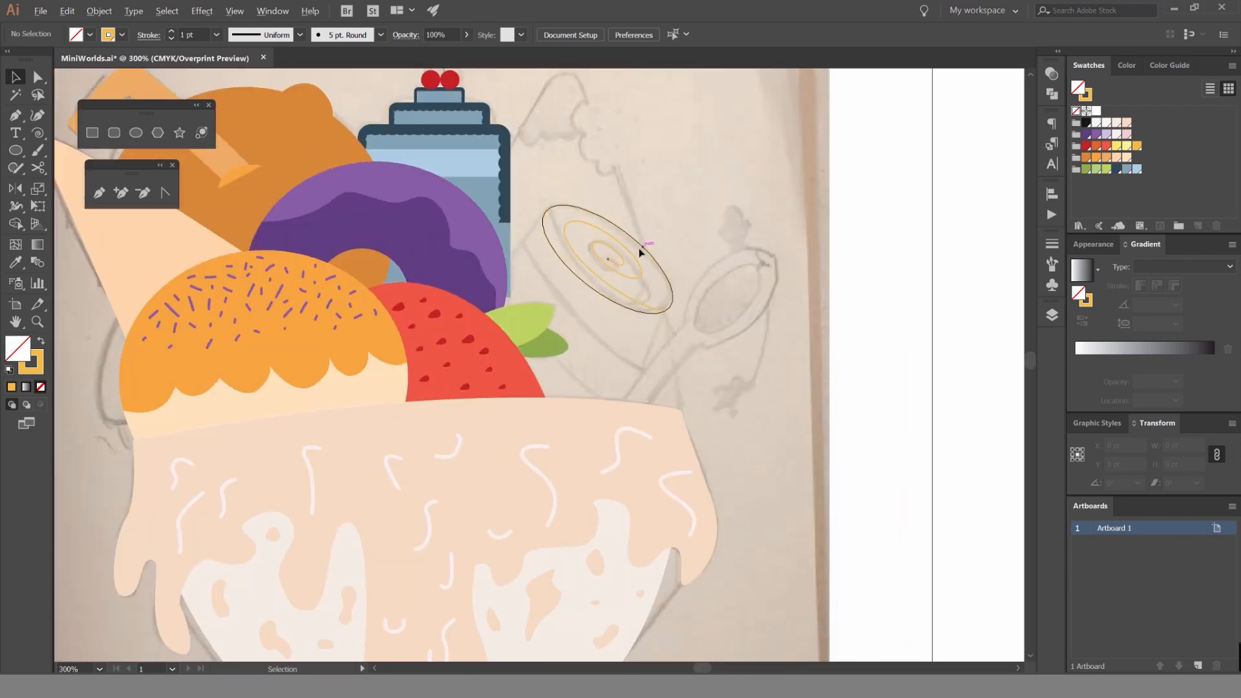
{"action": "left_click", "coordinate": [642, 255]}
{"action": "key", "text": "shift+x"}
{"action": "key", "text": "shift+x"}
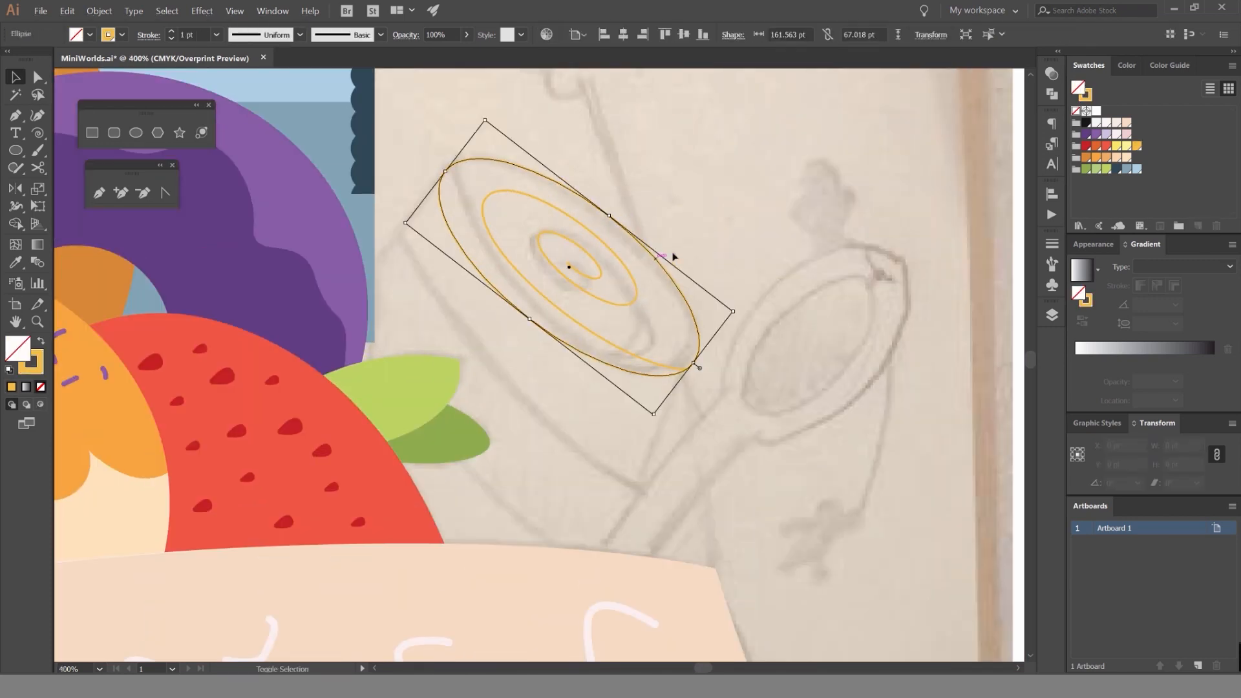
{"action": "key", "text": "ctrl+z"}
{"action": "key", "text": "ctrl+z"}
Draw the sponge roll's side outline with the Pen tool from the ellipse's upper end, behind the strawberry and bowl, to its lower end.
{"action": "left_click_drag", "start_coordinate": [723, 254], "coordinate": [754, 229]}
{"action": "key", "text": "p"}
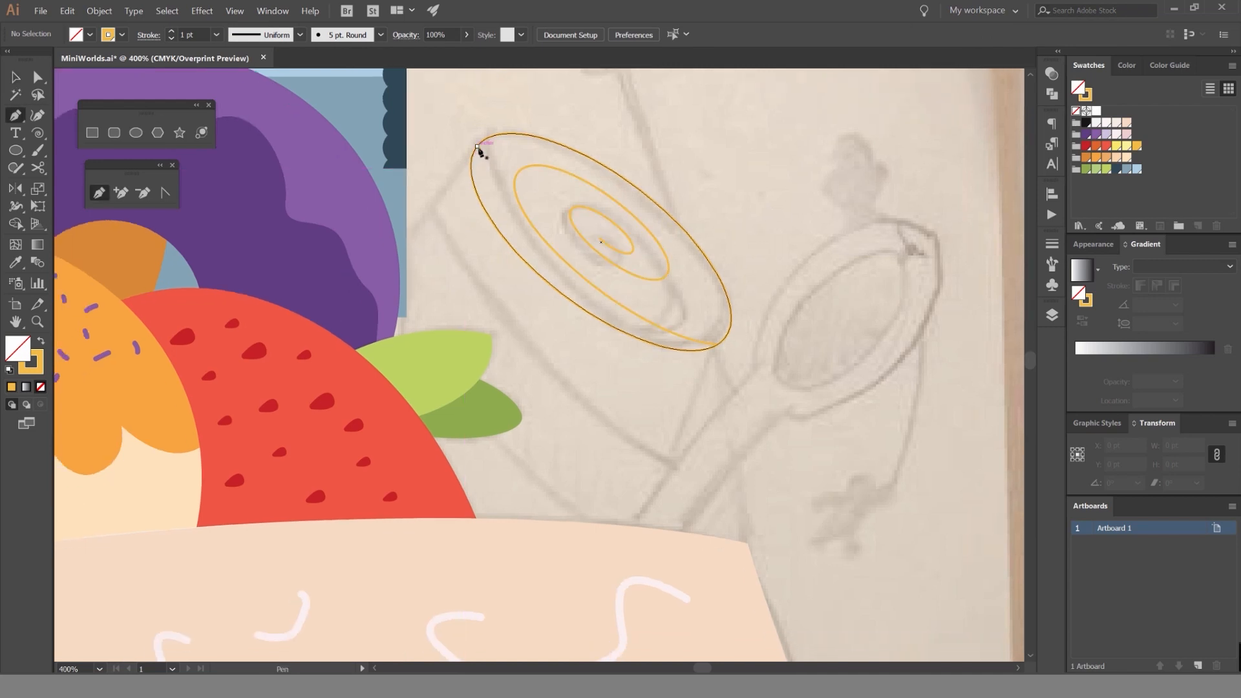
{"action": "left_click", "coordinate": [476, 146]}
{"action": "left_click", "coordinate": [286, 401]}
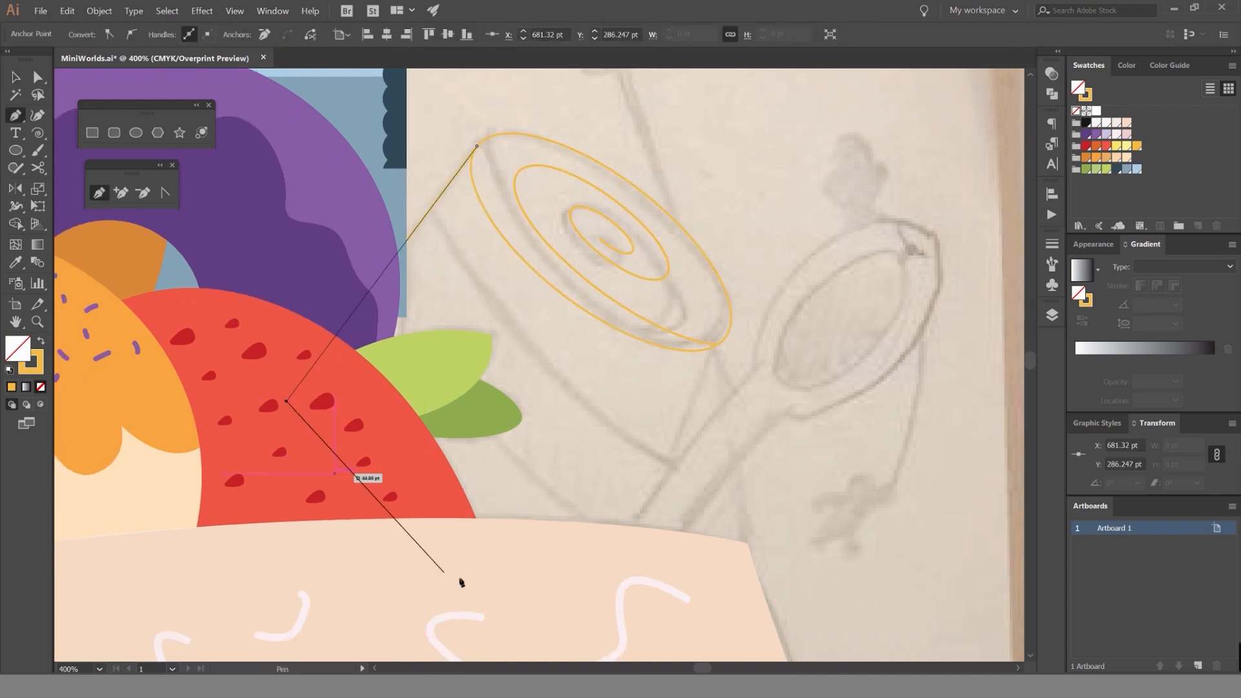
{"action": "left_click", "coordinate": [463, 579]}
{"action": "left_click", "coordinate": [616, 569]}
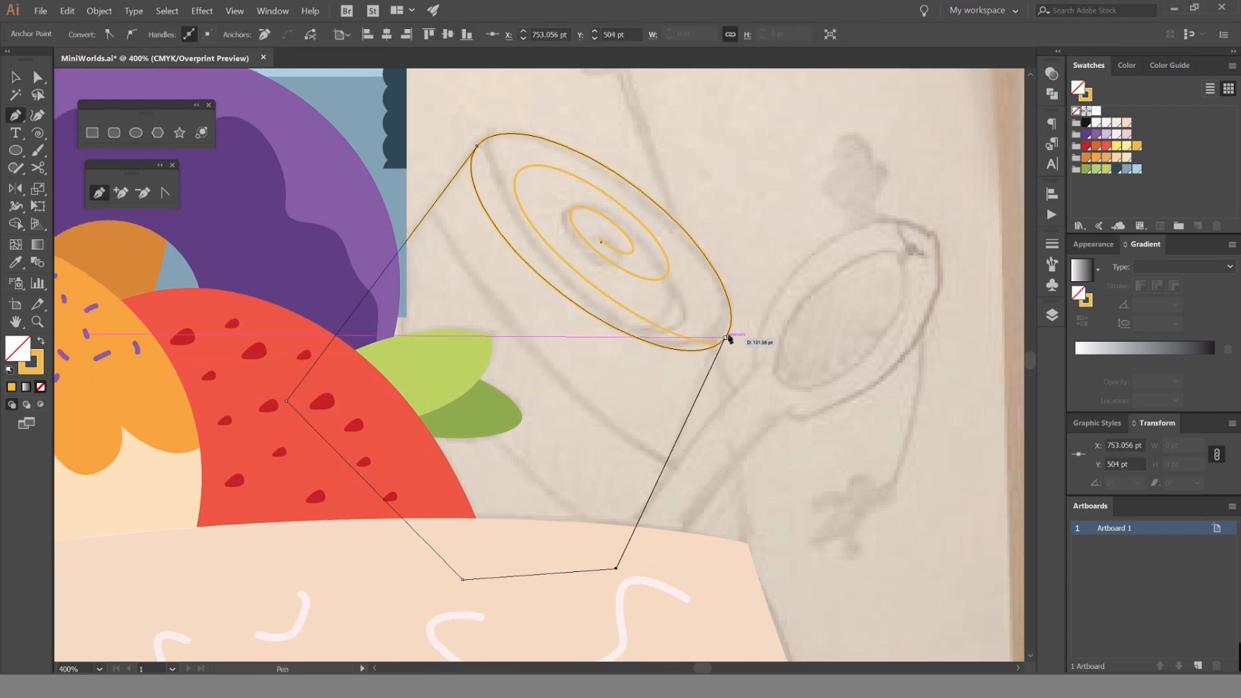
{"action": "left_click", "coordinate": [726, 337]}
{"action": "key", "text": "v"}
{"action": "key", "text": "ctrl+minus"}
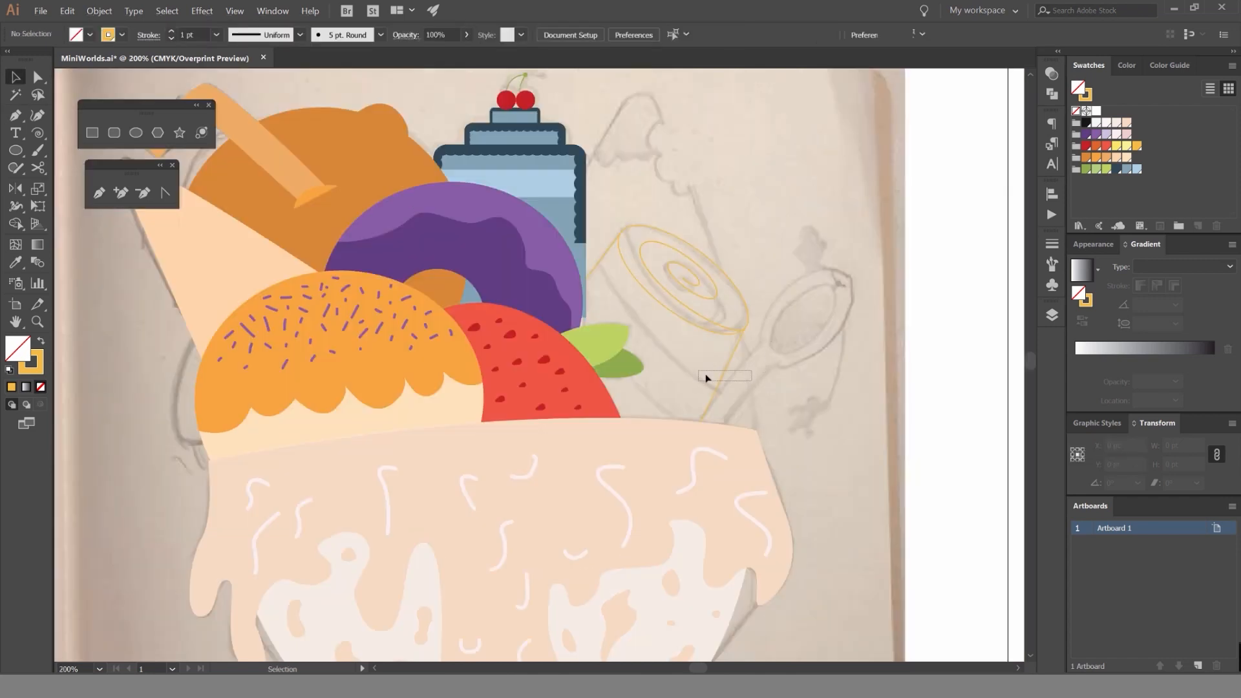
Try closing the roll's side outline by joining its two open ends at the ellipse.
{"action": "key", "text": "shift+x"}
{"action": "key", "text": "shift+x"}
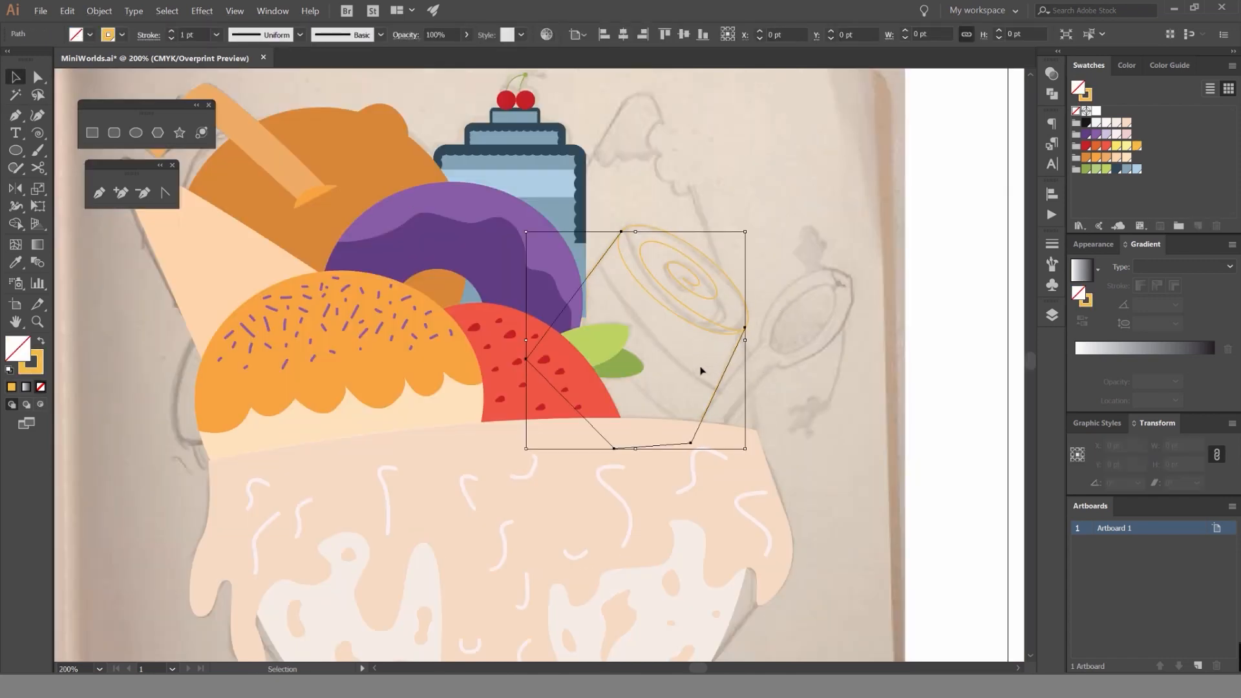
{"action": "key", "text": "a"}
{"action": "key", "text": "ctrl+j"}
{"action": "left_click", "coordinate": [750, 282]}
{"action": "left_click", "coordinate": [733, 278]}
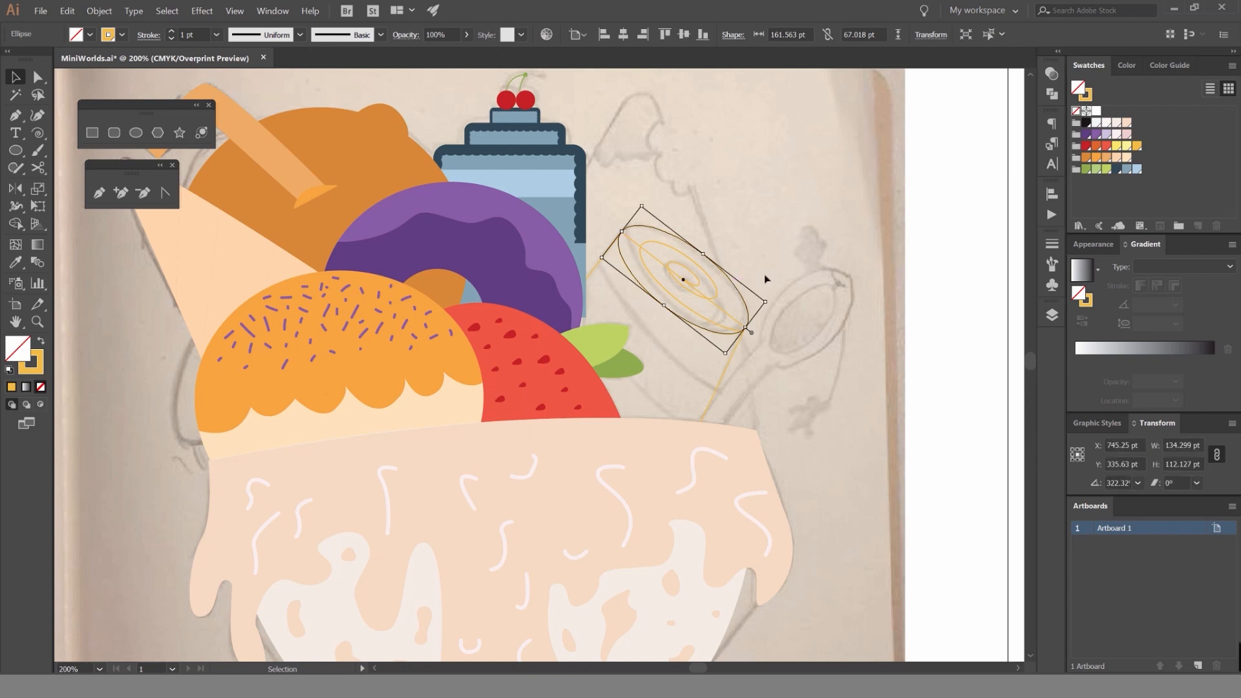
{"action": "left_click", "coordinate": [764, 274]}
{"action": "scroll", "coordinate": [721, 295], "scroll_direction": "up", "scroll_amount": 2}
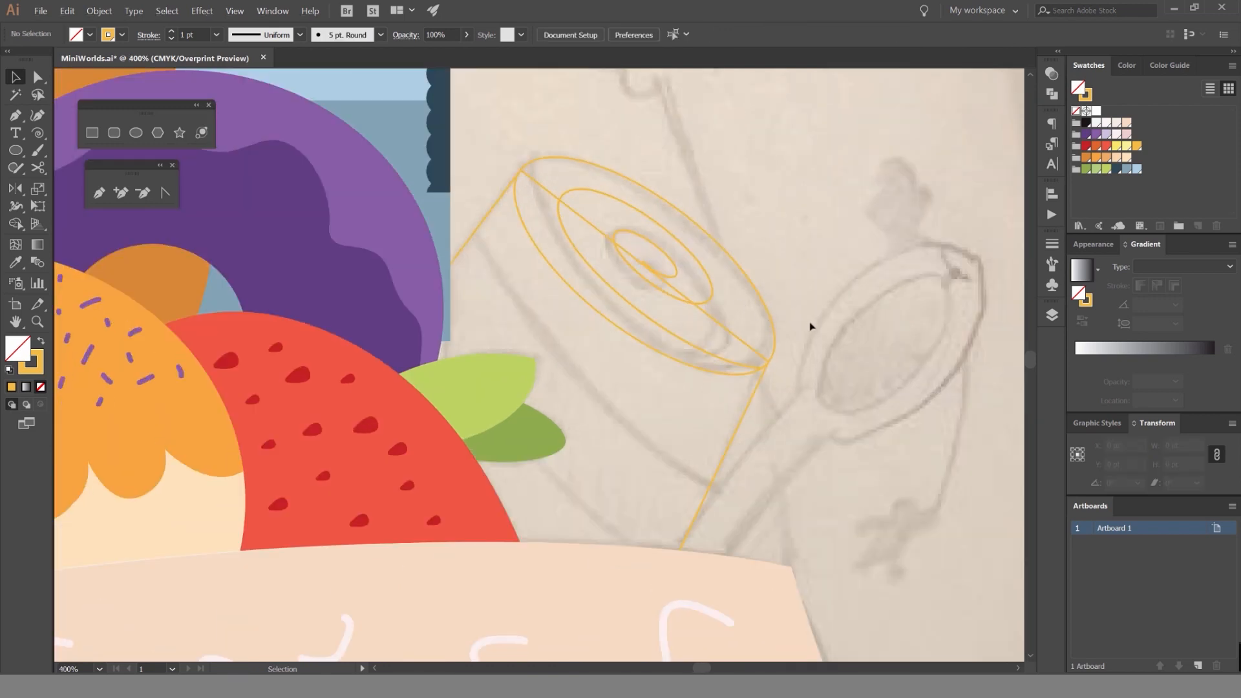
{"action": "key", "text": "ctrl+z"}
Swap fill and stroke on the ellipse and the side outline to make both solid golden yellow.
{"action": "left_click", "coordinate": [765, 310]}
{"action": "key", "text": "shift+x"}
{"action": "left_click", "coordinate": [738, 432]}
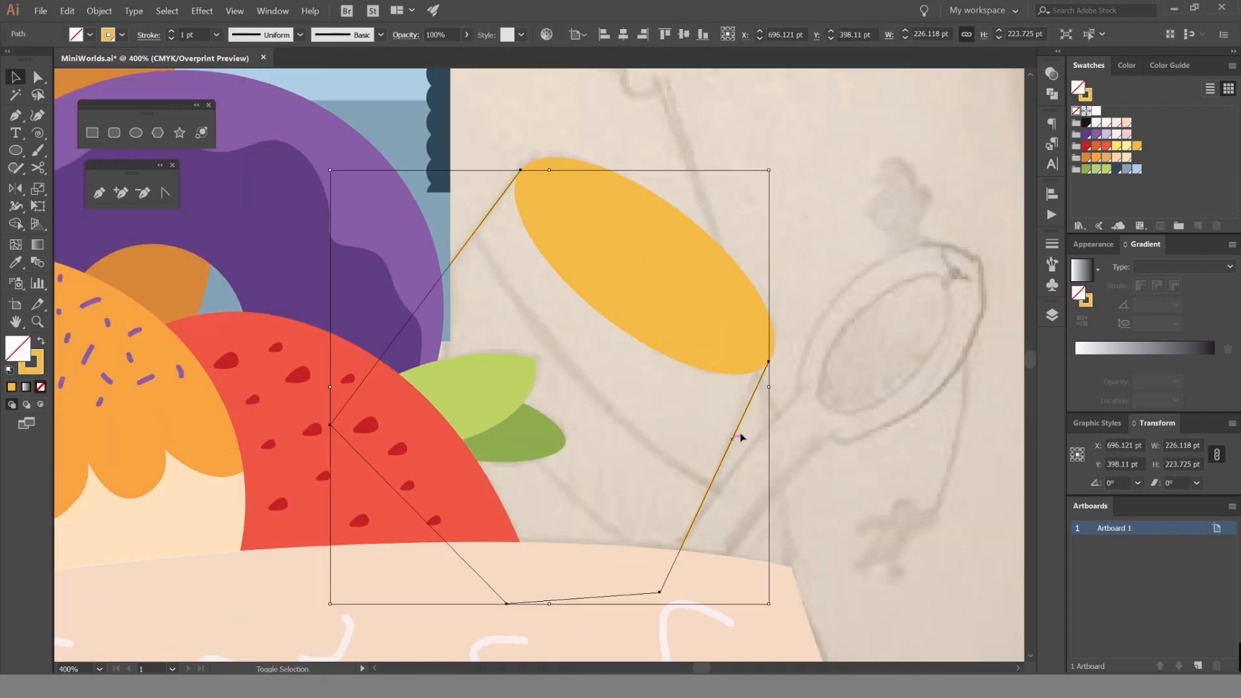
{"action": "key", "text": "shift+x"}
Try swapping the spiral's fill and stroke.
{"action": "left_click", "coordinate": [710, 286]}
{"action": "key", "text": "shift+x"}
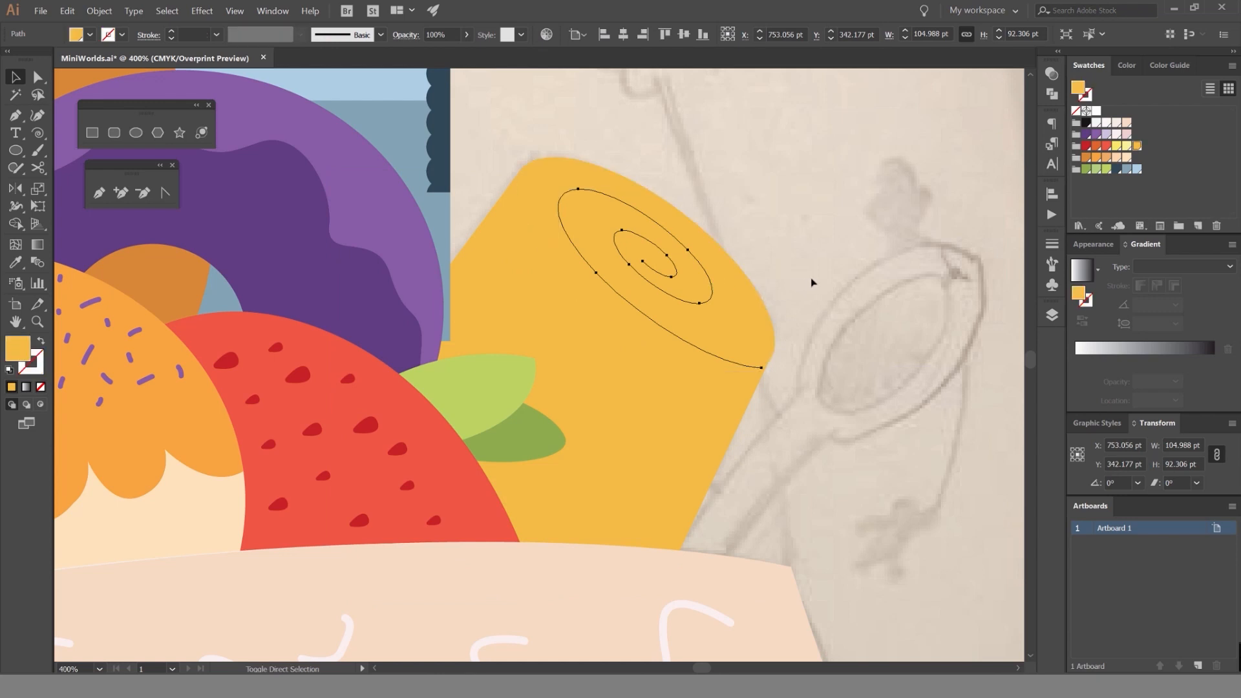
{"action": "key", "text": "ctrl+z"}
{"action": "left_click", "coordinate": [816, 246]}
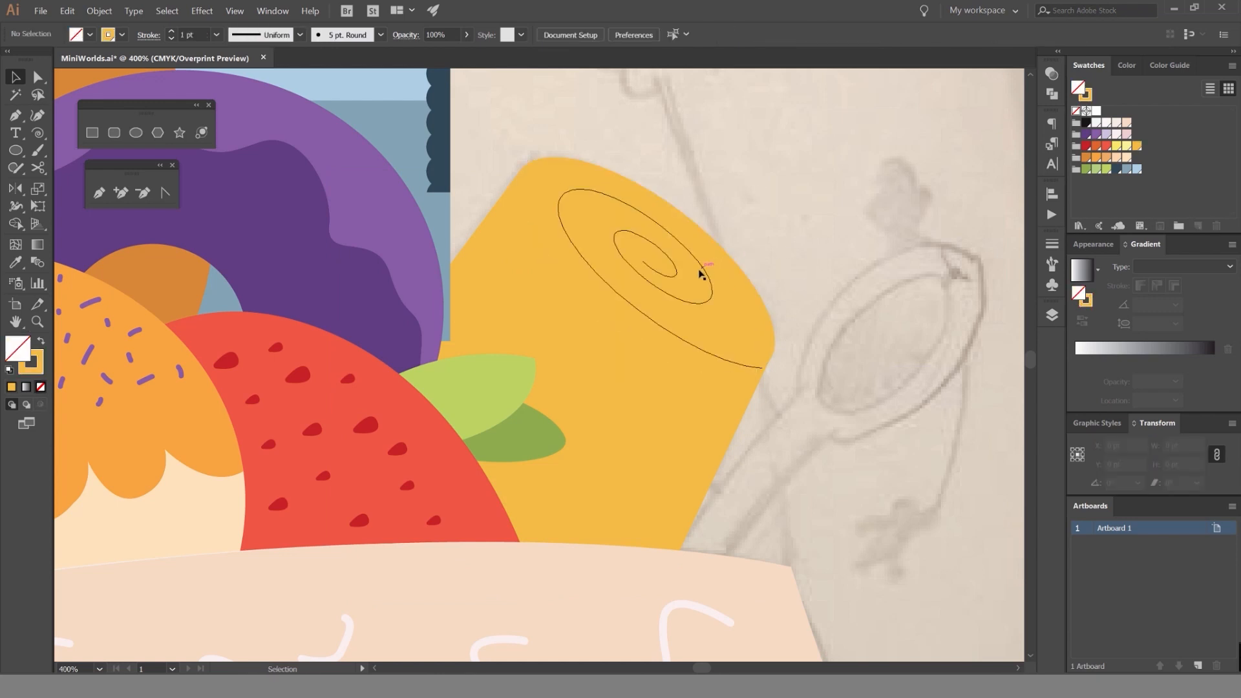
Change the spiral's stroke to the pale yellow swatch, leaving it without a fill.
{"action": "left_click", "coordinate": [701, 272]}
{"action": "left_click", "coordinate": [1127, 148]}
{"action": "key", "text": "ctrl+z"}
{"action": "key", "text": "x"}
{"action": "left_click", "coordinate": [1128, 147]}
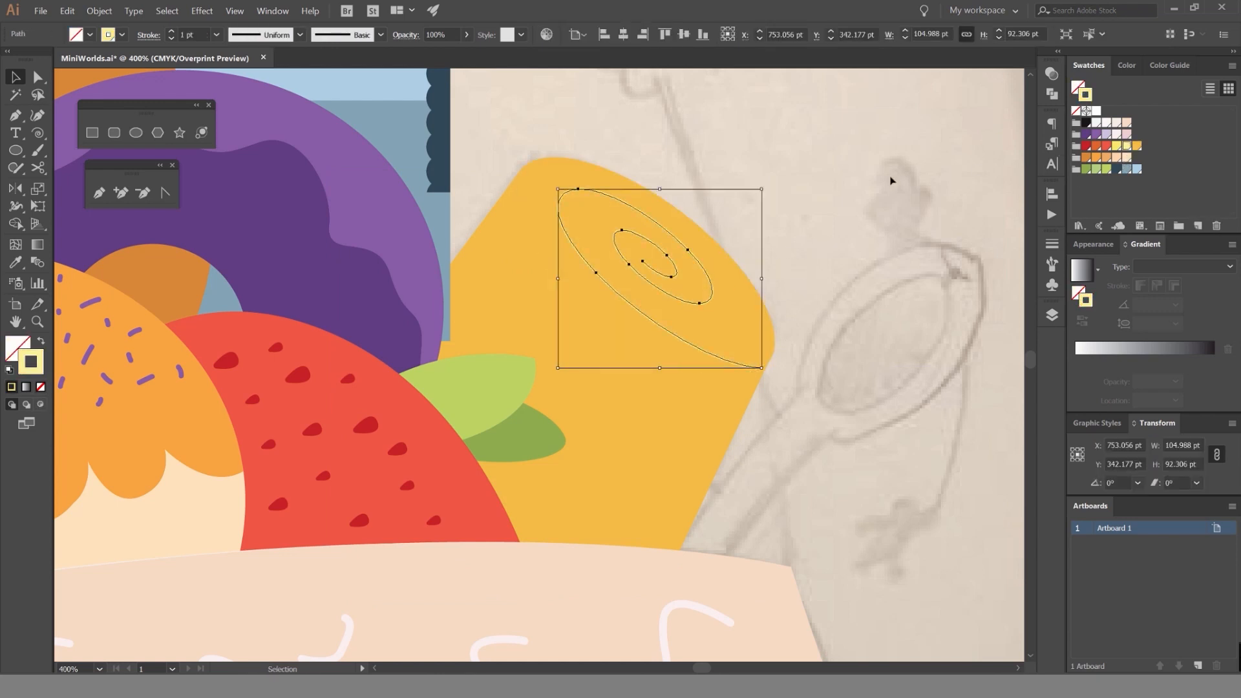
{"action": "left_click", "coordinate": [892, 182]}
Fill the roll's side shape with the lighter yellow swatch.
{"action": "scroll", "coordinate": [892, 216], "scroll_direction": "down", "scroll_amount": 3}
{"action": "scroll", "coordinate": [891, 214], "scroll_direction": "down", "scroll_amount": 3}
{"action": "scroll", "coordinate": [756, 327], "scroll_direction": "up", "scroll_amount": 5}
{"action": "left_click", "coordinate": [757, 327]}
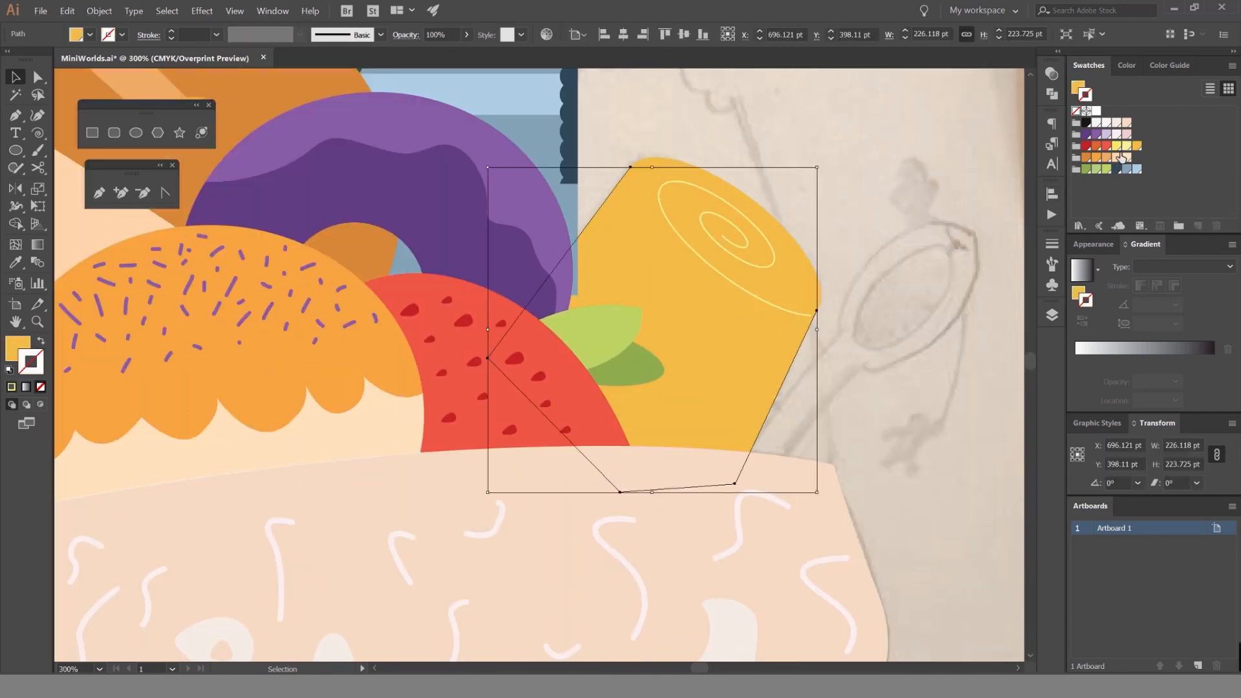
{"action": "key", "text": "ctrl+z"}
{"action": "key", "text": "x"}
{"action": "left_click", "coordinate": [1115, 148]}
{"action": "left_click", "coordinate": [899, 173]}
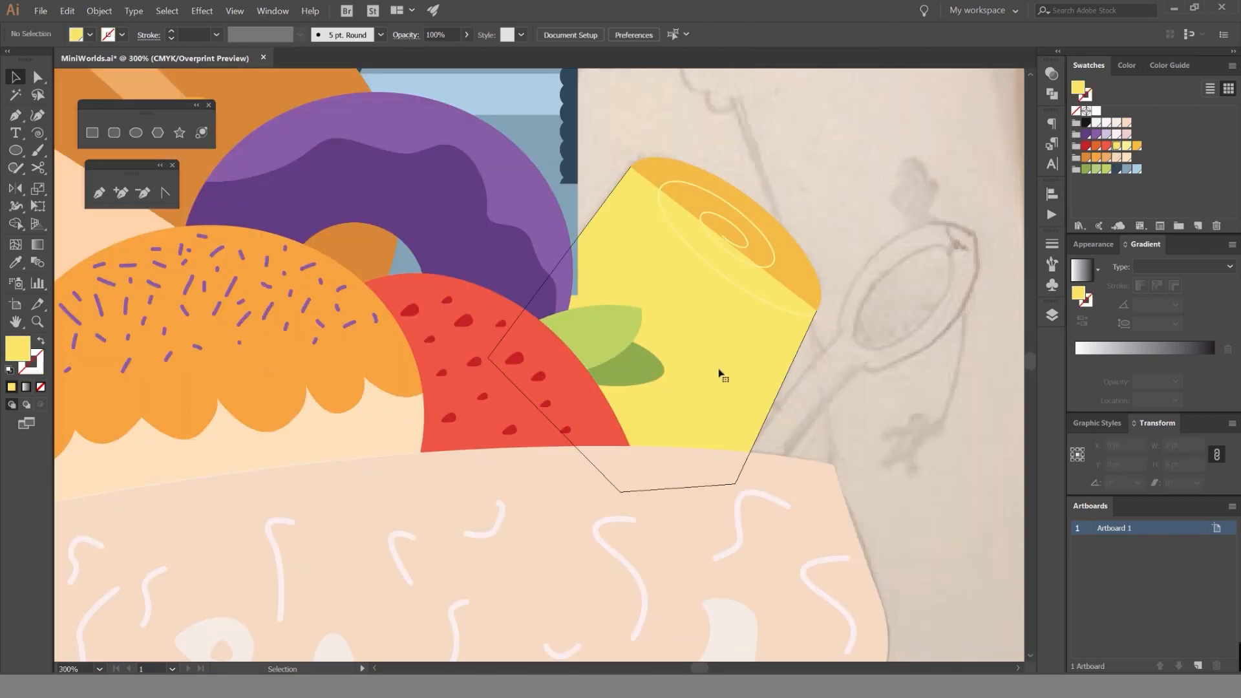
Send the roll's side shape backward, behind the golden ellipse and spiral.
{"action": "left_click", "coordinate": [720, 370]}
{"action": "key", "text": "ctrl+bracketleft"}
{"action": "left_click", "coordinate": [831, 219]}
Show the Candy layer and move the Sponge swirl layer directly above it.
{"action": "scroll", "coordinate": [831, 220], "scroll_direction": "down", "scroll_amount": 2}
{"action": "left_click_drag", "start_coordinate": [853, 193], "coordinate": [716, 264]}
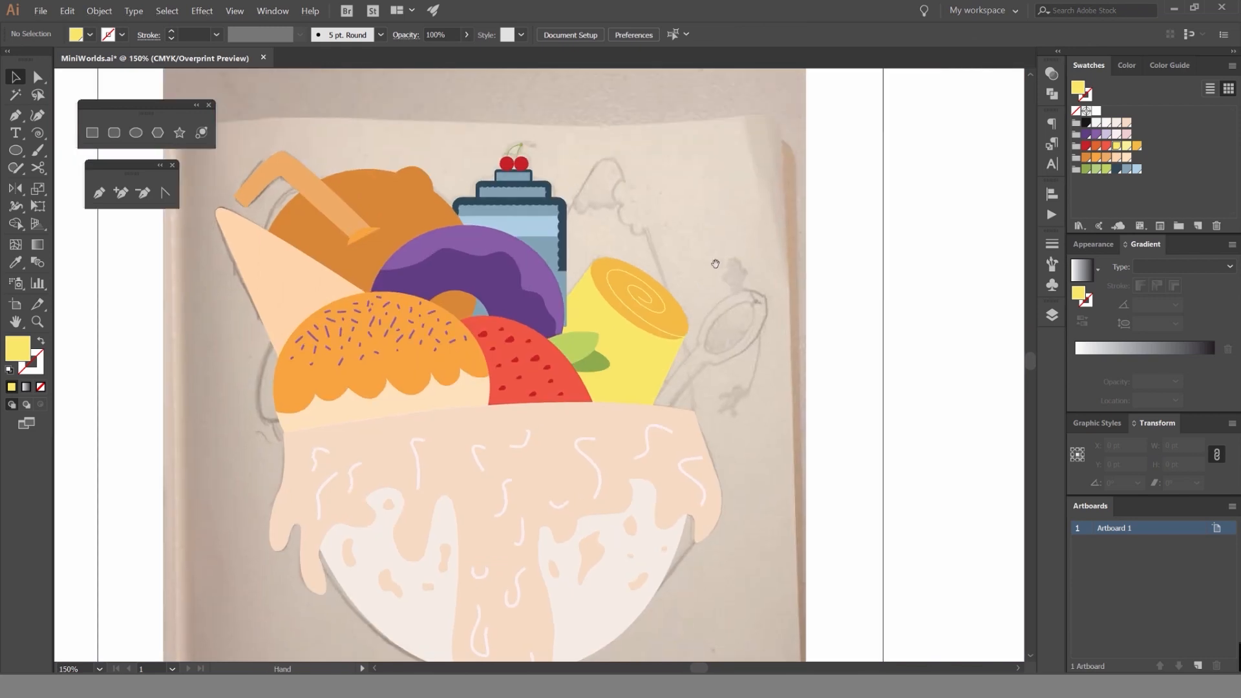
{"action": "scroll", "coordinate": [1032, 388], "scroll_direction": "up", "scroll_amount": 1}
{"action": "scroll", "coordinate": [1032, 389], "scroll_direction": "up", "scroll_amount": 1}
{"action": "key", "text": "F7"}
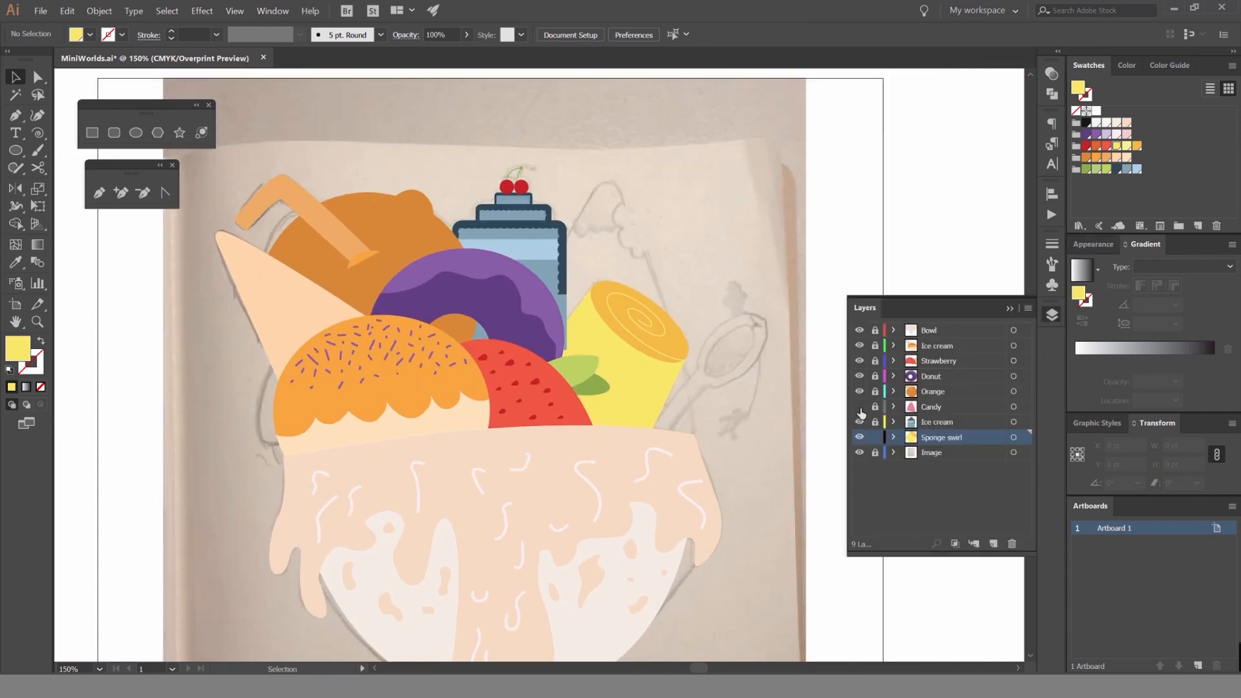
{"action": "left_click", "coordinate": [859, 406]}
{"action": "left_click_drag", "start_coordinate": [945, 439], "coordinate": [940, 399]}
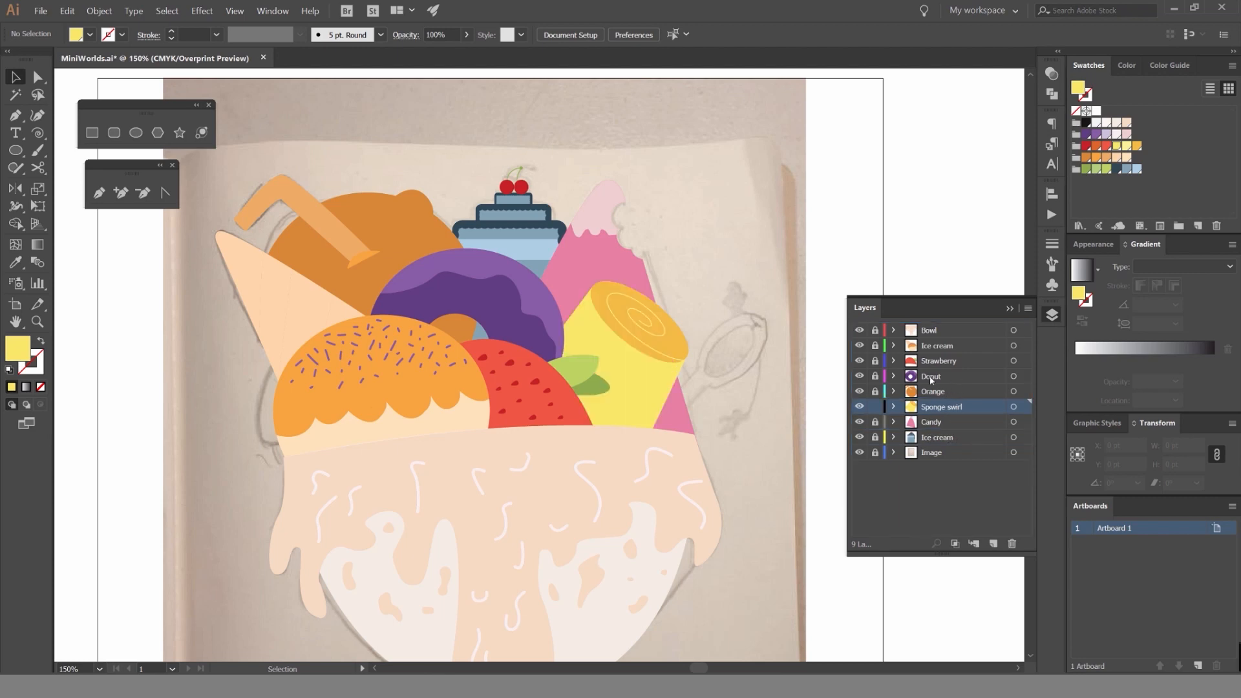
Inspect the whole composition, the roll's lower corner beside the candy, and the spoon sketch next to it.
{"action": "scroll", "coordinate": [757, 309], "scroll_direction": "down", "scroll_amount": 2}
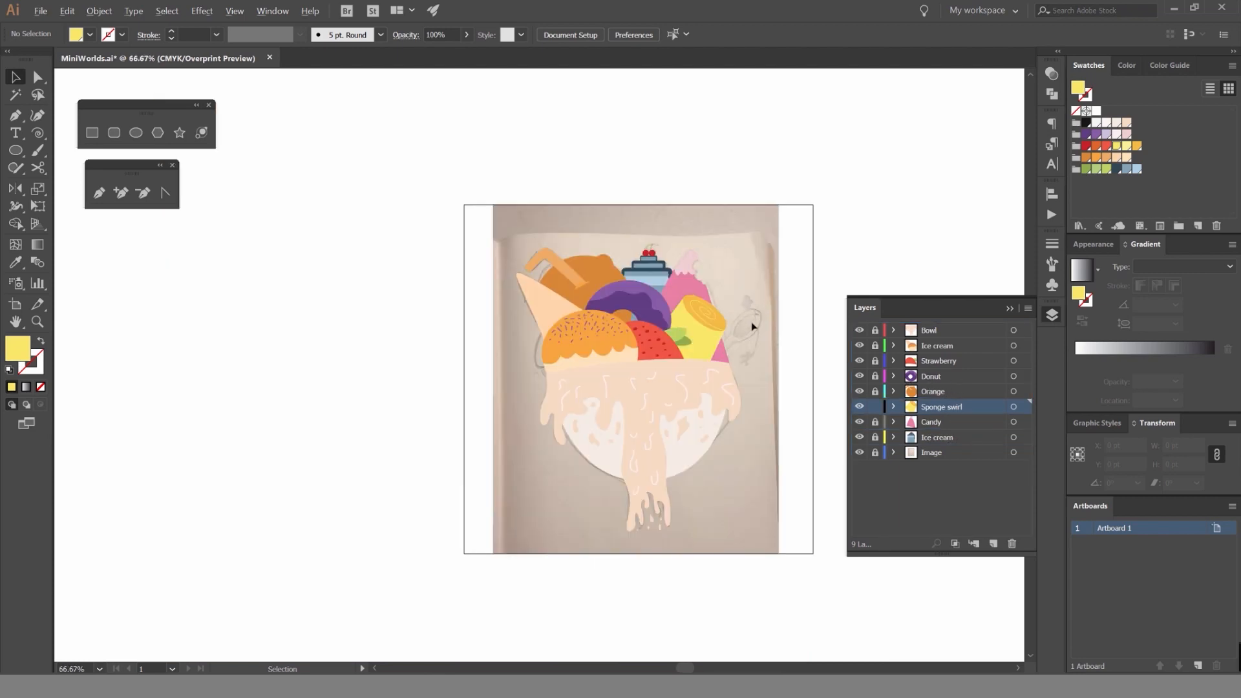
{"action": "scroll", "coordinate": [753, 322], "scroll_direction": "up", "scroll_amount": 3}
{"action": "left_click_drag", "start_coordinate": [738, 314], "coordinate": [668, 216]}
{"action": "scroll", "coordinate": [650, 260], "scroll_direction": "up", "scroll_amount": 3}
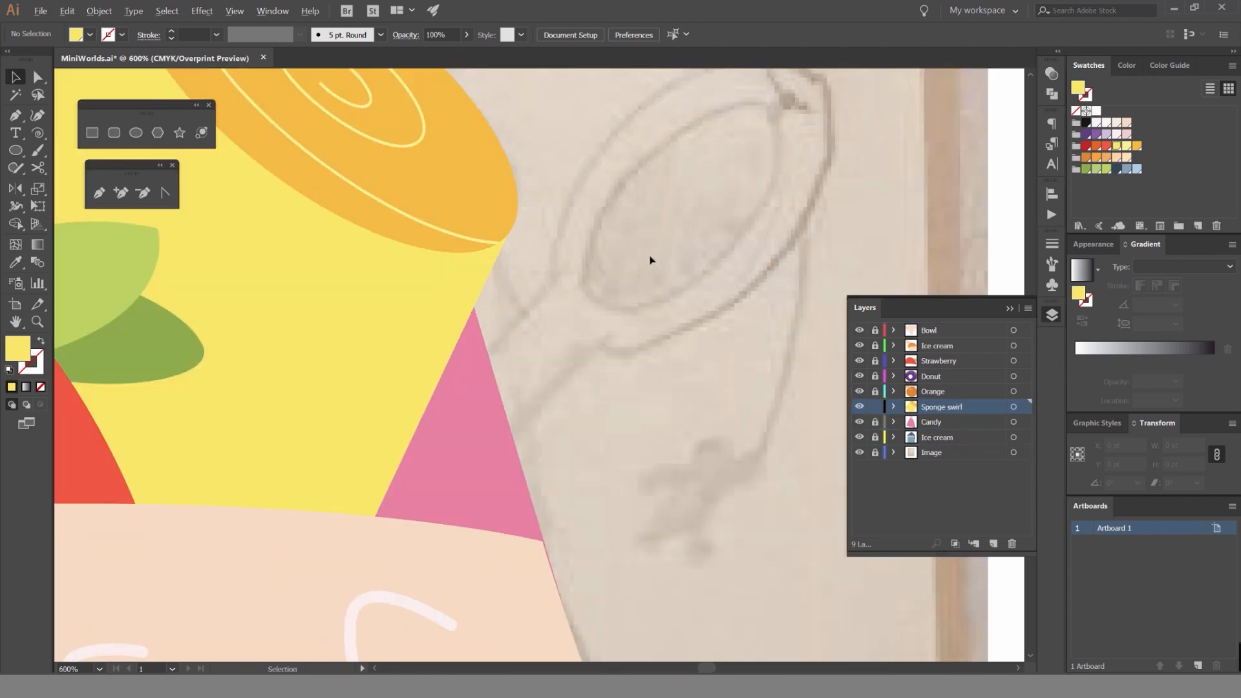
{"action": "scroll", "coordinate": [650, 260], "scroll_direction": "down", "scroll_amount": 3}
{"action": "scroll", "coordinate": [610, 246], "scroll_direction": "up", "scroll_amount": 4}
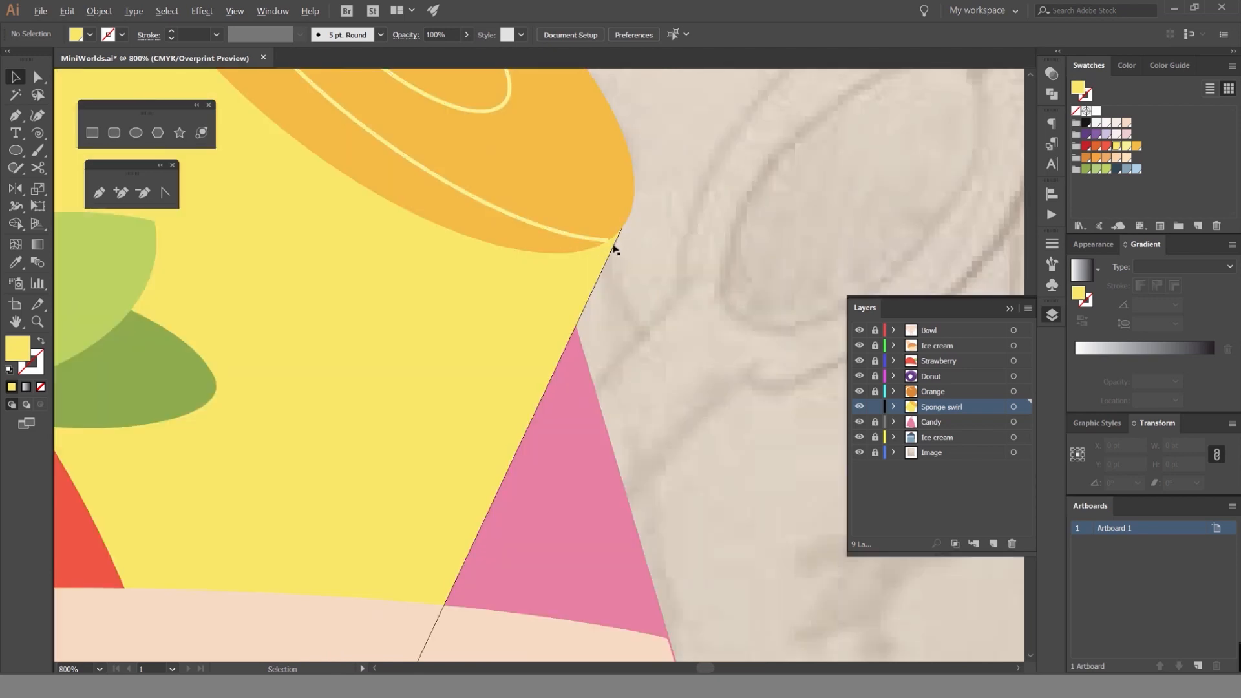
{"action": "scroll", "coordinate": [611, 241], "scroll_direction": "down", "scroll_amount": 10}
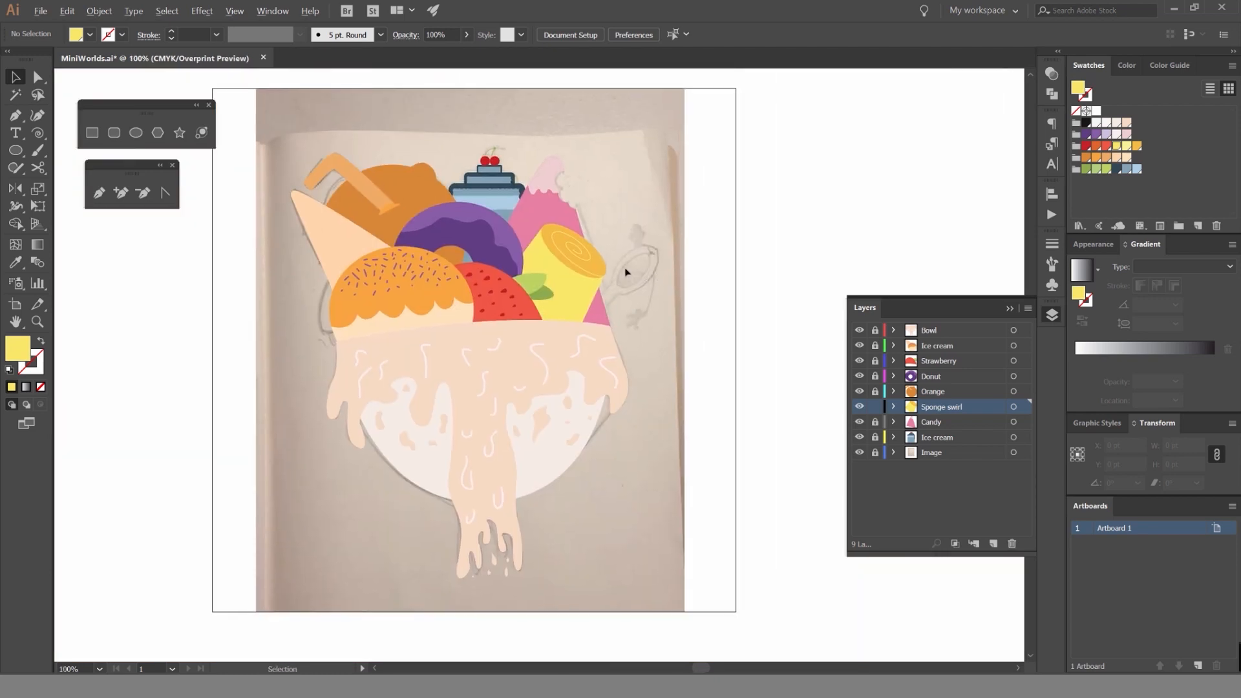
{"action": "scroll", "coordinate": [672, 236], "scroll_direction": "up", "scroll_amount": 3}
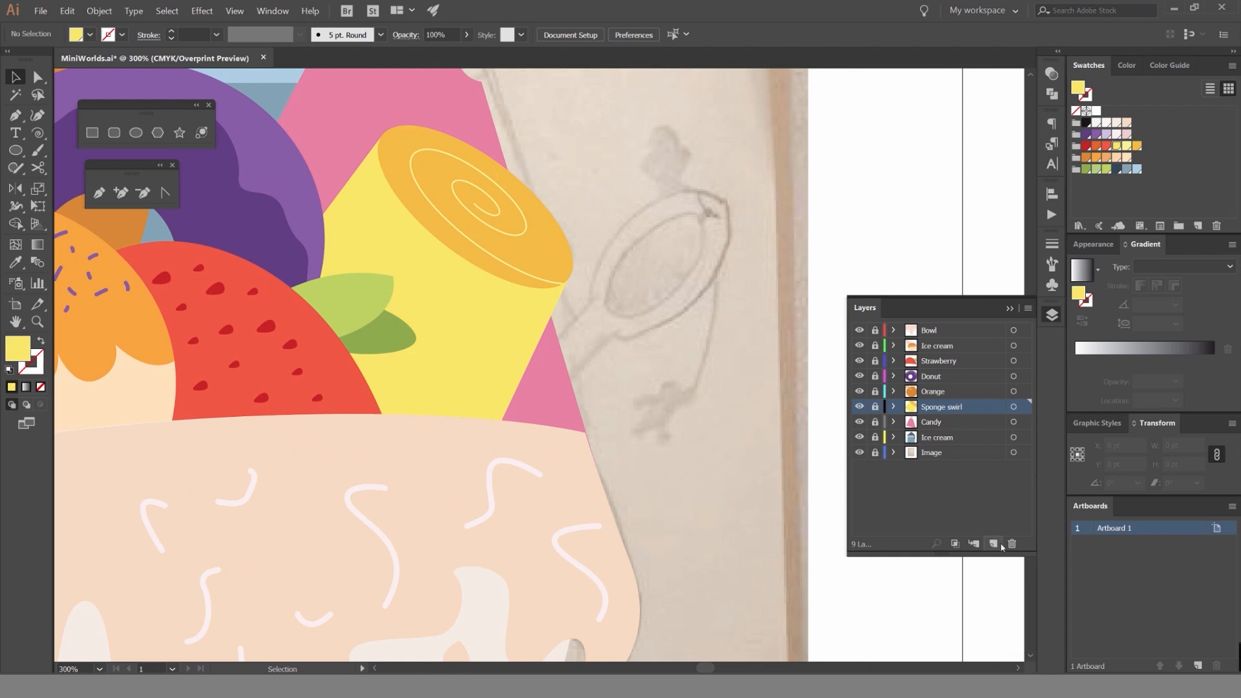
Create a layer named Spoon and place it directly above the Image layer.
{"action": "left_click", "coordinate": [1012, 543]}
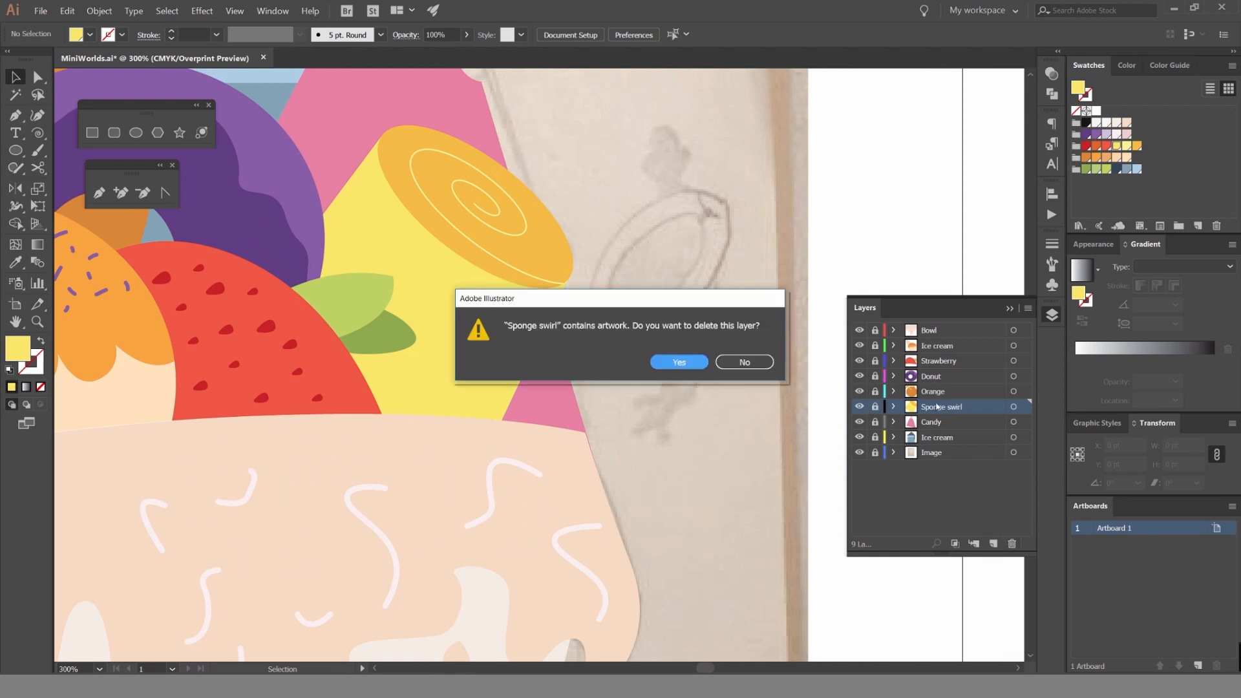
{"action": "left_click", "coordinate": [755, 364]}
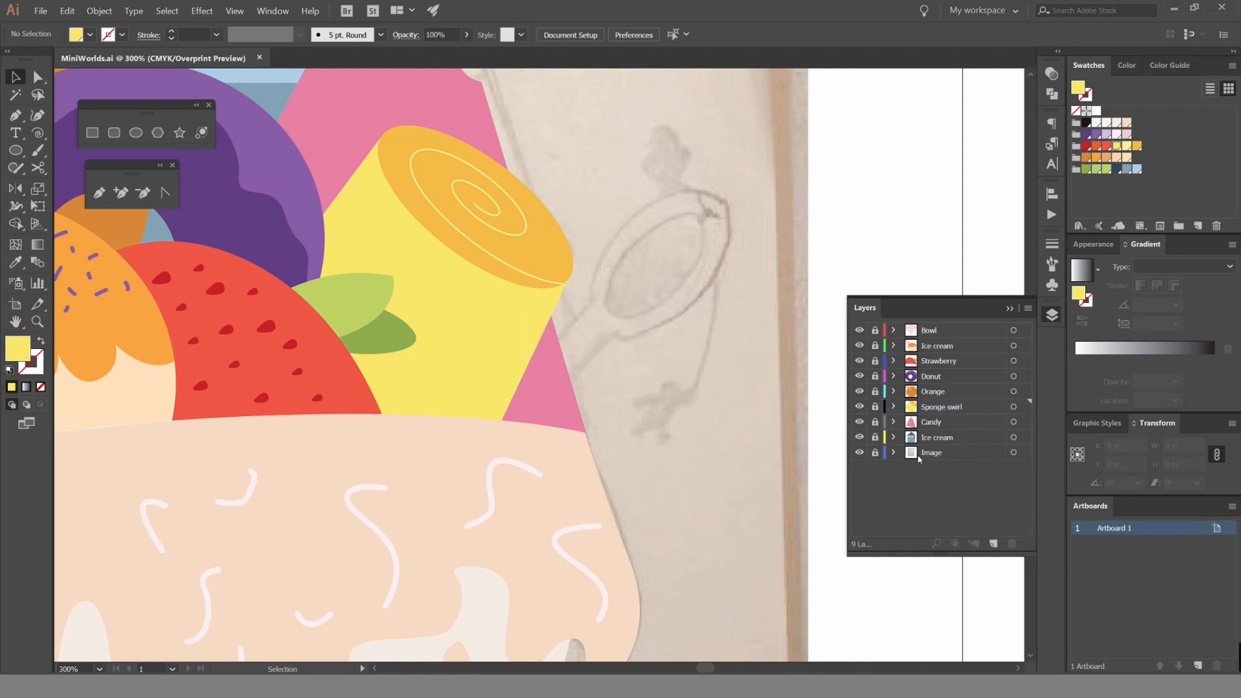
{"action": "left_click", "coordinate": [993, 543]}
{"action": "left_click_drag", "start_coordinate": [960, 406], "coordinate": [945, 456]}
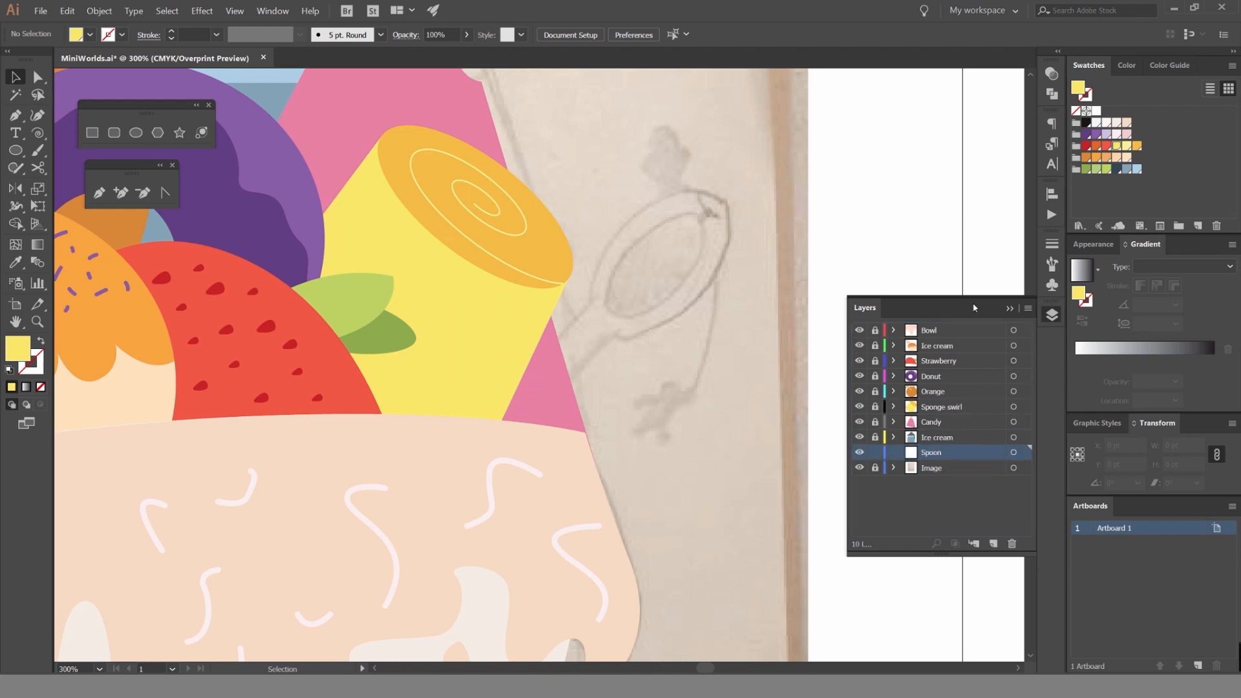
{"action": "left_click", "coordinate": [1052, 315]}
Start the spoon outline with the Pen tool, tracing the handle's upper edge and the spoon head's upper curve to its tip.
{"action": "left_click_drag", "start_coordinate": [707, 309], "coordinate": [707, 322]}
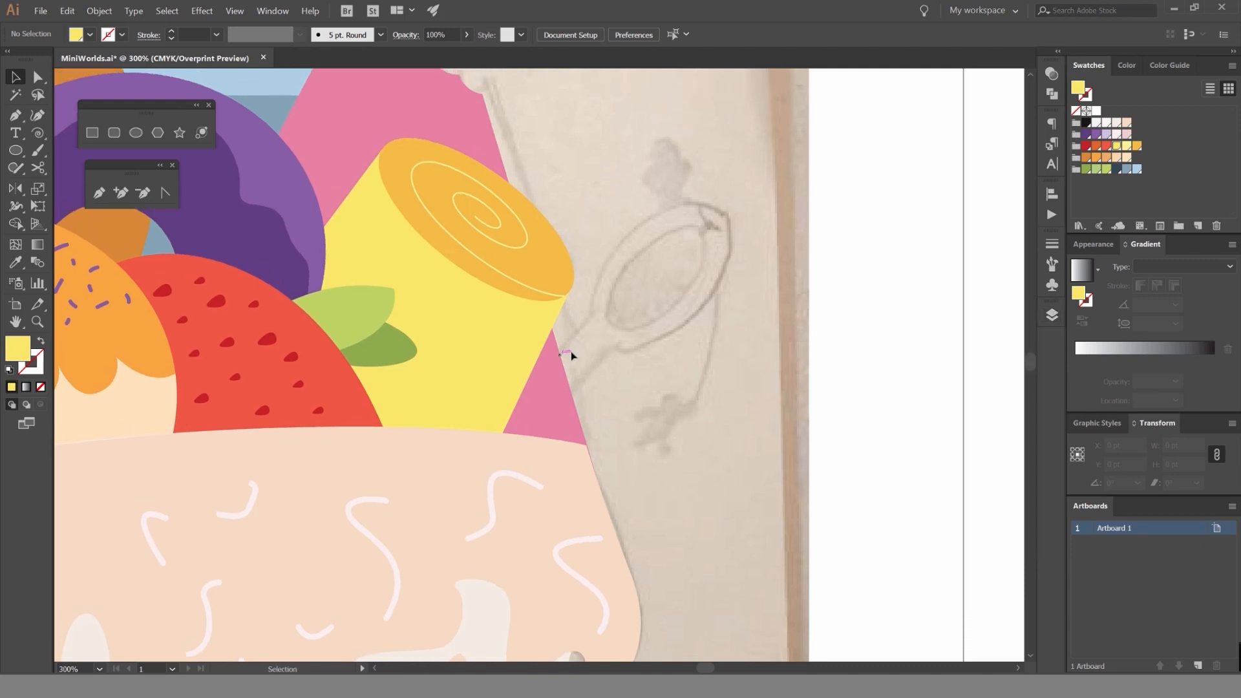
{"action": "key", "text": "p"}
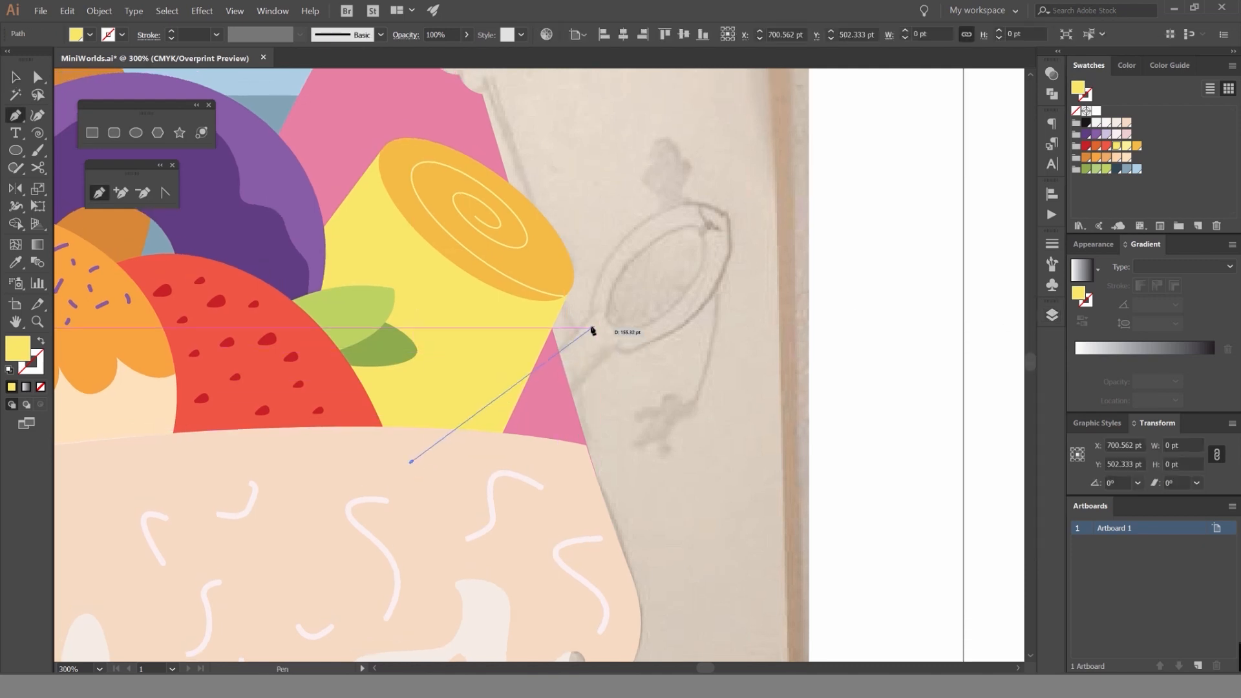
{"action": "key", "text": "ctrl+z"}
{"action": "left_click", "coordinate": [417, 459]}
{"action": "left_click", "coordinate": [586, 319]}
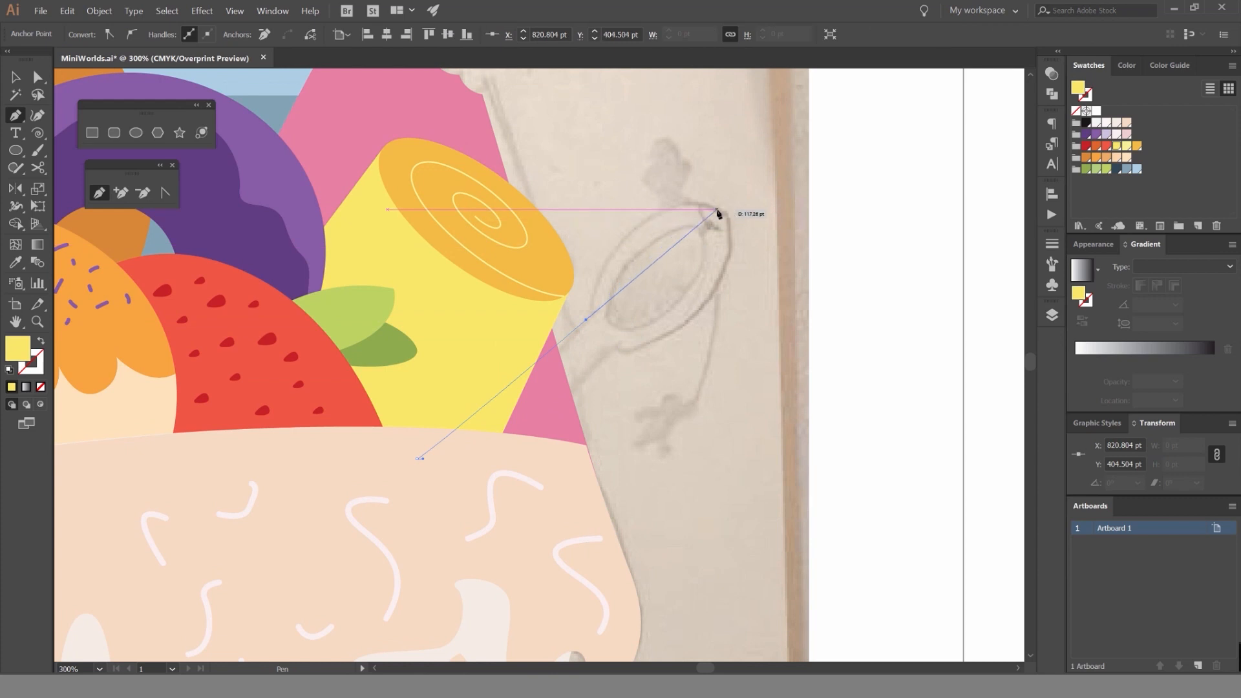
{"action": "left_click_drag", "start_coordinate": [719, 208], "coordinate": [824, 247]}
{"action": "left_click", "coordinate": [720, 210]}
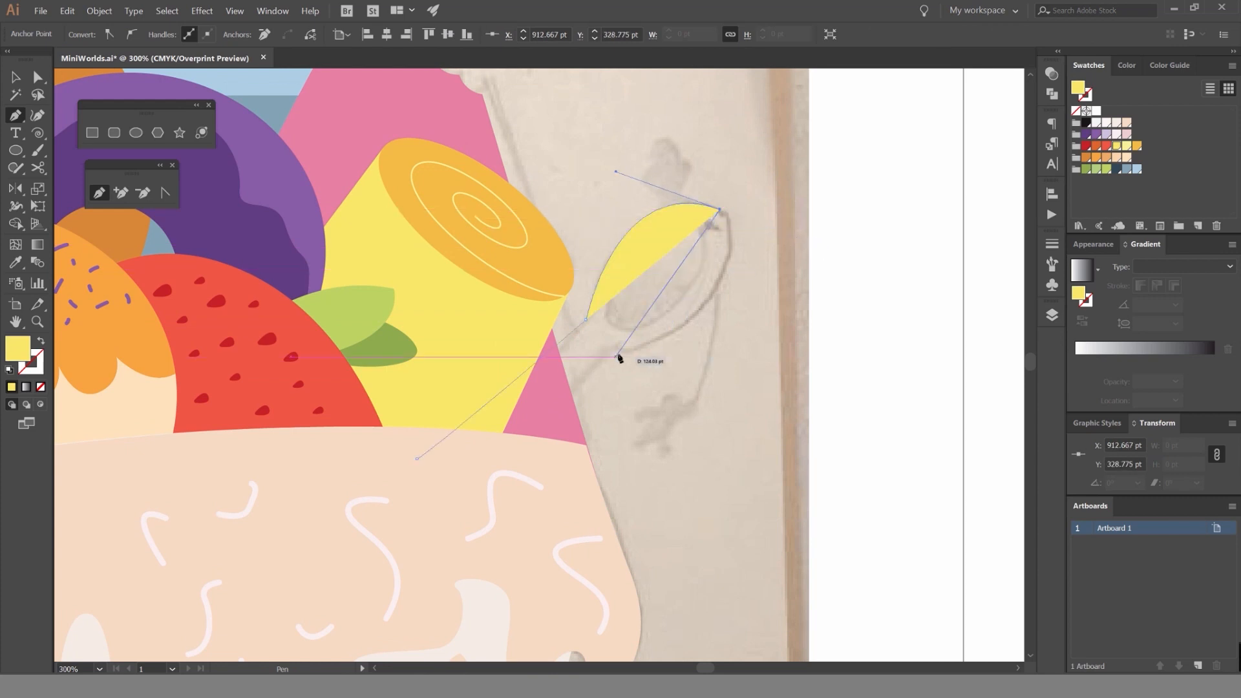
Shorten the direction handle at the spoon's tip and curve the outline around the head's lower side to the neck.
{"action": "key", "text": "ctrl"}
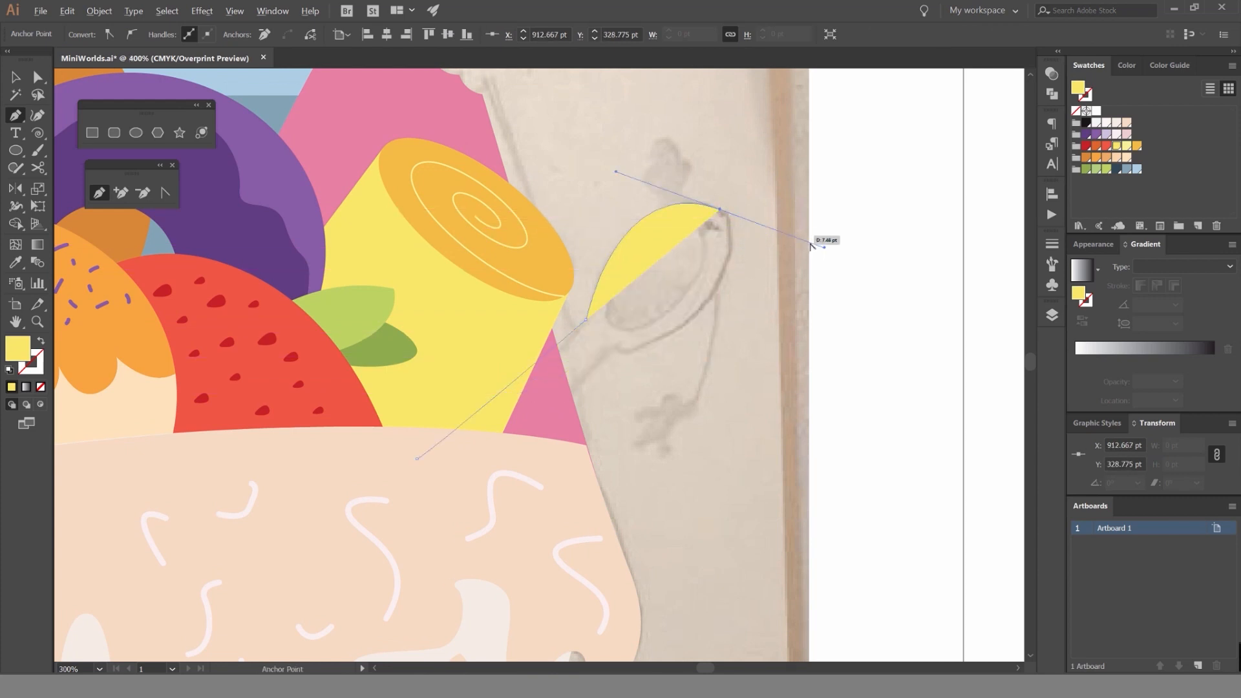
{"action": "scroll", "coordinate": [817, 241], "scroll_direction": "up", "scroll_amount": 2}
{"action": "left_click_drag", "start_coordinate": [635, 179], "coordinate": [703, 227]}
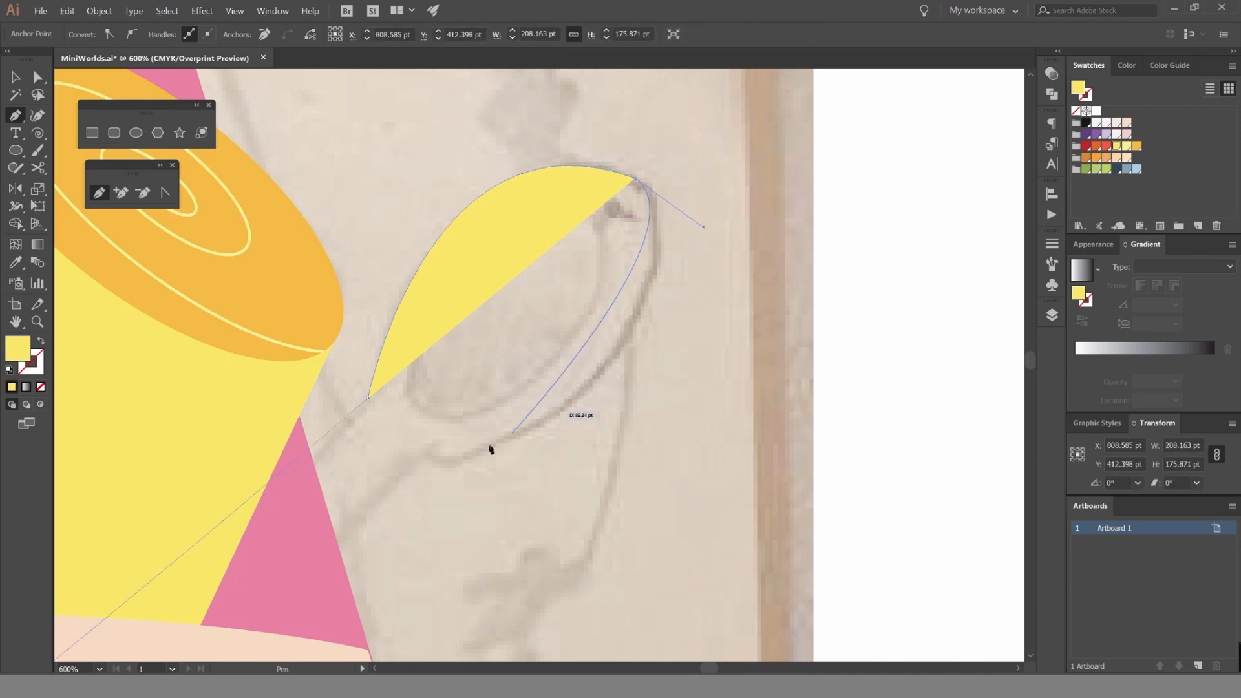
{"action": "left_click_drag", "start_coordinate": [453, 464], "coordinate": [424, 467]}
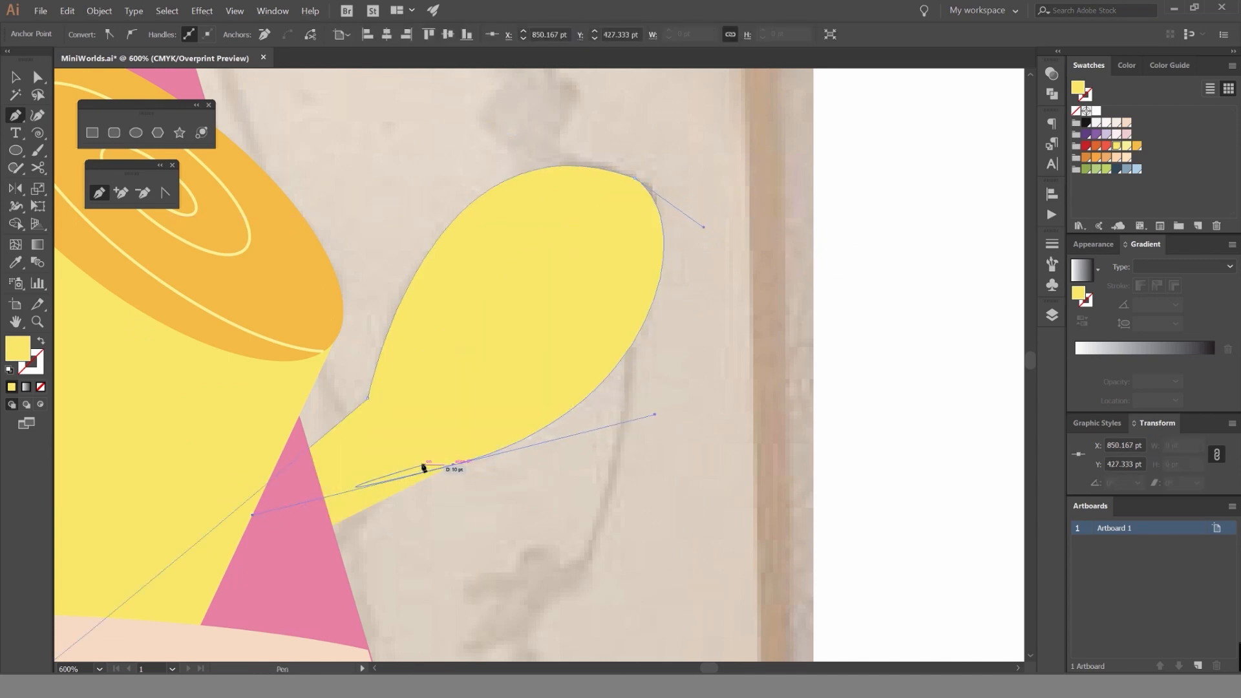
{"action": "left_click_drag", "start_coordinate": [252, 515], "coordinate": [408, 476]}
Swap the spoon's fill and stroke so that it is an unfilled yellow outline over the sketch.
{"action": "left_click", "coordinate": [402, 463]}
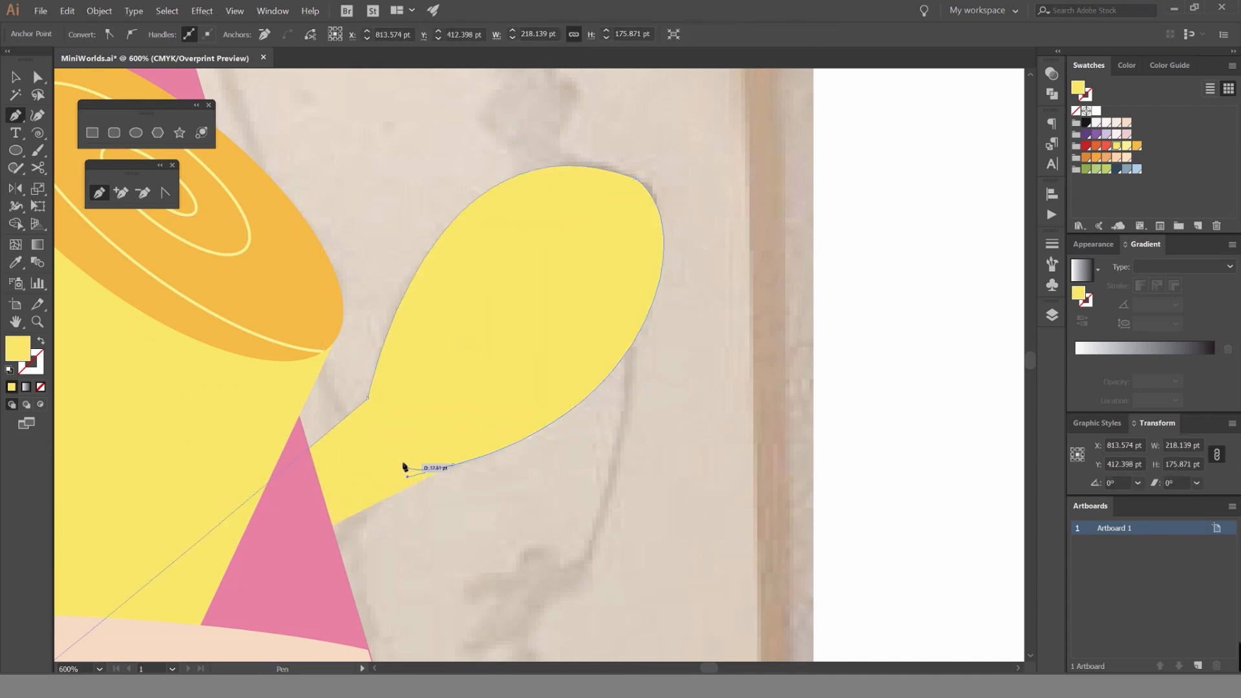
{"action": "left_click_drag", "start_coordinate": [485, 404], "coordinate": [644, 280]}
{"action": "mouse_move", "coordinate": [566, 350]}
{"action": "left_mouse_down"}
{"action": "mouse_move", "coordinate": [584, 336]}
{"action": "mouse_move", "coordinate": [371, 288]}
{"action": "mouse_move", "coordinate": [375, 354]}
{"action": "left_mouse_up"}
{"action": "key", "text": "ctrl+z"}
{"action": "key", "text": "shift+x"}
Complete the handle's lower edge and move its end anchor behind the bowl to match the sketched handle.
{"action": "mouse_move", "coordinate": [585, 333]}
{"action": "left_mouse_down"}
{"action": "mouse_move", "coordinate": [319, 582]}
{"action": "mouse_move", "coordinate": [278, 599]}
{"action": "mouse_move", "coordinate": [185, 567]}
{"action": "mouse_move", "coordinate": [261, 509]}
{"action": "left_mouse_up"}
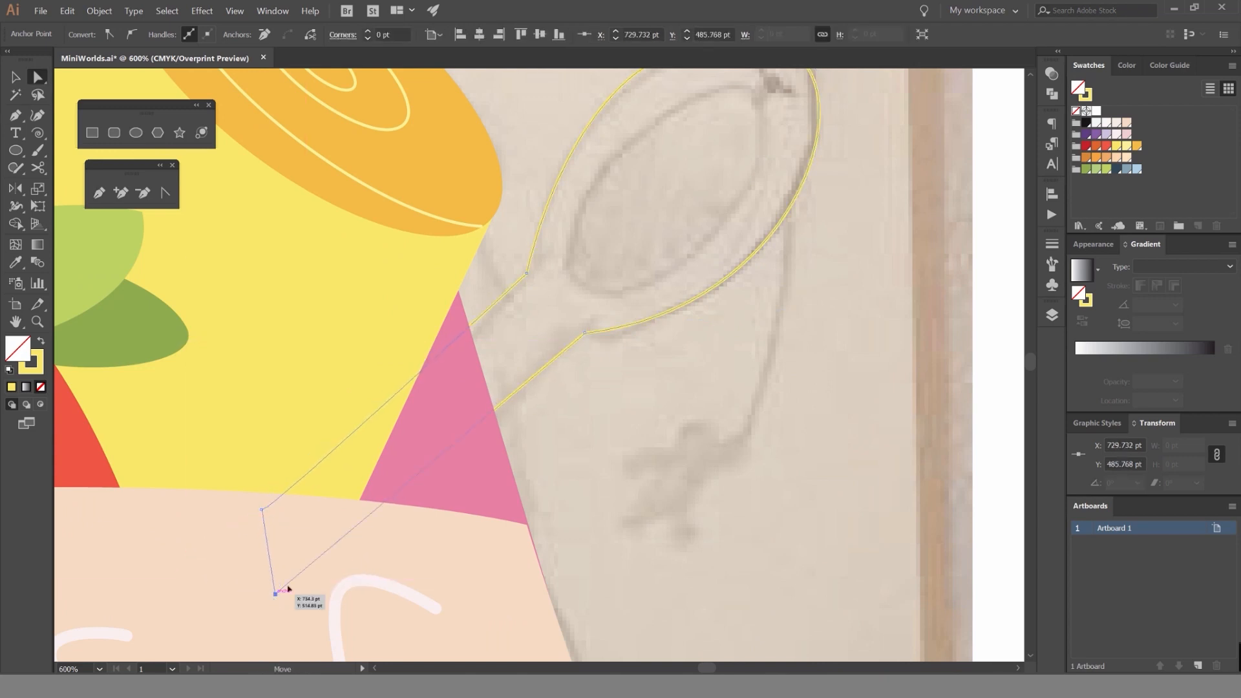
{"action": "left_click_drag", "start_coordinate": [289, 589], "coordinate": [364, 511]}
{"action": "key", "text": "v"}
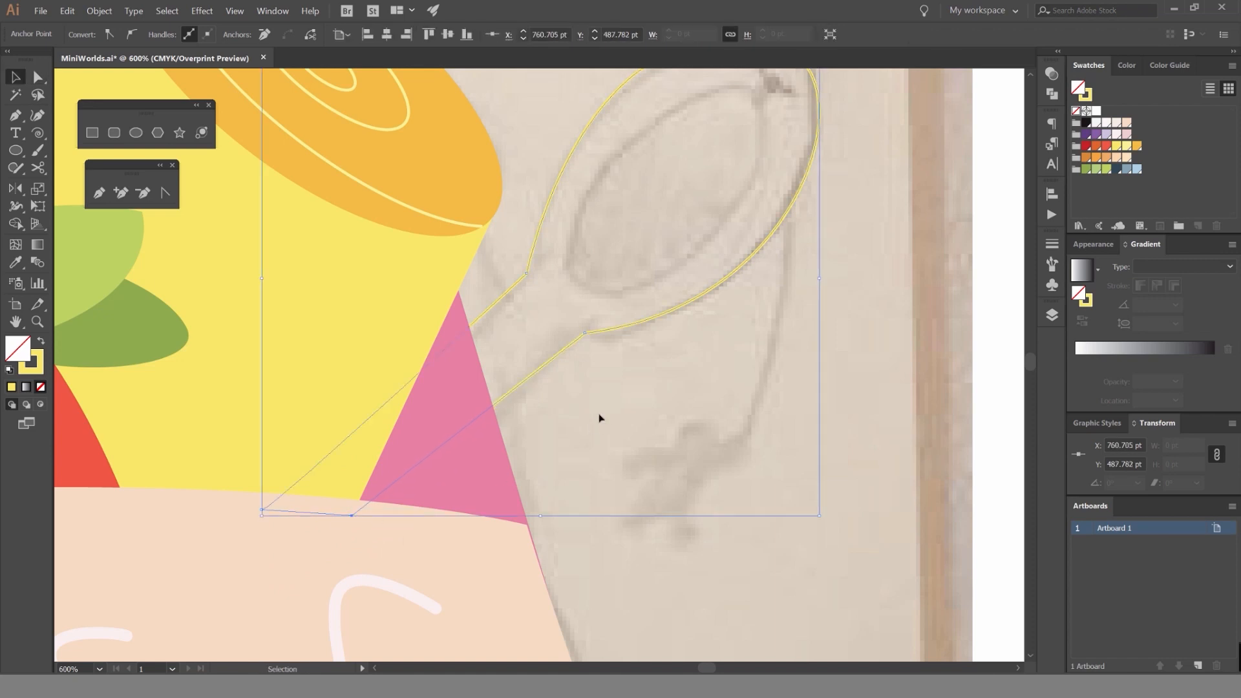
{"action": "left_click", "coordinate": [599, 418]}
Draw the spoon's inner oval hollow as a closed yellow outline inside the spoon head, following the sketch.
{"action": "left_click_drag", "start_coordinate": [577, 397], "coordinate": [503, 498]}
{"action": "key", "text": "p"}
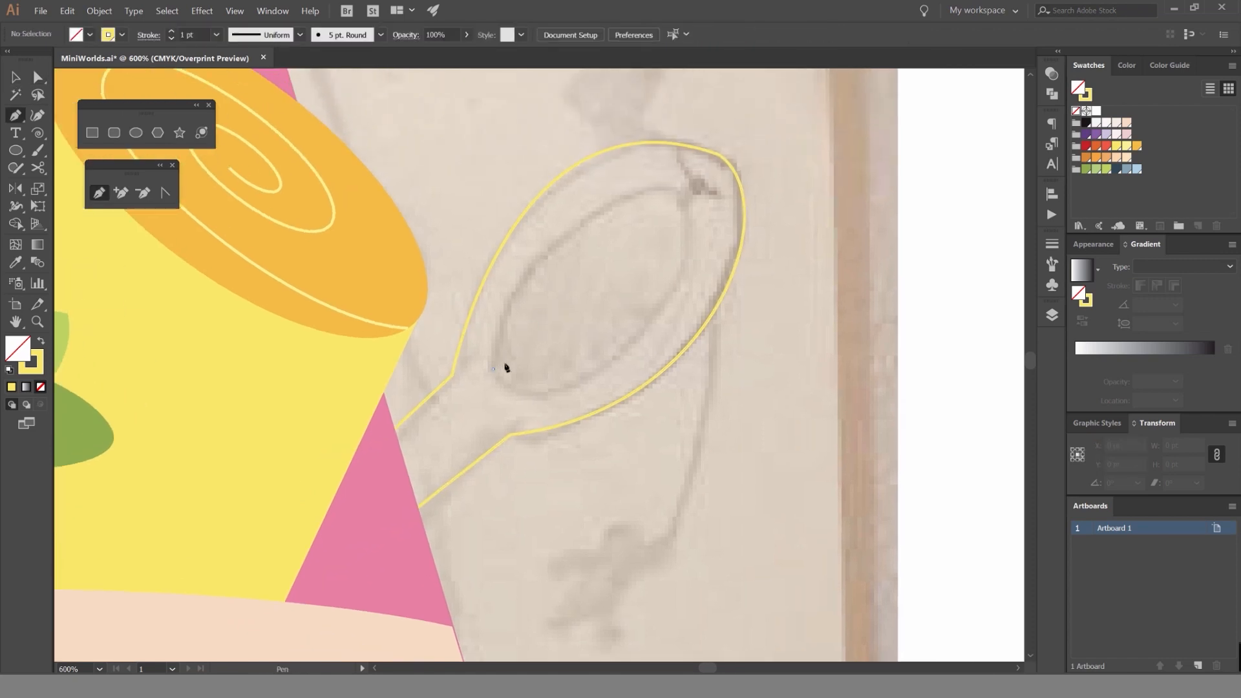
{"action": "left_click_drag", "start_coordinate": [669, 194], "coordinate": [816, 191]}
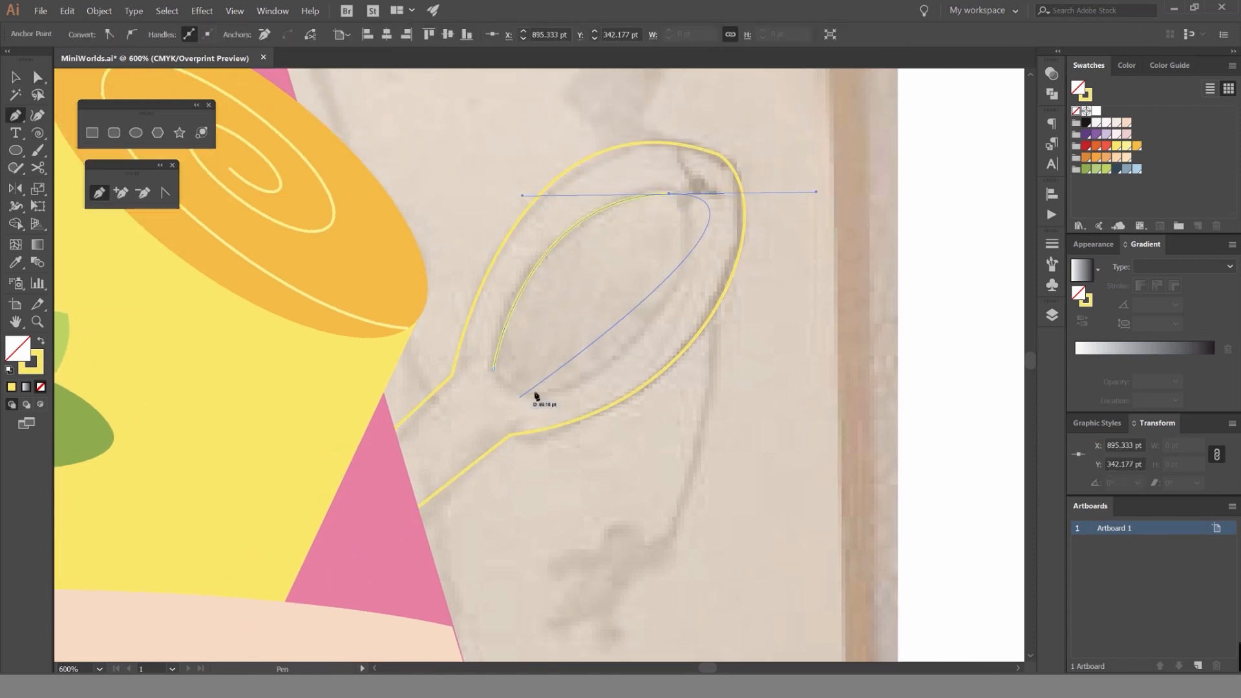
{"action": "left_click_drag", "start_coordinate": [539, 391], "coordinate": [493, 396]}
{"action": "key", "text": "ctrl+z"}
{"action": "scroll", "coordinate": [497, 389], "scroll_direction": "up", "scroll_amount": 2}
{"action": "left_click", "coordinate": [489, 349]}
{"action": "key", "text": "v"}
{"action": "left_click", "coordinate": [579, 291]}
{"action": "scroll", "coordinate": [579, 290], "scroll_direction": "down", "scroll_amount": 3}
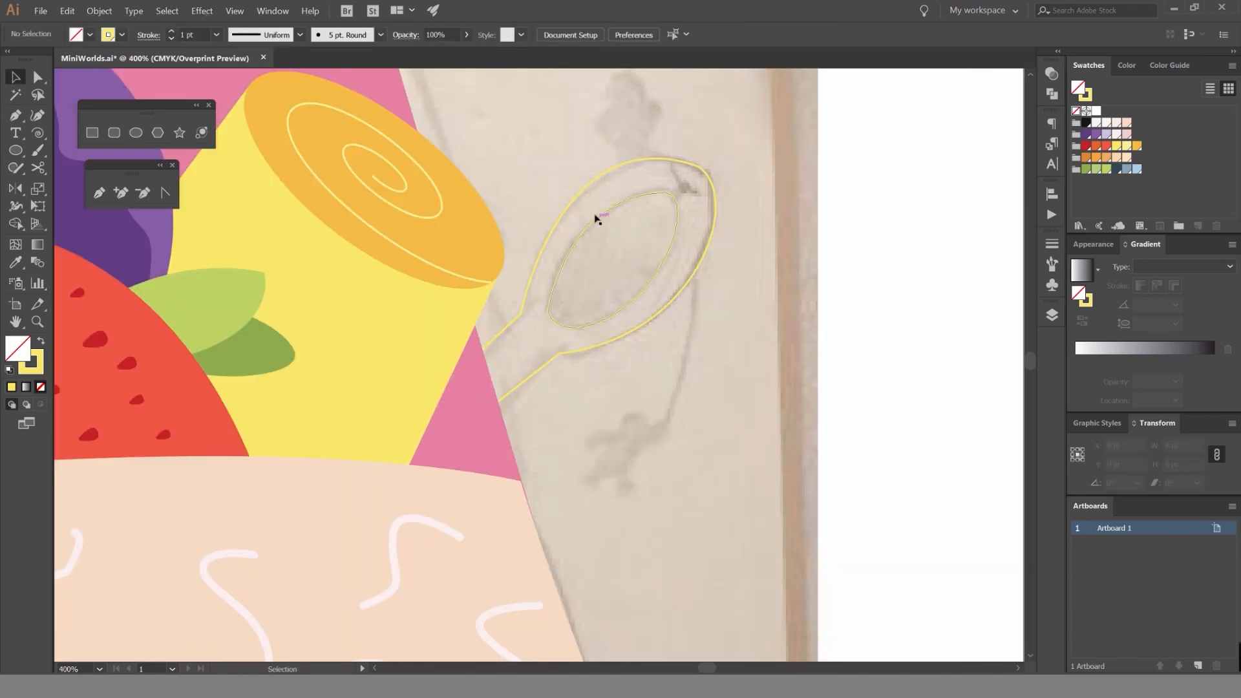
{"action": "left_click", "coordinate": [594, 221]}
{"action": "key", "text": "shift+x"}
{"action": "left_click", "coordinate": [814, 179]}
{"action": "left_click", "coordinate": [632, 225]}
{"action": "scroll", "coordinate": [632, 225], "scroll_direction": "up", "scroll_amount": 3}
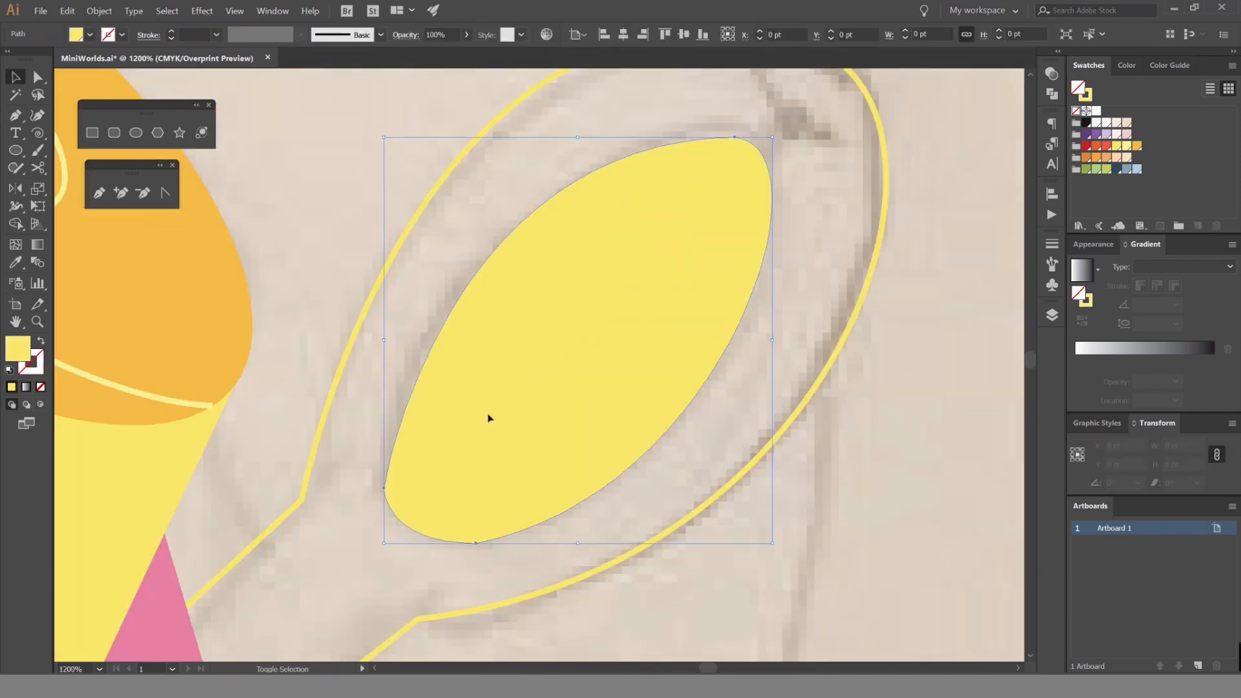
{"action": "key", "text": "shift+x"}
Round the inner oval's lower corners by about 13 pt and smooth its upper curve to match the sketch.
{"action": "key", "text": "a"}
{"action": "left_click", "coordinate": [476, 543]}
{"action": "left_click_drag", "start_coordinate": [636, 380], "coordinate": [637, 380]}
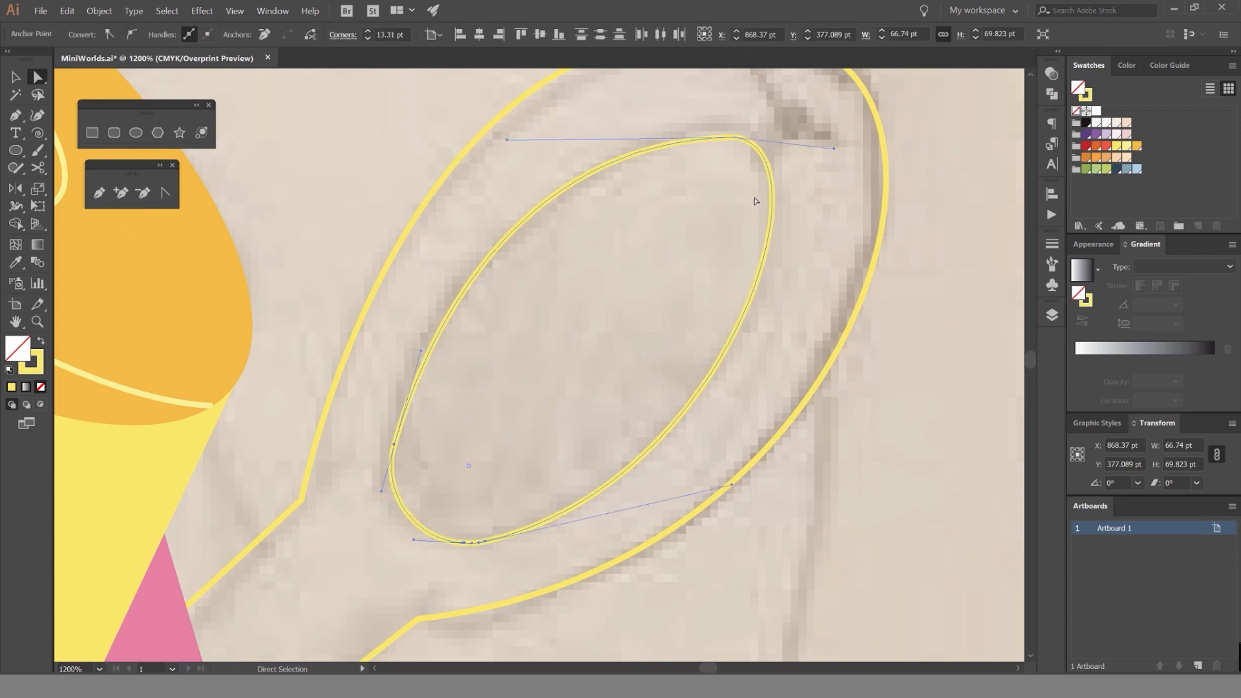
{"action": "left_click_drag", "start_coordinate": [758, 131], "coordinate": [706, 159]}
{"action": "left_click_drag", "start_coordinate": [733, 150], "coordinate": [733, 238]}
{"action": "key", "text": "v"}
{"action": "left_click", "coordinate": [800, 223]}
{"action": "scroll", "coordinate": [792, 229], "scroll_direction": "down", "scroll_amount": 3}
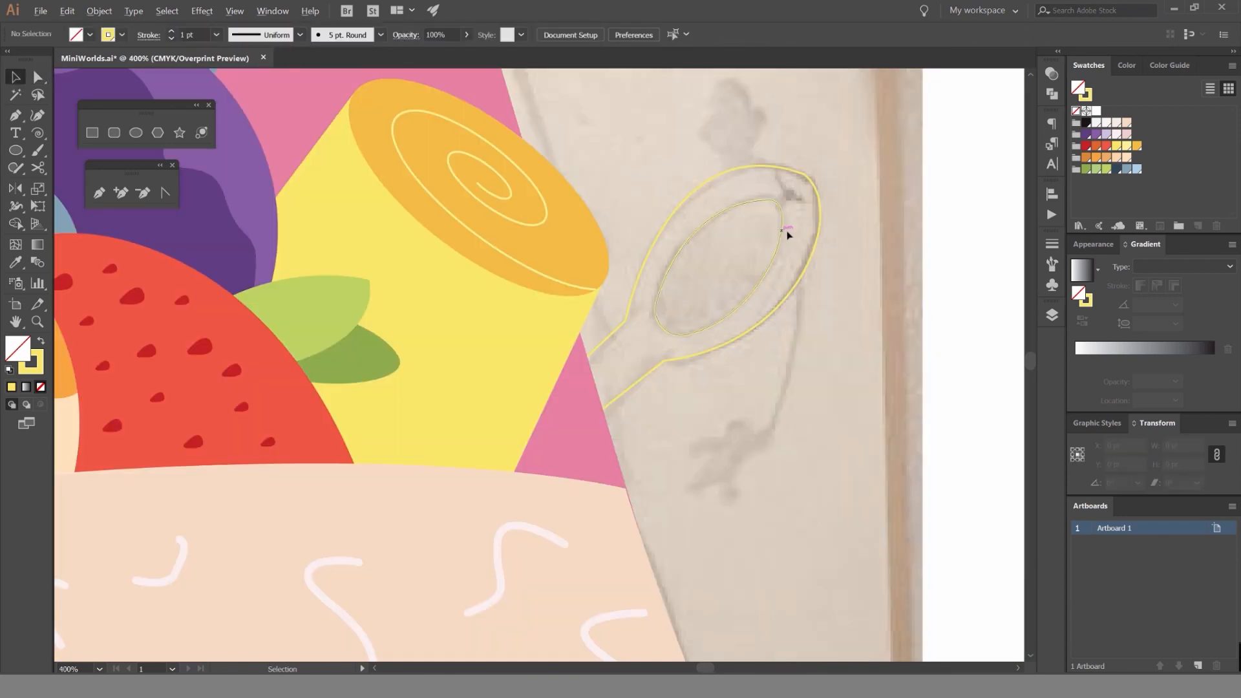
{"action": "scroll", "coordinate": [795, 233], "scroll_direction": "up", "scroll_amount": 2}
{"action": "scroll", "coordinate": [808, 258], "scroll_direction": "down", "scroll_amount": 4}
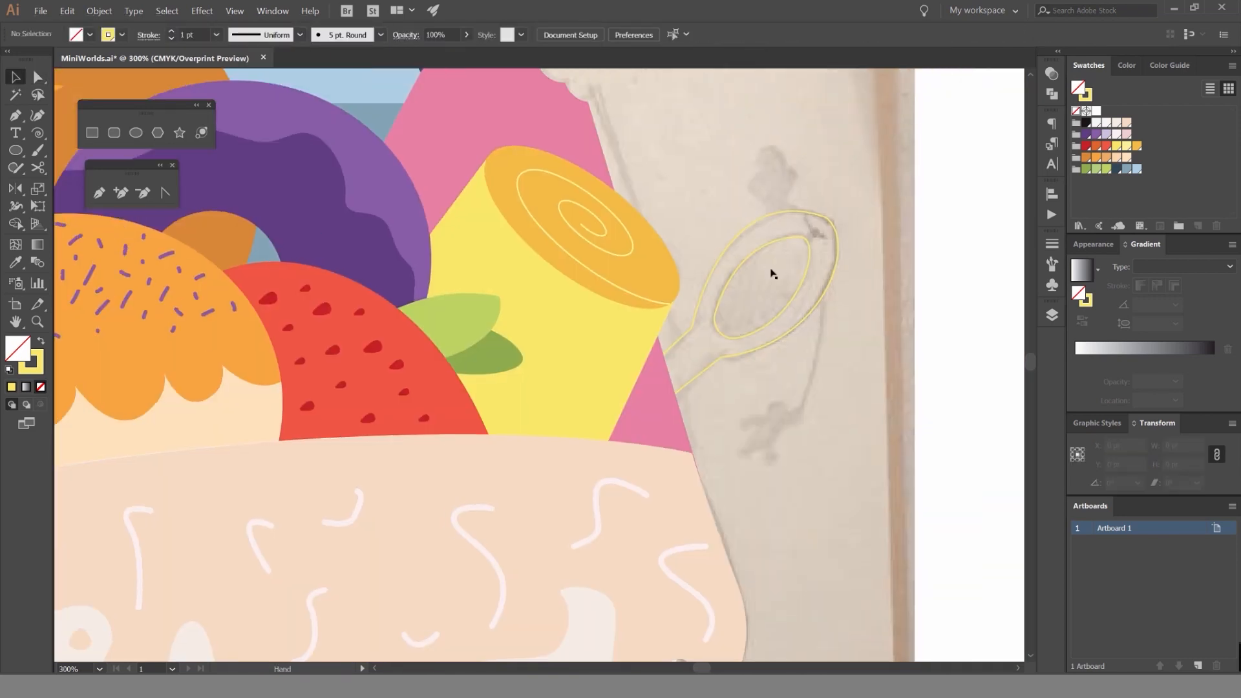
Swap fill and stroke on both the inner oval and the spoon body so that they are solid yellow shapes.
{"action": "scroll", "coordinate": [776, 254], "scroll_direction": "up", "scroll_amount": 3}
{"action": "left_click", "coordinate": [760, 260]}
{"action": "key", "text": "shift+x"}
{"action": "left_click", "coordinate": [731, 240]}
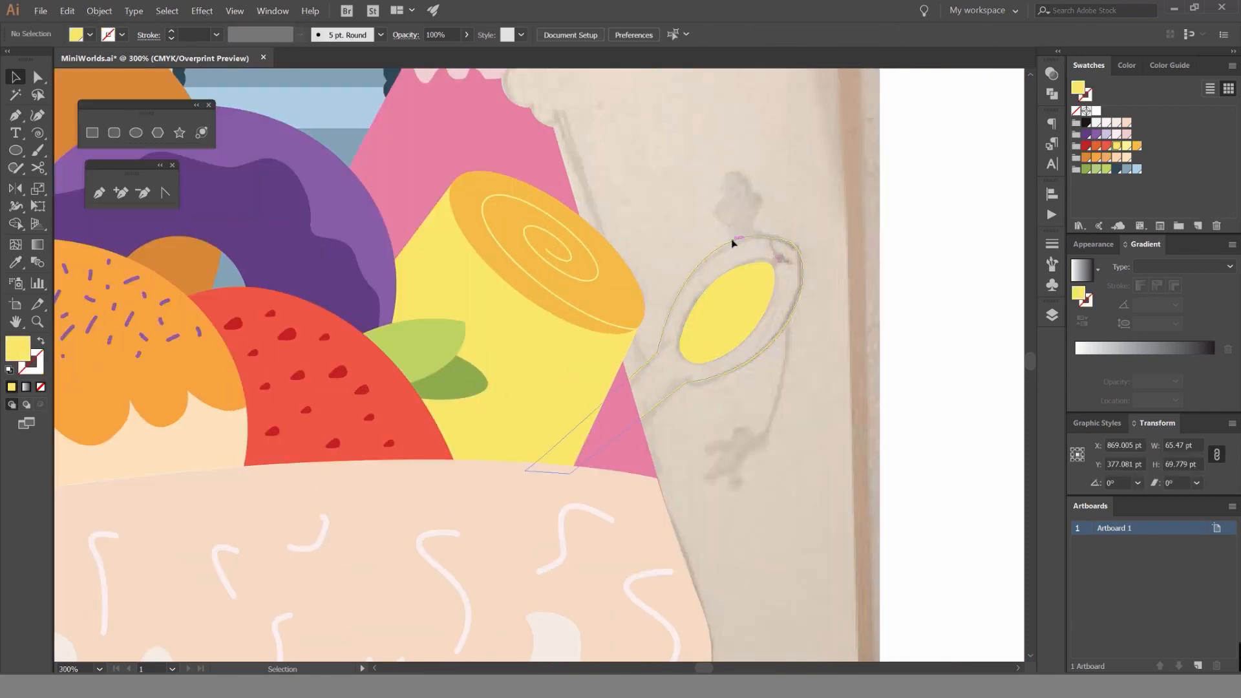
{"action": "key", "text": "shift+x"}
Recolor the outer spoon shape to a wooden tan with CMYK values C 10, M 20, Y 50, K 10.
{"action": "left_click", "coordinate": [762, 266]}
{"action": "left_click", "coordinate": [781, 253]}
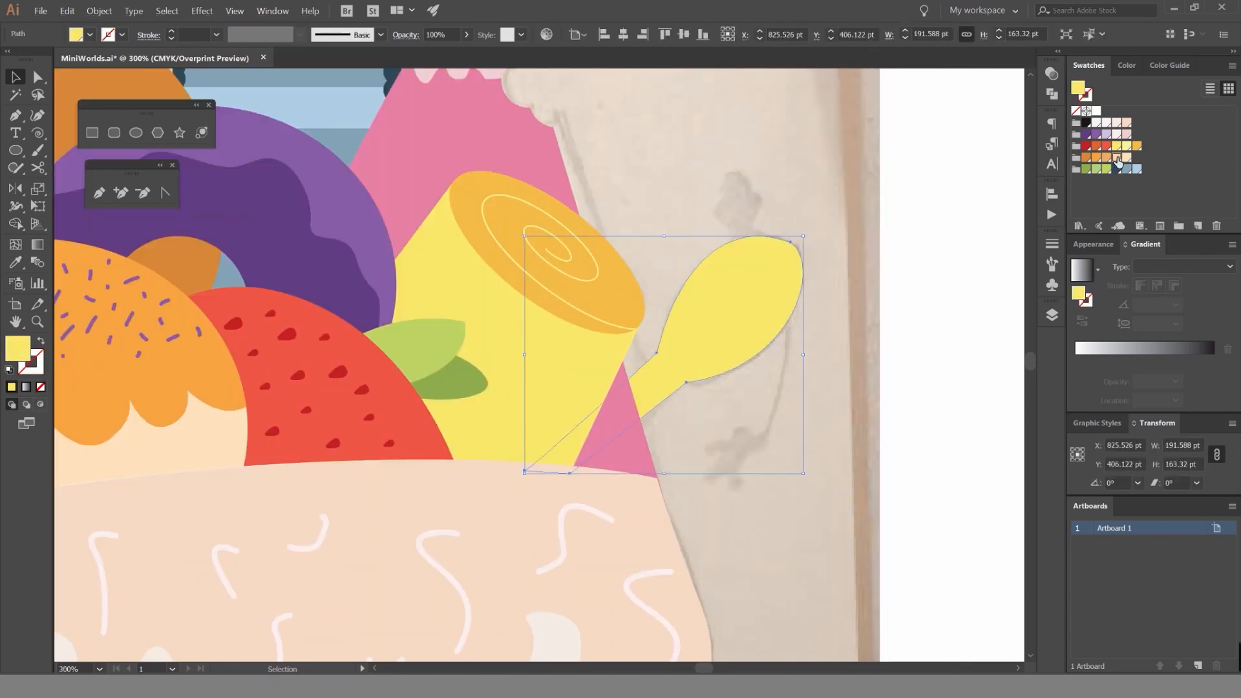
{"action": "left_click", "coordinate": [1124, 66]}
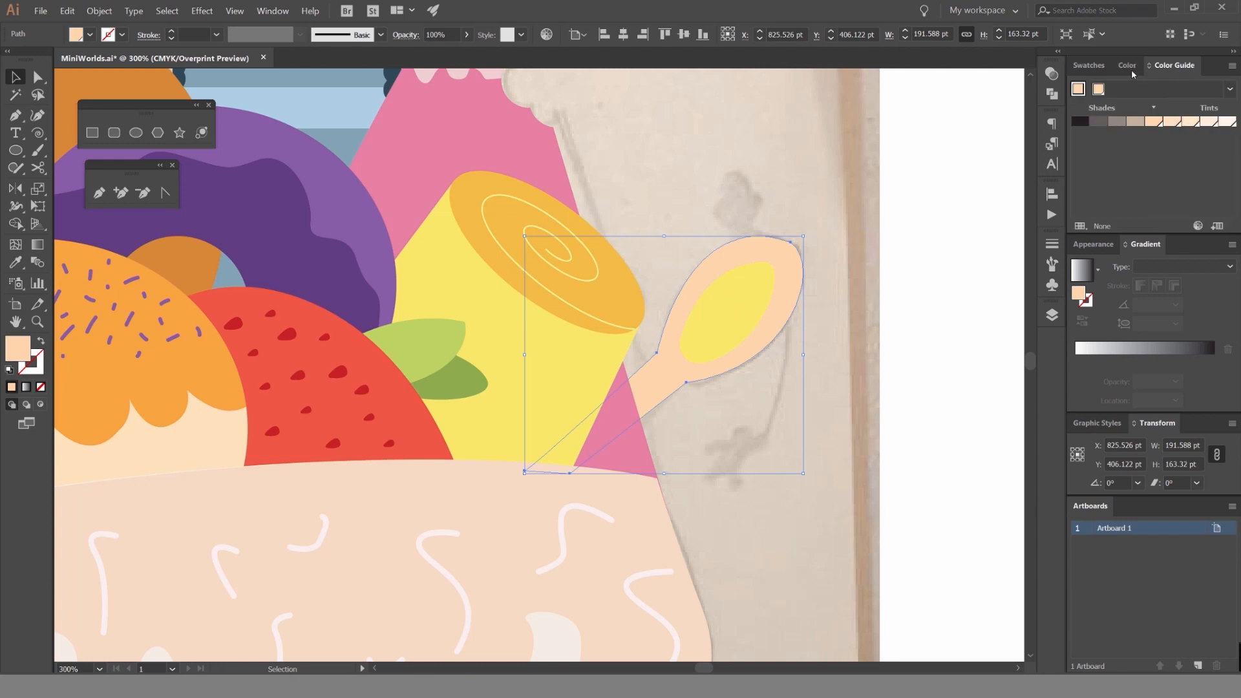
{"action": "left_click", "coordinate": [1231, 67]}
{"action": "left_click", "coordinate": [1183, 130]}
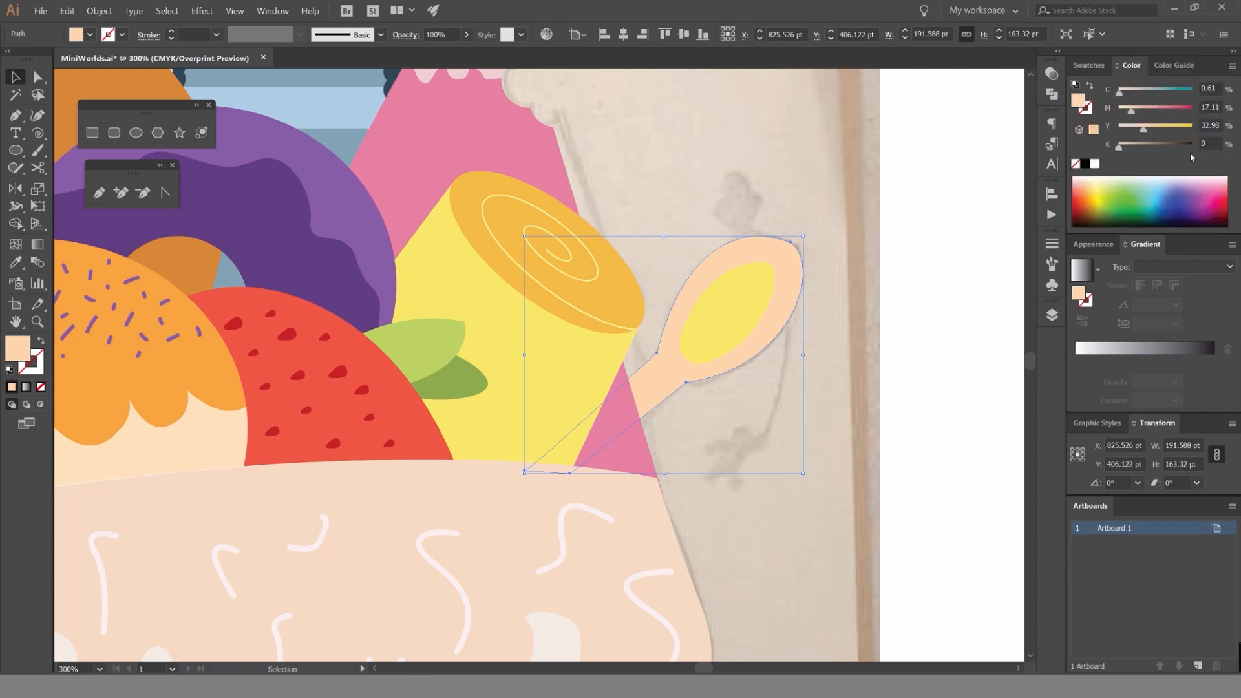
{"action": "scroll", "coordinate": [1206, 140], "scroll_direction": "up", "scroll_amount": 1}
{"action": "scroll", "coordinate": [1203, 142], "scroll_direction": "down", "scroll_amount": 1}
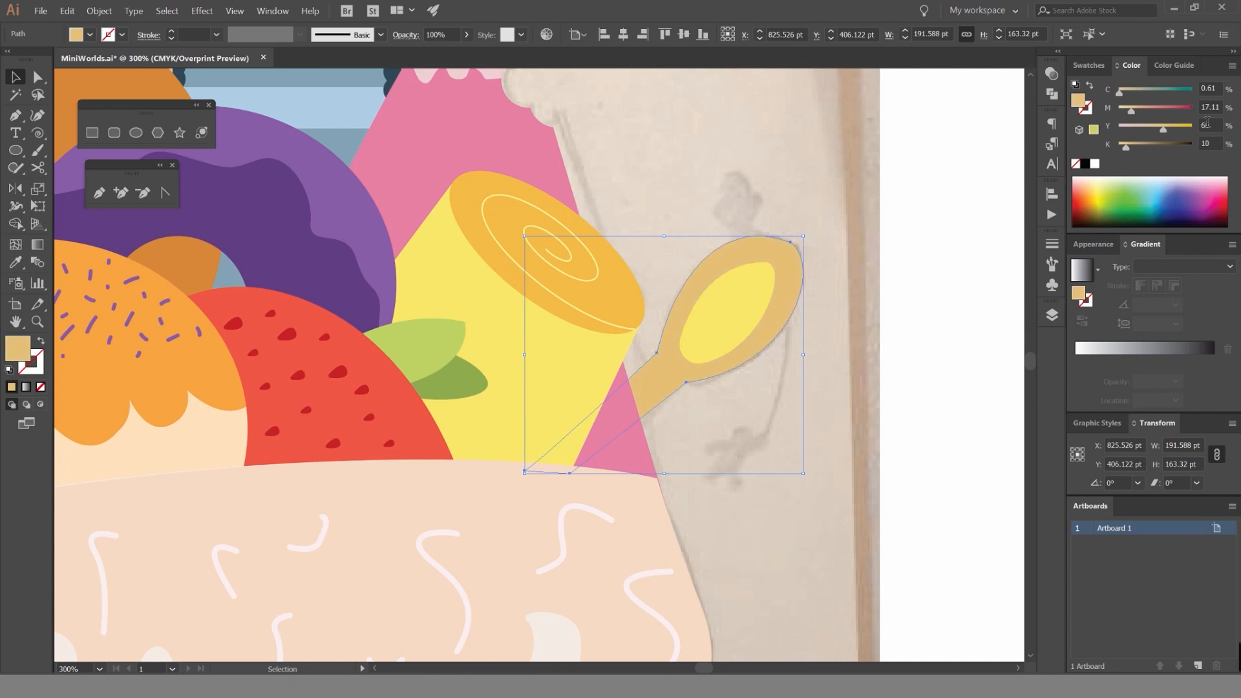
{"action": "scroll", "coordinate": [1206, 108], "scroll_direction": "up", "scroll_amount": 5}
{"action": "scroll", "coordinate": [1206, 107], "scroll_direction": "down", "scroll_amount": 1}
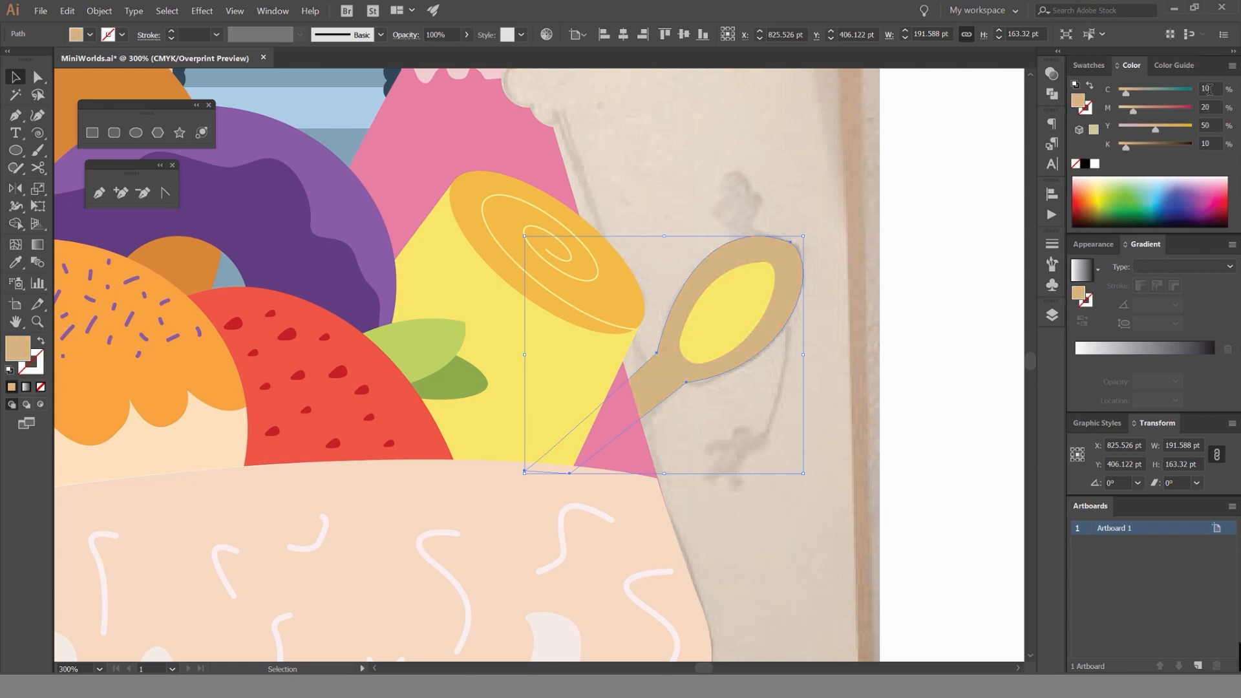
Sample the spoon's tan onto the inner oval and darken it to K 30, then deselect it.
{"action": "left_click", "coordinate": [737, 297]}
{"action": "key", "text": "i"}
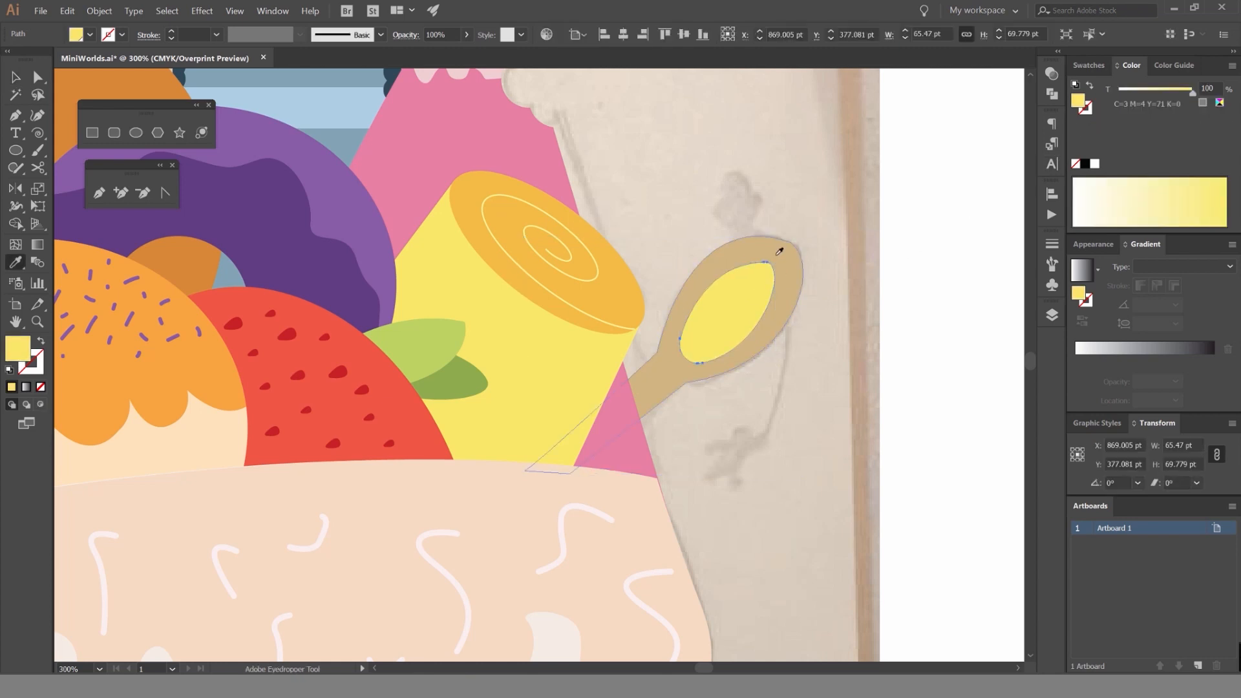
{"action": "left_click", "coordinate": [778, 250]}
{"action": "scroll", "coordinate": [1206, 144], "scroll_direction": "up", "scroll_amount": 2}
{"action": "key", "text": "v"}
{"action": "left_click", "coordinate": [879, 161]}
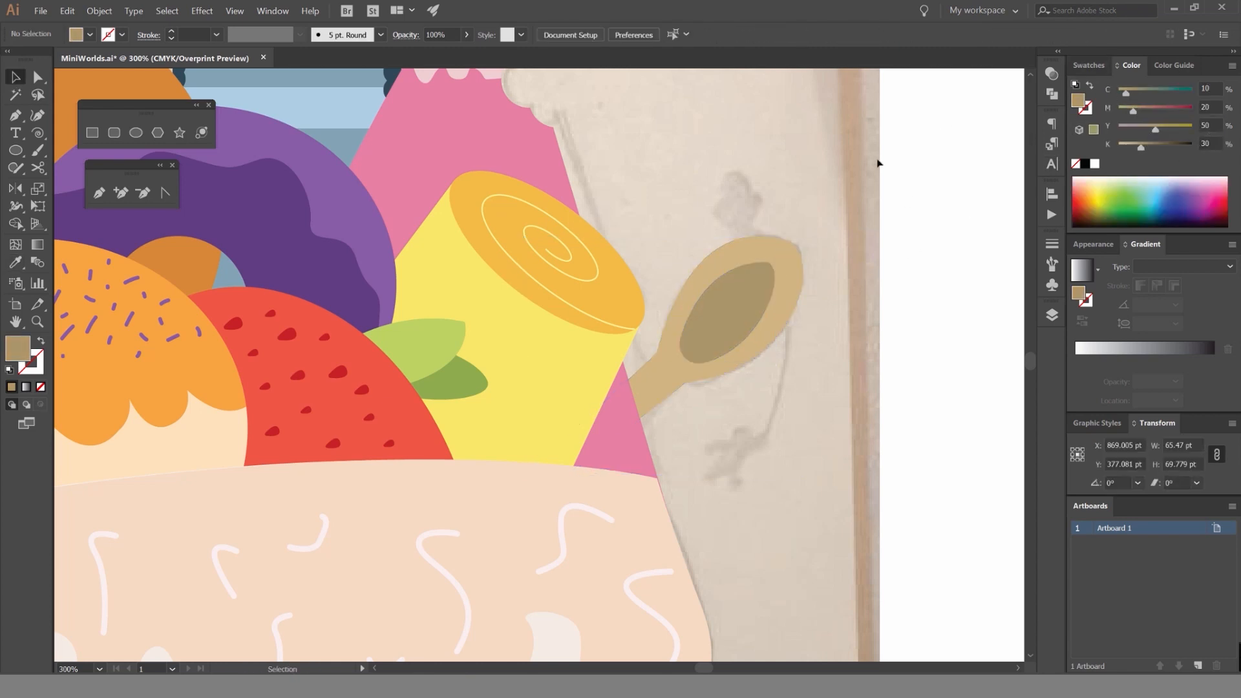
Save the illustration with the colored spoon.
{"action": "scroll", "coordinate": [848, 194], "scroll_direction": "down", "scroll_amount": 5}
{"action": "scroll", "coordinate": [863, 212], "scroll_direction": "up", "scroll_amount": 3}
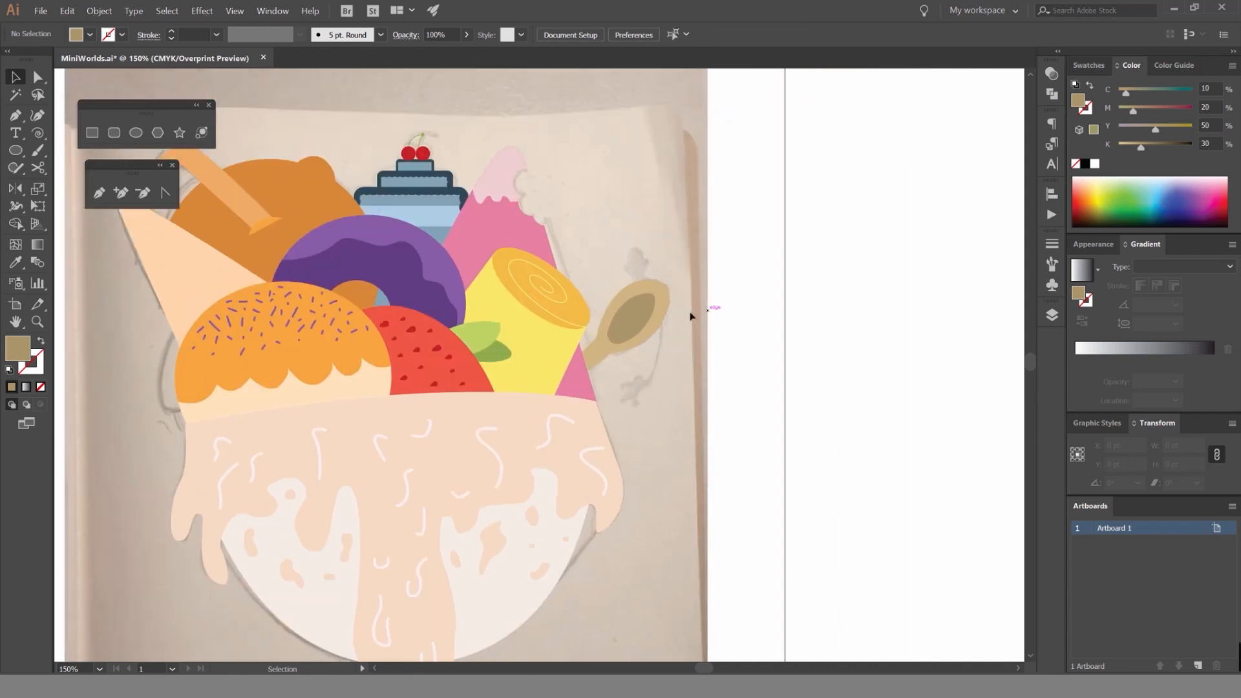
{"action": "key", "text": "ctrl+s"}
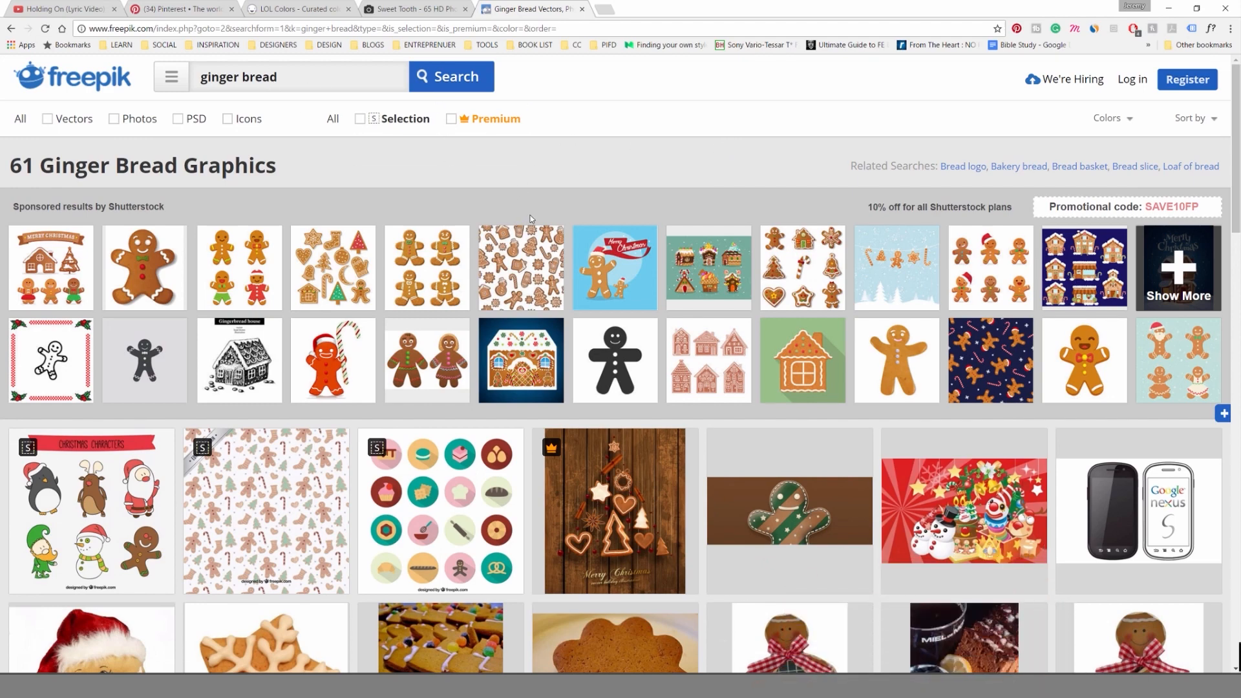
On Freepik in the browser, open the "Set of cute and delicious christmas cookies" vector from the ginger bread results and start its free download.
{"action": "scroll", "coordinate": [560, 285], "scroll_direction": "down", "scroll_amount": 5}
{"action": "scroll", "coordinate": [554, 262], "scroll_direction": "down", "scroll_amount": 12}
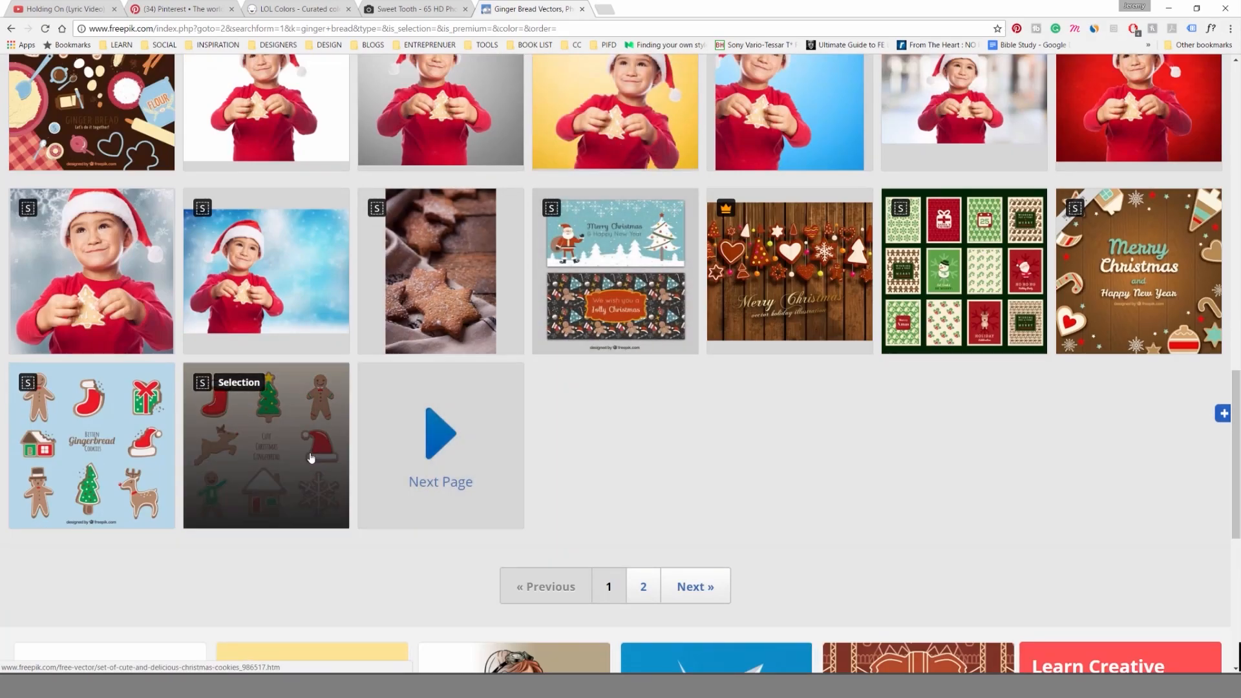
{"action": "left_click", "coordinate": [252, 461]}
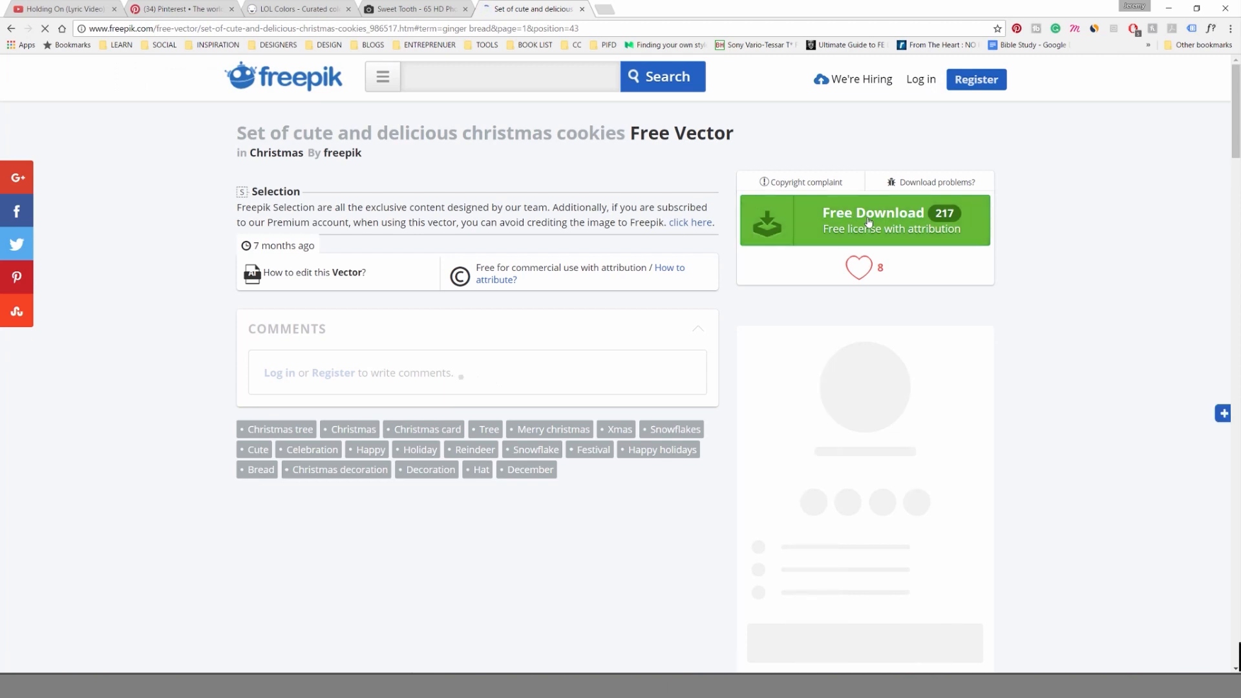
{"action": "left_click", "coordinate": [866, 218]}
{"action": "left_click", "coordinate": [508, 234]}
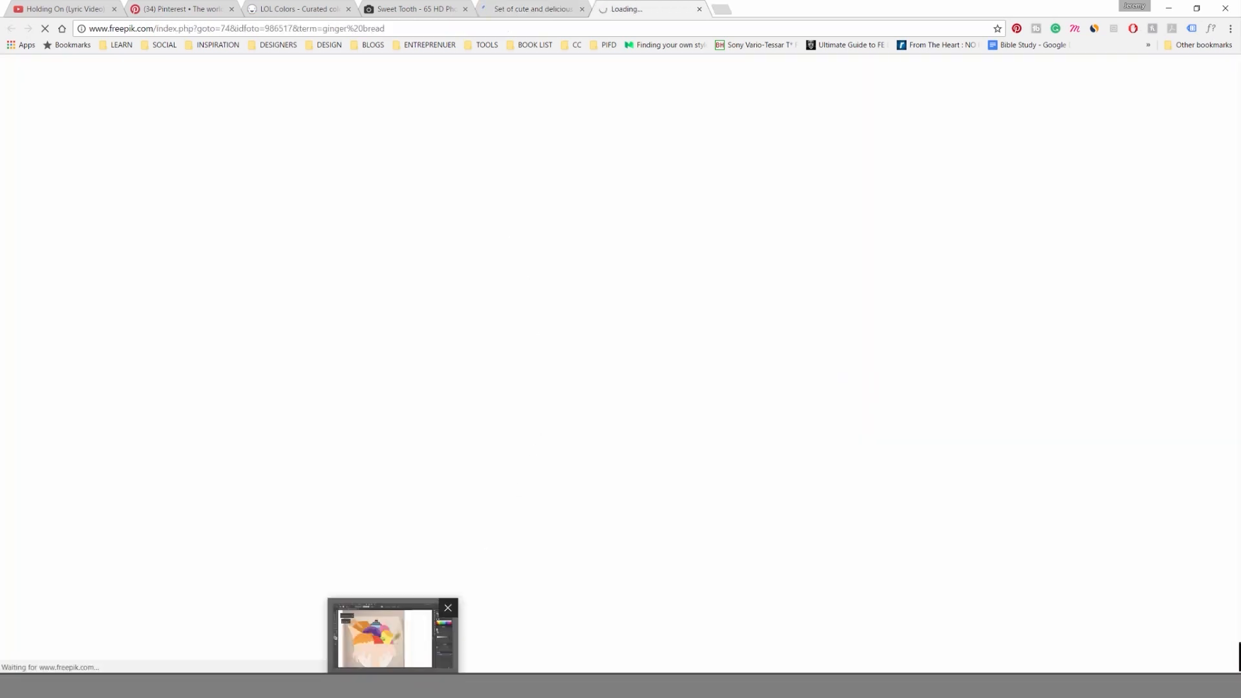
Switch back to Illustrator, close the Downloads folder window, and open the downloaded gingerbread vector file 80885-OHCB3W-87.ai.
{"action": "left_click", "coordinate": [419, 670]}
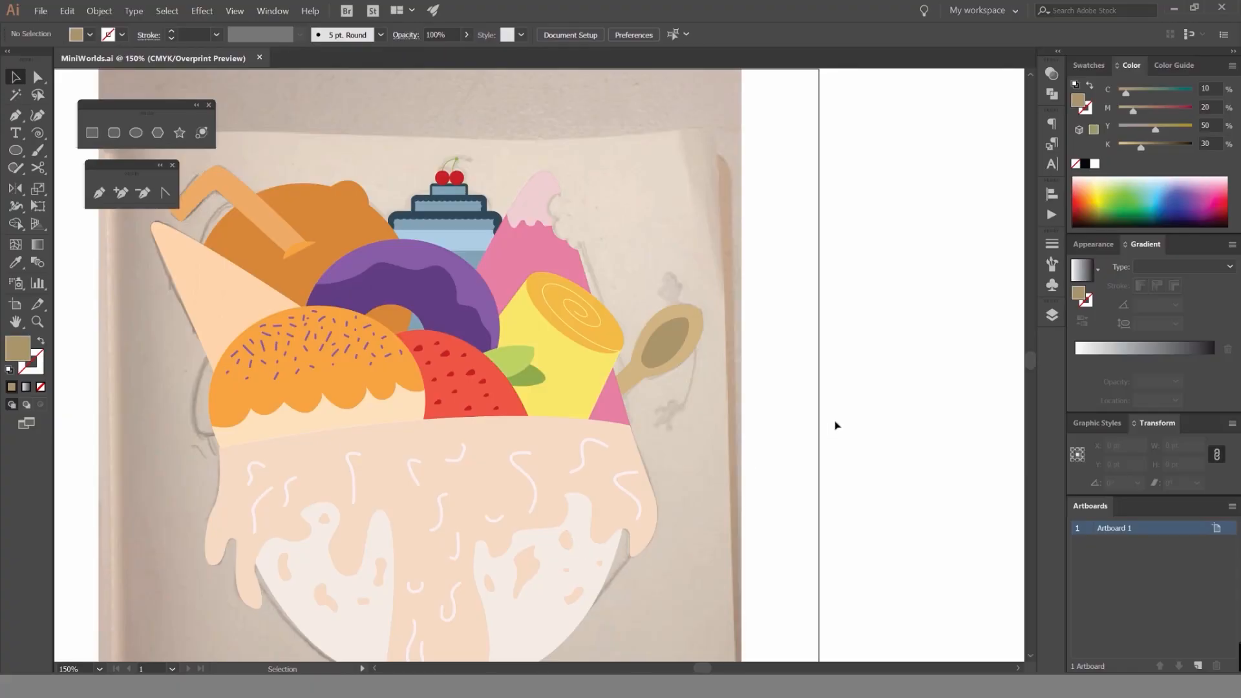
{"action": "left_click_drag", "start_coordinate": [836, 414], "coordinate": [821, 440]}
{"action": "scroll", "coordinate": [737, 316], "scroll_direction": "up", "scroll_amount": 2}
{"action": "left_click_drag", "start_coordinate": [798, 364], "coordinate": [789, 342]}
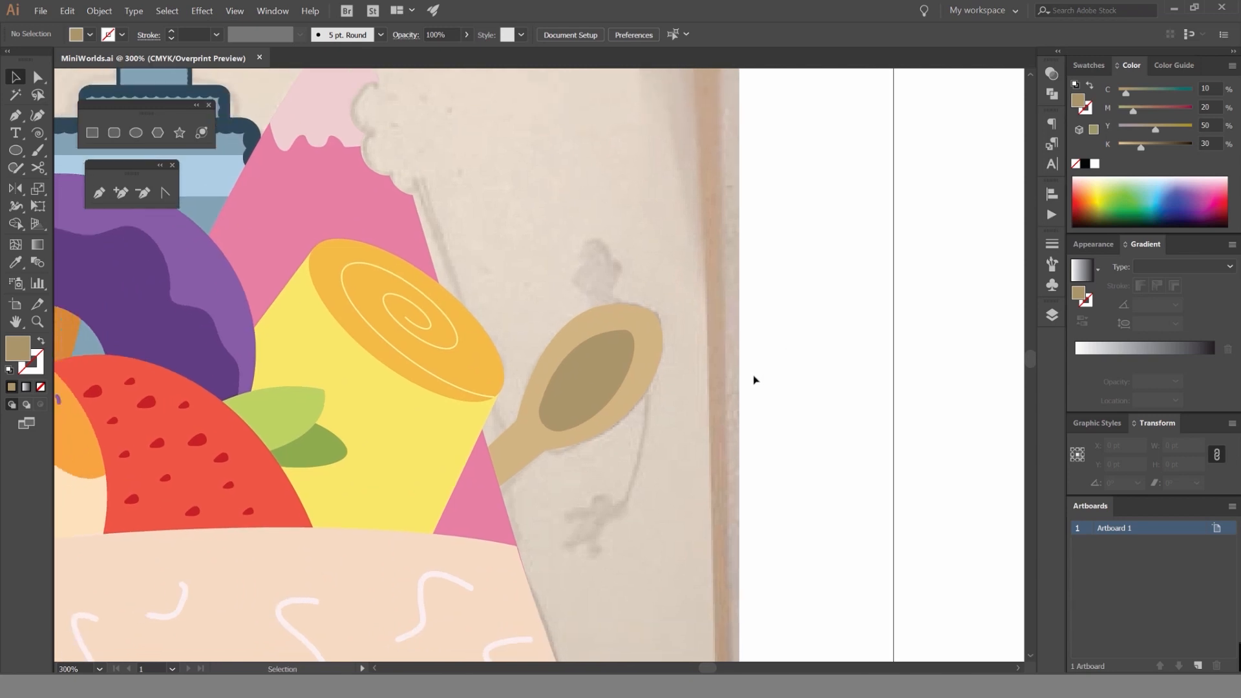
{"action": "key", "text": "alt+Tab"}
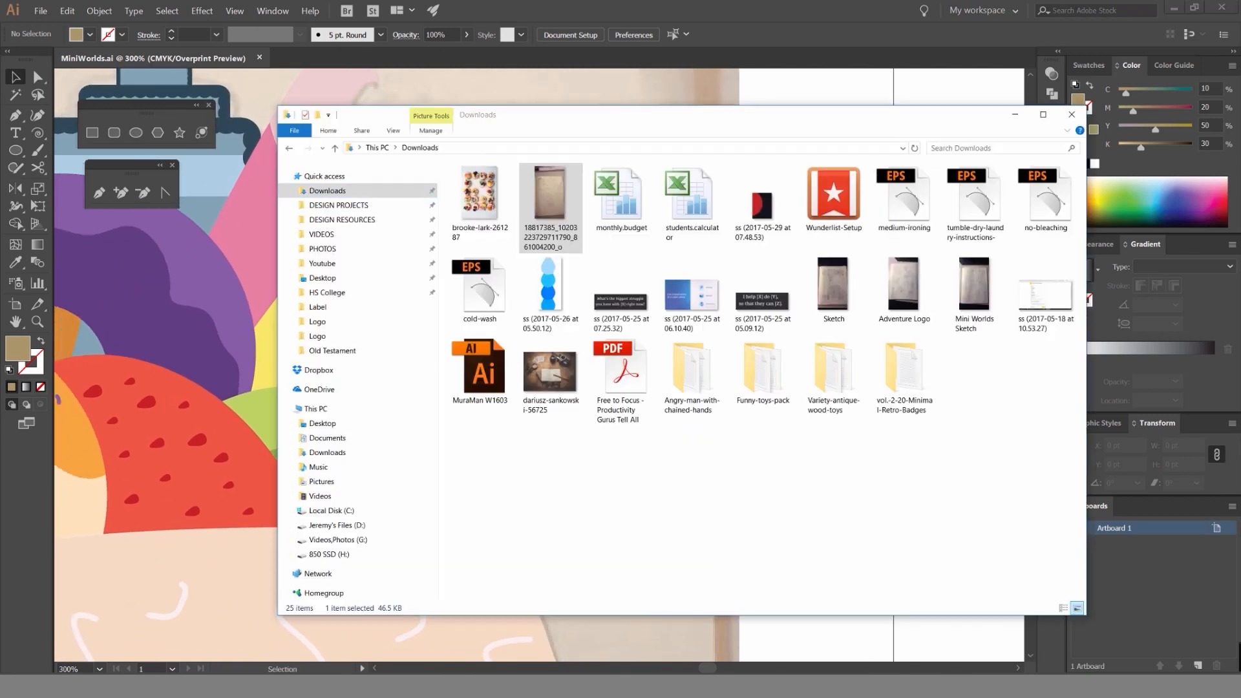
{"action": "left_click", "coordinate": [1070, 115]}
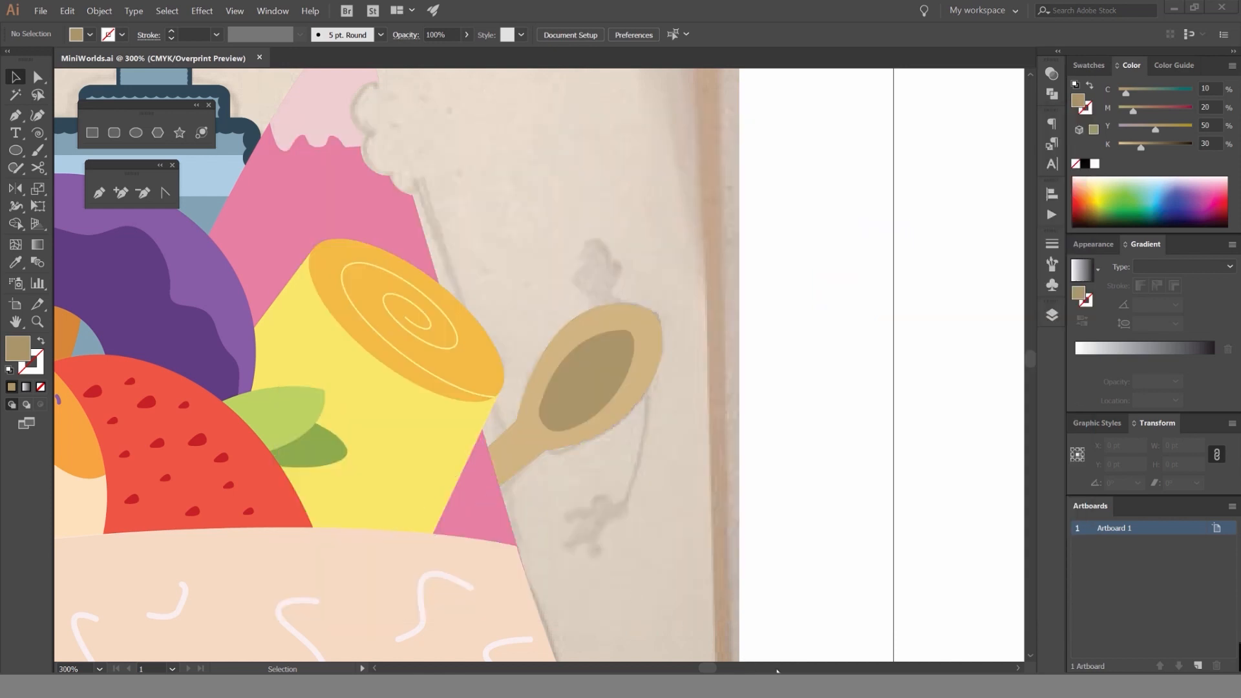
{"action": "left_click", "coordinate": [1101, 630]}
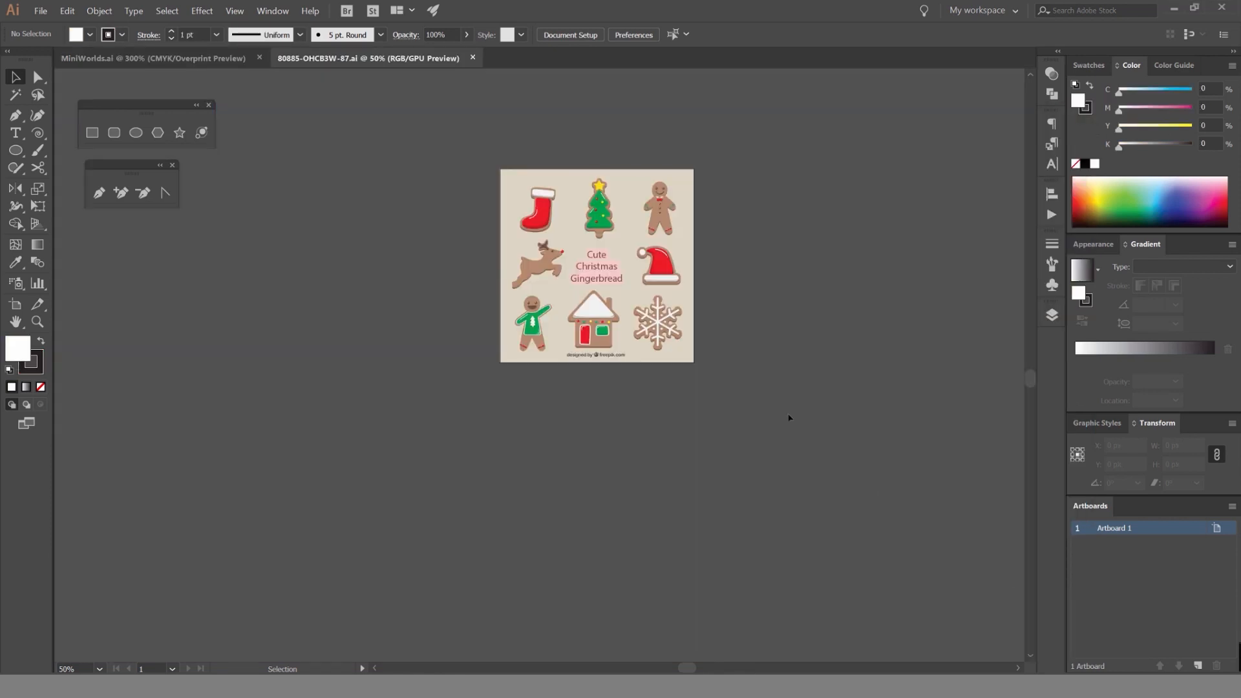
Move both gingerbread men off the cookie artboard and place them side by side on the empty canvas.
{"action": "left_click_drag", "start_coordinate": [814, 182], "coordinate": [724, 206]}
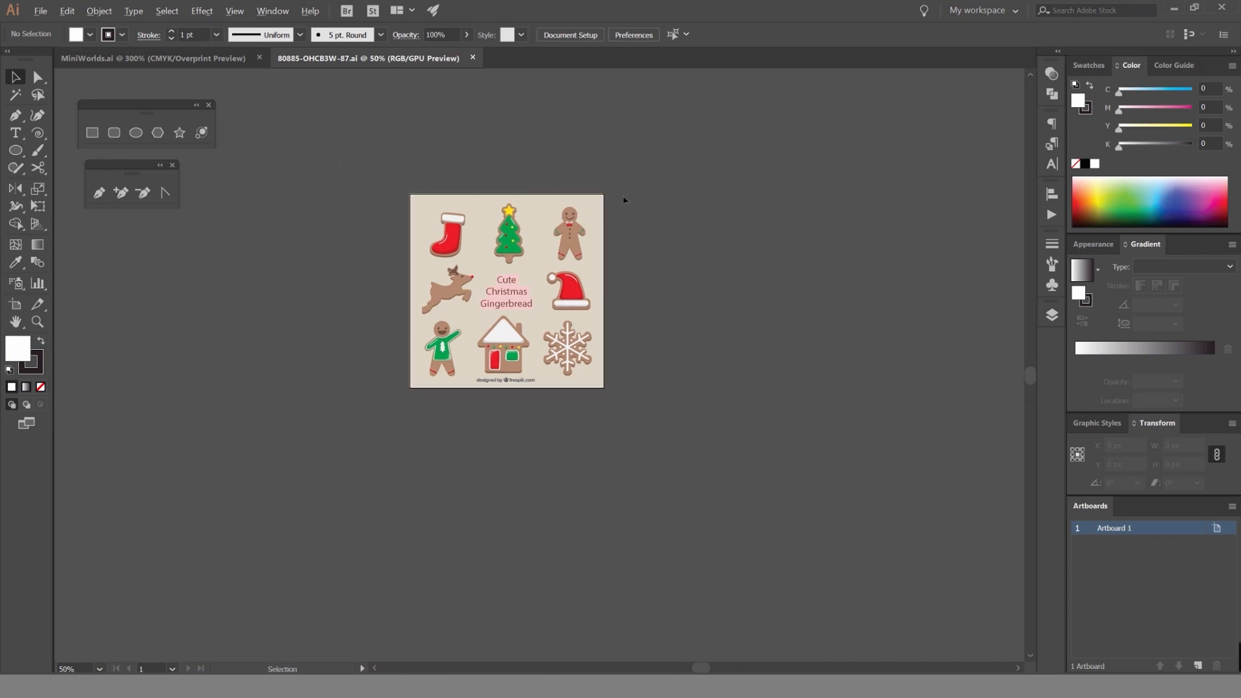
{"action": "scroll", "coordinate": [647, 233], "scroll_direction": "up", "scroll_amount": 2}
{"action": "left_click_drag", "start_coordinate": [656, 269], "coordinate": [782, 231]}
{"action": "left_click", "coordinate": [627, 205]}
{"action": "left_click", "coordinate": [678, 205]}
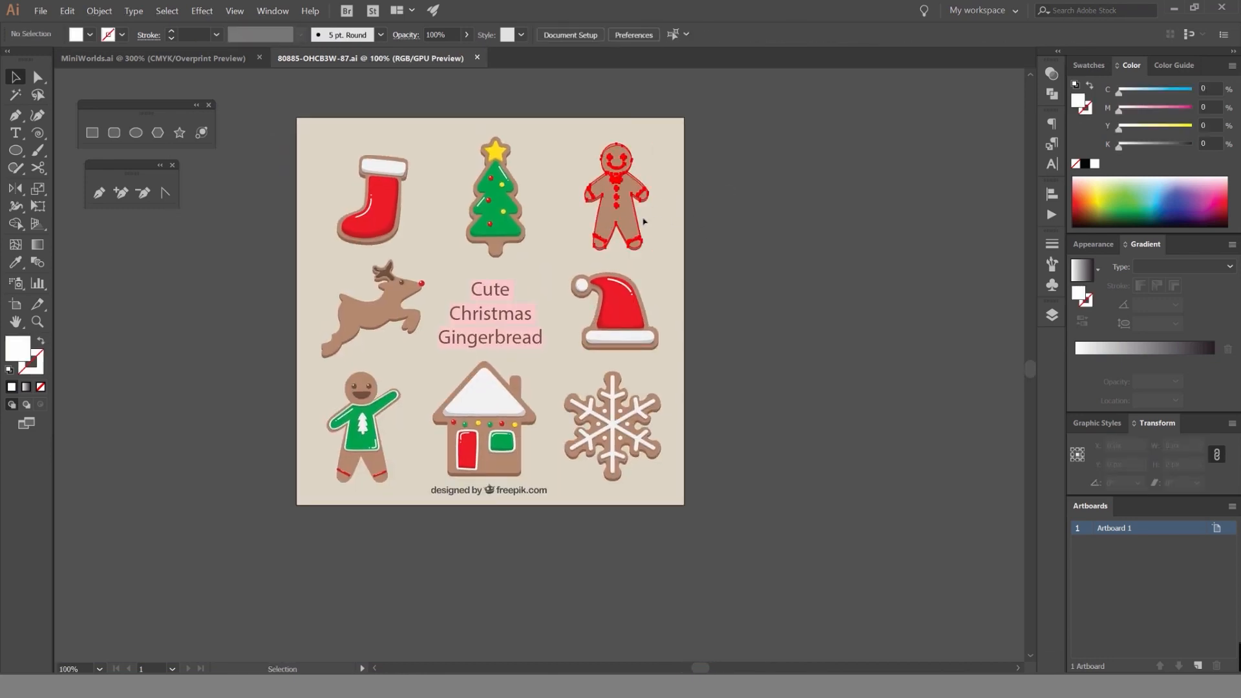
{"action": "left_click_drag", "start_coordinate": [638, 220], "coordinate": [837, 221]}
{"action": "left_click_drag", "start_coordinate": [608, 323], "coordinate": [450, 345]}
{"action": "left_click_drag", "start_coordinate": [210, 450], "coordinate": [807, 178]}
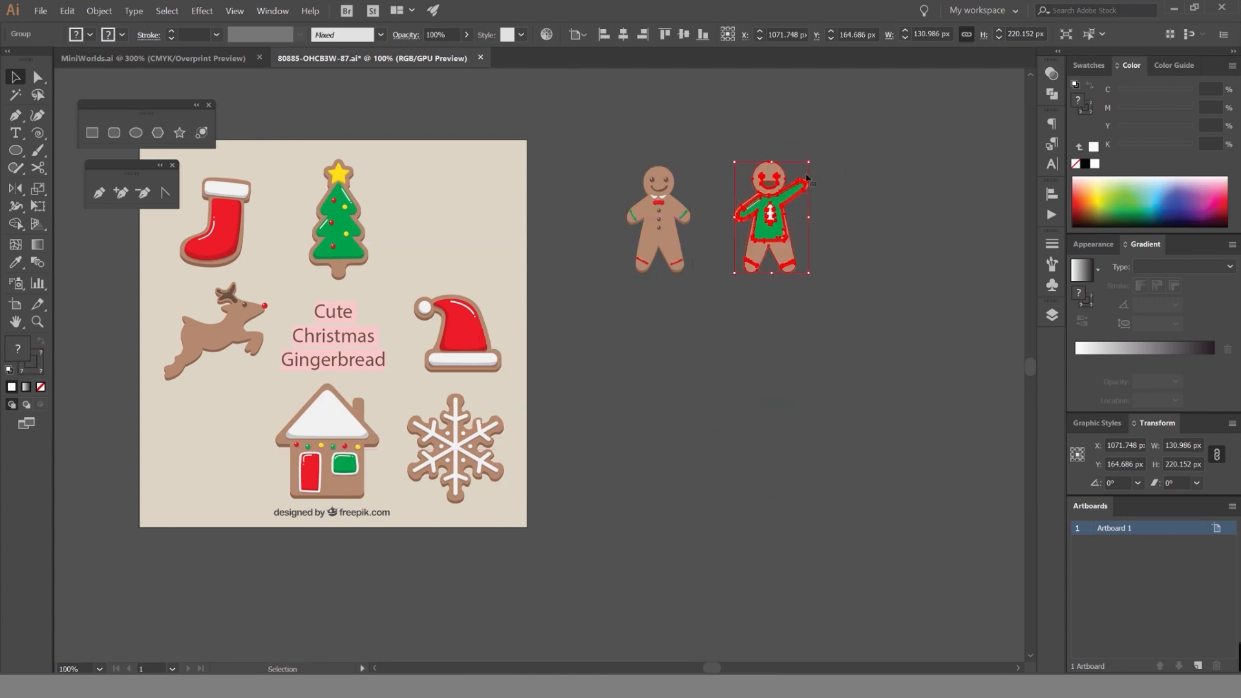
Unite the artwork of both gingerbread men into two separate silhouettes with a solid off-white fill and no stroke.
{"action": "left_click", "coordinate": [840, 162]}
{"action": "scroll", "coordinate": [831, 157], "scroll_direction": "up", "scroll_amount": 3}
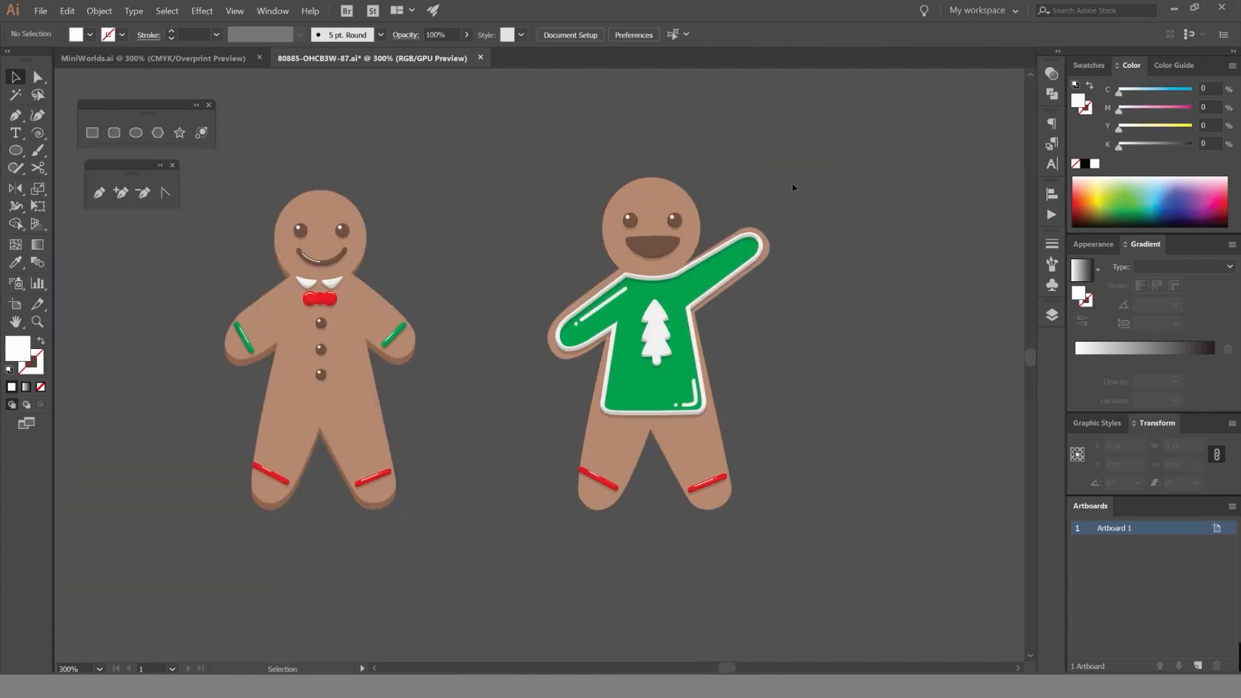
{"action": "scroll", "coordinate": [739, 177], "scroll_direction": "down", "scroll_amount": 2}
{"action": "left_click", "coordinate": [523, 335]}
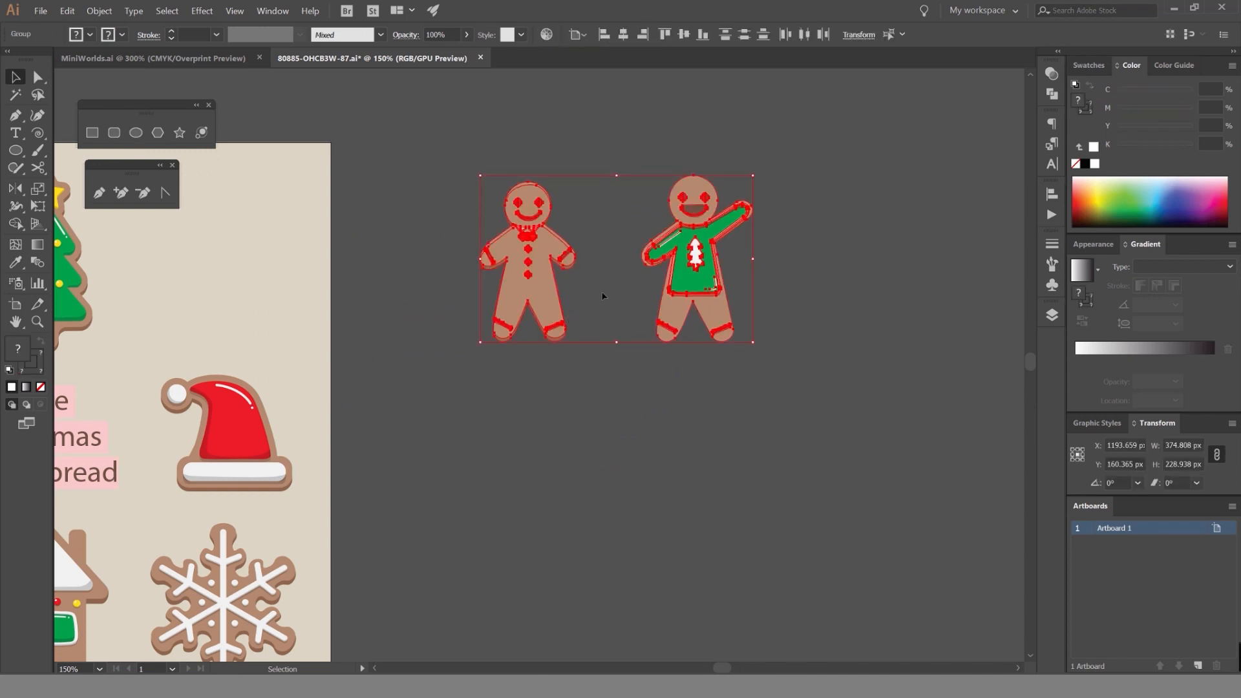
{"action": "scroll", "coordinate": [775, 174], "scroll_direction": "up", "scroll_amount": 2}
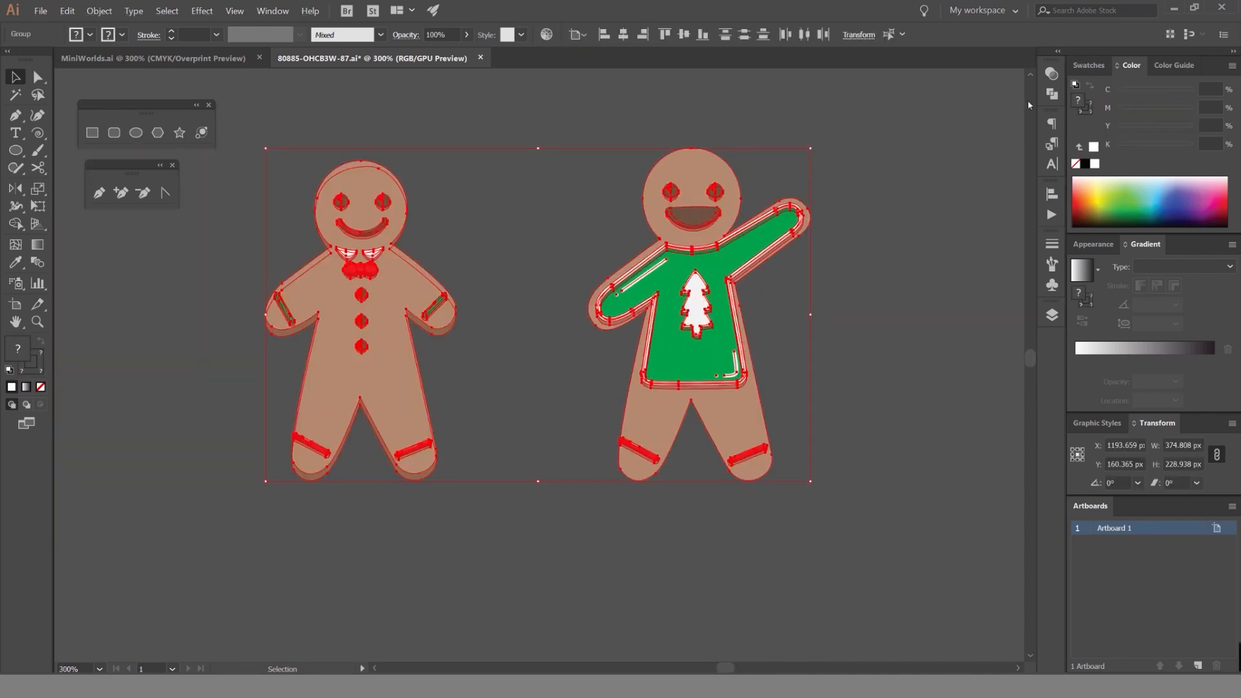
{"action": "left_click", "coordinate": [1051, 94]}
{"action": "left_click", "coordinate": [882, 106]}
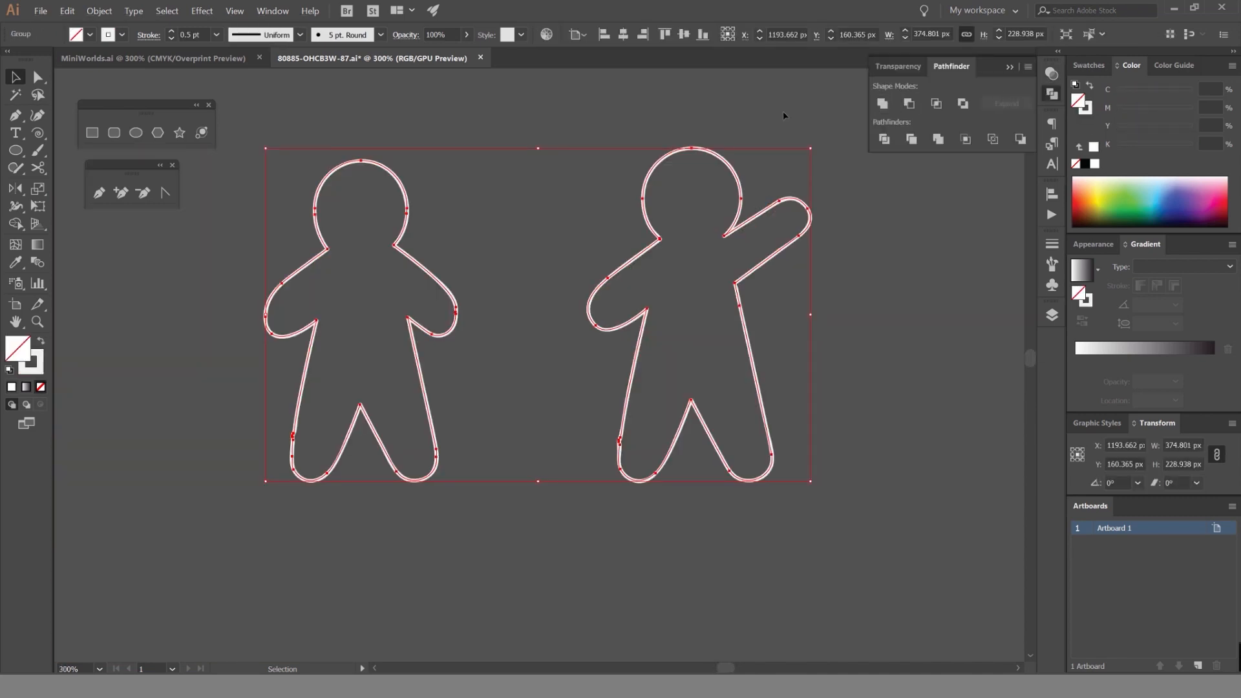
{"action": "key", "text": "ctrl"}
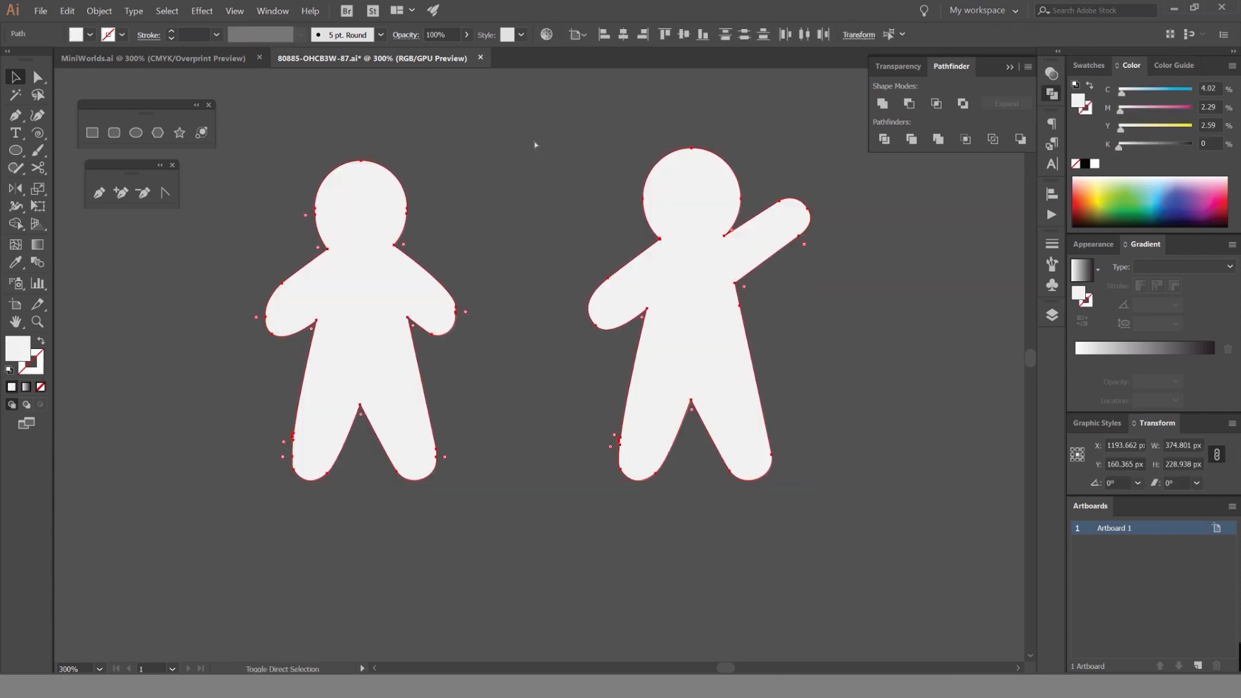
Copy both gingerbread silhouettes and return to the MiniWorlds.ai document.
{"action": "left_click", "coordinate": [540, 139]}
{"action": "left_click", "coordinate": [701, 193]}
{"action": "left_click_drag", "start_coordinate": [771, 125], "coordinate": [350, 280]}
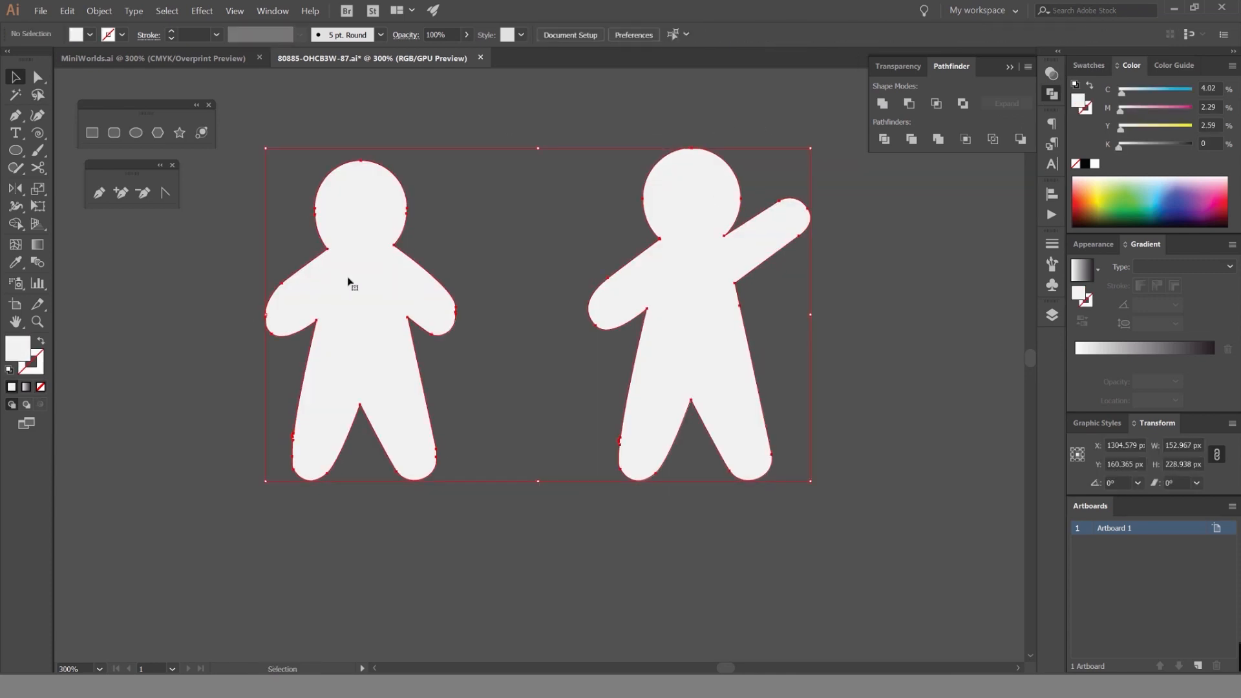
{"action": "key", "text": "ctrl"}
{"action": "left_click", "coordinate": [211, 59]}
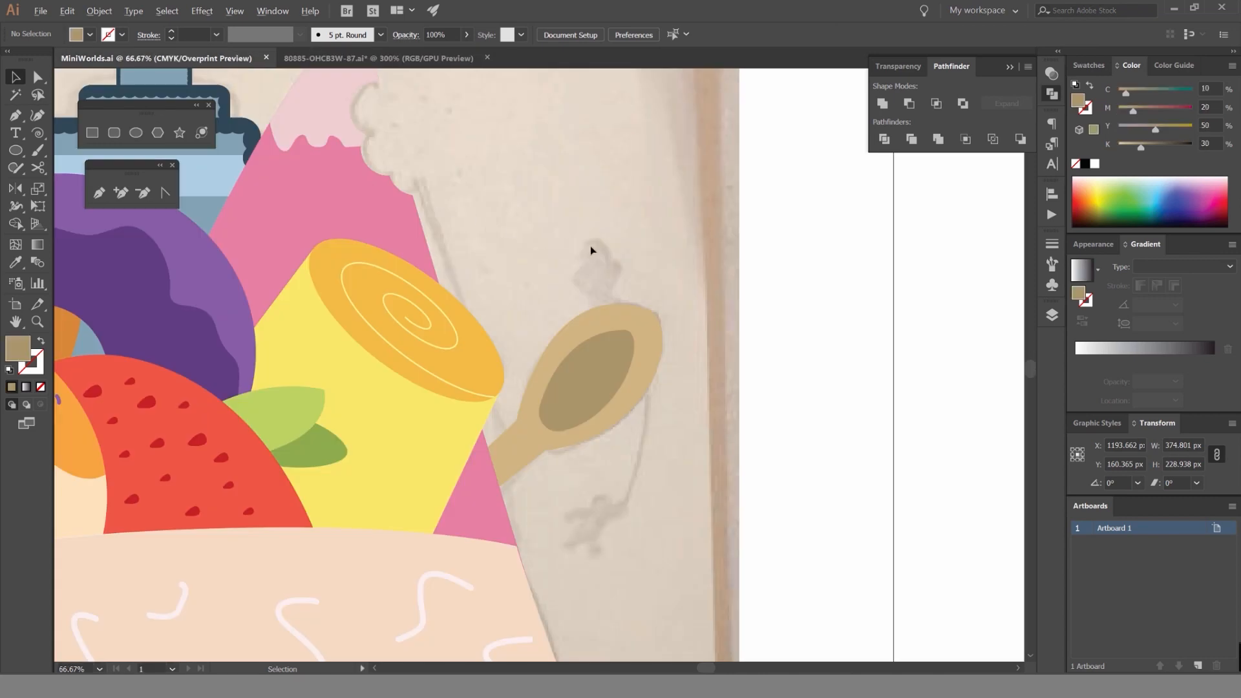
Paste the two gingerbread silhouettes into MiniWorlds.ai and place them on the empty canvas beside the artboard.
{"action": "scroll", "coordinate": [734, 230], "scroll_direction": "down", "scroll_amount": 5}
{"action": "scroll", "coordinate": [627, 267], "scroll_direction": "up", "scroll_amount": 1}
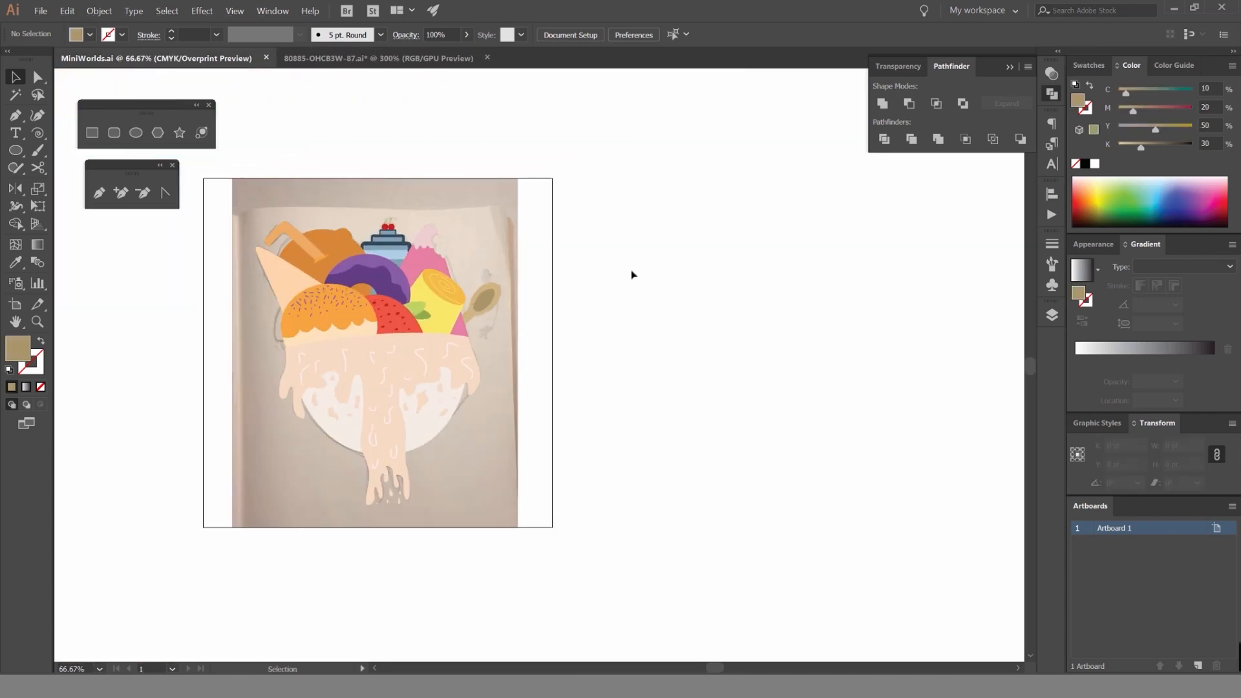
{"action": "key", "text": "ctrl+t"}
{"action": "left_click", "coordinate": [1052, 164]}
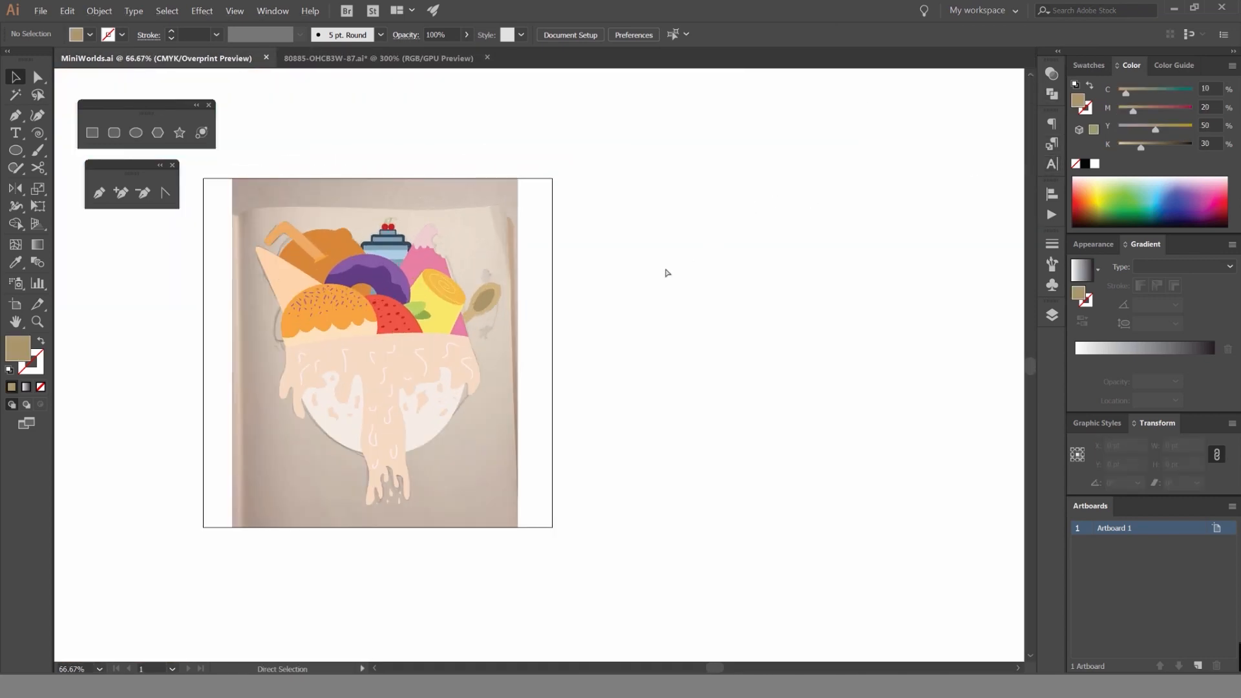
{"action": "key", "text": "ctrl+v"}
{"action": "left_click_drag", "start_coordinate": [590, 329], "coordinate": [675, 330]}
{"action": "scroll", "coordinate": [675, 330], "scroll_direction": "down", "scroll_amount": 3}
{"action": "scroll", "coordinate": [674, 331], "scroll_direction": "up", "scroll_amount": 3}
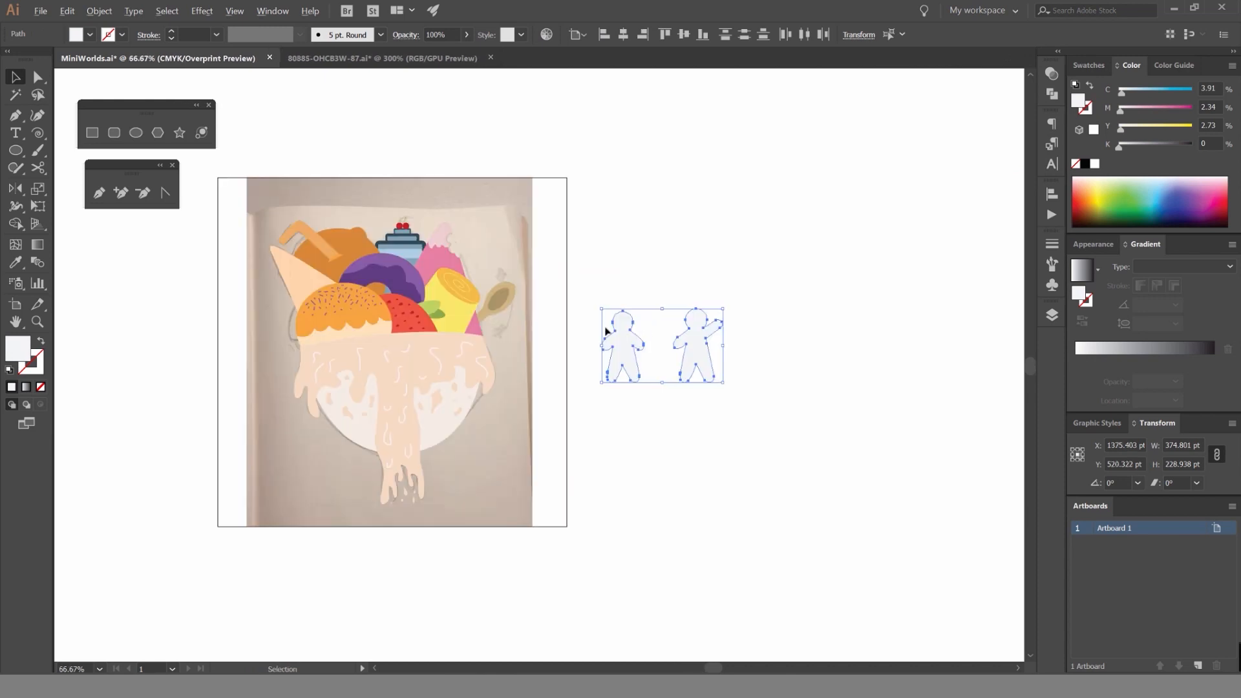
Switch off Overprint Preview and deselect the silhouettes.
{"action": "left_click", "coordinate": [235, 11]}
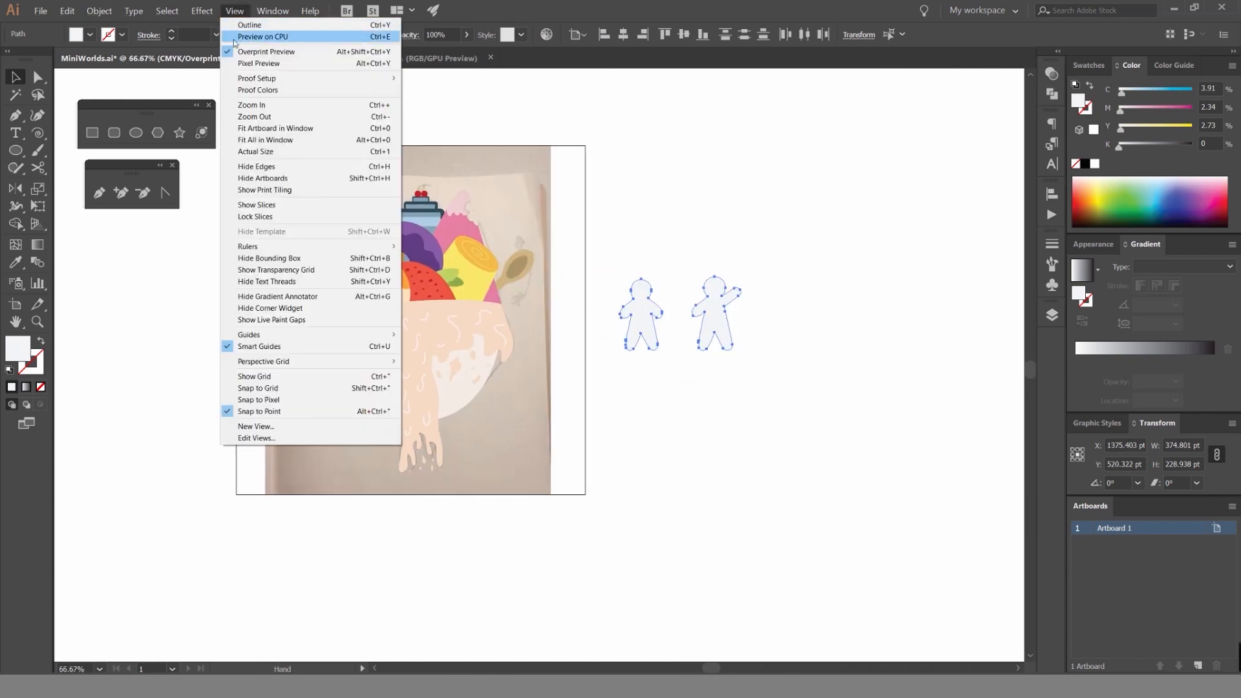
{"action": "left_click", "coordinate": [294, 183]}
{"action": "left_click", "coordinate": [201, 11]}
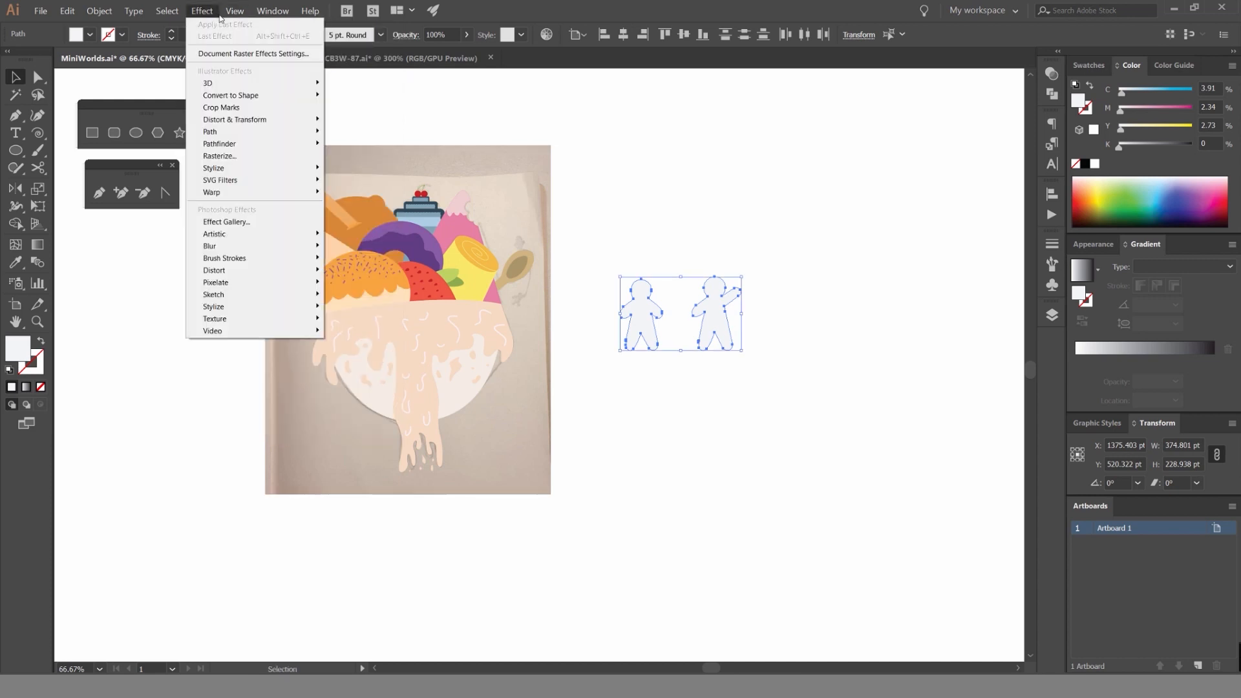
{"action": "left_click", "coordinate": [254, 181]}
{"action": "left_click", "coordinate": [243, 16]}
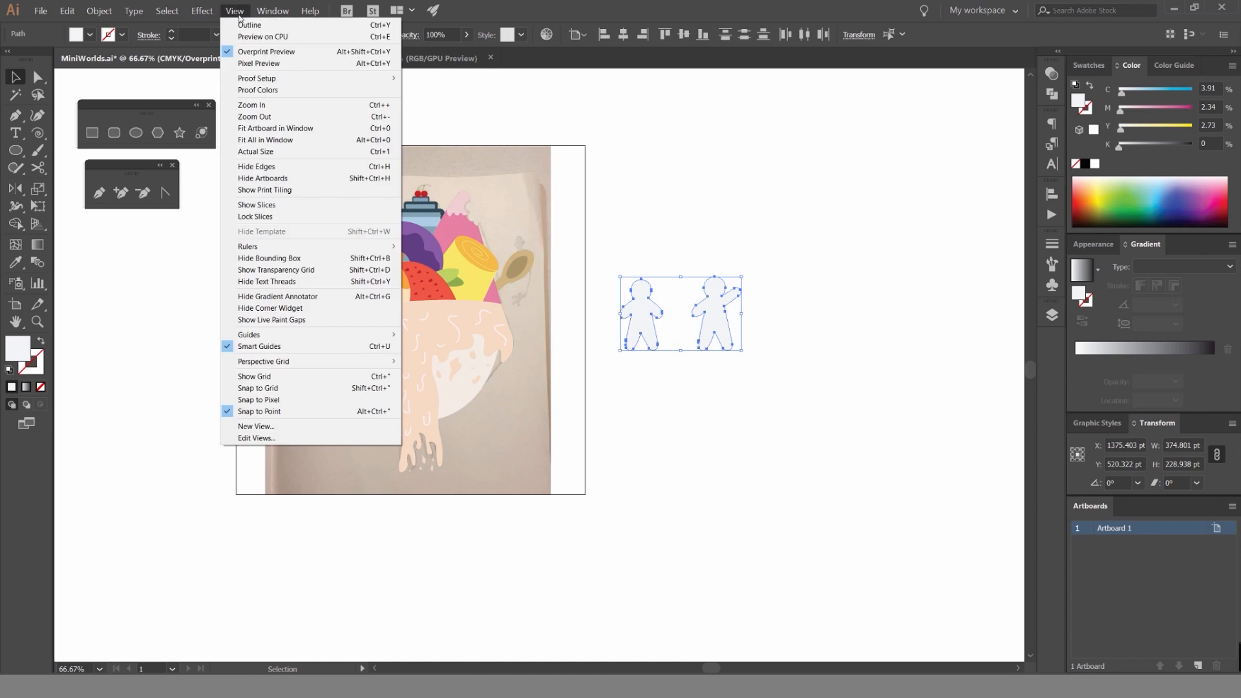
{"action": "left_click", "coordinate": [265, 51]}
{"action": "left_click", "coordinate": [665, 217]}
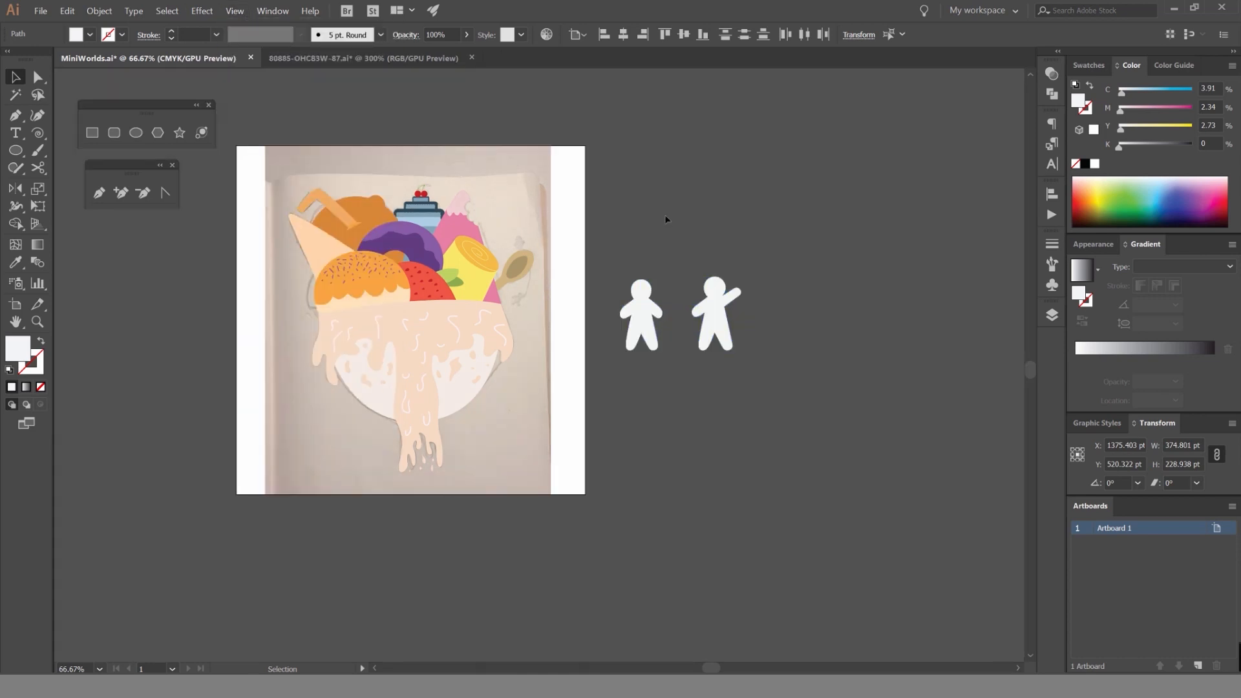
Compare the silhouettes in both open documents and examine the outline of the arms-down figure up close.
{"action": "scroll", "coordinate": [676, 265], "scroll_direction": "up", "scroll_amount": 3}
{"action": "key", "text": "ctrl+1"}
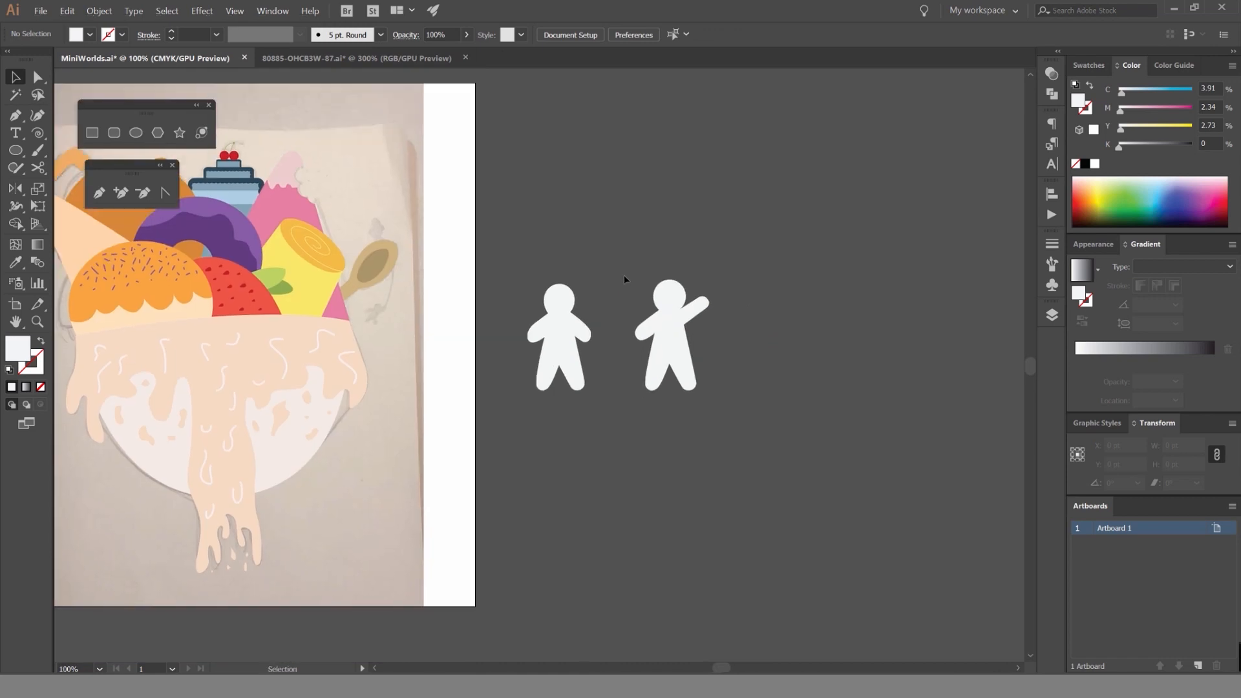
{"action": "left_click", "coordinate": [439, 60]}
{"action": "left_click", "coordinate": [216, 60]}
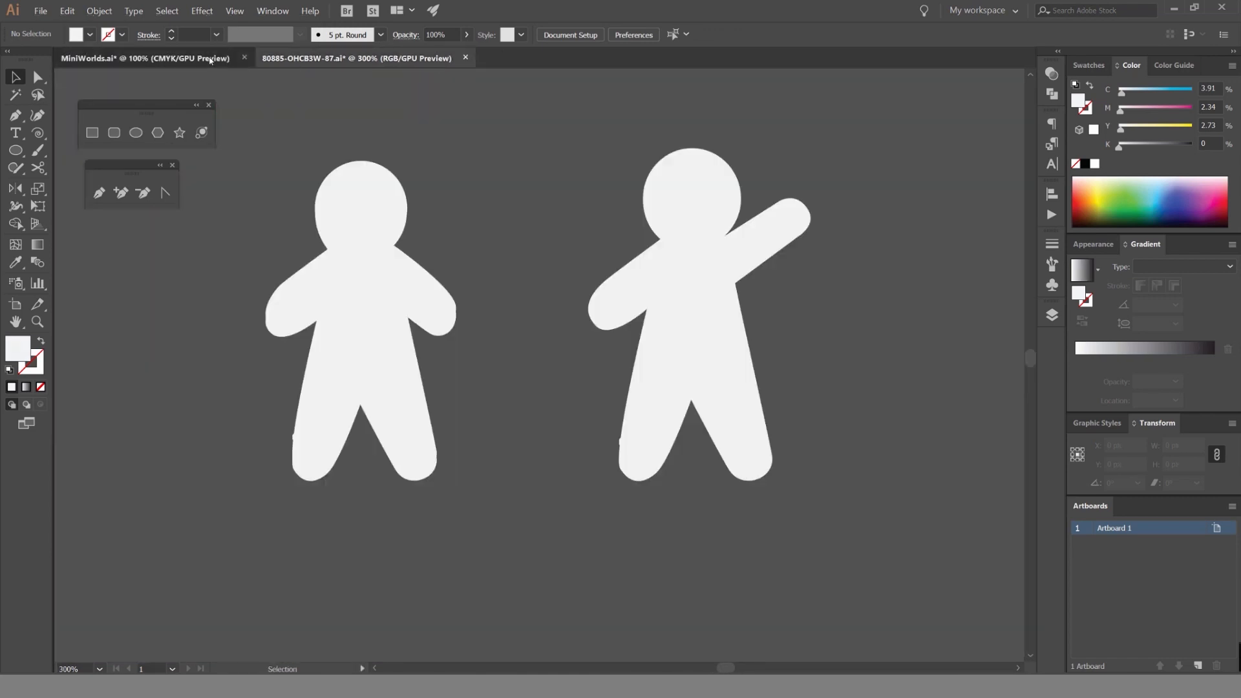
{"action": "scroll", "coordinate": [614, 327], "scroll_direction": "up", "scroll_amount": 2}
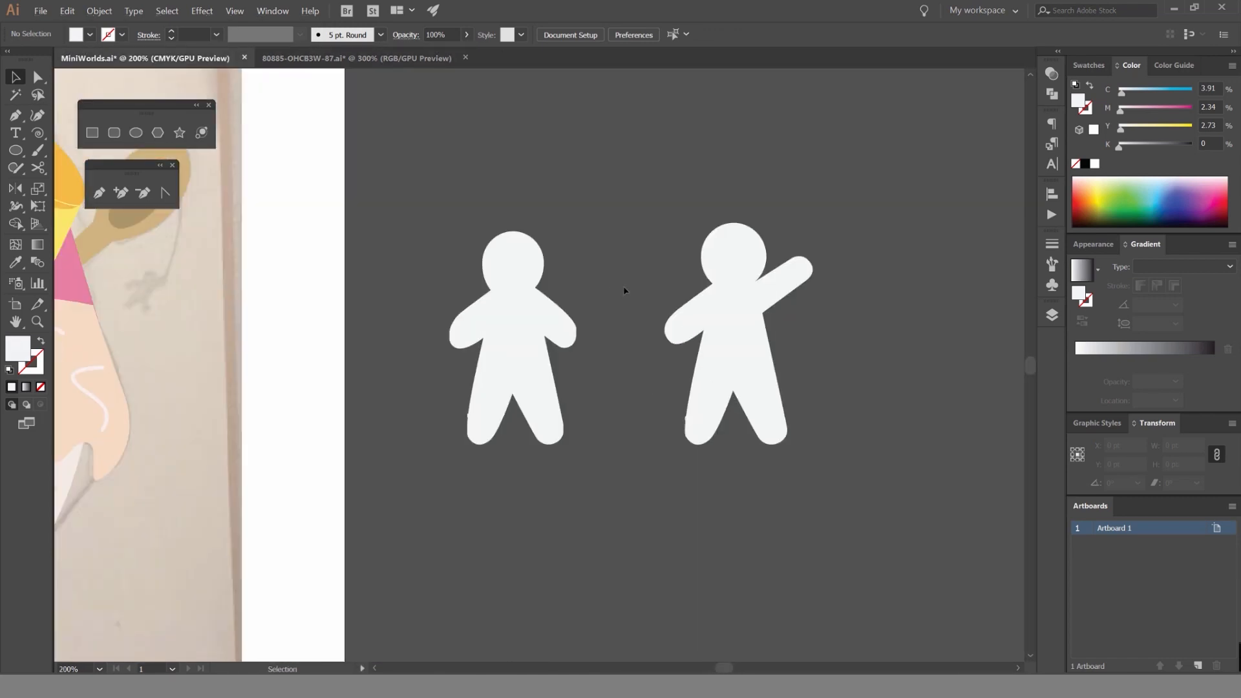
{"action": "left_click", "coordinate": [513, 278]}
{"action": "scroll", "coordinate": [576, 347], "scroll_direction": "up", "scroll_amount": 5}
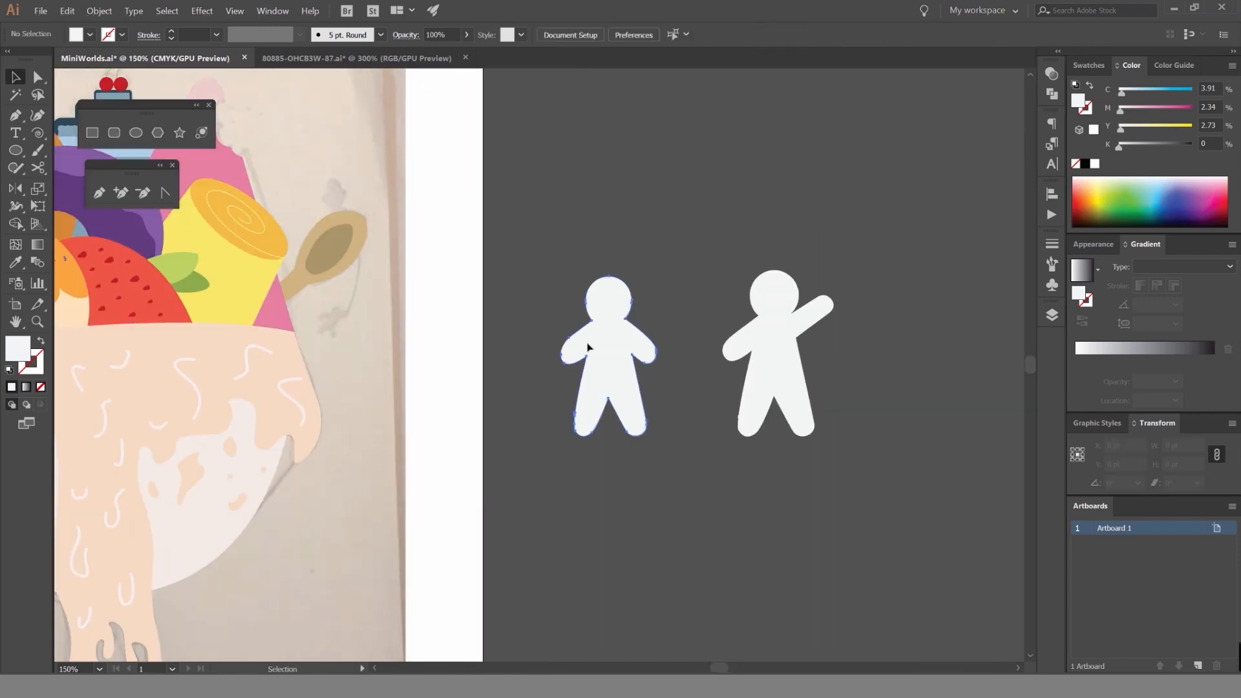
{"action": "left_click", "coordinate": [589, 347]}
{"action": "left_click", "coordinate": [759, 349]}
Scale both silhouettes down together to about 144 by 88 pt next to the spoon and fill them with black.
{"action": "scroll", "coordinate": [709, 441], "scroll_direction": "down", "scroll_amount": 2}
{"action": "left_click", "coordinate": [667, 404], "text": "shift"}
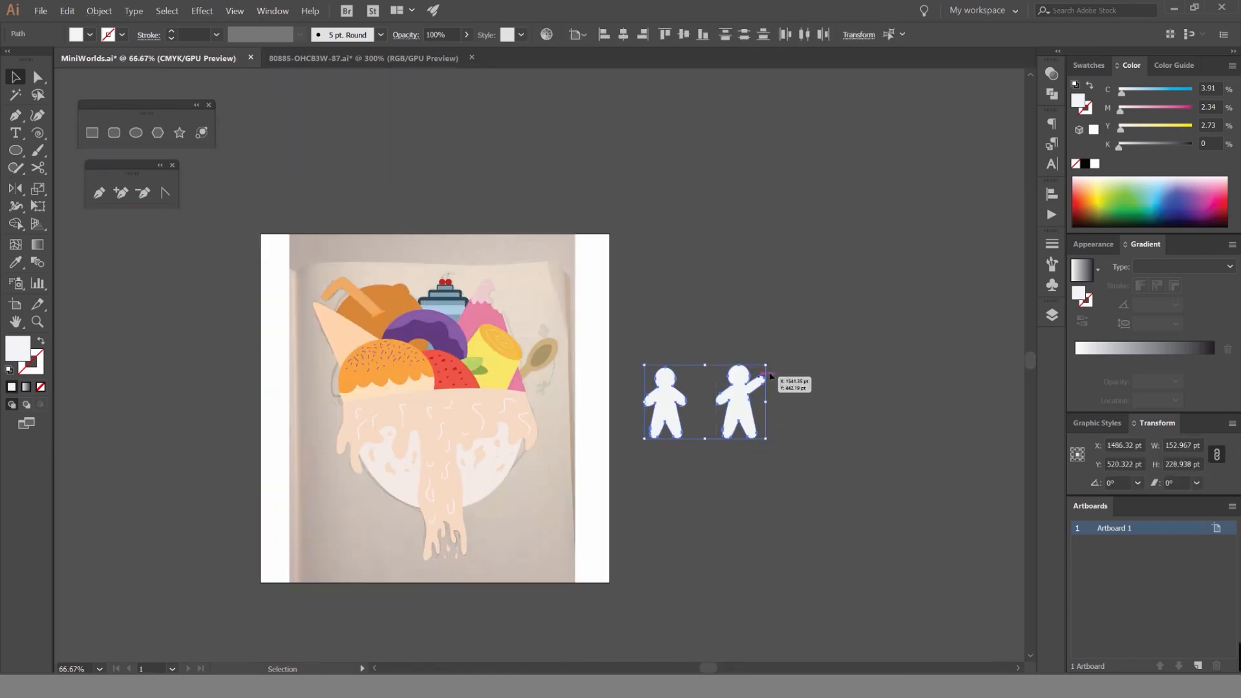
{"action": "left_click_drag", "start_coordinate": [766, 365], "coordinate": [1026, 213]}
{"action": "left_click", "coordinate": [1089, 66]}
{"action": "scroll", "coordinate": [776, 352], "scroll_direction": "up", "scroll_amount": 3}
{"action": "left_click_drag", "start_coordinate": [863, 353], "coordinate": [588, 149]}
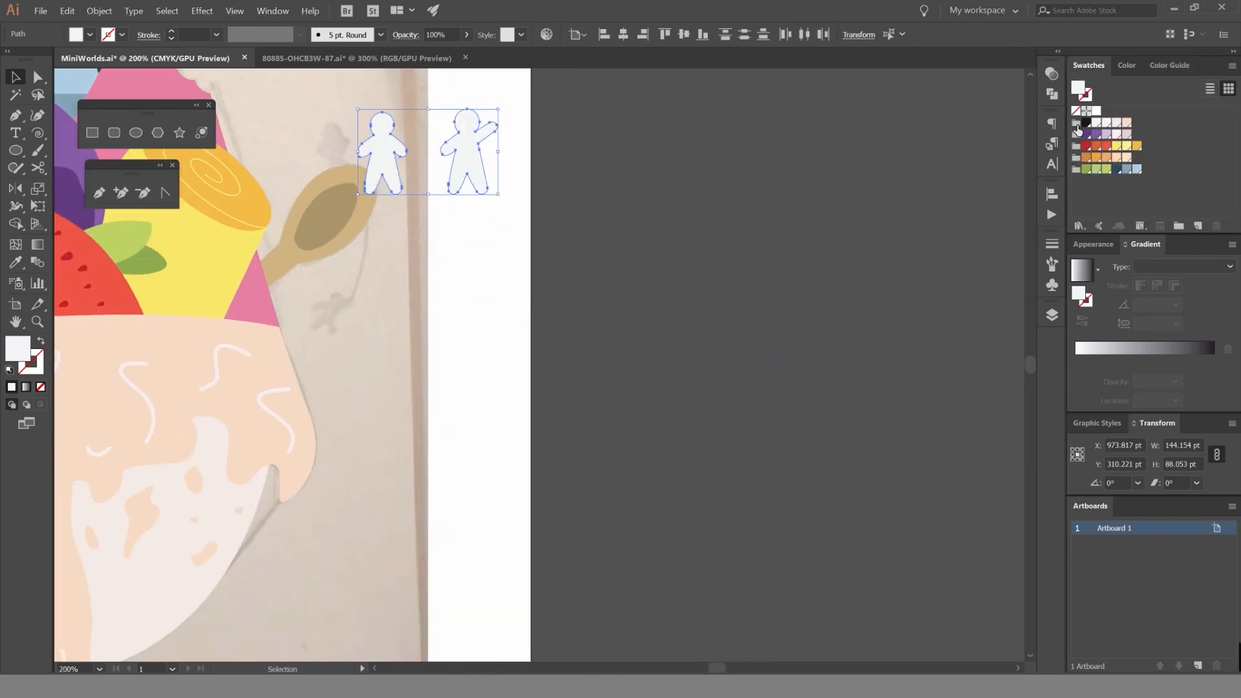
{"action": "left_click", "coordinate": [1086, 122]}
Shrink the arms-down silhouette to about 18.5 by 31 pt near the sketched figure above the spoon.
{"action": "left_click_drag", "start_coordinate": [630, 199], "coordinate": [957, 268]}
{"action": "scroll", "coordinate": [776, 196], "scroll_direction": "up", "scroll_amount": 2}
{"action": "left_click", "coordinate": [774, 198]}
{"action": "left_click_drag", "start_coordinate": [660, 220], "coordinate": [705, 122]}
{"action": "scroll", "coordinate": [574, 259], "scroll_direction": "up", "scroll_amount": 1}
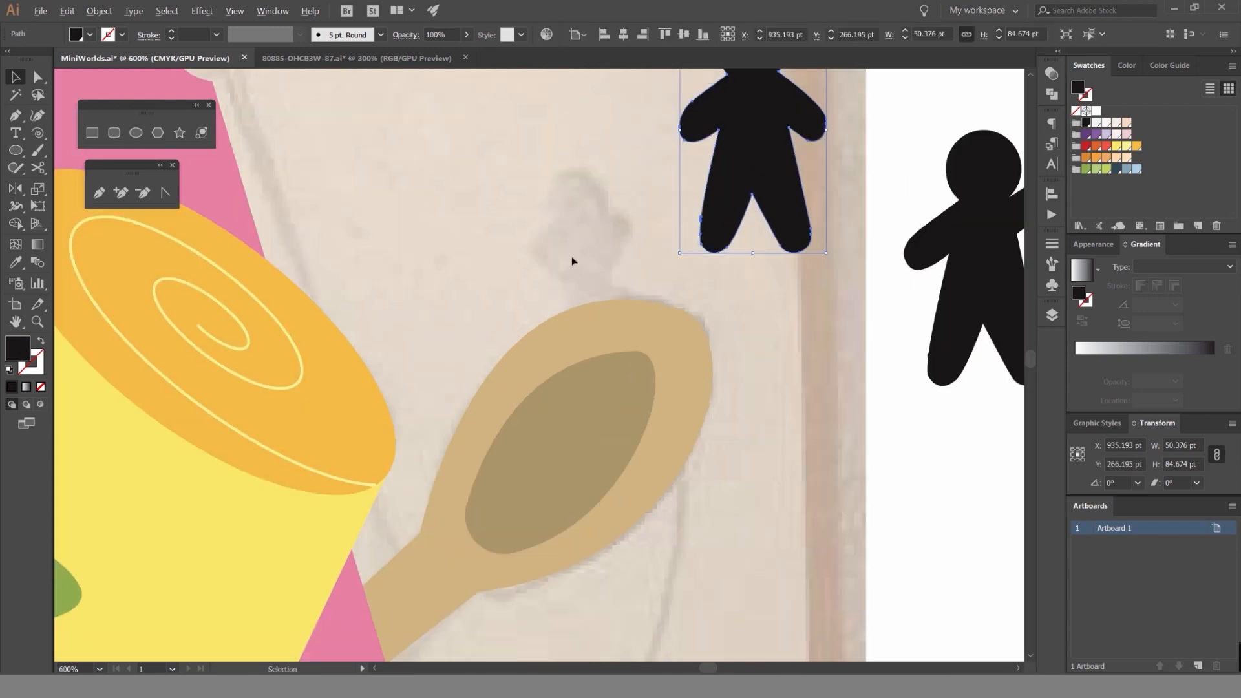
{"action": "scroll", "coordinate": [572, 261], "scroll_direction": "down", "scroll_amount": 1}
{"action": "left_click_drag", "start_coordinate": [774, 101], "coordinate": [624, 157]}
{"action": "scroll", "coordinate": [625, 209], "scroll_direction": "up", "scroll_amount": 5}
Draw a black bent forearm with the Pen tool, running from the silhouette's left arm back to its waist.
{"action": "left_click", "coordinate": [637, 235]}
{"action": "scroll", "coordinate": [432, 309], "scroll_direction": "up", "scroll_amount": 2}
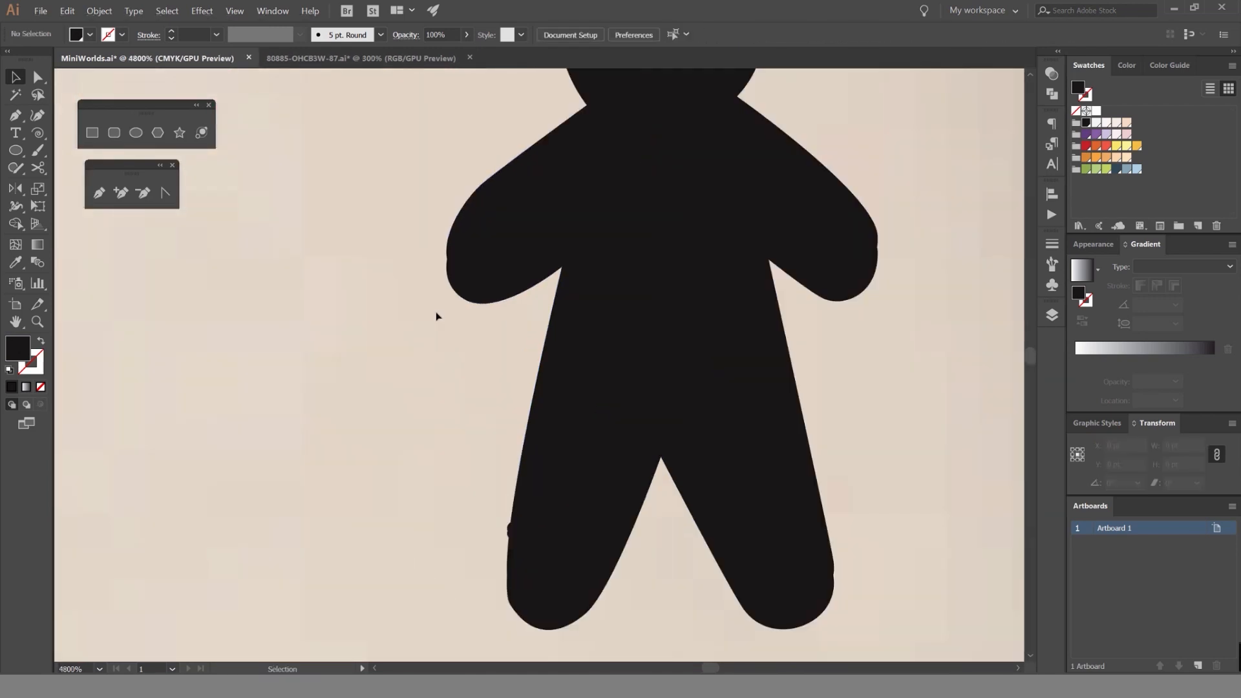
{"action": "key", "text": "p"}
{"action": "left_click", "coordinate": [457, 214]}
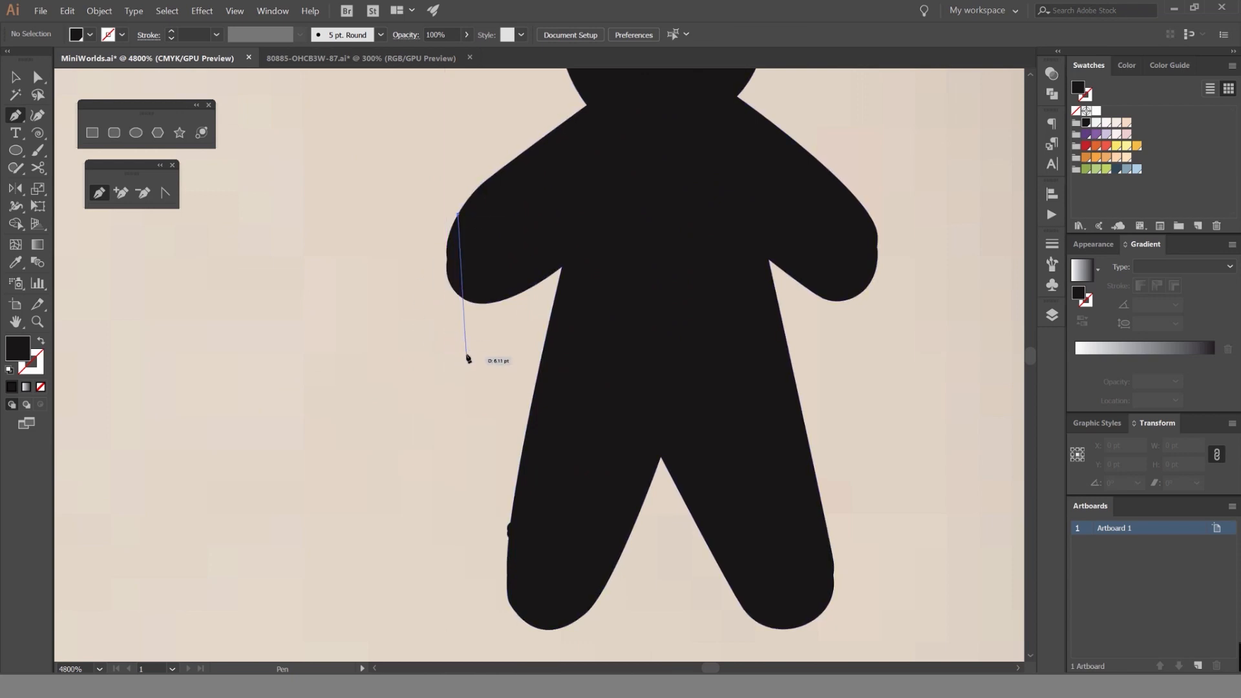
{"action": "left_click_drag", "start_coordinate": [466, 355], "coordinate": [525, 435]}
{"action": "key", "text": "ctrl+z"}
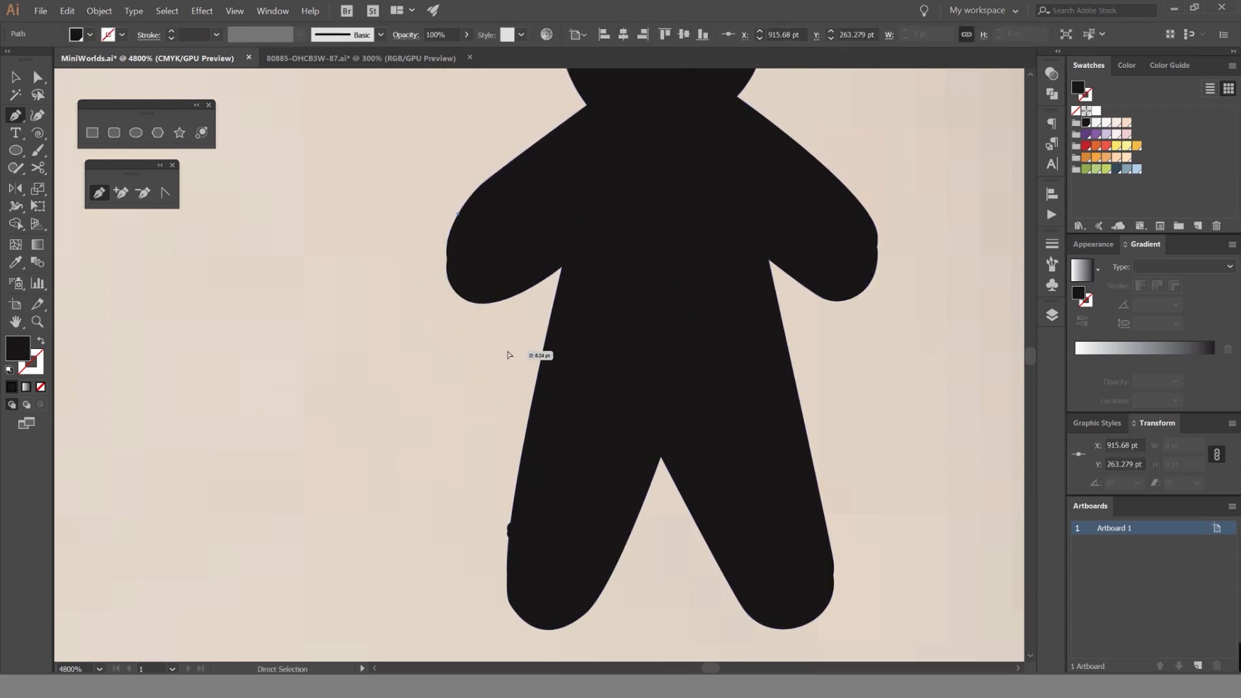
{"action": "left_click_drag", "start_coordinate": [501, 358], "coordinate": [597, 412]}
{"action": "left_click", "coordinate": [588, 394]}
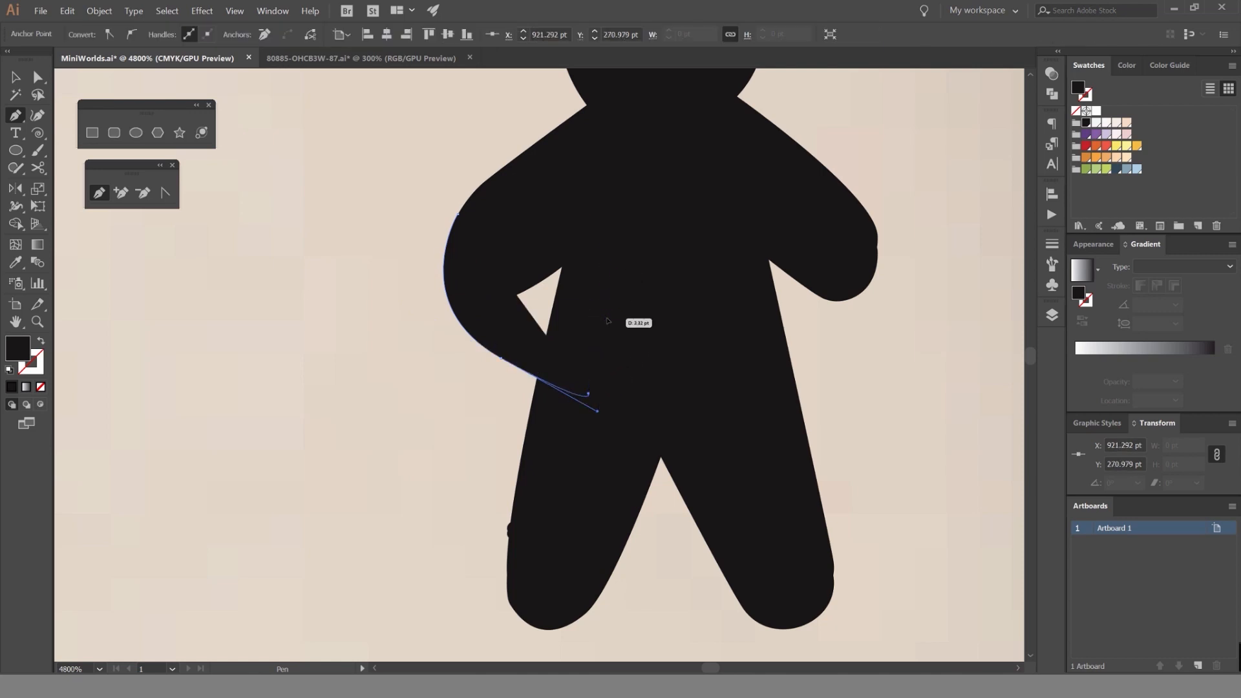
{"action": "left_click", "coordinate": [607, 319]}
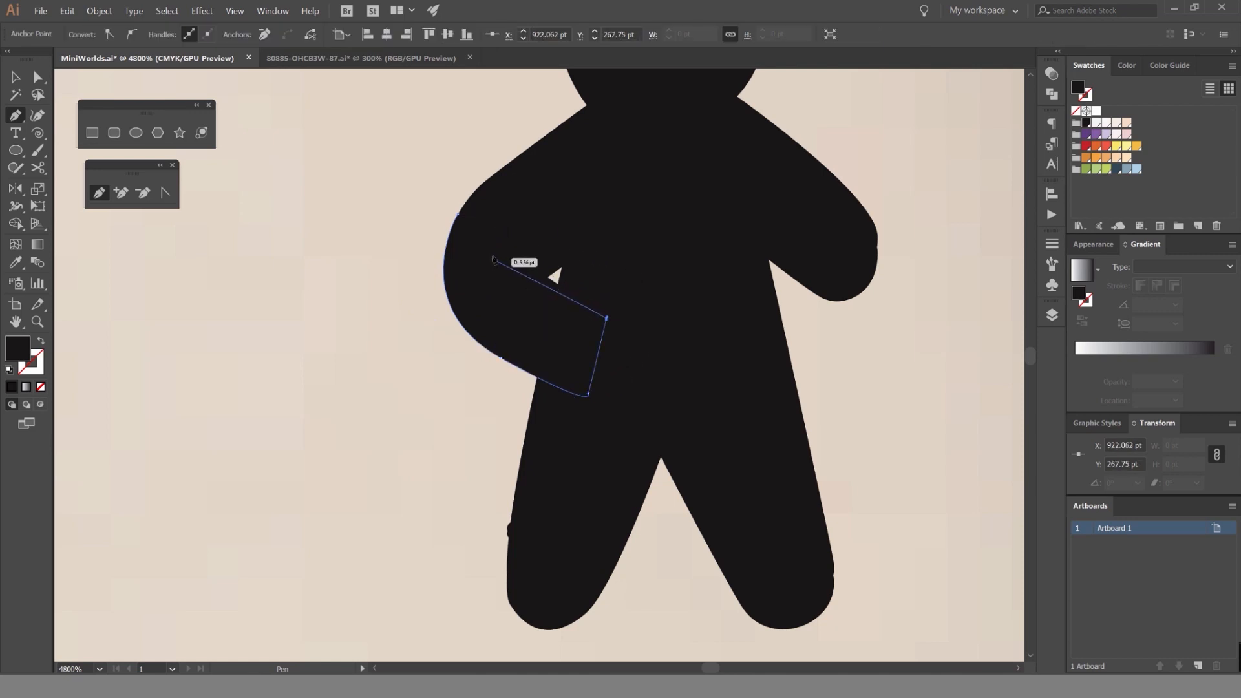
{"action": "left_click", "coordinate": [457, 213]}
{"action": "key", "text": "v"}
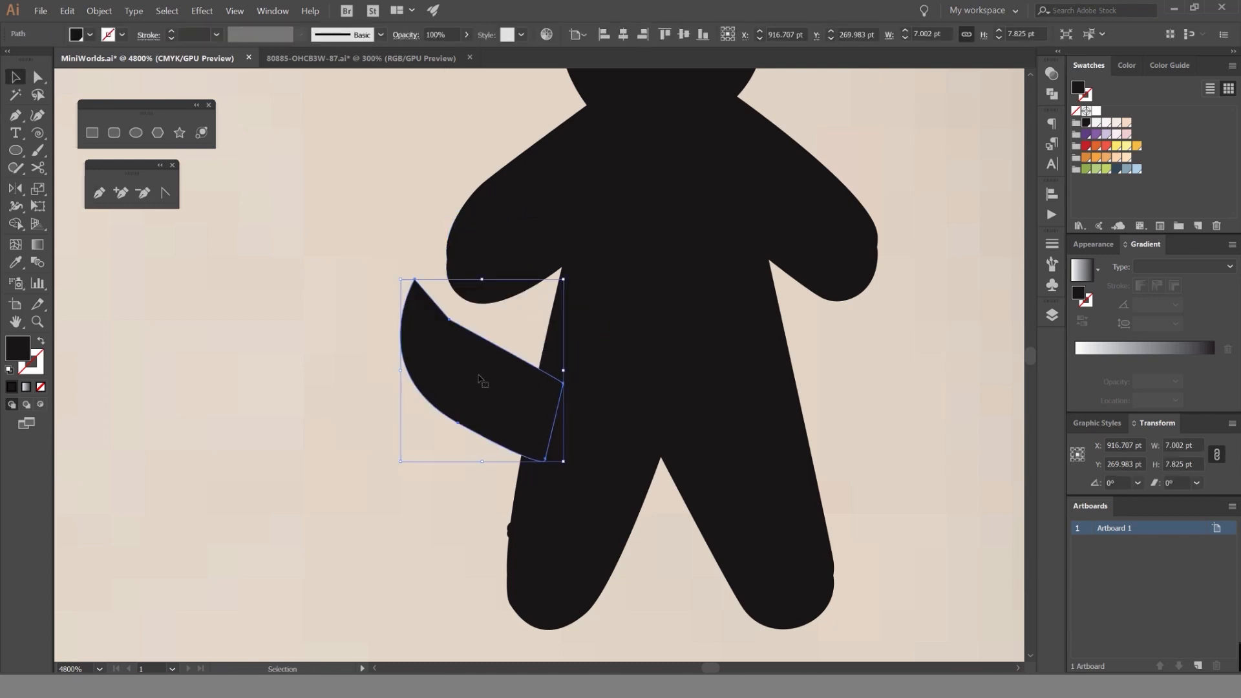
Move the inner anchor point of the forearm shape down to open a gap between the bent arm and the body.
{"action": "left_click", "coordinate": [361, 224]}
{"action": "scroll", "coordinate": [386, 246], "scroll_direction": "down", "scroll_amount": 4}
{"action": "scroll", "coordinate": [428, 247], "scroll_direction": "up", "scroll_amount": 3}
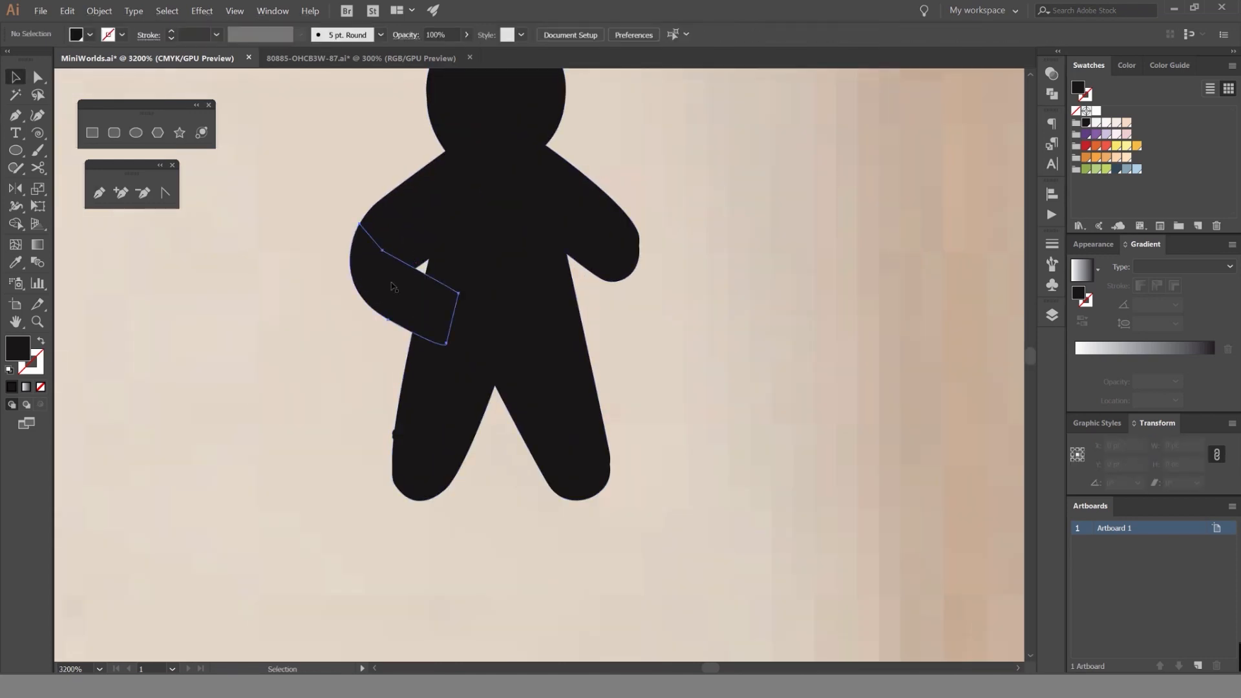
{"action": "left_click", "coordinate": [393, 294]}
{"action": "scroll", "coordinate": [285, 261], "scroll_direction": "up", "scroll_amount": 2}
{"action": "left_click", "coordinate": [285, 261]}
{"action": "scroll", "coordinate": [335, 317], "scroll_direction": "up", "scroll_amount": 1}
{"action": "key", "text": "a"}
{"action": "left_click", "coordinate": [504, 295]}
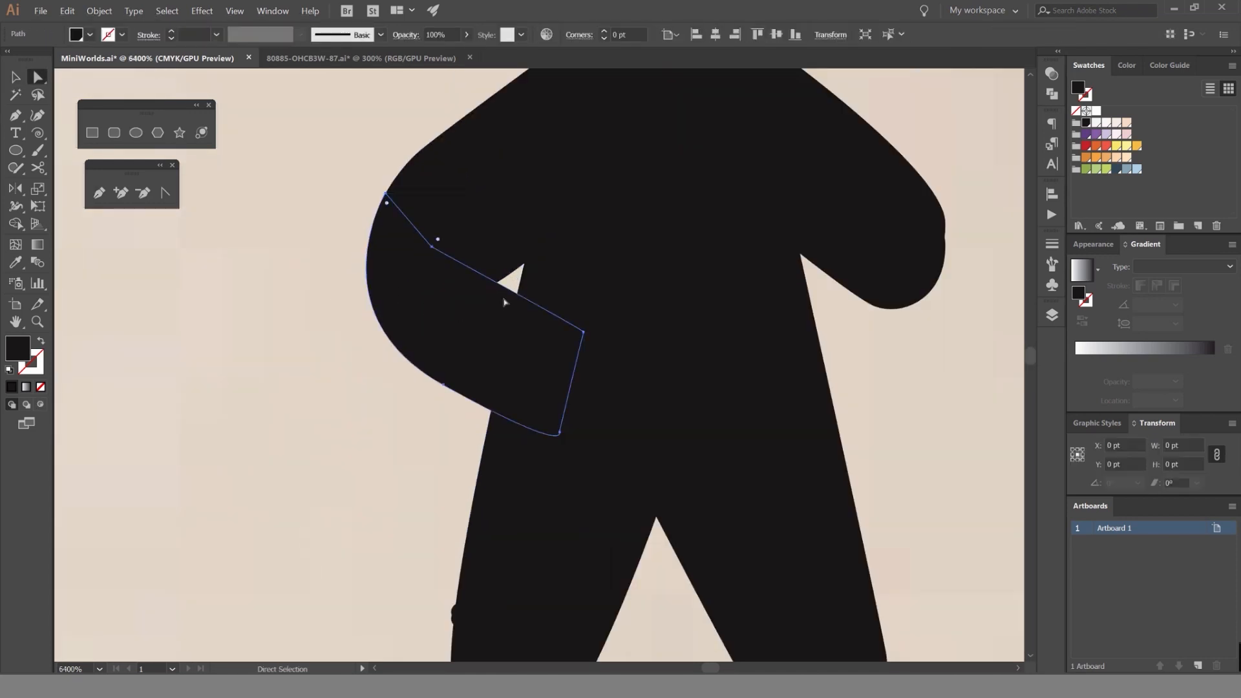
{"action": "left_click_drag", "start_coordinate": [433, 249], "coordinate": [461, 296]}
{"action": "left_click_drag", "start_coordinate": [377, 271], "coordinate": [347, 269]}
{"action": "key", "text": "ctrl+z"}
{"action": "left_click", "coordinate": [252, 288]}
{"action": "scroll", "coordinate": [251, 289], "scroll_direction": "down", "scroll_amount": 3}
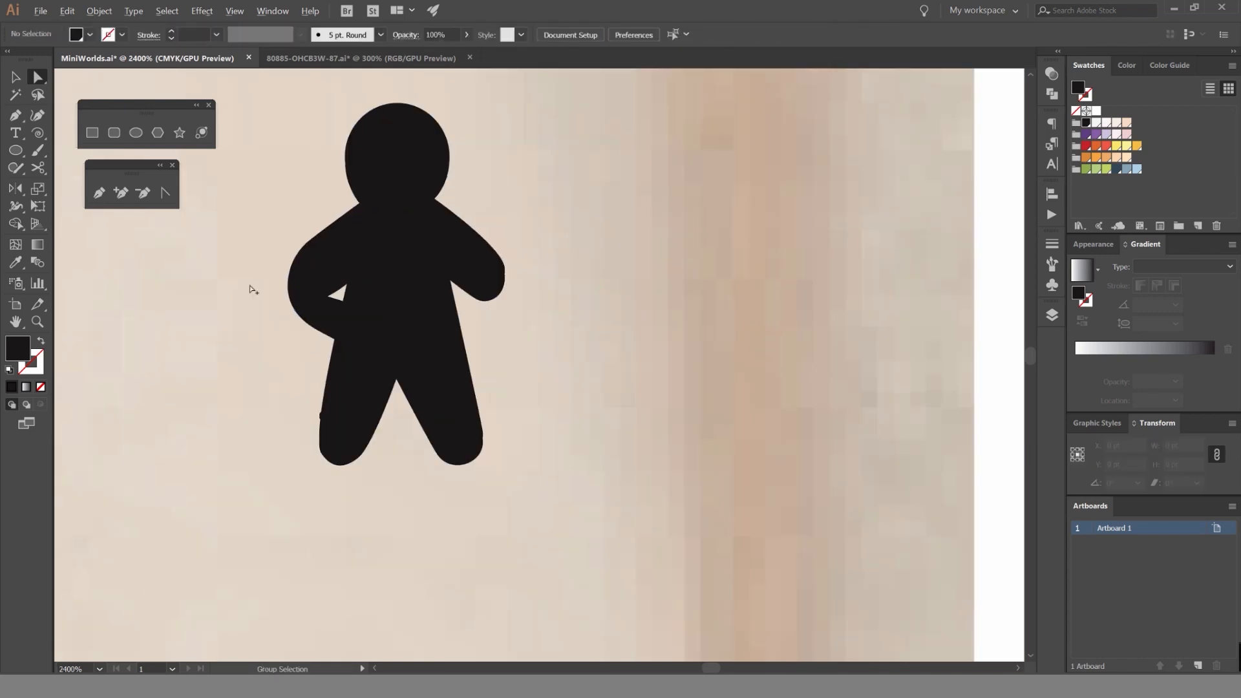
Adjust the curve handle beneath the silhouette's left arm and fine-tune the forearm's inner corner to shape the elbow gap.
{"action": "scroll", "coordinate": [288, 278], "scroll_direction": "up", "scroll_amount": 3}
{"action": "left_click", "coordinate": [440, 339]}
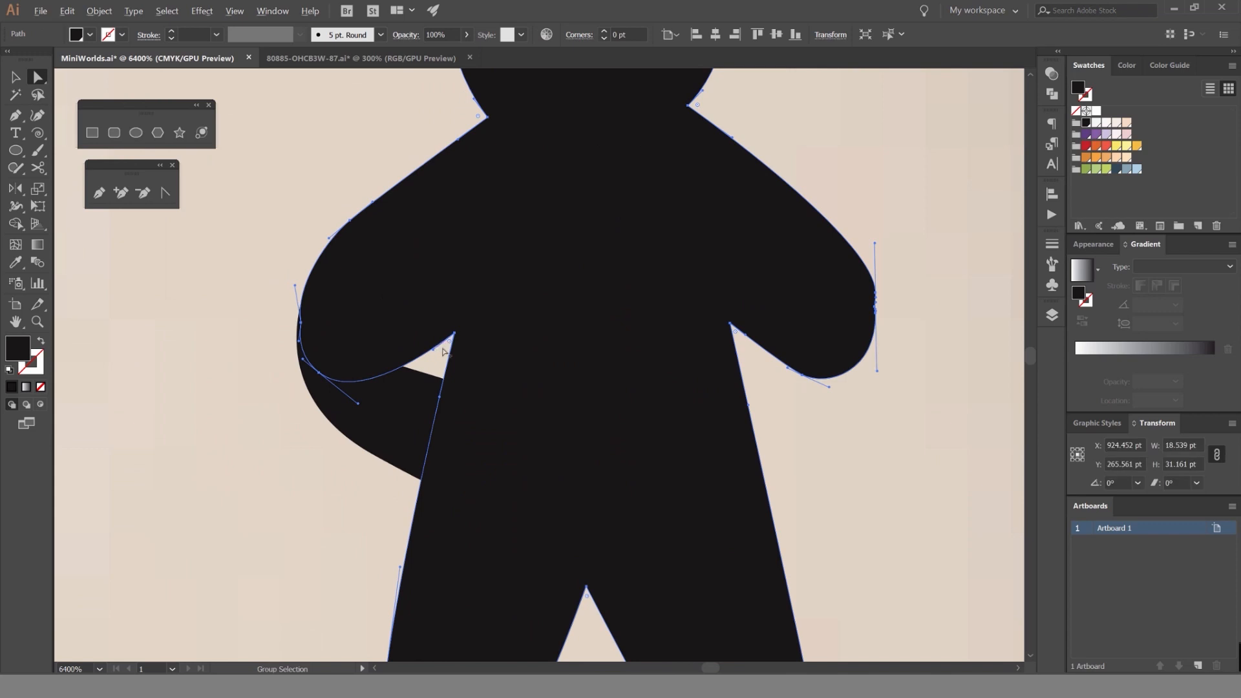
{"action": "scroll", "coordinate": [443, 348], "scroll_direction": "up", "scroll_amount": 1}
{"action": "left_click_drag", "start_coordinate": [475, 354], "coordinate": [487, 319]}
{"action": "key", "text": "ctrl+z"}
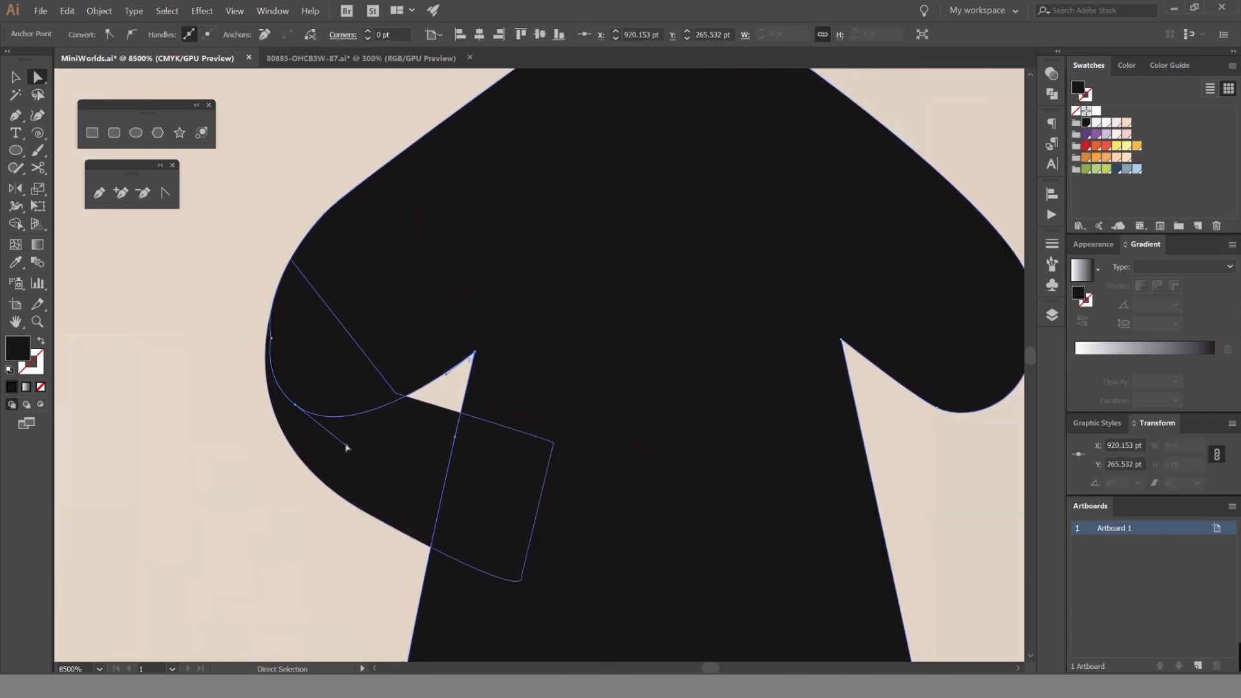
{"action": "left_click_drag", "start_coordinate": [347, 446], "coordinate": [400, 410]}
{"action": "left_click", "coordinate": [221, 267]}
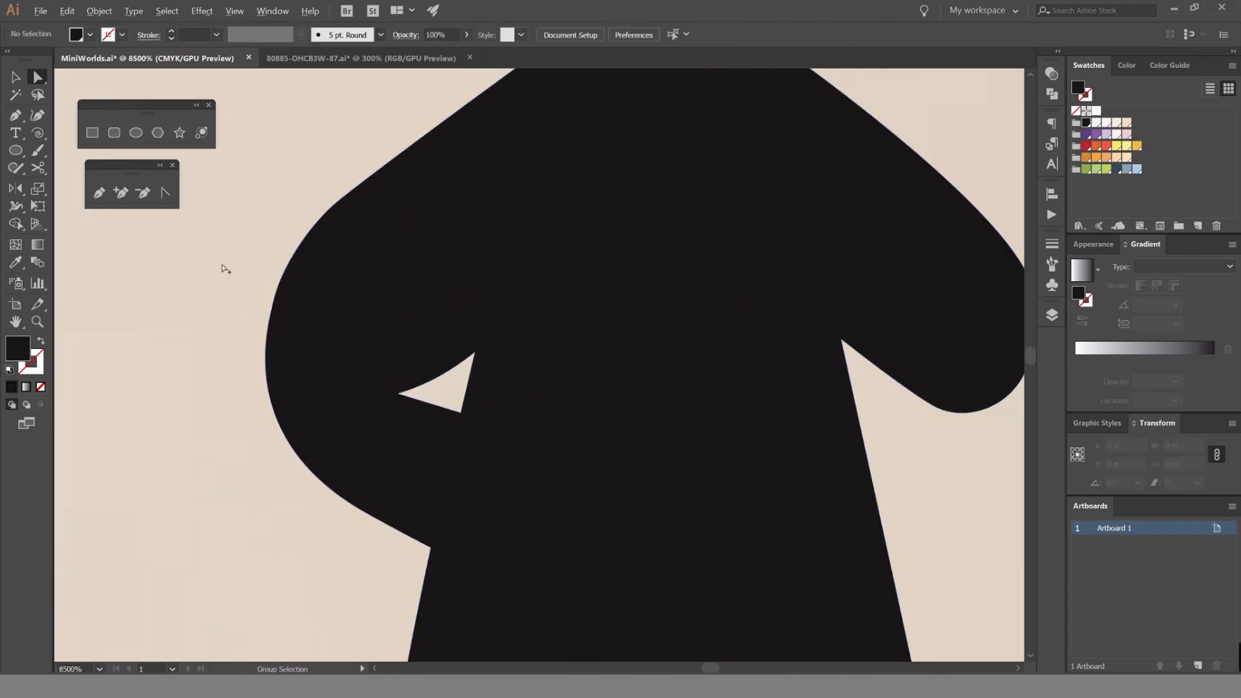
{"action": "scroll", "coordinate": [224, 269], "scroll_direction": "down", "scroll_amount": 3}
{"action": "scroll", "coordinate": [225, 269], "scroll_direction": "down", "scroll_amount": 1}
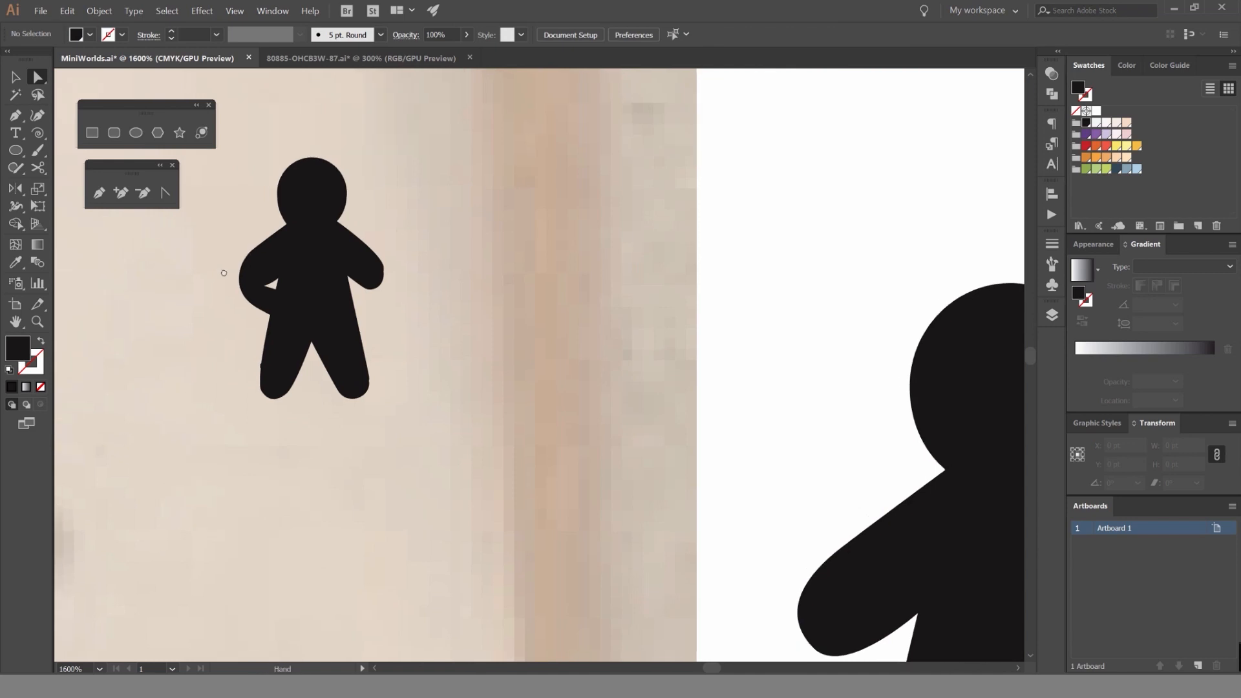
{"action": "scroll", "coordinate": [222, 269], "scroll_direction": "up", "scroll_amount": 2}
{"action": "left_click", "coordinate": [411, 282]}
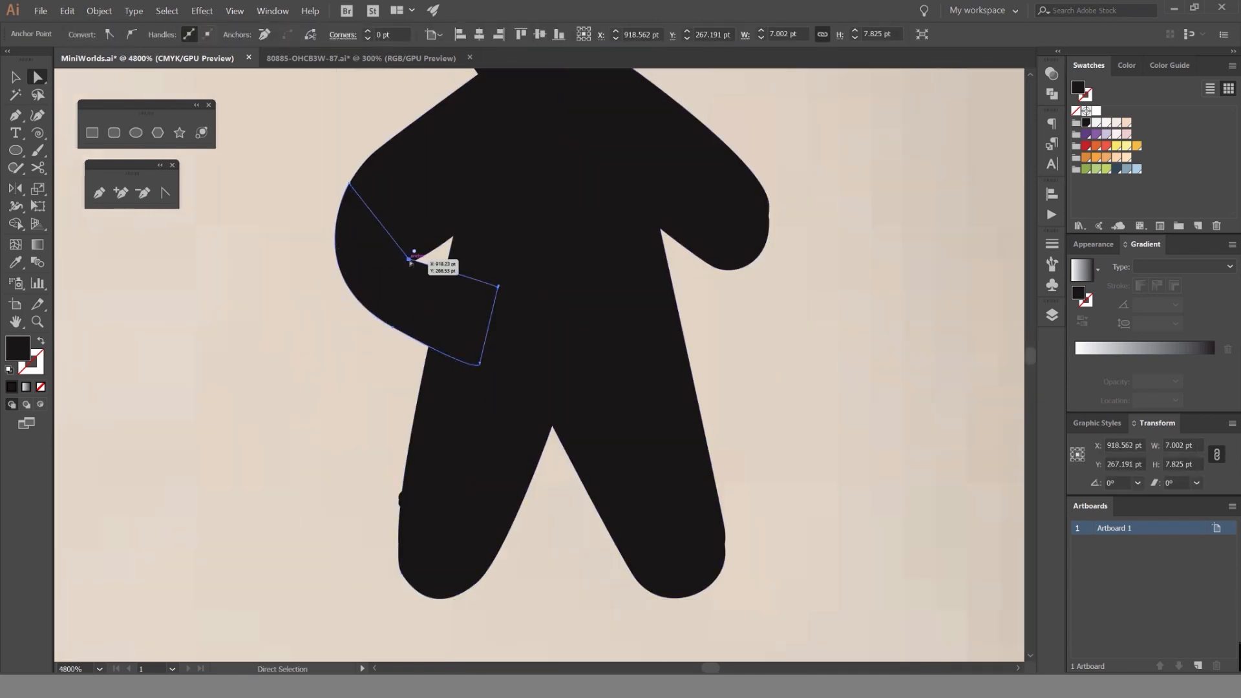
Duplicate the forearm shape, flip the copy horizontally and fit it to the silhouette's right arm.
{"action": "key", "text": "v"}
{"action": "left_click_drag", "start_coordinate": [393, 313], "coordinate": [528, 313]}
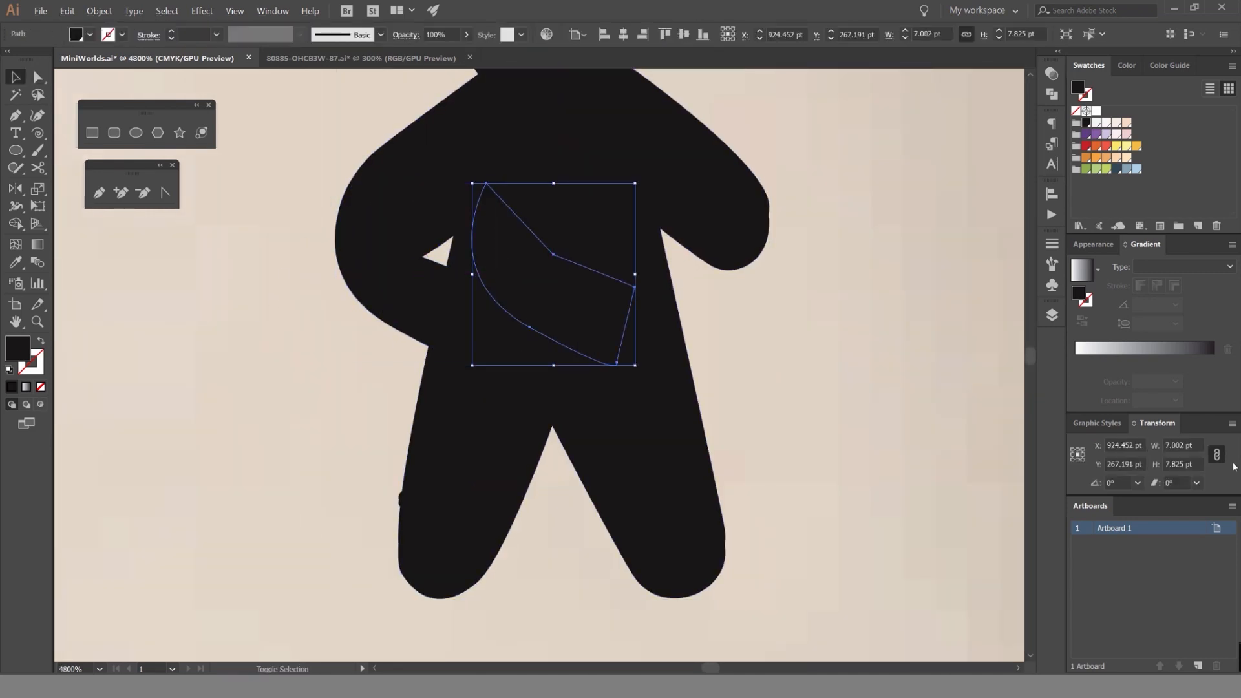
{"action": "left_click", "coordinate": [1231, 423]}
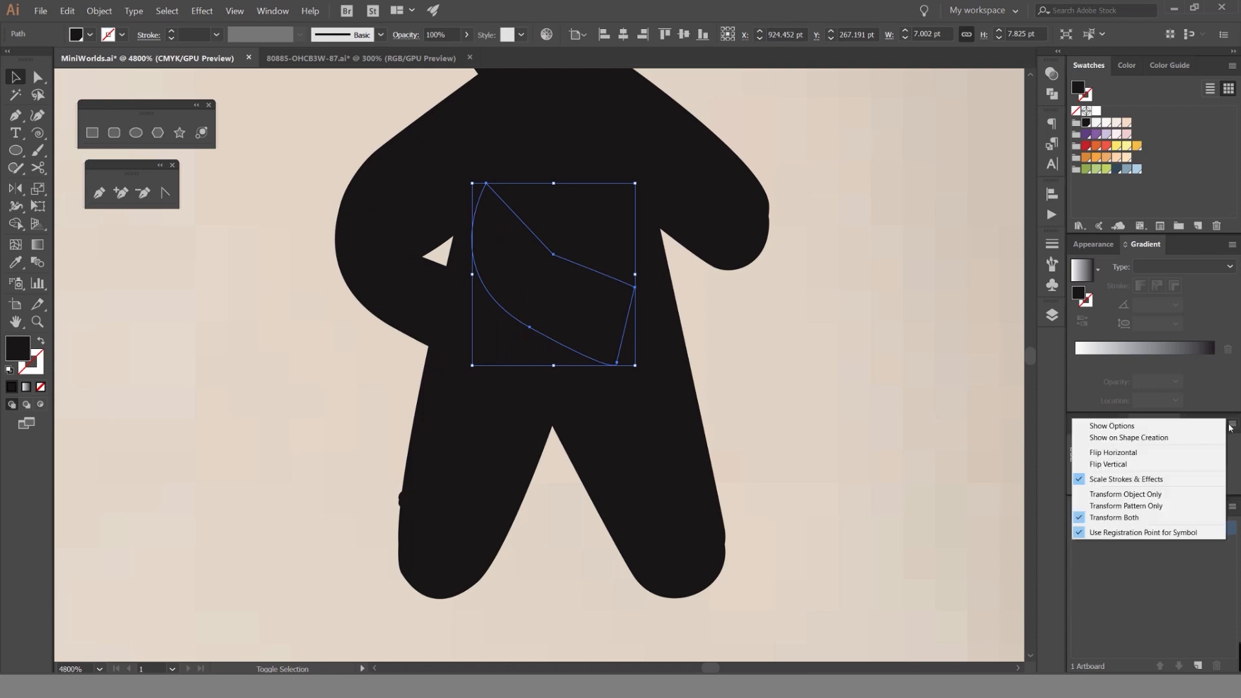
{"action": "left_click", "coordinate": [1145, 455]}
{"action": "left_click", "coordinate": [825, 269]}
{"action": "left_click_drag", "start_coordinate": [599, 266], "coordinate": [740, 262]}
{"action": "left_click", "coordinate": [838, 225]}
{"action": "scroll", "coordinate": [839, 228], "scroll_direction": "down", "scroll_amount": 4}
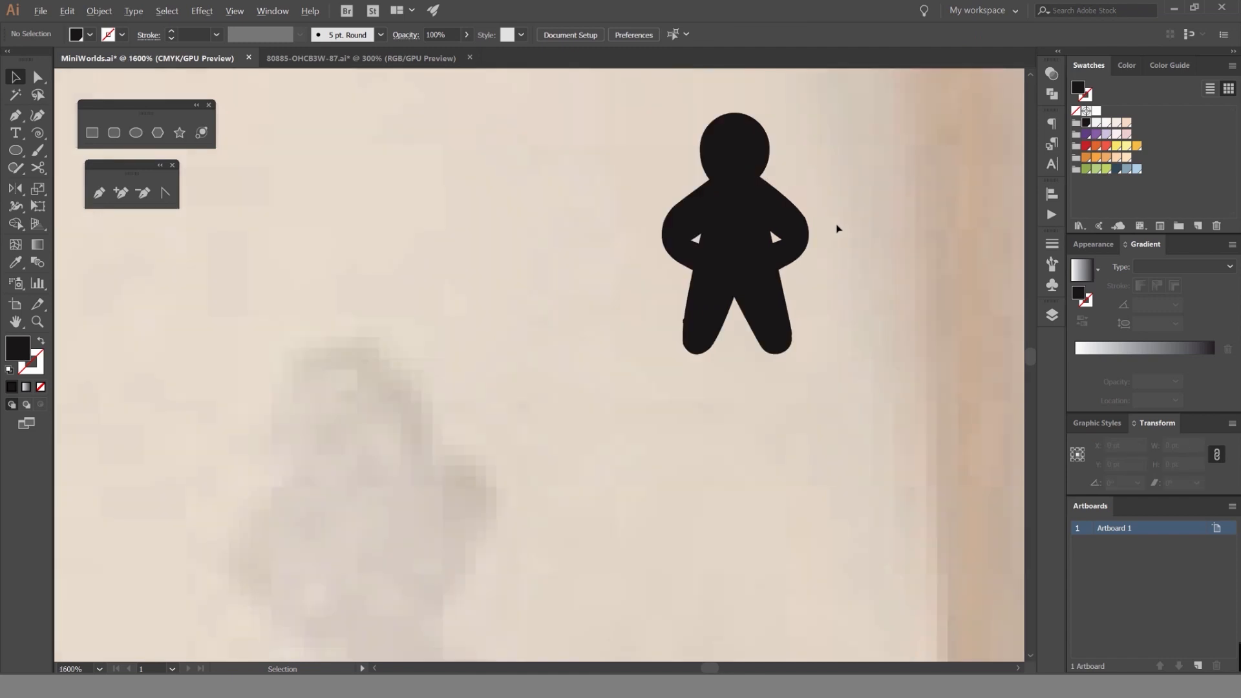
Select the silhouette with both forearms and unite them into one hands-on-hips shape.
{"action": "left_click_drag", "start_coordinate": [833, 222], "coordinate": [719, 263]}
{"action": "scroll", "coordinate": [720, 263], "scroll_direction": "down", "scroll_amount": 3}
{"action": "left_click", "coordinate": [672, 268]}
{"action": "scroll", "coordinate": [698, 268], "scroll_direction": "up", "scroll_amount": 4}
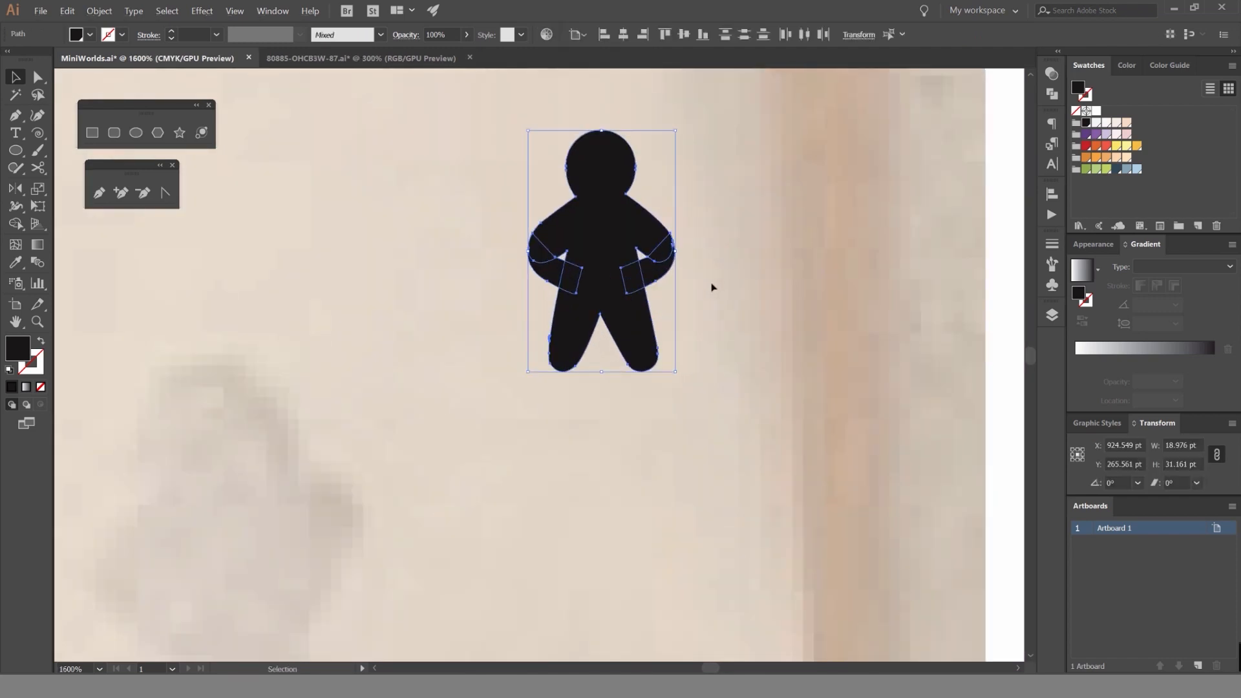
{"action": "left_click", "coordinate": [1052, 94]}
{"action": "left_click", "coordinate": [883, 105]}
{"action": "left_click", "coordinate": [778, 164]}
Enlarge the hands-on-hips figure to about 28.6 by 47.8 pt, rotated 7.35°, standing on the spoon's tip.
{"action": "scroll", "coordinate": [711, 205], "scroll_direction": "down", "scroll_amount": 3}
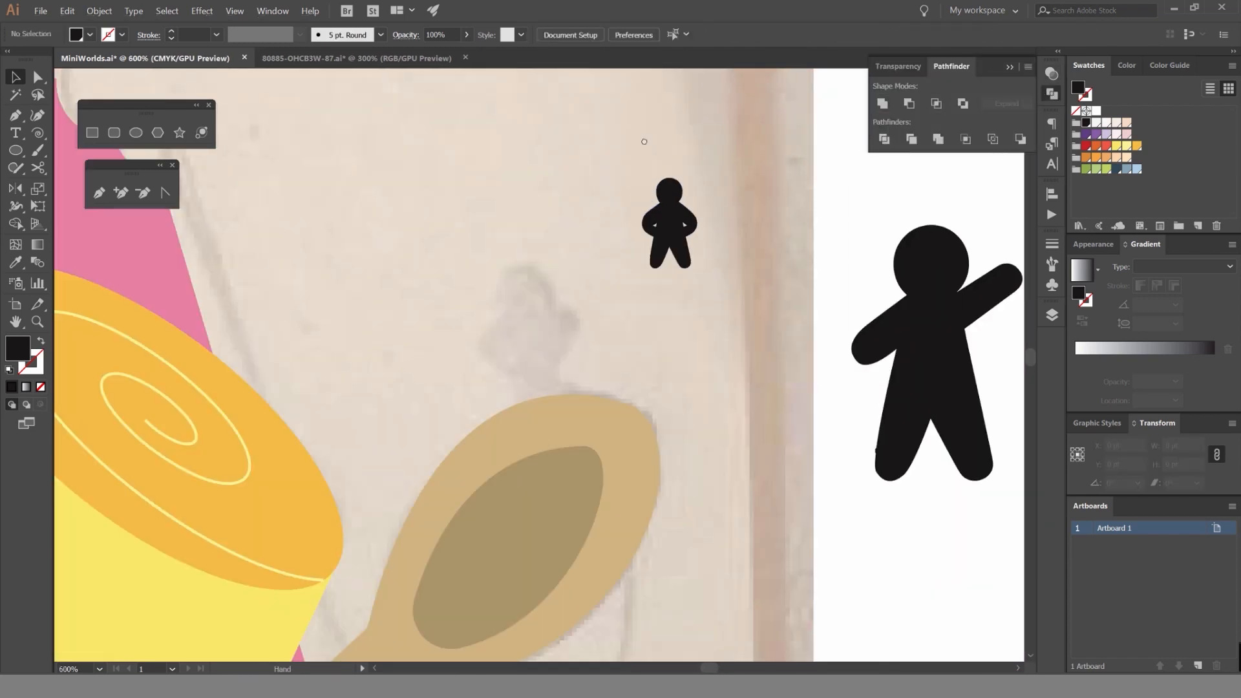
{"action": "left_click_drag", "start_coordinate": [711, 204], "coordinate": [546, 126]}
{"action": "left_click_drag", "start_coordinate": [491, 165], "coordinate": [355, 301]}
{"action": "left_click_drag", "start_coordinate": [397, 233], "coordinate": [409, 204]}
{"action": "left_click_drag", "start_coordinate": [380, 240], "coordinate": [375, 236]}
Nudge the hands-on-hips figure up slightly and send it behind the spoon so its feet tuck under the edge.
{"action": "left_click", "coordinate": [481, 187]}
{"action": "scroll", "coordinate": [492, 188], "scroll_direction": "down", "scroll_amount": 4}
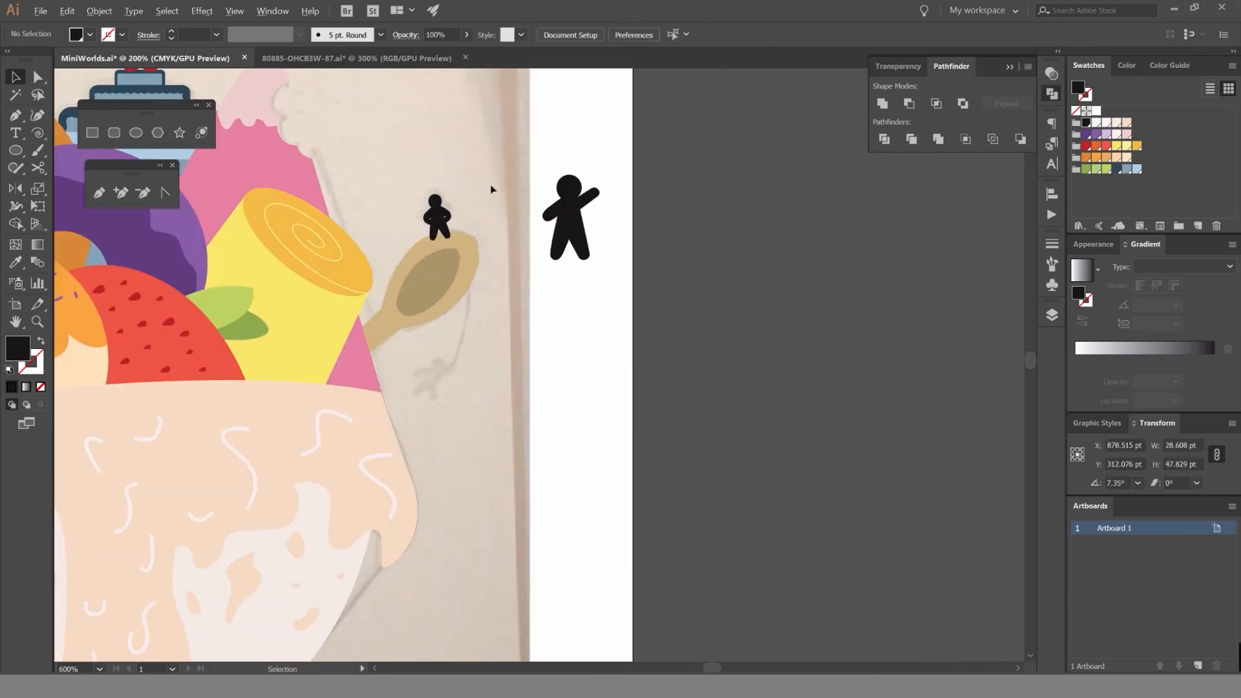
{"action": "scroll", "coordinate": [480, 195], "scroll_direction": "up", "scroll_amount": 4}
{"action": "left_click", "coordinate": [461, 207]}
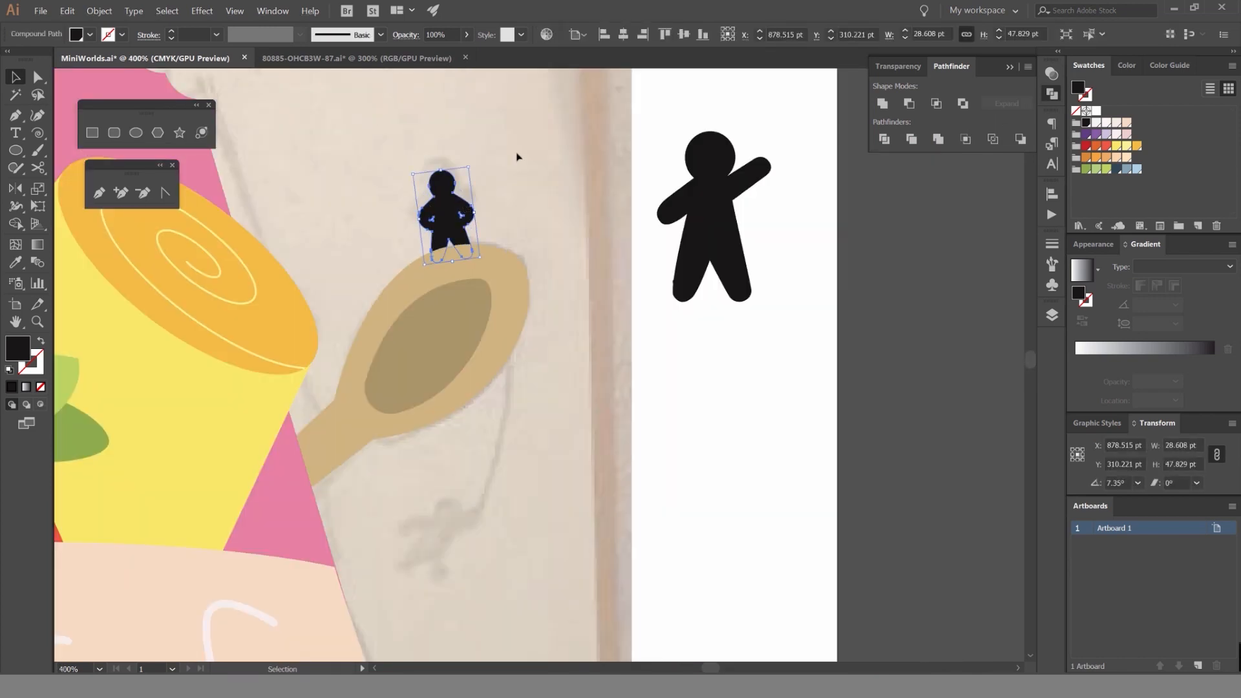
Move the waving figure from beside the artwork to below the spoon and shrink it to about 17.7 by 26.6 pt.
{"action": "left_click", "coordinate": [517, 156]}
{"action": "scroll", "coordinate": [518, 157], "scroll_direction": "down", "scroll_amount": 4}
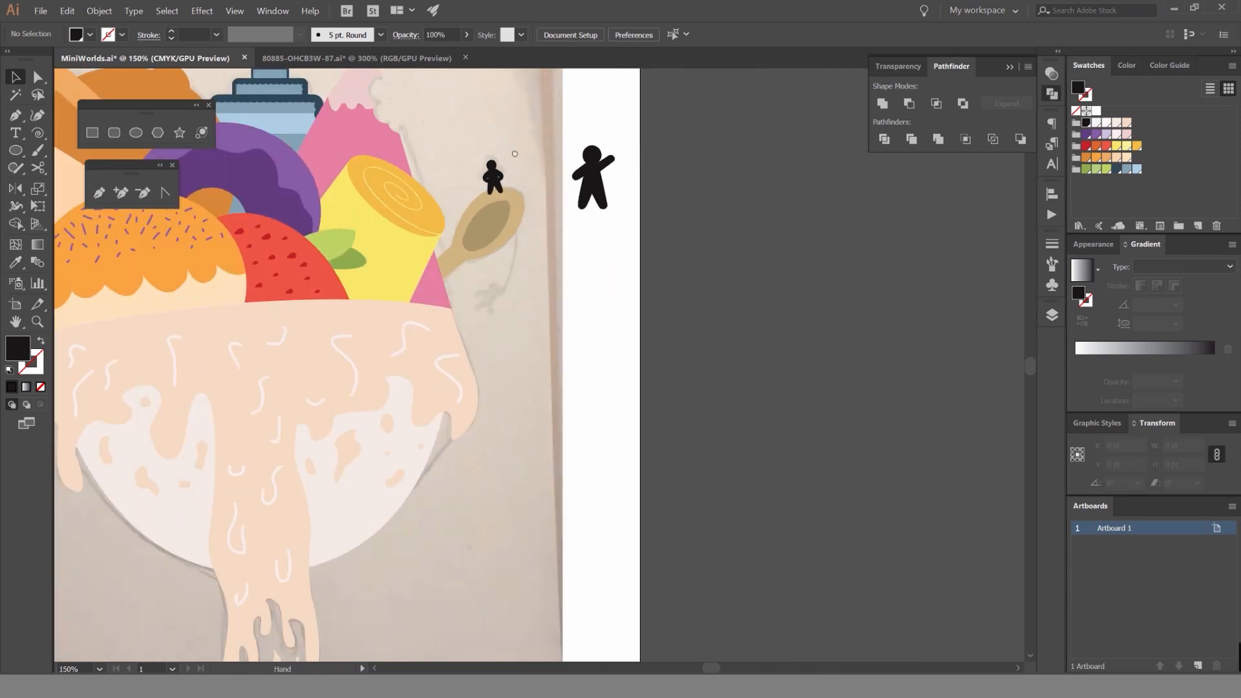
{"action": "scroll", "coordinate": [517, 159], "scroll_direction": "up", "scroll_amount": 3}
{"action": "left_click_drag", "start_coordinate": [695, 155], "coordinate": [507, 369]}
{"action": "left_click_drag", "start_coordinate": [551, 300], "coordinate": [455, 428]}
{"action": "left_click", "coordinate": [580, 292]}
{"action": "scroll", "coordinate": [502, 379], "scroll_direction": "up", "scroll_amount": 2}
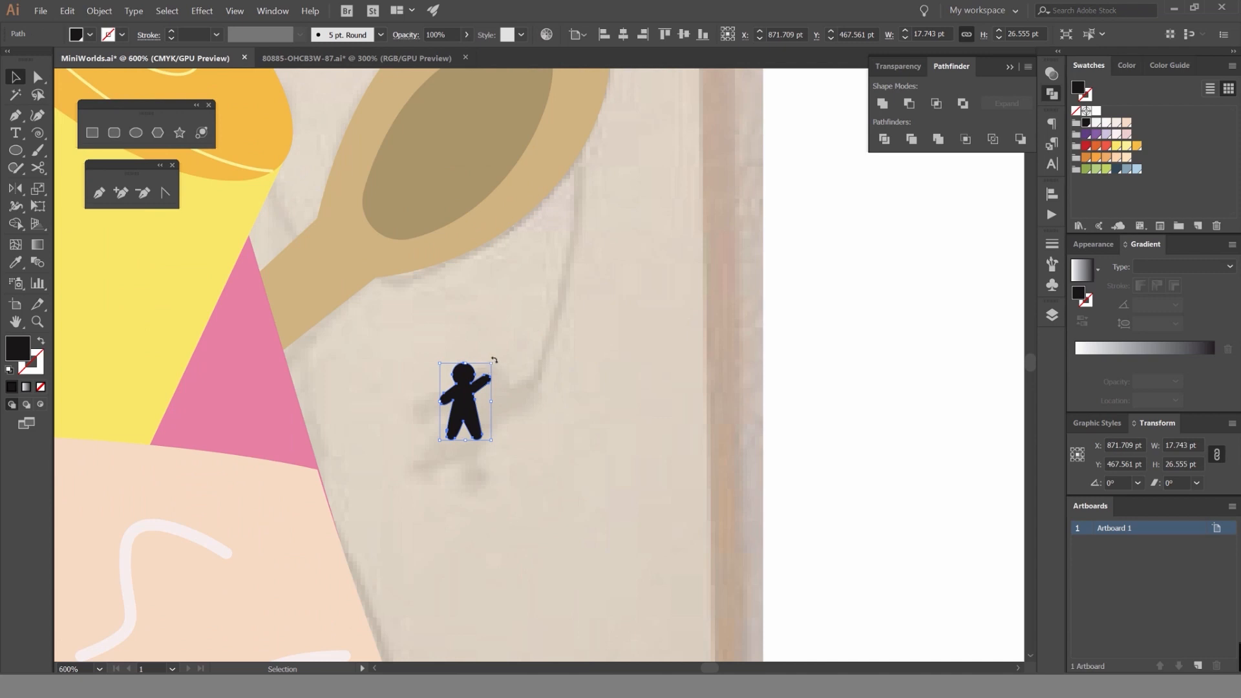
Fit the waving figure over the sketched figure below the spoon, about 31.5 by 42.5 pt and rotated about 344.5°.
{"action": "left_click_drag", "start_coordinate": [494, 360], "coordinate": [536, 433]}
{"action": "left_click", "coordinate": [580, 358]}
{"action": "scroll", "coordinate": [561, 419], "scroll_direction": "up", "scroll_amount": 1}
{"action": "left_click", "coordinate": [586, 412]}
{"action": "scroll", "coordinate": [587, 413], "scroll_direction": "down", "scroll_amount": 4}
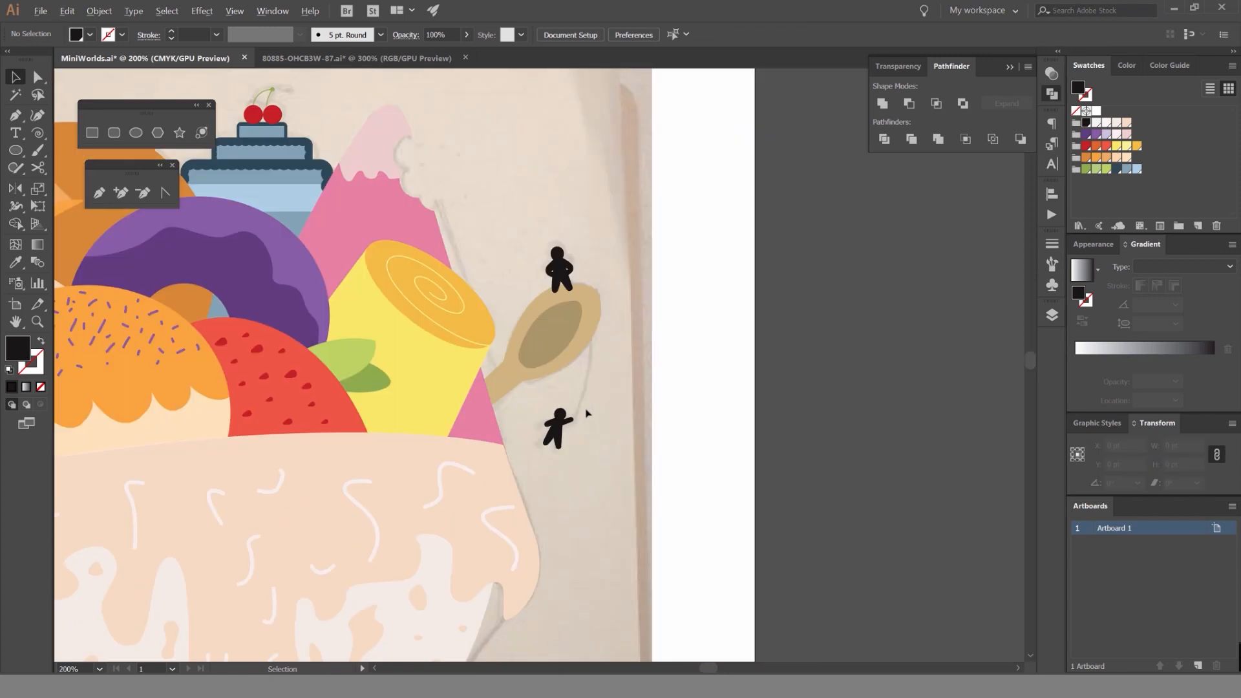
{"action": "scroll", "coordinate": [604, 255], "scroll_direction": "down", "scroll_amount": 2}
{"action": "scroll", "coordinate": [565, 294], "scroll_direction": "up", "scroll_amount": 4}
{"action": "left_click", "coordinate": [563, 349]}
{"action": "scroll", "coordinate": [669, 339], "scroll_direction": "down", "scroll_amount": 3}
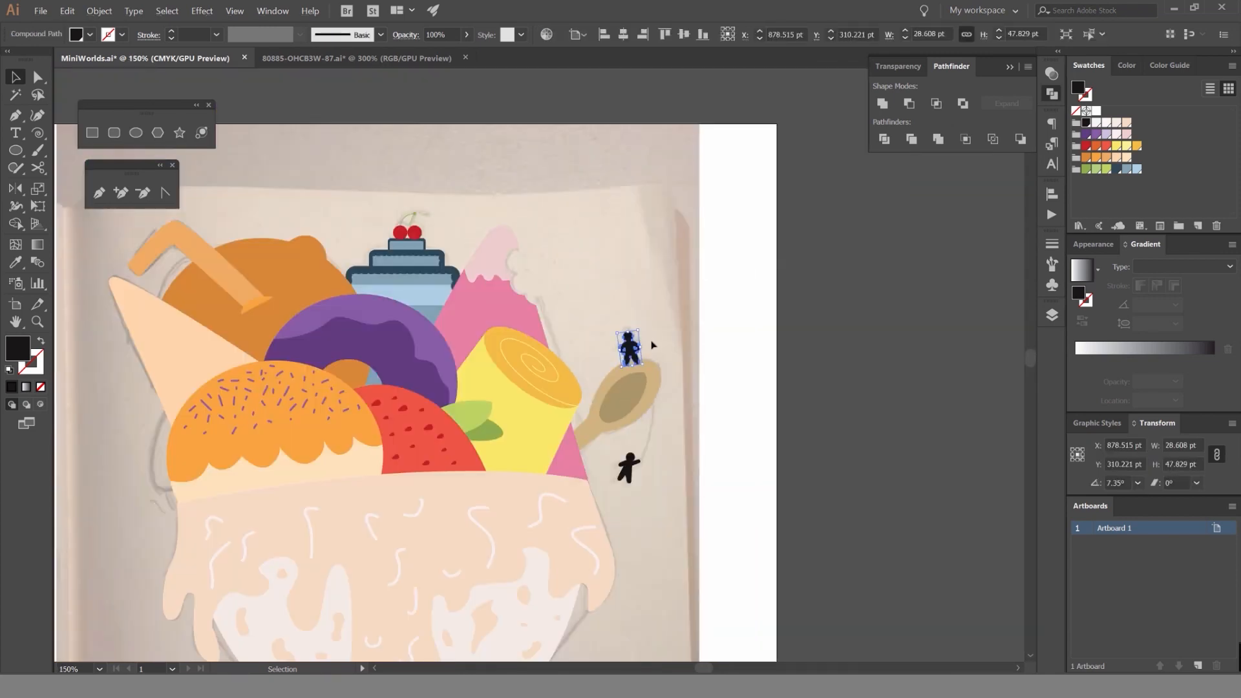
Draw a curved rope with the Pen tool from the waving figure's hand to the spoon's tip, unfilled with a 1 pt red stroke.
{"action": "left_click", "coordinate": [647, 404]}
{"action": "scroll", "coordinate": [645, 462], "scroll_direction": "up", "scroll_amount": 4}
{"action": "left_click", "coordinate": [648, 464]}
{"action": "key", "text": "p"}
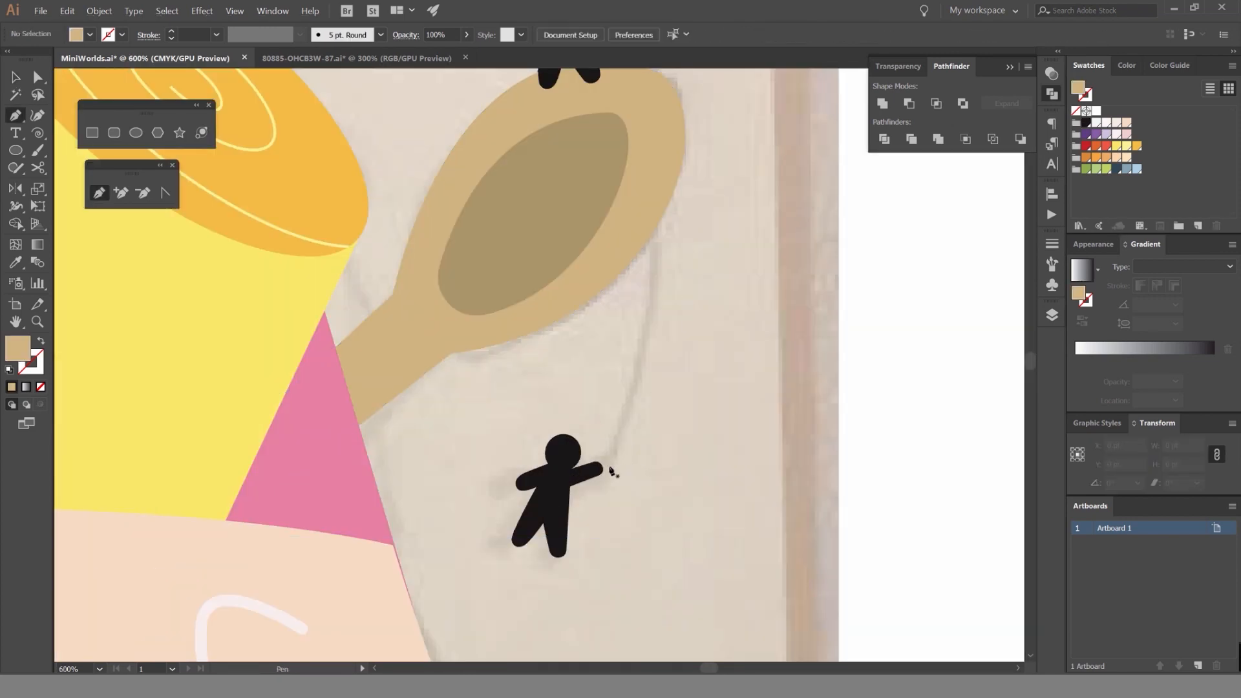
{"action": "left_click", "coordinate": [610, 467]}
{"action": "left_click_drag", "start_coordinate": [680, 317], "coordinate": [630, 441]}
{"action": "left_click_drag", "start_coordinate": [579, 184], "coordinate": [494, 113]}
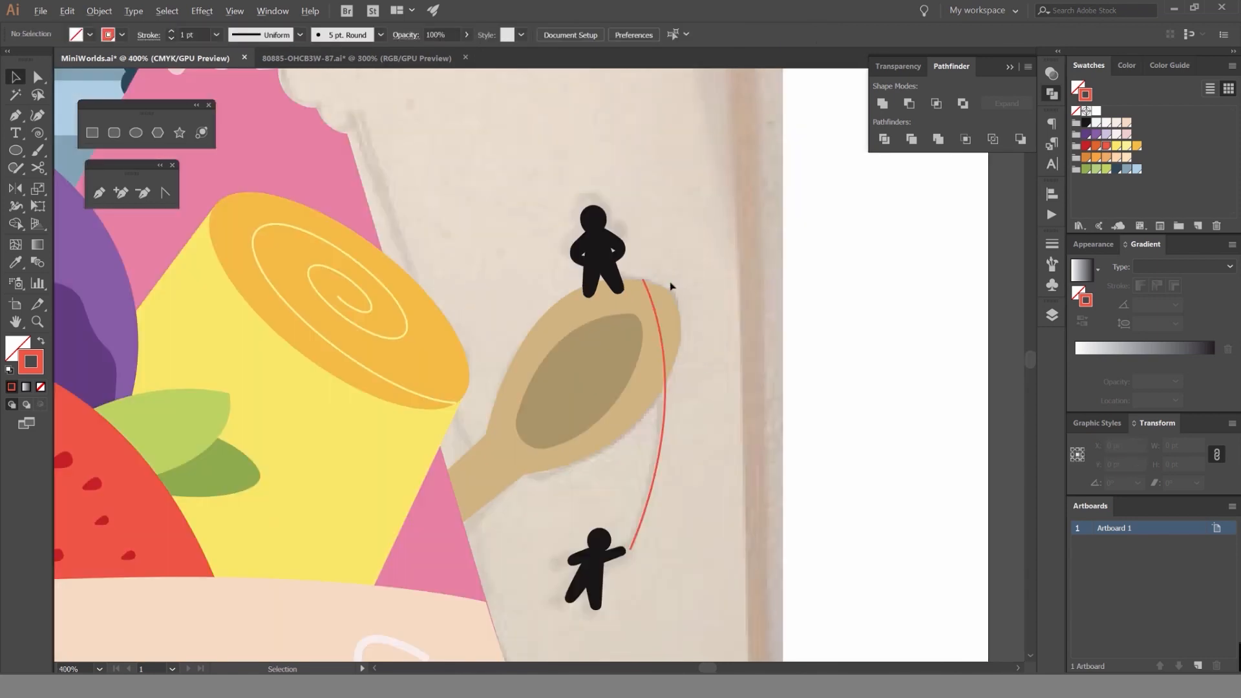
{"action": "scroll", "coordinate": [670, 285], "scroll_direction": "up", "scroll_amount": 3}
{"action": "scroll", "coordinate": [625, 339], "scroll_direction": "down", "scroll_amount": 4}
{"action": "left_click", "coordinate": [626, 467]}
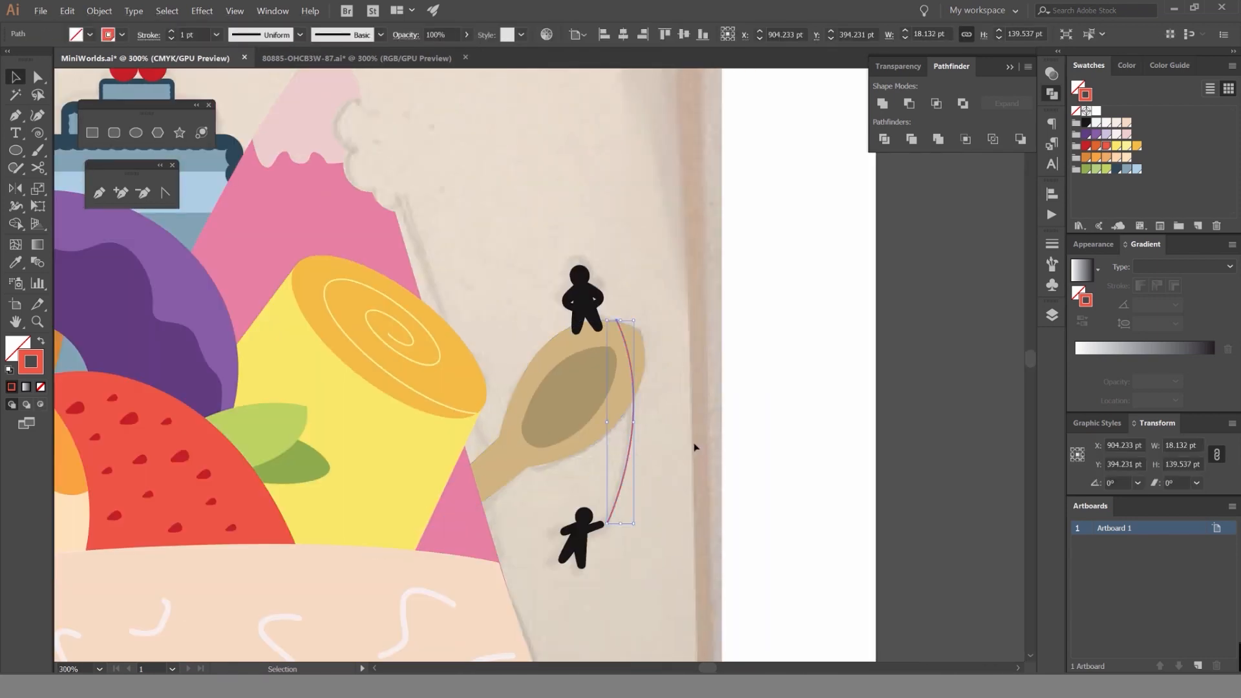
{"action": "key", "text": "ctrl"}
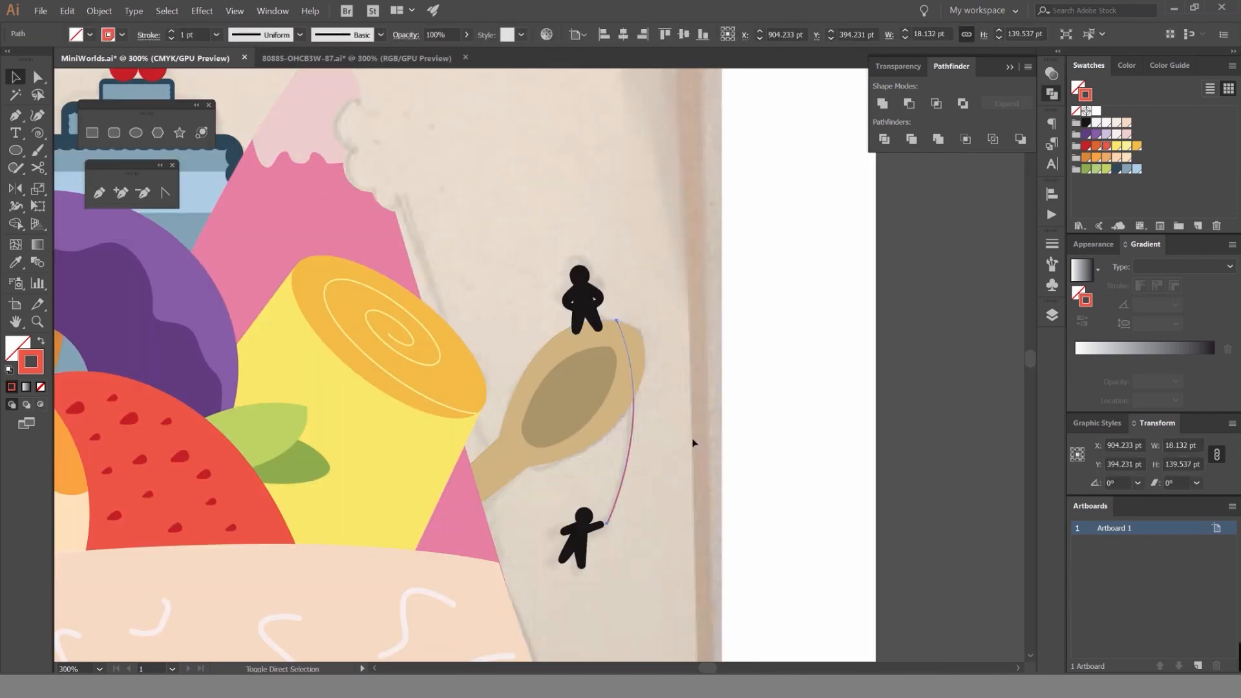
{"action": "left_click", "coordinate": [723, 322]}
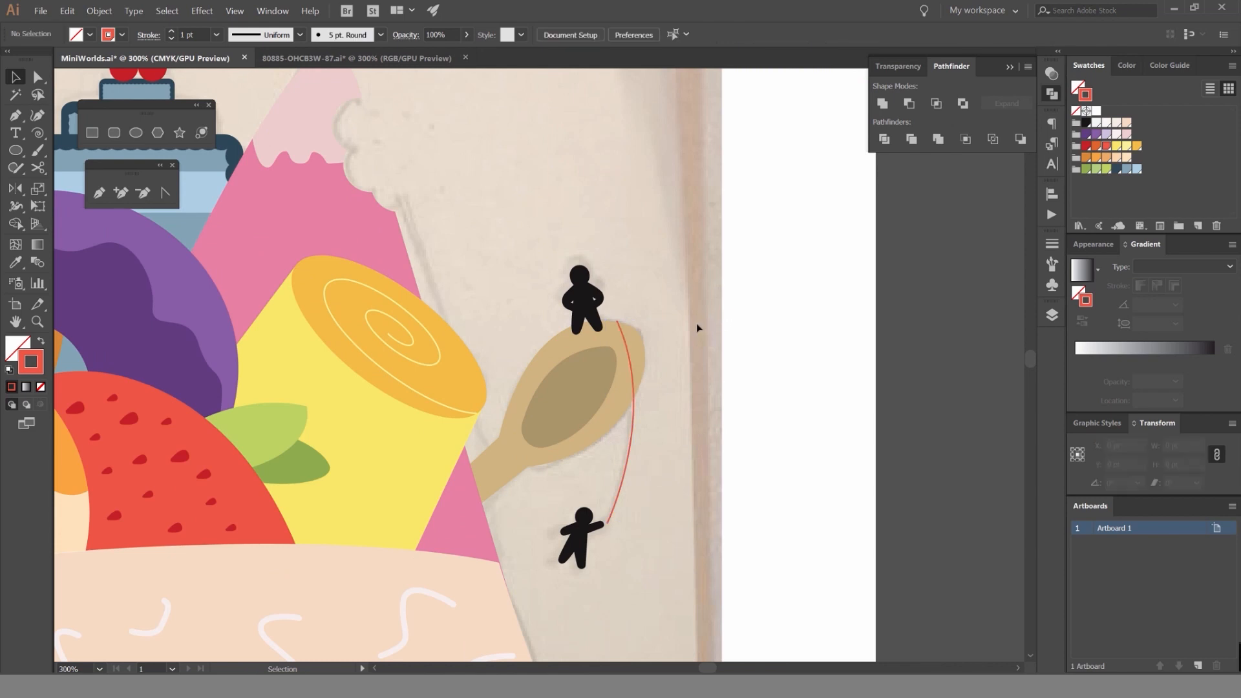
{"action": "scroll", "coordinate": [695, 327], "scroll_direction": "down", "scroll_amount": 2}
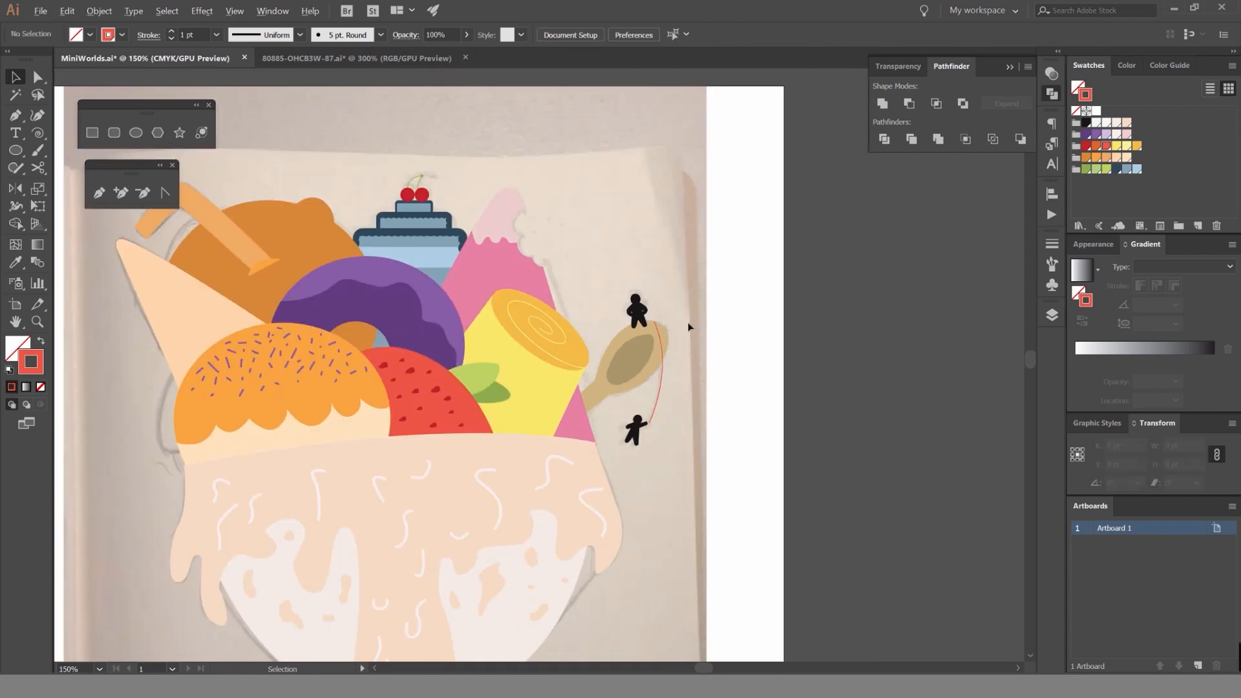
{"action": "scroll", "coordinate": [679, 328], "scroll_direction": "up", "scroll_amount": 3}
{"action": "left_click_drag", "start_coordinate": [698, 423], "coordinate": [614, 493]}
{"action": "left_click", "coordinate": [742, 414]}
{"action": "key", "text": "shift+x"}
{"action": "left_click", "coordinate": [725, 414]}
{"action": "key", "text": "ctrl+z"}
{"action": "left_click", "coordinate": [730, 404]}
{"action": "scroll", "coordinate": [729, 397], "scroll_direction": "down", "scroll_amount": 2}
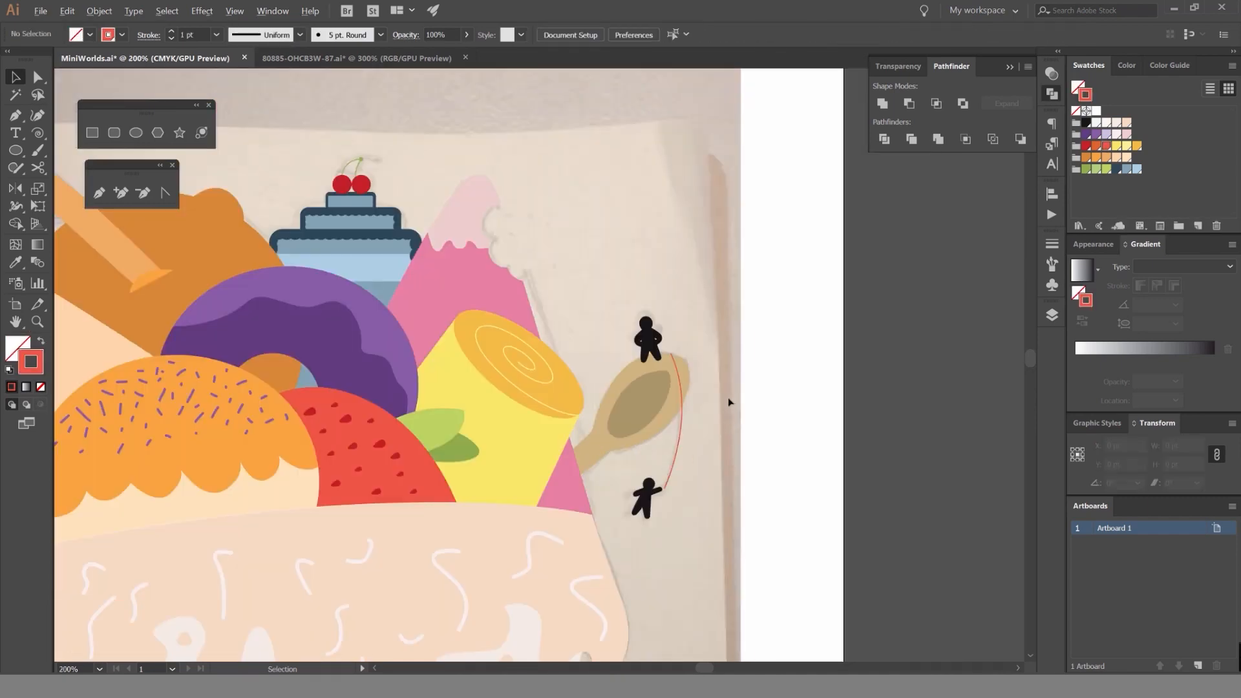
Shift the waving figure slightly to the right so its raised hand meets the rope's lower end.
{"action": "scroll", "coordinate": [729, 399], "scroll_direction": "down", "scroll_amount": 2}
{"action": "scroll", "coordinate": [698, 433], "scroll_direction": "up", "scroll_amount": 7}
{"action": "left_click_drag", "start_coordinate": [630, 547], "coordinate": [657, 545]}
{"action": "left_click", "coordinate": [789, 436]}
{"action": "scroll", "coordinate": [789, 436], "scroll_direction": "down", "scroll_amount": 4}
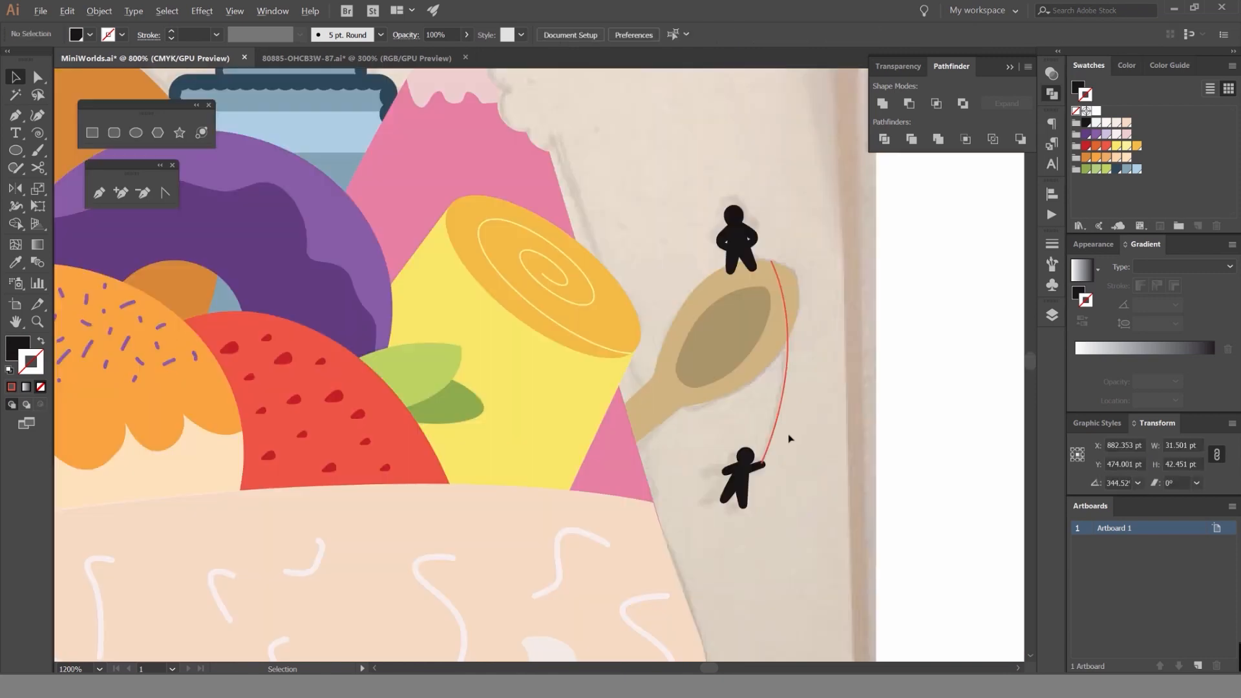
{"action": "scroll", "coordinate": [789, 439], "scroll_direction": "down", "scroll_amount": 3}
{"action": "left_click", "coordinate": [756, 463]}
{"action": "left_click", "coordinate": [815, 425]}
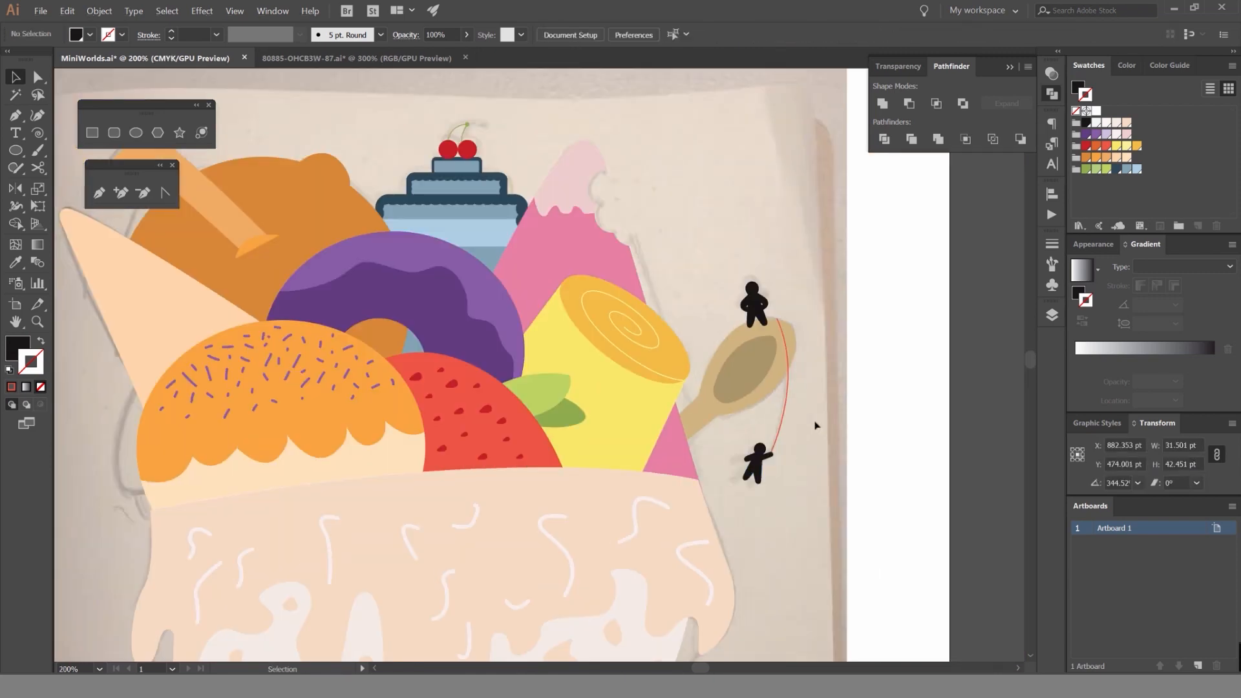
Adjust the rope's upper anchor point at the edge of the spoon's tip with Direct Selection.
{"action": "scroll", "coordinate": [776, 332], "scroll_direction": "up", "scroll_amount": 5}
{"action": "key", "text": "a"}
{"action": "left_click_drag", "start_coordinate": [734, 250], "coordinate": [759, 246]}
{"action": "scroll", "coordinate": [759, 246], "scroll_direction": "down", "scroll_amount": 5}
{"action": "scroll", "coordinate": [821, 307], "scroll_direction": "down", "scroll_amount": 2}
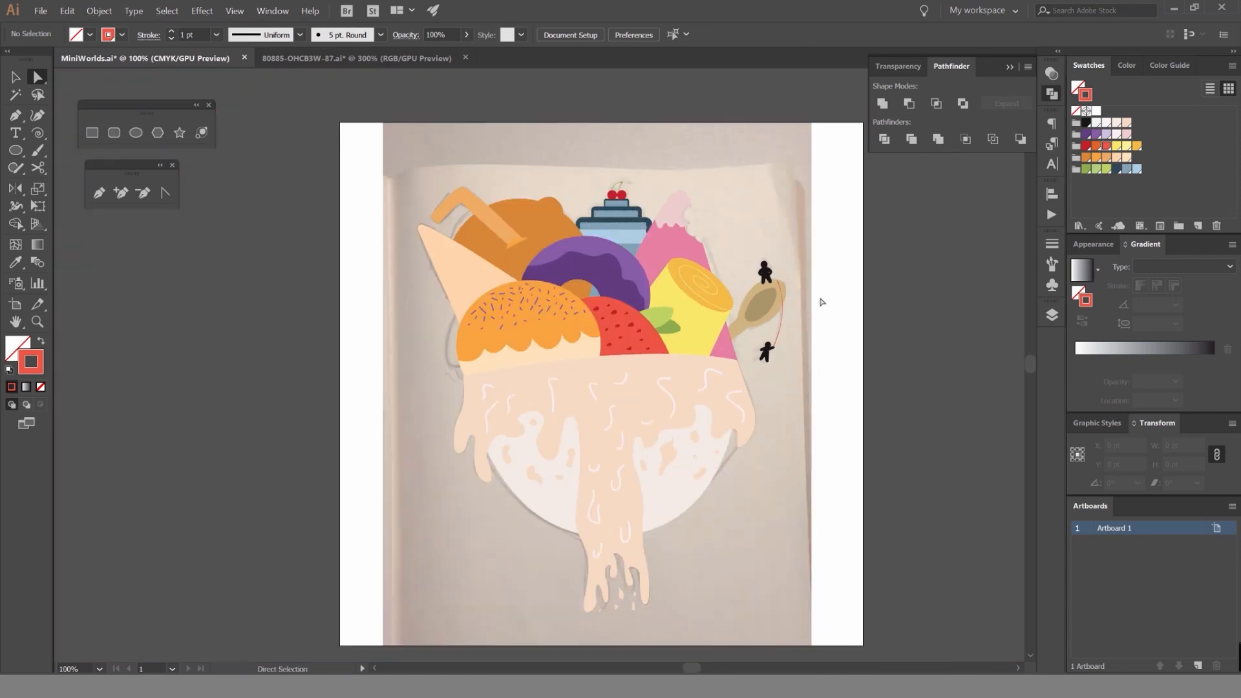
{"action": "left_click_drag", "start_coordinate": [821, 302], "coordinate": [798, 340]}
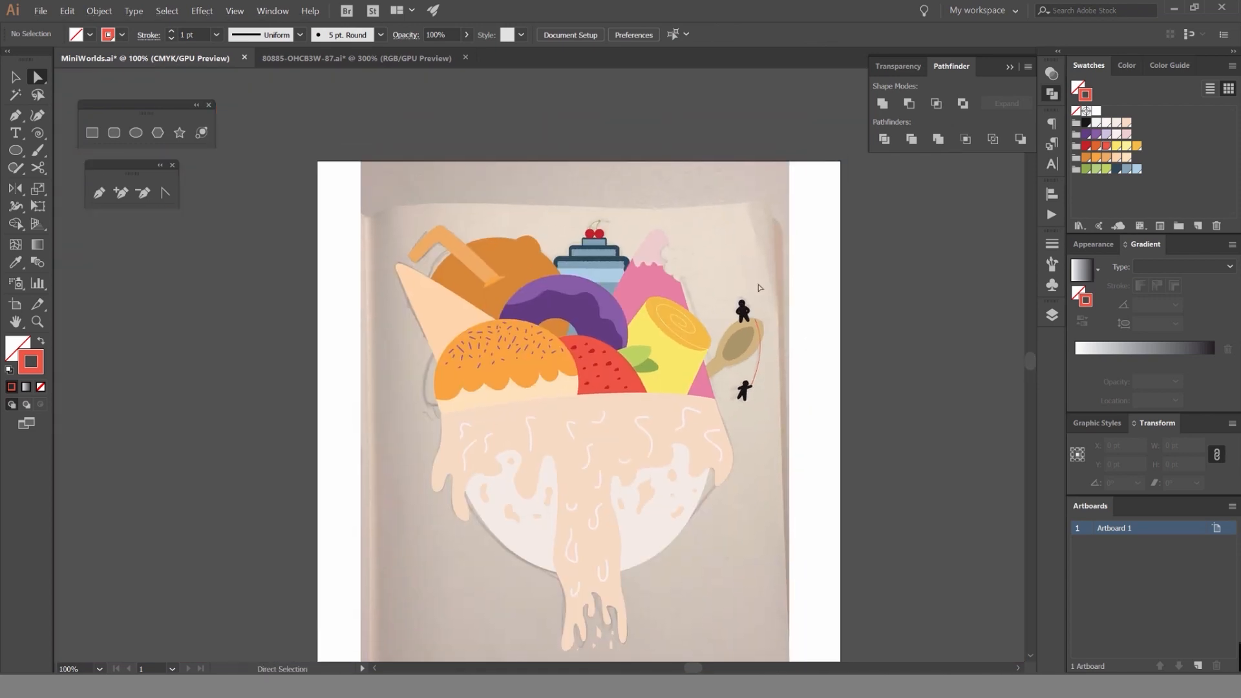
Lock the Spoon layer, and hide and reshow all artwork layers above Image to compare them with the sketch.
{"action": "scroll", "coordinate": [647, 251], "scroll_direction": "up", "scroll_amount": 2}
{"action": "left_click_drag", "start_coordinate": [735, 284], "coordinate": [741, 218]}
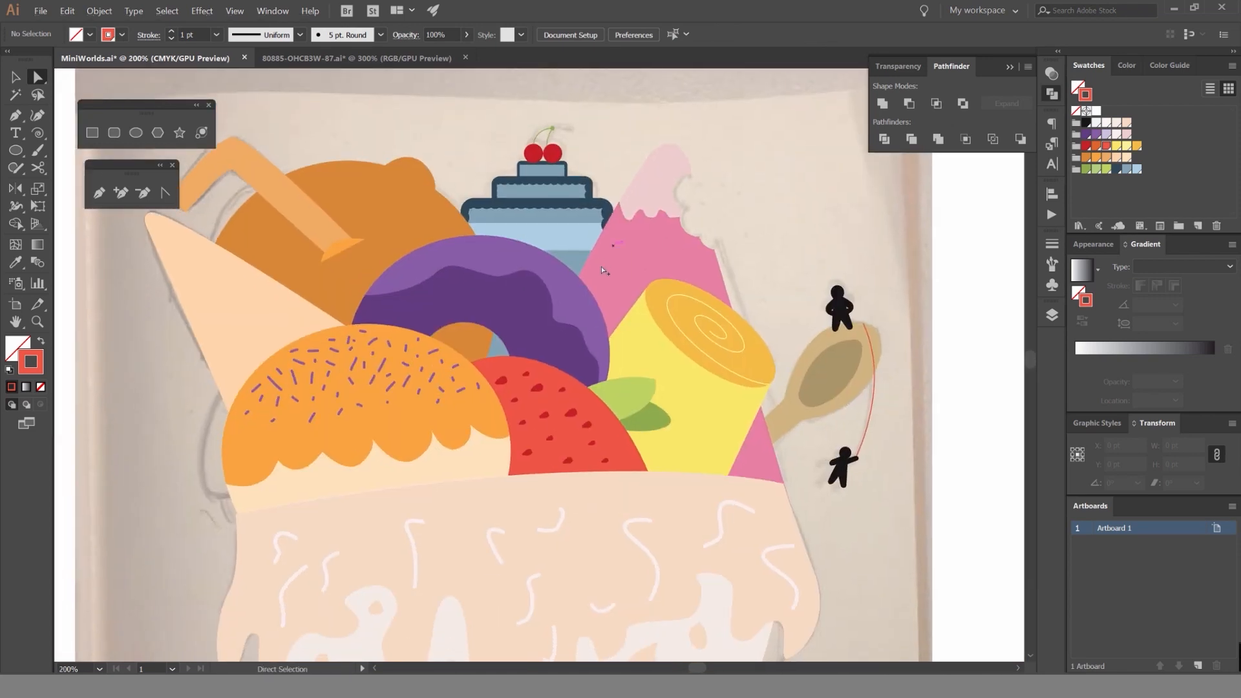
{"action": "scroll", "coordinate": [602, 266], "scroll_direction": "down", "scroll_amount": 2}
{"action": "left_click", "coordinate": [1051, 315]}
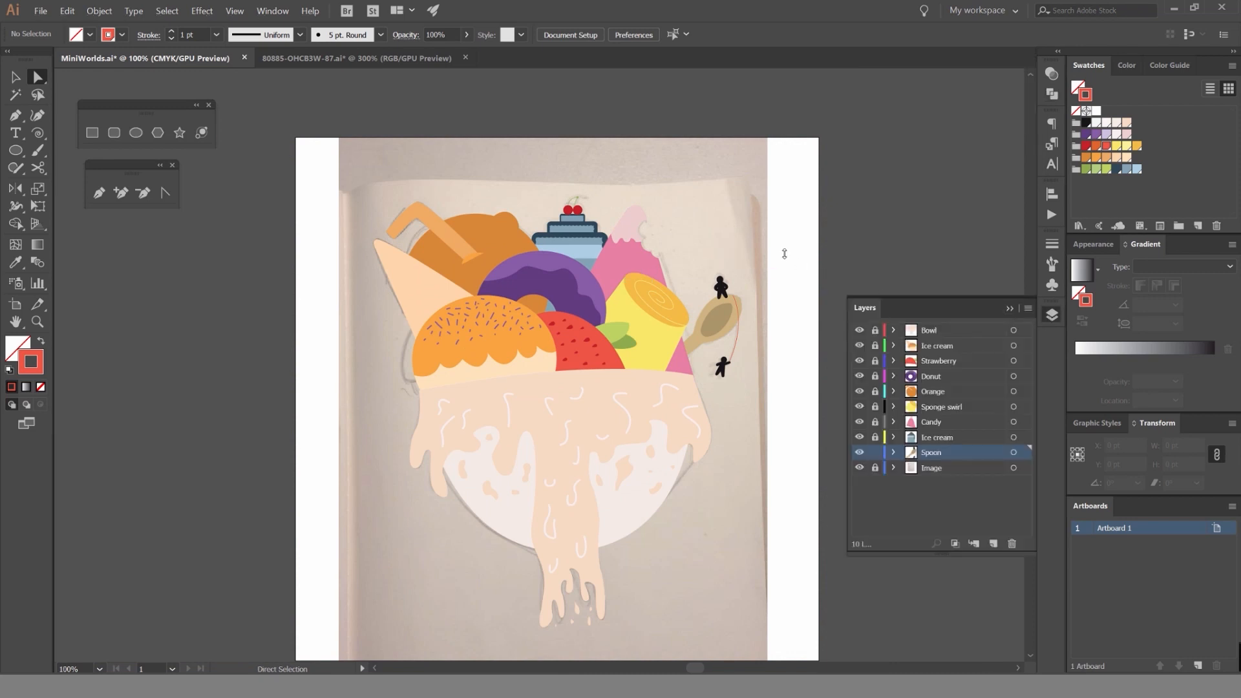
{"action": "left_click_drag", "start_coordinate": [784, 254], "coordinate": [715, 380]}
{"action": "left_click", "coordinate": [825, 344]}
{"action": "left_click_drag", "start_coordinate": [859, 441], "coordinate": [858, 452]}
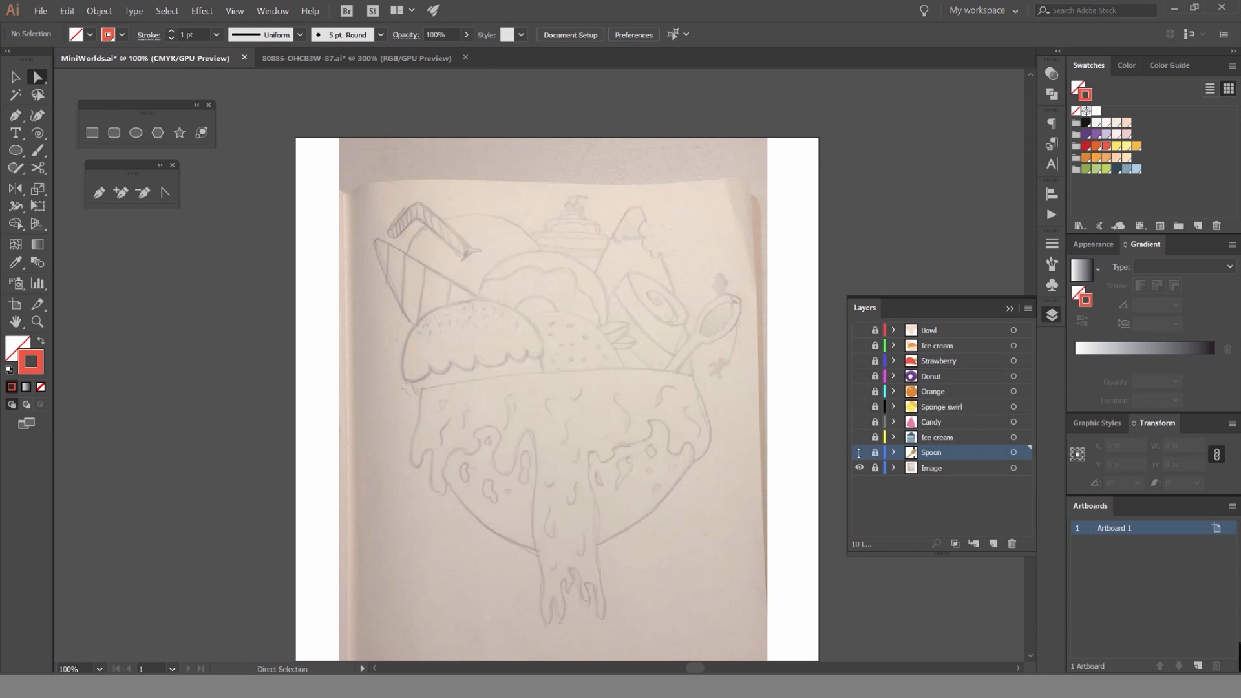
{"action": "left_click", "coordinate": [859, 331]}
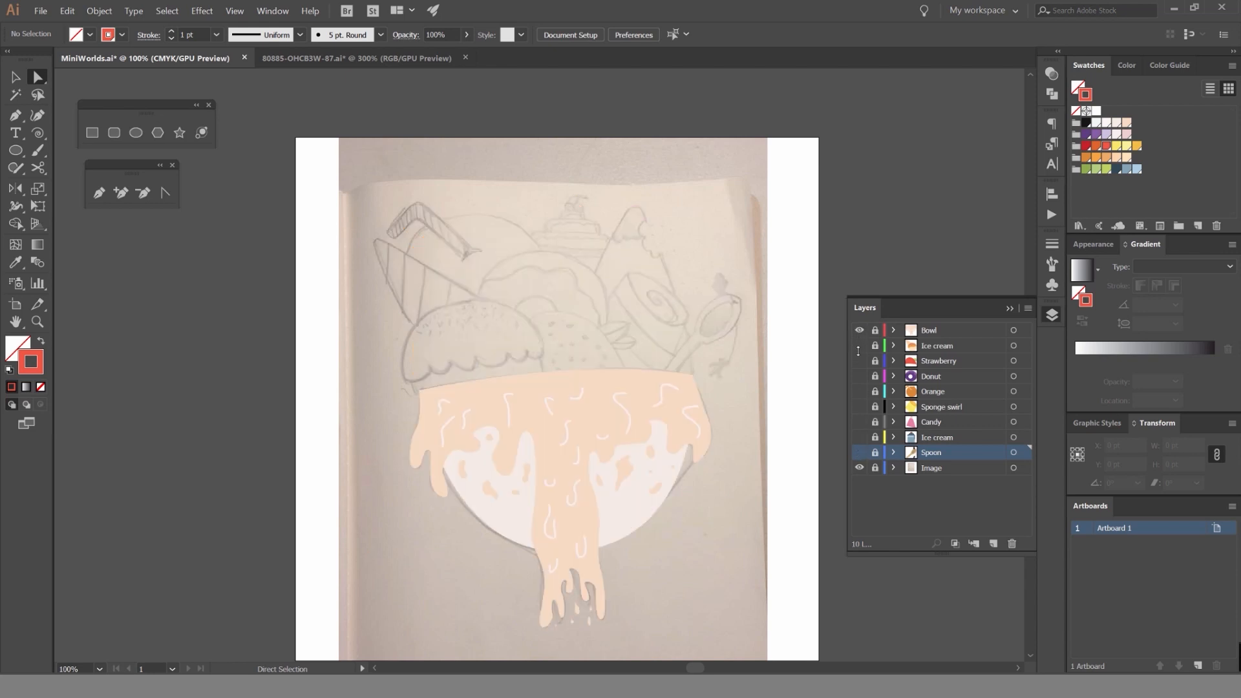
{"action": "left_click", "coordinate": [859, 361]}
{"action": "left_click_drag", "start_coordinate": [860, 346], "coordinate": [866, 441]}
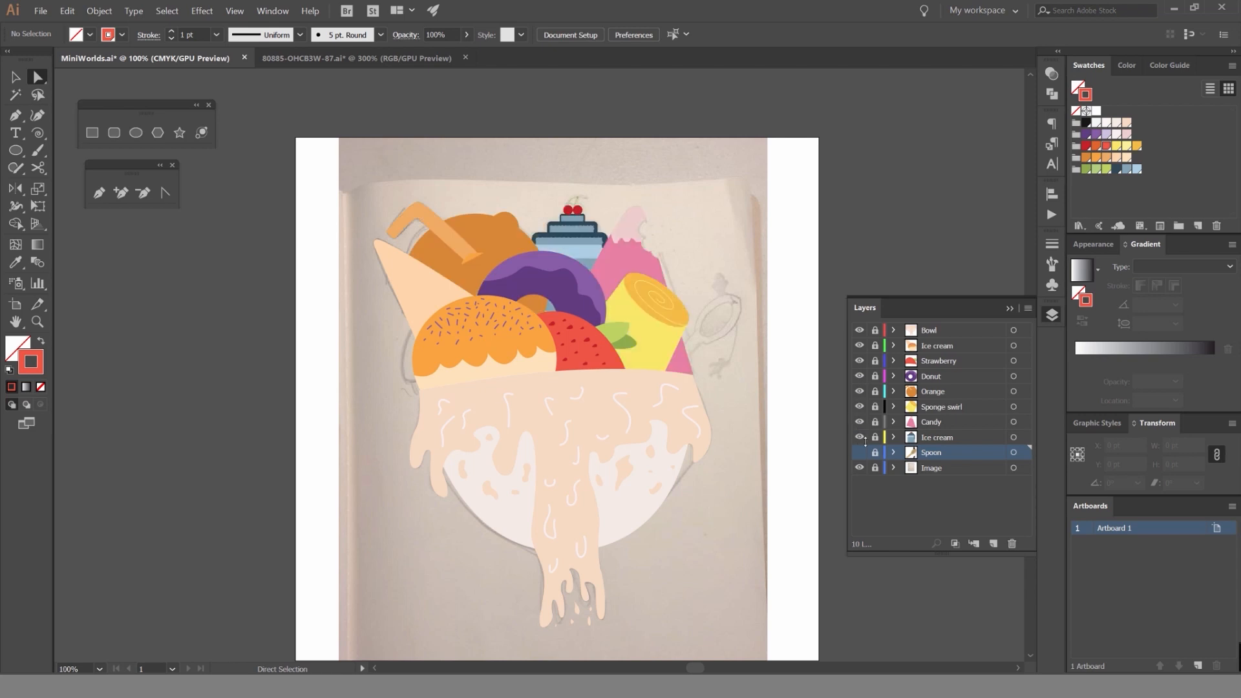
{"action": "left_click", "coordinate": [860, 453]}
{"action": "scroll", "coordinate": [572, 267], "scroll_direction": "up", "scroll_amount": 2}
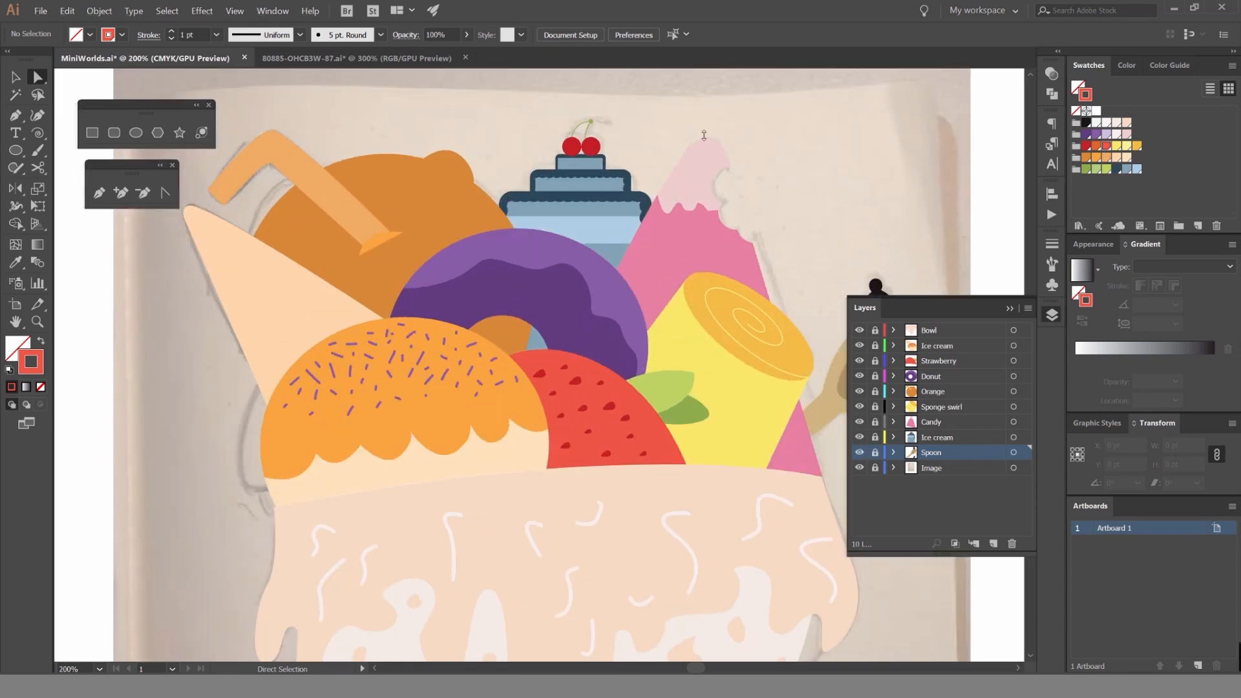
{"action": "key", "text": "v"}
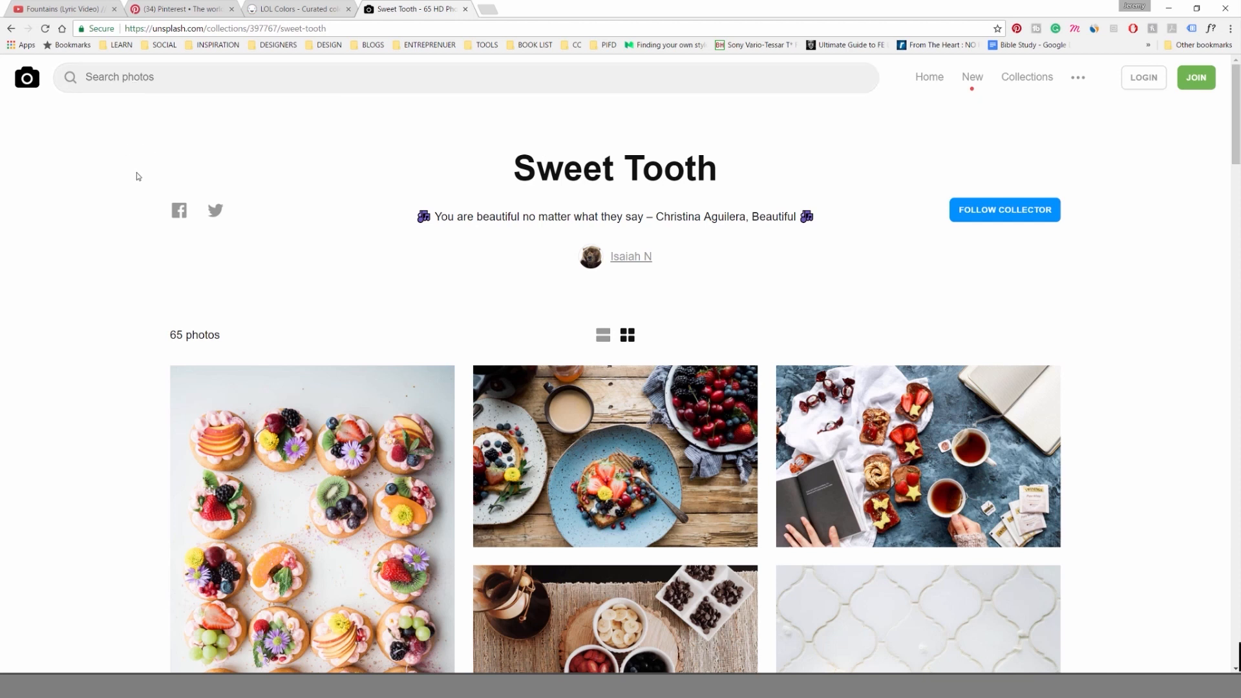
Switch to the browser and look through the Sweet Tooth photo collection on Unsplash for dessert references.
{"action": "left_click", "coordinate": [139, 76]}
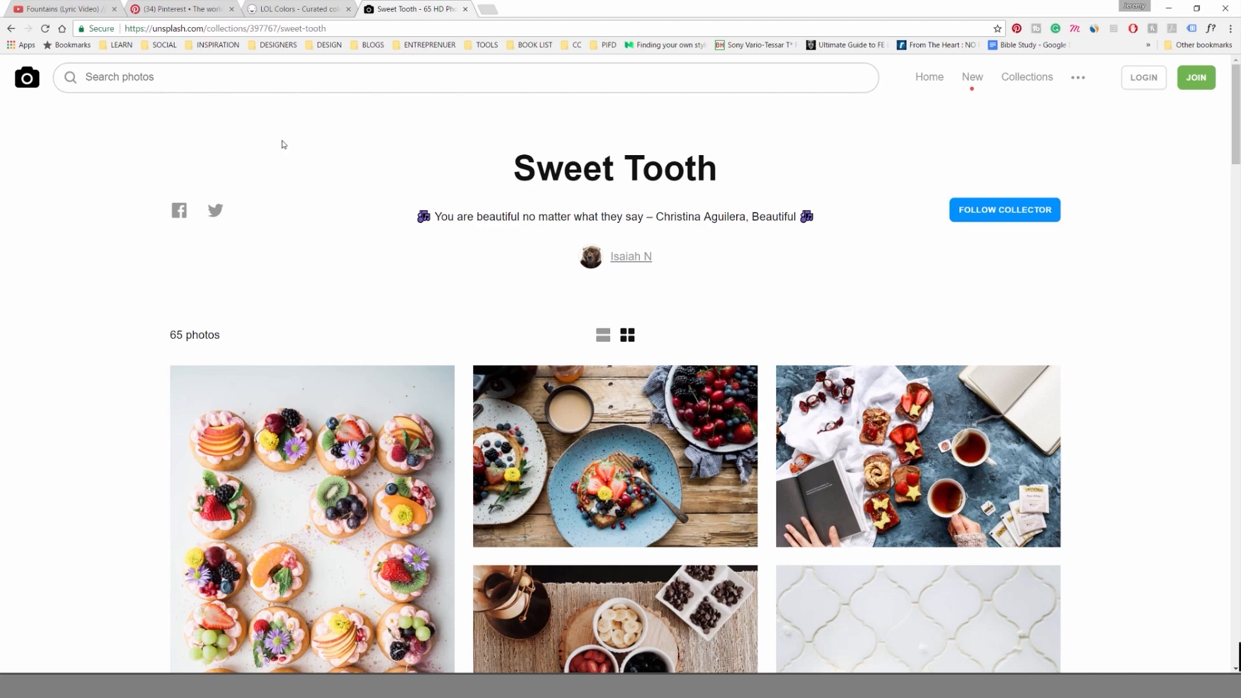
{"action": "scroll", "coordinate": [457, 180], "scroll_direction": "down", "scroll_amount": 3}
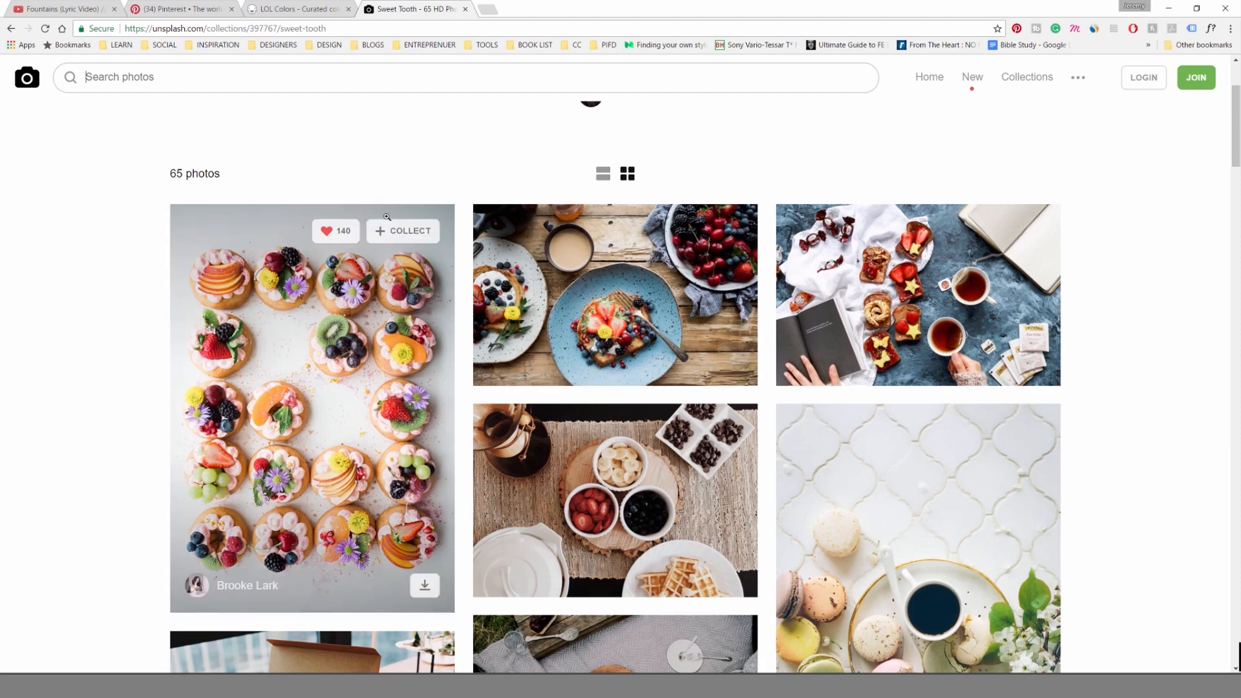
{"action": "scroll", "coordinate": [382, 223], "scroll_direction": "down", "scroll_amount": 1}
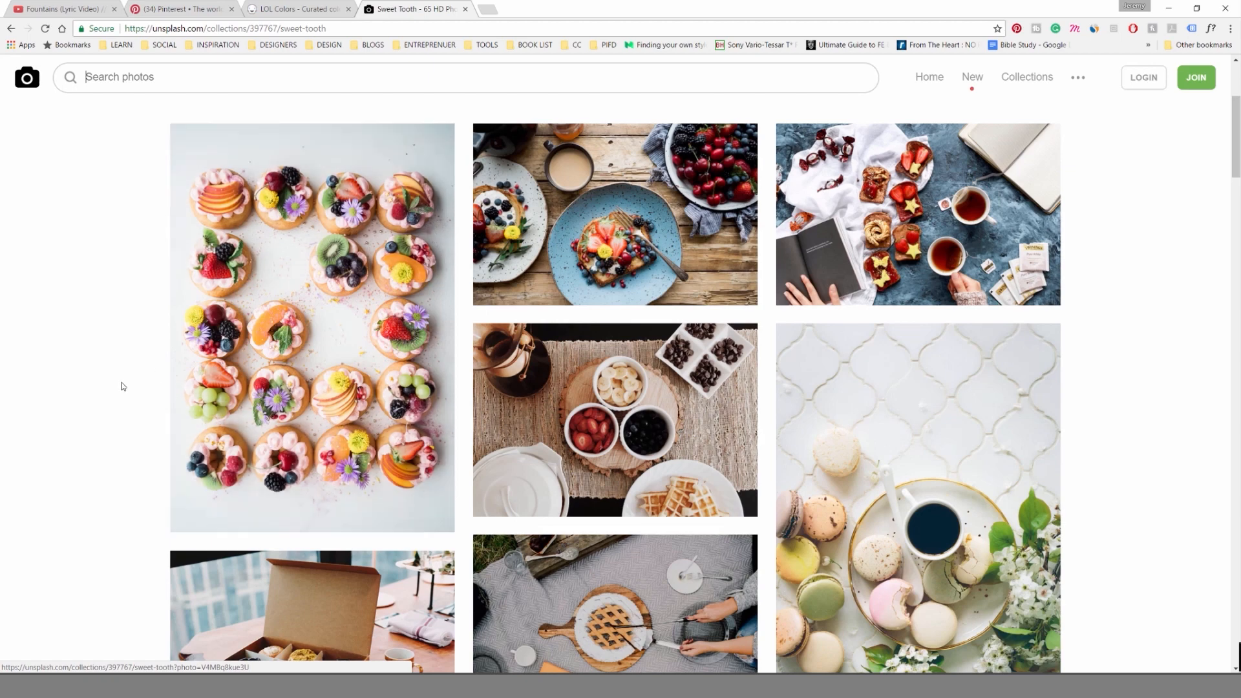
{"action": "scroll", "coordinate": [119, 385], "scroll_direction": "down", "scroll_amount": 1}
{"action": "scroll", "coordinate": [252, 285], "scroll_direction": "up", "scroll_amount": 1}
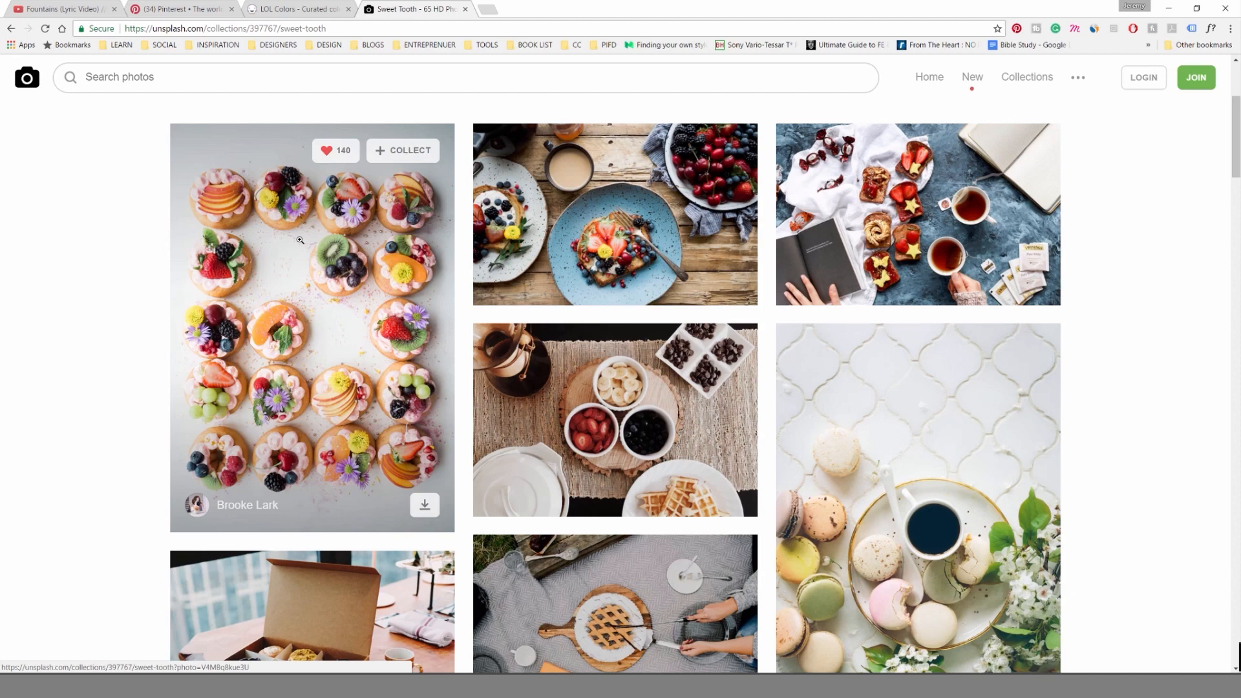
{"action": "scroll", "coordinate": [651, 319], "scroll_direction": "down", "scroll_amount": 2}
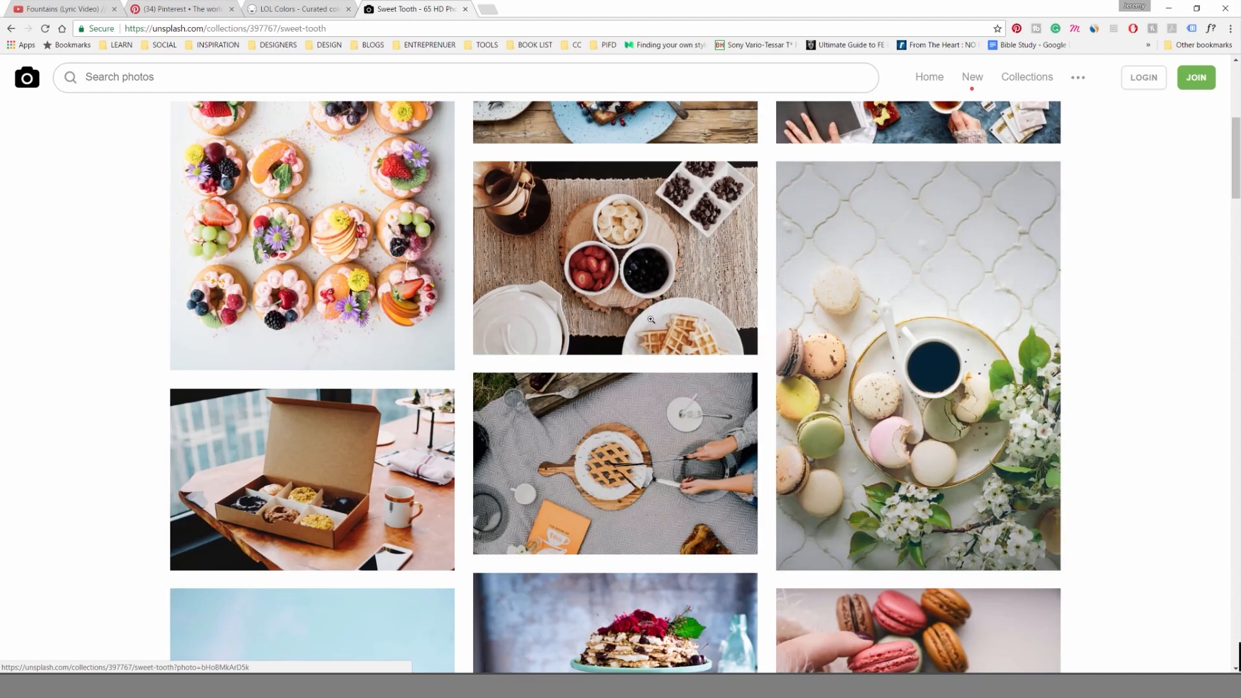
{"action": "scroll", "coordinate": [647, 453], "scroll_direction": "down", "scroll_amount": 3}
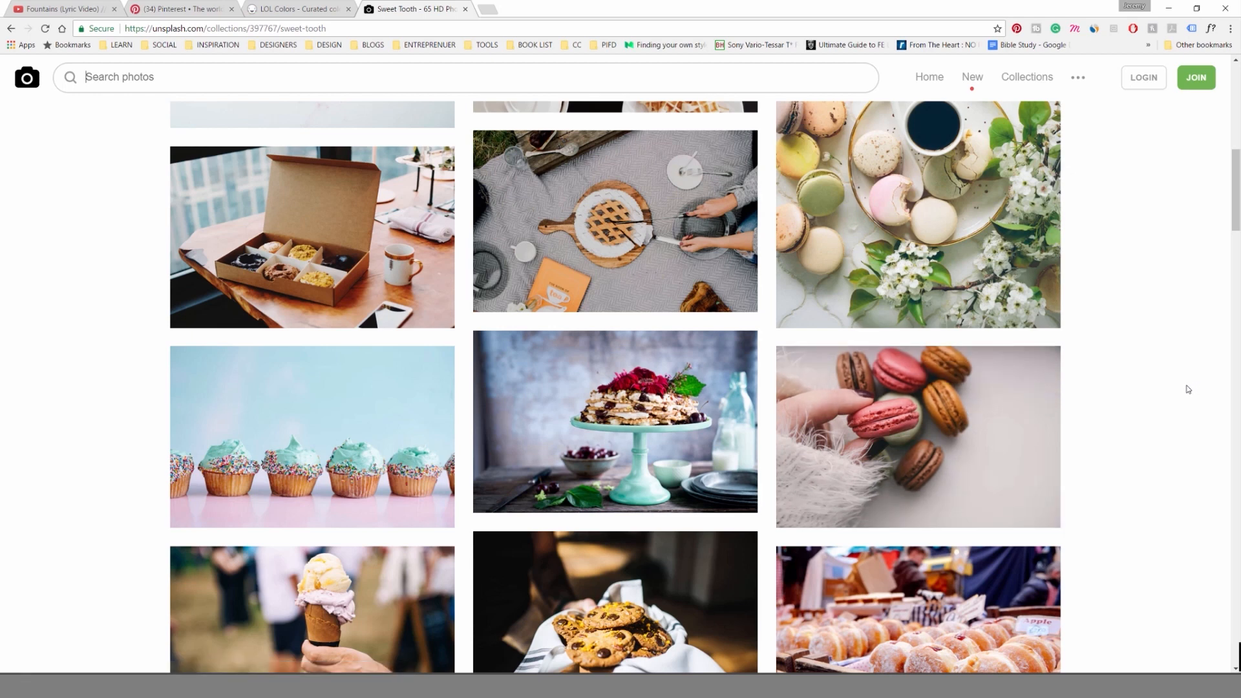
{"action": "scroll", "coordinate": [1183, 399], "scroll_direction": "down", "scroll_amount": 1}
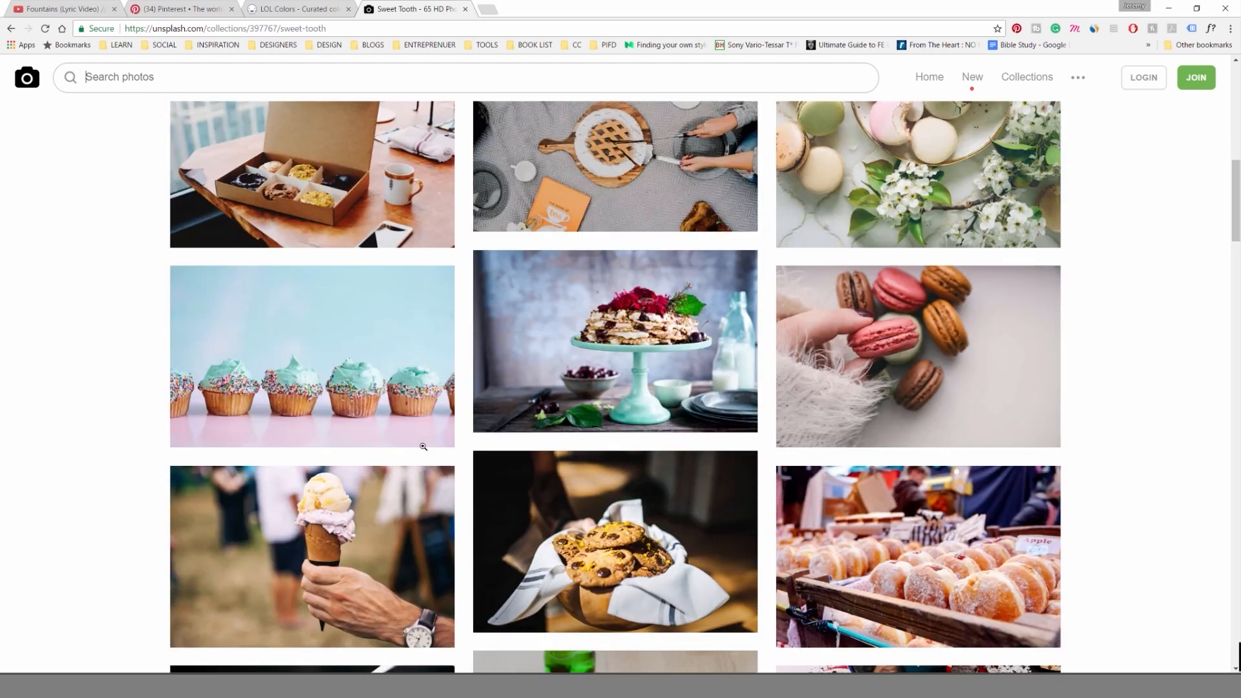
{"action": "scroll", "coordinate": [359, 370], "scroll_direction": "down", "scroll_amount": 1}
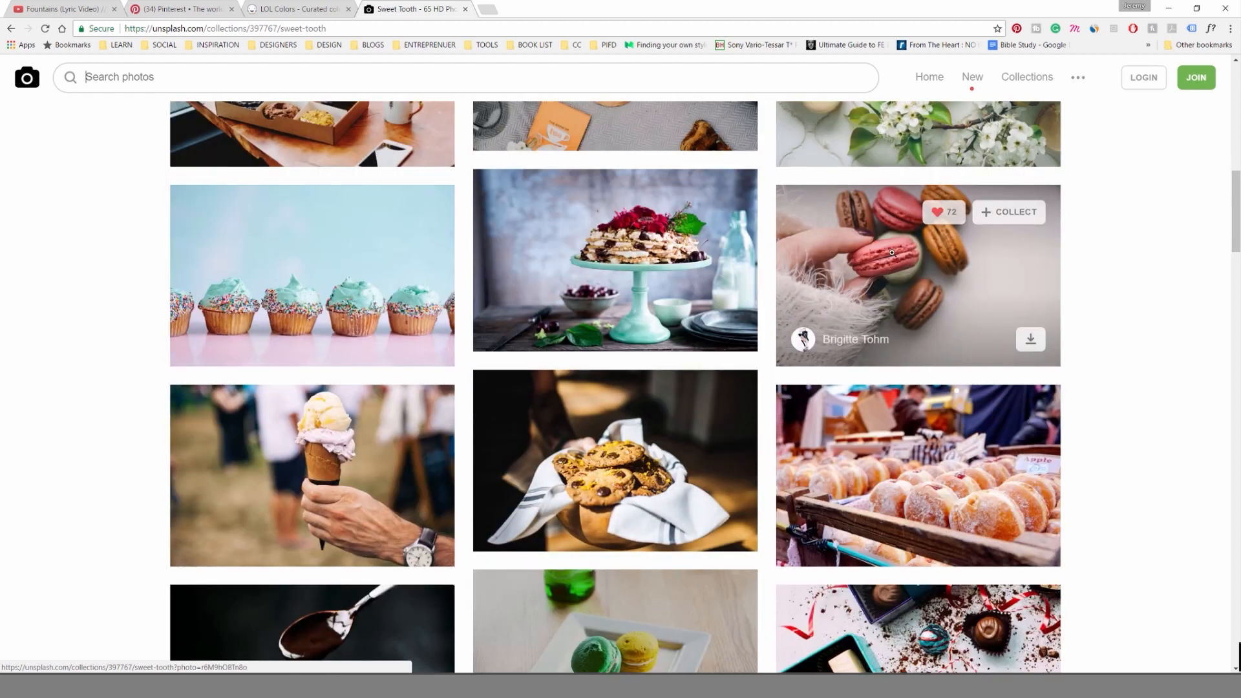
{"action": "scroll", "coordinate": [906, 261], "scroll_direction": "down", "scroll_amount": 2}
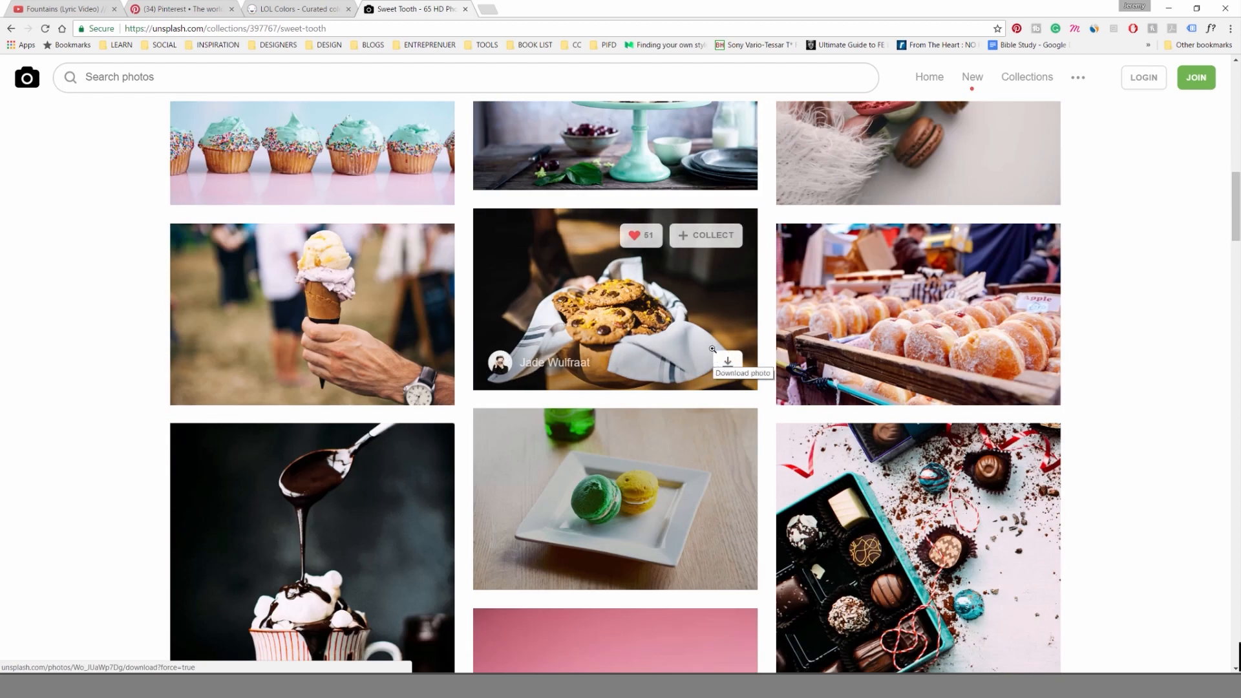
{"action": "scroll", "coordinate": [820, 351], "scroll_direction": "down", "scroll_amount": 3}
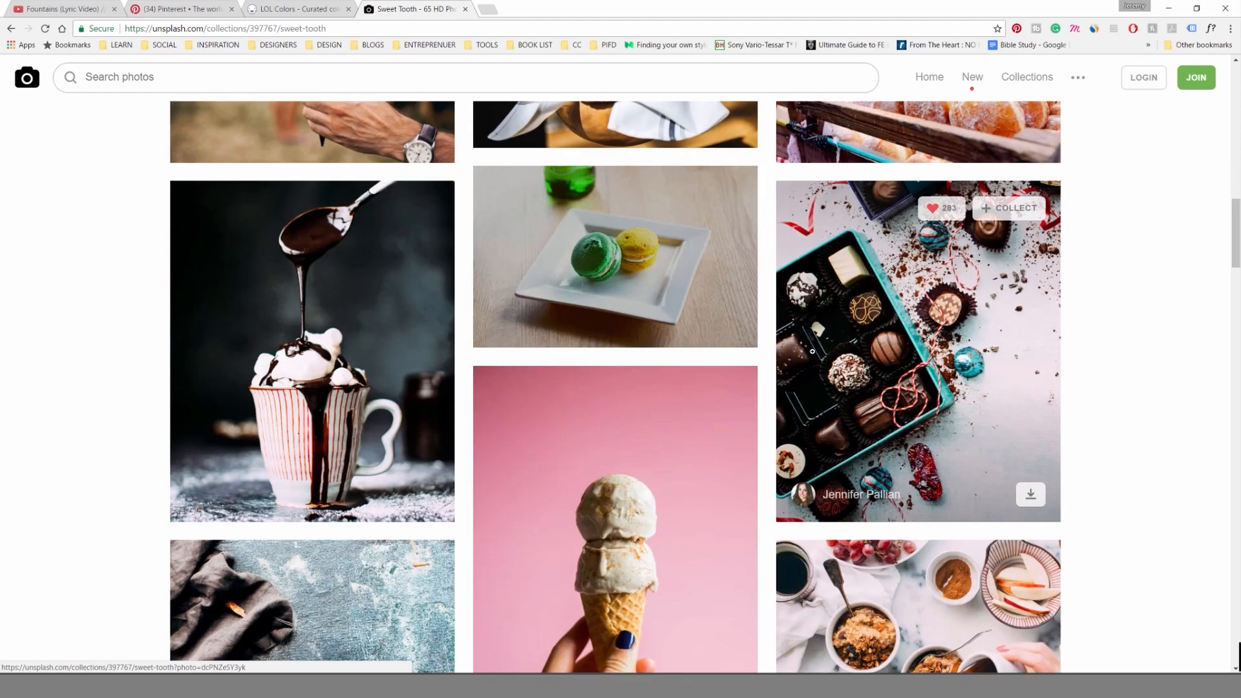
{"action": "scroll", "coordinate": [805, 353], "scroll_direction": "down", "scroll_amount": 7}
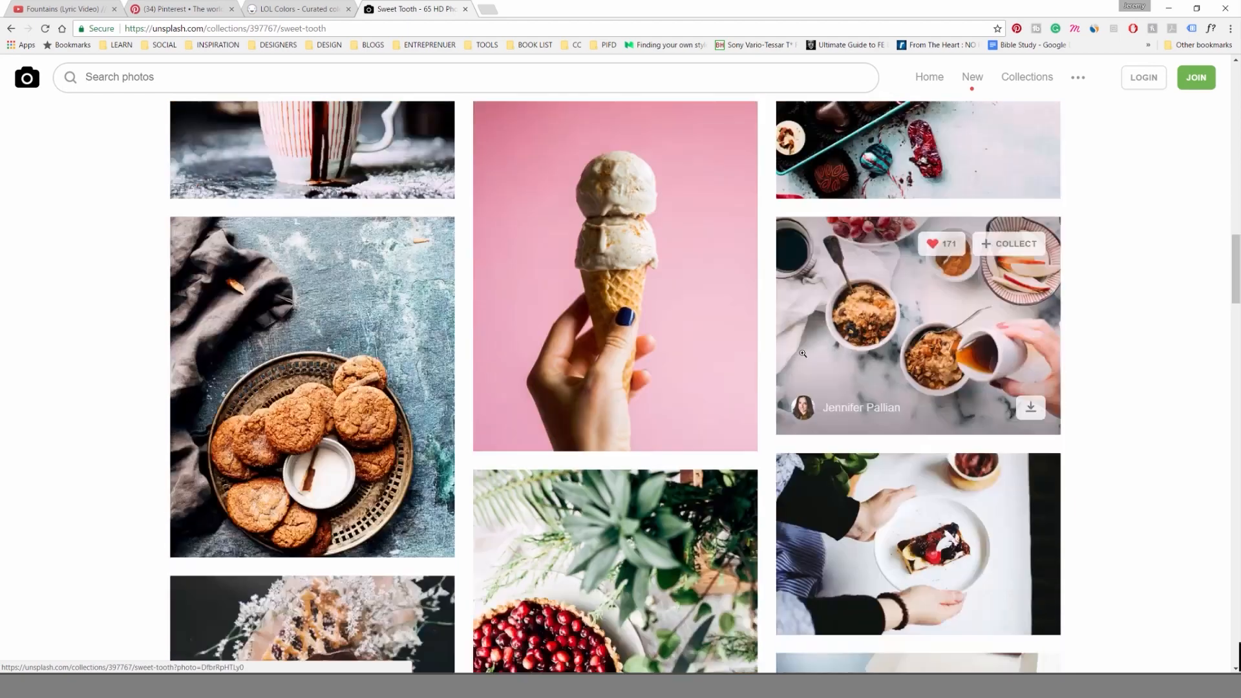
{"action": "scroll", "coordinate": [795, 351], "scroll_direction": "down", "scroll_amount": 4}
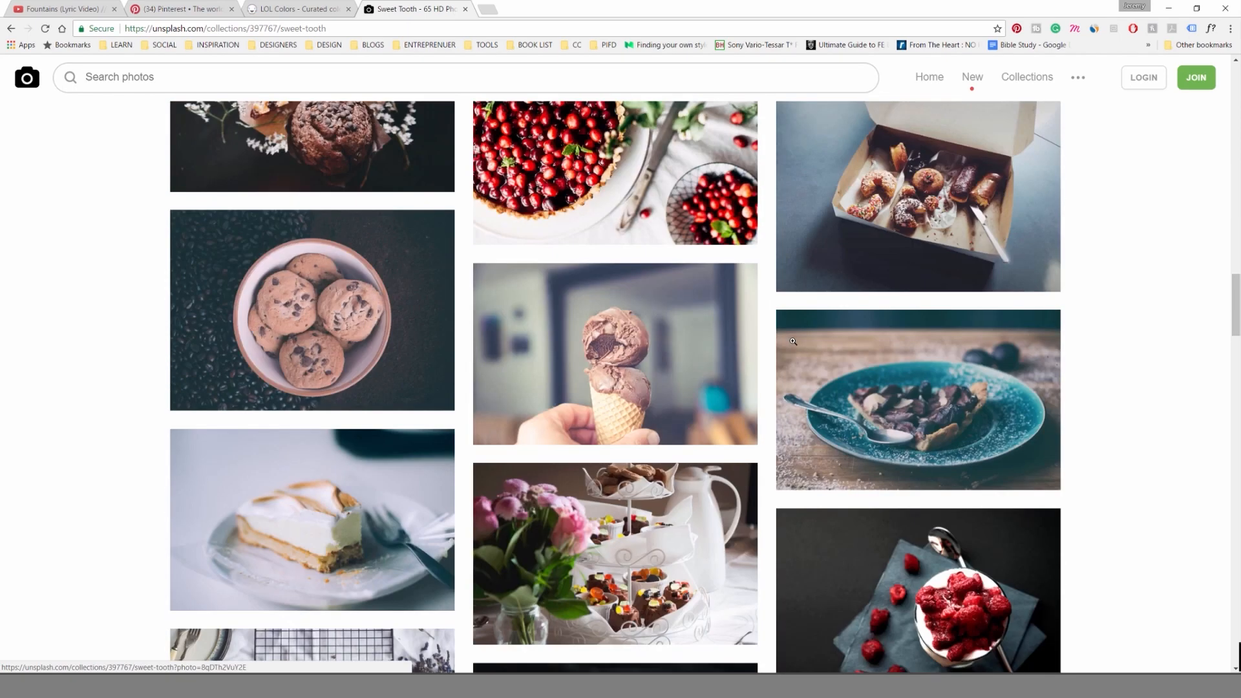
{"action": "scroll", "coordinate": [934, 426], "scroll_direction": "down", "scroll_amount": 2}
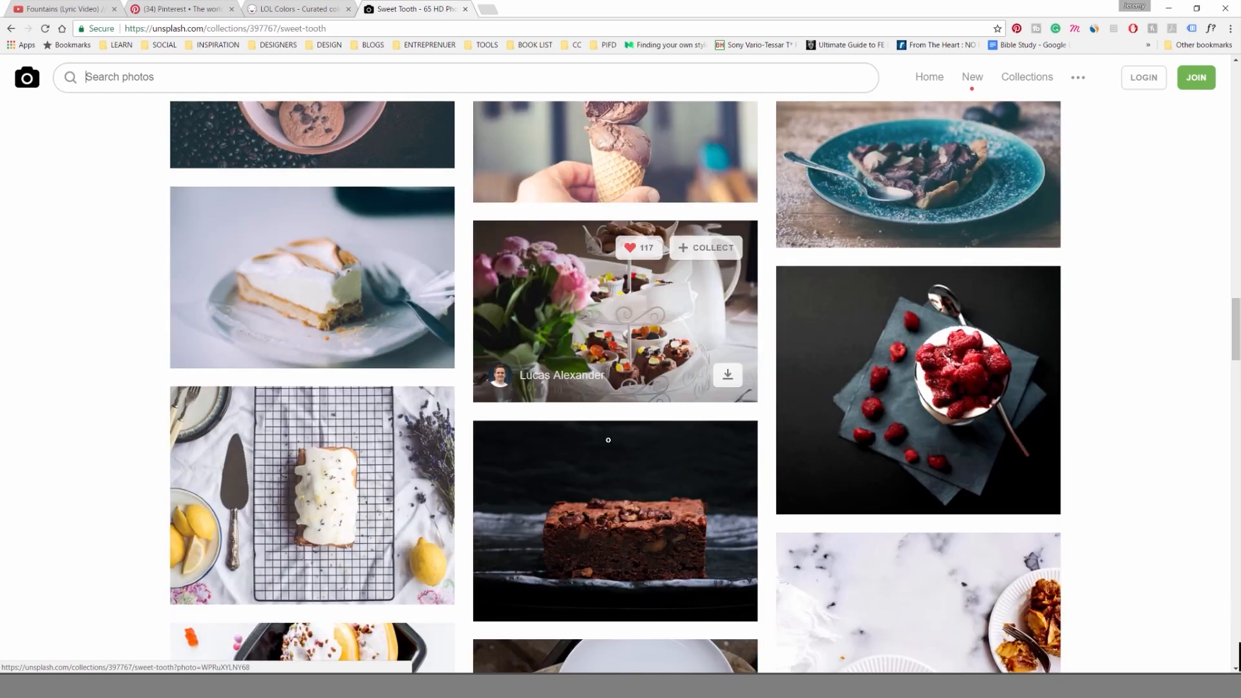
Browse further down the dessert photos, and return to Illustrator to inspect the placed fruit tart photo beside the artboard.
{"action": "scroll", "coordinate": [934, 427], "scroll_direction": "down", "scroll_amount": 1}
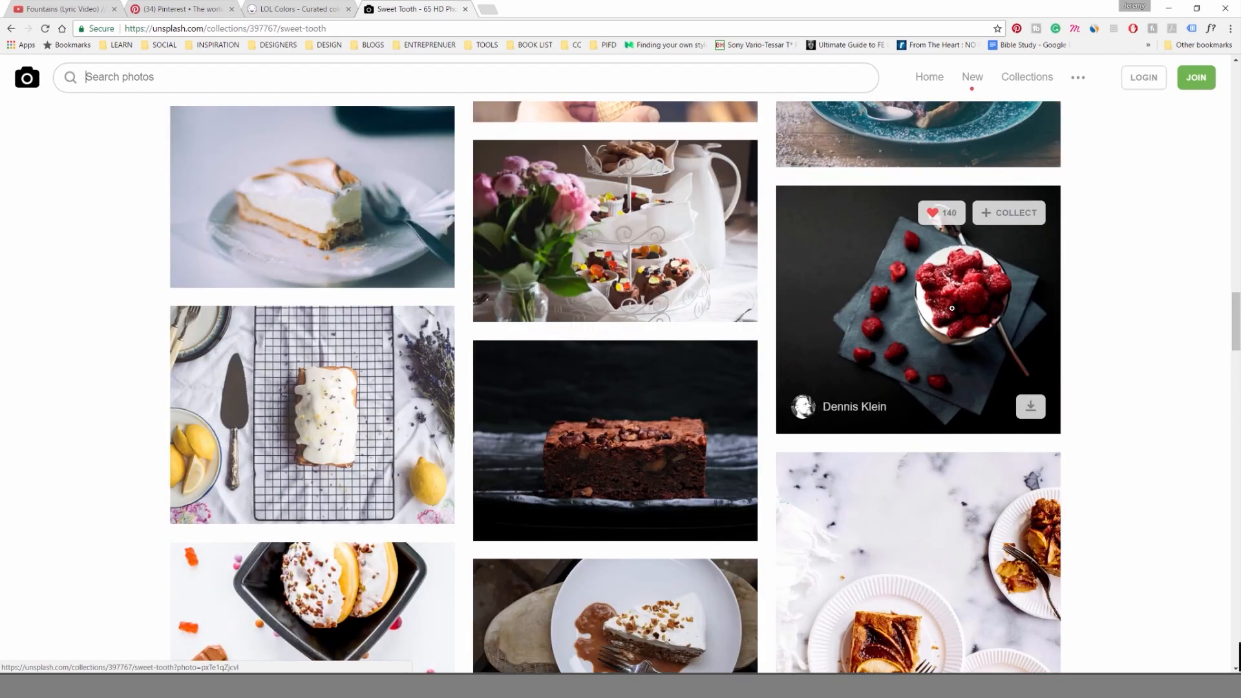
{"action": "scroll", "coordinate": [857, 415], "scroll_direction": "down", "scroll_amount": 4}
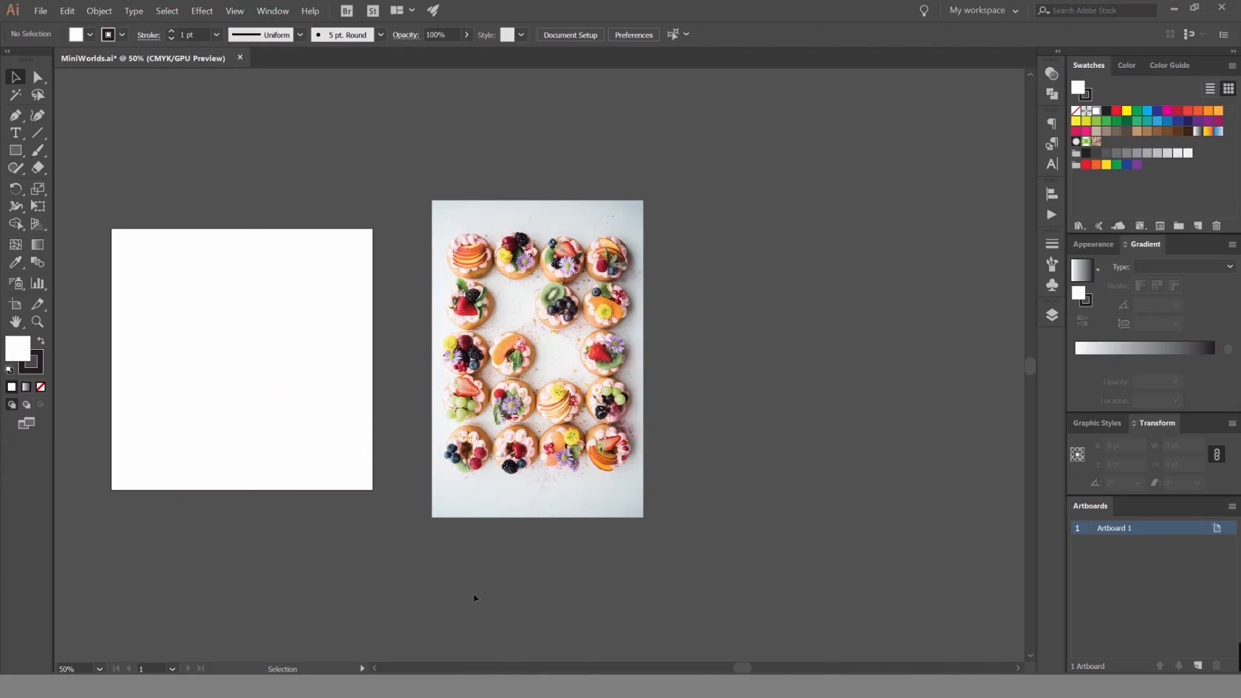
{"action": "left_click", "coordinate": [601, 265]}
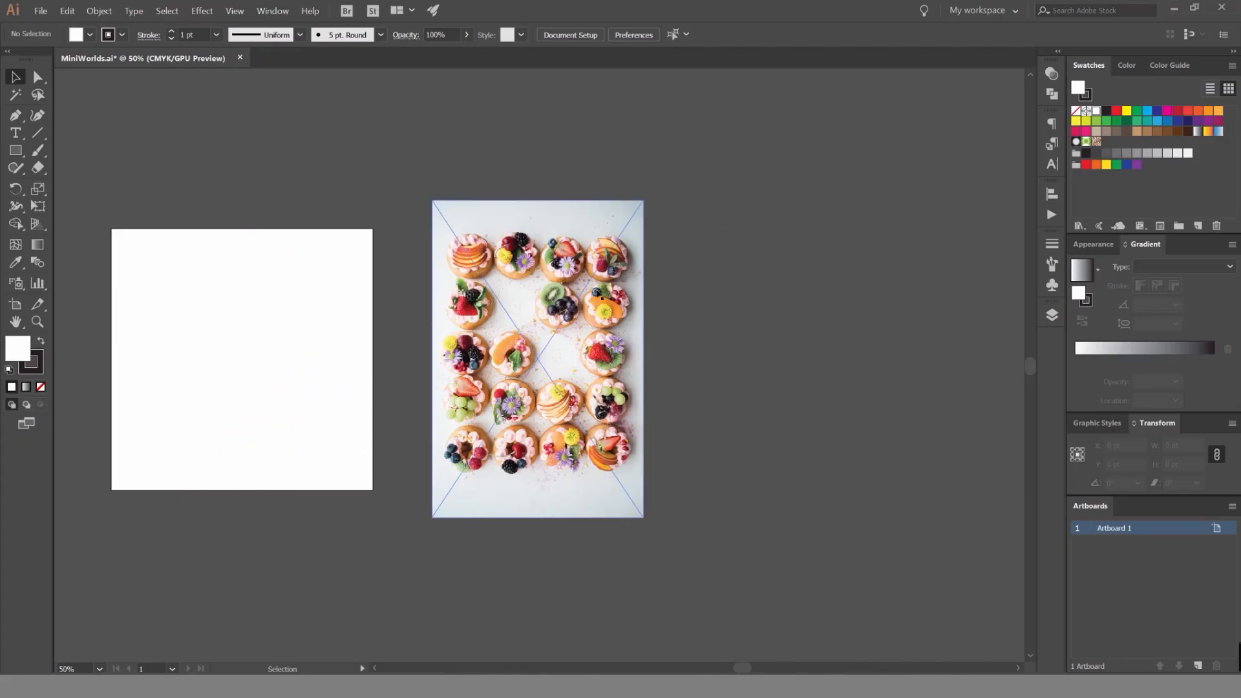
{"action": "scroll", "coordinate": [643, 325], "scroll_direction": "up", "scroll_amount": 1}
{"action": "left_click_drag", "start_coordinate": [645, 310], "coordinate": [712, 294]}
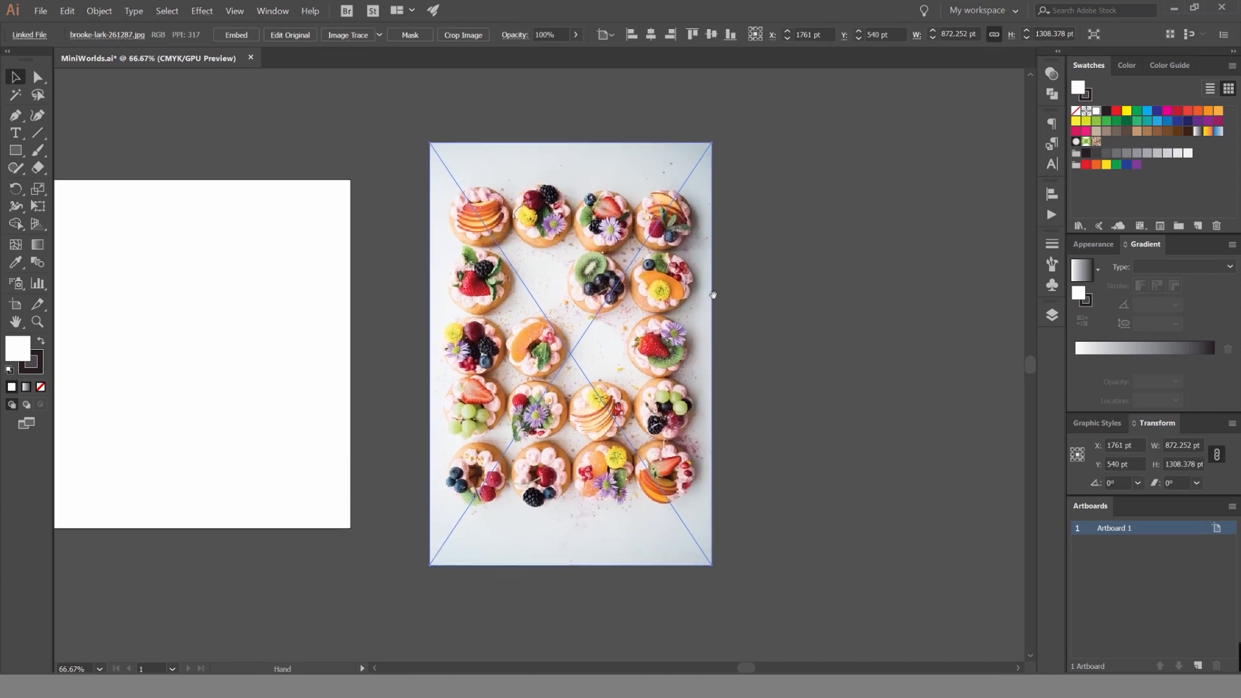
{"action": "left_click", "coordinate": [804, 258]}
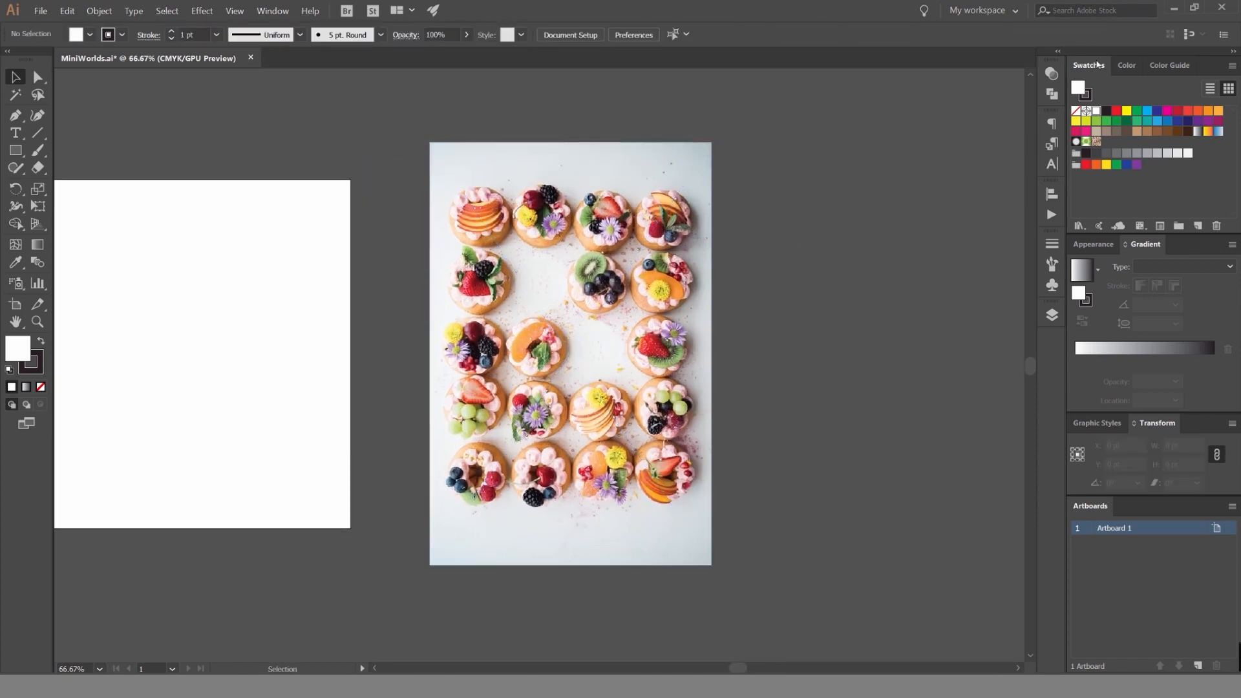
Select all unused swatches in the document and delete them.
{"action": "left_click", "coordinate": [273, 11]}
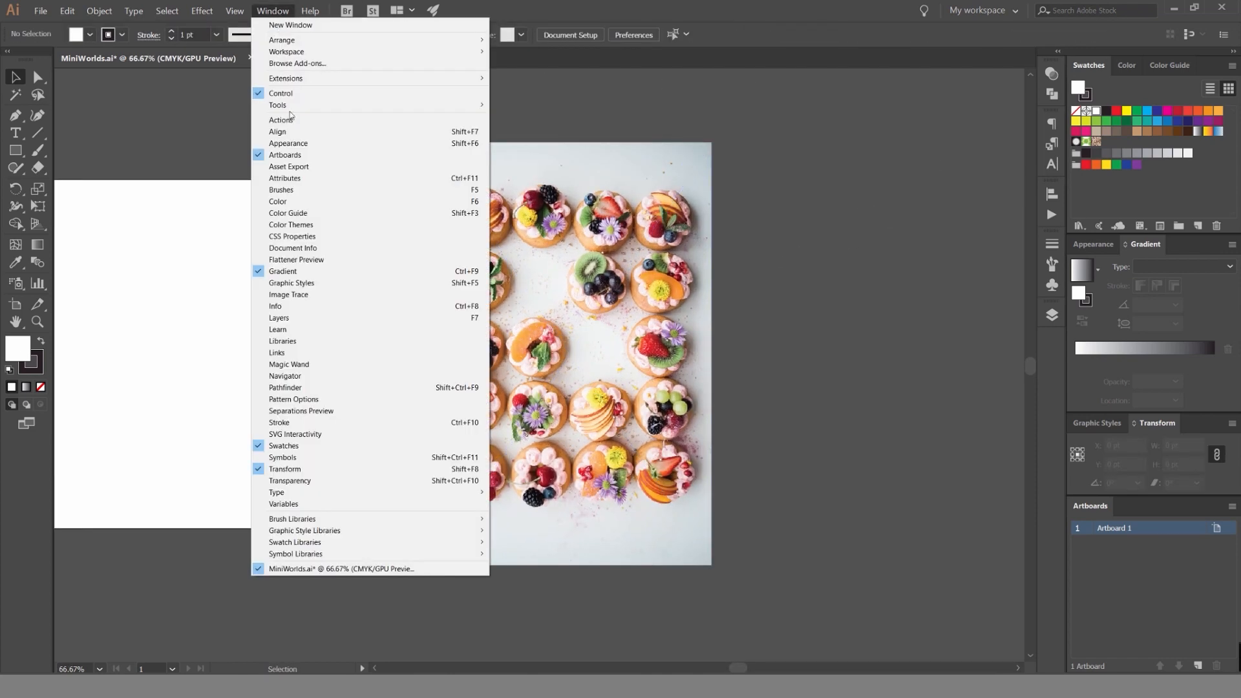
{"action": "left_click", "coordinate": [293, 445]}
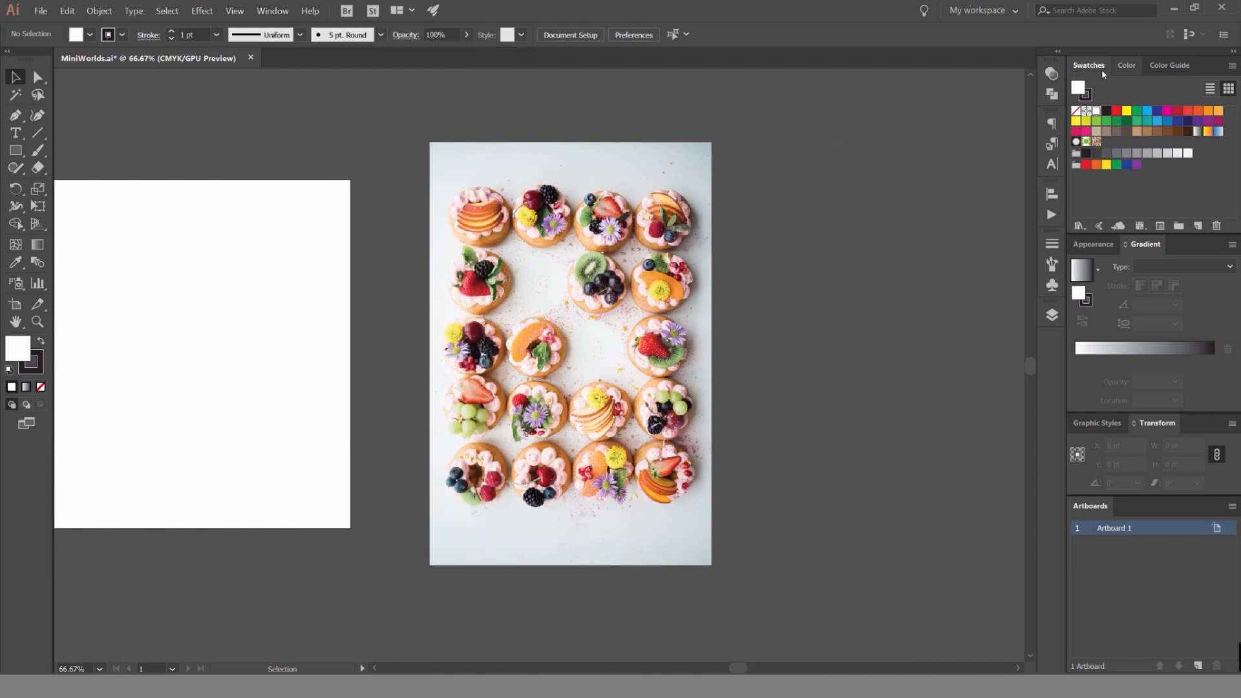
{"action": "left_click", "coordinate": [1232, 67]}
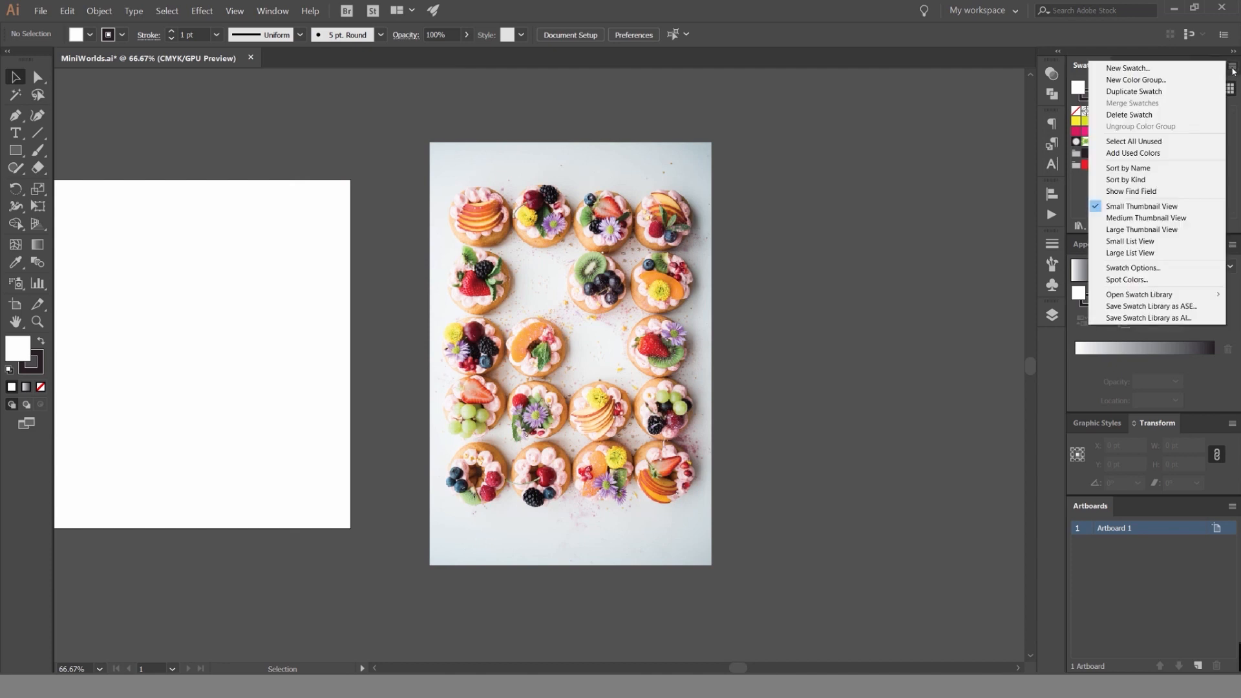
{"action": "left_click", "coordinate": [1132, 141]}
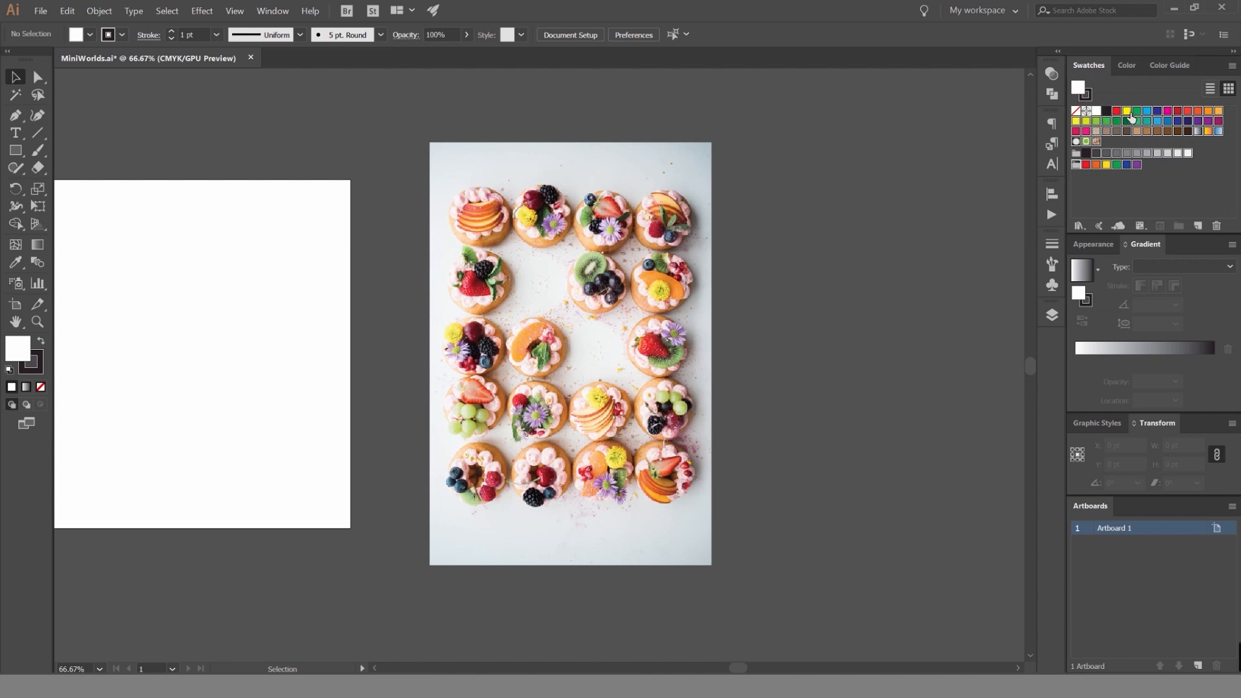
{"action": "left_click", "coordinate": [1216, 226]}
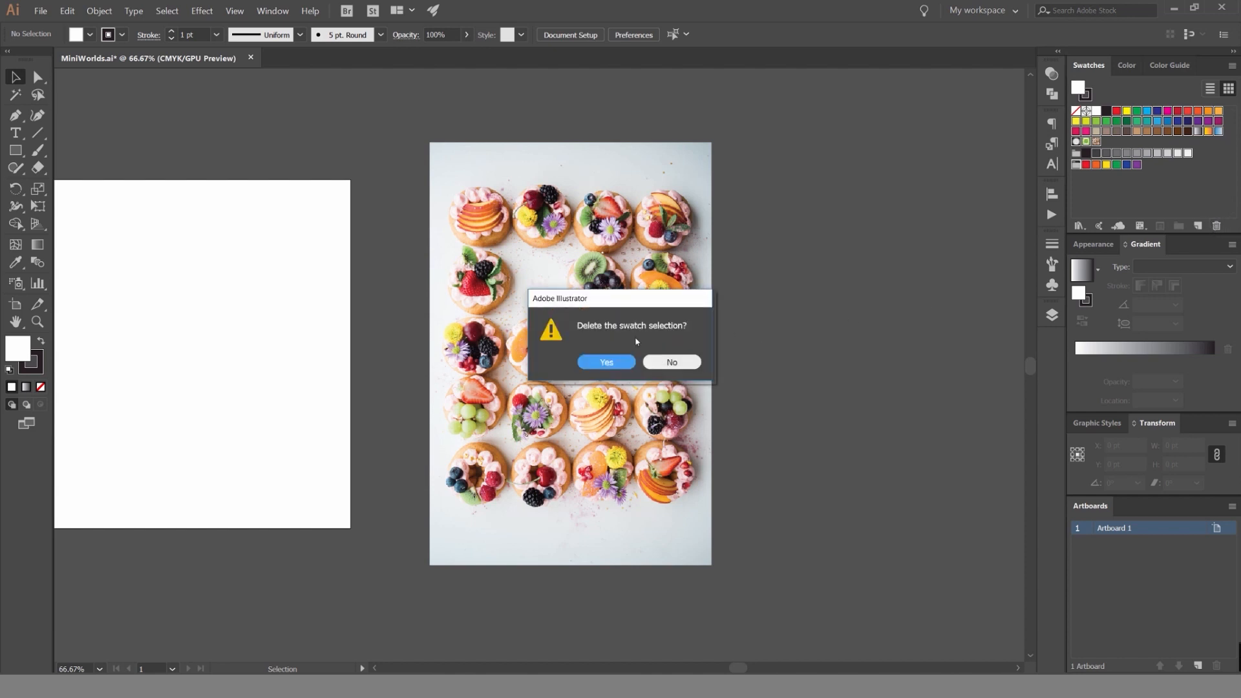
{"action": "left_click", "coordinate": [606, 363]}
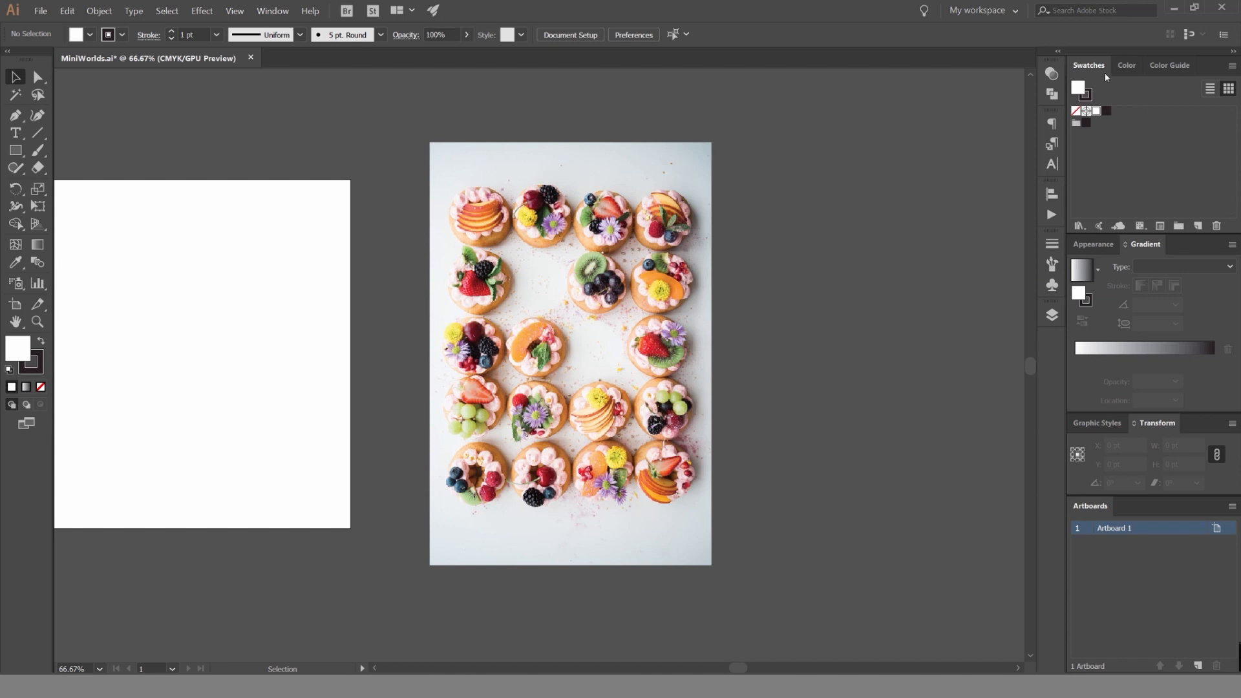
Detach the Swatches panel and float it beside the fruit tart photo, leaving the photo deselected.
{"action": "left_click_drag", "start_coordinate": [1106, 76], "coordinate": [866, 116]}
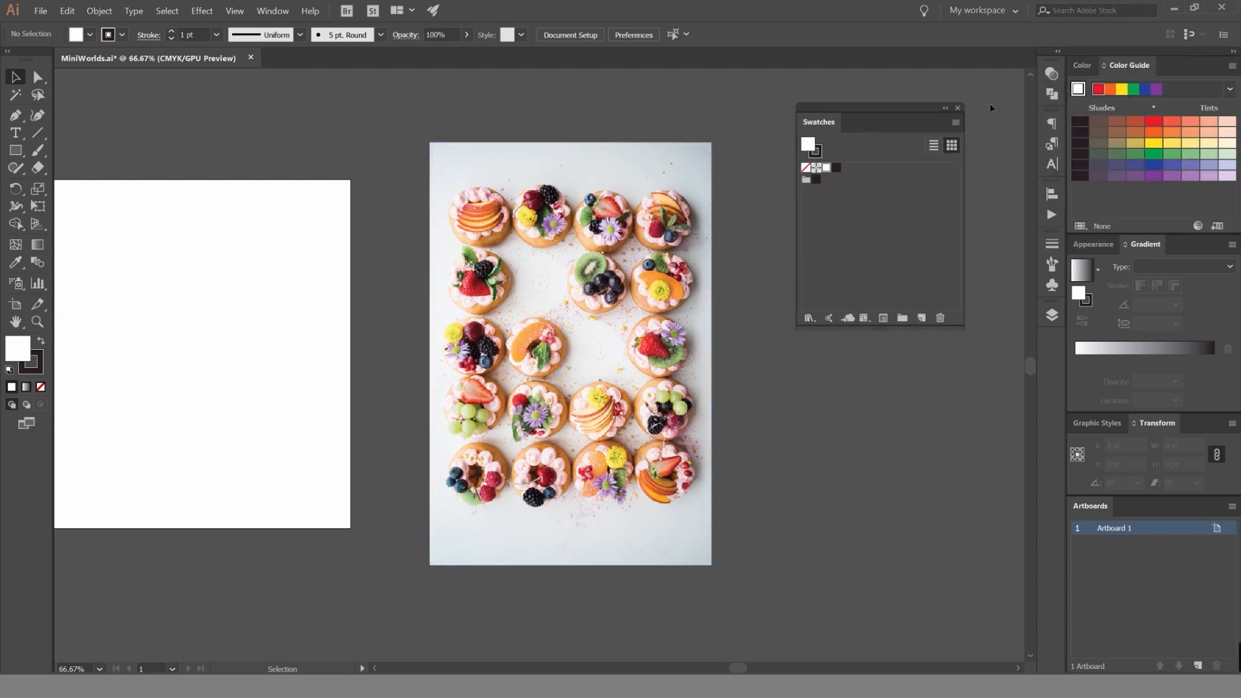
{"action": "left_click", "coordinate": [661, 211]}
{"action": "left_click", "coordinate": [719, 197]}
{"action": "left_click", "coordinate": [665, 206]}
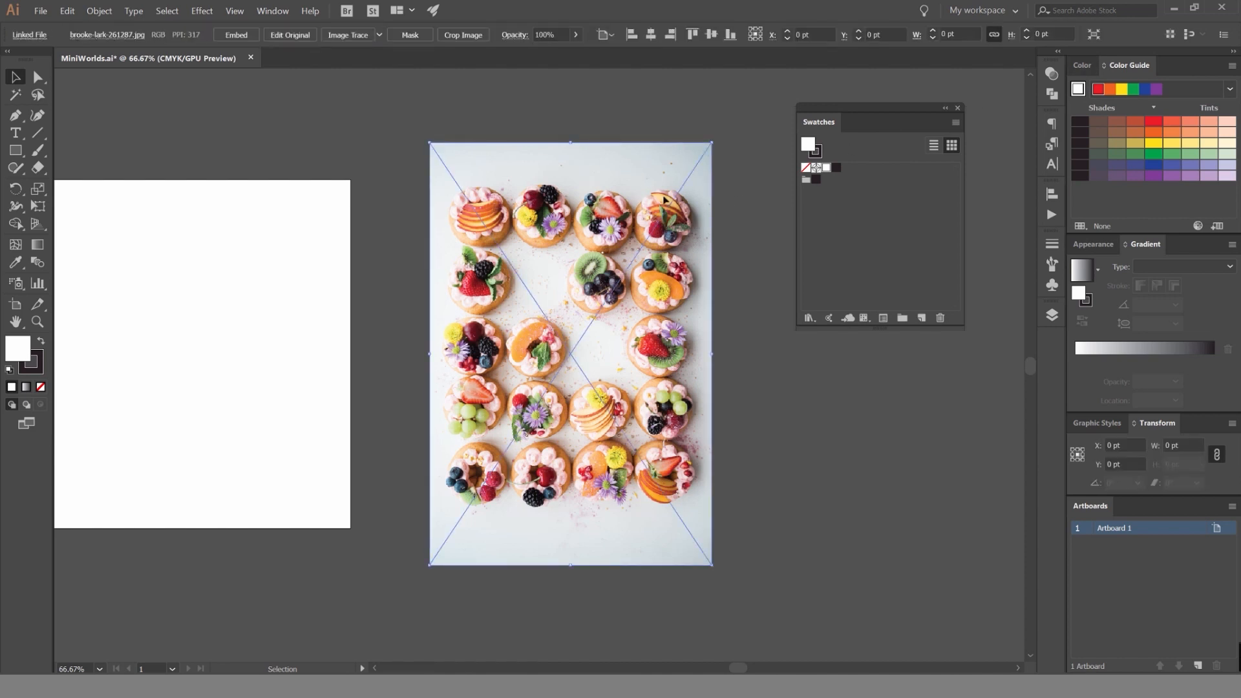
{"action": "left_click", "coordinate": [720, 197]}
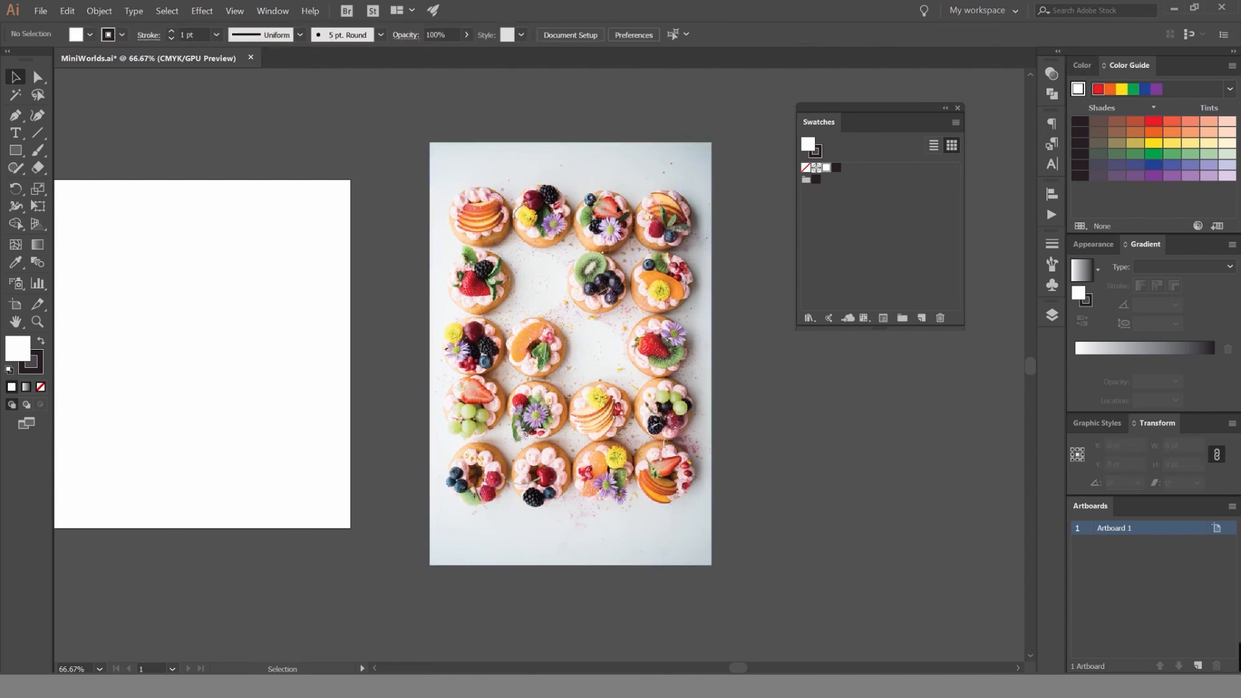
Sample the orange of the peach slice on the tart in the photo's third row with the Eyedropper.
{"action": "key", "text": "i"}
{"action": "left_click", "coordinate": [17, 264]}
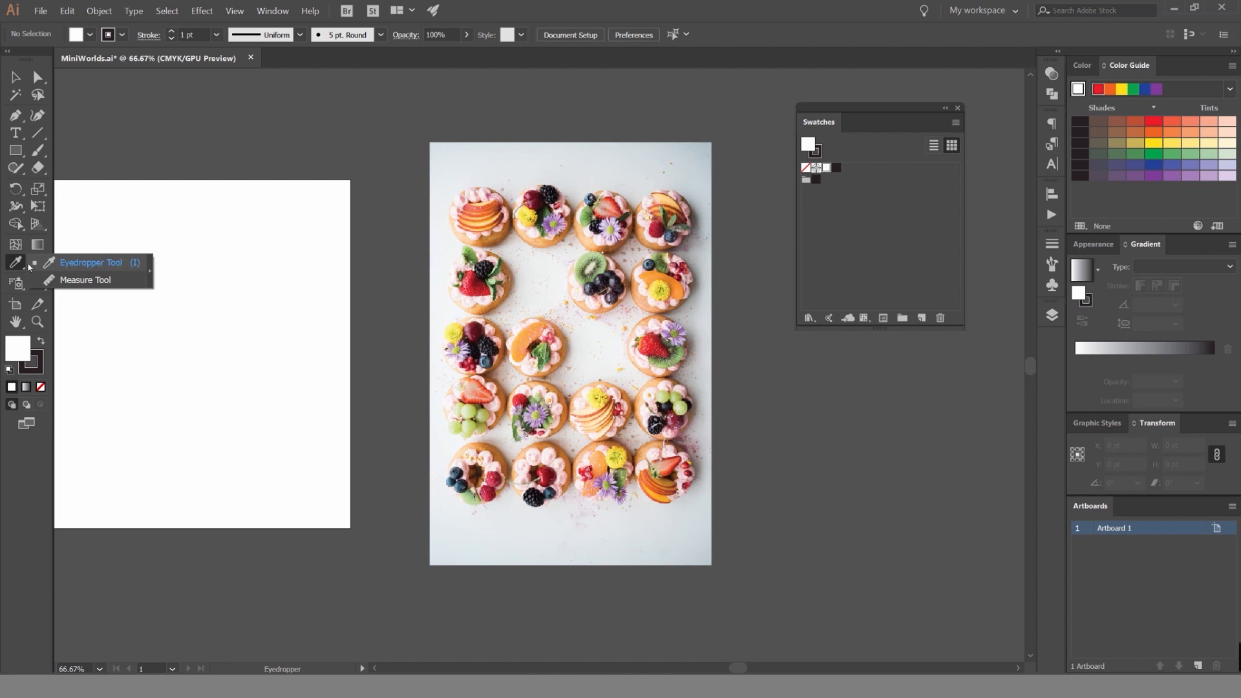
{"action": "left_click", "coordinate": [30, 265]}
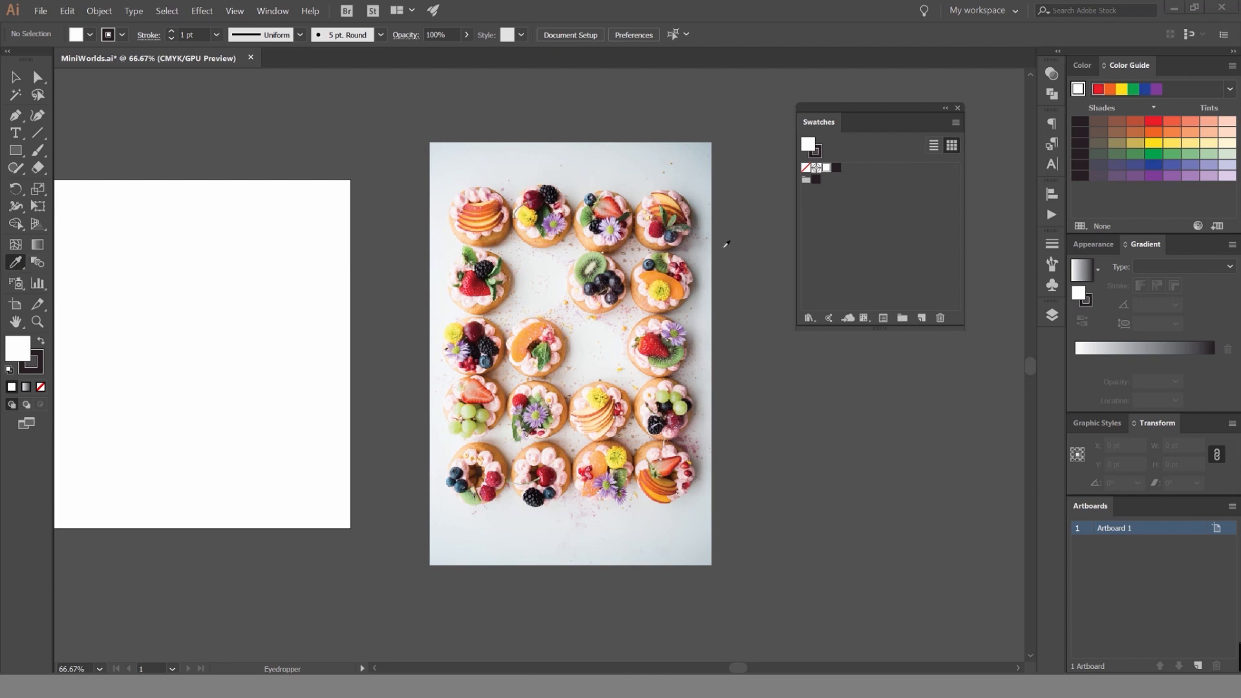
{"action": "scroll", "coordinate": [565, 205], "scroll_direction": "up", "scroll_amount": 1}
{"action": "key", "text": "space"}
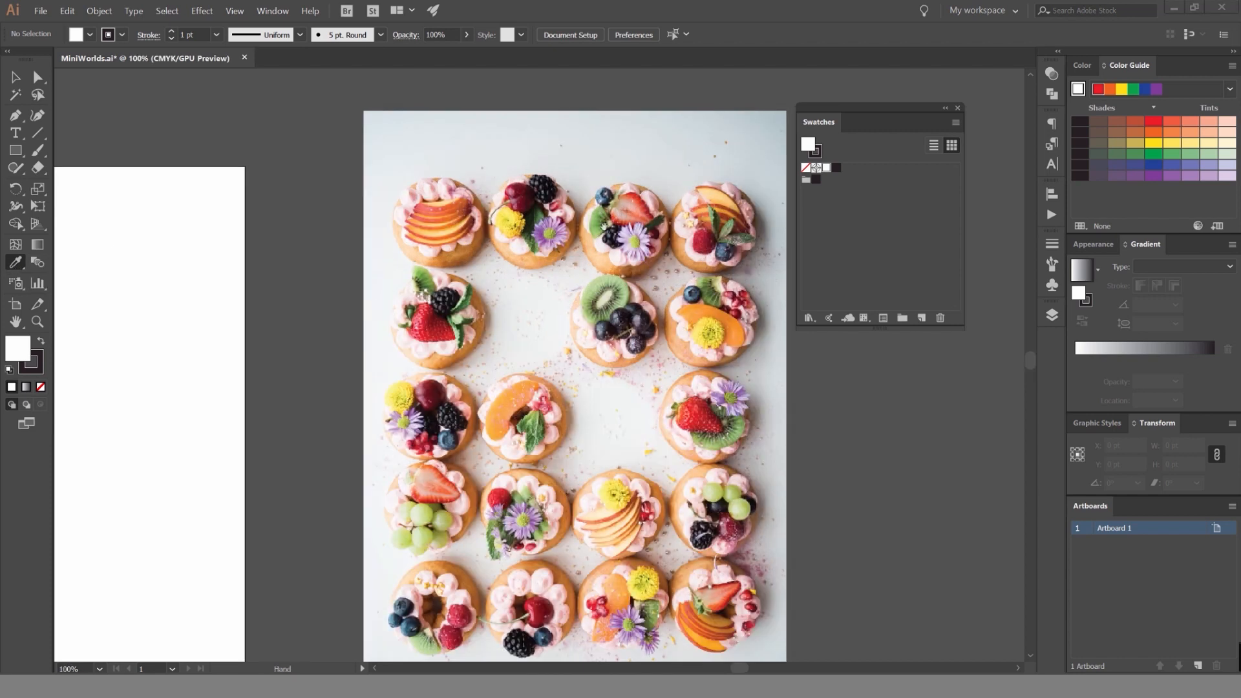
{"action": "key", "text": "space"}
{"action": "left_click_drag", "start_coordinate": [583, 295], "coordinate": [656, 235]}
{"action": "key", "text": "space"}
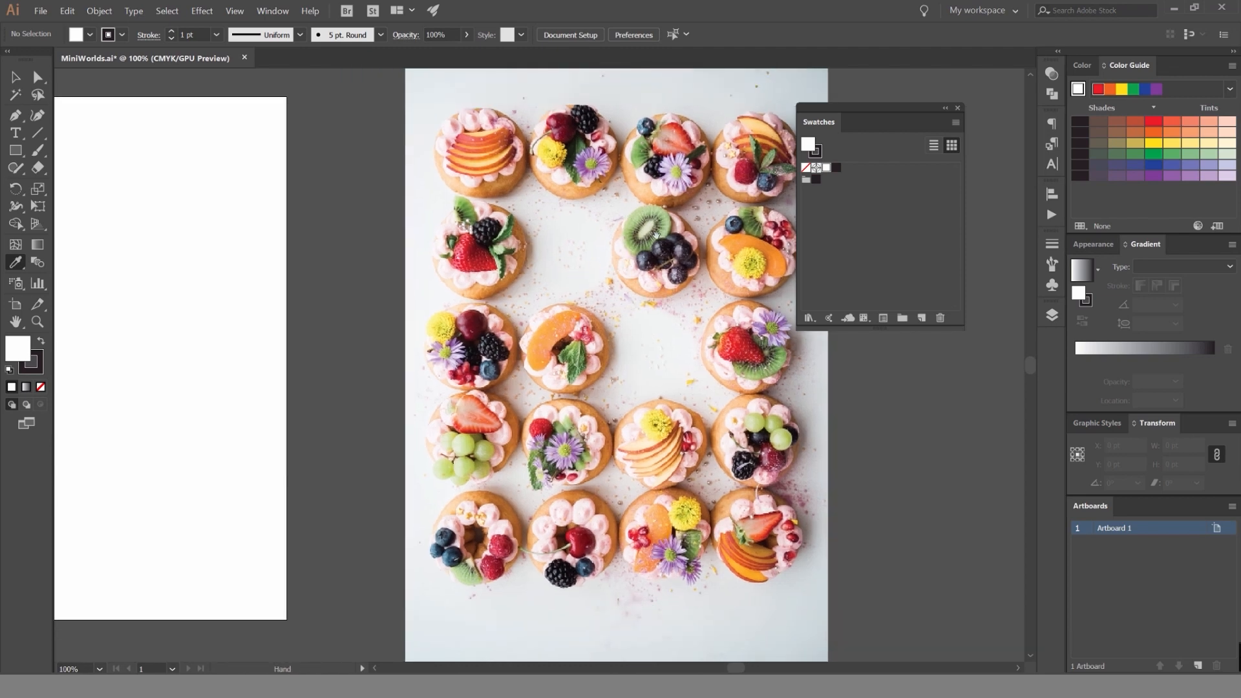
{"action": "scroll", "coordinate": [556, 323], "scroll_direction": "up", "scroll_amount": 5}
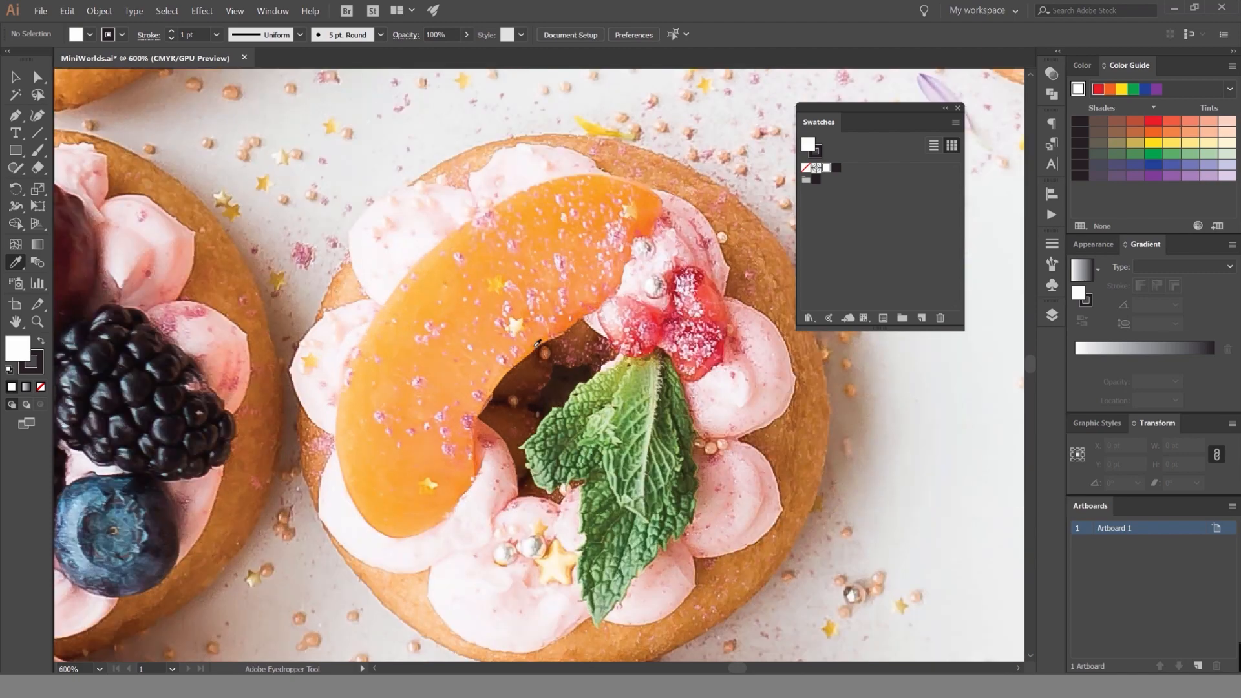
{"action": "scroll", "coordinate": [578, 308], "scroll_direction": "down", "scroll_amount": 5}
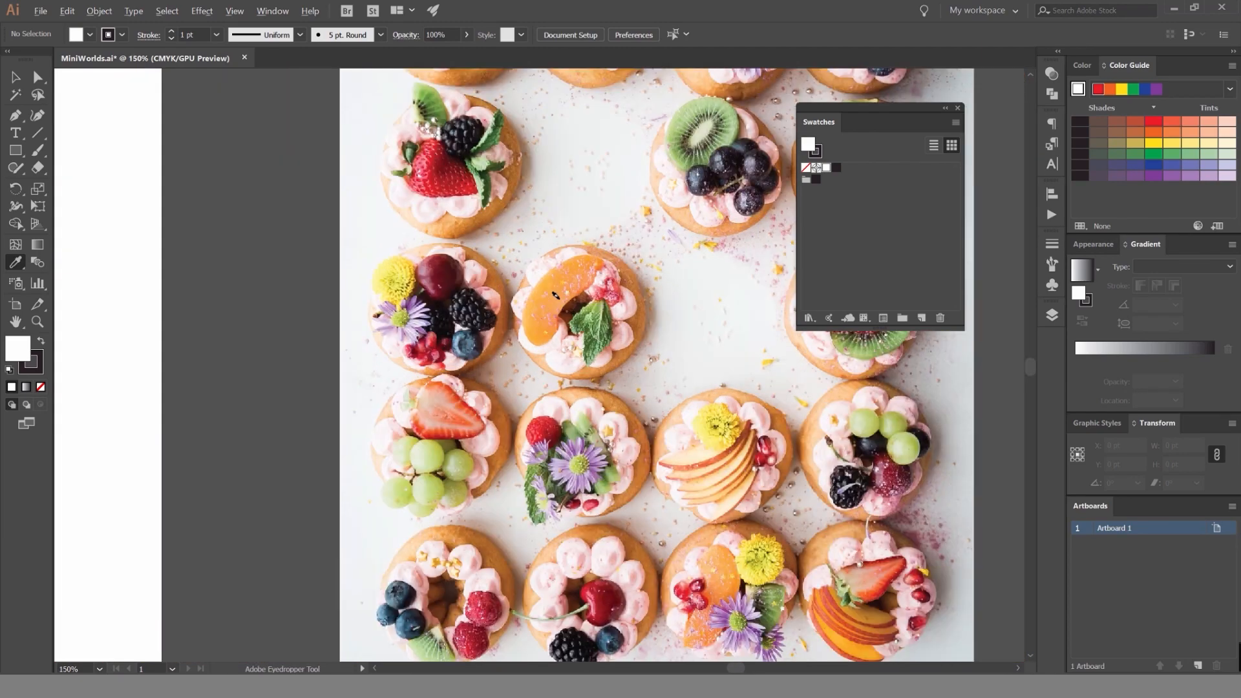
{"action": "scroll", "coordinate": [554, 298], "scroll_direction": "up", "scroll_amount": 3}
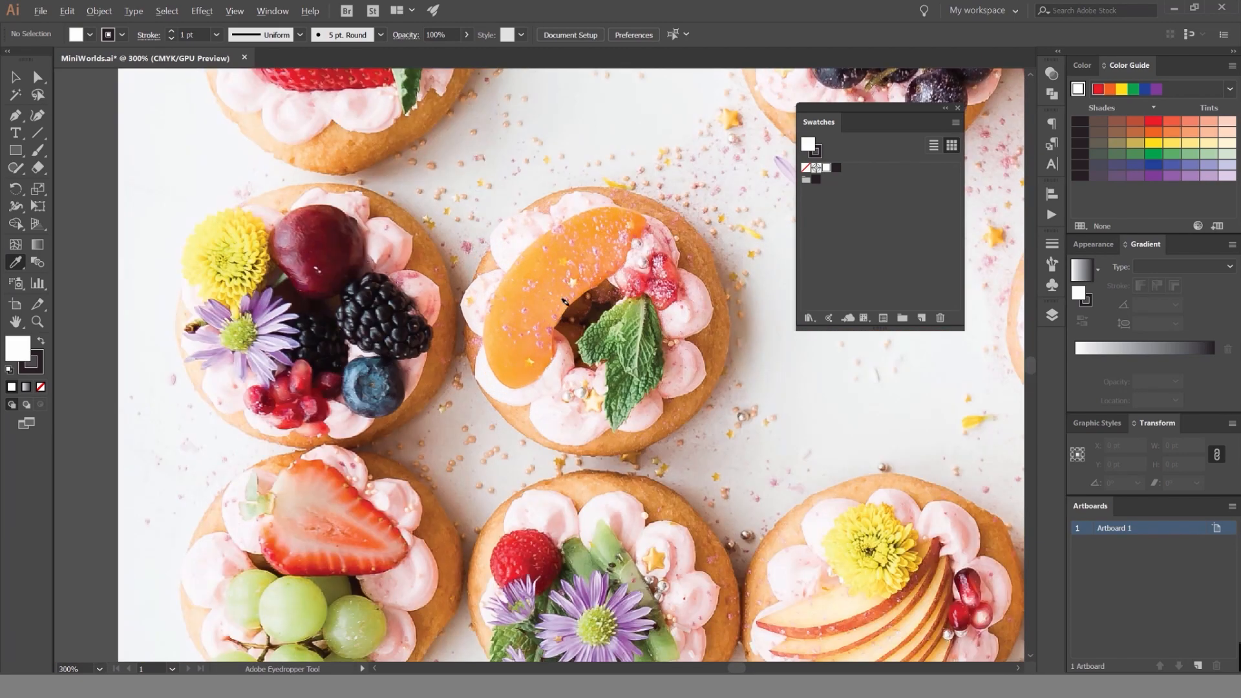
{"action": "left_click_drag", "start_coordinate": [553, 298], "coordinate": [530, 297]}
{"action": "left_click", "coordinate": [500, 357]}
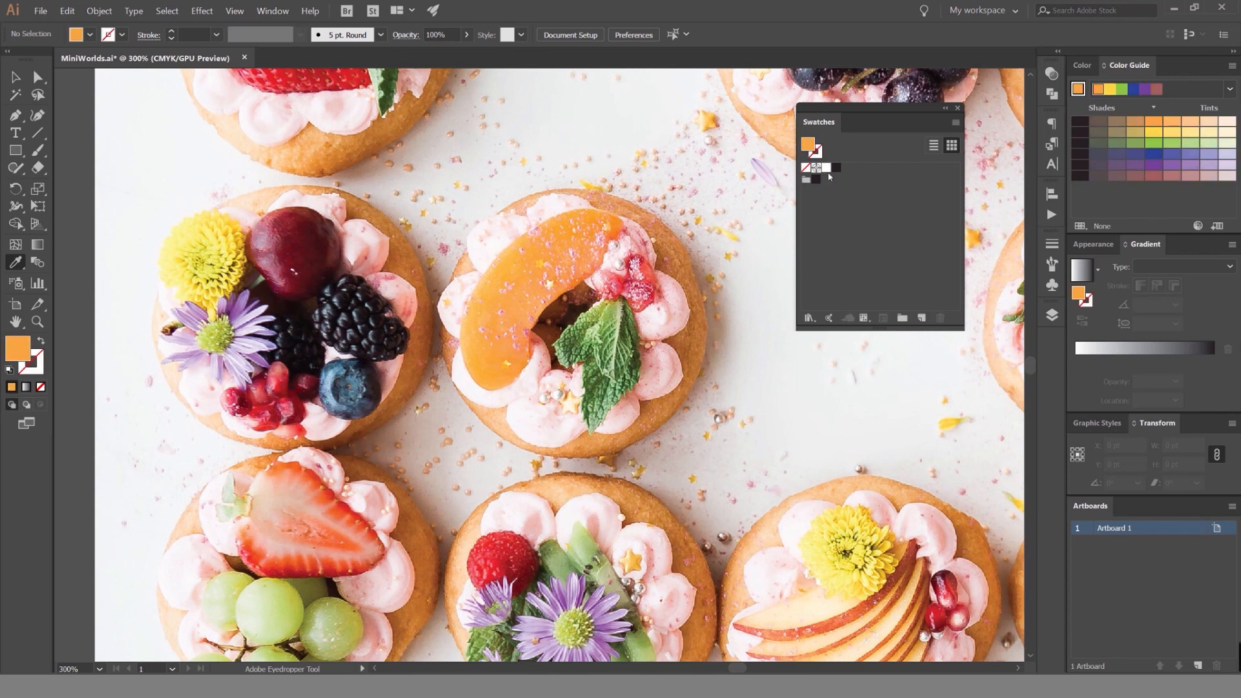
Save the sampled peach orange as a new global CMYK process color swatch.
{"action": "left_click", "coordinate": [1083, 66]}
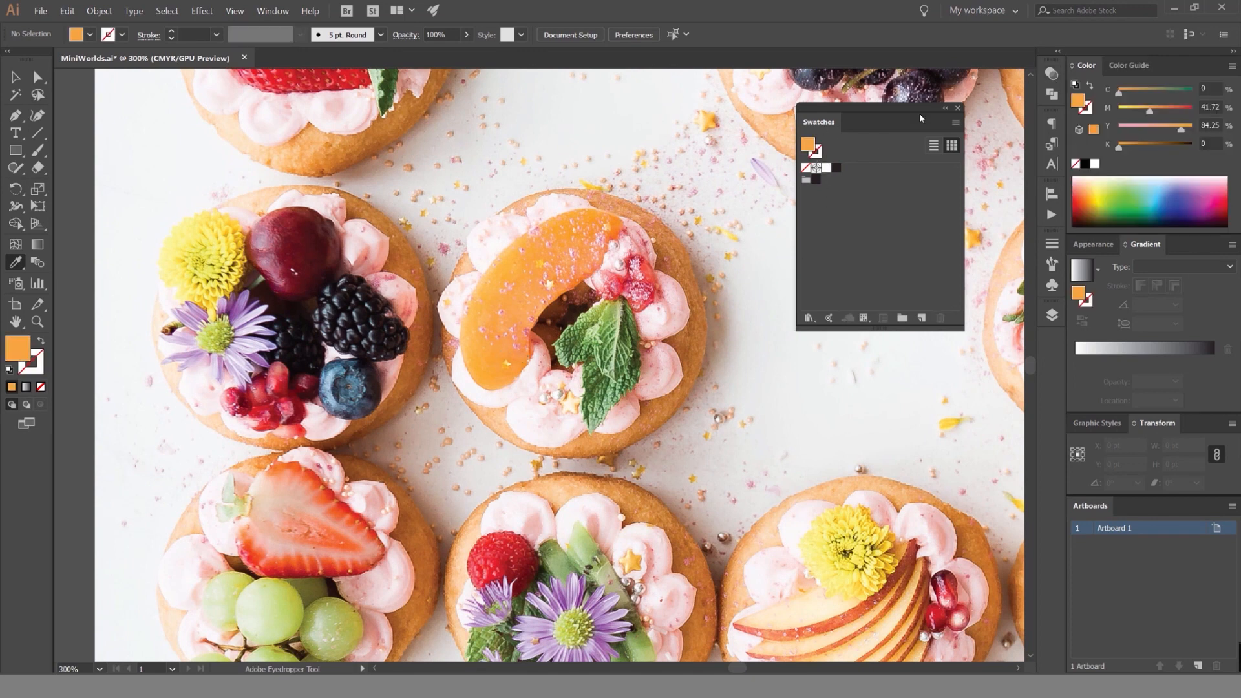
{"action": "left_click", "coordinate": [922, 318]}
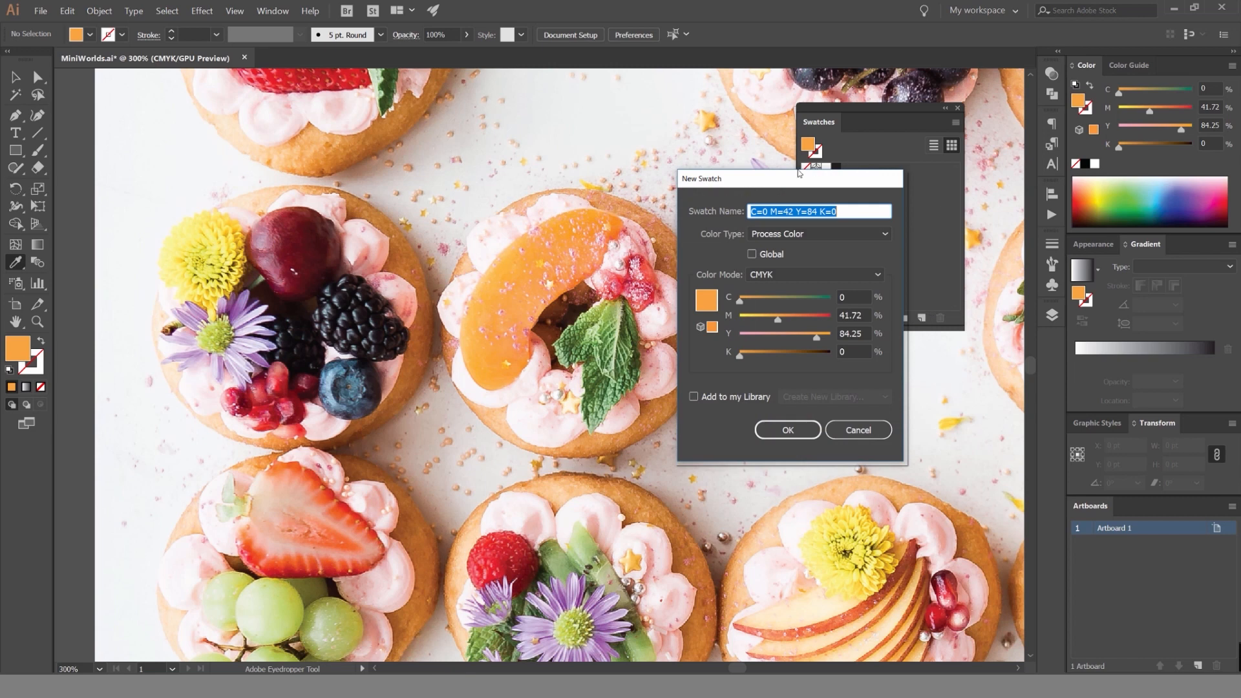
{"action": "left_click_drag", "start_coordinate": [799, 173], "coordinate": [853, 148]}
{"action": "left_click", "coordinate": [670, 219]}
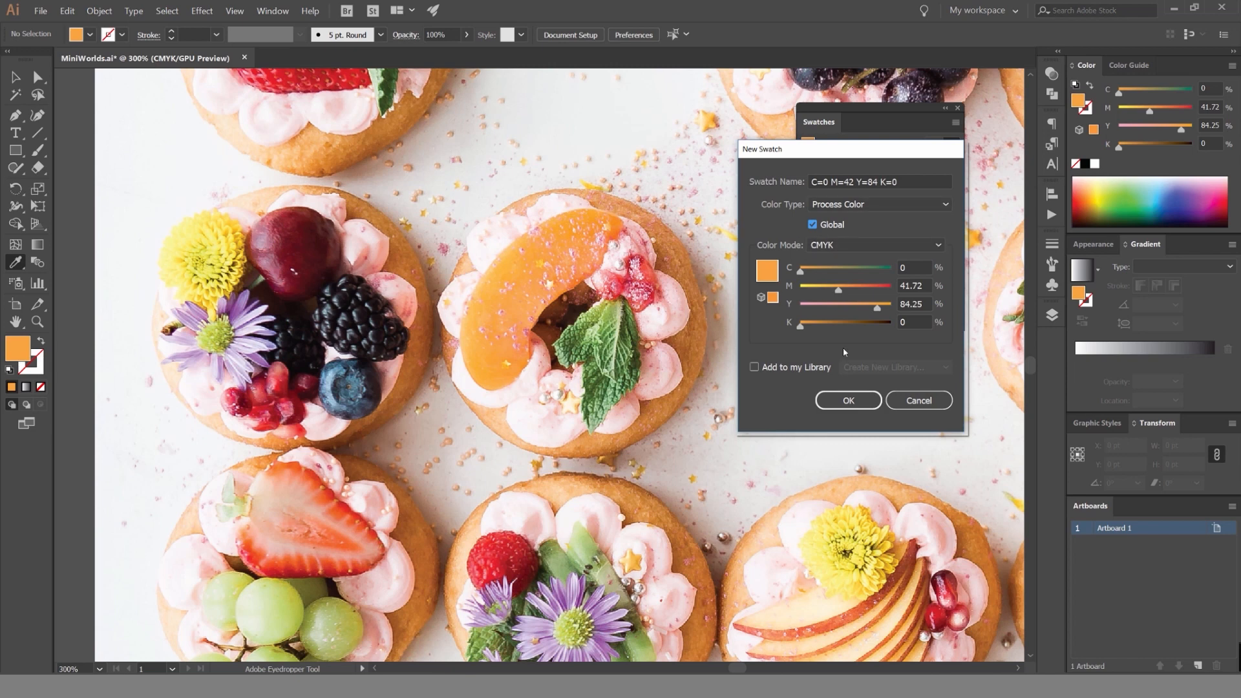
{"action": "left_click", "coordinate": [849, 400]}
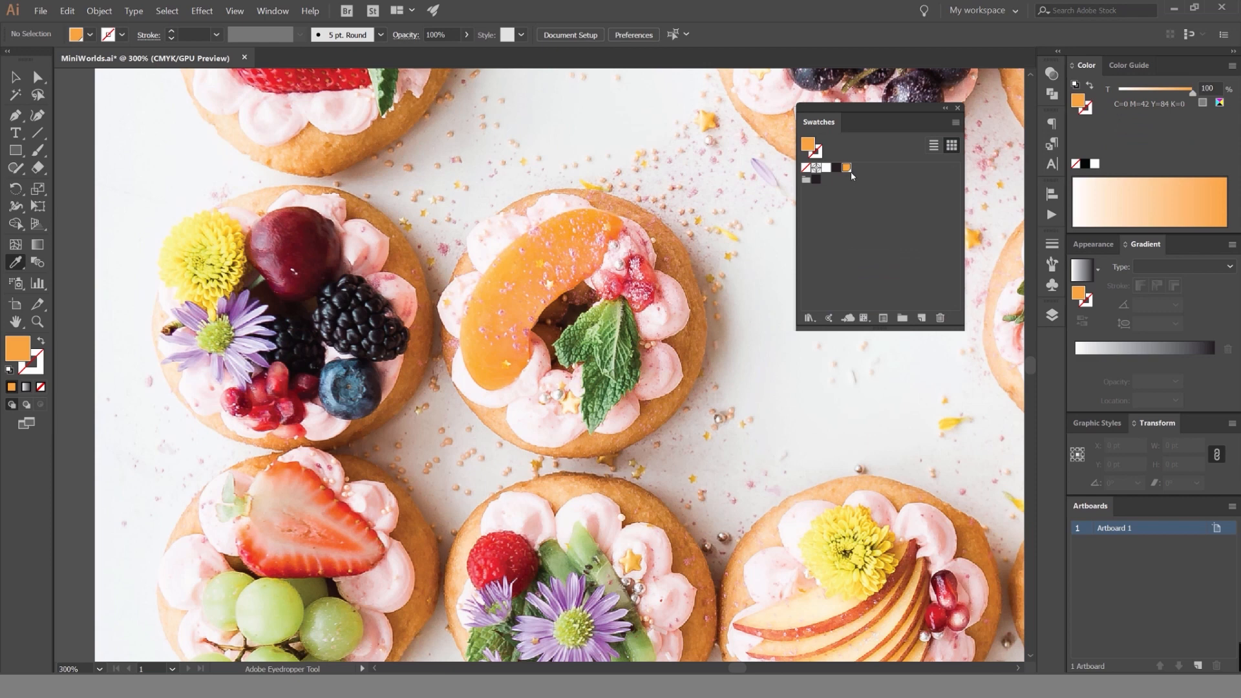
Sample the shaded pink of the cream beside the mint leaf and save it as a global swatch.
{"action": "scroll", "coordinate": [660, 317], "scroll_direction": "up", "scroll_amount": 2}
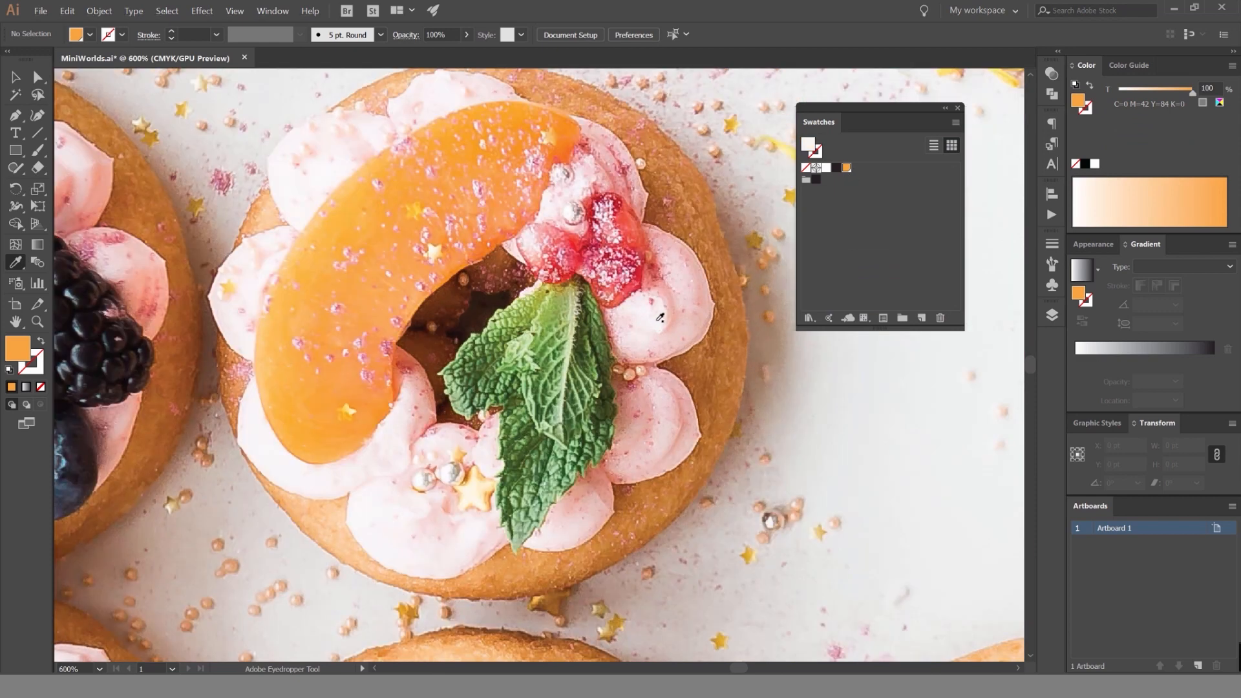
{"action": "left_click", "coordinate": [660, 318]}
{"action": "left_click", "coordinate": [692, 299]}
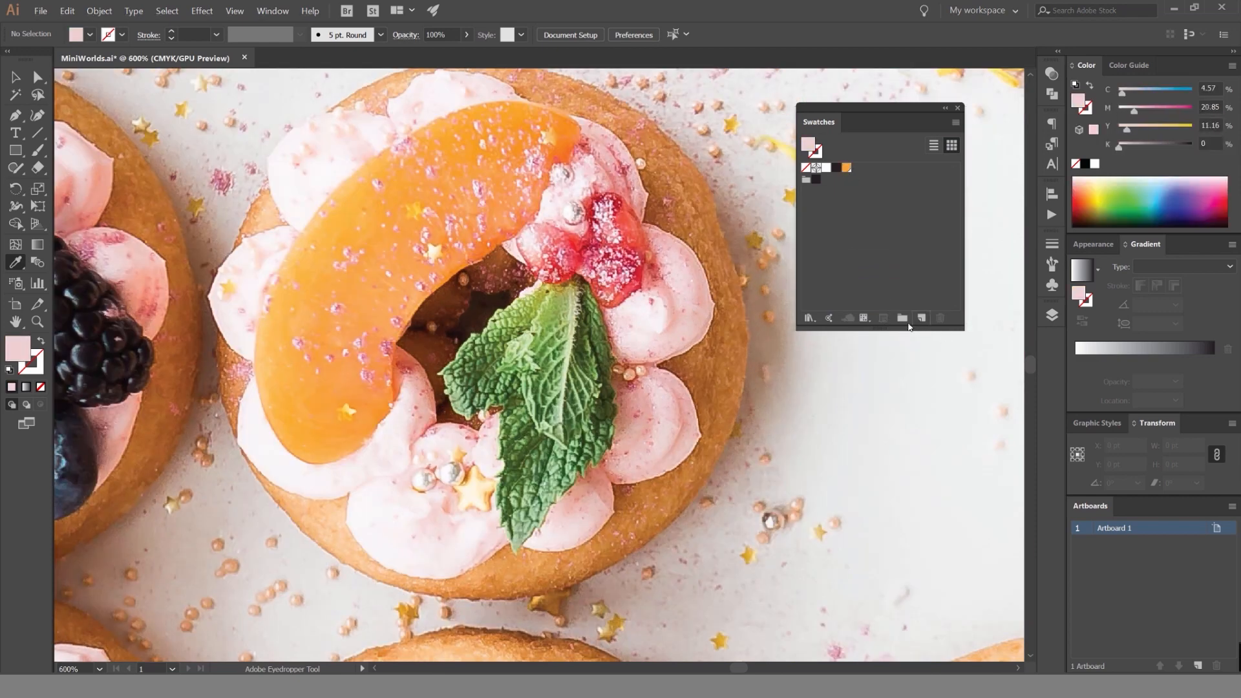
{"action": "left_click", "coordinate": [921, 318]}
{"action": "left_click", "coordinate": [812, 224]}
{"action": "left_click", "coordinate": [838, 399]}
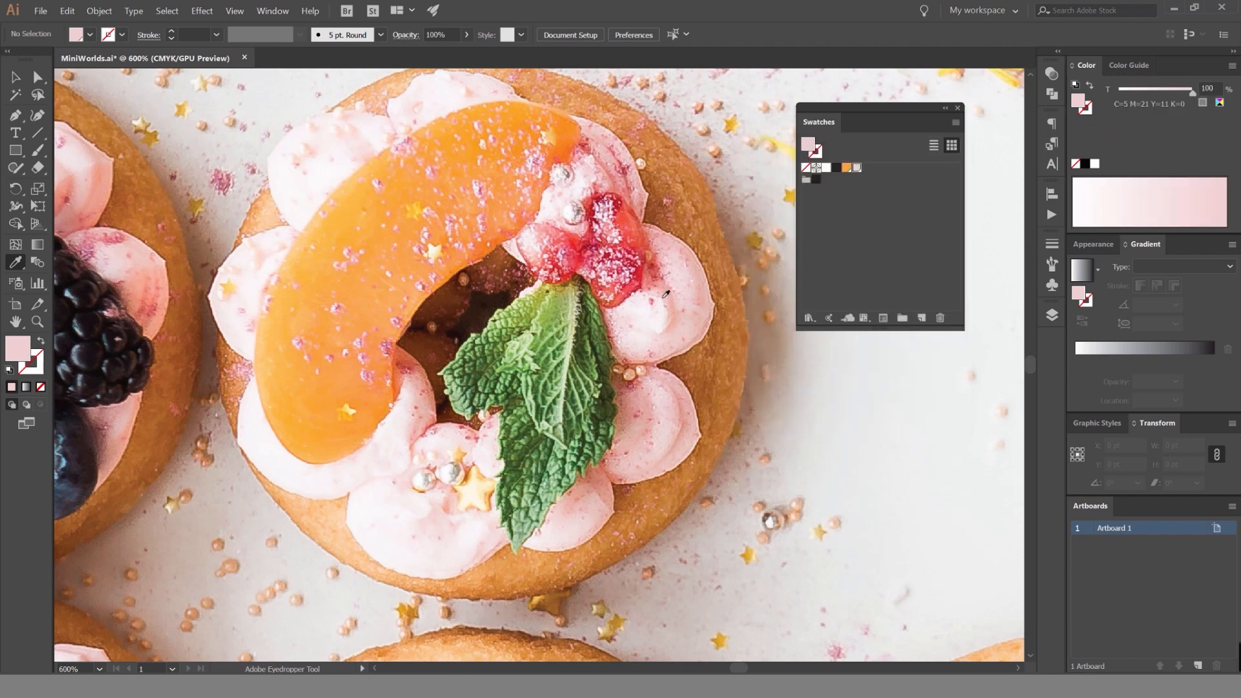
Sample the red of the fruit above the mint leaf and save it as a non-global process color swatch.
{"action": "left_click", "coordinate": [659, 325]}
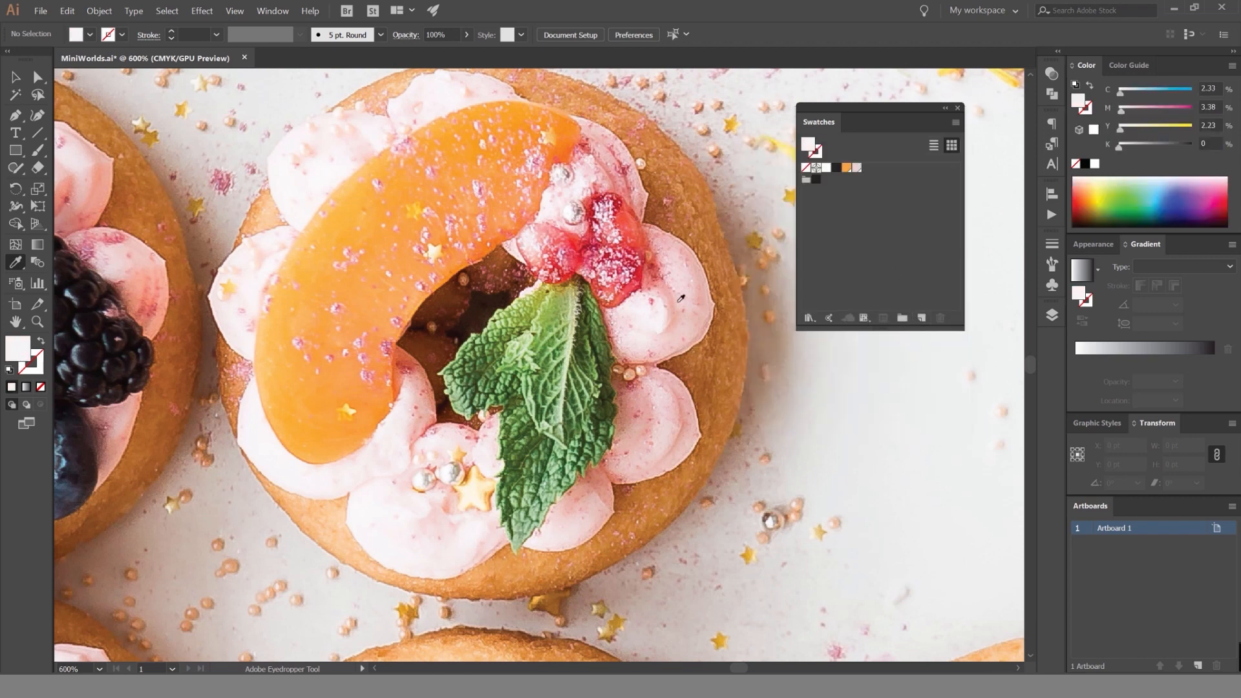
{"action": "left_click", "coordinate": [634, 232]}
{"action": "left_click", "coordinate": [921, 319]}
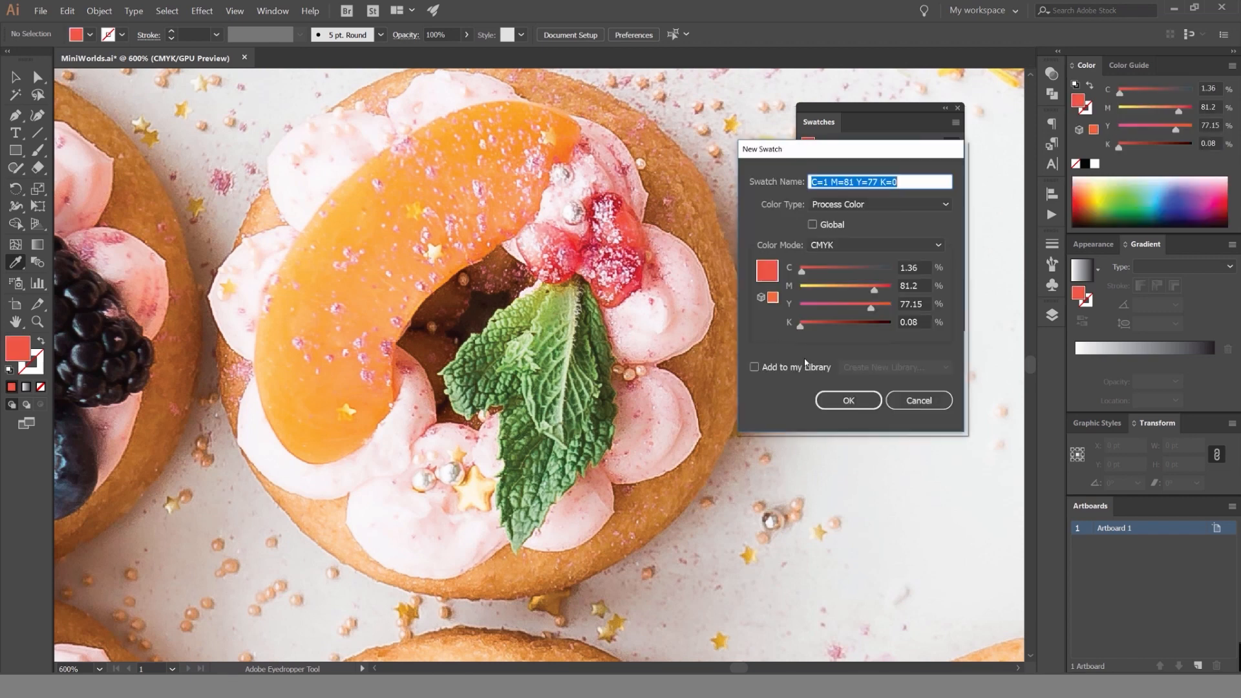
{"action": "left_click", "coordinate": [844, 398]}
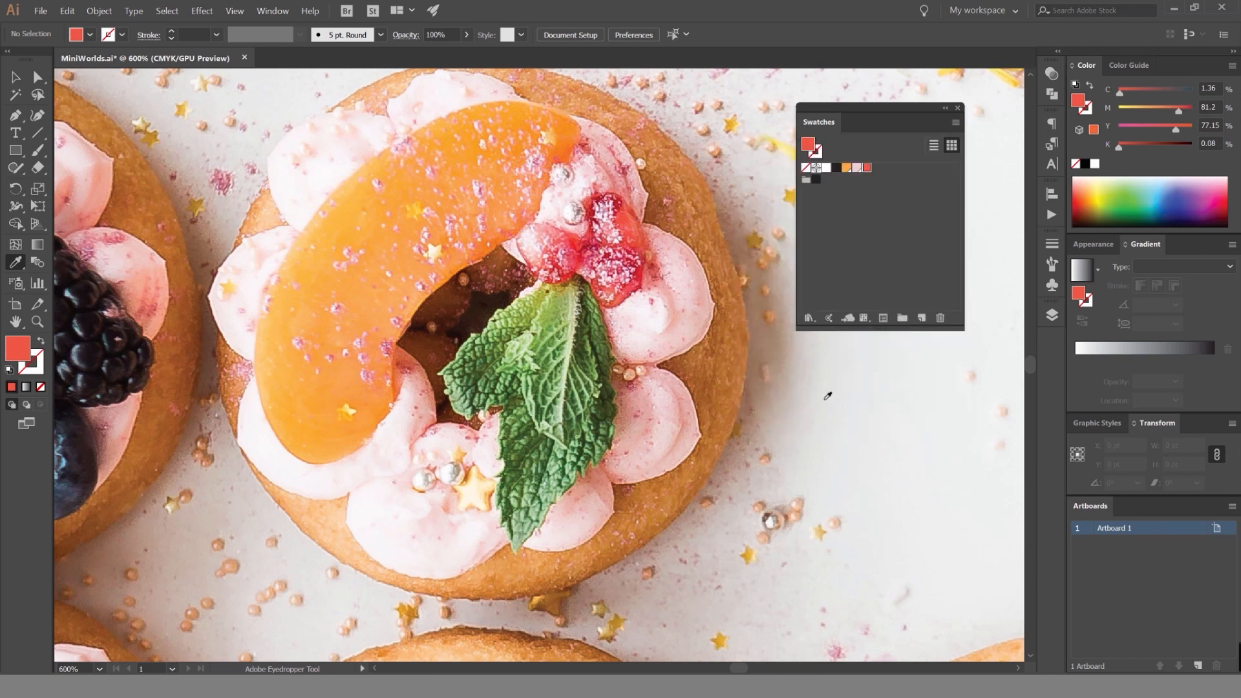
Sample the very pale pink of the cream below the peach slice and save it as a global swatch.
{"action": "left_click", "coordinate": [390, 446]}
{"action": "left_click", "coordinate": [400, 424]}
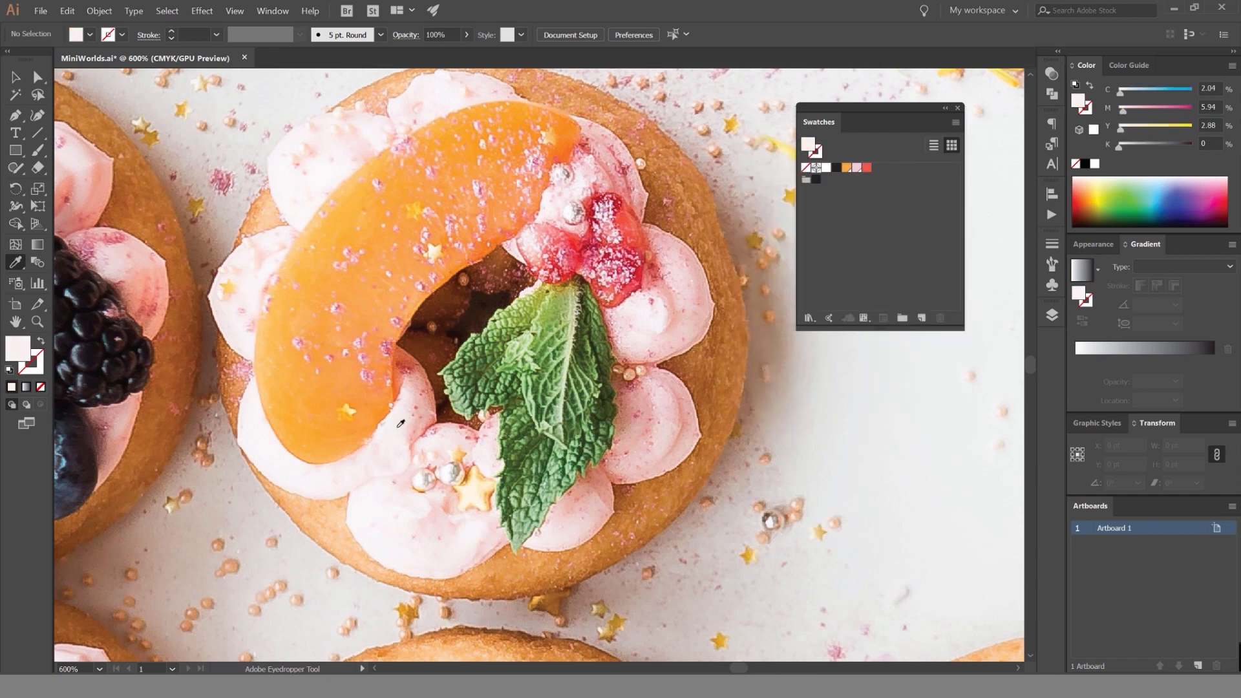
{"action": "left_click", "coordinate": [921, 318]}
{"action": "left_click", "coordinate": [812, 224]}
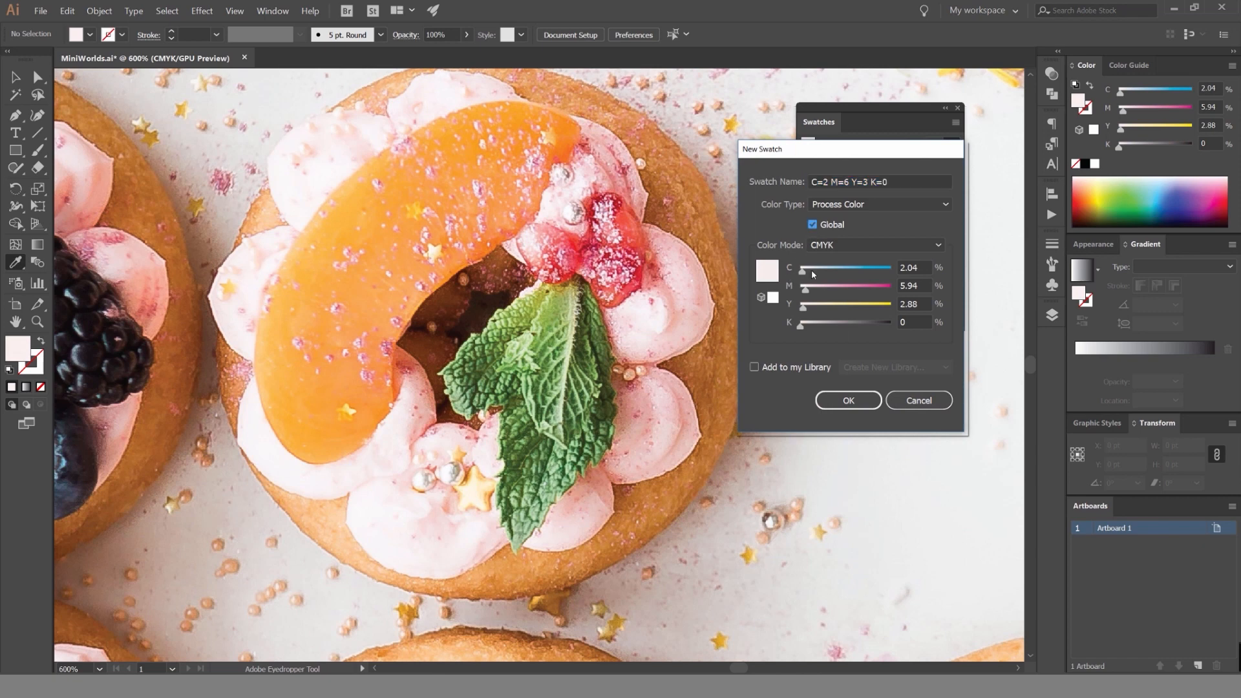
{"action": "left_click", "coordinate": [847, 400]}
Sample the light green near the top of the mint leaf and save it as a global process color swatch.
{"action": "left_click", "coordinate": [556, 306]}
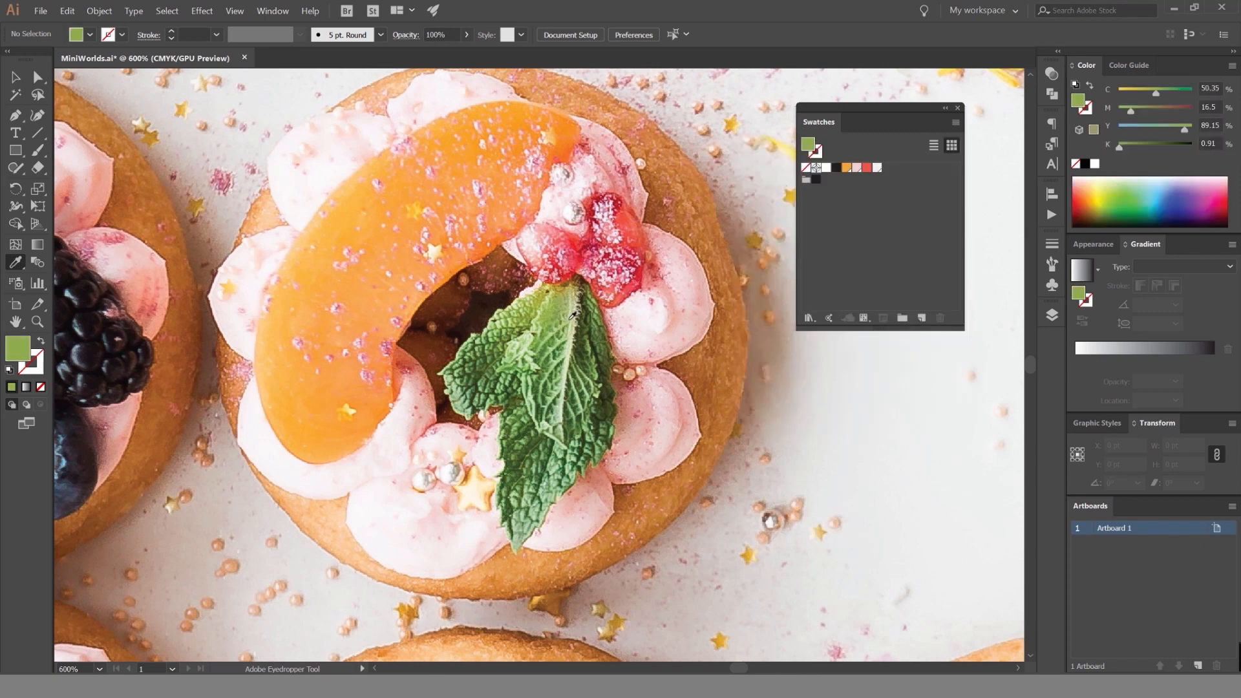
{"action": "left_click", "coordinate": [921, 318]}
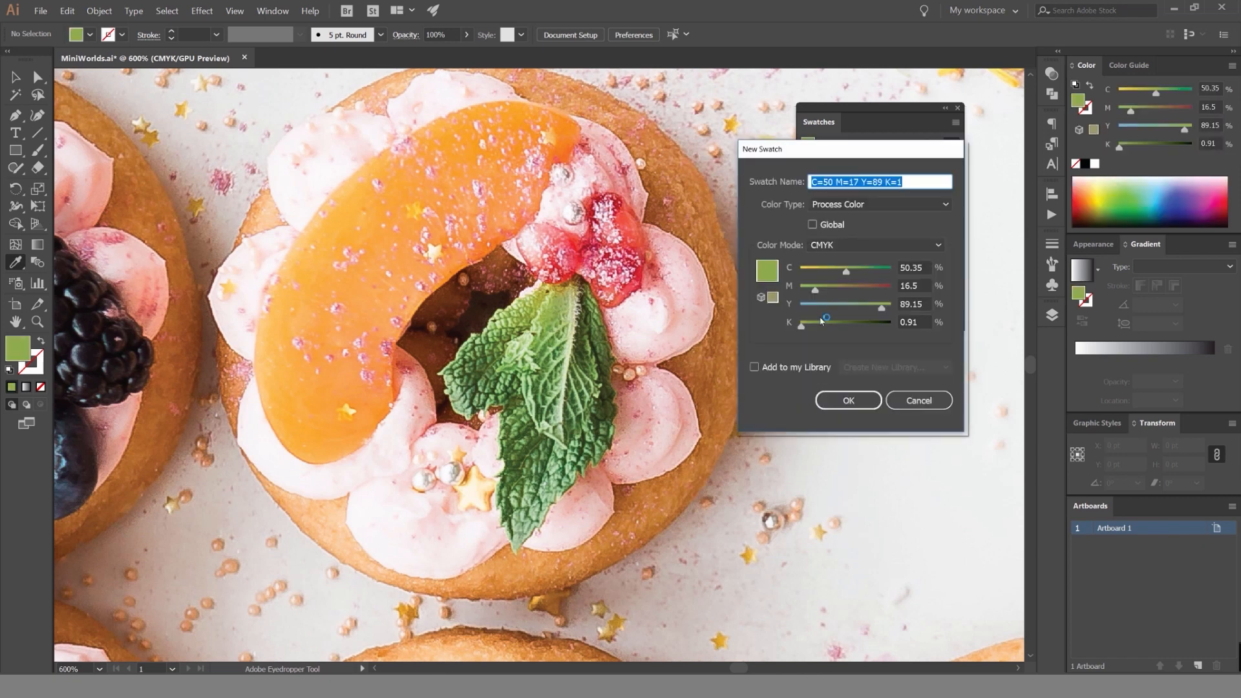
{"action": "left_click", "coordinate": [813, 224]}
{"action": "left_click", "coordinate": [848, 400]}
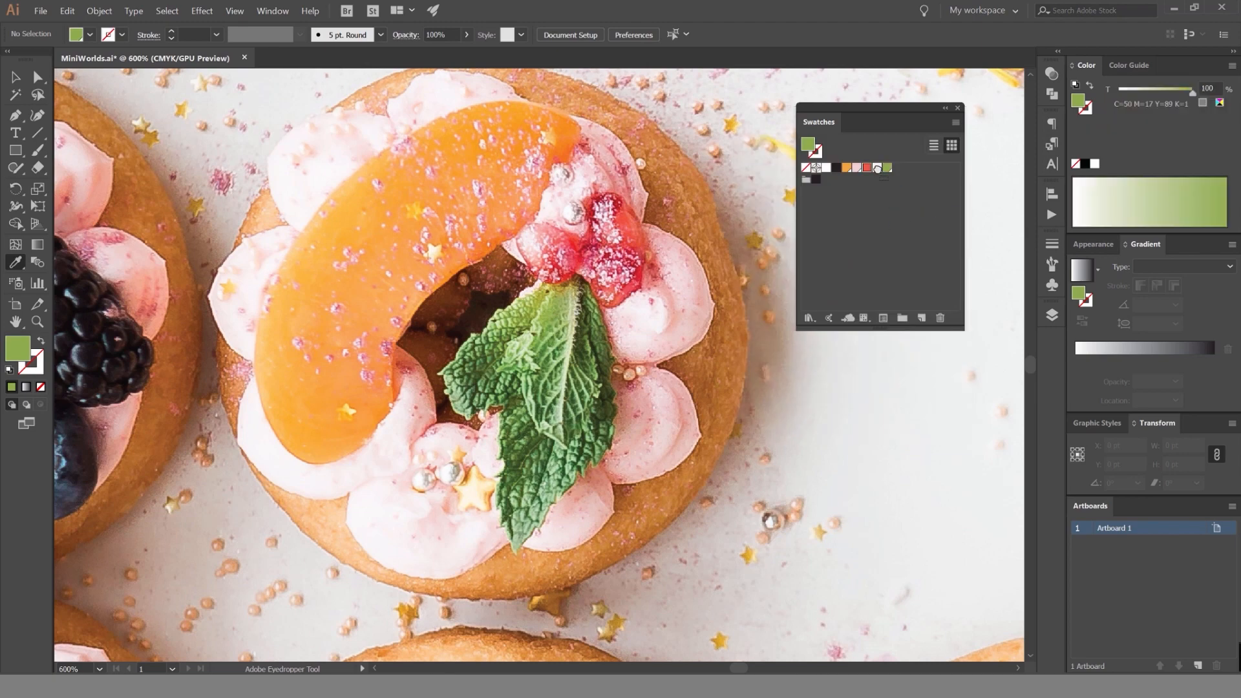
{"action": "left_click", "coordinate": [810, 216]}
Sample the purple of a flower petal on the strawberry and kiwi tart and save it as a global swatch.
{"action": "scroll", "coordinate": [611, 248], "scroll_direction": "down", "scroll_amount": 5}
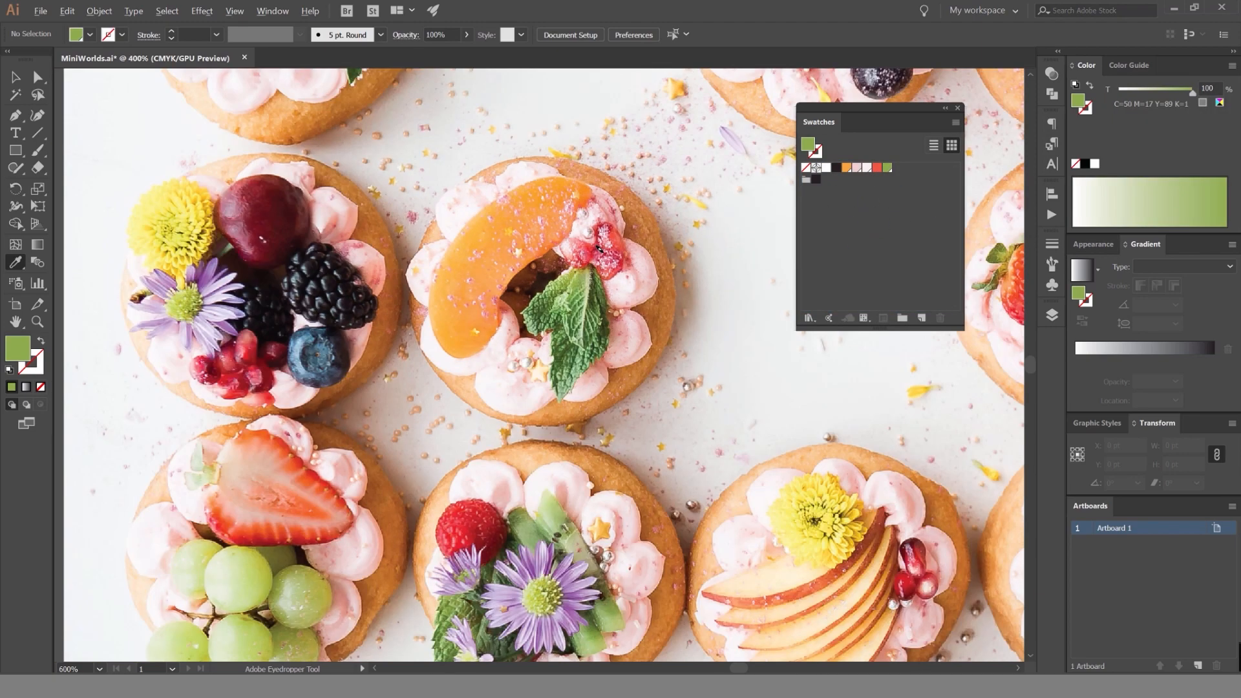
{"action": "key", "text": "space"}
{"action": "left_click_drag", "start_coordinate": [662, 302], "coordinate": [565, 329]}
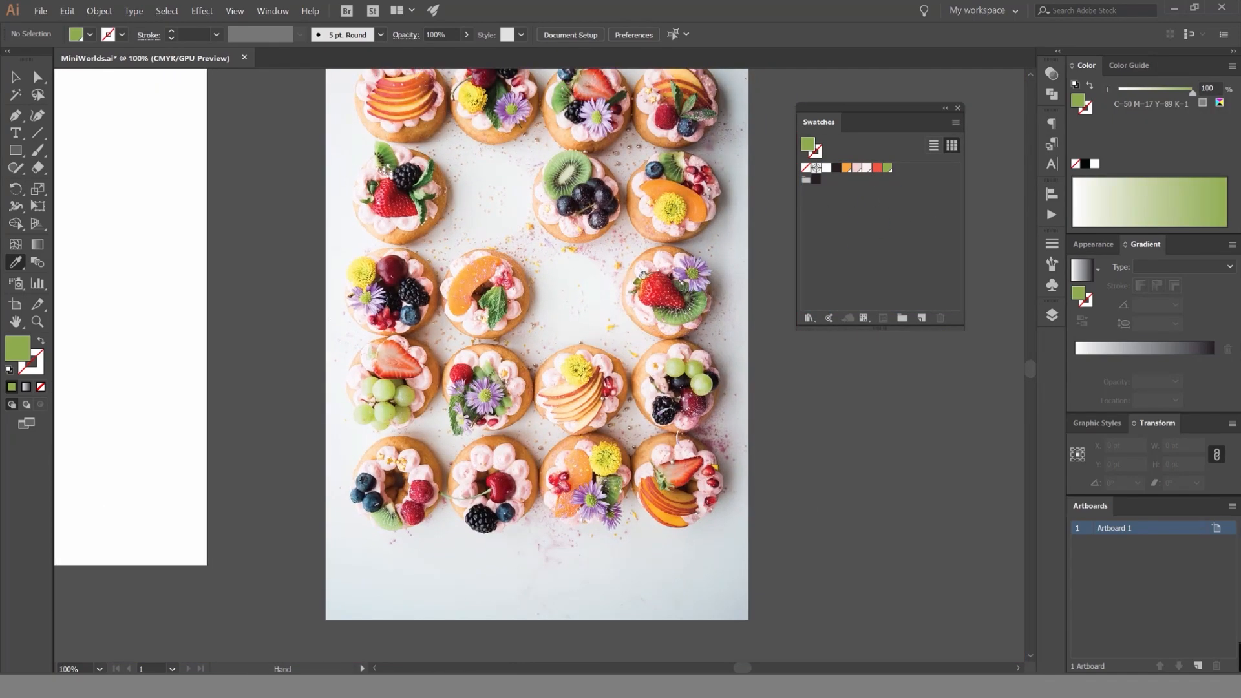
{"action": "left_click_drag", "start_coordinate": [720, 302], "coordinate": [694, 302]}
{"action": "scroll", "coordinate": [667, 284], "scroll_direction": "up", "scroll_amount": 3}
{"action": "scroll", "coordinate": [664, 282], "scroll_direction": "up", "scroll_amount": 3}
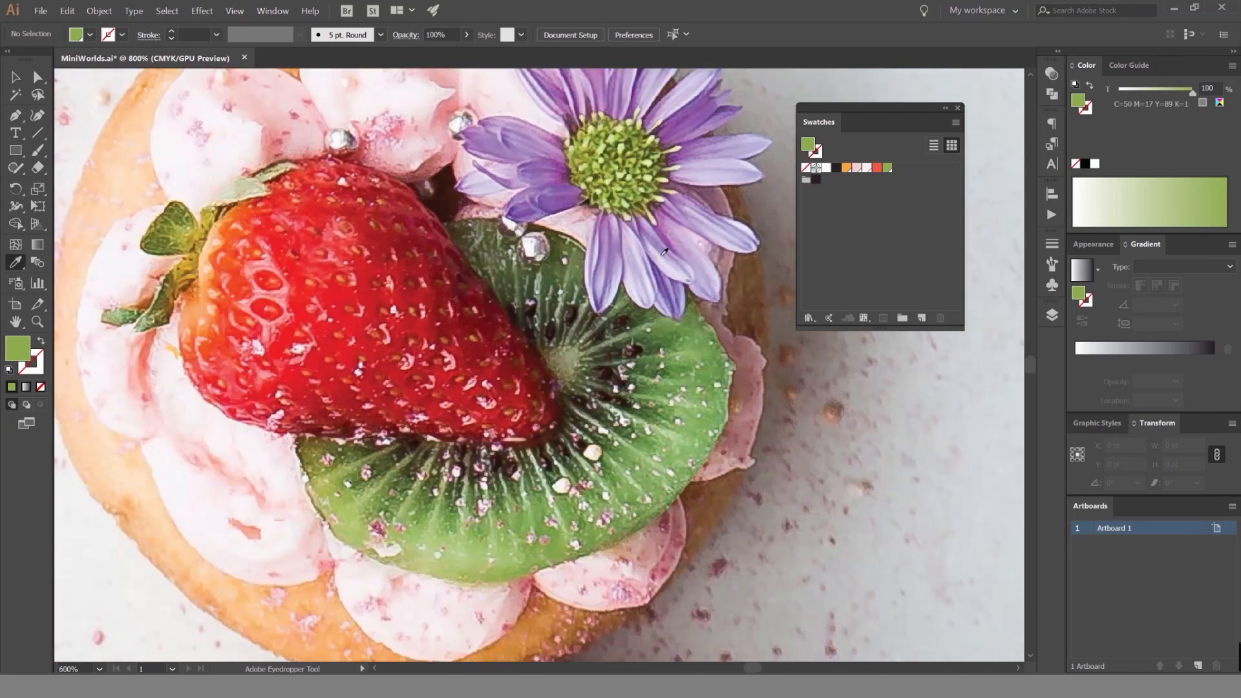
{"action": "left_click", "coordinate": [714, 140]}
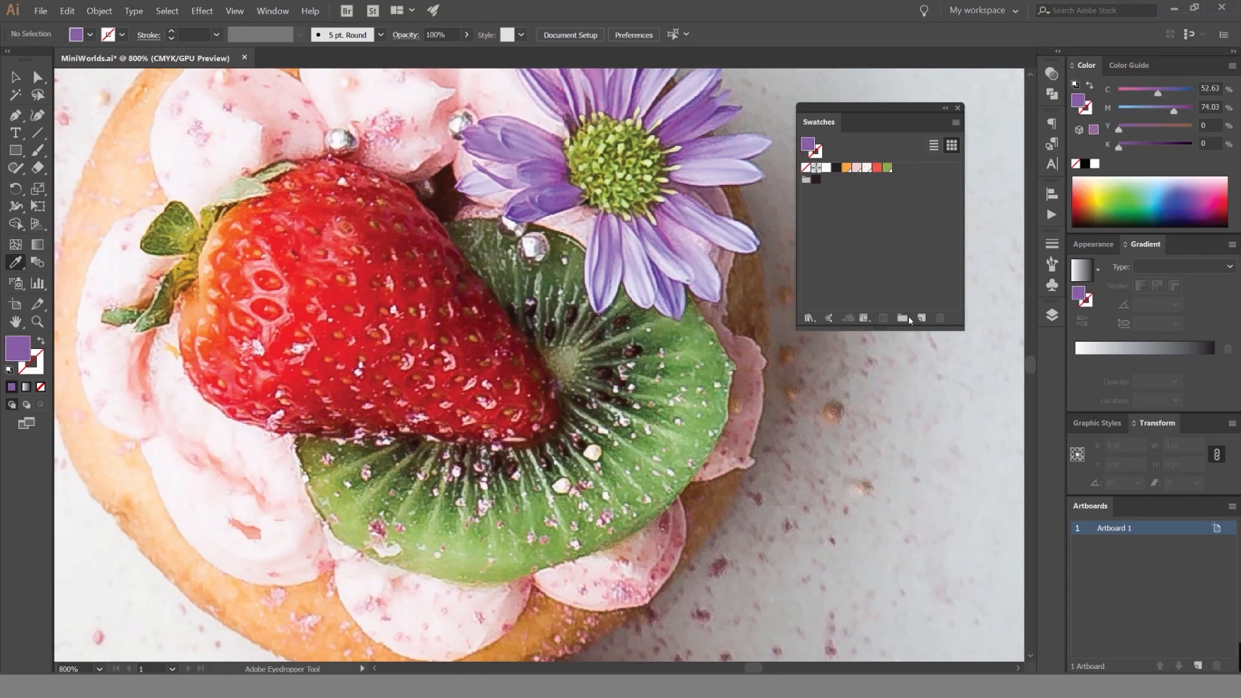
{"action": "left_click", "coordinate": [921, 318]}
{"action": "left_click", "coordinate": [812, 224]}
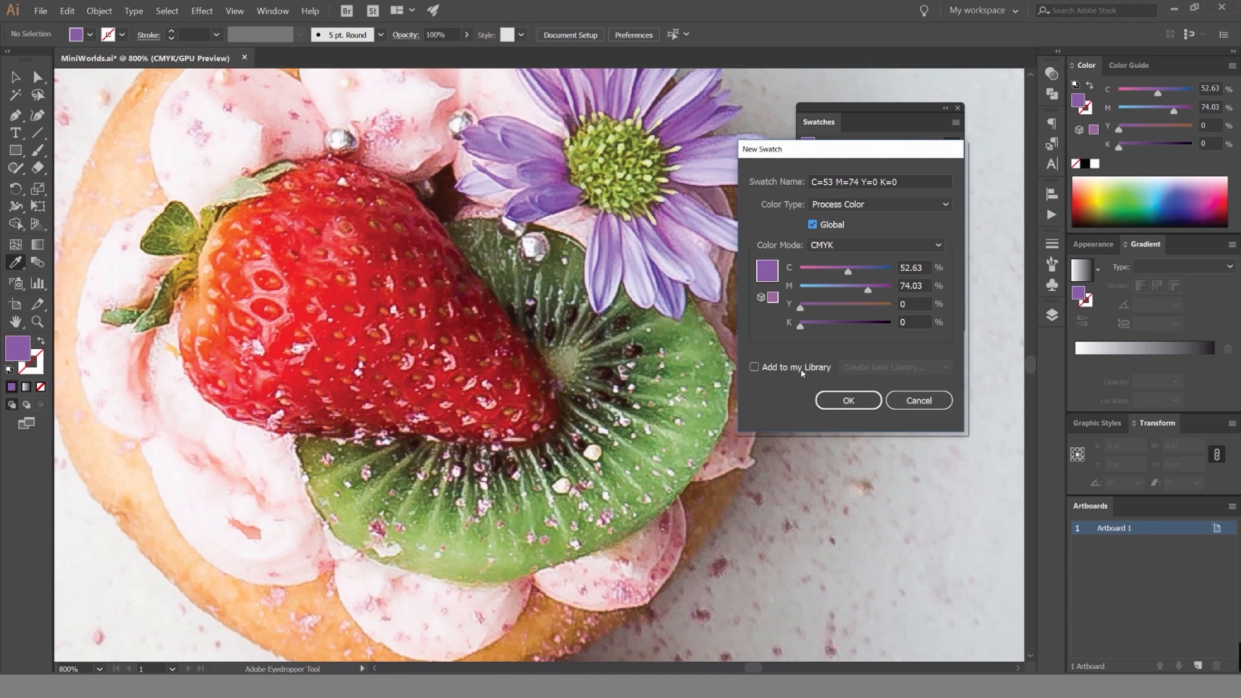
{"action": "left_click", "coordinate": [848, 400]}
Sample several darker greens from the kiwi slice beneath the purple flower as the fill color.
{"action": "left_click", "coordinate": [701, 332]}
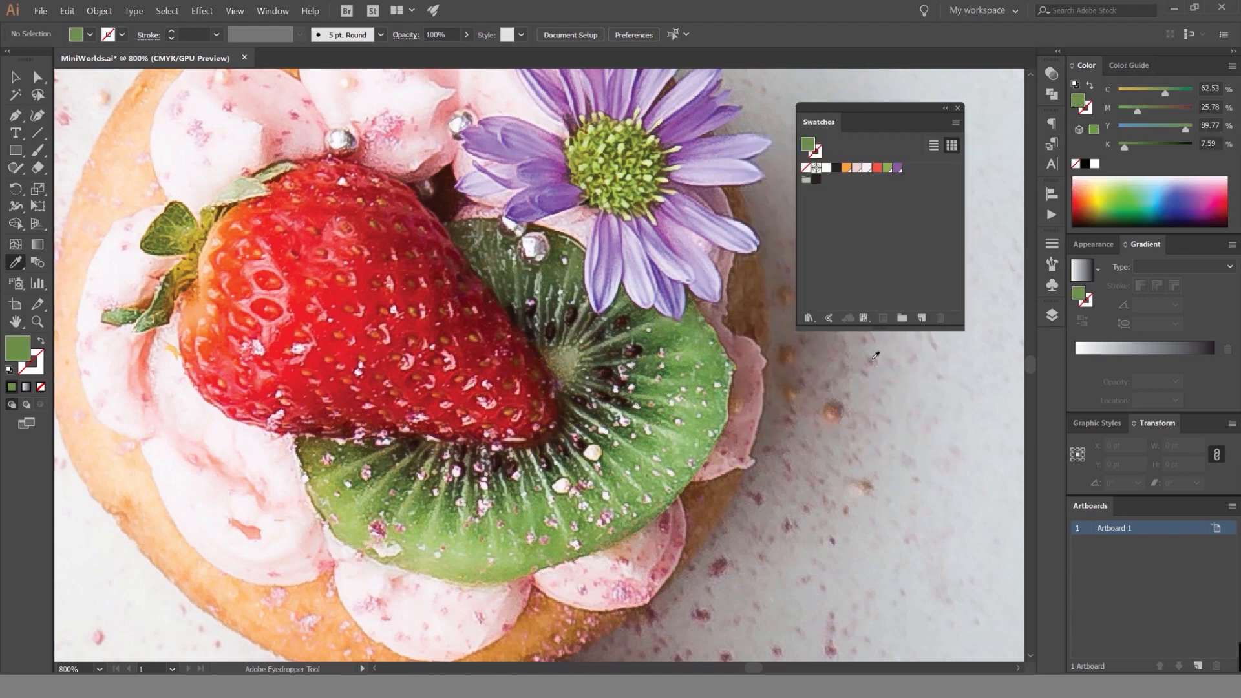
{"action": "left_click", "coordinate": [660, 341]}
{"action": "scroll", "coordinate": [656, 336], "scroll_direction": "up", "scroll_amount": 10}
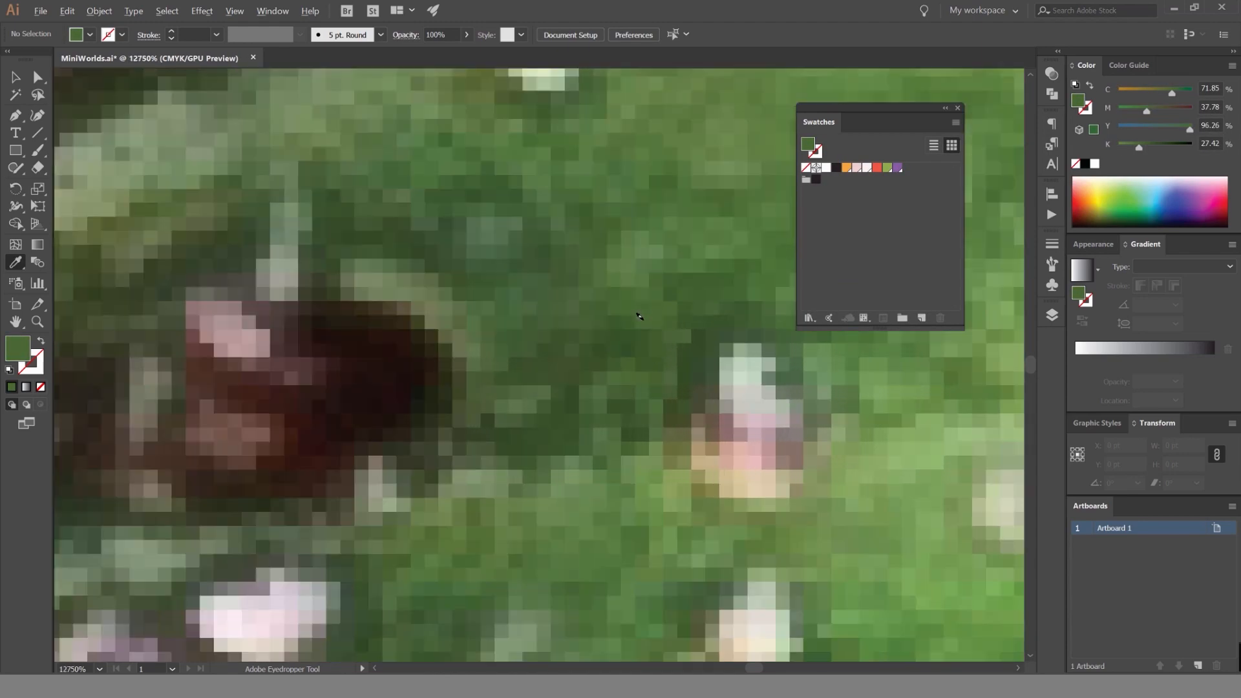
{"action": "scroll", "coordinate": [614, 293], "scroll_direction": "up", "scroll_amount": 2}
{"action": "left_click", "coordinate": [582, 278]}
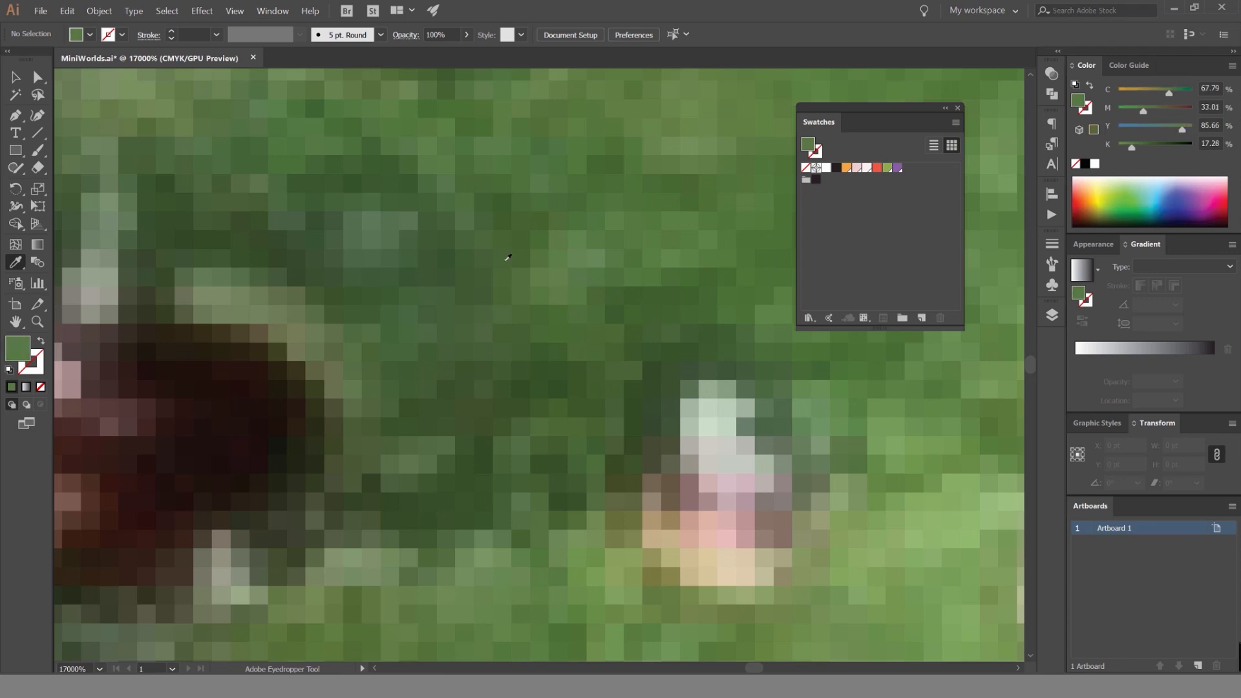
{"action": "left_click", "coordinate": [647, 319]}
{"action": "scroll", "coordinate": [599, 309], "scroll_direction": "down", "scroll_amount": 4}
{"action": "scroll", "coordinate": [600, 300], "scroll_direction": "up", "scroll_amount": 4}
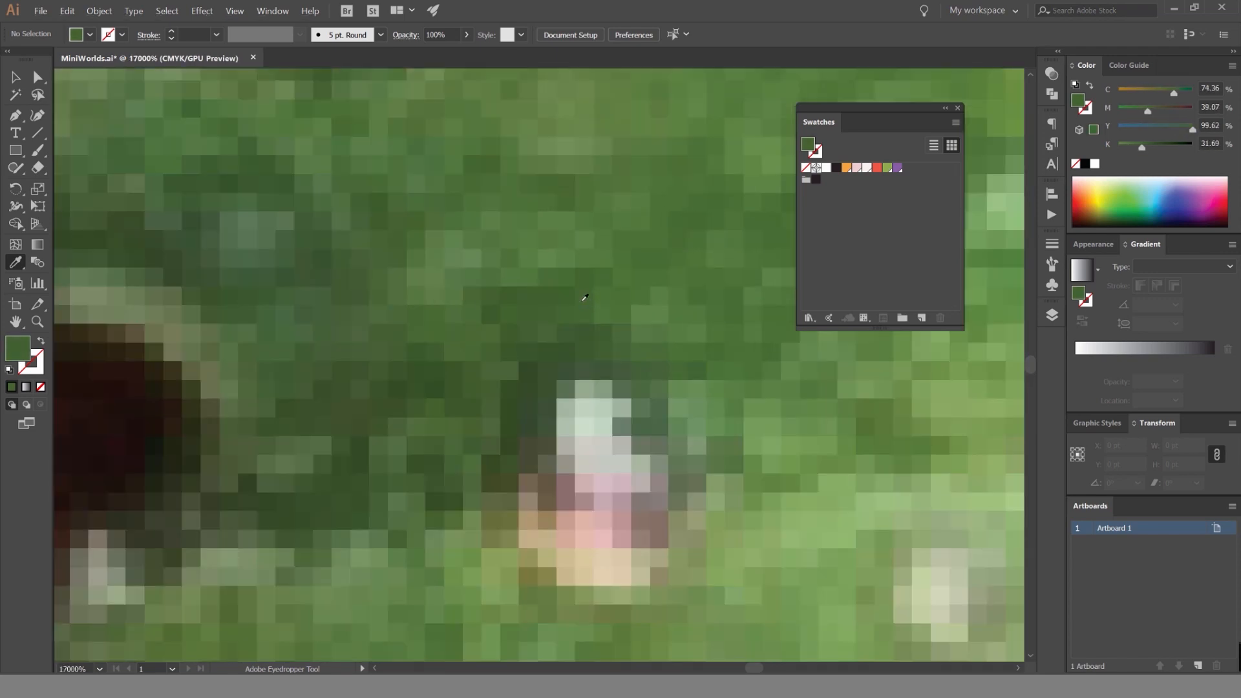
{"action": "left_click", "coordinate": [580, 286]}
{"action": "left_click", "coordinate": [568, 233]}
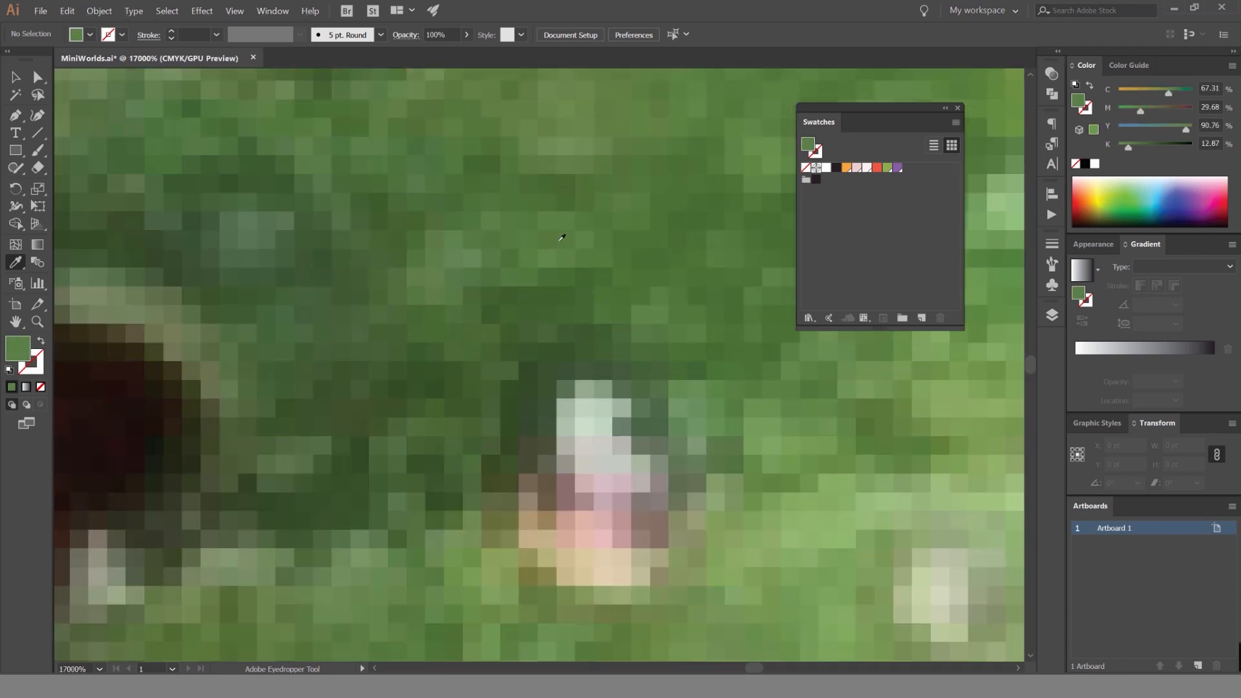
Create a new custom-named color group in the swatch palette.
{"action": "scroll", "coordinate": [562, 237], "scroll_direction": "down", "scroll_amount": 5}
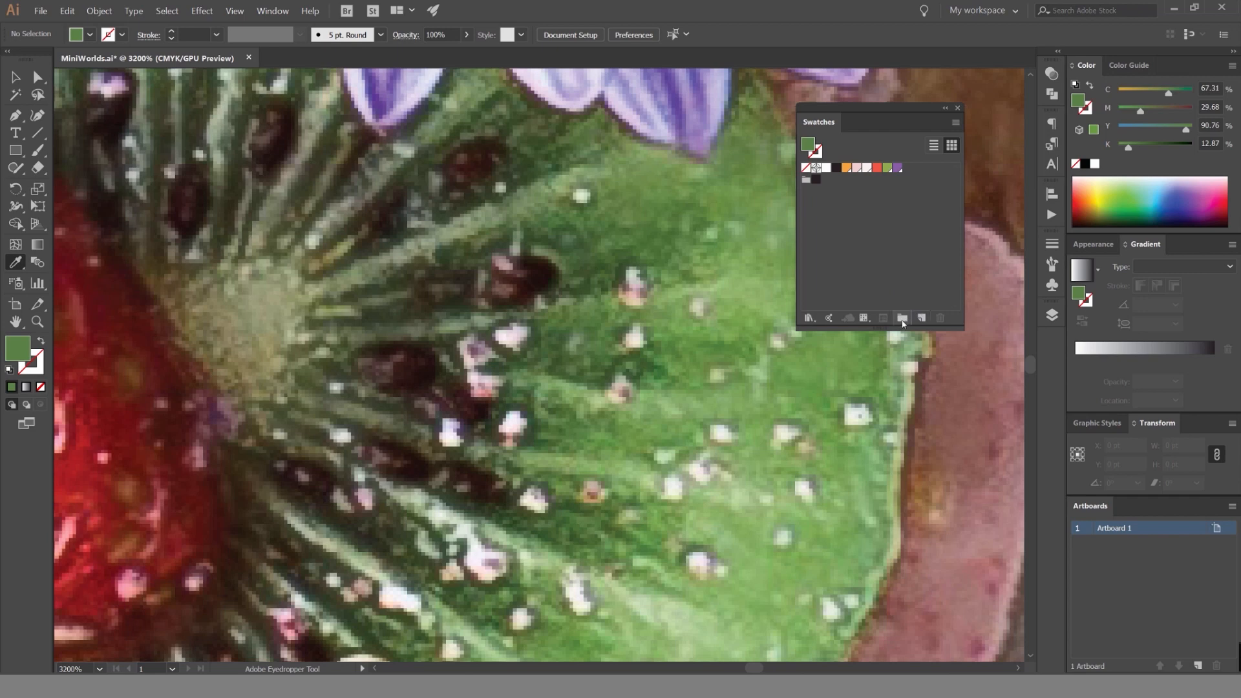
{"action": "scroll", "coordinate": [737, 278], "scroll_direction": "down", "scroll_amount": 3}
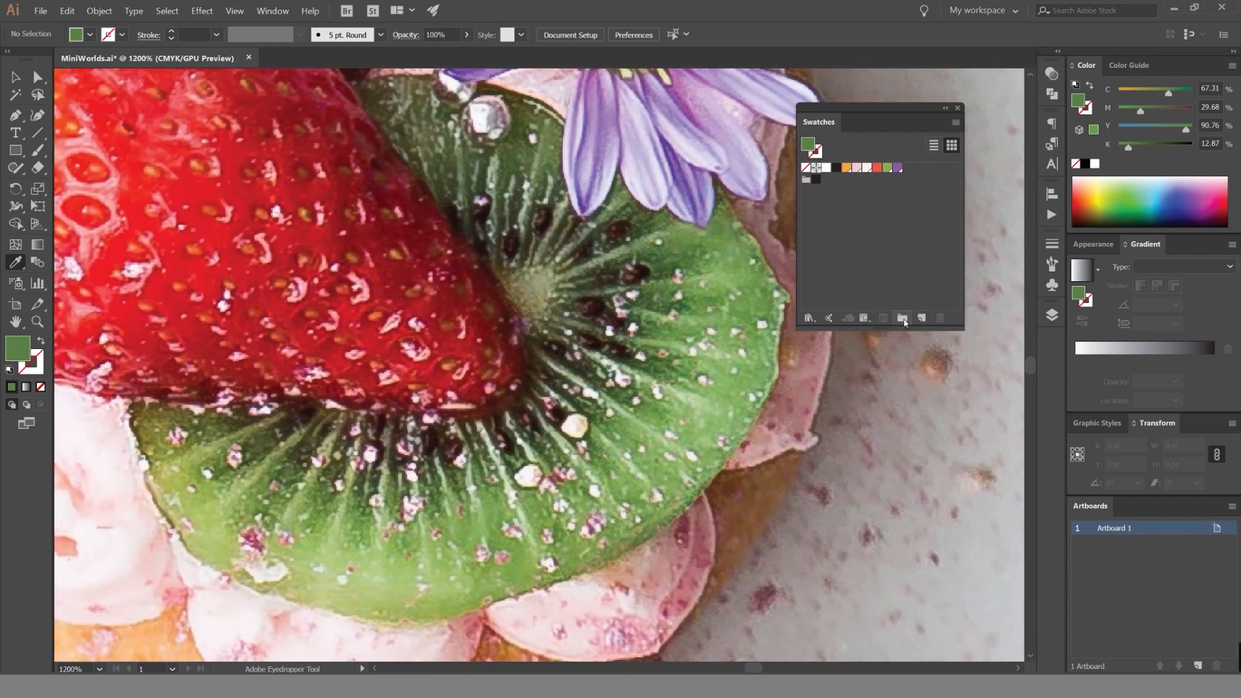
{"action": "left_click", "coordinate": [903, 317]}
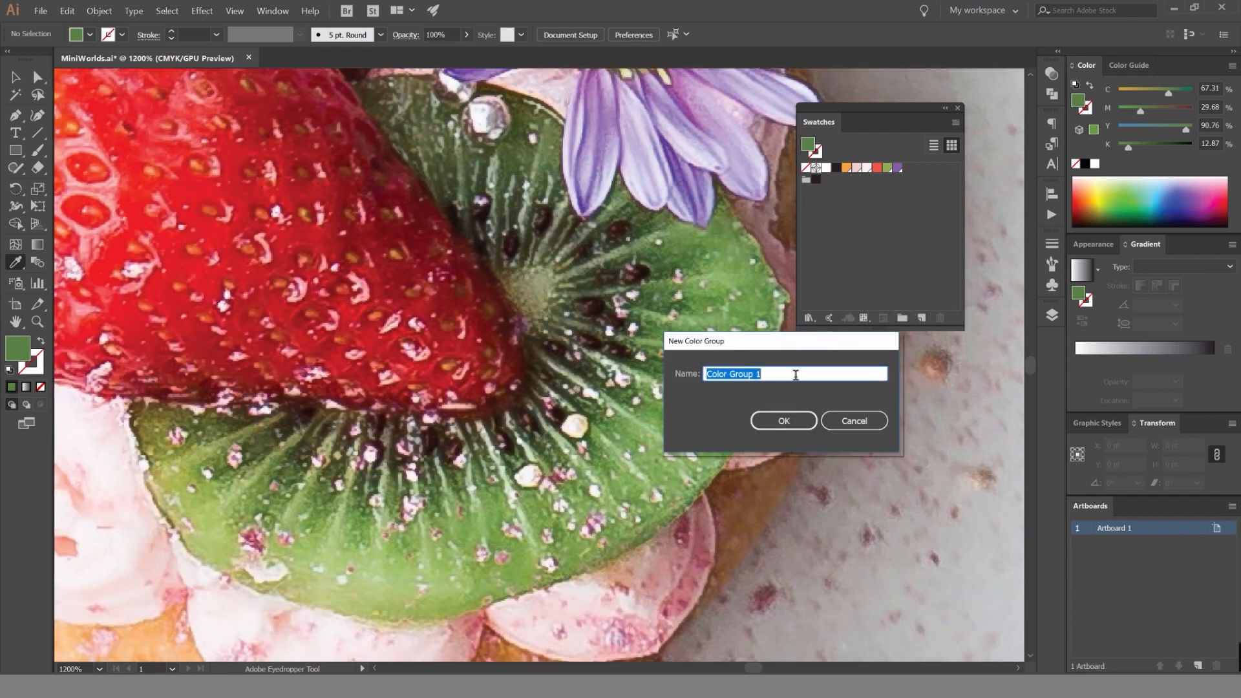
{"action": "type", "text": "Colourful"}
{"action": "key", "text": "Return"}
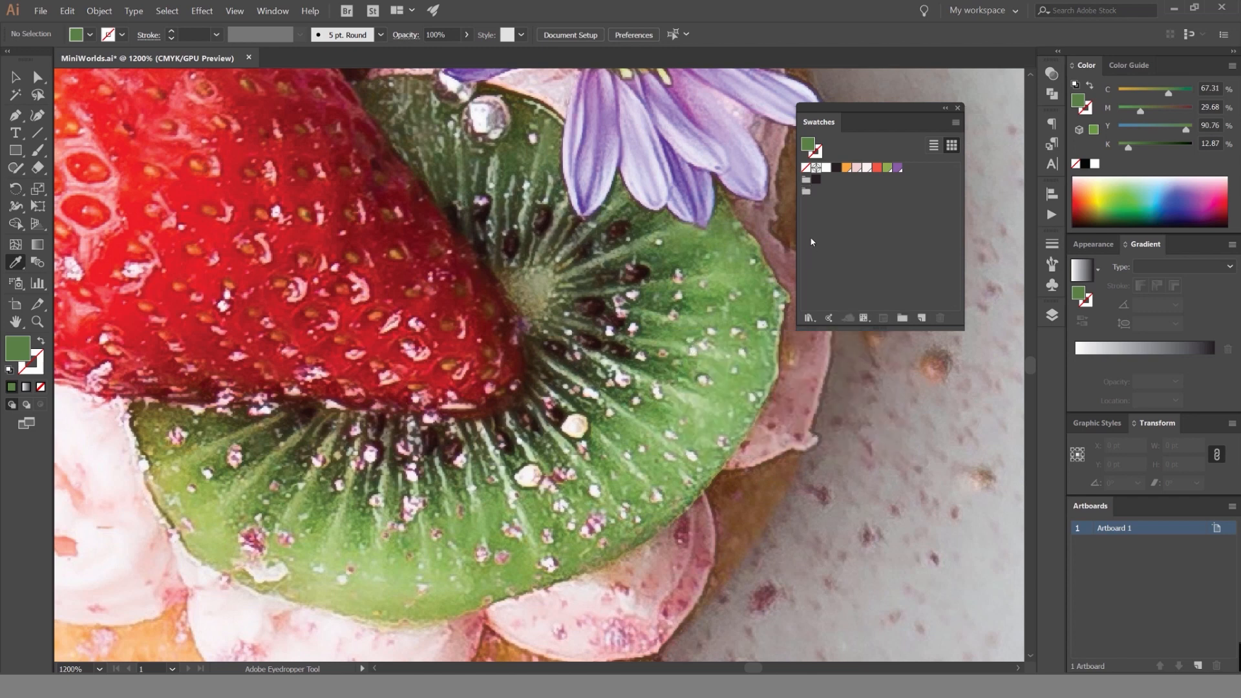
Sort orange, pinks and red into the first color group in place of its dark swatch, green and purple into the second, and add an empty third group.
{"action": "left_click_drag", "start_coordinate": [890, 170], "coordinate": [815, 191]}
{"action": "left_click_drag", "start_coordinate": [887, 169], "coordinate": [826, 191]}
{"action": "left_click_drag", "start_coordinate": [946, 311], "coordinate": [941, 317]}
{"action": "left_click", "coordinate": [878, 170]}
{"action": "left_click_drag", "start_coordinate": [845, 171], "coordinate": [812, 181]}
{"action": "left_click", "coordinate": [903, 318]}
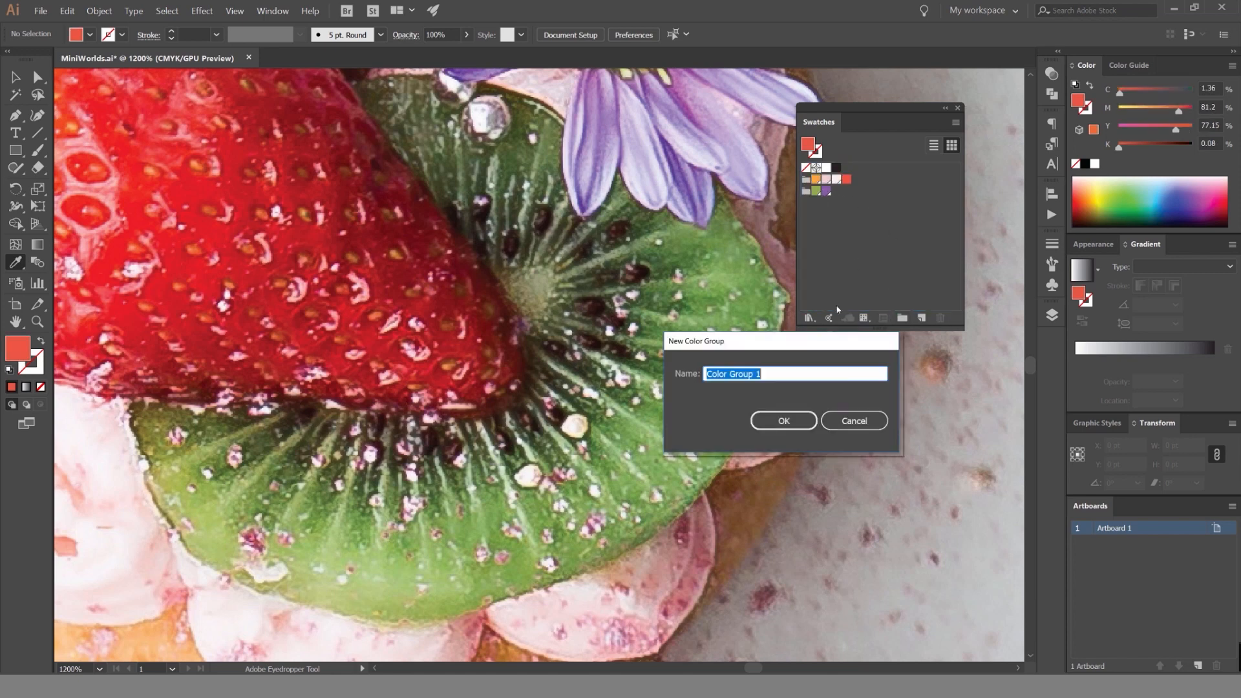
{"action": "left_click", "coordinate": [782, 420]}
Sample the deep red of the strawberry, save it as a global swatch and place it beside purple in the second color group.
{"action": "key", "text": "ctrl+minus"}
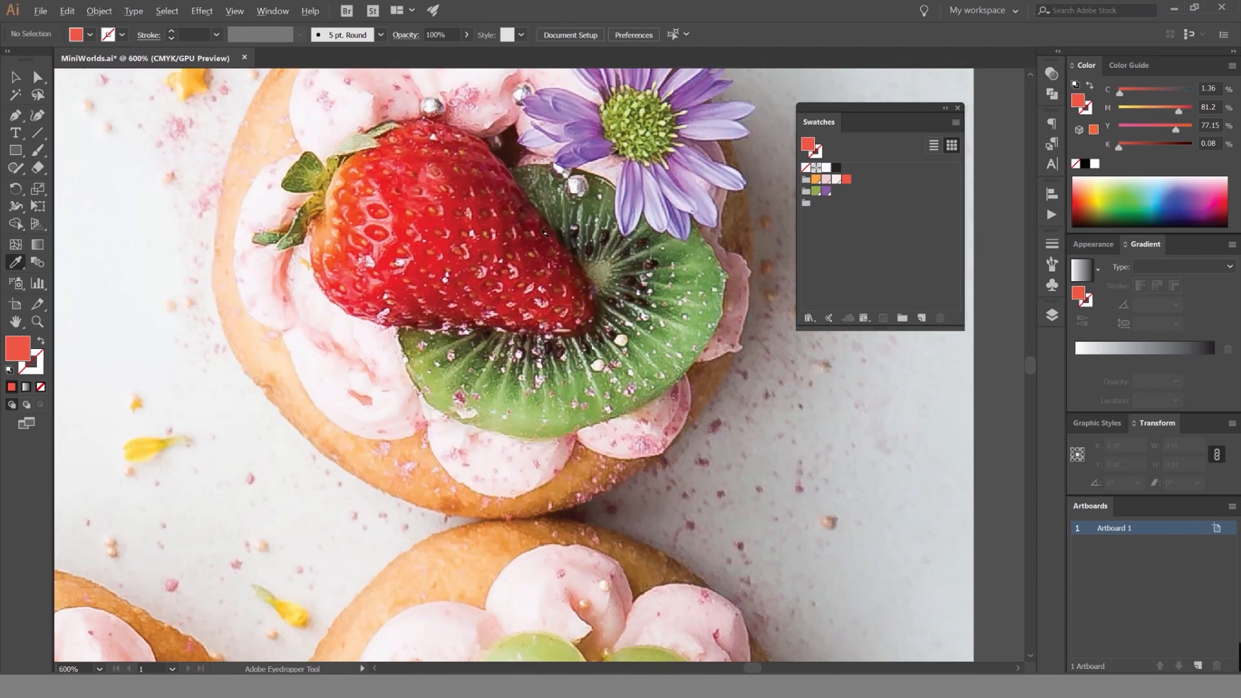
{"action": "key", "text": "ctrl+plus"}
{"action": "left_click", "coordinate": [545, 232]}
{"action": "left_click", "coordinate": [922, 318]}
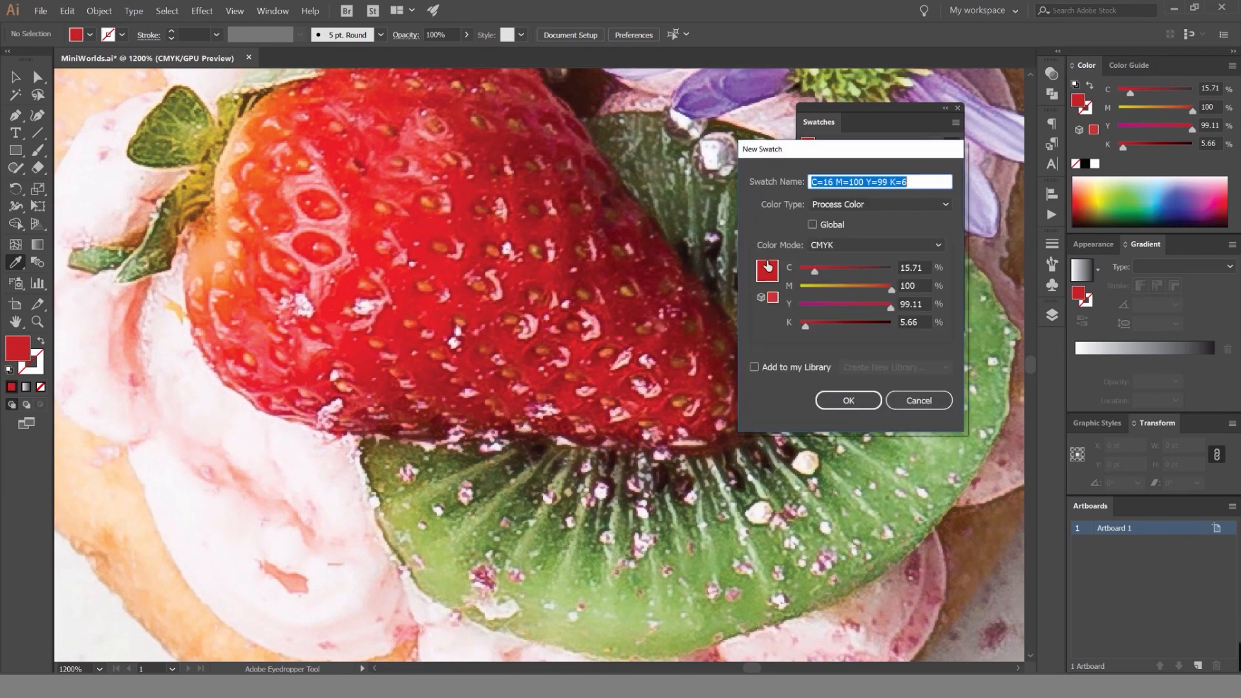
{"action": "key", "text": "Return"}
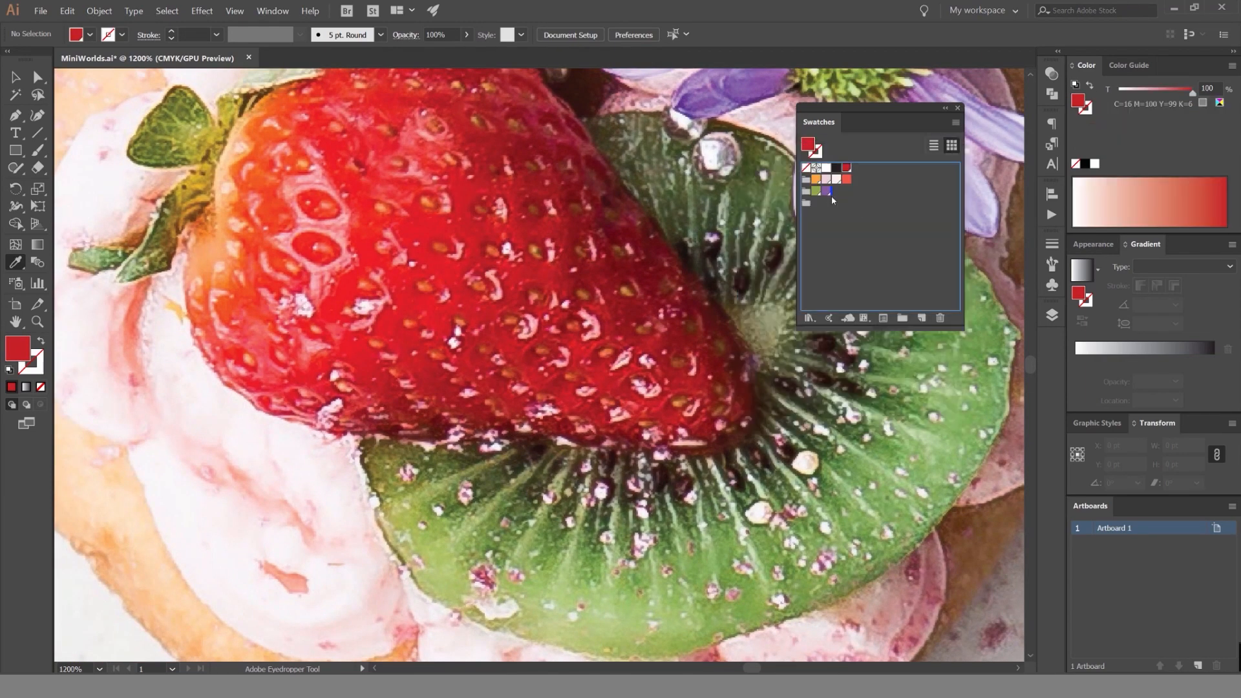
{"action": "left_click_drag", "start_coordinate": [831, 195], "coordinate": [833, 194]}
Sample the light green near the kiwi slice's lower edge, save it as a global swatch and add it to the second color group.
{"action": "key", "text": "ctrl+minus"}
{"action": "key", "text": "ctrl+minus"}
{"action": "key", "text": "ctrl+minus"}
{"action": "key", "text": "ctrl+minus"}
{"action": "key", "text": "ctrl+minus"}
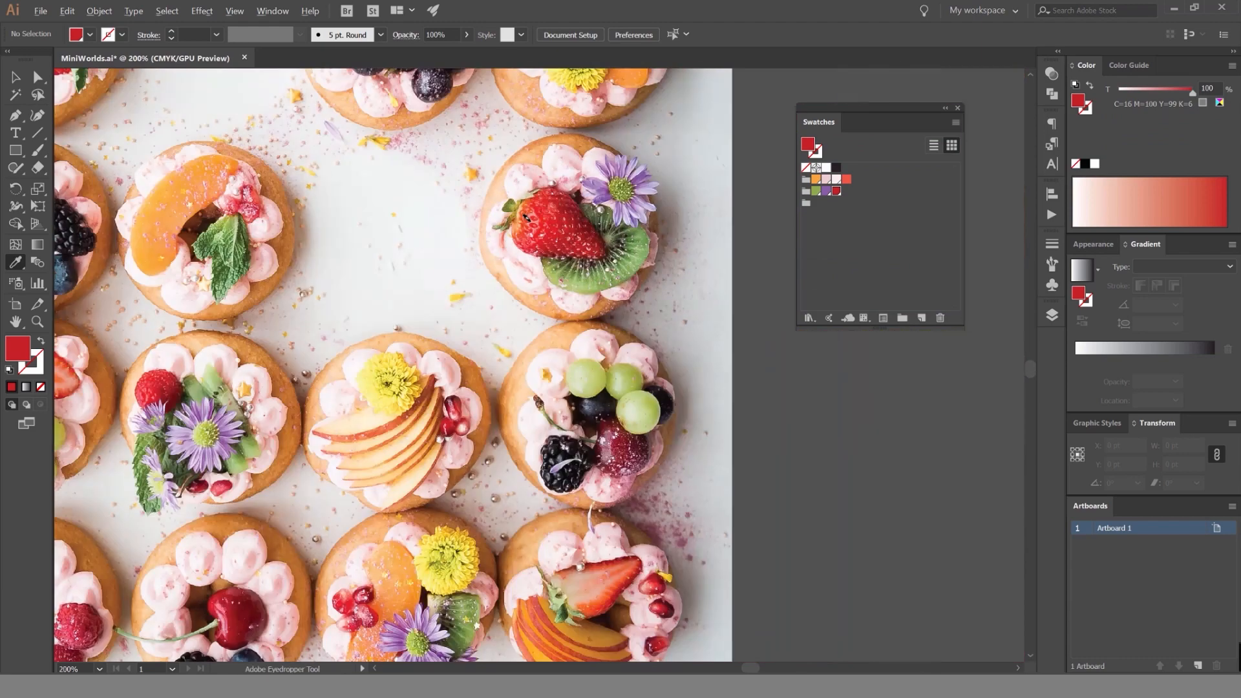
{"action": "scroll", "coordinate": [570, 173], "scroll_direction": "up", "scroll_amount": 5}
{"action": "left_click_drag", "start_coordinate": [692, 347], "coordinate": [548, 220]}
{"action": "scroll", "coordinate": [548, 221], "scroll_direction": "down", "scroll_amount": 1}
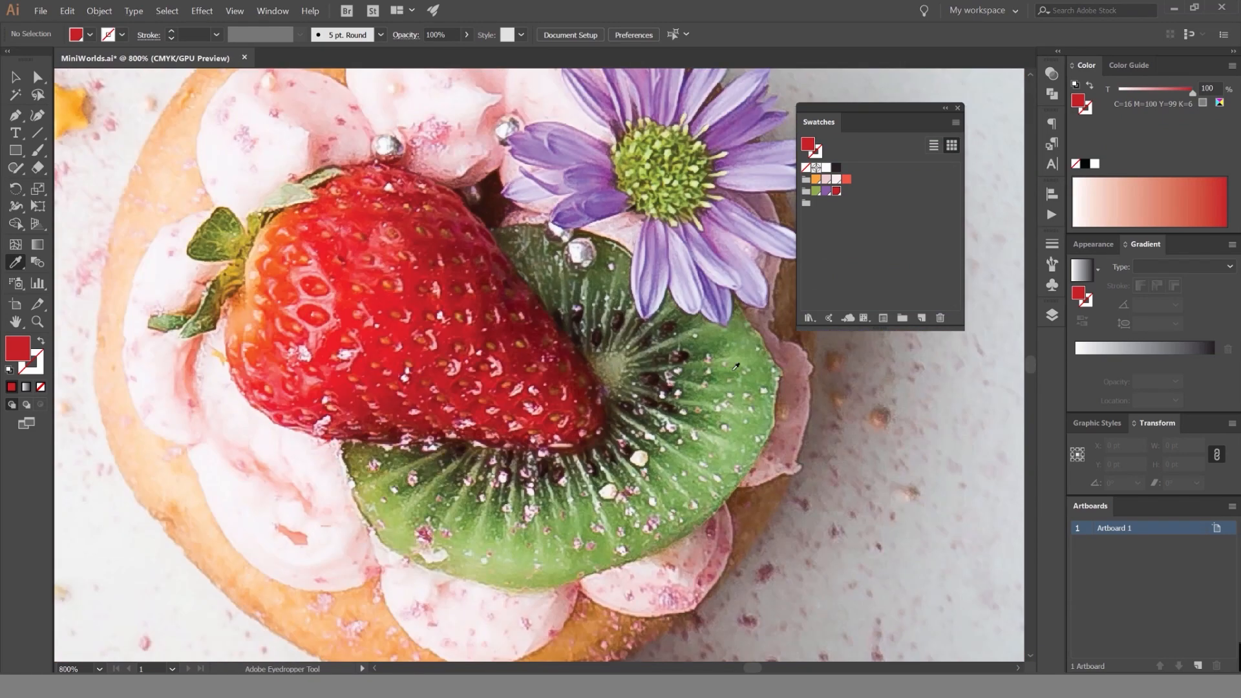
{"action": "left_click", "coordinate": [477, 543]}
{"action": "left_click", "coordinate": [922, 318]}
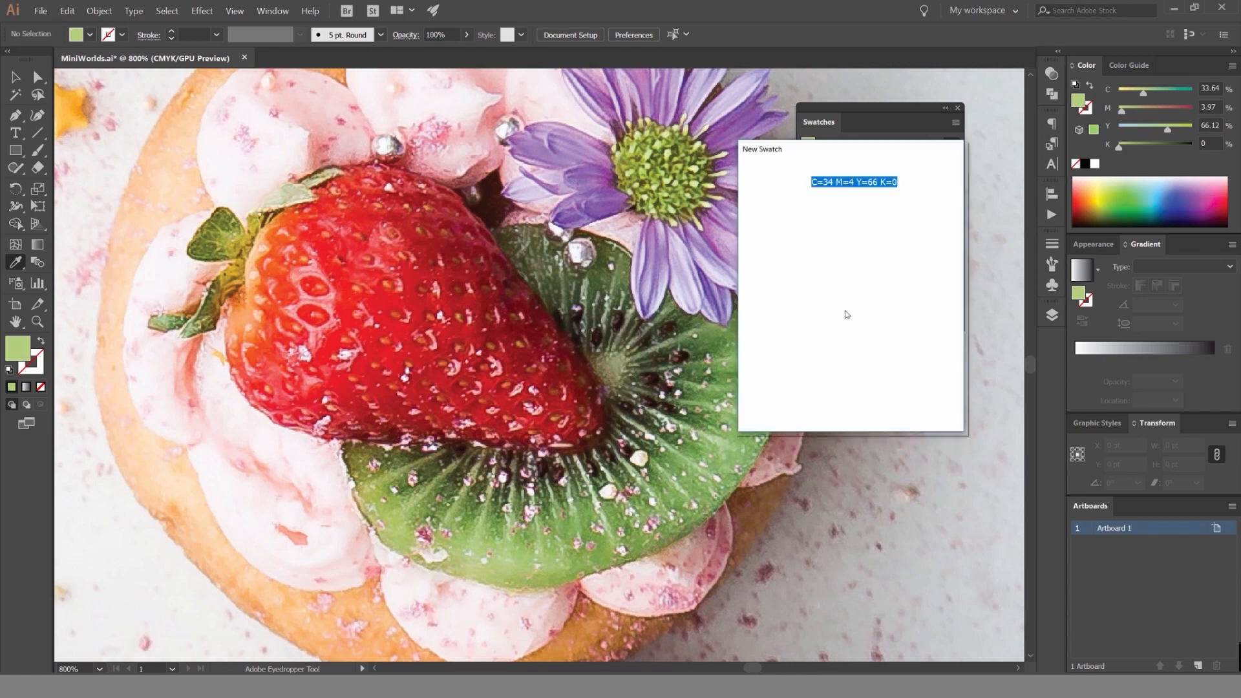
{"action": "left_click", "coordinate": [813, 224]}
{"action": "left_click", "coordinate": [849, 400]}
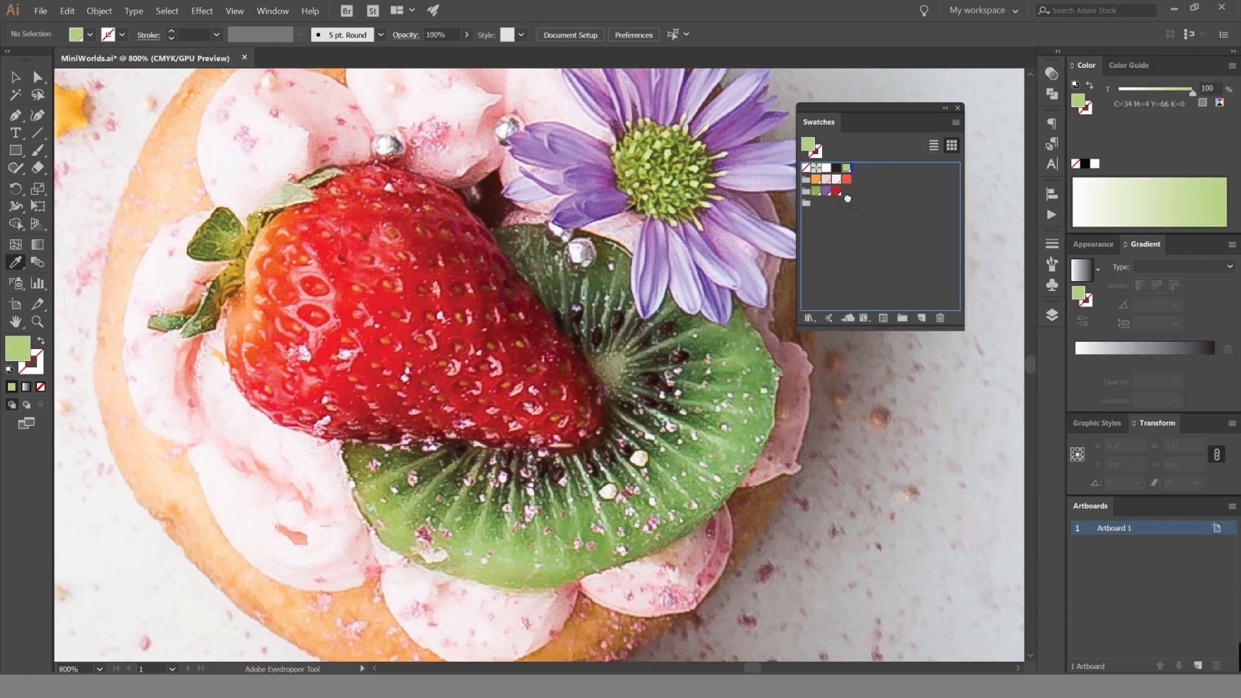
Switch to the Selection tool and move the Swatches panel clear of the tart photo.
{"action": "key", "text": "v"}
{"action": "scroll", "coordinate": [579, 233], "scroll_direction": "down", "scroll_amount": 7}
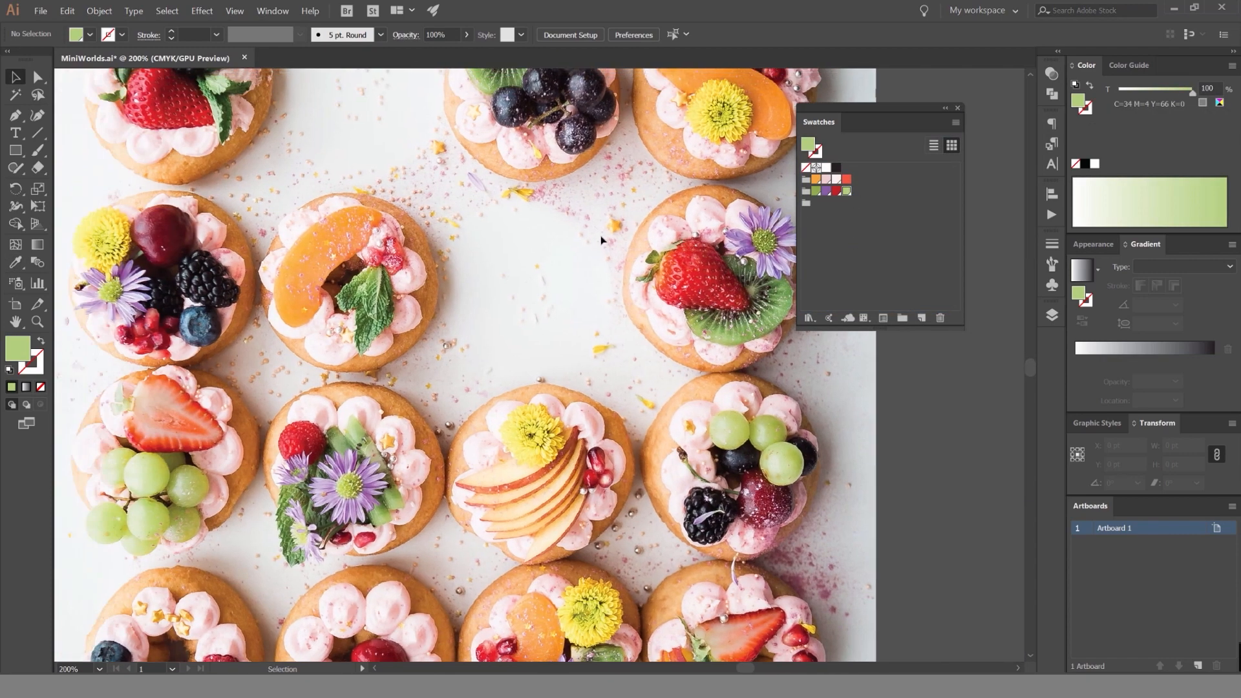
{"action": "scroll", "coordinate": [579, 232], "scroll_direction": "up", "scroll_amount": 3}
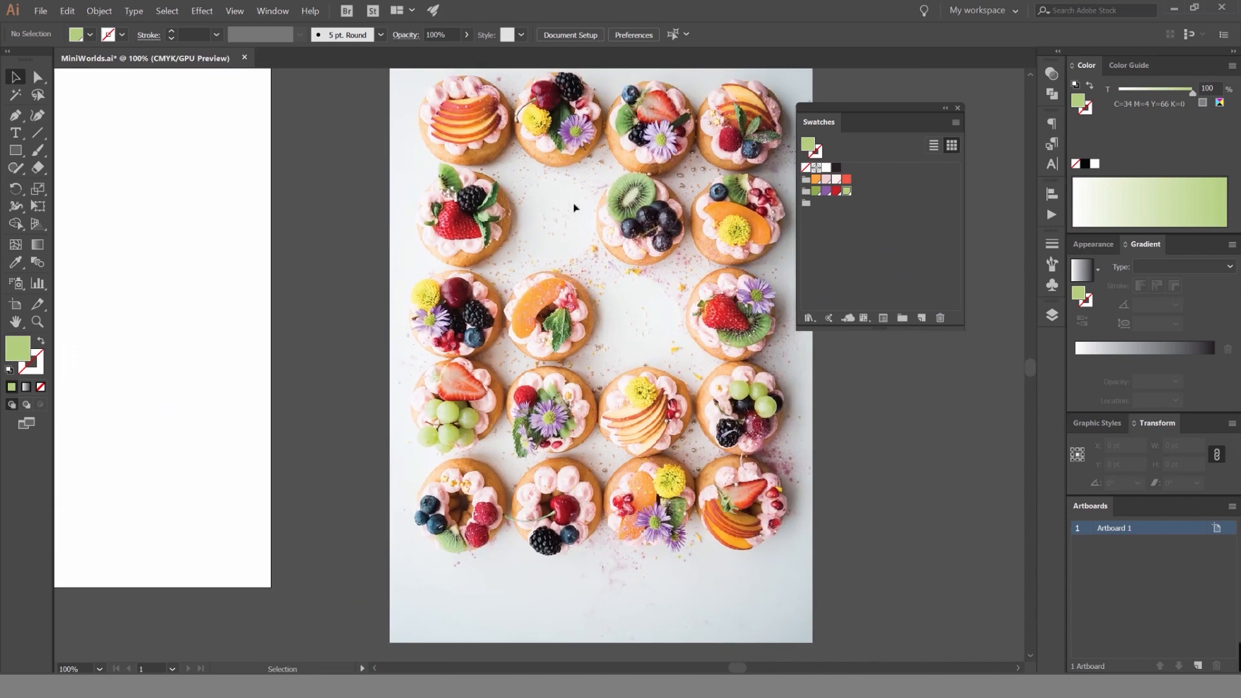
{"action": "left_click_drag", "start_coordinate": [877, 115], "coordinate": [921, 149]}
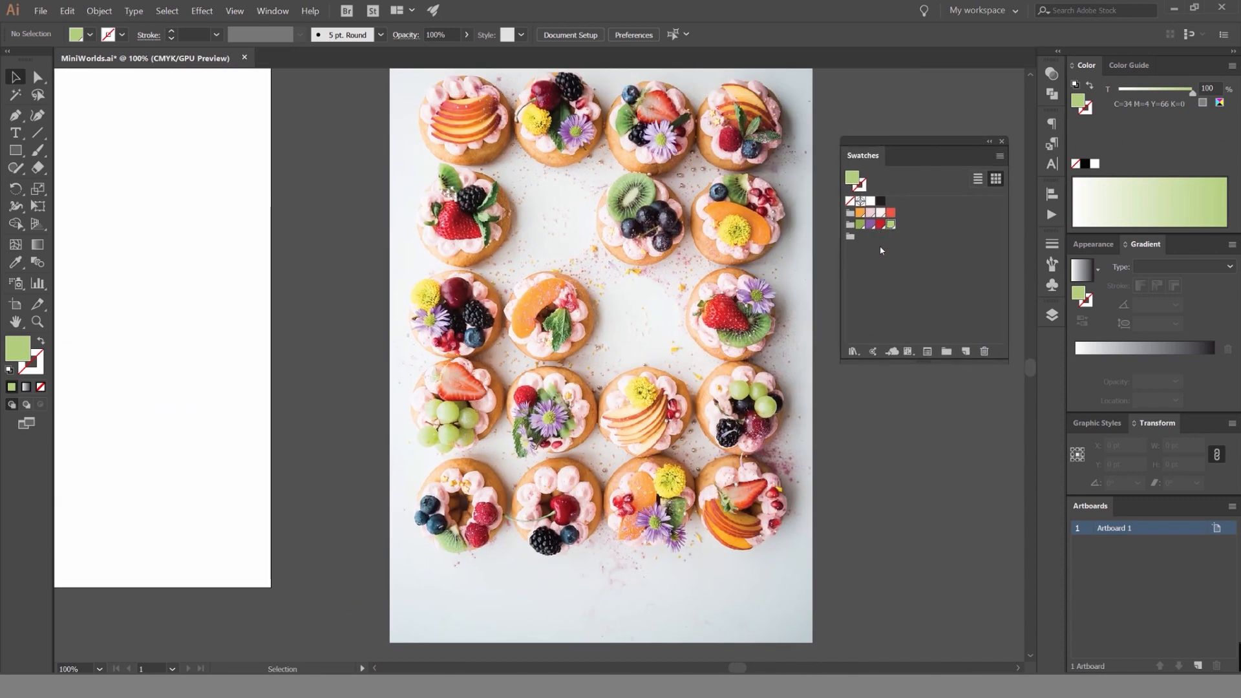
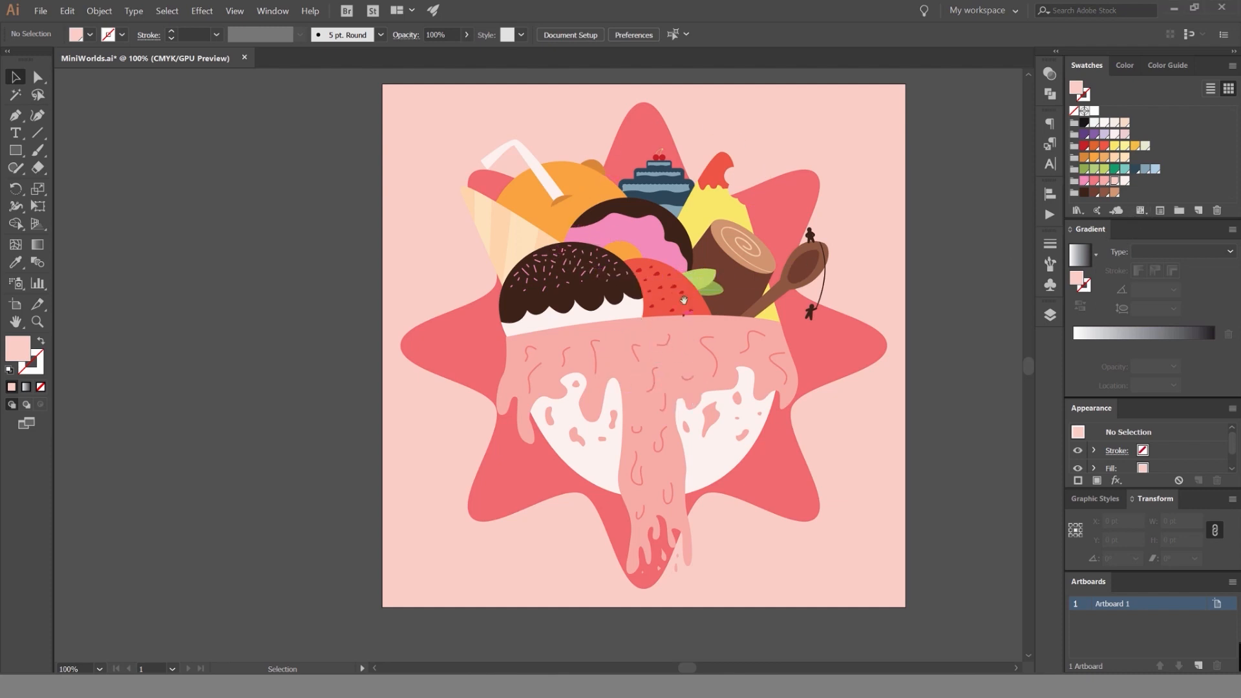
Unlock the Bowl layer and make it the active layer.
{"action": "scroll", "coordinate": [684, 300], "scroll_direction": "up", "scroll_amount": 3}
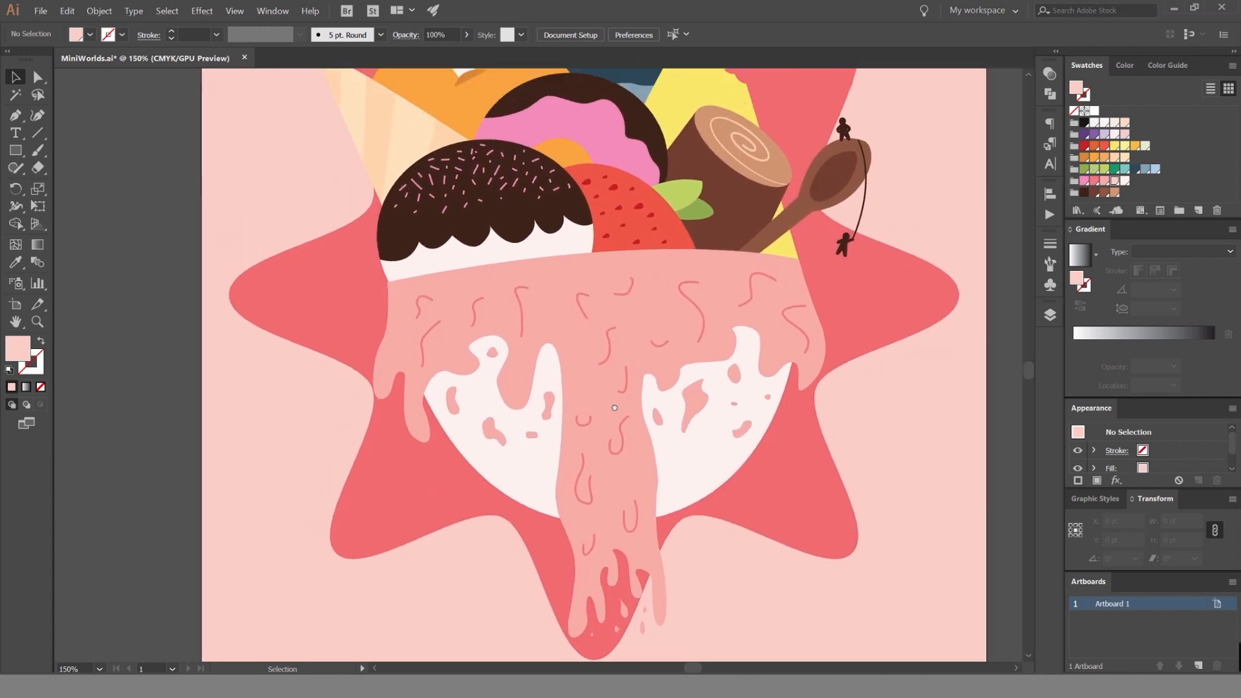
{"action": "scroll", "coordinate": [614, 408], "scroll_direction": "up", "scroll_amount": 4}
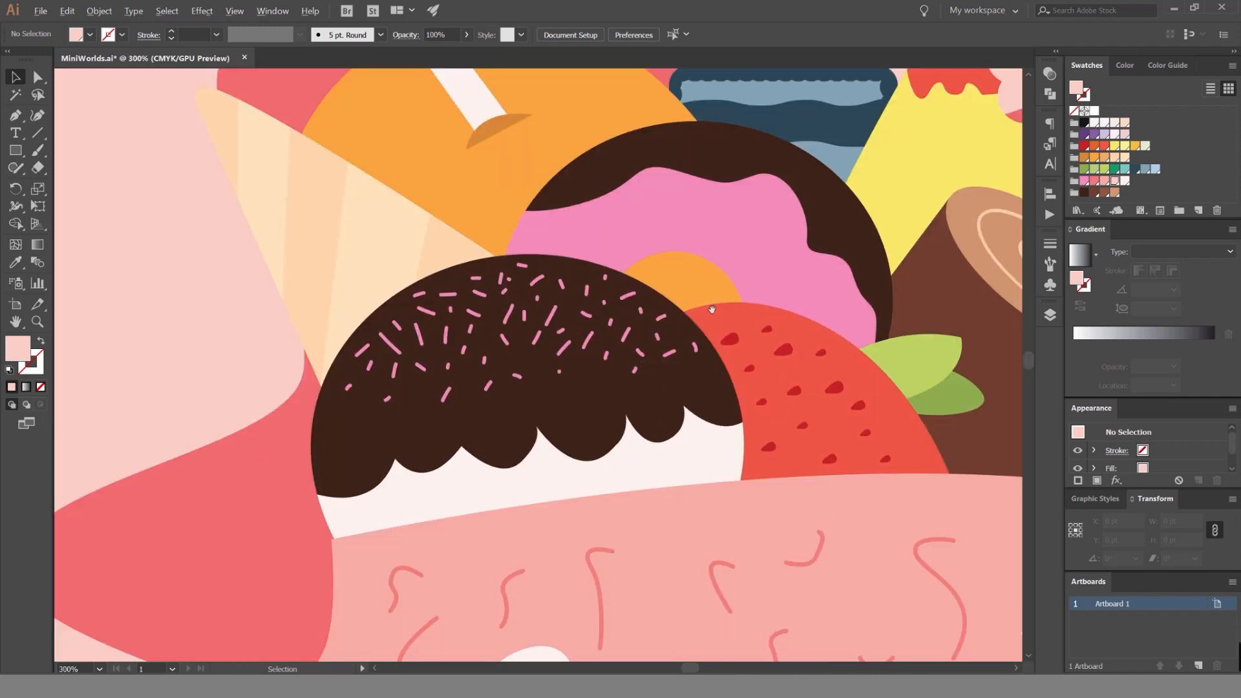
{"action": "scroll", "coordinate": [712, 310], "scroll_direction": "down", "scroll_amount": 3}
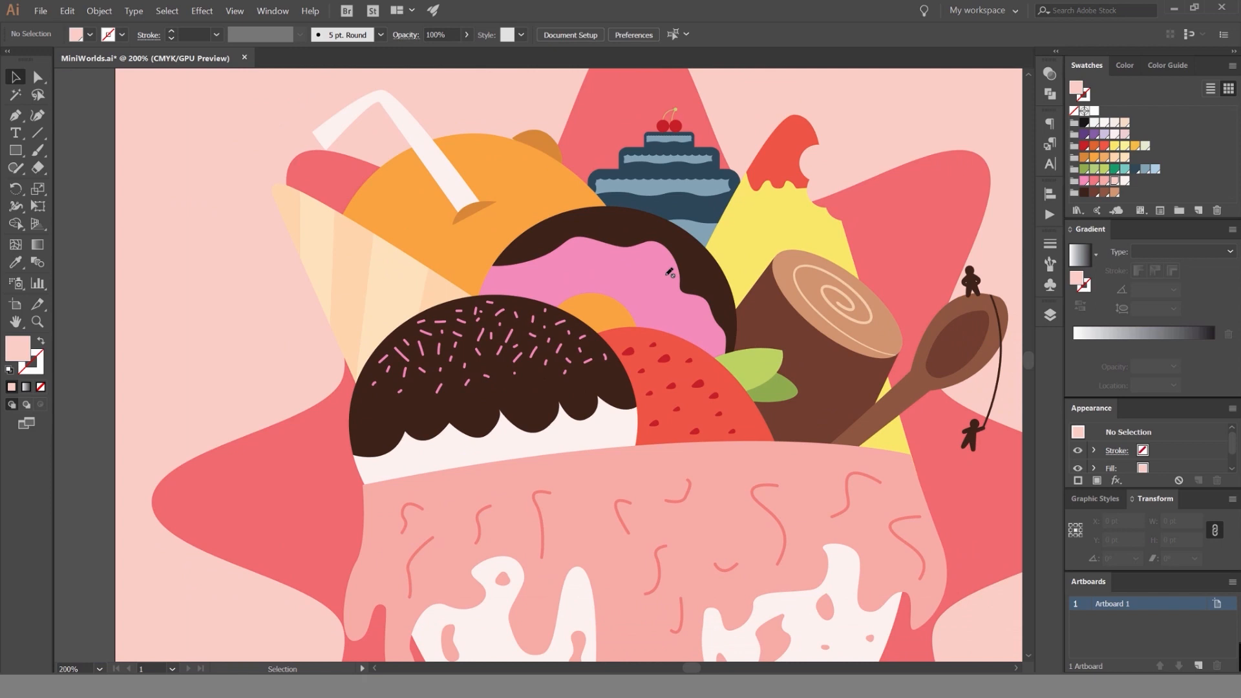
{"action": "left_click", "coordinate": [1050, 315]}
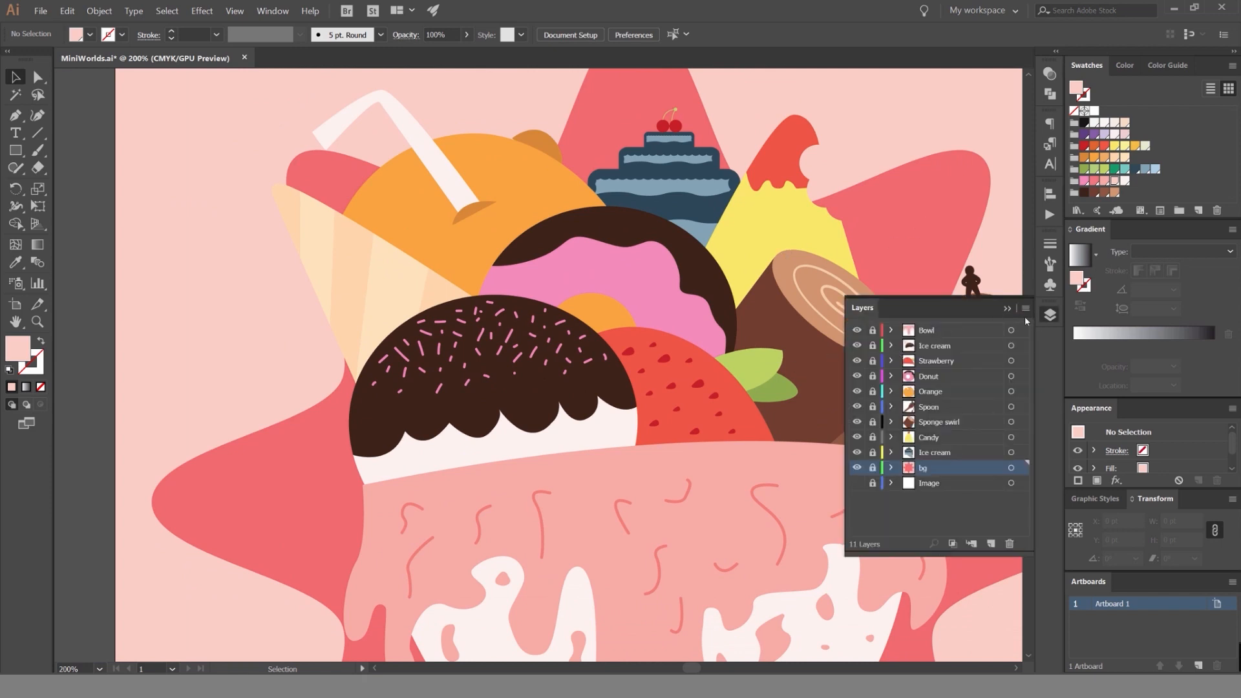
{"action": "scroll", "coordinate": [667, 298], "scroll_direction": "down", "scroll_amount": 2}
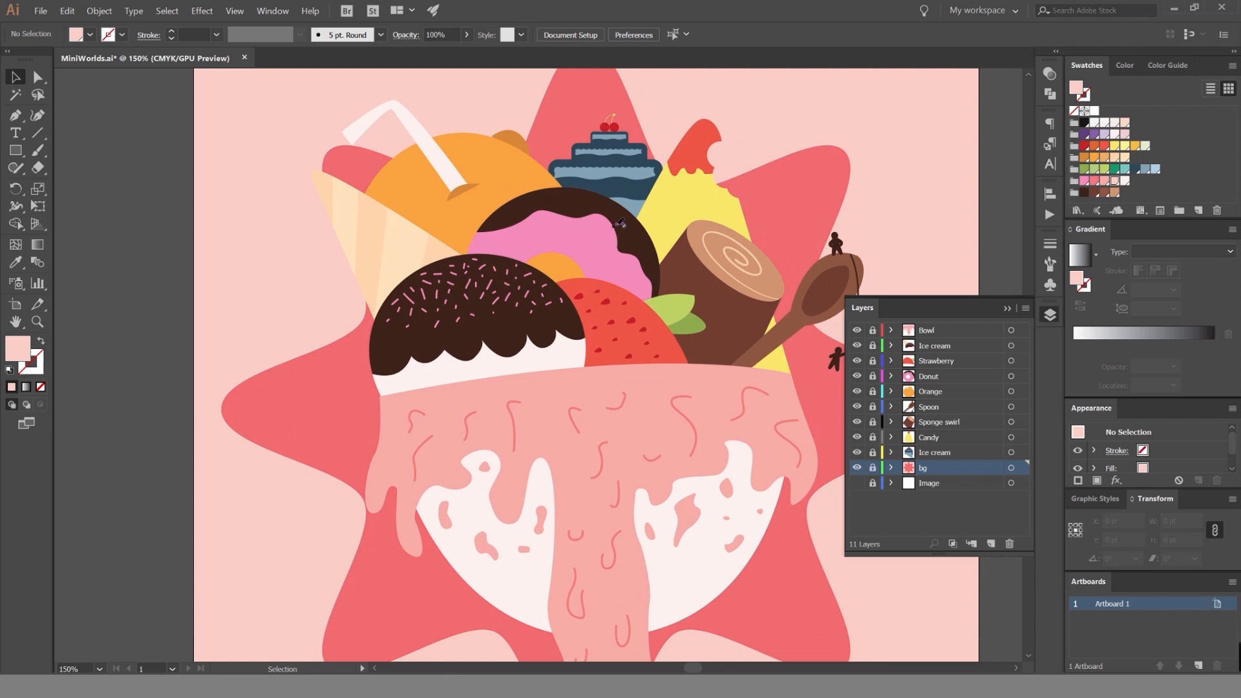
{"action": "scroll", "coordinate": [596, 251], "scroll_direction": "down", "scroll_amount": 2}
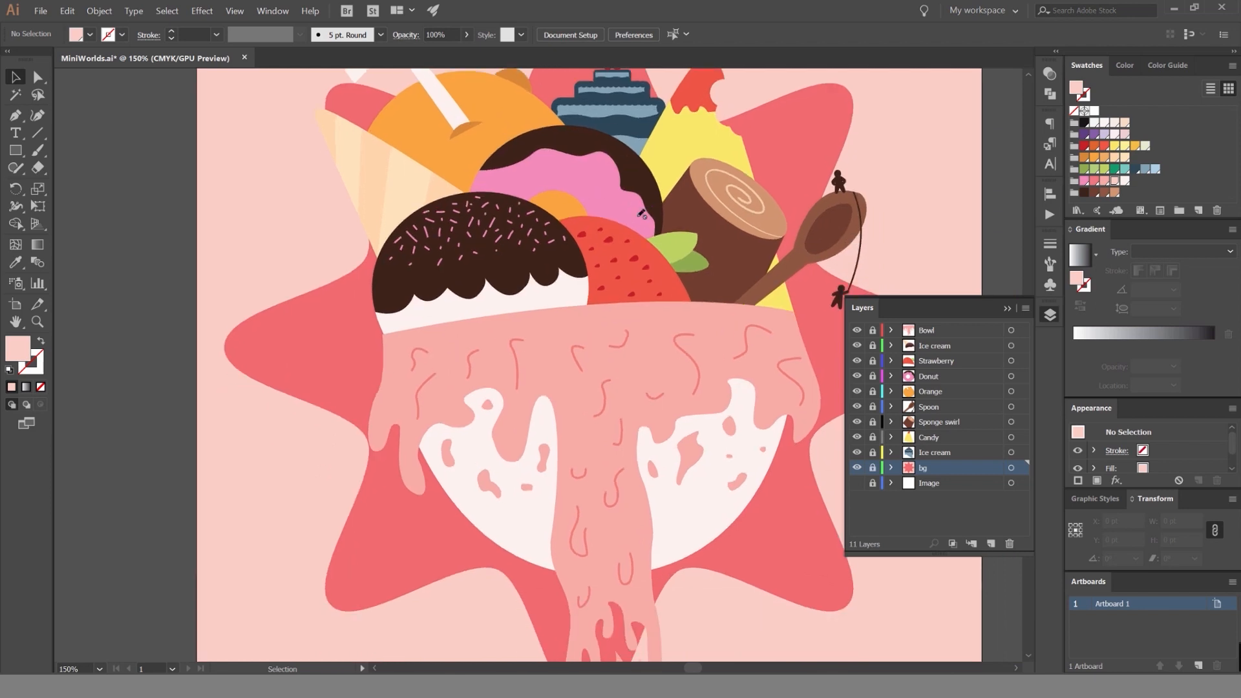
{"action": "scroll", "coordinate": [653, 285], "scroll_direction": "down", "scroll_amount": 2}
{"action": "scroll", "coordinate": [653, 284], "scroll_direction": "right", "scroll_amount": 1}
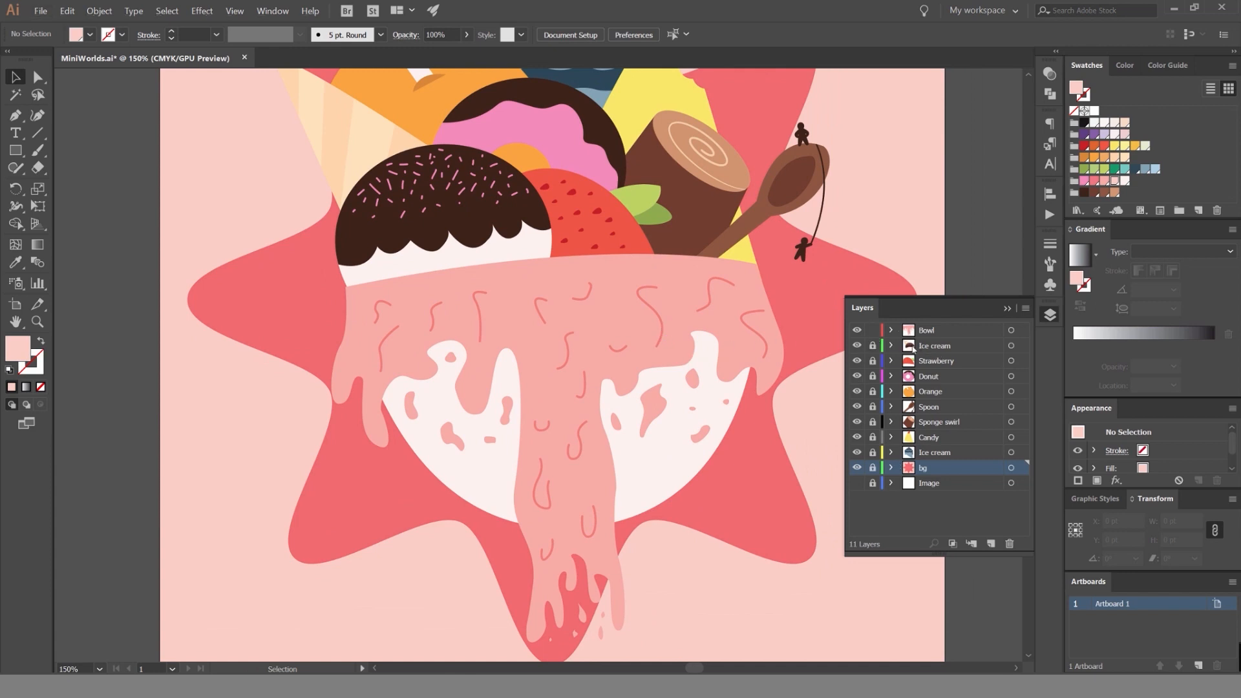
{"action": "left_click", "coordinate": [927, 330]}
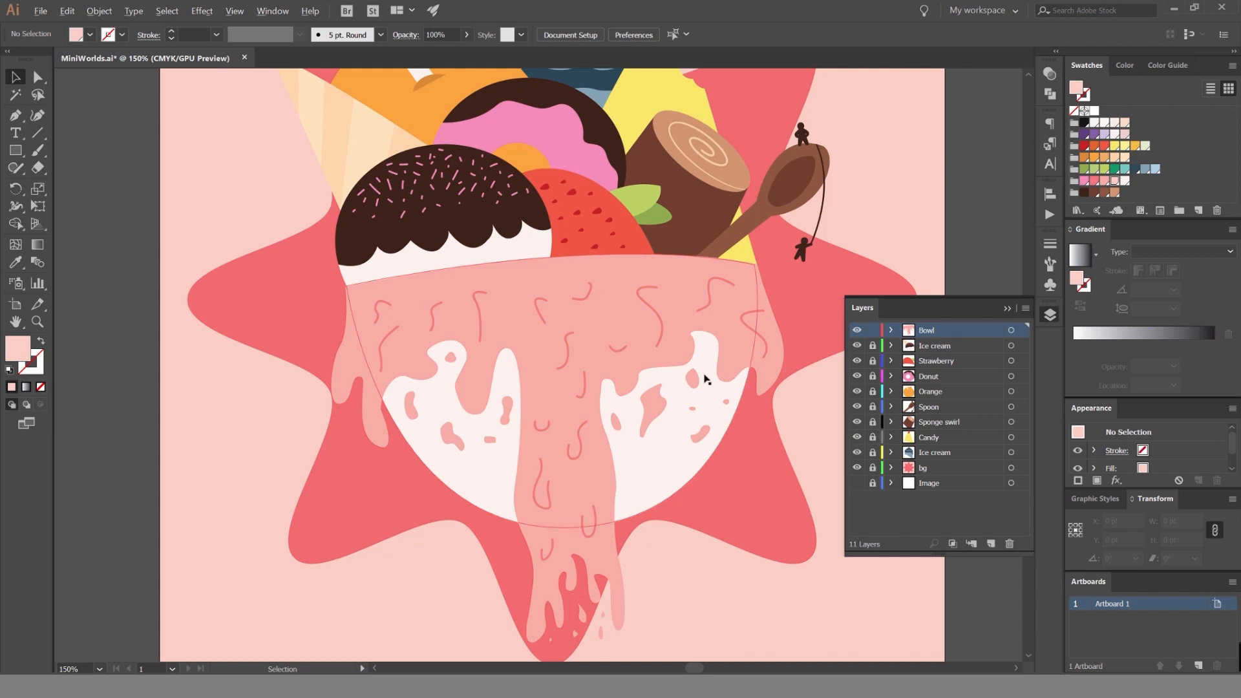
Duplicate the pink dripping icing shape on the bowl and offset the copy slightly downward.
{"action": "scroll", "coordinate": [705, 380], "scroll_direction": "up", "scroll_amount": 1}
{"action": "scroll", "coordinate": [612, 377], "scroll_direction": "up", "scroll_amount": 2}
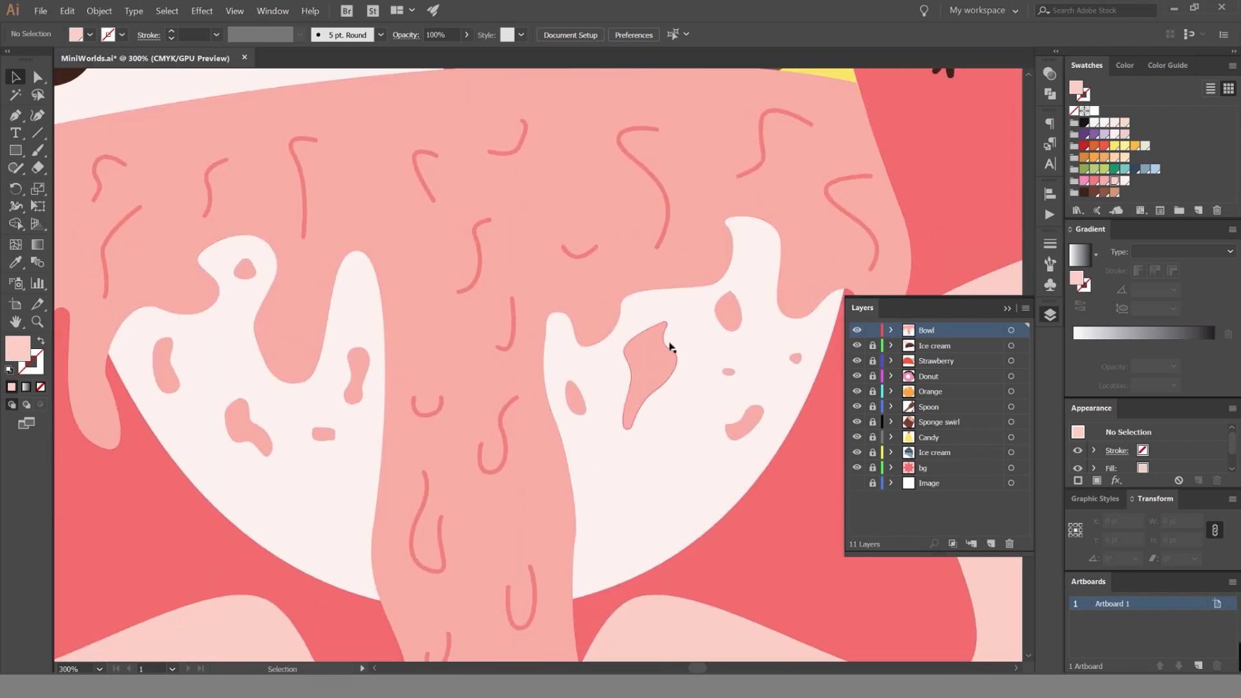
{"action": "left_click", "coordinate": [668, 286]}
{"action": "left_click_drag", "start_coordinate": [667, 283], "coordinate": [672, 237]}
{"action": "key", "text": "ctrl+z"}
{"action": "key", "text": "space"}
{"action": "key", "text": "space"}
{"action": "left_click_drag", "start_coordinate": [382, 208], "coordinate": [388, 245]}
{"action": "left_click_drag", "start_coordinate": [534, 225], "coordinate": [493, 242]}
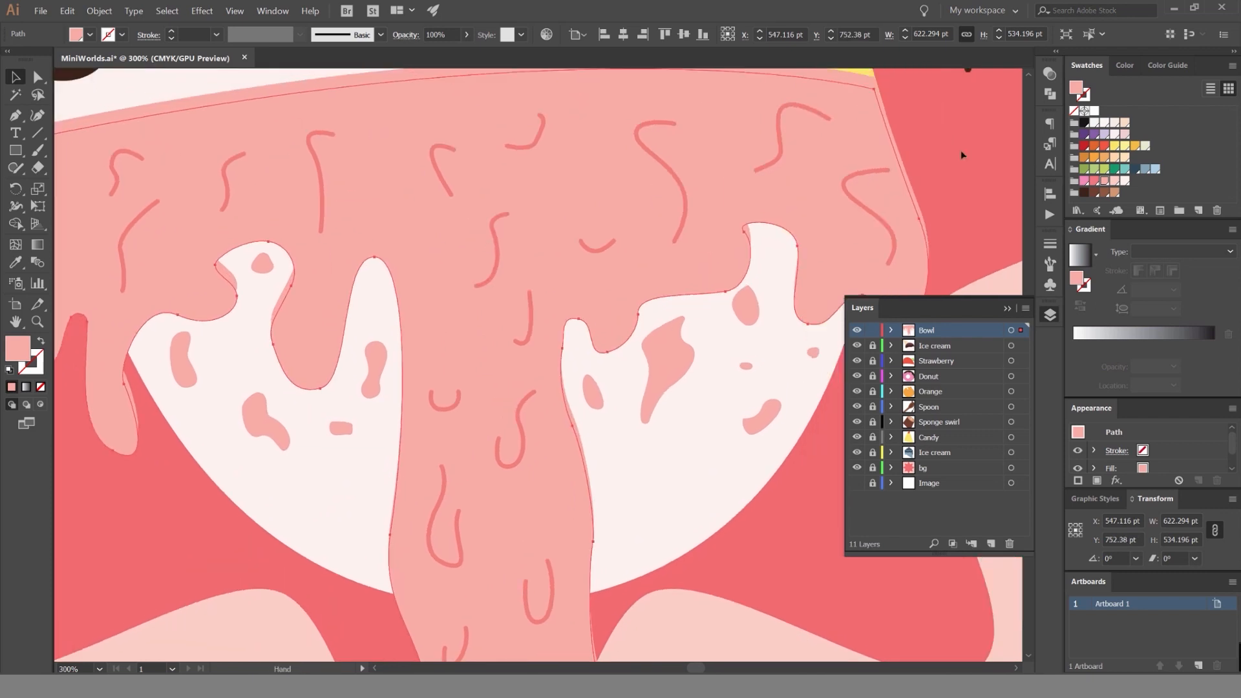
{"action": "left_click_drag", "start_coordinate": [960, 150], "coordinate": [951, 155]}
Set the icing copy's blending mode to Multiply and arrange it behind the icing, in front of the white bowl.
{"action": "left_click", "coordinate": [1050, 74]}
{"action": "scroll", "coordinate": [921, 86], "scroll_direction": "down", "scroll_amount": 2}
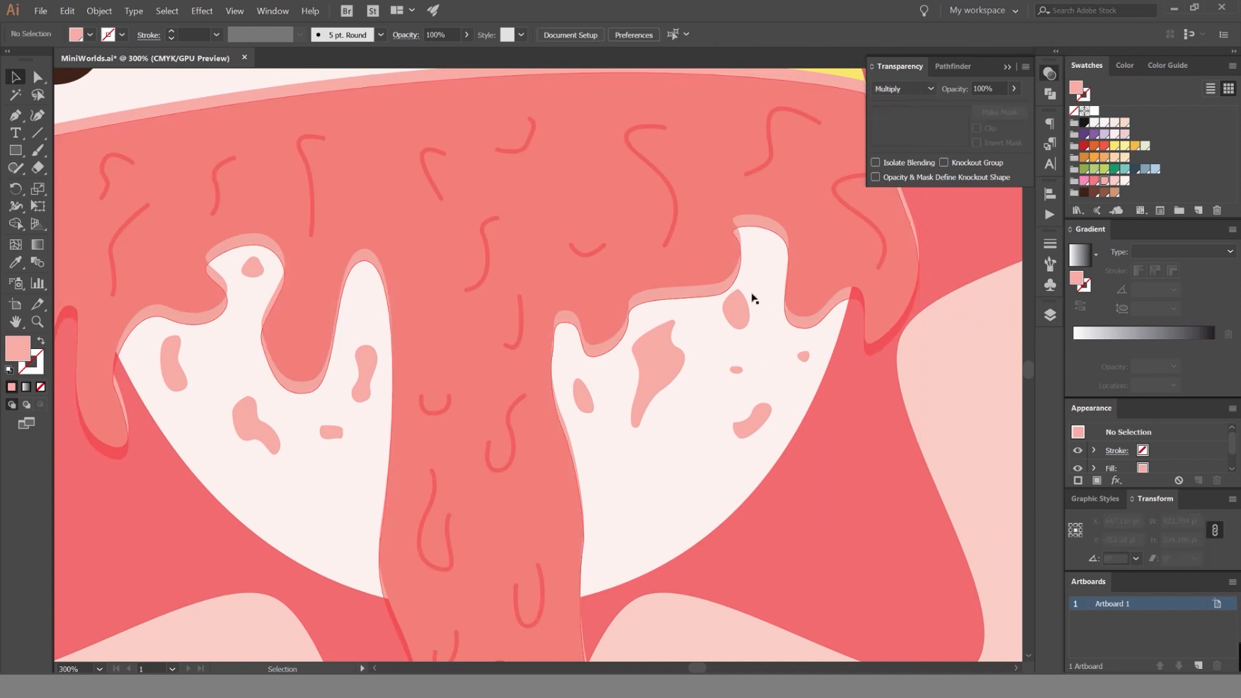
{"action": "key", "text": "ctrl+shift+["}
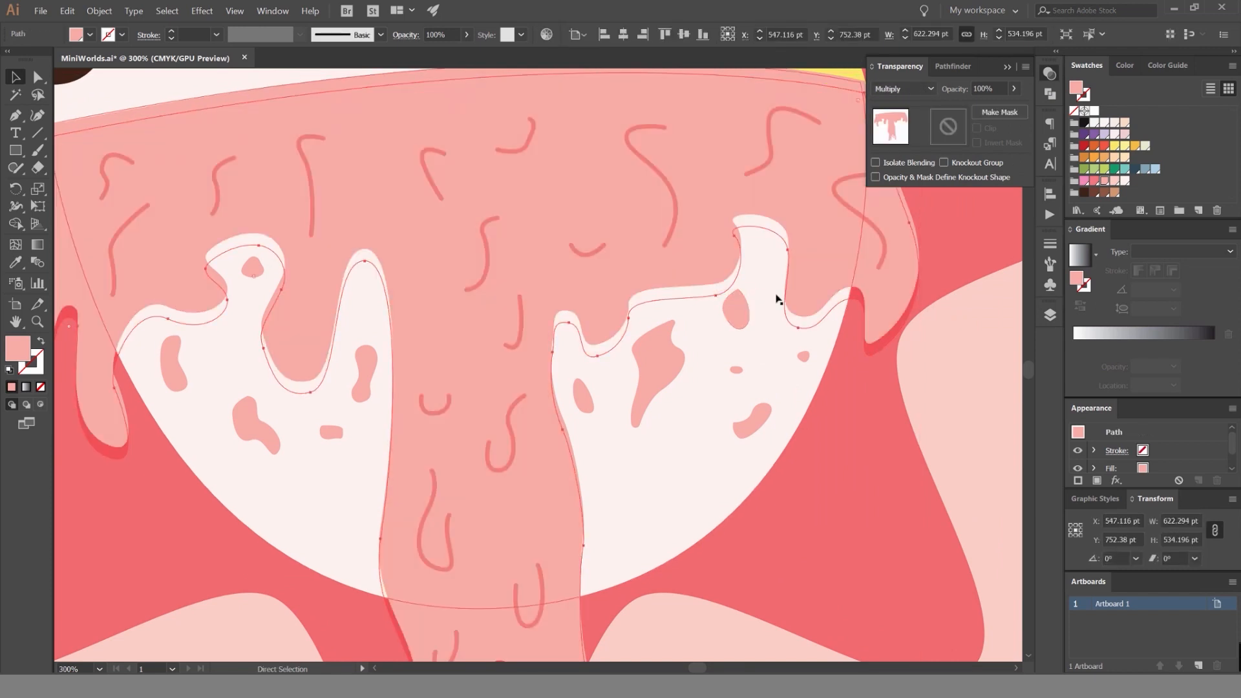
{"action": "key", "text": "ctrl+]"}
{"action": "key", "text": "ctrl+]"}
{"action": "key", "text": "ctrl+["}
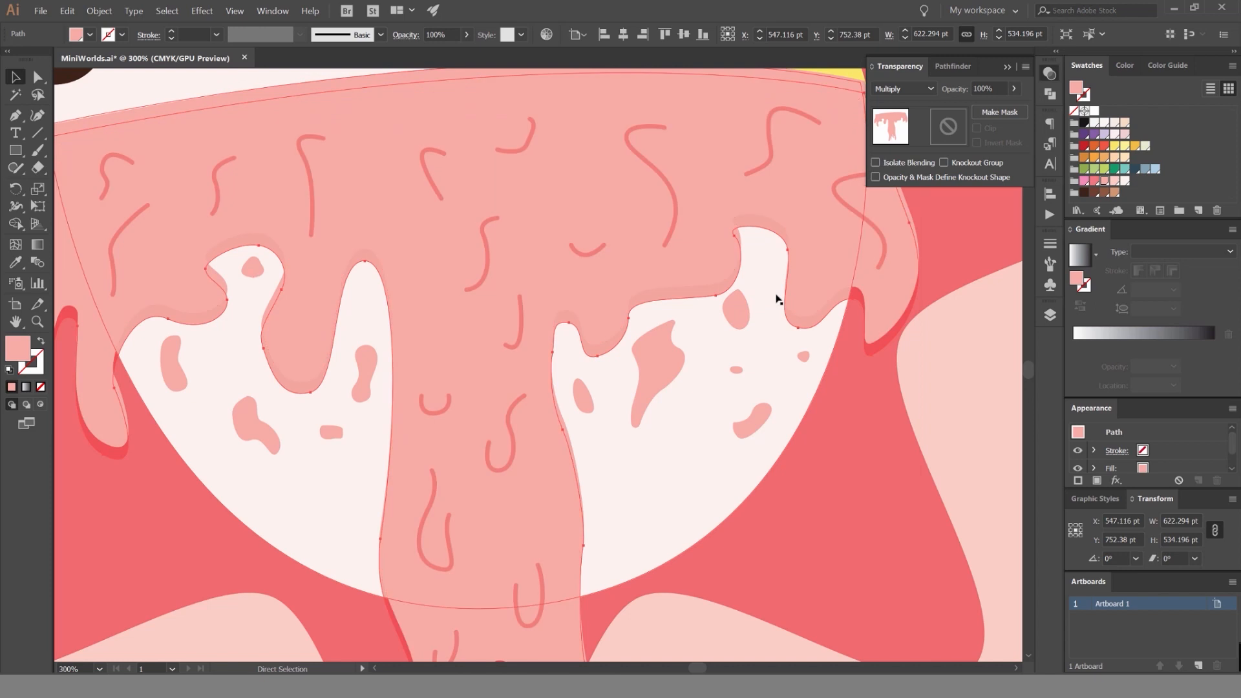
Fill the offset icing copy with the darker pink swatch to form a shadow under the drips.
{"action": "left_click", "coordinate": [1092, 182]}
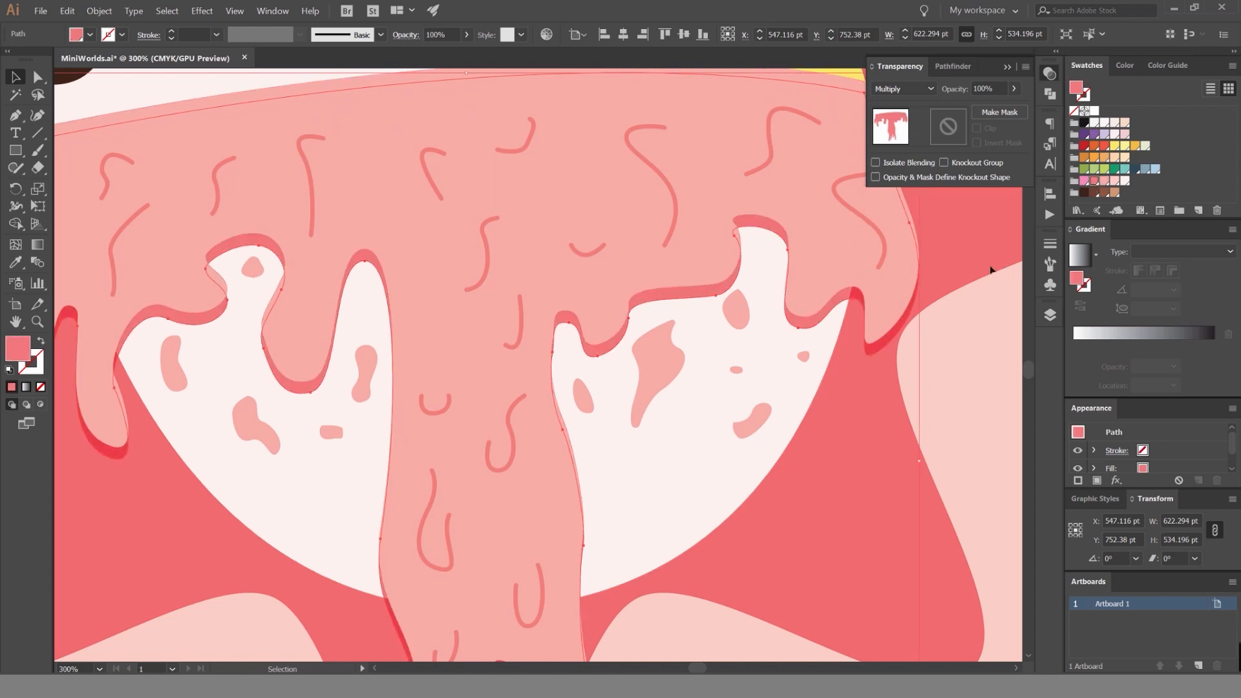
{"action": "left_click", "coordinate": [994, 345]}
{"action": "scroll", "coordinate": [806, 282], "scroll_direction": "down", "scroll_amount": 2}
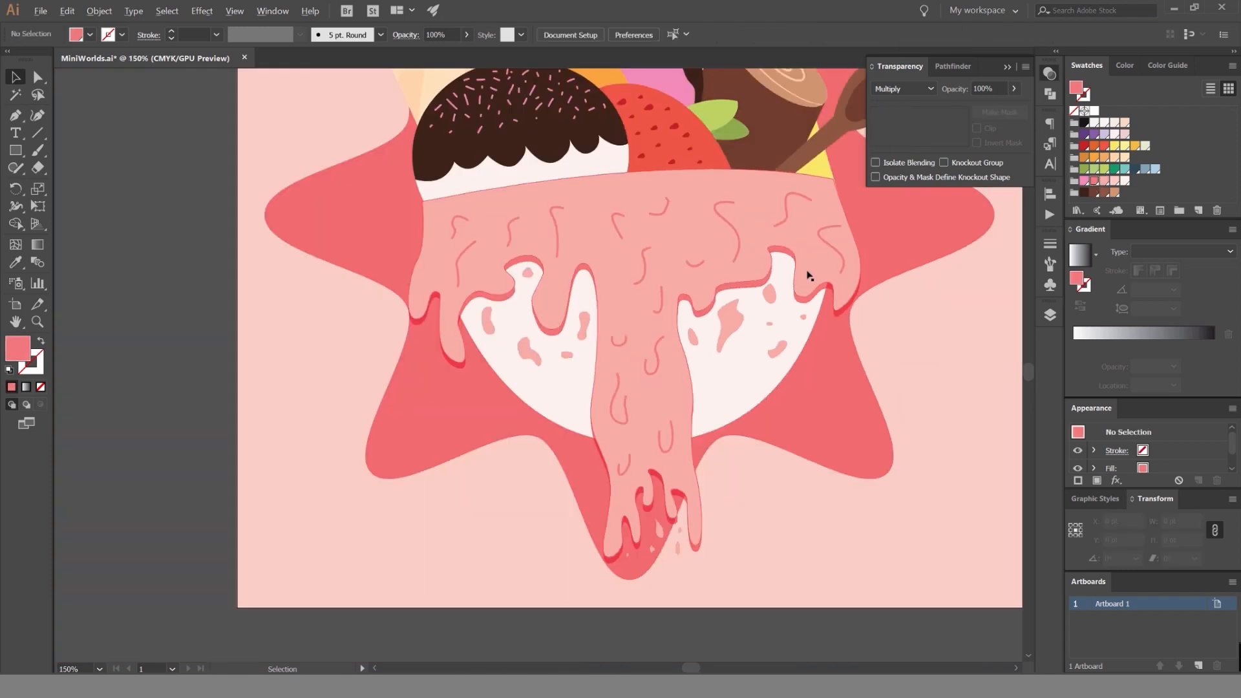
Try moving the shadow shape farther down from the icing's edge.
{"action": "scroll", "coordinate": [483, 305], "scroll_direction": "up", "scroll_amount": 3}
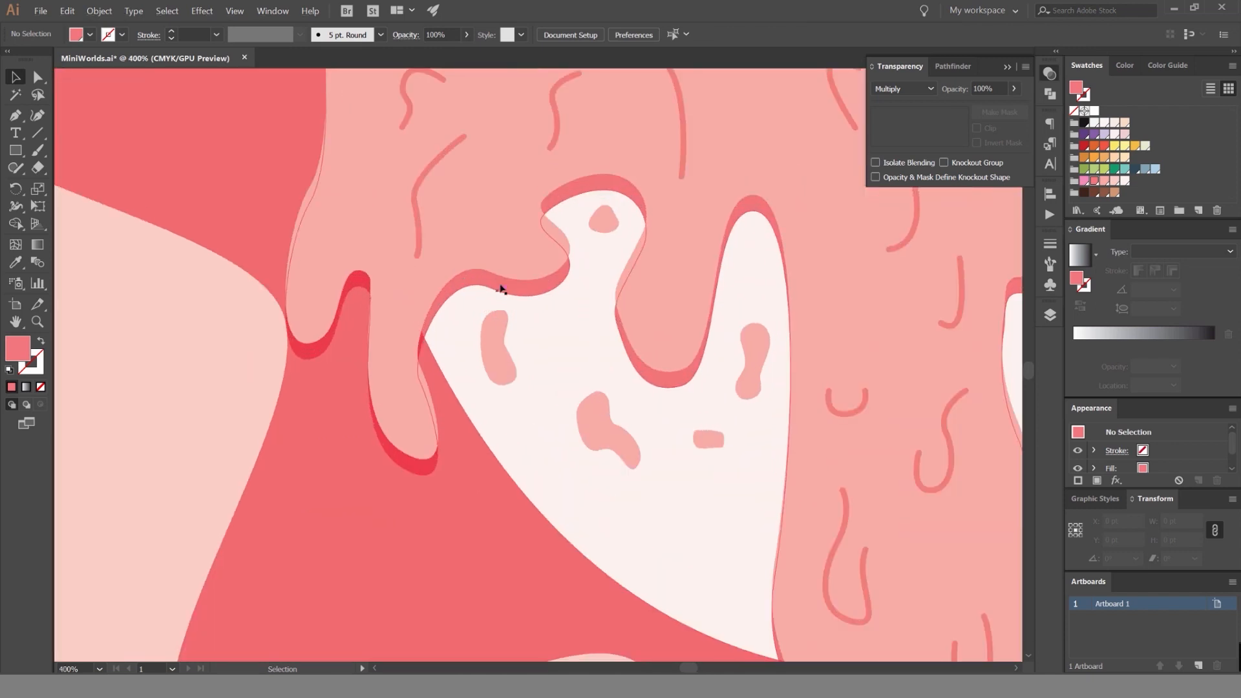
{"action": "left_click", "coordinate": [486, 342]}
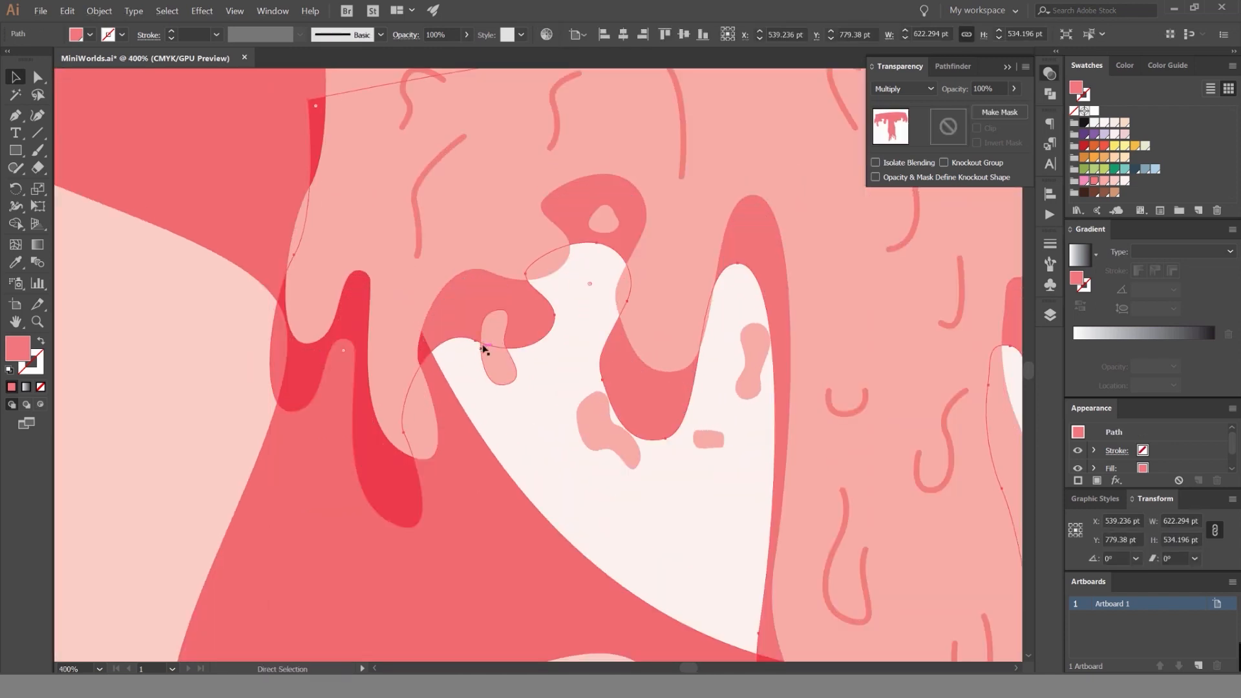
{"action": "left_click_drag", "start_coordinate": [485, 352], "coordinate": [562, 283]}
Try a dark brown fill at 40% opacity on the icing shadow.
{"action": "left_click", "coordinate": [1085, 194]}
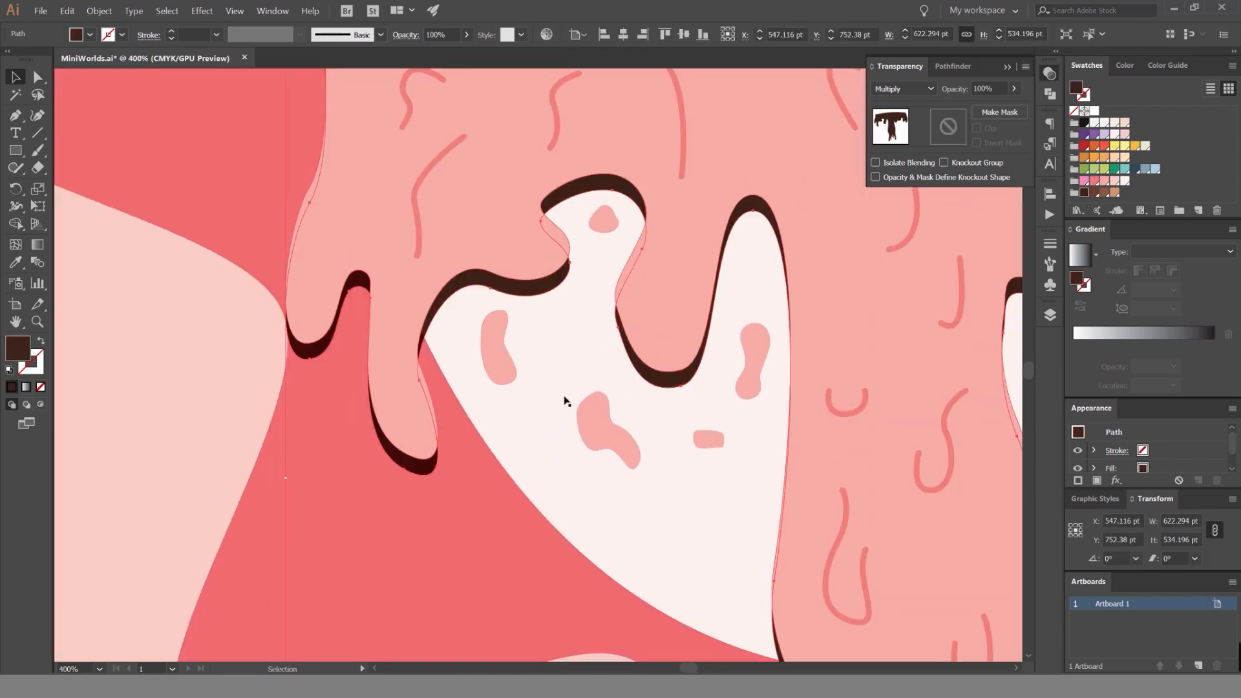
{"action": "left_click", "coordinate": [982, 88]}
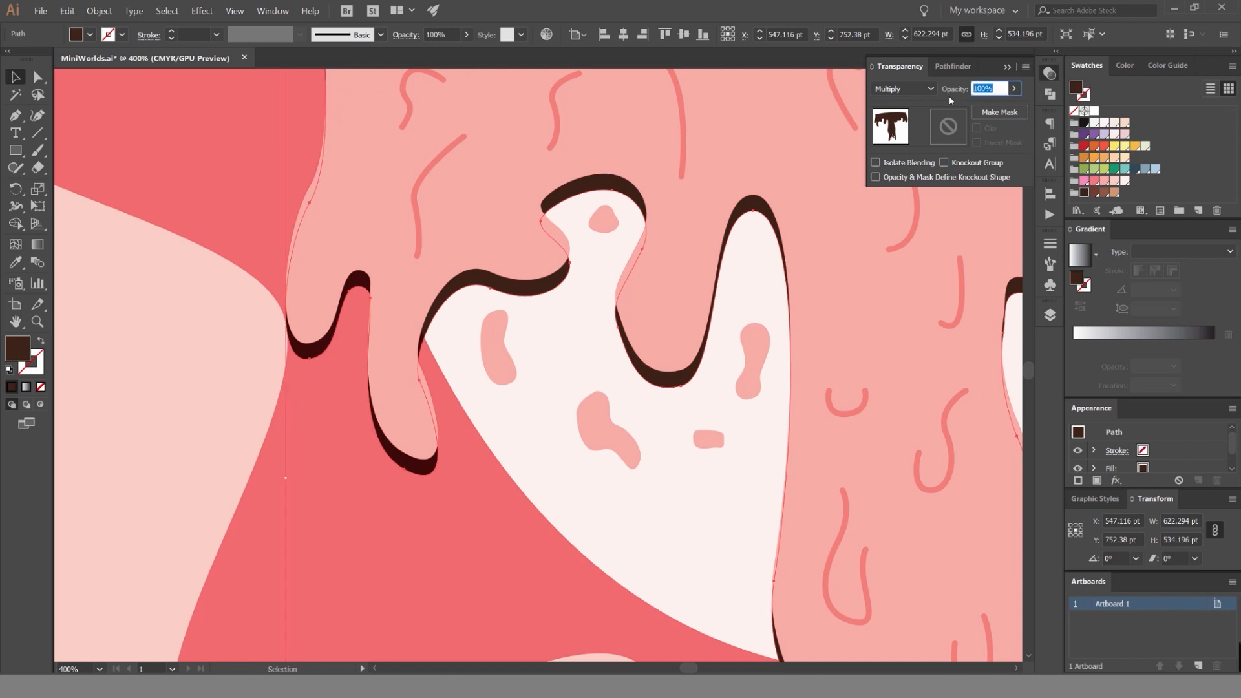
{"action": "type", "text": "40"}
{"action": "key", "text": "Return"}
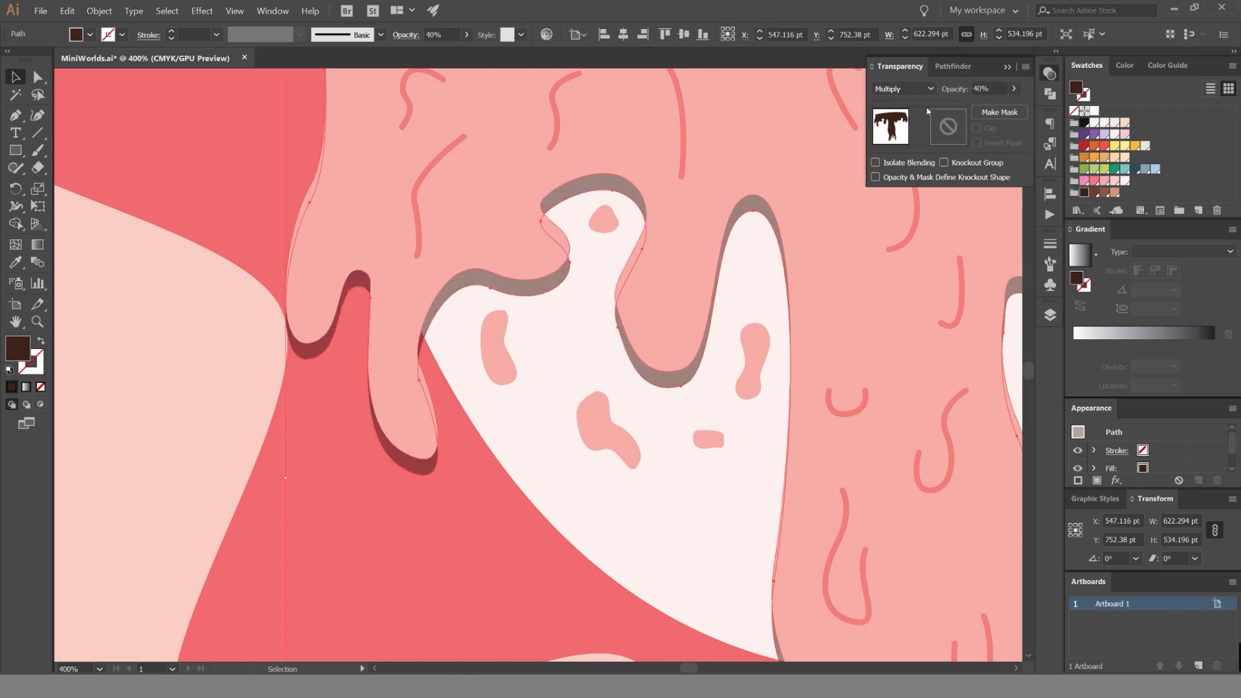
Return the icing shadow to the darker pink fill and set its opacity to 80%.
{"action": "left_click", "coordinate": [1096, 181]}
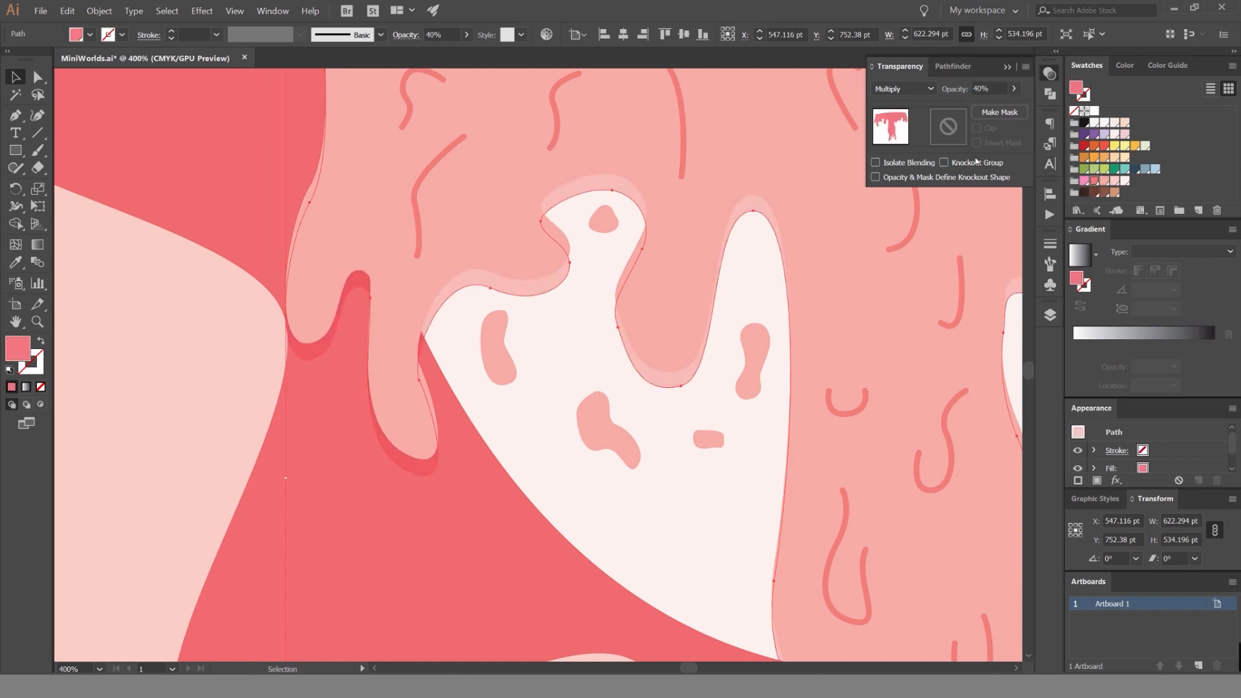
{"action": "left_click", "coordinate": [989, 88]}
{"action": "type", "text": "80"}
{"action": "key", "text": "Return"}
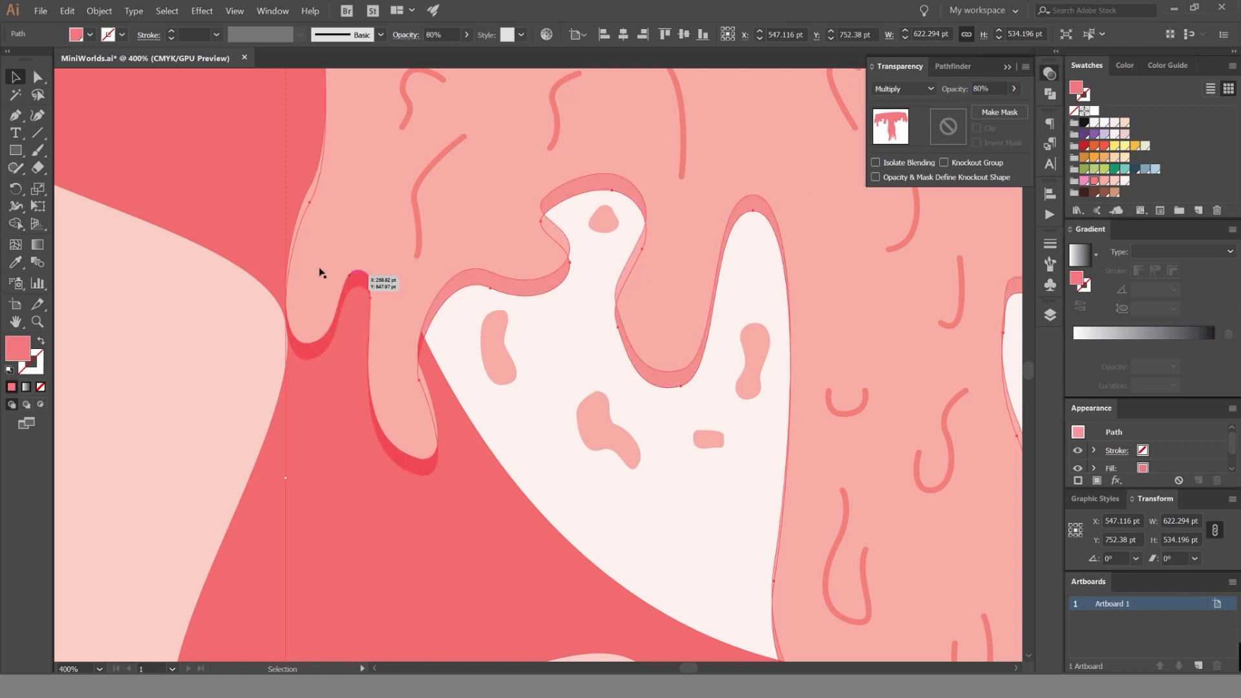
Duplicate the white bowl shape in place and bring the copy to the front.
{"action": "left_click", "coordinate": [456, 357]}
{"action": "scroll", "coordinate": [454, 357], "scroll_direction": "down", "scroll_amount": 2}
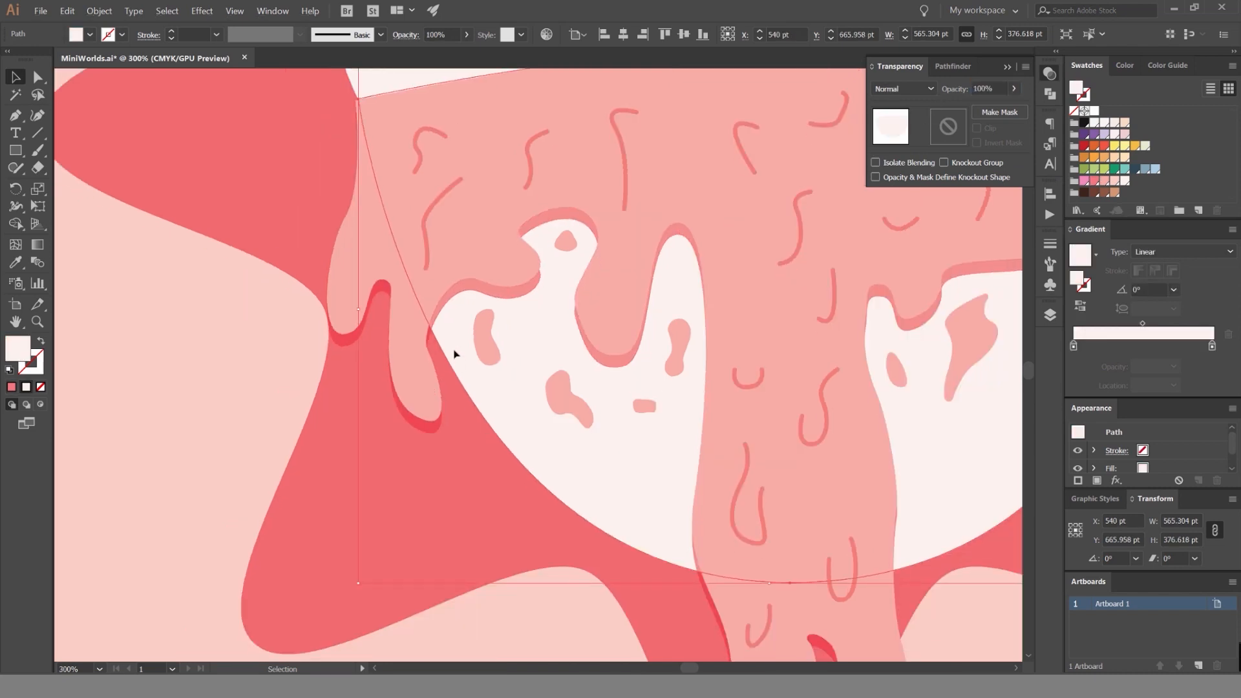
{"action": "key", "text": "a"}
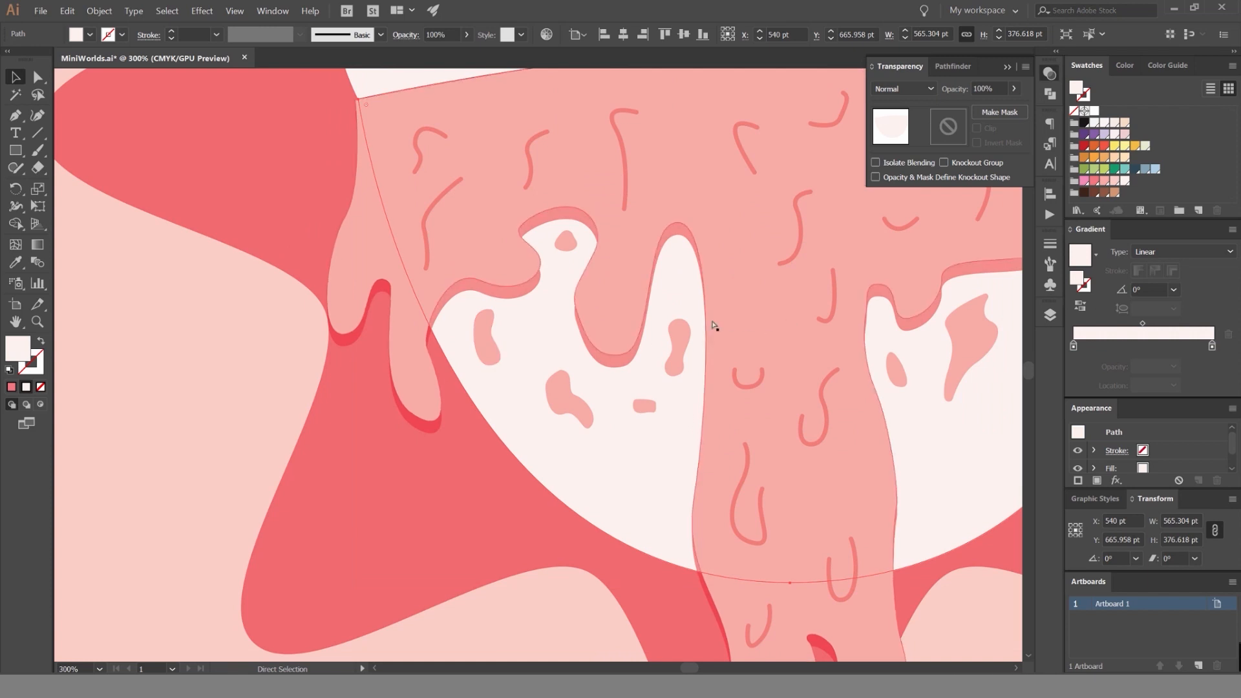
{"action": "key", "text": "ctrl+shift+bracketright"}
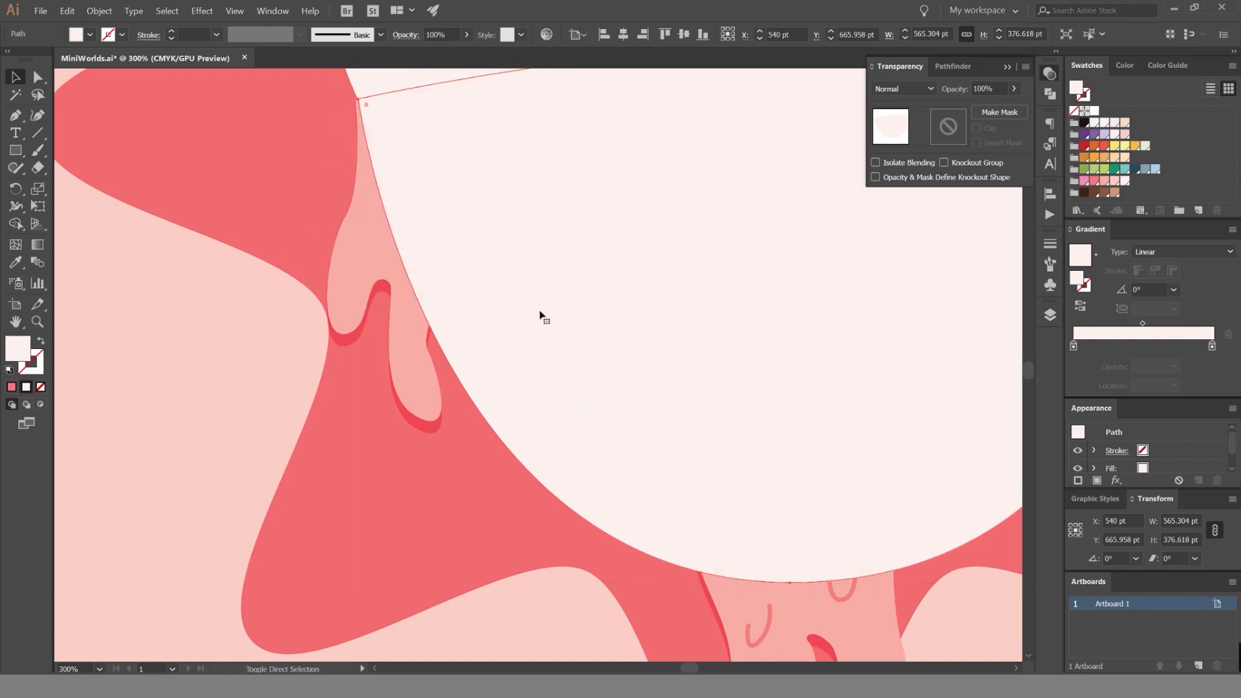
Select the icing shadow and the front bowl copy, and remove the shadow areas outside the bowl with the Shape Builder.
{"action": "left_click", "coordinate": [426, 430]}
{"action": "key", "text": "ctrl+1"}
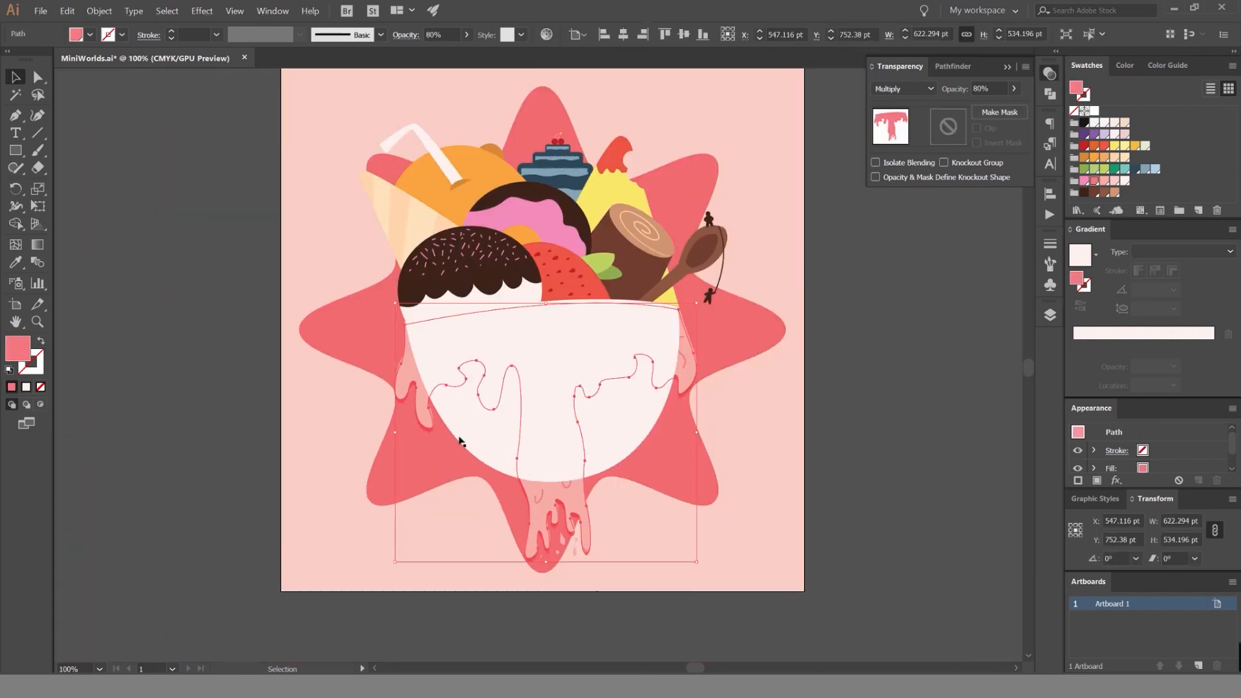
{"action": "left_click", "coordinate": [630, 428], "text": "shift"}
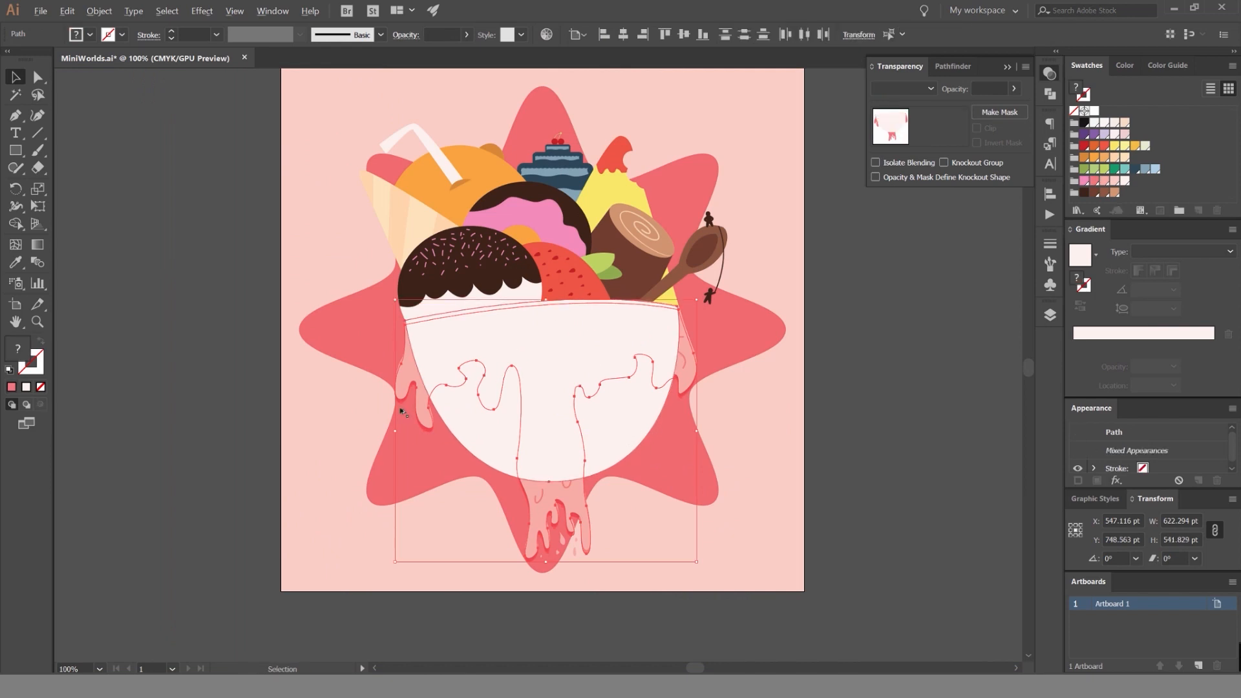
{"action": "key", "text": "ctrl+equal"}
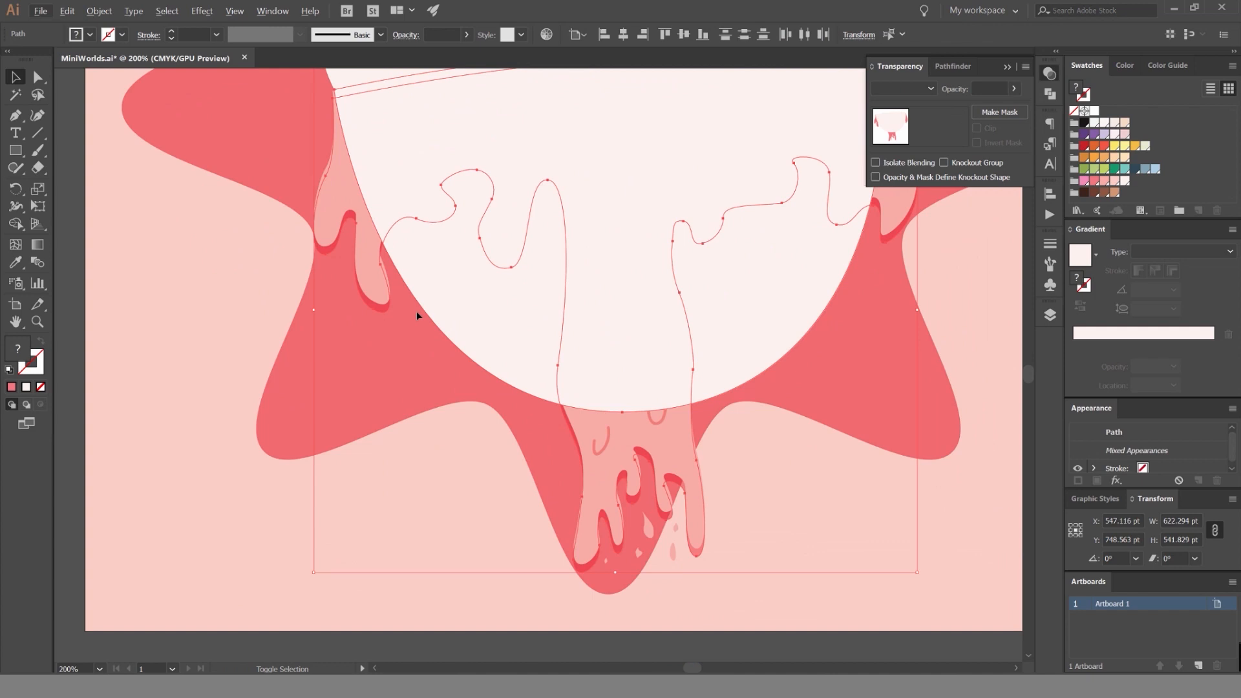
{"action": "key", "text": "shift+m"}
{"action": "scroll", "coordinate": [416, 311], "scroll_direction": "up", "scroll_amount": 1}
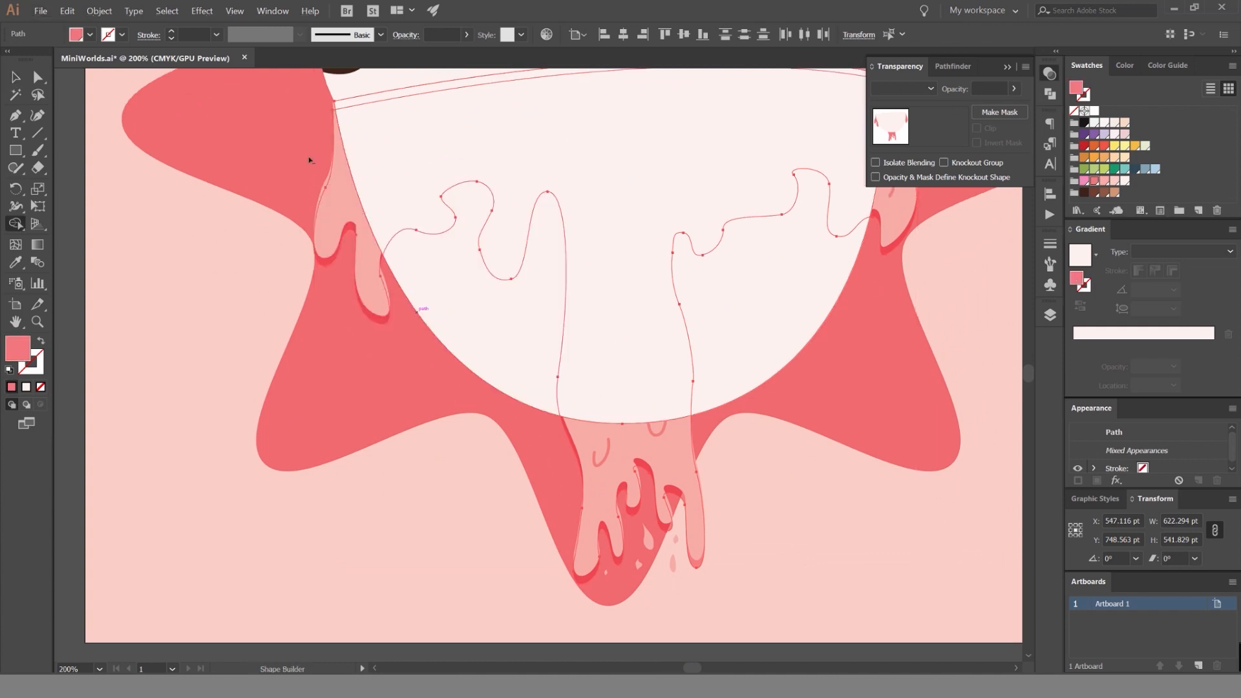
{"action": "left_click_drag", "start_coordinate": [320, 187], "coordinate": [329, 209]}
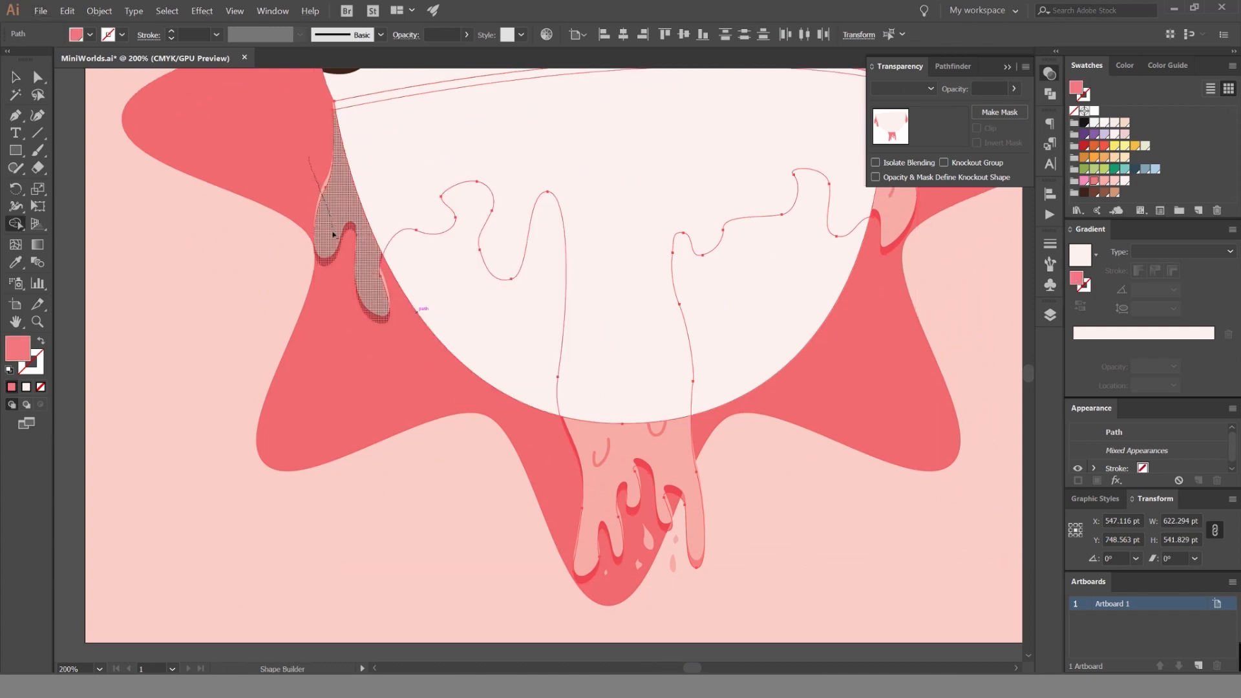
{"action": "left_click_drag", "start_coordinate": [337, 303], "coordinate": [338, 309]}
{"action": "left_click_drag", "start_coordinate": [531, 510], "coordinate": [774, 465]}
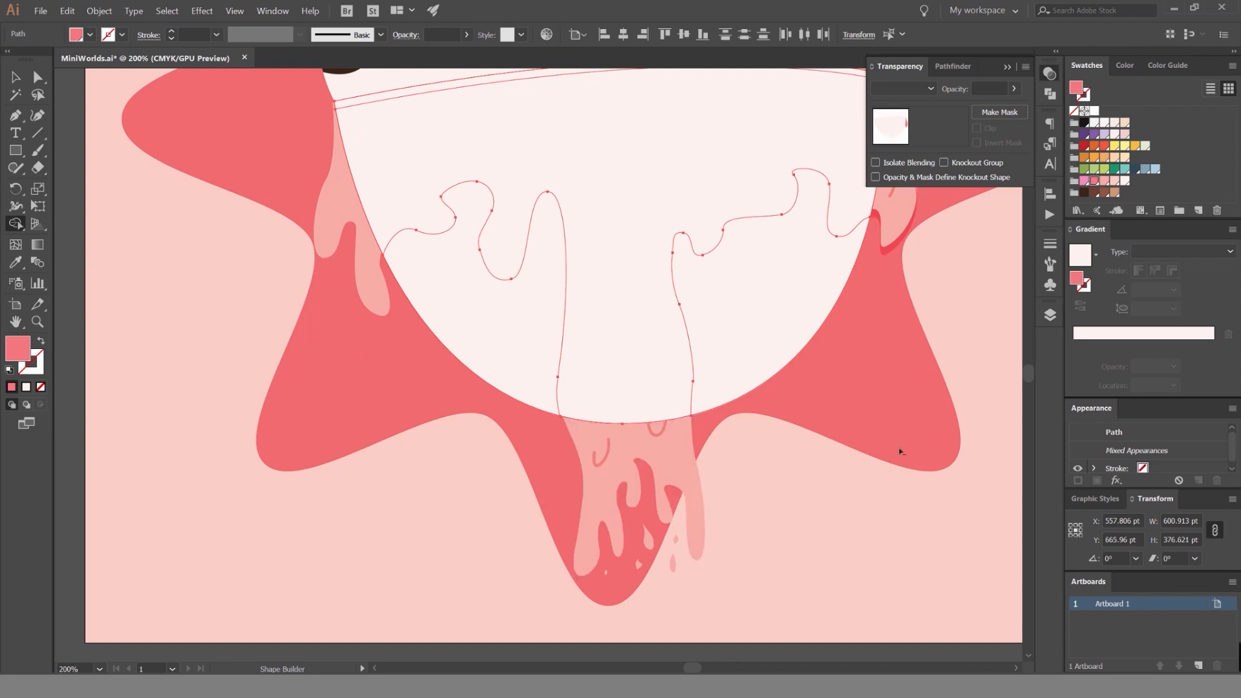
{"action": "left_click_drag", "start_coordinate": [897, 232], "coordinate": [898, 226]}
{"action": "key", "text": "space"}
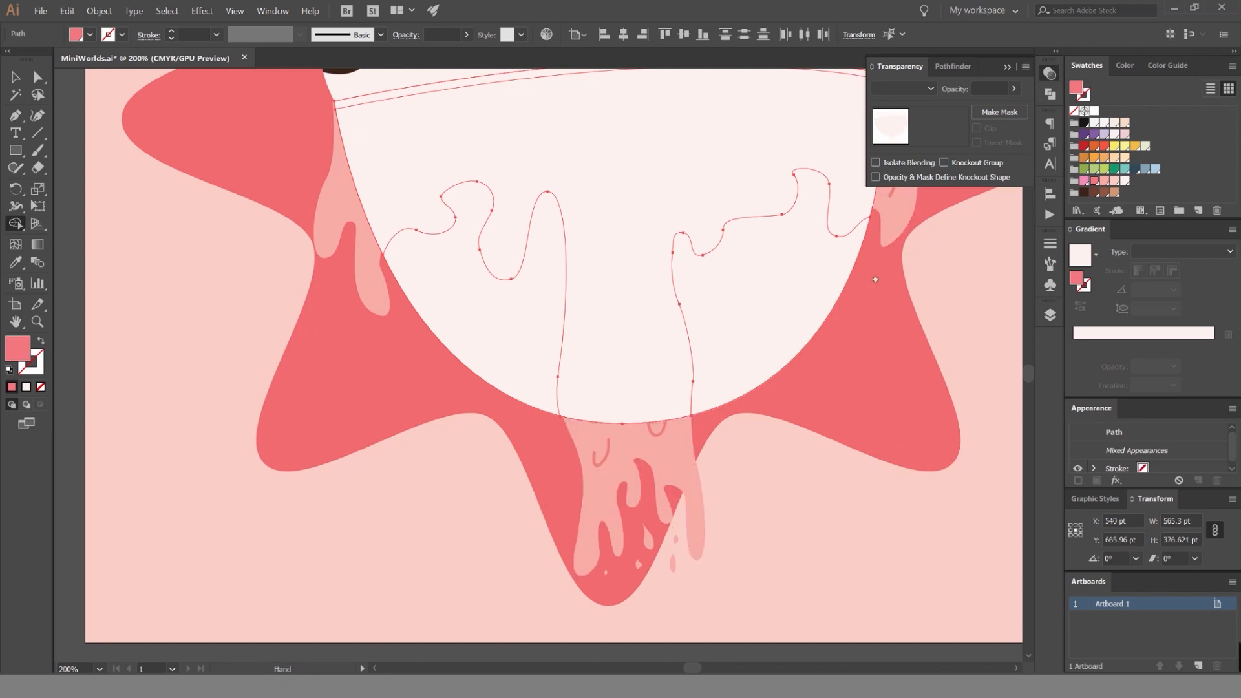
Delete the white bowl copy covering the icing.
{"action": "left_click_drag", "start_coordinate": [877, 277], "coordinate": [574, 425]}
{"action": "key", "text": "v"}
{"action": "left_click", "coordinate": [839, 378]}
{"action": "key", "text": "Delete"}
Try a black swatch on the shadow under the dripping pink icing and undo the change.
{"action": "scroll", "coordinate": [886, 369], "scroll_direction": "down", "scroll_amount": 4}
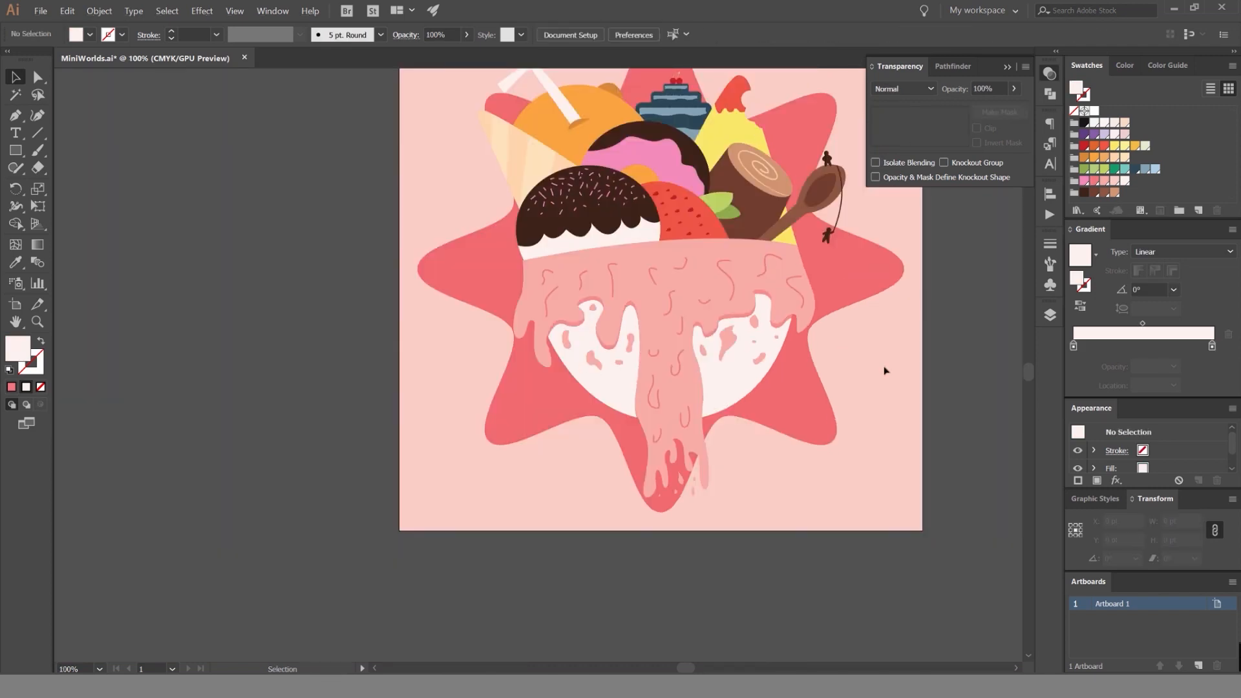
{"action": "scroll", "coordinate": [911, 320], "scroll_direction": "up", "scroll_amount": 5}
{"action": "scroll", "coordinate": [884, 296], "scroll_direction": "up", "scroll_amount": 1}
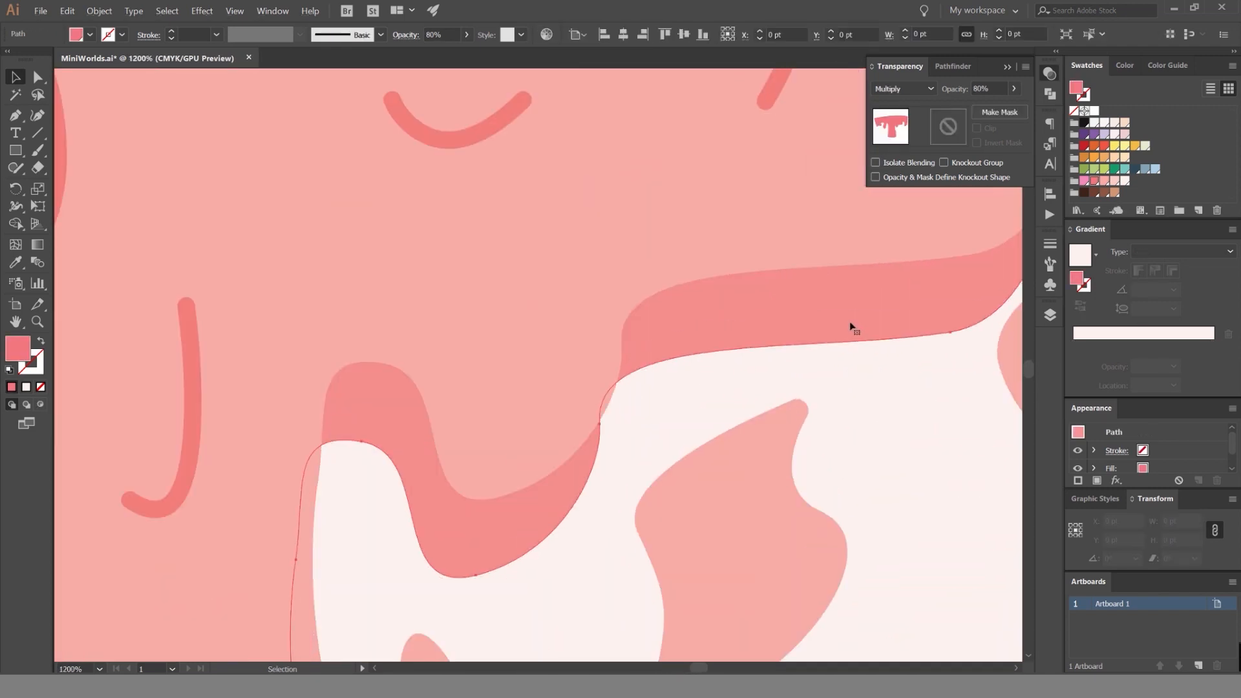
{"action": "left_click", "coordinate": [851, 328]}
{"action": "scroll", "coordinate": [849, 344], "scroll_direction": "up", "scroll_amount": 1}
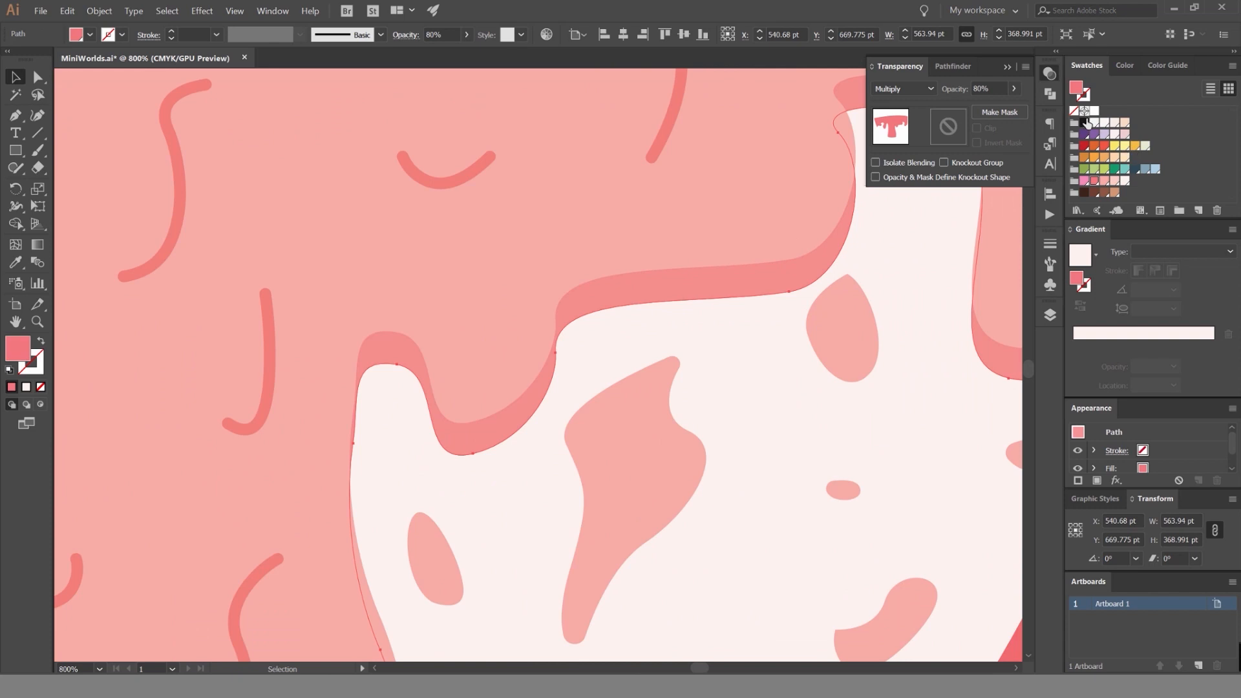
{"action": "left_click", "coordinate": [1085, 123]}
{"action": "scroll", "coordinate": [809, 249], "scroll_direction": "down", "scroll_amount": 4}
{"action": "left_click_drag", "start_coordinate": [811, 251], "coordinate": [777, 258]}
{"action": "key", "text": "ctrl+z"}
{"action": "left_click", "coordinate": [945, 311]}
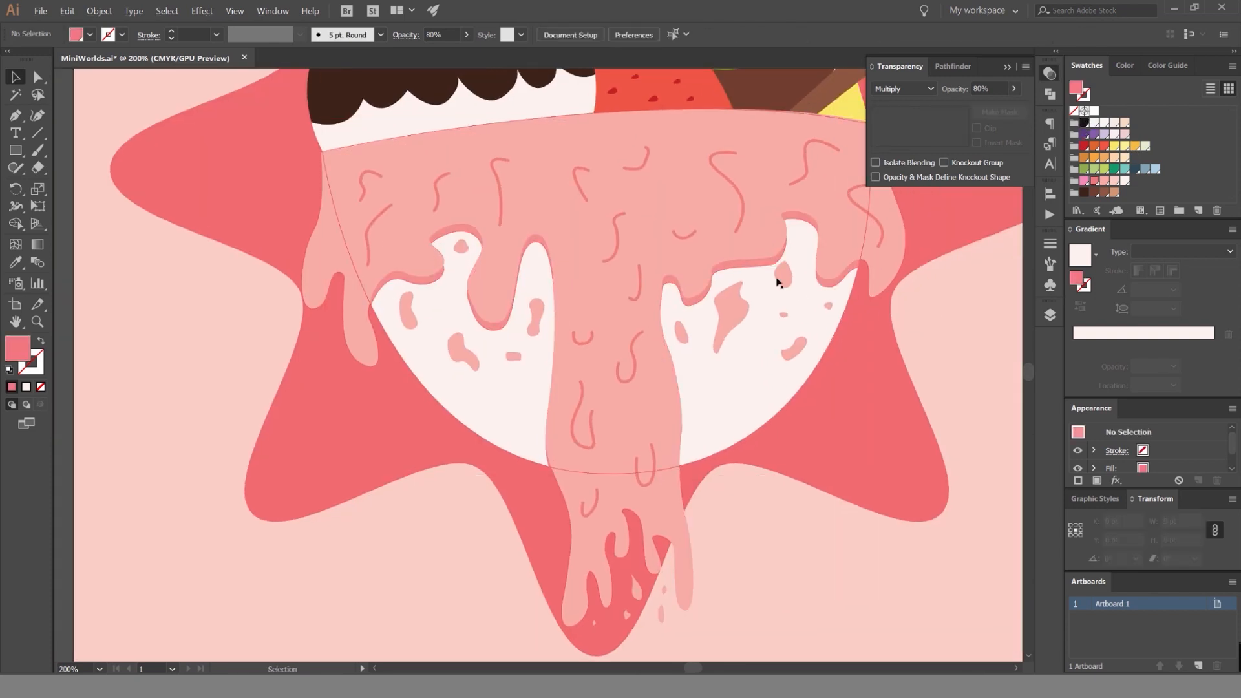
Fill the shadow under the pink icing with the dark red shade suggested by the Color Guide.
{"action": "left_click", "coordinate": [777, 283]}
{"action": "left_click", "coordinate": [1128, 66]}
{"action": "left_click", "coordinate": [1172, 65]}
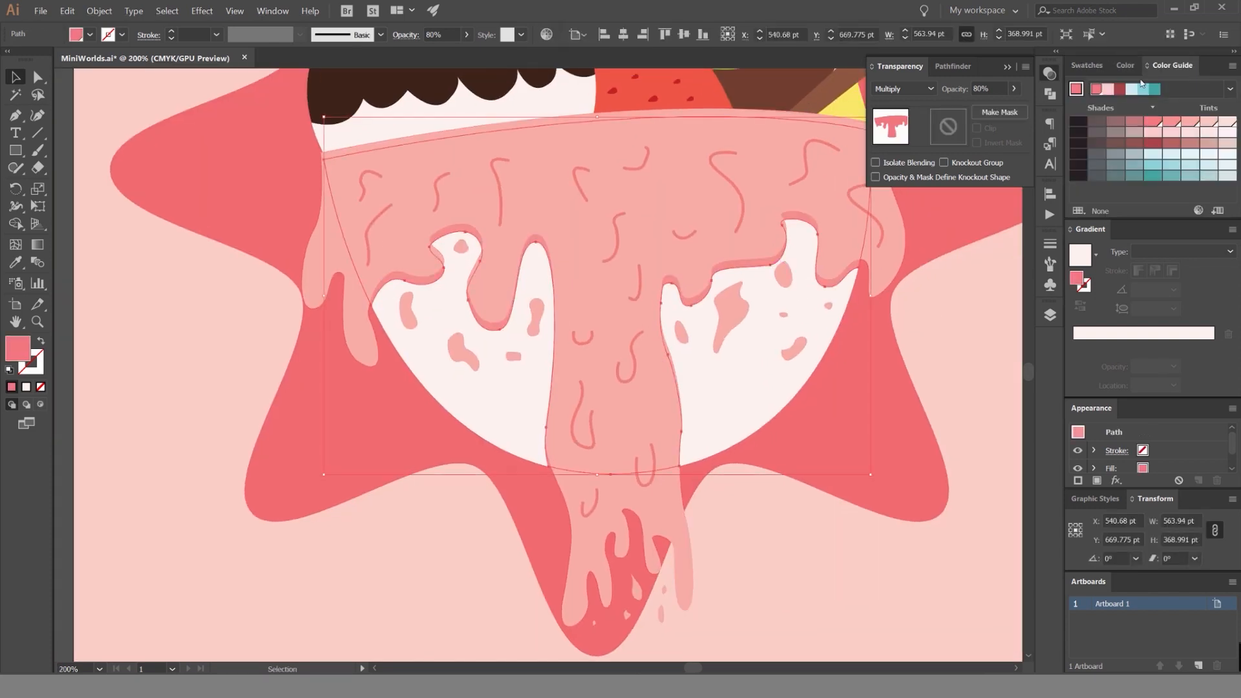
{"action": "left_click", "coordinate": [1152, 142]}
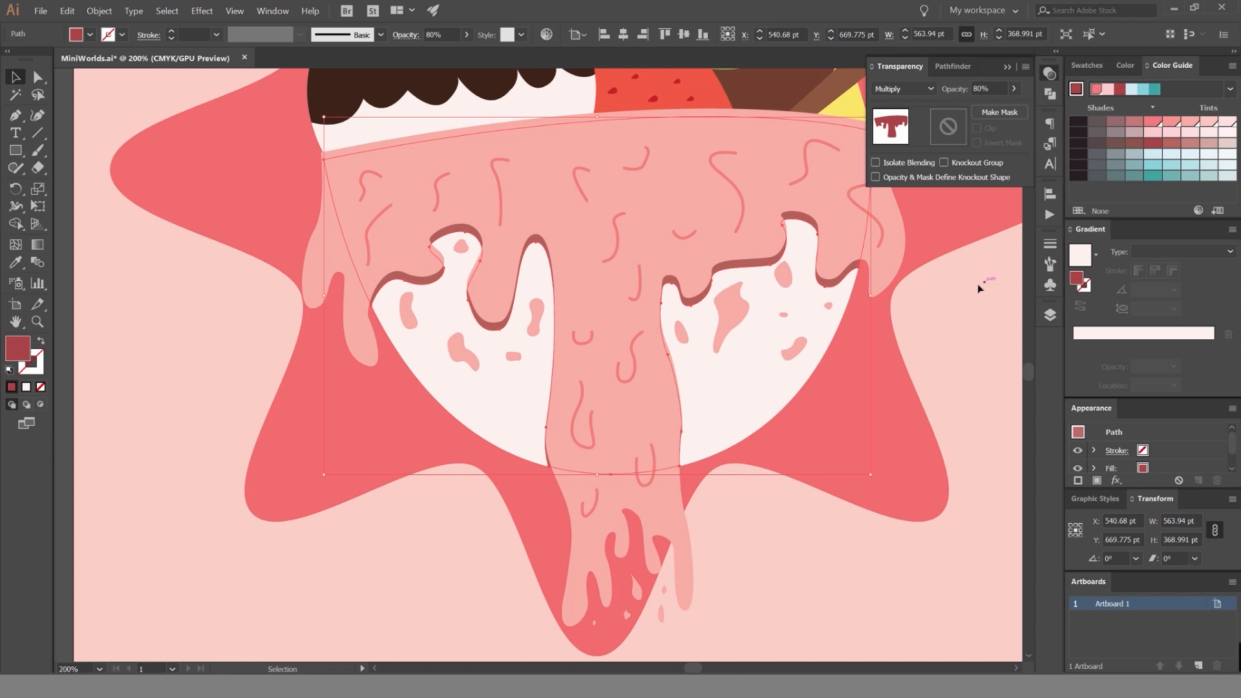
Try blend modes such as Color Dodge, Hard Light and Hue on the icing shadow, and return it to Multiply.
{"action": "left_click", "coordinate": [946, 306]}
{"action": "scroll", "coordinate": [945, 306], "scroll_direction": "down", "scroll_amount": 3}
{"action": "left_click_drag", "start_coordinate": [901, 262], "coordinate": [725, 267]}
{"action": "scroll", "coordinate": [730, 289], "scroll_direction": "up", "scroll_amount": 5}
{"action": "left_click", "coordinate": [632, 270]}
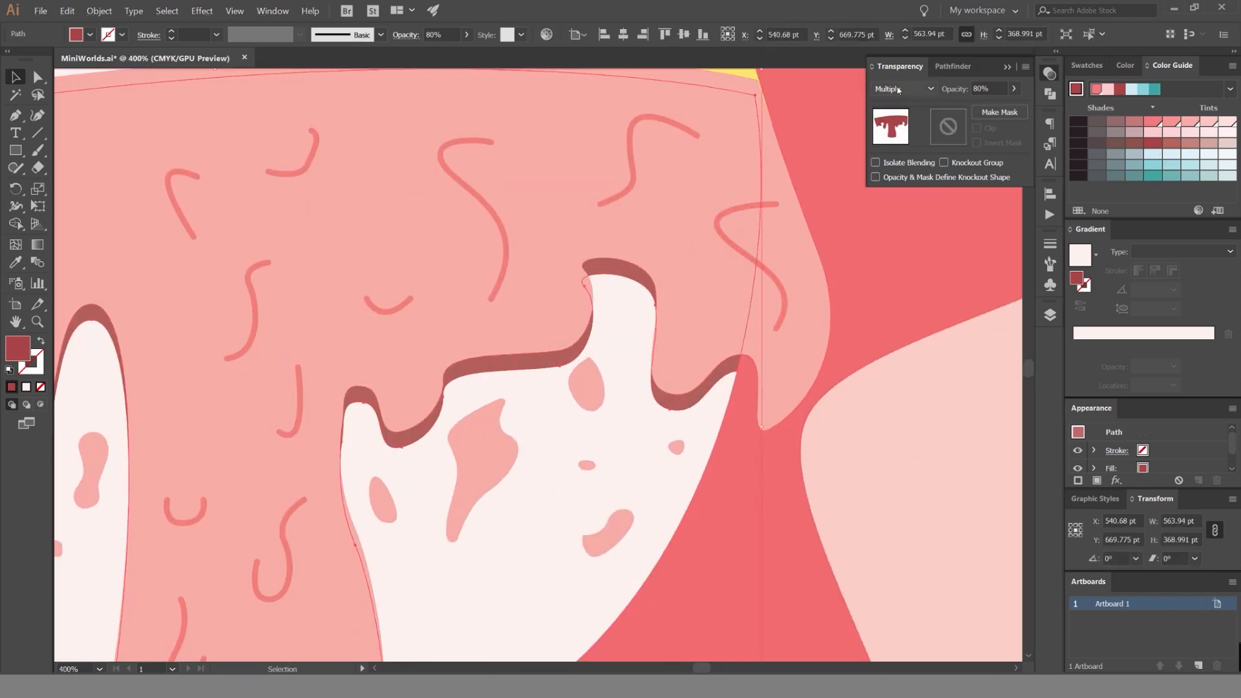
{"action": "scroll", "coordinate": [897, 85], "scroll_direction": "down", "scroll_amount": 9}
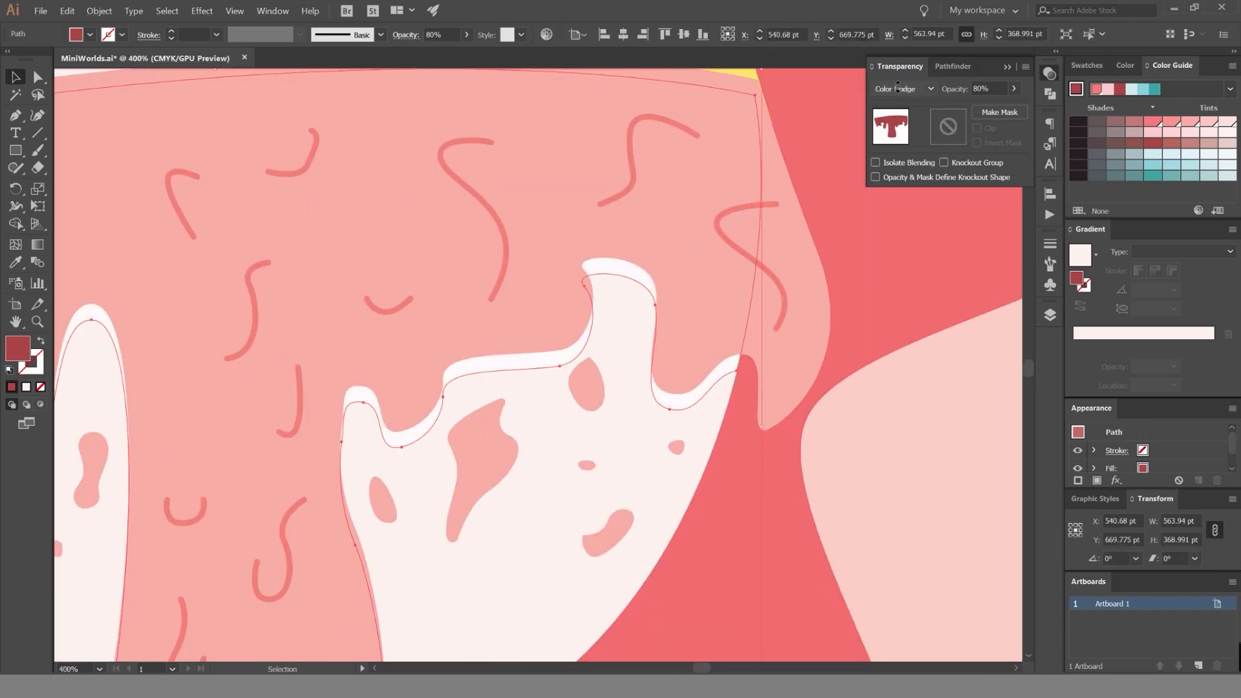
{"action": "scroll", "coordinate": [898, 85], "scroll_direction": "down", "scroll_amount": 1}
{"action": "scroll", "coordinate": [898, 85], "scroll_direction": "up", "scroll_amount": 1}
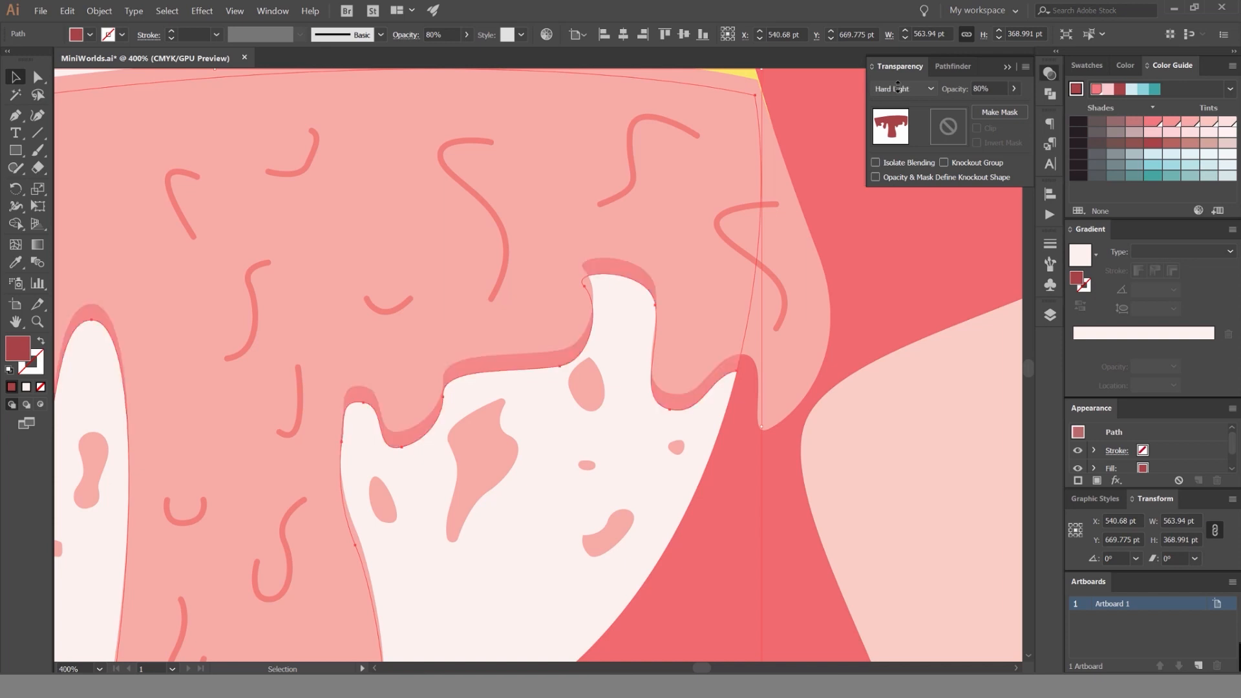
{"action": "scroll", "coordinate": [898, 85], "scroll_direction": "down", "scroll_amount": 1}
{"action": "scroll", "coordinate": [898, 85], "scroll_direction": "up", "scroll_amount": 1}
{"action": "left_click", "coordinate": [894, 87]}
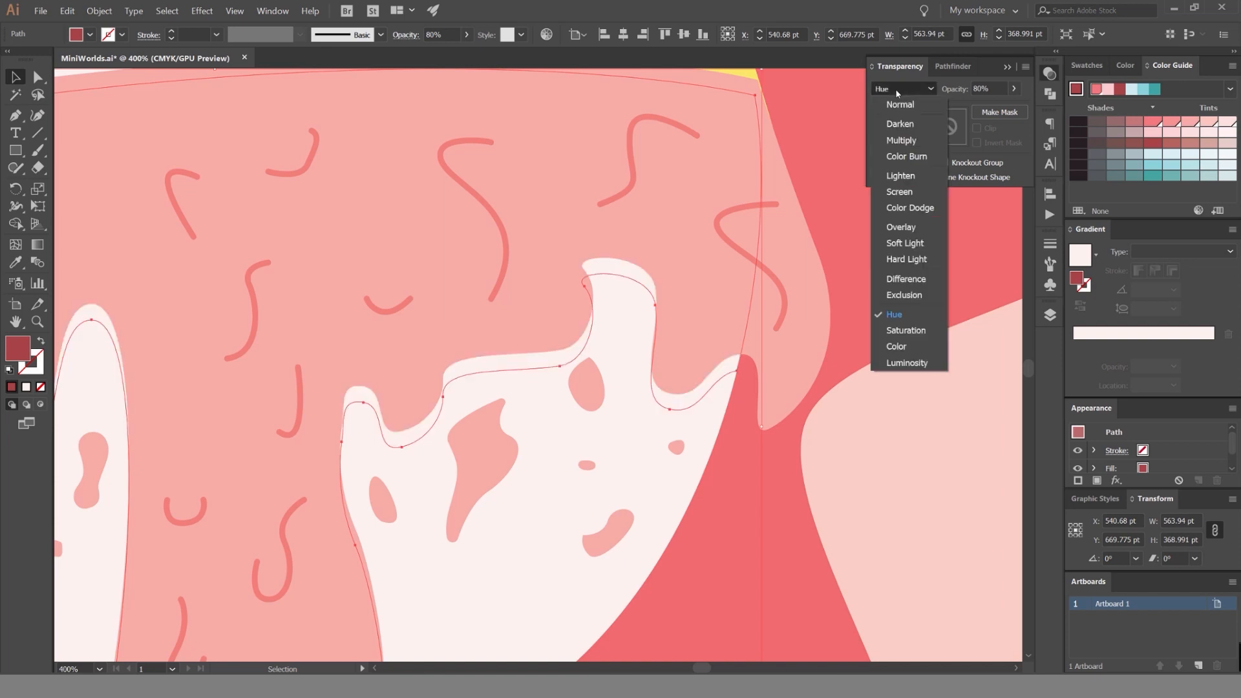
{"action": "left_click", "coordinate": [902, 140]}
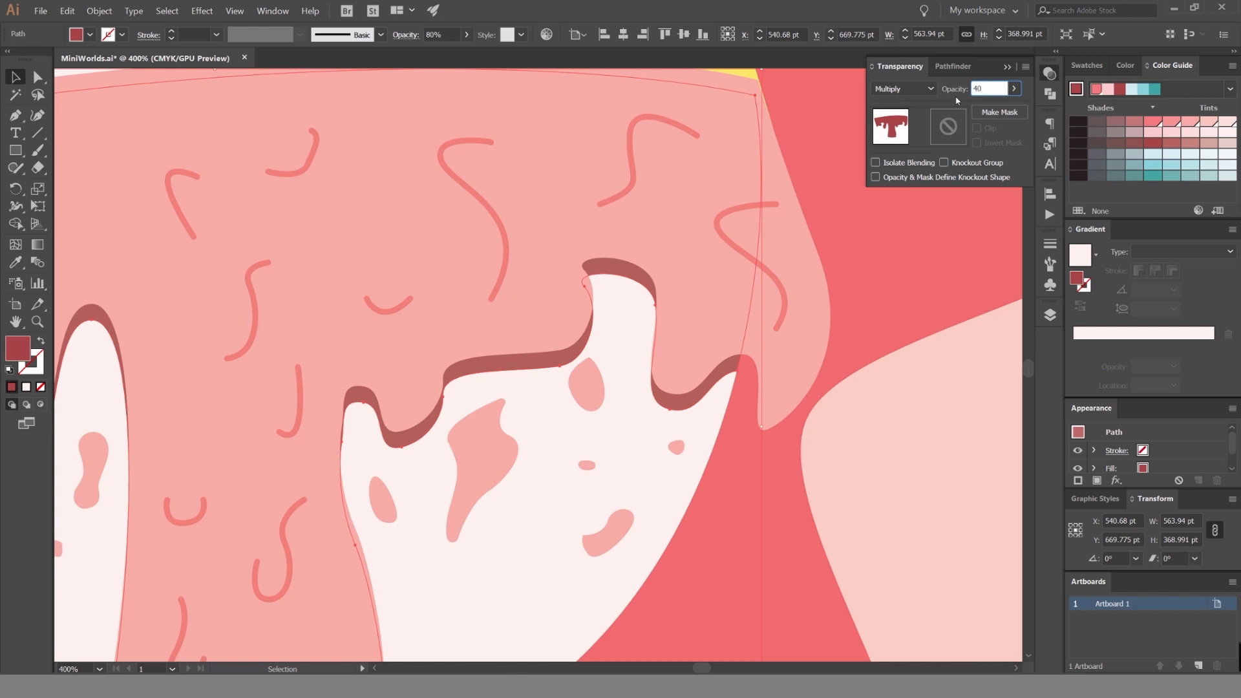
Set the dark red icing shadow's opacity to 40%.
{"action": "key", "text": "Return"}
{"action": "left_click", "coordinate": [942, 424]}
{"action": "key", "text": "ctrl+0"}
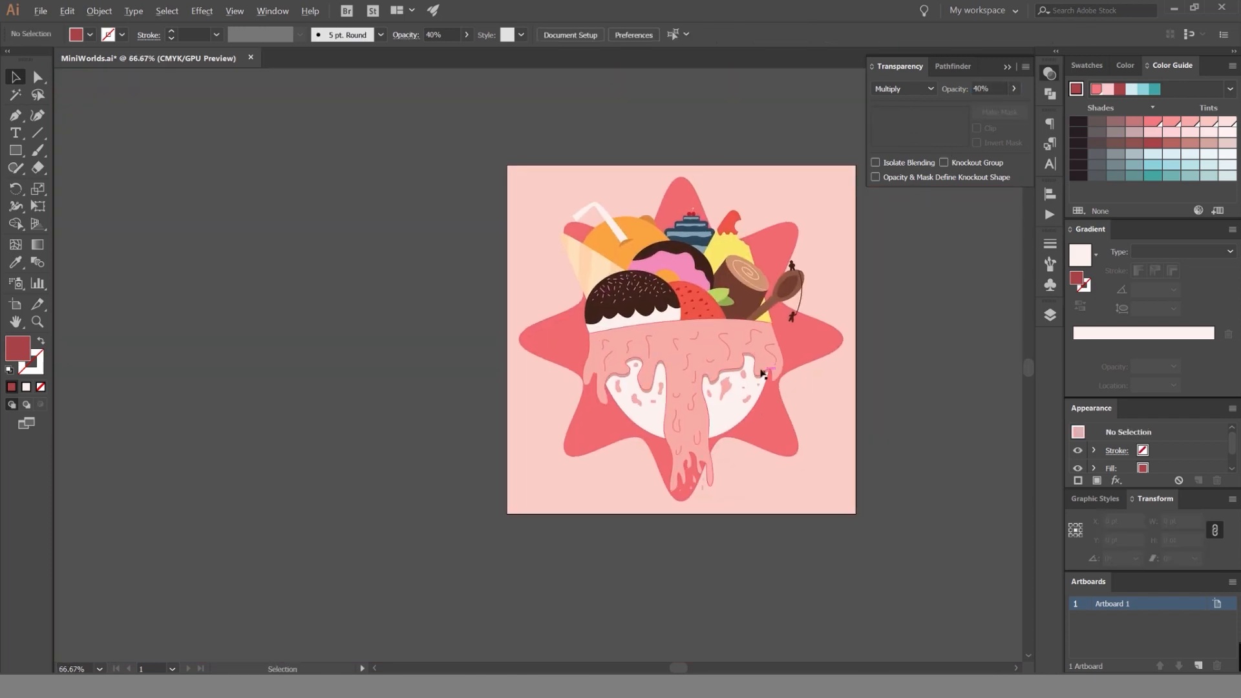
Select the dark red icing shadow and set its opacity to 20%.
{"action": "scroll", "coordinate": [763, 373], "scroll_direction": "up", "scroll_amount": 6}
{"action": "left_click", "coordinate": [674, 242]}
{"action": "double_click", "coordinate": [980, 89]}
{"action": "type", "text": "20"}
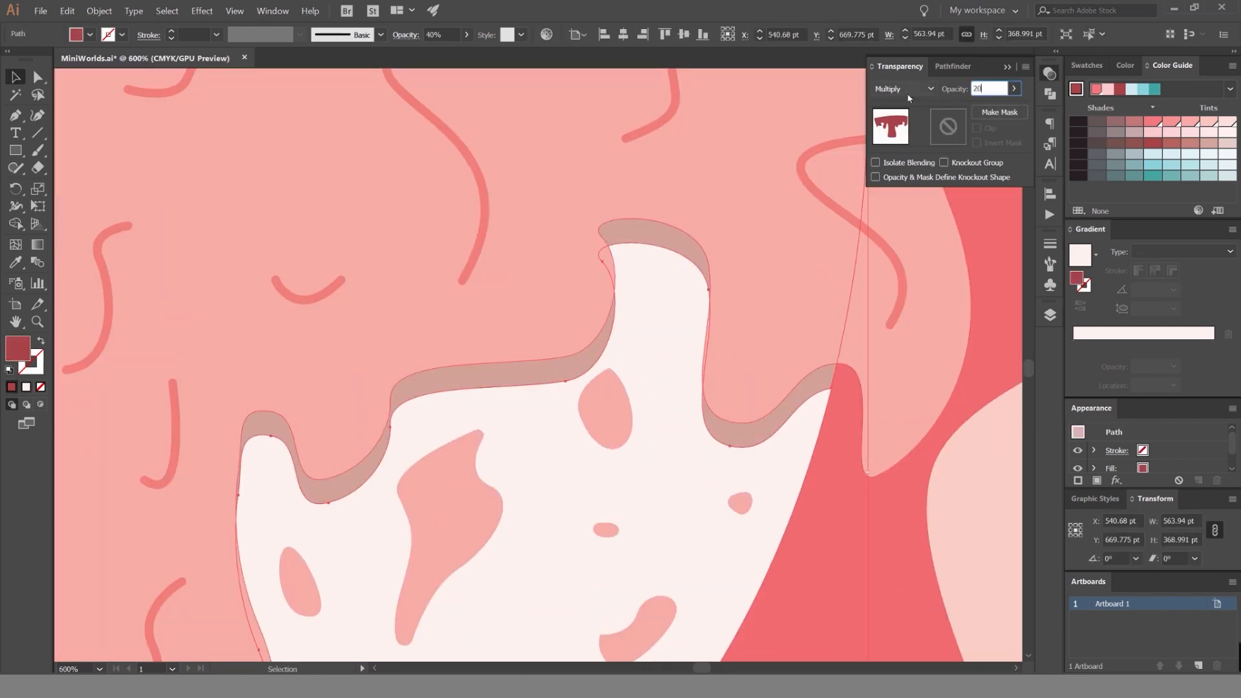
{"action": "key", "text": "Return"}
{"action": "scroll", "coordinate": [823, 241], "scroll_direction": "down", "scroll_amount": 5}
{"action": "left_click", "coordinate": [919, 283]}
Examine how the softened icing shadow looks on the white bowl, both across the whole artwork and up close.
{"action": "left_click_drag", "start_coordinate": [901, 269], "coordinate": [819, 268]}
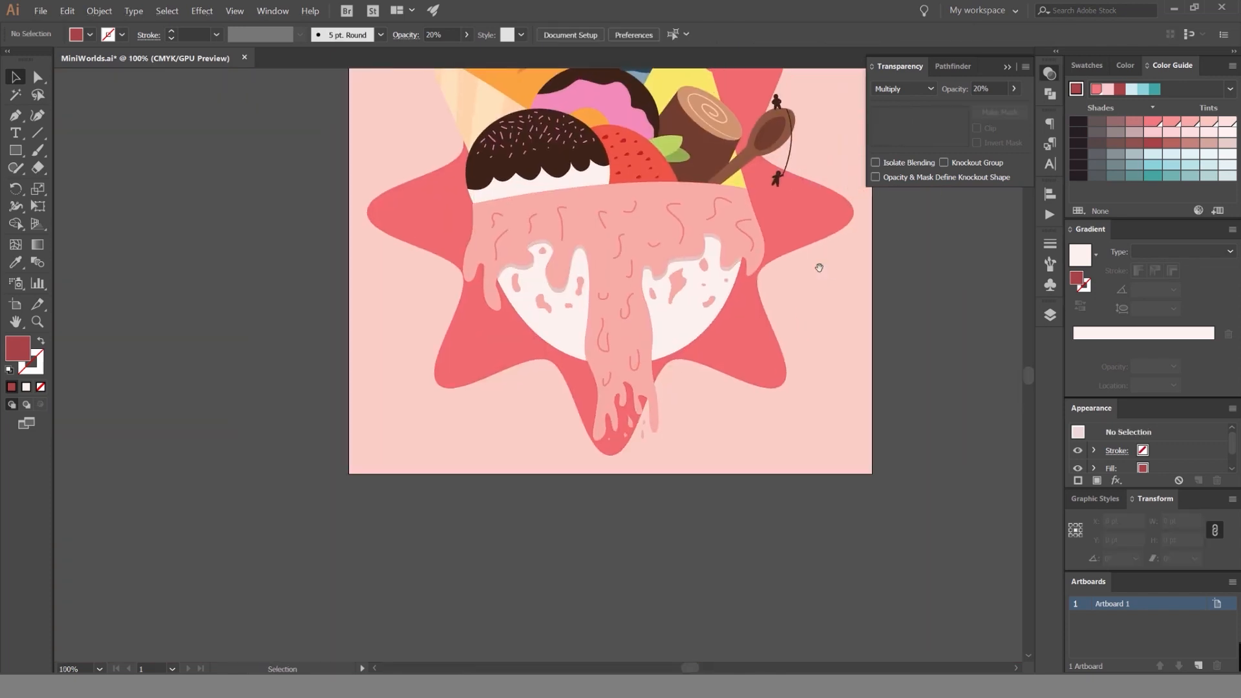
{"action": "scroll", "coordinate": [919, 280], "scroll_direction": "down", "scroll_amount": 1}
{"action": "scroll", "coordinate": [950, 269], "scroll_direction": "down", "scroll_amount": 2}
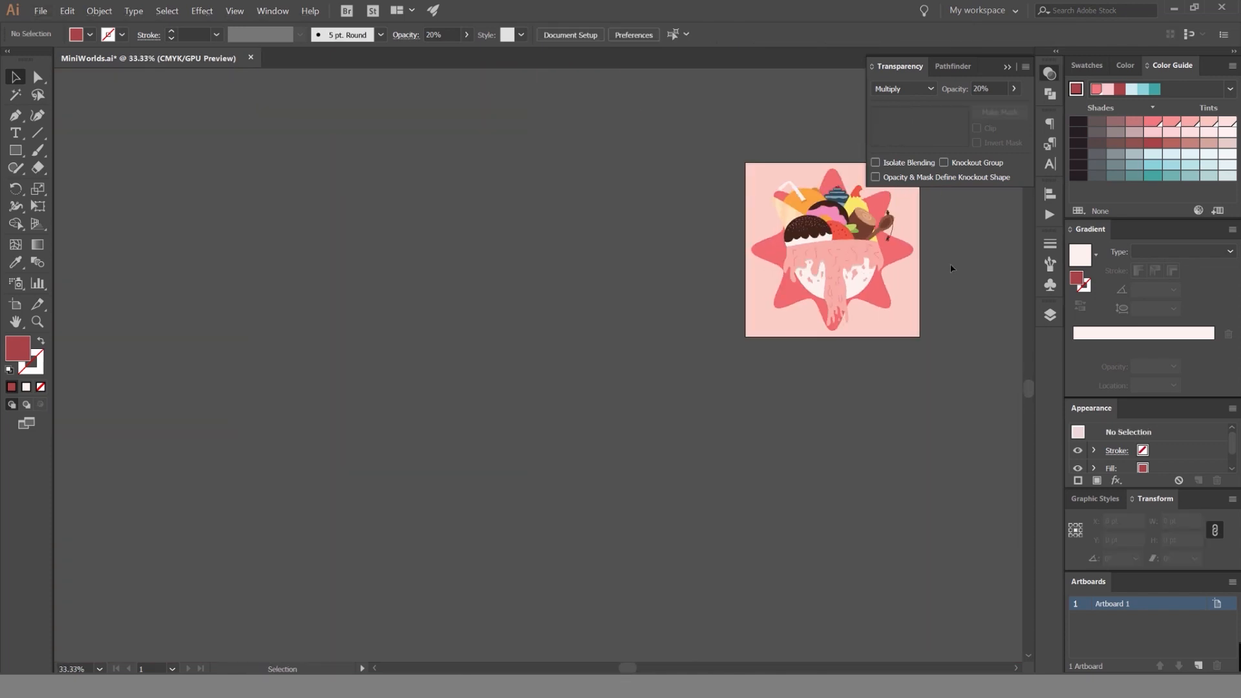
{"action": "left_click_drag", "start_coordinate": [925, 272], "coordinate": [834, 285]}
{"action": "scroll", "coordinate": [753, 285], "scroll_direction": "up", "scroll_amount": 3}
{"action": "scroll", "coordinate": [608, 245], "scroll_direction": "up", "scroll_amount": 1}
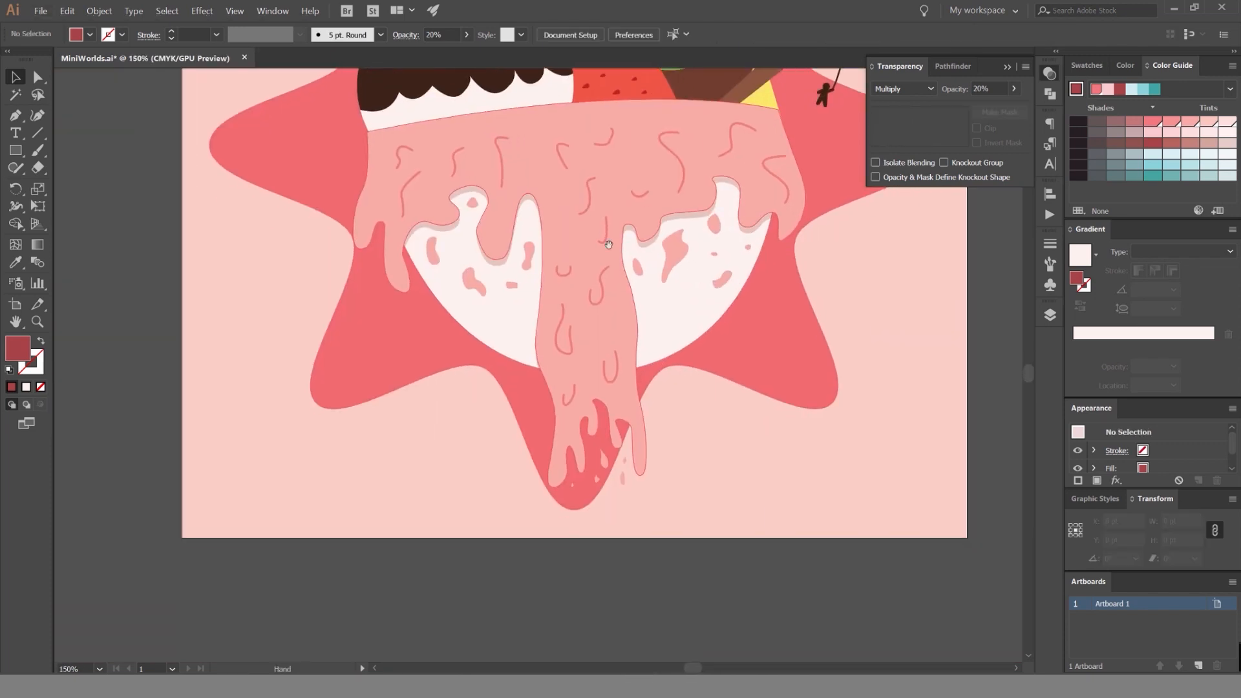
{"action": "scroll", "coordinate": [873, 278], "scroll_direction": "up", "scroll_amount": 2}
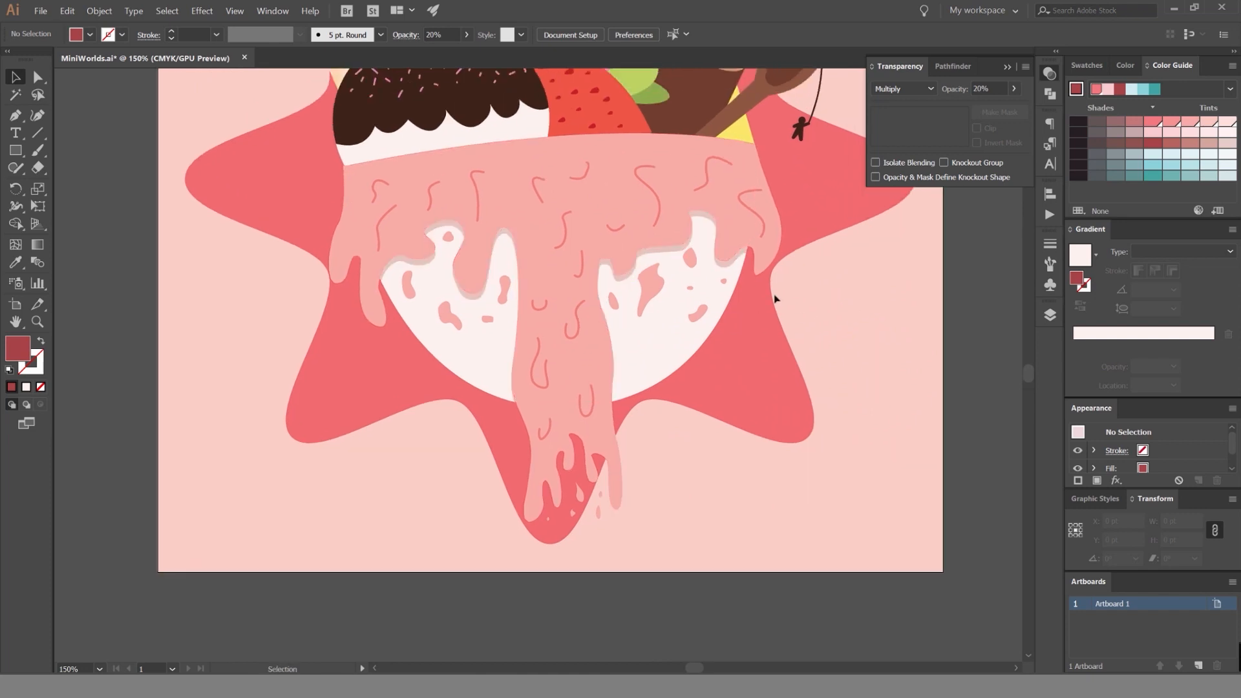
{"action": "scroll", "coordinate": [635, 279], "scroll_direction": "up", "scroll_amount": 2}
{"action": "left_click_drag", "start_coordinate": [955, 362], "coordinate": [822, 297]}
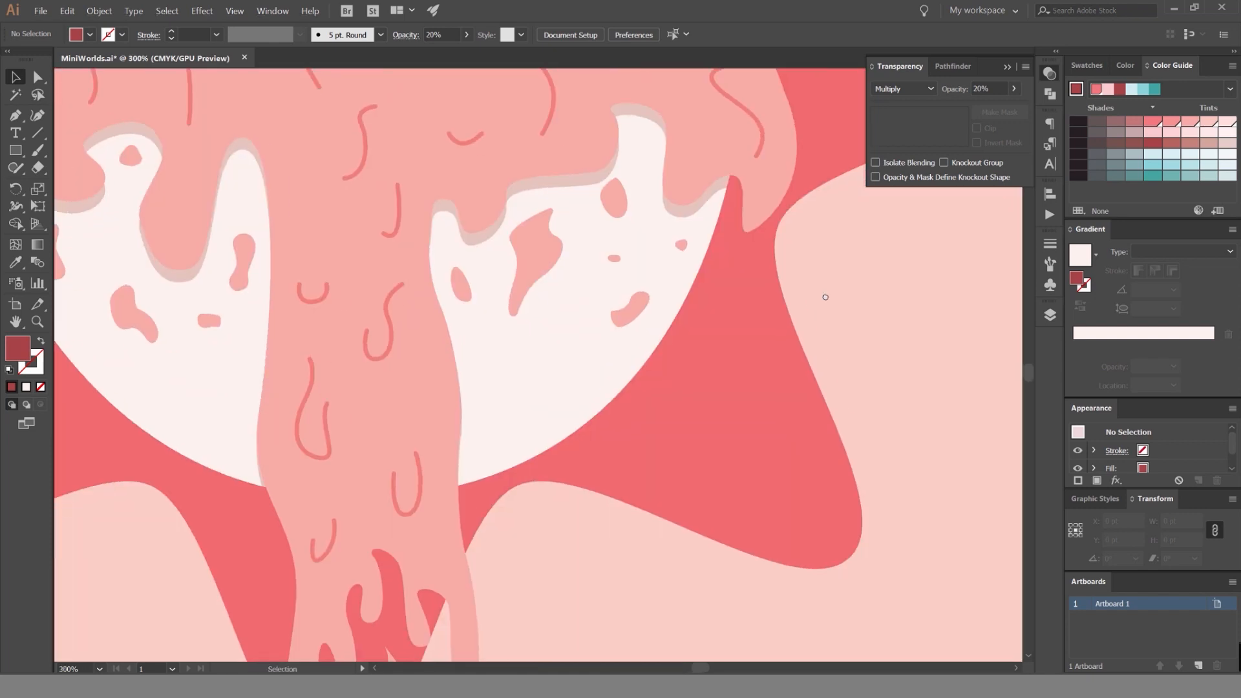
{"action": "left_click_drag", "start_coordinate": [627, 281], "coordinate": [680, 263]}
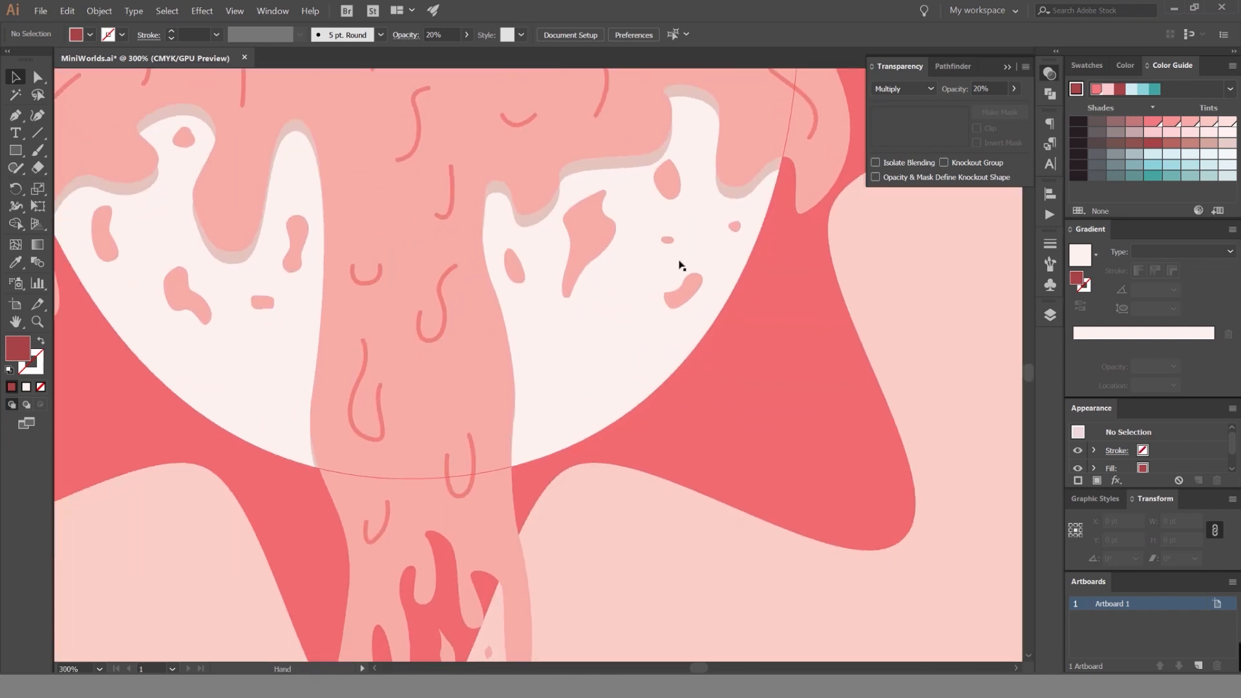
Duplicate the group of pink speckles on the bowl, offsetting the copy about 1.6 pt right and 3.3 pt down.
{"action": "left_click", "coordinate": [299, 241]}
{"action": "left_click_drag", "start_coordinate": [300, 233], "coordinate": [313, 283]}
{"action": "key", "text": "ctrl+z"}
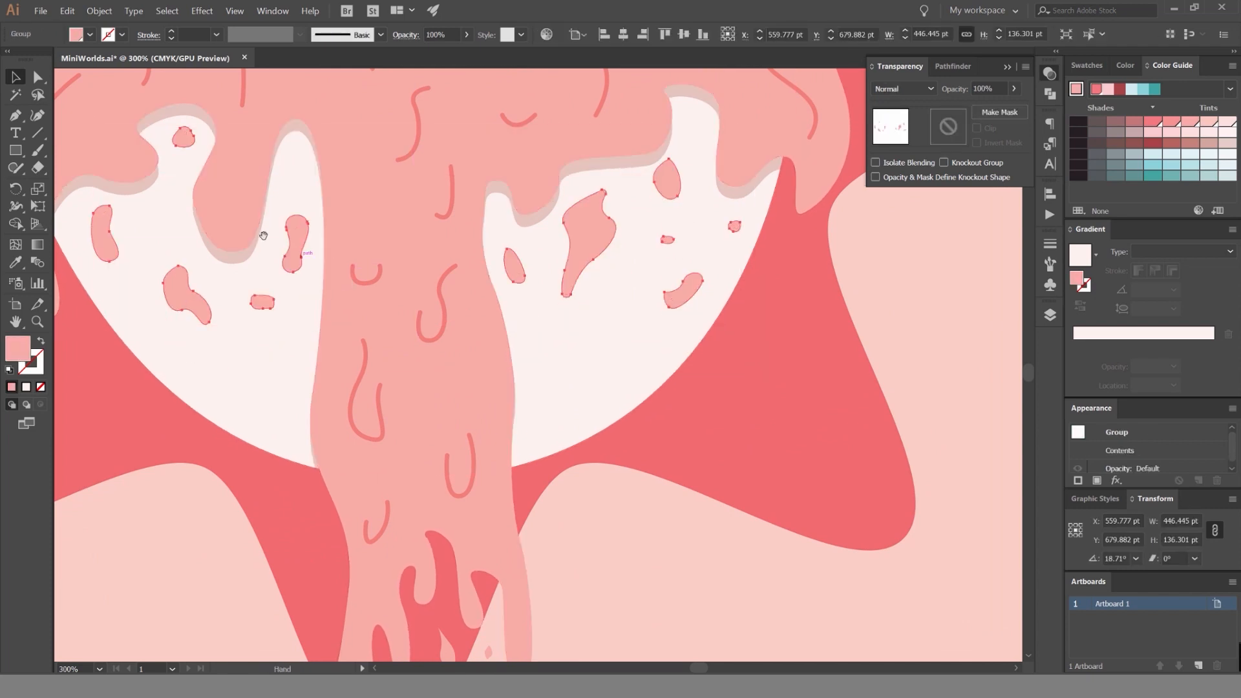
{"action": "scroll", "coordinate": [193, 215], "scroll_direction": "up", "scroll_amount": 2}
{"action": "left_click_drag", "start_coordinate": [399, 259], "coordinate": [404, 269]}
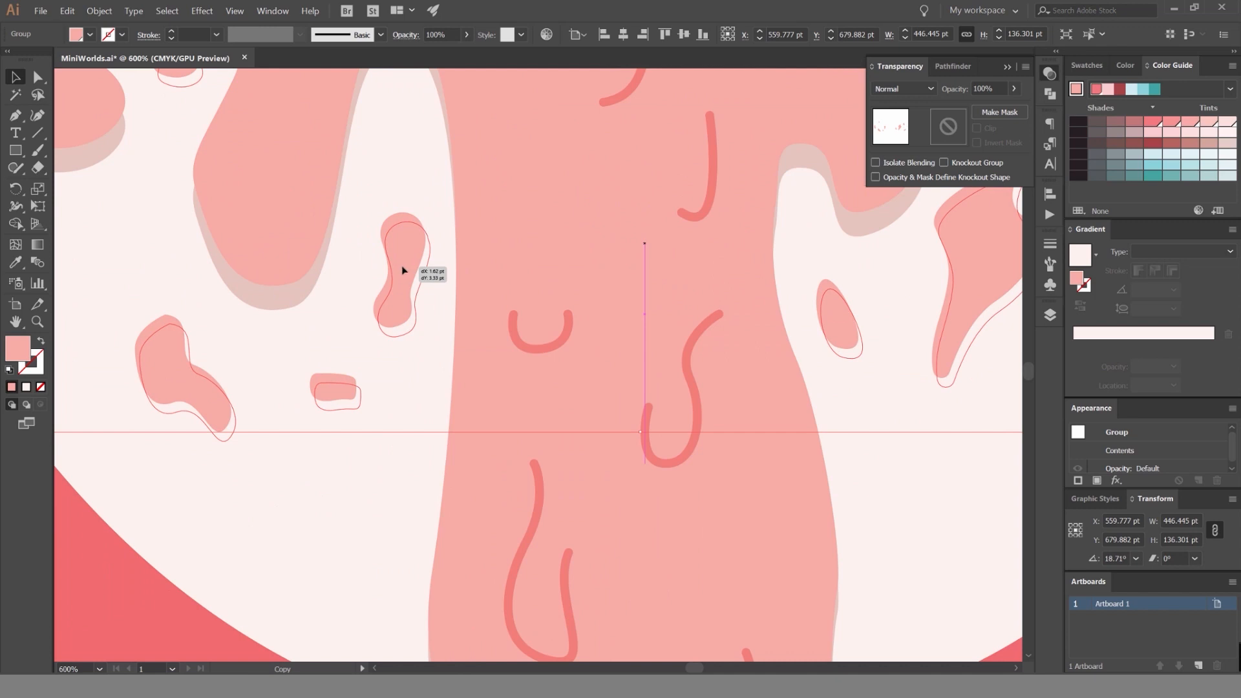
{"action": "left_click_drag", "start_coordinate": [402, 270], "coordinate": [402, 270]}
{"action": "scroll", "coordinate": [430, 280], "scroll_direction": "down", "scroll_amount": 3}
Apply the icing shadow's dark red Multiply appearance at 20% opacity to the speckle copy with the Eyedropper.
{"action": "key", "text": "i"}
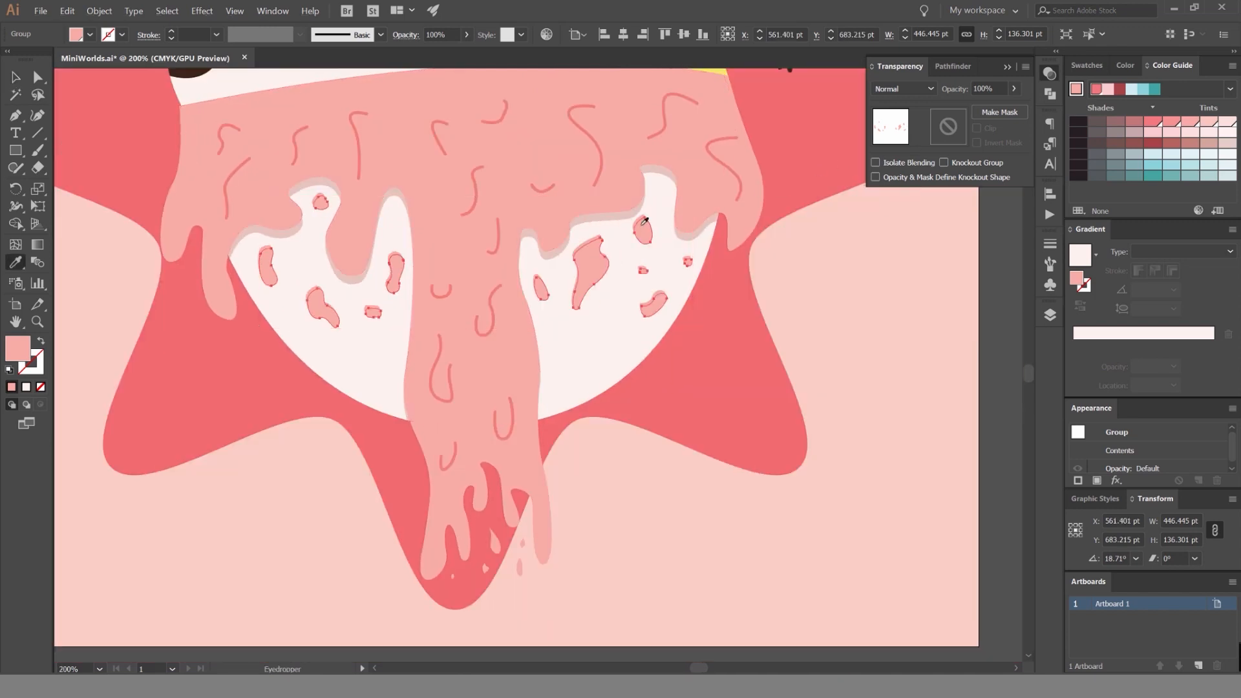
{"action": "scroll", "coordinate": [614, 214], "scroll_direction": "up", "scroll_amount": 4}
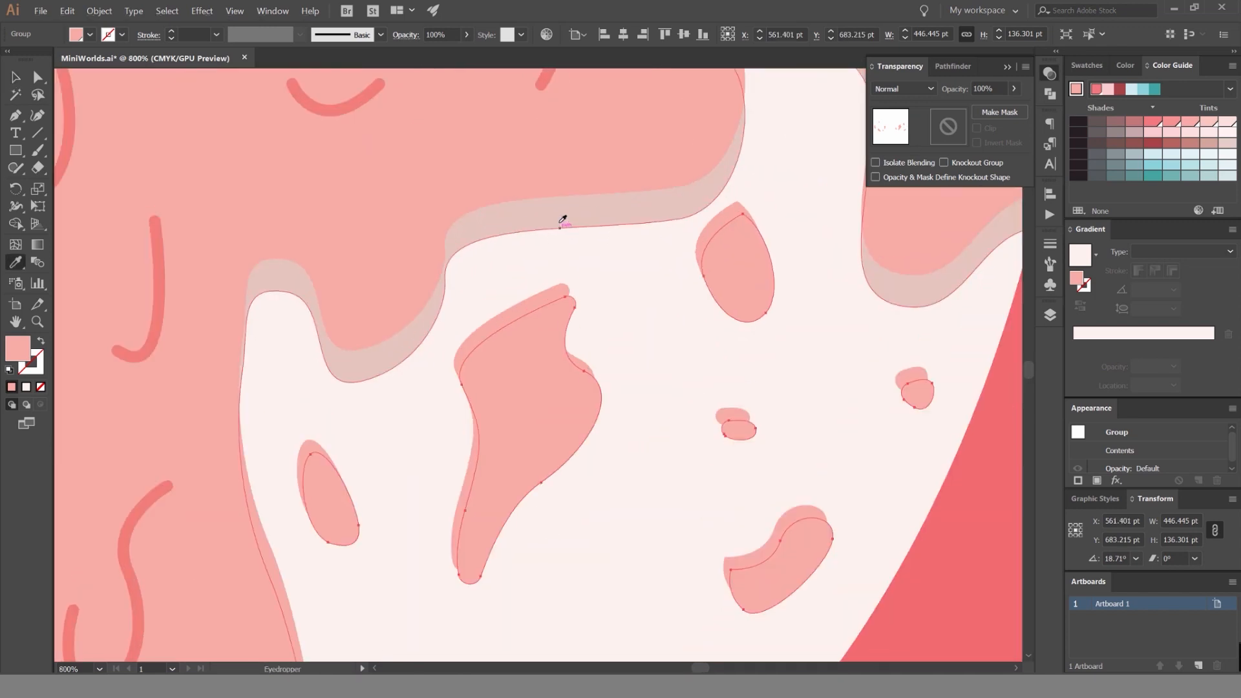
{"action": "left_click", "coordinate": [626, 198]}
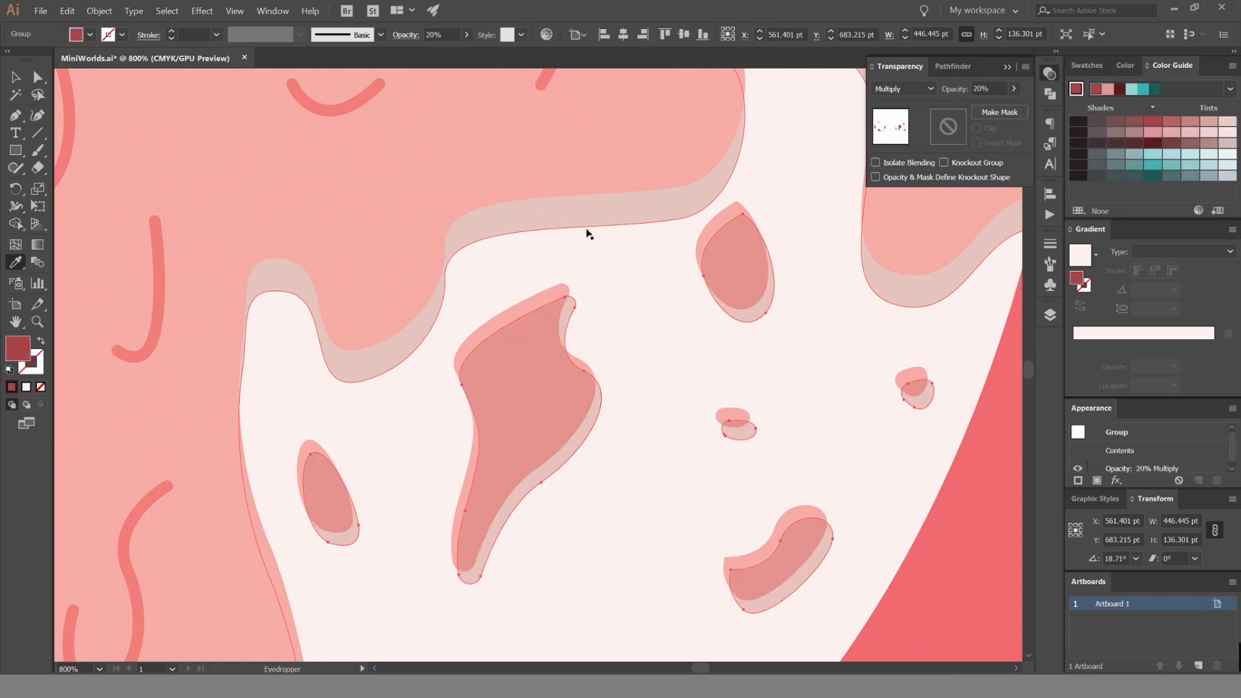
{"action": "key", "text": "v"}
{"action": "scroll", "coordinate": [587, 232], "scroll_direction": "down", "scroll_amount": 3}
{"action": "left_click", "coordinate": [778, 305]}
{"action": "scroll", "coordinate": [831, 288], "scroll_direction": "down", "scroll_amount": 3}
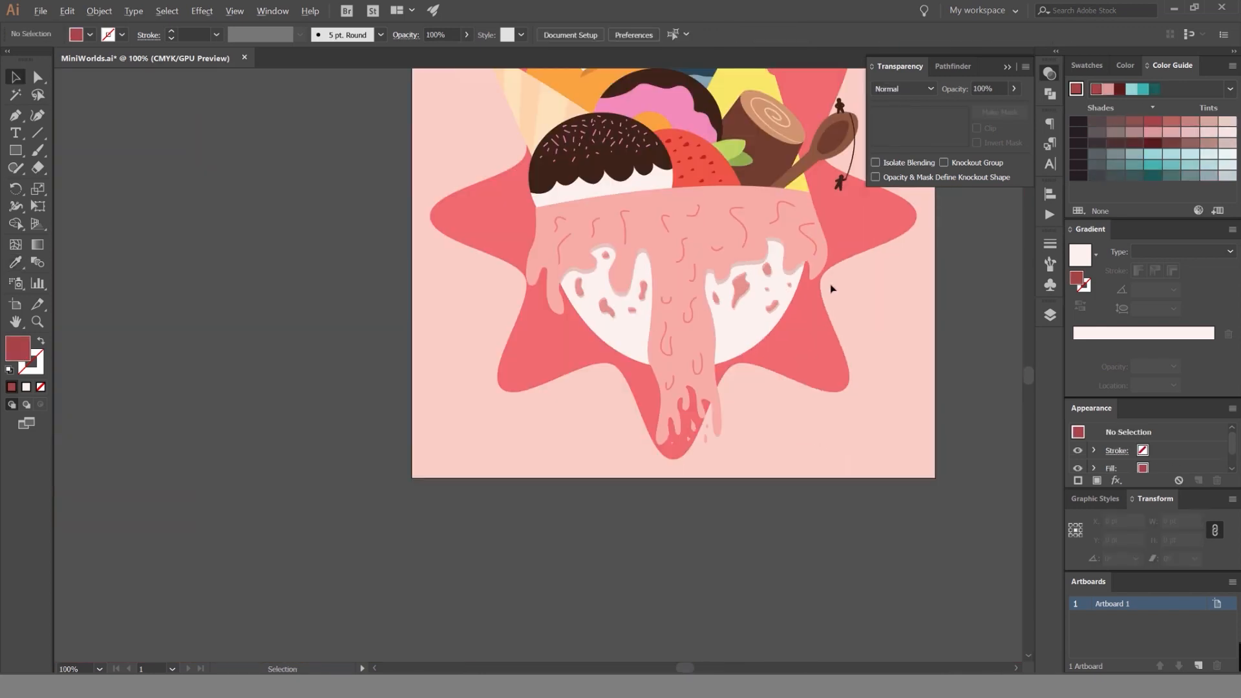
Select the speckle shadow group and send it backward so it sits behind the pink speckles.
{"action": "scroll", "coordinate": [750, 283], "scroll_direction": "up", "scroll_amount": 6}
{"action": "left_click", "coordinate": [693, 289]}
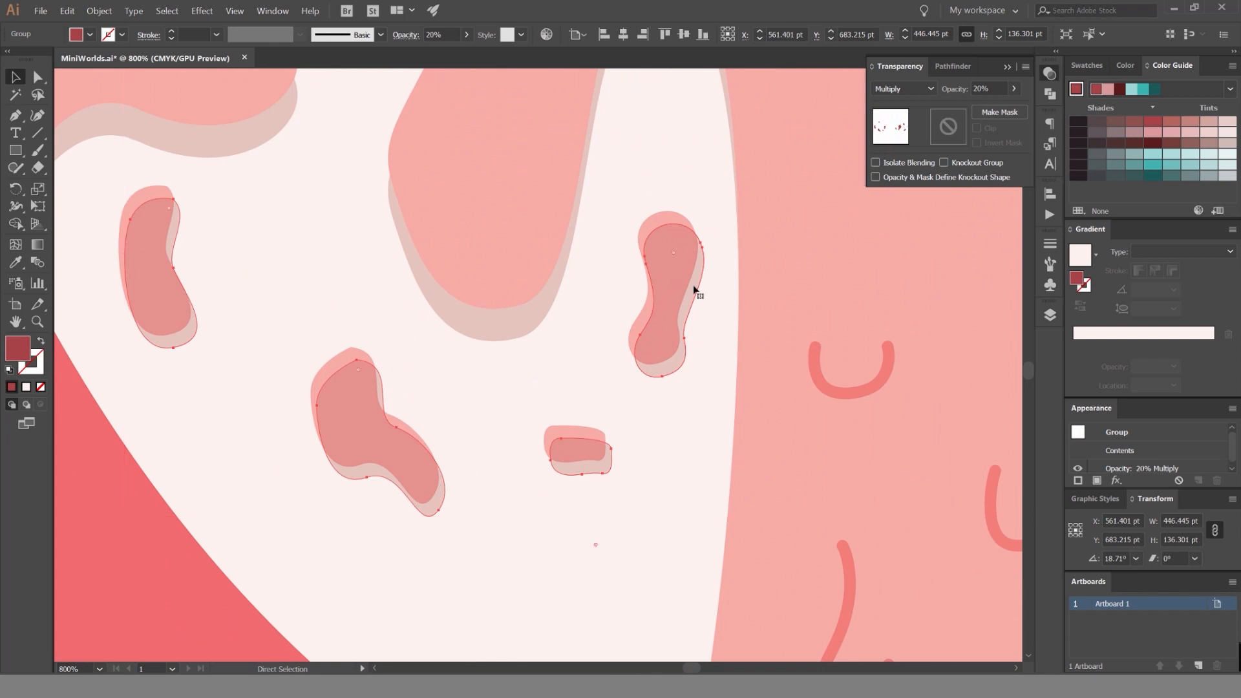
{"action": "left_click", "coordinate": [100, 11]}
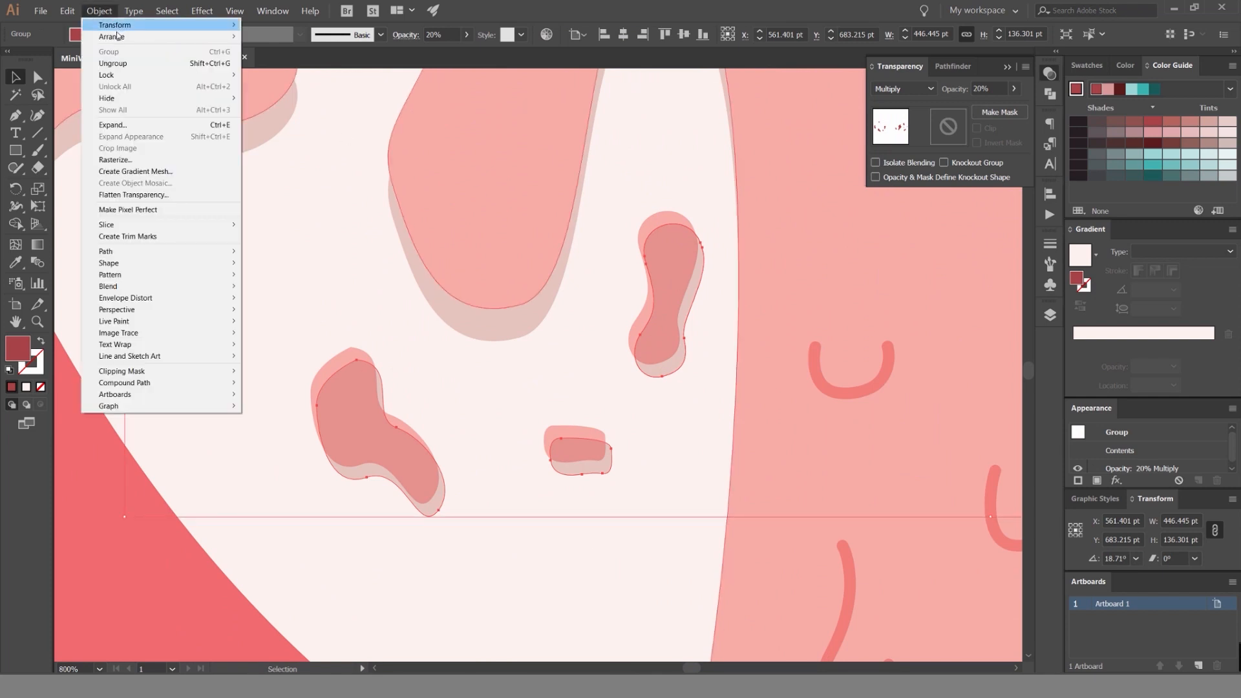
{"action": "mouse_move", "coordinate": [117, 37]}
{"action": "left_click", "coordinate": [99, 11]}
{"action": "left_click", "coordinate": [100, 11]}
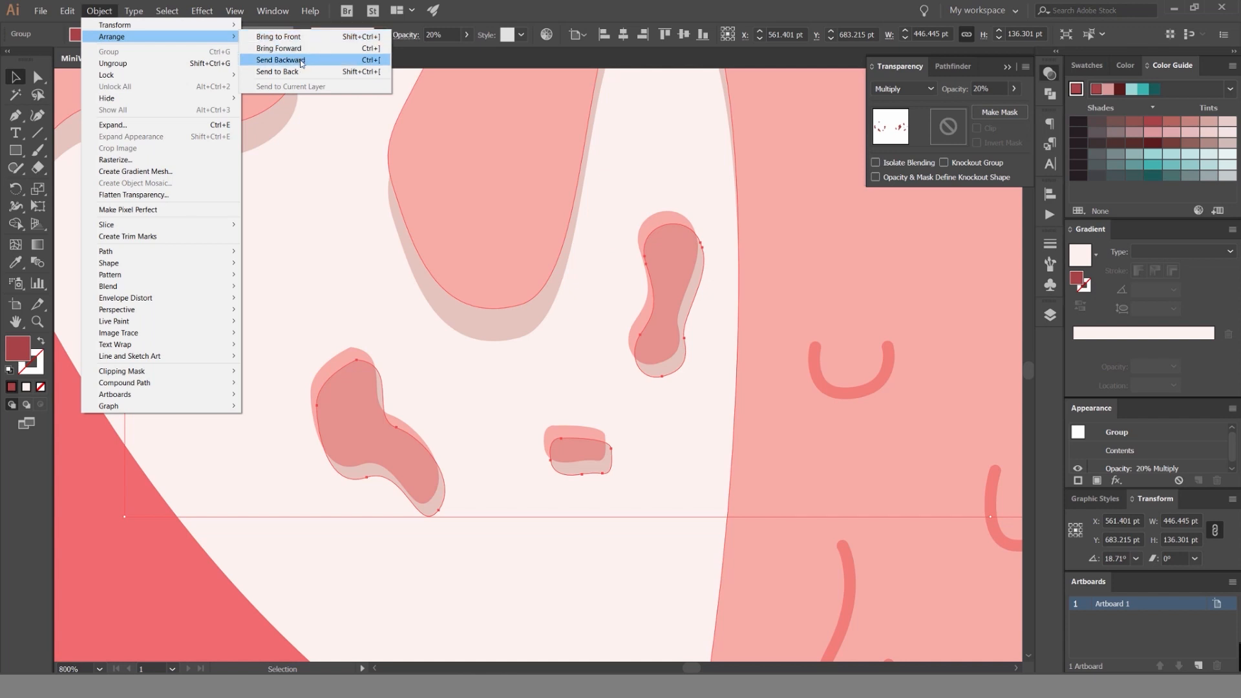
{"action": "left_click", "coordinate": [303, 60]}
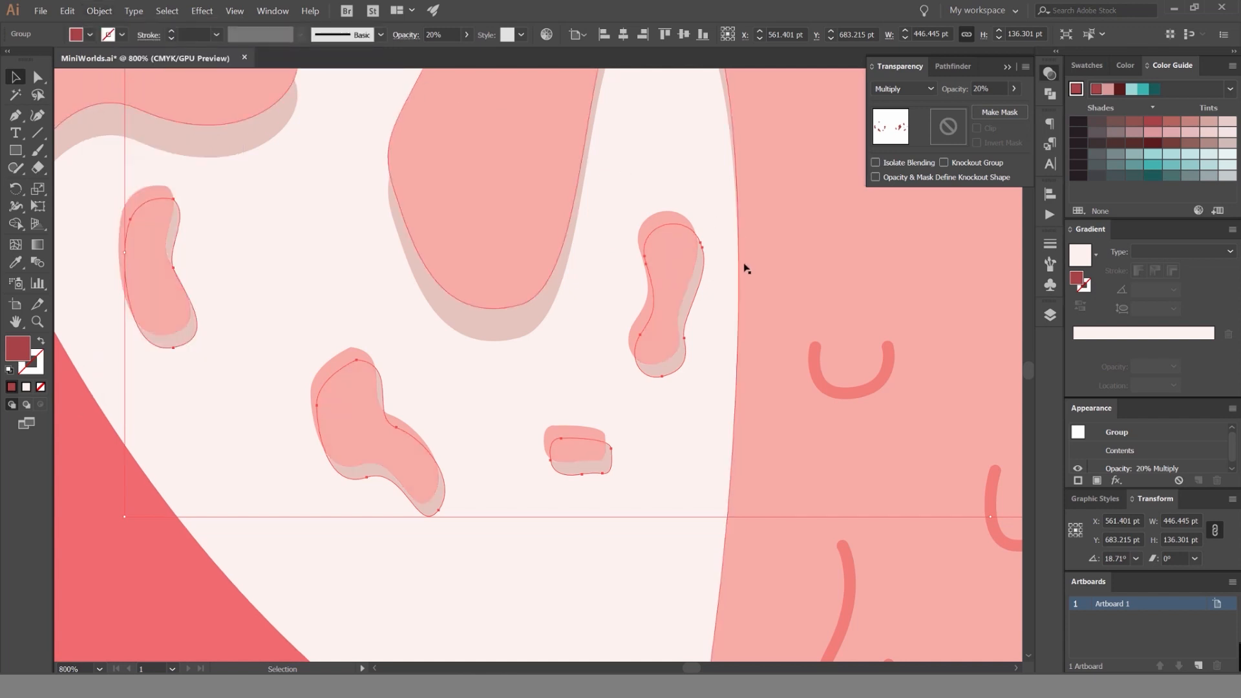
{"action": "key", "text": "a"}
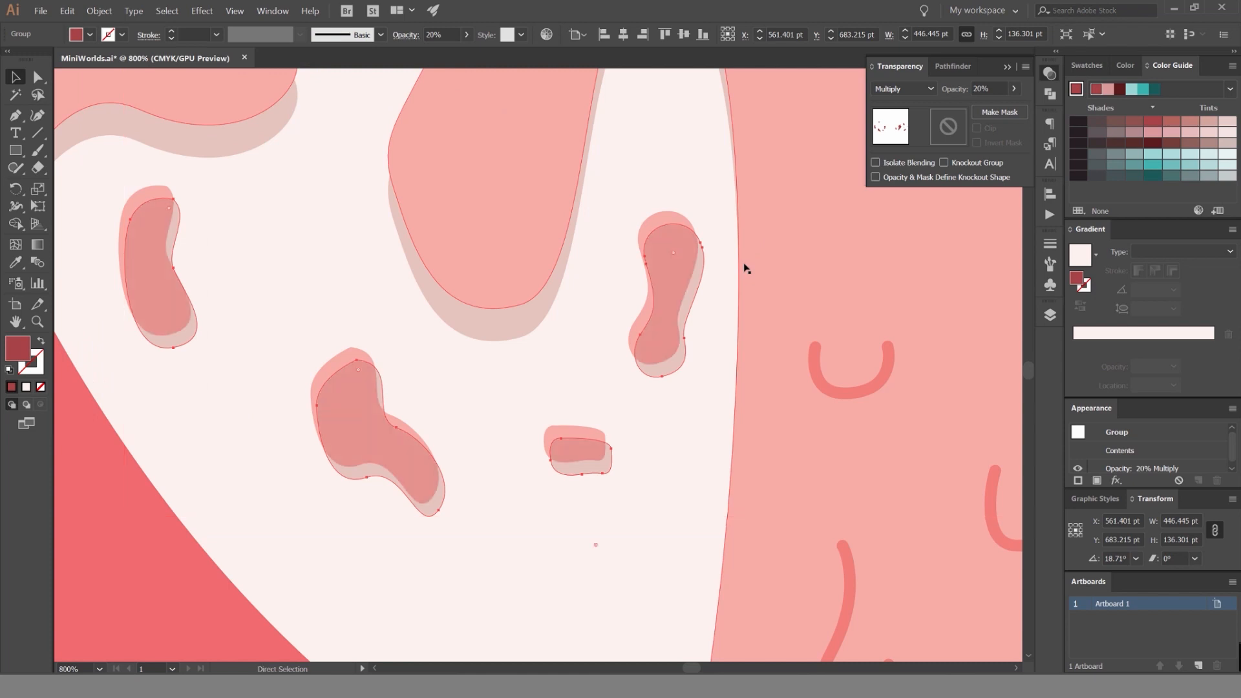
{"action": "key", "text": "v"}
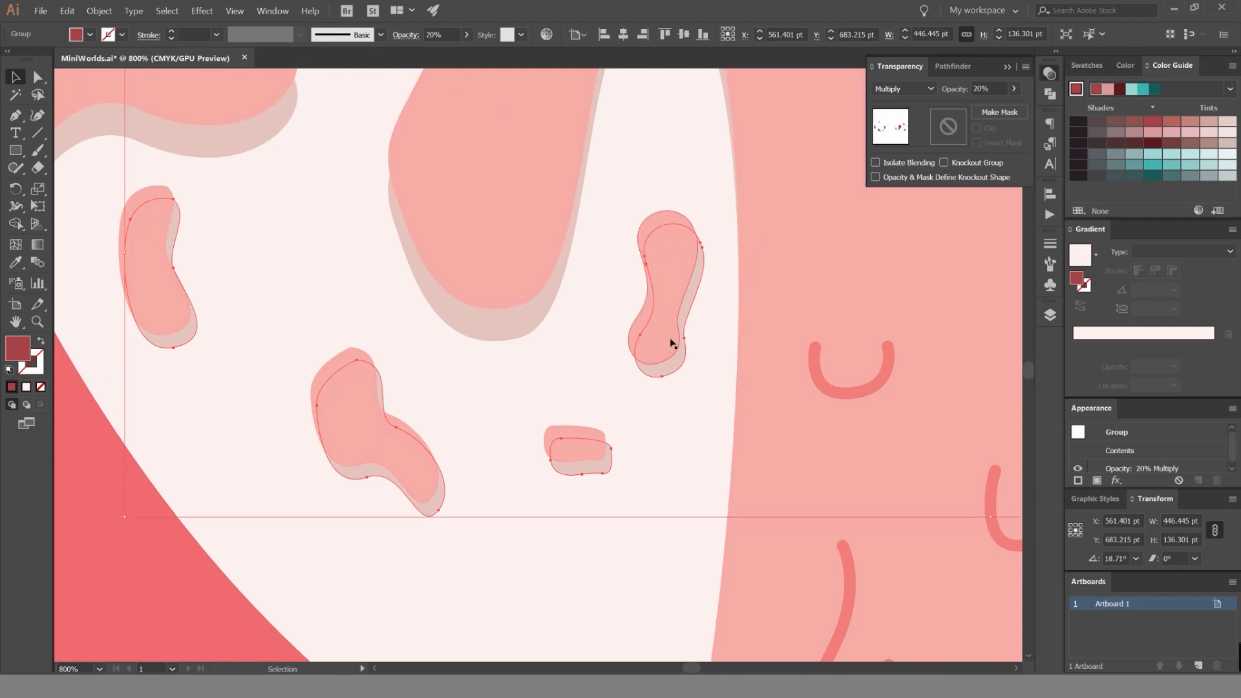
{"action": "left_click", "coordinate": [273, 382]}
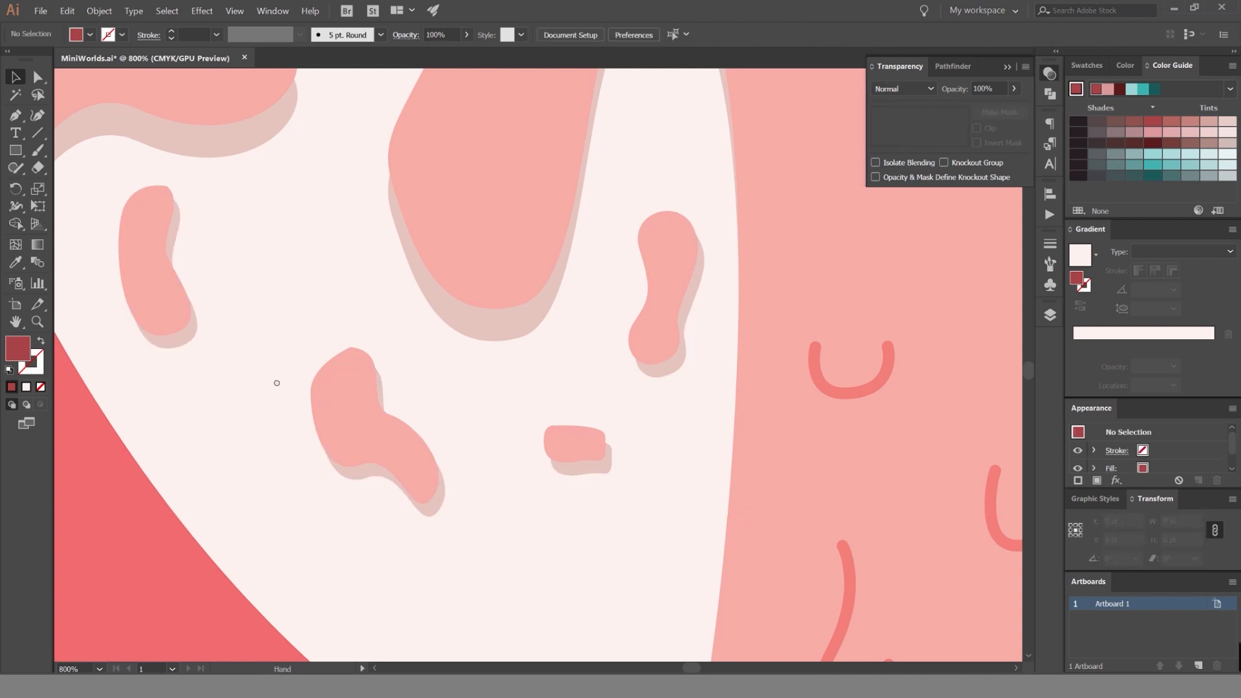
Examine how the speckle shadows look on the white bowl, both up close and across the whole artwork.
{"action": "scroll", "coordinate": [278, 384], "scroll_direction": "down", "scroll_amount": 5}
{"action": "scroll", "coordinate": [526, 304], "scroll_direction": "down", "scroll_amount": 3}
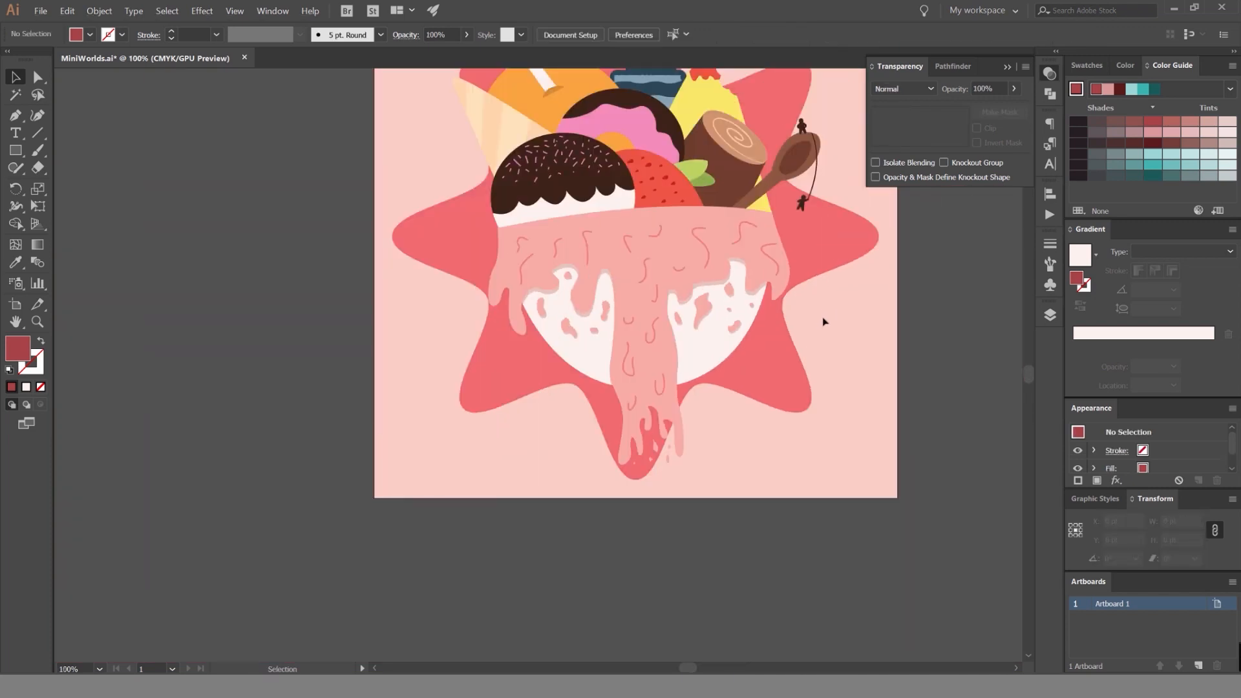
{"action": "scroll", "coordinate": [811, 322], "scroll_direction": "down", "scroll_amount": 2}
{"action": "scroll", "coordinate": [811, 321], "scroll_direction": "up", "scroll_amount": 3}
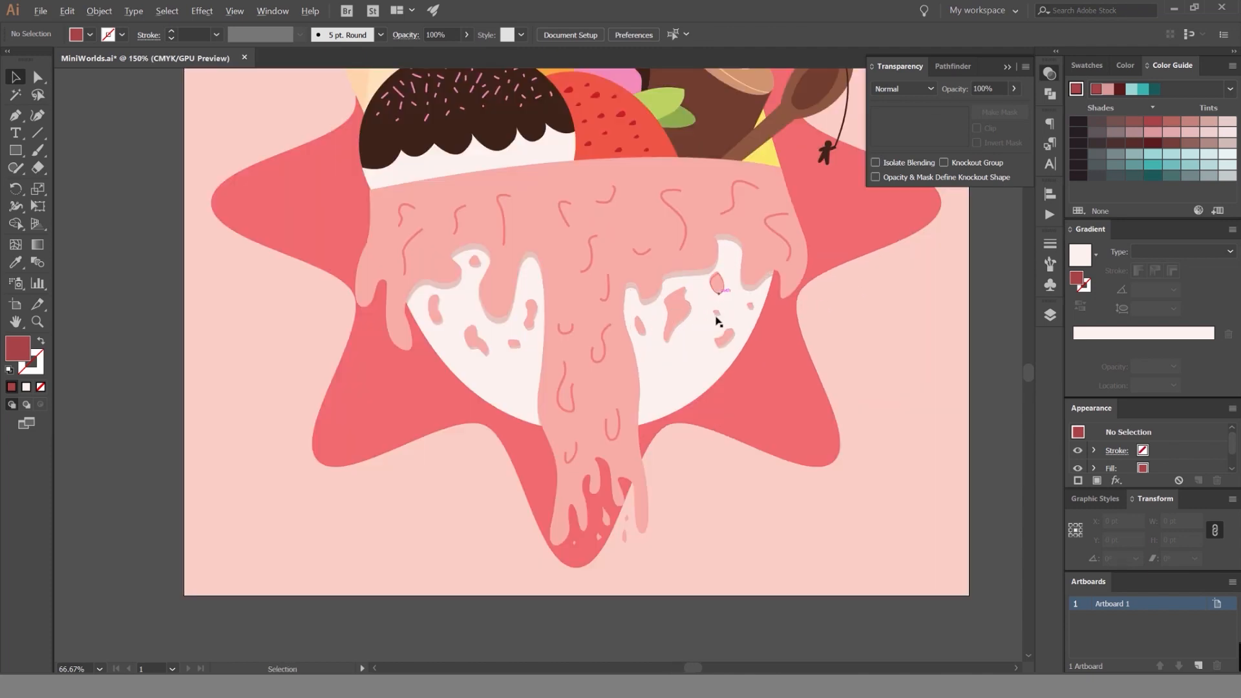
{"action": "scroll", "coordinate": [717, 321], "scroll_direction": "up", "scroll_amount": 3}
{"action": "left_click", "coordinate": [789, 343]}
{"action": "scroll", "coordinate": [811, 339], "scroll_direction": "down", "scroll_amount": 3}
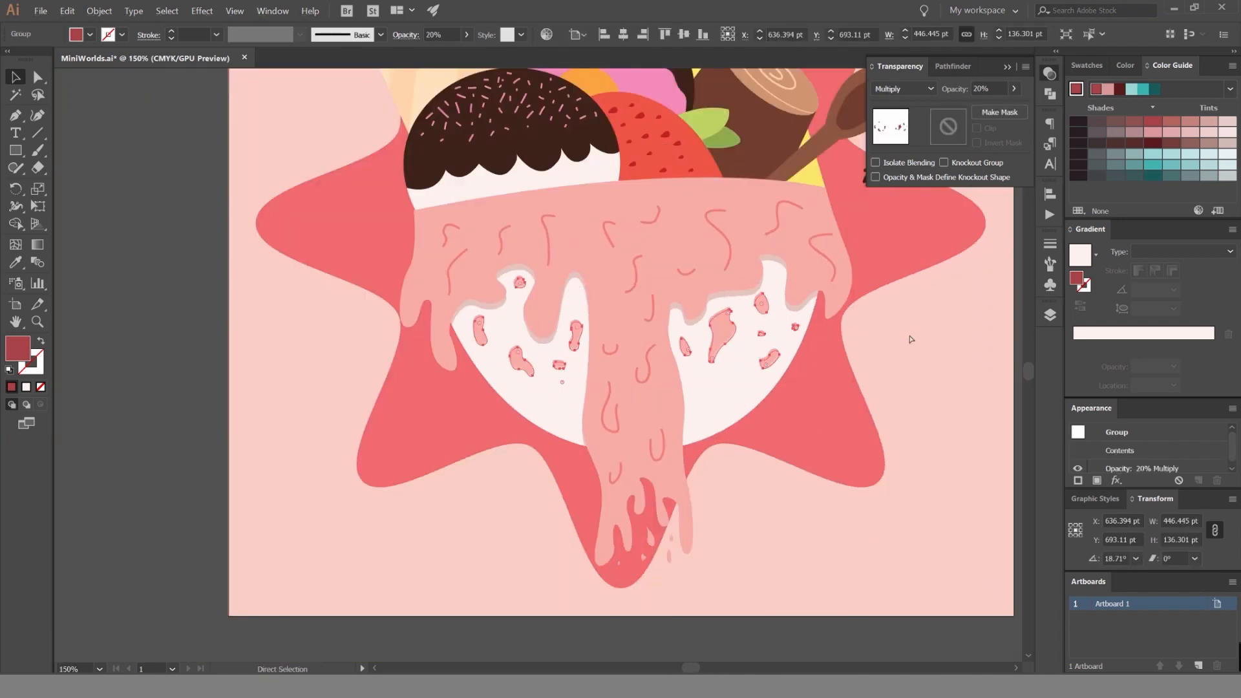
{"action": "left_click", "coordinate": [911, 339]}
{"action": "scroll", "coordinate": [840, 337], "scroll_direction": "down", "scroll_amount": 2}
{"action": "scroll", "coordinate": [839, 336], "scroll_direction": "up", "scroll_amount": 2}
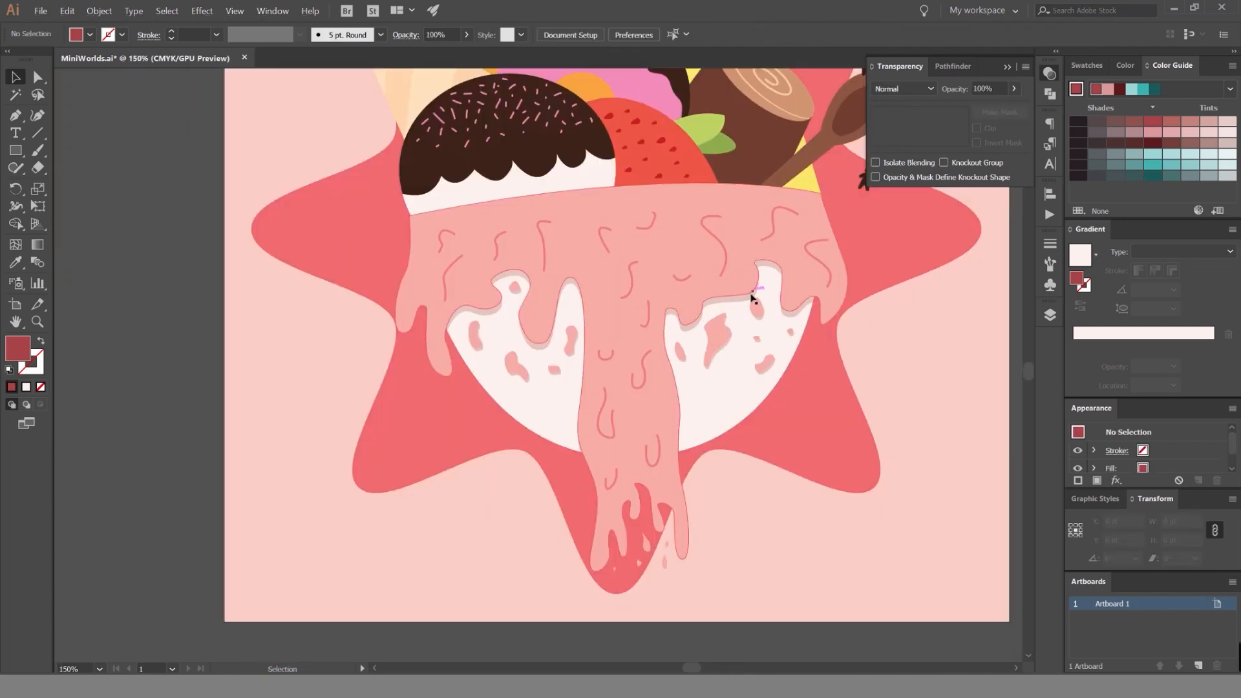
Inspect the bowl, icing drips and existing shadows at different magnifications to judge where more shading is needed.
{"action": "left_click_drag", "start_coordinate": [754, 297], "coordinate": [313, 302]}
{"action": "scroll", "coordinate": [313, 302], "scroll_direction": "down", "scroll_amount": 1}
{"action": "key", "text": "ctrl+z"}
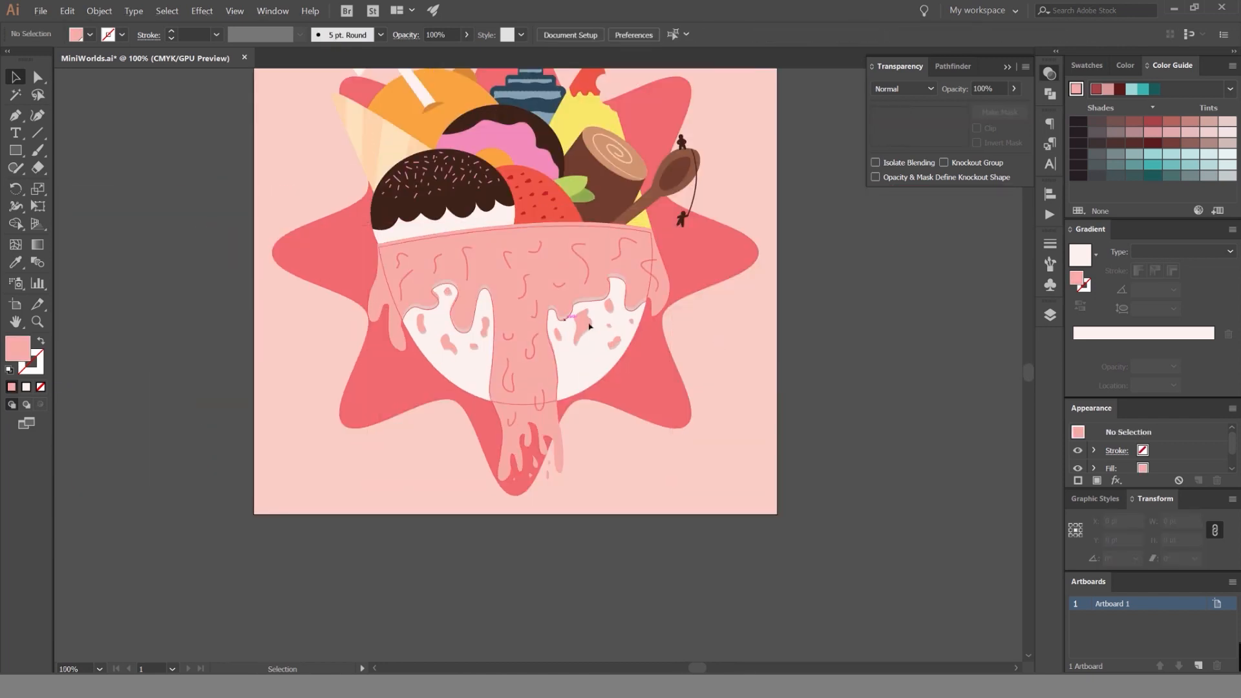
{"action": "left_click_drag", "start_coordinate": [568, 327], "coordinate": [842, 365]}
{"action": "scroll", "coordinate": [846, 362], "scroll_direction": "down", "scroll_amount": 2}
{"action": "key", "text": "ctrl+z"}
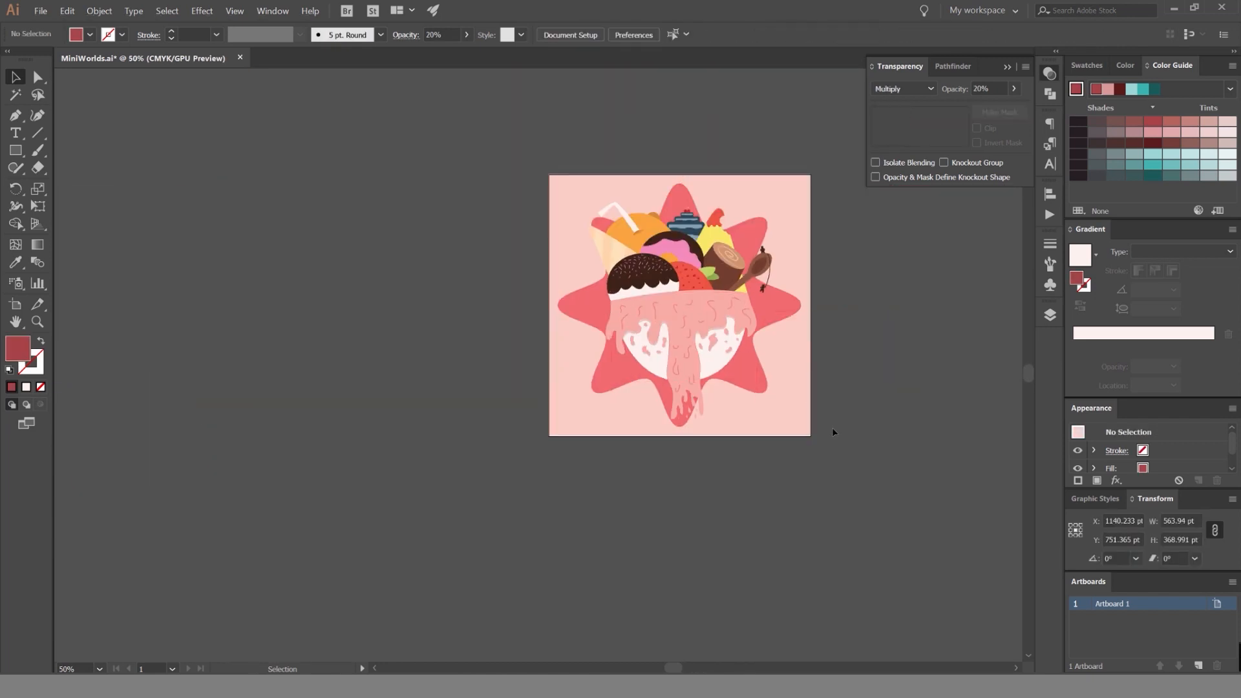
{"action": "scroll", "coordinate": [712, 391], "scroll_direction": "up", "scroll_amount": 3}
{"action": "left_click_drag", "start_coordinate": [785, 333], "coordinate": [738, 357]}
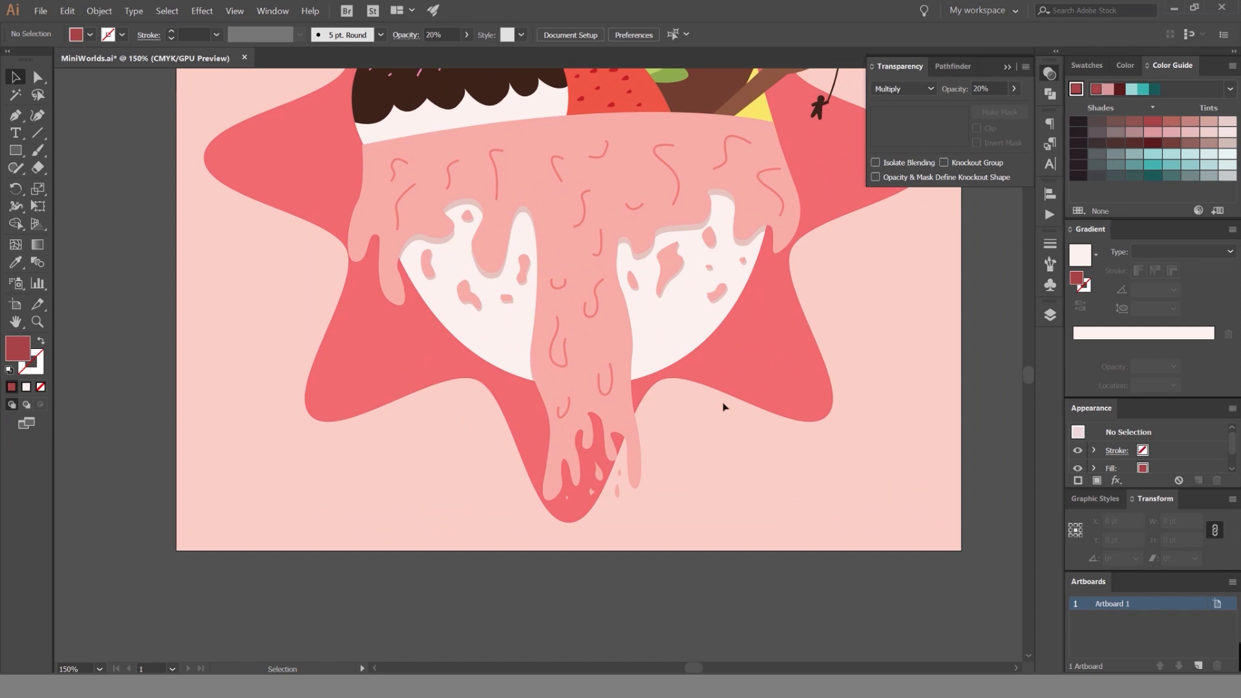
{"action": "scroll", "coordinate": [657, 304], "scroll_direction": "up", "scroll_amount": 3}
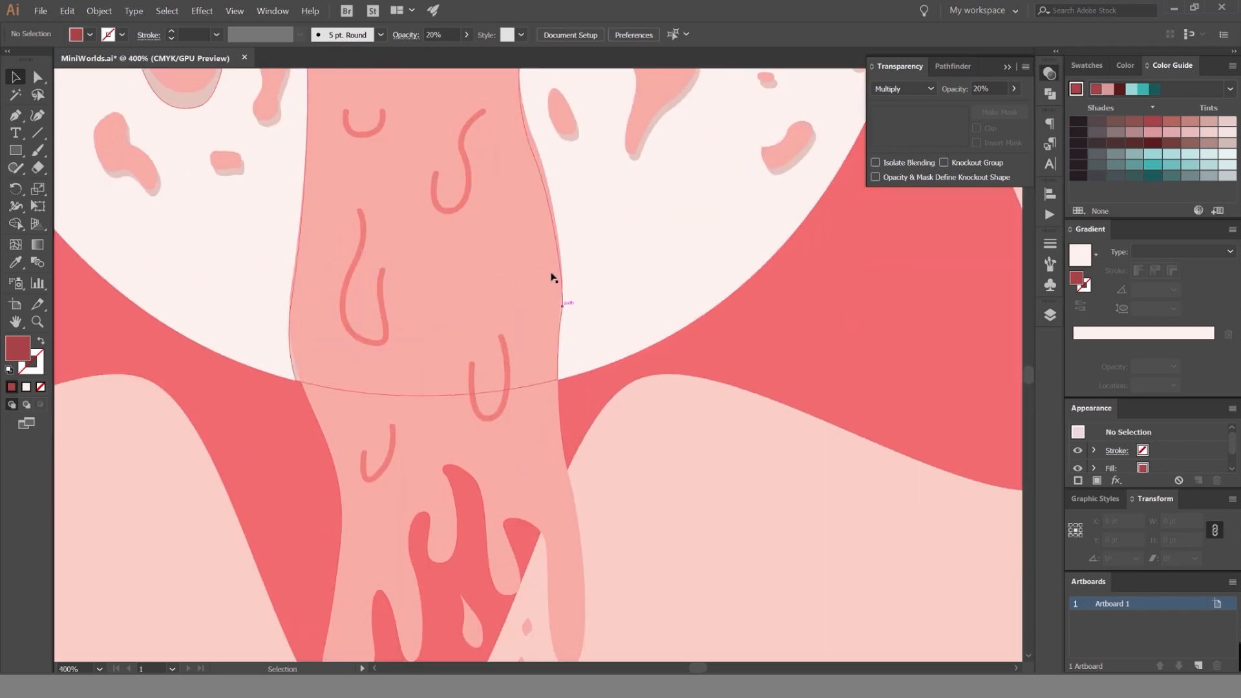
{"action": "scroll", "coordinate": [553, 278], "scroll_direction": "down", "scroll_amount": 3}
{"action": "scroll", "coordinate": [711, 291], "scroll_direction": "up", "scroll_amount": 2}
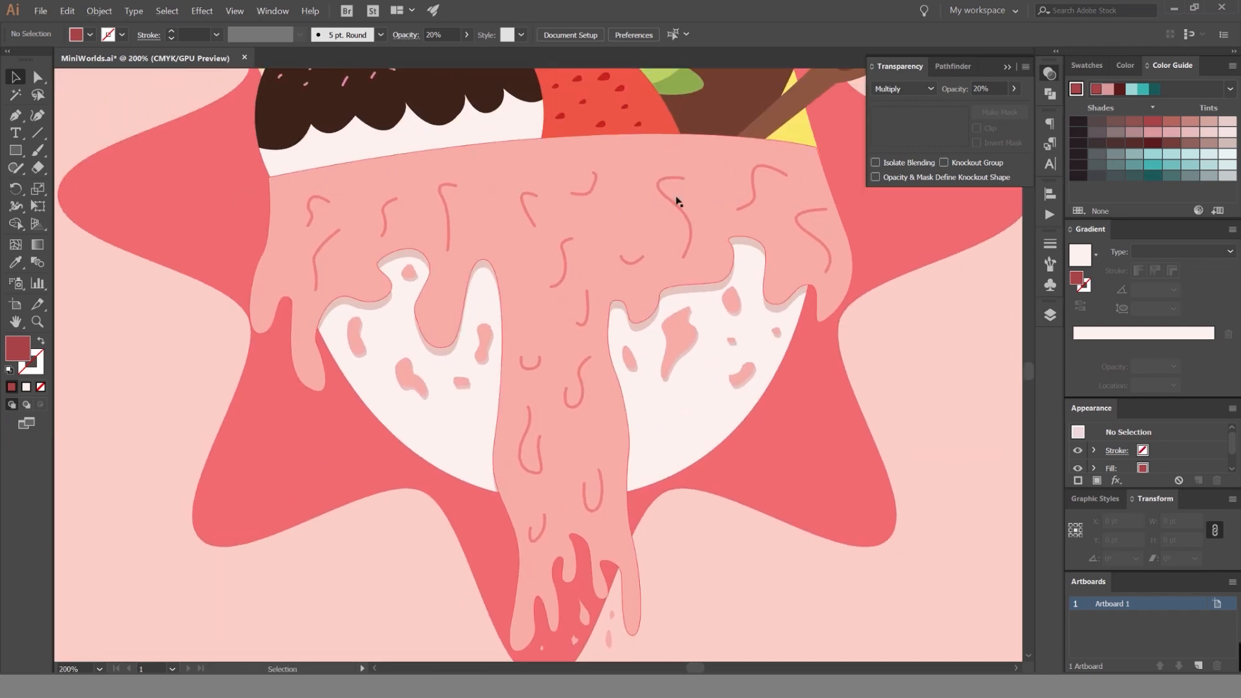
{"action": "scroll", "coordinate": [801, 207], "scroll_direction": "down", "scroll_amount": 3}
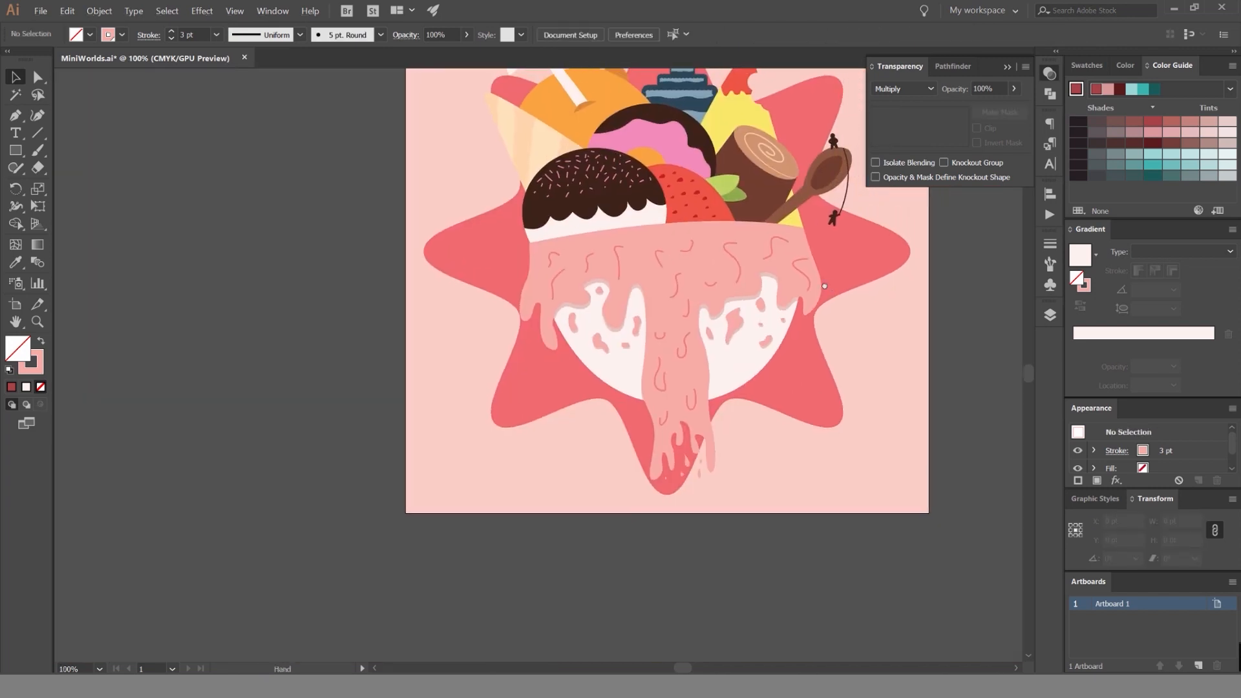
{"action": "scroll", "coordinate": [673, 266], "scroll_direction": "up", "scroll_amount": 1}
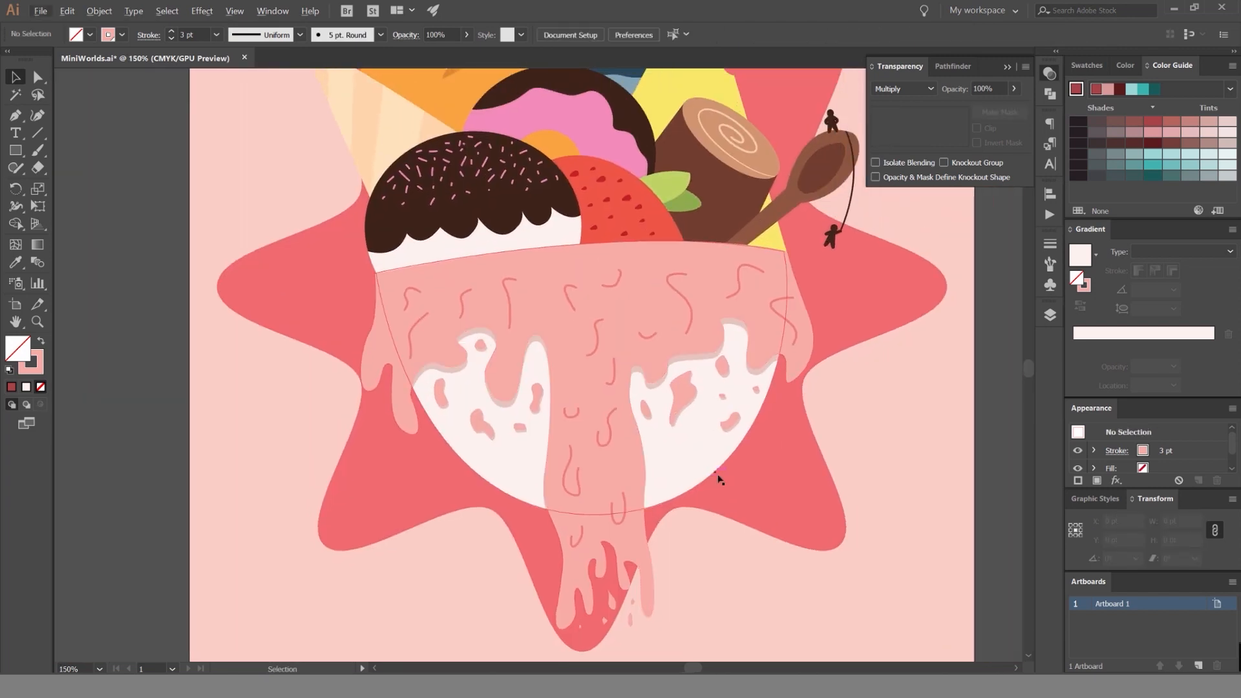
{"action": "scroll", "coordinate": [714, 452], "scroll_direction": "down", "scroll_amount": 3}
{"action": "left_click", "coordinate": [699, 355]}
{"action": "scroll", "coordinate": [770, 333], "scroll_direction": "up", "scroll_amount": 1}
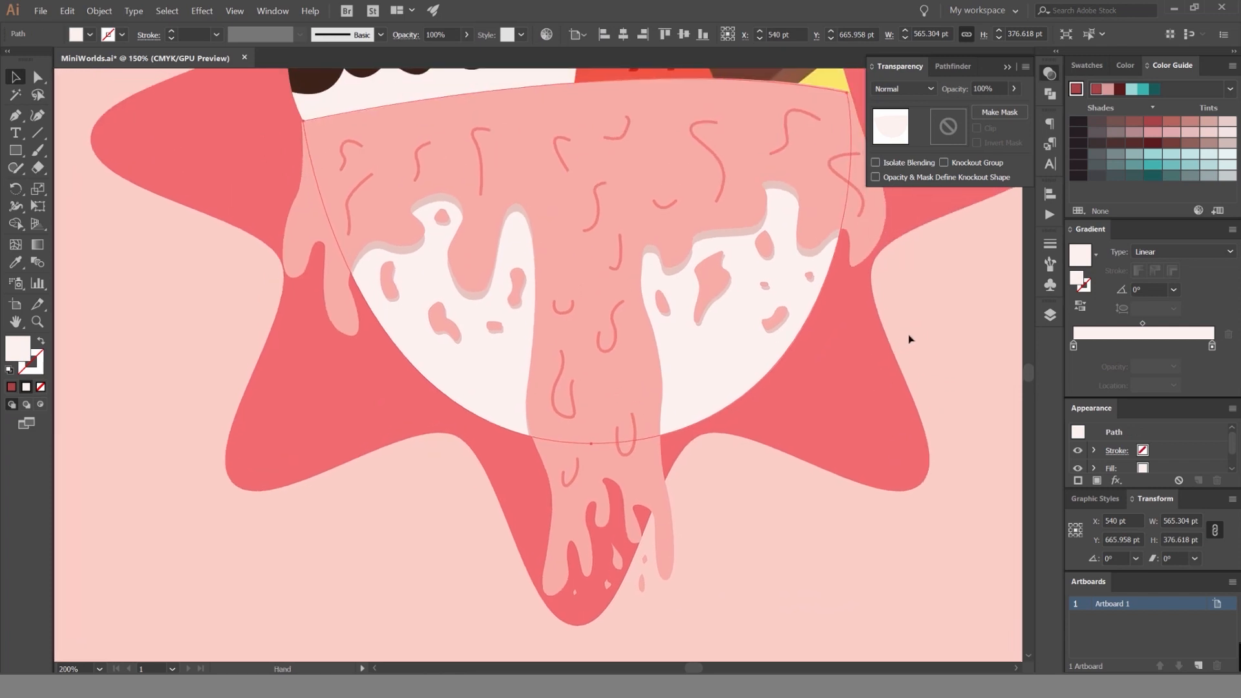
{"action": "scroll", "coordinate": [909, 339], "scroll_direction": "down", "scroll_amount": 1}
{"action": "left_click", "coordinate": [851, 373]}
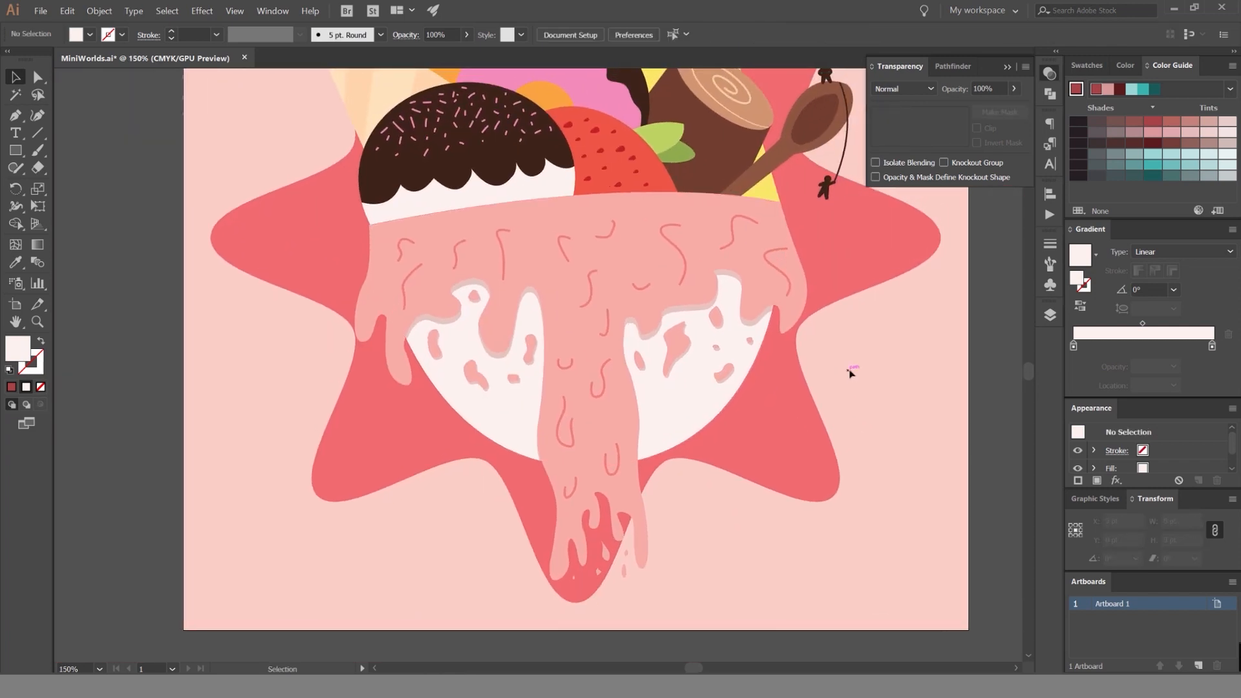
{"action": "scroll", "coordinate": [493, 410], "scroll_direction": "up", "scroll_amount": 1}
{"action": "left_click_drag", "start_coordinate": [382, 405], "coordinate": [329, 370]}
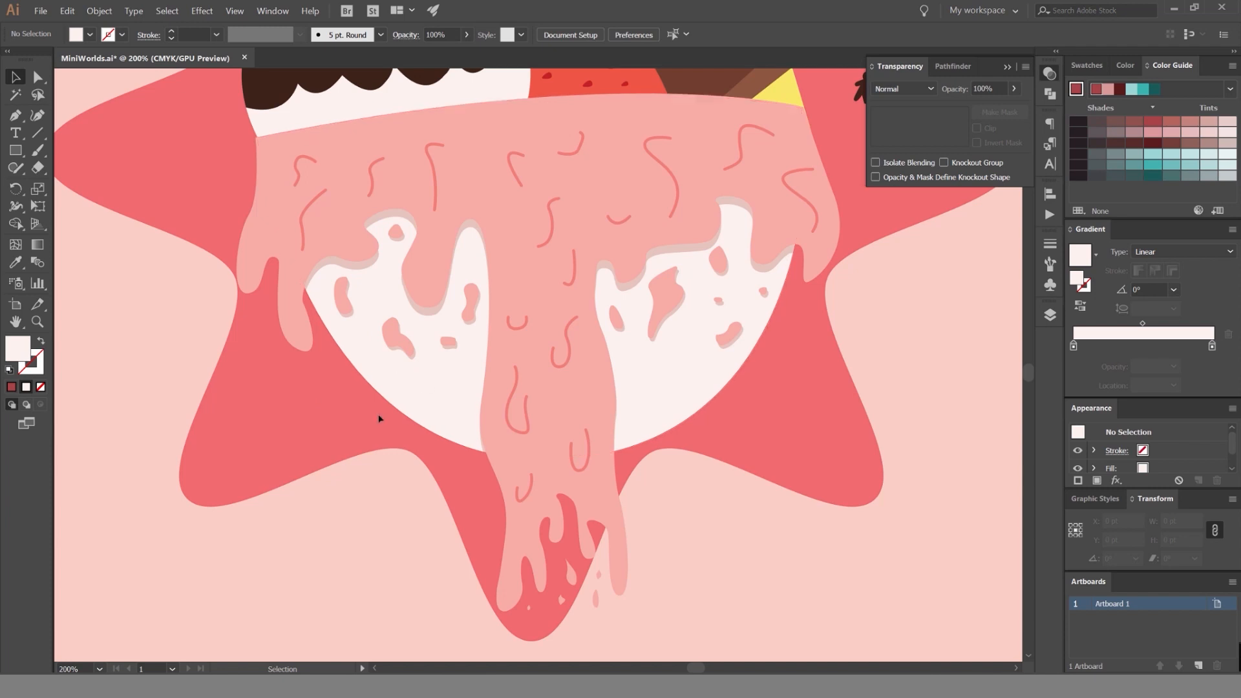
Isolate the white bowl shape for editing and leave nothing selected inside it.
{"action": "left_click", "coordinate": [407, 404]}
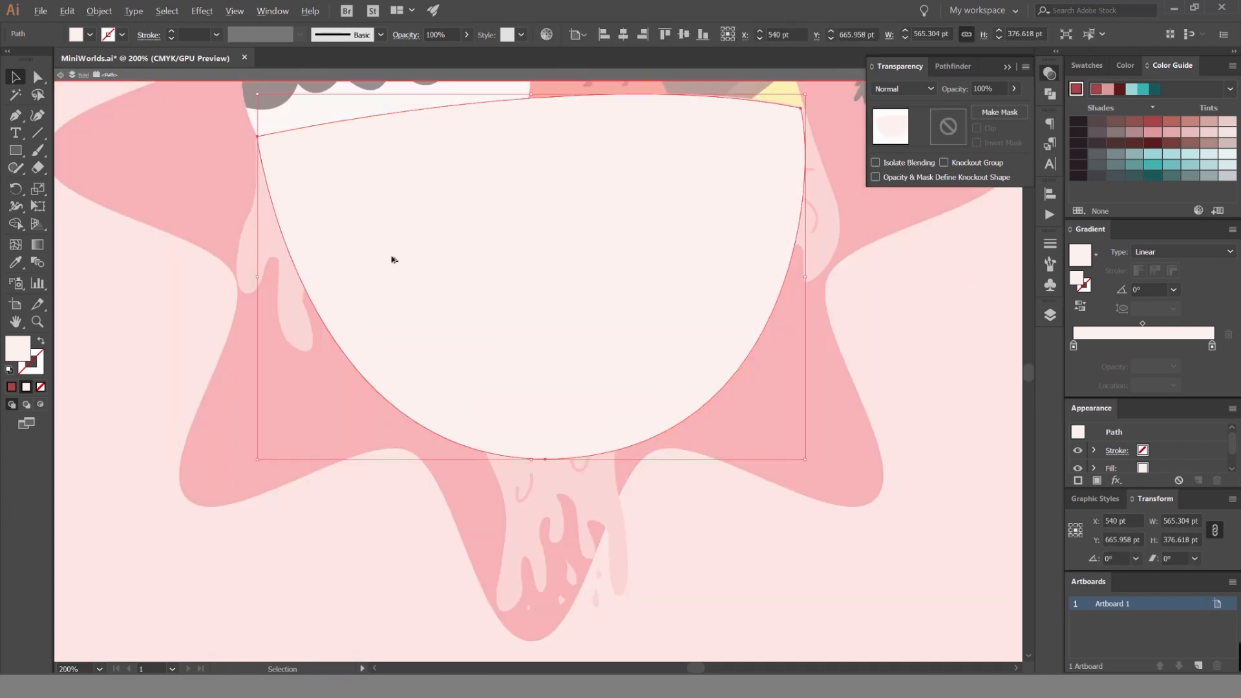
{"action": "scroll", "coordinate": [391, 256], "scroll_direction": "down", "scroll_amount": 3}
{"action": "left_click_drag", "start_coordinate": [485, 223], "coordinate": [662, 355]}
{"action": "scroll", "coordinate": [619, 359], "scroll_direction": "up", "scroll_amount": 1}
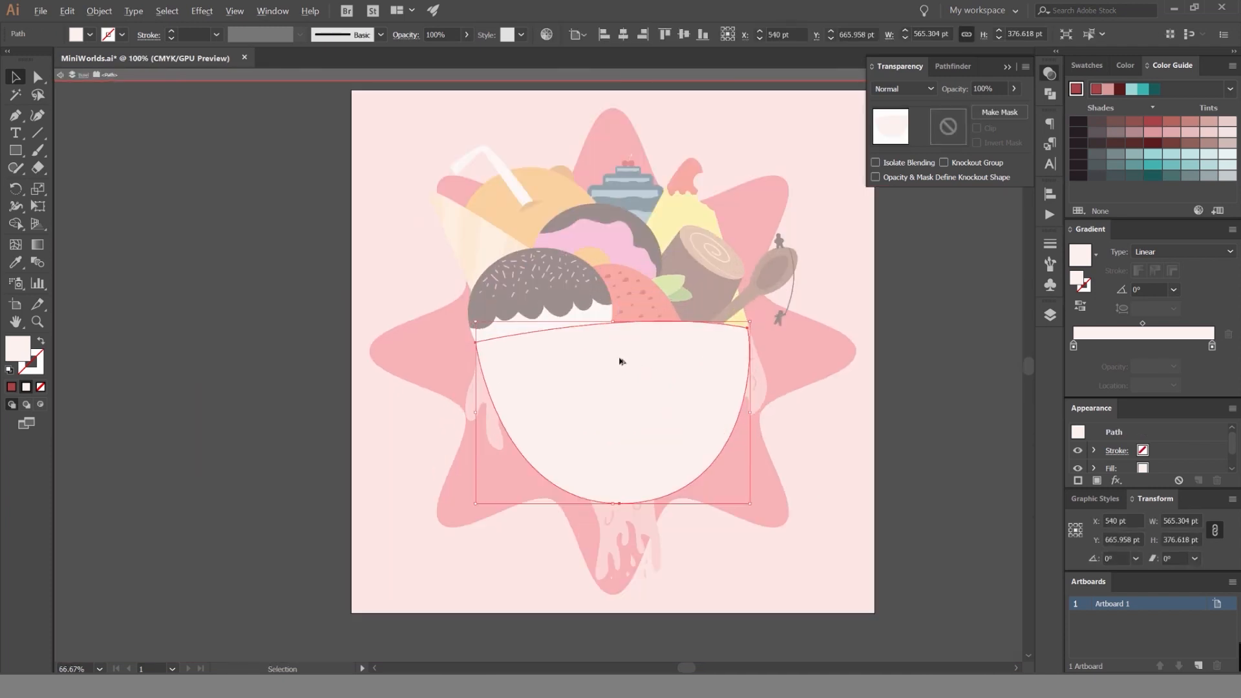
{"action": "scroll", "coordinate": [576, 293], "scroll_direction": "up", "scroll_amount": 3}
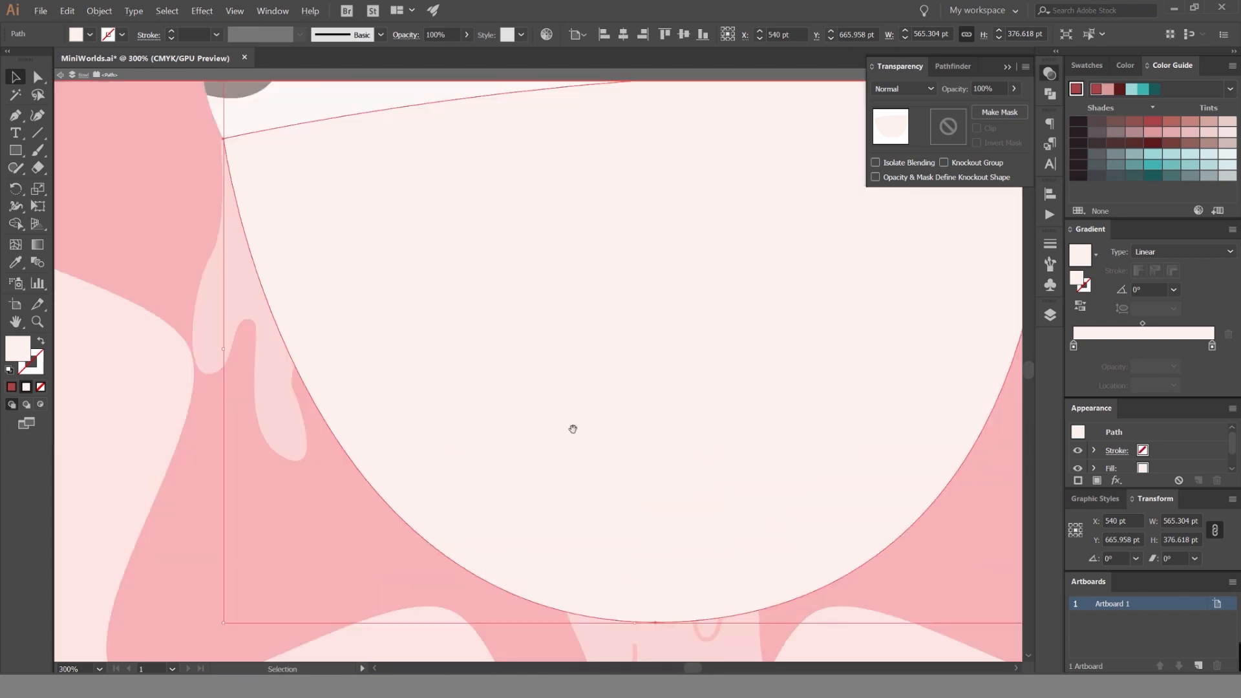
{"action": "scroll", "coordinate": [571, 427], "scroll_direction": "down", "scroll_amount": 1}
{"action": "left_click_drag", "start_coordinate": [393, 340], "coordinate": [353, 288]}
{"action": "left_click", "coordinate": [284, 327]}
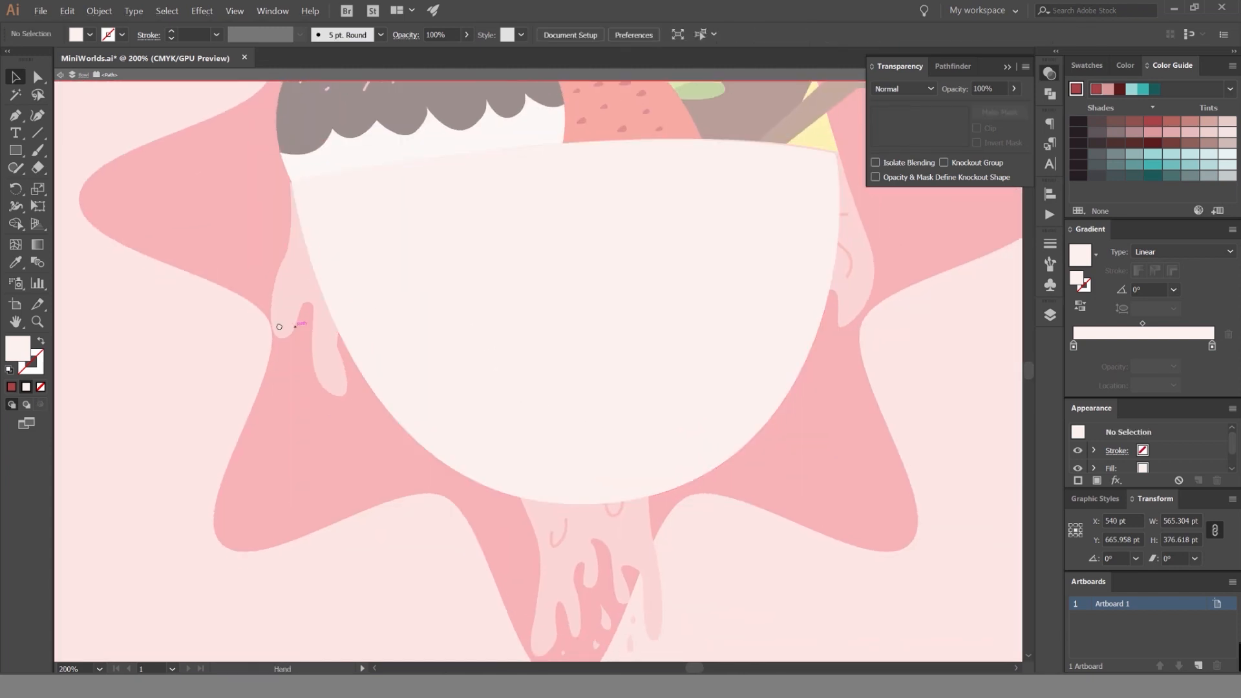
{"action": "left_click_drag", "start_coordinate": [284, 327], "coordinate": [253, 327]}
Draw a closed Pen shape with a curved upper edge across the bowl's lower part and fill it with dark maroon.
{"action": "key", "text": "p"}
{"action": "left_click", "coordinate": [230, 272]}
{"action": "scroll", "coordinate": [284, 352], "scroll_direction": "down", "scroll_amount": 1}
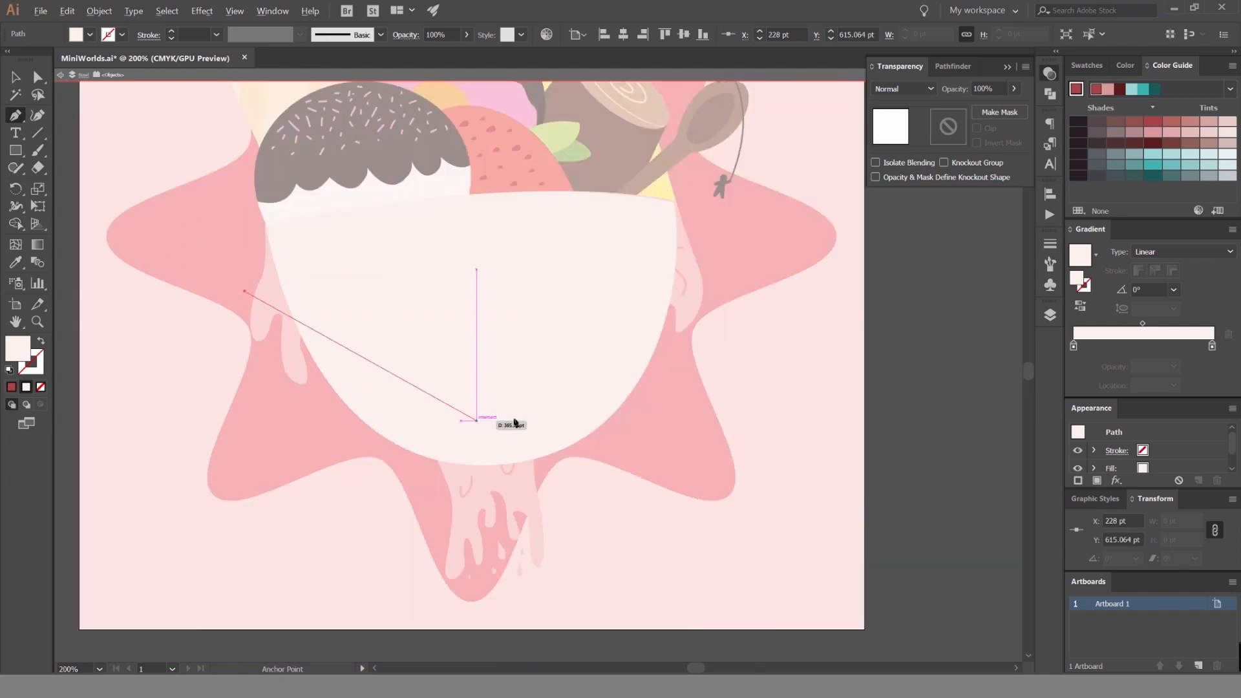
{"action": "left_click_drag", "start_coordinate": [703, 282], "coordinate": [915, 129]}
{"action": "left_click_drag", "start_coordinate": [773, 476], "coordinate": [761, 265]}
{"action": "left_click", "coordinate": [747, 376]}
{"action": "left_click", "coordinate": [488, 479]}
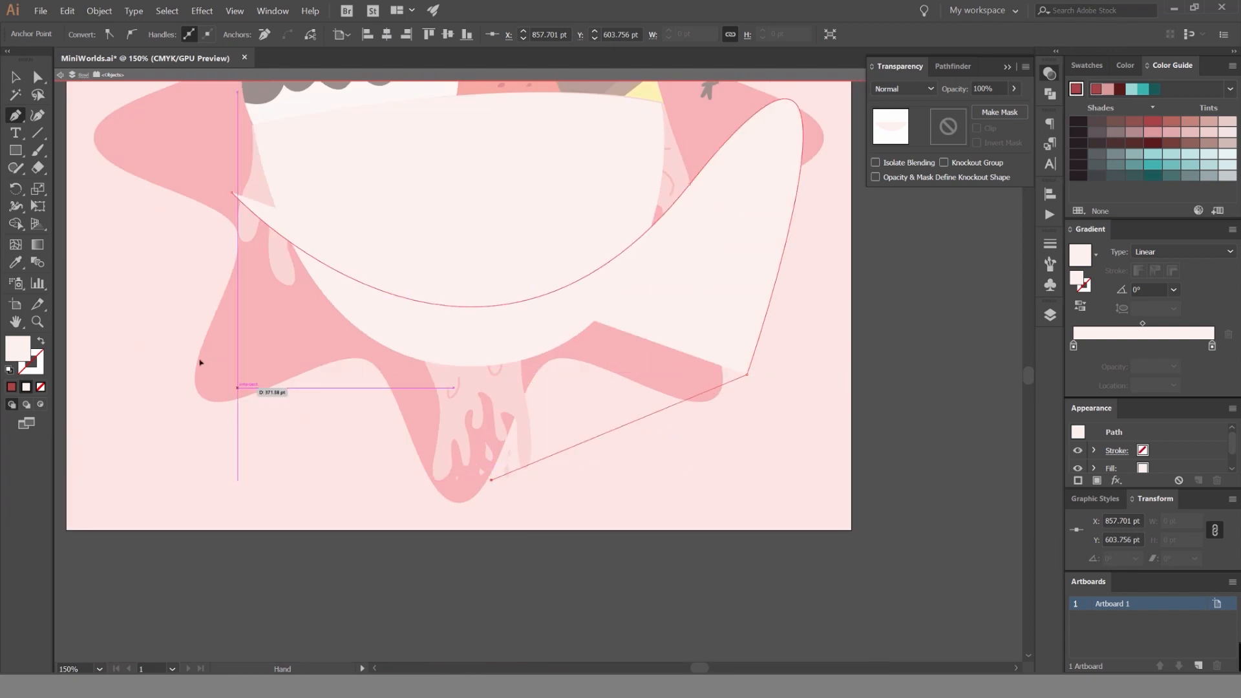
{"action": "left_click", "coordinate": [217, 375]}
{"action": "left_click", "coordinate": [232, 194]}
{"action": "key", "text": "v"}
{"action": "left_click", "coordinate": [1152, 143]}
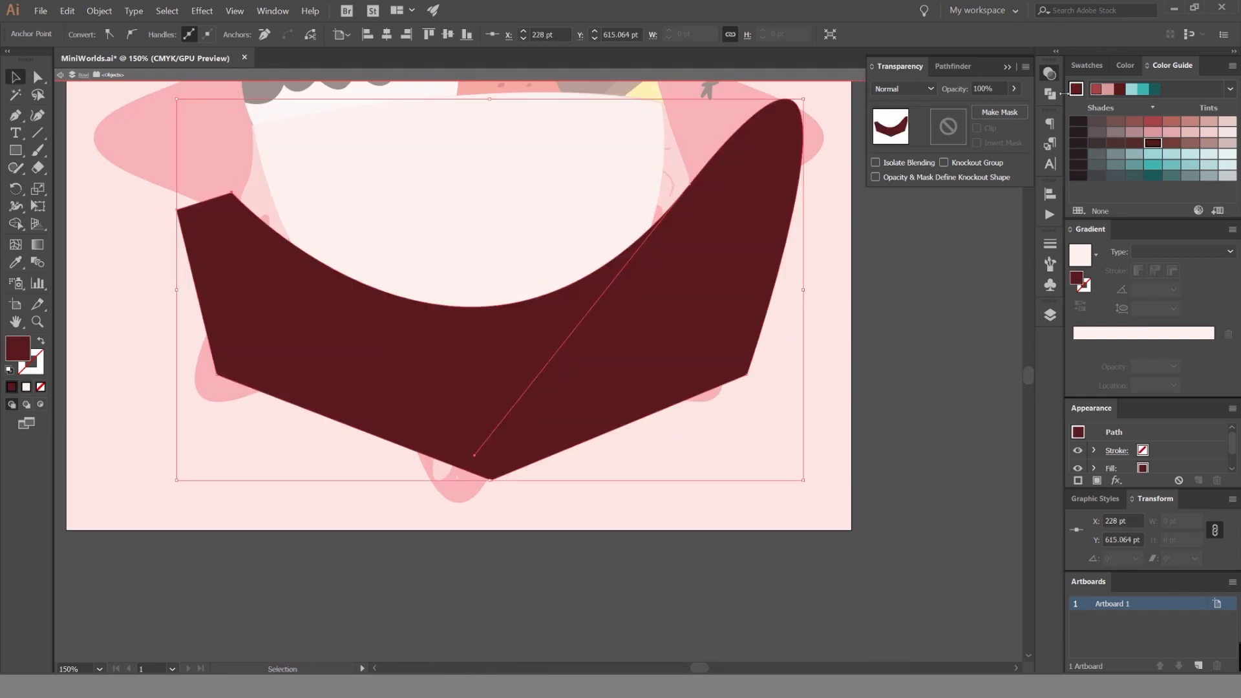
{"action": "left_click", "coordinate": [1087, 66]}
Trim the maroon shape to the bowl's outline with the Shape Builder, keeping only the crescent inside the bowl.
{"action": "left_click", "coordinate": [590, 183]}
{"action": "left_click", "coordinate": [759, 231], "text": "shift"}
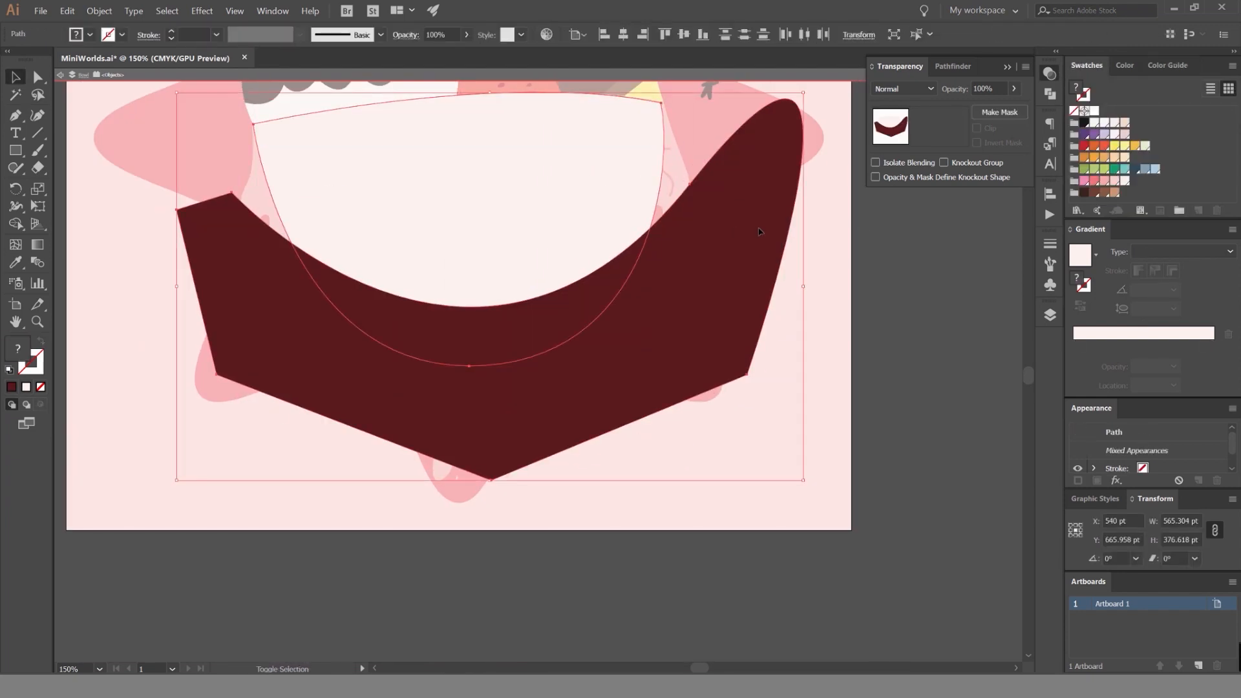
{"action": "key", "text": "shift+m"}
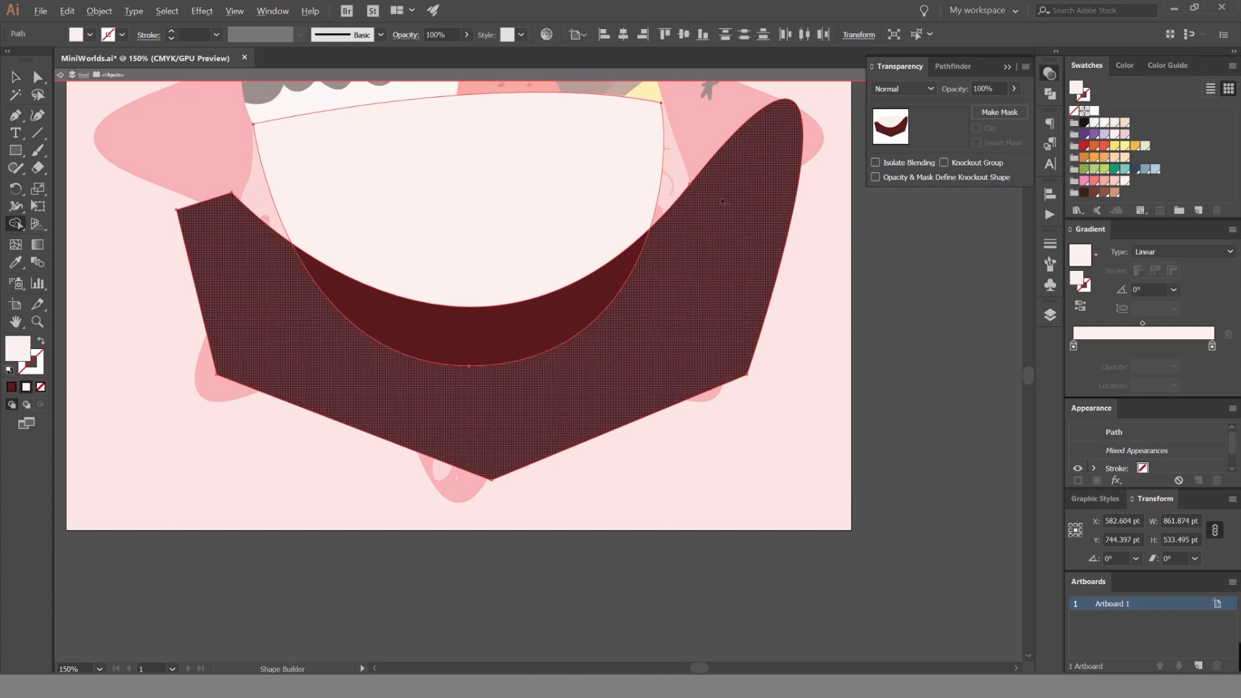
{"action": "left_click", "coordinate": [723, 201], "text": "alt"}
{"action": "key", "text": "v"}
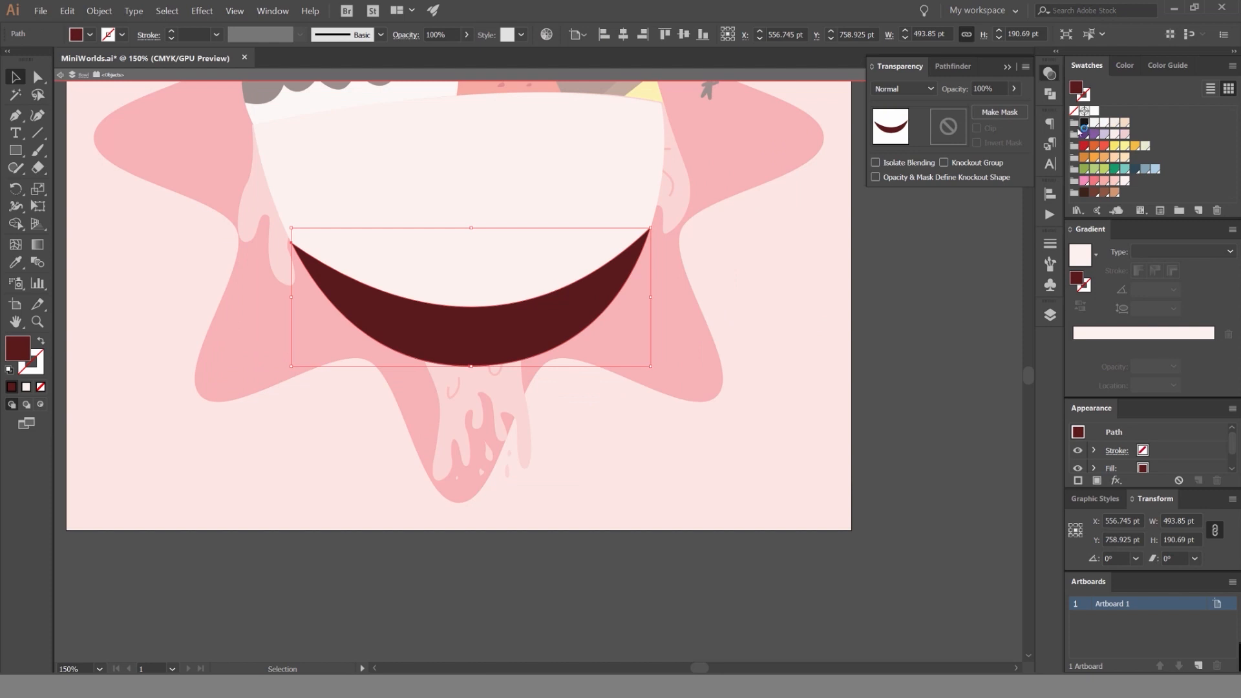
Fill the crescent with black, set it to Multiply at 20% opacity, and exit isolation.
{"action": "left_click", "coordinate": [1084, 123]}
{"action": "left_click", "coordinate": [982, 89]}
{"action": "key", "text": "Return"}
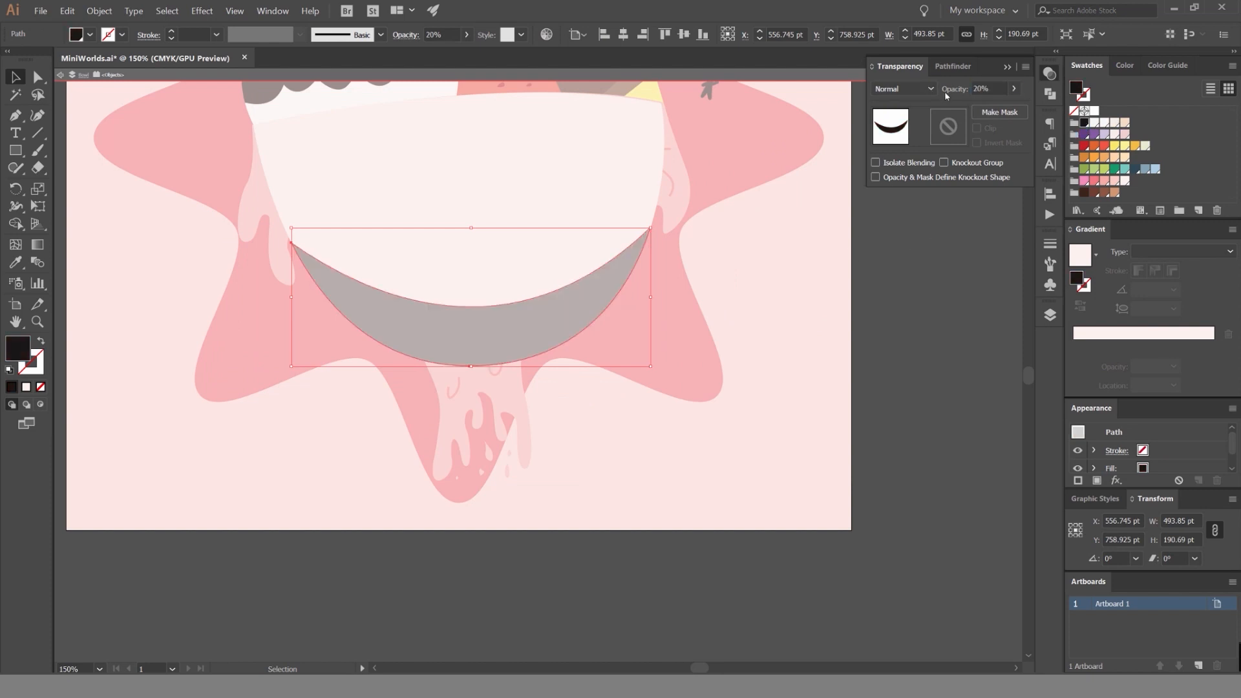
{"action": "left_click", "coordinate": [931, 89]}
{"action": "left_click", "coordinate": [900, 123]}
{"action": "left_click", "coordinate": [905, 88]}
{"action": "left_click", "coordinate": [899, 141]}
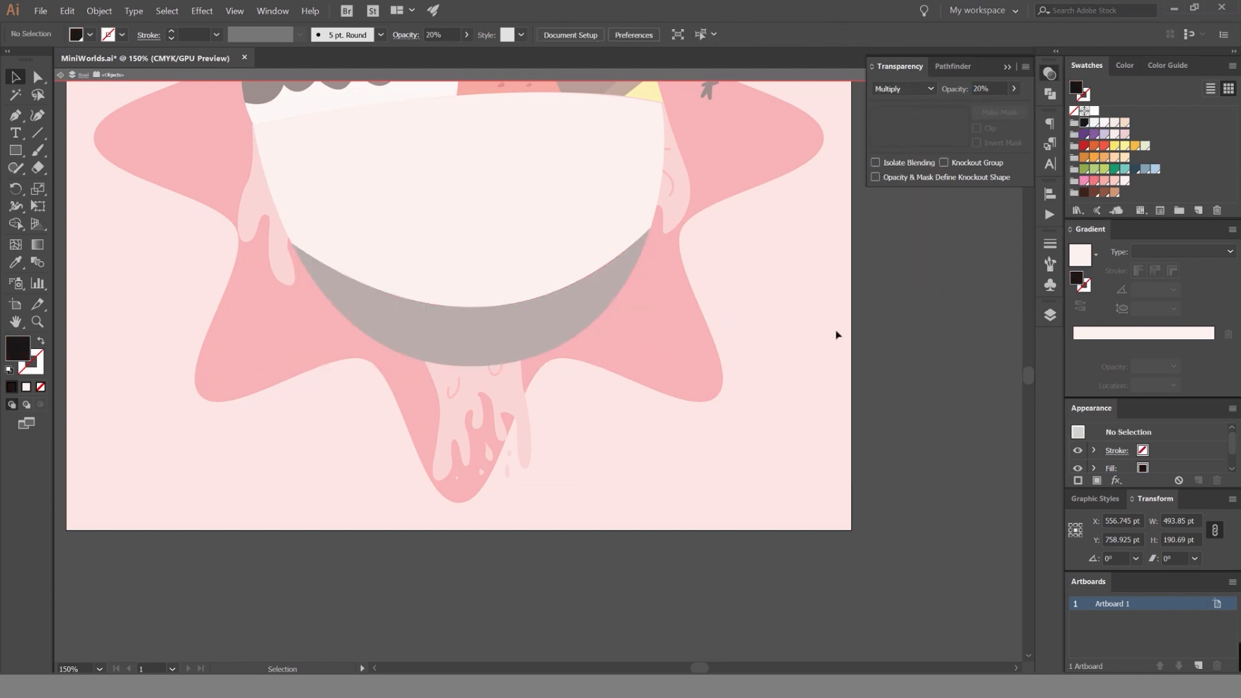
{"action": "key", "text": "Escape"}
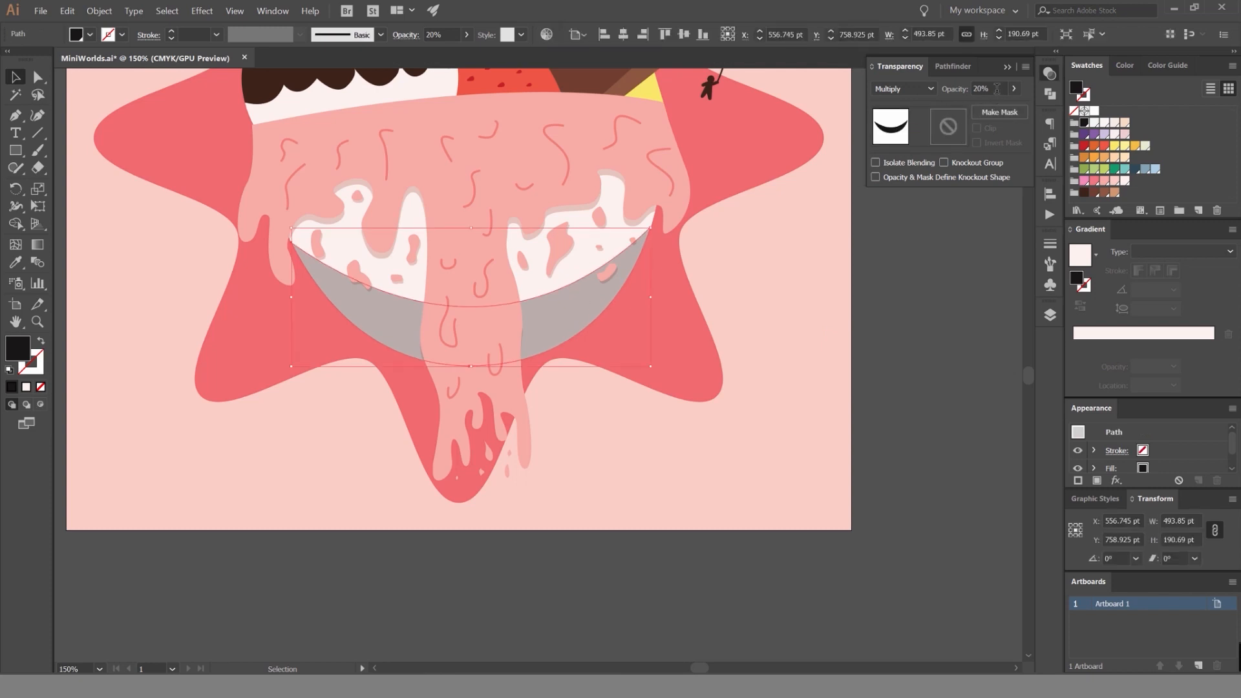
Lower the crescent shadow's opacity to 10% and check it against the whole artwork.
{"action": "left_click", "coordinate": [996, 89]}
{"action": "type", "text": "10"}
{"action": "key", "text": "Return"}
{"action": "left_click", "coordinate": [922, 277]}
{"action": "scroll", "coordinate": [905, 266], "scroll_direction": "down", "scroll_amount": 3}
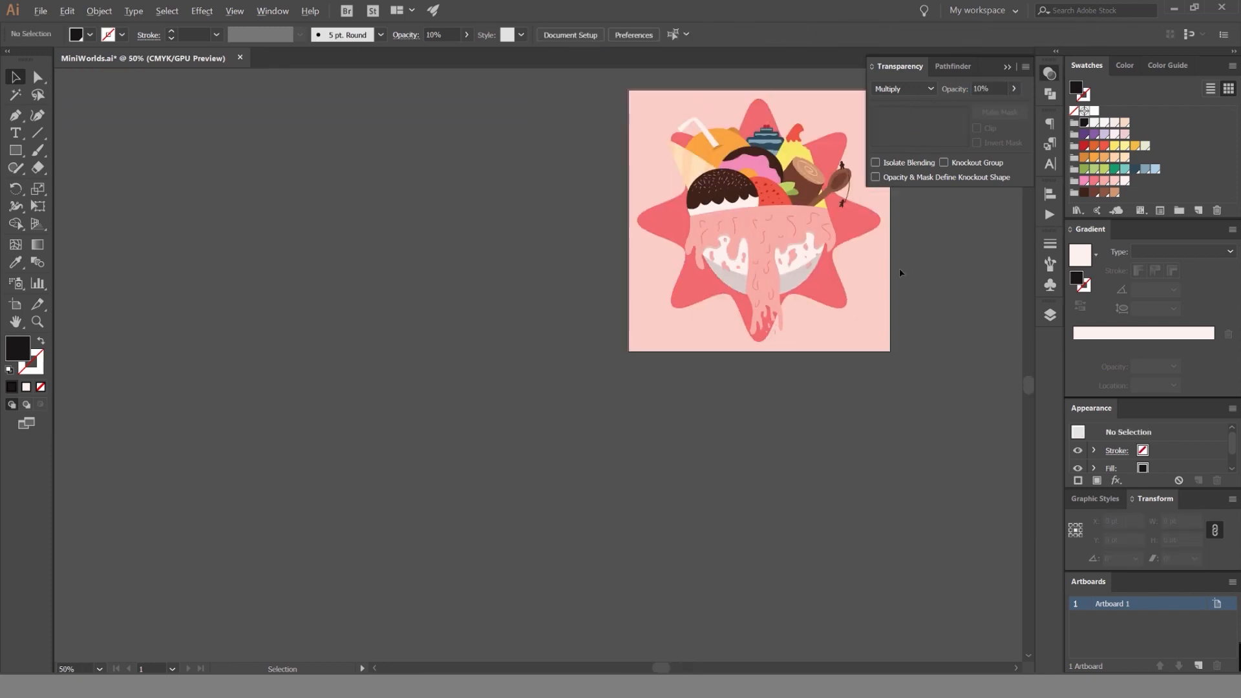
{"action": "scroll", "coordinate": [821, 278], "scroll_direction": "up", "scroll_amount": 8}
Try reducing the crescent shadow's height from its upper edge, undo the change, and deselect it.
{"action": "left_click", "coordinate": [576, 296]}
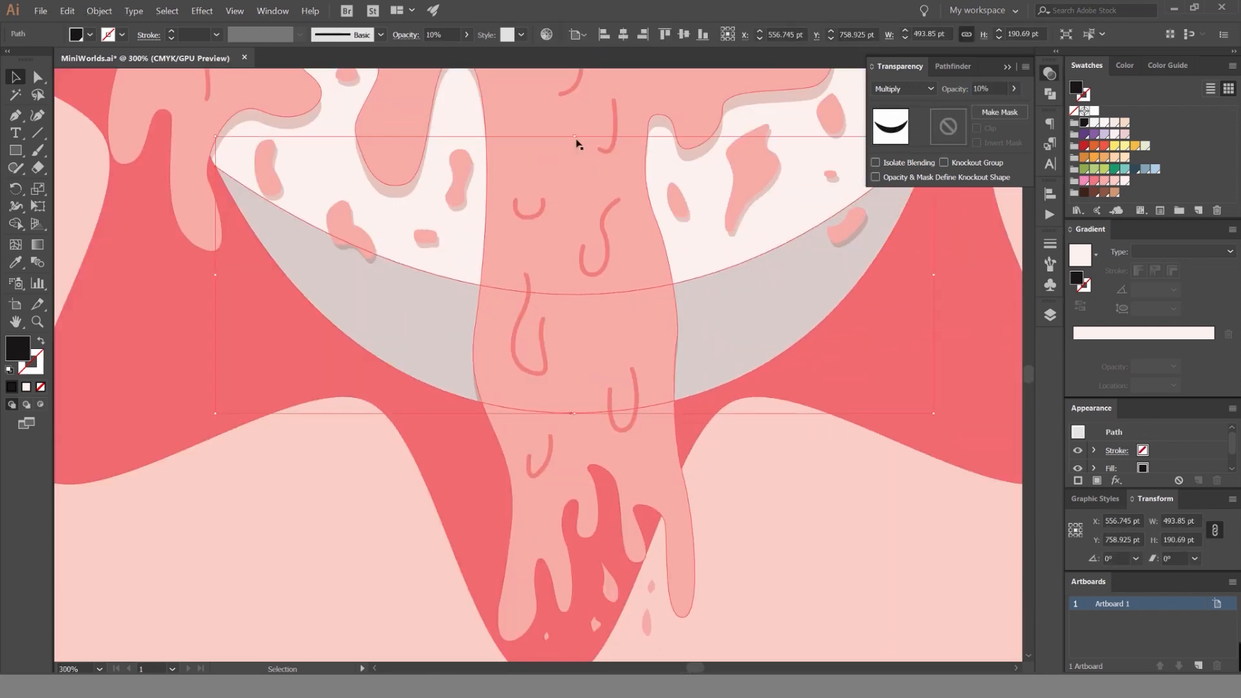
{"action": "left_click_drag", "start_coordinate": [575, 137], "coordinate": [570, 187]}
{"action": "key", "text": "ctrl+z"}
{"action": "left_click", "coordinate": [858, 461]}
Fill the crescent shadow with the darkest brown swatch and raise its opacity to 40%.
{"action": "key", "text": "a"}
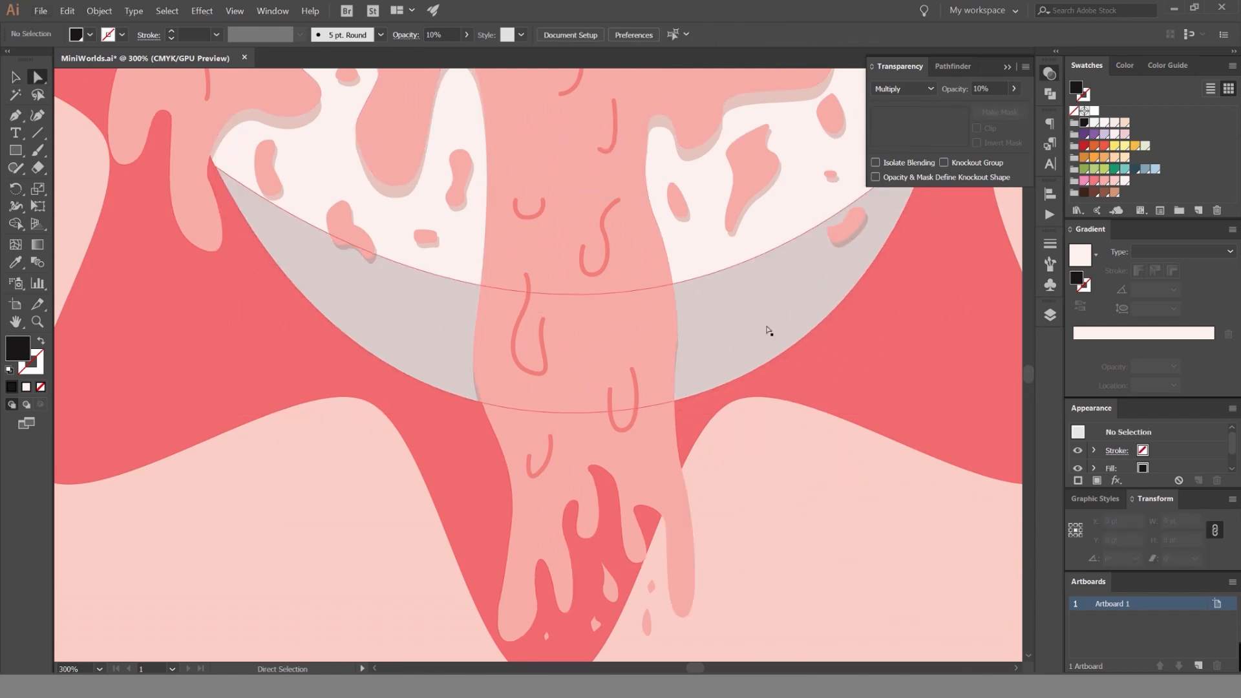
{"action": "left_click", "coordinate": [768, 331]}
{"action": "left_click", "coordinate": [1084, 193]}
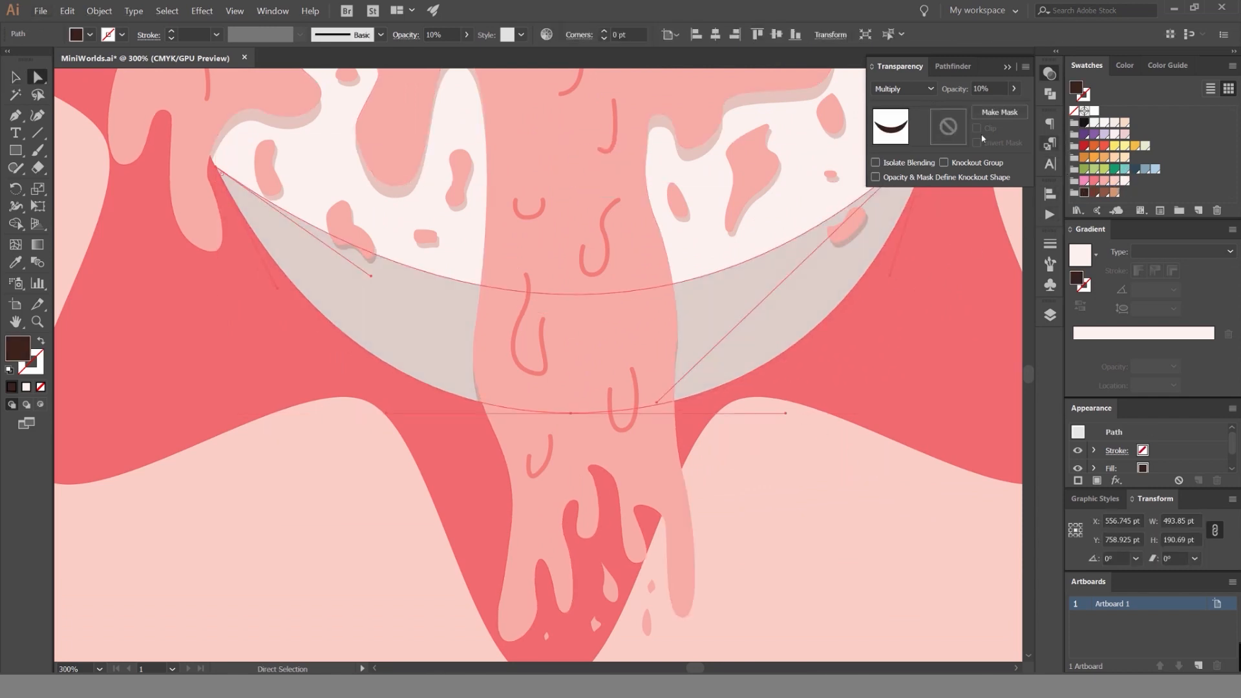
{"action": "left_click", "coordinate": [955, 88]}
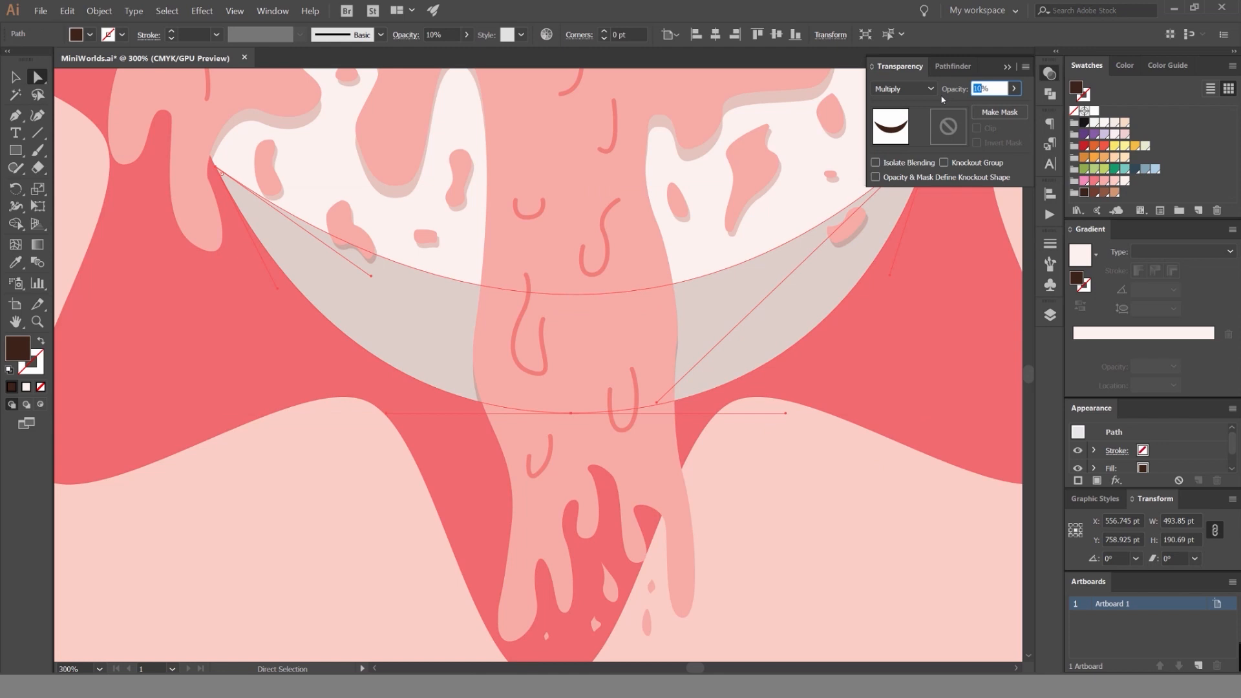
{"action": "type", "text": "40"}
{"action": "key", "text": "Return"}
Try the light tan brown swatch on the crescent shadow and check how it looks on the bowl.
{"action": "left_click", "coordinate": [1114, 193]}
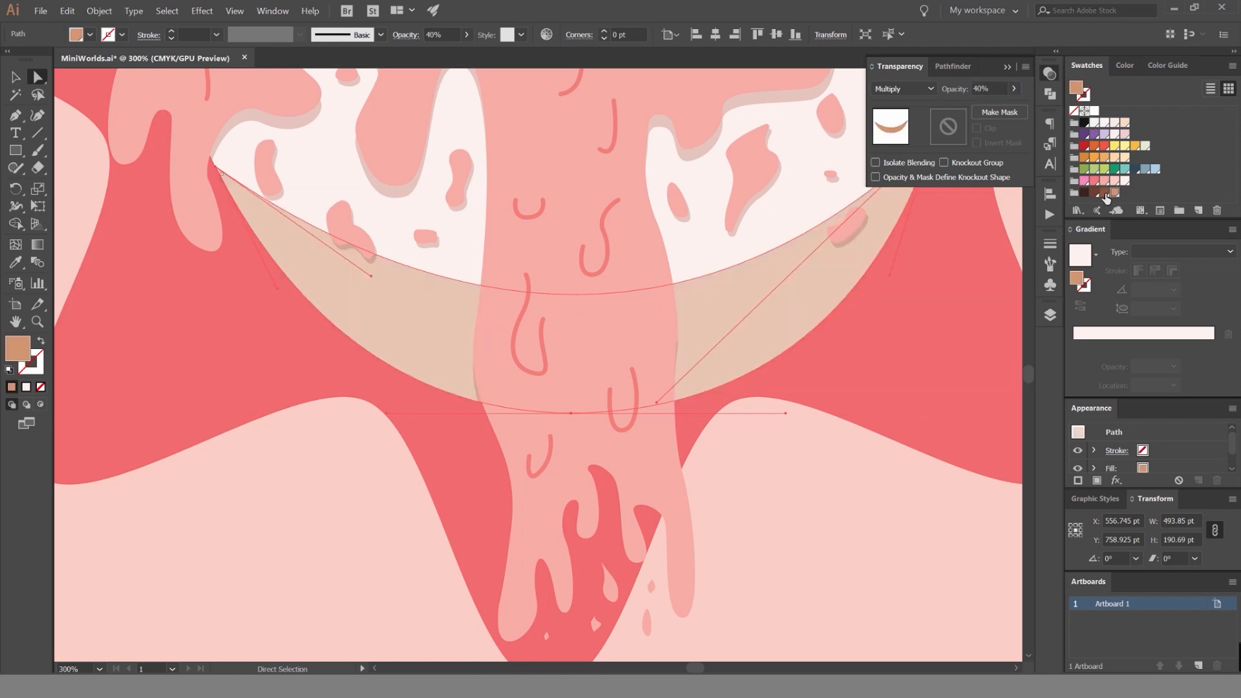
{"action": "left_click", "coordinate": [851, 456]}
{"action": "scroll", "coordinate": [852, 456], "scroll_direction": "down", "scroll_amount": 4}
{"action": "left_click_drag", "start_coordinate": [851, 456], "coordinate": [771, 444]}
{"action": "scroll", "coordinate": [771, 444], "scroll_direction": "up", "scroll_amount": 3}
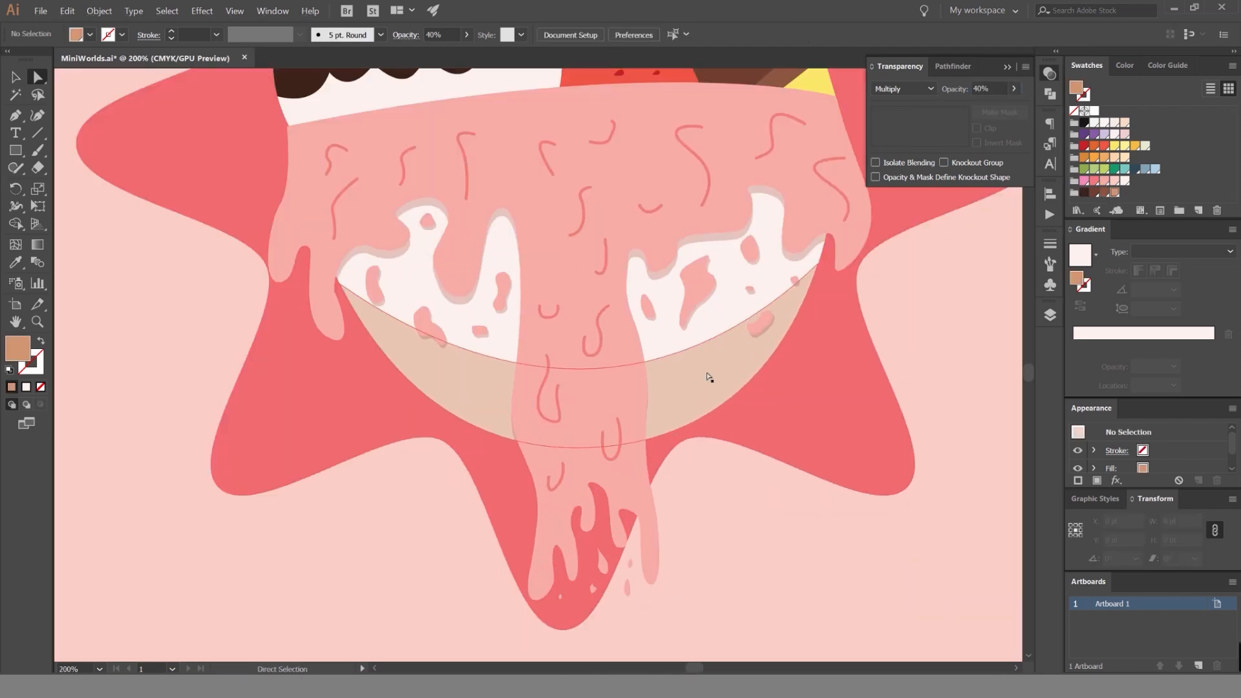
Select the crescent shadow again and recolour it with the reddish-brown swatch.
{"action": "left_click", "coordinate": [709, 377]}
{"action": "left_click", "coordinate": [1104, 192]}
{"action": "left_click", "coordinate": [1094, 192]}
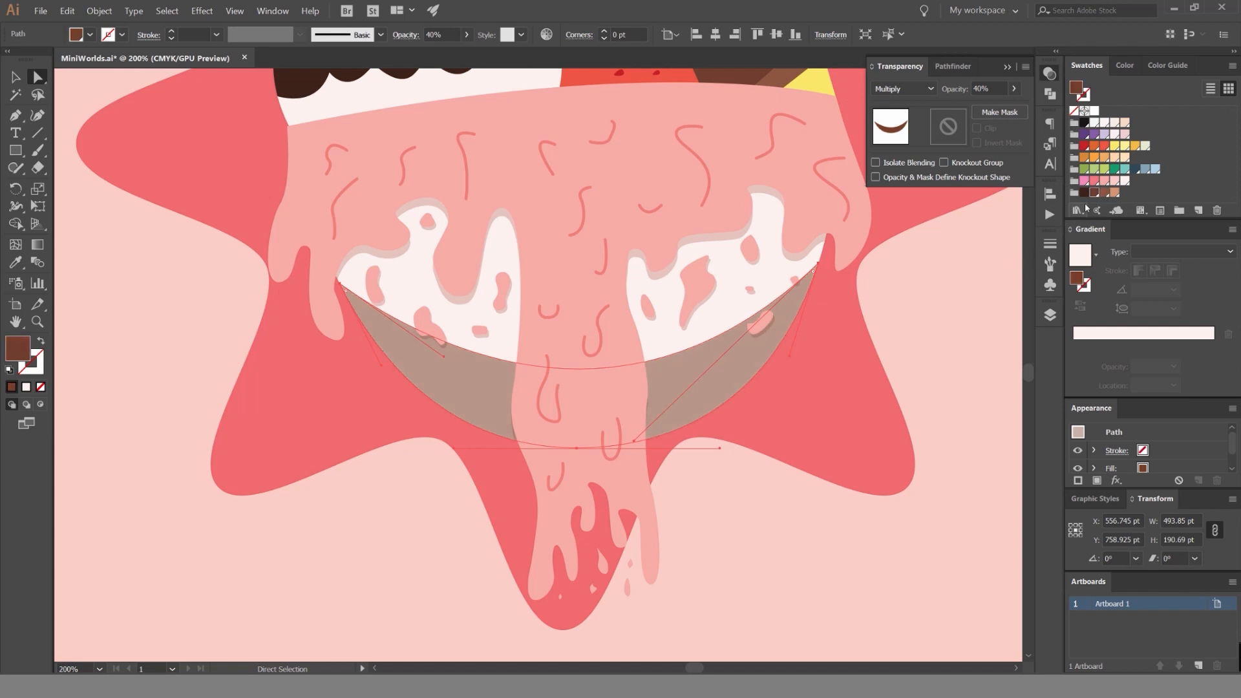
Try the reddish-brown swatch on the crescent shadow and check how the bowl looks with nothing selected.
{"action": "left_click", "coordinate": [1088, 194]}
{"action": "left_click", "coordinate": [973, 271]}
{"action": "scroll", "coordinate": [954, 276], "scroll_direction": "down", "scroll_amount": 3}
{"action": "left_click_drag", "start_coordinate": [989, 276], "coordinate": [897, 314]}
{"action": "key", "text": "ctrl+z"}
{"action": "scroll", "coordinate": [841, 336], "scroll_direction": "up", "scroll_amount": 2}
Select the crescent shadow and try the medium brown swatch on it, checking the bowl with the shadow deselected.
{"action": "left_click", "coordinate": [750, 324]}
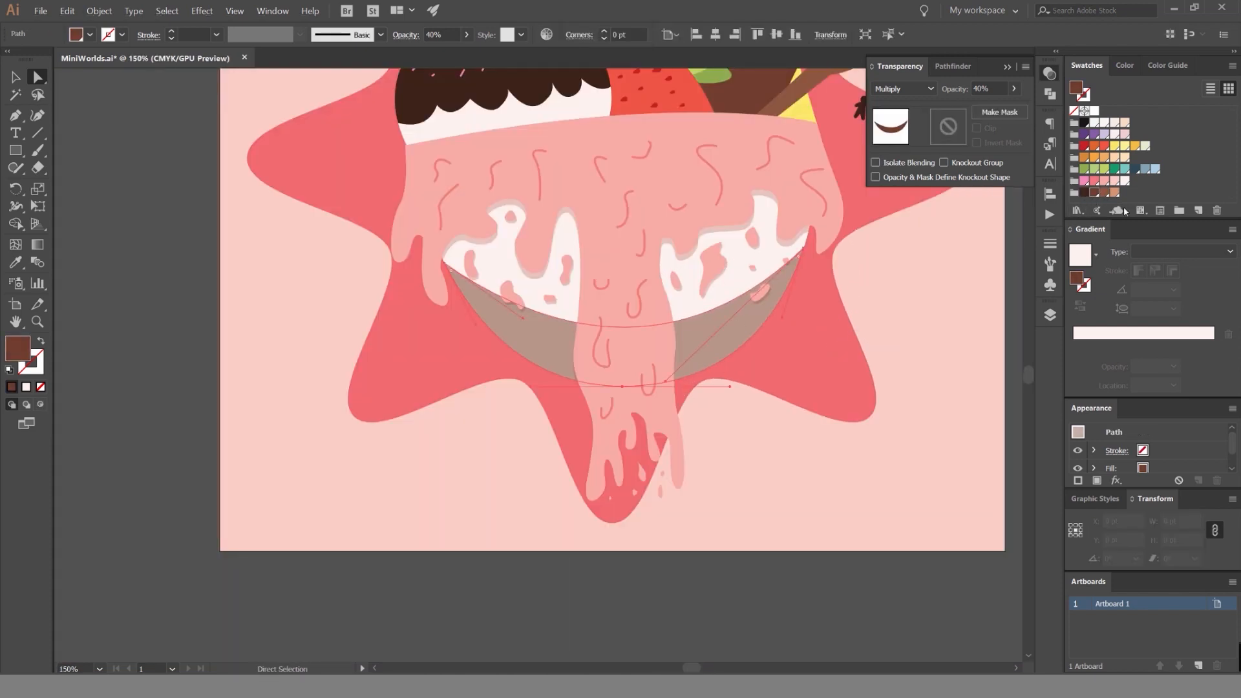
{"action": "left_click", "coordinate": [1105, 192]}
{"action": "left_click", "coordinate": [892, 257]}
{"action": "scroll", "coordinate": [892, 272], "scroll_direction": "down", "scroll_amount": 3}
{"action": "scroll", "coordinate": [869, 293], "scroll_direction": "up", "scroll_amount": 3}
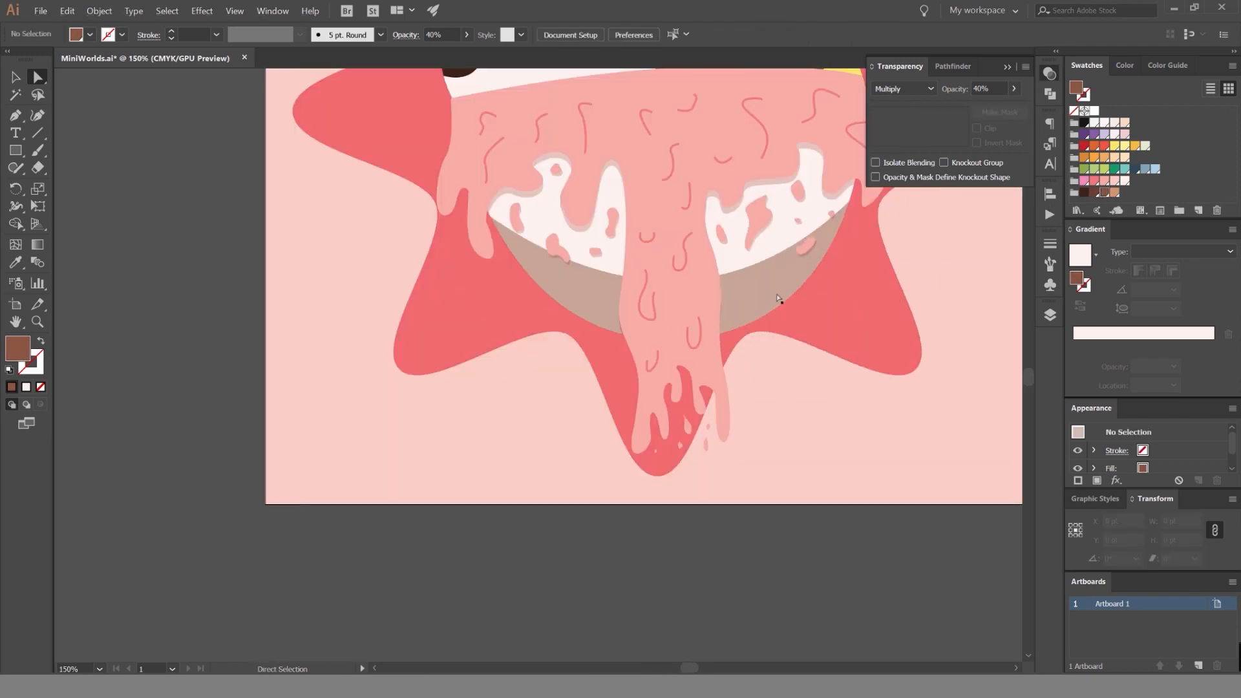
Select the crescent shadow again, try the light tan swatch and check the whole illustration.
{"action": "left_click", "coordinate": [781, 299]}
{"action": "left_click", "coordinate": [1099, 193]}
{"action": "left_click", "coordinate": [955, 252]}
{"action": "scroll", "coordinate": [960, 242], "scroll_direction": "down", "scroll_amount": 3}
{"action": "scroll", "coordinate": [966, 241], "scroll_direction": "up", "scroll_amount": 3}
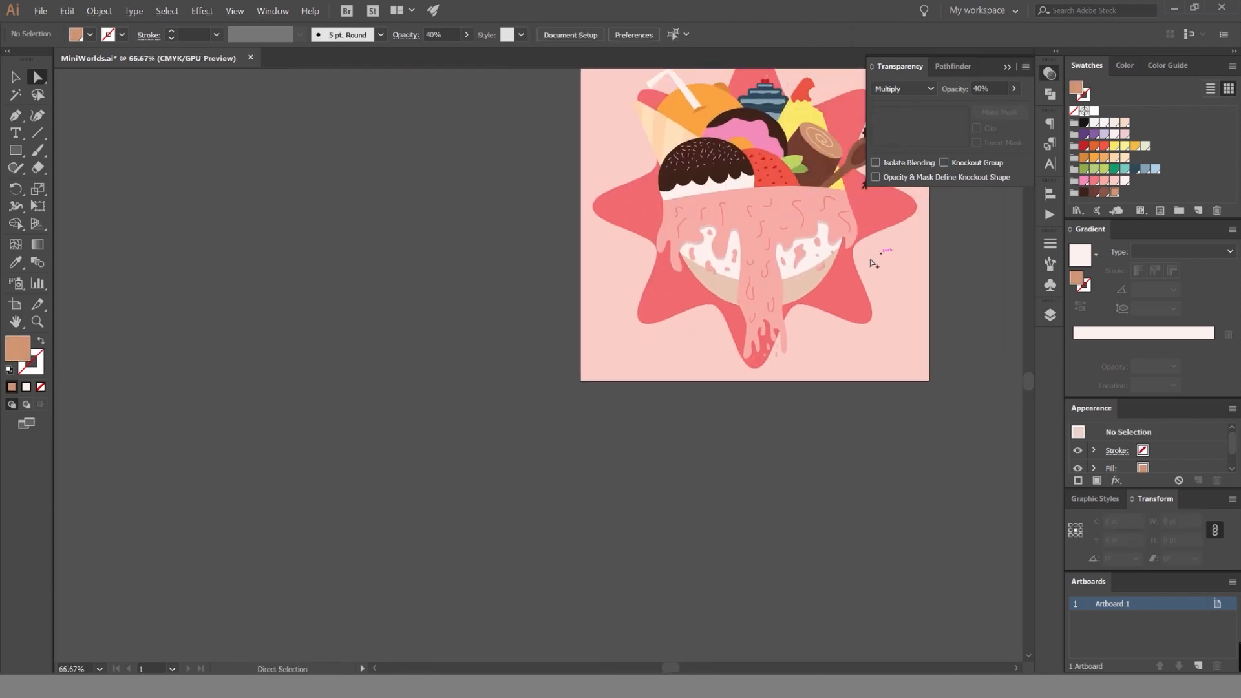
Undo the last change, recolour the crescent shadow with the pale pink swatch from the purple group, and check the whole artwork.
{"action": "key", "text": "ctrl+z"}
{"action": "left_click", "coordinate": [1125, 135]}
{"action": "left_click", "coordinate": [968, 241]}
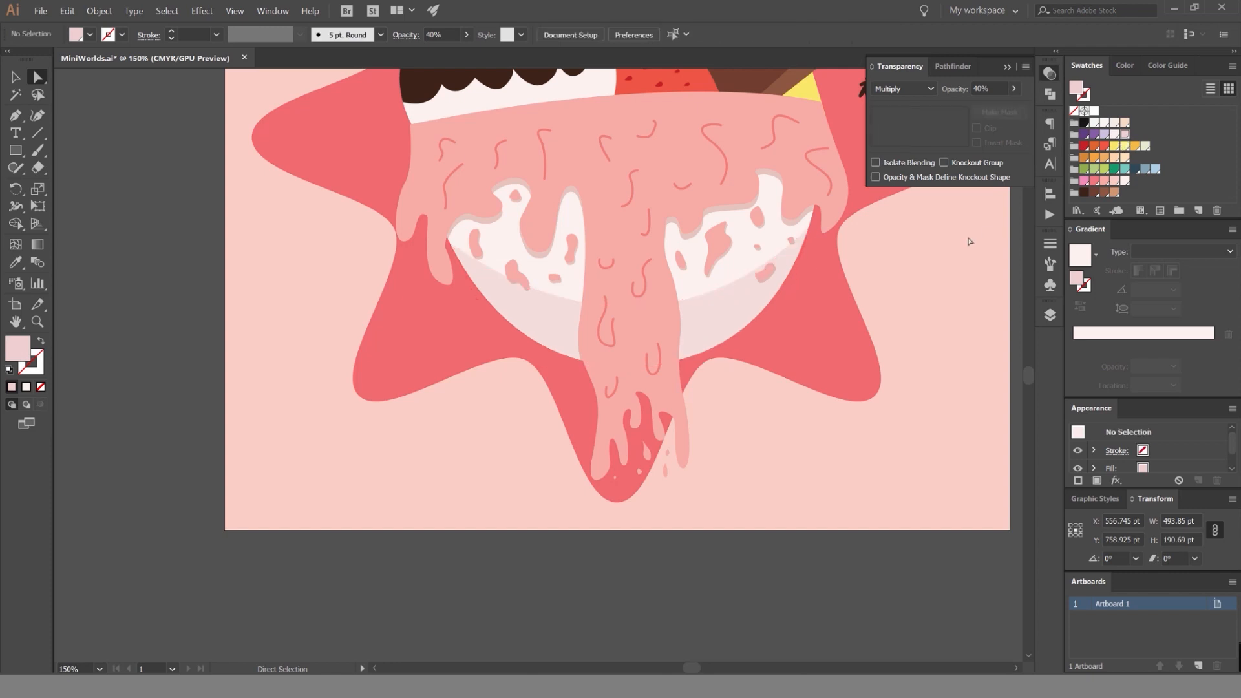
{"action": "left_click", "coordinate": [724, 311]}
{"action": "left_click", "coordinate": [914, 310]}
{"action": "scroll", "coordinate": [880, 292], "scroll_direction": "down", "scroll_amount": 1}
{"action": "scroll", "coordinate": [882, 294], "scroll_direction": "down", "scroll_amount": 2}
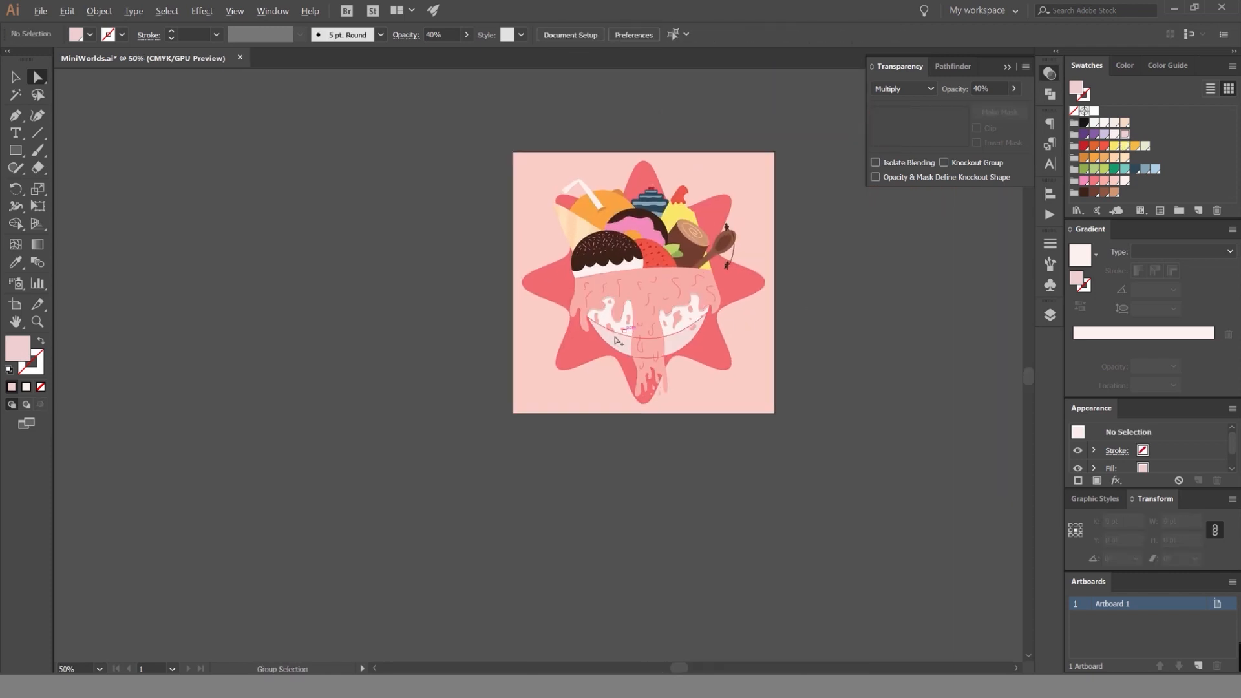
{"action": "scroll", "coordinate": [891, 321], "scroll_direction": "up", "scroll_amount": 2}
{"action": "scroll", "coordinate": [895, 320], "scroll_direction": "down", "scroll_amount": 2}
{"action": "scroll", "coordinate": [907, 320], "scroll_direction": "up", "scroll_amount": 1}
{"action": "scroll", "coordinate": [908, 321], "scroll_direction": "up", "scroll_amount": 1}
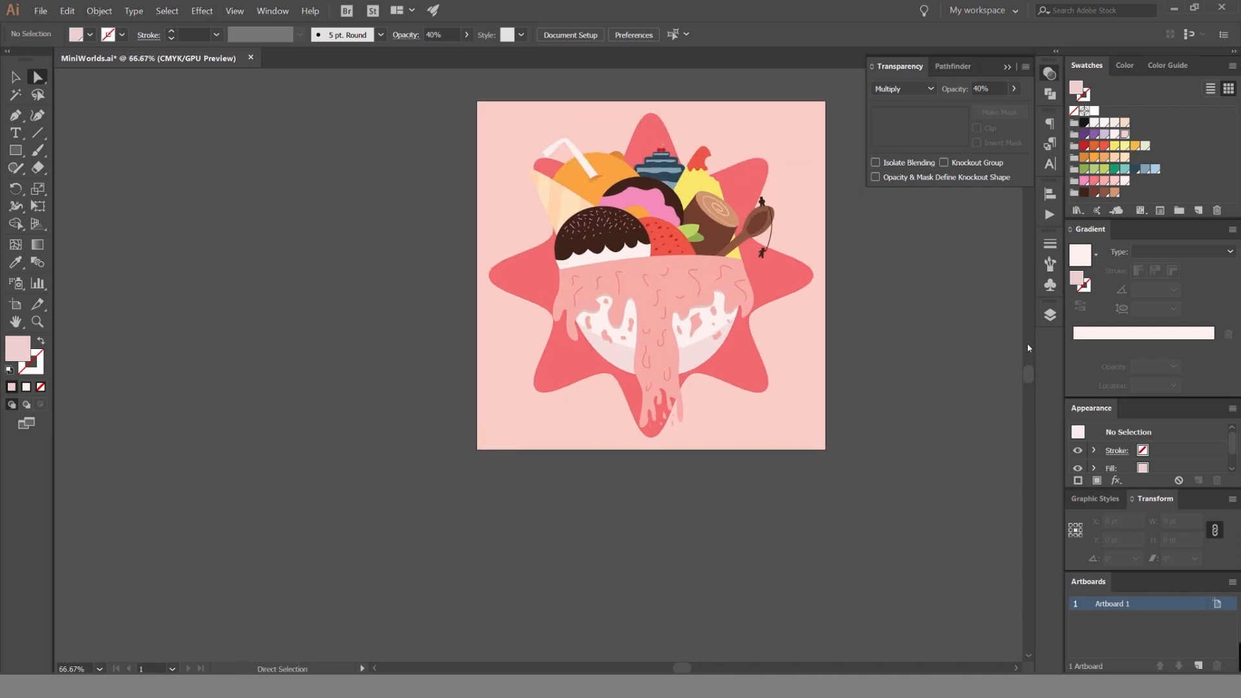
{"action": "scroll", "coordinate": [792, 347], "scroll_direction": "up", "scroll_amount": 1}
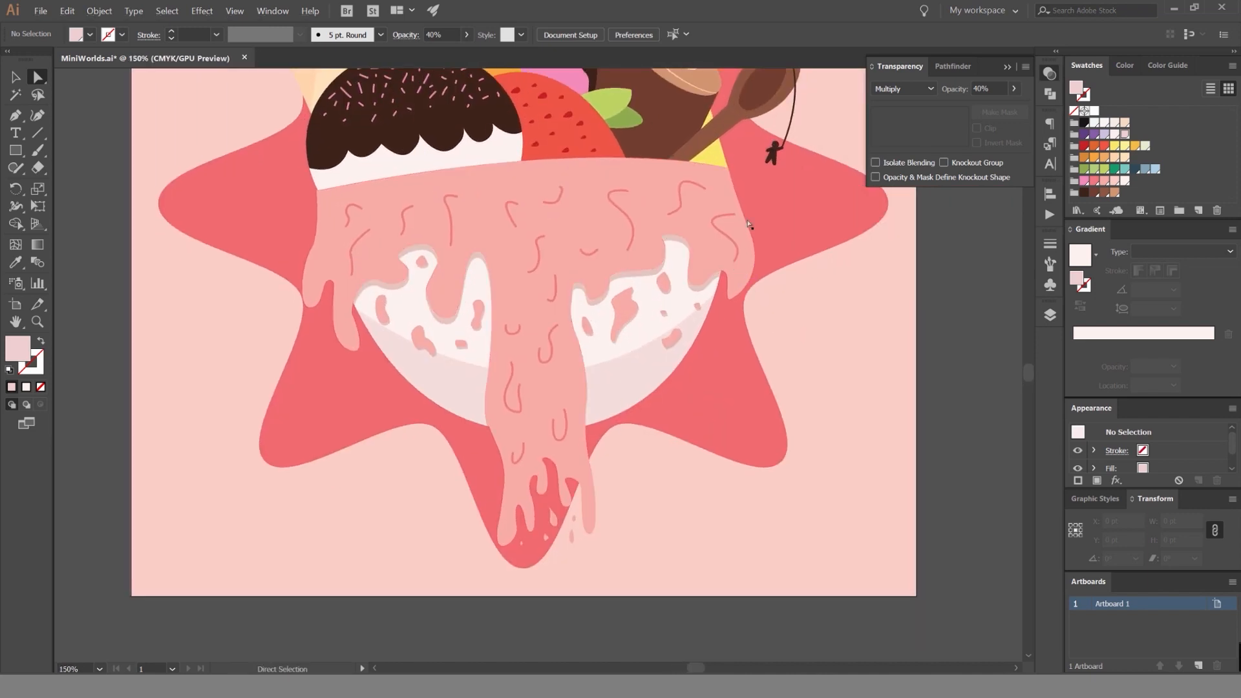
Select the dripping pink icing shape on the bowl and float the gradient settings beside the artwork.
{"action": "left_click_drag", "start_coordinate": [601, 226], "coordinate": [618, 172]}
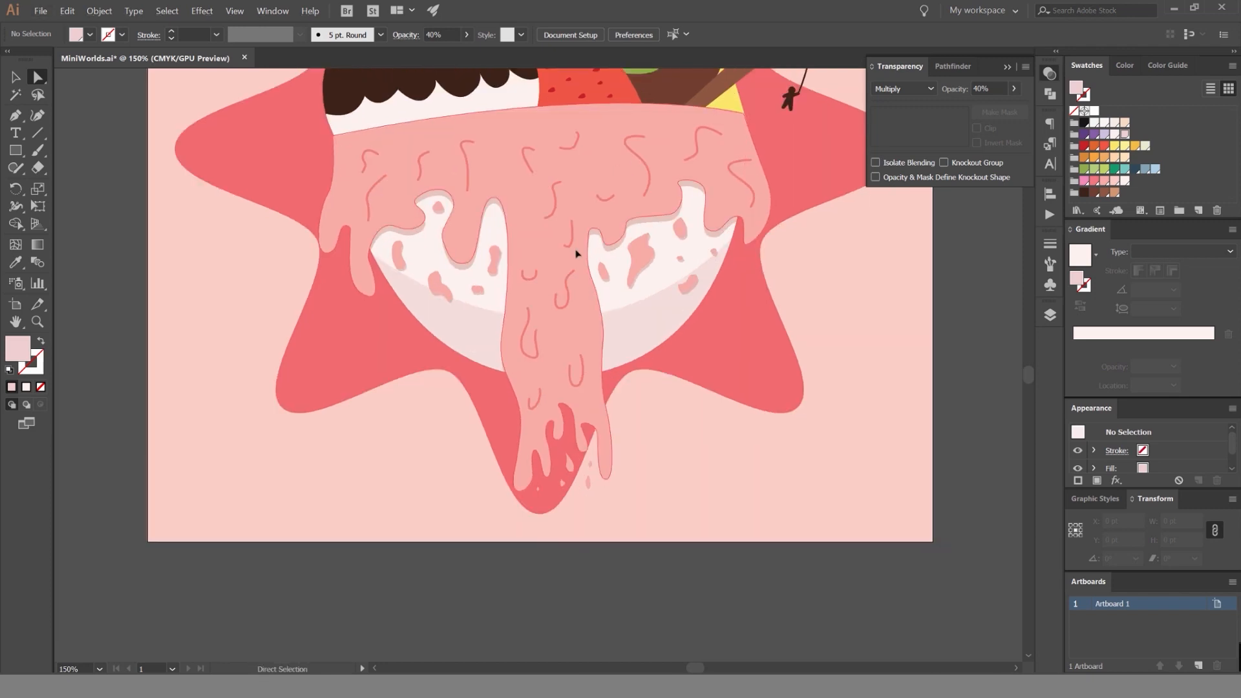
{"action": "left_click", "coordinate": [577, 252]}
{"action": "left_click", "coordinate": [820, 285]}
{"action": "key", "text": "v"}
{"action": "left_click", "coordinate": [553, 257]}
{"action": "left_click", "coordinate": [553, 258]}
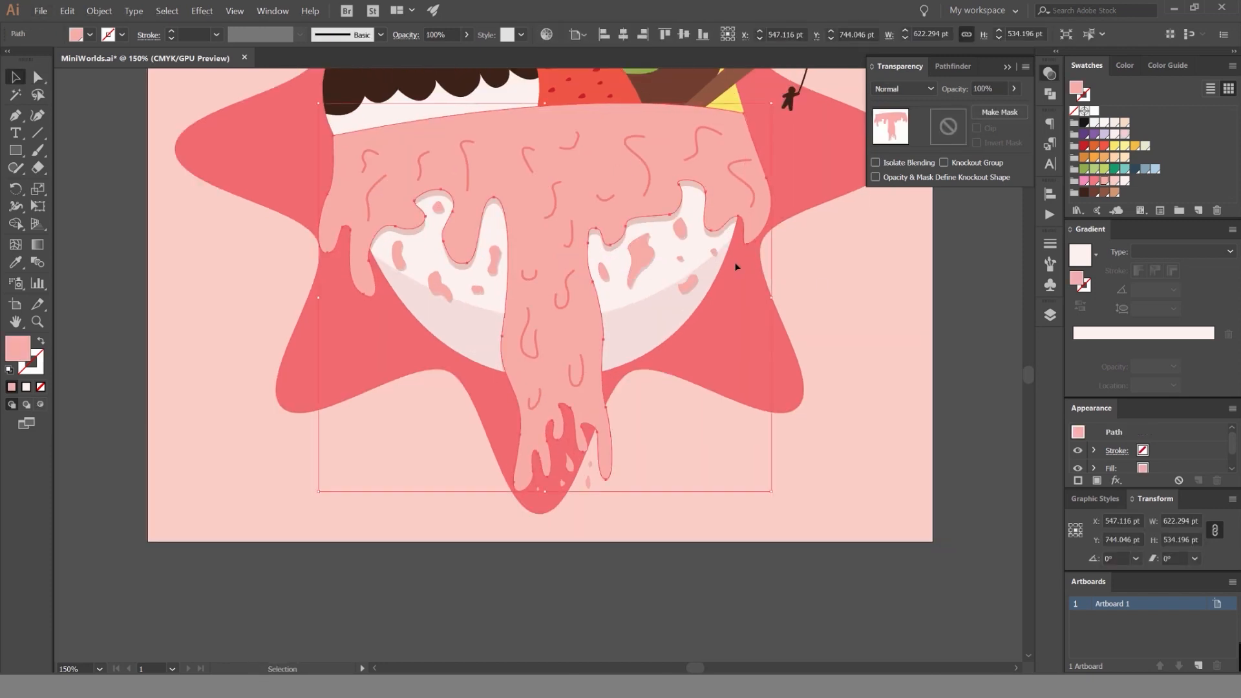
{"action": "left_click_drag", "start_coordinate": [953, 216], "coordinate": [913, 255]}
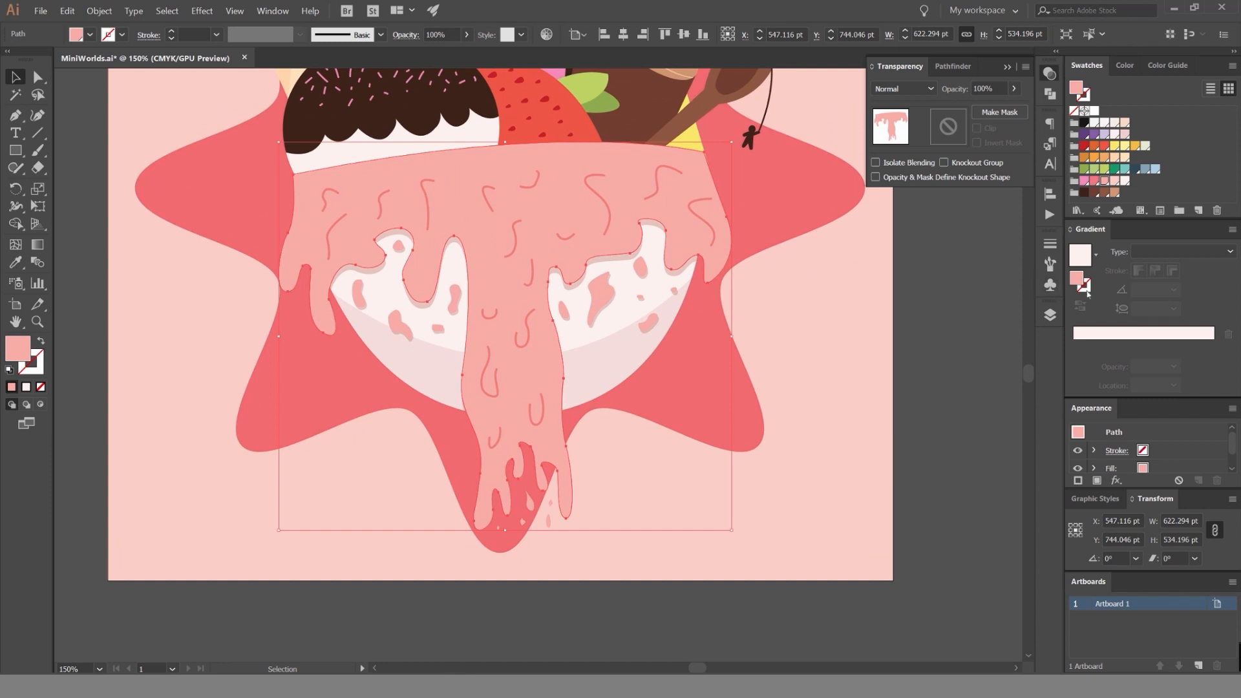
{"action": "left_click_drag", "start_coordinate": [1089, 237], "coordinate": [869, 272]}
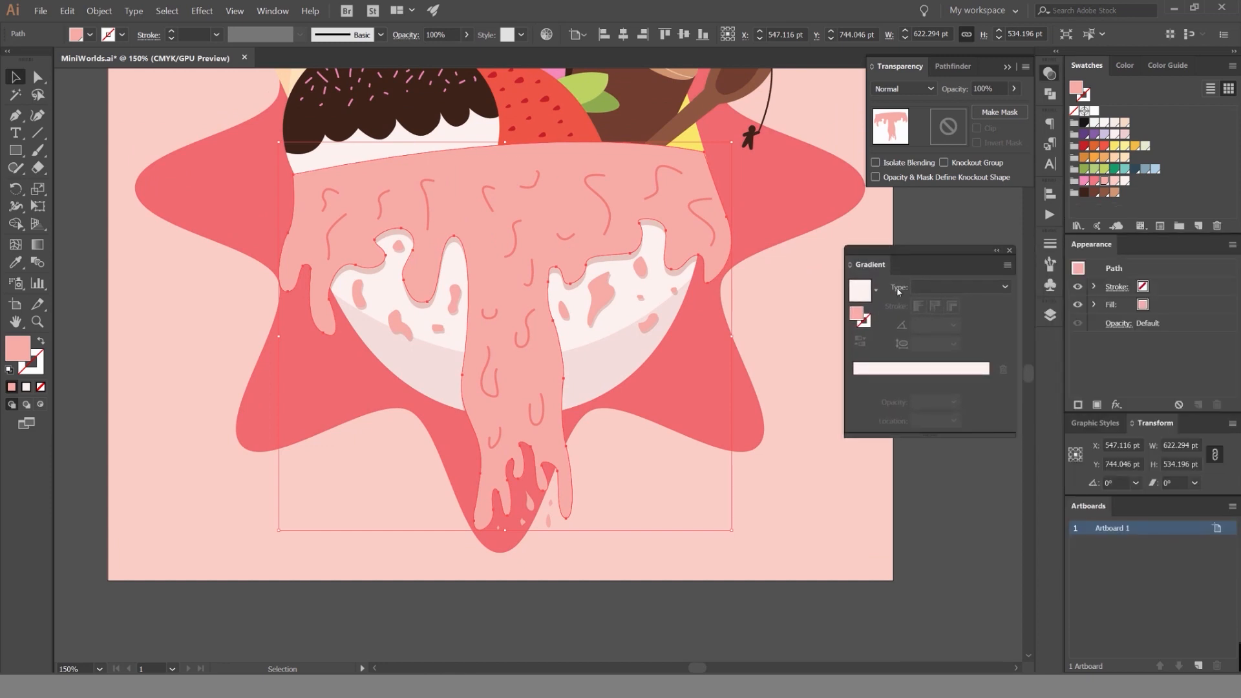
{"action": "left_click", "coordinate": [272, 11]}
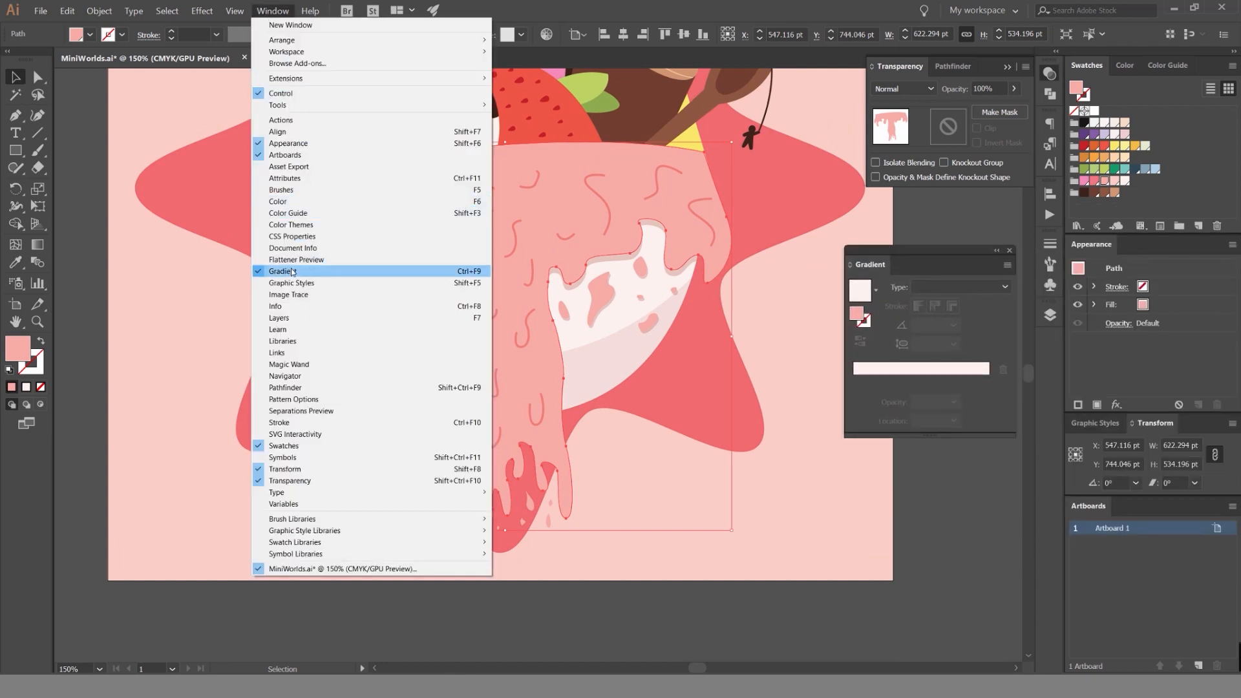
{"action": "left_click", "coordinate": [315, 11]}
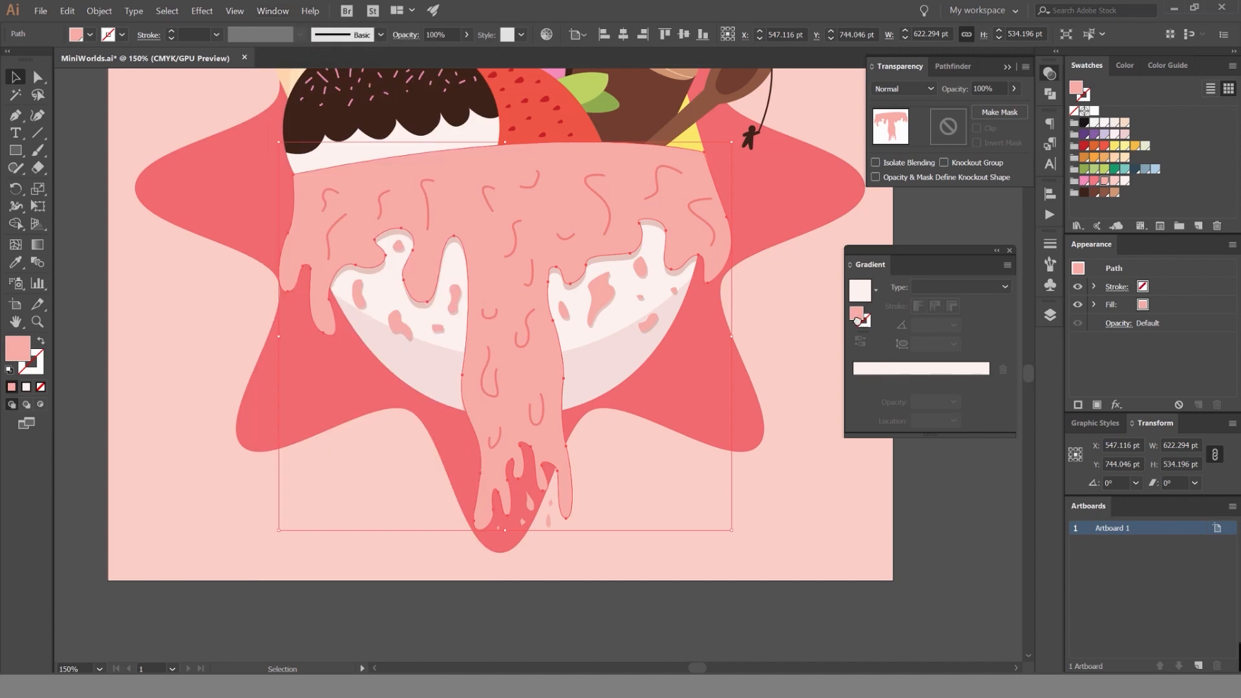
Fill the icing with a linear gradient, its first stop at 0% and a light pink swatch as the end colour.
{"action": "left_click", "coordinate": [872, 368]}
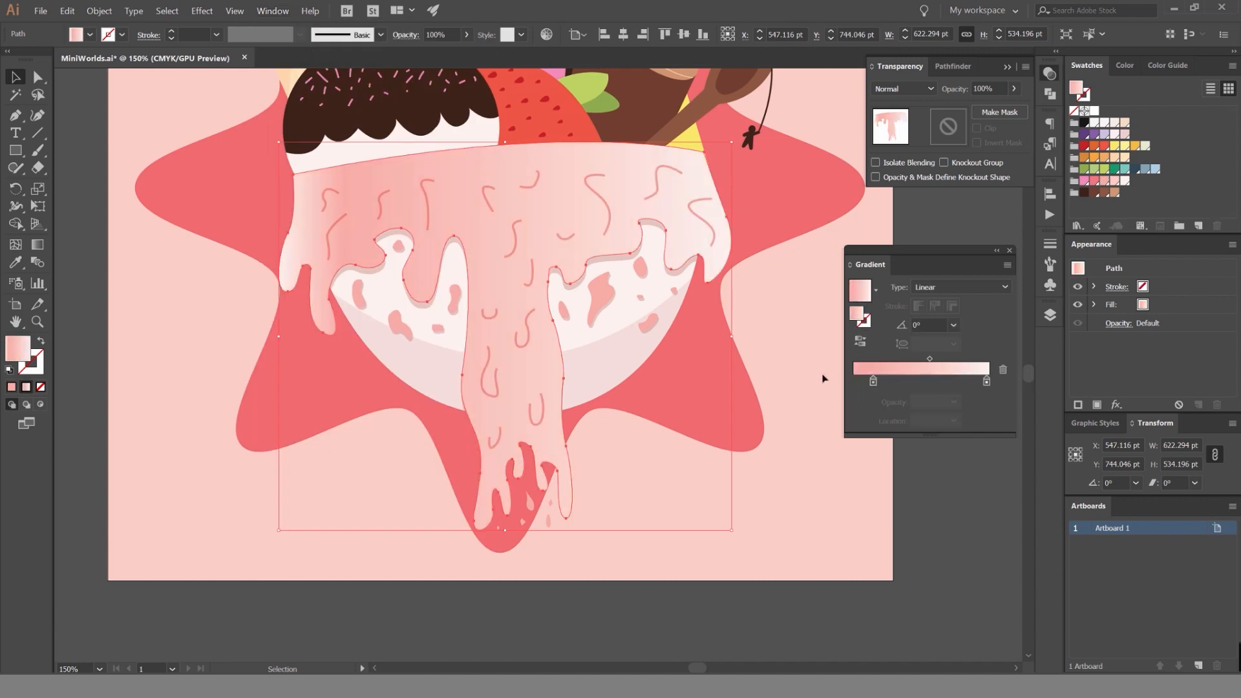
{"action": "left_click_drag", "start_coordinate": [873, 381], "coordinate": [853, 381]}
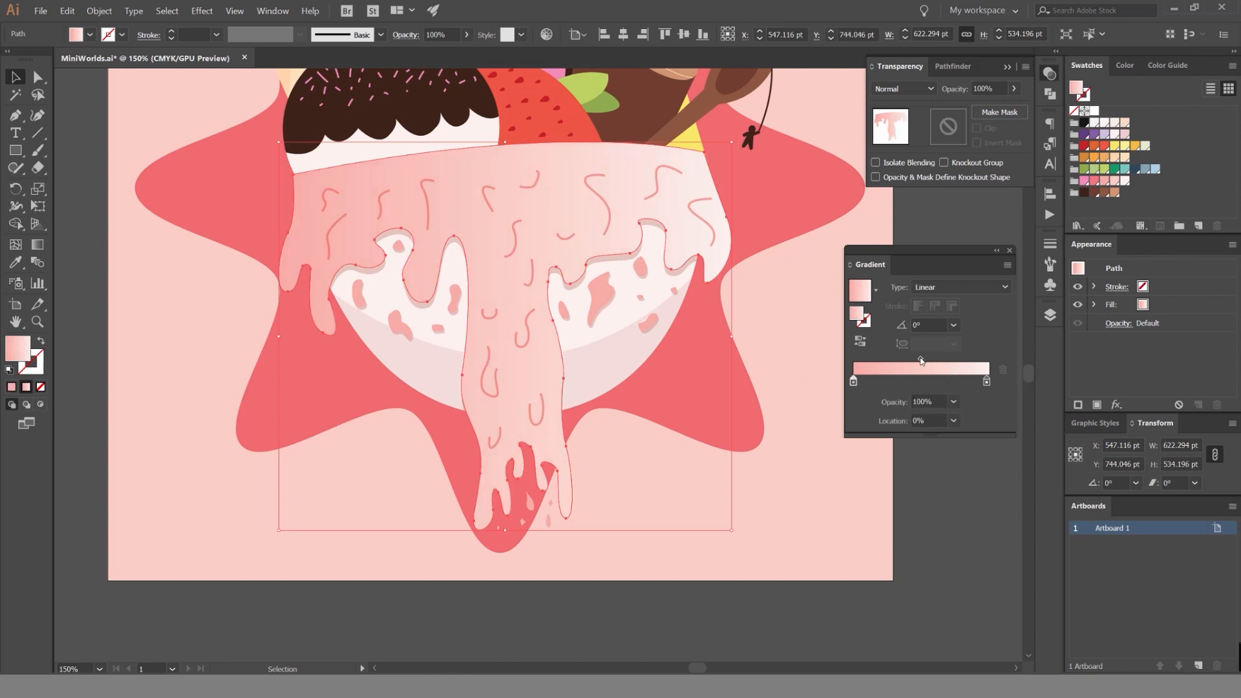
{"action": "left_click_drag", "start_coordinate": [929, 359], "coordinate": [953, 358]}
{"action": "left_click_drag", "start_coordinate": [1112, 186], "coordinate": [953, 358]}
Set the icing gradient's angle to 90° and move its darker pink stop to 53.68%.
{"action": "left_click_drag", "start_coordinate": [926, 326], "coordinate": [926, 382]}
{"action": "type", "text": "90"}
{"action": "key", "text": "Return"}
{"action": "left_click", "coordinate": [853, 382]}
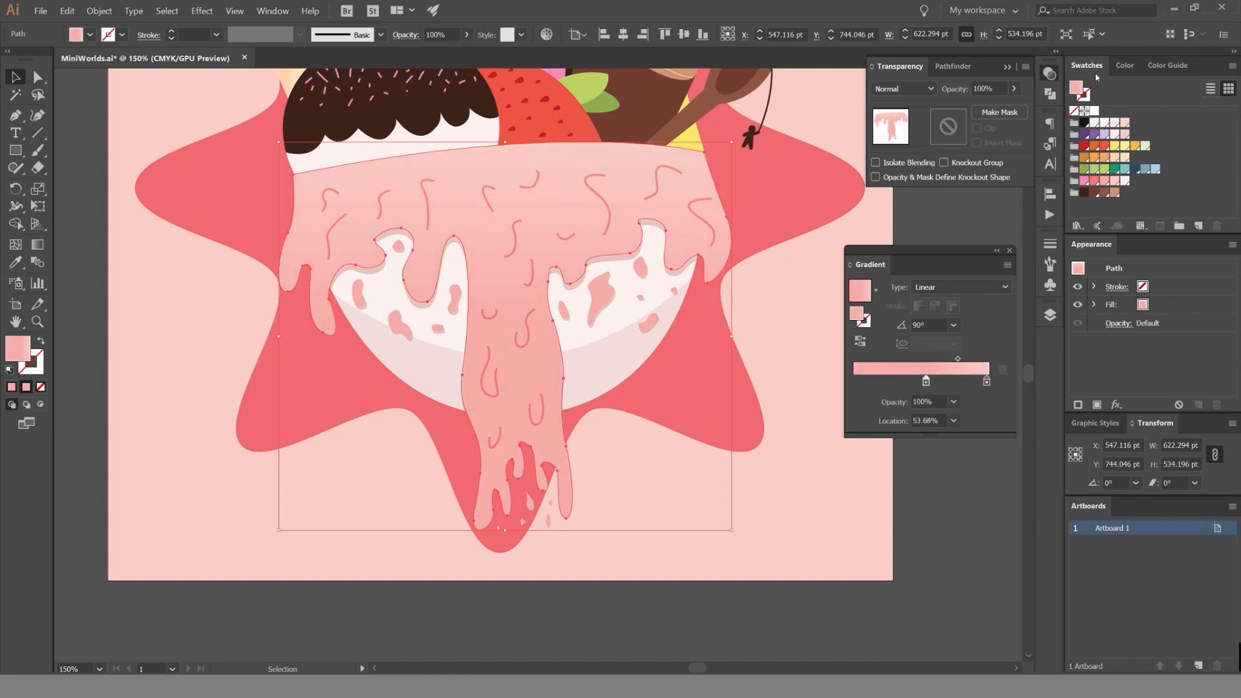
Switch the darker gradient stop's colour to HSB and adjust its brightness to 92%.
{"action": "left_click", "coordinate": [1124, 65]}
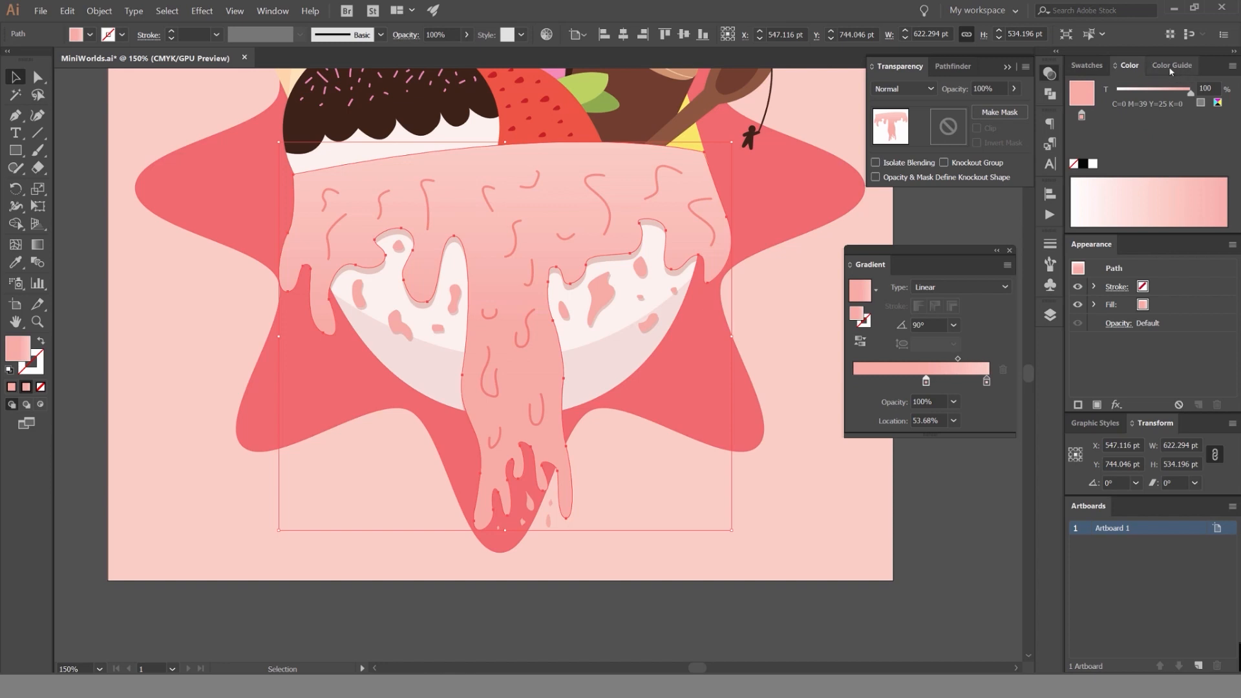
{"action": "left_click", "coordinate": [1231, 66]}
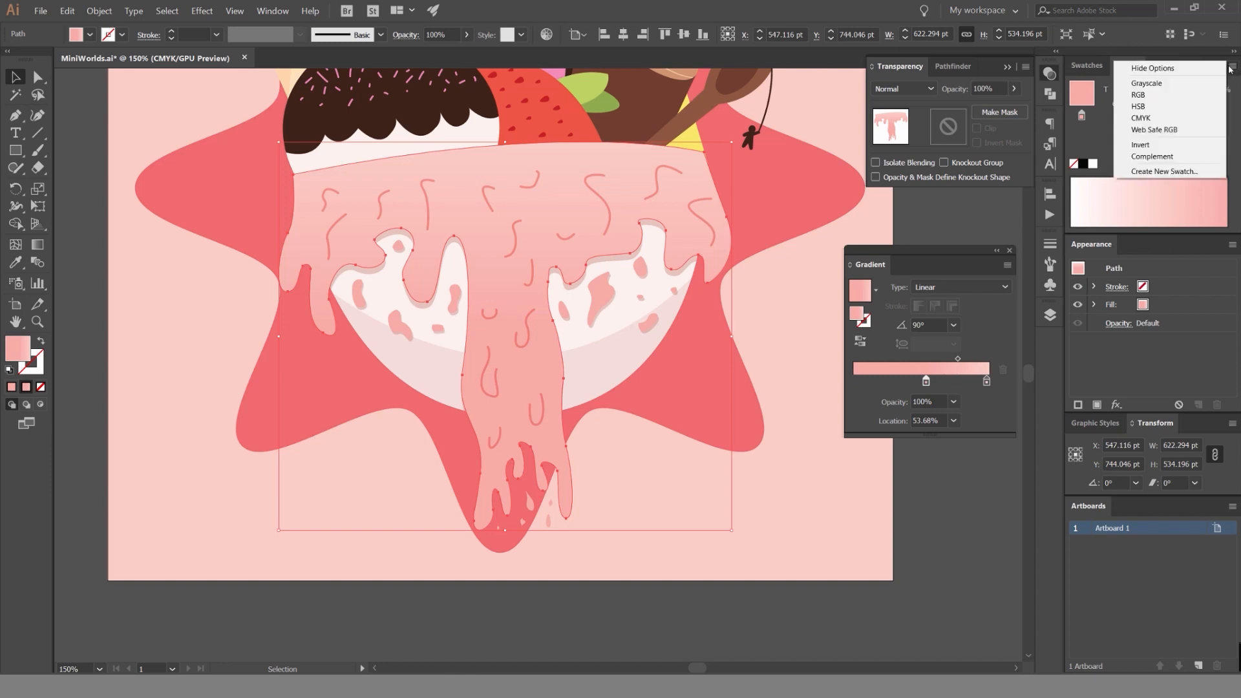
{"action": "left_click", "coordinate": [1150, 106]}
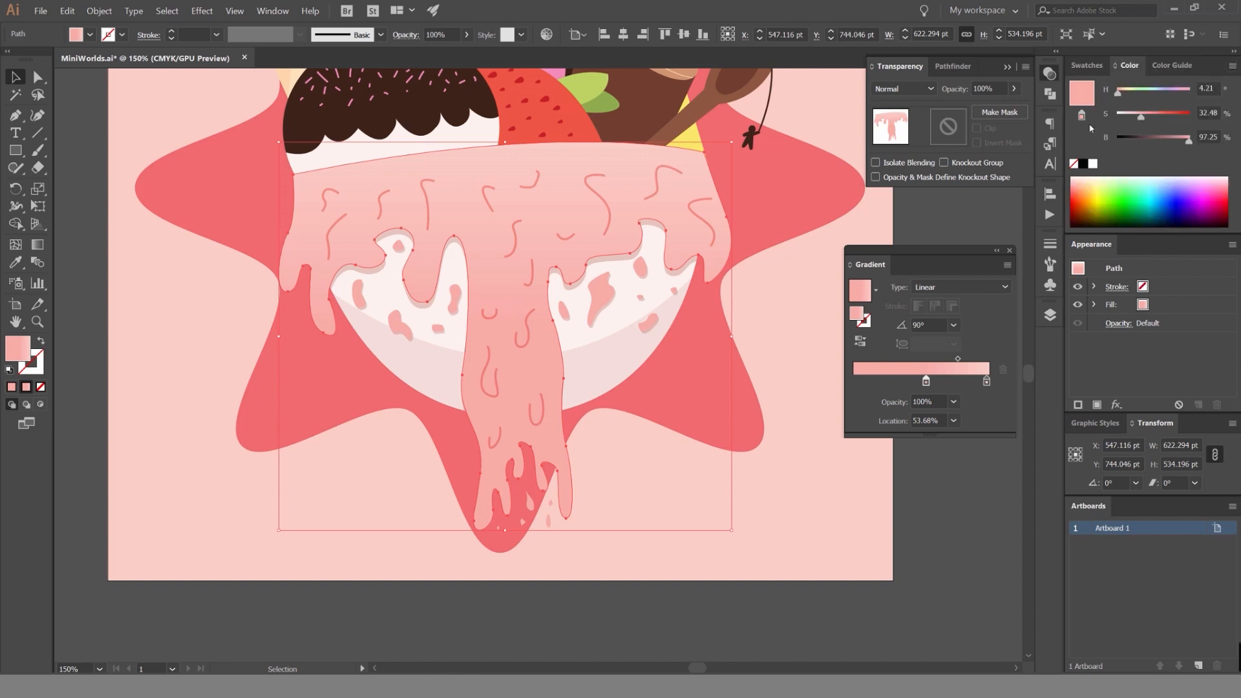
{"action": "type", "text": "80"}
{"action": "key", "text": "Return"}
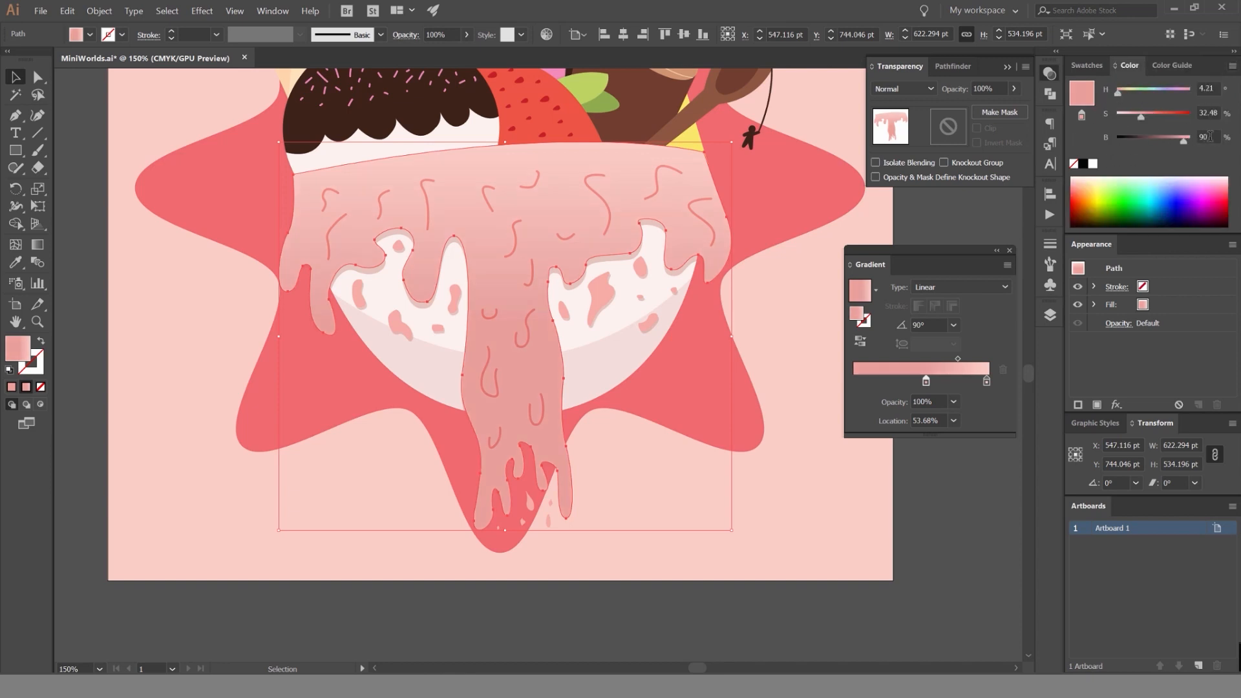
{"action": "type", "text": "100"}
{"action": "key", "text": "Return"}
Adjust the darker gradient stop's colour to 38% saturation and a hue of 5°.
{"action": "double_click", "coordinate": [1206, 113]}
{"action": "type", "text": "50"}
{"action": "key", "text": "Return"}
{"action": "type", "text": "41"}
{"action": "double_click", "coordinate": [1203, 88]}
{"action": "type", "text": "18"}
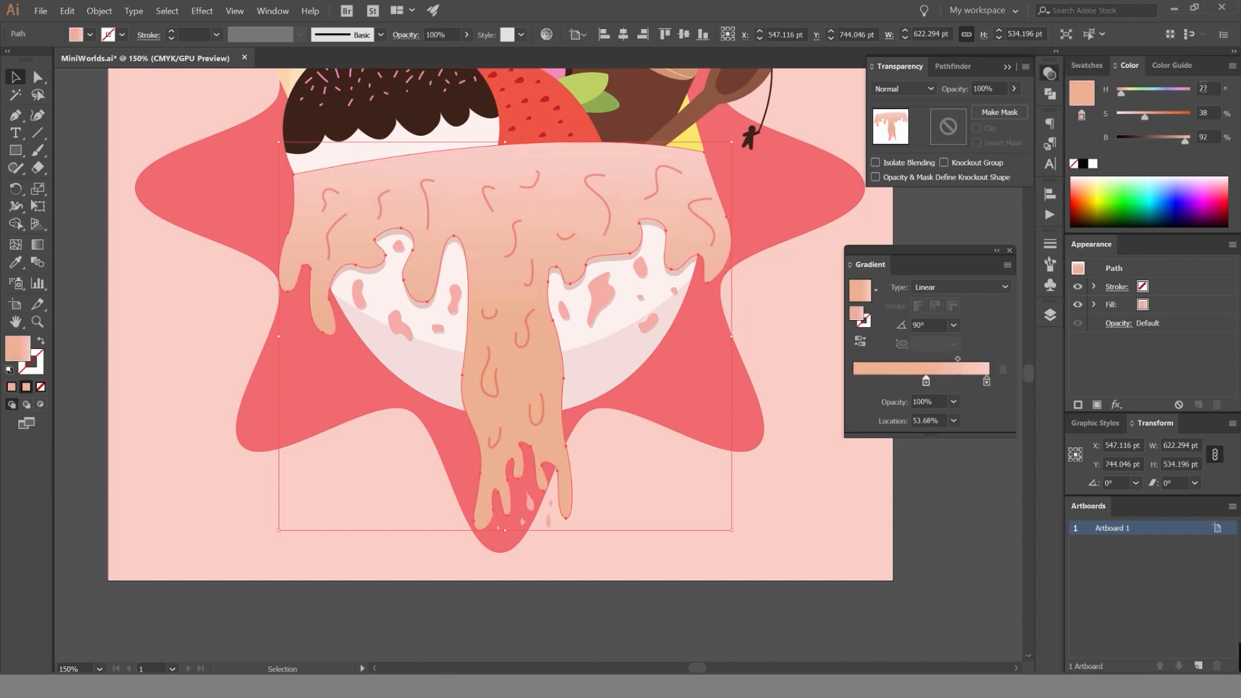
{"action": "mouse_move", "coordinate": [1123, 95]}
{"action": "left_mouse_down"}
{"action": "mouse_move", "coordinate": [1184, 95]}
{"action": "mouse_move", "coordinate": [1131, 94]}
{"action": "left_mouse_up"}
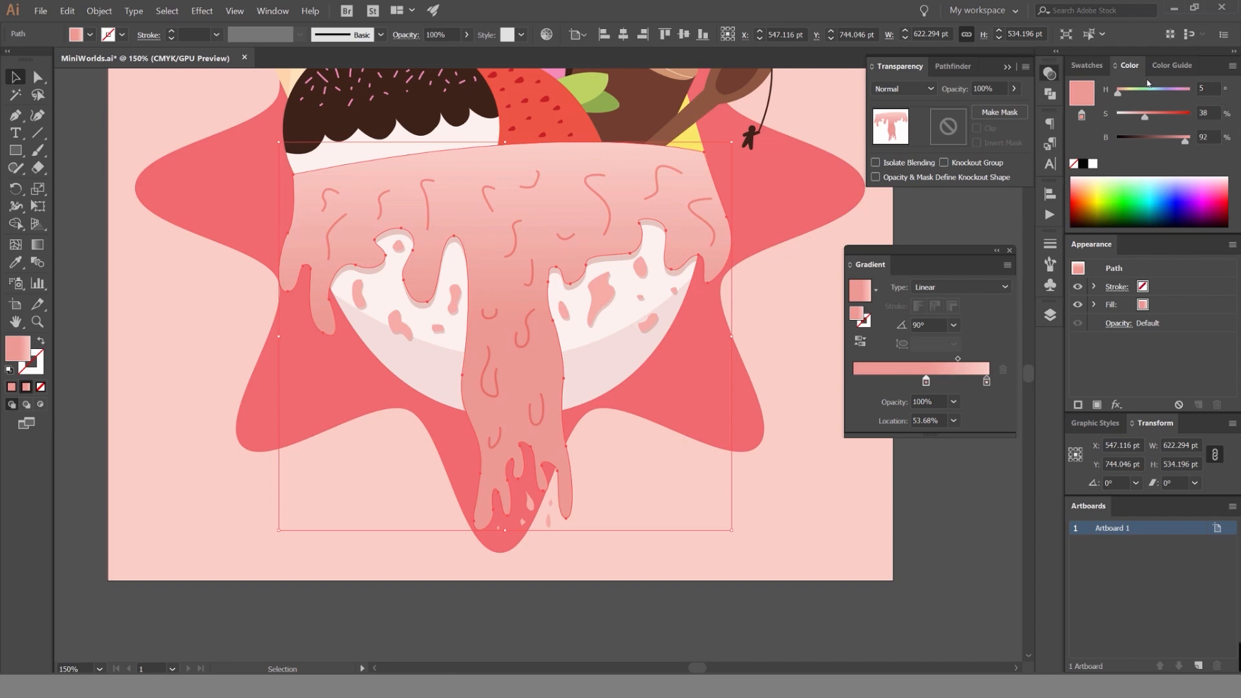
Move the icing gradient's midpoint to 66.13% and check the whole illustration with nothing selected.
{"action": "left_click", "coordinate": [1092, 67]}
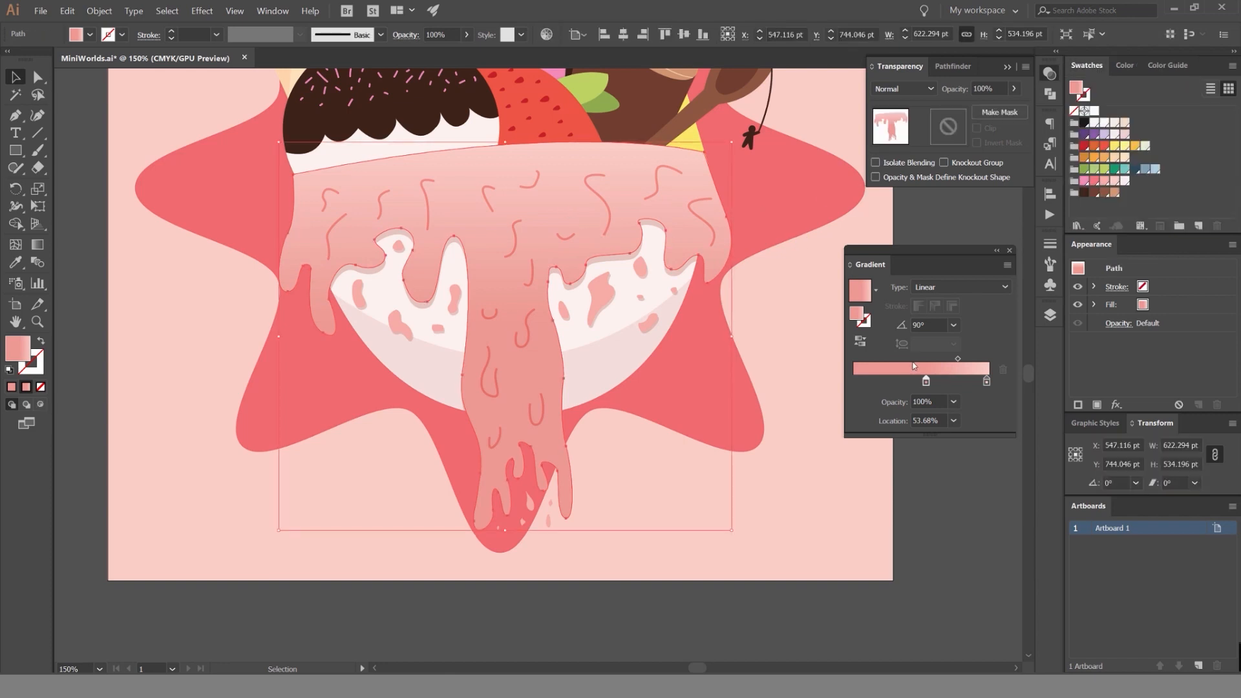
{"action": "mouse_move", "coordinate": [958, 358]}
{"action": "left_mouse_down"}
{"action": "mouse_move", "coordinate": [933, 361]}
{"action": "mouse_move", "coordinate": [966, 359]}
{"action": "left_mouse_up"}
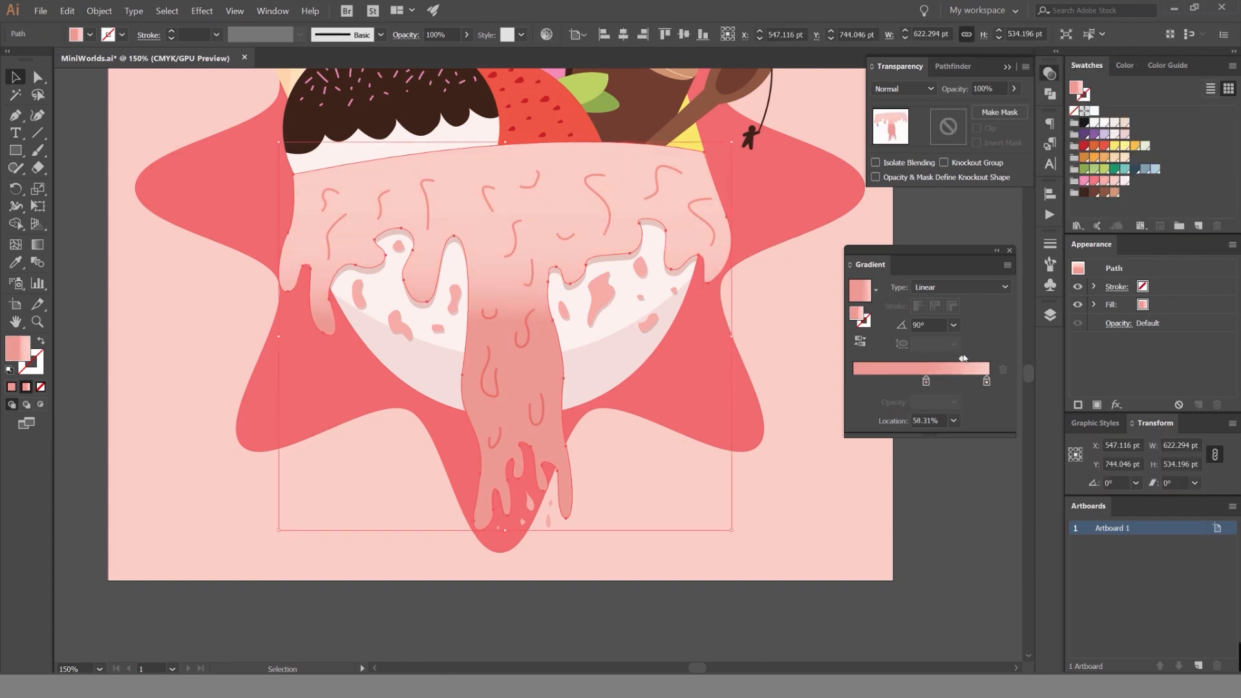
{"action": "left_click", "coordinate": [803, 216]}
{"action": "scroll", "coordinate": [802, 216], "scroll_direction": "down", "scroll_amount": 3}
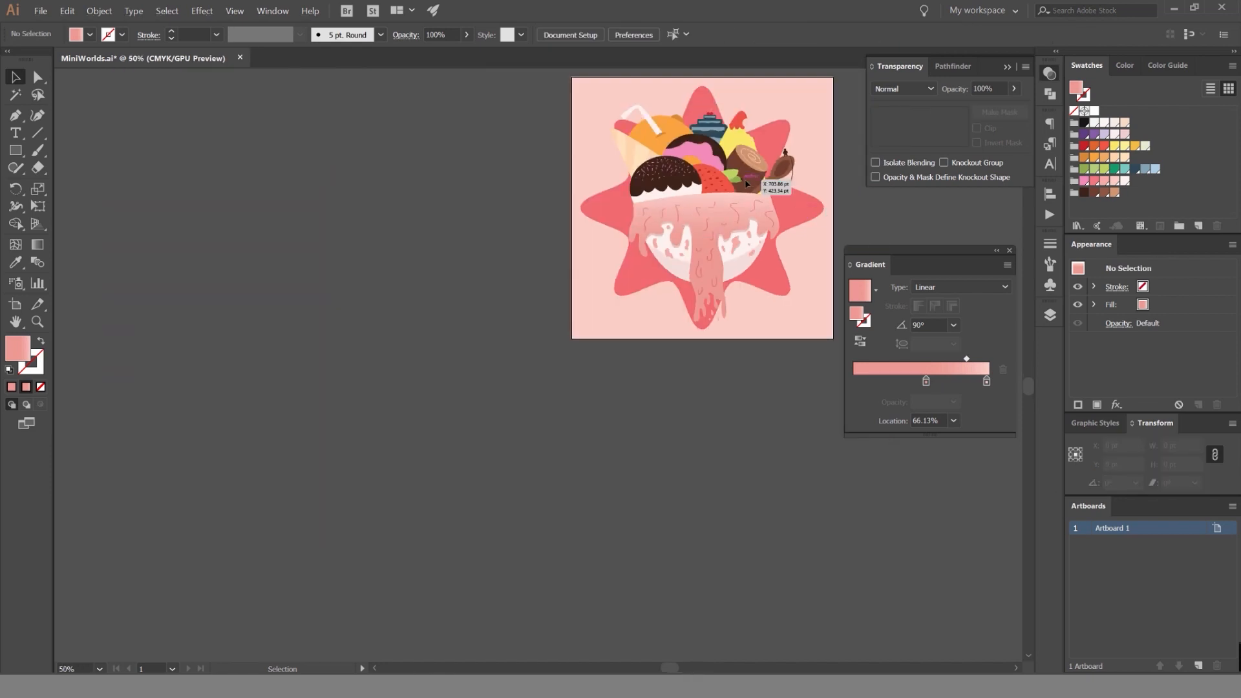
Select the icing again, move the darker gradient stop to 28.07% and deselect it to check the artwork.
{"action": "scroll", "coordinate": [744, 179], "scroll_direction": "up", "scroll_amount": 3}
{"action": "left_click", "coordinate": [720, 208]}
{"action": "left_click_drag", "start_coordinate": [923, 381], "coordinate": [892, 382]}
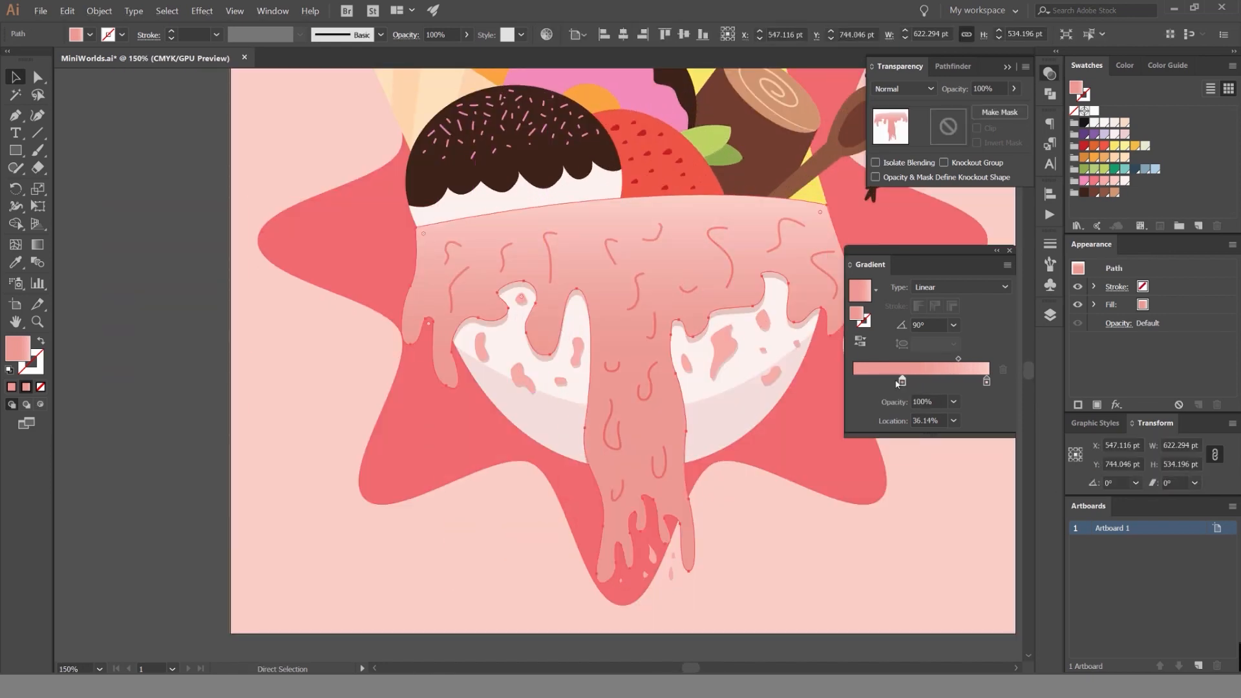
{"action": "left_click", "coordinate": [915, 545]}
{"action": "scroll", "coordinate": [637, 274], "scroll_direction": "down", "scroll_amount": 5}
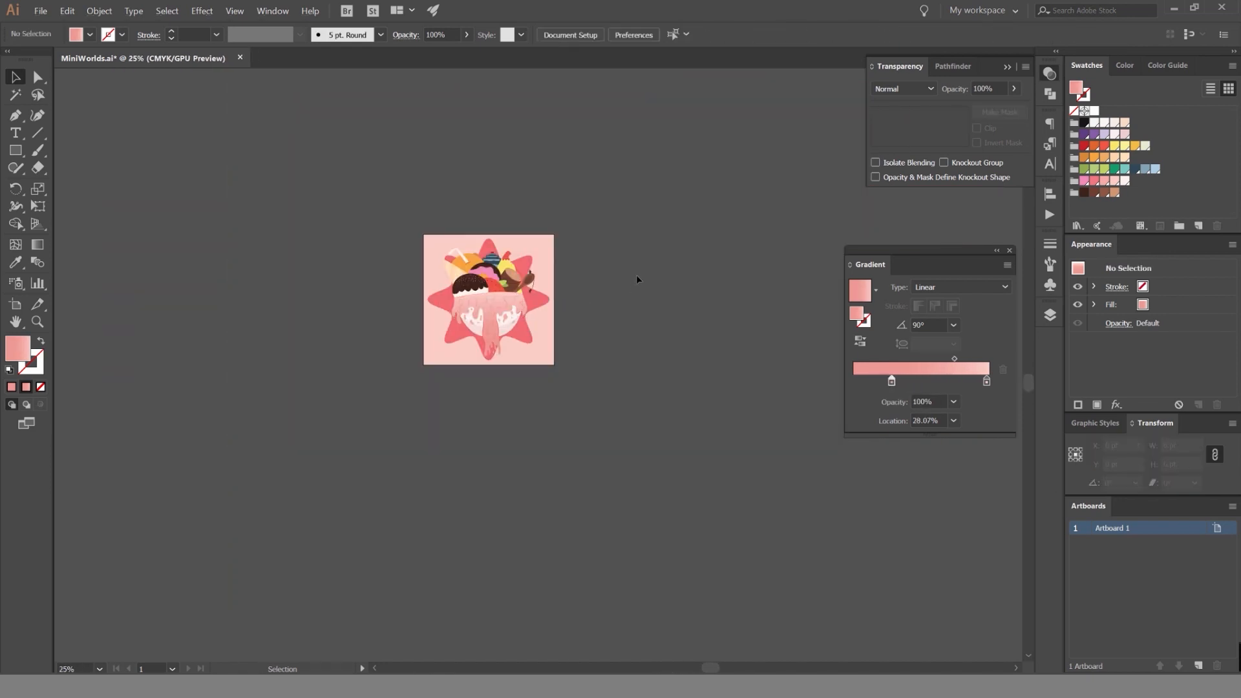
{"action": "scroll", "coordinate": [492, 314], "scroll_direction": "up", "scroll_amount": 4}
{"action": "left_click", "coordinate": [551, 289]}
{"action": "key", "text": "ctrl+z"}
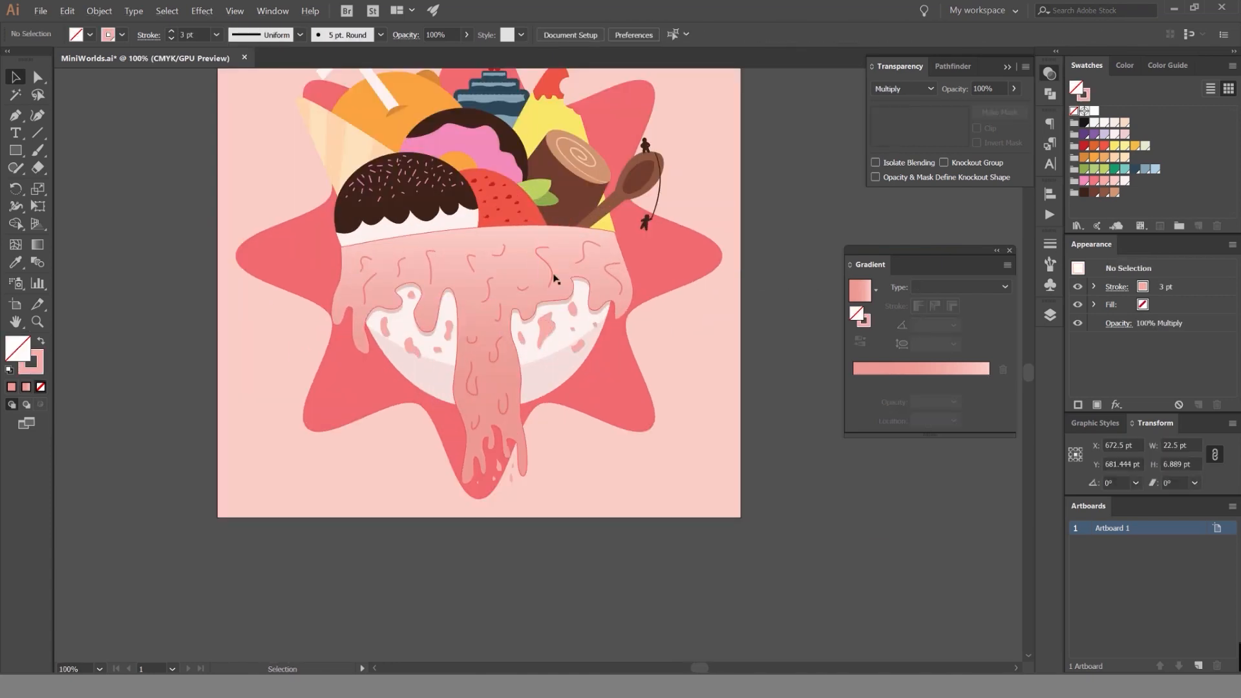
{"action": "left_click_drag", "start_coordinate": [599, 277], "coordinate": [635, 316]}
{"action": "key", "text": "ctrl+z"}
{"action": "left_click_drag", "start_coordinate": [608, 190], "coordinate": [702, 238]}
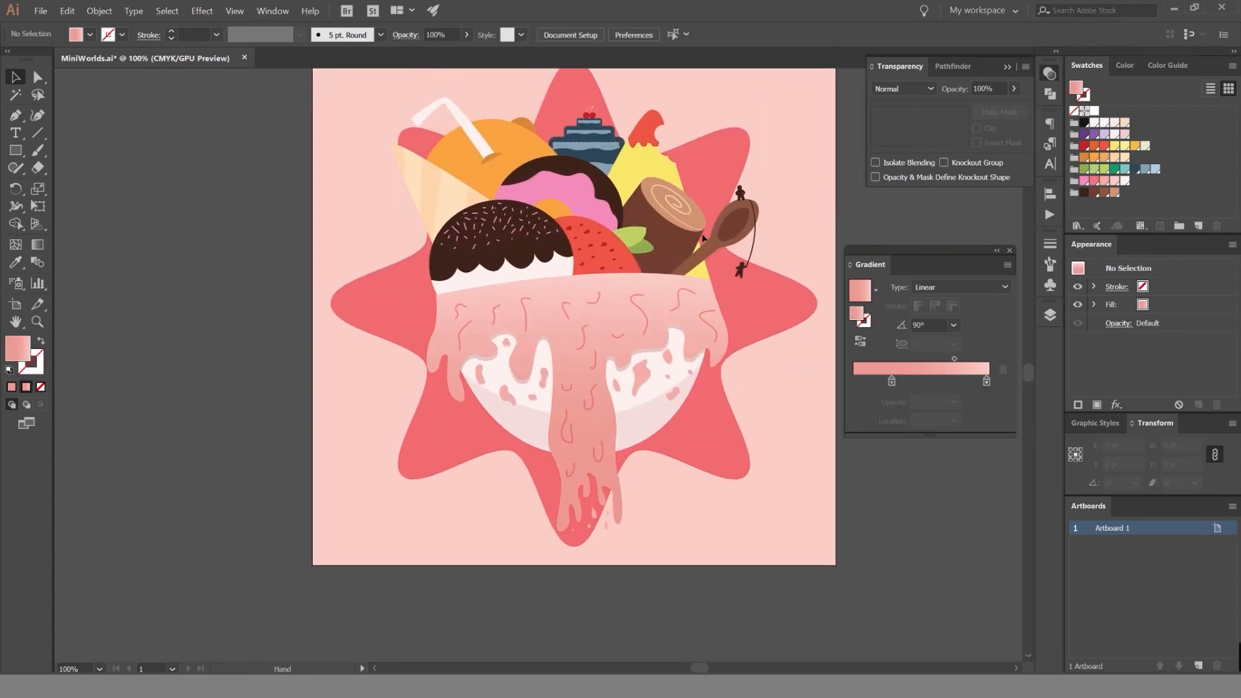
Lock the Bowl layer and unlock the Ice cream layer directly beneath it.
{"action": "scroll", "coordinate": [654, 236], "scroll_direction": "up", "scroll_amount": 1}
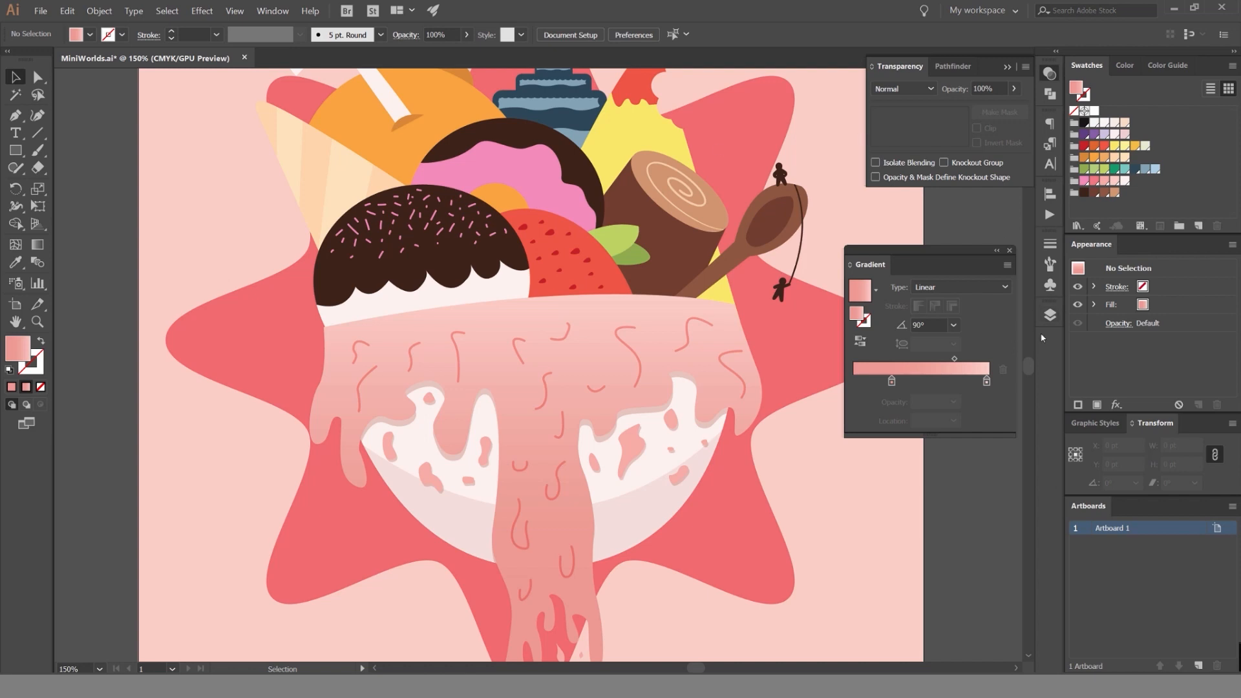
{"action": "left_click", "coordinate": [1050, 315]}
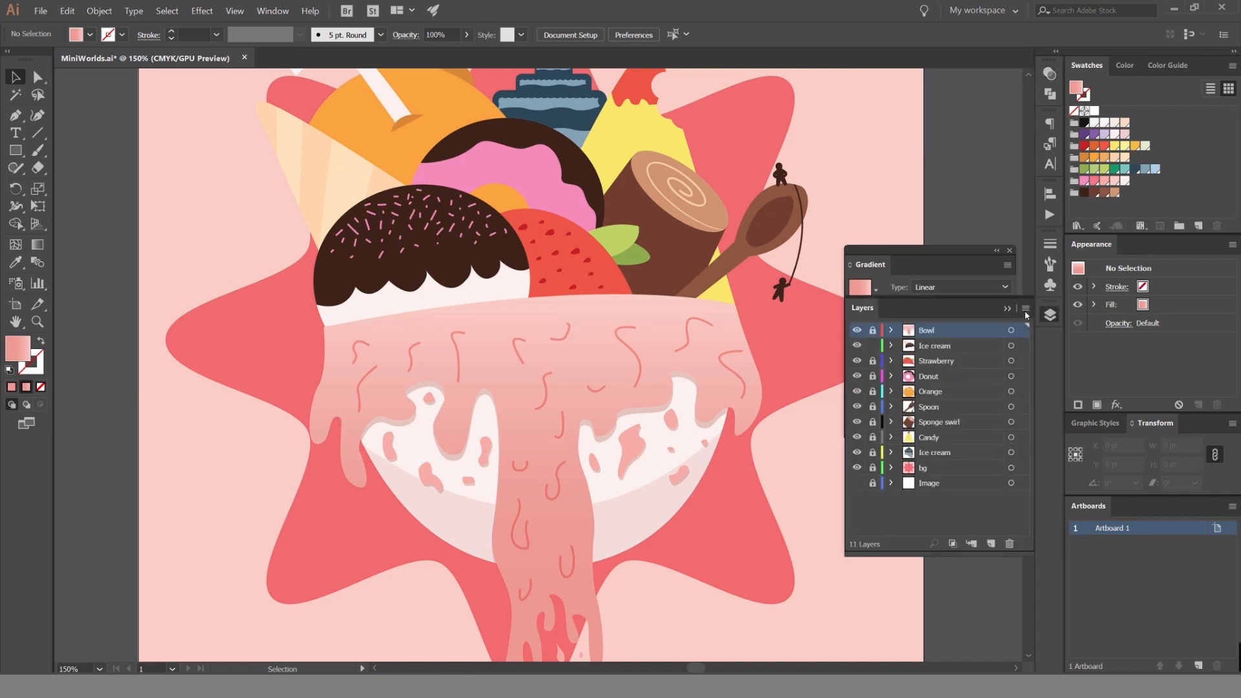
{"action": "left_click", "coordinate": [1050, 314]}
Unlock all locked objects so that the scoop's chocolate topping can be selected.
{"action": "left_click_drag", "start_coordinate": [423, 270], "coordinate": [572, 295]}
{"action": "scroll", "coordinate": [572, 295], "scroll_direction": "up", "scroll_amount": 2}
{"action": "left_click", "coordinate": [674, 333]}
{"action": "scroll", "coordinate": [659, 283], "scroll_direction": "up", "scroll_amount": 1}
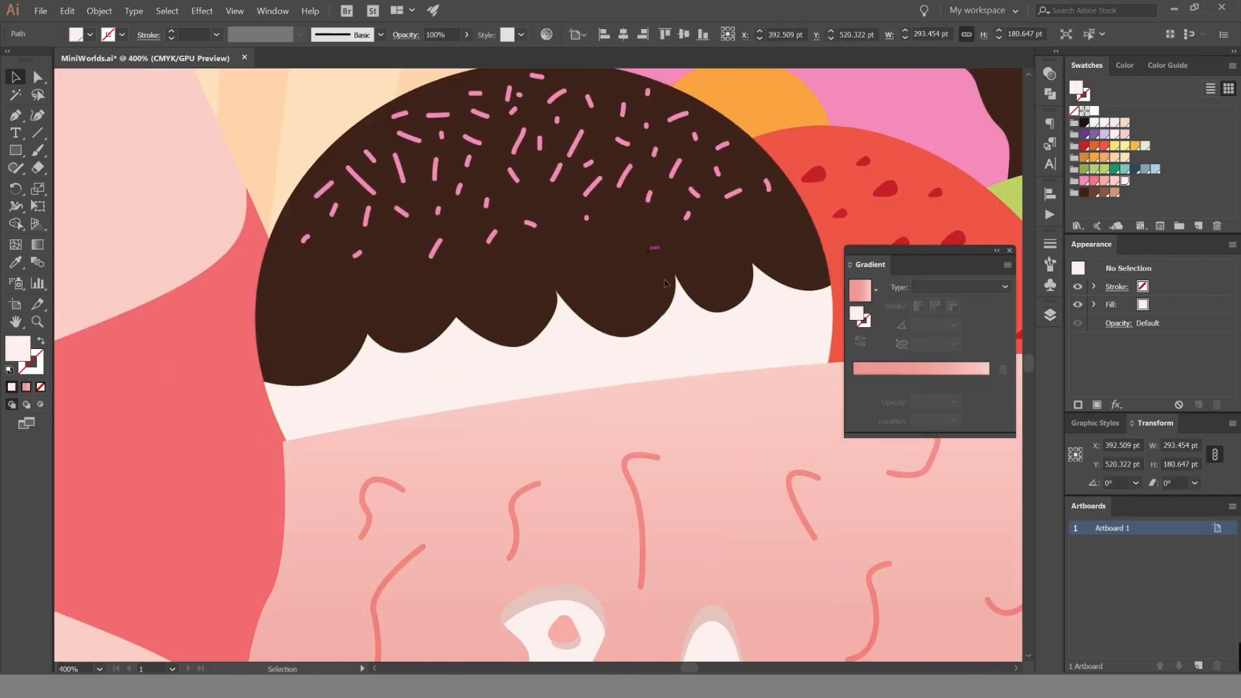
{"action": "key", "text": "ctrl+shift+a"}
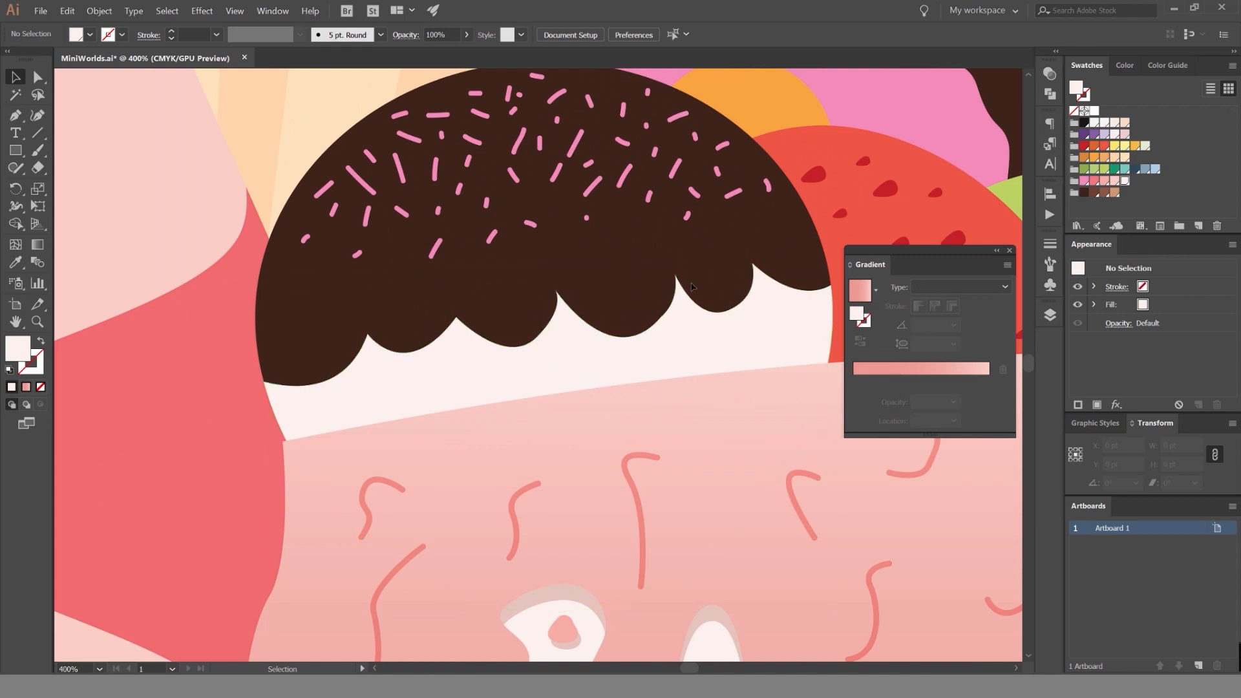
{"action": "left_click", "coordinate": [365, 246]}
{"action": "left_click", "coordinate": [170, 182]}
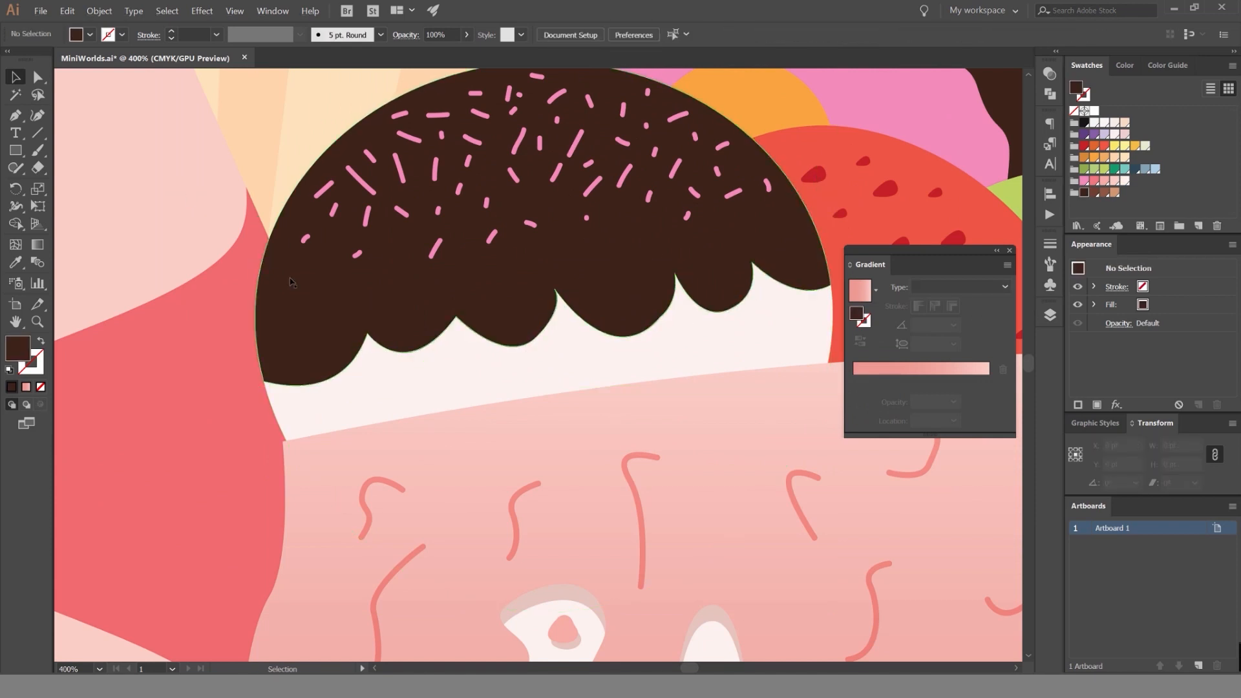
{"action": "left_click", "coordinate": [99, 11]}
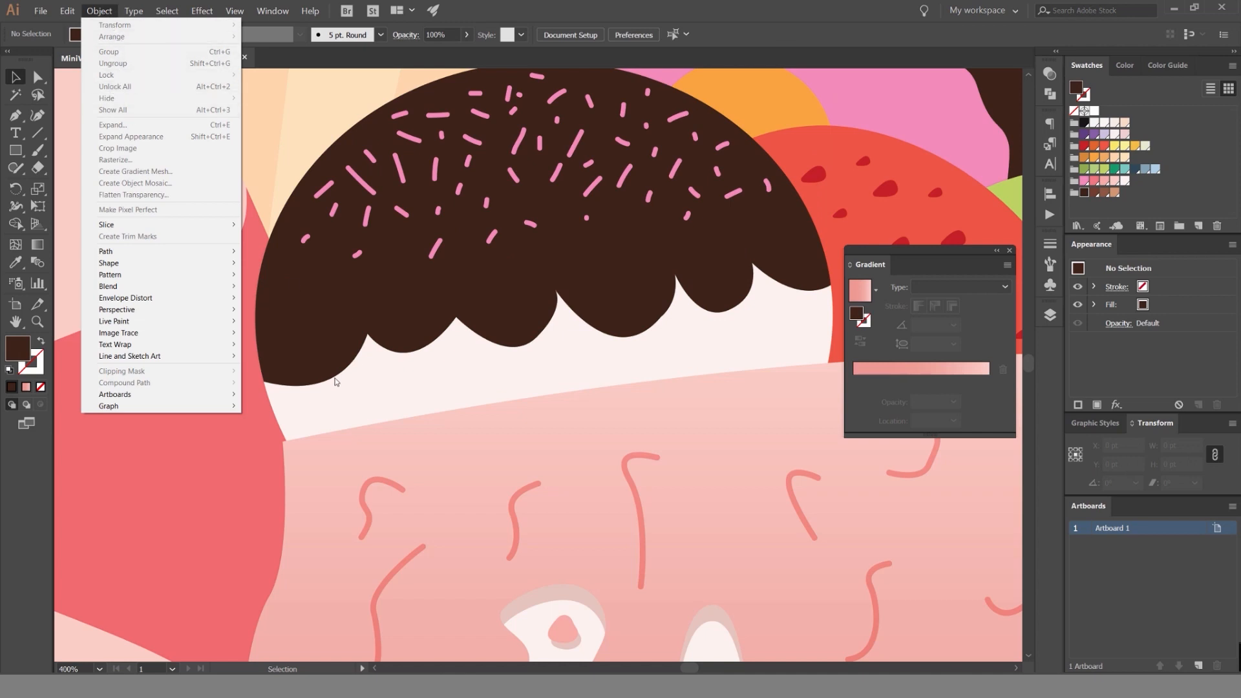
{"action": "left_click", "coordinate": [120, 87]}
Place a copy of the chocolate topping about 9 pt below the original and set its blend mode to Multiply.
{"action": "left_click_drag", "start_coordinate": [523, 288], "coordinate": [529, 316]}
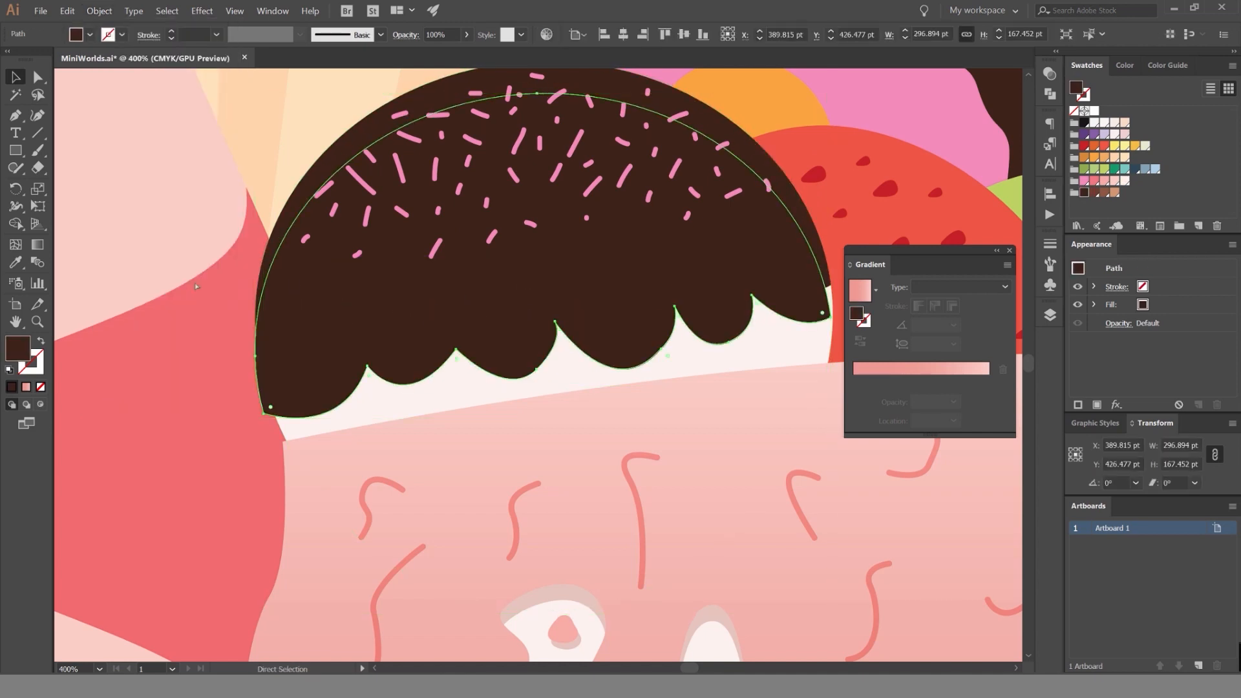
{"action": "key", "text": "ctrl+z"}
{"action": "left_click_drag", "start_coordinate": [397, 315], "coordinate": [399, 332]}
{"action": "left_click", "coordinate": [1048, 74]}
{"action": "scroll", "coordinate": [905, 89], "scroll_direction": "down", "scroll_amount": 2}
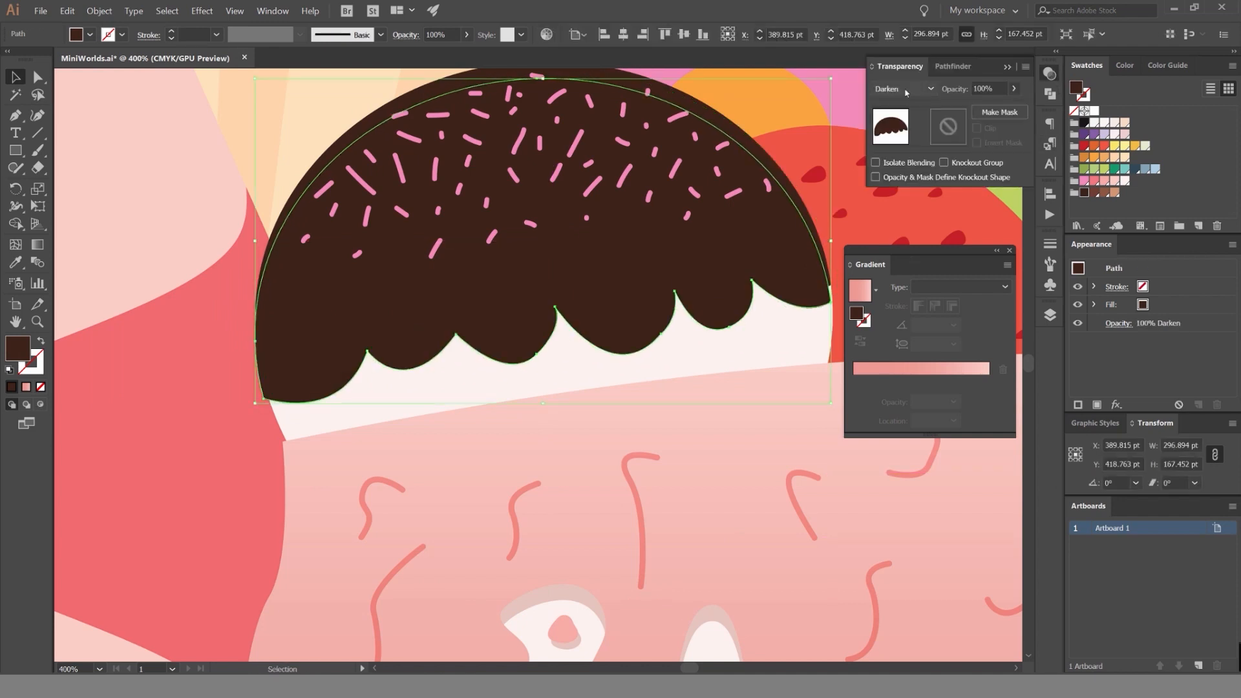
{"action": "left_click", "coordinate": [707, 352]}
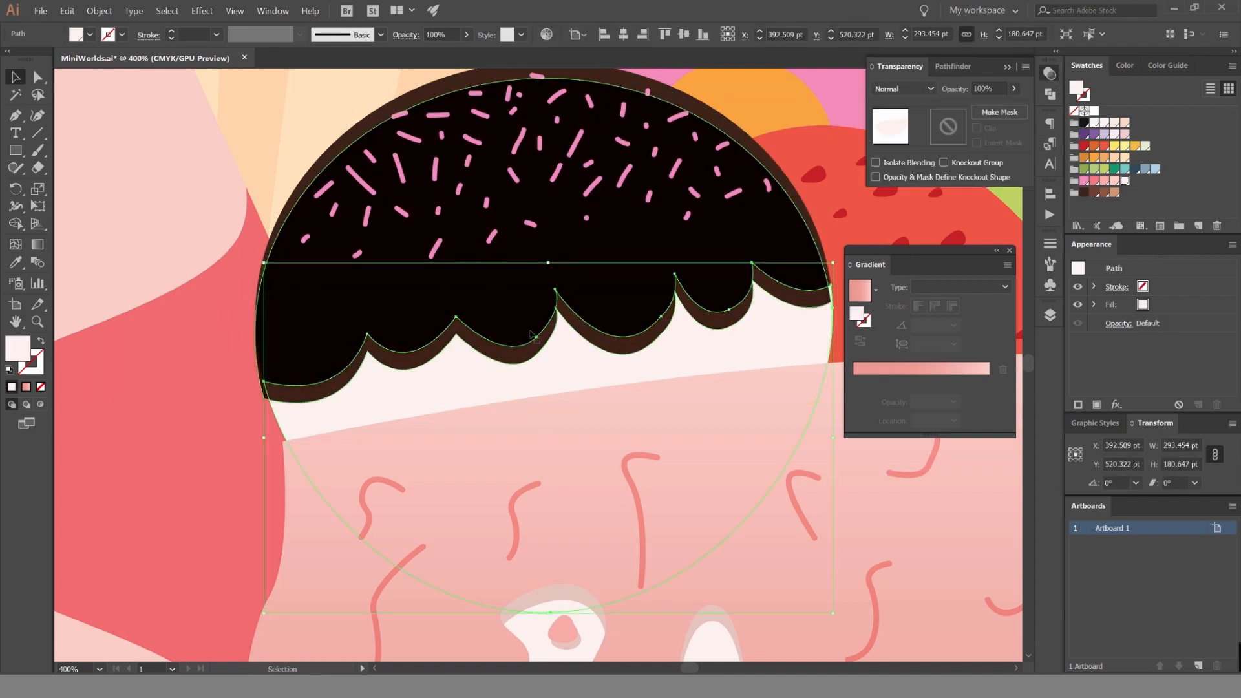
Bring the original chocolate topping to the front and deselect it.
{"action": "left_click", "coordinate": [411, 95]}
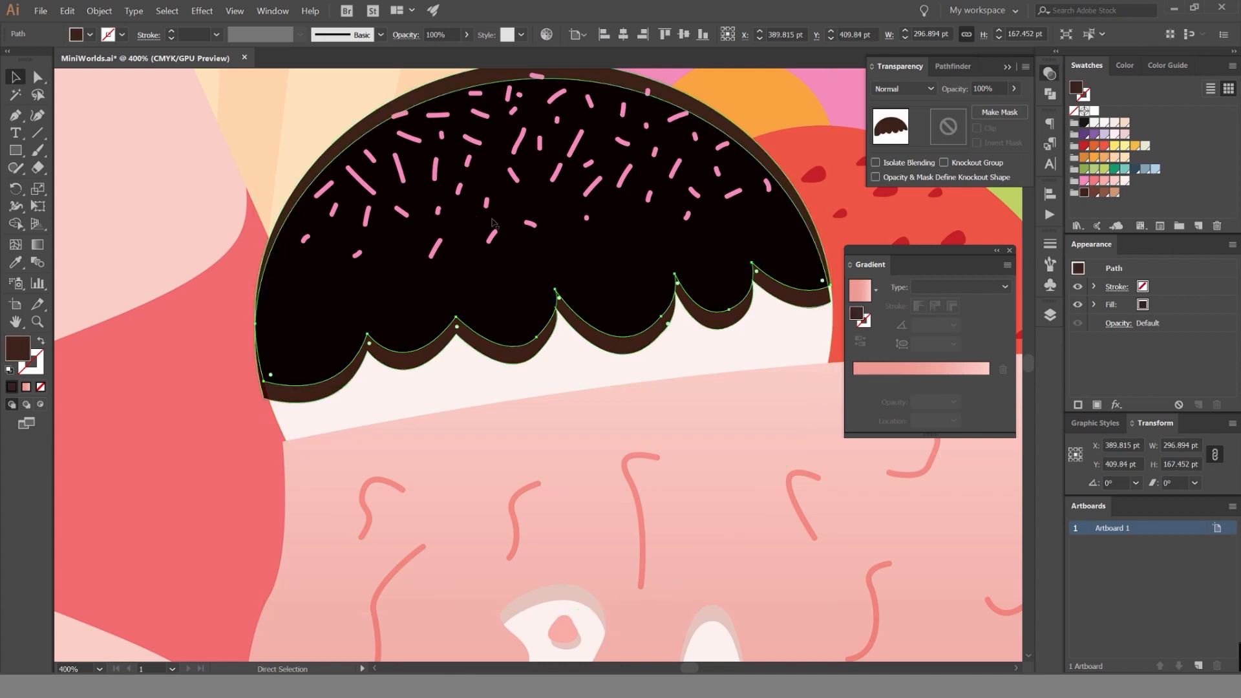
{"action": "key", "text": "ctrl+shift+]"}
{"action": "left_click", "coordinate": [221, 318]}
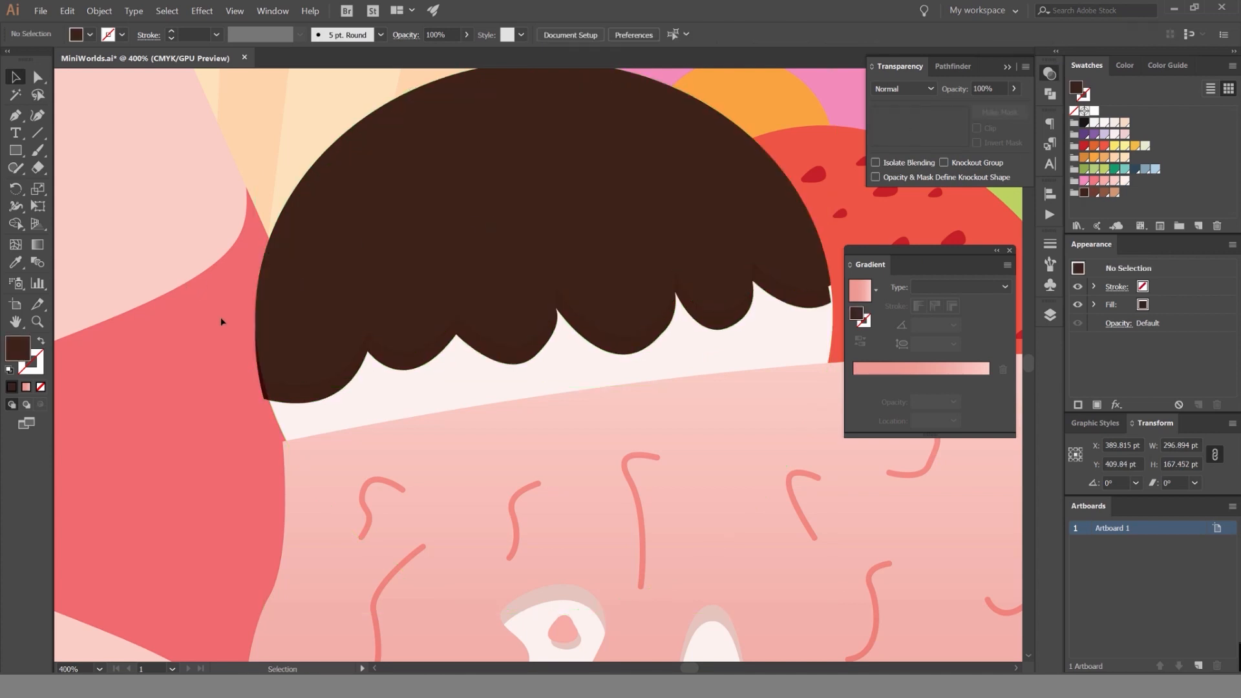
Trim the Multiply copy against the original topping with the Shape Builder, keeping only the shadow strip below the scalloped edge.
{"action": "left_click", "coordinate": [322, 393]}
{"action": "left_click", "coordinate": [299, 183], "text": "shift"}
{"action": "key", "text": "shift+m"}
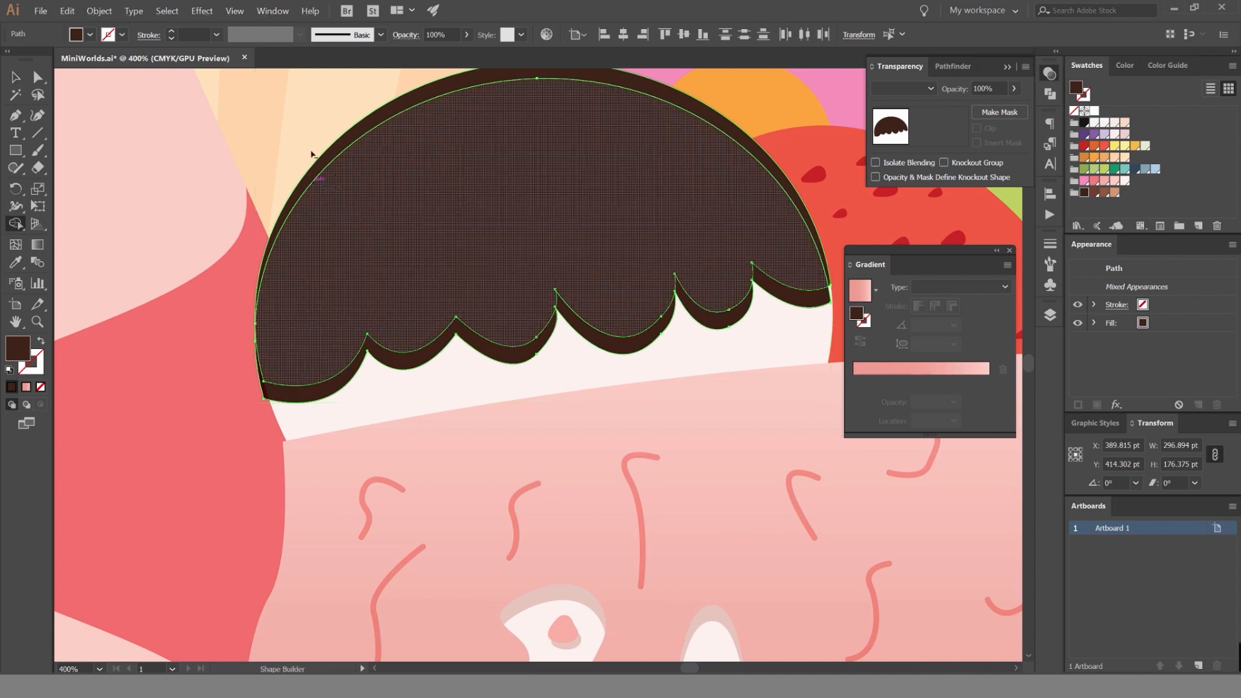
{"action": "left_click_drag", "start_coordinate": [325, 189], "coordinate": [291, 174]}
{"action": "key", "text": "v"}
{"action": "left_click", "coordinate": [232, 153]}
{"action": "left_click", "coordinate": [391, 341]}
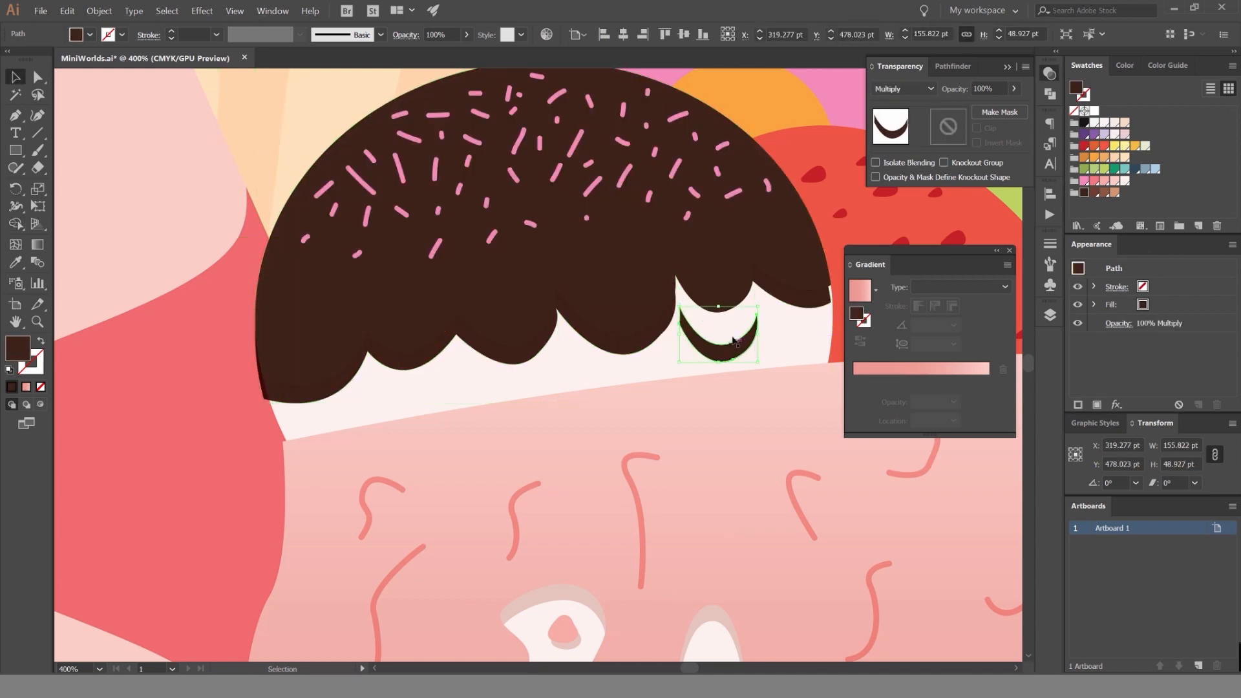
Group the pieces of the scalloped shadow strip, keeping the group in place under the topping.
{"action": "left_click", "coordinate": [798, 294]}
{"action": "left_click", "coordinate": [517, 358]}
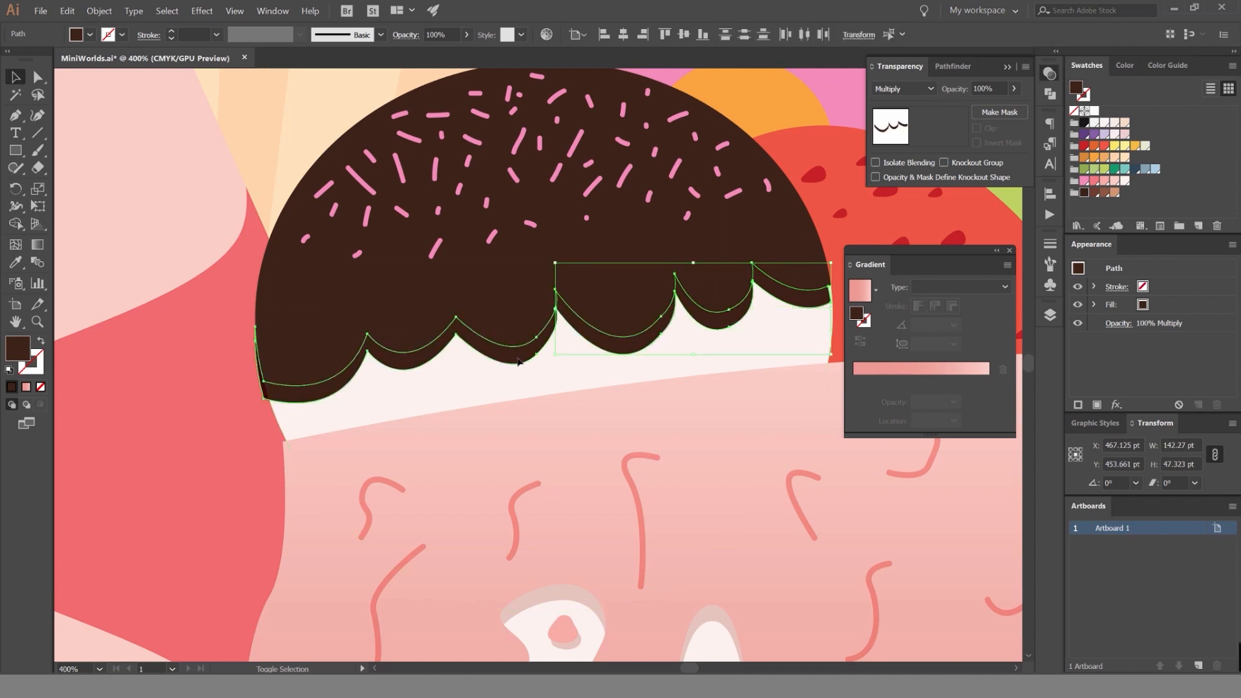
{"action": "key", "text": "a"}
{"action": "key", "text": "ctrl+g"}
{"action": "left_click_drag", "start_coordinate": [513, 360], "coordinate": [487, 409]}
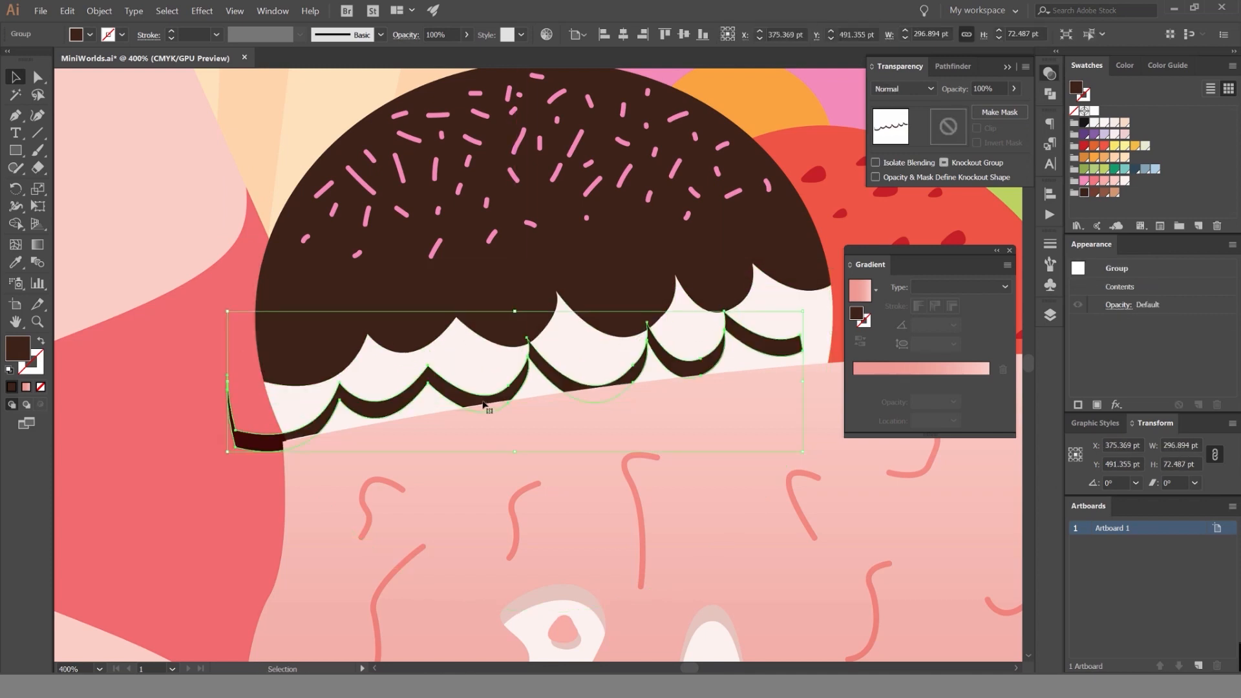
{"action": "key", "text": "ctrl+z"}
Trim the part of the shadow strip that overhangs the scoop's side edge with the Shape Builder.
{"action": "scroll", "coordinate": [217, 403], "scroll_direction": "up", "scroll_amount": 4}
{"action": "left_click", "coordinate": [448, 435], "text": "shift"}
{"action": "key", "text": "shift+m"}
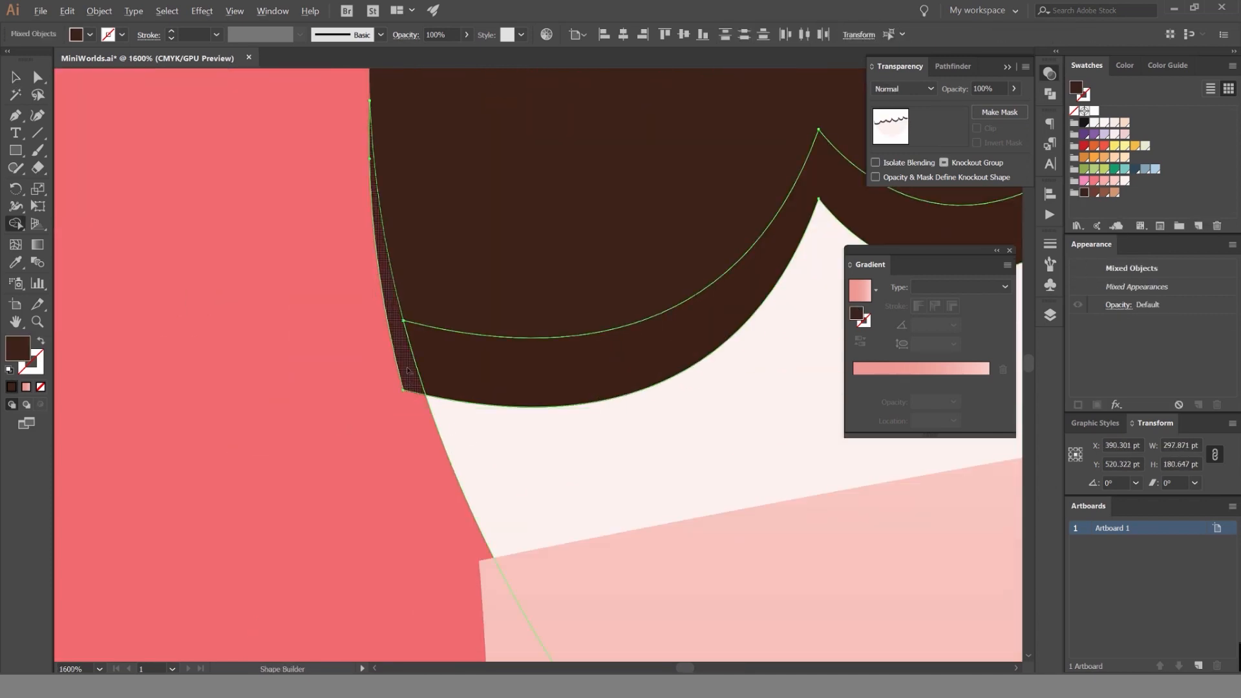
{"action": "left_click", "coordinate": [400, 367], "text": "alt"}
{"action": "key", "text": "v"}
{"action": "left_click", "coordinate": [320, 364]}
{"action": "left_click_drag", "start_coordinate": [445, 356], "coordinate": [404, 331]}
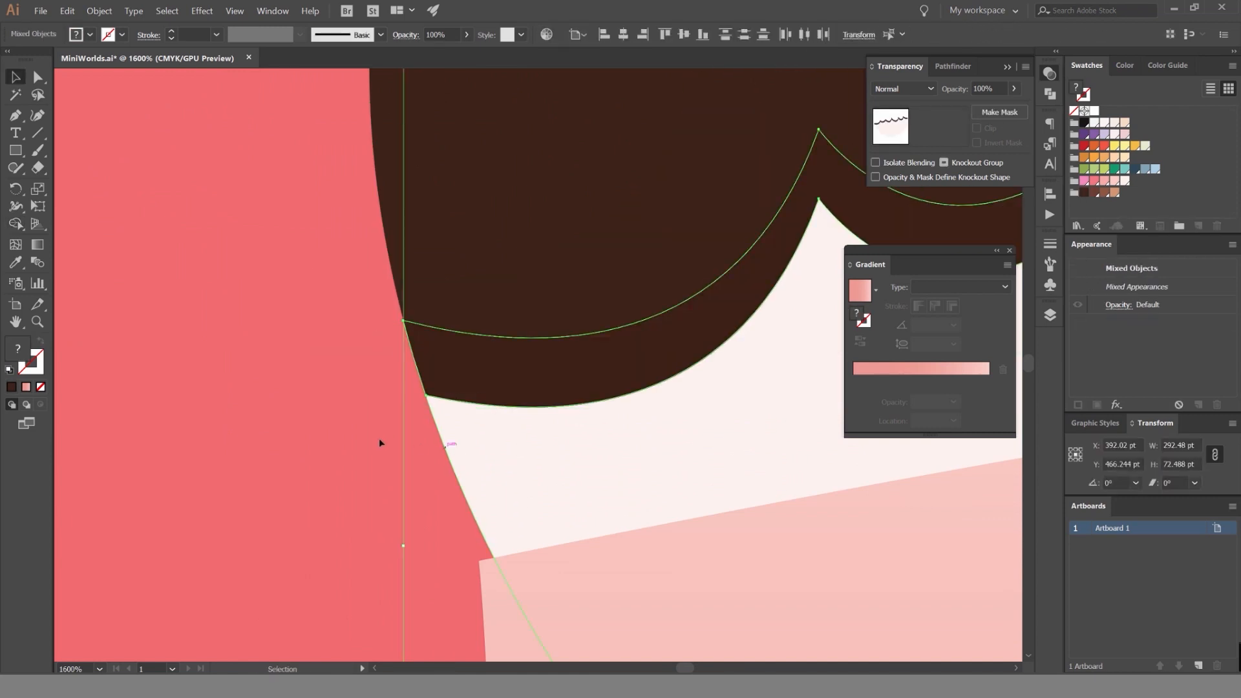
Set the blend mode of the grouped shadow strip to Hard Light.
{"action": "scroll", "coordinate": [379, 438], "scroll_direction": "down", "scroll_amount": 4}
{"action": "left_click", "coordinate": [436, 399]}
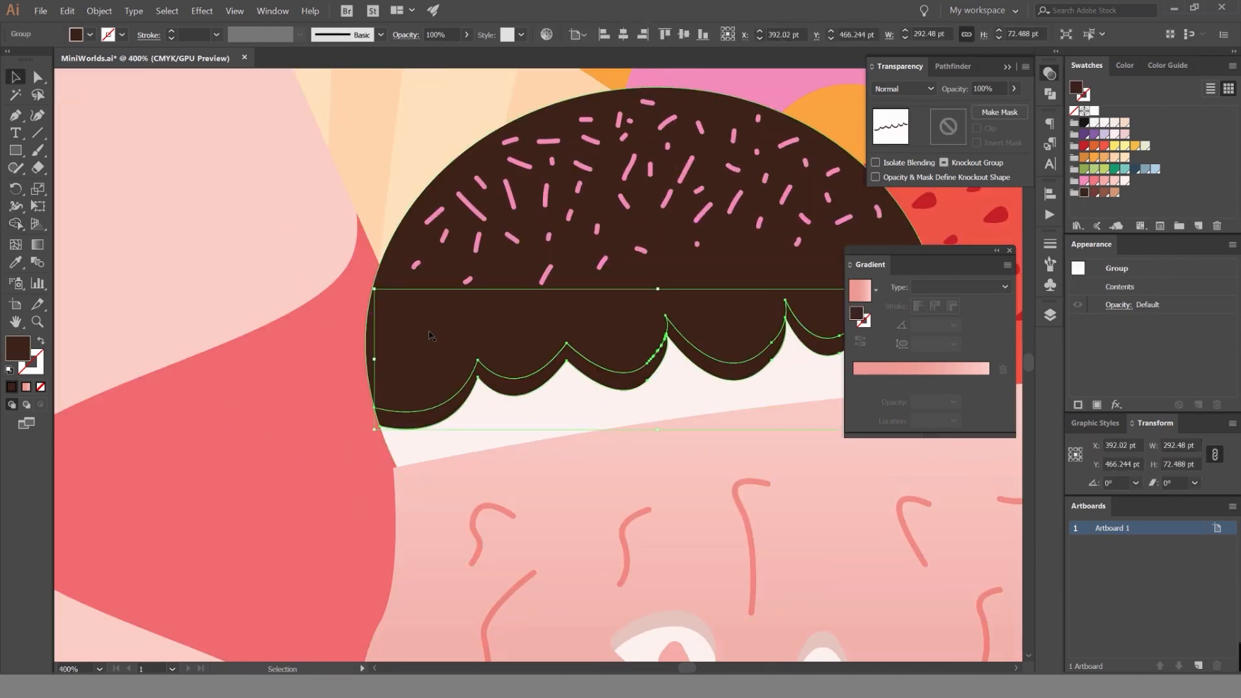
{"action": "scroll", "coordinate": [430, 335], "scroll_direction": "down", "scroll_amount": 2}
{"action": "scroll", "coordinate": [375, 340], "scroll_direction": "up", "scroll_amount": 5}
{"action": "scroll", "coordinate": [441, 365], "scroll_direction": "down", "scroll_amount": 5}
{"action": "left_click_drag", "start_coordinate": [489, 351], "coordinate": [445, 357]}
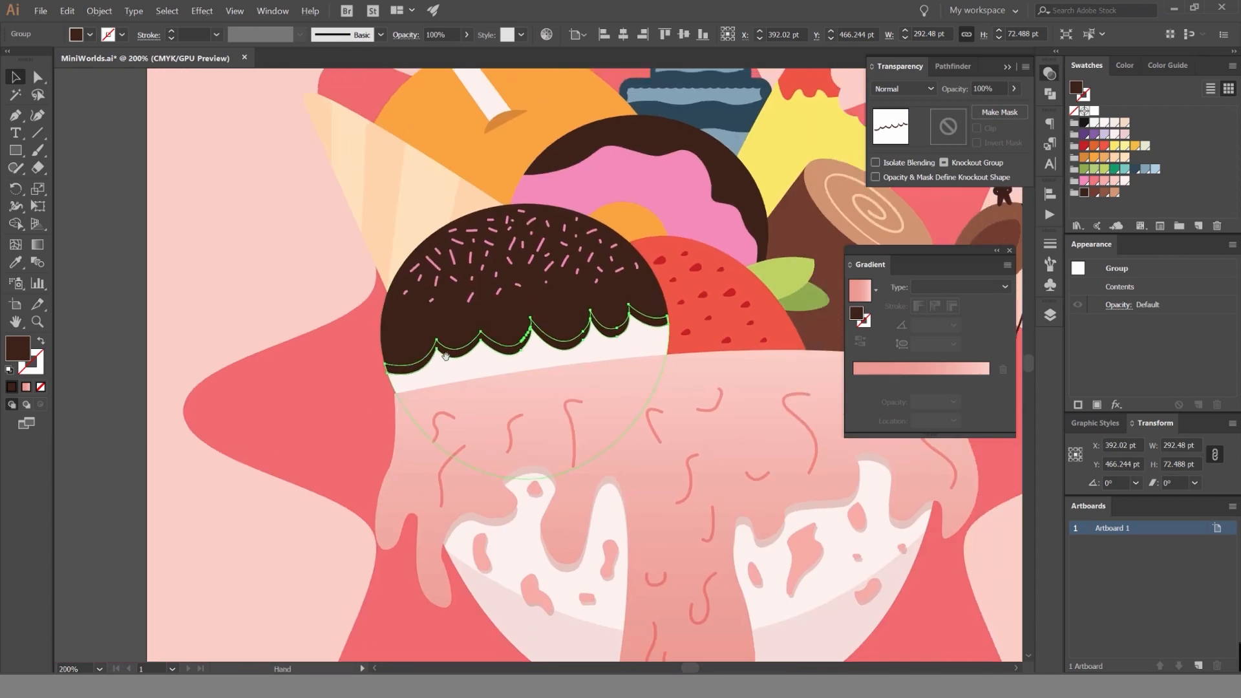
{"action": "scroll", "coordinate": [601, 313], "scroll_direction": "up", "scroll_amount": 2}
{"action": "scroll", "coordinate": [904, 91], "scroll_direction": "down", "scroll_amount": 1}
{"action": "scroll", "coordinate": [903, 91], "scroll_direction": "down", "scroll_amount": 3}
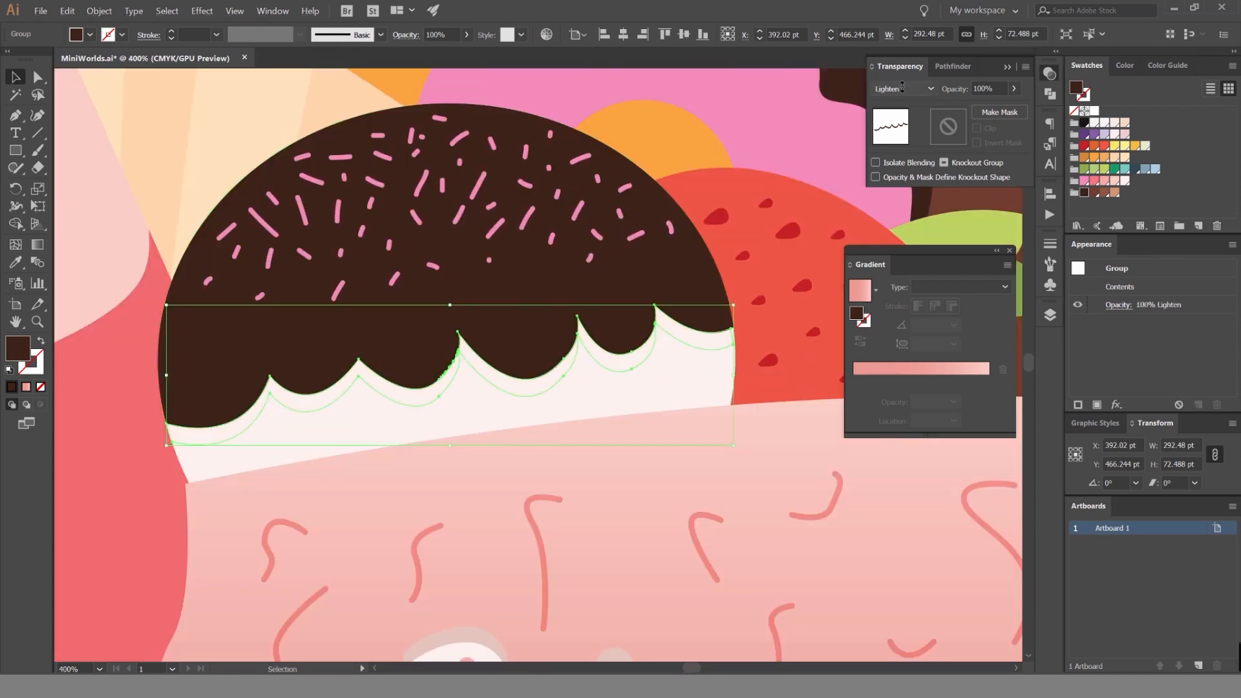
{"action": "scroll", "coordinate": [901, 88], "scroll_direction": "down", "scroll_amount": 2}
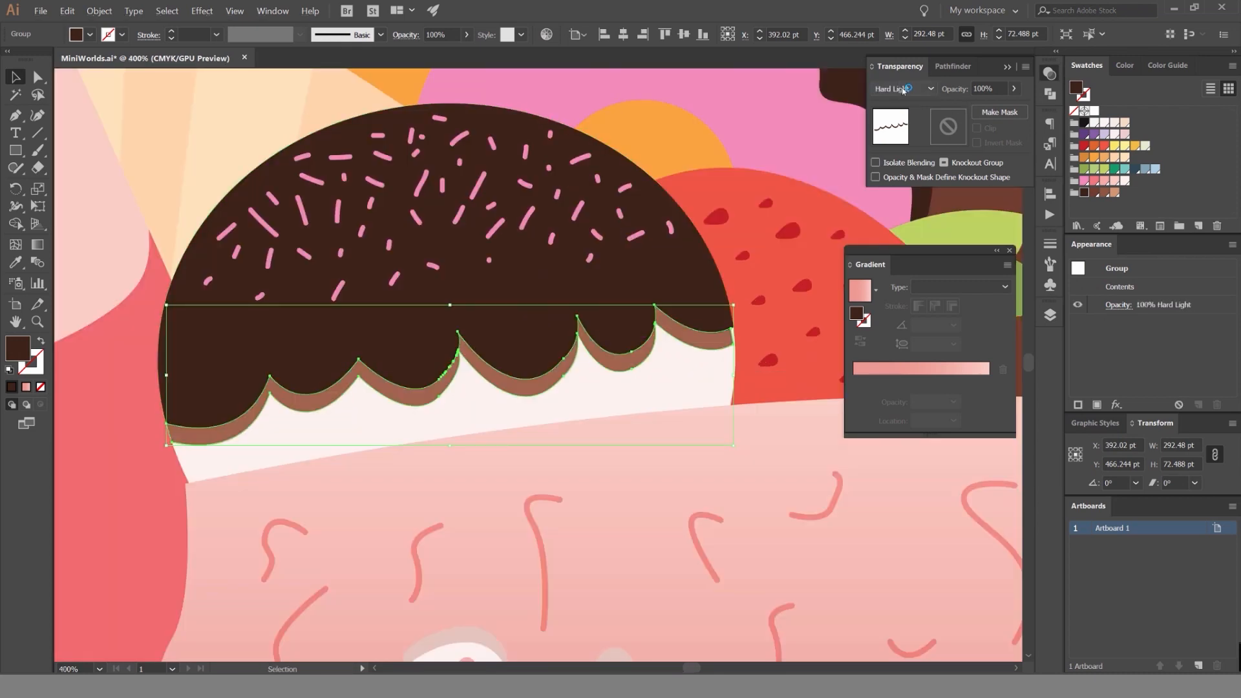
Recolour the shadow strip with the pale pink shadow colour sampled from the bowl's lower part and check the whole illustration.
{"action": "scroll", "coordinate": [902, 88], "scroll_direction": "up", "scroll_amount": 1}
{"action": "left_click", "coordinate": [116, 203]}
{"action": "scroll", "coordinate": [116, 202], "scroll_direction": "down", "scroll_amount": 4}
{"action": "left_click_drag", "start_coordinate": [190, 248], "coordinate": [417, 227]}
{"action": "scroll", "coordinate": [417, 227], "scroll_direction": "up", "scroll_amount": 4}
{"action": "left_click", "coordinate": [426, 242]}
{"action": "scroll", "coordinate": [438, 263], "scroll_direction": "down", "scroll_amount": 4}
{"action": "scroll", "coordinate": [577, 355], "scroll_direction": "up", "scroll_amount": 2}
{"action": "key", "text": "i"}
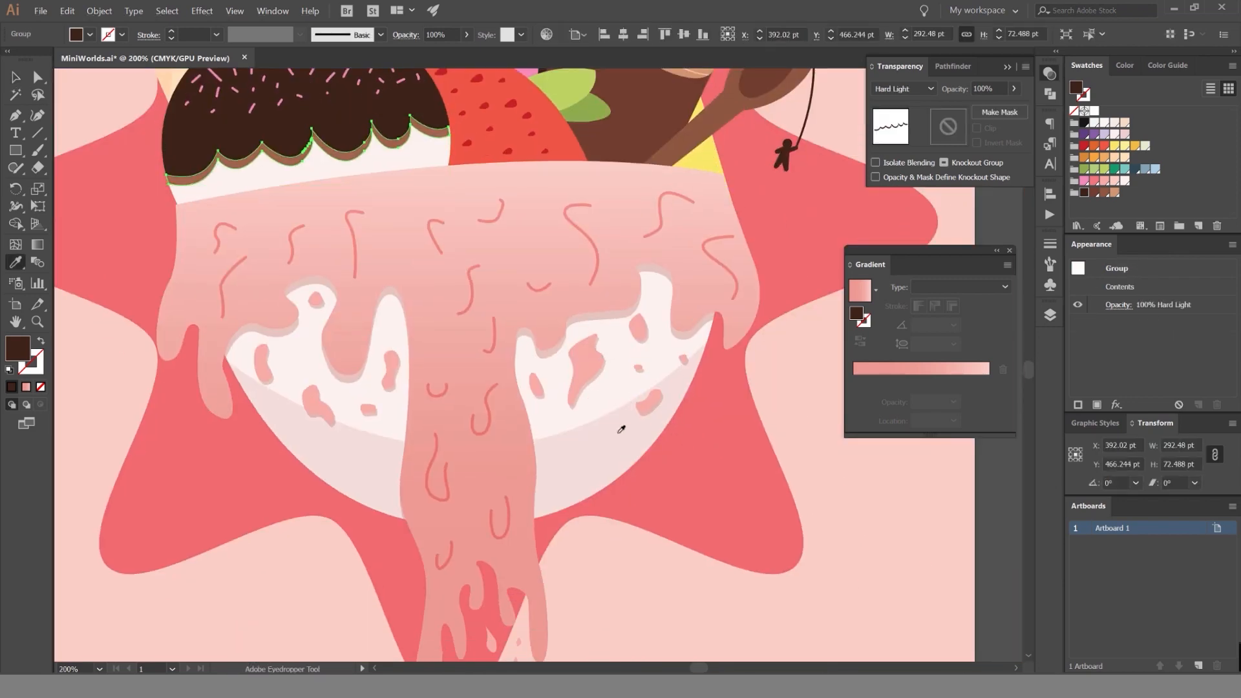
{"action": "left_click", "coordinate": [618, 433]}
{"action": "key", "text": "v"}
{"action": "left_click", "coordinate": [850, 477]}
{"action": "scroll", "coordinate": [851, 476], "scroll_direction": "down", "scroll_amount": 2}
{"action": "scroll", "coordinate": [843, 459], "scroll_direction": "down", "scroll_amount": 1}
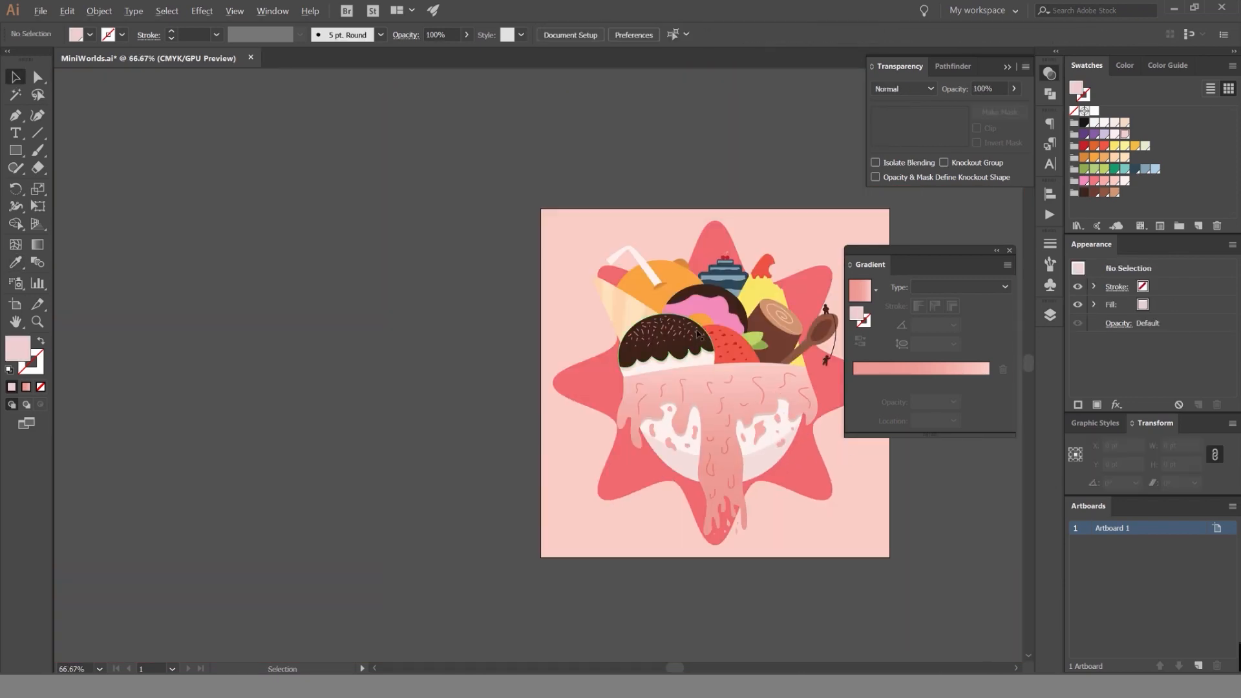
Fill the chocolate topping with a linear gradient from dark brown at 0% to reddish brown at 98.6%.
{"action": "scroll", "coordinate": [692, 344], "scroll_direction": "up", "scroll_amount": 4}
{"action": "left_click", "coordinate": [692, 344]}
{"action": "left_click", "coordinate": [893, 366]}
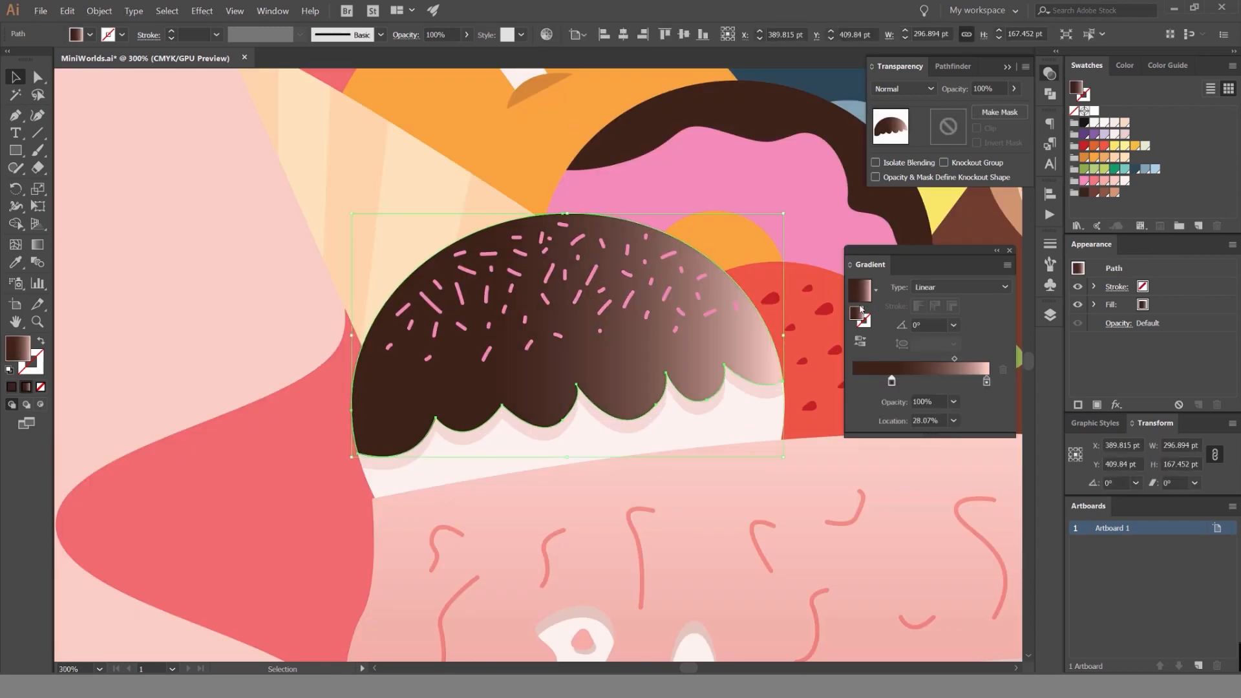
{"action": "left_click_drag", "start_coordinate": [833, 414], "coordinate": [768, 380]}
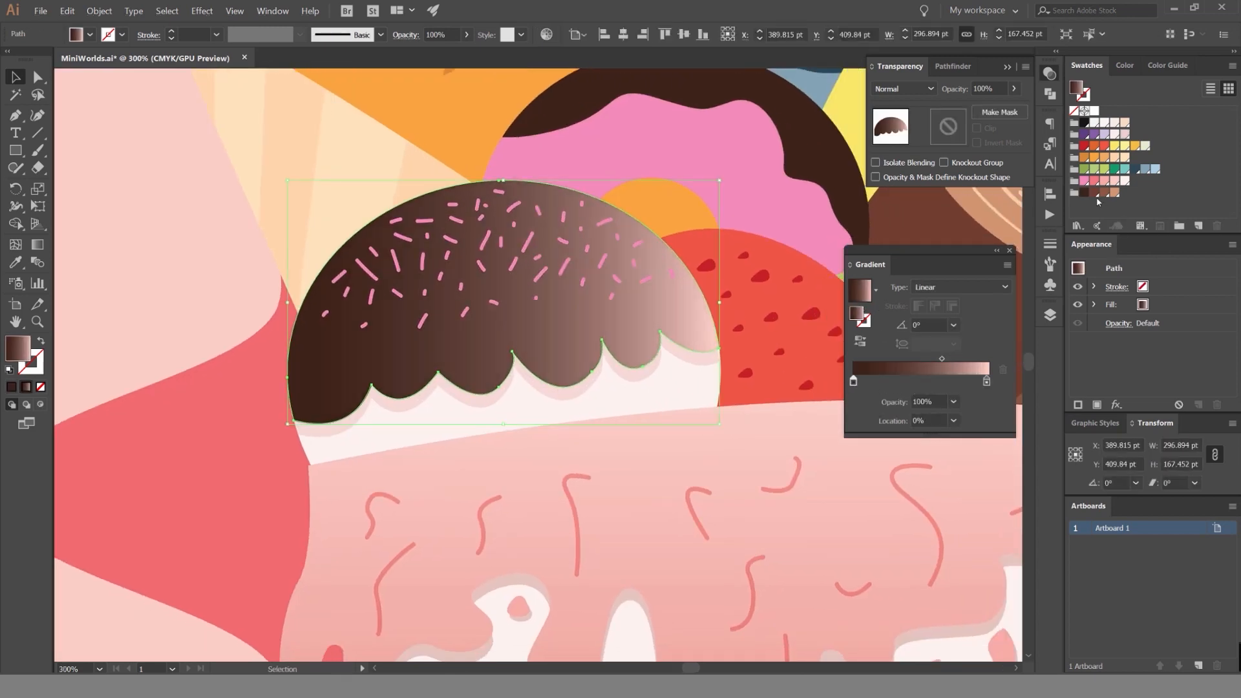
{"action": "left_click", "coordinate": [986, 382]}
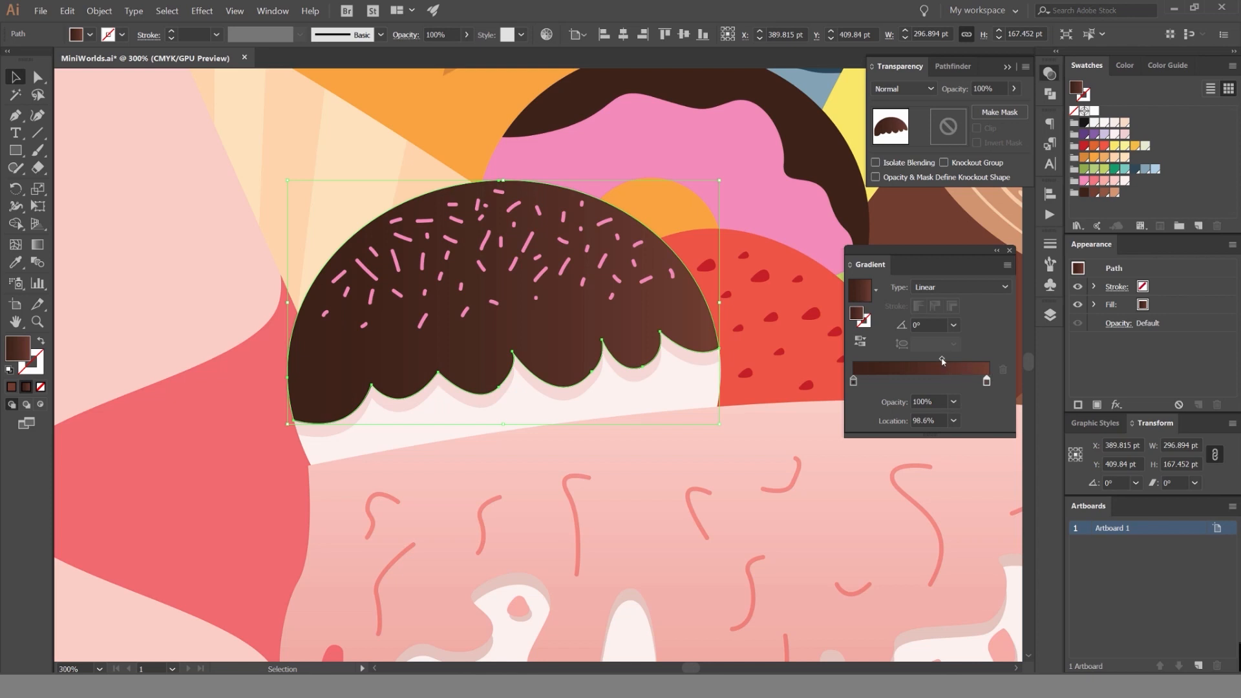
Set the topping gradient's midpoint to 80.72% and its angle to 90°.
{"action": "mouse_move", "coordinate": [942, 359]}
{"action": "left_mouse_down"}
{"action": "mouse_move", "coordinate": [861, 330]}
{"action": "mouse_move", "coordinate": [961, 359]}
{"action": "left_mouse_up"}
{"action": "type", "text": "90"}
{"action": "key", "text": "Return"}
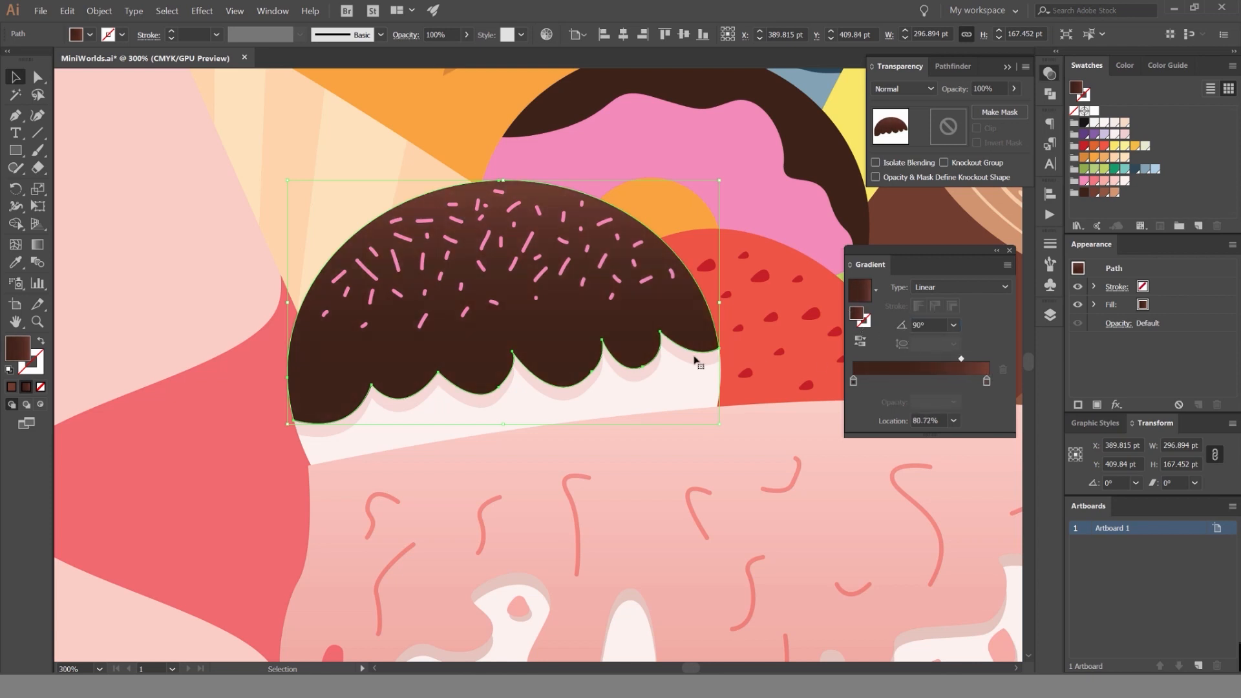
Adjust the topping gradient's midpoint, move its dark brown stop to 23.86%, and check the whole illustration with nothing selected.
{"action": "left_click_drag", "start_coordinate": [854, 380], "coordinate": [949, 360]}
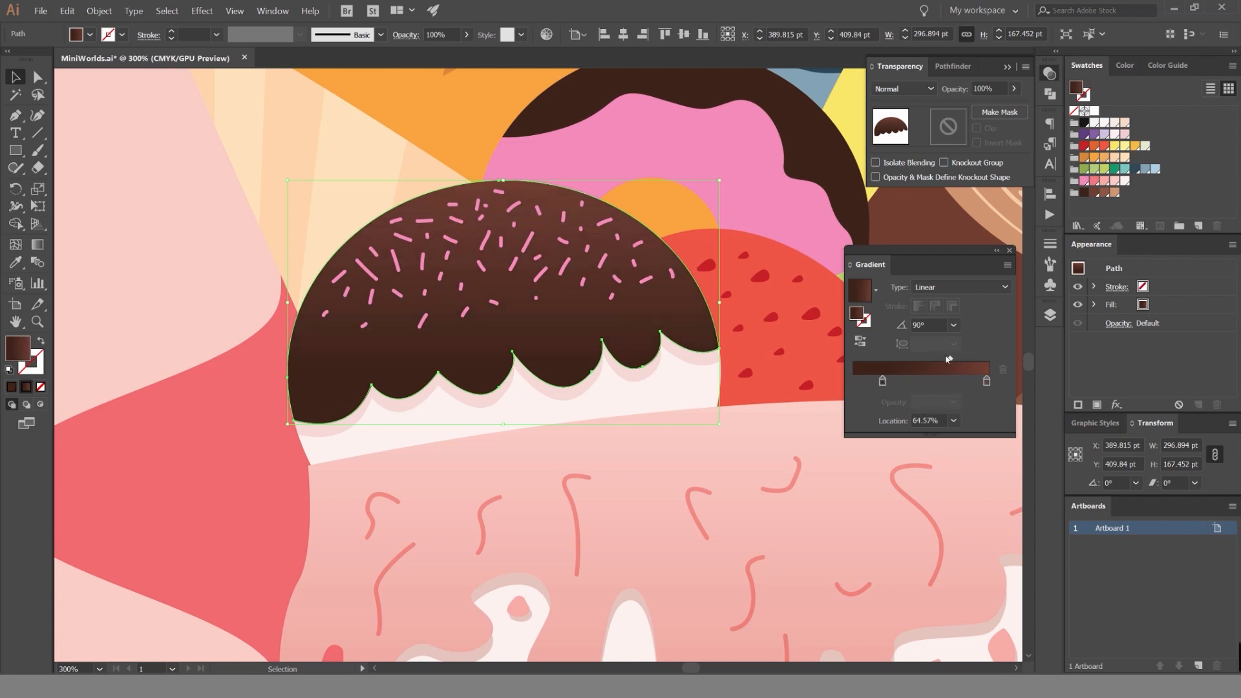
{"action": "left_click_drag", "start_coordinate": [883, 382], "coordinate": [877, 382]}
{"action": "left_click_drag", "start_coordinate": [951, 359], "coordinate": [941, 360]}
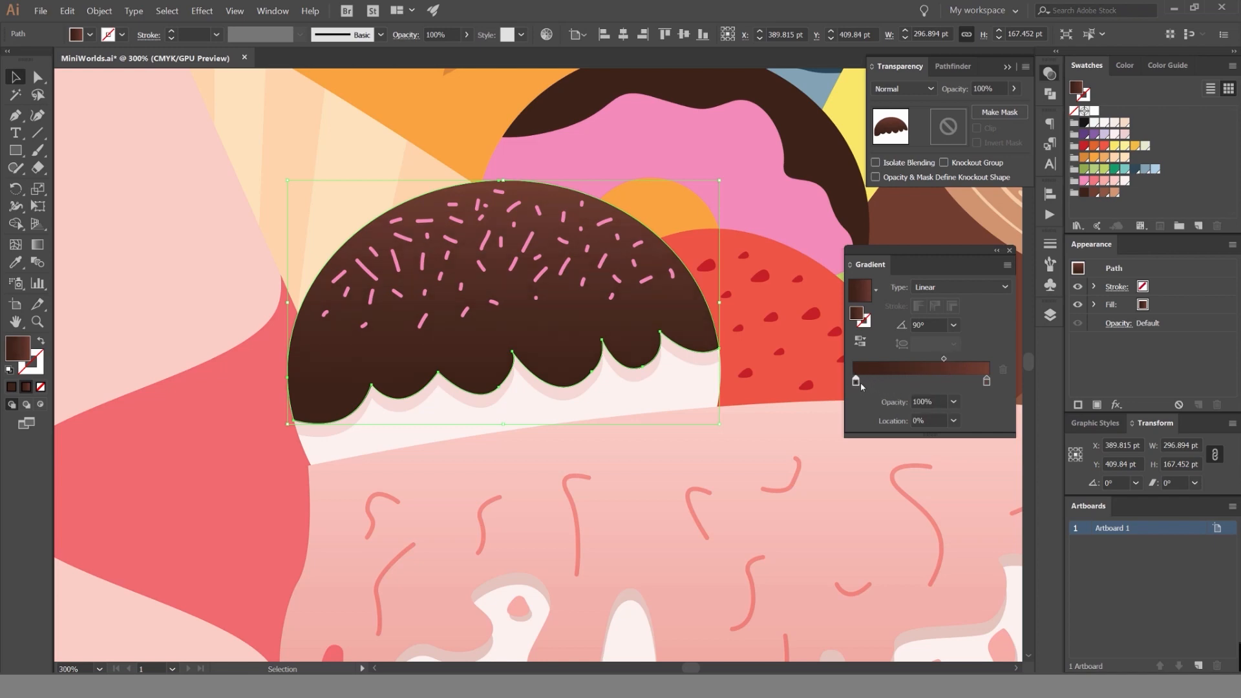
{"action": "left_click", "coordinate": [208, 244]}
{"action": "scroll", "coordinate": [208, 244], "scroll_direction": "down", "scroll_amount": 3}
{"action": "left_click_drag", "start_coordinate": [192, 235], "coordinate": [445, 198]}
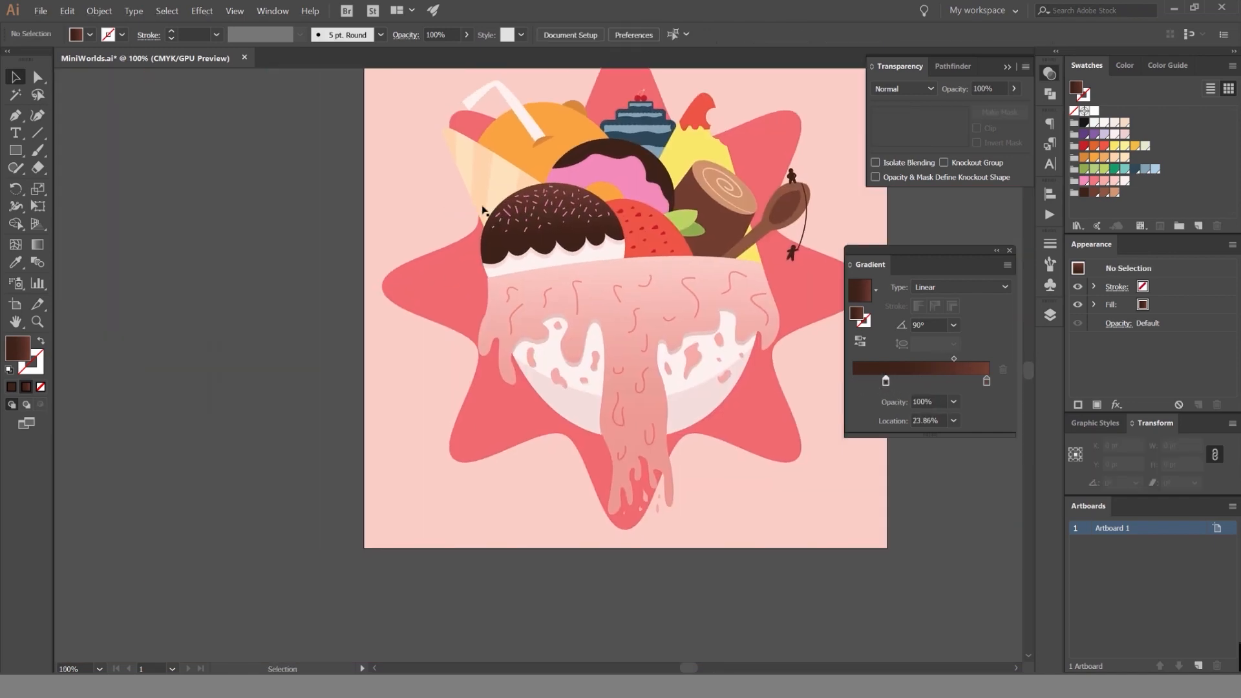
Select the chocolate topping and add a light brown stop at 100% to its gradient.
{"action": "scroll", "coordinate": [581, 189], "scroll_direction": "up", "scroll_amount": 4}
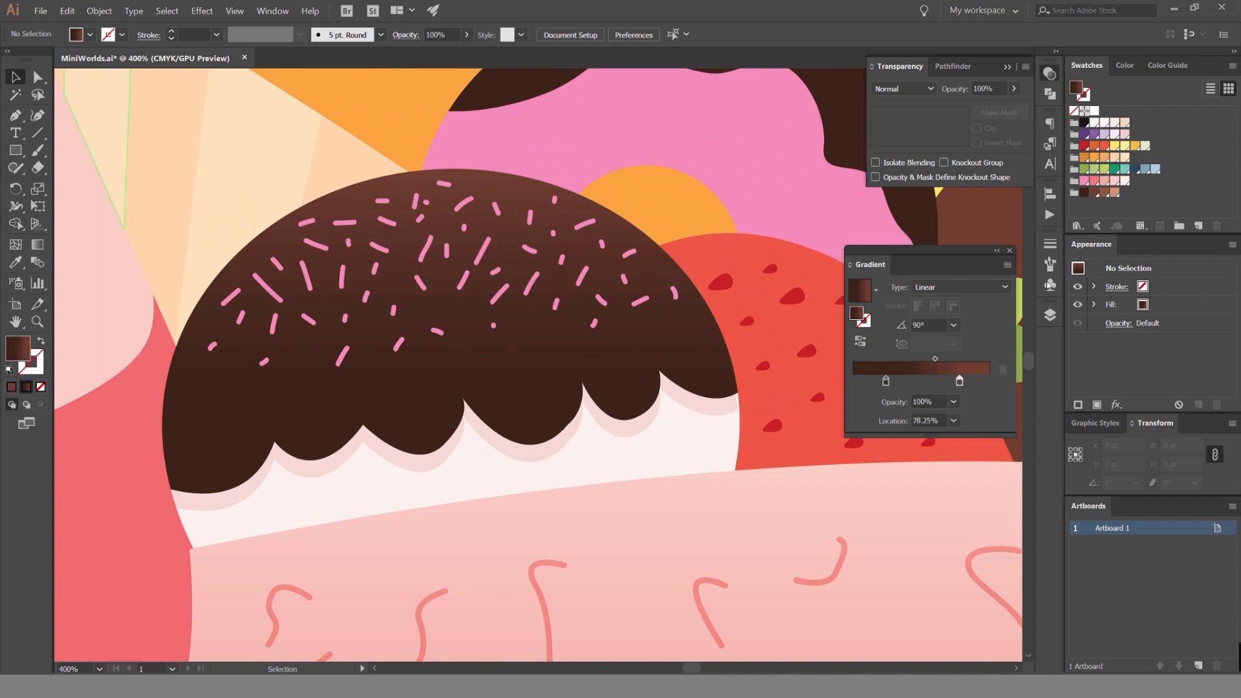
{"action": "left_click_drag", "start_coordinate": [1104, 204], "coordinate": [982, 378]}
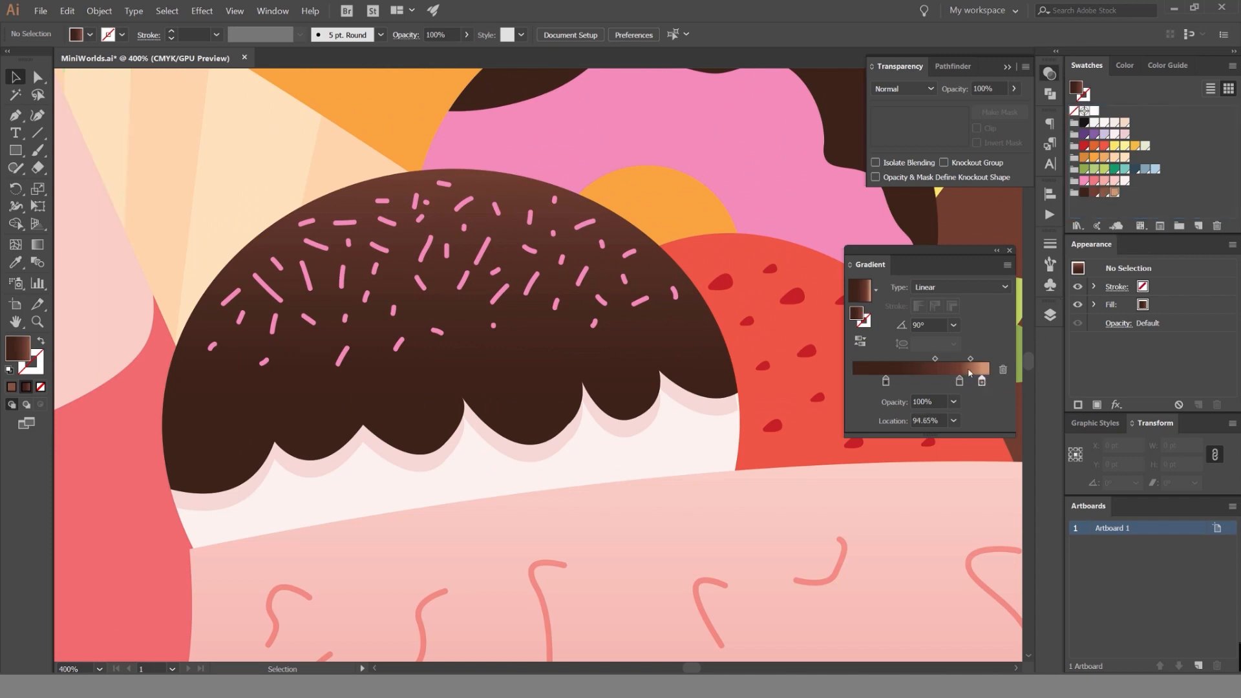
{"action": "left_click", "coordinate": [703, 339]}
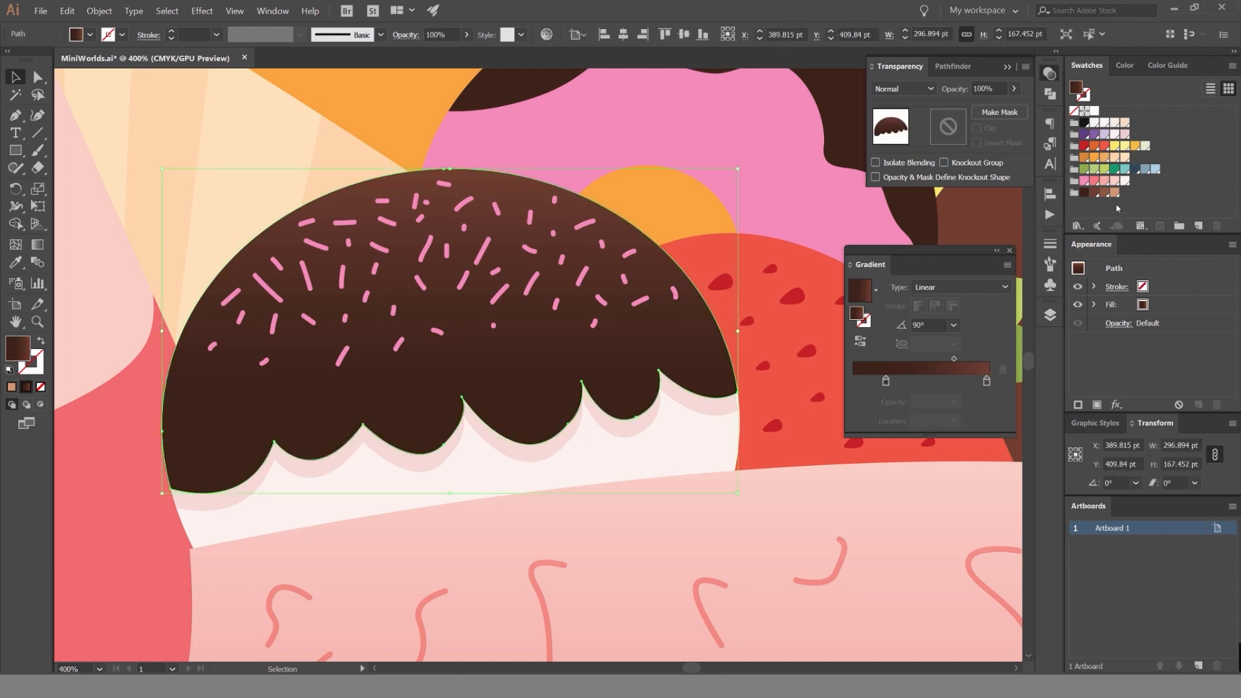
{"action": "left_click_drag", "start_coordinate": [1115, 192], "coordinate": [859, 394]}
{"action": "left_click", "coordinate": [978, 360]}
{"action": "left_click", "coordinate": [988, 382]}
{"action": "type", "text": "00"}
{"action": "key", "text": "Return"}
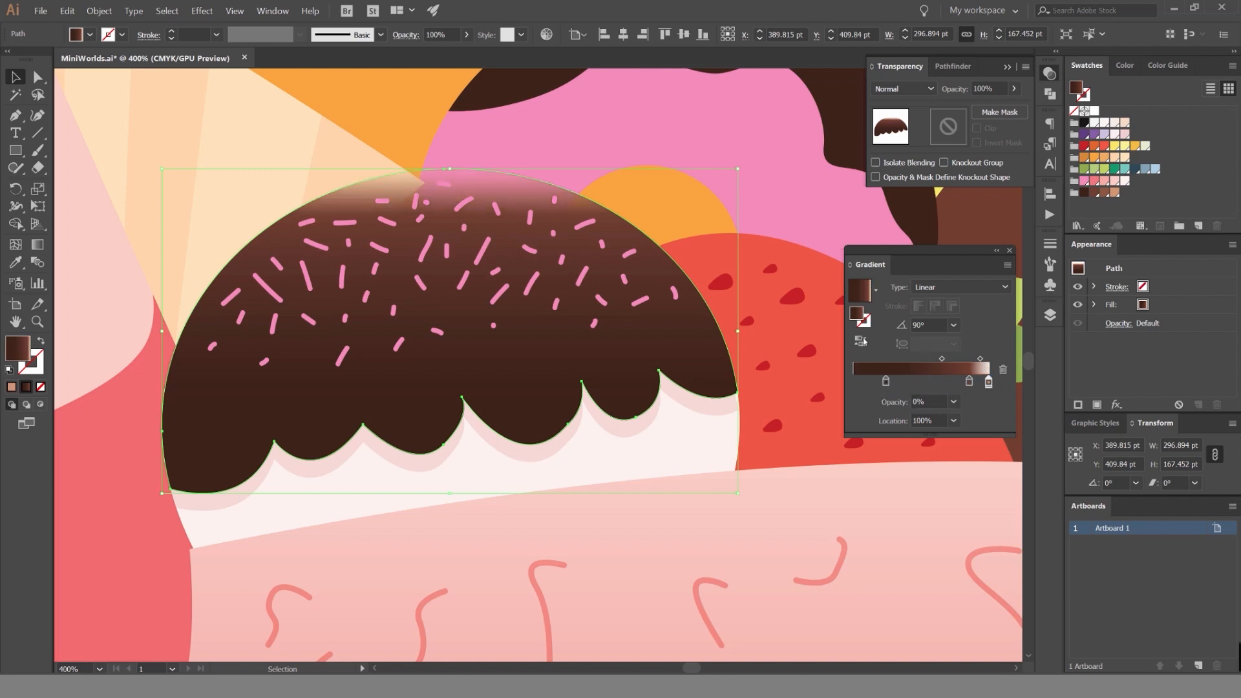
{"action": "key", "text": "ctrl+z"}
Shift the reddish brown stop slightly towards the dark end, set the last midpoint to 64.41%, and check the whole illustration deselected.
{"action": "left_click", "coordinate": [931, 402]}
{"action": "mouse_move", "coordinate": [970, 383]}
{"action": "left_mouse_down"}
{"action": "mouse_move", "coordinate": [958, 382]}
{"action": "mouse_move", "coordinate": [969, 360]}
{"action": "mouse_move", "coordinate": [981, 365]}
{"action": "left_mouse_up"}
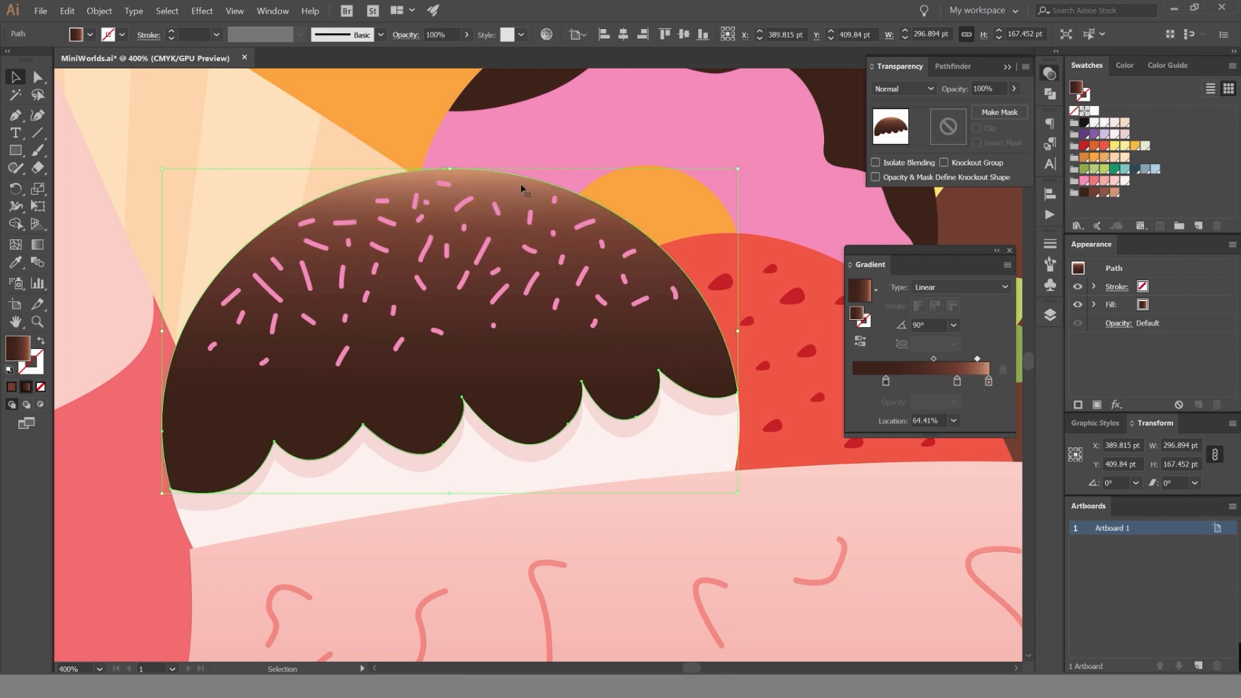
{"action": "scroll", "coordinate": [422, 181], "scroll_direction": "up", "scroll_amount": 2}
{"action": "scroll", "coordinate": [440, 184], "scroll_direction": "down", "scroll_amount": 6}
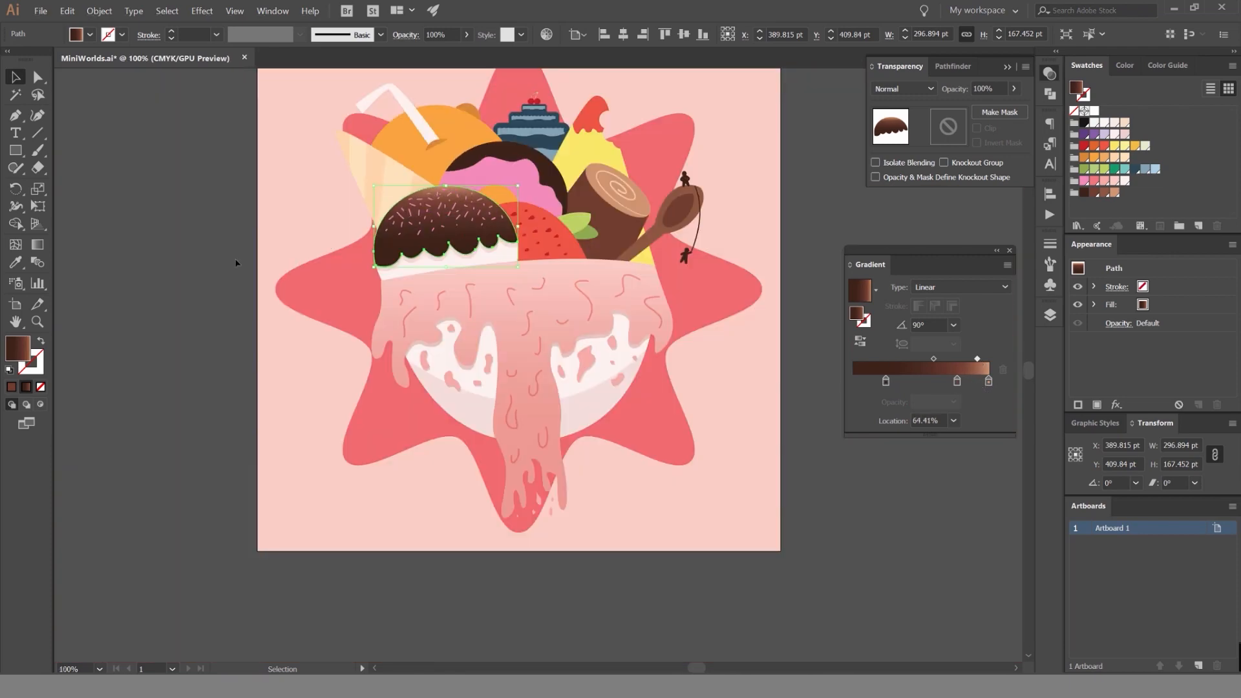
{"action": "left_click", "coordinate": [238, 263]}
{"action": "left_click_drag", "start_coordinate": [243, 250], "coordinate": [263, 247]}
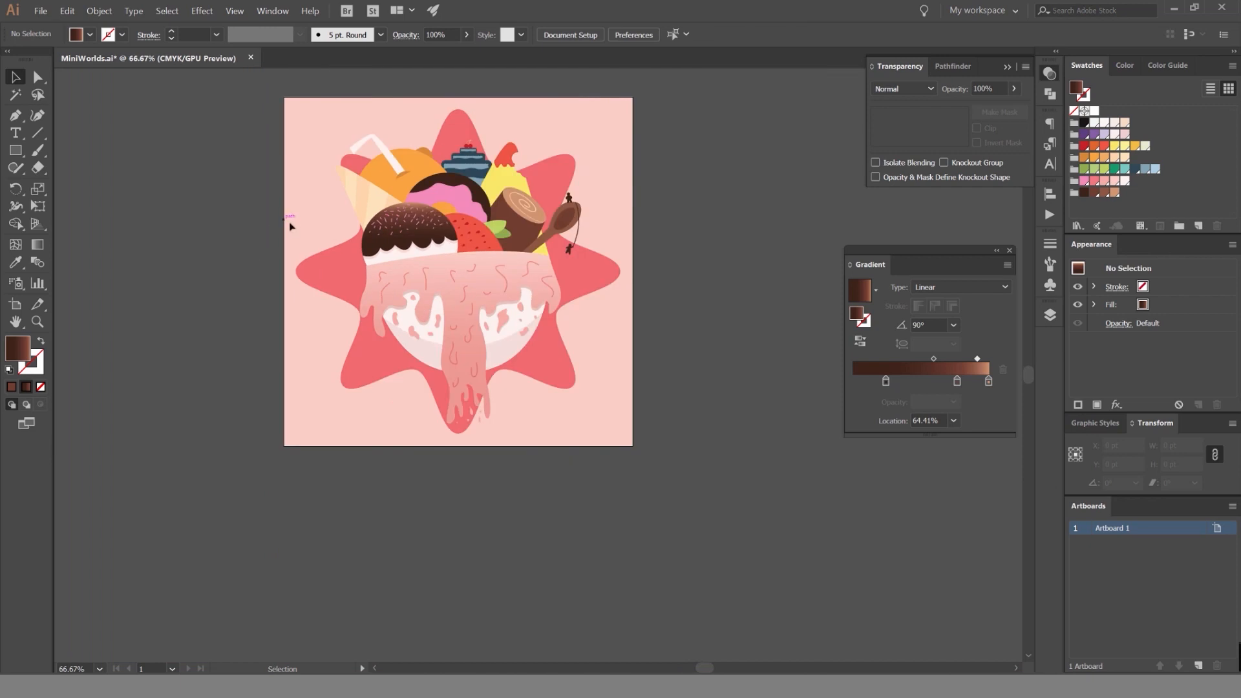
Try the Lighten blending mode on the chocolate topping's pink sprinkles and replace it with a mode that turns them coral.
{"action": "scroll", "coordinate": [289, 223], "scroll_direction": "up", "scroll_amount": 3}
{"action": "left_click_drag", "start_coordinate": [546, 197], "coordinate": [240, 225]}
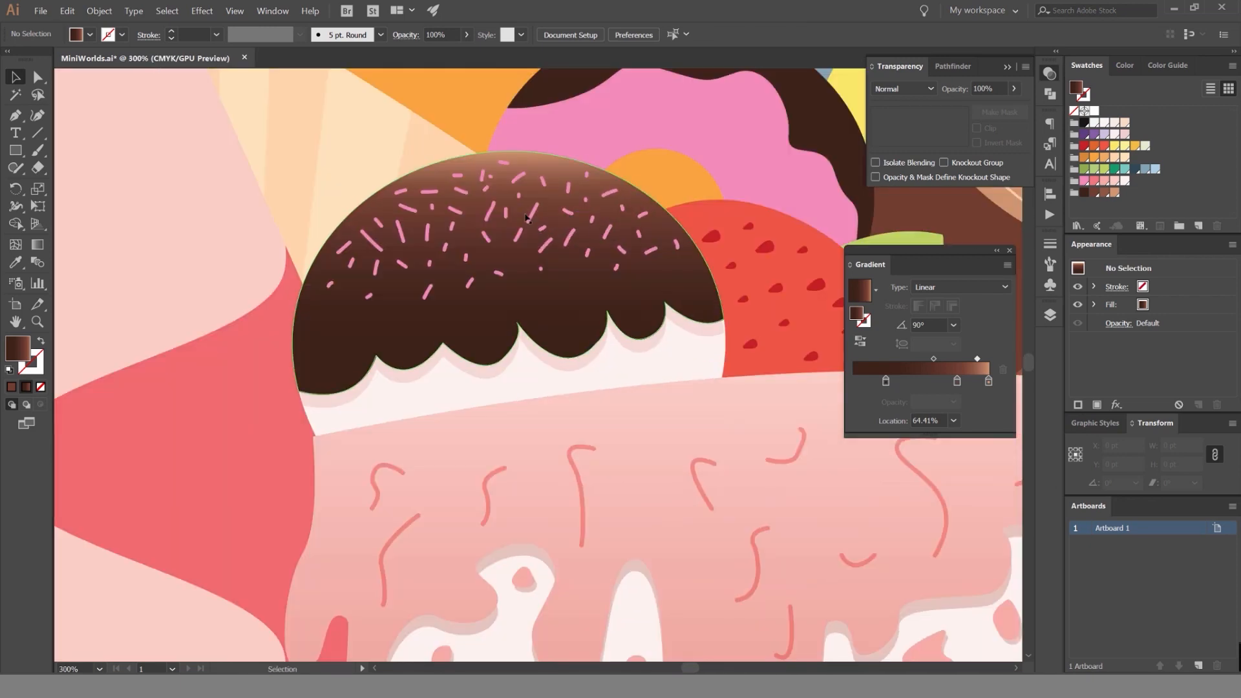
{"action": "left_click", "coordinate": [569, 237]}
{"action": "left_click", "coordinate": [902, 89]}
{"action": "left_click", "coordinate": [897, 146]}
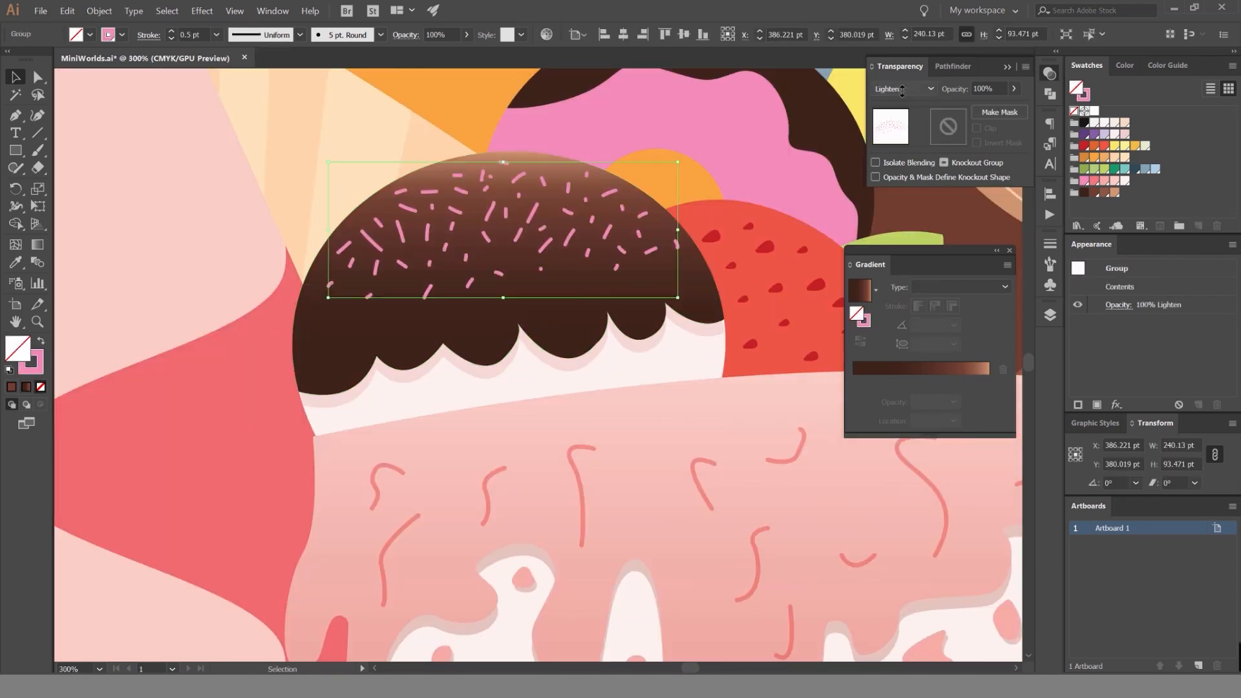
{"action": "scroll", "coordinate": [779, 126], "scroll_direction": "down", "scroll_amount": 1}
{"action": "left_click_drag", "start_coordinate": [774, 129], "coordinate": [755, 154]}
{"action": "scroll", "coordinate": [903, 88], "scroll_direction": "down", "scroll_amount": 1}
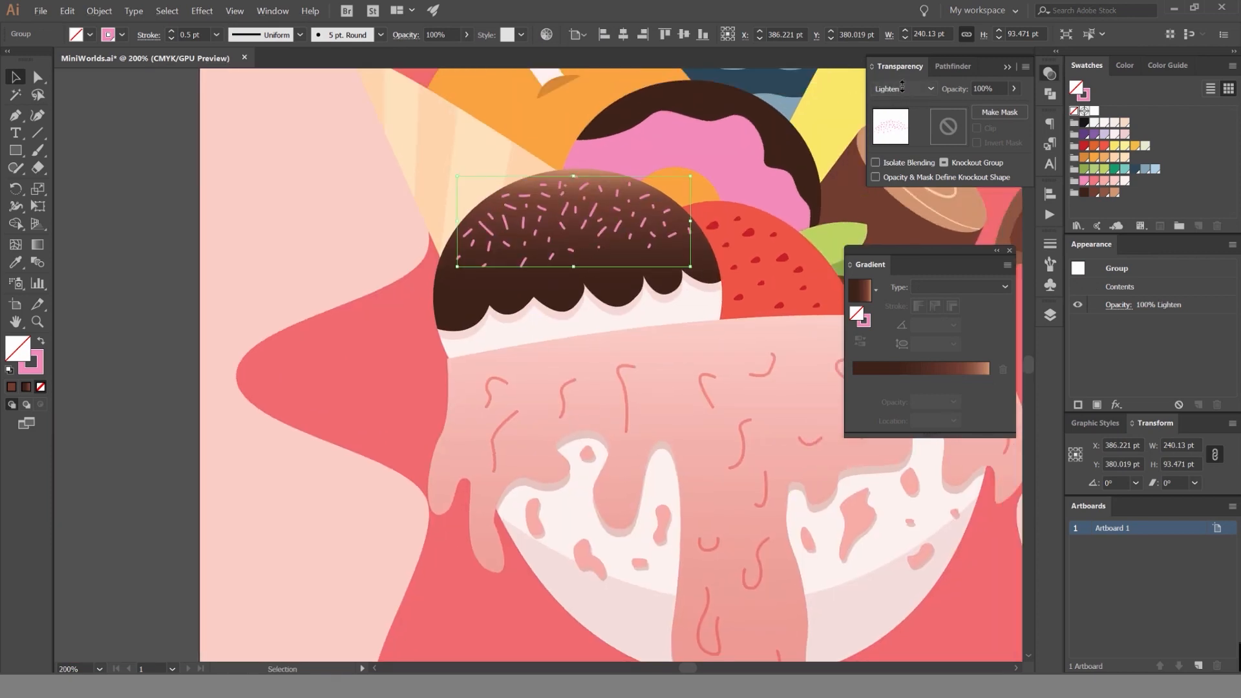
{"action": "scroll", "coordinate": [903, 89], "scroll_direction": "down", "scroll_amount": 2}
{"action": "left_click", "coordinate": [907, 89]}
{"action": "left_click", "coordinate": [892, 105]}
{"action": "left_click", "coordinate": [262, 197]}
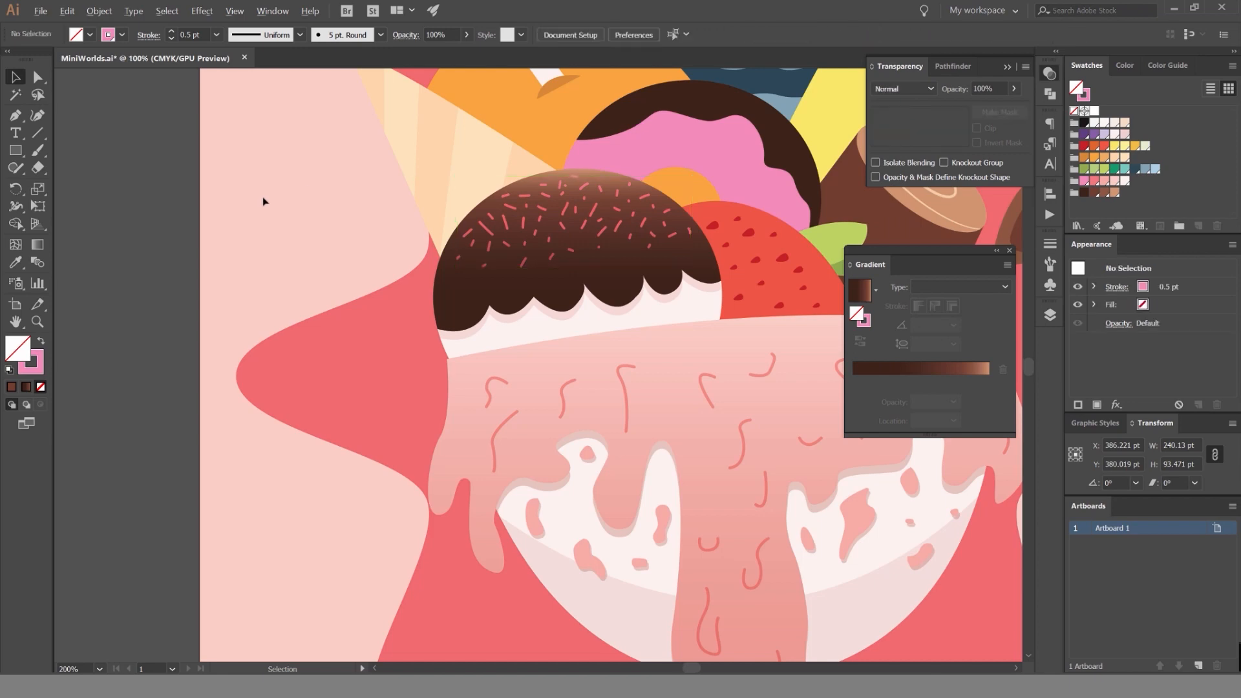
Fill the white scoop beneath the chocolate topping with the light cream-peach swatch.
{"action": "scroll", "coordinate": [262, 196], "scroll_direction": "down", "scroll_amount": 3}
{"action": "scroll", "coordinate": [266, 195], "scroll_direction": "up", "scroll_amount": 4}
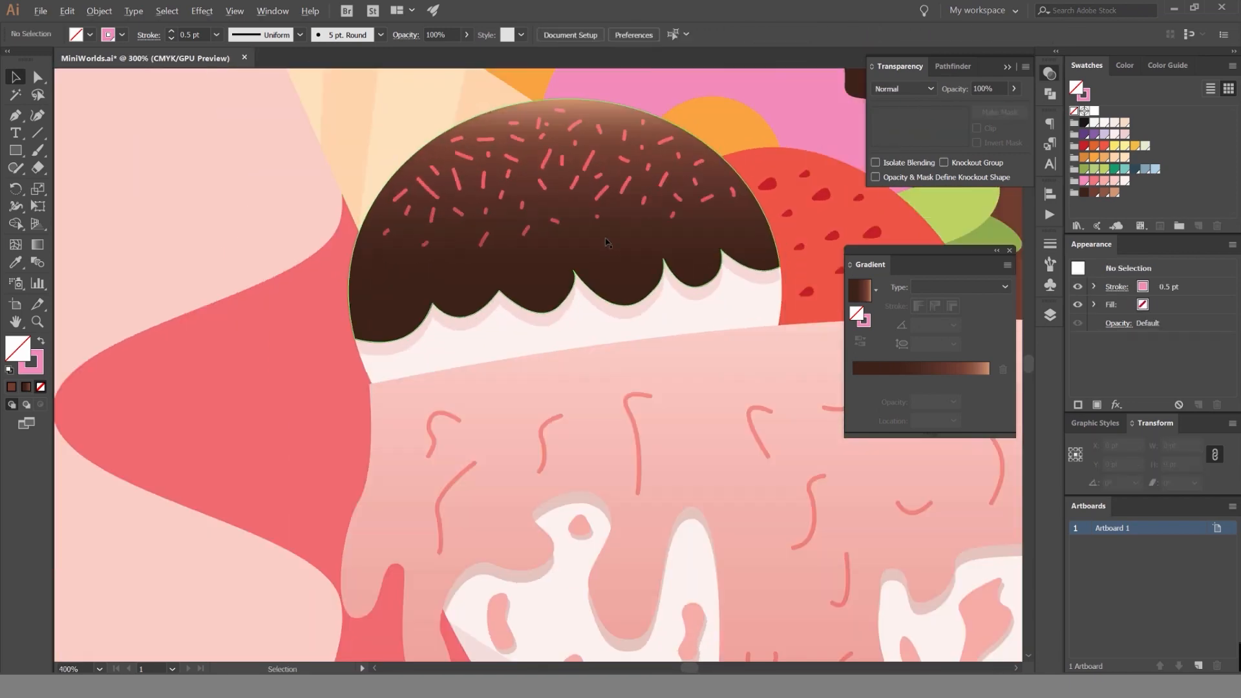
{"action": "scroll", "coordinate": [300, 218], "scroll_direction": "down", "scroll_amount": 1}
{"action": "scroll", "coordinate": [277, 203], "scroll_direction": "down", "scroll_amount": 3}
{"action": "scroll", "coordinate": [280, 238], "scroll_direction": "up", "scroll_amount": 3}
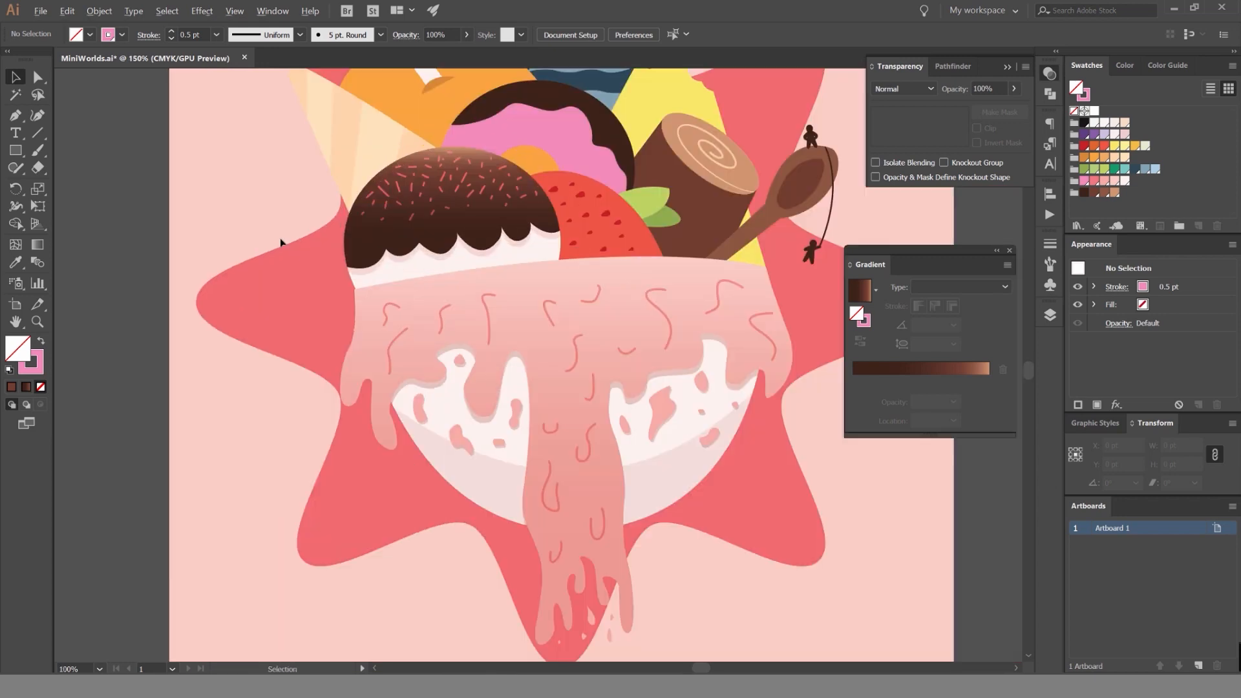
{"action": "left_click", "coordinate": [456, 280]}
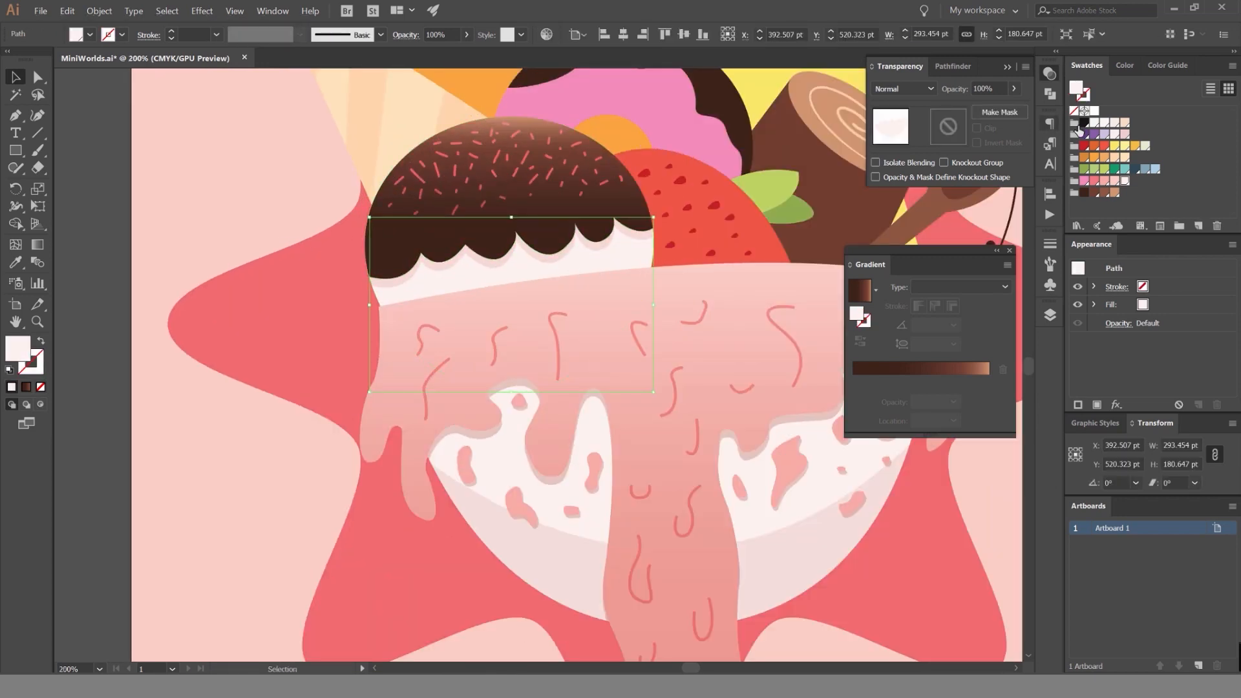
{"action": "left_click", "coordinate": [1125, 157]}
{"action": "left_click", "coordinate": [113, 296]}
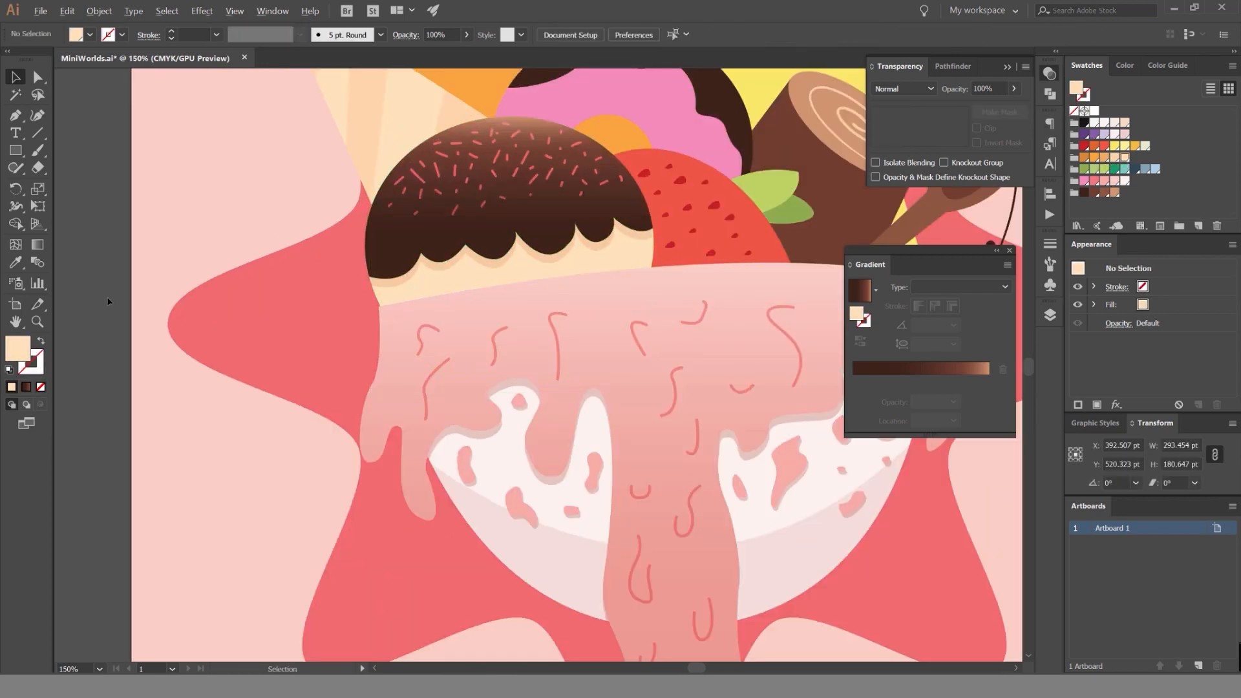
Try a darker peach swatch on the scoop beneath the topping and return it to the light cream-peach one.
{"action": "scroll", "coordinate": [130, 286], "scroll_direction": "down", "scroll_amount": 3}
{"action": "scroll", "coordinate": [149, 288], "scroll_direction": "up", "scroll_amount": 3}
{"action": "left_click", "coordinate": [518, 280]}
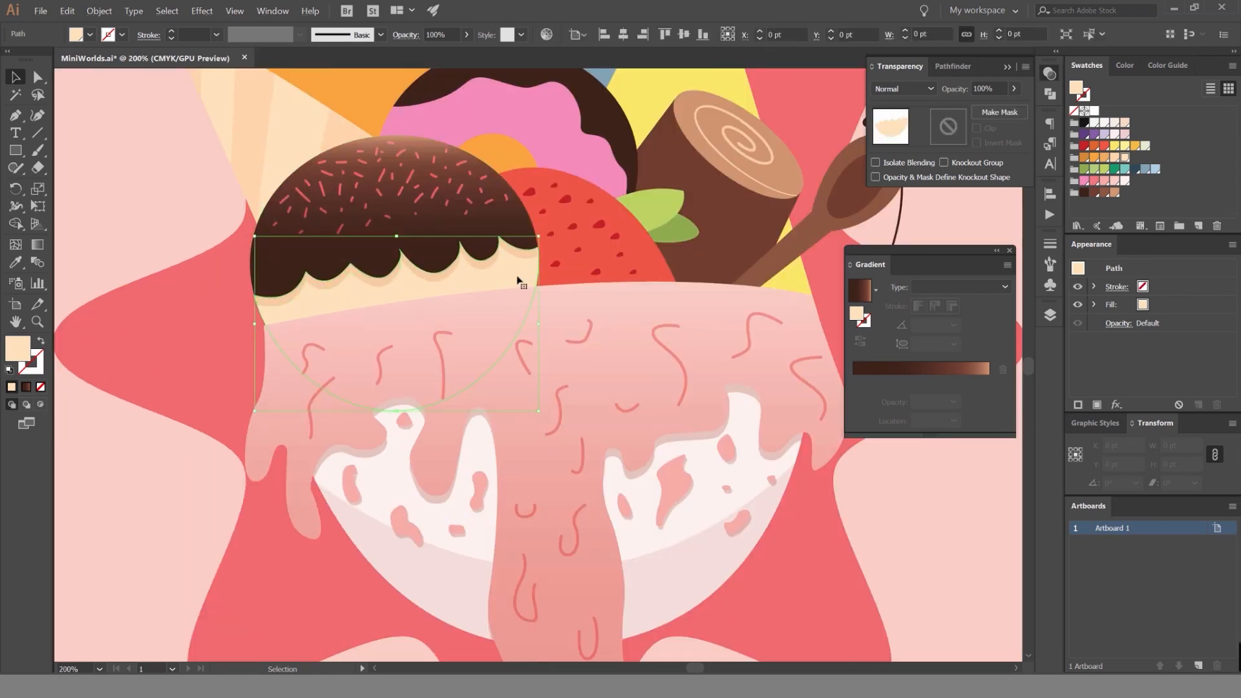
{"action": "left_click", "coordinate": [1118, 157]}
{"action": "left_click", "coordinate": [1124, 157]}
{"action": "left_click", "coordinate": [169, 196]}
{"action": "left_click_drag", "start_coordinate": [103, 218], "coordinate": [297, 239]}
{"action": "scroll", "coordinate": [209, 211], "scroll_direction": "down", "scroll_amount": 2}
{"action": "scroll", "coordinate": [423, 235], "scroll_direction": "up", "scroll_amount": 2}
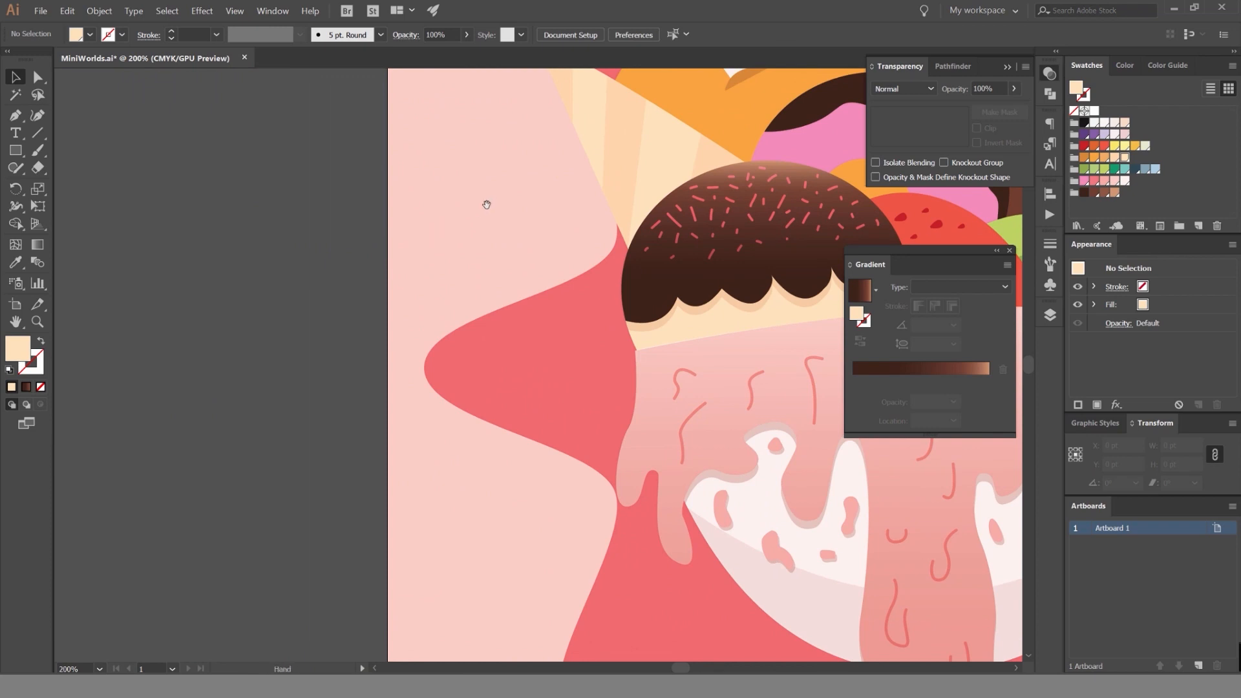
Try a different peach swatch on the waffle cone's stripes and undo the change.
{"action": "left_click_drag", "start_coordinate": [559, 233], "coordinate": [418, 387]}
{"action": "key", "text": "a"}
{"action": "left_click", "coordinate": [466, 276]}
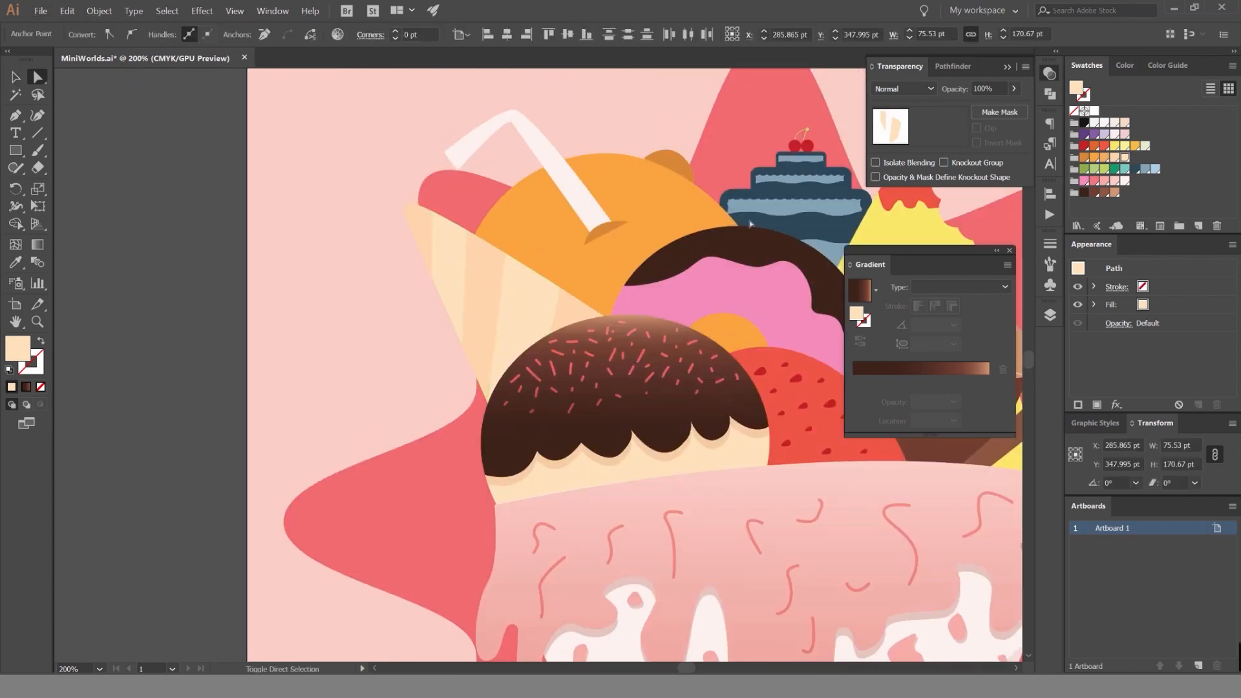
{"action": "left_click", "coordinate": [1115, 159]}
{"action": "key", "text": "ctrl+z"}
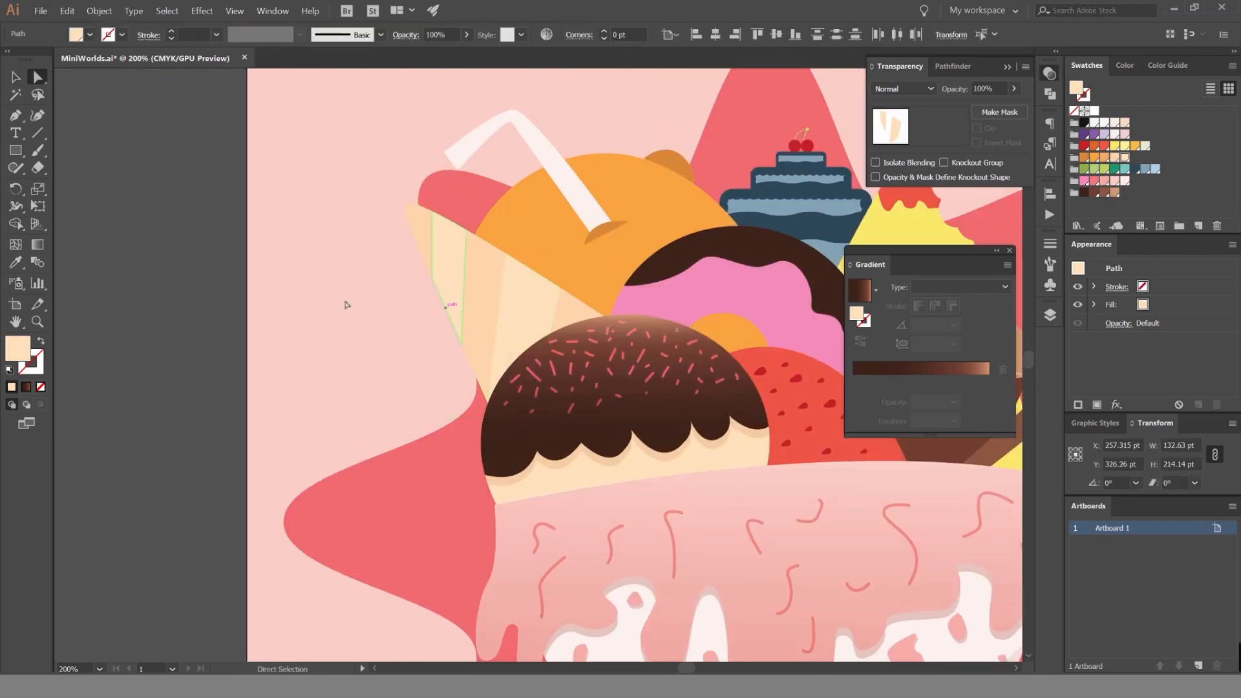
Fill the second and fourth stripes of the waffle cone with the tan-orange swatch.
{"action": "scroll", "coordinate": [387, 293], "scroll_direction": "up", "scroll_amount": 1}
{"action": "left_click", "coordinate": [324, 291]}
{"action": "left_click", "coordinate": [489, 288]}
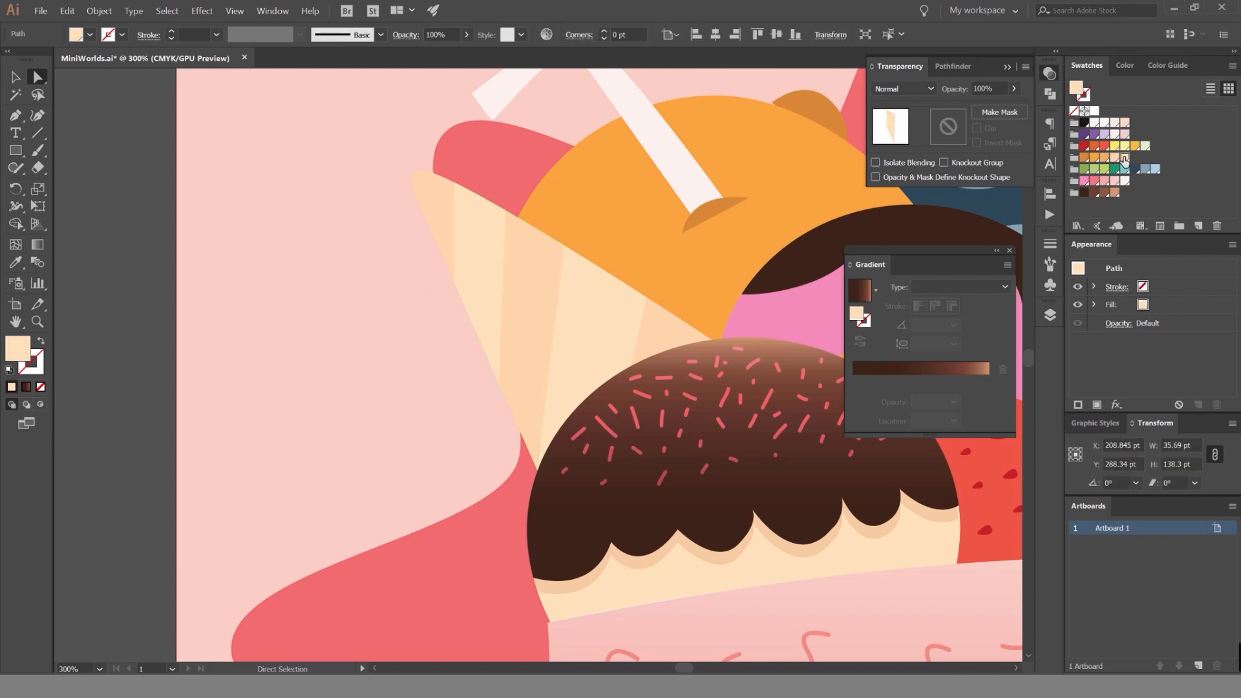
{"action": "left_click", "coordinate": [1103, 158]}
{"action": "left_click", "coordinate": [658, 304]}
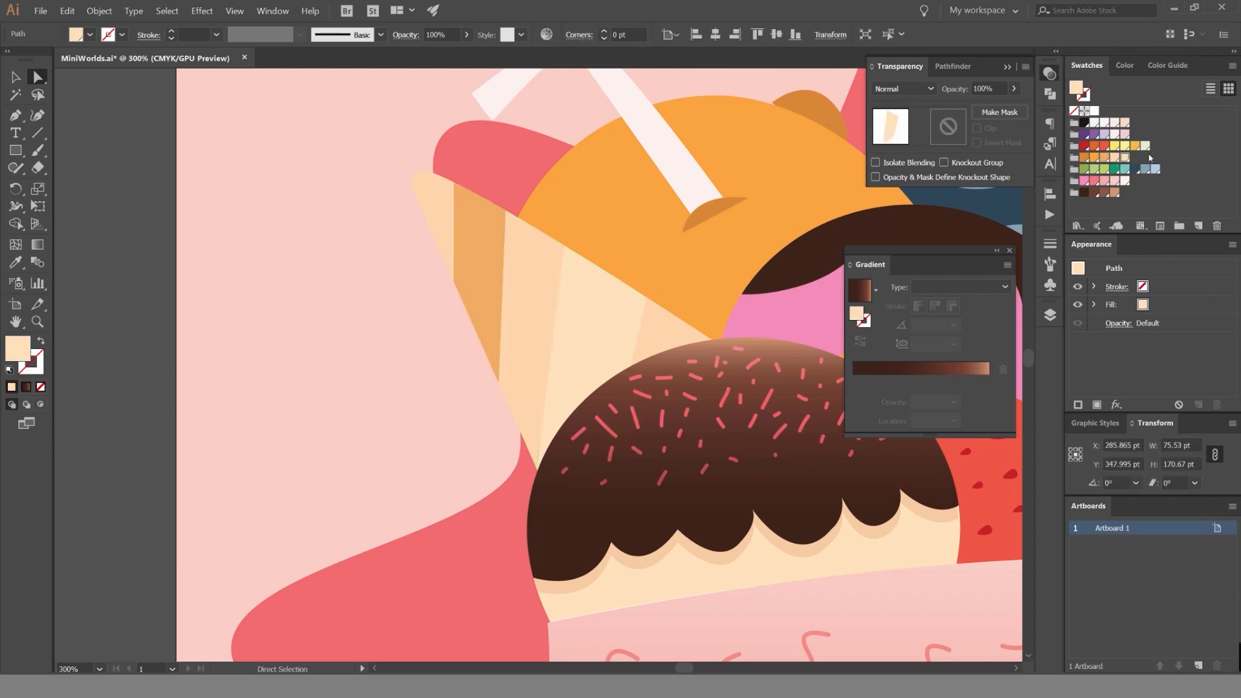
{"action": "left_click", "coordinate": [1103, 158]}
{"action": "left_click", "coordinate": [379, 276]}
Fill the cone's middle stripe with a pale peach tint after comparing swatches and related shades.
{"action": "left_click", "coordinate": [543, 414]}
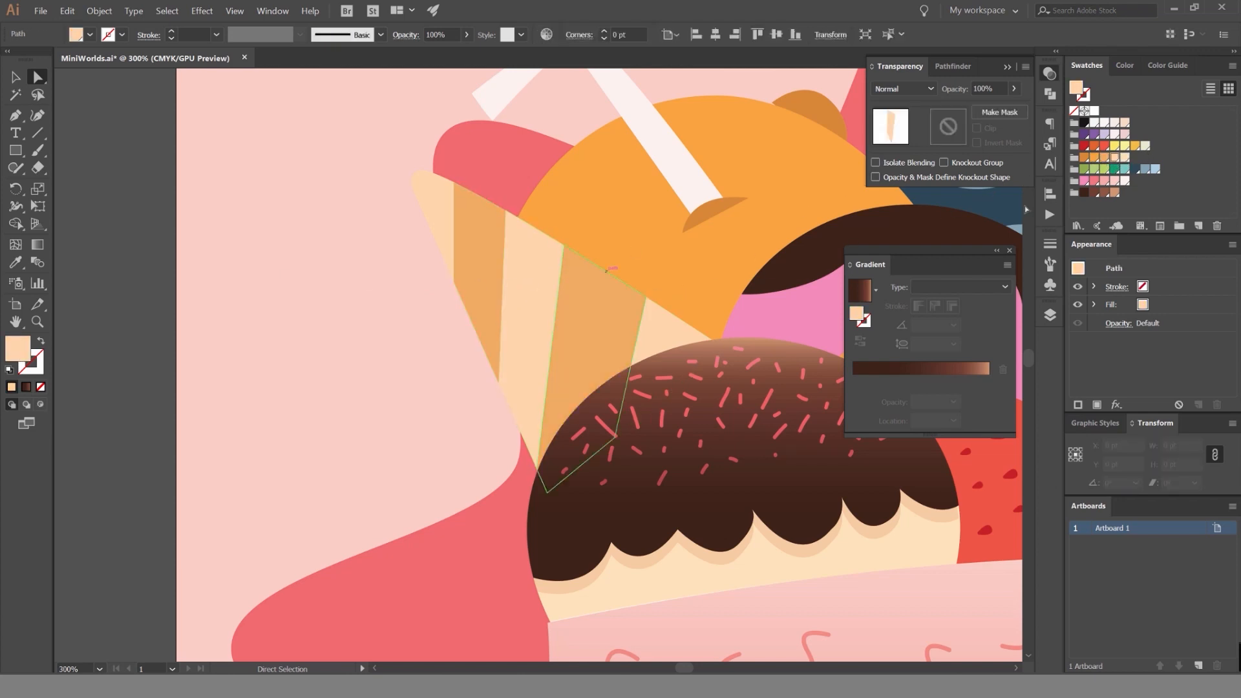
{"action": "left_click", "coordinate": [1126, 159]}
{"action": "left_click", "coordinate": [1114, 159]}
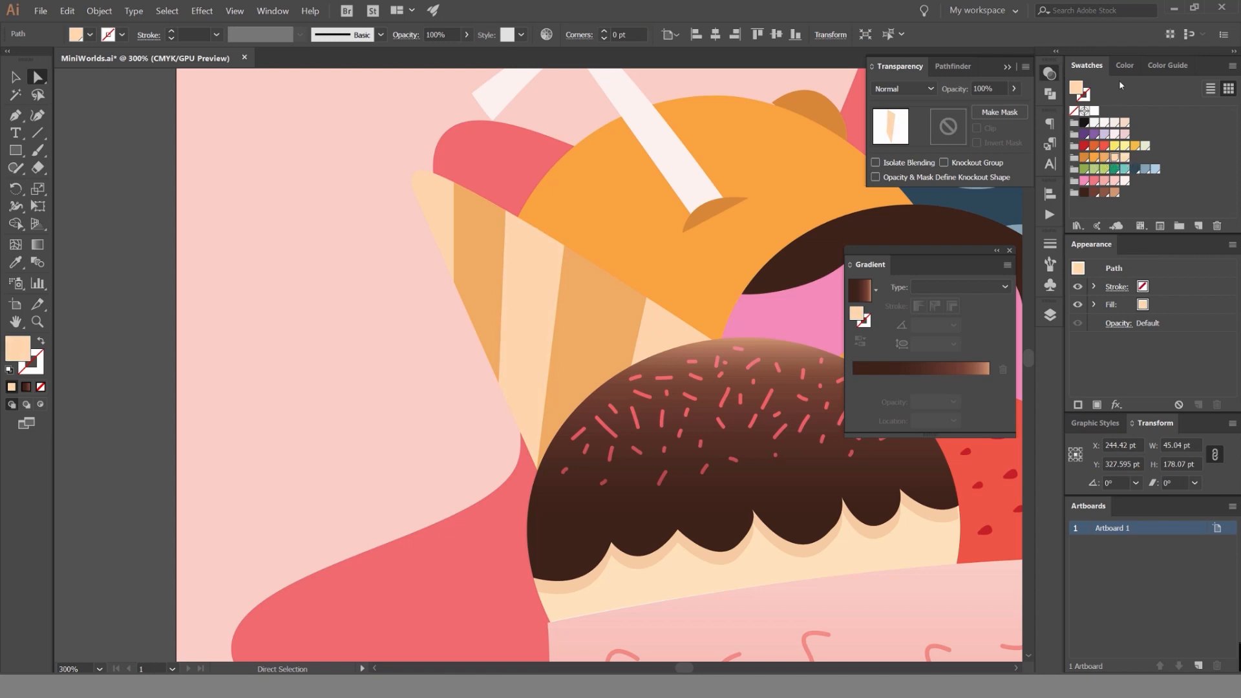
{"action": "left_click", "coordinate": [1171, 65]}
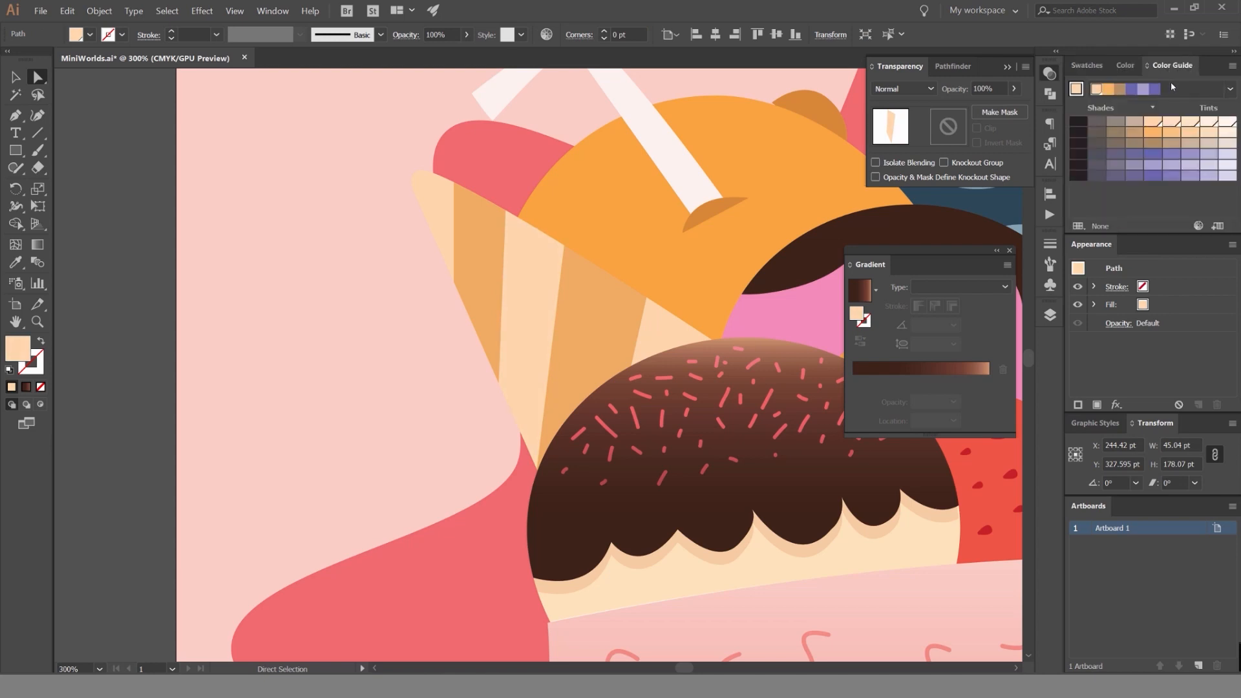
{"action": "left_click", "coordinate": [1155, 144]}
{"action": "key", "text": "ctrl+z"}
{"action": "left_click", "coordinate": [1173, 142]}
{"action": "left_click", "coordinate": [1172, 122]}
{"action": "left_click", "coordinate": [427, 250]}
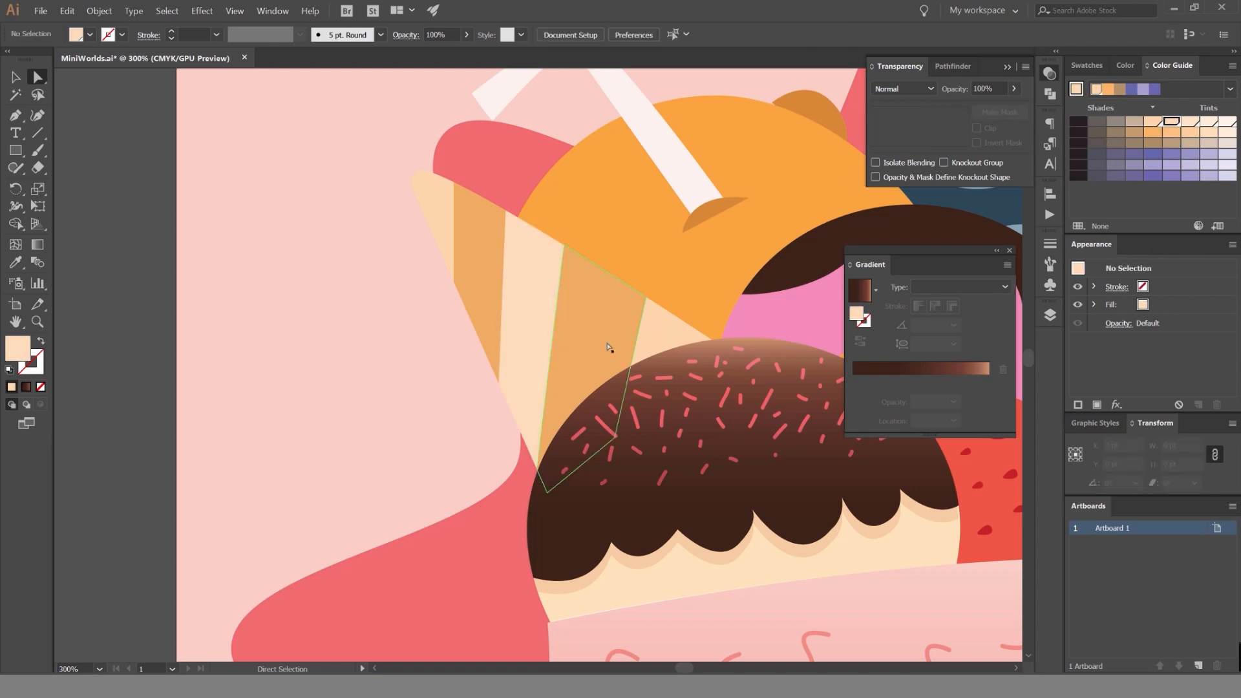
Match the cone's two outer stripes to the middle stripe by sampling its pale peach fill.
{"action": "left_click", "coordinate": [655, 338]}
{"action": "left_click", "coordinate": [427, 204], "text": "shift"}
{"action": "key", "text": "i"}
{"action": "left_click", "coordinate": [538, 275]}
{"action": "key", "text": "v"}
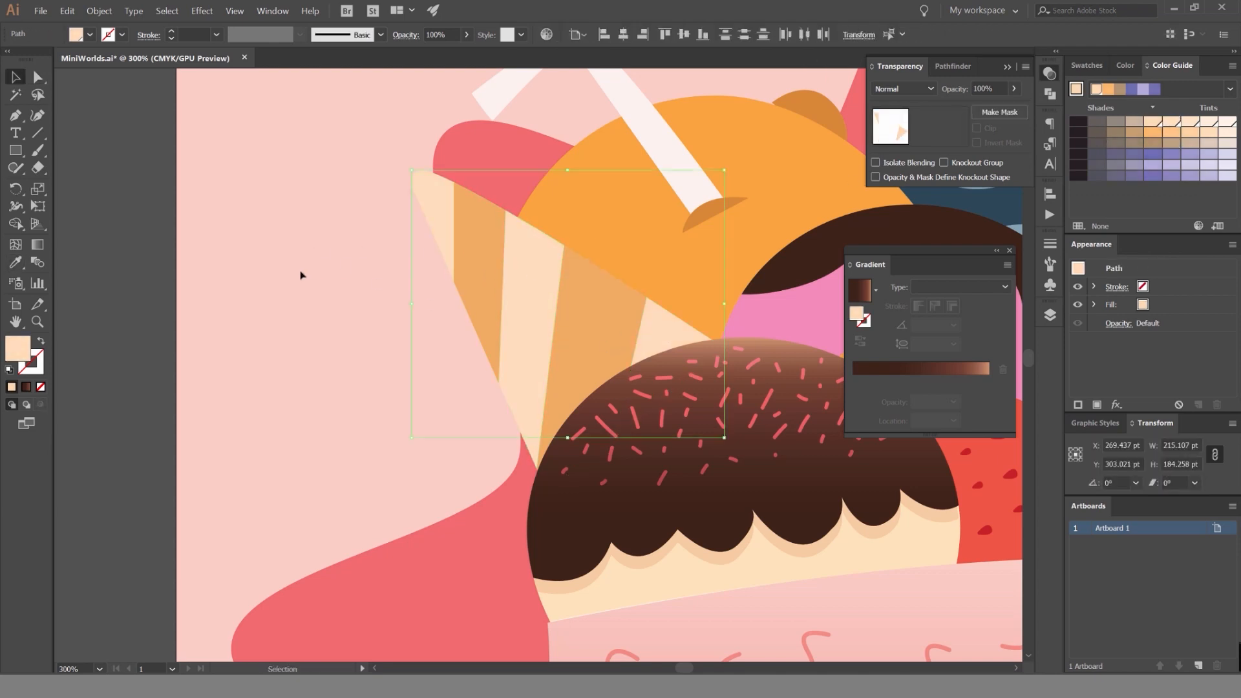
{"action": "left_click", "coordinate": [303, 274]}
{"action": "scroll", "coordinate": [307, 273], "scroll_direction": "down", "scroll_amount": 3}
{"action": "scroll", "coordinate": [322, 275], "scroll_direction": "up", "scroll_amount": 2}
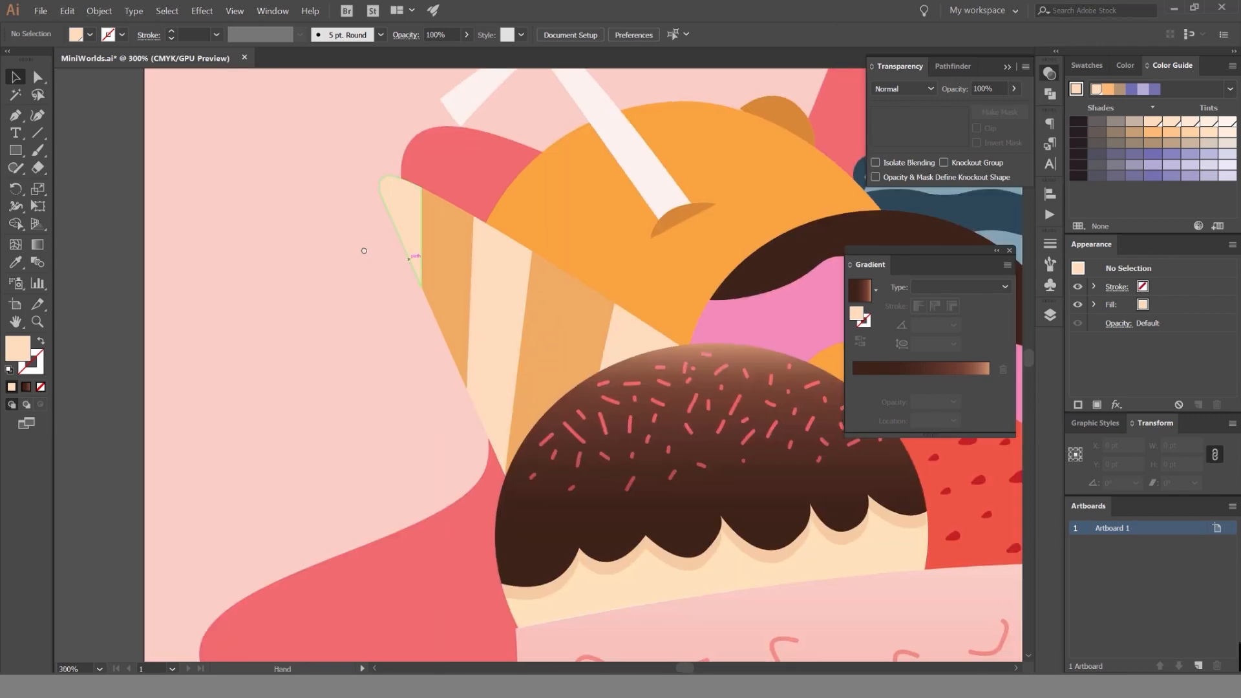
{"action": "left_click_drag", "start_coordinate": [417, 254], "coordinate": [374, 273]}
{"action": "key", "text": "ctrl+z"}
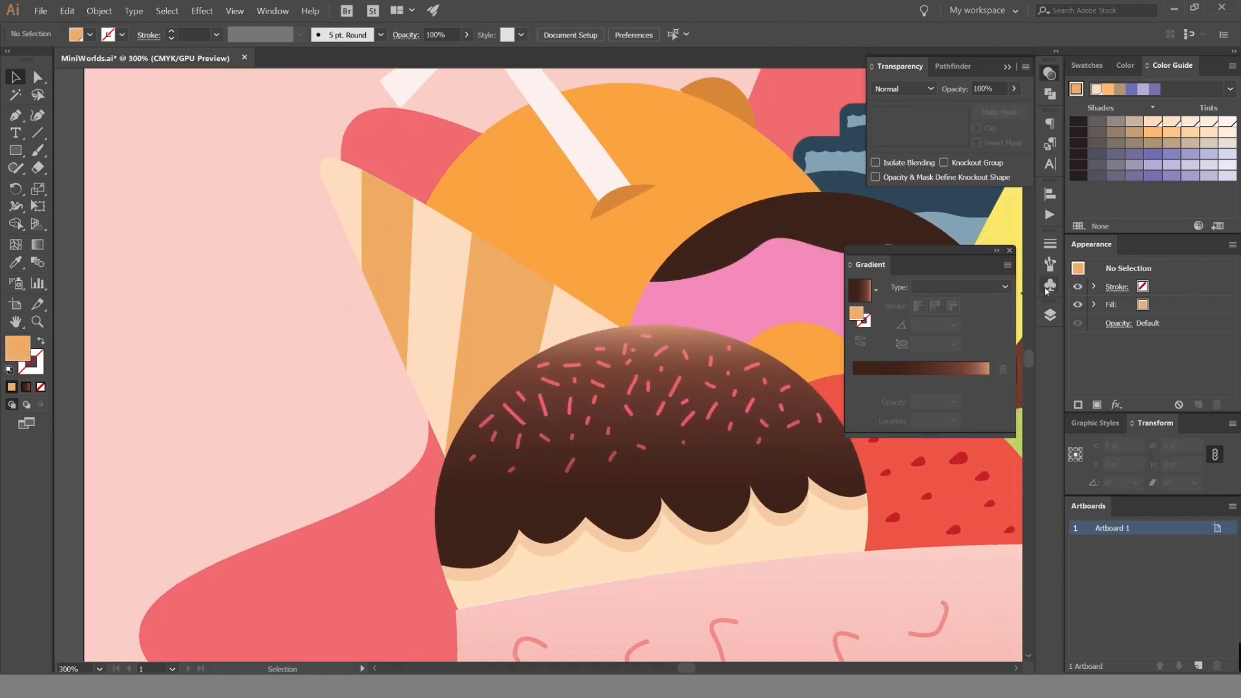
{"action": "scroll", "coordinate": [426, 271], "scroll_direction": "down", "scroll_amount": 2}
{"action": "scroll", "coordinate": [399, 270], "scroll_direction": "up", "scroll_amount": 2}
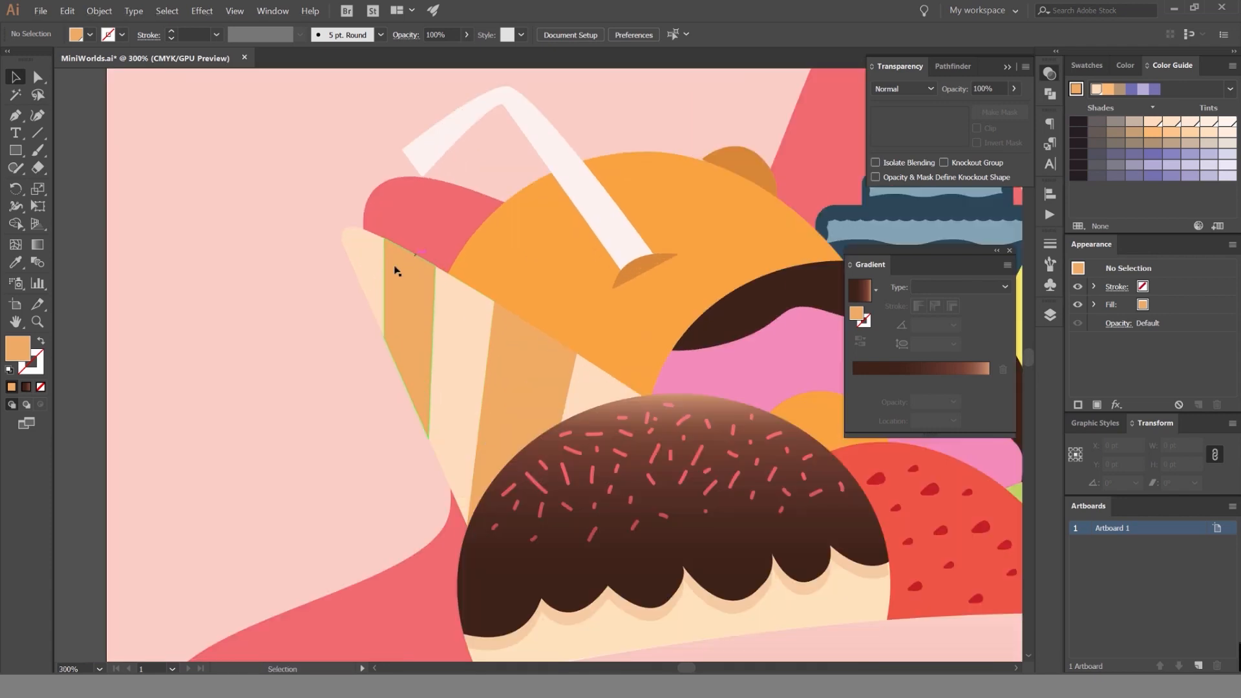
{"action": "left_click_drag", "start_coordinate": [343, 239], "coordinate": [358, 209]}
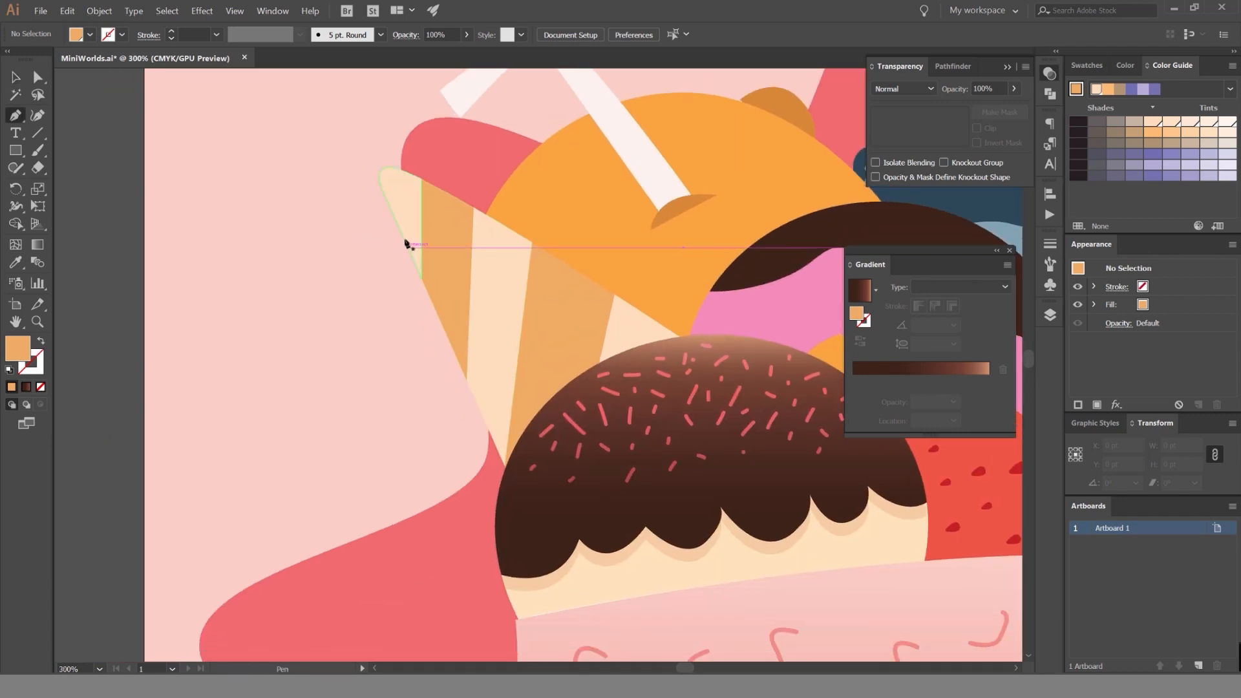
{"action": "left_click", "coordinate": [442, 243]}
{"action": "left_click", "coordinate": [409, 224], "text": "shift"}
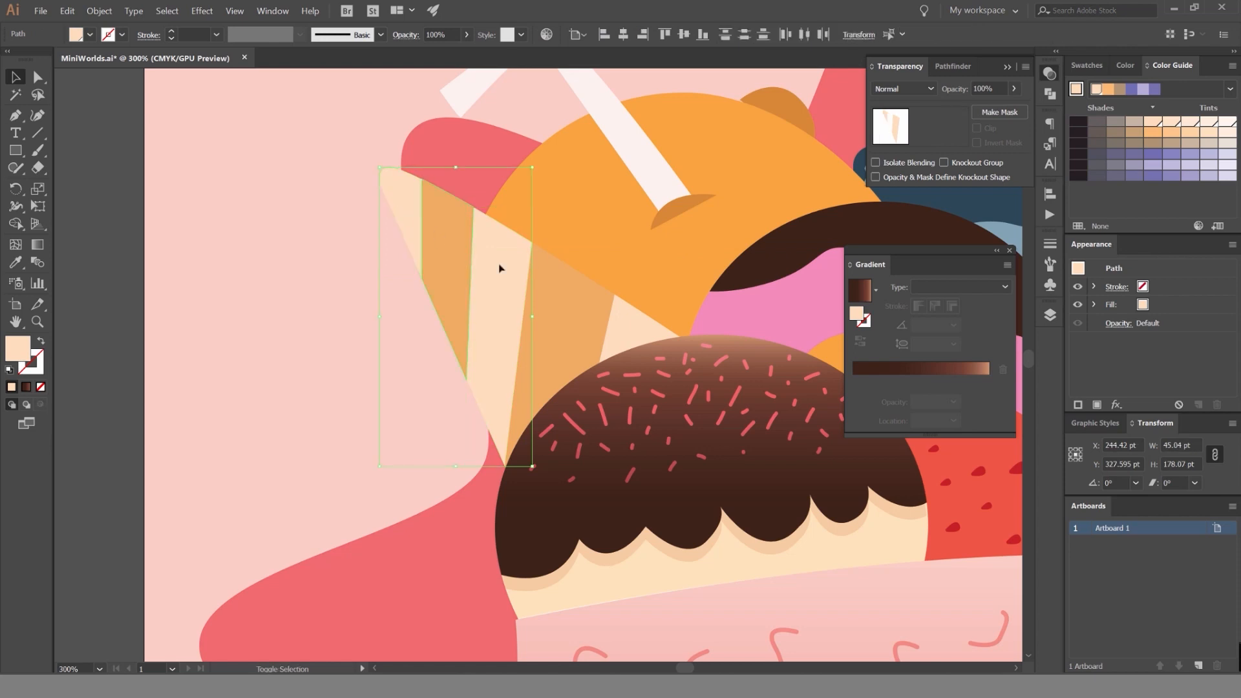
{"action": "left_click", "coordinate": [626, 319], "text": "shift"}
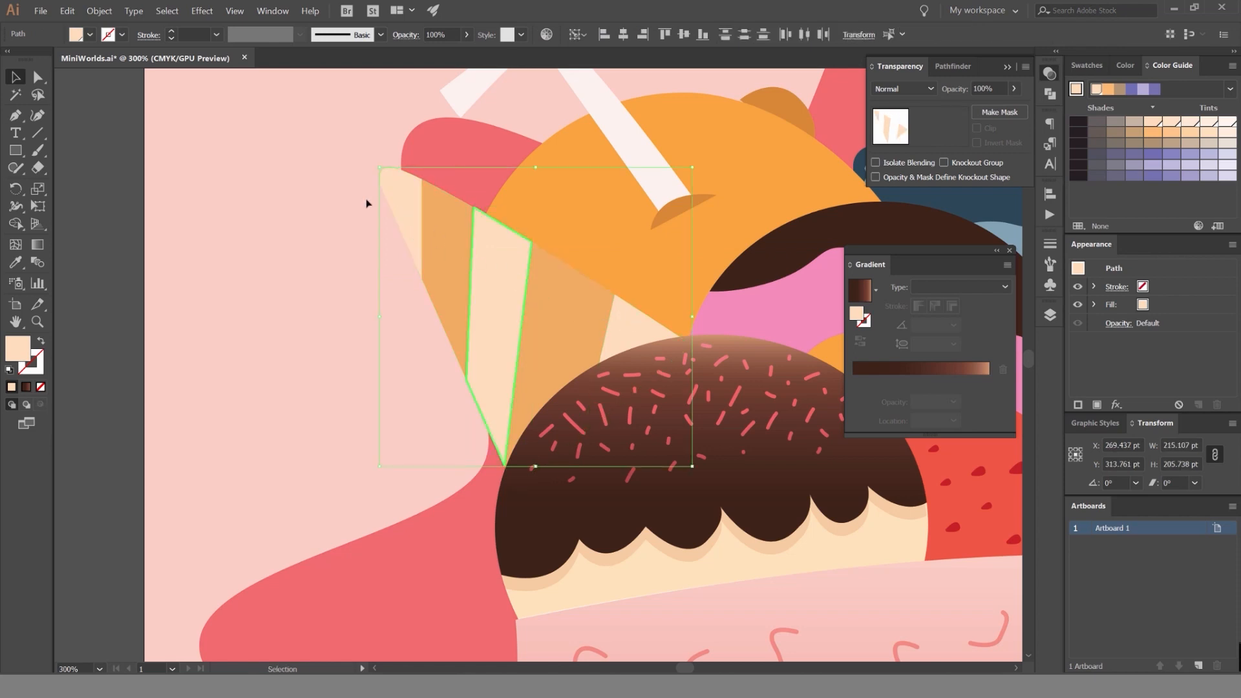
{"action": "left_click", "coordinate": [366, 203]}
Select all five cone stripes, duplicate them in place and group the result.
{"action": "left_click", "coordinate": [404, 226]}
{"action": "left_click", "coordinate": [446, 255], "text": "shift"}
{"action": "left_click", "coordinate": [499, 290], "text": "shift"}
{"action": "left_click", "coordinate": [561, 310], "text": "shift"}
{"action": "left_click", "coordinate": [629, 333], "text": "shift"}
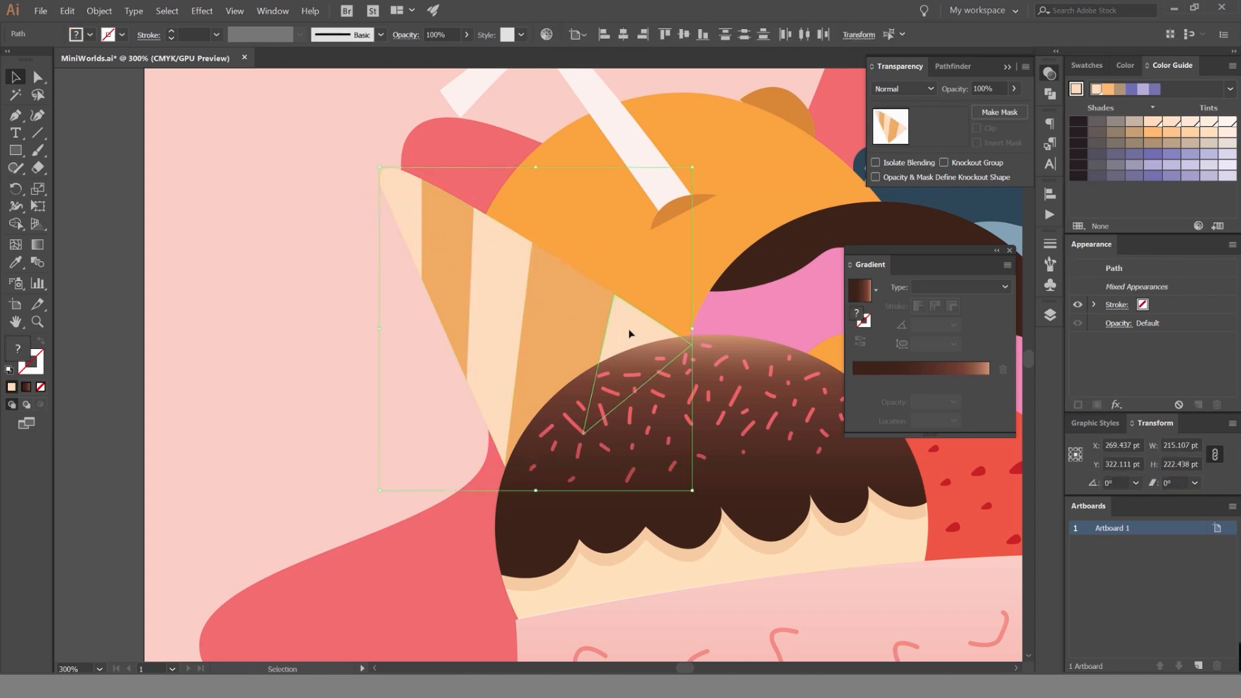
{"action": "key", "text": "ctrl+c"}
{"action": "key", "text": "ctrl+f"}
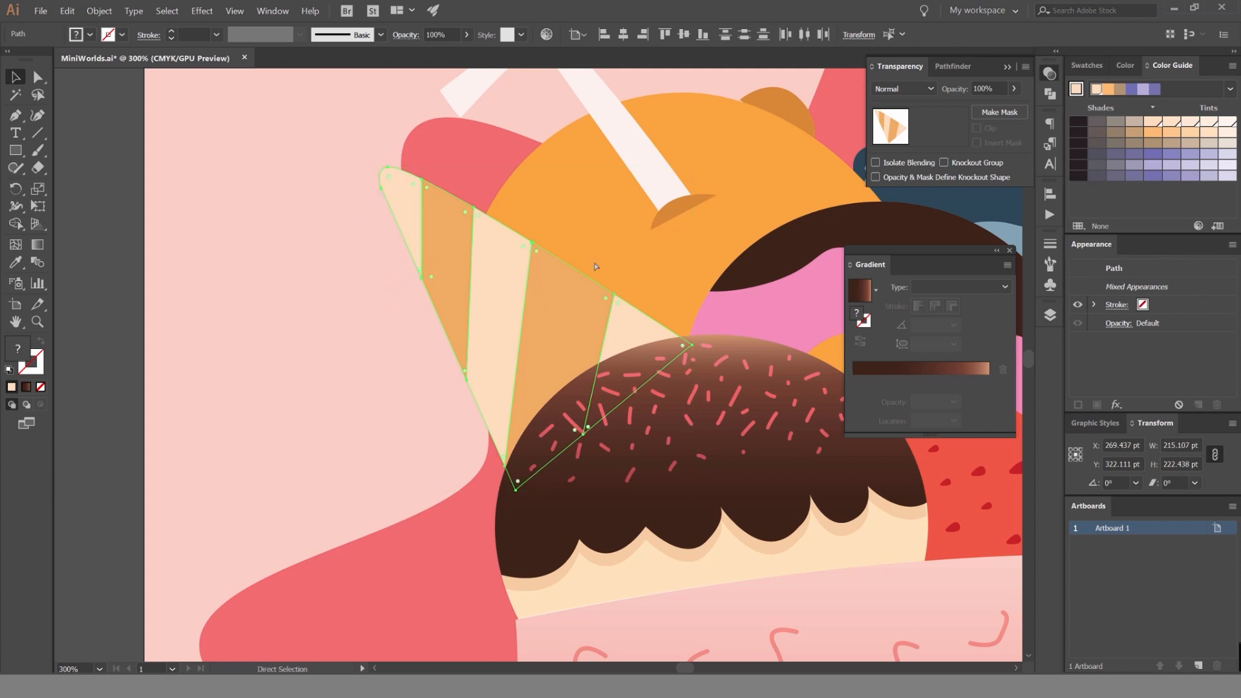
{"action": "key", "text": "ctrl+g"}
{"action": "left_click", "coordinate": [355, 238]}
Isolate the cone group and draw a closed four-point tan-orange shape diagonally over the cone's lower-left side with the Pen tool.
{"action": "double_click", "coordinate": [454, 243]}
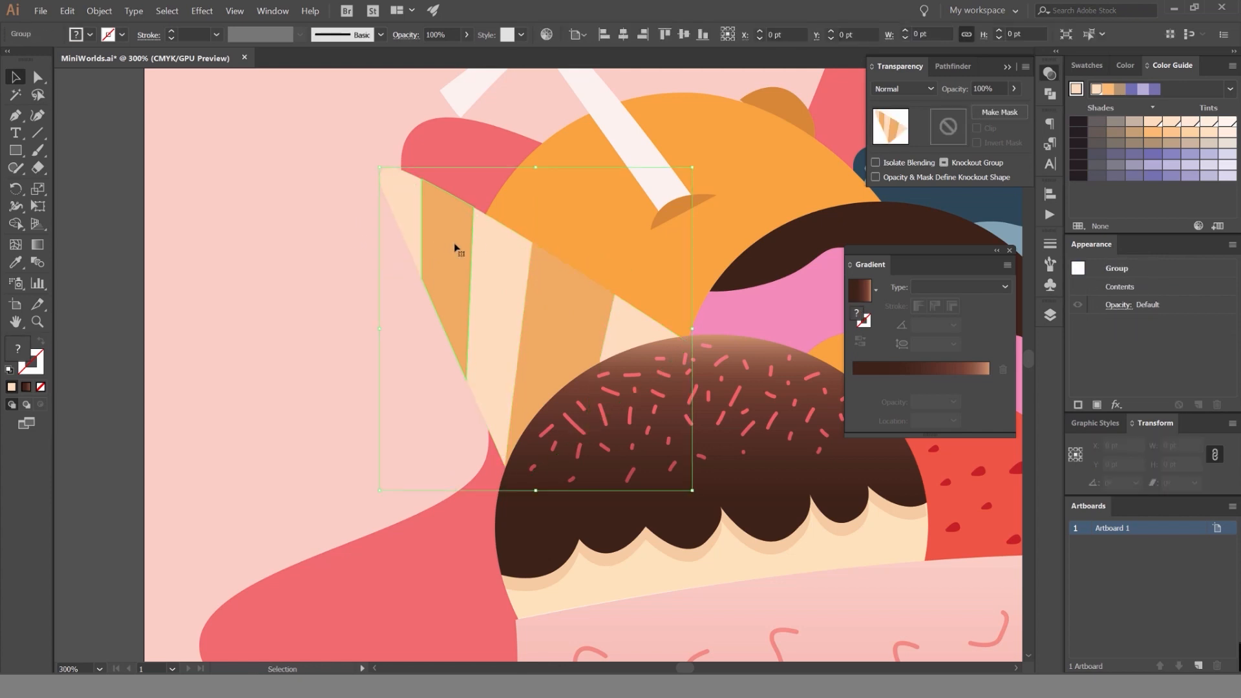
{"action": "left_click_drag", "start_coordinate": [458, 245], "coordinate": [344, 358]}
{"action": "key", "text": "ctrl+z"}
{"action": "left_click", "coordinate": [294, 278]}
{"action": "left_click_drag", "start_coordinate": [324, 246], "coordinate": [442, 242]}
{"action": "key", "text": "p"}
{"action": "left_click", "coordinate": [489, 151]}
{"action": "left_click", "coordinate": [749, 472]}
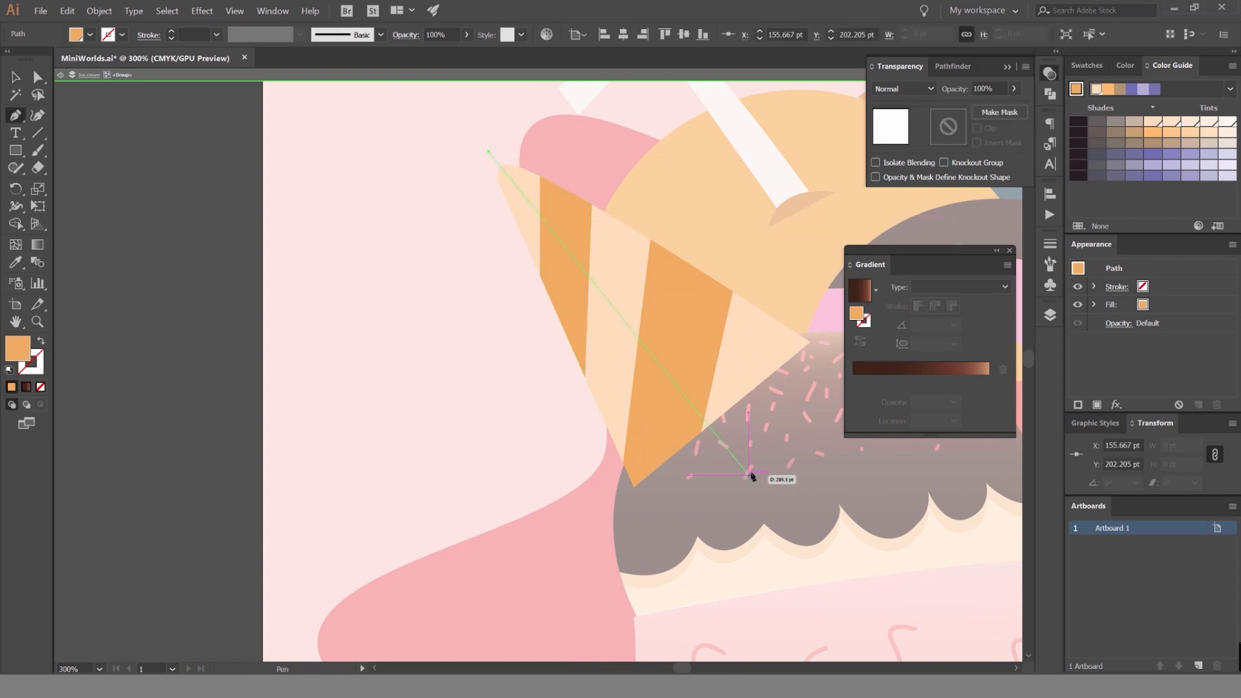
{"action": "left_click", "coordinate": [585, 575]}
{"action": "left_click", "coordinate": [451, 163]}
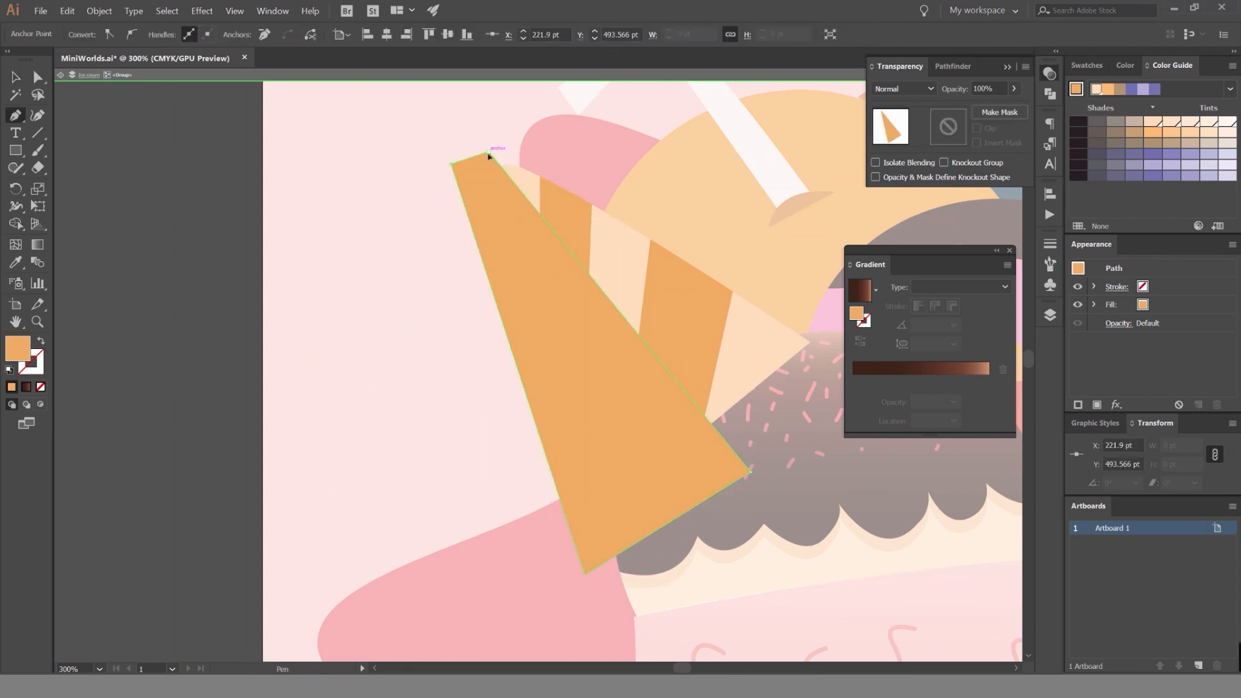
{"action": "left_click", "coordinate": [488, 151]}
Trim the drawn shadow shape to the cone's outline by removing the part outside it with the Shape Builder.
{"action": "key", "text": "v"}
{"action": "key", "text": "ctrl+shift+a"}
{"action": "left_click_drag", "start_coordinate": [769, 138], "coordinate": [464, 476]}
{"action": "key", "text": "shift+m"}
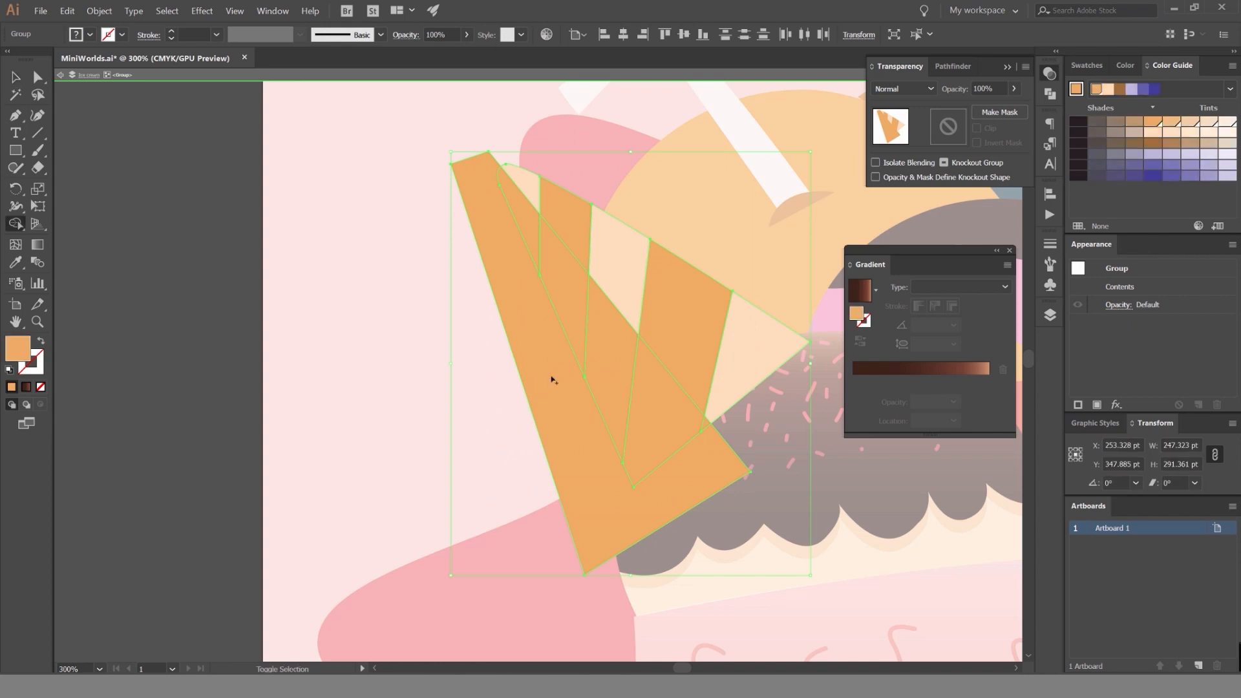
{"action": "left_click", "coordinate": [543, 288], "text": "alt"}
{"action": "key", "text": "v"}
Try a different blending mode on the whole cone group and undo it.
{"action": "double_click", "coordinate": [522, 241]}
{"action": "left_click", "coordinate": [563, 249]}
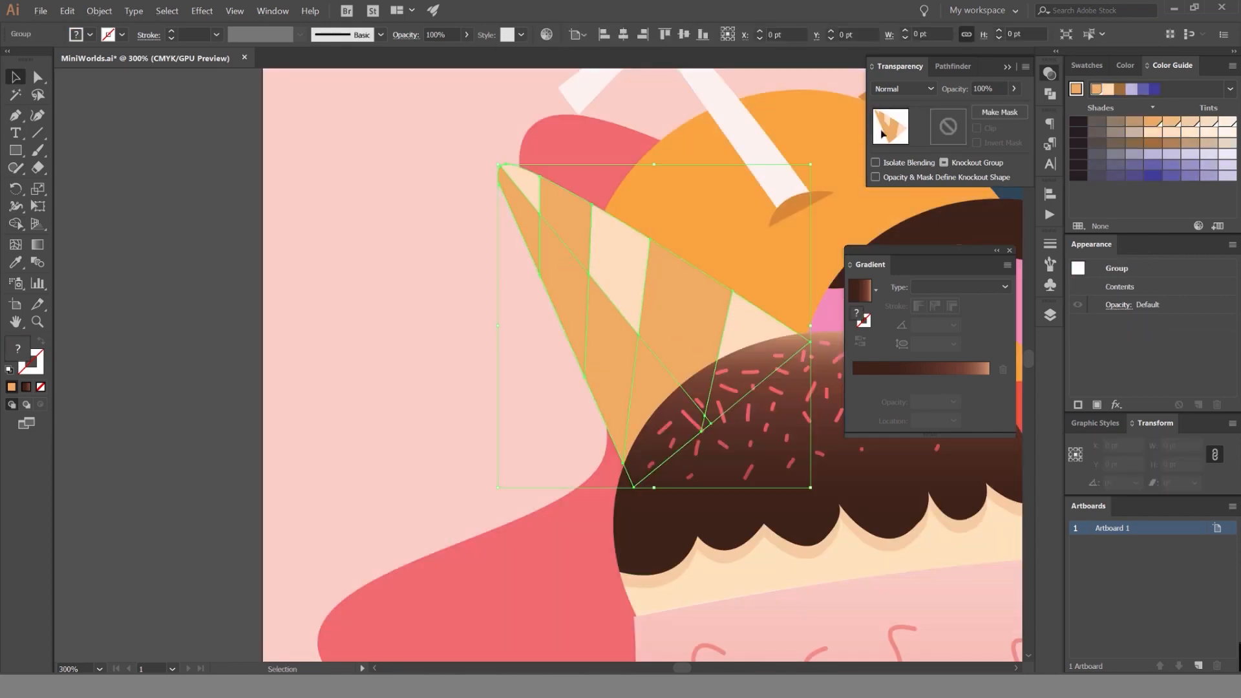
{"action": "left_click", "coordinate": [895, 89]}
{"action": "left_click", "coordinate": [891, 118]}
{"action": "key", "text": "ctrl+z"}
{"action": "key", "text": "ctrl+z"}
{"action": "key", "text": "ctrl+z"}
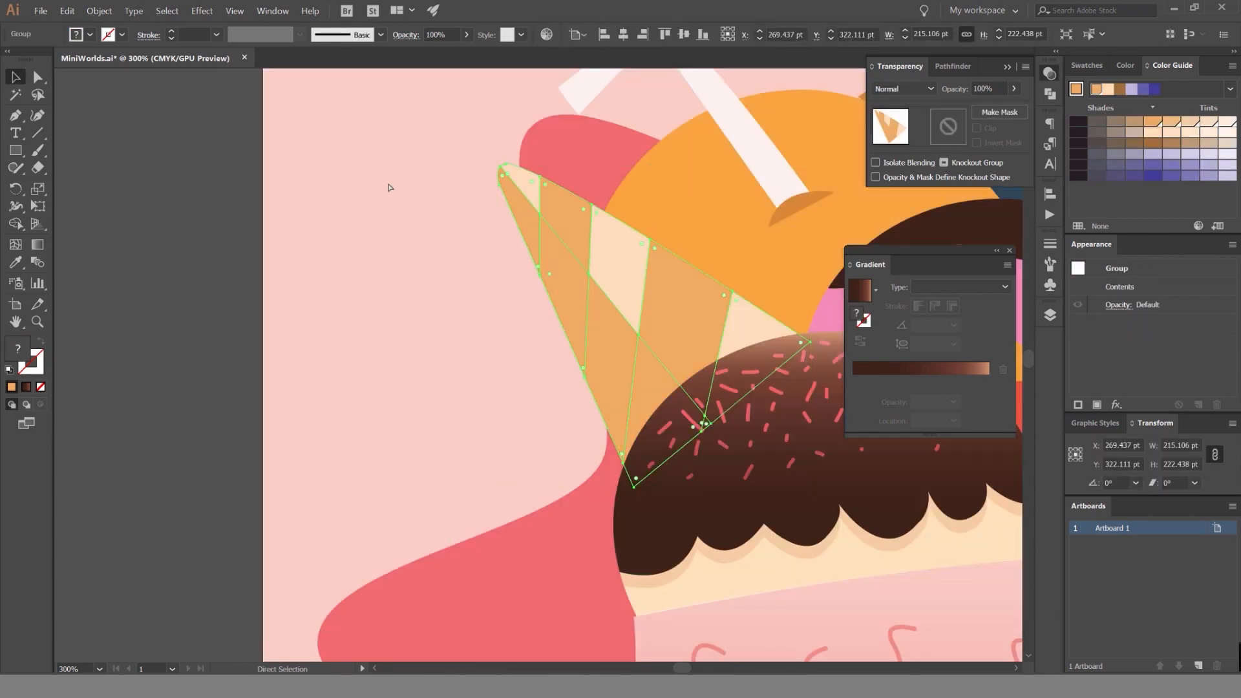
{"action": "key", "text": "ctrl+shift+z"}
Select the diagonal shadow shape inside the isolated cone group and set its blending mode to Multiply.
{"action": "left_click", "coordinate": [390, 190]}
{"action": "left_click", "coordinate": [575, 265]}
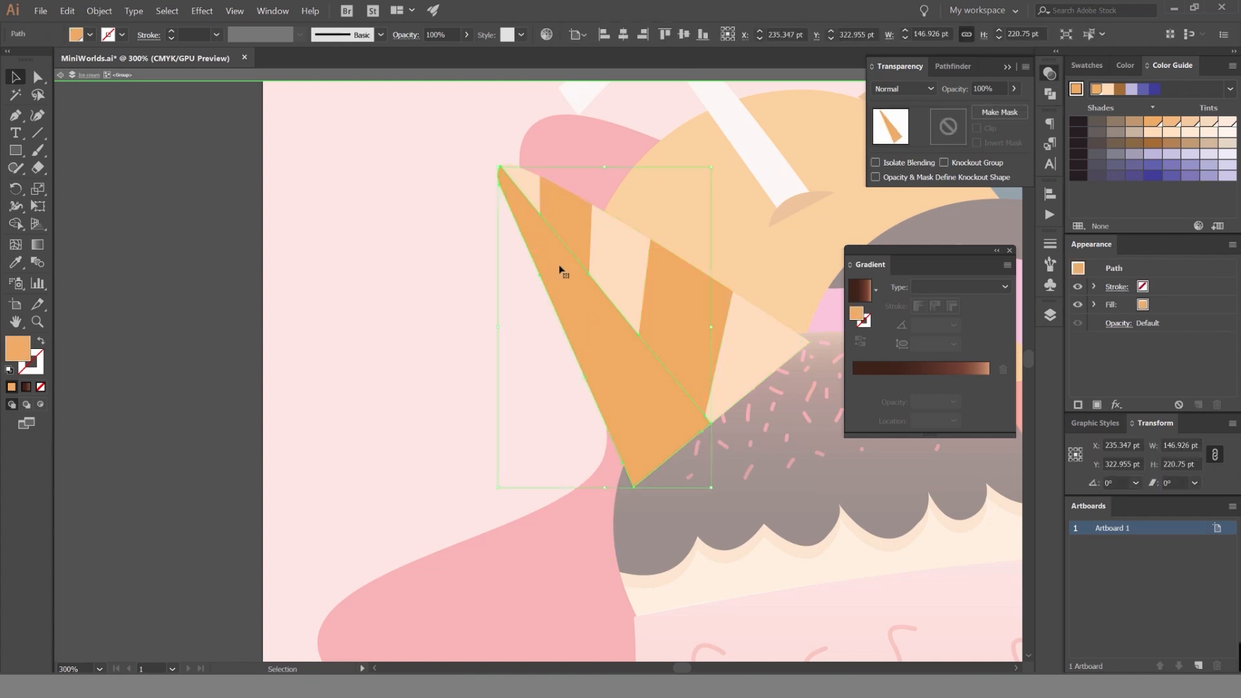
{"action": "scroll", "coordinate": [896, 95], "scroll_direction": "down", "scroll_amount": 1}
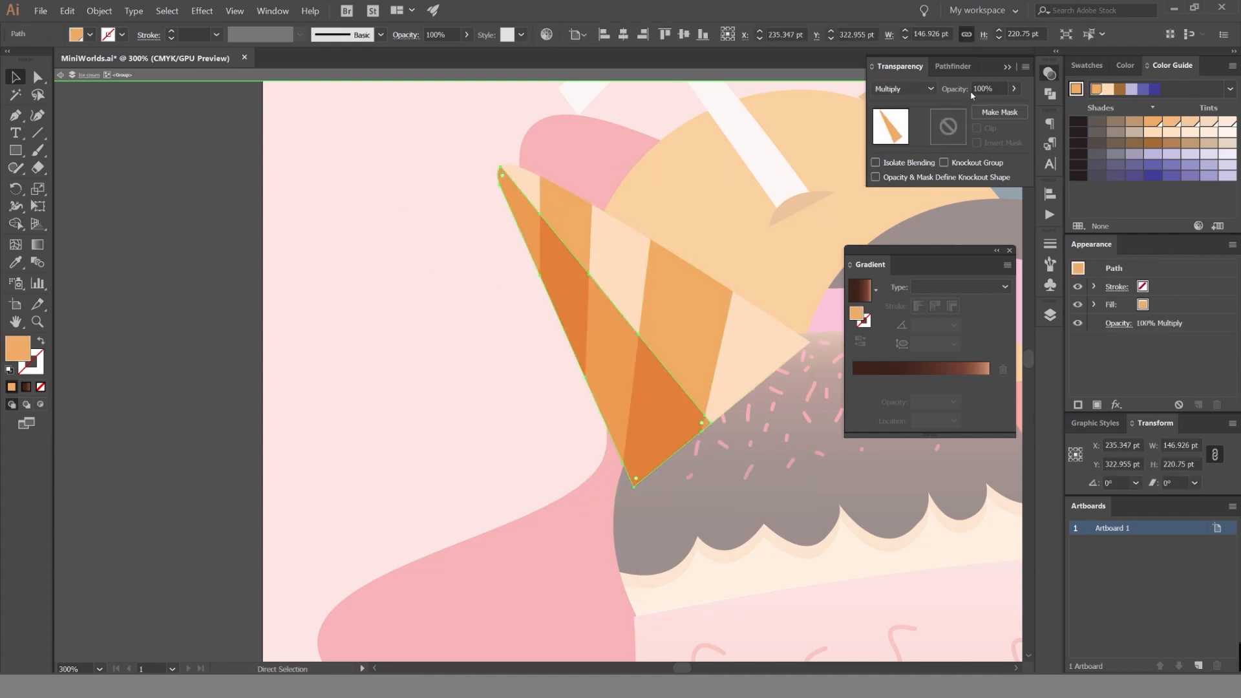
Set the diagonal cone shadow's opacity to 20% and leave isolation mode.
{"action": "type", "text": "20"}
{"action": "key", "text": "Return"}
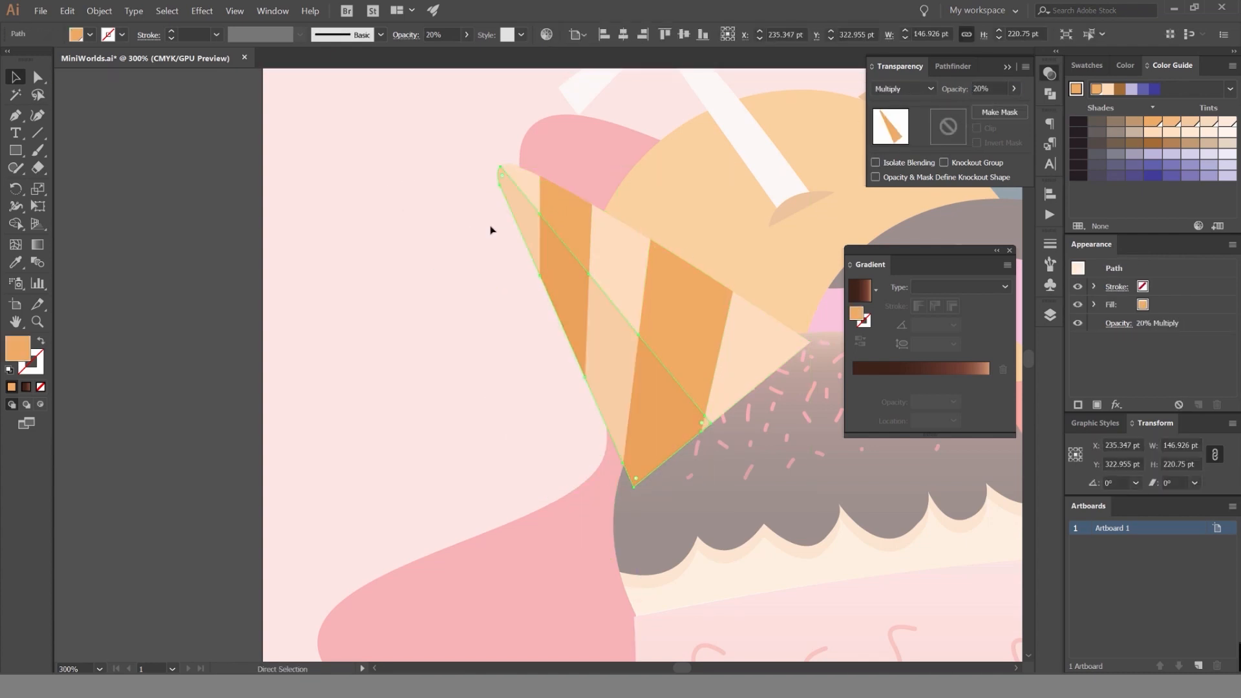
{"action": "double_click", "coordinate": [491, 231]}
{"action": "left_click", "coordinate": [725, 565]}
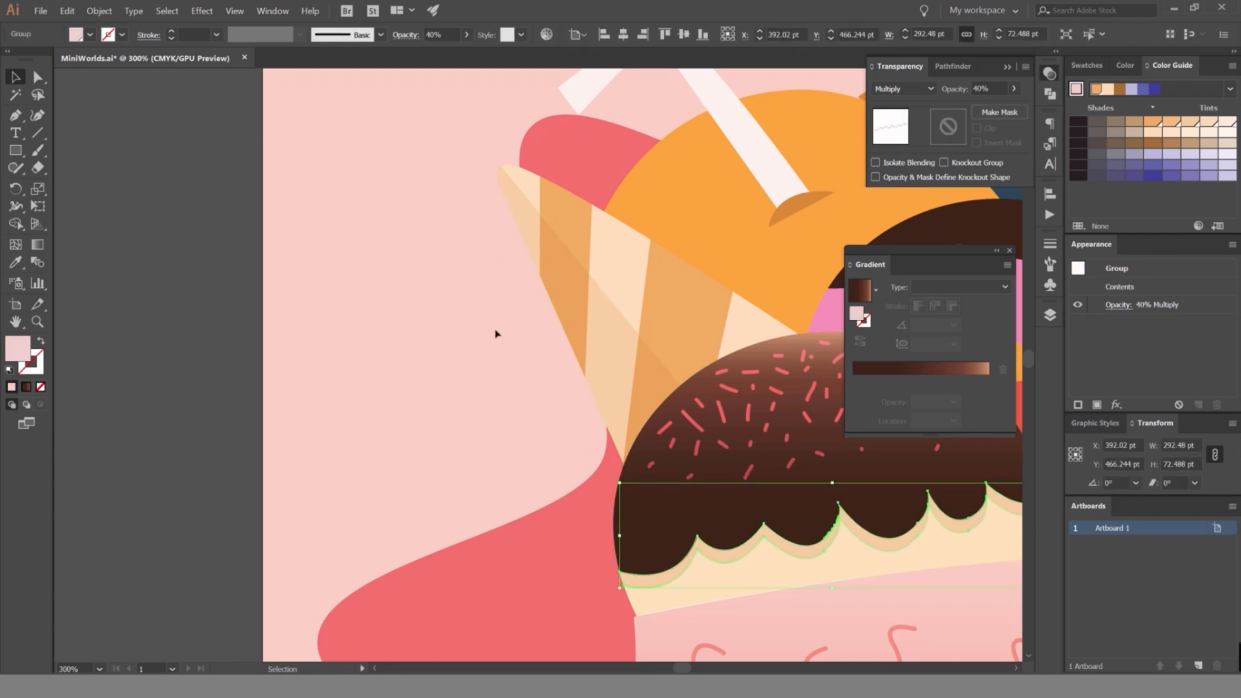
Reselect the diagonal shadow shape on the waffle cone and set its opacity to 40%.
{"action": "left_click", "coordinate": [609, 318]}
{"action": "key", "text": "a"}
{"action": "left_click", "coordinate": [620, 368]}
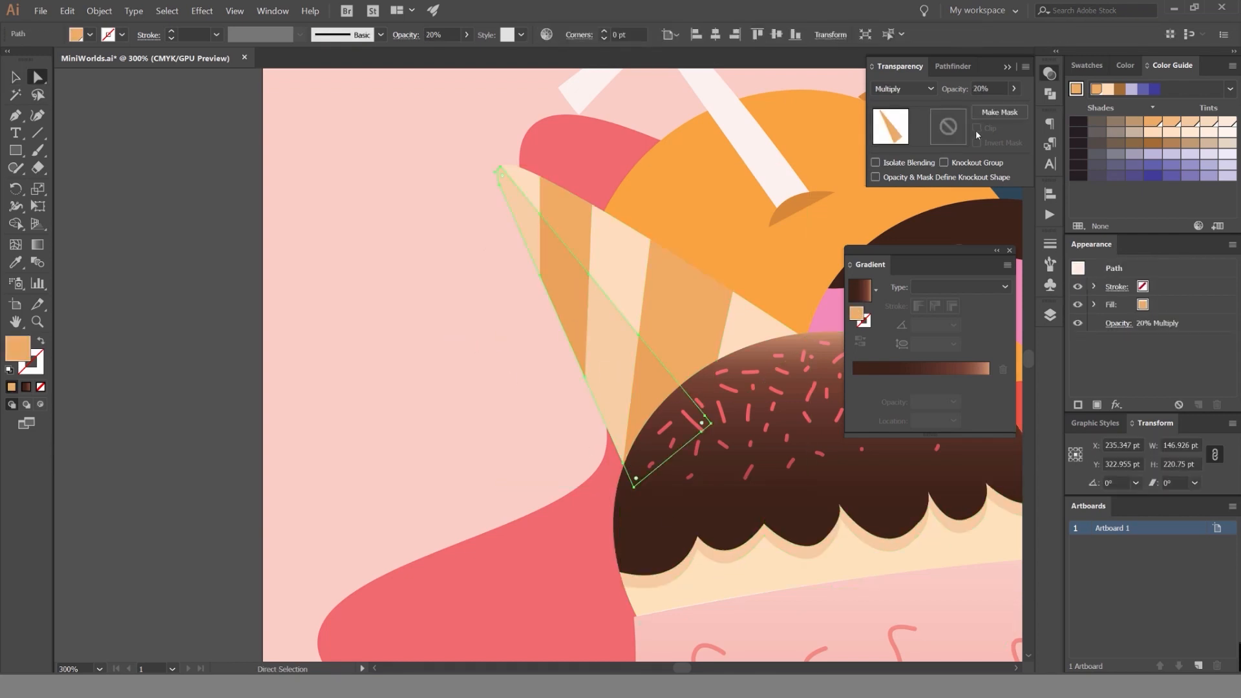
{"action": "key", "text": "Return"}
{"action": "key", "text": "v"}
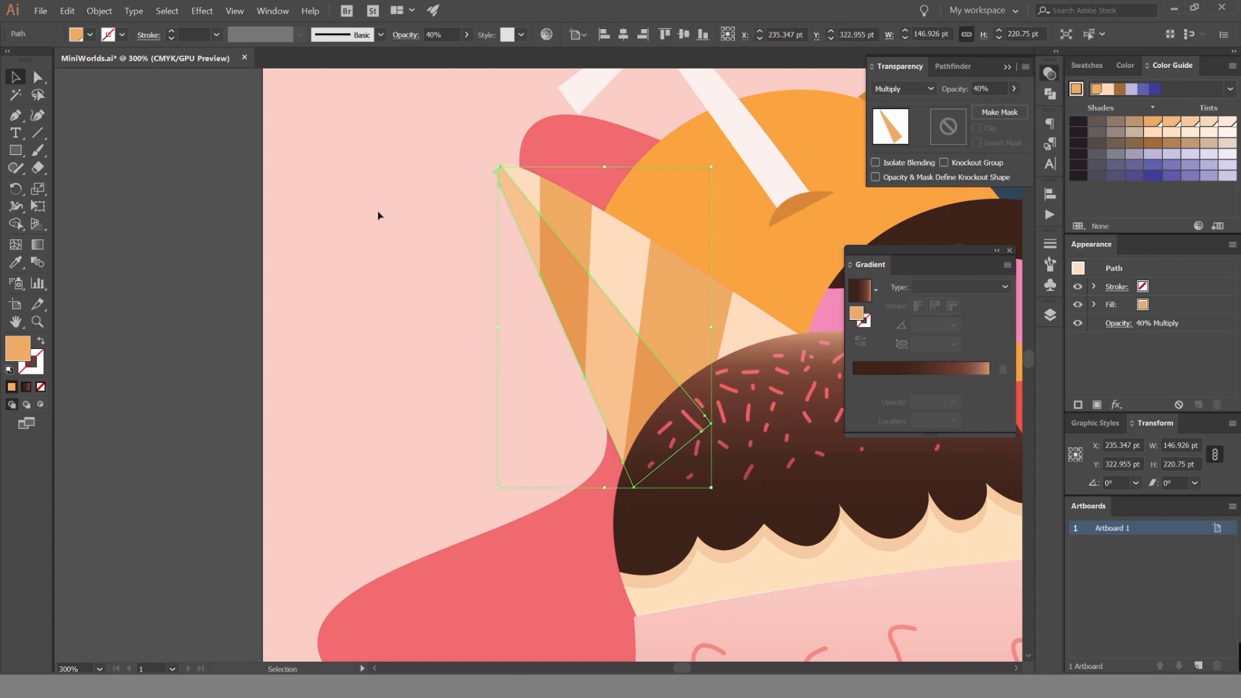
{"action": "left_click", "coordinate": [378, 213]}
Recolour the shadow under the chocolate drips by sampling the waffle cone's orange shading with the Eyedropper.
{"action": "scroll", "coordinate": [420, 242], "scroll_direction": "down", "scroll_amount": 2}
{"action": "left_click", "coordinate": [612, 402]}
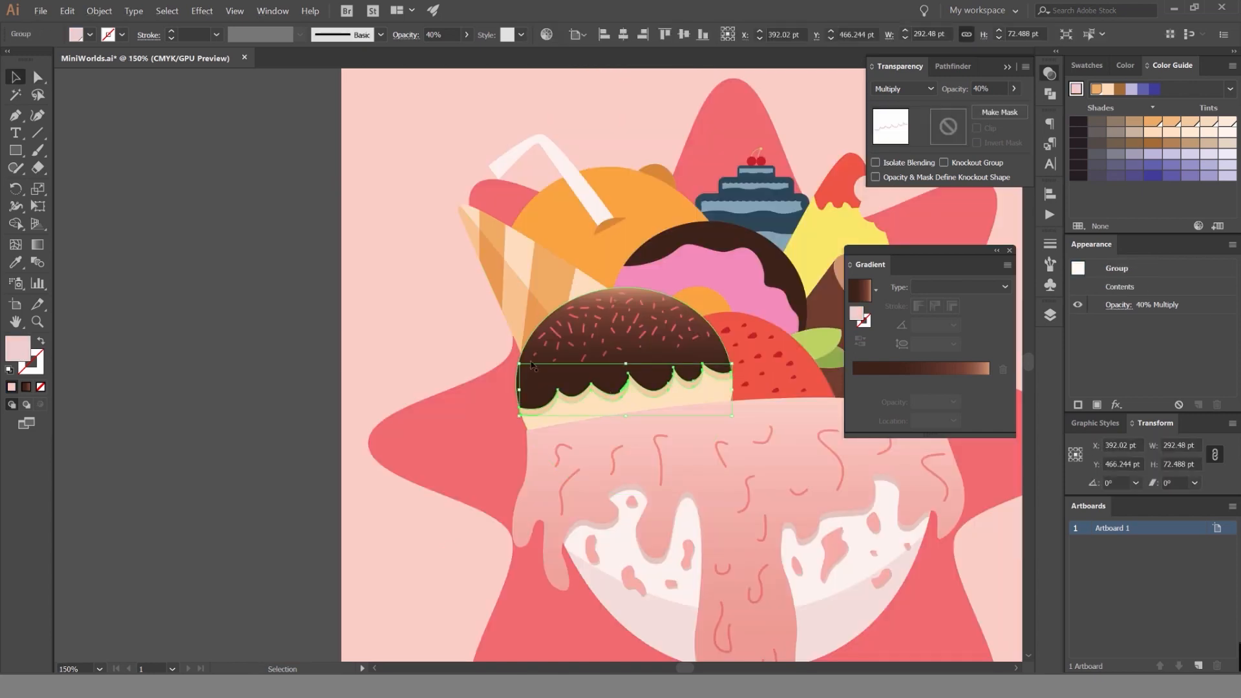
{"action": "key", "text": "i"}
{"action": "left_click", "coordinate": [496, 270]}
{"action": "key", "text": "v"}
{"action": "left_click", "coordinate": [353, 320]}
Examine the whole illustration and the shaded cone and chocolate scoop at different zoom levels.
{"action": "scroll", "coordinate": [353, 320], "scroll_direction": "down", "scroll_amount": 1}
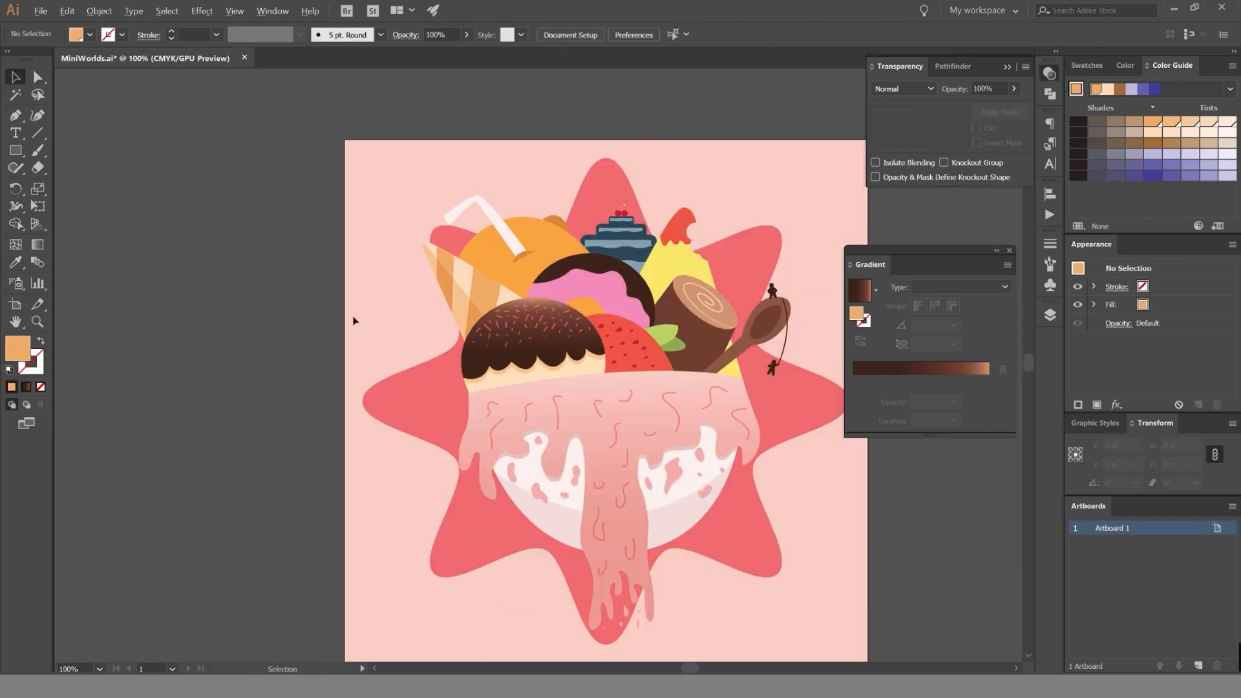
{"action": "scroll", "coordinate": [381, 298], "scroll_direction": "down", "scroll_amount": 1}
{"action": "scroll", "coordinate": [388, 278], "scroll_direction": "up", "scroll_amount": 1}
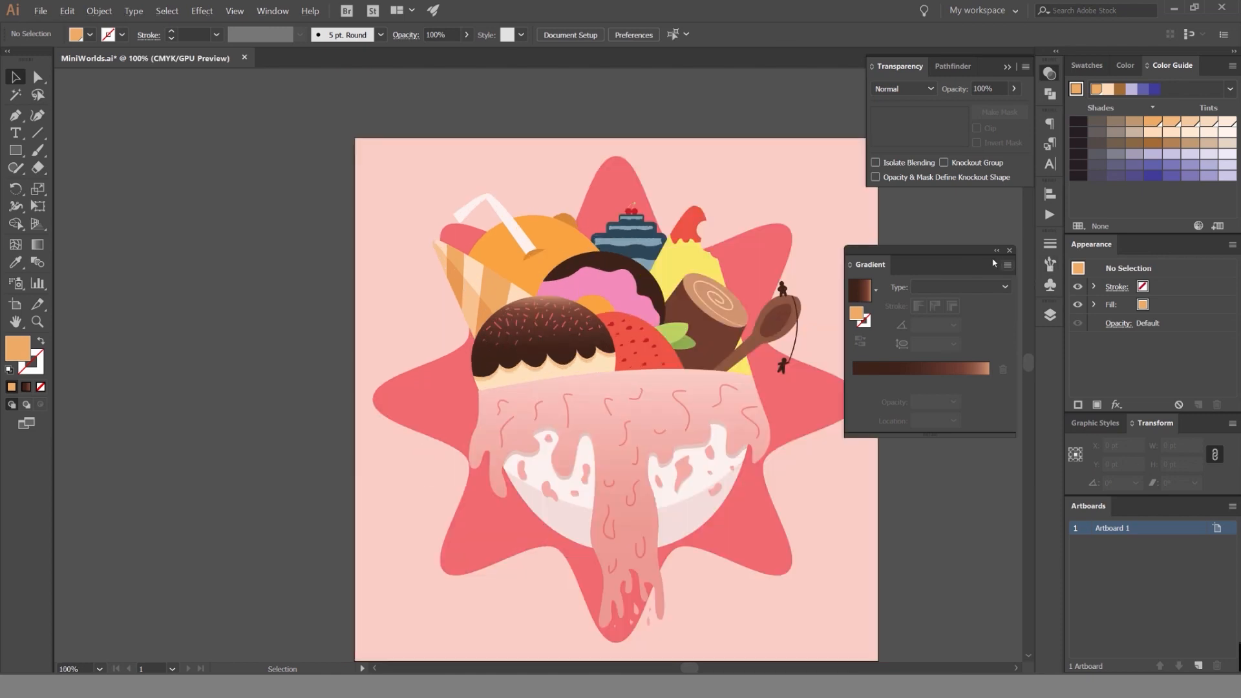
{"action": "scroll", "coordinate": [326, 194], "scroll_direction": "down", "scroll_amount": 1}
{"action": "scroll", "coordinate": [380, 246], "scroll_direction": "up", "scroll_amount": 3}
{"action": "left_click_drag", "start_coordinate": [455, 262], "coordinate": [349, 273]}
{"action": "scroll", "coordinate": [349, 273], "scroll_direction": "down", "scroll_amount": 3}
{"action": "scroll", "coordinate": [574, 167], "scroll_direction": "up", "scroll_amount": 1}
{"action": "left_click", "coordinate": [574, 167]}
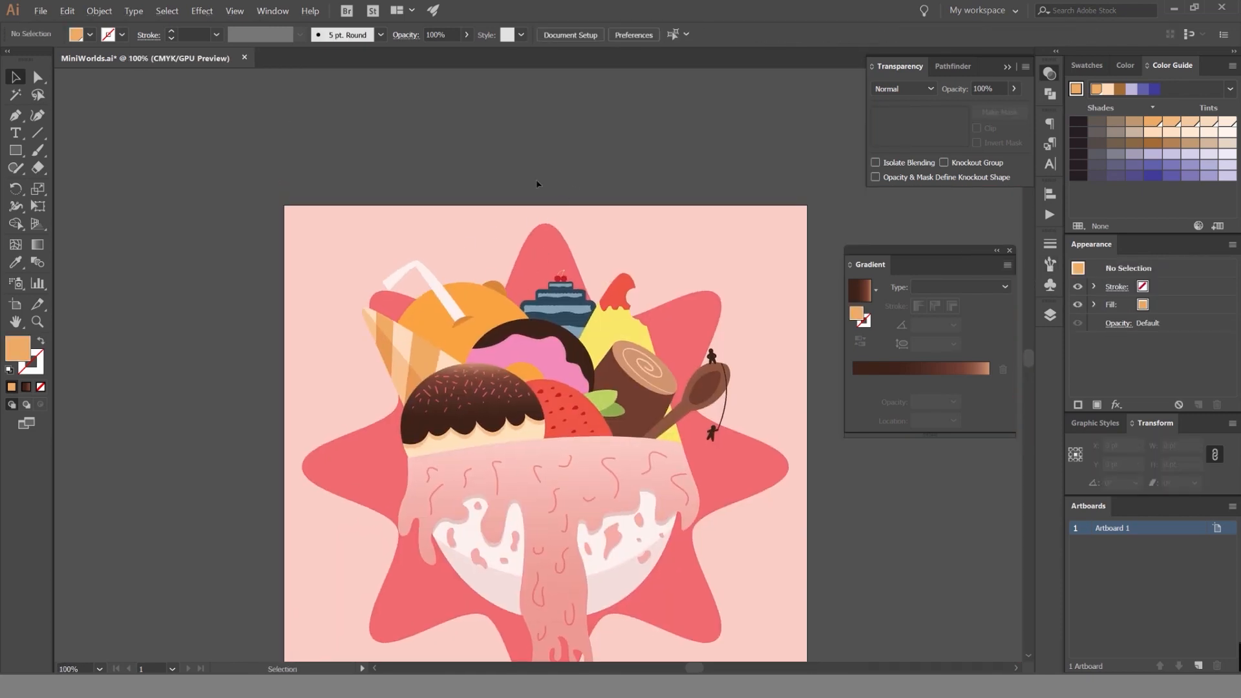
{"action": "scroll", "coordinate": [471, 125], "scroll_direction": "up", "scroll_amount": 3}
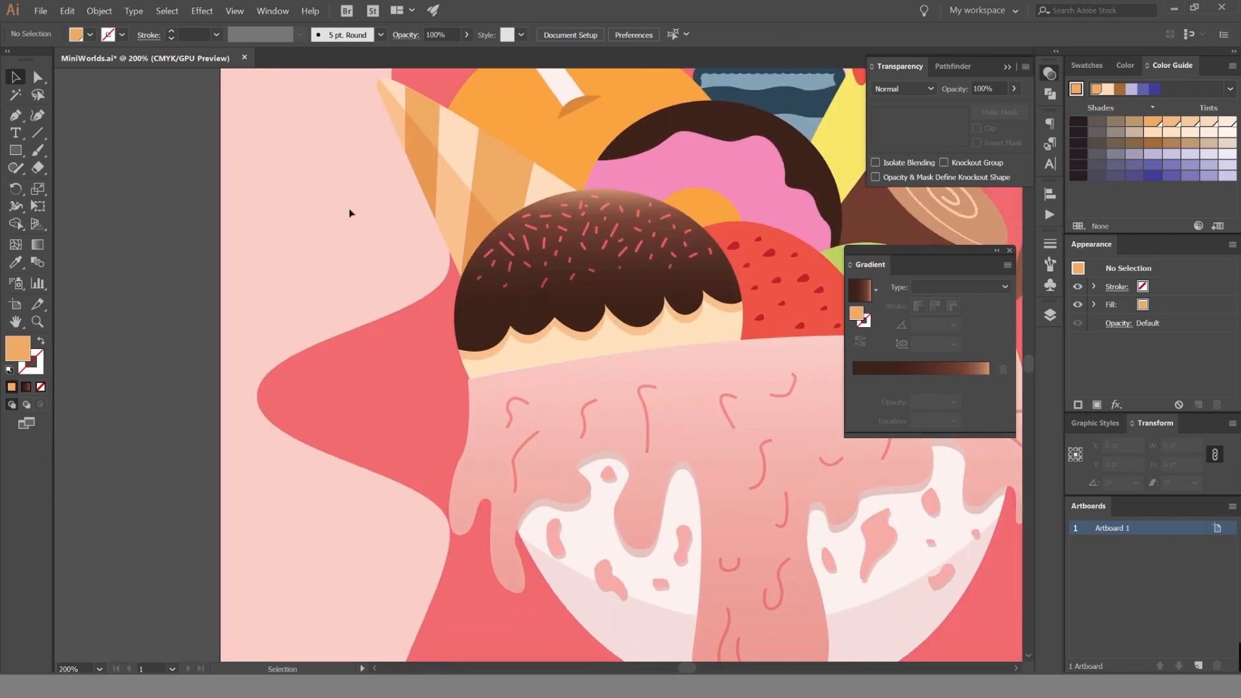
{"action": "scroll", "coordinate": [323, 233], "scroll_direction": "down", "scroll_amount": 2}
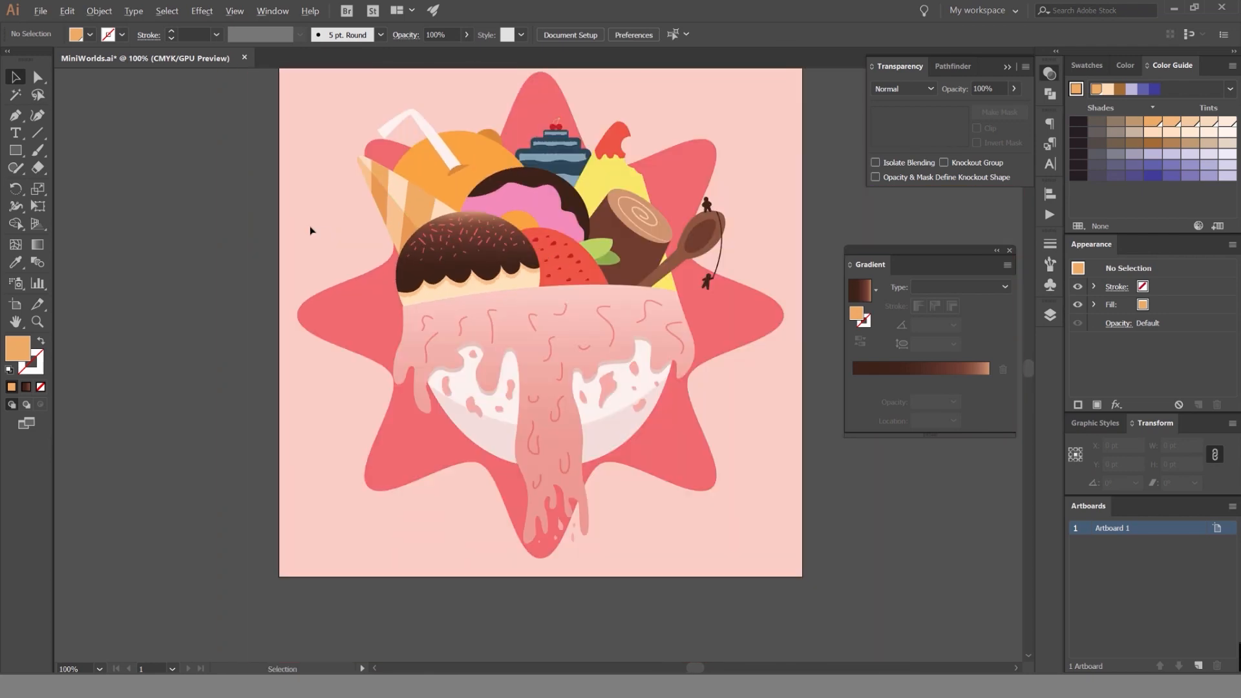
{"action": "scroll", "coordinate": [307, 217], "scroll_direction": "left", "scroll_amount": 2}
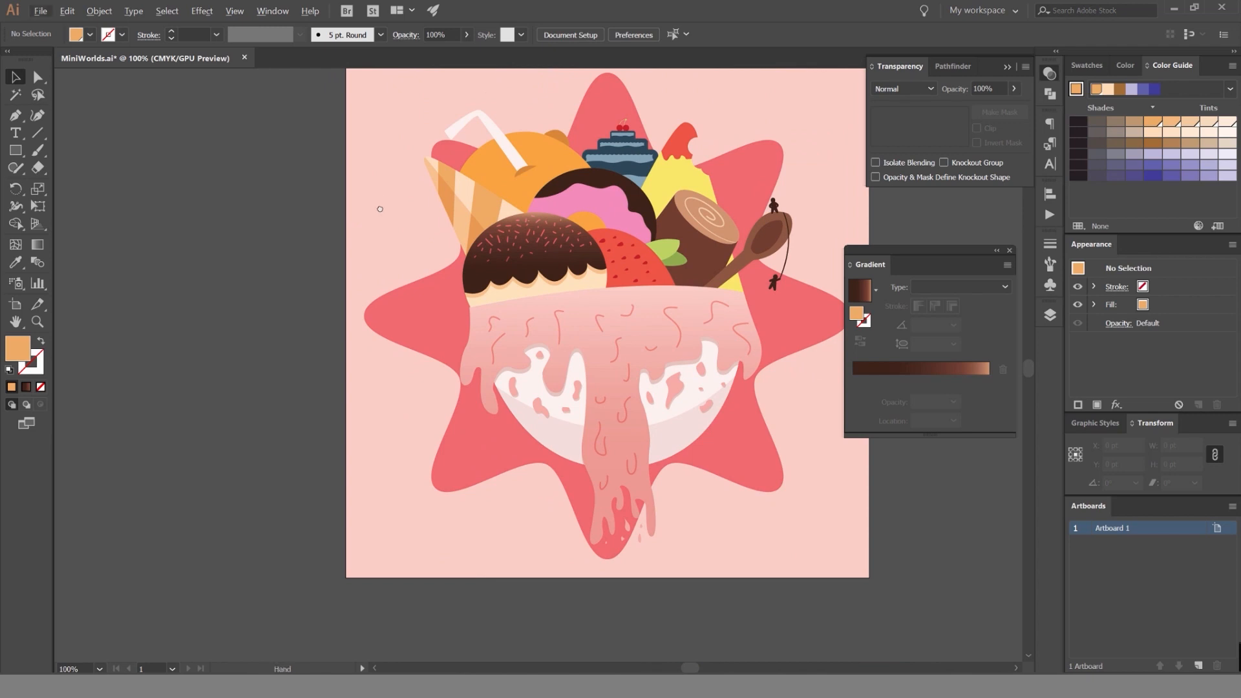
{"action": "scroll", "coordinate": [380, 209], "scroll_direction": "right", "scroll_amount": 1}
{"action": "scroll", "coordinate": [378, 223], "scroll_direction": "up", "scroll_amount": 2}
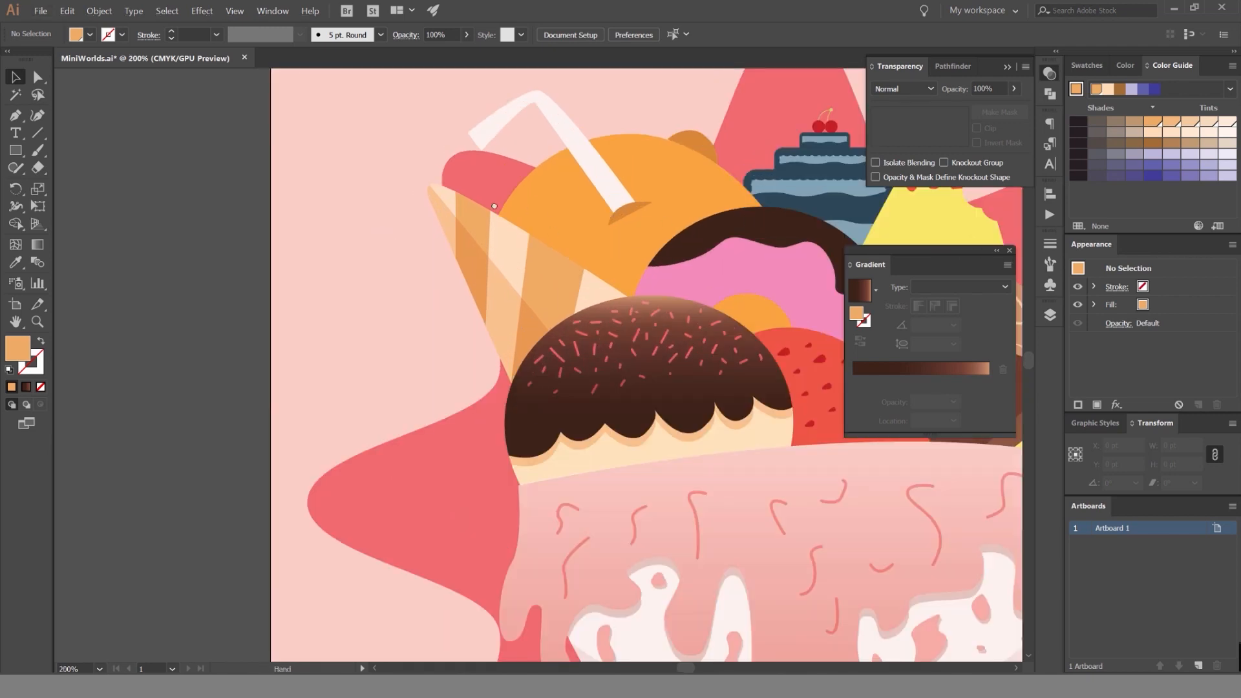
{"action": "left_click_drag", "start_coordinate": [495, 206], "coordinate": [361, 181]}
{"action": "left_click_drag", "start_coordinate": [473, 118], "coordinate": [472, 203]}
{"action": "scroll", "coordinate": [541, 214], "scroll_direction": "up", "scroll_amount": 1}
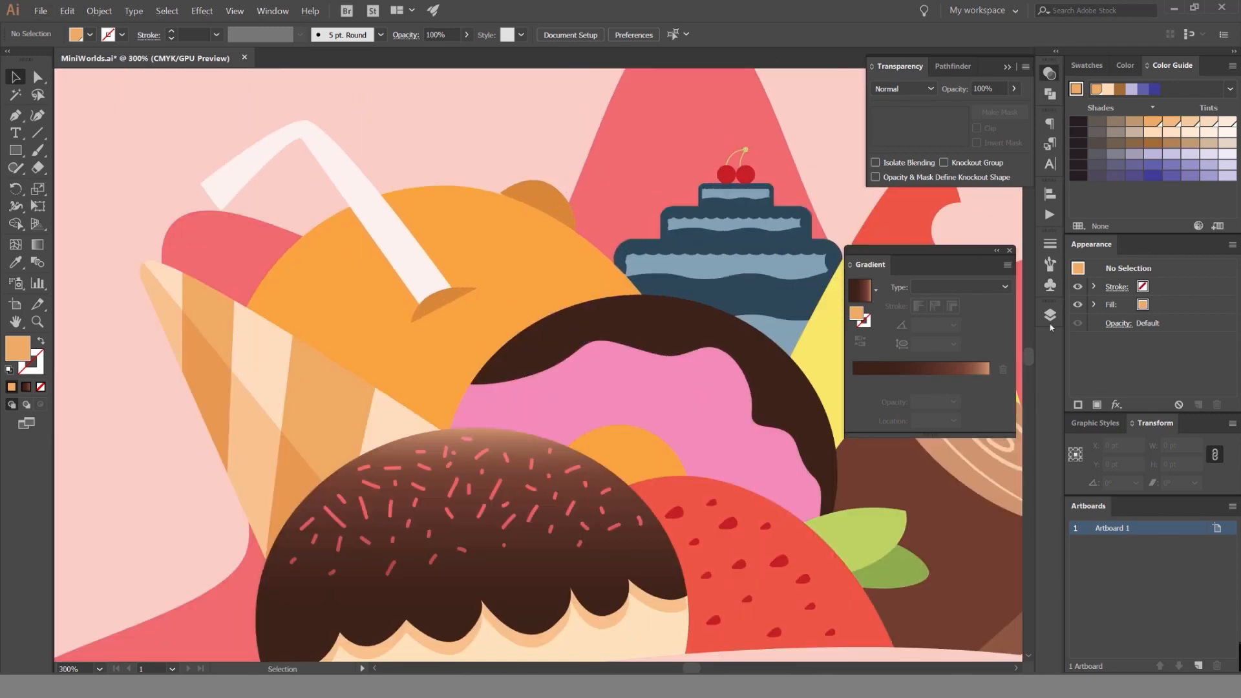
Unlock the Strawberry layer and display the document's colour swatches.
{"action": "left_click", "coordinate": [1050, 316]}
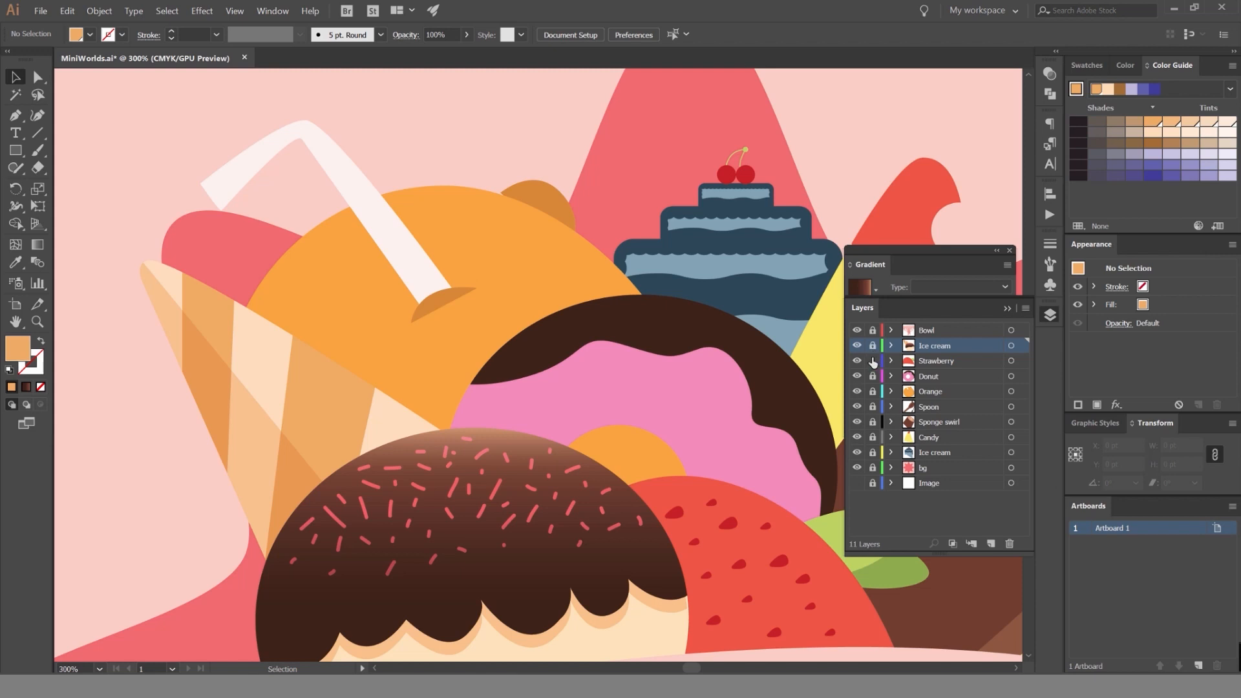
{"action": "left_click_drag", "start_coordinate": [639, 429], "coordinate": [445, 151]}
{"action": "left_click", "coordinate": [1050, 317]}
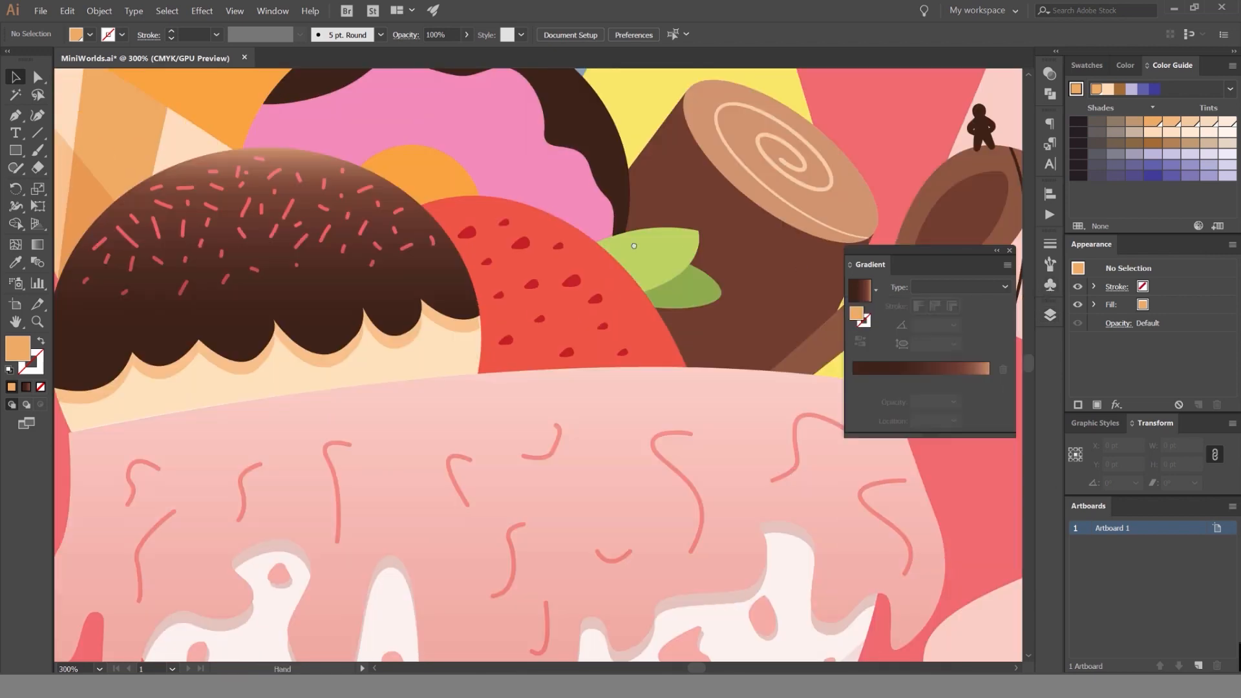
{"action": "left_click_drag", "start_coordinate": [700, 246], "coordinate": [678, 236]}
{"action": "left_click", "coordinate": [1086, 65]}
{"action": "scroll", "coordinate": [674, 220], "scroll_direction": "up", "scroll_amount": 1}
{"action": "left_click_drag", "start_coordinate": [953, 254], "coordinate": [925, 237]}
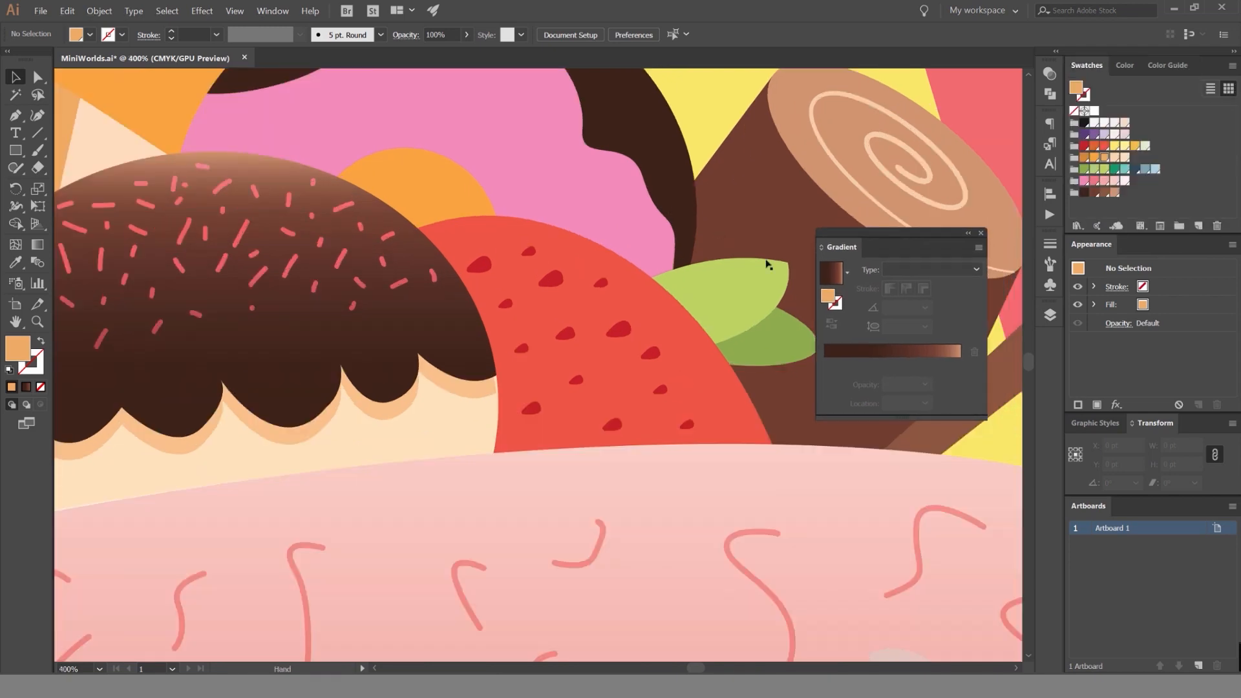
Try another green swatch on the strawberry's darker lower leaf and undo it.
{"action": "left_click", "coordinate": [750, 298]}
{"action": "left_click_drag", "start_coordinate": [753, 304], "coordinate": [629, 291]}
{"action": "left_click", "coordinate": [654, 333]}
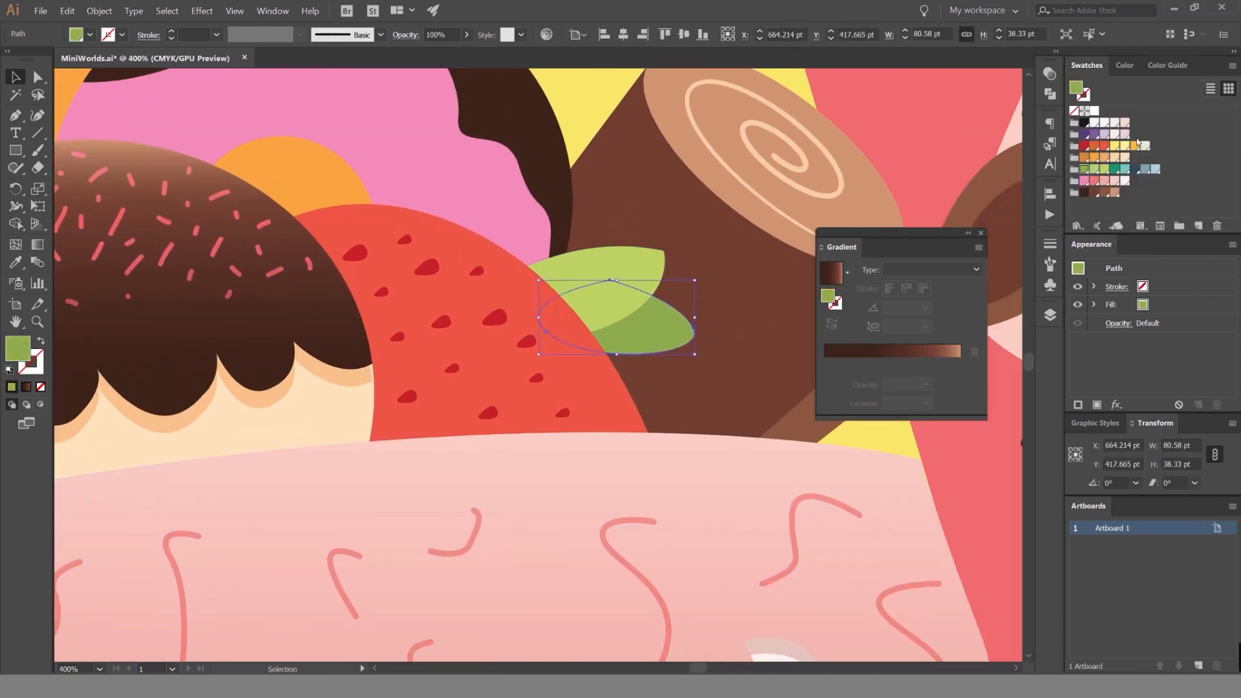
{"action": "left_click", "coordinate": [1115, 170]}
{"action": "key", "text": "ctrl+z"}
{"action": "left_click", "coordinate": [995, 322]}
Isolate the strawberry body and draw a closed red shape with a curved upper edge over its lower part with the Pen tool.
{"action": "scroll", "coordinate": [444, 325], "scroll_direction": "up", "scroll_amount": 1}
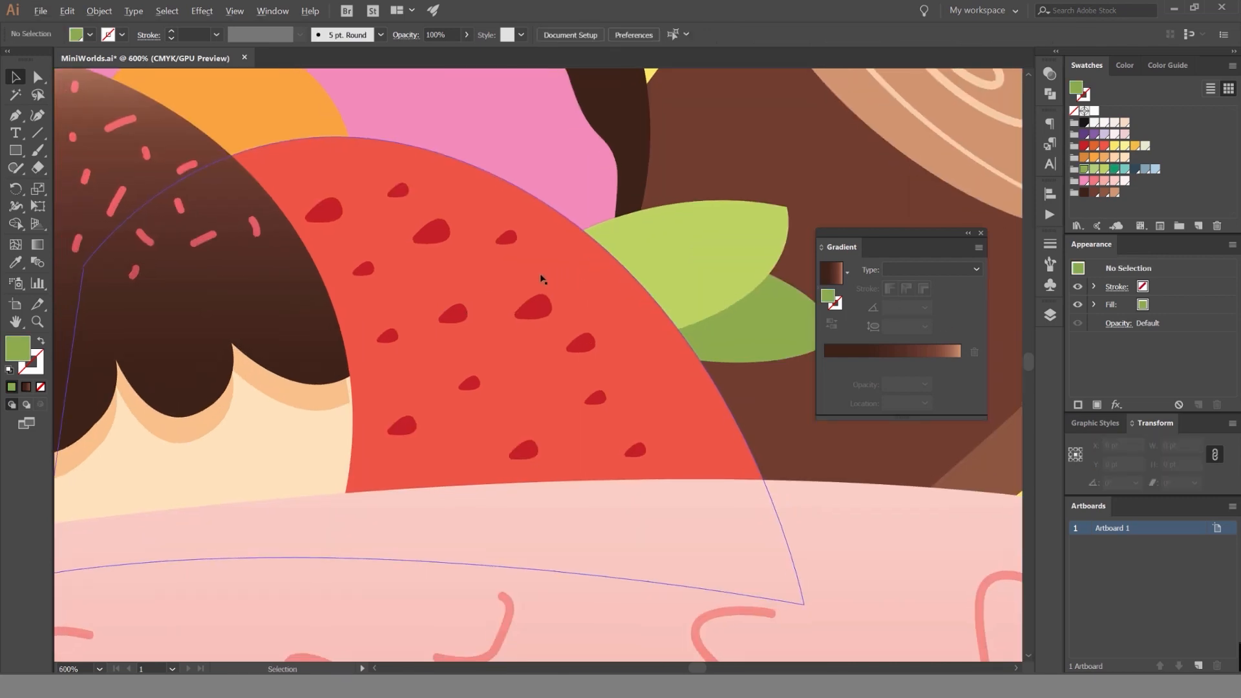
{"action": "scroll", "coordinate": [540, 277], "scroll_direction": "down", "scroll_amount": 2}
{"action": "double_click", "coordinate": [526, 282]}
{"action": "key", "text": "p"}
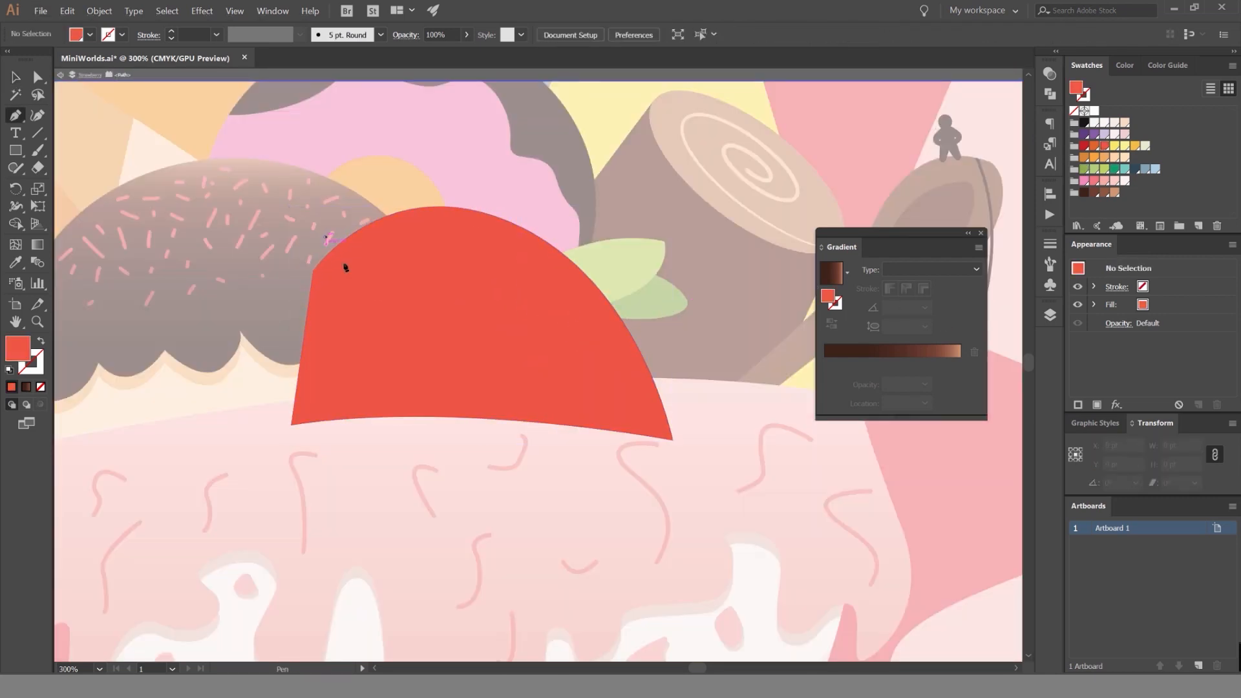
{"action": "left_click", "coordinate": [324, 236]}
{"action": "left_click_drag", "start_coordinate": [775, 300], "coordinate": [780, 328]}
{"action": "key", "text": "ctrl+z"}
{"action": "left_click_drag", "start_coordinate": [678, 300], "coordinate": [760, 191]}
{"action": "left_click", "coordinate": [758, 475]}
{"action": "left_click", "coordinate": [563, 562]}
{"action": "left_click", "coordinate": [239, 502]}
{"action": "left_click", "coordinate": [193, 414]}
{"action": "left_click", "coordinate": [273, 262]}
{"action": "left_click", "coordinate": [325, 237]}
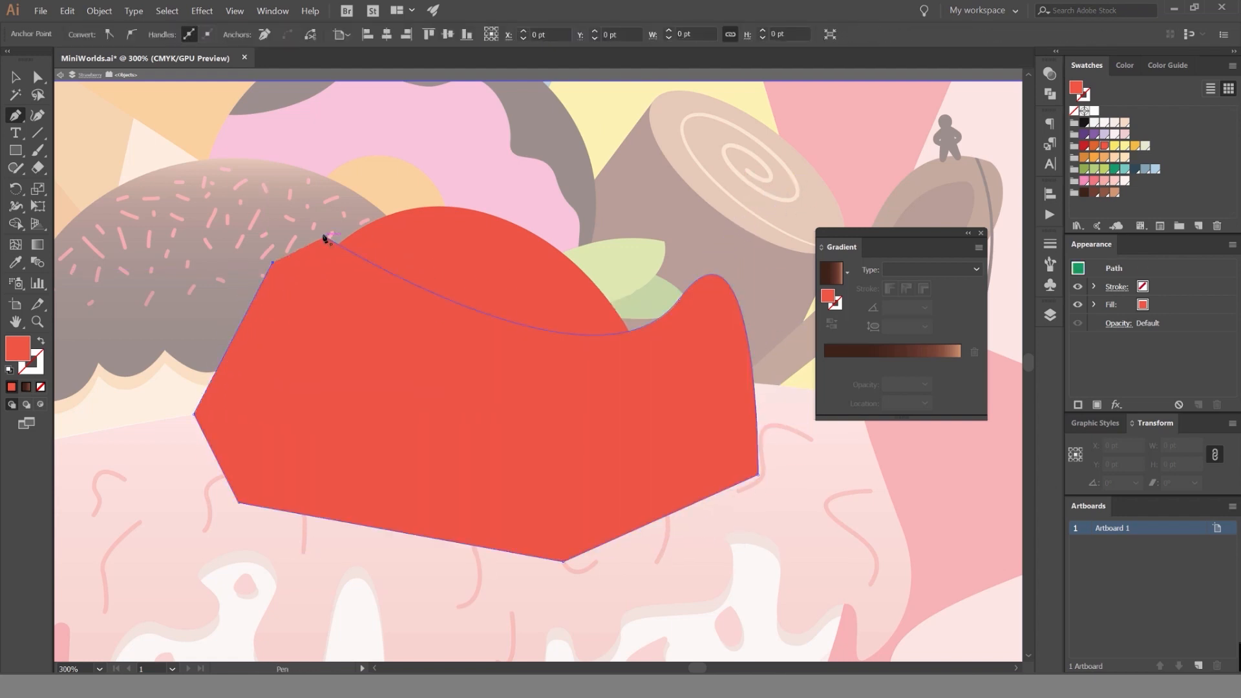
Trim the drawn shape to the strawberry's outline by removing the part outside it with the Shape Builder.
{"action": "key", "text": "v"}
{"action": "key", "text": "Escape"}
{"action": "left_click", "coordinate": [487, 253]}
{"action": "left_click", "coordinate": [577, 281]}
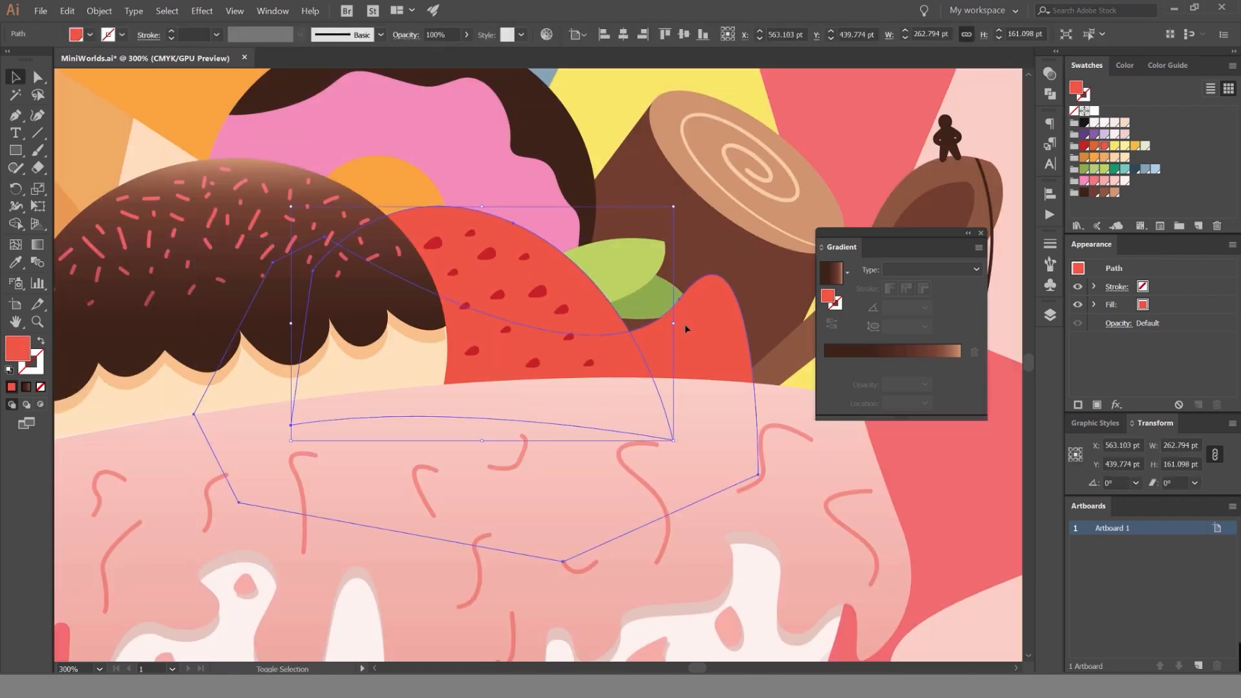
{"action": "left_click", "coordinate": [684, 326], "text": "shift"}
{"action": "key", "text": "shift+m"}
{"action": "left_click", "coordinate": [674, 373], "text": "alt"}
{"action": "key", "text": "v"}
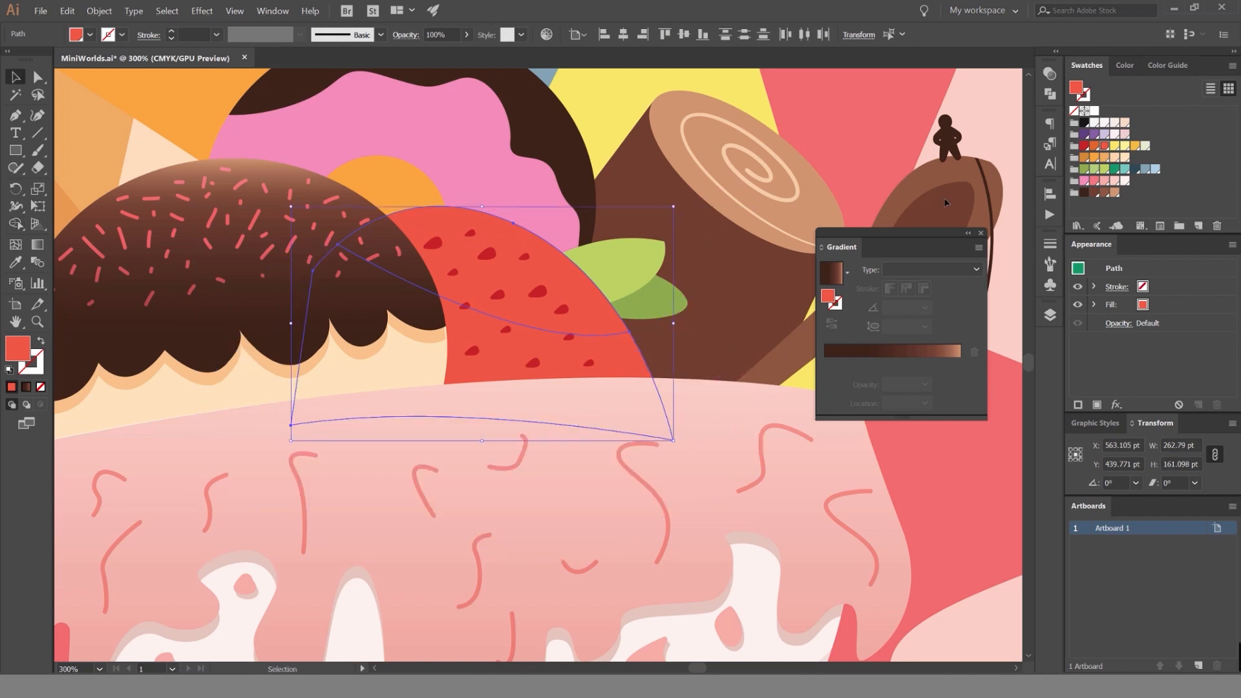
{"action": "left_click", "coordinate": [967, 145]}
Apply a sampled Multiply appearance to the strawberry's lower shadow shape and fill it with the orange-red swatch.
{"action": "left_click", "coordinate": [574, 341]}
{"action": "key", "text": "i"}
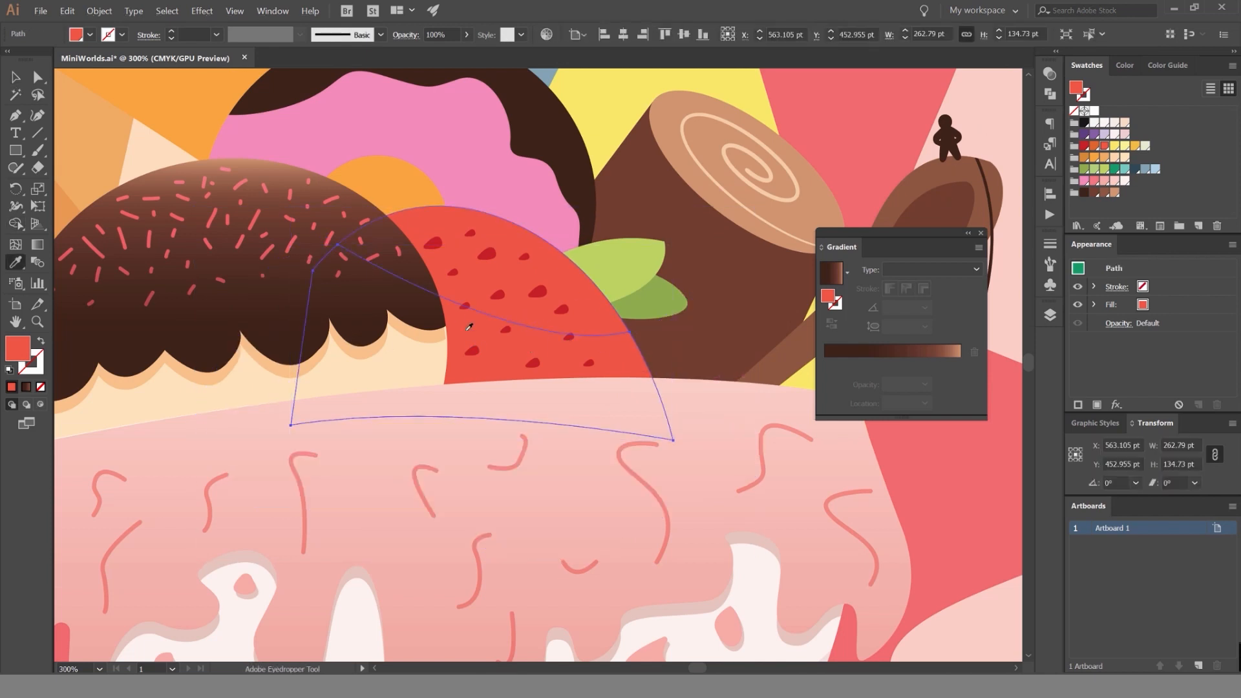
{"action": "left_click", "coordinate": [520, 320]}
{"action": "key", "text": "v"}
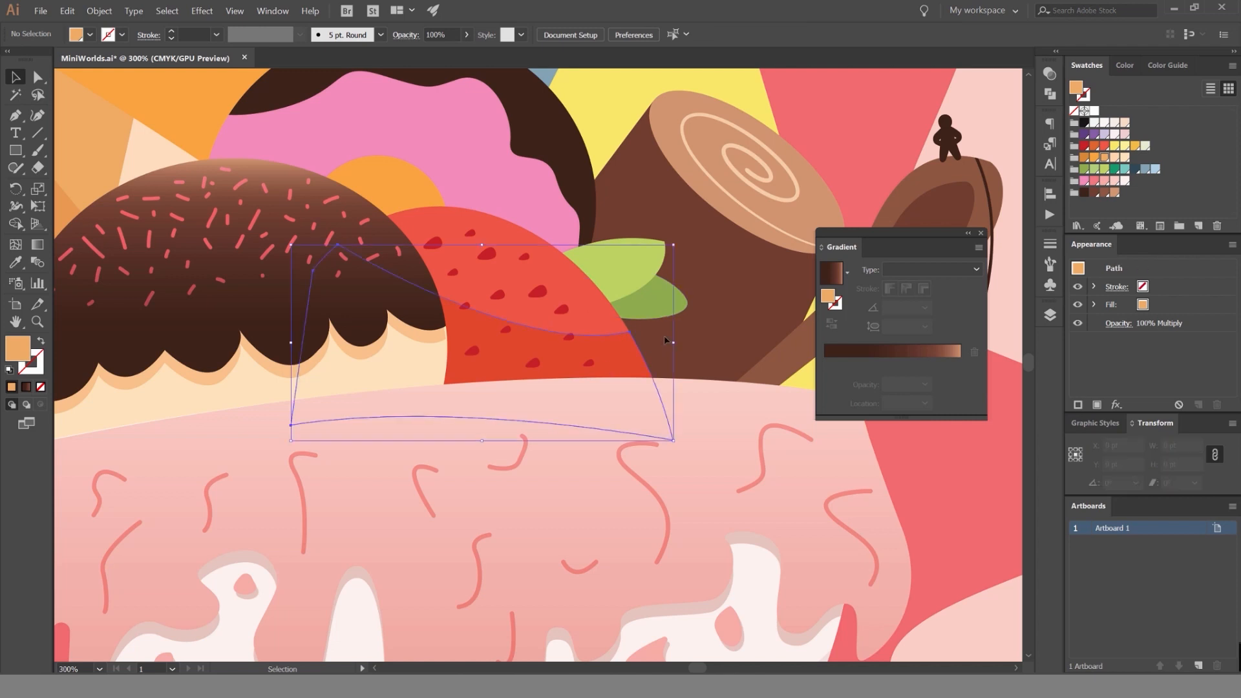
{"action": "left_click", "coordinate": [1093, 150]}
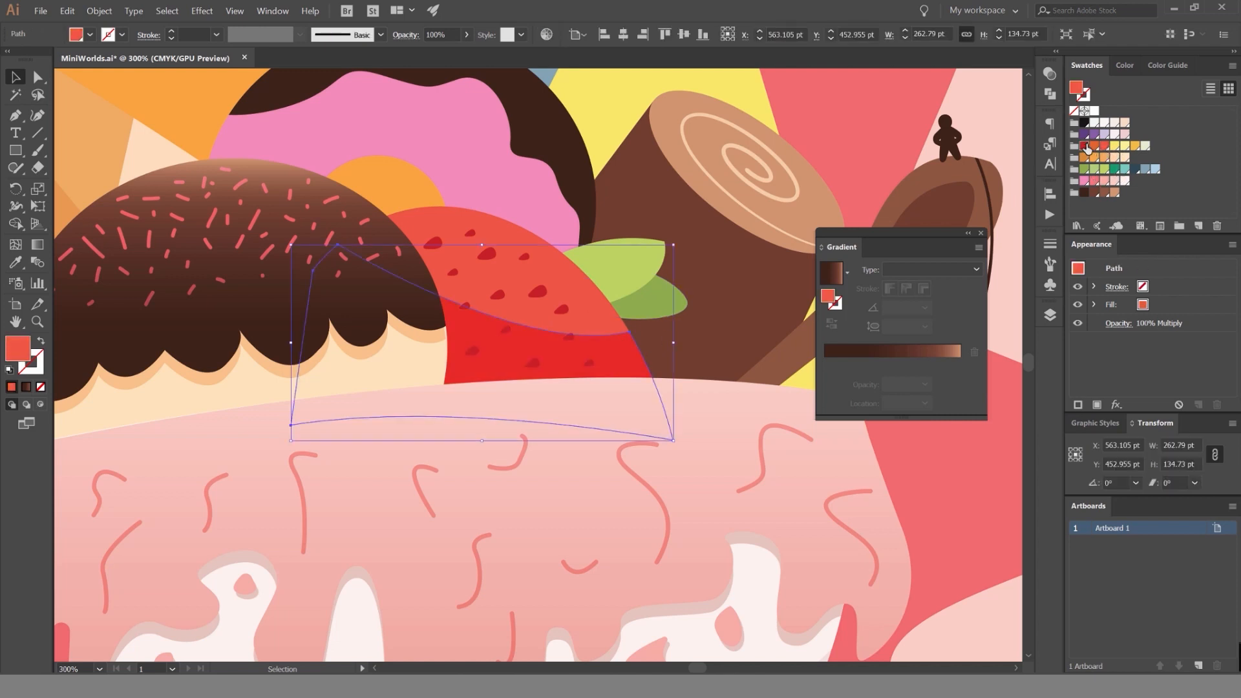
Set the strawberry shadow's opacity to 40% and deselect it.
{"action": "left_click", "coordinate": [1049, 73]}
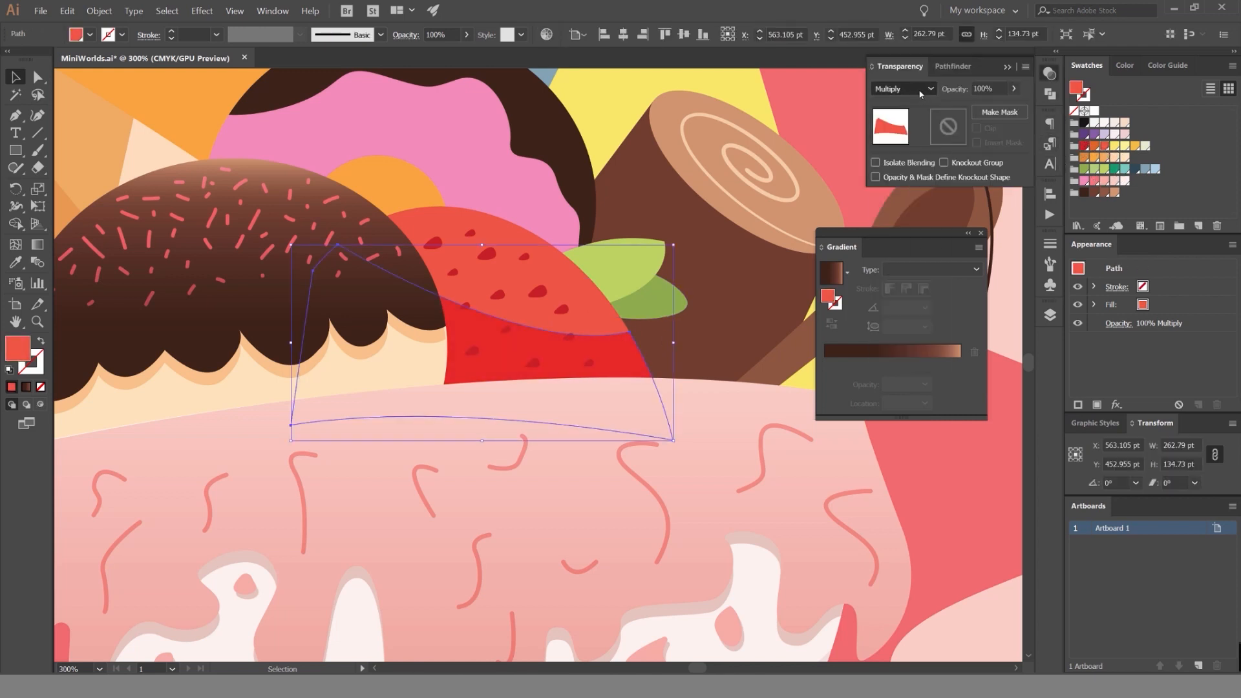
{"action": "left_click", "coordinate": [931, 100]}
{"action": "type", "text": "40"}
{"action": "key", "text": "Return"}
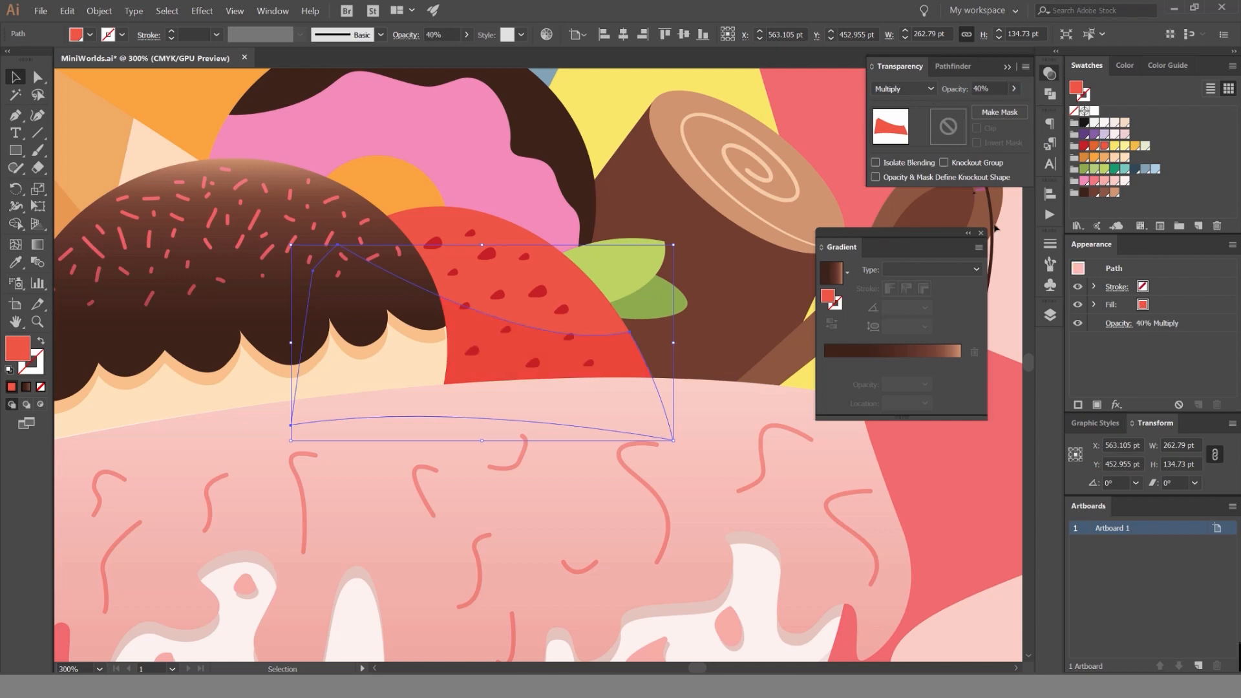
{"action": "left_click", "coordinate": [1000, 246]}
Try the strawberry shadow at 100% opacity and compare it in the illustration.
{"action": "left_click_drag", "start_coordinate": [696, 266], "coordinate": [560, 267]}
{"action": "scroll", "coordinate": [664, 274], "scroll_direction": "up", "scroll_amount": 4}
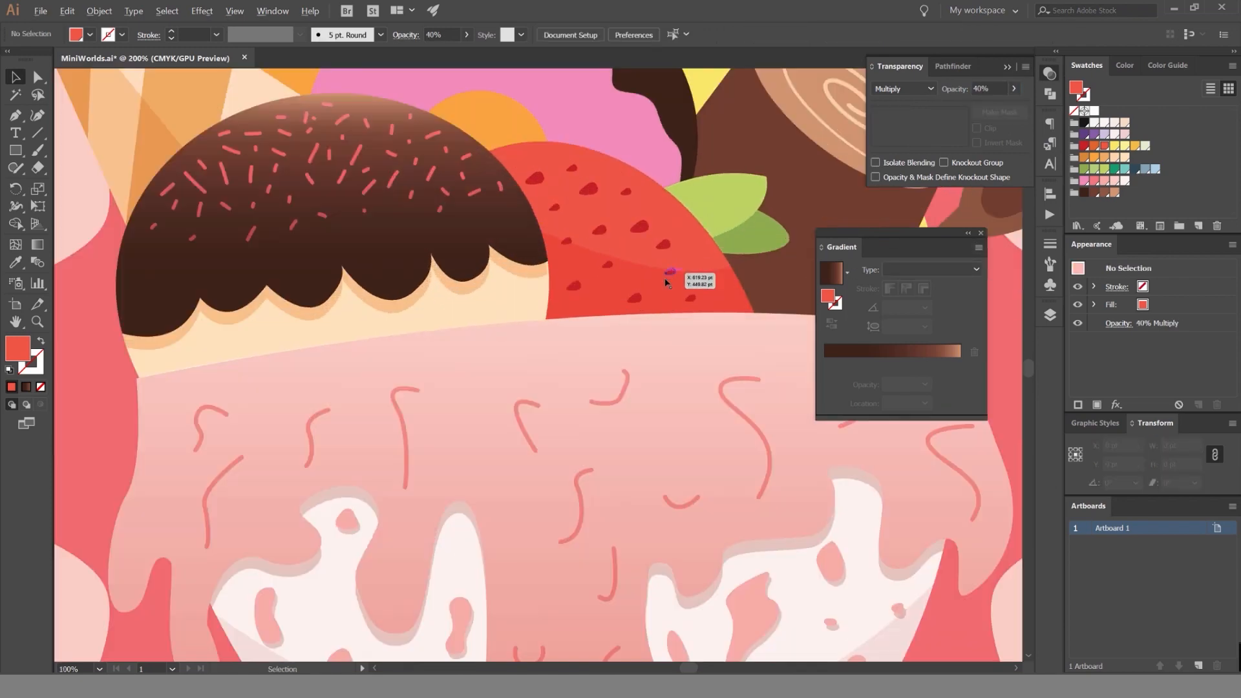
{"action": "left_click_drag", "start_coordinate": [700, 299], "coordinate": [620, 329]}
{"action": "key", "text": "ctrl+z"}
{"action": "scroll", "coordinate": [692, 349], "scroll_direction": "down", "scroll_amount": 3}
{"action": "scroll", "coordinate": [756, 236], "scroll_direction": "up", "scroll_amount": 1}
{"action": "type", "text": "100"}
{"action": "key", "text": "Return"}
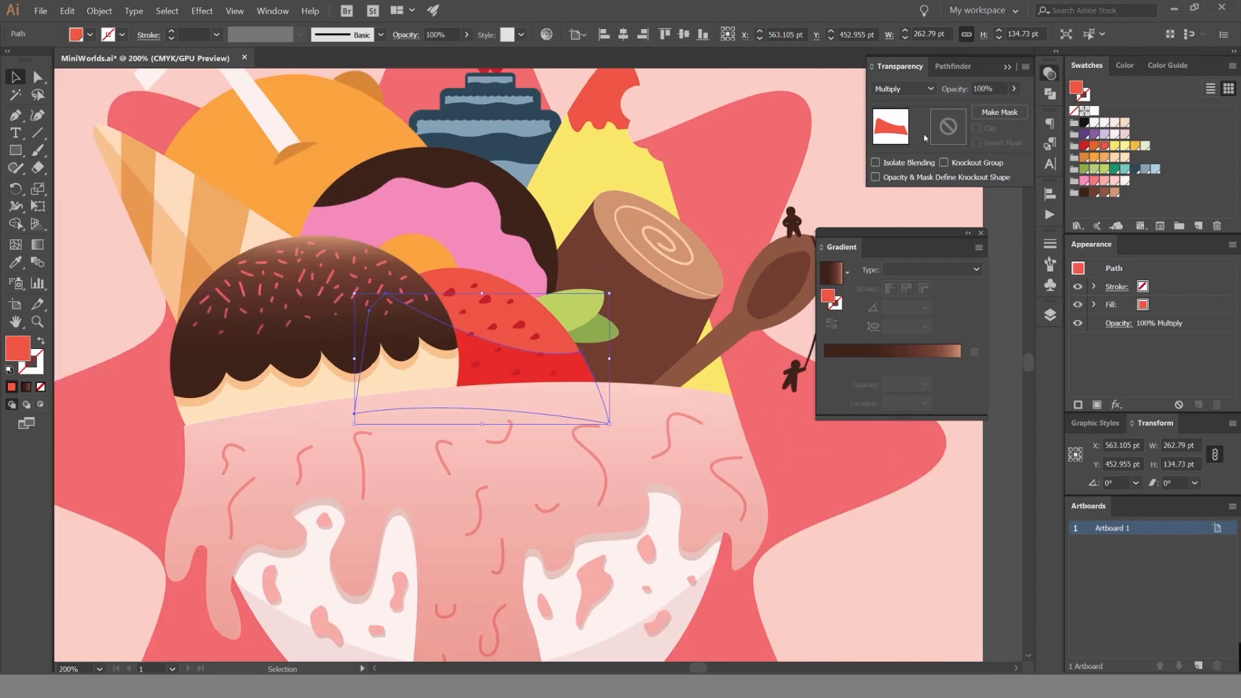
{"action": "key", "text": "ctrl+shift+a"}
{"action": "scroll", "coordinate": [616, 354], "scroll_direction": "down", "scroll_amount": 3}
{"action": "scroll", "coordinate": [572, 358], "scroll_direction": "up", "scroll_amount": 5}
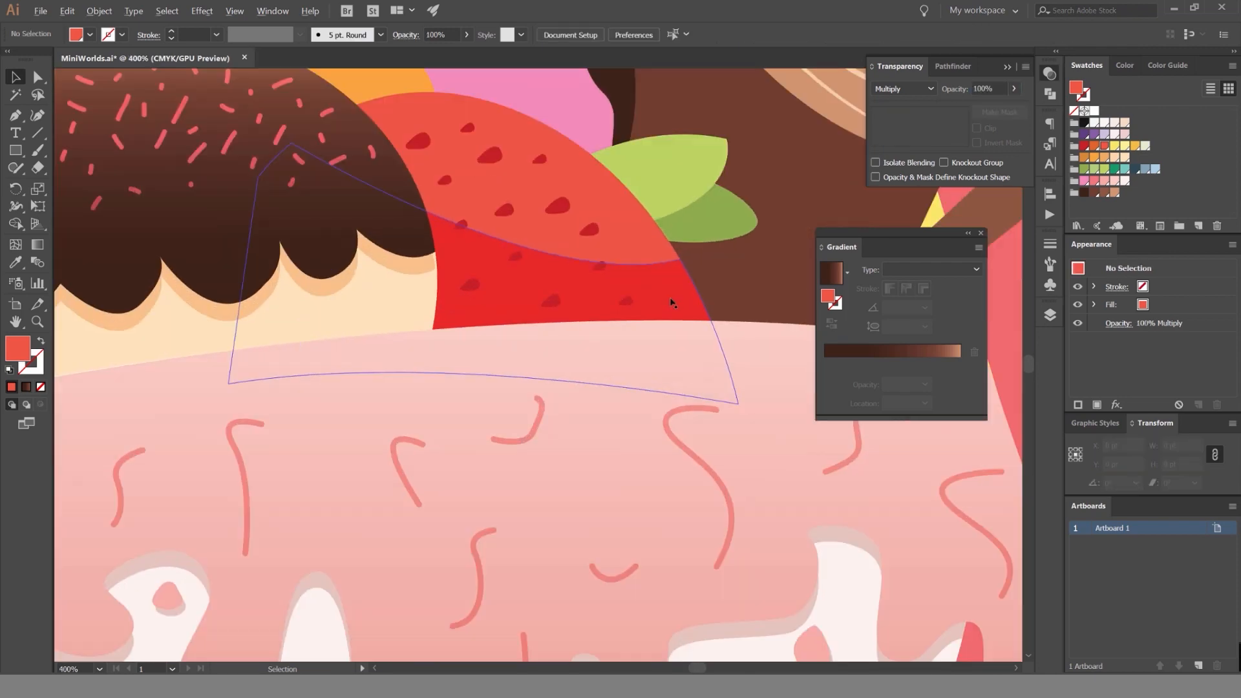
{"action": "scroll", "coordinate": [673, 292], "scroll_direction": "down", "scroll_amount": 3}
{"action": "left_click_drag", "start_coordinate": [662, 284], "coordinate": [570, 319]}
{"action": "scroll", "coordinate": [570, 318], "scroll_direction": "down", "scroll_amount": 3}
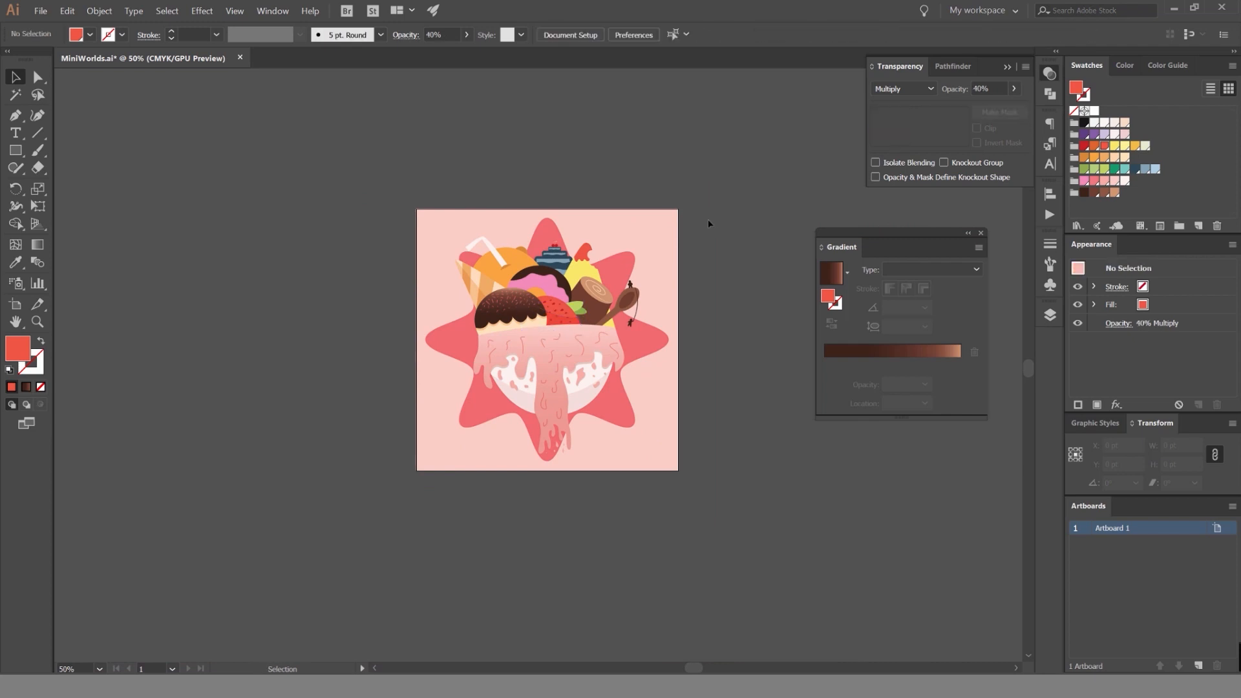
Isolate the strawberry's light green leaf for editing.
{"action": "scroll", "coordinate": [561, 340], "scroll_direction": "up", "scroll_amount": 4}
{"action": "left_click_drag", "start_coordinate": [546, 266], "coordinate": [594, 291]}
{"action": "left_click_drag", "start_coordinate": [931, 233], "coordinate": [945, 249]}
{"action": "left_click_drag", "start_coordinate": [736, 244], "coordinate": [664, 294]}
{"action": "left_click_drag", "start_coordinate": [673, 209], "coordinate": [856, 254]}
{"action": "left_click", "coordinate": [1050, 315]}
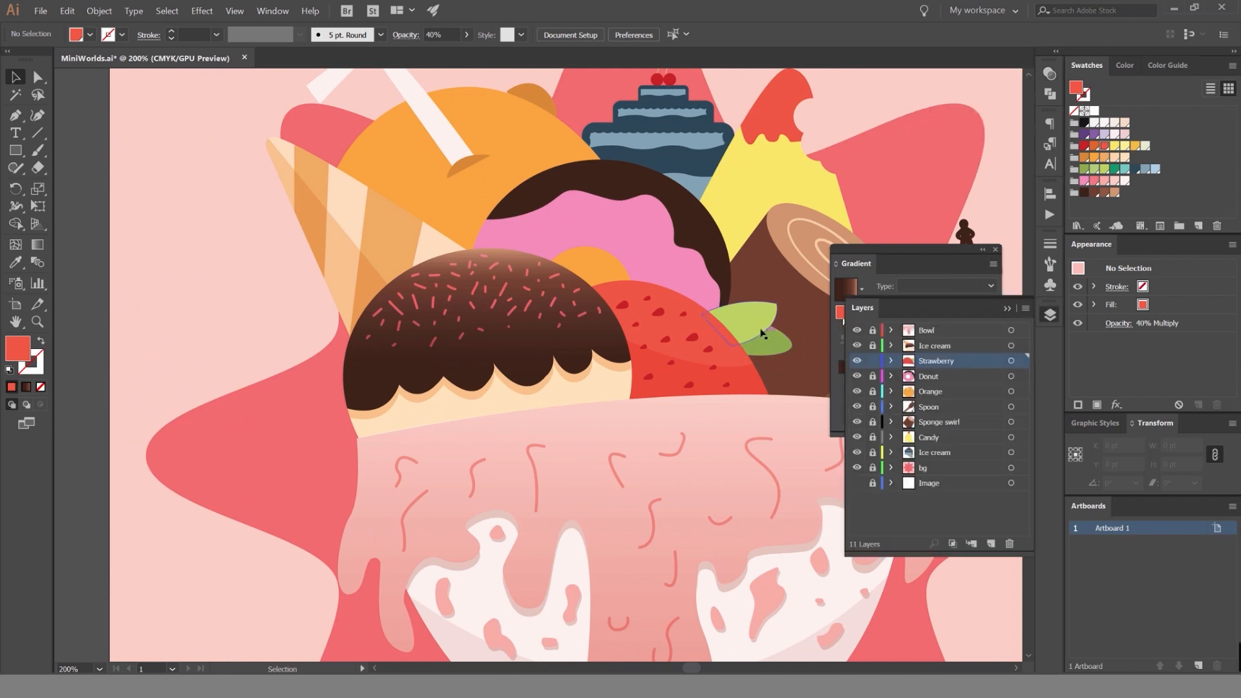
{"action": "left_click_drag", "start_coordinate": [762, 334], "coordinate": [644, 305]}
{"action": "scroll", "coordinate": [625, 285], "scroll_direction": "up", "scroll_amount": 3}
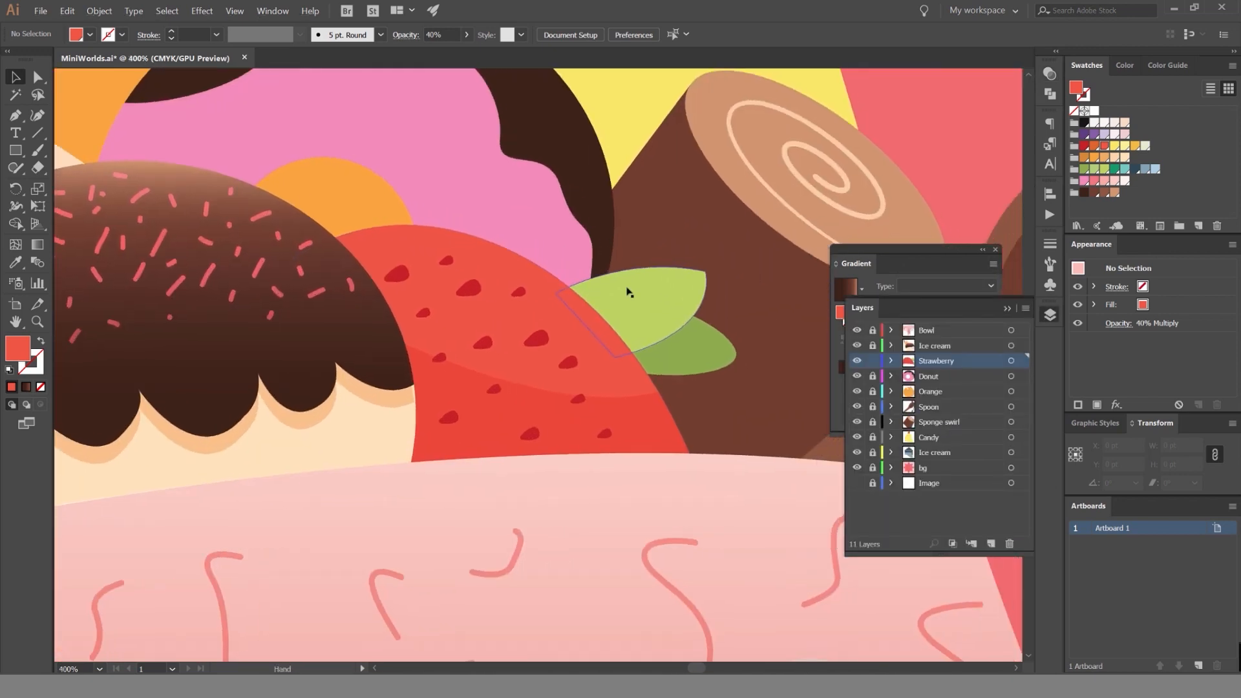
{"action": "left_click", "coordinate": [690, 298]}
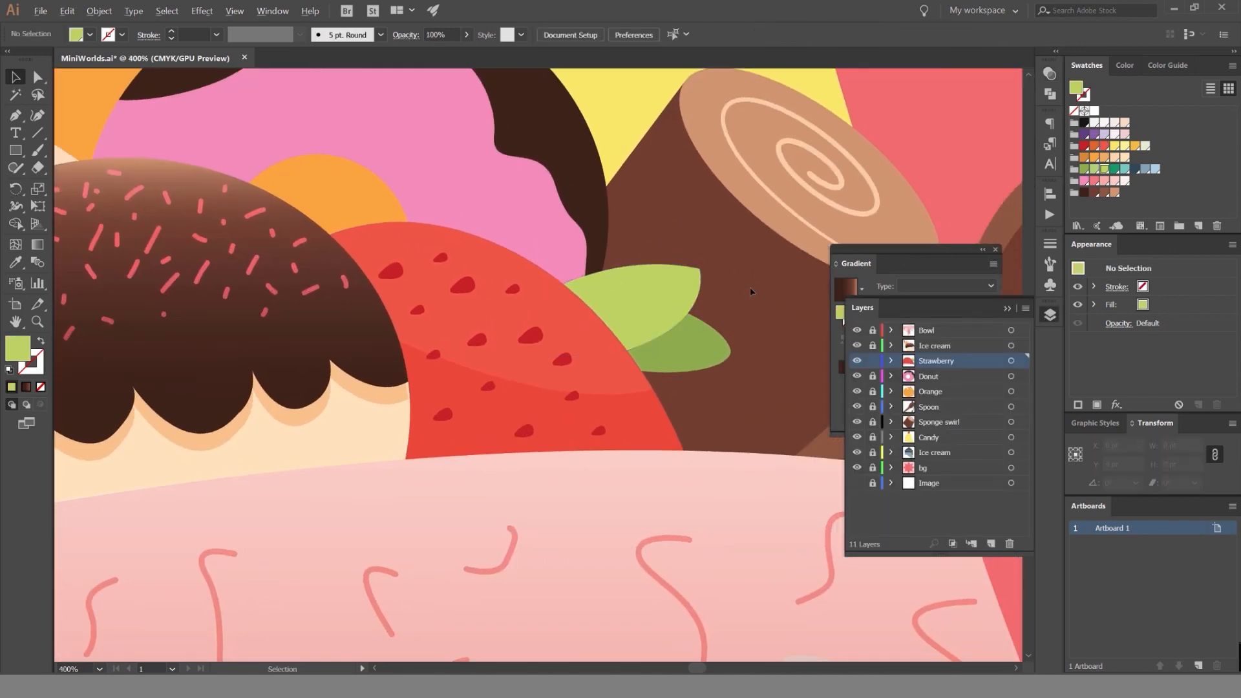
{"action": "scroll", "coordinate": [673, 278], "scroll_direction": "up", "scroll_amount": 2}
{"action": "double_click", "coordinate": [534, 265]}
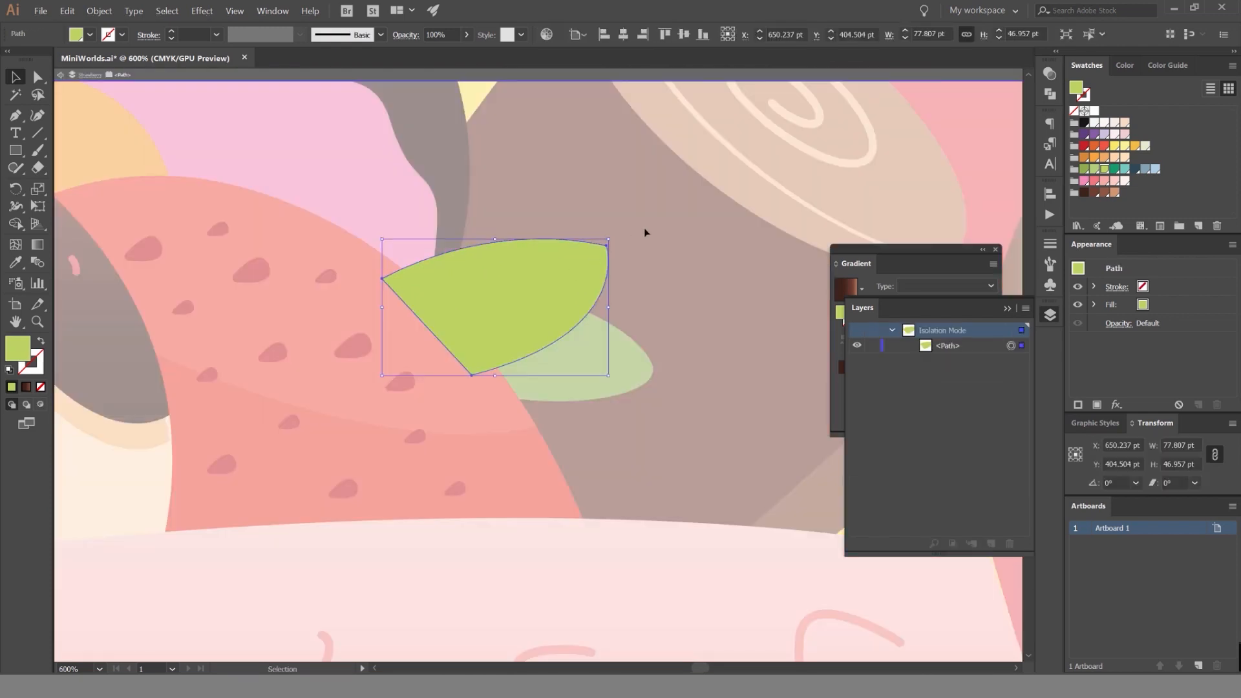
Draw a closed highlight shape with the Pen tool over the light leaf's upper edge, with a gently curved lower side.
{"action": "left_click", "coordinate": [376, 320]}
{"action": "left_click", "coordinate": [371, 306]}
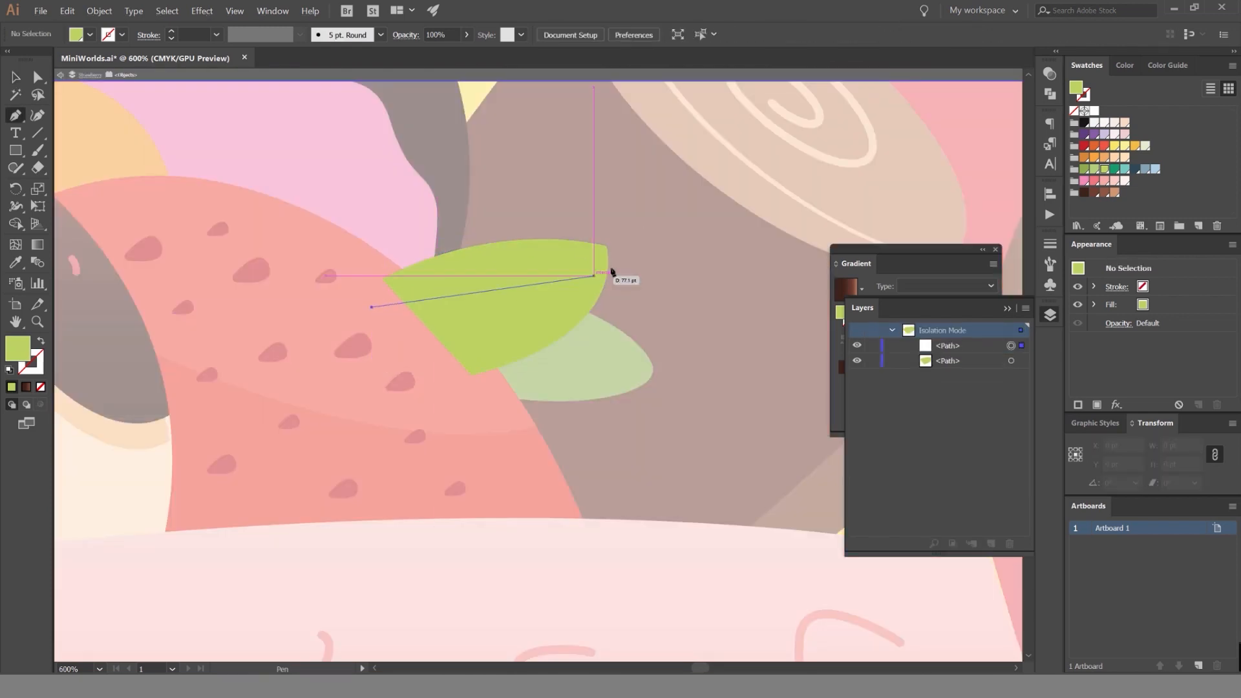
{"action": "left_click_drag", "start_coordinate": [628, 265], "coordinate": [731, 272]}
{"action": "left_click", "coordinate": [466, 210]}
{"action": "left_click", "coordinate": [344, 248]}
{"action": "left_click", "coordinate": [345, 283]}
{"action": "left_click", "coordinate": [372, 307]}
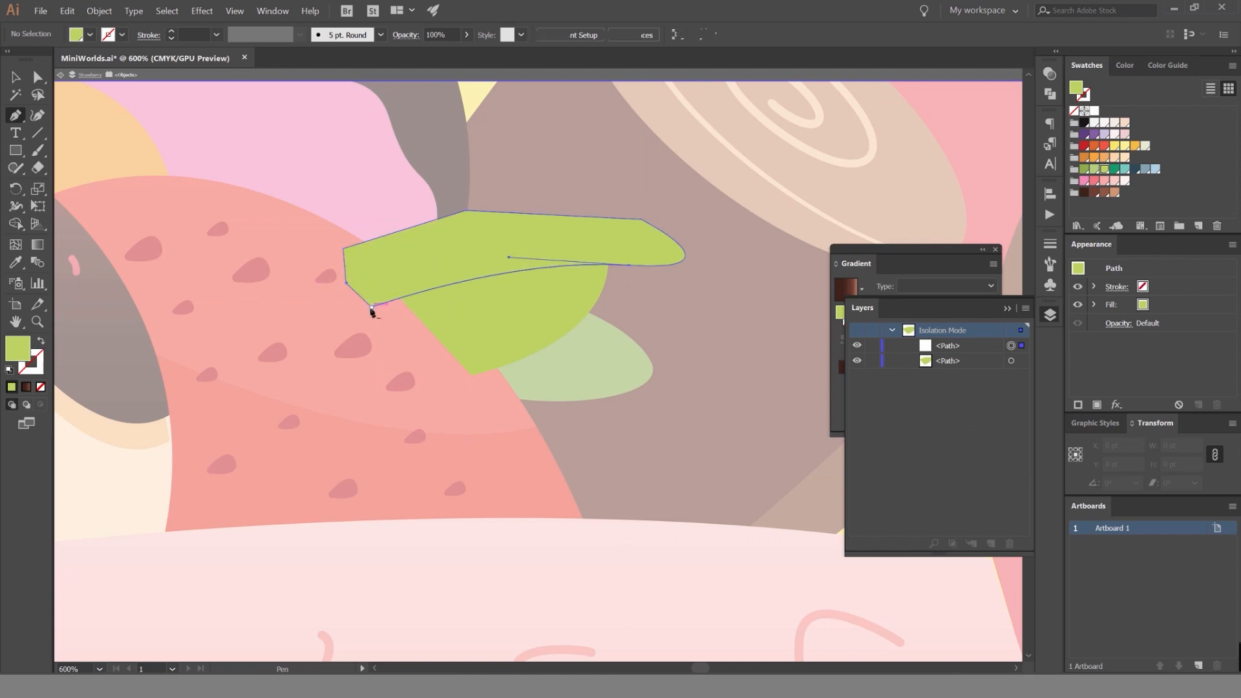
Trim the highlight shape to the leaf's outline by removing the part outside it with the Shape Builder.
{"action": "key", "text": "v"}
{"action": "left_click", "coordinate": [540, 313], "text": "shift"}
{"action": "key", "text": "shift+m"}
{"action": "left_click", "coordinate": [657, 265], "text": "alt"}
{"action": "key", "text": "v"}
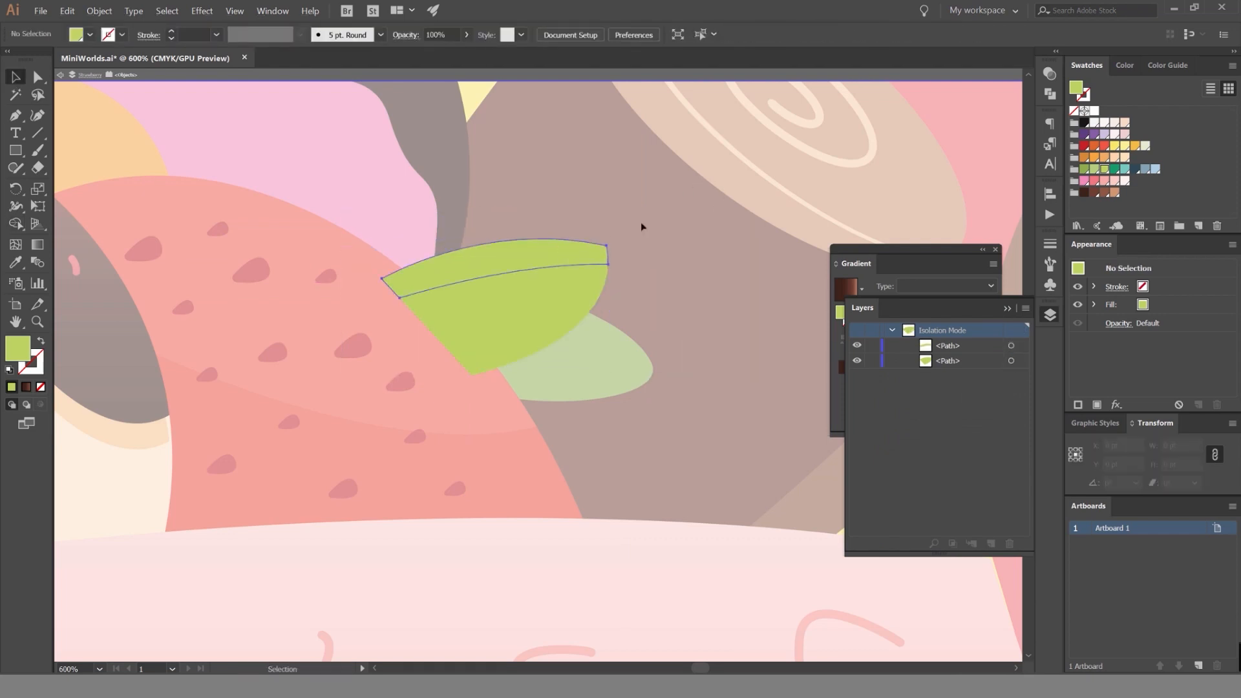
Set the leaf highlight to the Overlay blend mode at 70% opacity and leave isolation mode.
{"action": "left_click", "coordinate": [1050, 73]}
{"action": "left_click", "coordinate": [900, 86]}
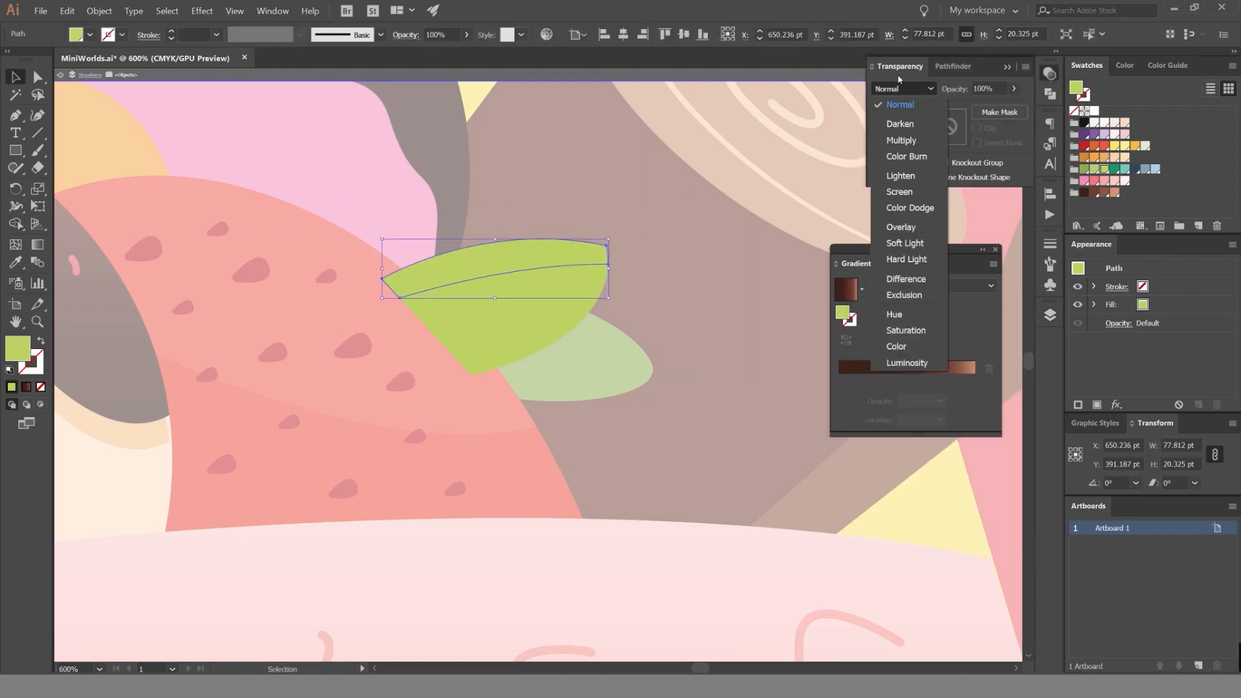
{"action": "left_click", "coordinate": [905, 207]}
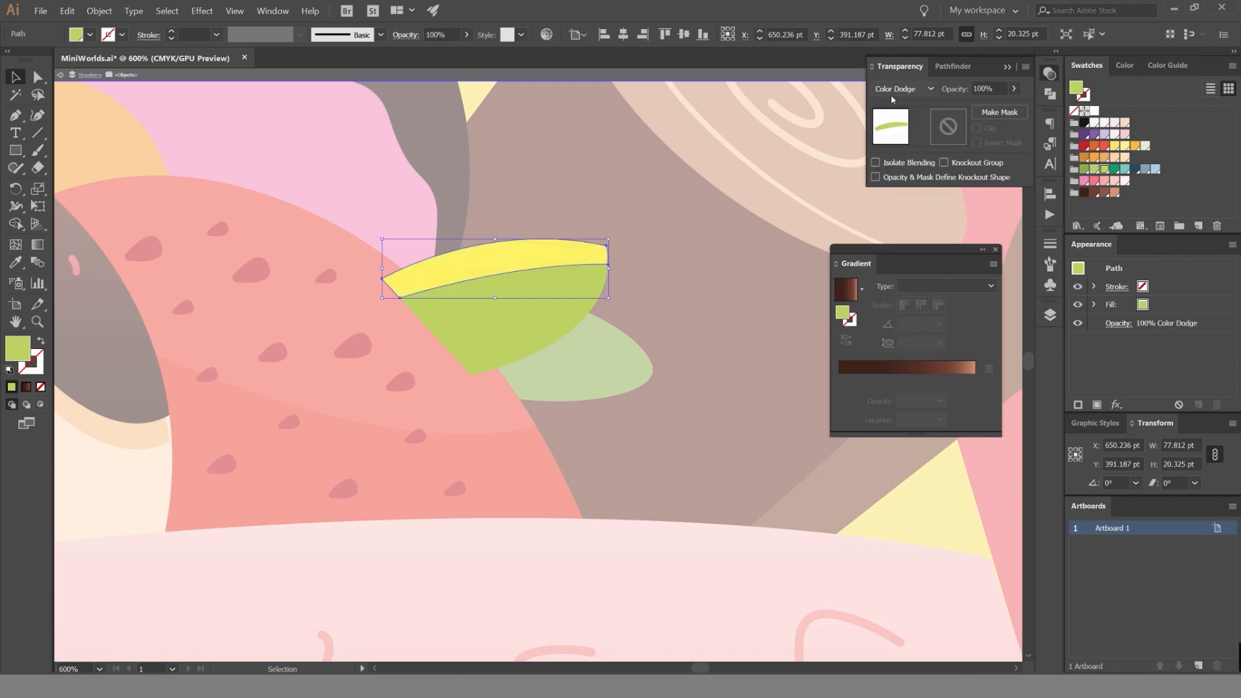
{"action": "scroll", "coordinate": [891, 90], "scroll_direction": "down", "scroll_amount": 1}
{"action": "scroll", "coordinate": [892, 90], "scroll_direction": "up", "scroll_amount": 1}
{"action": "scroll", "coordinate": [894, 91], "scroll_direction": "down", "scroll_amount": 1}
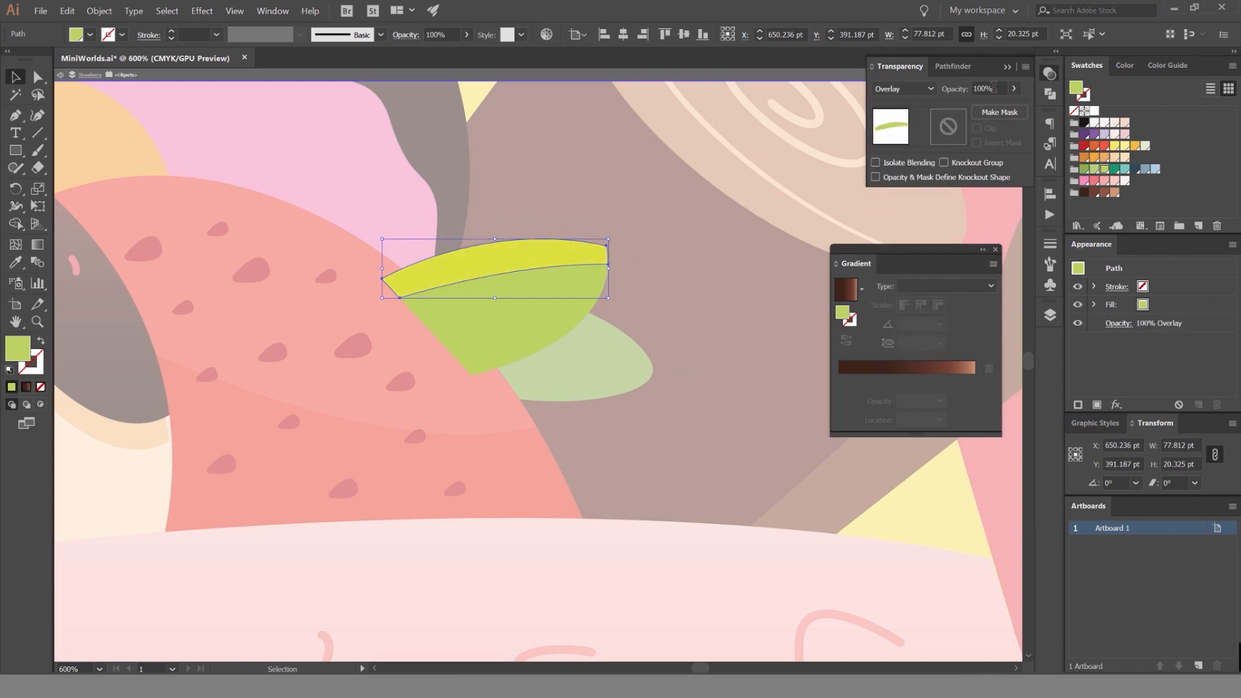
{"action": "type", "text": "70"}
{"action": "double_click", "coordinate": [711, 164]}
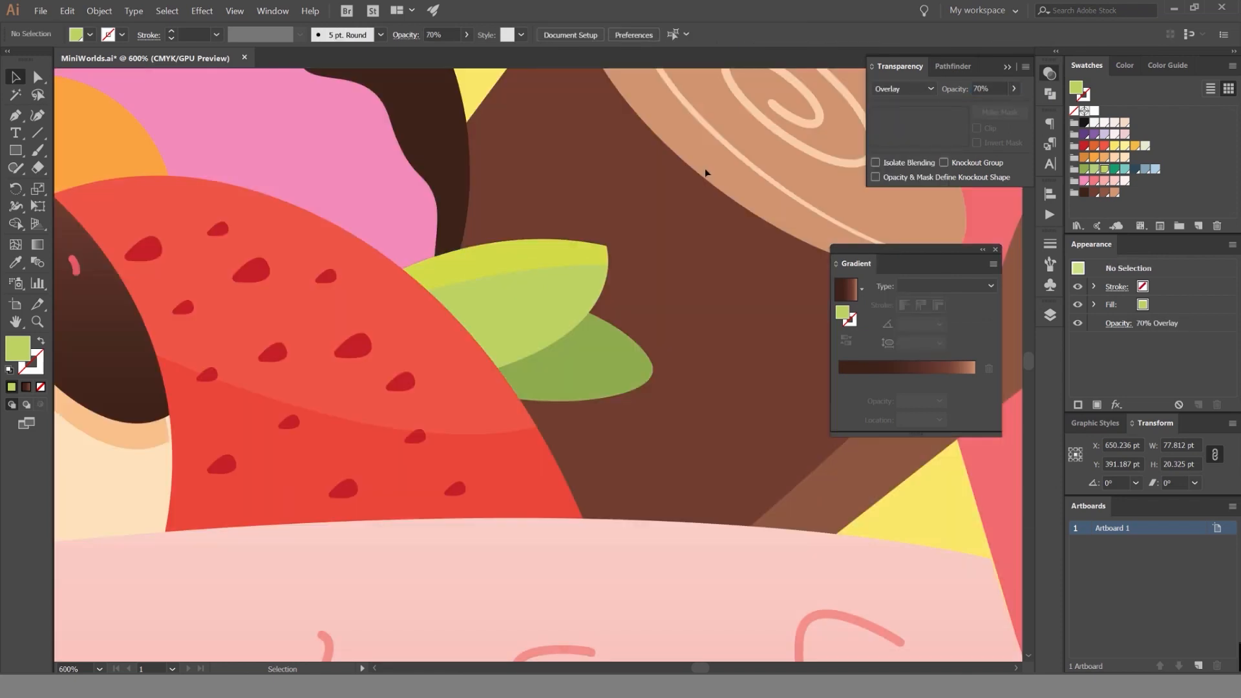
Change the leaf highlight's blend mode to Color Dodge and check it in the illustration.
{"action": "left_click", "coordinate": [554, 249]}
{"action": "scroll", "coordinate": [922, 88], "scroll_direction": "up", "scroll_amount": 1}
{"action": "left_click", "coordinate": [694, 164]}
{"action": "scroll", "coordinate": [690, 167], "scroll_direction": "down", "scroll_amount": 5}
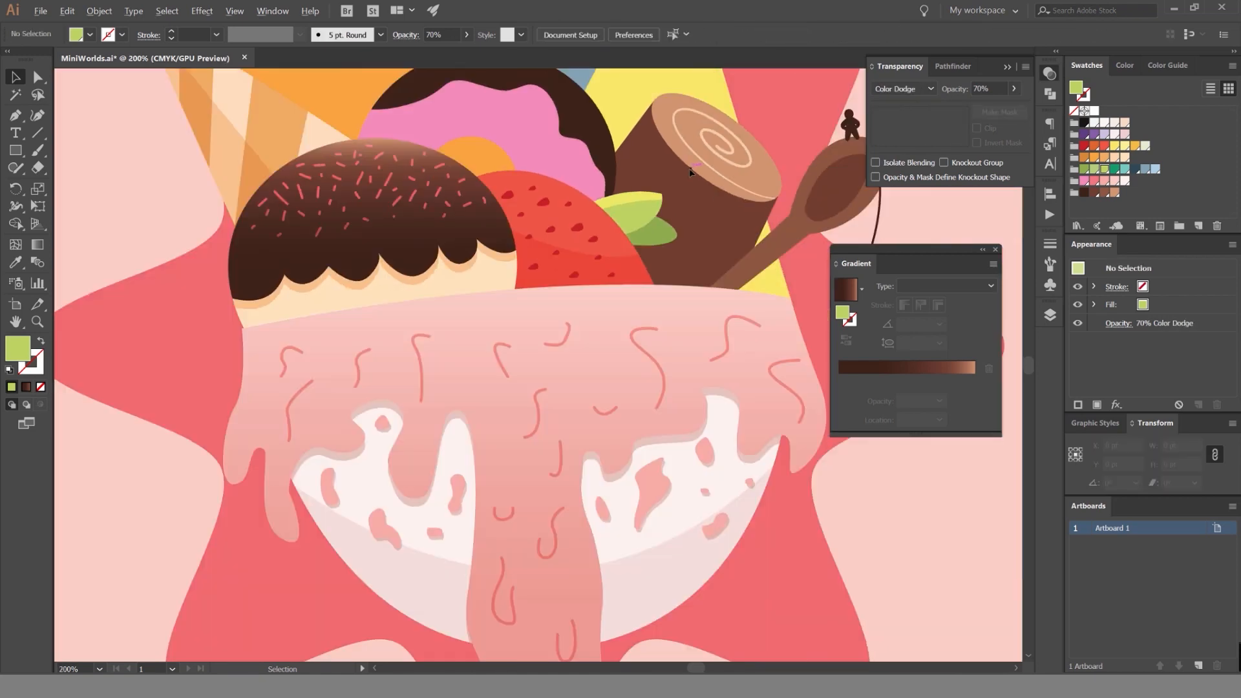
{"action": "scroll", "coordinate": [669, 189], "scroll_direction": "up", "scroll_amount": 6}
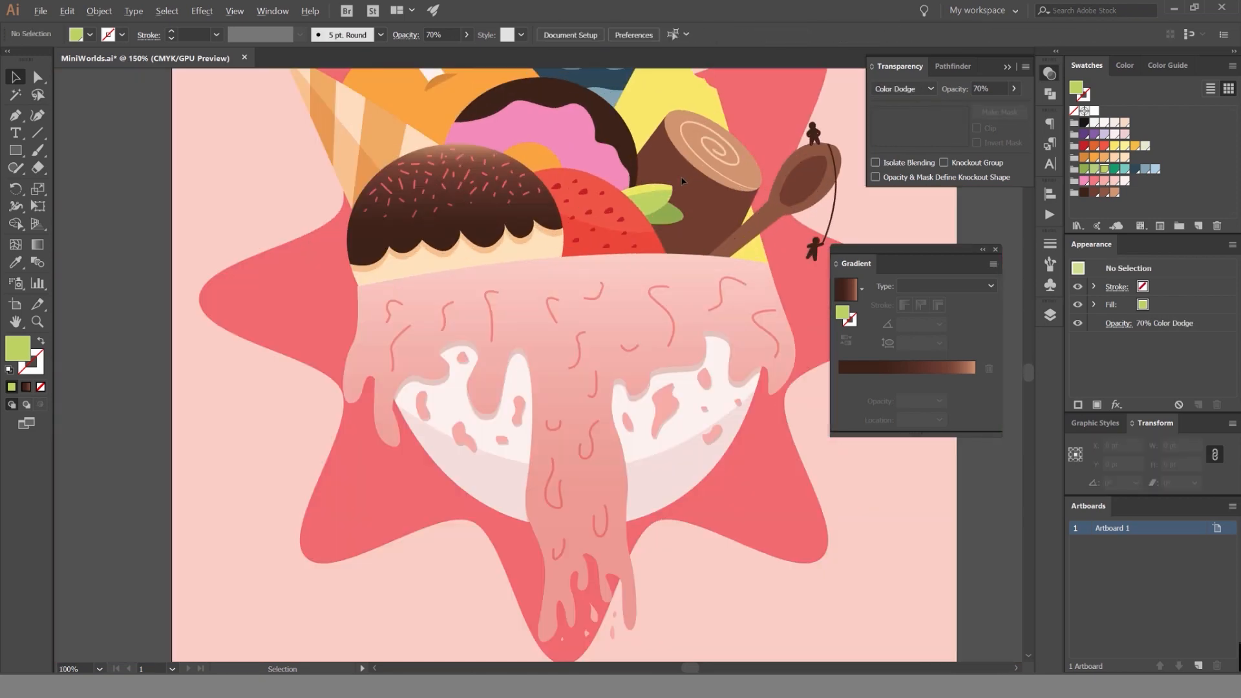
{"action": "scroll", "coordinate": [735, 183], "scroll_direction": "down", "scroll_amount": 6}
{"action": "scroll", "coordinate": [735, 182], "scroll_direction": "up", "scroll_amount": 6}
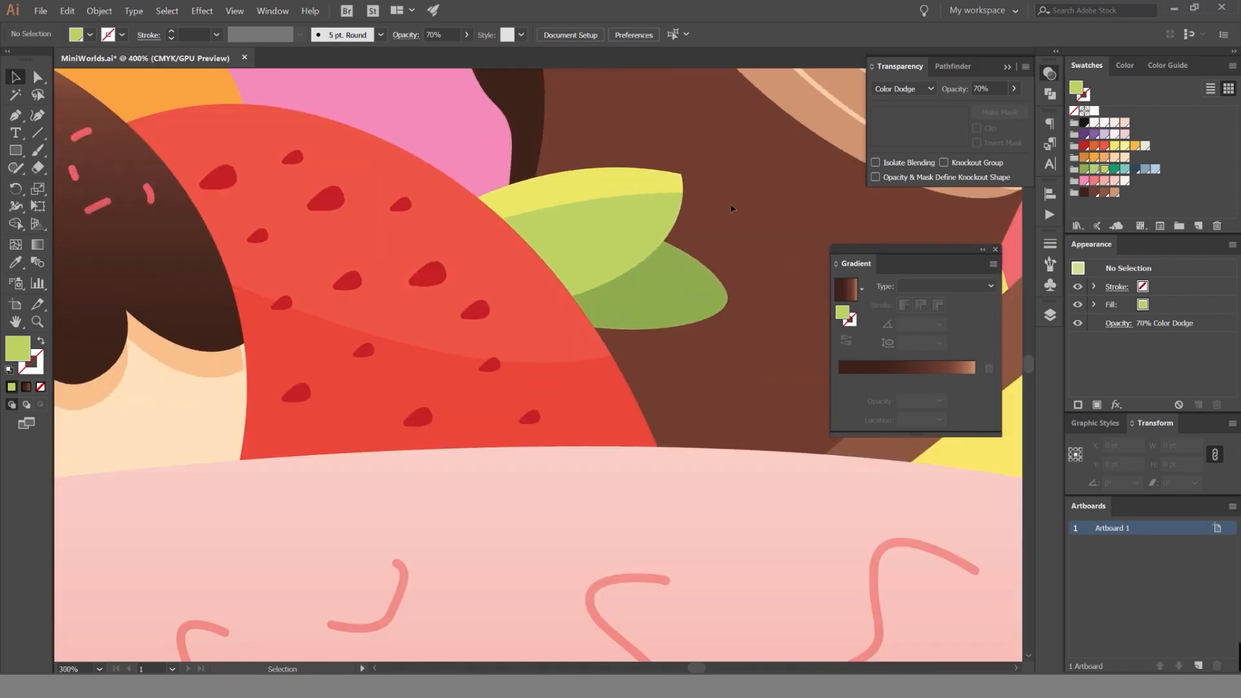
Offset a copy of the light leaf down and right and trim it to its overlap with the darker leaf.
{"action": "left_click", "coordinate": [639, 252]}
{"action": "scroll", "coordinate": [638, 252], "scroll_direction": "up", "scroll_amount": 1}
{"action": "left_click_drag", "start_coordinate": [579, 212], "coordinate": [598, 240]}
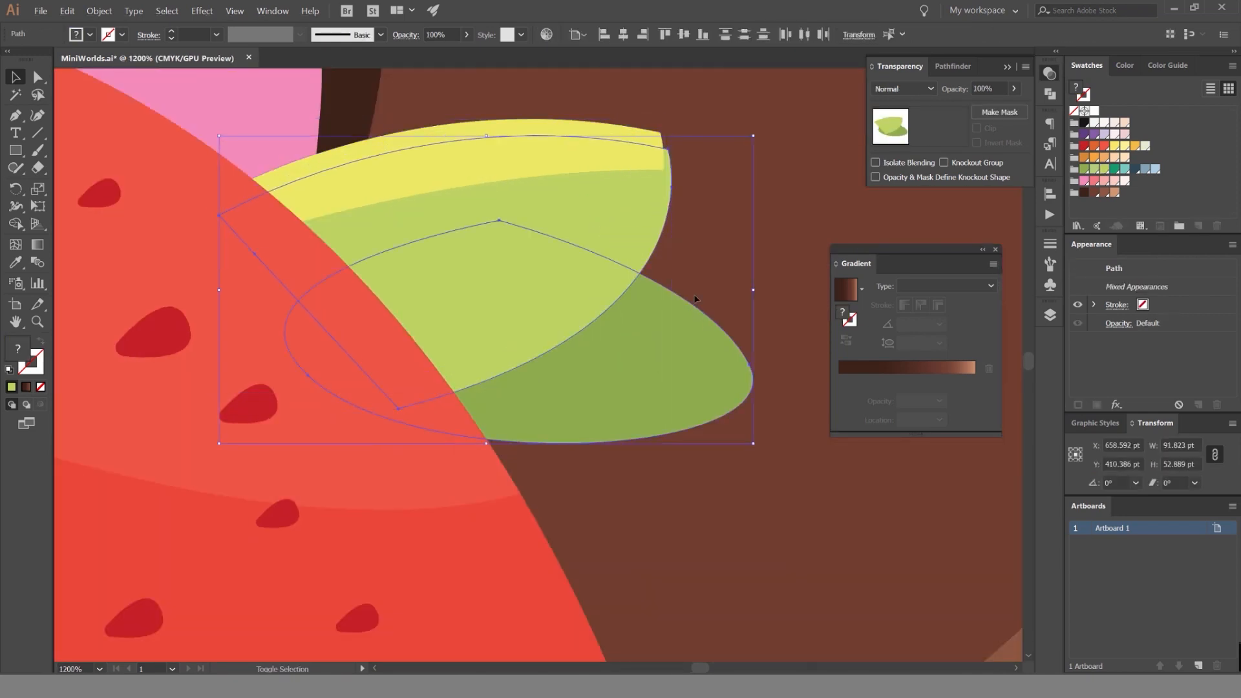
{"action": "left_click", "coordinate": [708, 227]}
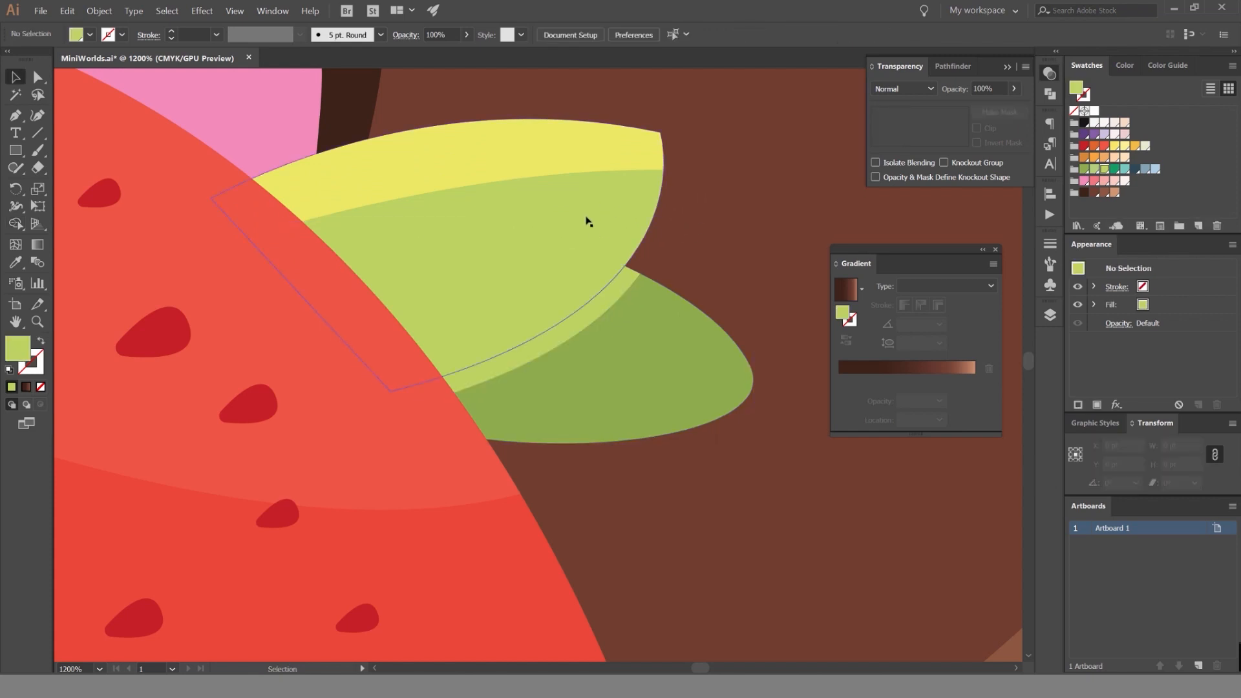
Set the trimmed leaf shadow to Multiply and place it behind the light green leaf.
{"action": "left_click", "coordinate": [607, 290]}
{"action": "left_click", "coordinate": [901, 89]}
{"action": "left_click", "coordinate": [891, 92]}
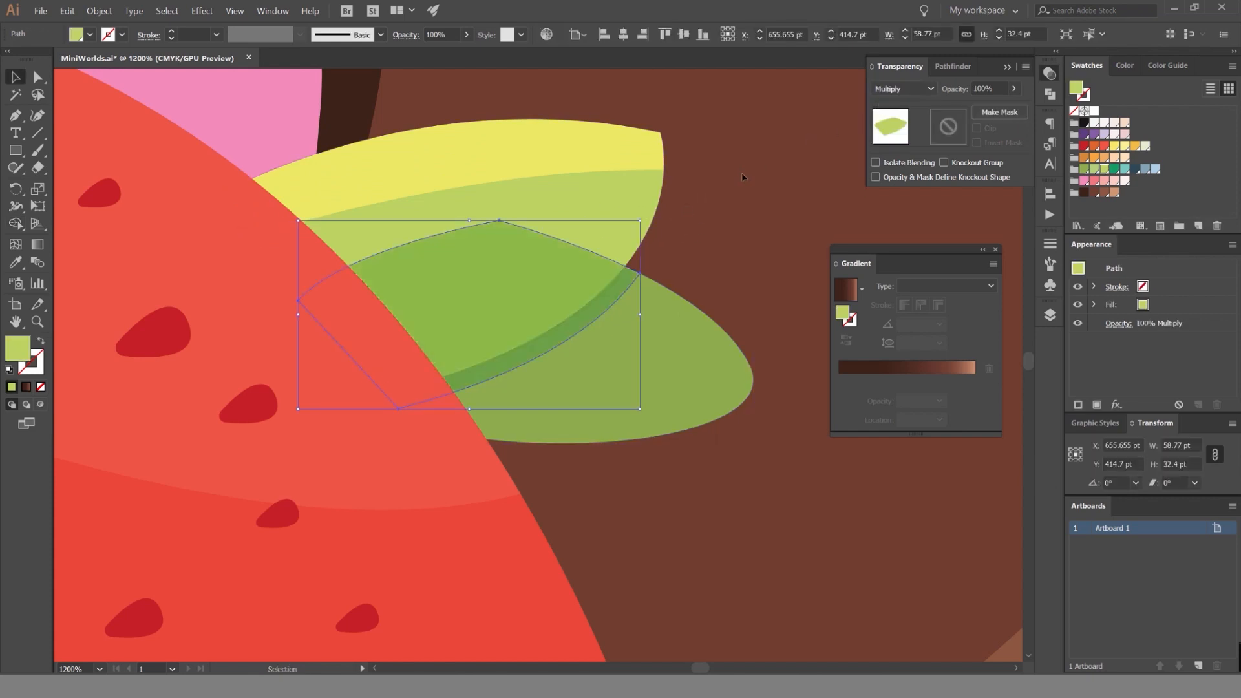
{"action": "key", "text": "a"}
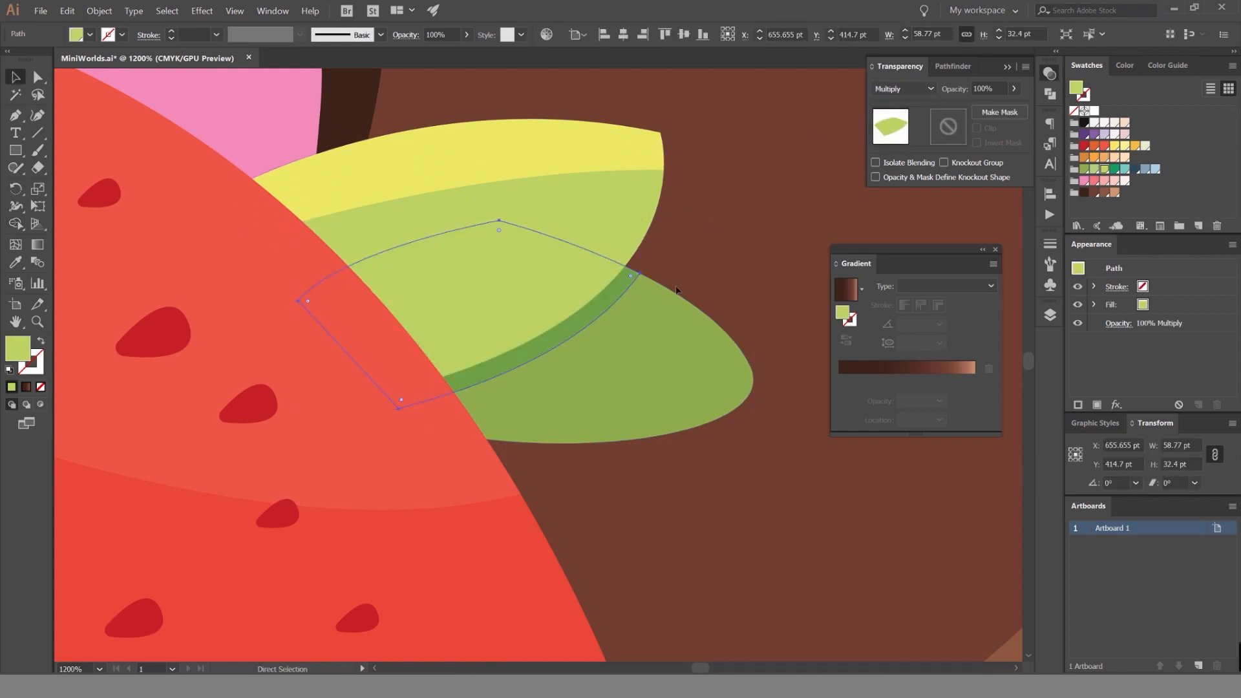
{"action": "left_click", "coordinate": [752, 216]}
Set the leaf shadow's opacity to 40%, deselect it and check it in the whole illustration.
{"action": "scroll", "coordinate": [751, 215], "scroll_direction": "down", "scroll_amount": 2}
{"action": "scroll", "coordinate": [704, 265], "scroll_direction": "up", "scroll_amount": 3}
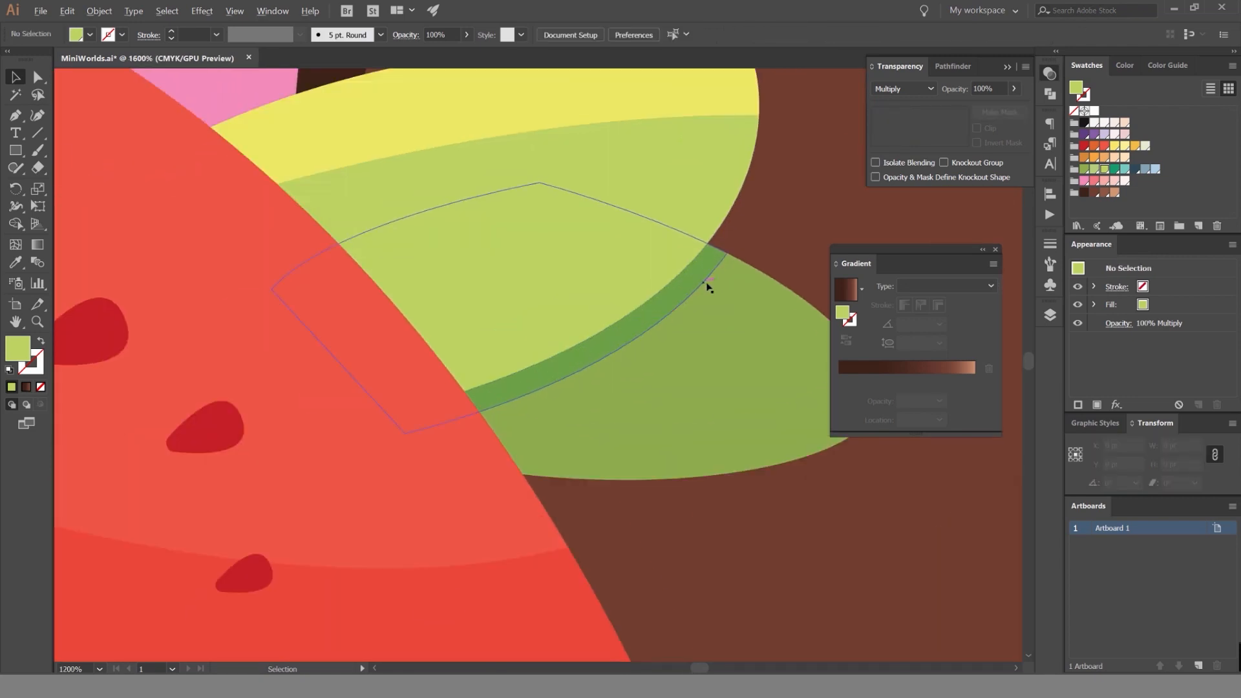
{"action": "scroll", "coordinate": [722, 278], "scroll_direction": "down", "scroll_amount": 4}
{"action": "scroll", "coordinate": [769, 209], "scroll_direction": "down", "scroll_amount": 7}
{"action": "scroll", "coordinate": [773, 183], "scroll_direction": "up", "scroll_amount": 6}
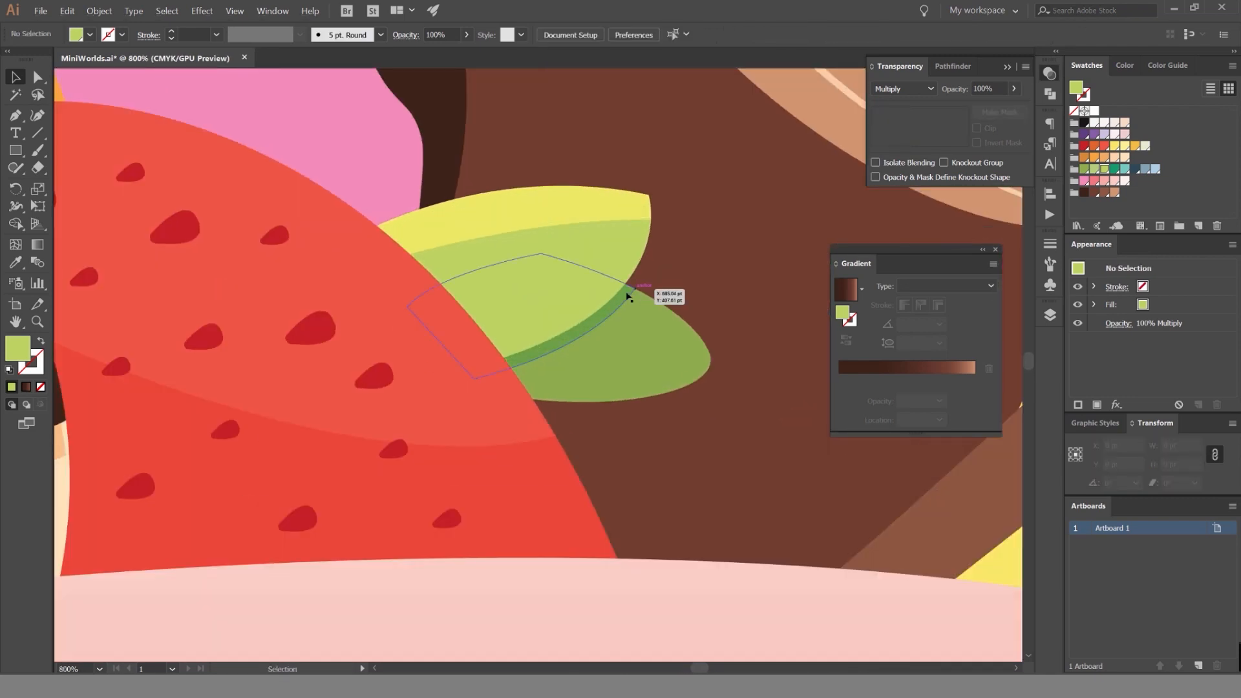
{"action": "left_click", "coordinate": [633, 288]}
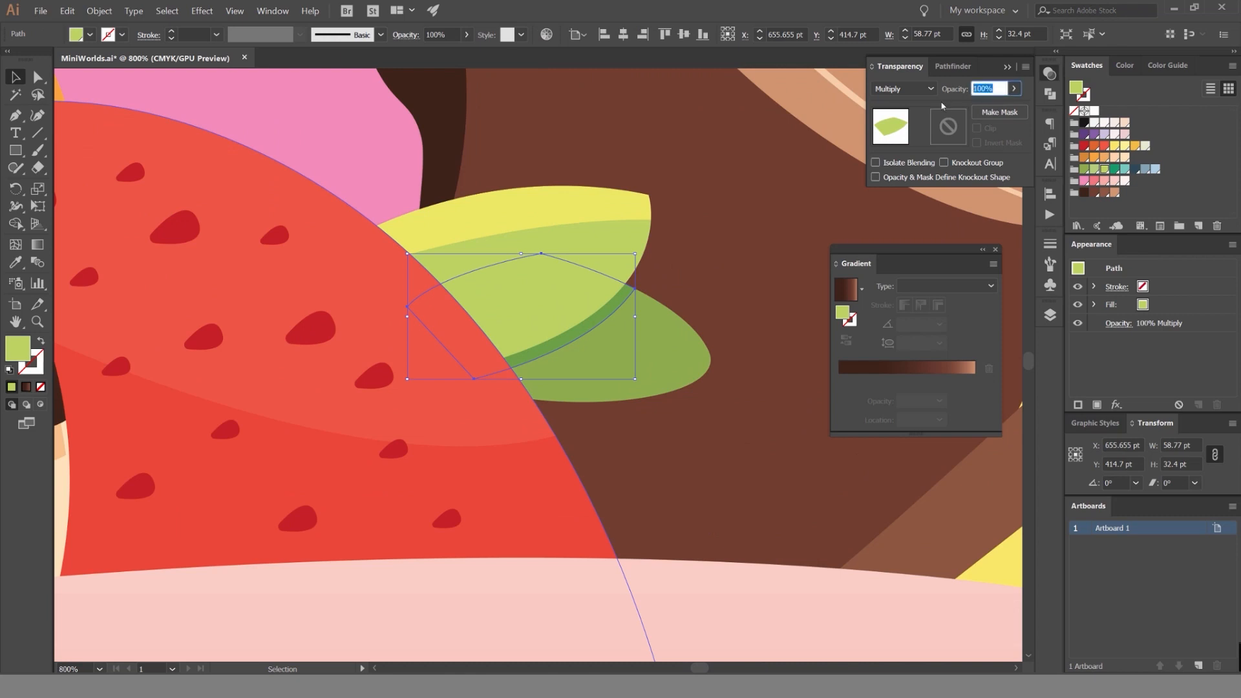
{"action": "type", "text": "40"}
{"action": "key", "text": "Return"}
{"action": "left_click", "coordinate": [795, 207]}
{"action": "scroll", "coordinate": [776, 201], "scroll_direction": "down", "scroll_amount": 4}
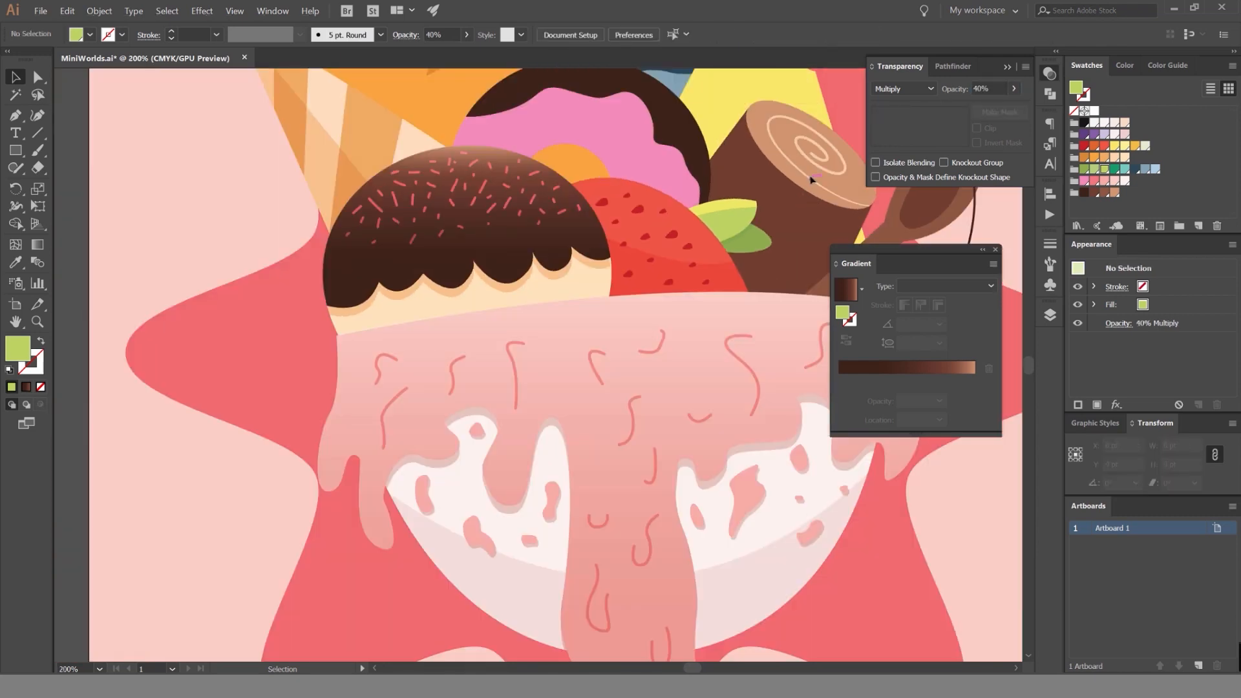
{"action": "scroll", "coordinate": [756, 199], "scroll_direction": "down", "scroll_amount": 4}
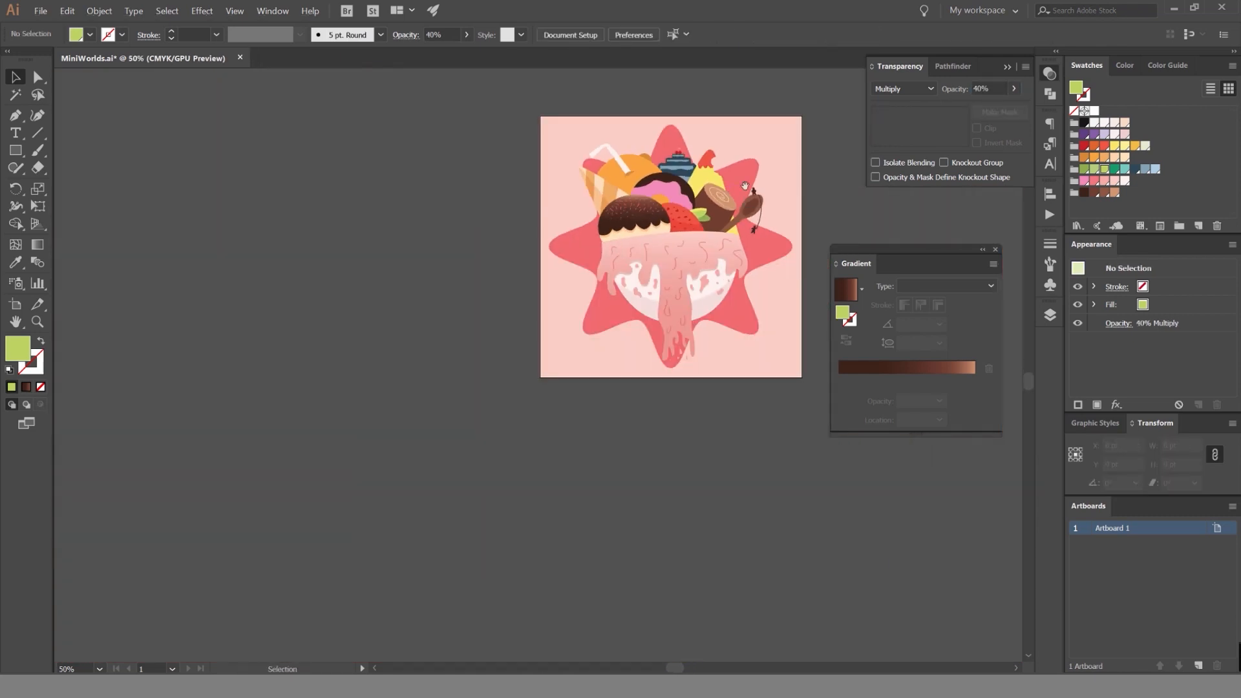
Lock the Strawberry layer, unlock the Donut layer and select the donut's pink part.
{"action": "scroll", "coordinate": [711, 237], "scroll_direction": "up", "scroll_amount": 2}
{"action": "left_click_drag", "start_coordinate": [629, 231], "coordinate": [618, 248]}
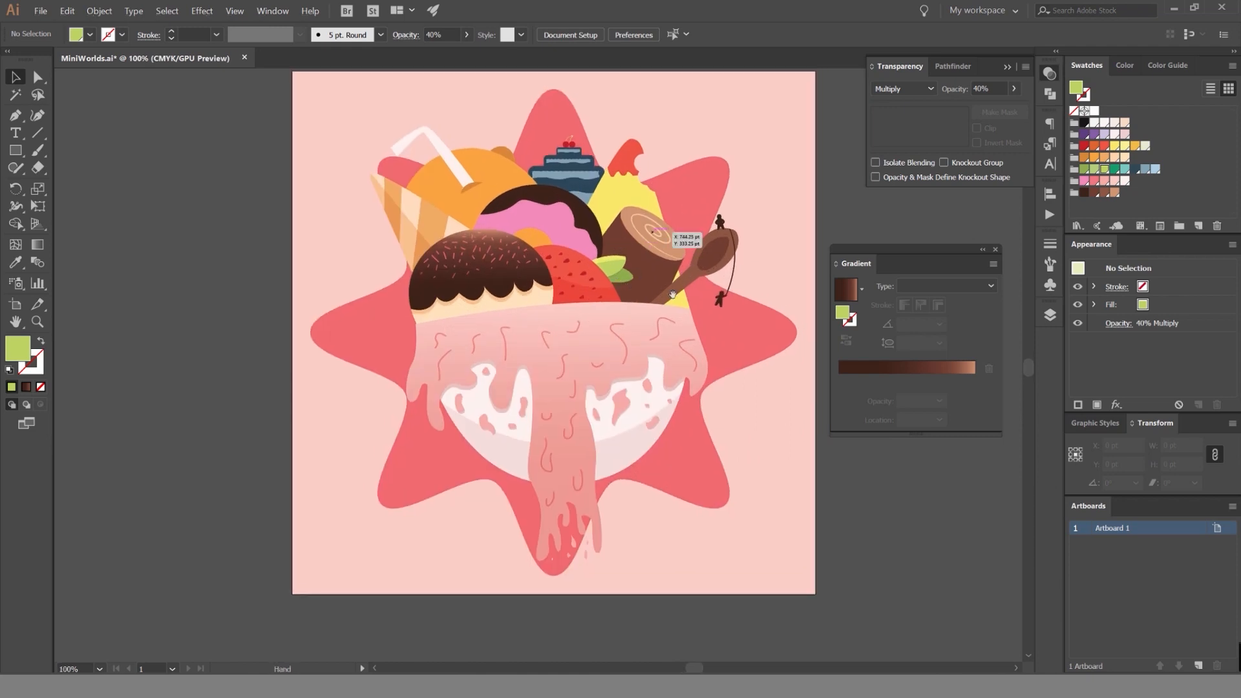
{"action": "scroll", "coordinate": [474, 244], "scroll_direction": "up", "scroll_amount": 2}
{"action": "left_click_drag", "start_coordinate": [955, 250], "coordinate": [960, 250]}
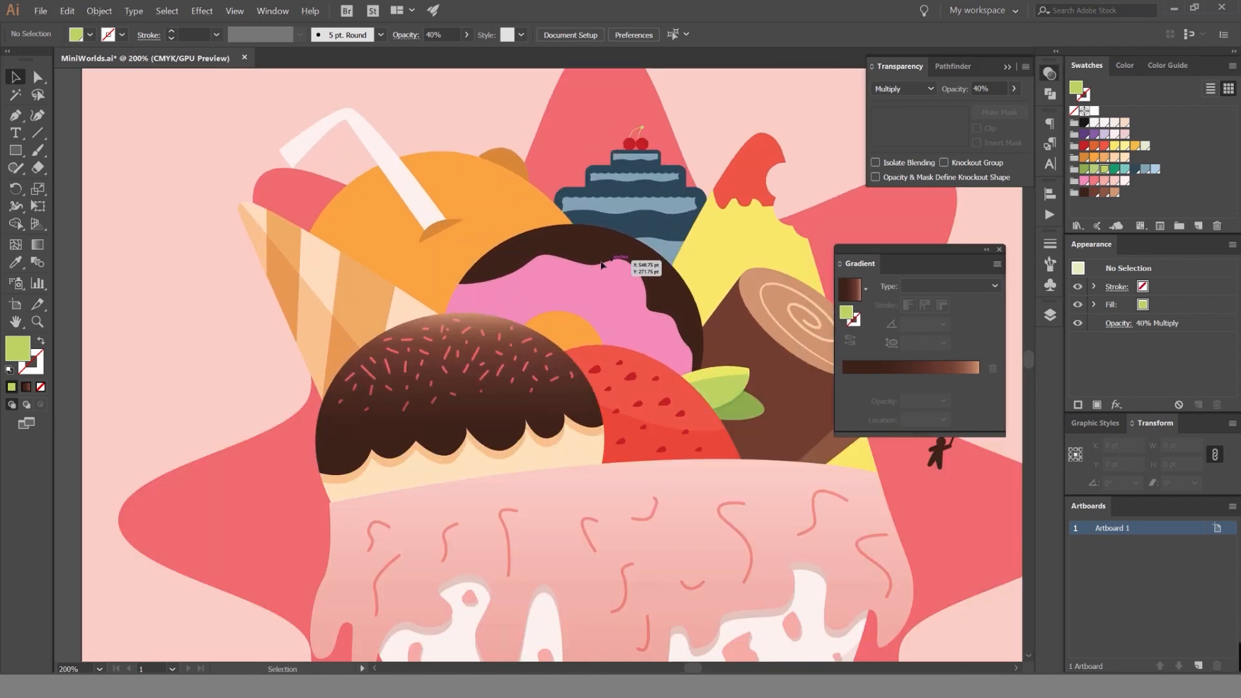
{"action": "scroll", "coordinate": [614, 271], "scroll_direction": "up", "scroll_amount": 1}
{"action": "left_click", "coordinate": [1049, 314]}
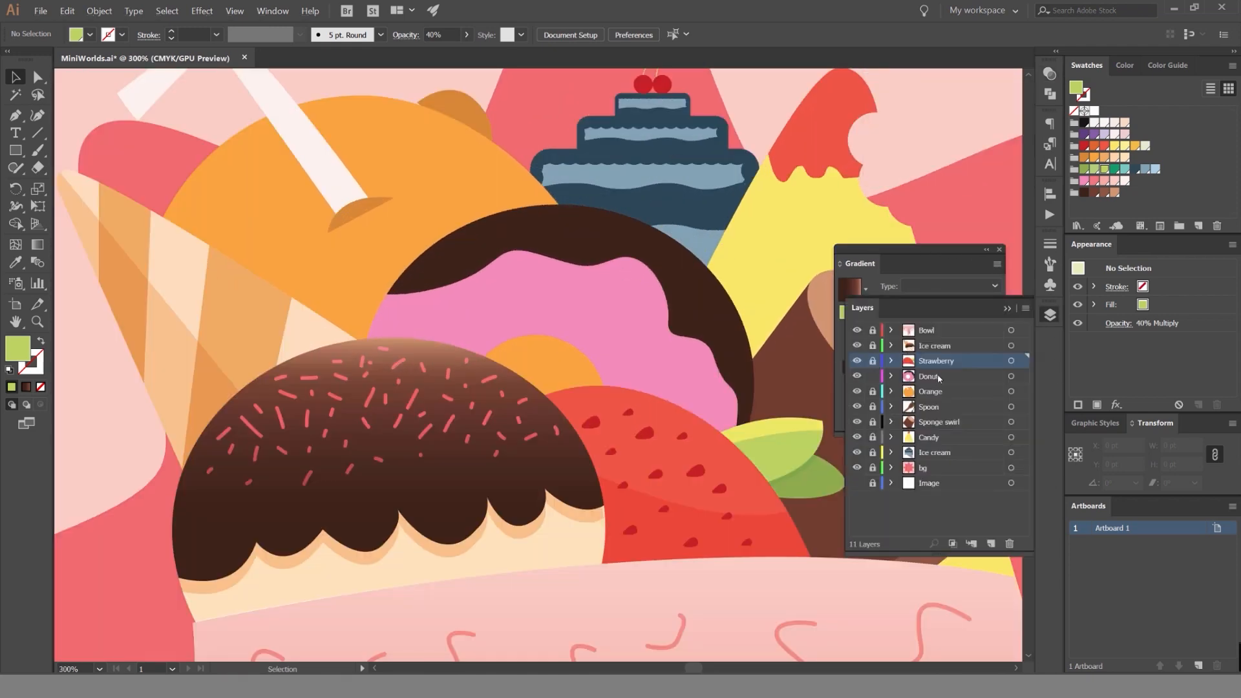
{"action": "left_click", "coordinate": [651, 313]}
{"action": "scroll", "coordinate": [500, 224], "scroll_direction": "up", "scroll_amount": 1}
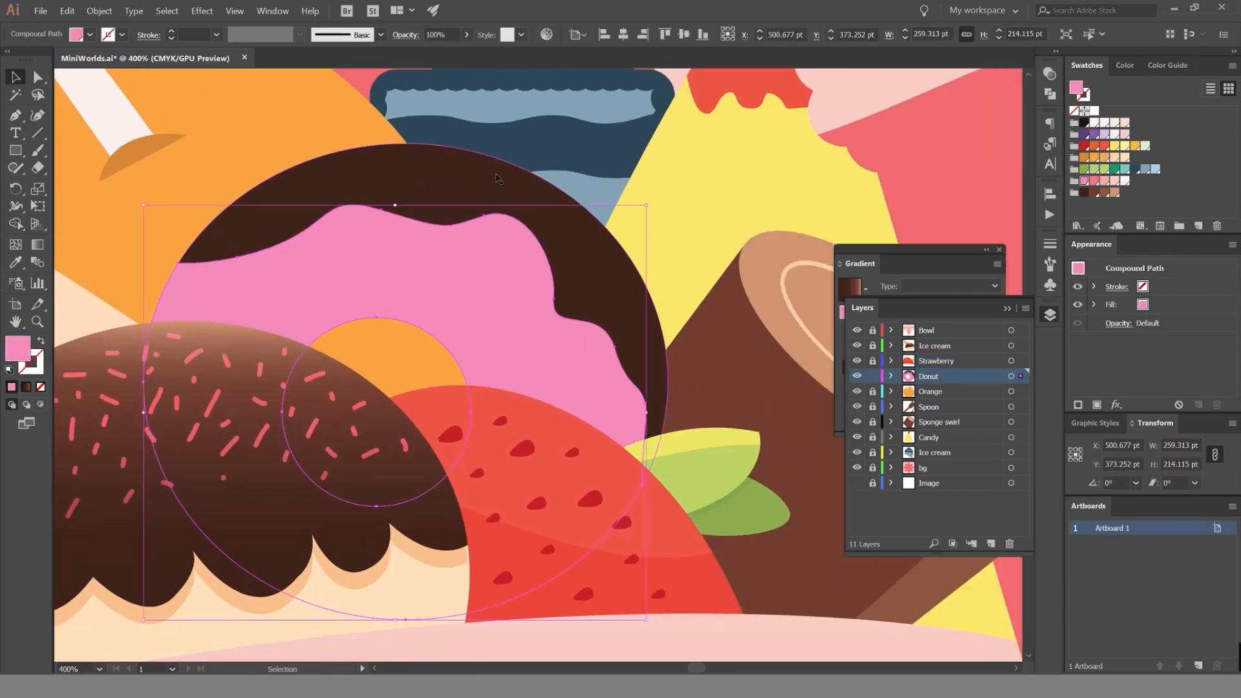
{"action": "left_click", "coordinate": [497, 179]}
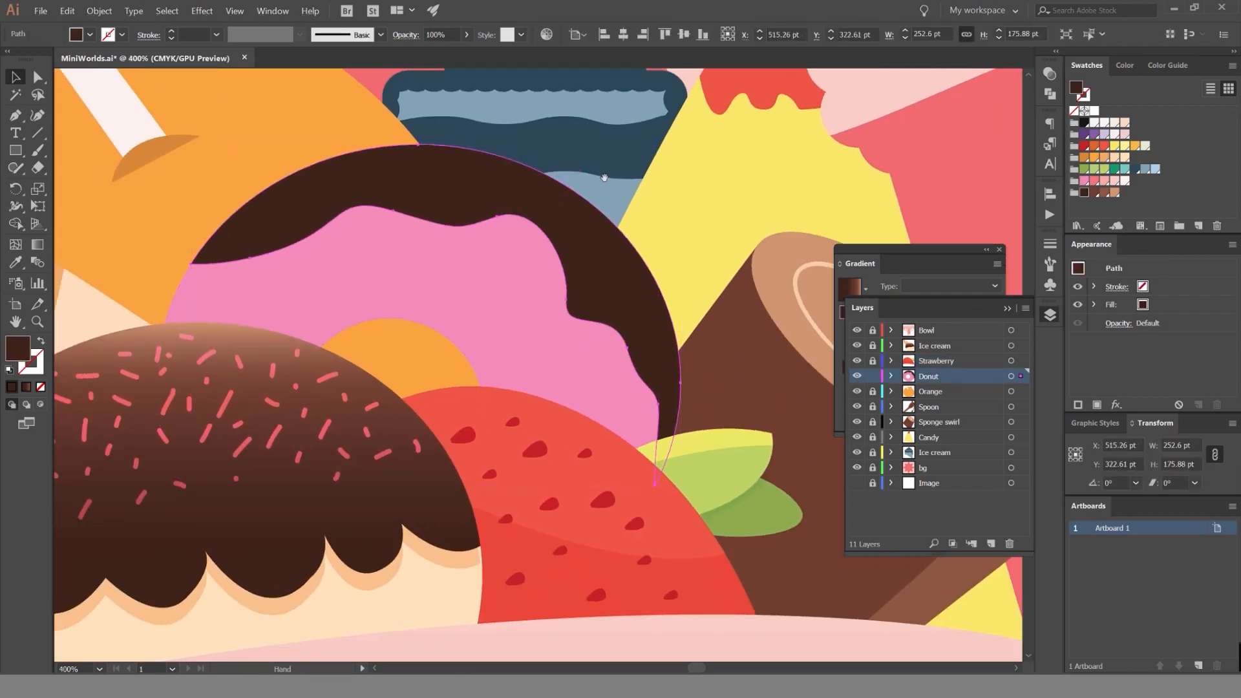
{"action": "left_click", "coordinate": [1130, 192]}
{"action": "scroll", "coordinate": [650, 200], "scroll_direction": "down", "scroll_amount": 2}
{"action": "key", "text": "ctrl+z"}
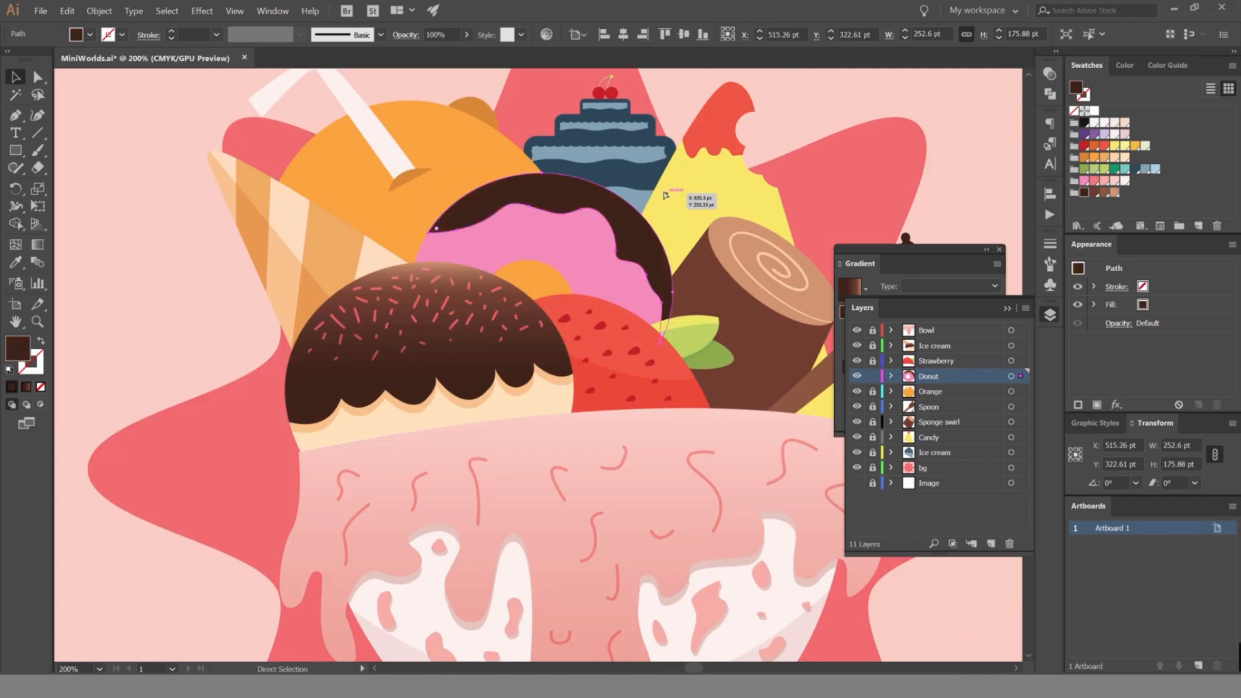
{"action": "left_click", "coordinate": [779, 118]}
Isolate the donut's pink compound path for editing.
{"action": "scroll", "coordinate": [547, 197], "scroll_direction": "up", "scroll_amount": 2}
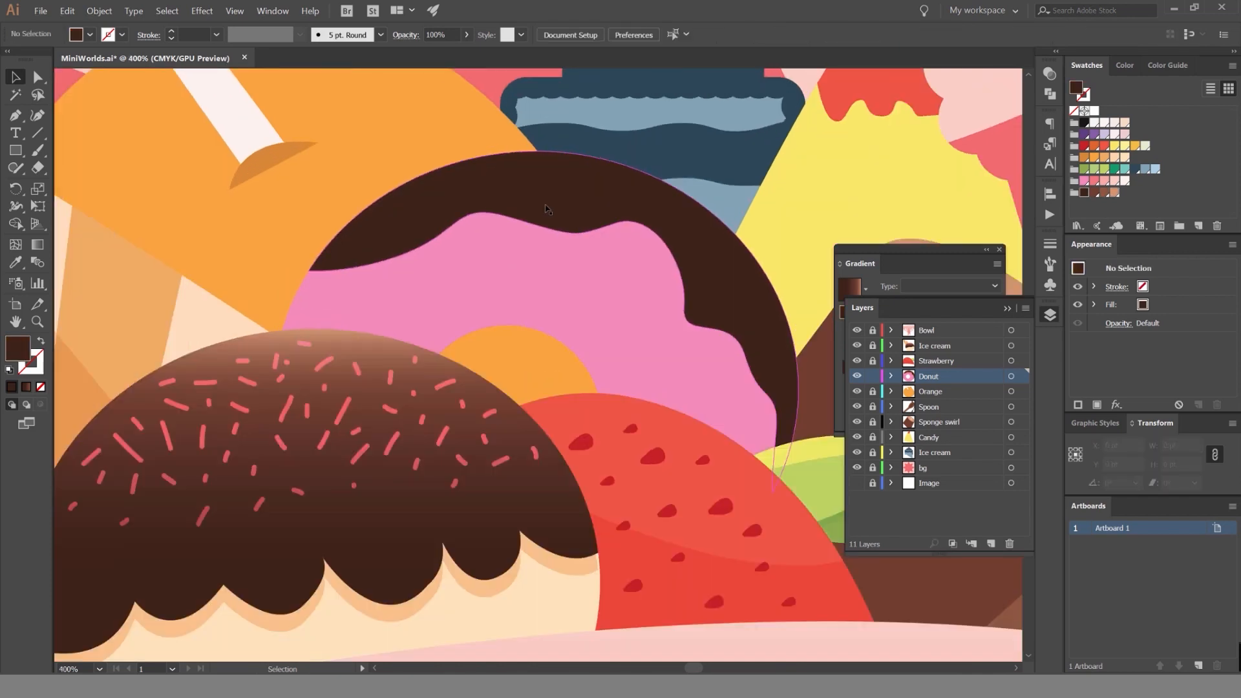
{"action": "left_click", "coordinate": [637, 275]}
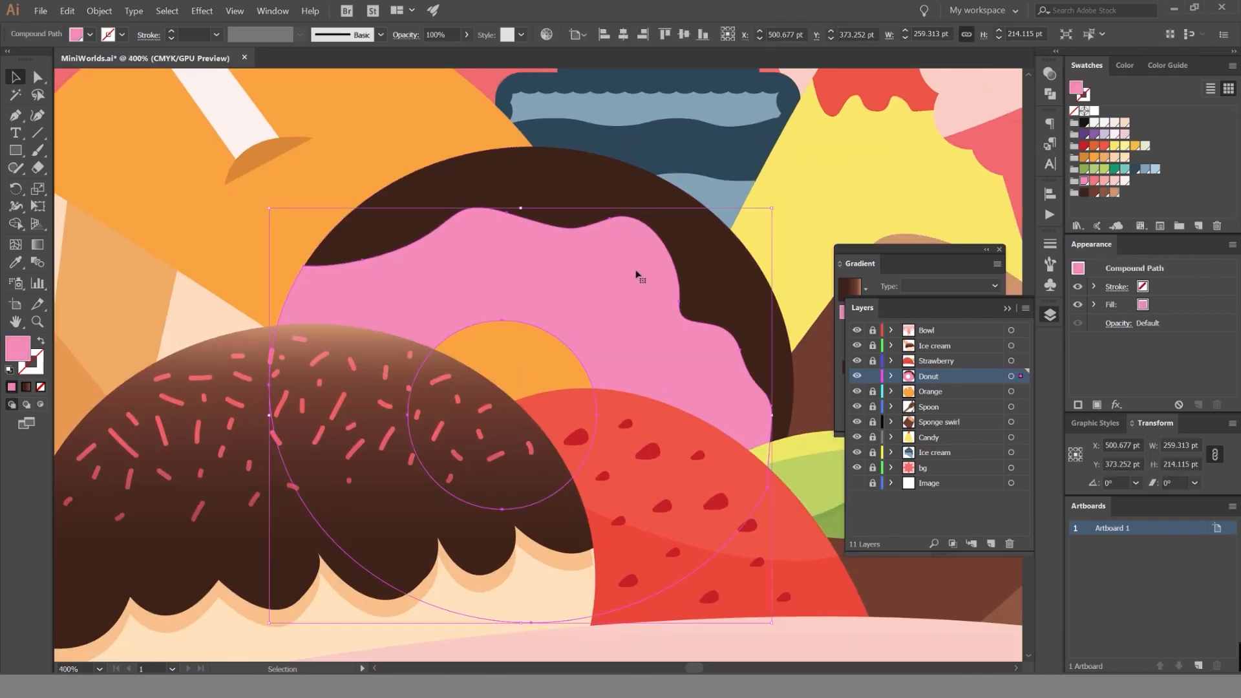
{"action": "double_click", "coordinate": [603, 272]}
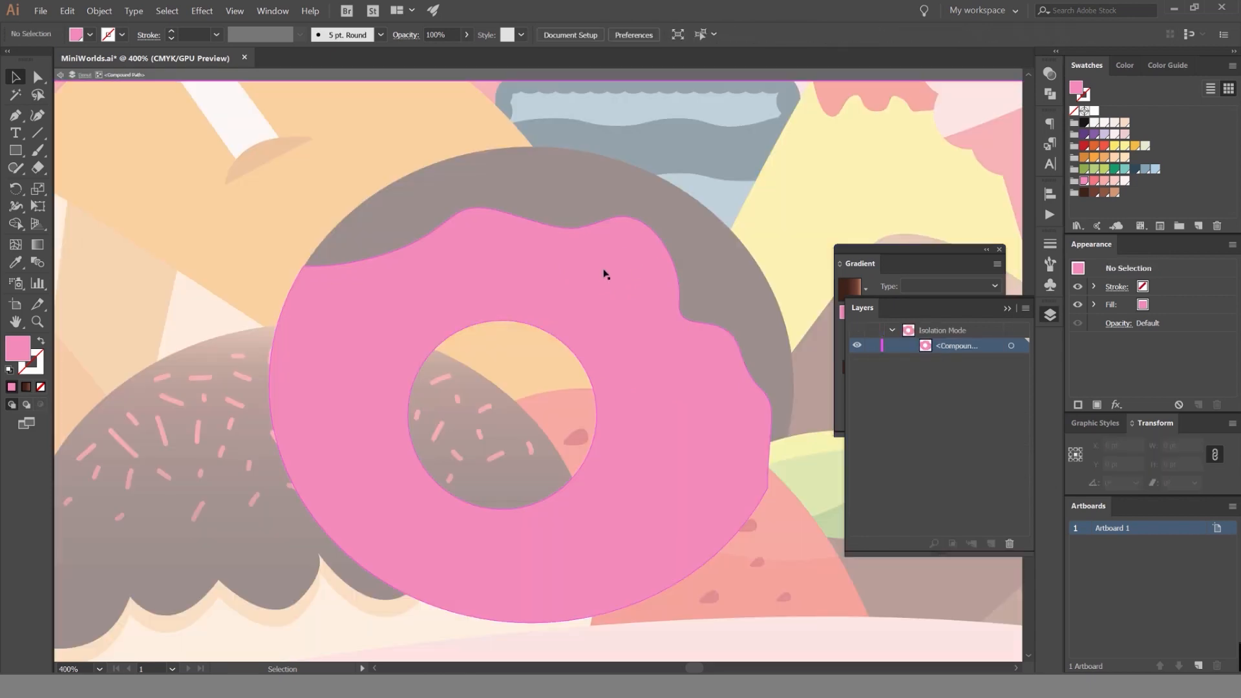
Cut a small round hole into the donut's pink part, up and left of its centre hole, with the Ellipse tool.
{"action": "scroll", "coordinate": [510, 242], "scroll_direction": "up", "scroll_amount": 2}
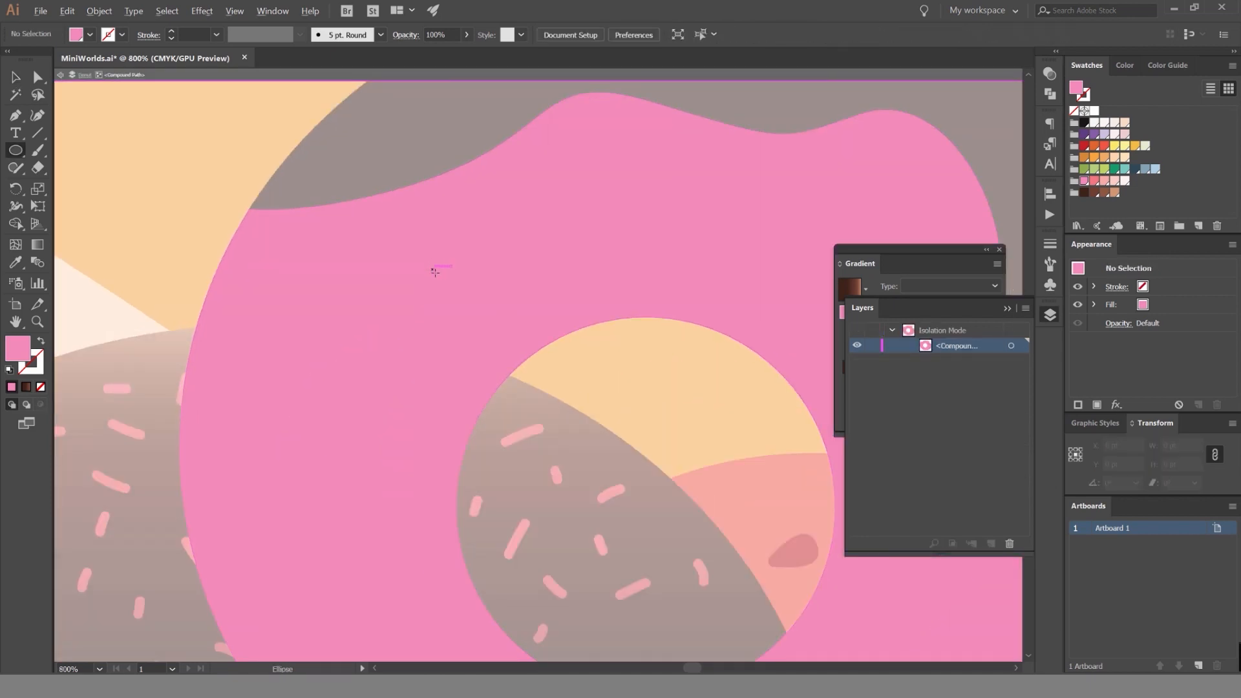
{"action": "left_click_drag", "start_coordinate": [445, 276], "coordinate": [446, 283]}
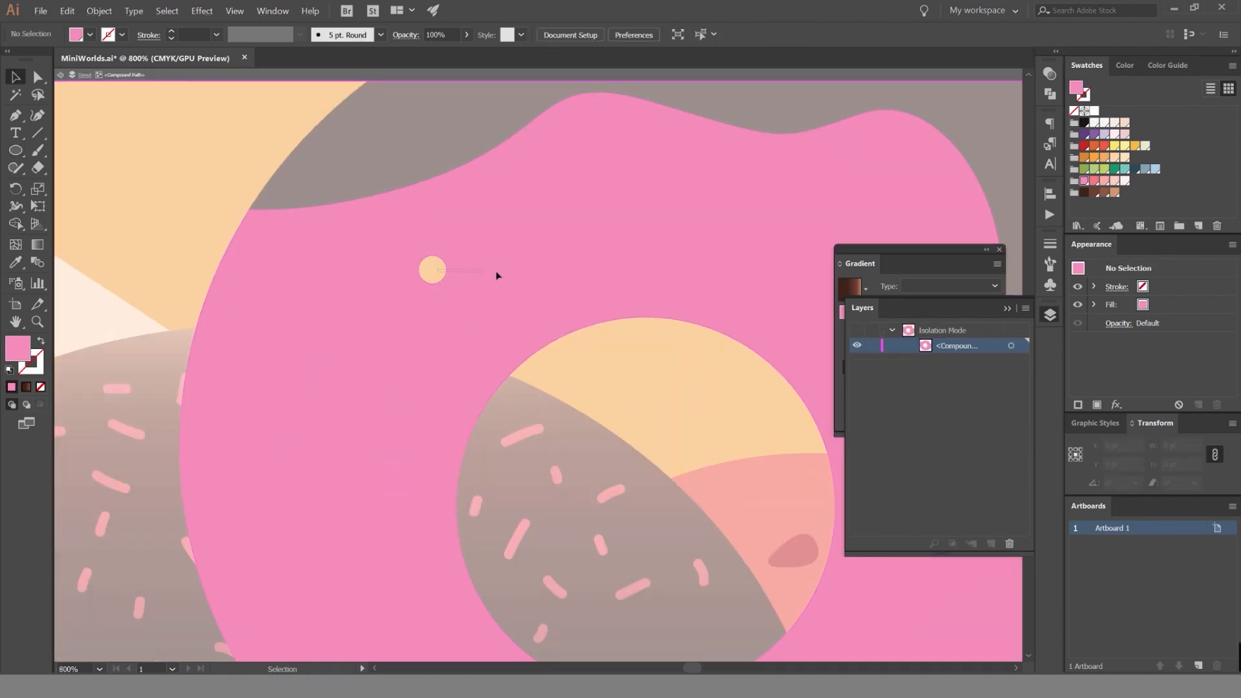
{"action": "key", "text": "v"}
{"action": "left_click", "coordinate": [627, 332]}
Cut a second, smaller round hole into the donut's pink part and position it up and right of the first.
{"action": "key", "text": "l"}
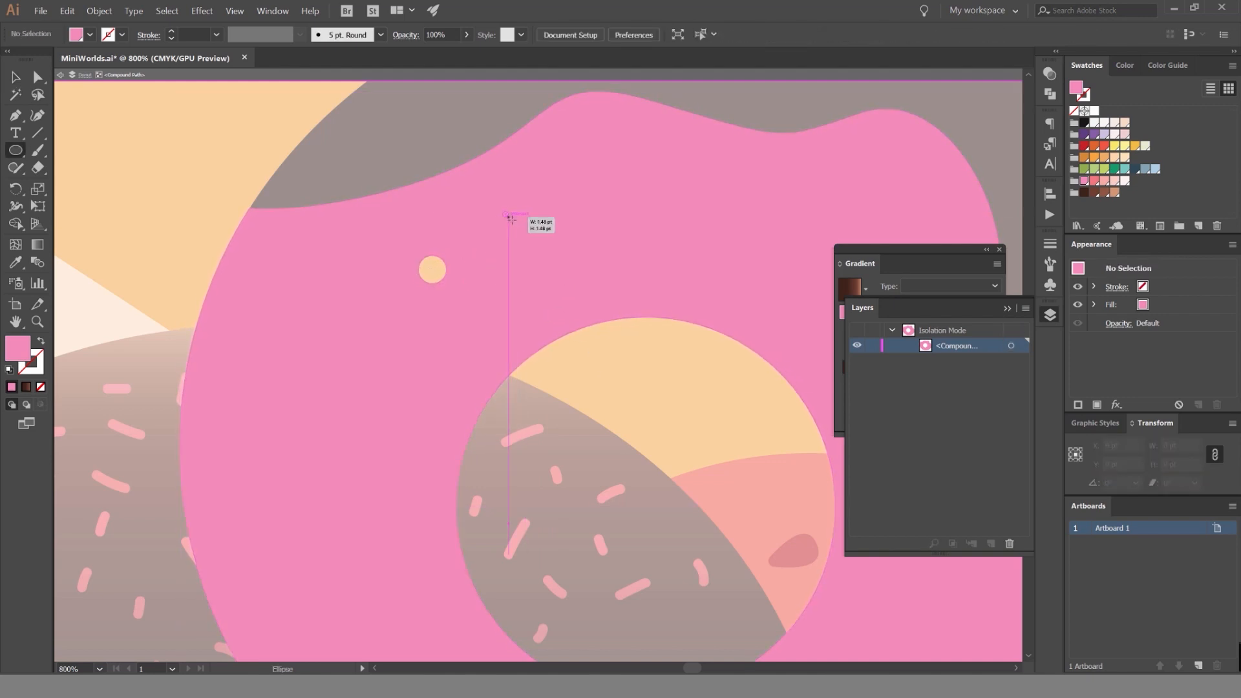
{"action": "key", "text": "v"}
{"action": "mouse_move", "coordinate": [513, 222]}
{"action": "left_mouse_down"}
{"action": "mouse_move", "coordinate": [494, 269]}
{"action": "mouse_move", "coordinate": [542, 230]}
{"action": "left_mouse_up"}
{"action": "left_click", "coordinate": [596, 334]}
{"action": "left_click", "coordinate": [508, 218]}
{"action": "left_click", "coordinate": [627, 343]}
Try moving the donut's centre hole within the pink shape and undo the move.
{"action": "left_click", "coordinate": [268, 170]}
{"action": "left_click", "coordinate": [284, 254]}
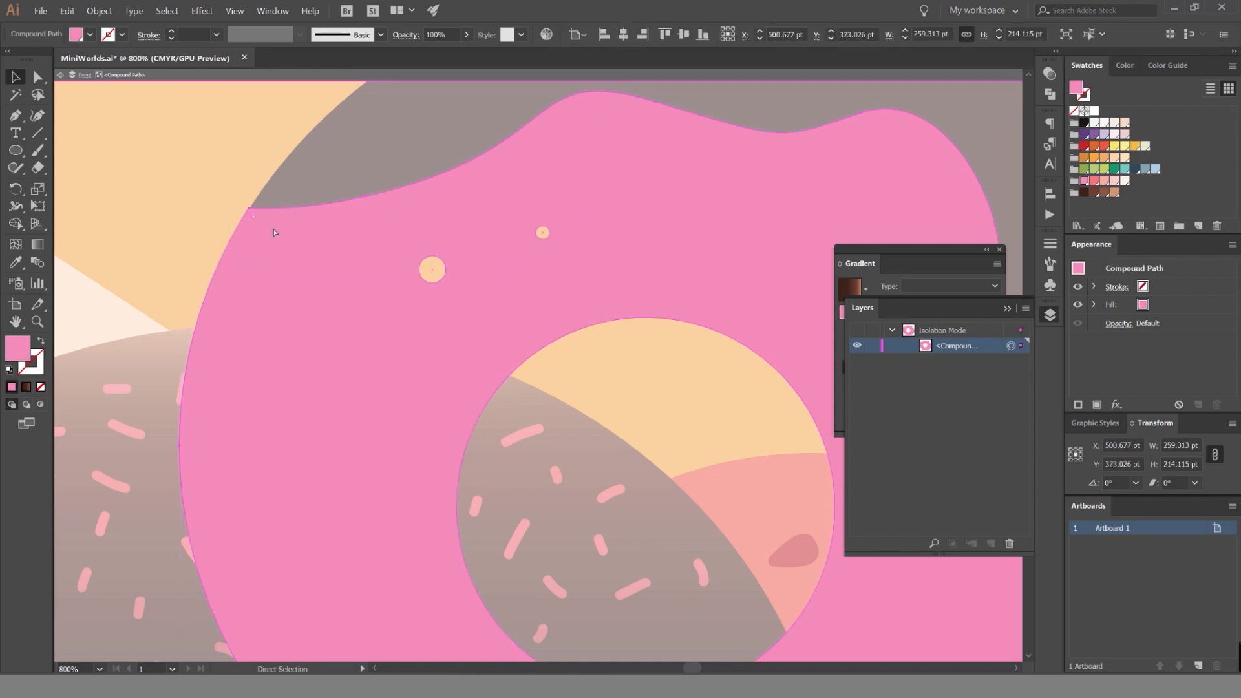
{"action": "left_click", "coordinate": [277, 199]}
{"action": "scroll", "coordinate": [284, 219], "scroll_direction": "down", "scroll_amount": 1}
{"action": "left_click_drag", "start_coordinate": [529, 296], "coordinate": [505, 368]}
{"action": "key", "text": "ctrl+z"}
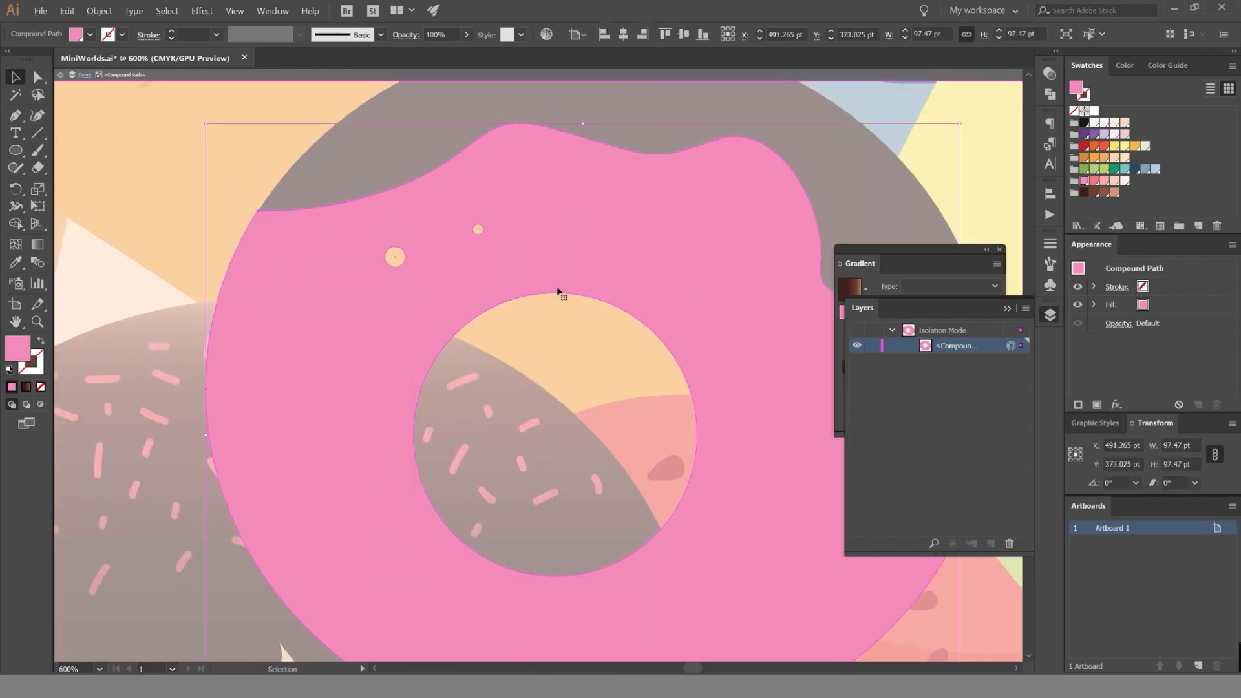
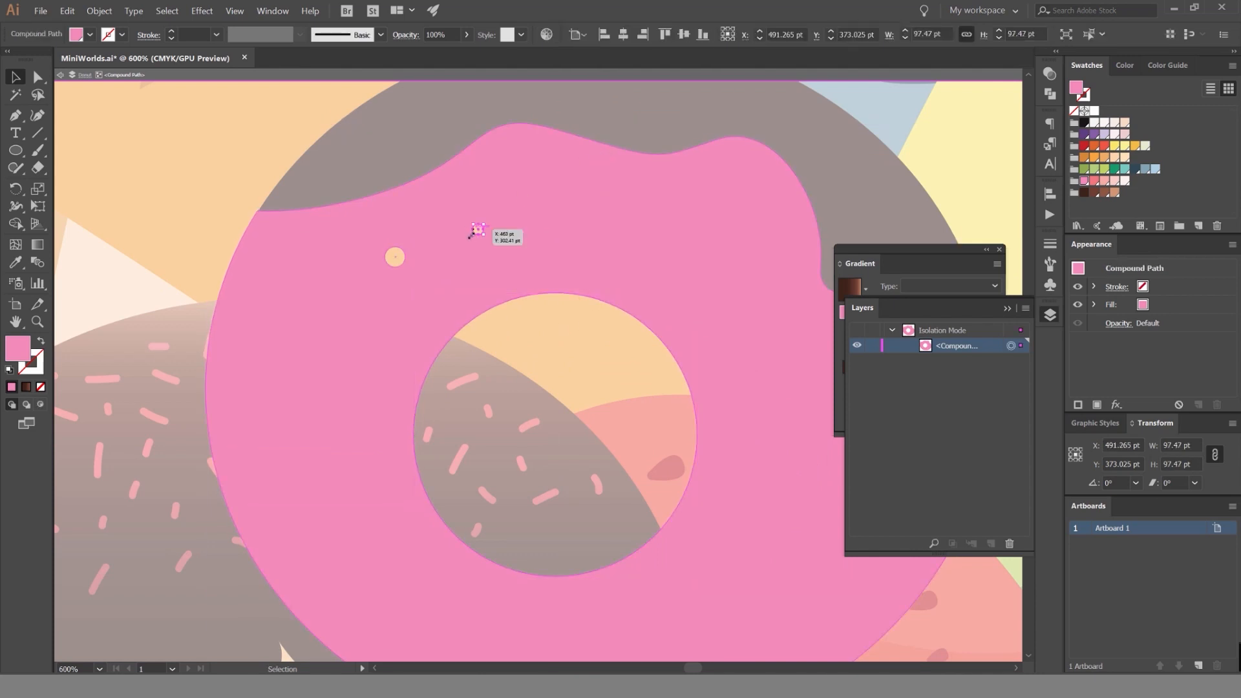
Remove the two small round holes from the donut's pink compound path and leave isolation.
{"action": "double_click", "coordinate": [274, 180]}
{"action": "left_click", "coordinate": [489, 248]}
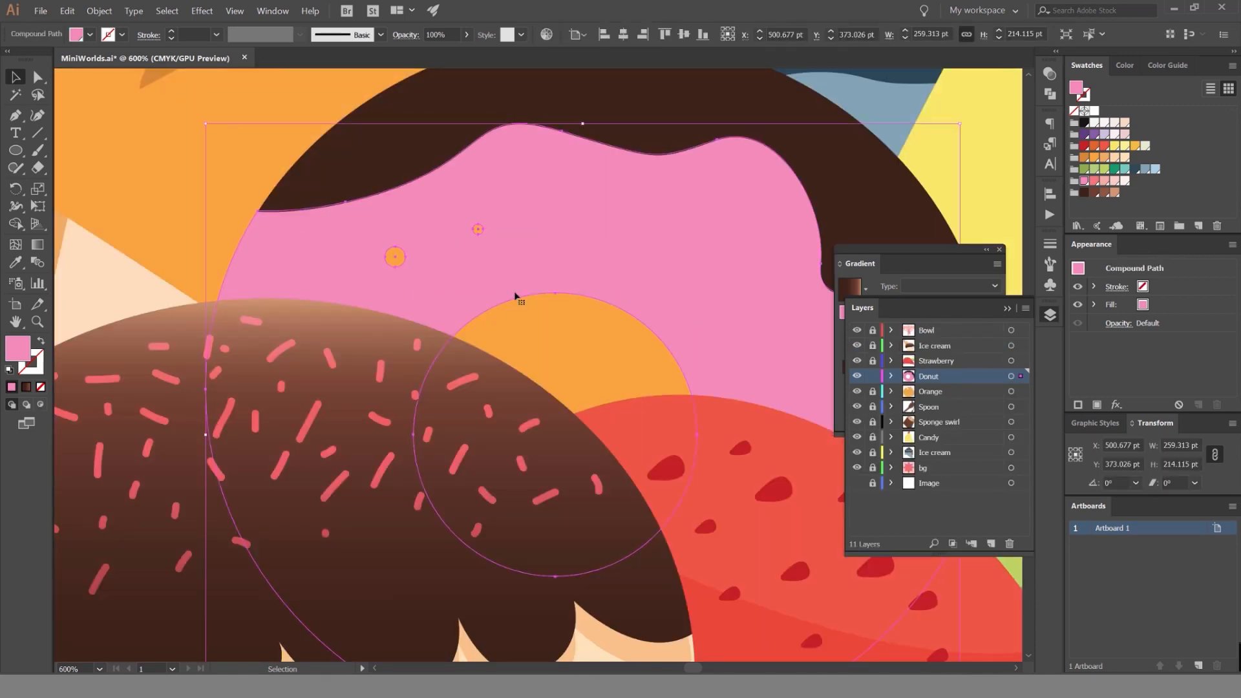
{"action": "double_click", "coordinate": [490, 275]}
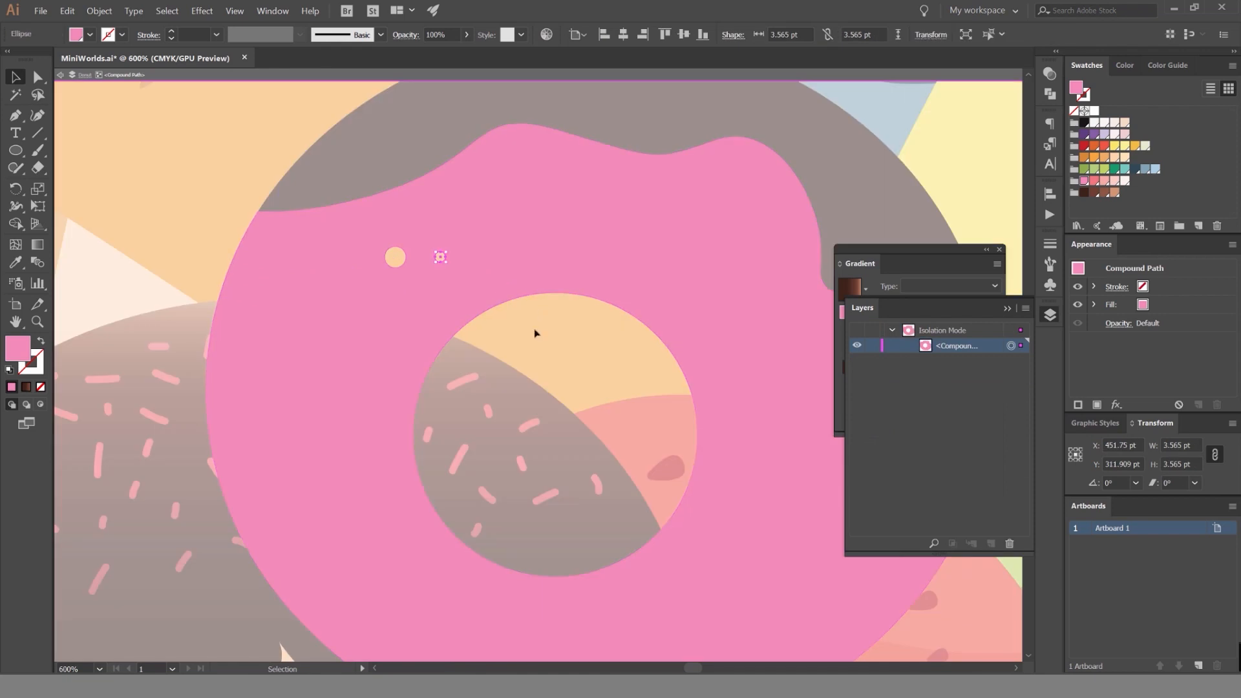
{"action": "left_click", "coordinate": [522, 317]}
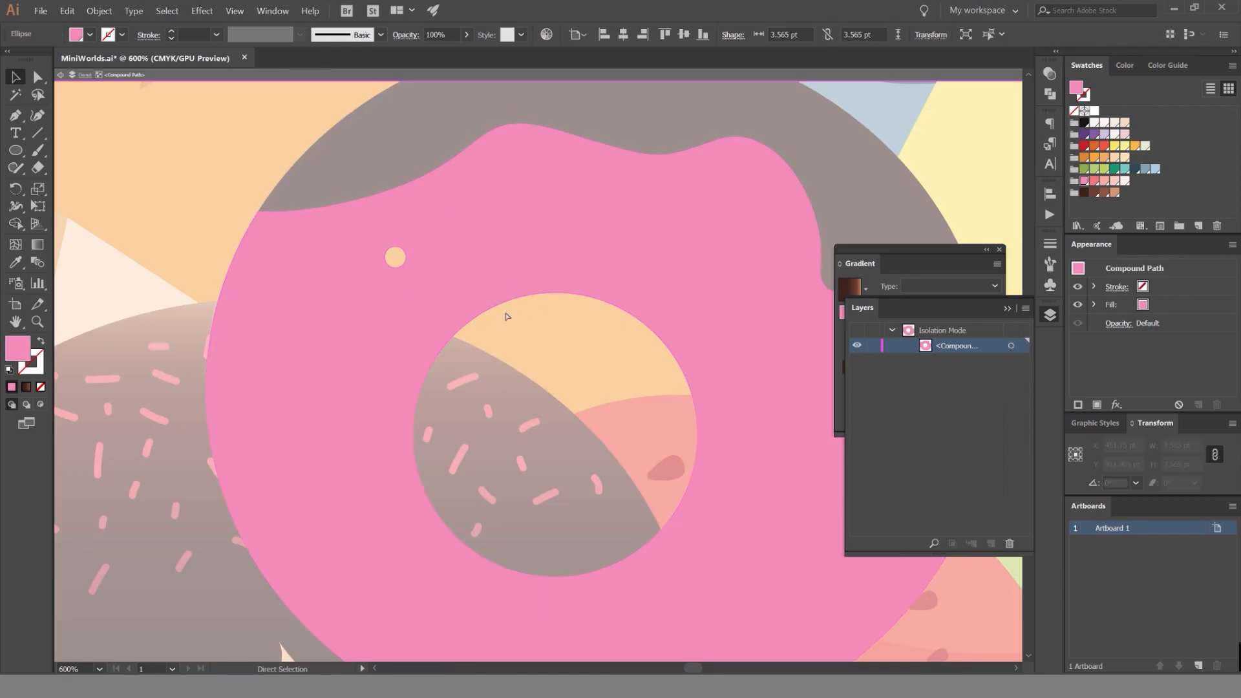
{"action": "double_click", "coordinate": [207, 205]}
Draw a circle about 5.6 pt wide on the donut's icing in the icing's pink and set its blending mode to Color Dodge.
{"action": "scroll", "coordinate": [208, 205], "scroll_direction": "down", "scroll_amount": 3}
{"action": "left_click_drag", "start_coordinate": [268, 212], "coordinate": [407, 226]}
{"action": "left_click", "coordinate": [417, 202]}
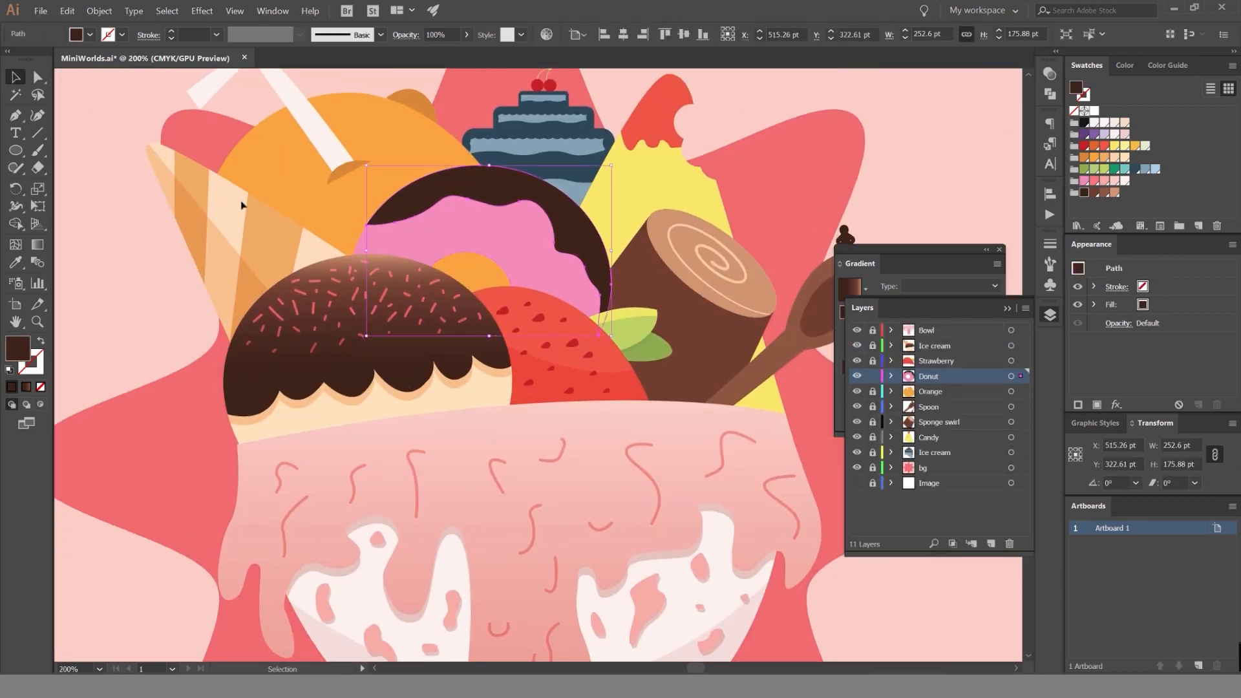
{"action": "left_click", "coordinate": [513, 244]}
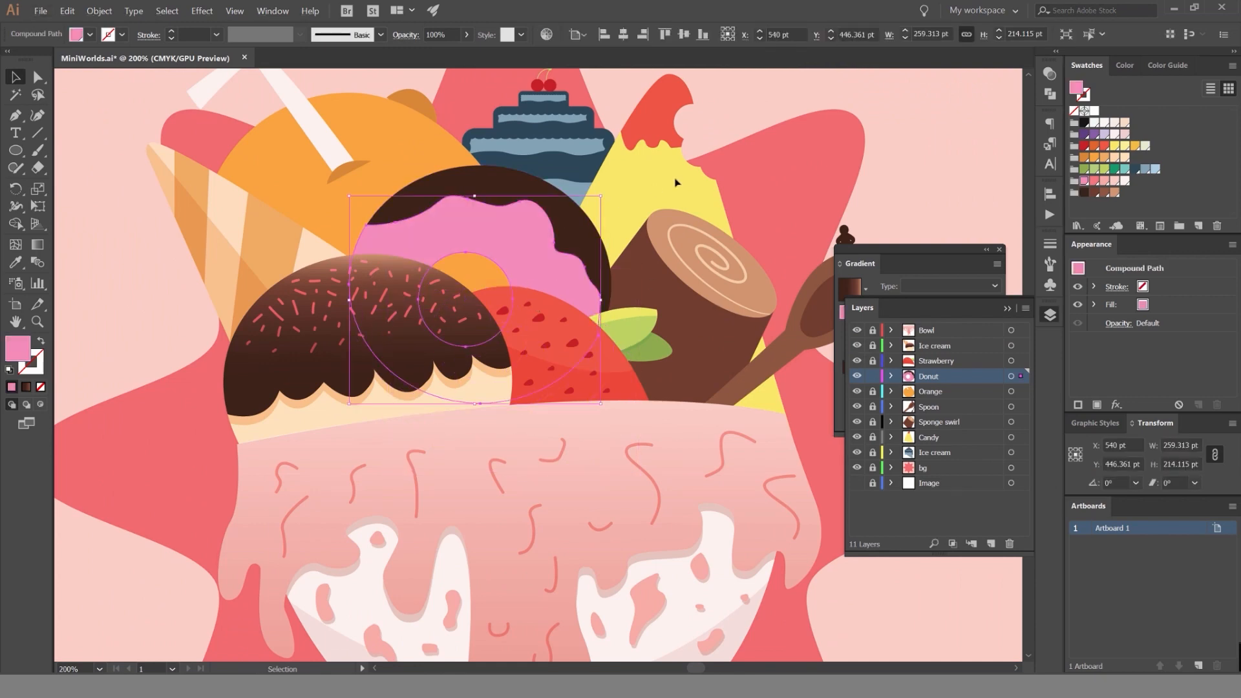
{"action": "key", "text": "ctrl+shift+a"}
{"action": "scroll", "coordinate": [408, 245], "scroll_direction": "up", "scroll_amount": 4}
{"action": "key", "text": "l"}
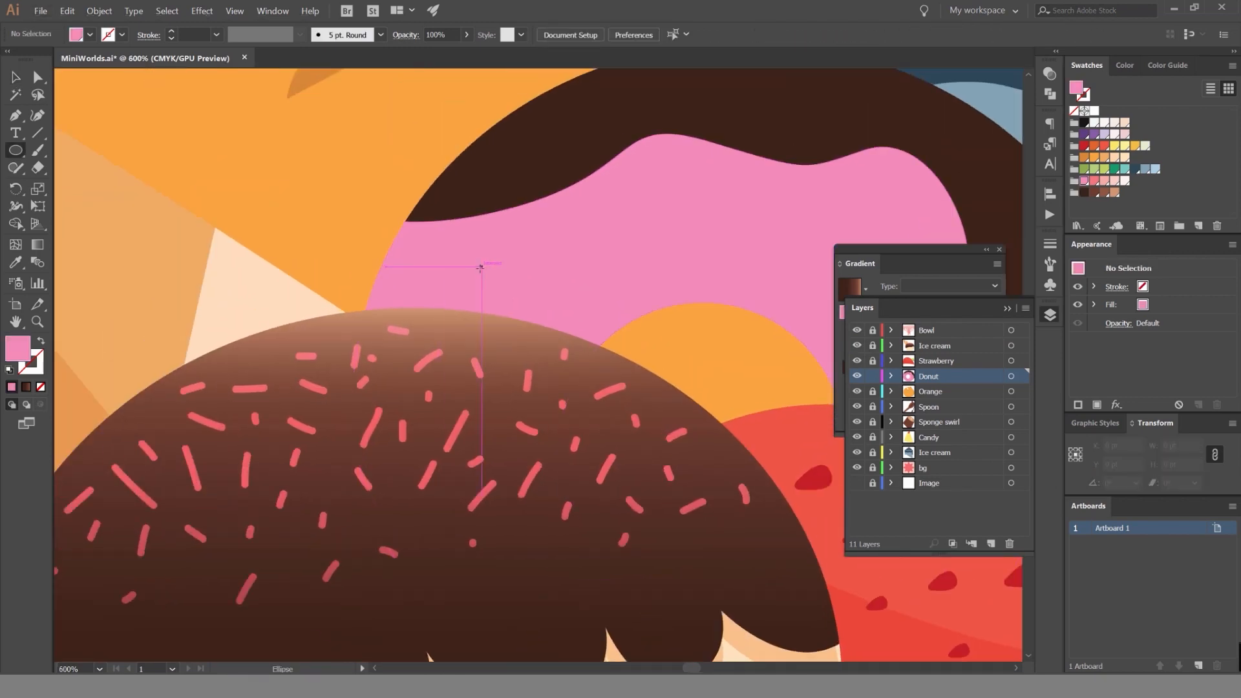
{"action": "left_click_drag", "start_coordinate": [548, 272], "coordinate": [549, 274]}
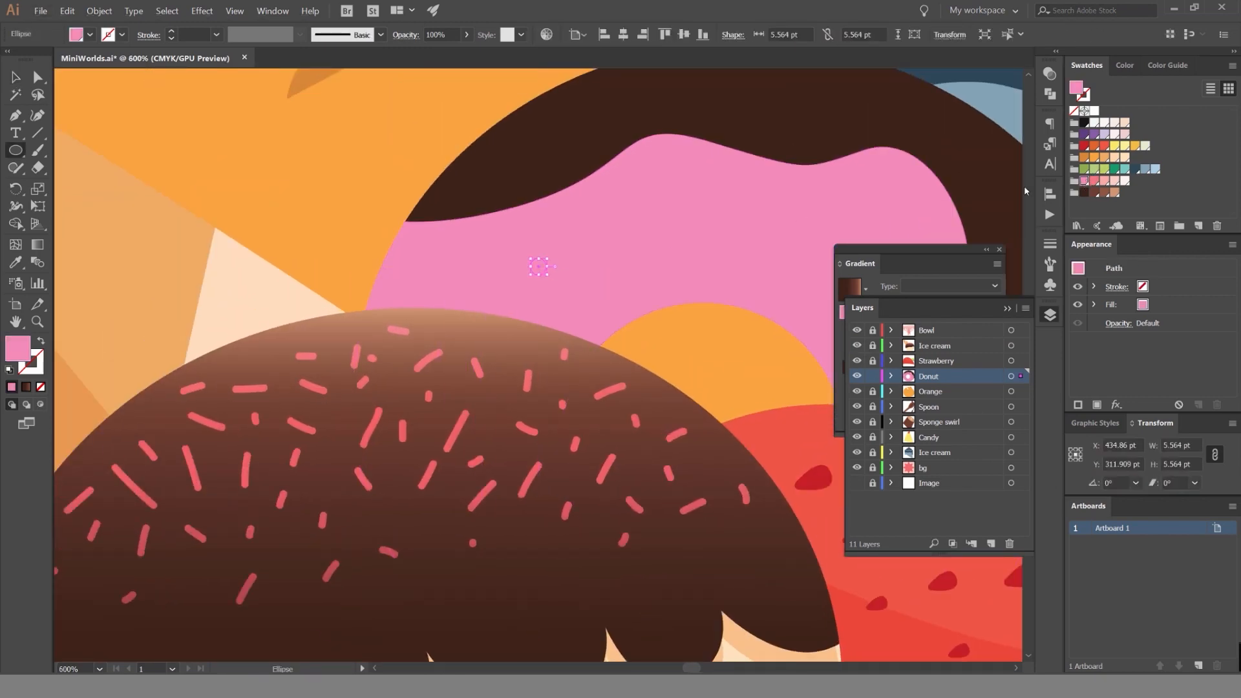
{"action": "left_click", "coordinate": [1050, 73]}
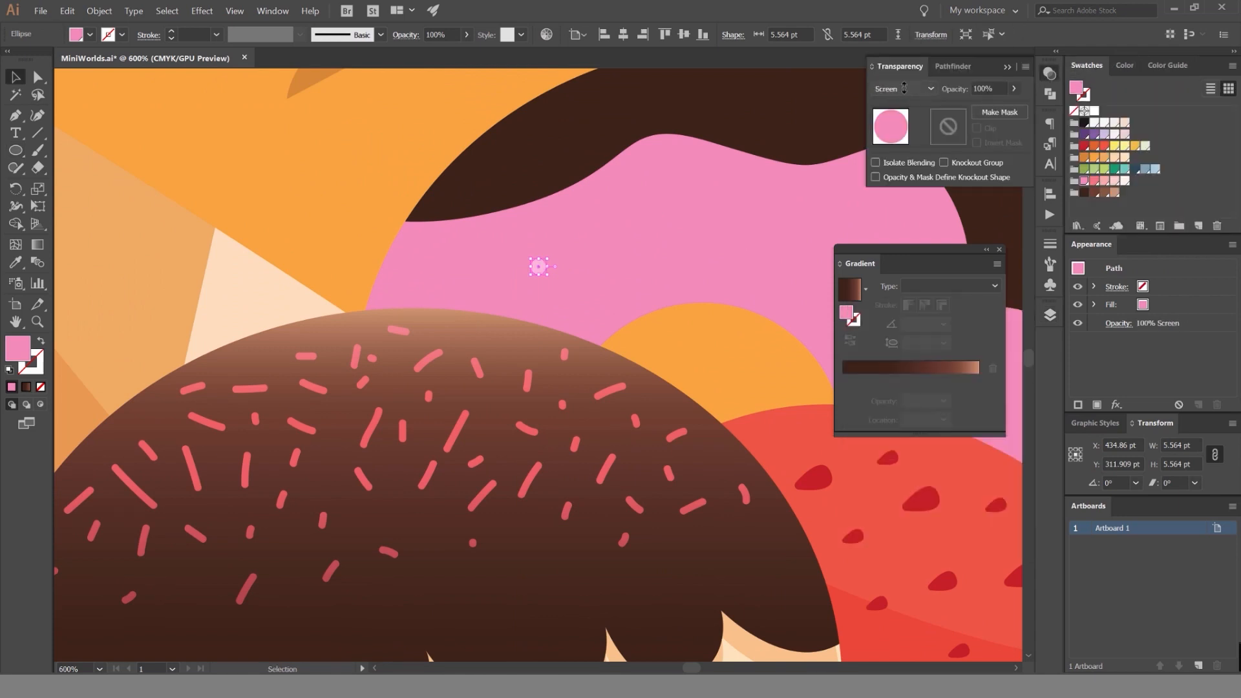
{"action": "key", "text": "ctrl+shift+a"}
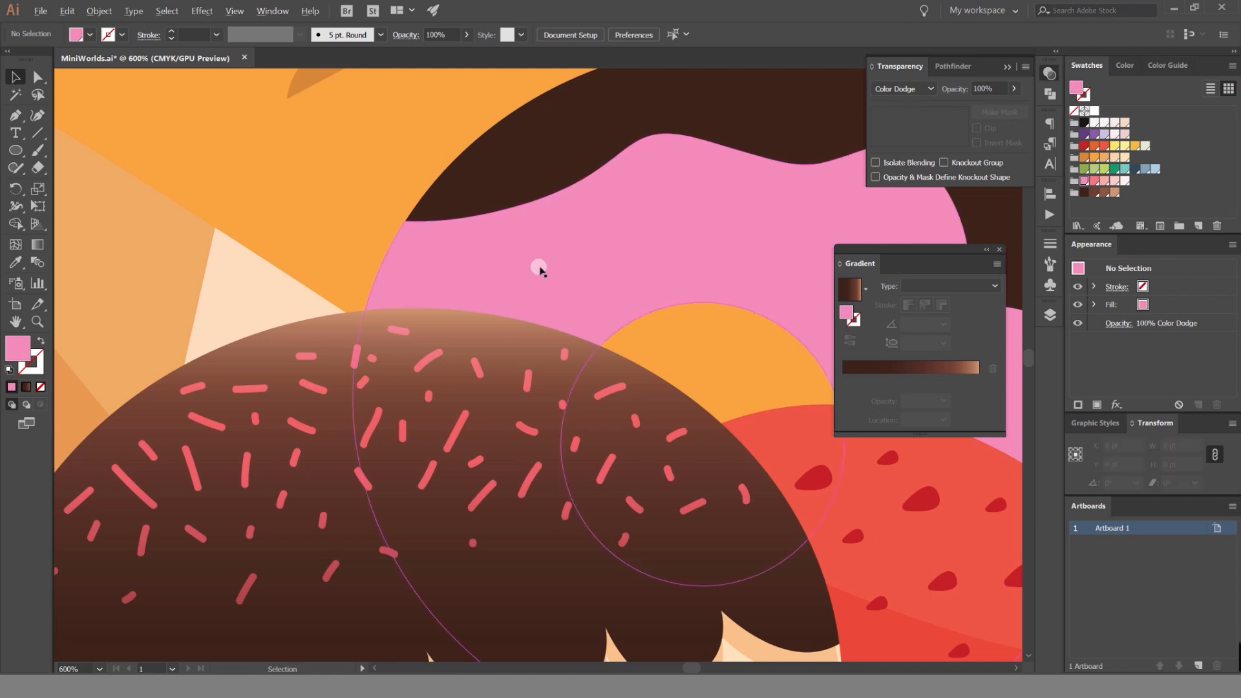
Duplicate the circle around the icing above the chocolate scoop, with copies about 10.6 pt wide and a tiny one about 2 pt wide.
{"action": "scroll", "coordinate": [540, 268], "scroll_direction": "up", "scroll_amount": 3}
{"action": "left_click_drag", "start_coordinate": [504, 267], "coordinate": [275, 245]}
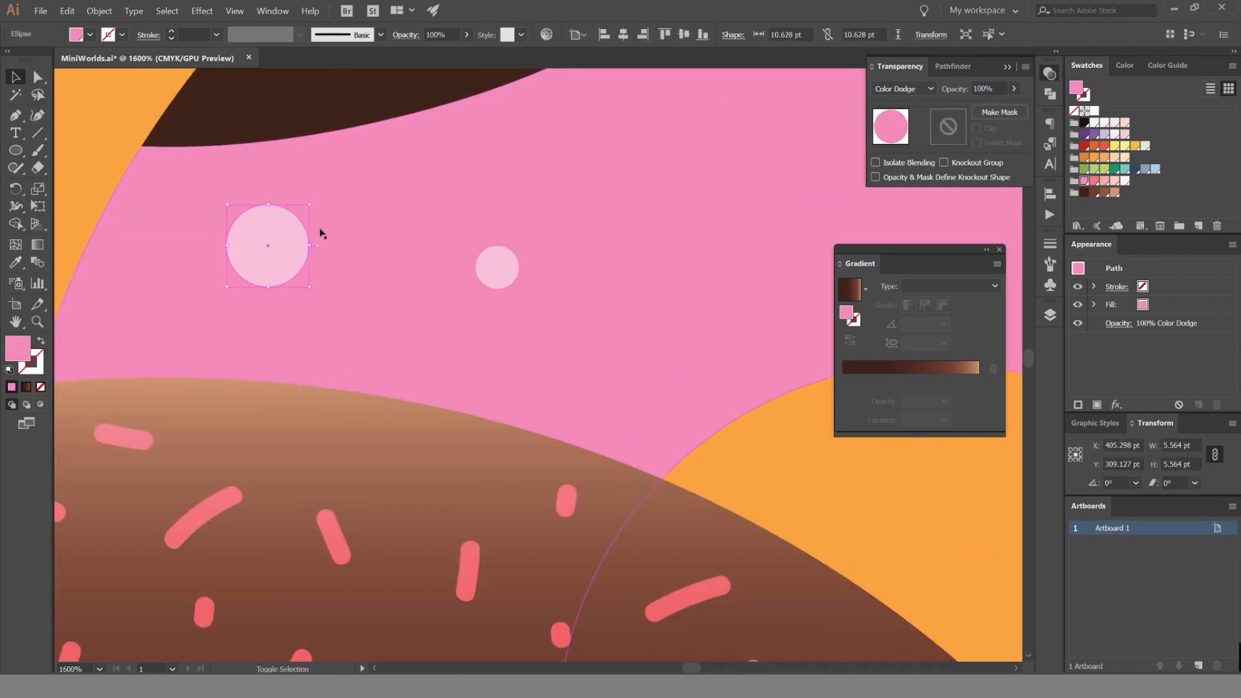
{"action": "left_click_drag", "start_coordinate": [687, 298], "coordinate": [688, 298]}
{"action": "scroll", "coordinate": [521, 269], "scroll_direction": "down", "scroll_amount": 3}
{"action": "left_click_drag", "start_coordinate": [679, 253], "coordinate": [489, 224]}
{"action": "scroll", "coordinate": [504, 226], "scroll_direction": "up", "scroll_amount": 4}
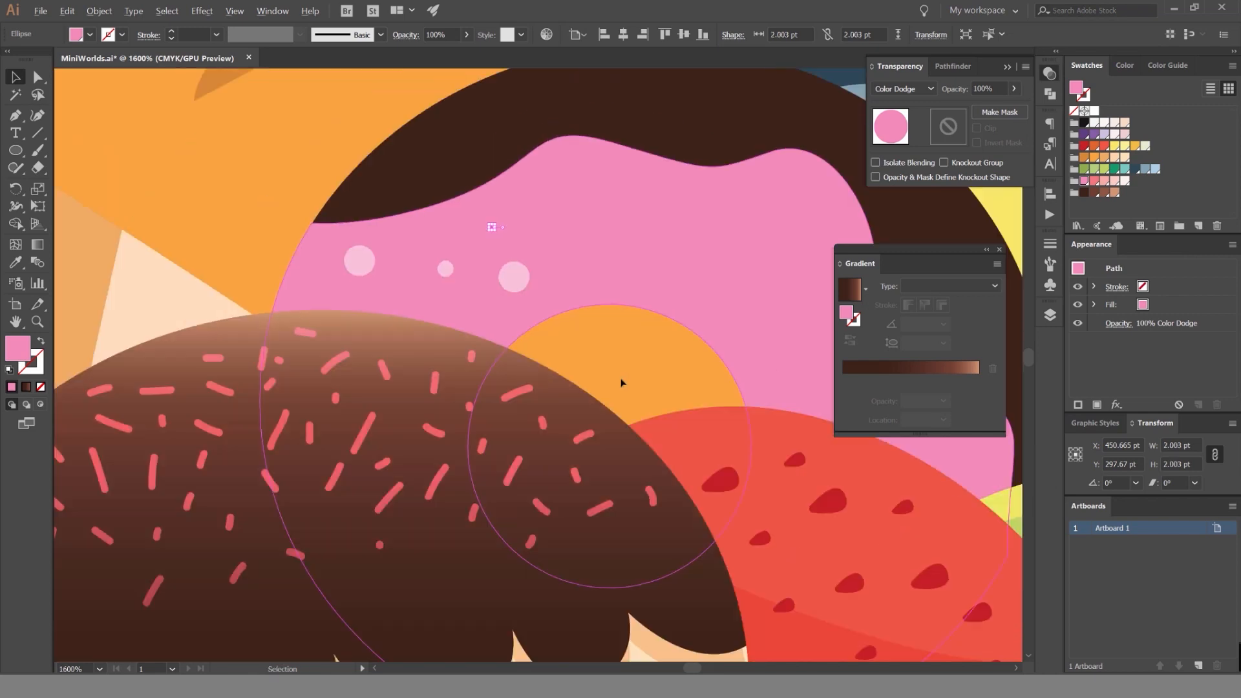
{"action": "scroll", "coordinate": [621, 382], "scroll_direction": "down", "scroll_amount": 4}
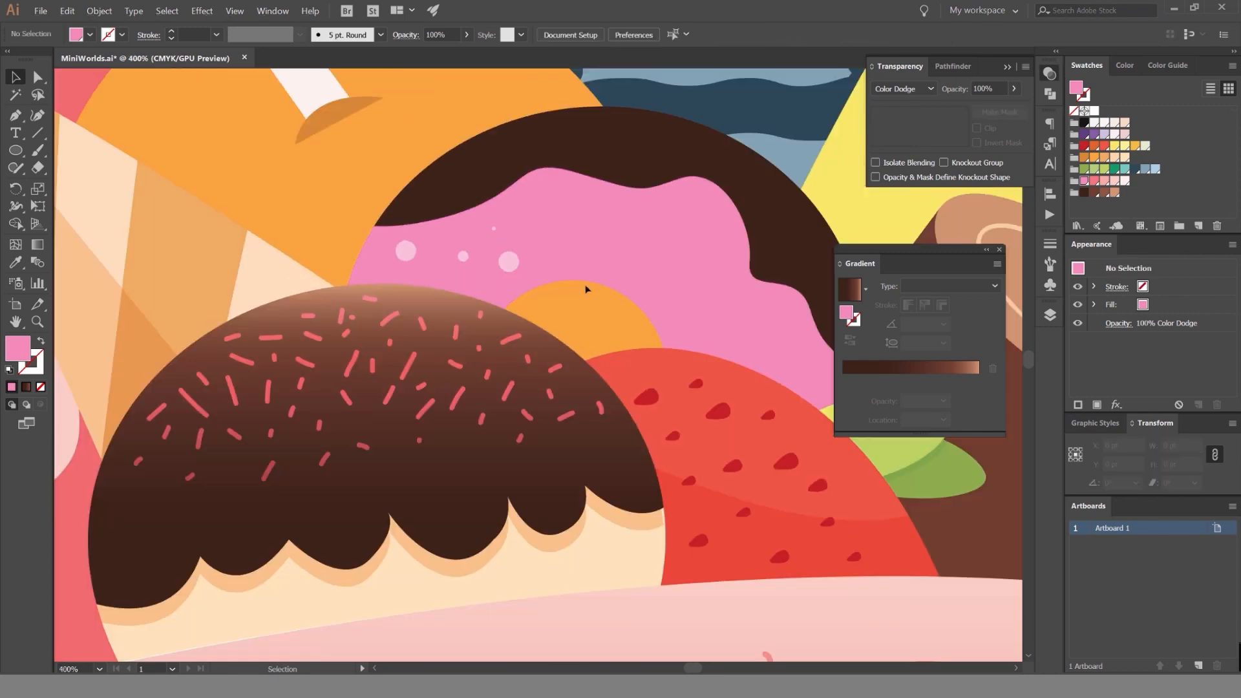
Spread more circle copies across the icing above and beyond the centre hole, enlarging one near the icing's upper edge to about 16 pt.
{"action": "left_click_drag", "start_coordinate": [505, 258], "coordinate": [512, 251]}
{"action": "left_click_drag", "start_coordinate": [647, 269], "coordinate": [652, 272]}
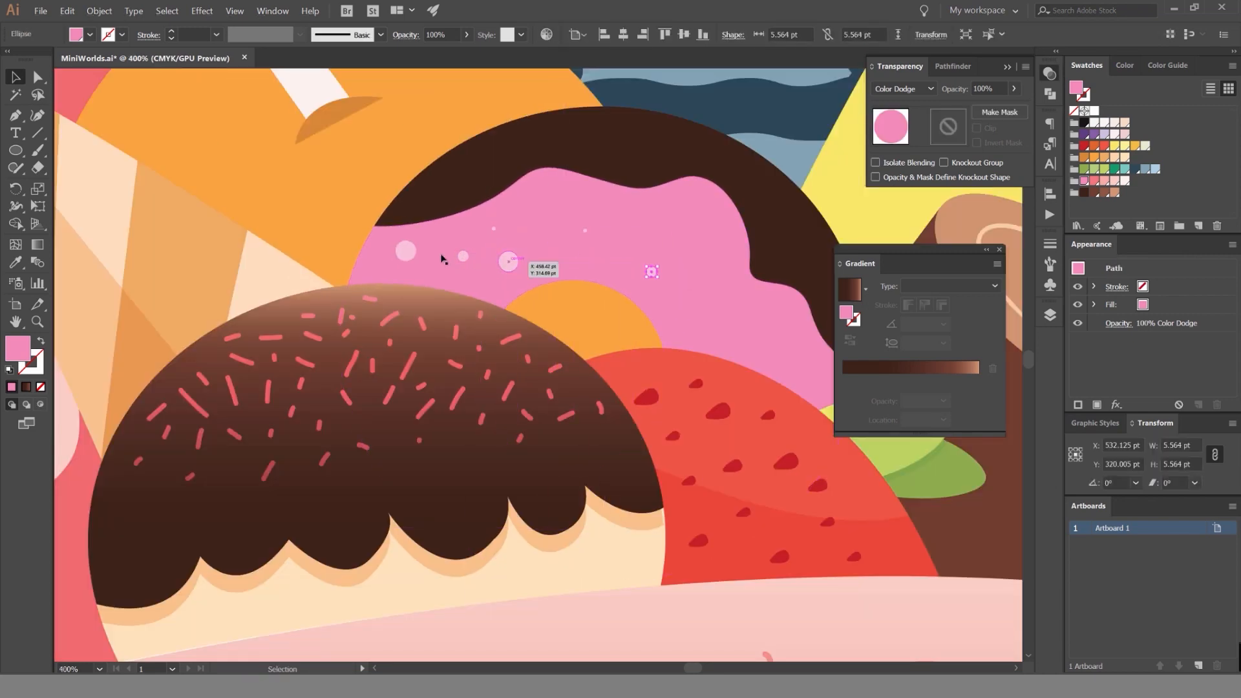
{"action": "left_click_drag", "start_coordinate": [406, 251], "coordinate": [555, 205]}
{"action": "left_click_drag", "start_coordinate": [651, 272], "coordinate": [586, 257]}
{"action": "left_click_drag", "start_coordinate": [585, 231], "coordinate": [479, 257]}
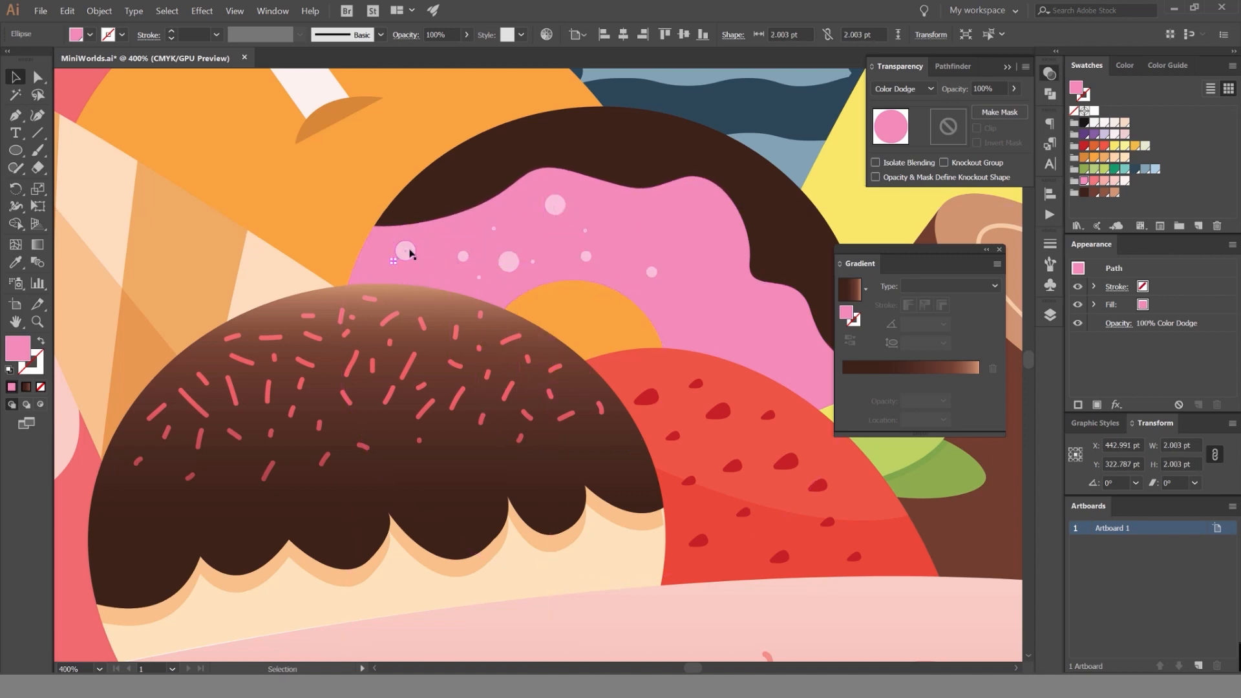
{"action": "left_click_drag", "start_coordinate": [547, 202], "coordinate": [656, 213]}
Shrink the icing's leftmost large circle to about 7.5 pt and reduce the large circle above the strawberry.
{"action": "scroll", "coordinate": [624, 221], "scroll_direction": "up", "scroll_amount": 2}
{"action": "left_click", "coordinate": [405, 305]}
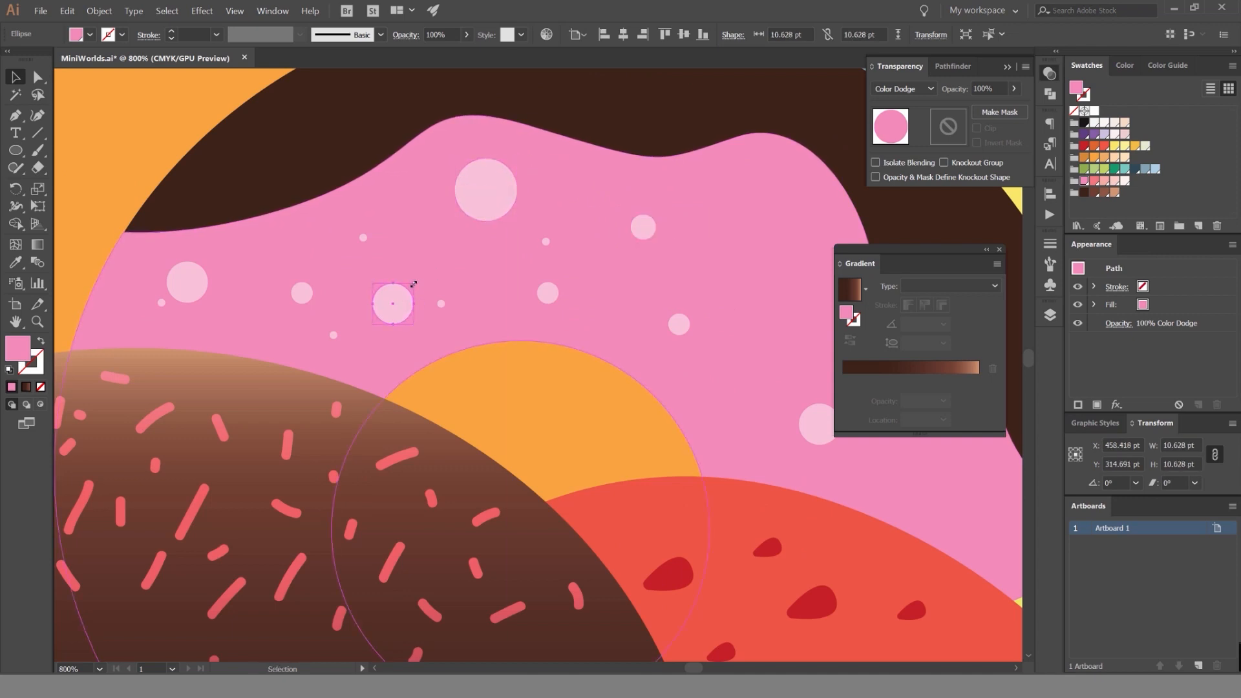
{"action": "left_click", "coordinate": [203, 279]}
{"action": "left_click_drag", "start_coordinate": [208, 261], "coordinate": [201, 267]}
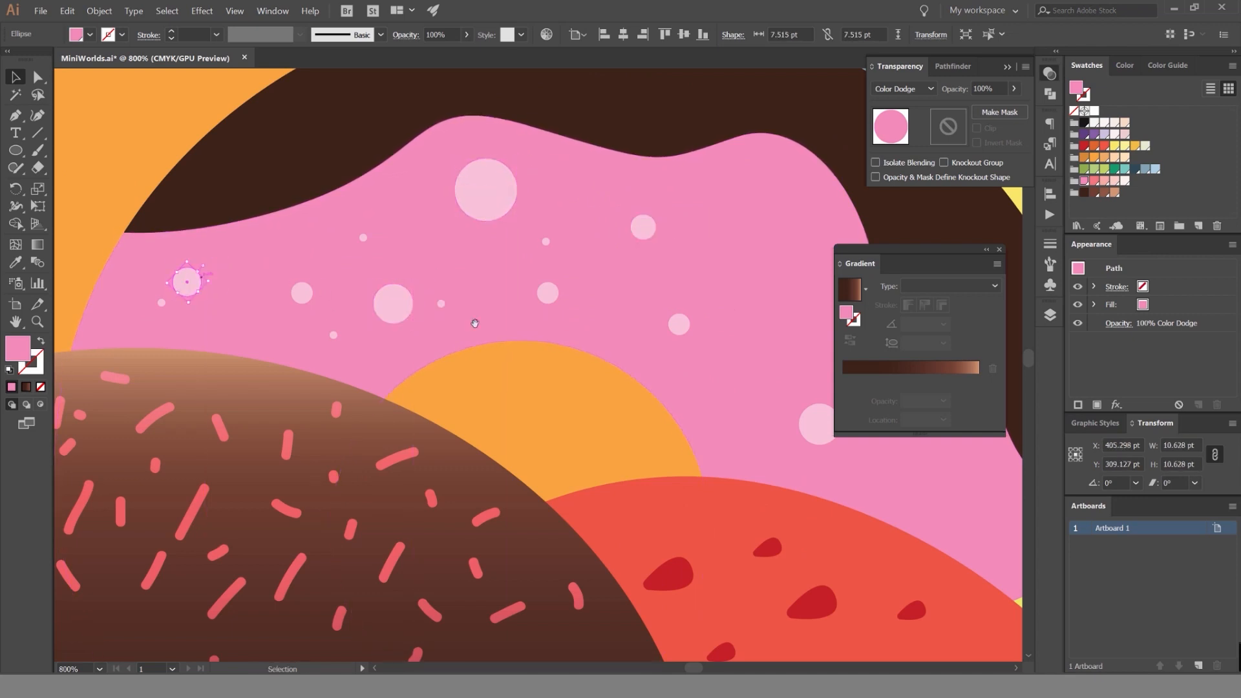
{"action": "left_click_drag", "start_coordinate": [652, 417], "coordinate": [508, 351]}
{"action": "left_click", "coordinate": [679, 355]}
{"action": "left_click_drag", "start_coordinate": [692, 338], "coordinate": [682, 352]}
Fill the right part of the icing with duplicates of the small and tiny circles and one large circle about 16 pt wide.
{"action": "left_click_drag", "start_coordinate": [535, 257], "coordinate": [573, 311]}
{"action": "left_click_drag", "start_coordinate": [402, 223], "coordinate": [590, 201]}
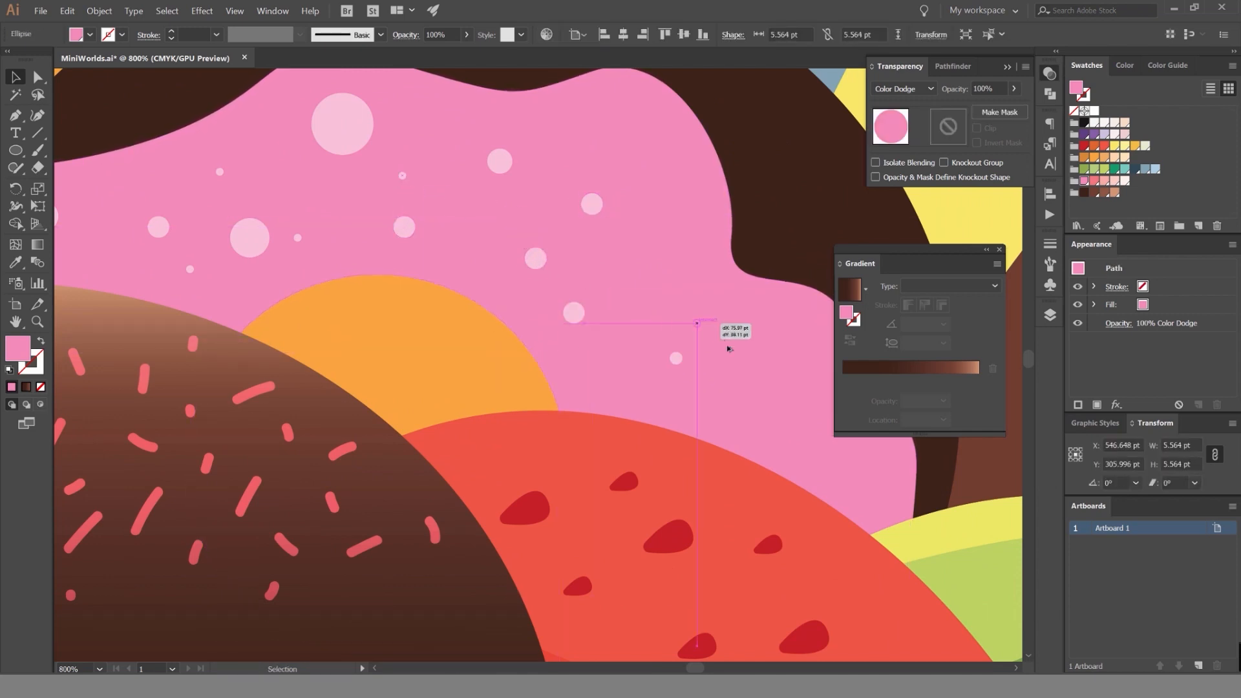
{"action": "left_click_drag", "start_coordinate": [727, 349], "coordinate": [728, 350]}
{"action": "left_click_drag", "start_coordinate": [355, 127], "coordinate": [687, 367]}
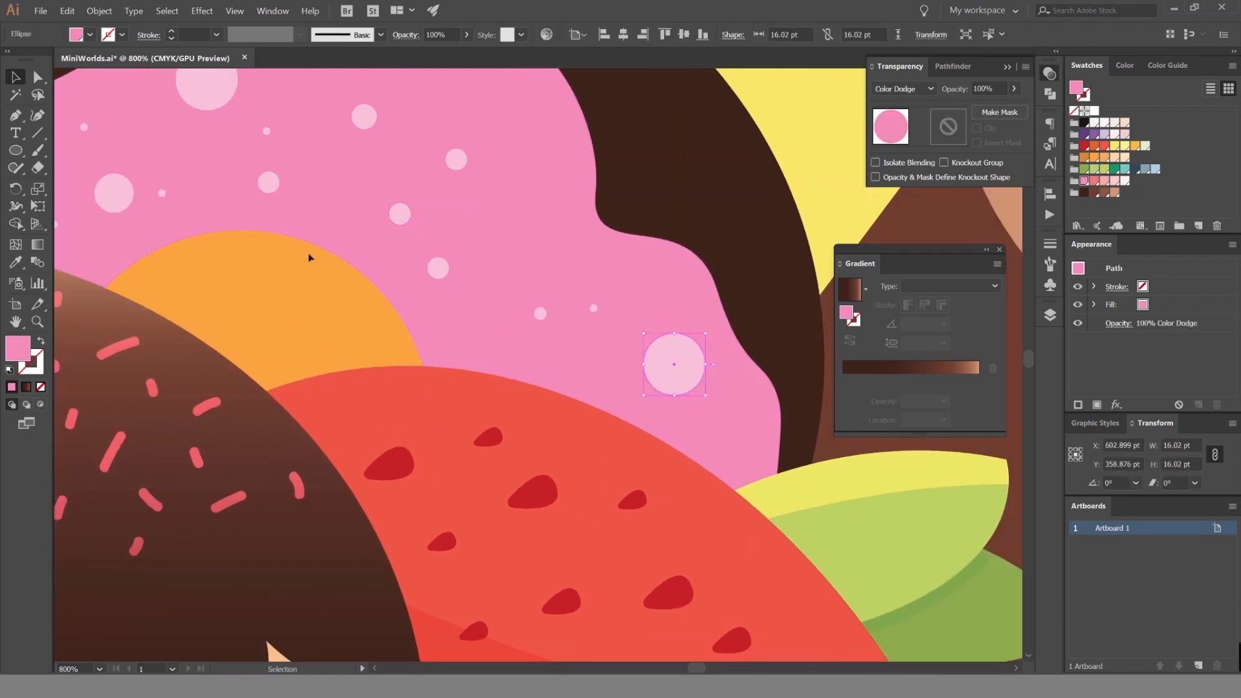
{"action": "left_click_drag", "start_coordinate": [160, 193], "coordinate": [539, 229]}
Rearrange the circles on the right part of the icing and enlarge the upper one to about 7.8 pt.
{"action": "left_click_drag", "start_coordinate": [432, 263], "coordinate": [462, 337]}
{"action": "left_click_drag", "start_coordinate": [398, 212], "coordinate": [423, 227]}
{"action": "left_click_drag", "start_coordinate": [424, 229], "coordinate": [520, 126]}
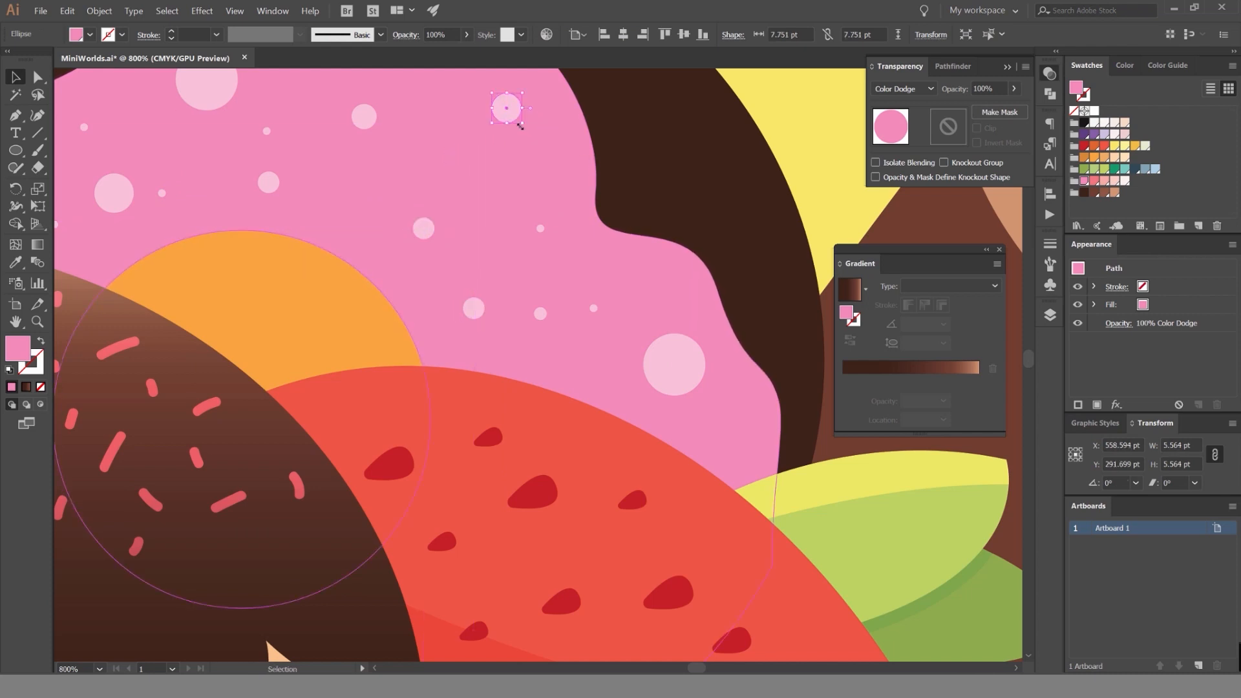
{"action": "left_click", "coordinate": [420, 234]}
{"action": "left_click_drag", "start_coordinate": [434, 218], "coordinate": [450, 163]}
{"action": "left_click", "coordinate": [308, 280]}
{"action": "scroll", "coordinate": [308, 280], "scroll_direction": "down", "scroll_amount": 2}
{"action": "scroll", "coordinate": [433, 240], "scroll_direction": "up", "scroll_amount": 5}
{"action": "scroll", "coordinate": [451, 163], "scroll_direction": "down", "scroll_amount": 9}
{"action": "scroll", "coordinate": [413, 194], "scroll_direction": "up", "scroll_amount": 4}
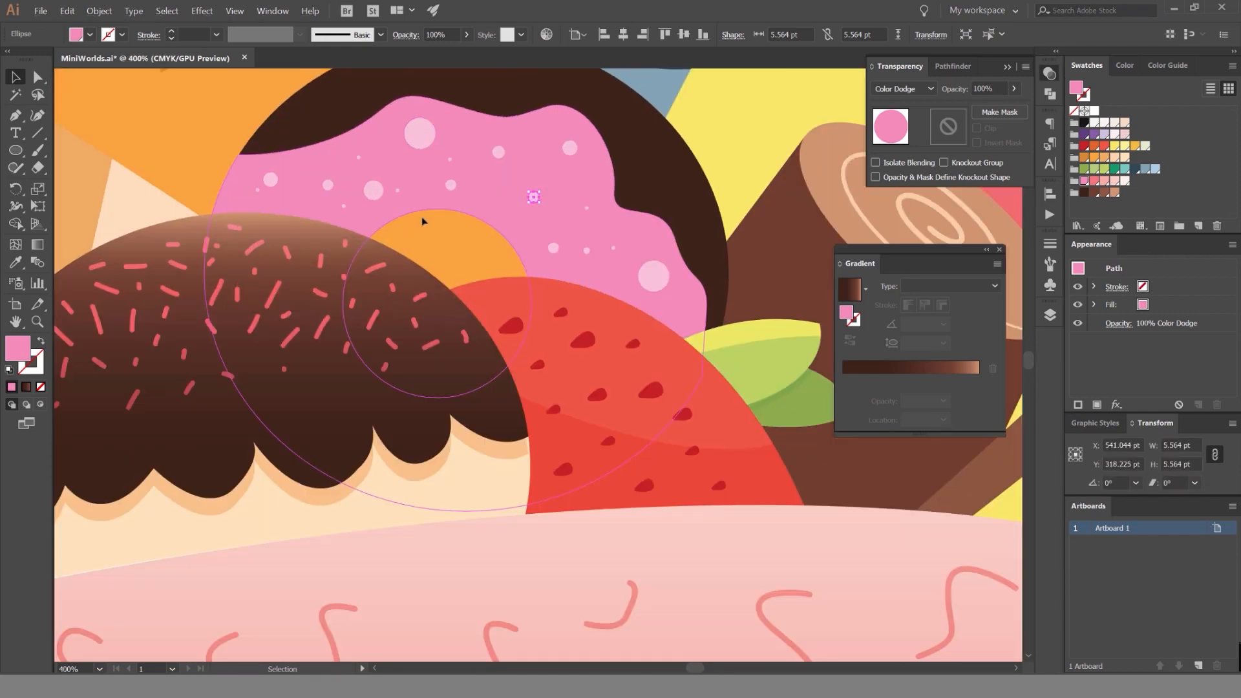
Select all the circles on the donut's icing and group them.
{"action": "left_click_drag", "start_coordinate": [679, 112], "coordinate": [323, 271]}
{"action": "left_click_drag", "start_coordinate": [680, 124], "coordinate": [253, 285]}
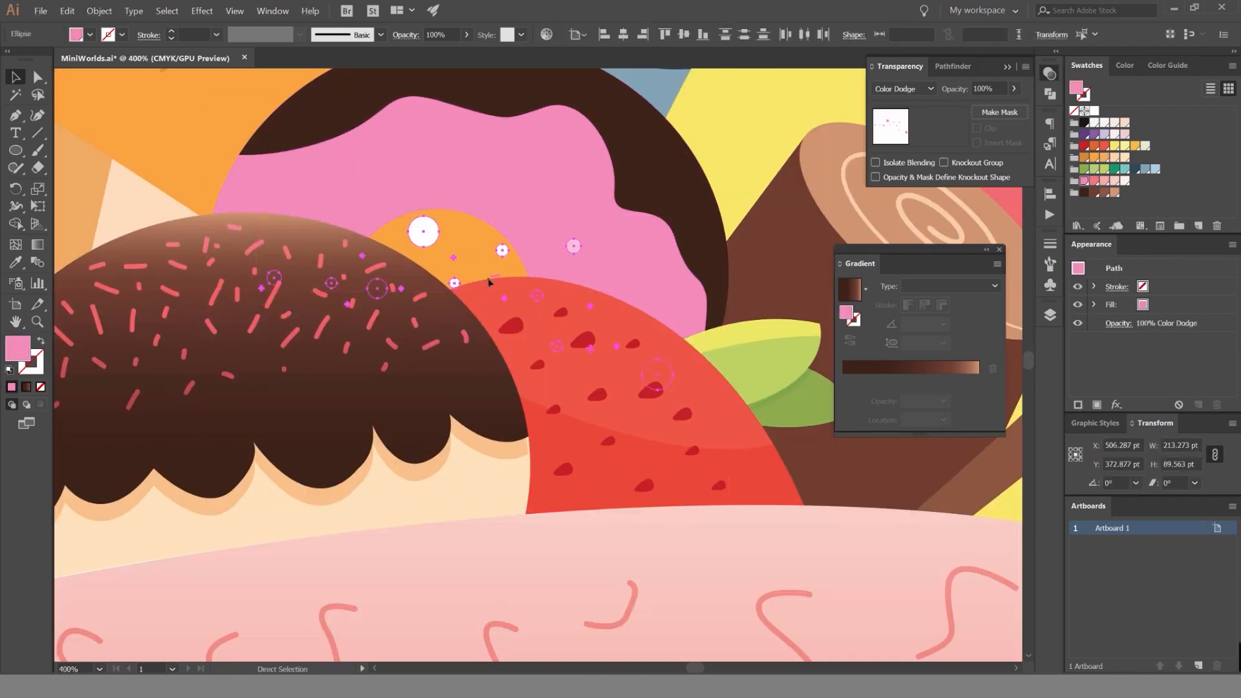
{"action": "key", "text": "ctrl+g"}
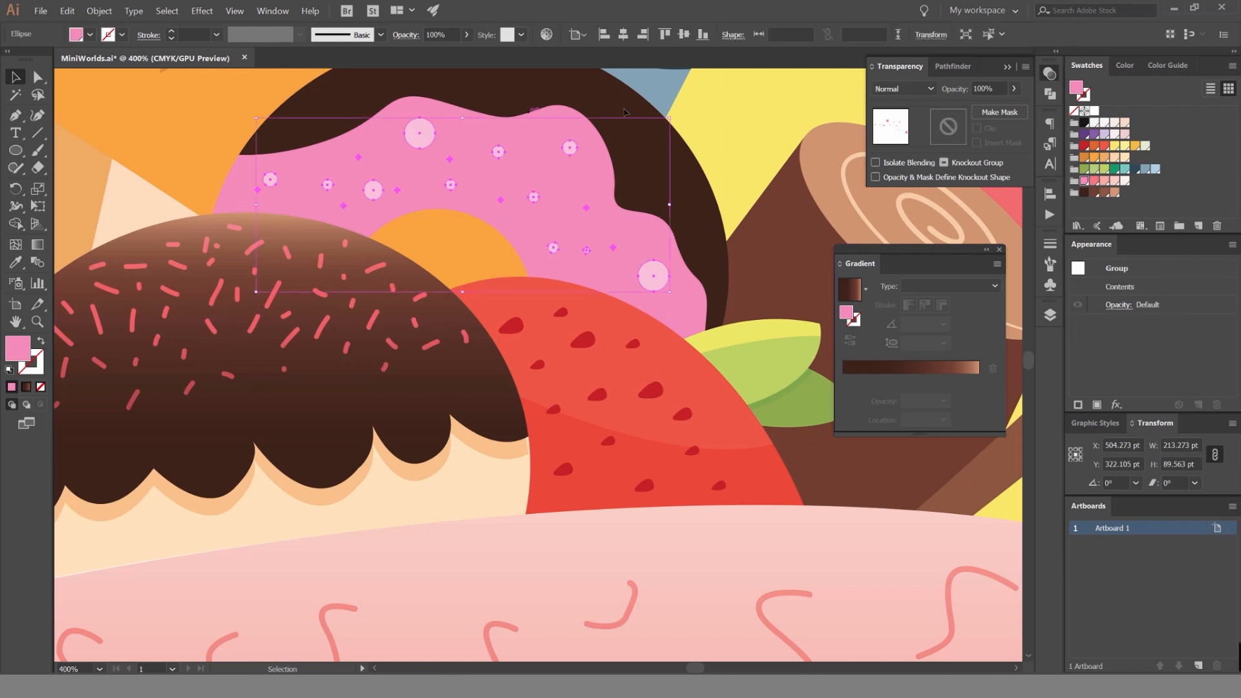
Try moving the circles down toward the strawberry, undo the move and deselect.
{"action": "left_click", "coordinate": [550, 167]}
{"action": "left_click_drag", "start_coordinate": [421, 133], "coordinate": [556, 236]}
{"action": "key", "text": "ctrl+z"}
{"action": "left_click", "coordinate": [750, 107]}
{"action": "scroll", "coordinate": [620, 139], "scroll_direction": "down", "scroll_amount": 1}
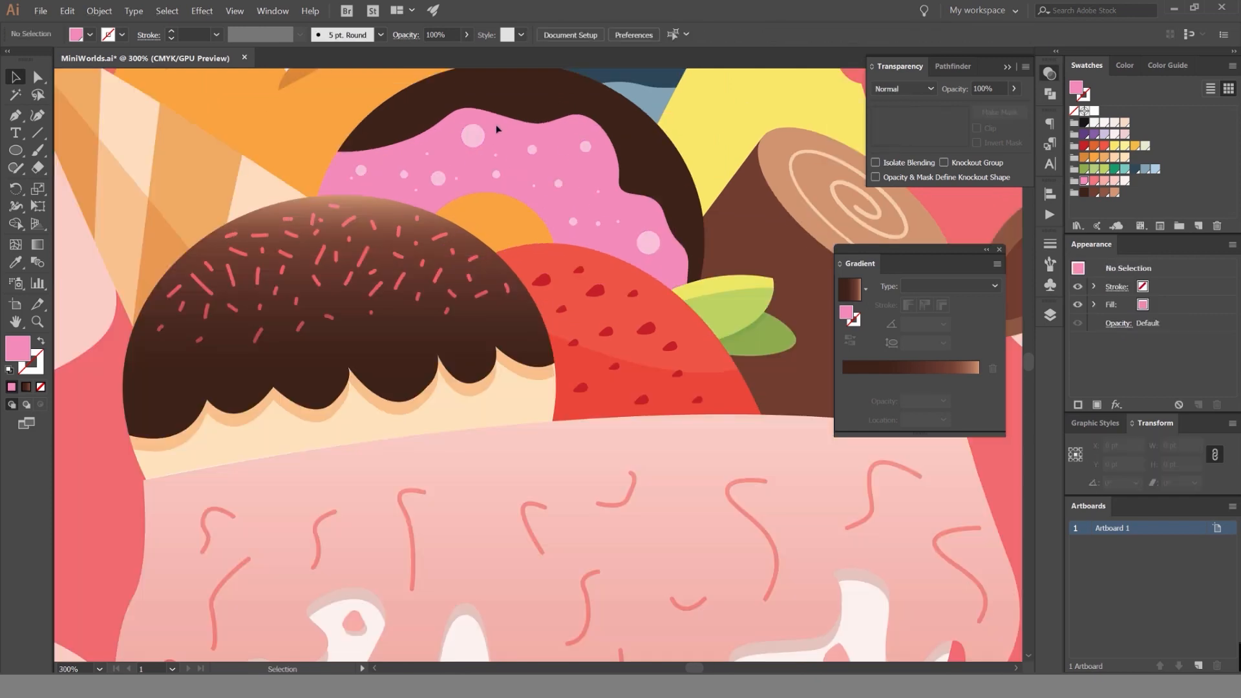
Try the Lighten, Overlay, Difference and Color Burn blending modes on the circle group with its selection edges hidden.
{"action": "left_click", "coordinate": [475, 131]}
{"action": "scroll", "coordinate": [457, 153], "scroll_direction": "up", "scroll_amount": 2}
{"action": "left_click_drag", "start_coordinate": [457, 152], "coordinate": [480, 218]}
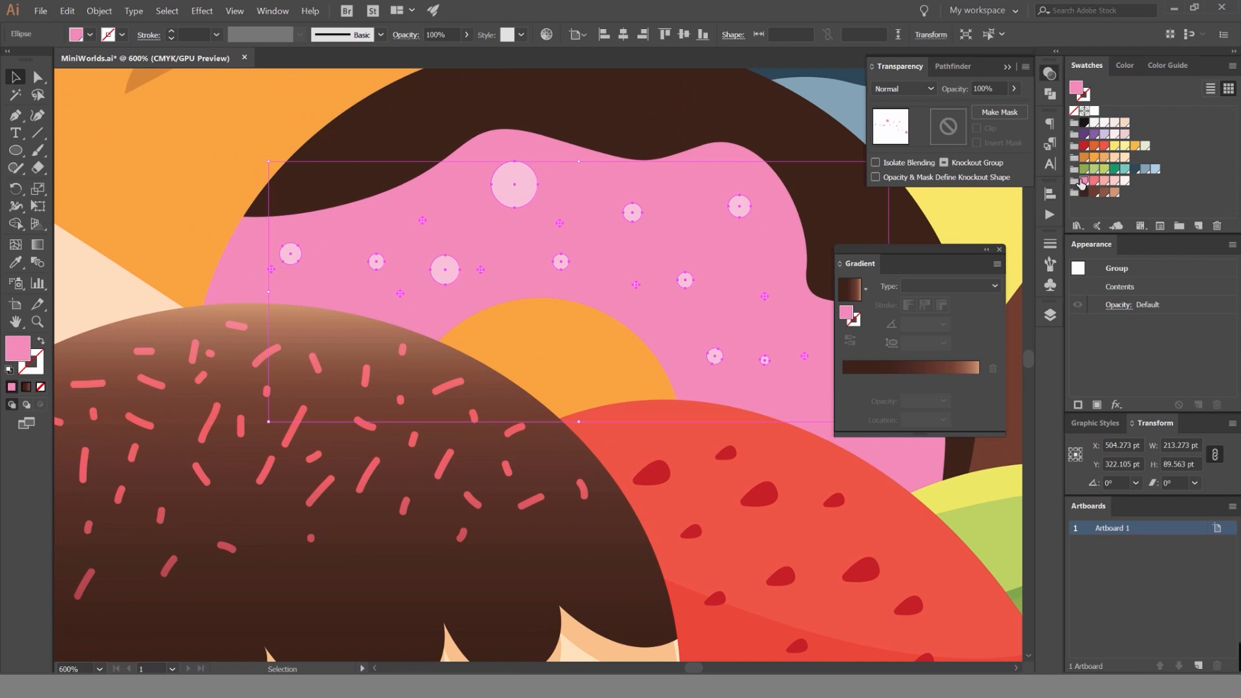
{"action": "scroll", "coordinate": [903, 89], "scroll_direction": "down", "scroll_amount": 4}
{"action": "left_click_drag", "start_coordinate": [764, 134], "coordinate": [727, 143]}
{"action": "key", "text": "ctrl+h"}
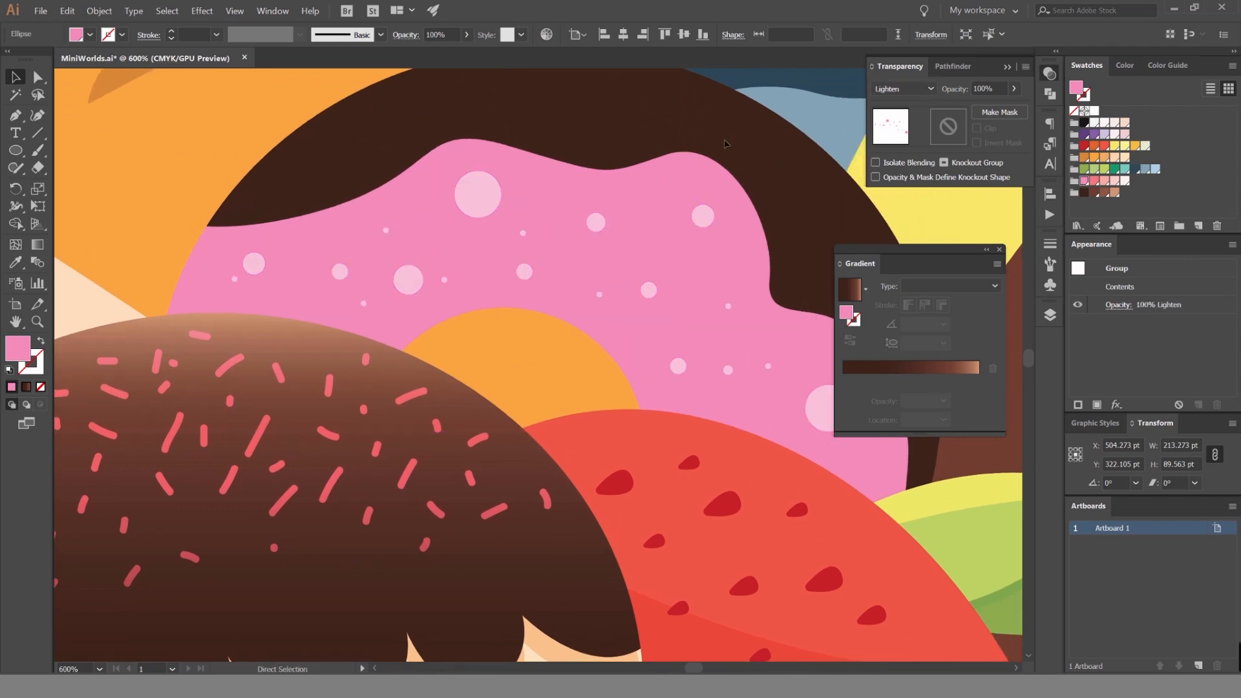
{"action": "scroll", "coordinate": [726, 143], "scroll_direction": "down", "scroll_amount": 1}
{"action": "scroll", "coordinate": [910, 87], "scroll_direction": "down", "scroll_amount": 3}
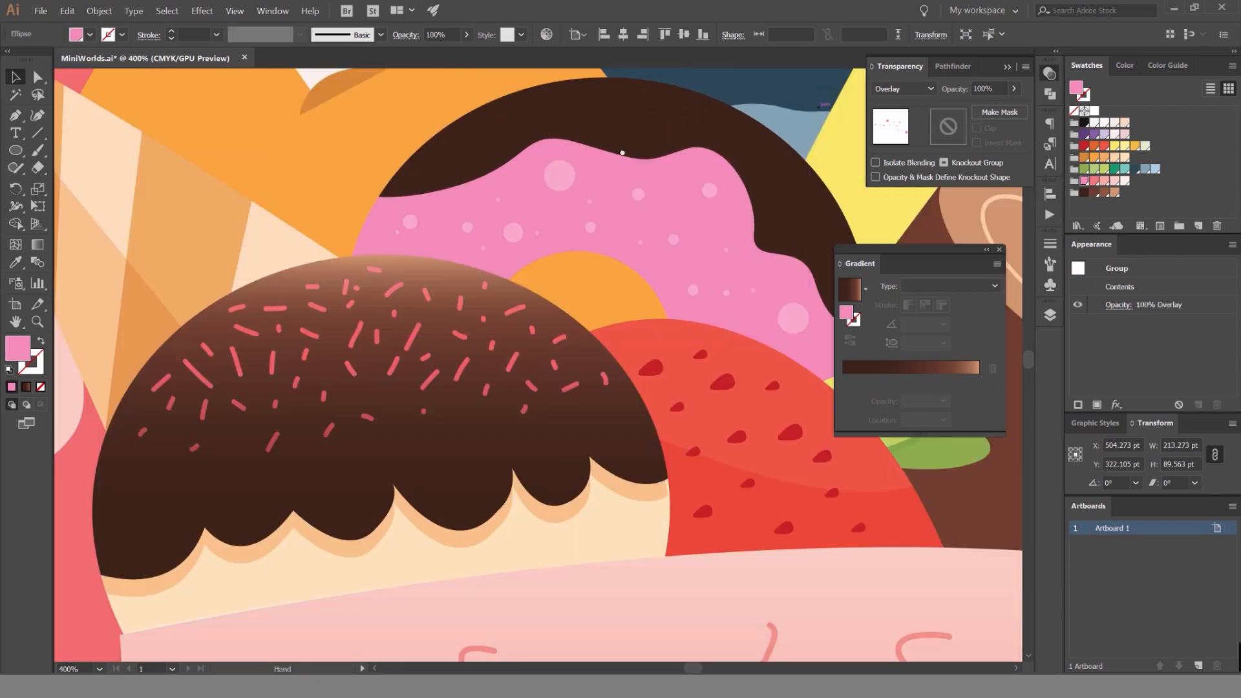
{"action": "scroll", "coordinate": [899, 90], "scroll_direction": "down", "scroll_amount": 3}
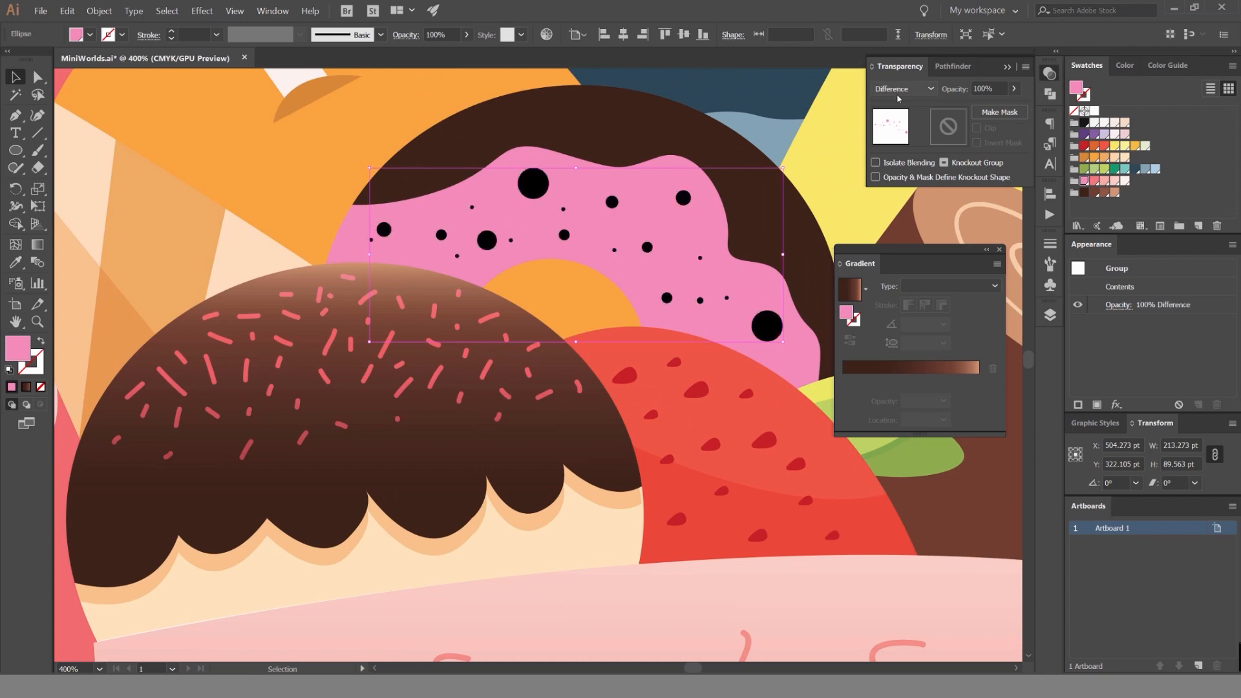
{"action": "scroll", "coordinate": [897, 98], "scroll_direction": "up", "scroll_amount": 7}
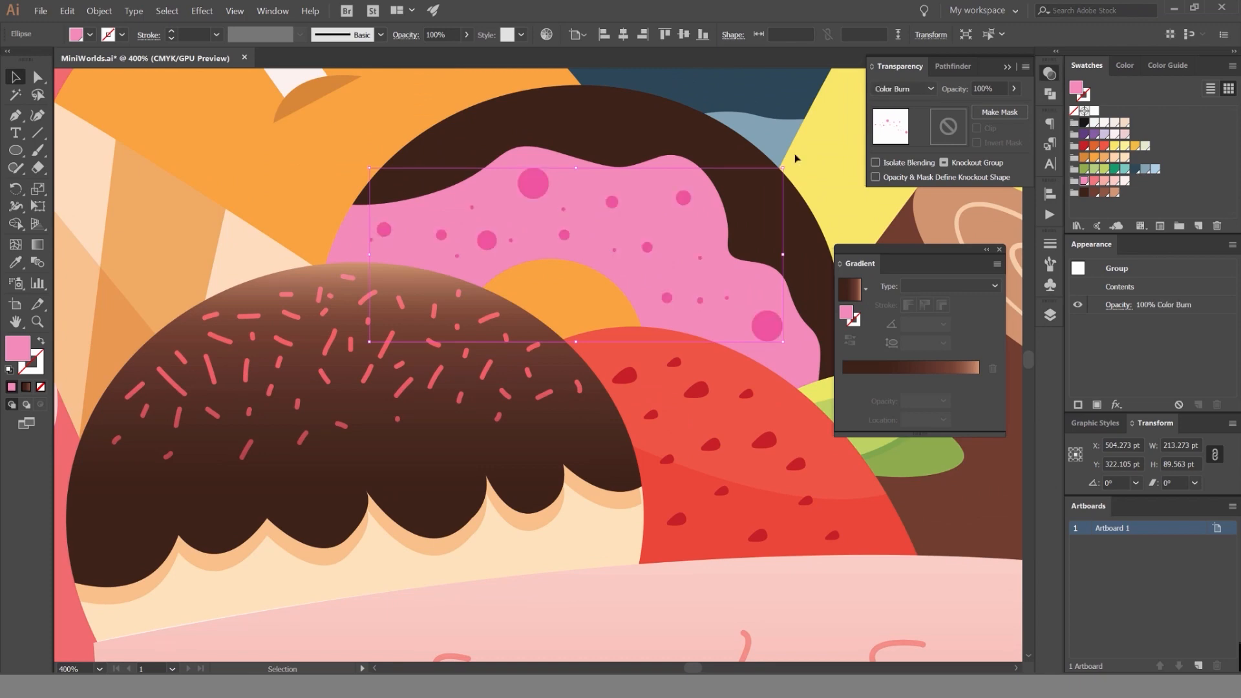
{"action": "scroll", "coordinate": [762, 140], "scroll_direction": "down", "scroll_amount": 3}
{"action": "left_click_drag", "start_coordinate": [765, 107], "coordinate": [688, 144]}
{"action": "scroll", "coordinate": [695, 126], "scroll_direction": "down", "scroll_amount": 3}
{"action": "scroll", "coordinate": [706, 124], "scroll_direction": "up", "scroll_amount": 6}
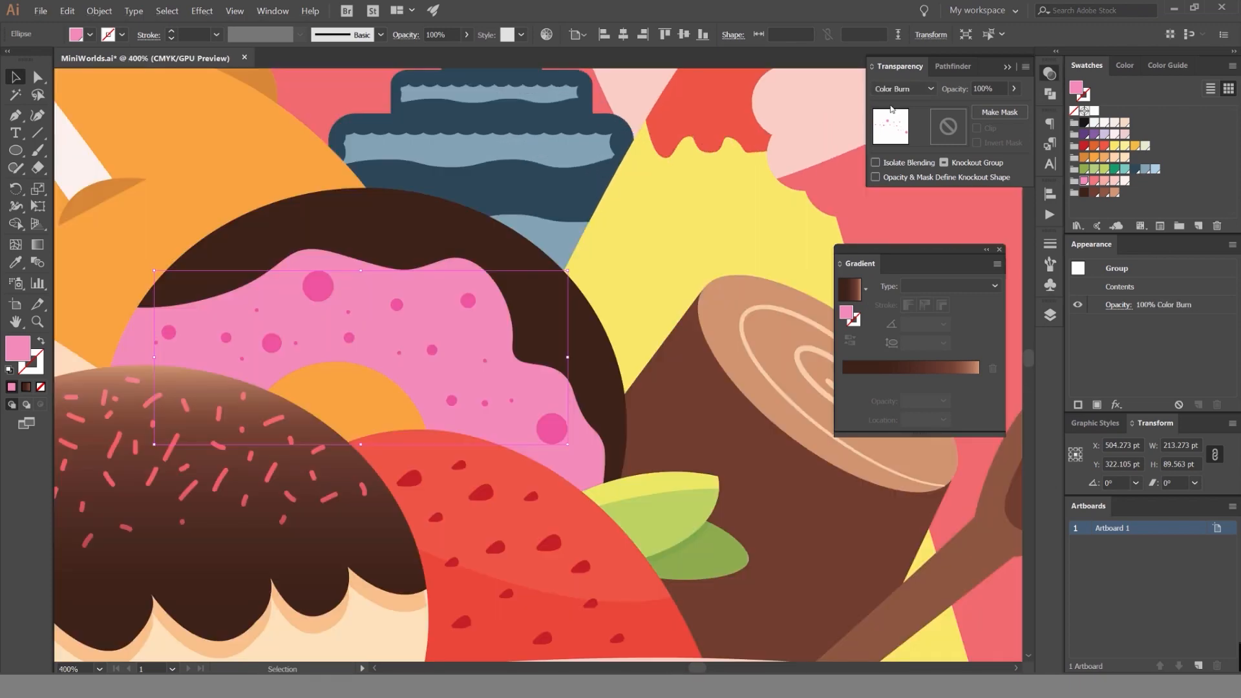
Fill the circle group with light yellow and try the Normal and Soft Light blending modes.
{"action": "scroll", "coordinate": [892, 92], "scroll_direction": "up", "scroll_amount": 3}
{"action": "left_click", "coordinate": [1125, 146]}
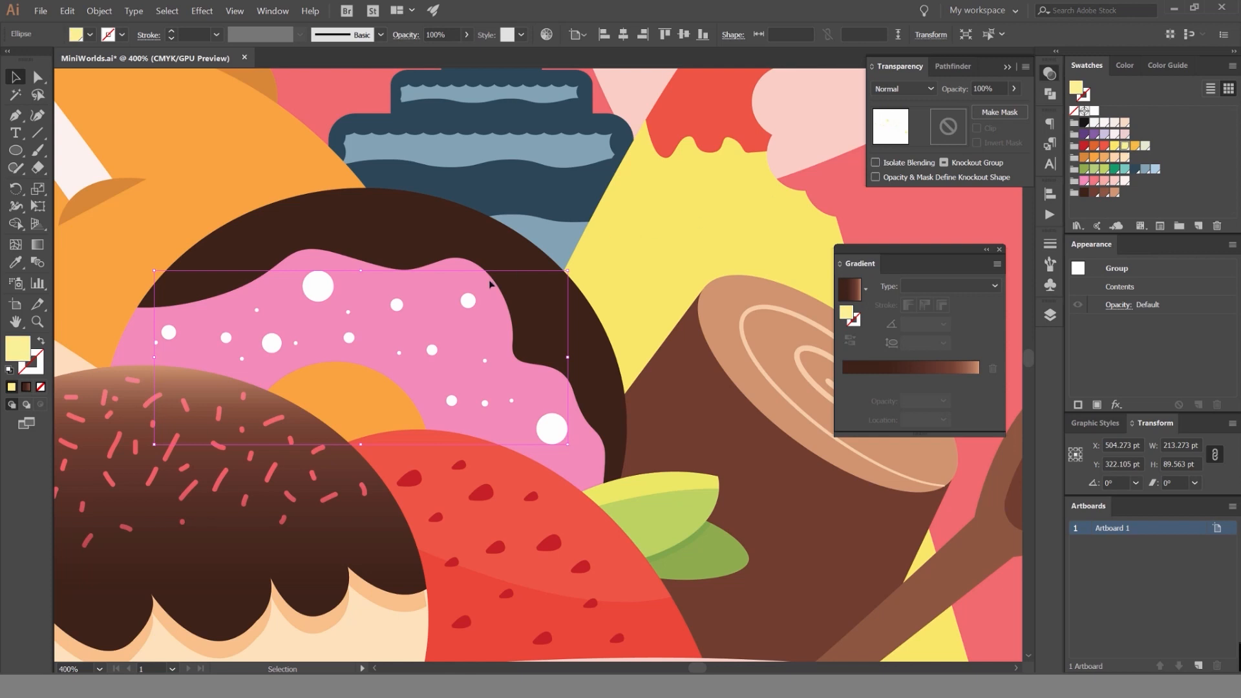
{"action": "scroll", "coordinate": [892, 90], "scroll_direction": "down", "scroll_amount": 8}
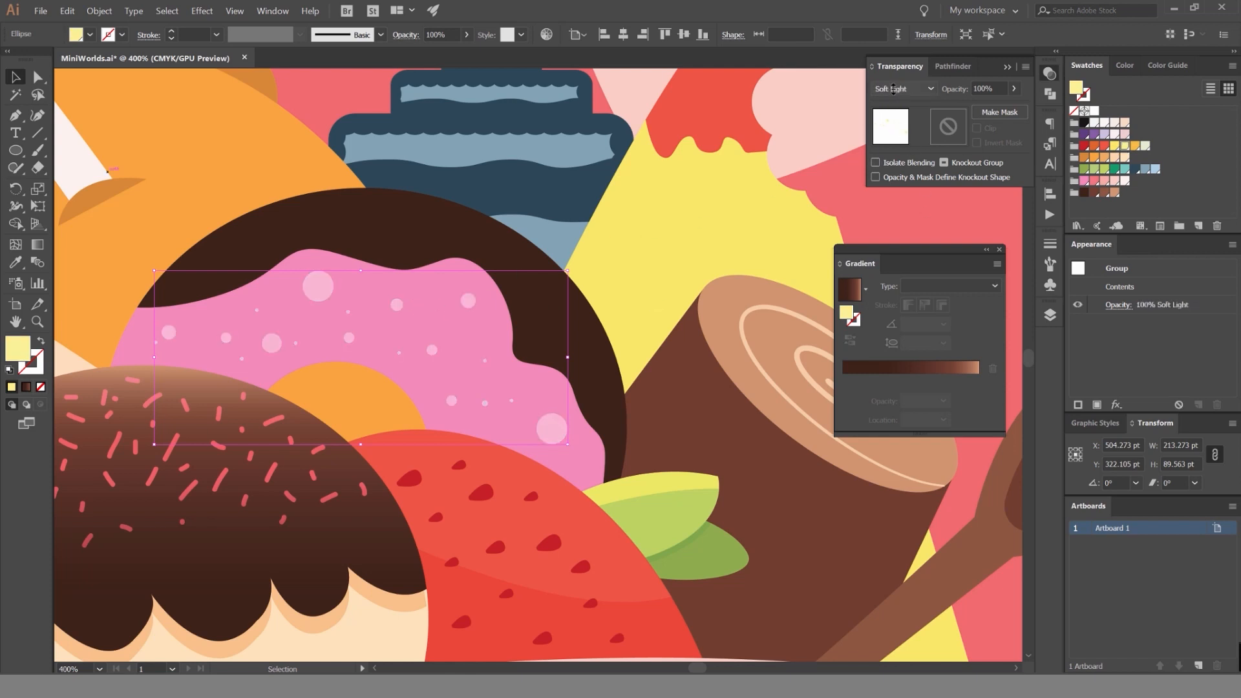
Combine the circles into one compound path, fill it with light yellow and try the Darken and Screen blending modes.
{"action": "key", "text": "ctrl+8"}
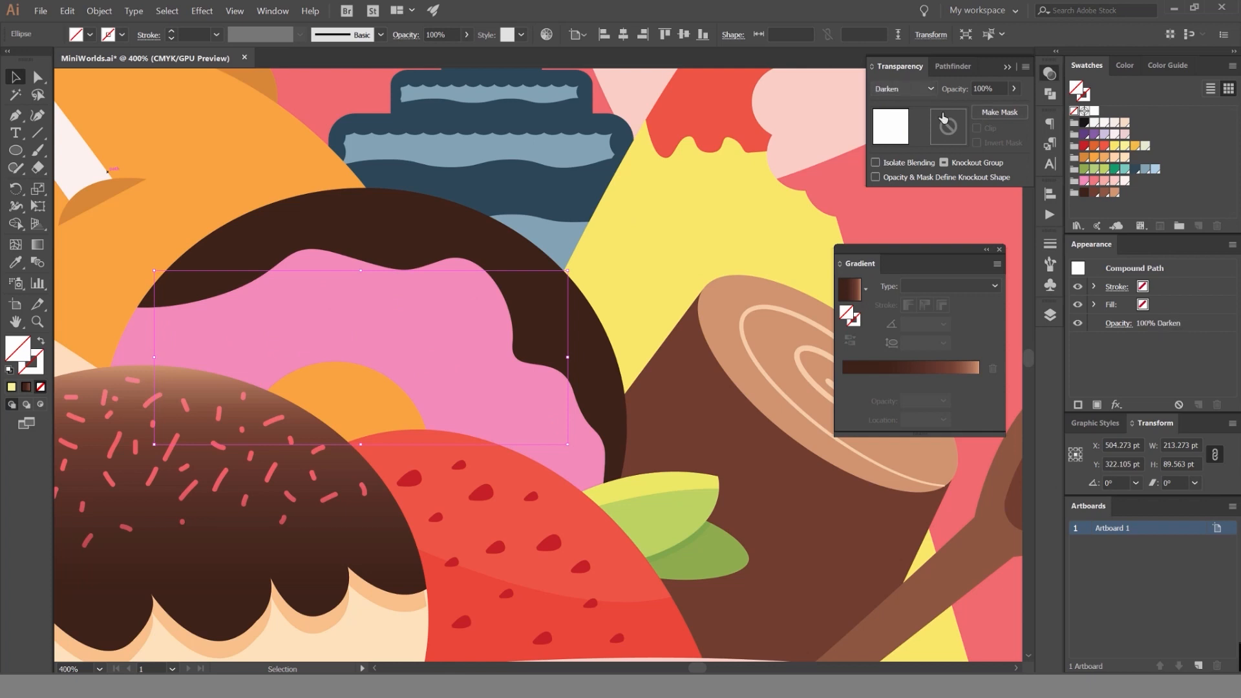
{"action": "left_click", "coordinate": [1118, 148]}
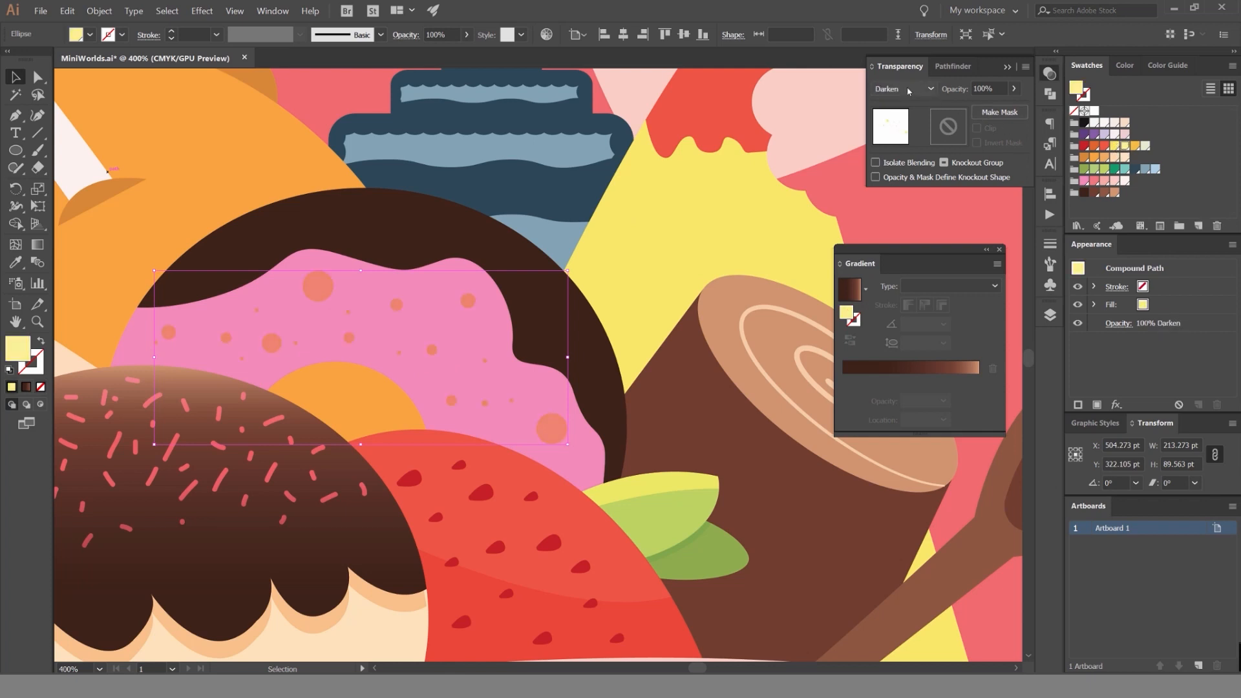
{"action": "scroll", "coordinate": [908, 90], "scroll_direction": "up", "scroll_amount": 1}
{"action": "scroll", "coordinate": [899, 88], "scroll_direction": "down", "scroll_amount": 5}
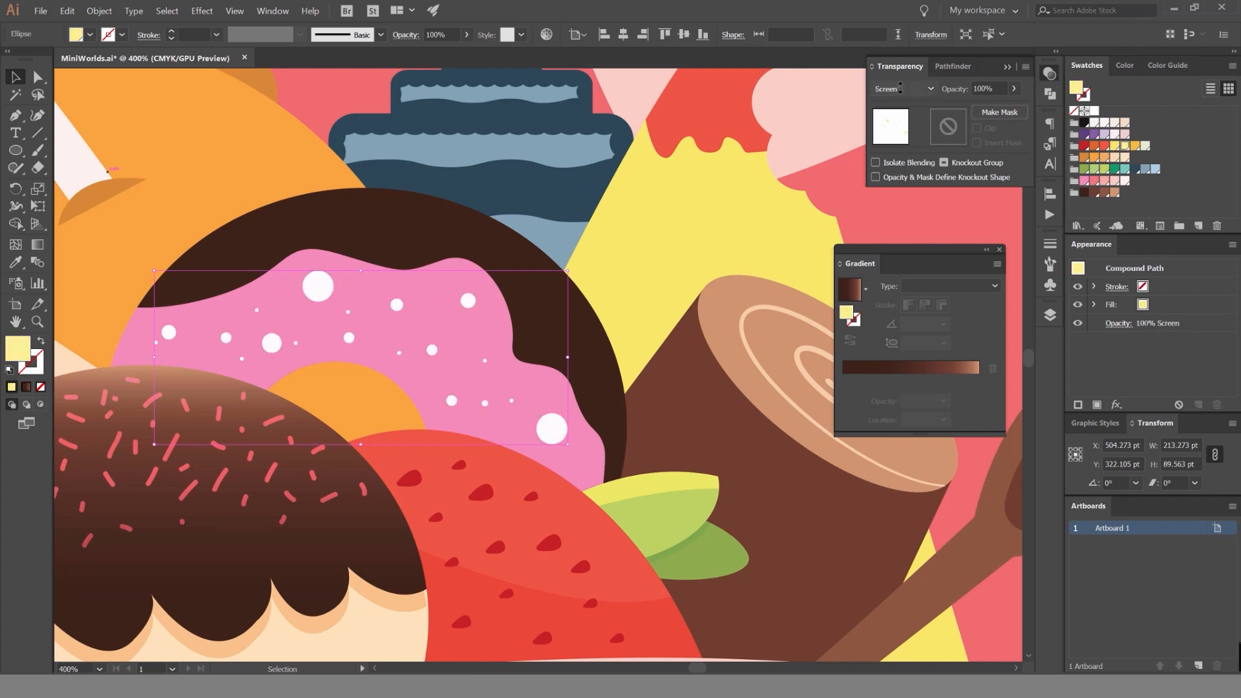
Fill the circles' compound path with pink and set its blending mode to Color Dodge.
{"action": "left_click", "coordinate": [1087, 181]}
{"action": "scroll", "coordinate": [893, 91], "scroll_direction": "down", "scroll_amount": 2}
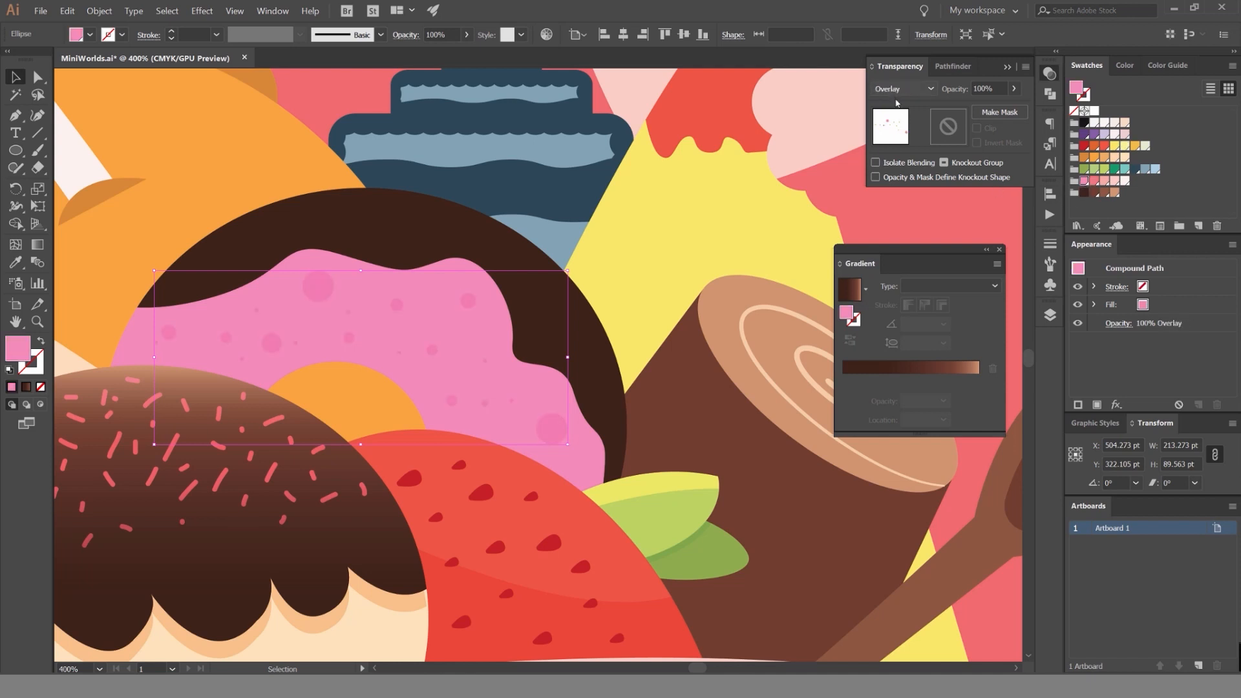
{"action": "scroll", "coordinate": [896, 102], "scroll_direction": "up", "scroll_amount": 1}
{"action": "scroll", "coordinate": [891, 92], "scroll_direction": "down", "scroll_amount": 5}
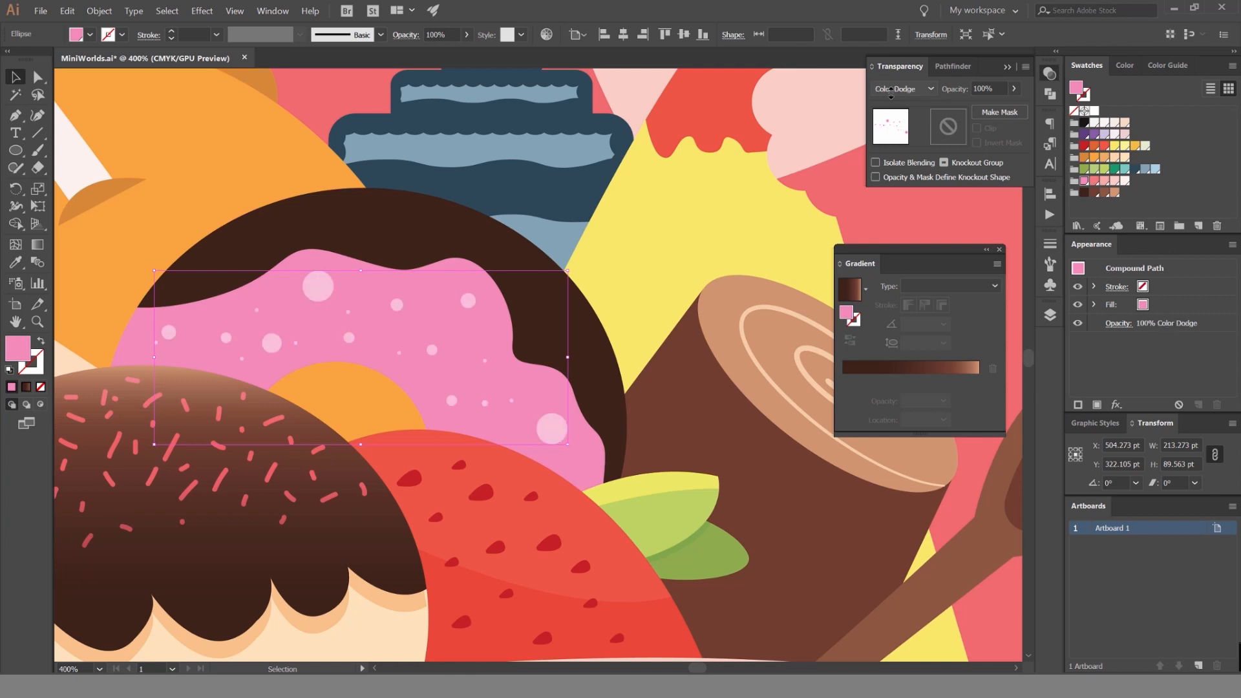
Try the Soft Light blending mode and other pink swatches on the circles' compound path.
{"action": "scroll", "coordinate": [891, 93], "scroll_direction": "up", "scroll_amount": 3}
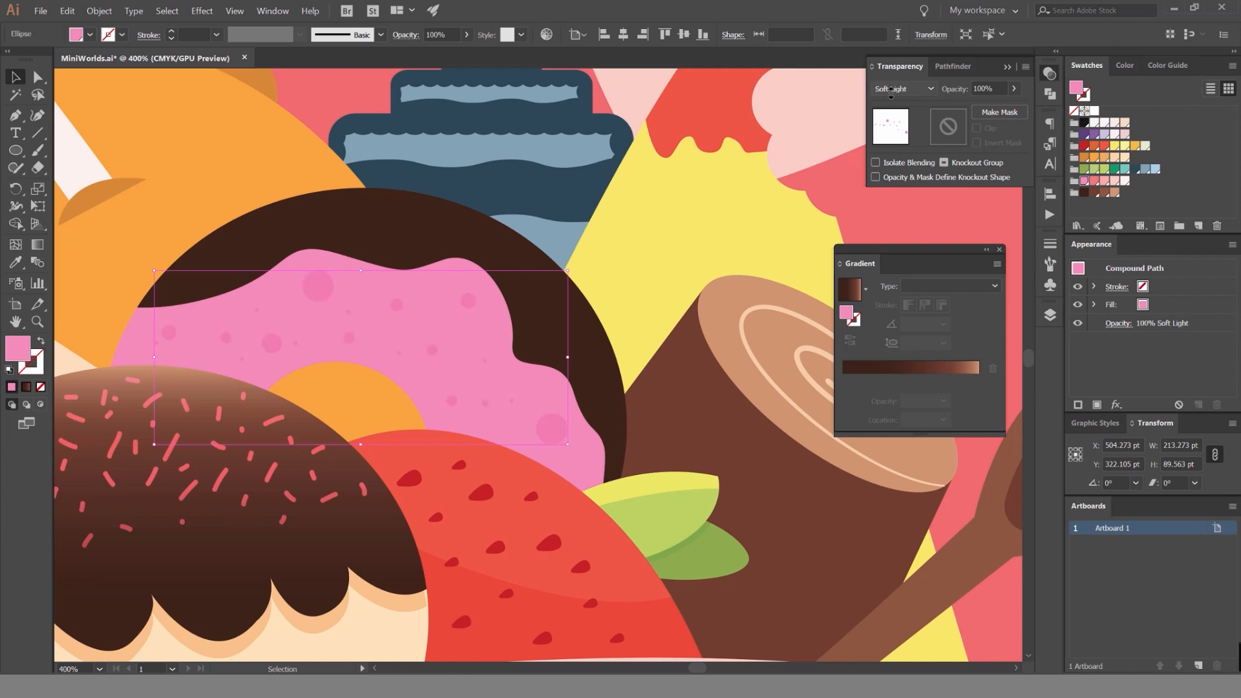
{"action": "key", "text": "ctrl+shift+a"}
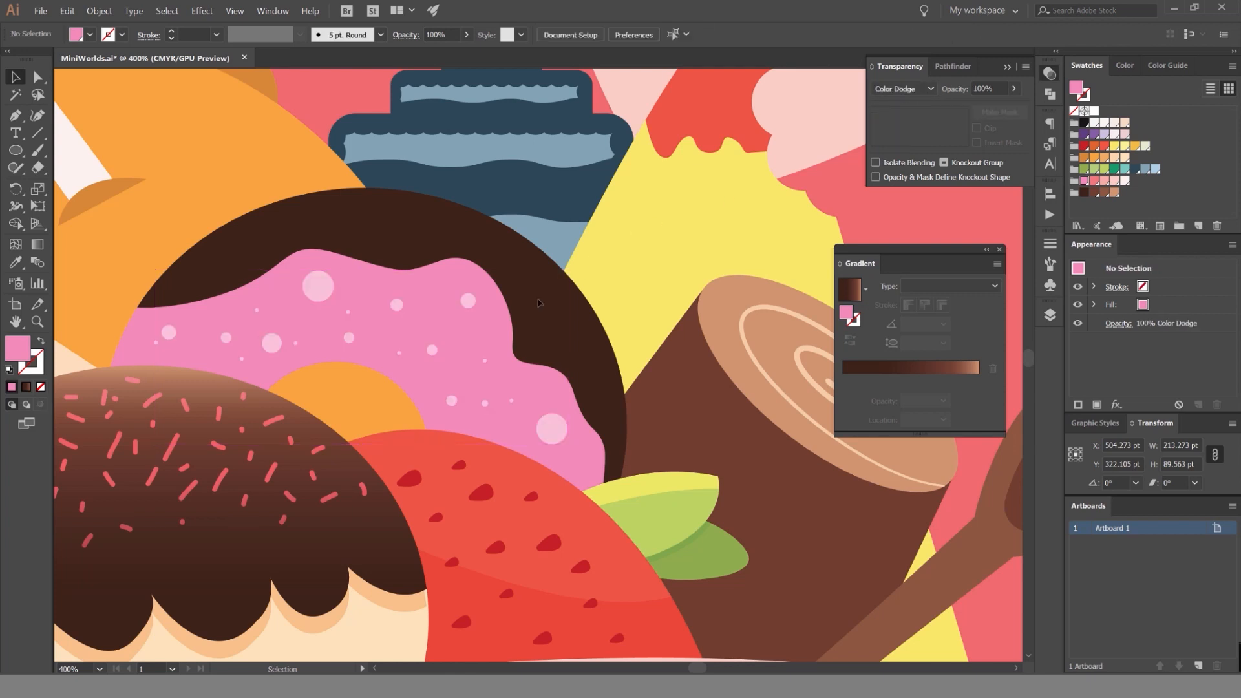
{"action": "scroll", "coordinate": [561, 312], "scroll_direction": "down", "scroll_amount": 4}
{"action": "scroll", "coordinate": [555, 317], "scroll_direction": "up", "scroll_amount": 4}
{"action": "left_click", "coordinate": [333, 268]}
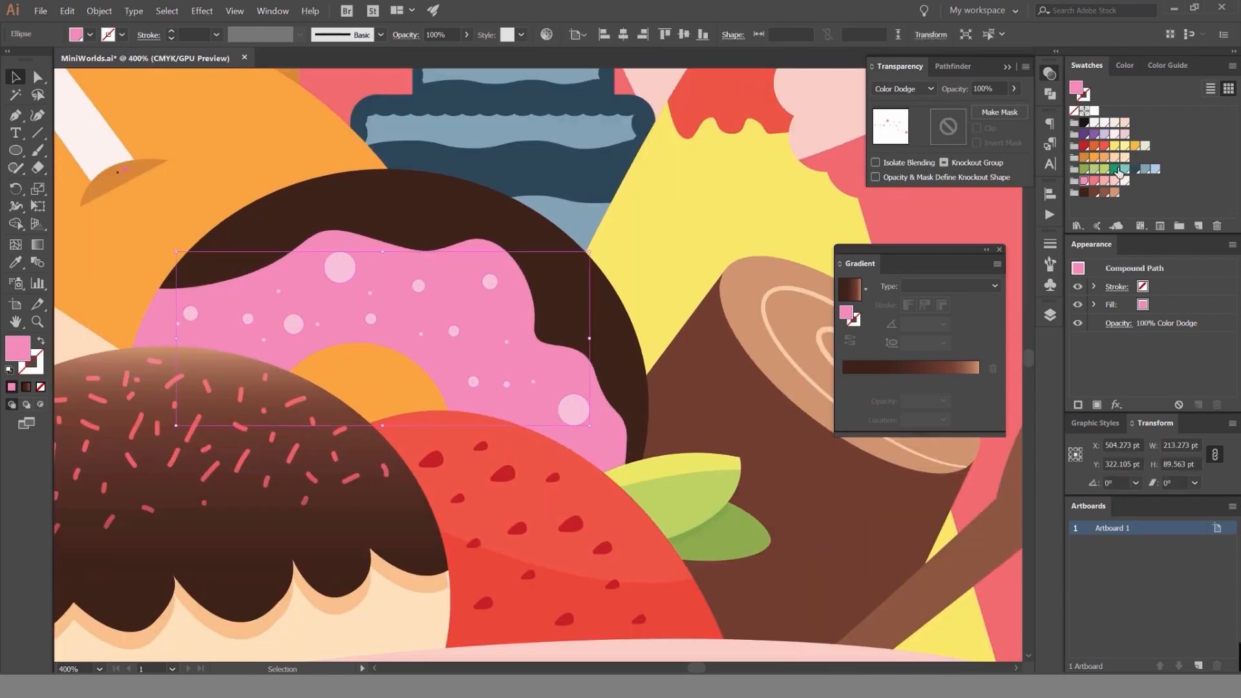
{"action": "left_click", "coordinate": [1114, 181]}
{"action": "left_click", "coordinate": [1093, 182]}
{"action": "left_click", "coordinate": [1093, 182]}
{"action": "left_click", "coordinate": [1084, 182]}
{"action": "left_click", "coordinate": [728, 215]}
Examine the translucent dots on the donut's icing up close and within the whole illustration.
{"action": "scroll", "coordinate": [729, 215], "scroll_direction": "down", "scroll_amount": 6}
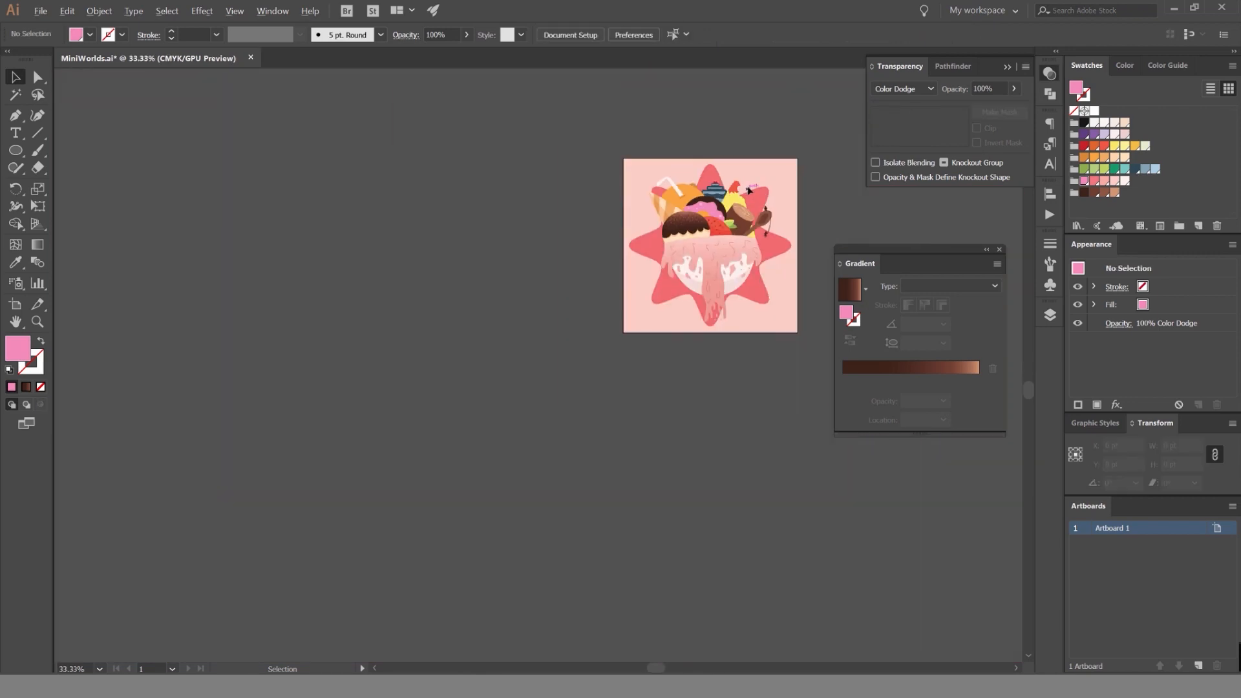
{"action": "scroll", "coordinate": [581, 233], "scroll_direction": "up", "scroll_amount": 10}
{"action": "key", "text": "a"}
{"action": "left_click", "coordinate": [596, 207]}
{"action": "key", "text": "v"}
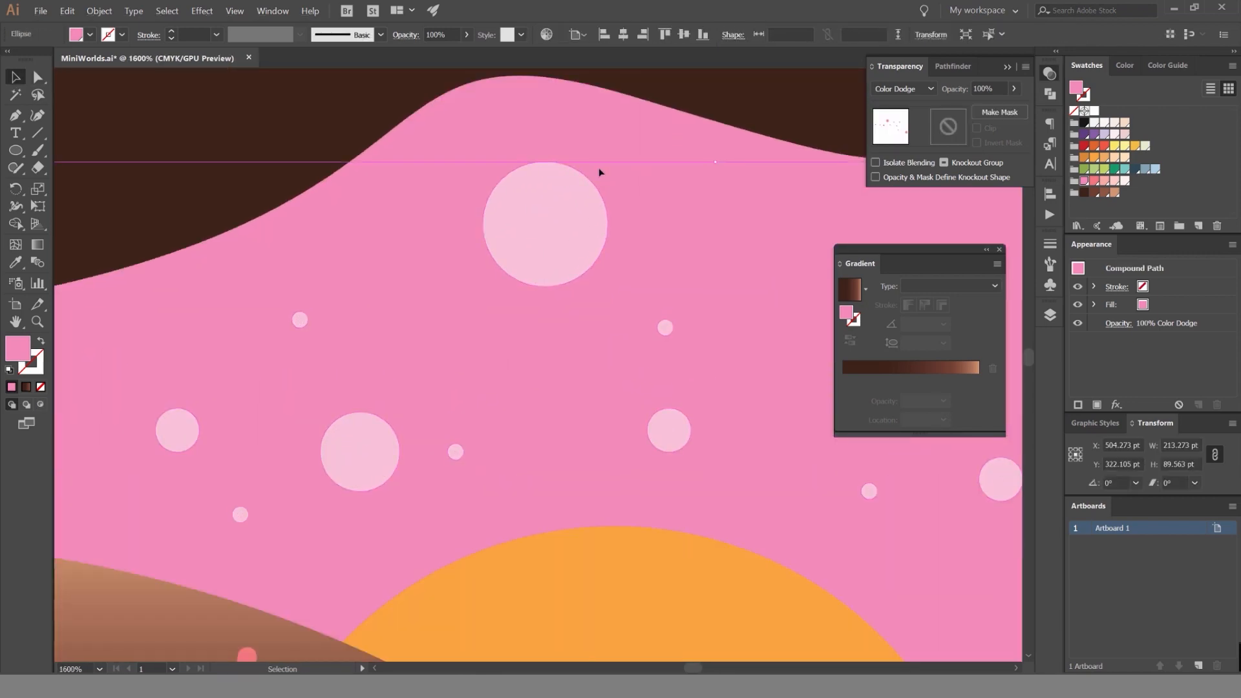
{"action": "scroll", "coordinate": [594, 249], "scroll_direction": "down", "scroll_amount": 6}
{"action": "left_click", "coordinate": [601, 320]}
{"action": "left_click_drag", "start_coordinate": [666, 256], "coordinate": [591, 258]}
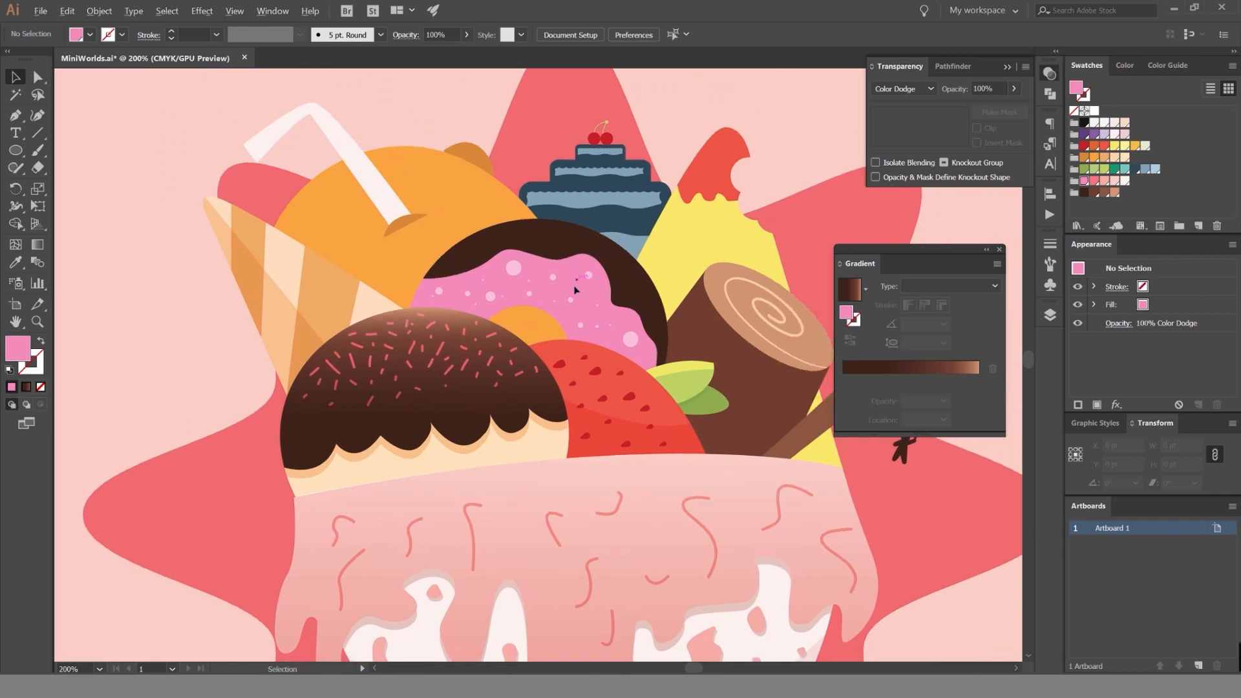
{"action": "scroll", "coordinate": [576, 289], "scroll_direction": "up", "scroll_amount": 3}
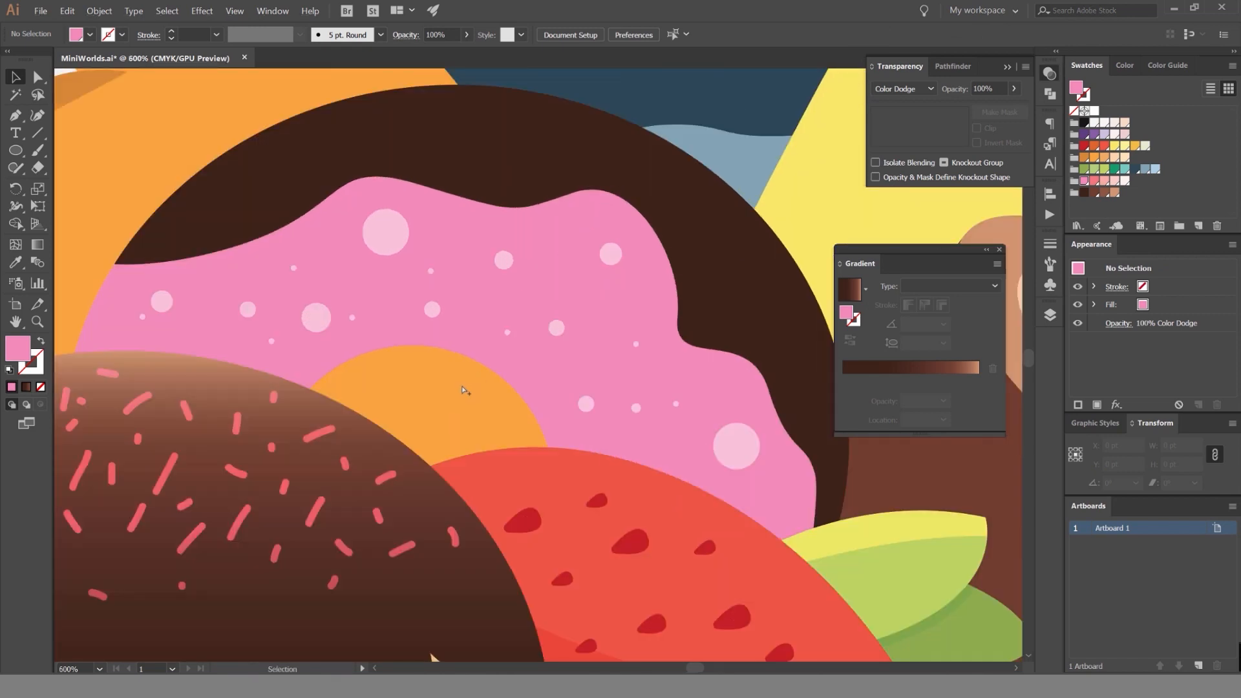
Unlock all objects and isolate the donut icing's compound path.
{"action": "key", "text": "ctrl+alt+2"}
{"action": "left_click", "coordinate": [451, 409]}
{"action": "left_click_drag", "start_coordinate": [485, 270], "coordinate": [652, 181]}
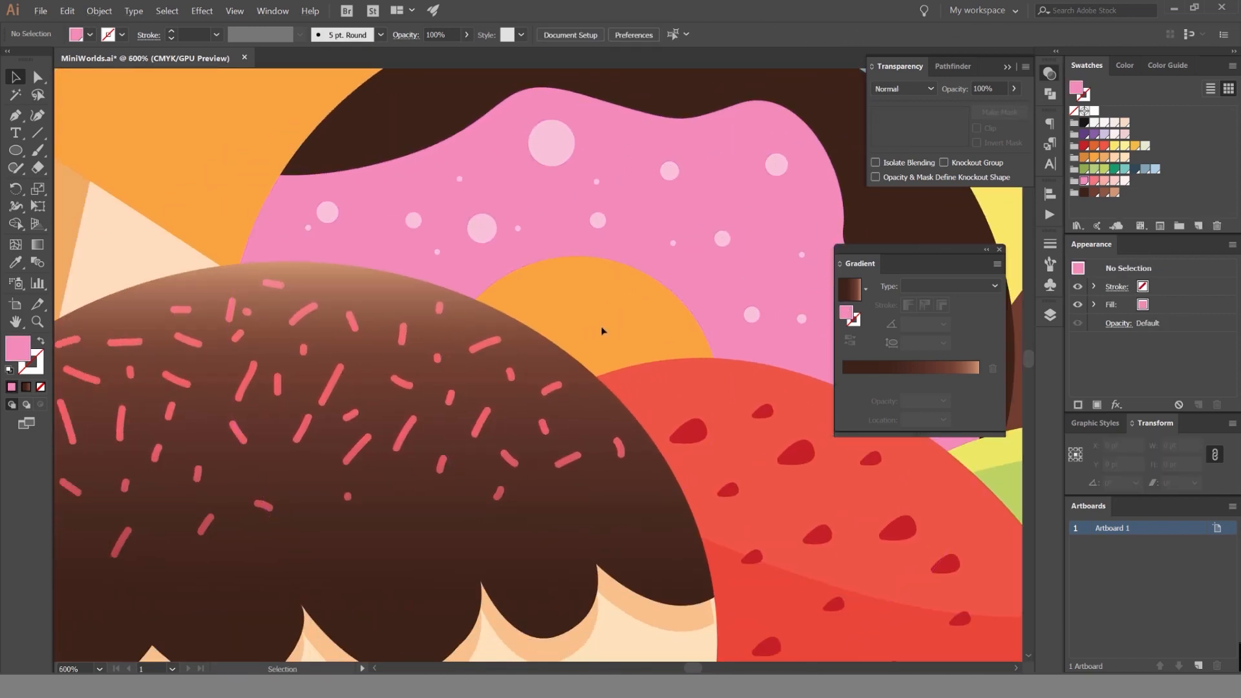
{"action": "double_click", "coordinate": [640, 189]}
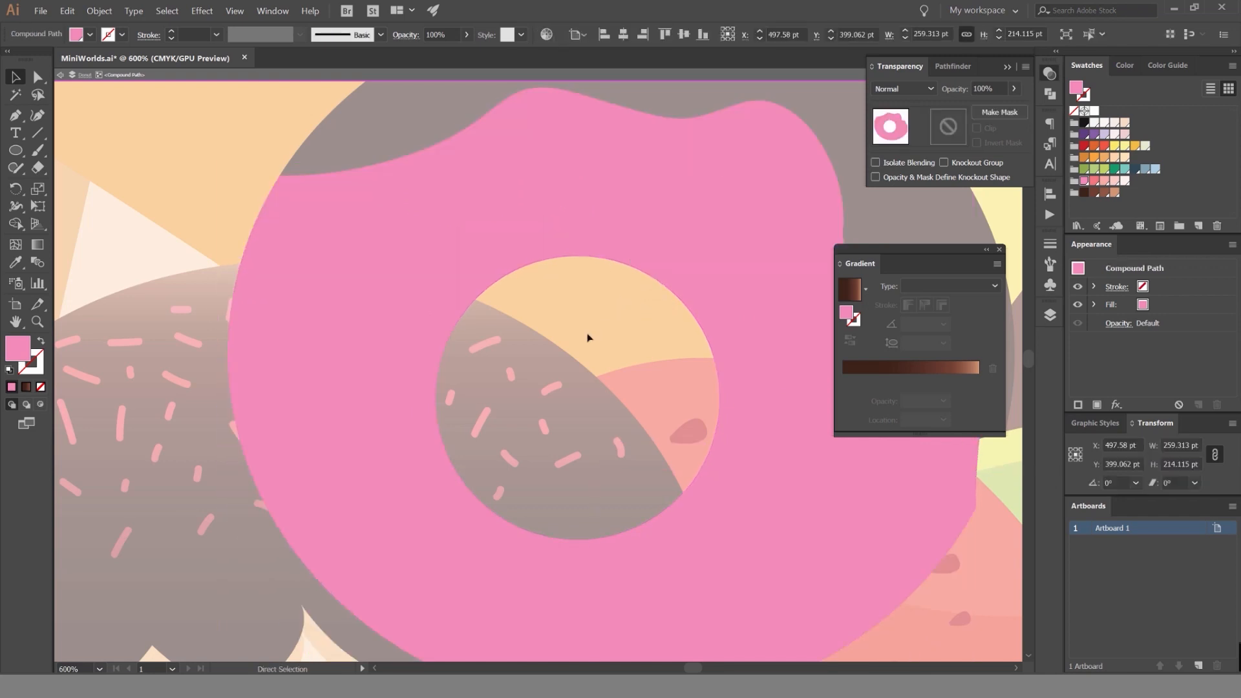
{"action": "left_click", "coordinate": [557, 341]}
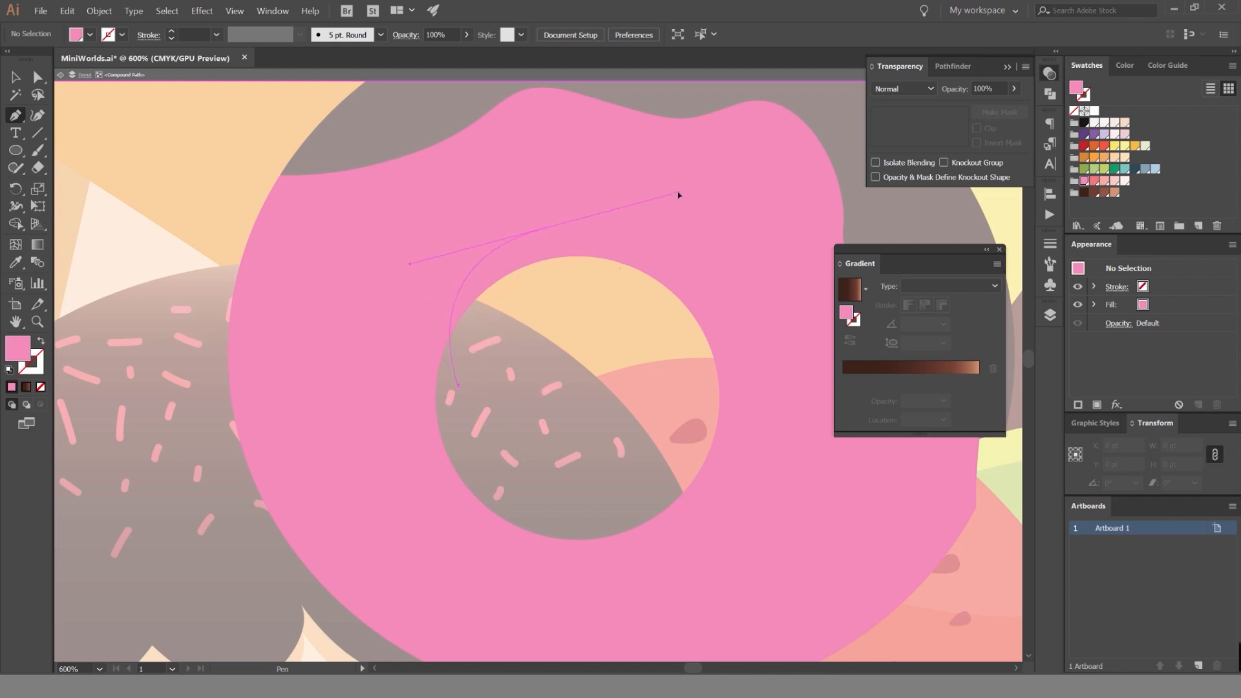
Try to draw a closed curved shape around the donut's hole with the Pen tool inside the isolated icing path.
{"action": "left_click_drag", "start_coordinate": [678, 193], "coordinate": [678, 192]}
{"action": "left_click_drag", "start_coordinate": [743, 417], "coordinate": [725, 482]}
{"action": "key", "text": "ctrl+z"}
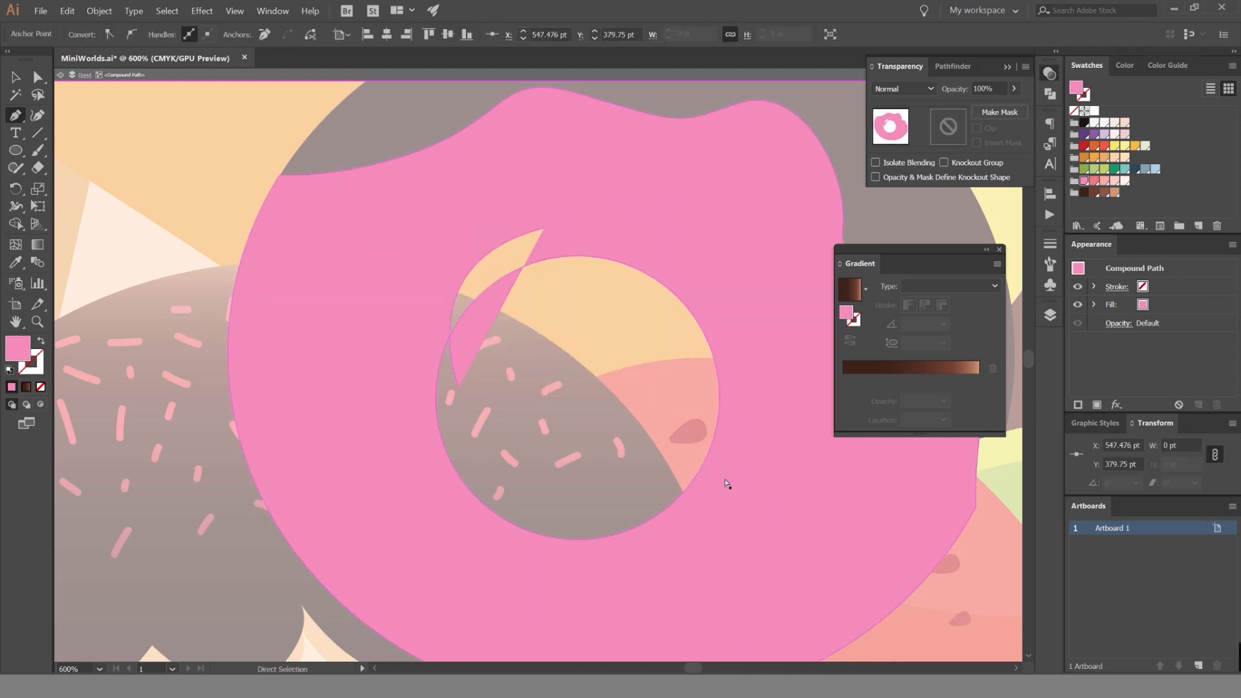
{"action": "left_click_drag", "start_coordinate": [718, 414], "coordinate": [648, 503]}
{"action": "left_click", "coordinate": [459, 387]}
{"action": "key", "text": "v"}
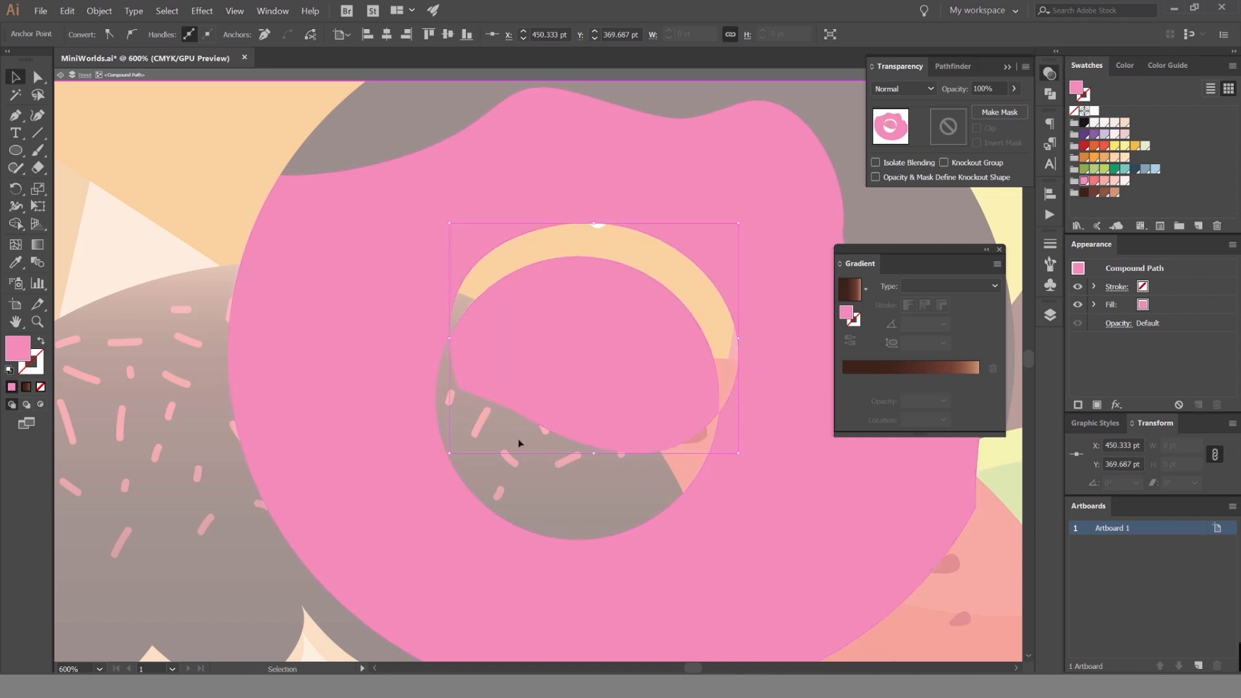
Leave isolation mode and try to select the drawn shape separately from the icing.
{"action": "key", "text": "Escape"}
{"action": "left_click", "coordinate": [548, 468]}
{"action": "key", "text": "a"}
{"action": "left_click", "coordinate": [587, 332]}
{"action": "left_click", "coordinate": [699, 283]}
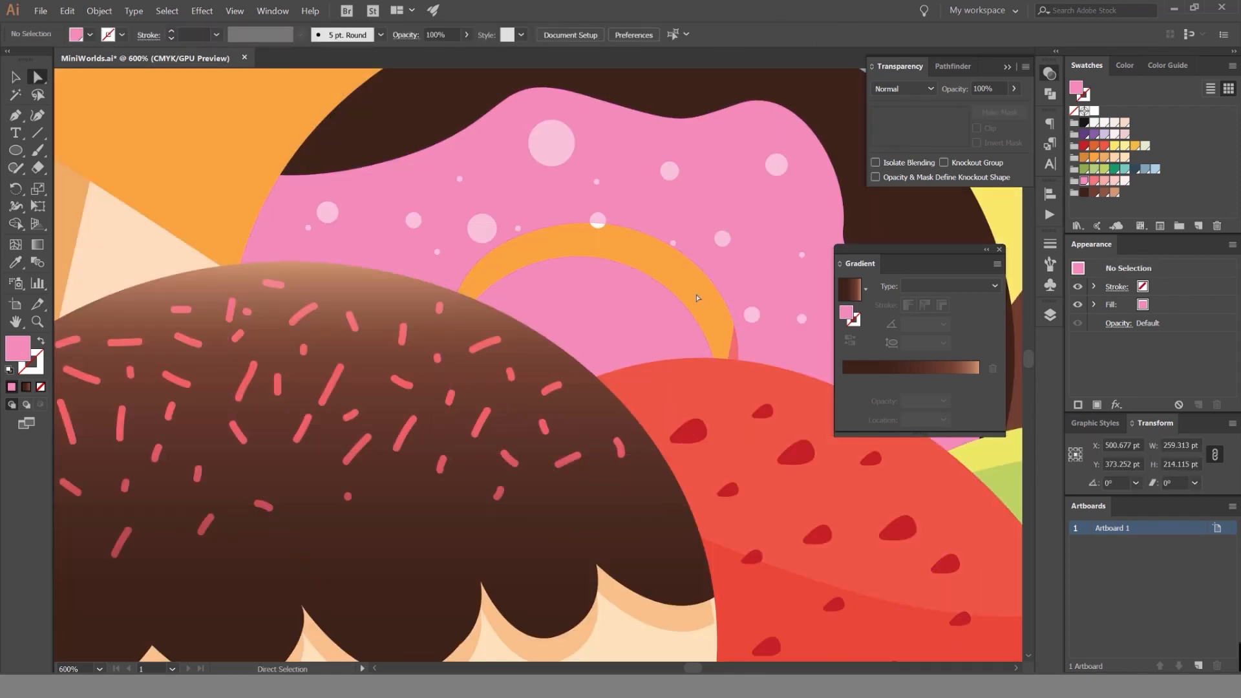
{"action": "key", "text": "v"}
{"action": "left_click", "coordinate": [678, 304]}
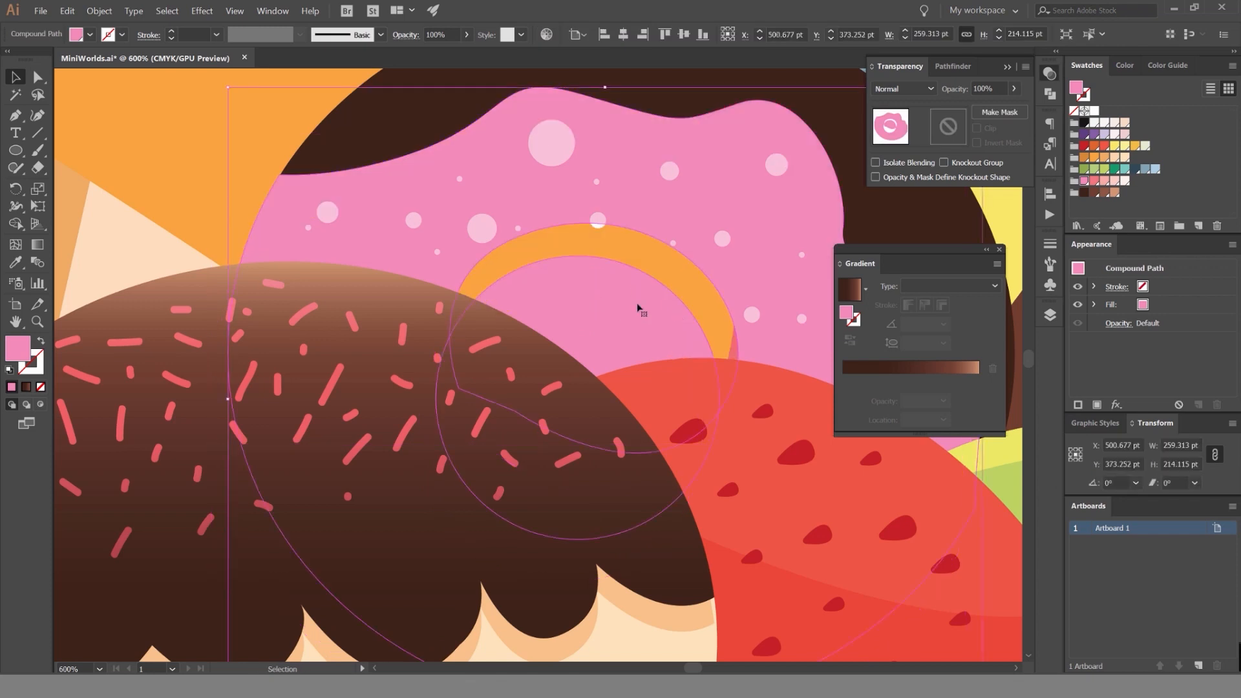
{"action": "key", "text": "a"}
{"action": "left_click", "coordinate": [623, 260]}
{"action": "left_click_drag", "start_coordinate": [642, 272], "coordinate": [675, 227]}
{"action": "key", "text": "ctrl+z"}
{"action": "left_click", "coordinate": [637, 251]}
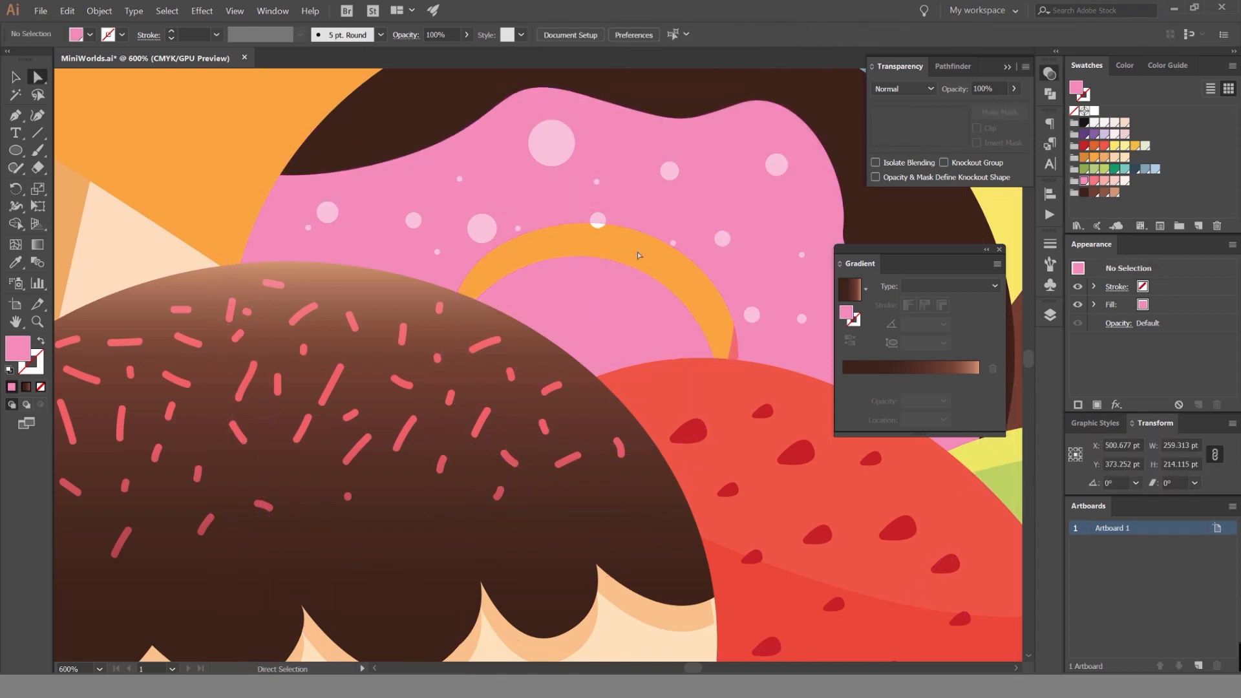
Isolate the icing's compound path again and try to move its parts apart.
{"action": "key", "text": "v"}
{"action": "double_click", "coordinate": [623, 235]}
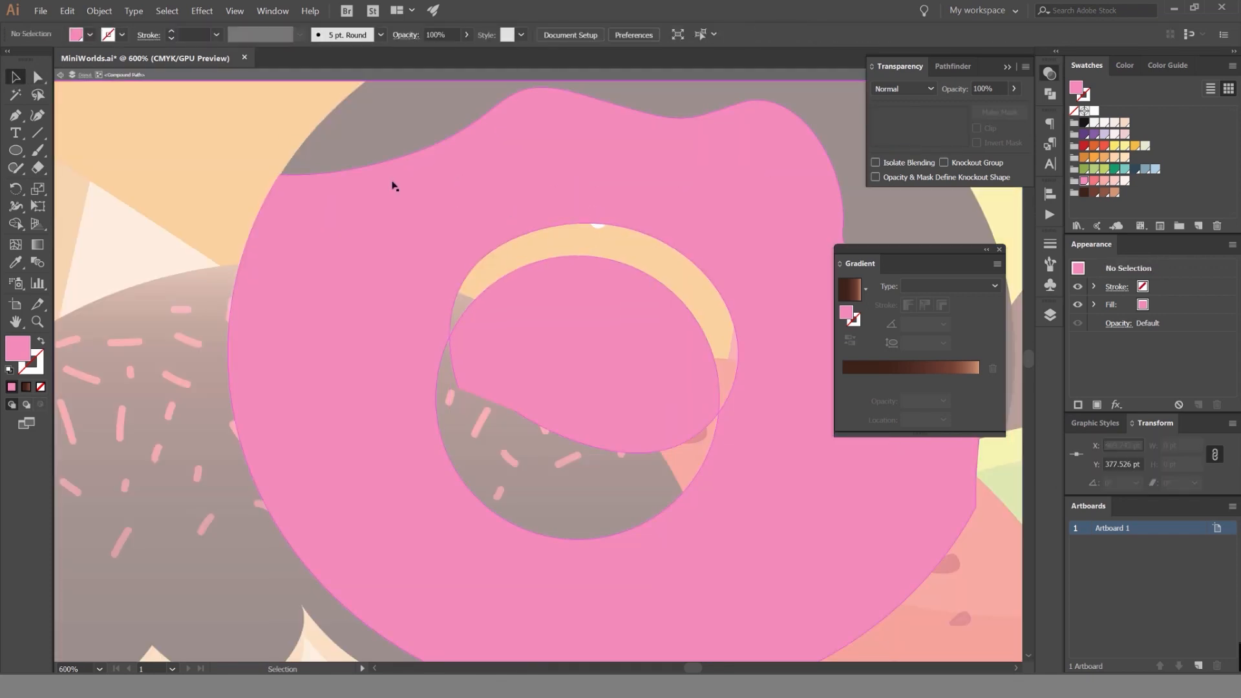
{"action": "left_click", "coordinate": [201, 178]}
{"action": "left_click_drag", "start_coordinate": [473, 194], "coordinate": [364, 247]}
{"action": "key", "text": "ctrl+z"}
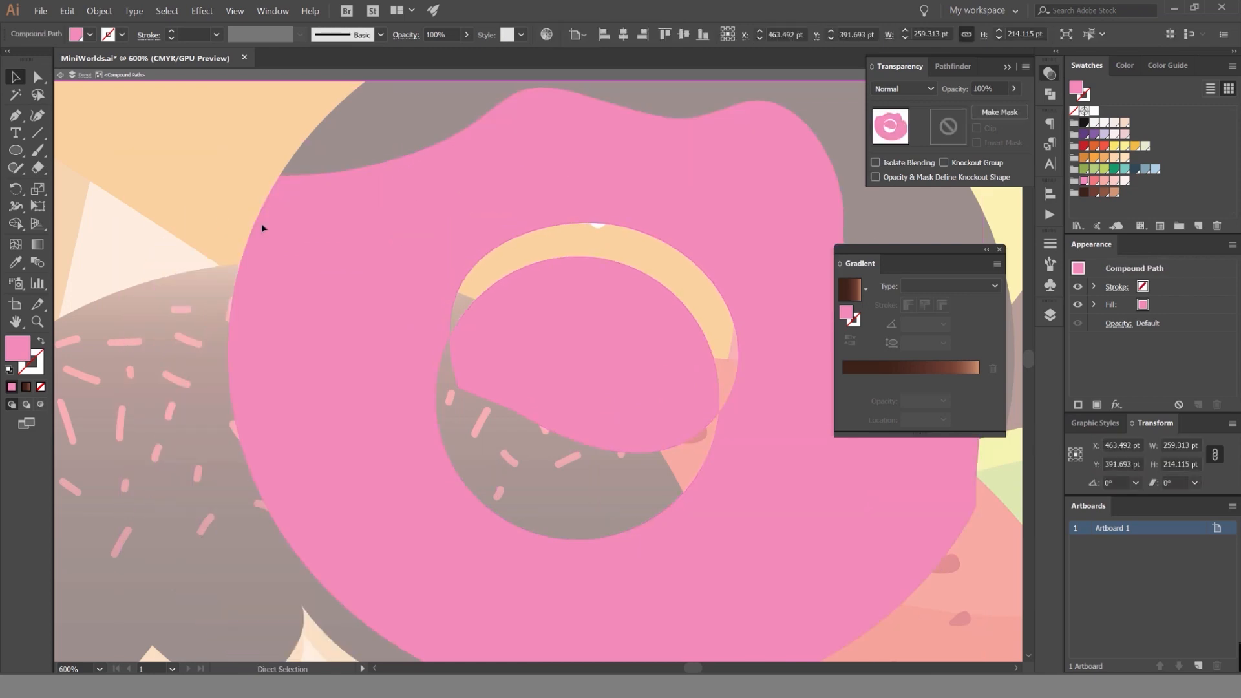
{"action": "left_click", "coordinate": [223, 210]}
{"action": "left_click", "coordinate": [557, 323]}
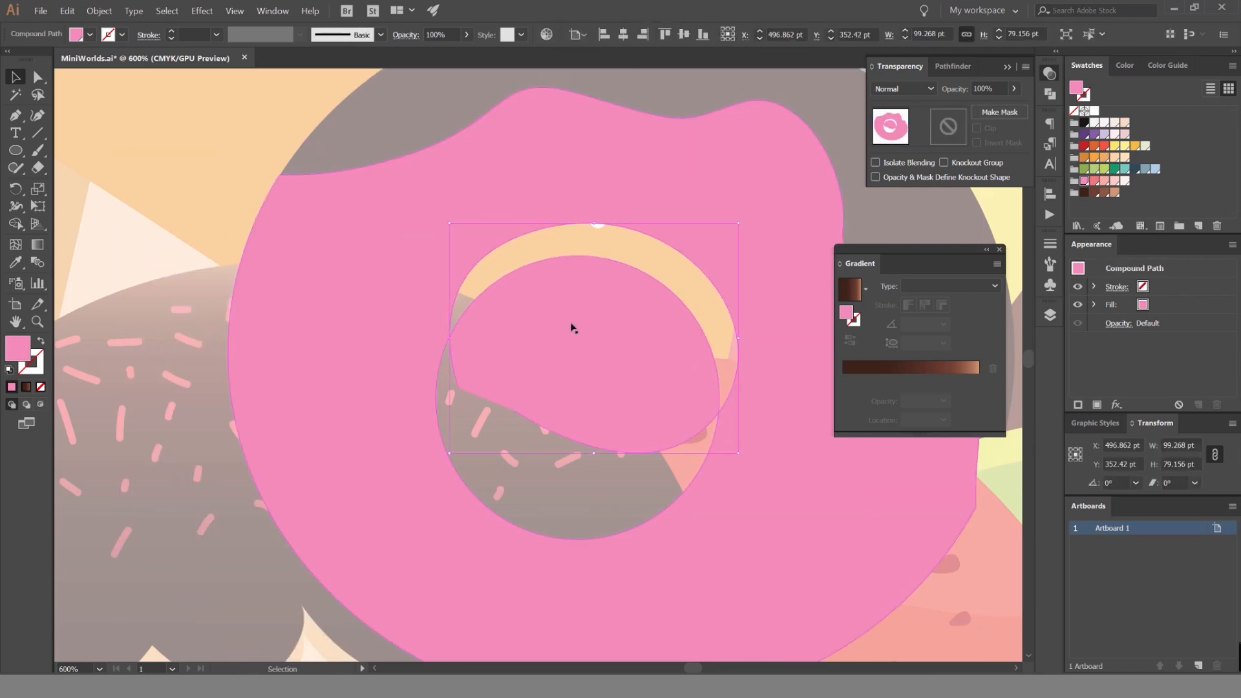
Undo the pen-drawn shape around the donut's hole and leave isolation mode.
{"action": "key", "text": "ctrl+z"}
{"action": "key", "text": "ctrl+z"}
{"action": "key", "text": "ctrl+z"}
{"action": "key", "text": "v"}
{"action": "key", "text": "Escape"}
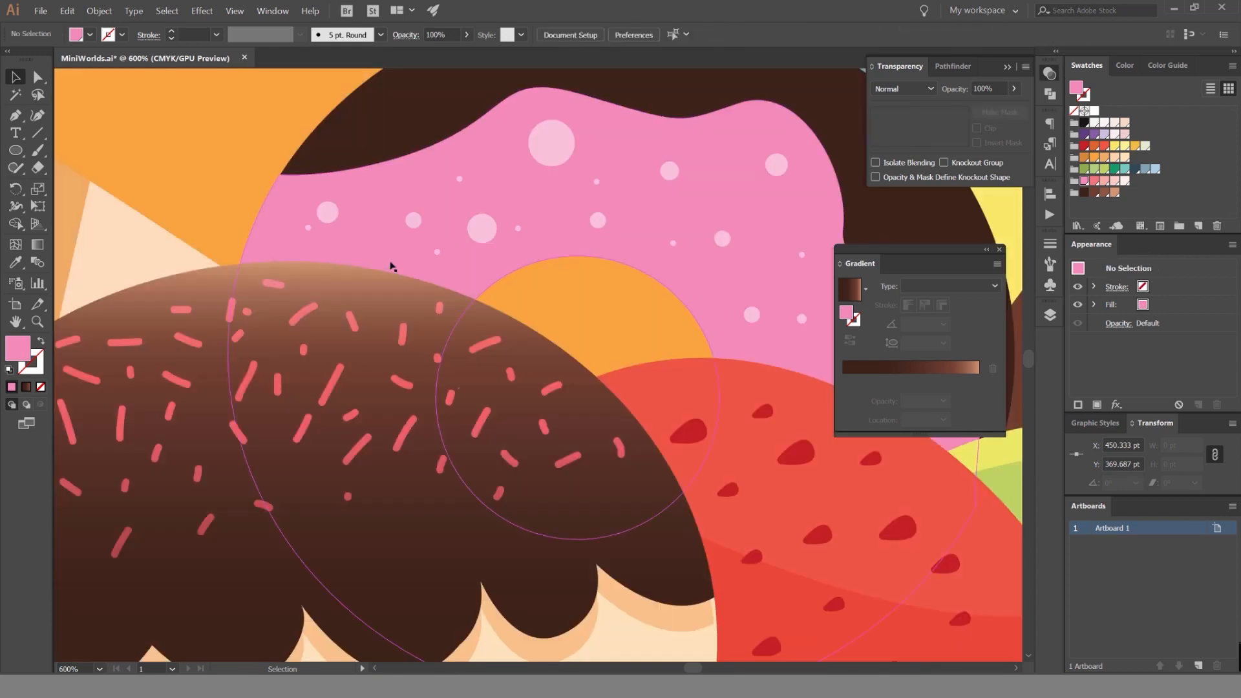
Draw a pink circle about 116 pt across around the donut's hole and set its blending mode to Multiply.
{"action": "key", "text": "space"}
{"action": "left_click_drag", "start_coordinate": [584, 287], "coordinate": [541, 246]}
{"action": "key", "text": "l"}
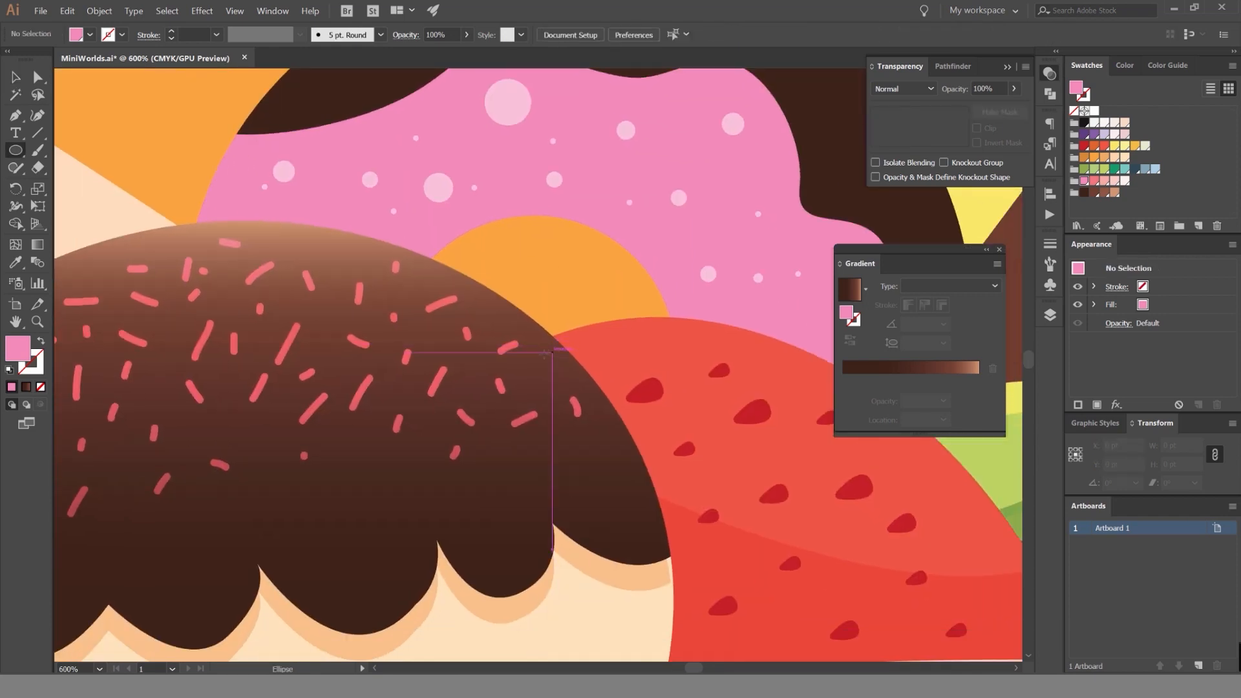
{"action": "left_click_drag", "start_coordinate": [539, 356], "coordinate": [708, 416]}
{"action": "key", "text": "v"}
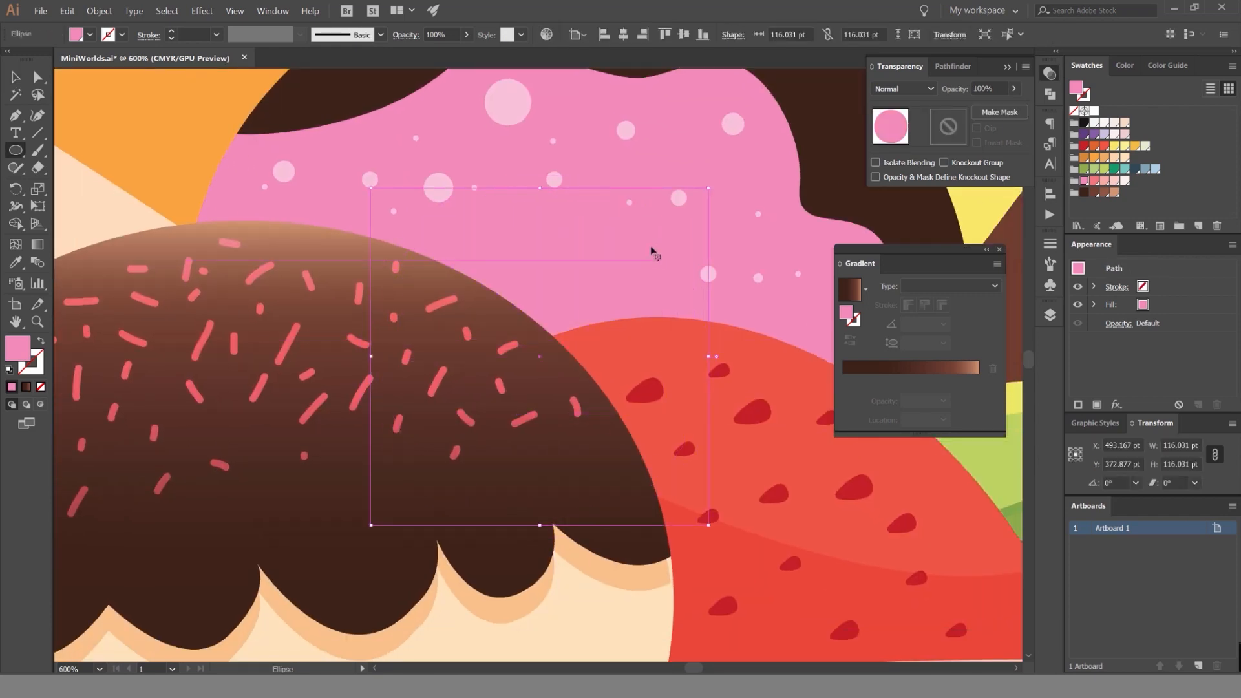
{"action": "scroll", "coordinate": [883, 90], "scroll_direction": "down", "scroll_amount": 2}
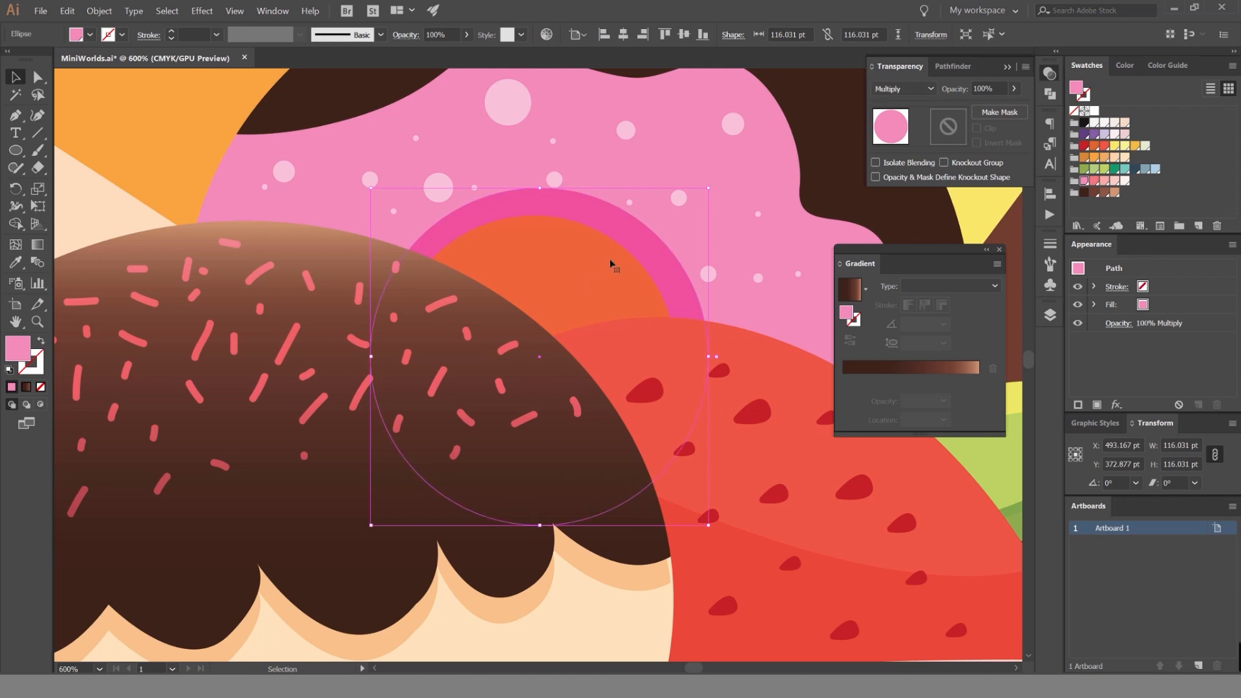
Bring a copy of the pink icing's compound path to the front, above the dots and the Multiply circle.
{"action": "left_click", "coordinate": [642, 158], "text": "shift"}
{"action": "key", "text": "ctrl+8"}
{"action": "scroll", "coordinate": [636, 226], "scroll_direction": "down", "scroll_amount": 2}
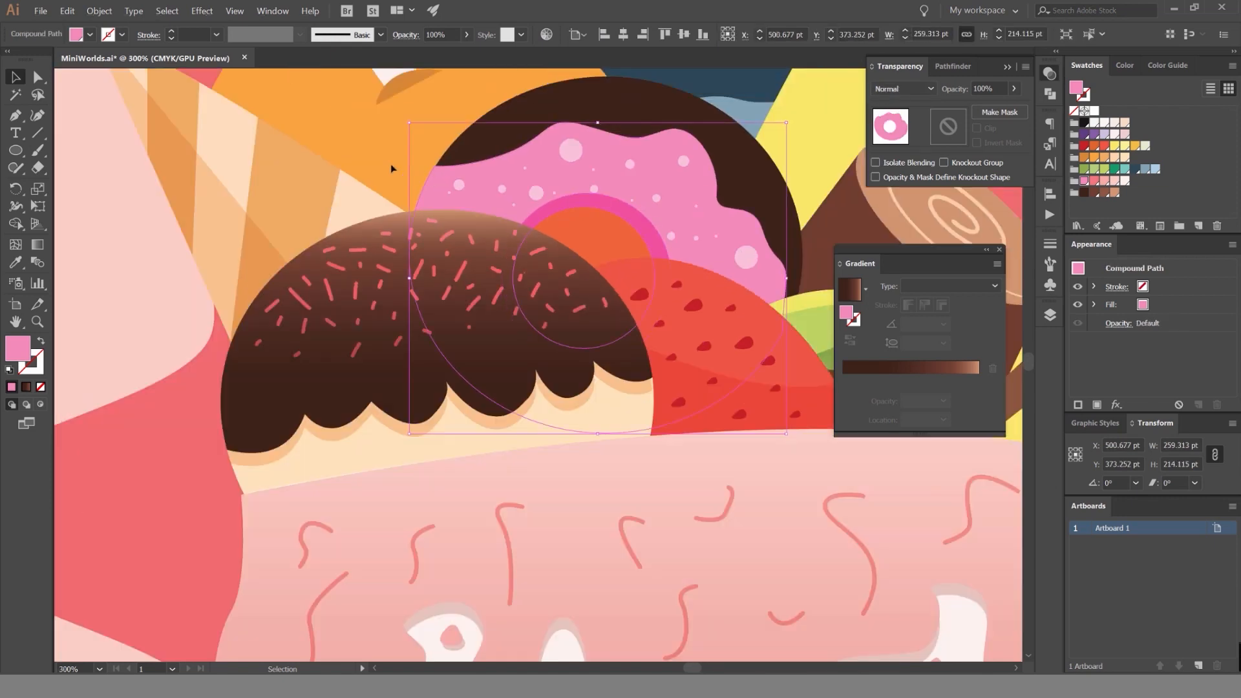
{"action": "left_click", "coordinate": [392, 168]}
{"action": "scroll", "coordinate": [605, 226], "scroll_direction": "up", "scroll_amount": 2}
{"action": "left_click", "coordinate": [615, 154]}
{"action": "key", "text": "a"}
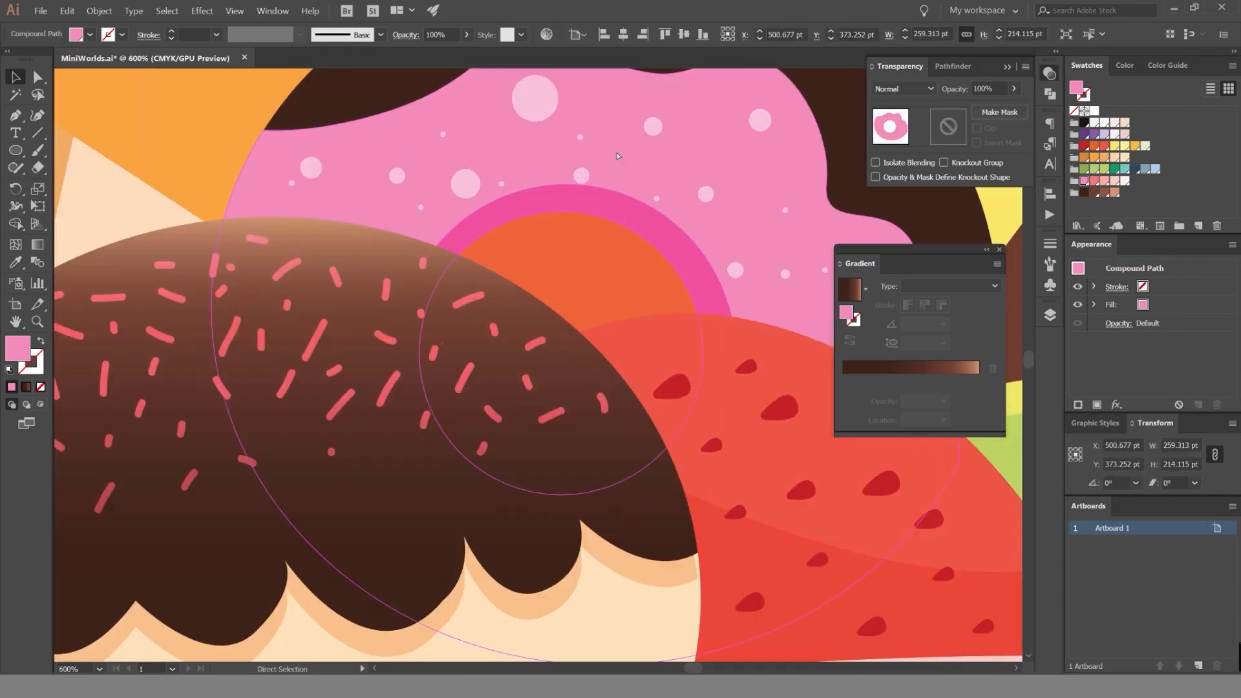
{"action": "key", "text": "ctrl+shift+]"}
Cut the hole area out of the Multiply circle with Shape Builder and delete the leftover icing copy.
{"action": "left_click", "coordinate": [579, 238], "text": "shift"}
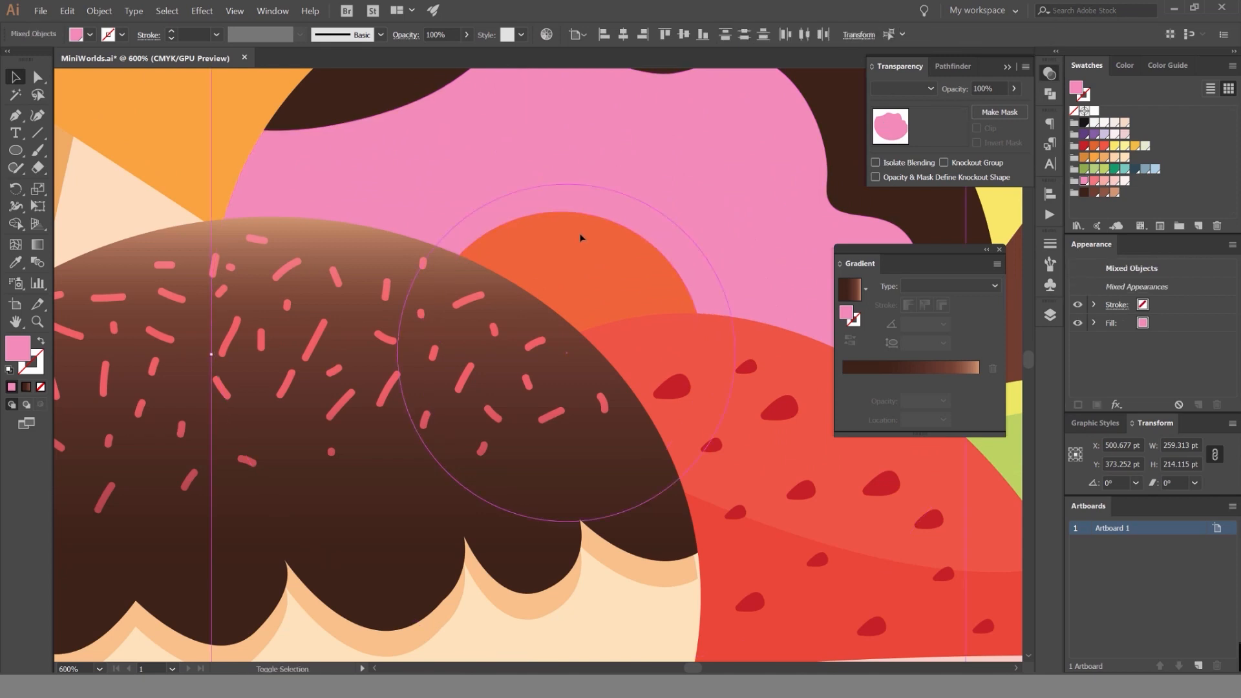
{"action": "key", "text": "shift+m"}
{"action": "left_click", "coordinate": [591, 262], "text": "alt"}
{"action": "scroll", "coordinate": [606, 242], "scroll_direction": "down", "scroll_amount": 3}
{"action": "key", "text": "a"}
{"action": "left_click", "coordinate": [252, 272]}
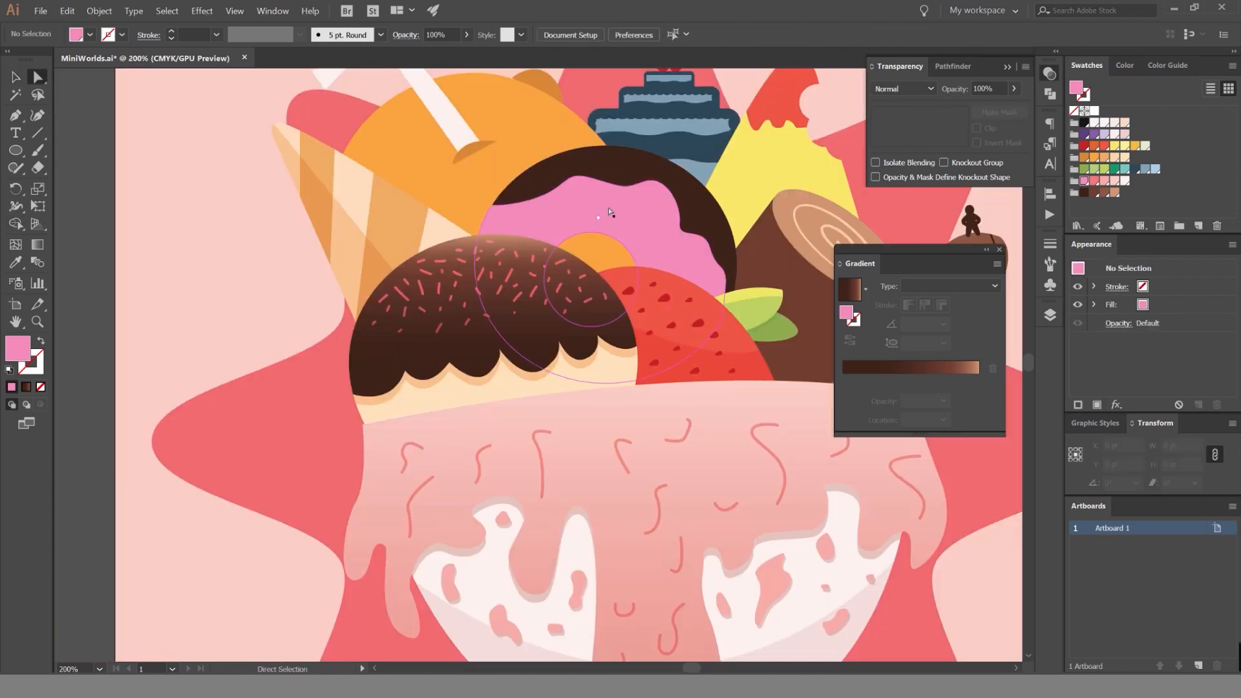
{"action": "left_click_drag", "start_coordinate": [610, 212], "coordinate": [440, 263]}
{"action": "key", "text": "Delete"}
Set the opacity of the Multiply ring around the donut's hole to 40%.
{"action": "scroll", "coordinate": [610, 218], "scroll_direction": "up", "scroll_amount": 3}
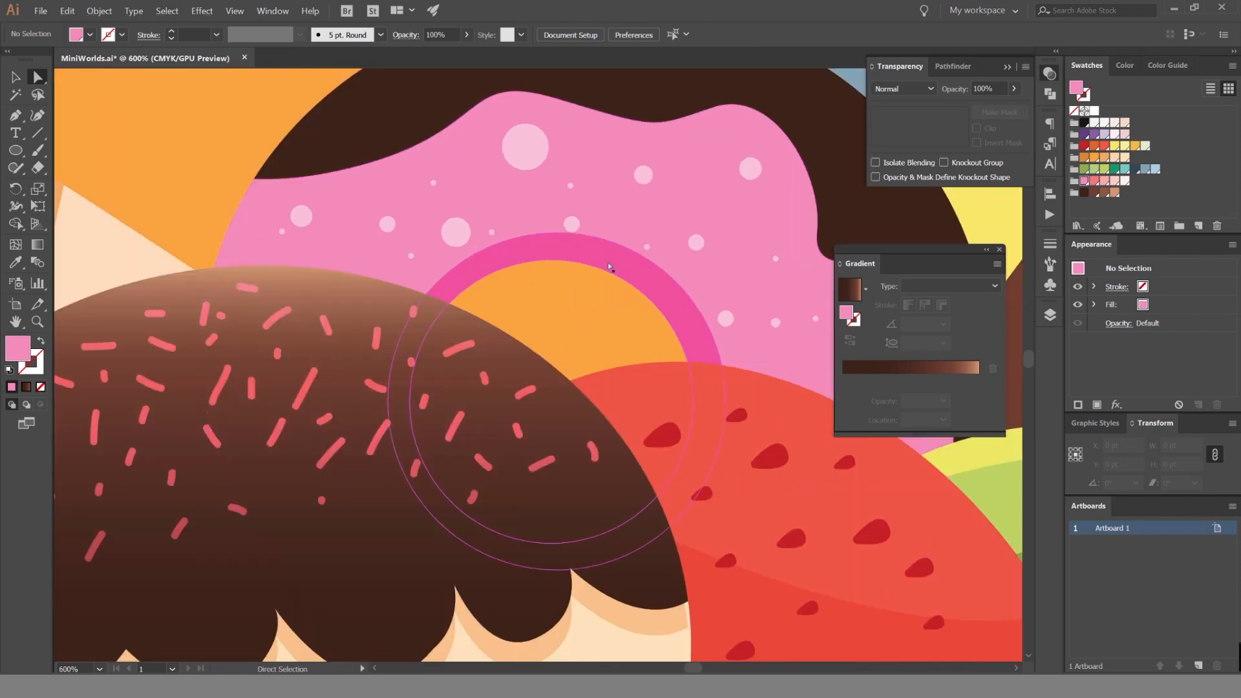
{"action": "left_click", "coordinate": [613, 264]}
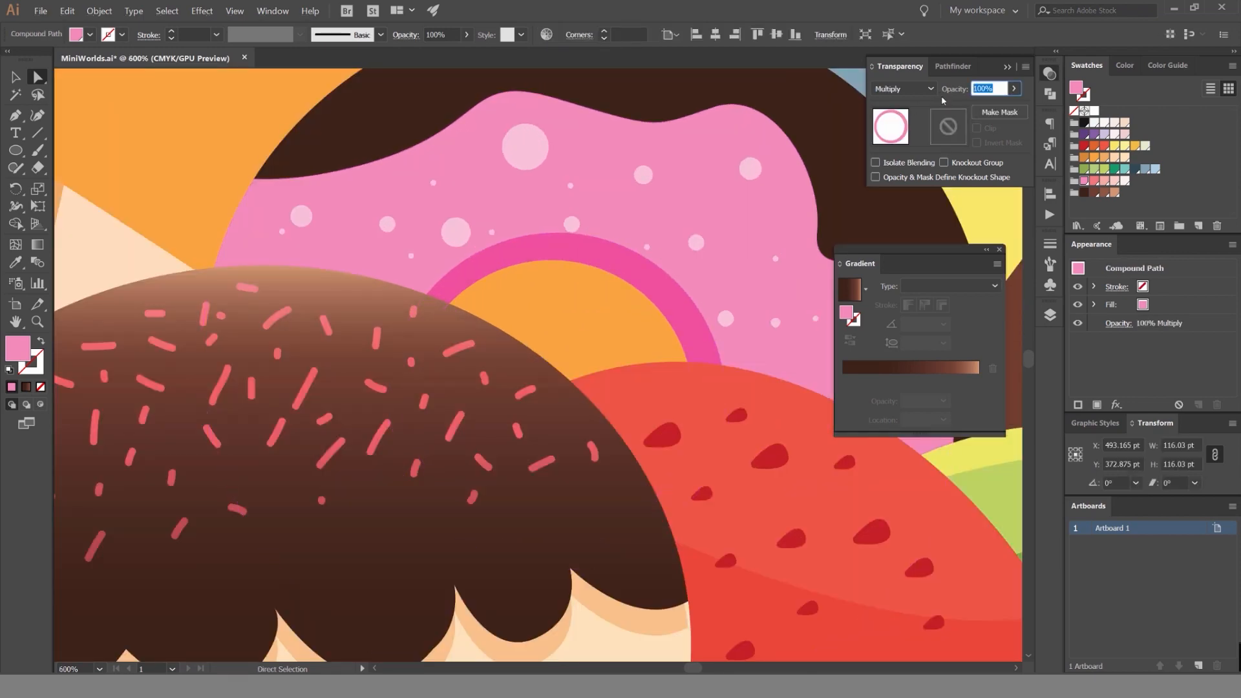
{"action": "key", "text": "Return"}
{"action": "key", "text": "ctrl+shift+a"}
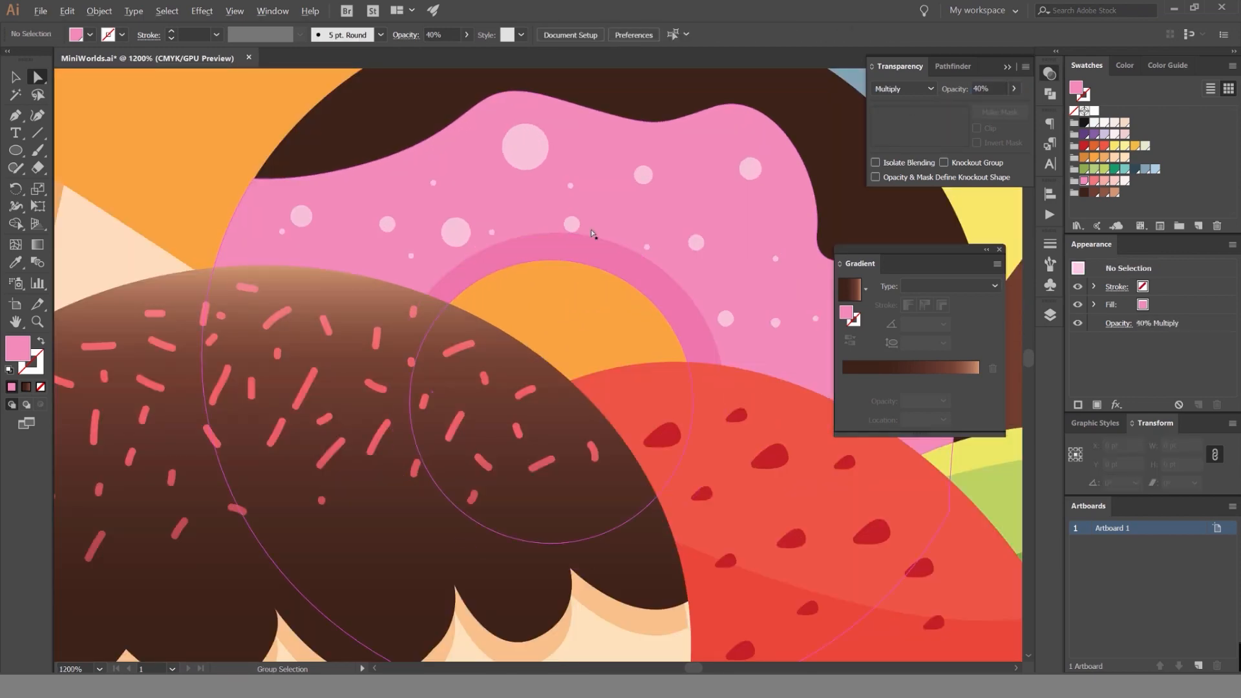
Move the dot overlapping the shadow ring up and to the right onto the plain icing.
{"action": "scroll", "coordinate": [591, 230], "scroll_direction": "up", "scroll_amount": 3}
{"action": "left_click_drag", "start_coordinate": [524, 214], "coordinate": [615, 172]}
{"action": "scroll", "coordinate": [519, 154], "scroll_direction": "down", "scroll_amount": 3}
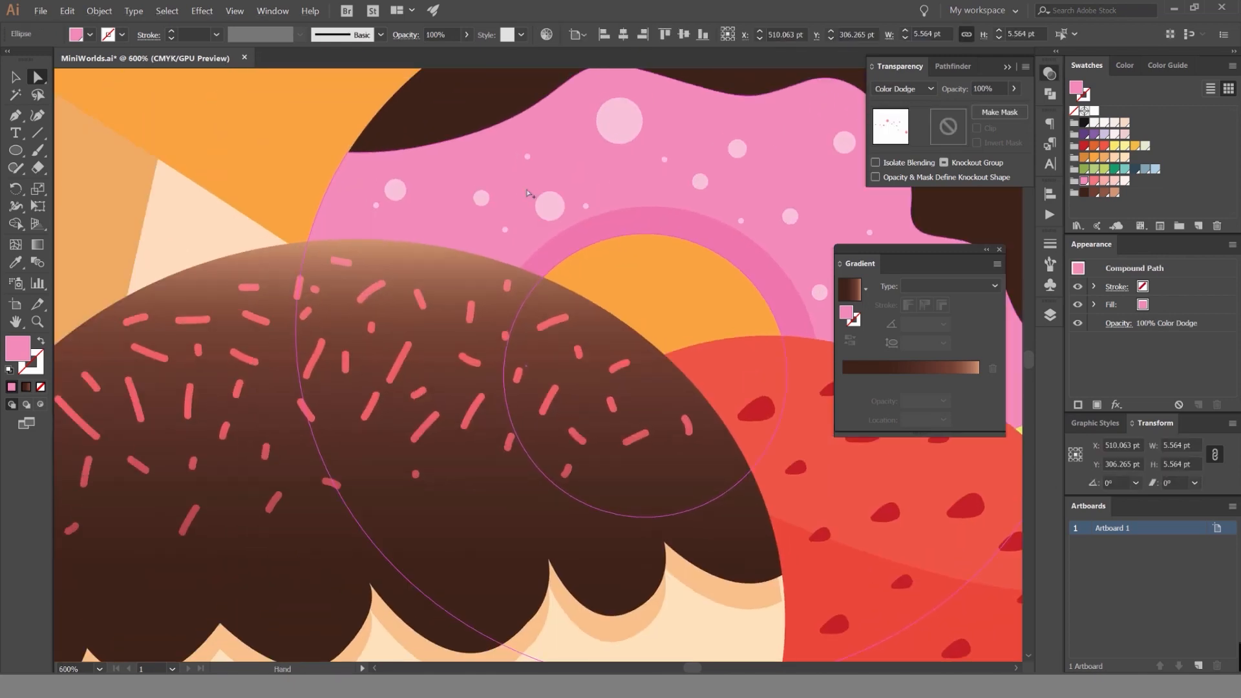
{"action": "scroll", "coordinate": [533, 193], "scroll_direction": "up", "scroll_amount": 3}
{"action": "scroll", "coordinate": [590, 208], "scroll_direction": "down", "scroll_amount": 6}
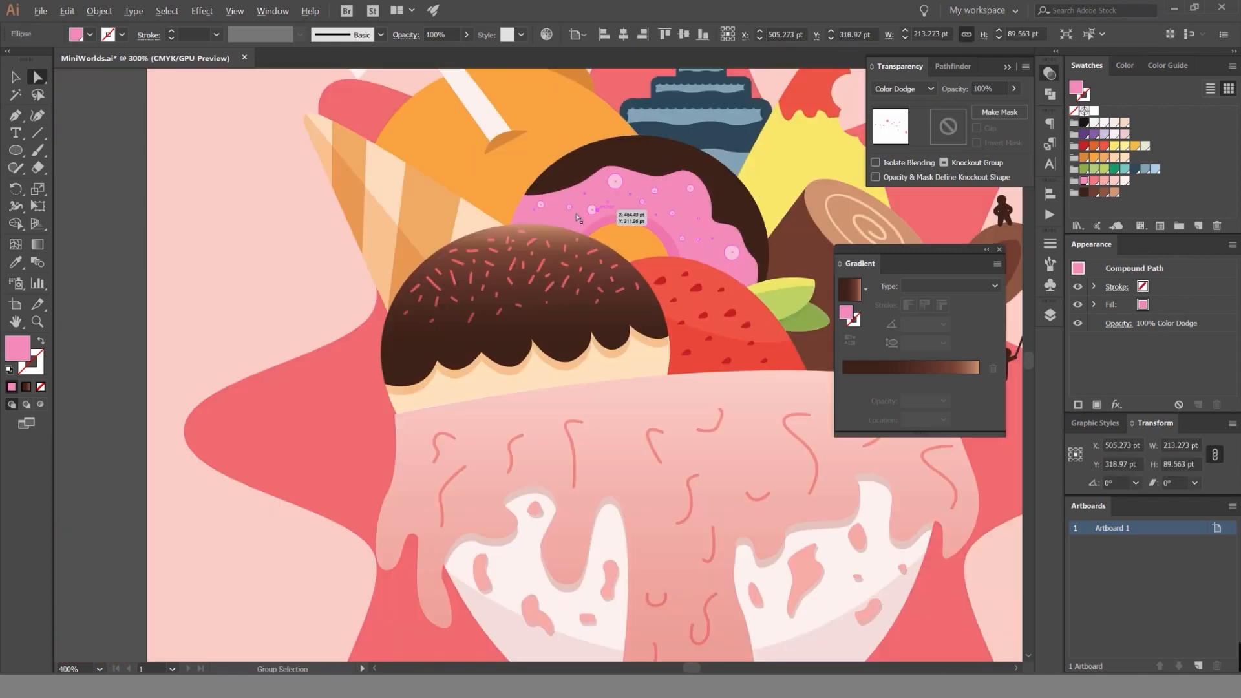
{"action": "key", "text": "ctrl+shift+a"}
Place a small dot about 2 pt wide near the lower right edge of the donut's icing.
{"action": "scroll", "coordinate": [685, 232], "scroll_direction": "up", "scroll_amount": 5}
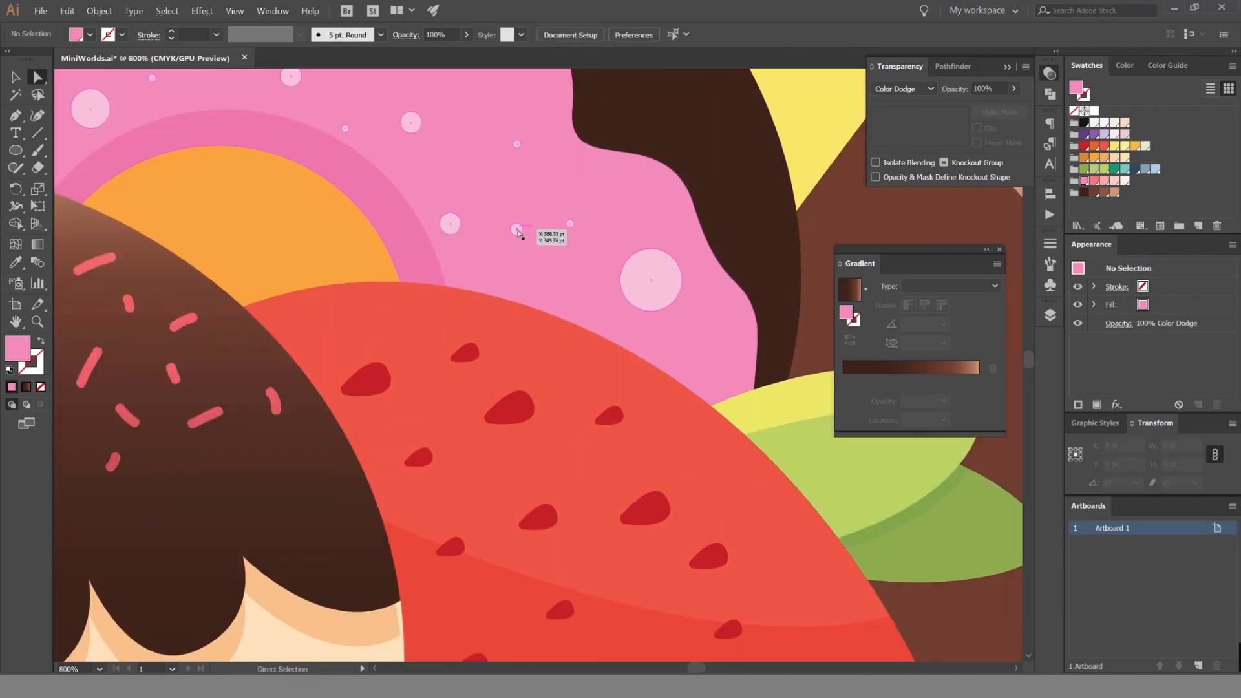
{"action": "left_click", "coordinate": [549, 229]}
{"action": "left_click_drag", "start_coordinate": [450, 224], "coordinate": [687, 336]}
{"action": "scroll", "coordinate": [559, 284], "scroll_direction": "down", "scroll_amount": 3}
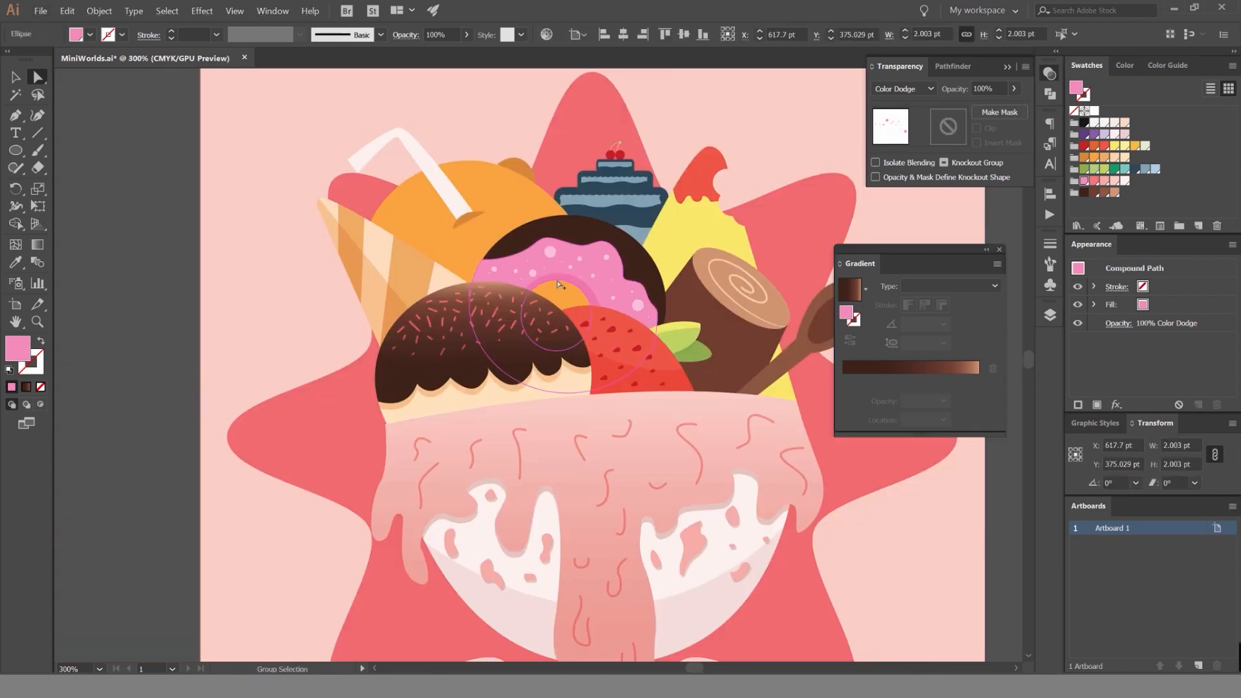
{"action": "scroll", "coordinate": [561, 285], "scroll_direction": "down", "scroll_amount": 1}
{"action": "key", "text": "v"}
{"action": "left_click", "coordinate": [265, 293]}
Try to reposition a dot on the icing near the shadow ring, and undo the move.
{"action": "scroll", "coordinate": [267, 282], "scroll_direction": "down", "scroll_amount": 2}
{"action": "scroll", "coordinate": [404, 264], "scroll_direction": "up", "scroll_amount": 6}
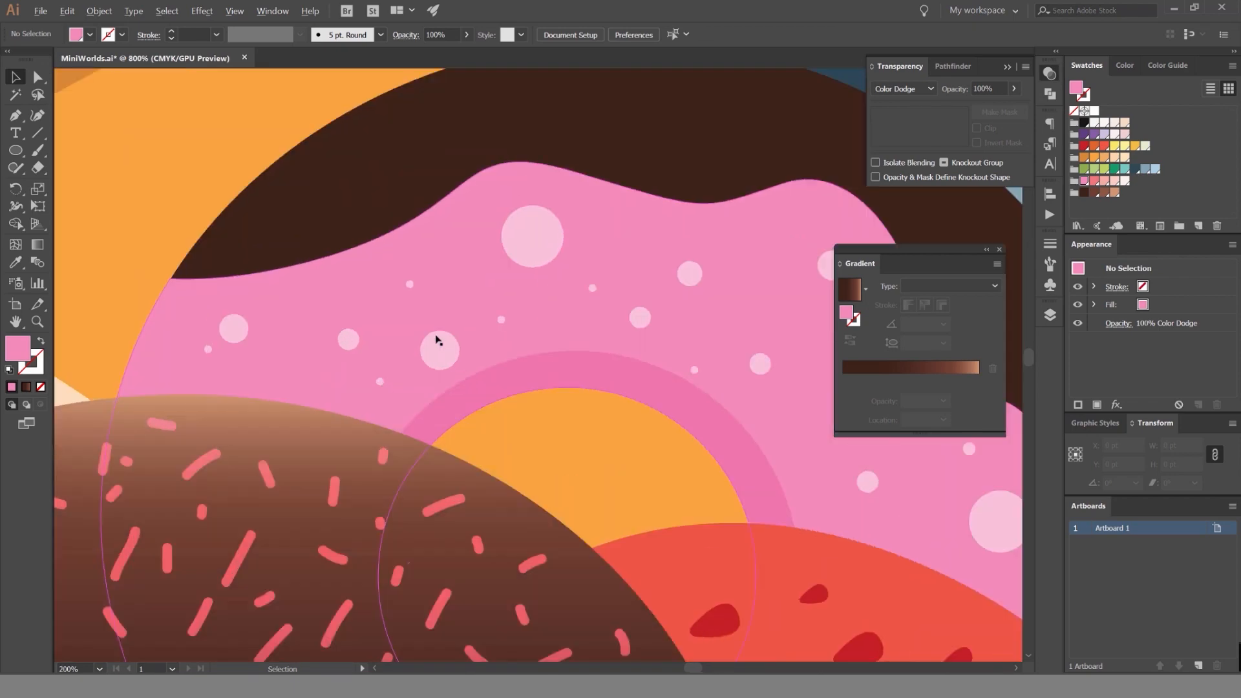
{"action": "scroll", "coordinate": [441, 331], "scroll_direction": "up", "scroll_amount": 2}
{"action": "key", "text": "a"}
{"action": "left_click_drag", "start_coordinate": [440, 385], "coordinate": [471, 313]}
{"action": "key", "text": "ctrl+z"}
{"action": "scroll", "coordinate": [459, 315], "scroll_direction": "down", "scroll_amount": 8}
{"action": "left_click", "coordinate": [331, 289]}
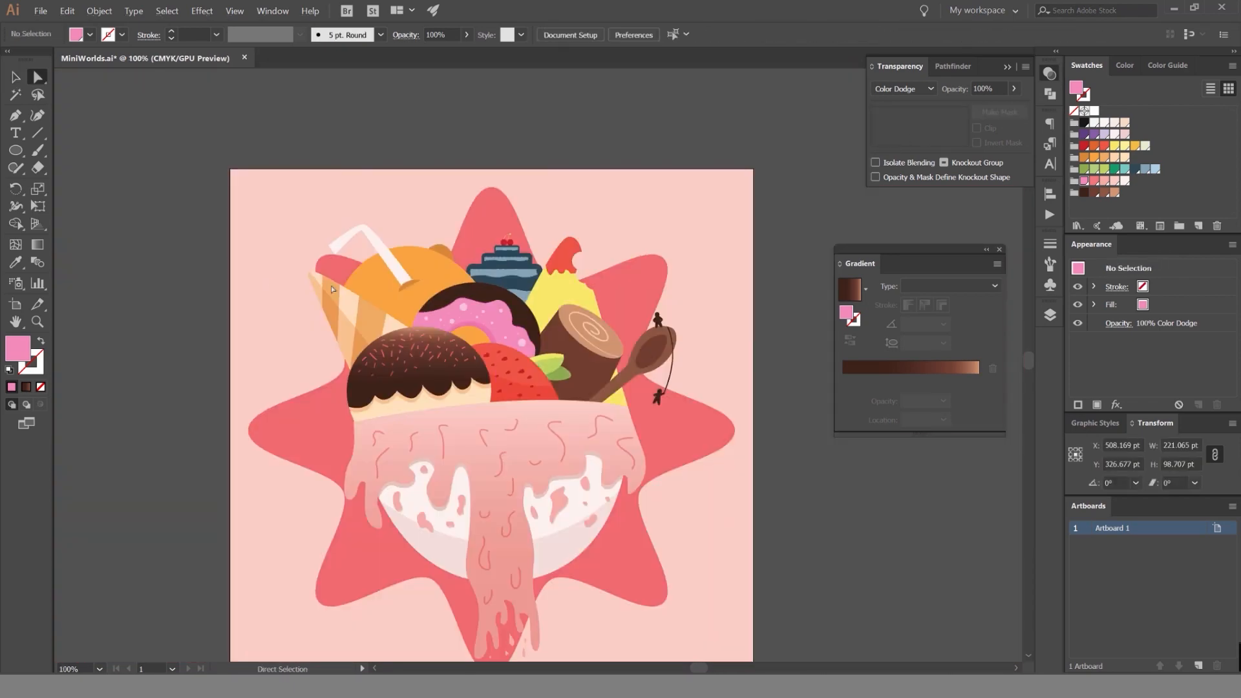
Examine the donut's icing dots and shadow ring up close and against the surrounding desserts.
{"action": "scroll", "coordinate": [482, 328], "scroll_direction": "up", "scroll_amount": 4}
{"action": "left_click", "coordinate": [466, 329]}
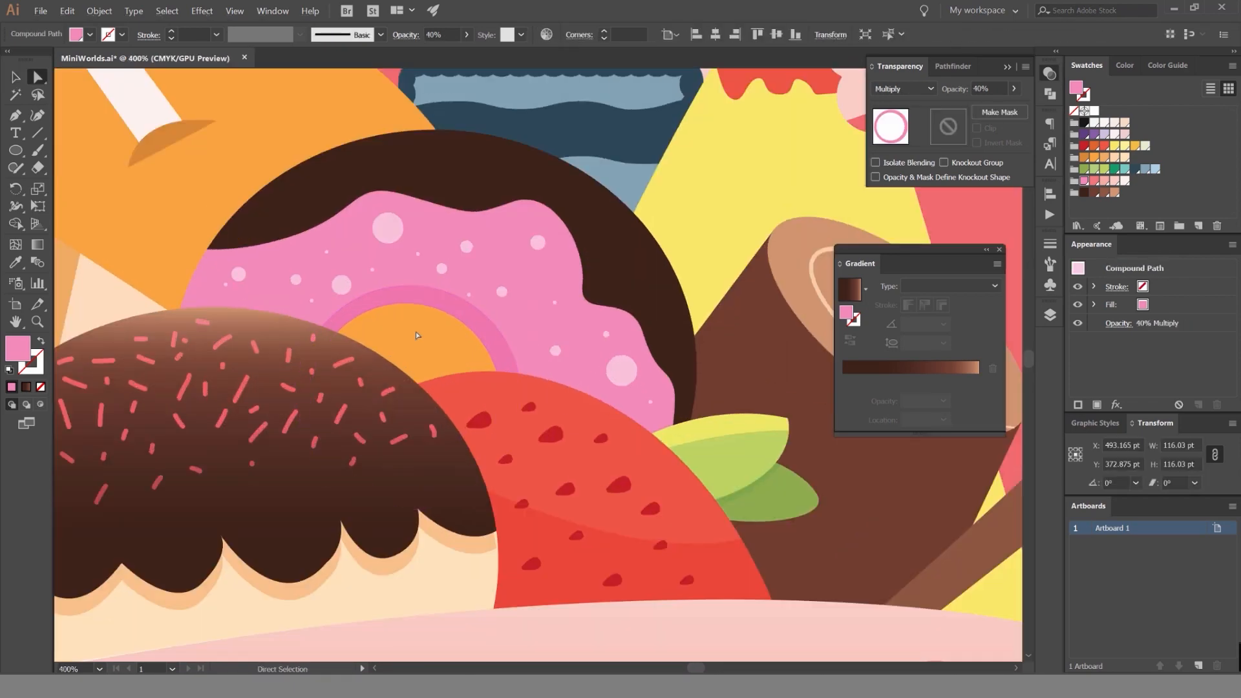
{"action": "left_click", "coordinate": [417, 336]}
{"action": "left_click", "coordinate": [459, 310]}
{"action": "scroll", "coordinate": [519, 220], "scroll_direction": "down", "scroll_amount": 3}
{"action": "key", "text": "v"}
{"action": "left_click", "coordinate": [494, 264]}
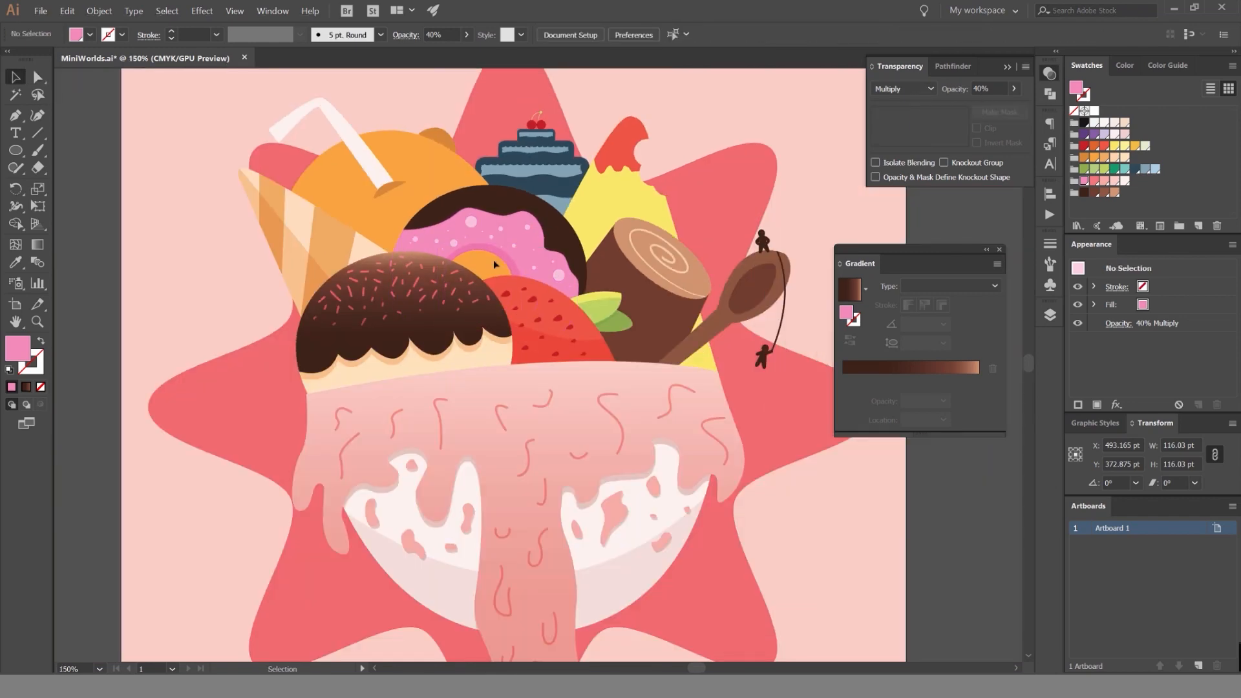
{"action": "scroll", "coordinate": [493, 260], "scroll_direction": "up", "scroll_amount": 3}
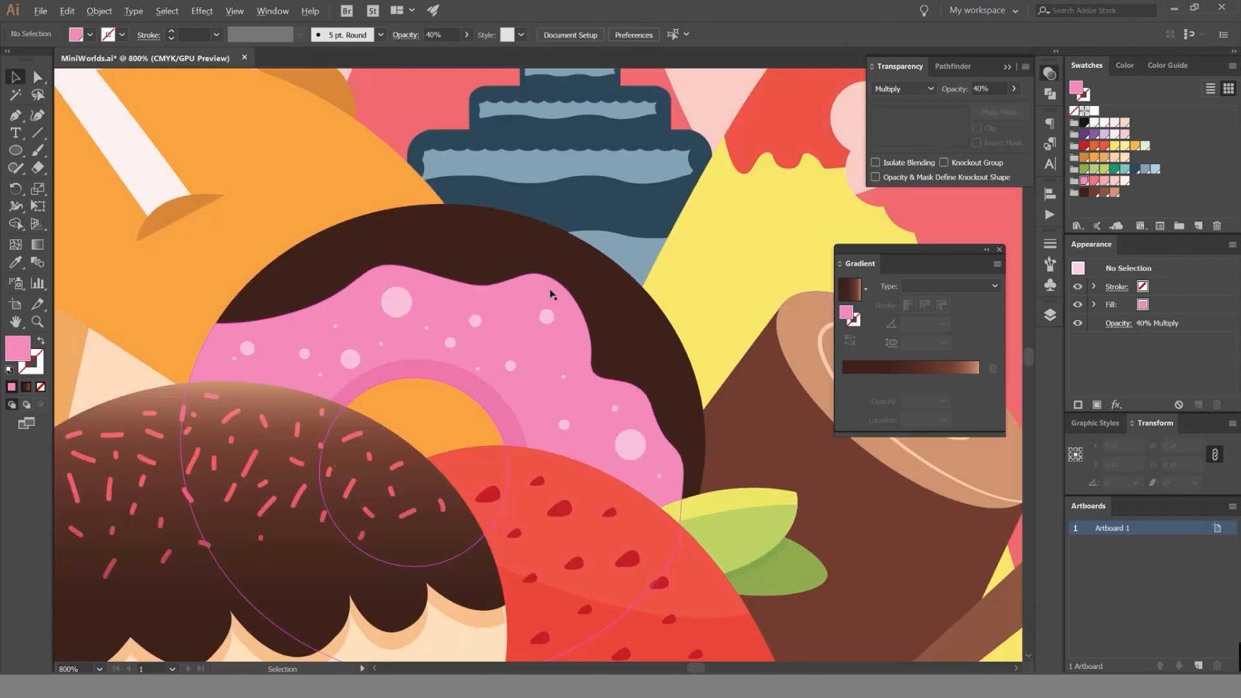
{"action": "key", "text": "ctrl+0"}
{"action": "scroll", "coordinate": [571, 199], "scroll_direction": "up", "scroll_amount": 5}
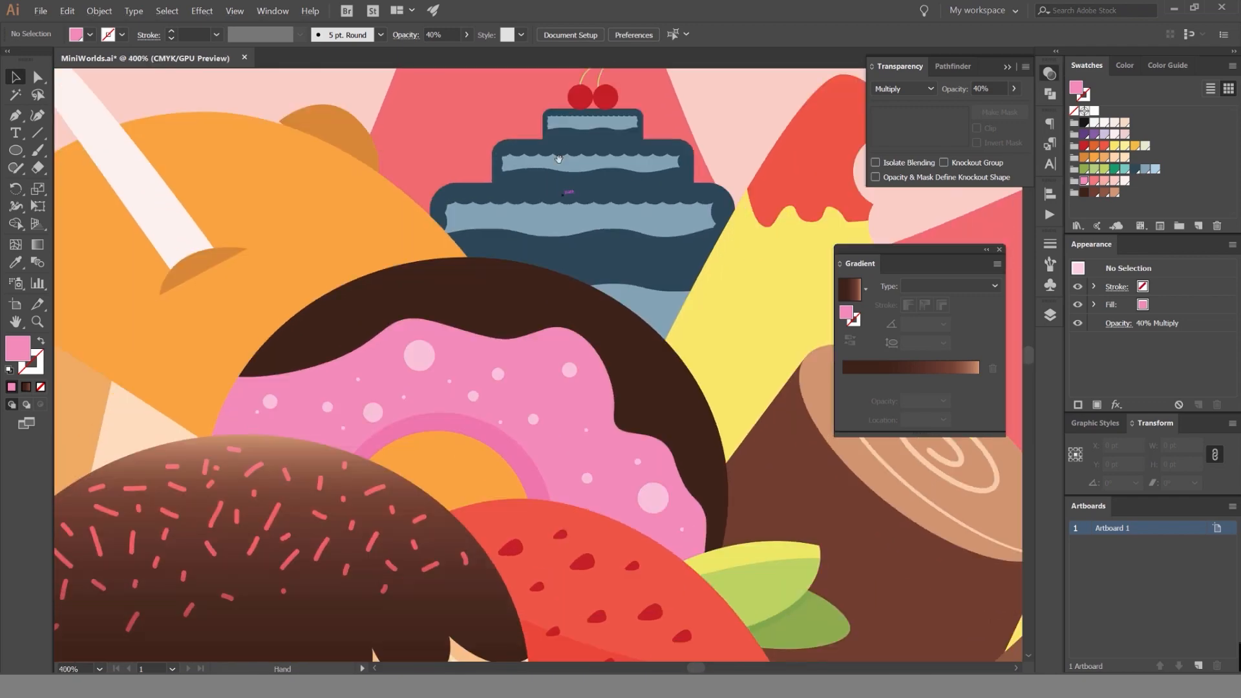
{"action": "left_click_drag", "start_coordinate": [559, 159], "coordinate": [591, 48]}
Fill the donut's dark brown outer part with the brown linear gradient, its darkest stop at 0% and its angle at 90°.
{"action": "key", "text": "a"}
{"action": "left_click", "coordinate": [596, 195]}
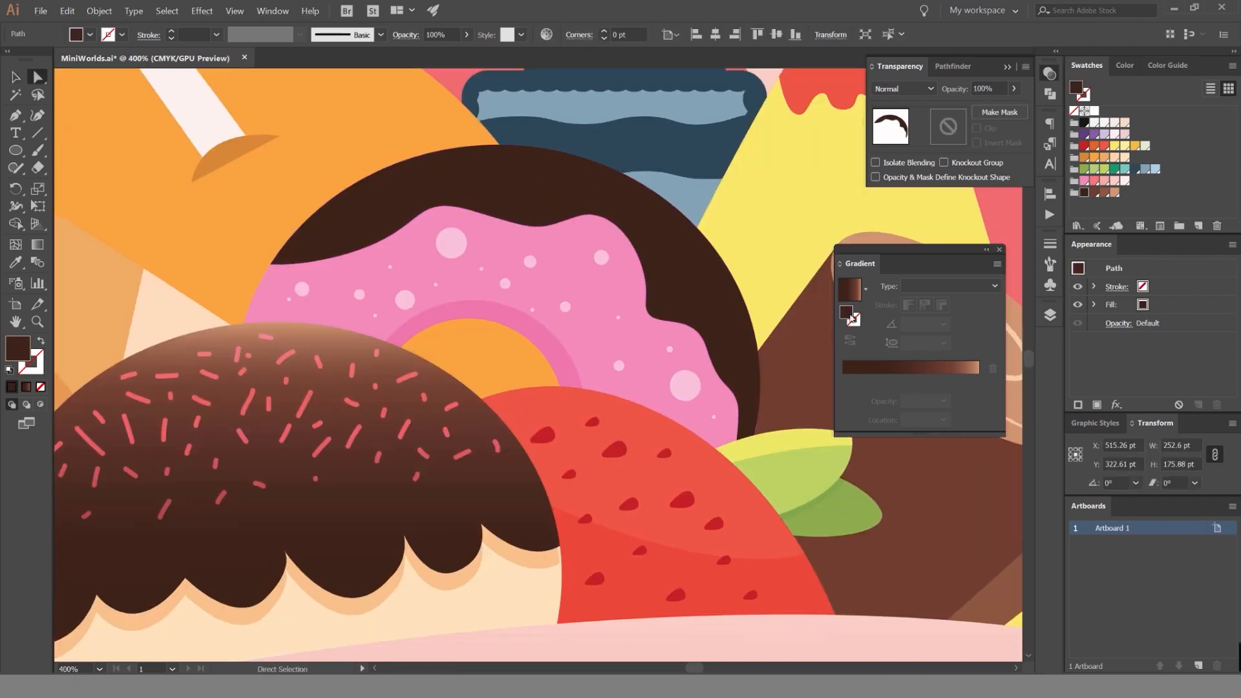
{"action": "left_click", "coordinate": [877, 367]}
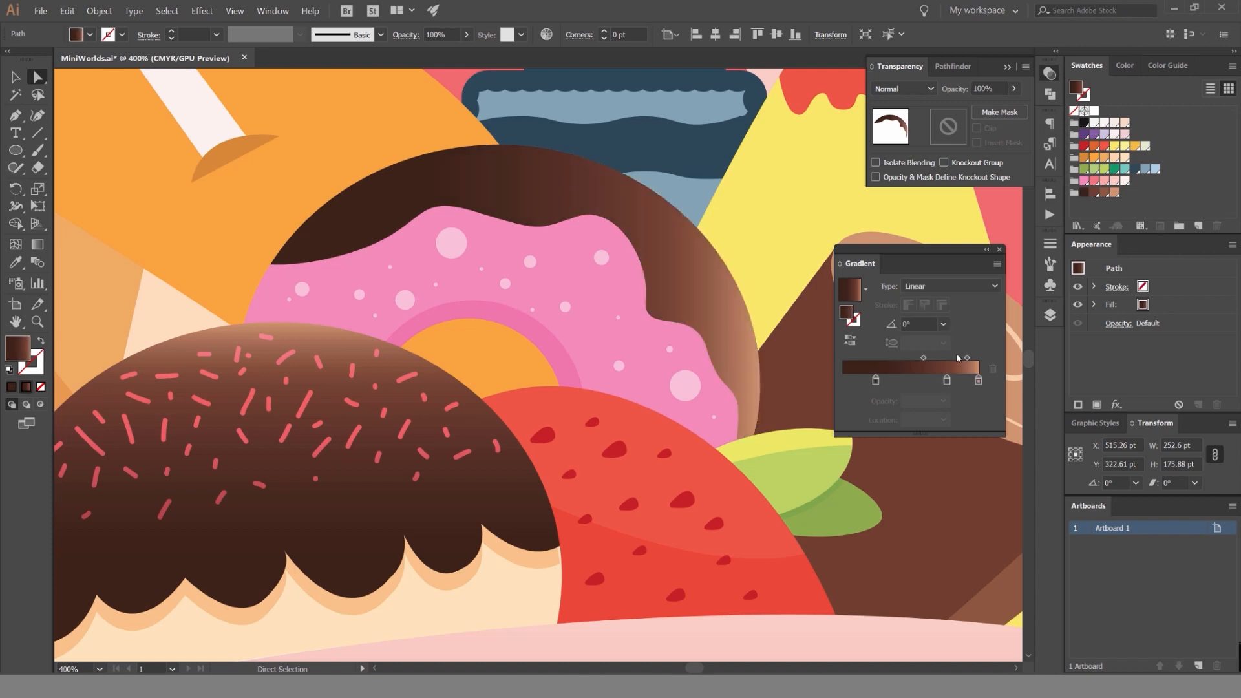
{"action": "left_click_drag", "start_coordinate": [875, 380], "coordinate": [843, 380]}
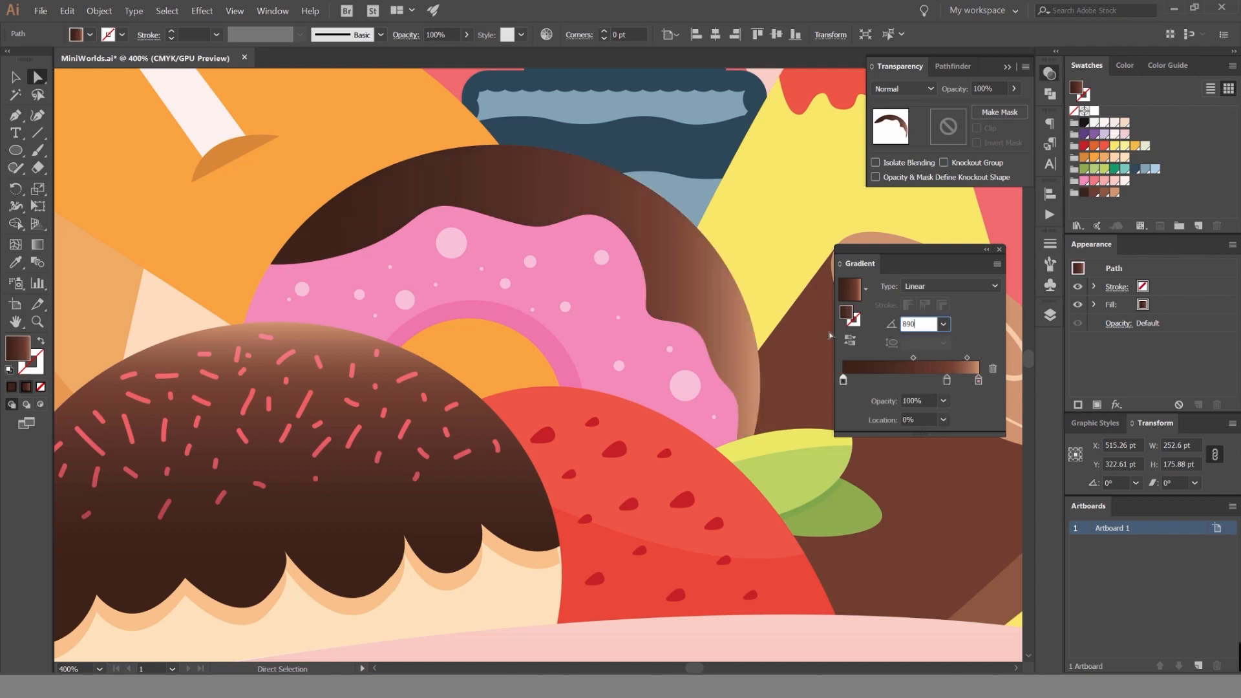
{"action": "type", "text": "90"}
{"action": "key", "text": "Return"}
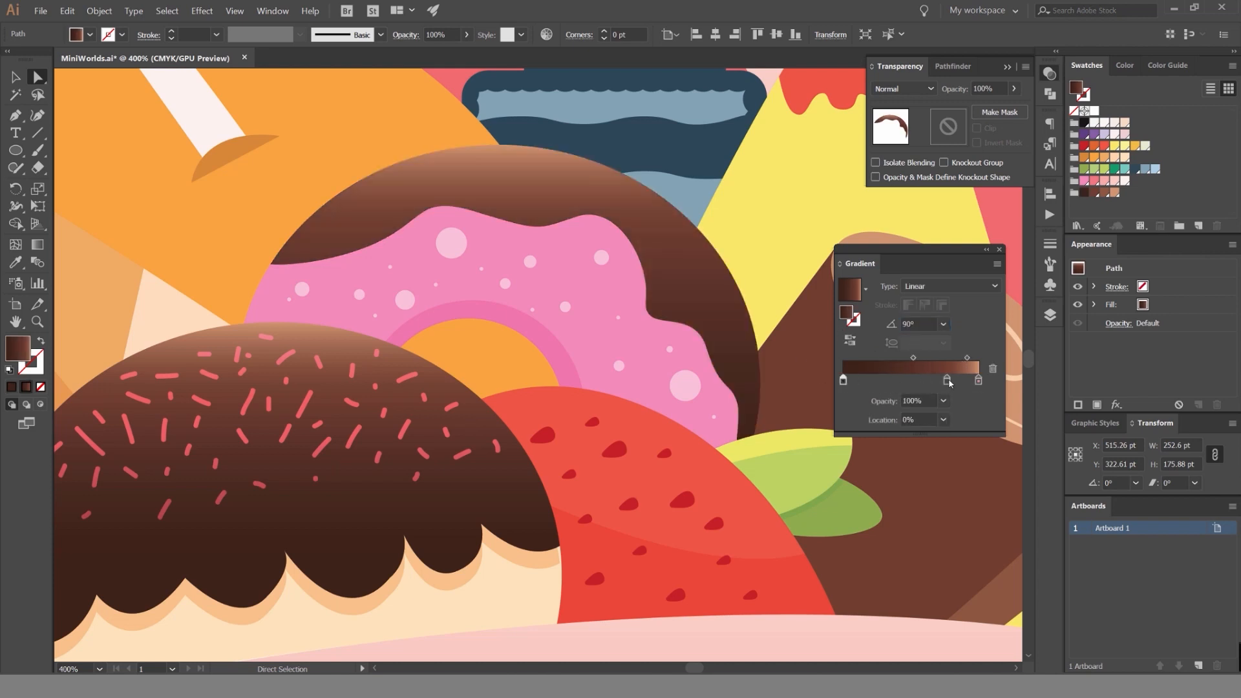
Set the donut's brown gradient to an 80° angle and move its middle stop to about 77.5%.
{"action": "mouse_move", "coordinate": [947, 380]}
{"action": "left_mouse_down"}
{"action": "mouse_move", "coordinate": [895, 380]}
{"action": "mouse_move", "coordinate": [969, 379]}
{"action": "left_mouse_up"}
{"action": "left_click", "coordinate": [978, 380]}
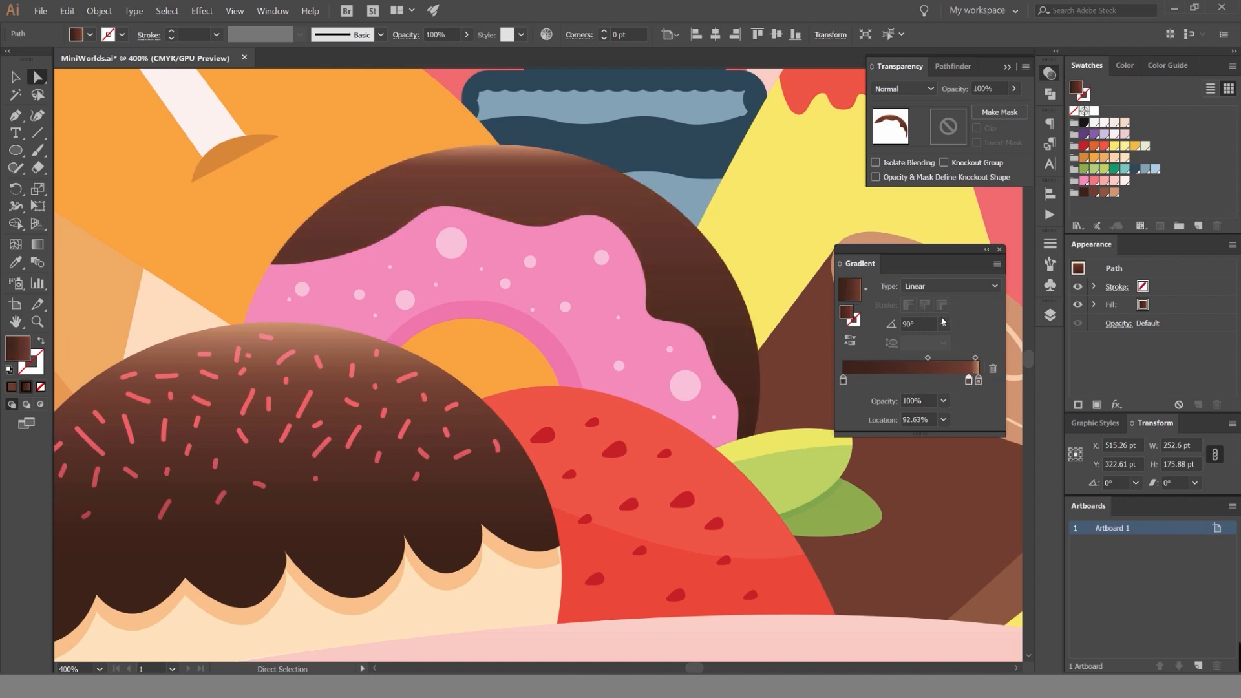
{"action": "scroll", "coordinate": [919, 321], "scroll_direction": "down", "scroll_amount": 10}
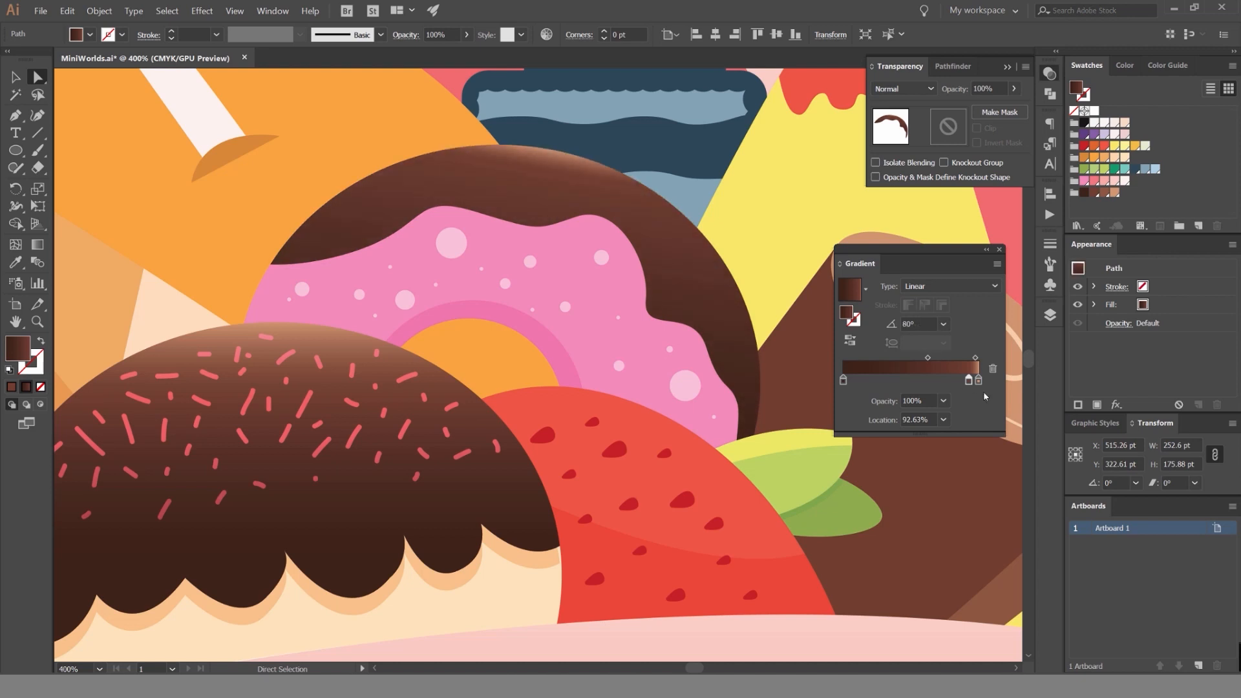
{"action": "left_click_drag", "start_coordinate": [941, 381], "coordinate": [929, 381]}
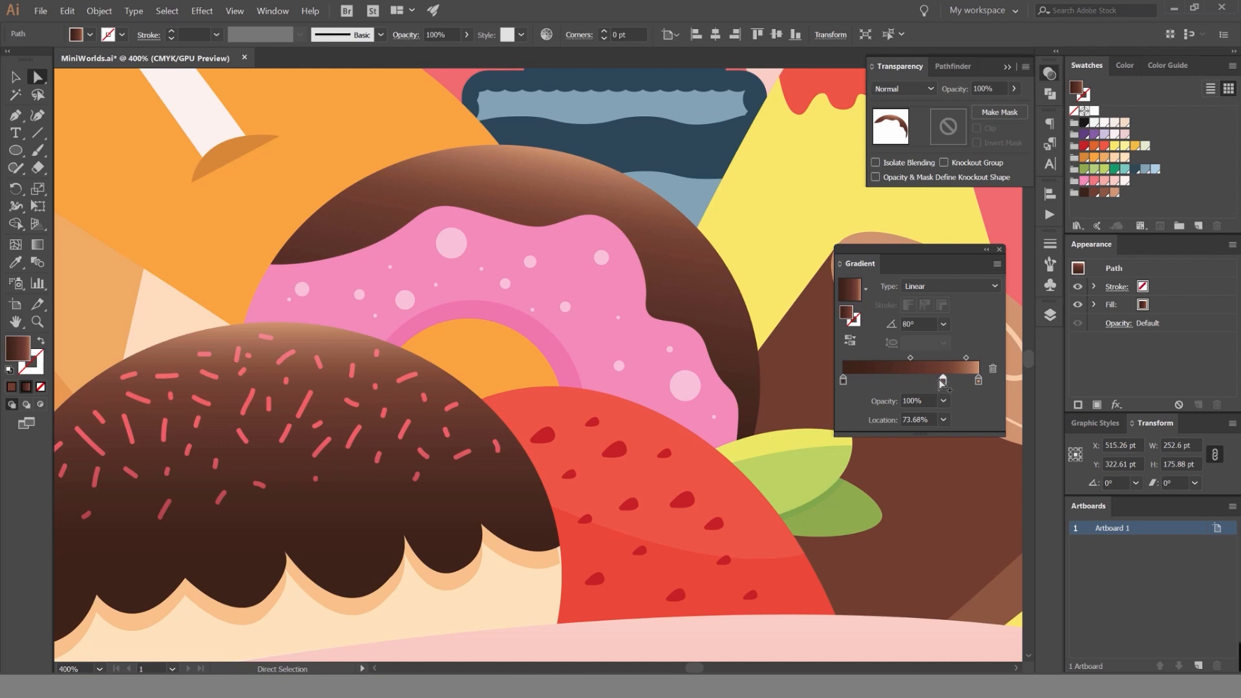
{"action": "left_click_drag", "start_coordinate": [948, 383], "coordinate": [952, 383]}
{"action": "key", "text": "ctrl+0"}
{"action": "key", "text": "v"}
{"action": "left_click", "coordinate": [689, 162]}
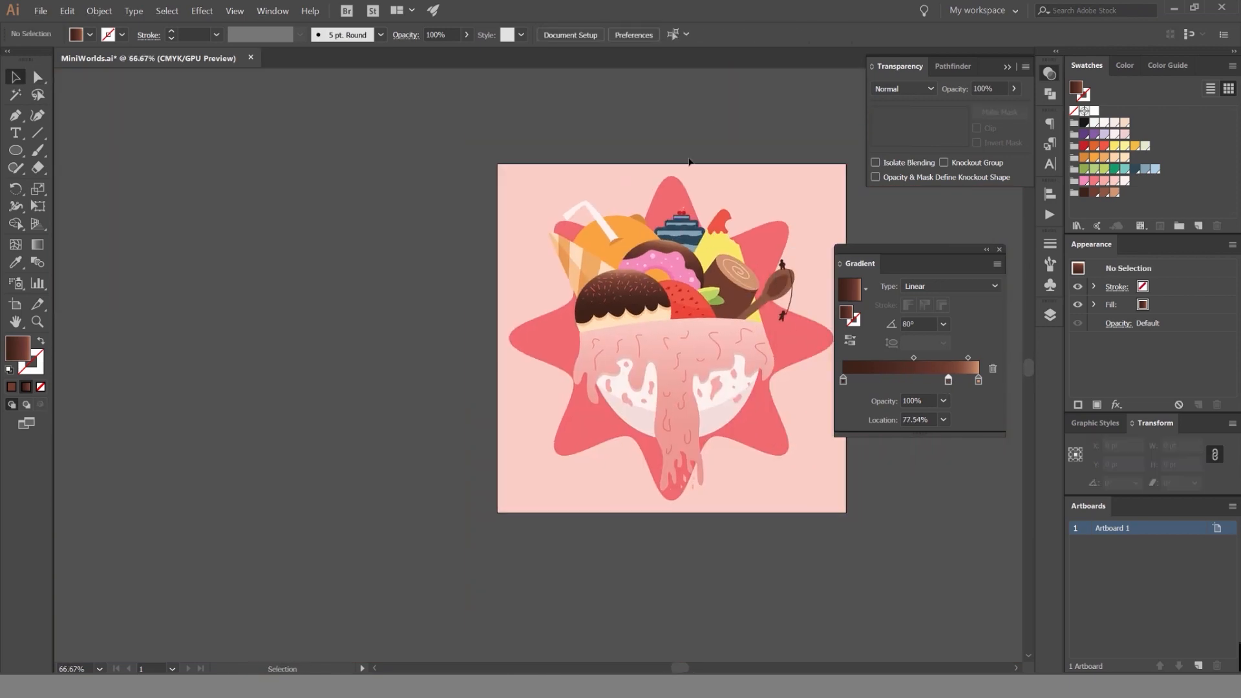
Examine the donut's brown gradient next to the chocolate ice cream and the orange.
{"action": "scroll", "coordinate": [713, 244], "scroll_direction": "up", "scroll_amount": 4}
{"action": "left_click", "coordinate": [522, 254]}
{"action": "left_click_drag", "start_coordinate": [375, 220], "coordinate": [493, 230]}
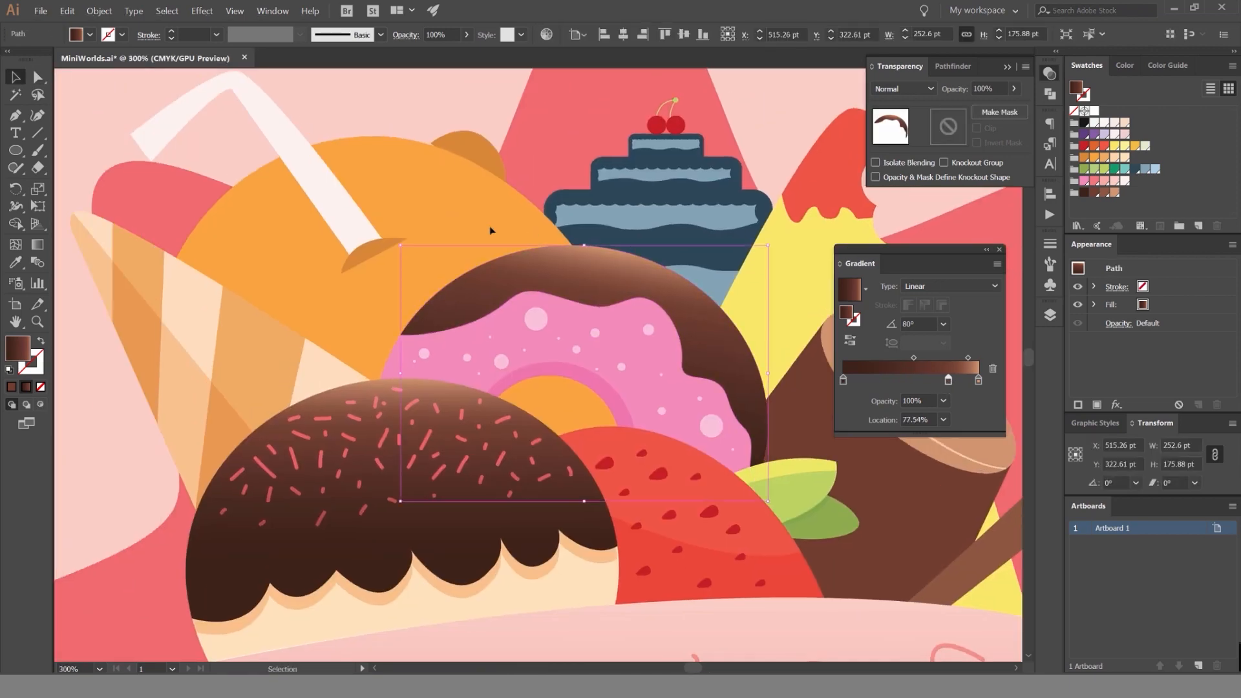
{"action": "scroll", "coordinate": [433, 223], "scroll_direction": "down", "scroll_amount": 1}
{"action": "left_click_drag", "start_coordinate": [421, 215], "coordinate": [551, 218]}
{"action": "left_click", "coordinate": [399, 233]}
{"action": "scroll", "coordinate": [684, 303], "scroll_direction": "up", "scroll_amount": 2}
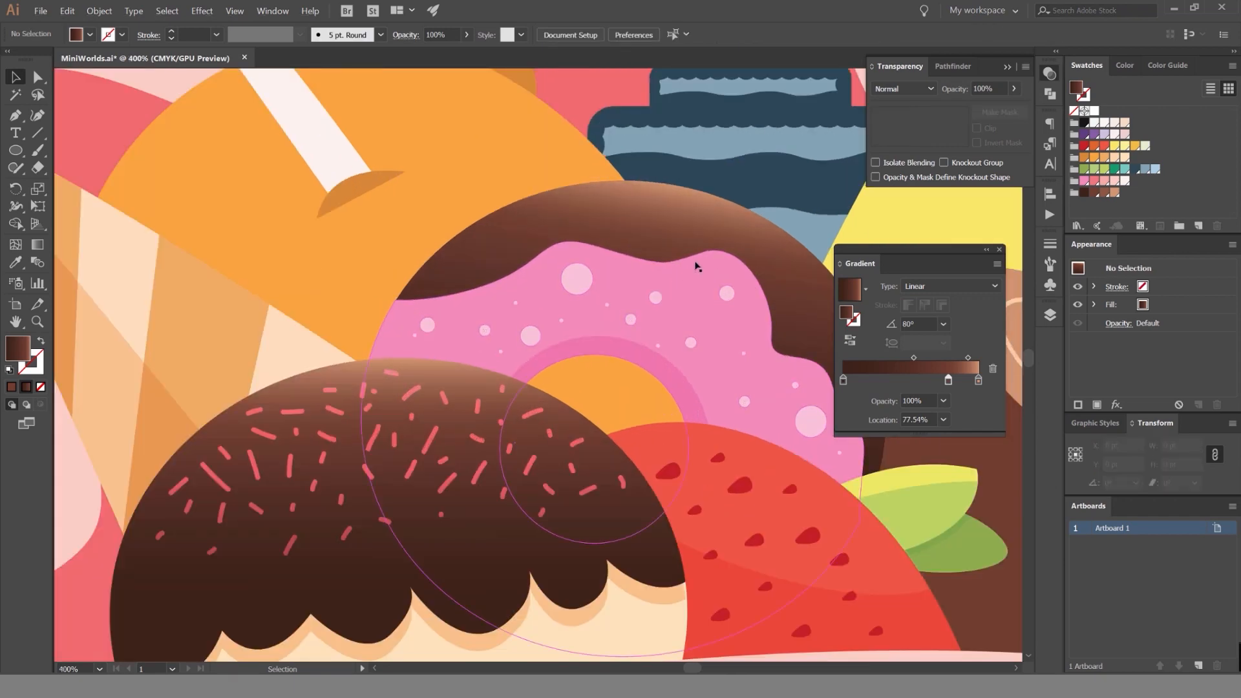
{"action": "scroll", "coordinate": [637, 265], "scroll_direction": "down", "scroll_amount": 2}
{"action": "scroll", "coordinate": [639, 275], "scroll_direction": "up", "scroll_amount": 3}
Fill the donut's icing with a 90° linear gradient using its pink at both stops, and switch the end stop's colour to HSB.
{"action": "left_click", "coordinate": [672, 283]}
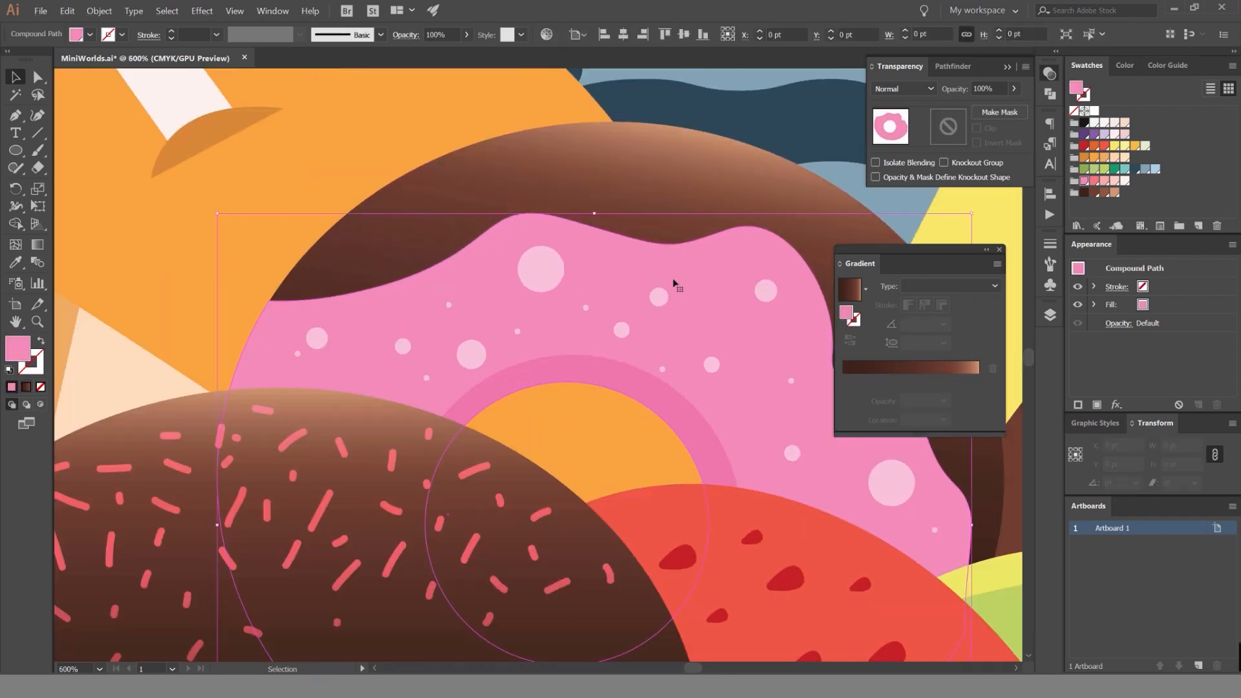
{"action": "left_click_drag", "start_coordinate": [673, 283], "coordinate": [588, 265]}
{"action": "left_click_drag", "start_coordinate": [850, 312], "coordinate": [980, 382]}
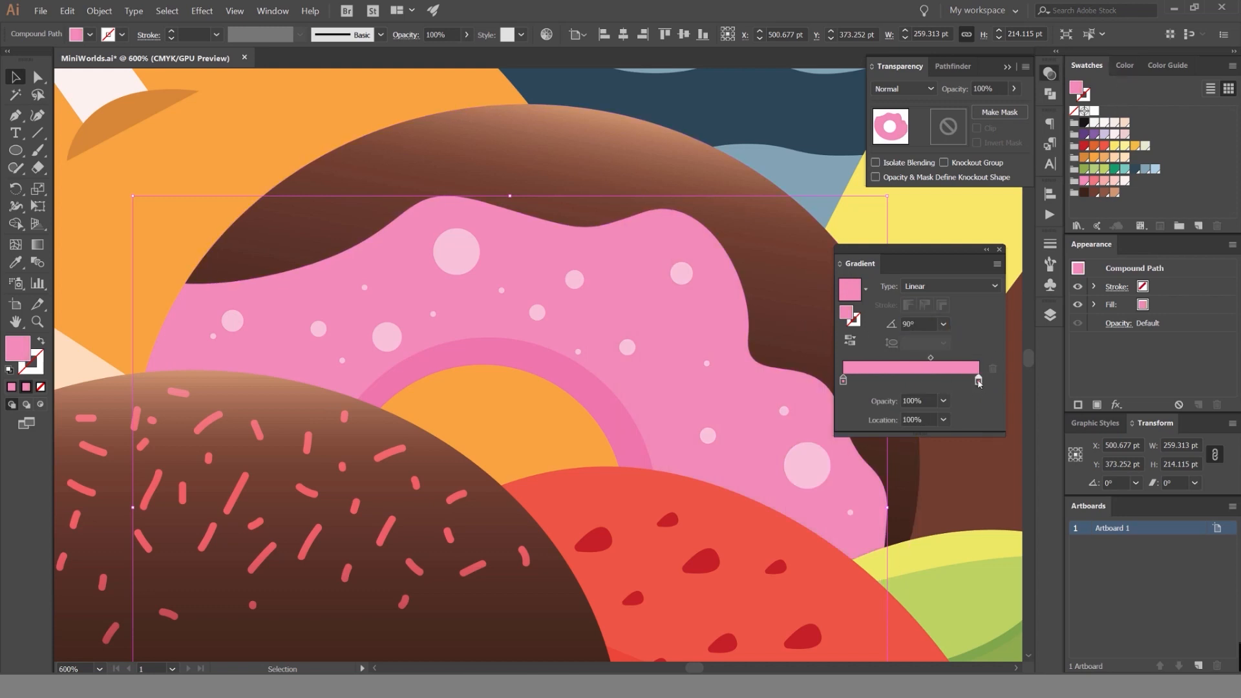
{"action": "double_click", "coordinate": [978, 382]}
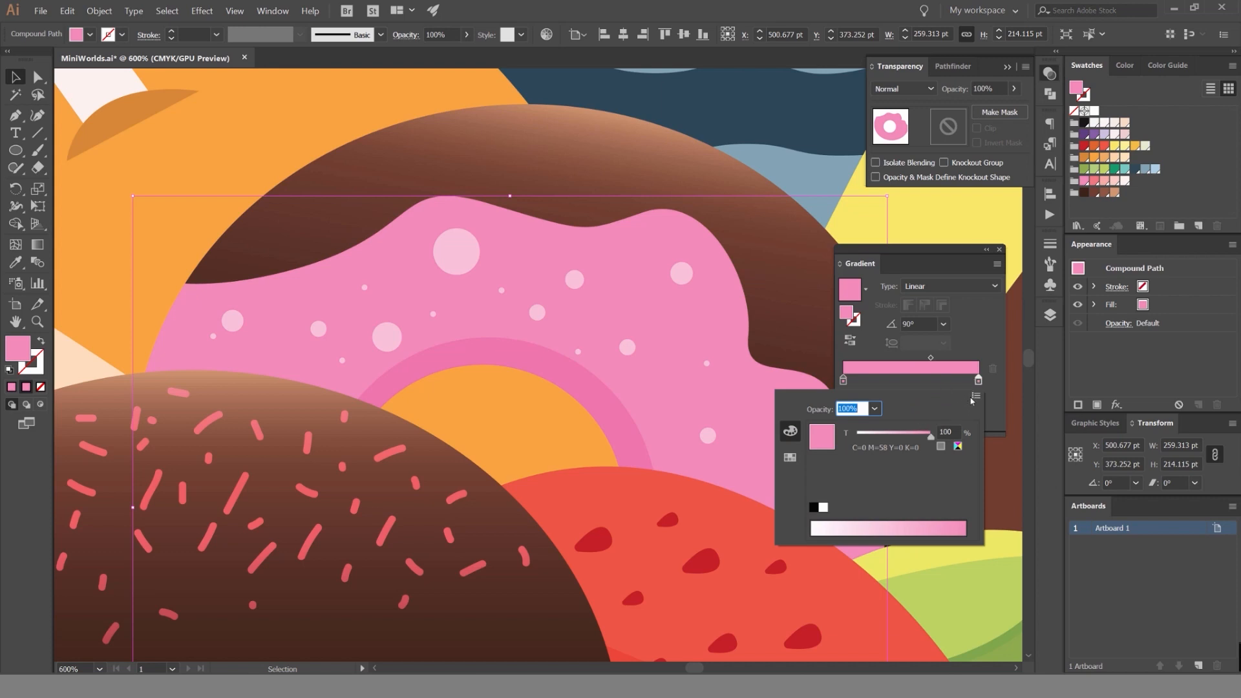
{"action": "left_click", "coordinate": [975, 396]}
{"action": "left_click", "coordinate": [996, 418]}
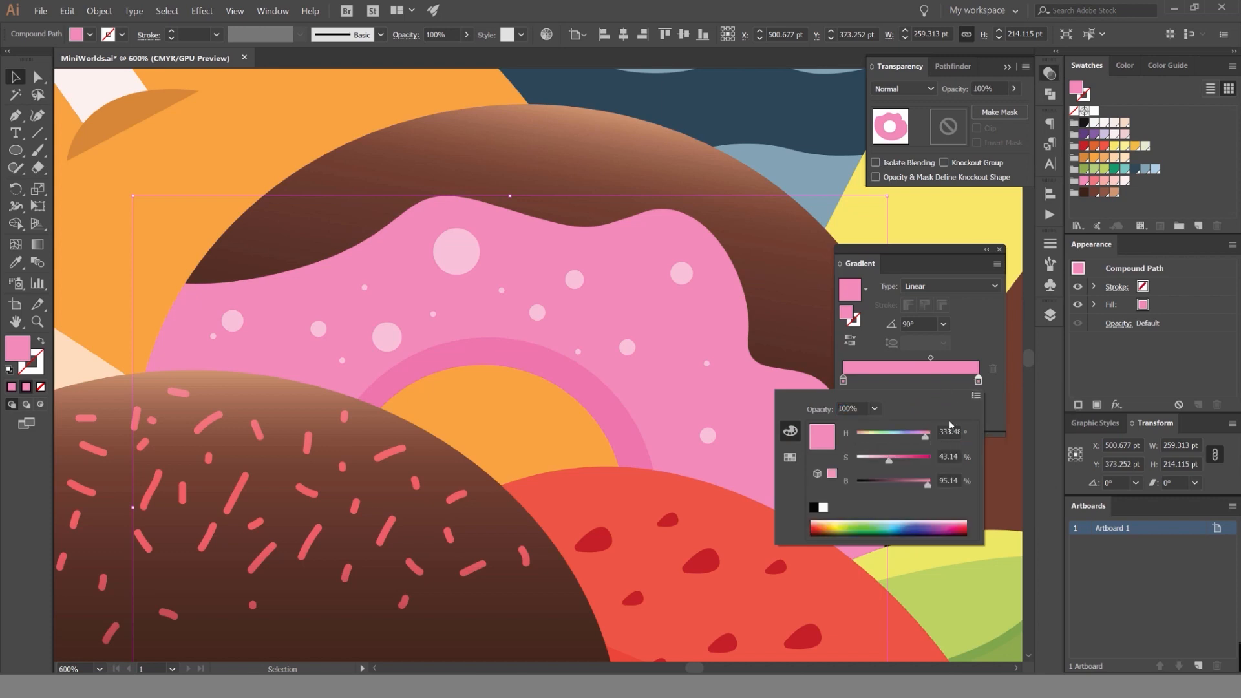
Try saturations of 90%, 70% and 60% for the end stop of the icing gradient.
{"action": "double_click", "coordinate": [948, 455]}
{"action": "type", "text": "90"}
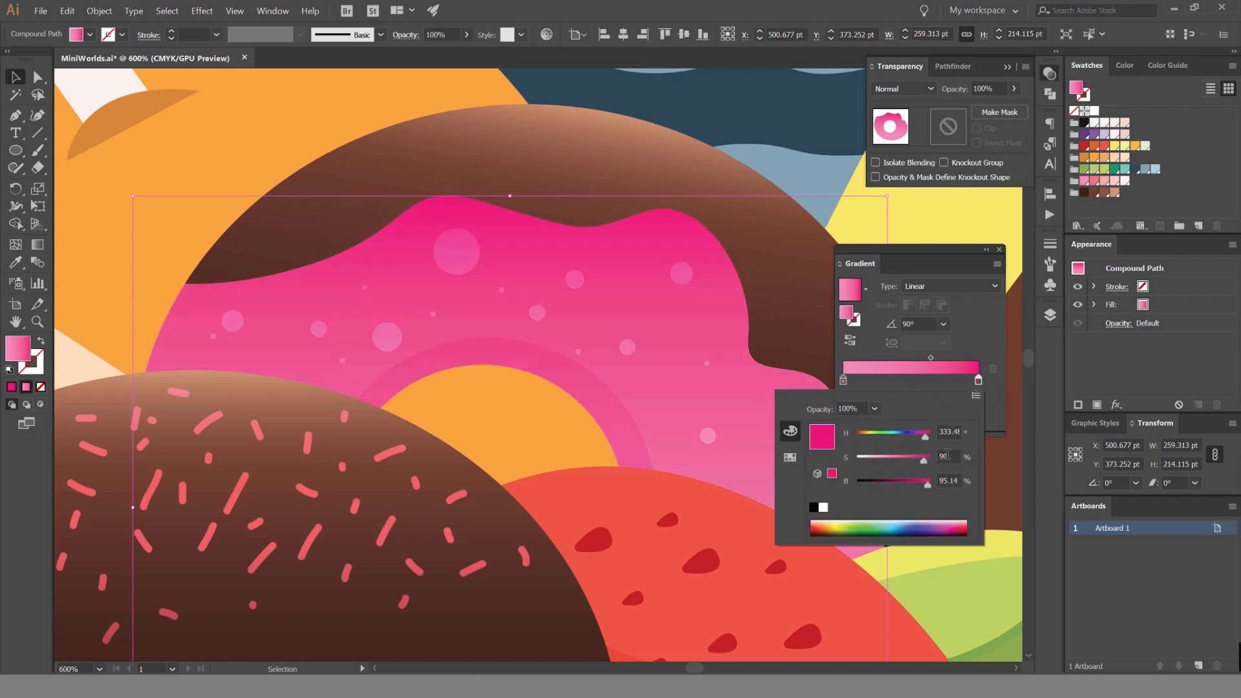
{"action": "key", "text": "BackSpace"}
{"action": "key", "text": "BackSpace"}
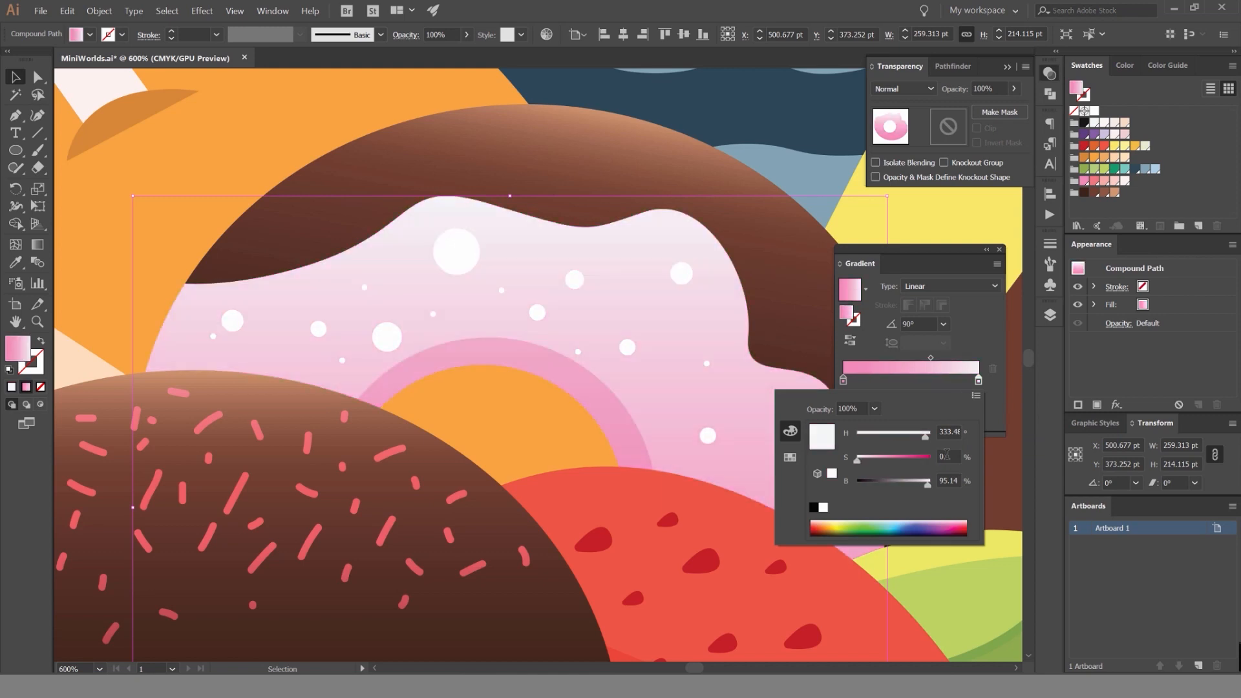
{"action": "type", "text": "70"}
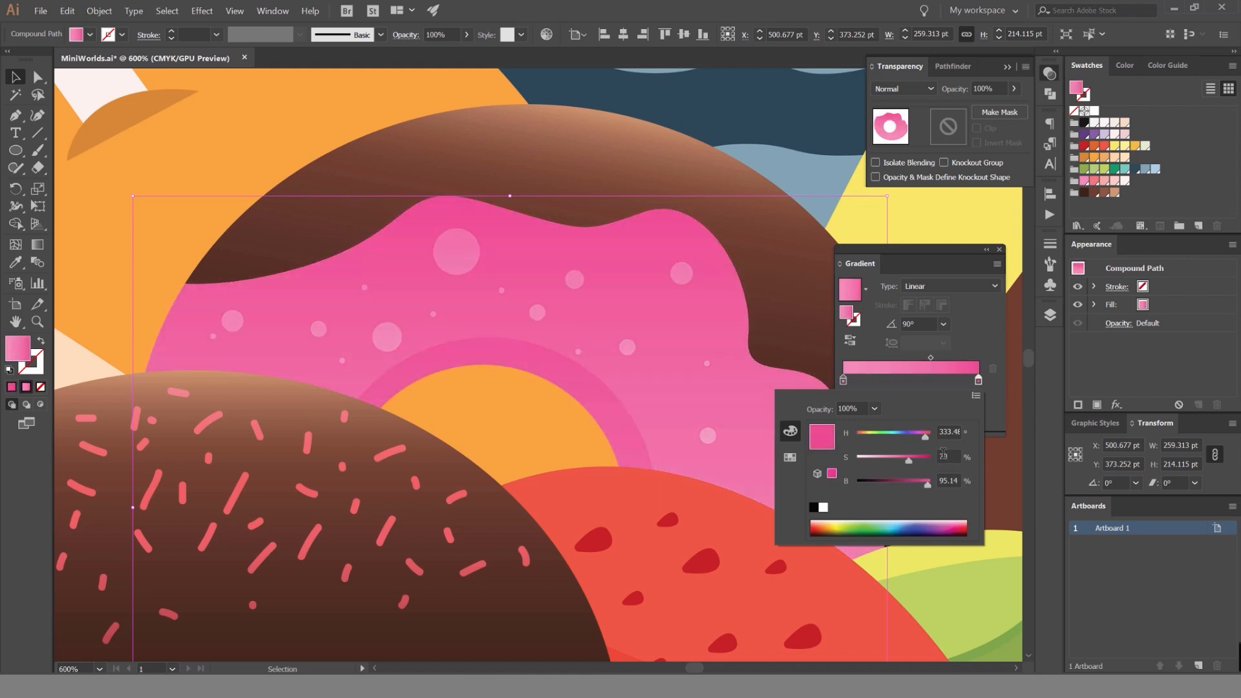
{"action": "key", "text": "BackSpace"}
{"action": "key", "text": "BackSpace"}
{"action": "type", "text": "60"}
Set the end stop of the icing gradient to 70% saturation and 100% brightness.
{"action": "double_click", "coordinate": [946, 481]}
{"action": "type", "text": "100"}
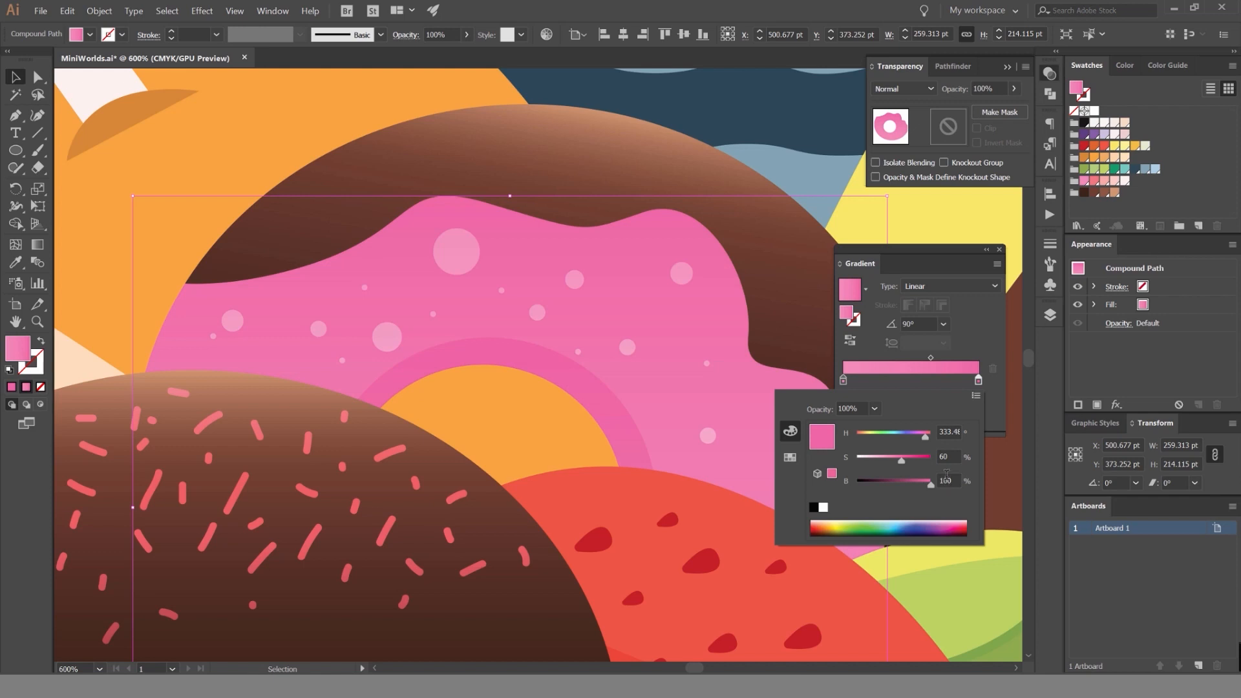
{"action": "double_click", "coordinate": [946, 456]}
{"action": "type", "text": "70"}
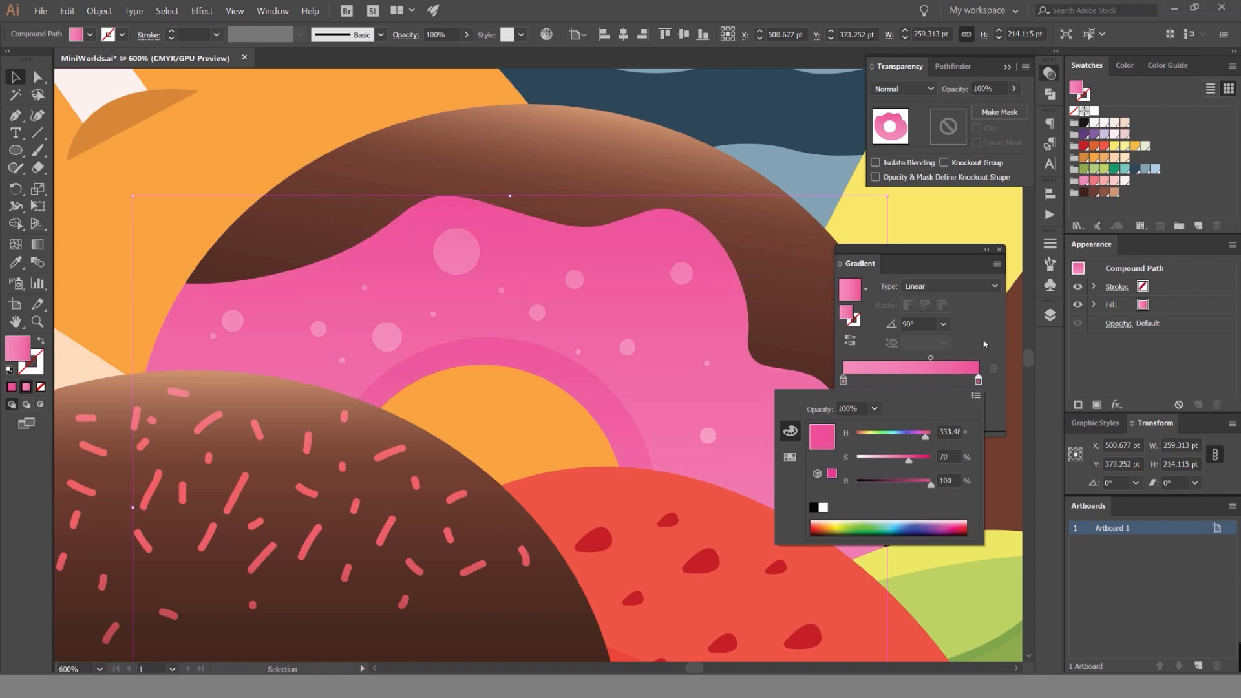
Reverse the icing gradient, then shift its deep pink stop inward with the midpoint at about 43%.
{"action": "left_click_drag", "start_coordinate": [931, 358], "coordinate": [961, 357]}
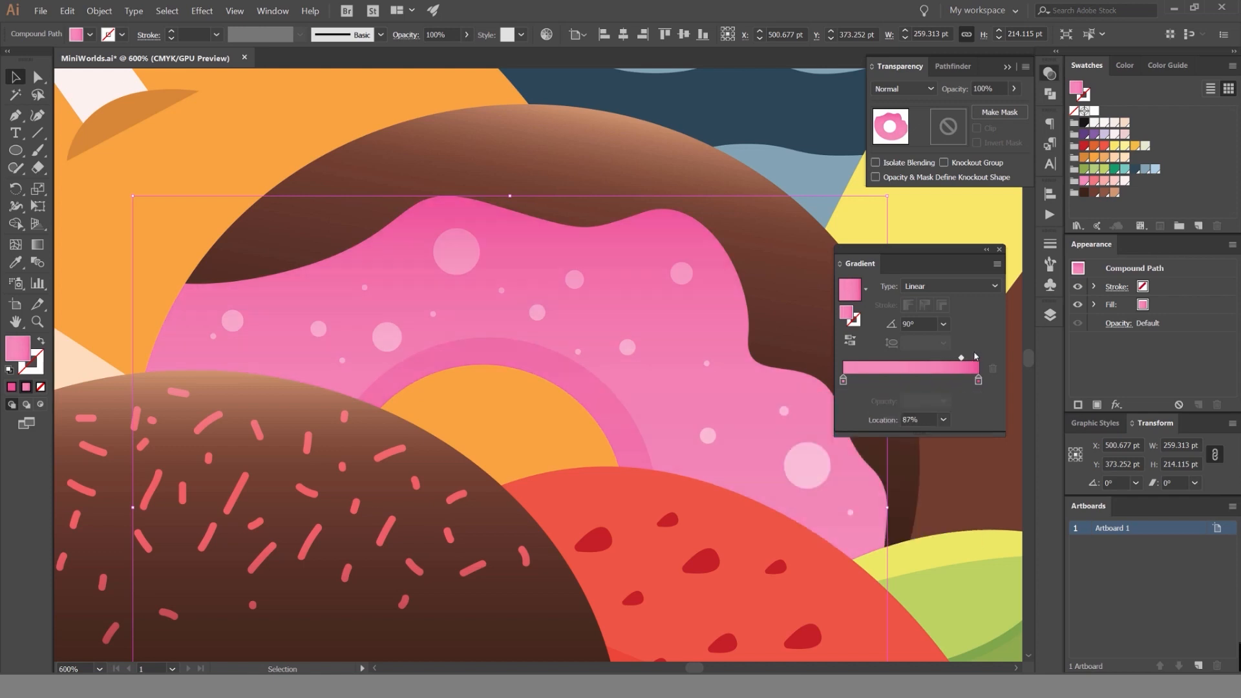
{"action": "left_click", "coordinate": [850, 341]}
{"action": "mouse_move", "coordinate": [880, 357]}
{"action": "left_mouse_down"}
{"action": "mouse_move", "coordinate": [961, 358]}
{"action": "mouse_move", "coordinate": [924, 357]}
{"action": "left_mouse_up"}
{"action": "scroll", "coordinate": [627, 351], "scroll_direction": "down", "scroll_amount": 4}
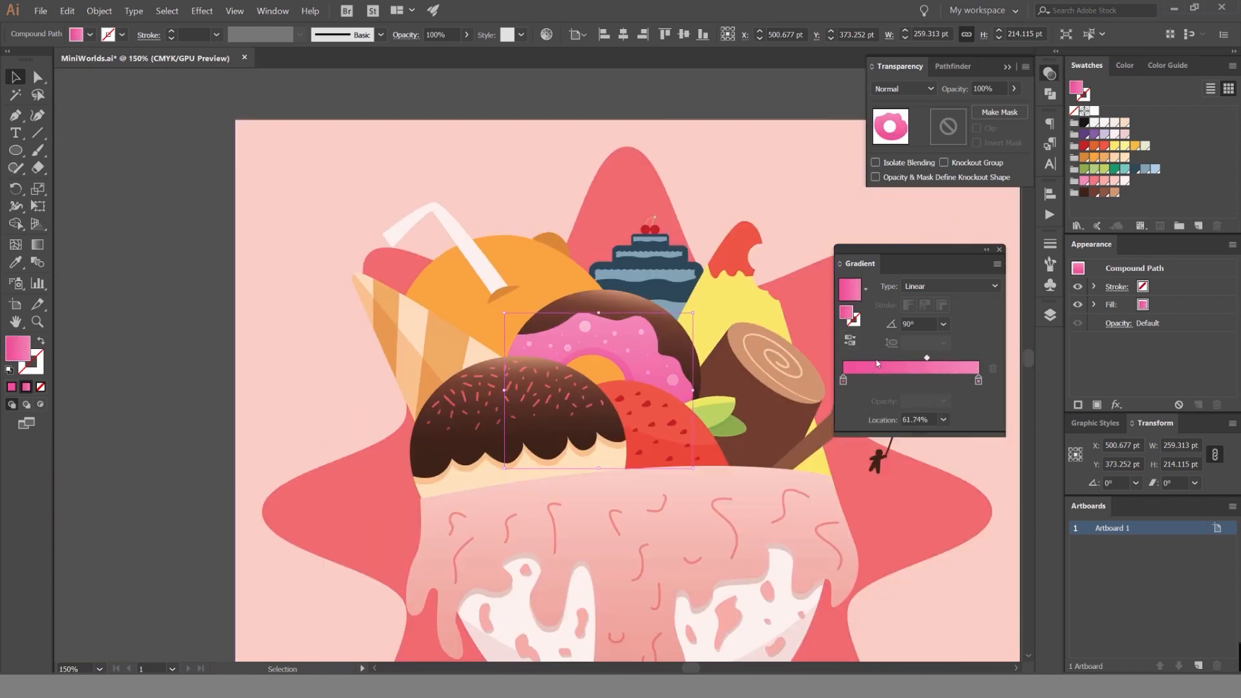
{"action": "left_click_drag", "start_coordinate": [842, 380], "coordinate": [892, 380]}
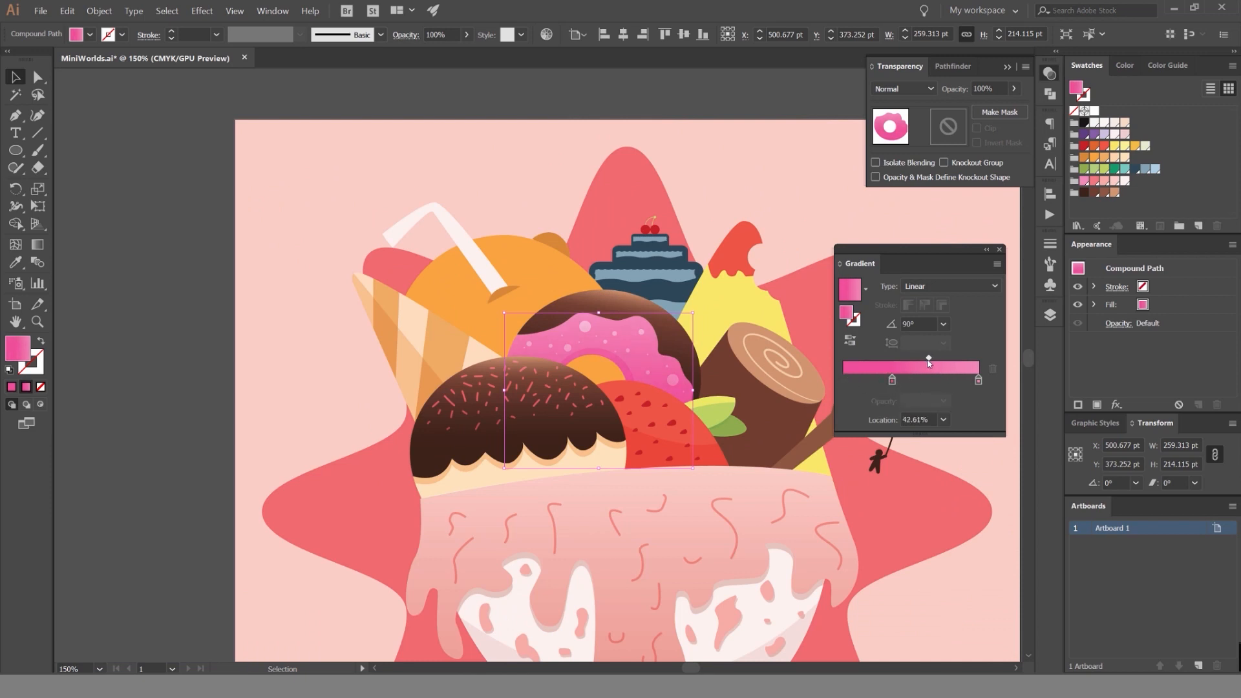
Review the donut's reversed pink gradient within the whole illustration.
{"action": "left_click", "coordinate": [308, 335]}
{"action": "scroll", "coordinate": [308, 335], "scroll_direction": "down", "scroll_amount": 3}
{"action": "scroll", "coordinate": [440, 353], "scroll_direction": "up", "scroll_amount": 3}
{"action": "left_click_drag", "start_coordinate": [386, 324], "coordinate": [414, 301]}
{"action": "key", "text": "ctrl+z"}
{"action": "left_click_drag", "start_coordinate": [628, 140], "coordinate": [699, 131]}
{"action": "scroll", "coordinate": [700, 132], "scroll_direction": "down", "scroll_amount": 2}
{"action": "scroll", "coordinate": [585, 146], "scroll_direction": "up", "scroll_amount": 1}
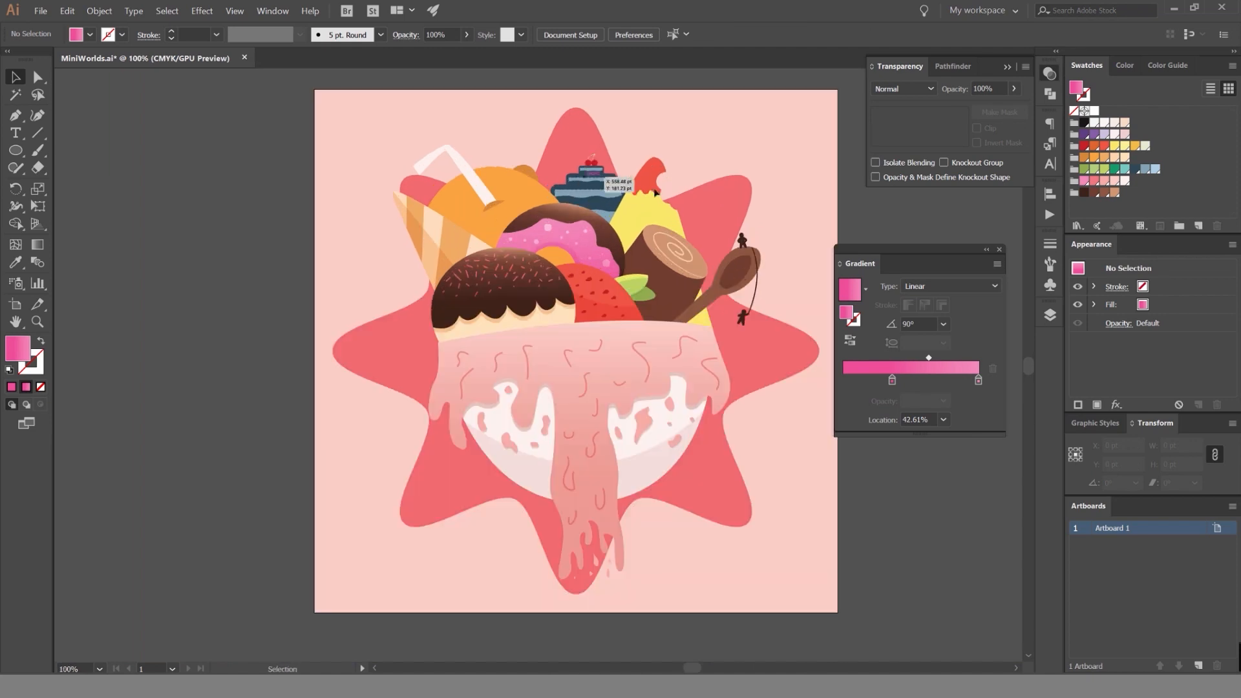
Lock the Donut layer and unlock the Orange layer, isolating the orange's round body for editing.
{"action": "left_click", "coordinate": [1050, 315]}
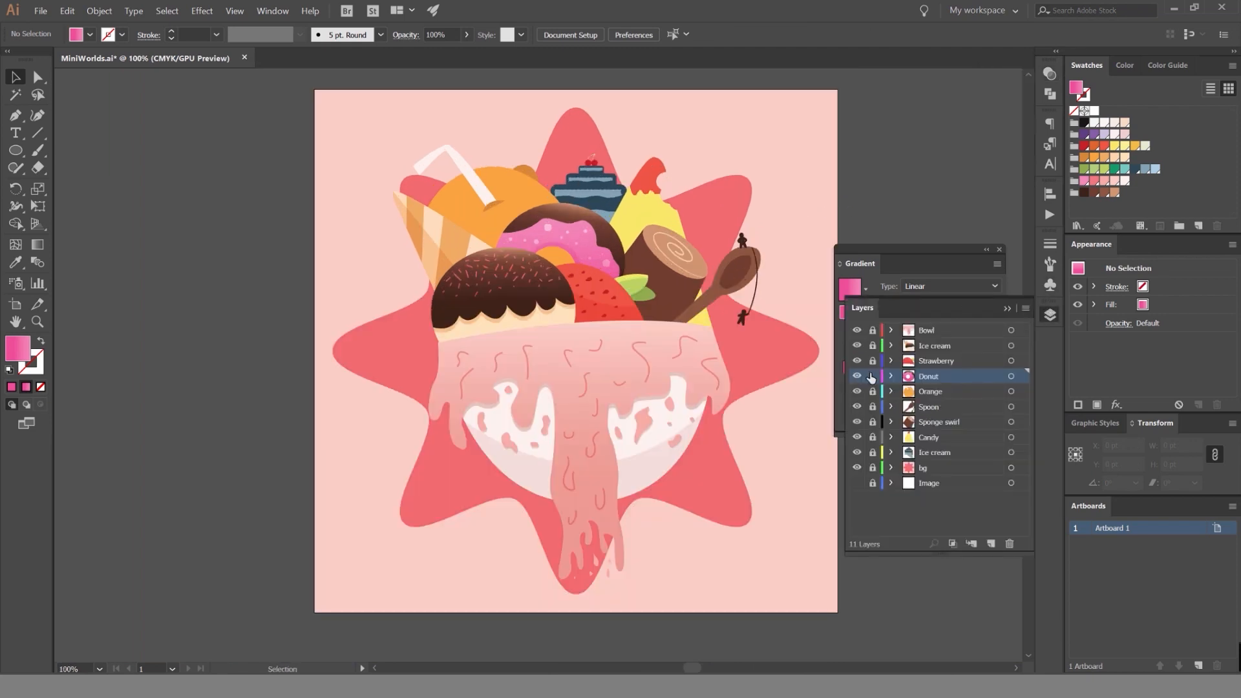
{"action": "left_click", "coordinate": [938, 392]}
{"action": "scroll", "coordinate": [475, 163], "scroll_direction": "up", "scroll_amount": 3}
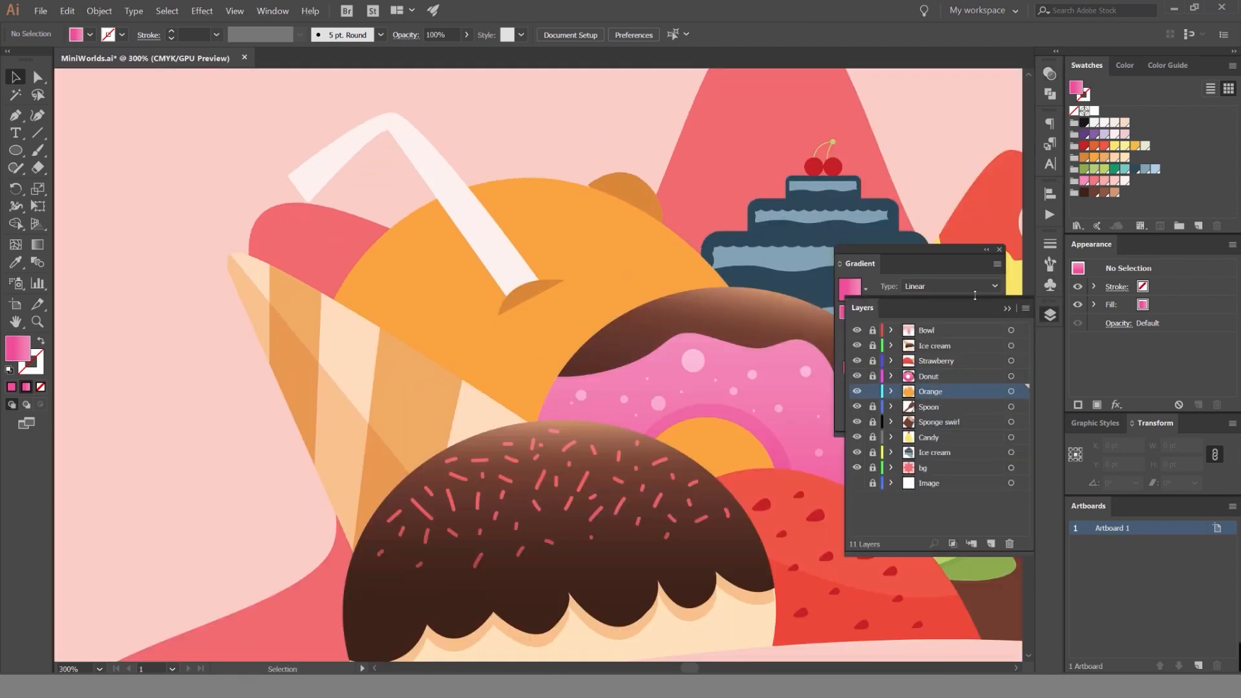
{"action": "left_click", "coordinate": [1007, 308]}
{"action": "left_click", "coordinate": [618, 226]}
{"action": "double_click", "coordinate": [614, 235]}
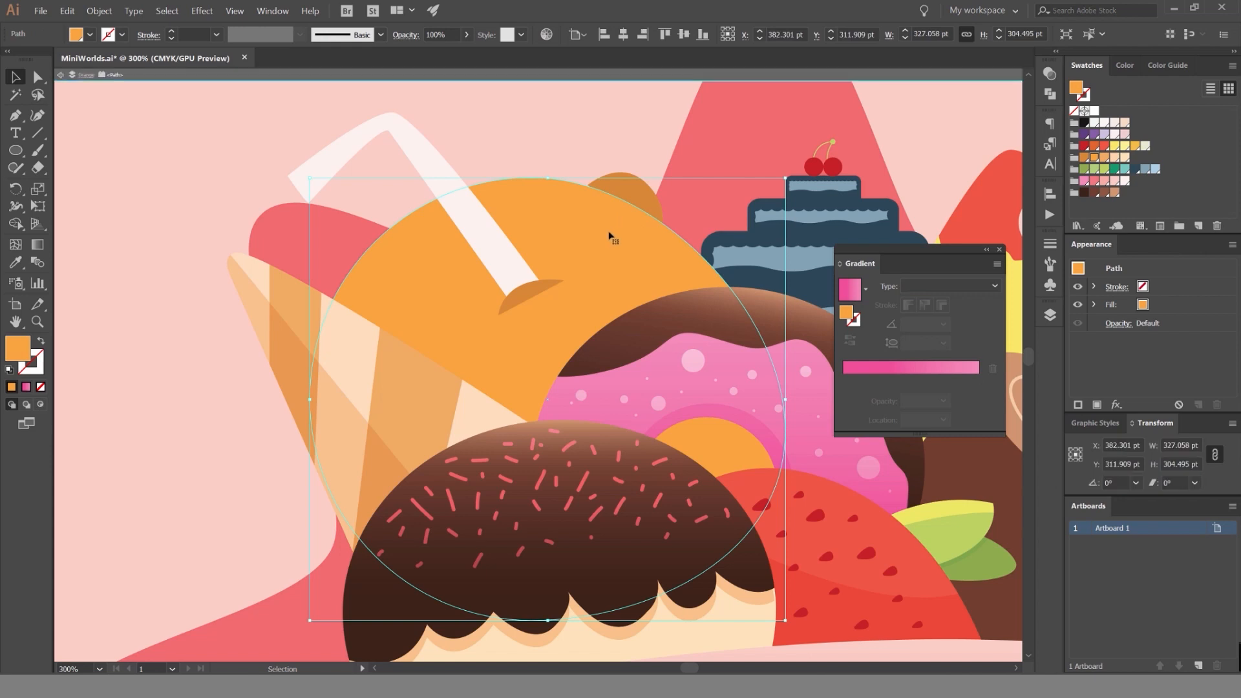
Draw a downward-bulging curve with the Pen tool across the upper part of the orange.
{"action": "key", "text": "p"}
{"action": "left_click", "coordinate": [315, 240]}
{"action": "scroll", "coordinate": [304, 260], "scroll_direction": "down", "scroll_amount": 2}
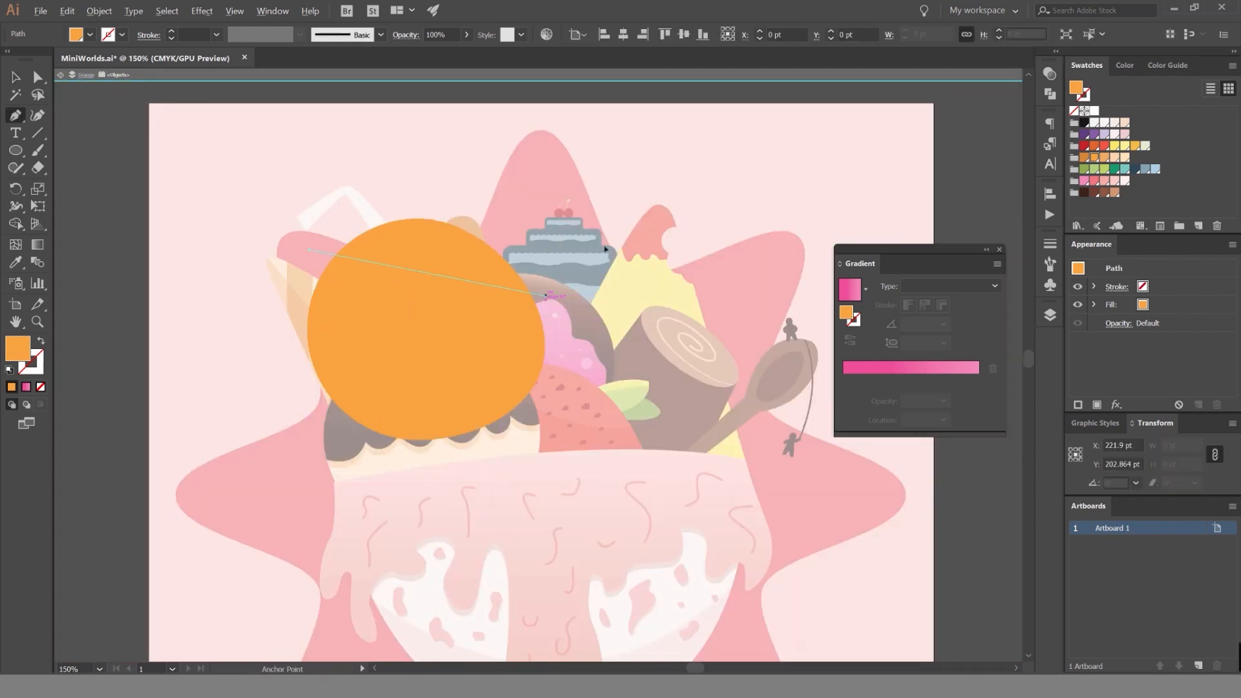
{"action": "left_click_drag", "start_coordinate": [792, 235], "coordinate": [692, 156]}
Close the curve into a shape extending above the orange, and select it together with the orange circle.
{"action": "left_click", "coordinate": [458, 167]}
{"action": "left_click_drag", "start_coordinate": [326, 164], "coordinate": [271, 195]}
{"action": "left_click", "coordinate": [260, 229]}
{"action": "left_click", "coordinate": [309, 251]}
{"action": "key", "text": "v"}
{"action": "left_click", "coordinate": [390, 357], "text": "shift"}
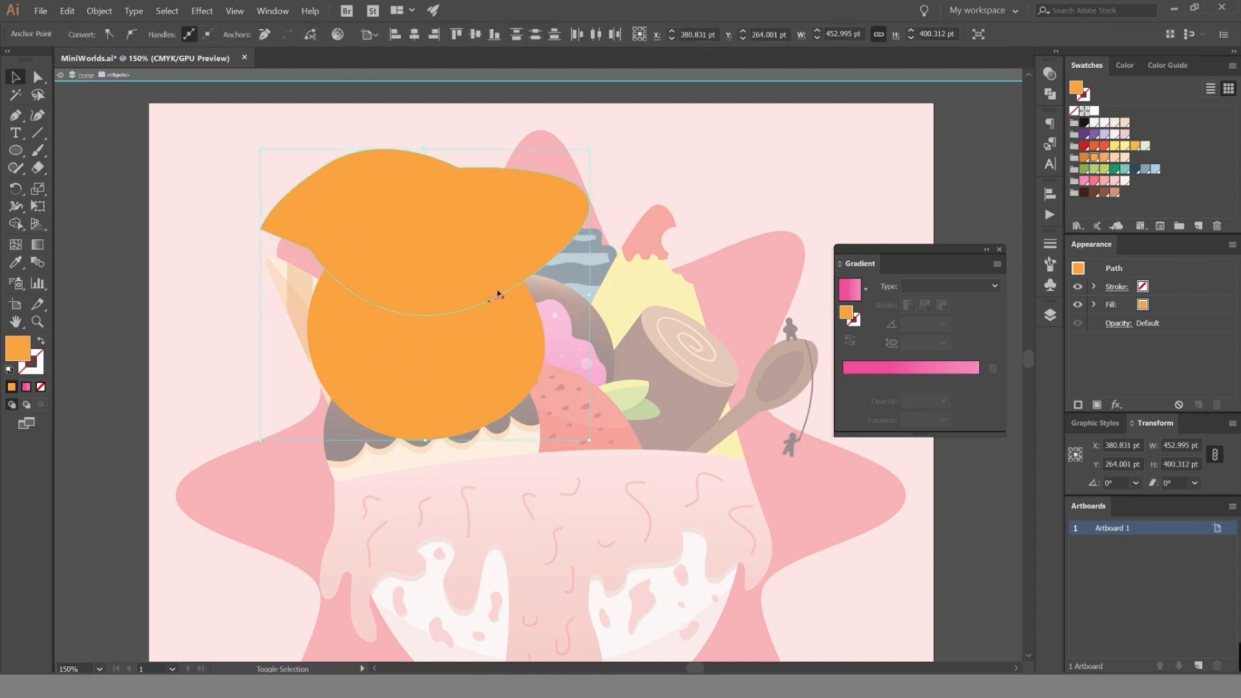
Try the Shape Builder on the closed shape and the orange, and undo back to the open curve.
{"action": "key", "text": "shift+m"}
{"action": "key", "text": "ctrl+z"}
{"action": "key", "text": "ctrl+z"}
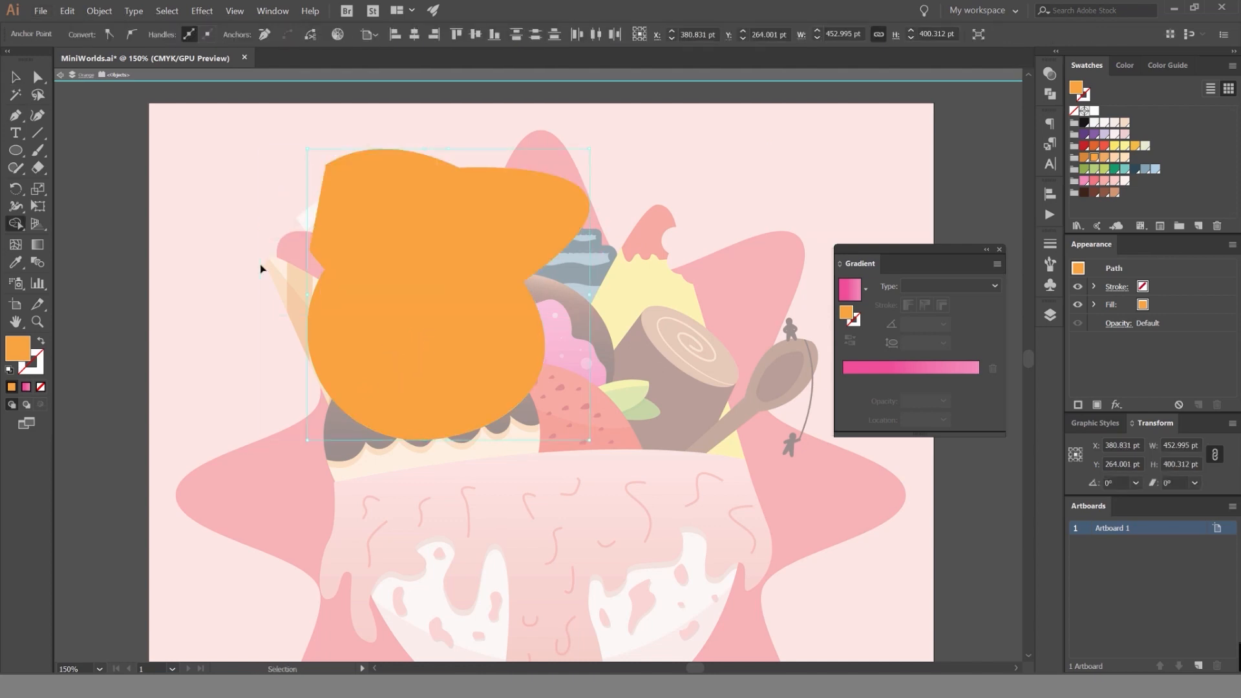
{"action": "key", "text": "ctrl+z"}
{"action": "key", "text": "ctrl+z"}
{"action": "key", "text": "ctrl+z"}
Extend the open curve with the Pen tool into a closed shape that covers the lower part of the orange.
{"action": "key", "text": "p"}
{"action": "left_click", "coordinate": [272, 276], "text": "ctrl"}
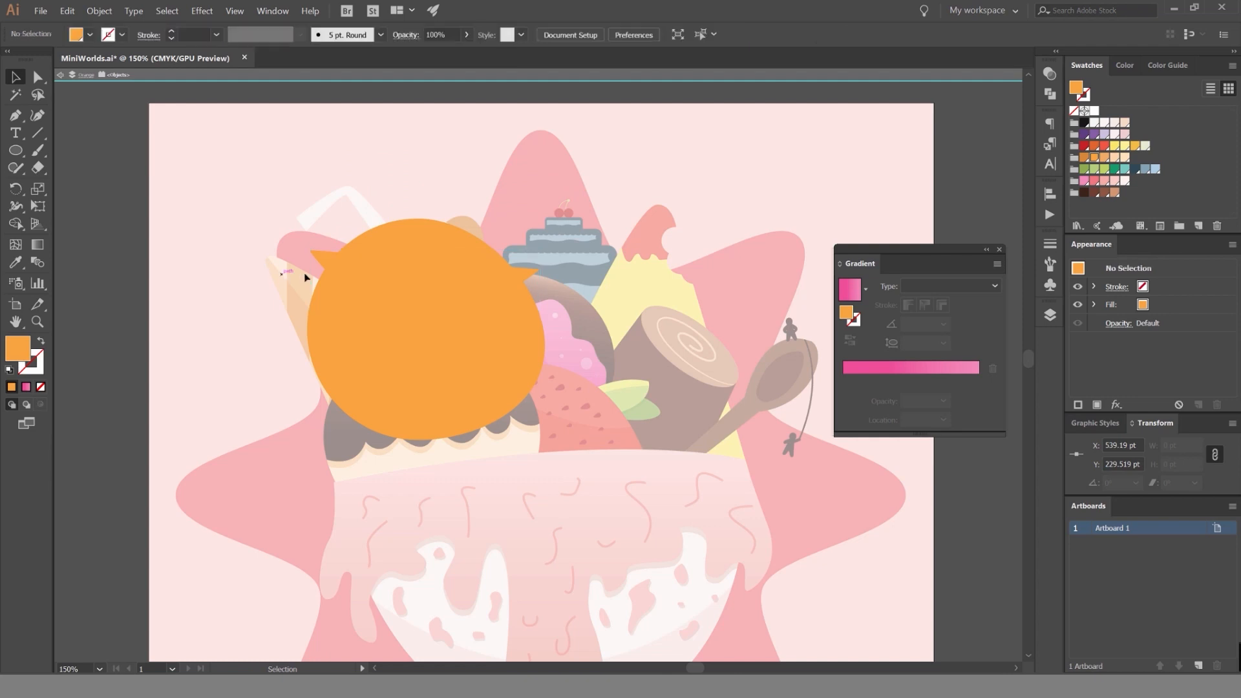
{"action": "left_click", "coordinate": [309, 251]}
{"action": "left_click", "coordinate": [192, 456]}
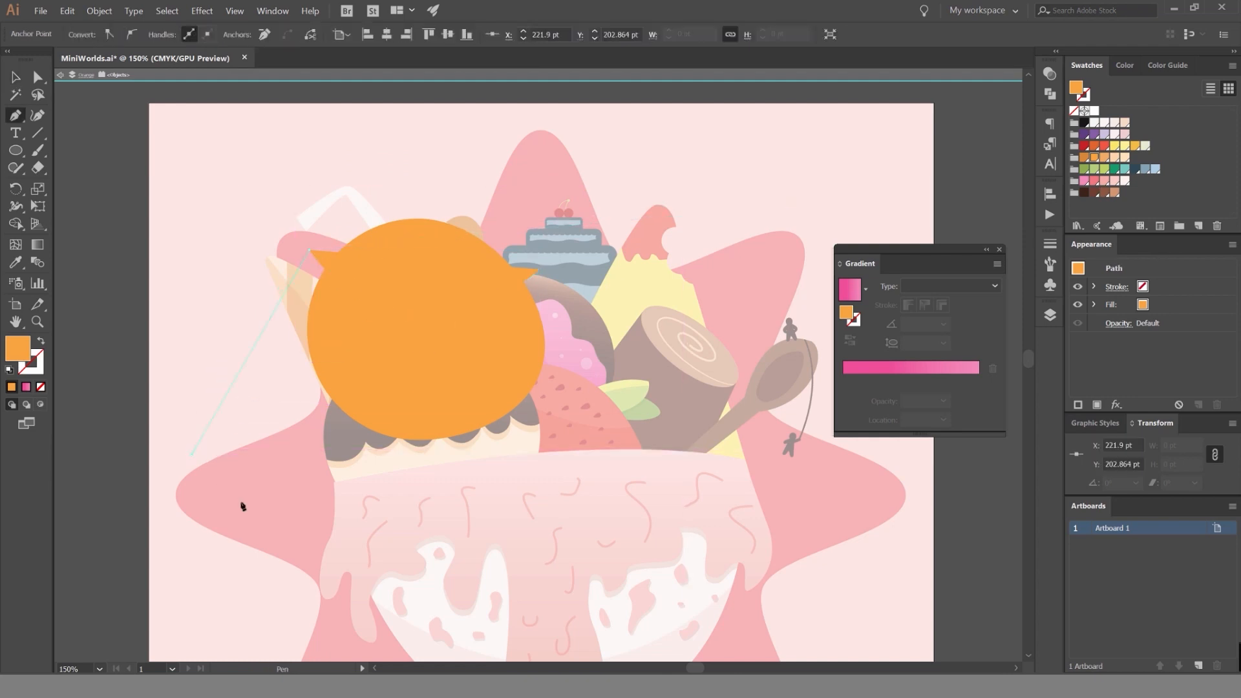
{"action": "left_click", "coordinate": [354, 521]}
{"action": "left_click", "coordinate": [601, 474]}
{"action": "left_click", "coordinate": [660, 369]}
{"action": "left_click", "coordinate": [641, 279]}
{"action": "left_click", "coordinate": [543, 268]}
Trim the closed shape to the orange's outline with the Shape Builder, keeping a lower crescent, and leave isolation mode.
{"action": "key", "text": "v"}
{"action": "key", "text": "ctrl+a"}
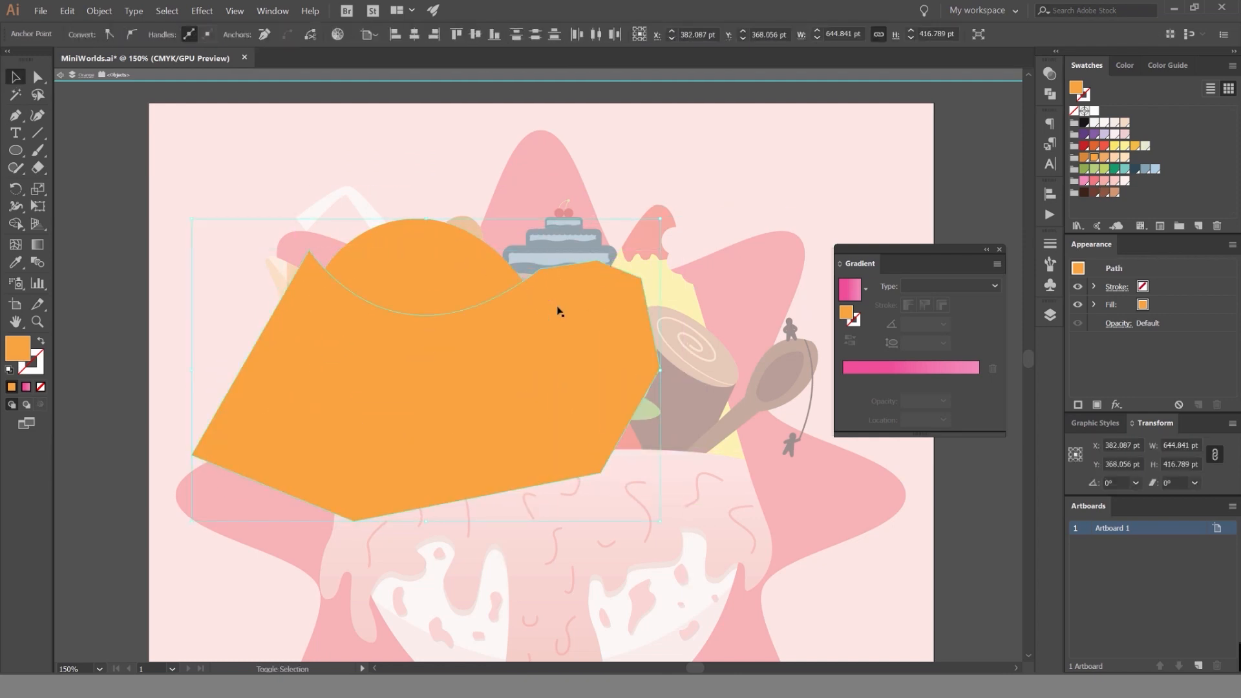
{"action": "key", "text": "shift+m"}
{"action": "left_click", "coordinate": [569, 314], "text": "alt"}
{"action": "key", "text": "Escape"}
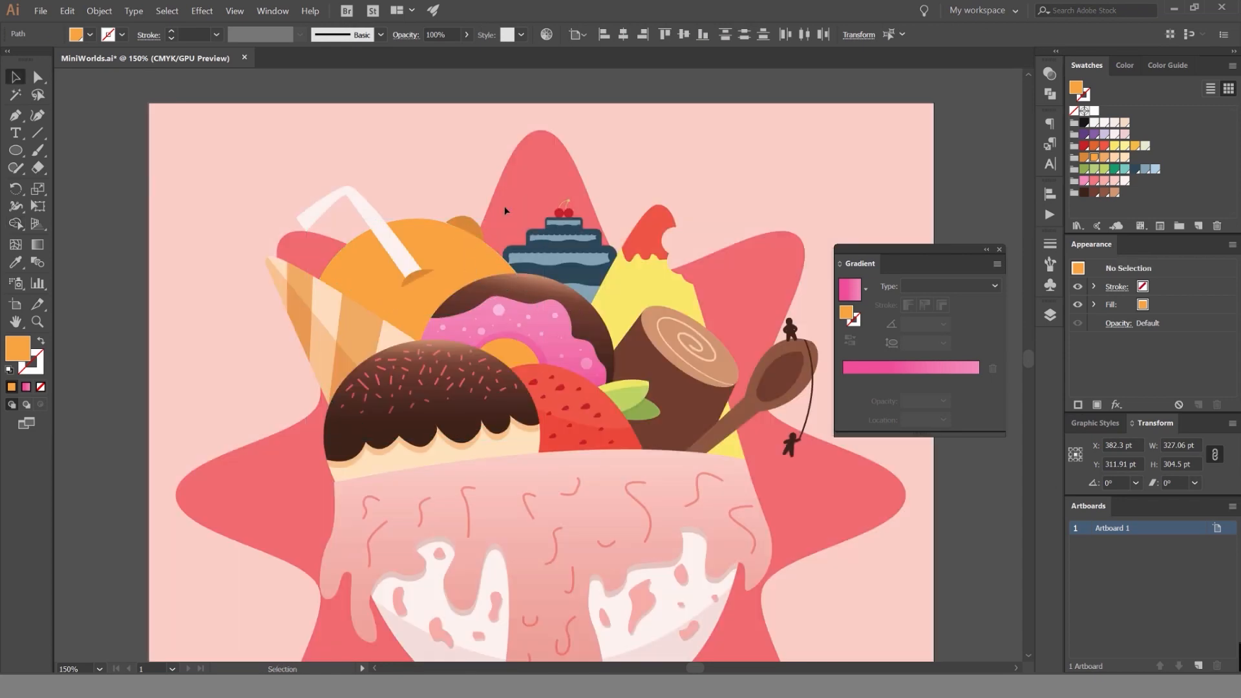
Set the crescent shadow on the orange's lower part to Multiply blending at 40% opacity.
{"action": "key", "text": "v"}
{"action": "left_click", "coordinate": [1049, 74]}
{"action": "left_click", "coordinate": [904, 89]}
{"action": "left_click", "coordinate": [898, 133]}
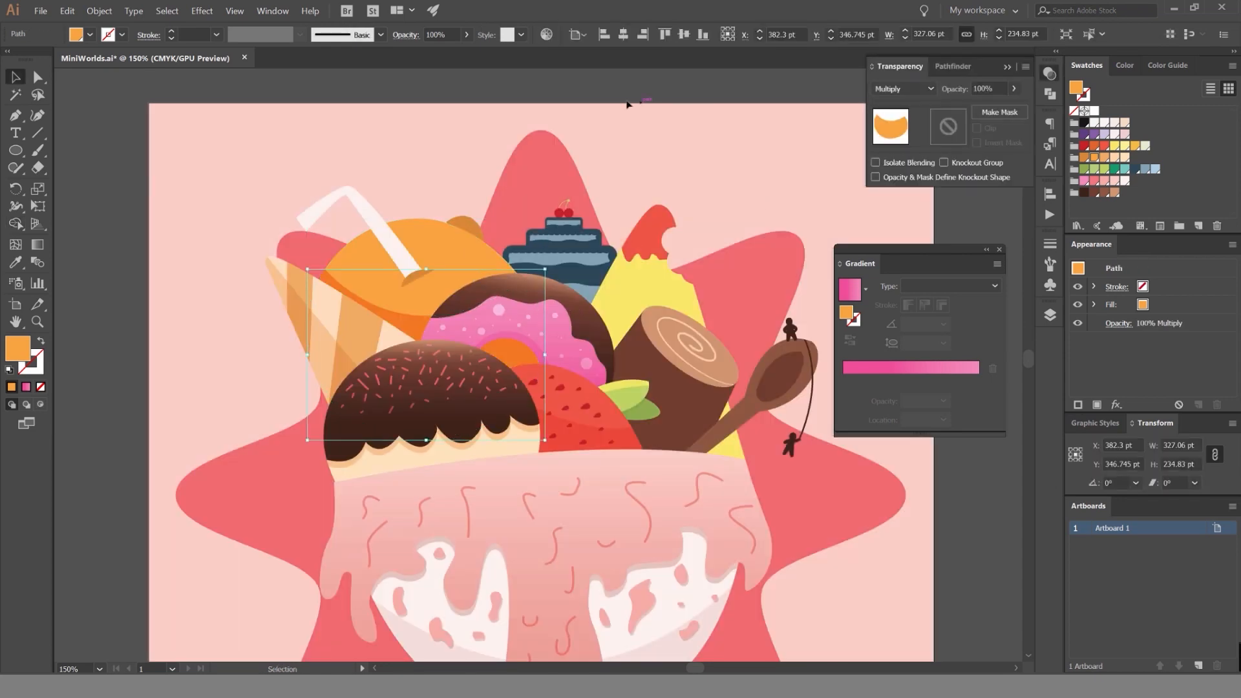
{"action": "left_click", "coordinate": [627, 99]}
{"action": "scroll", "coordinate": [393, 323], "scroll_direction": "up", "scroll_amount": 2}
{"action": "left_click", "coordinate": [394, 318]}
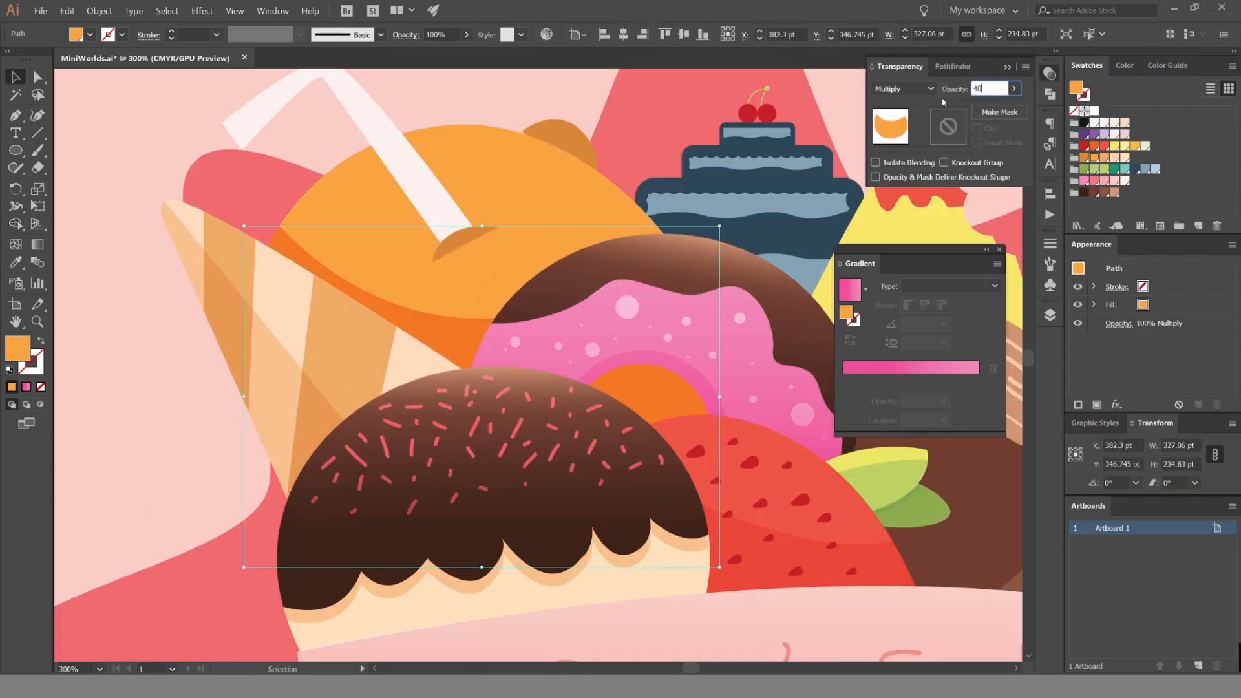
{"action": "key", "text": "Return"}
{"action": "left_click", "coordinate": [162, 123]}
{"action": "scroll", "coordinate": [159, 125], "scroll_direction": "down", "scroll_amount": 4}
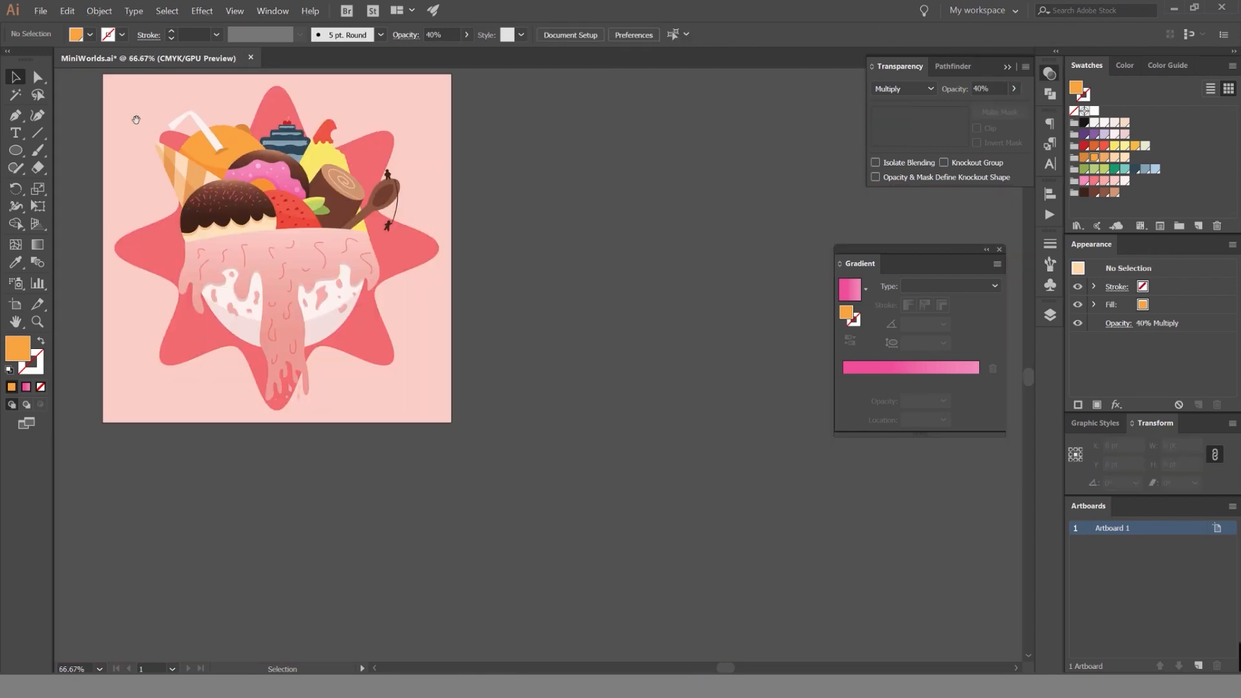
{"action": "left_click_drag", "start_coordinate": [135, 119], "coordinate": [310, 150]}
{"action": "scroll", "coordinate": [346, 172], "scroll_direction": "up", "scroll_amount": 5}
{"action": "scroll", "coordinate": [514, 171], "scroll_direction": "down", "scroll_amount": 1}
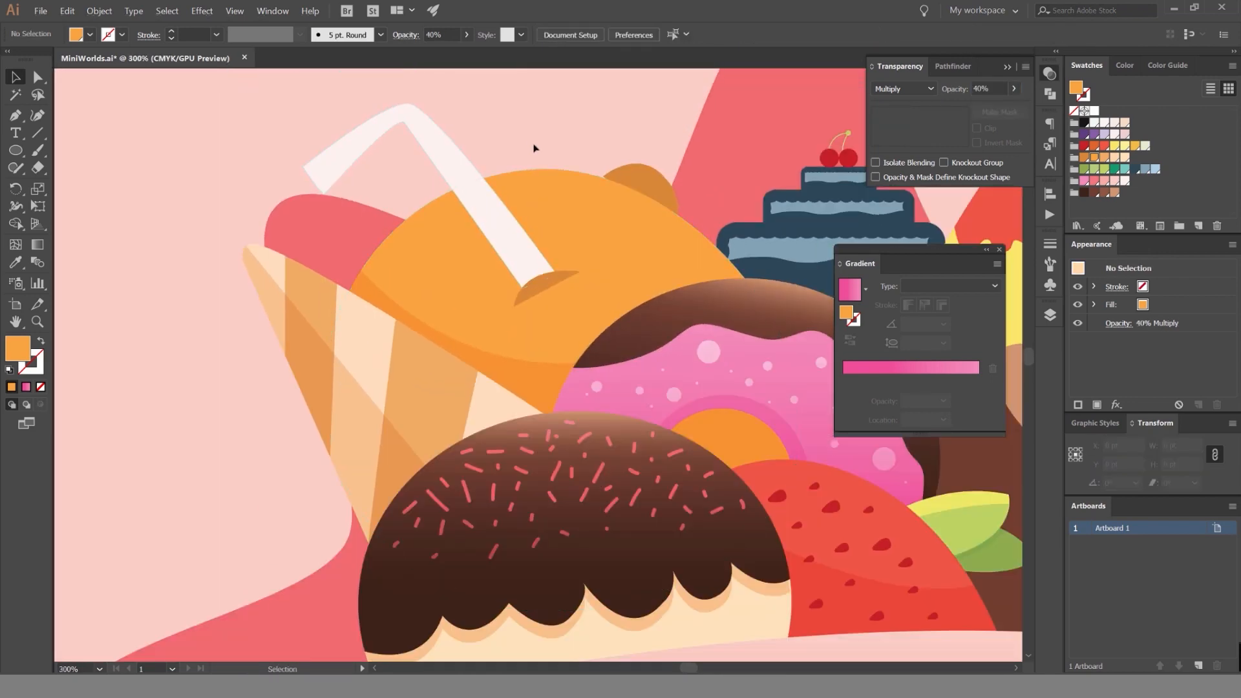
Isolate the straw and draw a closed Pen shape running along the middle of its bend and covering its inner side.
{"action": "double_click", "coordinate": [450, 148]}
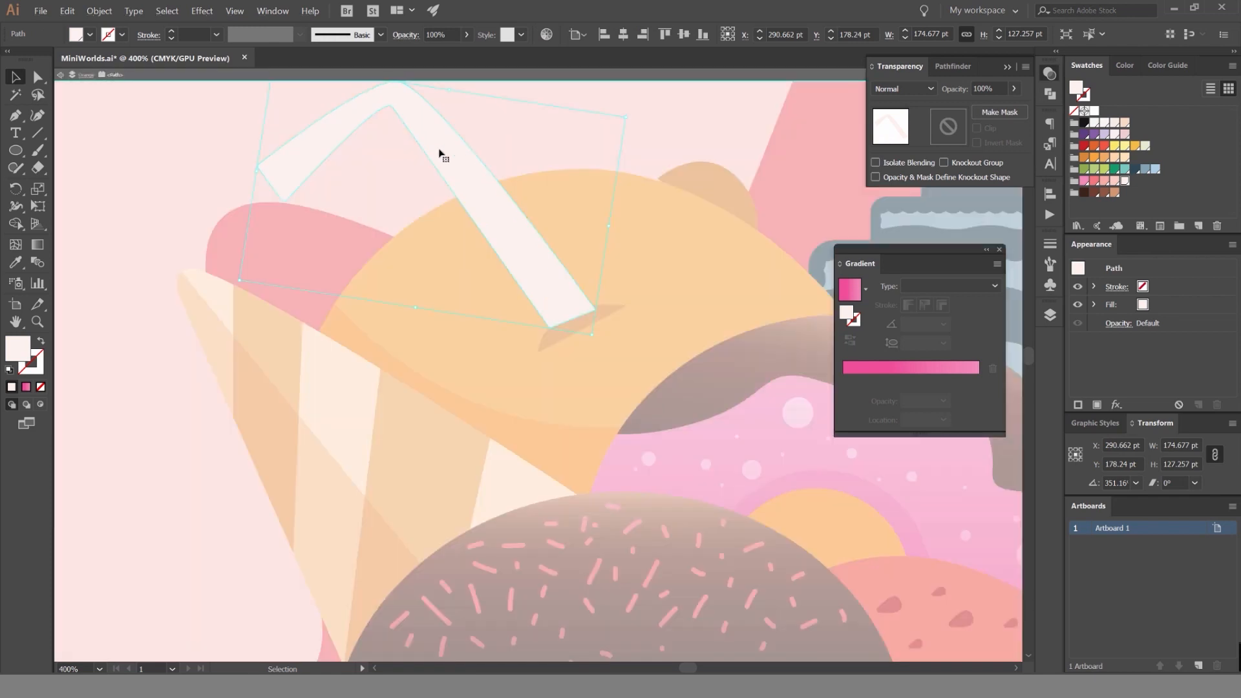
{"action": "scroll", "coordinate": [533, 137], "scroll_direction": "up", "scroll_amount": 2}
{"action": "key", "text": "p"}
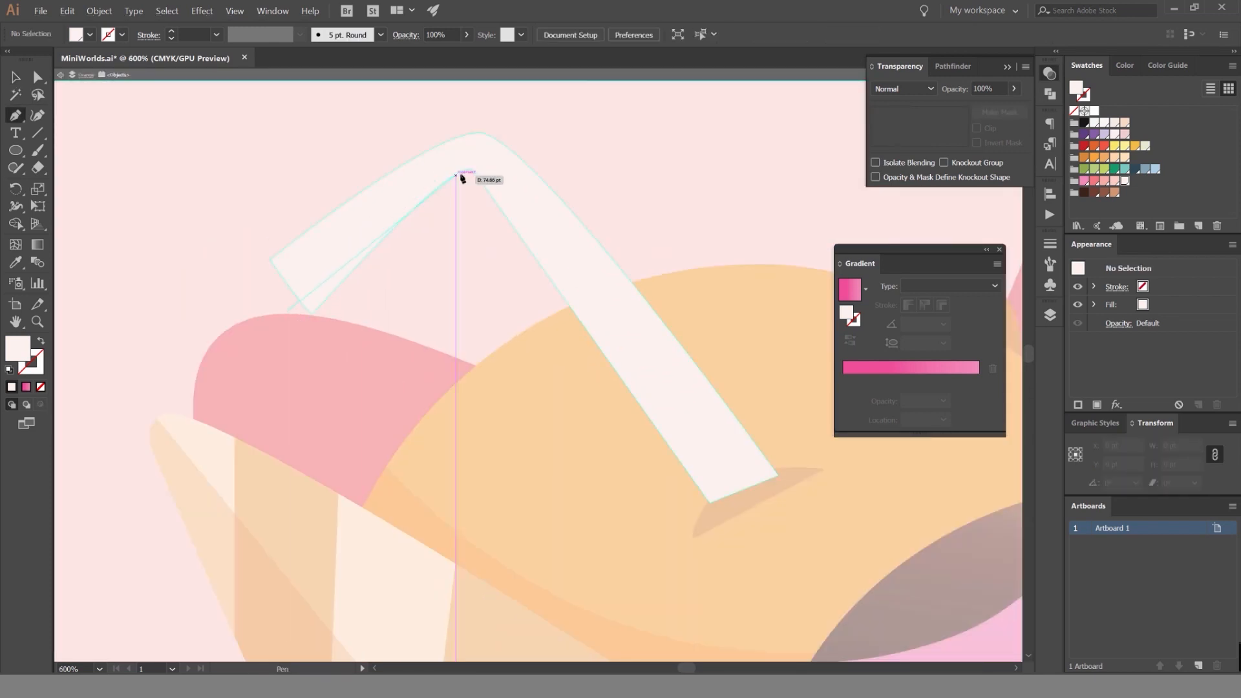
{"action": "left_click_drag", "start_coordinate": [475, 158], "coordinate": [525, 162]}
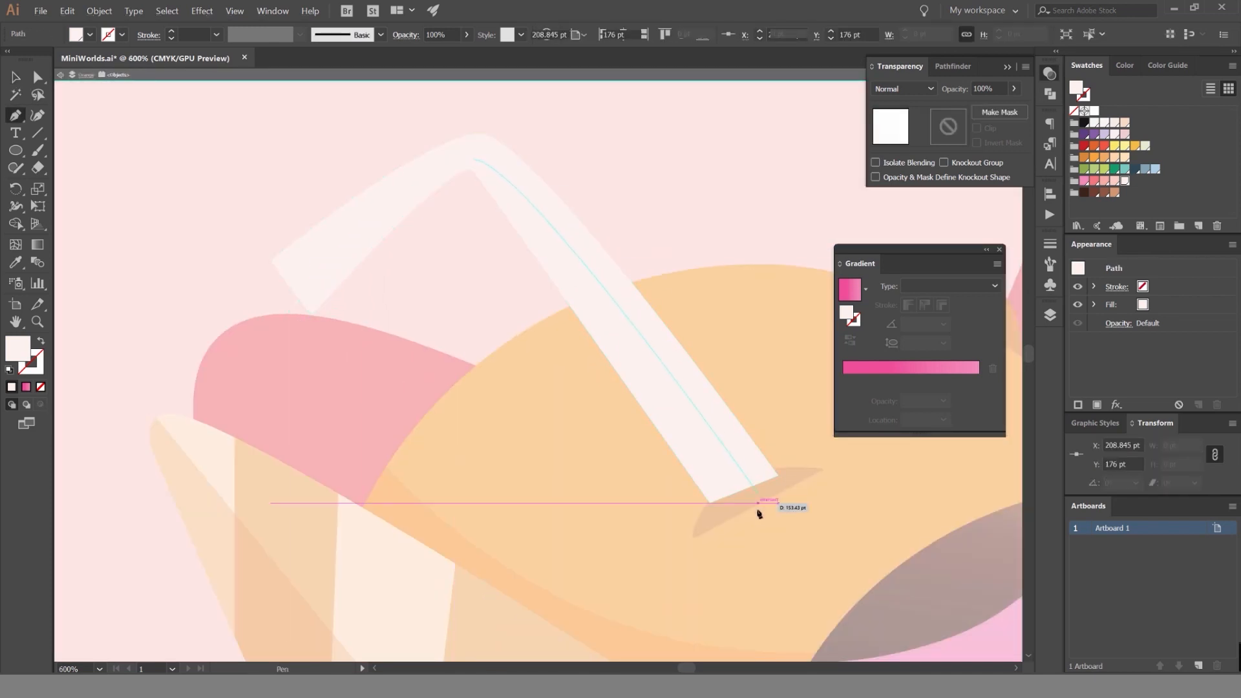
{"action": "left_click", "coordinate": [741, 536]}
{"action": "left_click", "coordinate": [432, 504]}
{"action": "left_click", "coordinate": [270, 358]}
{"action": "left_click", "coordinate": [286, 315]}
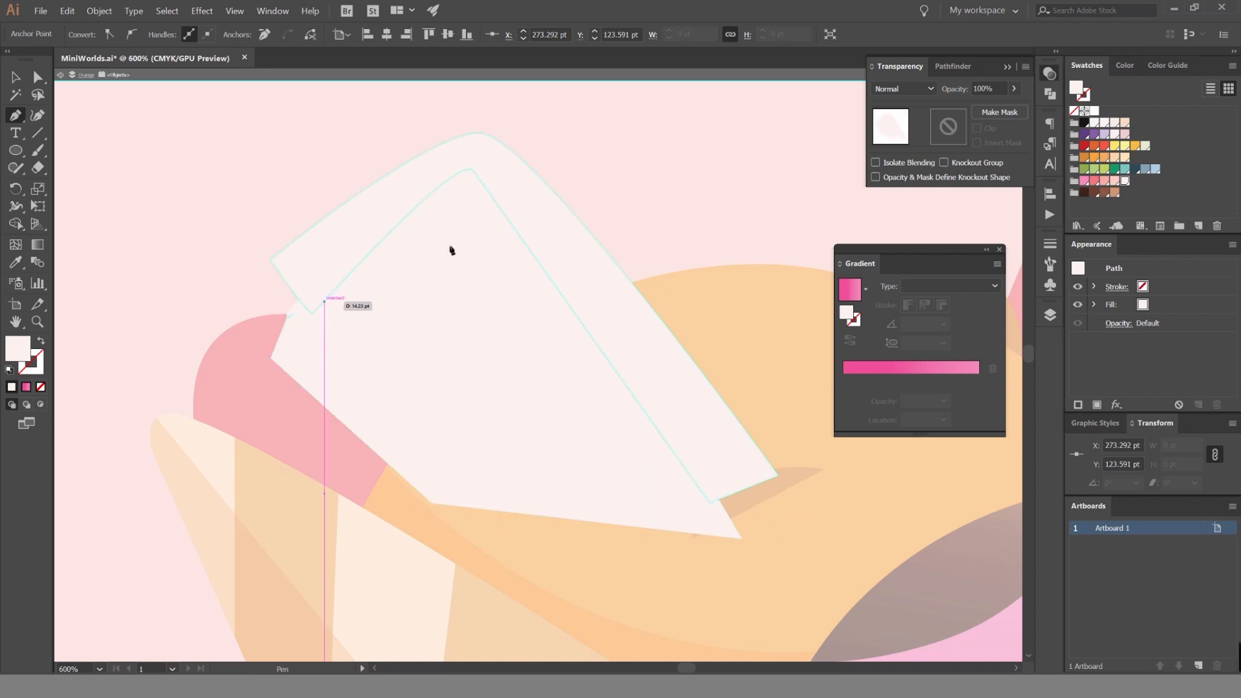
Fill the new shape with orange, trim it to the straw's inner edge with the Shape Builder, and leave isolation mode.
{"action": "left_click", "coordinate": [548, 170]}
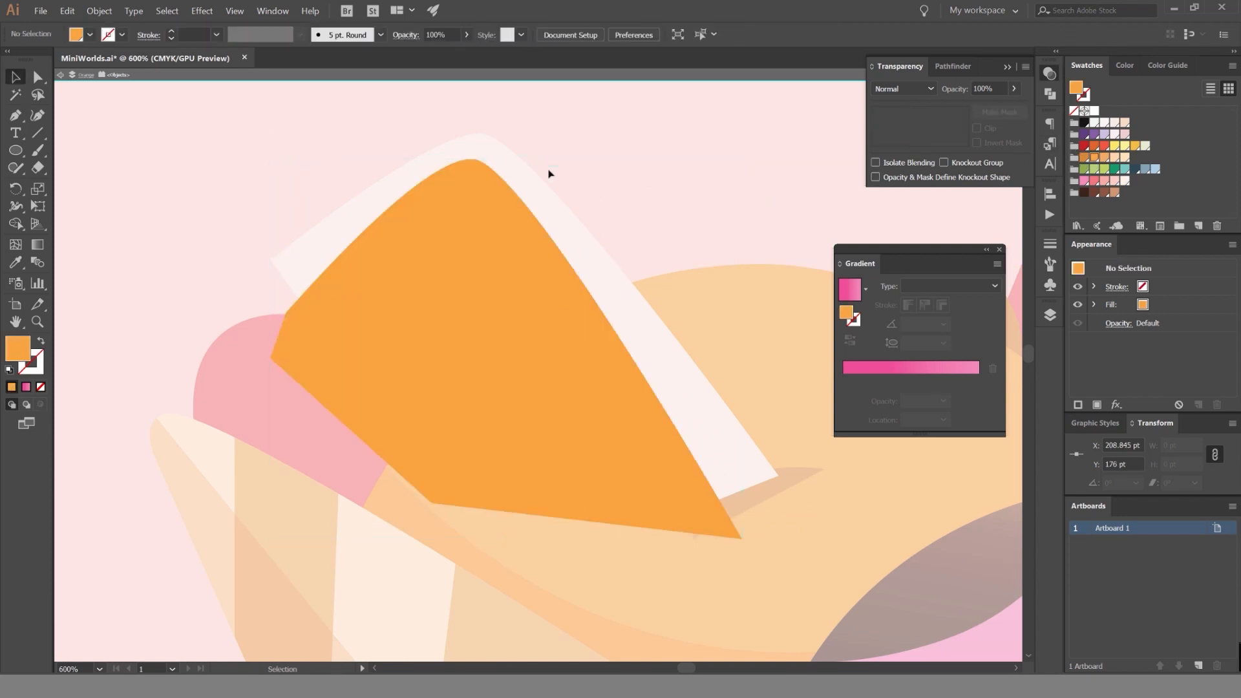
{"action": "left_click", "coordinate": [532, 187]}
{"action": "left_click", "coordinate": [458, 254], "text": "shift"}
{"action": "key", "text": "shift+m"}
{"action": "left_click", "coordinate": [462, 269], "text": "alt"}
{"action": "key", "text": "v"}
{"action": "key", "text": "Escape"}
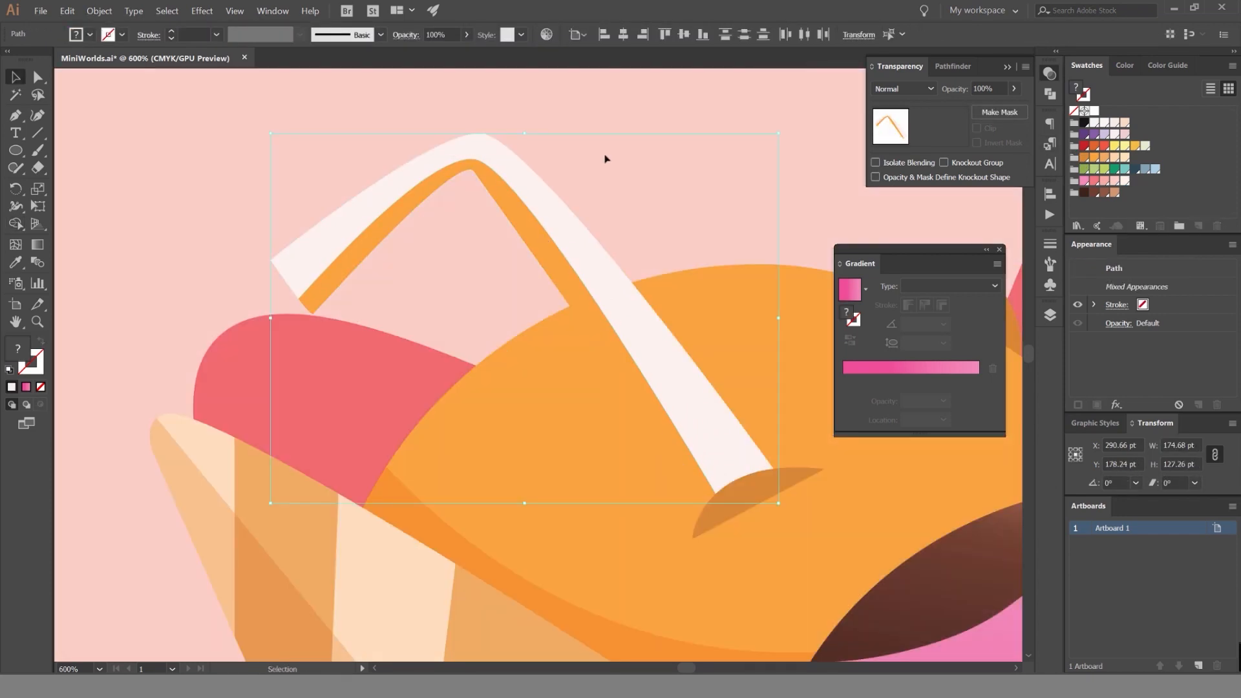
Select the straw's inner shadow strip and recolor it with the darker orange sampled from the straw hole.
{"action": "left_click", "coordinate": [606, 158]}
{"action": "left_click", "coordinate": [527, 214]}
{"action": "left_click", "coordinate": [658, 165]}
{"action": "scroll", "coordinate": [656, 164], "scroll_direction": "down", "scroll_amount": 4}
{"action": "scroll", "coordinate": [657, 167], "scroll_direction": "up", "scroll_amount": 3}
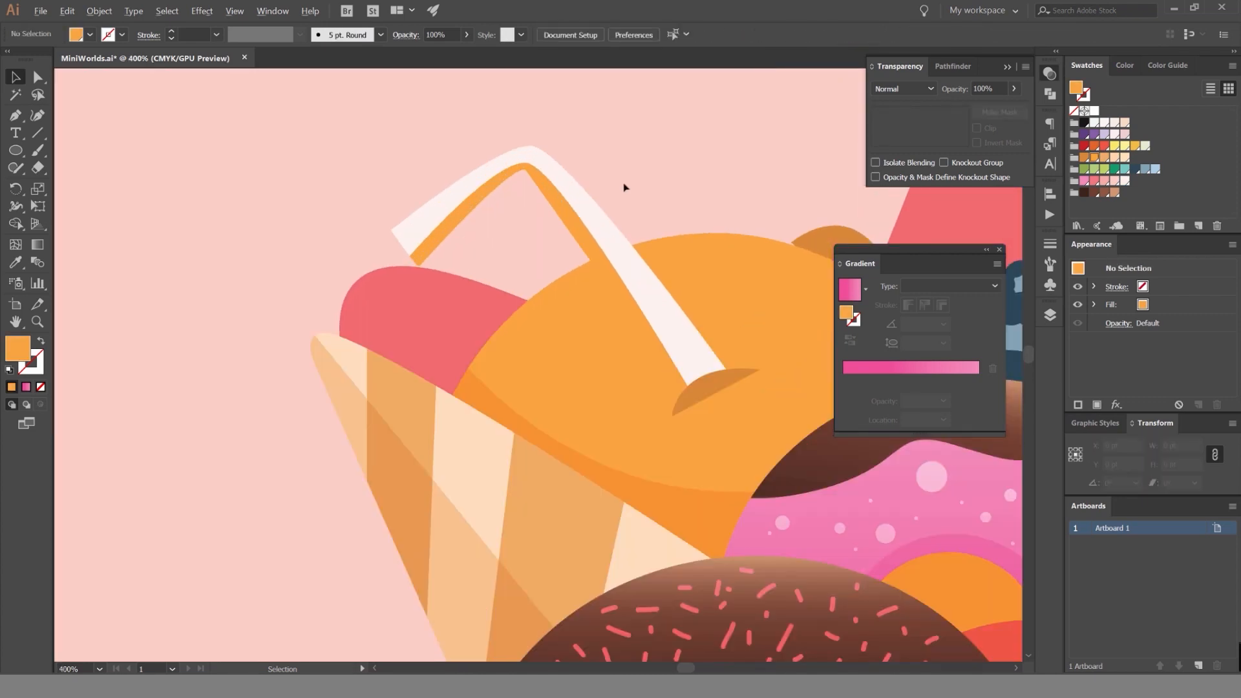
{"action": "left_click", "coordinate": [563, 196]}
{"action": "scroll", "coordinate": [899, 93], "scroll_direction": "down", "scroll_amount": 2}
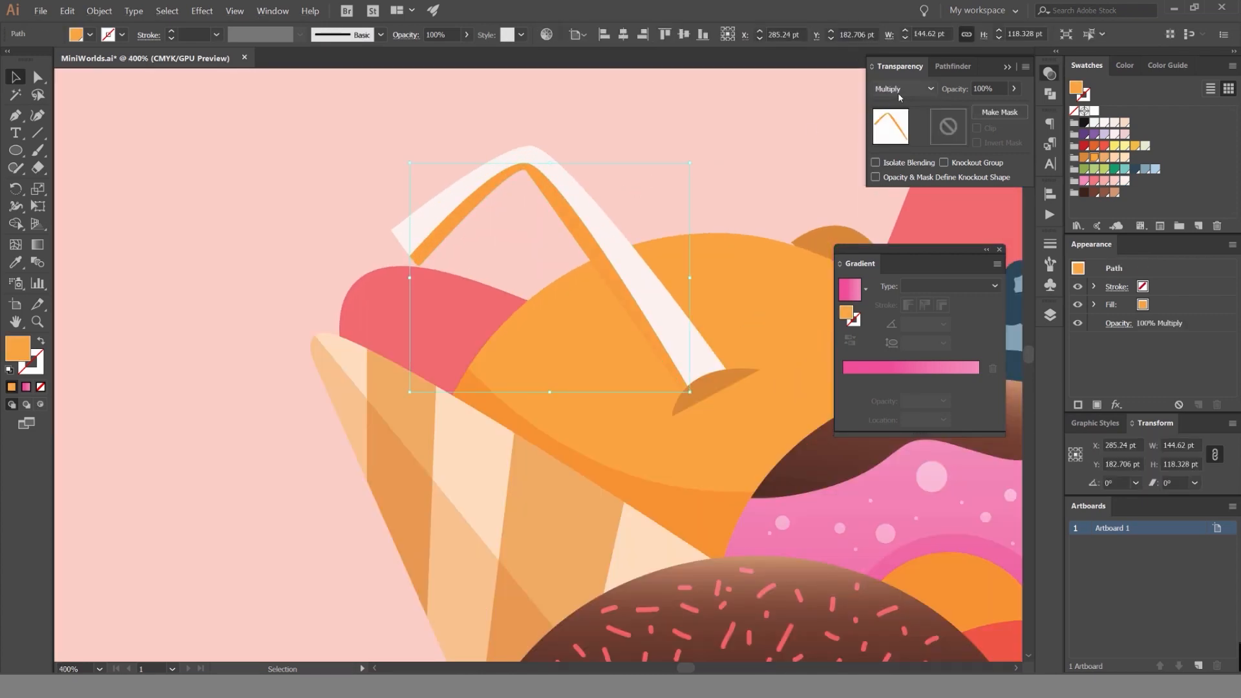
{"action": "key", "text": "i"}
{"action": "left_click", "coordinate": [724, 394]}
{"action": "key", "text": "v"}
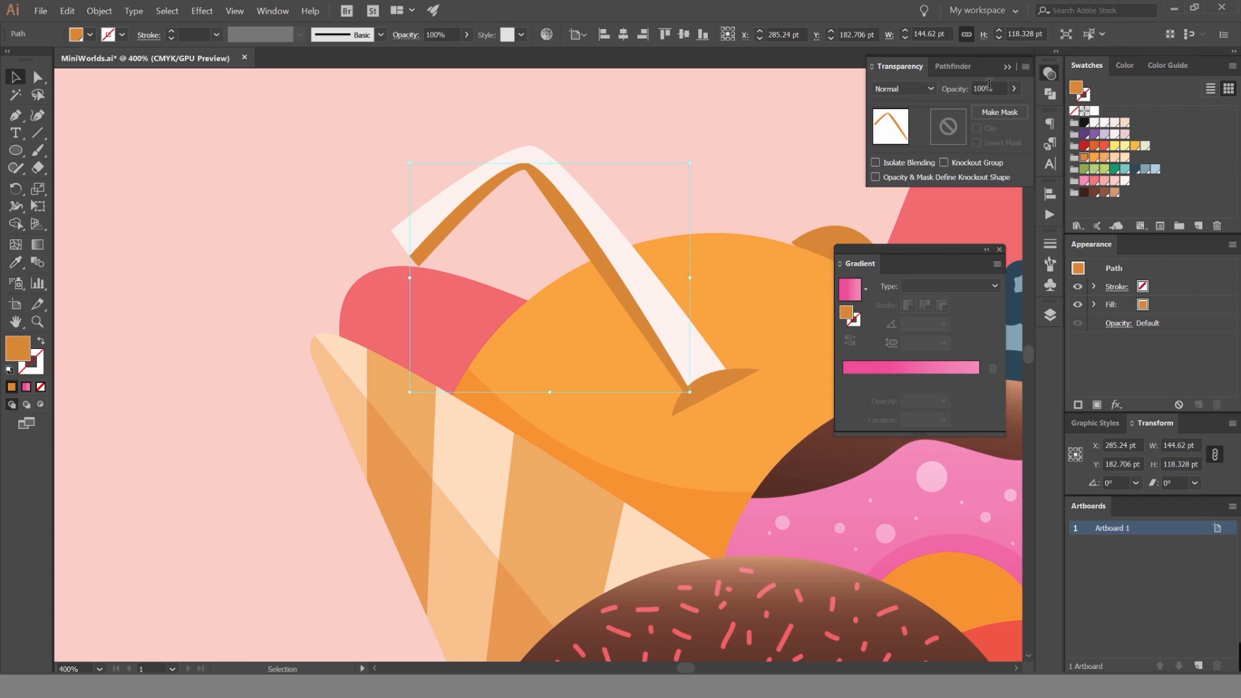
Set the straw's shadow strip to 40% opacity with Multiply blending, and deselect it.
{"action": "left_click", "coordinate": [989, 87]}
{"action": "type", "text": "40"}
{"action": "key", "text": "Return"}
{"action": "left_click", "coordinate": [921, 92]}
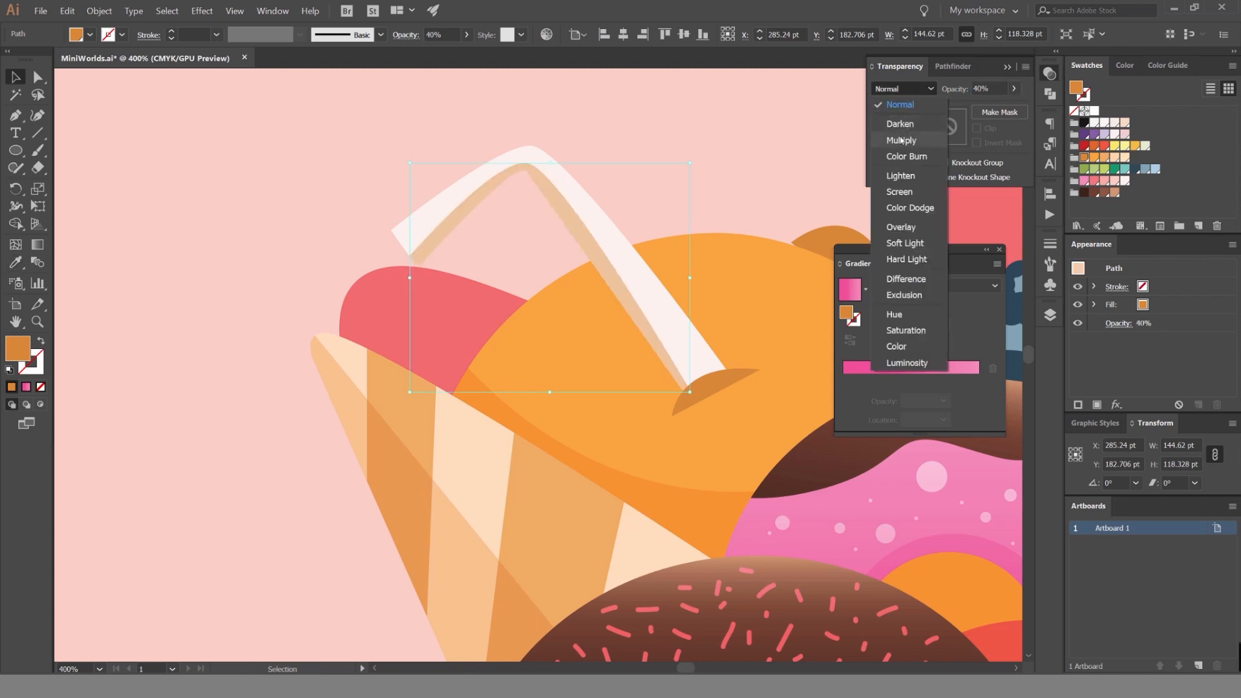
{"action": "left_click", "coordinate": [900, 140]}
{"action": "left_click", "coordinate": [670, 134]}
Examine the shaded straw and orange up close and within the whole illustration.
{"action": "scroll", "coordinate": [674, 135], "scroll_direction": "down", "scroll_amount": 5}
{"action": "scroll", "coordinate": [648, 139], "scroll_direction": "up", "scroll_amount": 4}
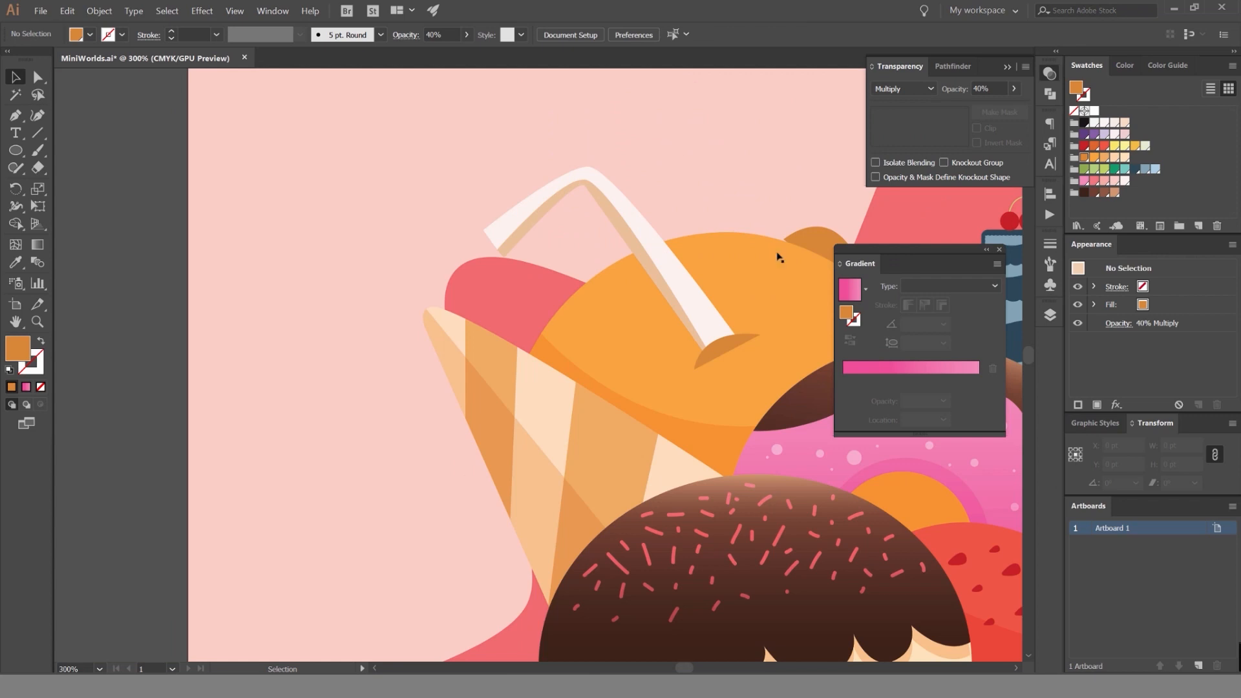
{"action": "scroll", "coordinate": [623, 159], "scroll_direction": "down", "scroll_amount": 2}
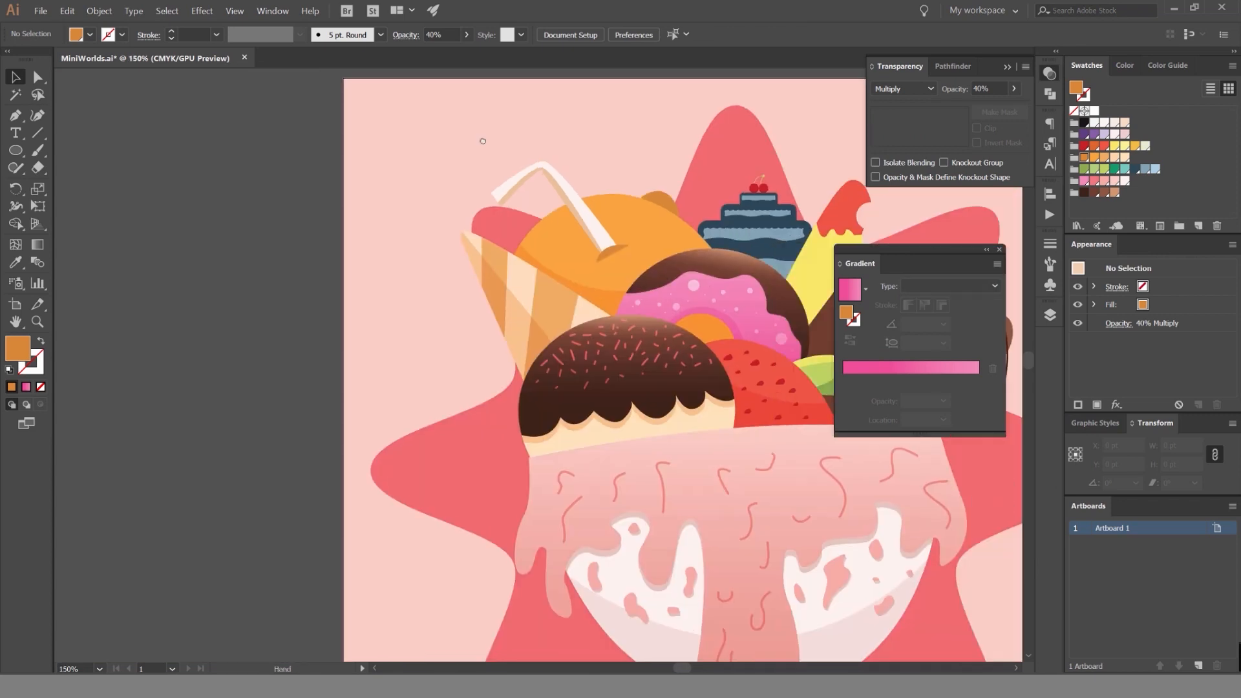
{"action": "scroll", "coordinate": [482, 141], "scroll_direction": "down", "scroll_amount": 1}
{"action": "scroll", "coordinate": [399, 149], "scroll_direction": "up", "scroll_amount": 3}
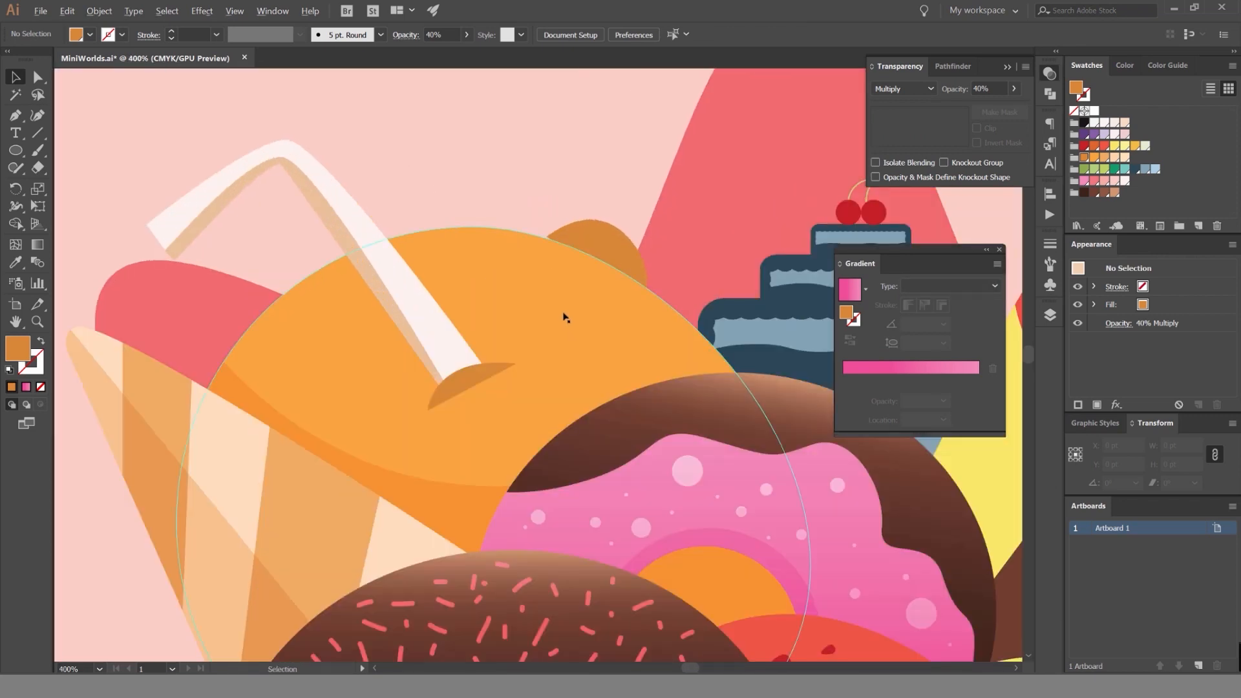
{"action": "scroll", "coordinate": [563, 313], "scroll_direction": "down", "scroll_amount": 5}
{"action": "scroll", "coordinate": [470, 272], "scroll_direction": "up", "scroll_amount": 3}
{"action": "scroll", "coordinate": [470, 271], "scroll_direction": "down", "scroll_amount": 2}
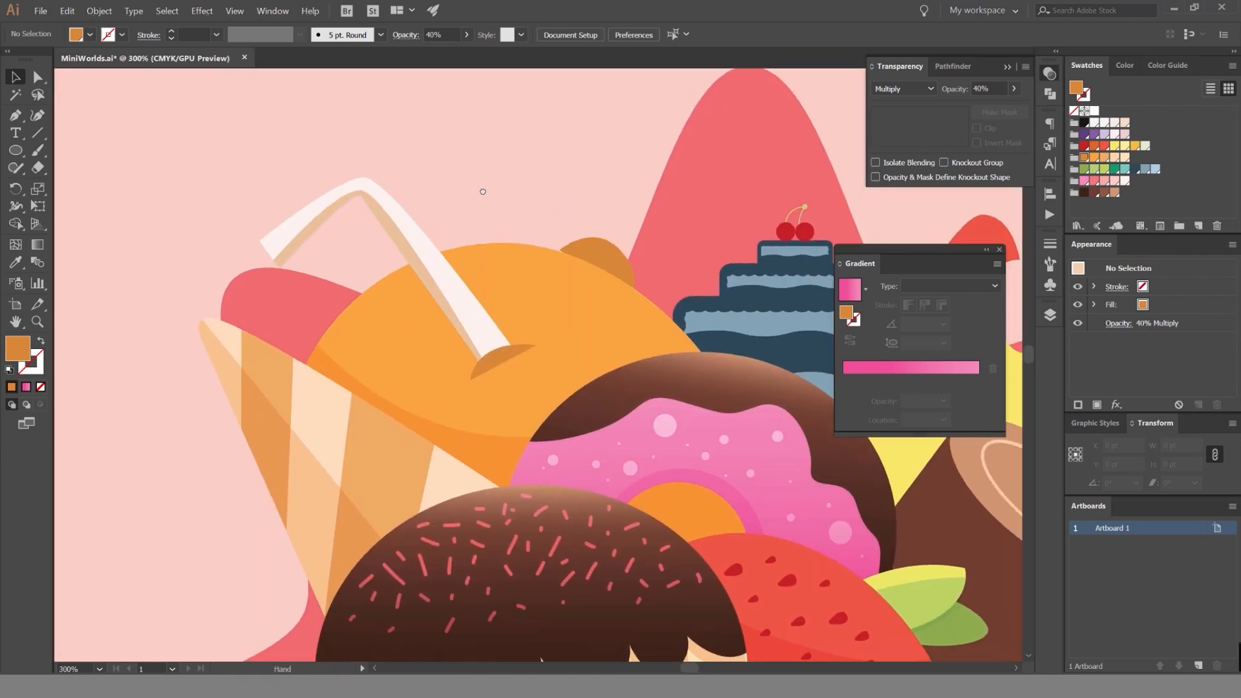
{"action": "scroll", "coordinate": [497, 210], "scroll_direction": "up", "scroll_amount": 2}
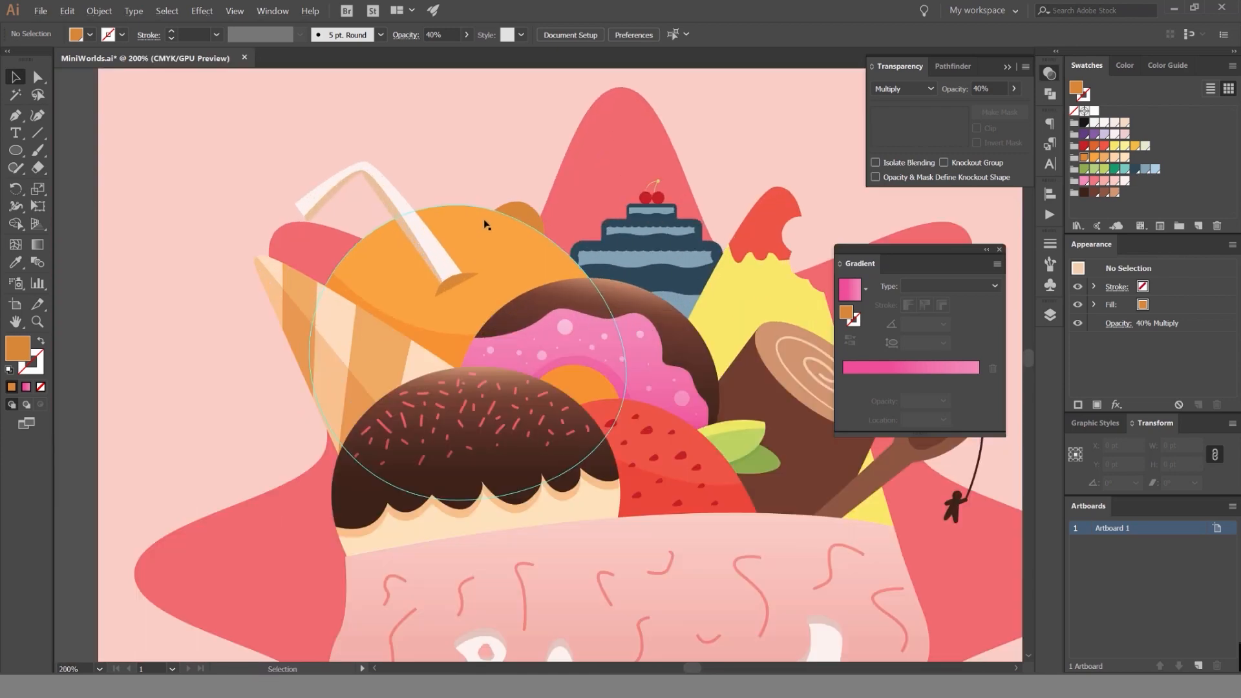
Apply a linear gradient at 90° to the orange's round body, adding an orange color stop.
{"action": "left_click", "coordinate": [472, 234]}
{"action": "scroll", "coordinate": [471, 233], "scroll_direction": "up", "scroll_amount": 1}
{"action": "left_click_drag", "start_coordinate": [847, 312], "coordinate": [897, 404]}
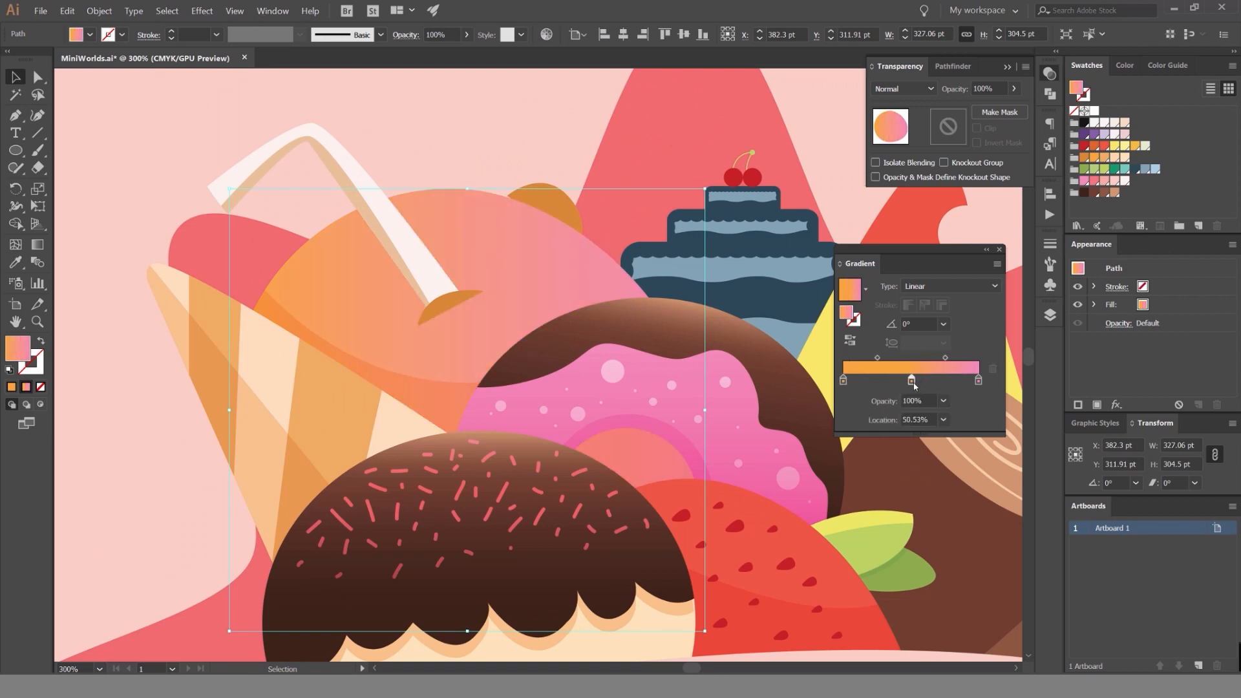
{"action": "left_click_drag", "start_coordinate": [925, 388], "coordinate": [966, 402]}
{"action": "left_click", "coordinate": [924, 382]}
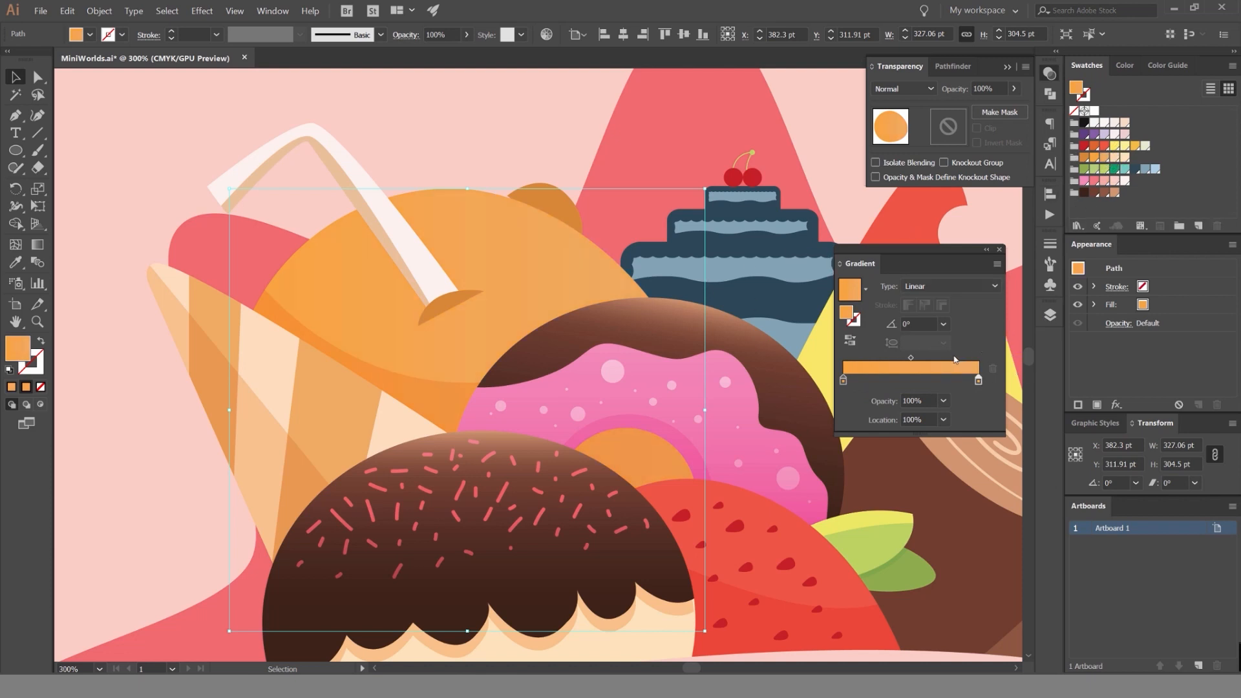
{"action": "left_click_drag", "start_coordinate": [915, 328], "coordinate": [850, 334]}
{"action": "type", "text": "90"}
{"action": "key", "text": "Return"}
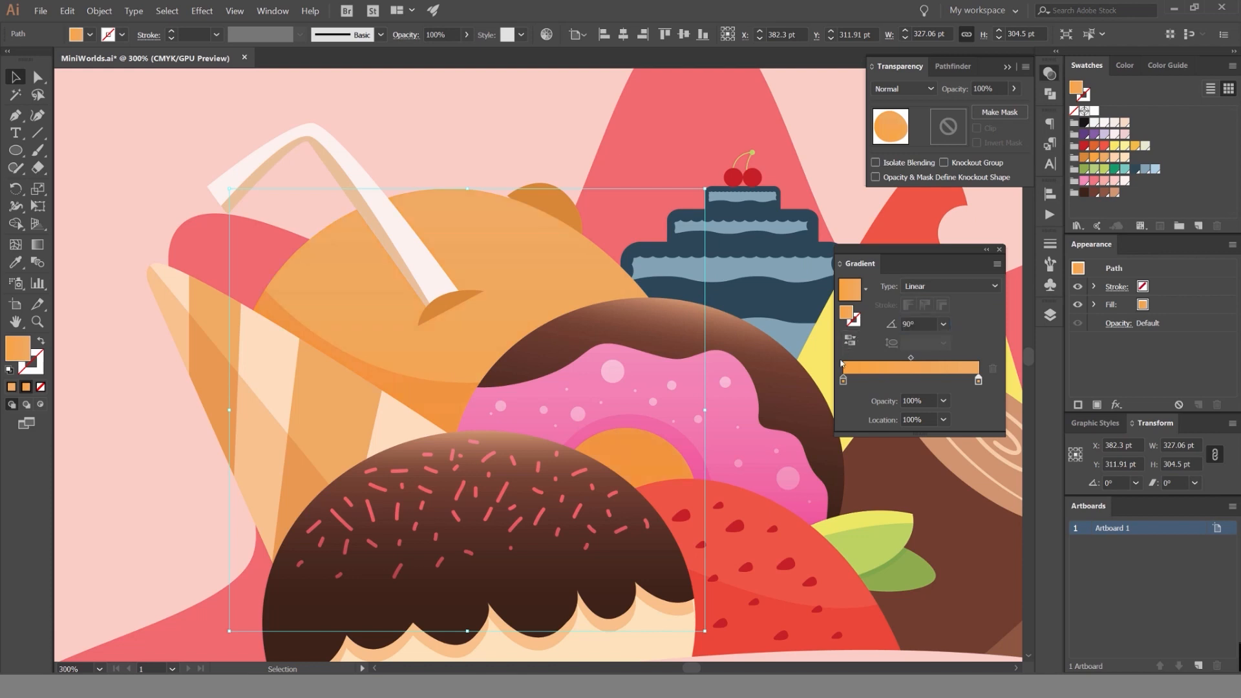
Recolor the gradient's end stop light peach, move the orange stop closer to it, and set their midpoint to 60.61%.
{"action": "left_click_drag", "start_coordinate": [899, 387], "coordinate": [942, 376]}
{"action": "left_click_drag", "start_coordinate": [1113, 157], "coordinate": [978, 381]}
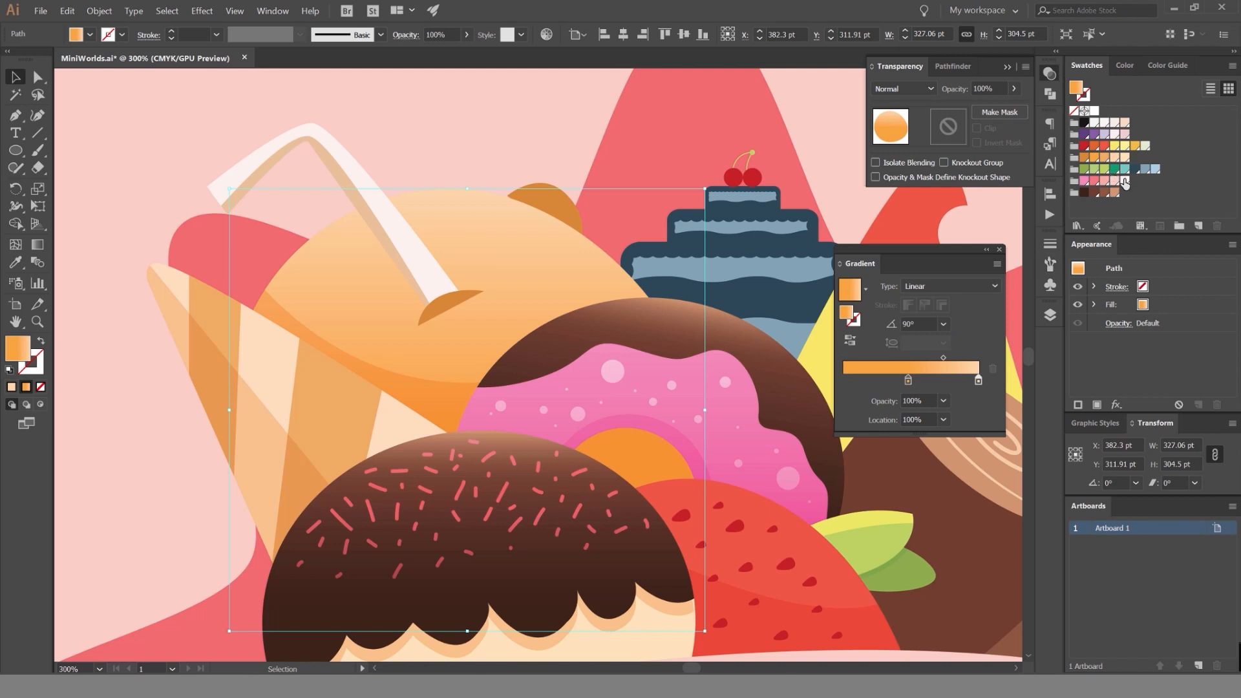
{"action": "left_click_drag", "start_coordinate": [1128, 157], "coordinate": [978, 381]}
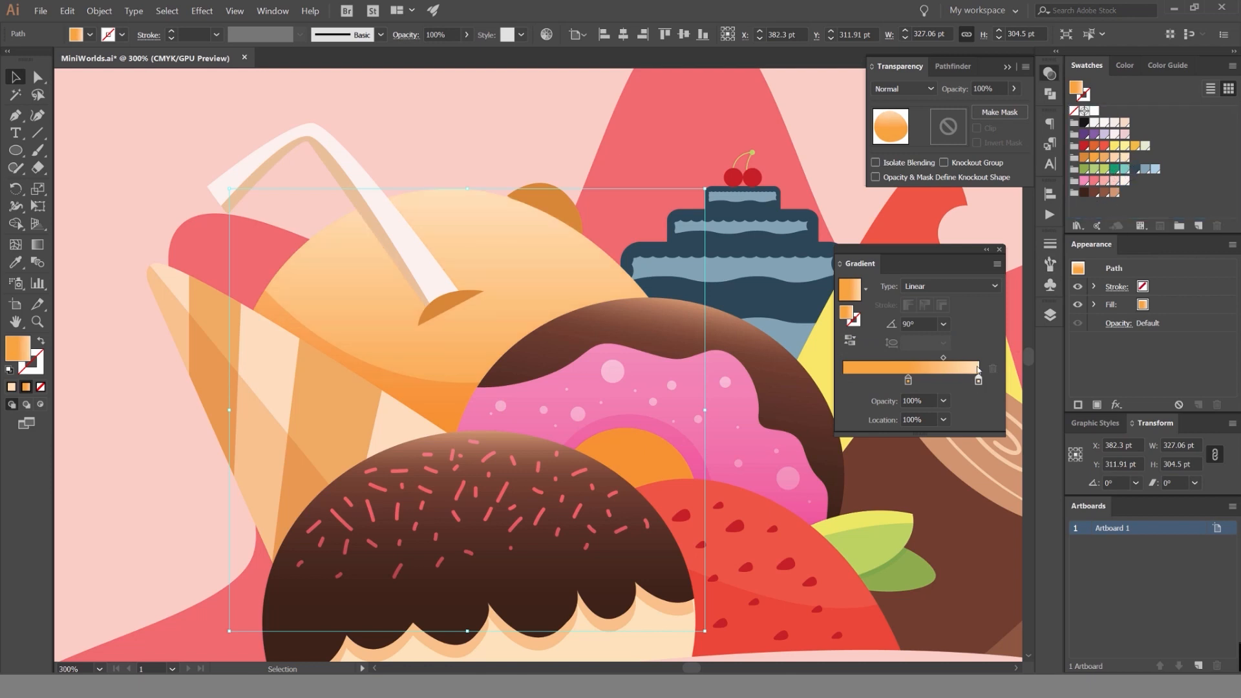
{"action": "left_click", "coordinate": [945, 381]}
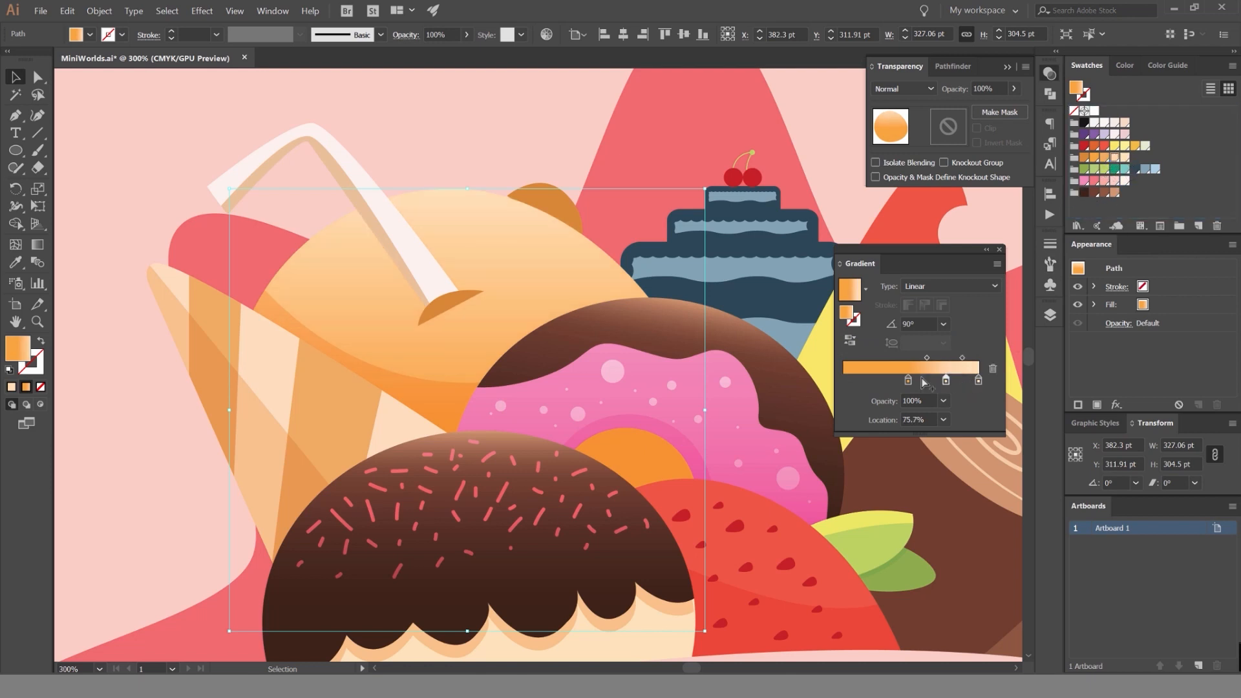
{"action": "left_click_drag", "start_coordinate": [908, 381], "coordinate": [938, 411]}
{"action": "left_click_drag", "start_coordinate": [885, 382], "coordinate": [967, 357]}
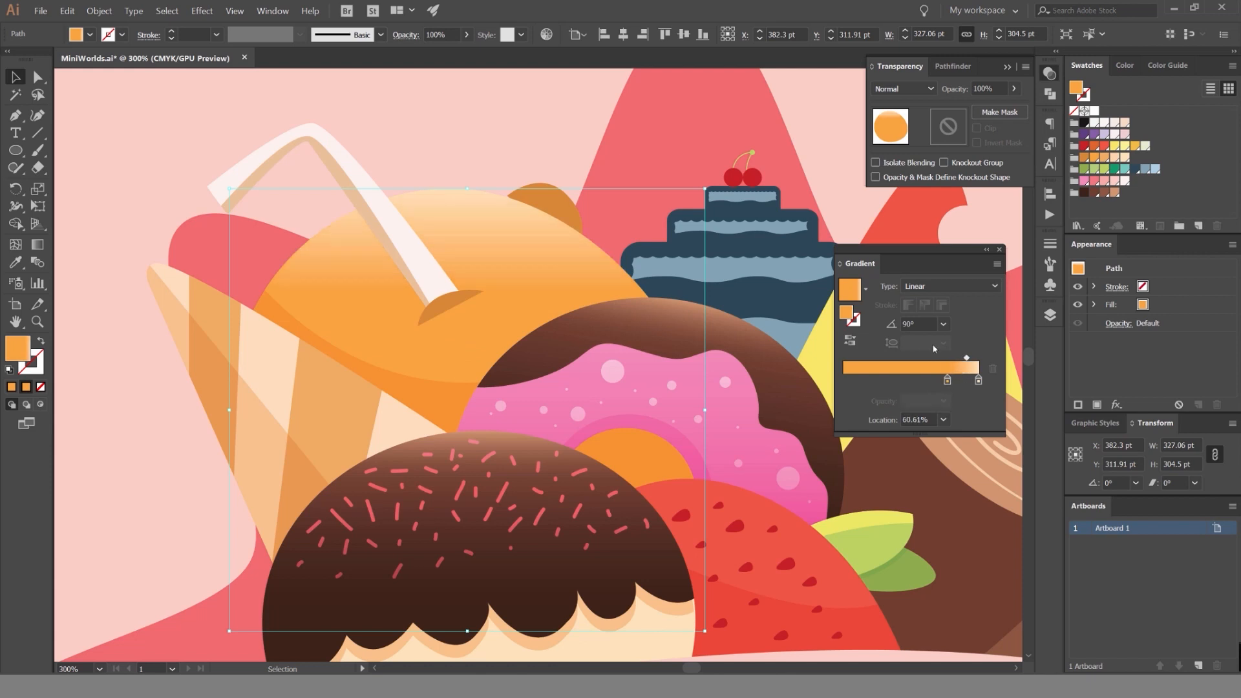
Try lighter swatches on the small dark bump behind the orange, and undo the color changes.
{"action": "left_click", "coordinate": [571, 206]}
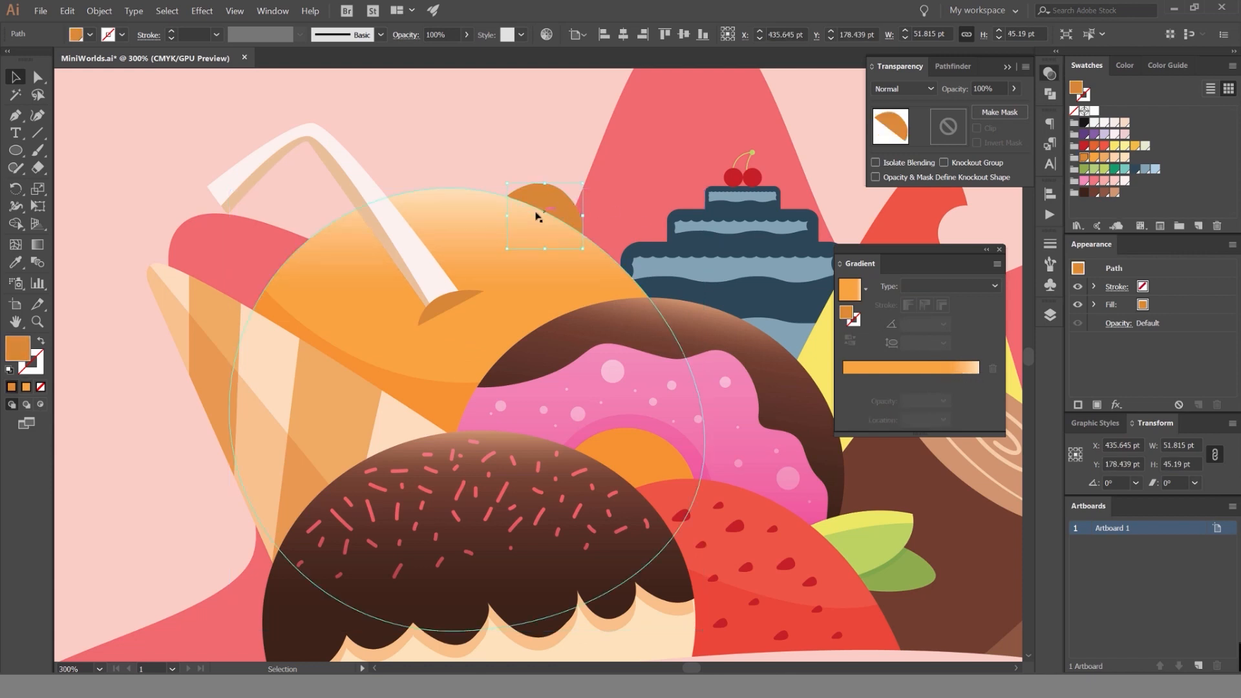
{"action": "left_click", "coordinate": [1124, 159]}
{"action": "left_click", "coordinate": [1117, 159]}
{"action": "key", "text": "ctrl+z"}
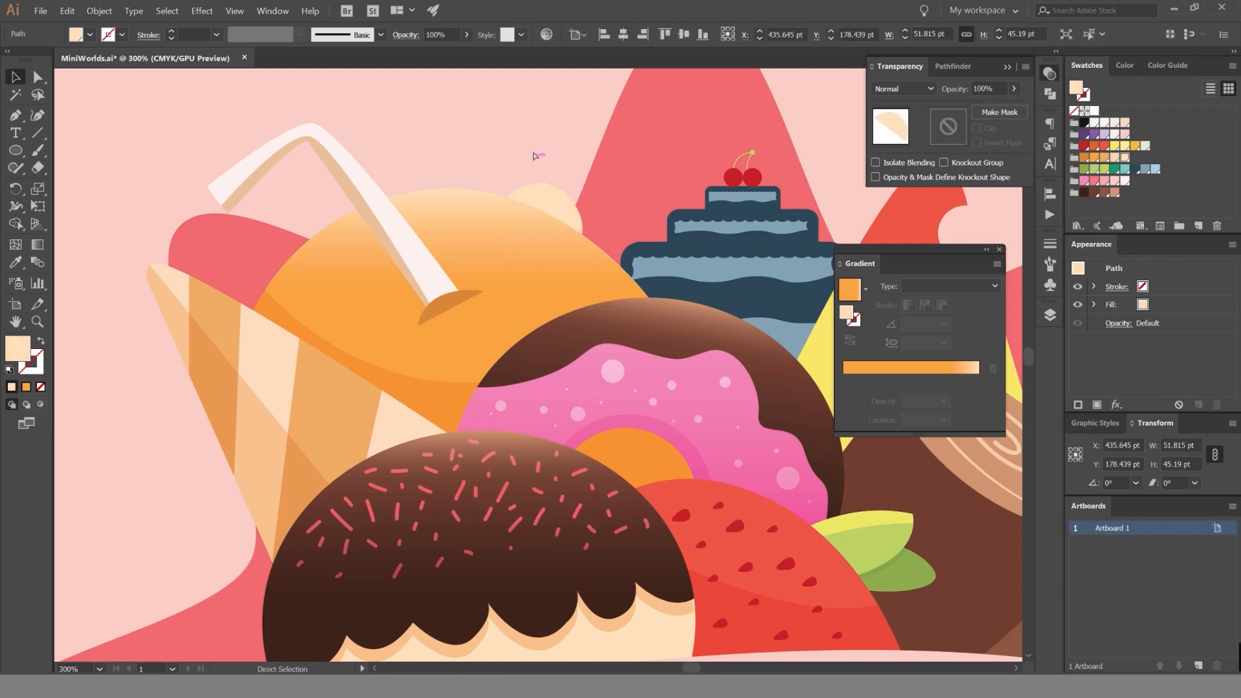
{"action": "key", "text": "ctrl+z"}
{"action": "left_click", "coordinate": [519, 143]}
Recolor the small bump behind the orange's upper edge with the brighter orange, and deselect it.
{"action": "scroll", "coordinate": [519, 145], "scroll_direction": "down", "scroll_amount": 1}
{"action": "scroll", "coordinate": [519, 144], "scroll_direction": "down", "scroll_amount": 5}
{"action": "scroll", "coordinate": [517, 150], "scroll_direction": "up", "scroll_amount": 11}
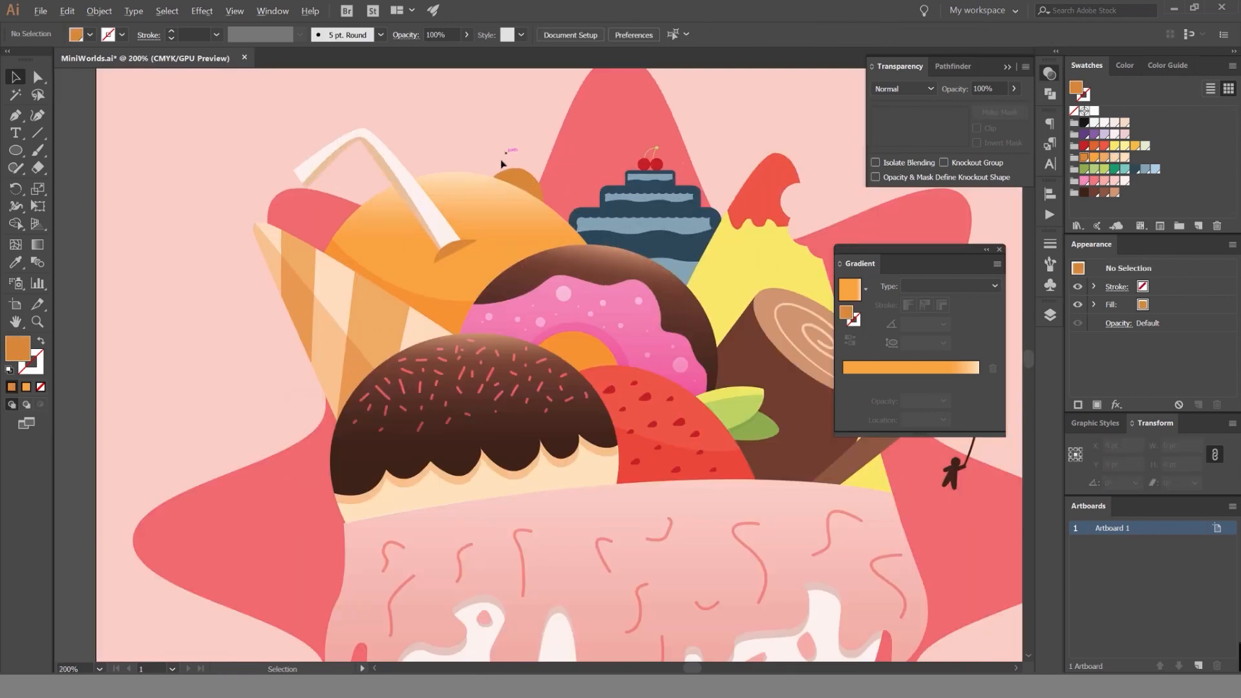
{"action": "left_click_drag", "start_coordinate": [537, 235], "coordinate": [537, 248]}
{"action": "scroll", "coordinate": [623, 188], "scroll_direction": "down", "scroll_amount": 8}
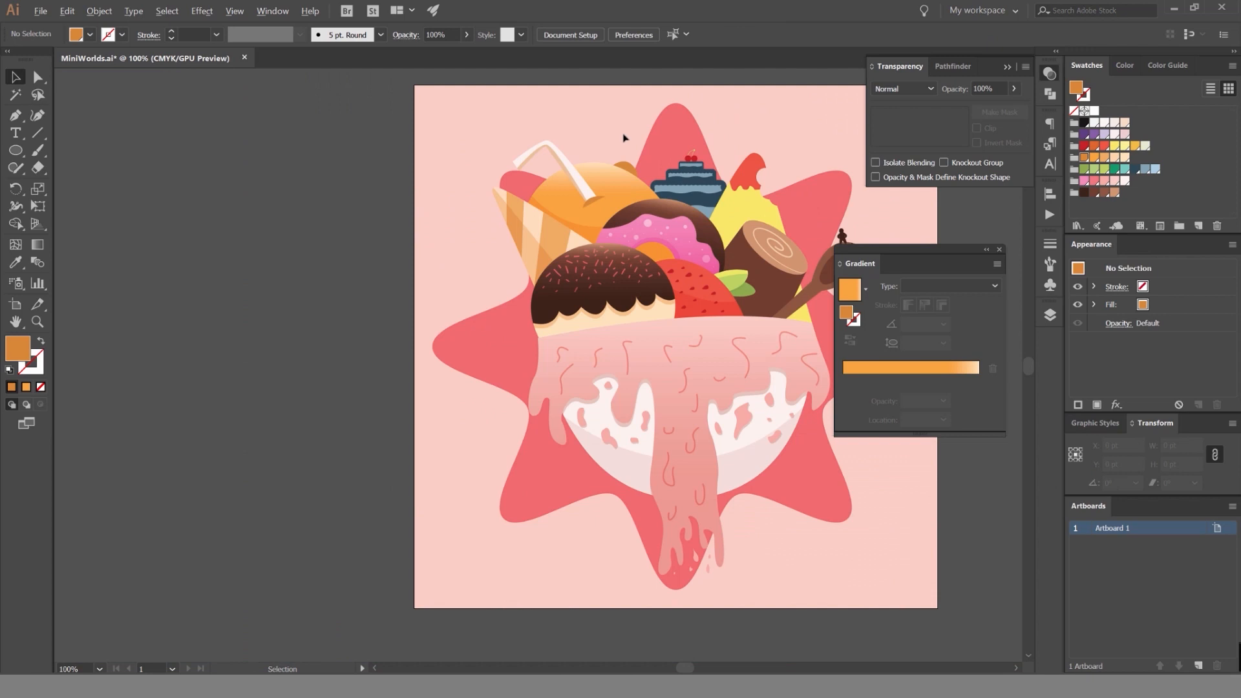
{"action": "scroll", "coordinate": [624, 138], "scroll_direction": "up", "scroll_amount": 3}
{"action": "left_click", "coordinate": [636, 197]}
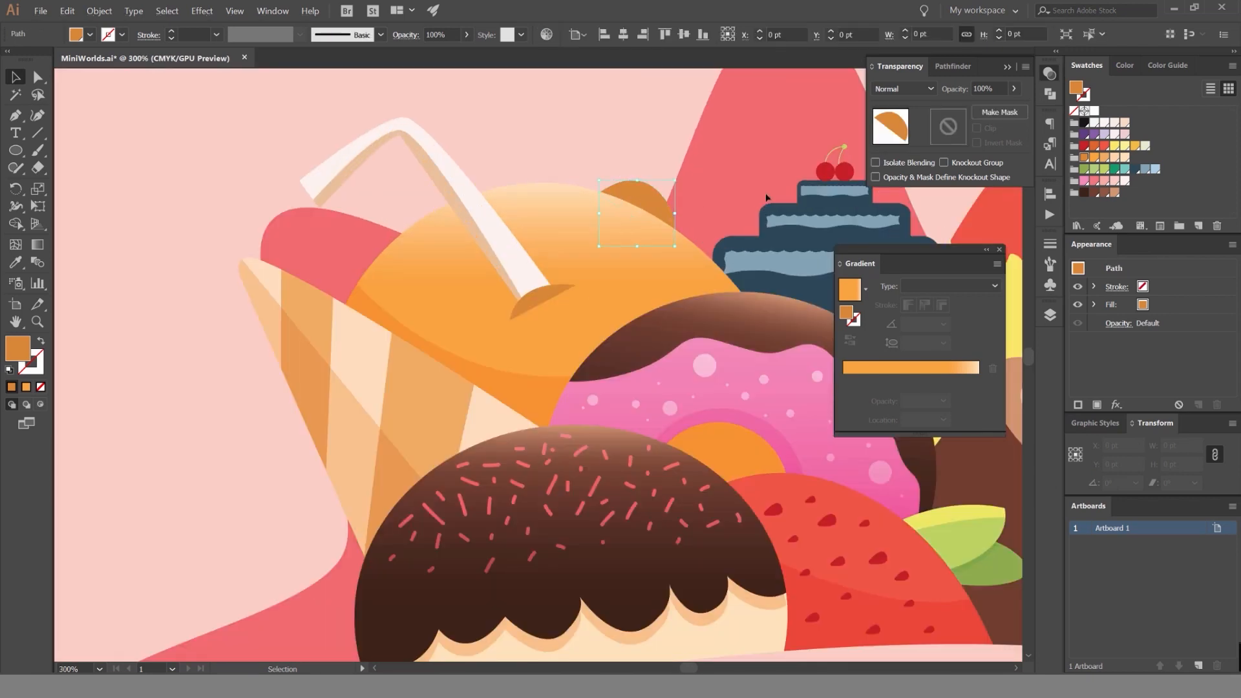
{"action": "left_click", "coordinate": [644, 136]}
{"action": "scroll", "coordinate": [642, 132], "scroll_direction": "down", "scroll_amount": 4}
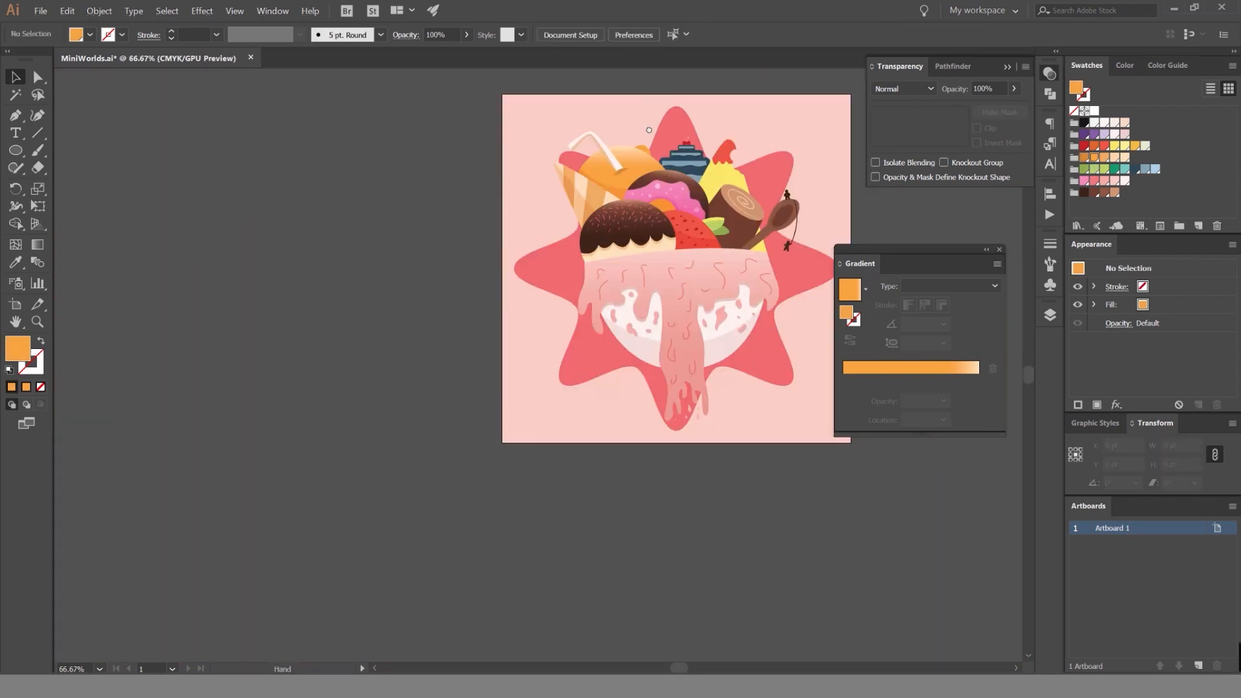
{"action": "scroll", "coordinate": [615, 136], "scroll_direction": "up", "scroll_amount": 3}
{"action": "scroll", "coordinate": [613, 153], "scroll_direction": "down", "scroll_amount": 3}
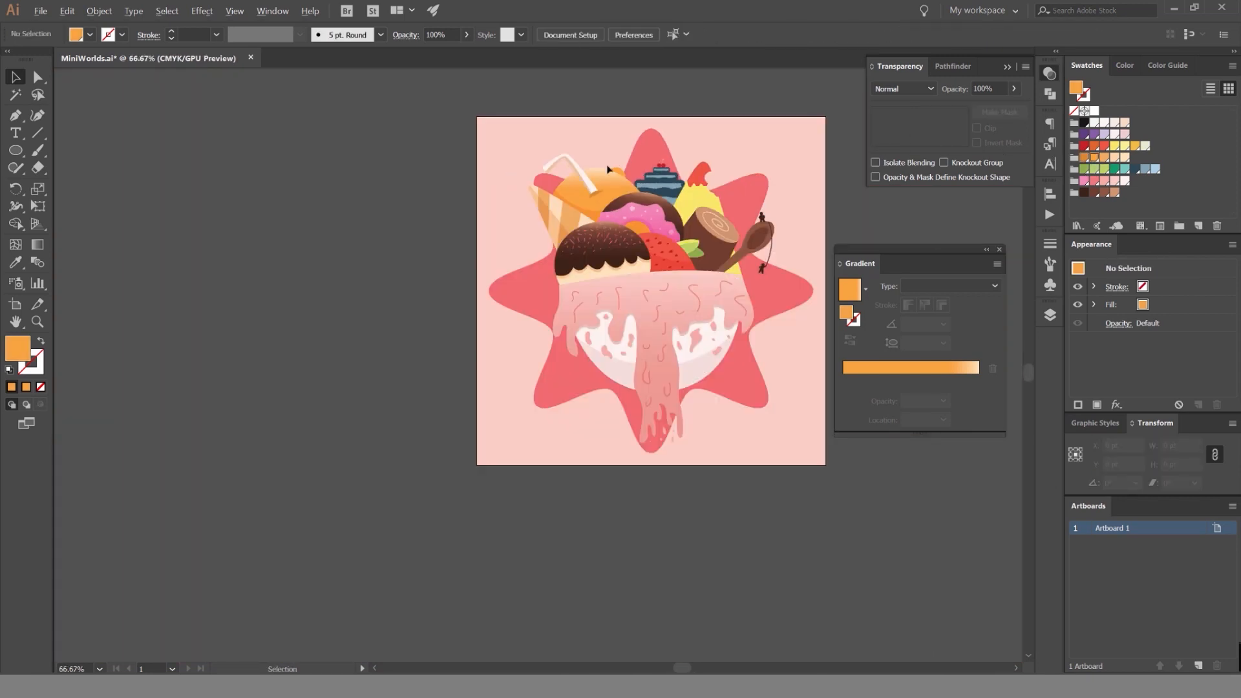
Copy the orange body's linear gradient onto the small bump behind its upper edge with the Eyedropper.
{"action": "scroll", "coordinate": [607, 170], "scroll_direction": "up", "scroll_amount": 5}
{"action": "left_click", "coordinate": [613, 171]}
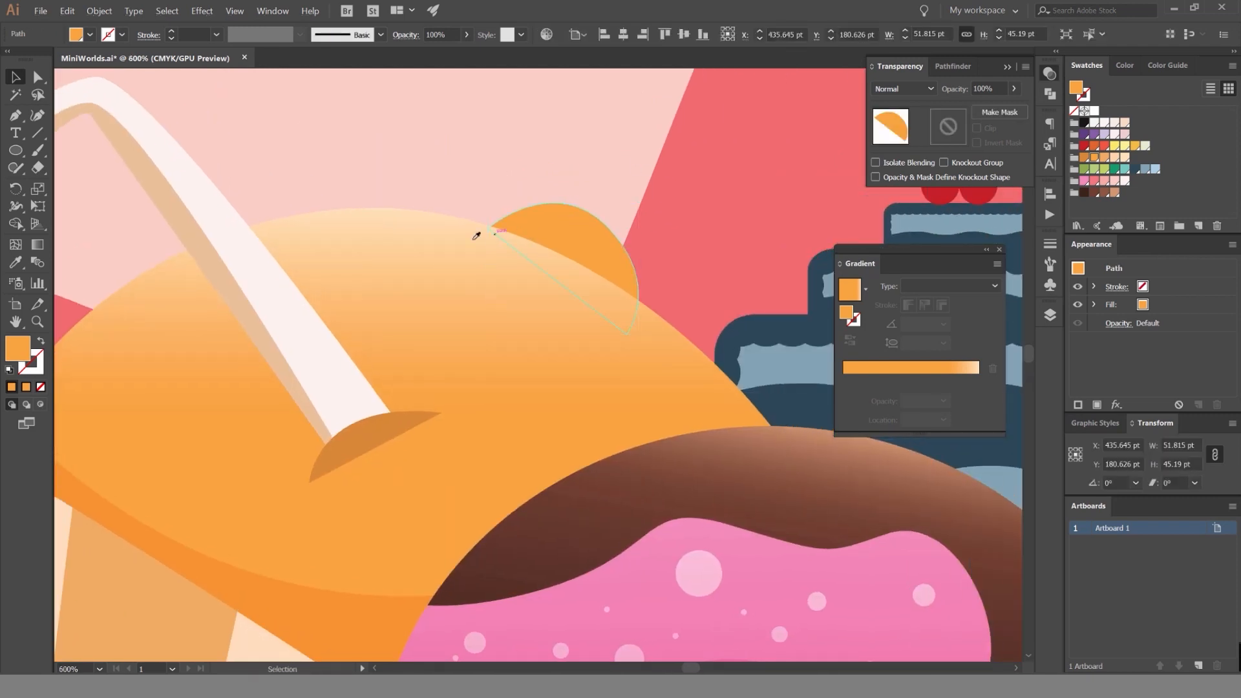
{"action": "left_click", "coordinate": [534, 209]}
{"action": "key", "text": "i"}
{"action": "left_click", "coordinate": [421, 217]}
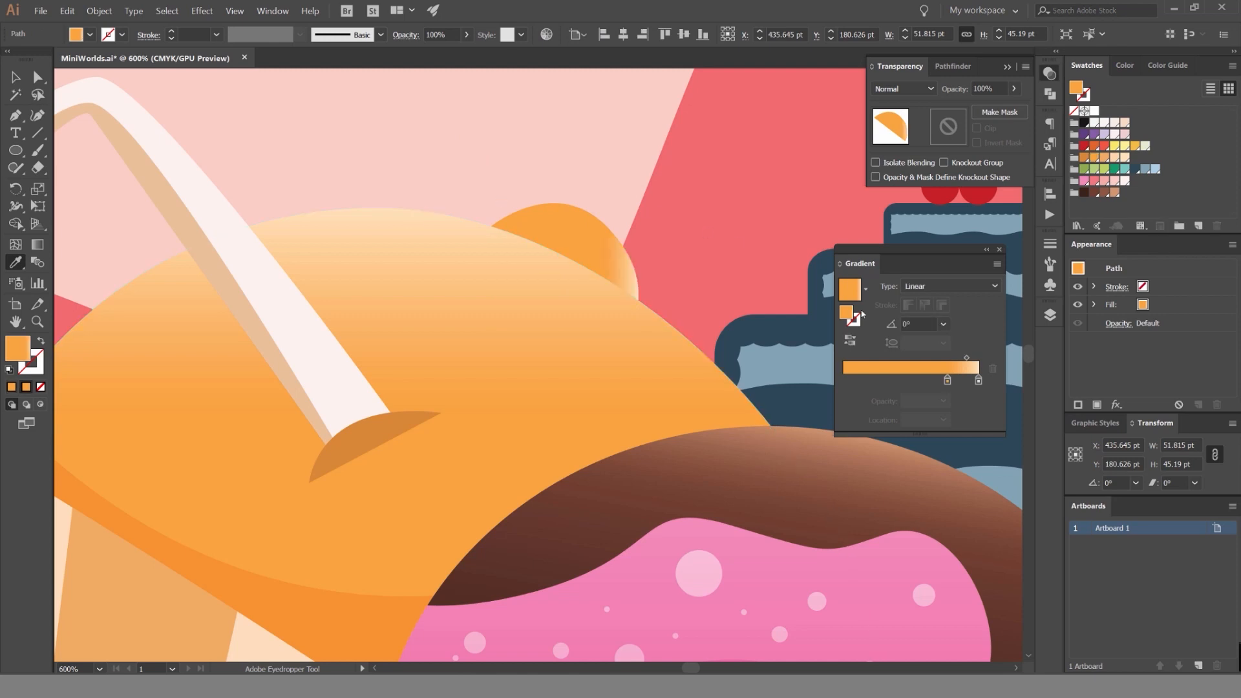
Set the bump's gradient angle to 90°, move its orange stop to 65.97%, and deselect the bump.
{"action": "left_click", "coordinate": [889, 325]}
{"action": "type", "text": "90"}
{"action": "key", "text": "Return"}
{"action": "left_click_drag", "start_coordinate": [947, 380], "coordinate": [933, 380]}
{"action": "key", "text": "v"}
{"action": "left_click", "coordinate": [583, 154]}
{"action": "scroll", "coordinate": [584, 153], "scroll_direction": "down", "scroll_amount": 4}
{"action": "scroll", "coordinate": [583, 154], "scroll_direction": "up", "scroll_amount": 5}
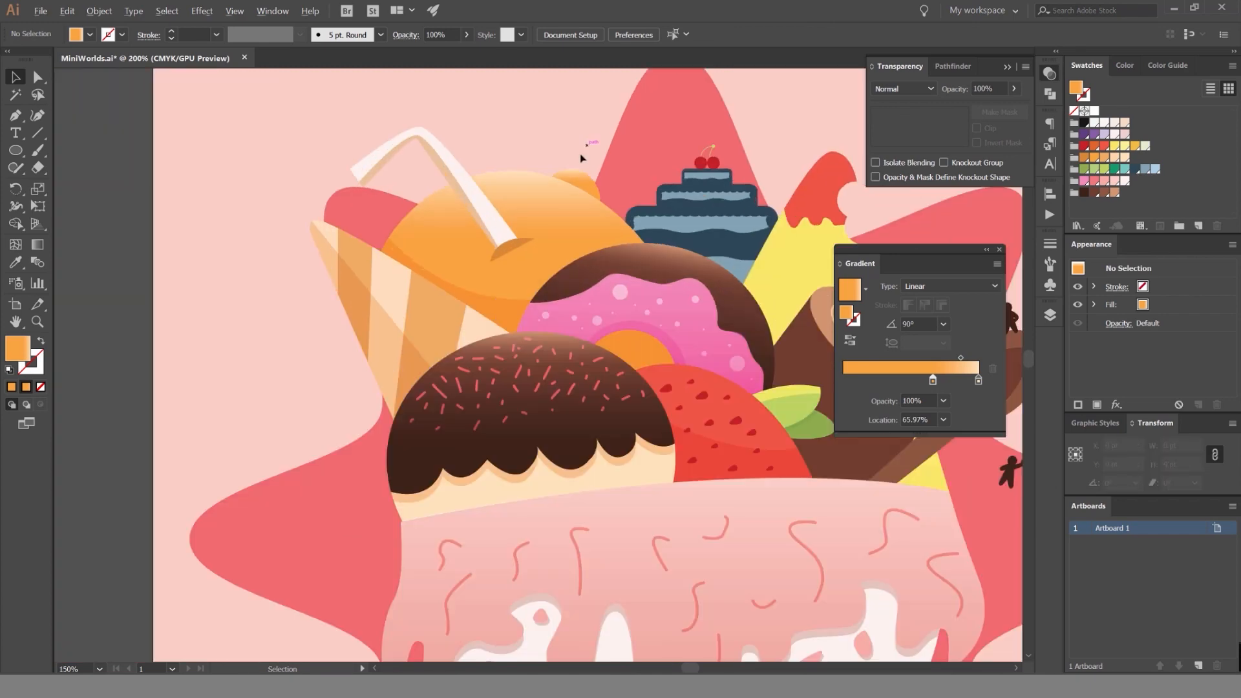
{"action": "scroll", "coordinate": [553, 217], "scroll_direction": "down", "scroll_amount": 5}
{"action": "scroll", "coordinate": [550, 182], "scroll_direction": "down", "scroll_amount": 2}
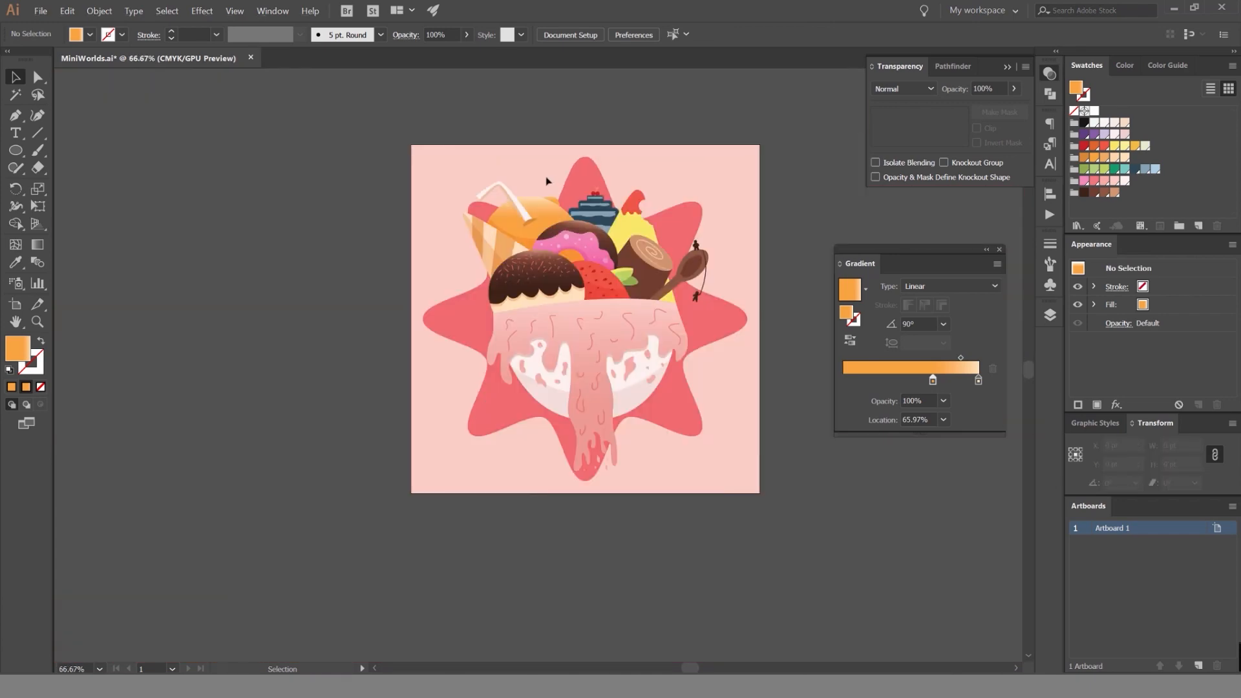
Try the Multiply blend mode on the dark hole shape at the straw's base.
{"action": "scroll", "coordinate": [547, 181], "scroll_direction": "up", "scroll_amount": 4}
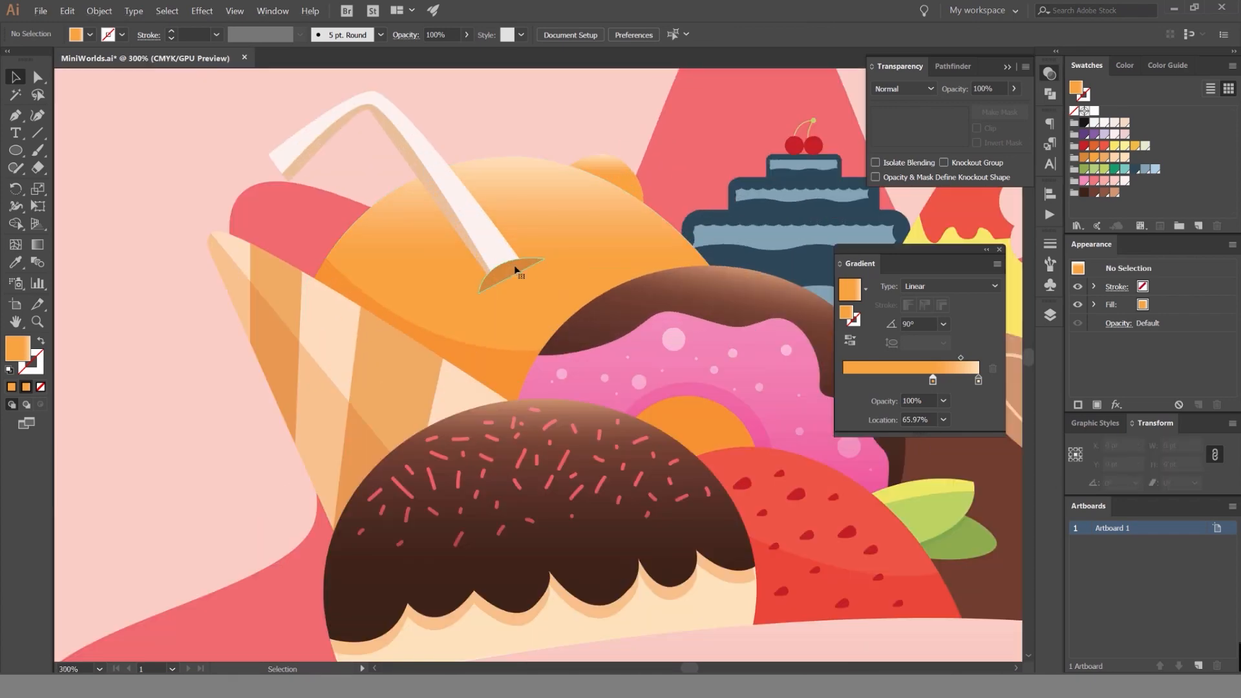
{"action": "left_click", "coordinate": [507, 272]}
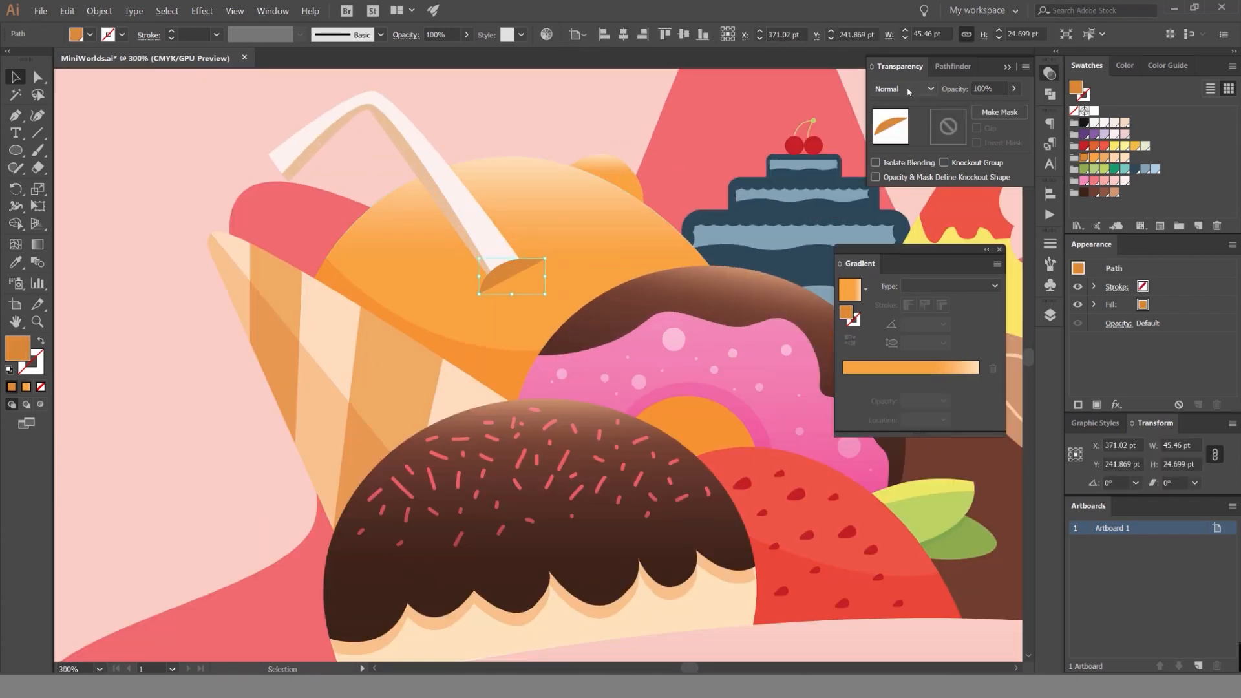
{"action": "scroll", "coordinate": [908, 91], "scroll_direction": "down", "scroll_amount": 2}
{"action": "left_click", "coordinate": [533, 119]}
{"action": "scroll", "coordinate": [532, 165], "scroll_direction": "down", "scroll_amount": 2}
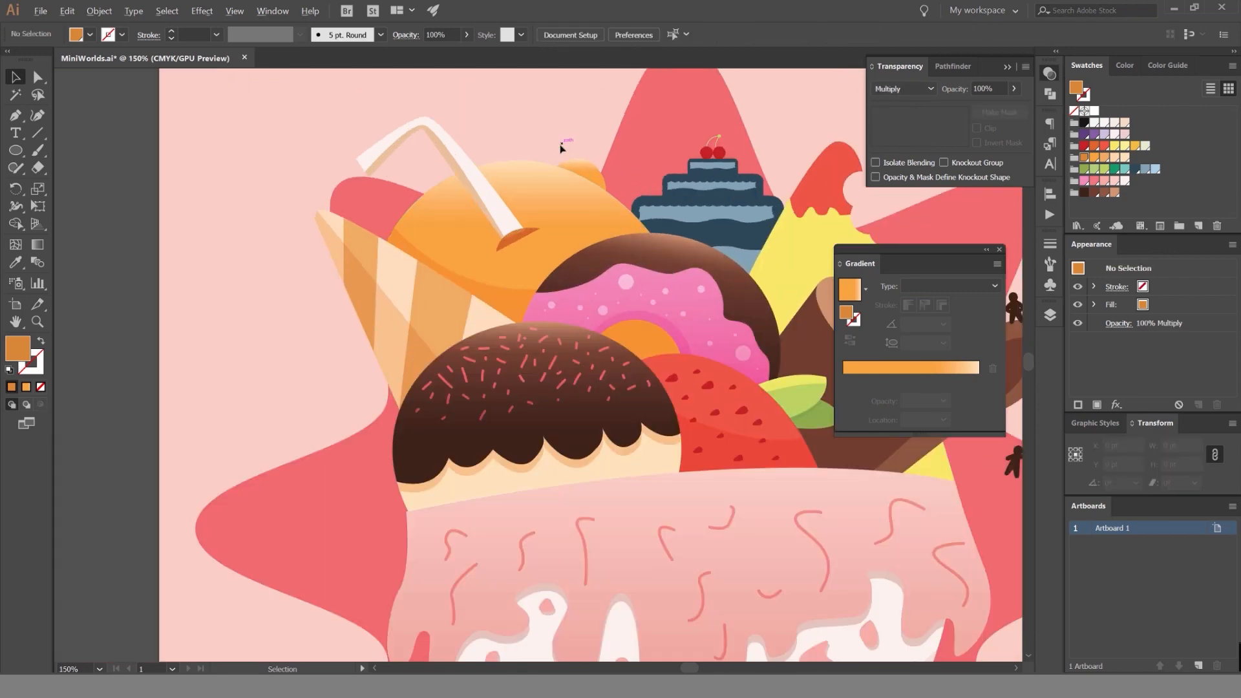
Change the blend mode of the hole shape at the straw's base to Darken and switch its color sliders to HSB.
{"action": "scroll", "coordinate": [560, 149], "scroll_direction": "up", "scroll_amount": 3}
{"action": "left_click", "coordinate": [474, 336]}
{"action": "left_click", "coordinate": [1144, 66]}
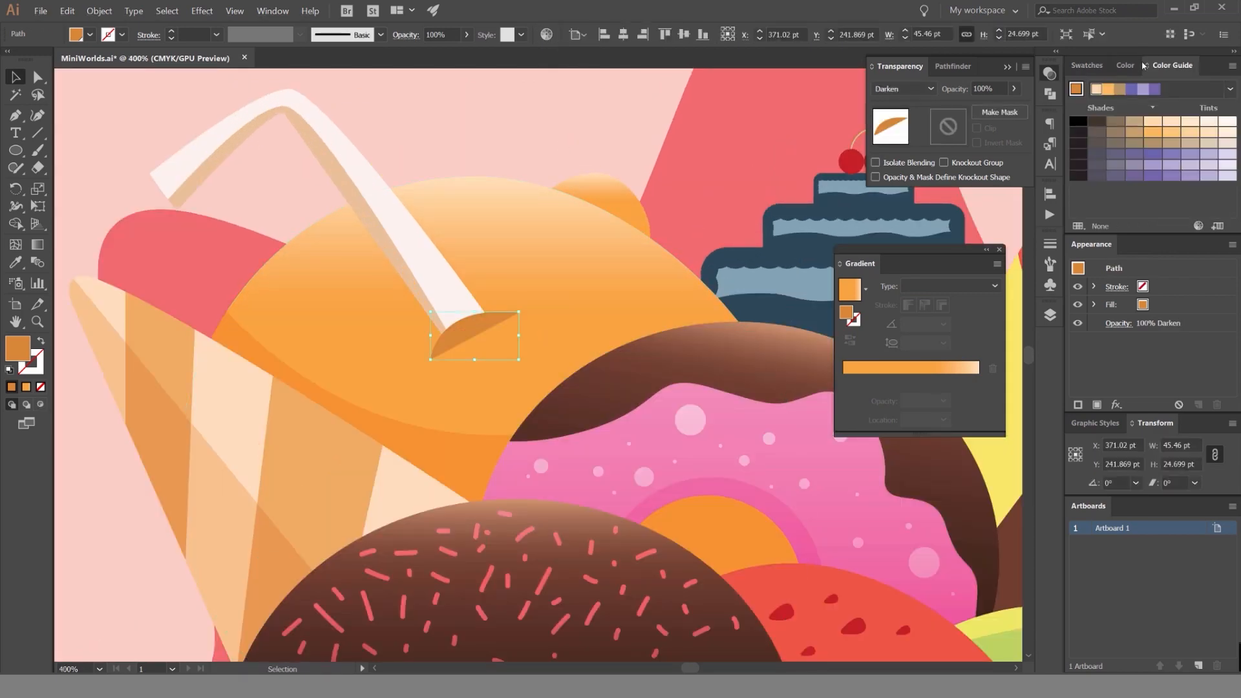
{"action": "left_click", "coordinate": [1127, 65]}
{"action": "left_click", "coordinate": [1233, 67]}
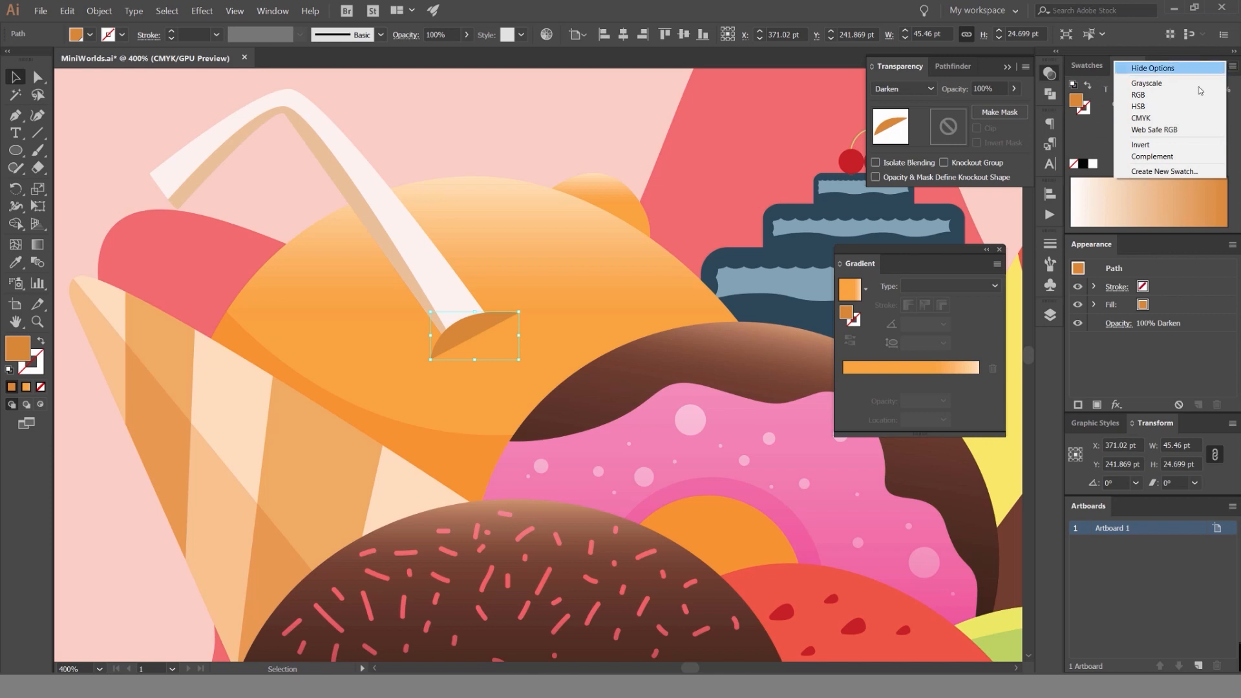
{"action": "left_click", "coordinate": [1168, 107]}
Darken the hole shape's fill to 70% brightness and deselect it.
{"action": "scroll", "coordinate": [1203, 137], "scroll_direction": "down", "scroll_amount": 7}
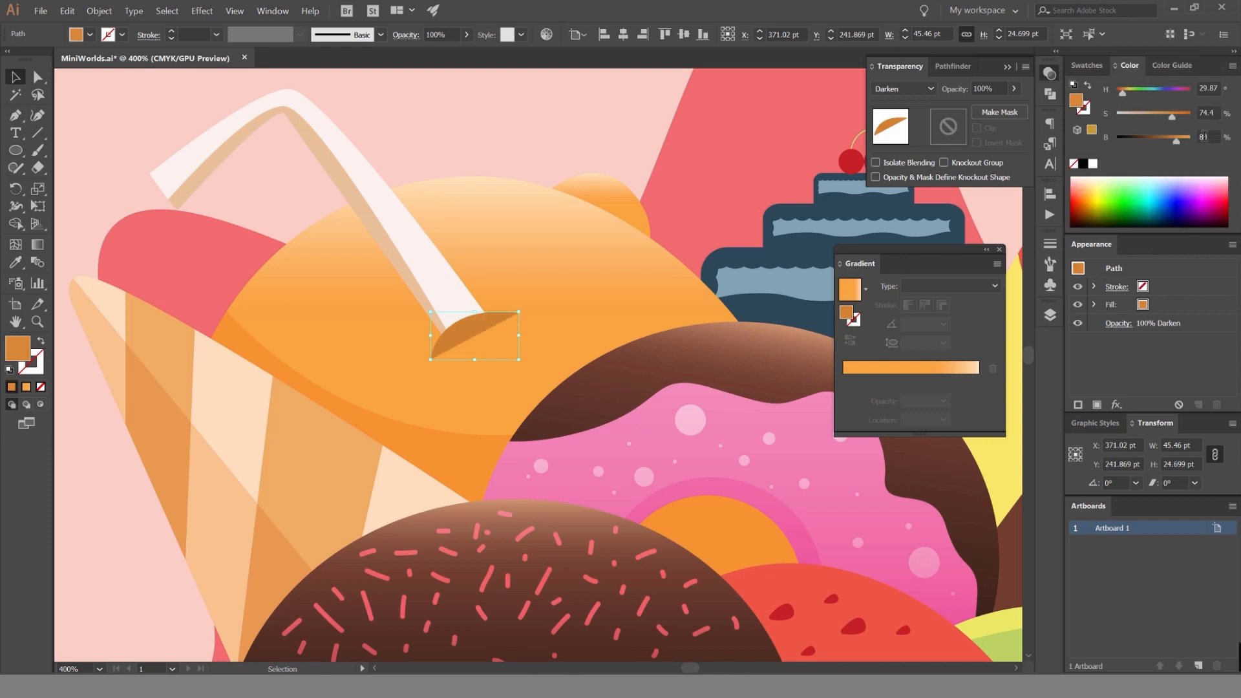
{"action": "scroll", "coordinate": [1204, 137], "scroll_direction": "up", "scroll_amount": 10}
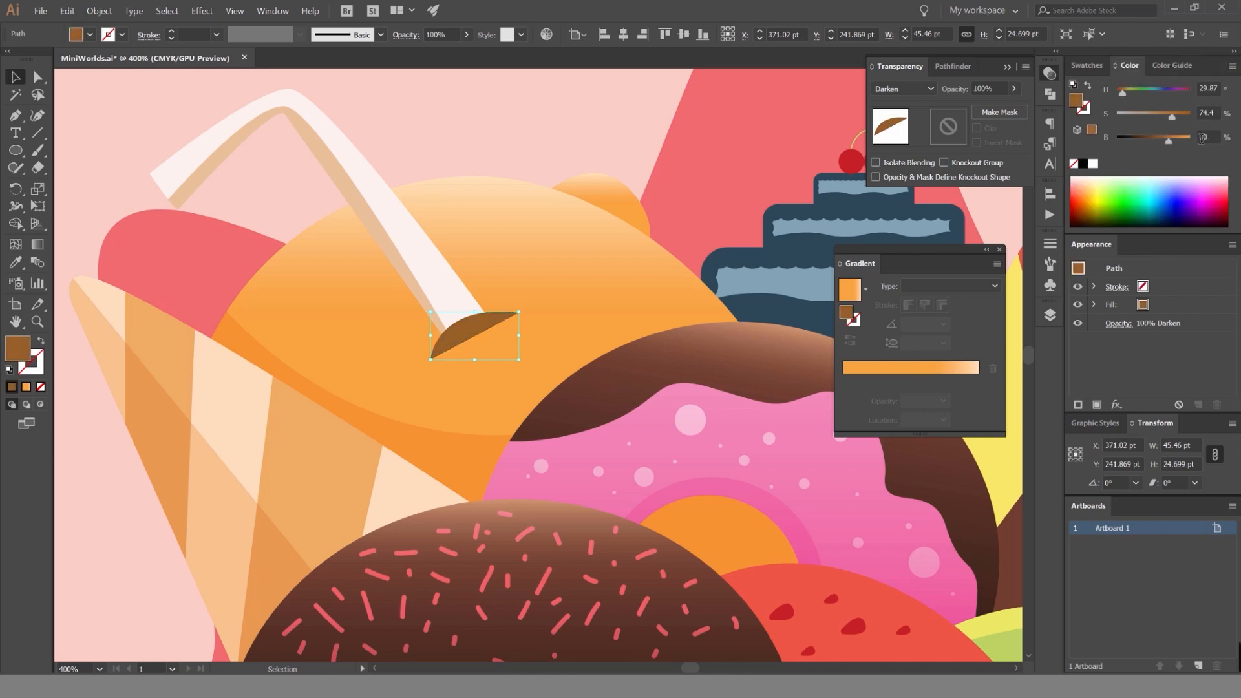
{"action": "scroll", "coordinate": [1202, 138], "scroll_direction": "down", "scroll_amount": 4}
{"action": "left_click", "coordinate": [578, 147]}
{"action": "scroll", "coordinate": [577, 140], "scroll_direction": "down", "scroll_amount": 4}
{"action": "key", "text": "ctrl+z"}
{"action": "left_click", "coordinate": [599, 127]}
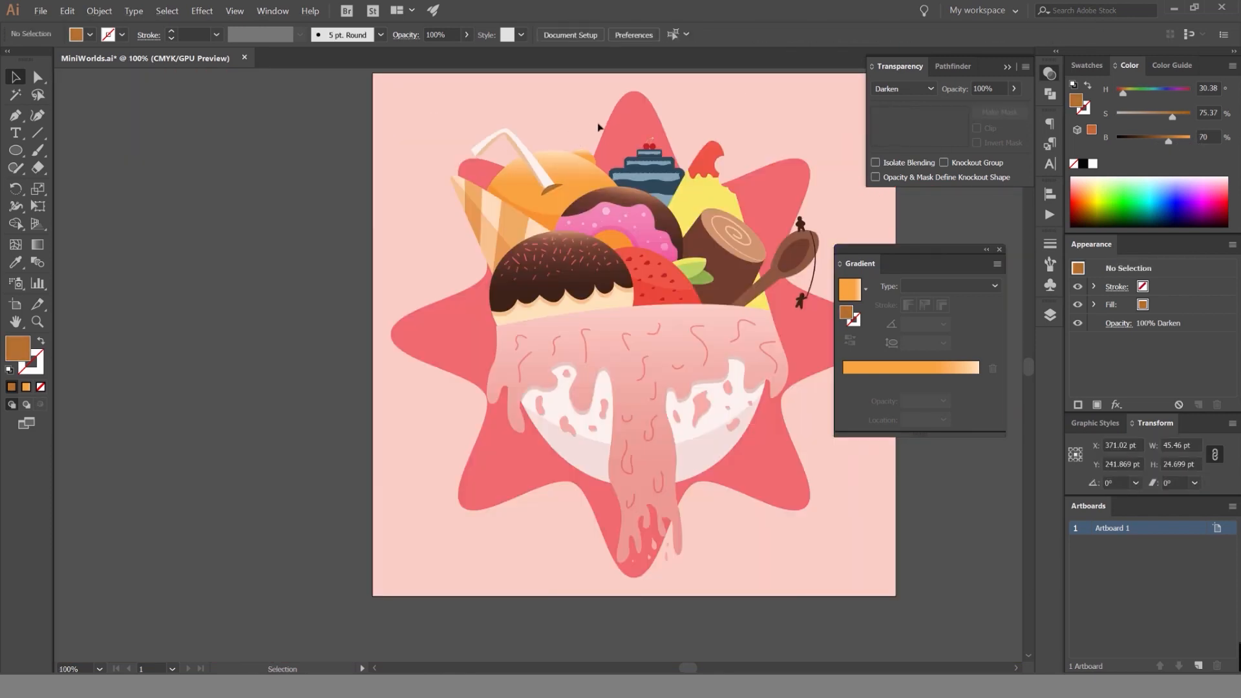
Lock the Orange layer, then unlock the Spoon layer and make it active.
{"action": "left_click_drag", "start_coordinate": [746, 115], "coordinate": [672, 150]}
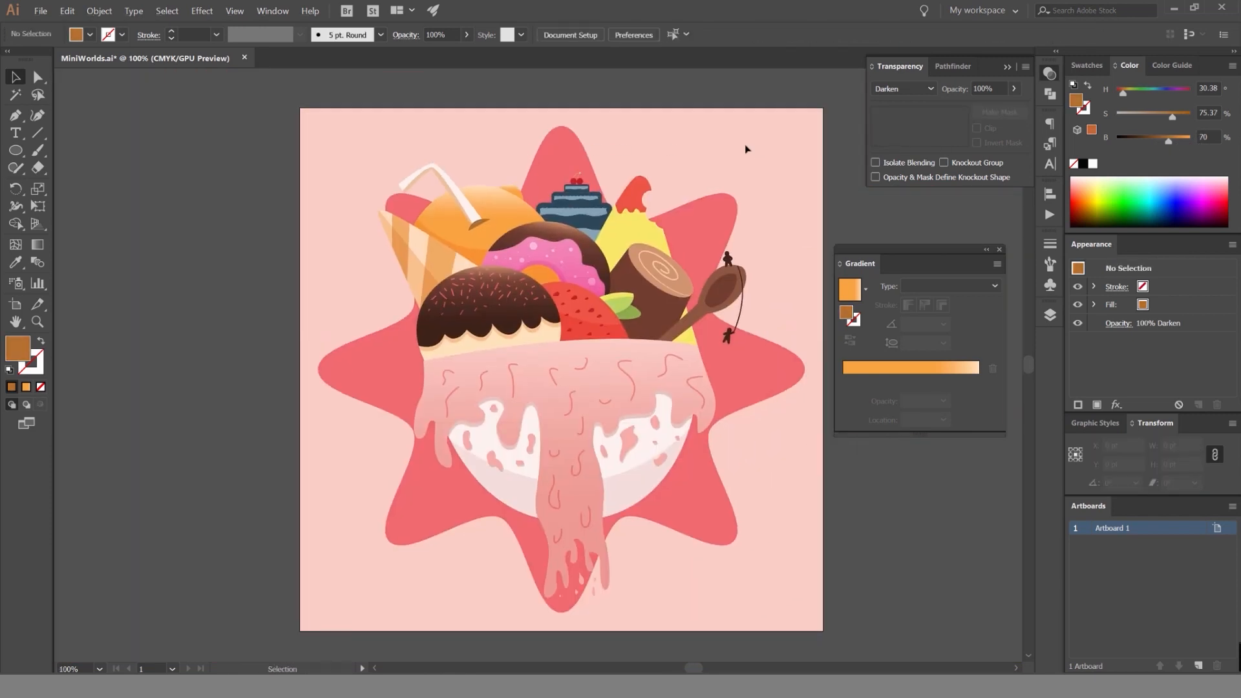
{"action": "left_click", "coordinate": [1052, 315]}
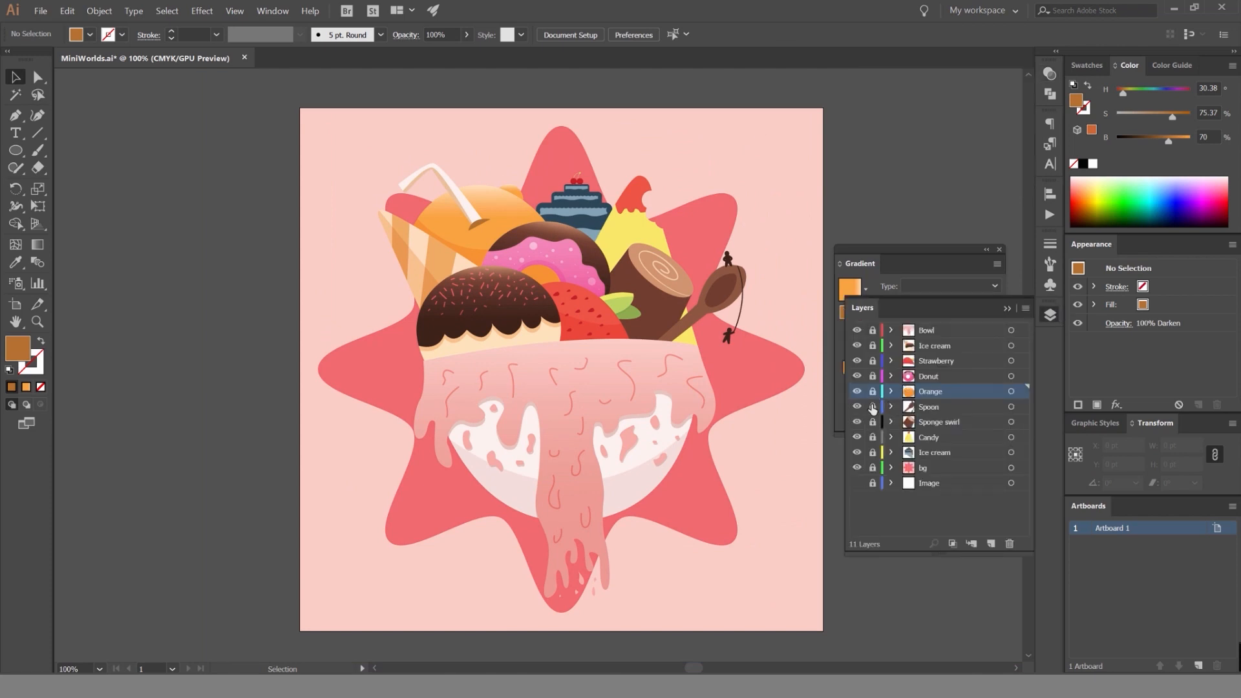
{"action": "left_click_drag", "start_coordinate": [829, 224], "coordinate": [784, 229]}
{"action": "left_click", "coordinate": [937, 407]}
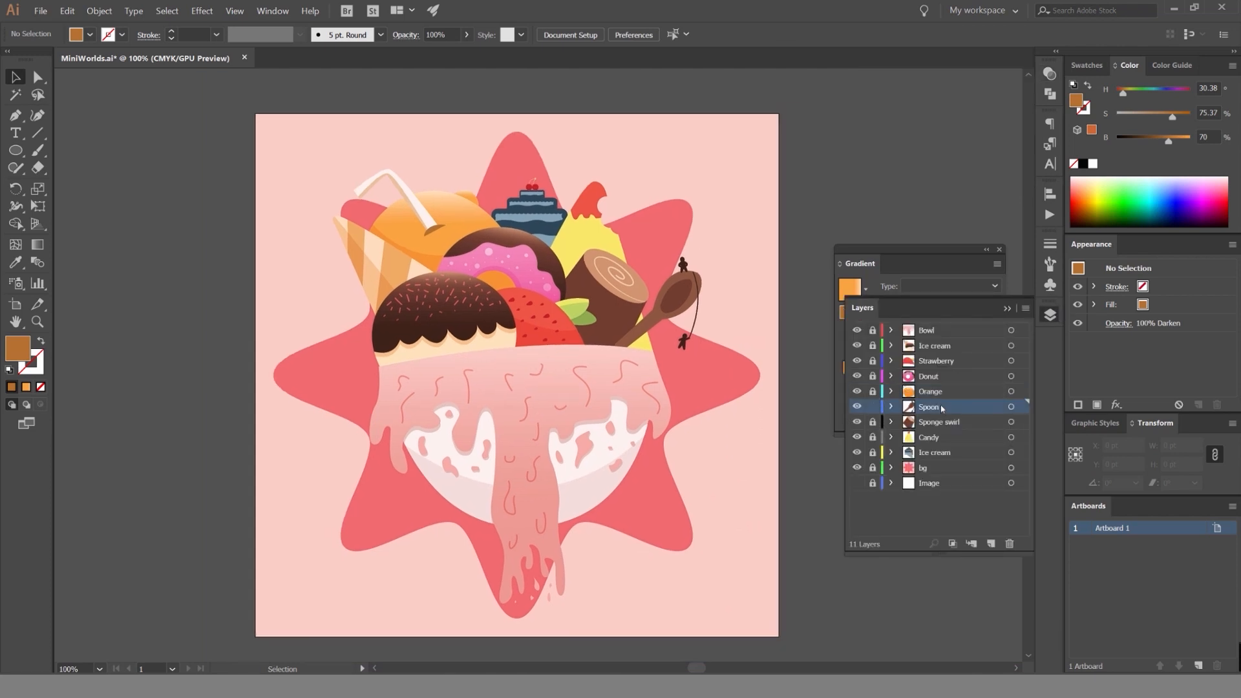
Select the spoon's light brown body and isolate it for editing.
{"action": "scroll", "coordinate": [647, 352], "scroll_direction": "up", "scroll_amount": 3}
{"action": "left_click", "coordinate": [614, 278]}
{"action": "left_click", "coordinate": [1047, 315]}
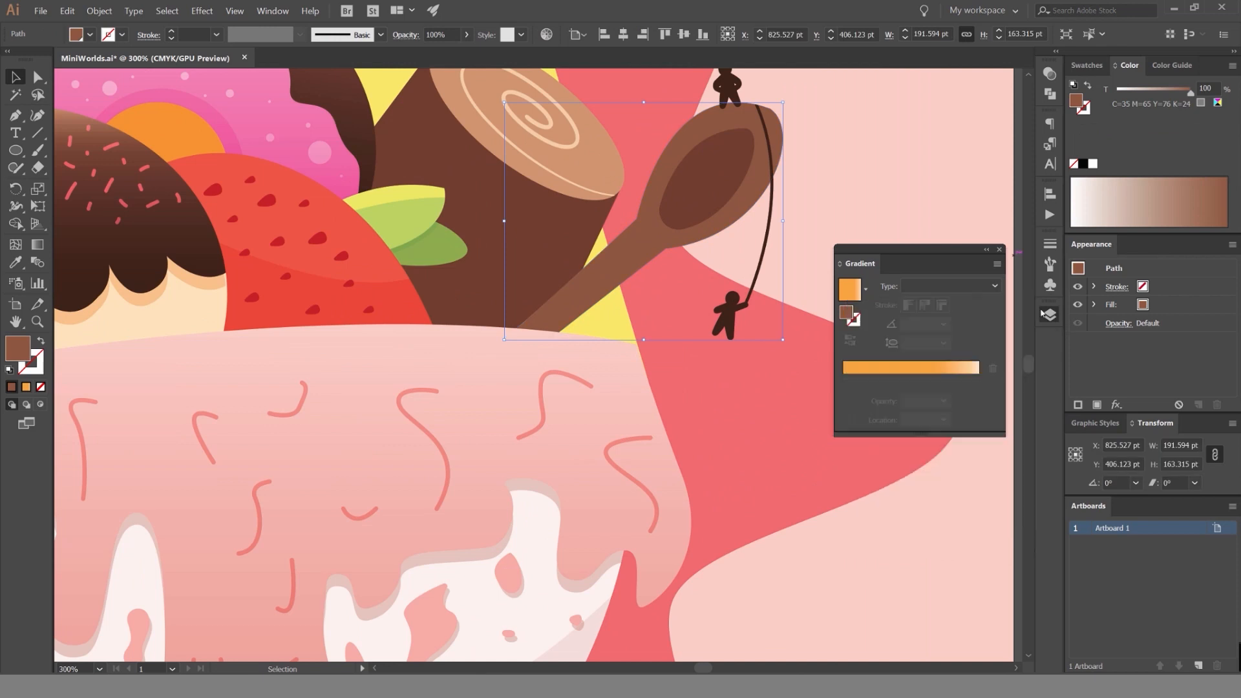
{"action": "double_click", "coordinate": [638, 248]}
{"action": "scroll", "coordinate": [715, 277], "scroll_direction": "up", "scroll_amount": 1}
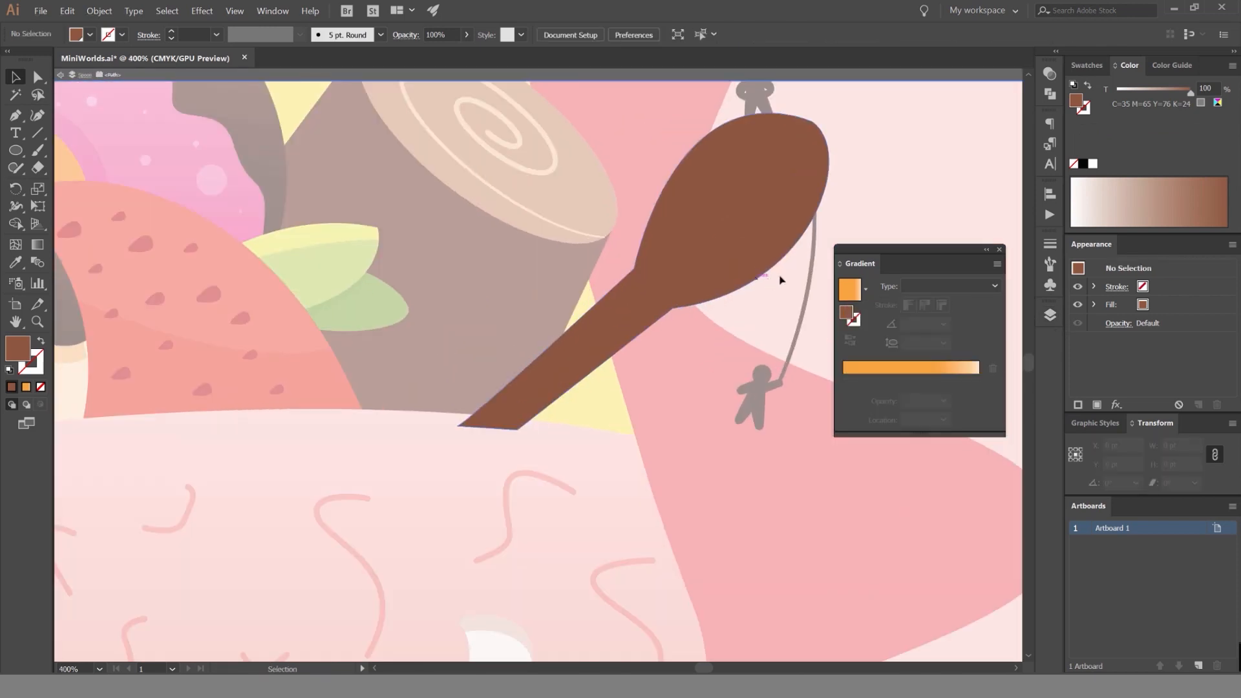
Draw a closed Pen shape about 204 × 192 pt along the spoon's center line, covering its lower edge and extending beyond it.
{"action": "key", "text": "p"}
{"action": "left_click_drag", "start_coordinate": [779, 134], "coordinate": [760, 113]}
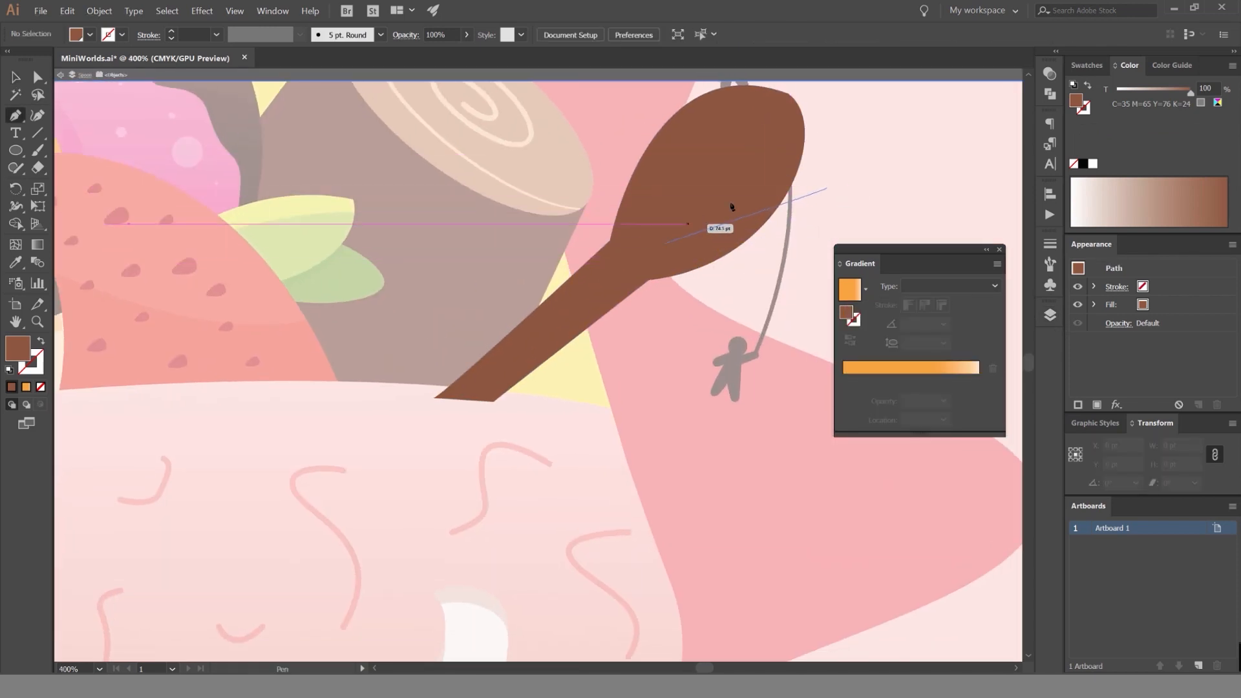
{"action": "left_click", "coordinate": [815, 150]}
{"action": "left_click_drag", "start_coordinate": [640, 260], "coordinate": [561, 256]}
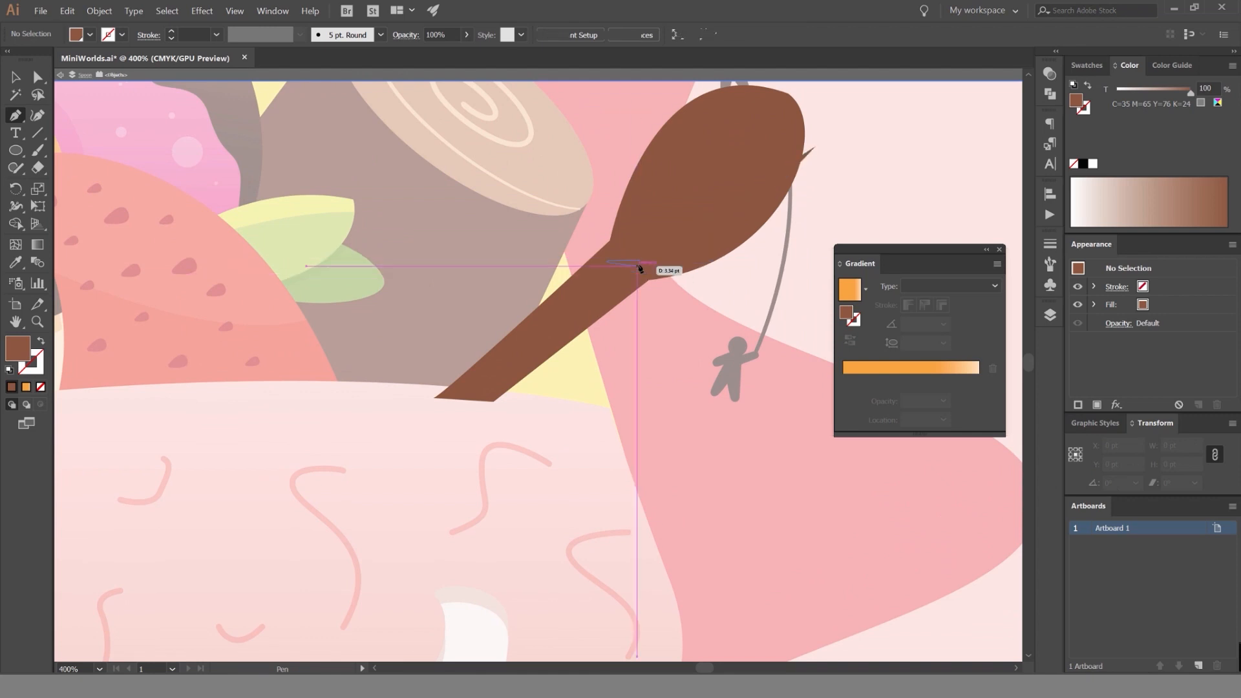
{"action": "left_click", "coordinate": [639, 261]}
{"action": "left_click", "coordinate": [446, 435]}
{"action": "left_click", "coordinate": [539, 457]}
{"action": "left_click", "coordinate": [683, 427]}
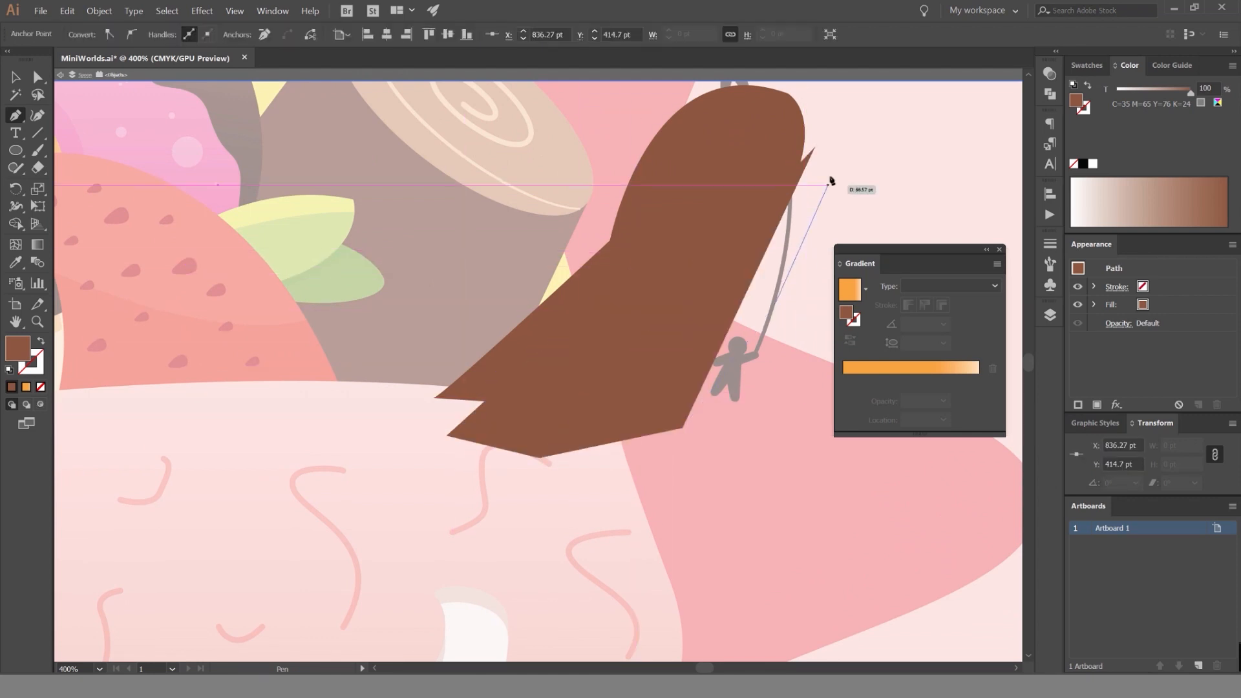
{"action": "left_click", "coordinate": [828, 182]}
{"action": "left_click", "coordinate": [815, 147]}
Trim the drawn shape to the spoon's outline with Shape Builder and leave isolation mode.
{"action": "key", "text": "shift+m"}
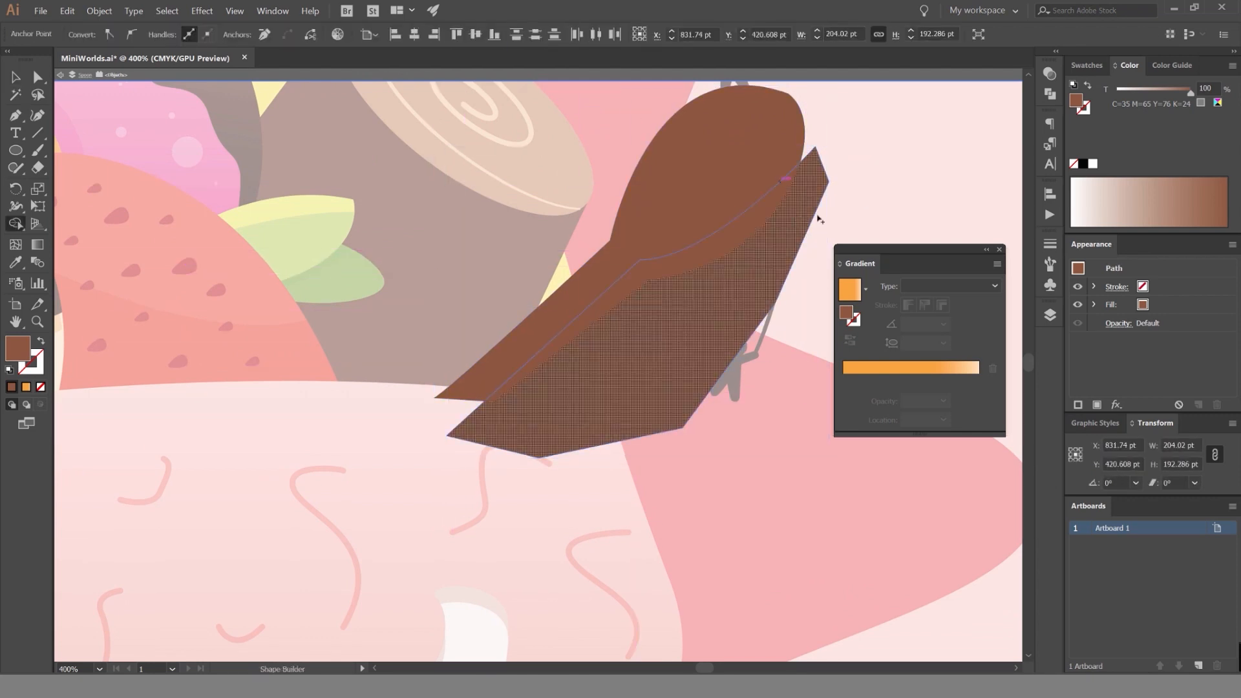
{"action": "left_click", "coordinate": [816, 219], "text": "alt"}
{"action": "key", "text": "v"}
{"action": "double_click", "coordinate": [833, 196]}
Set the spoon's lower shadow shape to the Multiply blend mode at 20% opacity.
{"action": "left_click", "coordinate": [772, 207]}
{"action": "left_click", "coordinate": [1049, 74]}
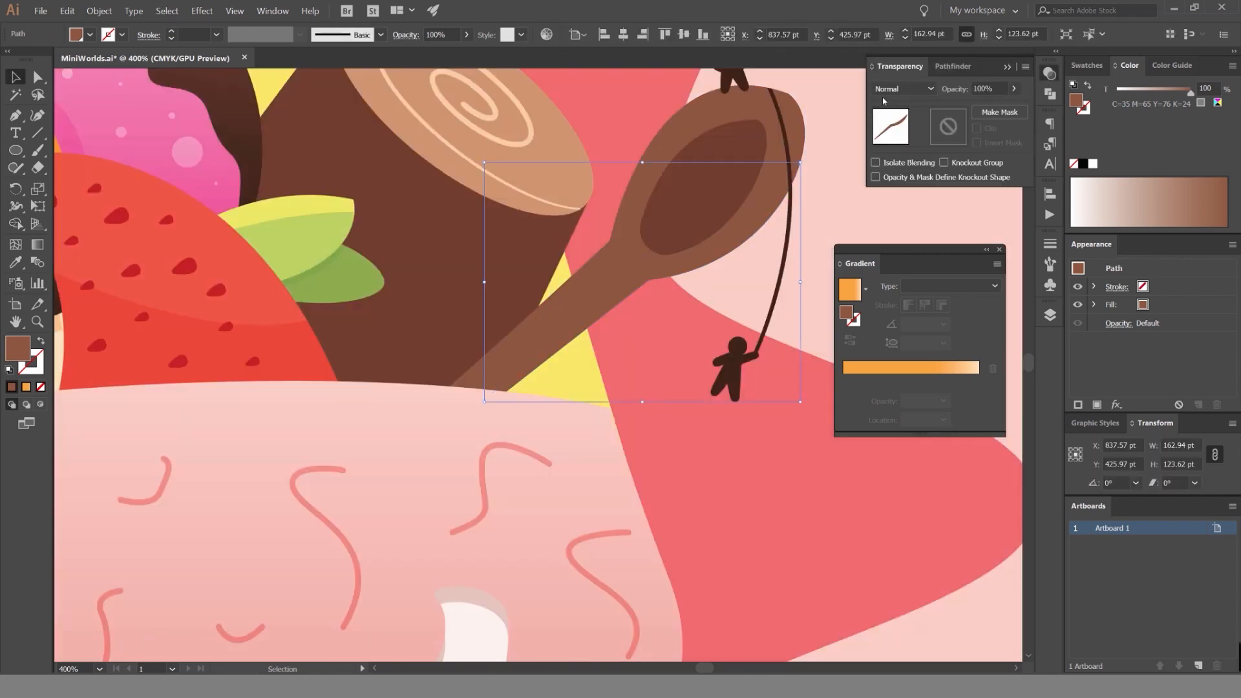
{"action": "left_click", "coordinate": [884, 90]}
{"action": "left_click", "coordinate": [887, 129]}
{"action": "left_click", "coordinate": [1003, 88]}
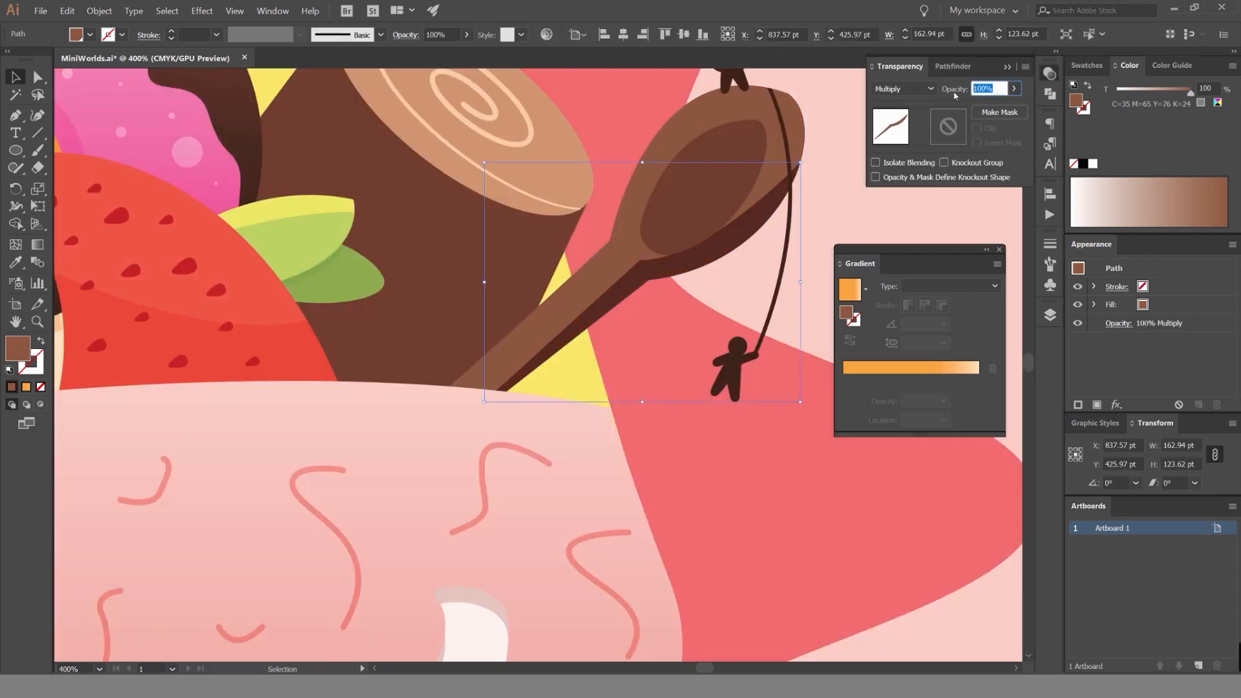
{"action": "key", "text": "Return"}
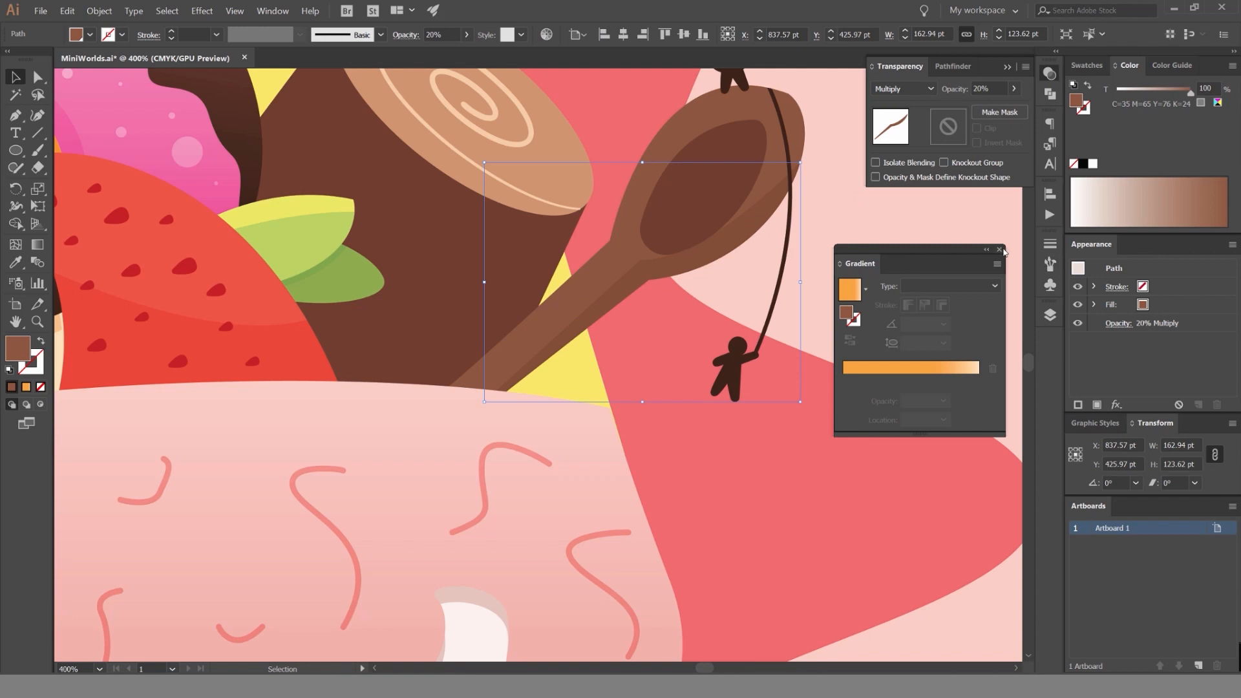
Reshape the spoon's shadow by moving its bend anchor to about X 841.4, Y 417.7 pt and nudging the handle-end anchor outward.
{"action": "left_click", "coordinate": [848, 222]}
{"action": "key", "text": "a"}
{"action": "left_click", "coordinate": [641, 261]}
{"action": "scroll", "coordinate": [640, 261], "scroll_direction": "up", "scroll_amount": 1}
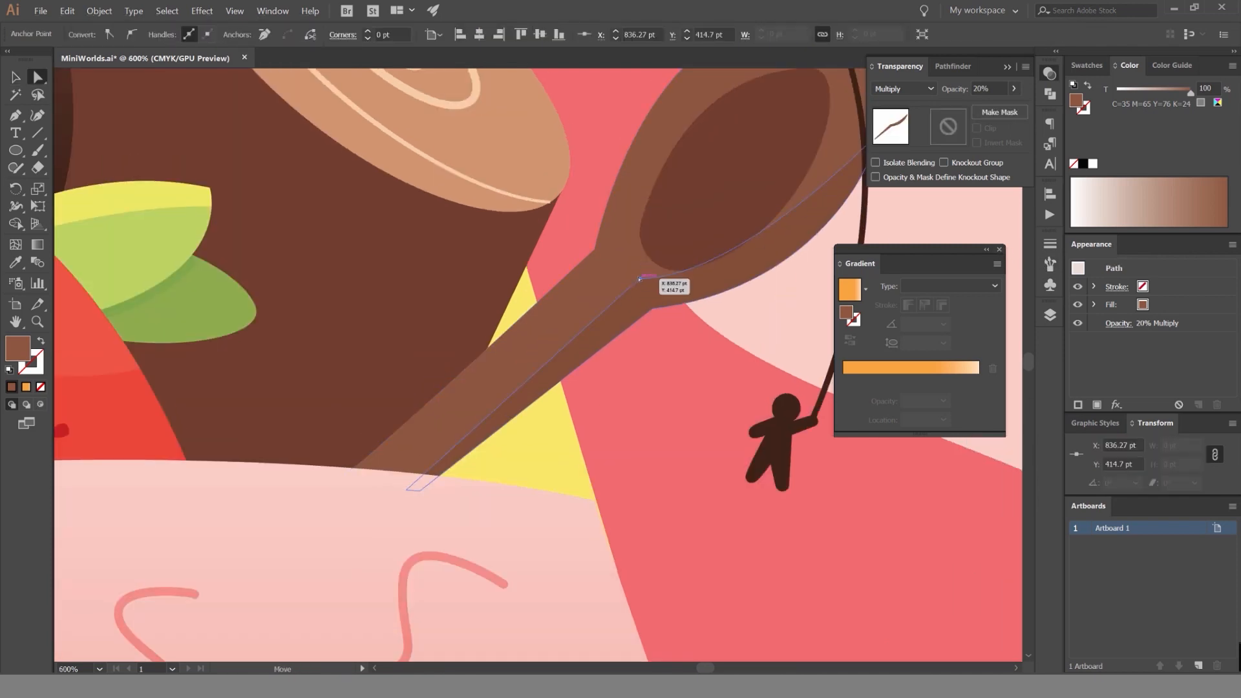
{"action": "left_click_drag", "start_coordinate": [640, 279], "coordinate": [655, 288]}
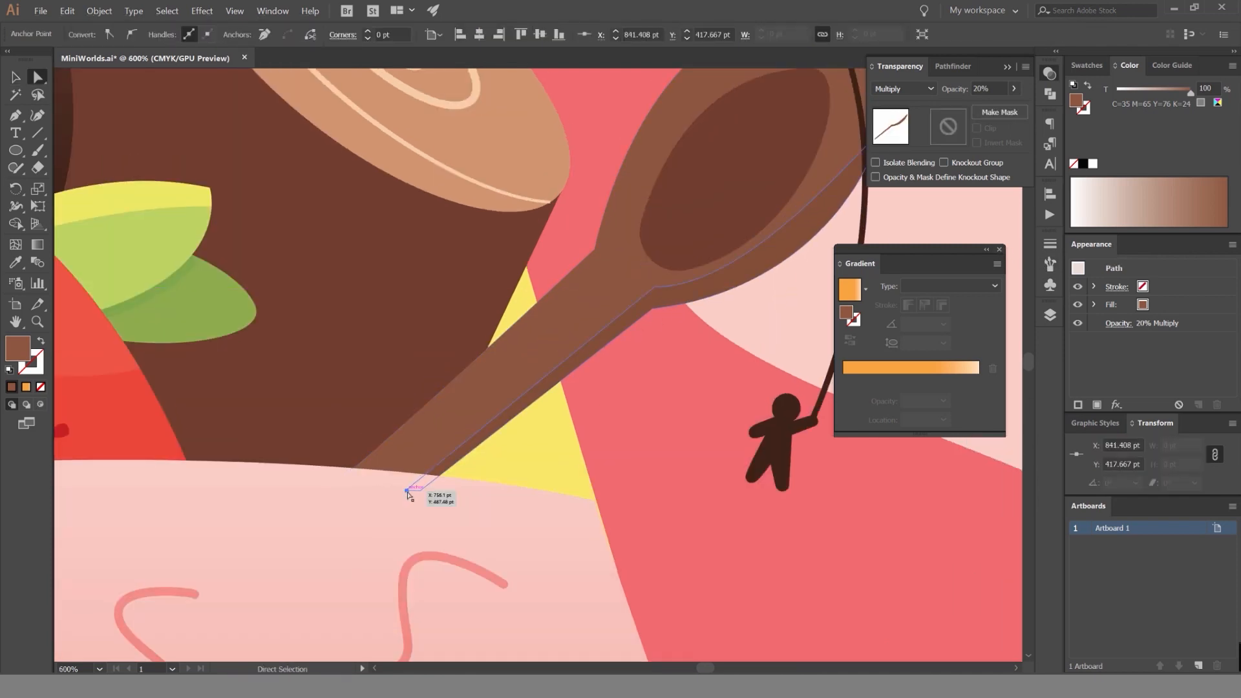
{"action": "left_click_drag", "start_coordinate": [407, 491], "coordinate": [397, 490]}
{"action": "left_click", "coordinate": [515, 483]}
Set the dark inner oval of the spoon to the Multiply blend mode.
{"action": "scroll", "coordinate": [515, 484], "scroll_direction": "down", "scroll_amount": 4}
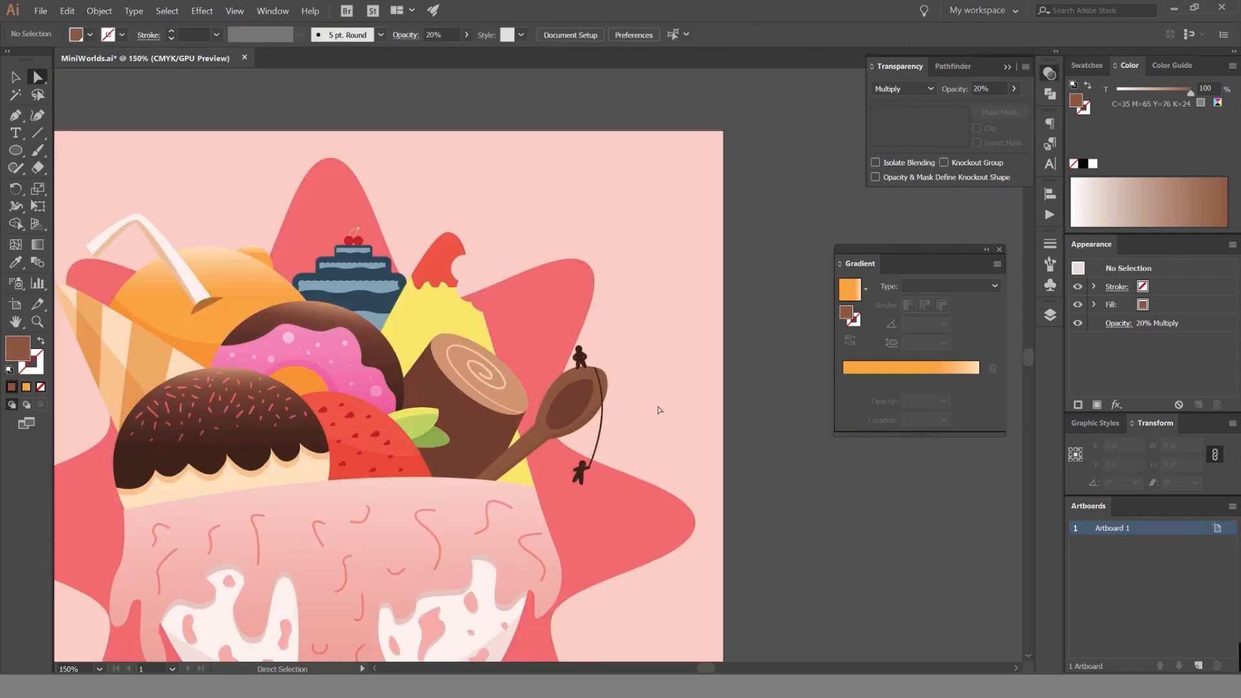
{"action": "scroll", "coordinate": [635, 412], "scroll_direction": "up", "scroll_amount": 1}
{"action": "left_click_drag", "start_coordinate": [634, 413], "coordinate": [660, 309]}
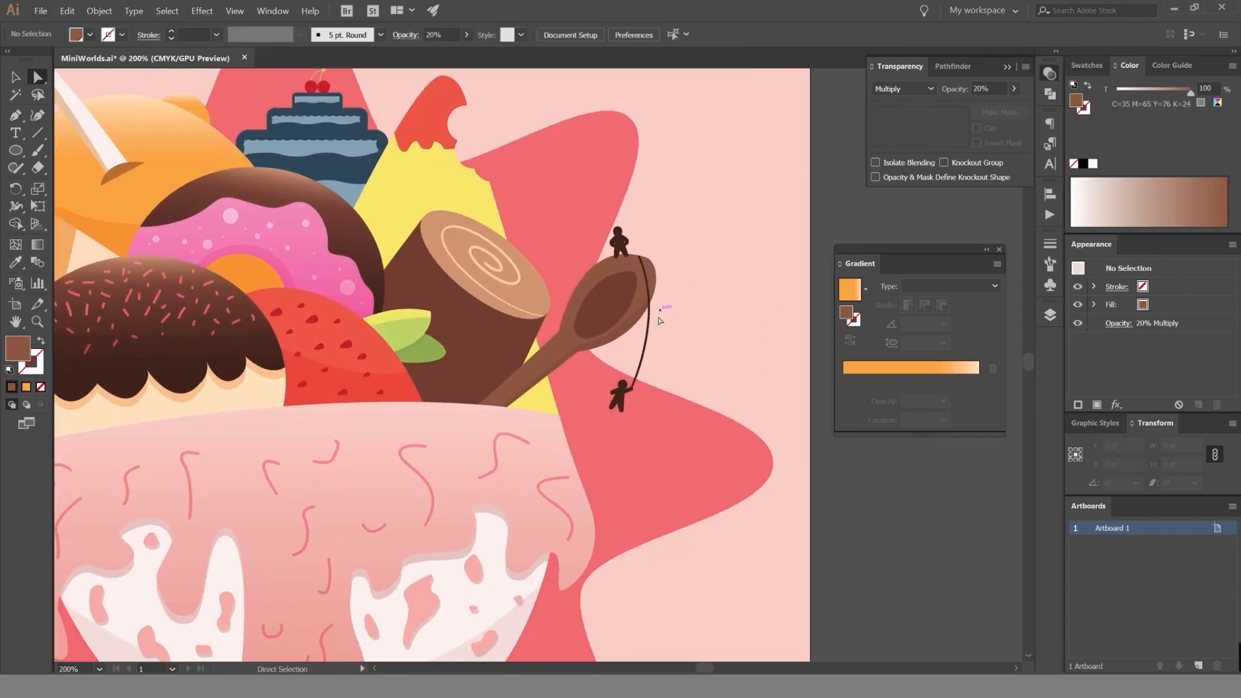
{"action": "scroll", "coordinate": [675, 308], "scroll_direction": "down", "scroll_amount": 2}
{"action": "scroll", "coordinate": [695, 305], "scroll_direction": "up", "scroll_amount": 4}
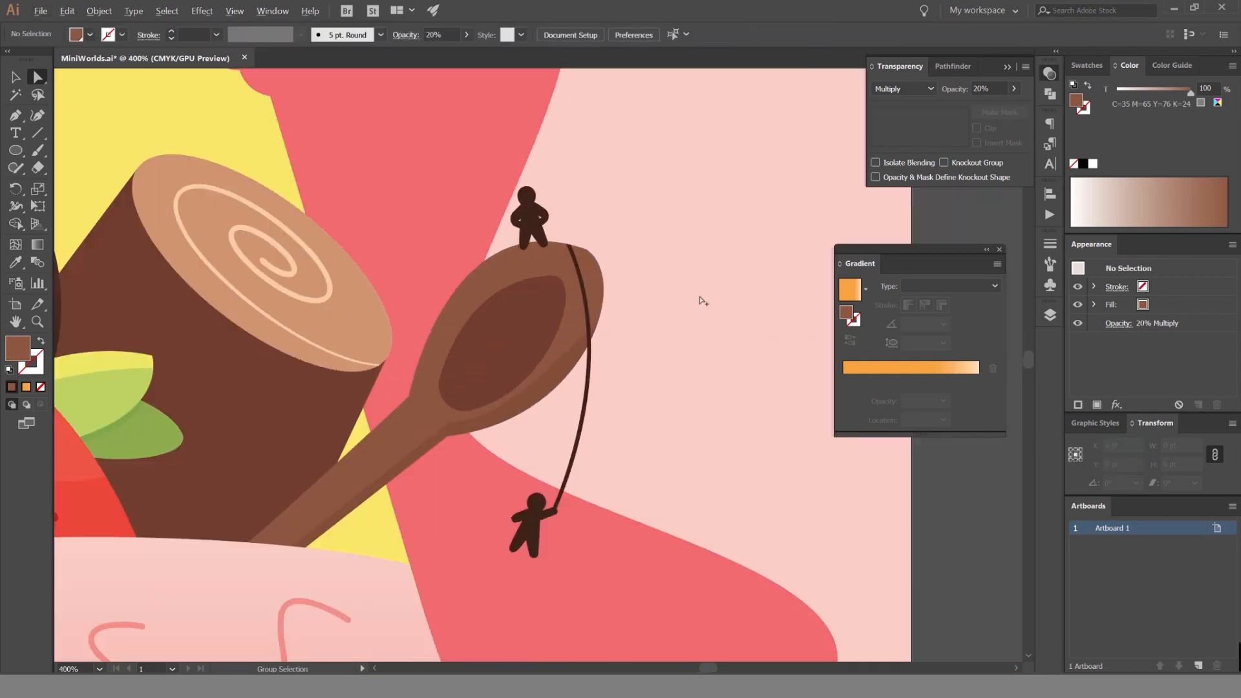
{"action": "left_click_drag", "start_coordinate": [662, 307], "coordinate": [718, 268]}
{"action": "left_click", "coordinate": [596, 293]}
{"action": "left_click", "coordinate": [903, 89]}
{"action": "left_click", "coordinate": [895, 129]}
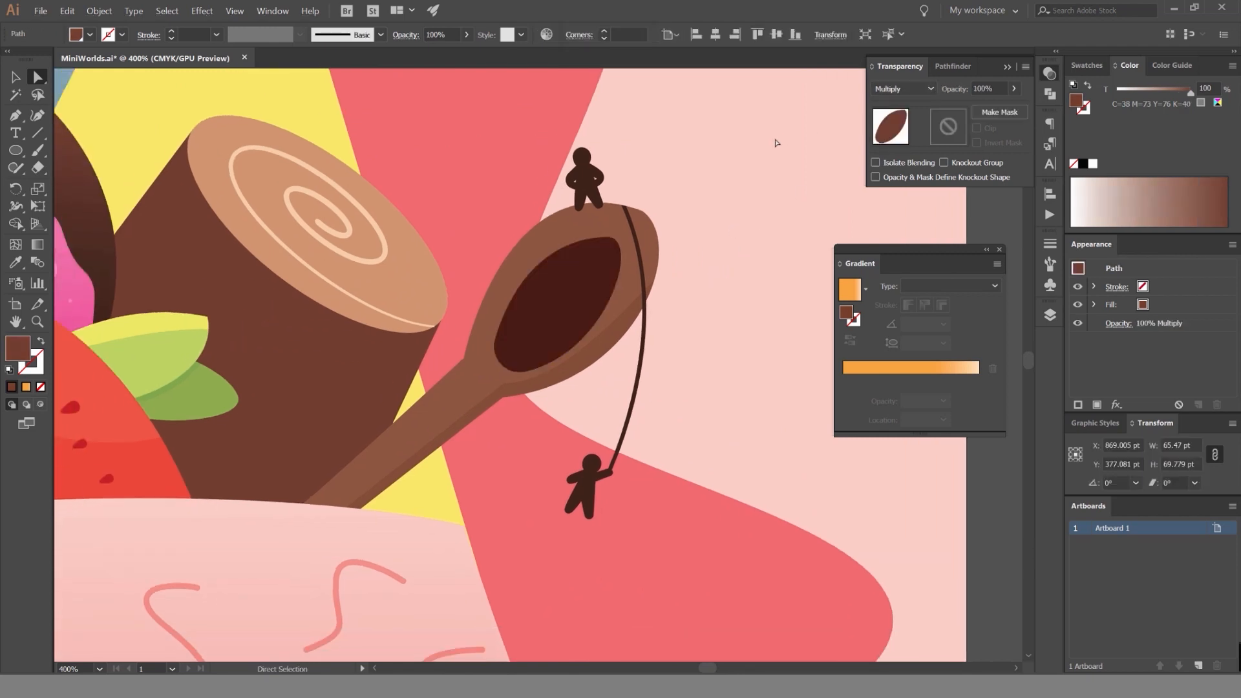
{"action": "left_click", "coordinate": [776, 143]}
Reduce the spoon's inner oval to 60% opacity and deselect it.
{"action": "left_click", "coordinate": [596, 271]}
{"action": "left_click", "coordinate": [986, 88]}
{"action": "type", "text": "60"}
{"action": "key", "text": "Return"}
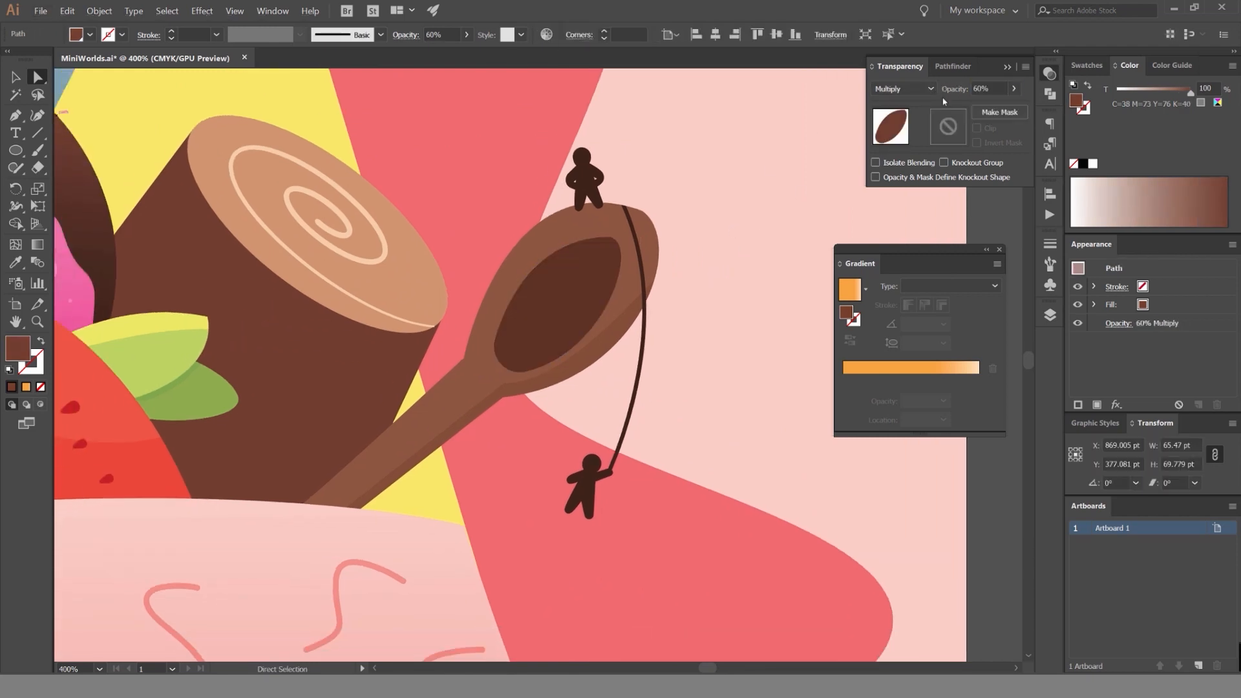
{"action": "key", "text": "v"}
{"action": "left_click", "coordinate": [838, 98]}
Examine the spoon's shading and its small figures up close and within the whole illustration, and open the layer list.
{"action": "scroll", "coordinate": [839, 114], "scroll_direction": "down", "scroll_amount": 3}
{"action": "scroll", "coordinate": [803, 139], "scroll_direction": "up", "scroll_amount": 2}
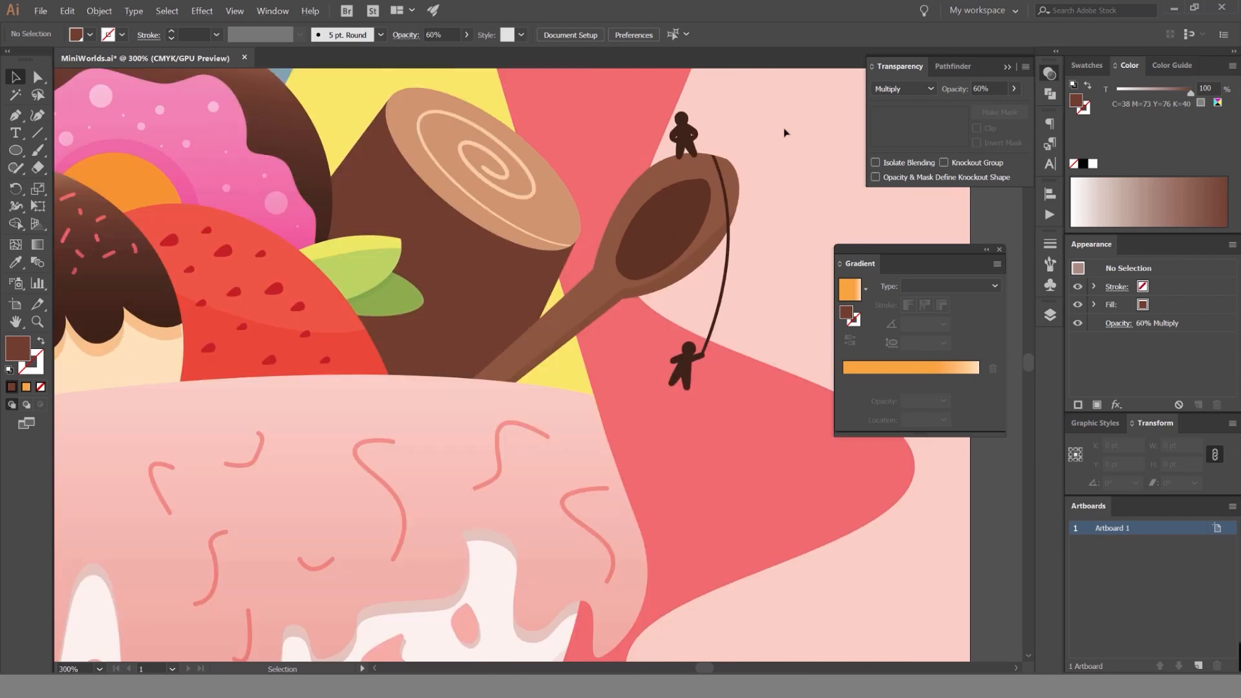
{"action": "scroll", "coordinate": [771, 156], "scroll_direction": "down", "scroll_amount": 2}
{"action": "scroll", "coordinate": [769, 158], "scroll_direction": "down", "scroll_amount": 1}
{"action": "scroll", "coordinate": [707, 199], "scroll_direction": "up", "scroll_amount": 4}
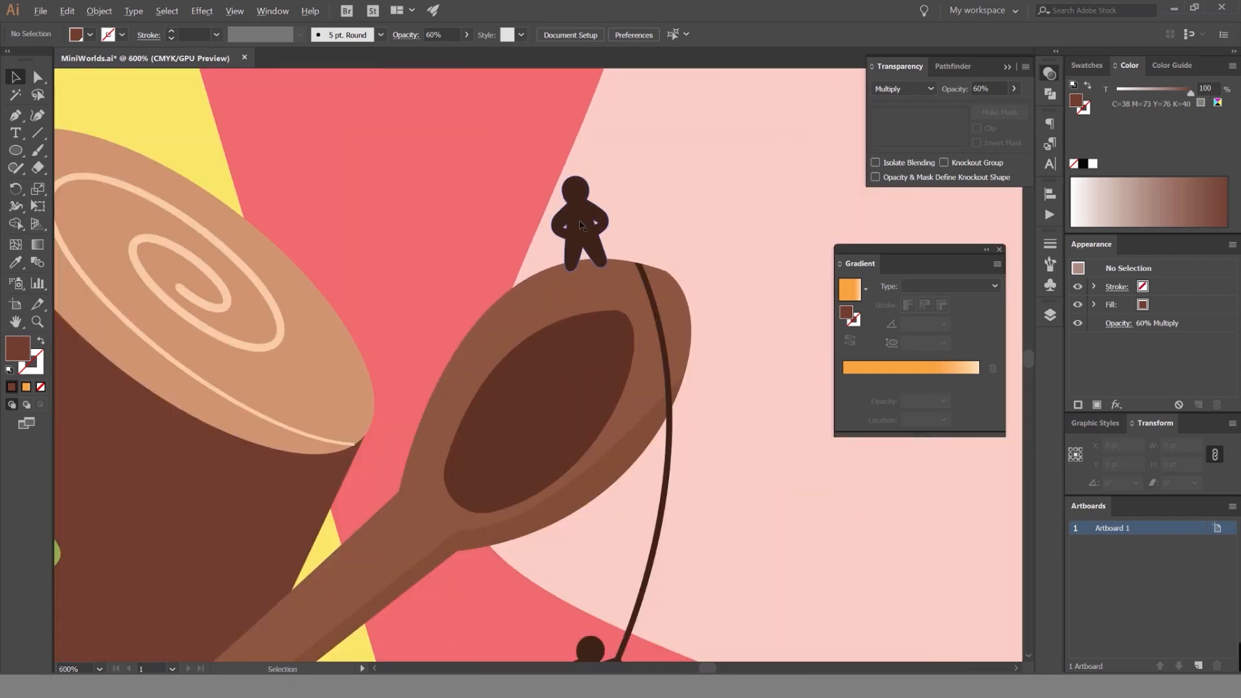
{"action": "scroll", "coordinate": [580, 226], "scroll_direction": "down", "scroll_amount": 4}
{"action": "scroll", "coordinate": [646, 185], "scroll_direction": "down", "scroll_amount": 2}
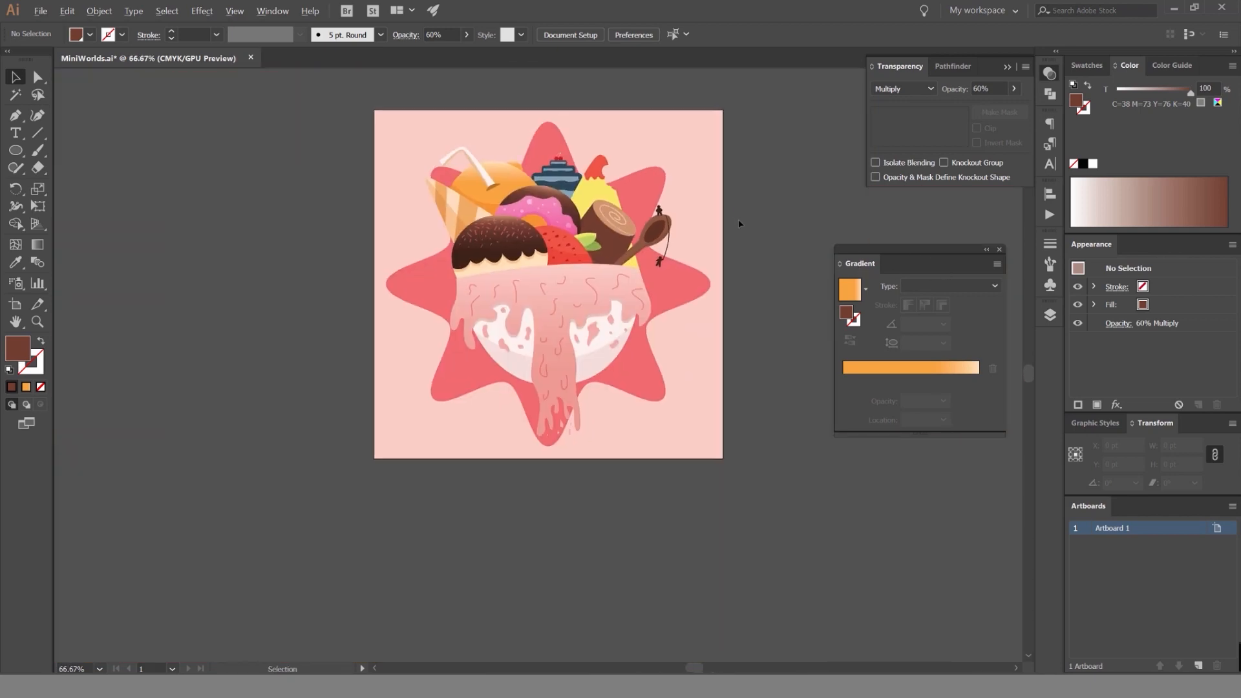
{"action": "scroll", "coordinate": [621, 183], "scroll_direction": "up", "scroll_amount": 2}
{"action": "scroll", "coordinate": [737, 191], "scroll_direction": "up", "scroll_amount": 1}
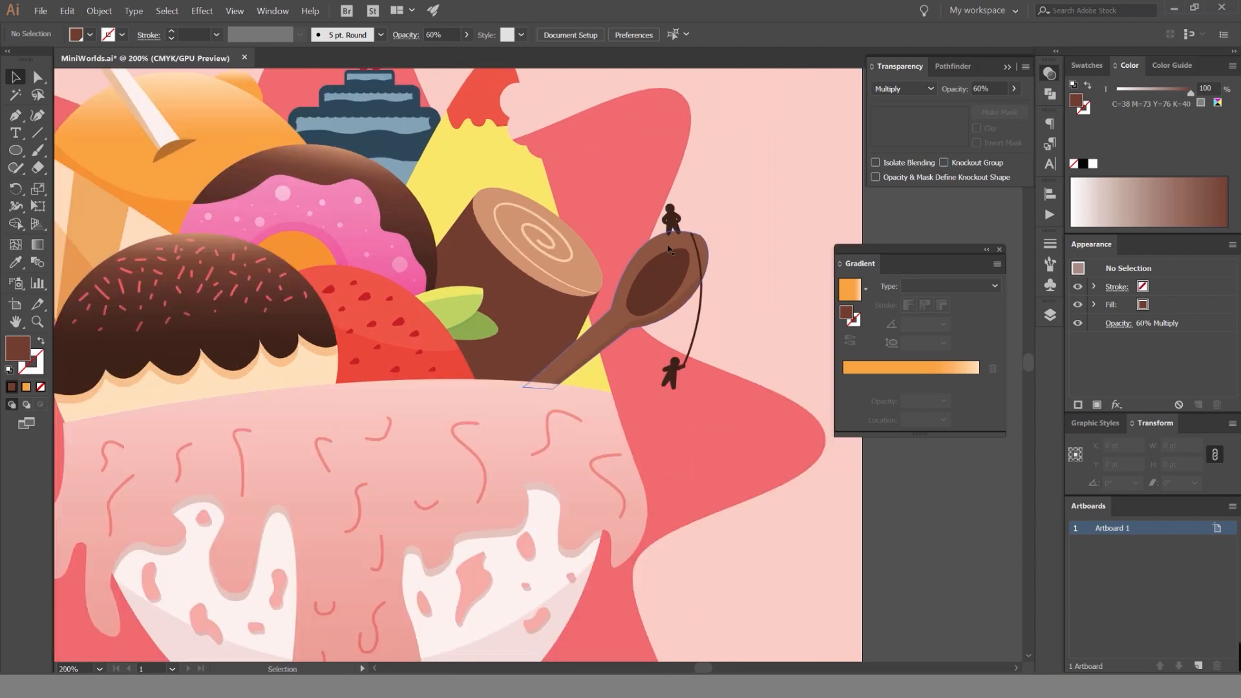
{"action": "scroll", "coordinate": [668, 249], "scroll_direction": "up", "scroll_amount": 2}
{"action": "left_click", "coordinate": [1049, 315]}
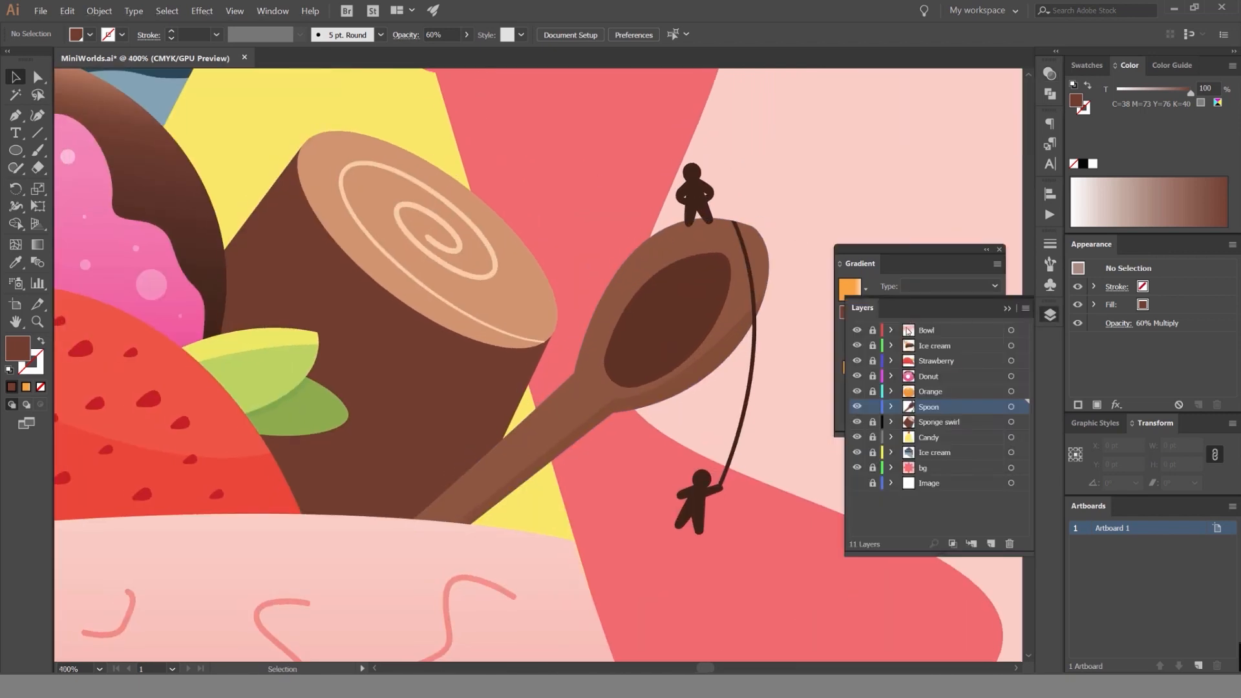
Make the Sponge swirl layer editable and select the dark brown side of the roll.
{"action": "left_click", "coordinate": [939, 425]}
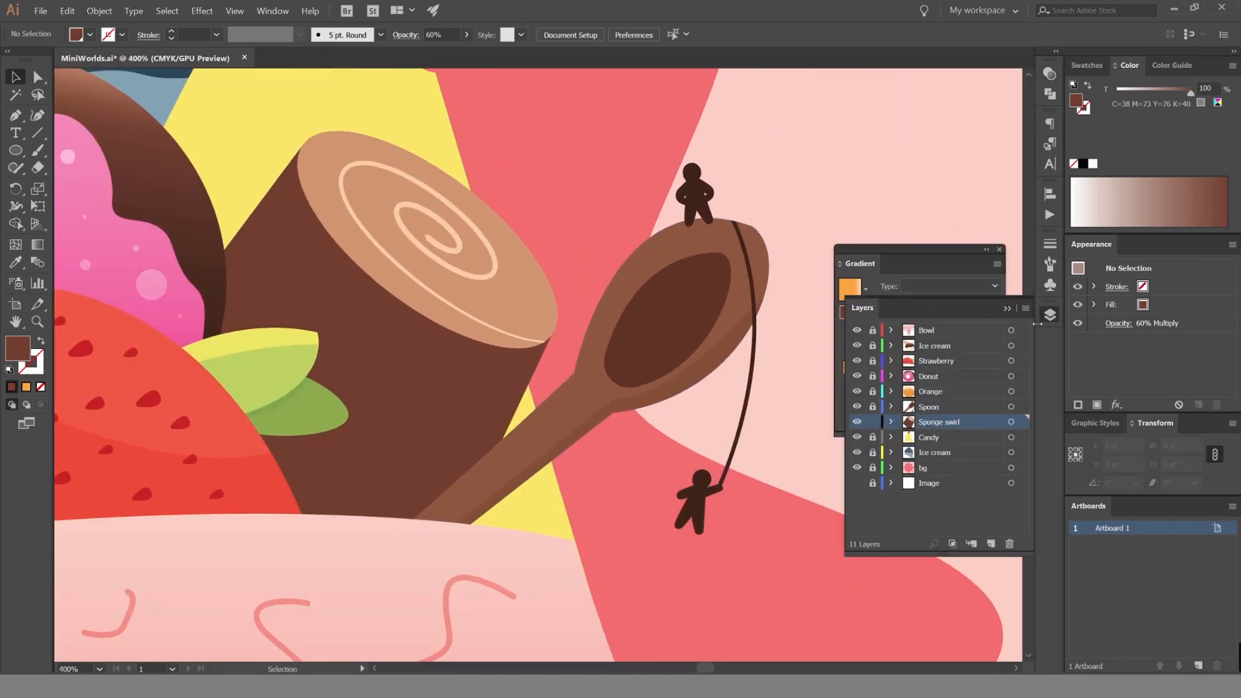
{"action": "left_click", "coordinate": [1049, 315]}
{"action": "left_click_drag", "start_coordinate": [618, 187], "coordinate": [803, 166]}
{"action": "left_click", "coordinate": [652, 352]}
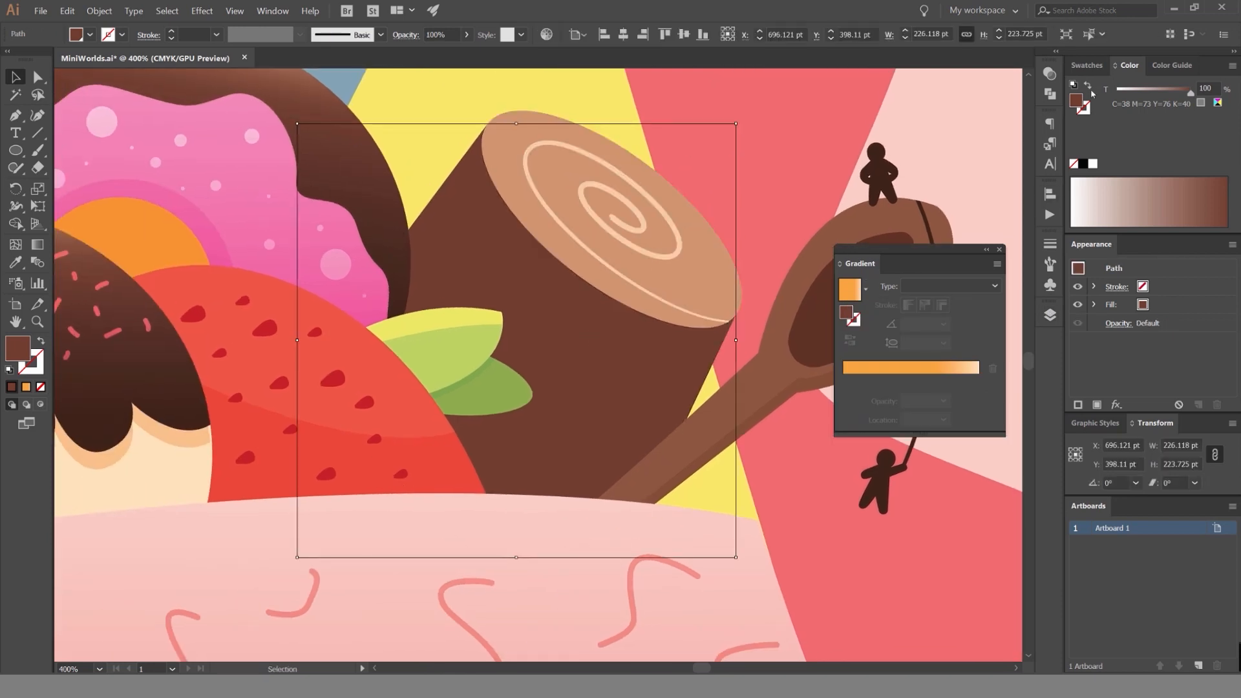
Fill the roll's side with a linear gradient running from dark brown to a lighter brown swatch.
{"action": "left_click", "coordinate": [1086, 65]}
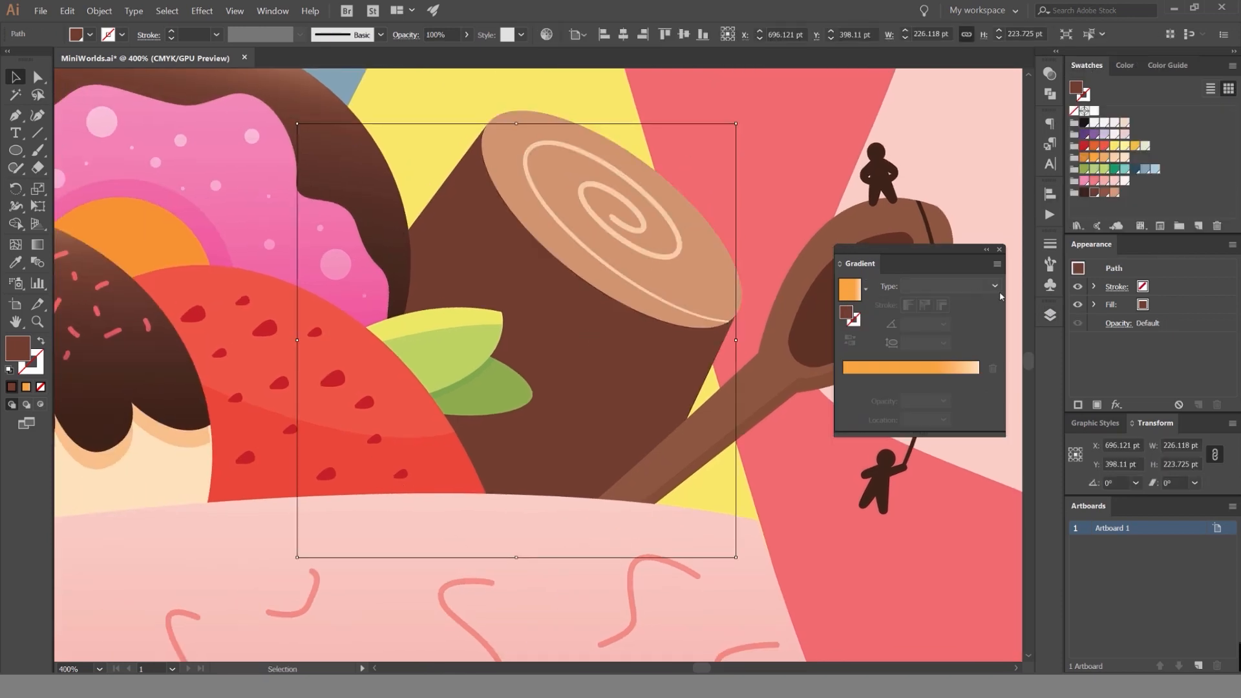
{"action": "left_click", "coordinate": [852, 367]}
{"action": "left_click", "coordinate": [1116, 191]}
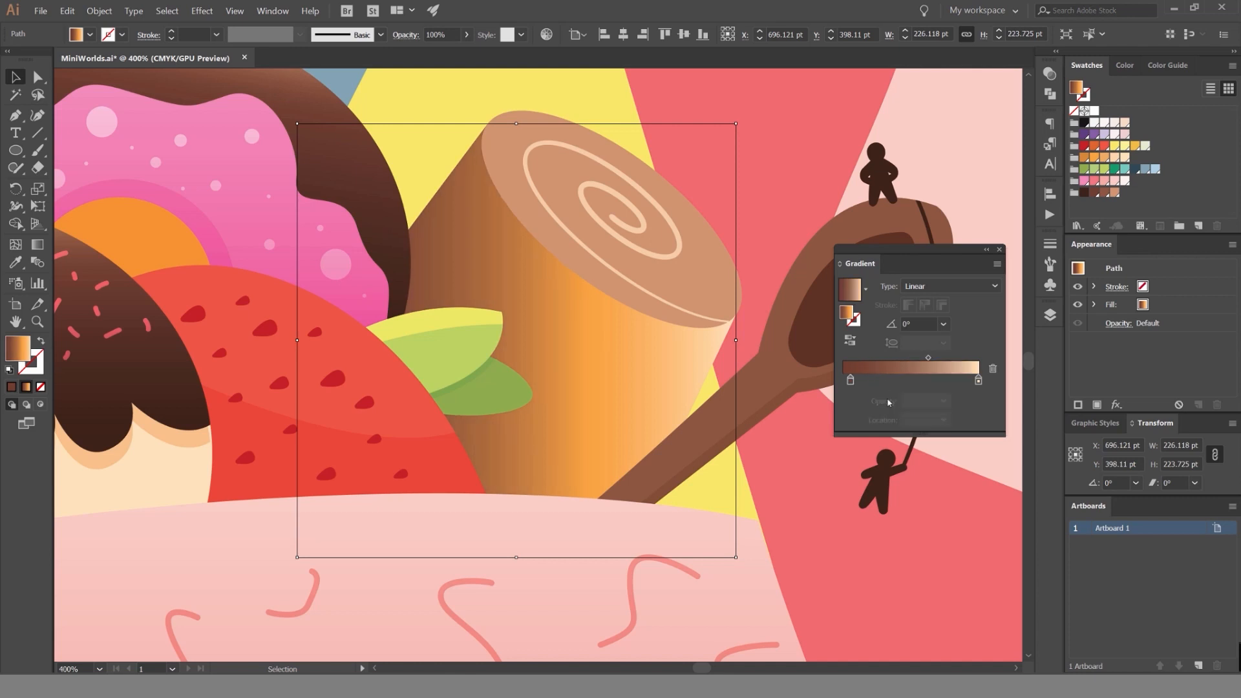
{"action": "left_click_drag", "start_coordinate": [1095, 195], "coordinate": [978, 381]}
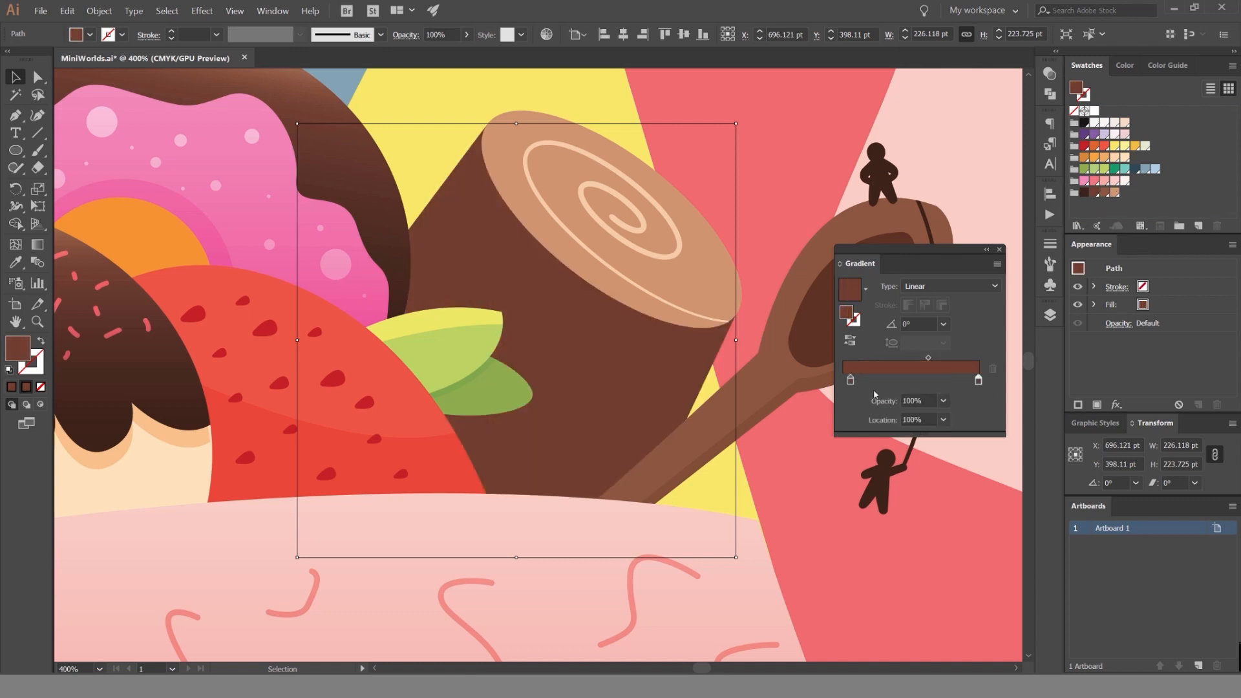
{"action": "left_click_drag", "start_coordinate": [1104, 195], "coordinate": [978, 382]}
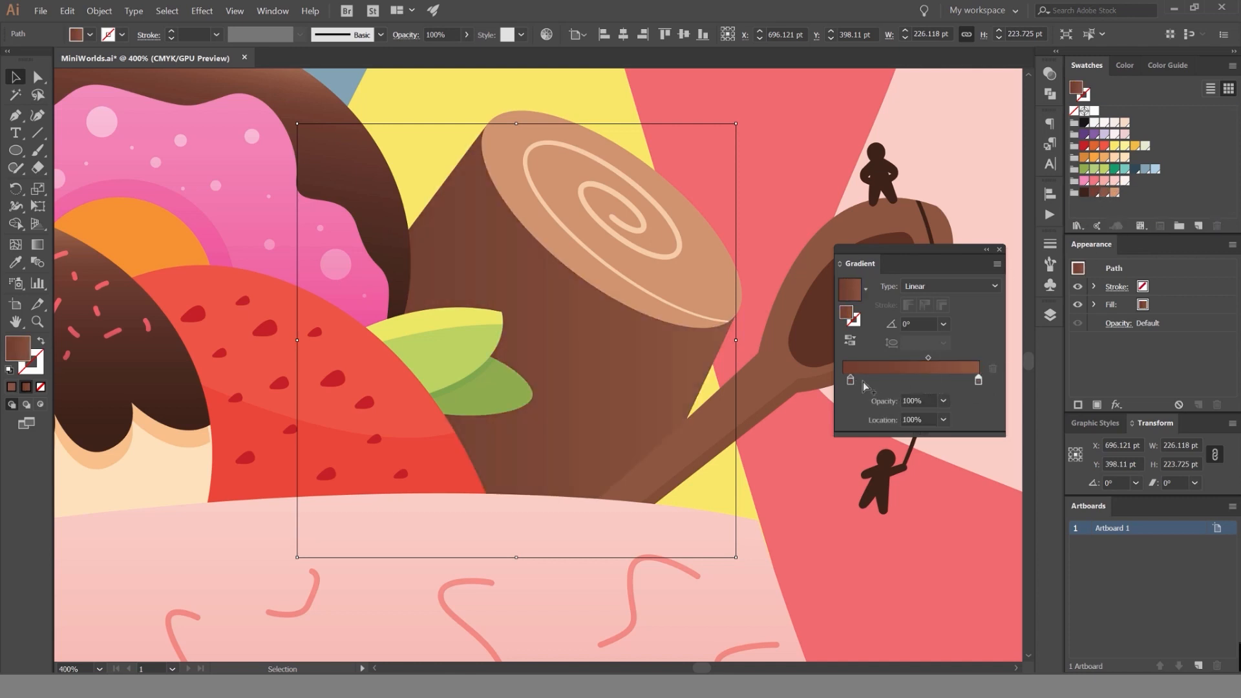
Tilt the roll's side gradient to 78° and move its dark stop inward to about 41%.
{"action": "left_click_drag", "start_coordinate": [850, 380], "coordinate": [835, 377]}
{"action": "left_click_drag", "start_coordinate": [925, 360], "coordinate": [904, 358]}
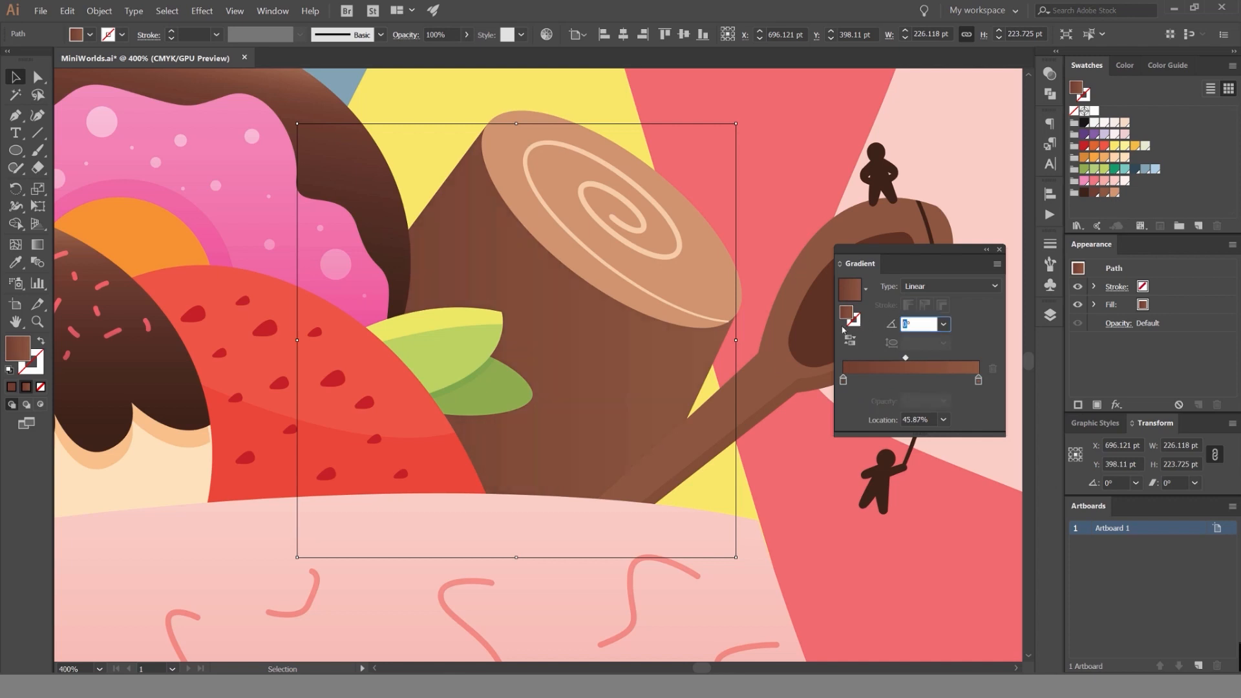
{"action": "key", "text": "Return"}
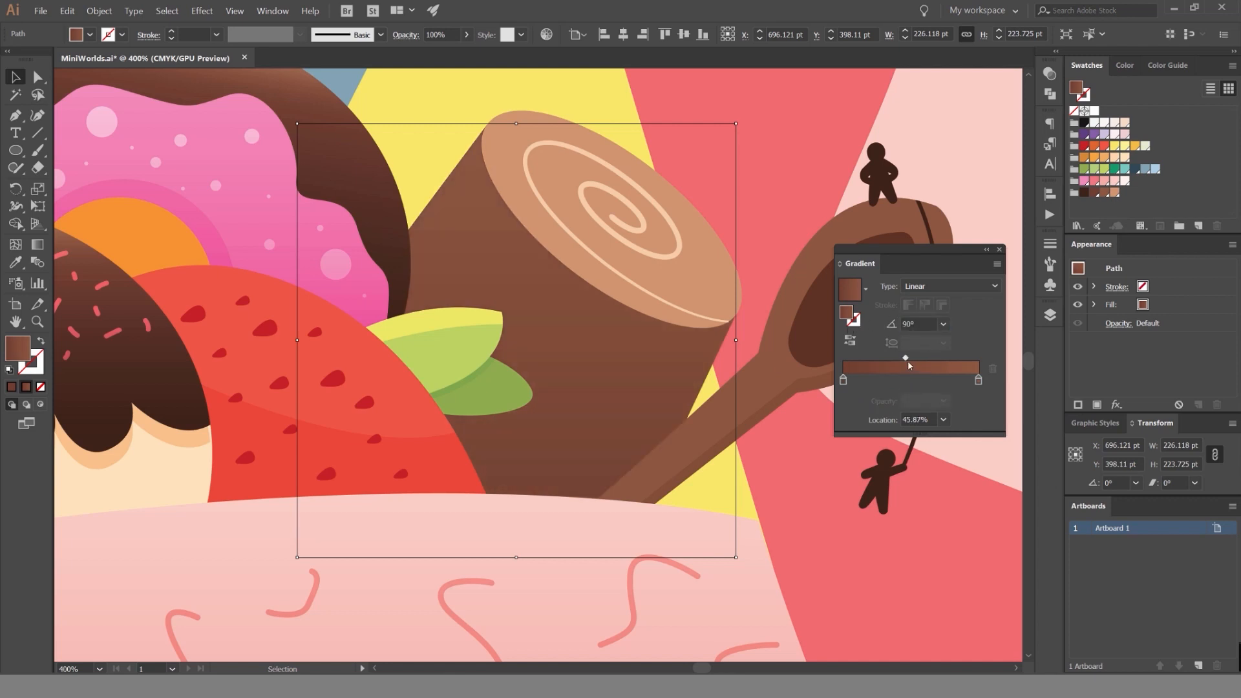
{"action": "left_click_drag", "start_coordinate": [906, 359], "coordinate": [860, 359]}
{"action": "left_click", "coordinate": [916, 380]}
{"action": "left_click_drag", "start_coordinate": [955, 359], "coordinate": [928, 366]}
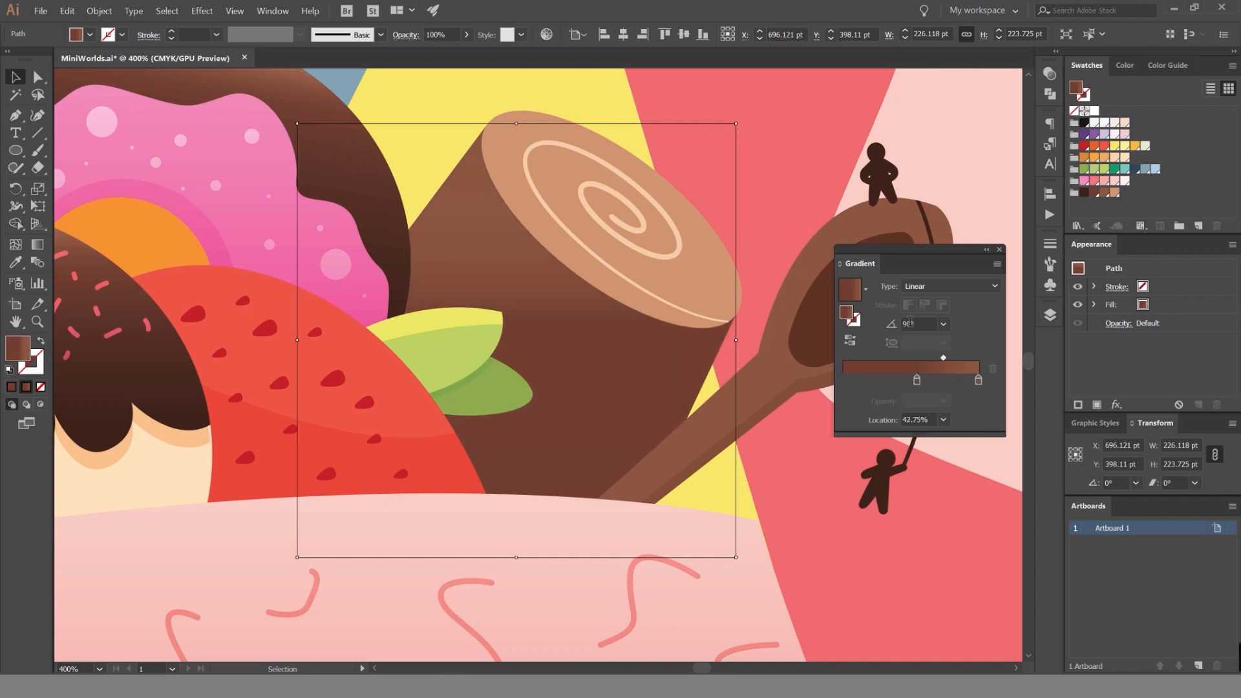
{"action": "scroll", "coordinate": [910, 322], "scroll_direction": "up", "scroll_amount": 5}
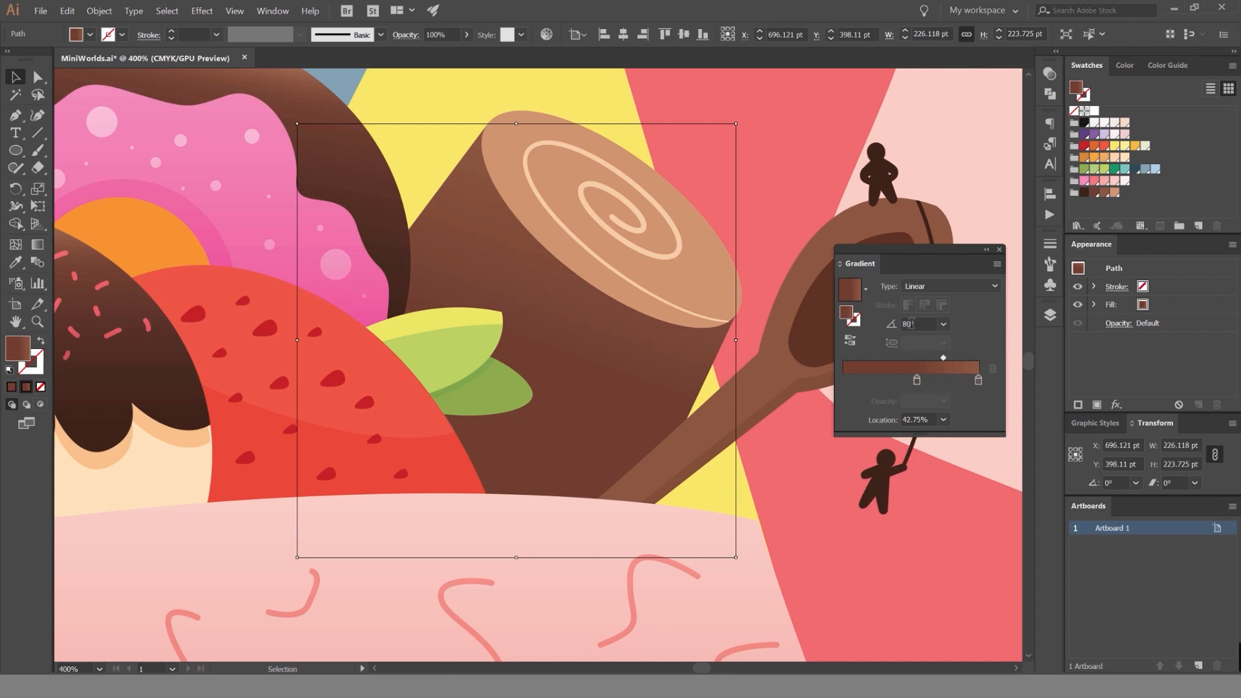
{"action": "left_click_drag", "start_coordinate": [915, 381], "coordinate": [898, 381]}
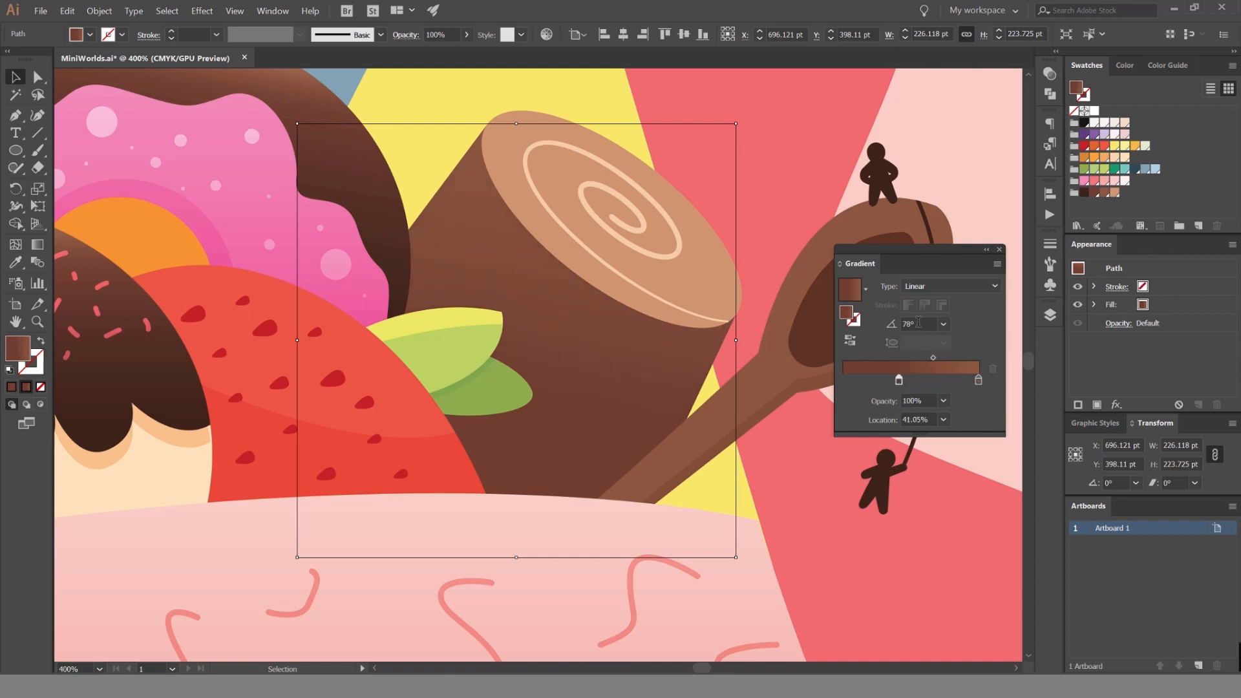
Try adding a light tan stop near the light end of the roll's gradient, and undo it.
{"action": "left_click_drag", "start_coordinate": [1105, 192], "coordinate": [1098, 210]}
{"action": "left_click_drag", "start_coordinate": [1105, 112], "coordinate": [975, 378]}
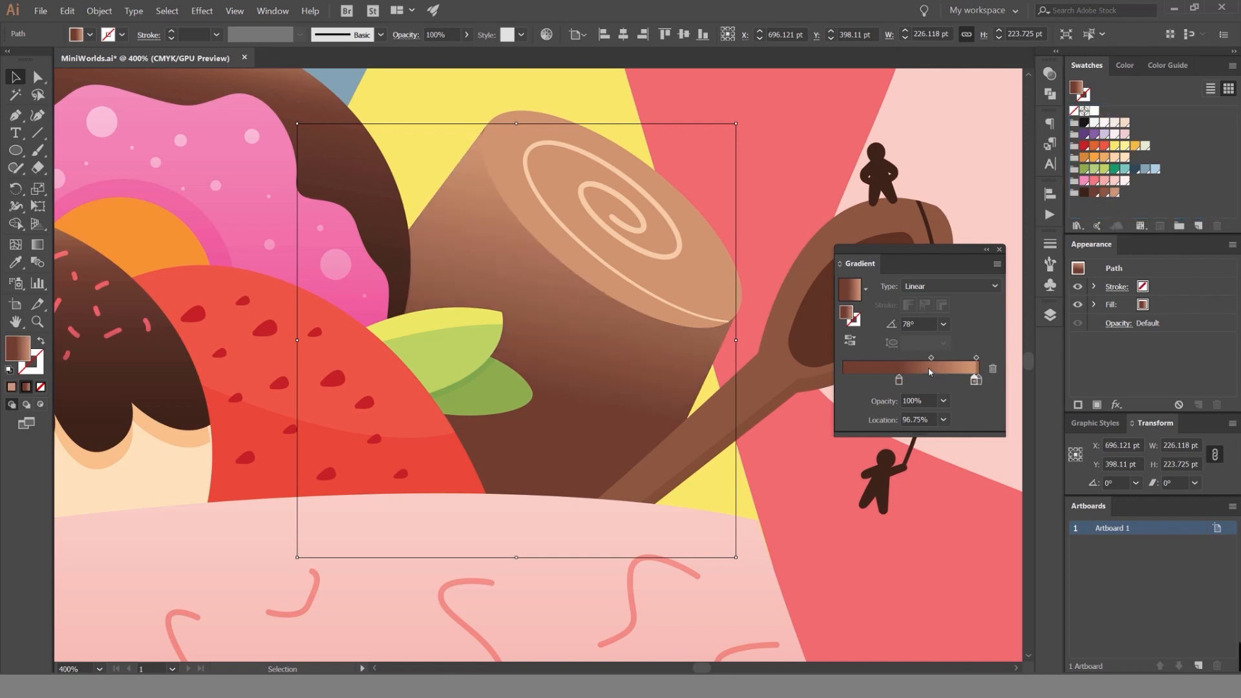
{"action": "key", "text": "ctrl+z"}
Move the gradient's dark stop to 27.37% and recolour it with the darkest brown swatch.
{"action": "mouse_move", "coordinate": [898, 382]}
{"action": "left_mouse_down"}
{"action": "mouse_move", "coordinate": [852, 385]}
{"action": "mouse_move", "coordinate": [896, 382]}
{"action": "left_mouse_up"}
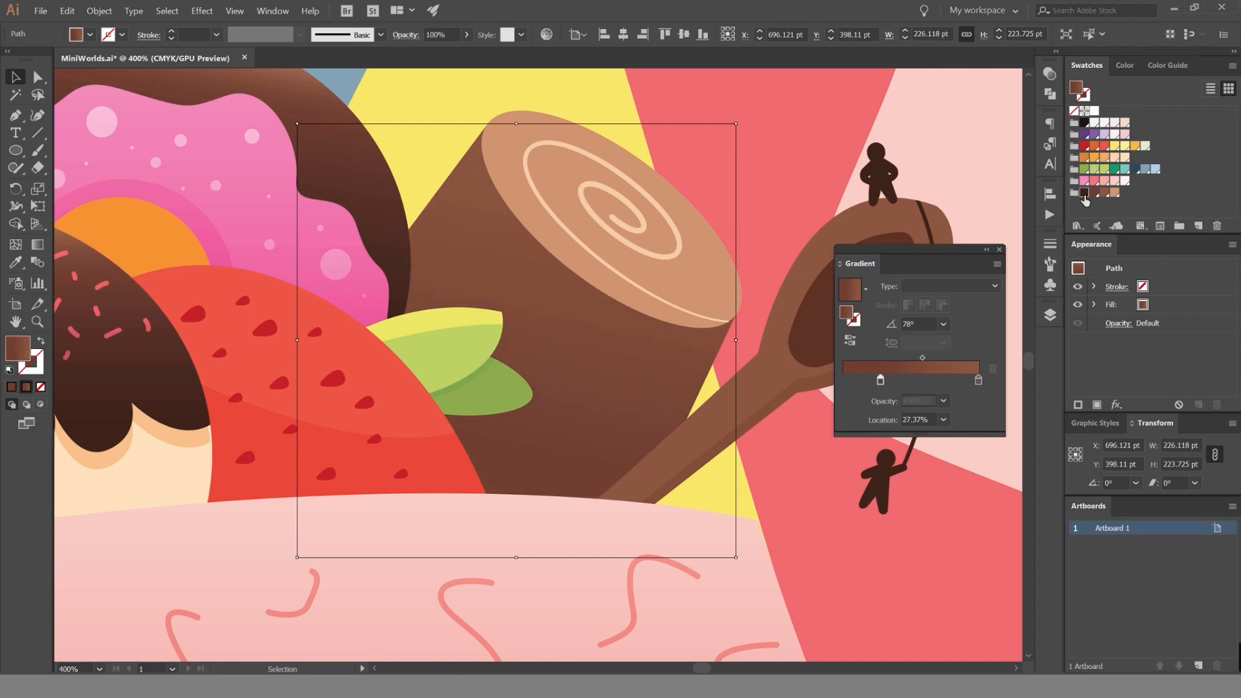
{"action": "left_click", "coordinate": [1086, 192]}
{"action": "key", "text": "ctrl+z"}
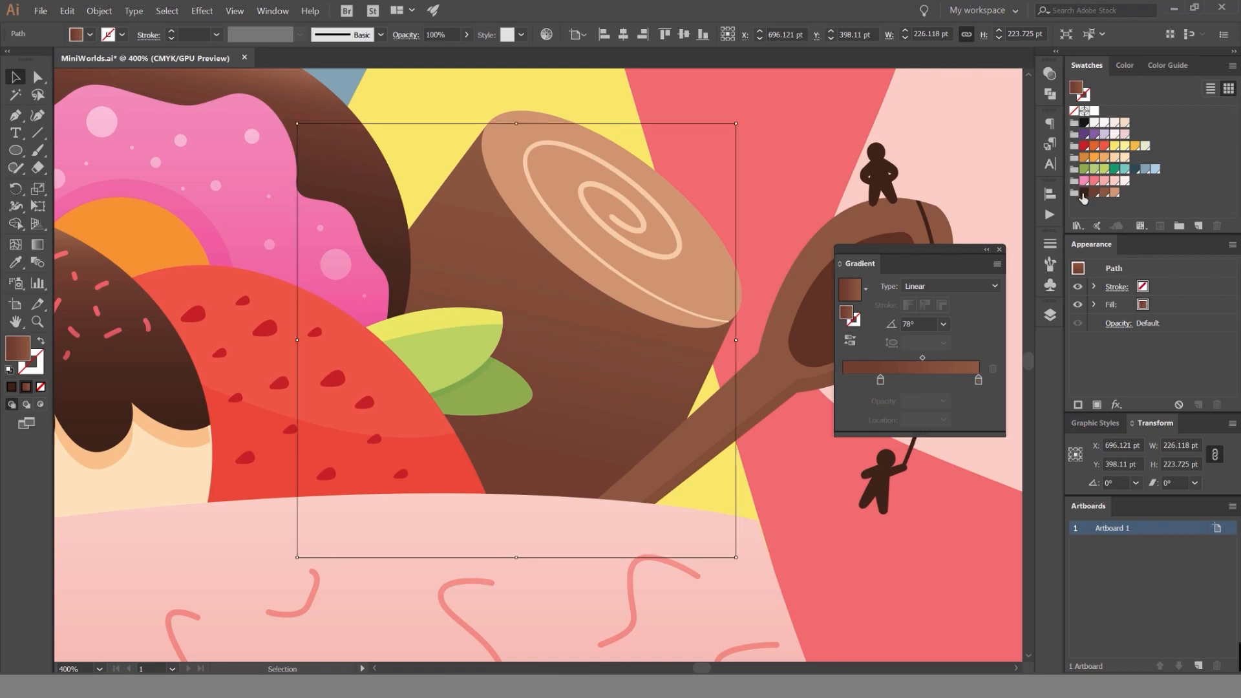
{"action": "left_click_drag", "start_coordinate": [1084, 192], "coordinate": [881, 380]}
Shift the roll gradient's dark stop further outward and place the midpoint between the two browns at 52.65%.
{"action": "key", "text": "ctrl+minus"}
{"action": "key", "text": "ctrl+minus"}
{"action": "key", "text": "ctrl+minus"}
{"action": "key", "text": "ctrl+minus"}
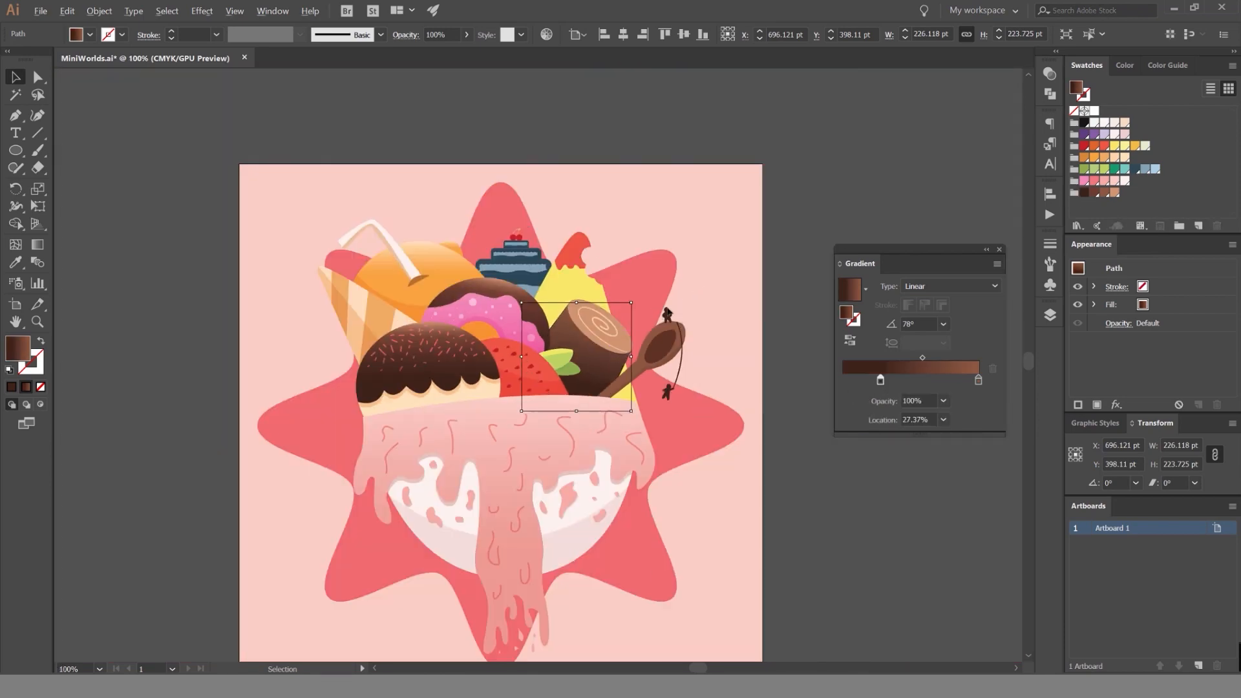
{"action": "scroll", "coordinate": [688, 380], "scroll_direction": "up", "scroll_amount": 3}
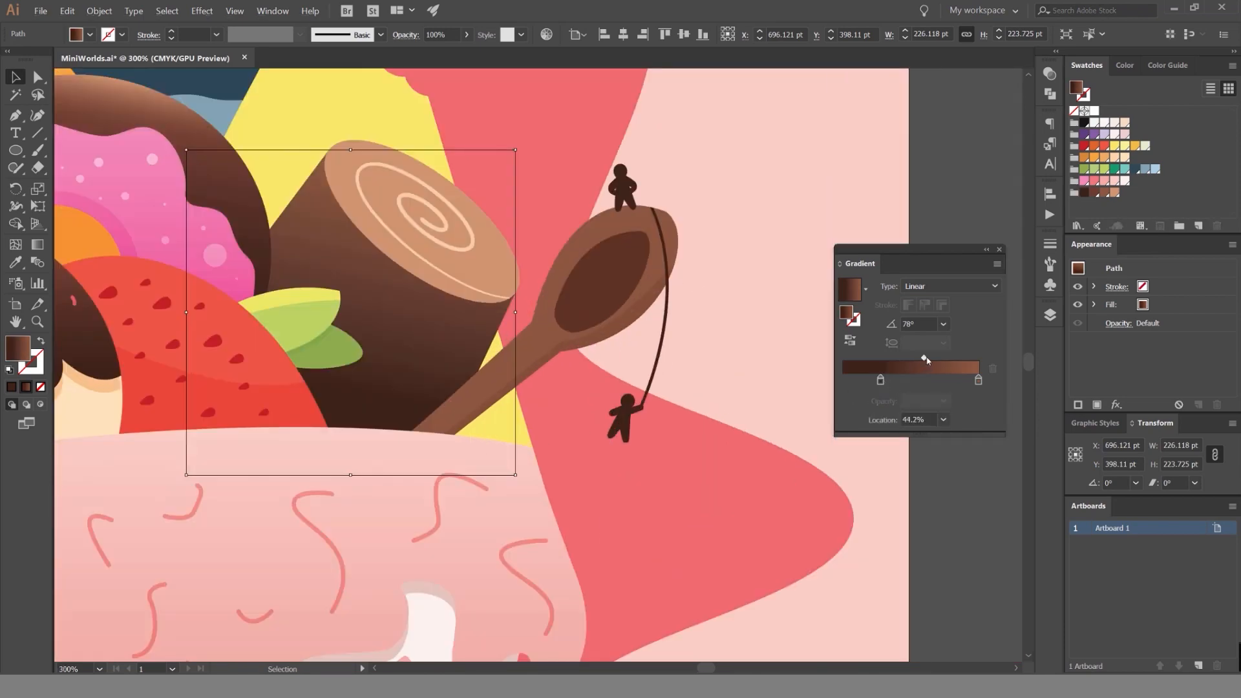
{"action": "left_click", "coordinate": [923, 359]}
{"action": "scroll", "coordinate": [673, 336], "scroll_direction": "down", "scroll_amount": 4}
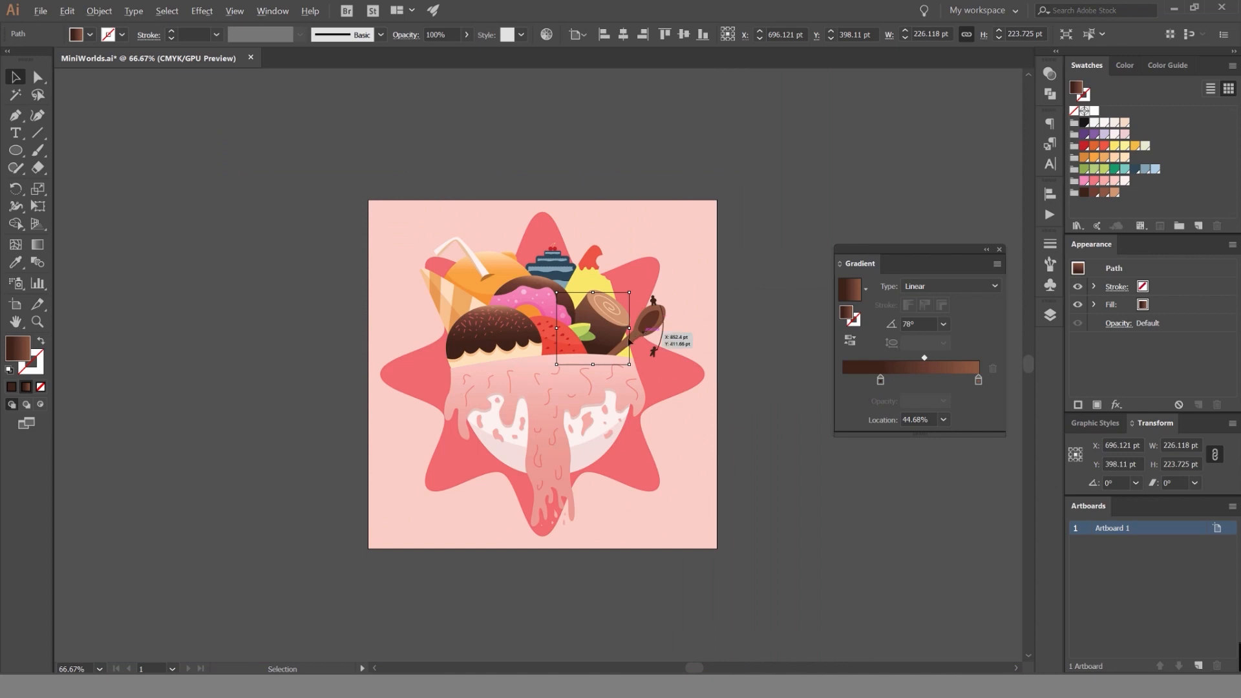
{"action": "scroll", "coordinate": [630, 341], "scroll_direction": "up", "scroll_amount": 6}
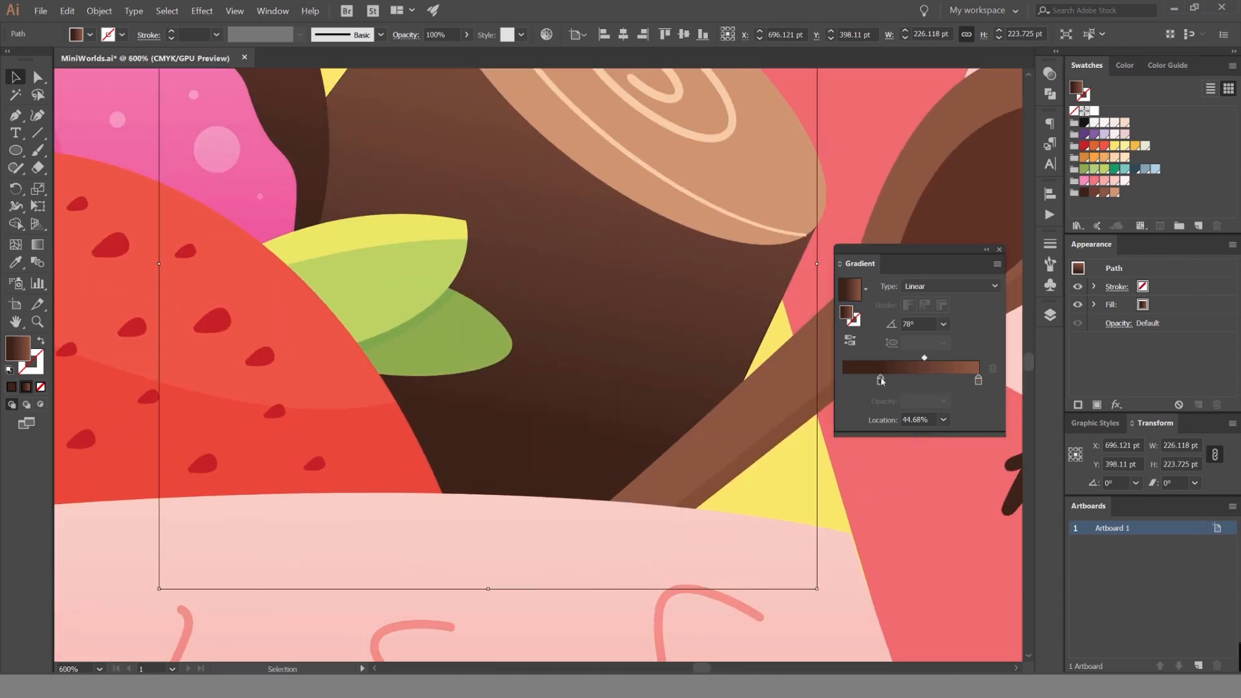
{"action": "left_click_drag", "start_coordinate": [880, 379], "coordinate": [922, 357]}
{"action": "scroll", "coordinate": [630, 290], "scroll_direction": "down", "scroll_amount": 3}
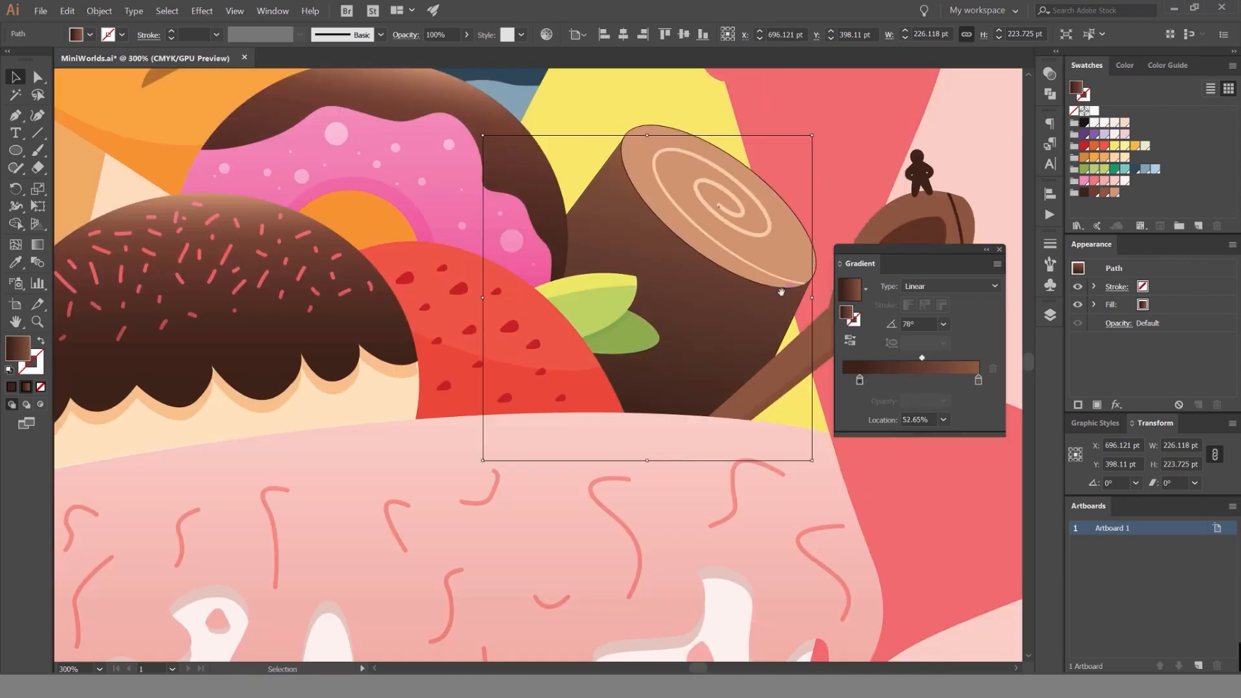
{"action": "scroll", "coordinate": [630, 291], "scroll_direction": "up", "scroll_amount": 3}
Deselect the spiral line and isolate the roll's tan oval end face for editing.
{"action": "left_click", "coordinate": [605, 264], "text": "ctrl"}
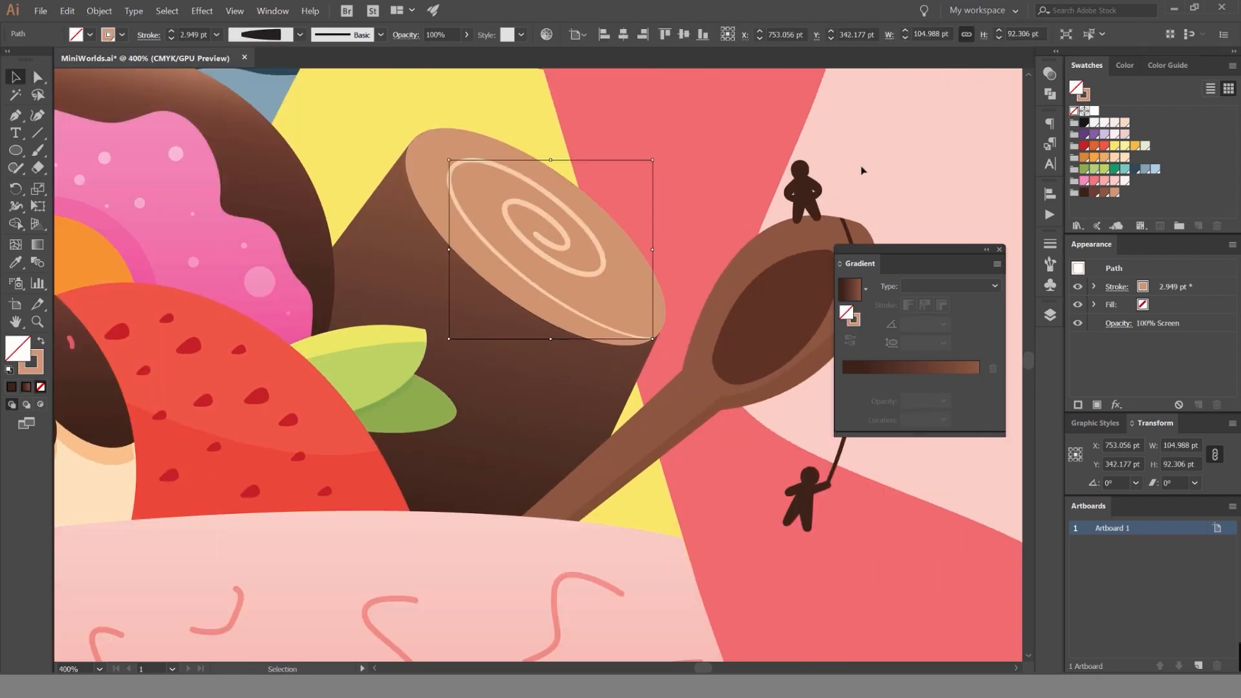
{"action": "left_click", "coordinate": [861, 172]}
{"action": "scroll", "coordinate": [862, 172], "scroll_direction": "down", "scroll_amount": 4}
{"action": "left_click_drag", "start_coordinate": [844, 181], "coordinate": [781, 200]}
{"action": "scroll", "coordinate": [743, 194], "scroll_direction": "up", "scroll_amount": 5}
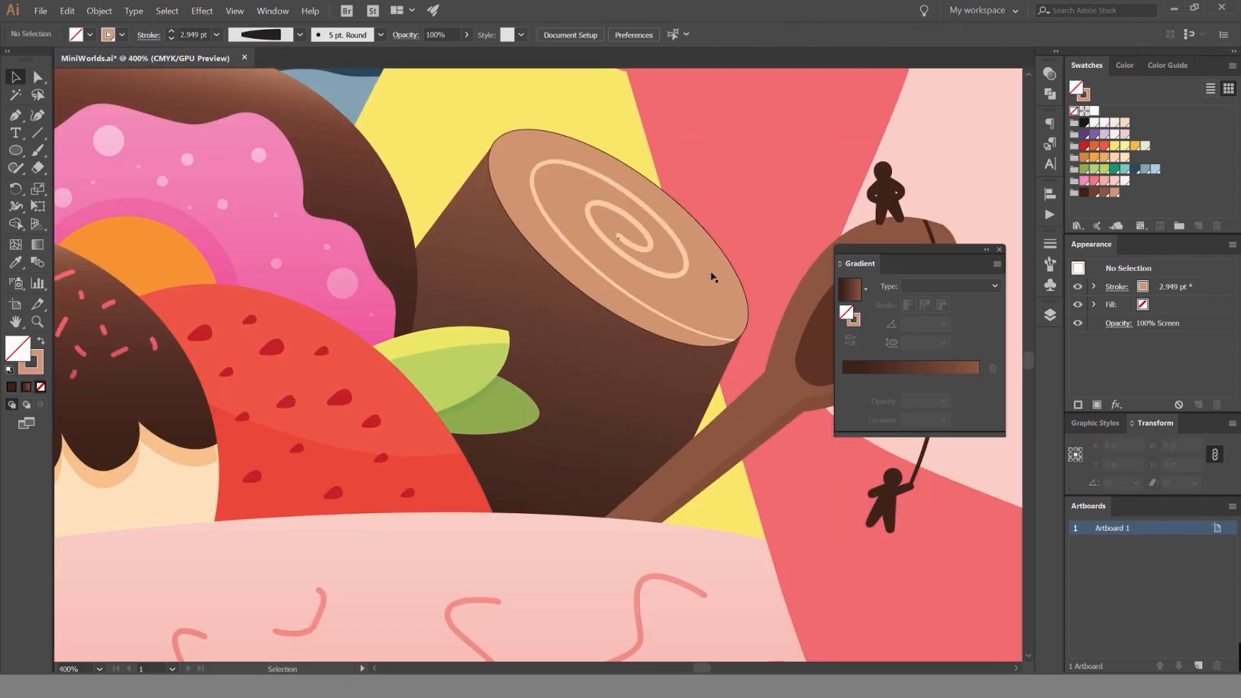
{"action": "double_click", "coordinate": [649, 212]}
Draw a closed tan shape with the Pen tool, its curved upper edge crossing the lower part of the end face.
{"action": "mouse_move", "coordinate": [705, 263]}
{"action": "left_mouse_down"}
{"action": "mouse_move", "coordinate": [581, 321]}
{"action": "mouse_move", "coordinate": [637, 257]}
{"action": "left_mouse_up"}
{"action": "key", "text": "ctrl+z"}
{"action": "mouse_move", "coordinate": [634, 309]}
{"action": "left_mouse_down"}
{"action": "mouse_move", "coordinate": [646, 274]}
{"action": "mouse_move", "coordinate": [723, 227]}
{"action": "left_mouse_up"}
{"action": "left_click", "coordinate": [715, 424]}
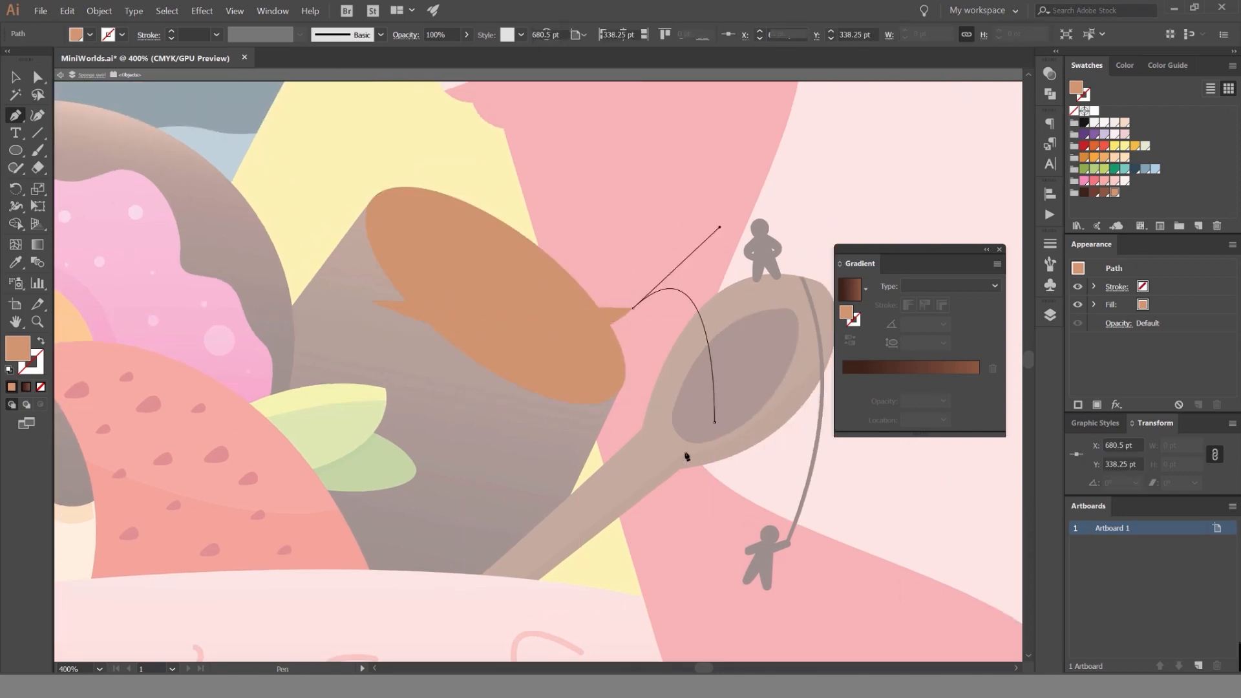
{"action": "left_click", "coordinate": [572, 493]}
{"action": "left_click_drag", "start_coordinate": [465, 448], "coordinate": [419, 396]}
{"action": "left_click", "coordinate": [370, 301]}
Trim the drawn shape to the end face's outline with Shape Builder and select the remaining crescent.
{"action": "key", "text": "v"}
{"action": "left_click", "coordinate": [486, 289], "text": "shift"}
{"action": "key", "text": "shift+m"}
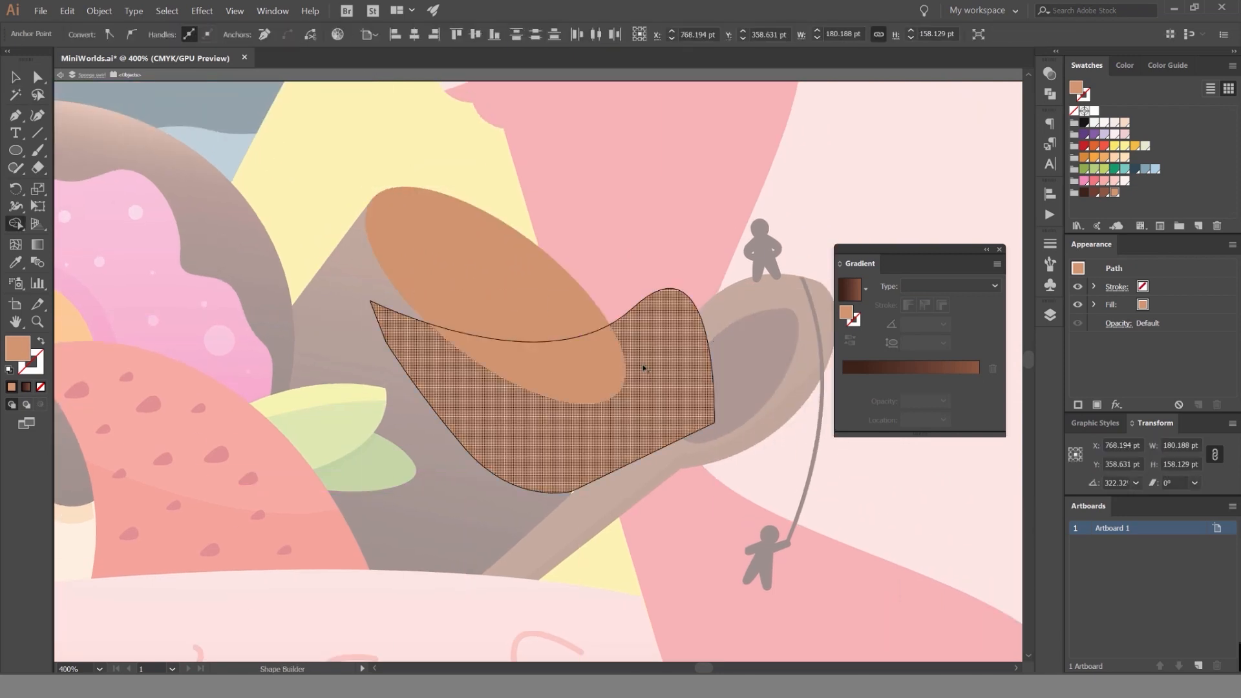
{"action": "left_click", "coordinate": [644, 368], "text": "alt"}
{"action": "key", "text": "v"}
{"action": "left_click", "coordinate": [576, 352]}
Set the end face's crescent to Multiply at 40% opacity, leave isolation and deselect it.
{"action": "left_click", "coordinate": [1048, 74]}
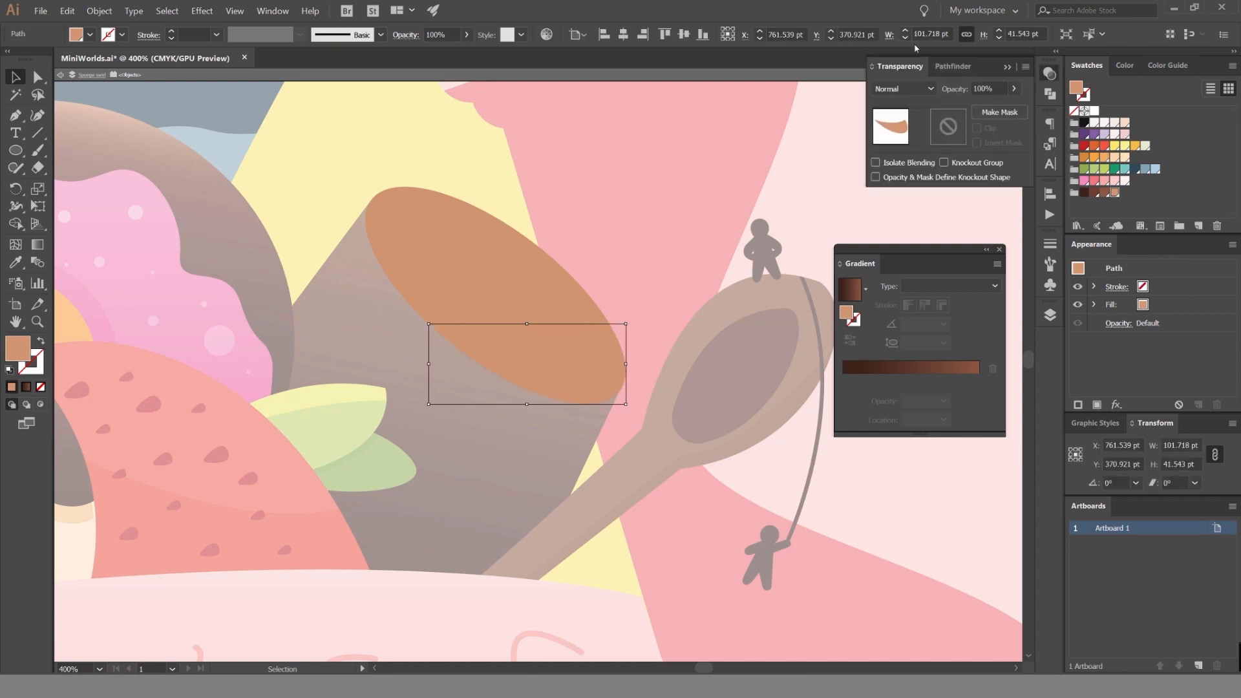
{"action": "left_click", "coordinate": [902, 89]}
{"action": "left_click", "coordinate": [899, 136]}
{"action": "double_click", "coordinate": [668, 285]}
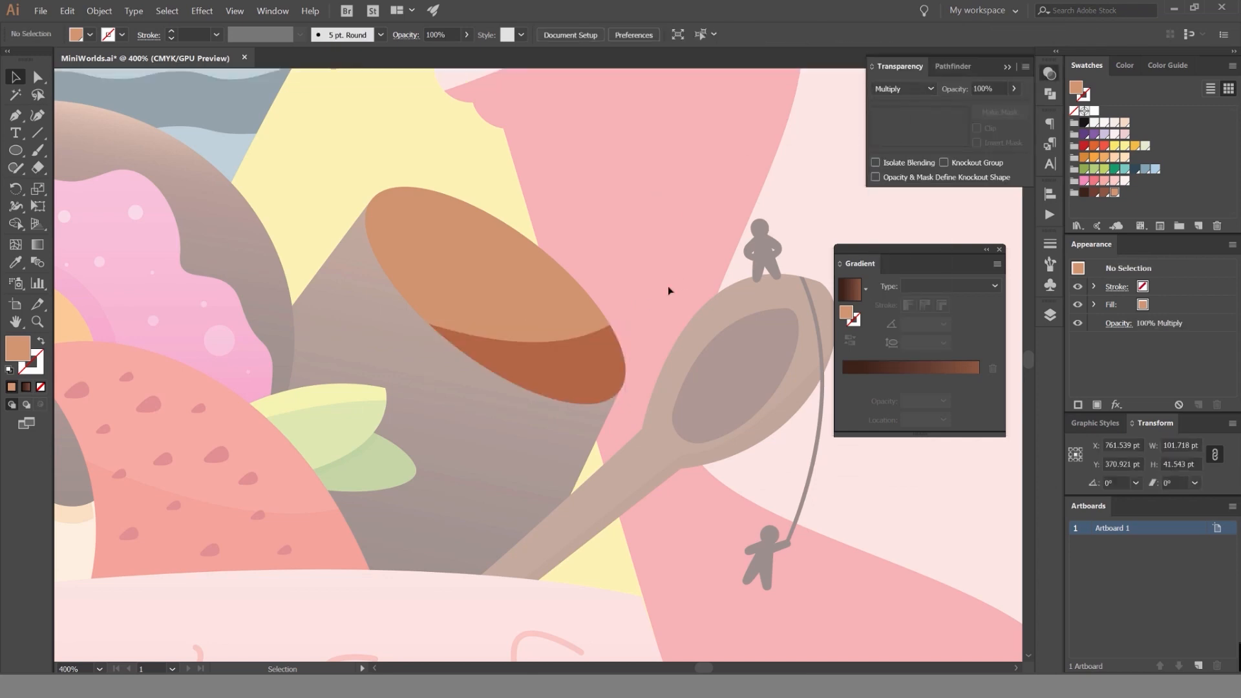
{"action": "left_click", "coordinate": [953, 90]}
{"action": "key", "text": "Return"}
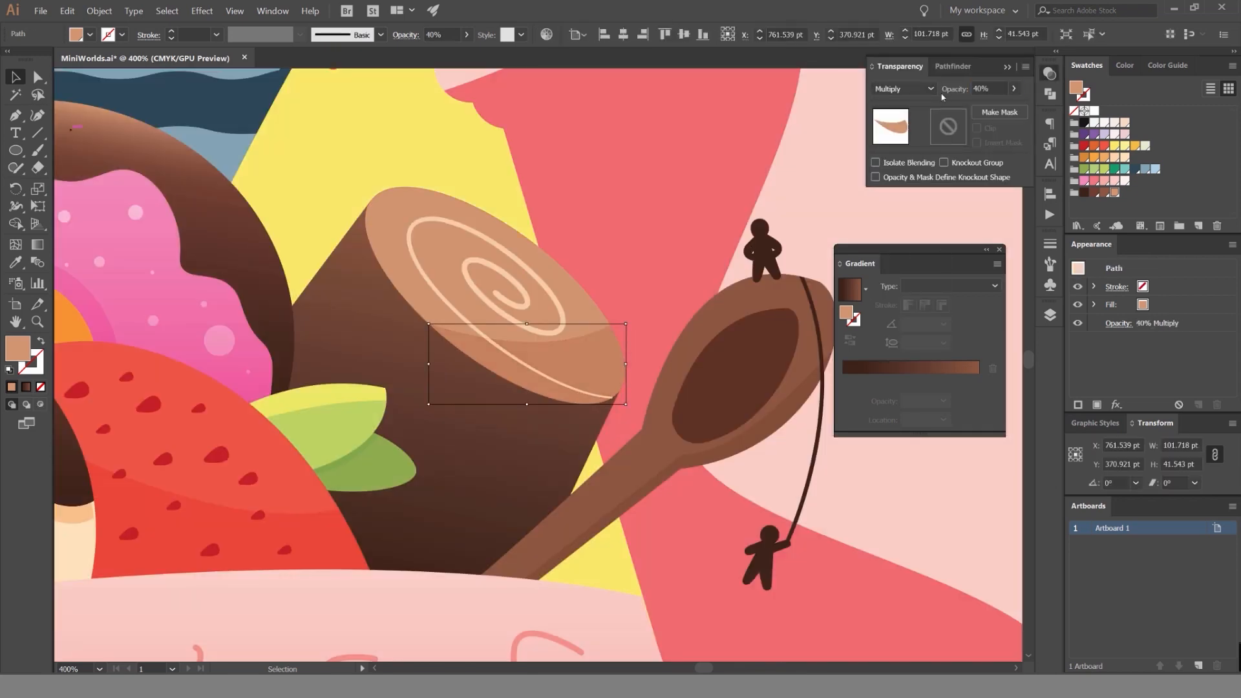
{"action": "left_click", "coordinate": [807, 179]}
{"action": "key", "text": "ctrl+0"}
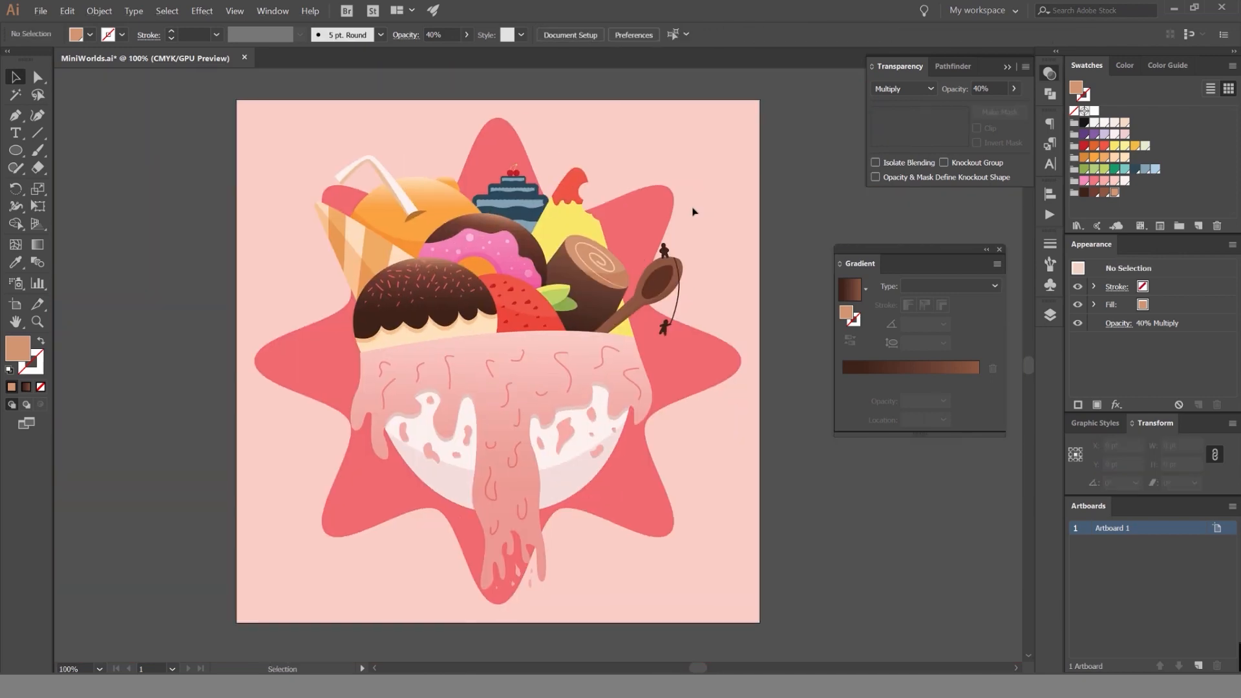
Make the Candy layer editable and isolate the yellow cone shape behind the roll.
{"action": "scroll", "coordinate": [693, 208], "scroll_direction": "up", "scroll_amount": 3}
{"action": "scroll", "coordinate": [695, 208], "scroll_direction": "left", "scroll_amount": 5}
{"action": "left_click", "coordinate": [1050, 314]}
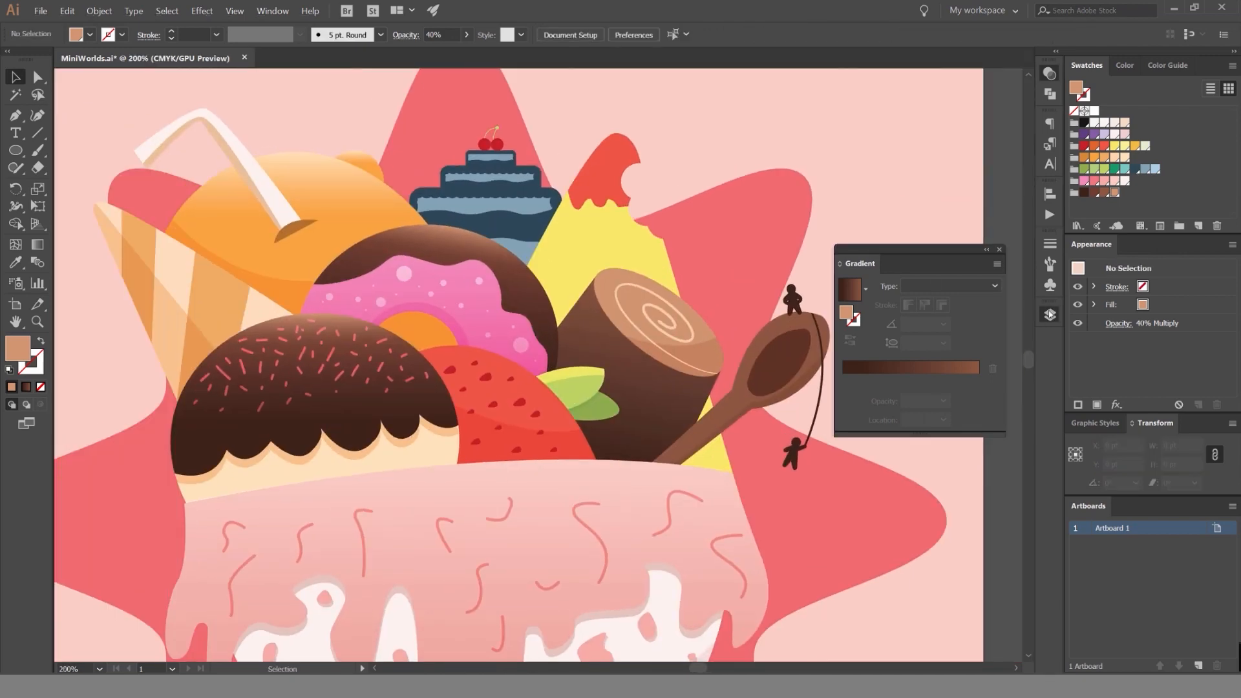
{"action": "double_click", "coordinate": [654, 188]}
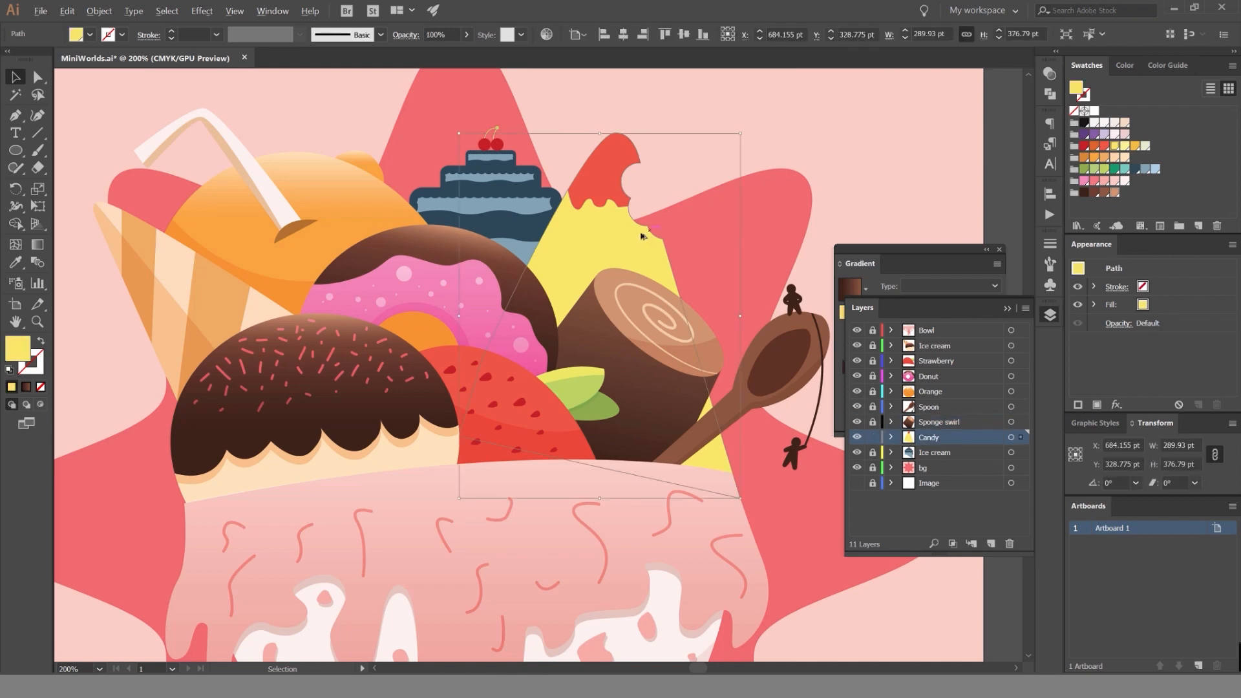
{"action": "scroll", "coordinate": [615, 258], "scroll_direction": "up", "scroll_amount": 2}
{"action": "scroll", "coordinate": [739, 227], "scroll_direction": "down", "scroll_amount": 2}
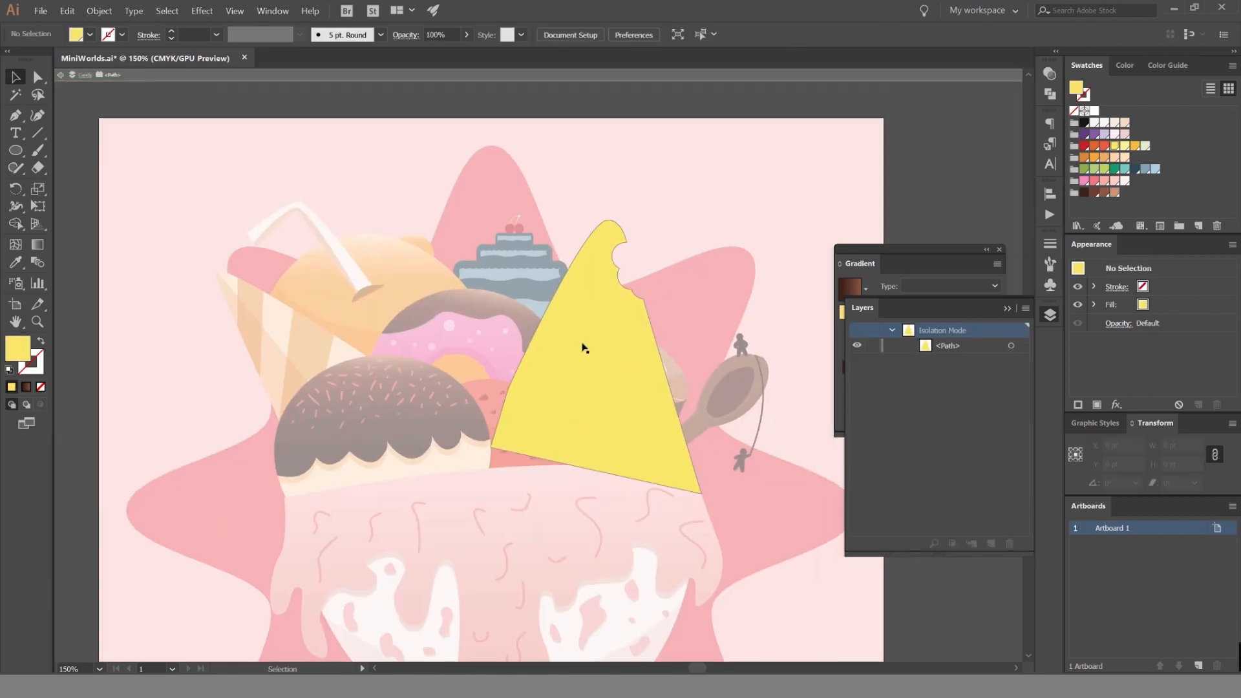
Draw a closed red shape with the Pen tool over the lower part of the yellow cone, curving its upper edge.
{"action": "key", "text": "p"}
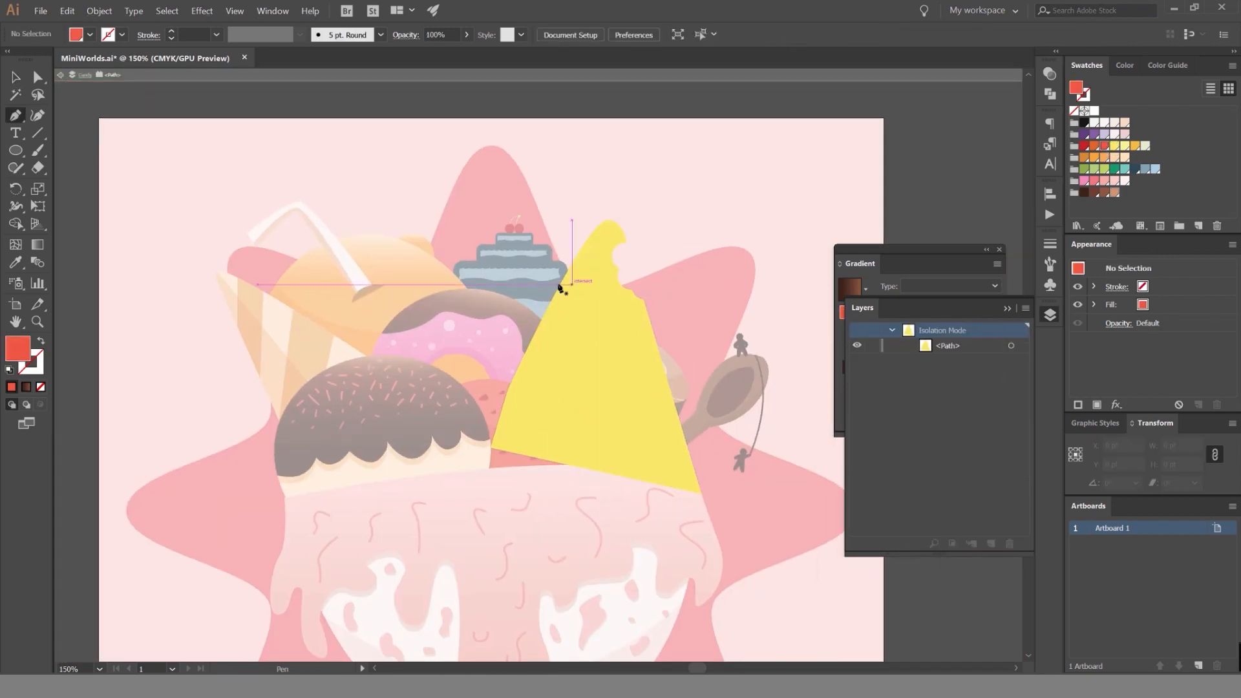
{"action": "left_click", "coordinate": [503, 303]}
{"action": "left_click_drag", "start_coordinate": [680, 312], "coordinate": [757, 238]}
{"action": "left_click_drag", "start_coordinate": [765, 549], "coordinate": [621, 545]}
{"action": "left_click", "coordinate": [462, 502]}
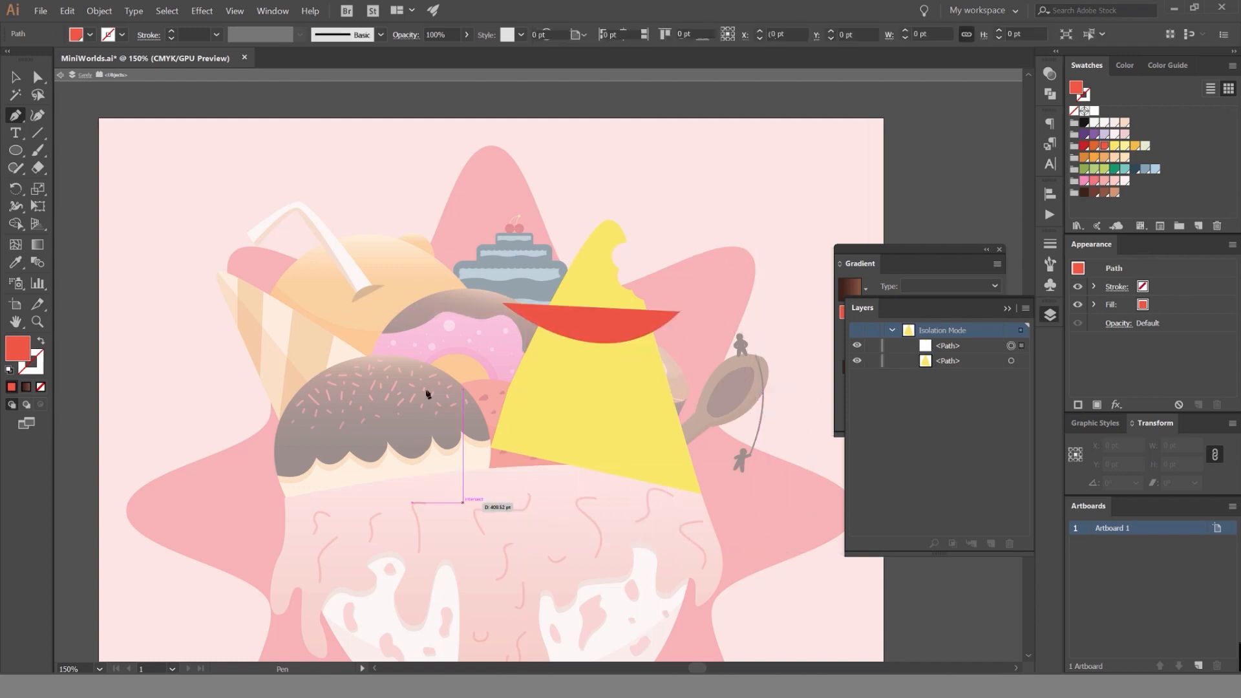
{"action": "left_click", "coordinate": [500, 309]}
Trim the red shape to the cone's outline with Shape Builder and leave isolation.
{"action": "key", "text": "ctrl+a"}
{"action": "key", "text": "shift+m"}
{"action": "left_click", "coordinate": [723, 387], "text": "alt"}
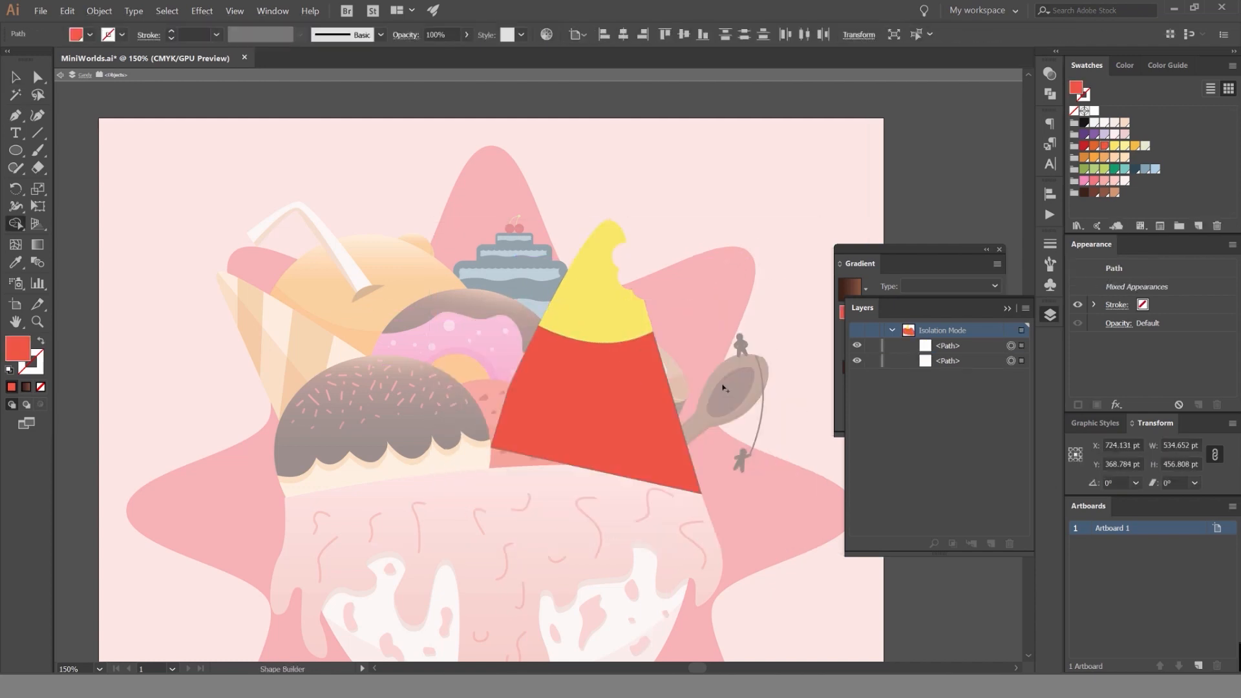
{"action": "key", "text": "Escape"}
{"action": "key", "text": "v"}
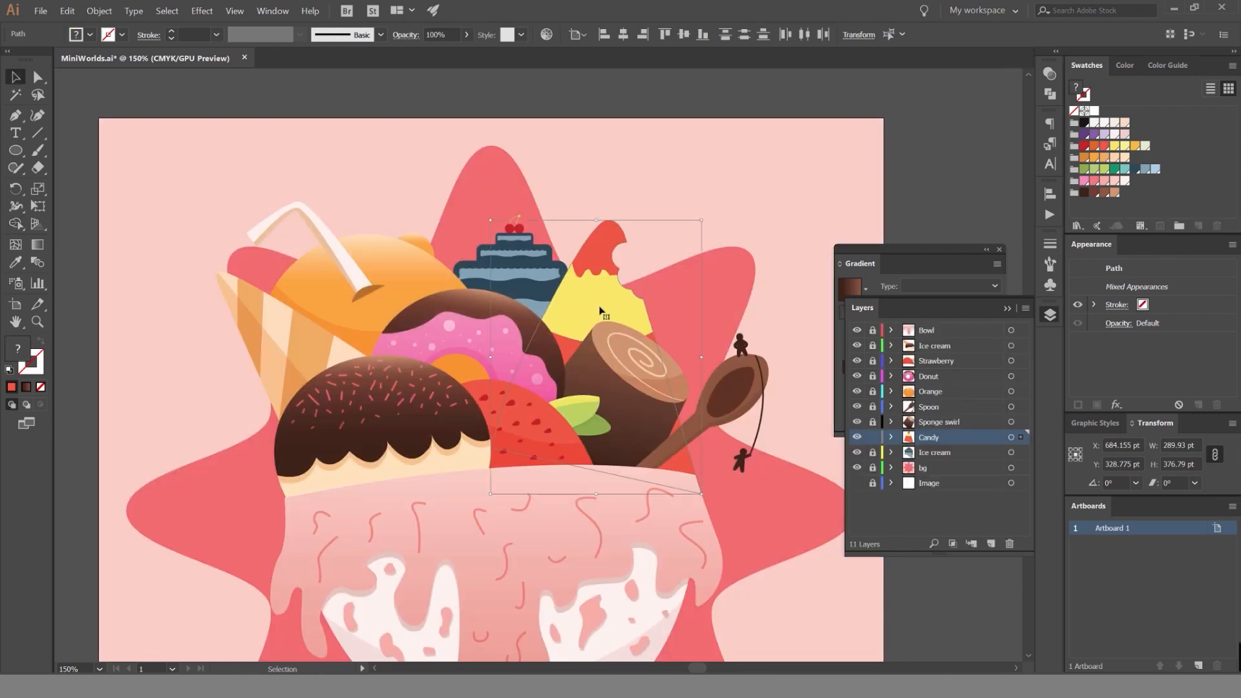
Match the selected cone pieces to the candy's yellow, hide the selection edges and set them to Multiply.
{"action": "key", "text": "i"}
{"action": "left_click", "coordinate": [599, 310]}
{"action": "key", "text": "ctrl+h"}
{"action": "left_click", "coordinate": [1050, 74]}
{"action": "left_click", "coordinate": [904, 89]}
{"action": "left_click", "coordinate": [906, 133]}
{"action": "key", "text": "ctrl+plus"}
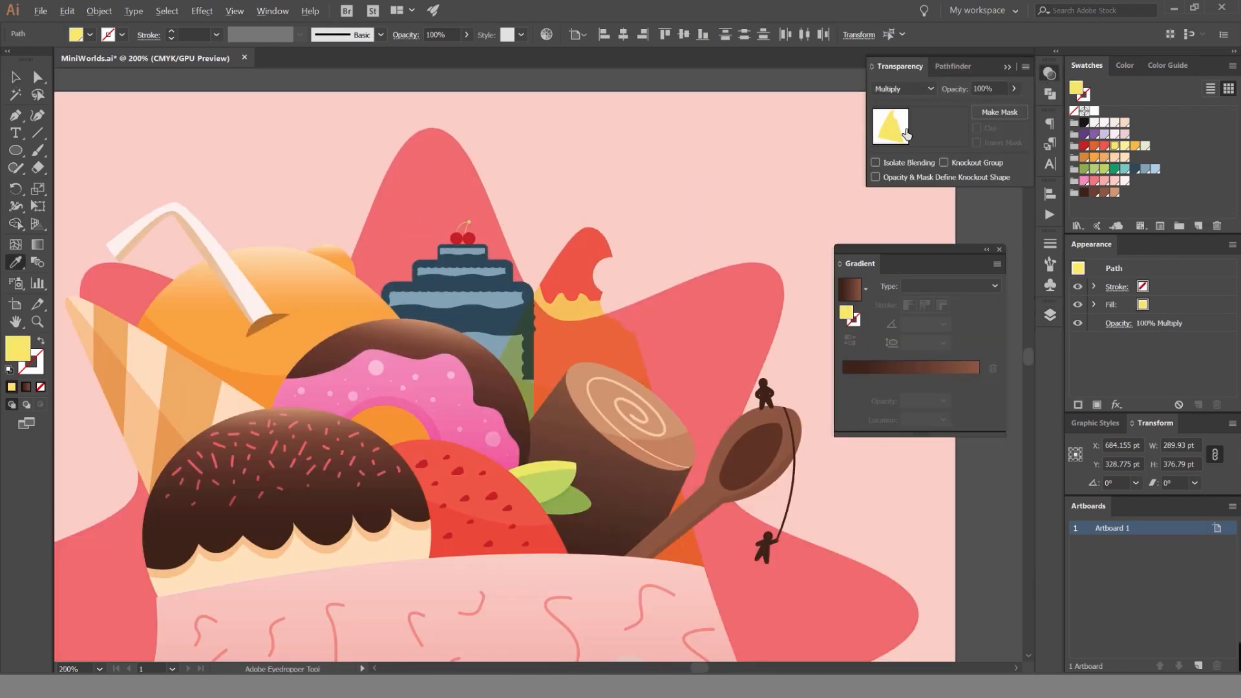
Try a 40% opacity on the full yellow cone with its Multiply blending.
{"action": "key", "text": "Tab"}
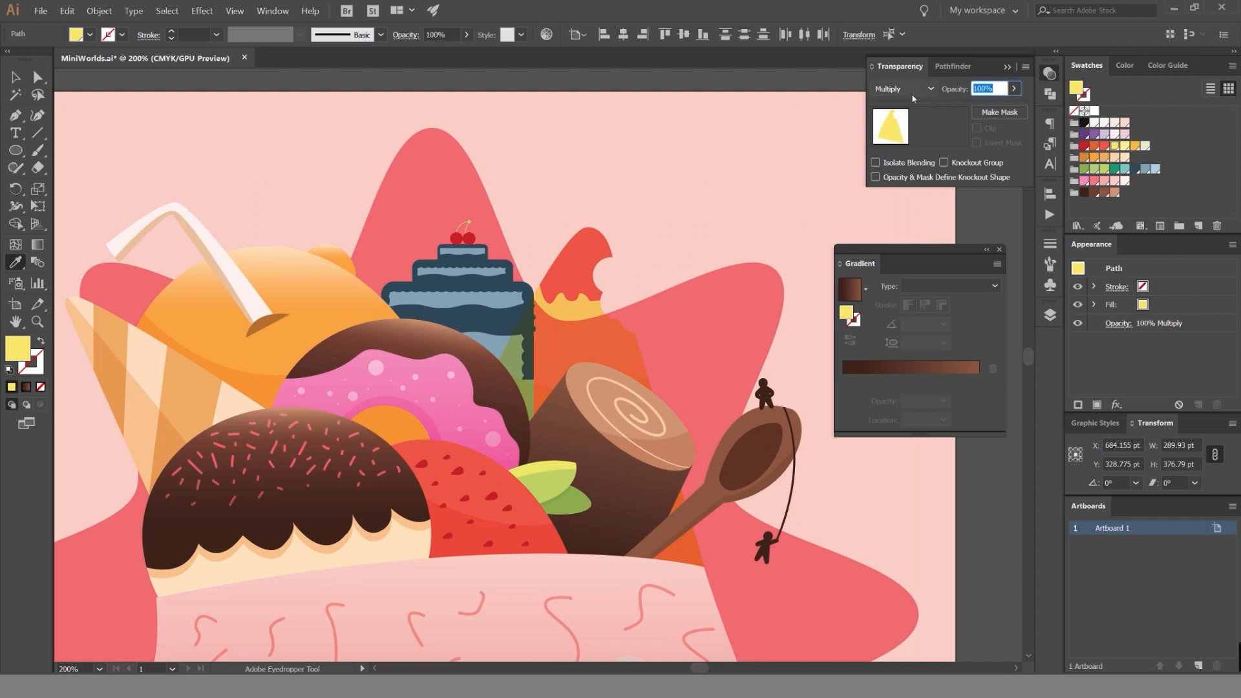
{"action": "type", "text": "40"}
{"action": "key", "text": "Return"}
{"action": "key", "text": "v"}
{"action": "left_click", "coordinate": [725, 167]}
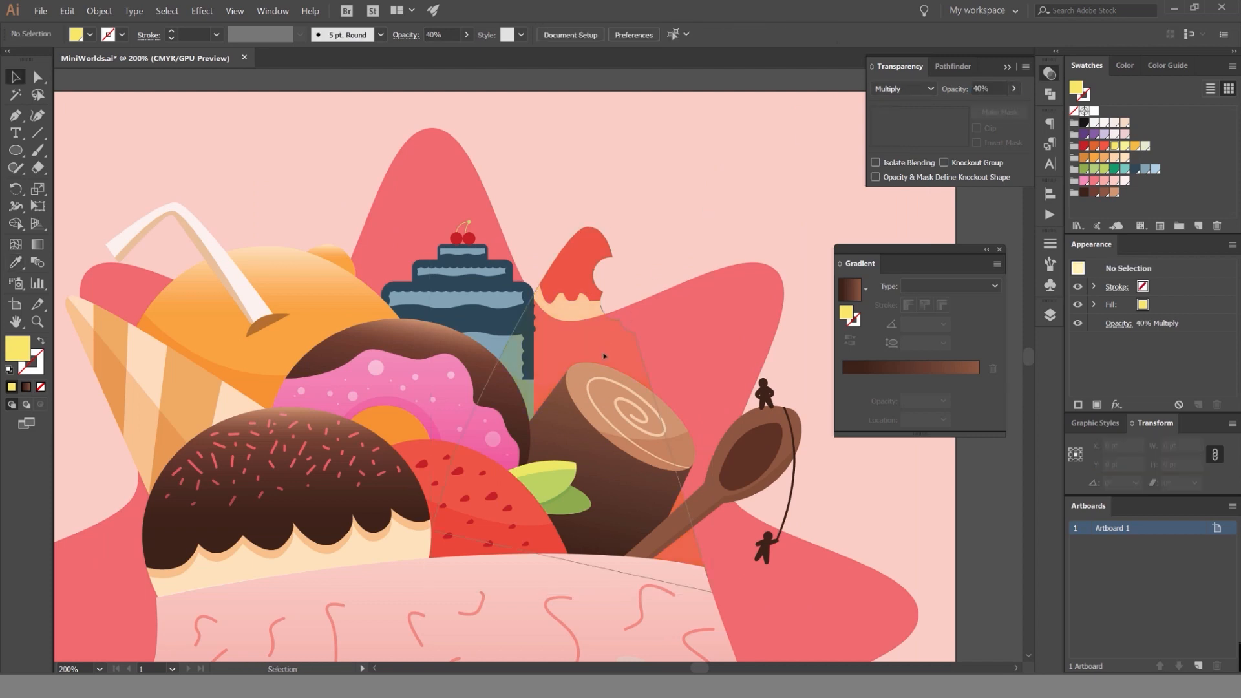
{"action": "mouse_move", "coordinate": [600, 333]}
{"action": "left_mouse_down"}
{"action": "mouse_move", "coordinate": [605, 357]}
{"action": "mouse_move", "coordinate": [600, 334]}
{"action": "left_mouse_up"}
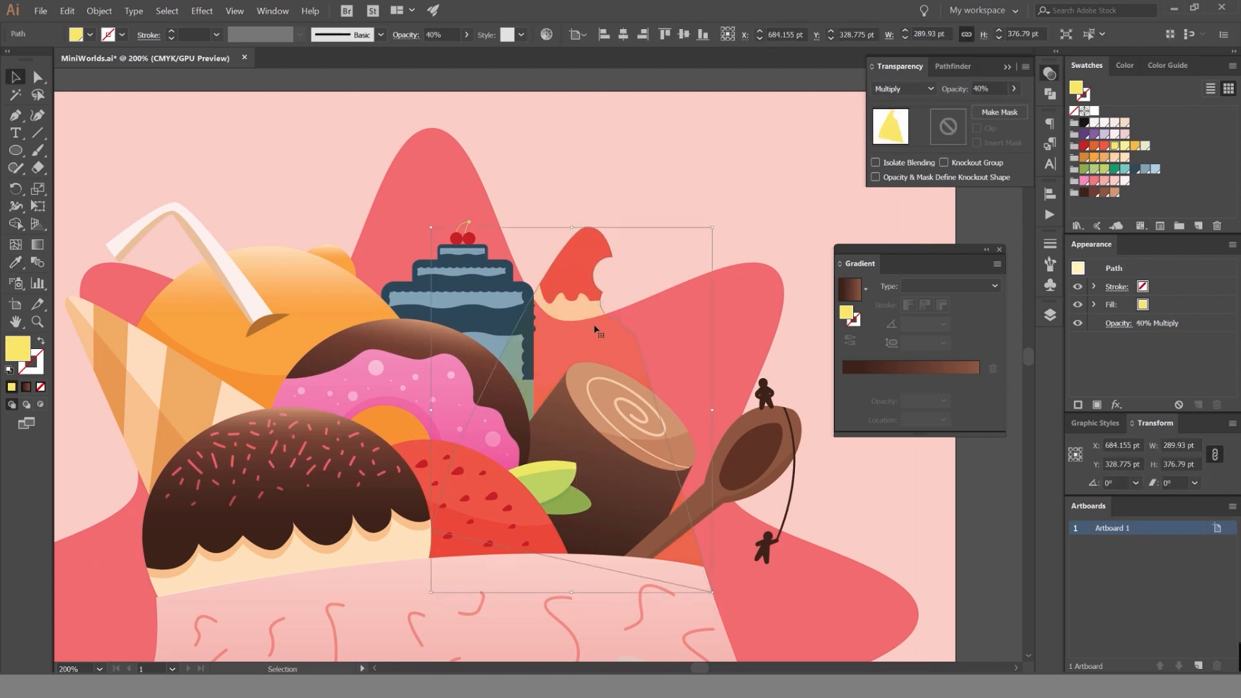
Undo the opacity and Multiply changes on the full yellow cone.
{"action": "key", "text": "ctrl+z"}
{"action": "key", "text": "ctrl+z"}
{"action": "key", "text": "ctrl+z"}
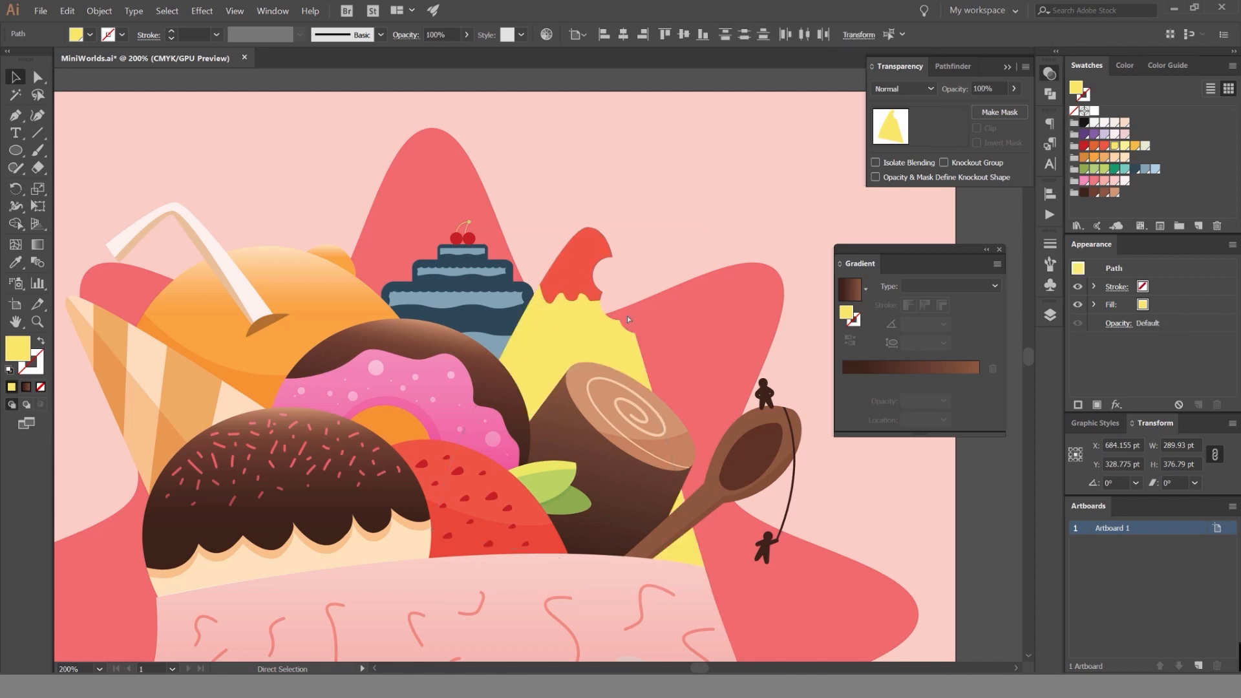
Set only the lower cone shadow shape to Multiply blending at 40% opacity.
{"action": "left_click", "coordinate": [551, 389]}
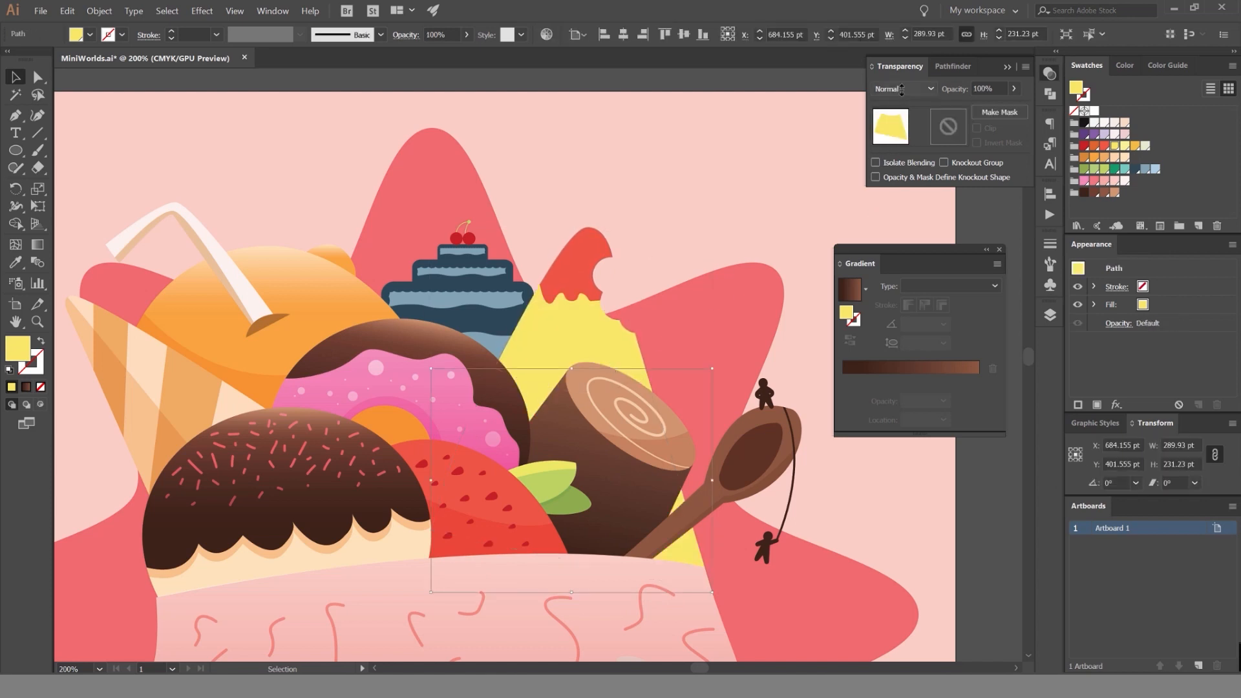
{"action": "left_click", "coordinate": [979, 89]}
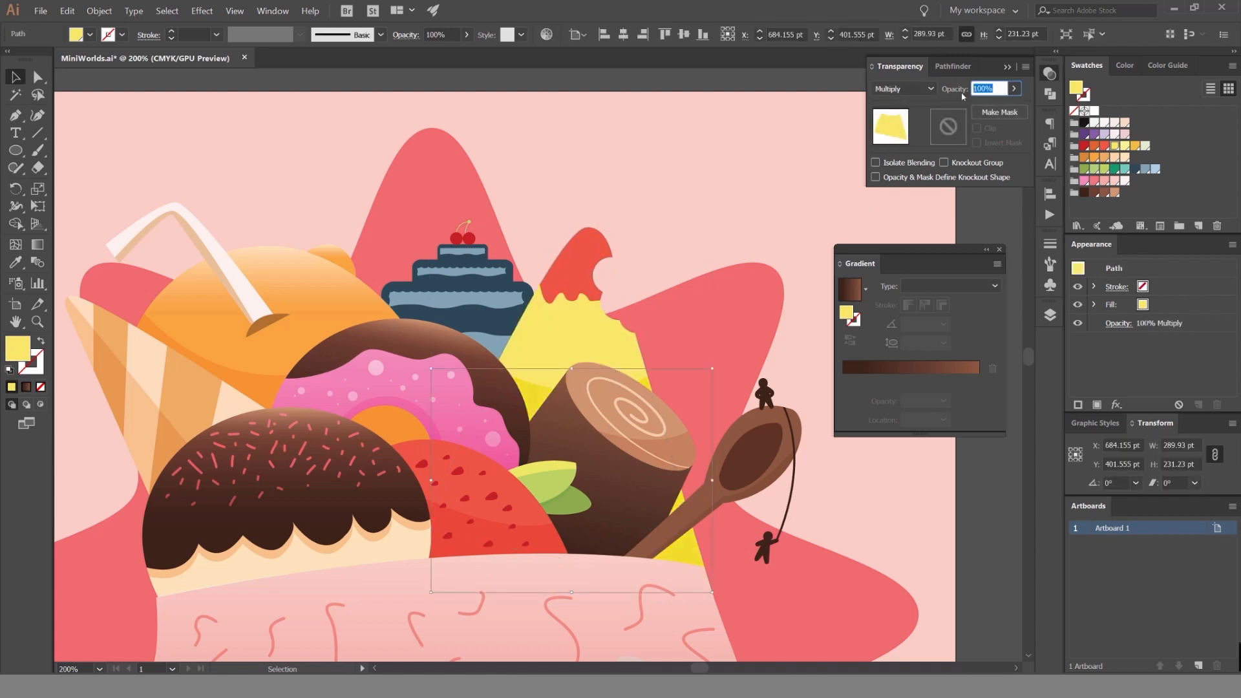
{"action": "type", "text": "40"}
{"action": "key", "text": "Return"}
{"action": "left_click", "coordinate": [779, 165]}
{"action": "scroll", "coordinate": [622, 220], "scroll_direction": "down", "scroll_amount": 1}
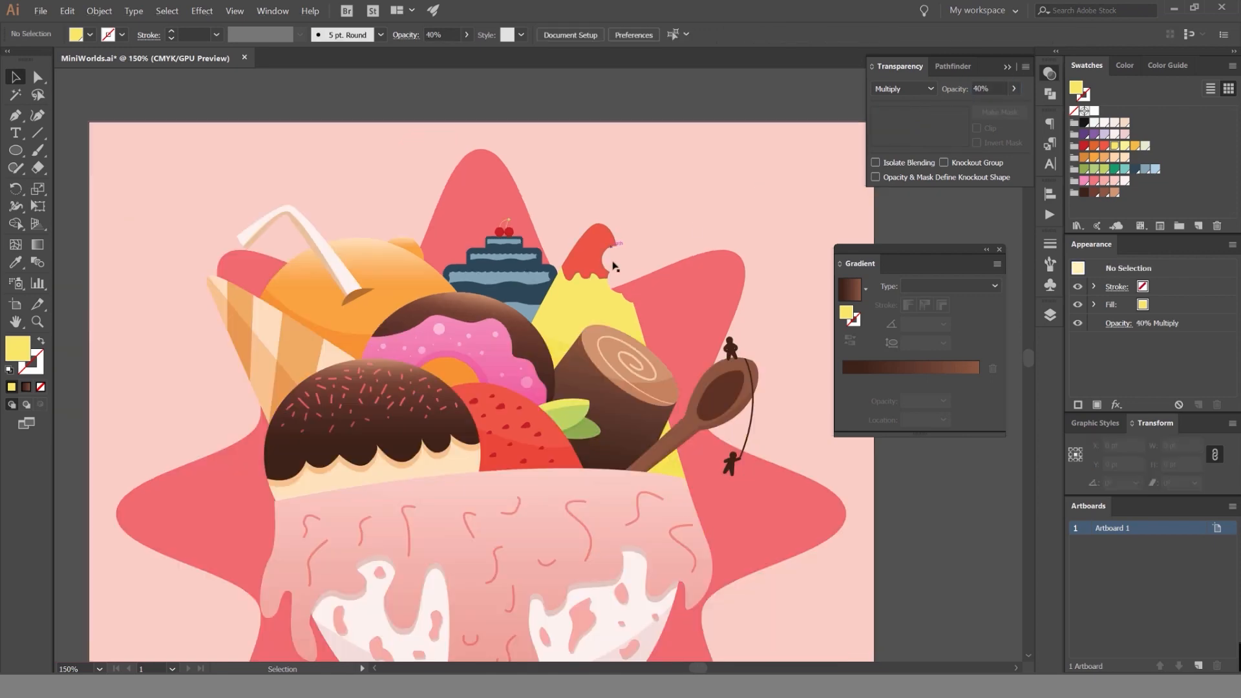
Recolor the cone's lower shadow shape with the orange-yellow swatch.
{"action": "scroll", "coordinate": [586, 300], "scroll_direction": "up", "scroll_amount": 3}
{"action": "left_click", "coordinate": [520, 424]}
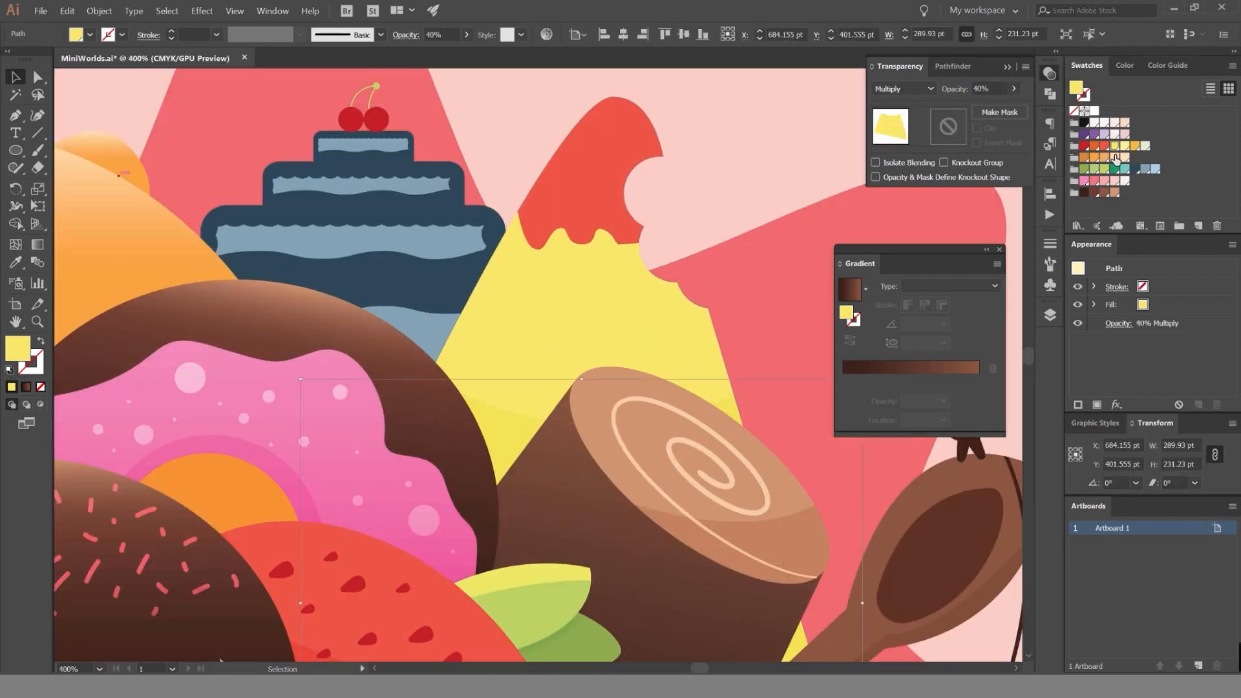
{"action": "left_click", "coordinate": [1135, 145]}
{"action": "left_click", "coordinate": [742, 181]}
{"action": "scroll", "coordinate": [742, 182], "scroll_direction": "down", "scroll_amount": 2}
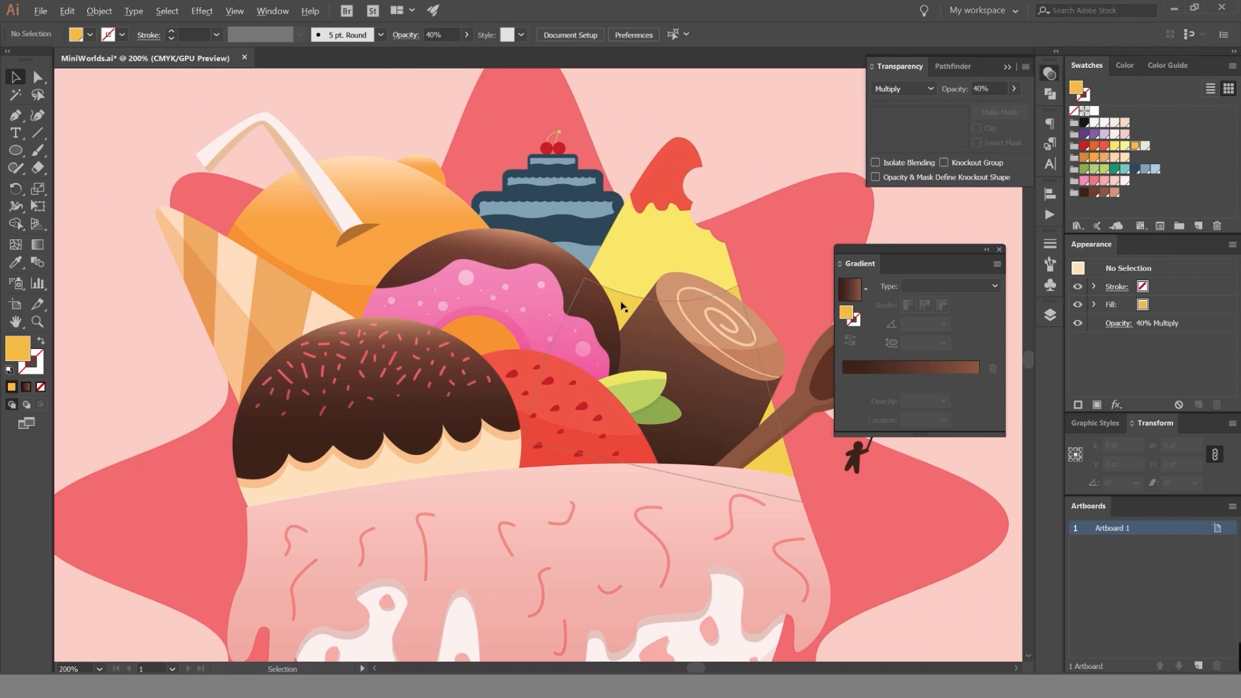
{"action": "left_click", "coordinate": [622, 307]}
{"action": "left_click", "coordinate": [763, 160]}
{"action": "scroll", "coordinate": [733, 155], "scroll_direction": "down", "scroll_amount": 1}
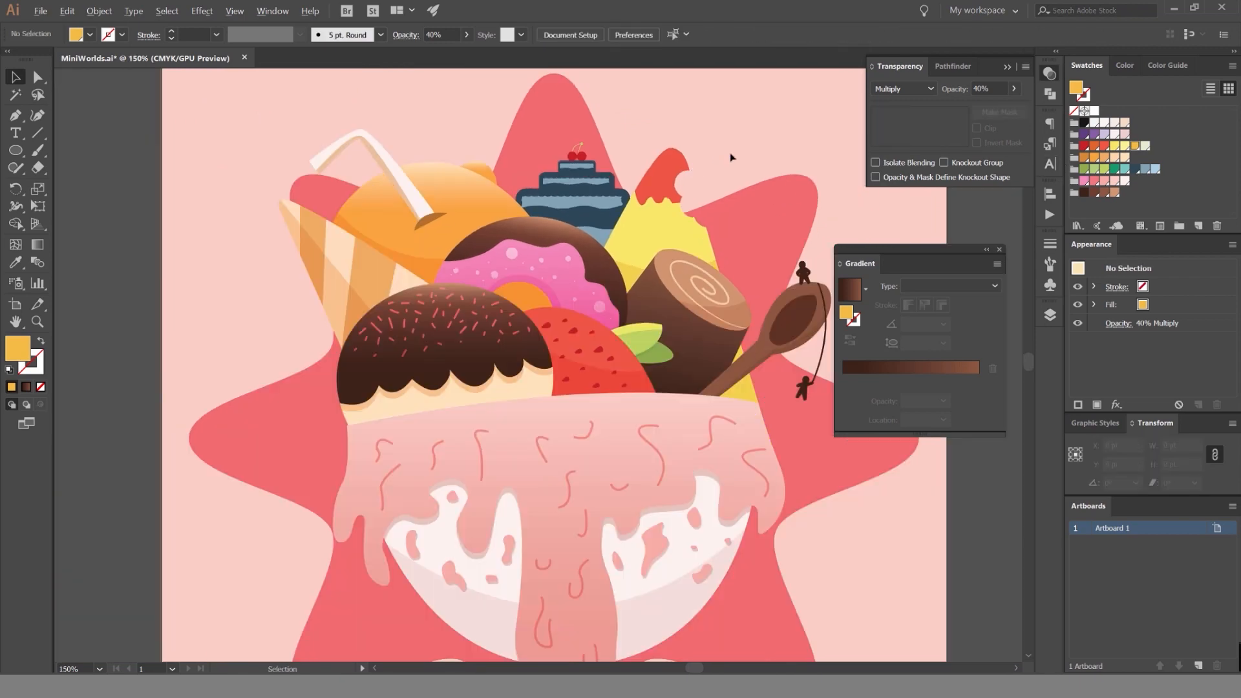
Give the cone's red tip a linear gradient with the tip's red at both stops.
{"action": "scroll", "coordinate": [734, 154], "scroll_direction": "up", "scroll_amount": 2}
{"action": "scroll", "coordinate": [660, 168], "scroll_direction": "up", "scroll_amount": 2}
{"action": "left_click", "coordinate": [585, 161]}
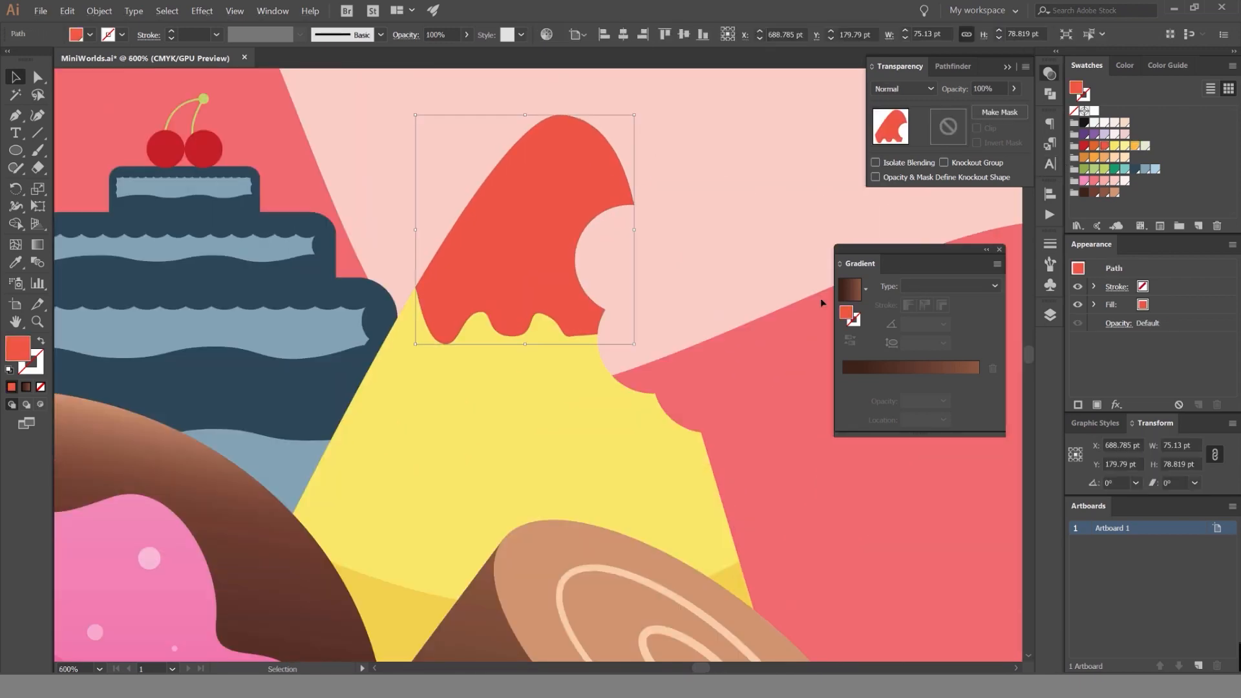
{"action": "left_click", "coordinate": [603, 380]}
{"action": "left_click", "coordinate": [630, 271]}
{"action": "left_click", "coordinate": [612, 198]}
{"action": "left_click_drag", "start_coordinate": [882, 368], "coordinate": [978, 381]}
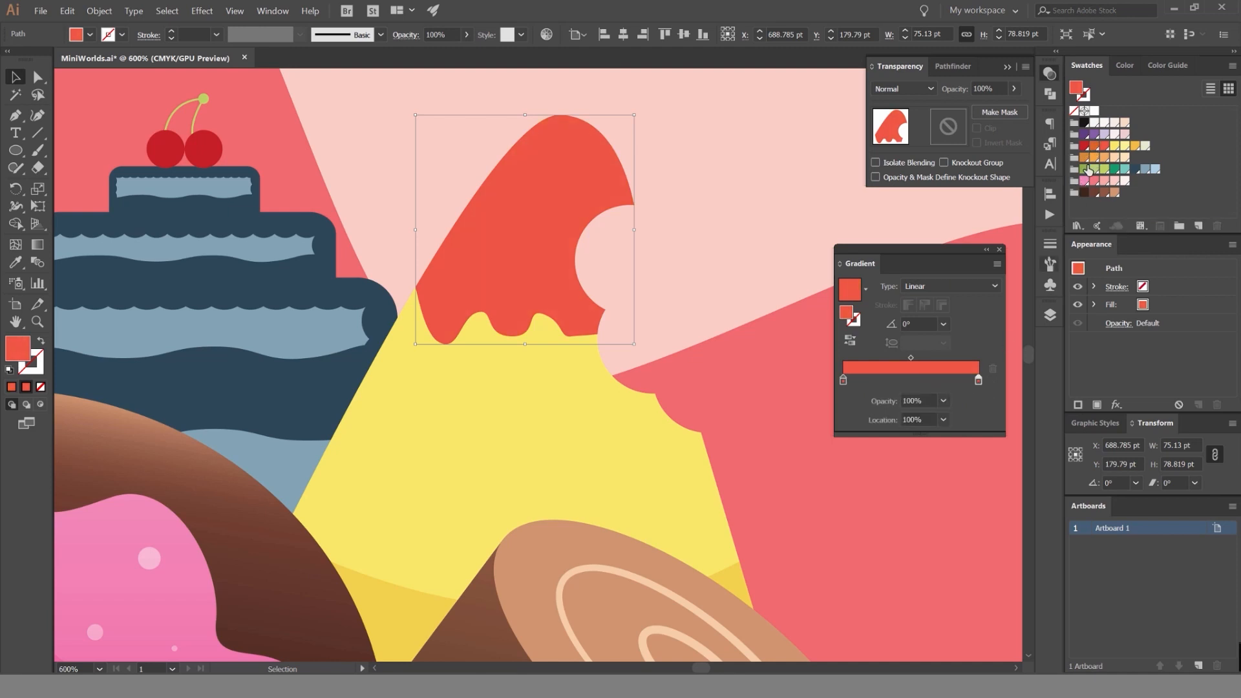
Lighten the red tip gradient's end stop to 80% tint, rotate the gradient to 90°, and move its midpoint to about 72%.
{"action": "left_click", "coordinate": [1121, 69]}
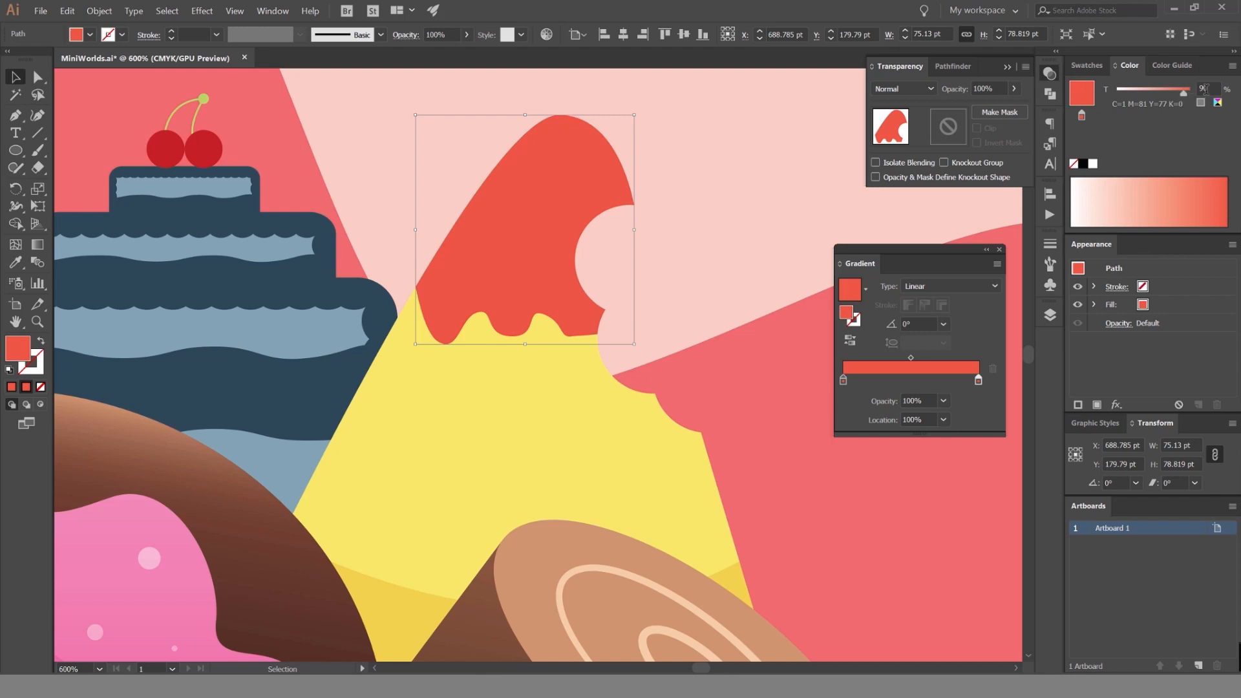
{"action": "scroll", "coordinate": [1206, 89], "scroll_direction": "down", "scroll_amount": 2}
{"action": "scroll", "coordinate": [1205, 89], "scroll_direction": "up", "scroll_amount": 1}
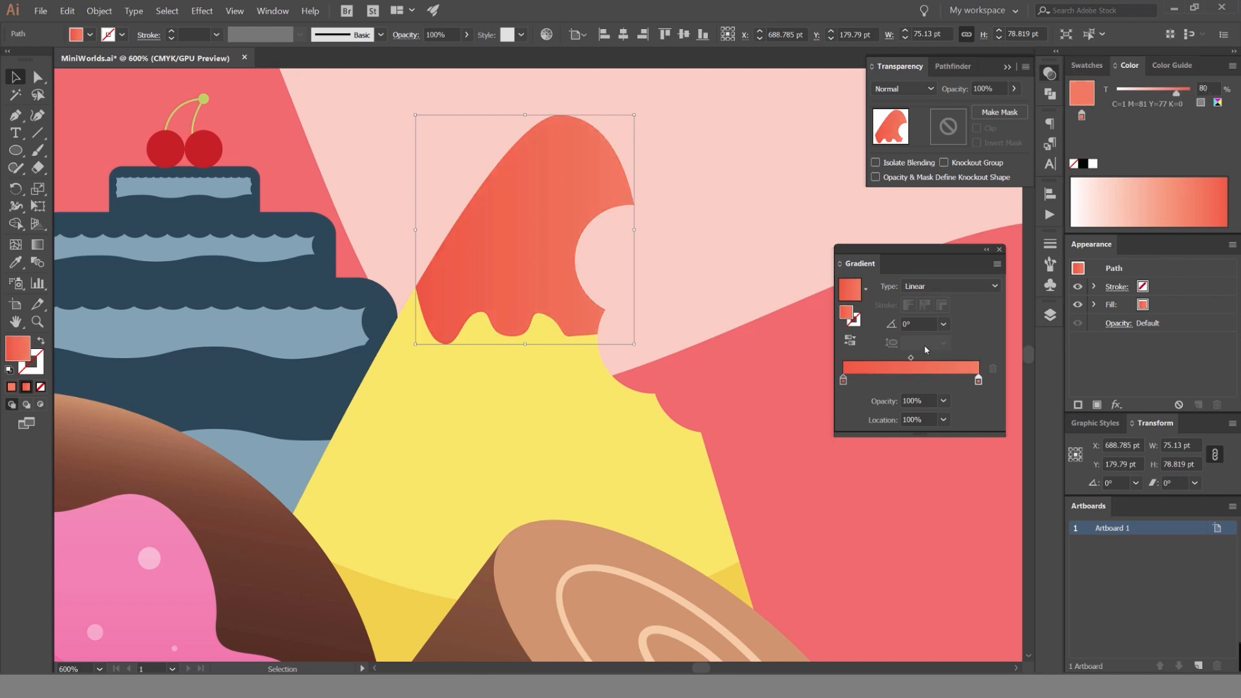
{"action": "type", "text": "90"}
{"action": "key", "text": "Return"}
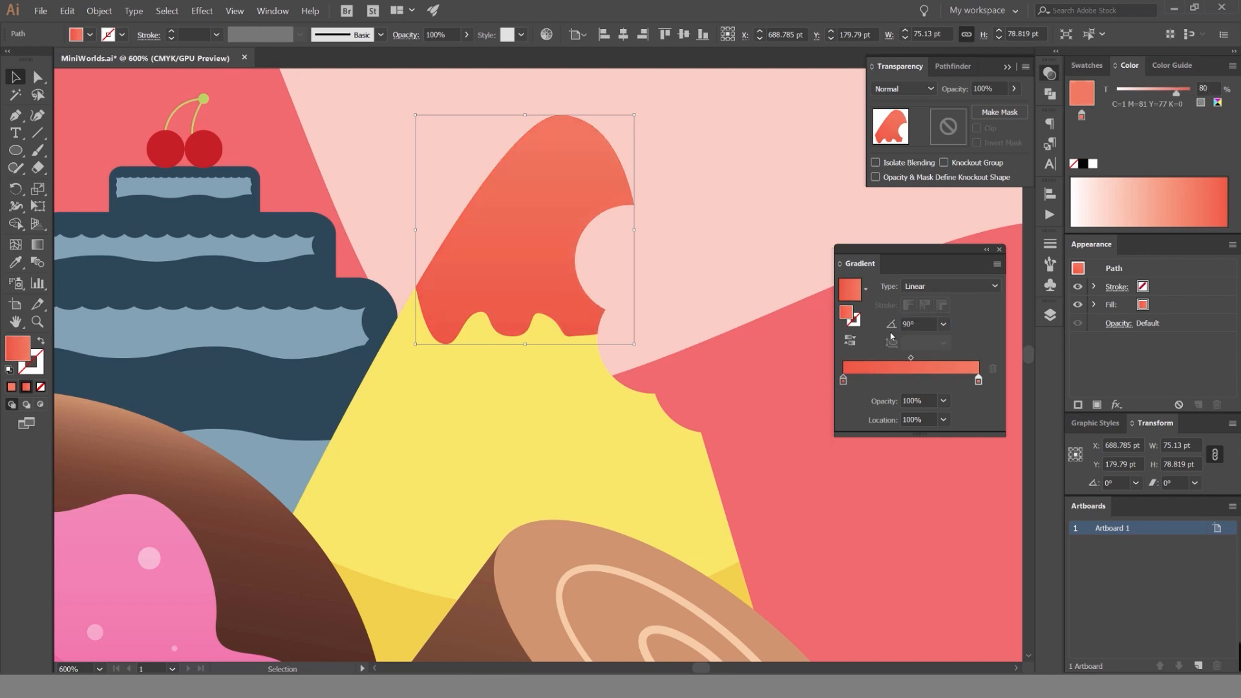
{"action": "left_click_drag", "start_coordinate": [911, 358], "coordinate": [943, 362]}
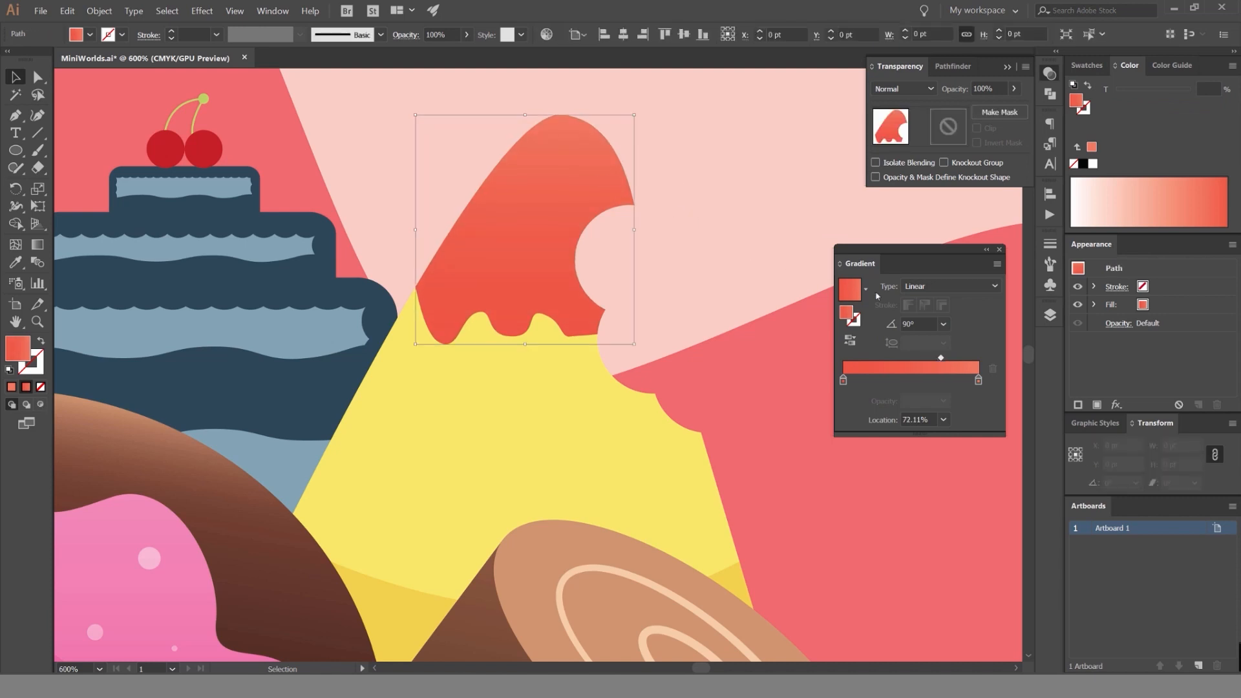
Try a radial gradient on the cone's red tip and switch it back to linear.
{"action": "left_click", "coordinate": [925, 286]}
{"action": "left_click", "coordinate": [926, 304]}
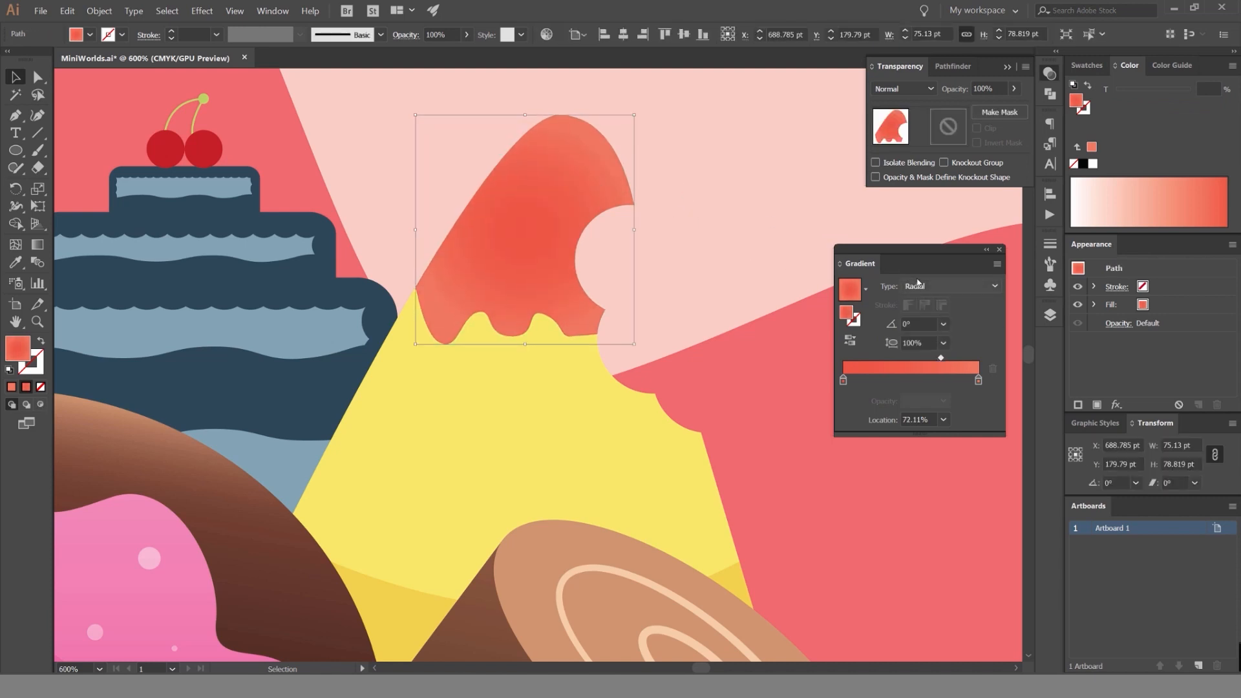
{"action": "left_click", "coordinate": [934, 286]}
{"action": "left_click", "coordinate": [925, 301]}
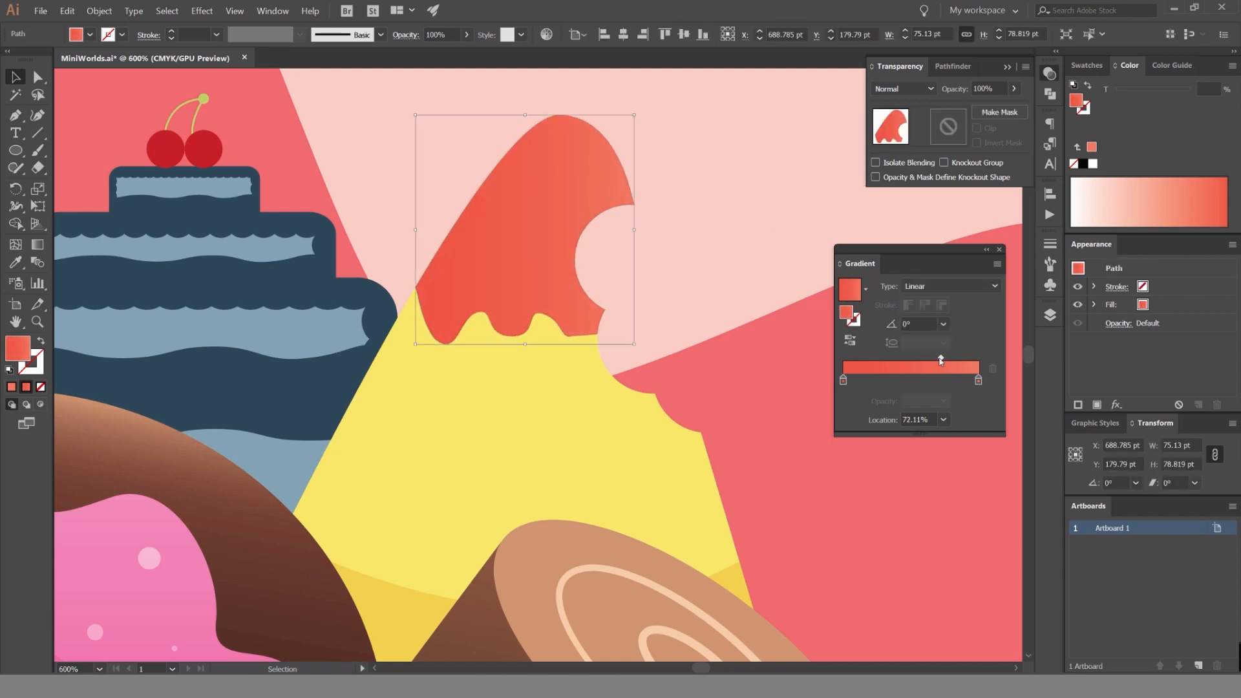
Set the red tip's linear gradient to 90° and shift its start stop inward, with the midpoint at about 52%.
{"action": "scroll", "coordinate": [743, 211], "scroll_direction": "down", "scroll_amount": 3}
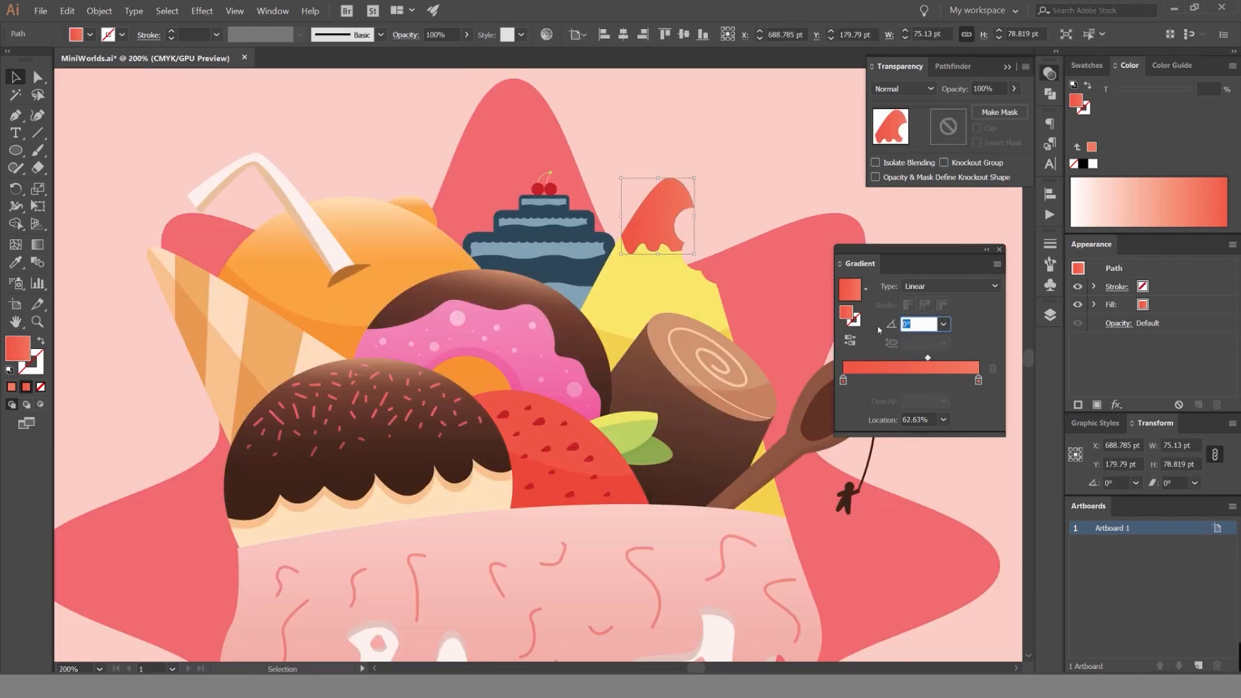
{"action": "type", "text": "90"}
{"action": "key", "text": "Return"}
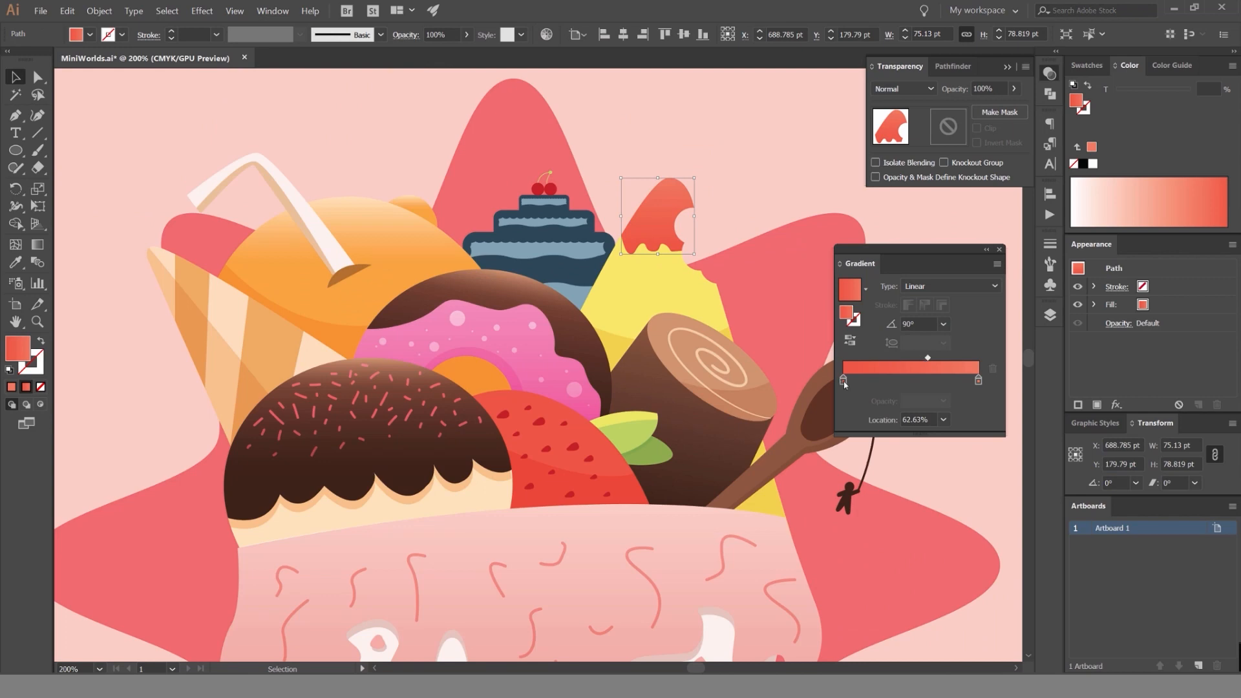
{"action": "left_click_drag", "start_coordinate": [844, 381], "coordinate": [936, 358]}
{"action": "left_click", "coordinate": [753, 191]}
{"action": "scroll", "coordinate": [754, 192], "scroll_direction": "down", "scroll_amount": 3}
{"action": "left_click_drag", "start_coordinate": [753, 191], "coordinate": [703, 207]}
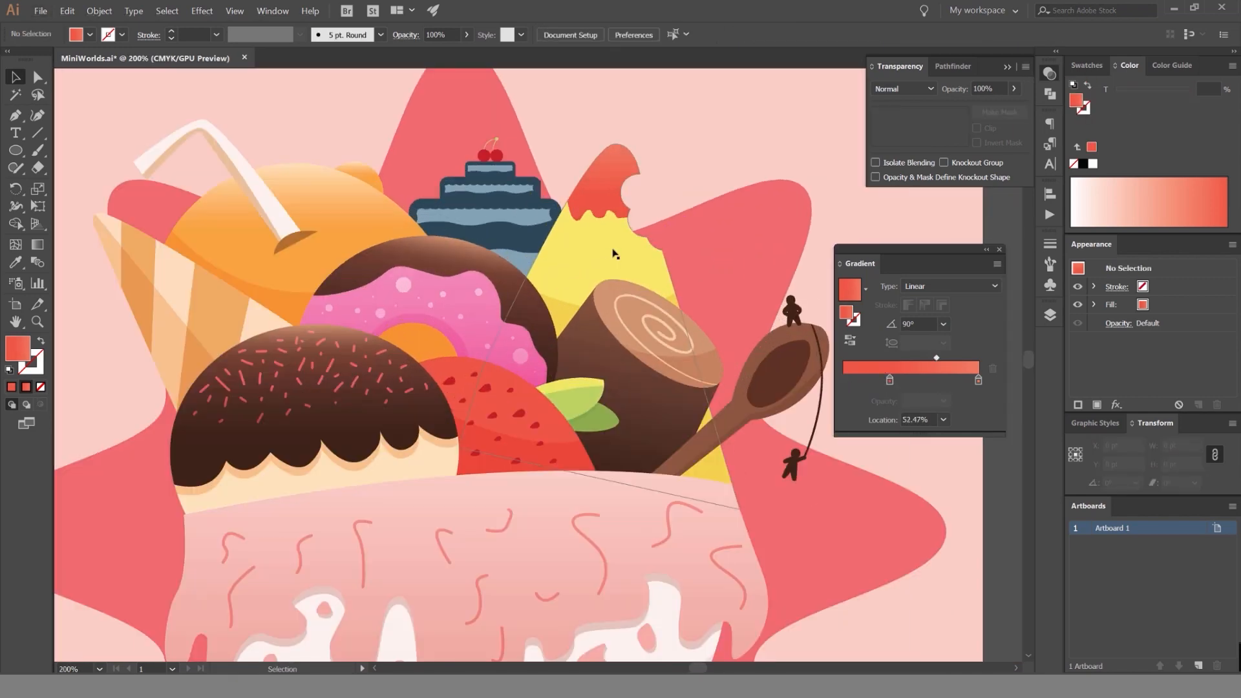
Apply a linear gradient to the yellow cone and replace the red stops with the cone's yellow.
{"action": "left_click", "coordinate": [850, 321]}
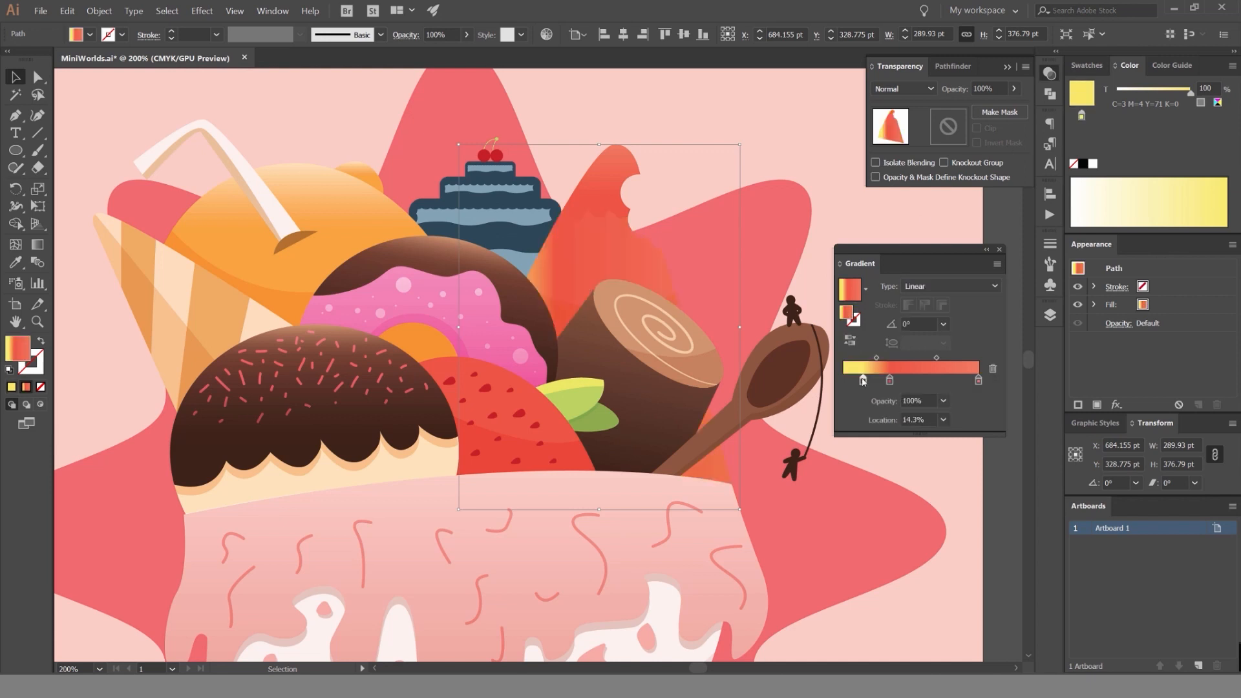
{"action": "left_click", "coordinate": [1087, 65]}
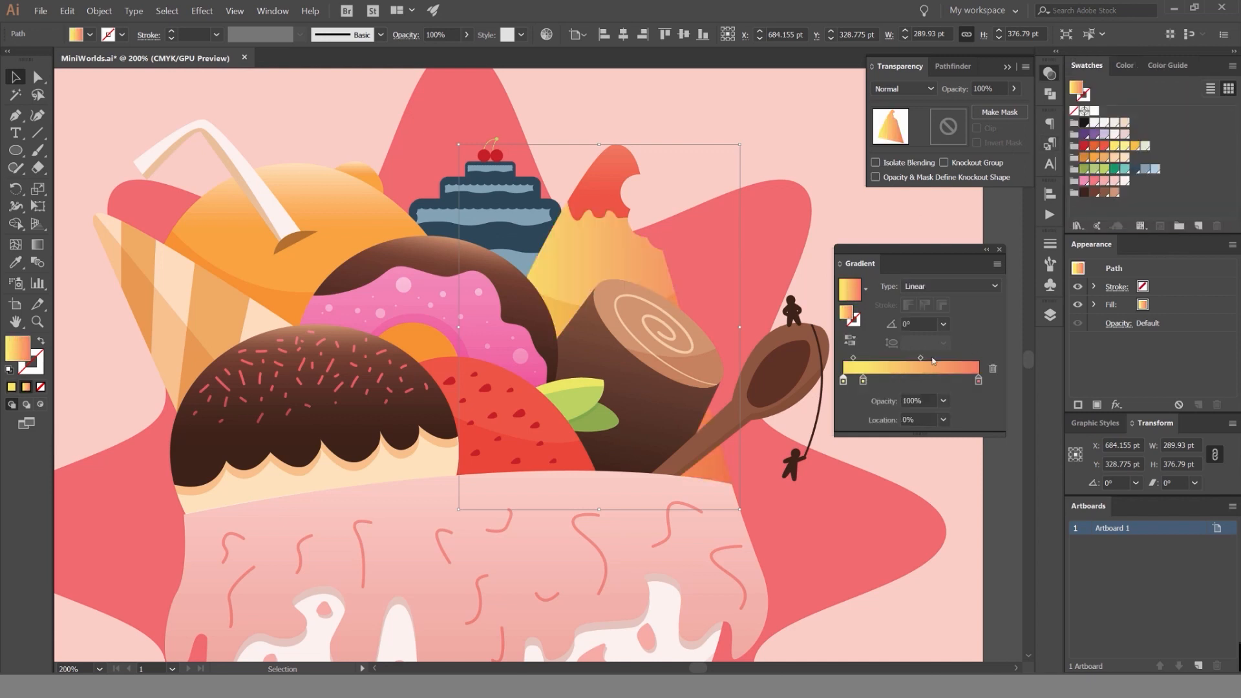
{"action": "left_click_drag", "start_coordinate": [885, 383], "coordinate": [904, 382]}
{"action": "left_click_drag", "start_coordinate": [978, 380], "coordinate": [963, 409]}
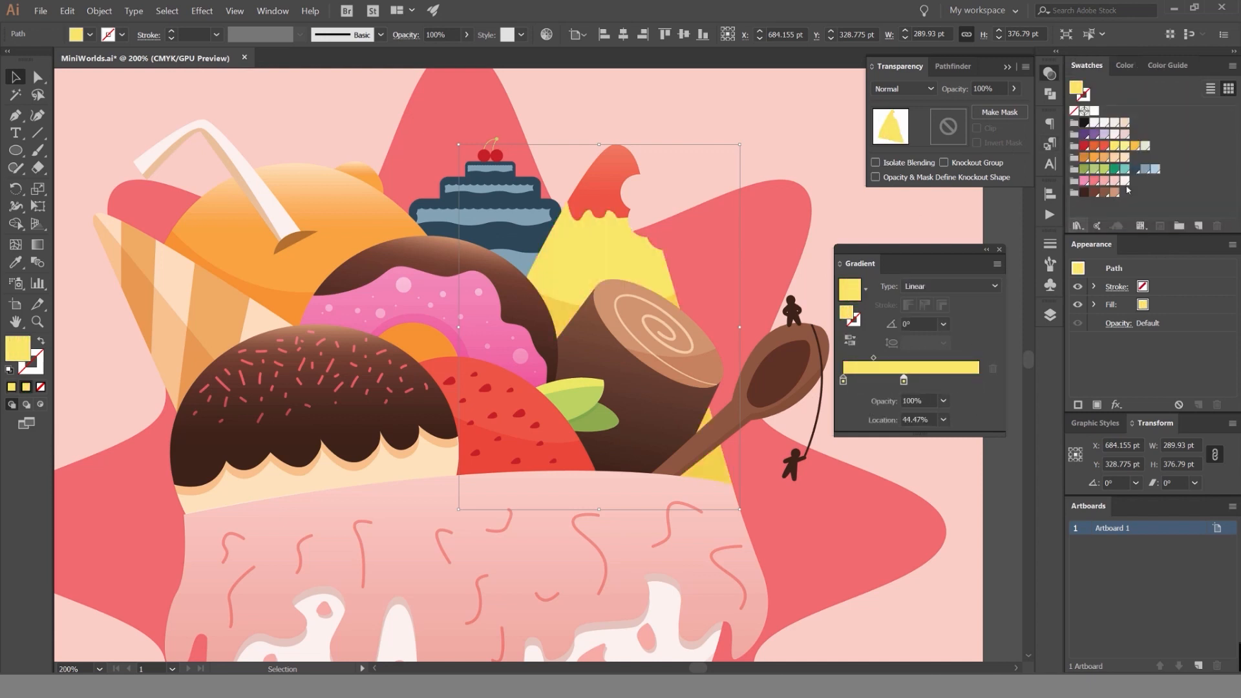
Lighten the end stop of the cone's yellow gradient, move the start stop to about 54%, and set the angle to 90°.
{"action": "left_click", "coordinate": [903, 381]}
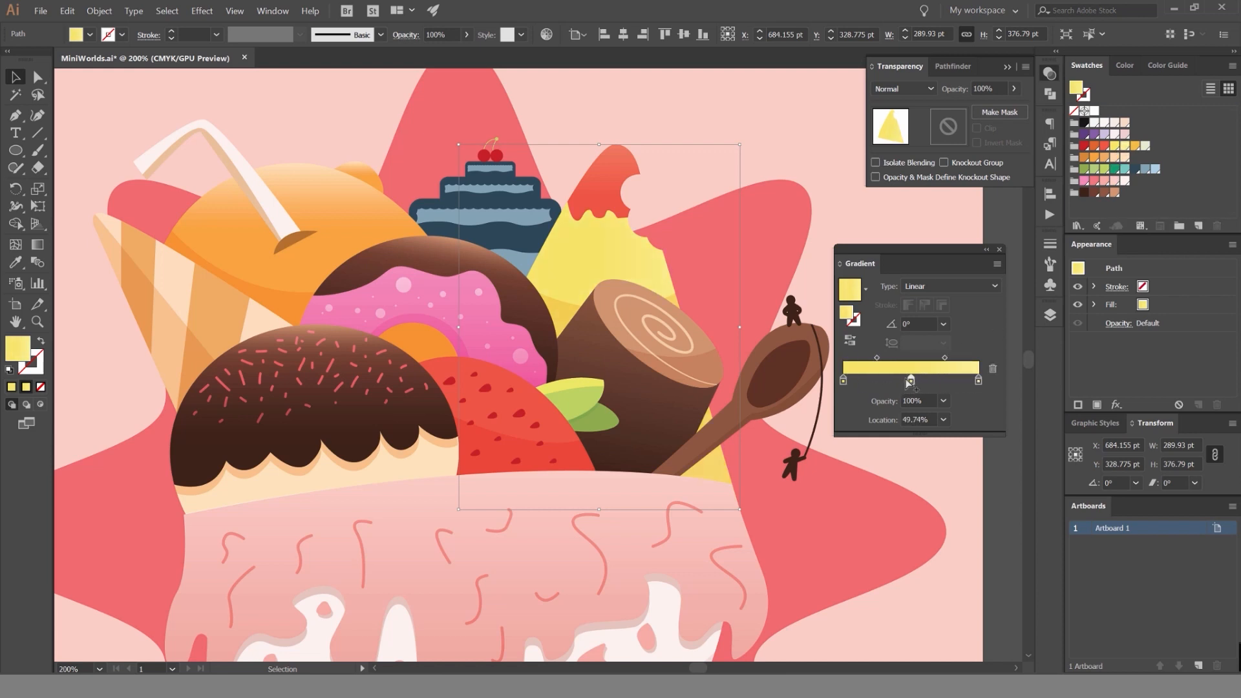
{"action": "left_click_drag", "start_coordinate": [909, 390], "coordinate": [904, 414]}
{"action": "left_click", "coordinate": [843, 380]}
{"action": "type", "text": "90"}
{"action": "key", "text": "Return"}
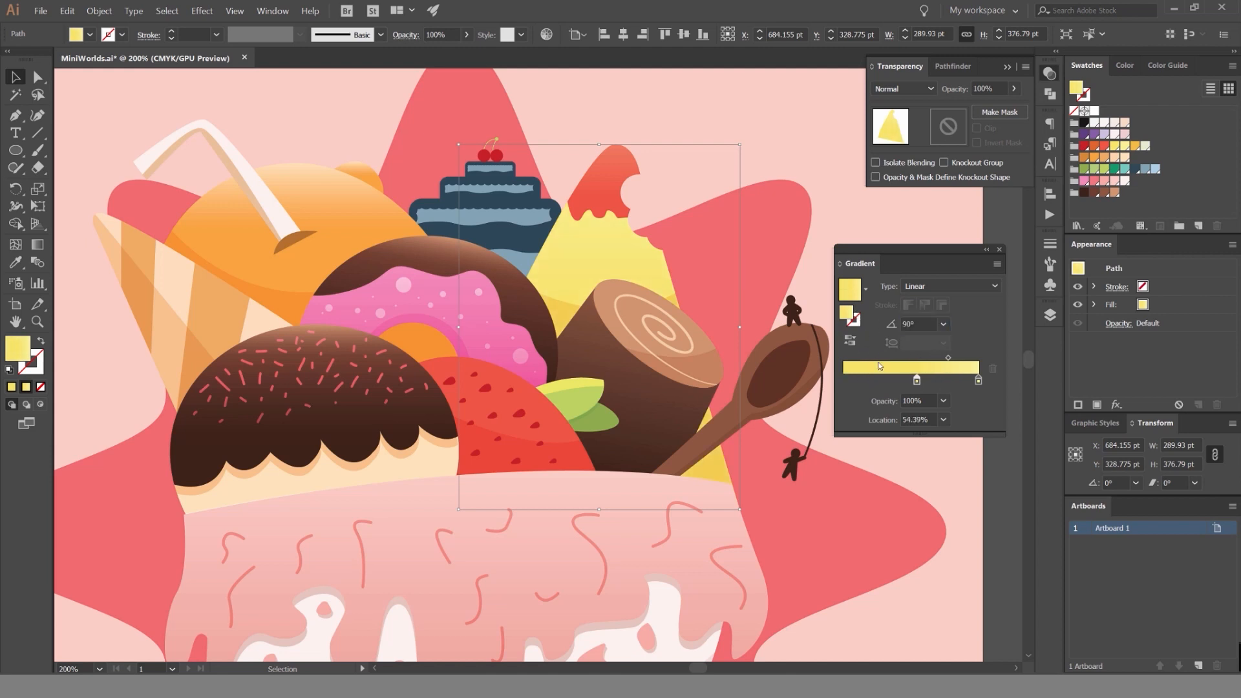
{"action": "left_click", "coordinate": [732, 132]}
{"action": "scroll", "coordinate": [731, 132], "scroll_direction": "down", "scroll_amount": 4}
{"action": "left_click_drag", "start_coordinate": [738, 115], "coordinate": [714, 171]}
{"action": "scroll", "coordinate": [677, 199], "scroll_direction": "up", "scroll_amount": 2}
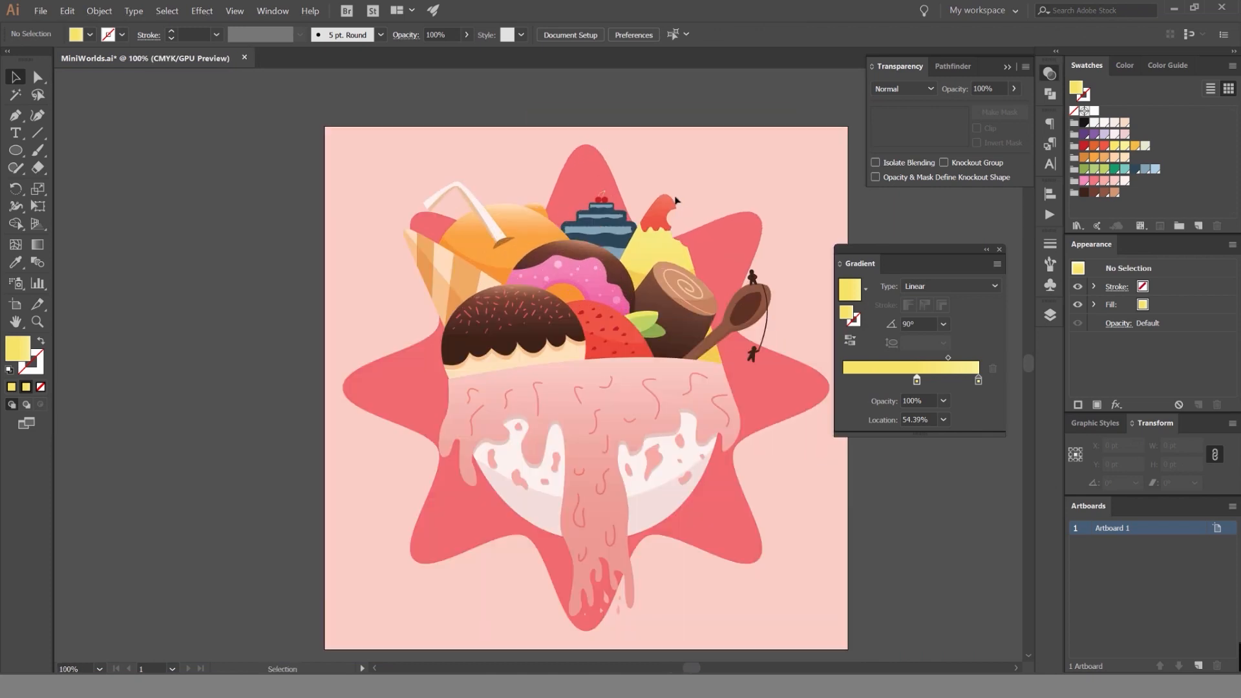
Unlock the Ice cream layer holding the blue cake and isolate the light blue shape of its largest tier.
{"action": "scroll", "coordinate": [630, 165], "scroll_direction": "up", "scroll_amount": 1}
{"action": "left_click_drag", "start_coordinate": [760, 215], "coordinate": [674, 206]}
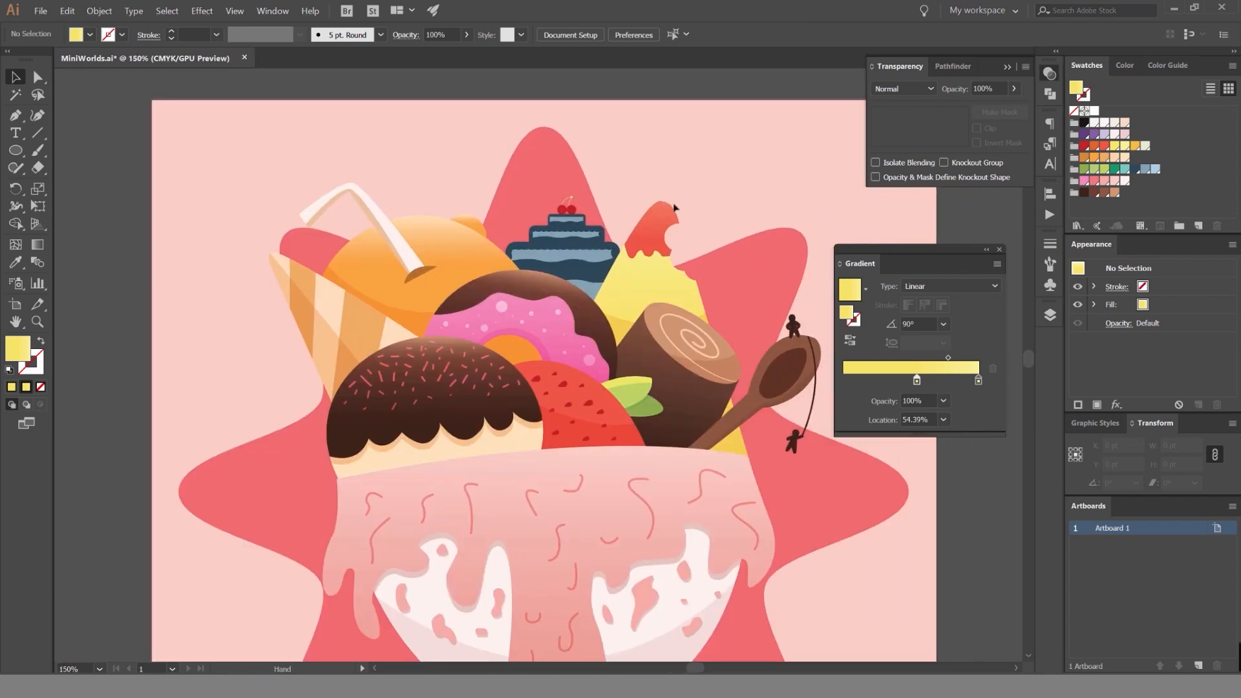
{"action": "left_click", "coordinate": [1050, 315]}
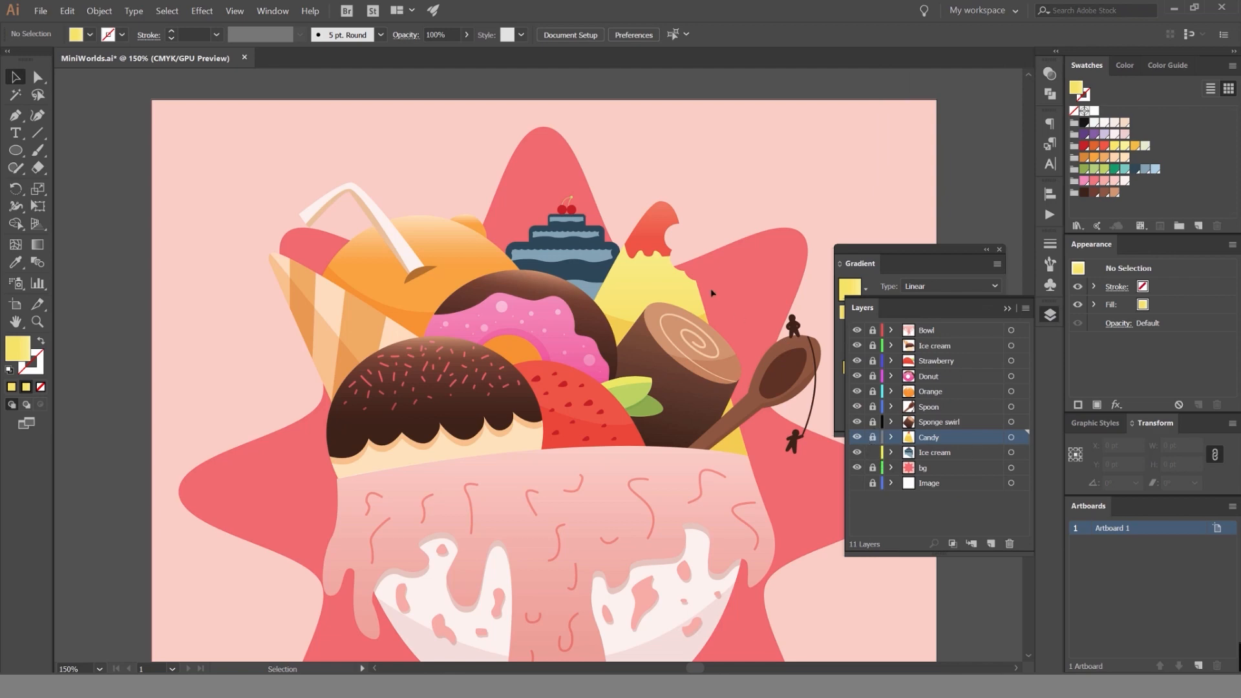
{"action": "scroll", "coordinate": [511, 223], "scroll_direction": "up", "scroll_amount": 3}
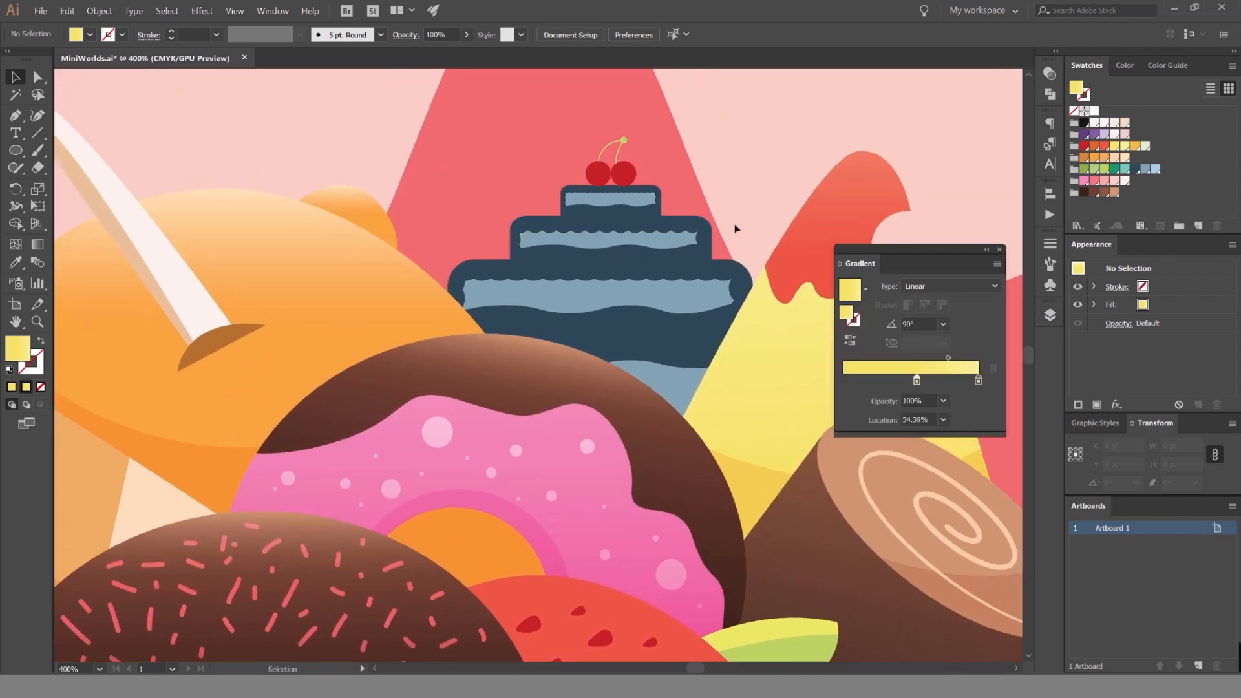
{"action": "scroll", "coordinate": [735, 229], "scroll_direction": "up", "scroll_amount": 1}
{"action": "left_click", "coordinate": [661, 430]}
{"action": "left_click", "coordinate": [649, 453]}
{"action": "left_click_drag", "start_coordinate": [734, 263], "coordinate": [652, 252]}
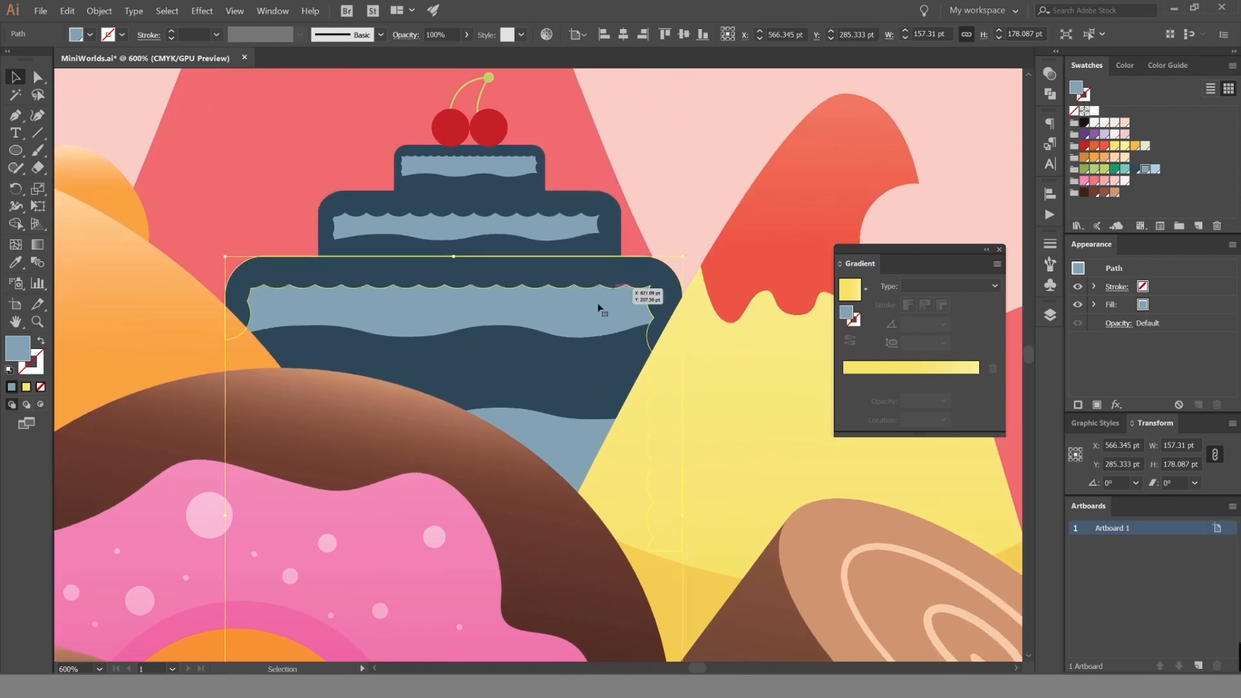
{"action": "double_click", "coordinate": [585, 310]}
{"action": "scroll", "coordinate": [640, 219], "scroll_direction": "down", "scroll_amount": 1}
Draw a closed shape with the Pen tool covering the lower part of the largest cake tier, with a curved upper edge.
{"action": "key", "text": "p"}
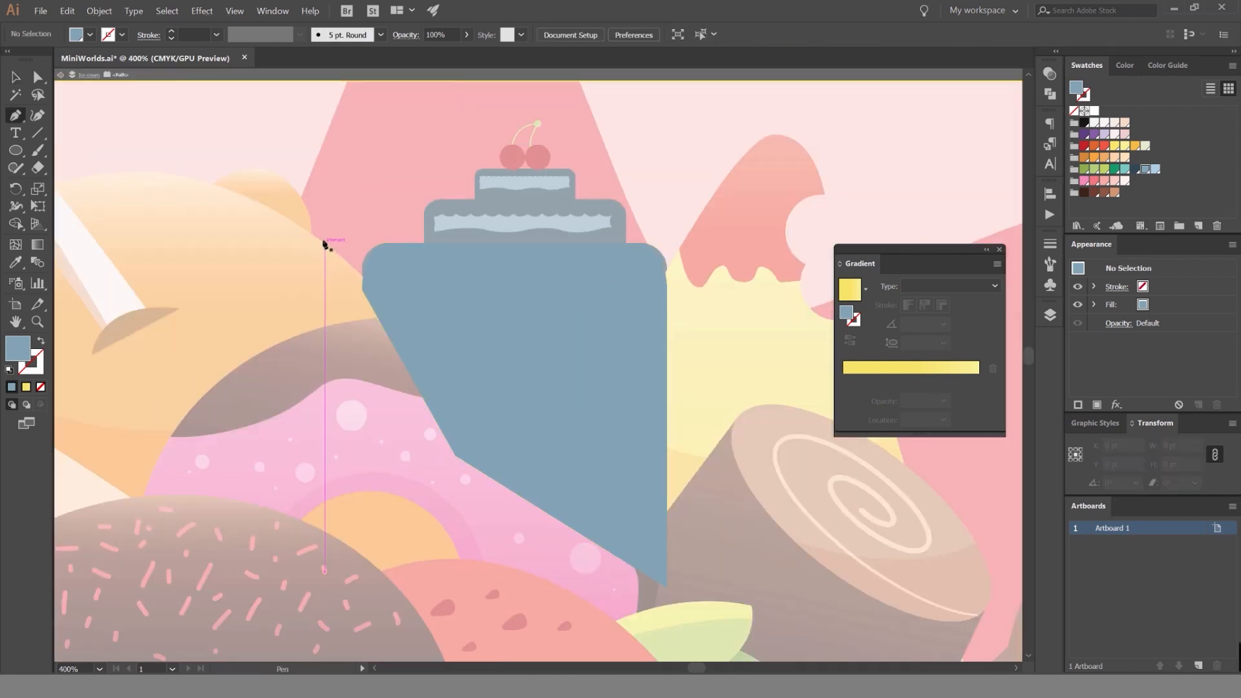
{"action": "left_click", "coordinate": [323, 243]}
{"action": "left_click_drag", "start_coordinate": [718, 296], "coordinate": [875, 242]}
{"action": "left_click", "coordinate": [763, 476]}
{"action": "left_click", "coordinate": [679, 574]}
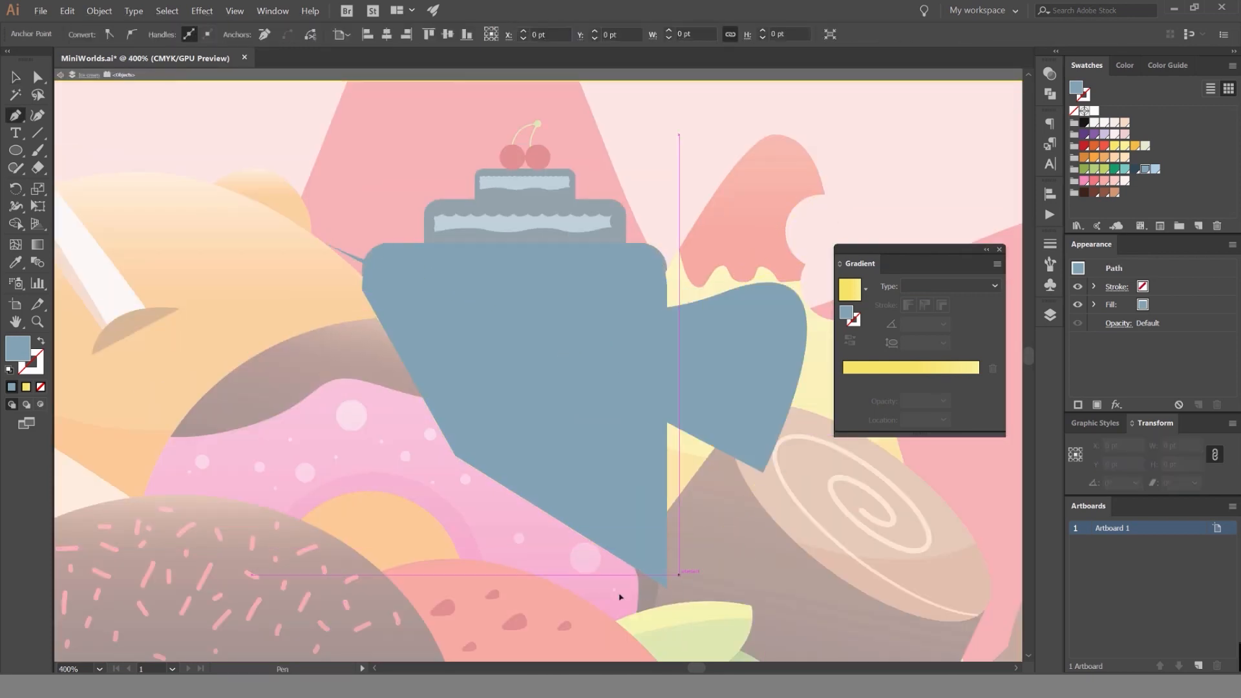
{"action": "left_click", "coordinate": [507, 575]}
{"action": "left_click_drag", "start_coordinate": [324, 243], "coordinate": [405, 84]}
Trim the drawn shape to the tier's outline with Shape Builder and leave isolation mode.
{"action": "key", "text": "v"}
{"action": "left_click", "coordinate": [452, 282], "text": "shift"}
{"action": "key", "text": "shift+m"}
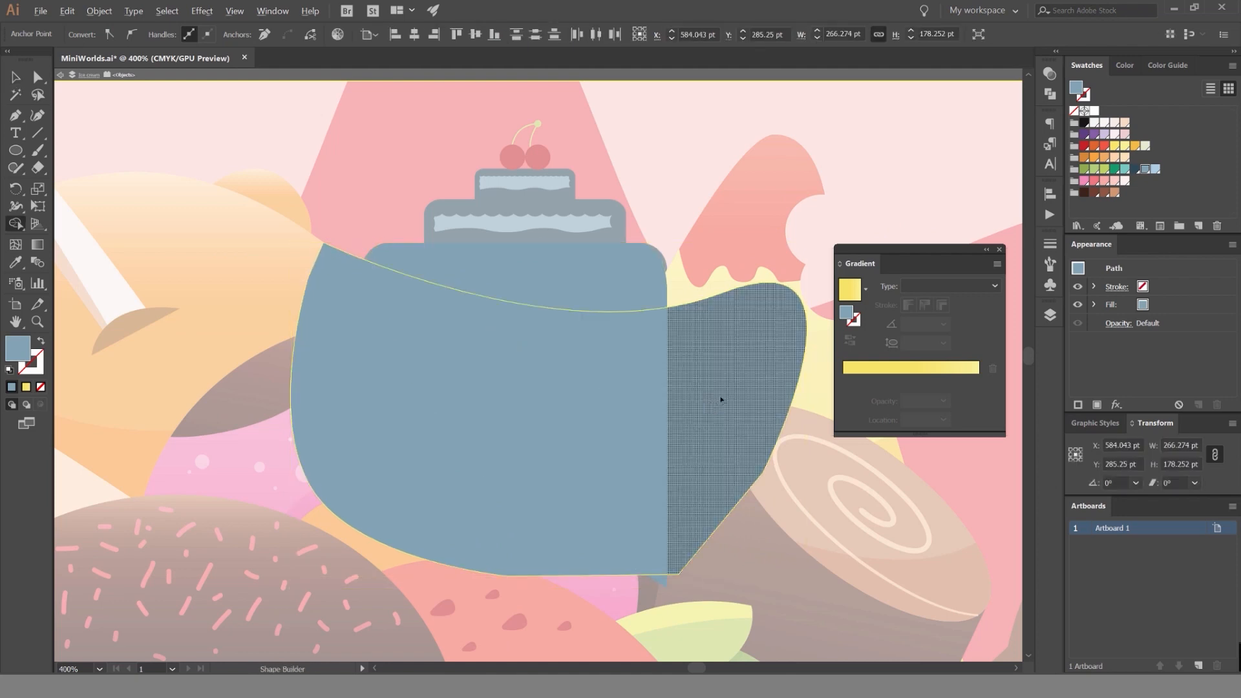
{"action": "left_click", "coordinate": [723, 398], "text": "alt"}
{"action": "left_click", "coordinate": [341, 396], "text": "alt"}
{"action": "key", "text": "v"}
{"action": "double_click", "coordinate": [718, 261]}
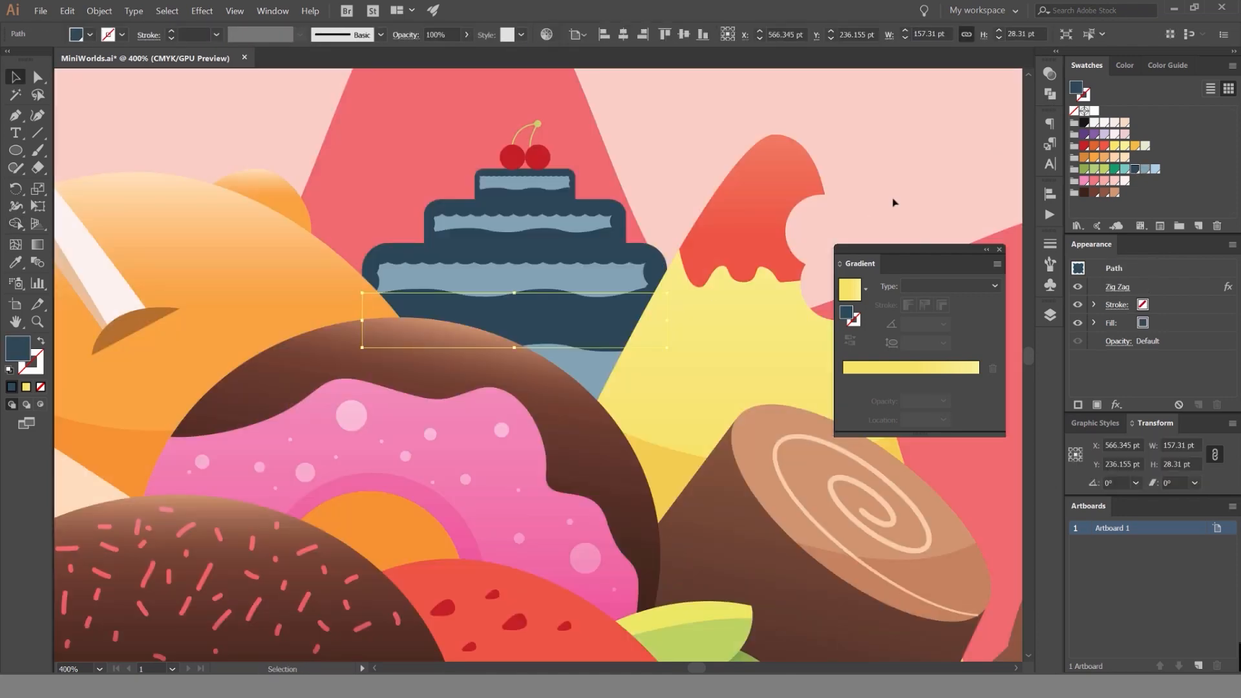
Set the tier's lower shadow shape to Multiply blending.
{"action": "left_click", "coordinate": [609, 369]}
{"action": "left_click", "coordinate": [1050, 74]}
{"action": "left_click", "coordinate": [902, 89]}
{"action": "left_click", "coordinate": [892, 130]}
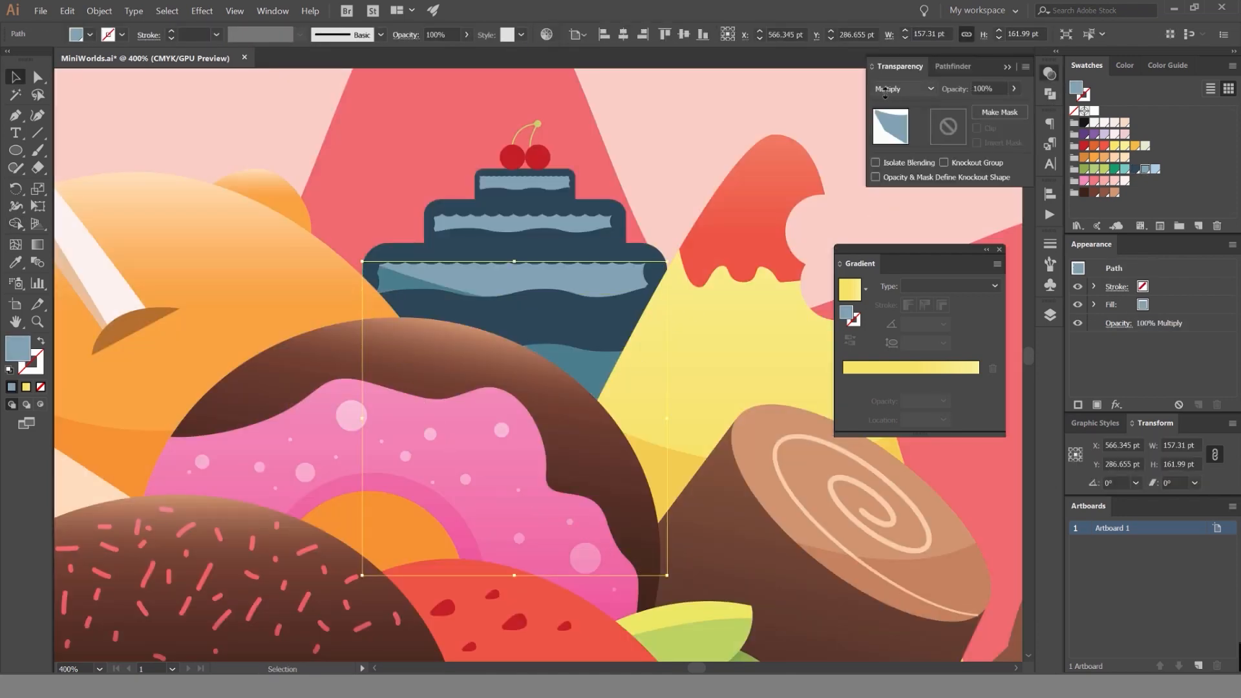
{"action": "left_click", "coordinate": [753, 110]}
Examine the illustration's paths in outline view and return to the color preview.
{"action": "scroll", "coordinate": [755, 111], "scroll_direction": "down", "scroll_amount": 2}
{"action": "key", "text": "ctrl+y"}
{"action": "scroll", "coordinate": [752, 114], "scroll_direction": "down", "scroll_amount": 2}
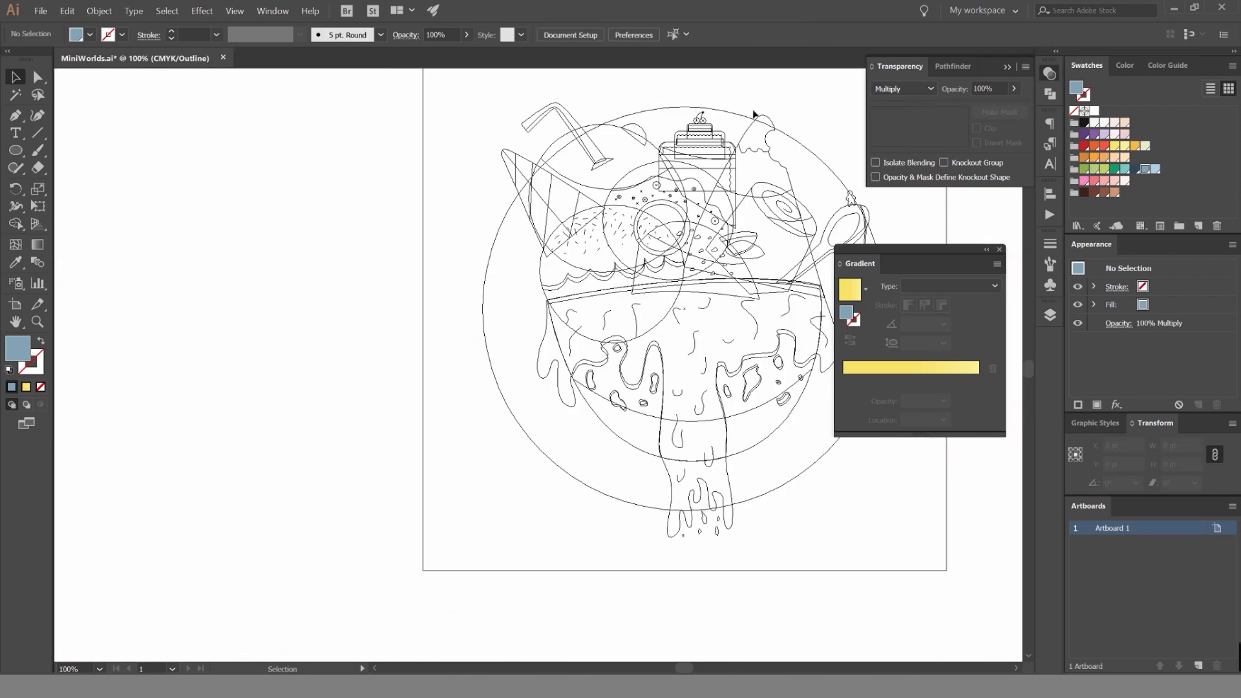
{"action": "scroll", "coordinate": [724, 129], "scroll_direction": "up", "scroll_amount": 2}
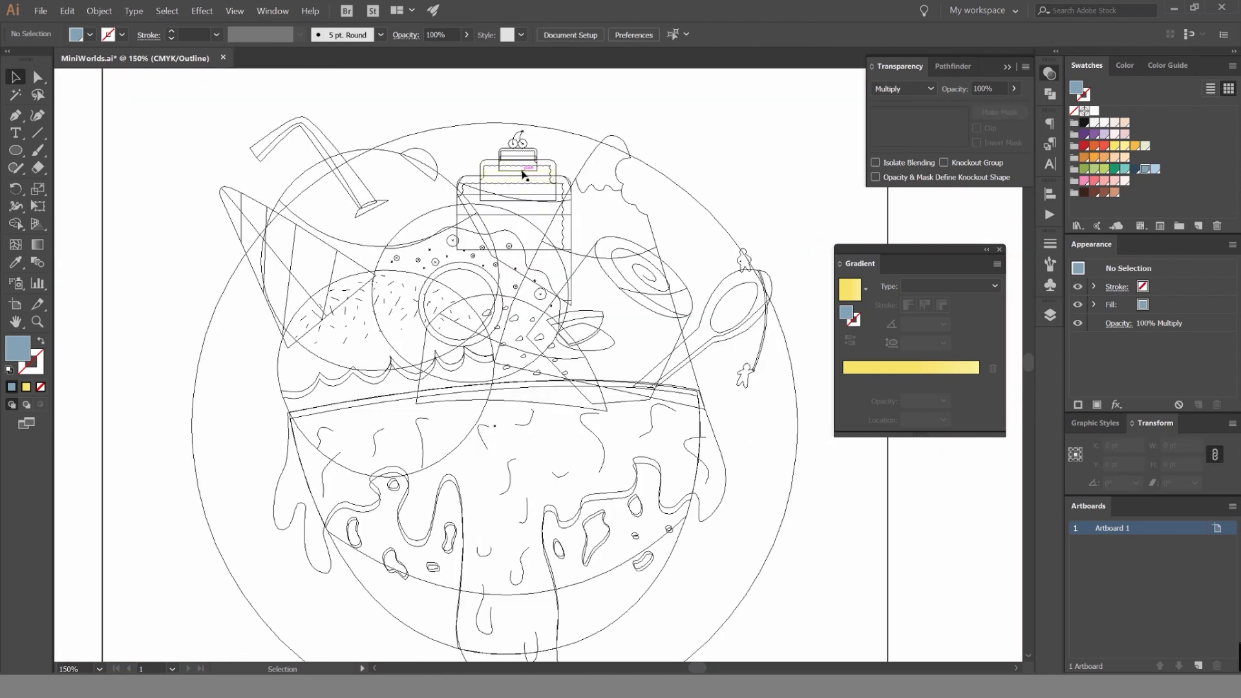
{"action": "key", "text": "ctrl+y"}
{"action": "scroll", "coordinate": [452, 246], "scroll_direction": "up", "scroll_amount": 5}
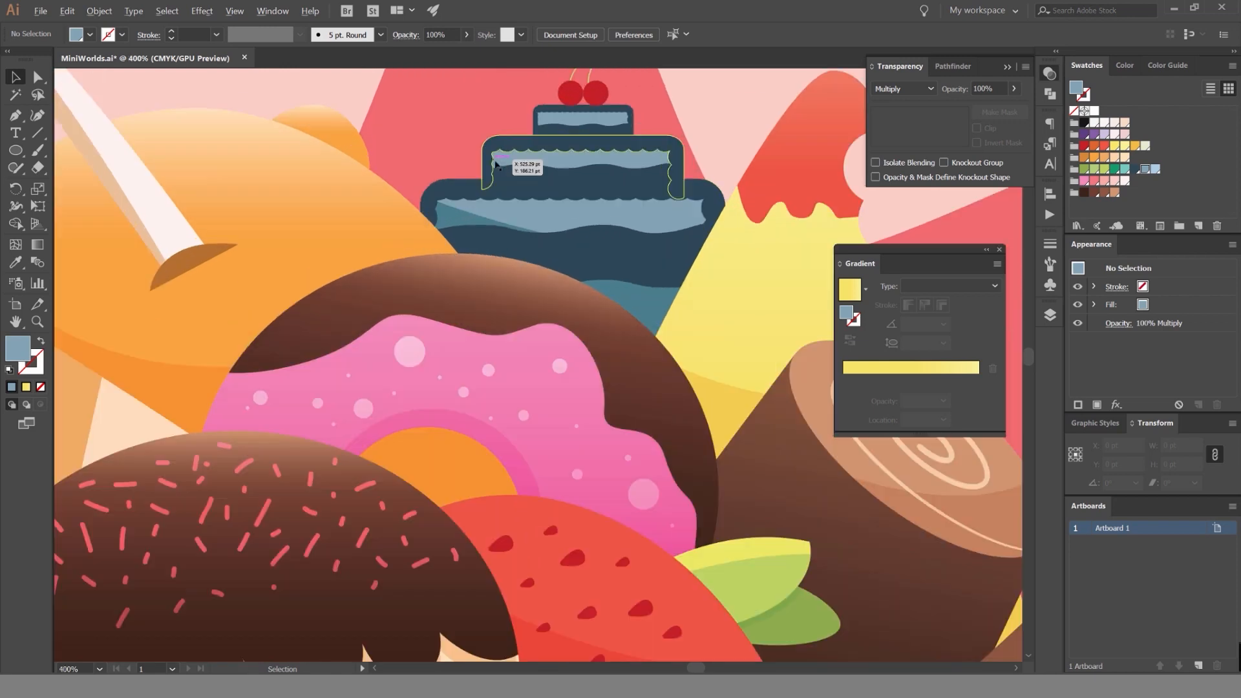
Bring the tier's Multiply shadow in front of the dark blue icing so it shades those bands as well.
{"action": "key", "text": "a"}
{"action": "left_click", "coordinate": [420, 267]}
{"action": "left_click", "coordinate": [632, 308]}
{"action": "scroll", "coordinate": [608, 291], "scroll_direction": "right", "scroll_amount": 2}
{"action": "scroll", "coordinate": [607, 291], "scroll_direction": "down", "scroll_amount": 1}
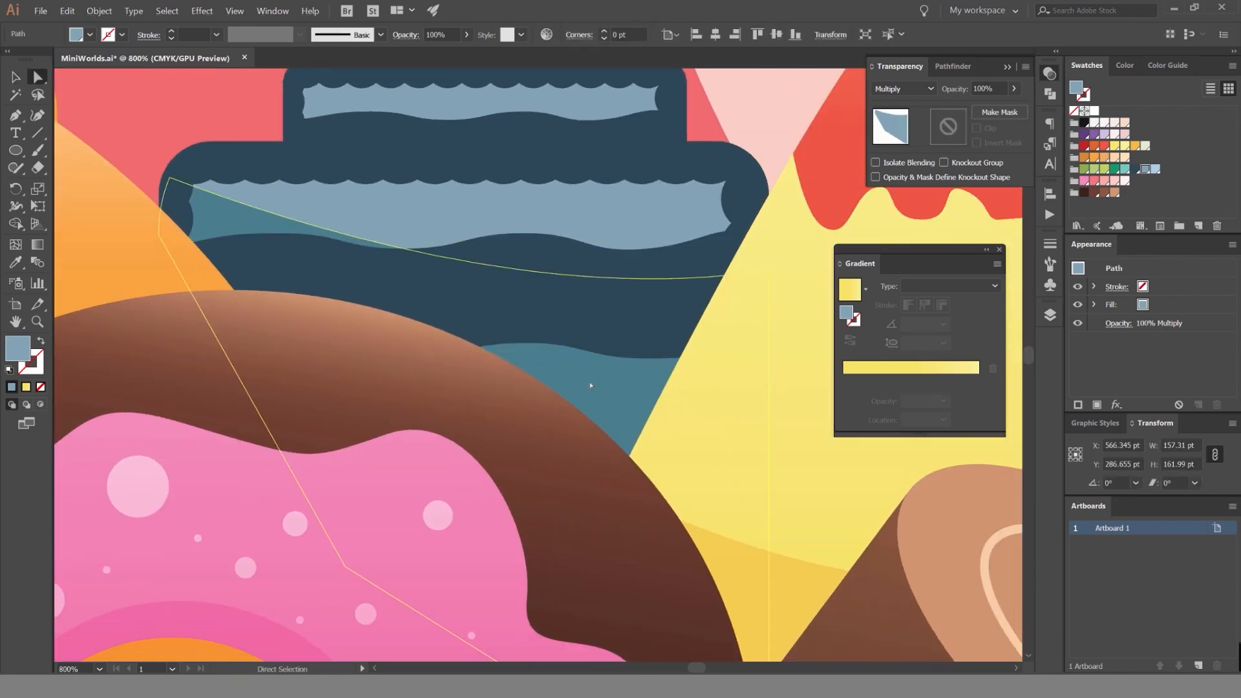
{"action": "left_click", "coordinate": [266, 224], "text": "ctrl"}
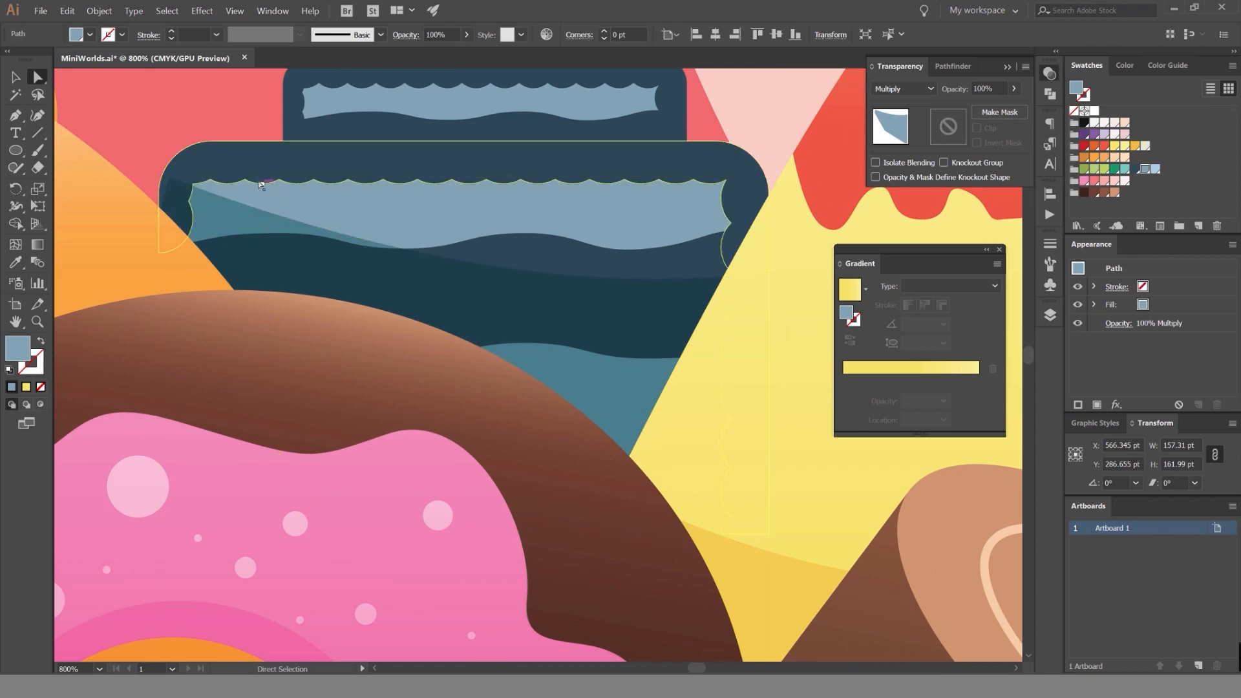
{"action": "left_click", "coordinate": [179, 137]}
{"action": "scroll", "coordinate": [179, 138], "scroll_direction": "down", "scroll_amount": 2}
{"action": "left_click_drag", "start_coordinate": [291, 144], "coordinate": [323, 146]}
{"action": "scroll", "coordinate": [325, 146], "scroll_direction": "down", "scroll_amount": 2}
{"action": "left_click_drag", "start_coordinate": [240, 110], "coordinate": [323, 123]}
{"action": "scroll", "coordinate": [322, 123], "scroll_direction": "down", "scroll_amount": 1}
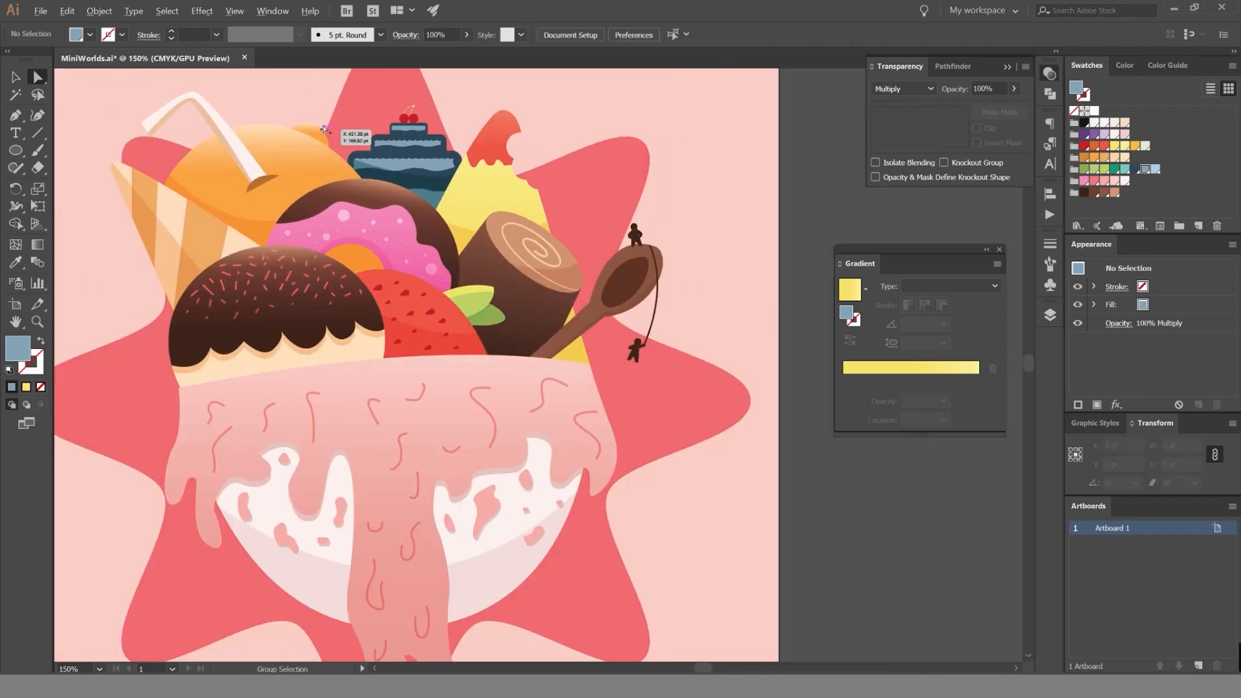
Extend the upper-left anchor point of the tier's shadow shape slightly beyond the rounded edge of the dark icing.
{"action": "scroll", "coordinate": [325, 129], "scroll_direction": "up", "scroll_amount": 5}
{"action": "left_click", "coordinate": [461, 278]}
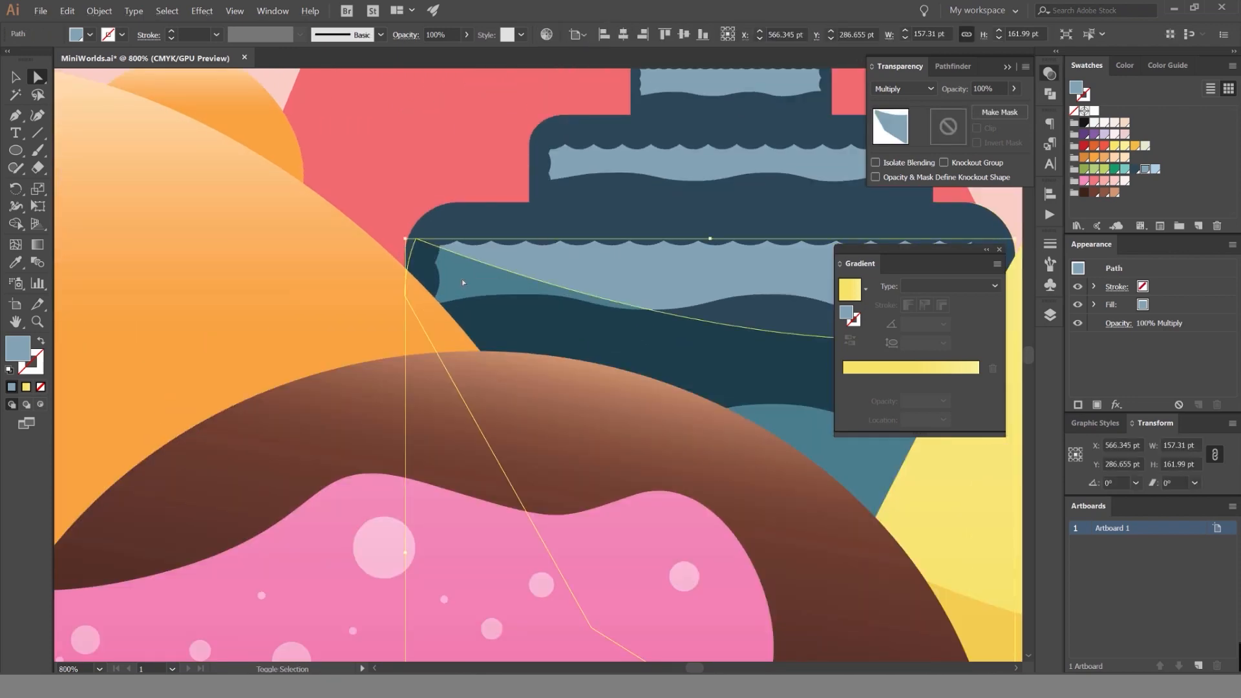
{"action": "left_click", "coordinate": [433, 161]}
{"action": "scroll", "coordinate": [433, 161], "scroll_direction": "down", "scroll_amount": 4}
{"action": "scroll", "coordinate": [419, 193], "scroll_direction": "up", "scroll_amount": 5}
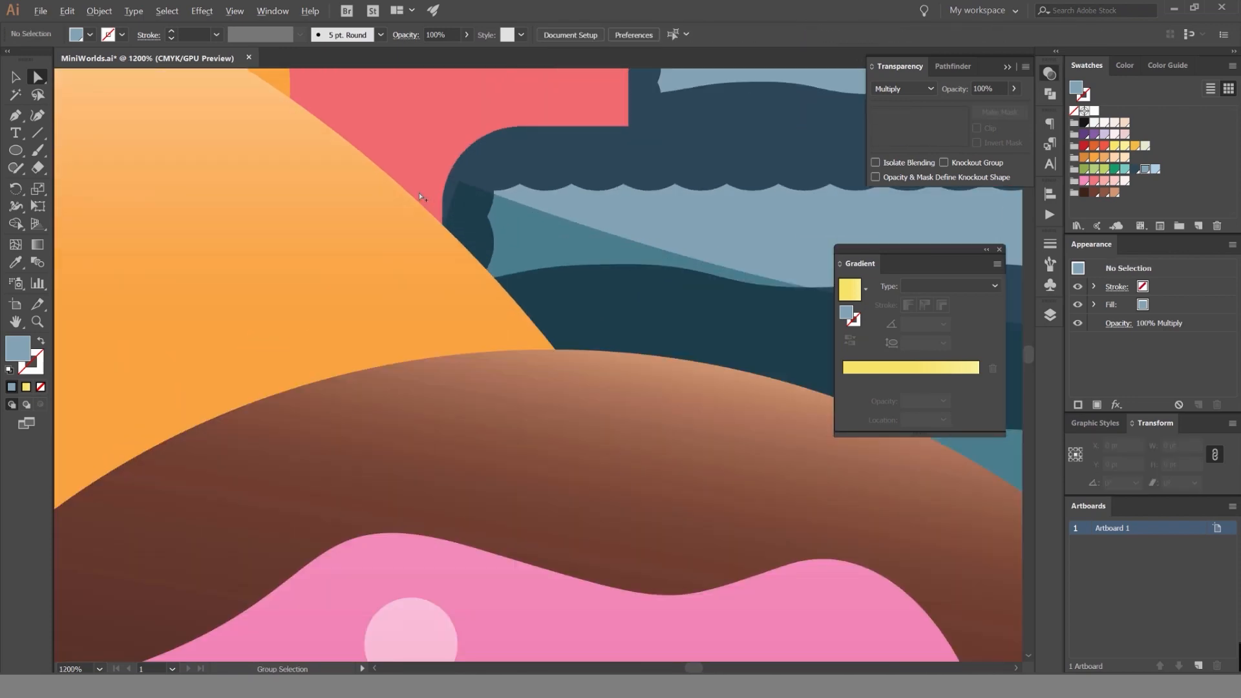
{"action": "scroll", "coordinate": [427, 193], "scroll_direction": "up", "scroll_amount": 2}
{"action": "left_click_drag", "start_coordinate": [492, 170], "coordinate": [457, 157]}
Trim the shadow's overhang outside the dark icing's rounded edge with Shape Builder, using the shadow and icing shapes.
{"action": "key", "text": "v"}
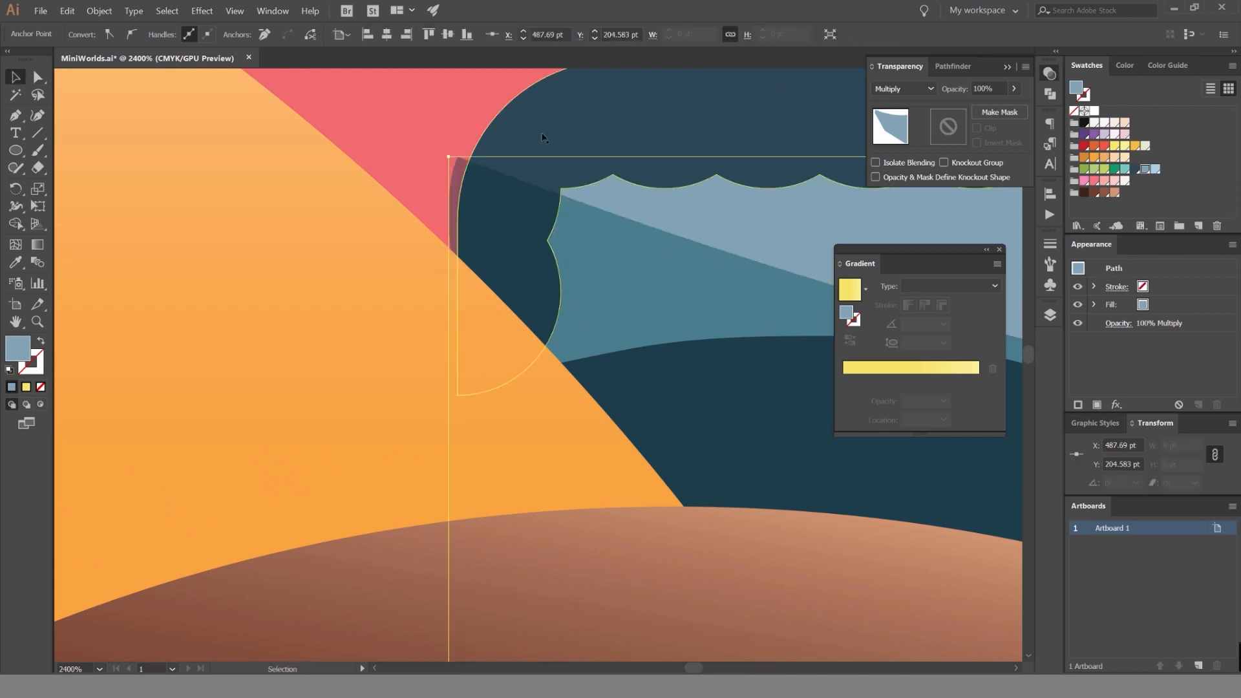
{"action": "left_click", "coordinate": [582, 223]}
{"action": "left_click", "coordinate": [549, 161], "text": "shift"}
{"action": "key", "text": "shift+m"}
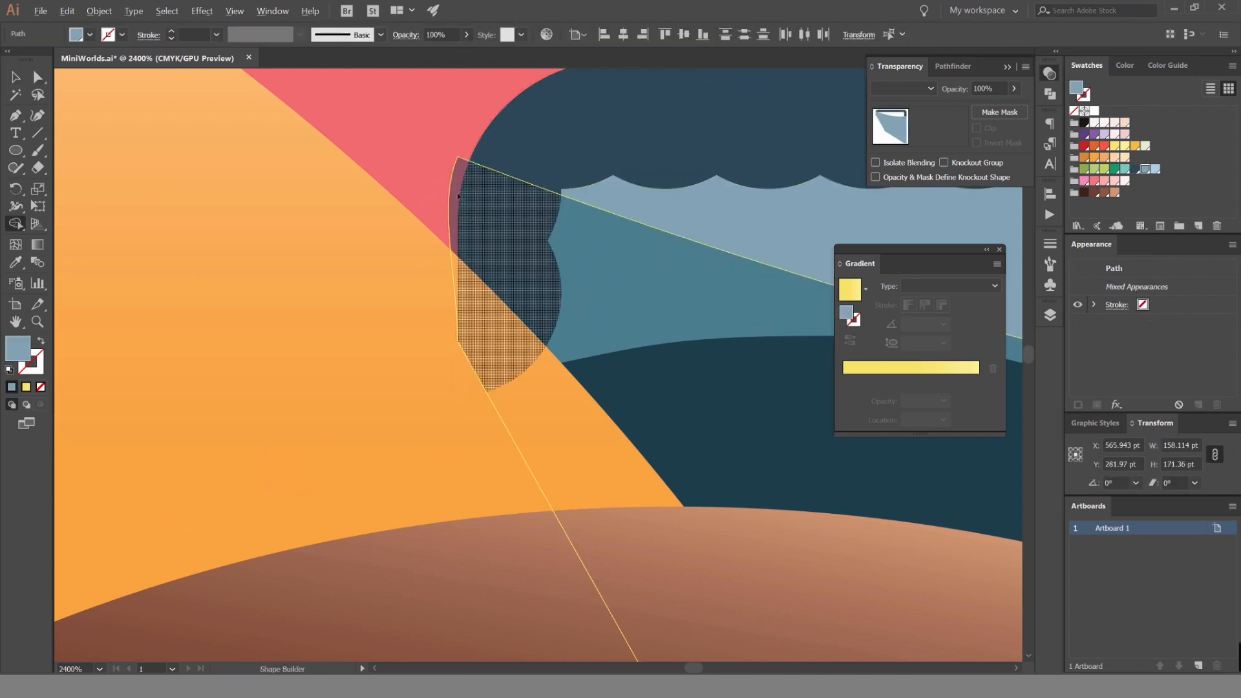
{"action": "left_click", "coordinate": [454, 206], "text": "alt"}
{"action": "key", "text": "v"}
{"action": "left_click", "coordinate": [391, 162]}
{"action": "scroll", "coordinate": [391, 162], "scroll_direction": "down", "scroll_amount": 6}
{"action": "scroll", "coordinate": [672, 132], "scroll_direction": "down", "scroll_amount": 2}
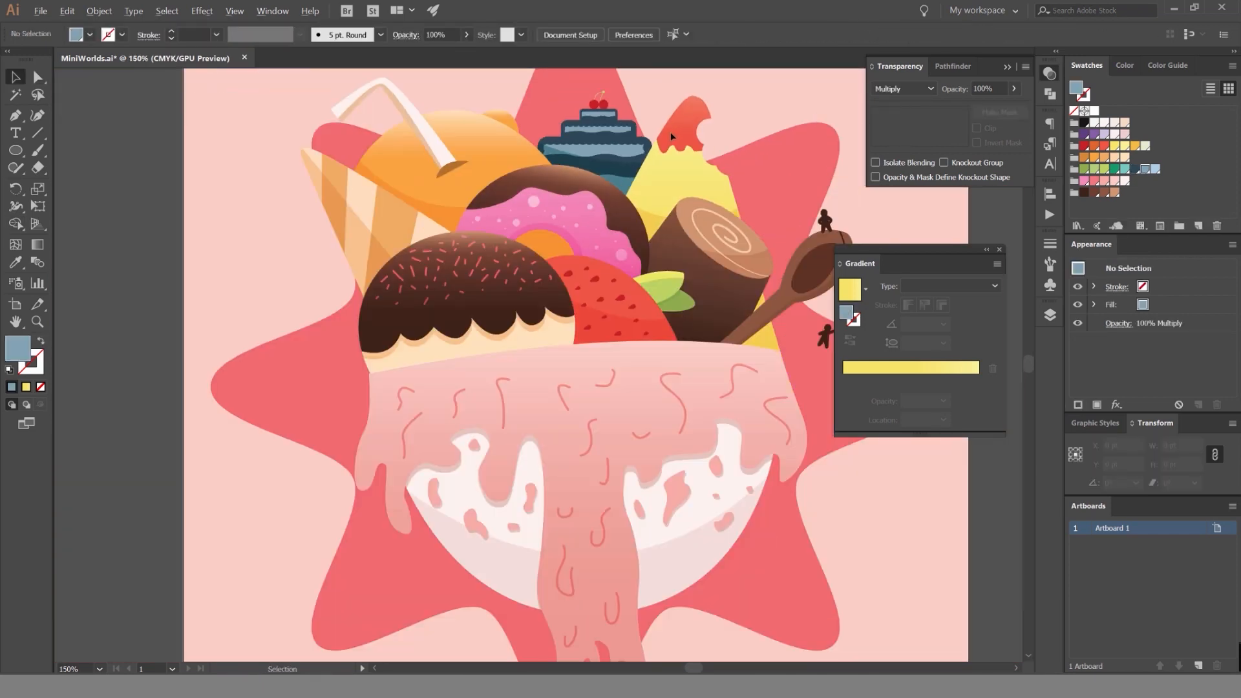
{"action": "scroll", "coordinate": [620, 107], "scroll_direction": "up", "scroll_amount": 5}
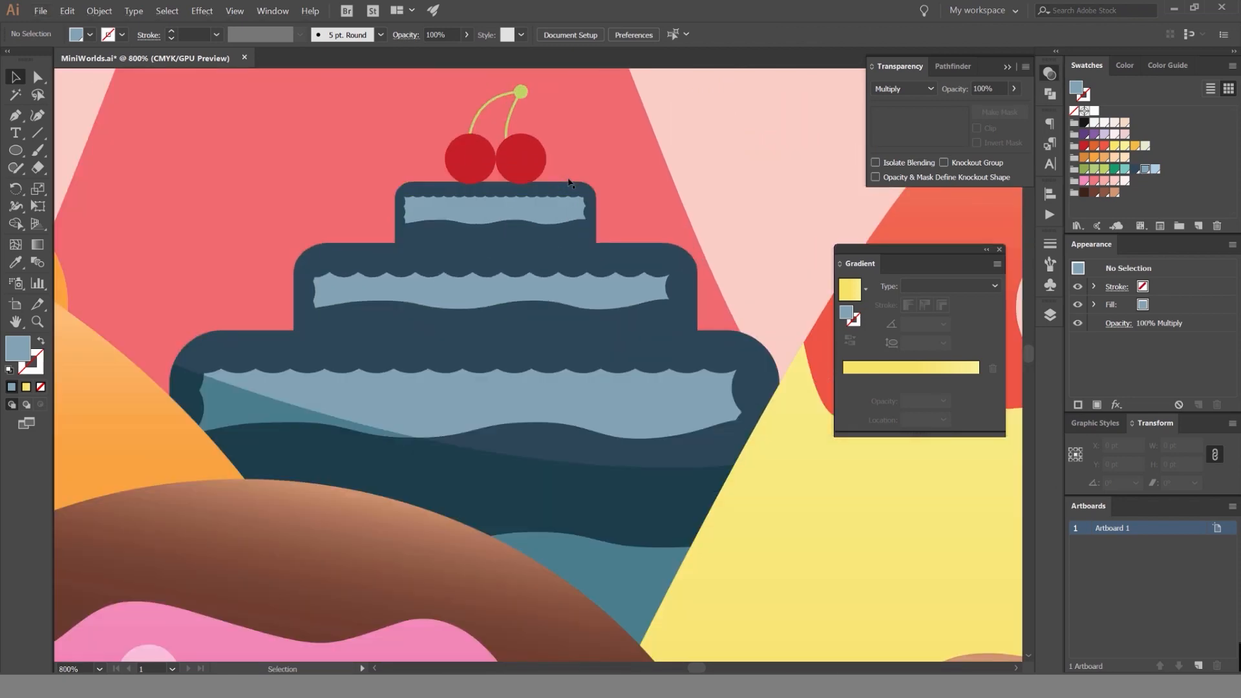
Merge the dark blue icing shapes of the three cake tiers into one shape with Pathfinder Unite.
{"action": "left_click", "coordinate": [584, 189]}
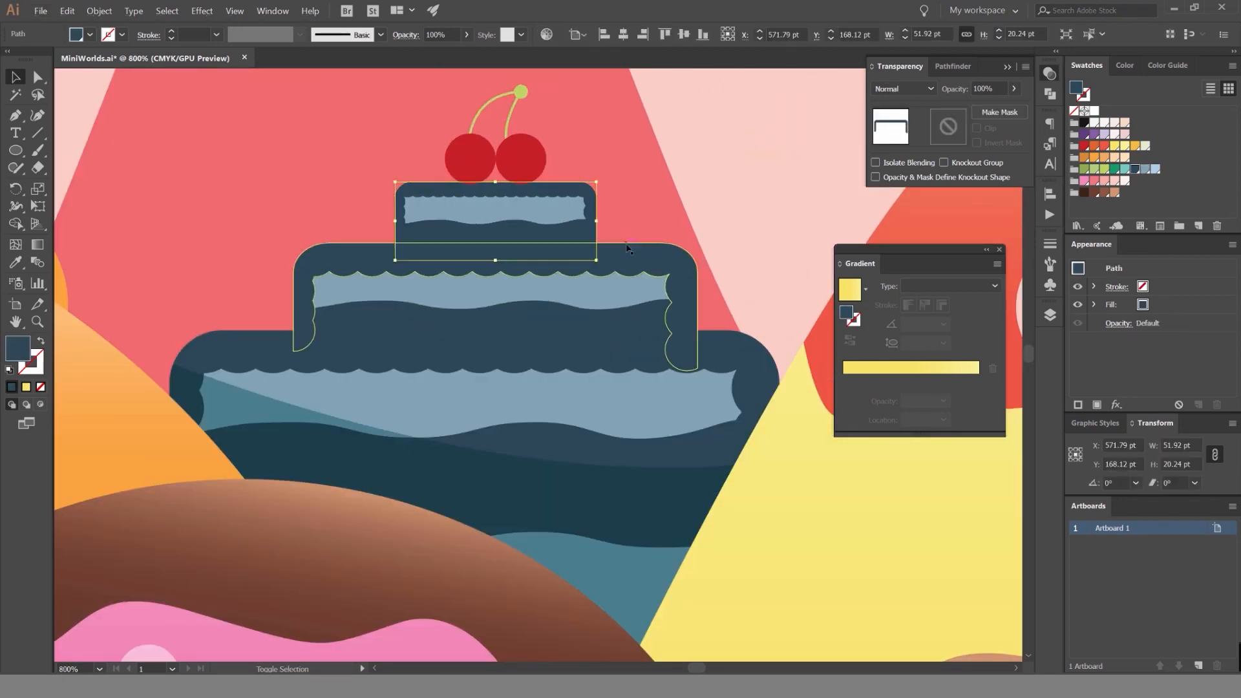
{"action": "left_click", "coordinate": [670, 256], "text": "shift"}
{"action": "left_click", "coordinate": [725, 339], "text": "shift"}
{"action": "left_click", "coordinate": [1049, 92]}
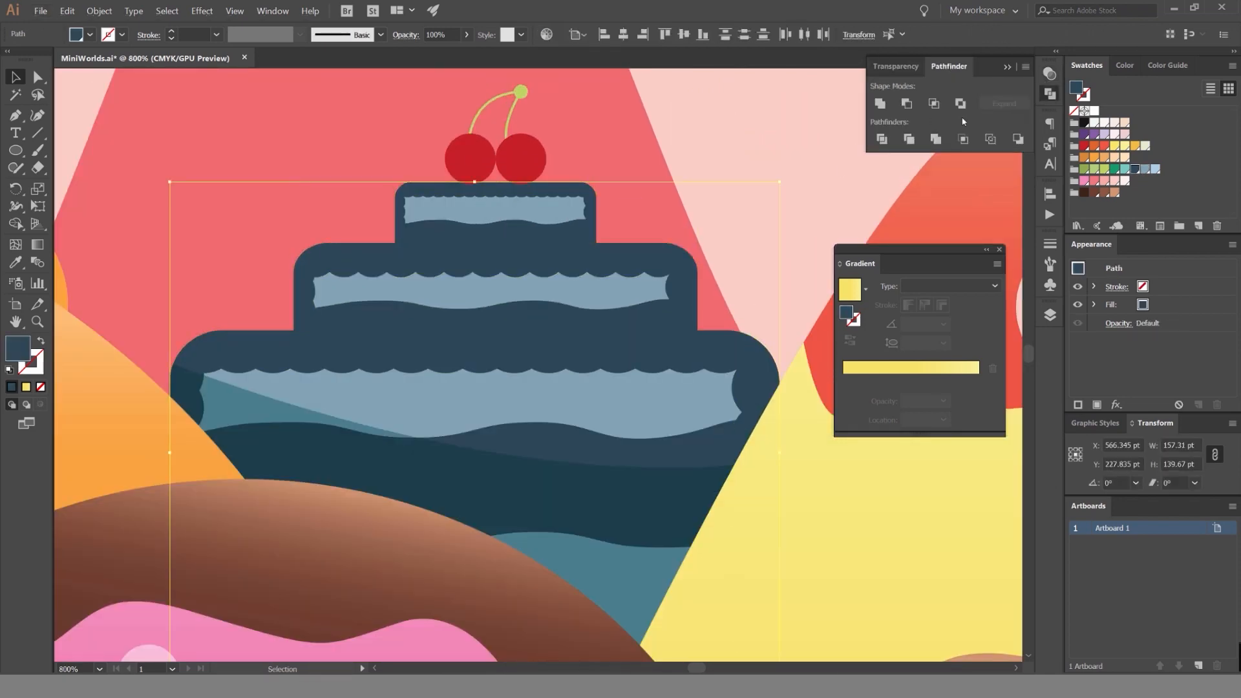
{"action": "left_click", "coordinate": [880, 104]}
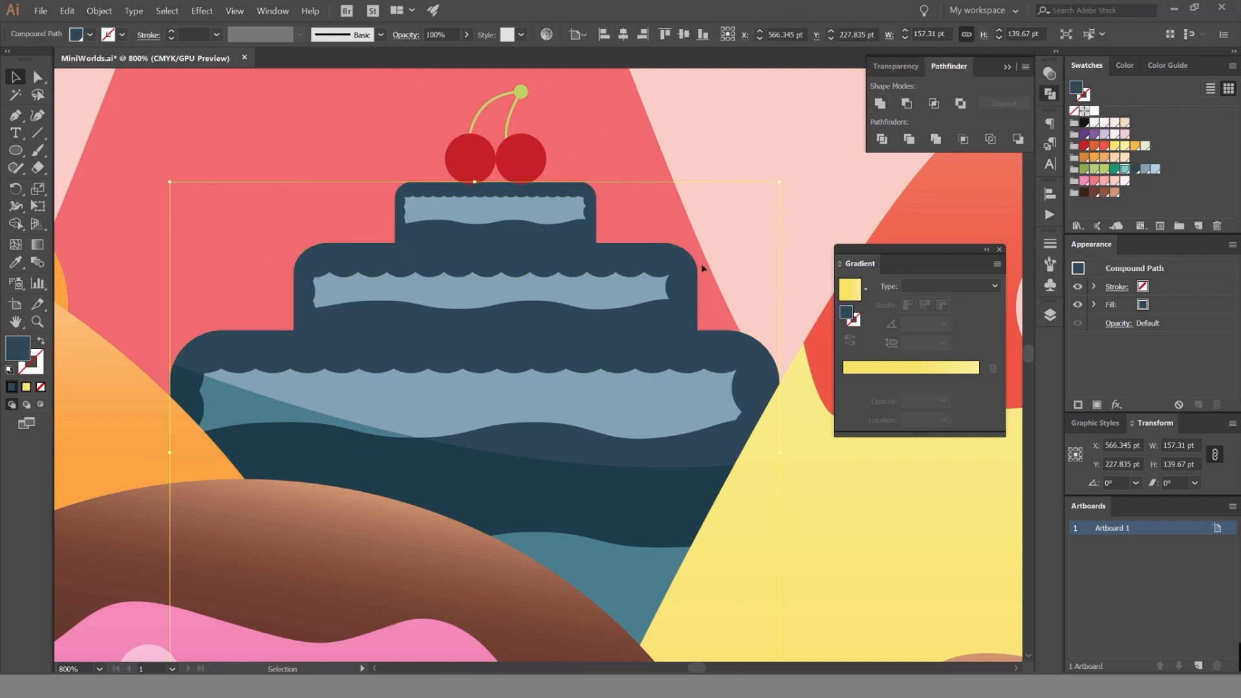
{"action": "key", "text": "ctrl+z"}
{"action": "left_click_drag", "start_coordinate": [633, 257], "coordinate": [700, 201]}
{"action": "key", "text": "ctrl+z"}
Fill the merged icing with a 90° linear gradient from dark blue to light grey-blue, with the midpoint at 87%.
{"action": "left_click_drag", "start_coordinate": [843, 317], "coordinate": [1014, 329]}
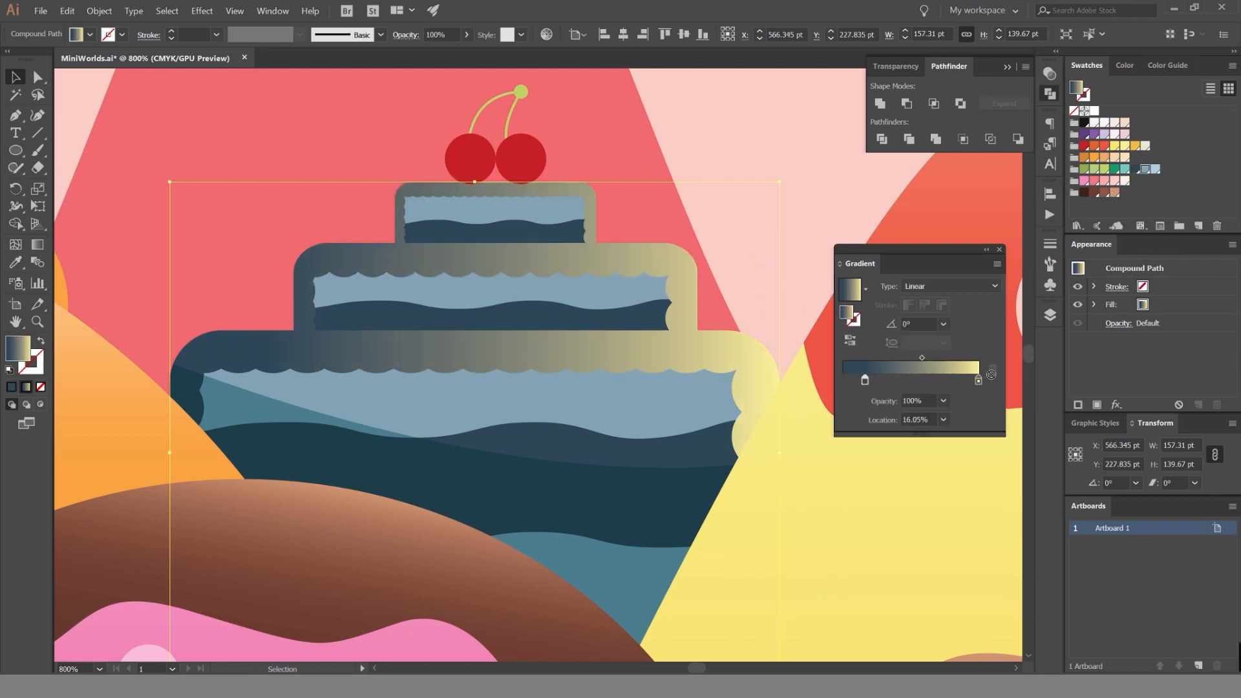
{"action": "left_click_drag", "start_coordinate": [951, 396], "coordinate": [979, 380]}
{"action": "left_click_drag", "start_coordinate": [864, 380], "coordinate": [843, 380]}
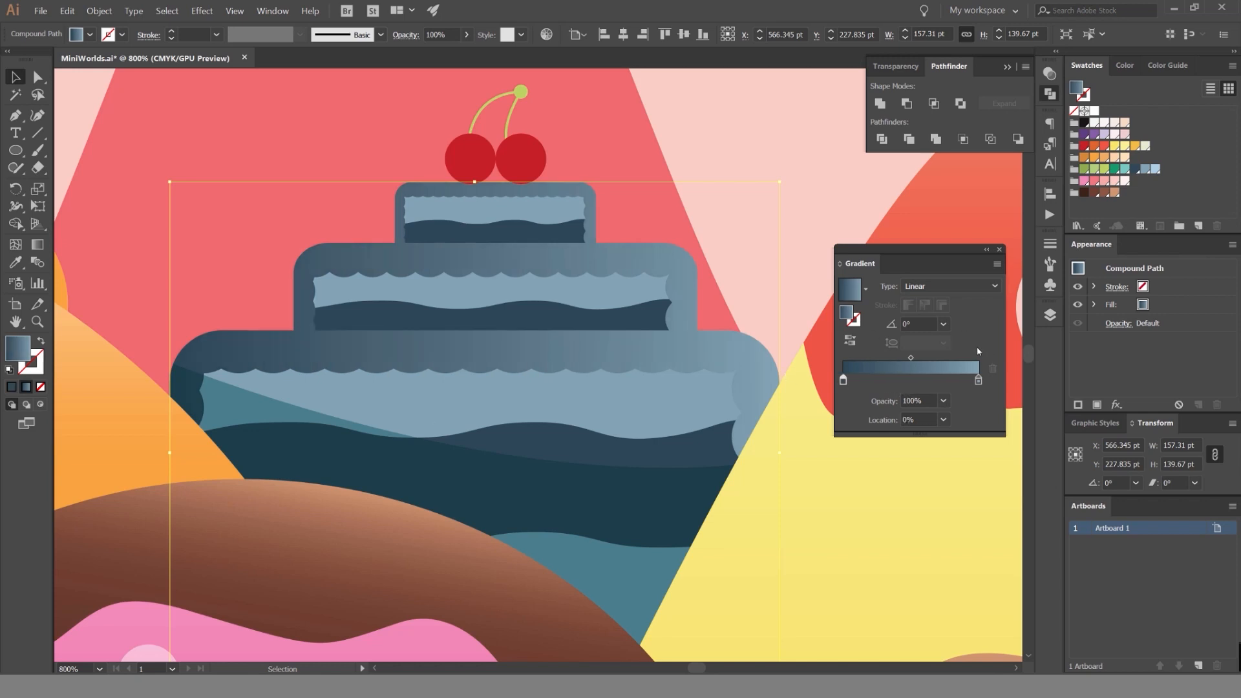
{"action": "left_click_drag", "start_coordinate": [911, 359], "coordinate": [961, 359]}
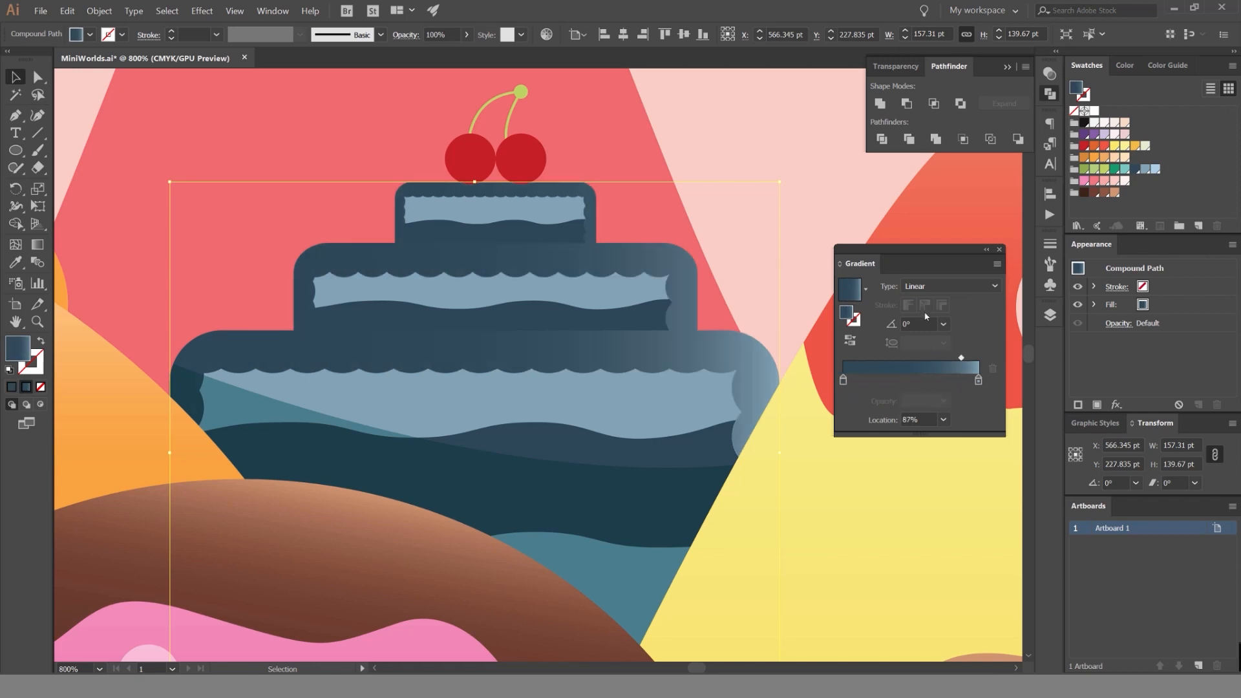
{"action": "type", "text": "90"}
{"action": "key", "text": "Return"}
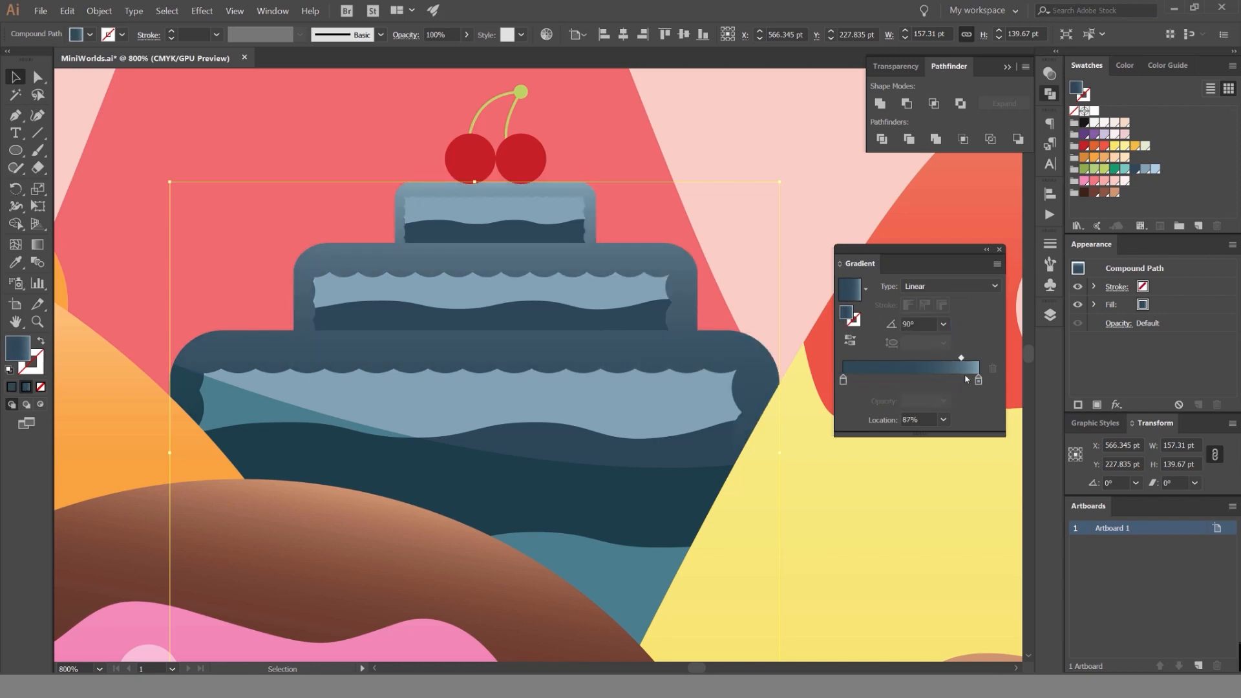
Recolor the icing gradient's light end stop in HSB to a vivid blue with 80% saturation and 78% brightness.
{"action": "left_click", "coordinate": [1126, 64]}
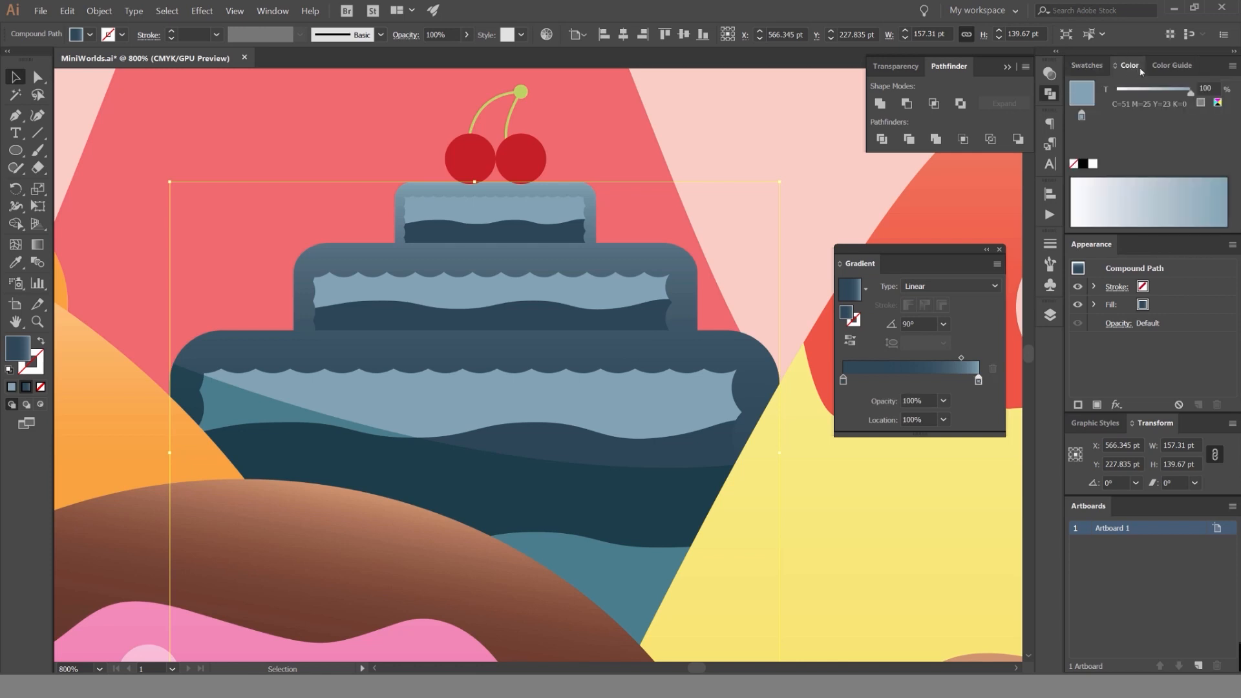
{"action": "left_click", "coordinate": [1231, 66]}
{"action": "left_click", "coordinate": [1170, 127]}
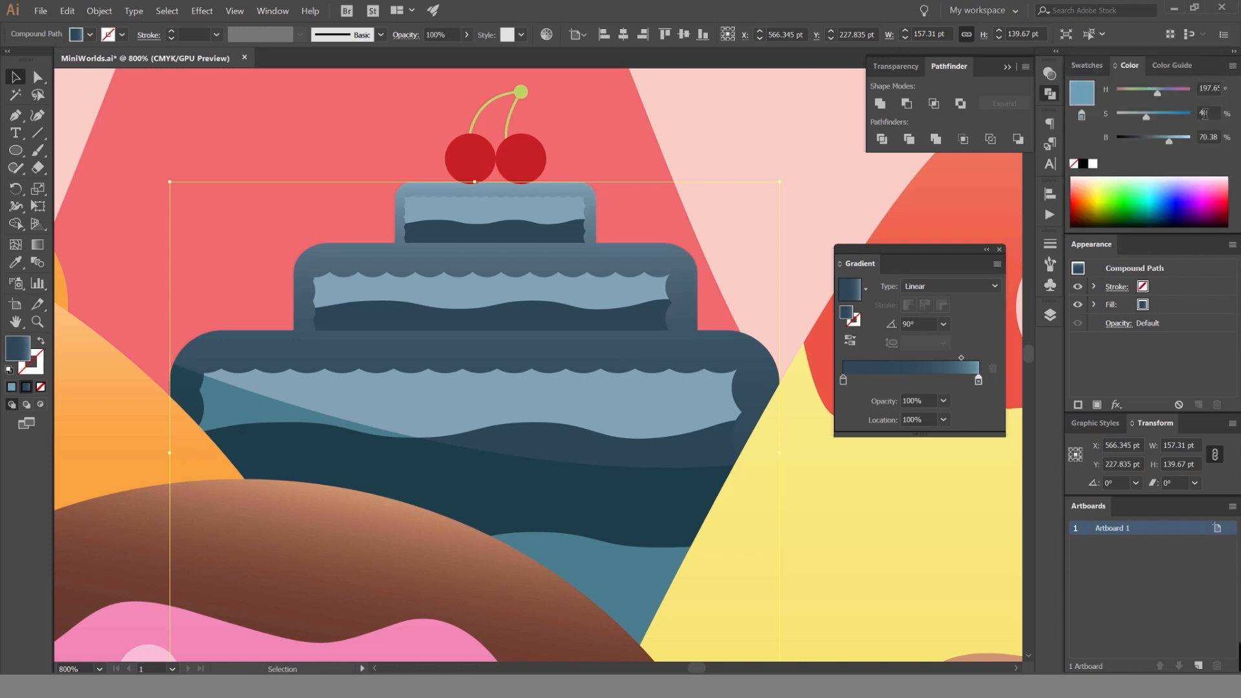
{"action": "type", "text": "91"}
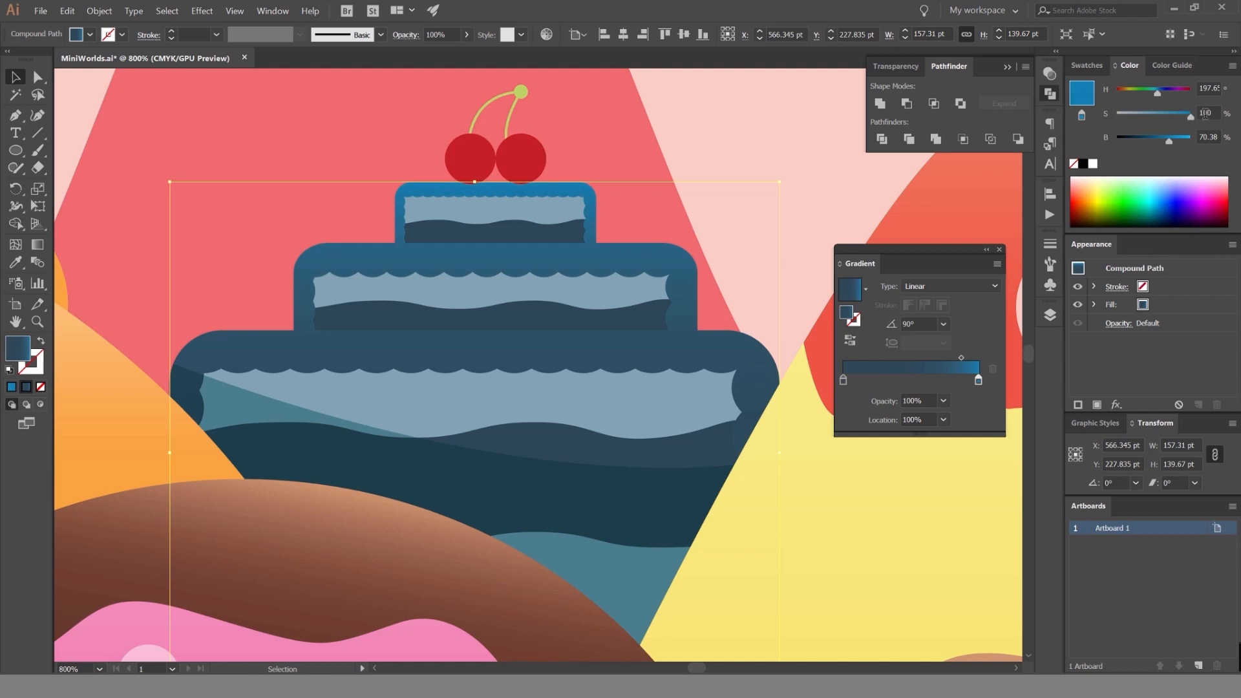
{"action": "scroll", "coordinate": [1204, 114], "scroll_direction": "down", "scroll_amount": 2}
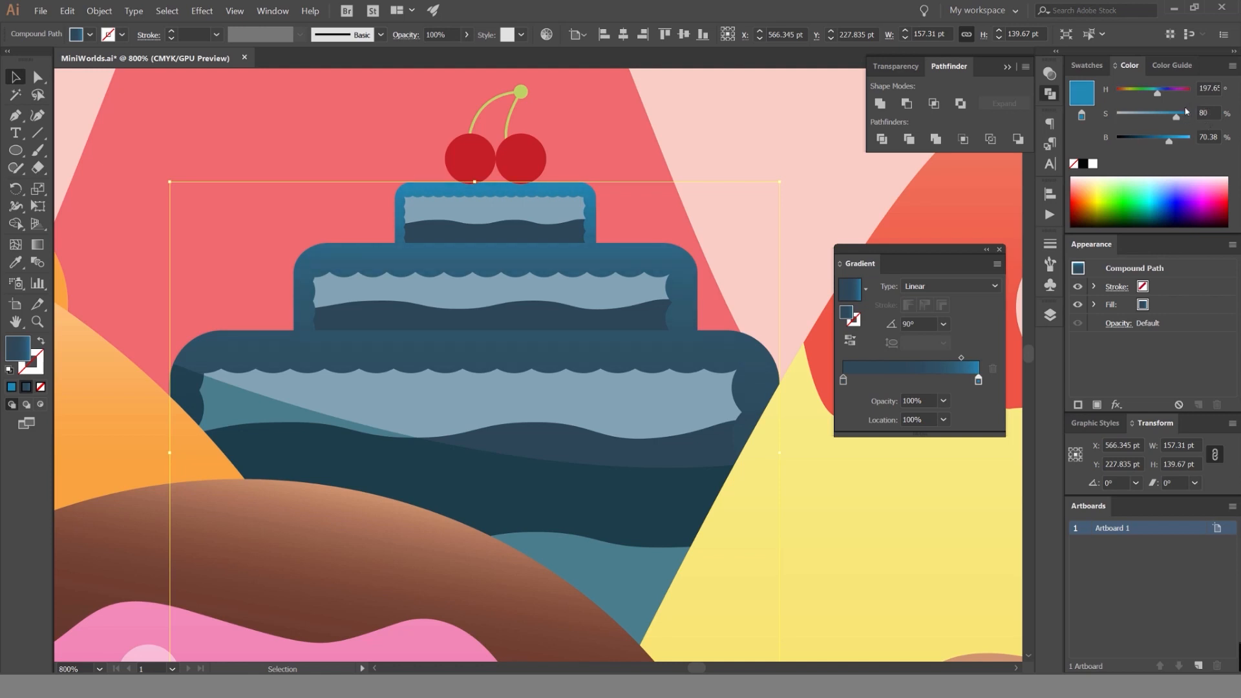
{"action": "left_click_drag", "start_coordinate": [1170, 141], "coordinate": [1197, 139]}
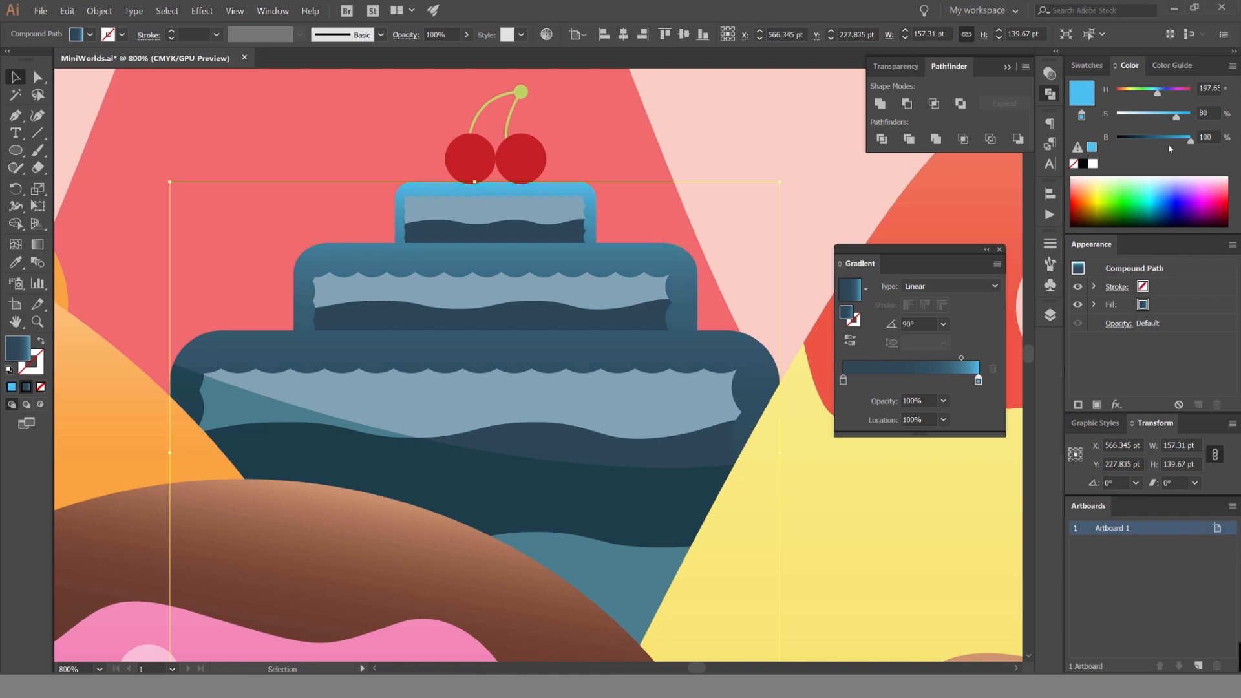
{"action": "left_click", "coordinate": [1174, 142]}
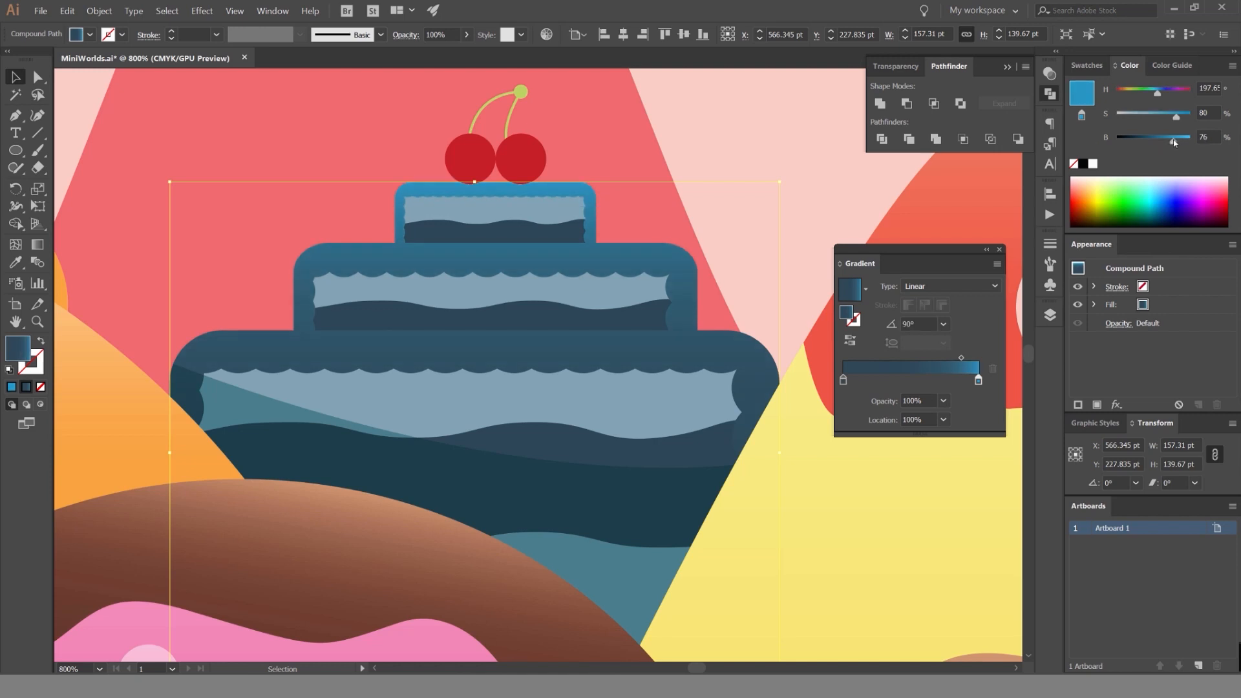
Move the icing gradient's dark stop closer to the bright blue end, with the midpoint at 54.44%, and deselect the icing.
{"action": "left_click", "coordinate": [1085, 61]}
{"action": "left_click_drag", "start_coordinate": [843, 381], "coordinate": [960, 358]}
{"action": "scroll", "coordinate": [864, 215], "scroll_direction": "down", "scroll_amount": 6}
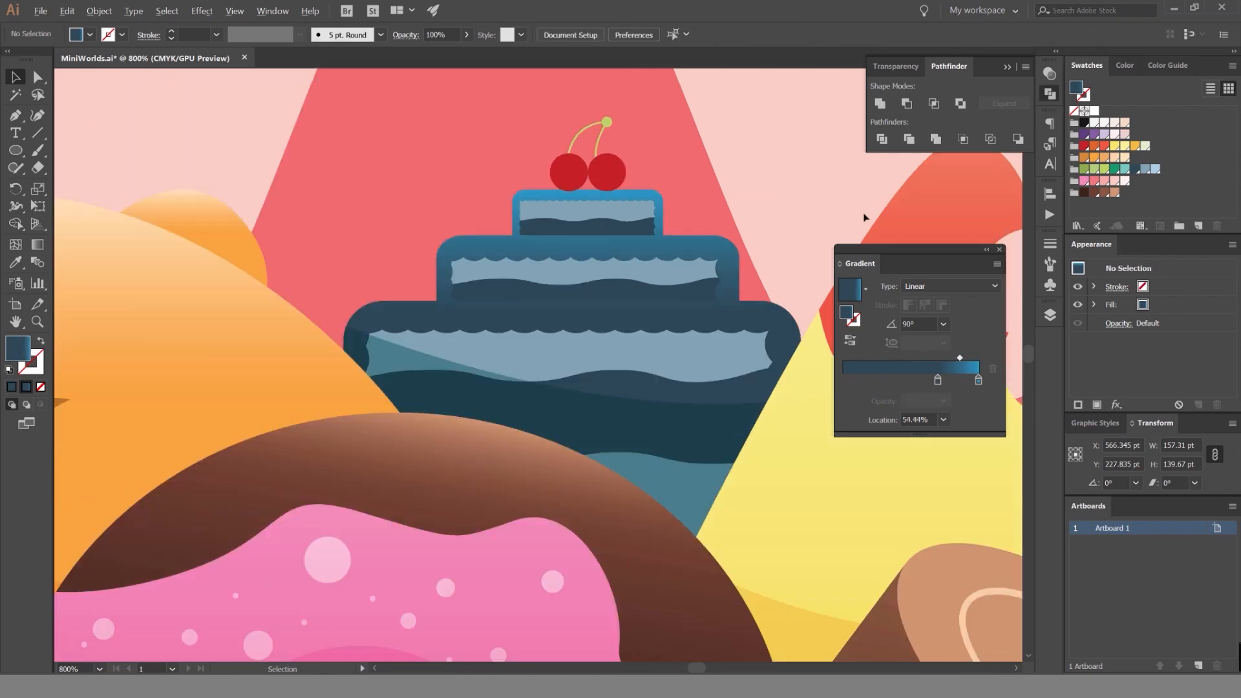
{"action": "left_click", "coordinate": [881, 181]}
{"action": "left_click_drag", "start_coordinate": [883, 182], "coordinate": [728, 182]}
{"action": "scroll", "coordinate": [667, 222], "scroll_direction": "down", "scroll_amount": 2}
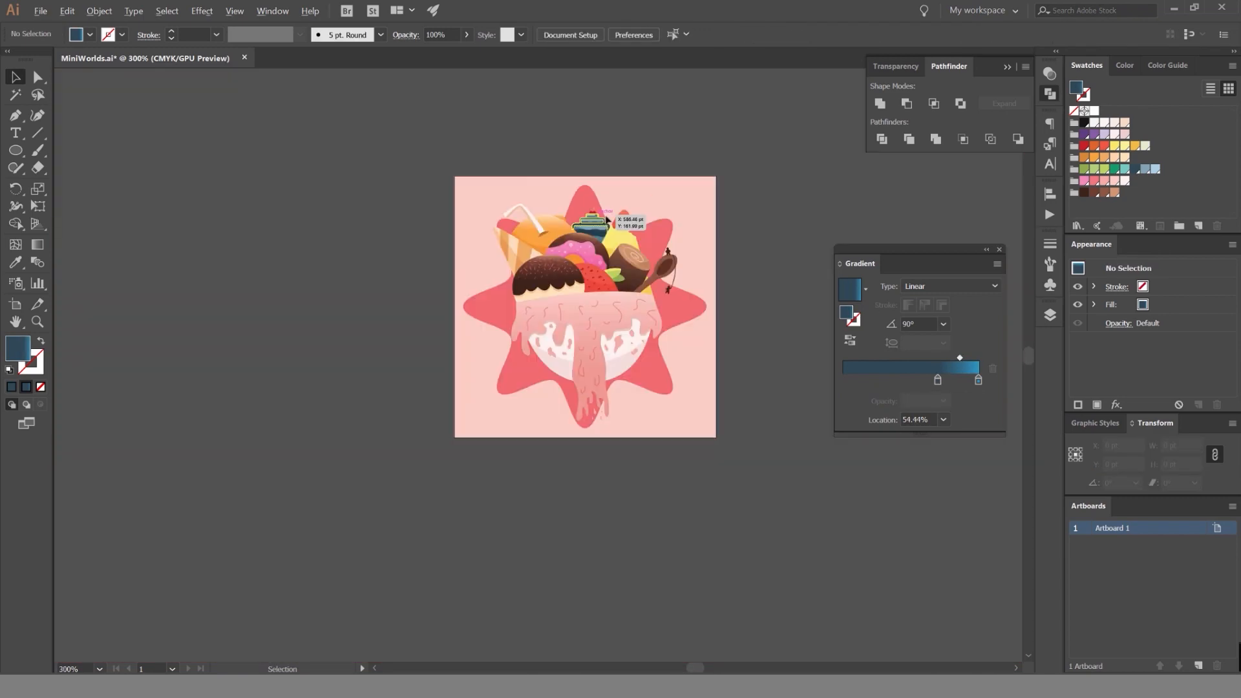
Try sampling the icing's blue gradient onto the top tier's light blue base shape and shifting that shape.
{"action": "scroll", "coordinate": [665, 204], "scroll_direction": "up", "scroll_amount": 7}
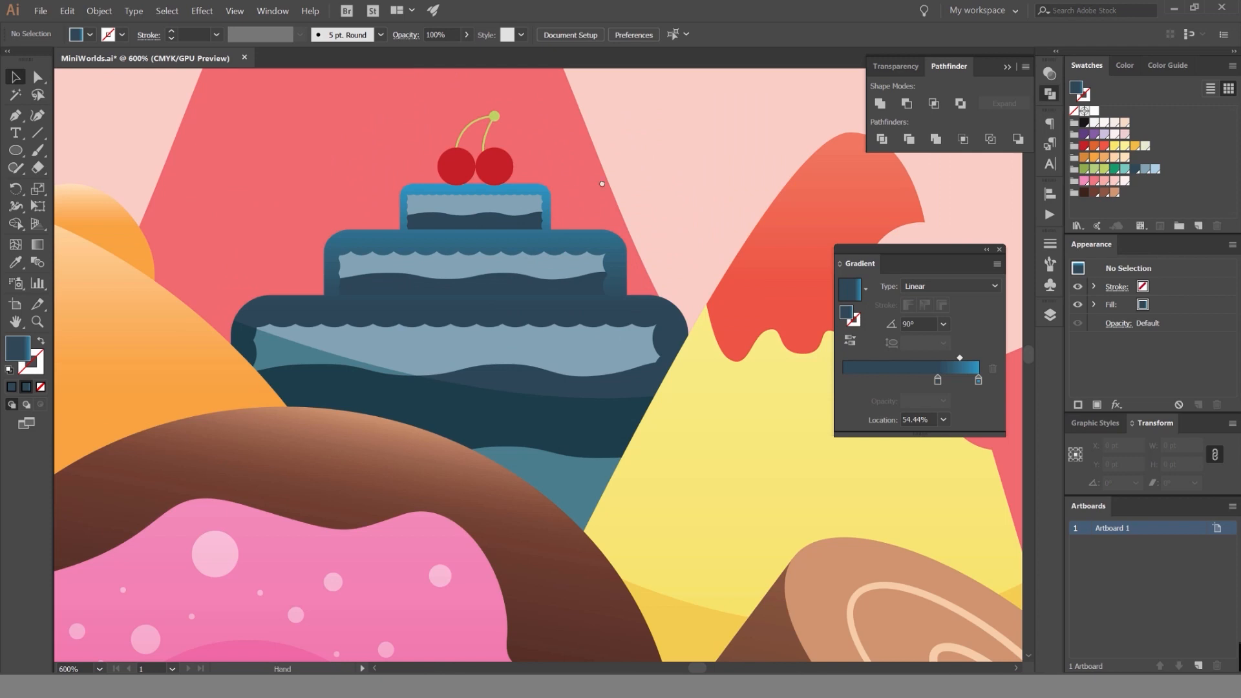
{"action": "left_click_drag", "start_coordinate": [602, 184], "coordinate": [625, 177]}
{"action": "scroll", "coordinate": [511, 197], "scroll_direction": "up", "scroll_amount": 2}
{"action": "key", "text": "a"}
{"action": "left_click", "coordinate": [602, 197]}
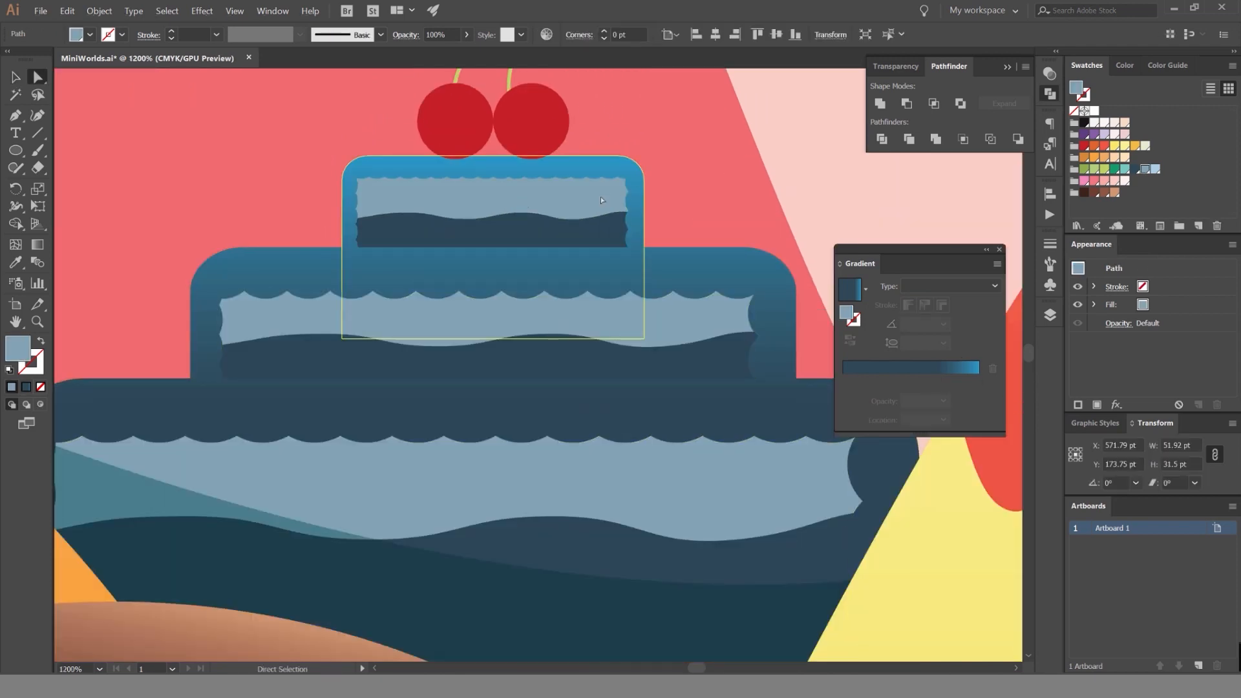
{"action": "key", "text": "i"}
{"action": "left_click", "coordinate": [609, 168]}
{"action": "key", "text": "v"}
{"action": "left_click", "coordinate": [803, 166]}
{"action": "key", "text": "ctrl+z"}
{"action": "key", "text": "a"}
{"action": "left_click_drag", "start_coordinate": [568, 199], "coordinate": [606, 194]}
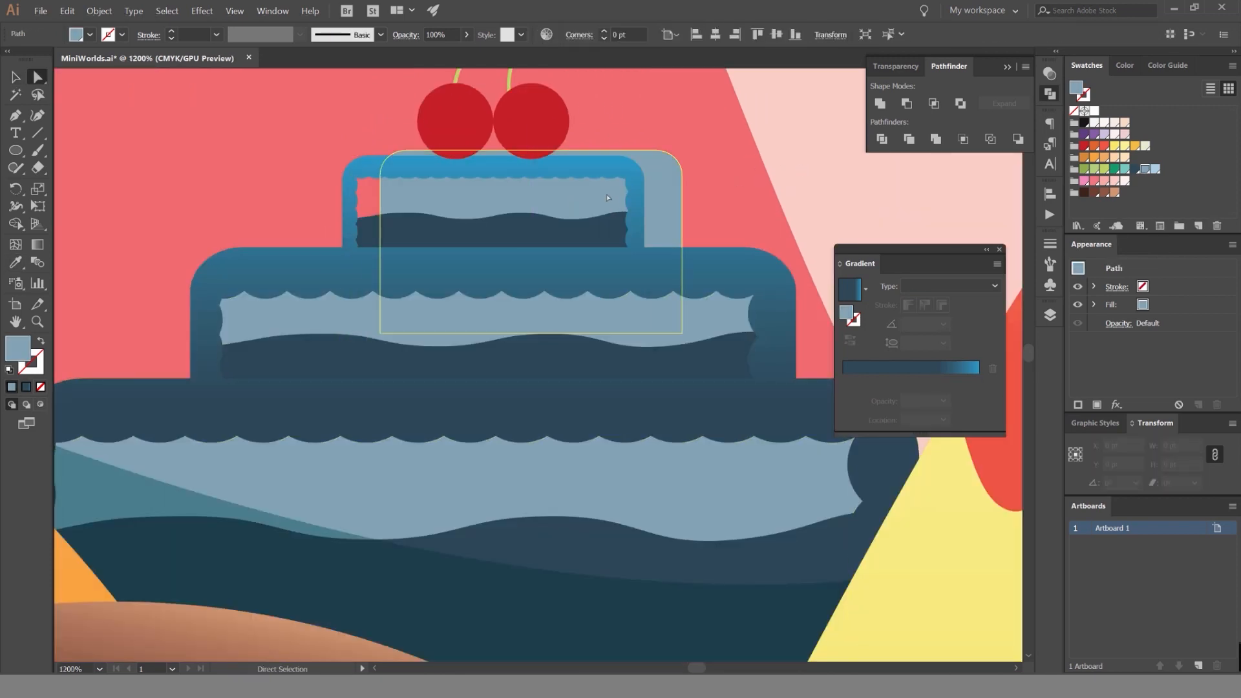
{"action": "key", "text": "ctrl+z"}
Shorten the top tier's light blue base by raising its lower edge, and undo the icing gradient sampled onto it.
{"action": "key", "text": "v"}
{"action": "left_click_drag", "start_coordinate": [493, 339], "coordinate": [497, 276]}
{"action": "key", "text": "i"}
{"action": "left_click", "coordinate": [782, 188]}
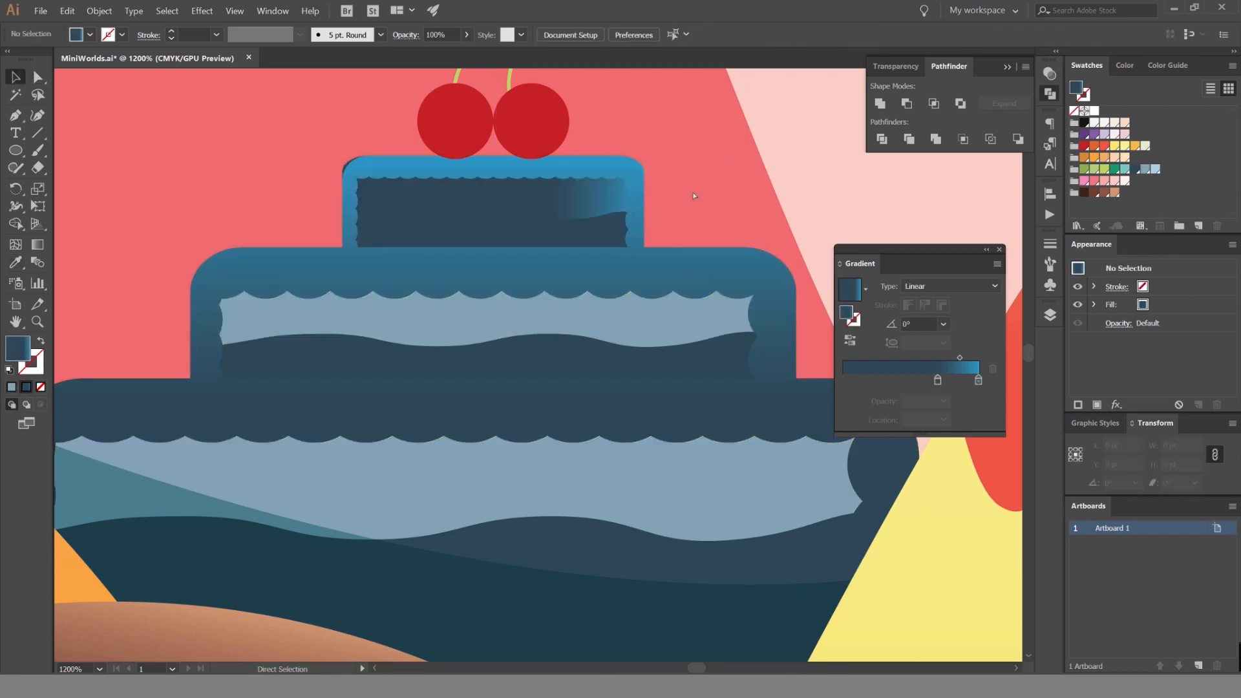
{"action": "key", "text": "ctrl+z"}
{"action": "left_click", "coordinate": [777, 195]}
{"action": "scroll", "coordinate": [777, 196], "scroll_direction": "down", "scroll_amount": 2}
{"action": "left_click", "coordinate": [746, 239]}
{"action": "left_click", "coordinate": [826, 194]}
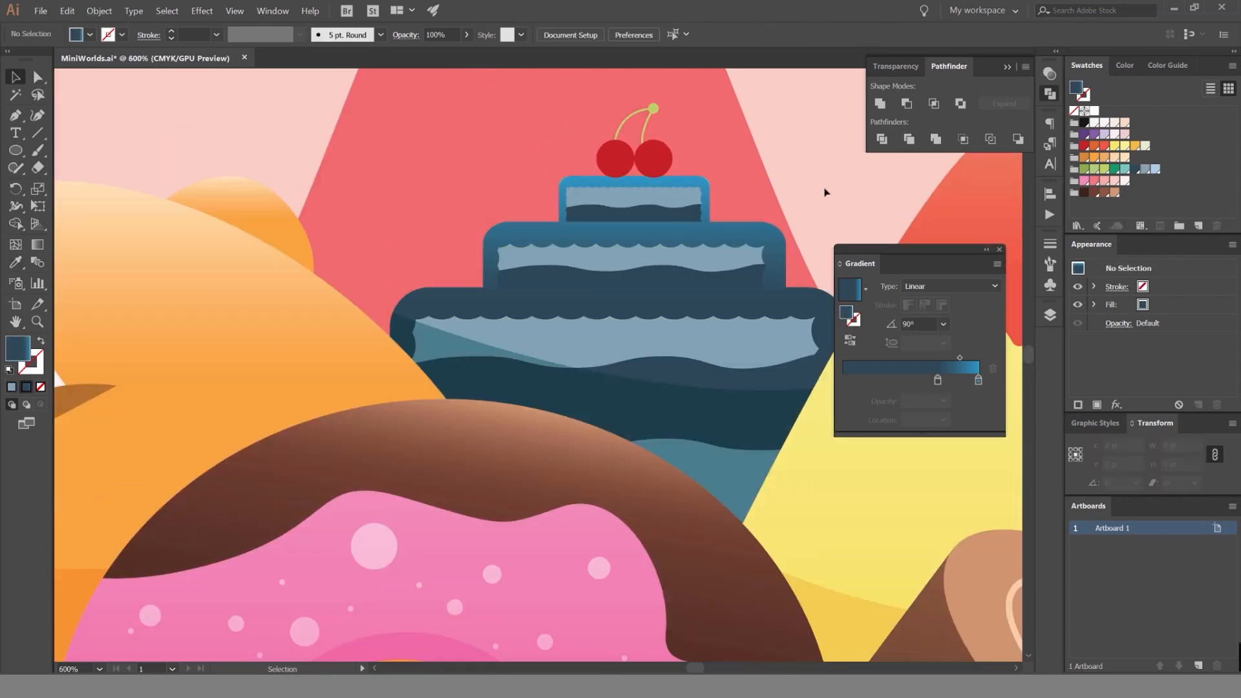
Ungroup the cherries and stems on top of the cake.
{"action": "scroll", "coordinate": [711, 194], "scroll_direction": "down", "scroll_amount": 2}
{"action": "scroll", "coordinate": [580, 191], "scroll_direction": "up", "scroll_amount": 4}
{"action": "left_click", "coordinate": [556, 196]}
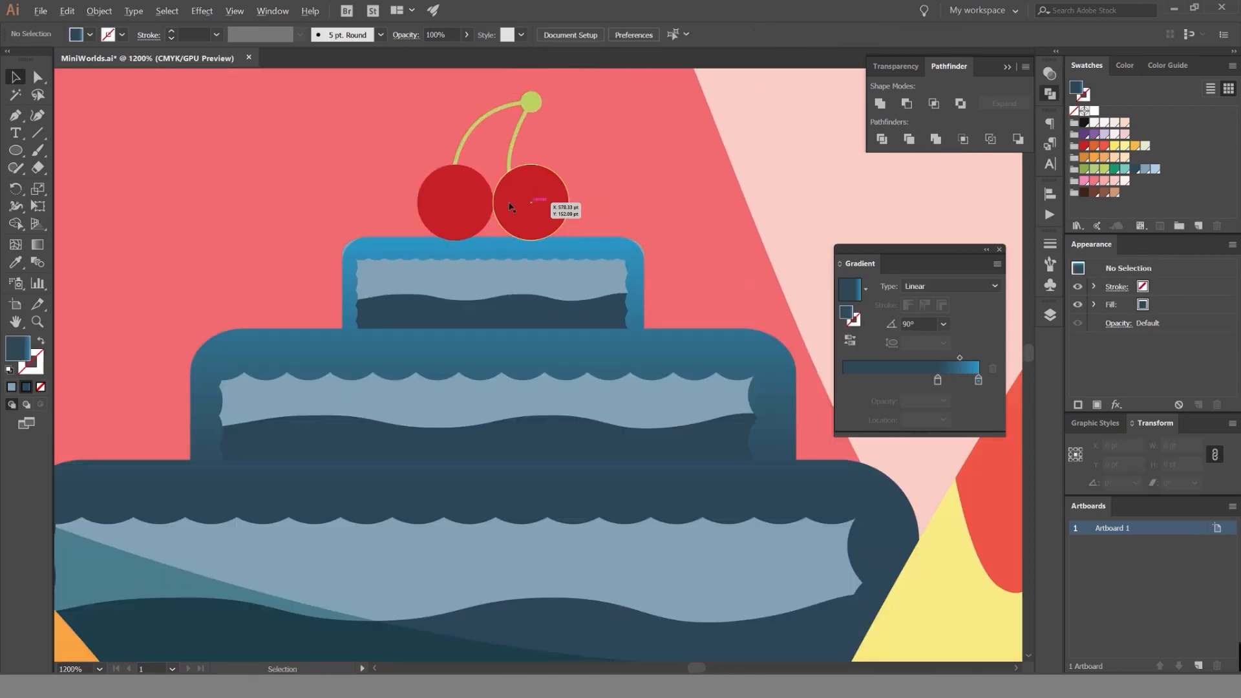
{"action": "scroll", "coordinate": [517, 204], "scroll_direction": "up", "scroll_amount": 3}
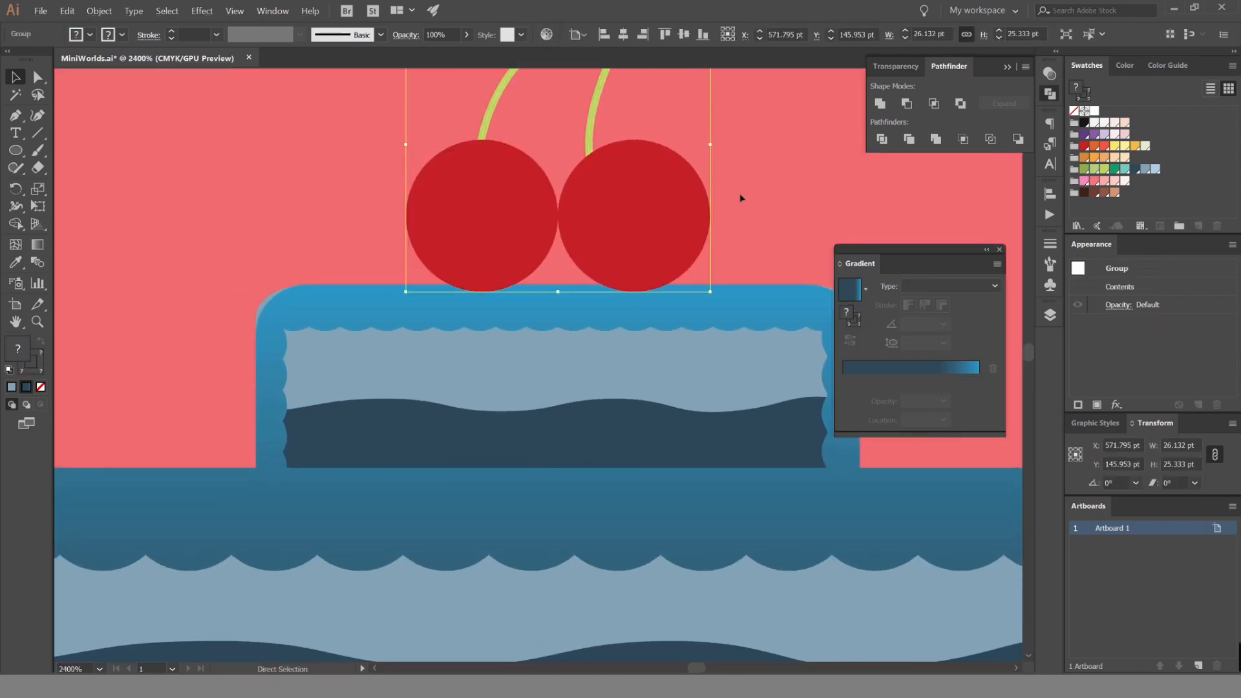
{"action": "left_click", "coordinate": [740, 193]}
Fill the left cherry with a linear gradient that uses the cherry red at both end stops.
{"action": "left_click", "coordinate": [498, 202]}
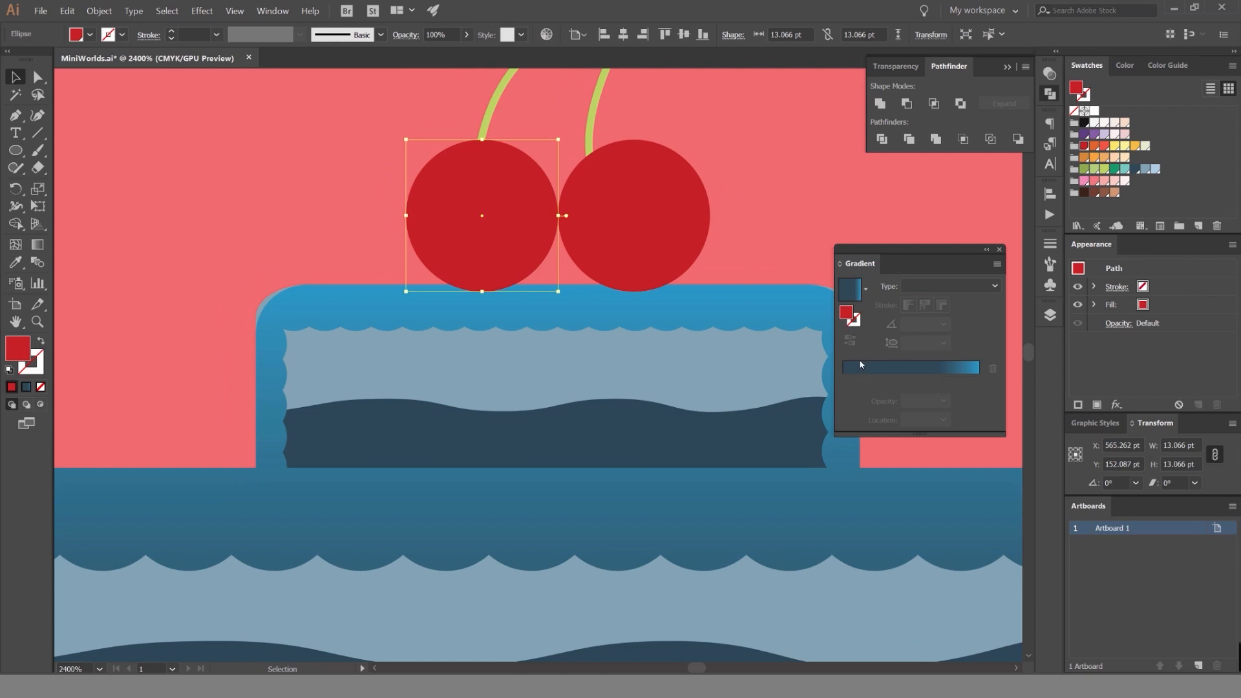
{"action": "left_click", "coordinate": [869, 373]}
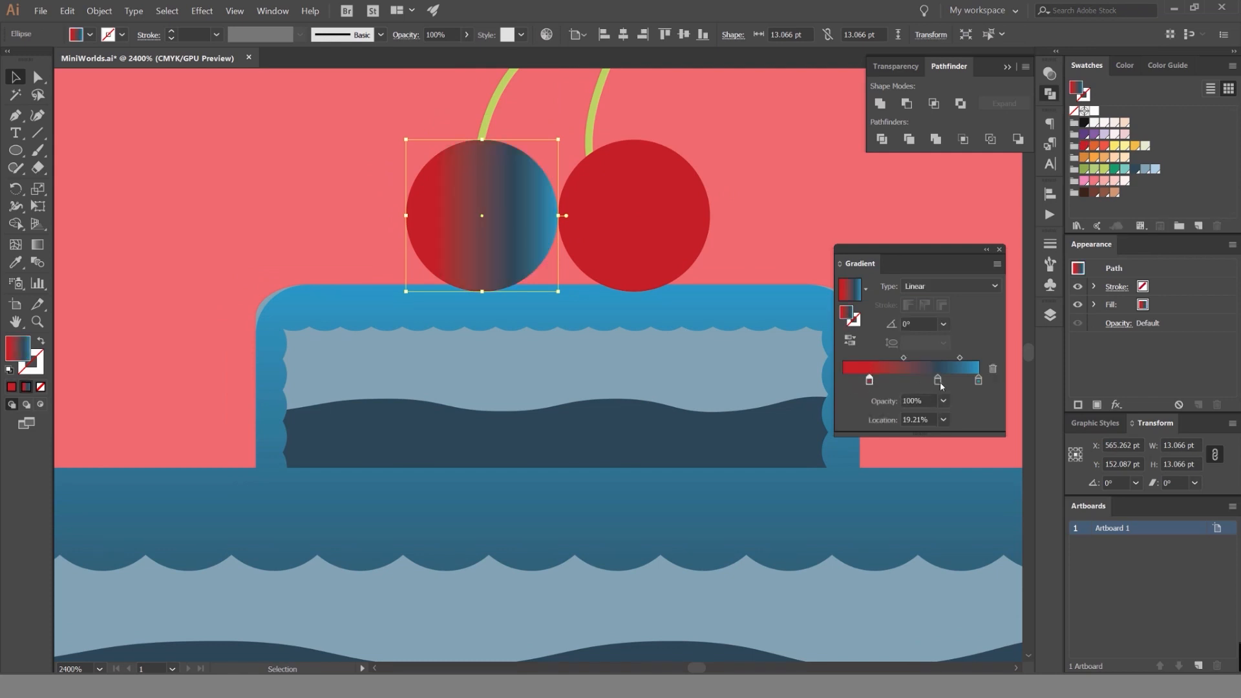
{"action": "left_click_drag", "start_coordinate": [938, 381], "coordinate": [976, 388]}
{"action": "left_click_drag", "start_coordinate": [870, 381], "coordinate": [967, 410], "text": "alt"}
{"action": "left_click_drag", "start_coordinate": [870, 382], "coordinate": [868, 409], "text": "alt"}
{"action": "left_click", "coordinate": [870, 381]}
Darken the starting stop of the left cherry's gradient to 40% black and set the gradient angle to 90°.
{"action": "double_click", "coordinate": [842, 381]}
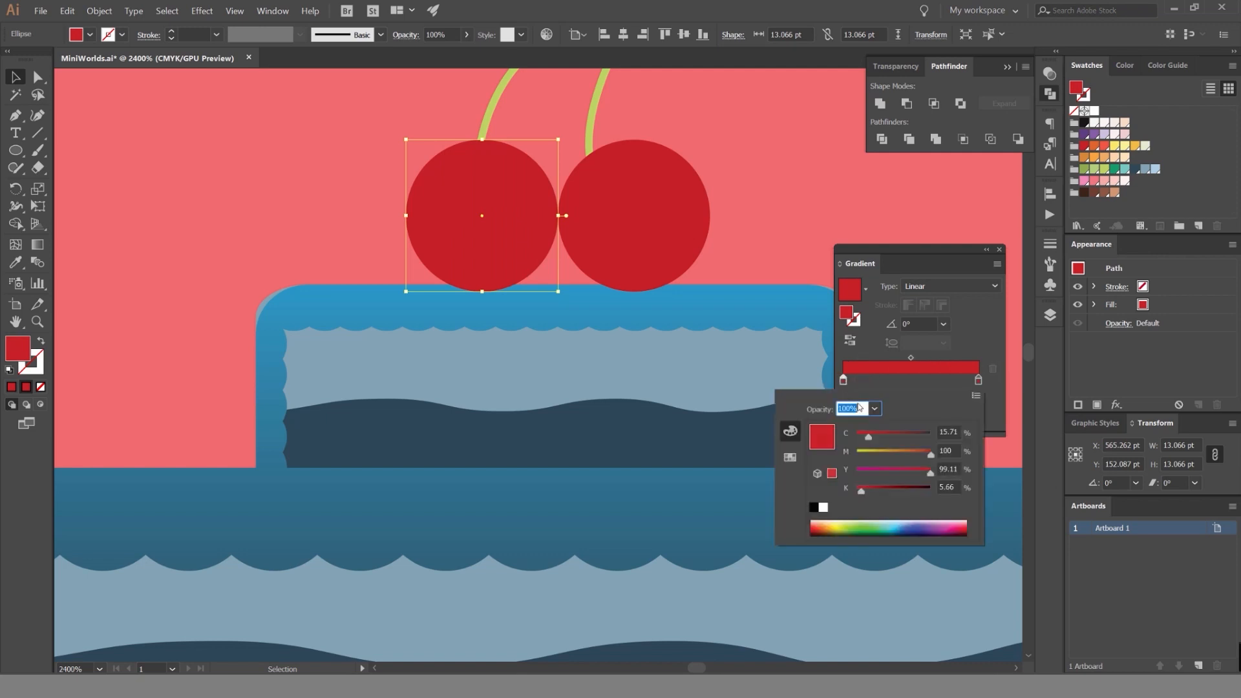
{"action": "scroll", "coordinate": [946, 485], "scroll_direction": "up", "scroll_amount": 4}
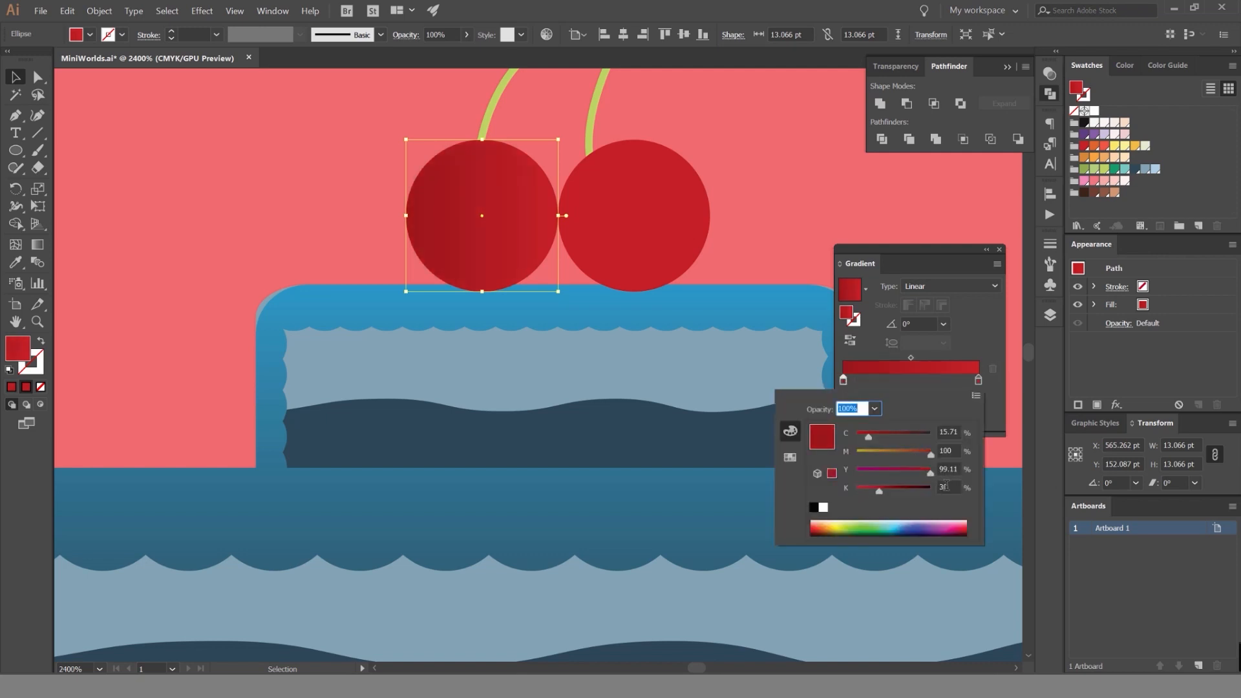
{"action": "left_click", "coordinate": [909, 325]}
{"action": "type", "text": "90"}
{"action": "key", "text": "Return"}
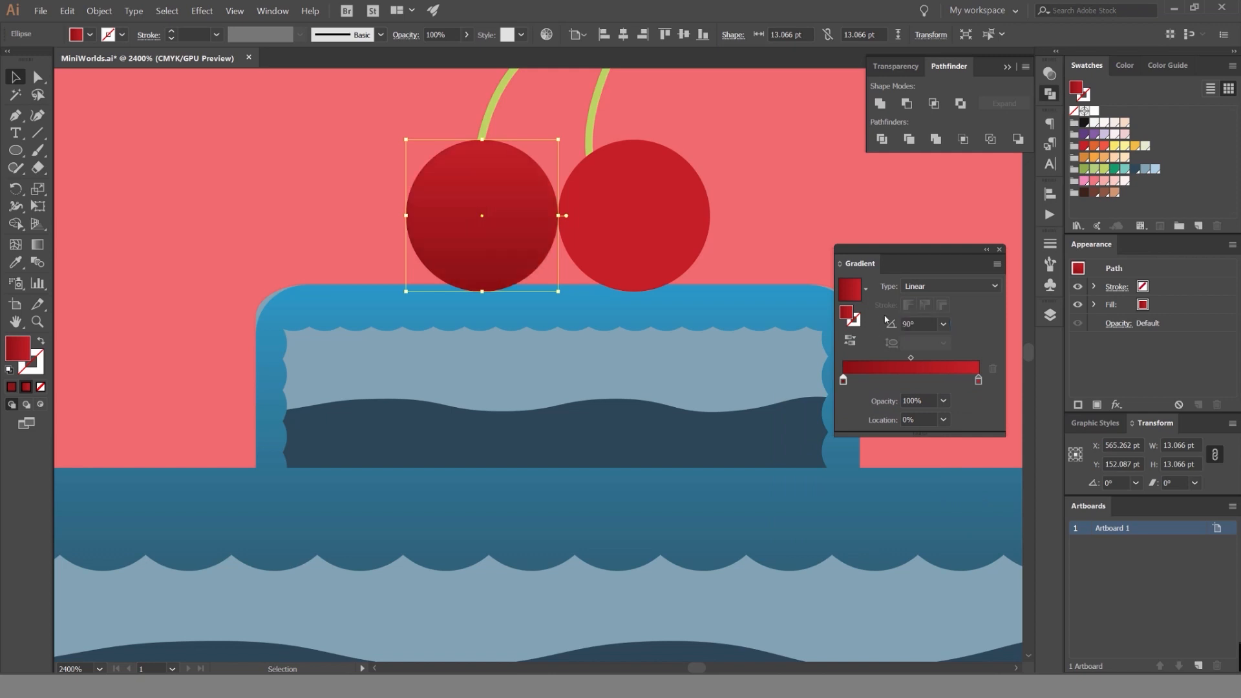
{"action": "left_click_drag", "start_coordinate": [911, 359], "coordinate": [913, 359]}
Copy the left cherry's red gradient to the right cherry and set its angle to 90°.
{"action": "left_click", "coordinate": [718, 242]}
{"action": "left_click", "coordinate": [653, 215]}
{"action": "key", "text": "i"}
{"action": "left_click", "coordinate": [524, 201]}
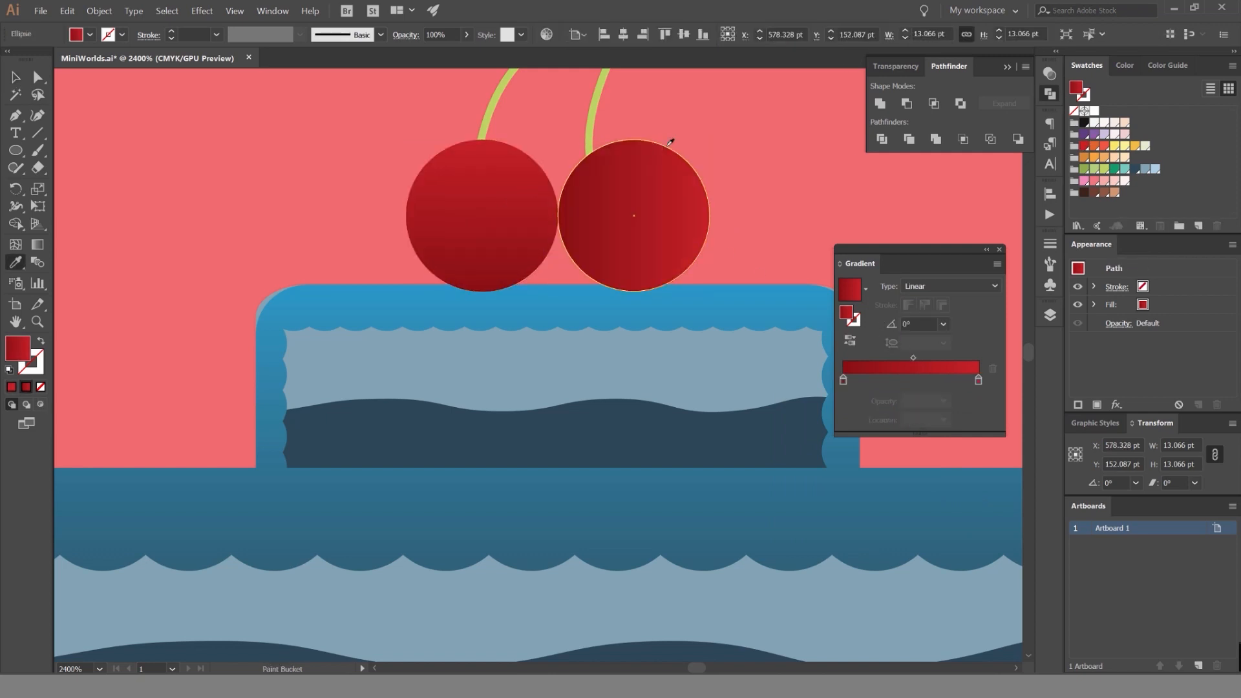
{"action": "key", "text": "v"}
{"action": "left_click", "coordinate": [671, 138]}
{"action": "left_click", "coordinate": [654, 169]}
{"action": "left_click", "coordinate": [908, 324]}
{"action": "type", "text": "90"}
{"action": "key", "text": "Return"}
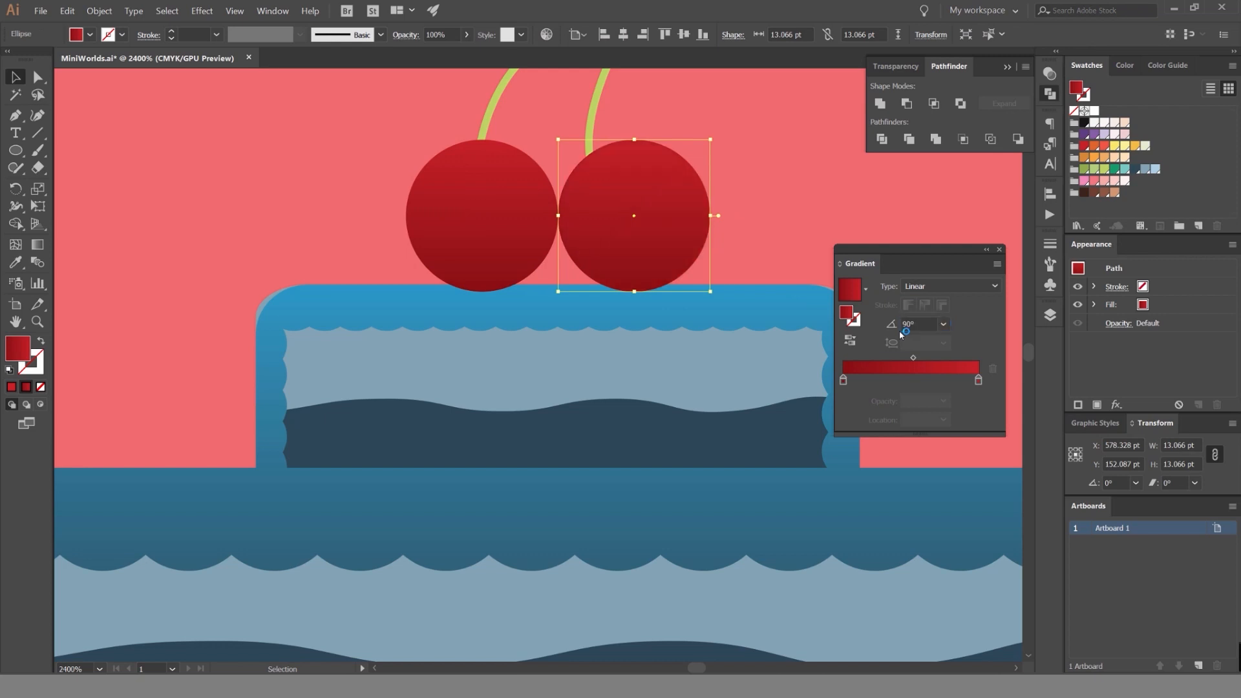
{"action": "left_click", "coordinate": [789, 191]}
Try other green swatches on the stroke and fill of the cherry stems and the circle at their tip.
{"action": "scroll", "coordinate": [785, 178], "scroll_direction": "down", "scroll_amount": 4}
{"action": "left_click_drag", "start_coordinate": [757, 145], "coordinate": [711, 160]}
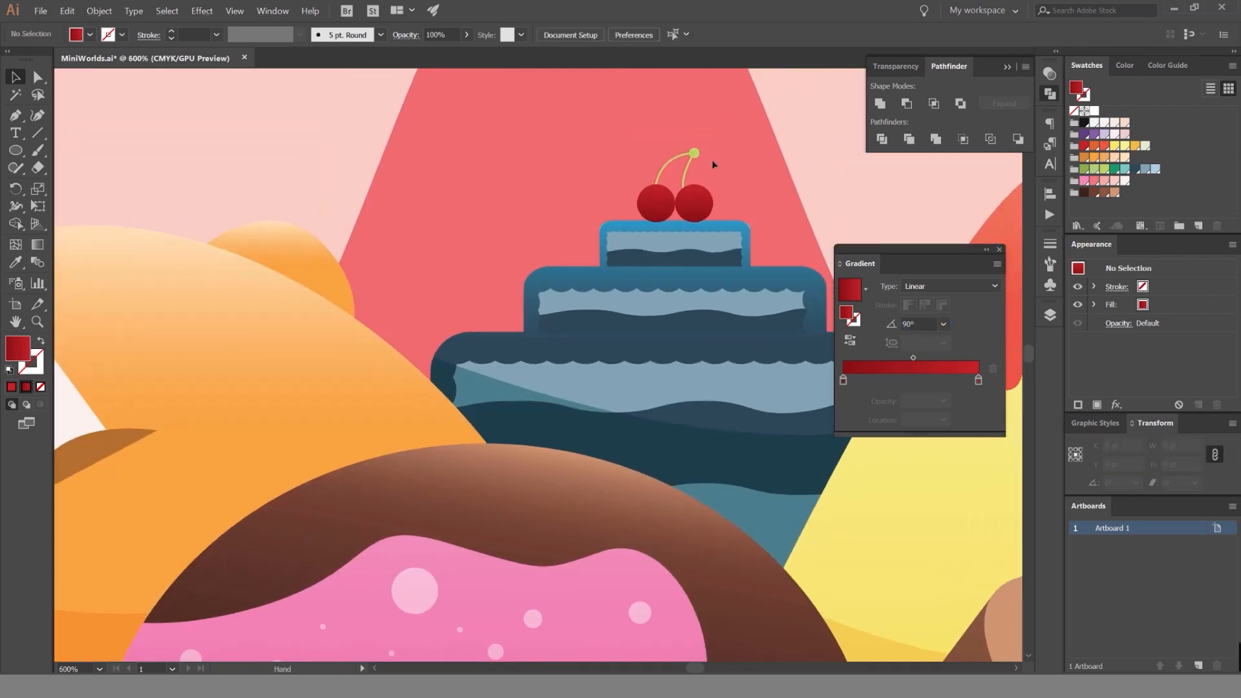
{"action": "scroll", "coordinate": [713, 161], "scroll_direction": "up", "scroll_amount": 4}
{"action": "left_click_drag", "start_coordinate": [689, 112], "coordinate": [582, 148]}
{"action": "key", "text": "x"}
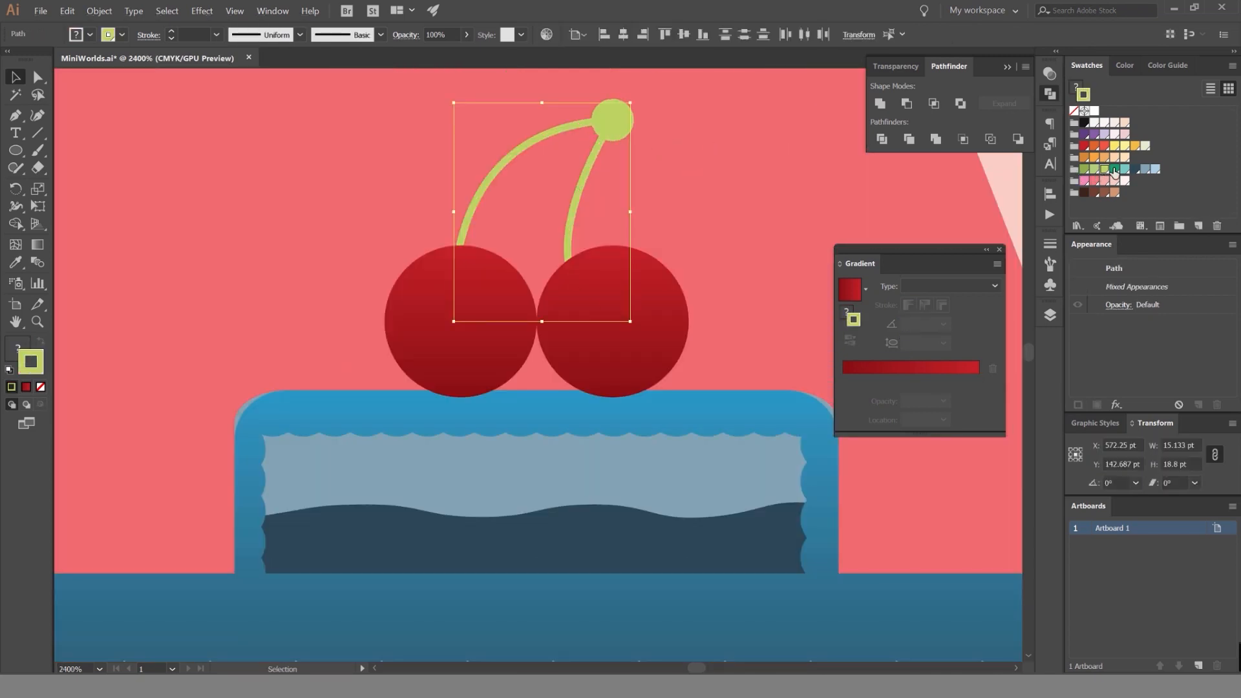
{"action": "left_click", "coordinate": [1115, 170]}
{"action": "left_click", "coordinate": [794, 149]}
{"action": "key", "text": "ctrl+z"}
{"action": "key", "text": "x"}
{"action": "left_click", "coordinate": [1095, 171]}
{"action": "key", "text": "ctrl+z"}
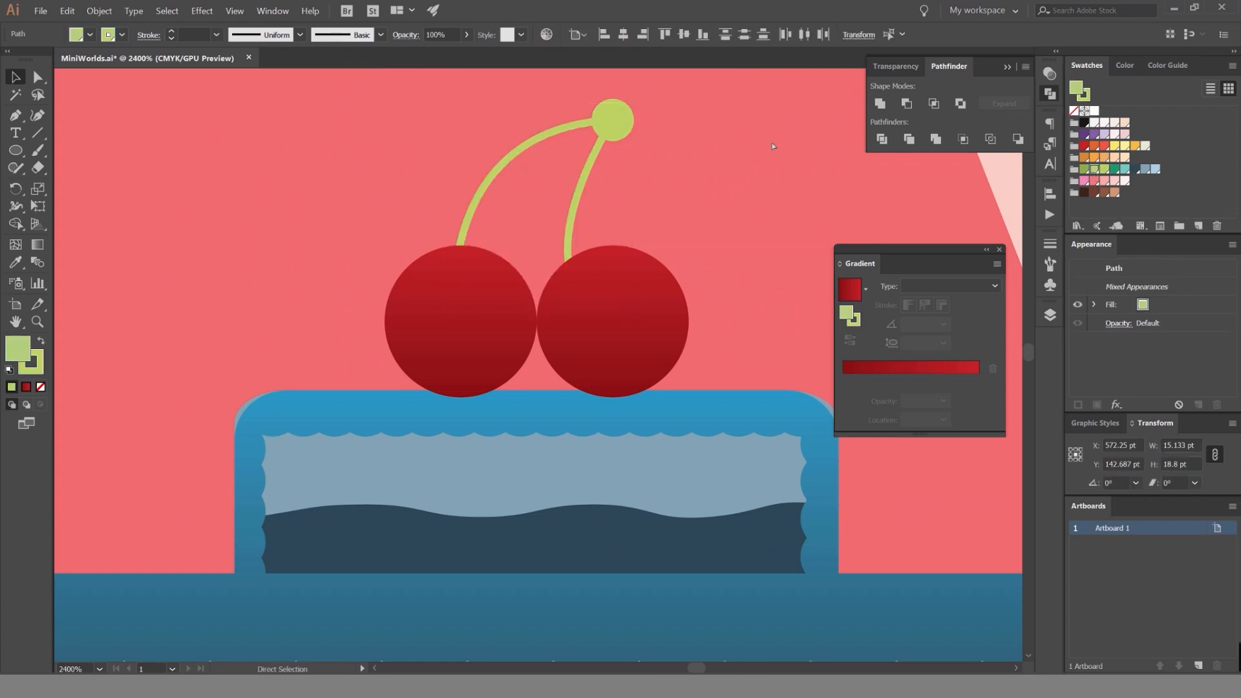
{"action": "left_click", "coordinate": [774, 147]}
Recolor the stroke of the cherry stems and the circle at their tip with the darkest brown swatch.
{"action": "scroll", "coordinate": [767, 146], "scroll_direction": "down", "scroll_amount": 3}
{"action": "scroll", "coordinate": [769, 146], "scroll_direction": "down", "scroll_amount": 6}
{"action": "scroll", "coordinate": [773, 132], "scroll_direction": "up", "scroll_amount": 4}
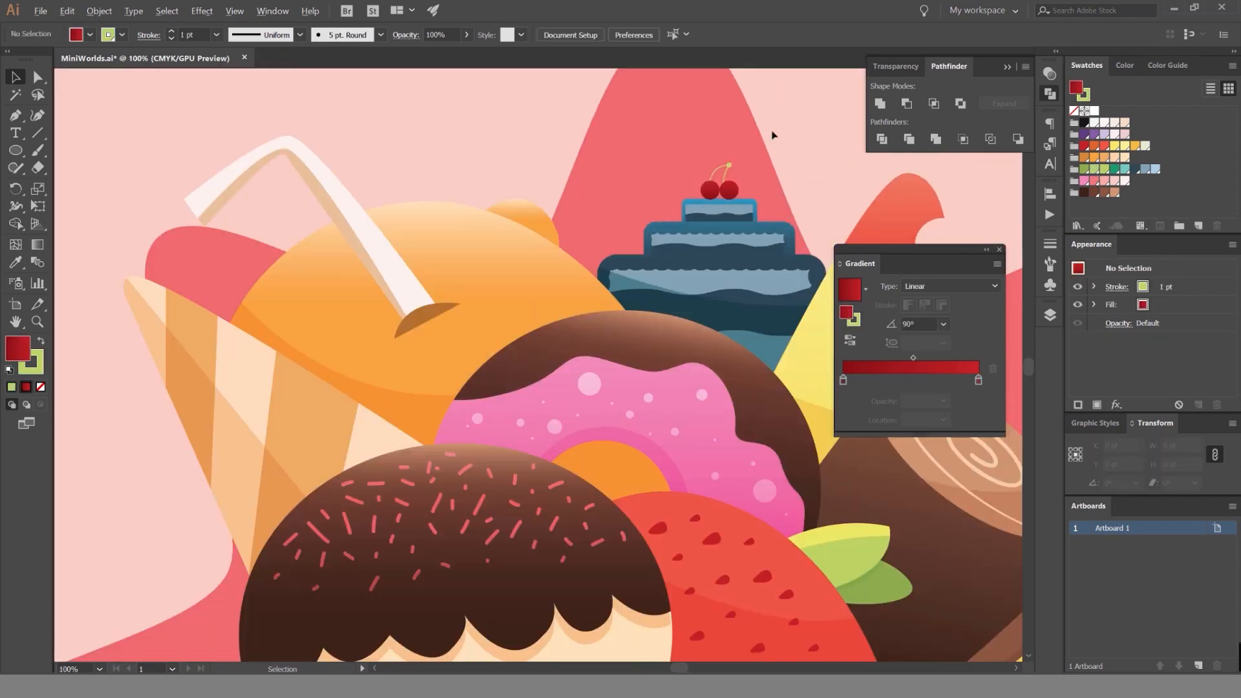
{"action": "scroll", "coordinate": [595, 227], "scroll_direction": "up", "scroll_amount": 4}
{"action": "left_click", "coordinate": [610, 266]}
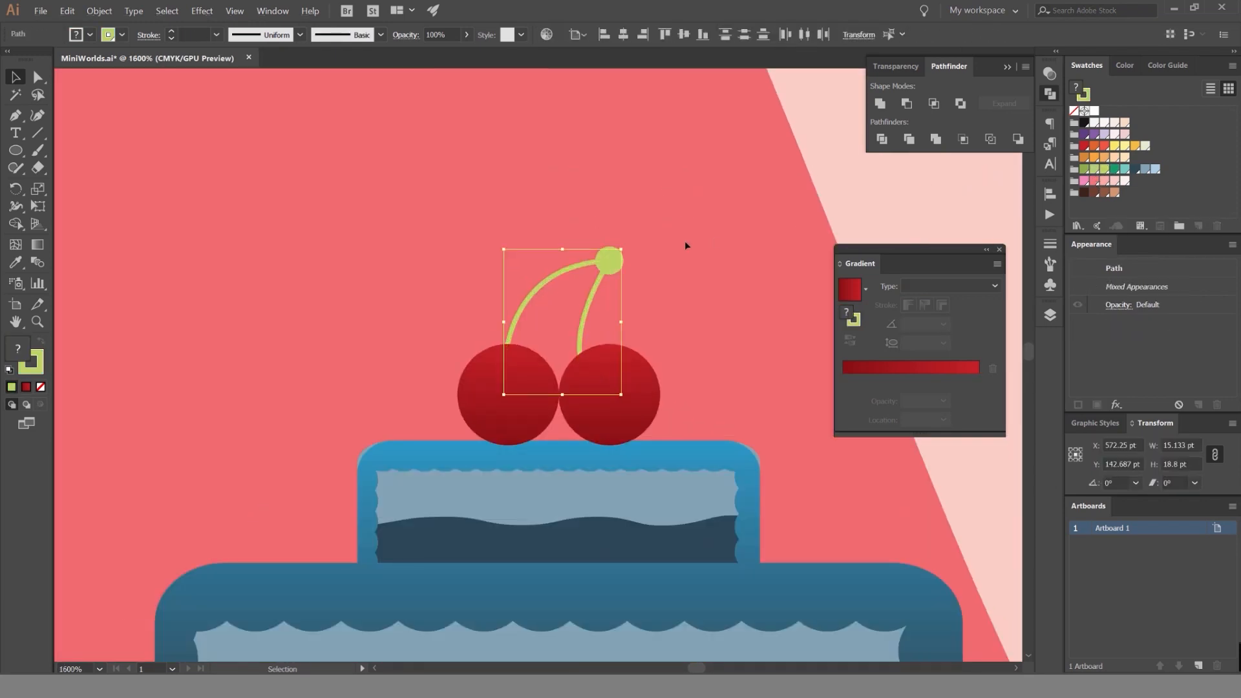
{"action": "left_click", "coordinate": [626, 254]}
{"action": "left_click_drag", "start_coordinate": [568, 292], "coordinate": [618, 254]}
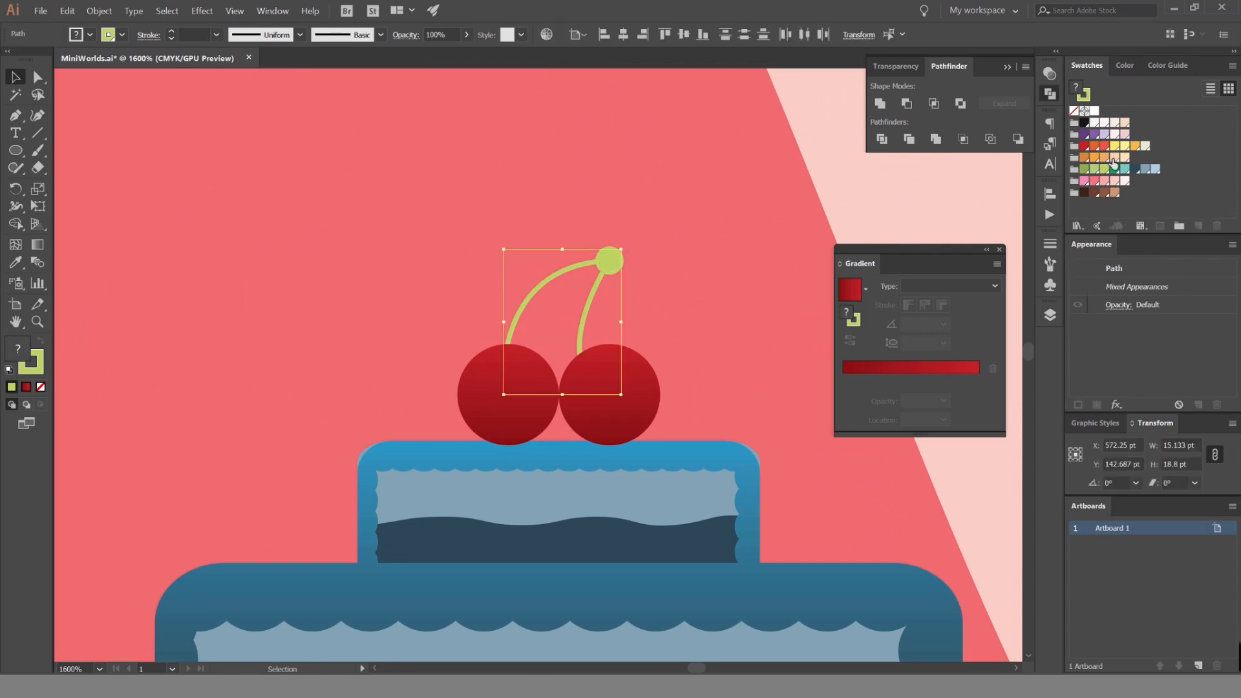
{"action": "left_click", "coordinate": [1084, 194]}
{"action": "key", "text": "ctrl+z"}
{"action": "key", "text": "x"}
{"action": "left_click", "coordinate": [1084, 194]}
{"action": "left_click", "coordinate": [676, 245]}
Fill the circle at the tip of the cherry stems with the darkest brown swatch.
{"action": "key", "text": "a"}
{"action": "left_click", "coordinate": [610, 261]}
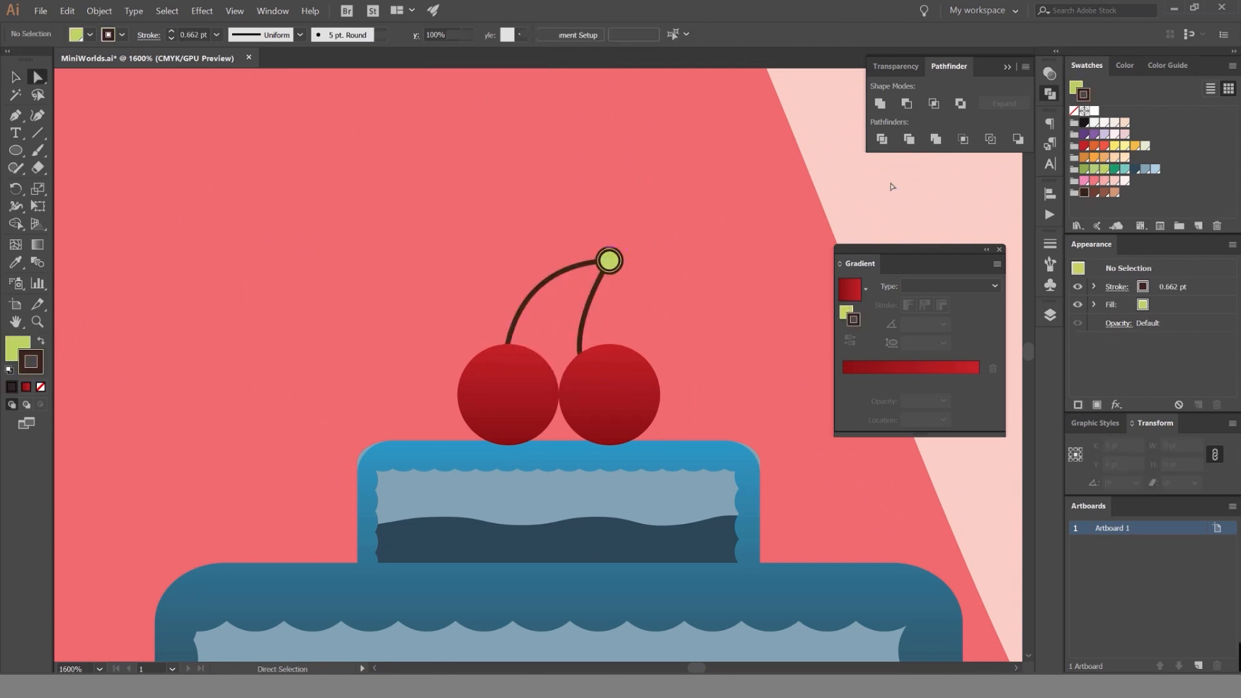
{"action": "left_click", "coordinate": [1084, 192]}
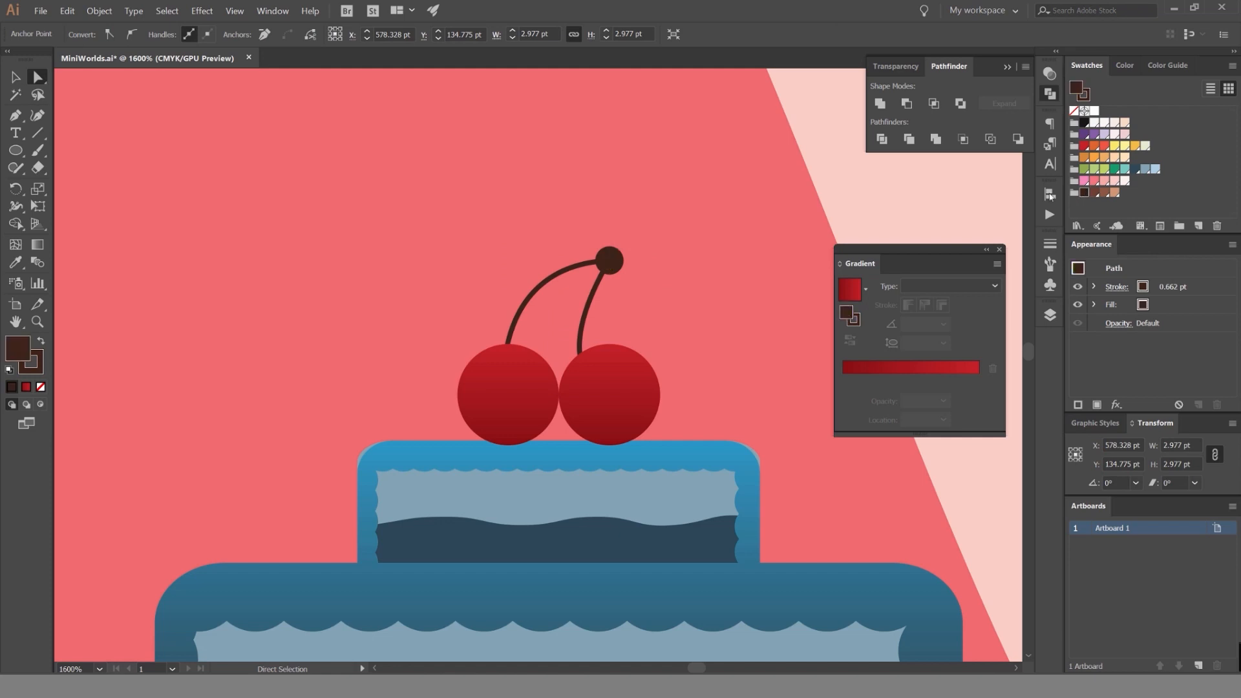
{"action": "left_click", "coordinate": [638, 208]}
{"action": "scroll", "coordinate": [638, 208], "scroll_direction": "down", "scroll_amount": 6}
{"action": "scroll", "coordinate": [679, 194], "scroll_direction": "down", "scroll_amount": 5}
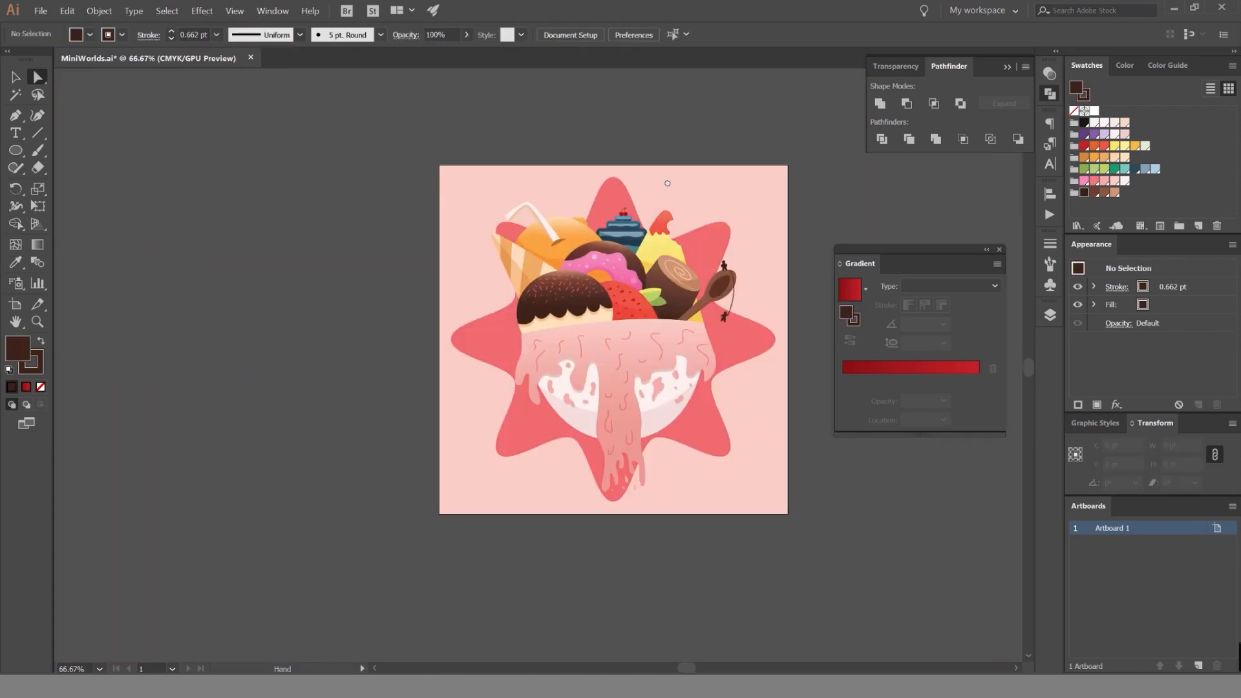
{"action": "scroll", "coordinate": [678, 194], "scroll_direction": "up", "scroll_amount": 1}
Enlarge the cherries and stems together to about 34 × 33 pt, reposition them and send them behind the top cake tier.
{"action": "key", "text": "v"}
{"action": "scroll", "coordinate": [615, 174], "scroll_direction": "up", "scroll_amount": 4}
{"action": "scroll", "coordinate": [556, 208], "scroll_direction": "up", "scroll_amount": 3}
{"action": "left_click_drag", "start_coordinate": [686, 145], "coordinate": [578, 203]}
{"action": "scroll", "coordinate": [578, 199], "scroll_direction": "up", "scroll_amount": 2}
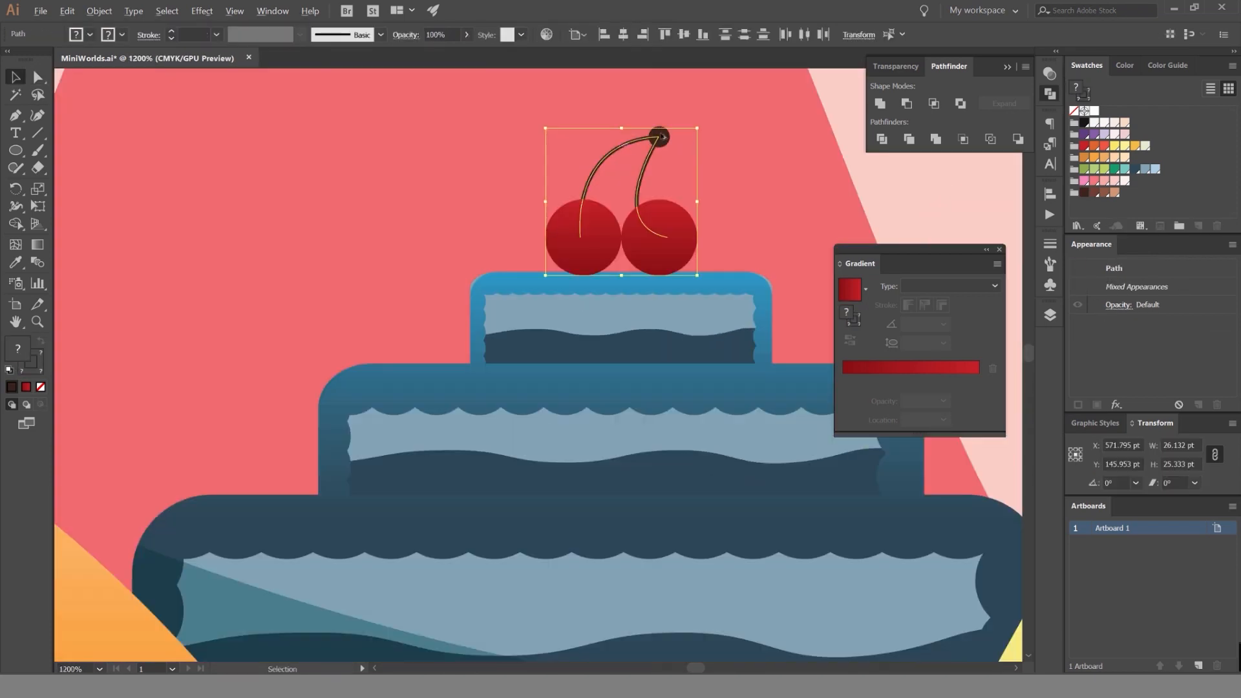
{"action": "left_click_drag", "start_coordinate": [698, 128], "coordinate": [722, 129]}
{"action": "mouse_move", "coordinate": [673, 237]}
{"action": "left_mouse_down"}
{"action": "mouse_move", "coordinate": [680, 205]}
{"action": "mouse_move", "coordinate": [689, 221]}
{"action": "left_mouse_up"}
{"action": "key", "text": "ctrl+bracketleft"}
{"action": "left_click", "coordinate": [800, 160]}
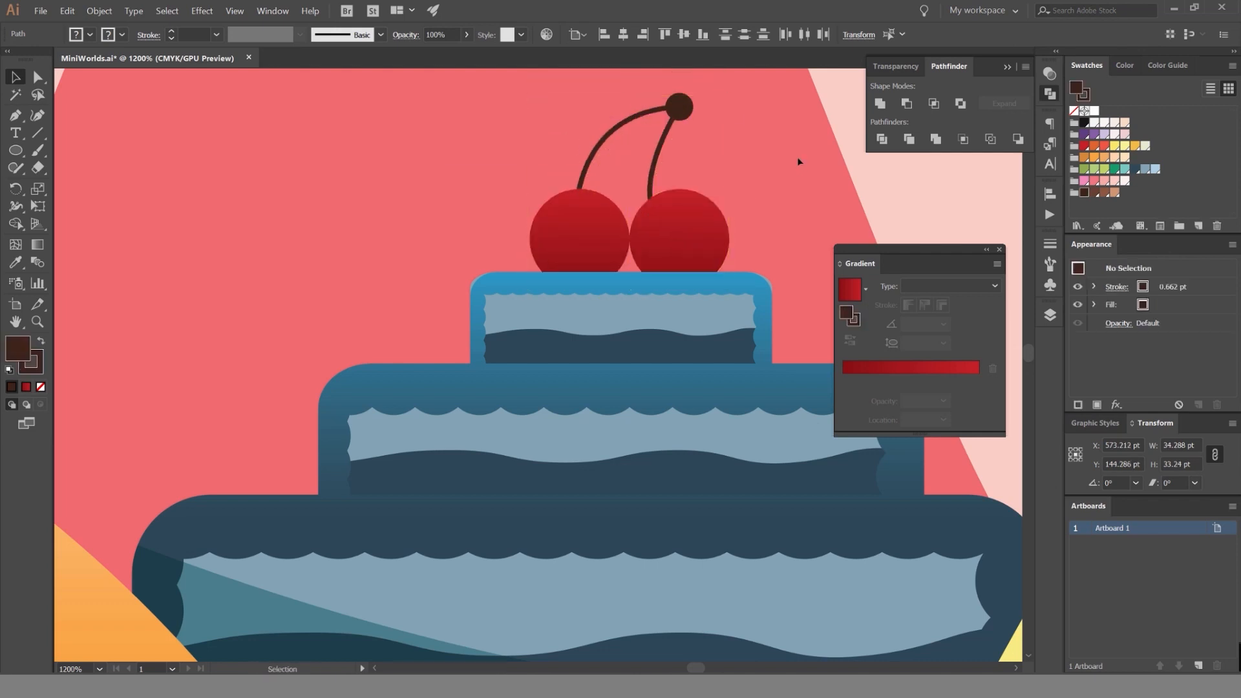
Examine the whole illustration at different magnifications and review its layer list.
{"action": "scroll", "coordinate": [803, 146], "scroll_direction": "down", "scroll_amount": 5}
{"action": "left_click_drag", "start_coordinate": [790, 128], "coordinate": [665, 152]}
{"action": "scroll", "coordinate": [705, 134], "scroll_direction": "down", "scroll_amount": 3}
{"action": "scroll", "coordinate": [632, 140], "scroll_direction": "up", "scroll_amount": 1}
{"action": "scroll", "coordinate": [655, 153], "scroll_direction": "up", "scroll_amount": 1}
{"action": "left_click_drag", "start_coordinate": [589, 181], "coordinate": [659, 178]}
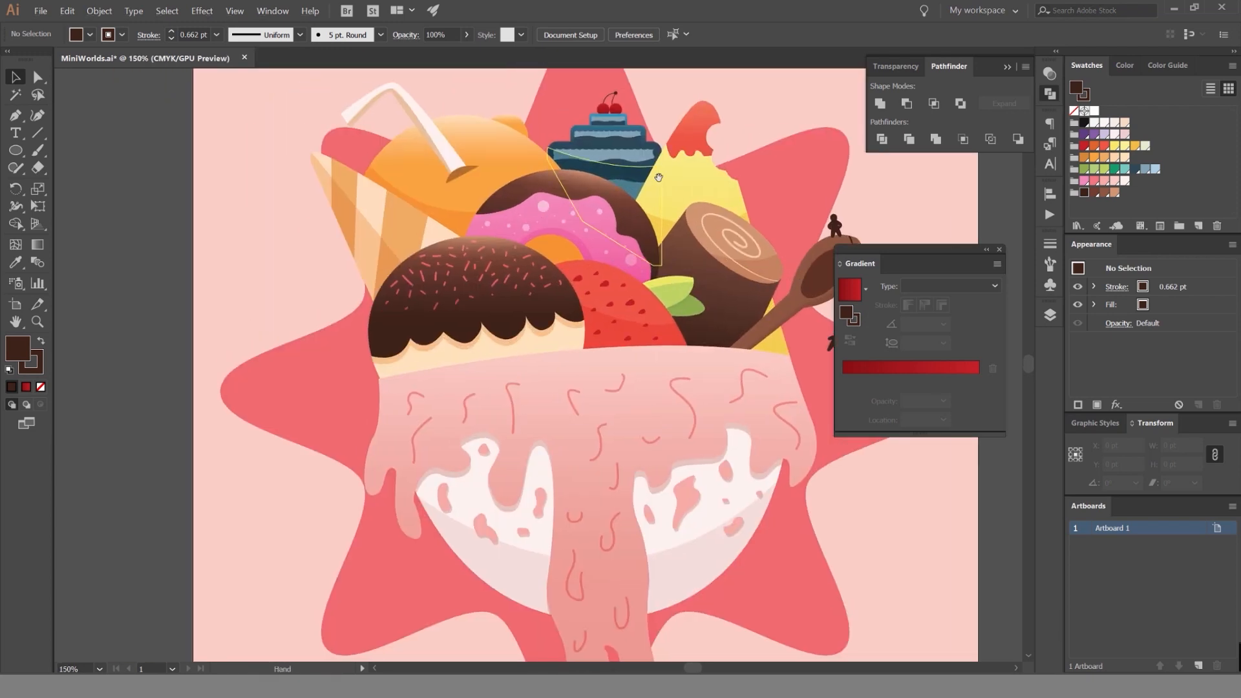
{"action": "left_click_drag", "start_coordinate": [651, 122], "coordinate": [616, 170]}
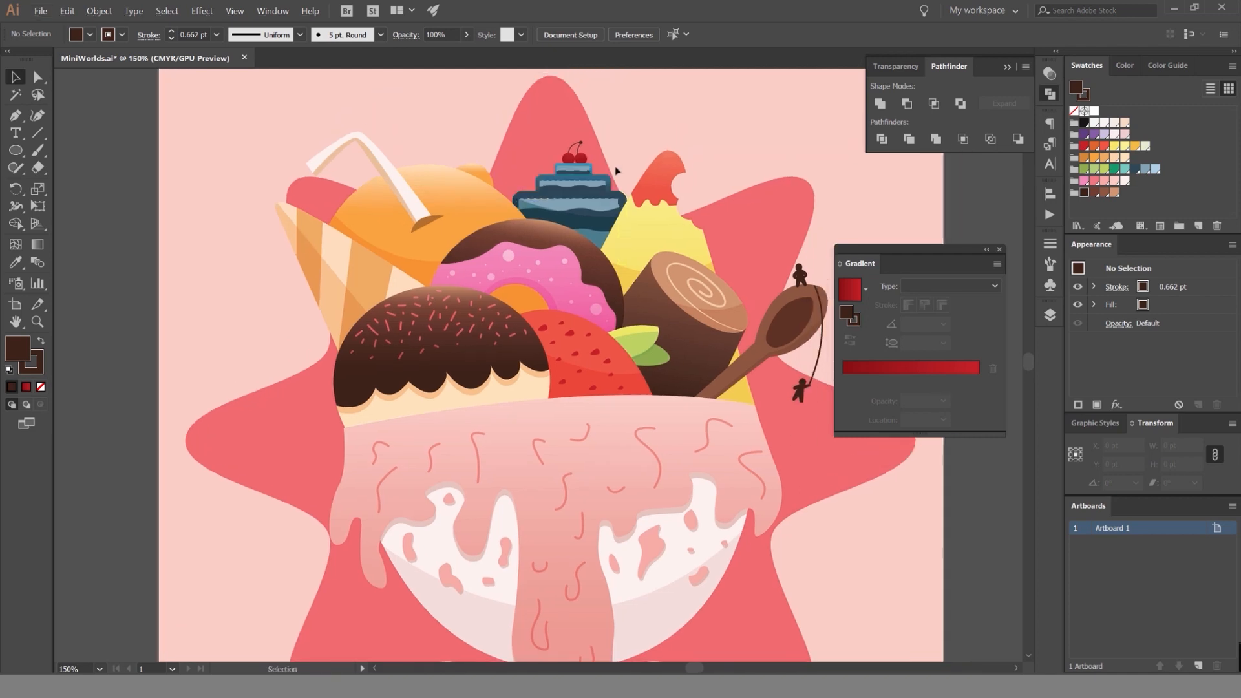
{"action": "scroll", "coordinate": [682, 152], "scroll_direction": "down", "scroll_amount": 4}
{"action": "scroll", "coordinate": [679, 164], "scroll_direction": "up", "scroll_amount": 3}
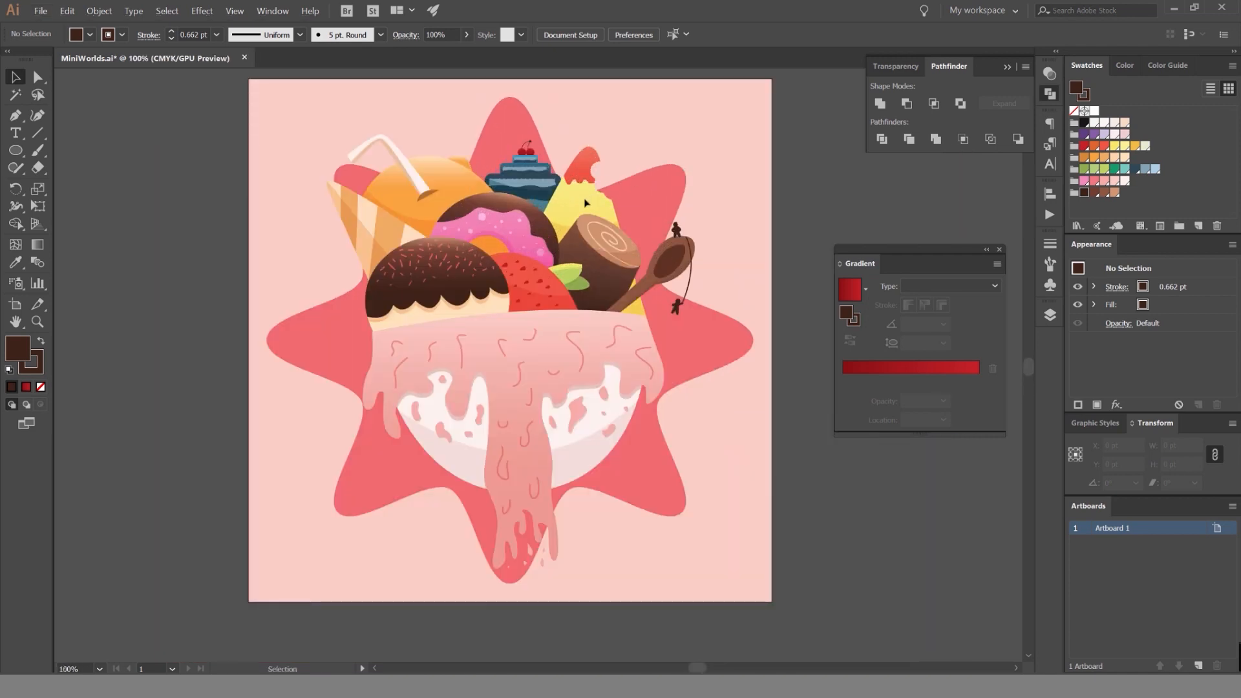
{"action": "scroll", "coordinate": [627, 245], "scroll_direction": "down", "scroll_amount": 2}
{"action": "scroll", "coordinate": [692, 248], "scroll_direction": "down", "scroll_amount": 3}
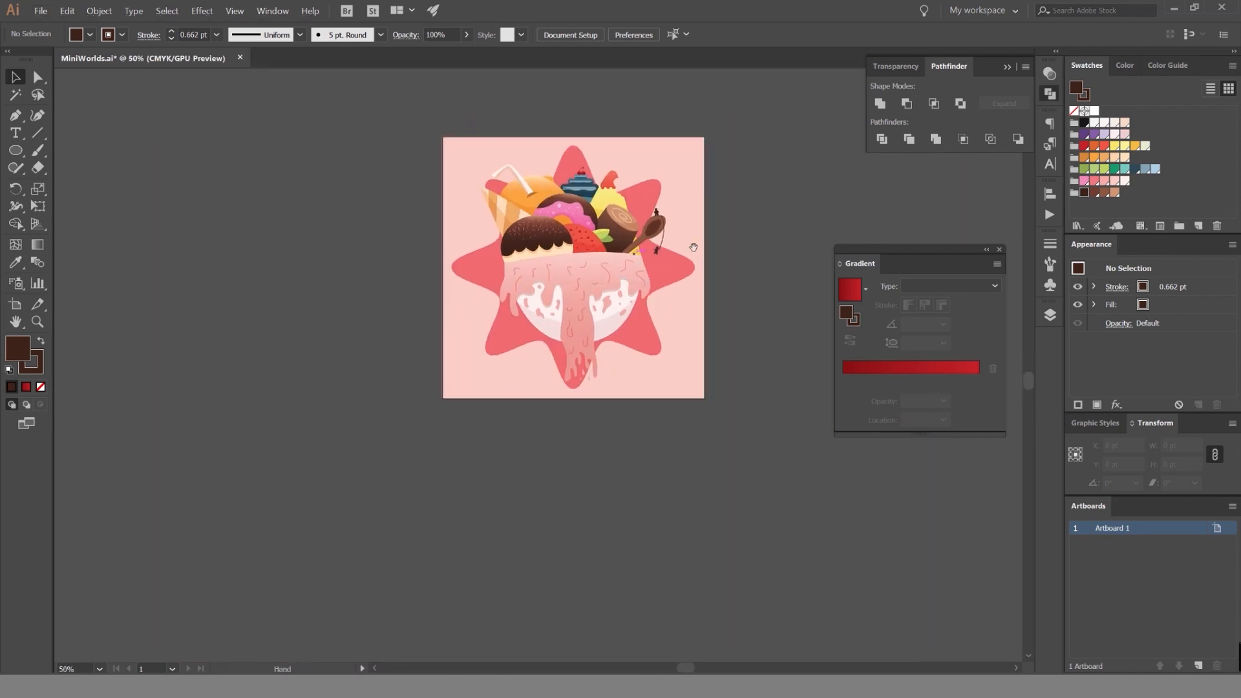
{"action": "left_click", "coordinate": [1048, 315]}
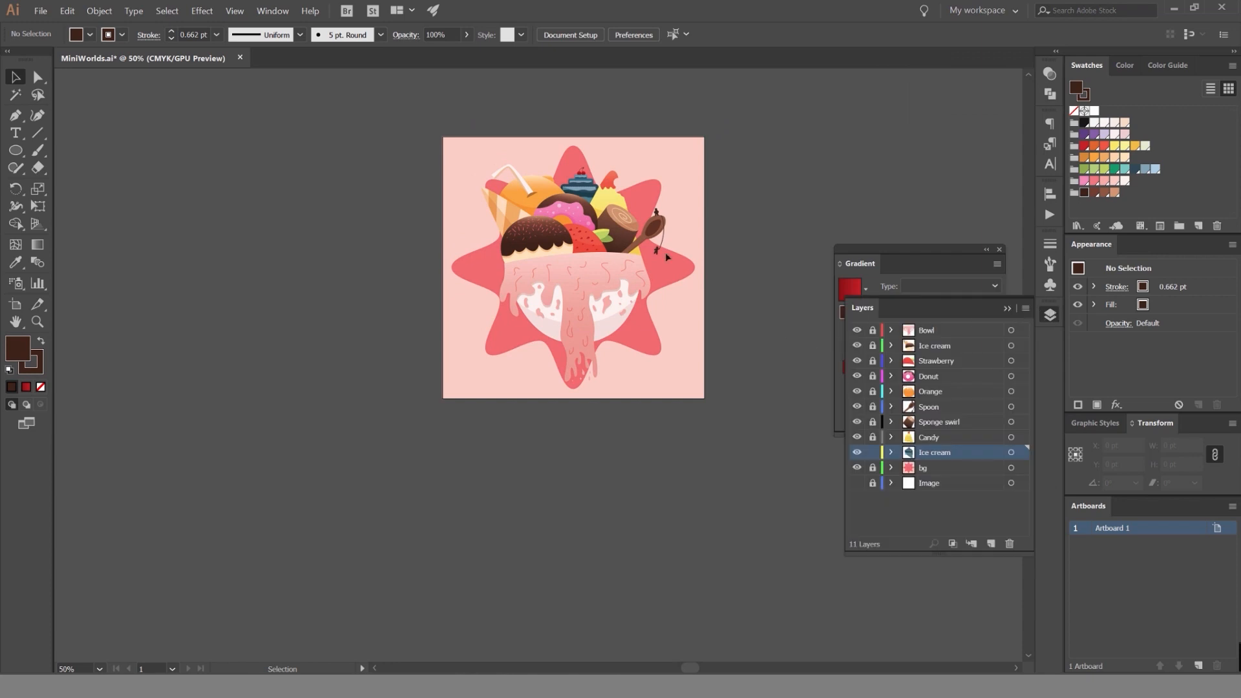
{"action": "scroll", "coordinate": [665, 252], "scroll_direction": "up", "scroll_amount": 3}
{"action": "scroll", "coordinate": [628, 278], "scroll_direction": "down", "scroll_amount": 1}
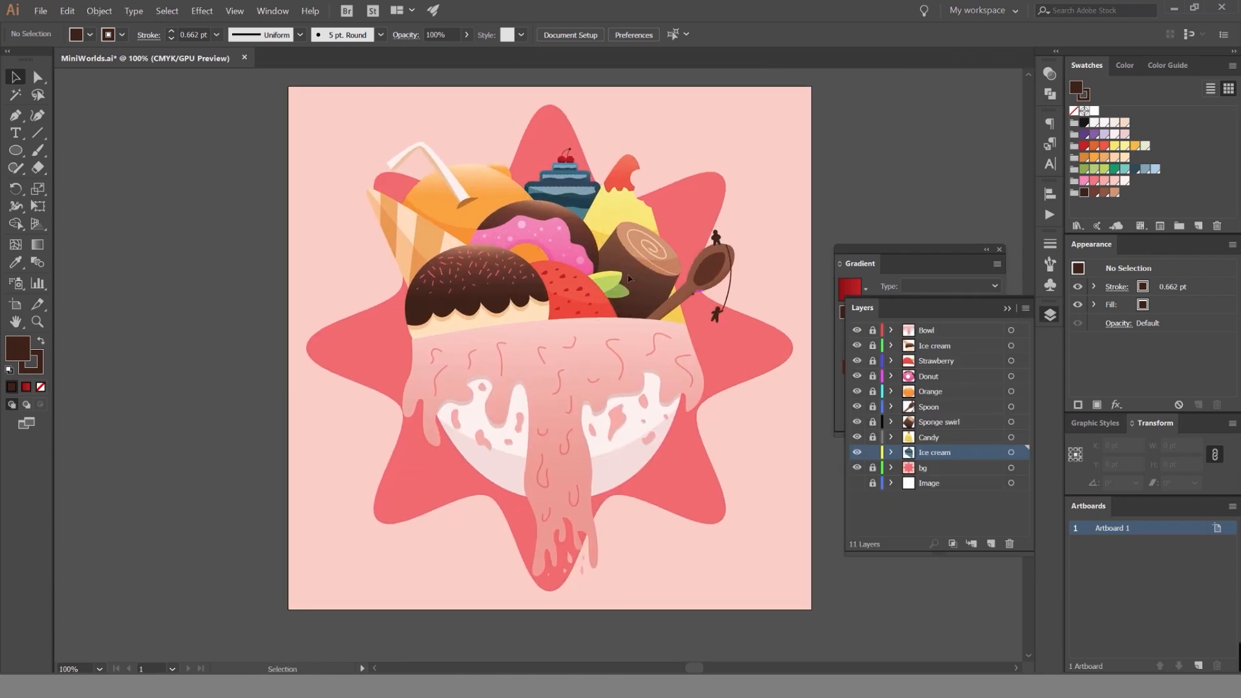
{"action": "scroll", "coordinate": [542, 280], "scroll_direction": "up", "scroll_amount": 1}
{"action": "scroll", "coordinate": [530, 220], "scroll_direction": "down", "scroll_amount": 3}
{"action": "left_click_drag", "start_coordinate": [628, 206], "coordinate": [685, 213]}
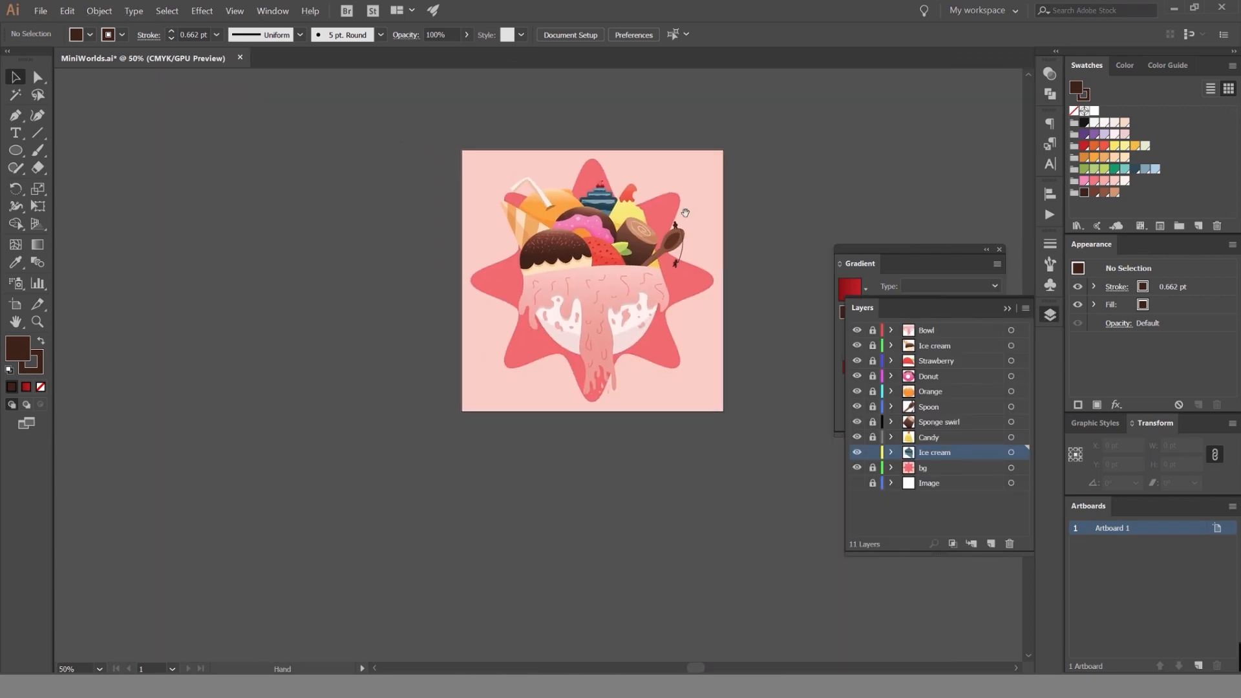
{"action": "scroll", "coordinate": [685, 213], "scroll_direction": "up", "scroll_amount": 2}
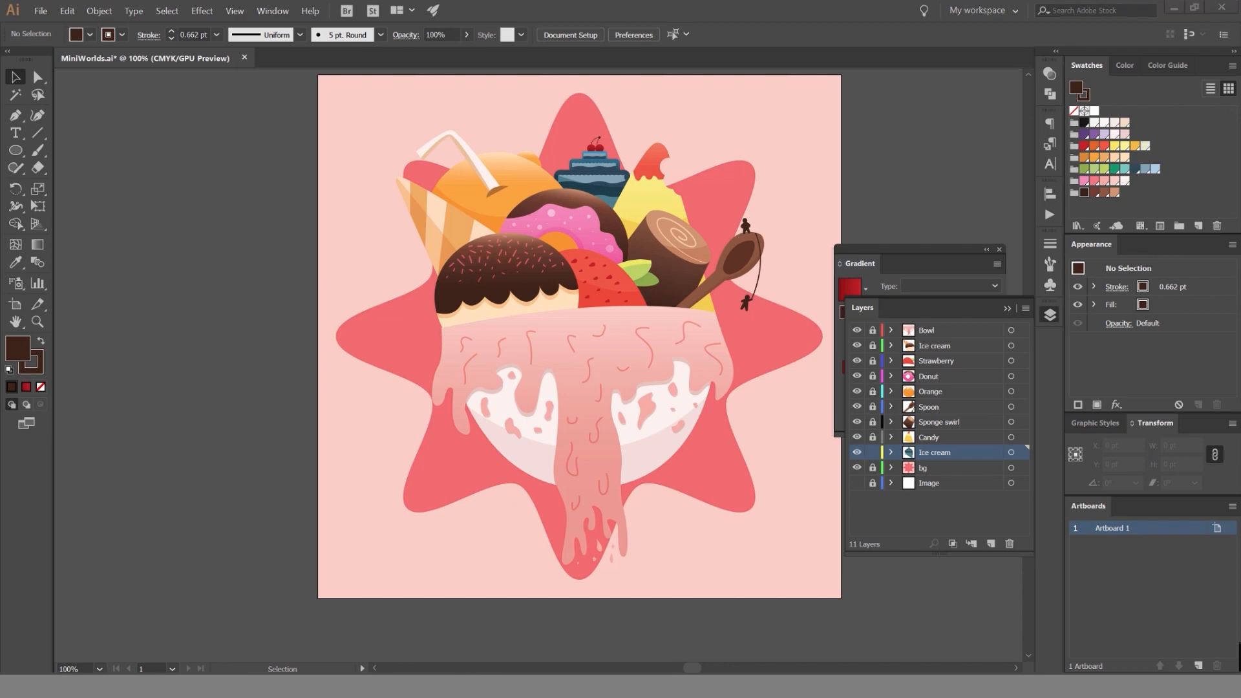
{"action": "left_click", "coordinate": [1192, 638]}
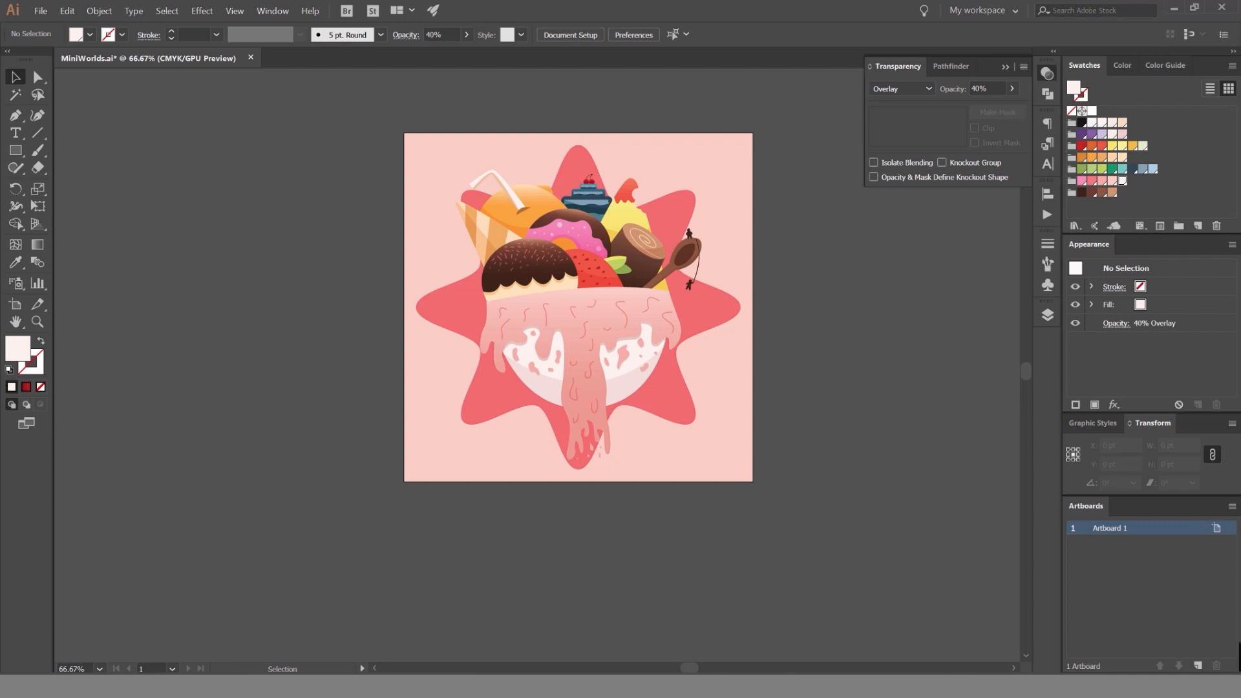
{"action": "key", "text": "alt+Tab"}
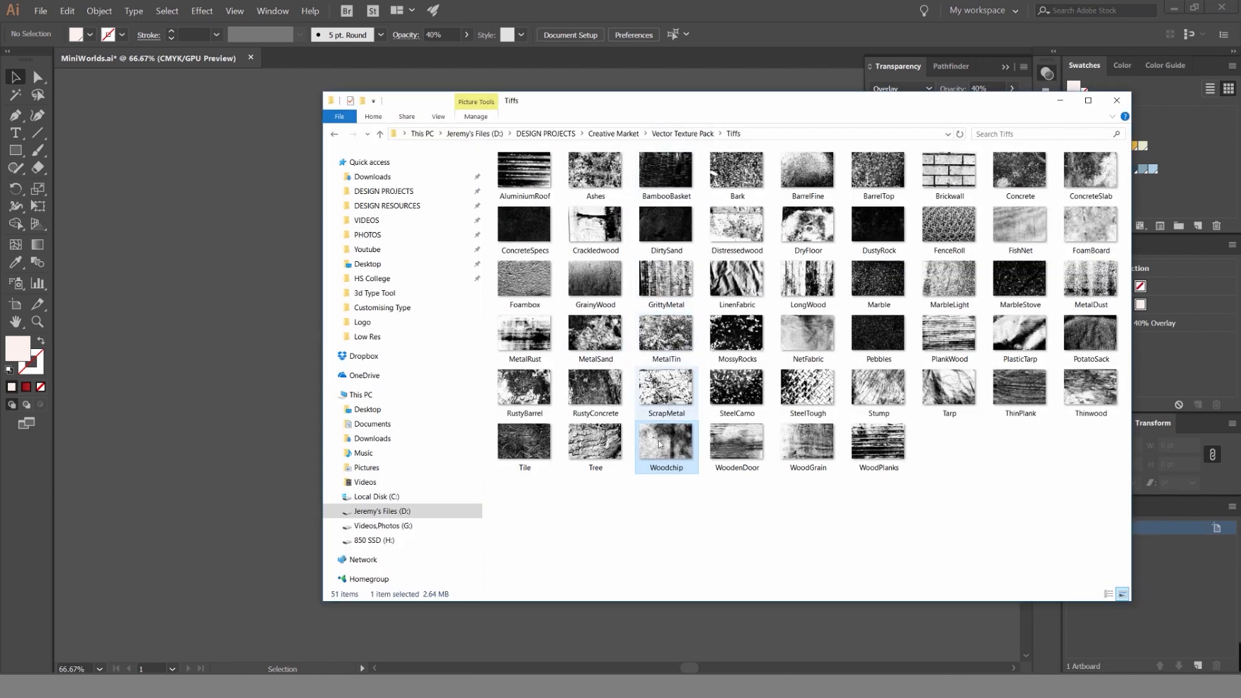
{"action": "left_click_drag", "start_coordinate": [693, 454], "coordinate": [218, 338]}
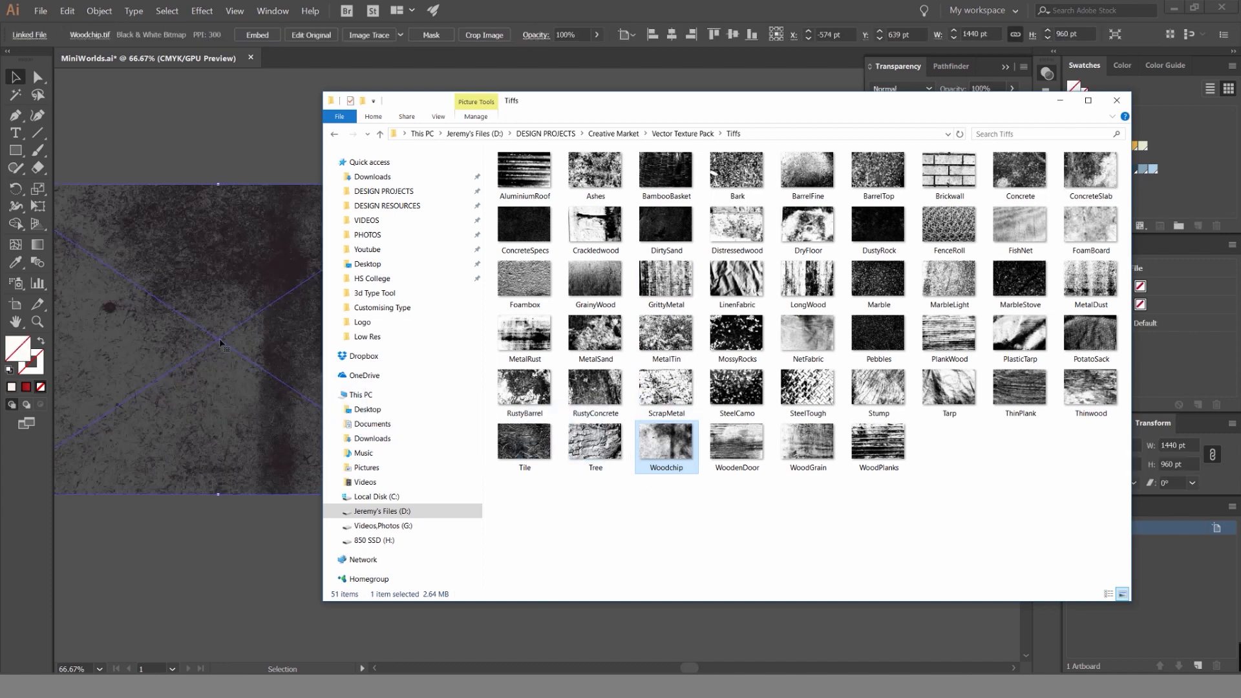
{"action": "left_click", "coordinate": [931, 498]}
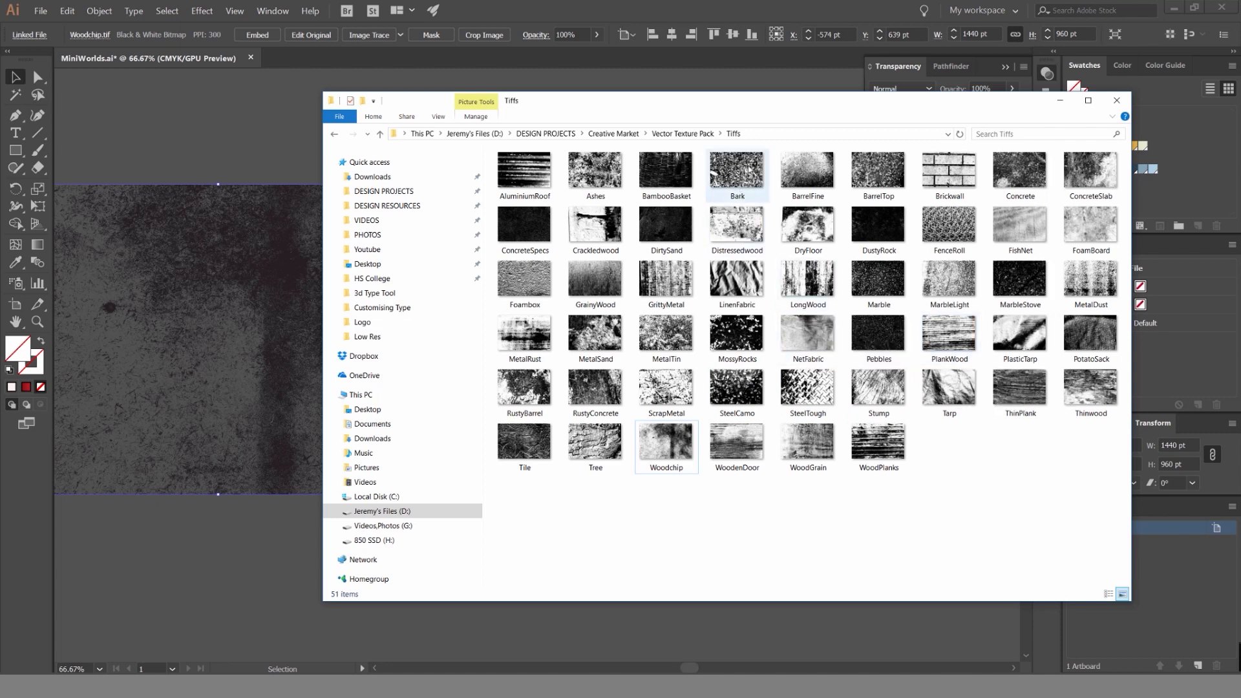
{"action": "left_click_drag", "start_coordinate": [750, 169], "coordinate": [281, 359]}
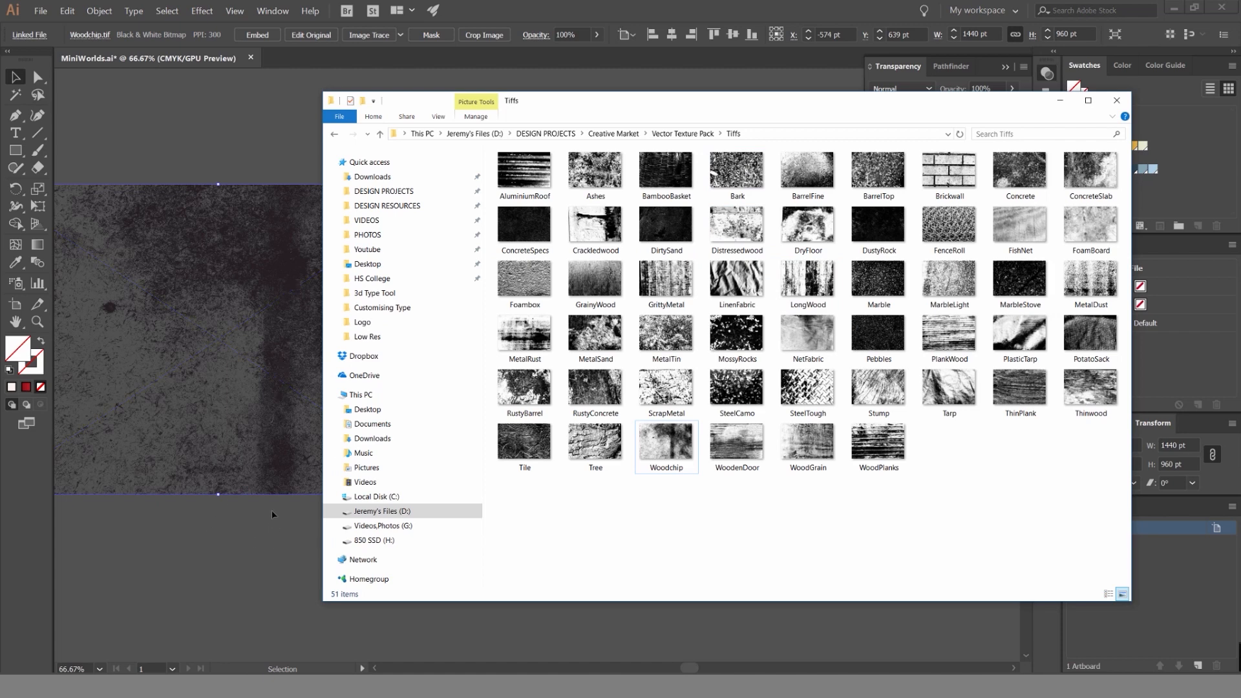
{"action": "left_click", "coordinate": [274, 485]}
{"action": "key", "text": "Delete"}
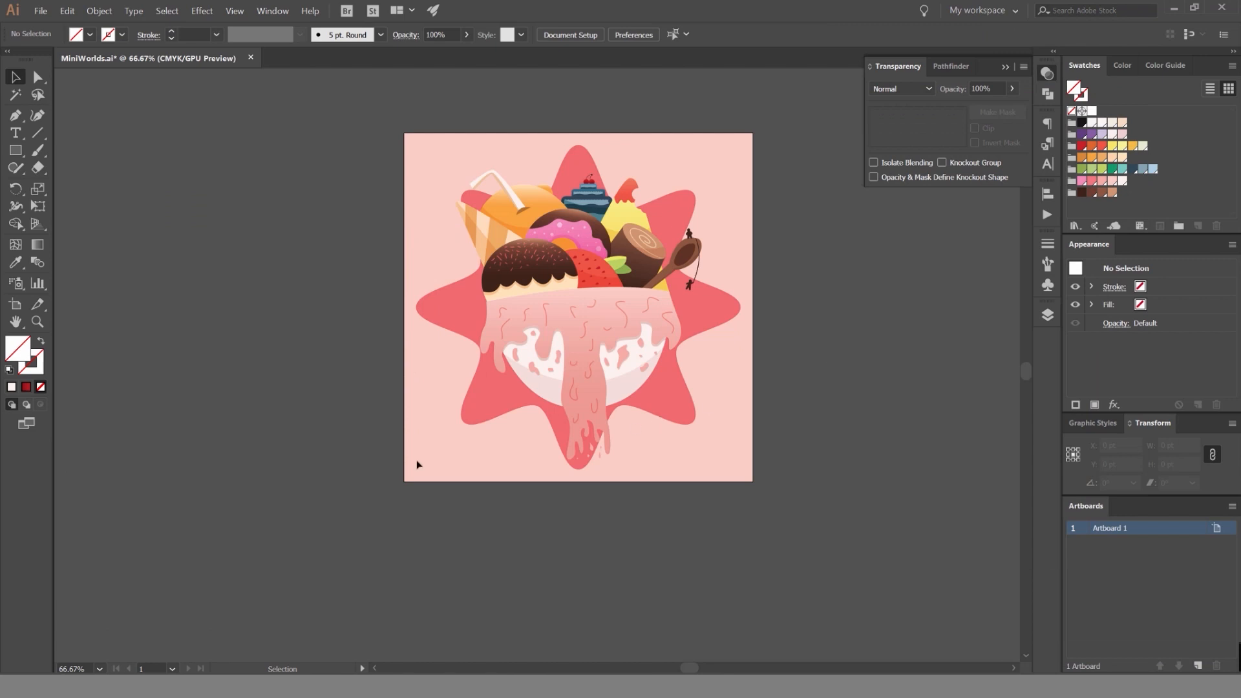
Place the Woodchip and Bark textures from the Tiffs folder of the Vector Texture Pack into the Illustrator document.
{"action": "key", "text": "alt+Tab"}
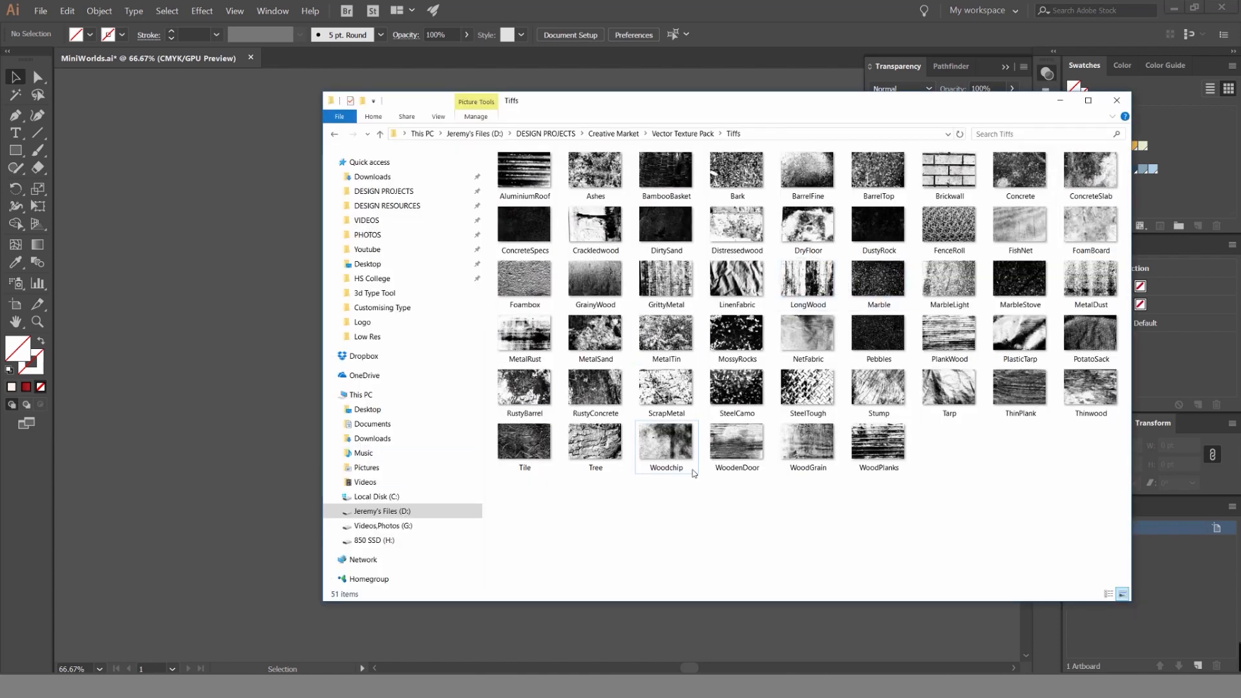
{"action": "left_click_drag", "start_coordinate": [665, 445], "coordinate": [183, 349]}
{"action": "left_click_drag", "start_coordinate": [700, 180], "coordinate": [220, 168]}
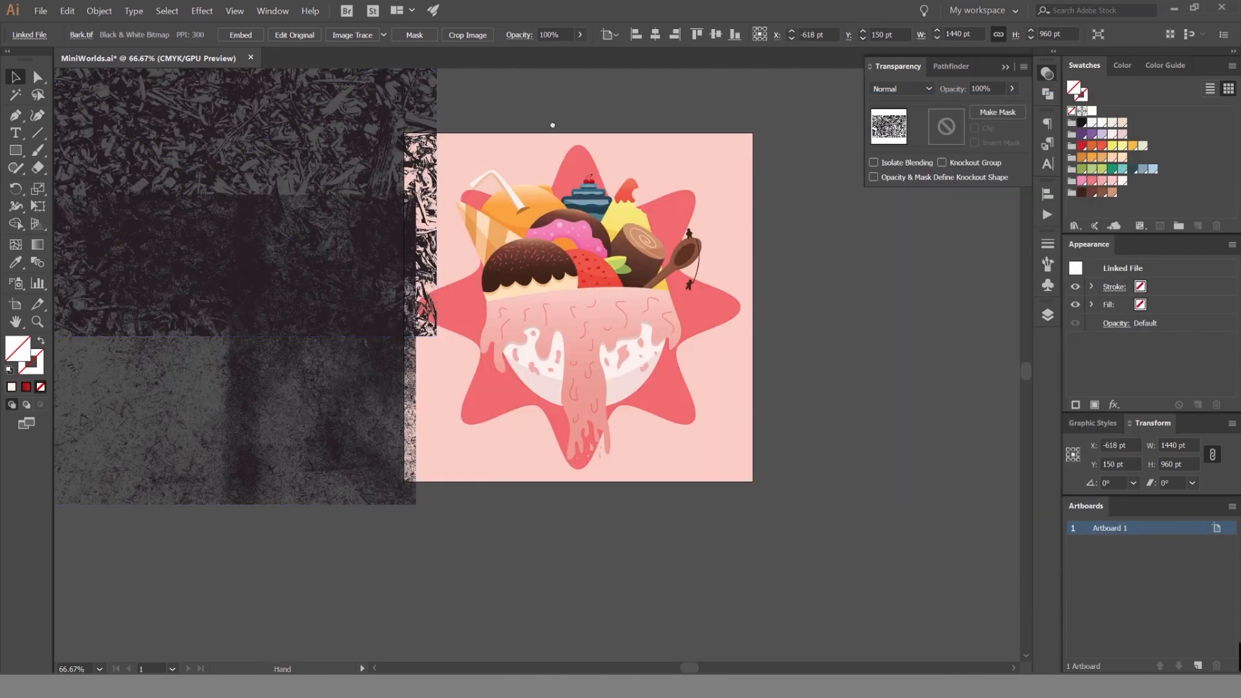
{"action": "left_click_drag", "start_coordinate": [553, 125], "coordinate": [624, 147]}
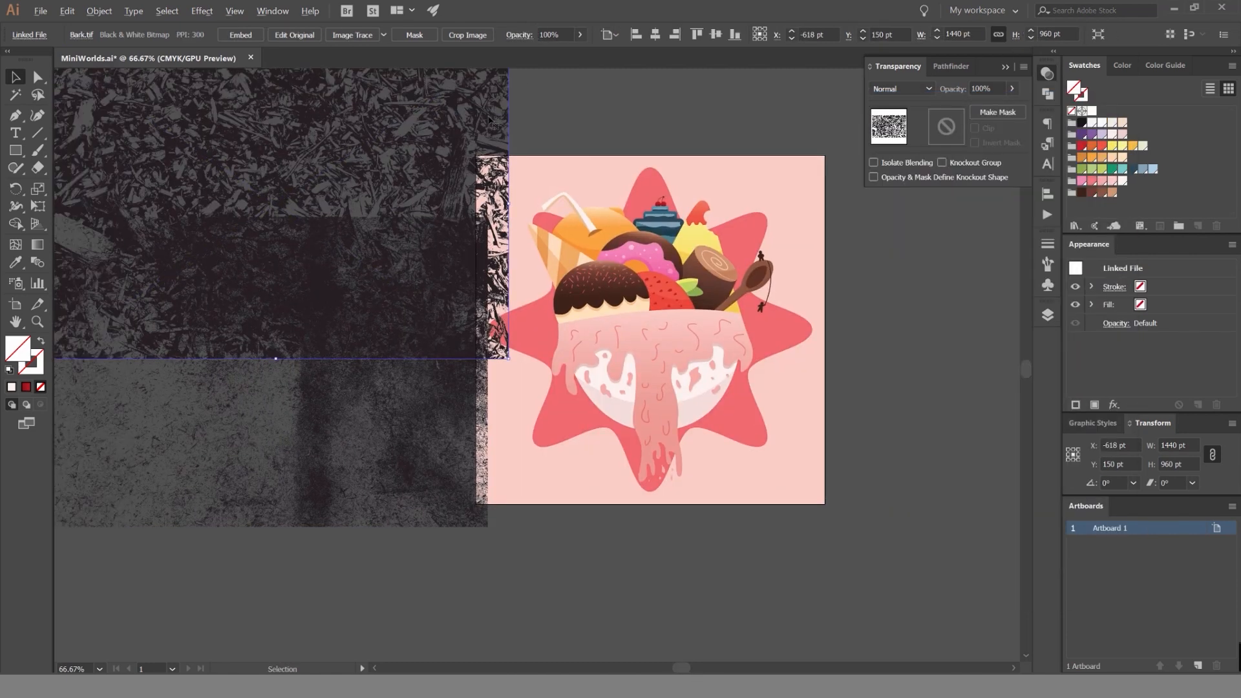
Move the Bark texture over the artboard and scale it to about 1654 × 1102 pt so it covers the artwork.
{"action": "scroll", "coordinate": [570, 125], "scroll_direction": "down", "scroll_amount": 1}
{"action": "left_click_drag", "start_coordinate": [462, 107], "coordinate": [735, 212]}
{"action": "left_click_drag", "start_coordinate": [800, 168], "coordinate": [826, 137]}
{"action": "left_click_drag", "start_coordinate": [796, 185], "coordinate": [792, 172]}
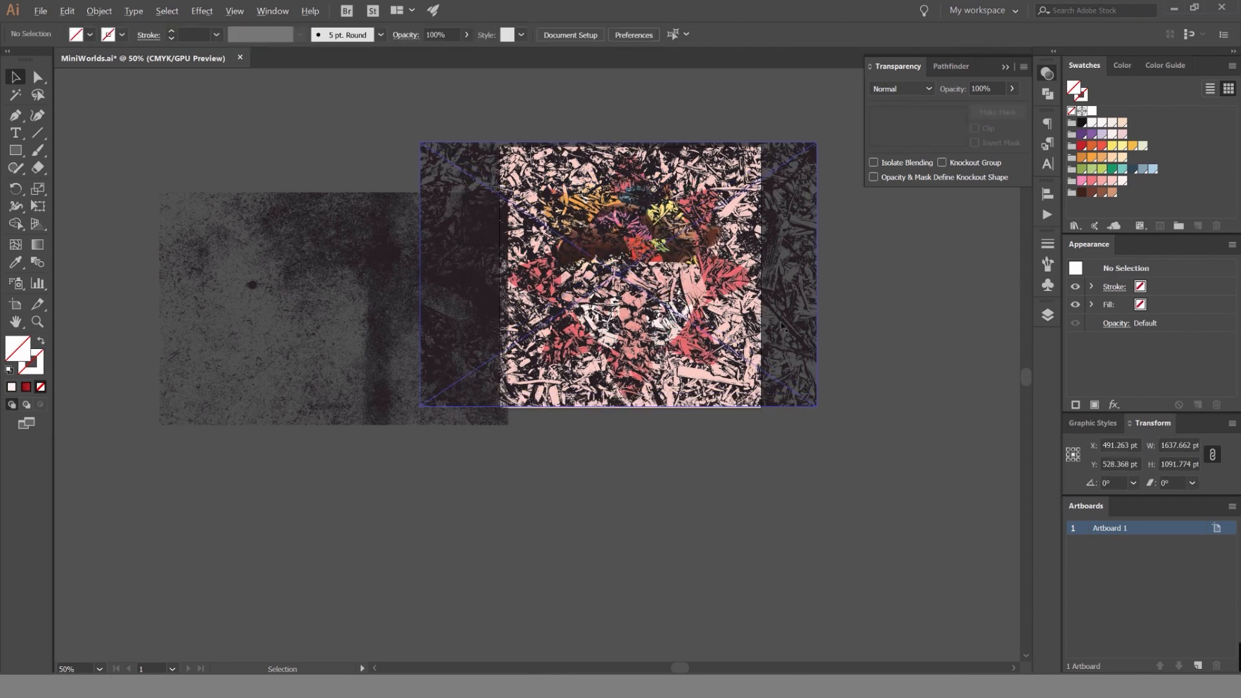
{"action": "scroll", "coordinate": [803, 284], "scroll_direction": "up", "scroll_amount": 1}
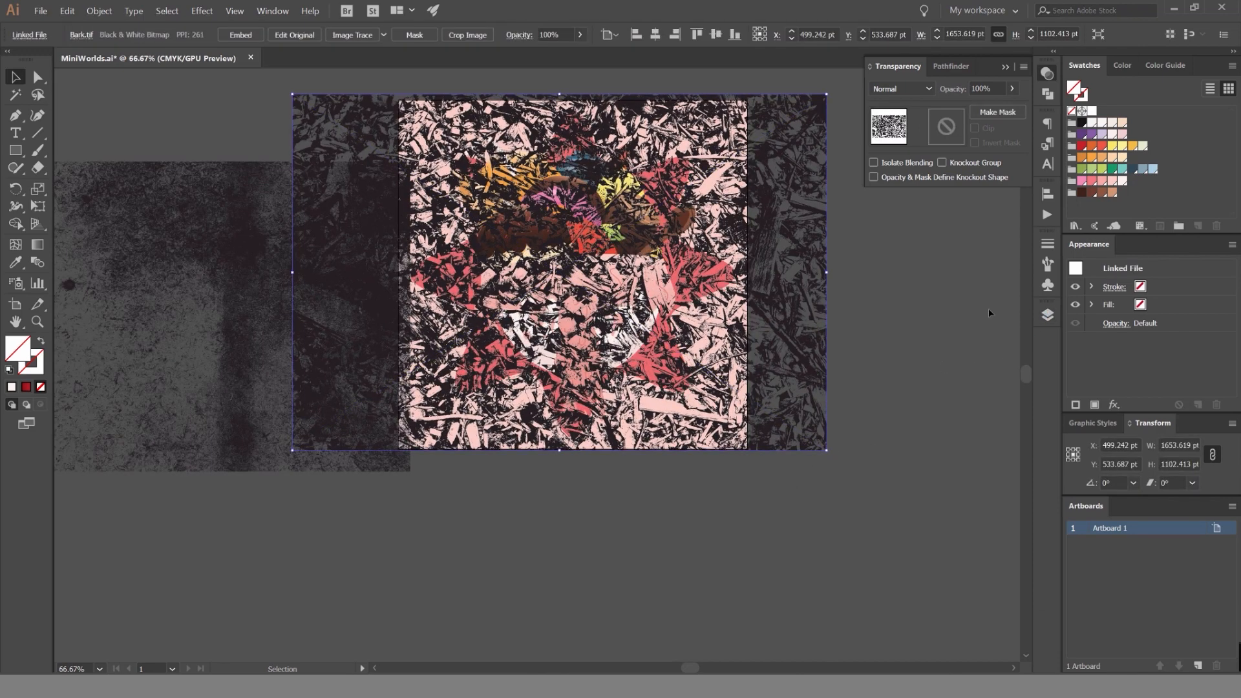
{"action": "left_click", "coordinate": [979, 309]}
Rename the empty layer above bg to Texture and move the Bark image onto it.
{"action": "left_click", "coordinate": [799, 310]}
{"action": "left_click", "coordinate": [1047, 314]}
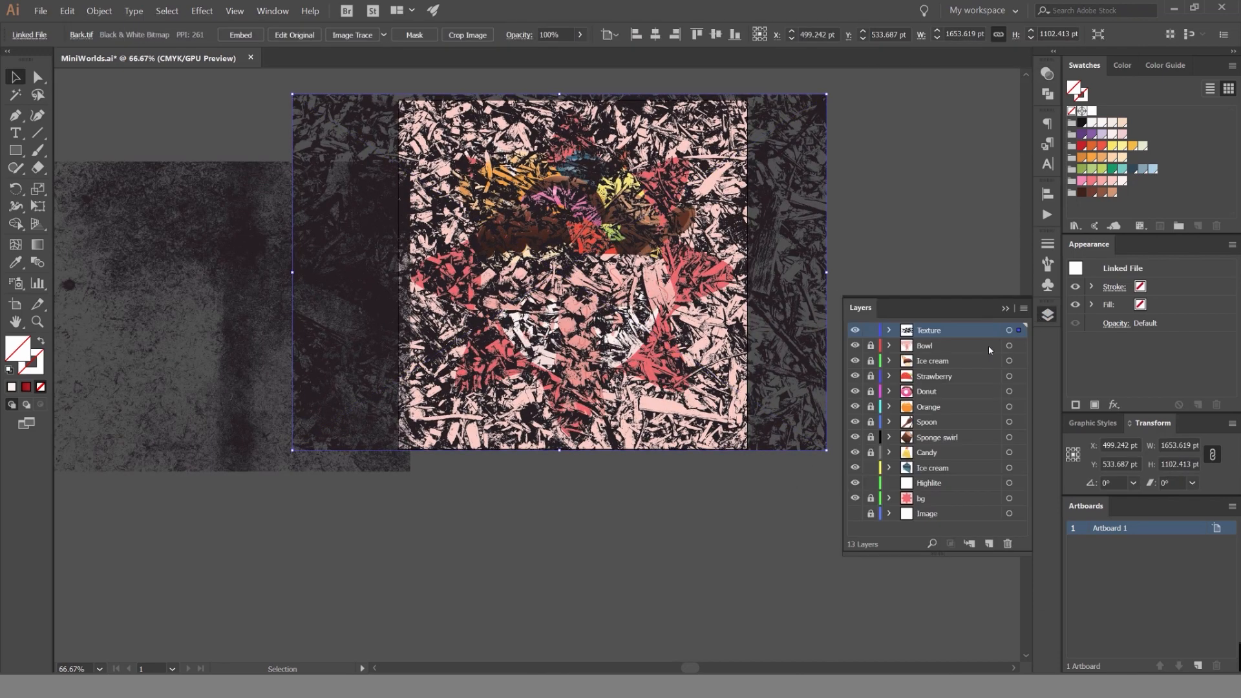
{"action": "double_click", "coordinate": [935, 485]}
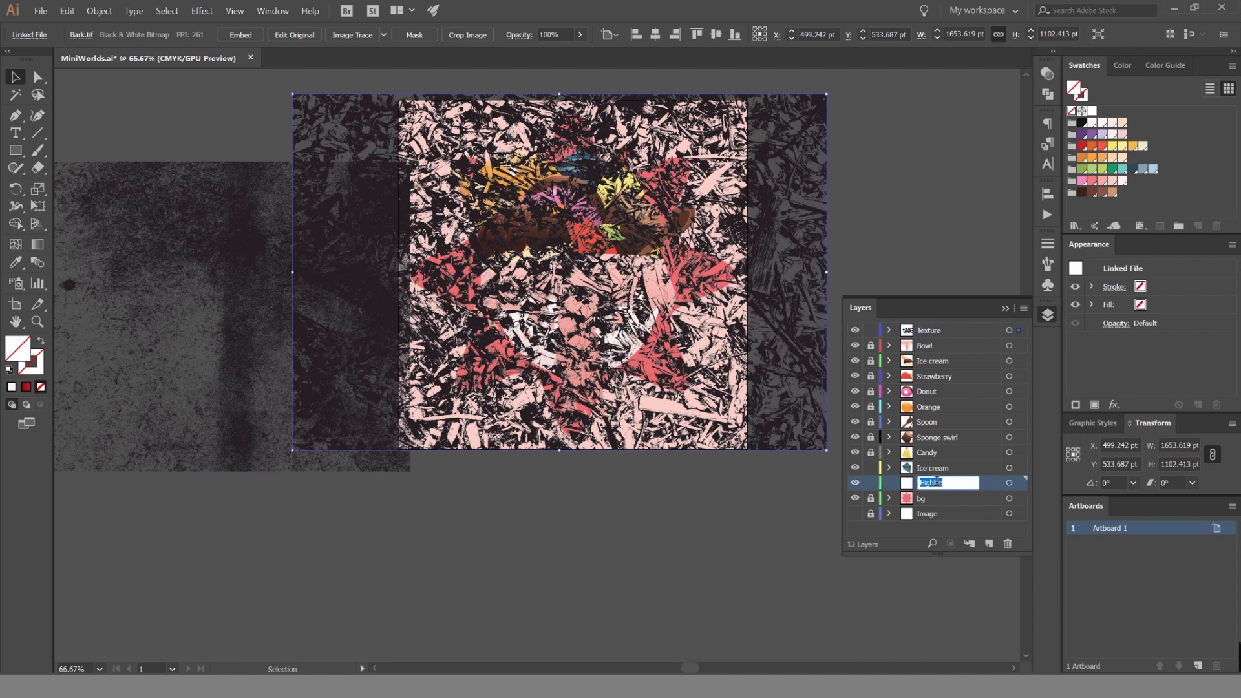
{"action": "key", "text": "Return"}
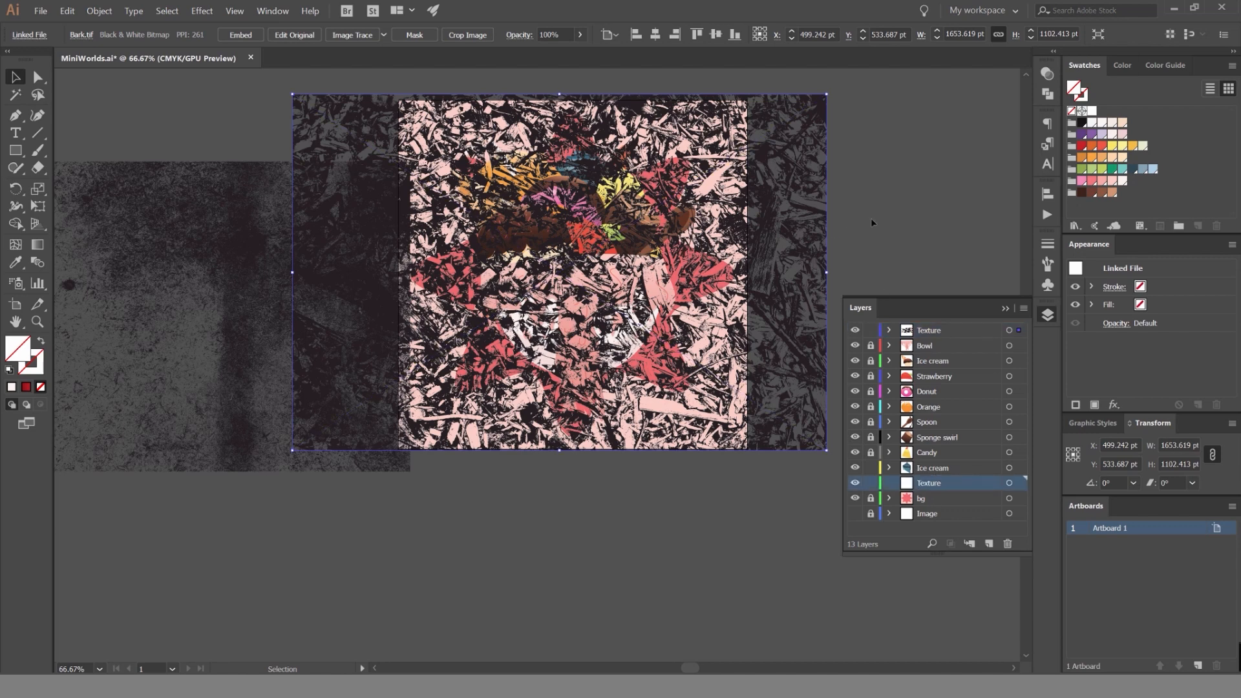
{"action": "left_click", "coordinate": [1027, 331]}
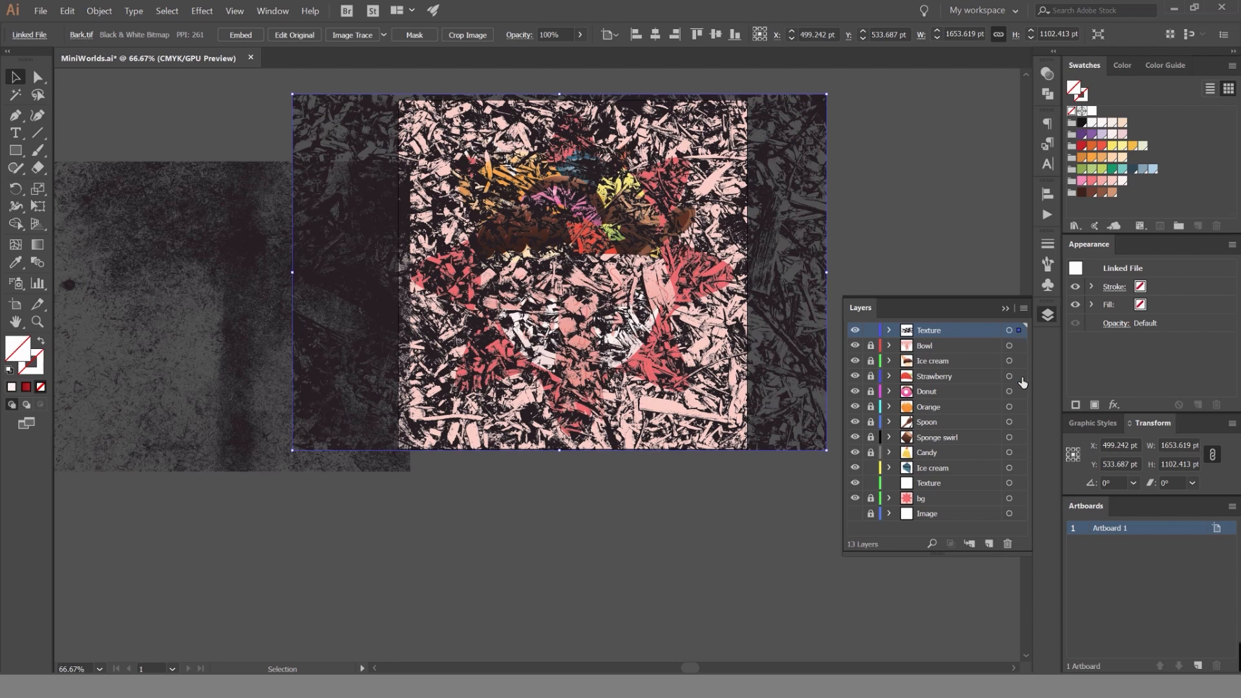
{"action": "left_click_drag", "start_coordinate": [1017, 489], "coordinate": [1019, 484]}
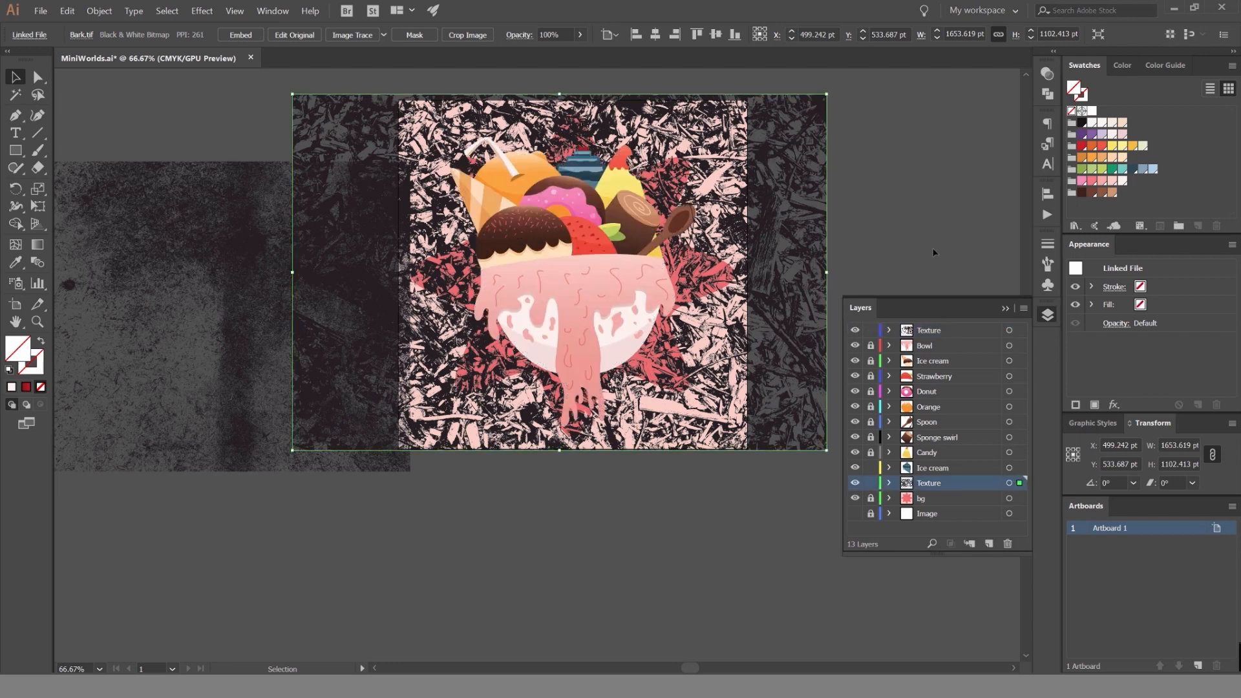
Recolor the Bark texture with the salmon-pink swatch and move the Woodchip texture clear of the artboard.
{"action": "left_click", "coordinate": [1091, 183]}
{"action": "scroll", "coordinate": [691, 163], "scroll_direction": "up", "scroll_amount": 2}
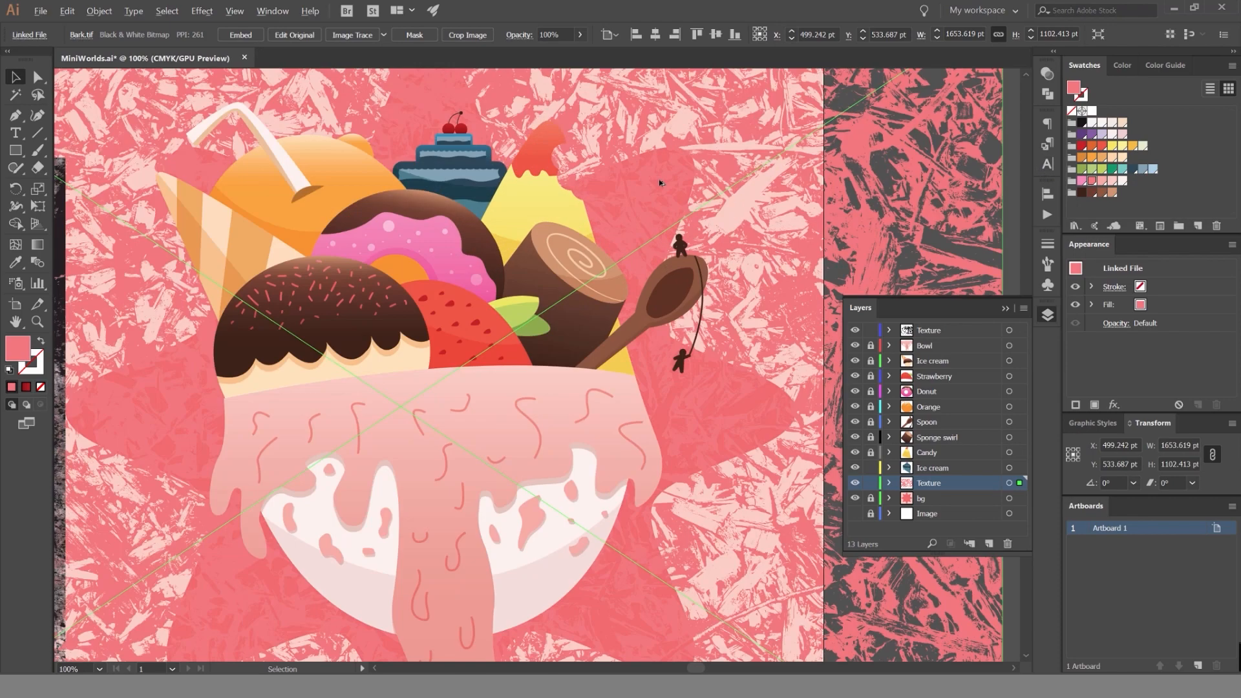
{"action": "scroll", "coordinate": [701, 182], "scroll_direction": "down", "scroll_amount": 1}
{"action": "scroll", "coordinate": [963, 102], "scroll_direction": "down", "scroll_amount": 1}
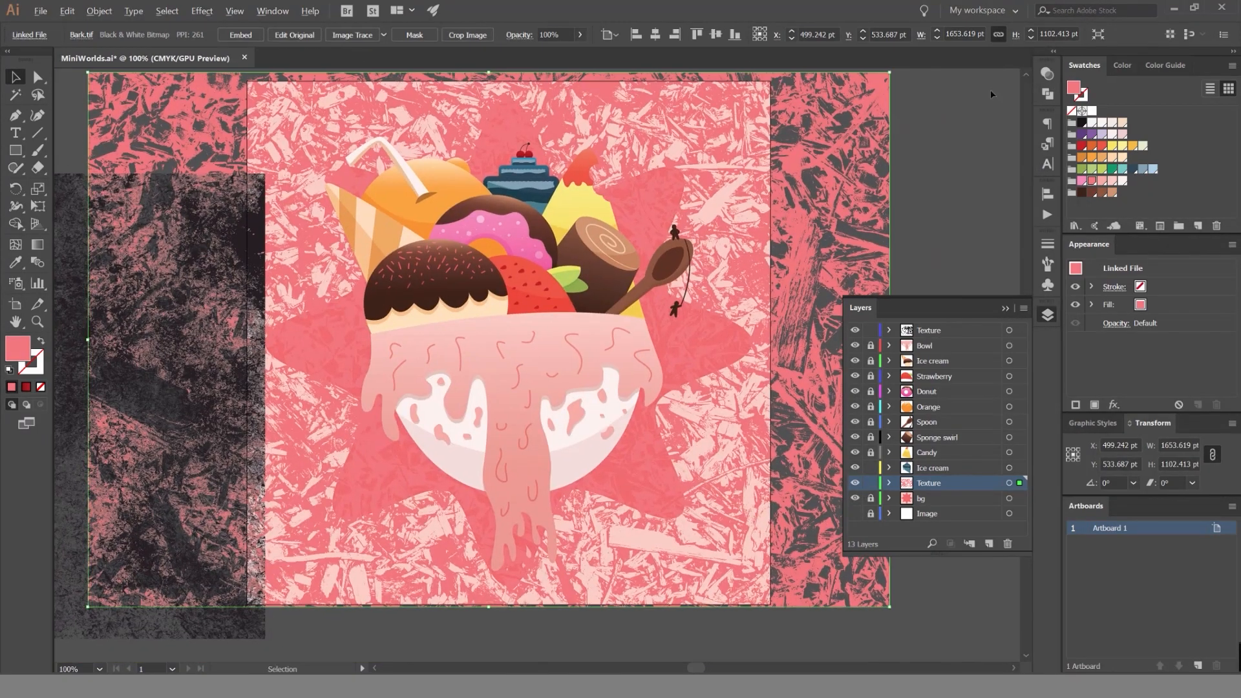
{"action": "left_click", "coordinate": [1050, 70]}
{"action": "left_click_drag", "start_coordinate": [388, 166], "coordinate": [204, 236]}
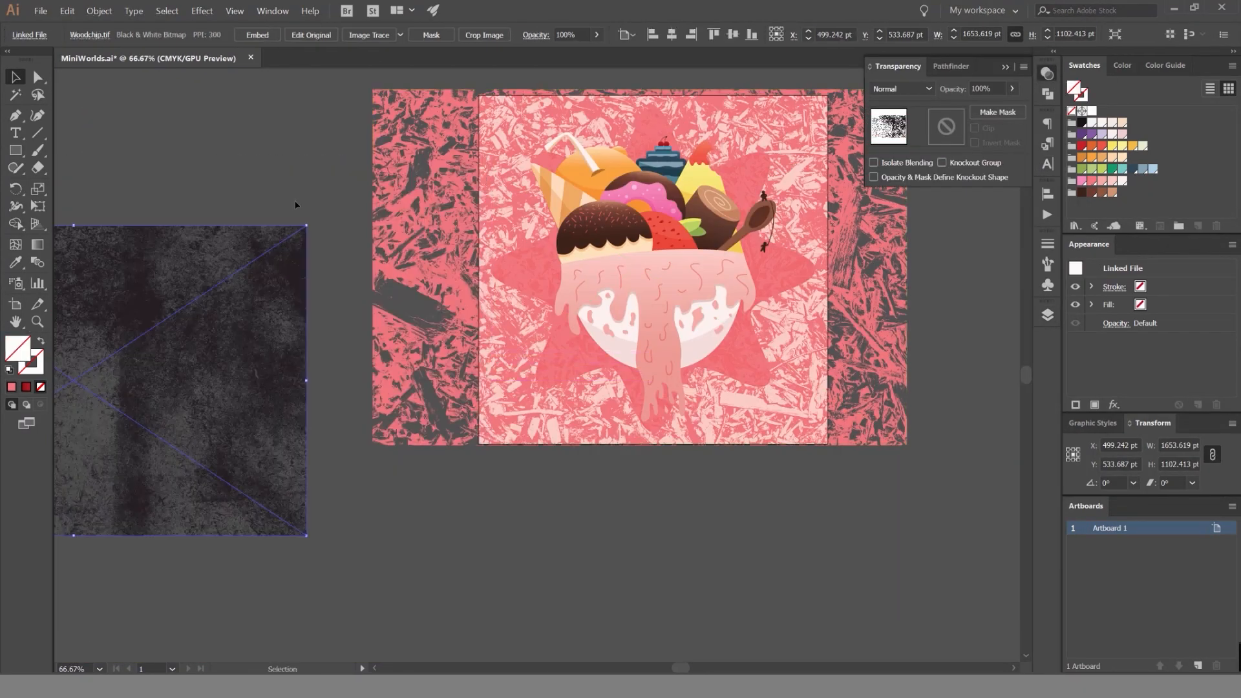
Set the Bark texture's blend mode to Screen and its opacity to 40%.
{"action": "left_click", "coordinate": [789, 100]}
{"action": "scroll", "coordinate": [889, 96], "scroll_direction": "down", "scroll_amount": 4}
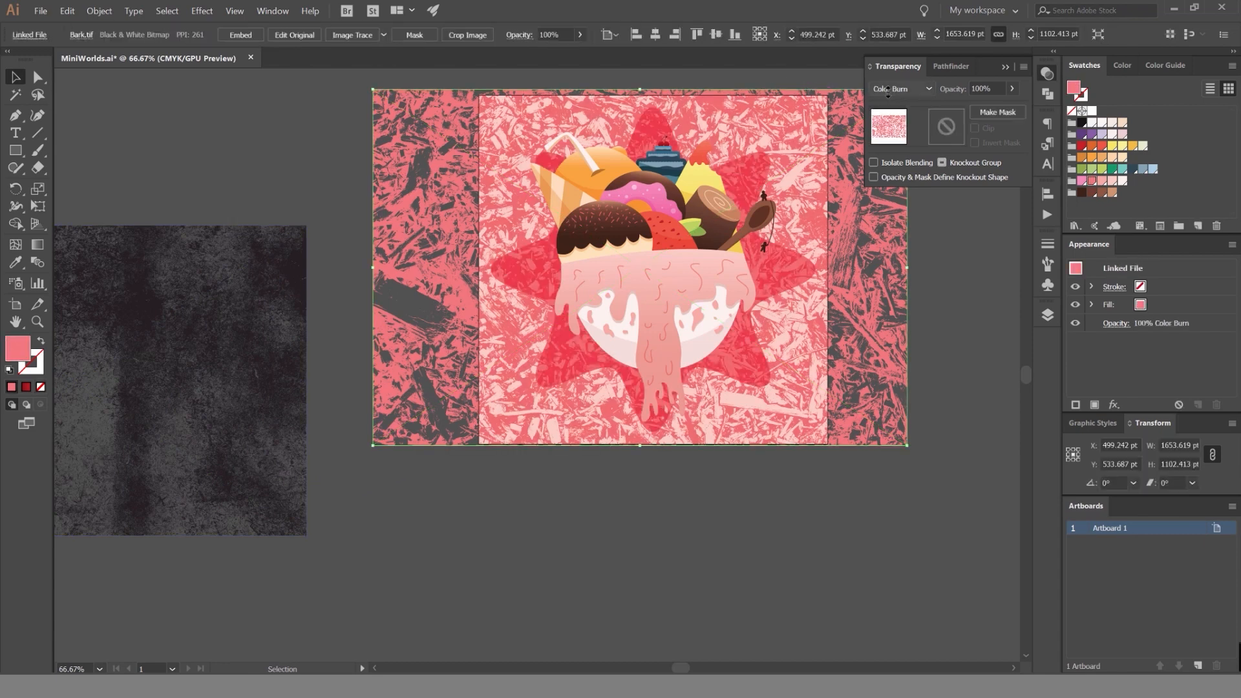
{"action": "scroll", "coordinate": [899, 91], "scroll_direction": "down", "scroll_amount": 1}
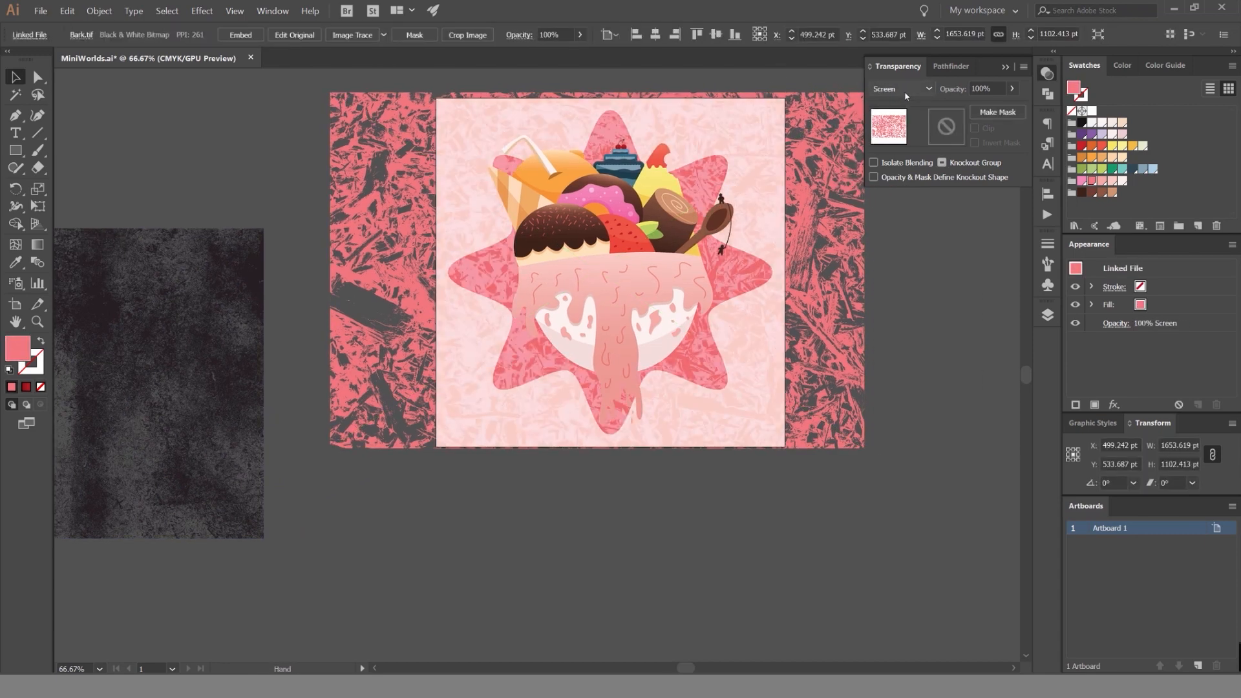
{"action": "scroll", "coordinate": [905, 91], "scroll_direction": "down", "scroll_amount": 1}
{"action": "scroll", "coordinate": [904, 91], "scroll_direction": "up", "scroll_amount": 1}
{"action": "left_click", "coordinate": [980, 89]}
{"action": "type", "text": "40"}
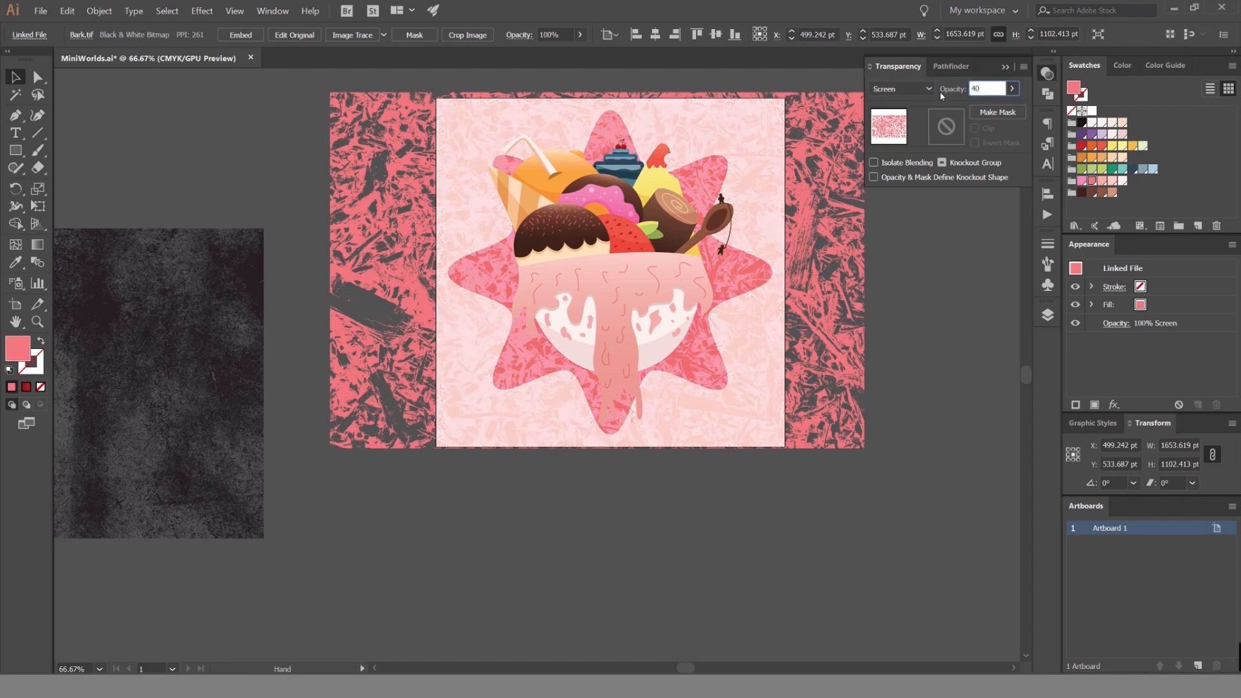
{"action": "key", "text": "Return"}
{"action": "scroll", "coordinate": [726, 194], "scroll_direction": "up", "scroll_amount": 5}
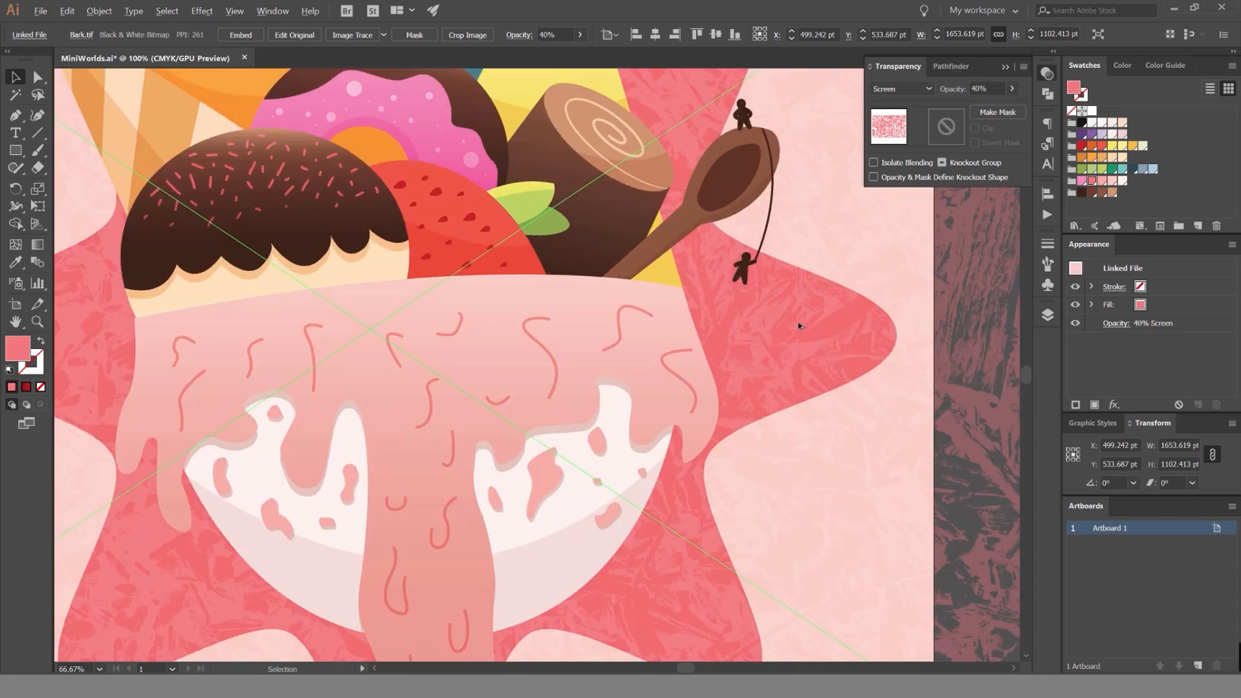
{"action": "scroll", "coordinate": [800, 330], "scroll_direction": "down", "scroll_amount": 5}
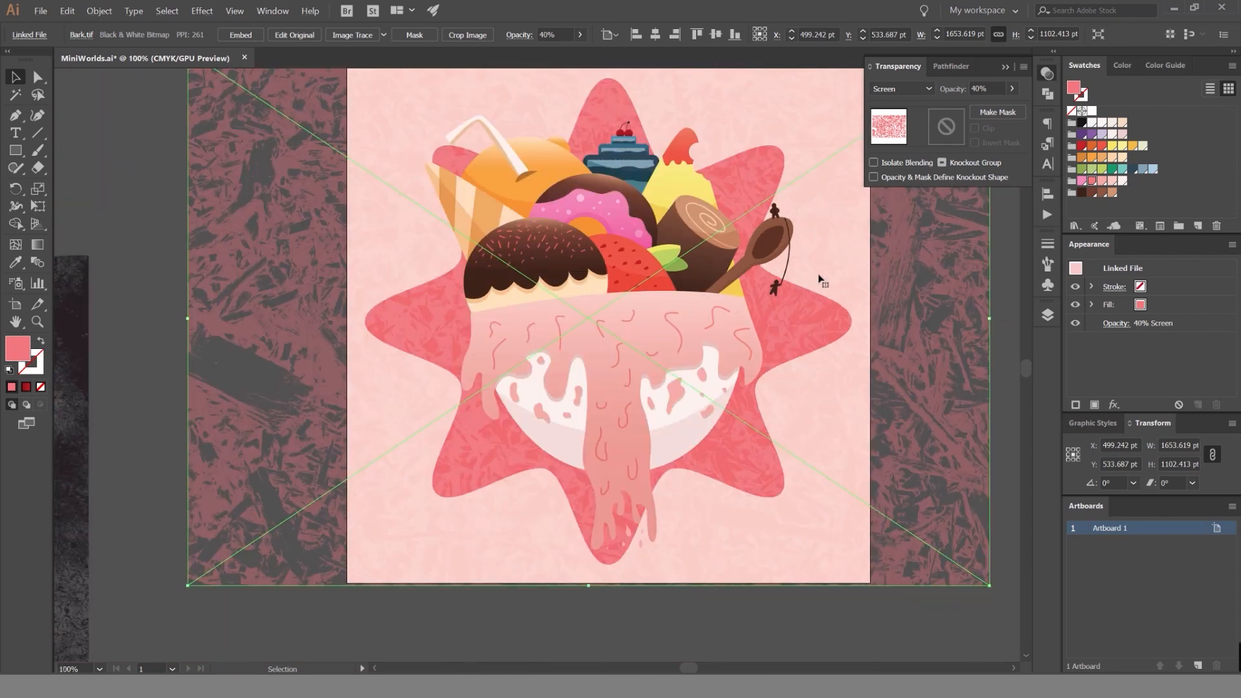
{"action": "left_click_drag", "start_coordinate": [821, 260], "coordinate": [780, 263]}
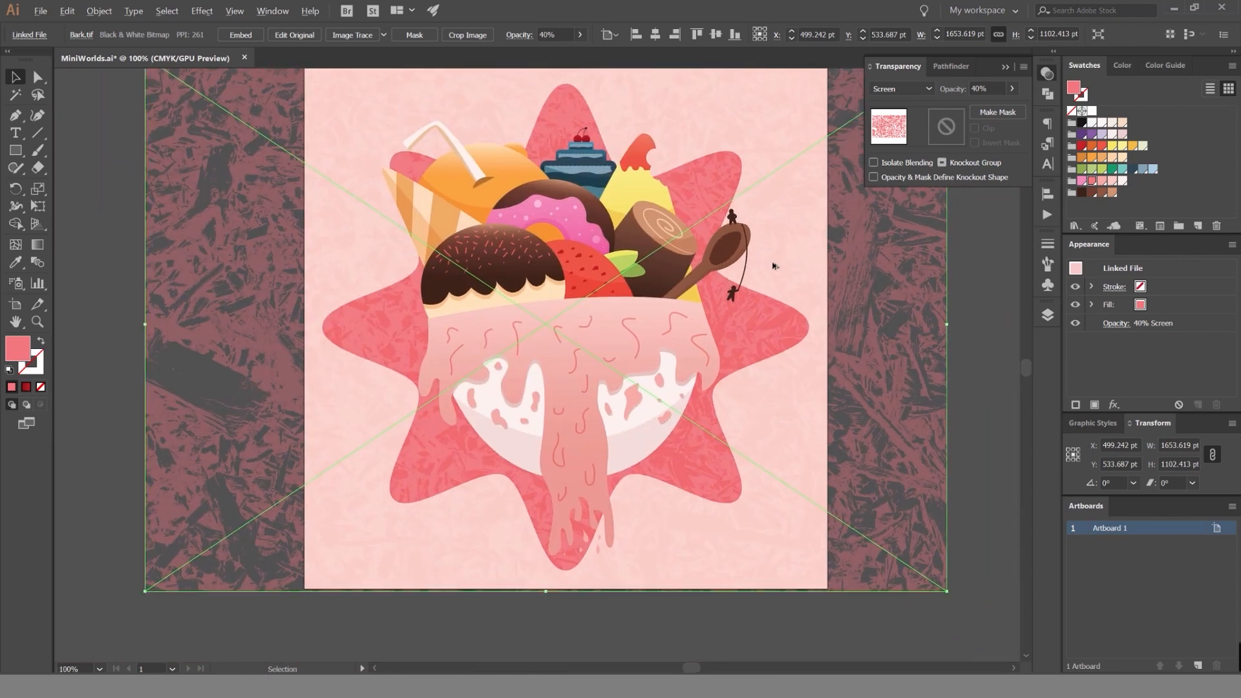
{"action": "scroll", "coordinate": [781, 262], "scroll_direction": "down", "scroll_amount": 1}
{"action": "left_click", "coordinate": [928, 224]}
Draw a rectangle of about 1078 × 1078 pt over the artboard and use it as a clipping mask for the Bark texture.
{"action": "left_click_drag", "start_coordinate": [930, 223], "coordinate": [850, 213]}
{"action": "key", "text": "m"}
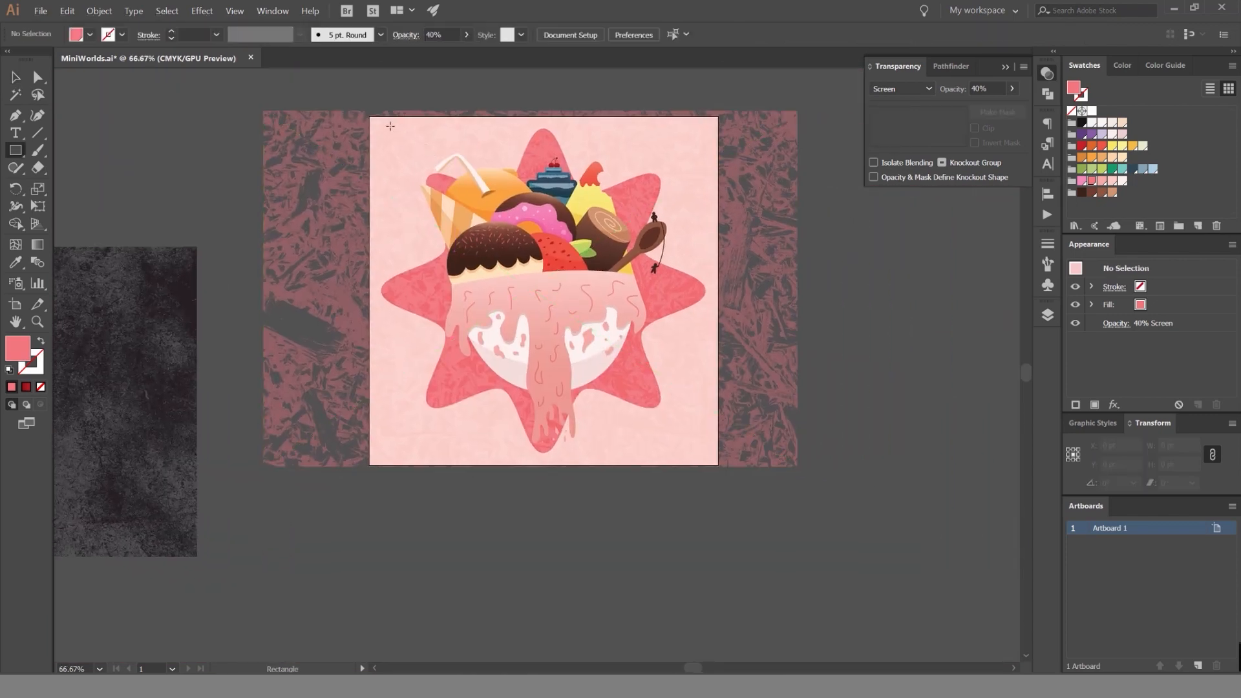
{"action": "left_click_drag", "start_coordinate": [369, 117], "coordinate": [408, 178]}
{"action": "key", "text": "ctrl+z"}
{"action": "left_click_drag", "start_coordinate": [369, 118], "coordinate": [718, 465]}
{"action": "key", "text": "v"}
{"action": "left_click", "coordinate": [760, 291], "text": "shift"}
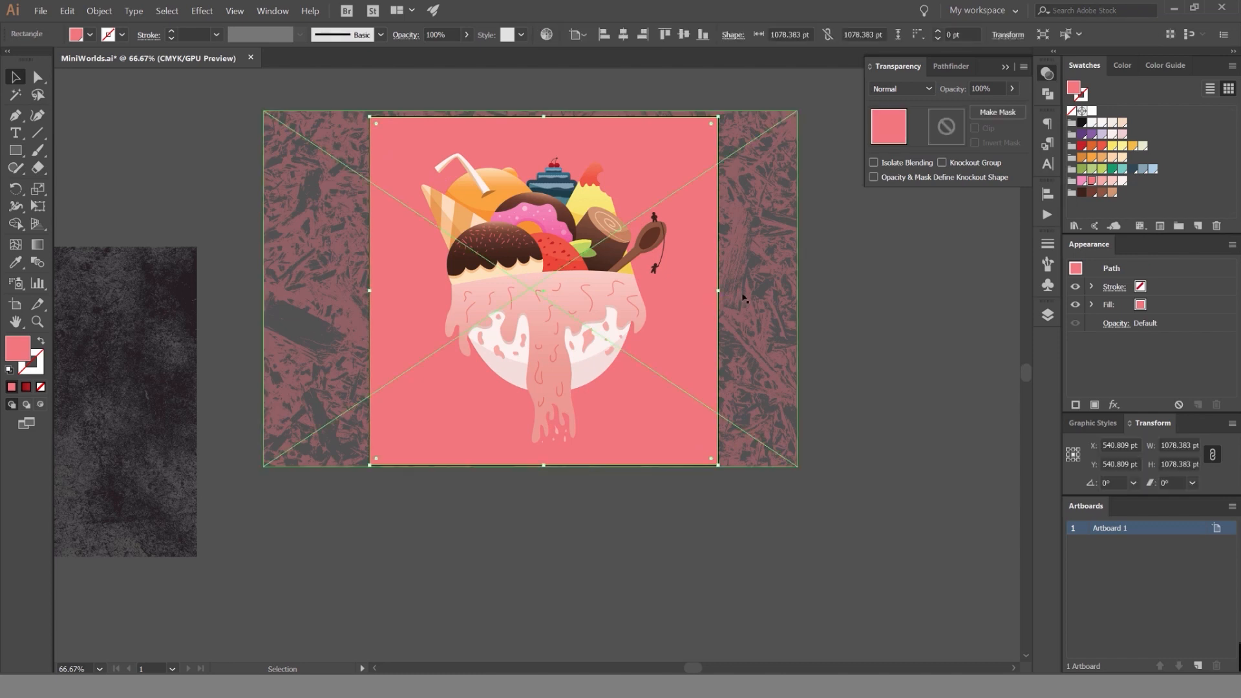
{"action": "key", "text": "ctrl+7"}
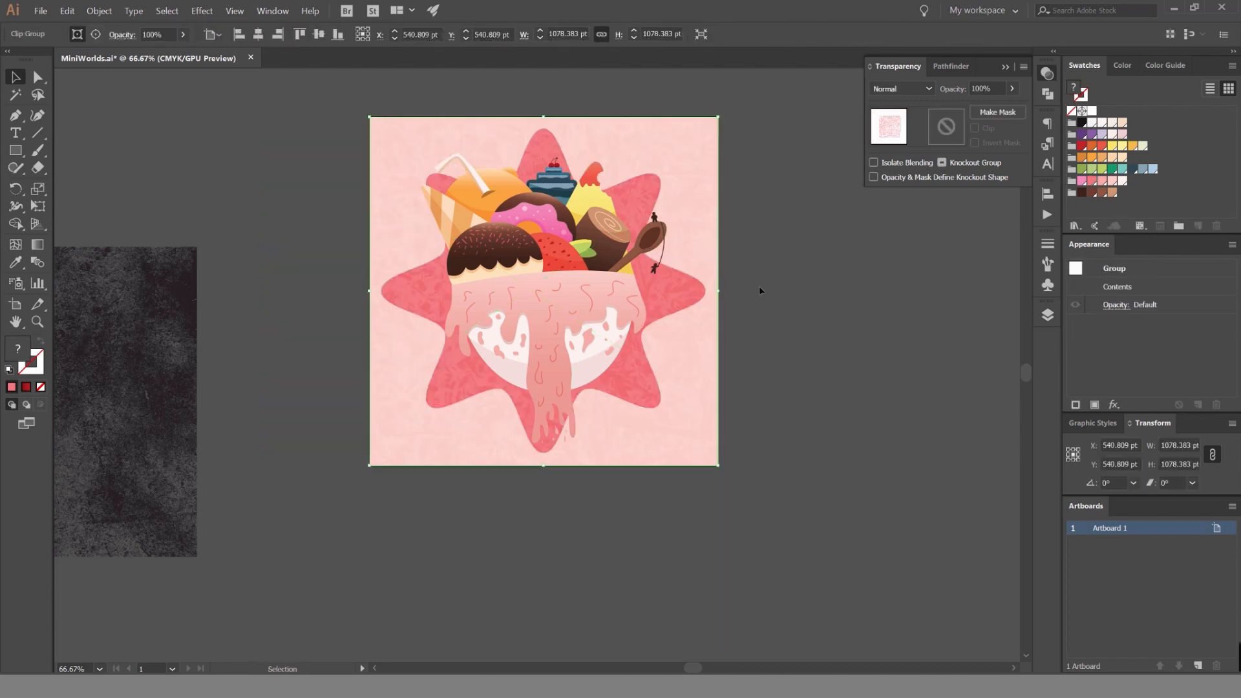
{"action": "left_click", "coordinate": [760, 291]}
{"action": "left_click_drag", "start_coordinate": [702, 209], "coordinate": [822, 415]}
{"action": "key", "text": "ctrl+z"}
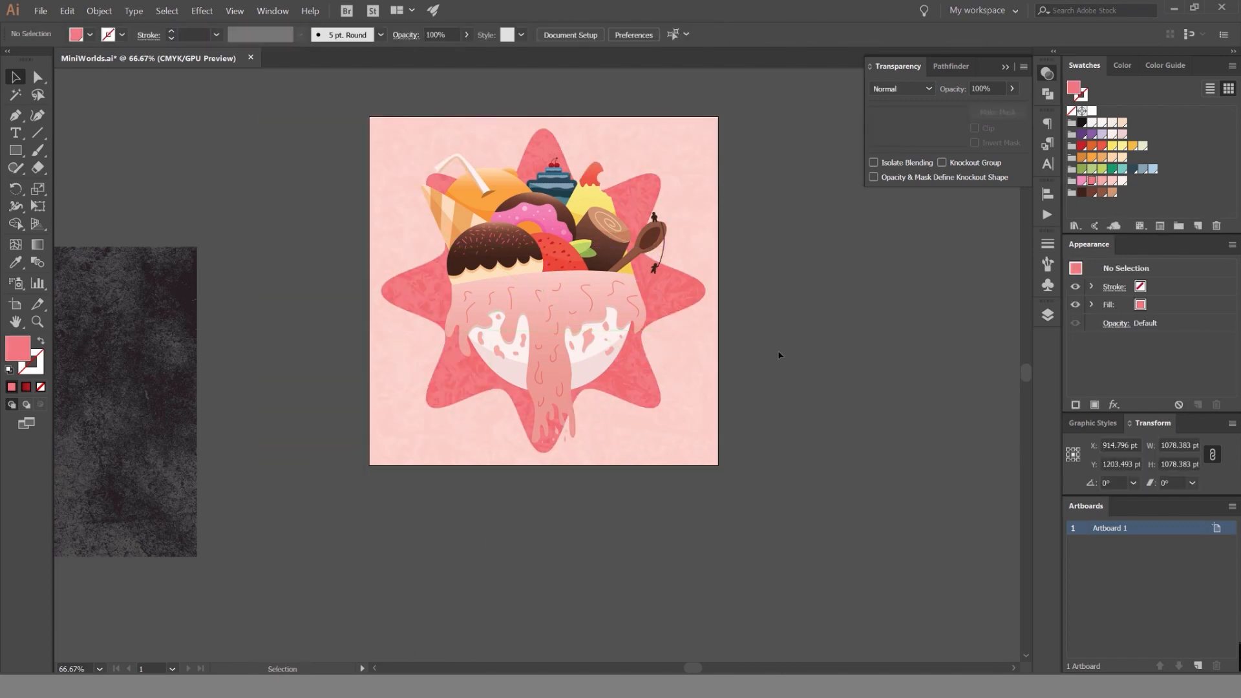
Move the Woodchip texture over the artboard and scale it to about 1698 × 1132 pt so it covers the artwork.
{"action": "scroll", "coordinate": [581, 214], "scroll_direction": "down", "scroll_amount": 1}
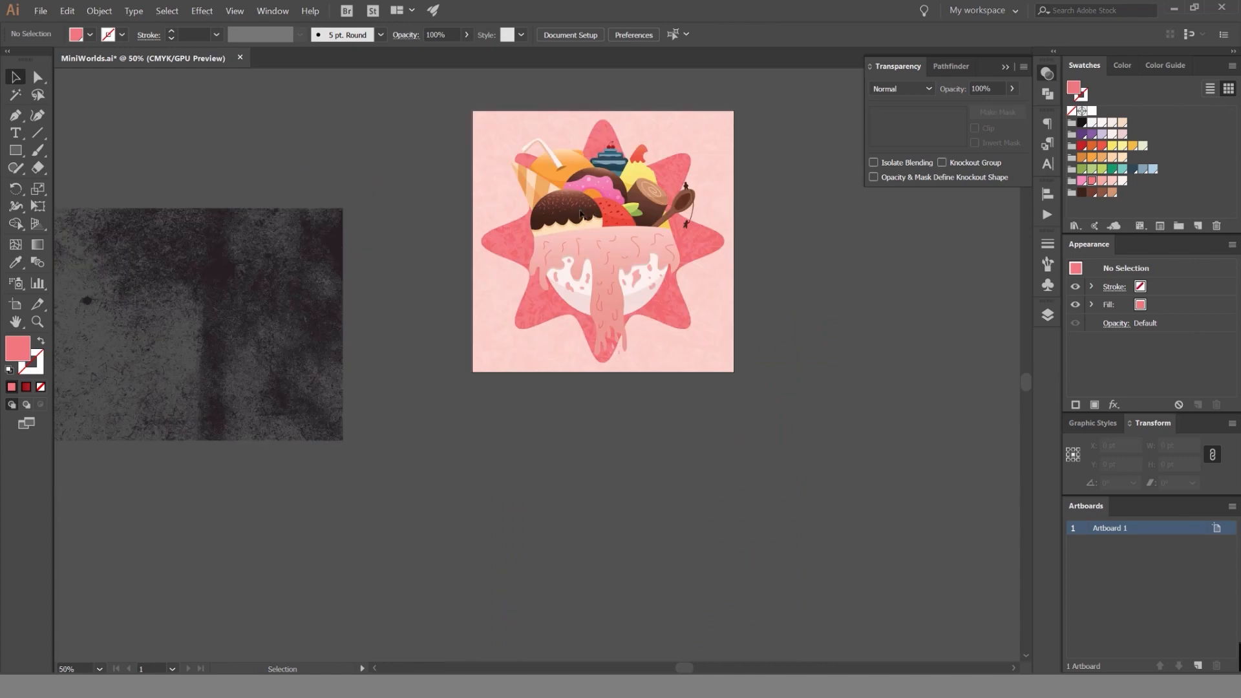
{"action": "left_click", "coordinate": [1047, 315]}
{"action": "left_click", "coordinate": [256, 296]}
{"action": "left_click_drag", "start_coordinate": [257, 296], "coordinate": [649, 235]}
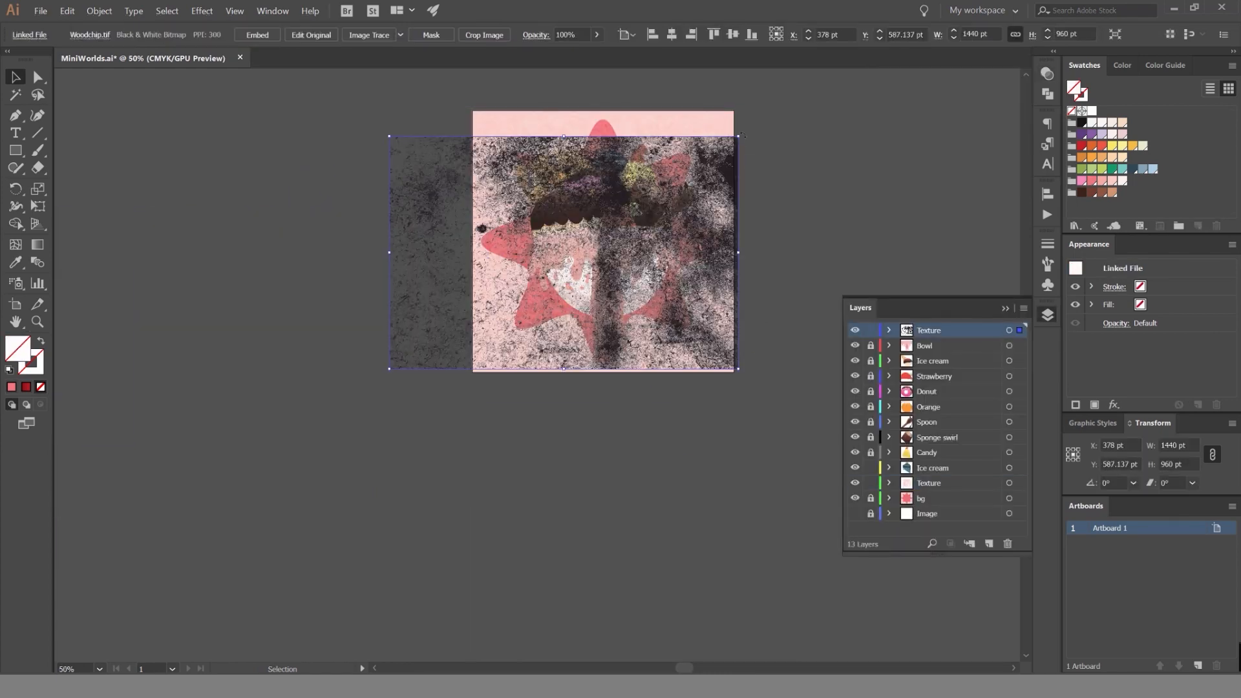
{"action": "left_click_drag", "start_coordinate": [738, 136], "coordinate": [792, 145]}
{"action": "left_click_drag", "start_coordinate": [808, 96], "coordinate": [785, 110]}
{"action": "key", "text": "ctrl+z"}
{"action": "scroll", "coordinate": [786, 143], "scroll_direction": "up", "scroll_amount": 1}
{"action": "left_click_drag", "start_coordinate": [768, 176], "coordinate": [776, 168]}
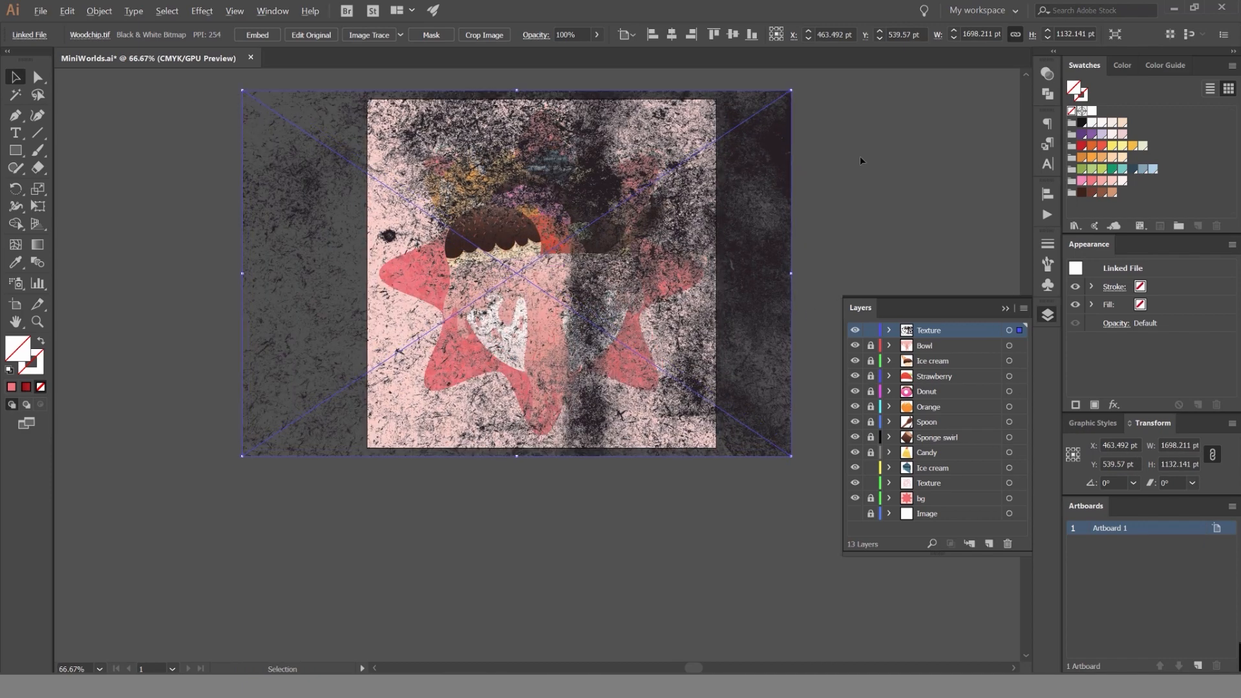
Recolor the Woodchip texture with a pale pink swatch and set its blend mode to Overlay.
{"action": "scroll", "coordinate": [776, 168], "scroll_direction": "up", "scroll_amount": 1}
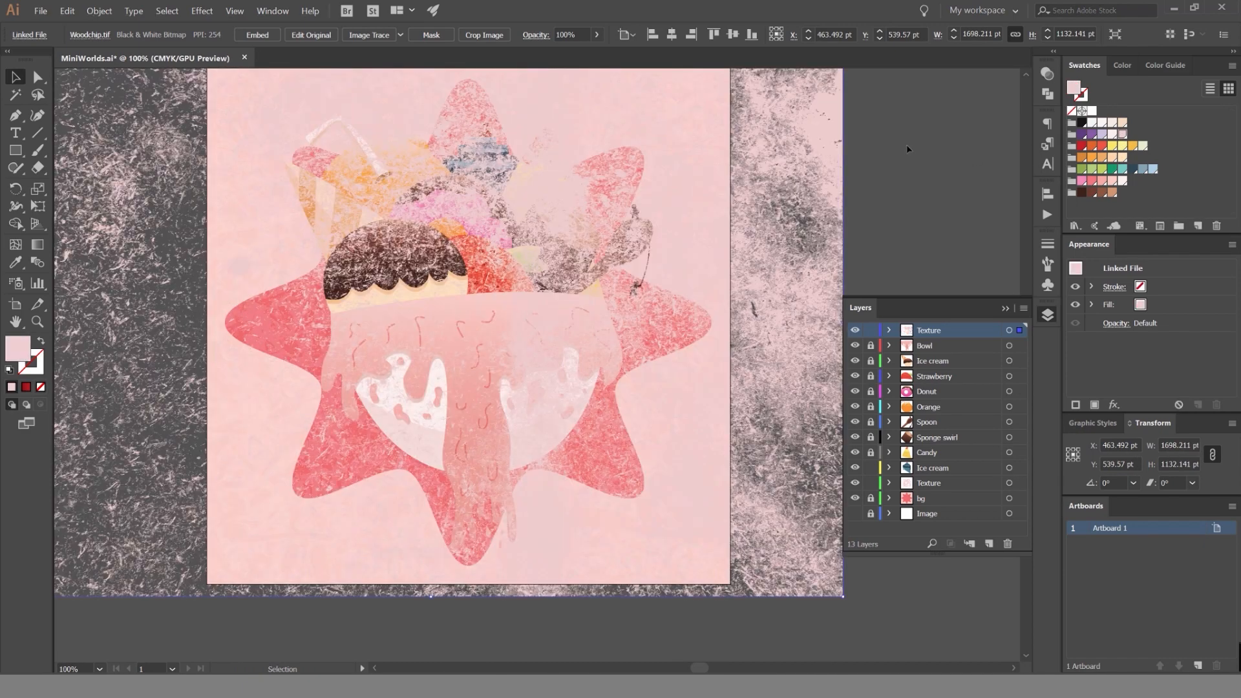
{"action": "scroll", "coordinate": [907, 149], "scroll_direction": "down", "scroll_amount": 1}
{"action": "left_click_drag", "start_coordinate": [904, 130], "coordinate": [898, 162]}
{"action": "left_click", "coordinate": [1047, 74]}
{"action": "scroll", "coordinate": [902, 86], "scroll_direction": "down", "scroll_amount": 2}
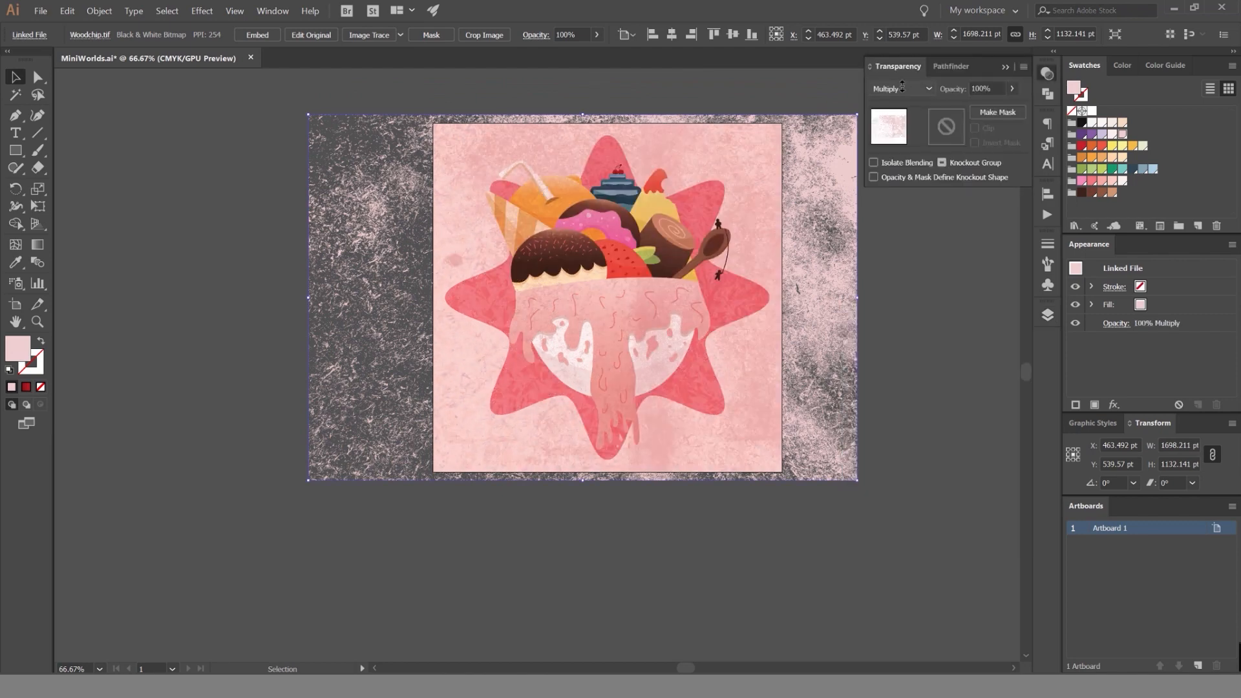
{"action": "scroll", "coordinate": [902, 87], "scroll_direction": "down", "scroll_amount": 2}
{"action": "scroll", "coordinate": [902, 87], "scroll_direction": "down", "scroll_amount": 3}
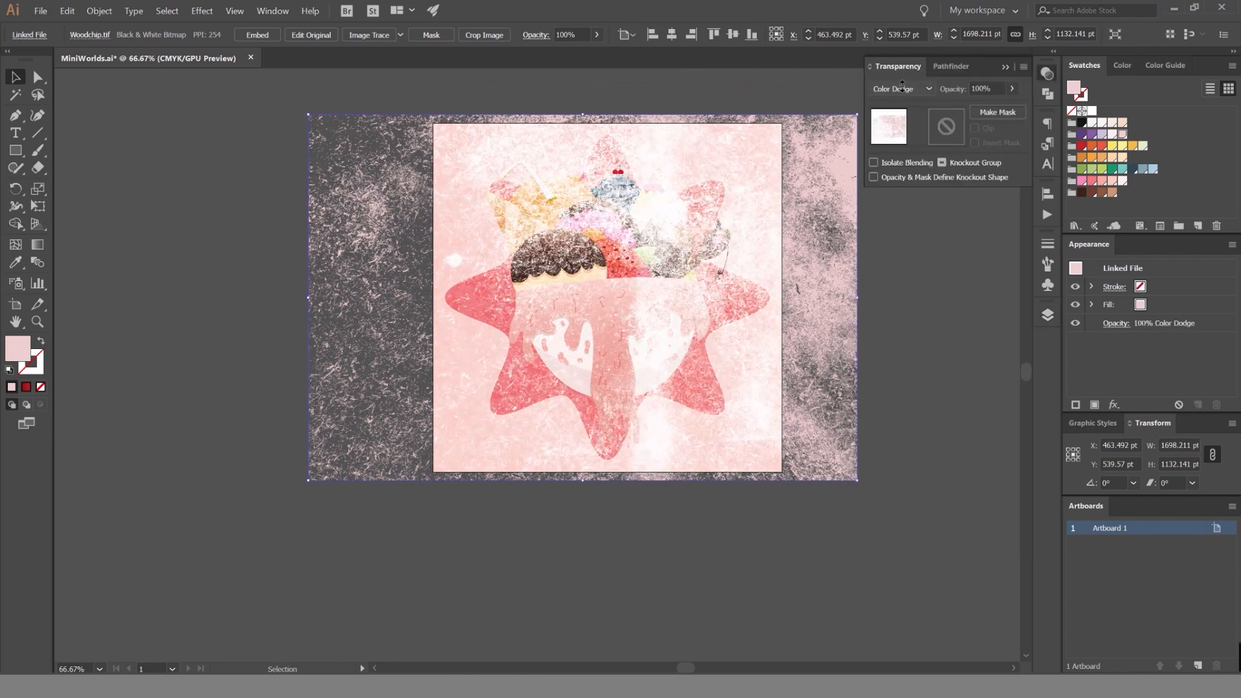
{"action": "scroll", "coordinate": [903, 86], "scroll_direction": "down", "scroll_amount": 1}
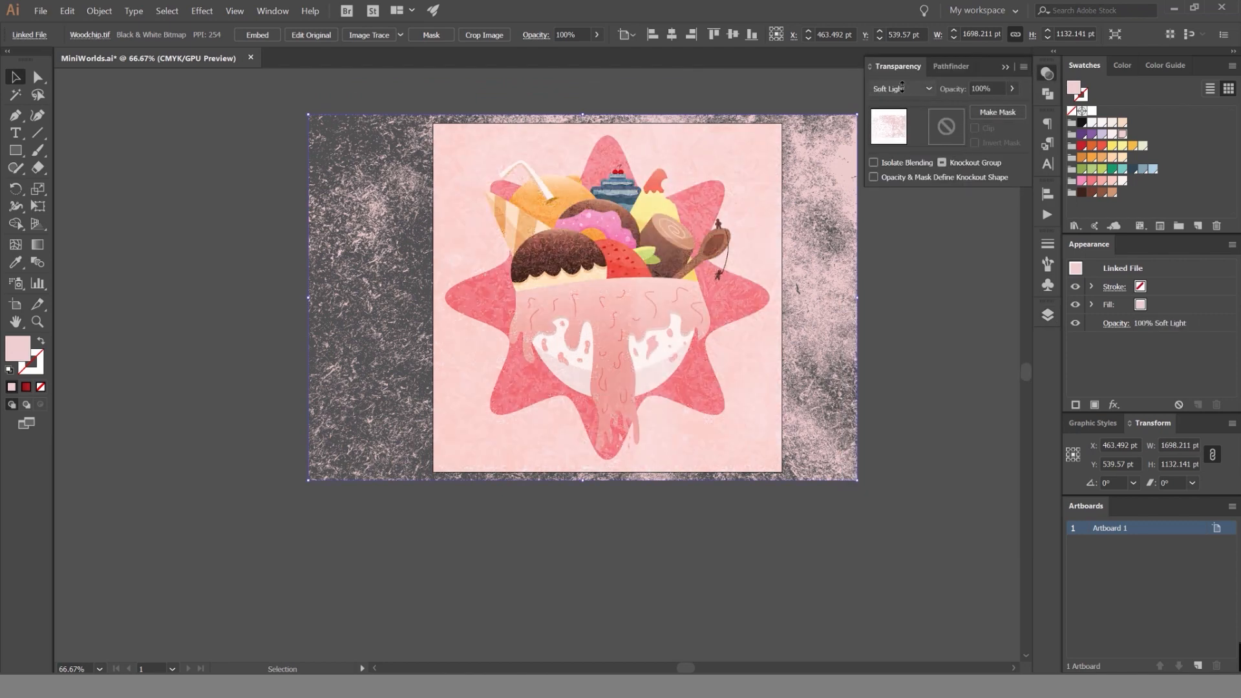
{"action": "scroll", "coordinate": [902, 86], "scroll_direction": "down", "scroll_amount": 1}
{"action": "scroll", "coordinate": [903, 86], "scroll_direction": "up", "scroll_amount": 1}
{"action": "scroll", "coordinate": [664, 169], "scroll_direction": "up", "scroll_amount": 2}
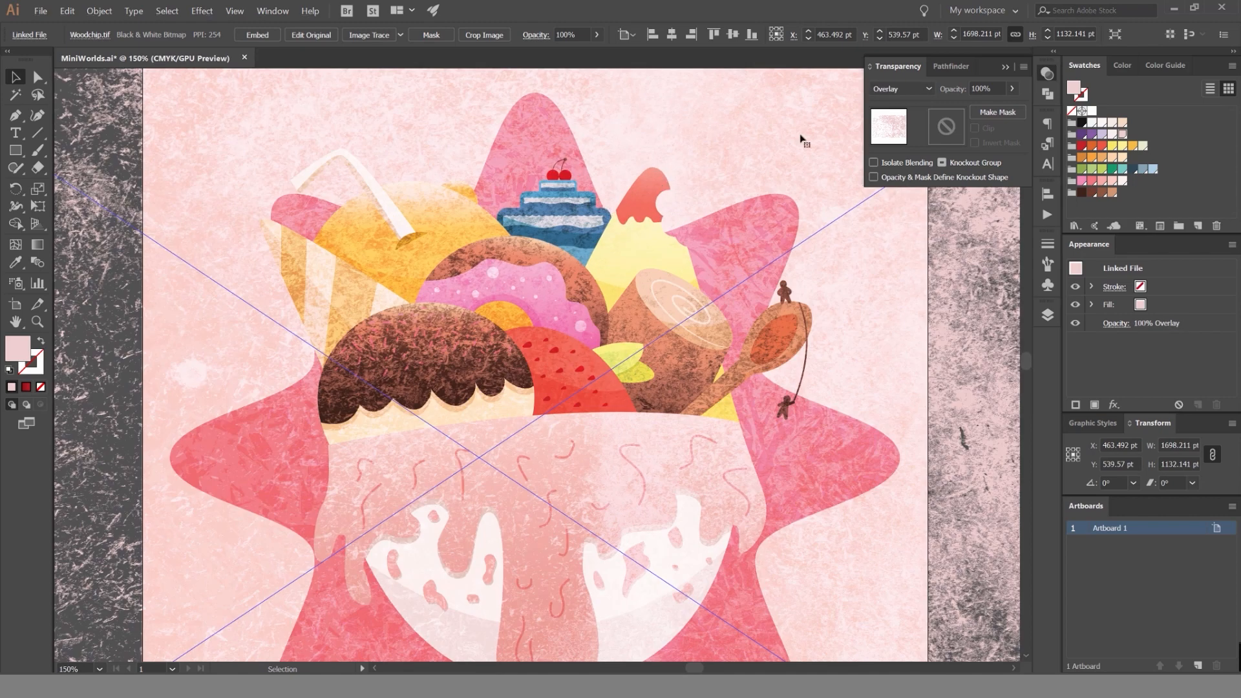
Lower the Woodchip texture's opacity to 30% and deselect it.
{"action": "left_click", "coordinate": [972, 88]}
{"action": "left_click_drag", "start_coordinate": [973, 83], "coordinate": [932, 89]}
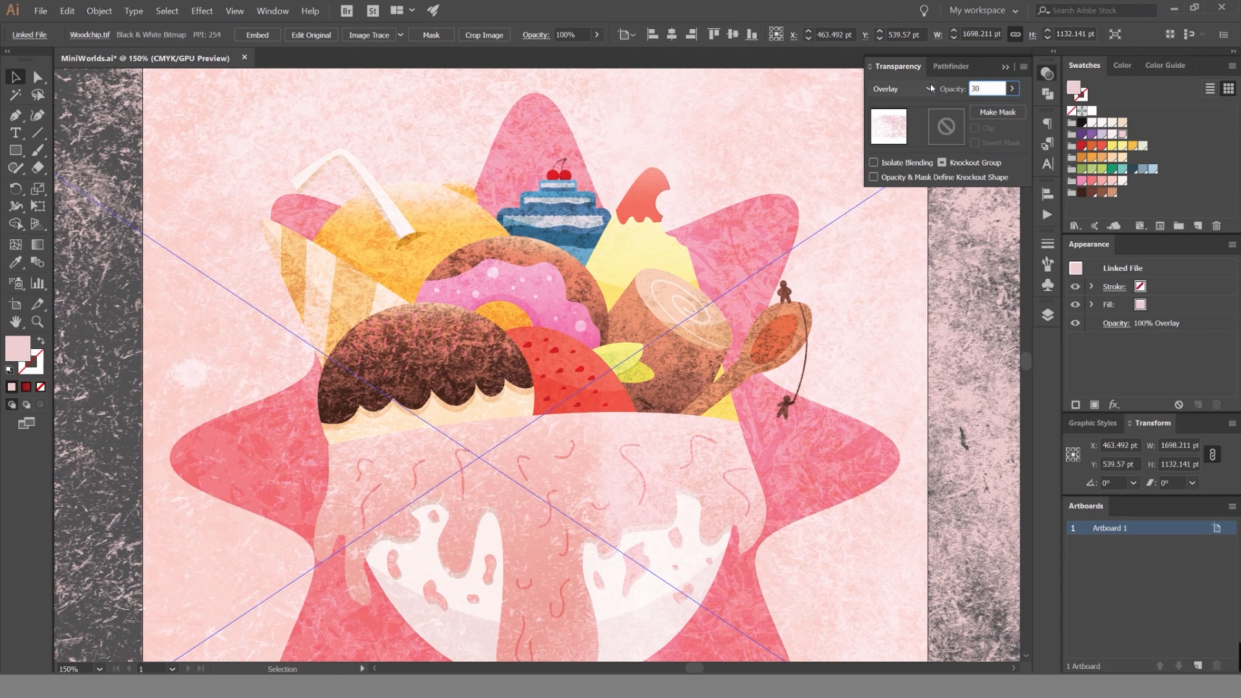
{"action": "key", "text": "Return"}
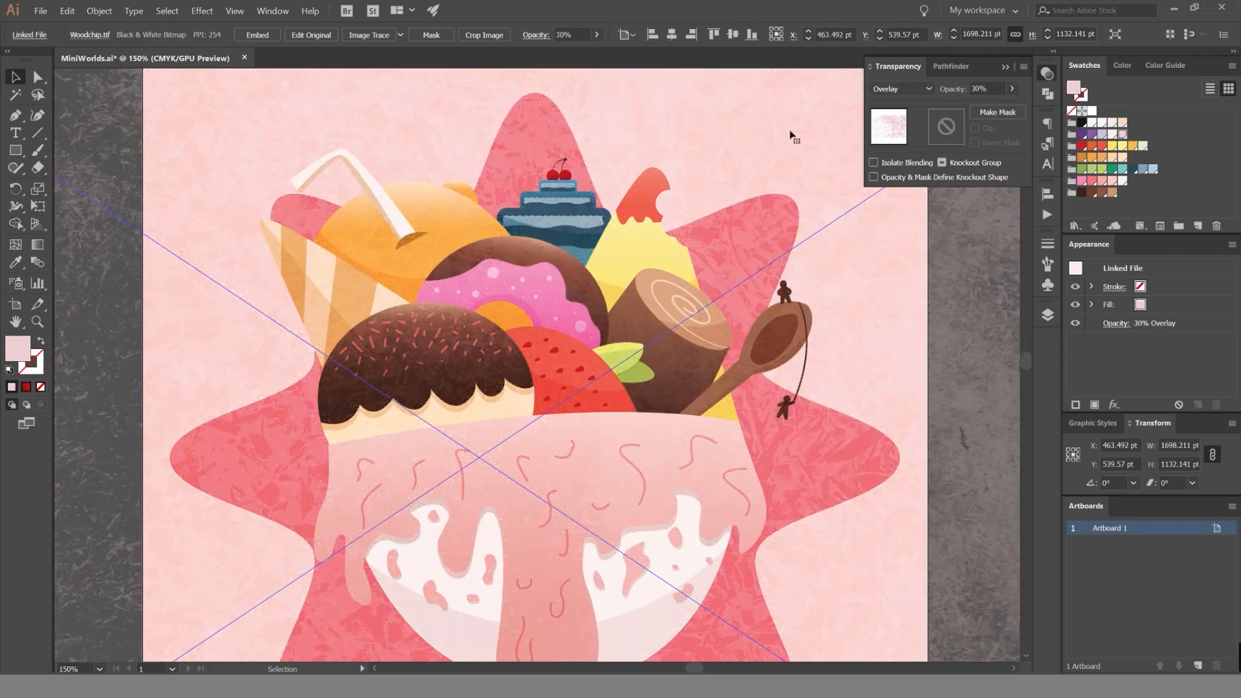
{"action": "key", "text": "ctrl+minus"}
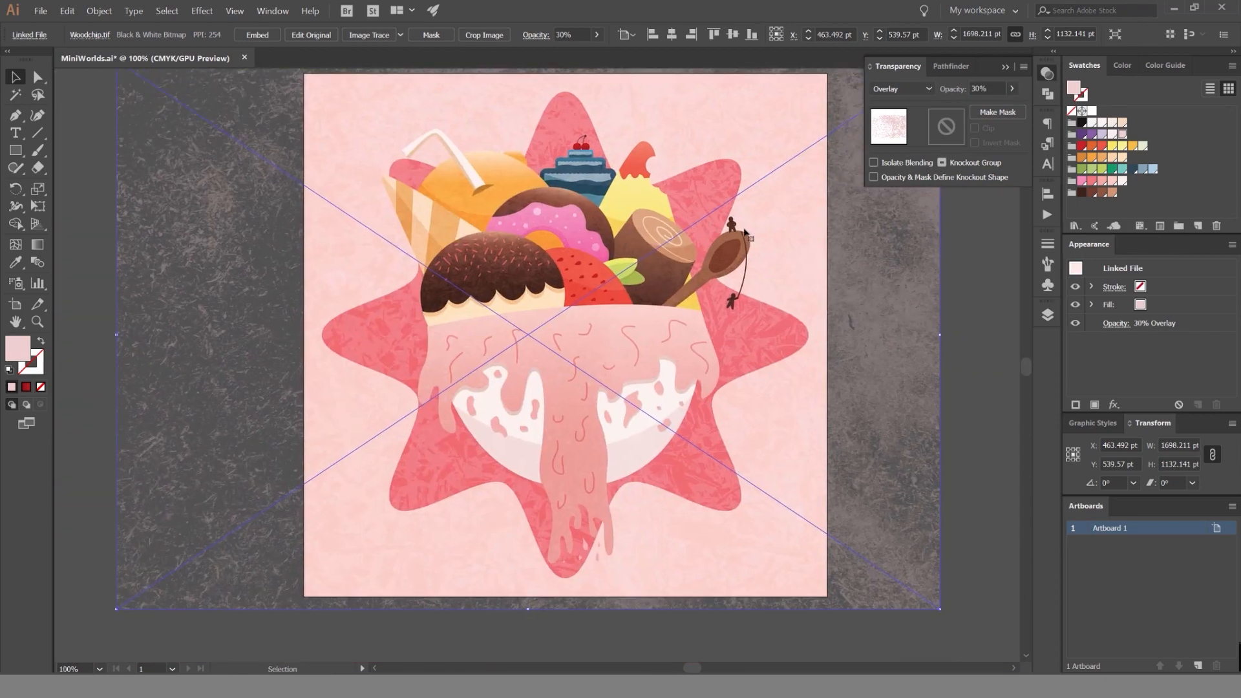
{"action": "left_click", "coordinate": [970, 263]}
{"action": "key", "text": "ctrl+minus"}
Compare the artwork with and without the Woodchip texture by moving it aside and undoing the move.
{"action": "left_click", "coordinate": [912, 260]}
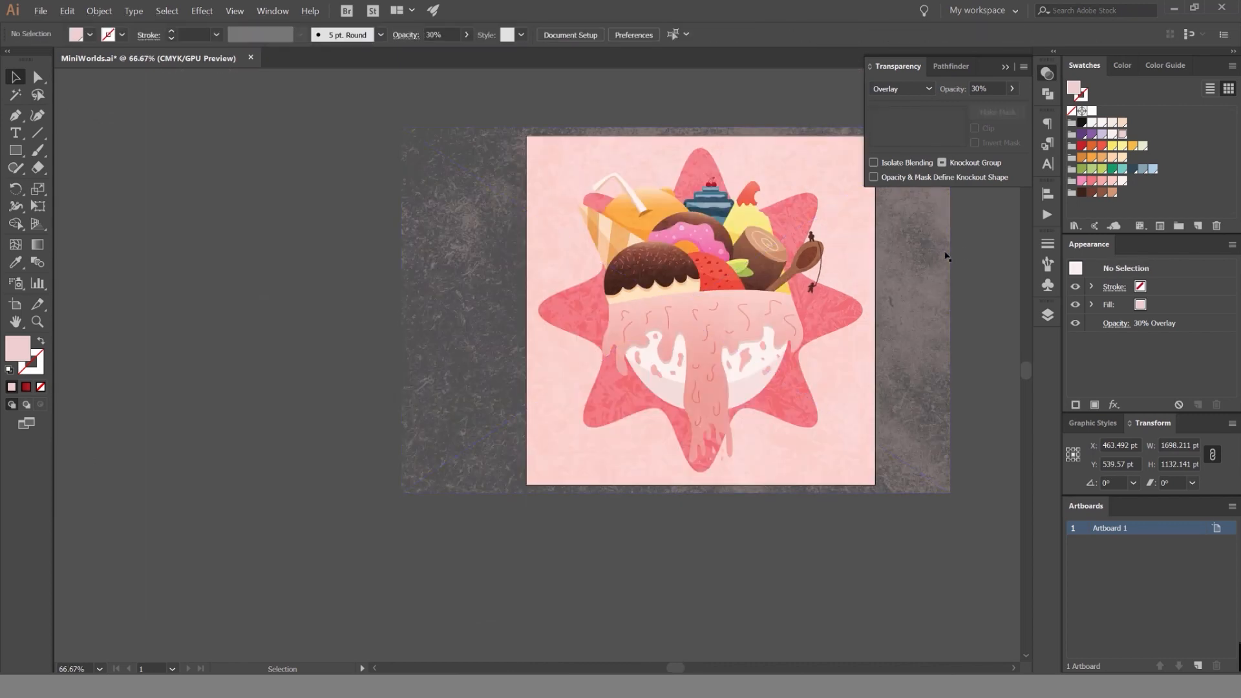
{"action": "left_click_drag", "start_coordinate": [911, 260], "coordinate": [405, 233]}
{"action": "scroll", "coordinate": [761, 255], "scroll_direction": "up", "scroll_amount": 1}
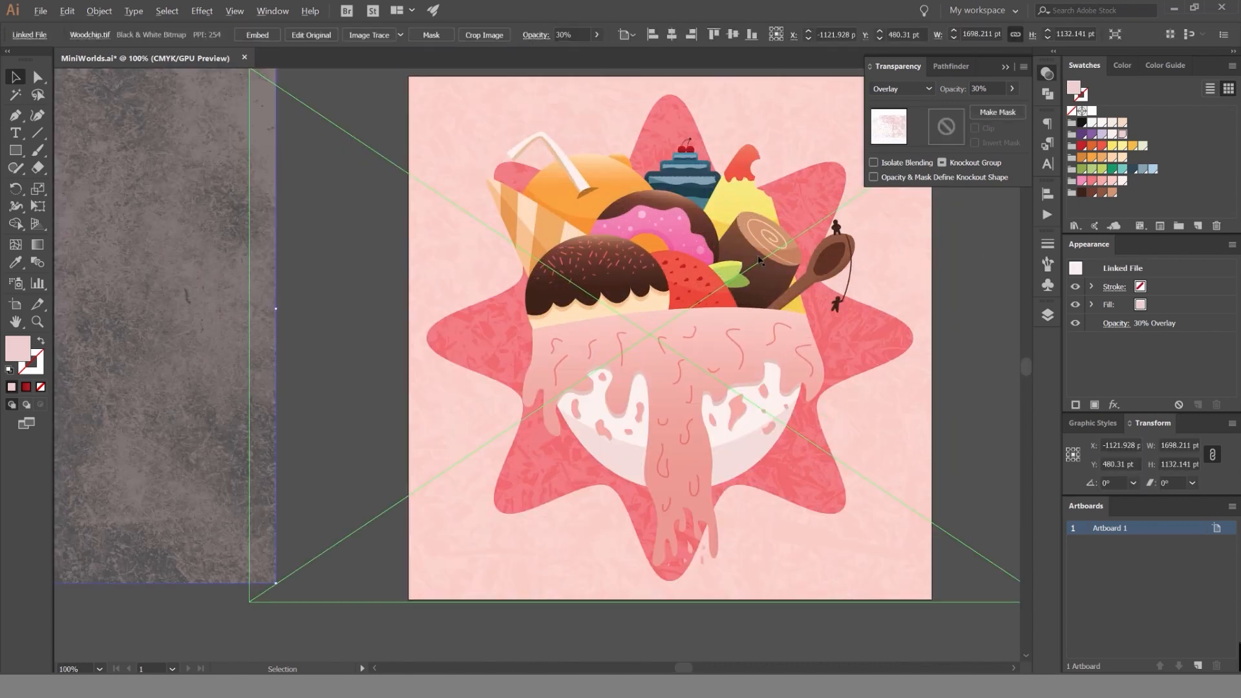
{"action": "key", "text": "ctrl+z"}
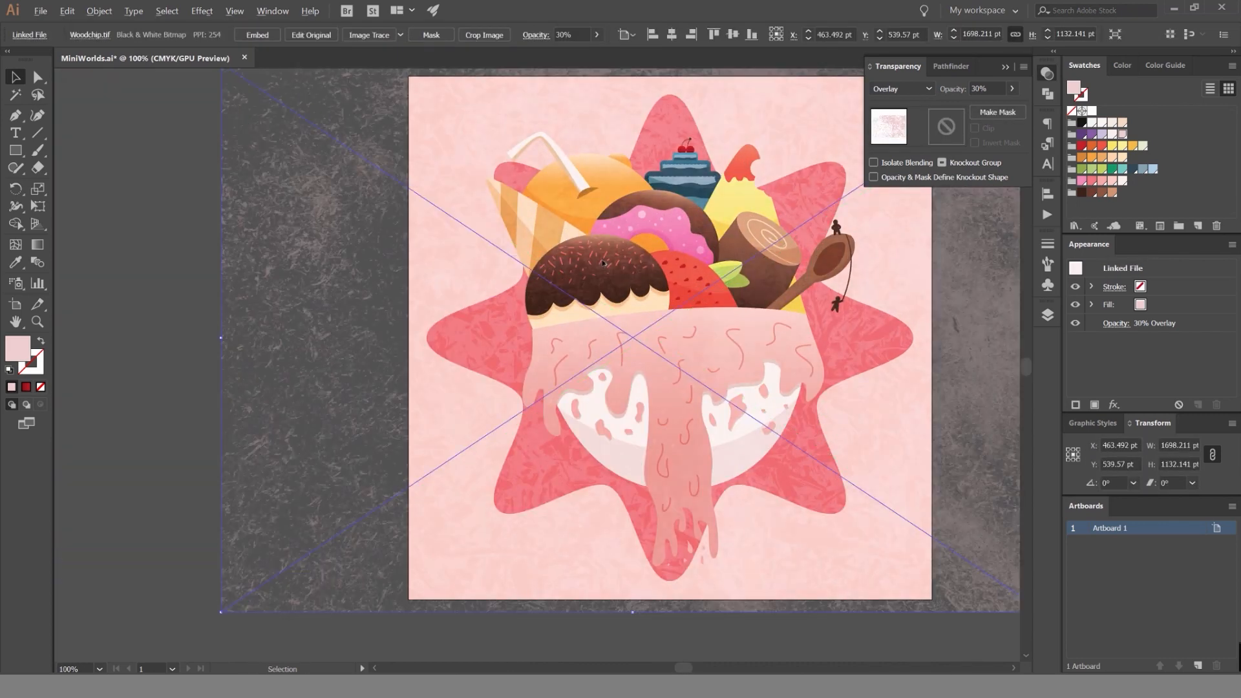
{"action": "scroll", "coordinate": [603, 262], "scroll_direction": "up", "scroll_amount": 1}
{"action": "scroll", "coordinate": [581, 323], "scroll_direction": "down", "scroll_amount": 5}
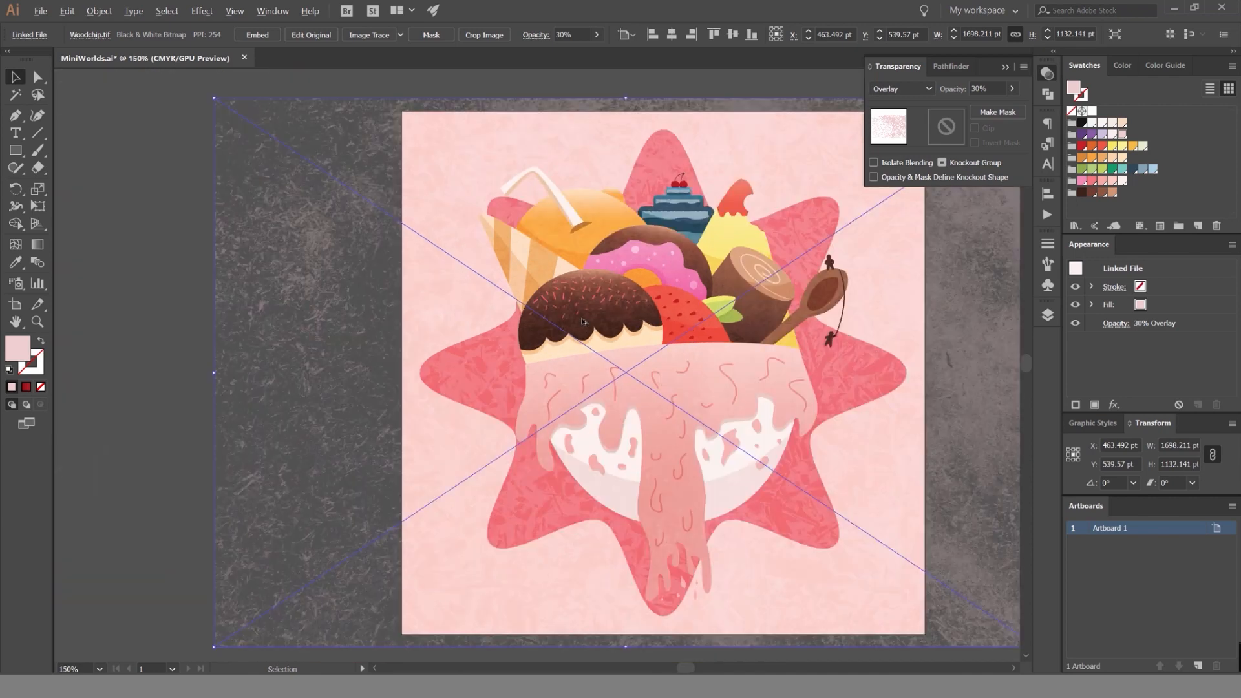
{"action": "left_click", "coordinate": [618, 239]}
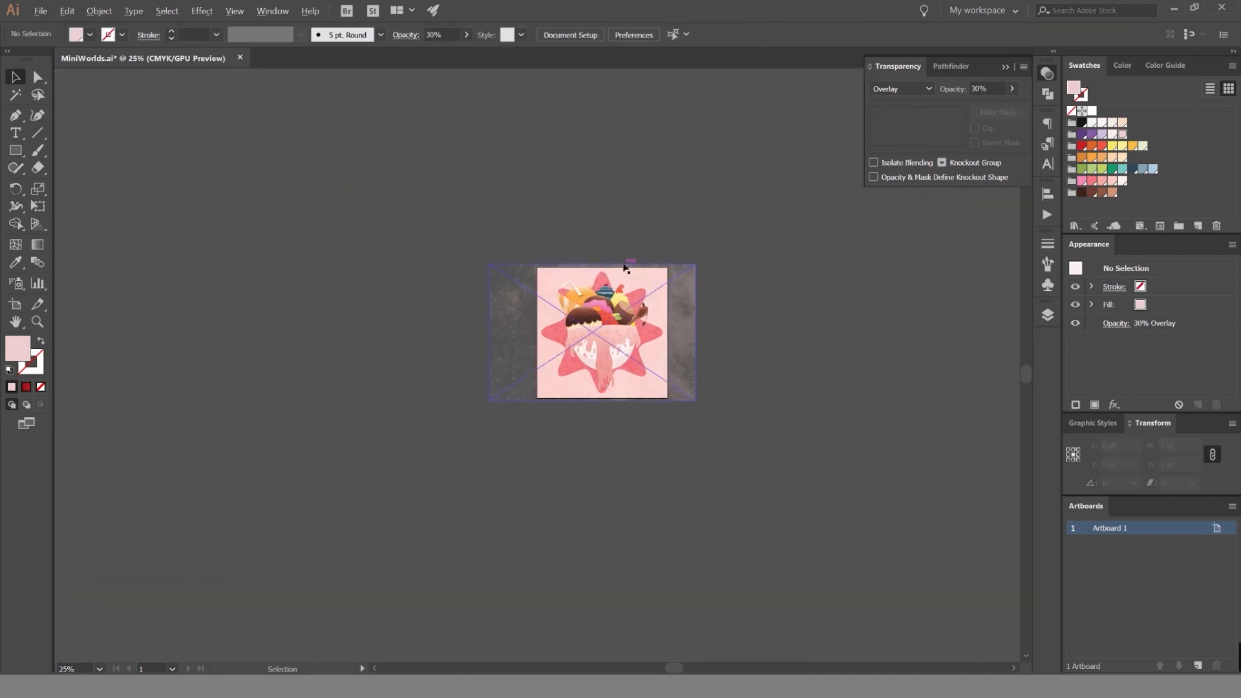
{"action": "scroll", "coordinate": [623, 269], "scroll_direction": "up", "scroll_amount": 1}
{"action": "scroll", "coordinate": [787, 238], "scroll_direction": "up", "scroll_amount": 1}
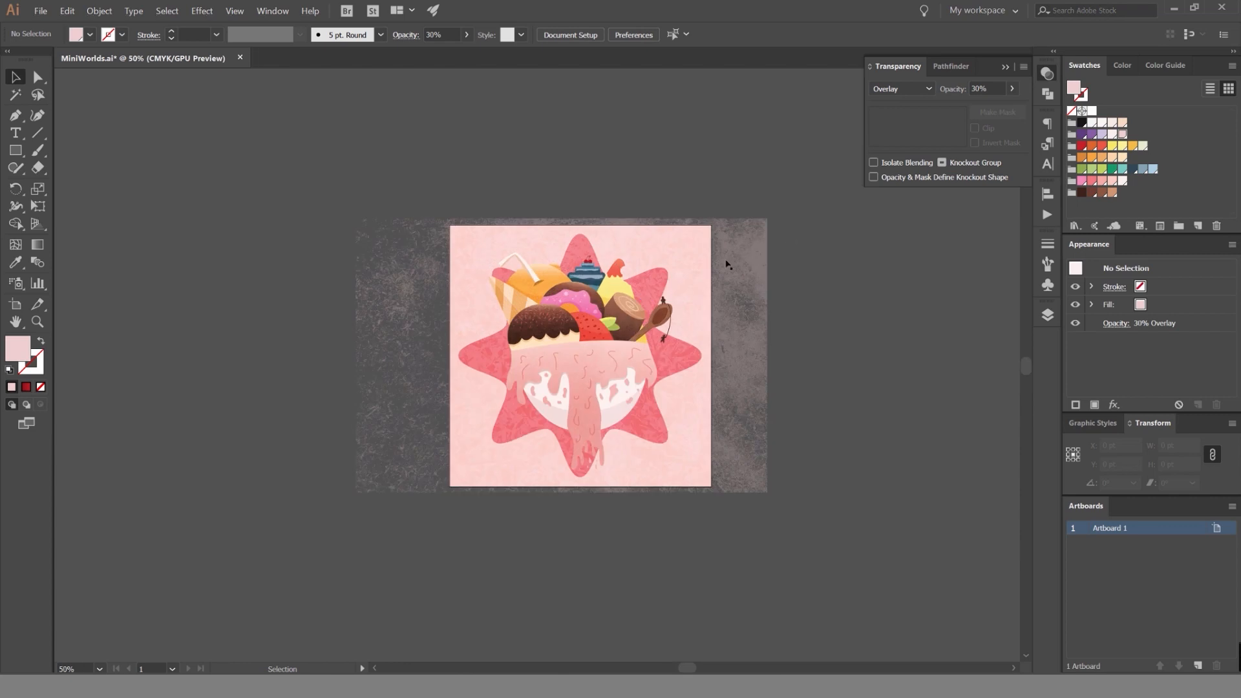
Draw a green 1080 × 1080 pt square over the artboard and use it as a clipping mask for the Woodchip texture.
{"action": "key", "text": "m"}
{"action": "left_click_drag", "start_coordinate": [450, 225], "coordinate": [713, 483]}
{"action": "left_click", "coordinate": [1113, 169]}
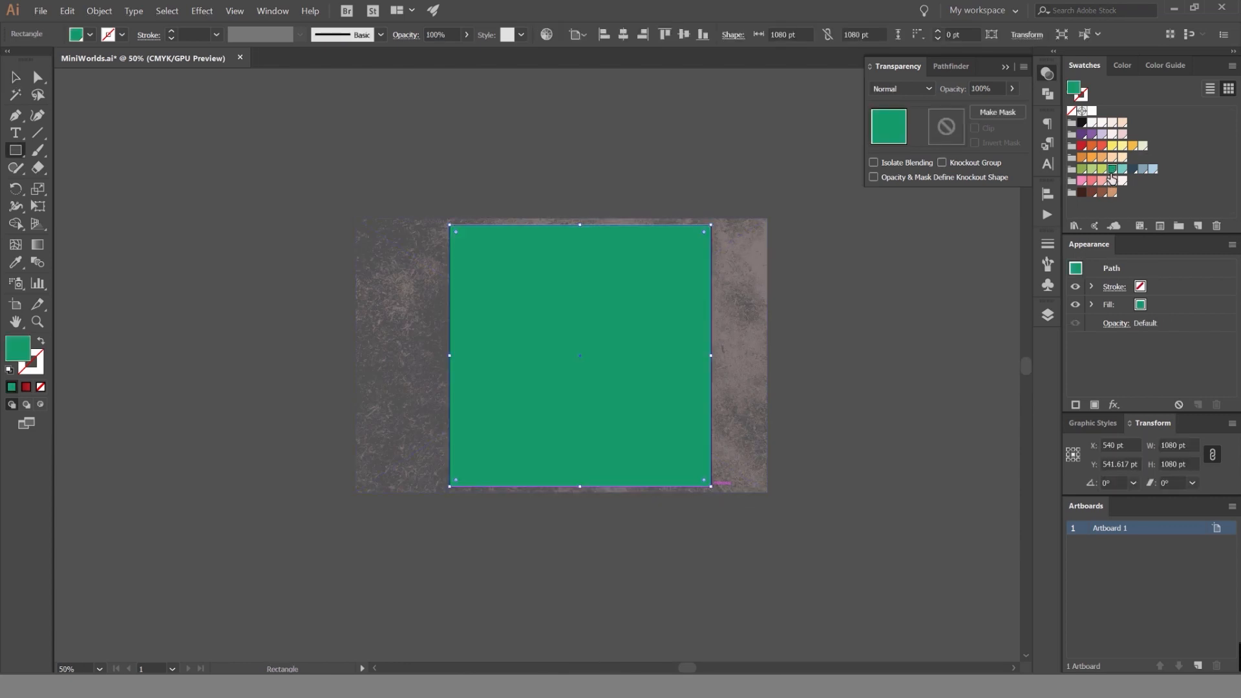
{"action": "key", "text": "v"}
{"action": "key", "text": "ctrl+a"}
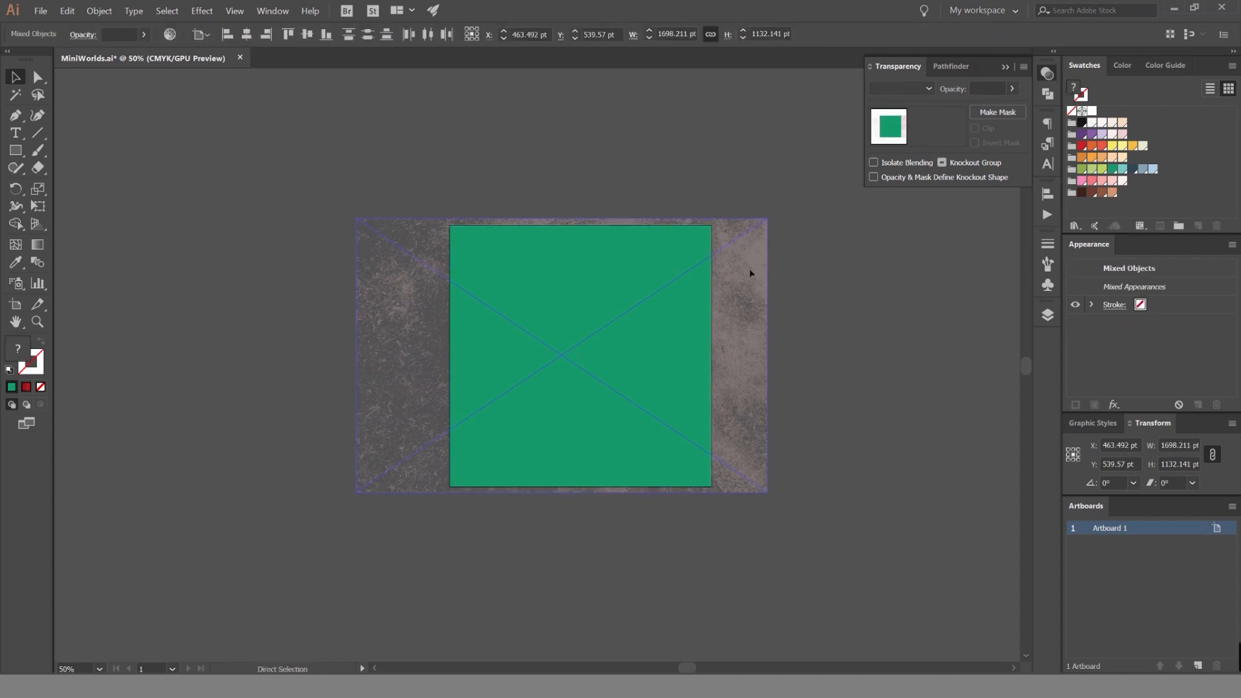
{"action": "key", "text": "ctrl+7"}
{"action": "left_click", "coordinate": [750, 270]}
{"action": "left_click_drag", "start_coordinate": [683, 266], "coordinate": [871, 272]}
{"action": "scroll", "coordinate": [513, 328], "scroll_direction": "up", "scroll_amount": 2}
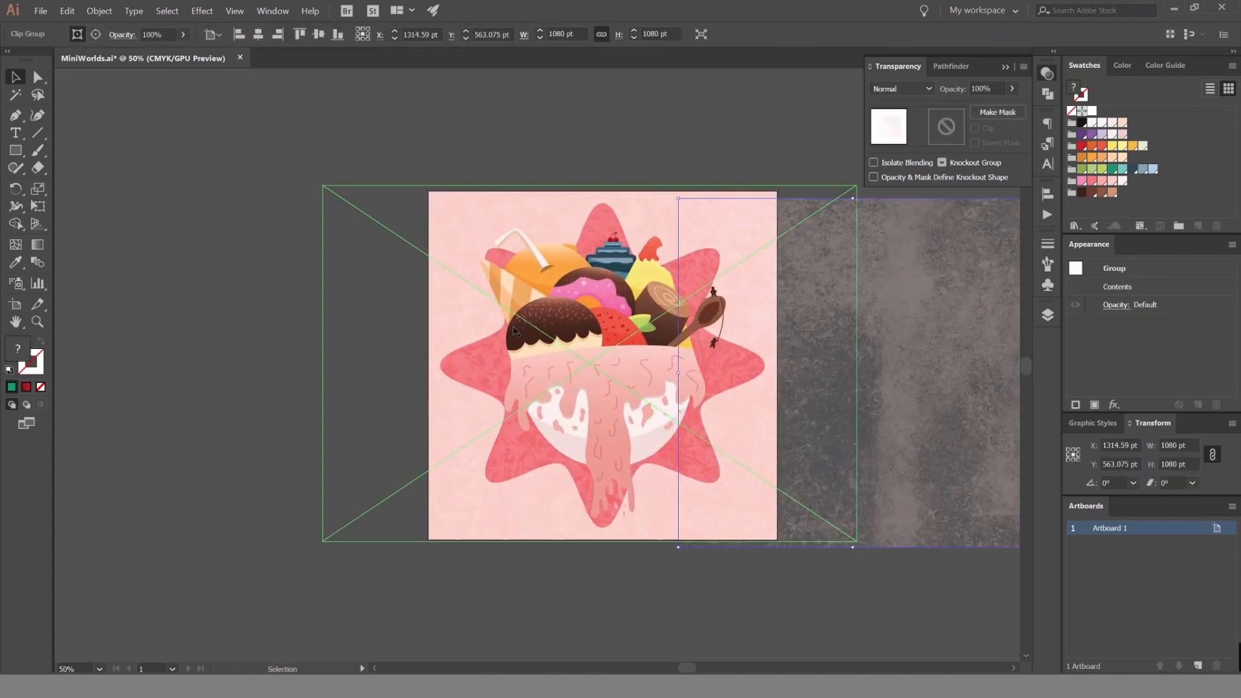
{"action": "key", "text": "ctrl+shift+a"}
{"action": "key", "text": "ctrl+z"}
Hide and reshow both Texture layers to compare the illustration with and without the grunge textures.
{"action": "left_click", "coordinate": [1047, 314]}
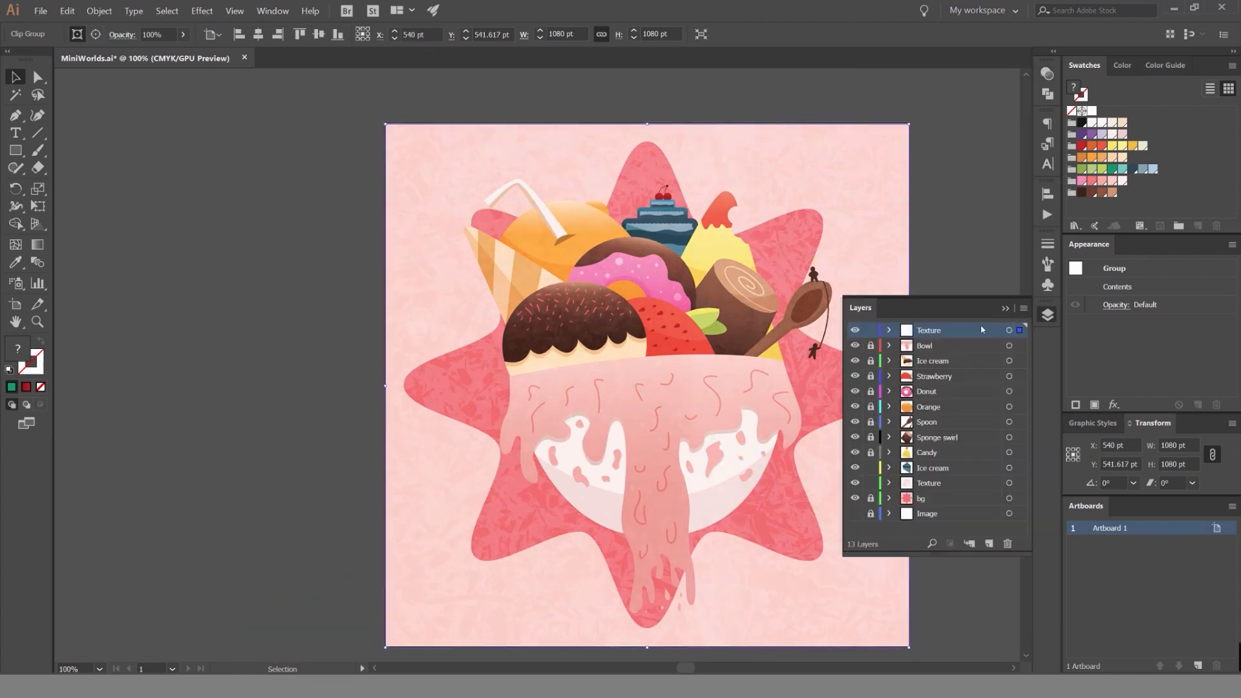
{"action": "left_click", "coordinate": [855, 331]}
{"action": "left_click", "coordinate": [855, 483]}
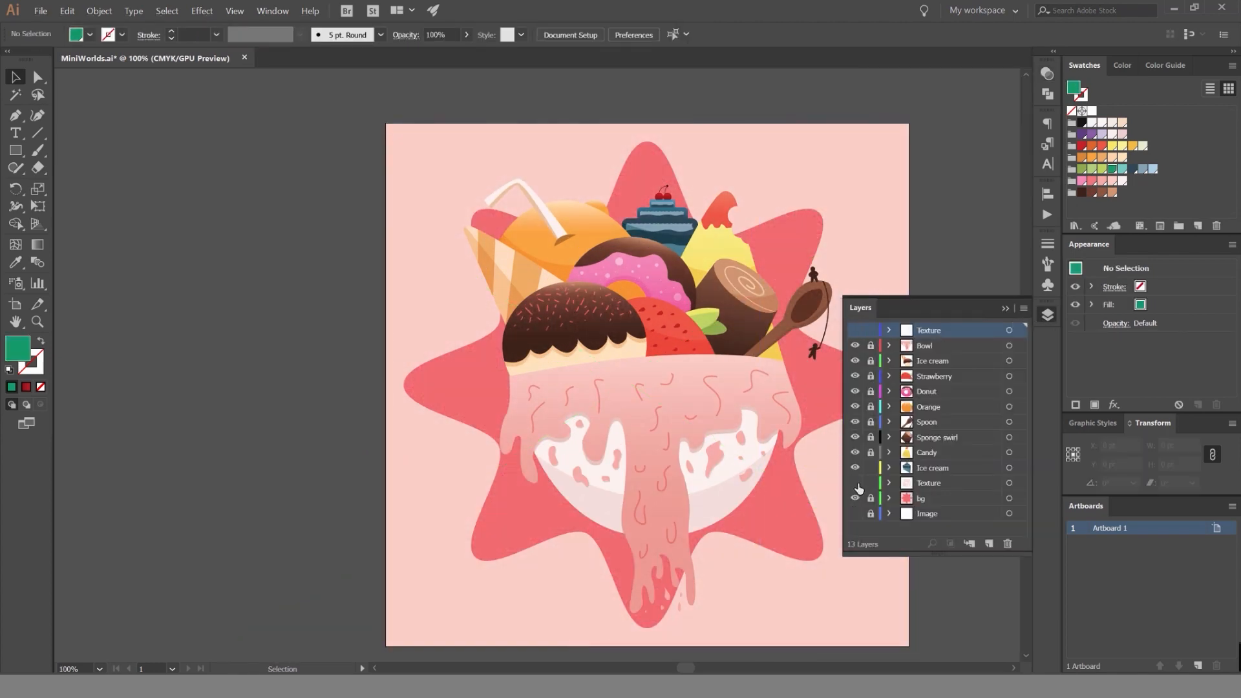
{"action": "left_click", "coordinate": [855, 483]}
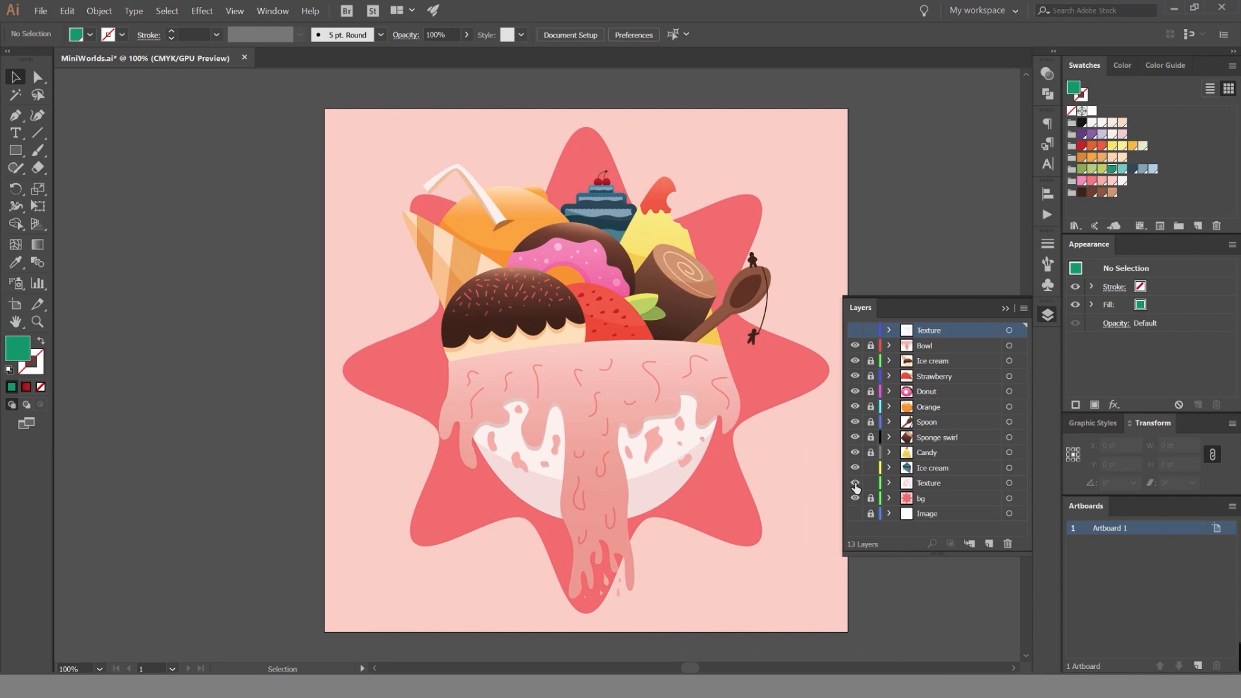
{"action": "left_click", "coordinate": [855, 331]}
{"action": "left_click", "coordinate": [925, 266]}
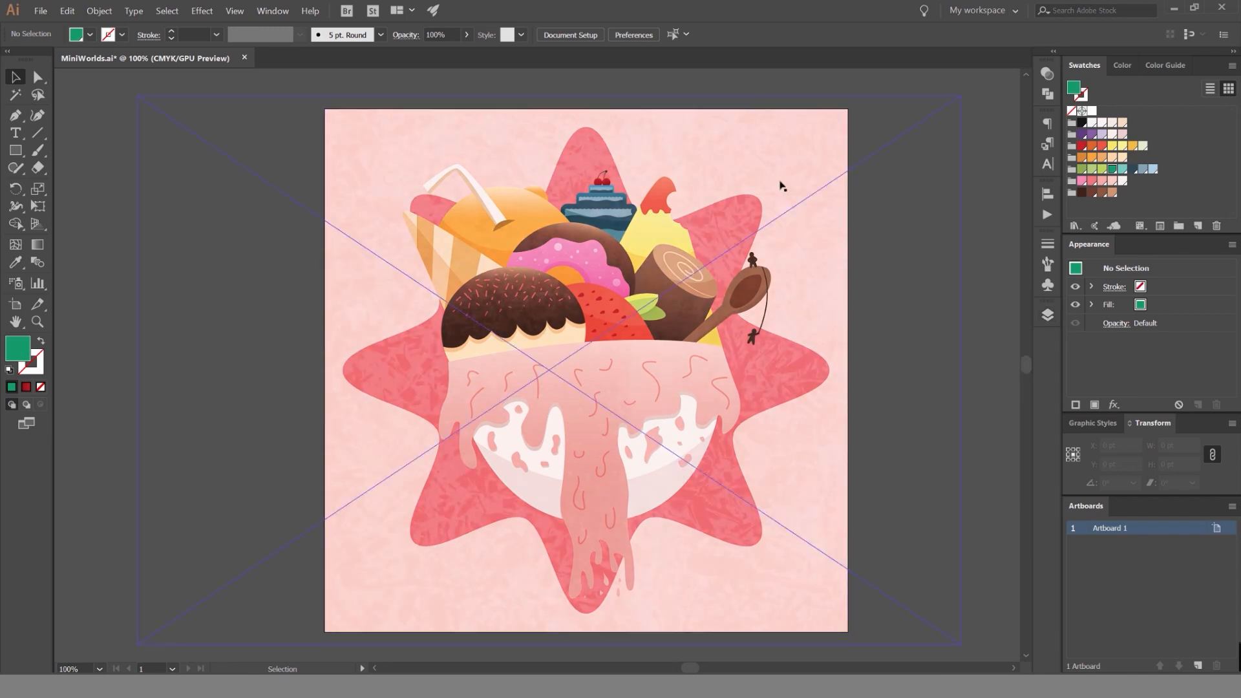
{"action": "scroll", "coordinate": [879, 202], "scroll_direction": "up", "scroll_amount": 1}
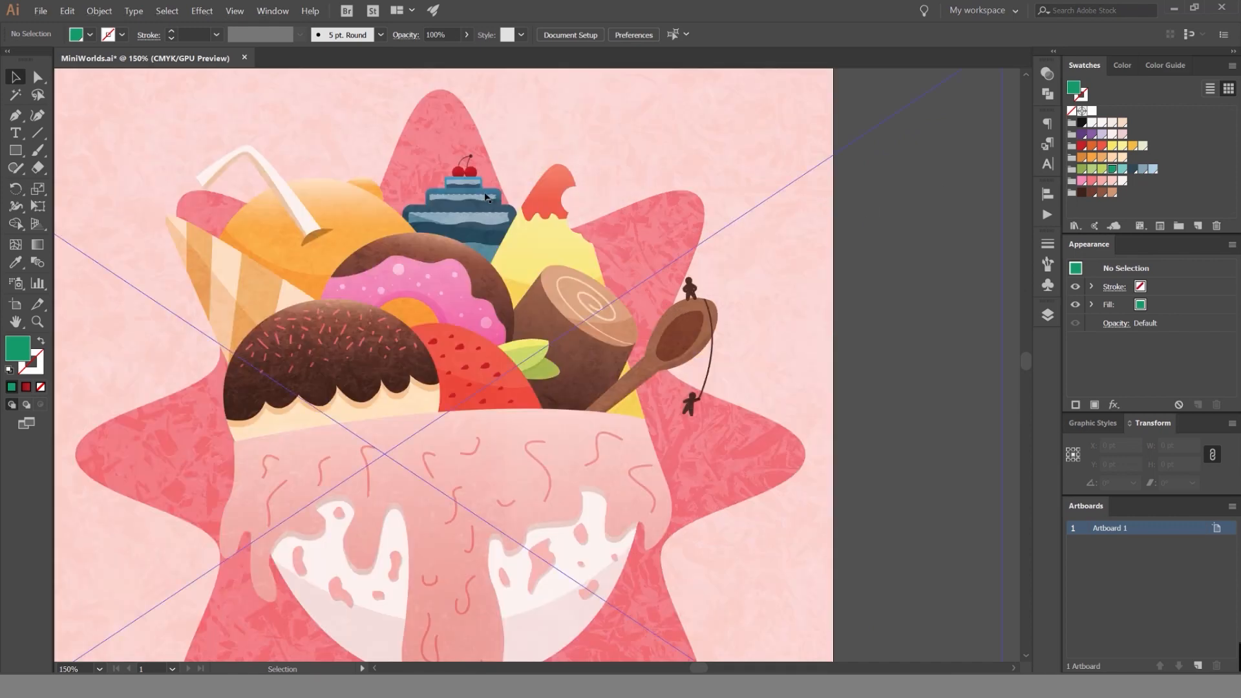
Draw a 1080 × 1084.5 pt rectangle over the whole artboard and fill it with the orange-red swatch.
{"action": "scroll", "coordinate": [491, 205], "scroll_direction": "down", "scroll_amount": 1}
{"action": "scroll", "coordinate": [491, 207], "scroll_direction": "down", "scroll_amount": 1}
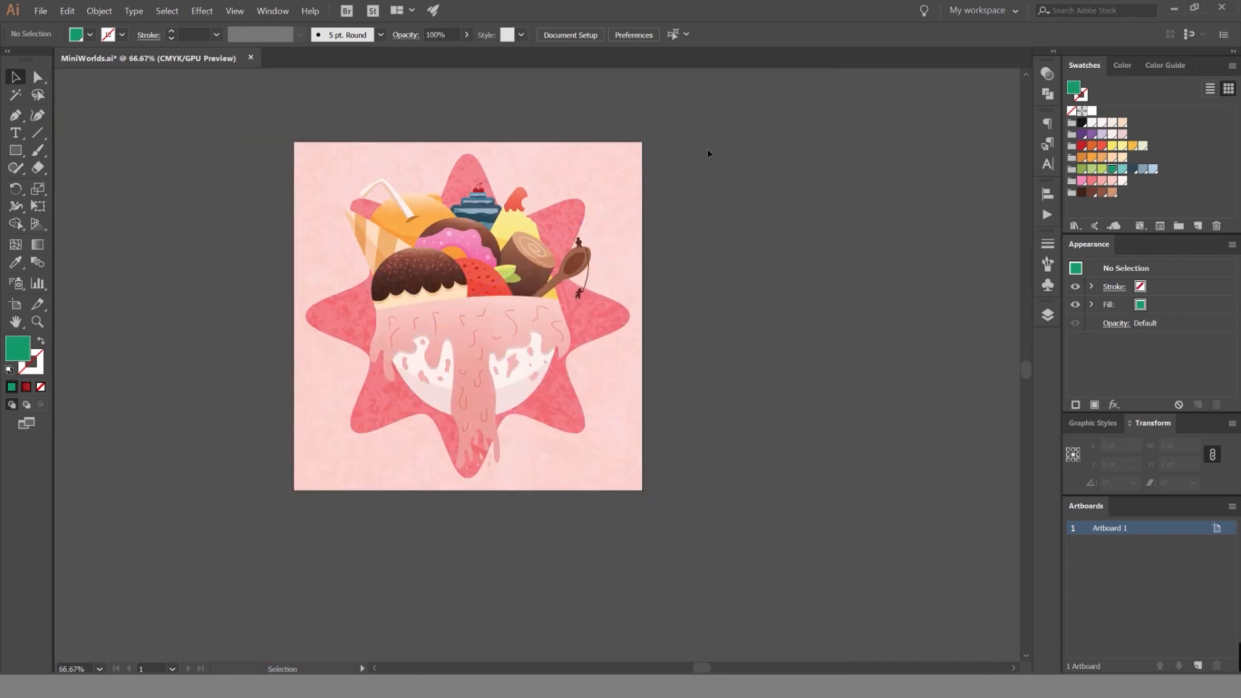
{"action": "key", "text": "space"}
{"action": "left_click_drag", "start_coordinate": [645, 137], "coordinate": [778, 159]}
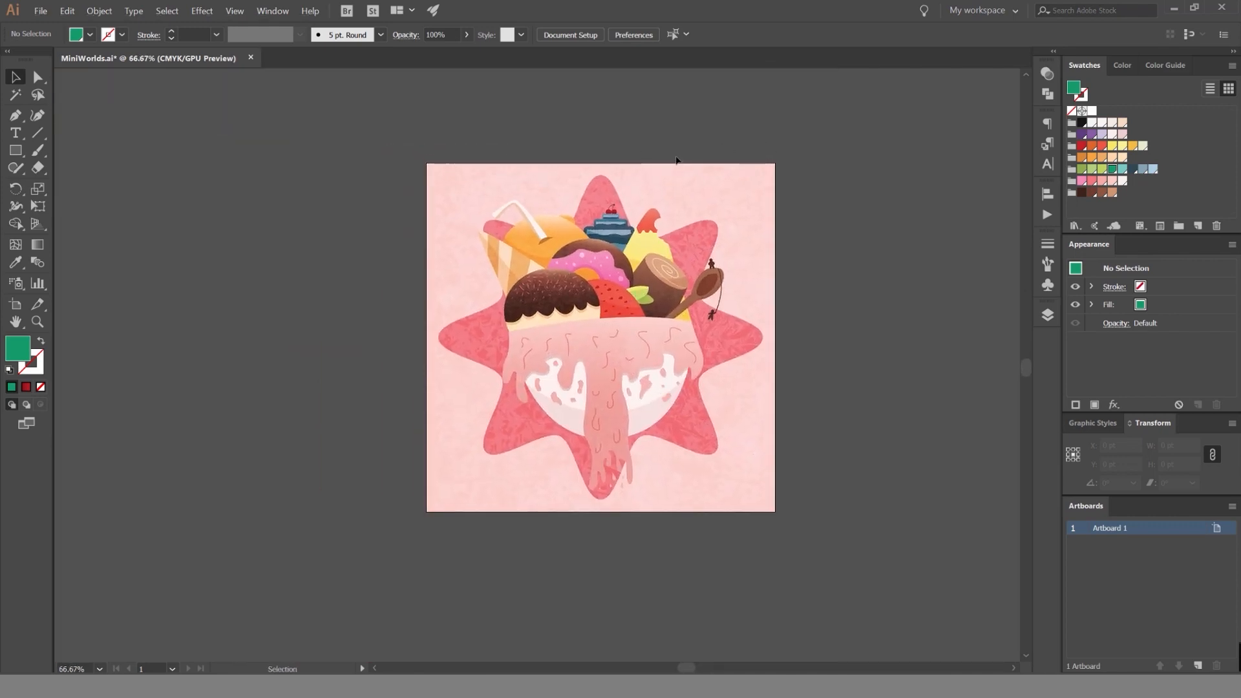
{"action": "key", "text": "m"}
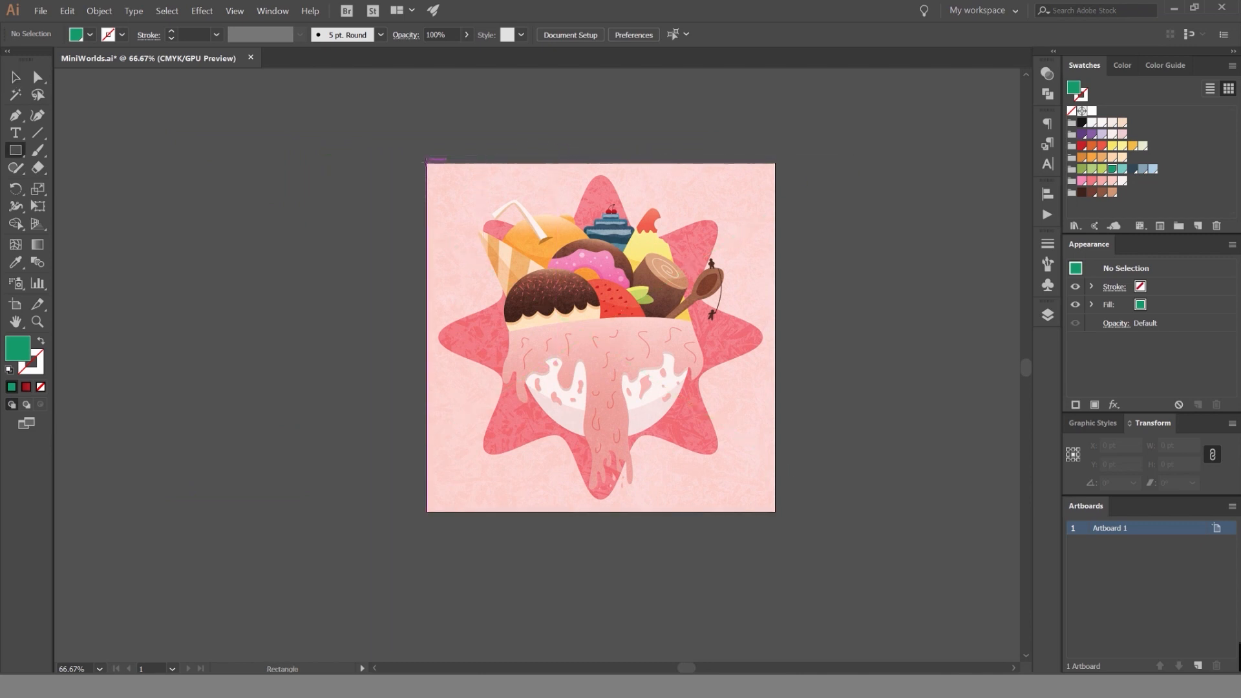
{"action": "left_click_drag", "start_coordinate": [427, 163], "coordinate": [775, 512]}
{"action": "left_click", "coordinate": [1082, 145]}
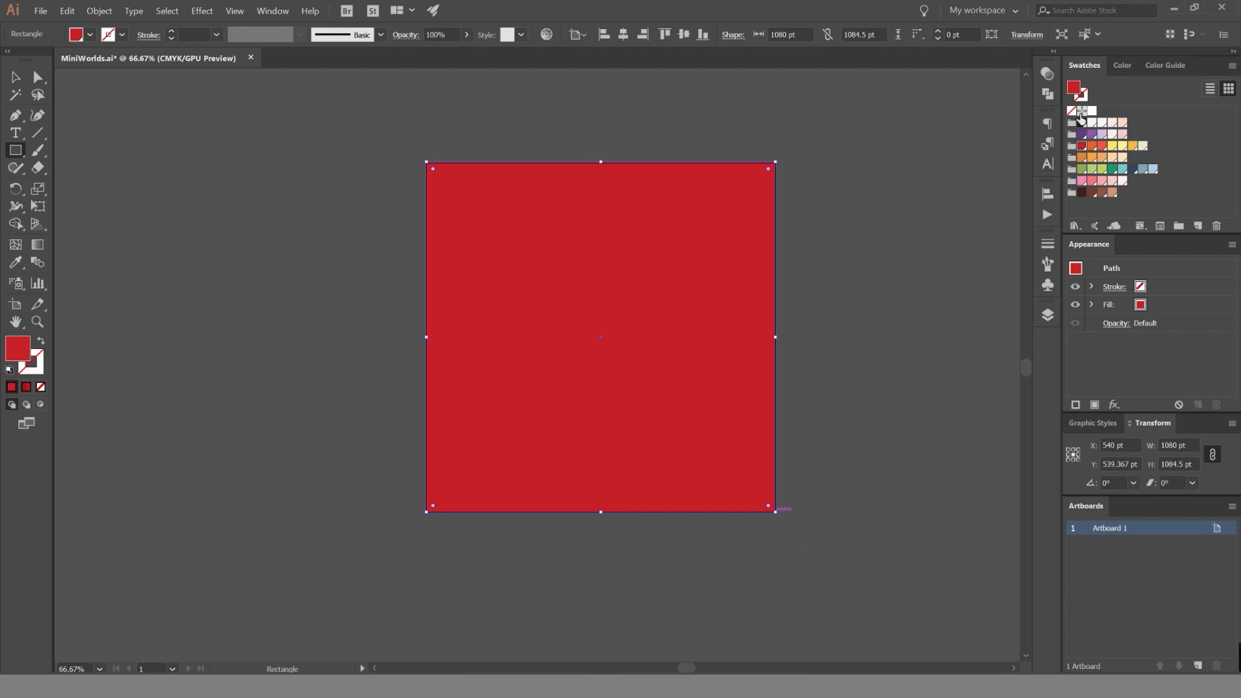
{"action": "left_click", "coordinate": [1102, 147]}
Preview the rectangle's blending modes in turn, including Darken, Screen, Overlay, Difference, Hue and Color.
{"action": "left_click", "coordinate": [1047, 73]}
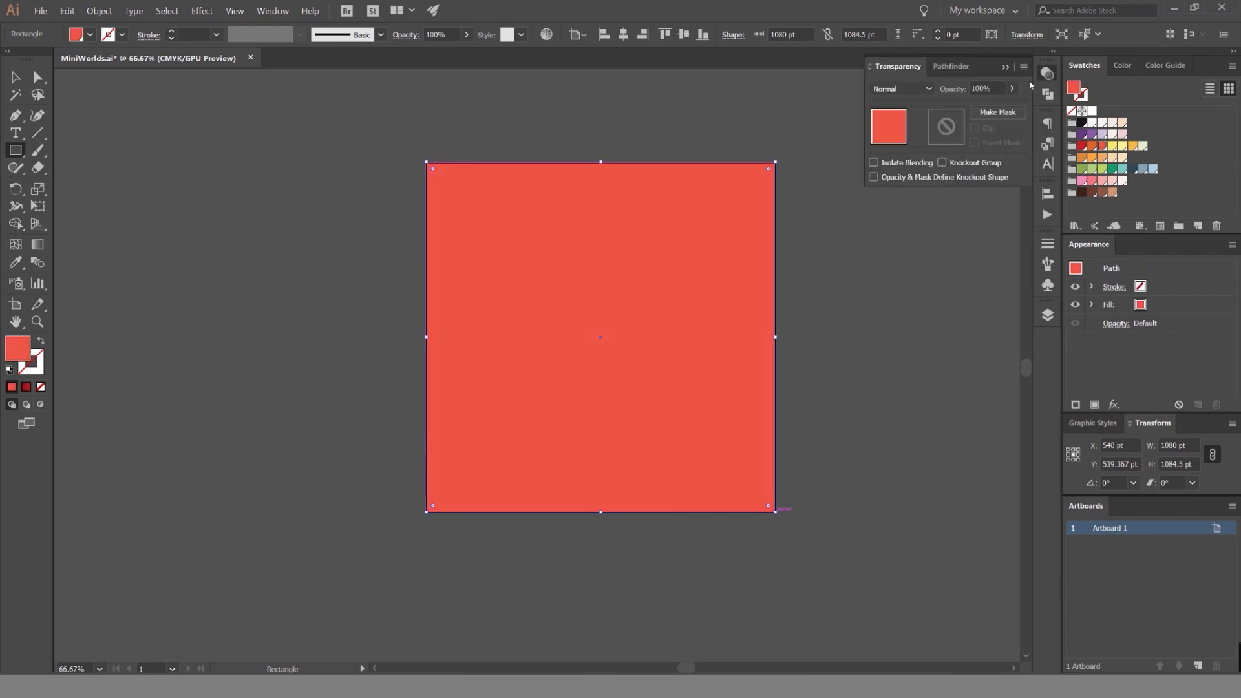
{"action": "scroll", "coordinate": [891, 88], "scroll_direction": "down", "scroll_amount": 4}
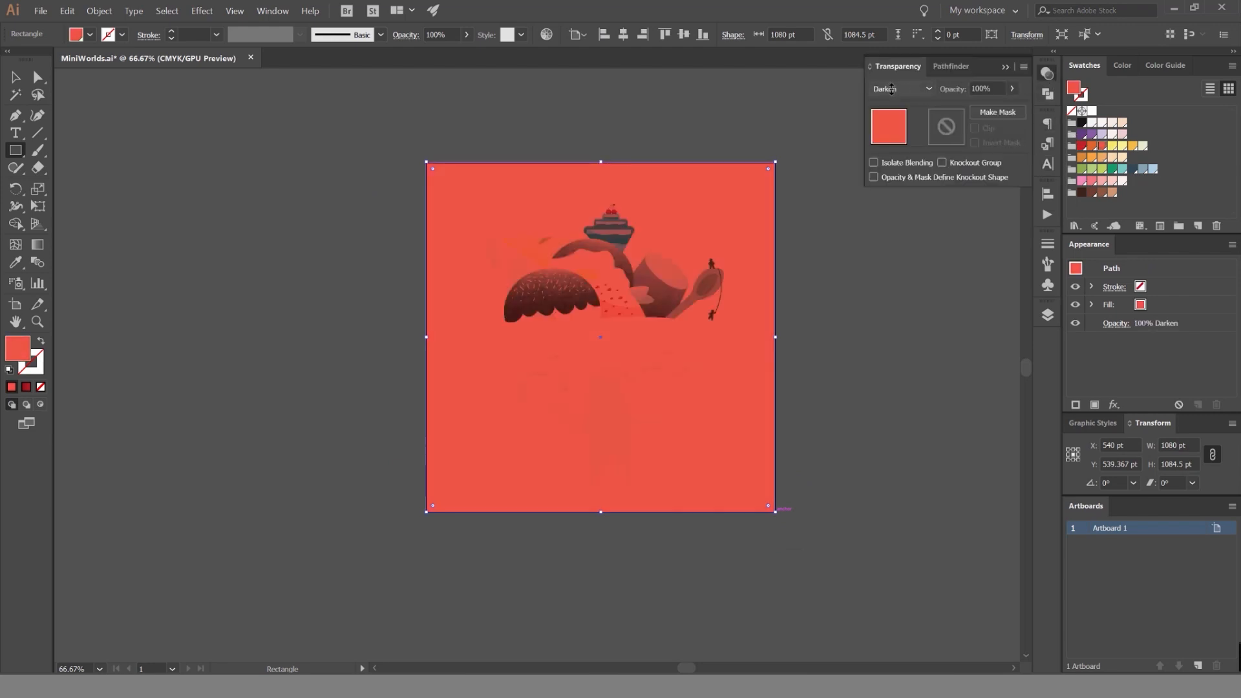
{"action": "scroll", "coordinate": [895, 93], "scroll_direction": "down", "scroll_amount": 1}
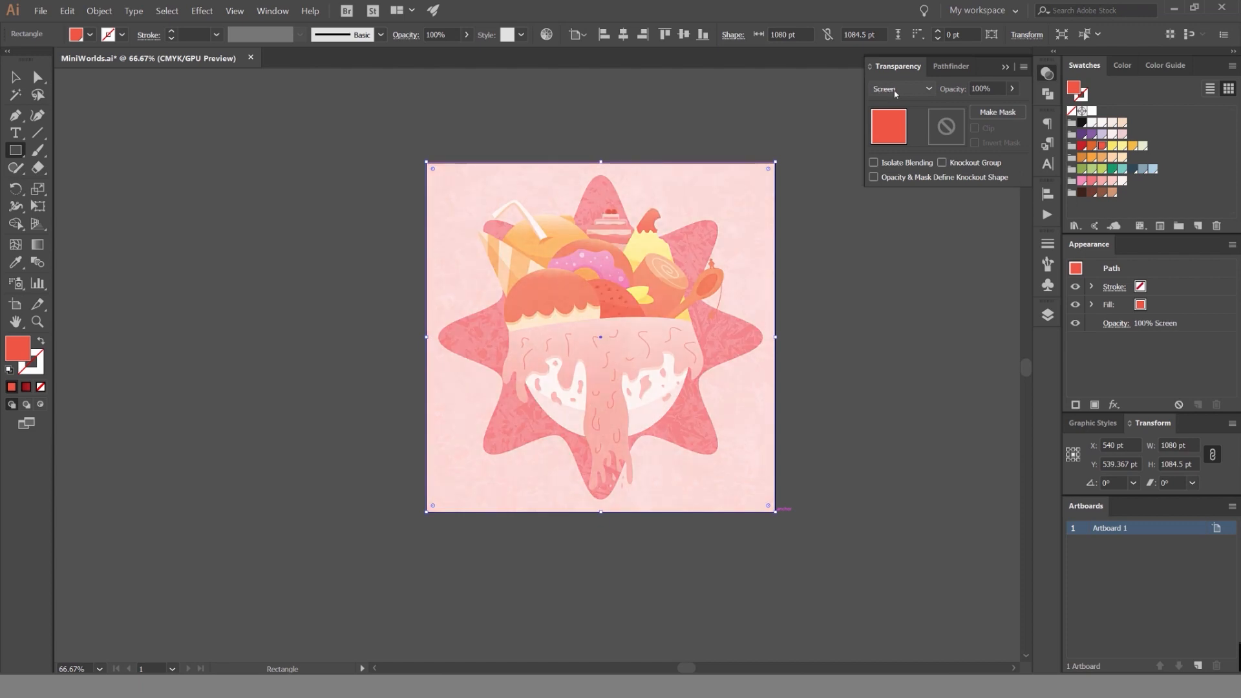
{"action": "scroll", "coordinate": [894, 90], "scroll_direction": "down", "scroll_amount": 2}
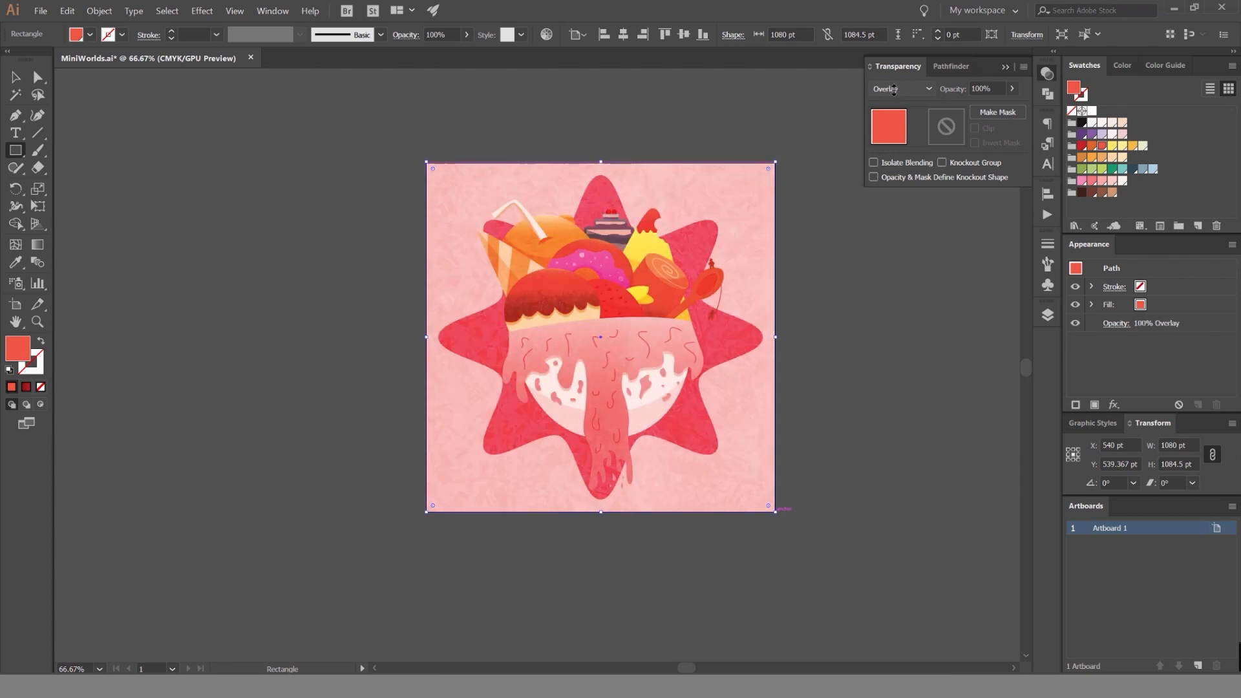
{"action": "scroll", "coordinate": [894, 89], "scroll_direction": "down", "scroll_amount": 3}
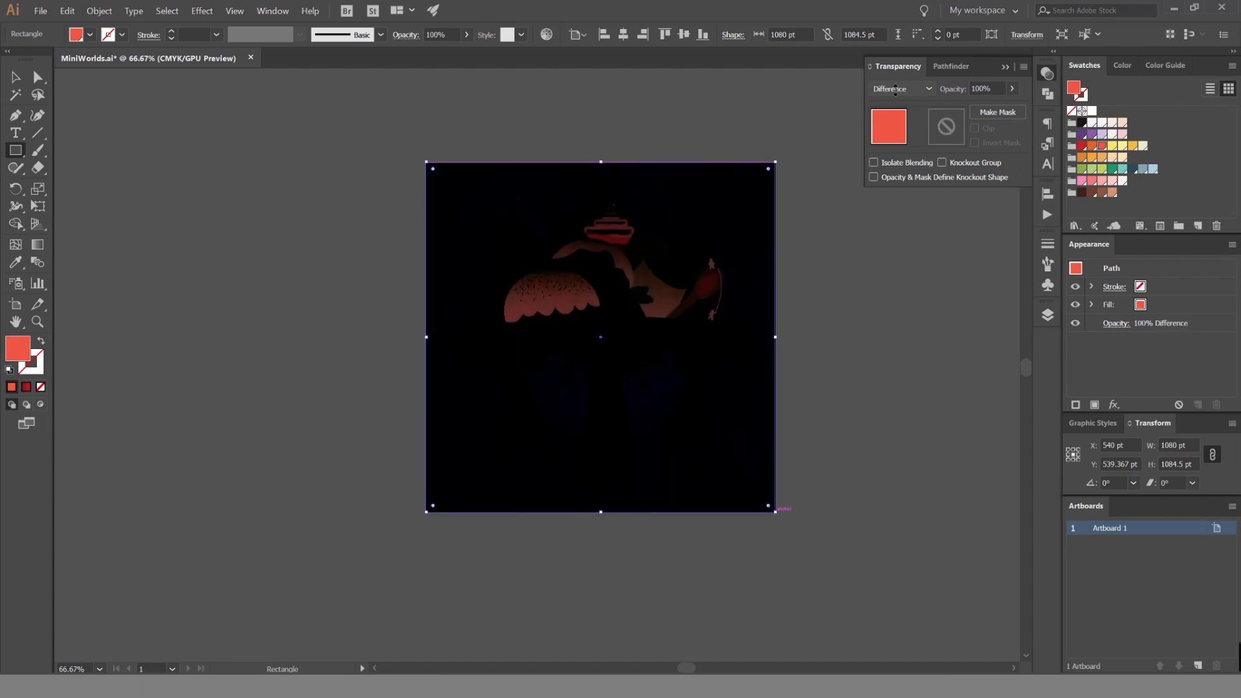
{"action": "scroll", "coordinate": [895, 90], "scroll_direction": "down", "scroll_amount": 2}
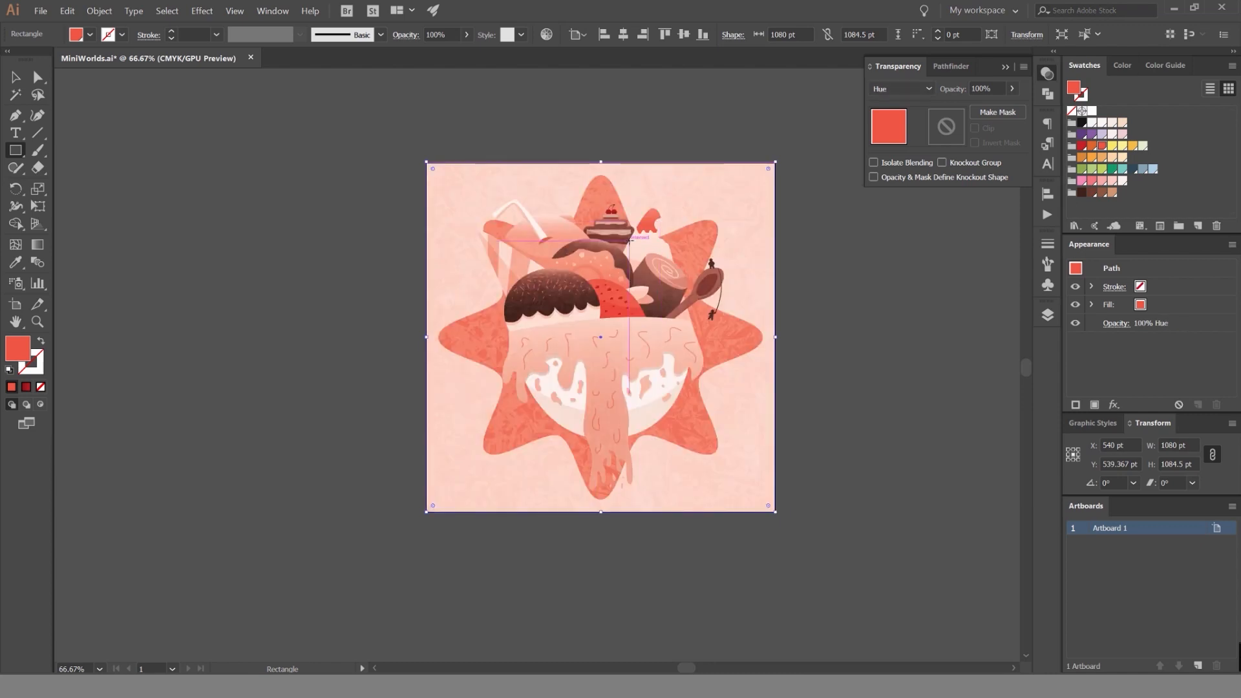
{"action": "scroll", "coordinate": [907, 92], "scroll_direction": "down", "scroll_amount": 1}
{"action": "scroll", "coordinate": [908, 90], "scroll_direction": "down", "scroll_amount": 1}
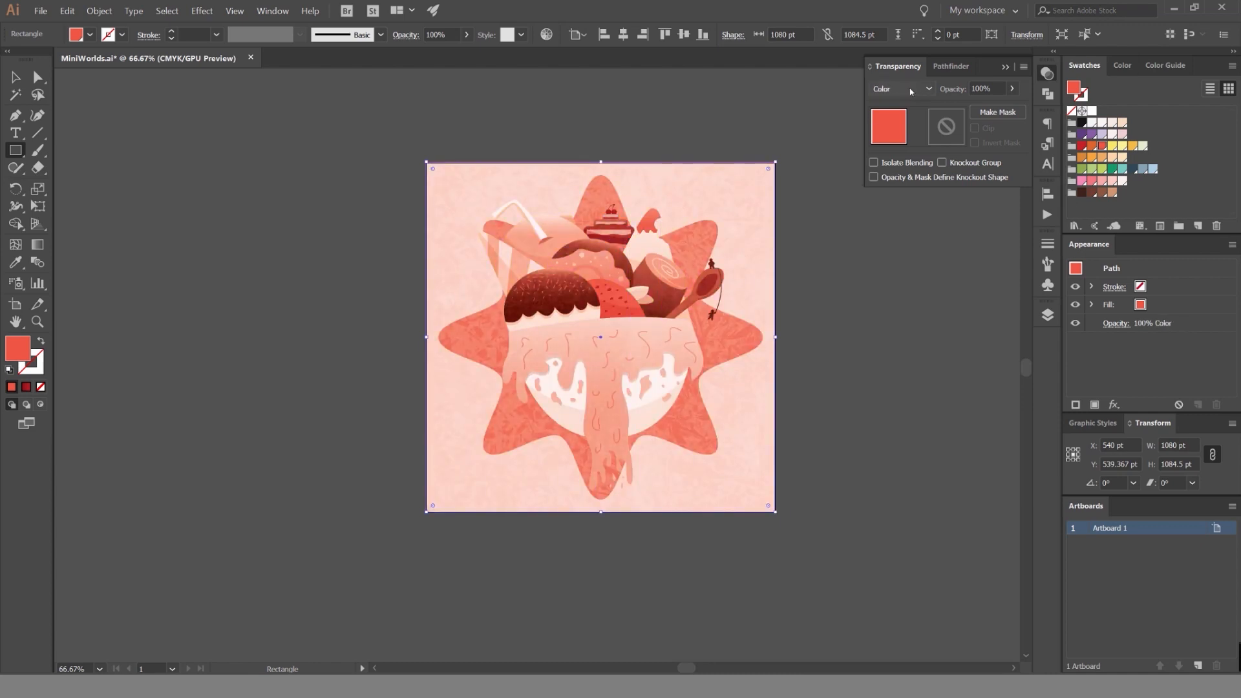
Try the Hue blending mode on the red rectangle and inspect its effect on the desserts up close.
{"action": "left_click", "coordinate": [924, 89]}
{"action": "left_click", "coordinate": [905, 314]}
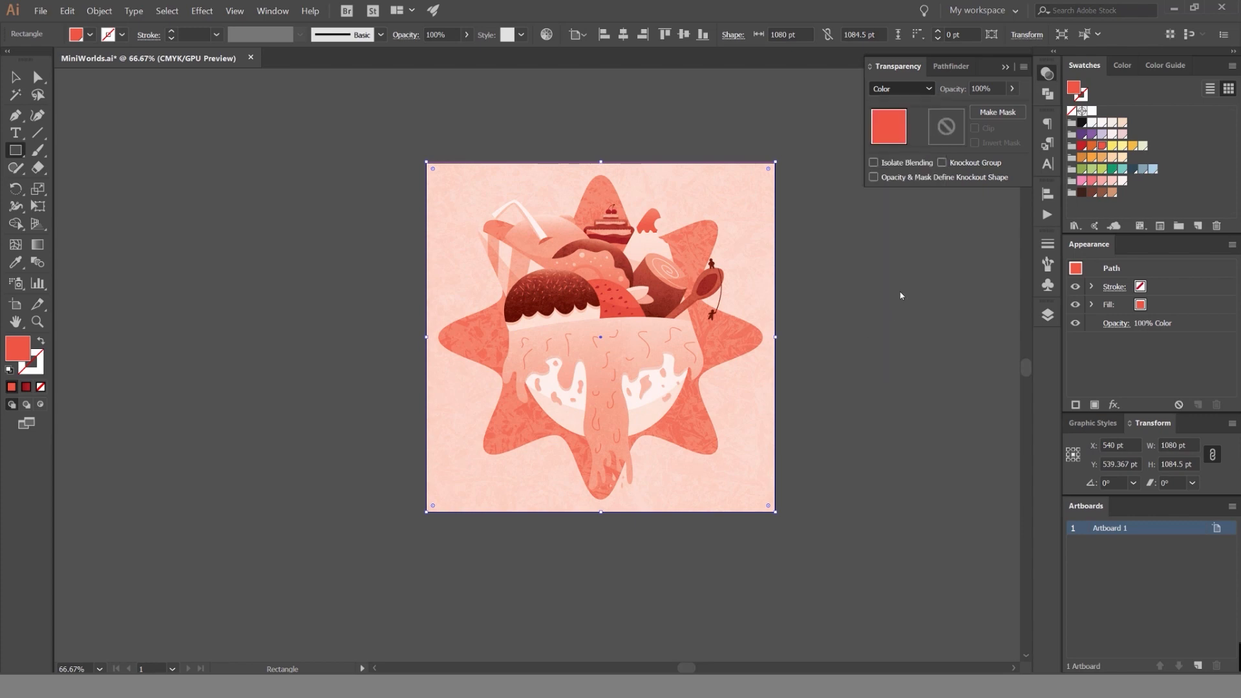
{"action": "scroll", "coordinate": [612, 238], "scroll_direction": "up", "scroll_amount": 3}
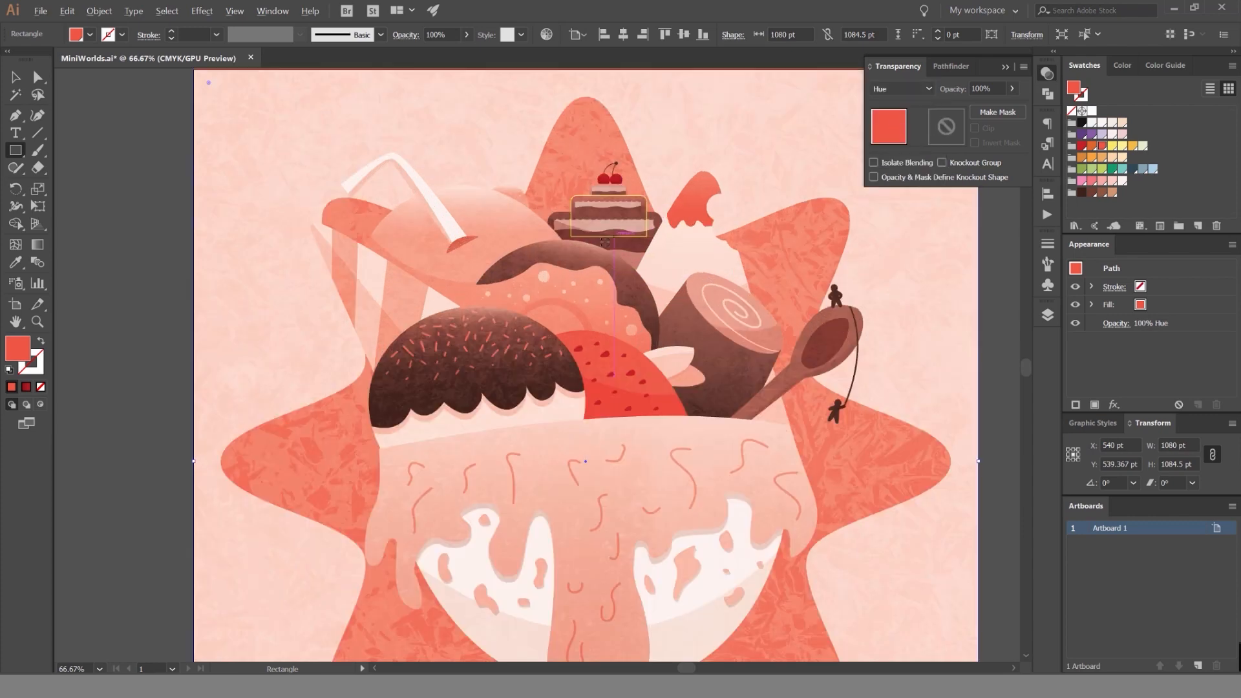
{"action": "scroll", "coordinate": [630, 249], "scroll_direction": "down", "scroll_amount": 1}
Set the red rectangle's blending mode to Color and check the whole artboard.
{"action": "left_click", "coordinate": [902, 89]}
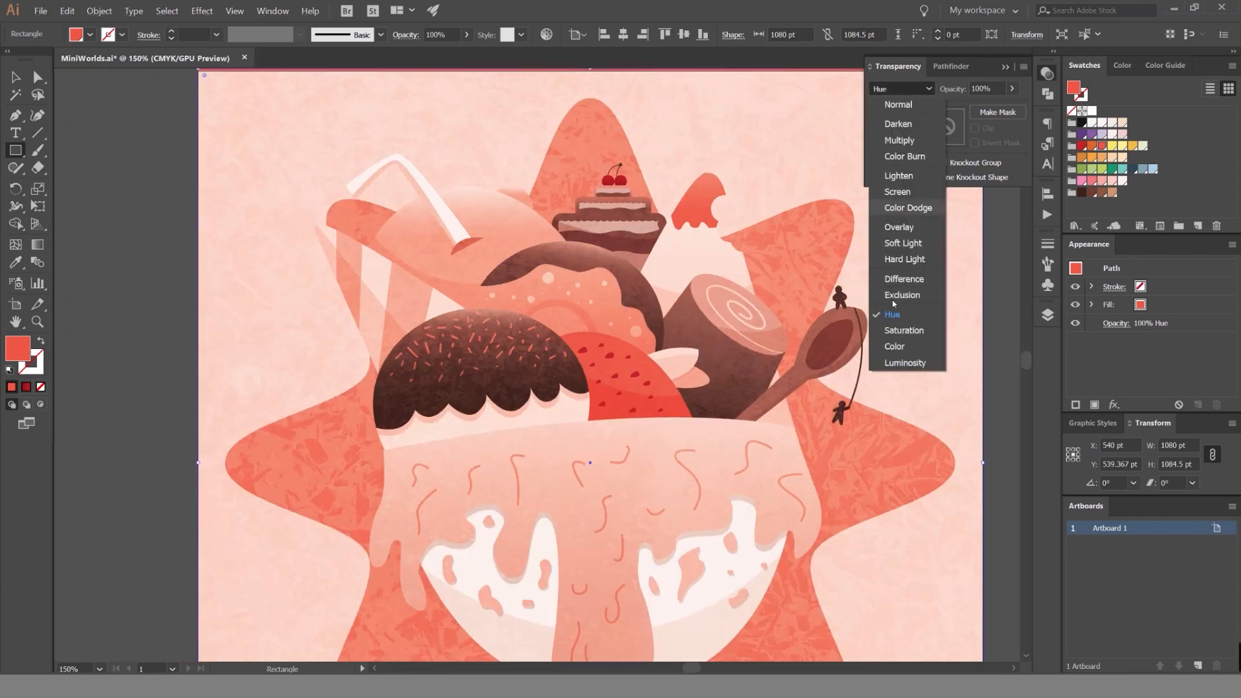
{"action": "left_click", "coordinate": [902, 348]}
{"action": "key", "text": "v"}
{"action": "scroll", "coordinate": [575, 242], "scroll_direction": "down", "scroll_amount": 1}
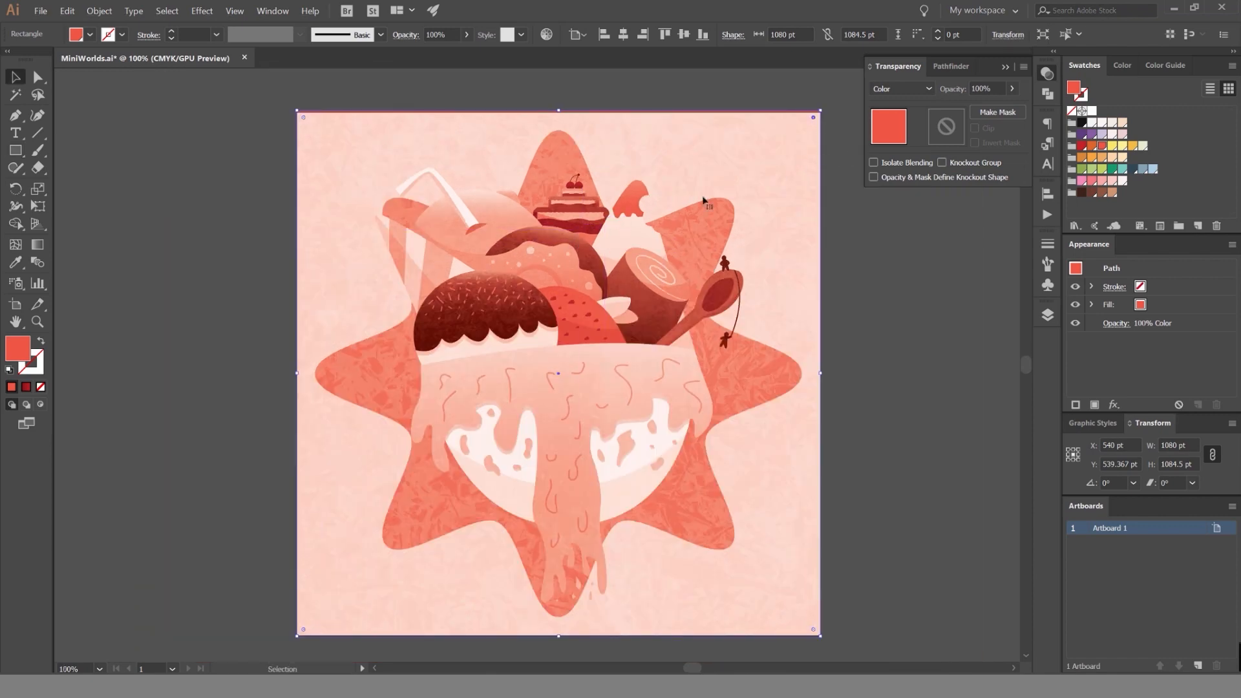
{"action": "key", "text": "space"}
{"action": "scroll", "coordinate": [893, 212], "scroll_direction": "down", "scroll_amount": 1}
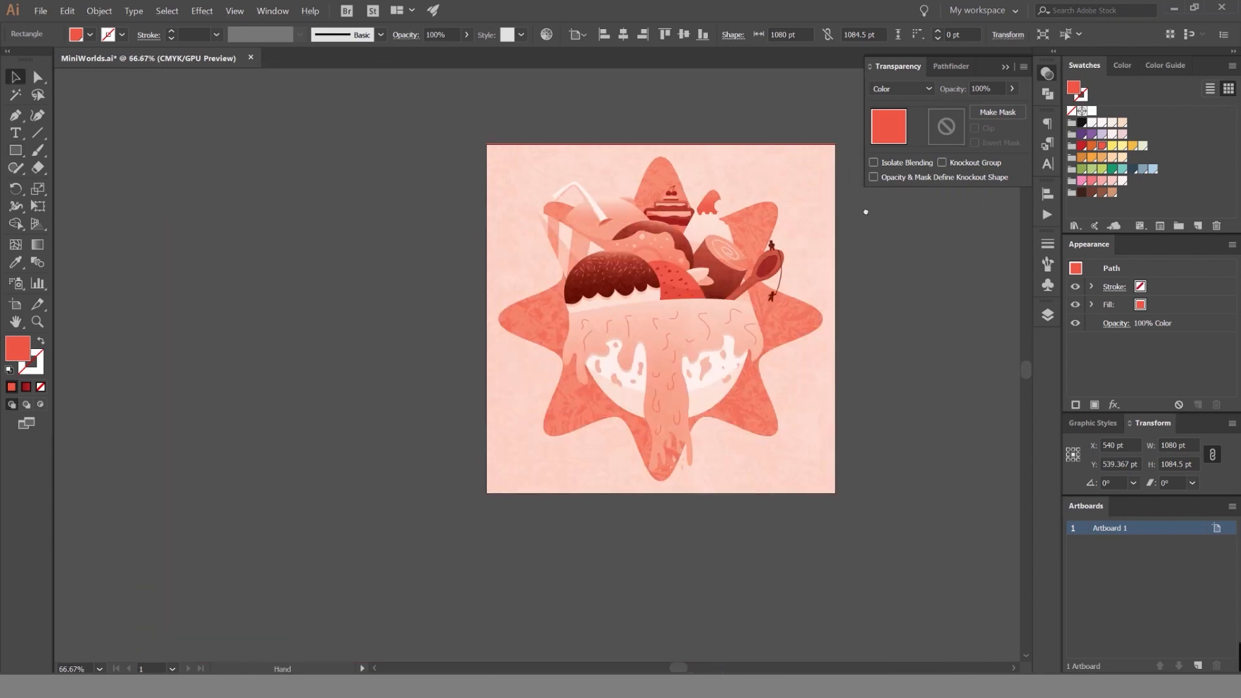
Try green and orange swatches on the overlay rectangle, settle on the light yellow fill, and deselect it.
{"action": "left_click", "coordinate": [1102, 169]}
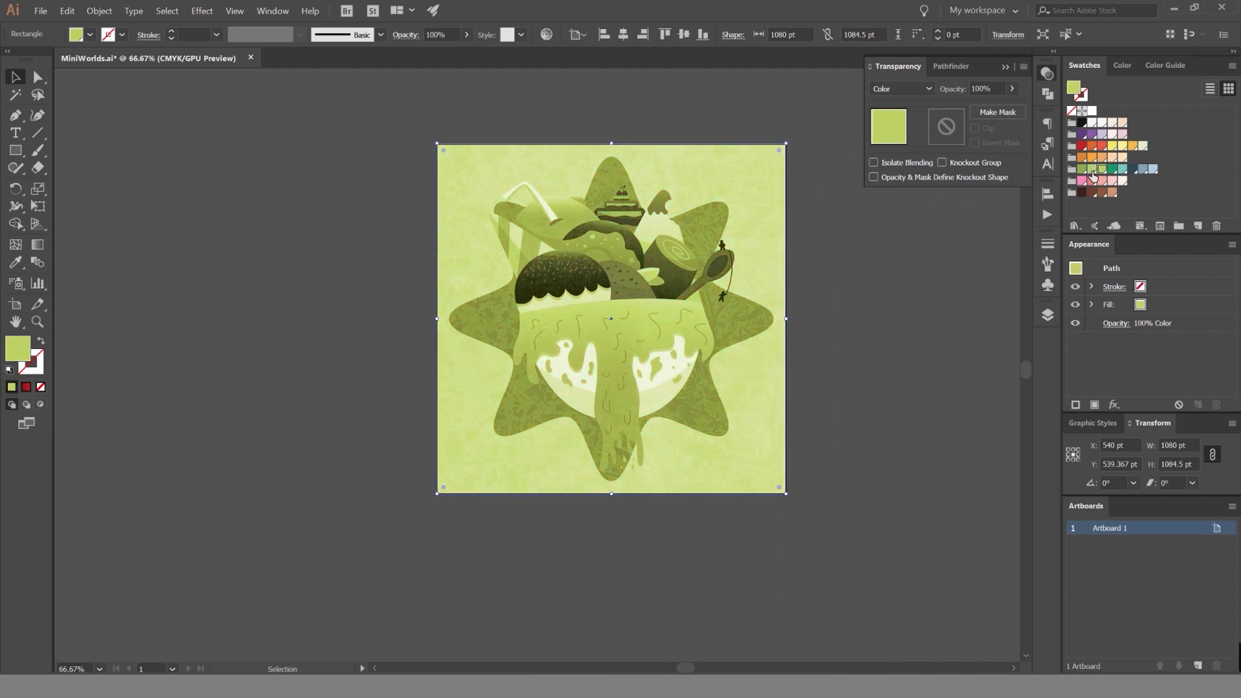
{"action": "left_click", "coordinate": [1093, 157]}
{"action": "left_click", "coordinate": [1130, 147]}
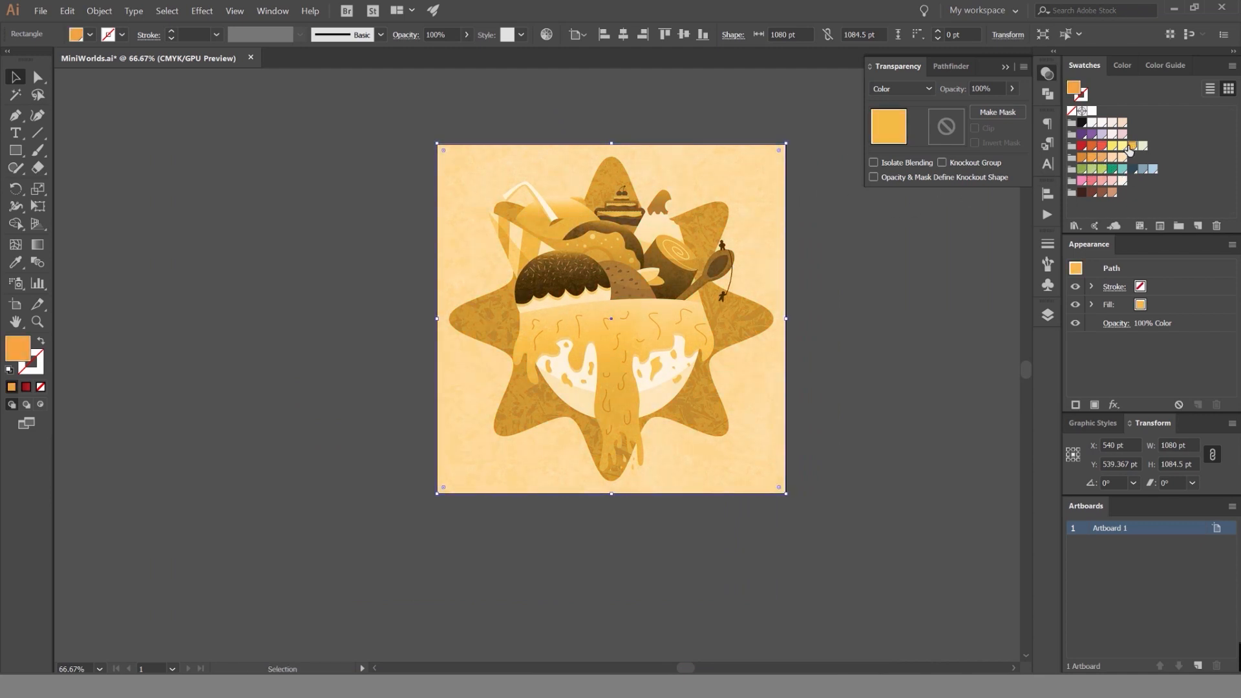
{"action": "left_click", "coordinate": [1123, 146]}
{"action": "left_click", "coordinate": [1113, 146]}
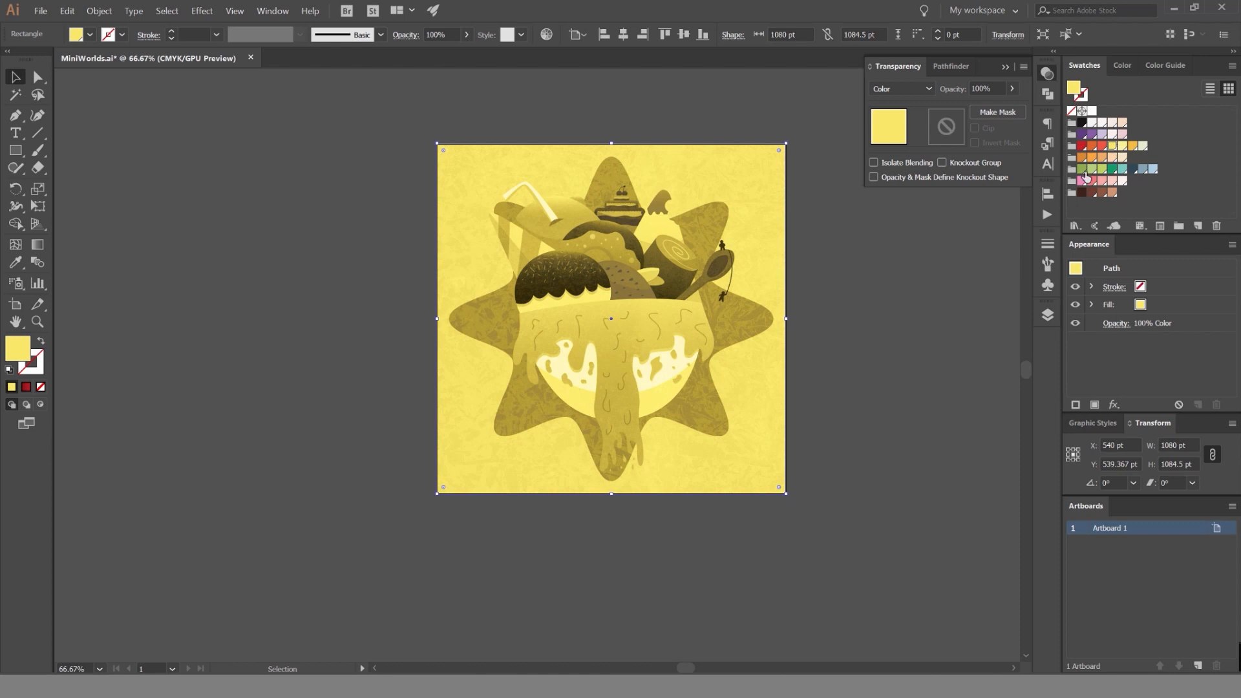
{"action": "left_click", "coordinate": [851, 308]}
{"action": "scroll", "coordinate": [850, 304], "scroll_direction": "down", "scroll_amount": 1}
{"action": "left_click_drag", "start_coordinate": [837, 286], "coordinate": [746, 291]}
Select the yellow overlay rectangle and try an opacity of 60%.
{"action": "left_click", "coordinate": [711, 207]}
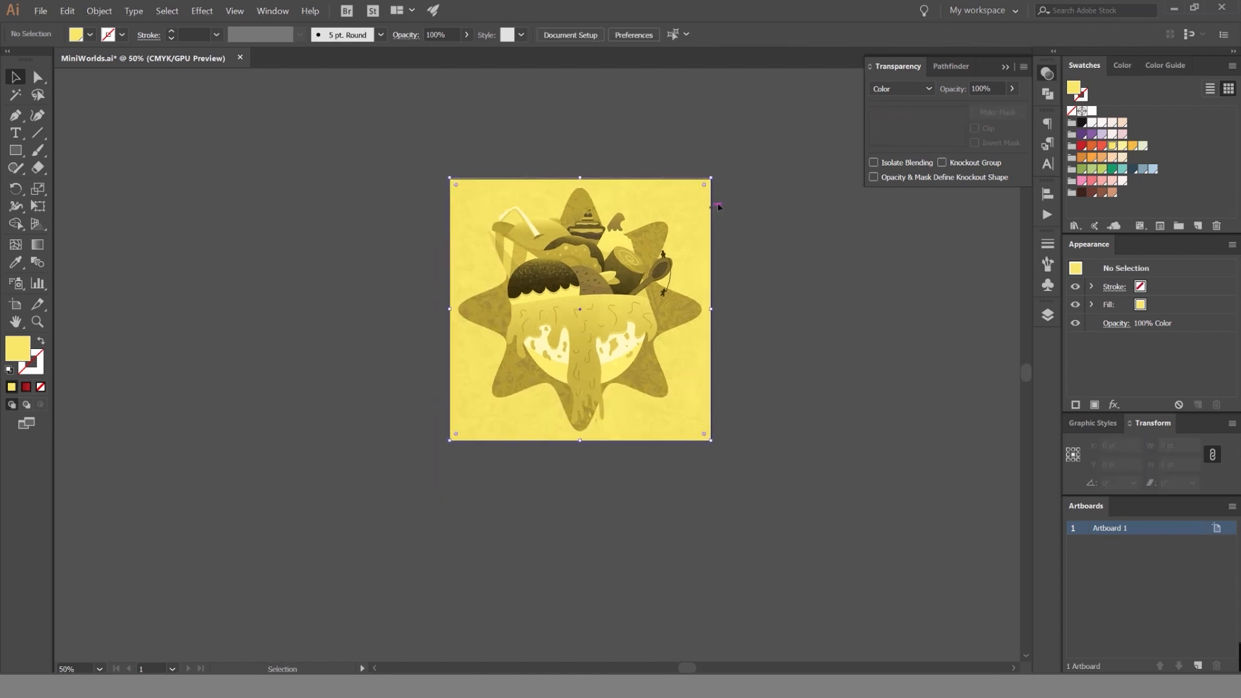
{"action": "left_click", "coordinate": [979, 90]}
{"action": "type", "text": "60"}
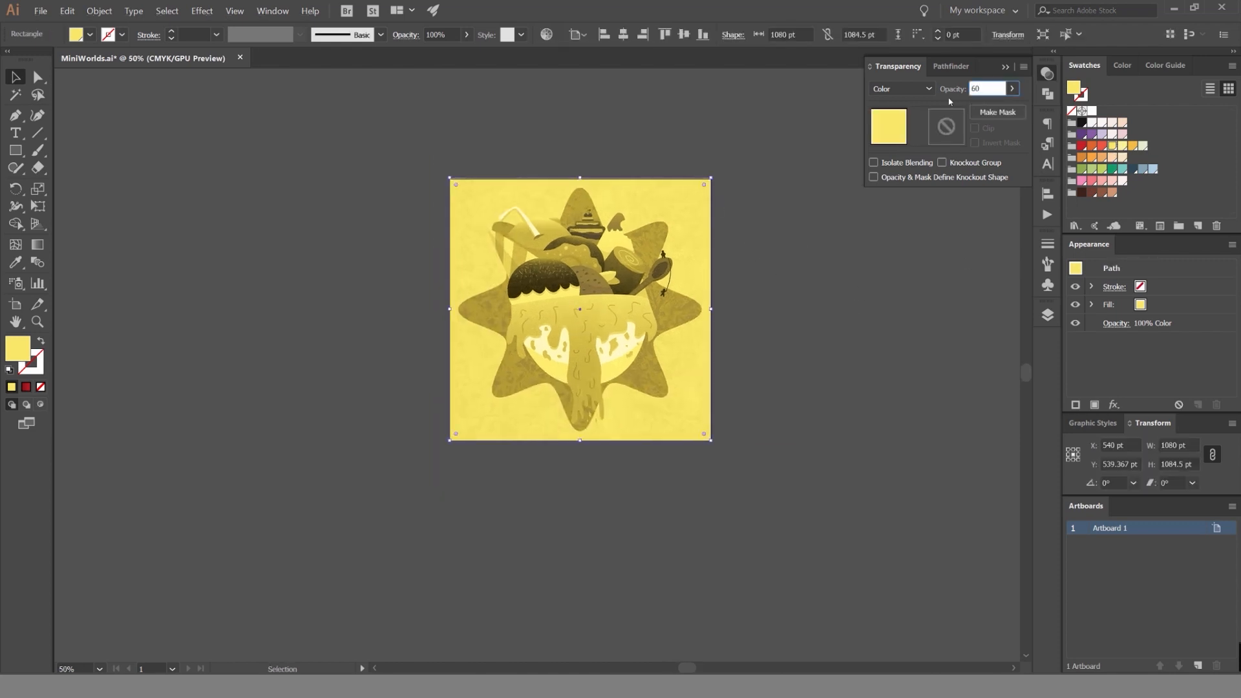
{"action": "key", "text": "Return"}
{"action": "key", "text": "ctrl+1"}
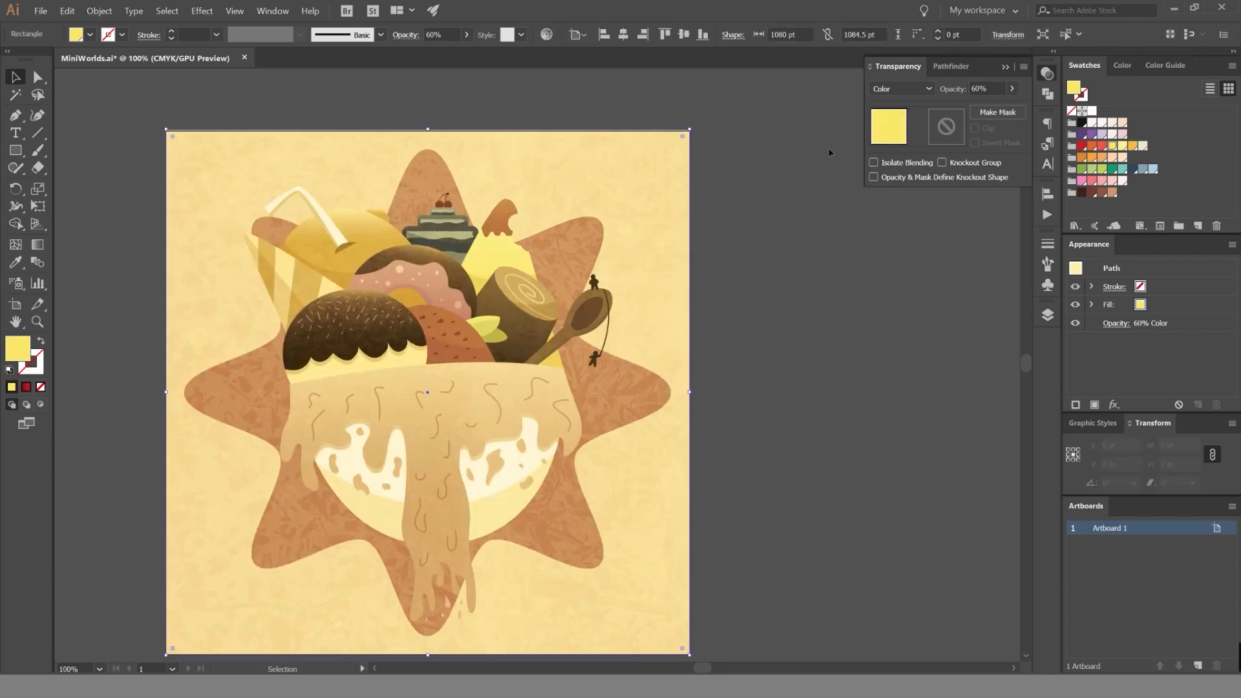
Set the yellow overlay rectangle's opacity to 20% and deselect it.
{"action": "left_click", "coordinate": [974, 89]}
{"action": "key", "text": "Return"}
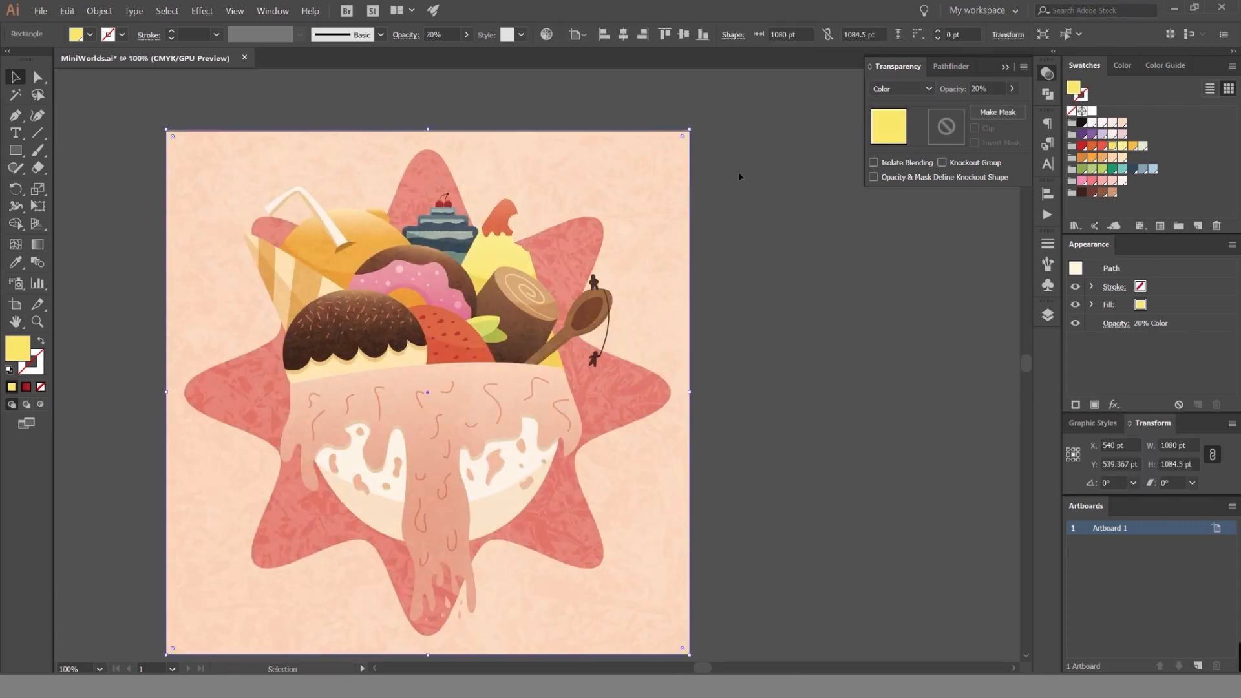
{"action": "left_click", "coordinate": [741, 178]}
Compare the artwork with and without the yellow overlay by moving it aside and undoing the move, and examine the finished illustration.
{"action": "left_click_drag", "start_coordinate": [680, 203], "coordinate": [307, 223]}
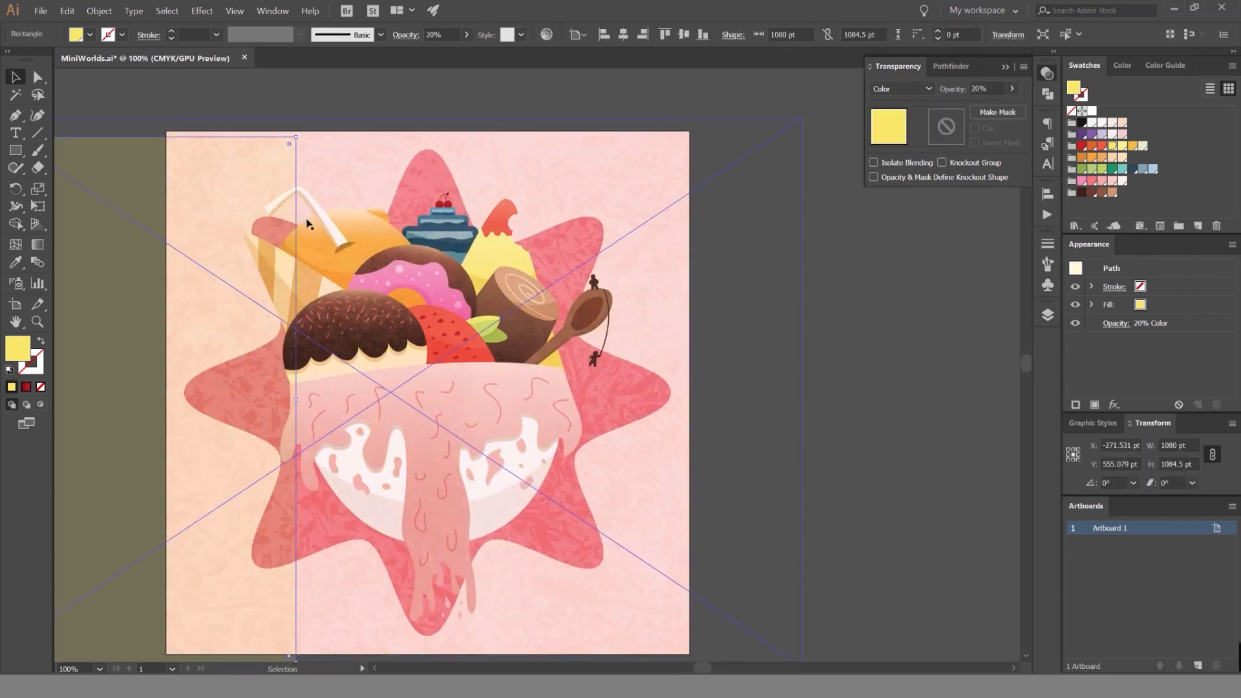
{"action": "key", "text": "ctrl+z"}
{"action": "left_click", "coordinate": [831, 259]}
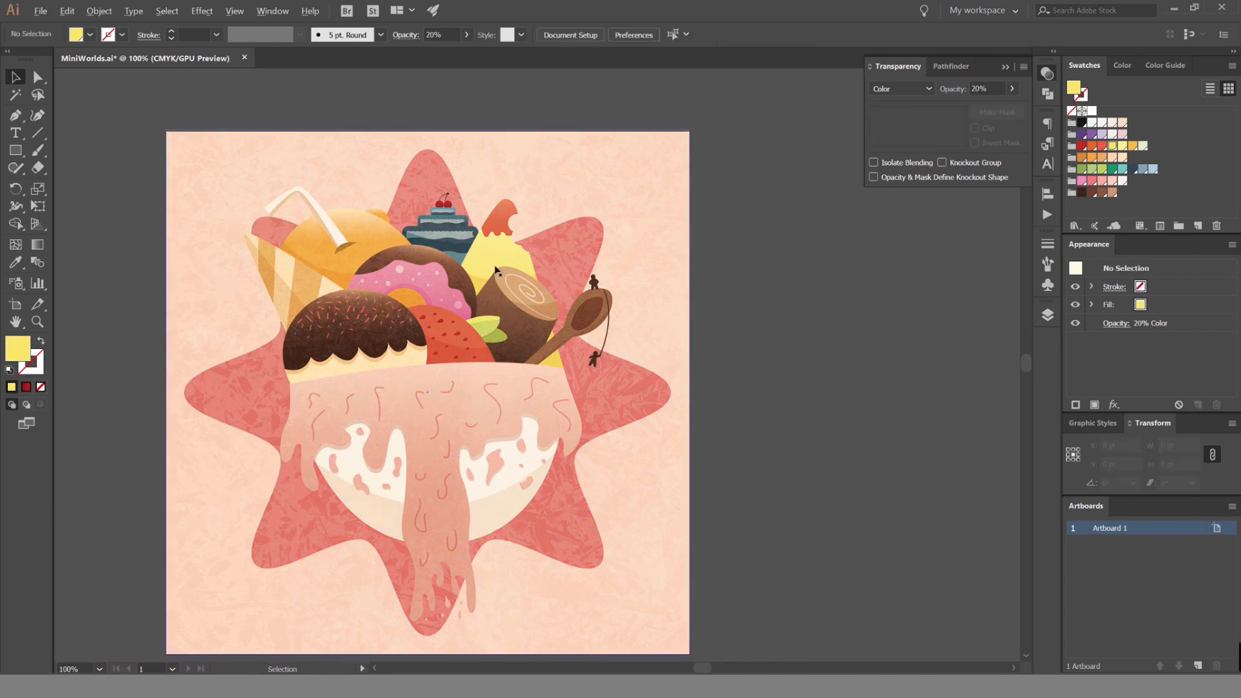
{"action": "scroll", "coordinate": [495, 271], "scroll_direction": "up", "scroll_amount": 2}
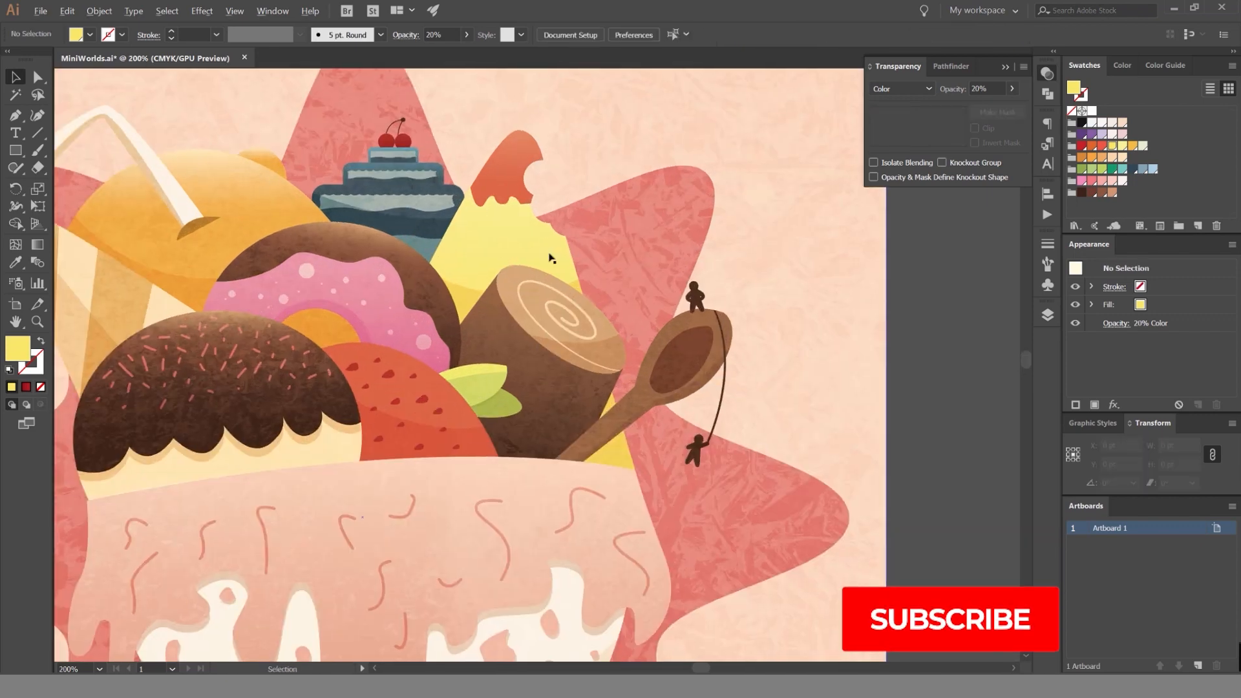
{"action": "scroll", "coordinate": [560, 257], "scroll_direction": "down", "scroll_amount": 2}
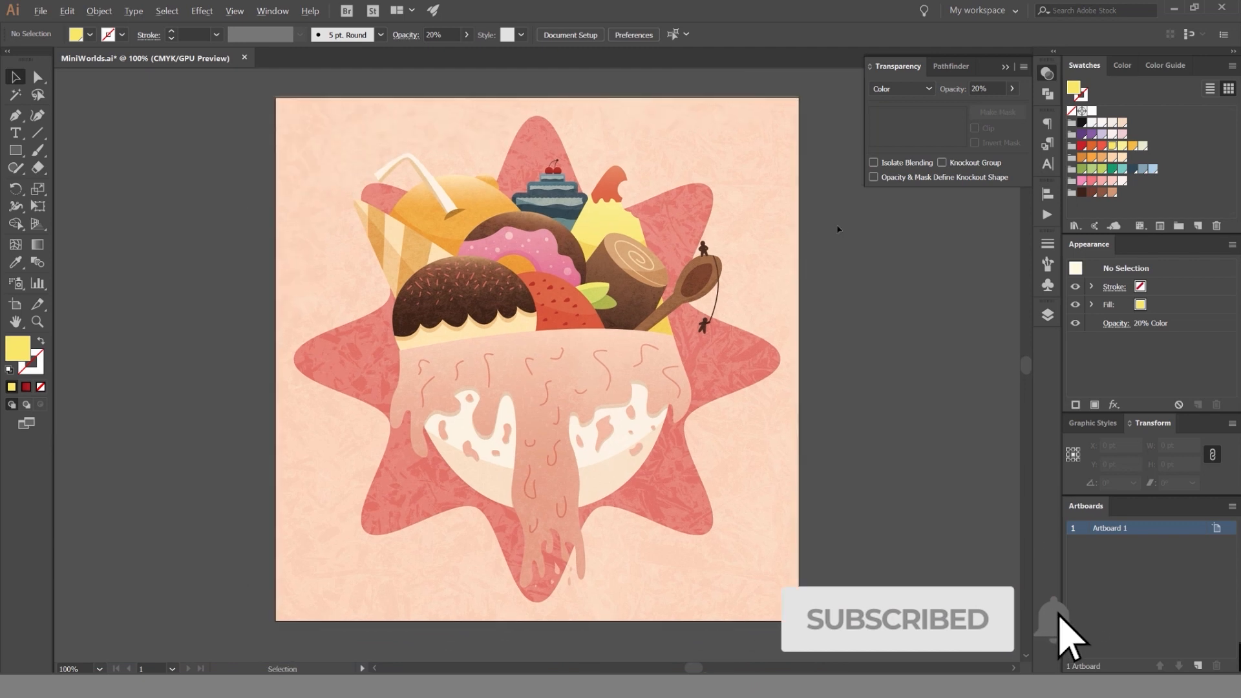
{"action": "left_click_drag", "start_coordinate": [872, 213], "coordinate": [831, 254]}
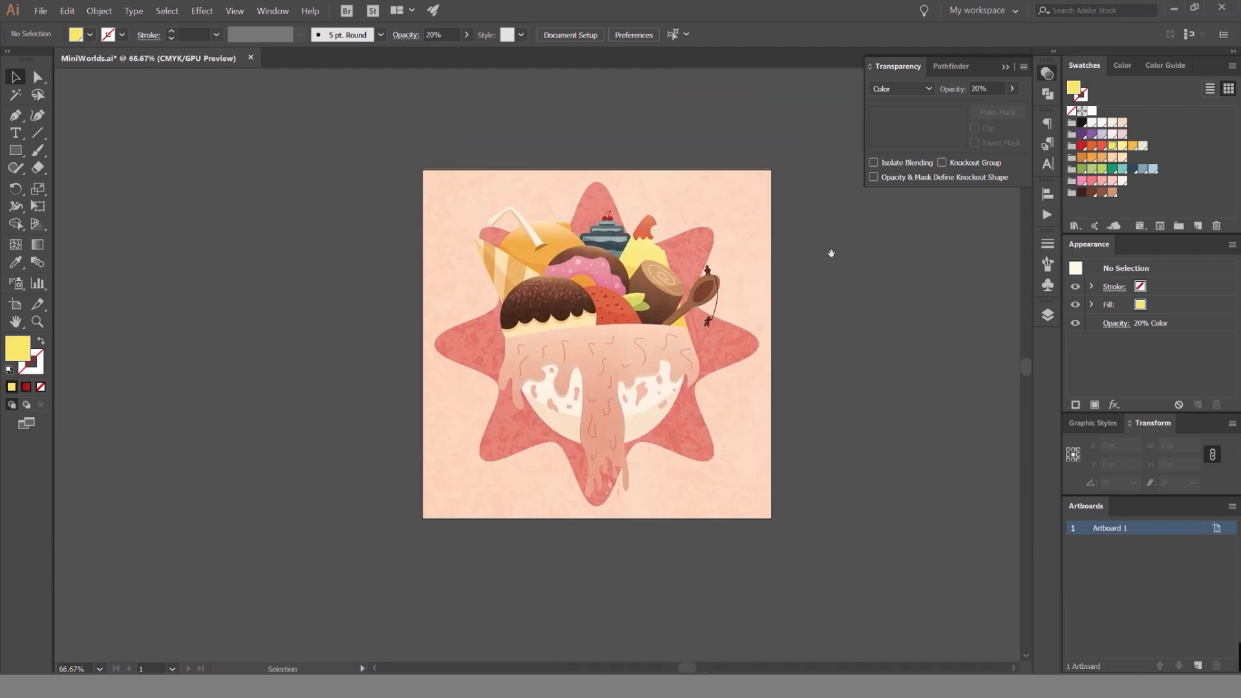